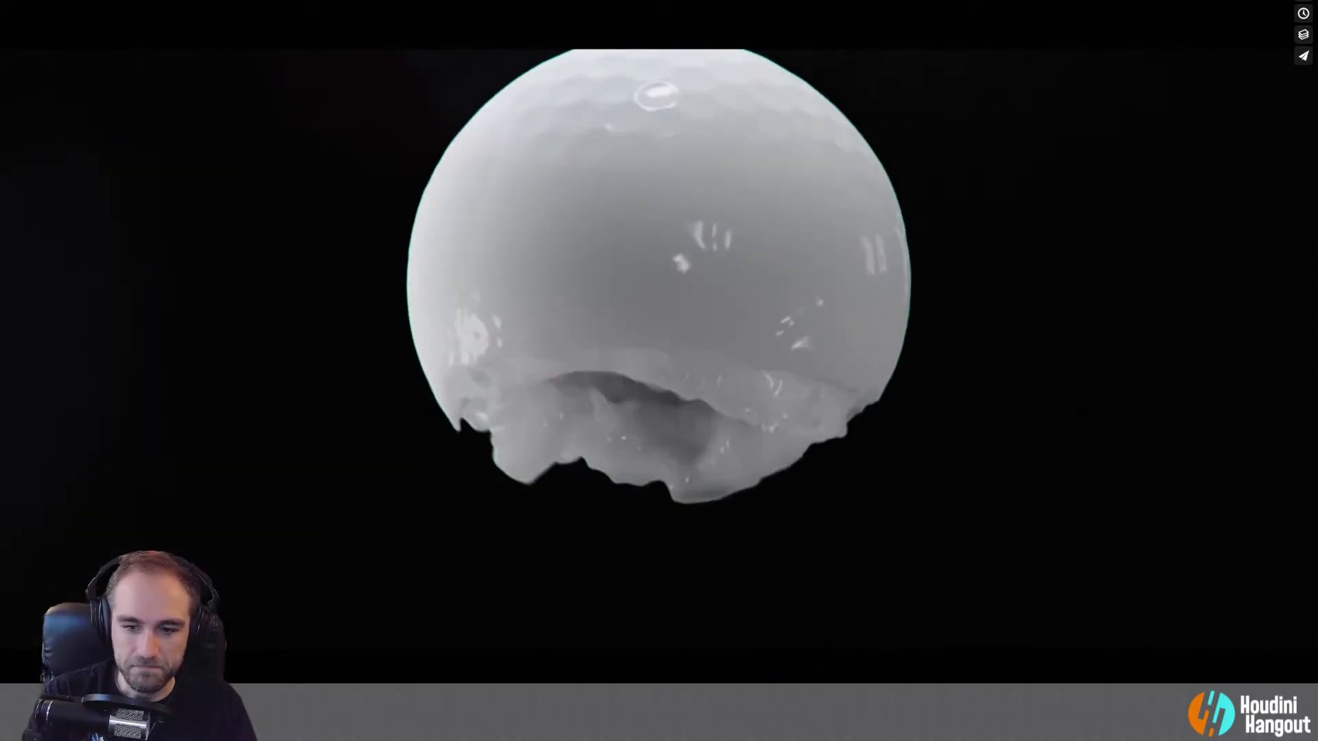
Step: Leave the full-screen reference video, switch to Houdini, and create a Geometry object named sim_source
key("Escape")
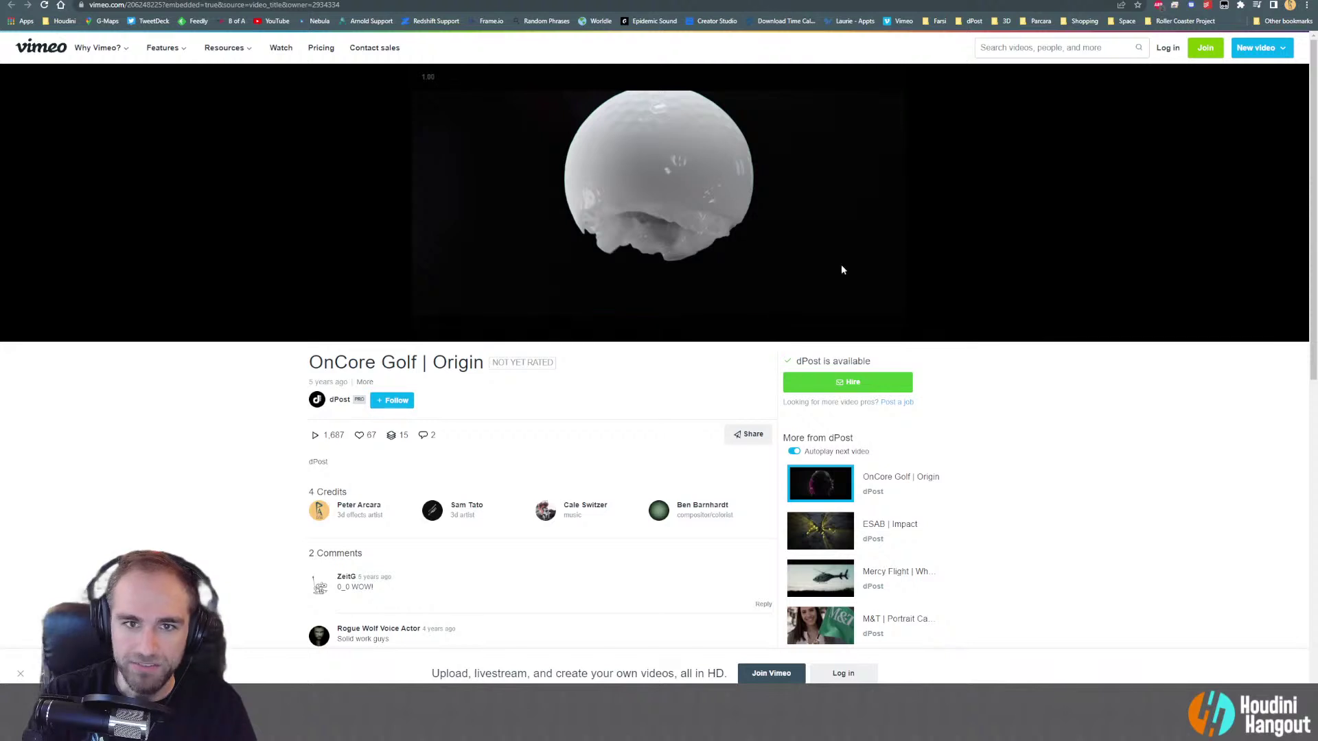
key("alt+Tab")
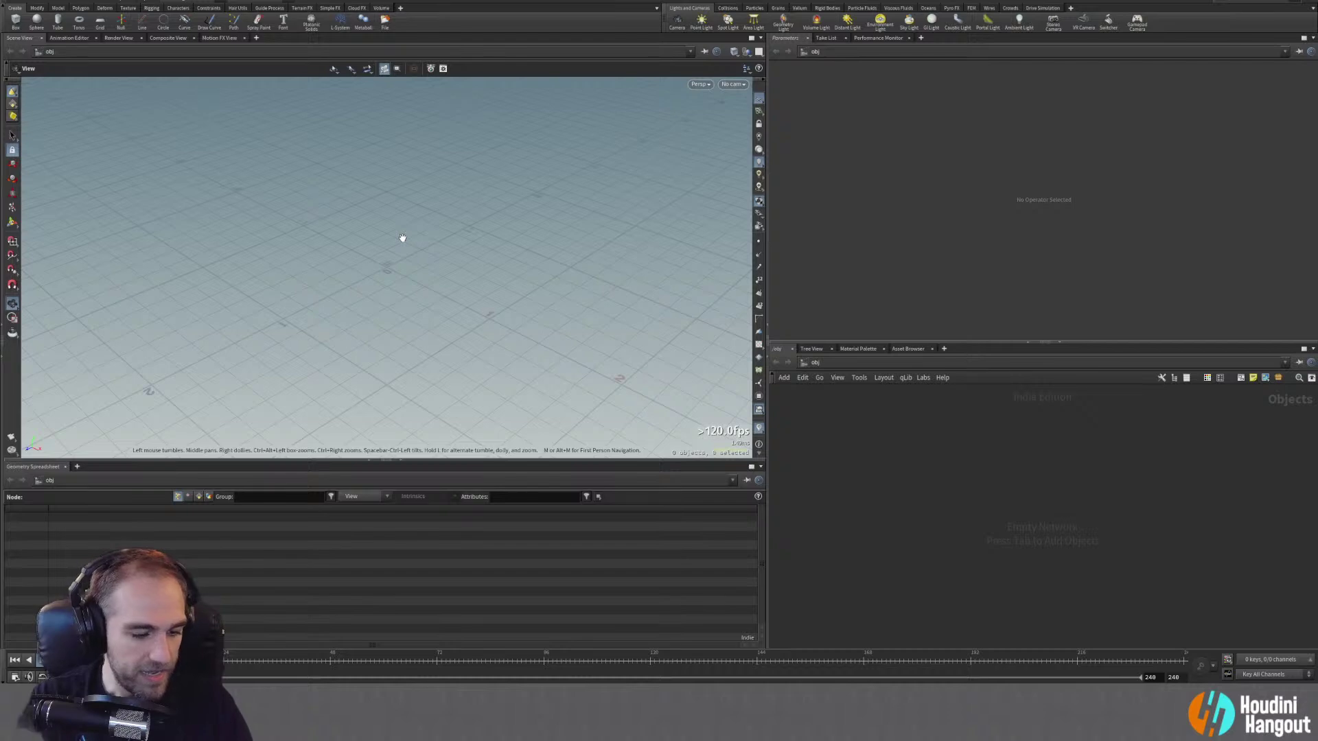
left_click_drag(402, 237, 398, 309)
key("Tab")
mouse_move(974, 488)
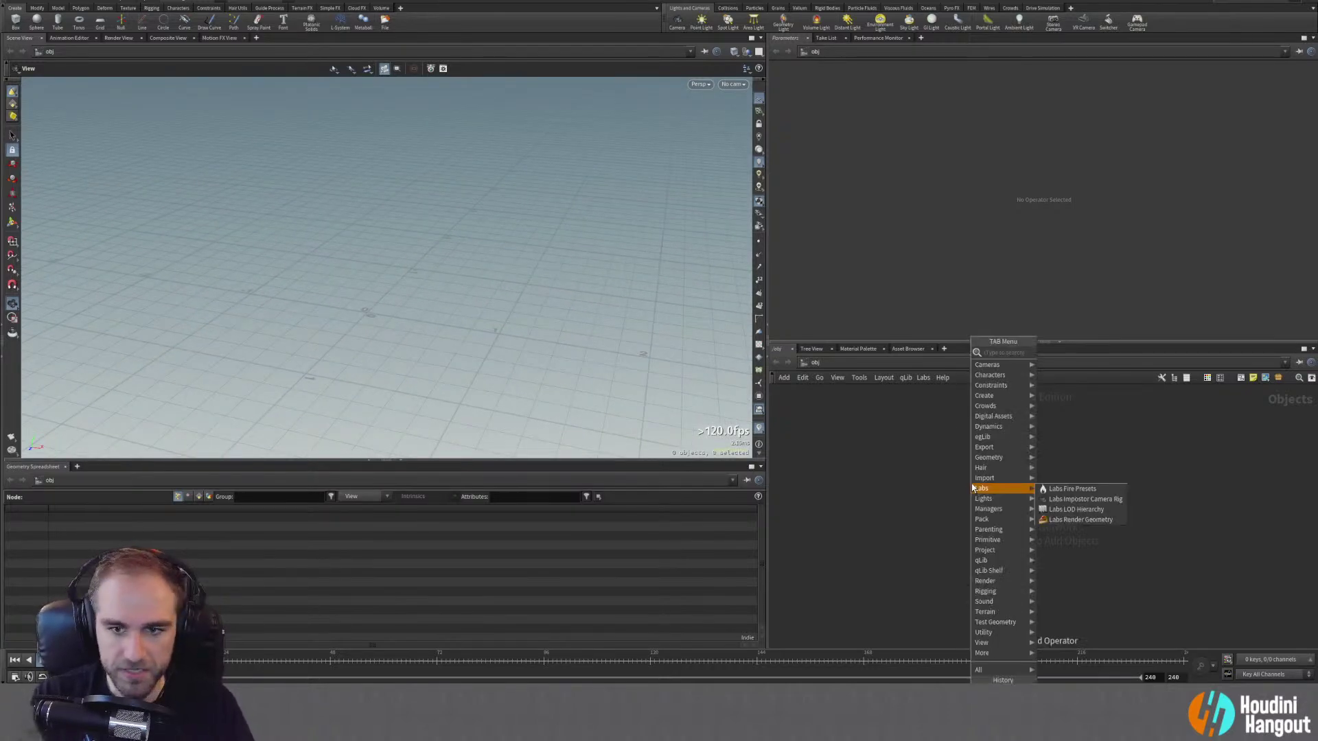
type("geo")
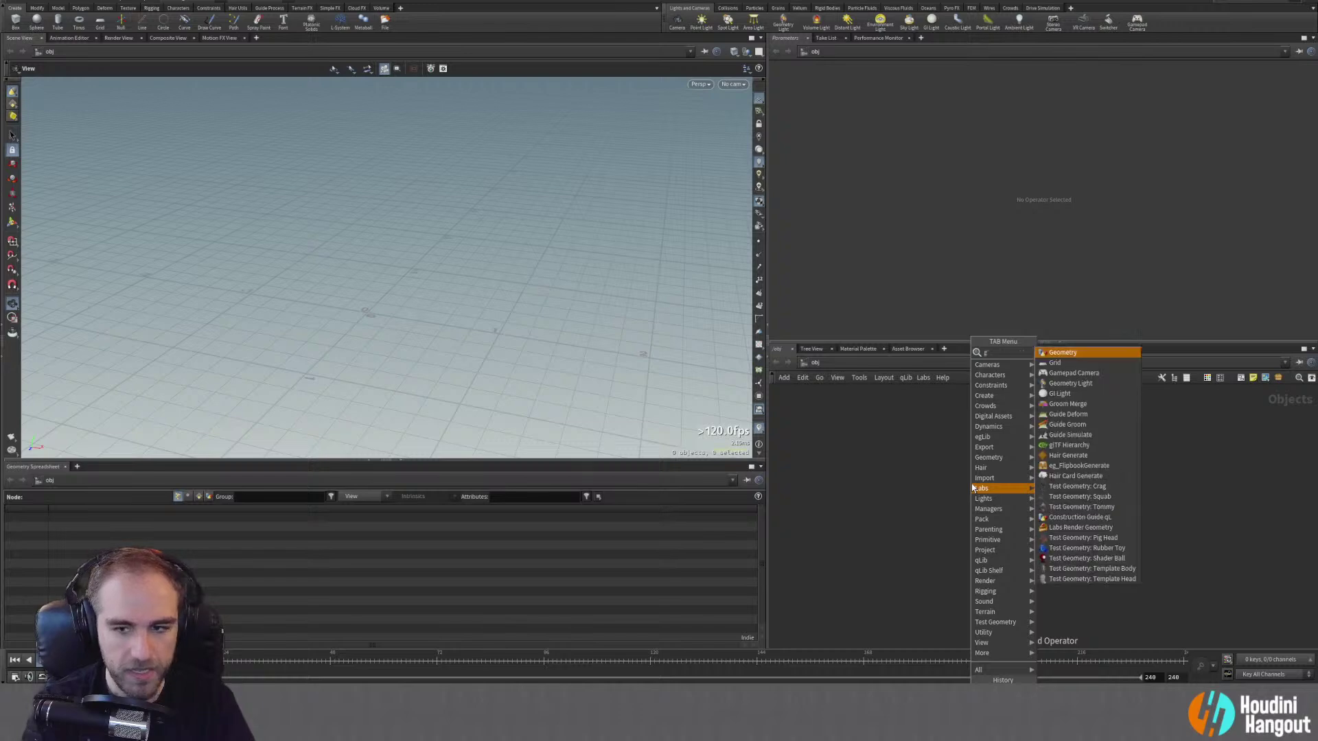
key("Return")
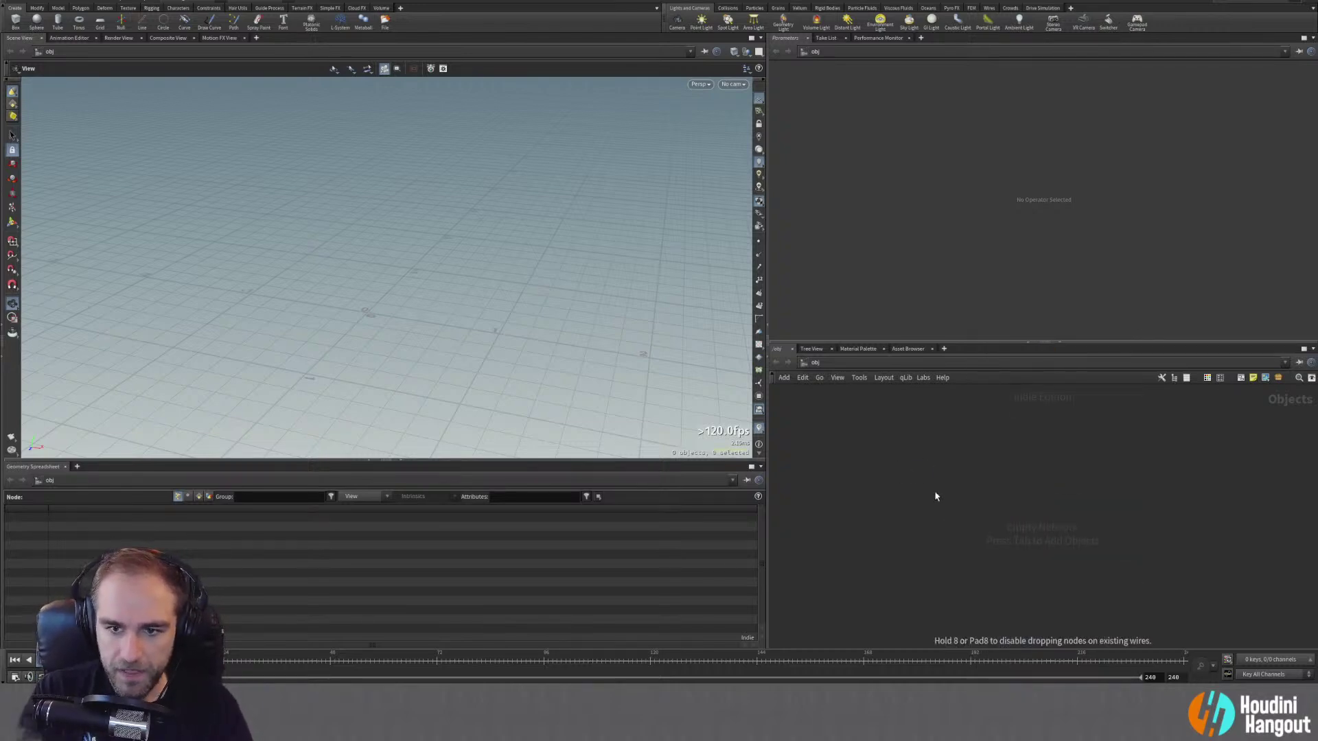
left_click(899, 472)
double_click(935, 472)
type("s")
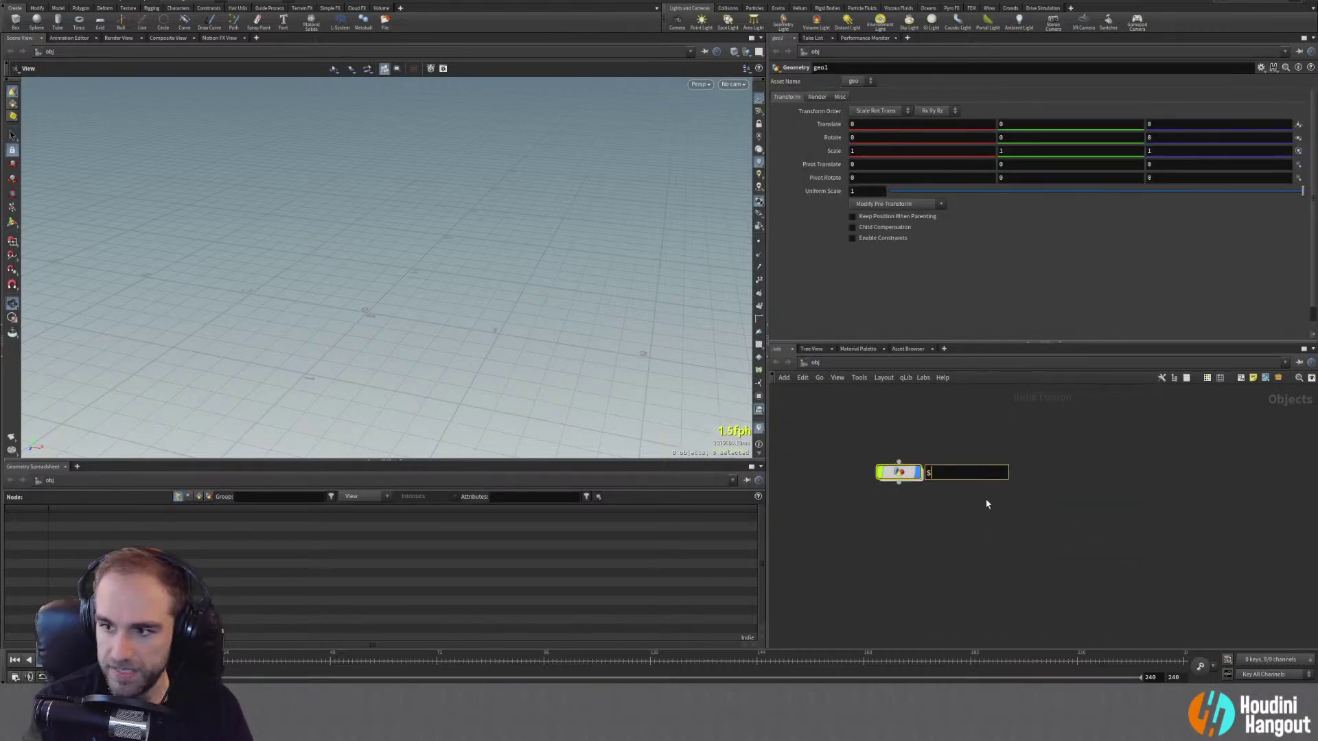
type("im_source")
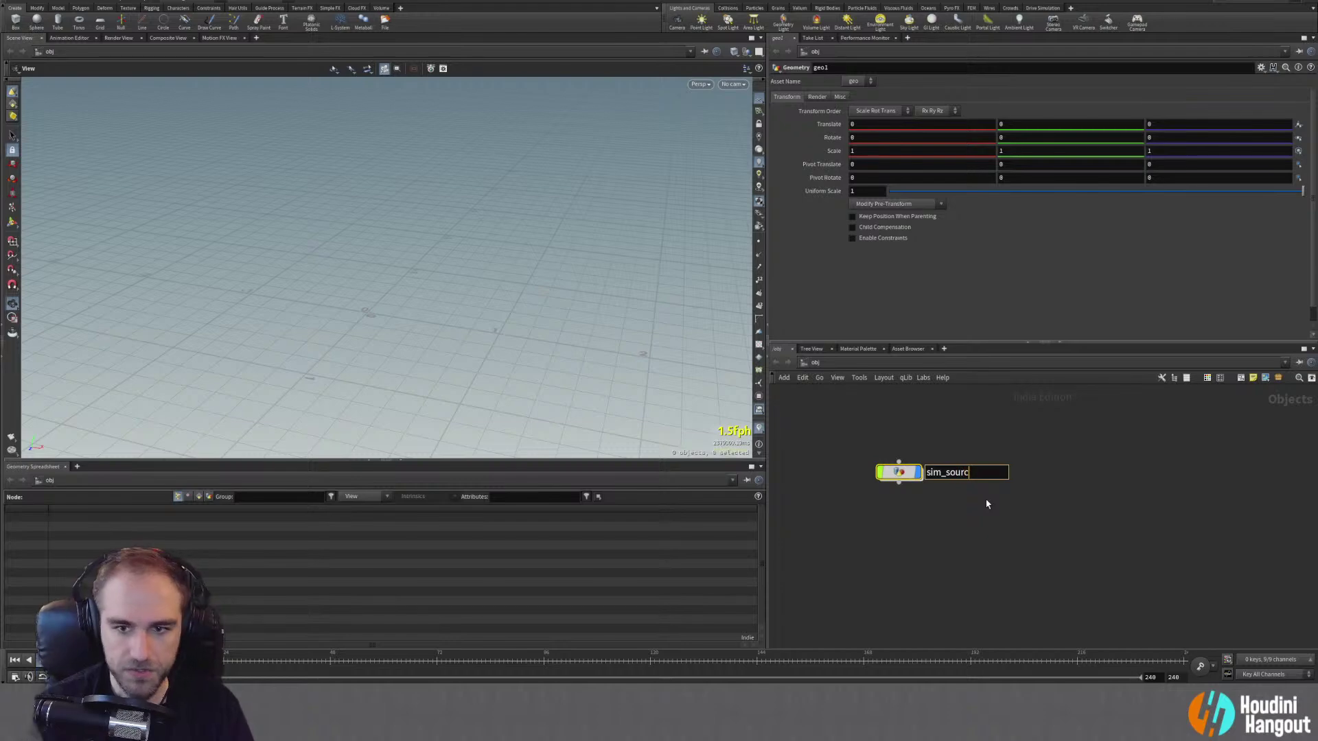
key("Return")
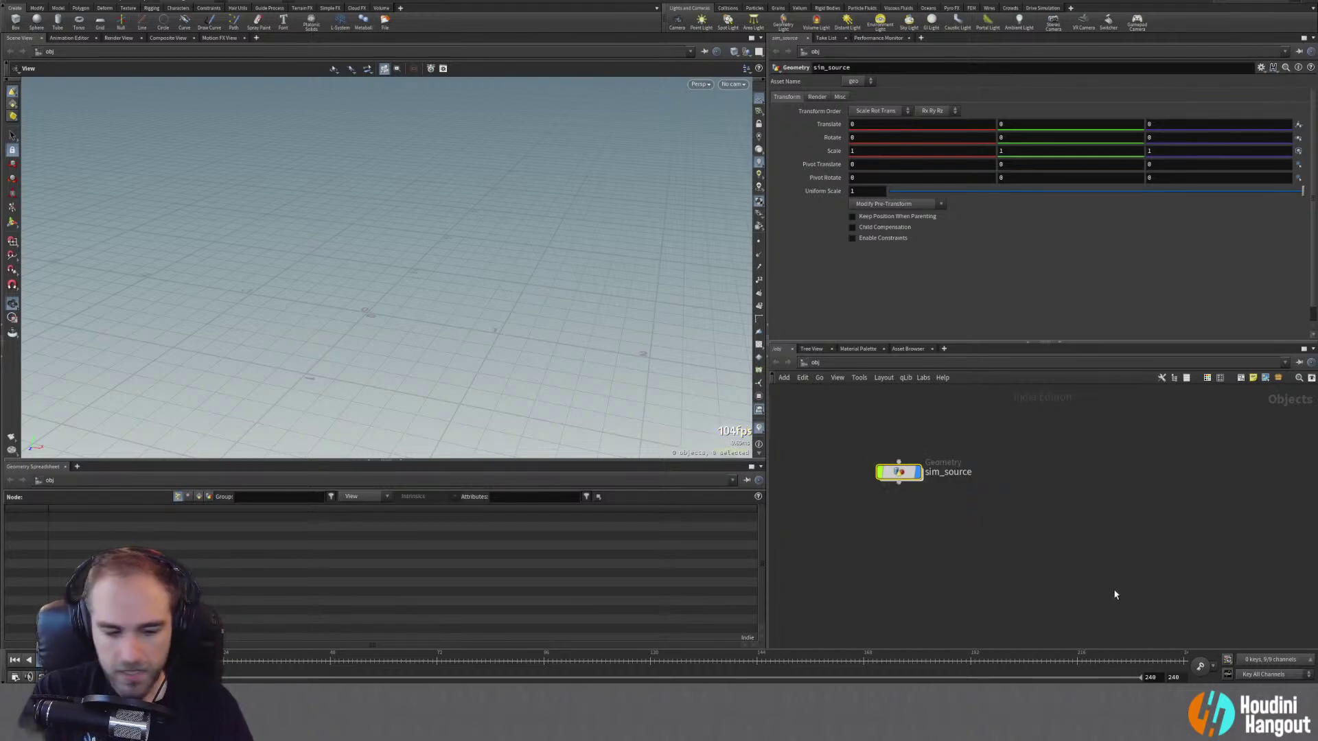
Step: Color the sim_source object node purple and reposition it in the network
key("c")
left_click(1262, 622)
left_click_drag(902, 477, 952, 465)
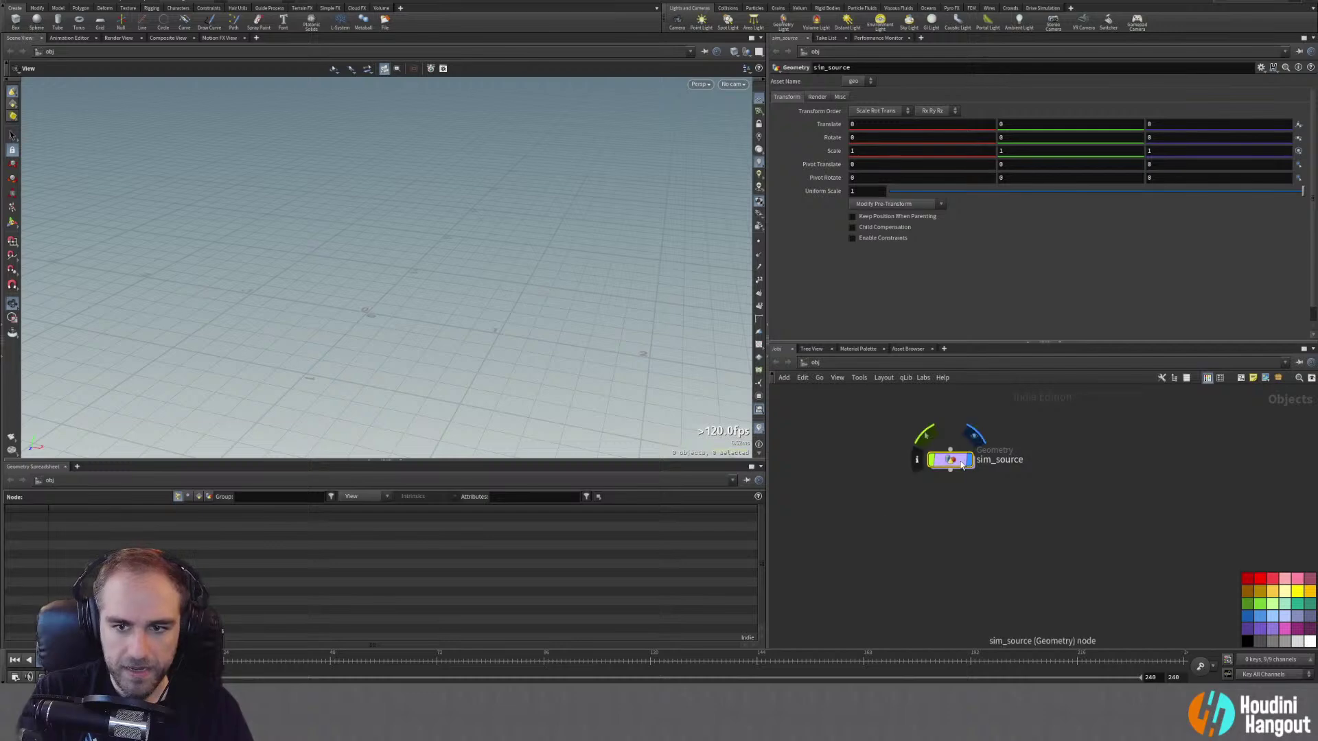
Step: Go inside the sim_source object and add a Sphere node
key("i")
key("Tab")
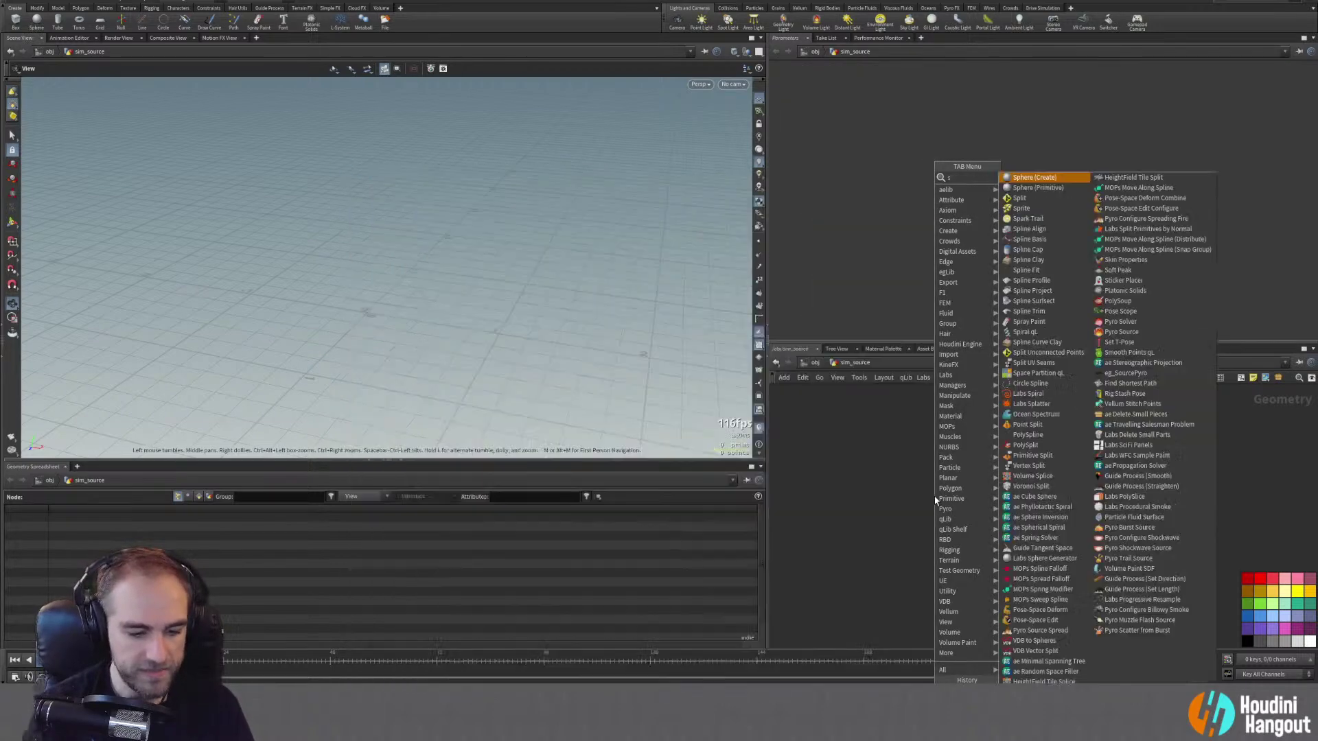
type("sphere")
key("Return")
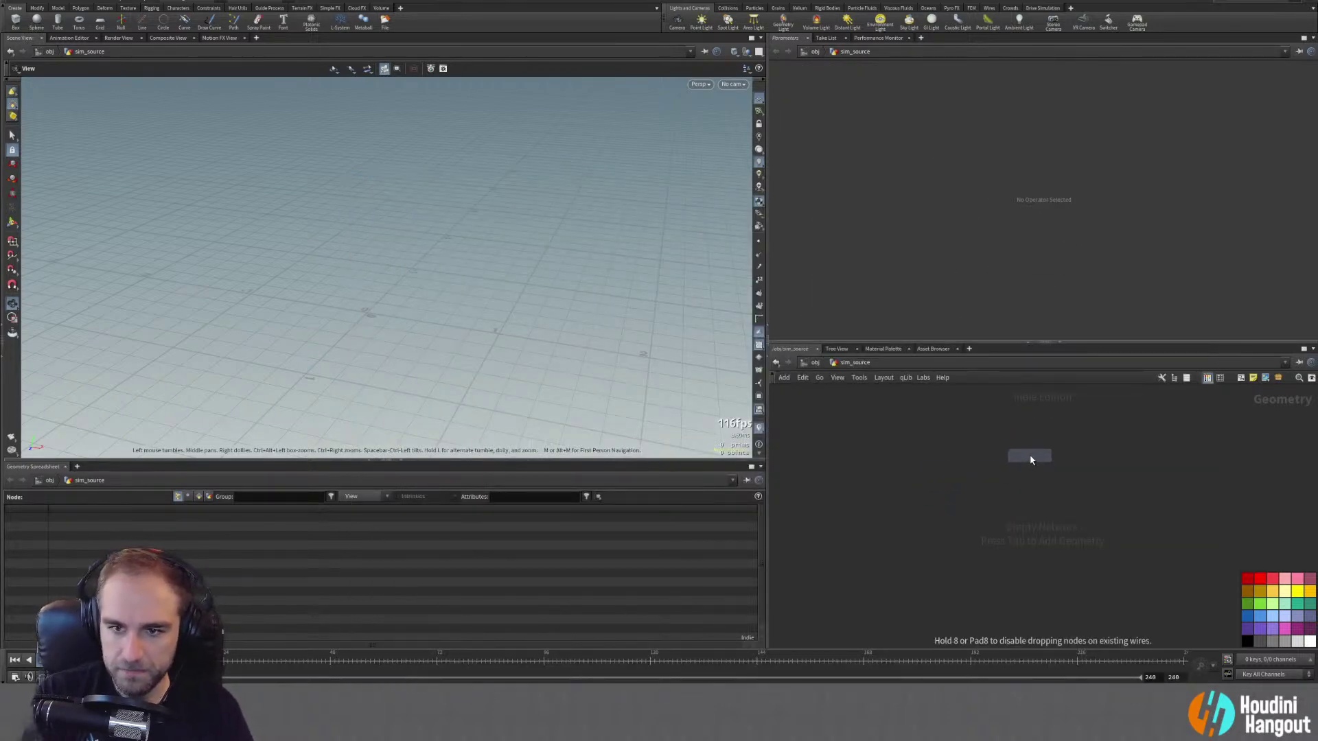
left_click(1030, 456)
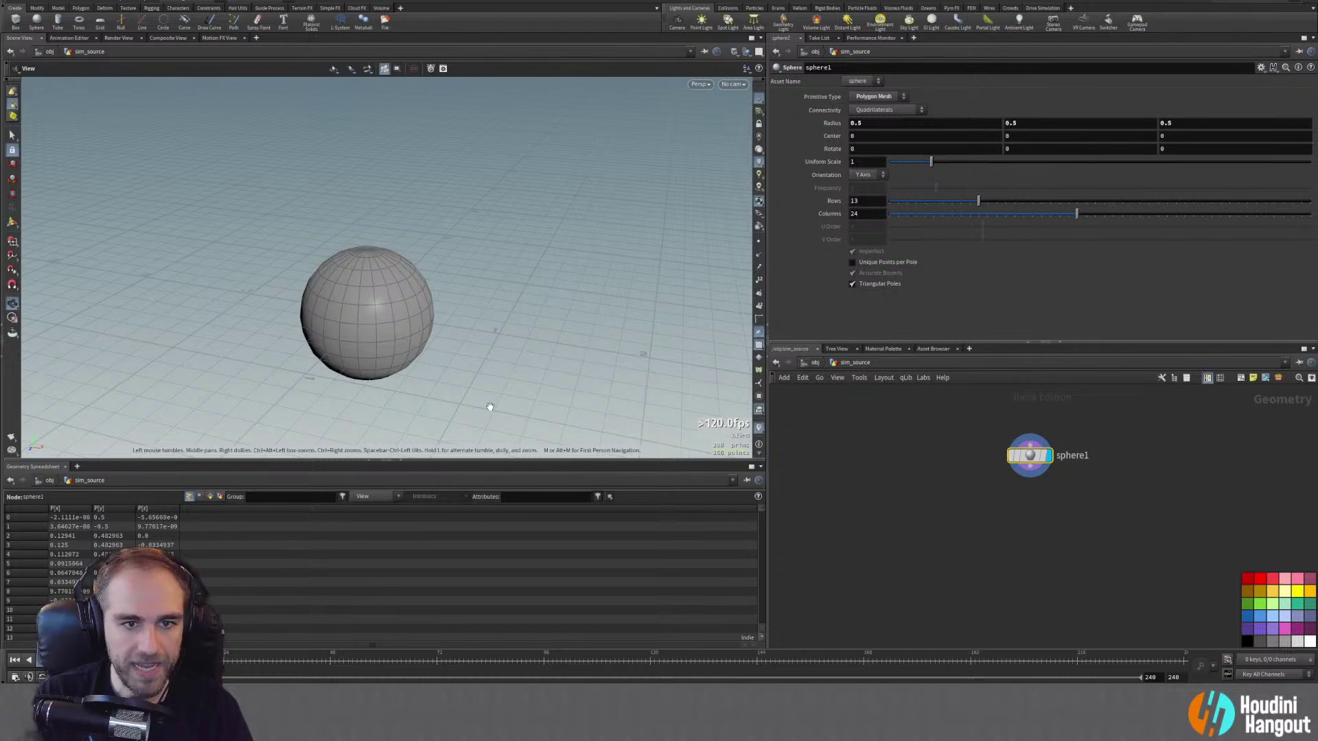
Step: Check the sphere's size in its node info and set its Uniform Scale to 0.5
right_click_drag(412, 297, 229, 322)
left_click_drag(446, 291, 380, 313)
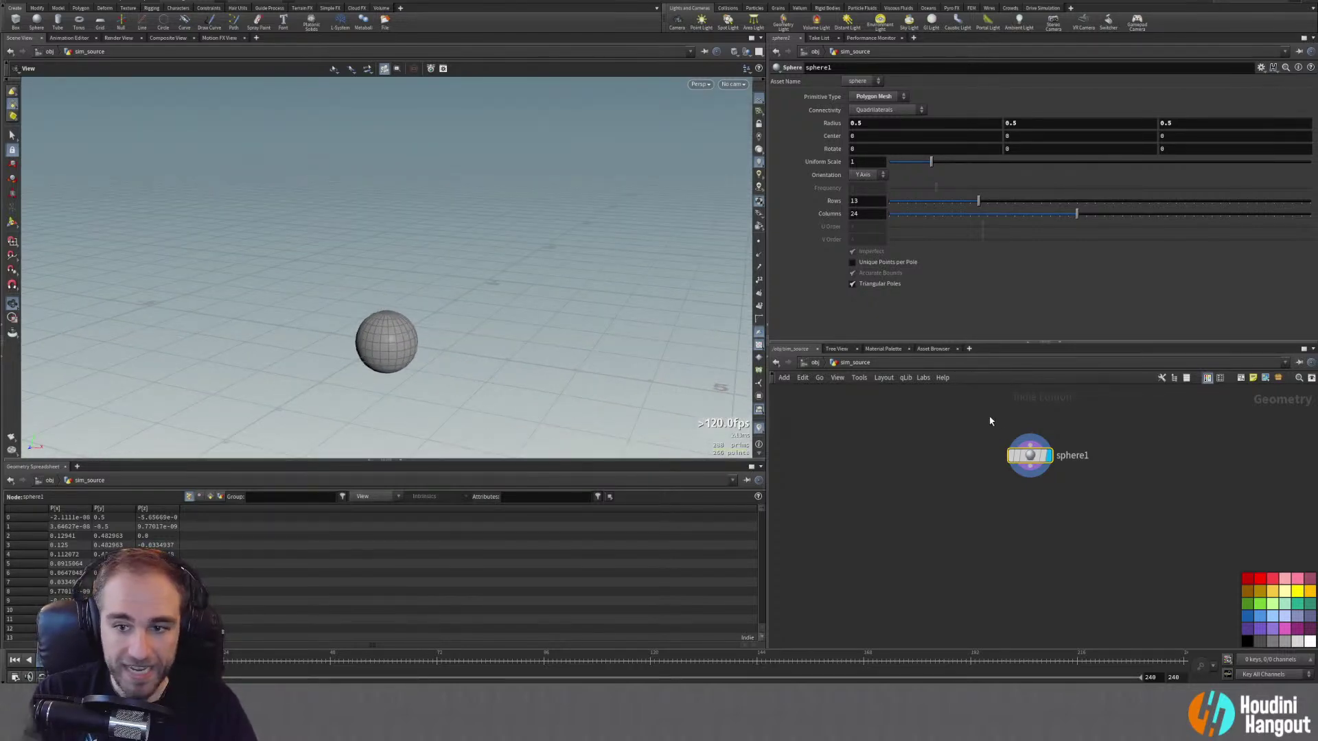
middle_click(1032, 457)
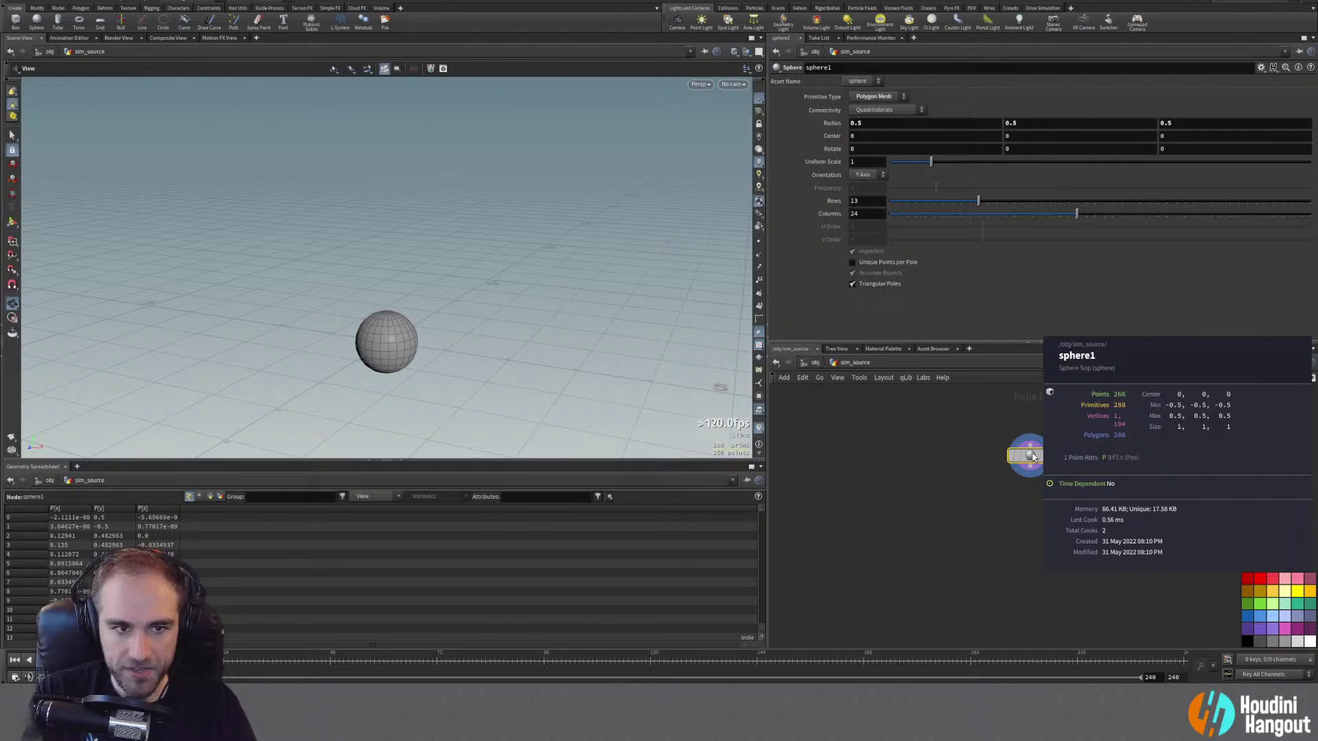
left_click_drag(394, 345, 410, 376)
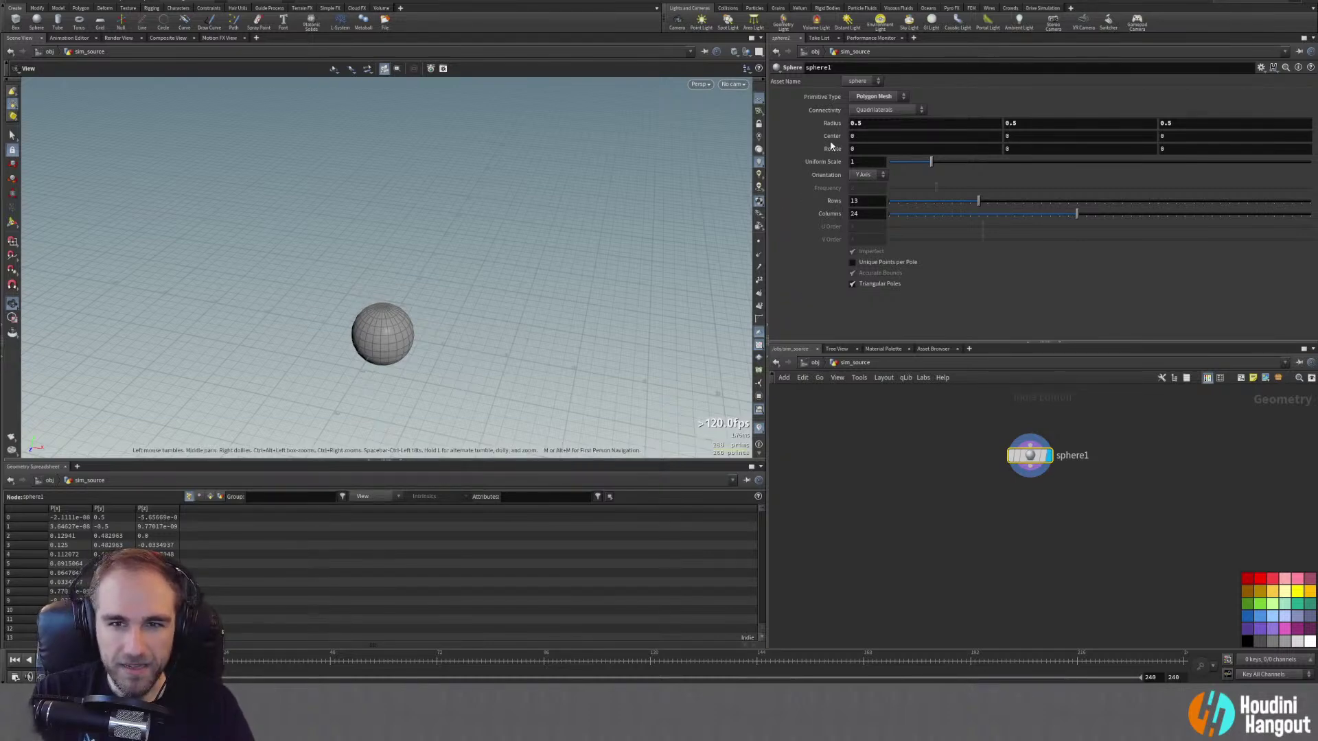
left_click(863, 161)
type("0.5")
key("Return")
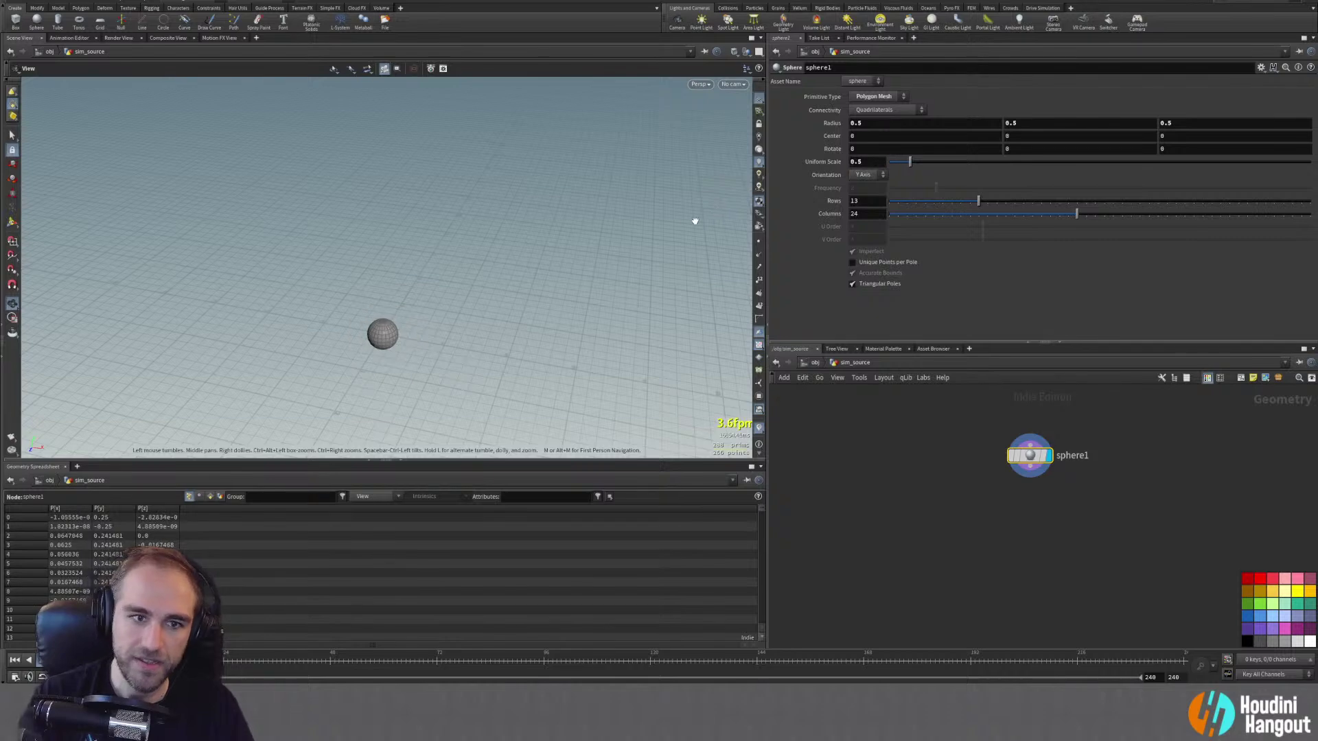
Step: Change the sphere's Primitive Type to Polygon and raise its Frequency to 5
left_click(872, 96)
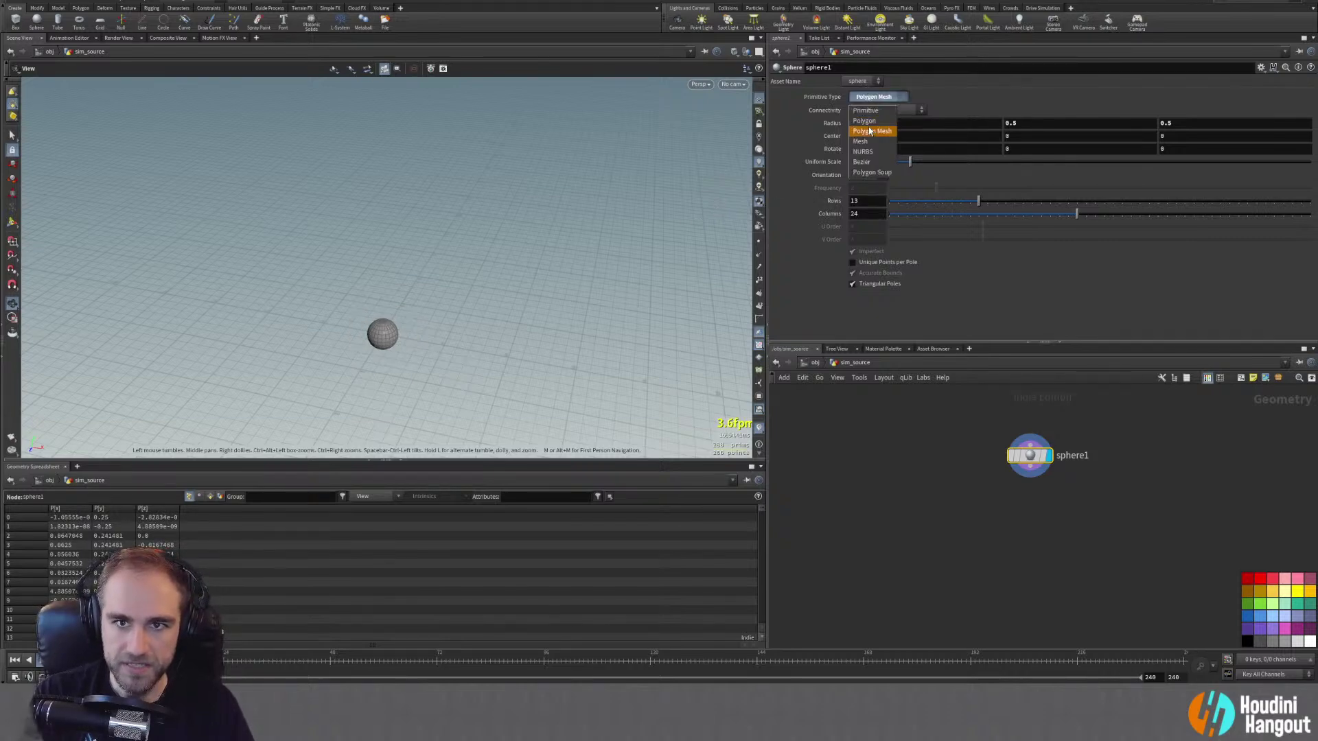
left_click(868, 104)
key("f")
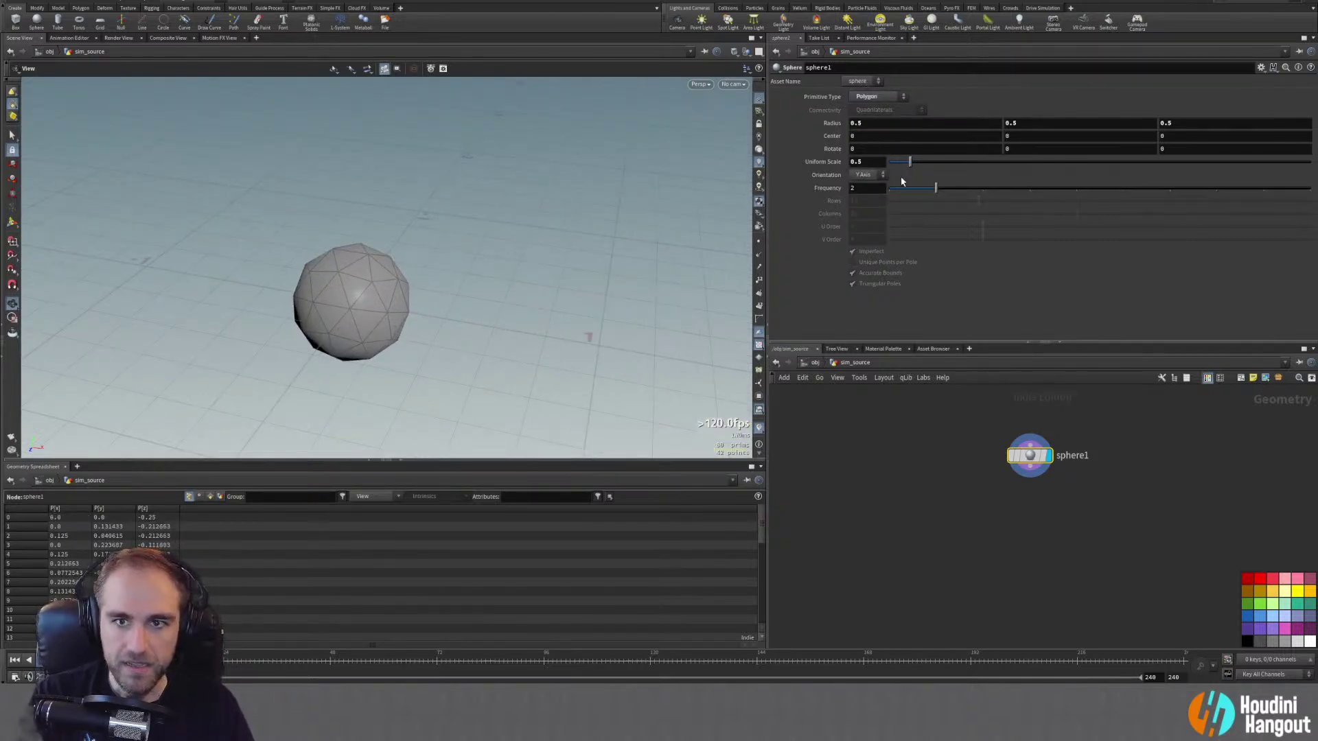
left_click(861, 189)
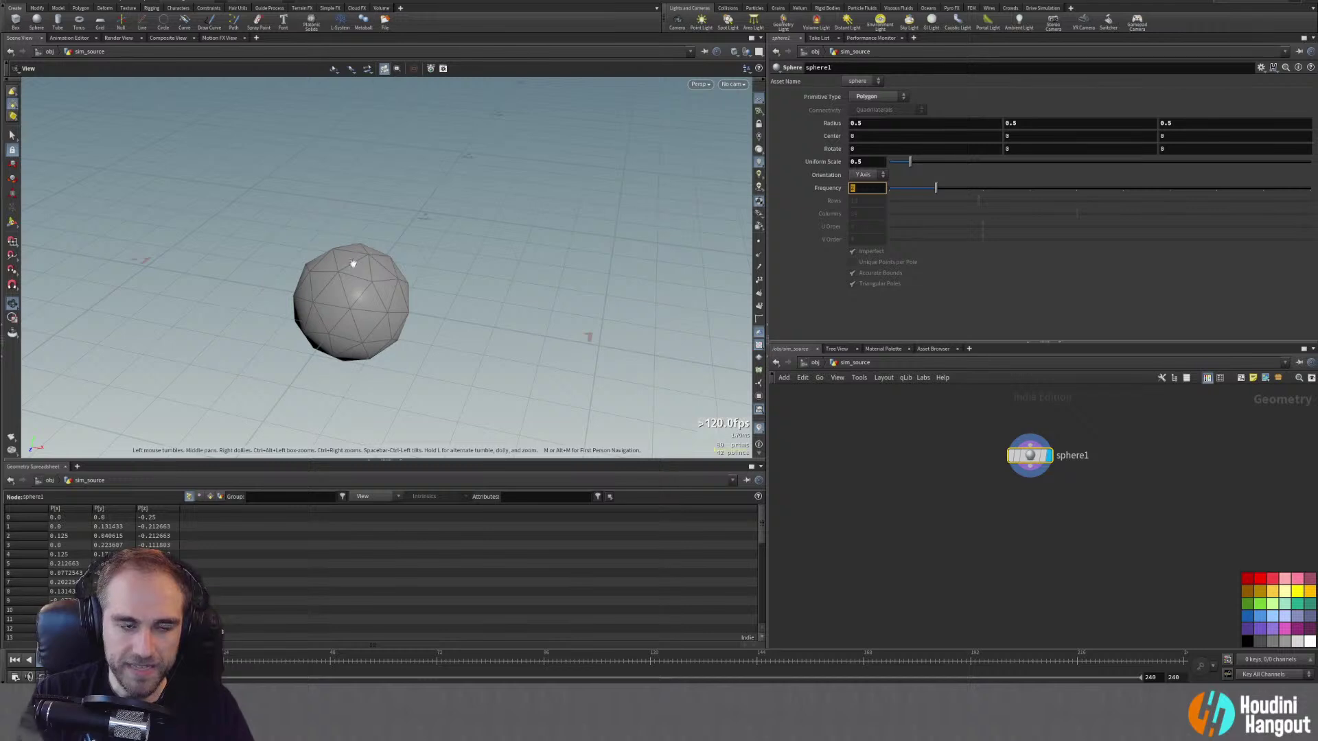
left_click(866, 97)
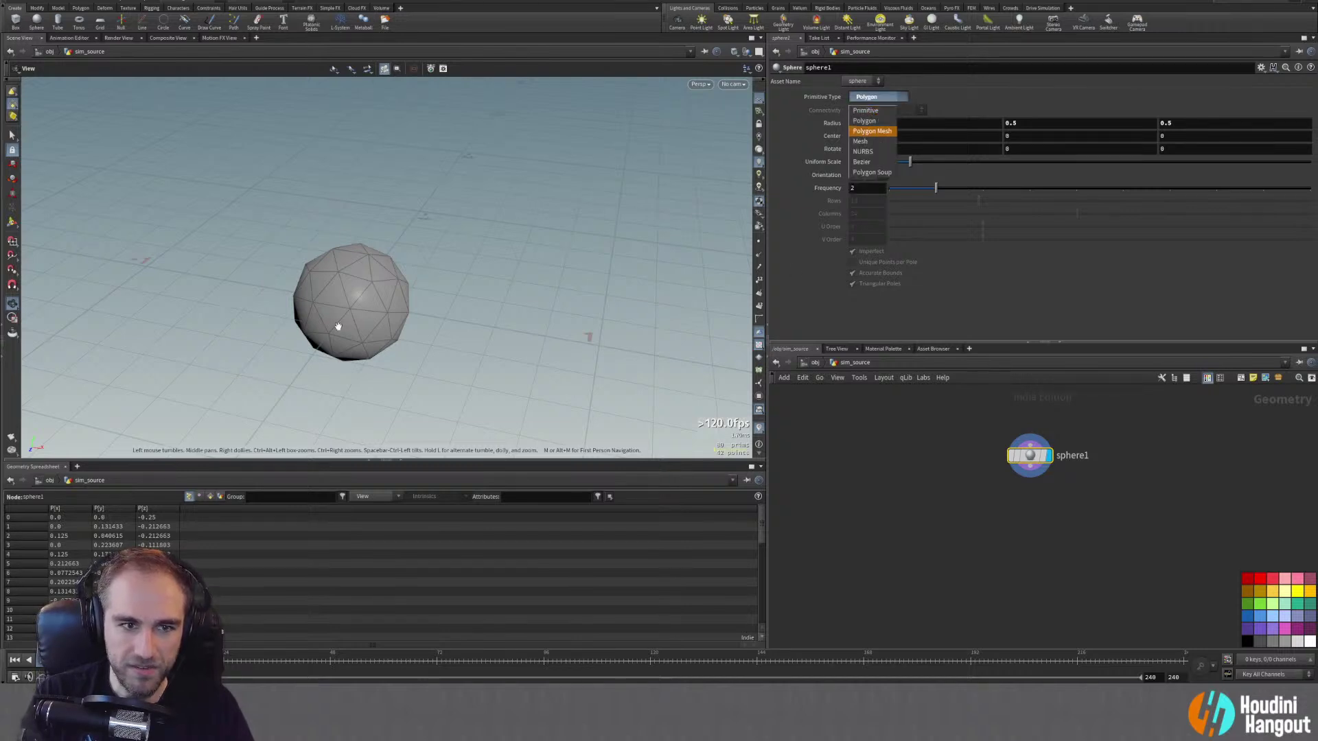
key("Escape")
left_click_drag(978, 194, 1076, 188)
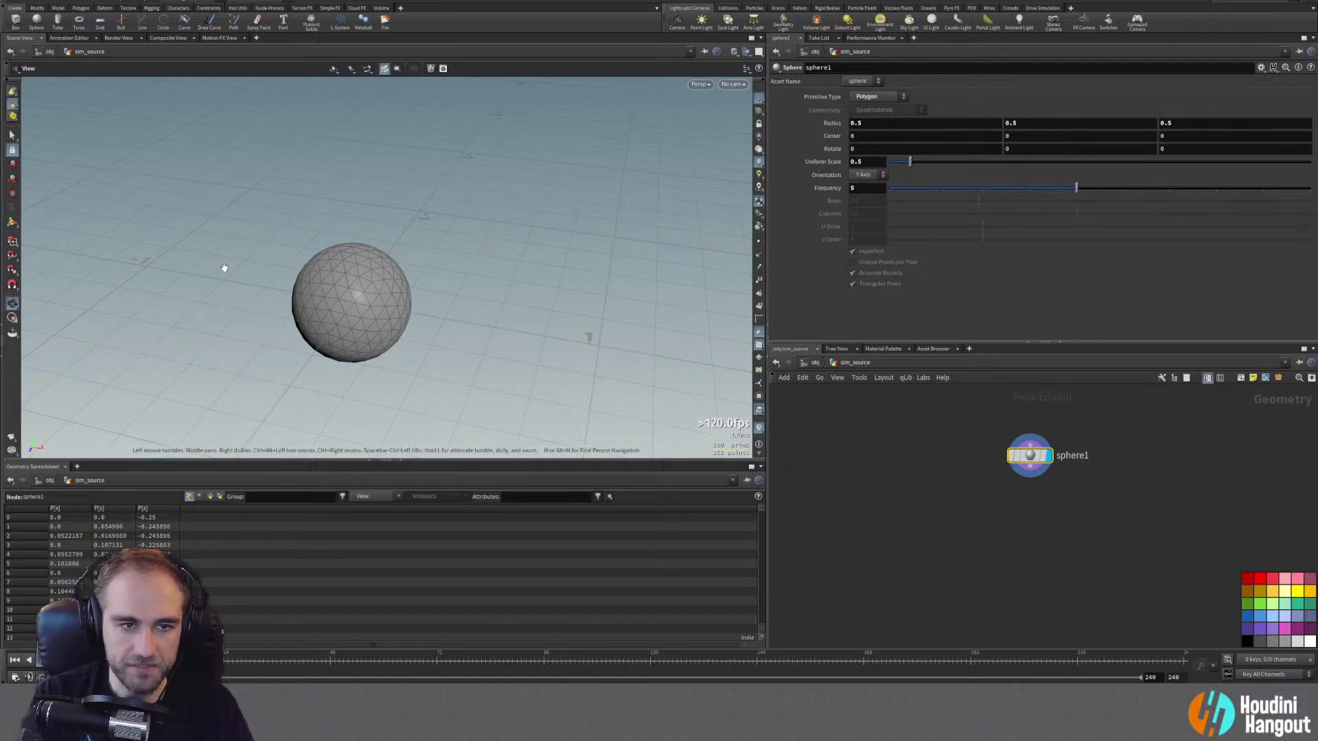
left_click_drag(323, 297, 367, 274)
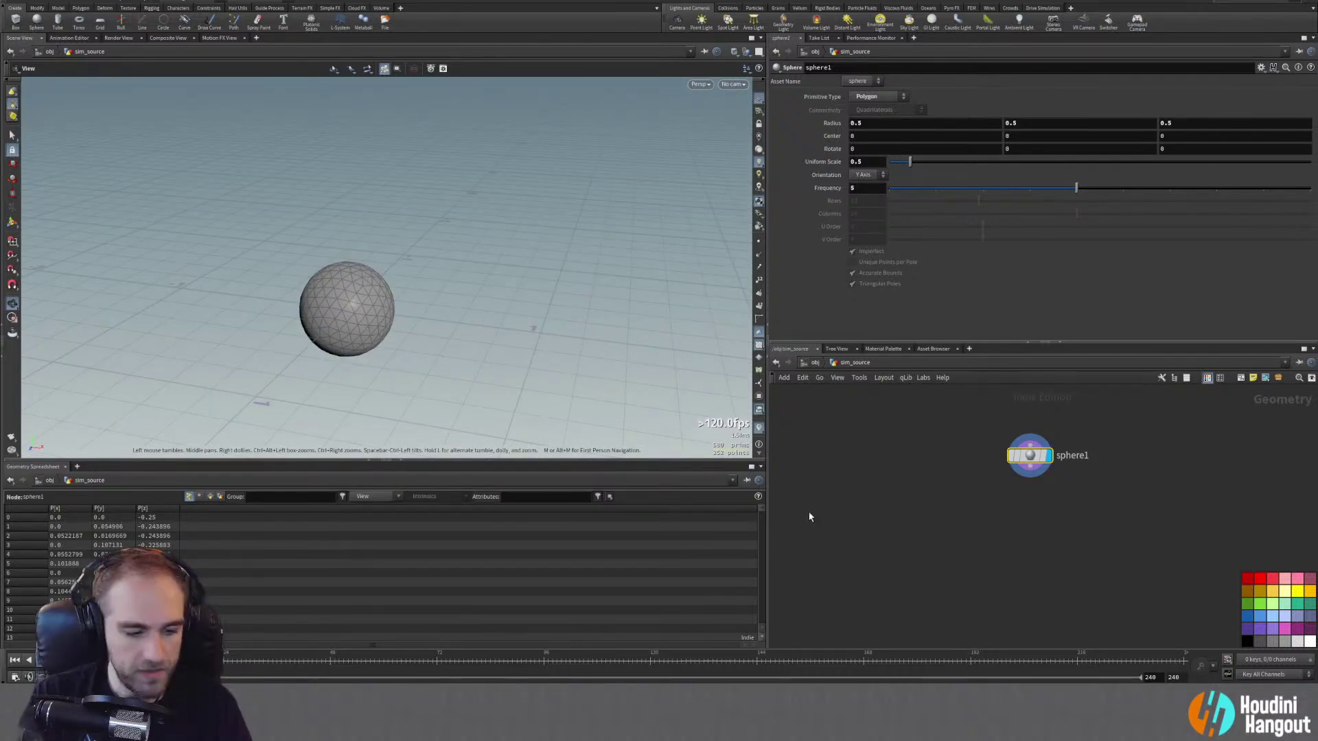
Step: Add a Transform node connected below the sphere1 node
key("Tab")
type("trans")
key("Return")
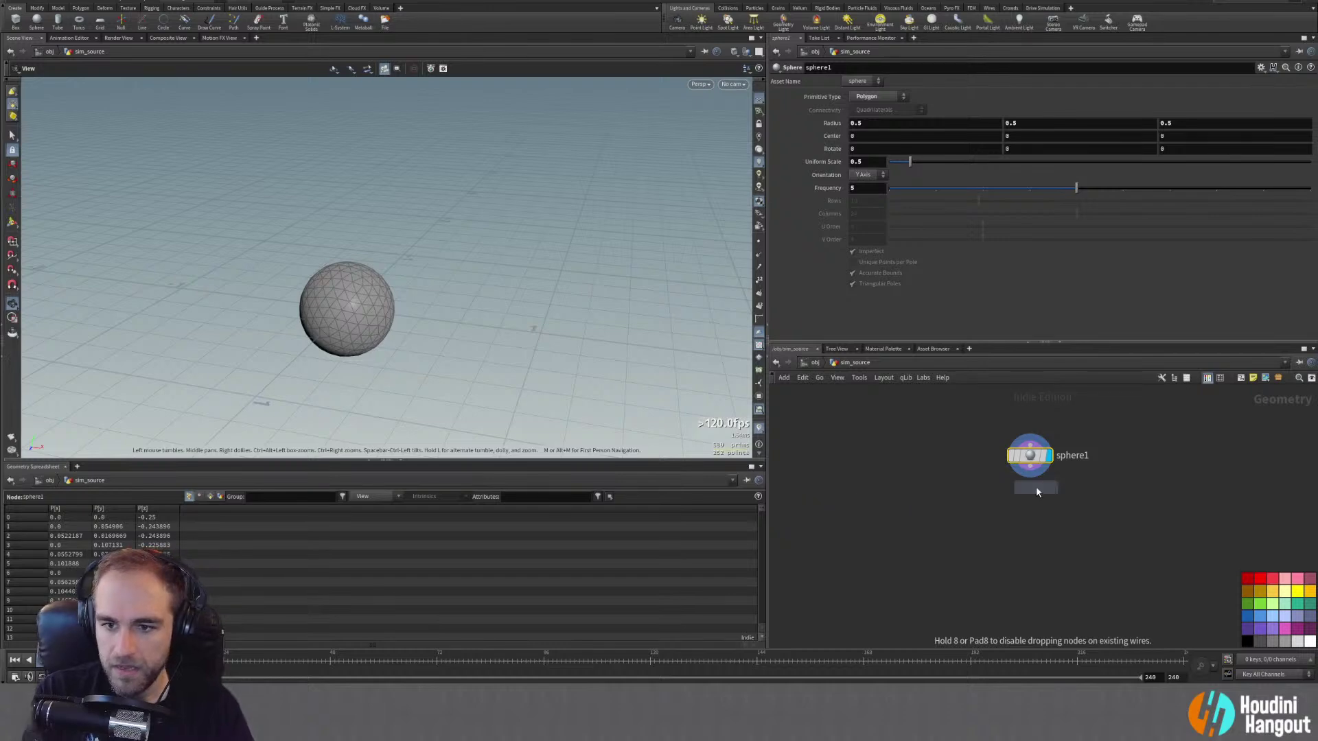
left_click(1034, 489)
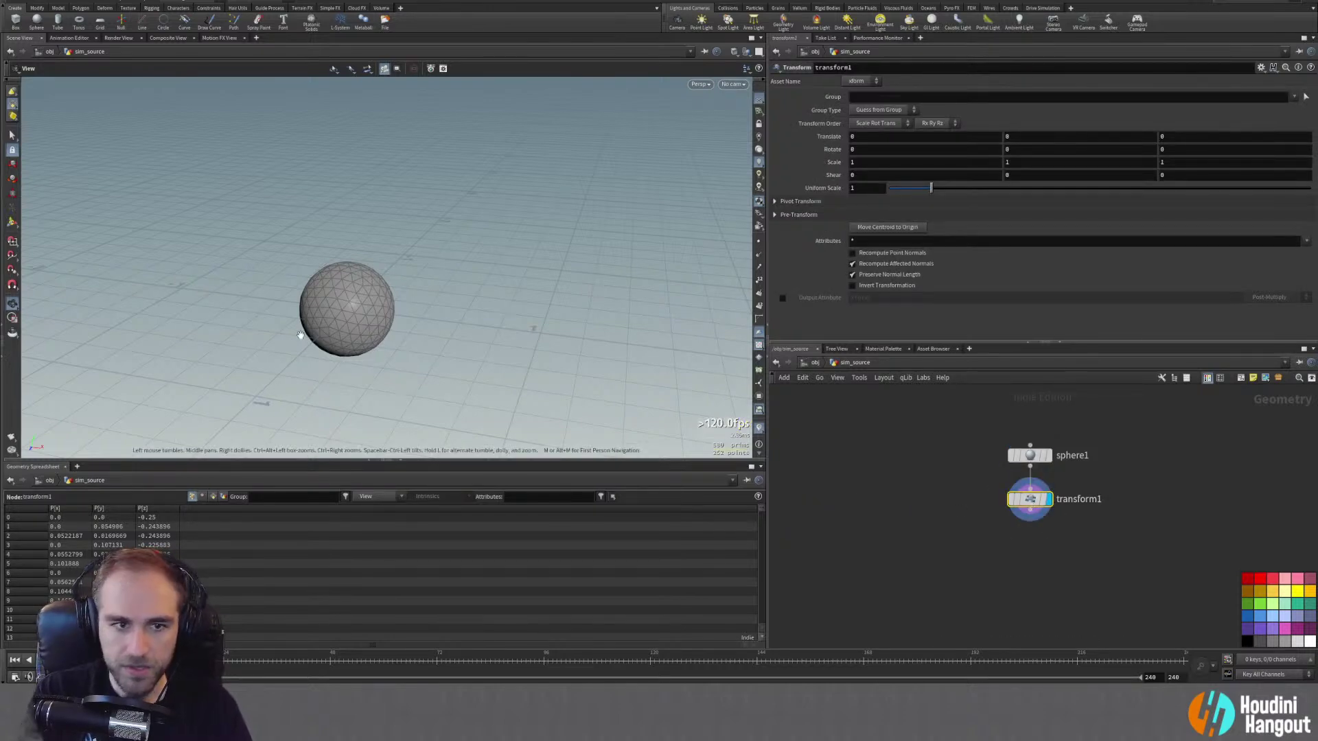
Step: Raise the sphere above the ground by setting the Transform node's Y Translate to 2
key("Return")
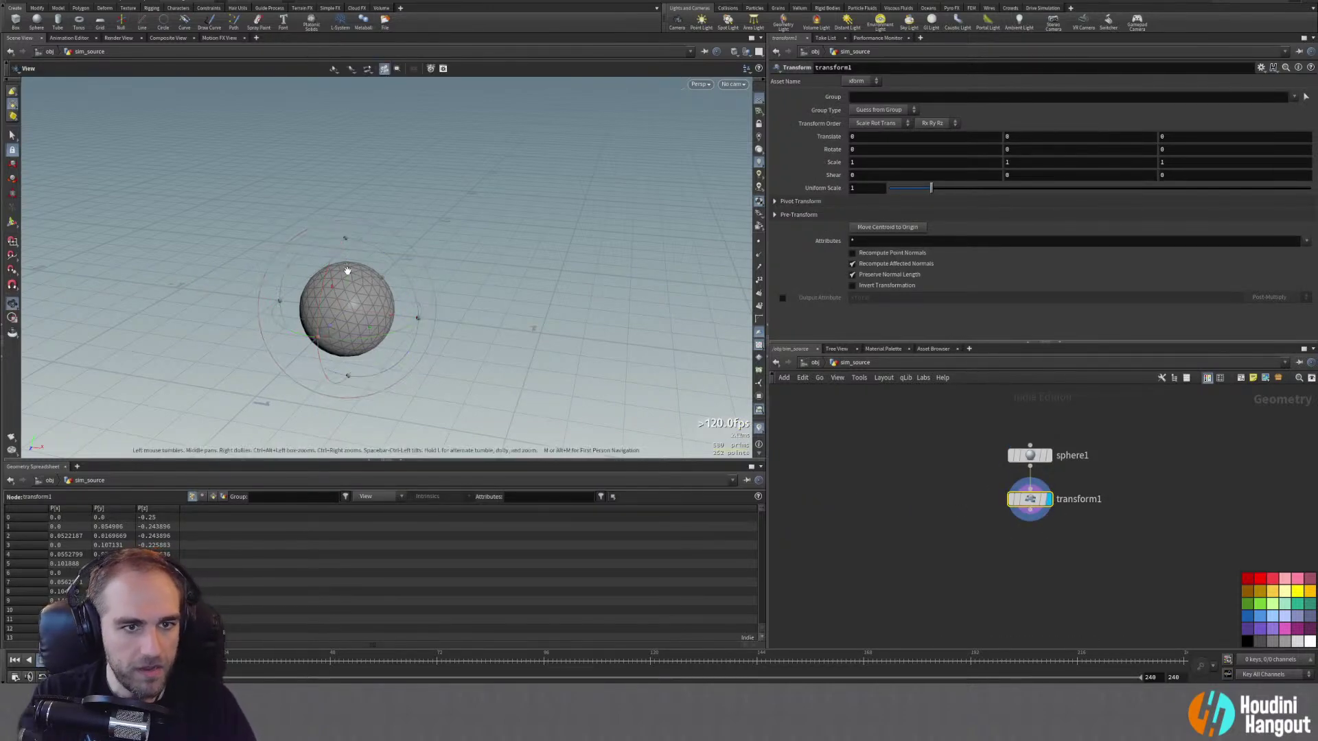
left_click_drag(347, 271, 348, 103)
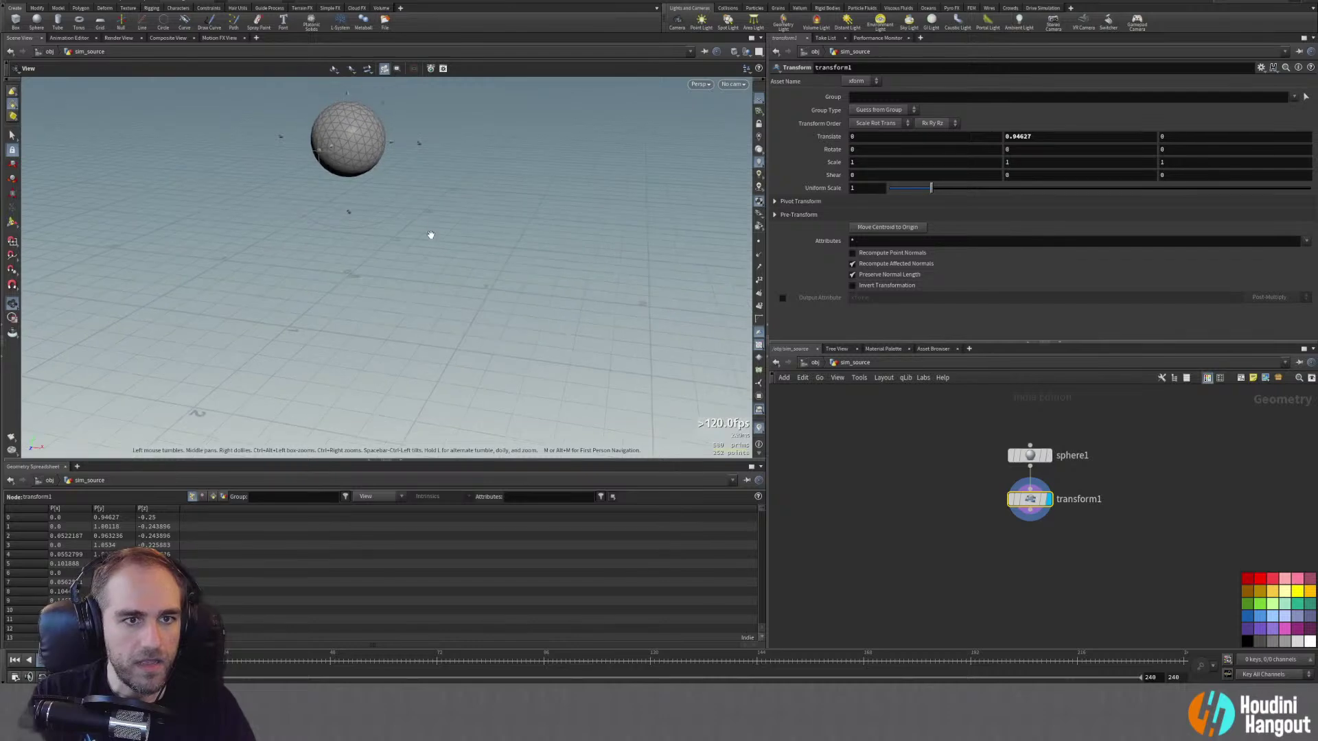
key("space+f")
left_click_drag(476, 222, 478, 149)
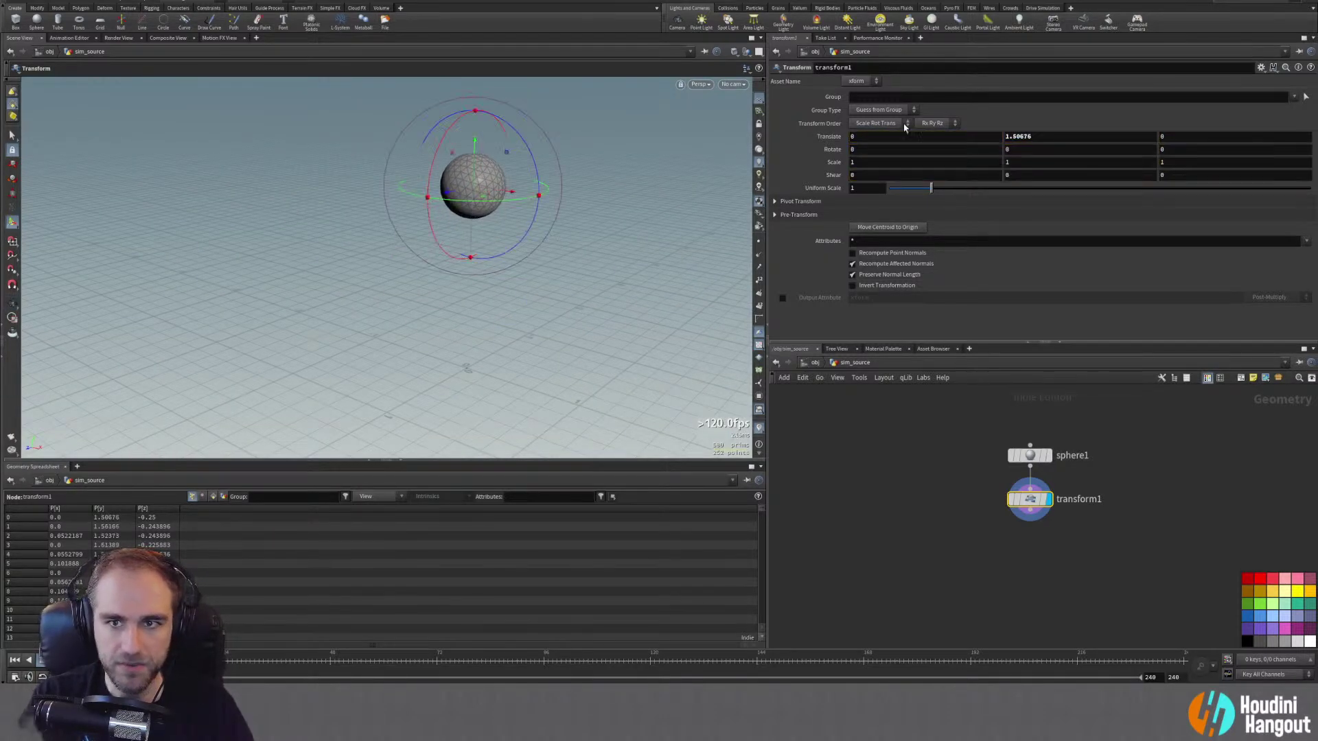
double_click(1059, 136)
type("2")
key("Return")
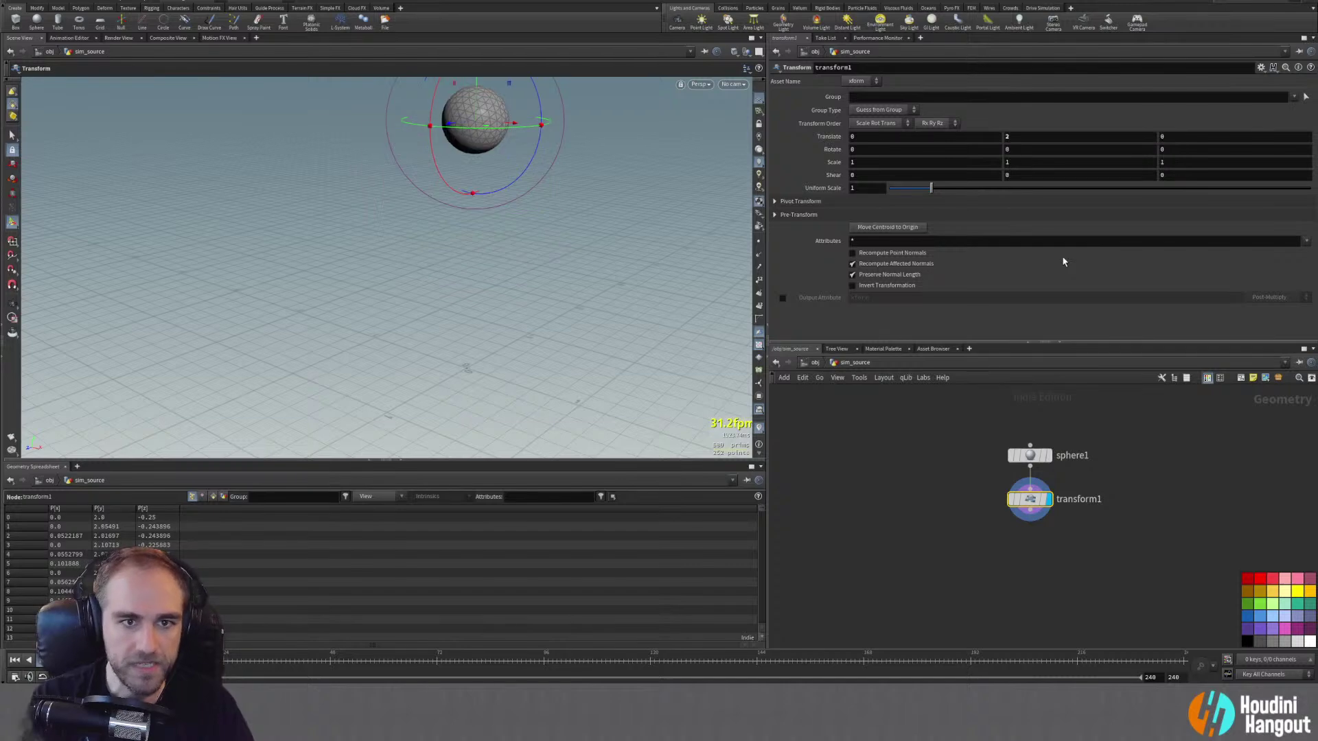
left_click_drag(561, 162, 524, 230)
key("t")
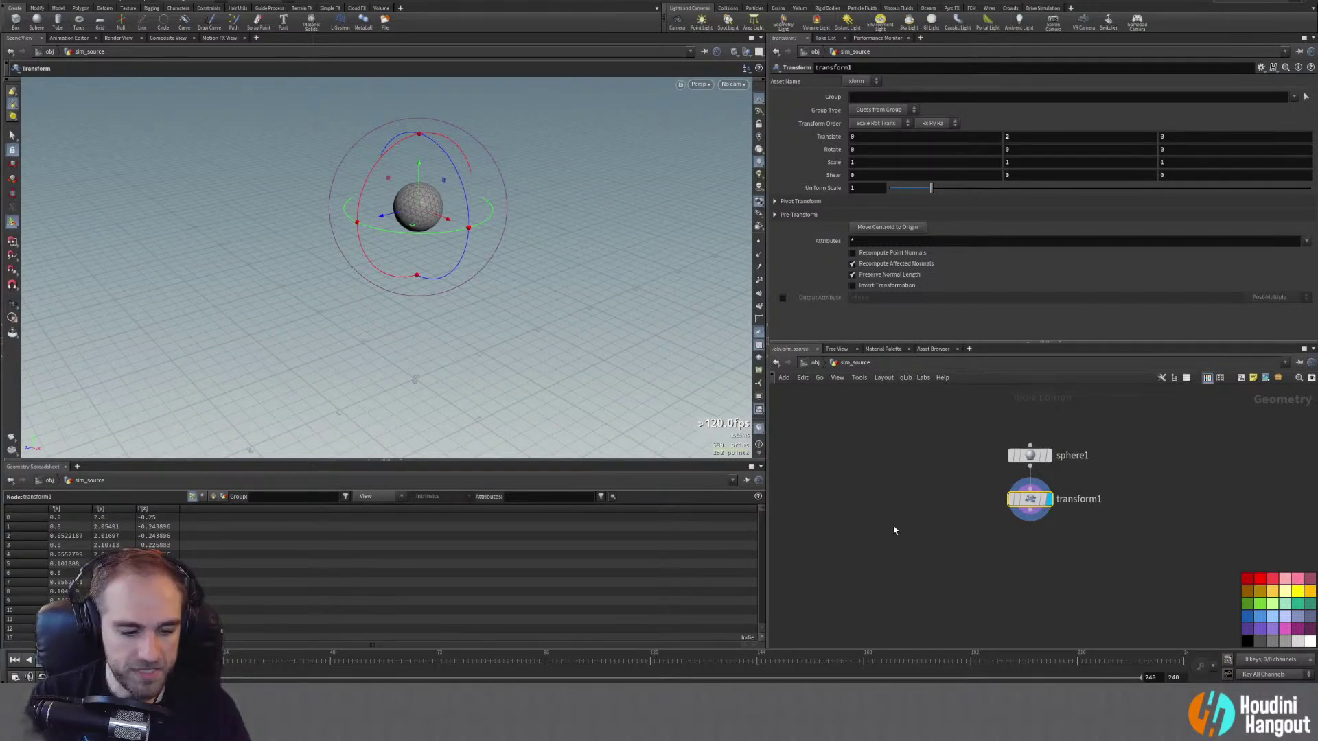
Step: Add a Null node below transform1 and name it SOURCE_GEO
key("Tab")
type("null")
key("Return")
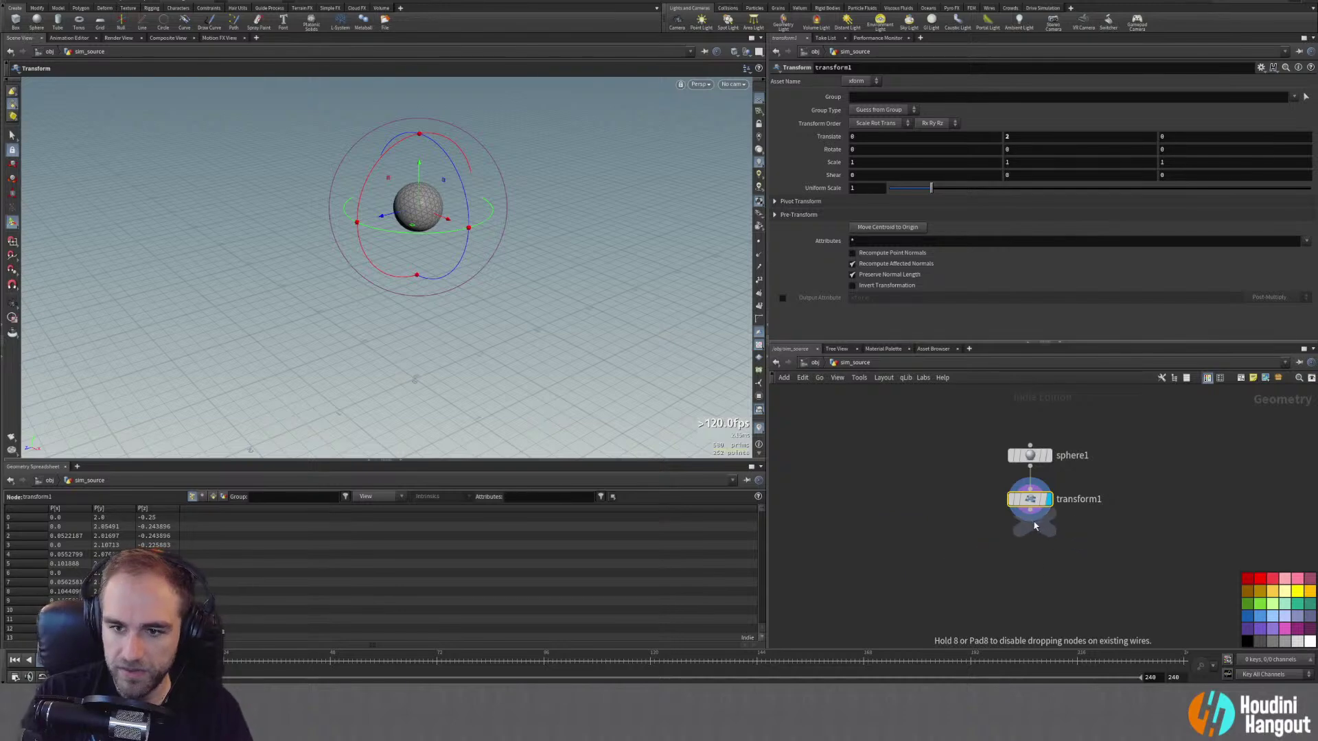
left_click(1029, 547)
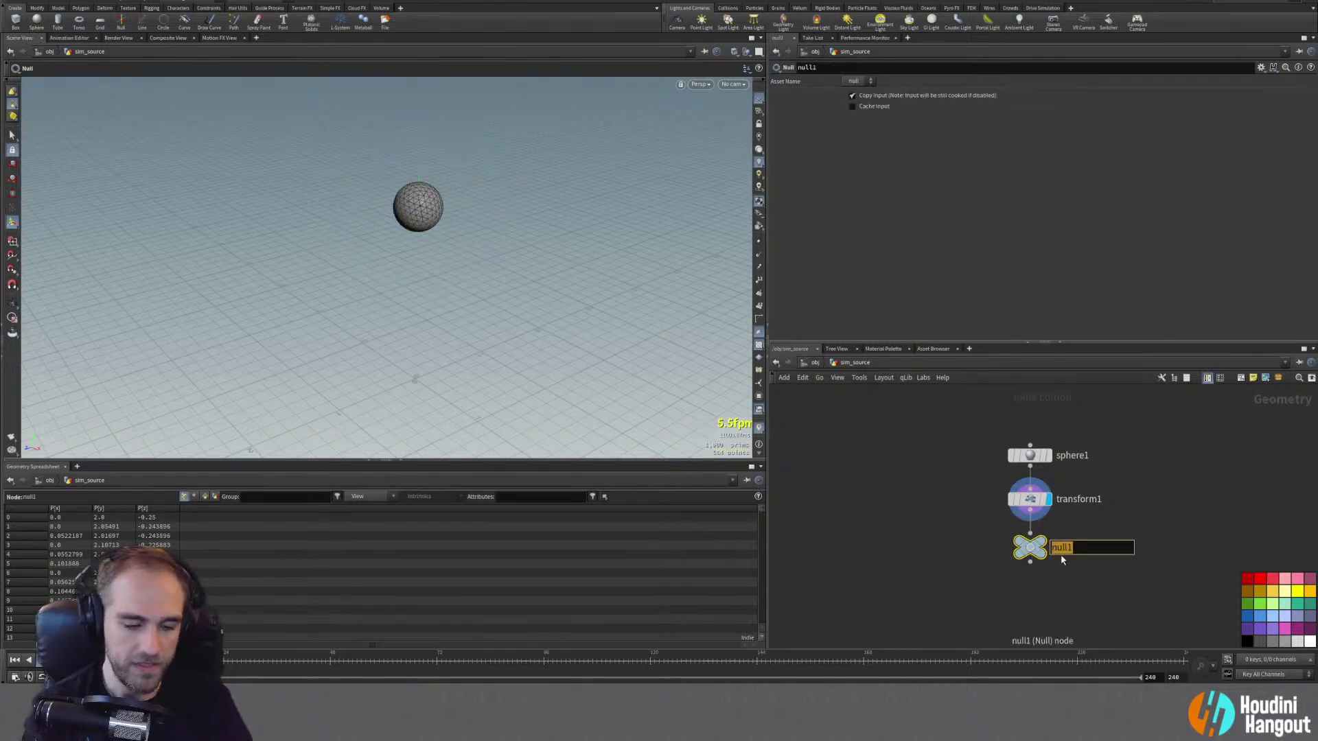
type("SOURCE")
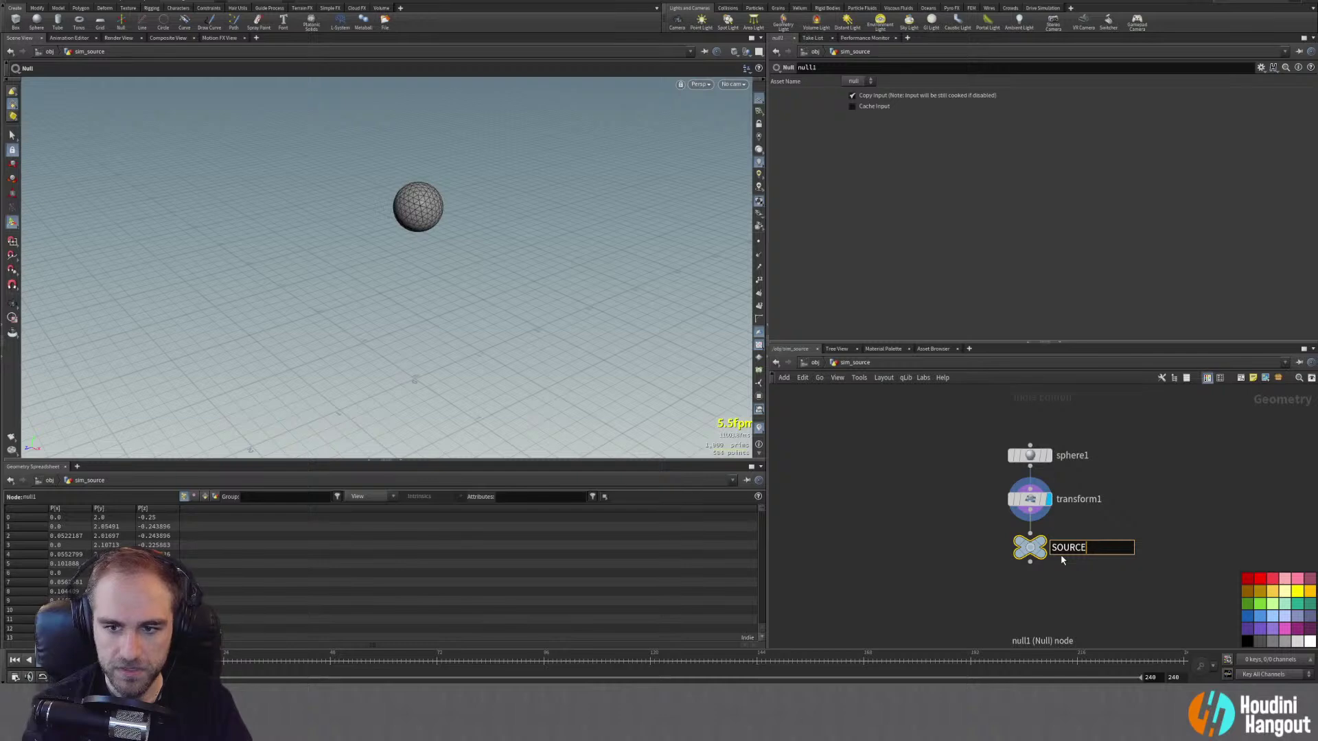
type("_GEO")
key("Return")
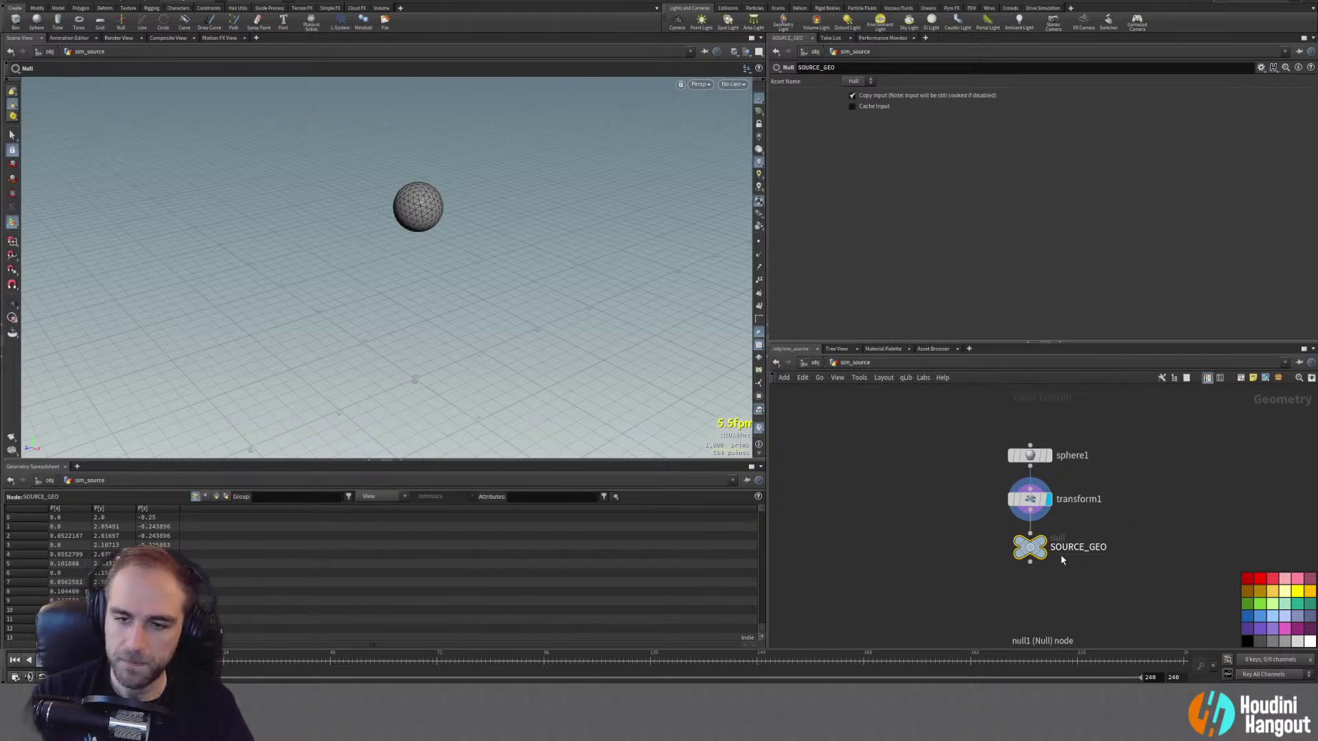
Step: Color the SOURCE_GEO null yellow and make it the displayed node
left_click(1273, 594)
middle_click_drag(1059, 591, 1060, 559)
scroll(1016, 569, "down", 1)
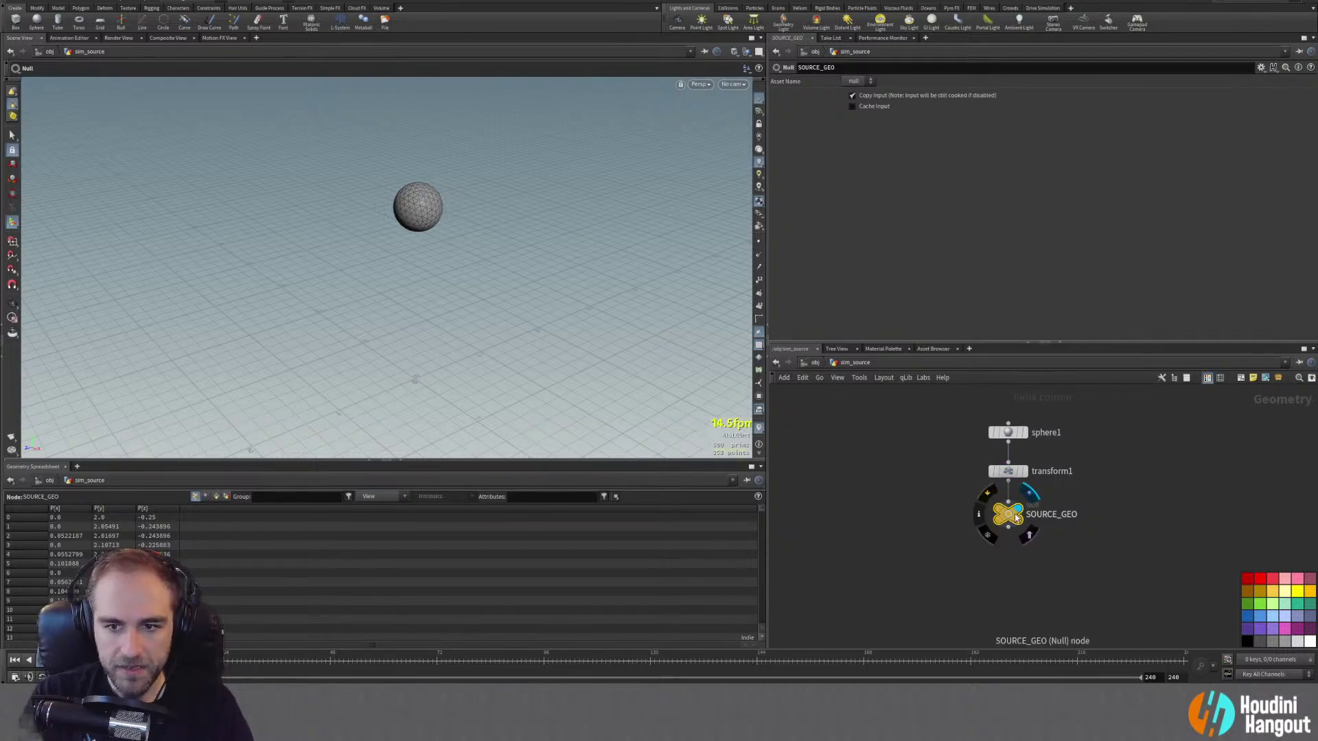
key("Escape")
left_click_drag(508, 195, 487, 223)
key("Return")
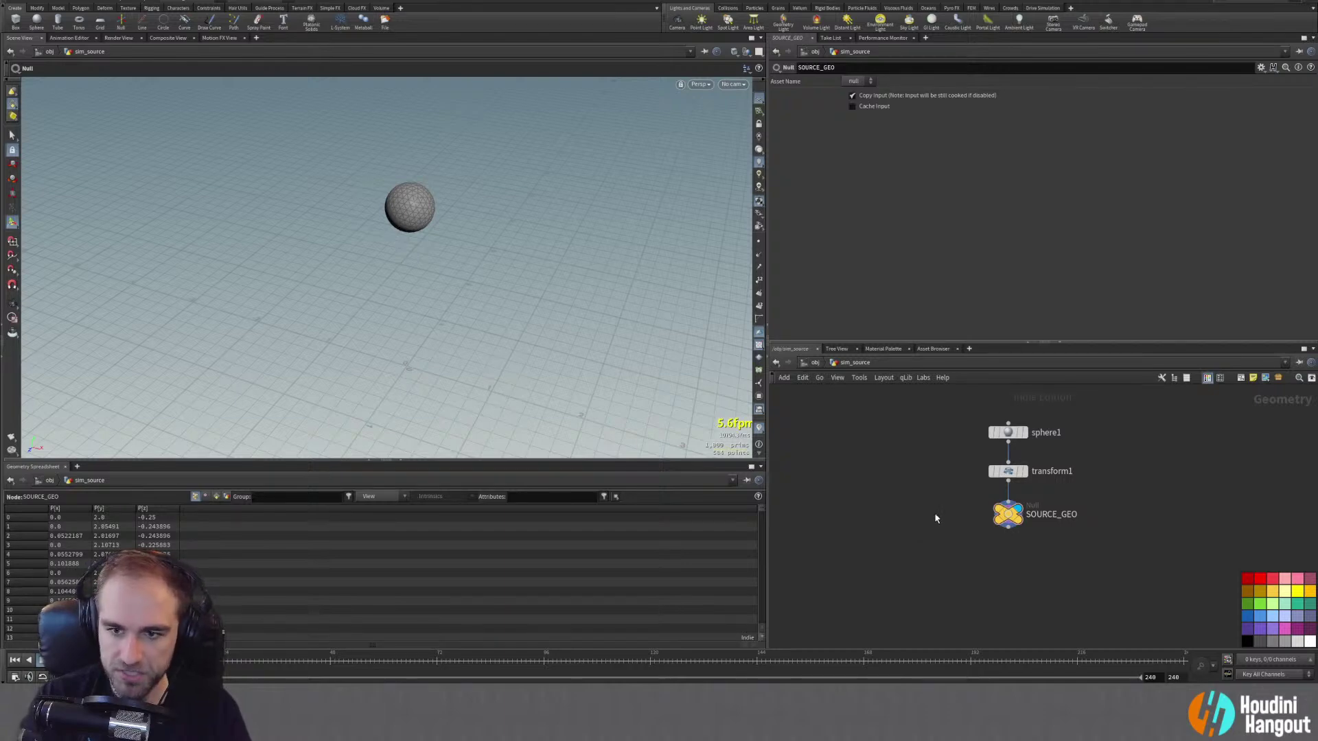
Step: Return to the object level and add a DOP Network node beside sim_source
key("u")
key("Tab")
type("dop")
key("Return")
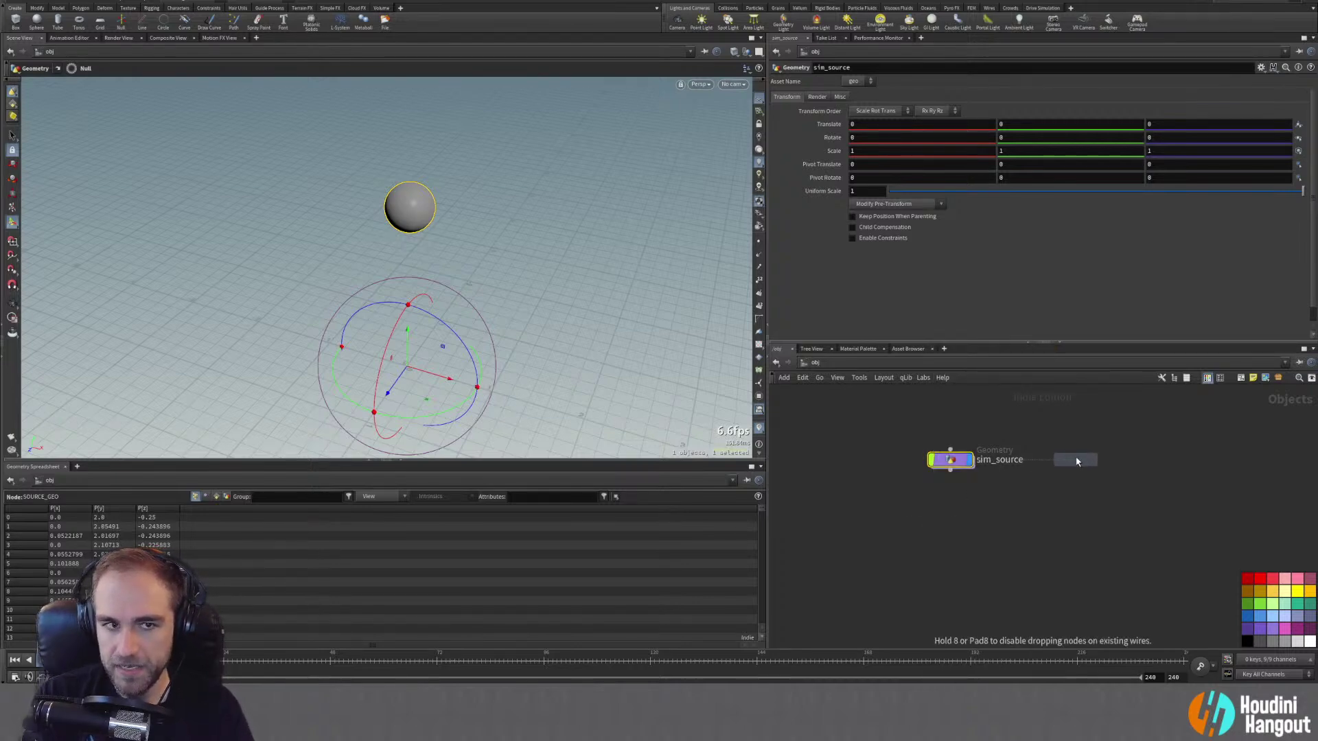
left_click(1076, 462)
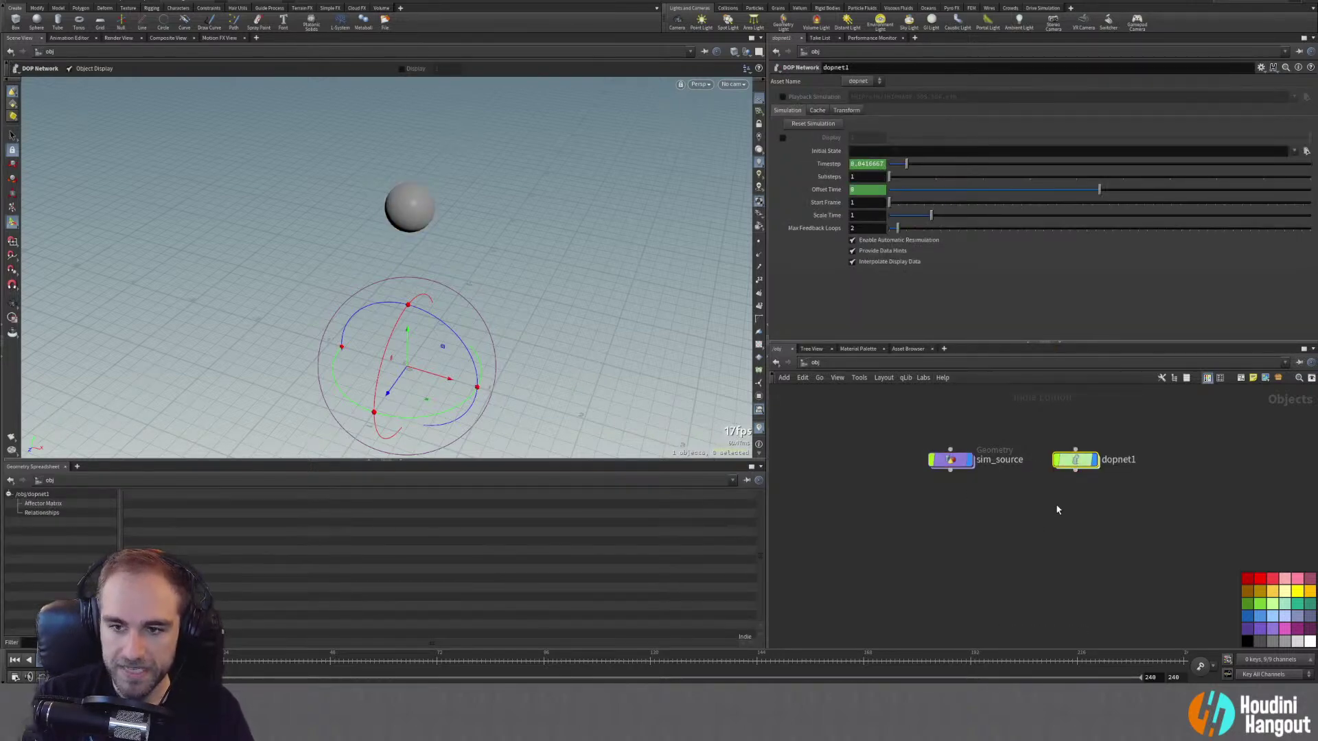
Step: Place the DOP network below sim_source and rename it sim_viscous_flip
mouse_move(1086, 466)
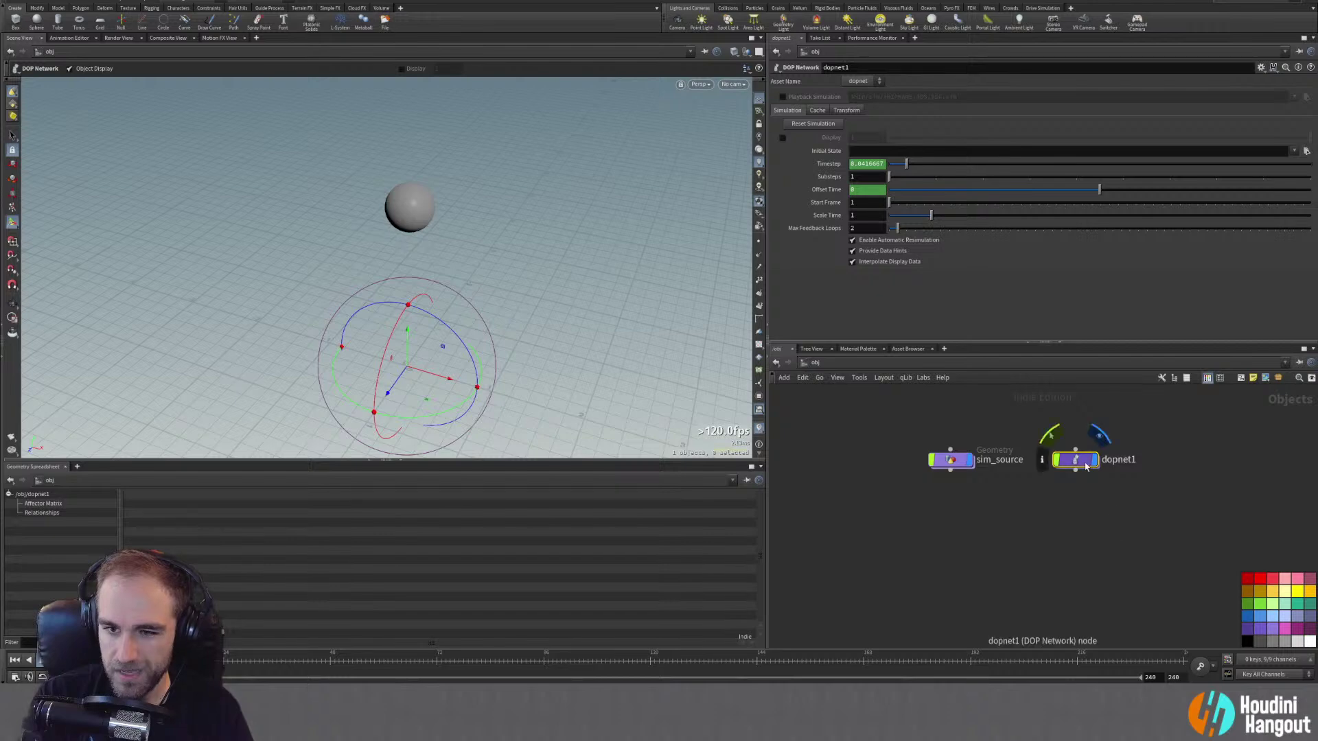
mouse_move(1086, 467)
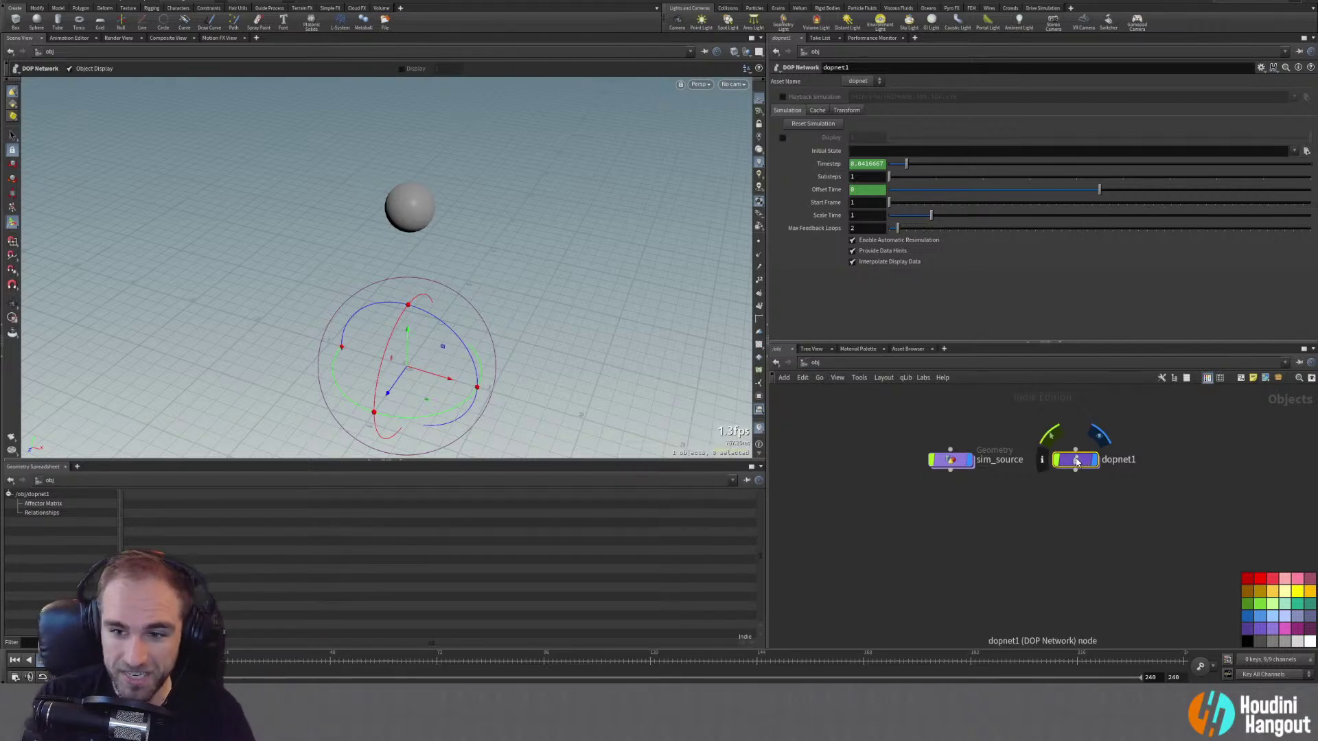
left_click_drag(1076, 462, 950, 510)
double_click(991, 511)
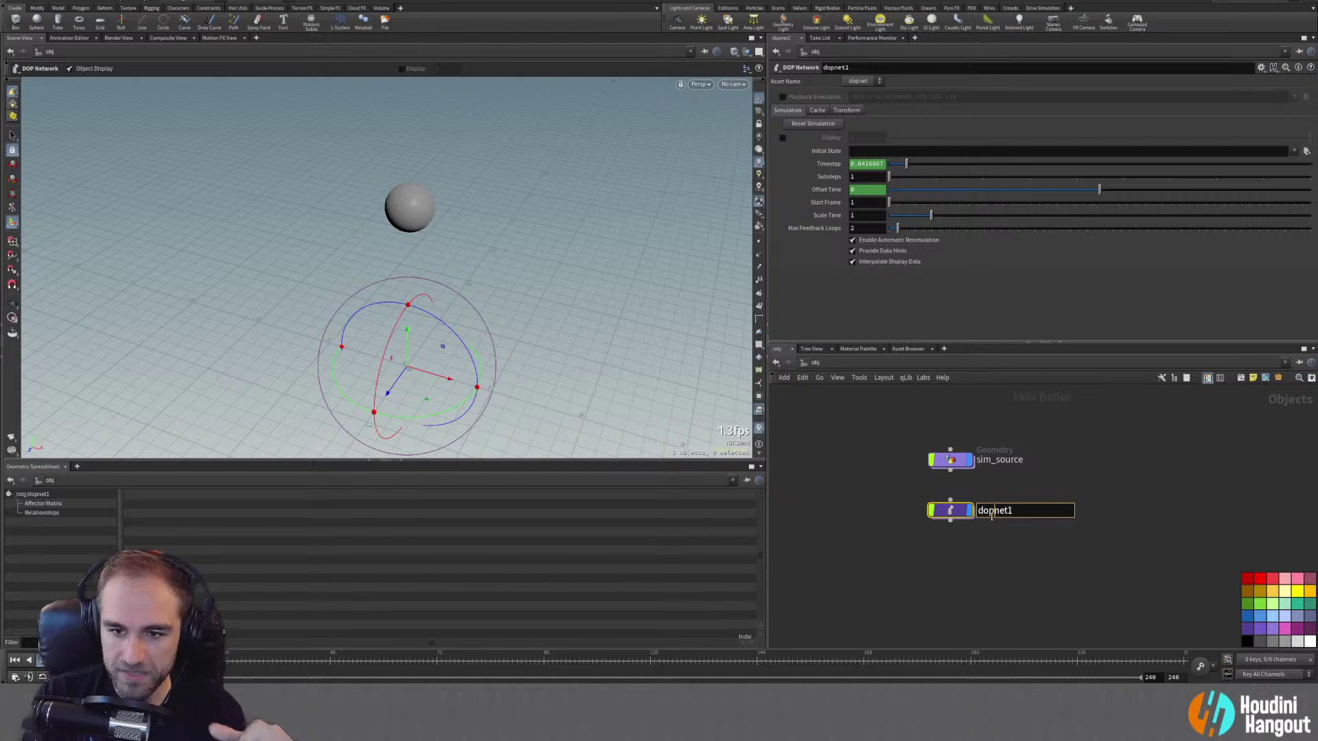
double_click(993, 512)
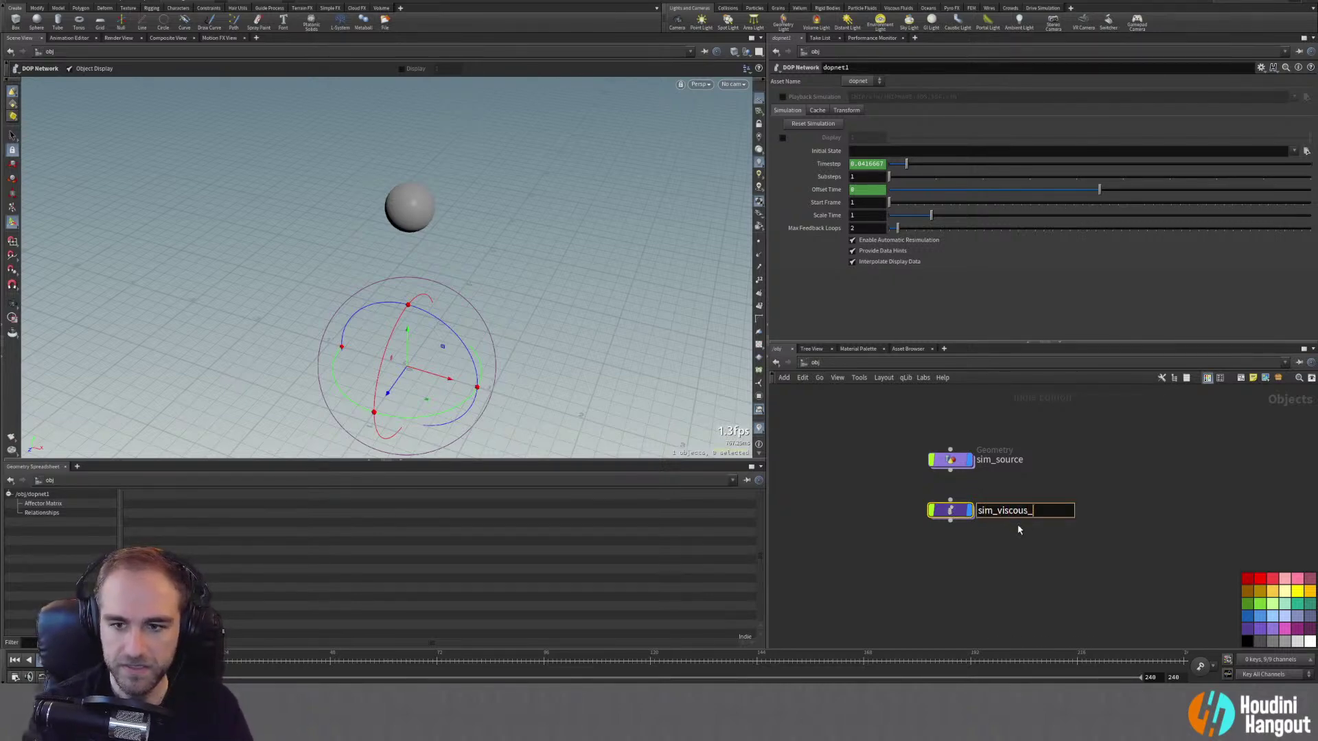
type("sim_viscous_flip")
key("Return")
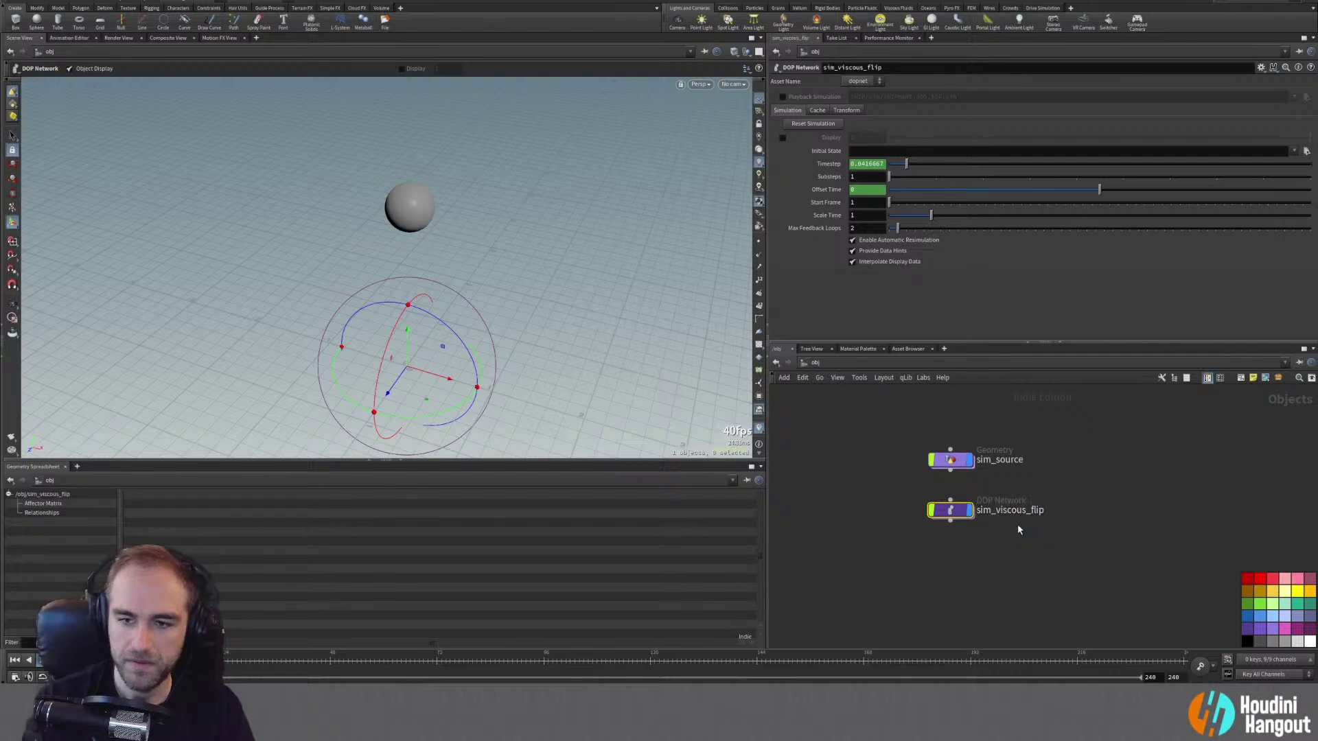
Step: Apply the Emit Particle Fluid tool to sim_source so that the FLIP setup is built in sim_viscous_flip
double_click(954, 513)
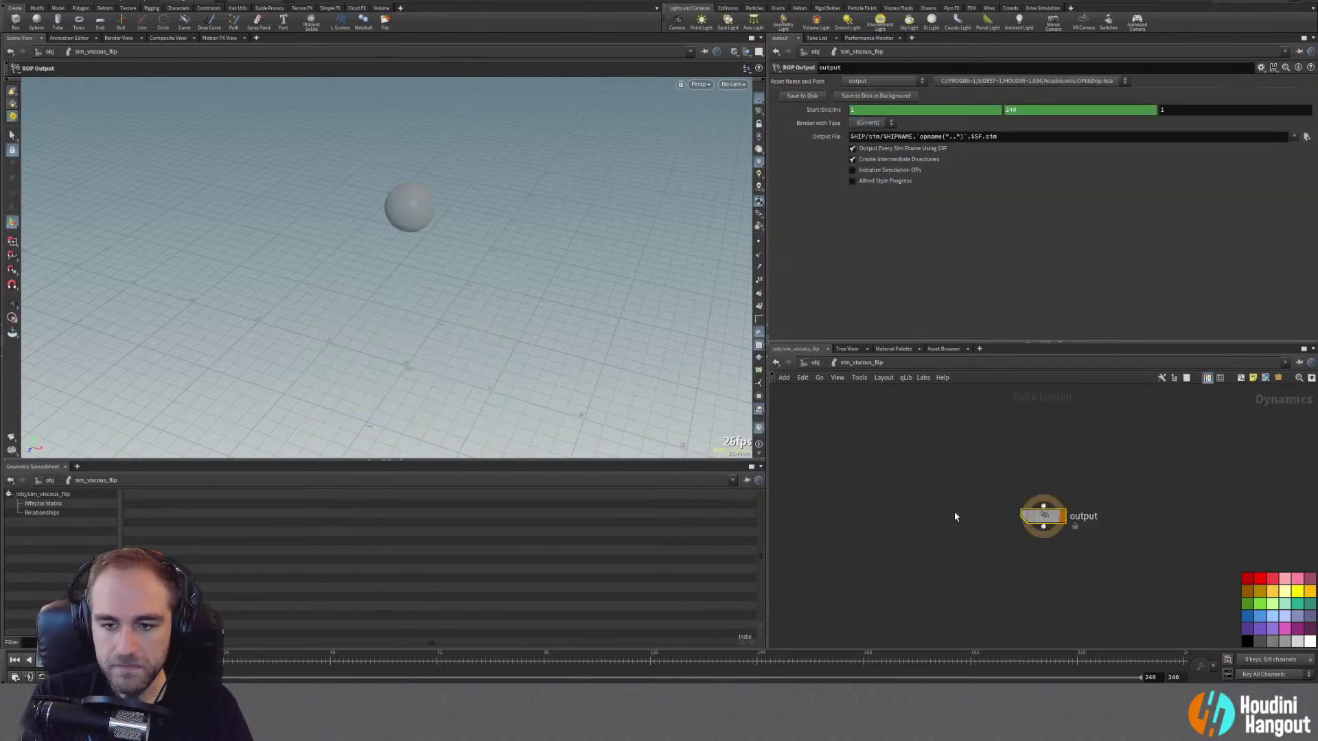
key("u")
left_click(950, 459)
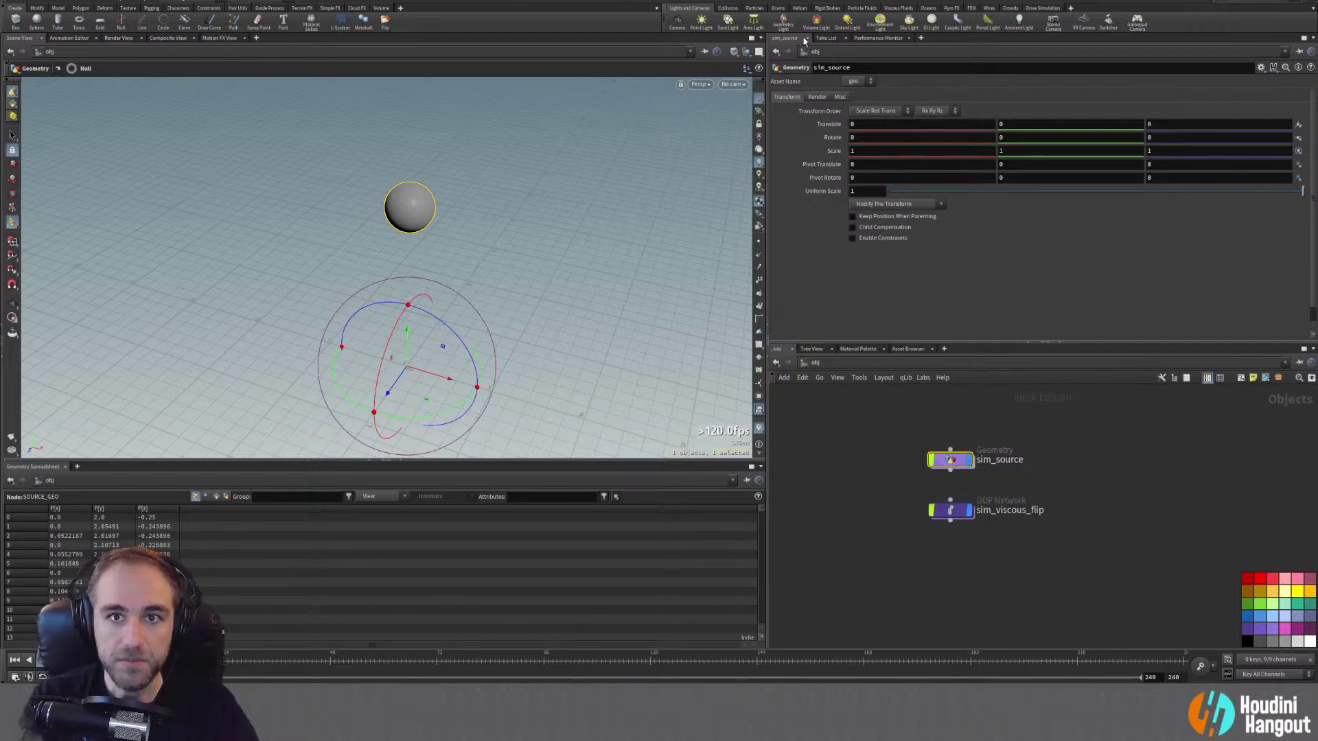
left_click(861, 9)
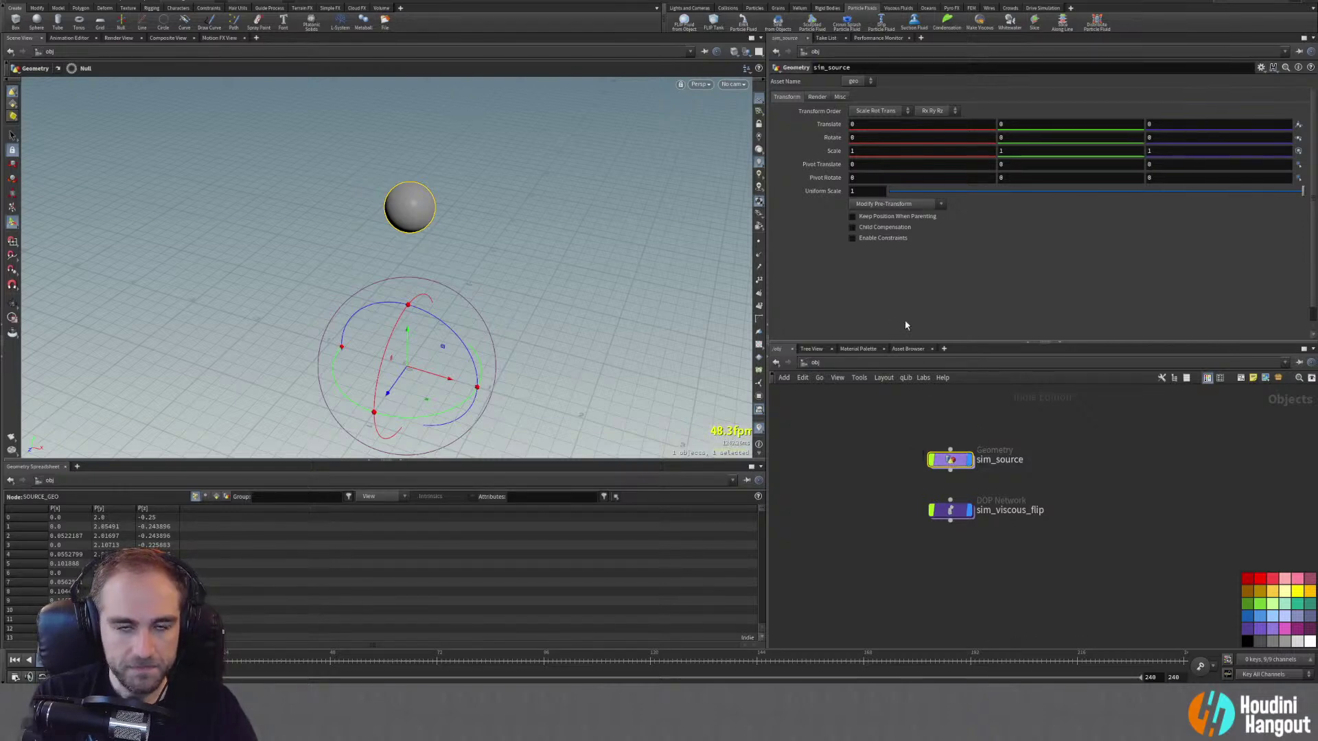
left_click(745, 22)
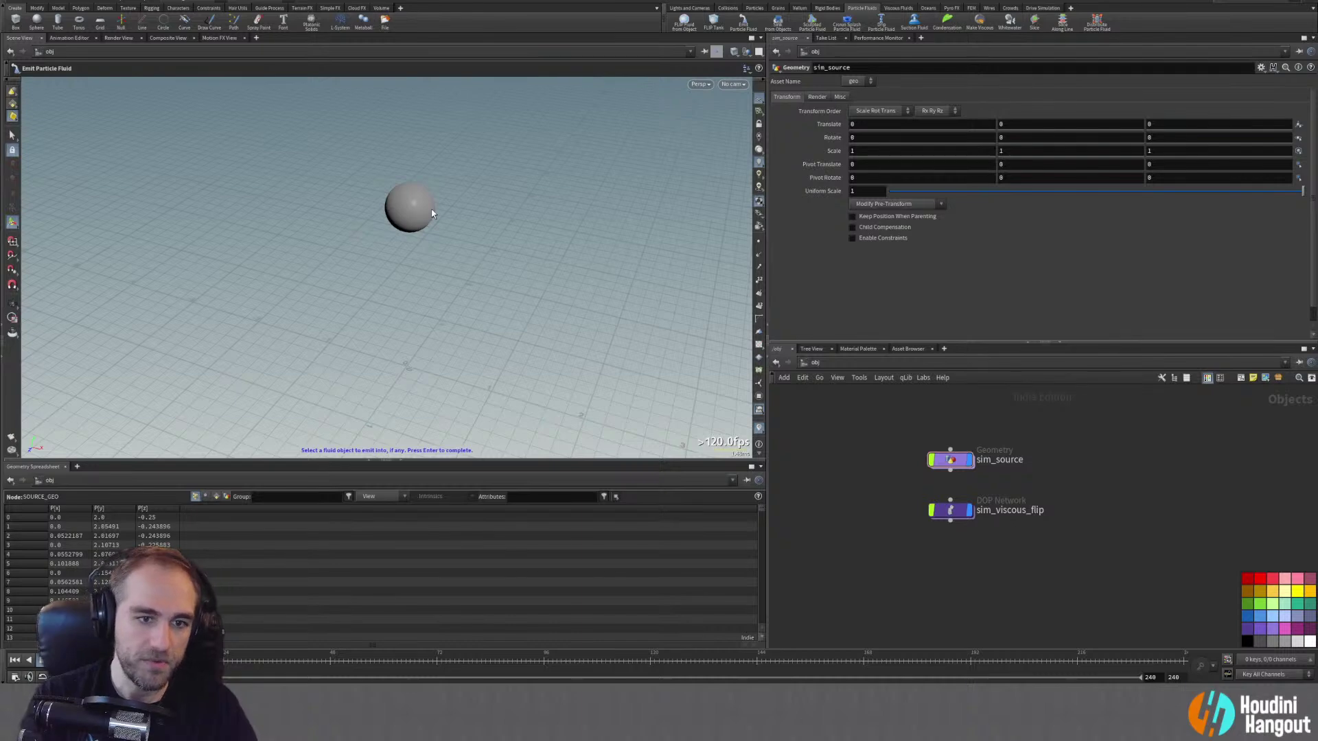
key("Return")
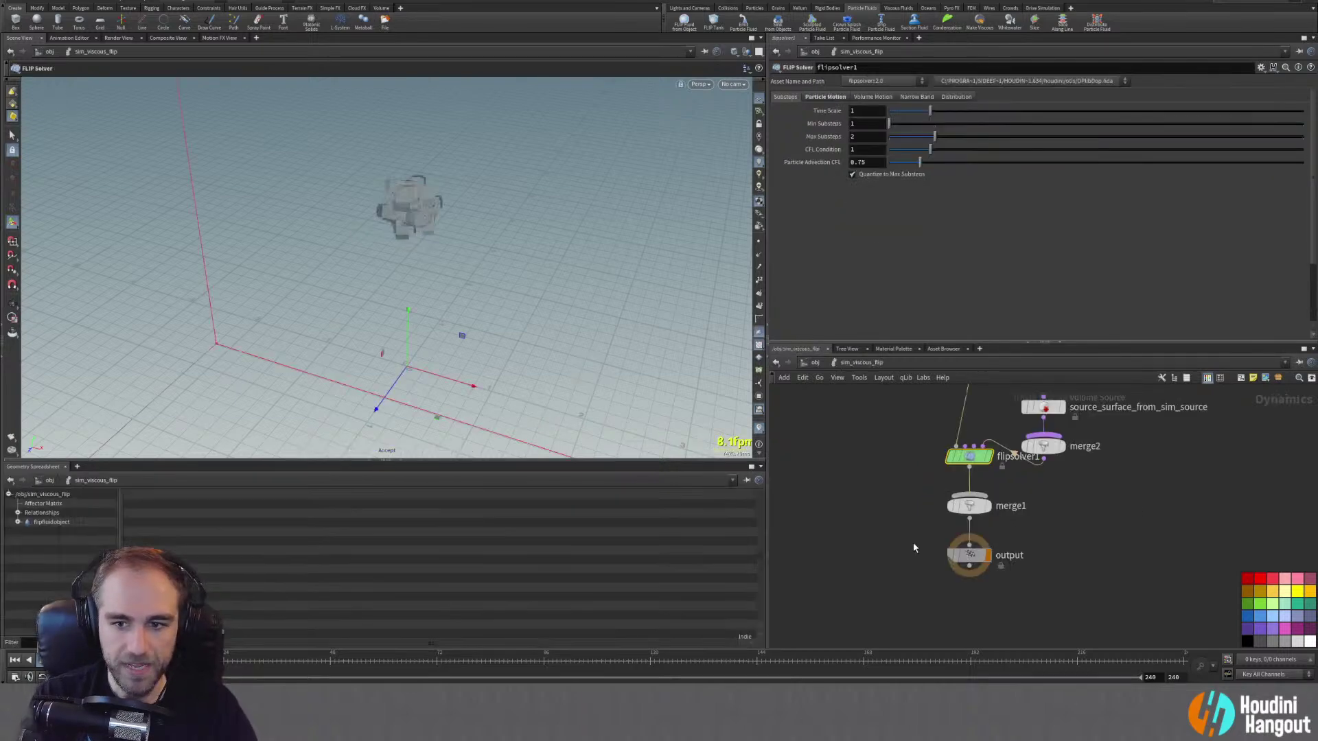
Step: Lay out the generated dynamics nodes and review the parameters of flipfluidobject, source_surface_from_sim_source and flipsolver1
key("h")
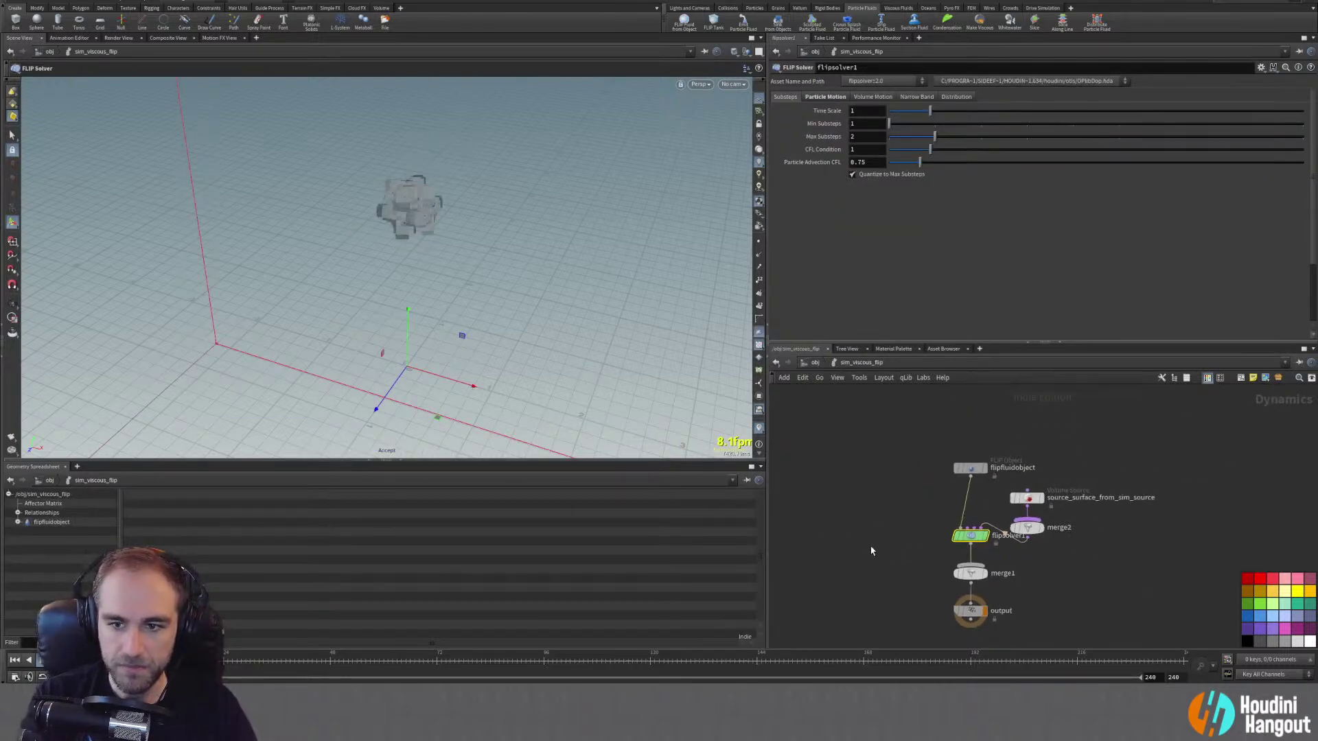
key("l")
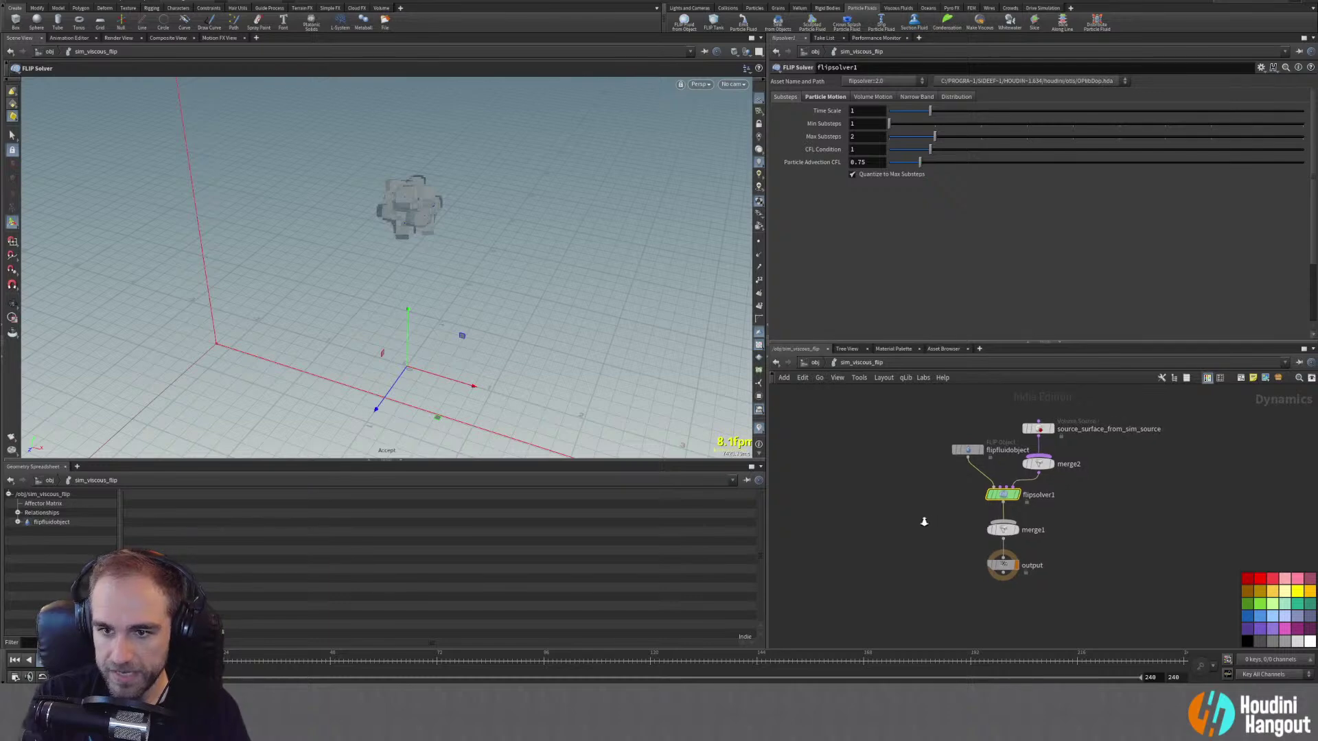
left_click(967, 449)
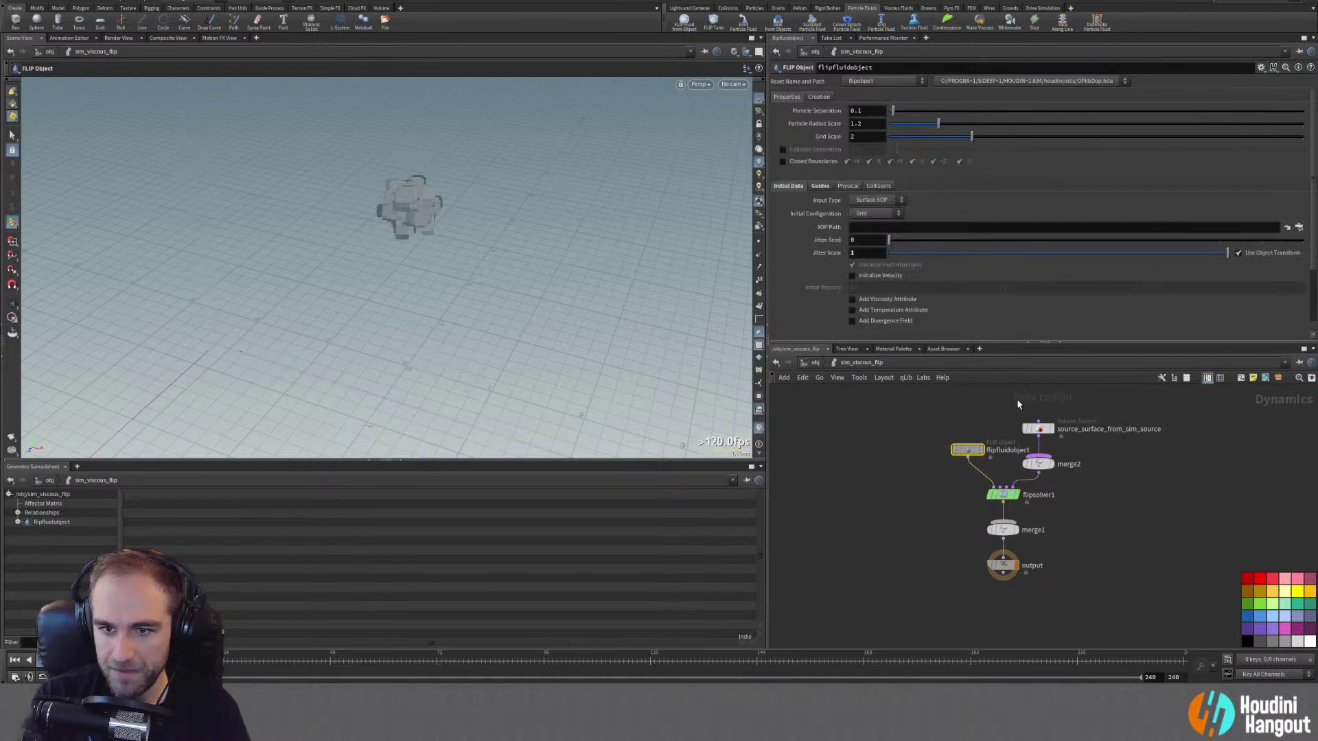
left_click(1038, 424)
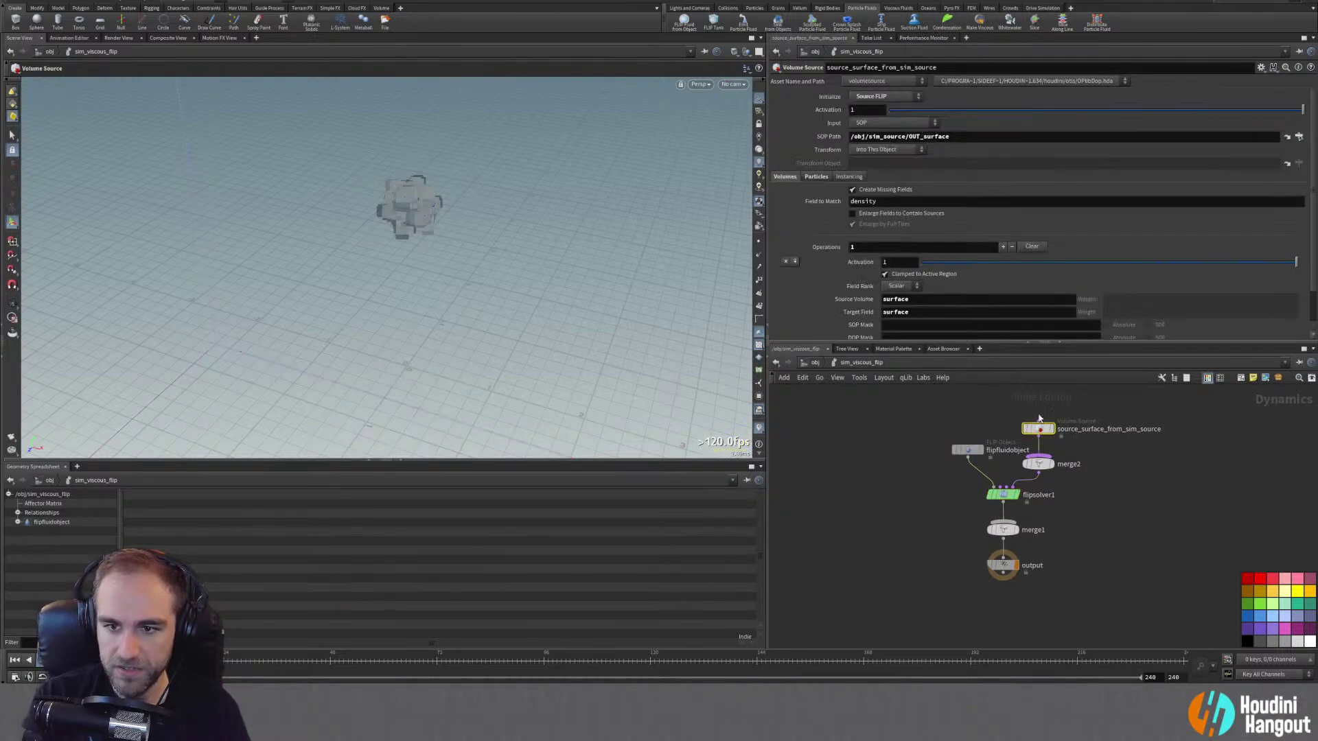
left_click(1006, 497)
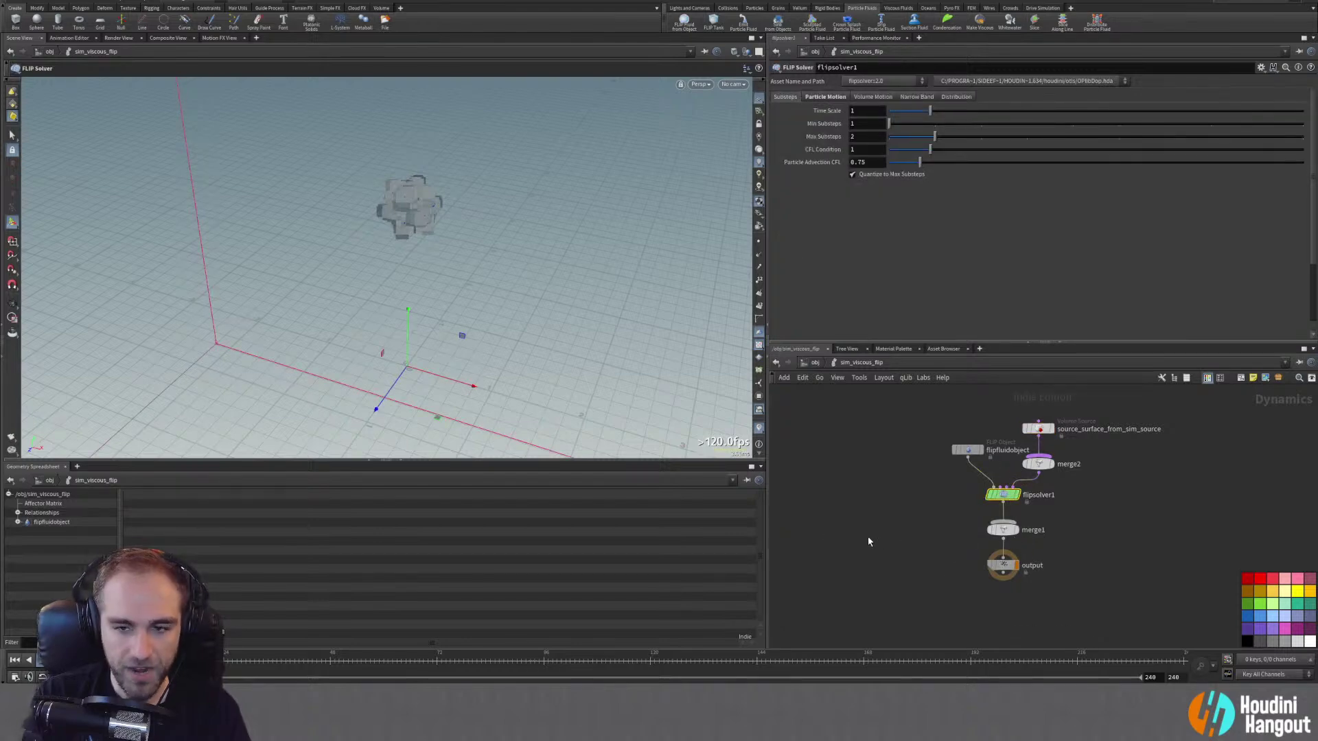
Step: Insert a Gravity Force node between merge1 and the output node
key("Tab")
type("grav")
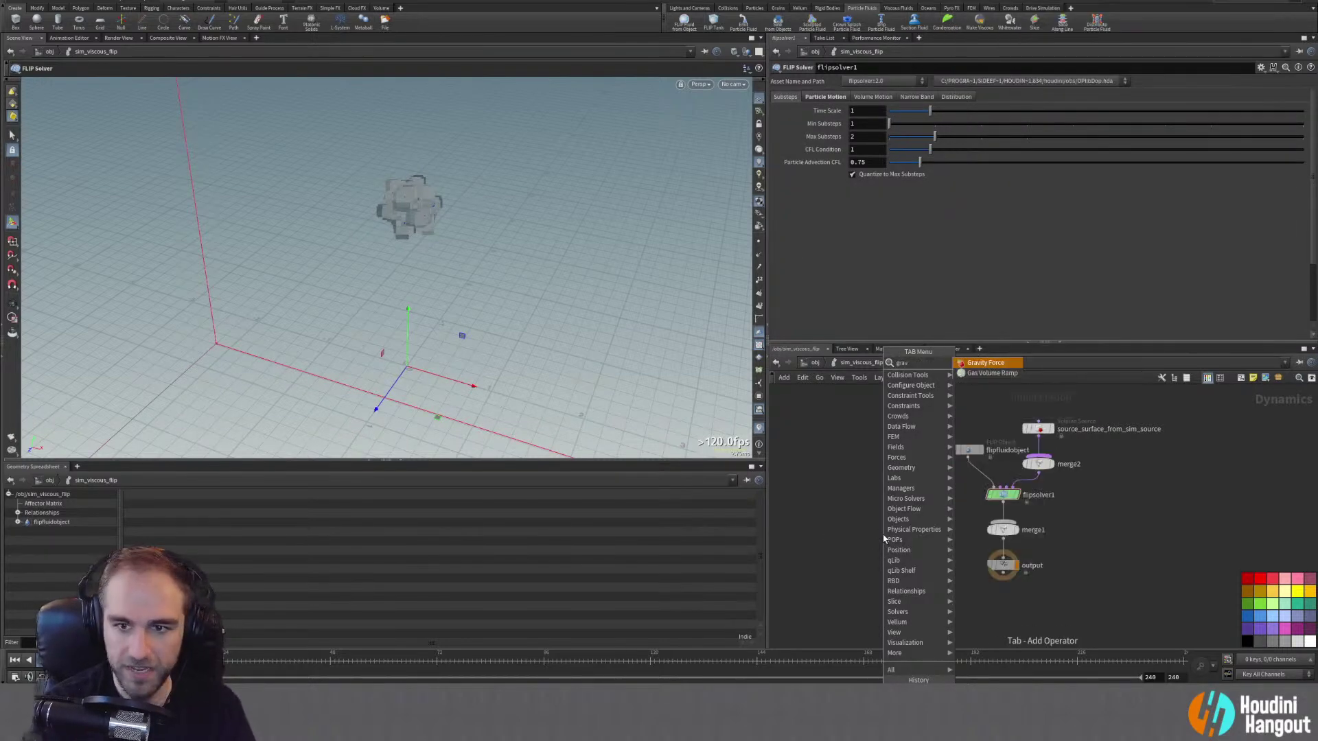
key("Return")
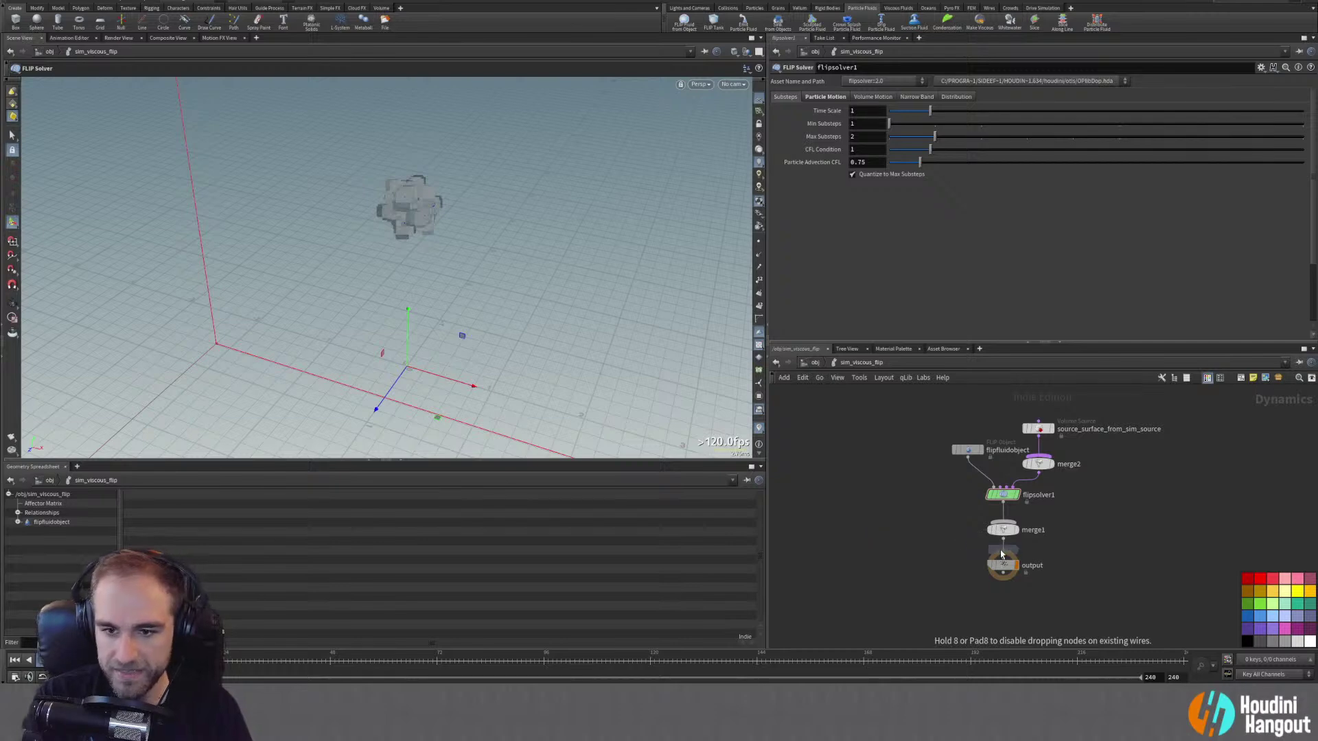
left_click(1002, 556)
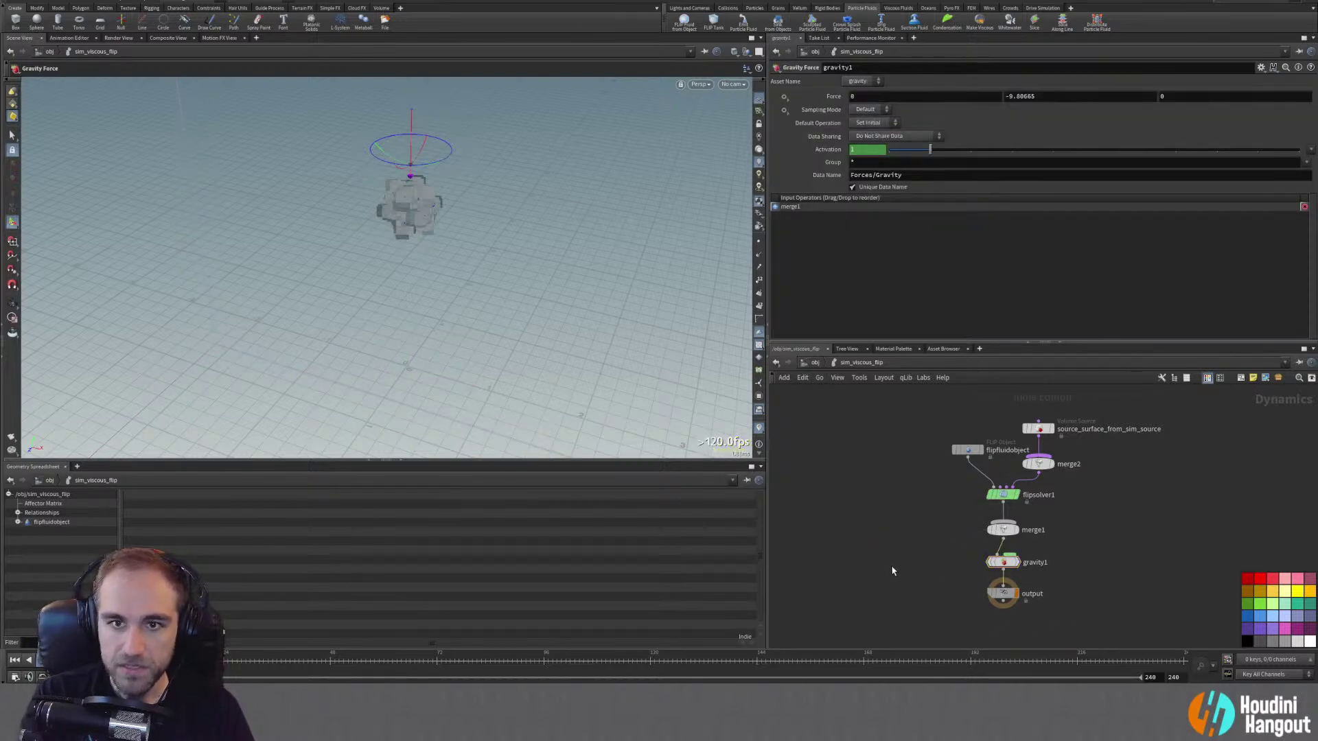
Step: Set the volume limits Box Size of flipsolver1 to 5, 5, 5
left_click_drag(402, 207, 414, 268, "alt")
key("space+h")
key("Return")
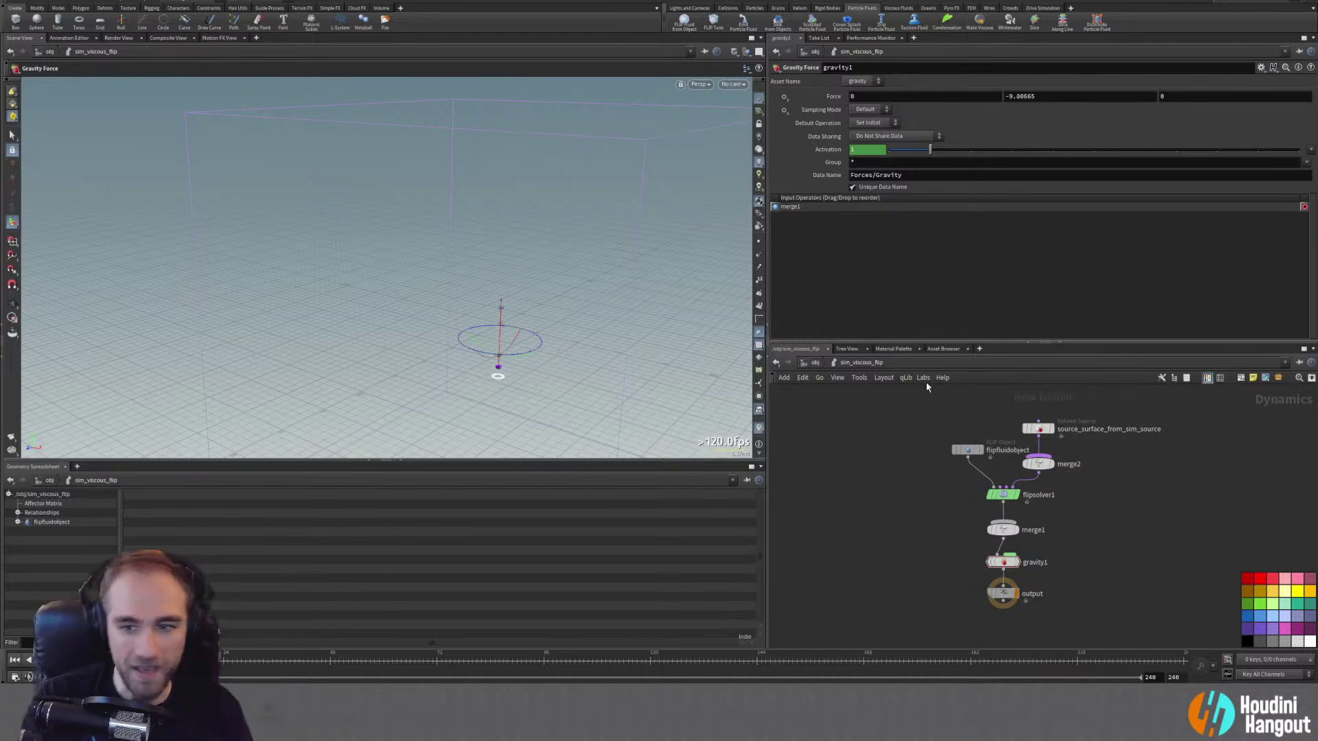
left_click(1009, 492)
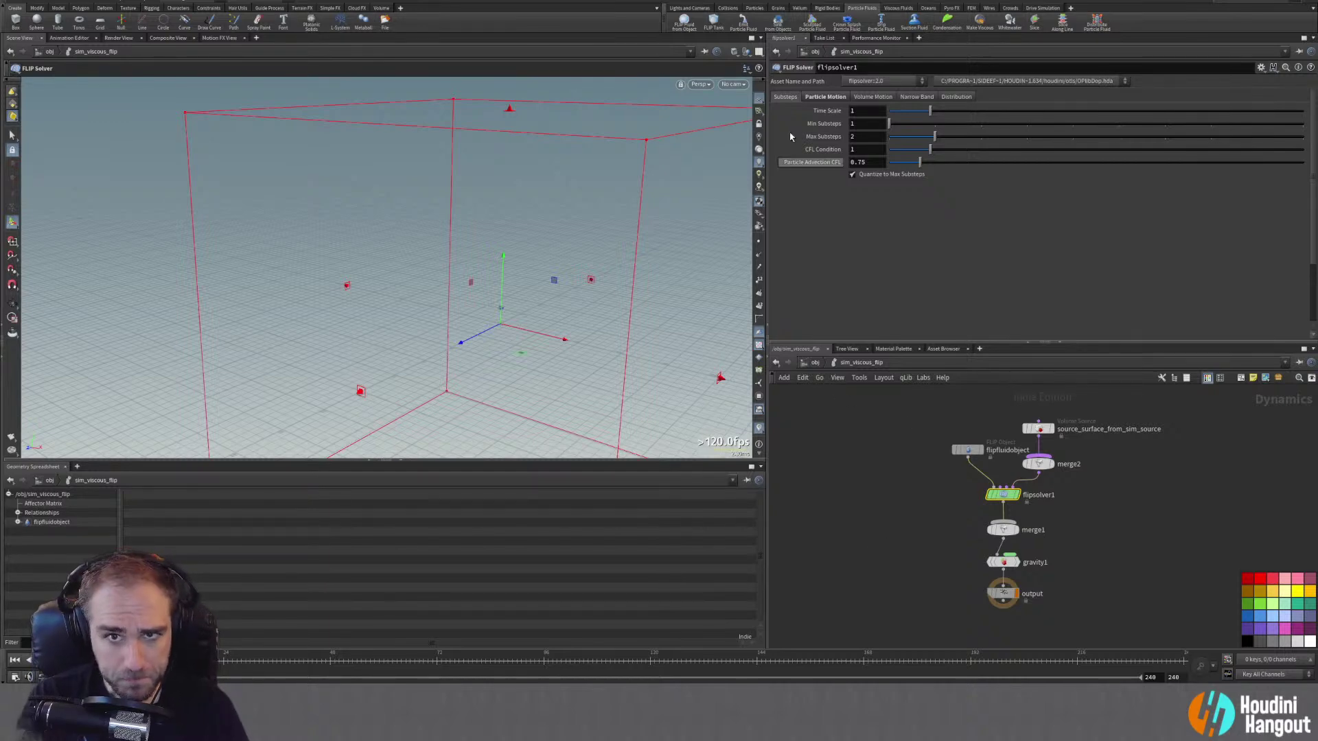
left_click(845, 97)
left_click(857, 216)
type("5")
key("Tab")
type("5")
key("Tab")
type("5")
key("Return")
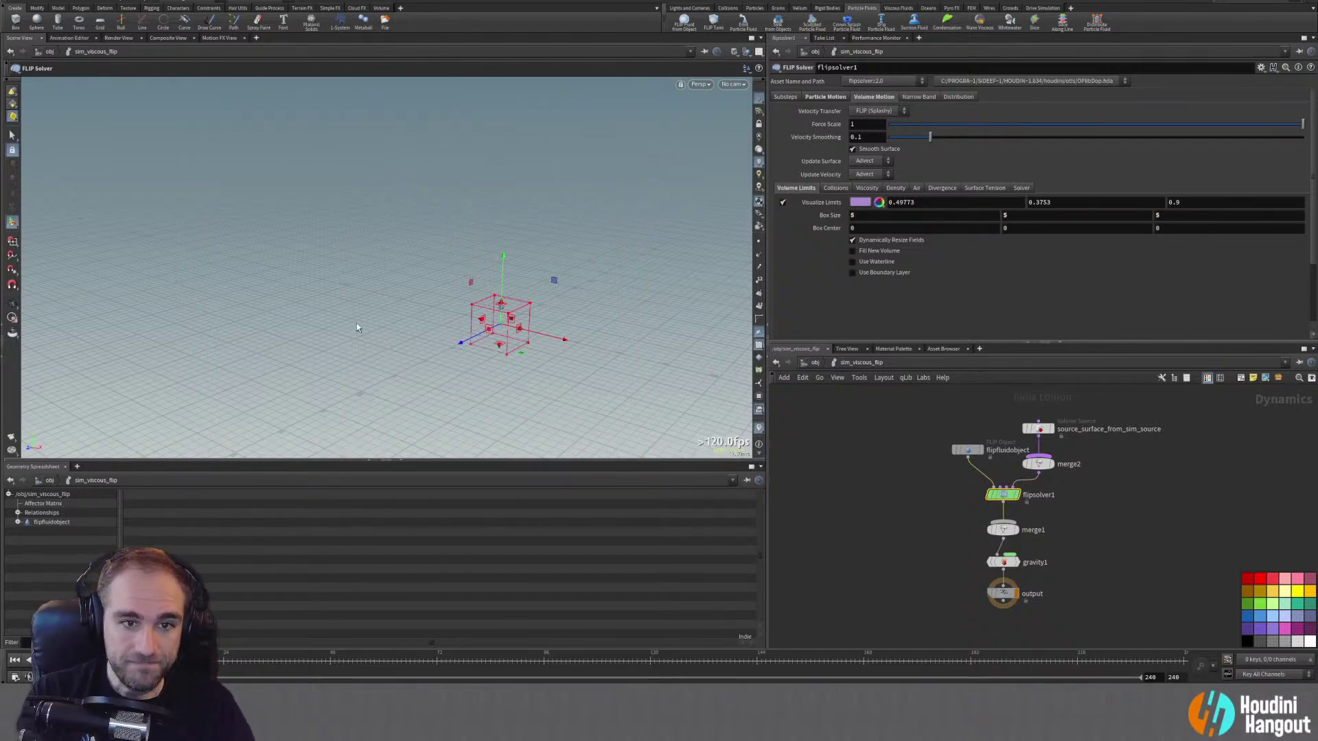
Step: Examine from several angles how the volume limit box sits relative to the source and the ground
right_click_drag(516, 325, 483, 257, "alt")
left_click_drag(484, 258, 409, 244, "alt")
right_click_drag(409, 244, 338, 286, "alt")
middle_click_drag(544, 307, 509, 362, "alt")
mouse_move(509, 362)
left_mouse_down("alt")
mouse_move(420, 328)
mouse_move(499, 357)
left_mouse_up("alt")
key("Return")
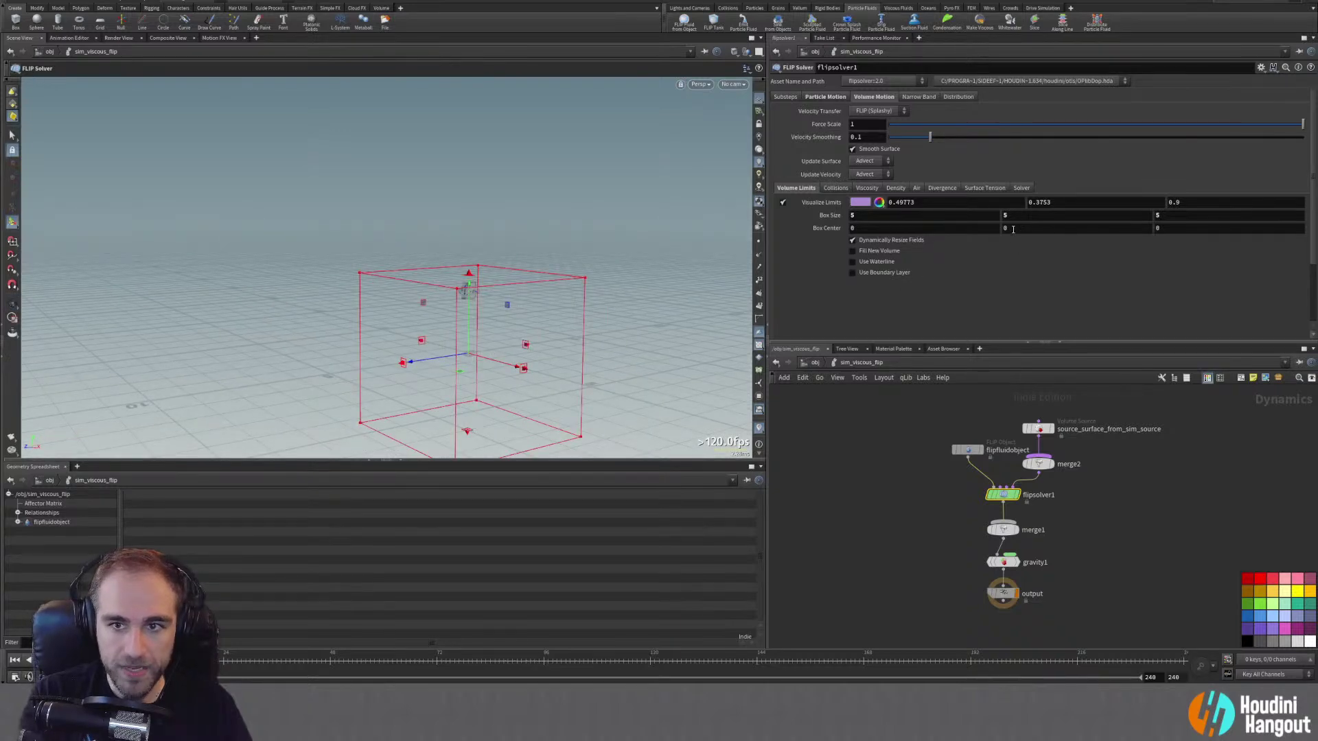
left_click_drag(654, 346, 374, 321, "alt")
left_click(1018, 215)
type("0")
key("Return")
key("ctrl+z")
Step: Link Box Center Y to the box's Y size with the relative reference ch("limit_sizey")/2 so the box rests on the ground
right_click(1017, 215)
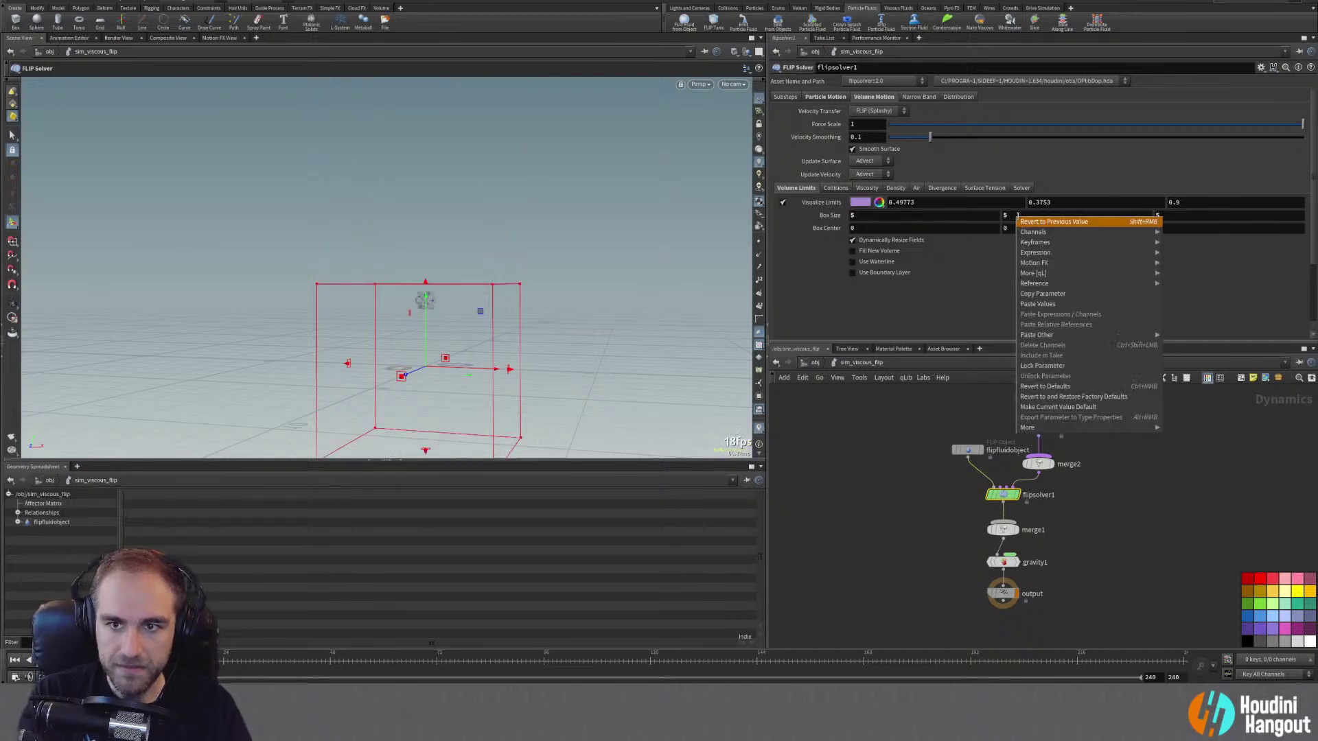
left_click(1040, 287)
left_click(1019, 227)
right_click(1017, 224)
left_click(1011, 229)
key("BackSpace")
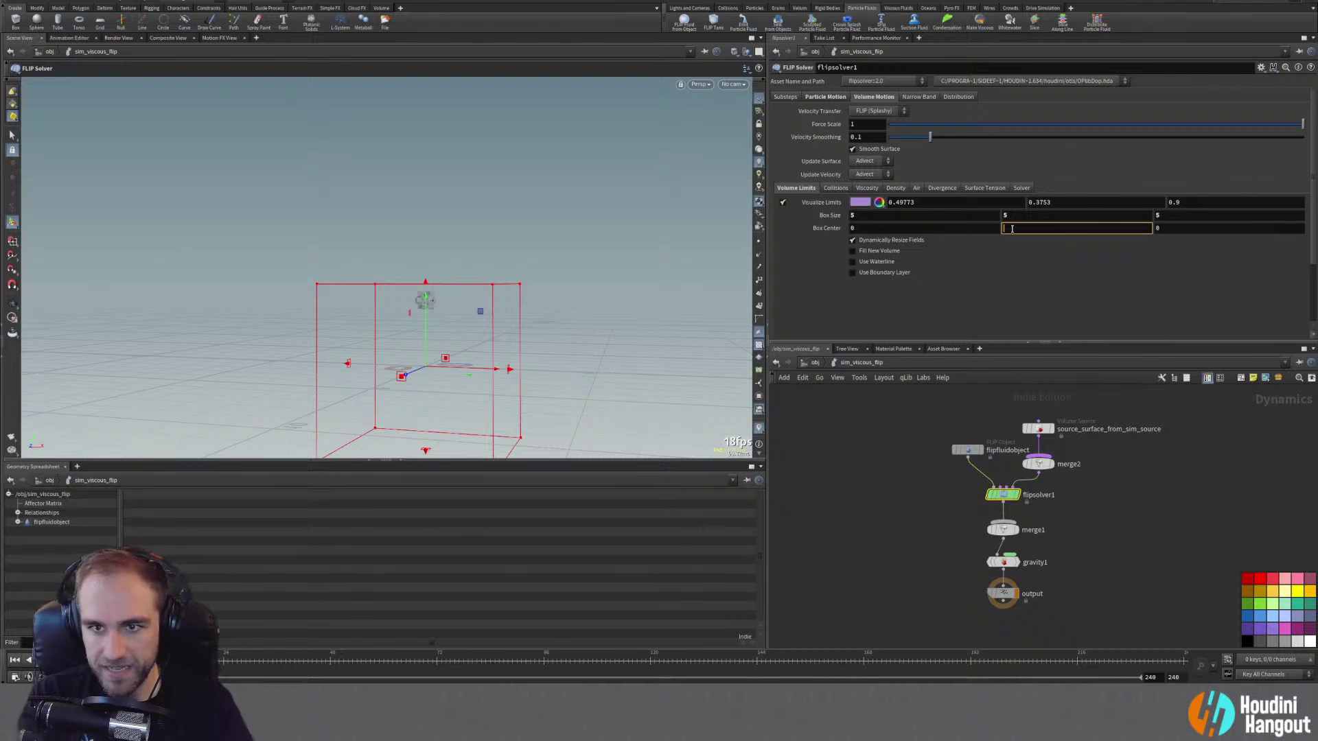
right_click(1012, 228)
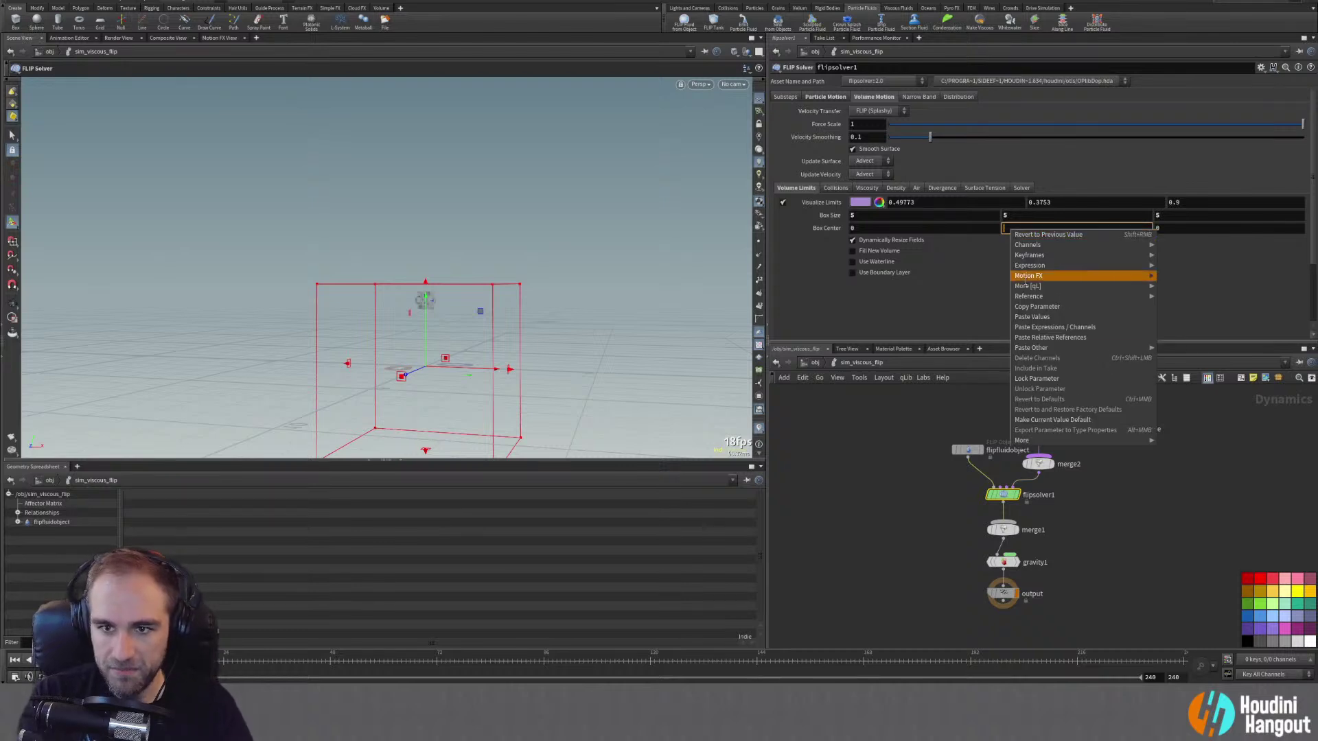
left_click(1039, 337)
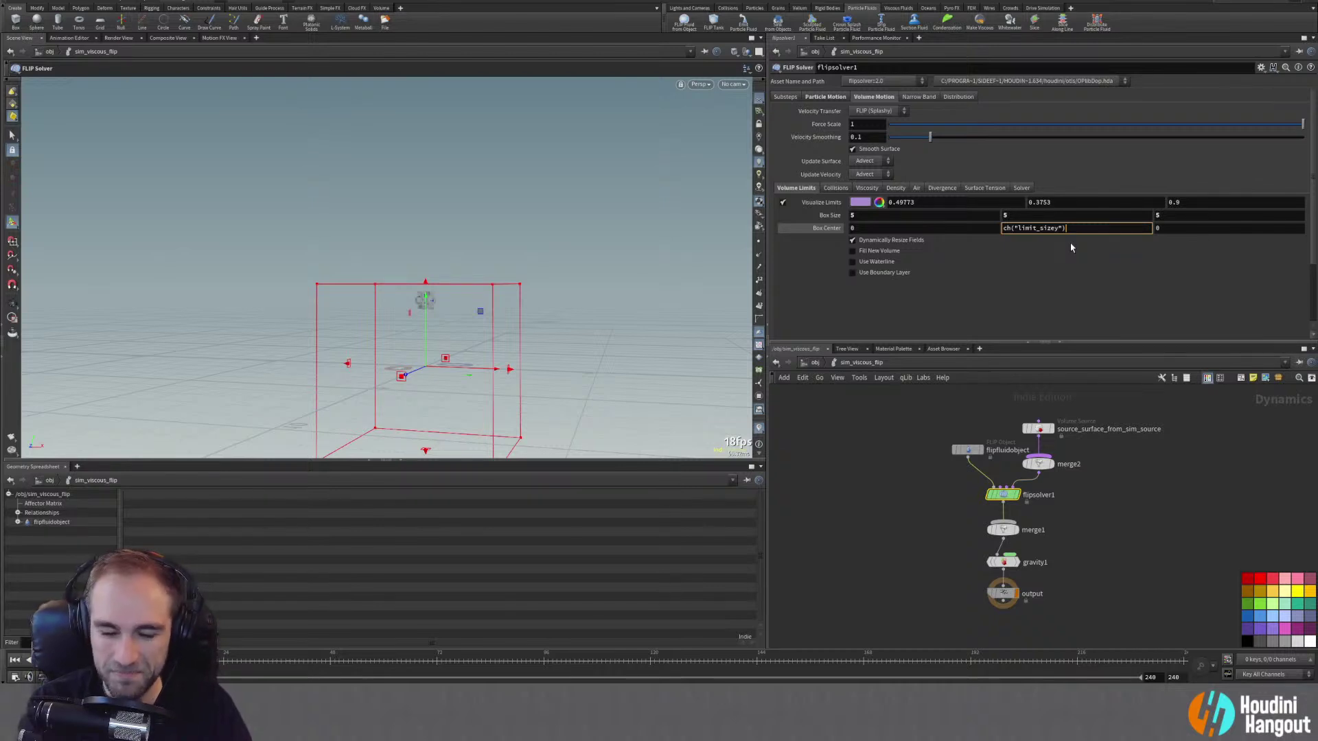
key("Return")
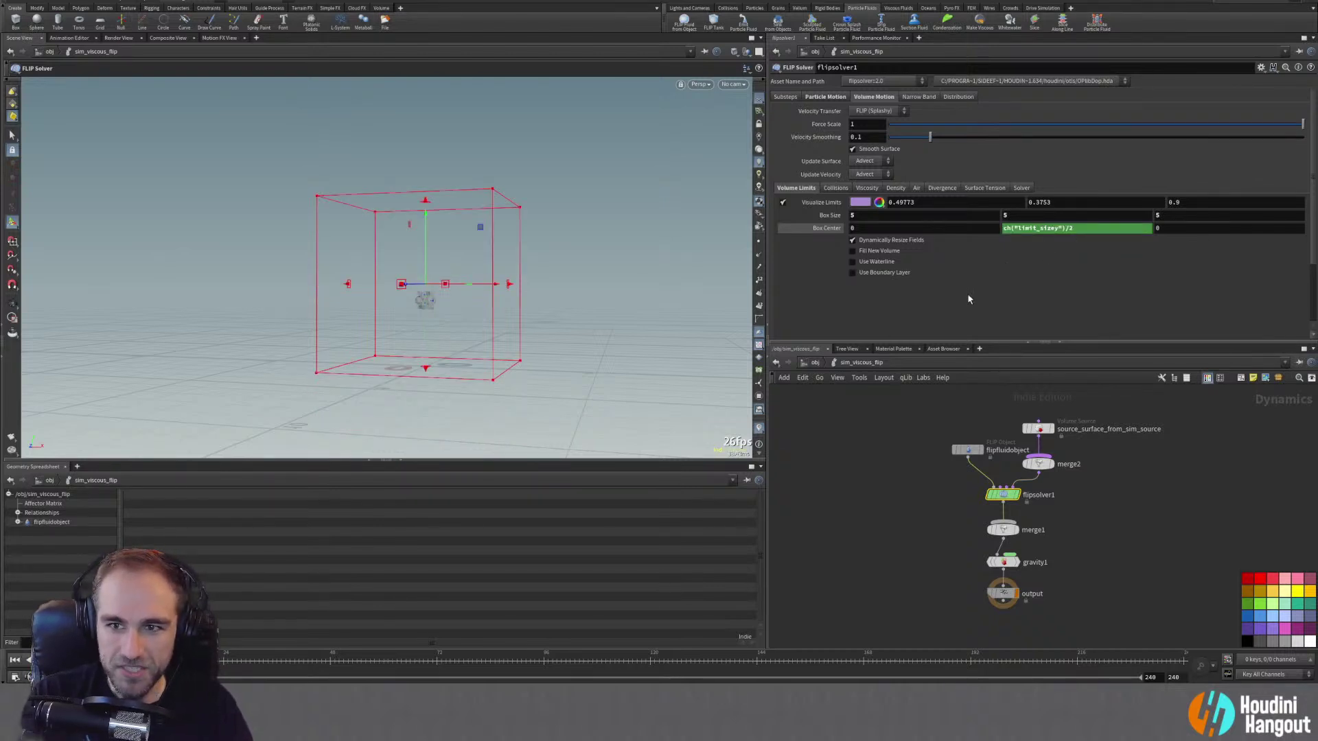
Step: Lower the top of the volume limit box in the viewport to a Y size of about 3.22
key("Escape")
left_click_drag(439, 274, 376, 285)
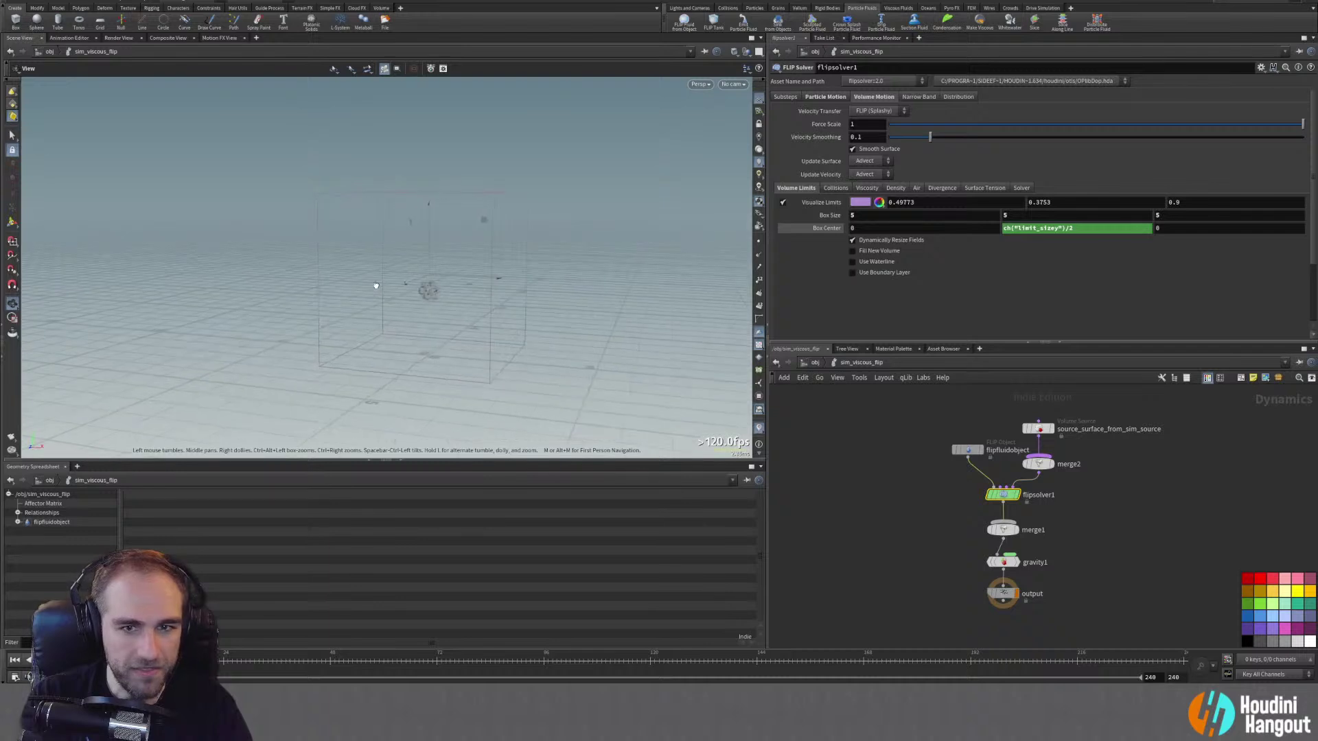
key("Return")
left_click_drag(429, 193, 446, 274)
key("Escape")
key("Return")
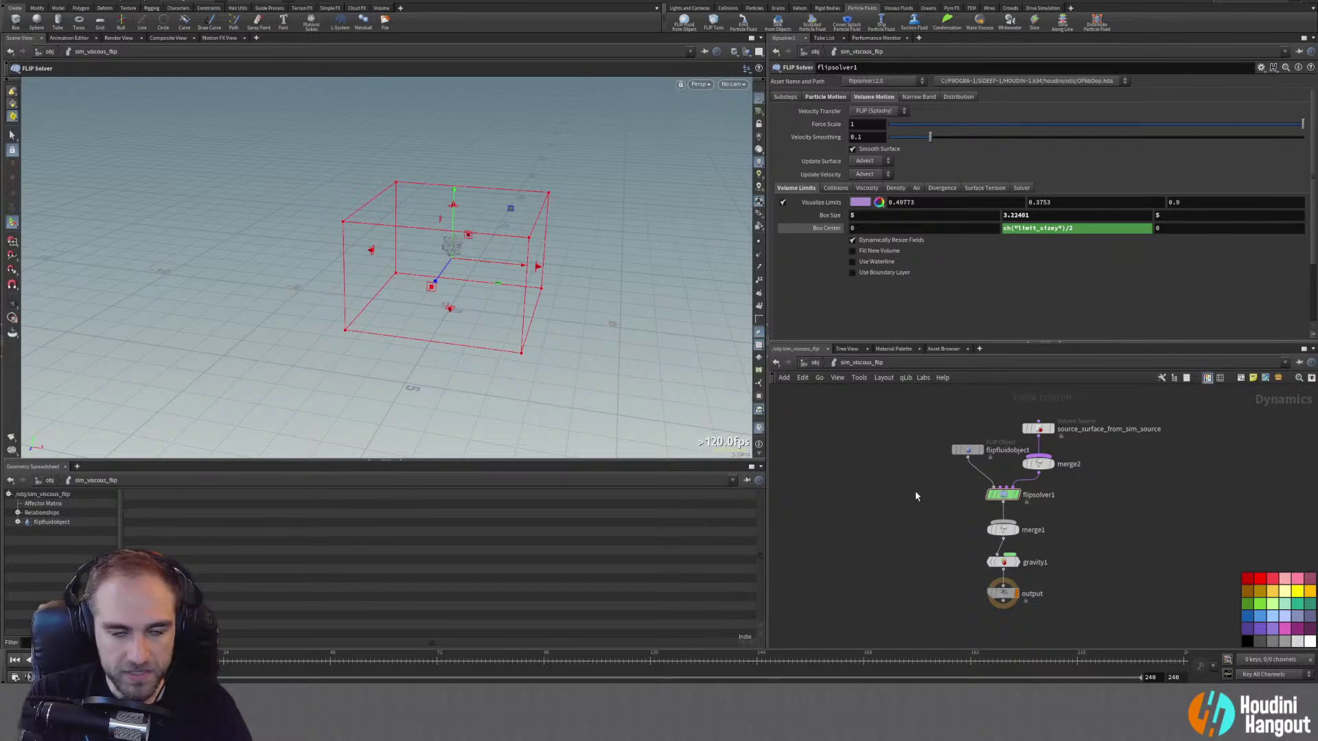
Step: Enable Closed Boundaries on flipfluidobject and check the fluid container from different angles in the viewport
left_click(969, 449)
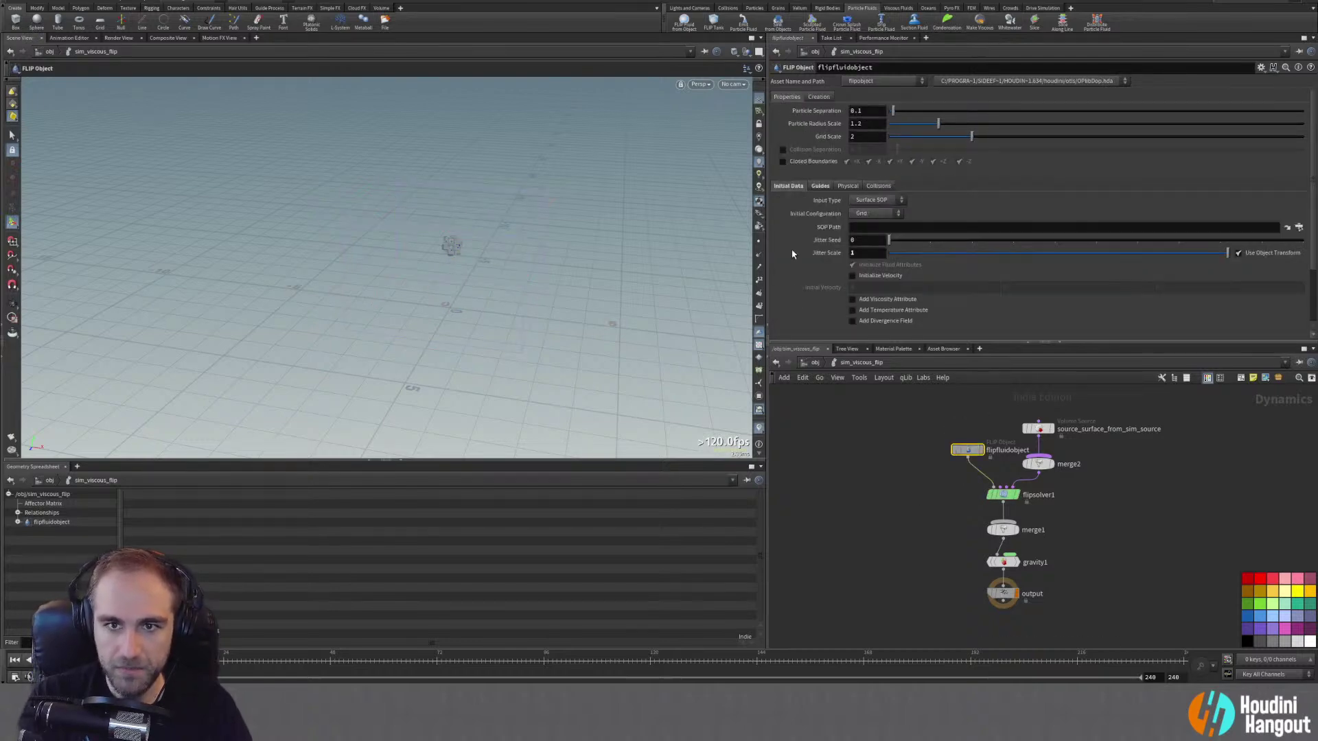
left_click(781, 162)
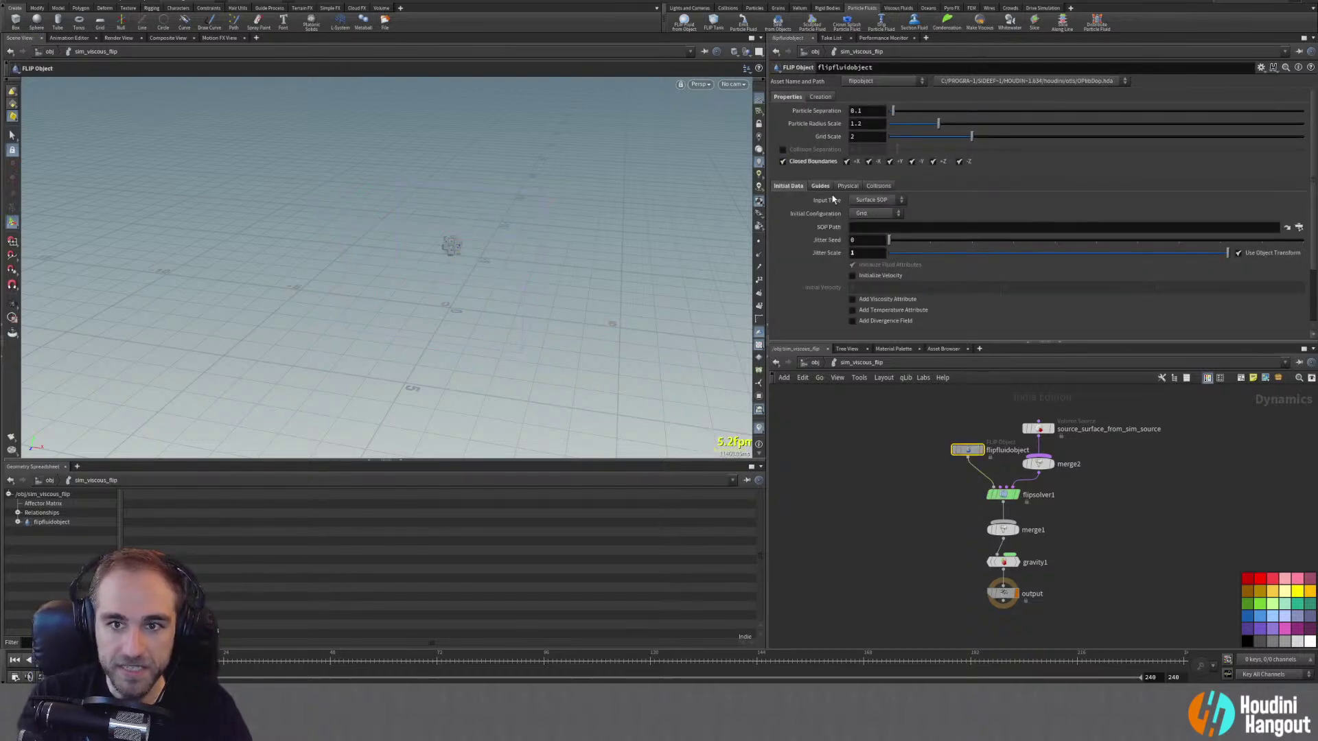
key("Escape")
left_click_drag(382, 279, 445, 296)
key("Return")
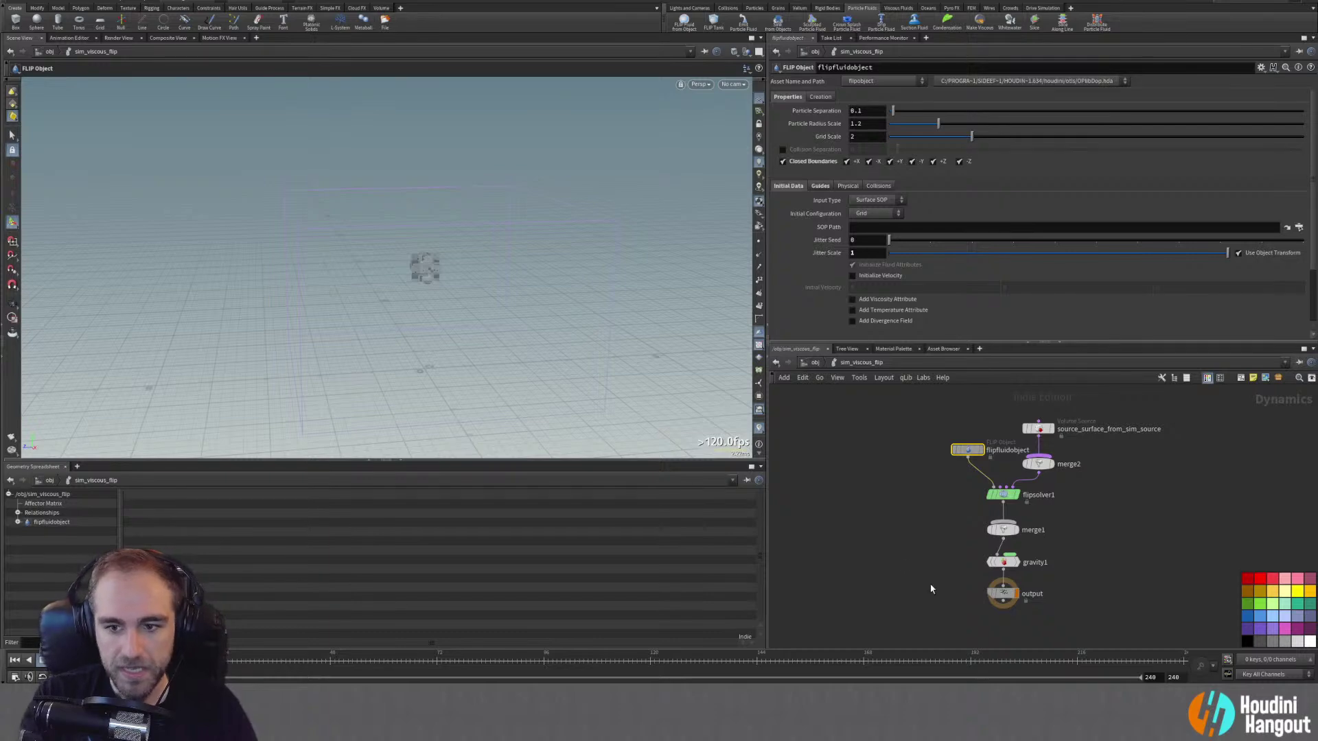
key("Escape")
left_click_drag(412, 285, 477, 253)
key("Return")
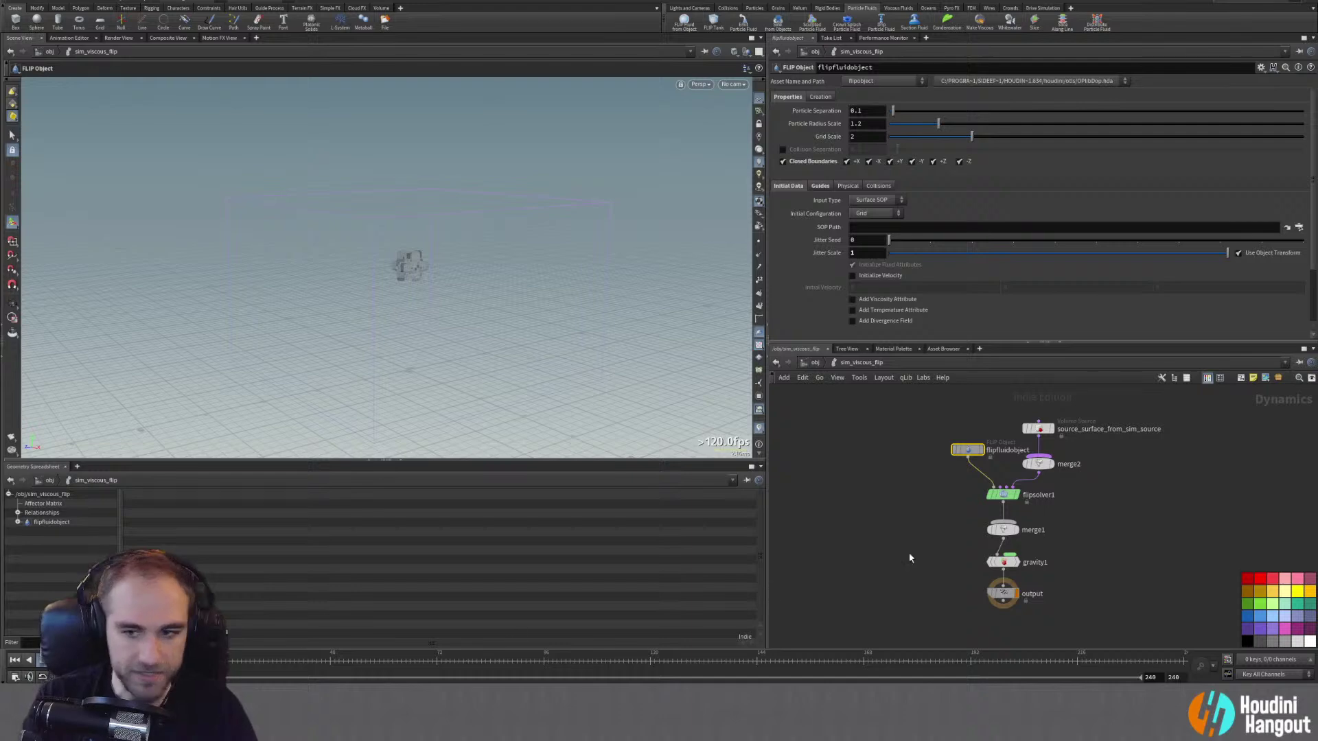
Step: Play the simulation from the first frame, rewind it, and set flipfluidobject's Particle Separation to 0.05
left_click(864, 587)
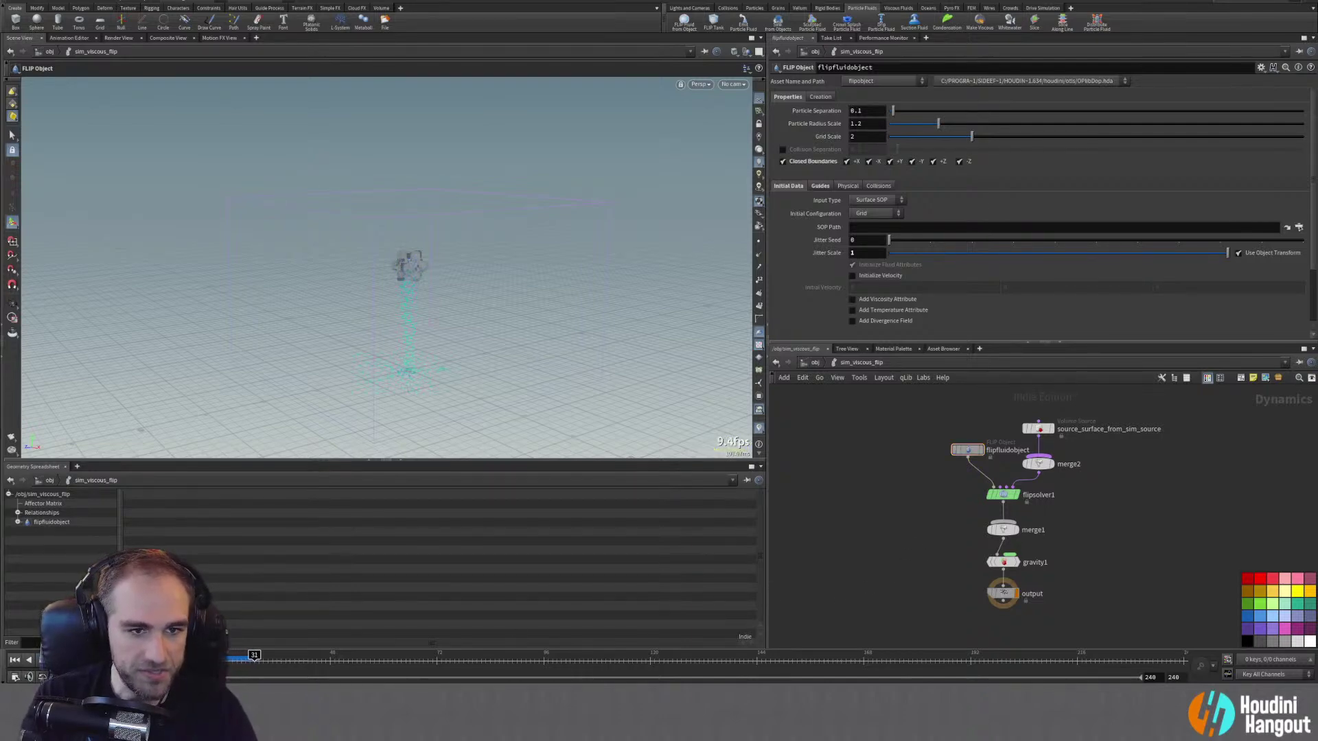
left_click(15, 659)
left_click(968, 450)
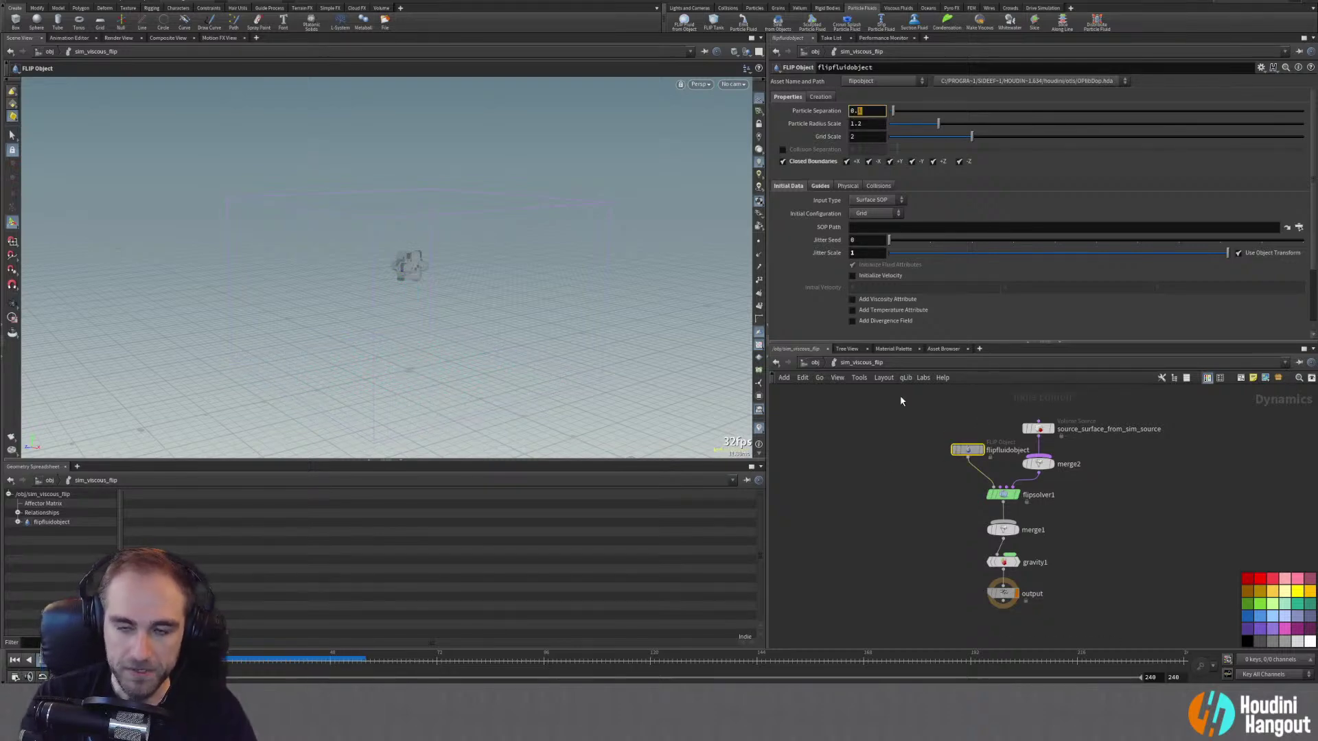
type("05")
key("Return")
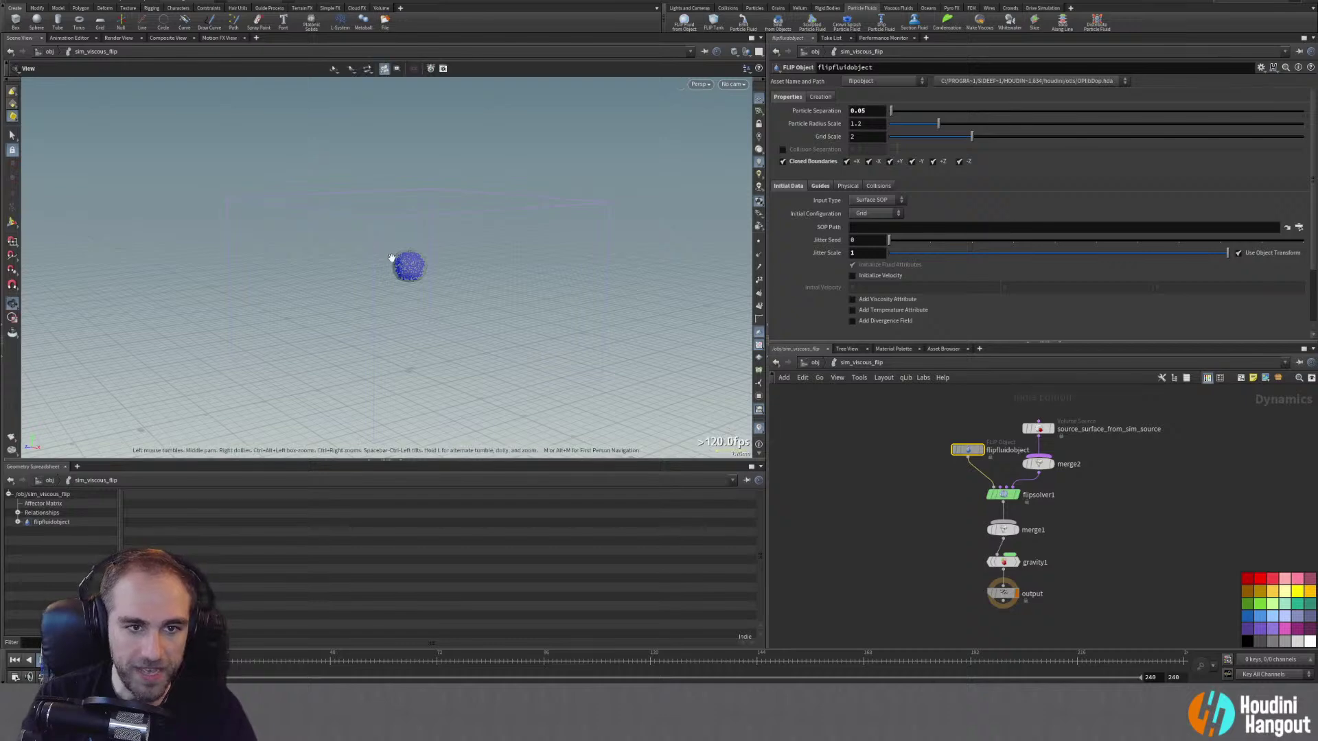
Step: Examine the emitting sphere and flipsolver1's volume limit box from several angles in the viewport
left_click_drag(376, 251, 483, 284, "alt")
right_click_drag(268, 250, 459, 229, "alt")
left_click_drag(459, 229, 459, 265, "alt")
middle_click_drag(459, 265, 312, 272, "alt")
right_click_drag(313, 271, 409, 302, "alt")
left_click_drag(409, 303, 388, 261, "alt")
middle_click_drag(389, 261, 448, 205, "alt")
left_click(995, 500)
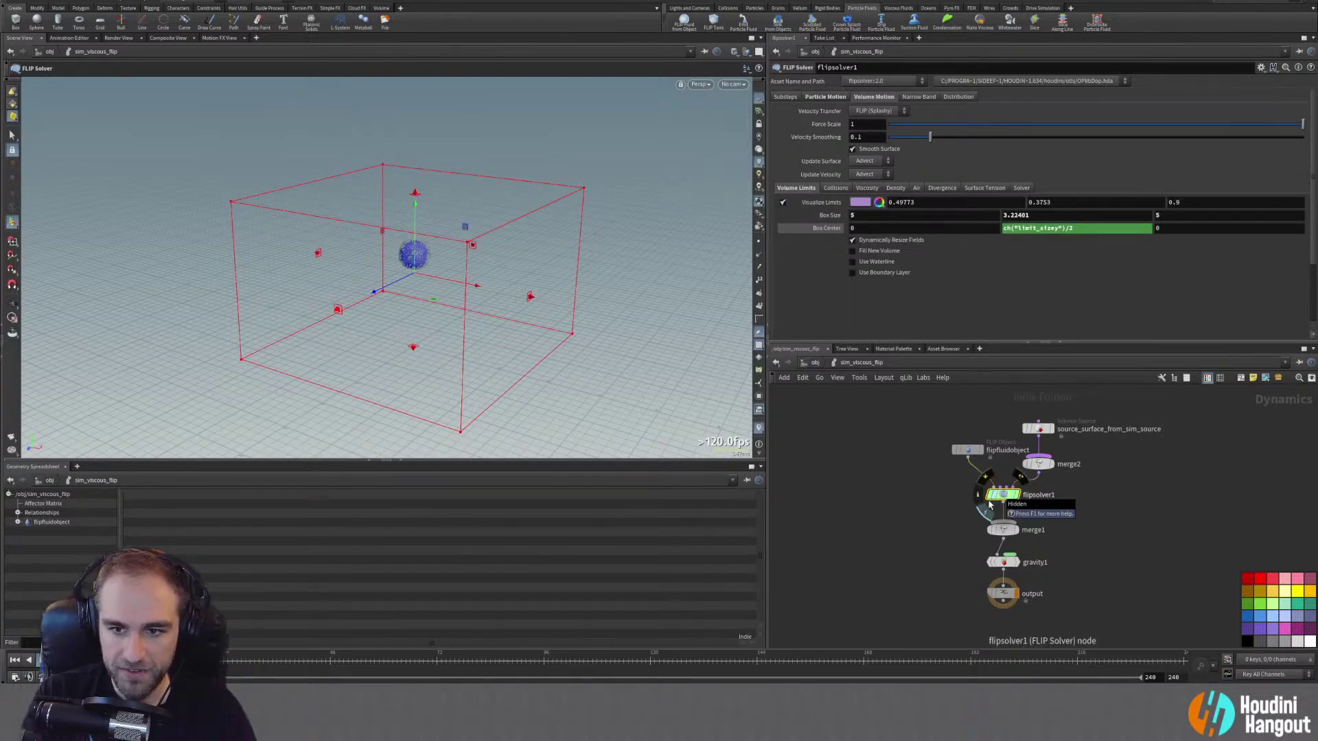
key("Escape")
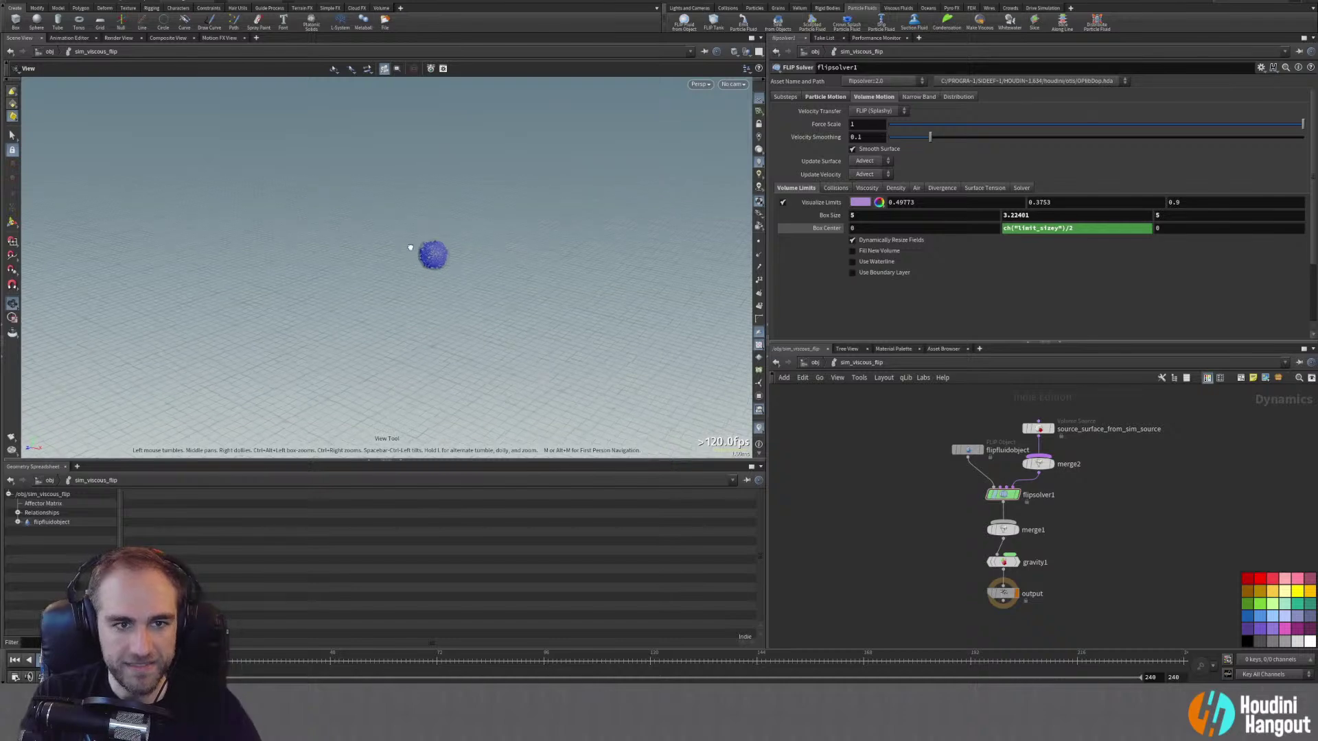
Step: Frame the source from above, play the simulation to check the fluid filling the container, and return to the first frame
left_click_drag(547, 209, 471, 233)
right_click_drag(472, 233, 406, 217)
mouse_move(407, 218)
left_mouse_down()
mouse_move(350, 210)
mouse_move(379, 197)
mouse_move(518, 241)
mouse_move(413, 215)
left_mouse_up()
right_click_drag(413, 215, 439, 226)
left_click_drag(439, 226, 429, 206)
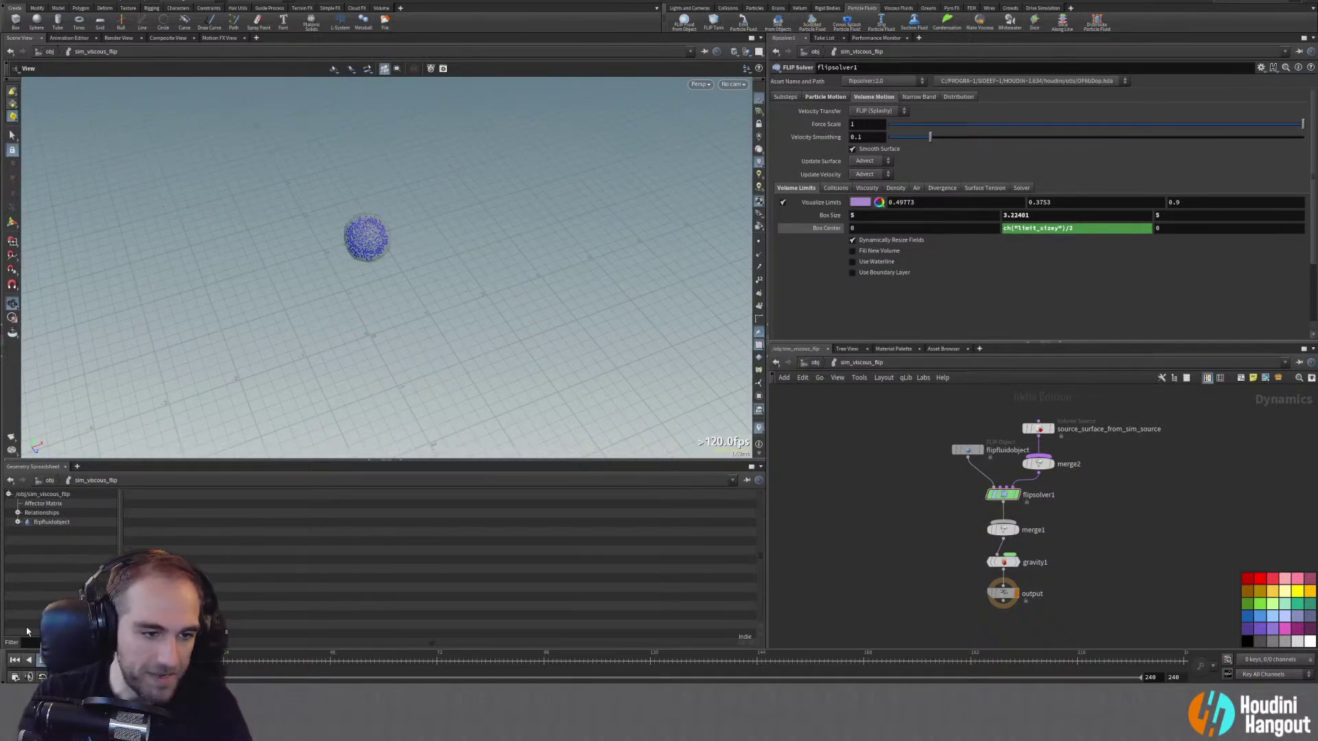
left_click(54, 660)
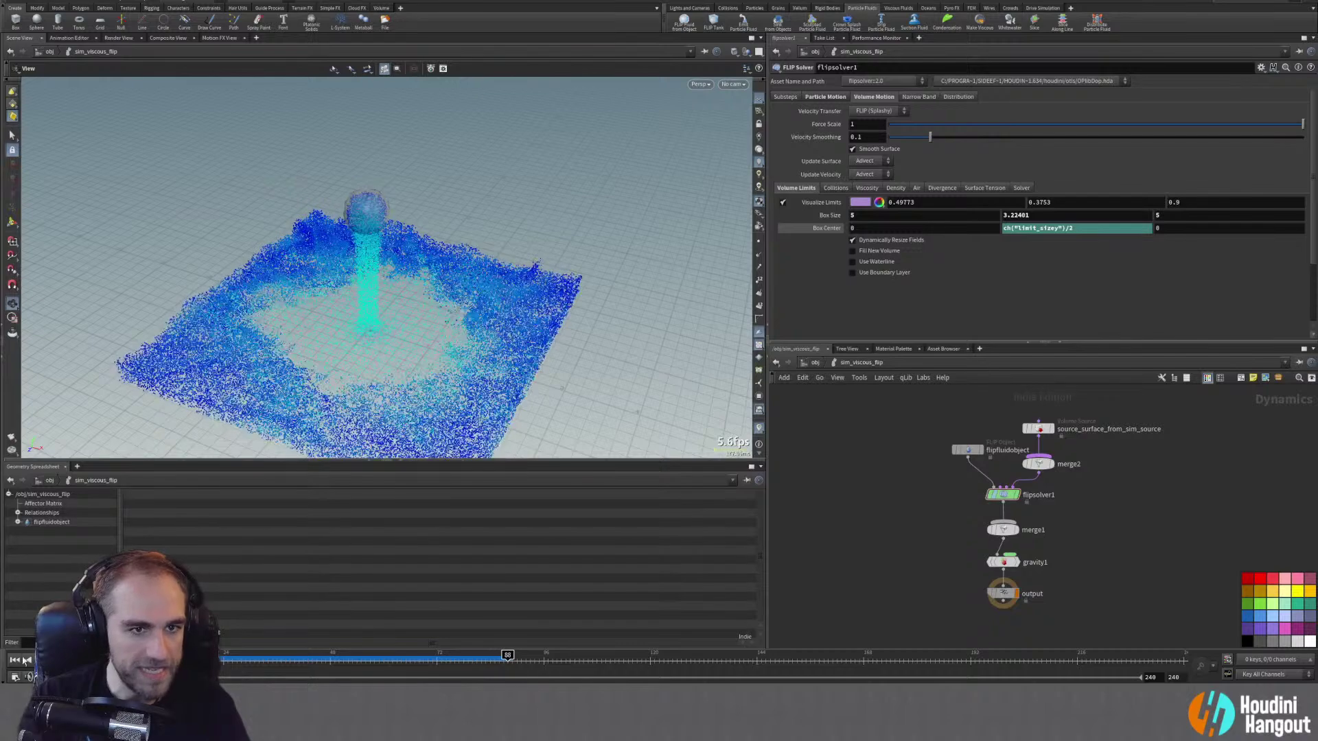
left_click(15, 659)
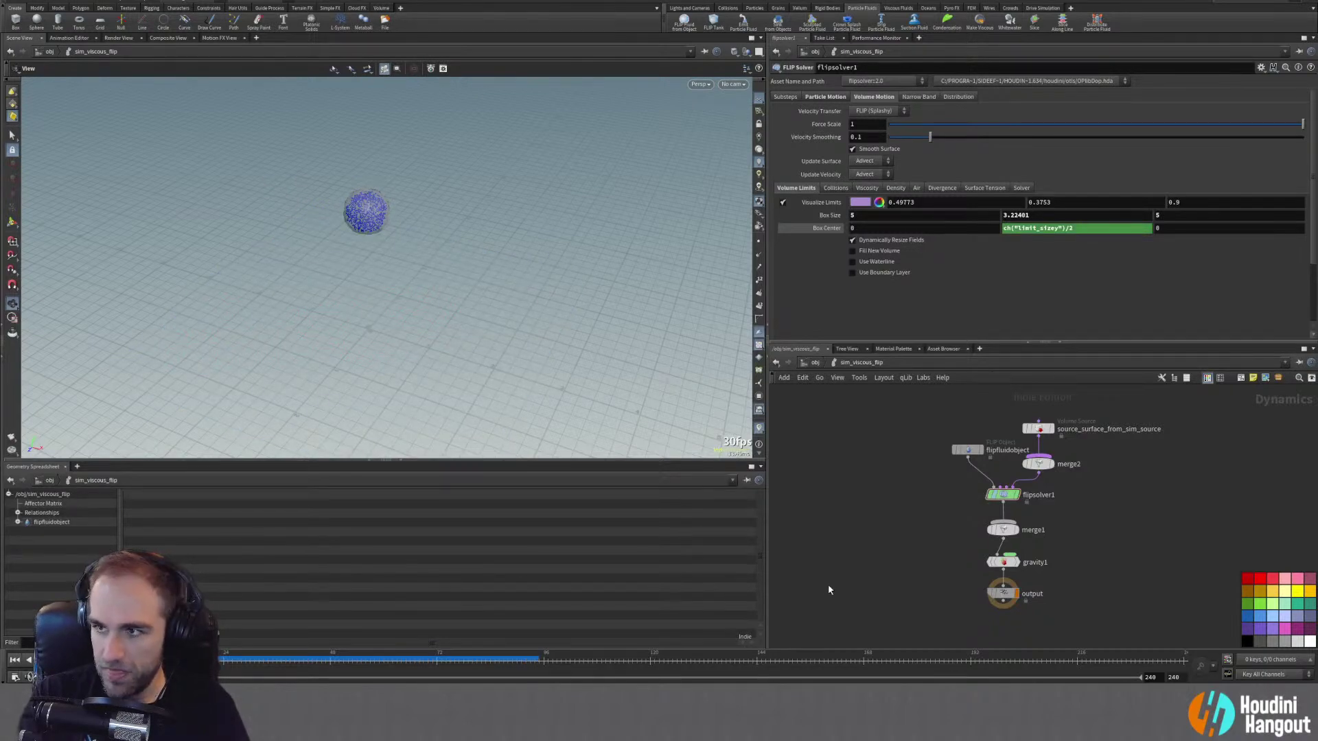
Step: Enable Stick on Collision in flipsolver1's volume motion collision settings, play the simulation, and return to the first frame
left_click(966, 450)
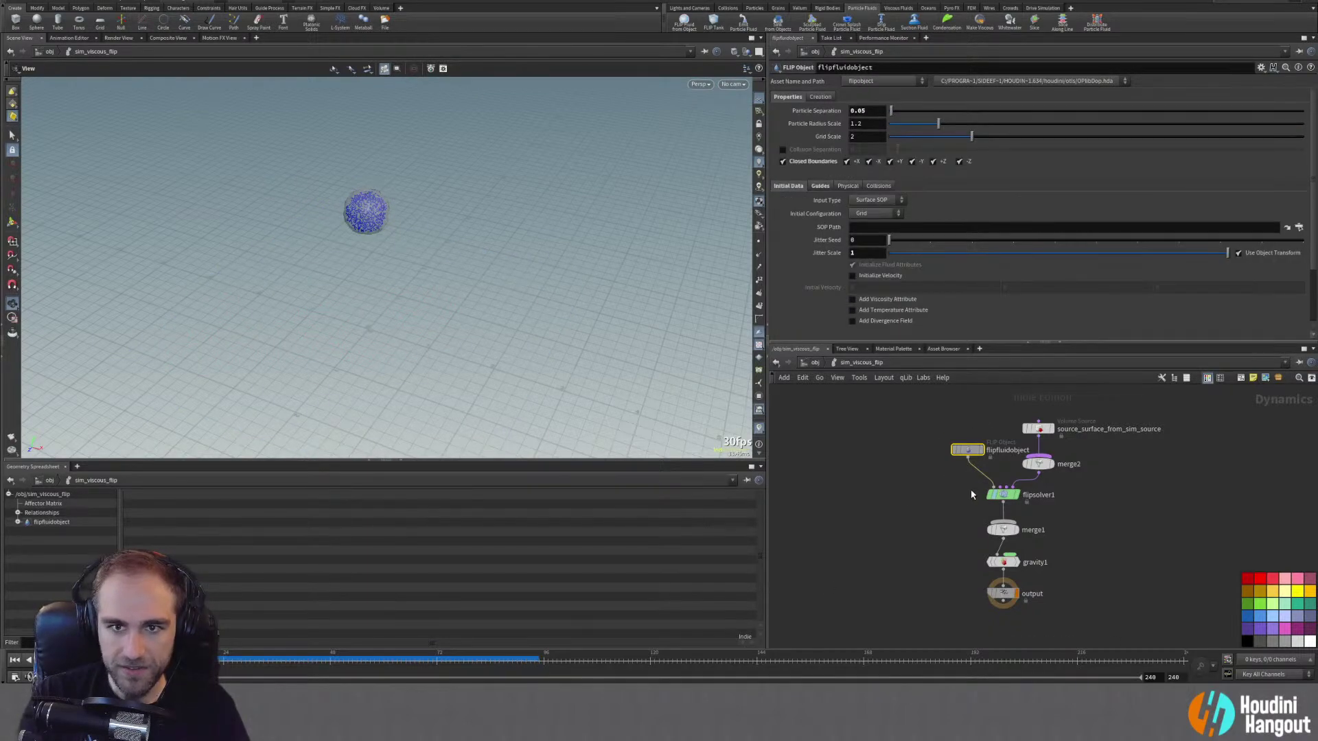
left_click(1001, 494)
left_click(835, 188)
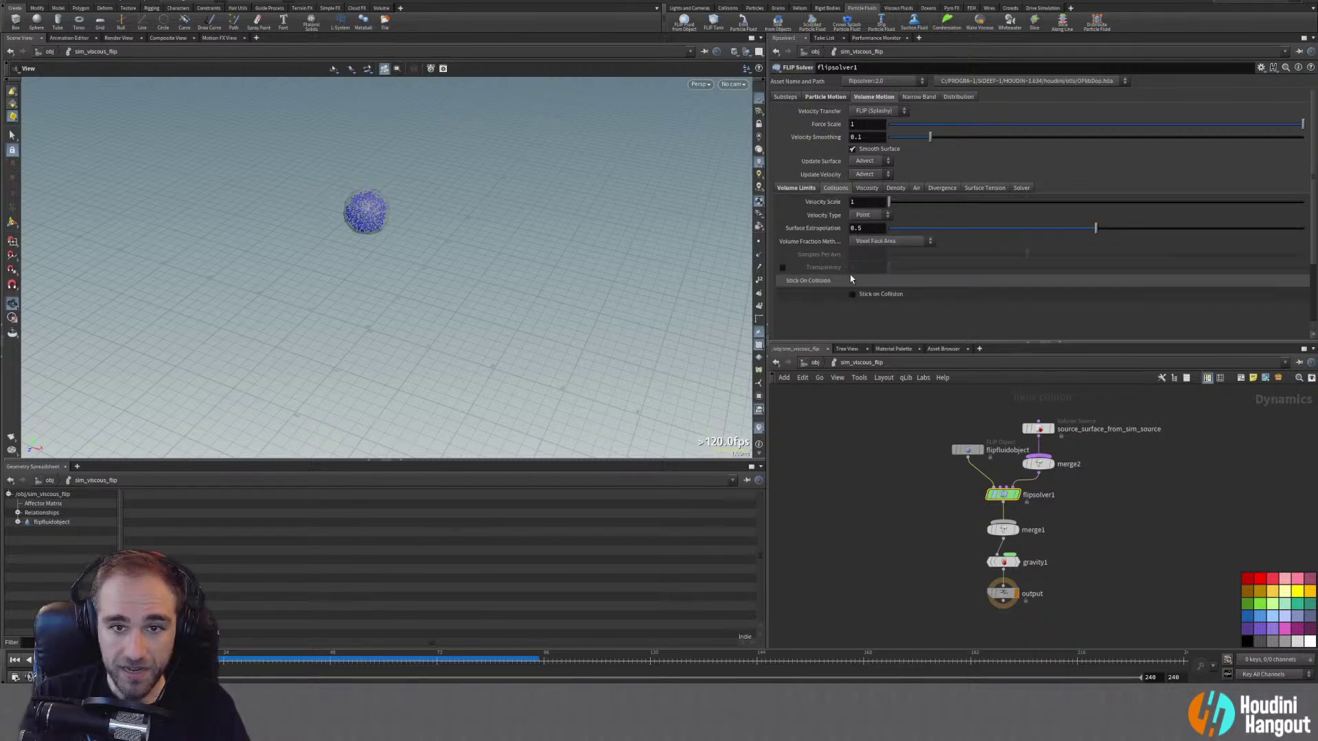
left_click(852, 294)
scroll(796, 297, "down", 3)
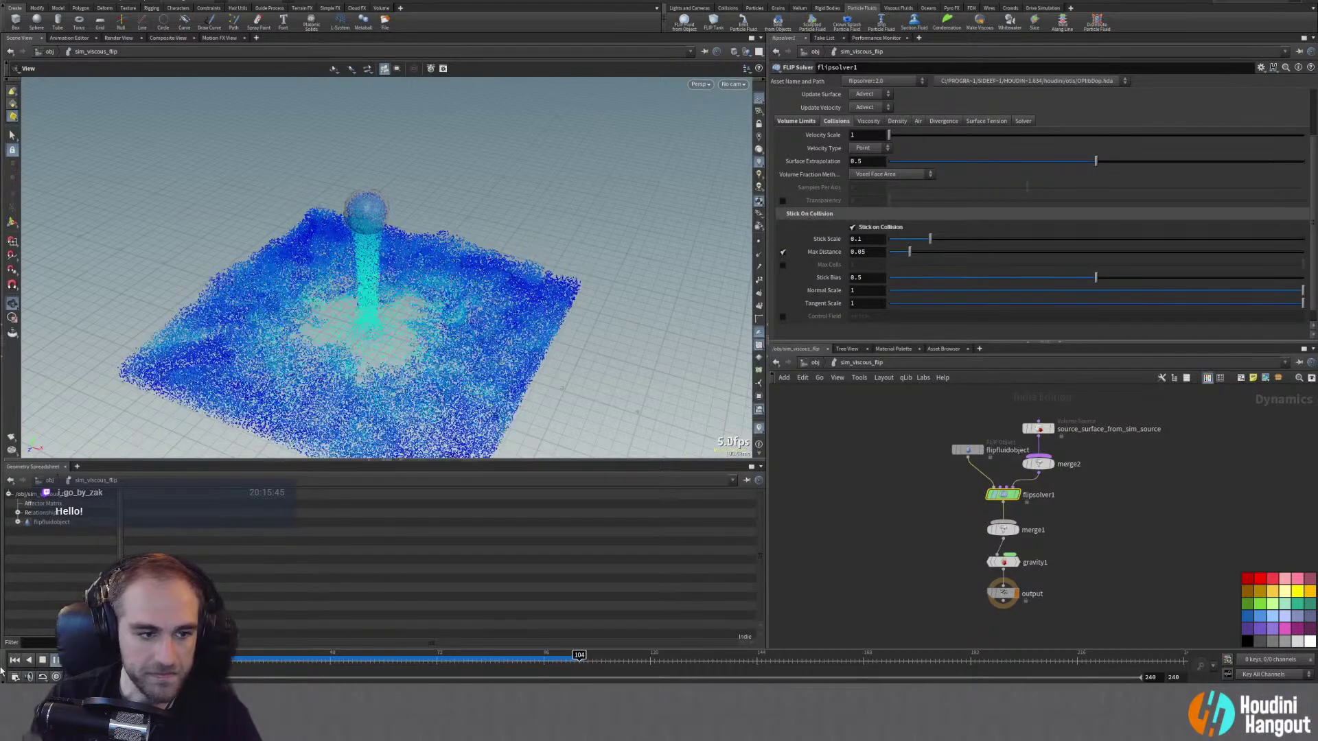
left_click(12, 664)
Step: Set flipsolver1's stick Max Distance to 0.1, then disable that limit and enable Max Cells instead
double_click(859, 252)
left_click(959, 451)
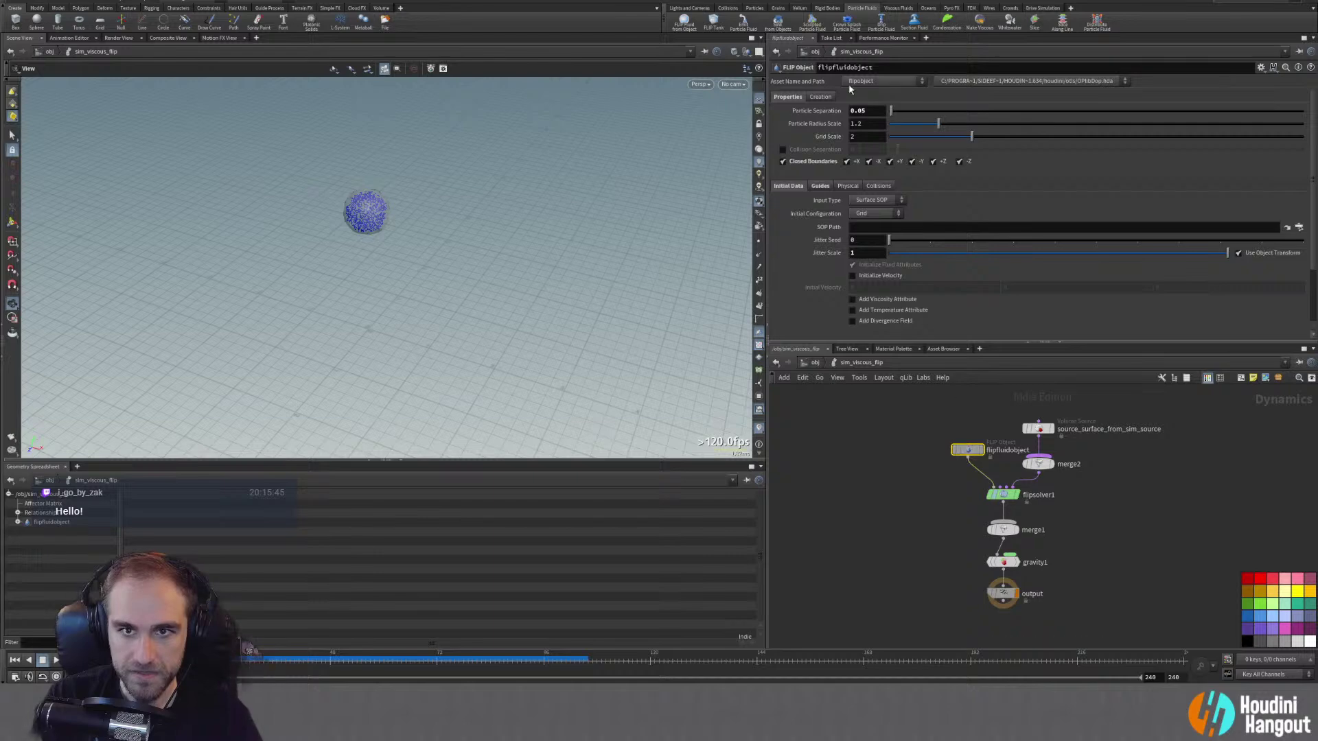
left_click(1002, 496)
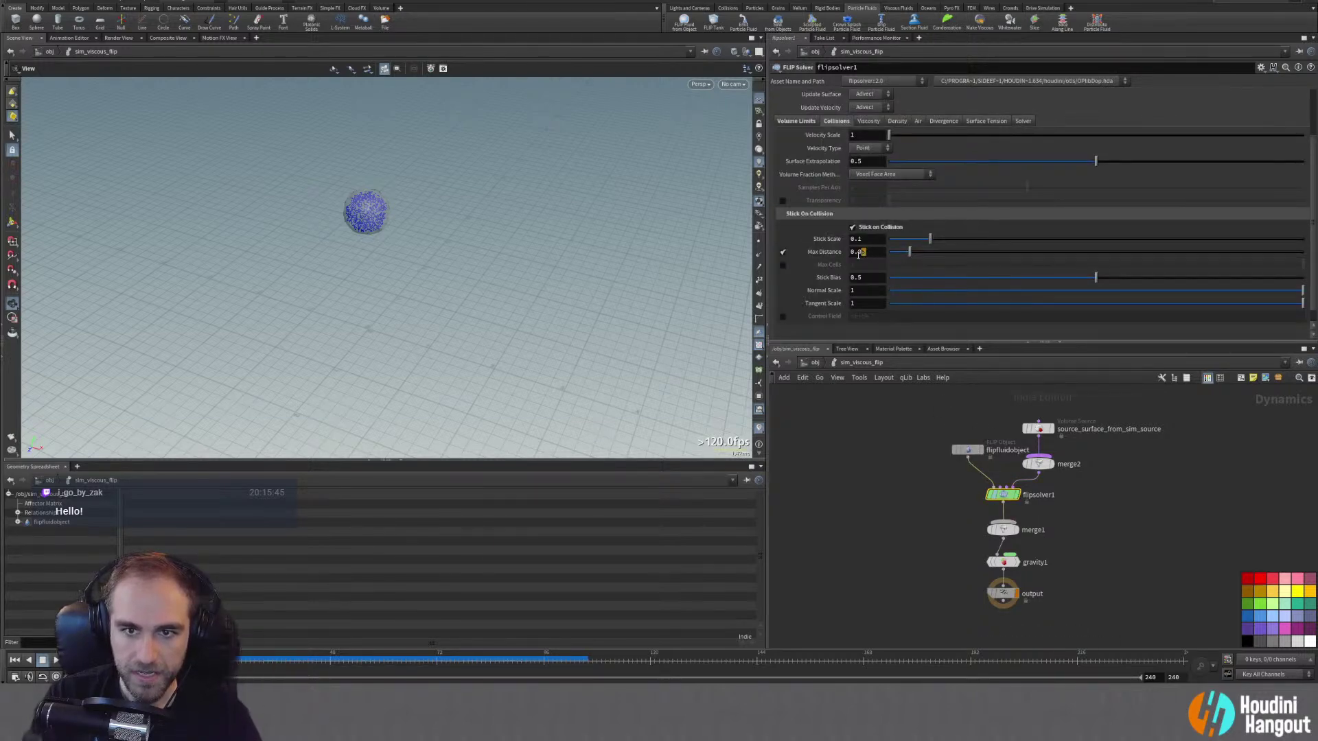
type("1")
key("Return")
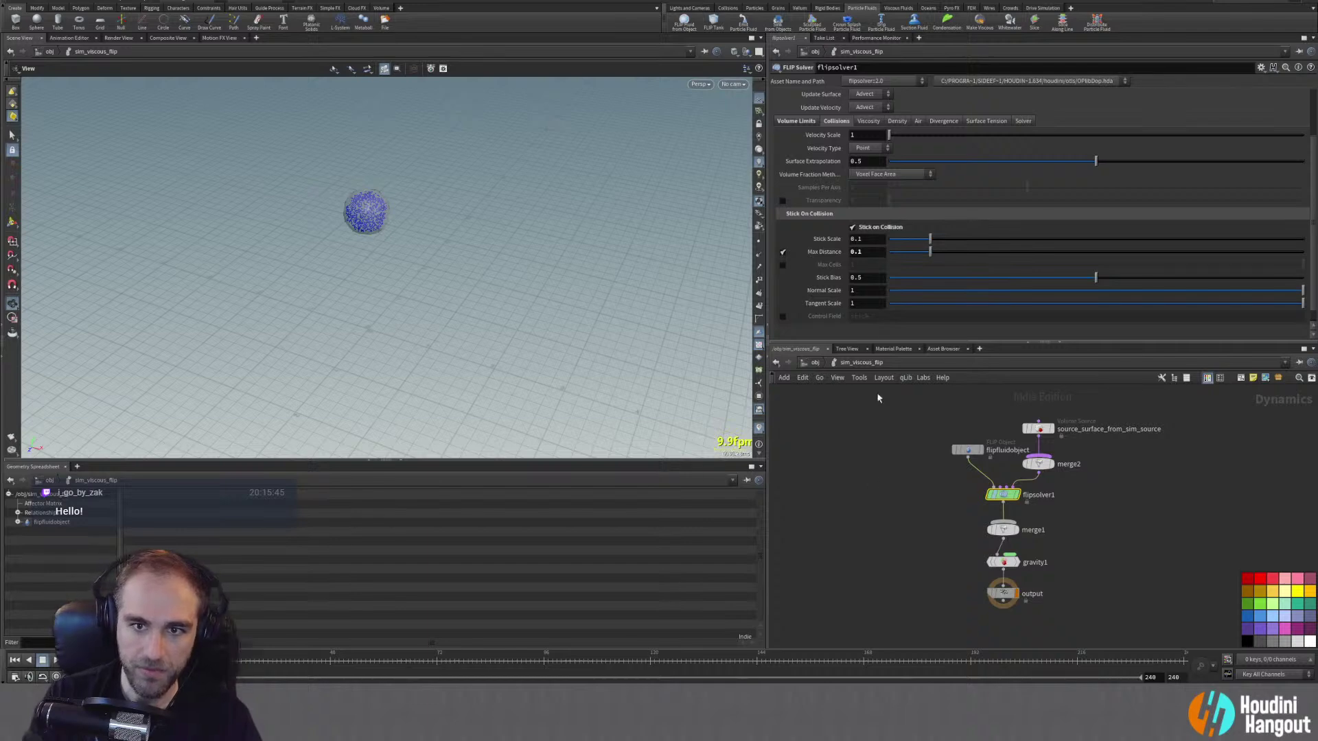
left_click(782, 252)
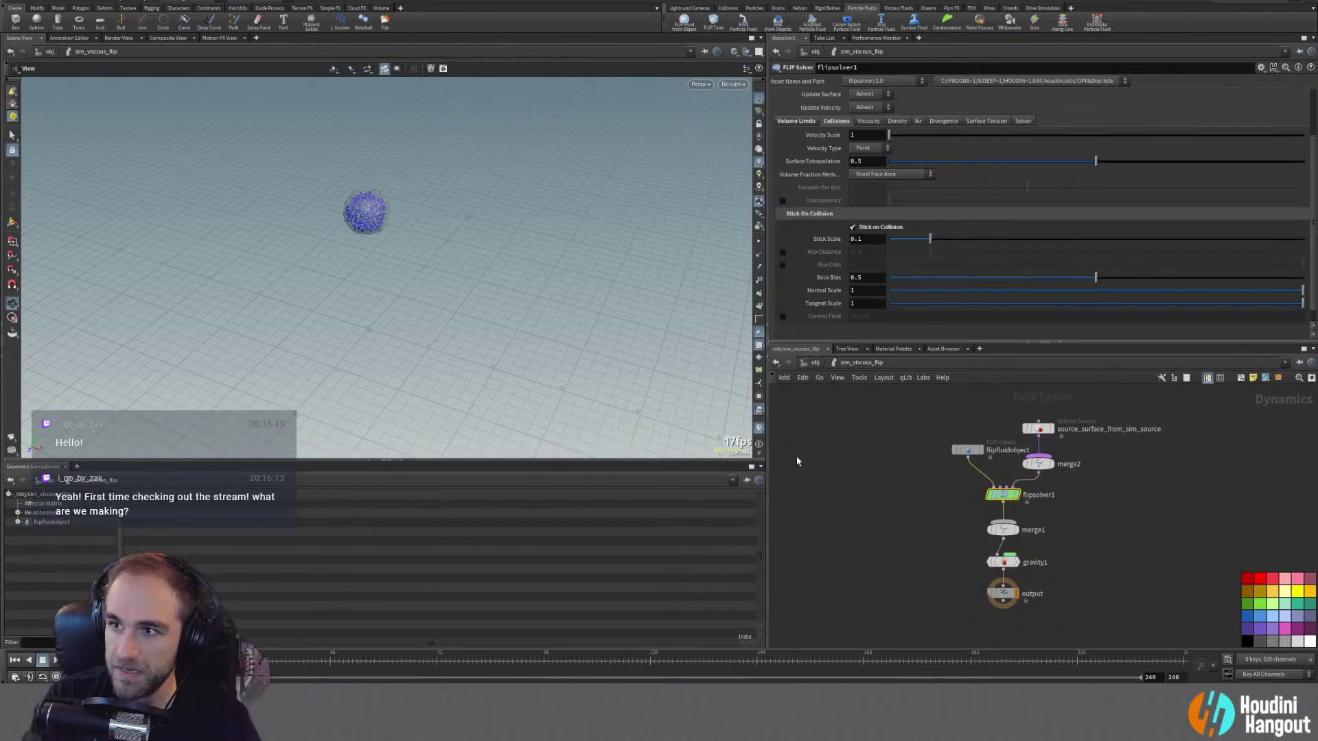
left_click(782, 265)
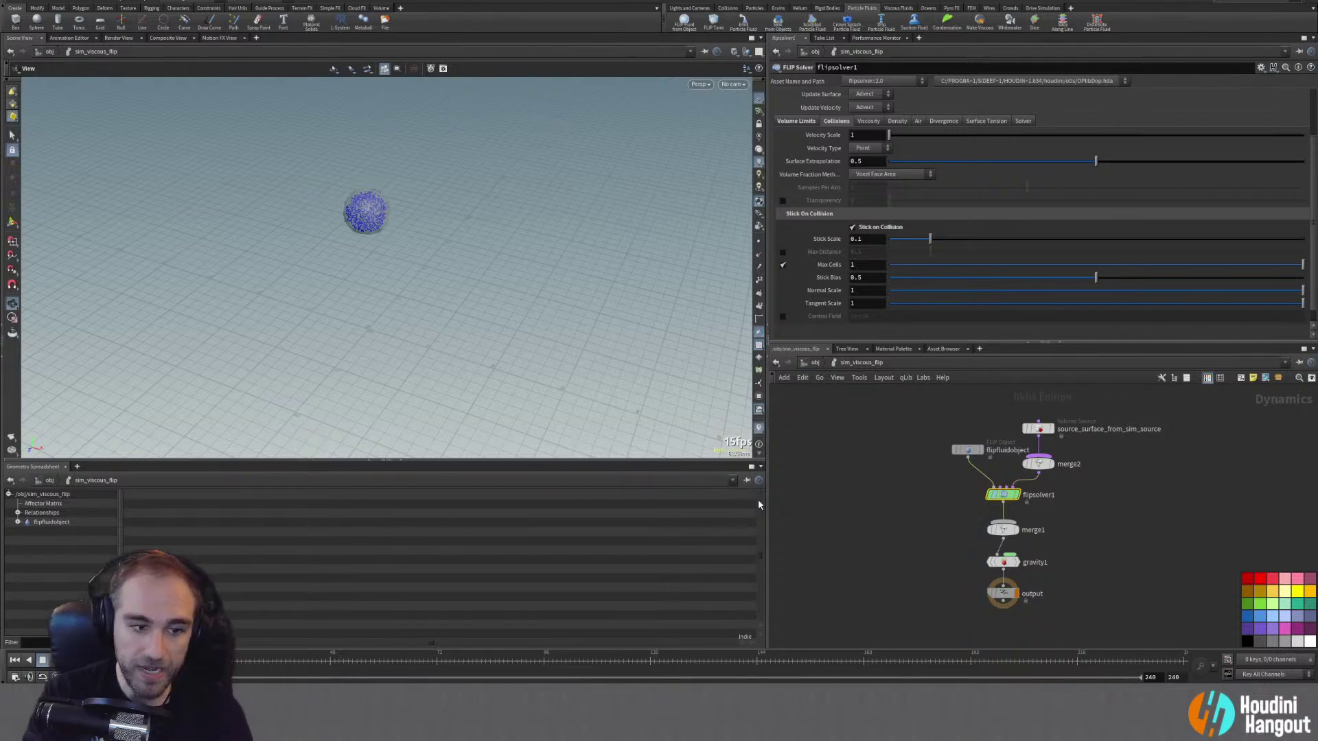
Step: Switch to the browser, watch the OnCore Golf | Origin video on Vimeo in full screen, and return to Houdini
key("alt+Tab")
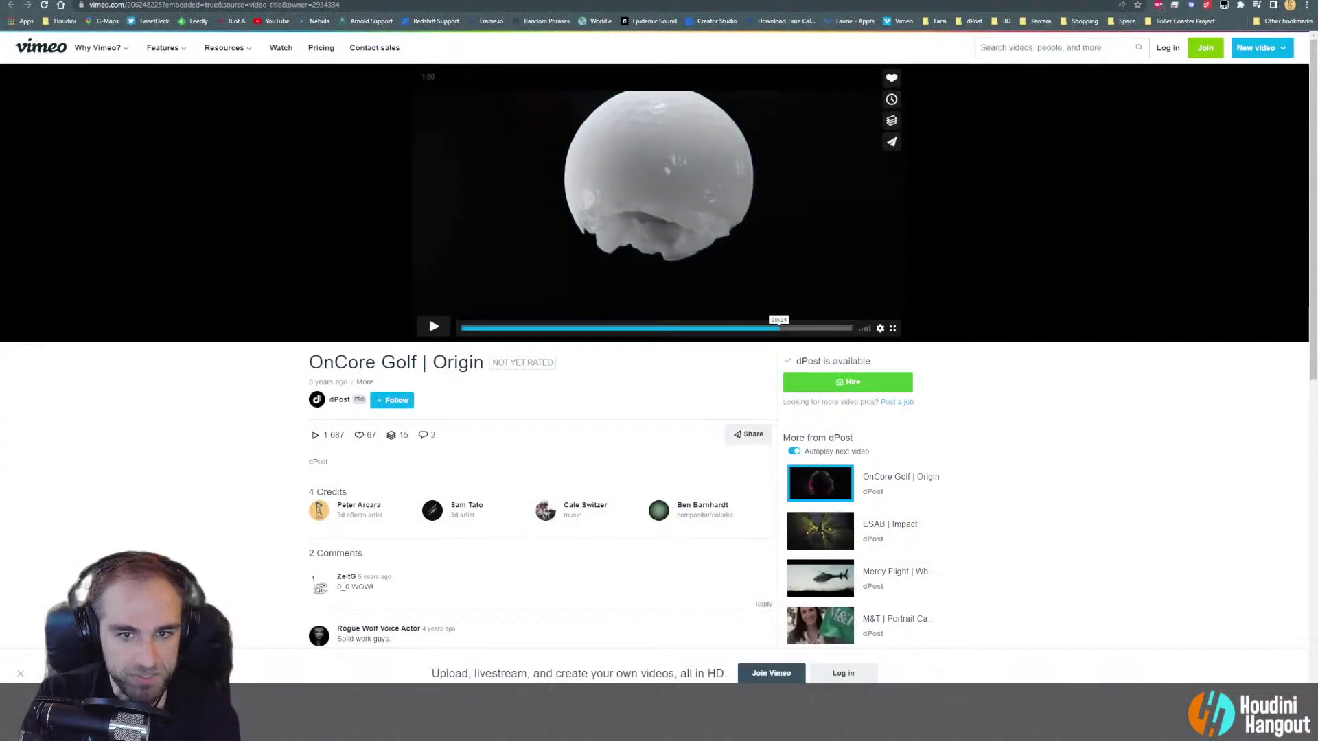
left_click(892, 329)
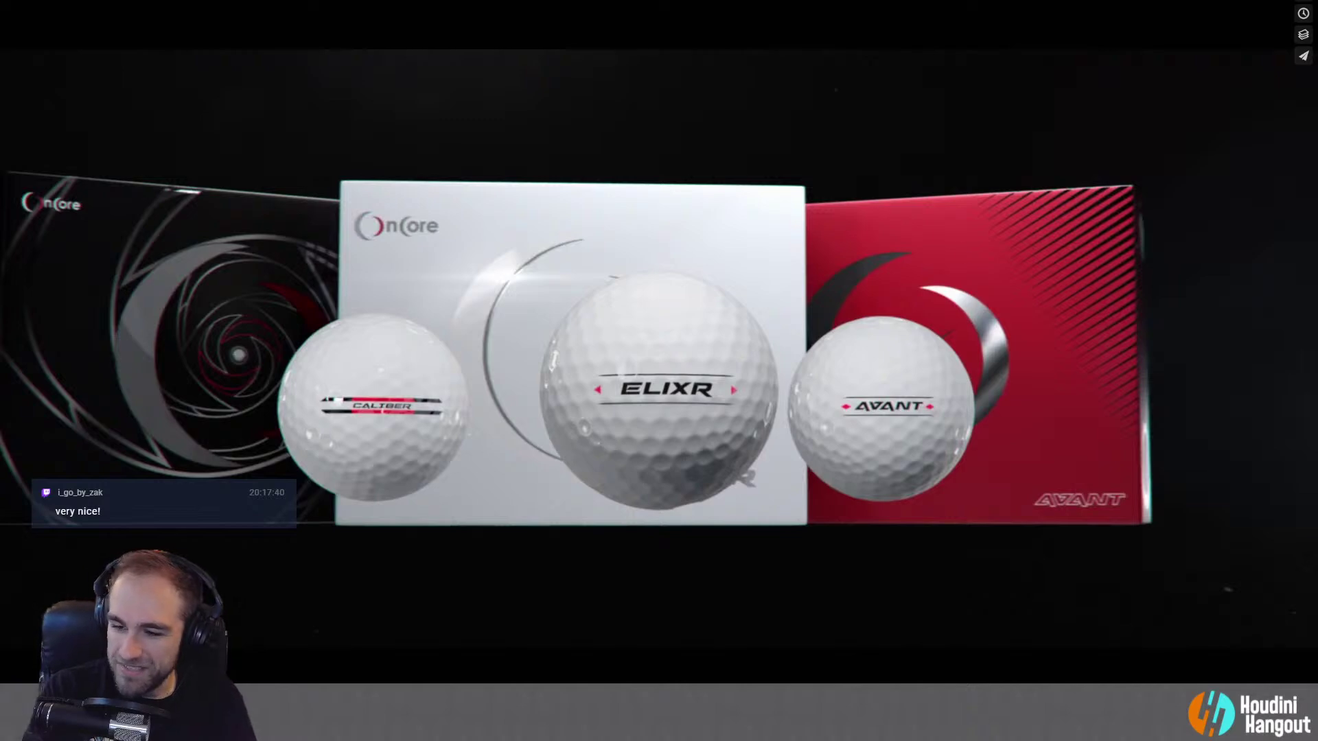
key("Escape")
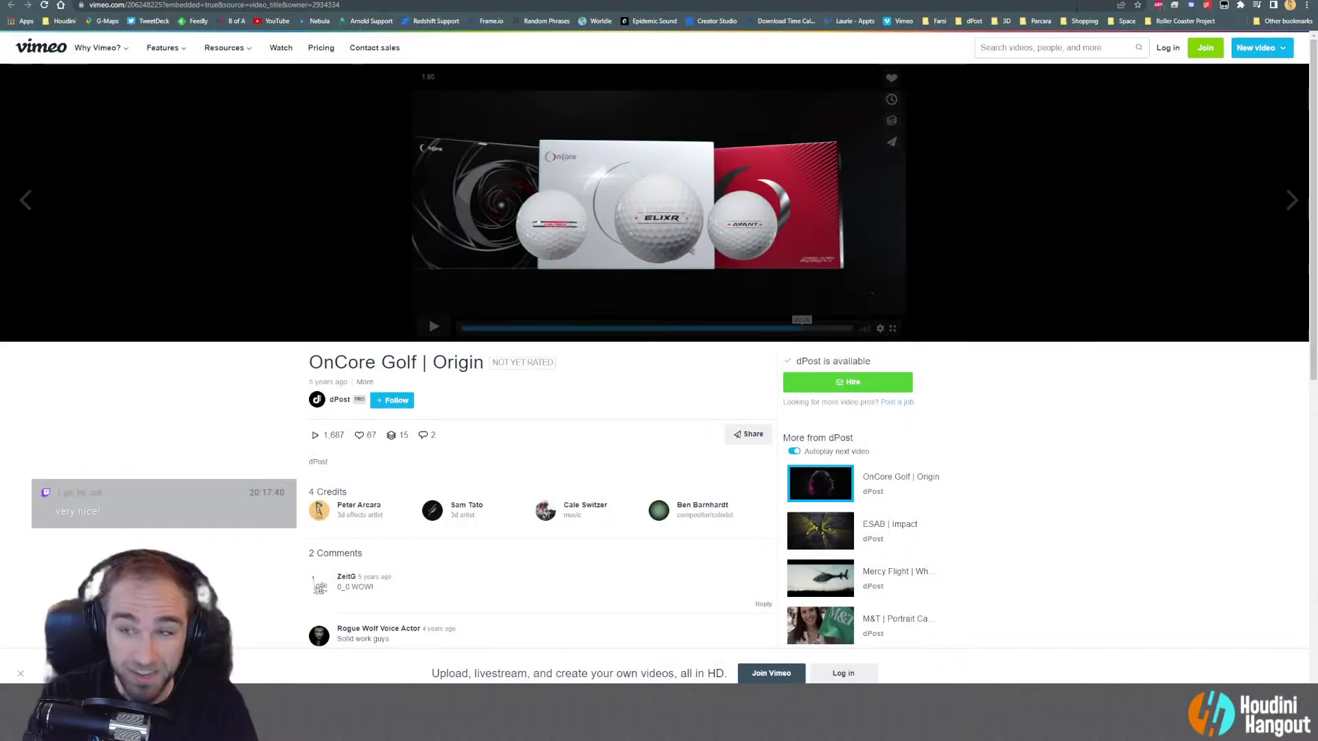
key("alt+Tab")
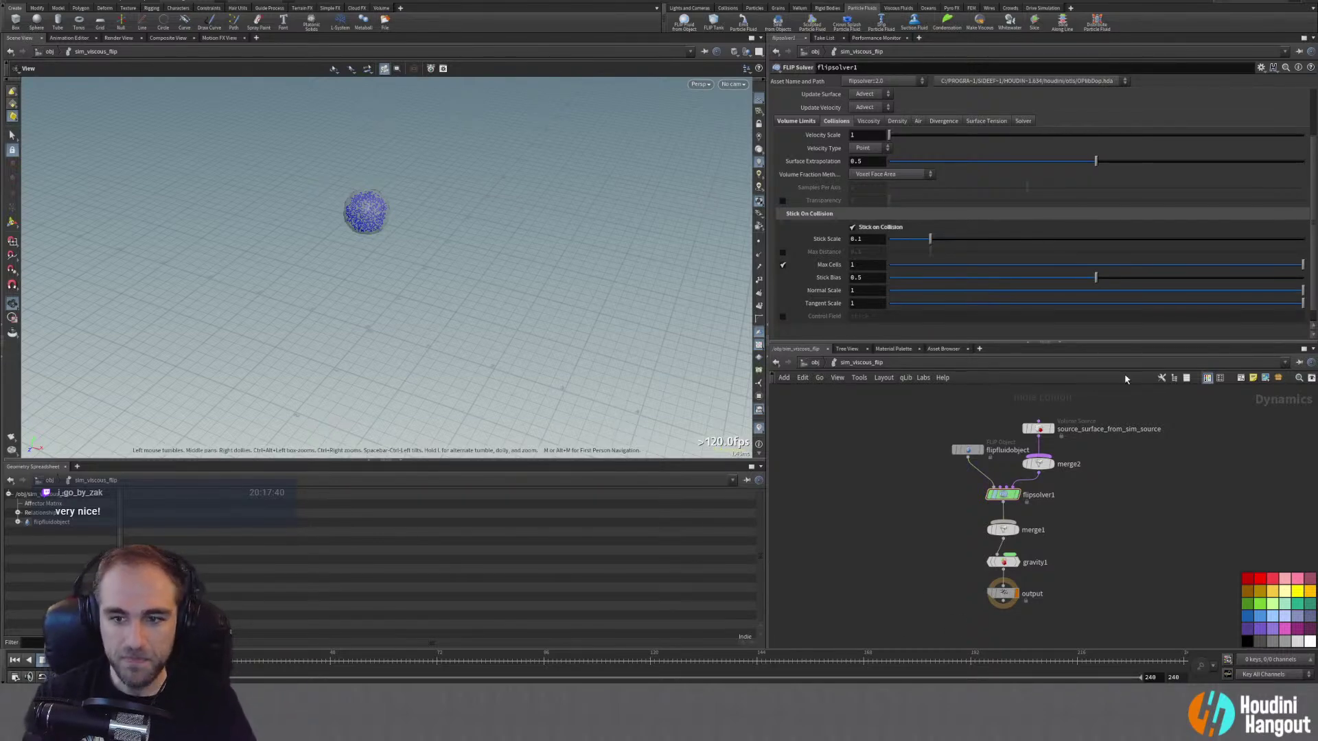
Step: Set flipsolver1's stick Max Cells to 2, playing the simulation before and after the change to compare the fluid's behavior
left_click(29, 660)
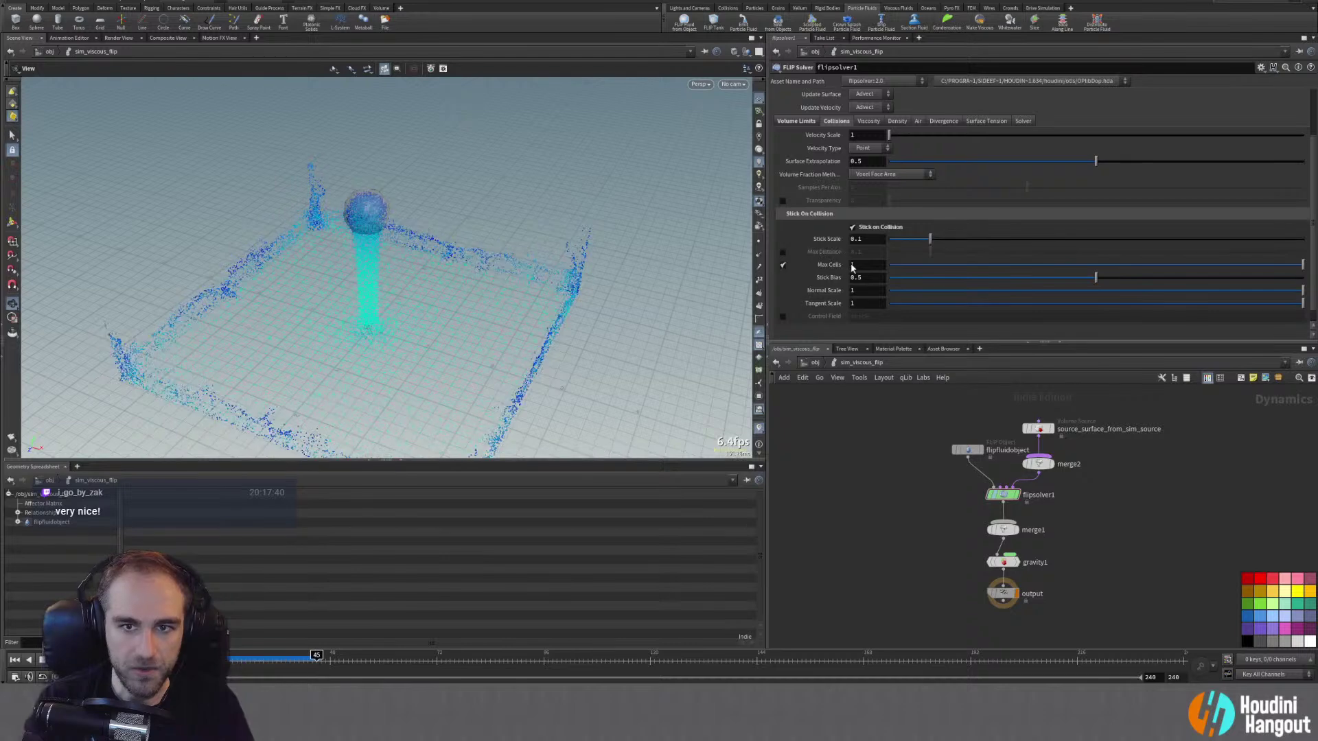
left_click(13, 660)
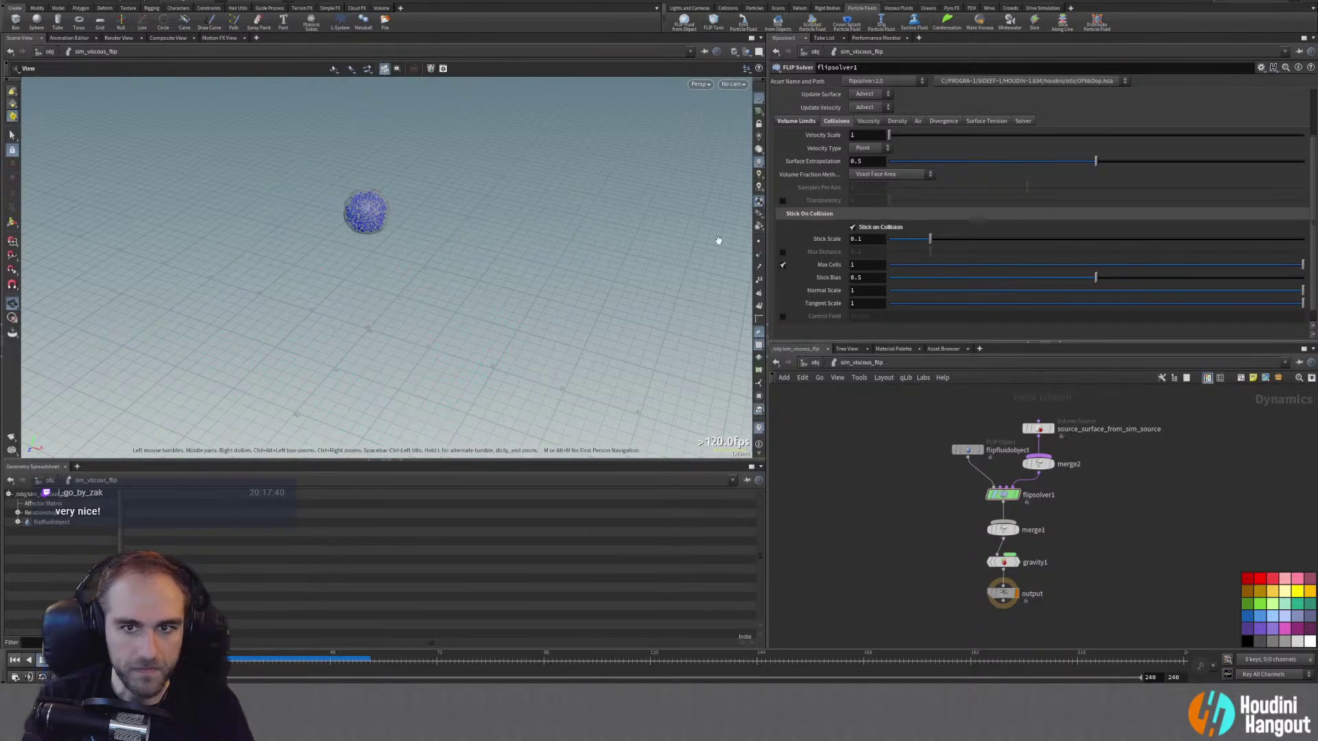
left_click(869, 266)
type("2")
key("Return")
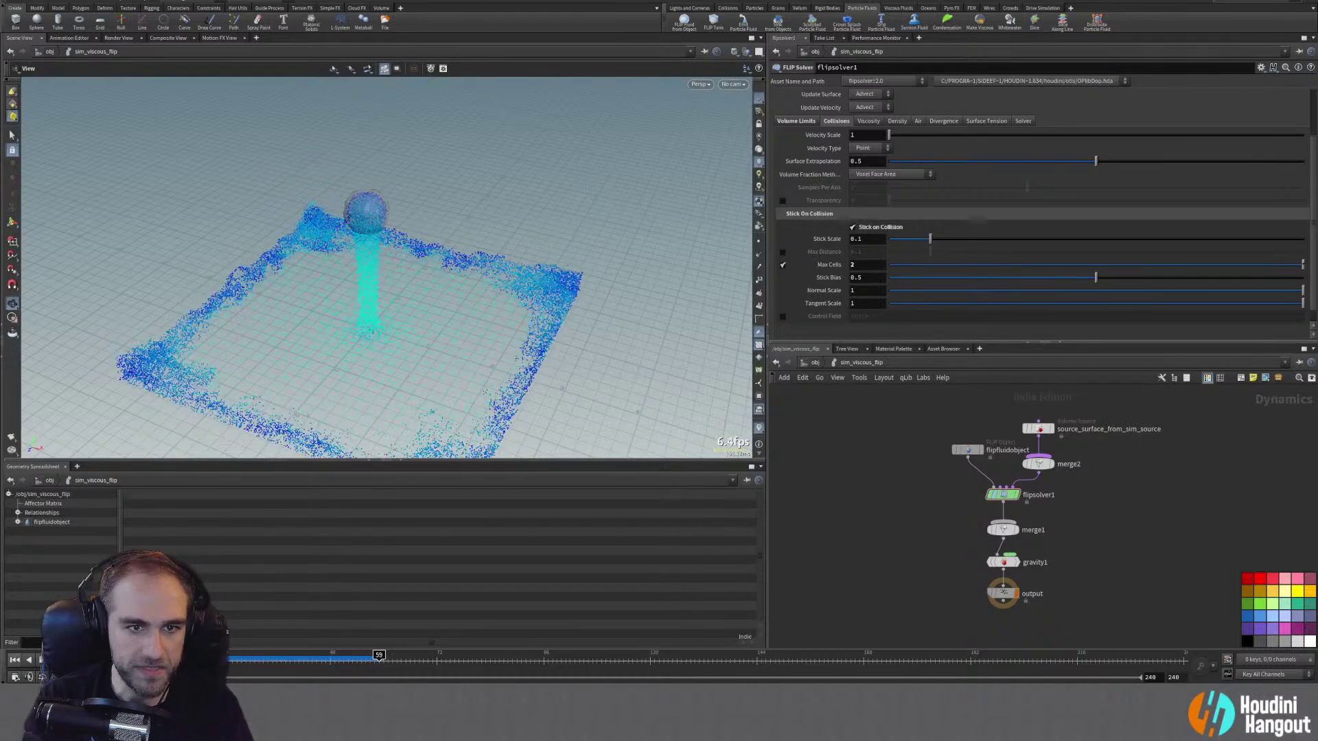
left_click(15, 660)
Step: Add a Ground Plane node beside the solver chain and wire its output into merge1
left_click(969, 451)
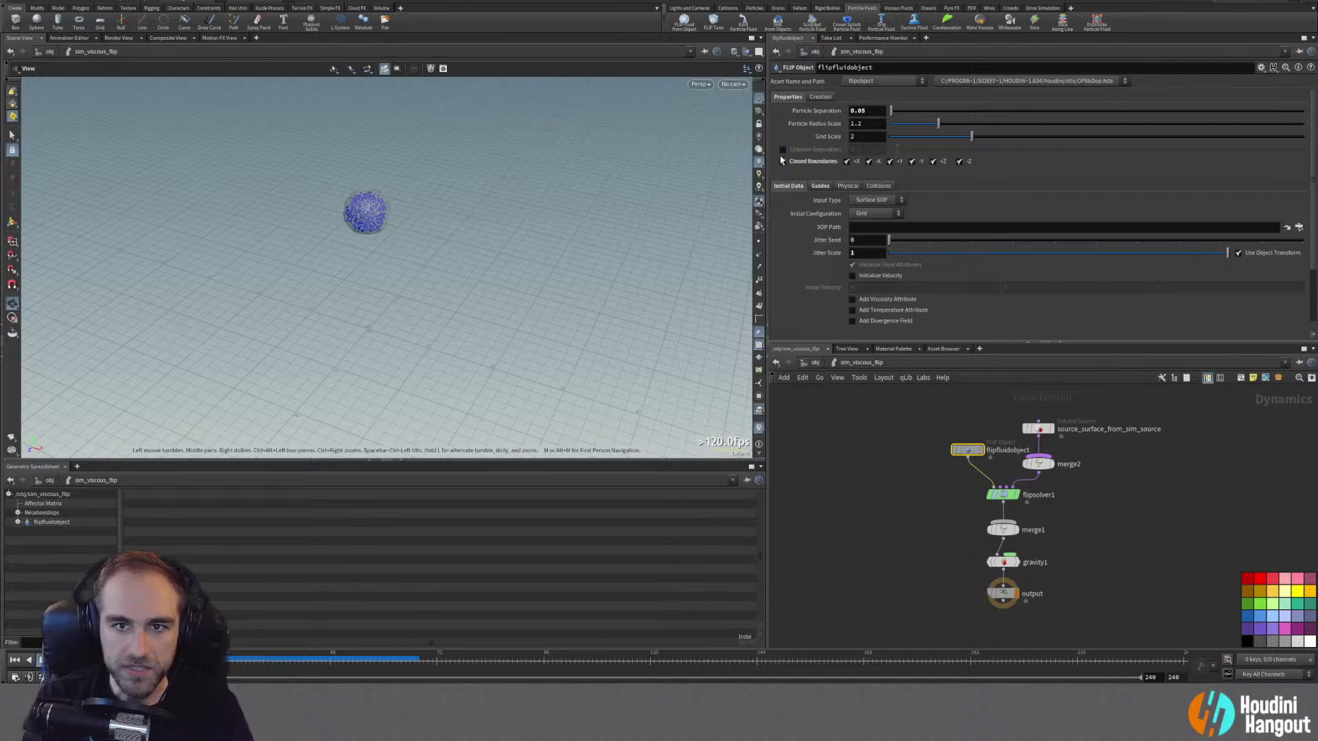
left_click(834, 552)
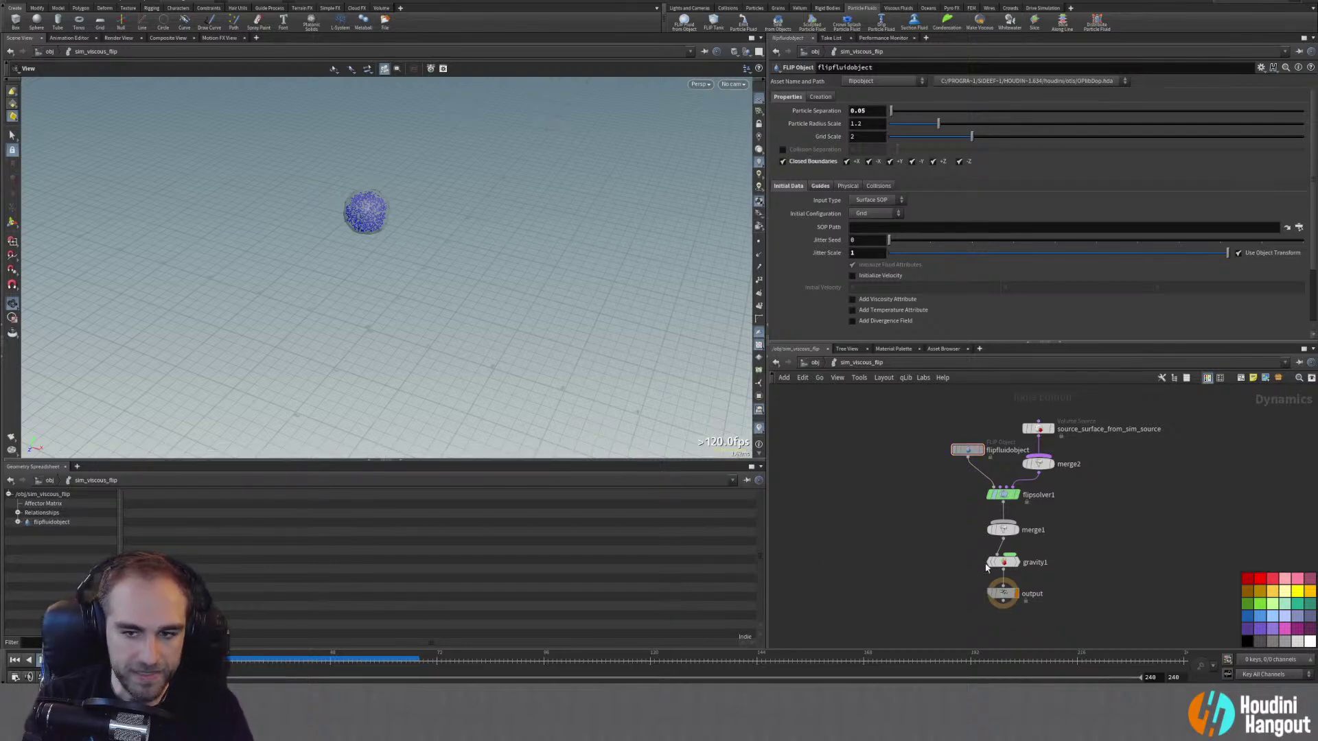
key("Tab")
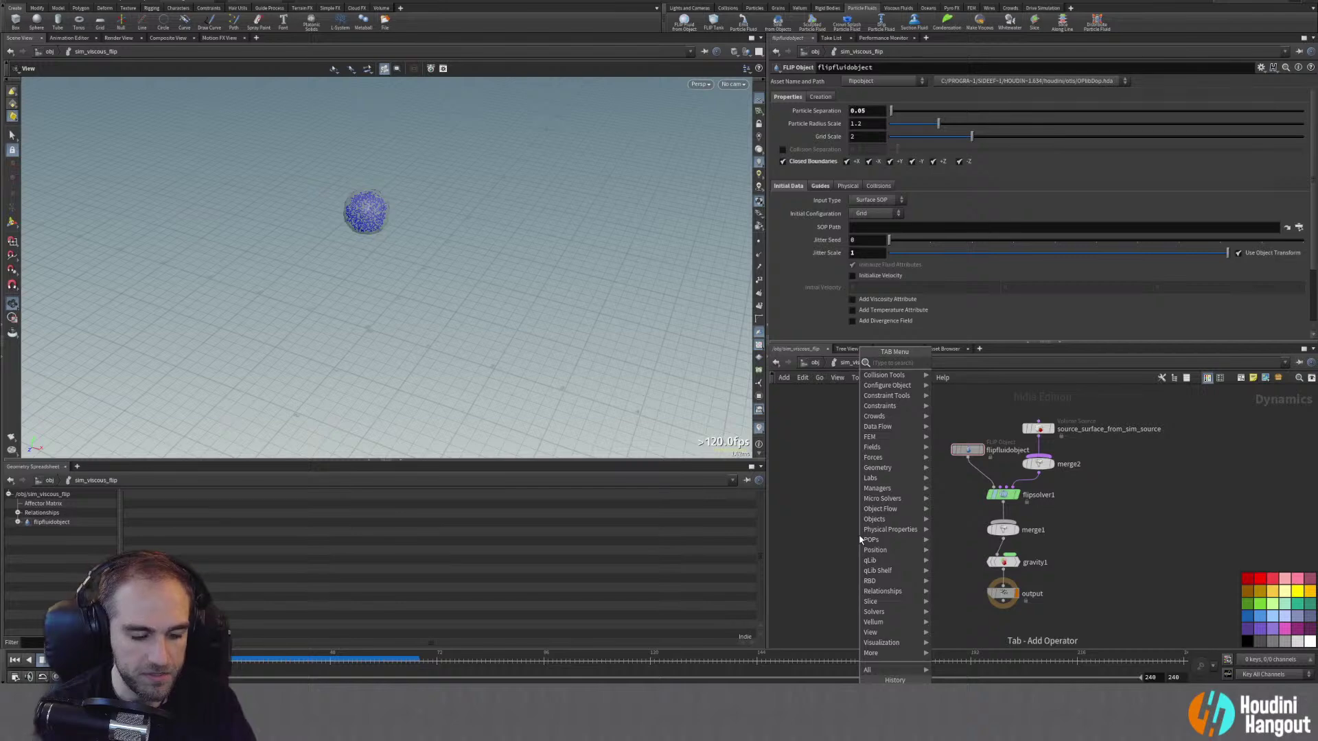
type("ground")
key("Return")
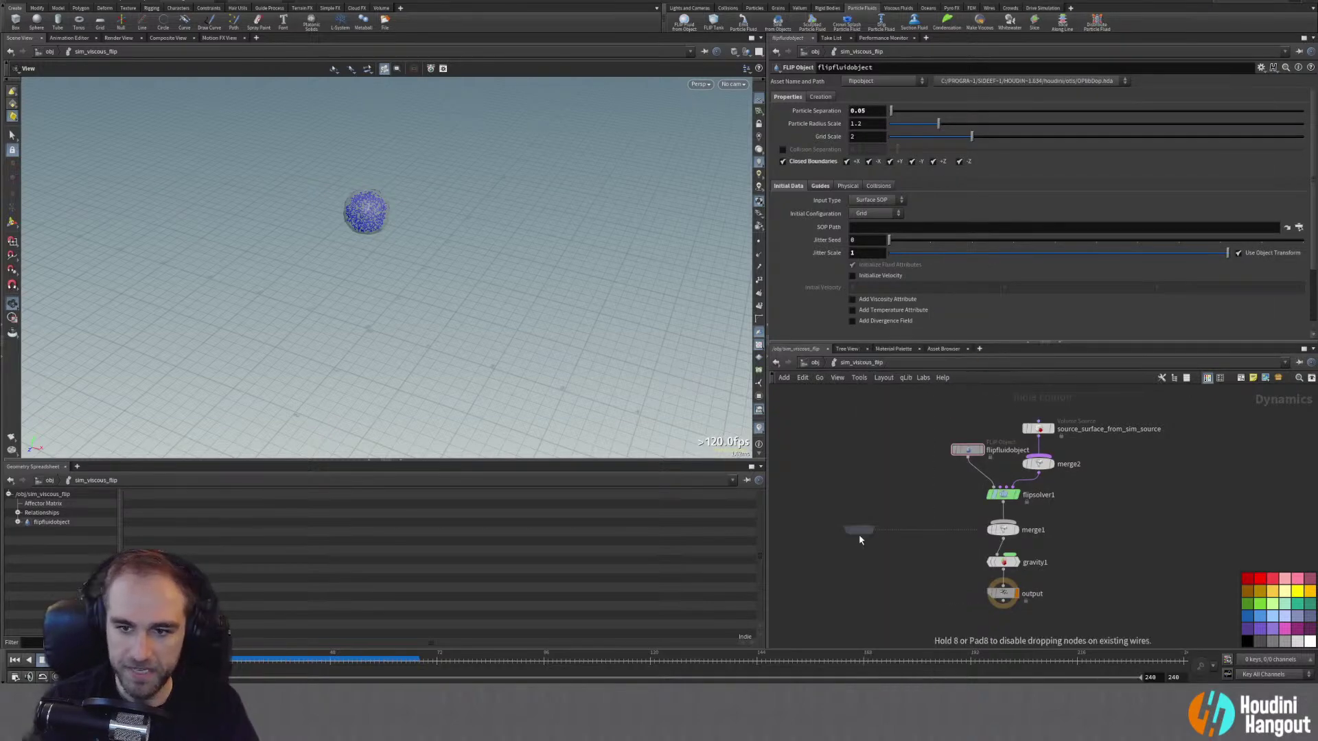
left_click(873, 489)
left_click_drag(872, 494, 992, 516)
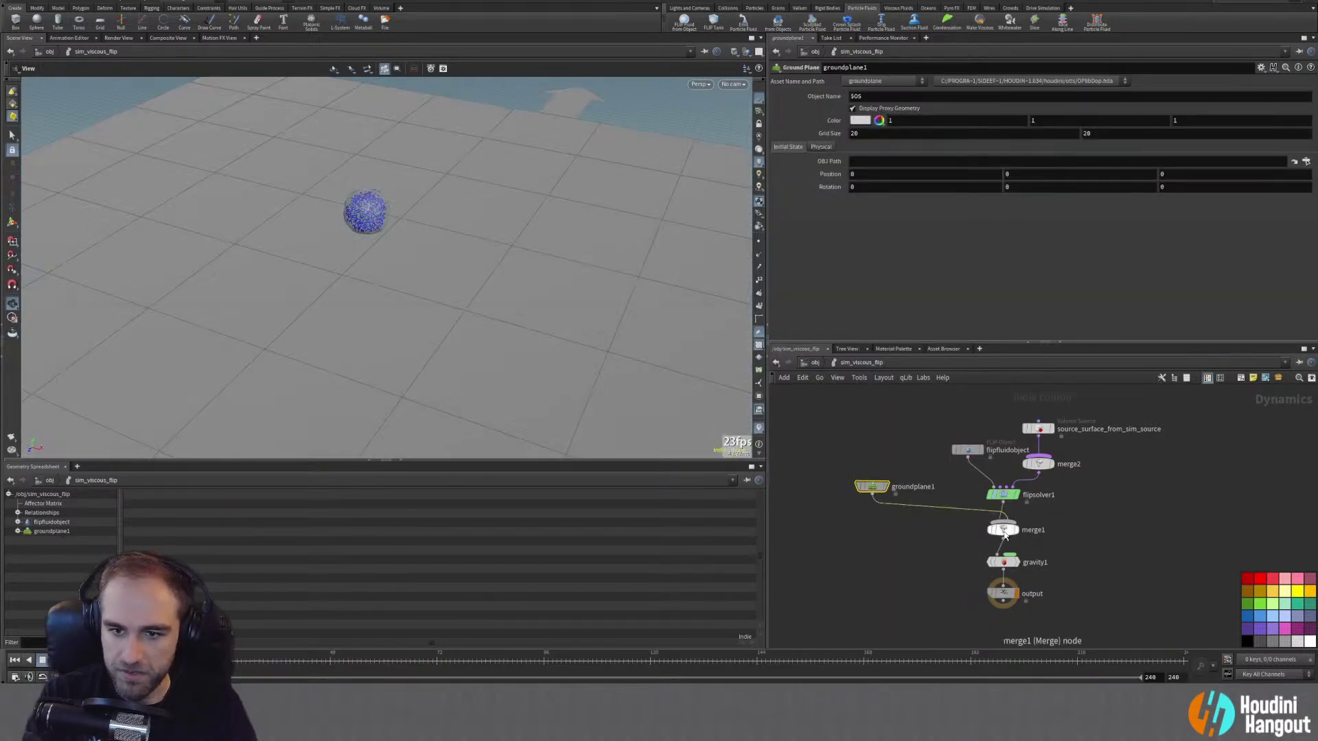
Step: Reverse merge1's input order so groundplane1 comes before flipsolver1, and place the ground plane node closer to the merge
left_click(1002, 532)
key("shift+r")
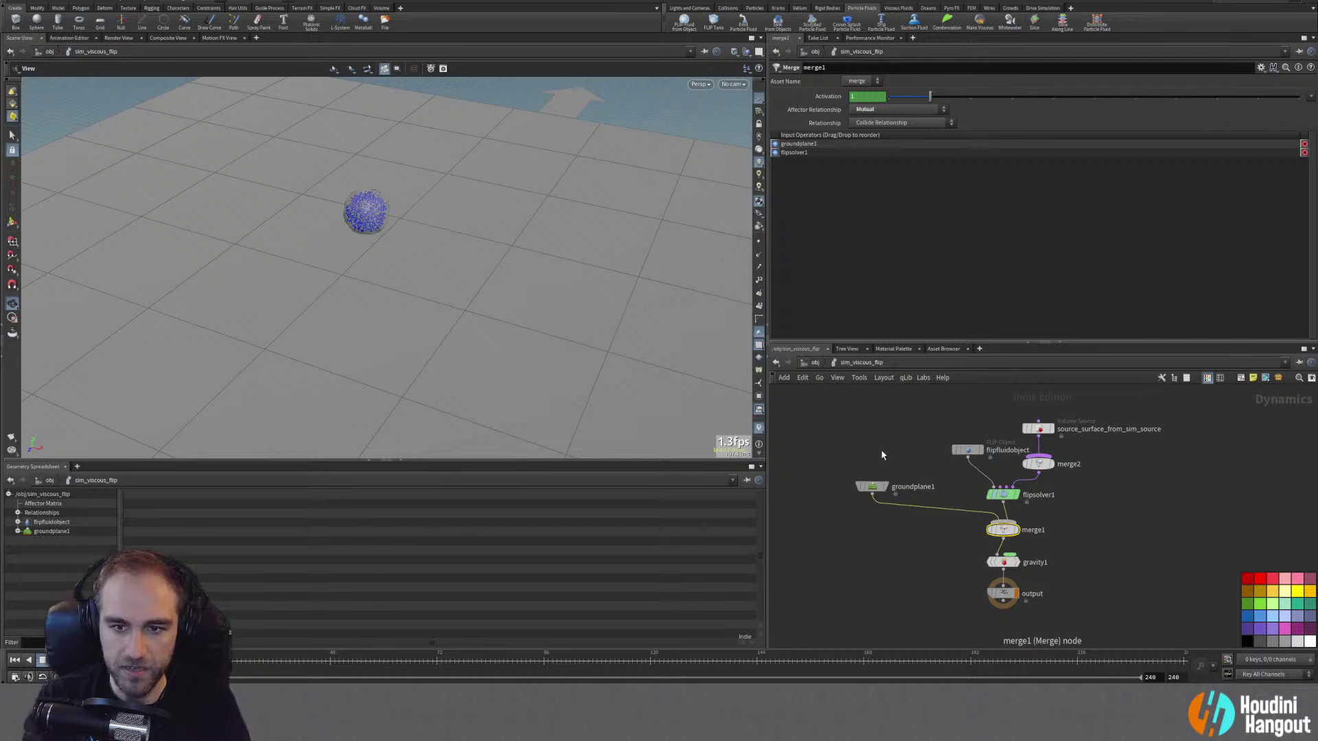
left_click_drag(871, 487, 912, 501)
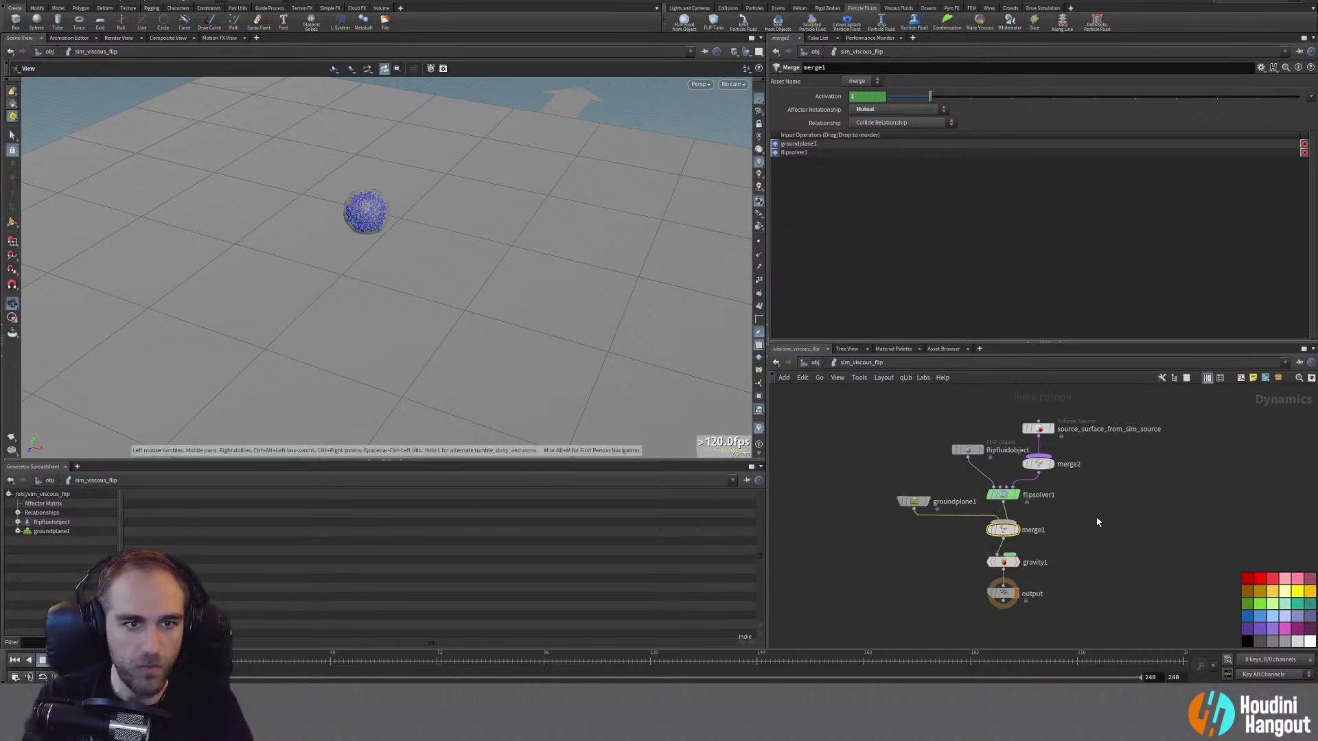
Step: Play the simulation with the ground plane, check the spreading fluid from a lower angle, rewind, and reopen flipsolver1's settings
left_click(55, 660)
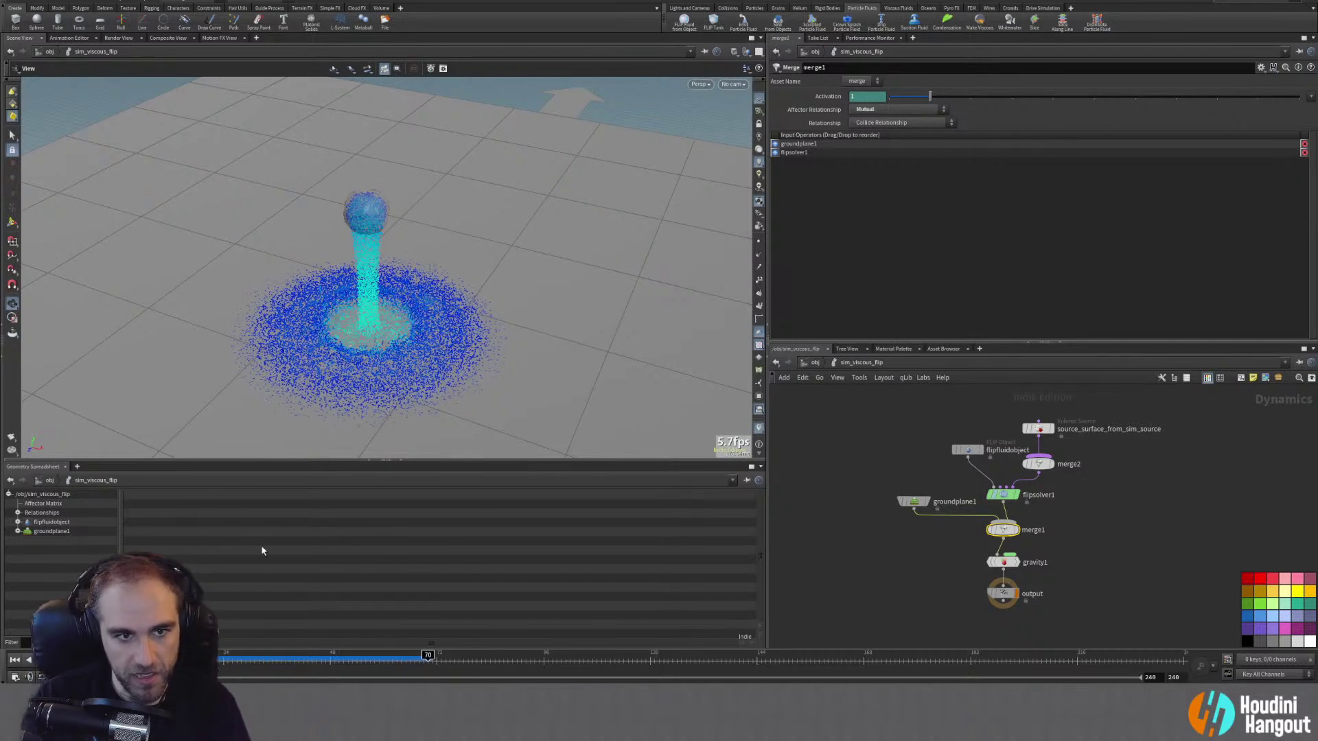
left_click_drag(414, 318, 406, 285)
left_click_drag(348, 338, 328, 370)
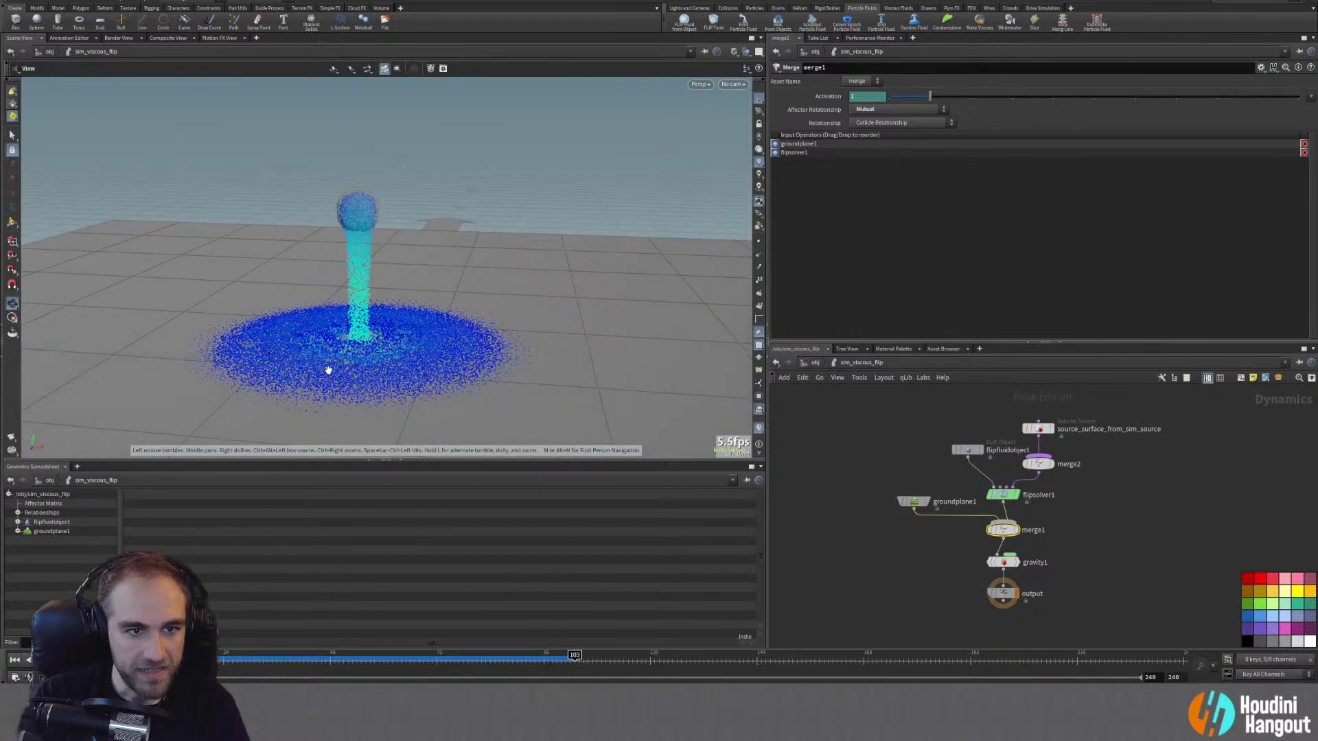
left_click(14, 659)
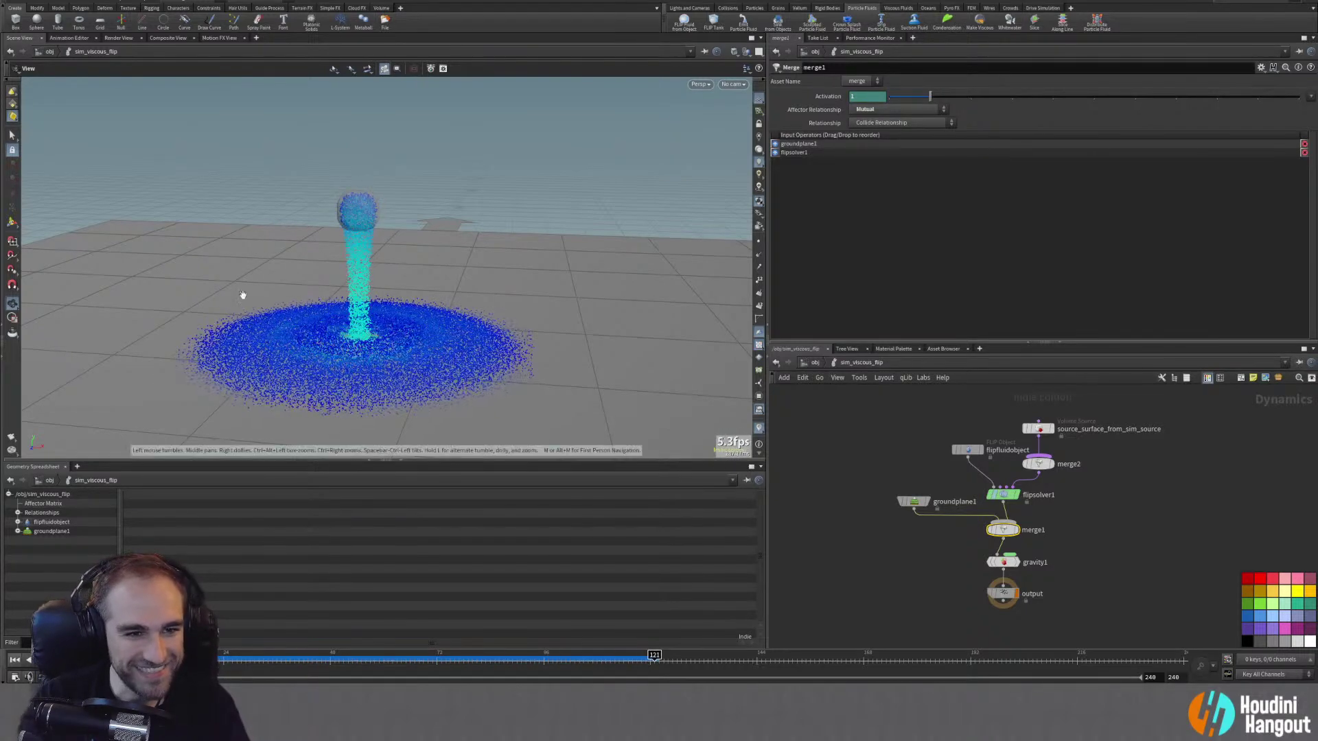
left_click(15, 660)
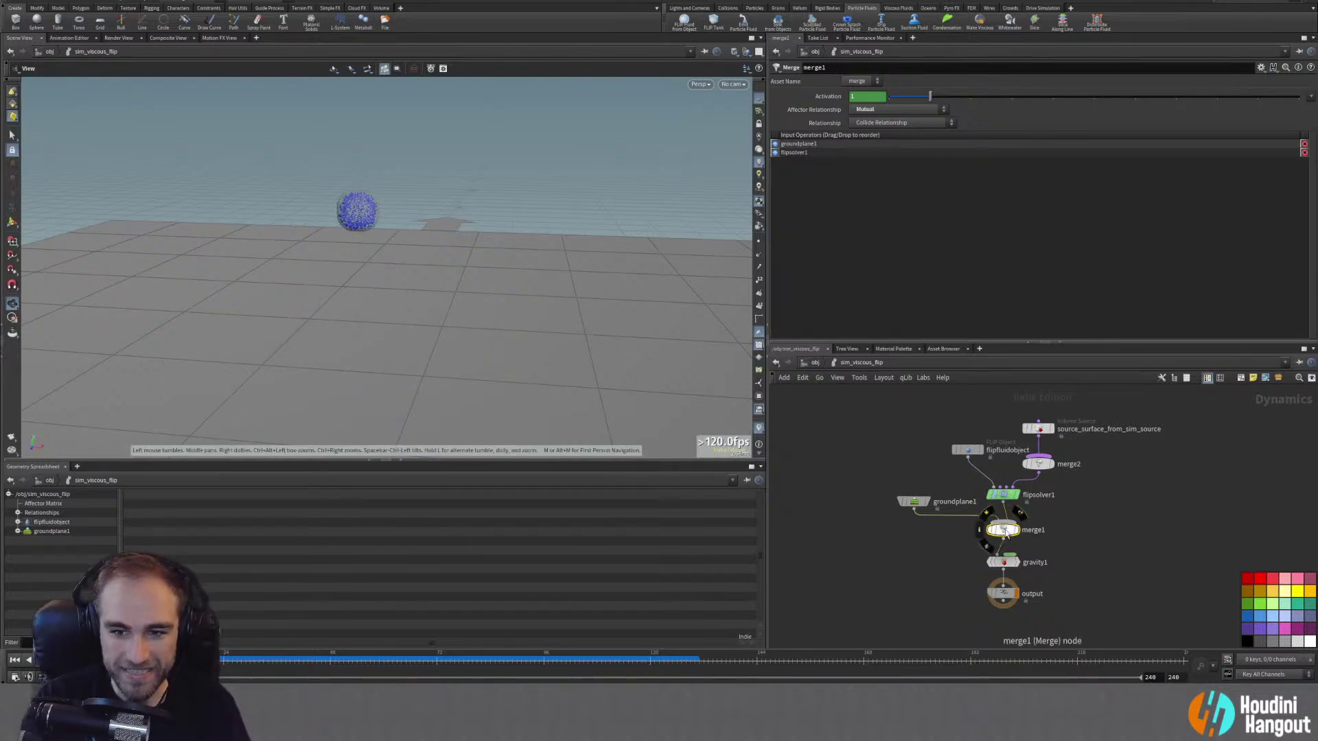
left_click(1002, 494)
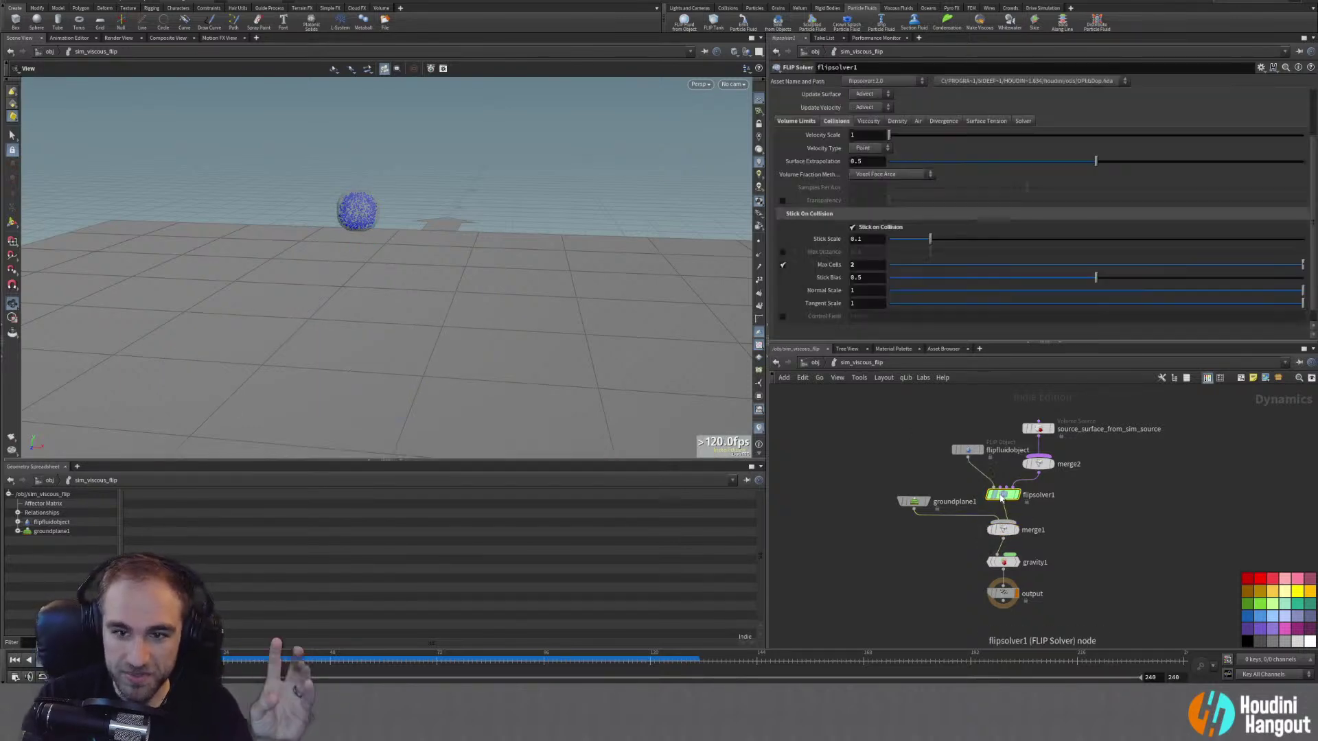
Step: Switch flipsolver1's stick limit from Max Cells to Max Distance, revert the distance to its default of 0.05, and test-play the simulation
left_click(782, 265)
left_click(782, 251)
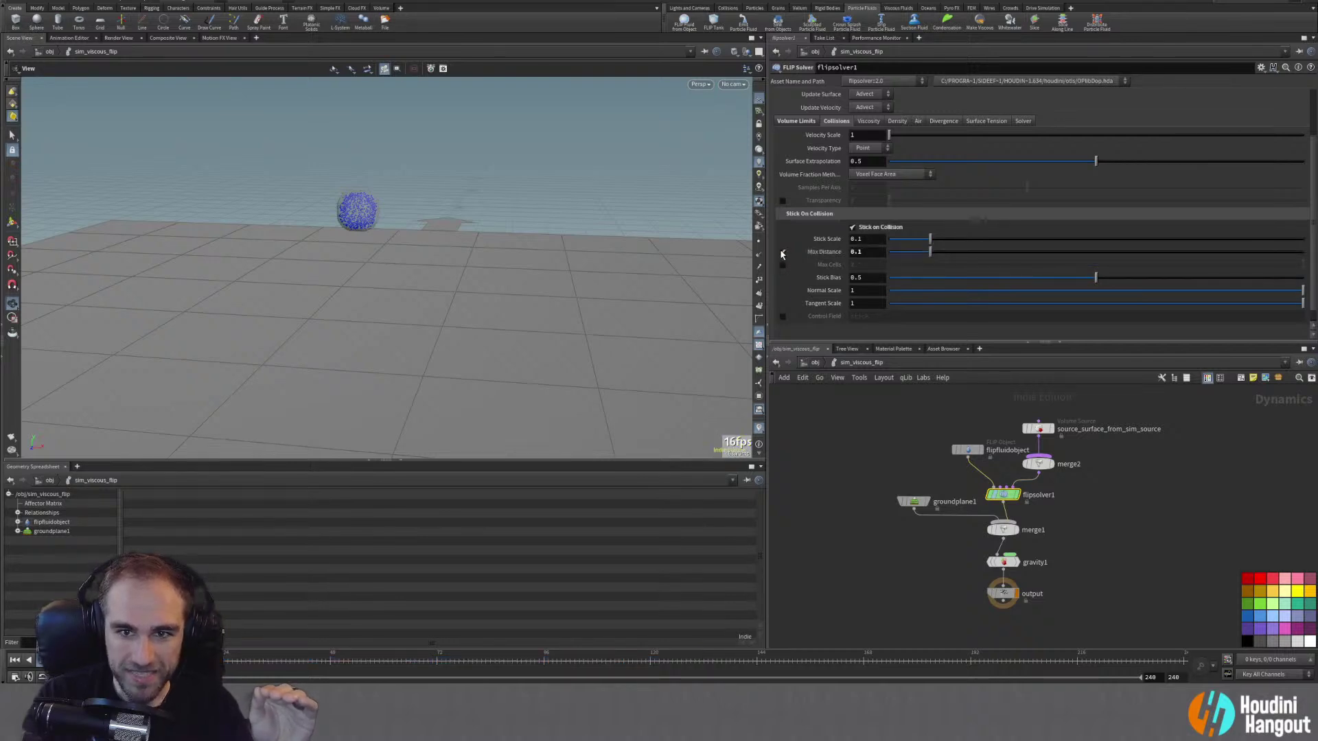
right_click(818, 251)
left_click(844, 420)
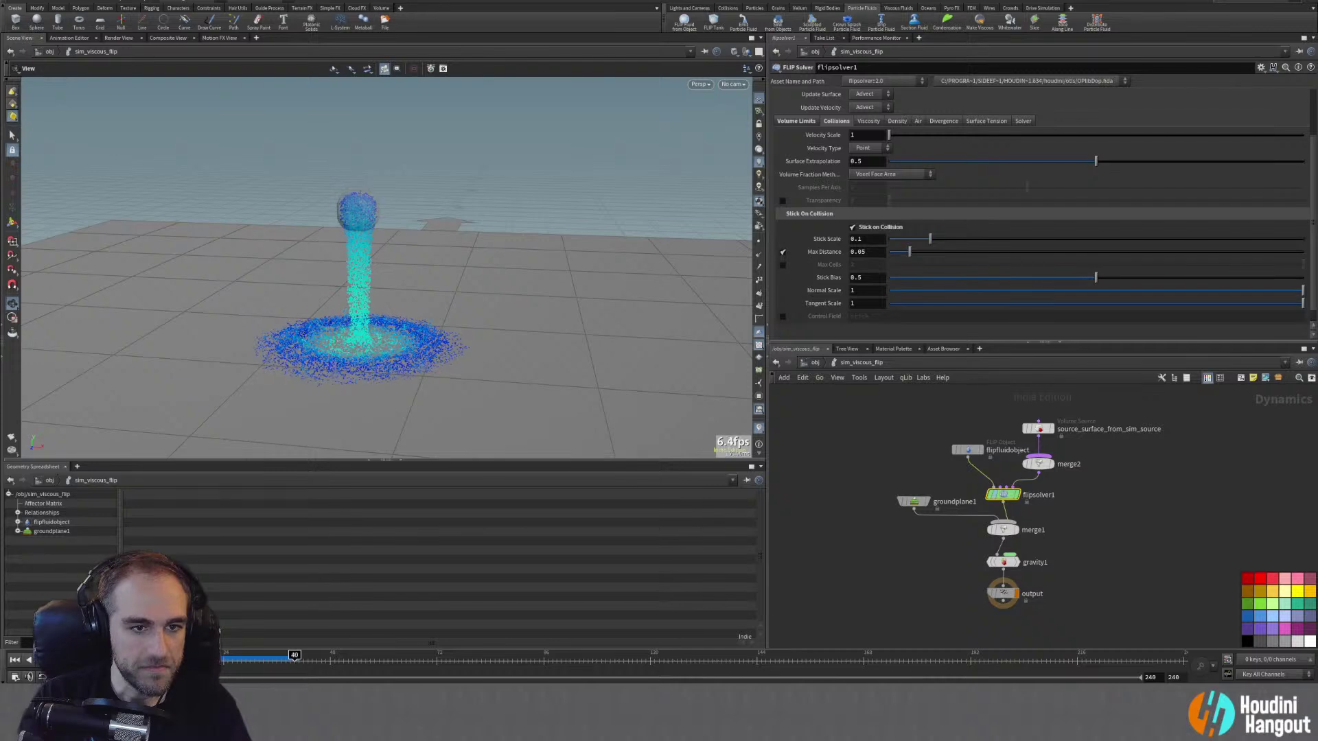
key("ctrl+Up")
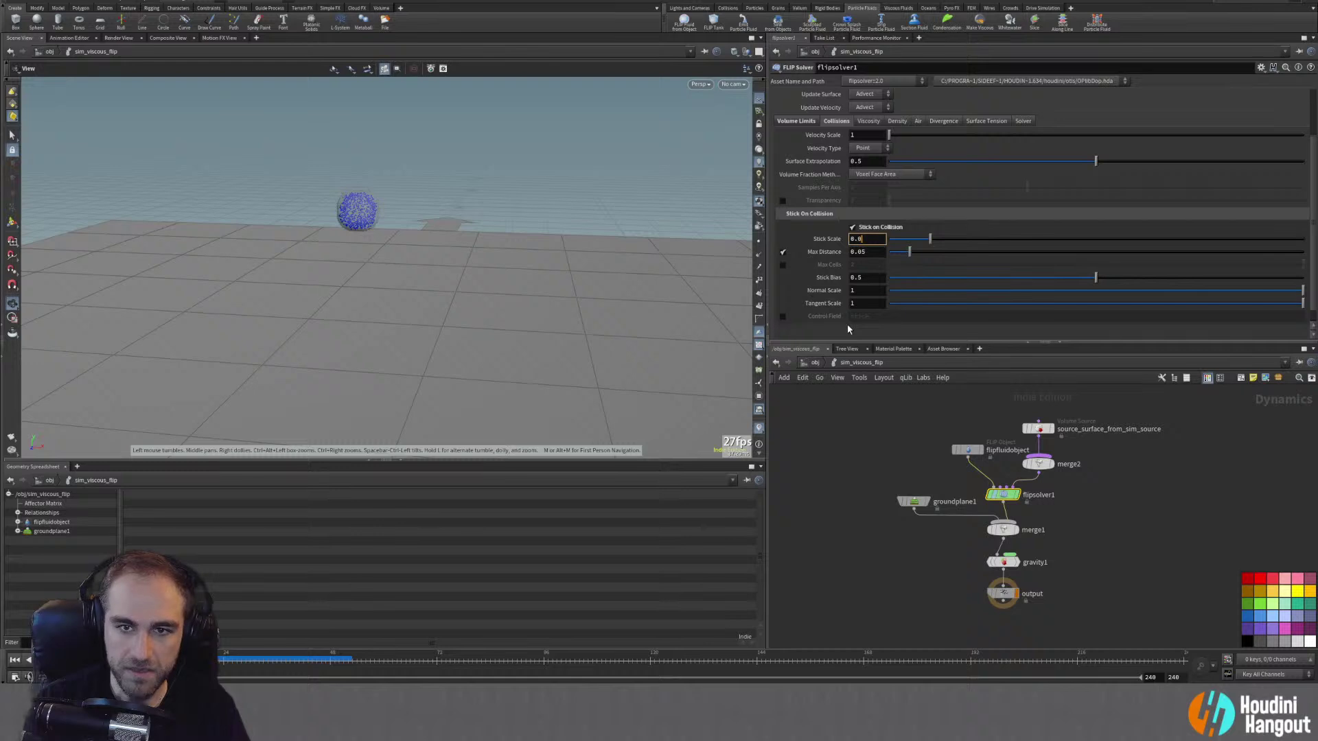
Step: Set flipsolver1's Stick Scale to 0.025 and play the simulation twice, the second time from a higher angle, rewinding after each run
type("25")
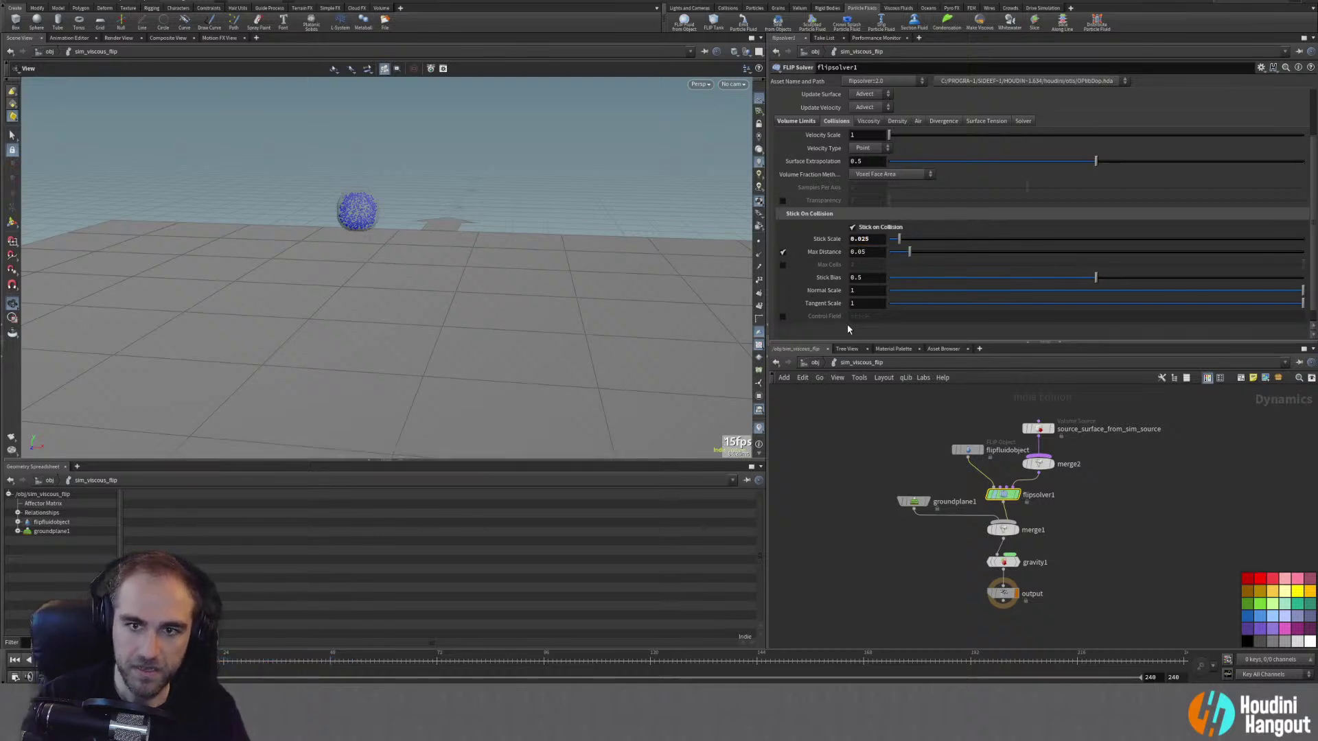
key("Return")
key("Up")
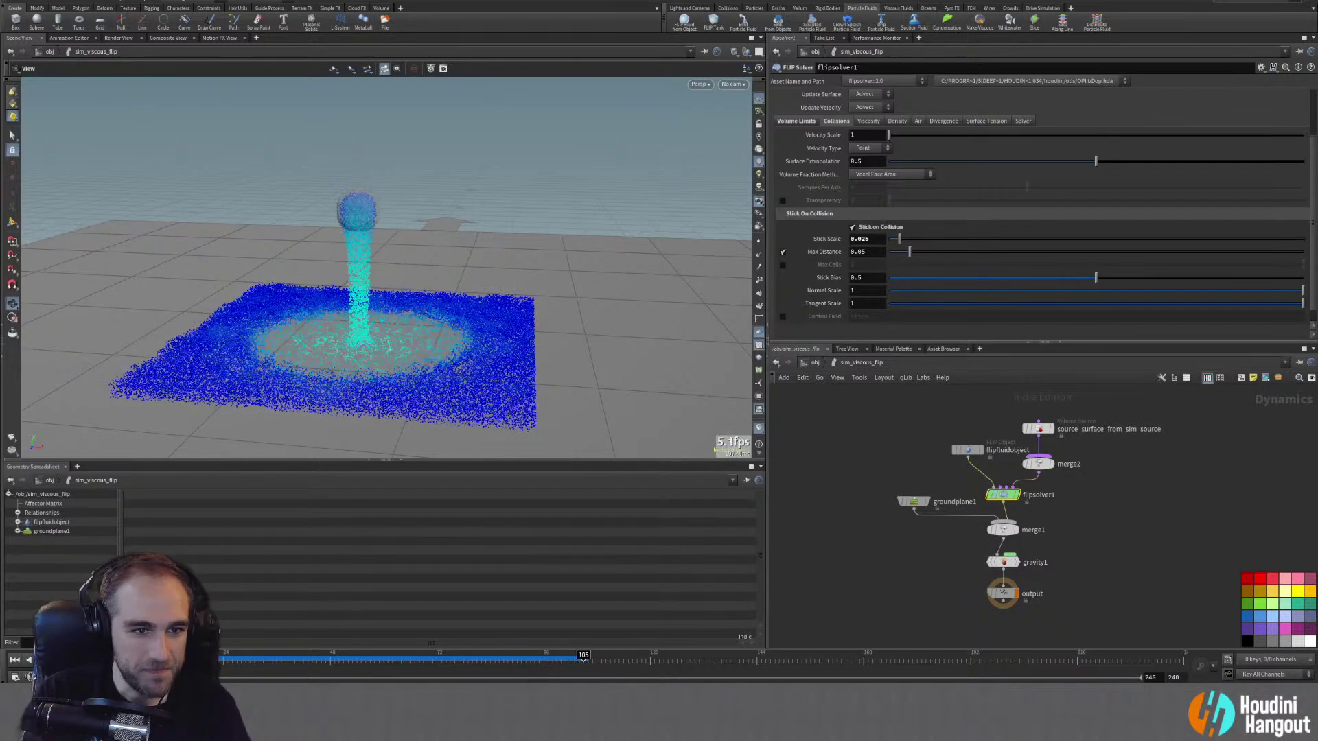
left_click(14, 659)
left_click_drag(201, 423, 410, 323)
middle_click_drag(411, 322, 381, 365)
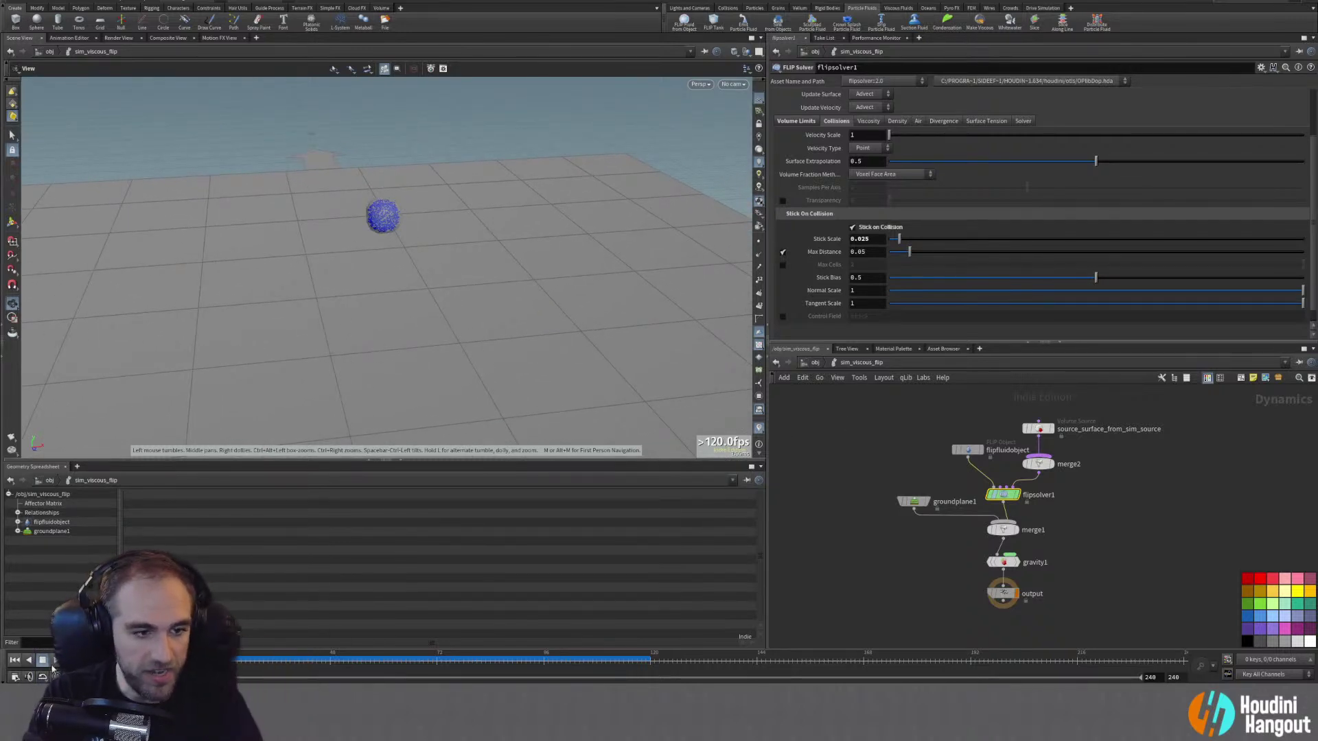
left_click(55, 659)
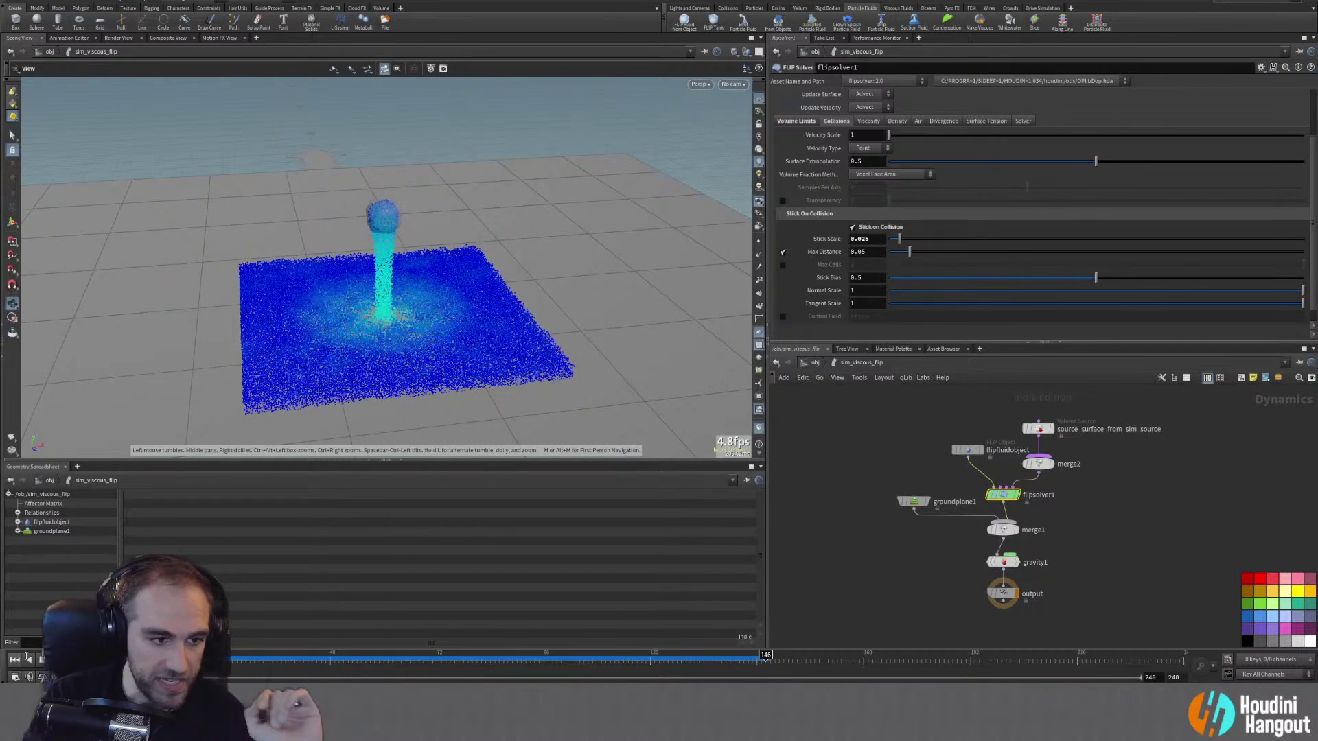
left_click(15, 661)
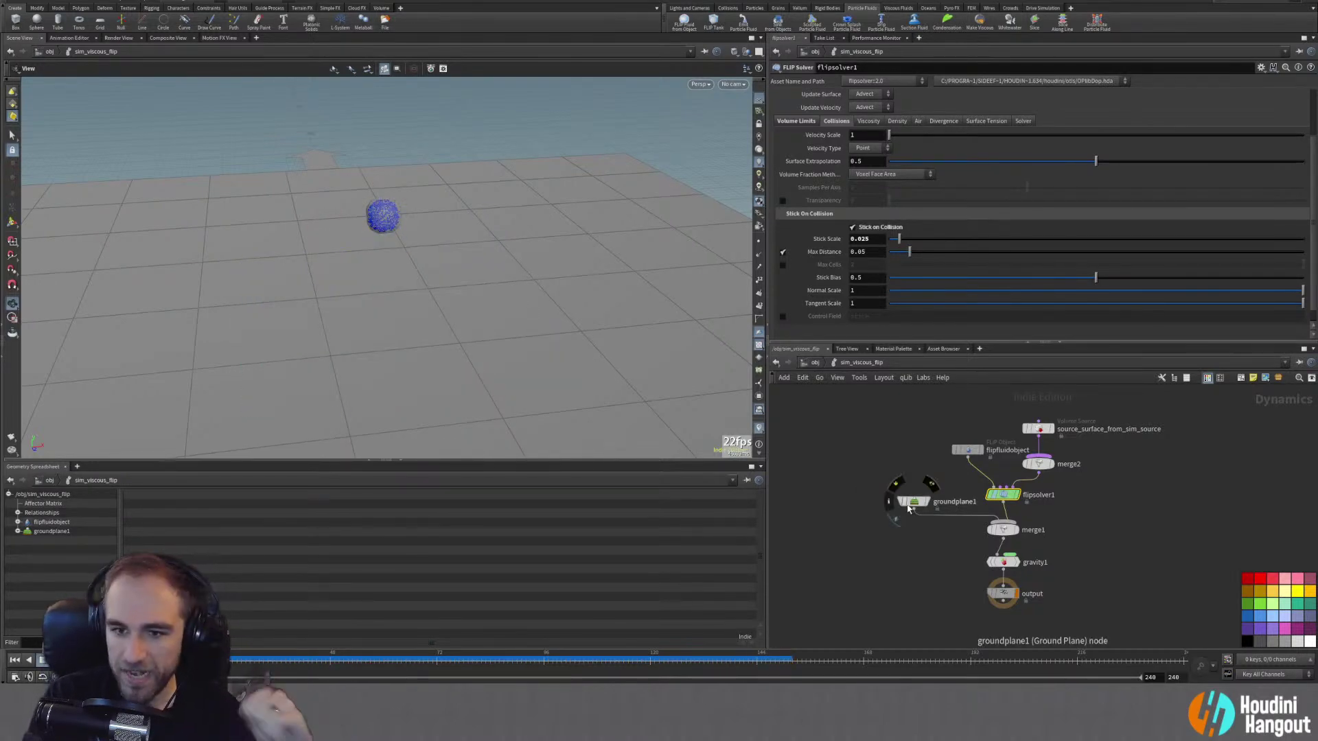
Step: Bypass groundplane1, open flipfluidobject's settings, and play the simulation without the ground plane while checking the fluid from a lower angle
mouse_move(903, 506)
left_click(895, 484)
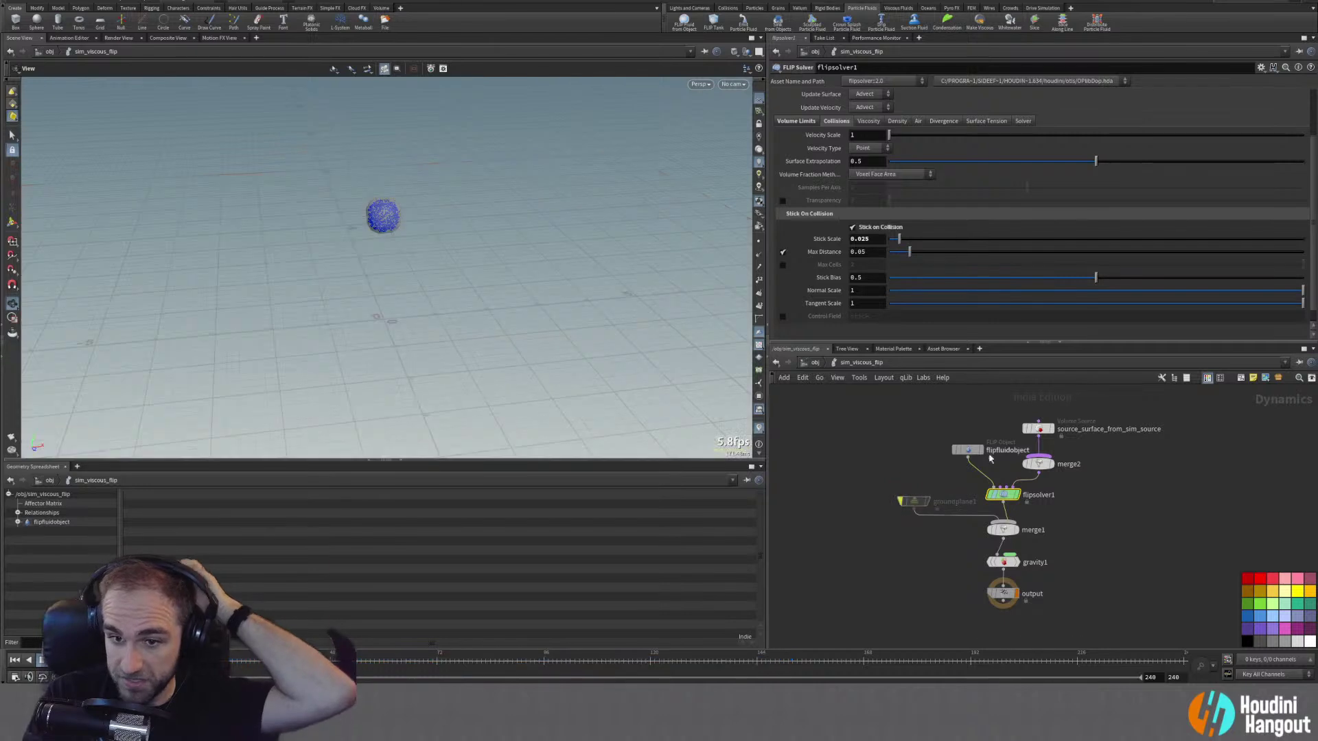
left_click(968, 450)
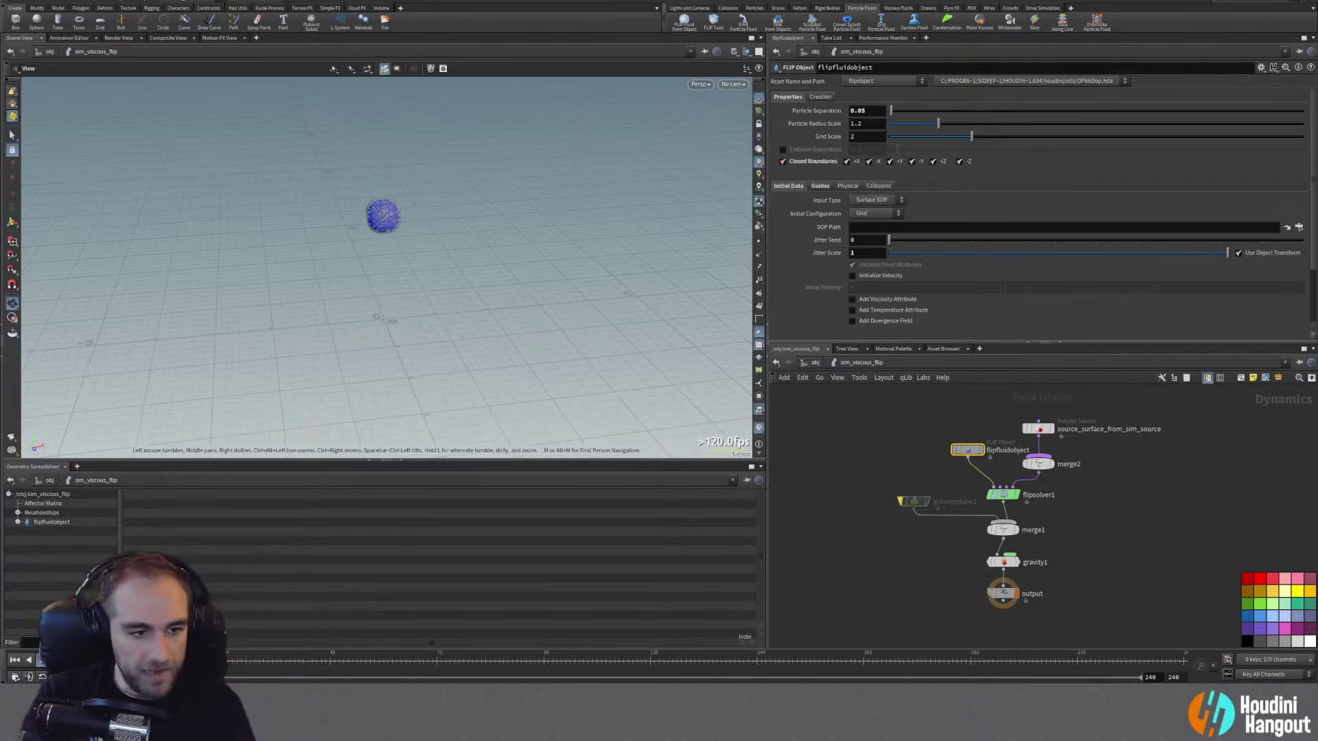
key("Up")
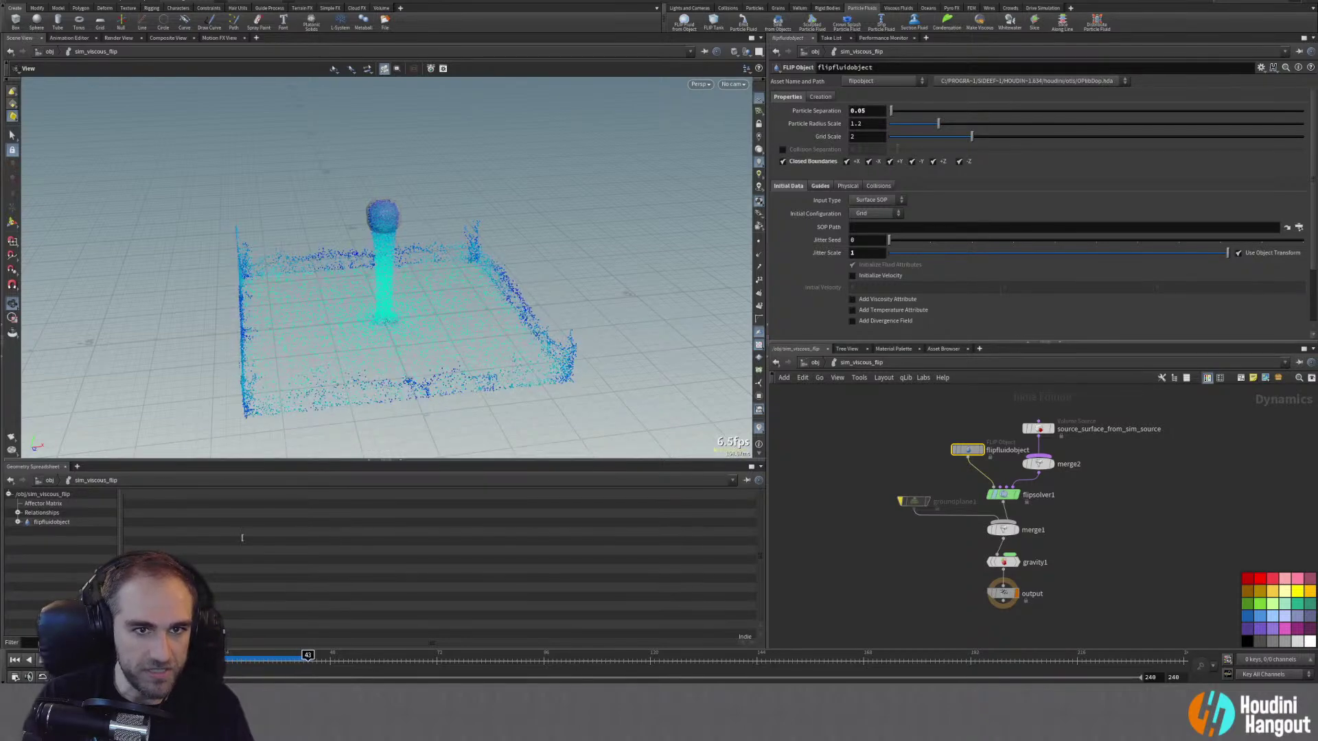
left_click_drag(459, 200, 382, 228)
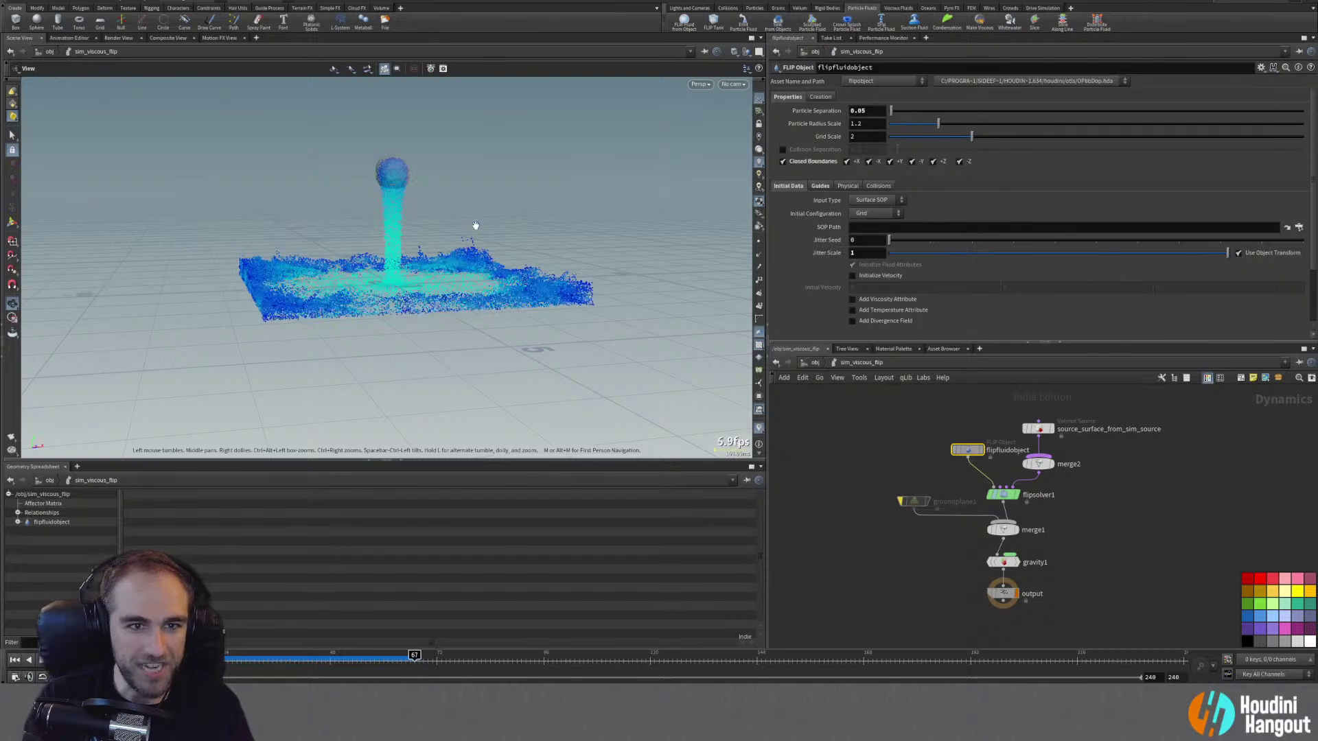
left_click(14, 659)
left_click_drag(353, 228, 412, 235)
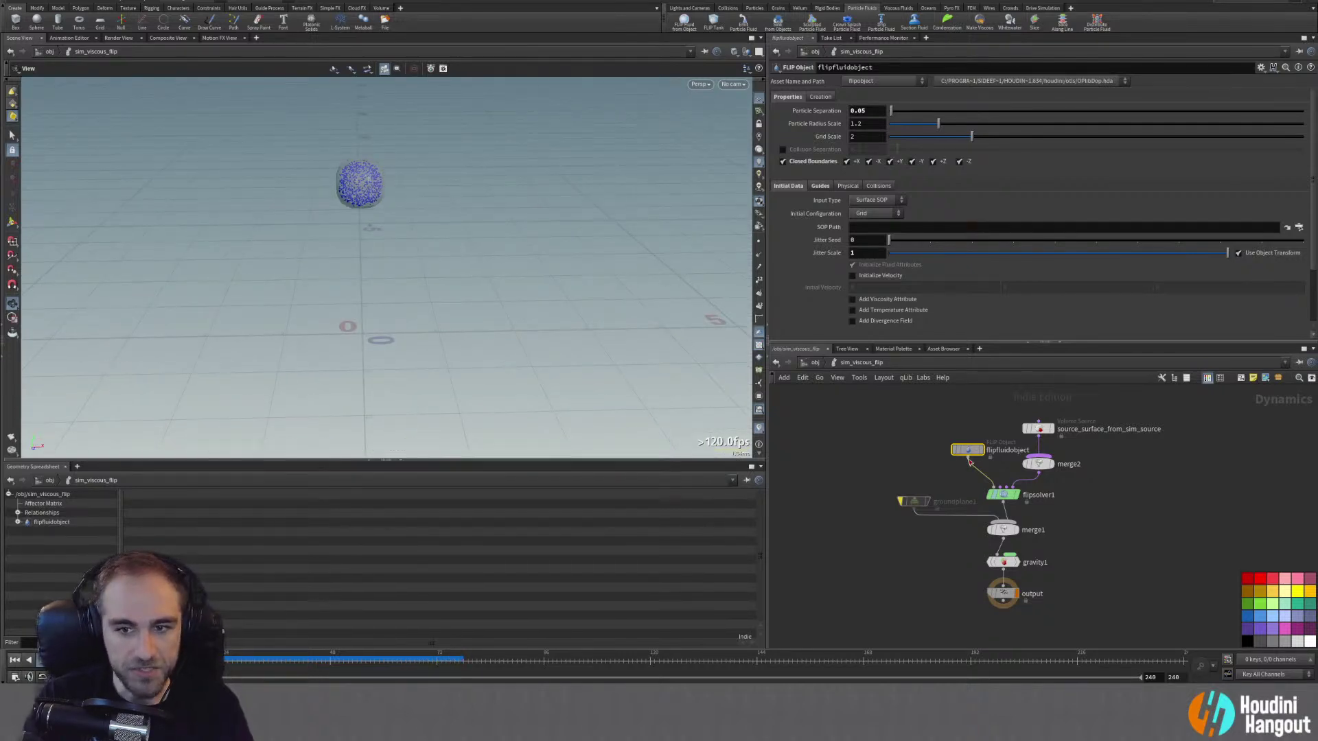
Step: Enable the Collision guide on flipfluidobject and play the simulation to inspect the collision field around the fluid
left_click(820, 186)
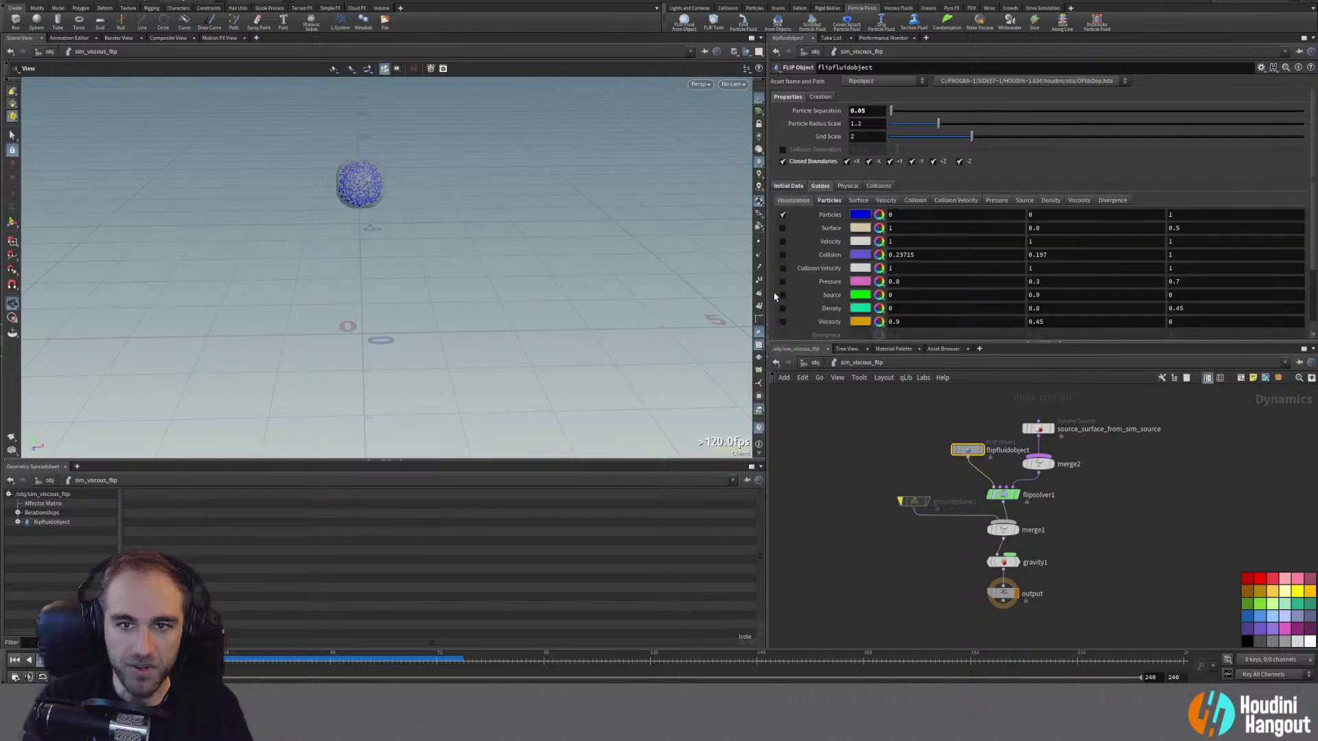
left_click(782, 255)
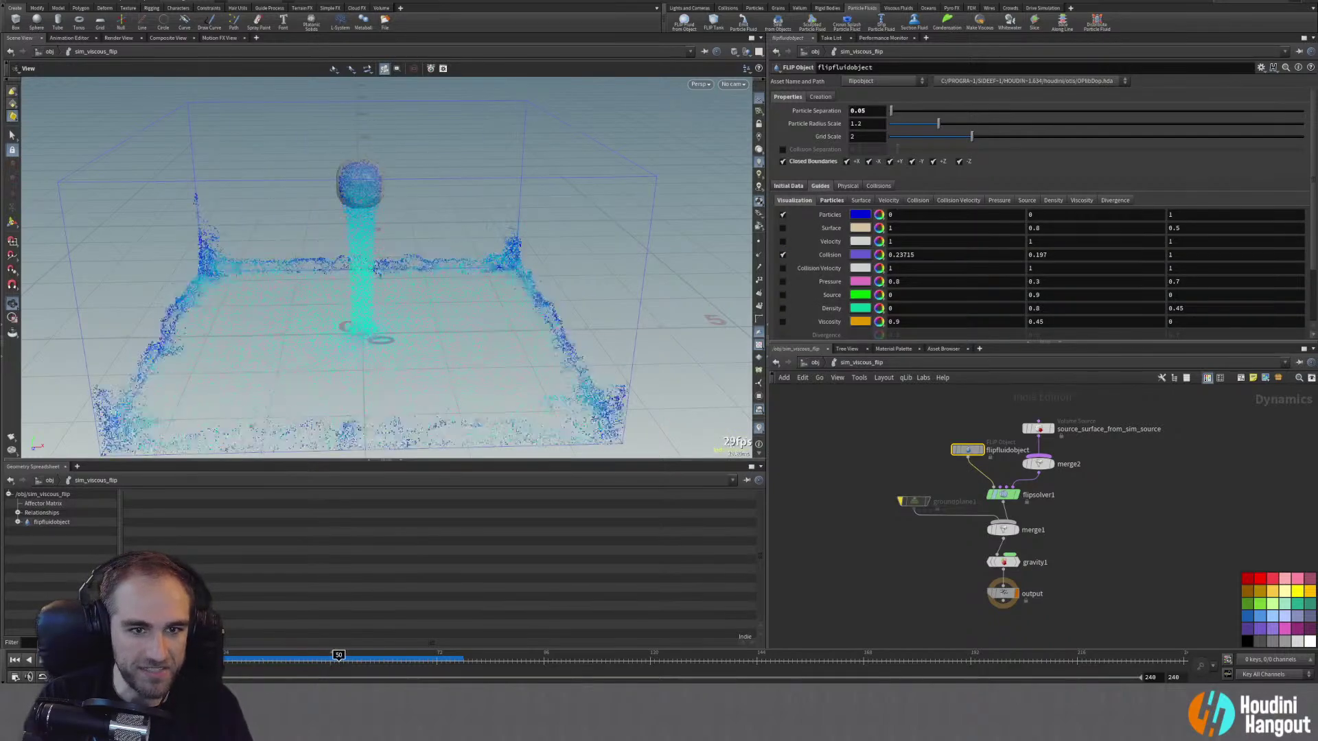
key("Escape")
left_click_drag(358, 327, 382, 306)
right_click_drag(358, 327, 295, 335)
left_click_drag(295, 335, 340, 323)
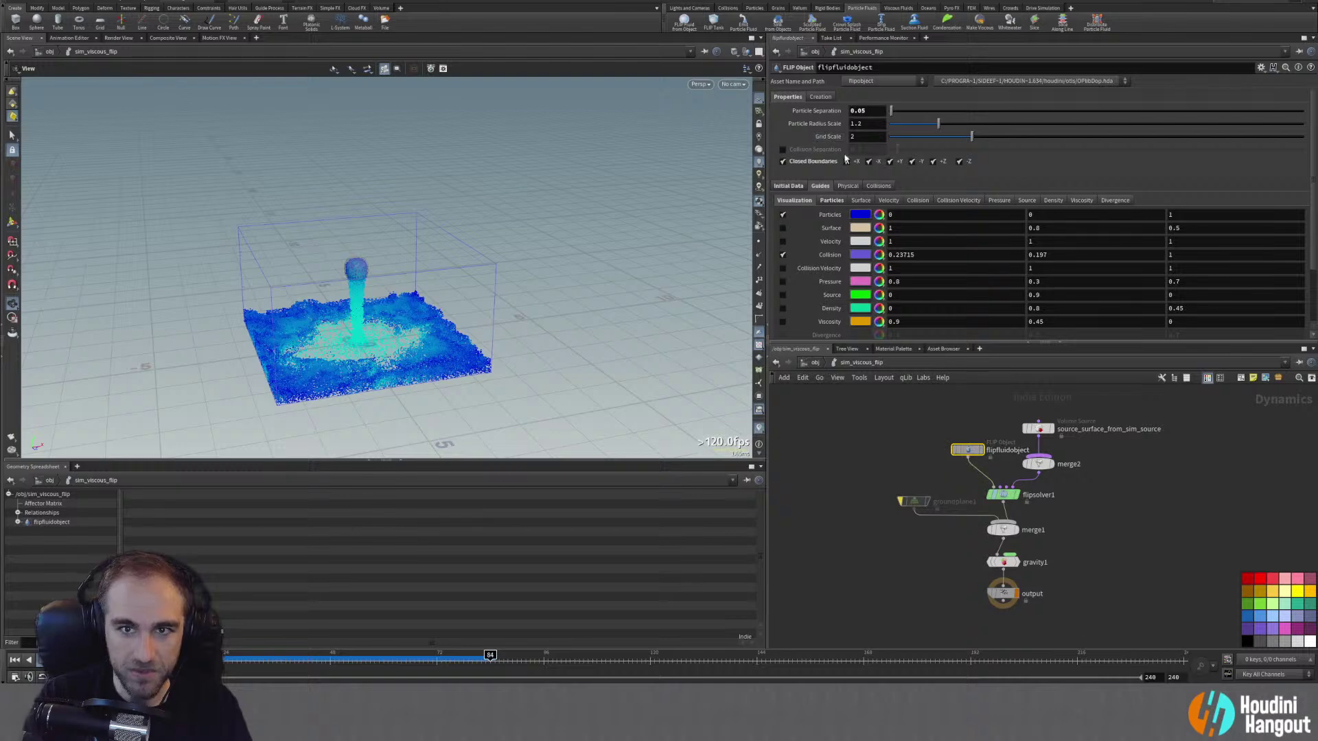
Step: Disable Closed Boundaries on flipfluidobject, rewind, and re-enable the bypassed groundplane1 node
left_click(783, 162)
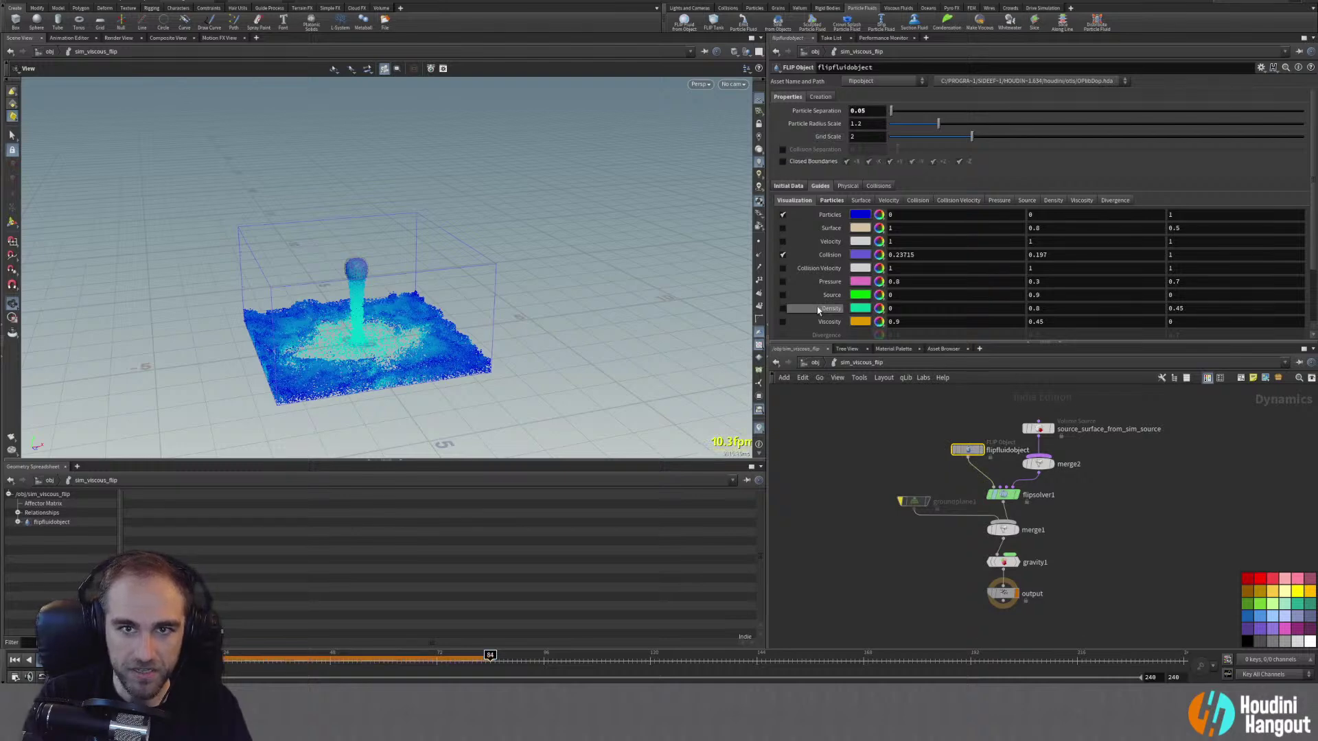
left_click(14, 661)
left_click(899, 501)
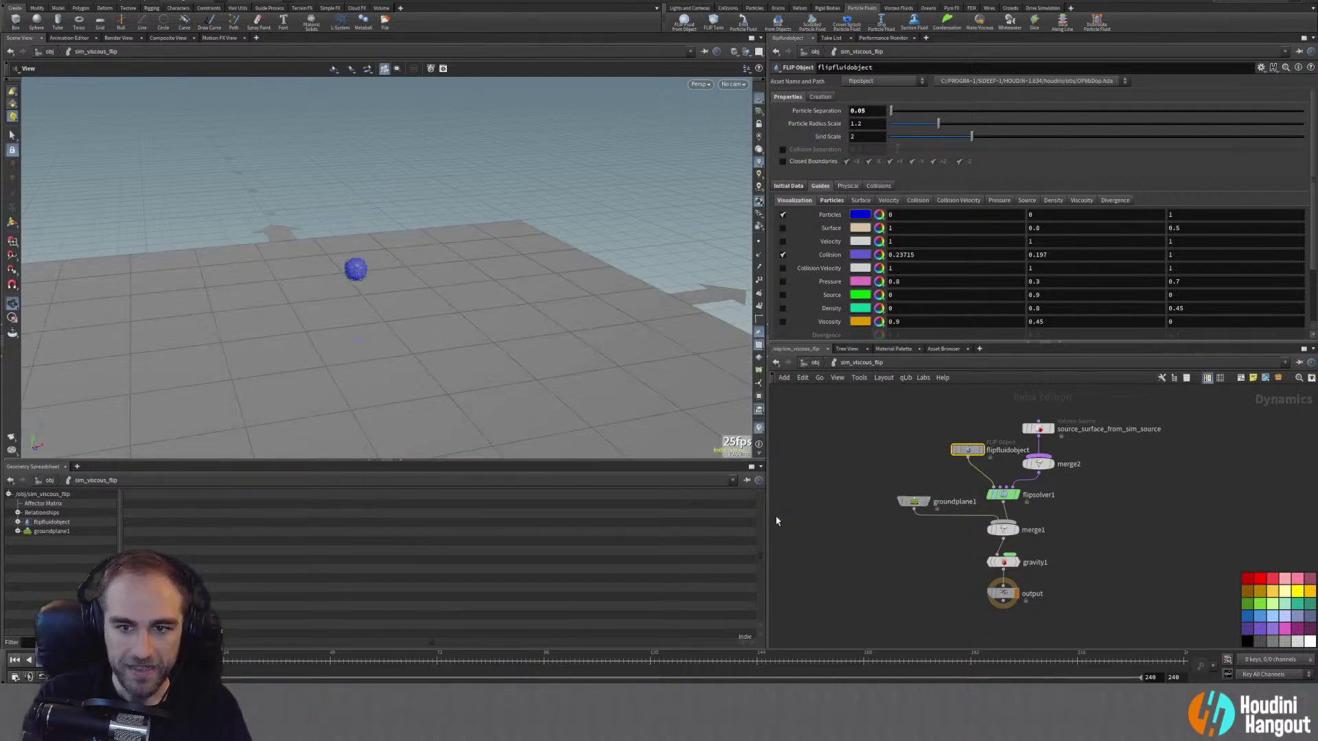
Step: Hide the ground plane's display, watch the simulation play closer up with the collision guide, and show the ground plane again
left_click(904, 503)
left_click_drag(371, 296, 318, 347)
right_click_drag(318, 347, 343, 306)
left_click_drag(343, 306, 338, 337)
right_click_drag(338, 337, 353, 309)
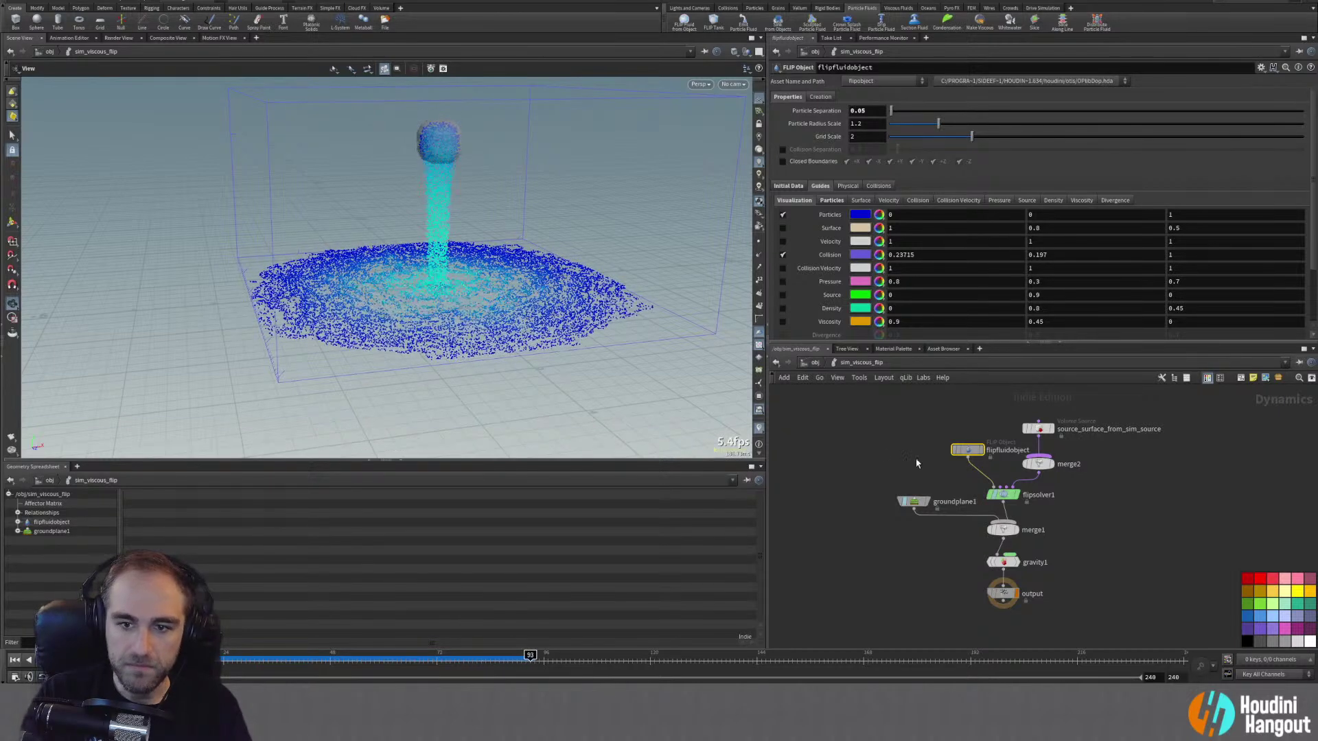
left_click(902, 502)
left_click(914, 502)
Step: Switch flipsolver1's stick limit from Max Distance to Max Cells and revert Max Cells to its default of 1
left_click(1014, 494)
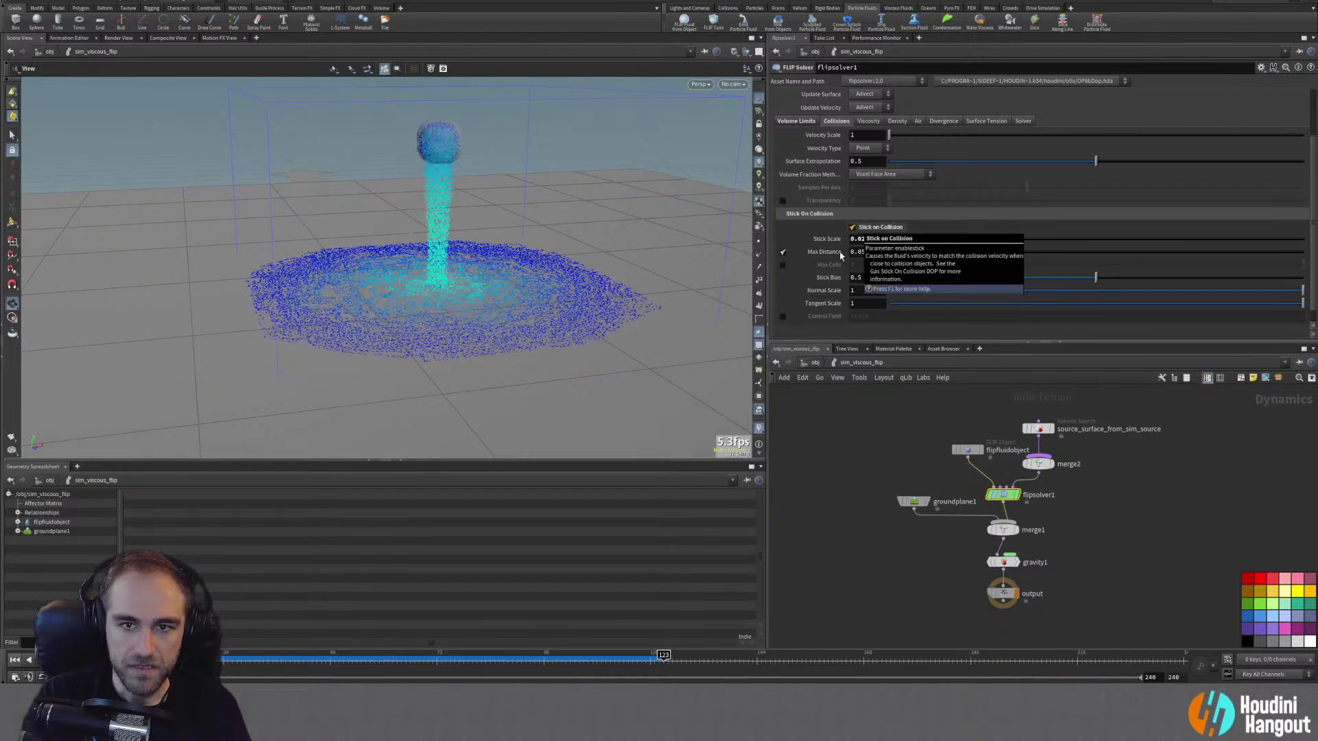
left_click(15, 660)
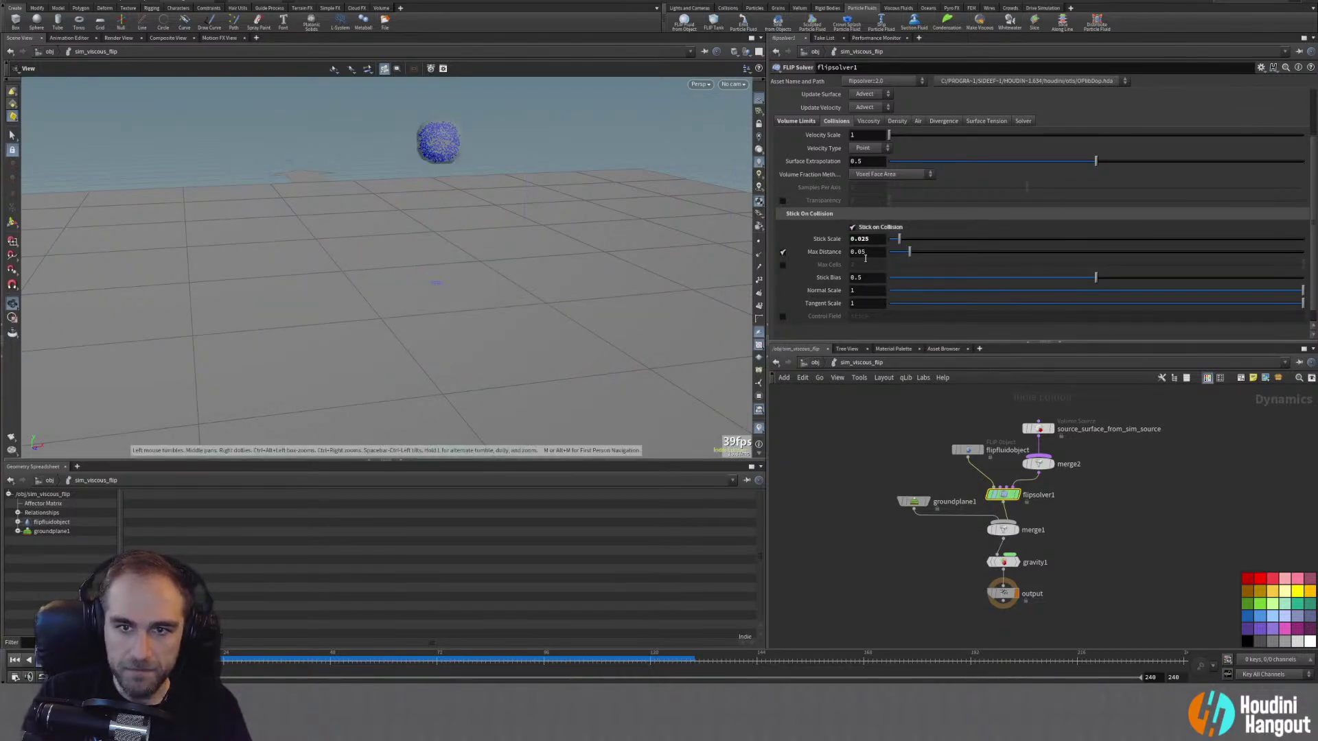
left_click(782, 252)
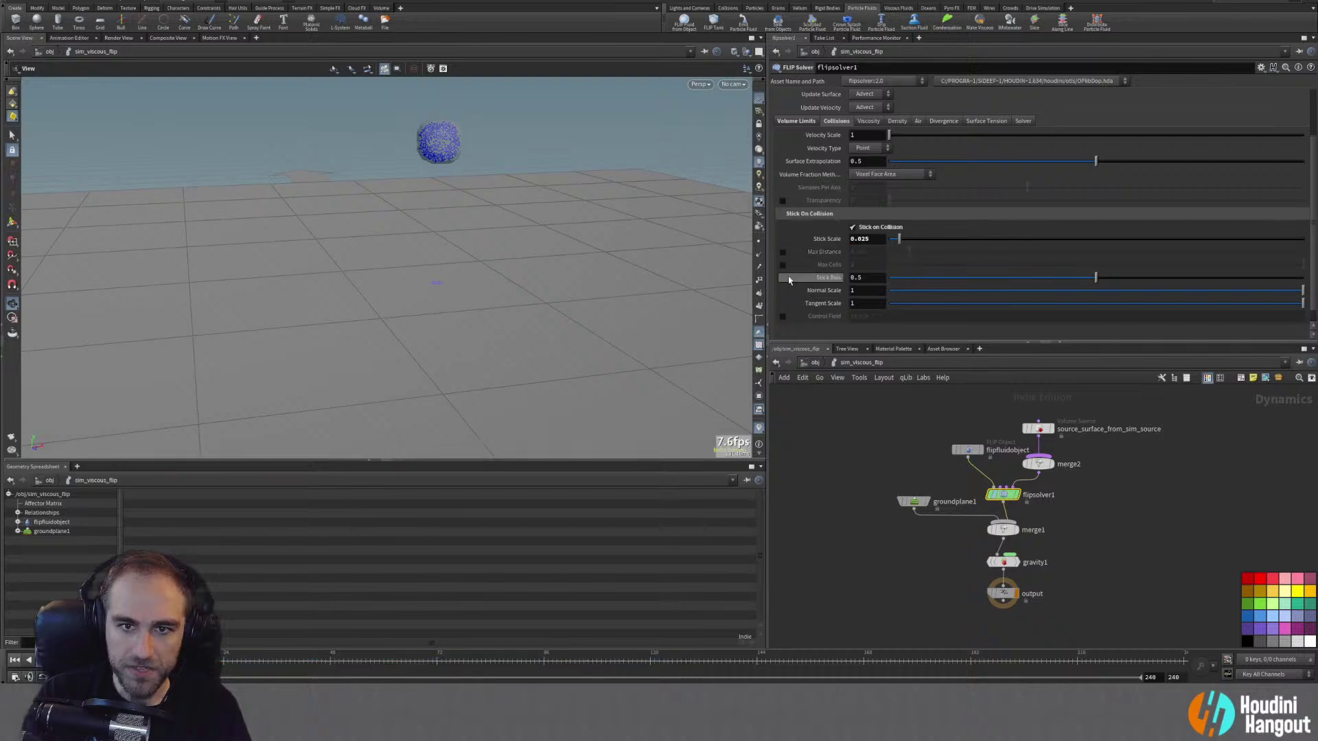
left_click(782, 265)
right_click(829, 264)
right_click(829, 264)
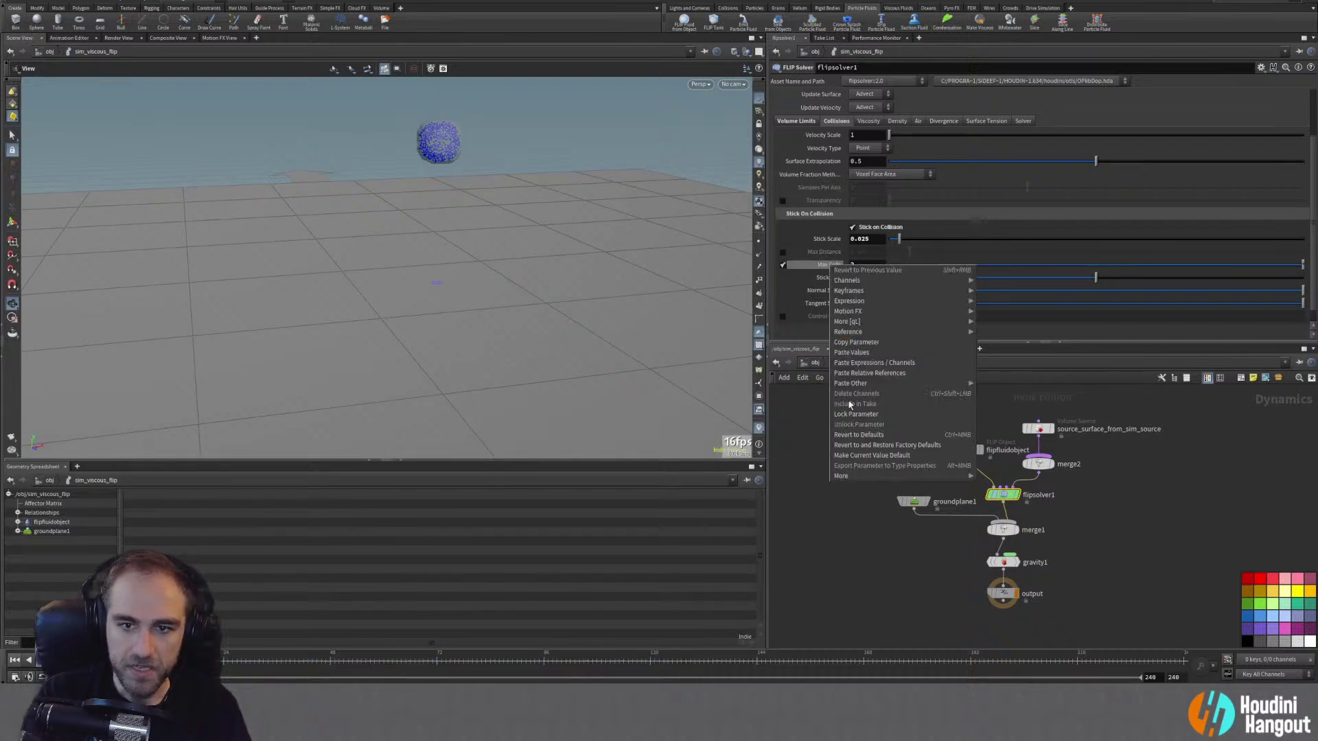
left_click(856, 435)
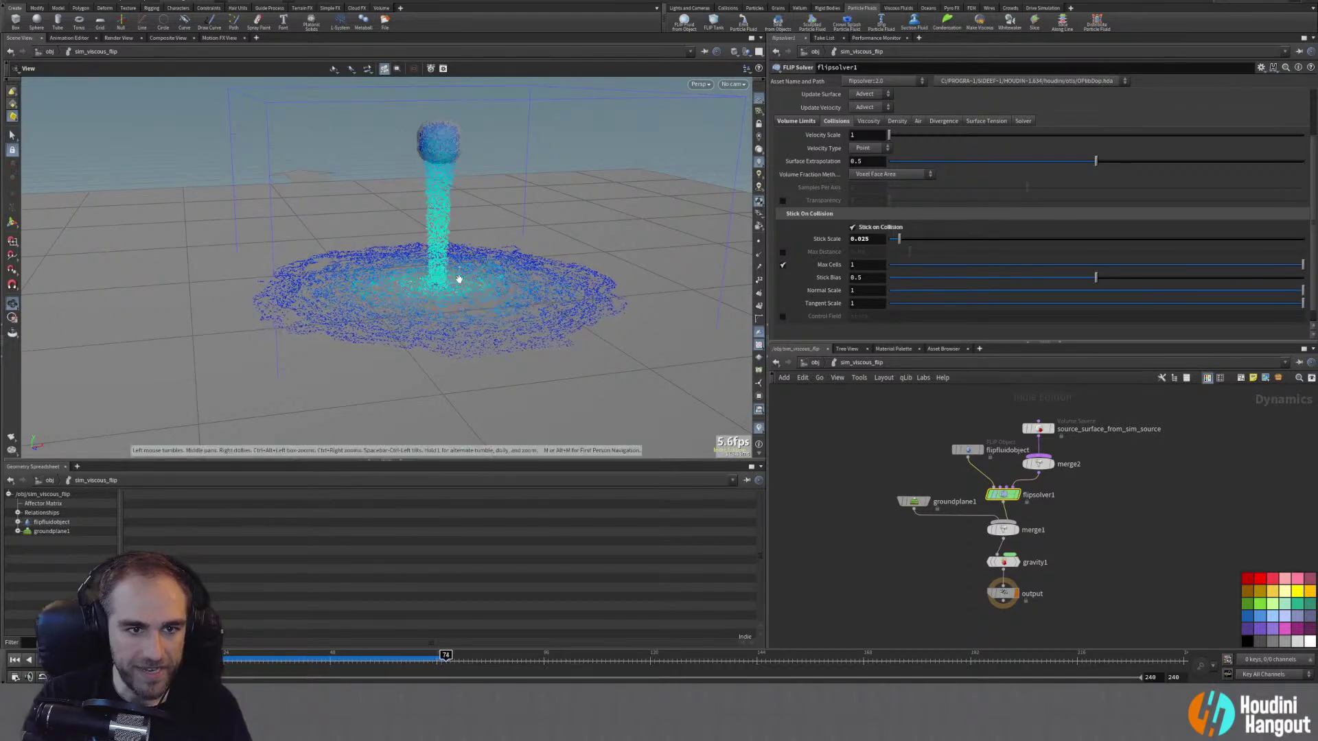
Step: Check the spreading fluid from a higher angle, replaying the simulation from the first frame and rewinding
left_click_drag(391, 276, 371, 313)
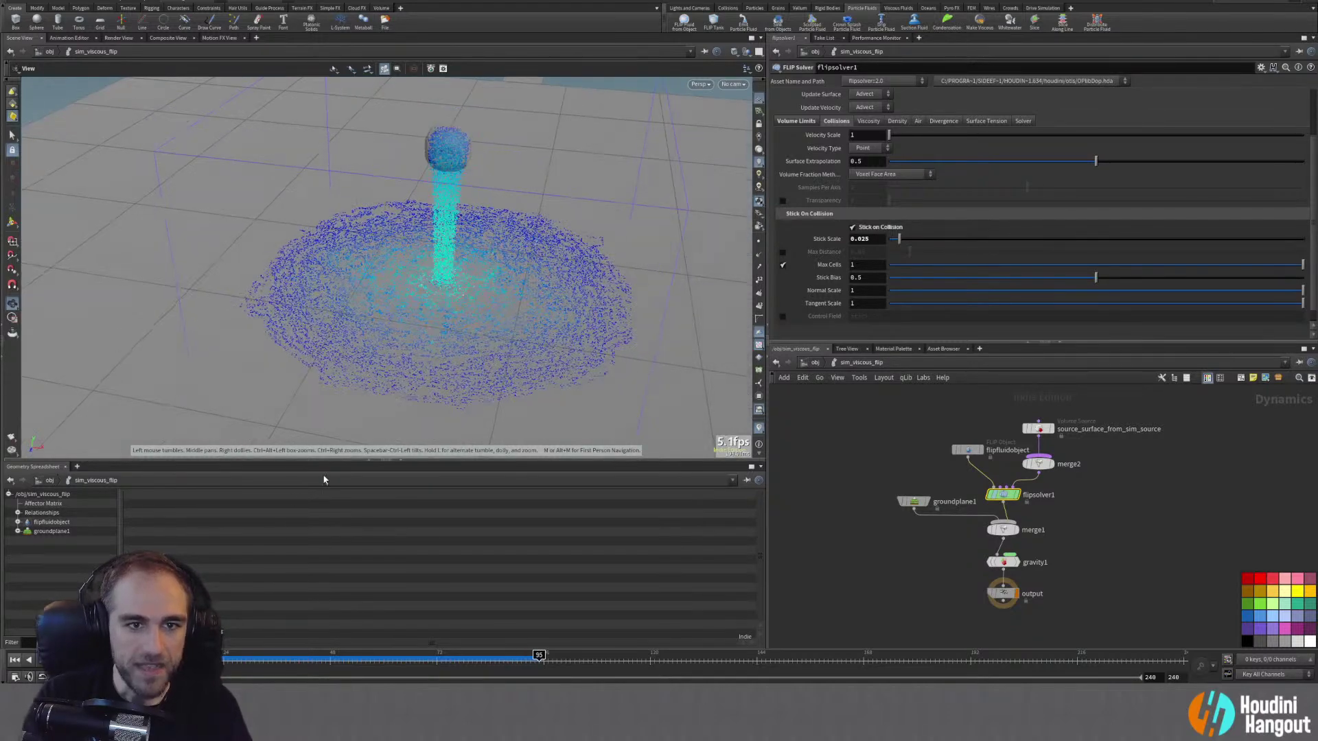
left_click(15, 659)
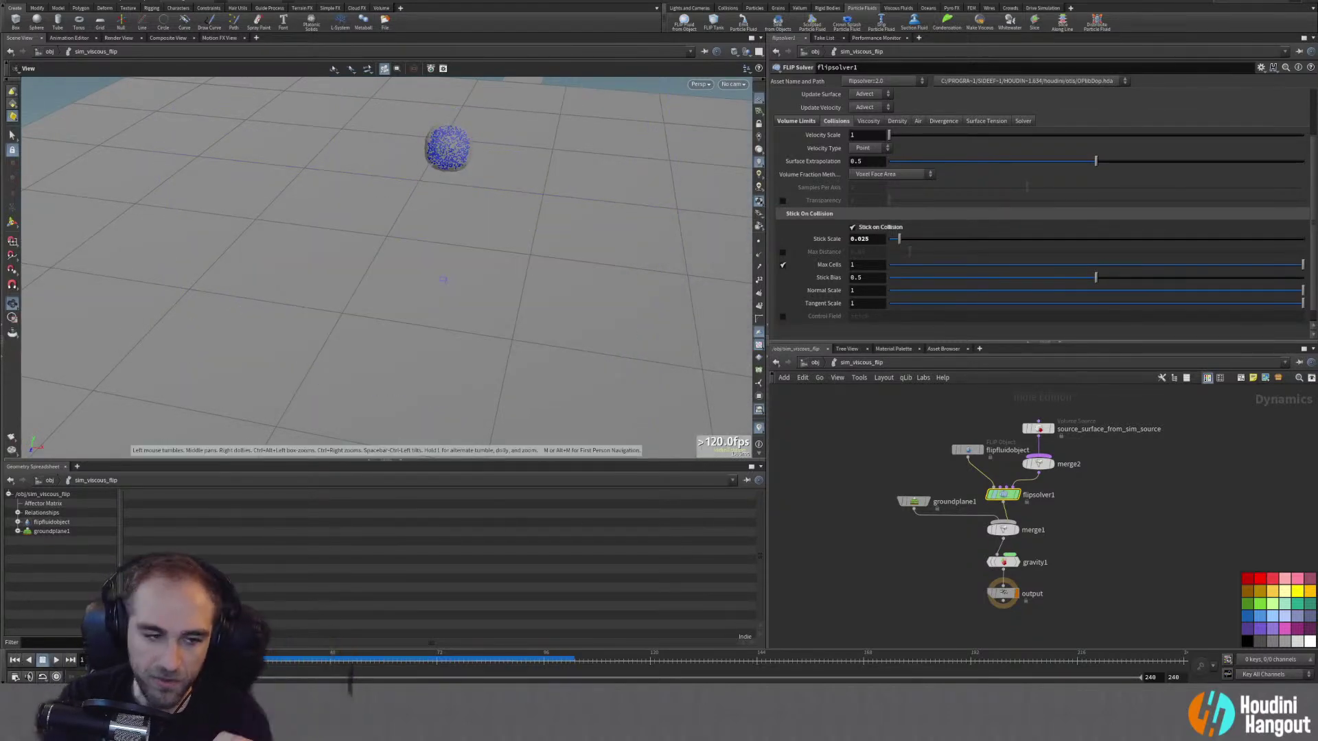
left_click(55, 660)
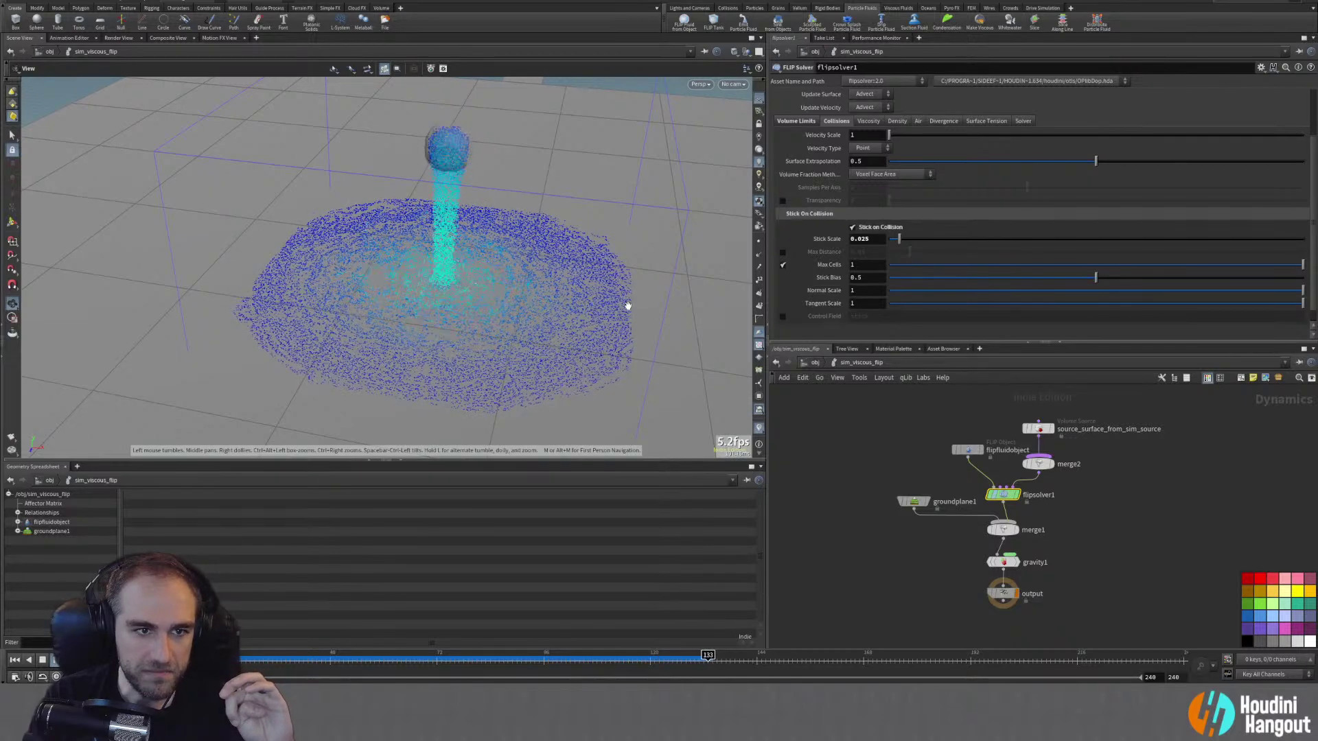
left_click(15, 660)
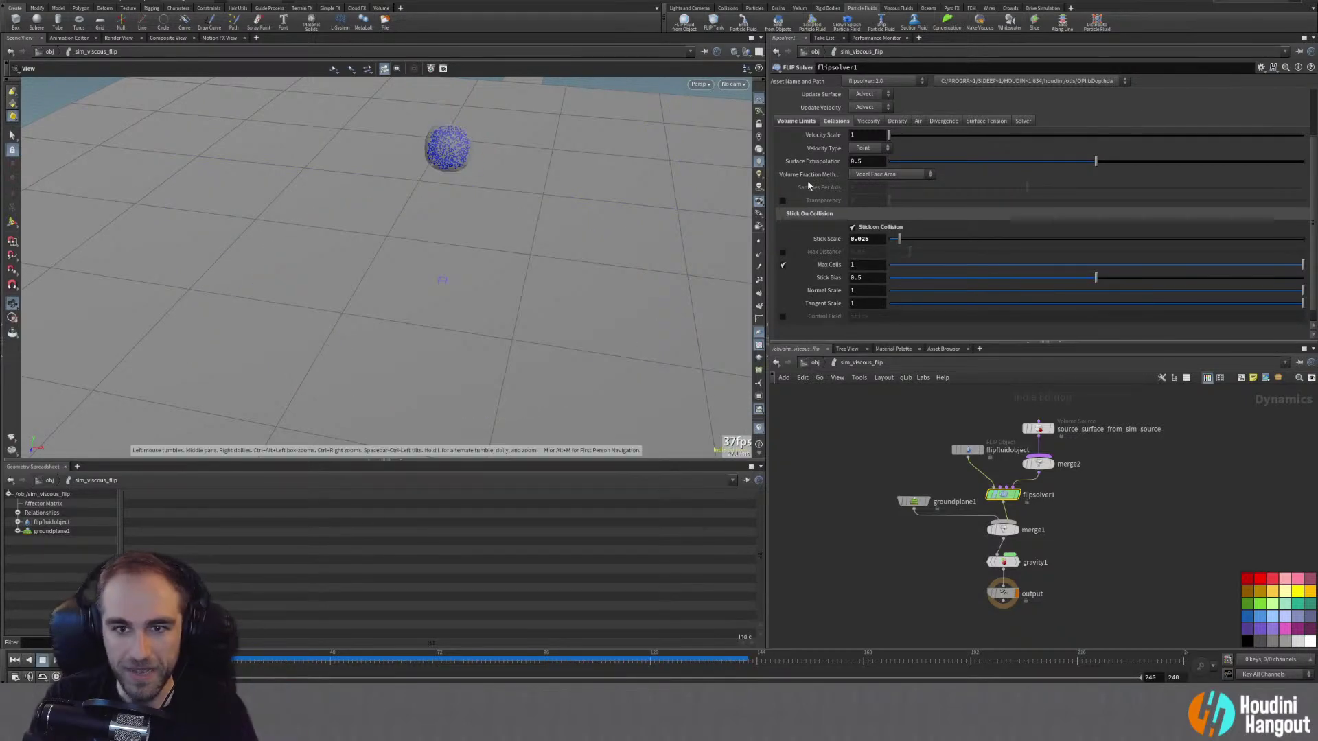
Step: Re-enable Closed Boundaries on flipfluidobject and play the simulation with the ground plane while orbiting around the fluid
left_click(968, 451)
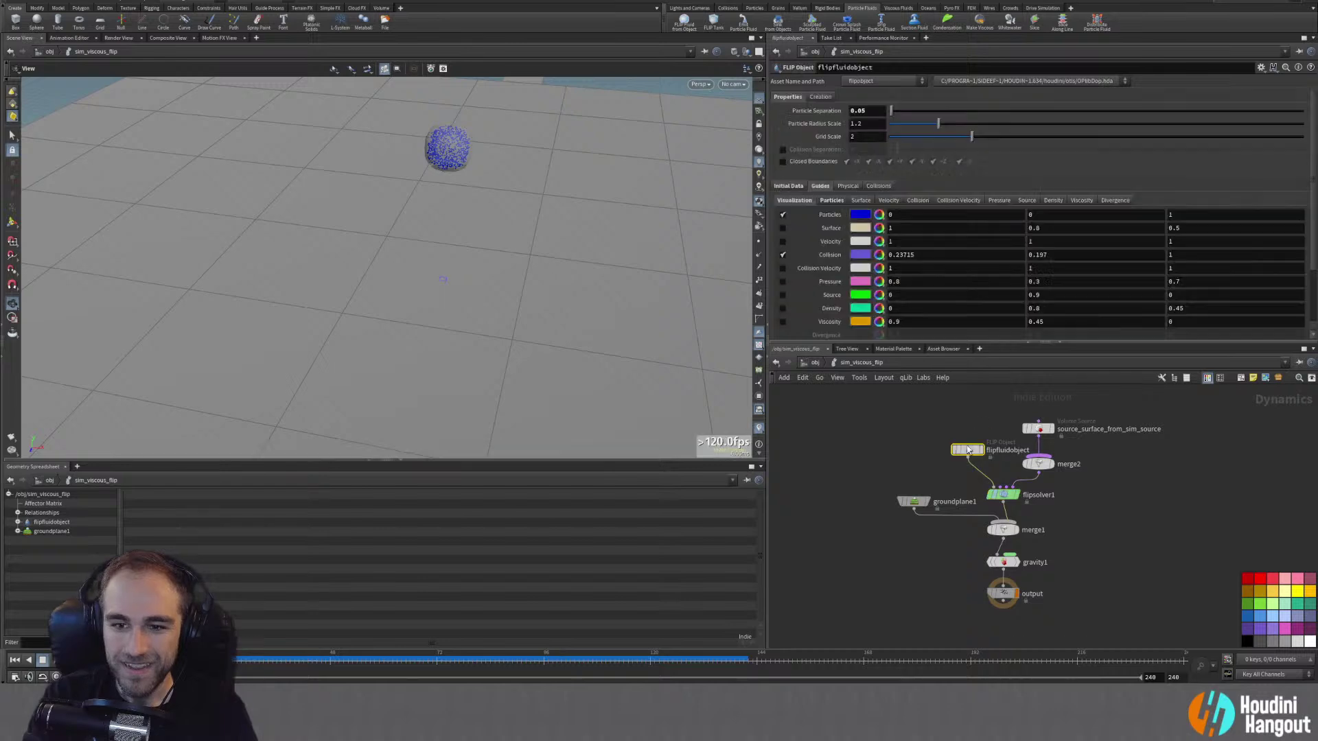
left_click(783, 162)
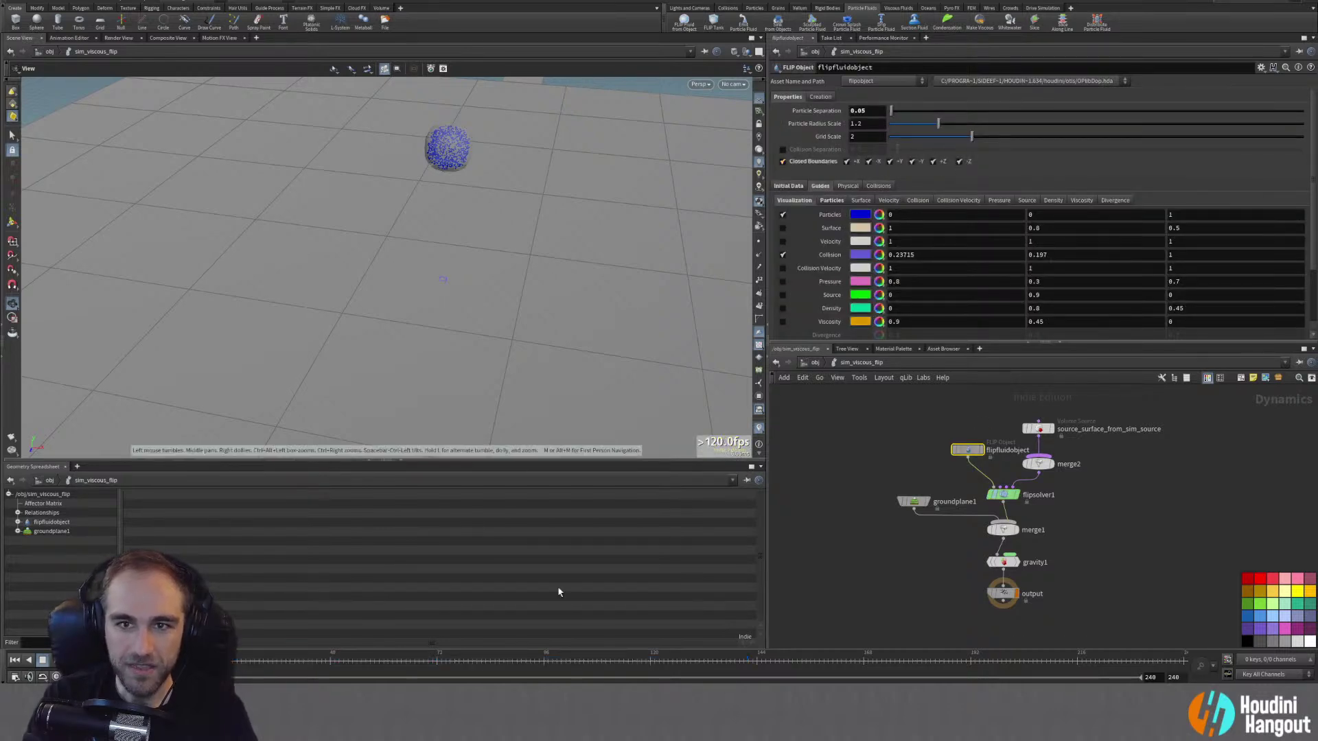
left_click(54, 660)
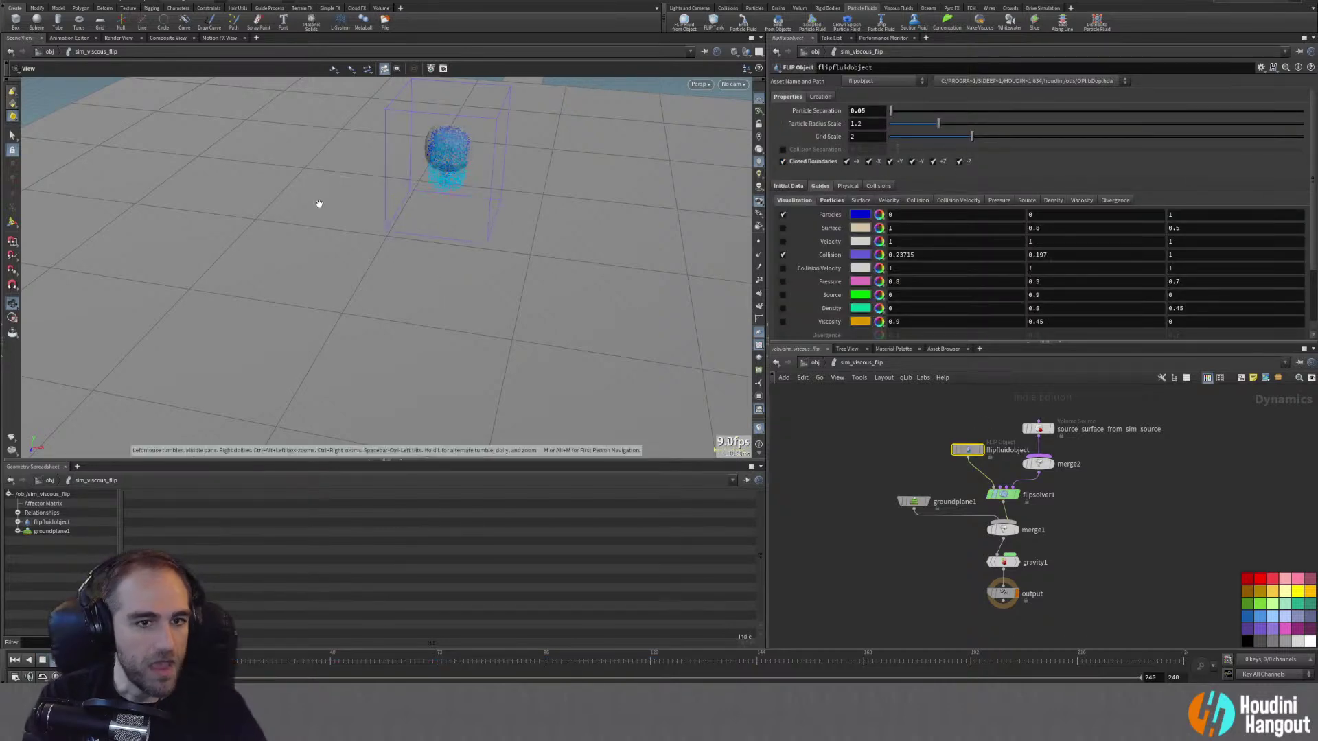
left_click_drag(433, 264, 479, 252)
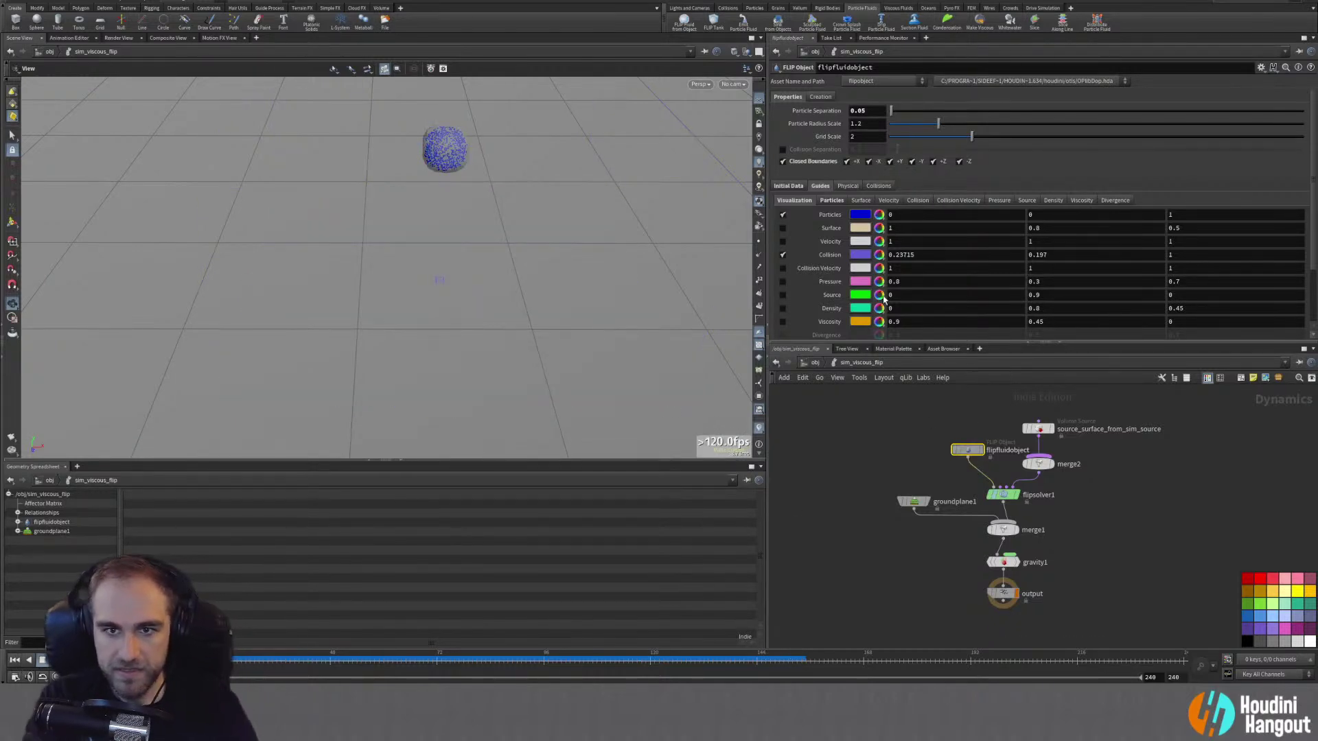
Step: Review flipfluidobject's Initial Data and Guides settings and reopen flipsolver1's collision settings
left_click(788, 186)
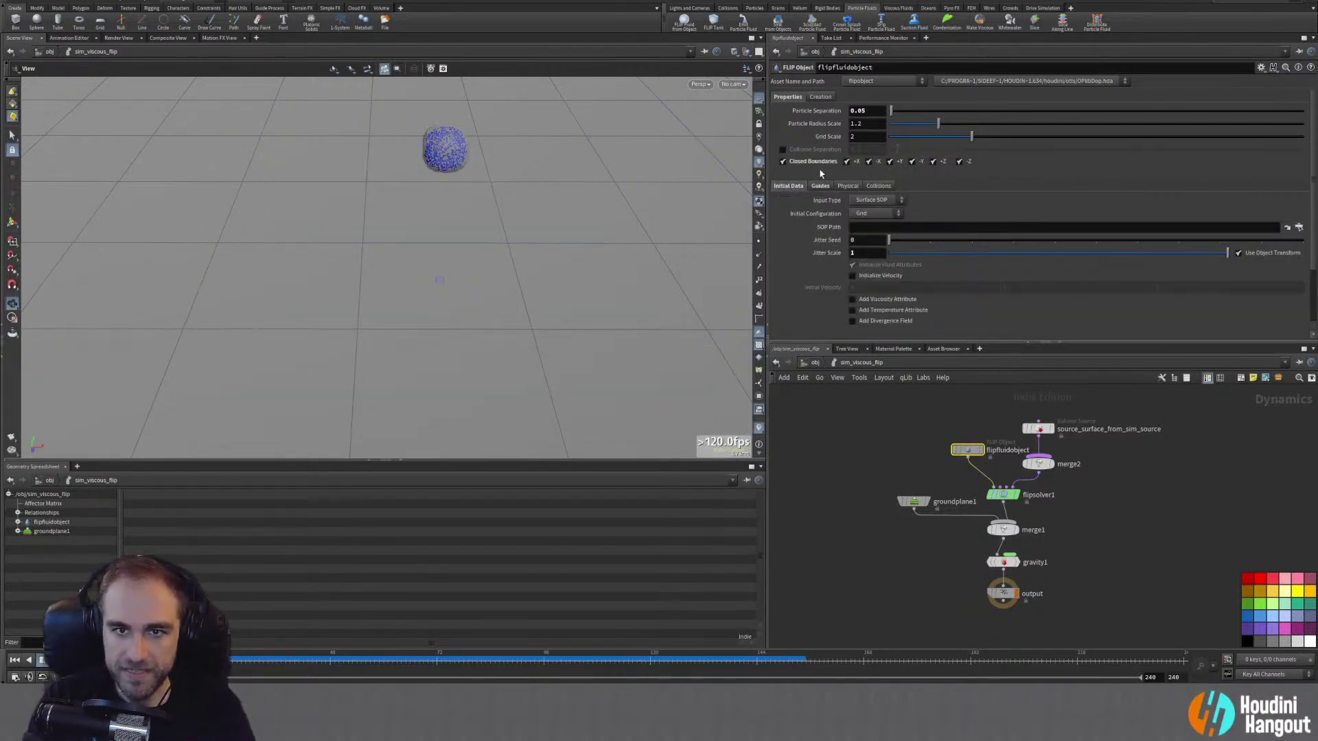
left_click(820, 185)
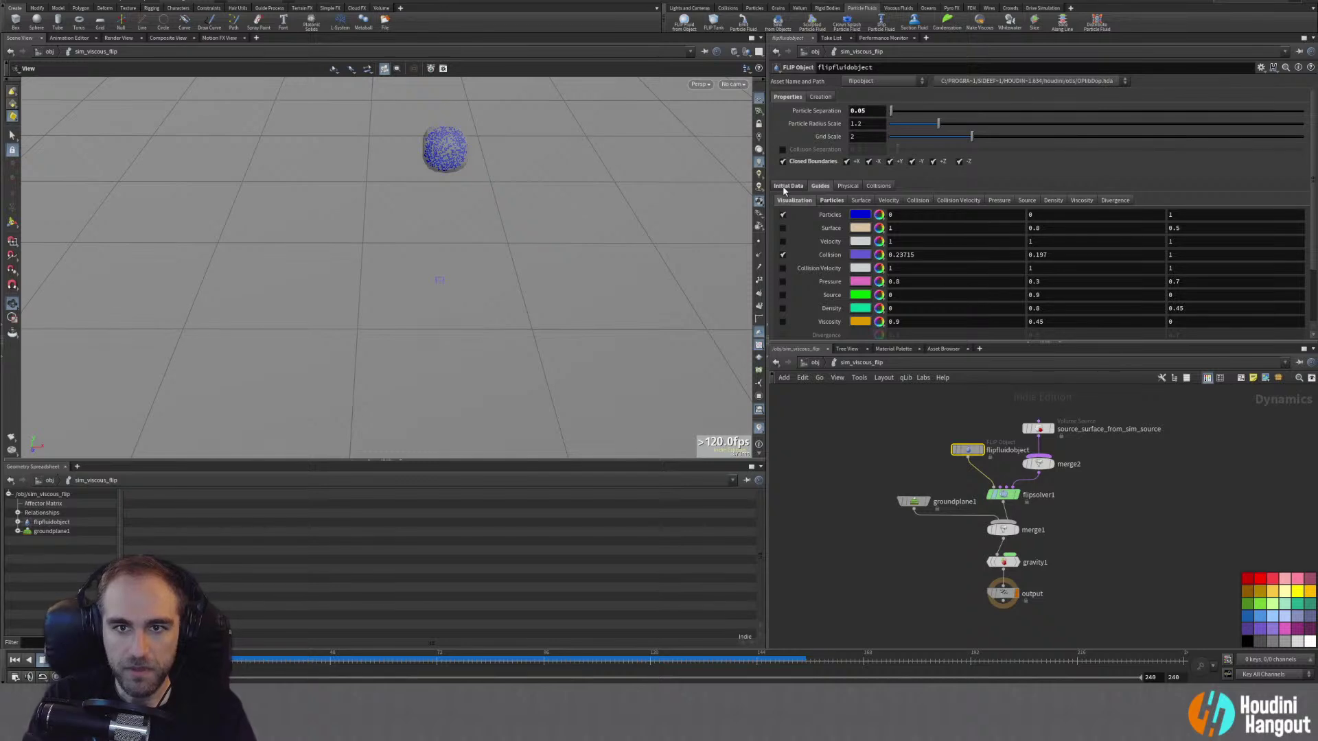
left_click(787, 185)
left_click(1003, 494)
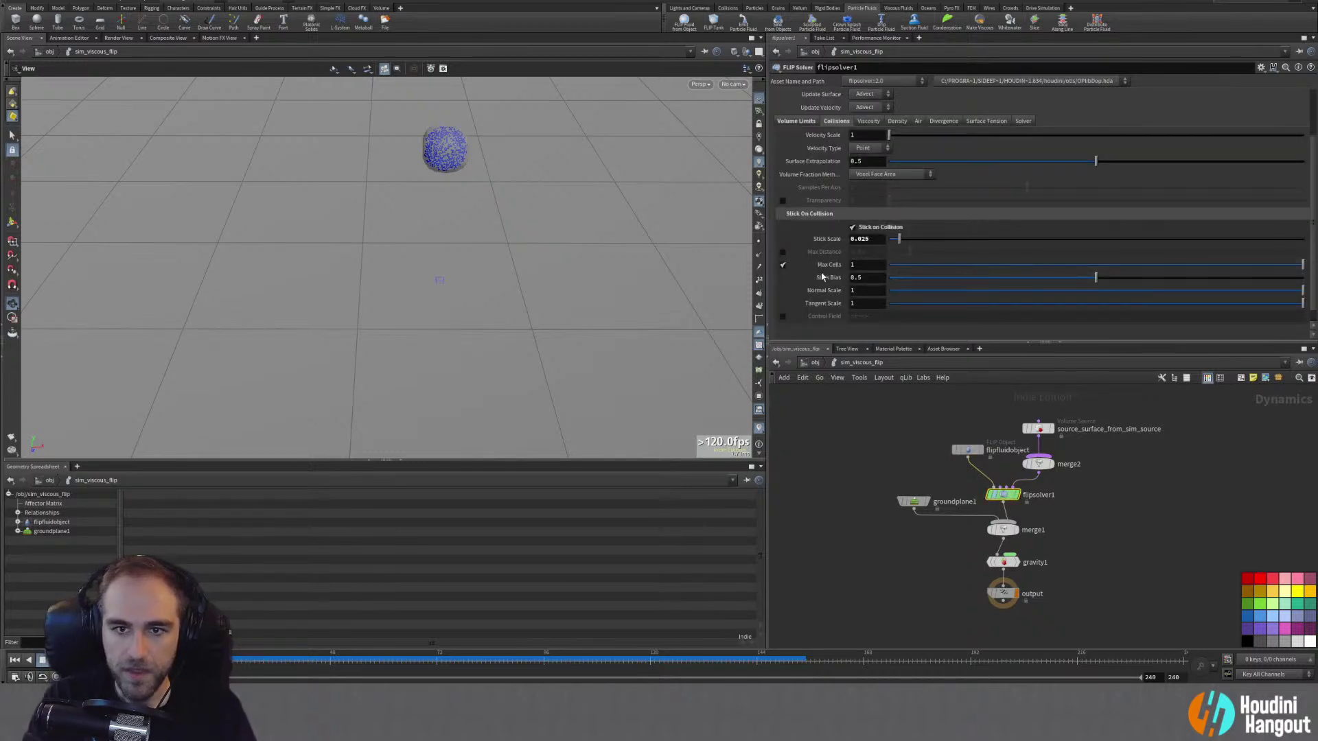
Step: Turn off Stick on Collision on flipsolver1 and apply the Make Viscous shelf tool to flipfluidobject
mouse_move(825, 281)
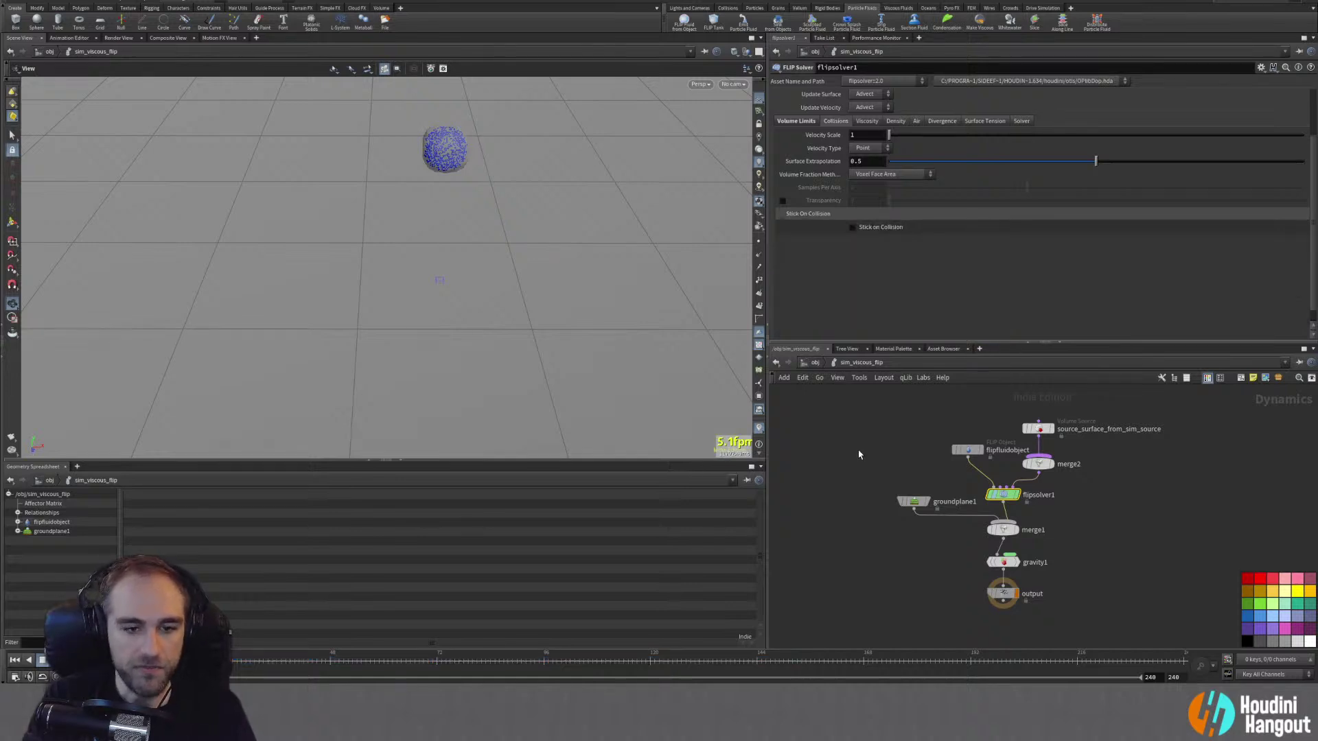
left_click(967, 450)
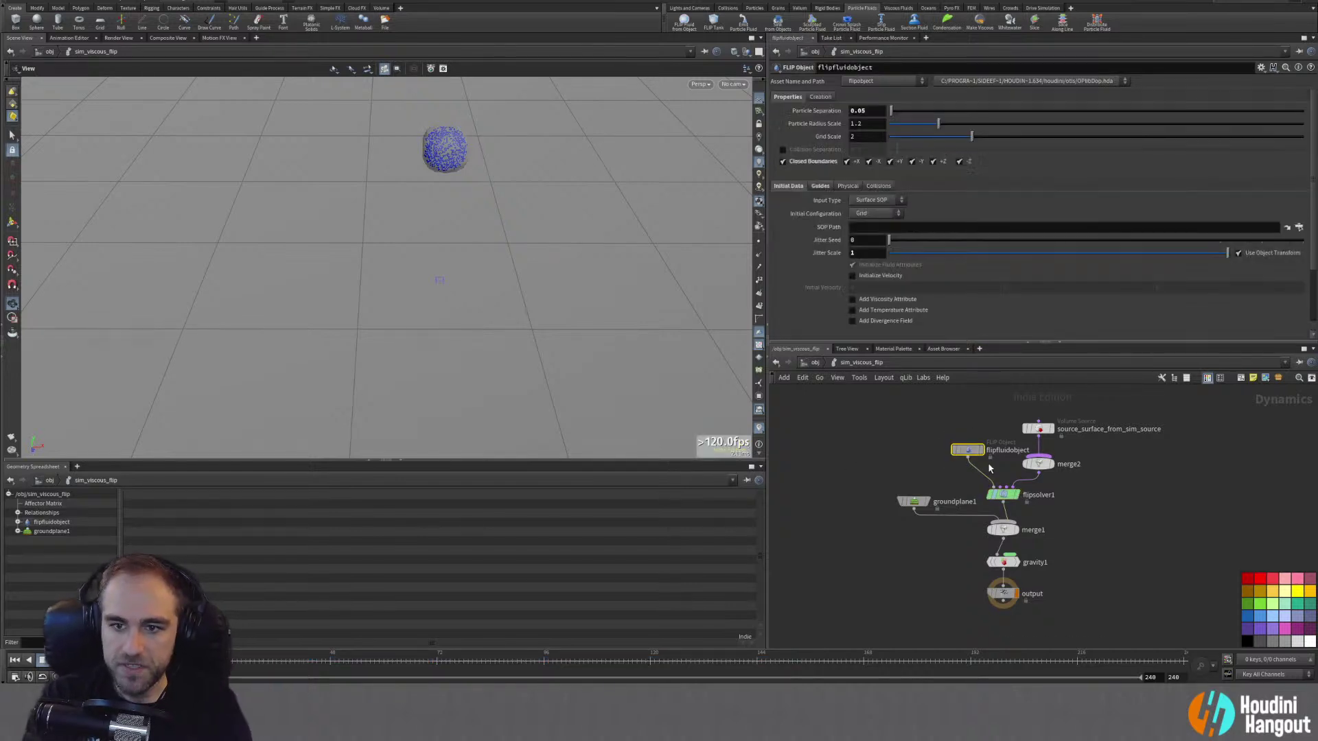
left_click(979, 22)
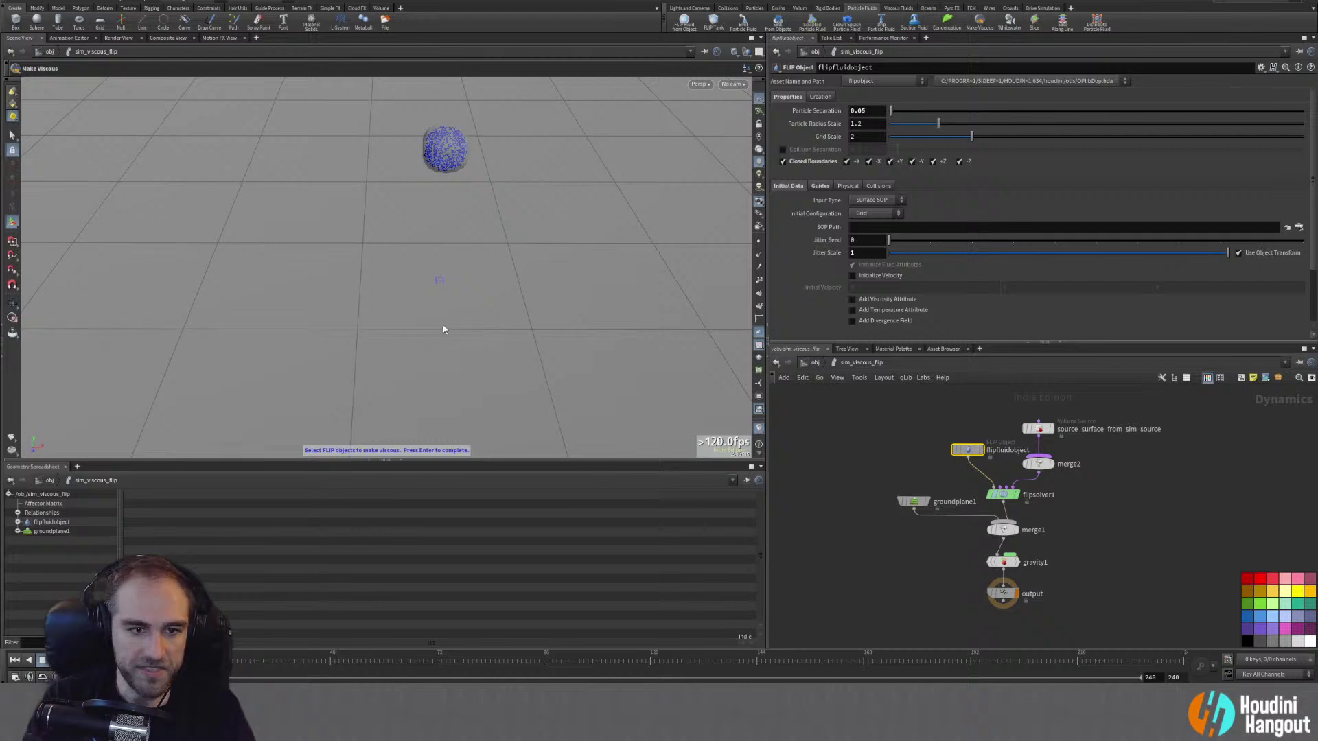
key("Return")
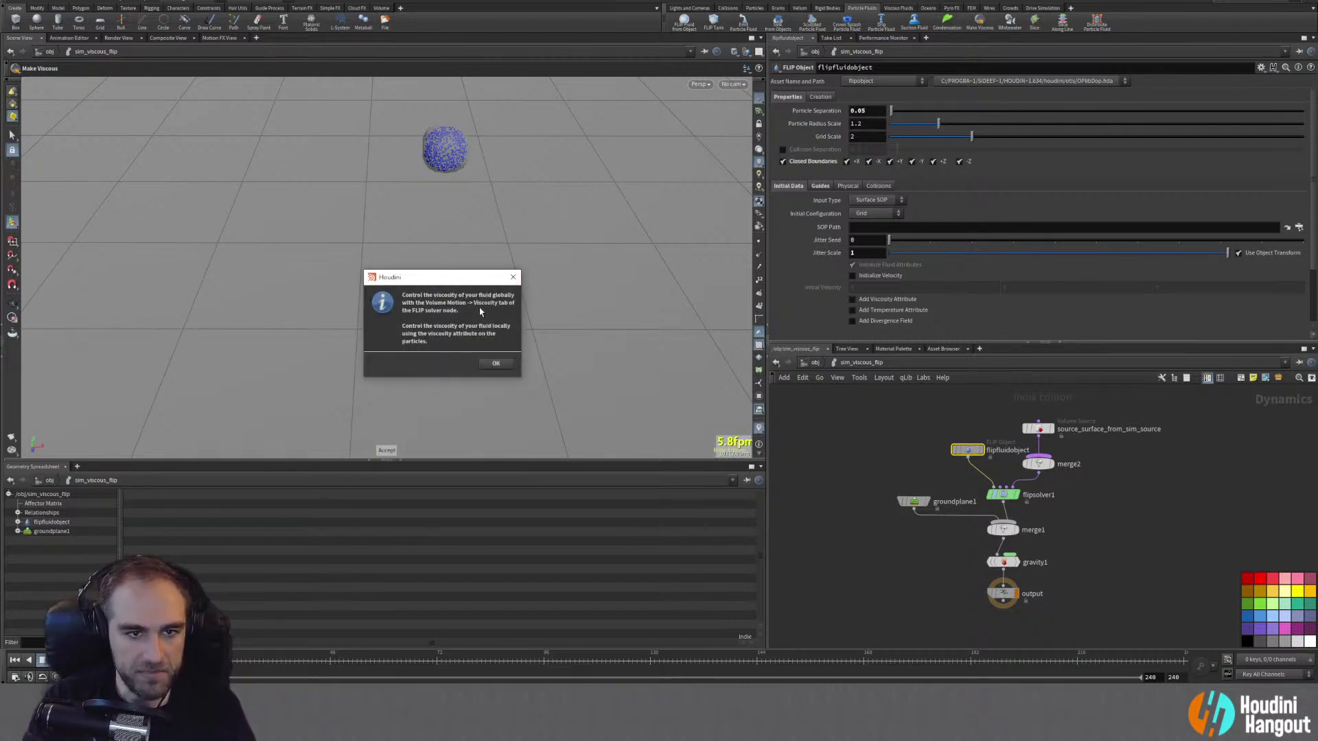
left_click(495, 364)
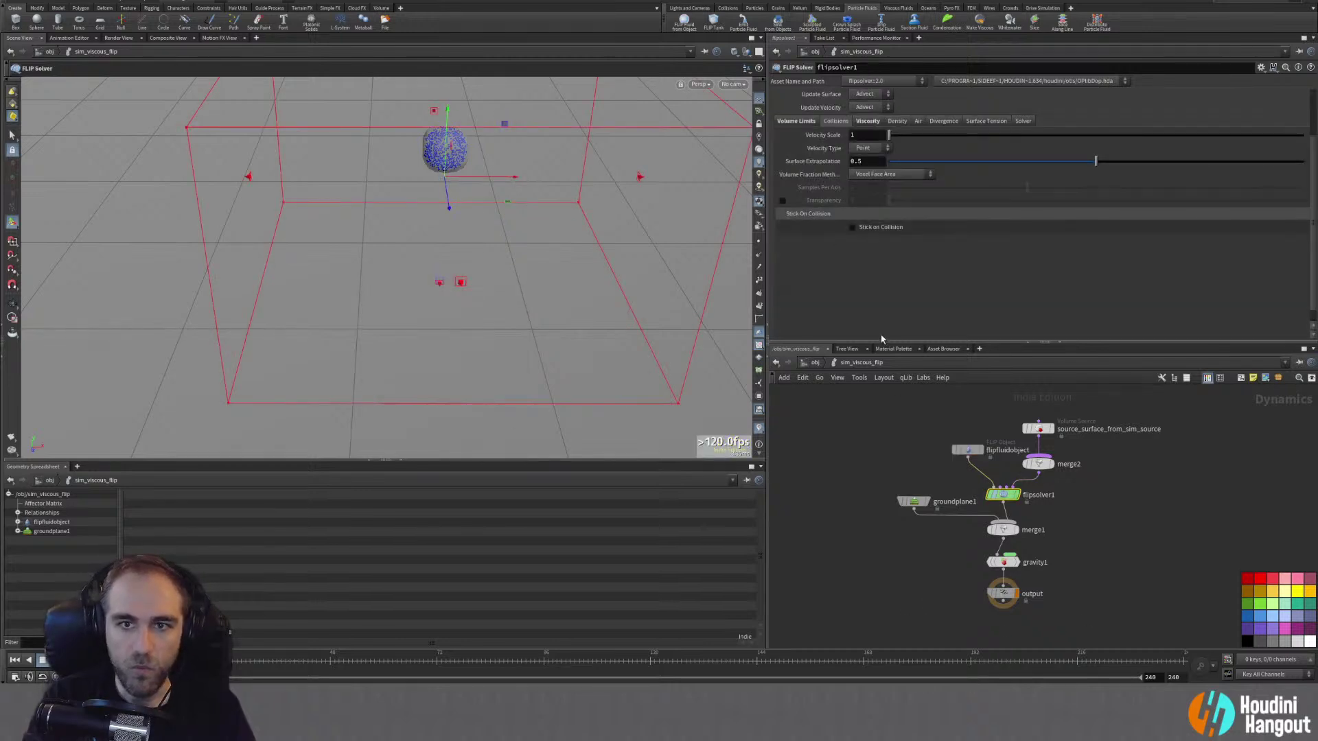
Step: Check the Add Viscosity Attribute option on flipfluidobject and the viscosity settings on flipsolver1
left_click(971, 449)
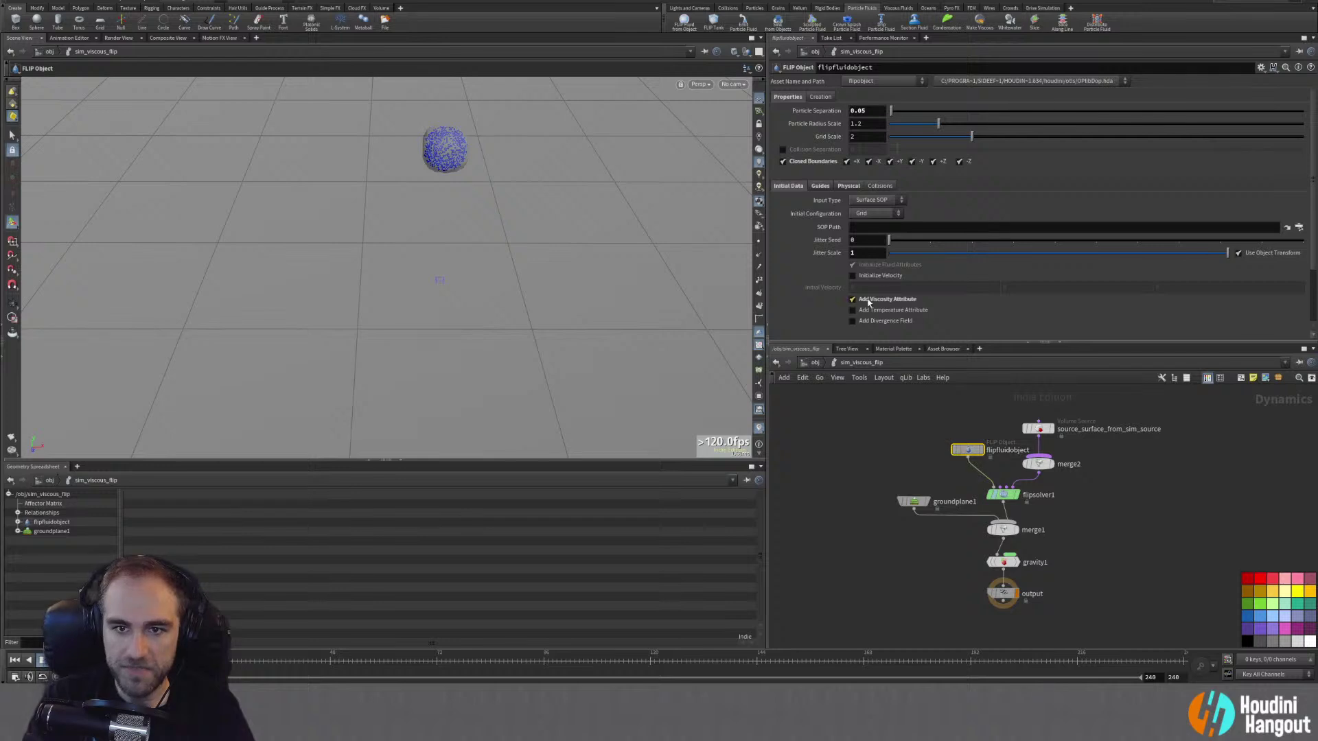
left_click(1005, 495)
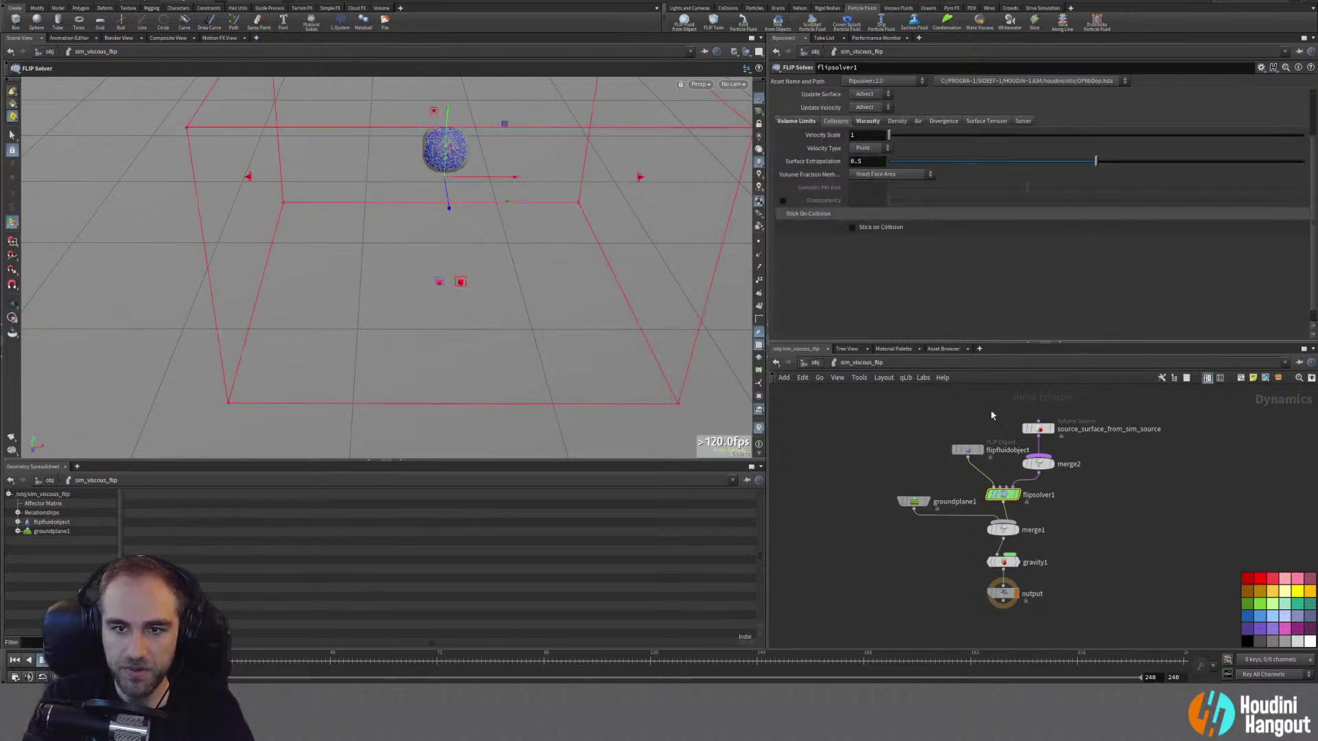
left_click(867, 122)
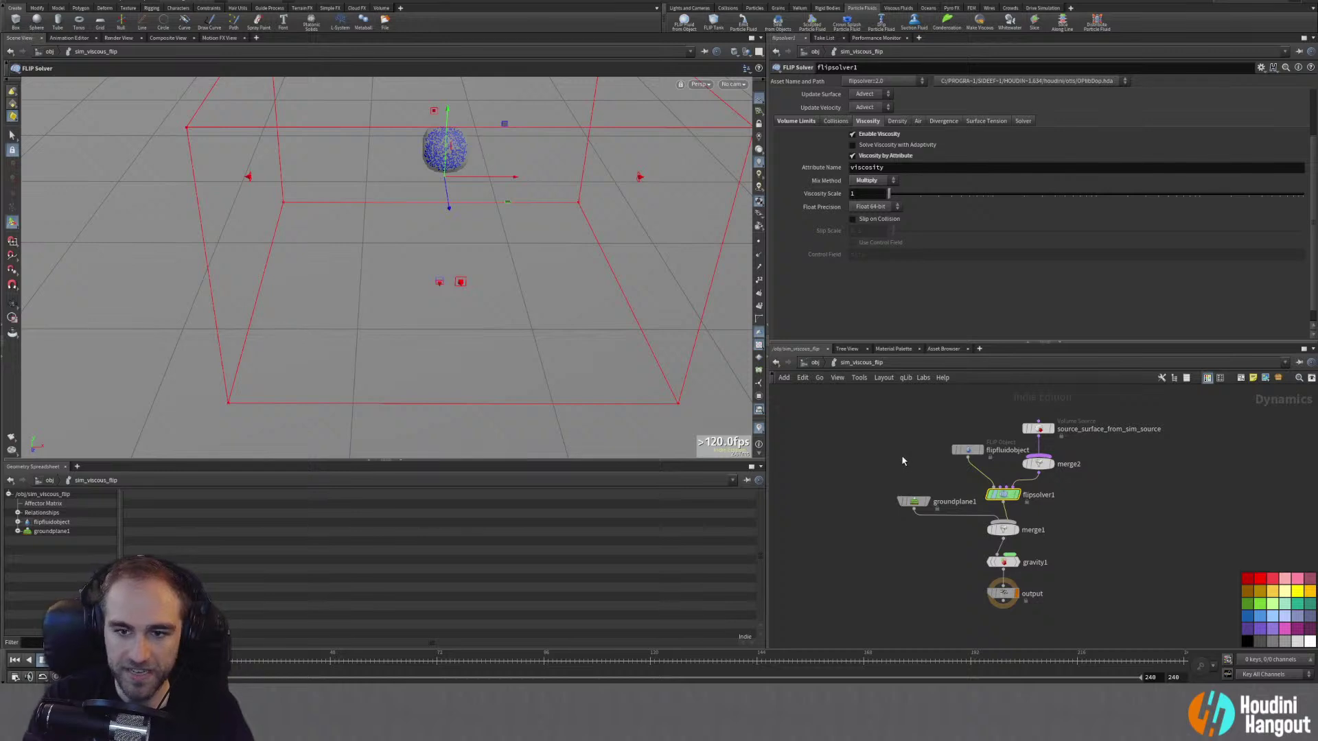
Step: Inspect the create_surface settings inside sim_source and move the particle_fluid and particle_fluidinterior objects into a separate column
key("u")
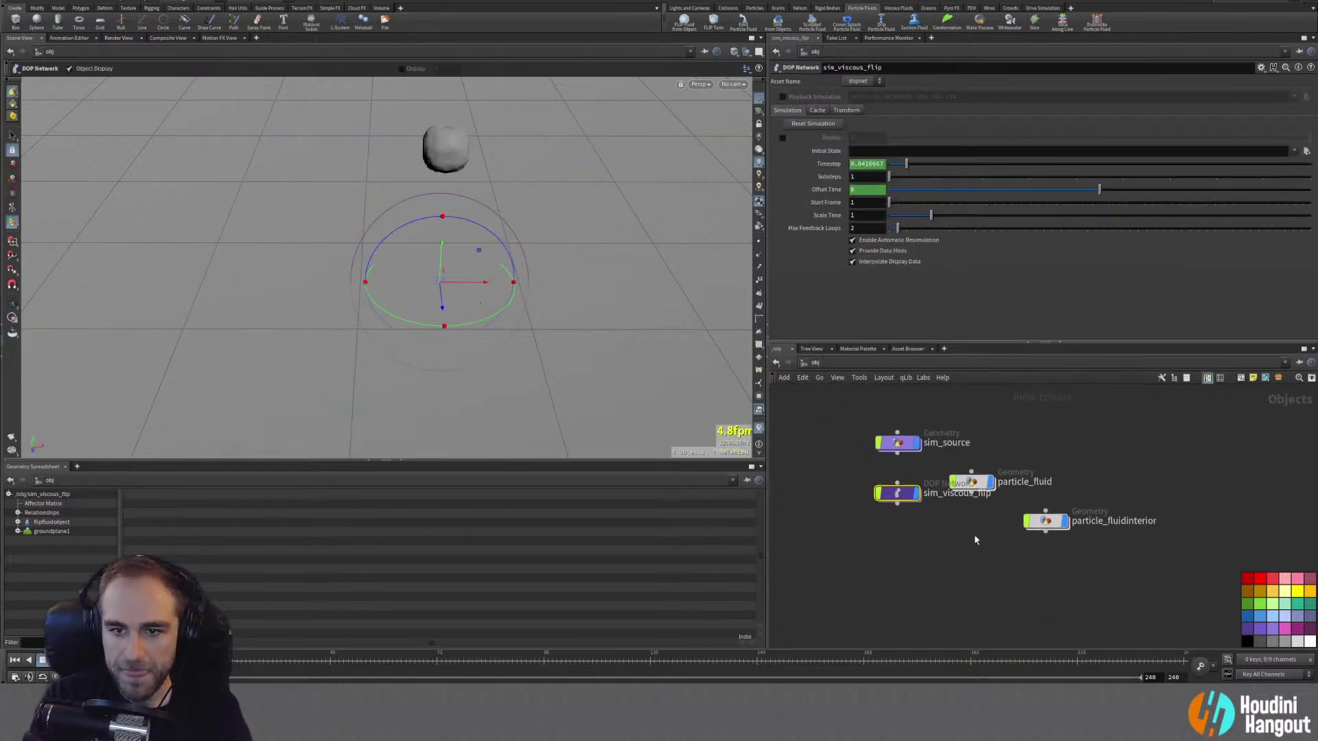
left_click_drag(971, 484, 1070, 443)
double_click(897, 442)
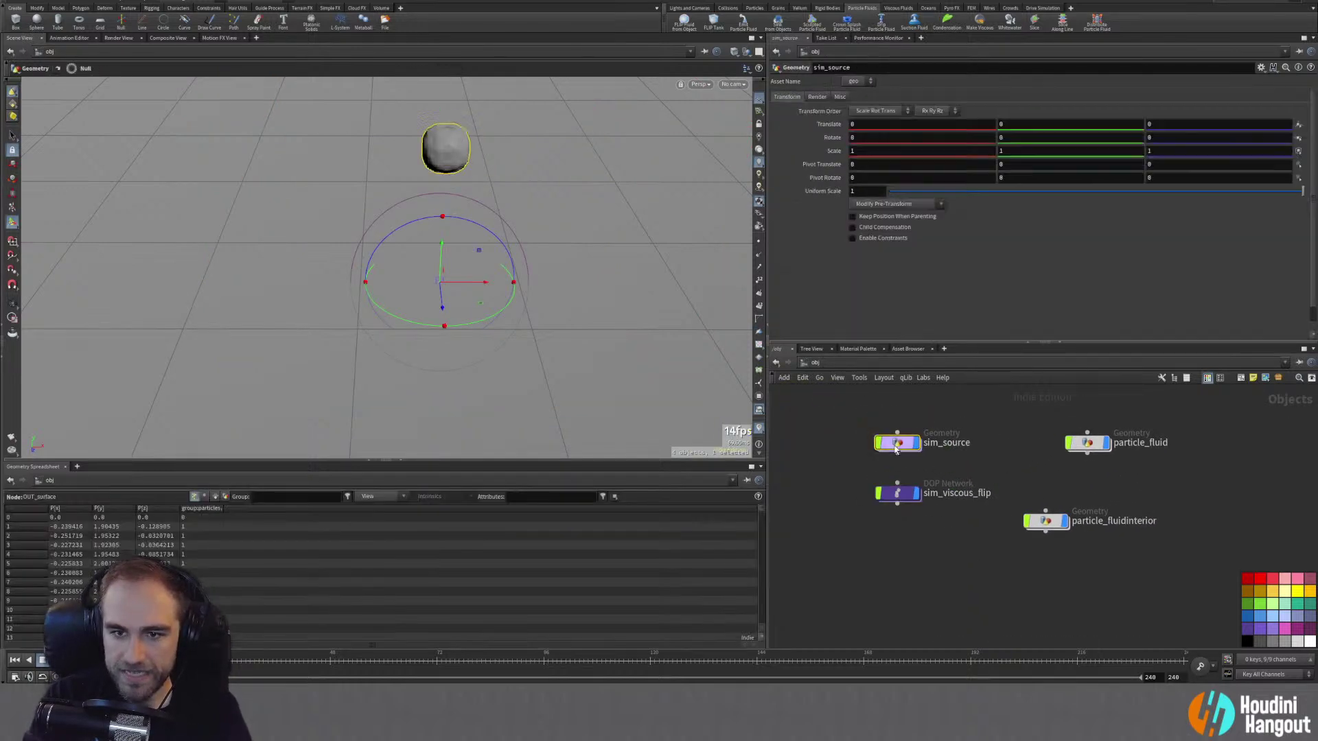
mouse_move(941, 480)
left_click_drag(940, 483, 940, 504)
left_click_drag(942, 450, 942, 456)
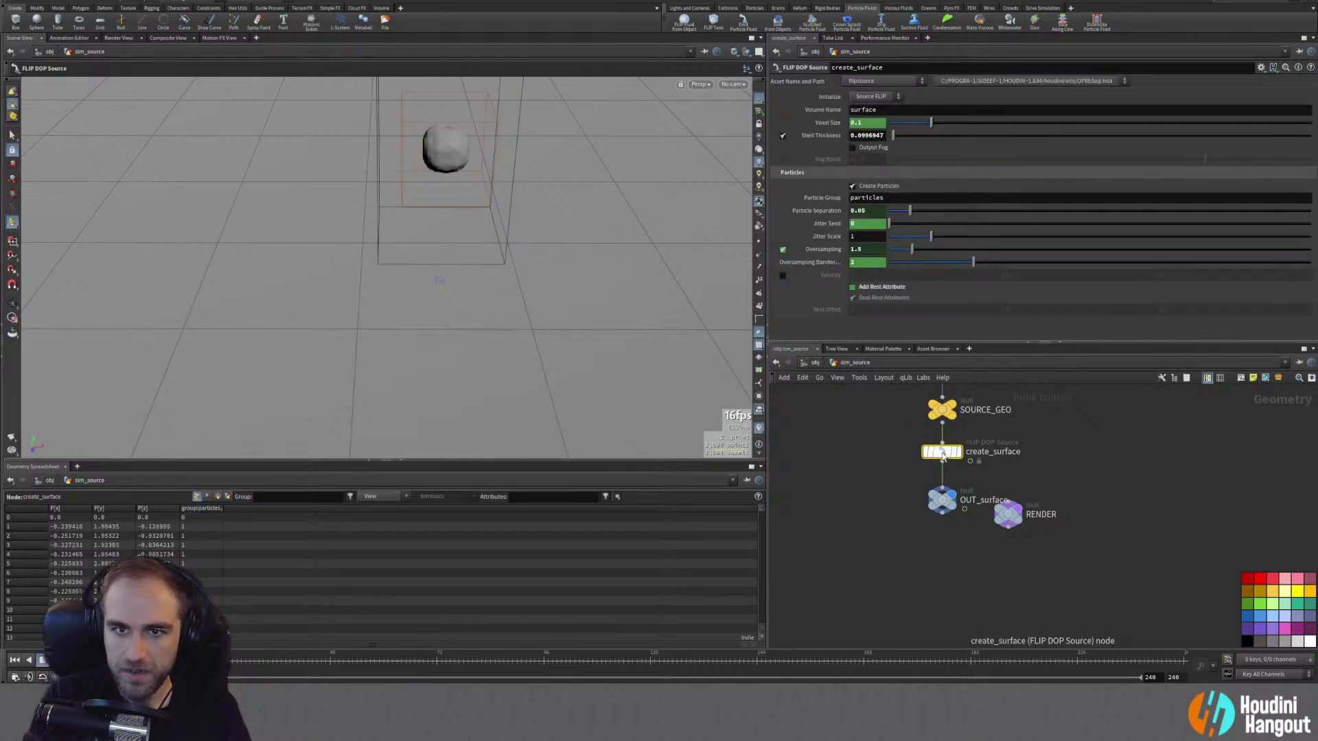
middle_click(943, 456)
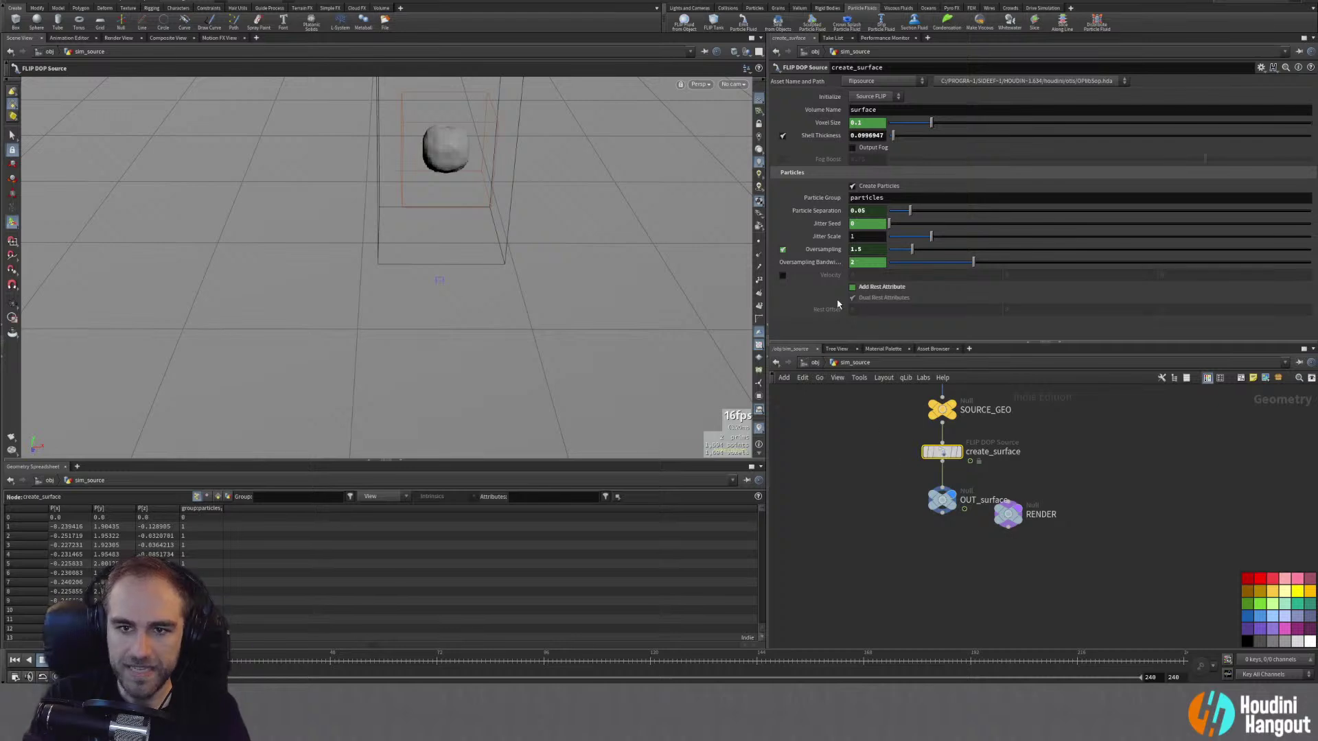
middle_click_drag(854, 461, 875, 556)
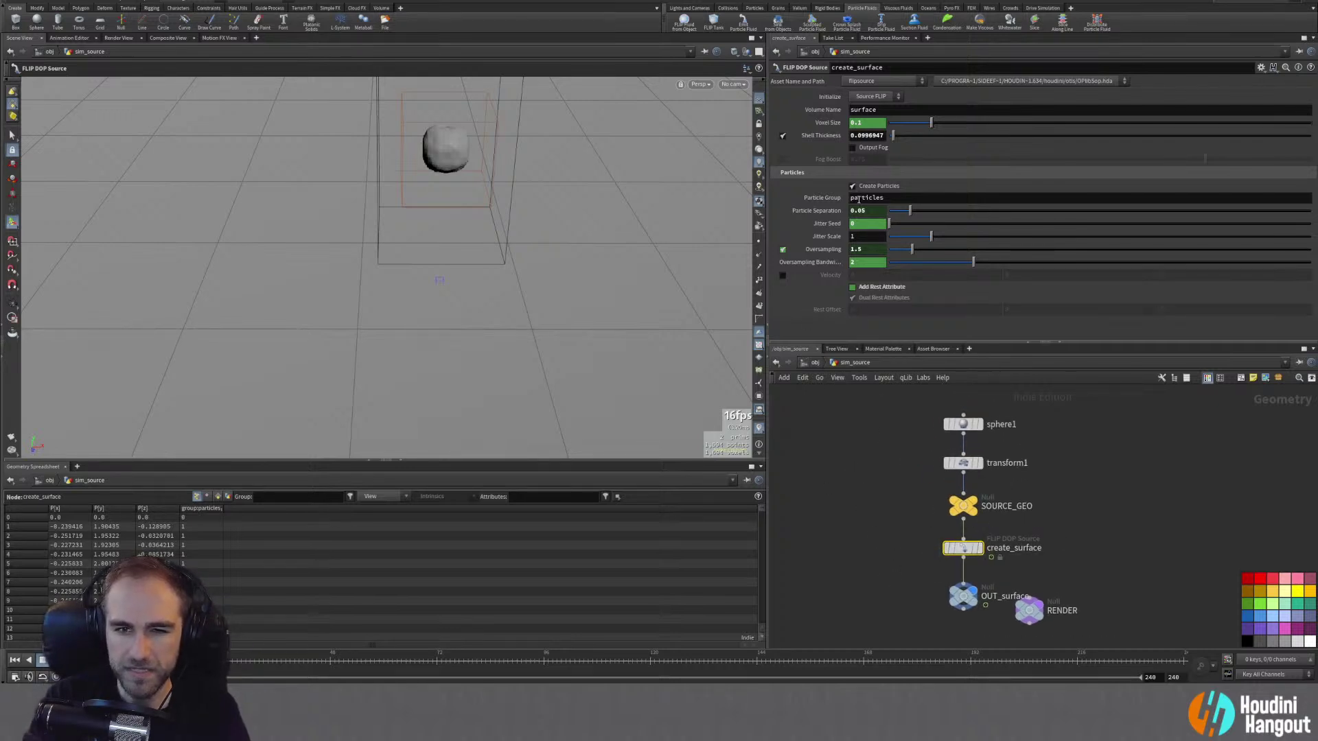
key("u")
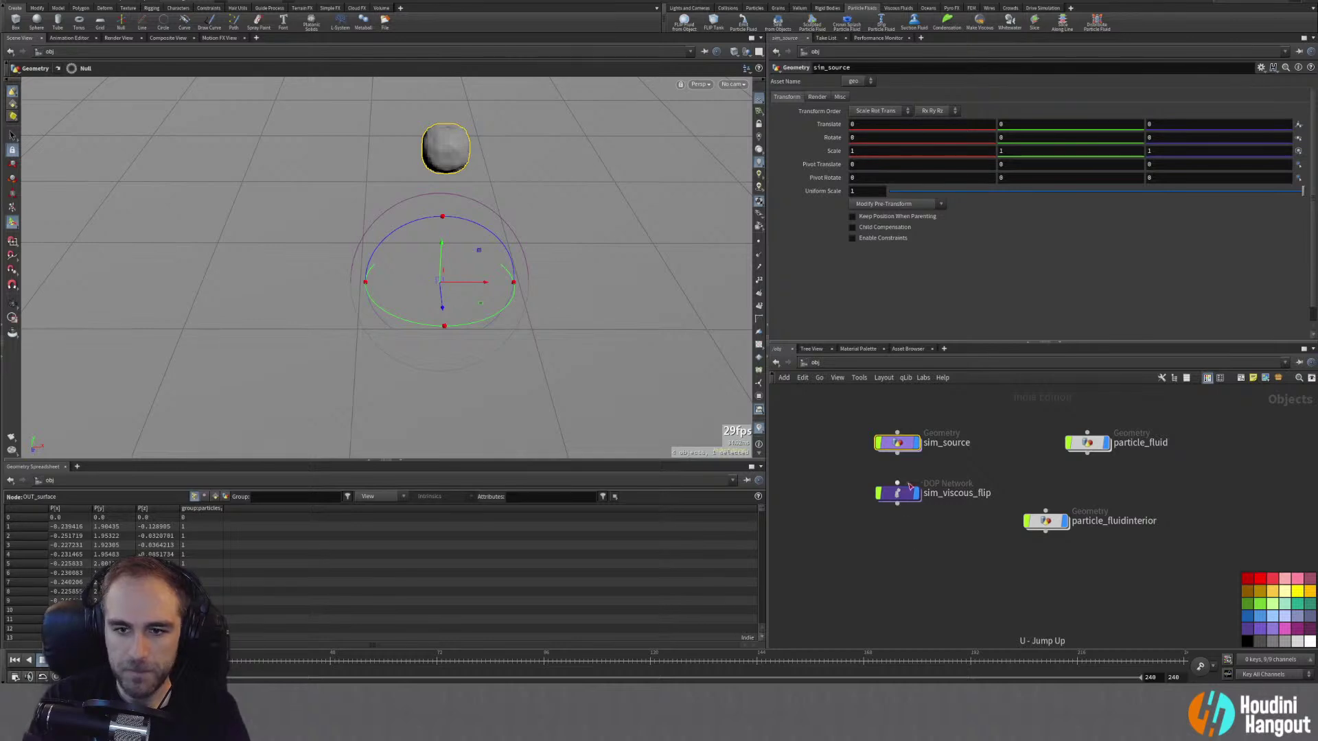
left_click_drag(1045, 522, 1101, 489)
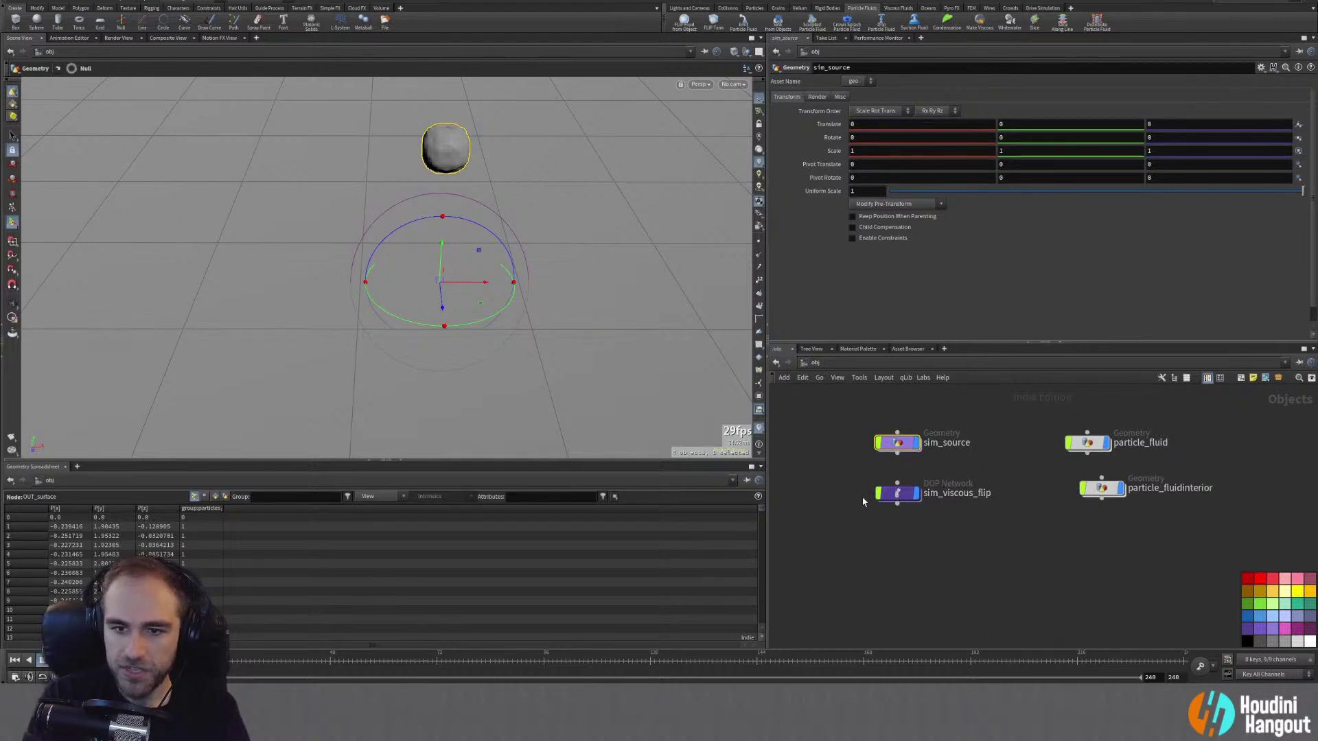
Step: Review flipfluidobject's physical properties, including viscosity, and its initial data inside sim_viscous_flip
double_click(895, 495)
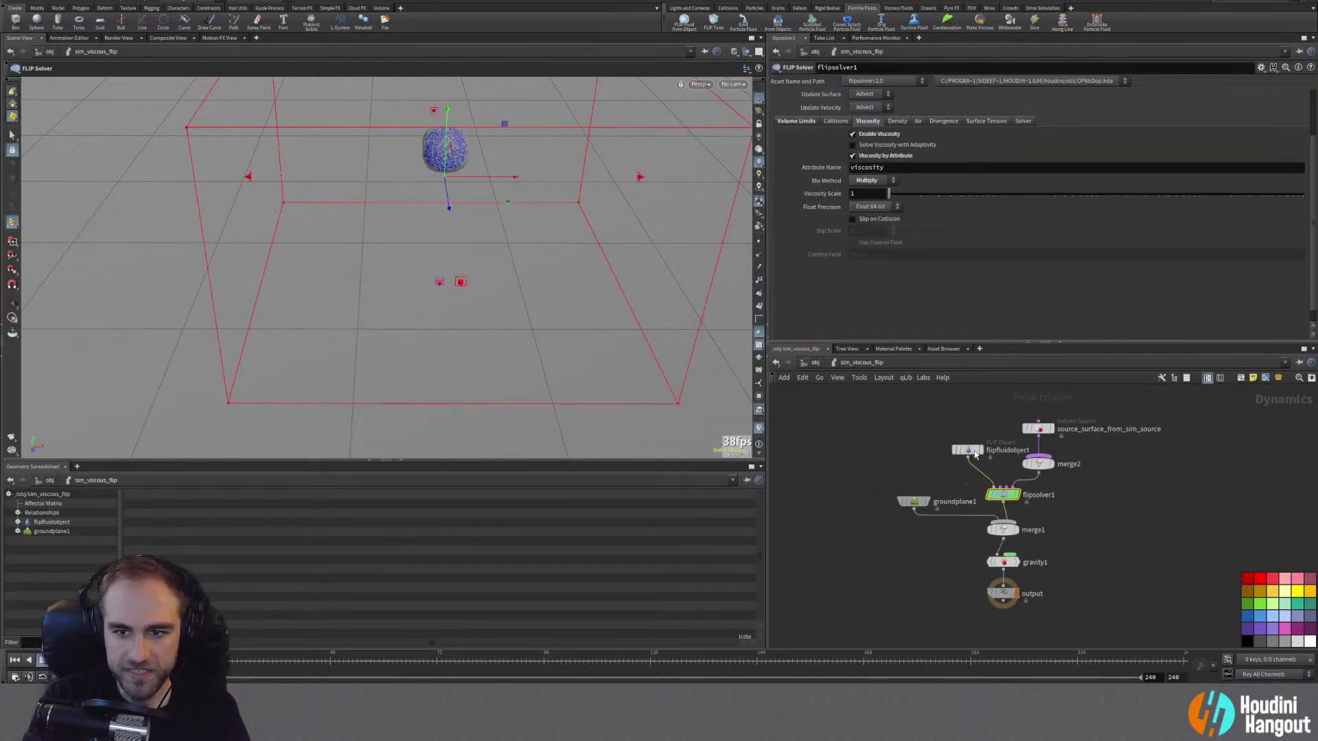
left_click(973, 453)
left_click(851, 187)
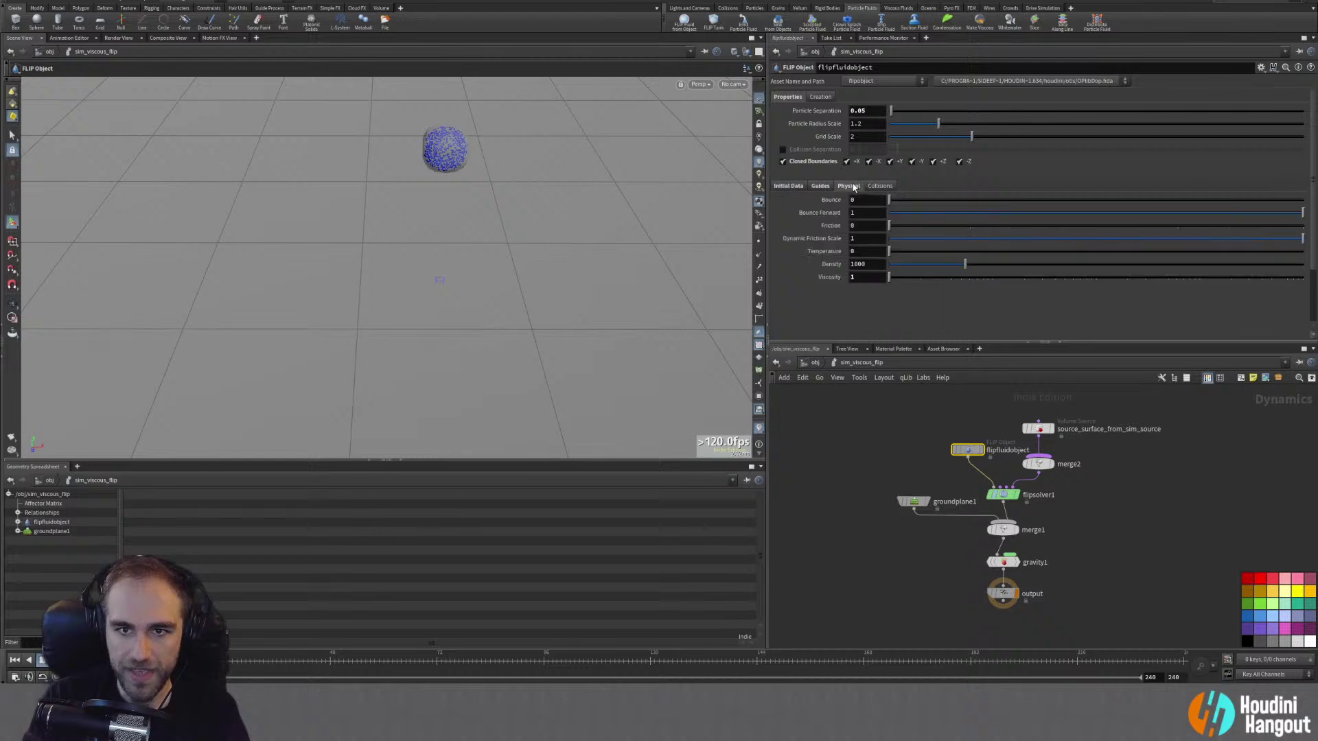
left_click(792, 187)
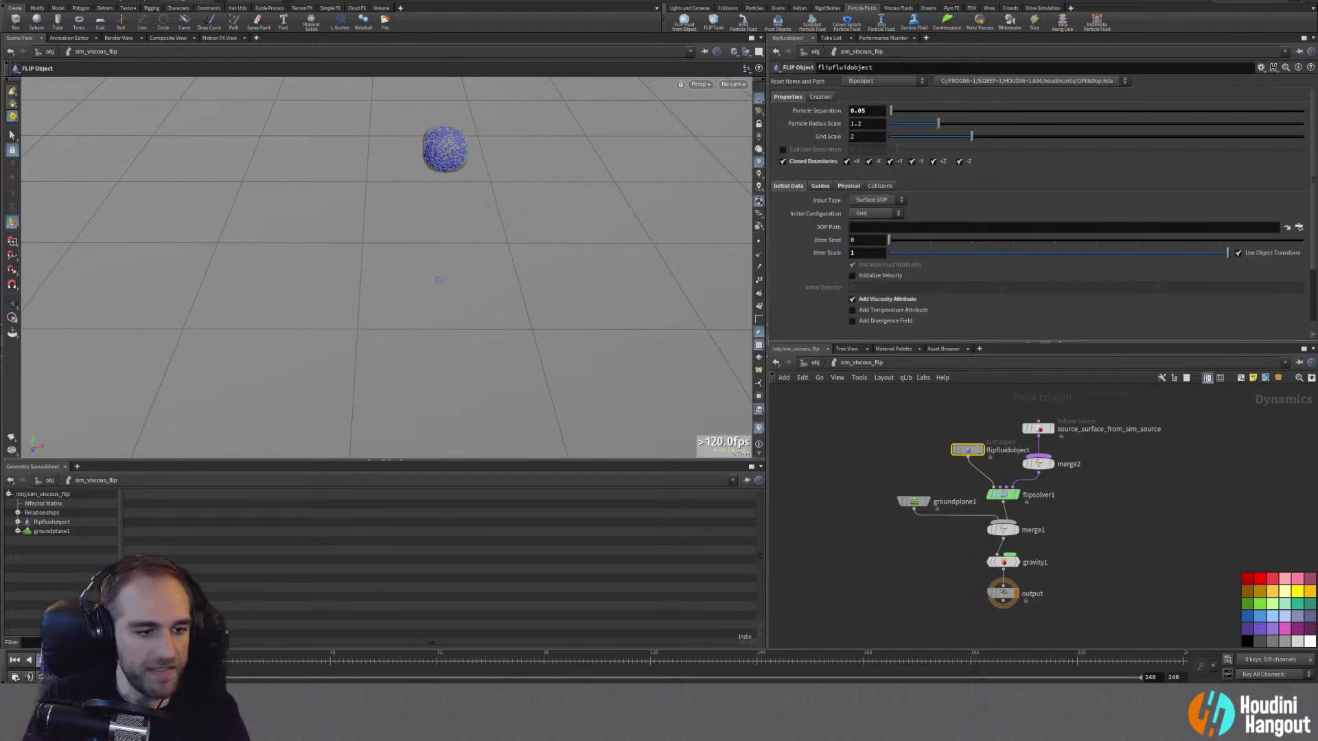
Step: Play the viscous simulation while orbiting around the spreading fluid, and rewind to the first frame
left_click(39, 660)
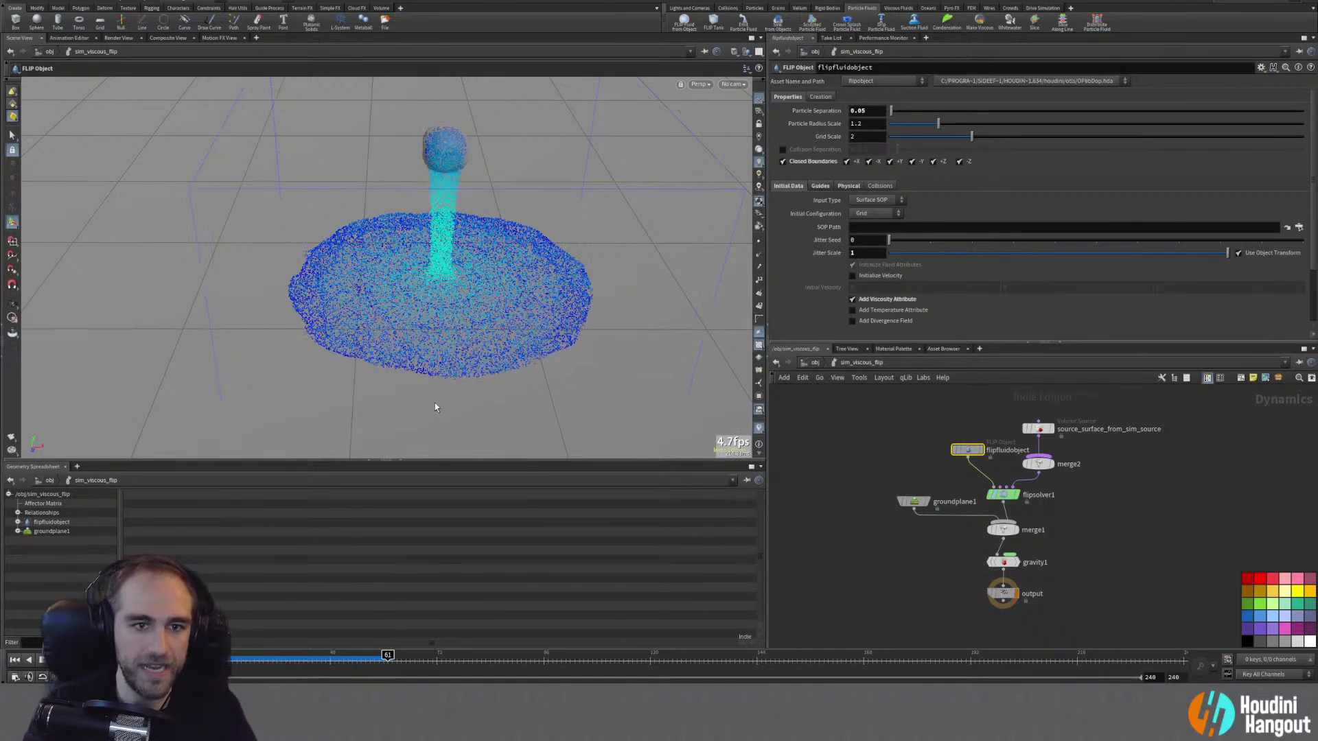
key("Escape")
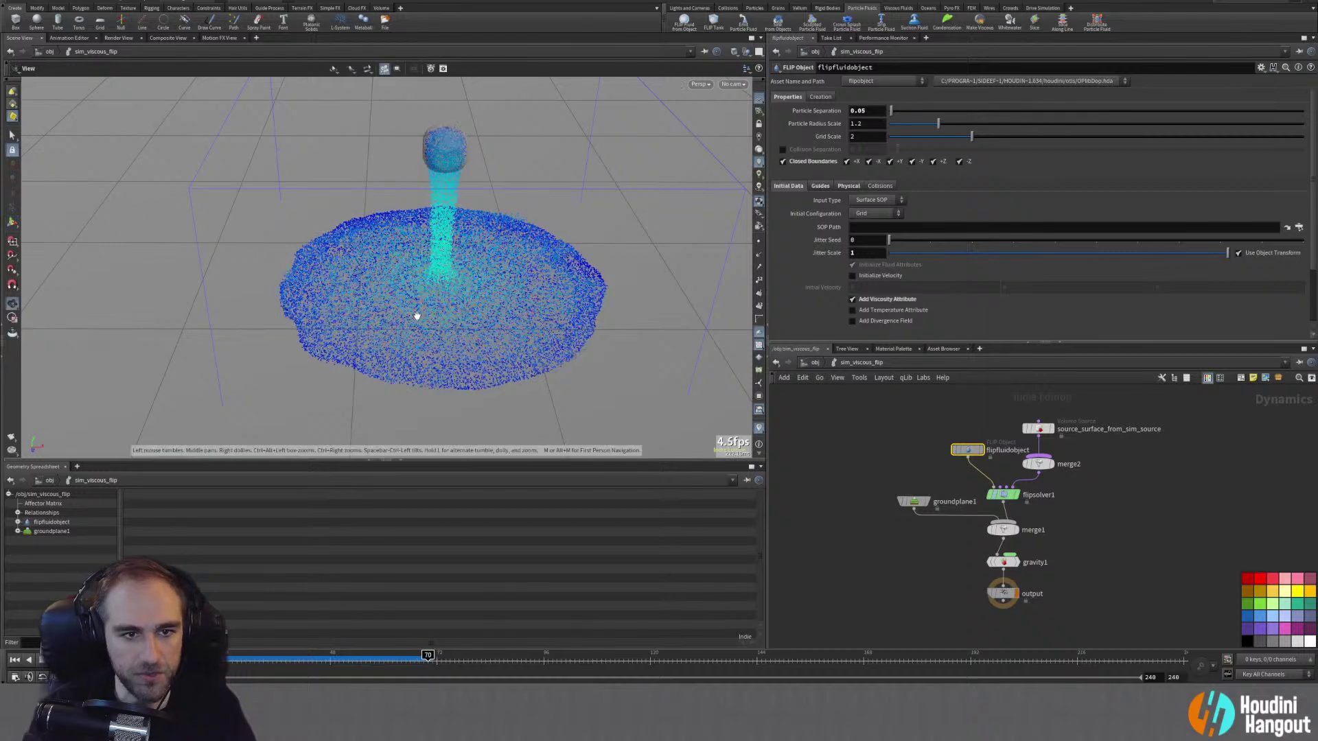
left_click_drag(404, 287, 398, 357)
key("Return")
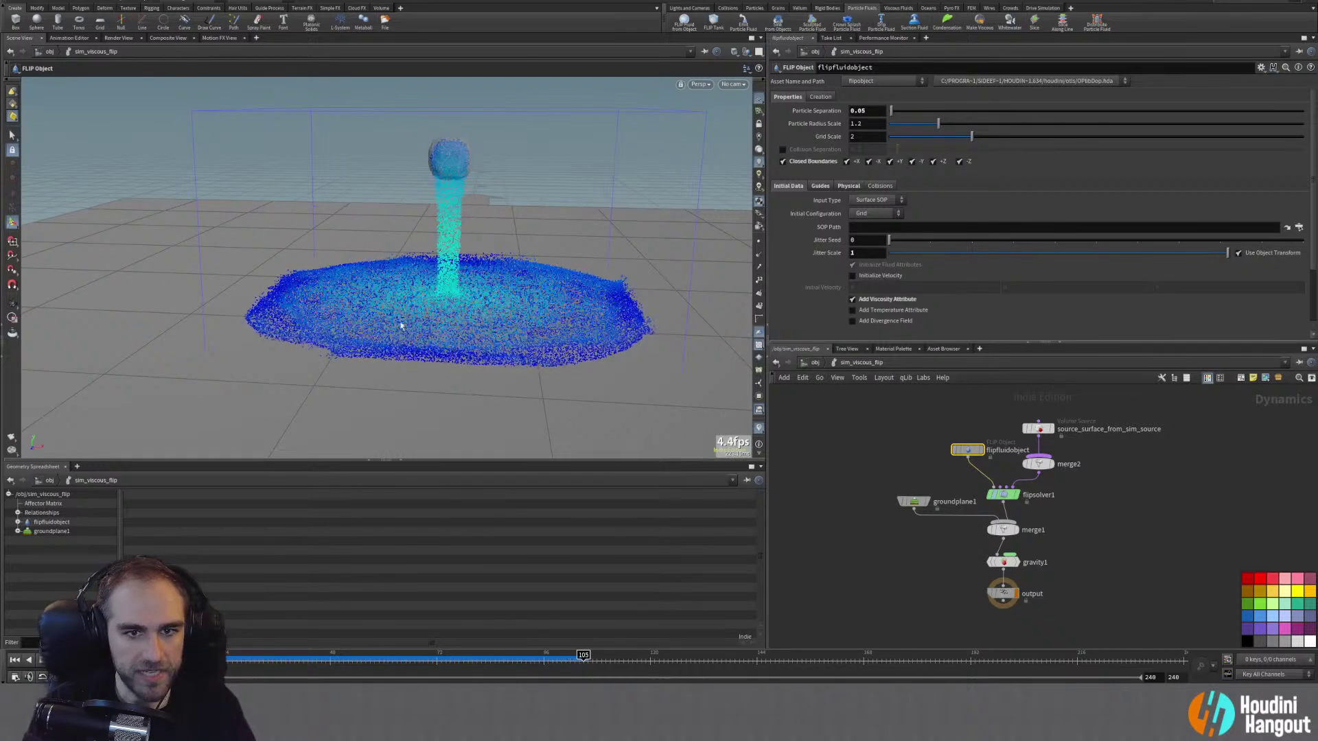
key("Escape")
left_click_drag(383, 314, 505, 297)
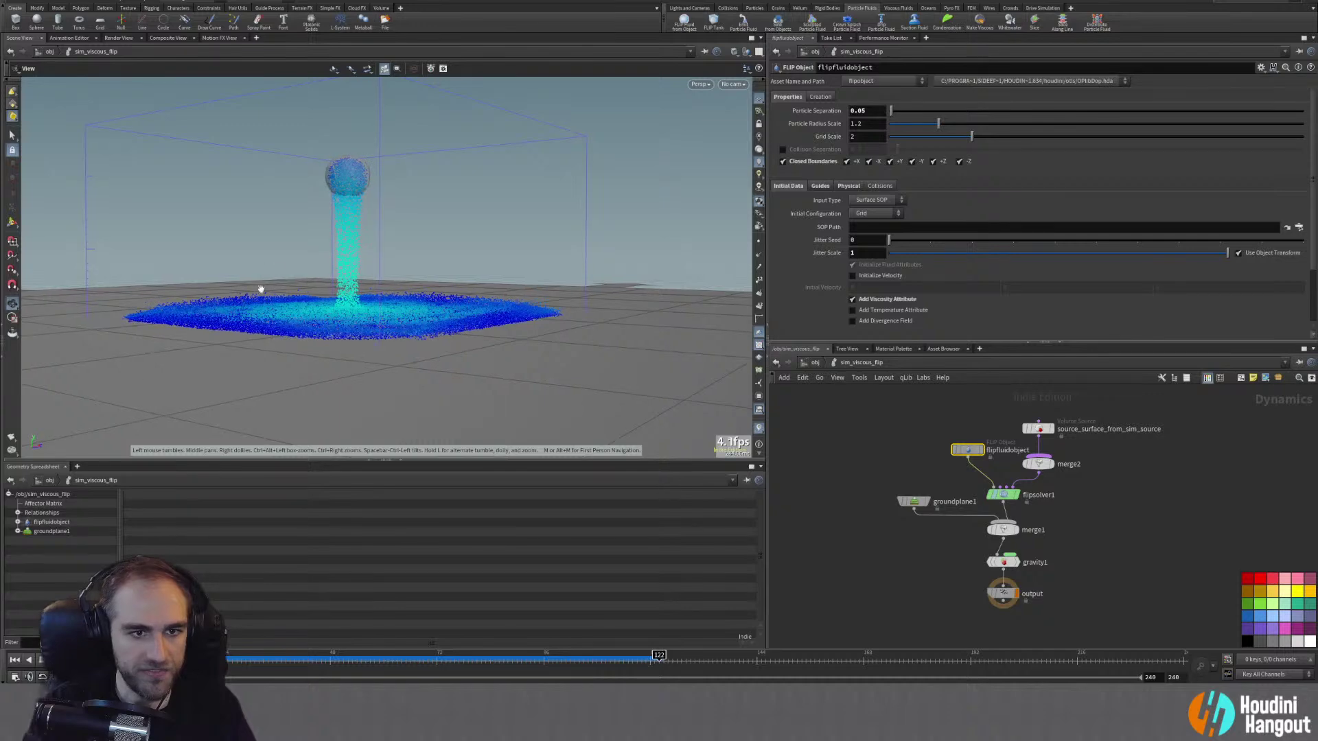
left_click_drag(334, 288, 354, 321)
middle_click_drag(354, 321, 436, 296)
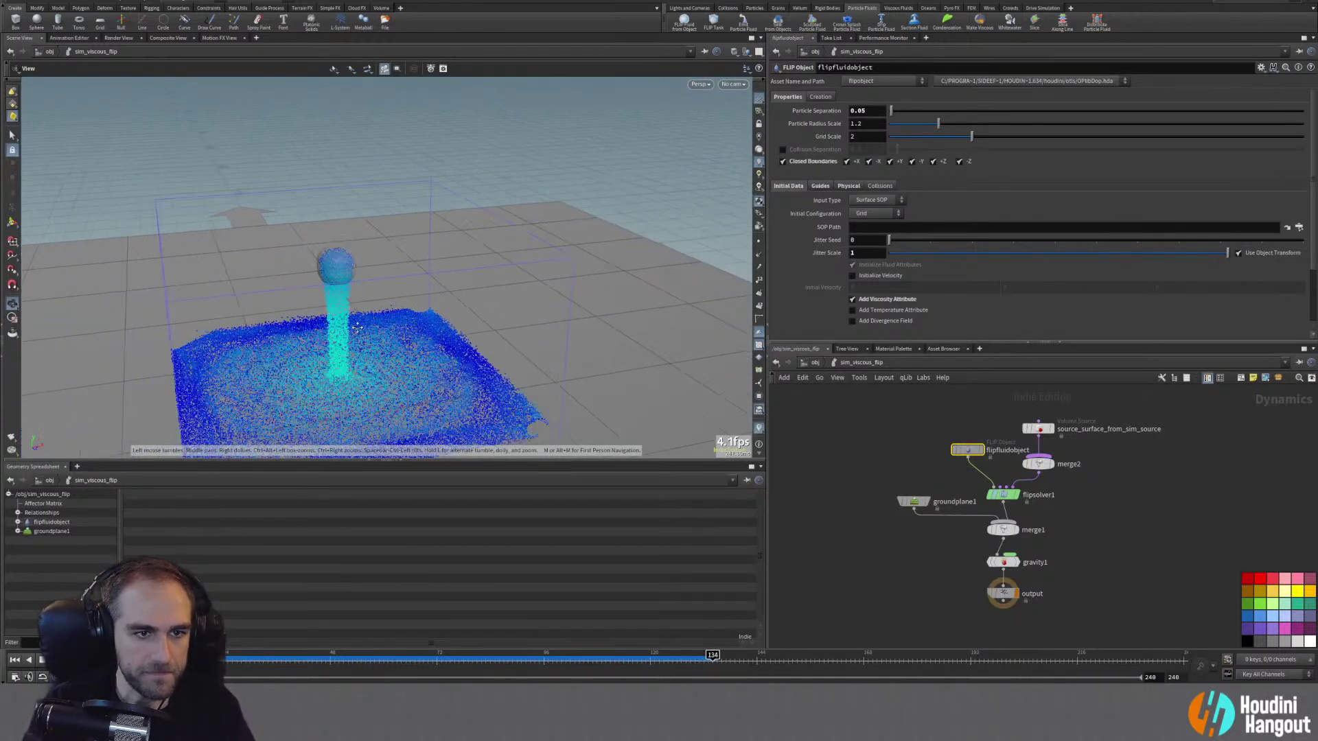
left_click(15, 659)
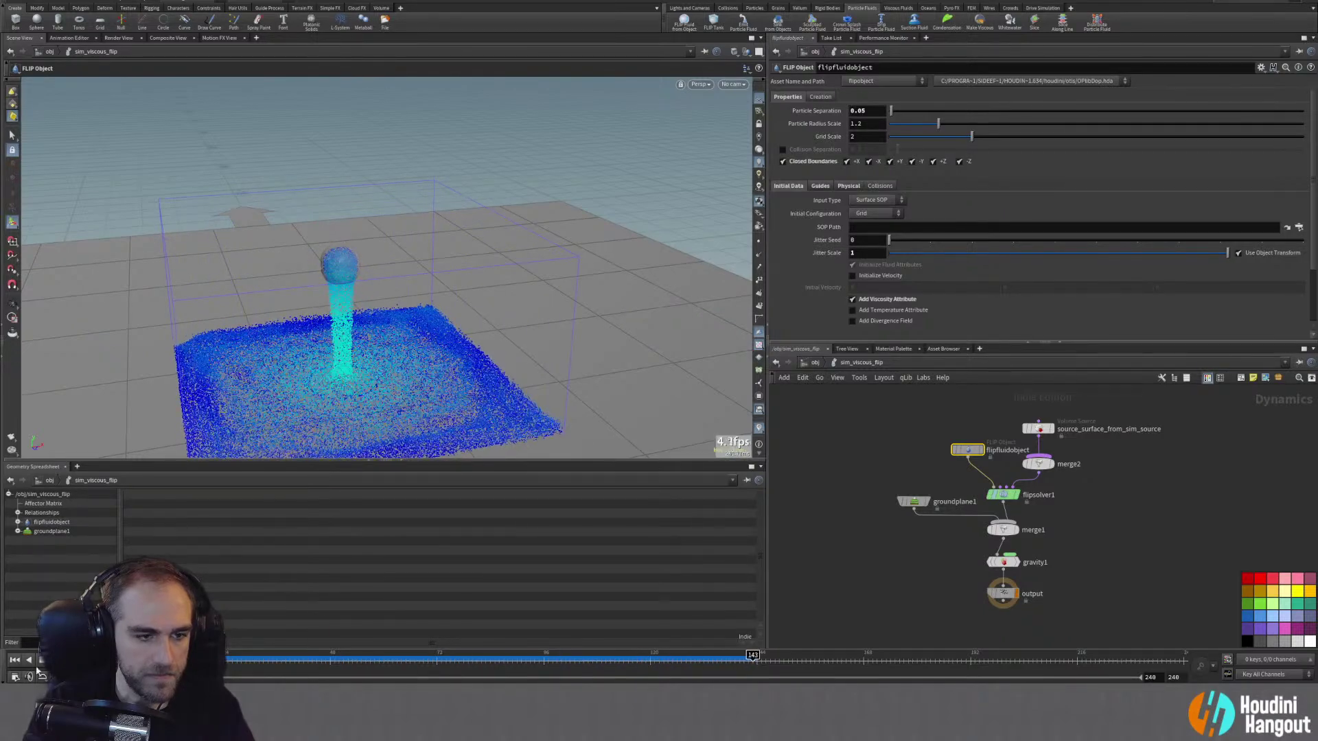
left_click(16, 660)
Step: Add a geometry object named geo_collider at object level and place it beside sim_source
left_click(920, 626)
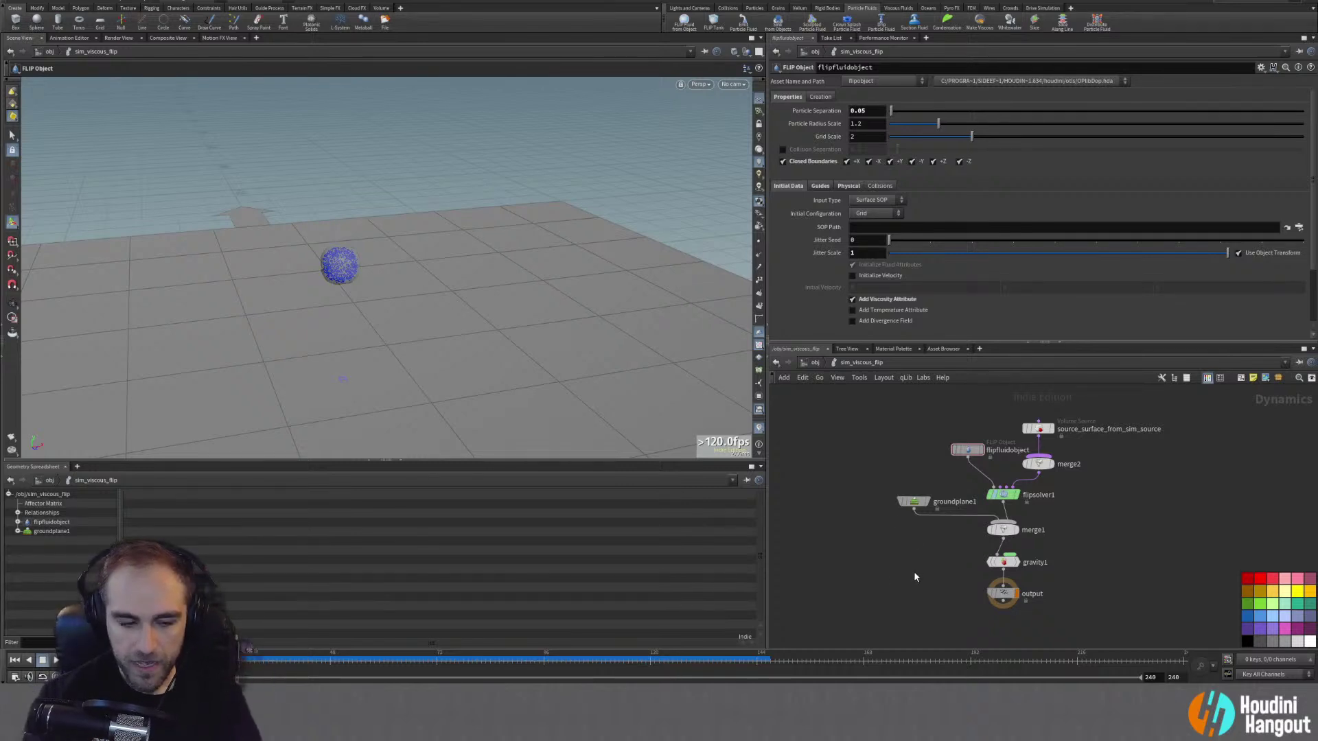
key("u")
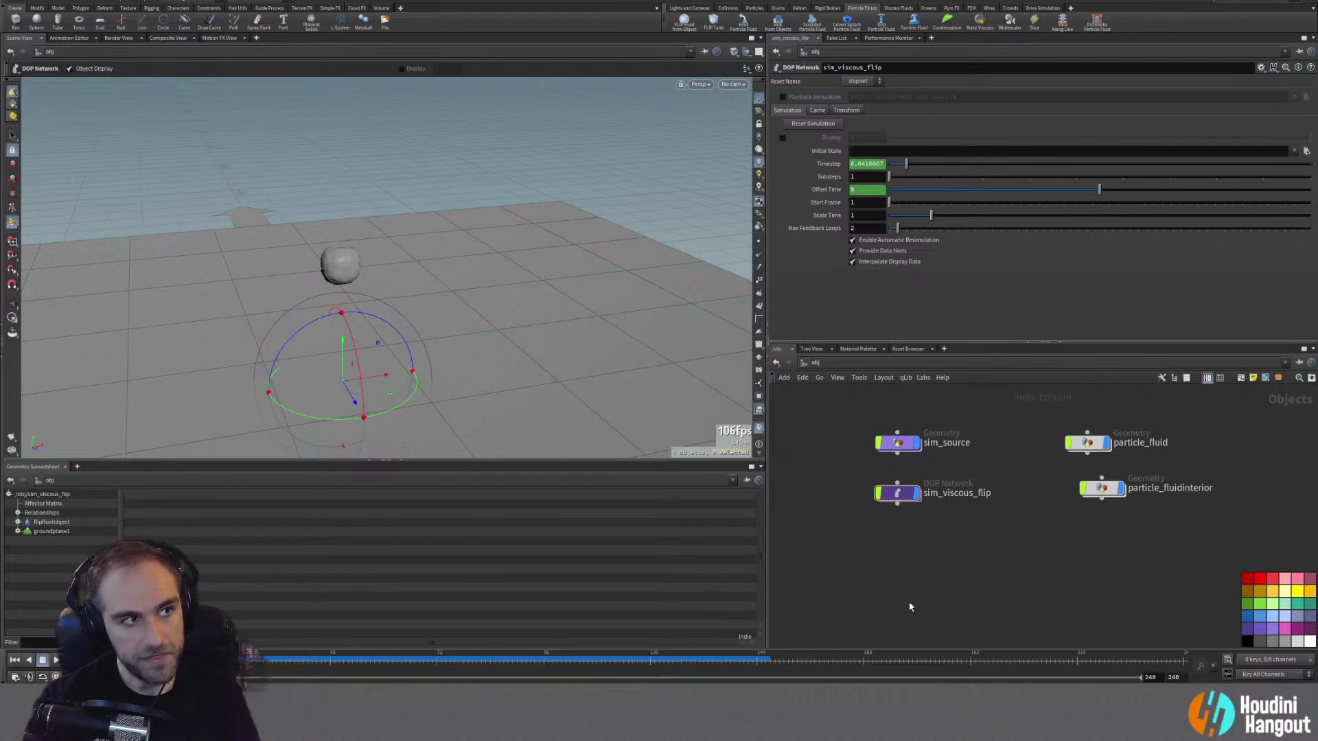
key("Tab")
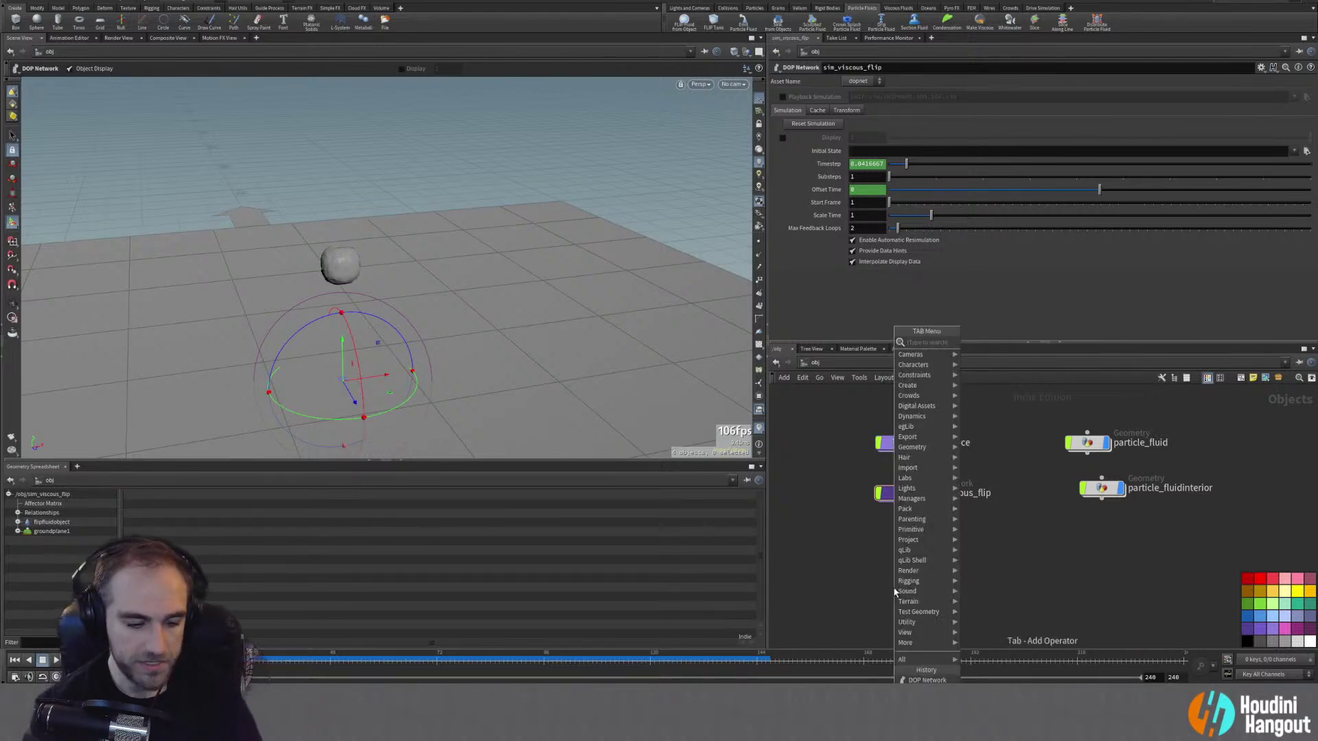
key("Escape")
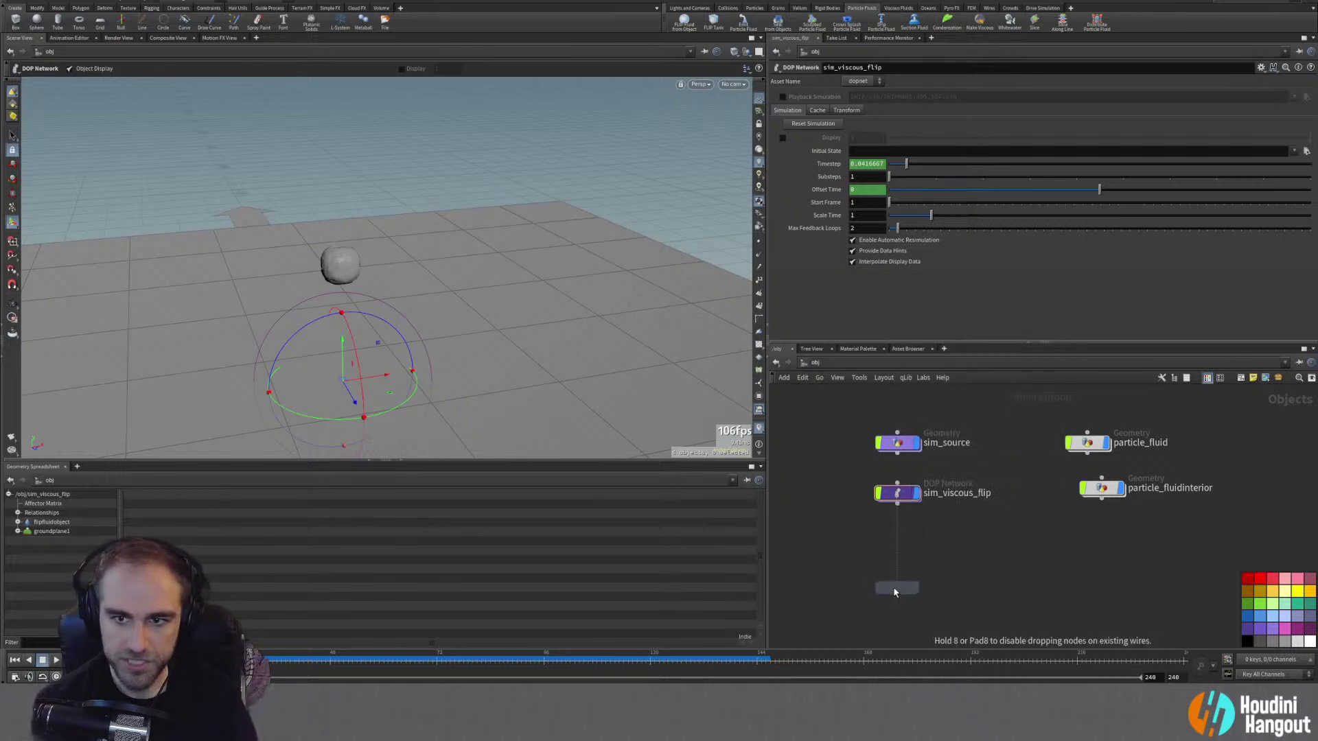
left_click(884, 562)
type("geo_collider")
key("Return")
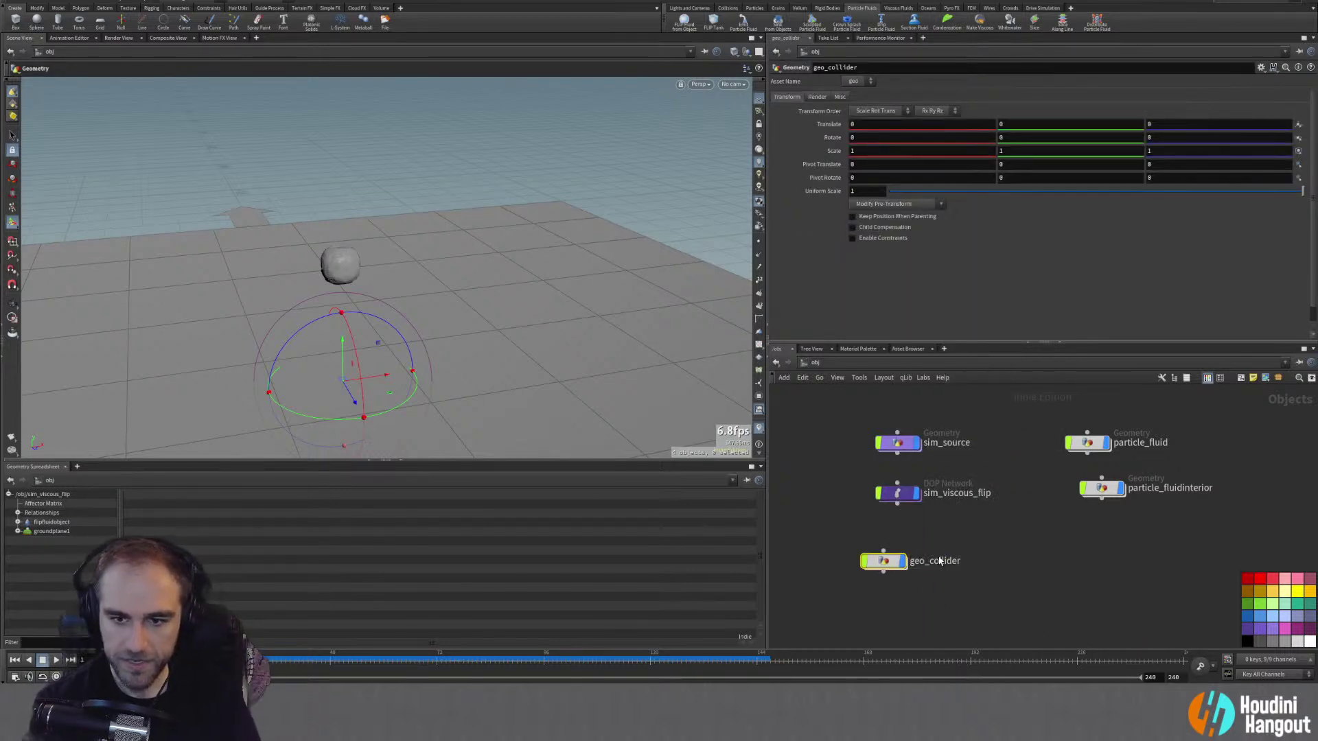
middle_click_drag(951, 543, 1046, 558)
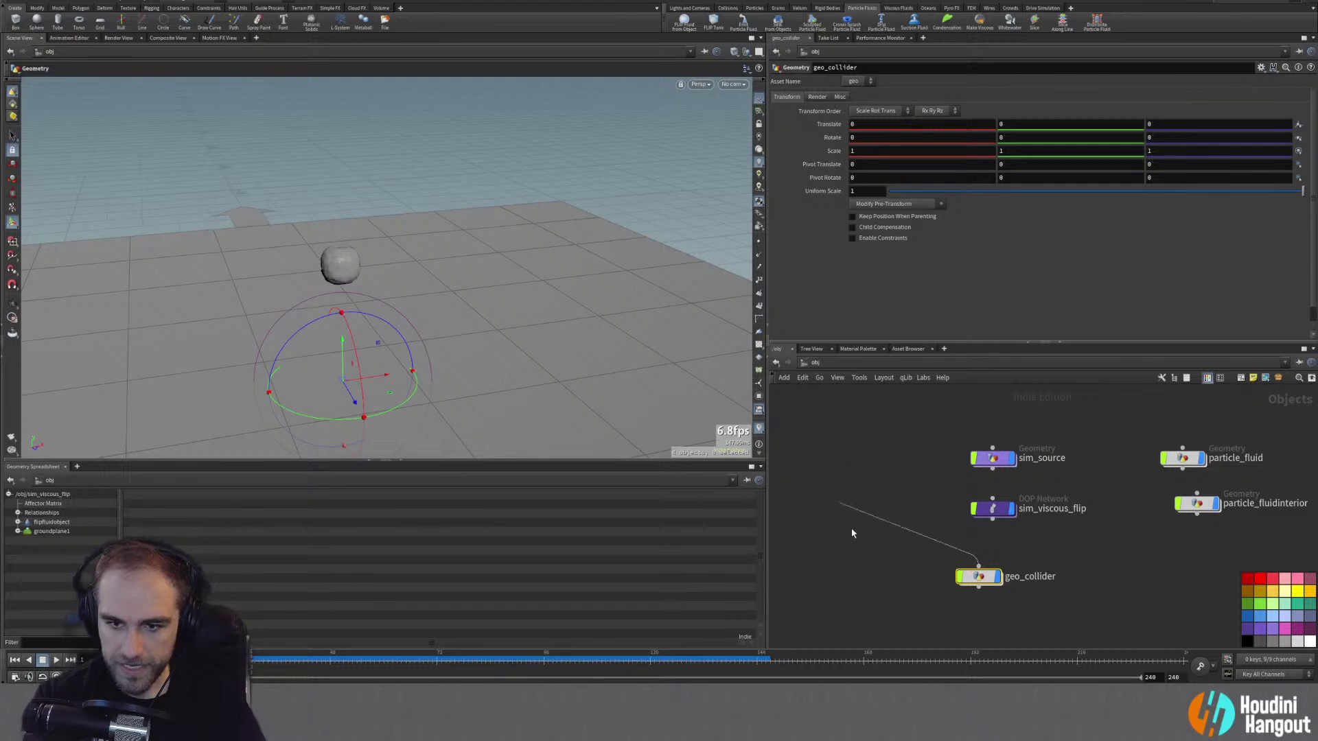
left_click_drag(960, 582, 835, 463)
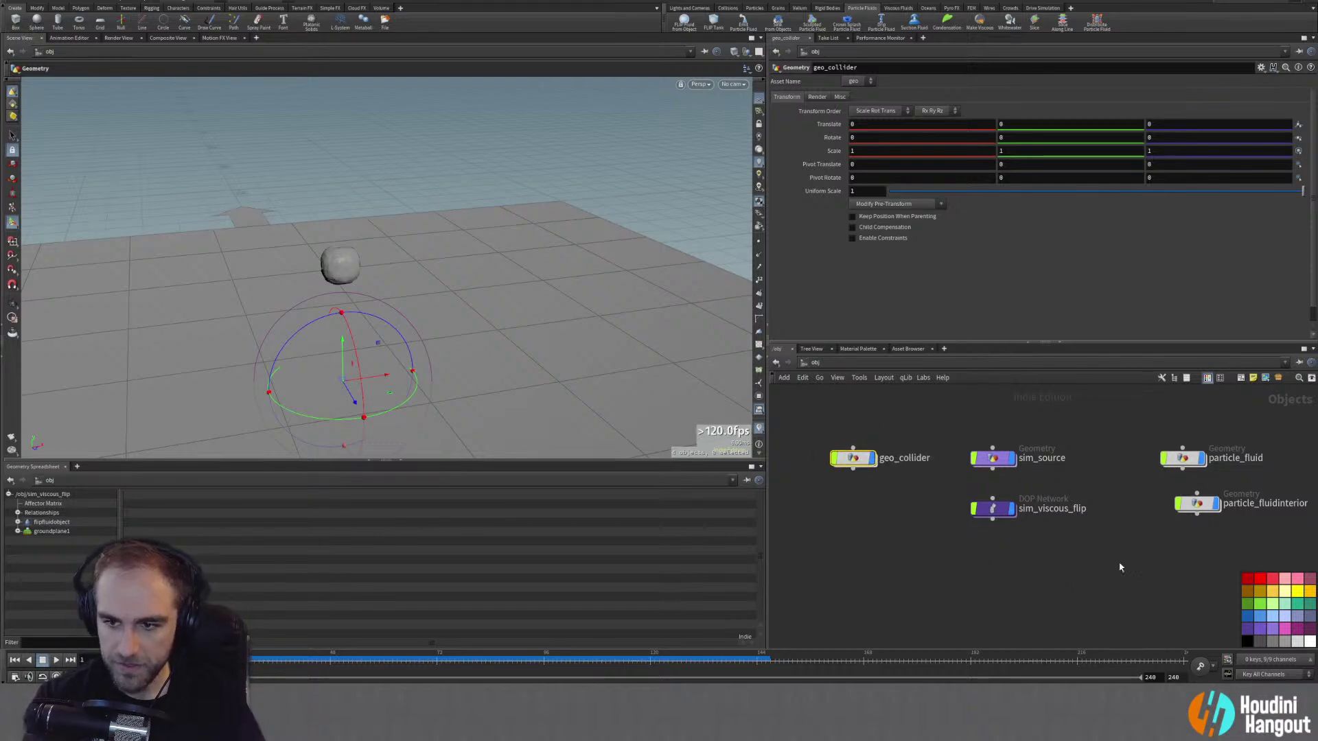
left_click(1247, 604)
Step: Create a polygon mesh sphere of radius 0.5 inside geo_collider and raise its center to about 0.74 in Y, beneath the fluid source
double_click(858, 458)
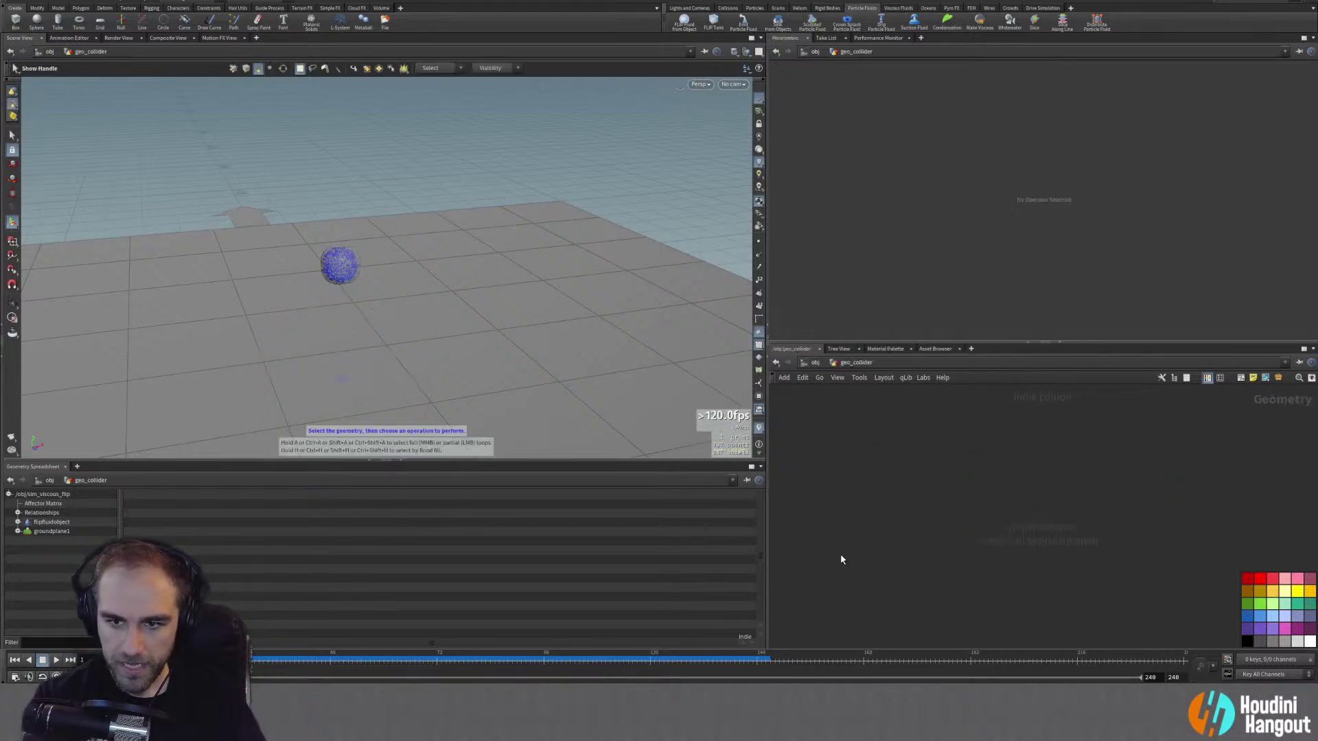
key("Tab")
type("file")
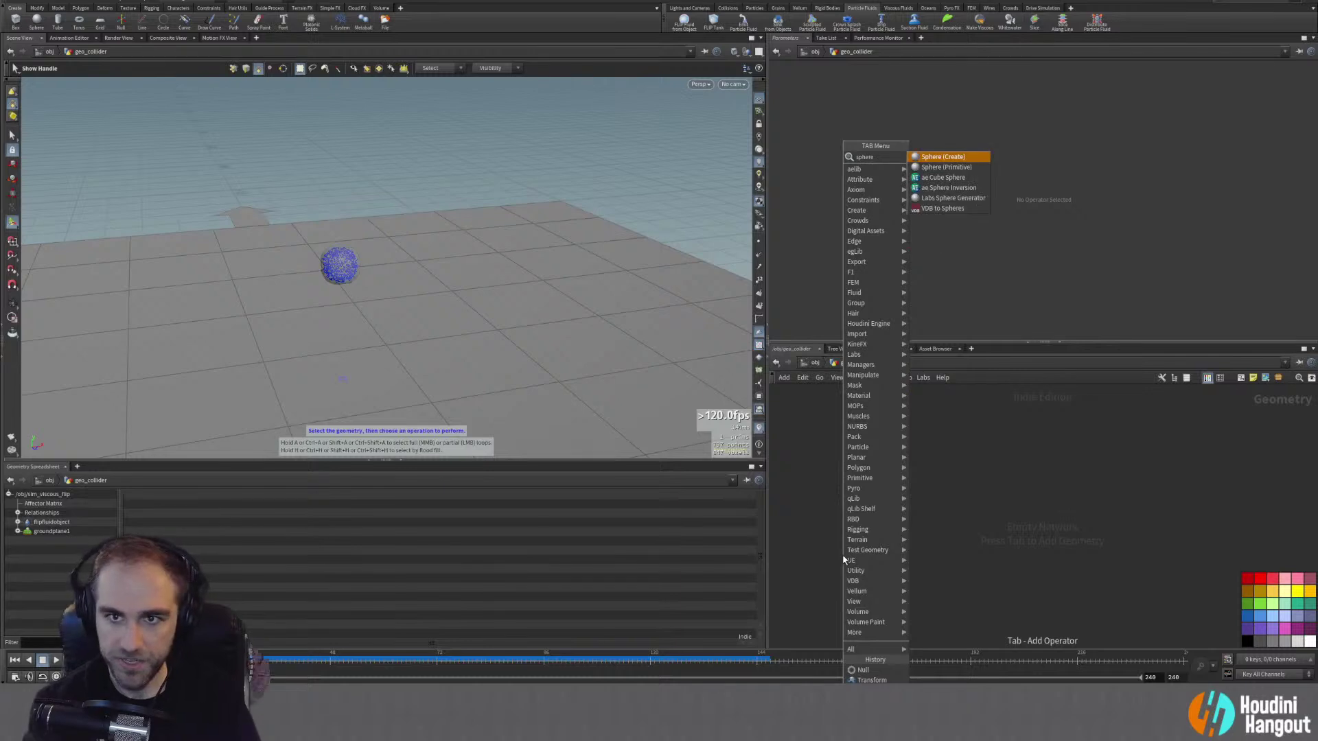
key("Return")
left_click(1067, 455)
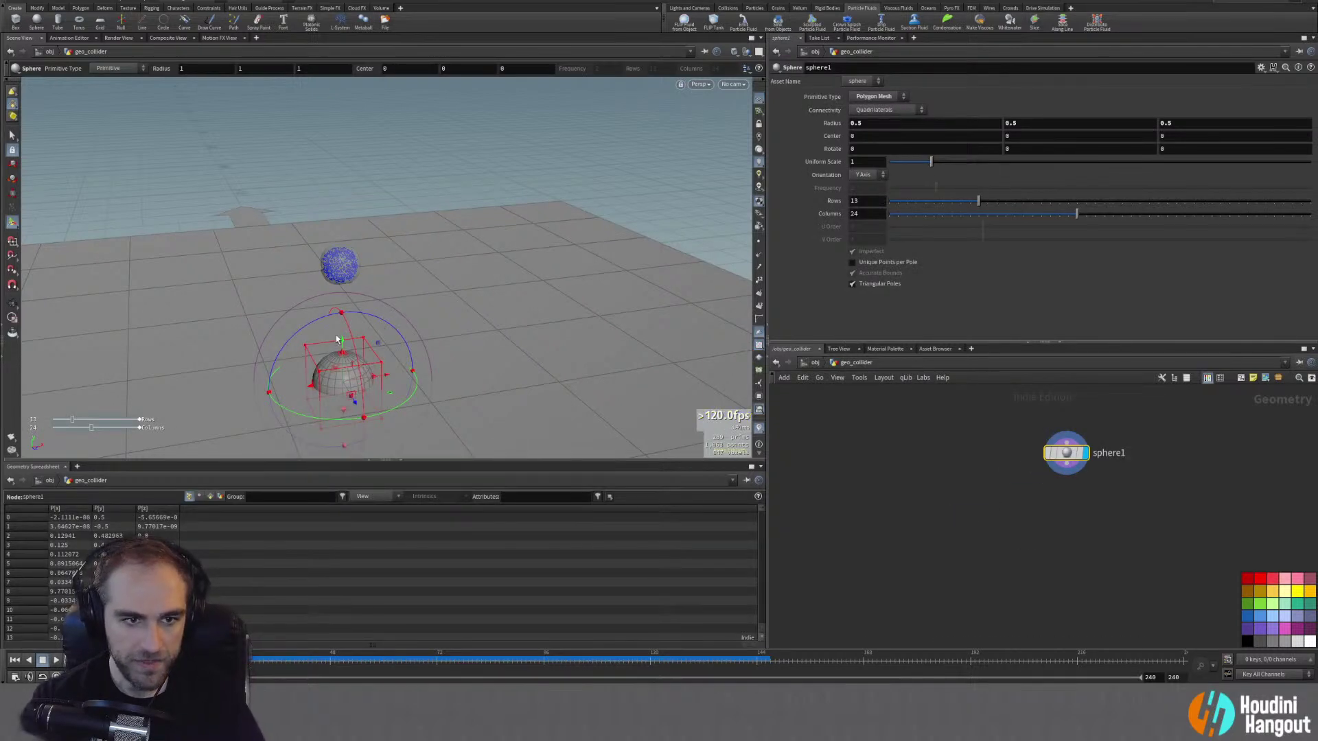
left_click_drag(340, 341, 339, 305)
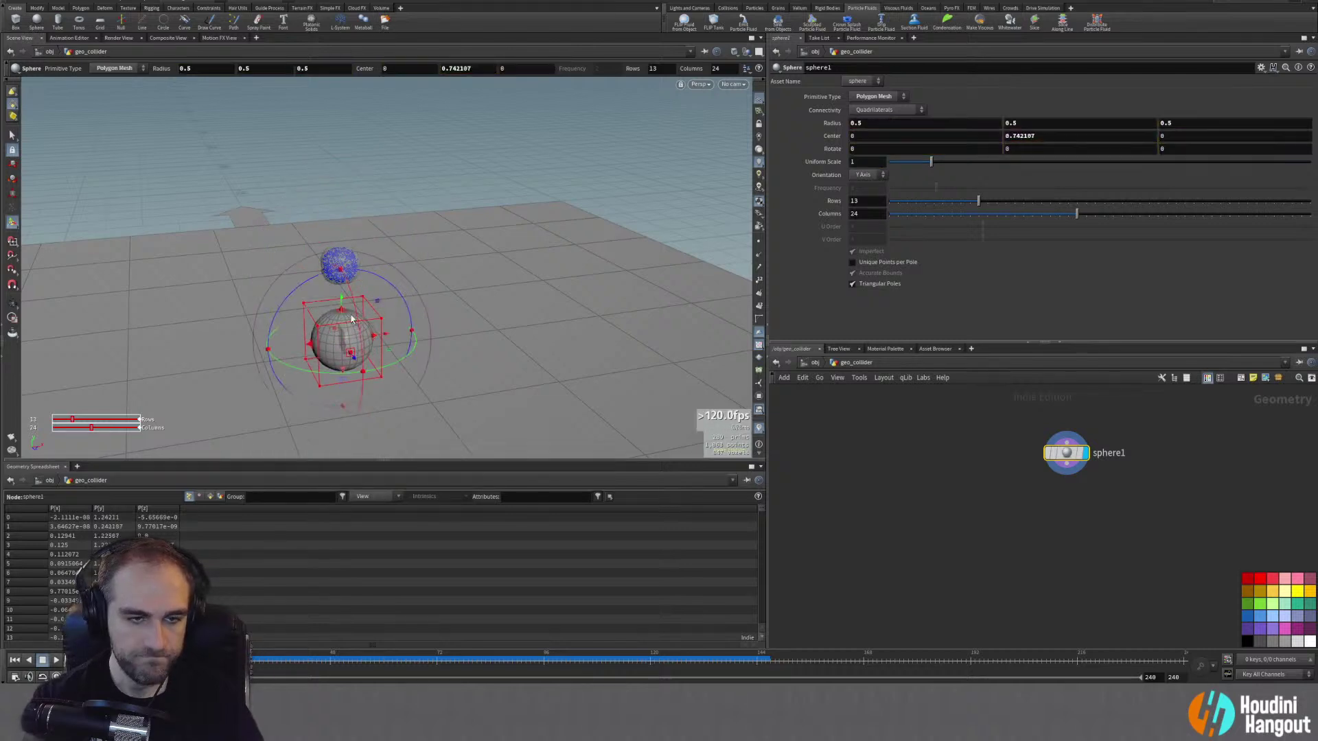
Step: Enlarge the collider sphere to a uniform scale of 3 and raise its center to about 1.63 in Y
left_click_drag(932, 162, 1027, 161)
left_click(872, 162)
type("3.25")
key("Return")
left_click_drag(357, 323, 426, 309, "alt")
key("Escape")
key("Return")
left_click_drag(863, 163, 485, 173)
type("3")
key("Return")
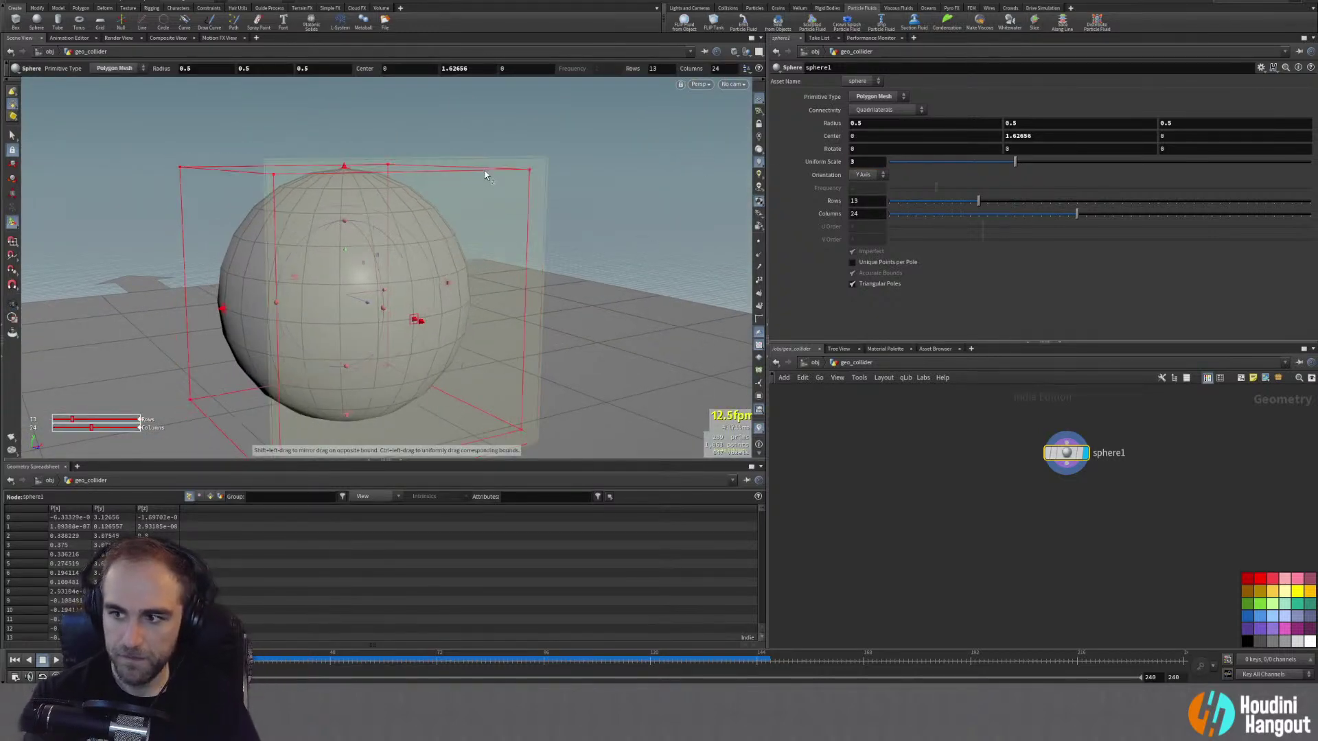
Step: Lower the enlarged sphere's center to about 1.53 in Y so it sits just above the ground
left_click_drag(345, 254, 239, 295)
scroll(332, 294, "down", 5)
key("Return")
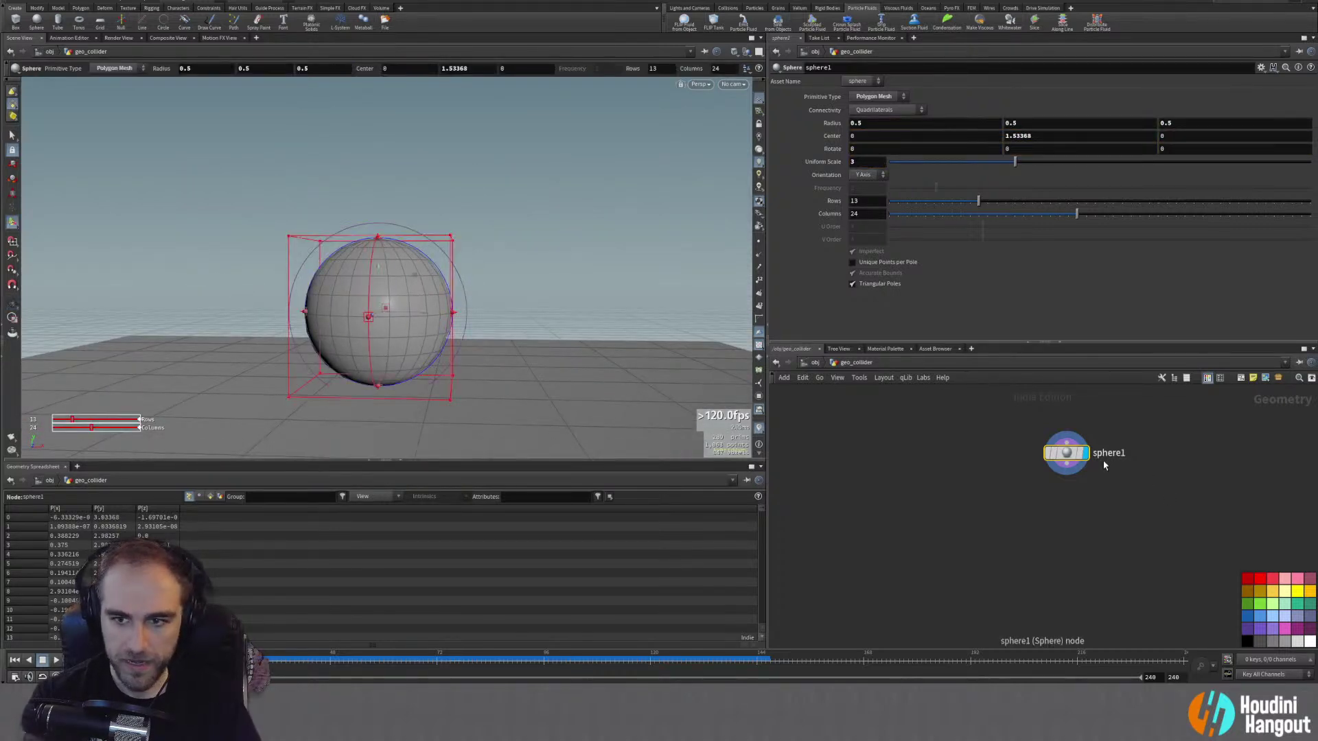
Step: Change the collider sphere's primitive type to Polygon and set its frequency to 10
left_click(862, 177)
left_click(862, 178)
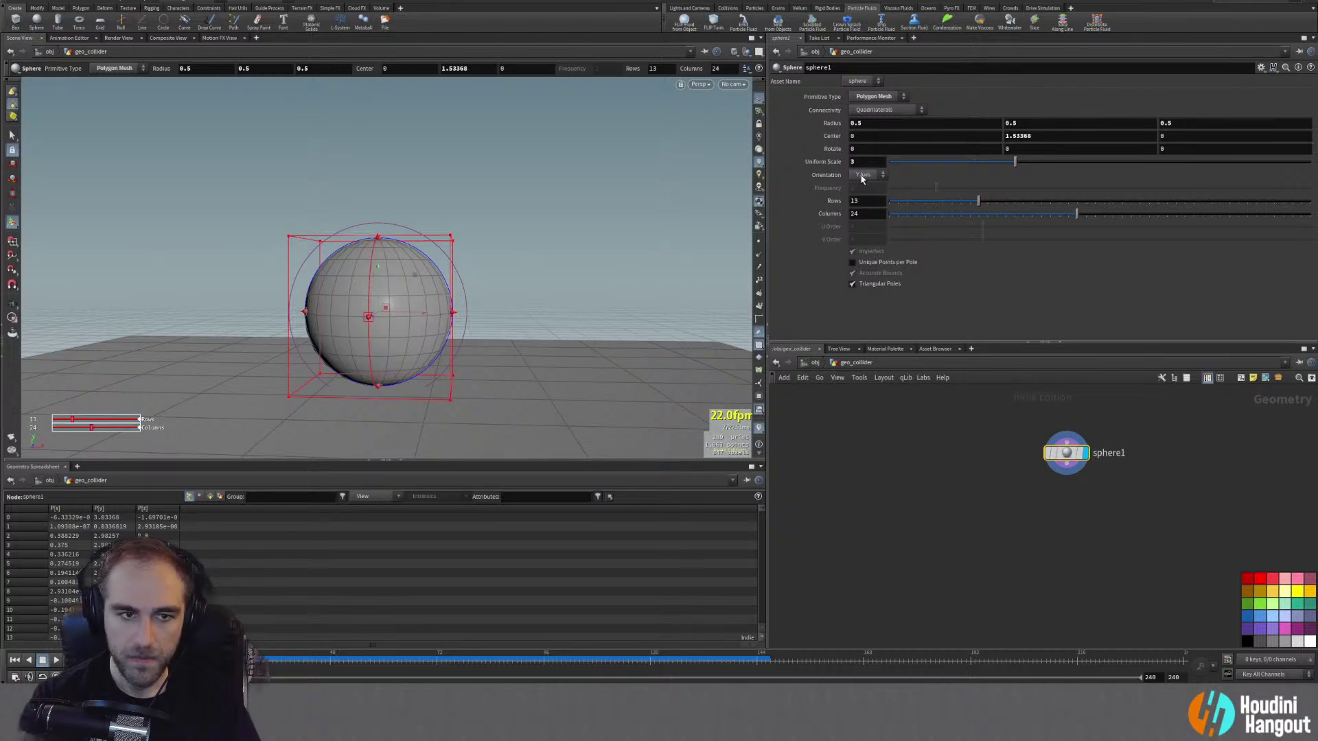
left_click_drag(406, 316, 560, 283, "alt")
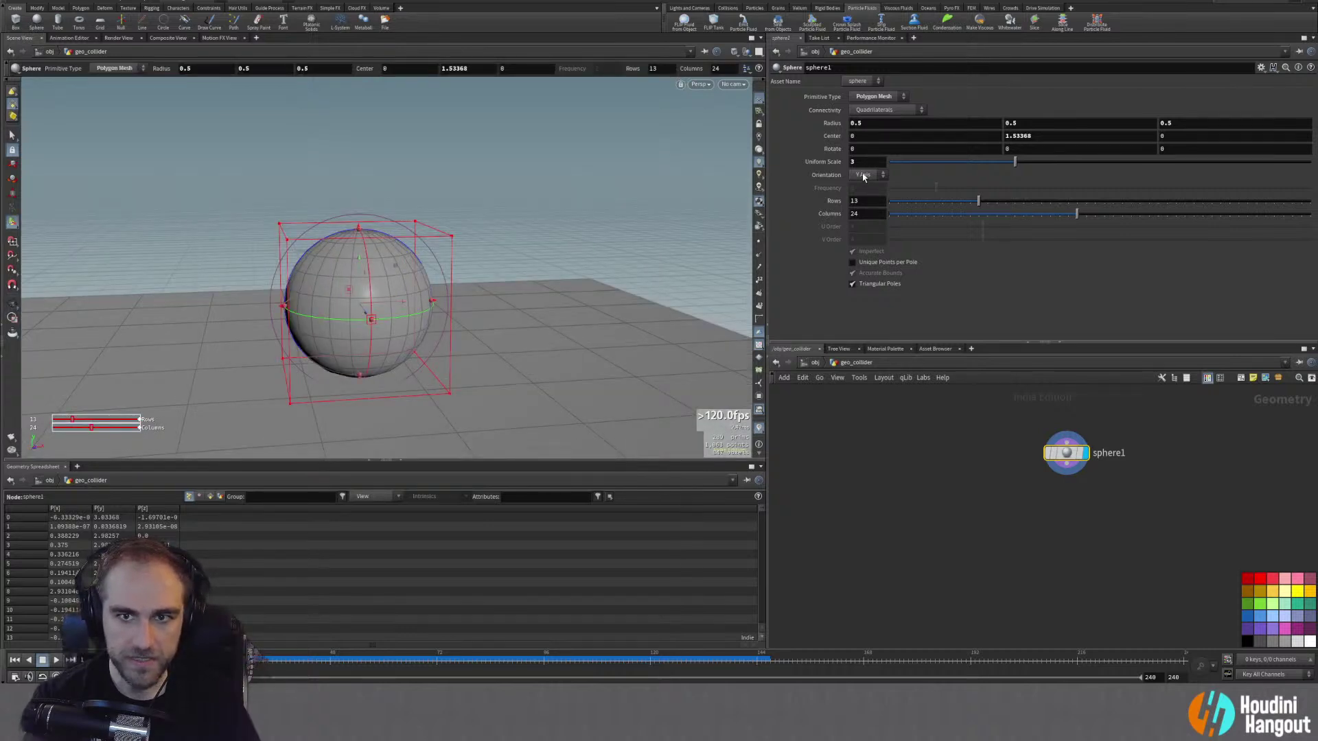
left_click(876, 97)
left_click(871, 110)
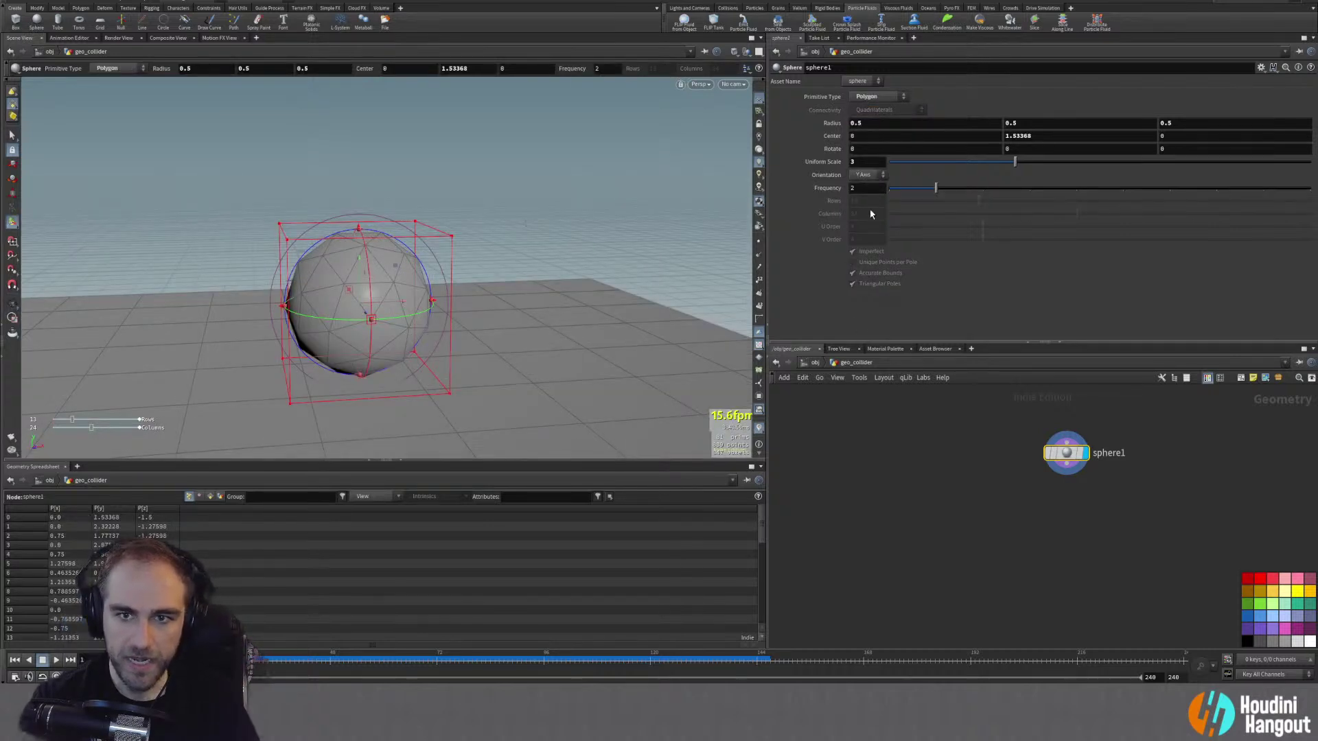
type("10")
key("Return")
left_click_drag(590, 339, 452, 275, "alt")
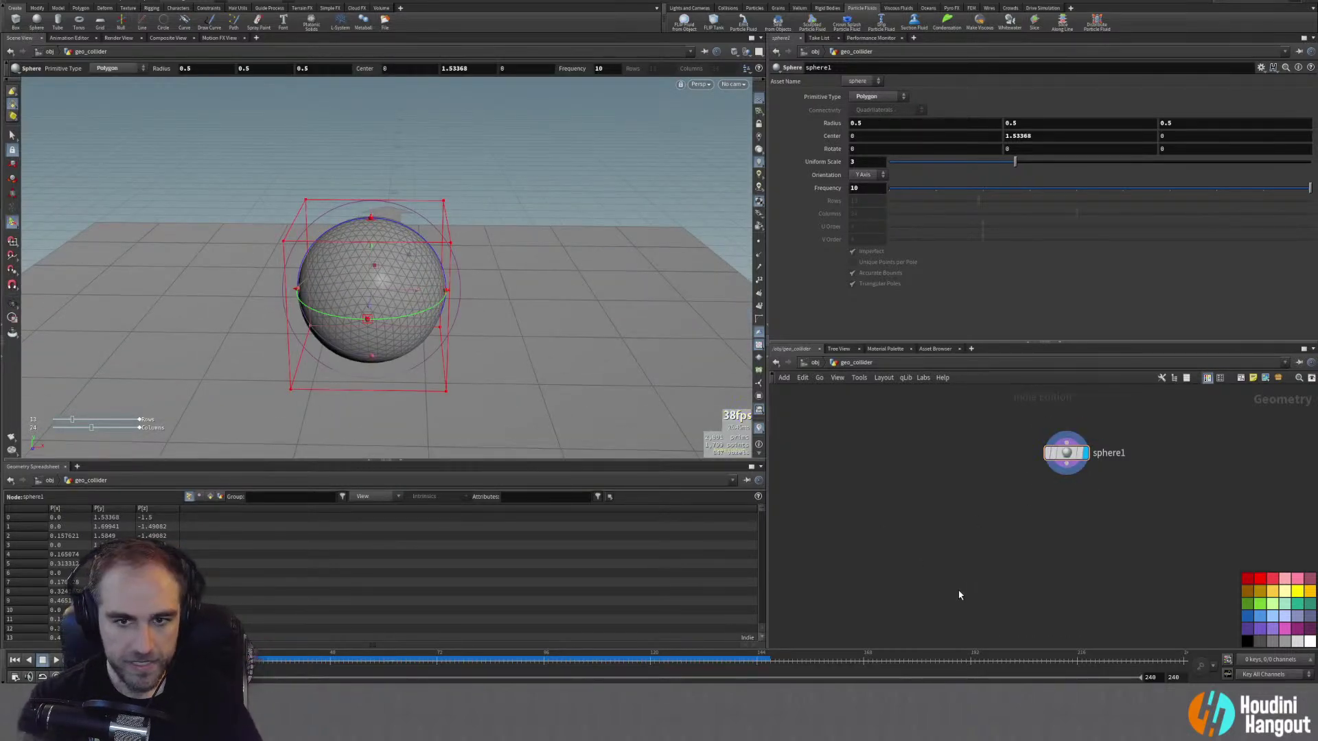
Step: Add a Normal node beneath sphere1, connect it, and make it the displayed node
key("Tab")
type("norma")
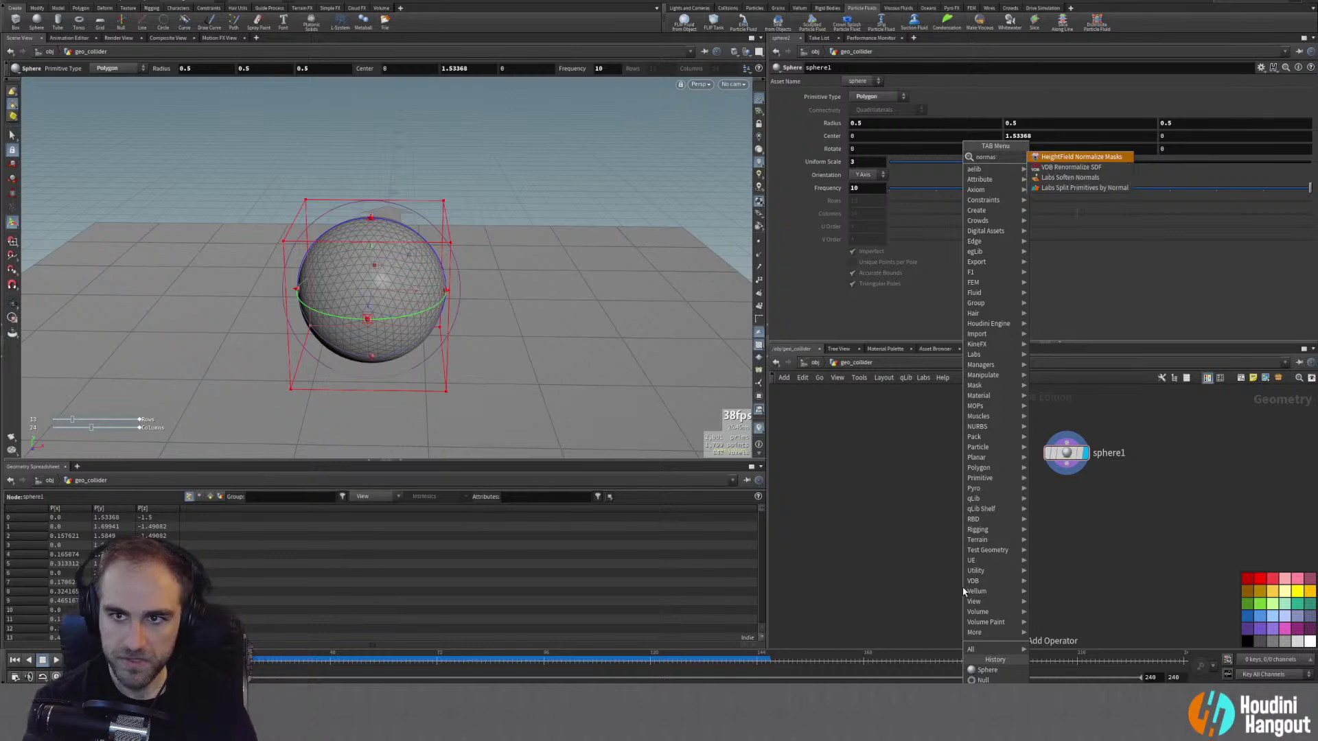
key("Return")
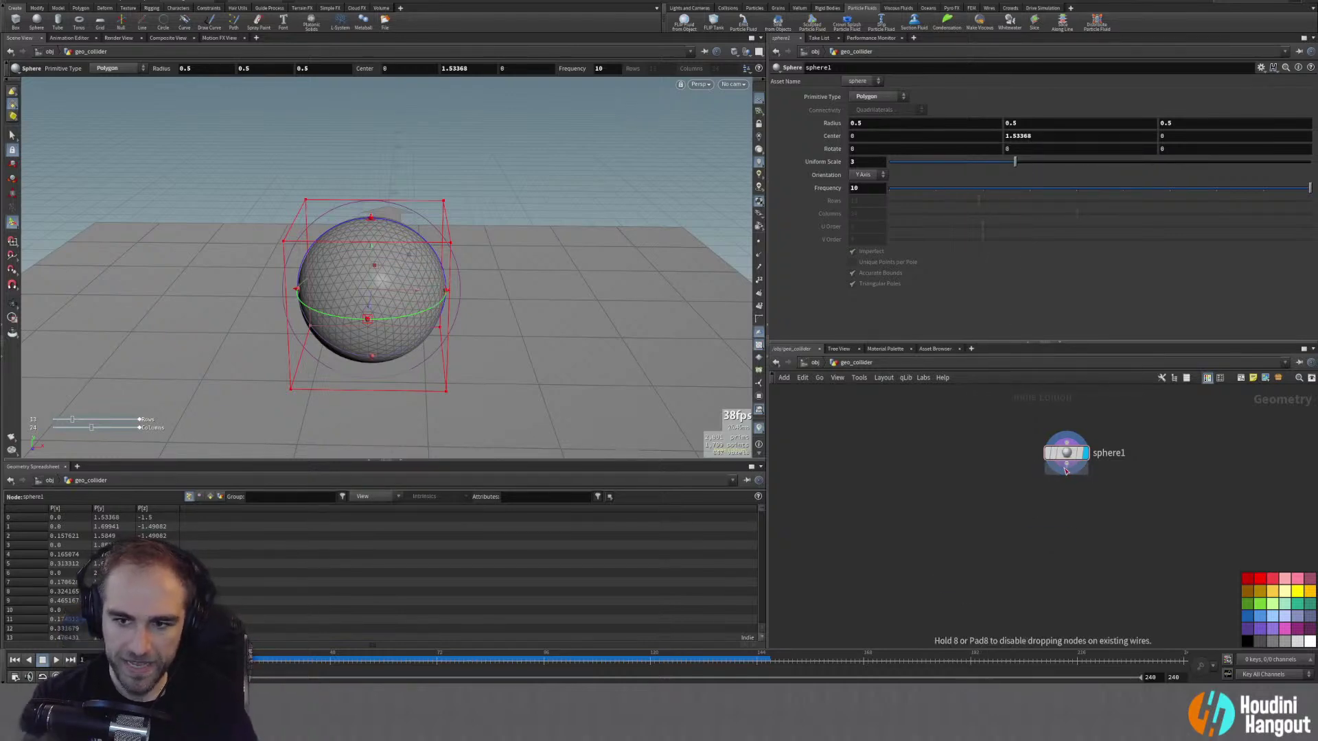
left_click(1069, 496)
left_click(1085, 496)
middle_click(1064, 499)
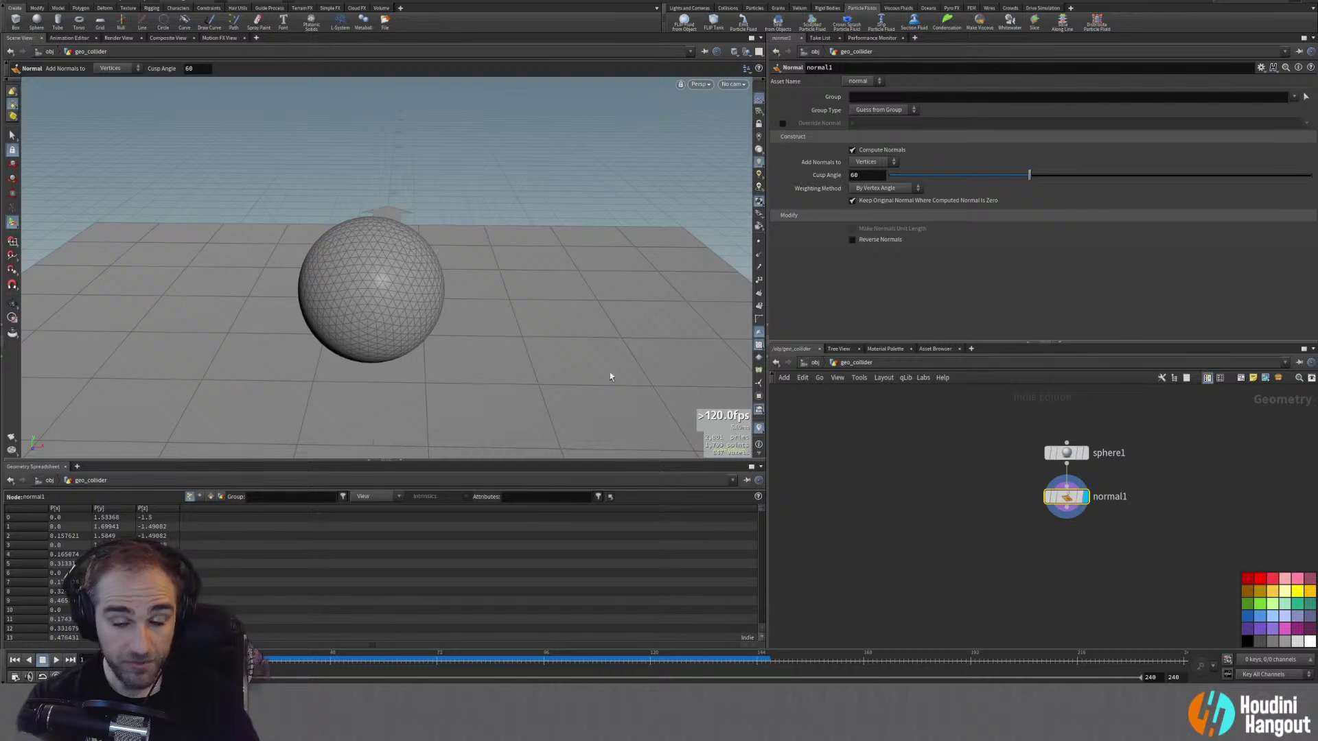
Step: Add a Null named OUT_COLLIDER below normal1, color it yellow, and make it the displayed node
key("Tab")
type("null")
key("Return")
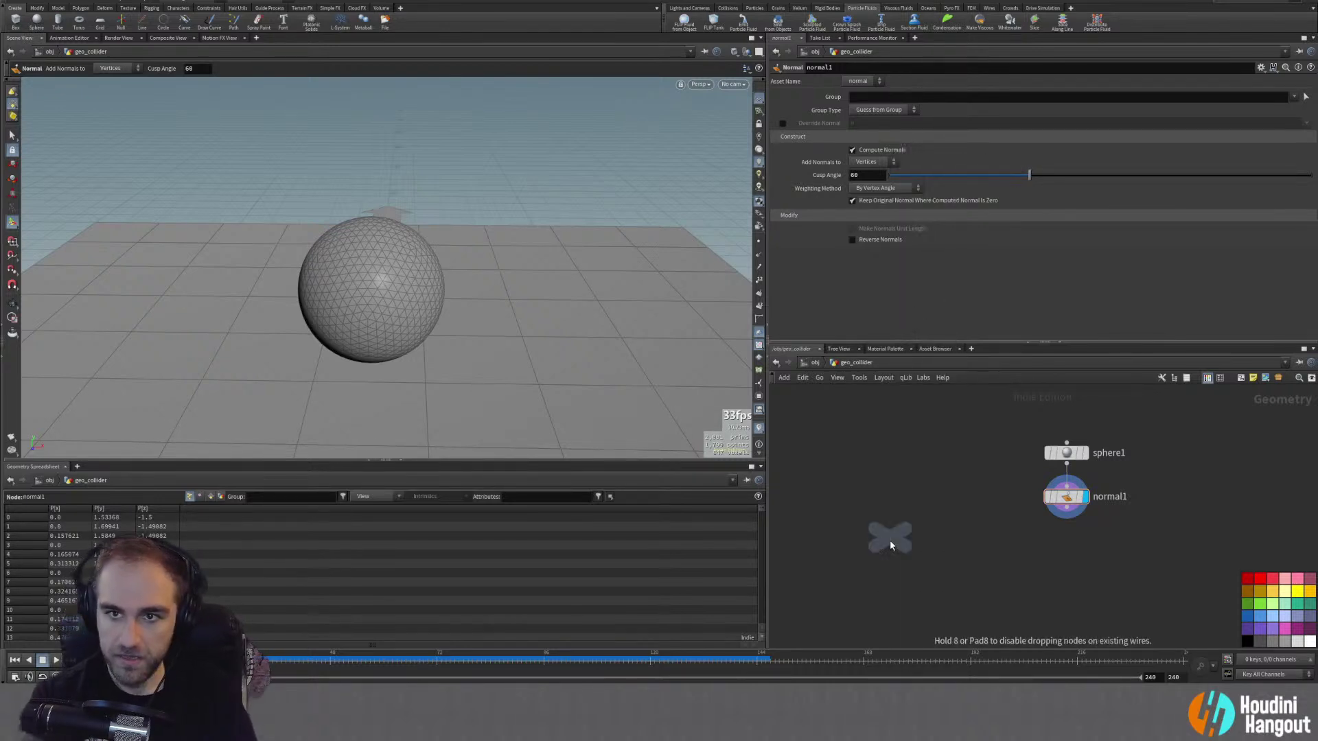
double_click(1096, 545)
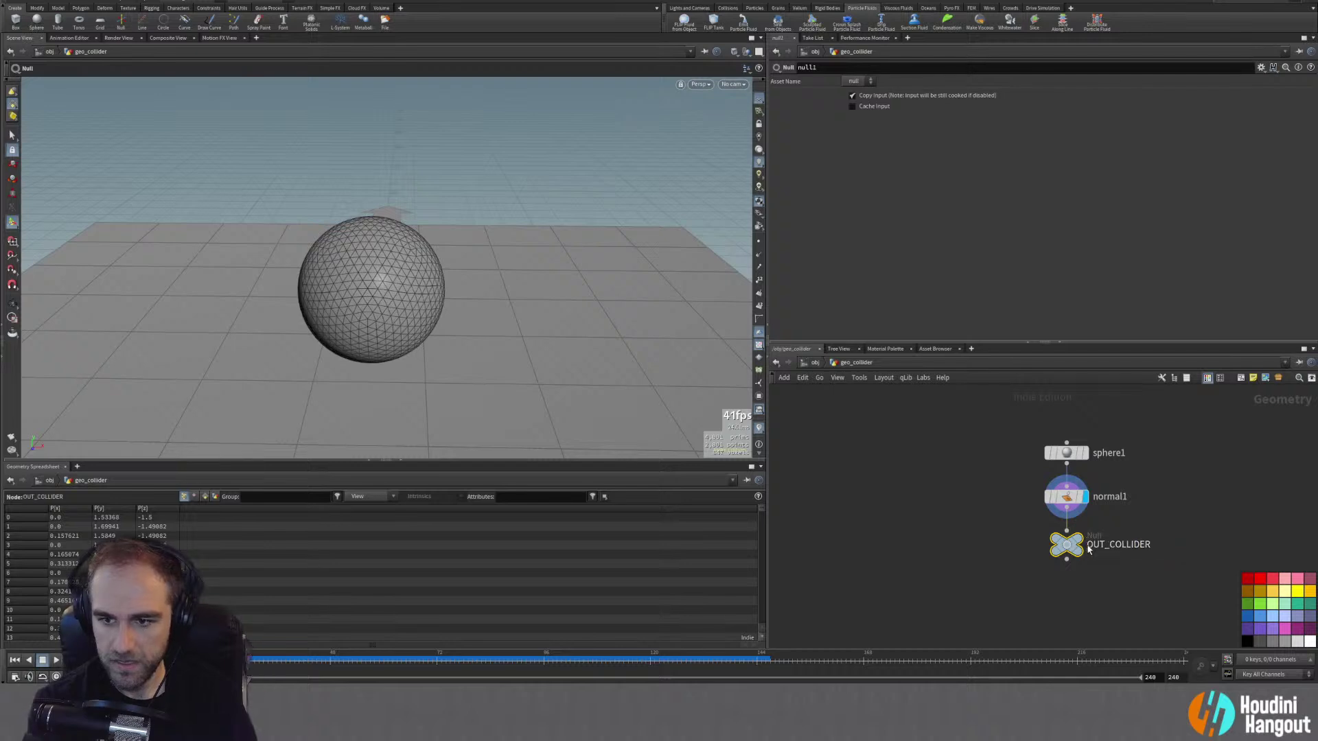
key("Return")
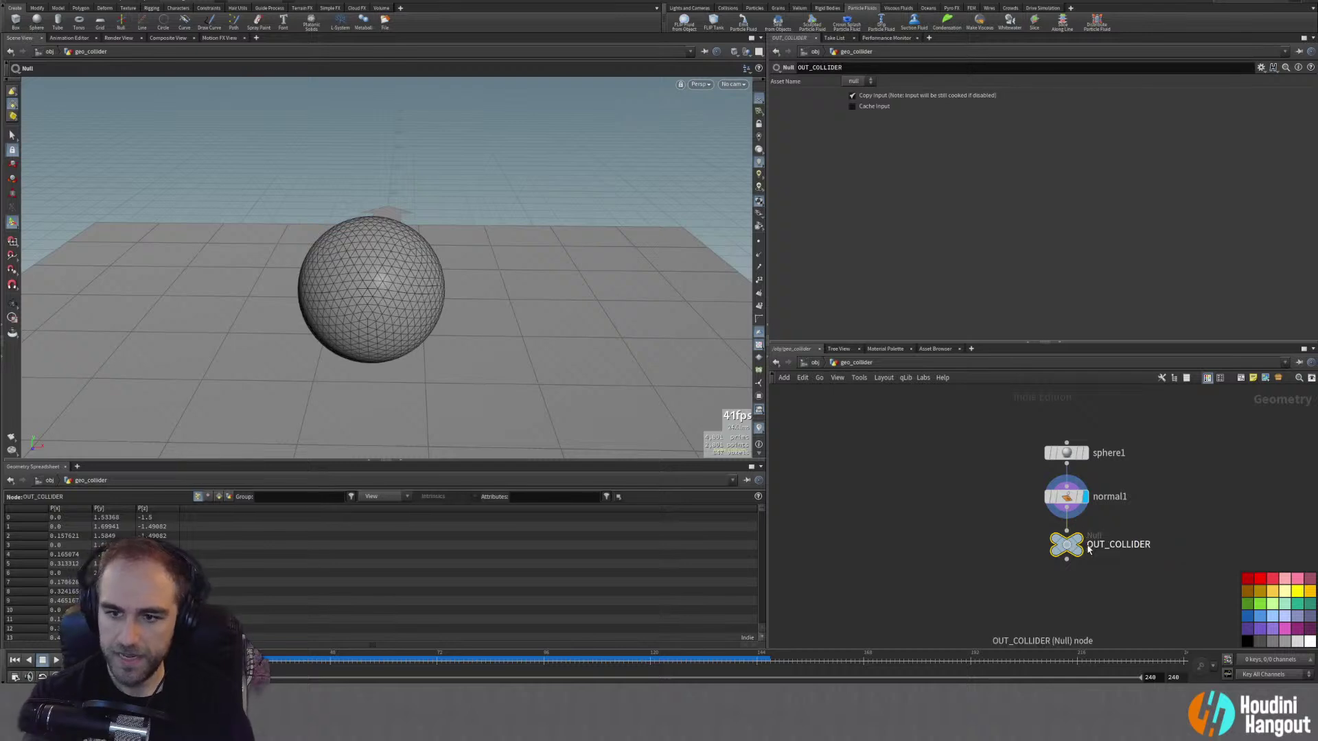
left_click(1273, 595)
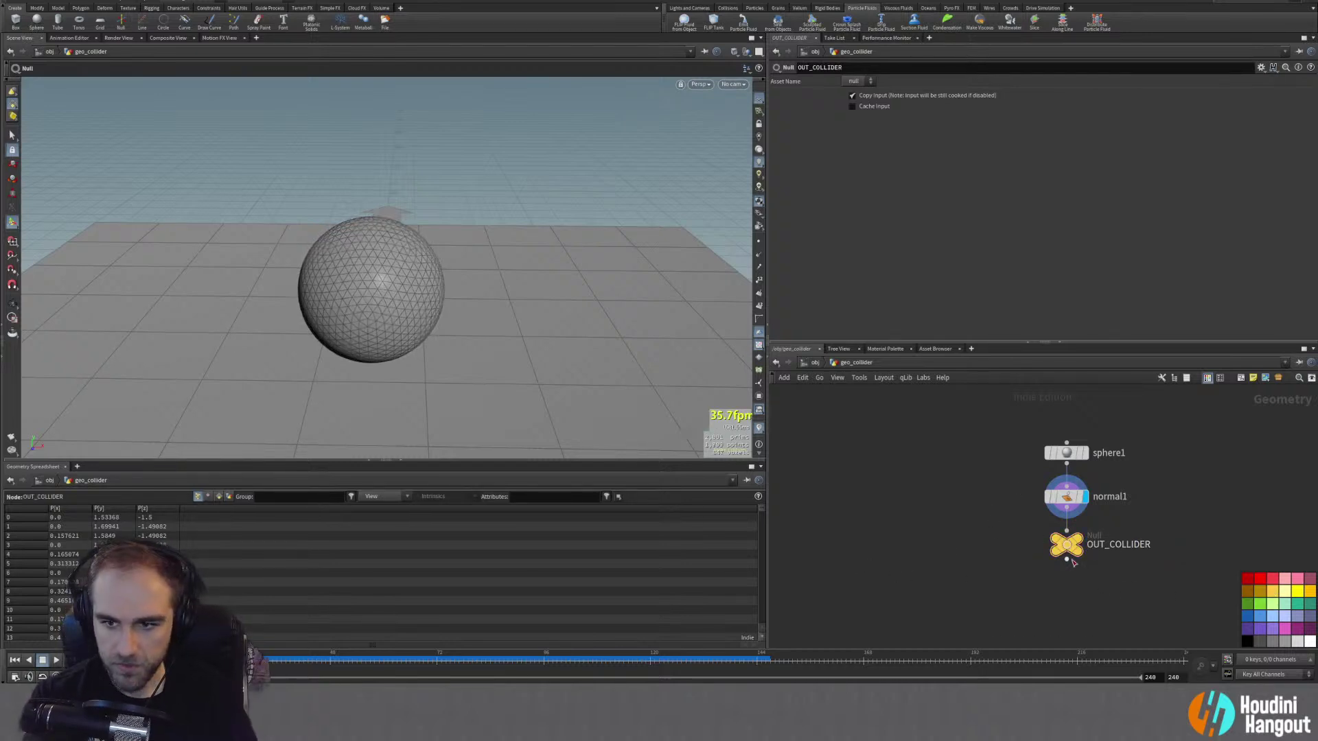
left_click(1072, 549)
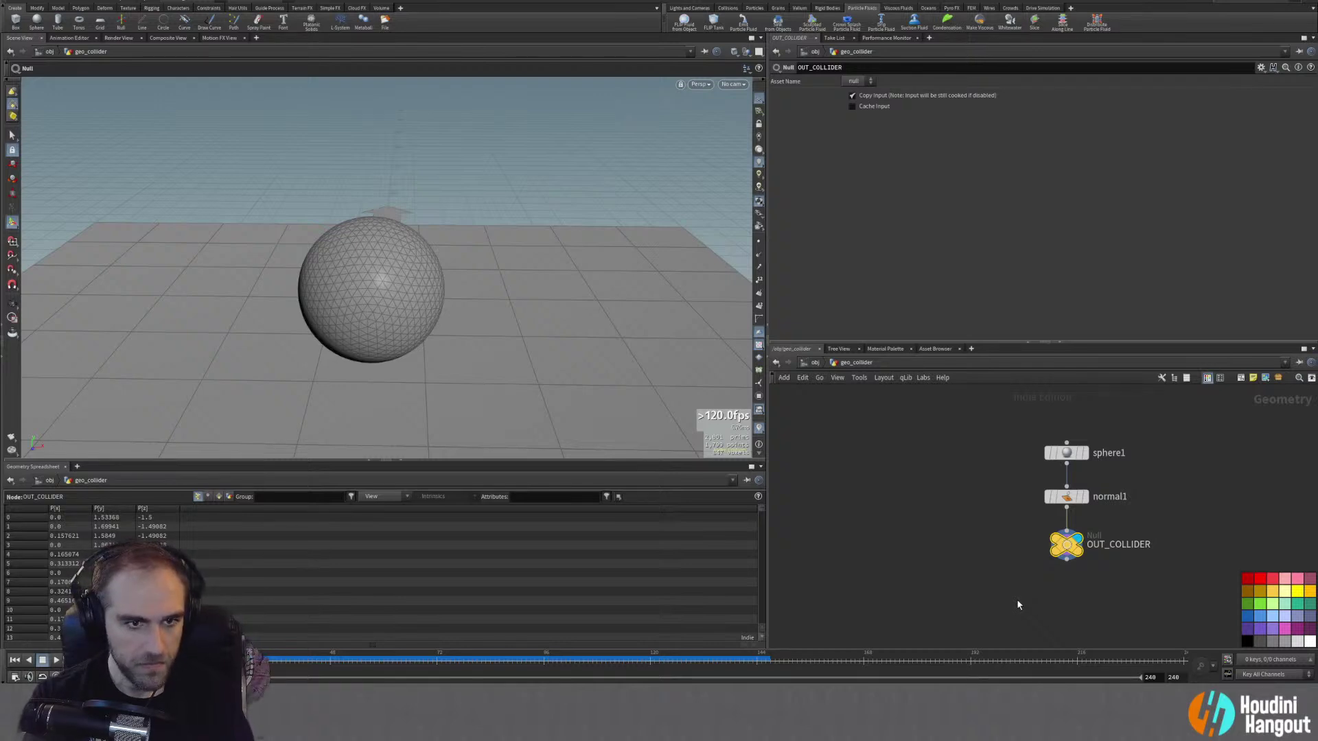
Step: Make geo_collider a static collision object for the simulation and open the sim_viscous_flip network
key("u")
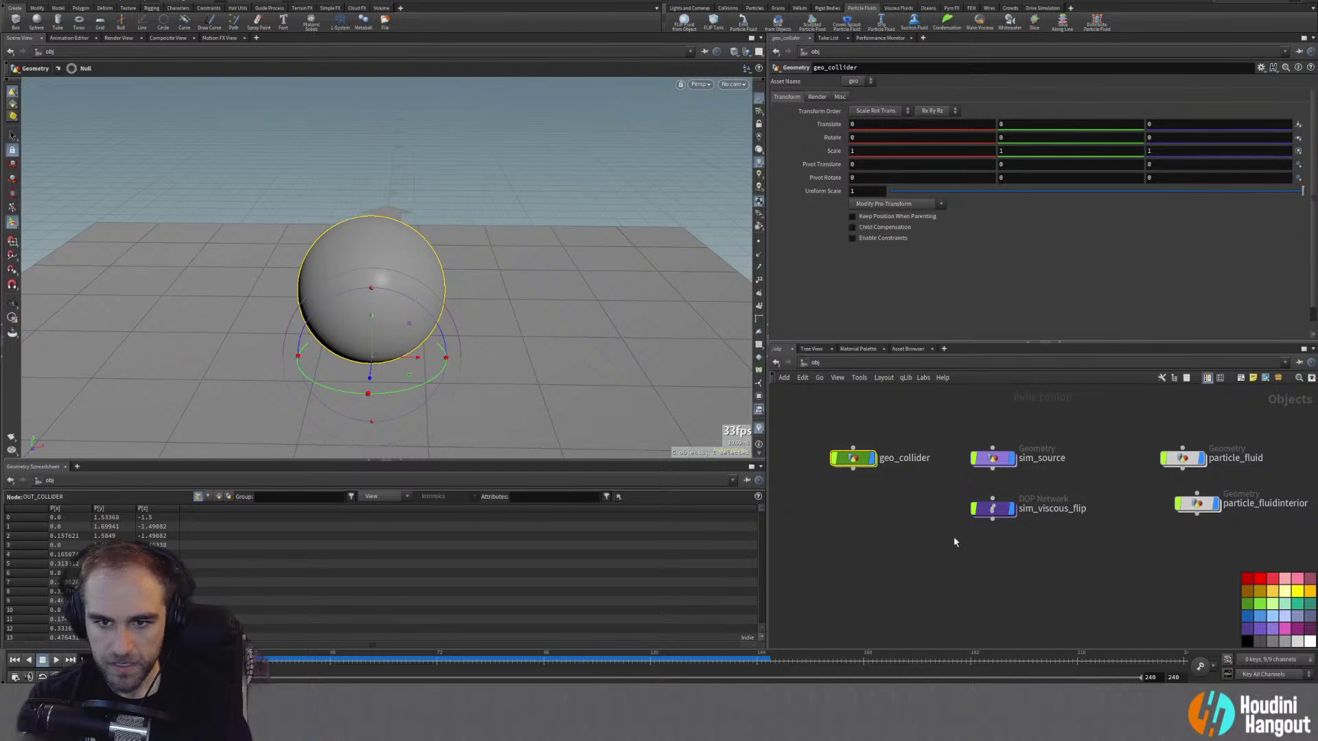
left_click(851, 459)
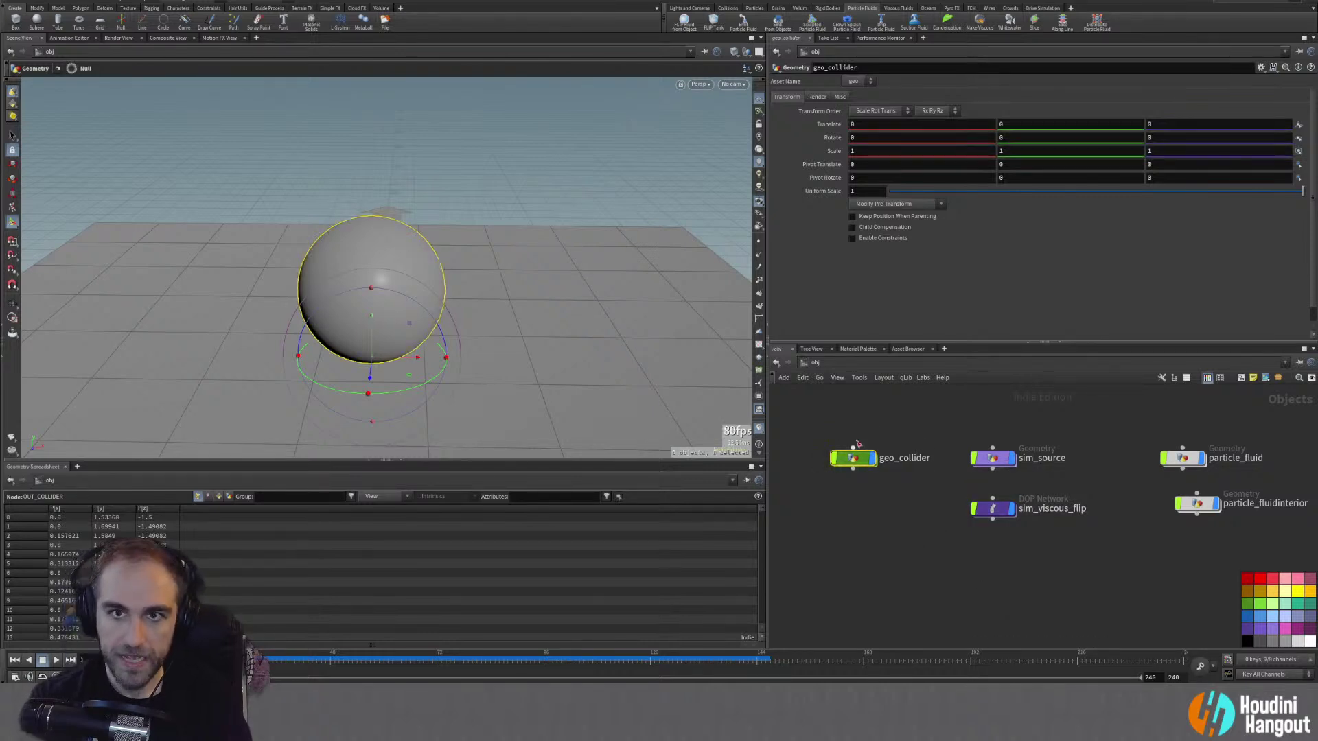
left_click(729, 8)
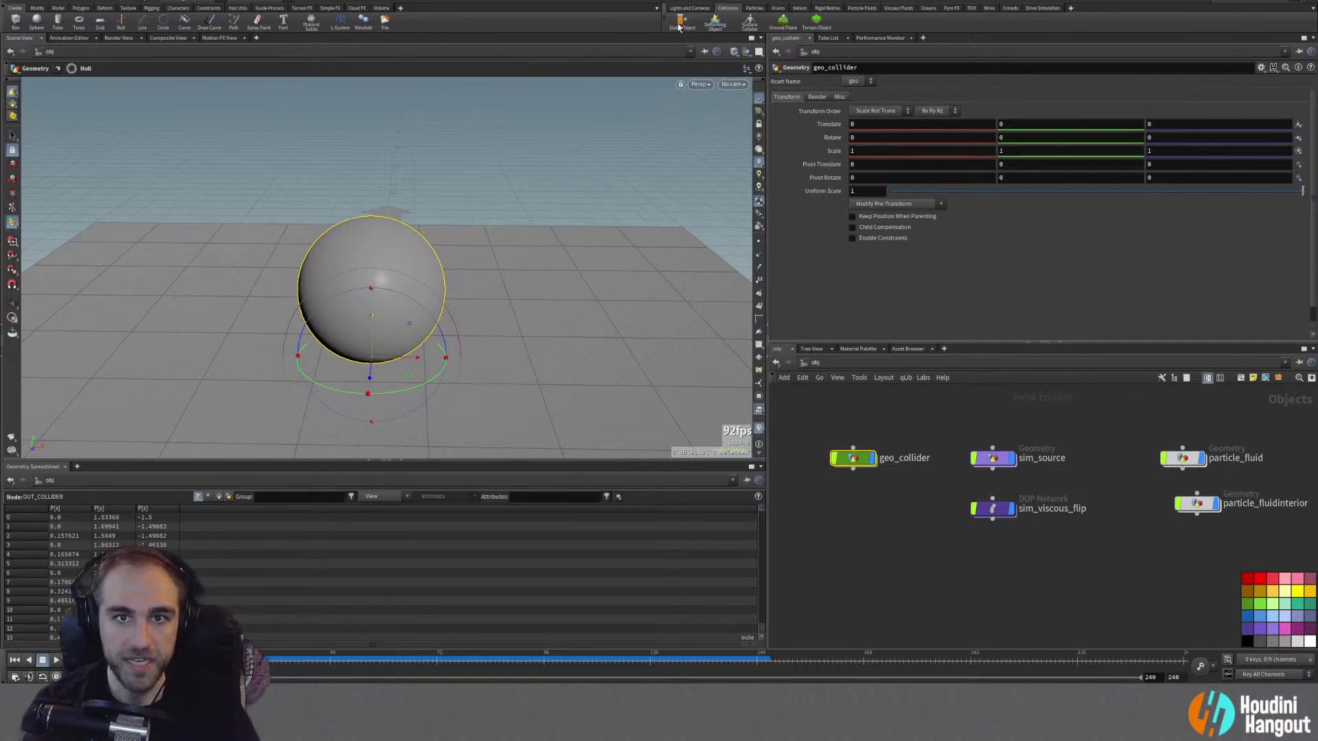
double_click(993, 509)
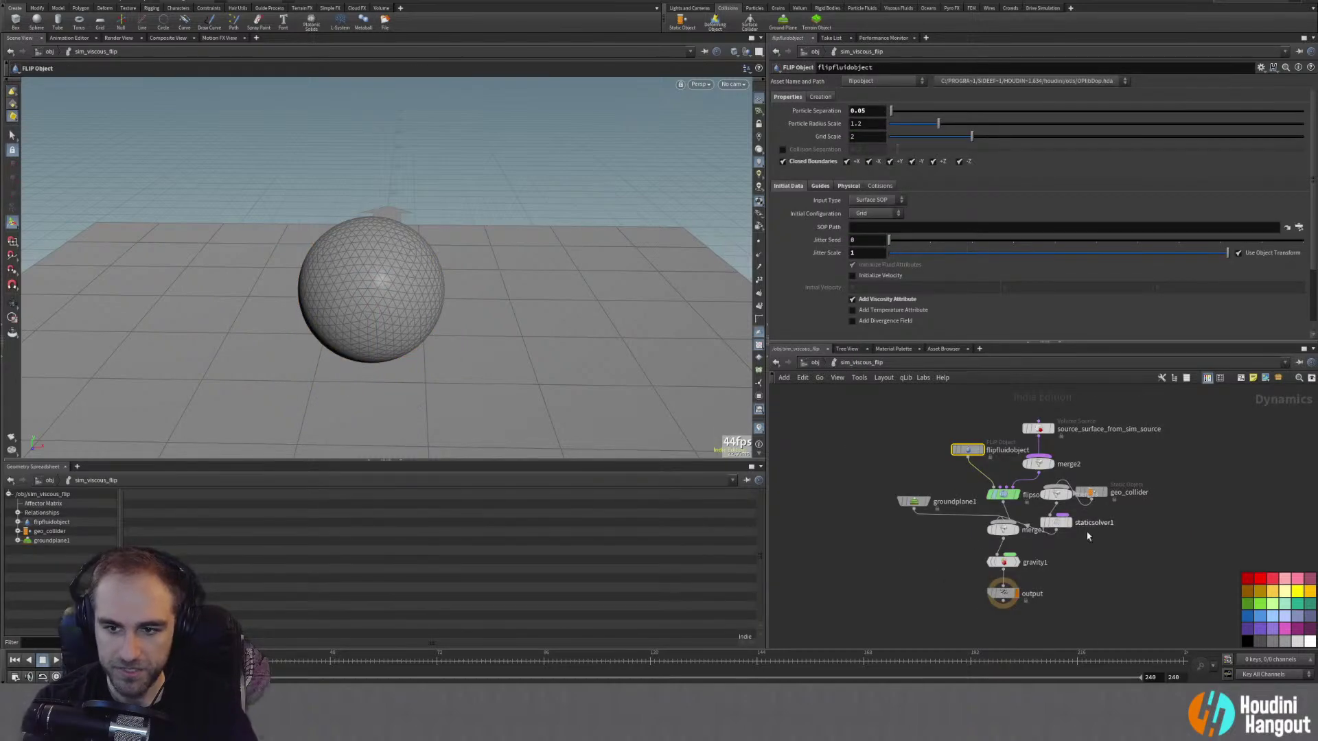
Step: Lay out the simulation nodes and delete staticsolver1 and merge3, leaving the geo_collider static object wired directly into merge1
key("l")
middle_click_drag(851, 560, 934, 595)
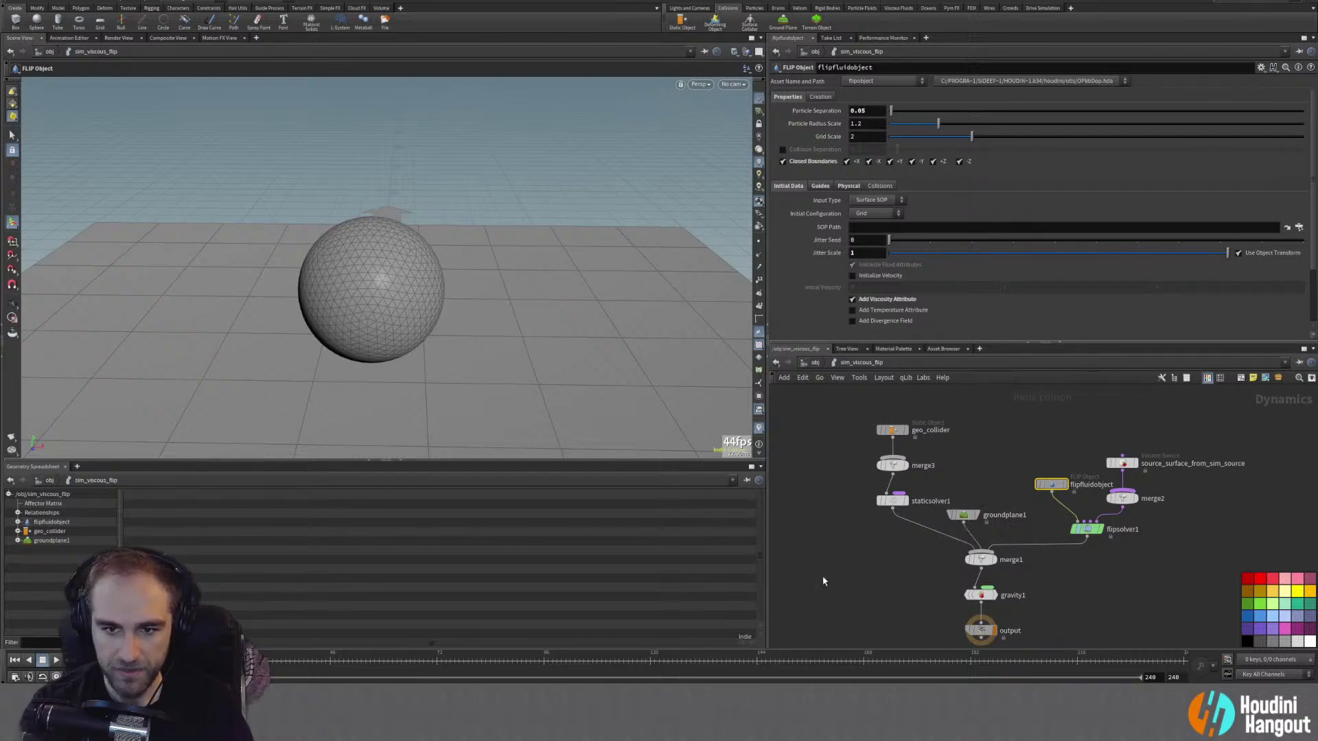
left_click(900, 502)
mouse_move(892, 505)
key("Delete")
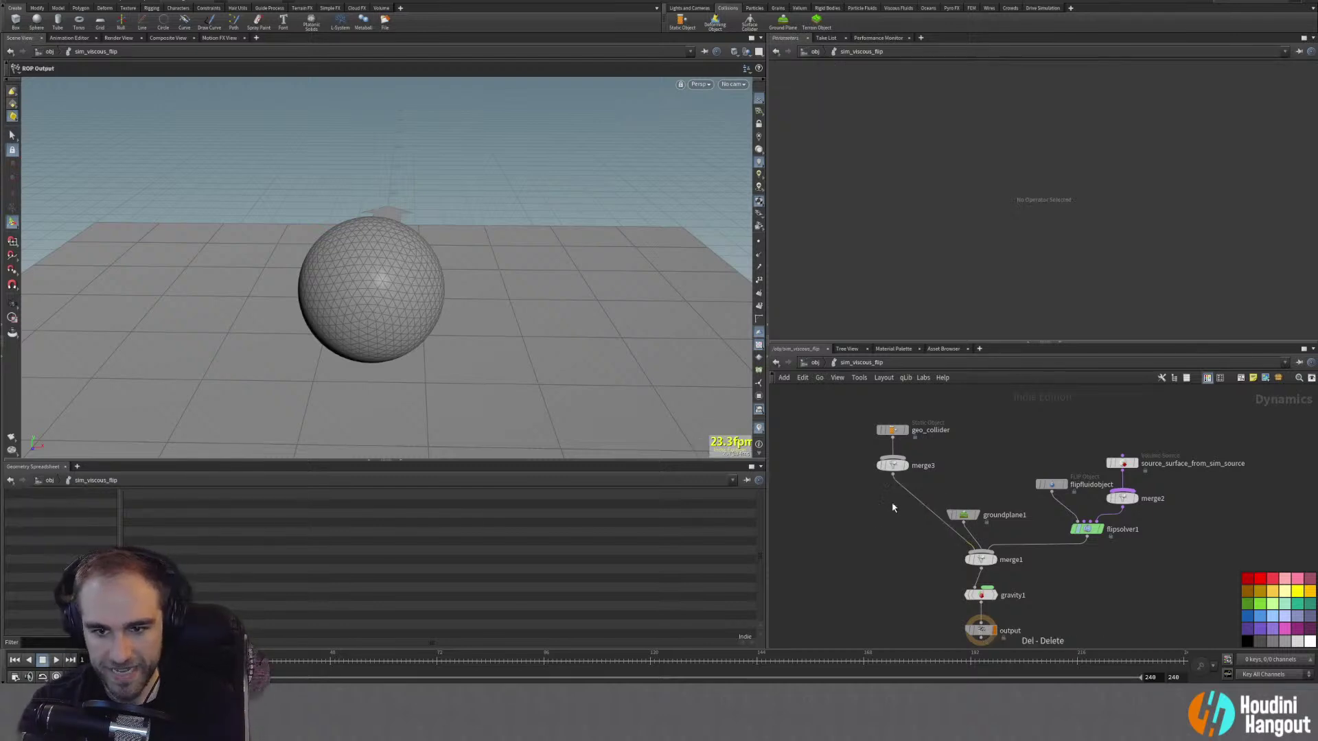
left_click(890, 465)
key("Delete")
left_click_drag(892, 430, 876, 503)
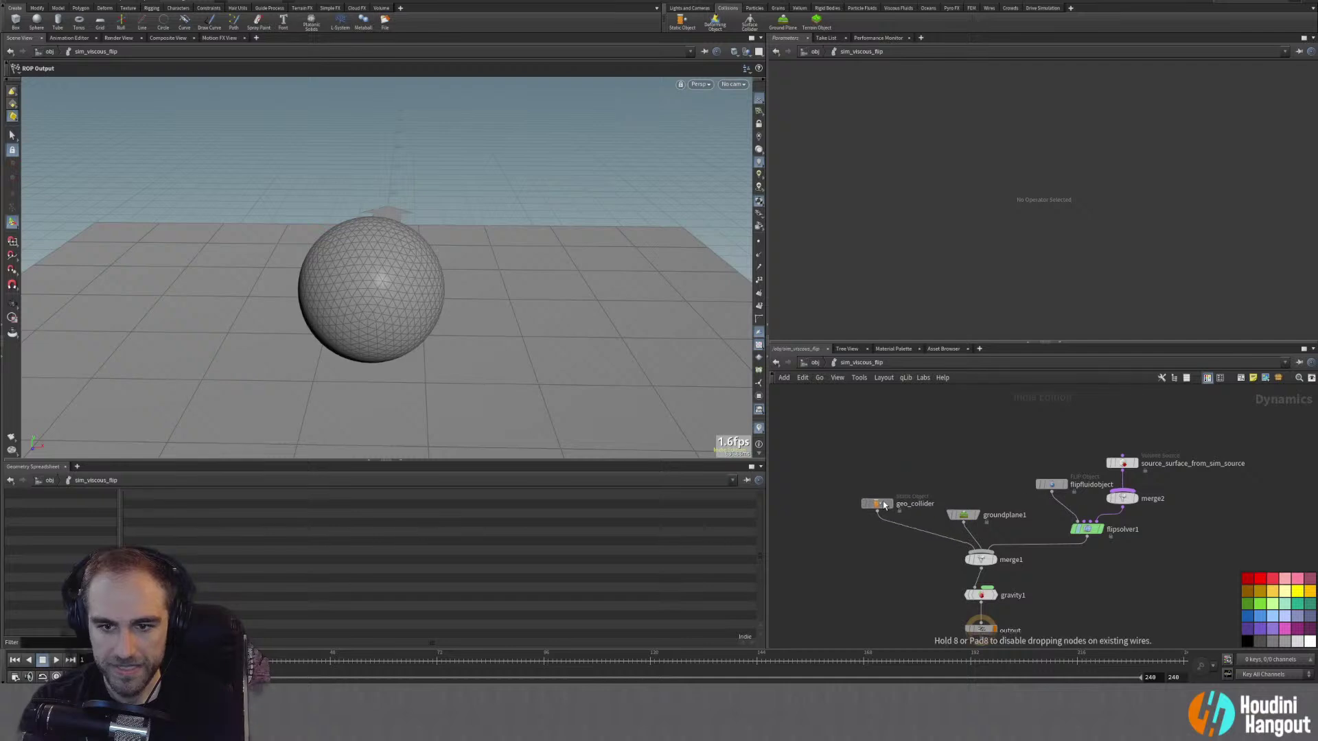
Step: Turn off Display Geometry on the geo_collider static object and enable its collision guide to examine the collision volume
left_click(886, 505)
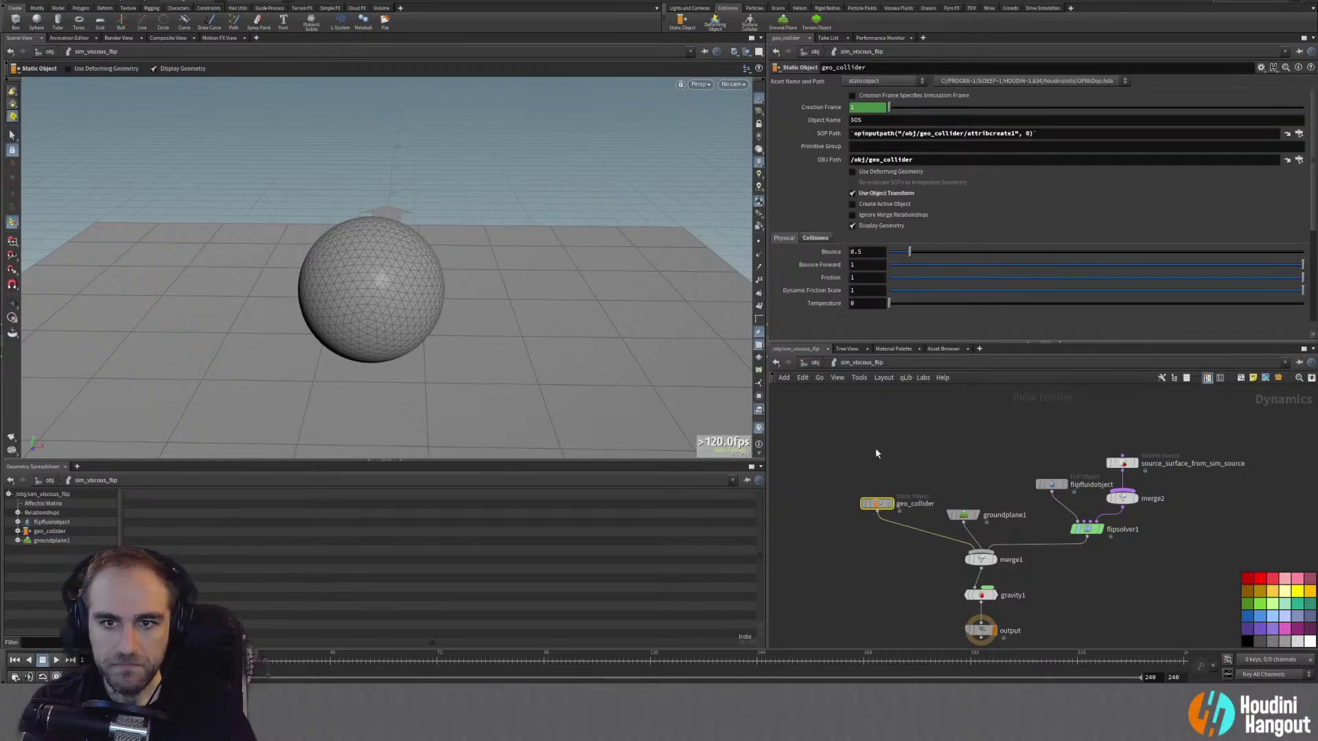
left_click(814, 238)
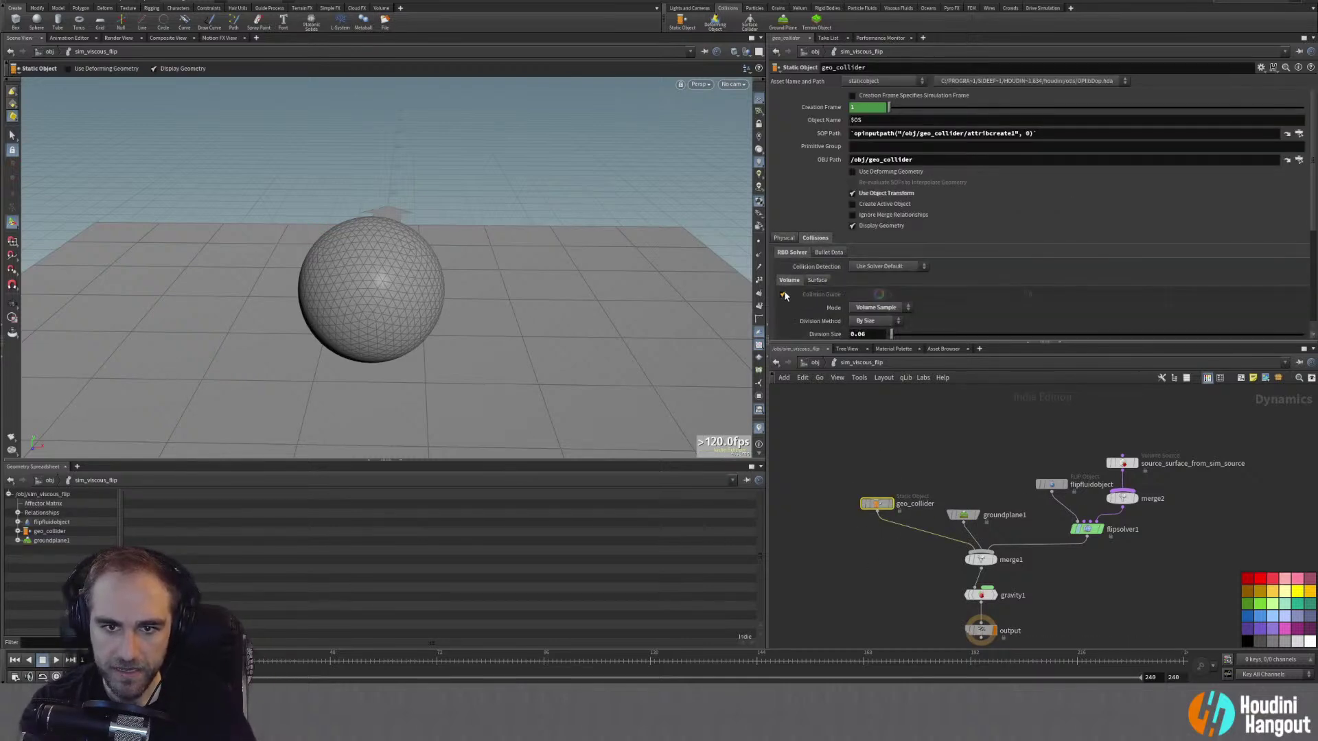
left_click(853, 225)
mouse_move(465, 314)
left_mouse_down()
mouse_move(432, 297)
mouse_move(706, 99)
left_mouse_up()
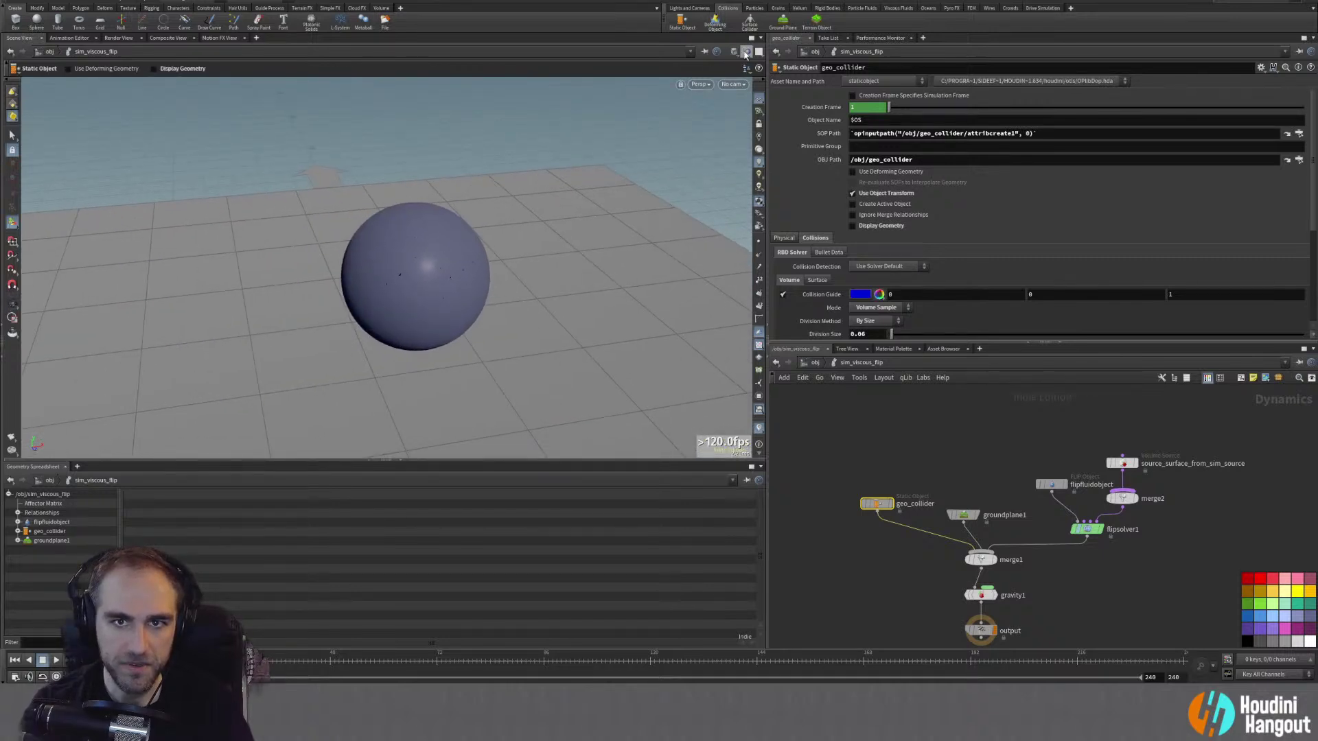
key("Escape")
scroll(541, 226, "up", 5)
left_click_drag(540, 227, 422, 298)
scroll(521, 258, "down", 5)
scroll(523, 302, "down", 3)
key("Return")
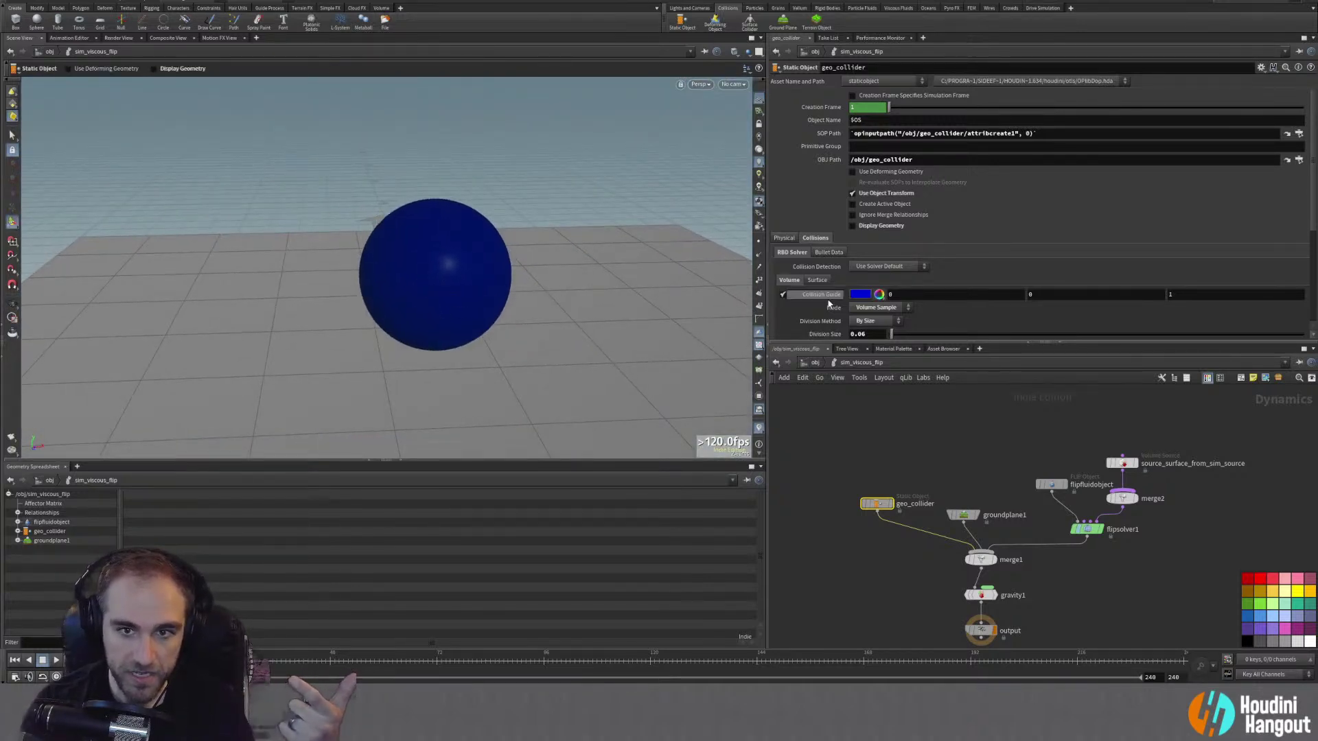
Step: Enable Invert Sign in geo_collider's volume collision settings and check the collision guide from several angles
scroll(838, 299, "down", 4)
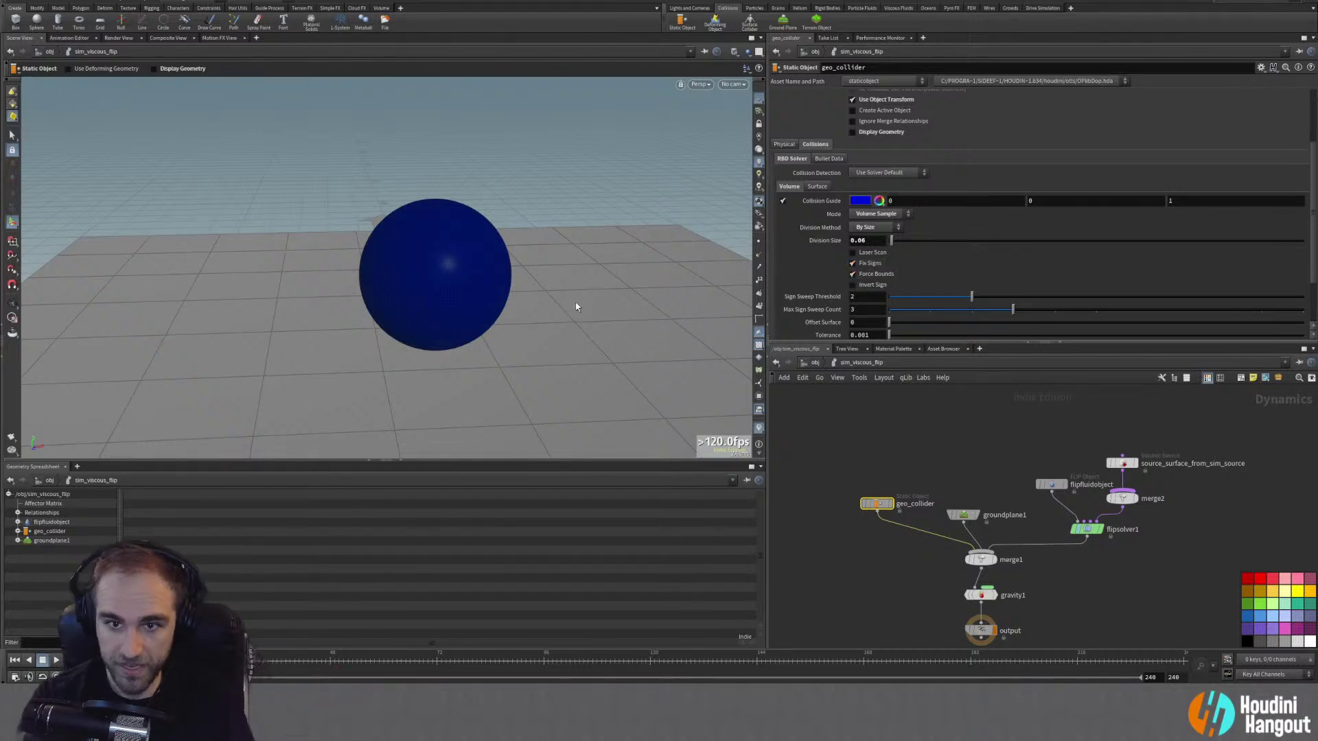
left_click(853, 285)
key("Escape")
mouse_move(430, 303)
left_mouse_down()
mouse_move(480, 267)
mouse_move(514, 273)
left_mouse_up()
right_click_drag(514, 273, 361, 261)
key("Return")
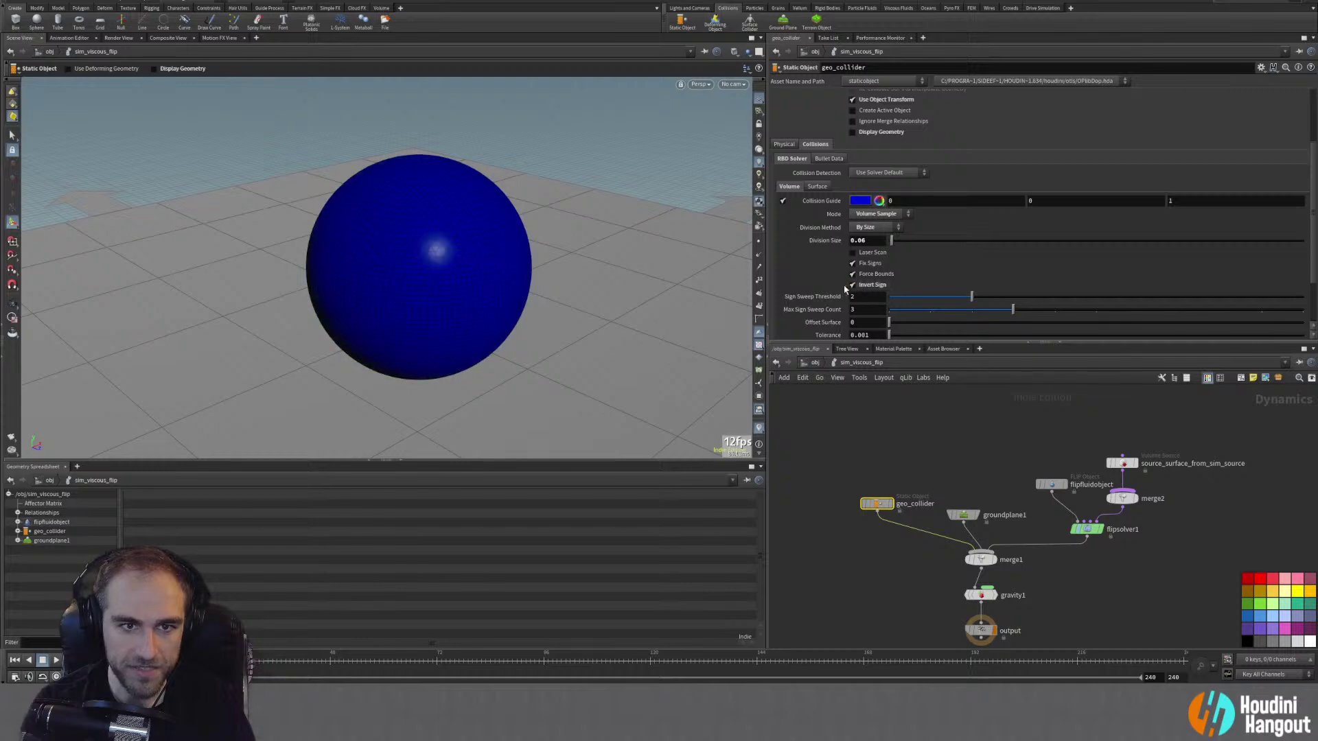
left_click_drag(418, 259, 632, 270)
middle_click_drag(892, 601, 915, 584)
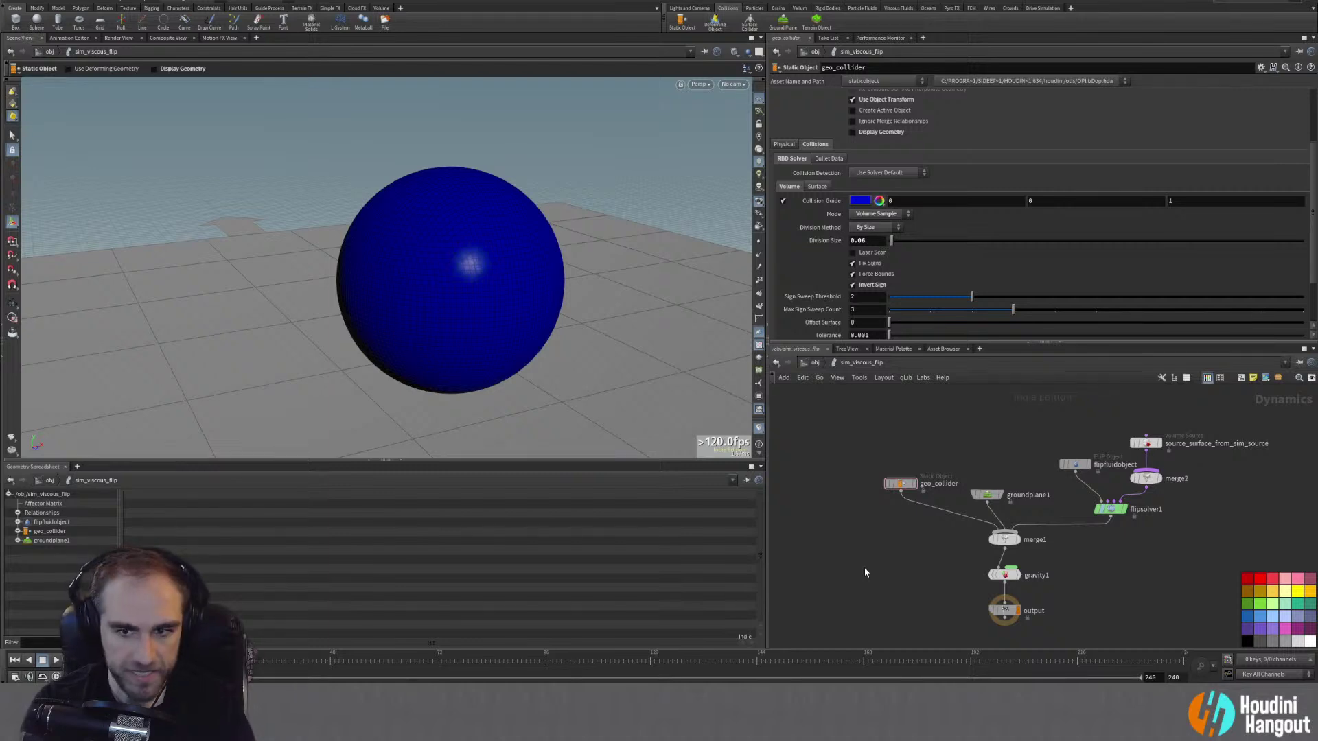
Step: Disable geo_collider's collision guide, re-enable Display Geometry, and hide the object in the simulation
left_click(783, 201)
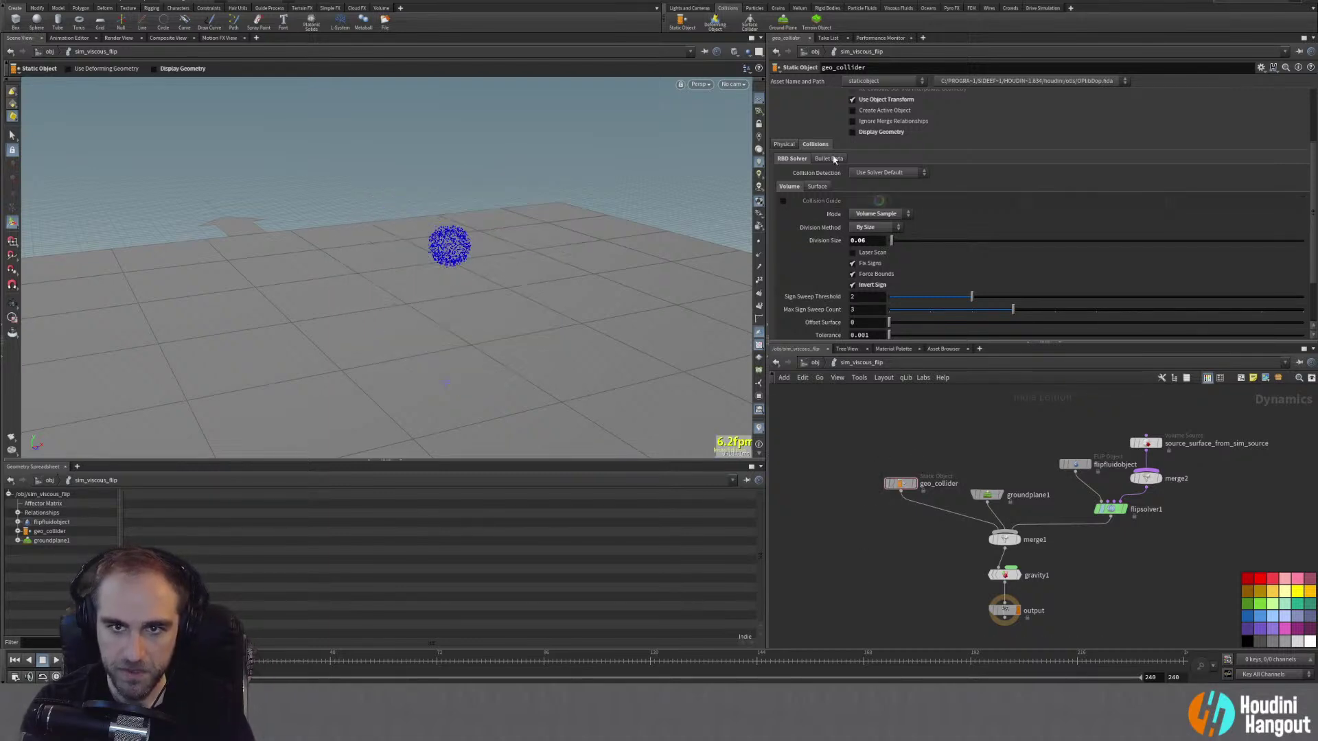
left_click(852, 132)
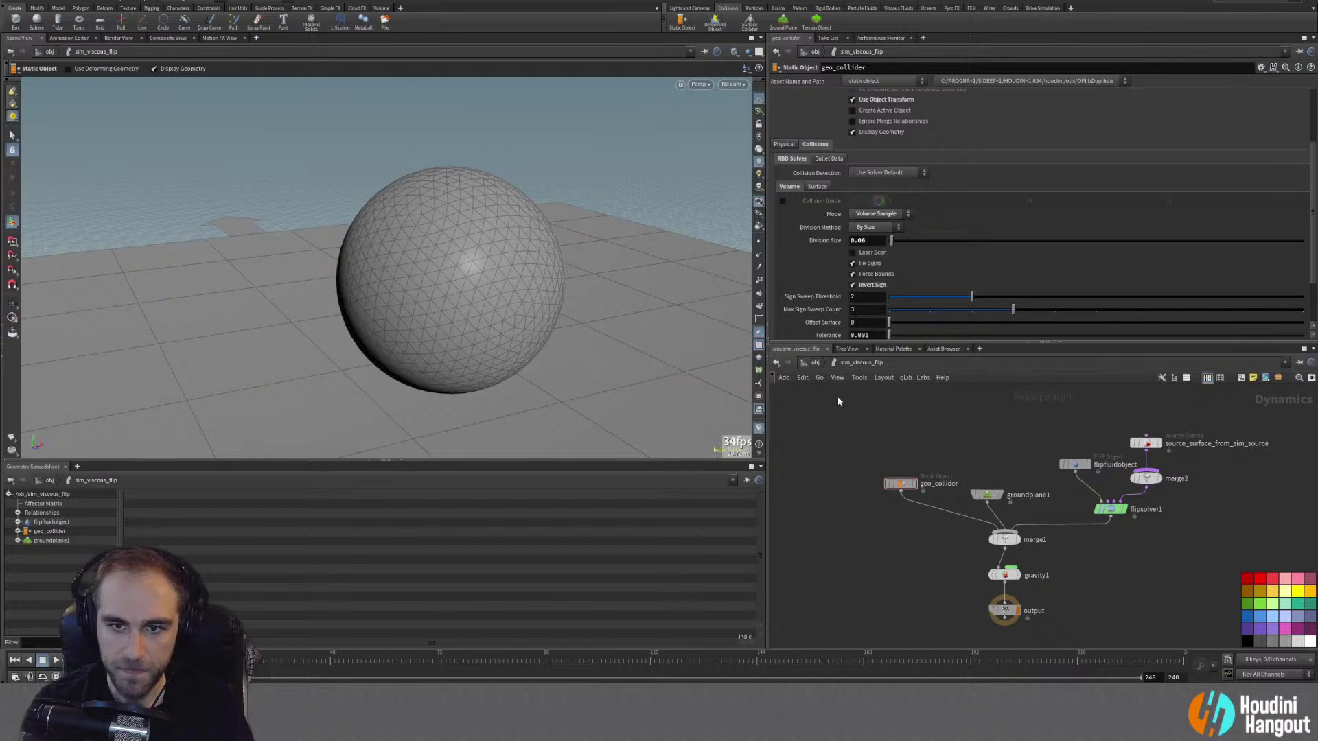
left_click(891, 483)
Step: Play the simulation, rewind, and replay it while orbiting to examine how the fluid behaves inside the inverted collider
left_click_drag(443, 258, 394, 278, "alt")
left_click(56, 660)
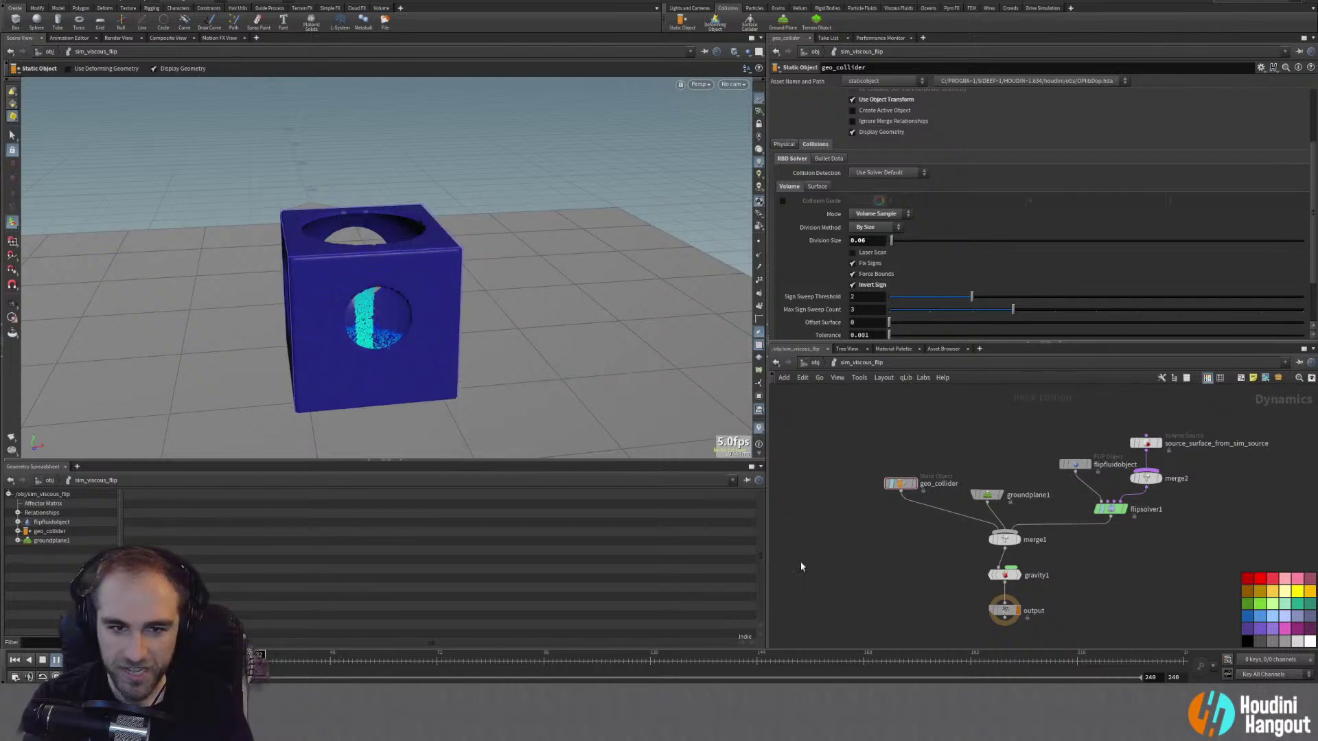
left_click(14, 660)
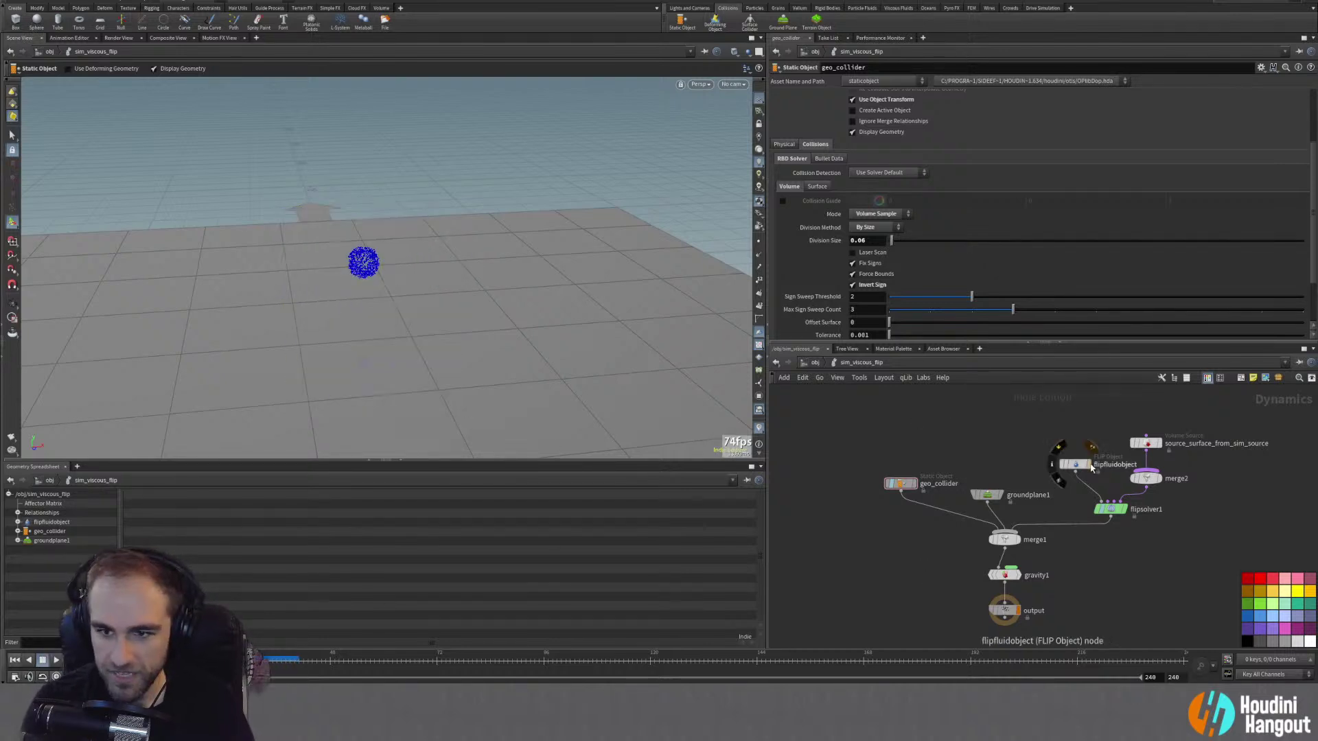
left_click(1075, 464)
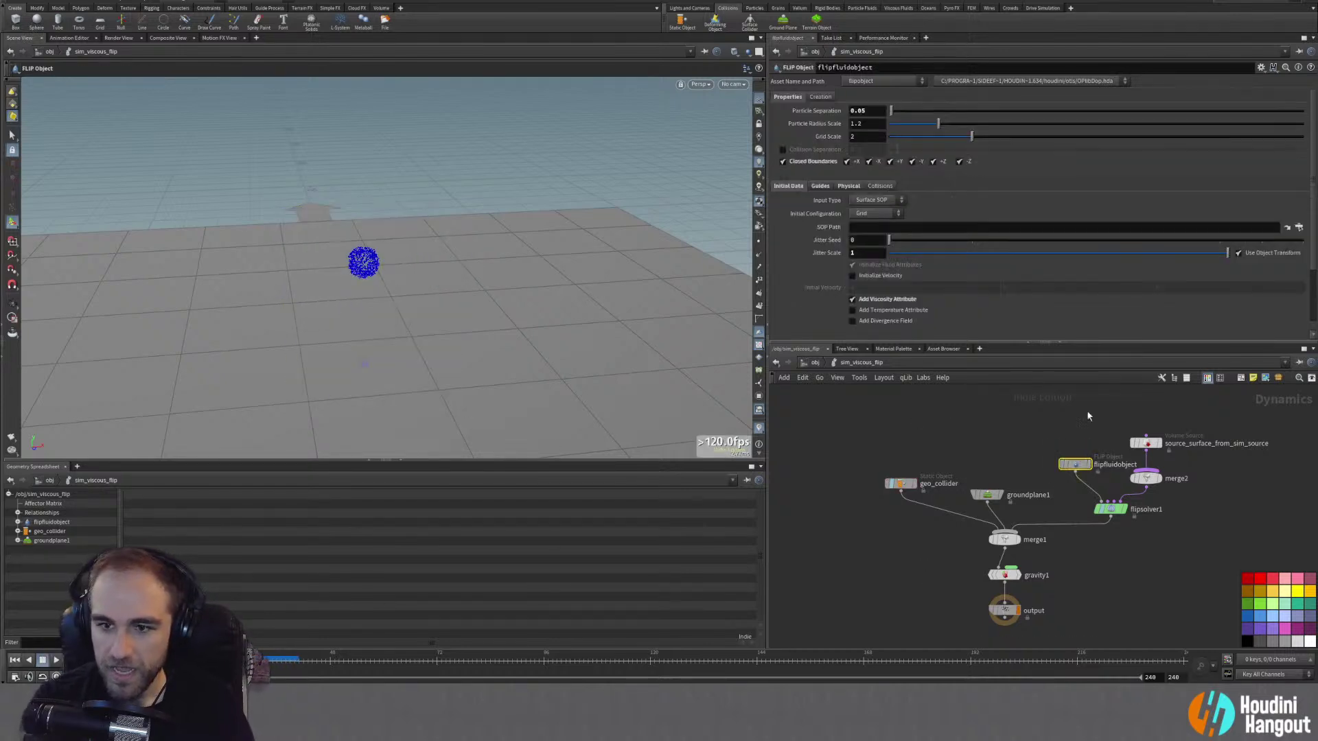
left_click(57, 660)
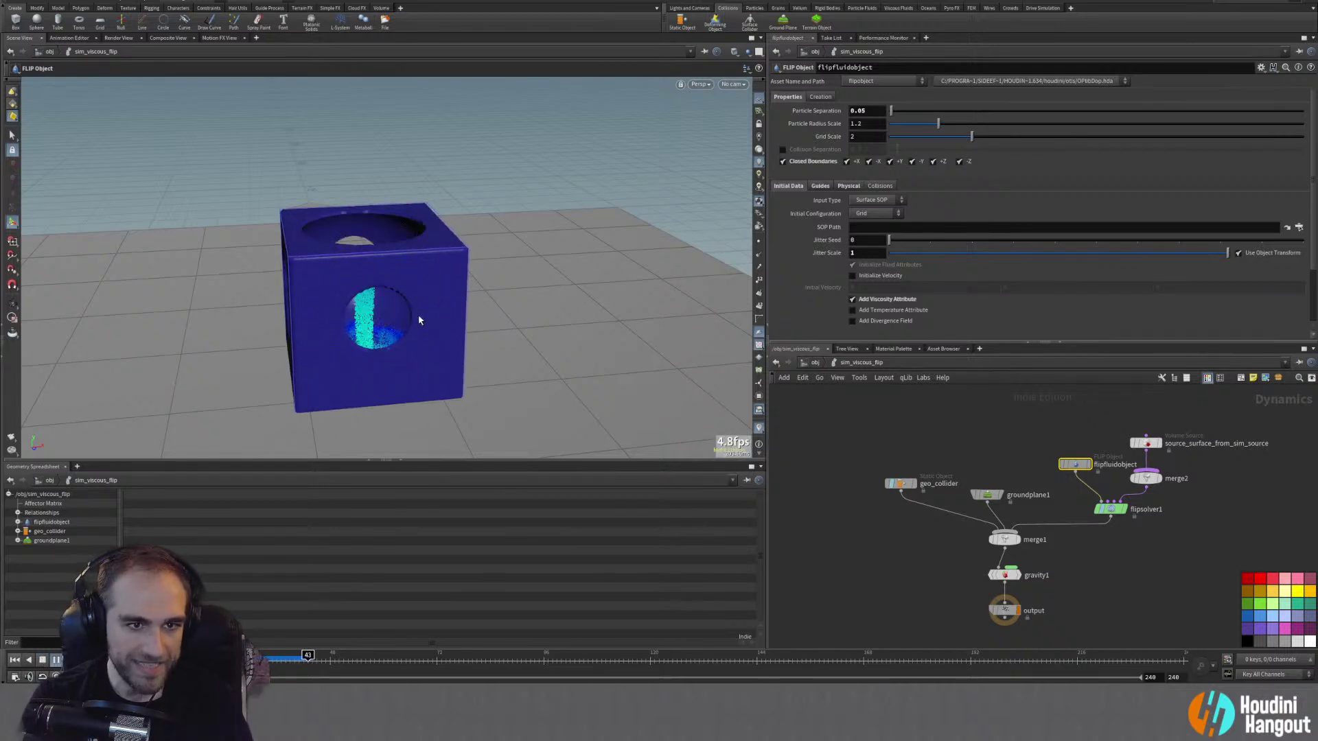
key("Escape")
left_click_drag(405, 317, 461, 345)
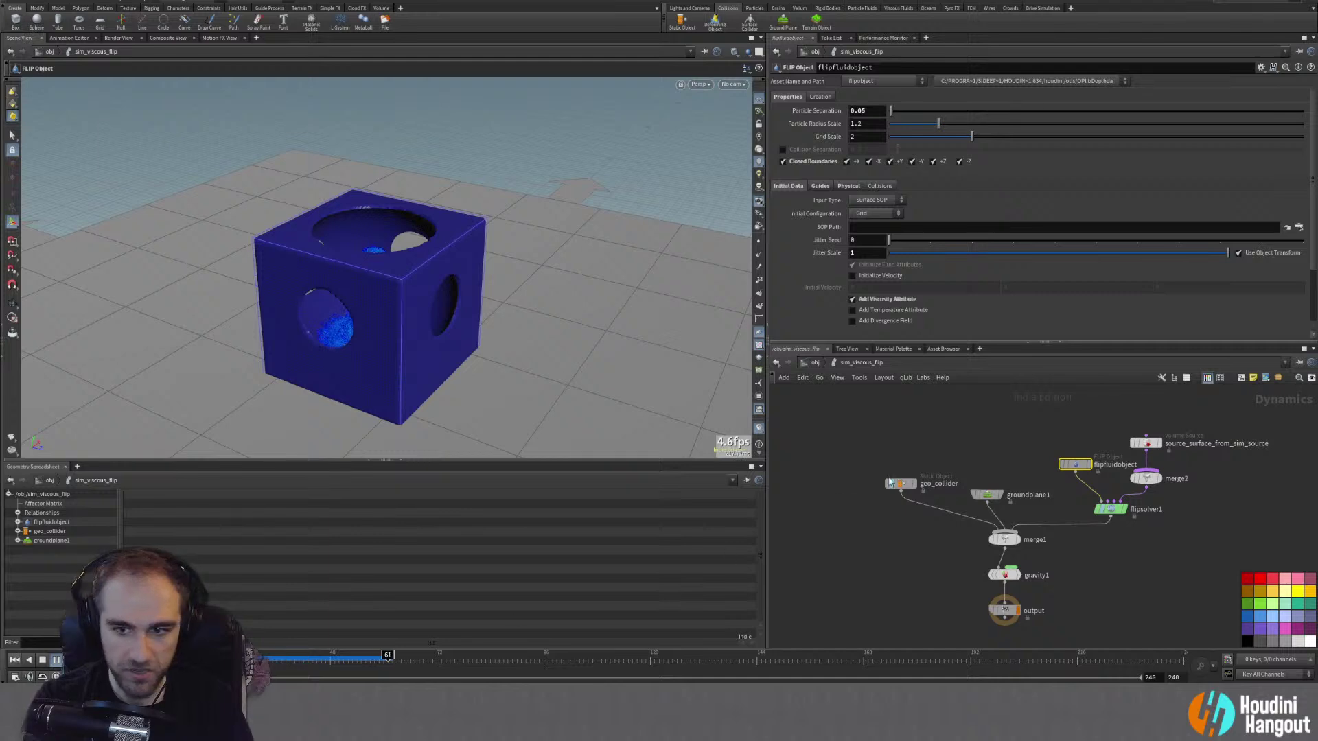
Step: Rewind the simulation and turn off the Collision guide on flipfluidobject
key("ctrl+Up")
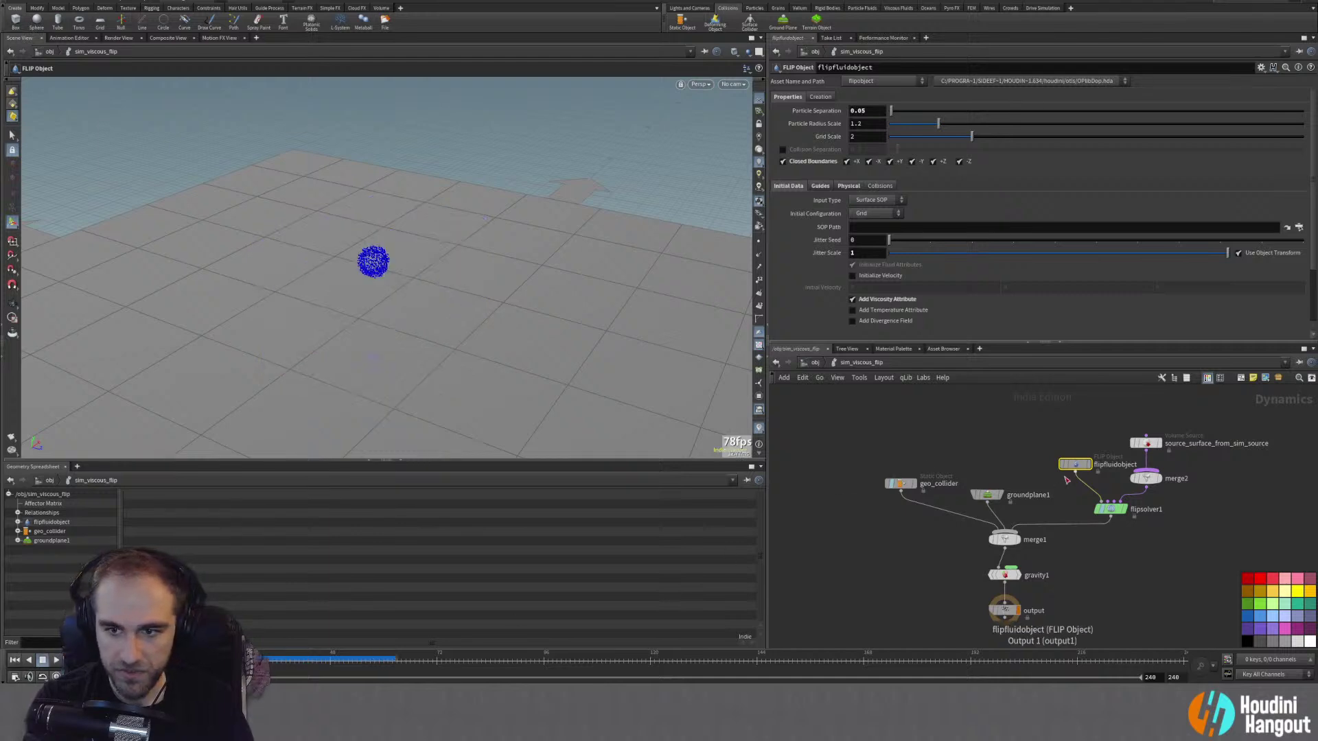
left_click(822, 186)
left_click(782, 256)
left_click(782, 256)
Step: Play the simulation, examine from a lower angle how the fluid pools inside the collider, and rewind to the start
left_click(56, 660)
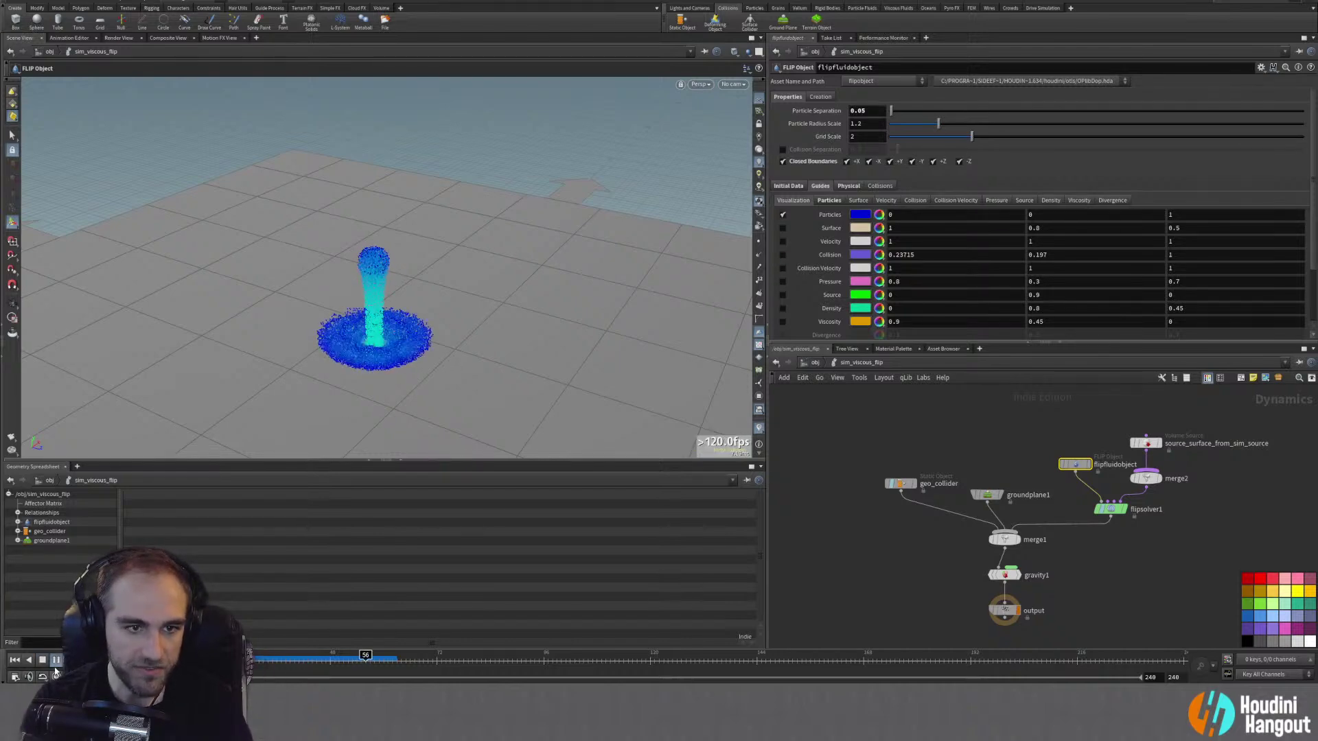
left_click_drag(382, 334, 424, 388)
key("Escape")
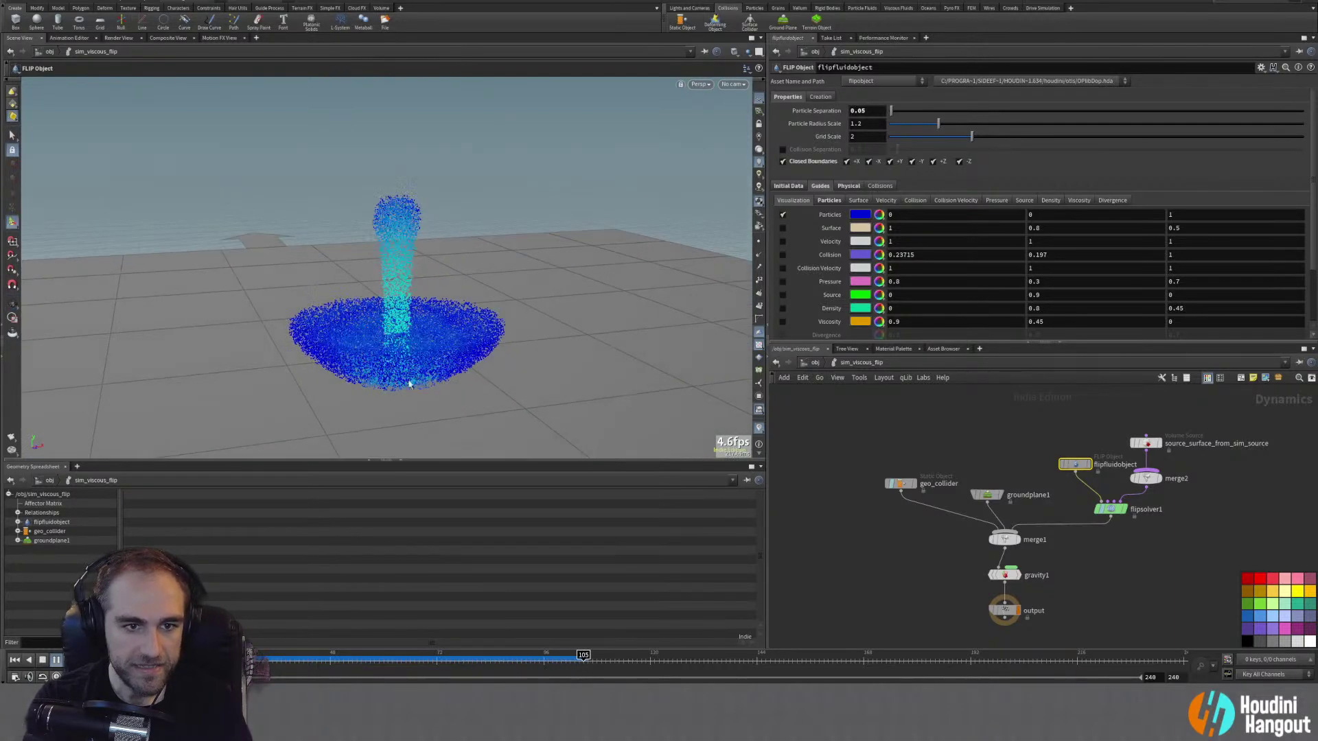
left_click(15, 660)
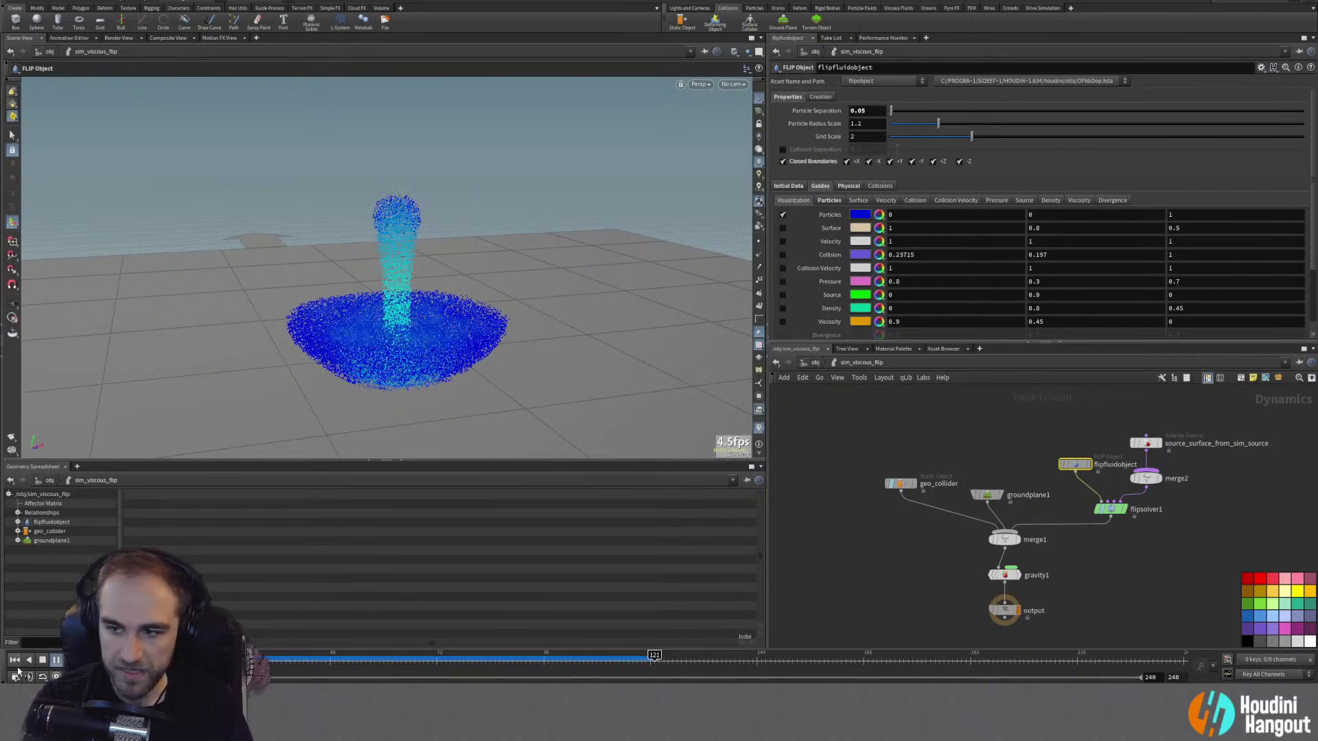
left_click(56, 660)
left_click(14, 659)
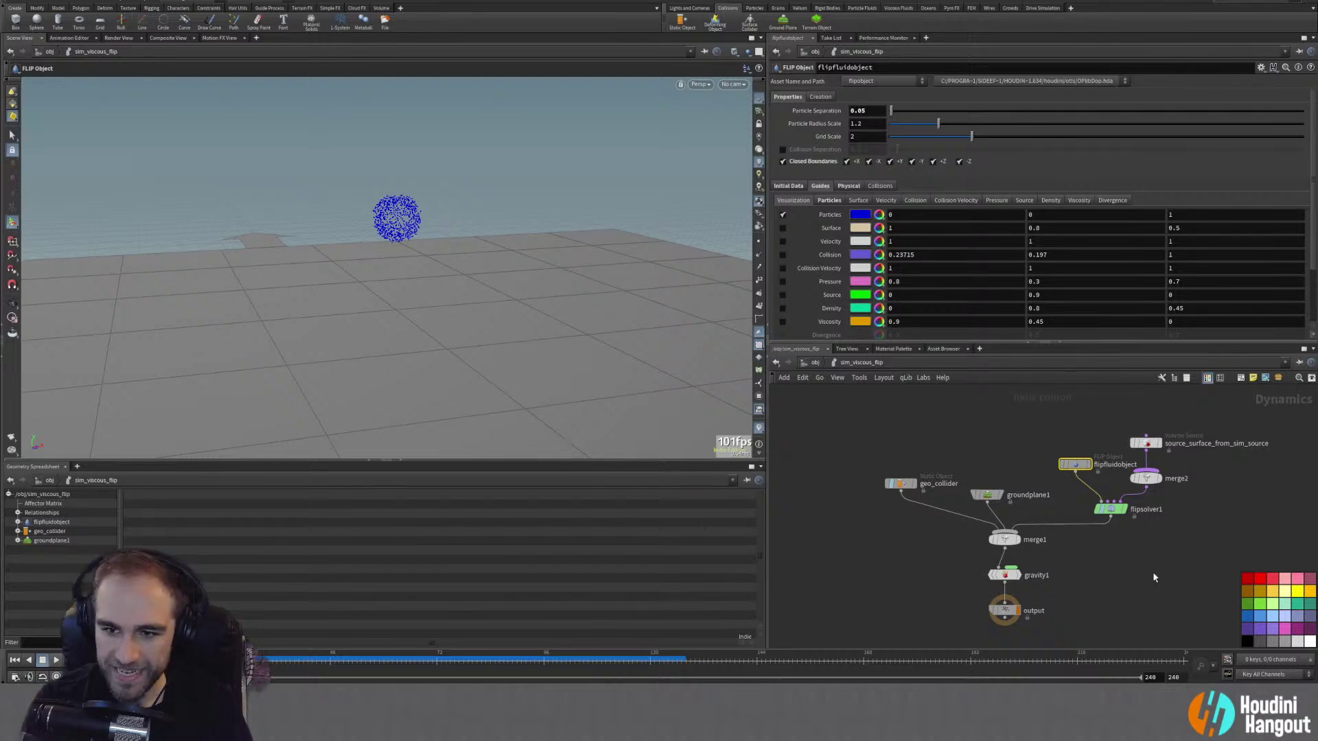
Step: Go up to the object level and hide geo_collider
scroll(1151, 578, "down", 2)
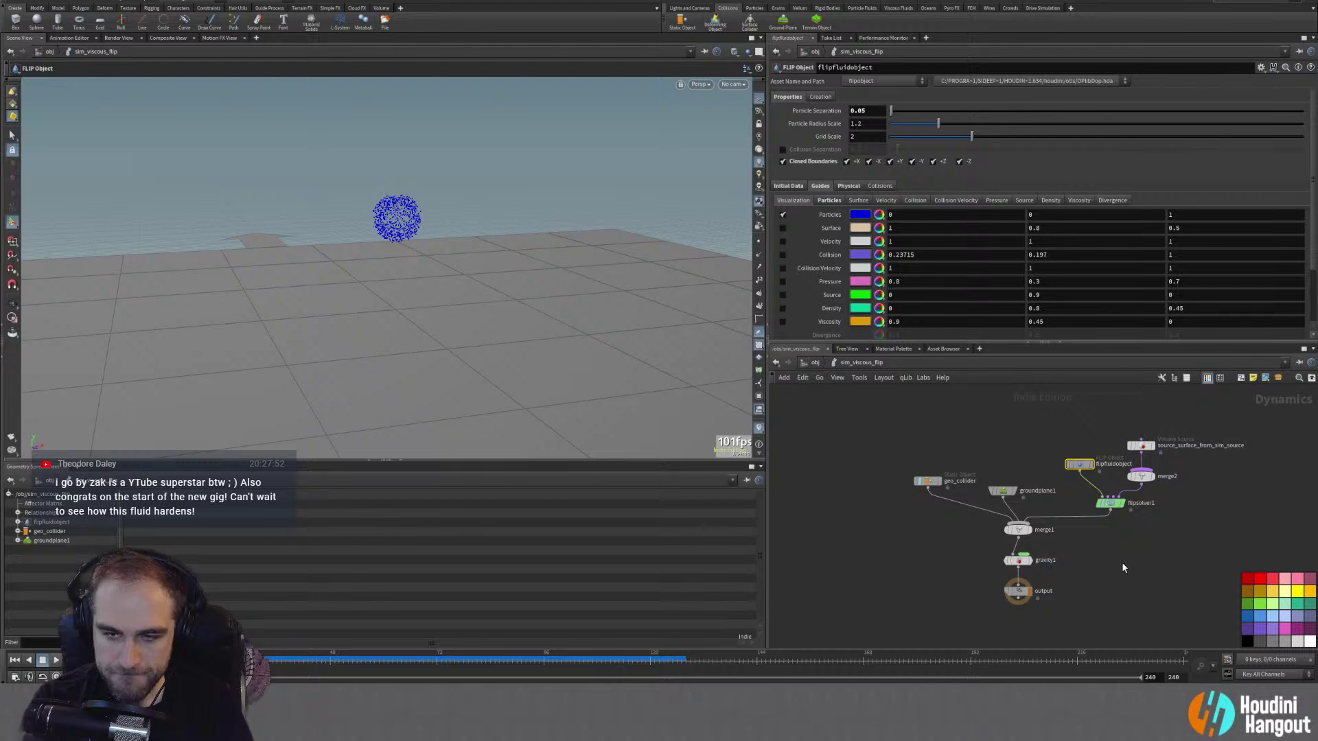
key("u")
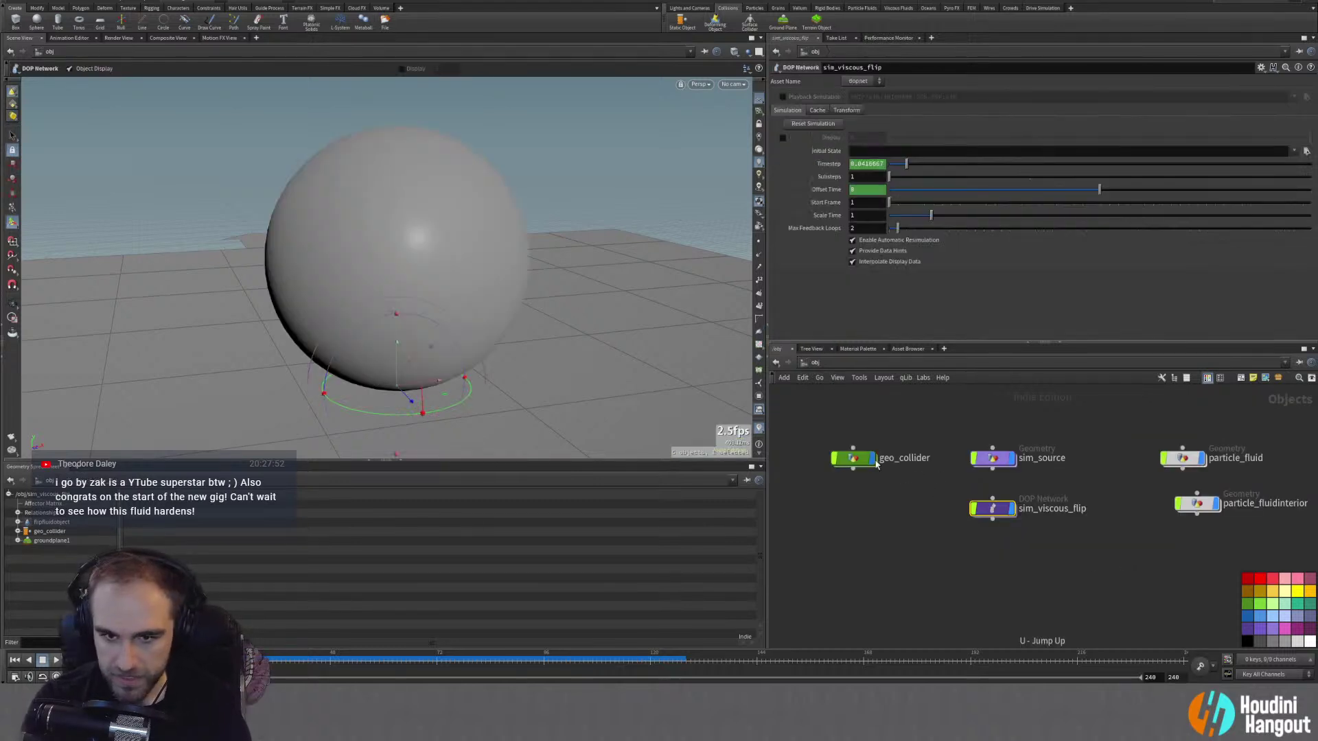
left_click(833, 457)
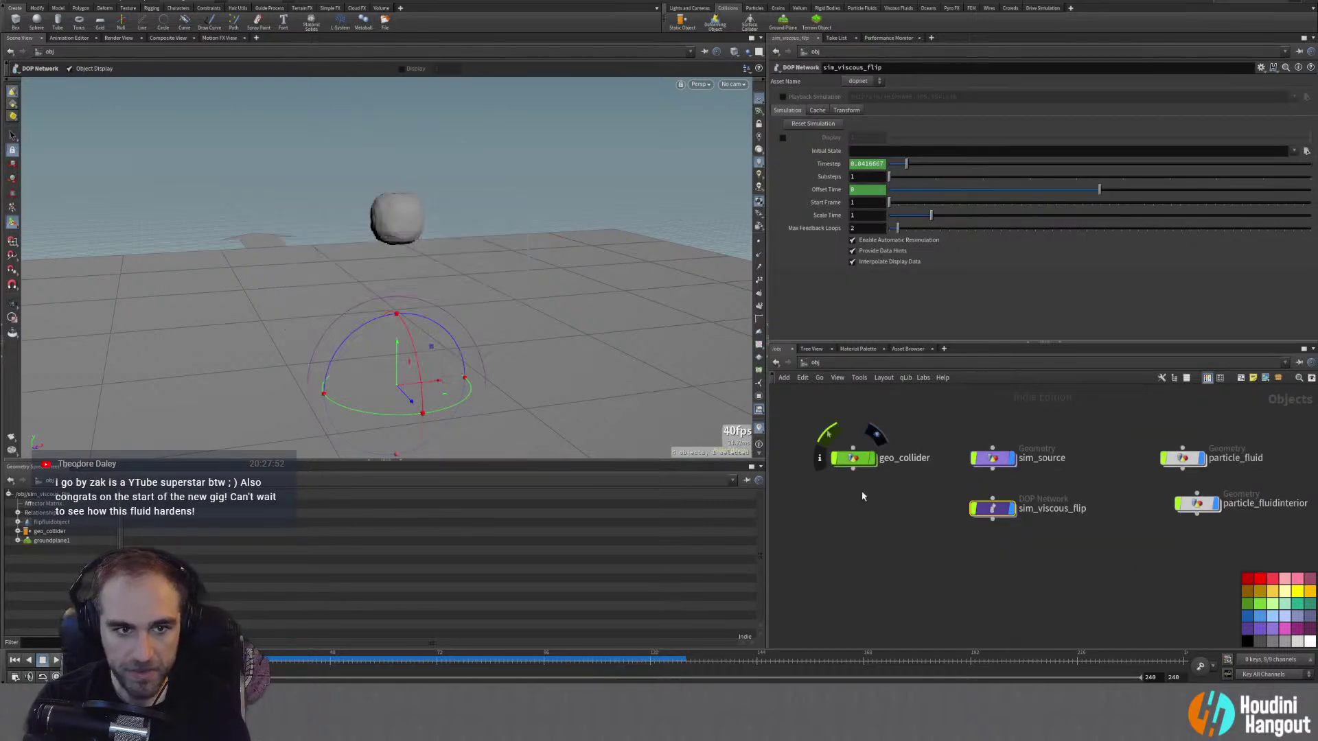
Step: Inside sim_source, set the Uniform Scale of sphere1 to 1
double_click(1002, 463)
left_click(961, 424)
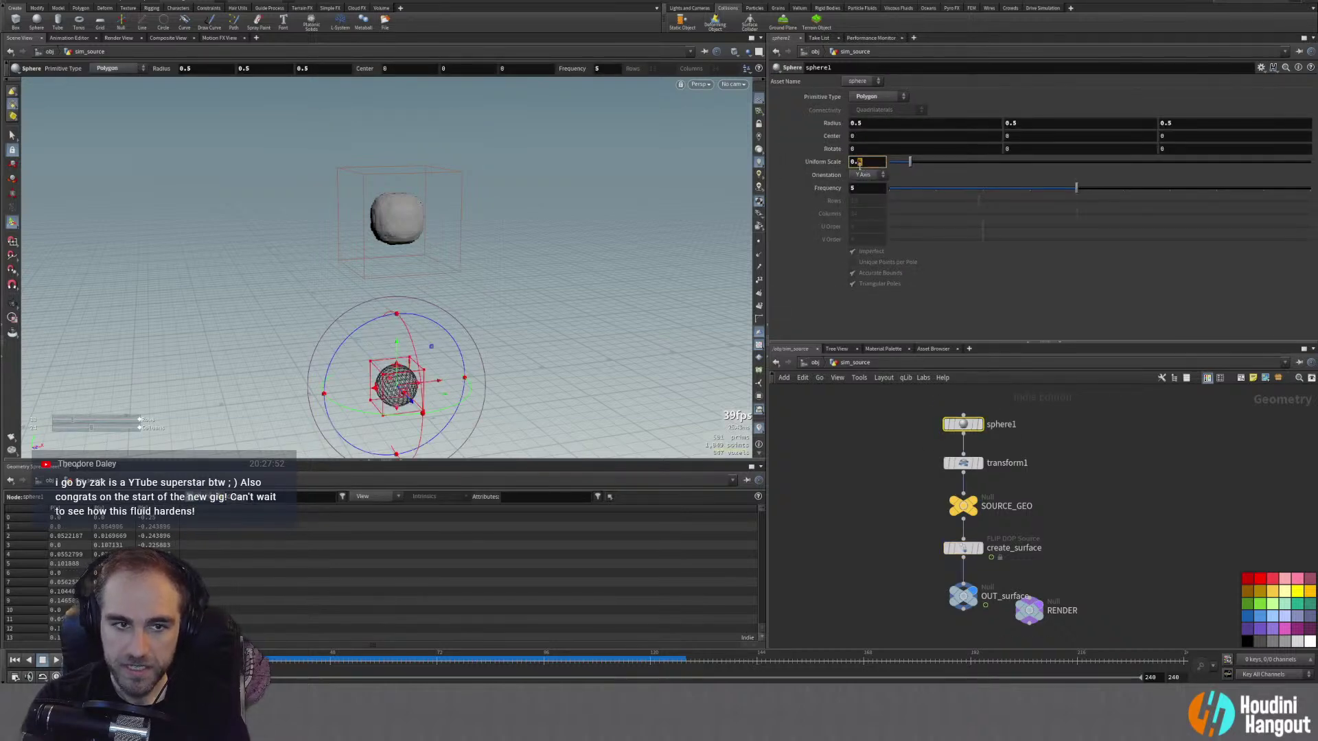
type("1")
key("Return")
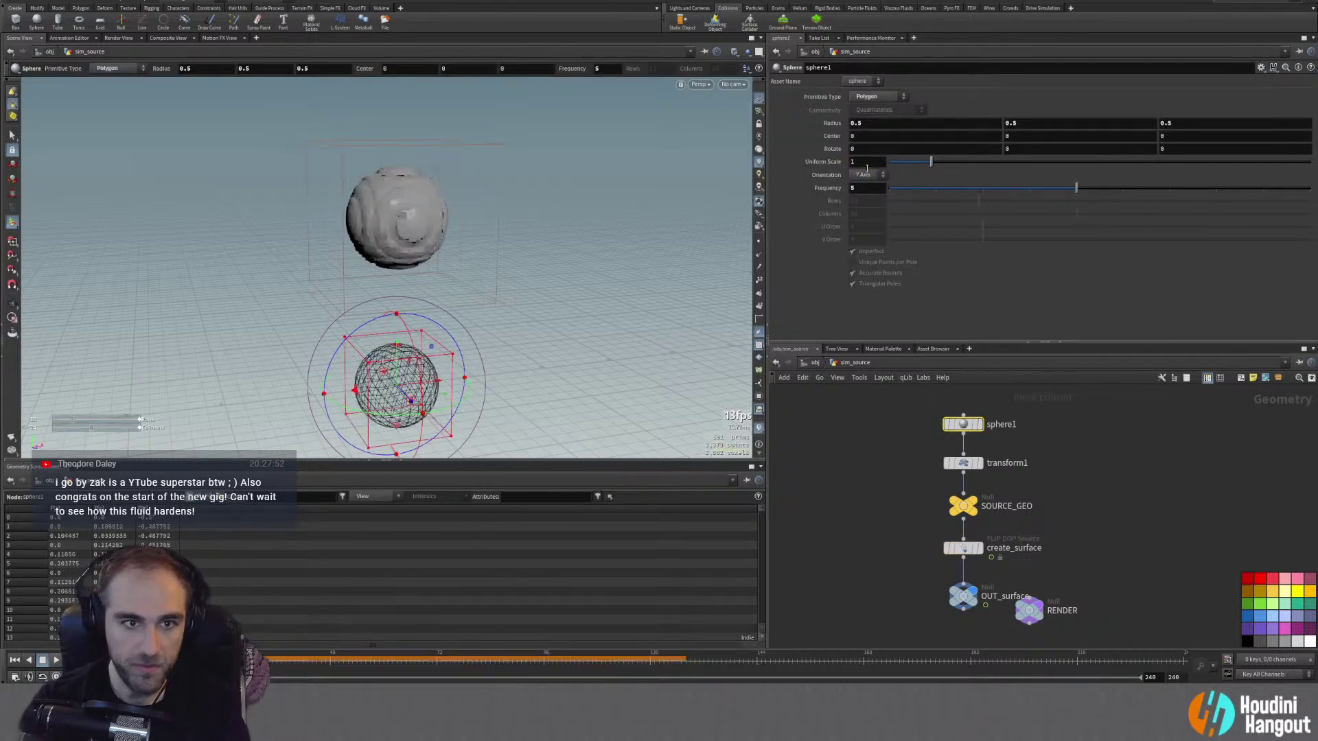
Step: Display the create_surface FLIP source and set its Shell Thickness to 0.2
left_click(962, 548)
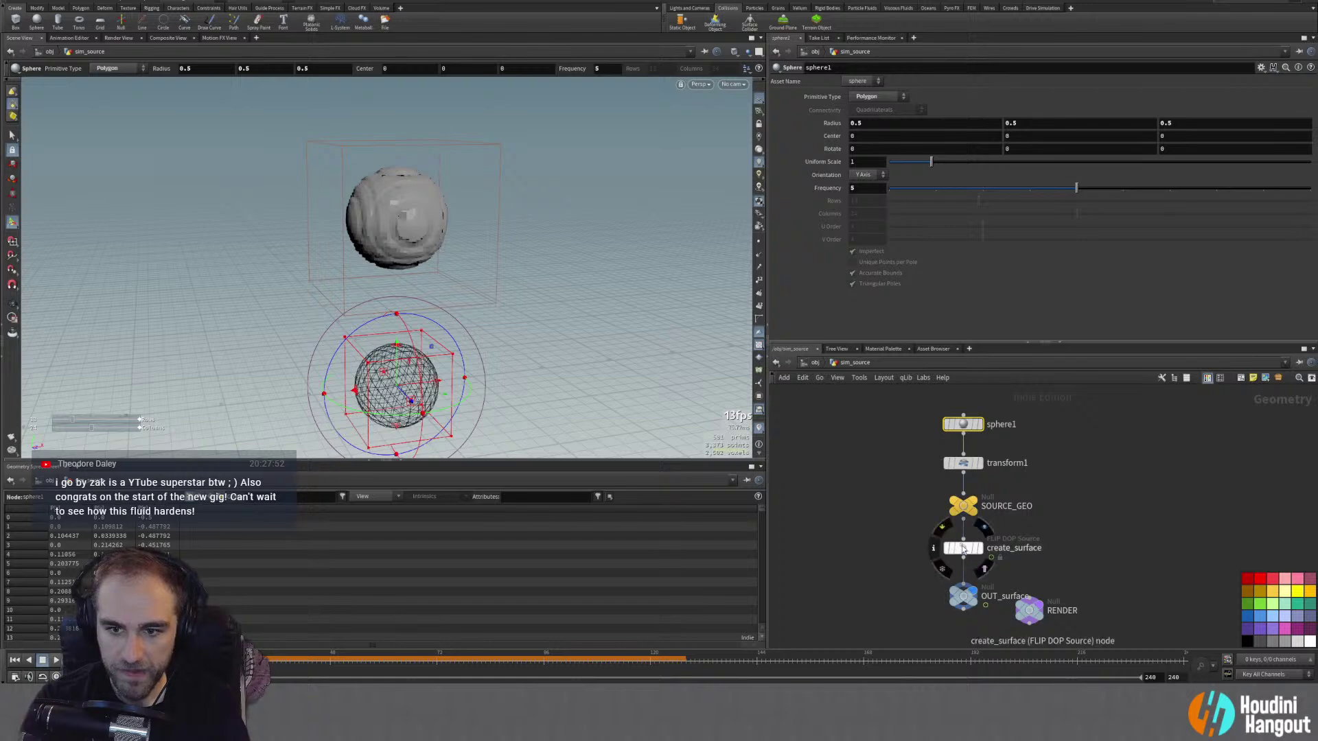
left_click(981, 550)
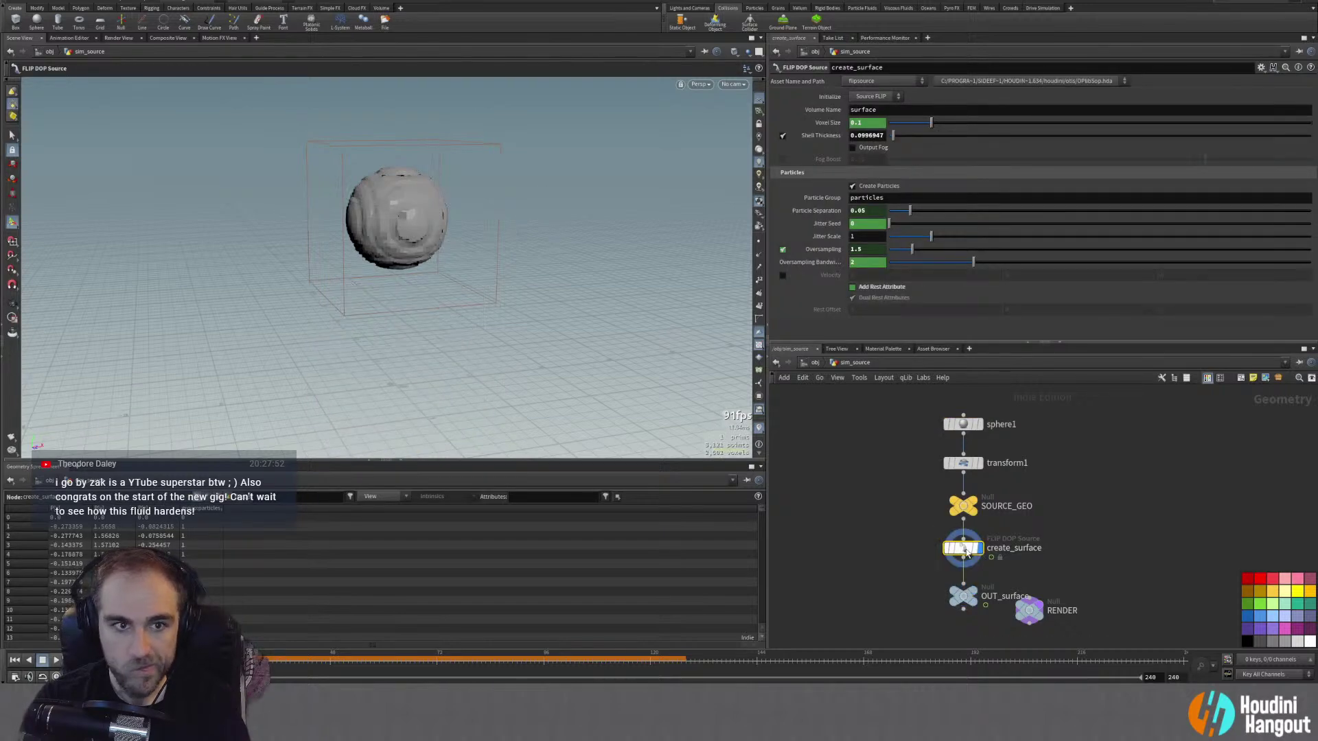
left_click_drag(473, 237, 669, 179)
scroll(453, 197, "down", 5)
left_click_drag(893, 135, 897, 137)
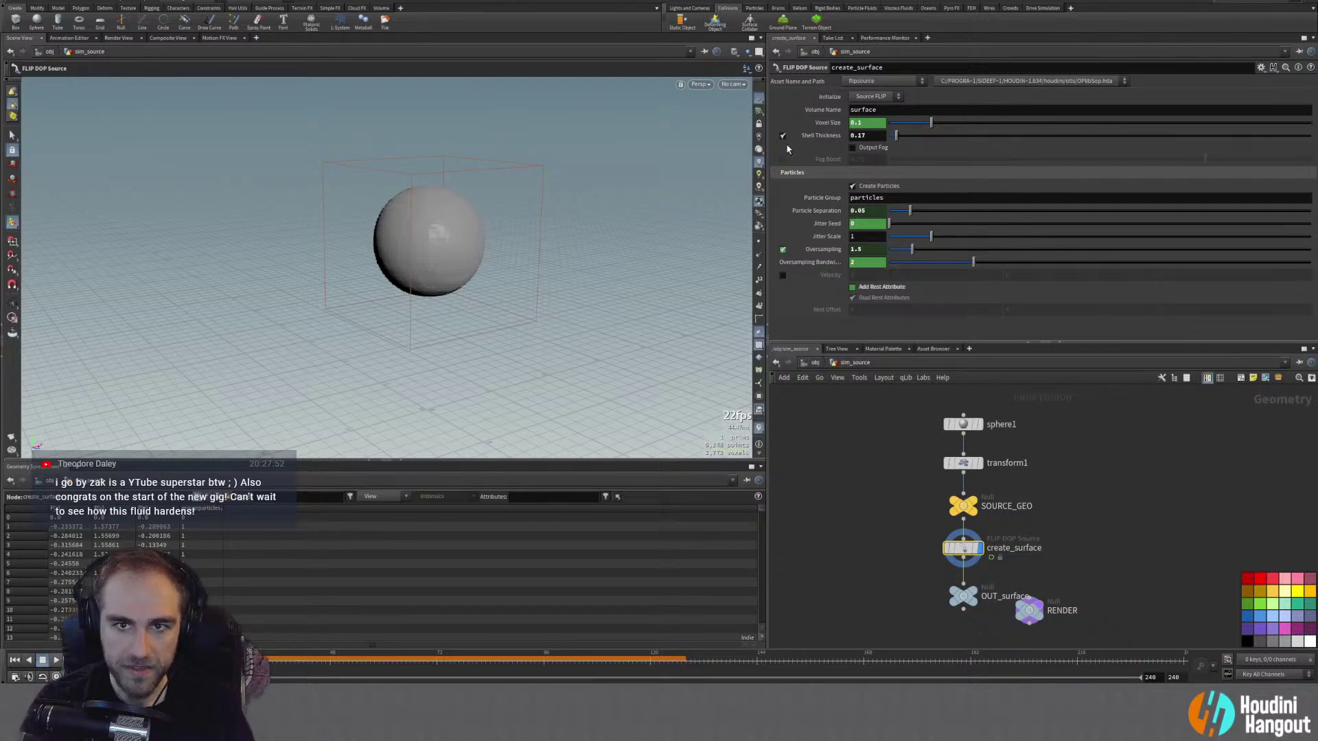
left_click_drag(895, 135, 894, 136)
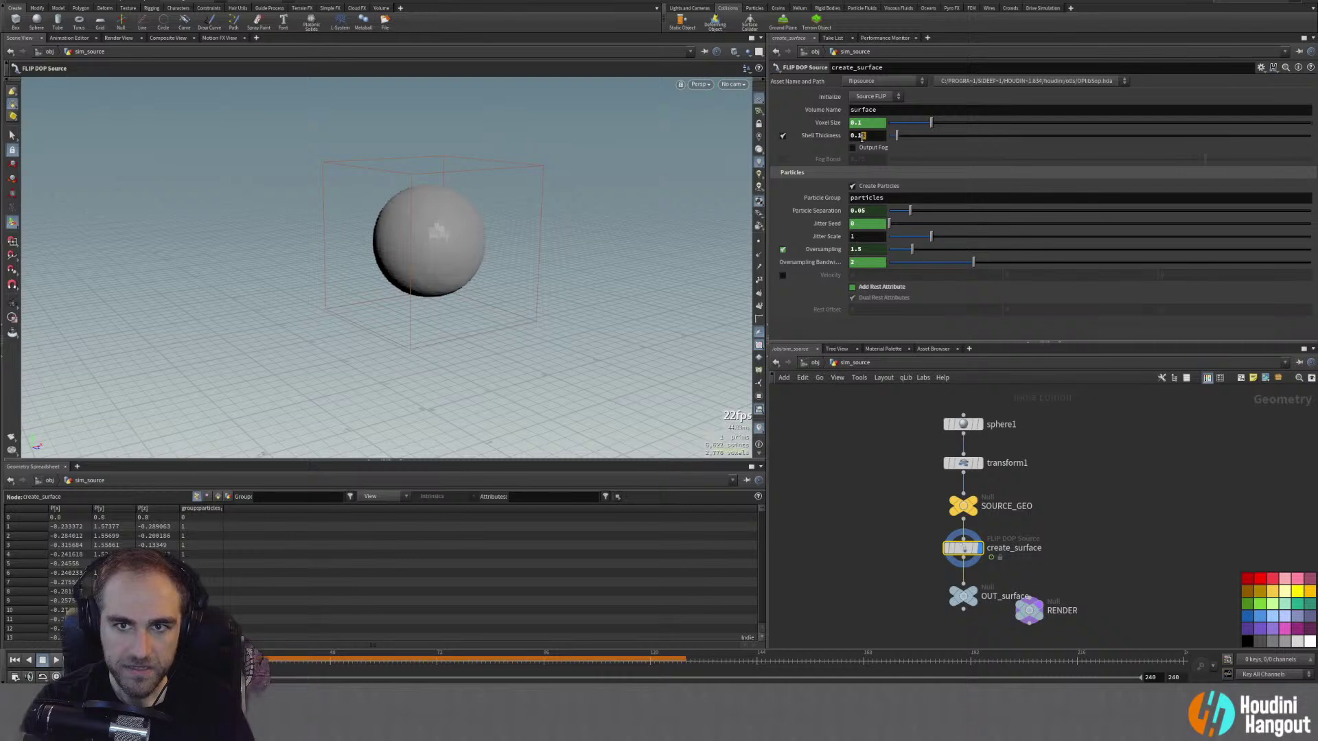
type("2")
key("Return")
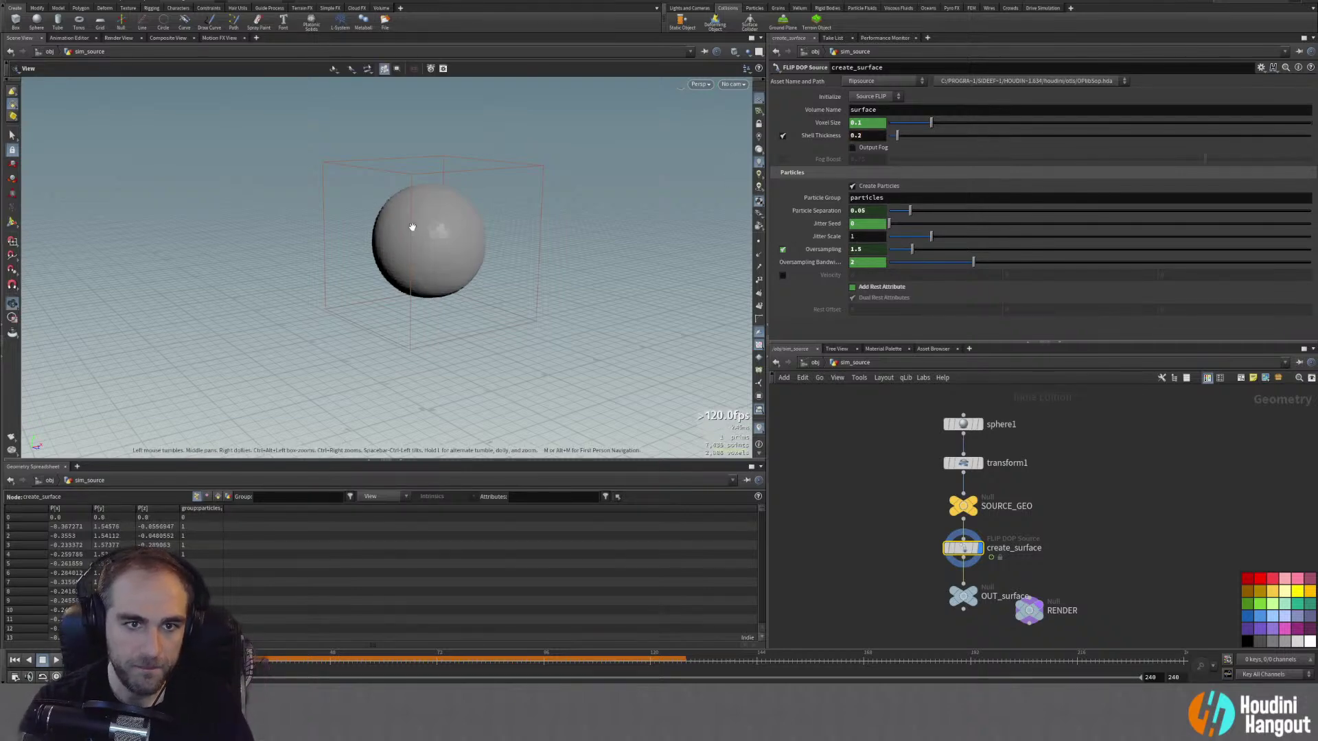
Step: Return to the sim_viscous_flip network and examine the larger source's particles up close from several angles
left_click_drag(435, 220, 376, 223)
key("u")
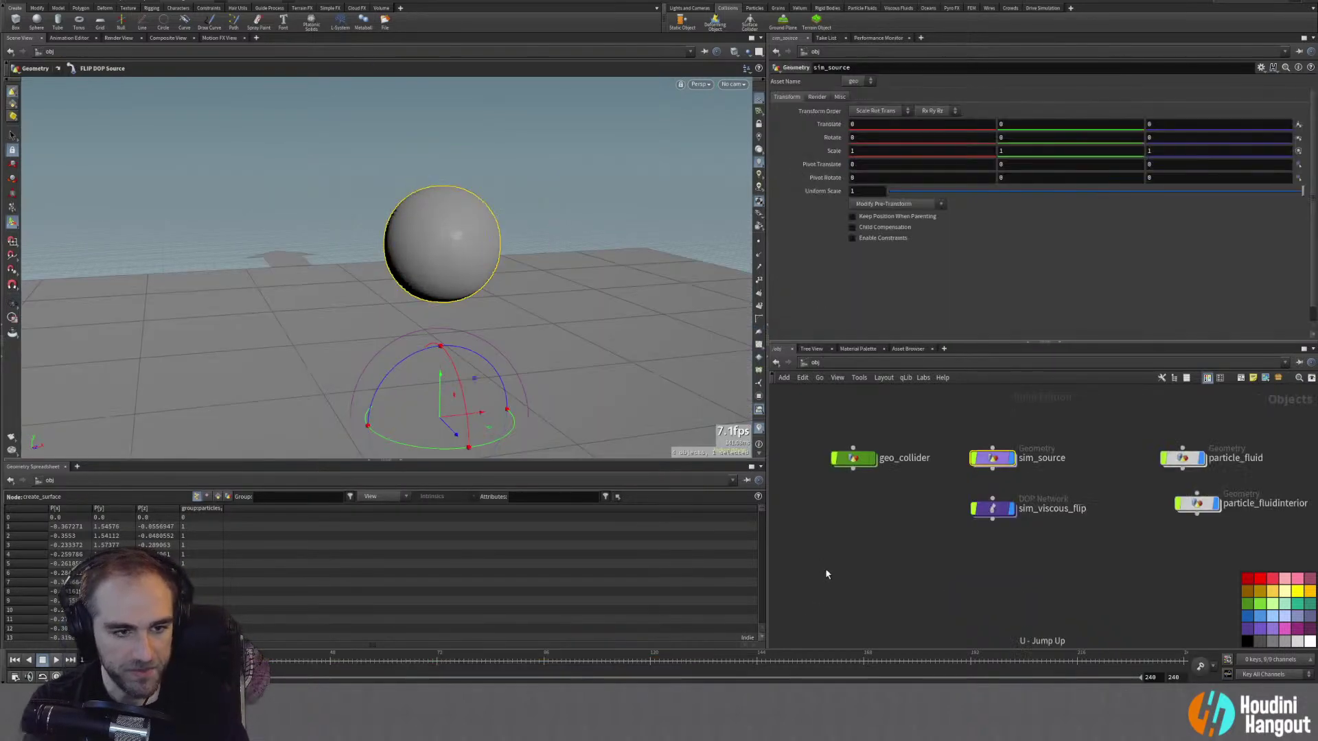
double_click(999, 510)
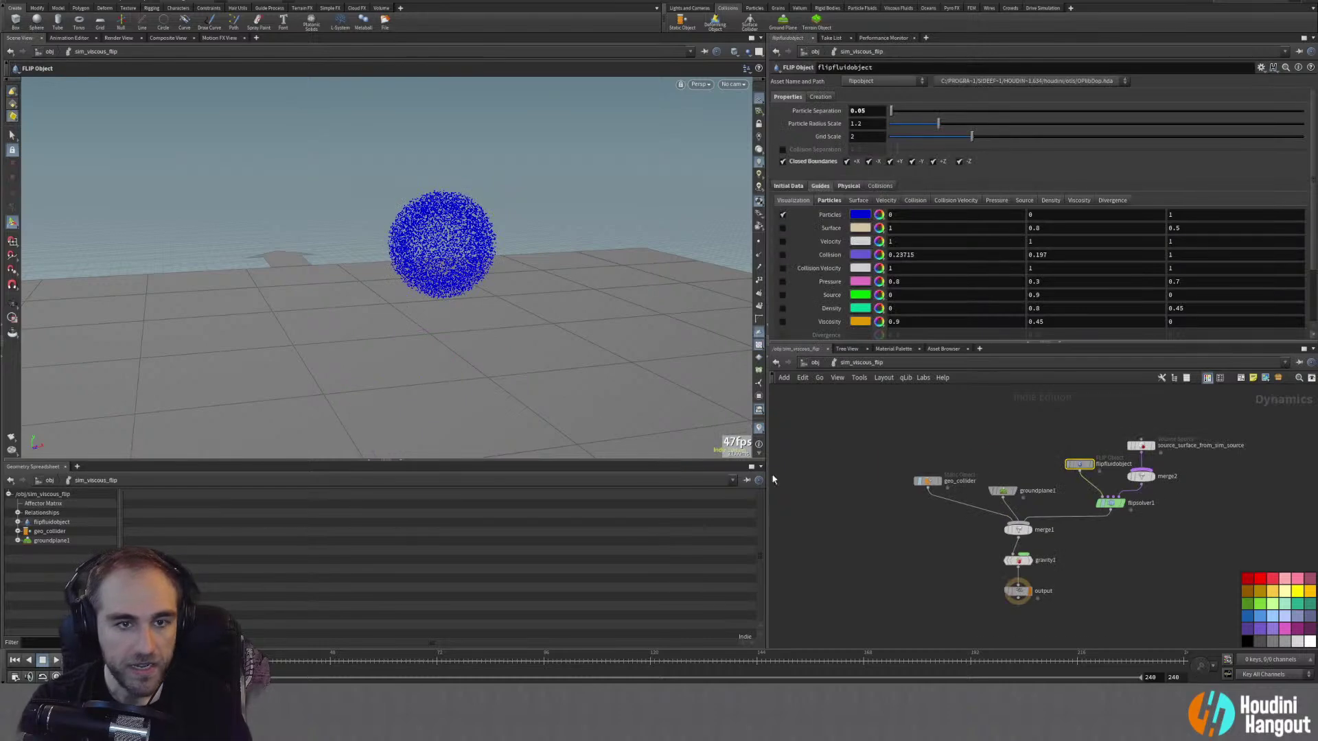
mouse_move(431, 237)
left_mouse_down("alt")
mouse_move(580, 227)
mouse_move(426, 238)
left_mouse_up("alt")
right_click_drag(427, 238, 661, 335, "alt")
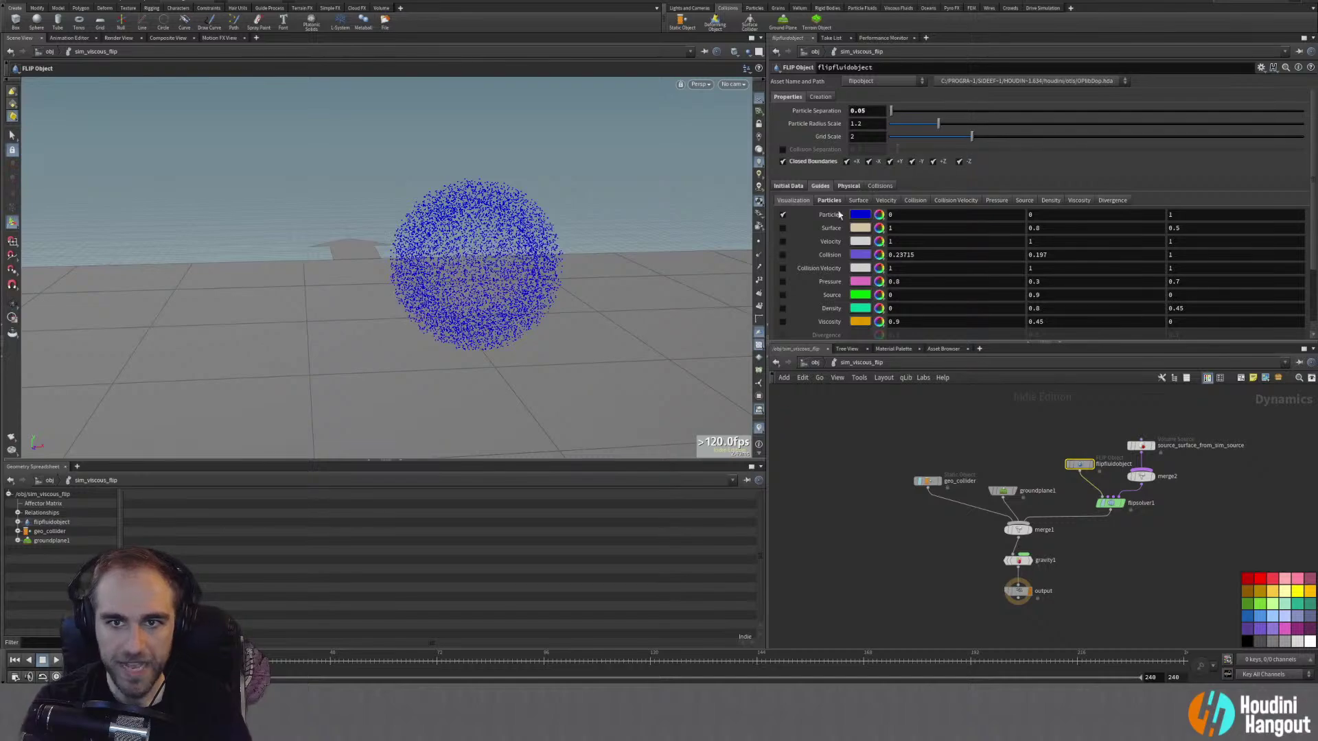
left_click_drag(429, 258, 525, 258, "alt")
right_click_drag(525, 258, 553, 254, "alt")
left_click_drag(569, 254, 485, 243, "alt")
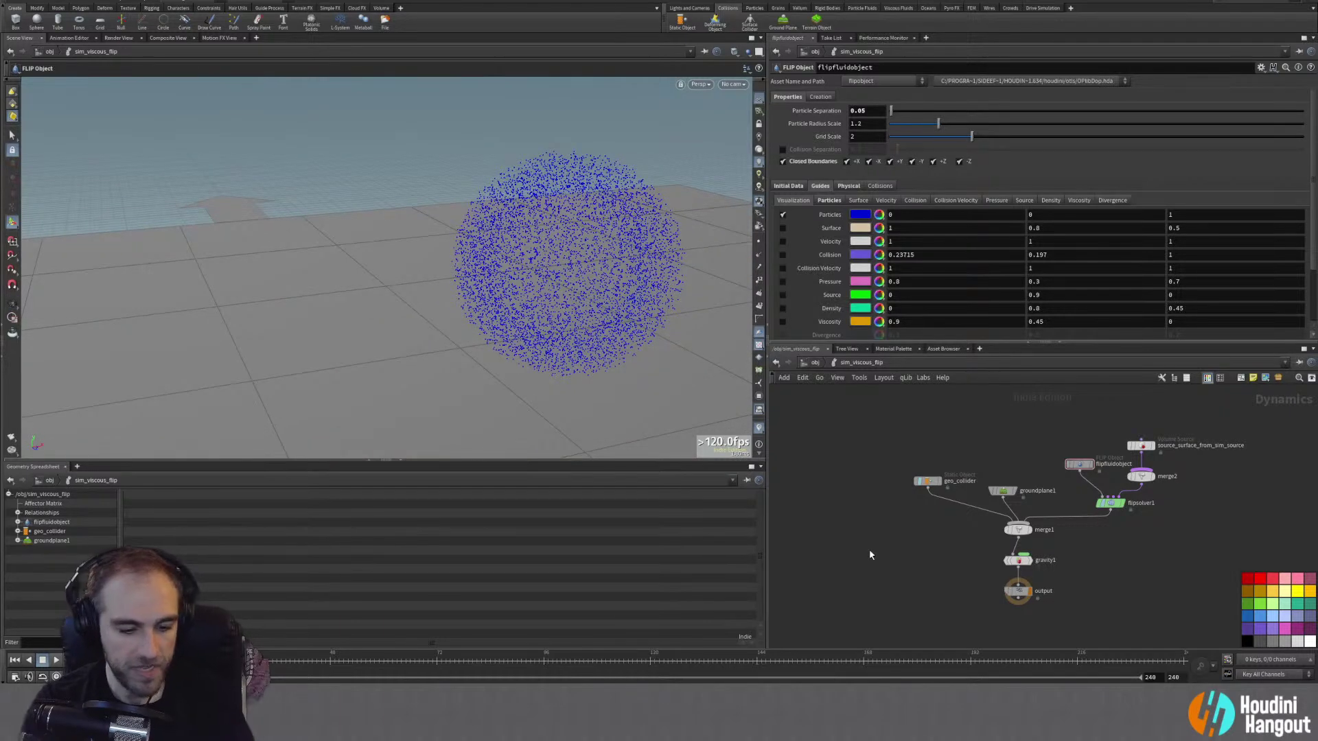
Step: Disable Shell Thickness on the create_surface node inside sim_source
key("u")
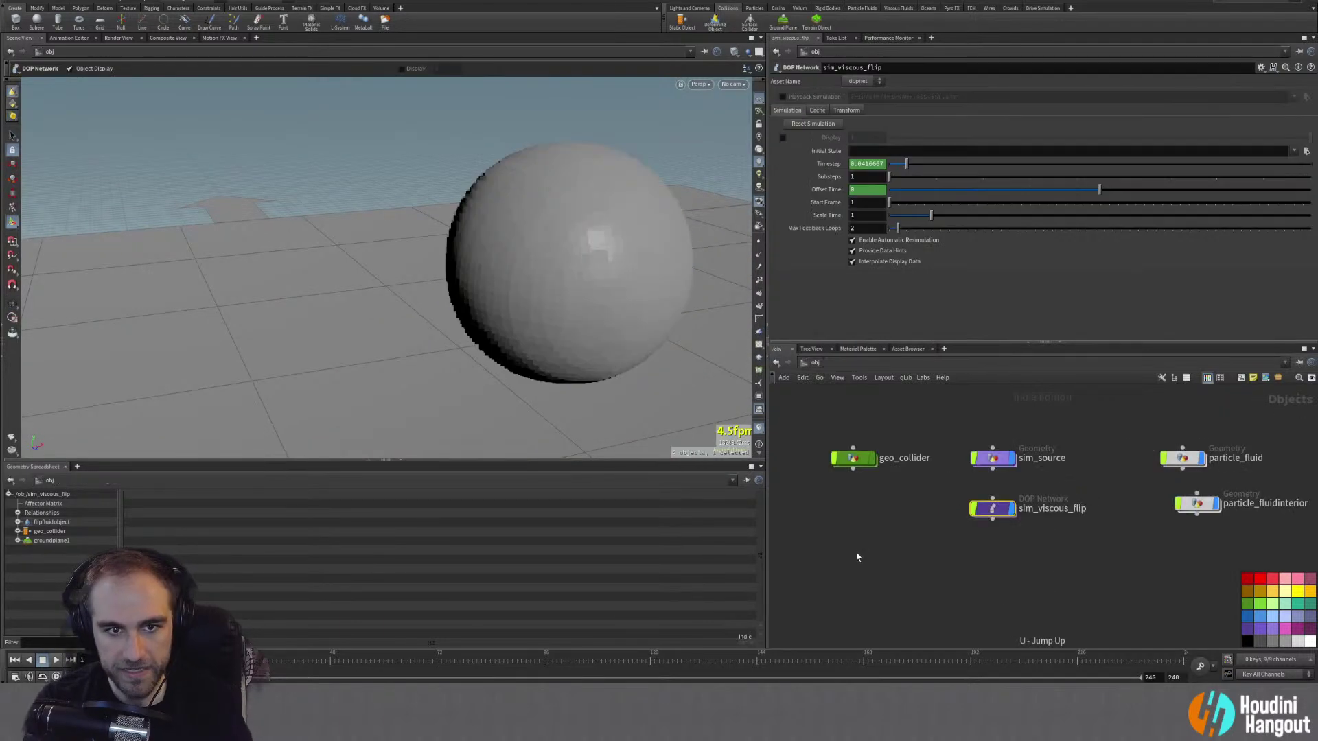
left_click(993, 462)
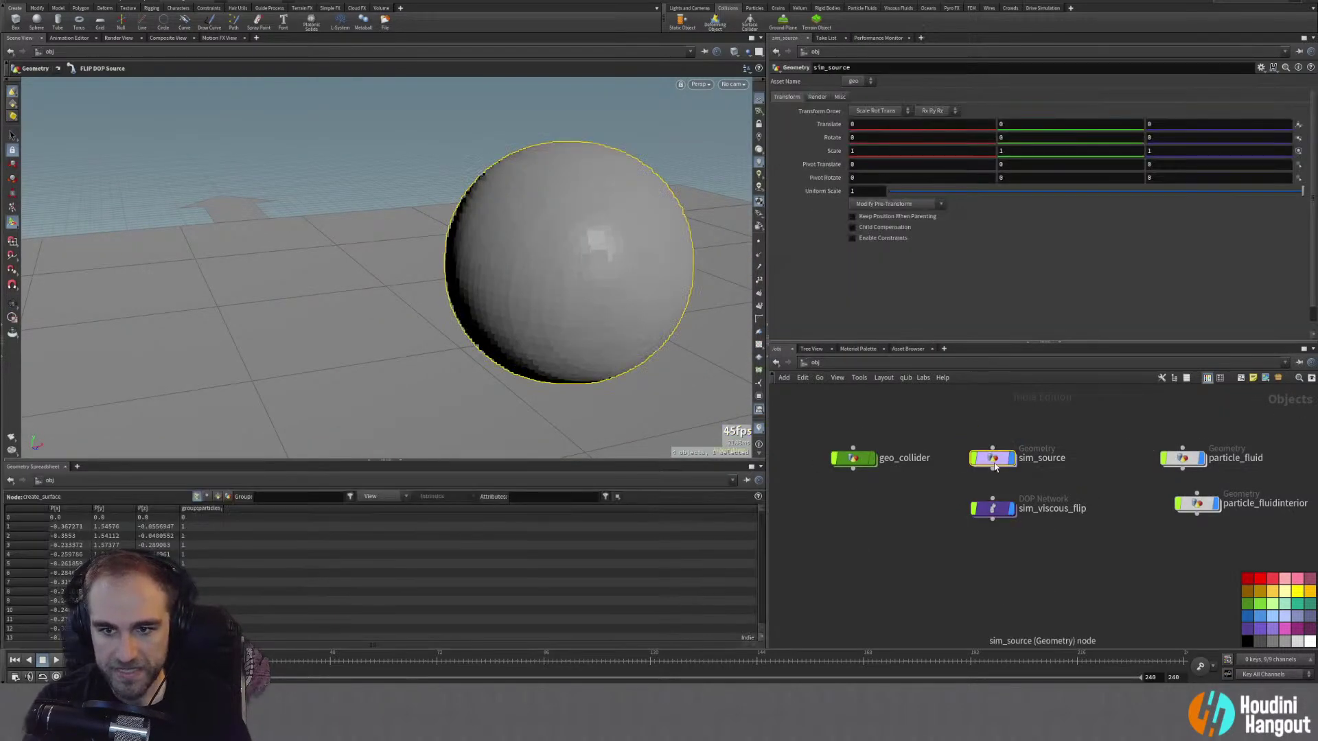
left_click(851, 460)
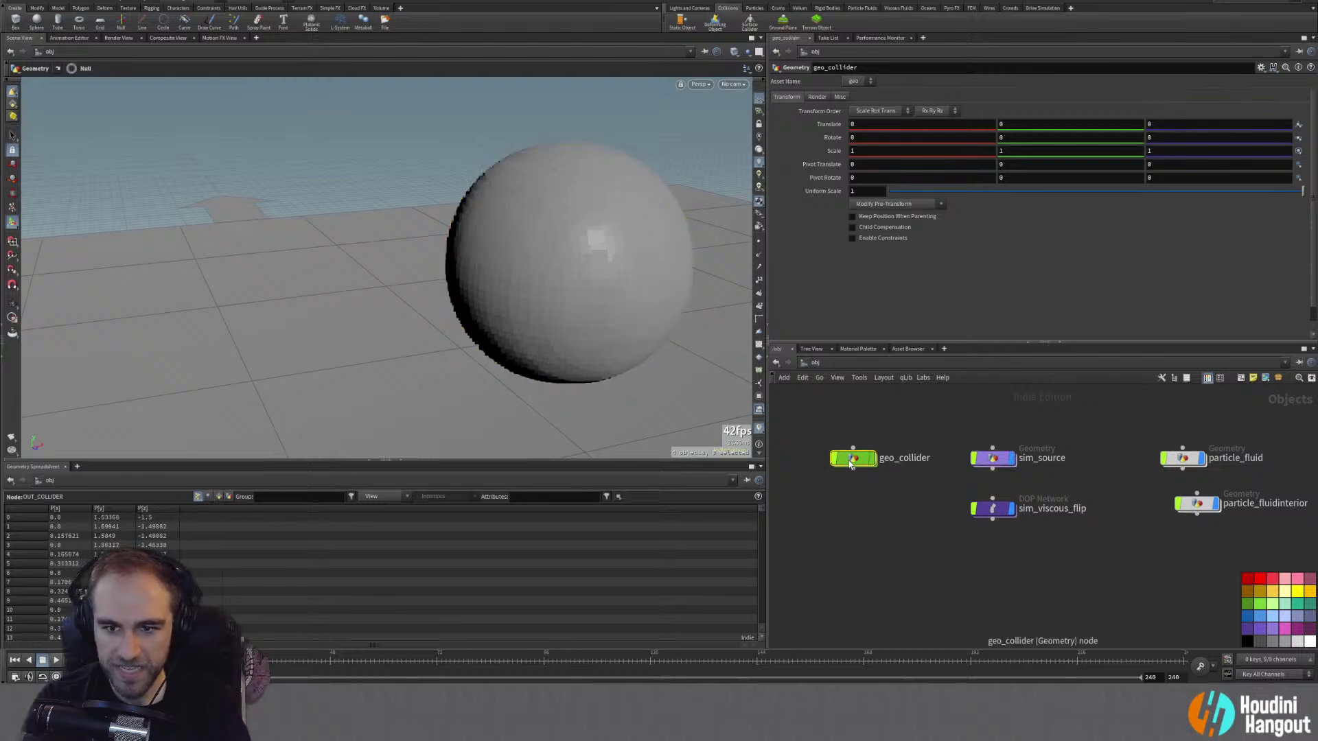
double_click(993, 458)
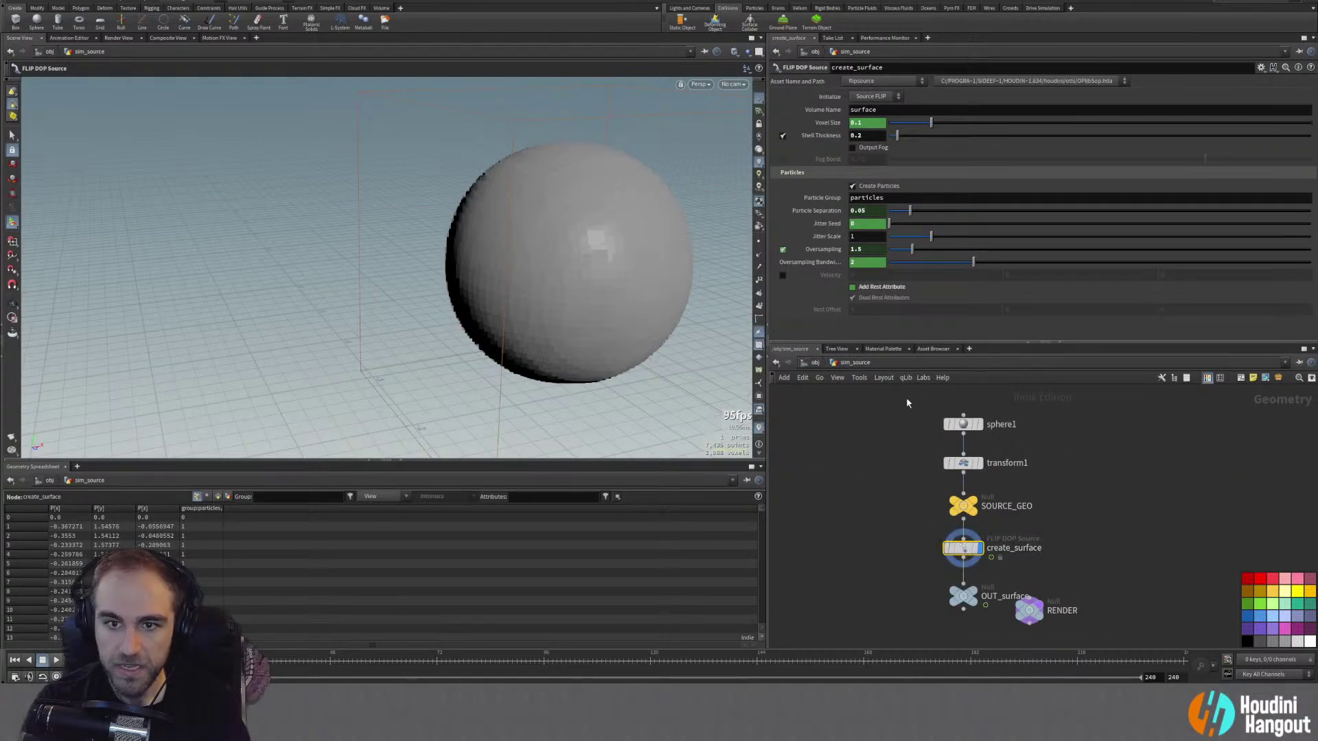
left_click(783, 137)
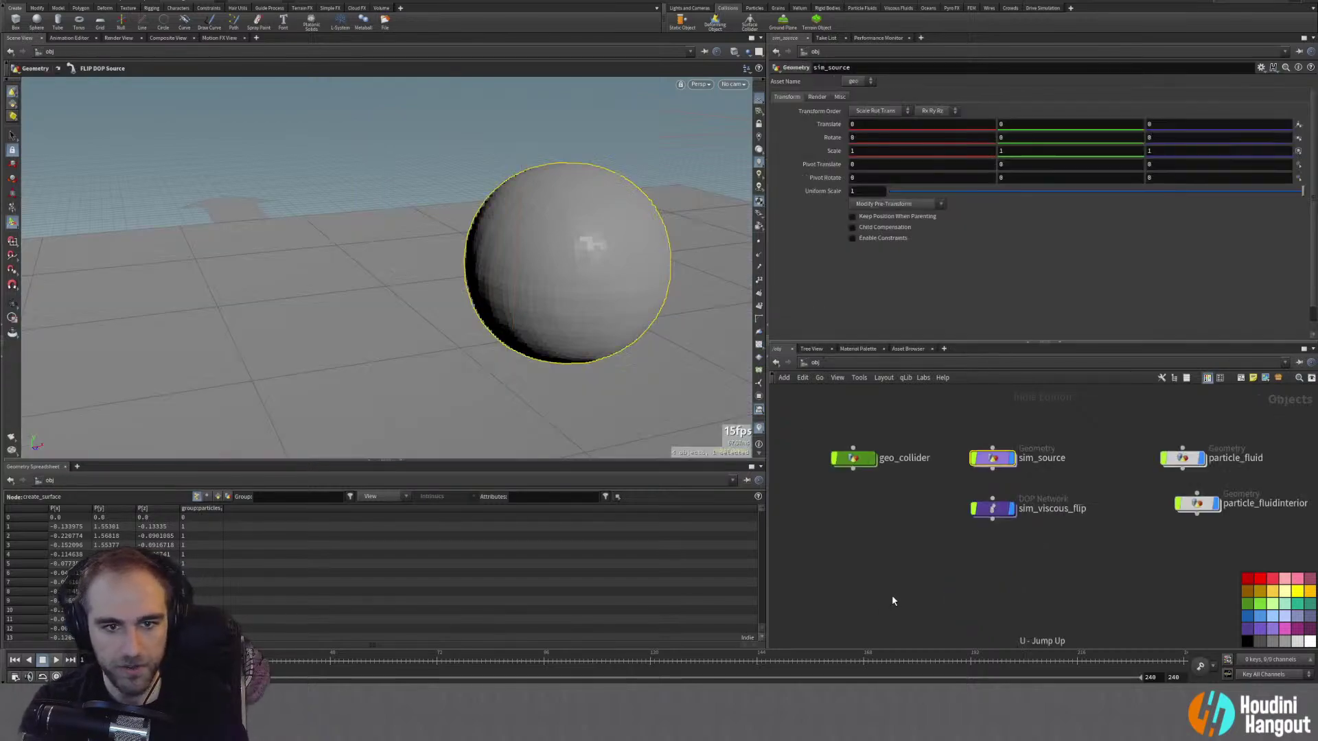
Step: Reopen sim_viscous_flip, play the simulation with the updated source to examine how the fluid fills the collider, and rewind
double_click(993, 509)
left_click_drag(604, 300, 396, 241, "alt")
scroll(550, 298, "down", 8)
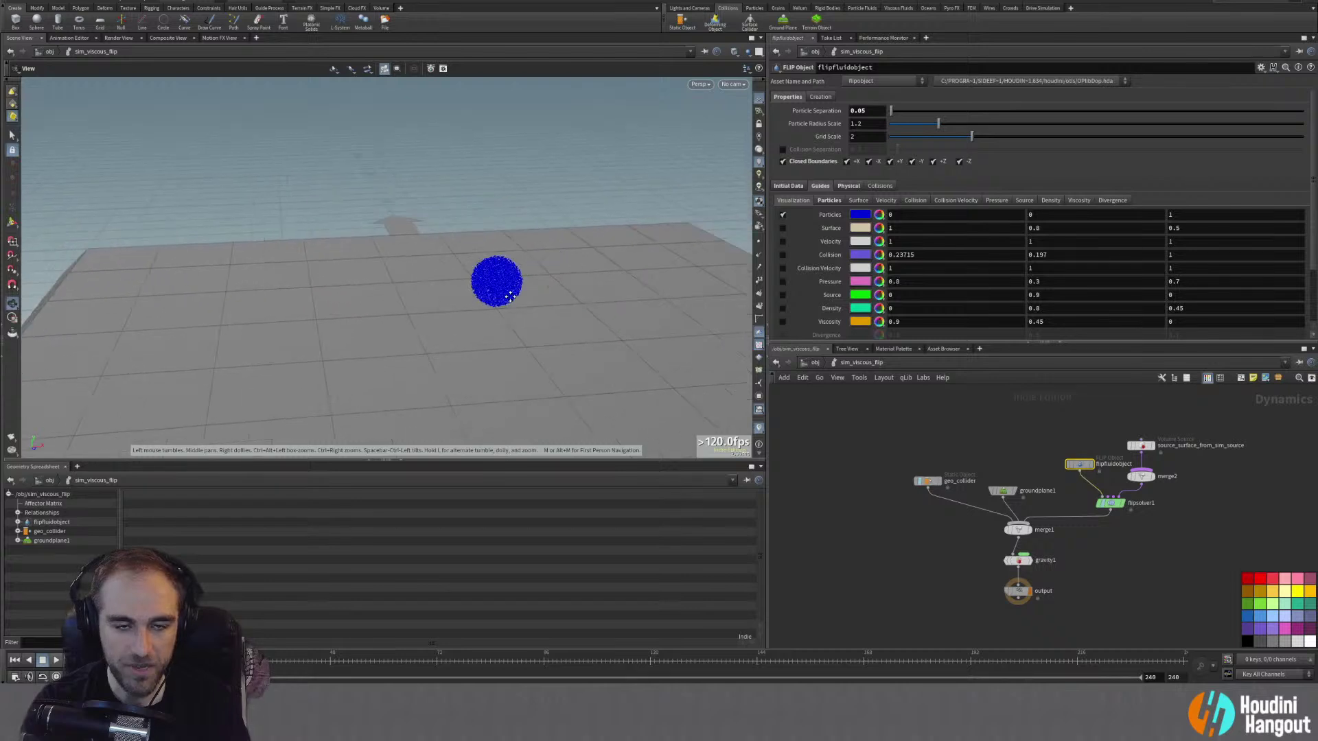
middle_click_drag(560, 294, 542, 261, "alt")
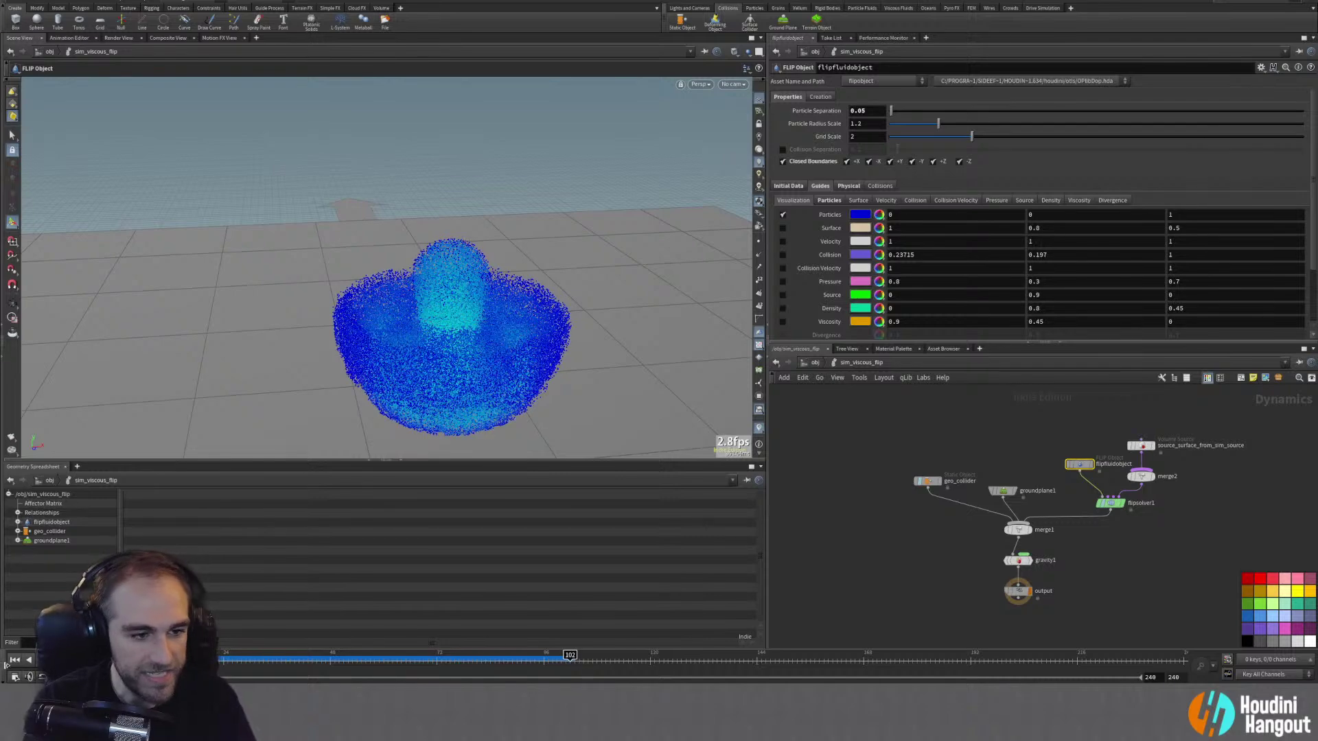
key("ctrl+Left")
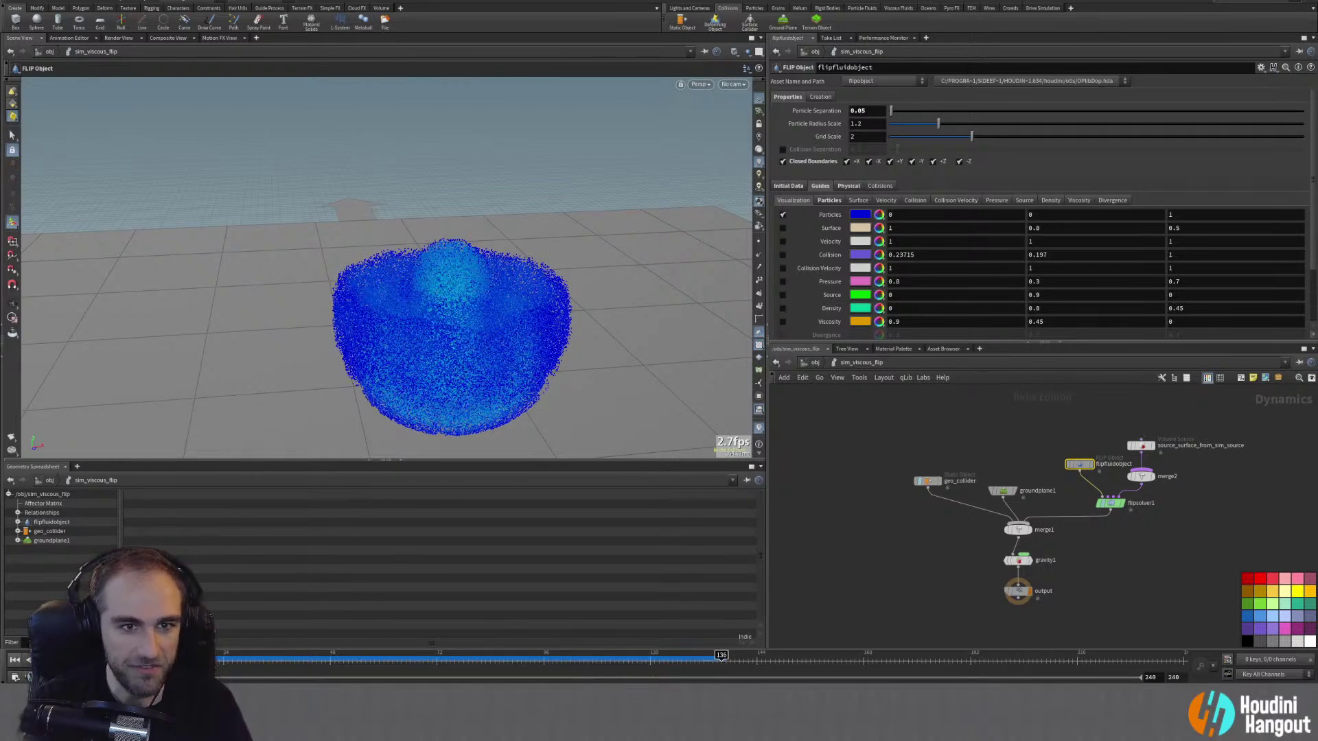
key("ctrl+Up")
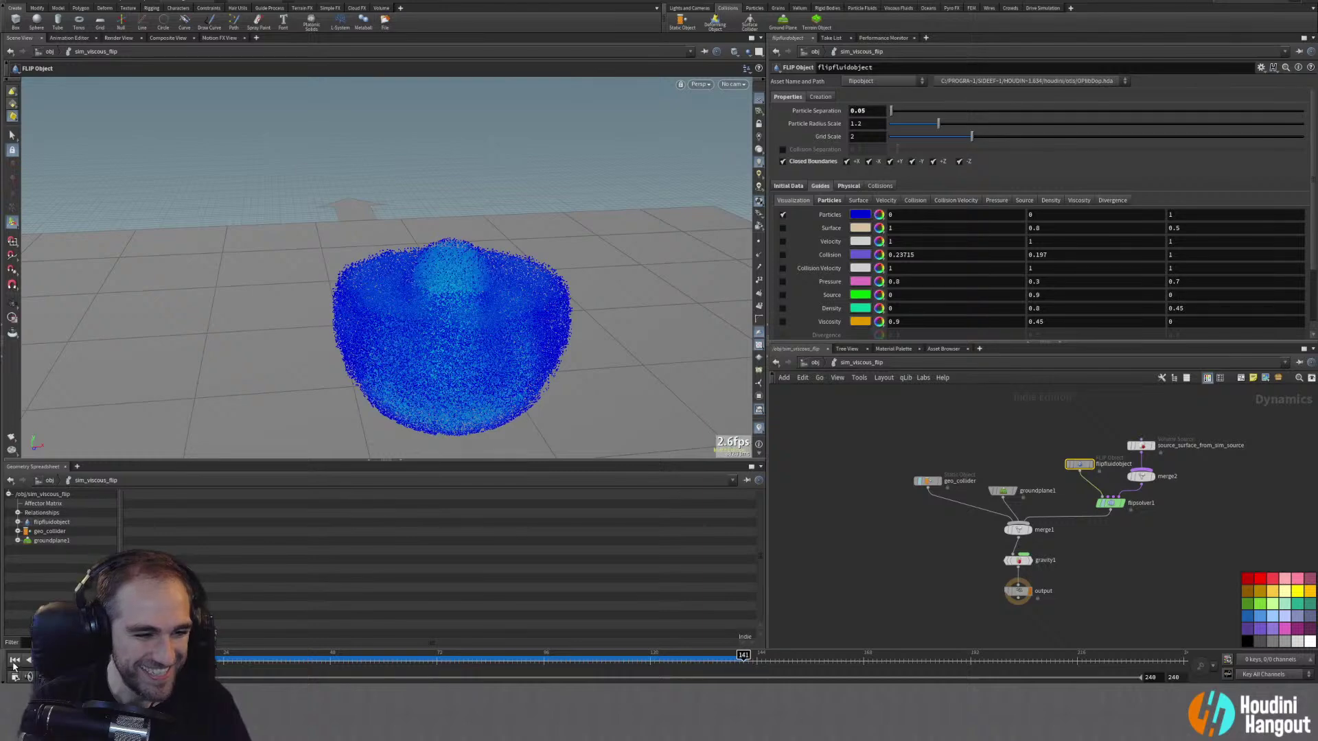
key("ctrl+Up")
Step: View the emitter from a higher angle and scrub the cached frames to review the fluid's fall and spread
left_click_drag(402, 283, 447, 301, "alt")
right_click_drag(447, 301, 416, 273, "alt")
middle_click_drag(431, 264, 407, 242, "alt")
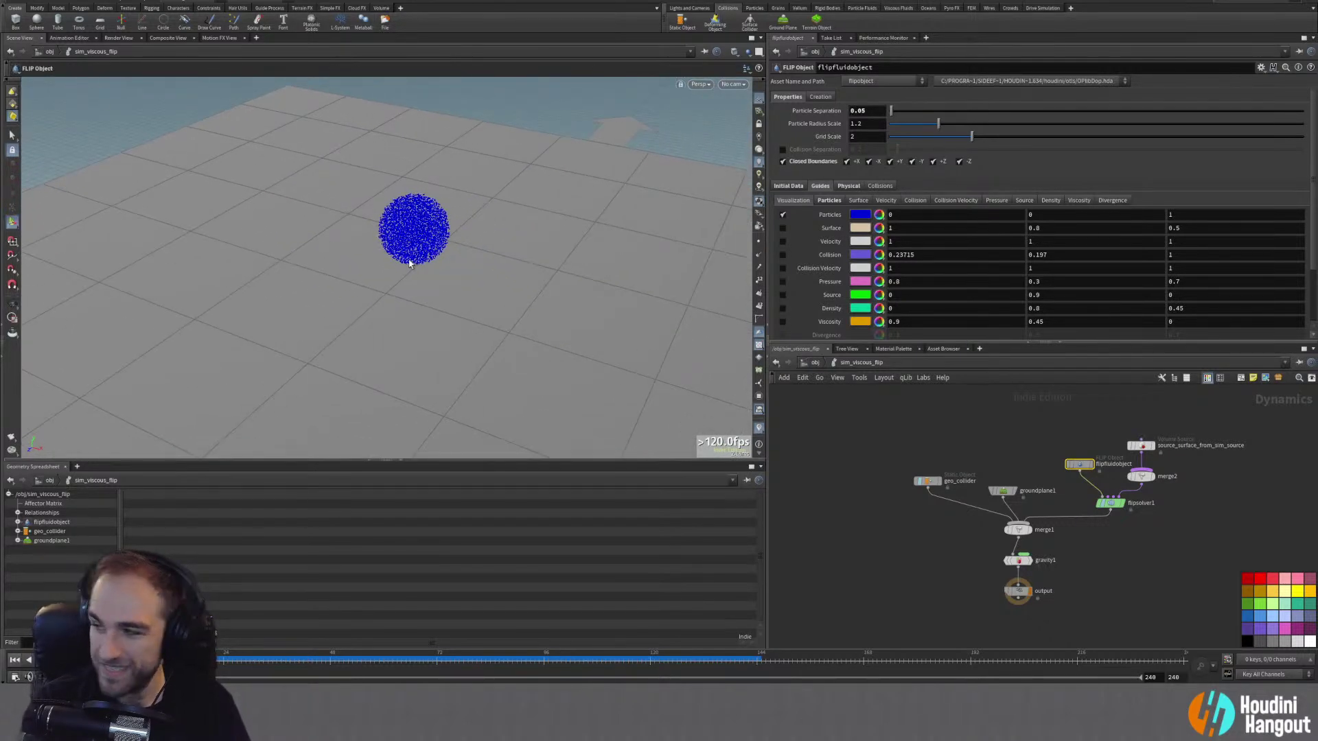
left_click_drag(359, 270, 409, 228, "alt")
key("Return")
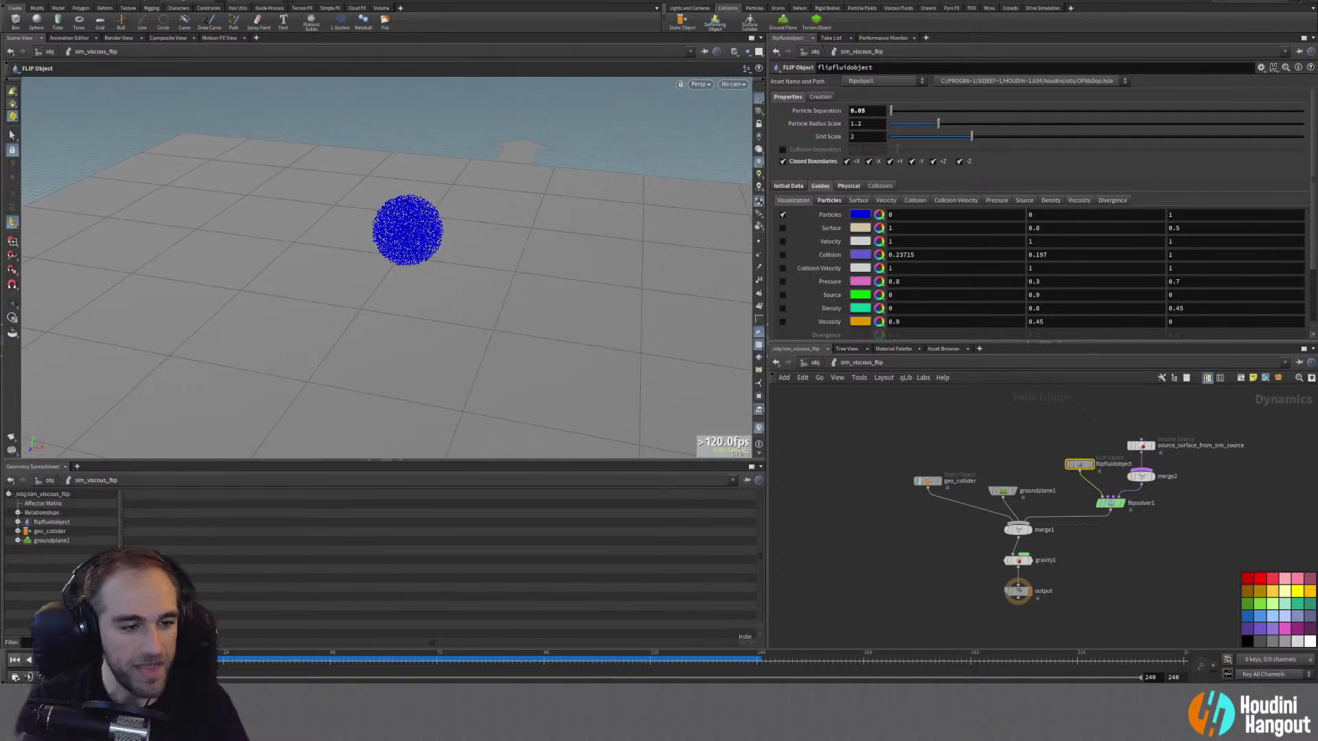
left_click_drag(274, 661, 219, 675)
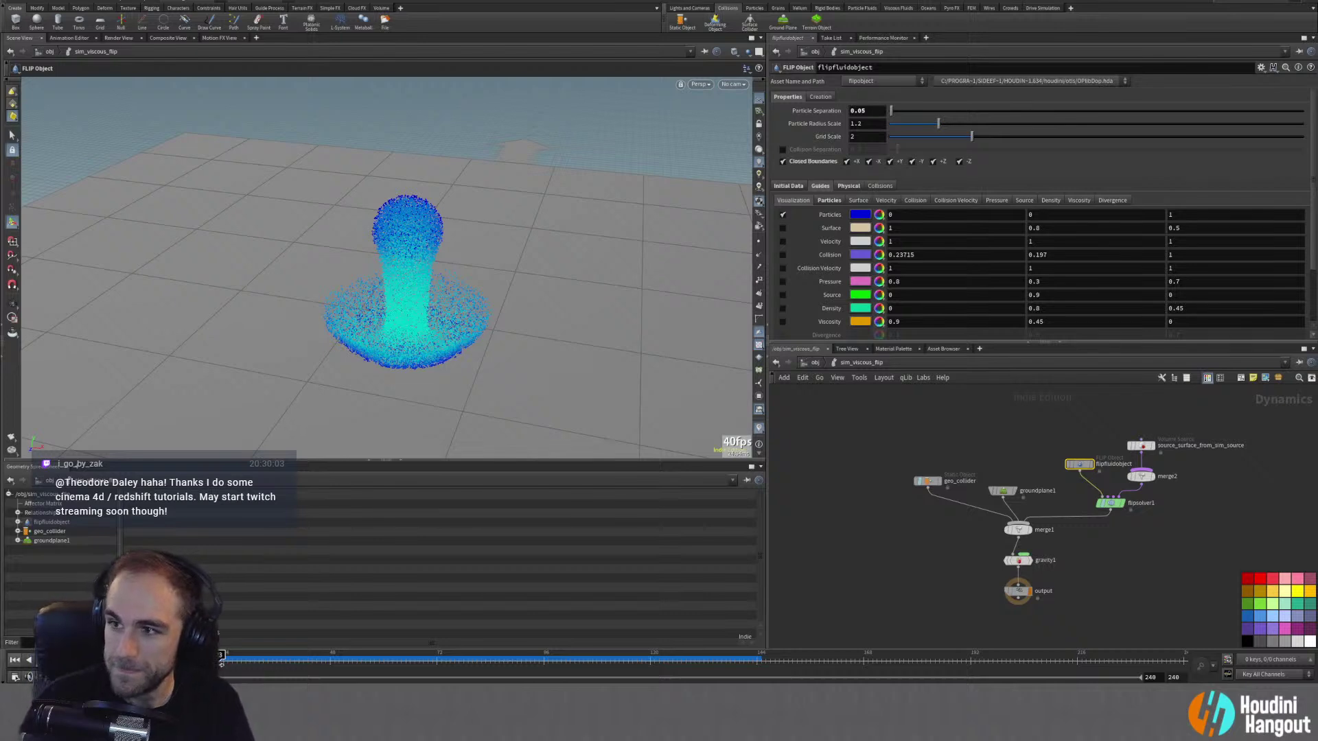
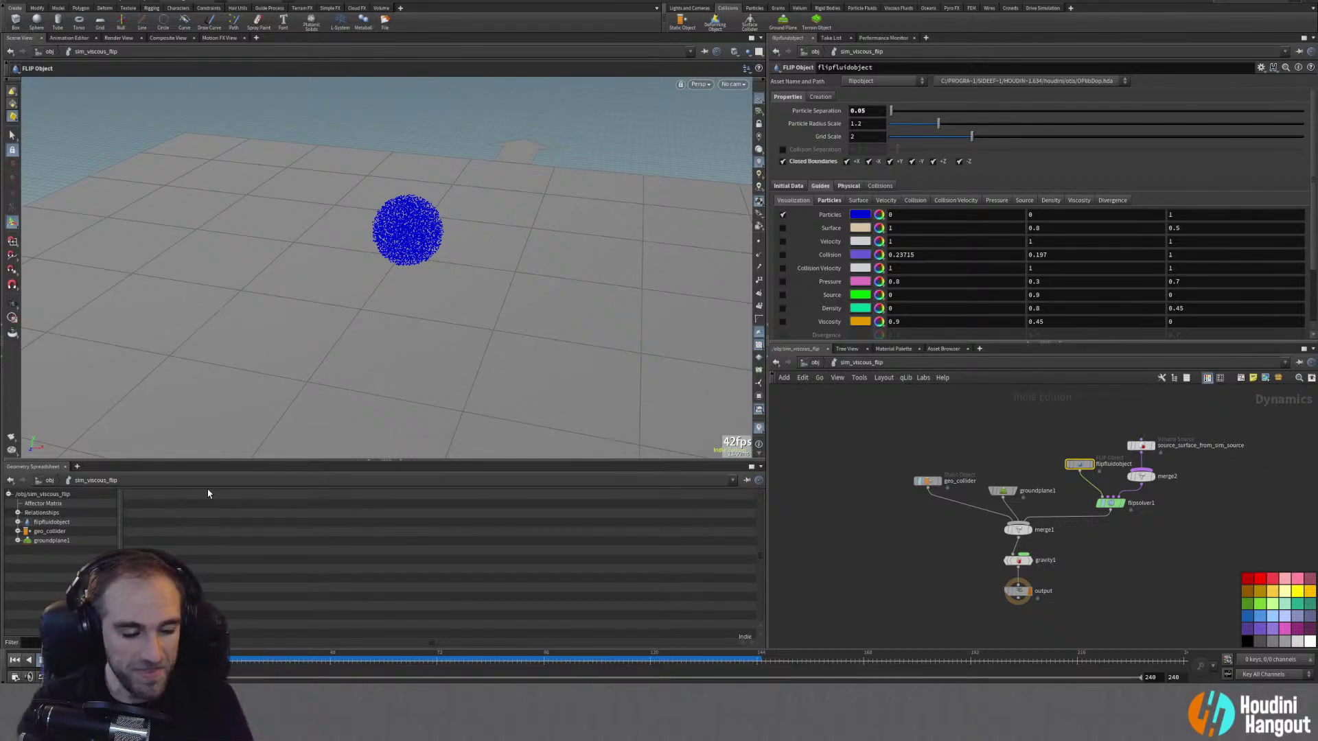
Step: Open the sim_source network and move the OUT_surface null lower to leave room beneath create_surface
left_click(860, 515)
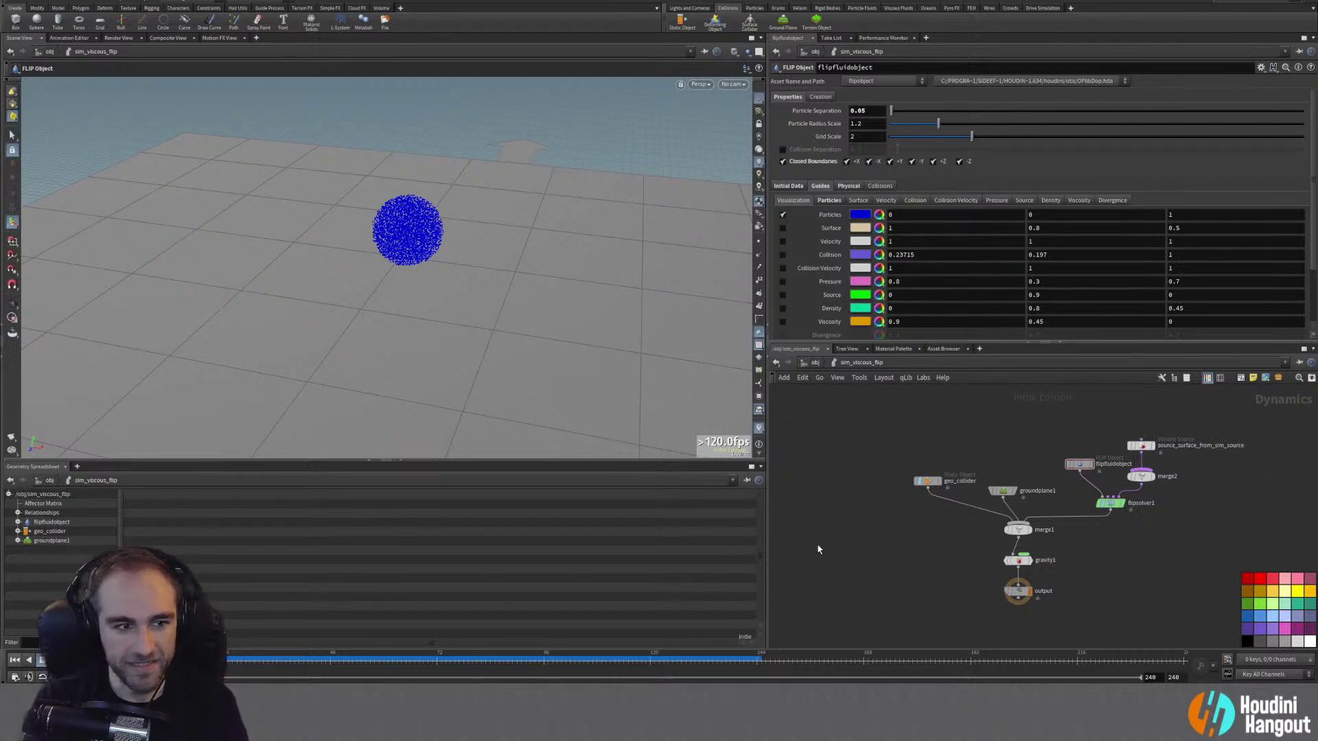
key("u")
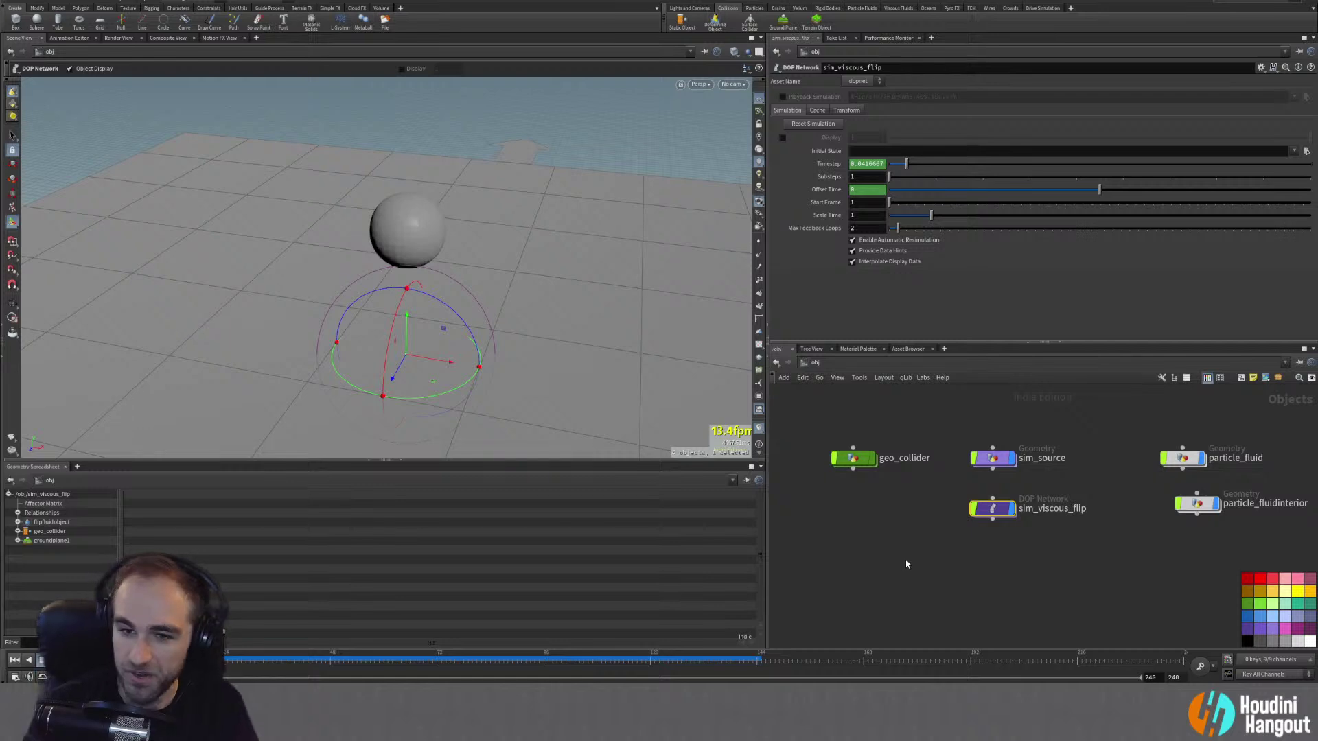
left_click(990, 456)
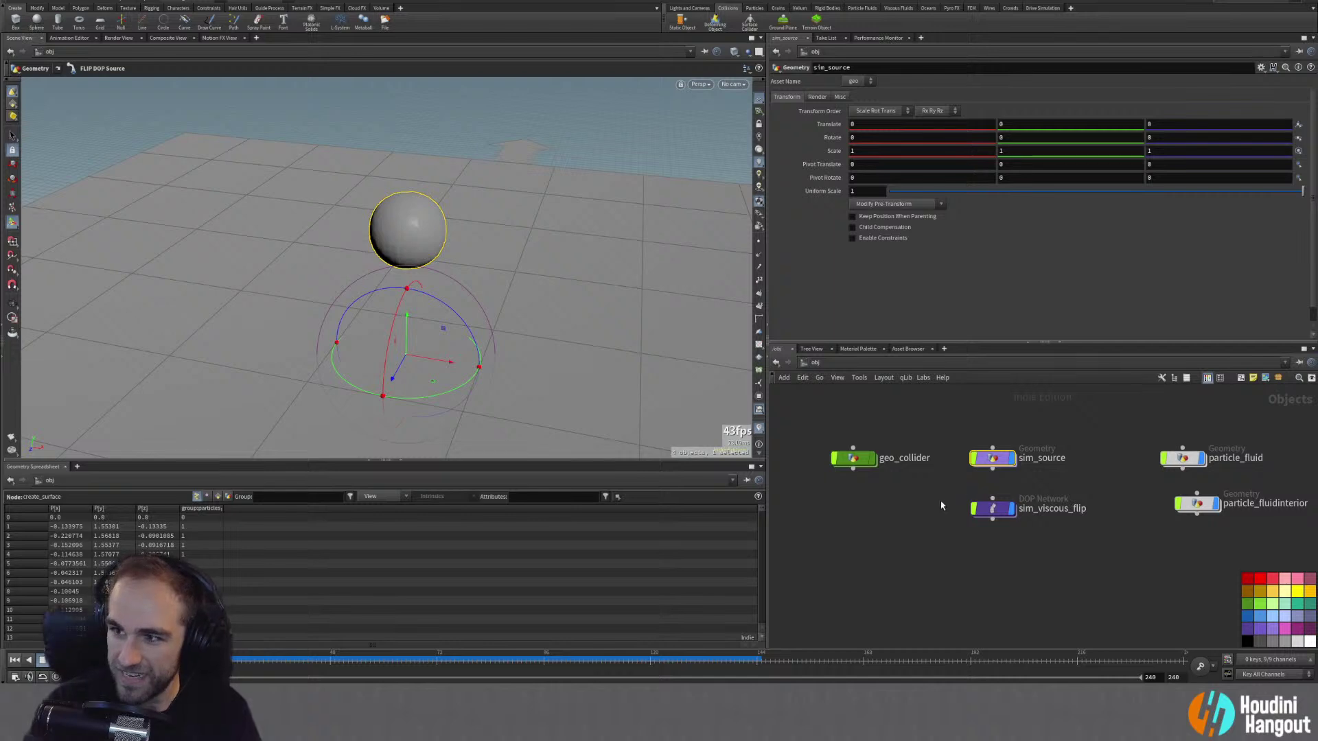
double_click(992, 459)
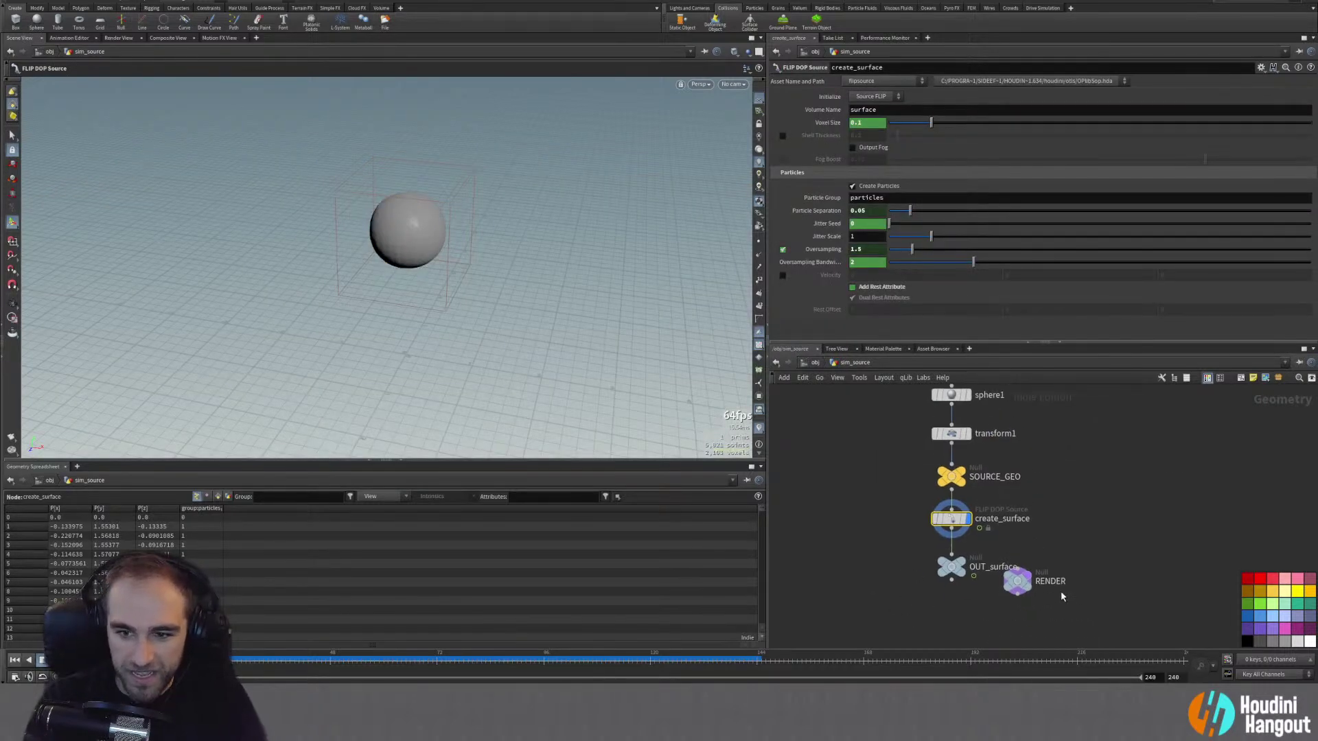
left_click_drag(958, 571, 959, 629)
middle_click(945, 502)
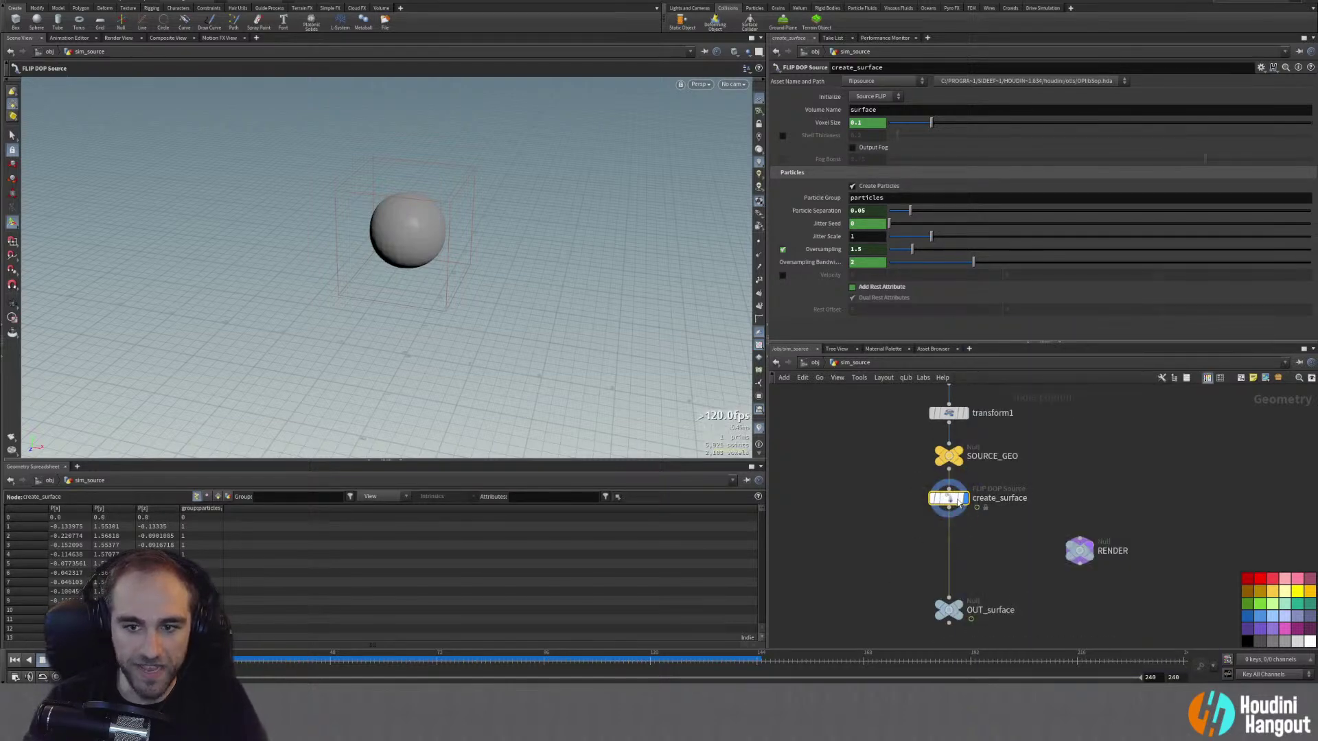
Step: Try adding Velocity on create_surface, read the points' velocity attributes in the Geometry Spreadsheet, and disable the option again
left_click(783, 275)
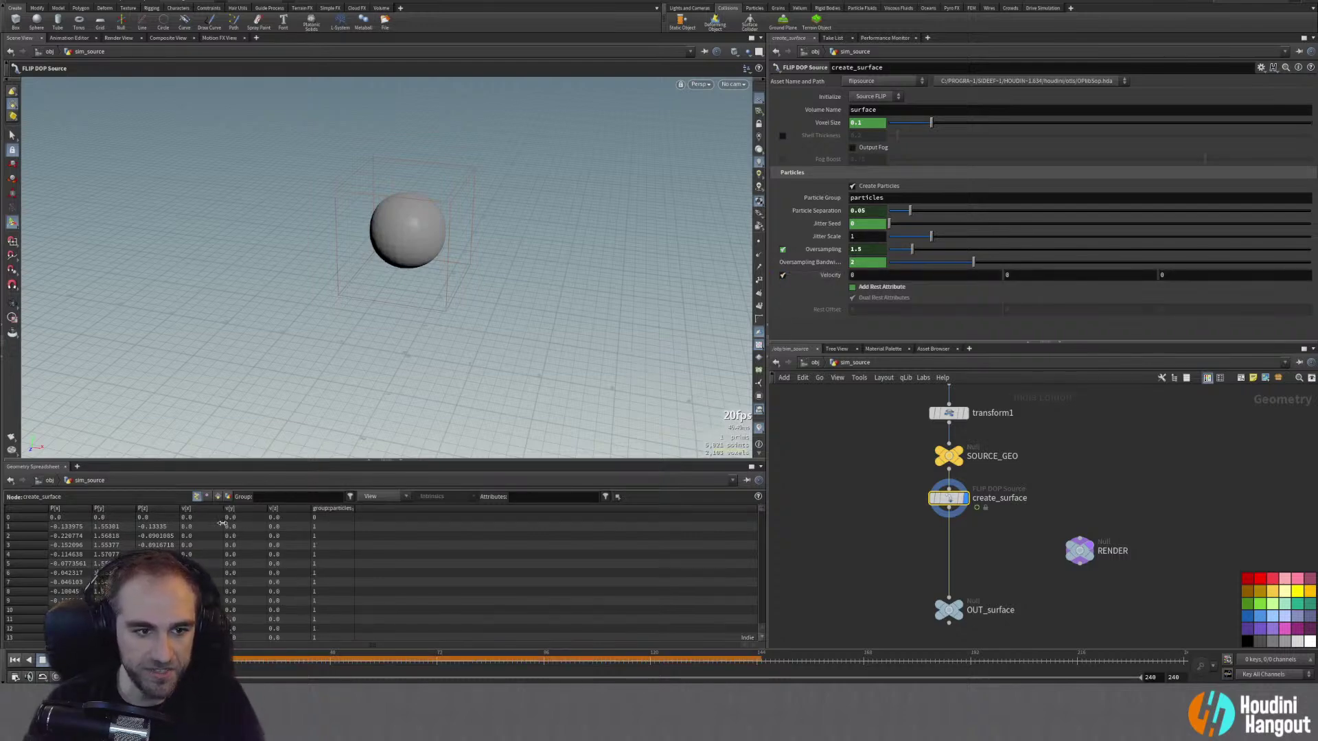
scroll(192, 549, "down", 10)
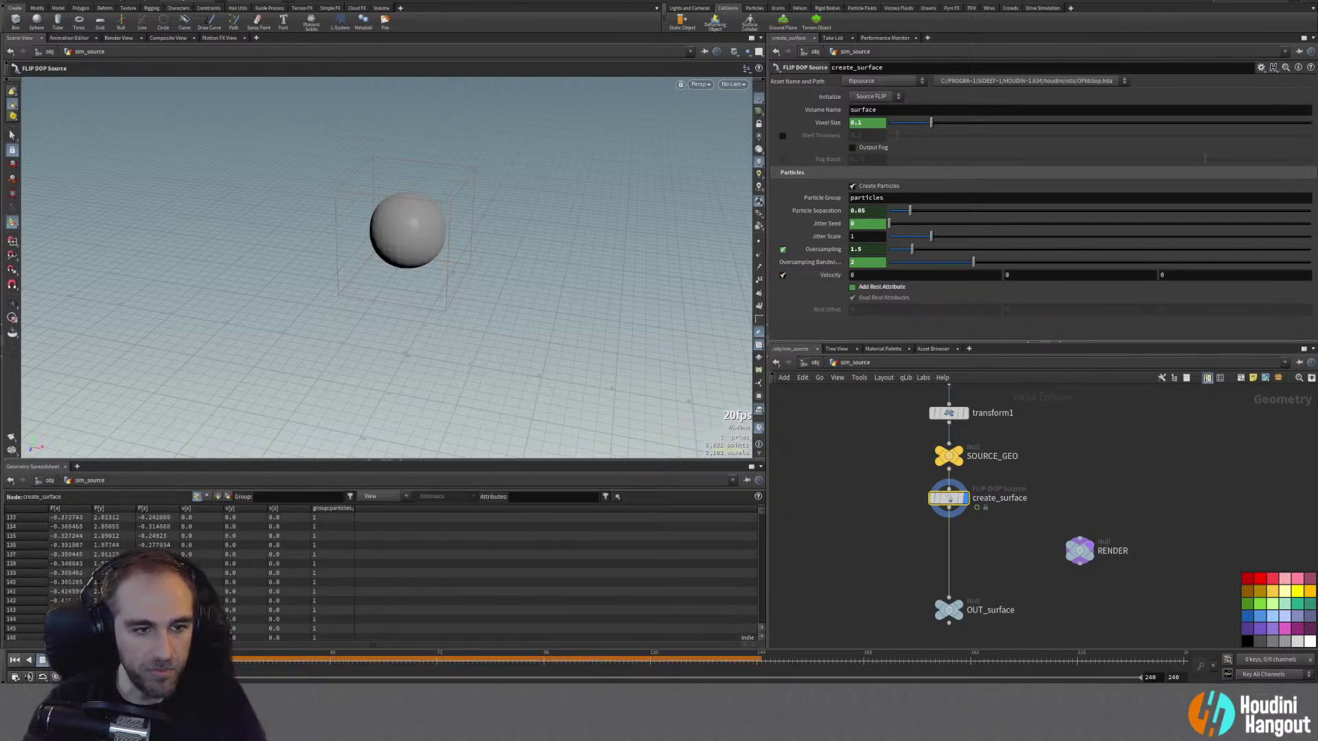
scroll(192, 559, "up", 13)
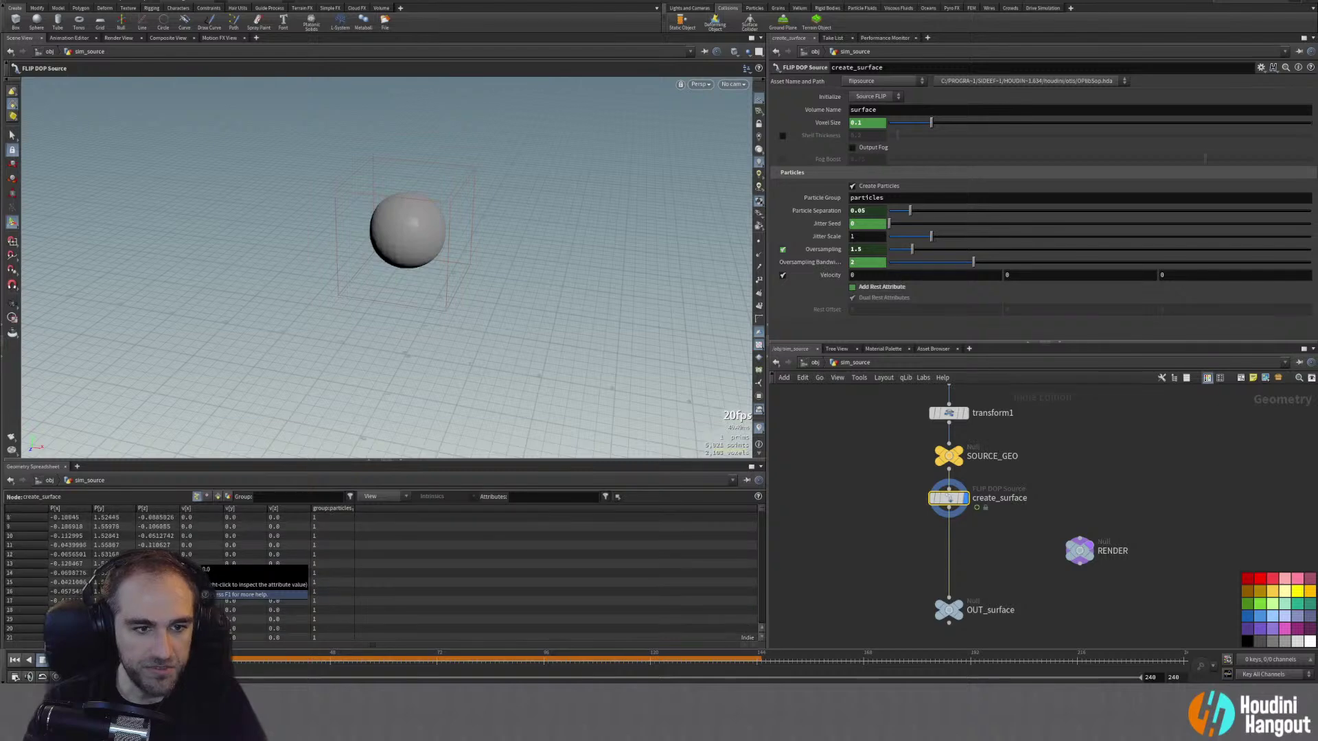
scroll(190, 552, "up", 2)
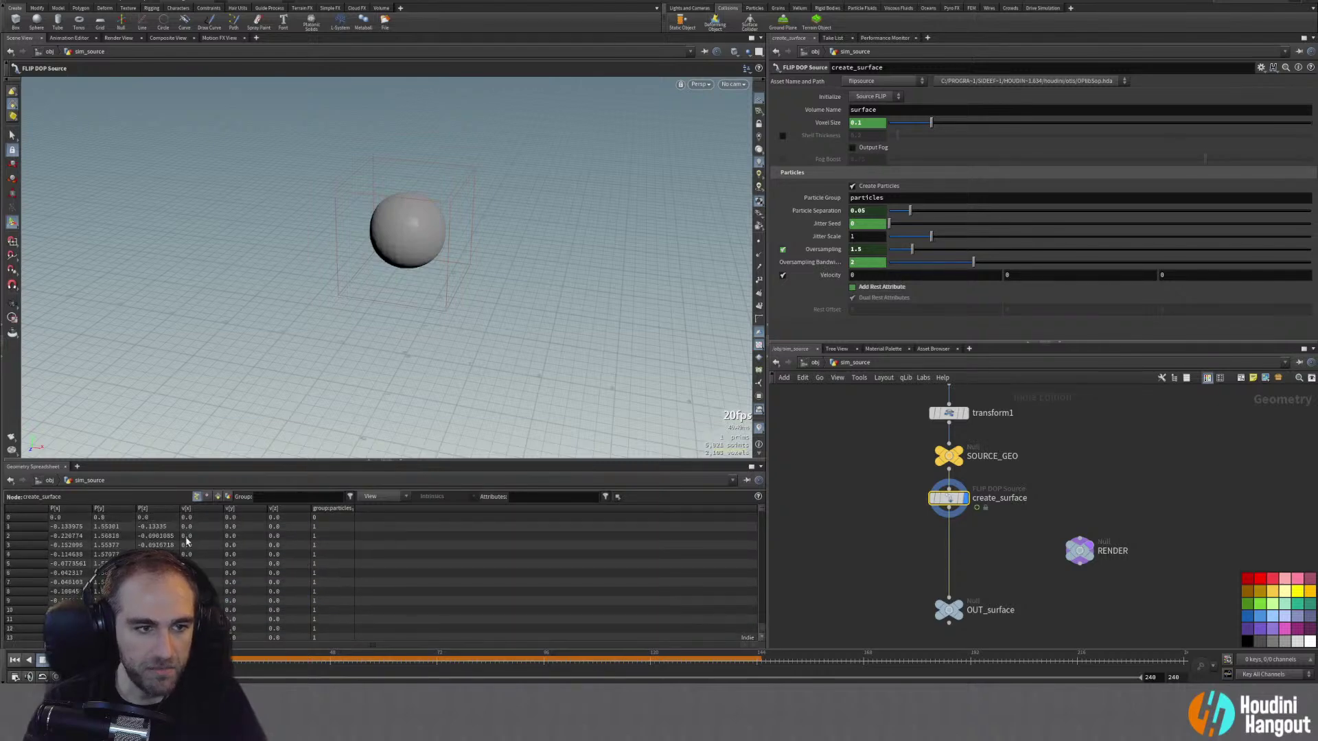
left_click(784, 274)
Step: Insert an Attribute Adjust Vector node on the wire between create_surface and OUT_surface
key("Tab")
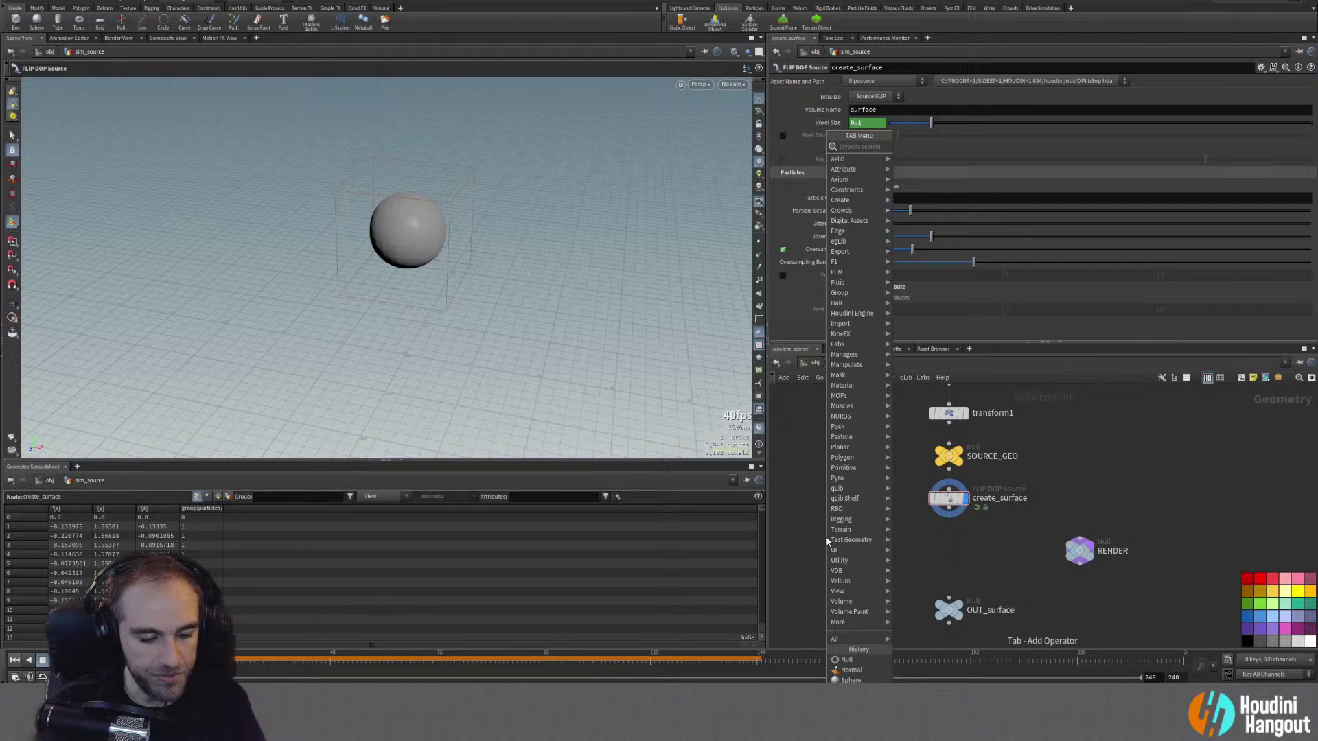
type("vector")
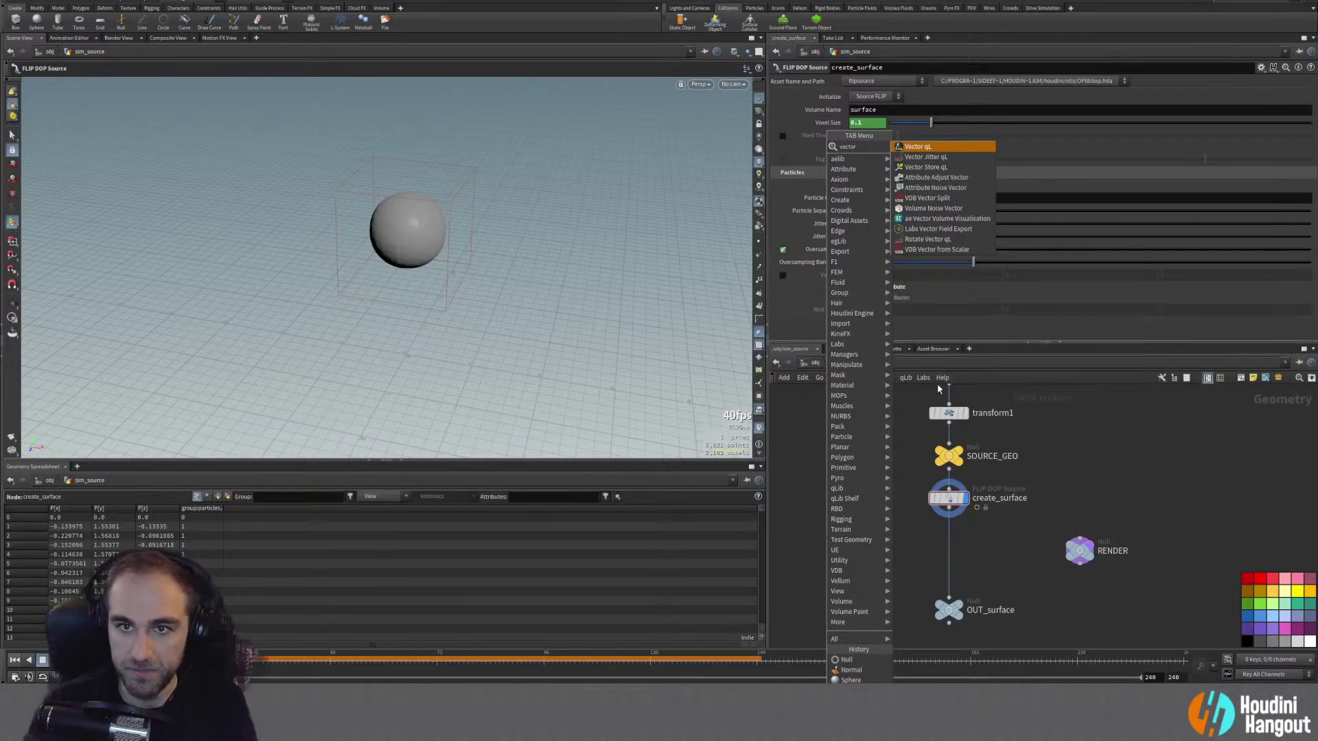
left_click(934, 178)
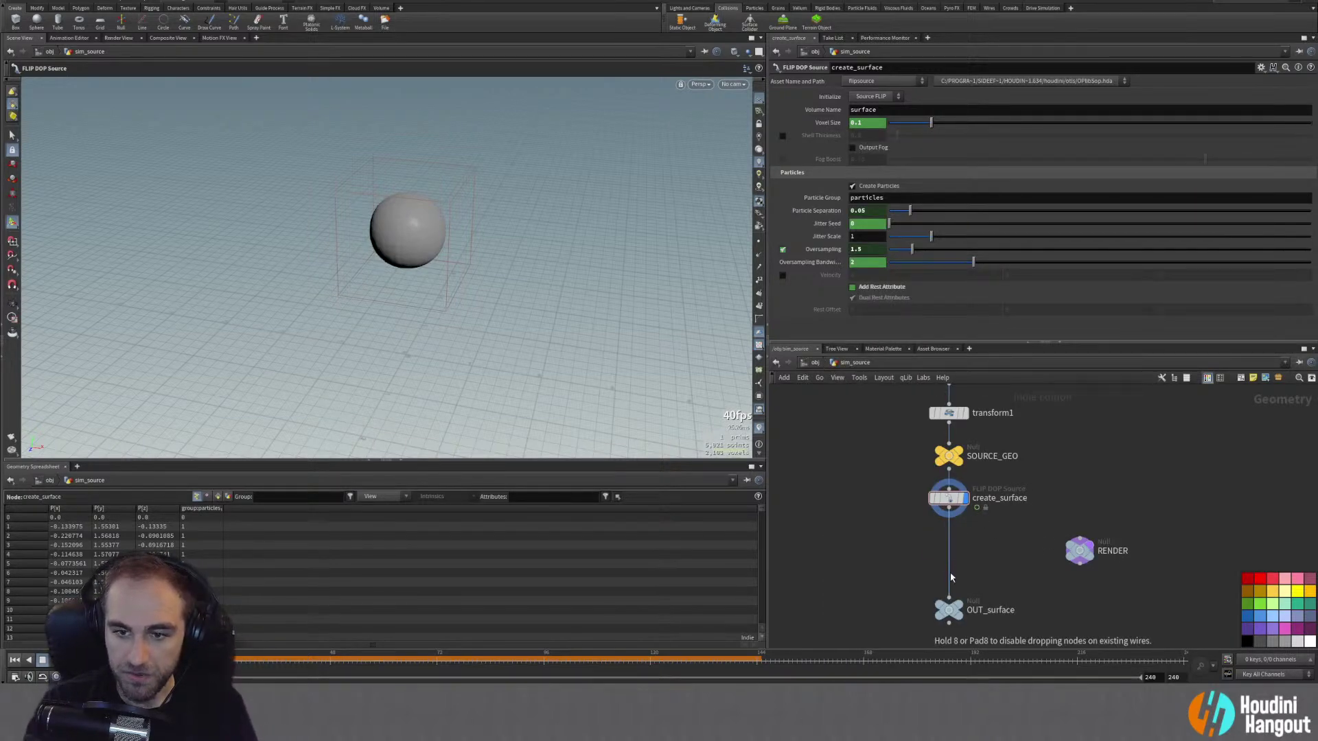
left_click(950, 544)
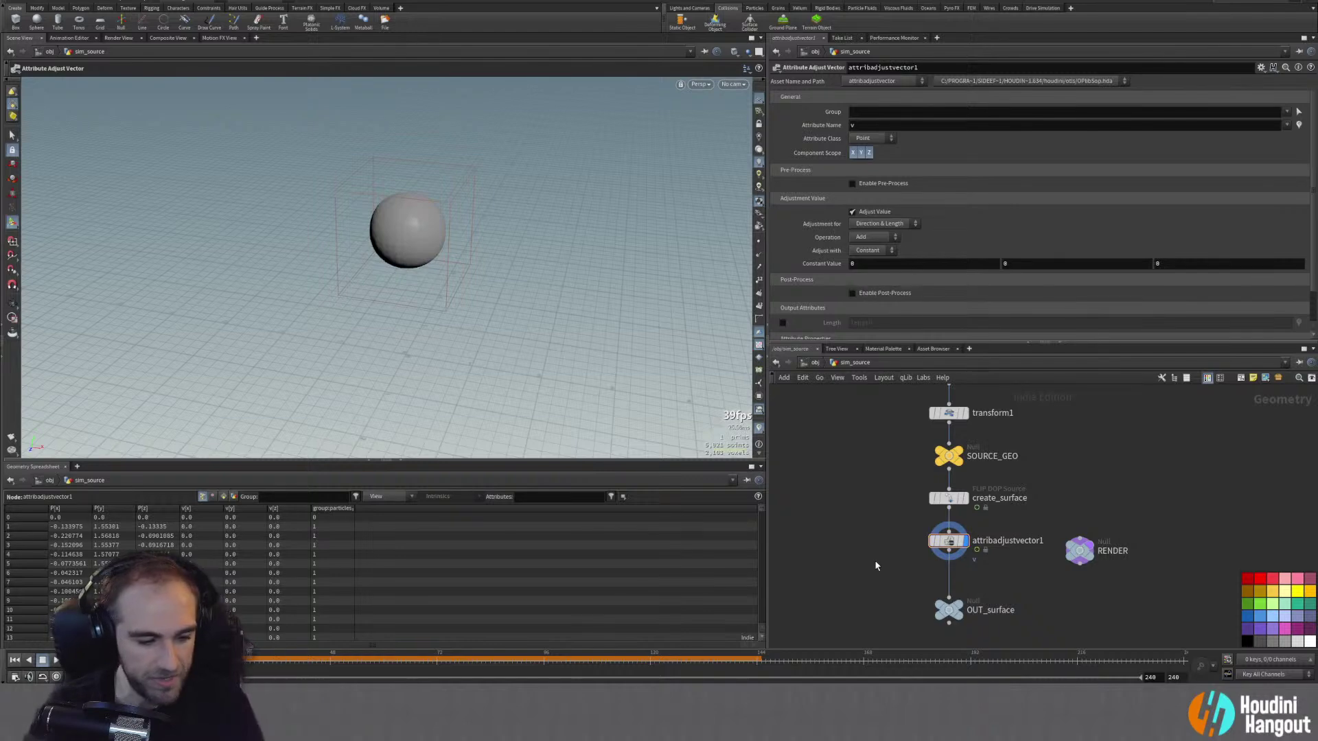
key("Tab")
type("dict")
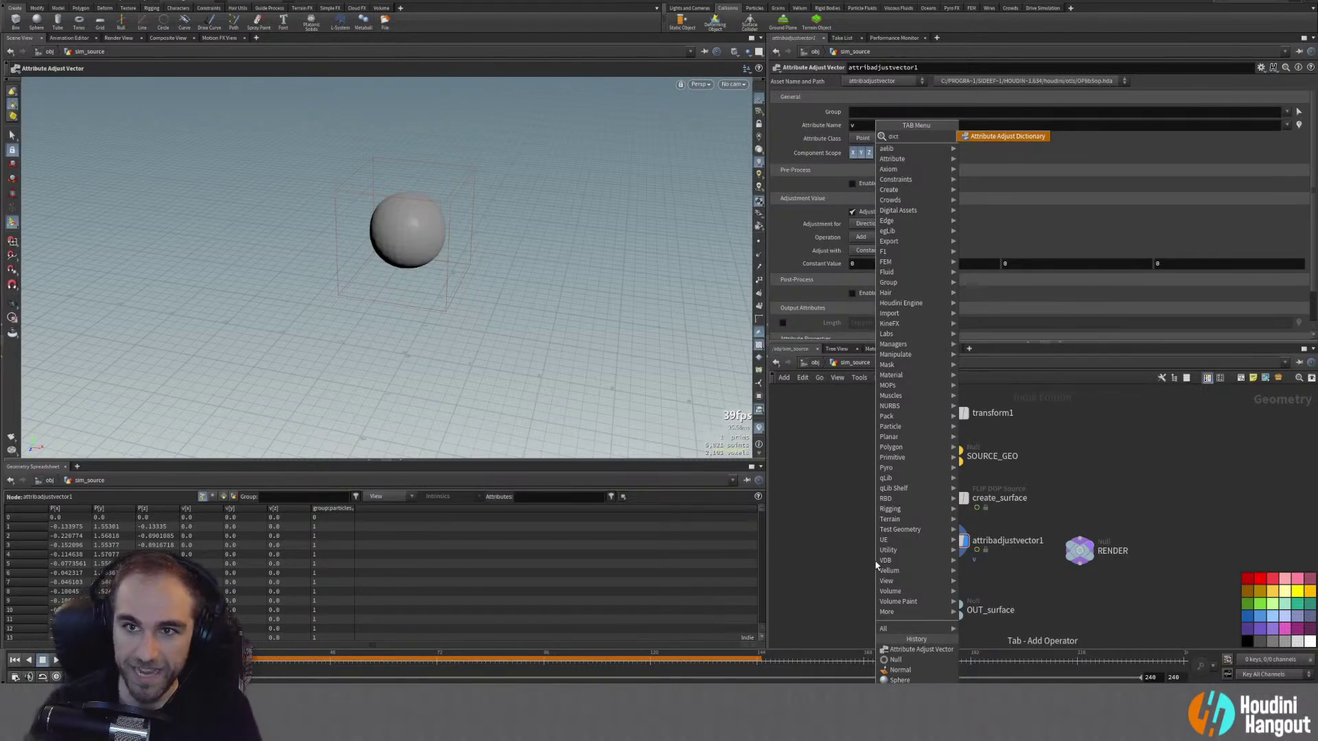
key("Escape")
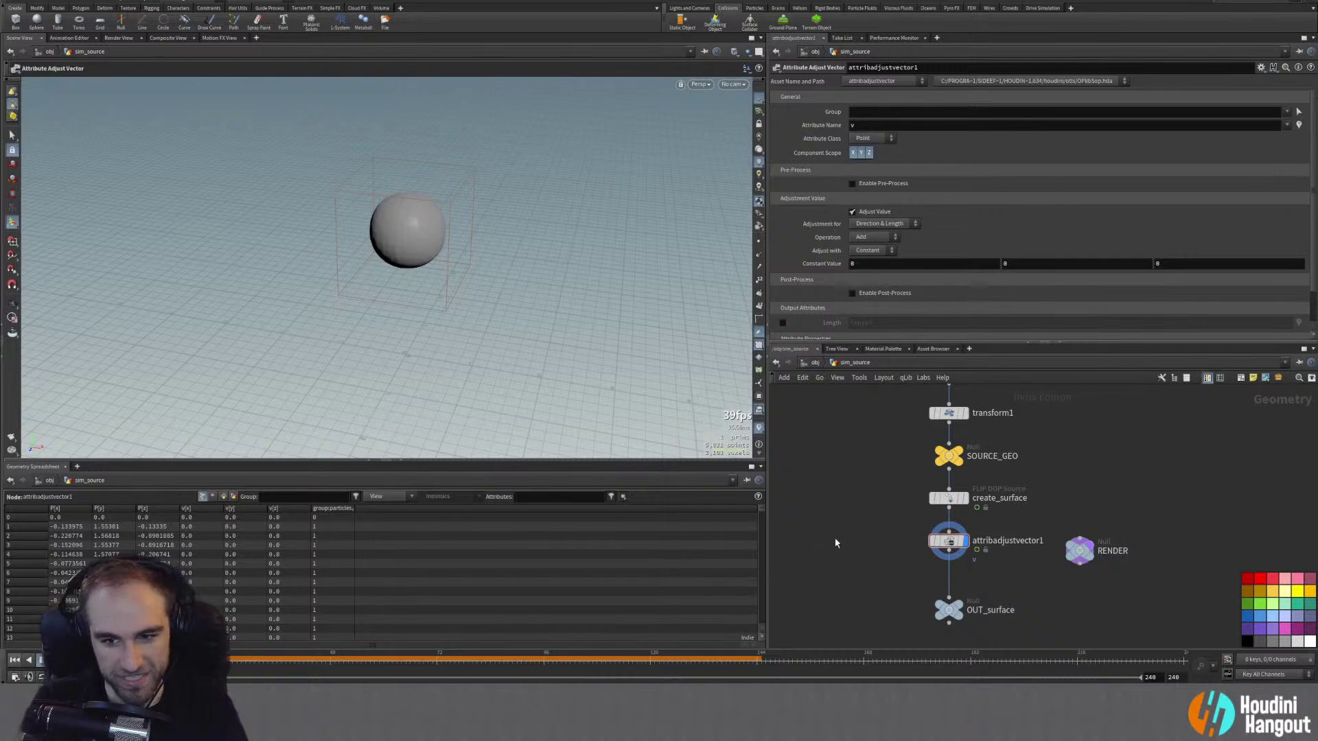
Step: Make attribadjustvector1 adjust the v attribute with Noise instead of a constant value
middle_click(949, 542)
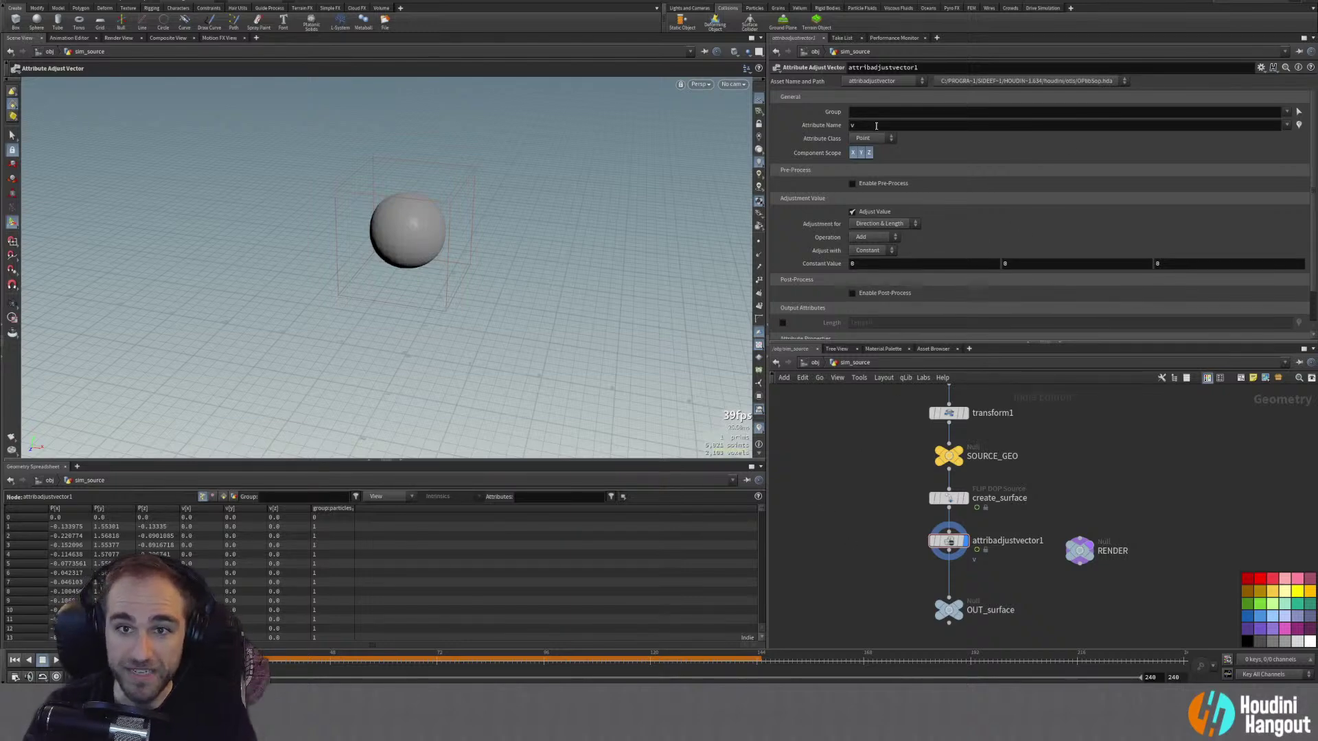
left_click(871, 251)
left_click(862, 285)
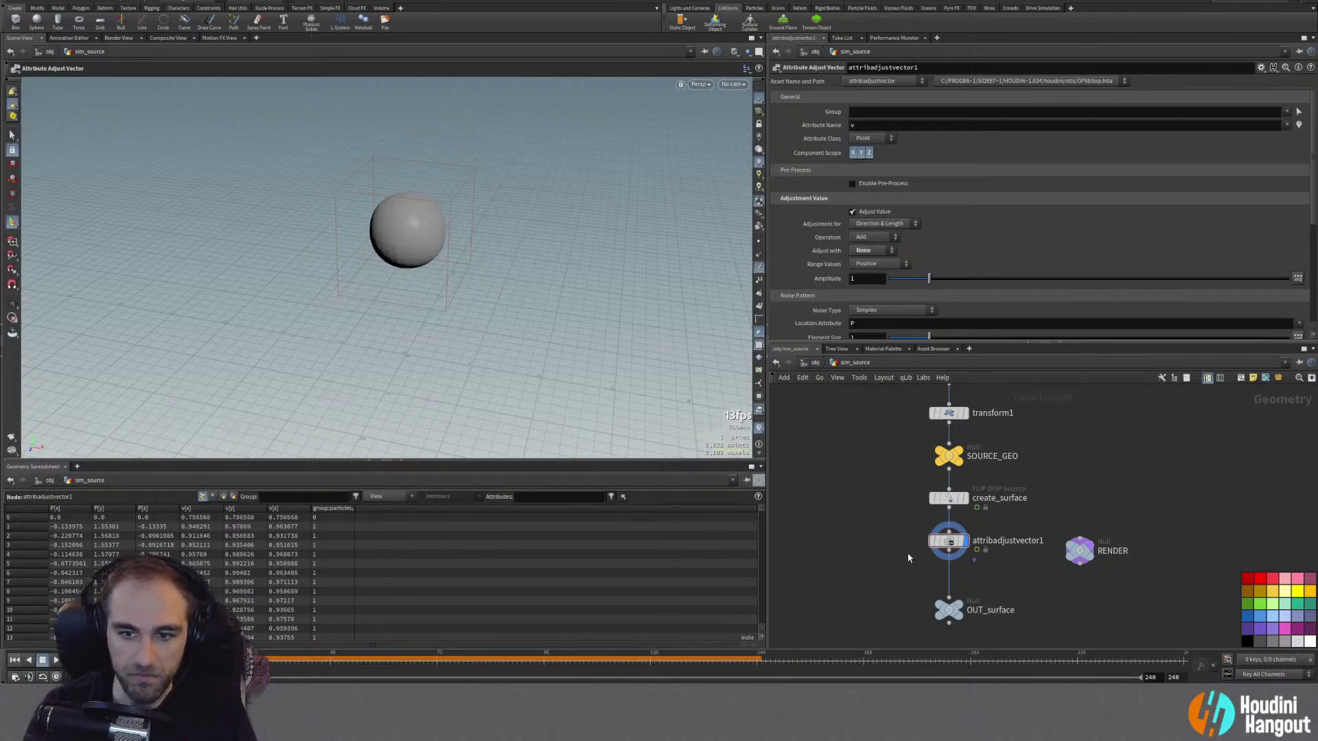
middle_click(950, 542)
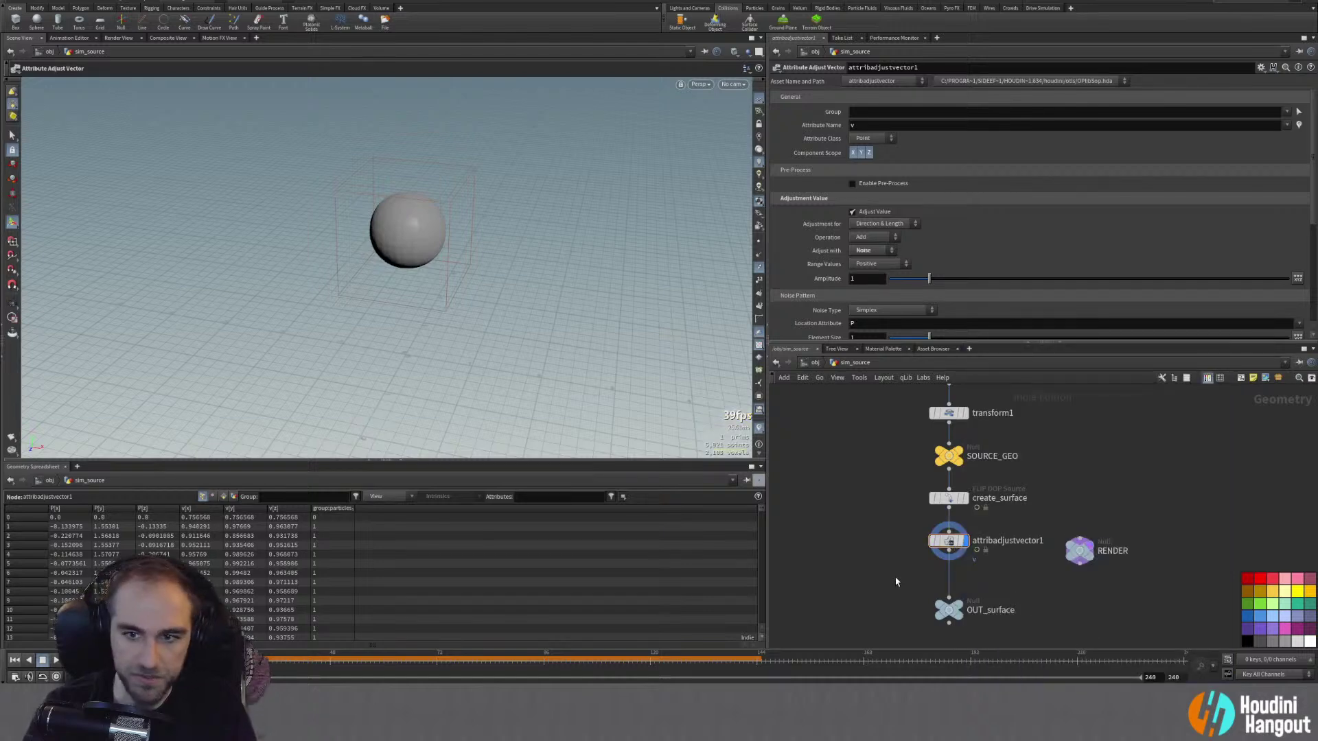
Step: Detach attribadjustvector1 from the chain and insert a Split node between create_surface and OUT_surface
mouse_move(956, 544)
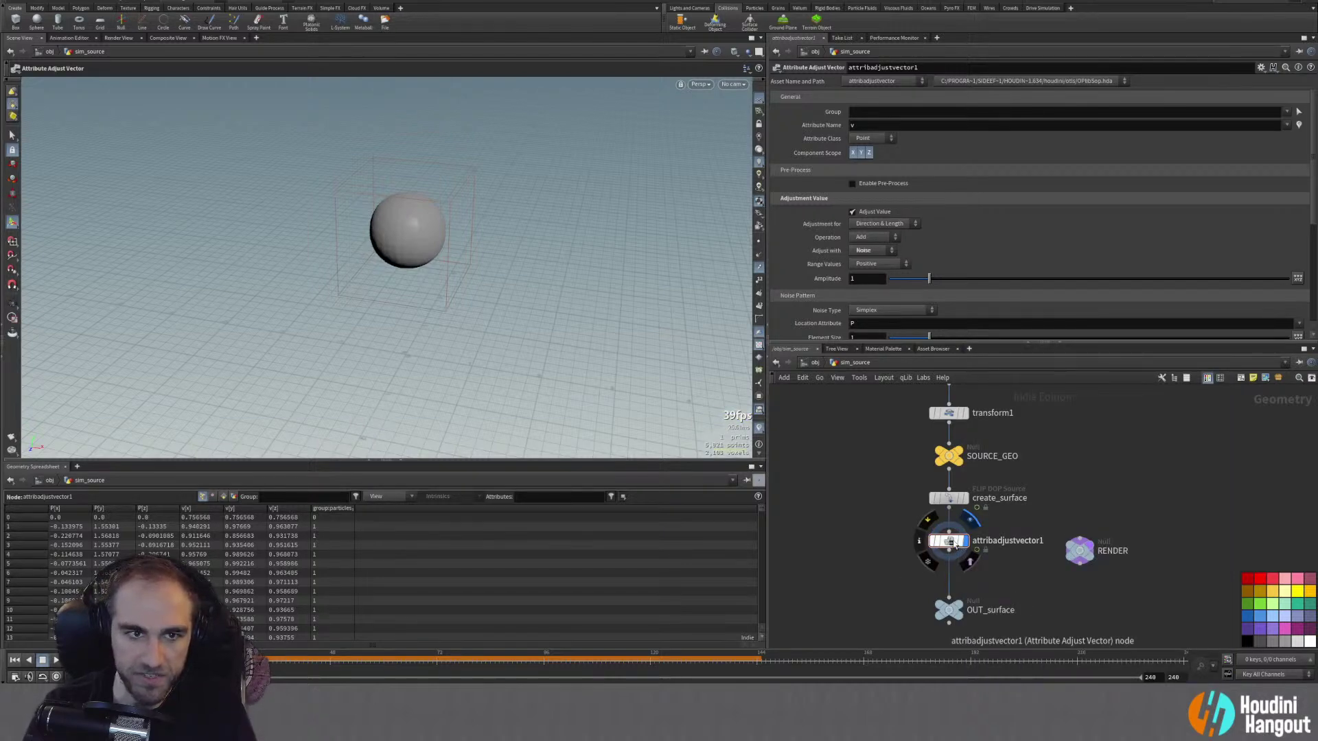
left_click_drag(956, 544, 846, 570)
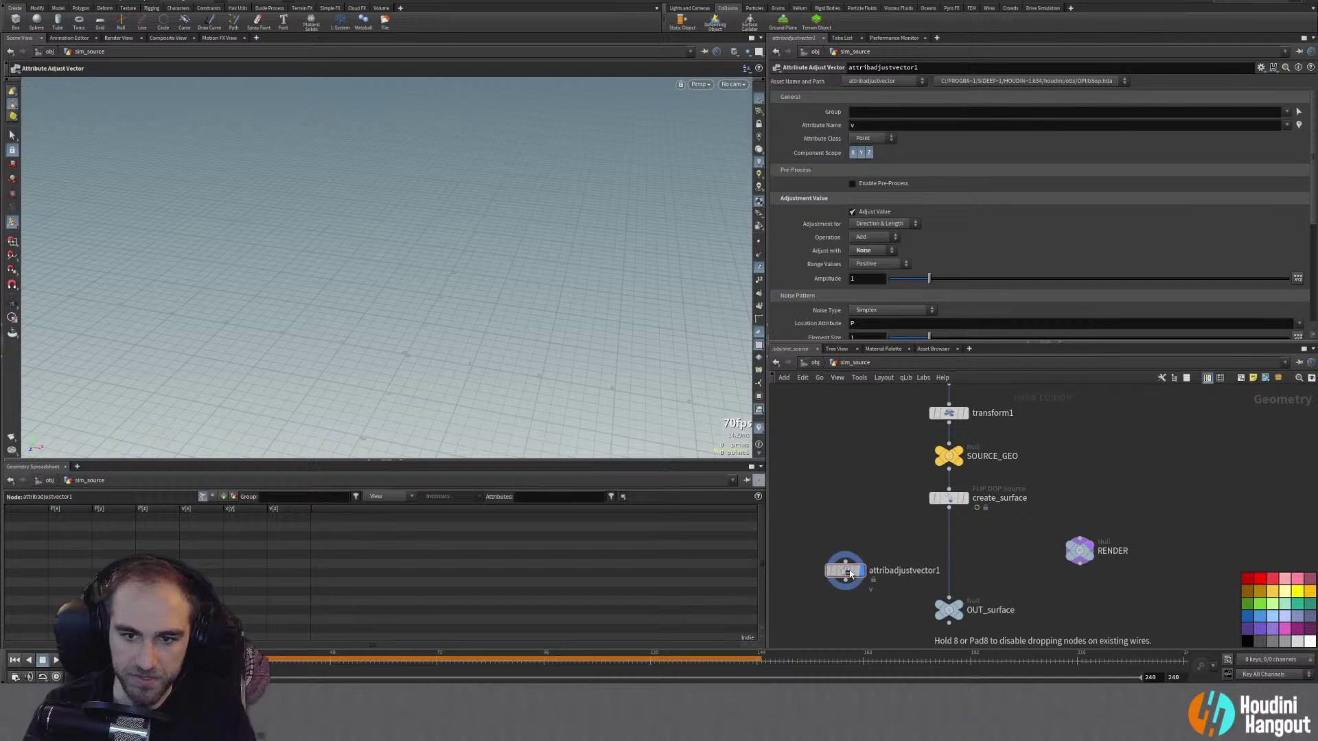
key("Tab")
type("add")
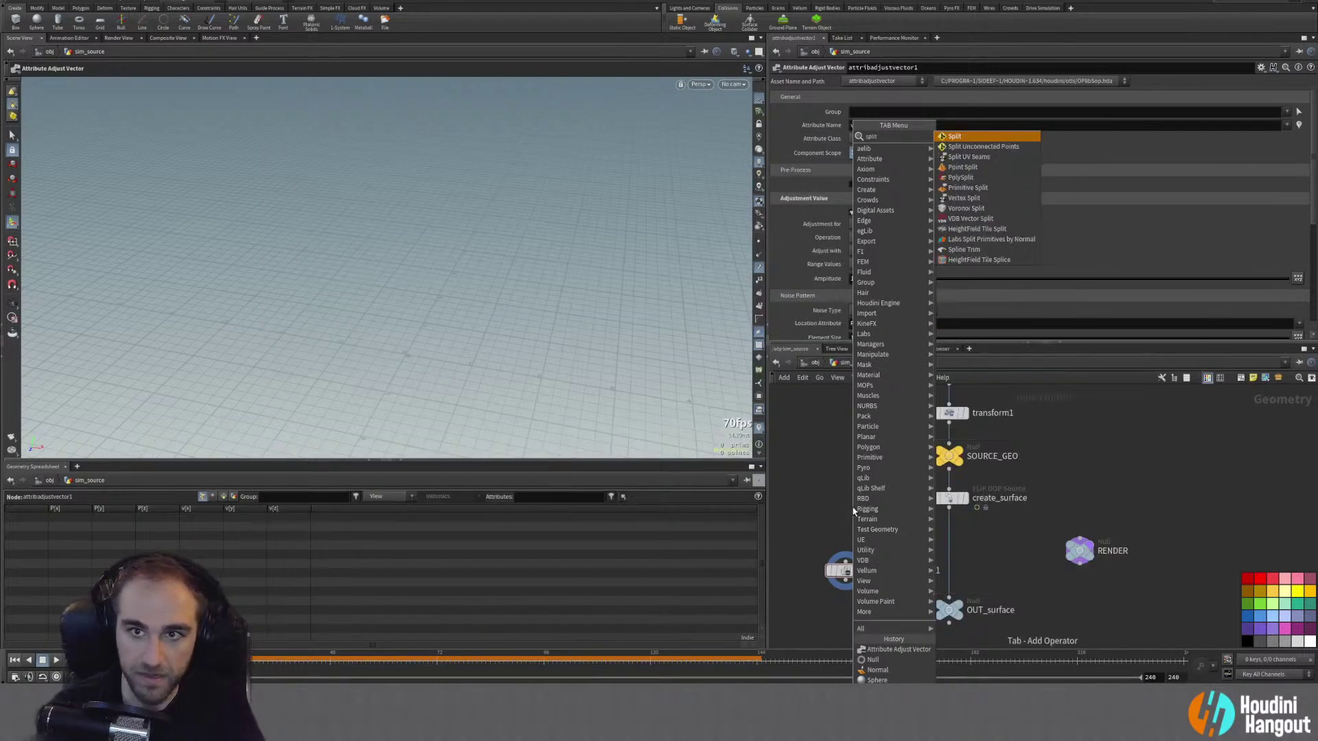
key("Return")
left_click(953, 537)
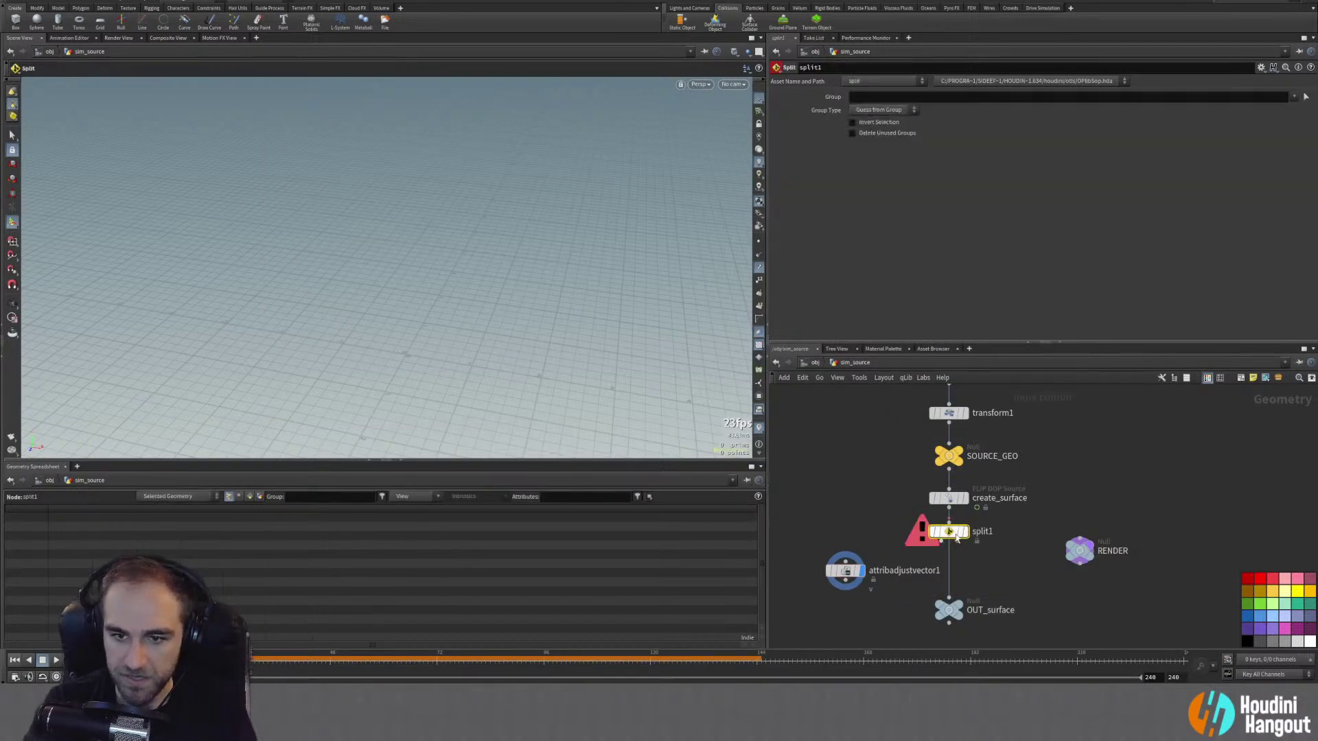
left_click_drag(947, 609, 942, 623)
left_click(965, 536)
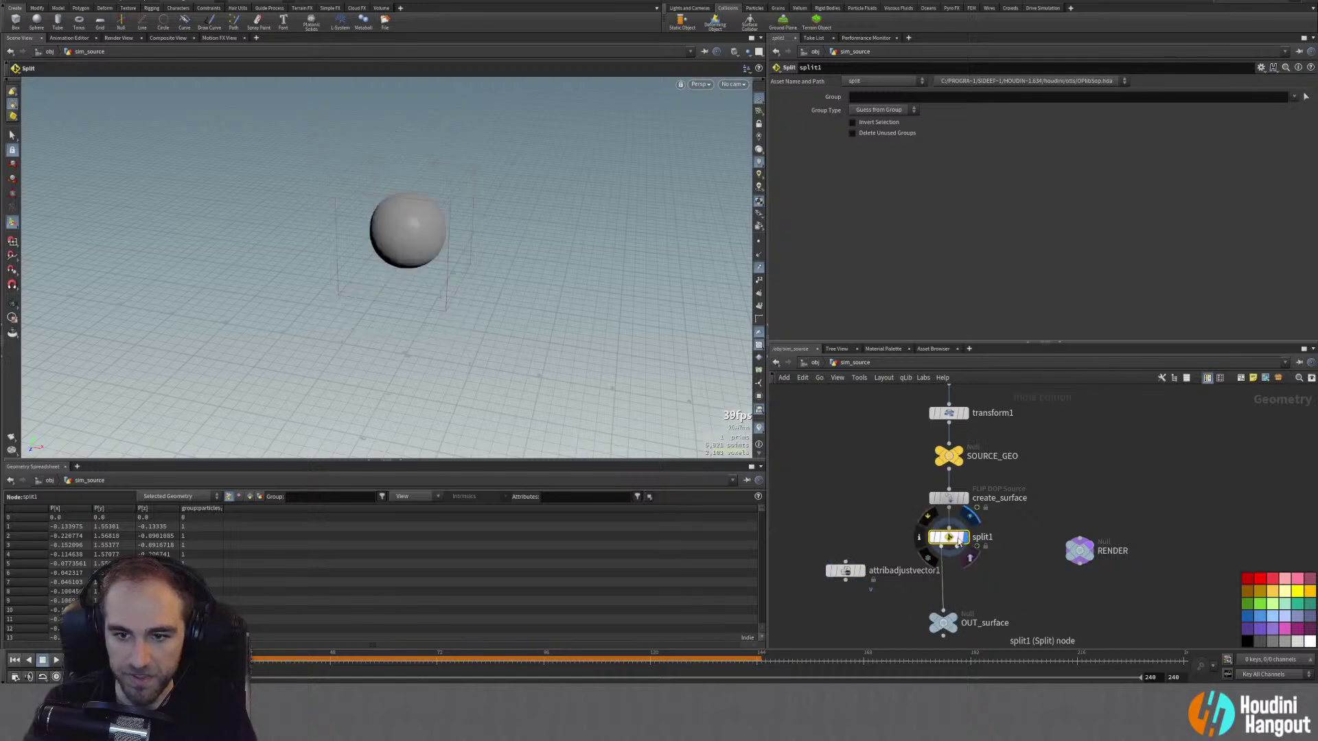
left_click(1281, 123)
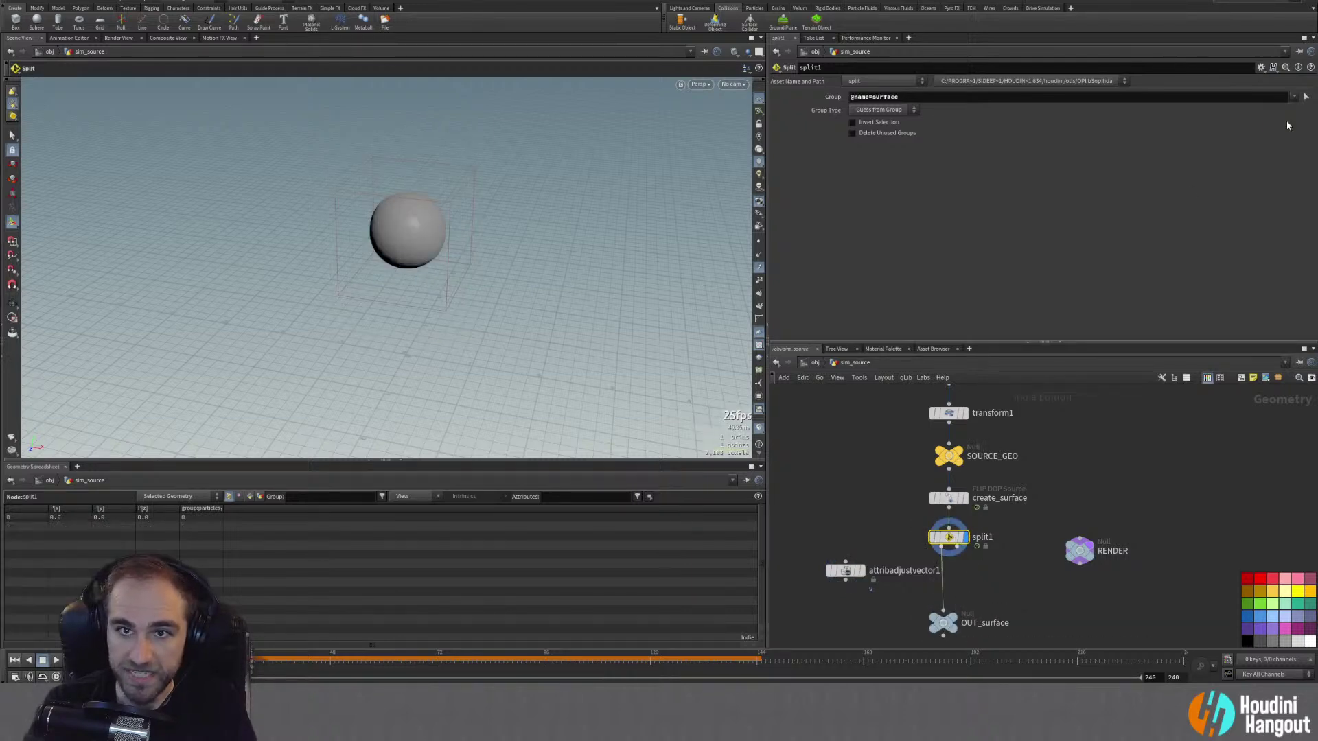
Step: Wire the second output of split1 into attribadjustvector1 and display the adjusted particles
left_click(943, 623)
middle_click(945, 626)
left_click_drag(849, 572, 997, 584)
left_click(957, 547)
left_click(992, 575)
left_click(993, 583)
middle_click(993, 584)
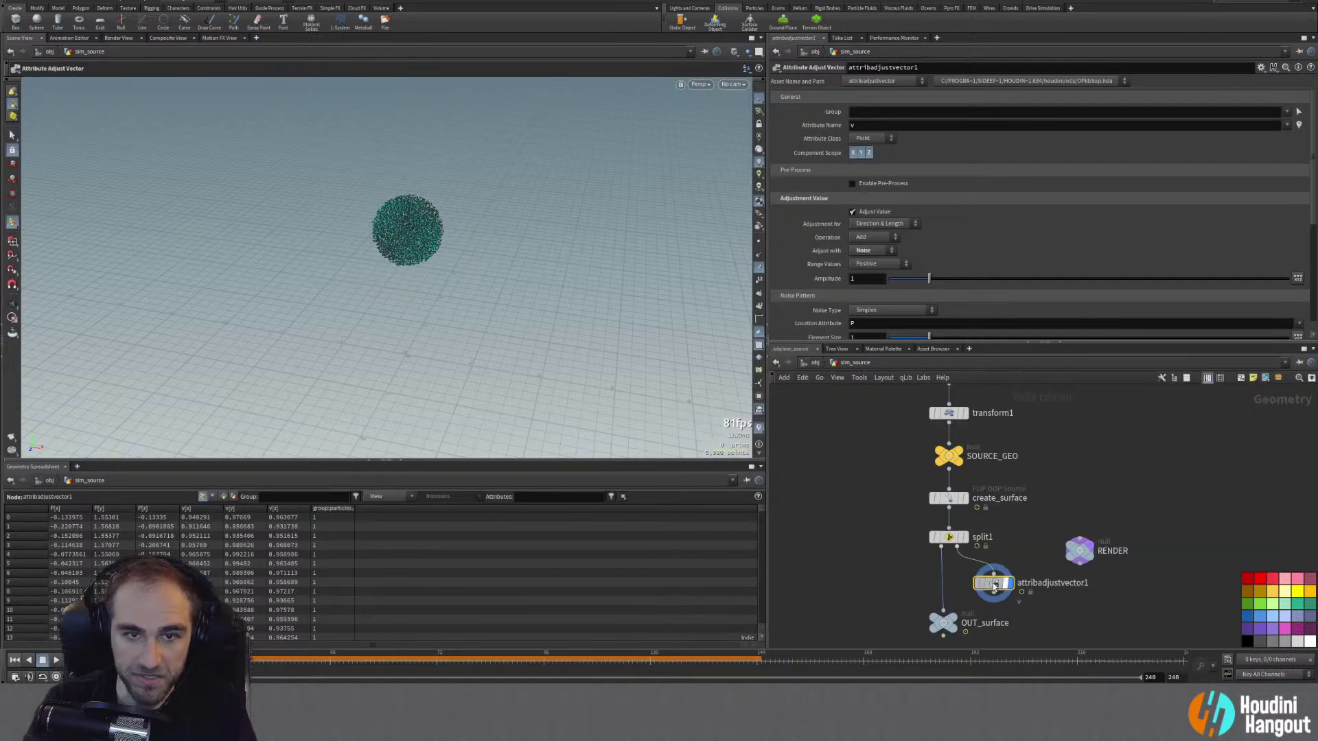
Step: Combine split1's first output with attribadjustvector1 in a Merge node that feeds OUT_surface, and tidy the layout
left_click_drag(993, 585, 970, 597)
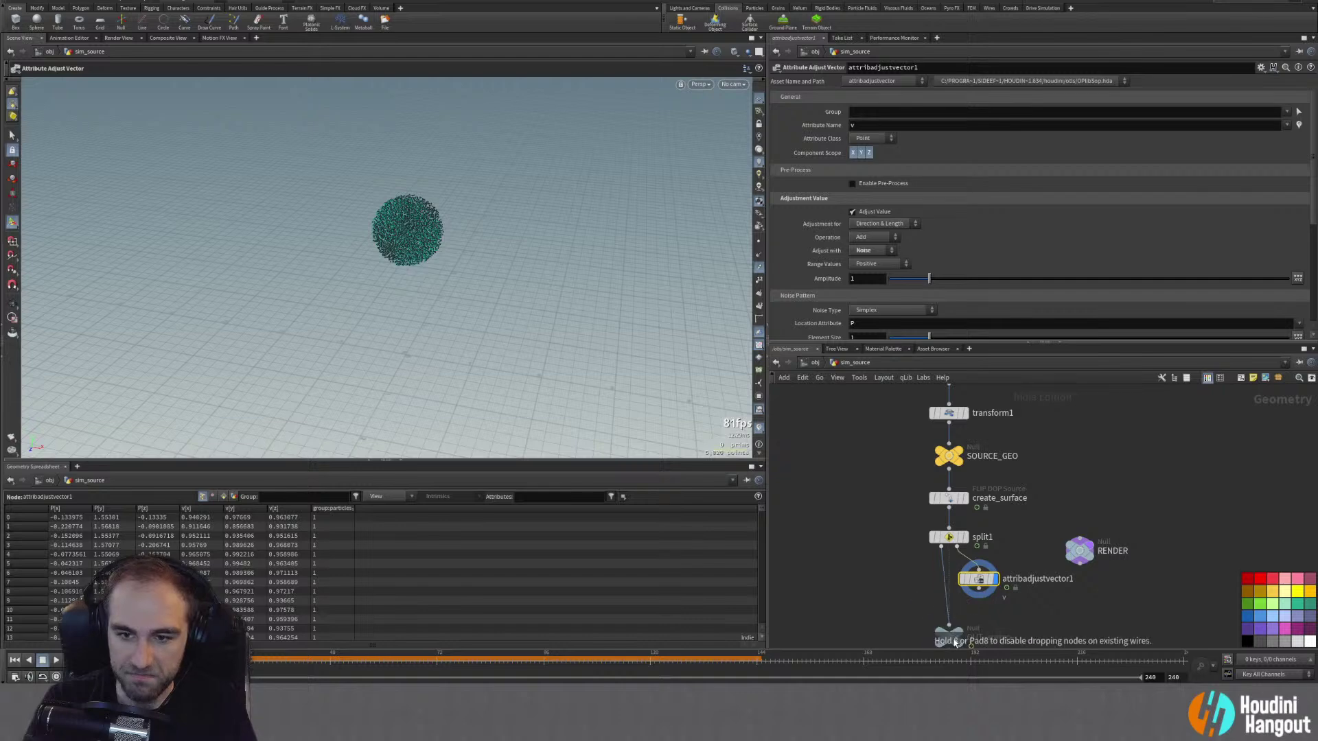
middle_click_drag(916, 609, 908, 544)
left_click(971, 525)
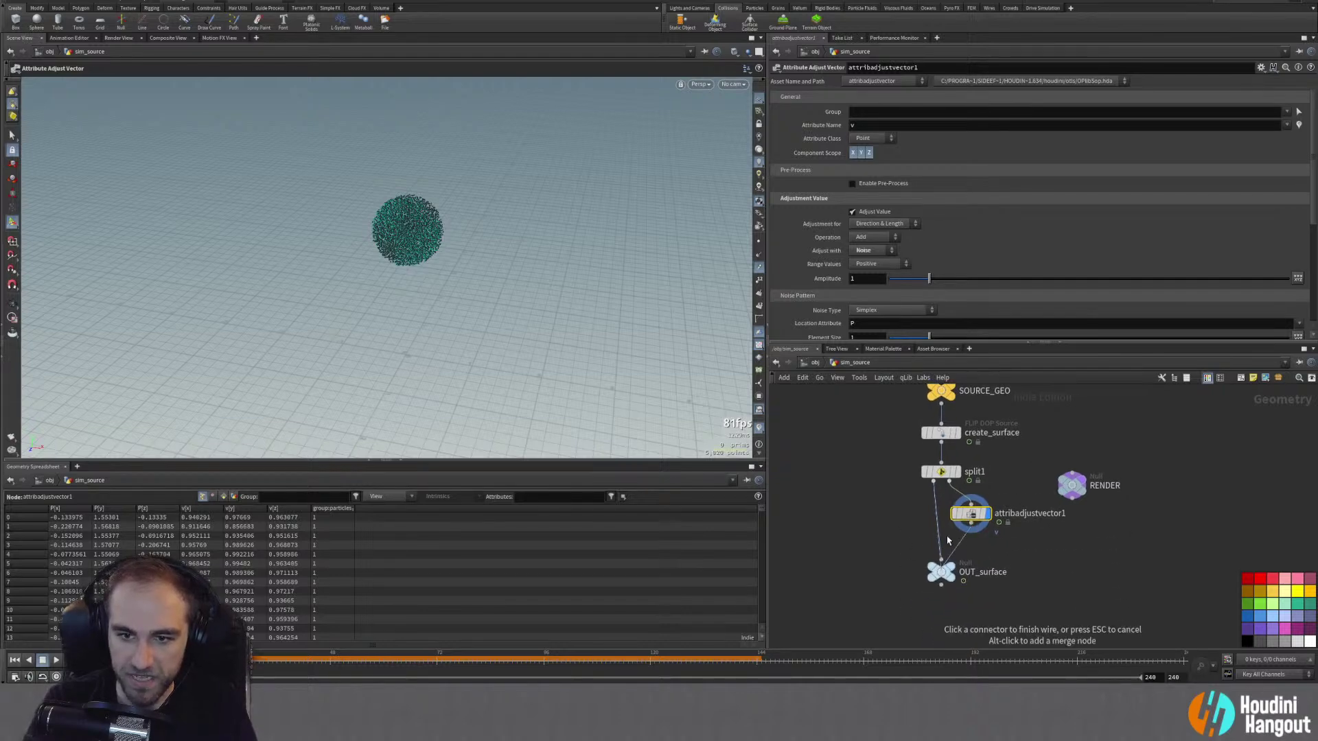
key("Escape")
left_click(934, 482)
left_click(890, 518, "alt")
left_click(892, 532)
left_click(940, 560)
left_click_drag(903, 530, 930, 619)
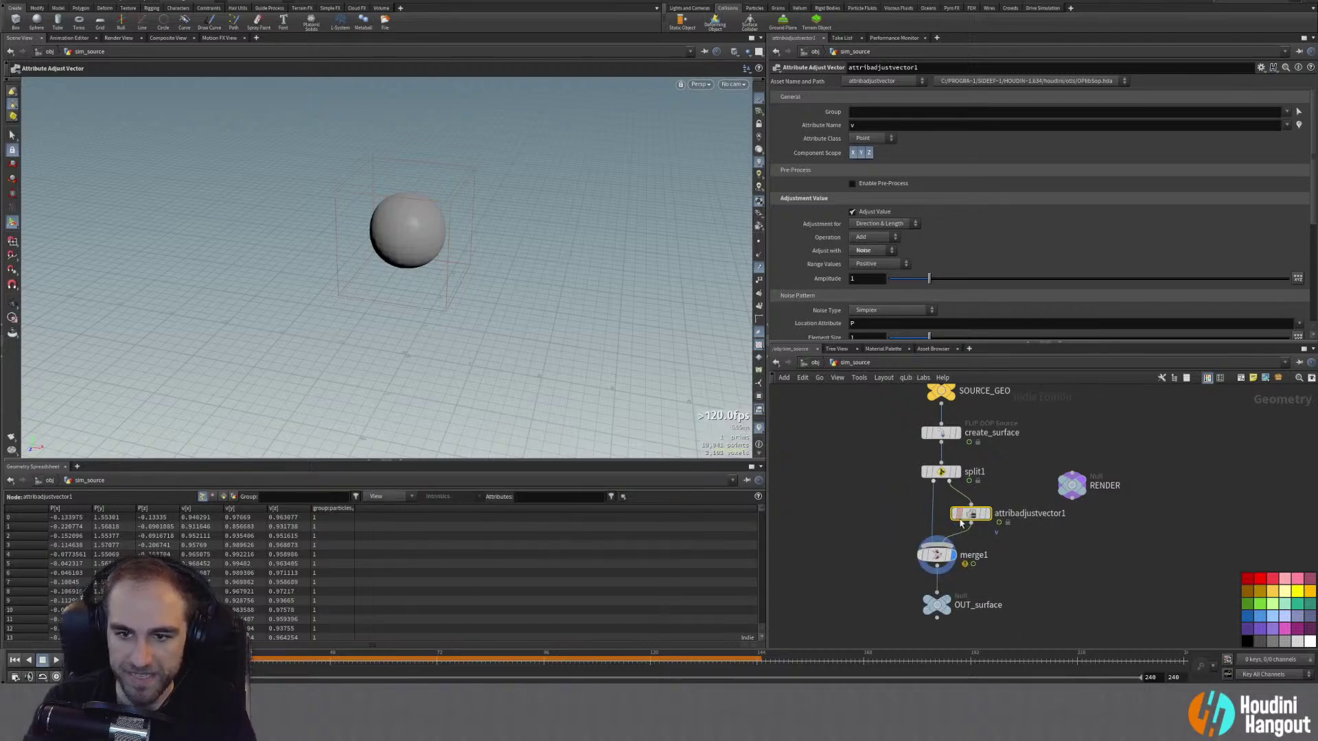
Step: Rewind the timeline, display attribadjustvector1, and examine the particles' velocity vectors up close
left_click(12, 658)
left_click(987, 513)
key("Escape")
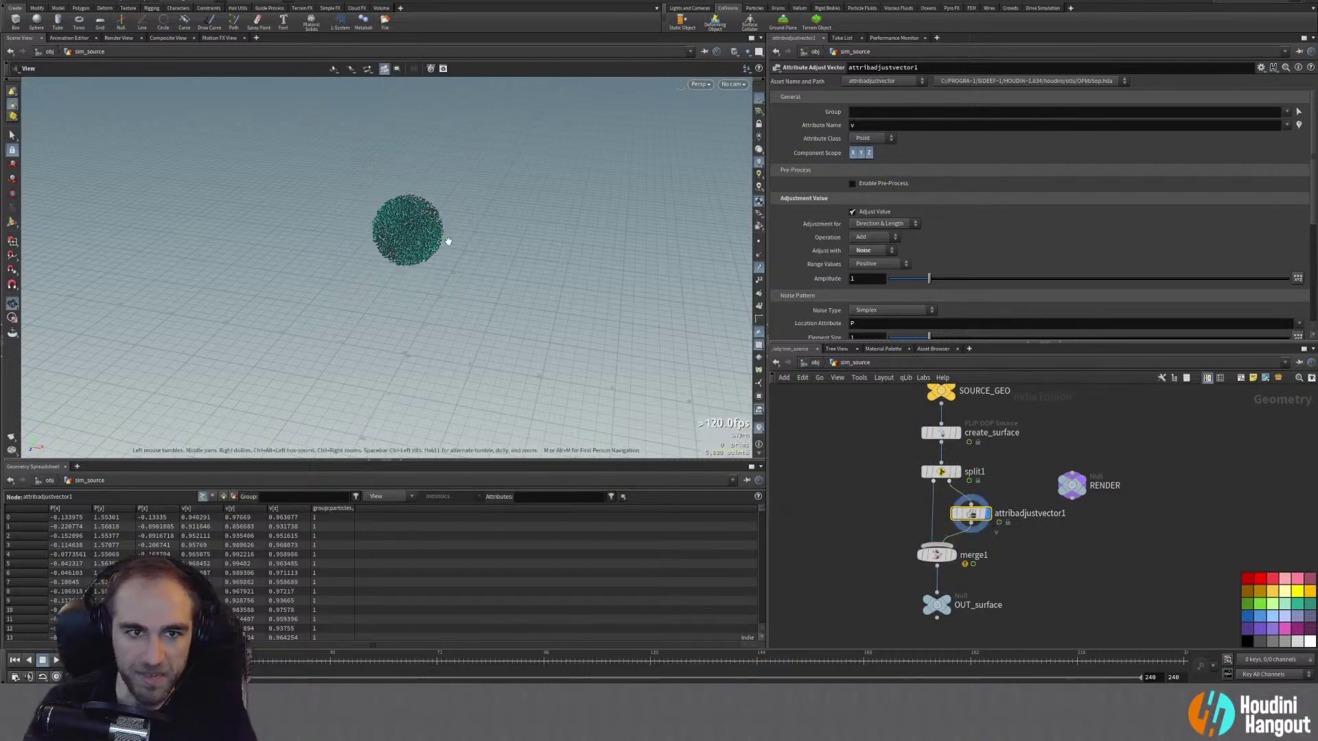
scroll(523, 182, "up", 5)
left_click_drag(516, 186, 519, 226)
key("Return")
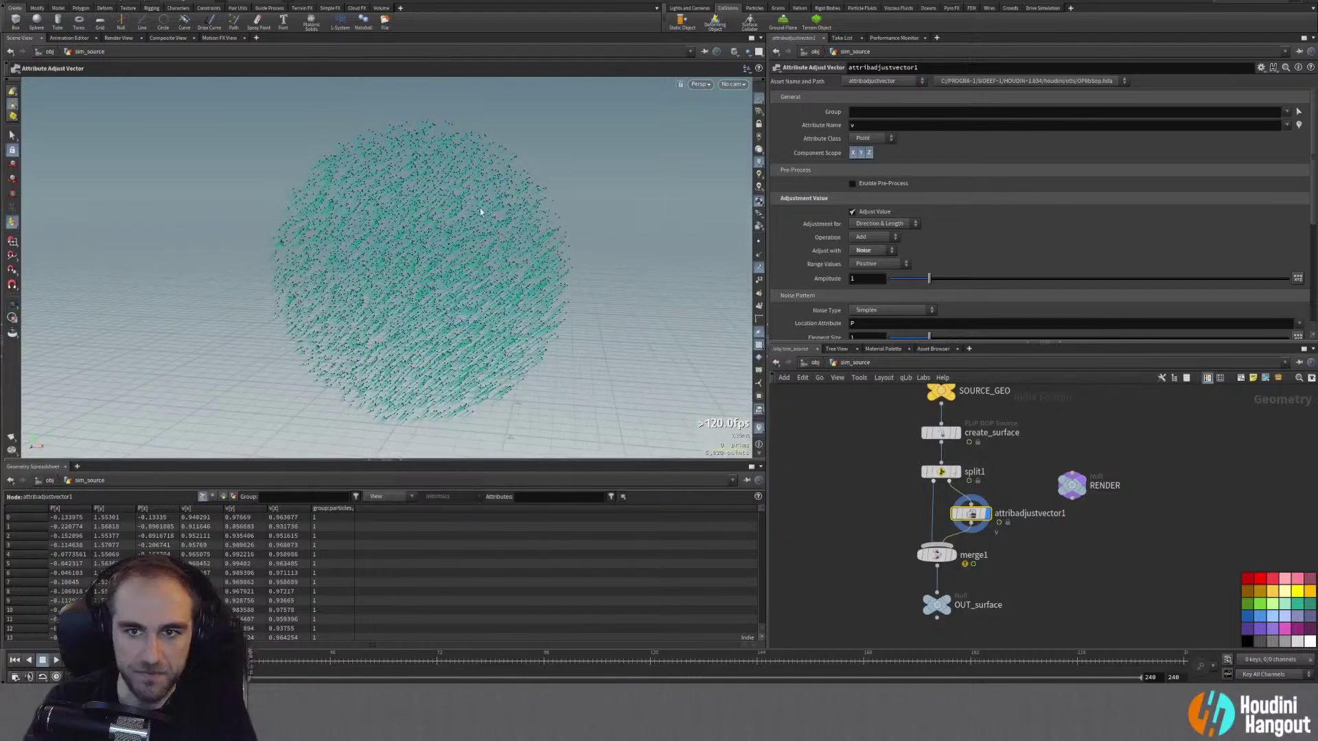
Step: View the particle source and its velocity vectors from a distant, raised angle over the grid
left_click_drag(462, 300, 517, 302)
key("Escape")
right_click_drag(518, 303, 243, 358)
left_click_drag(243, 358, 387, 438)
left_click_drag(403, 333, 435, 385)
key("Return")
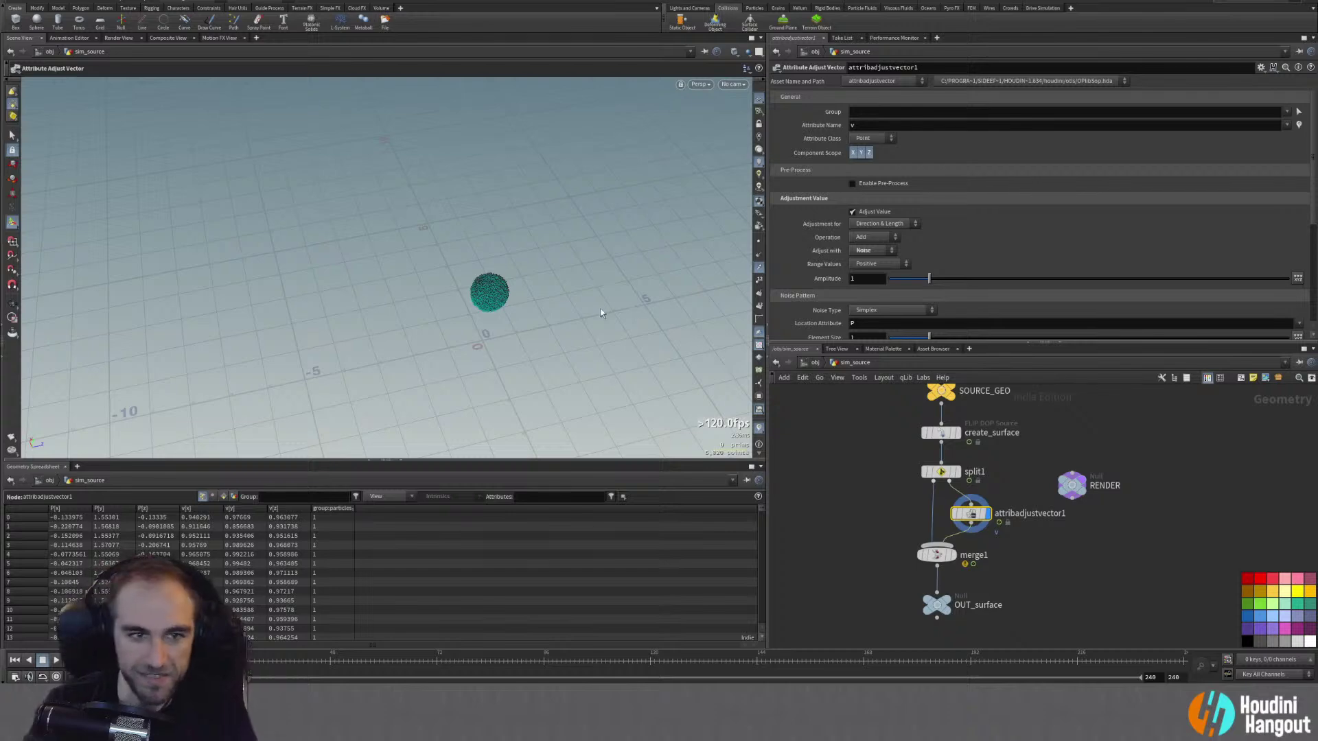
Step: Return to a close view of the velocity vectors and play the timeline to check the noise over time
key("Escape")
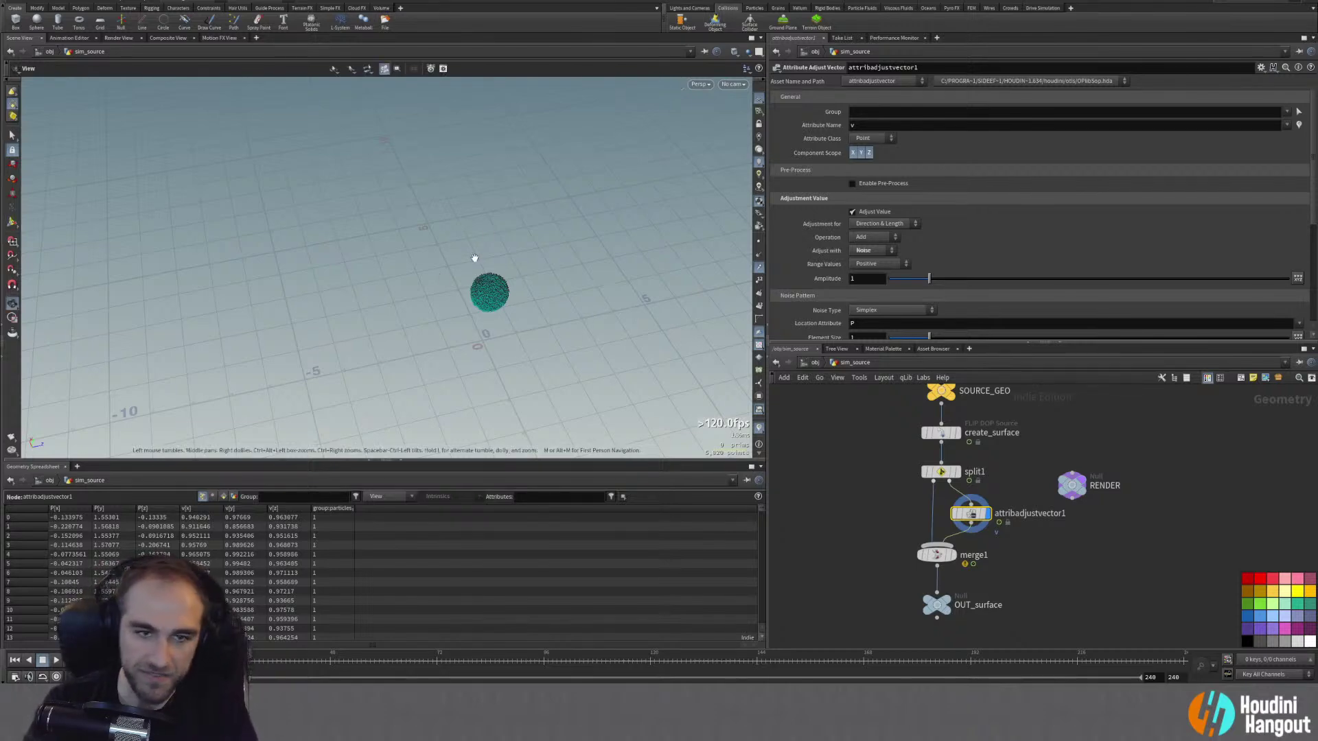
scroll(456, 289, "up", 6)
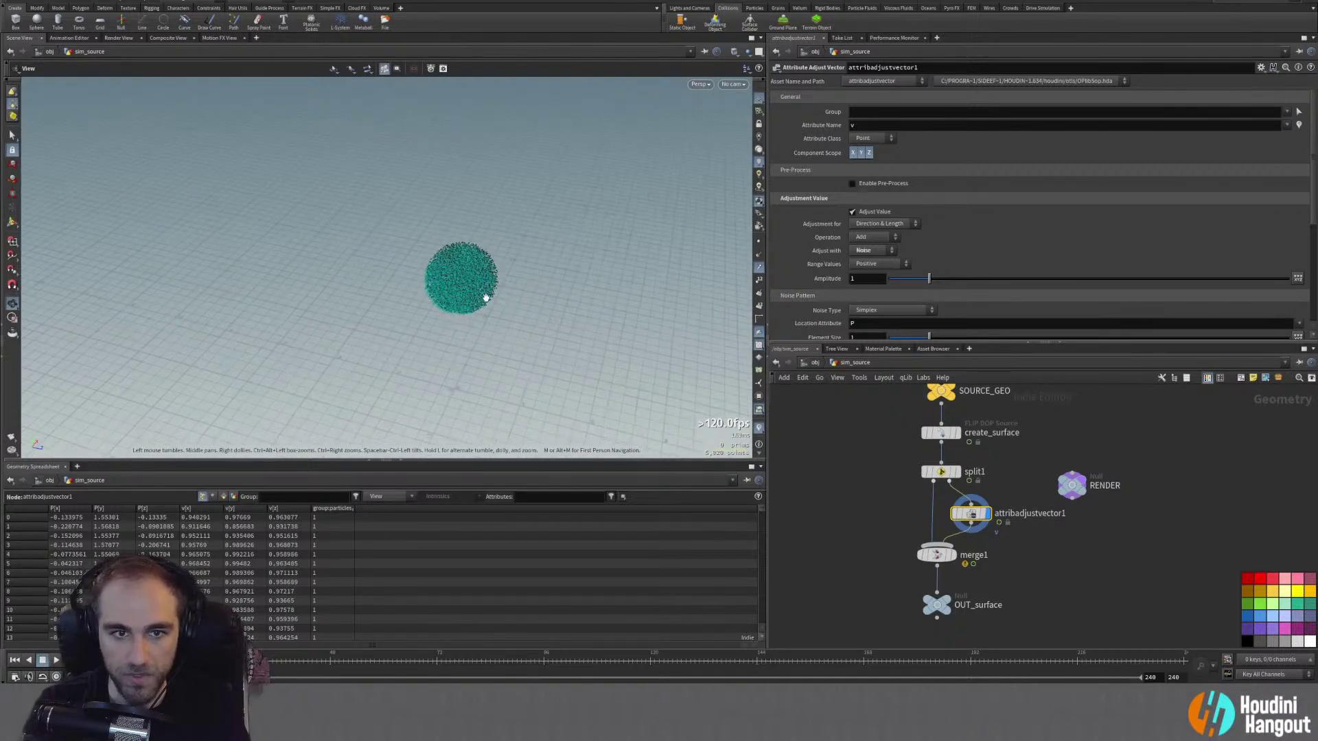
left_click_drag(545, 206, 415, 235)
key("Return")
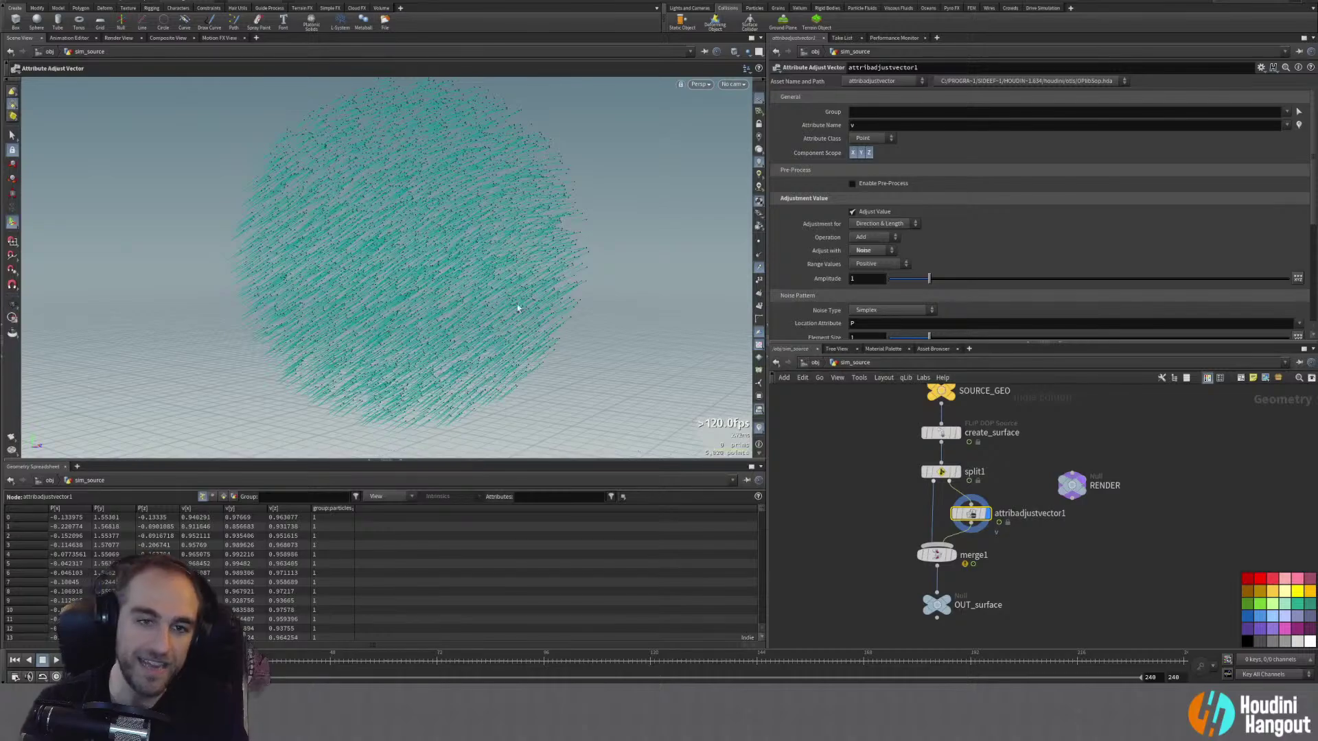
left_click(56, 660)
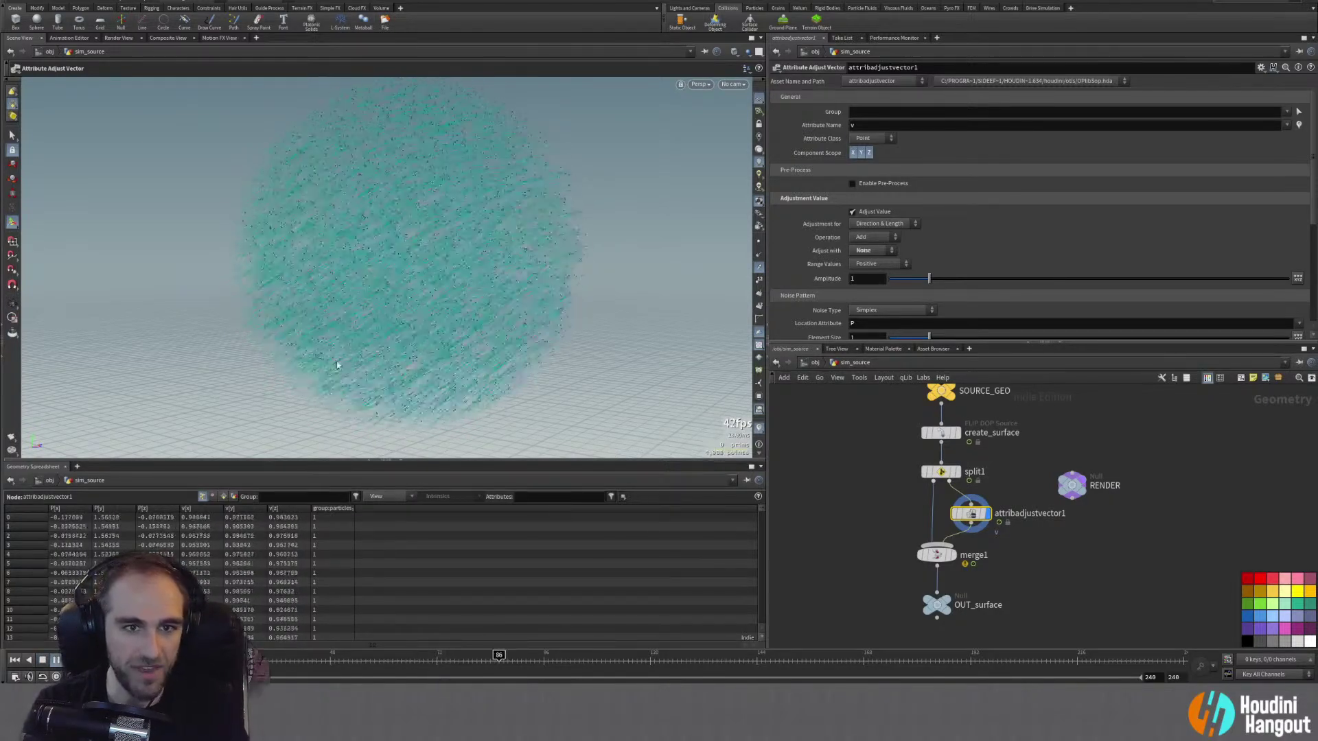
Step: Rewind the timeline and set attribadjustvector1's noise Range Values to Zero Centered and Amplitude to 2
left_click(14, 660)
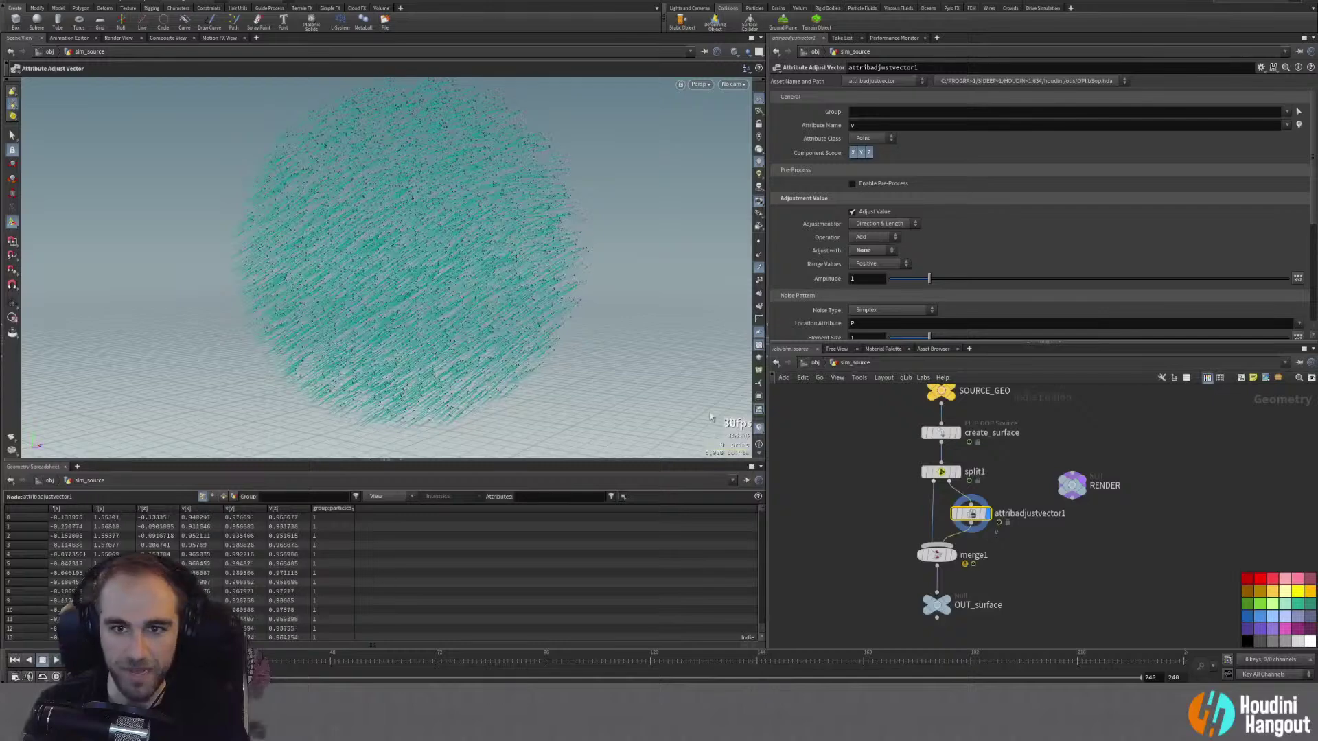
left_click(865, 265)
left_click(871, 287)
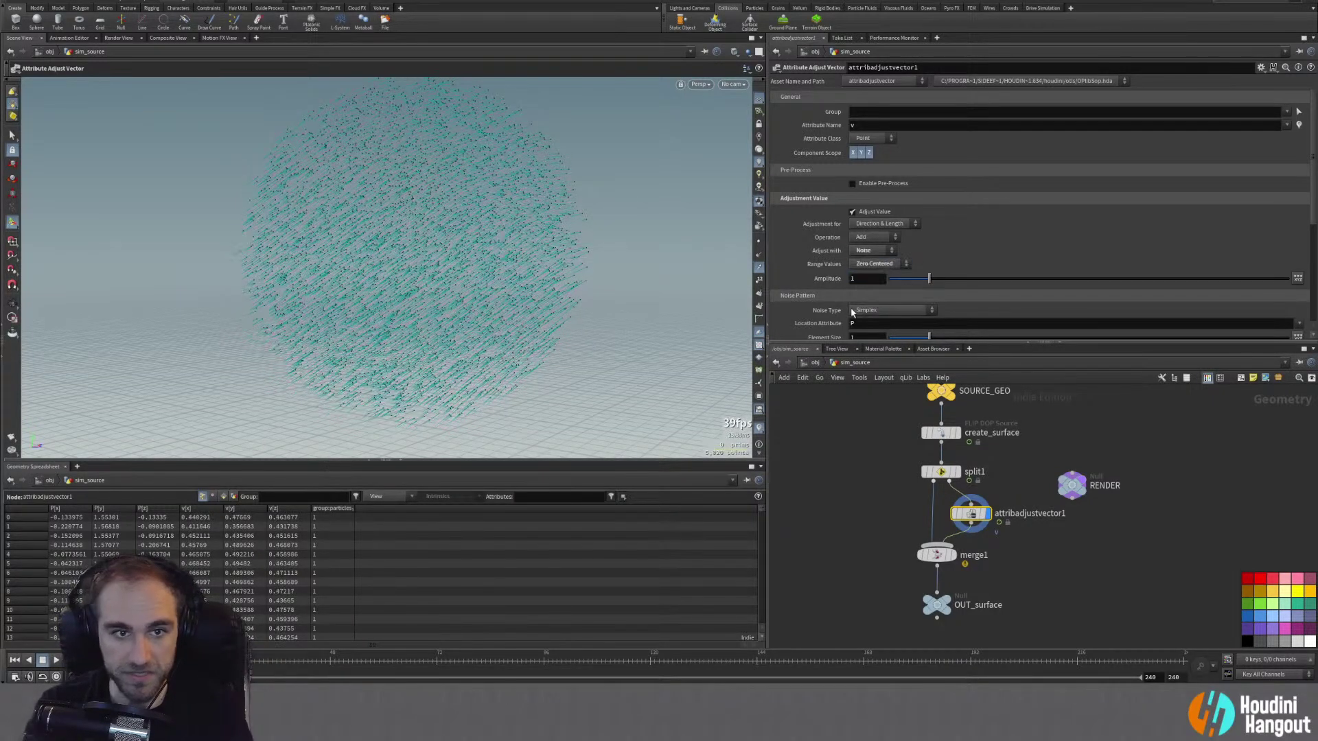
key("Escape")
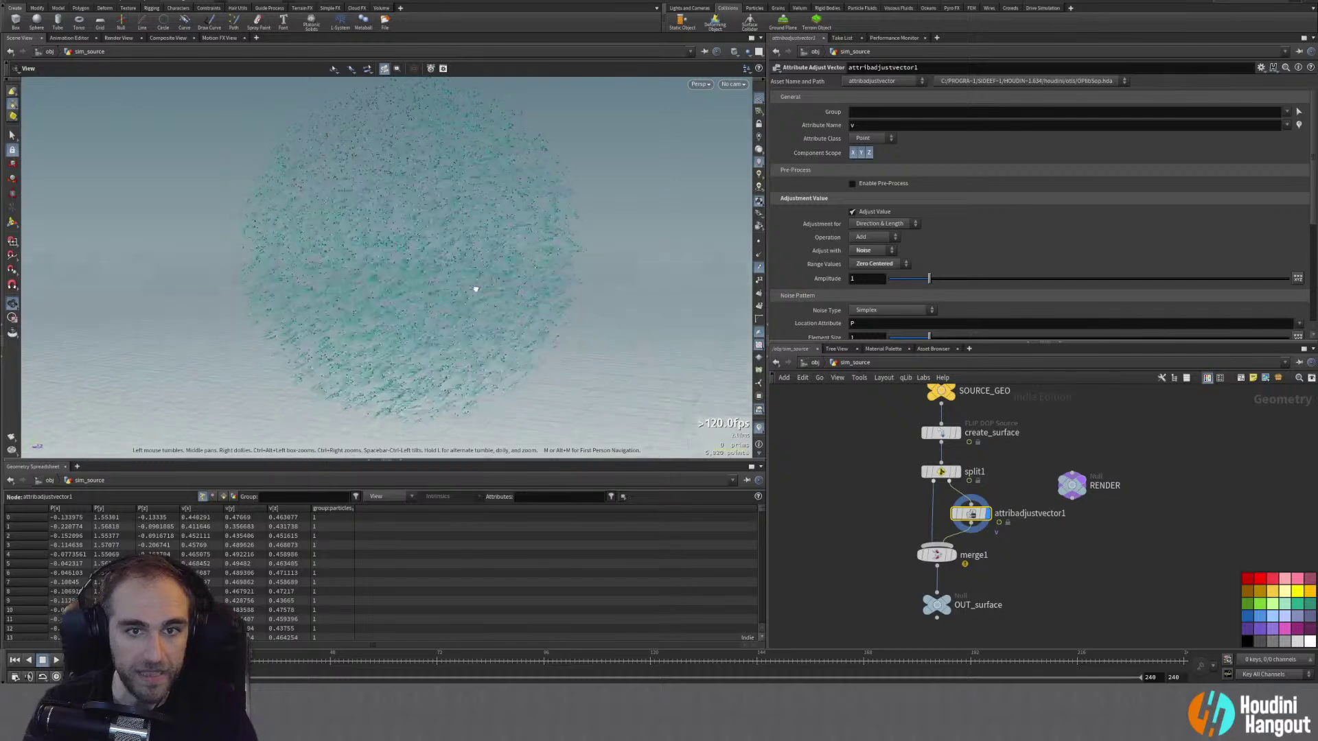
key("Return")
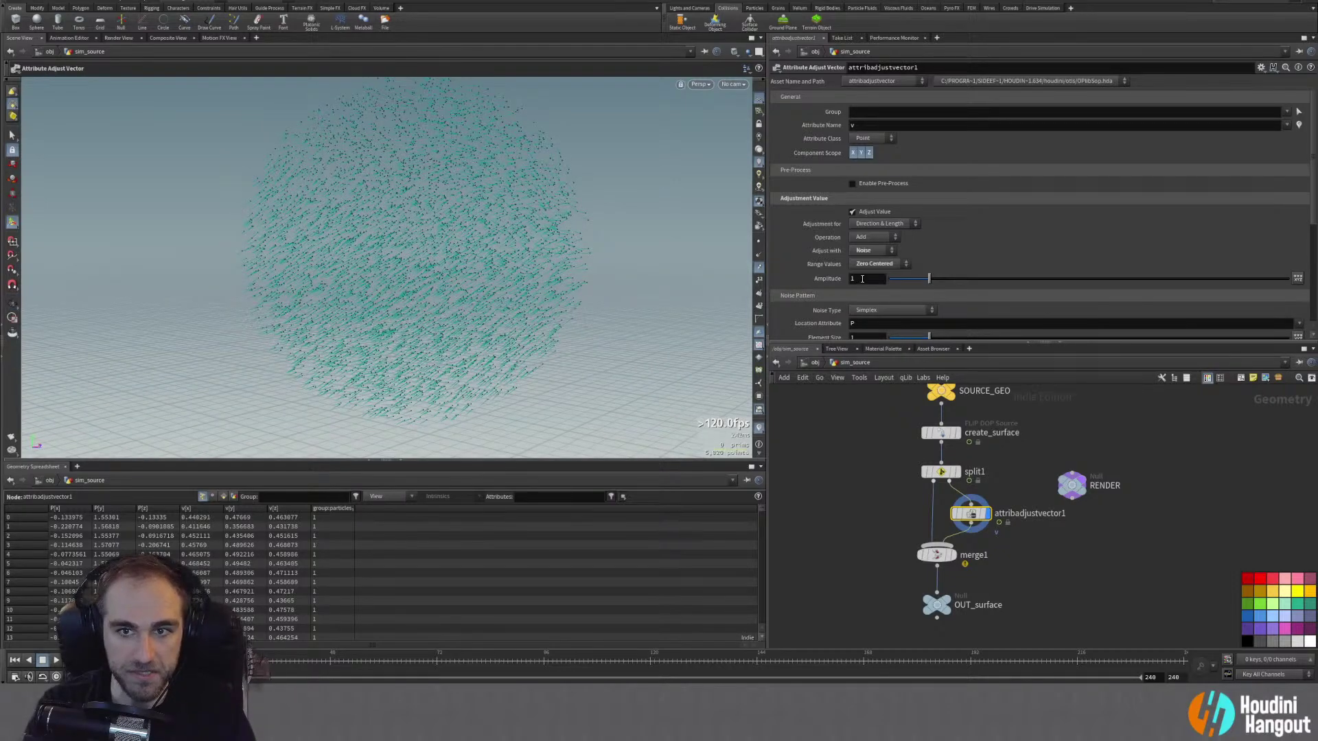
type("2")
key("Return")
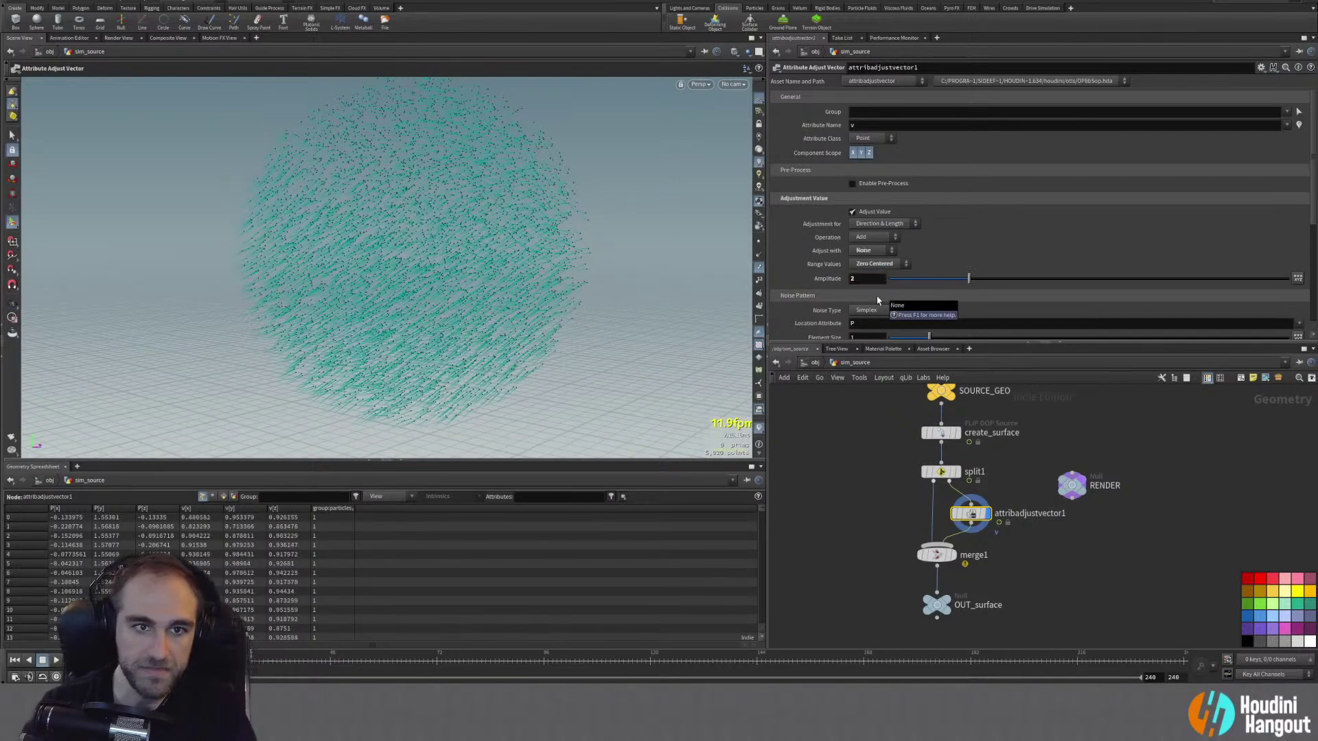
Step: Set the noise Element Size to 3, play the timeline to check the velocity vectors, and rewind
key("Escape")
right_click_drag(338, 241, 382, 273)
key("Return")
scroll(919, 311, "down", 3)
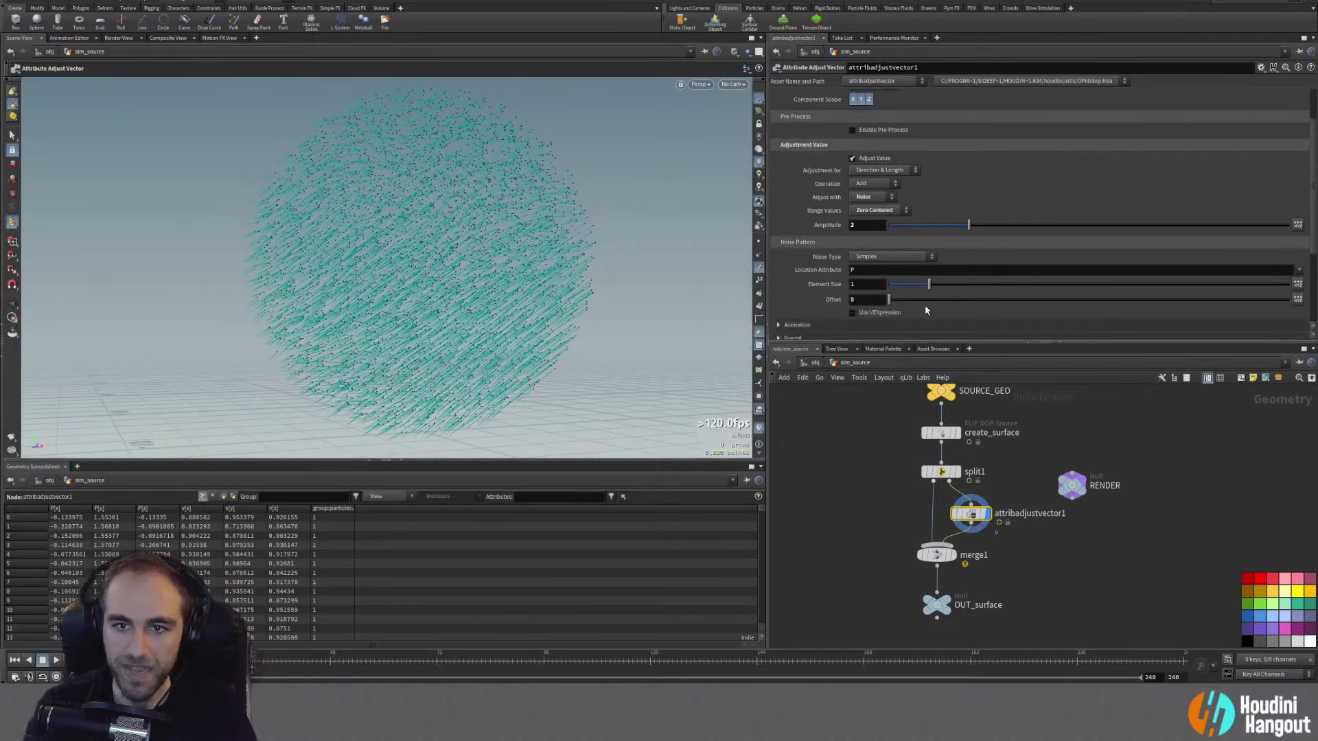
left_click_drag(926, 288, 970, 285)
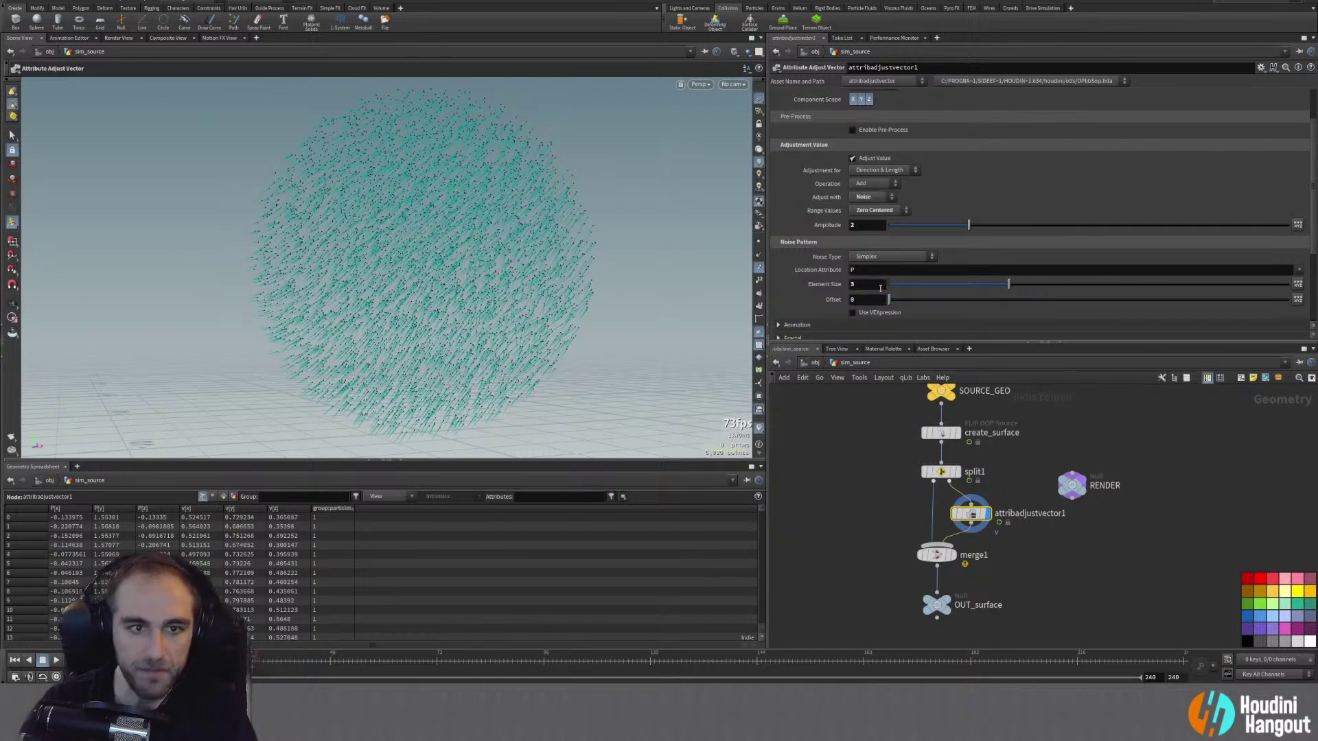
left_click_drag(426, 245, 556, 233)
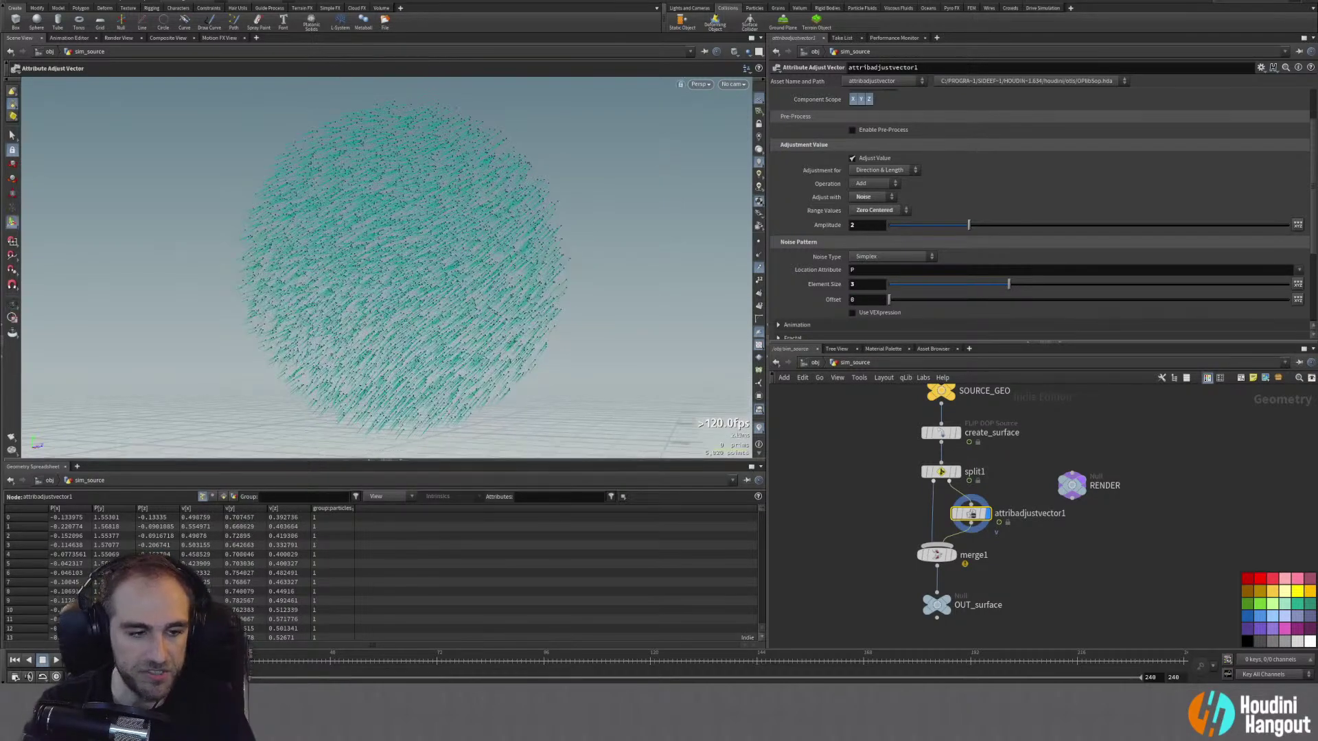
left_click(57, 660)
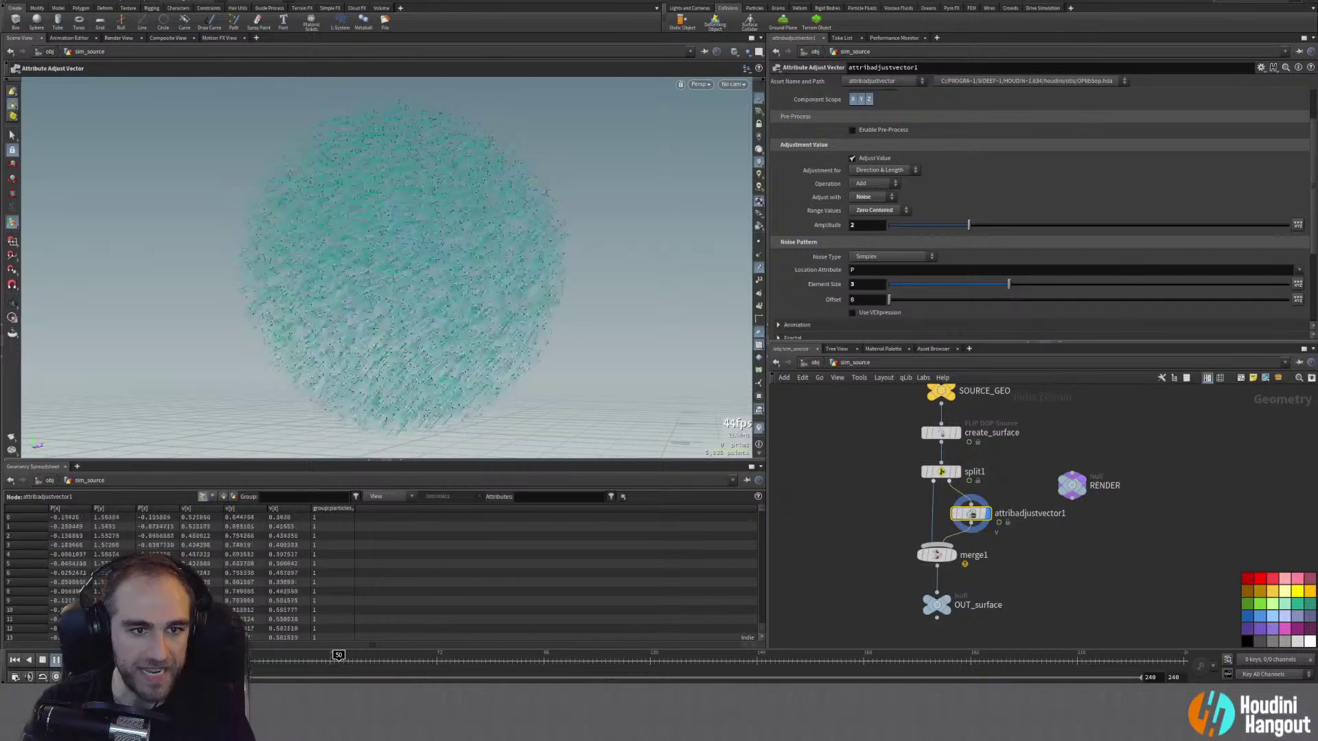
left_click(15, 660)
mouse_move(424, 288)
left_mouse_down()
mouse_move(426, 254)
mouse_move(420, 268)
left_mouse_up()
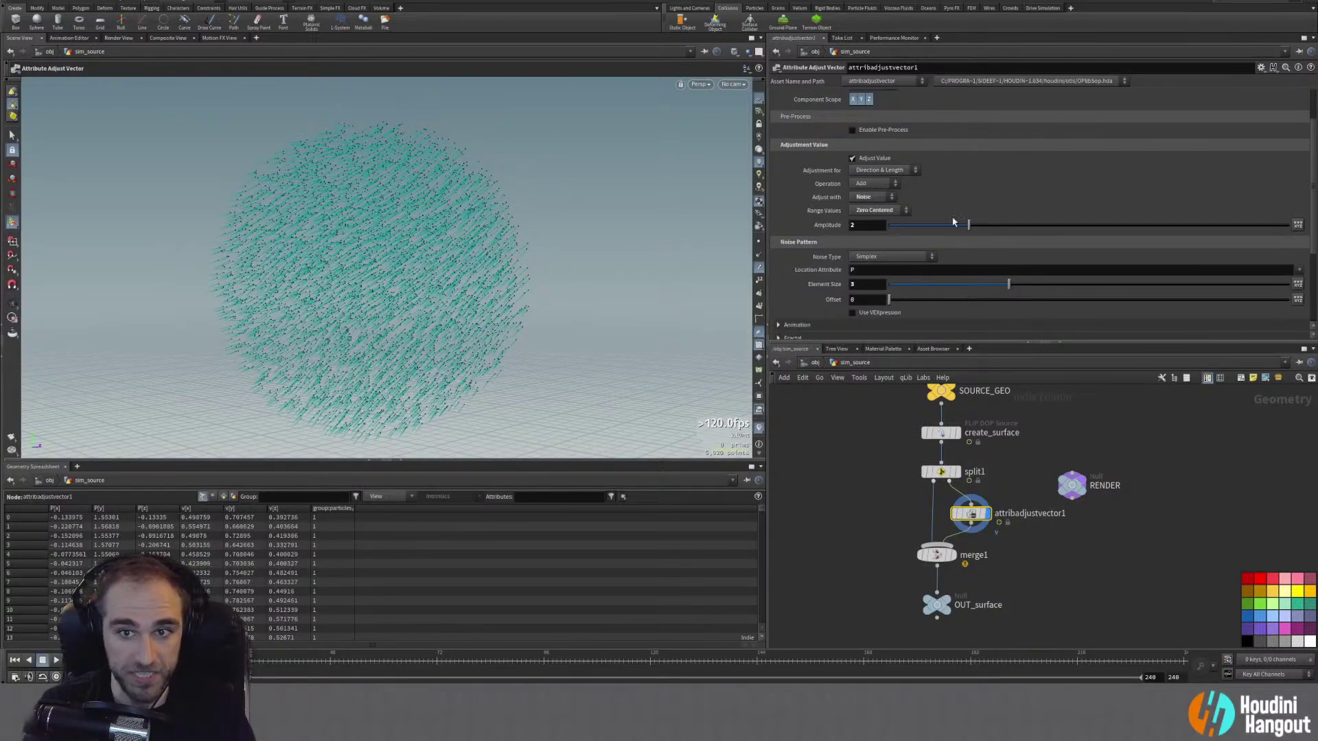
Step: Enable Animate Noise on attribadjustvector1 and examine the changing velocity vectors during playback from a more distant angle
scroll(786, 310, "down", 1)
left_click(789, 300)
left_click(852, 312)
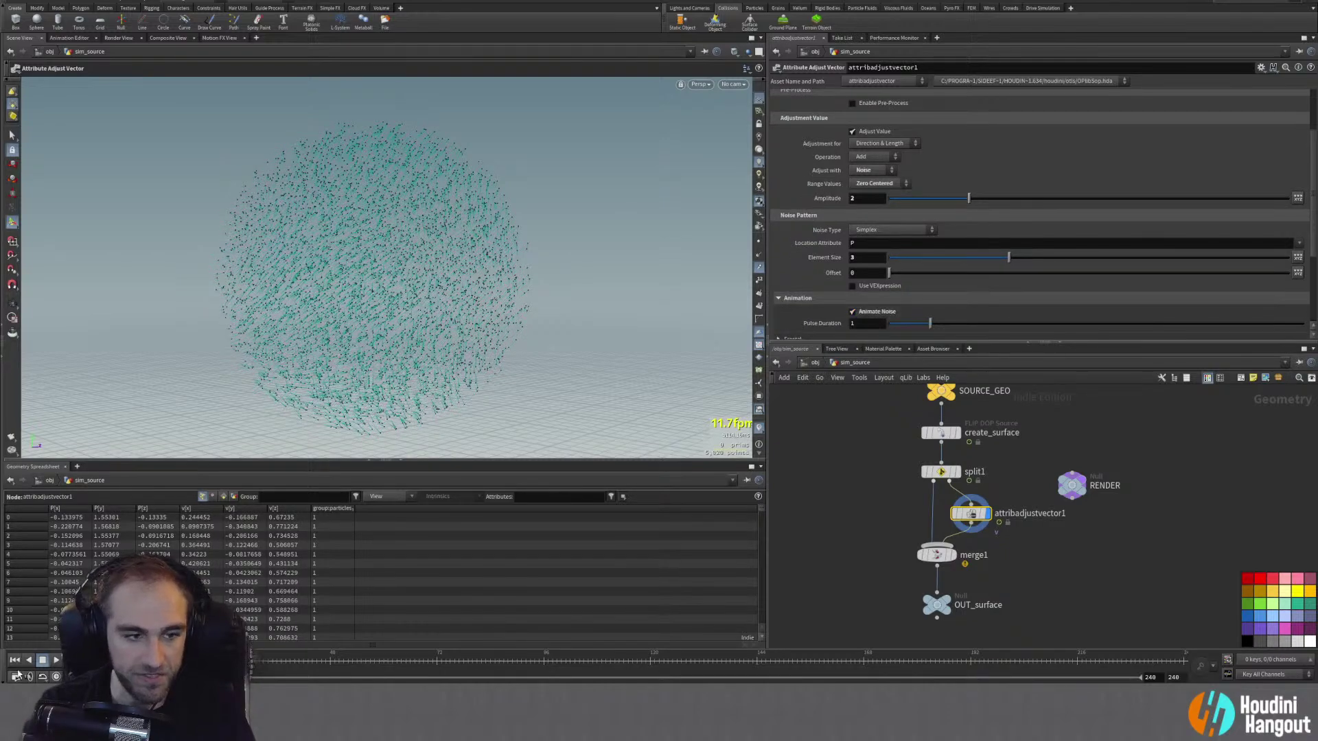
key("Escape")
left_click_drag(491, 309, 412, 309)
right_click_drag(412, 309, 299, 323)
left_click_drag(438, 288, 453, 286)
right_click_drag(453, 286, 391, 295)
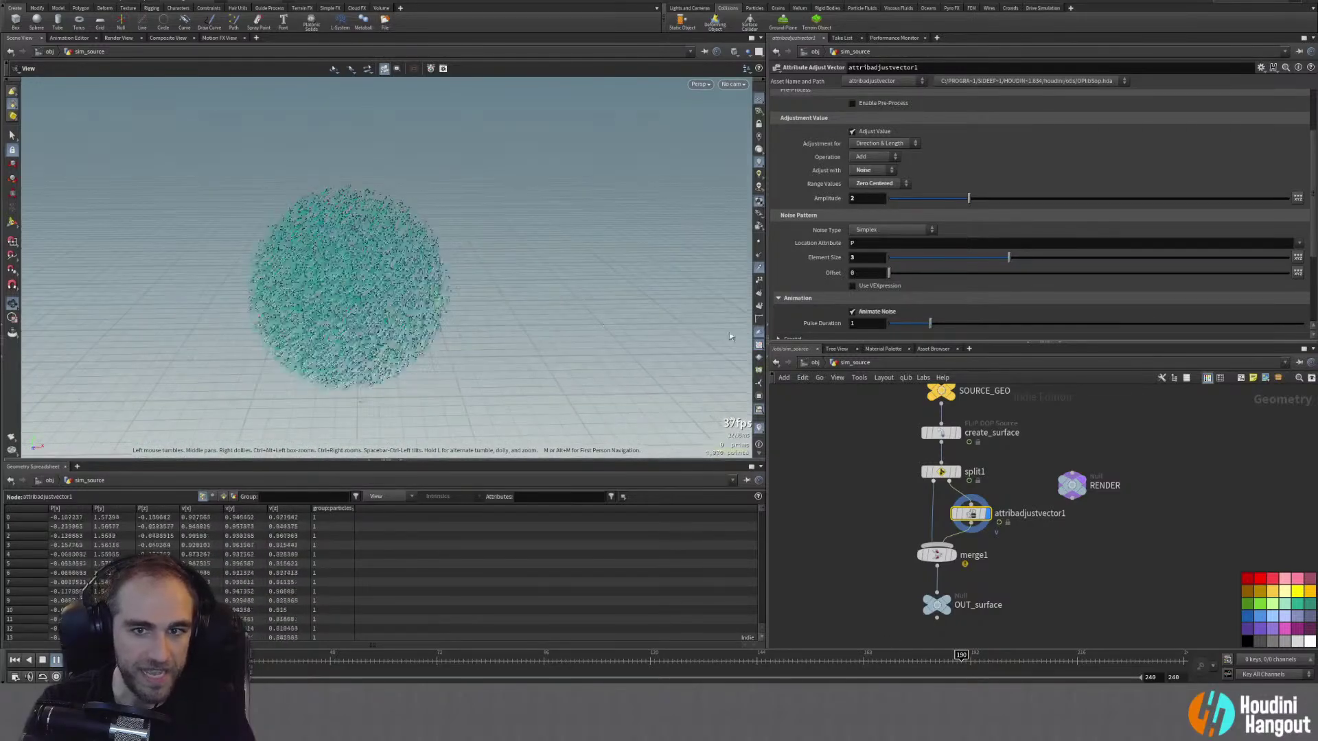
key("Return")
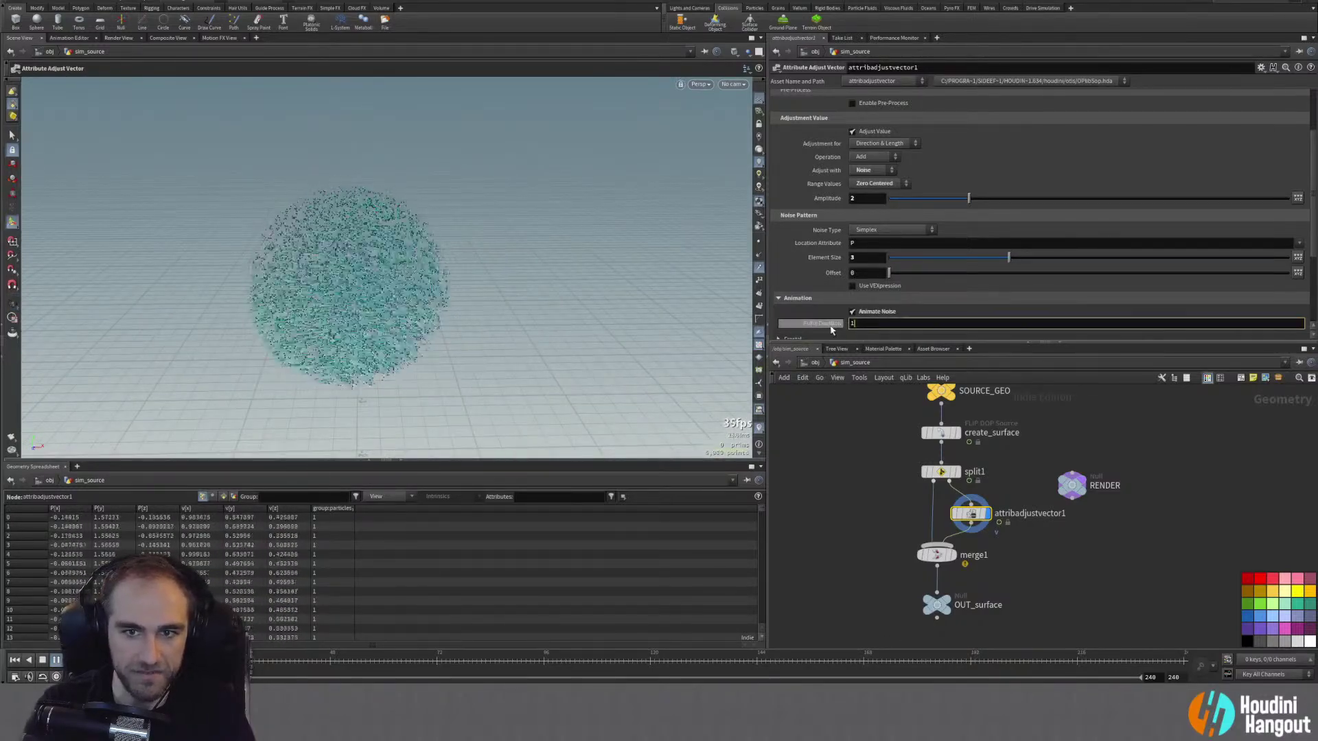
Step: Try Pulse Duration values of 5 and 2.5 on the animated noise during playback, and rewind the timeline
double_click(865, 326)
type("5")
key("Return")
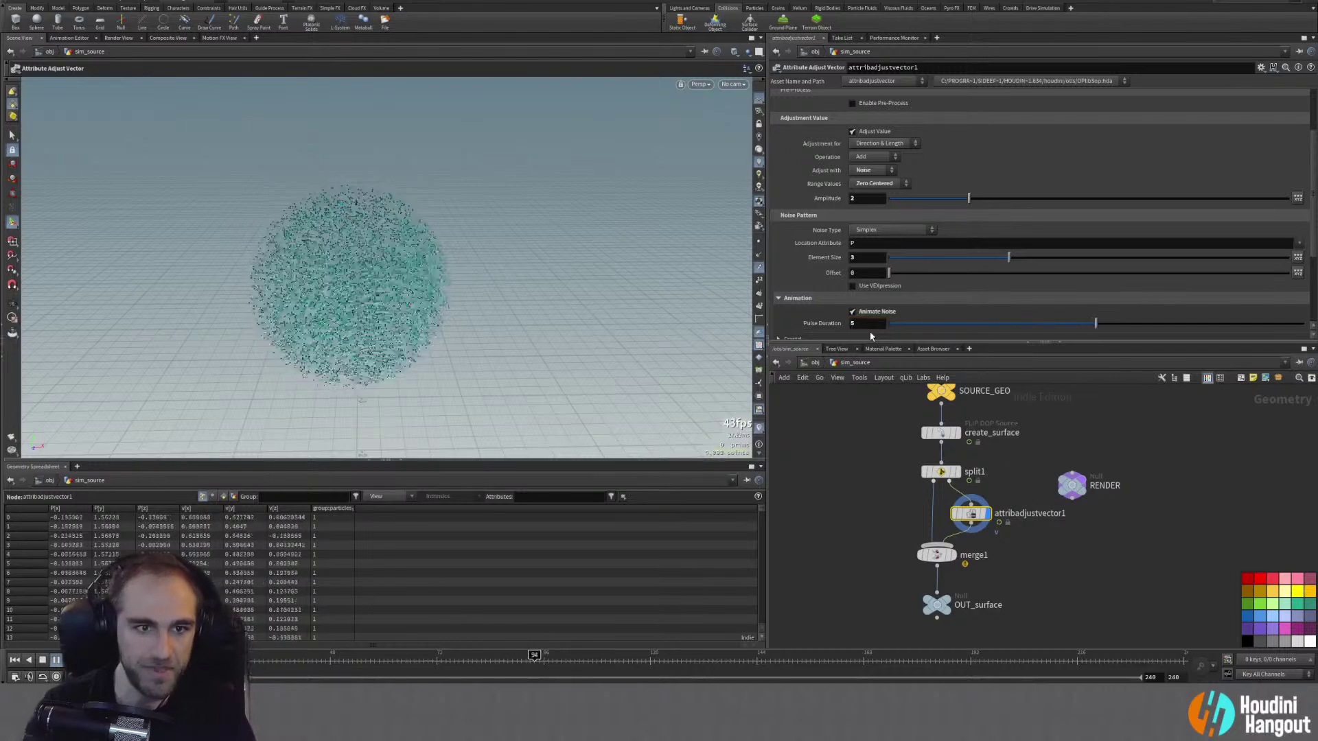
double_click(866, 323)
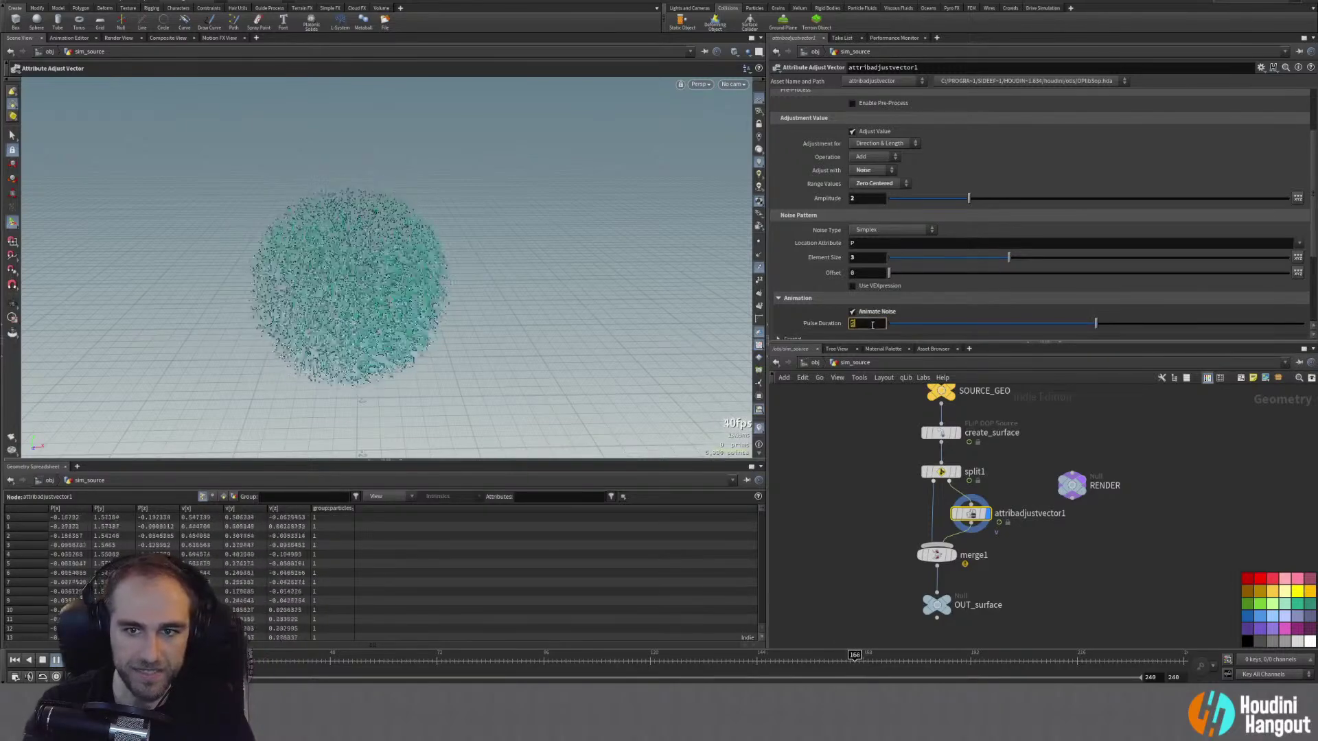
type("2.5")
key("Return")
key("Escape")
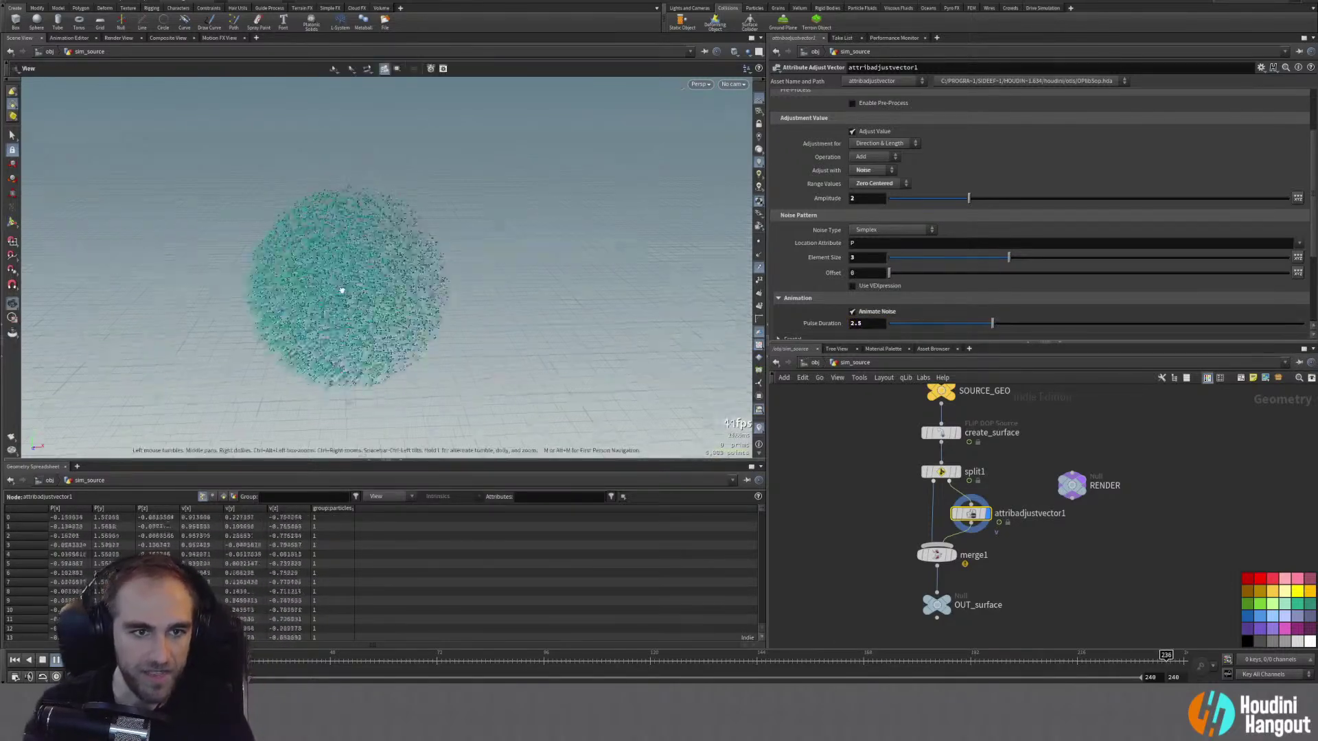
left_click_drag(420, 284, 348, 288)
left_click(15, 660)
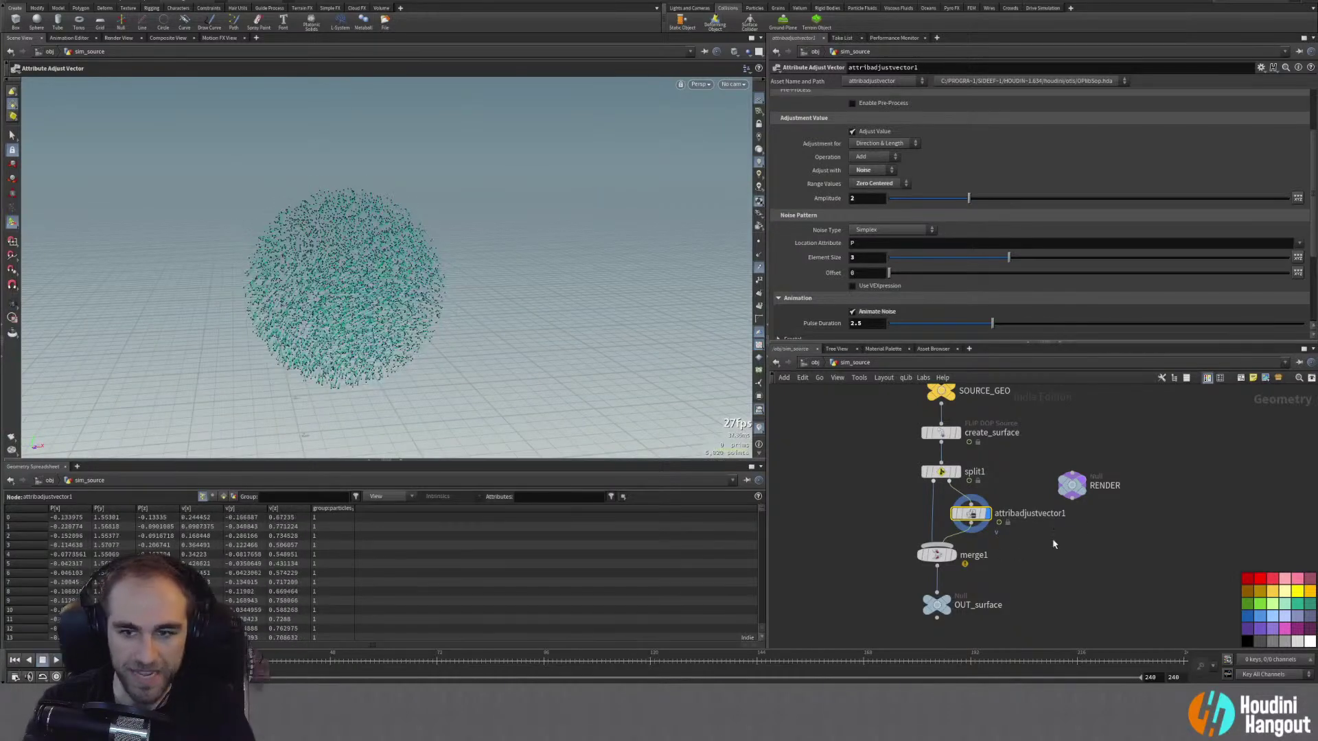
Step: Insert a Time Shift node between split1 and attribadjustvector1
key("Tab")
type("t")
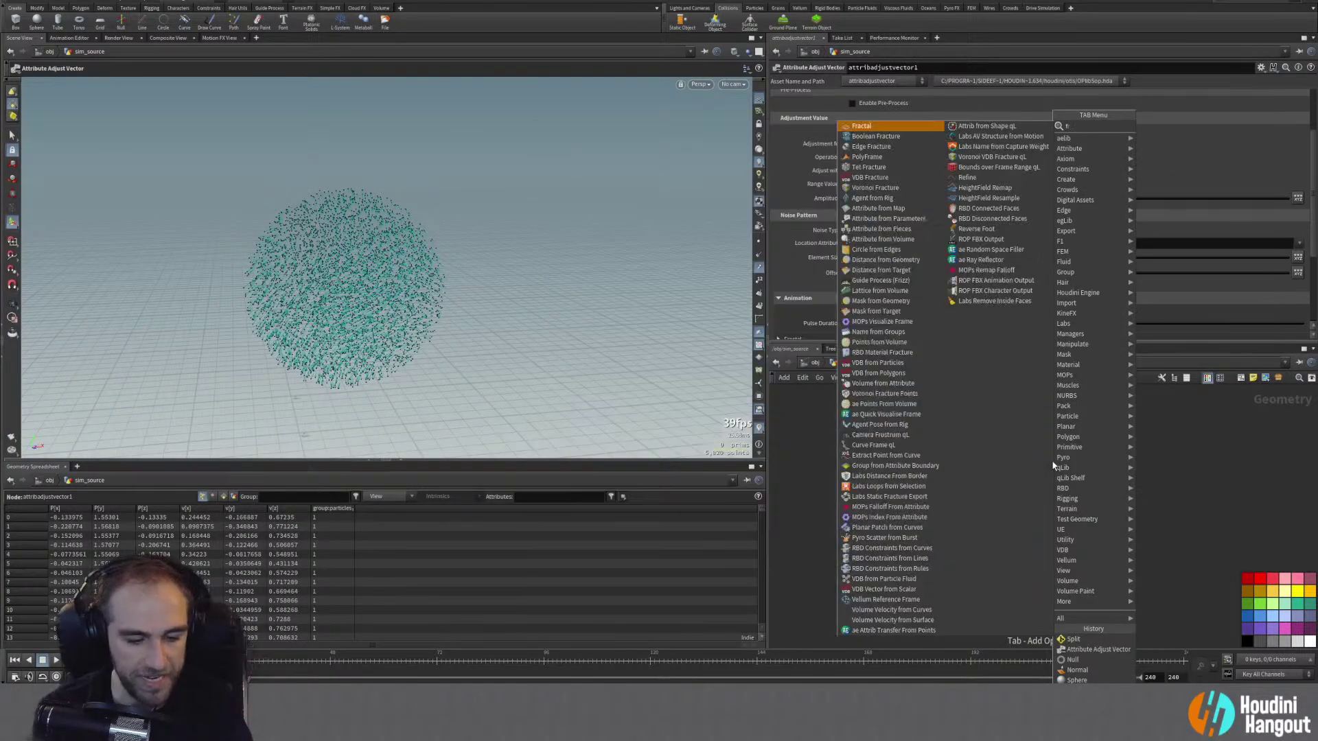
type("ime")
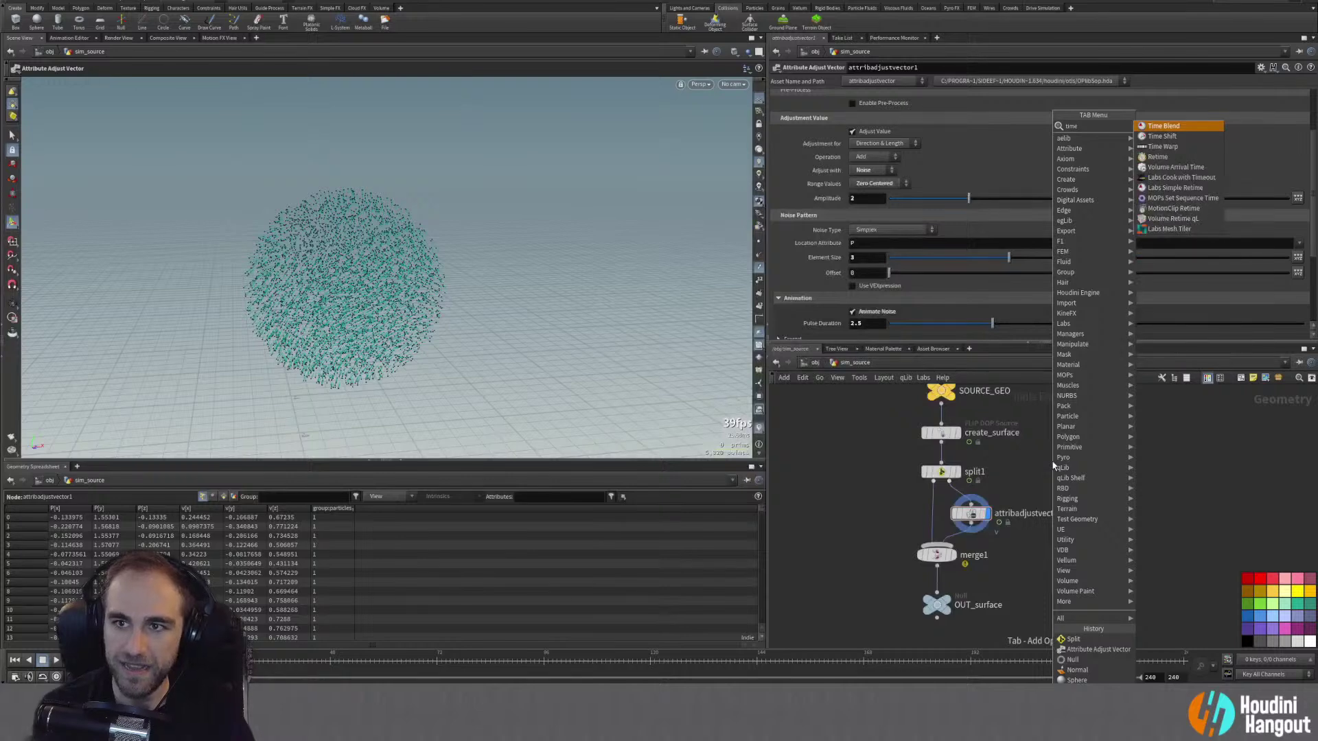
key("Down")
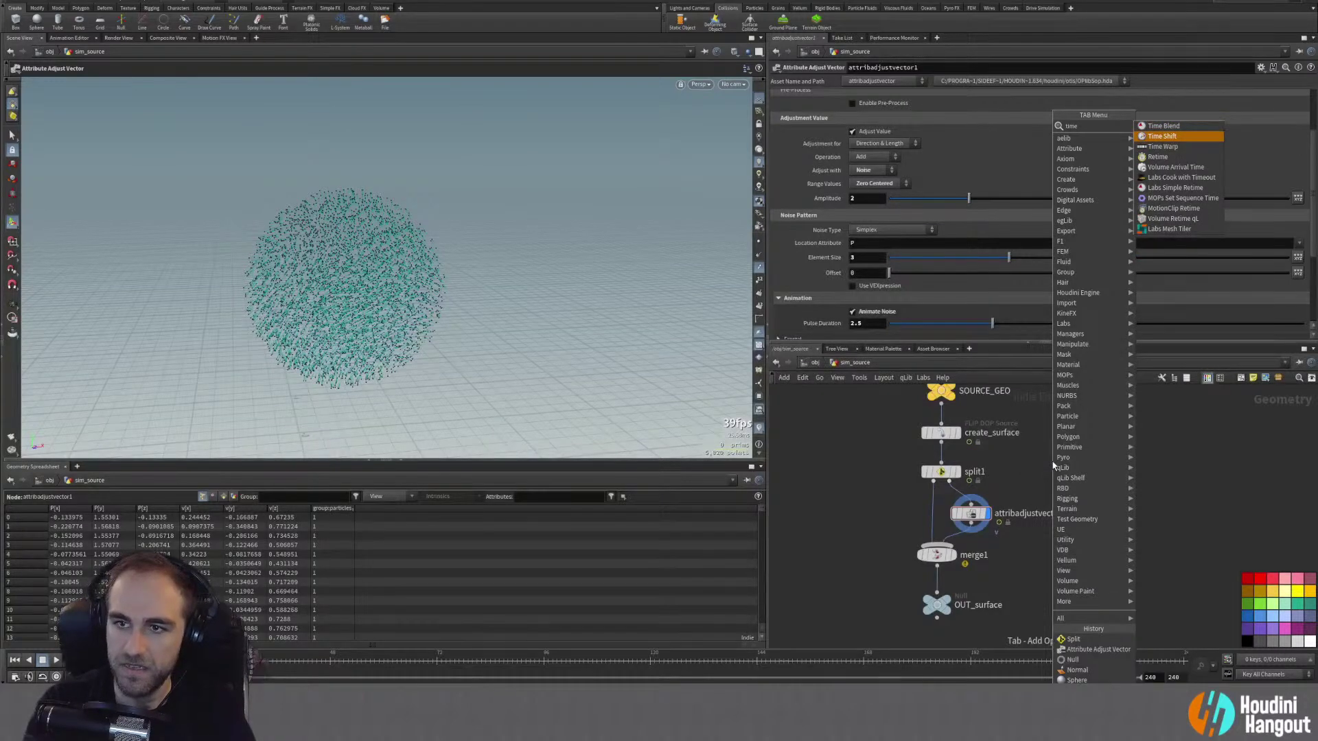
key("Return")
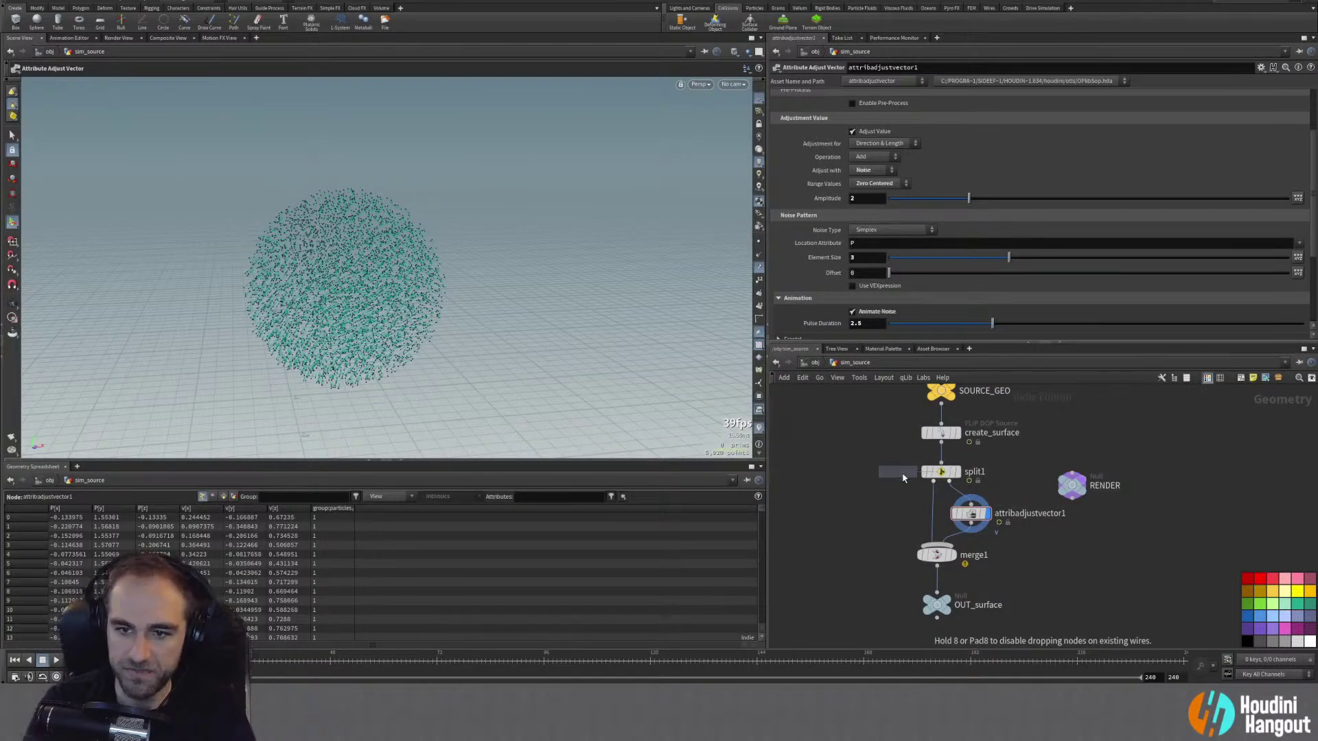
left_click(963, 507)
left_click_drag(963, 508, 972, 513)
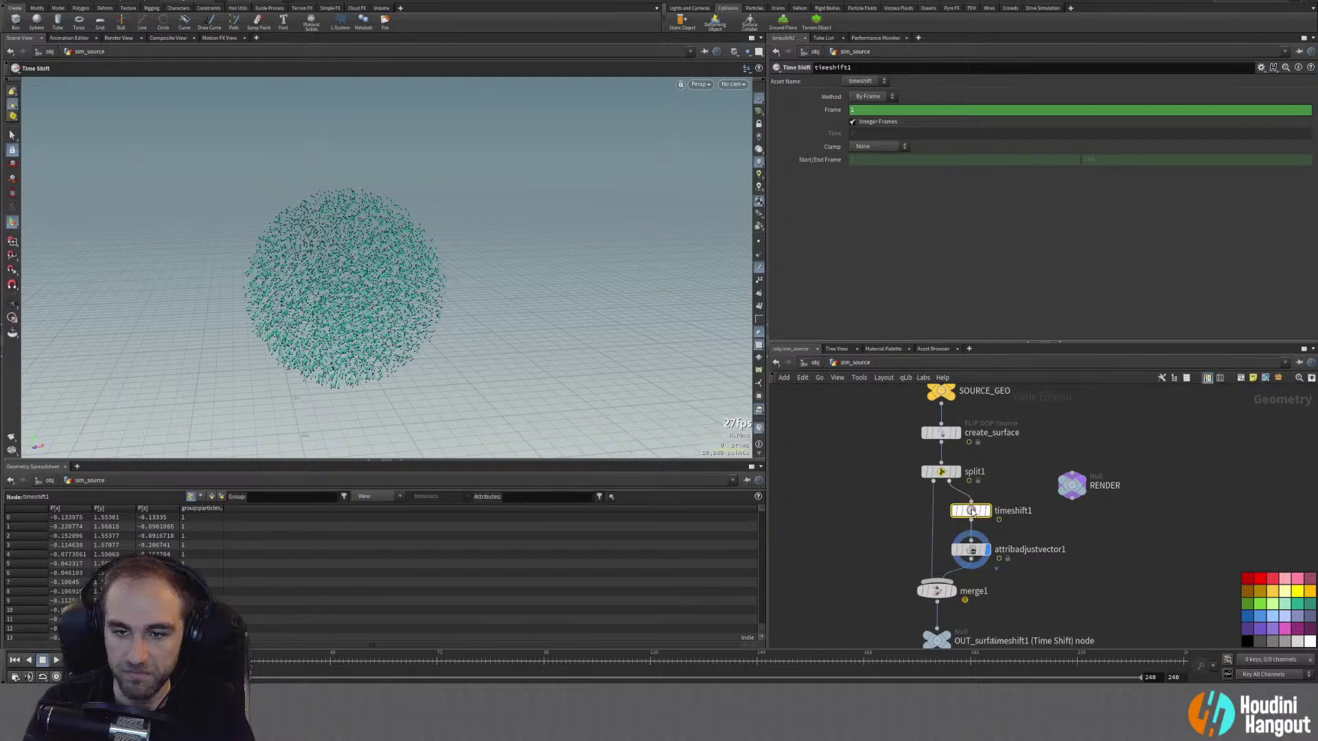
Step: Apply the Hold First Frame (FSTART) preset to timeshift1 and play the timeline with attribadjustvector1 selected to check the vectors
left_click(1262, 67)
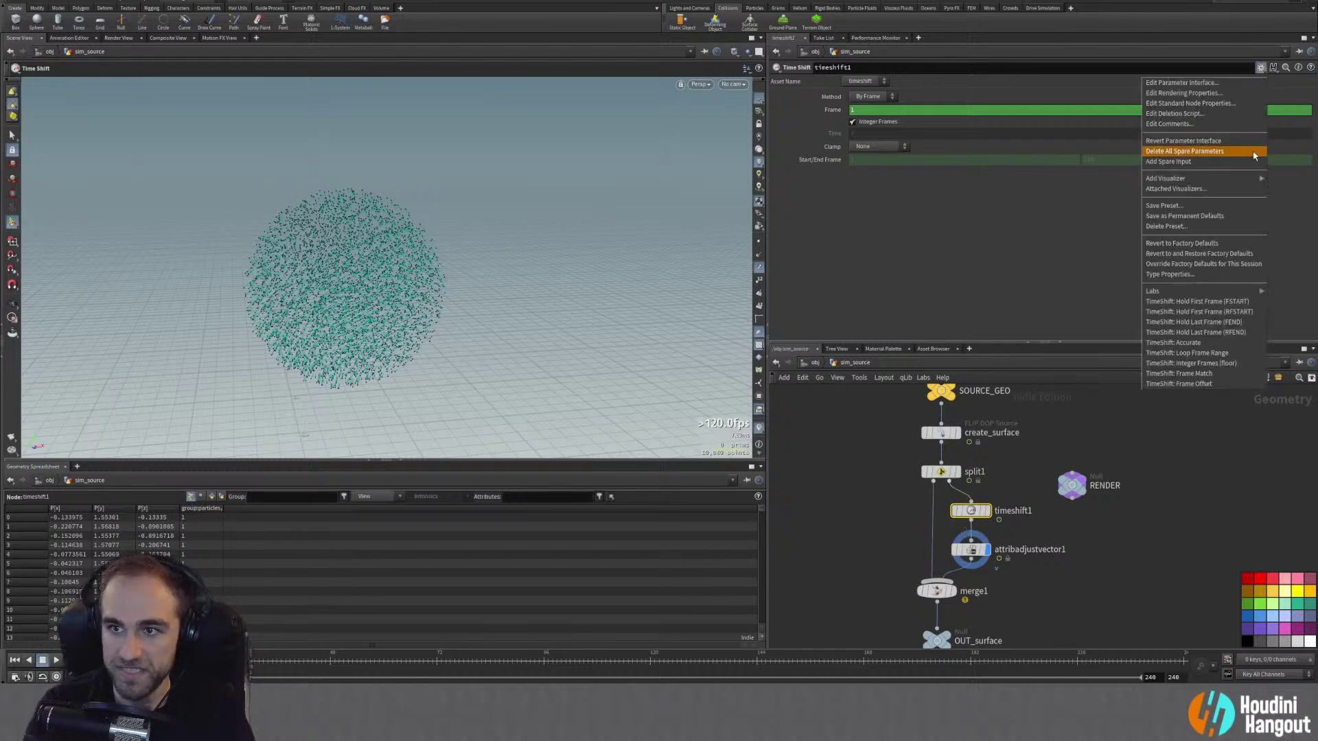
left_click(1215, 297)
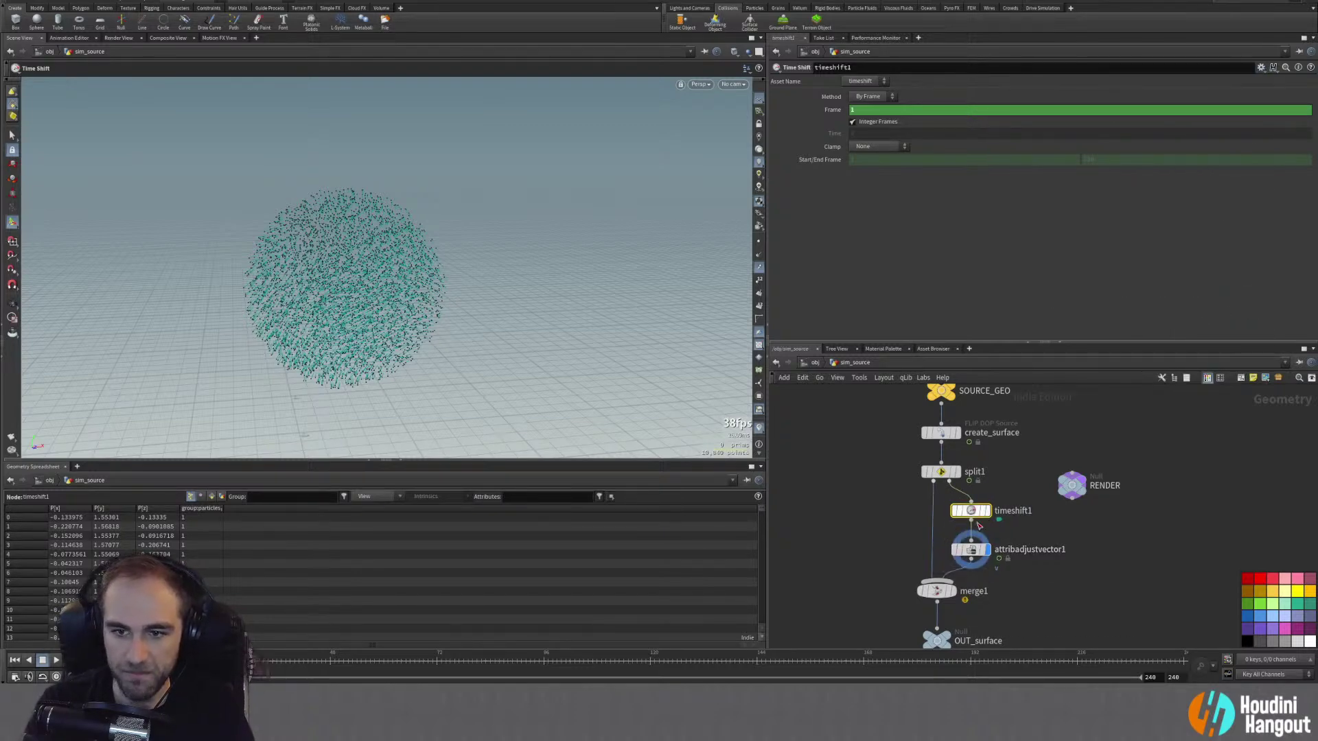
left_click(970, 549)
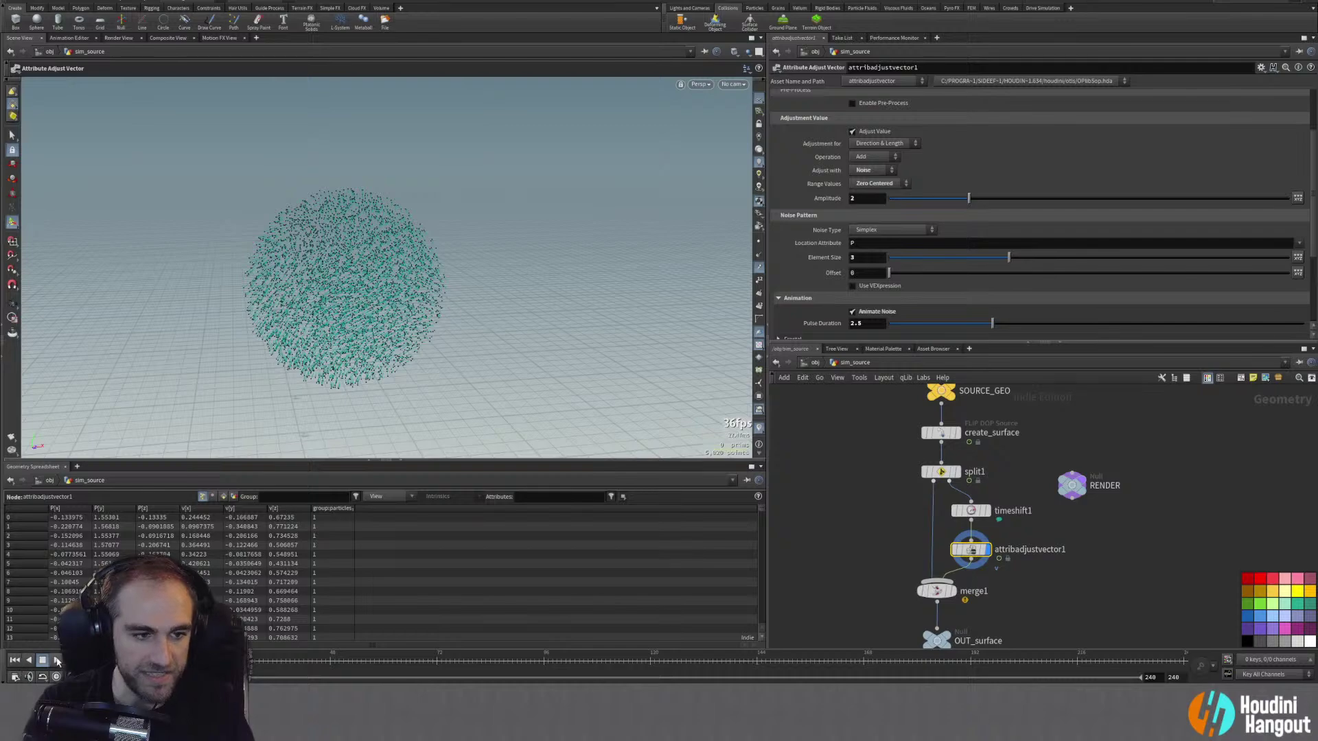
left_click_drag(320, 300, 420, 259, "alt")
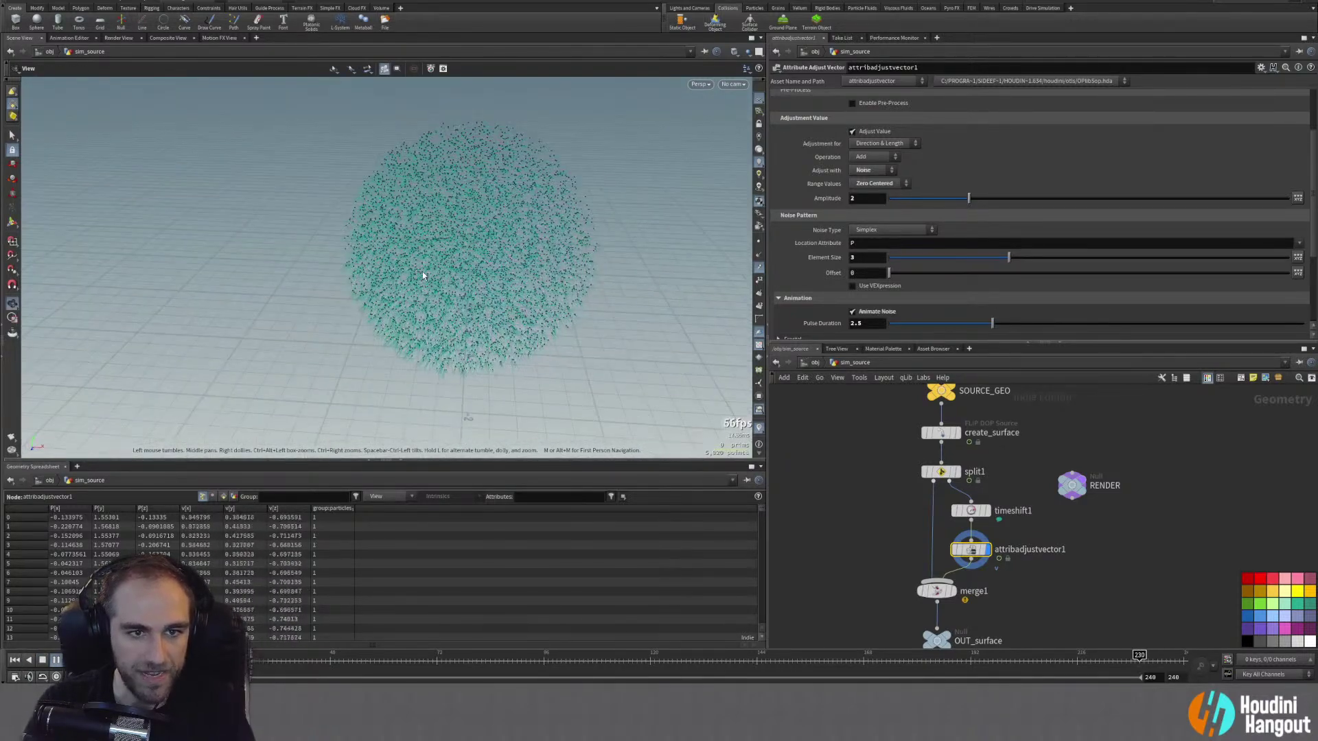
key("Return")
Step: Try a Pulse Duration of 1, set it to 2, and check the animated vectors from another angle
left_click(866, 323)
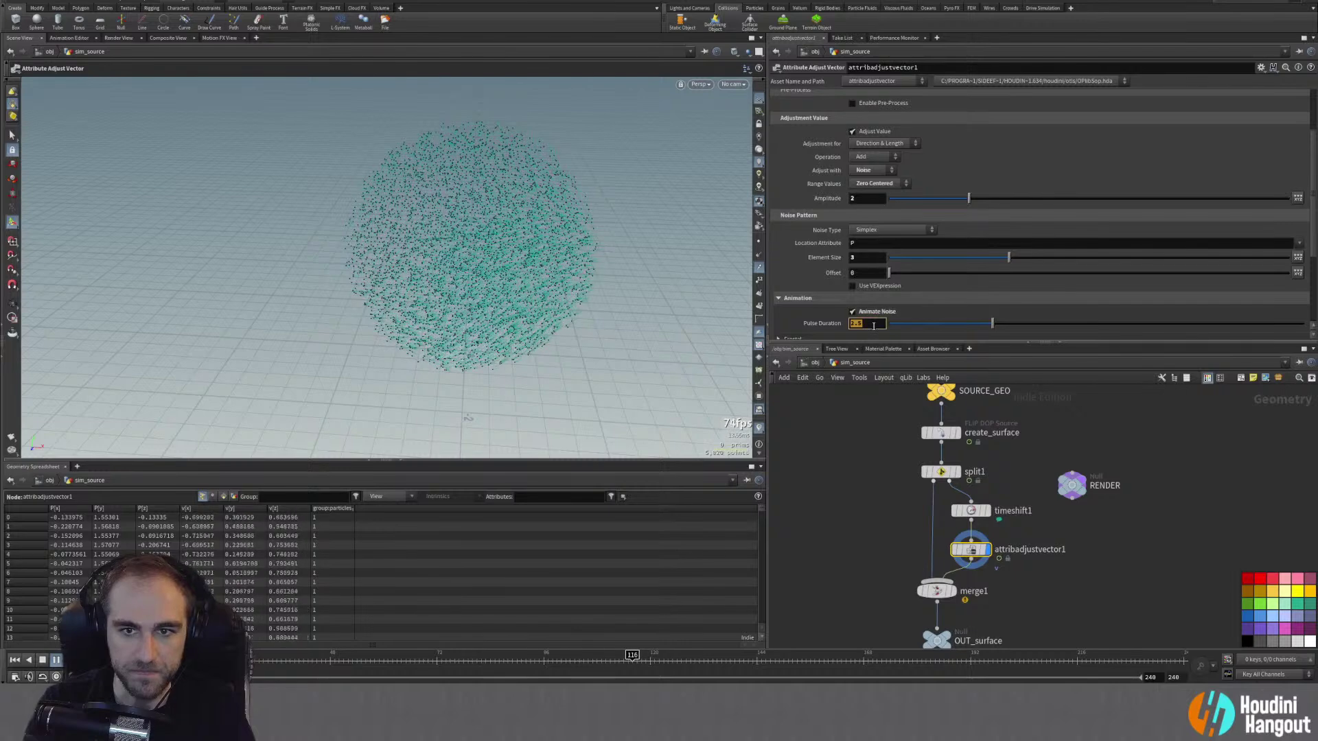
type("1")
key("Return")
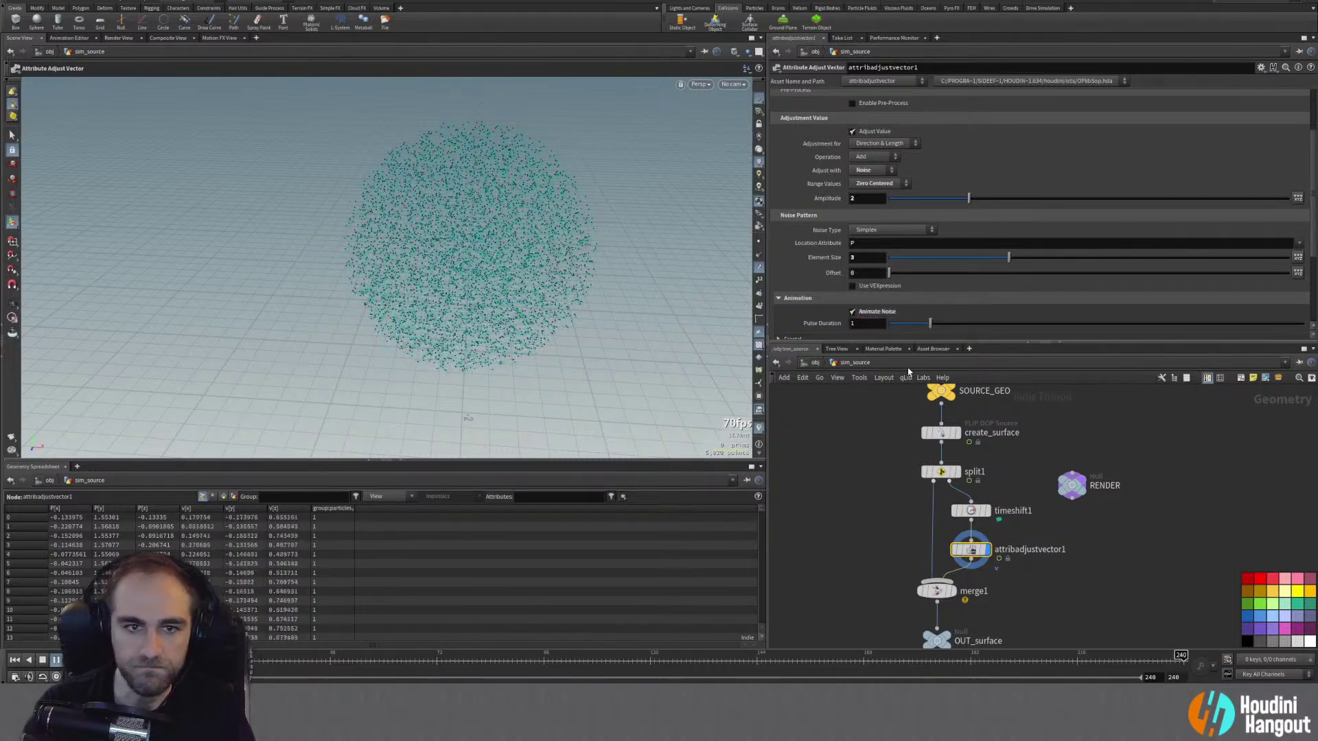
type("2")
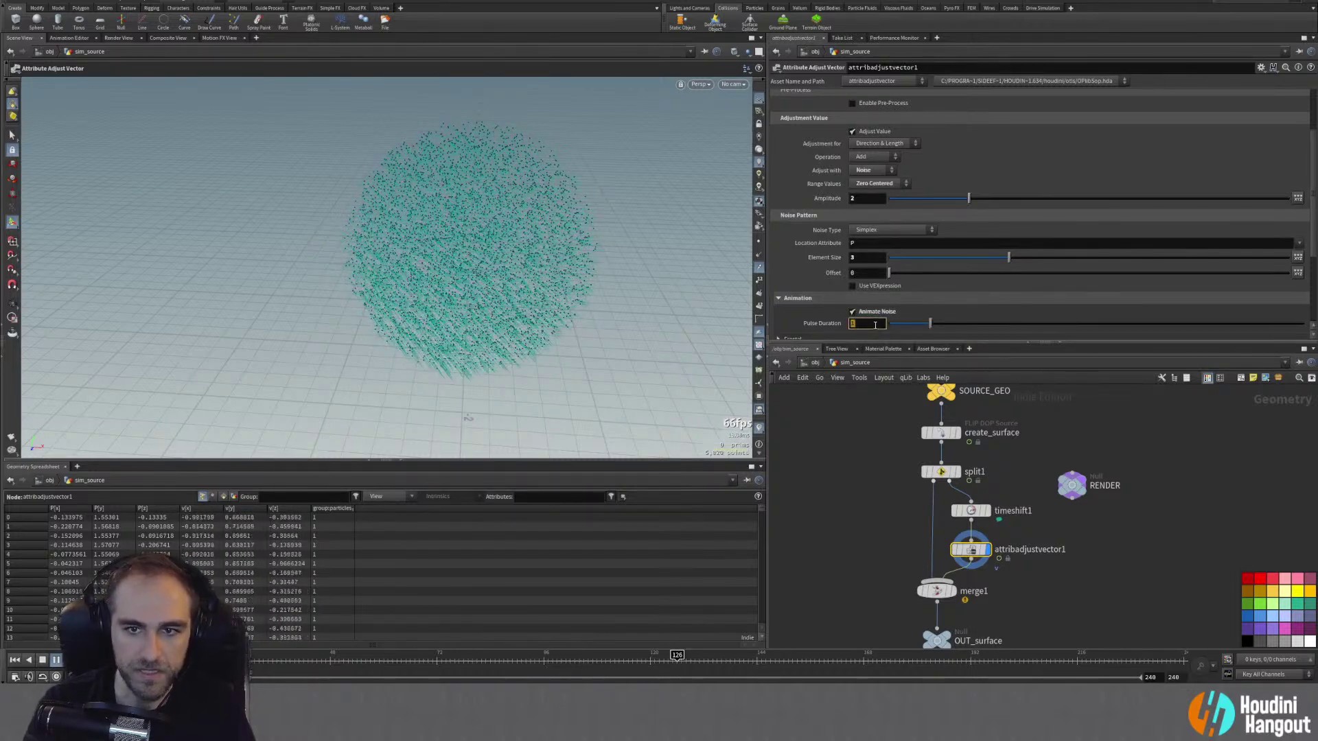
key("Return")
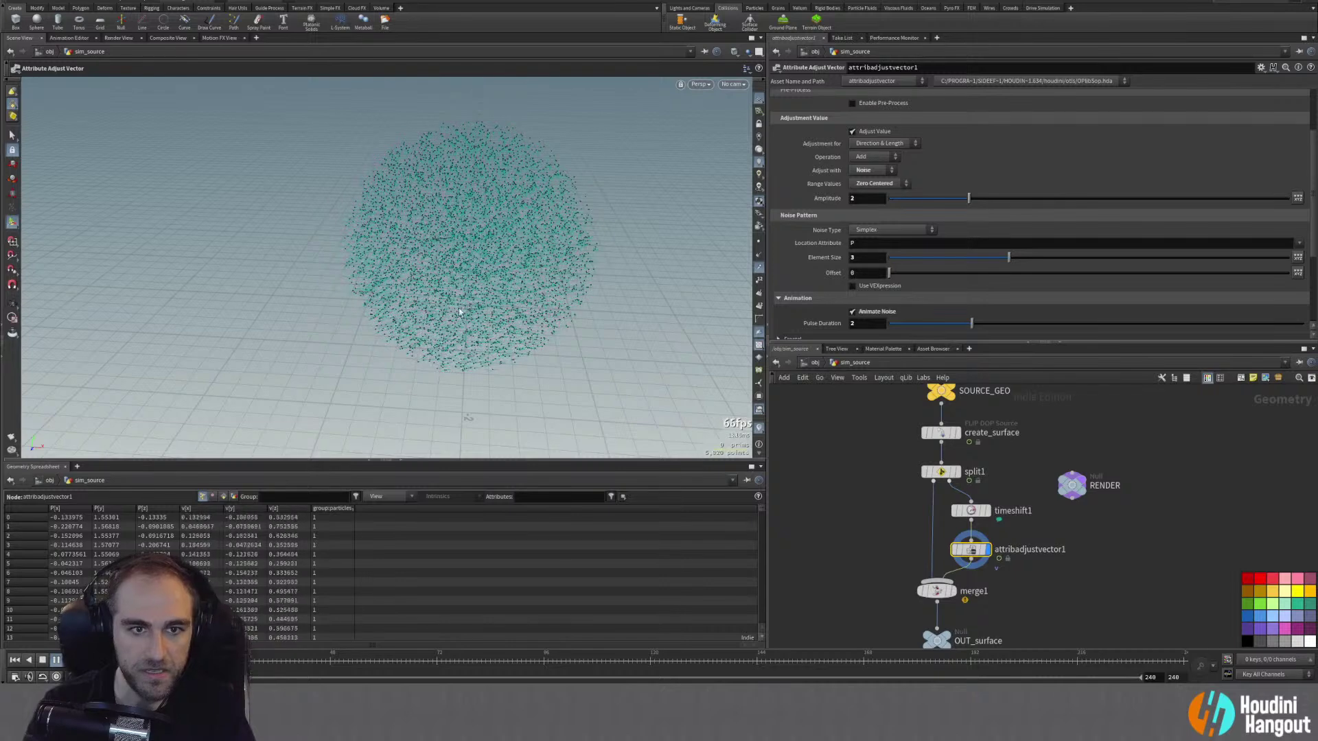
key("Escape")
left_click_drag(482, 289, 411, 274)
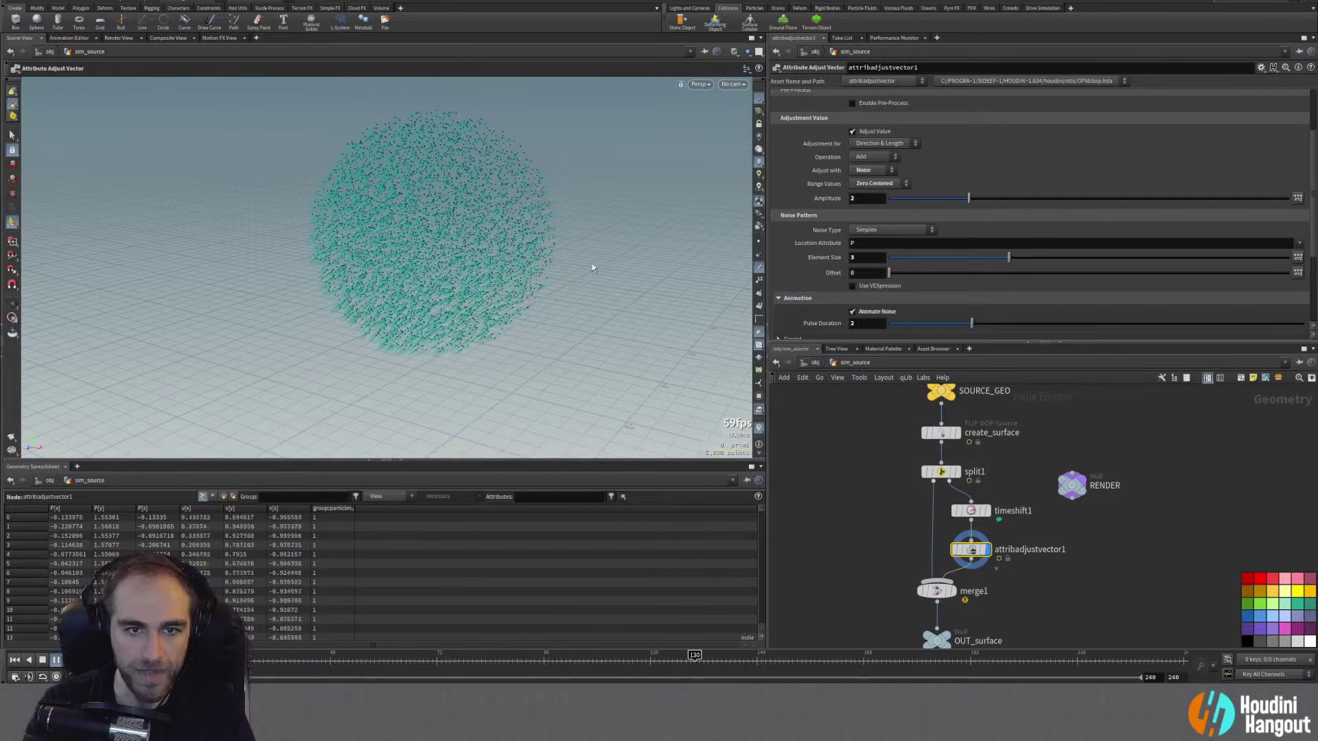
Step: Review timeshift1's settings, and compare the particle playback with timeshift1 bypassed and re-enabled
left_click(972, 512)
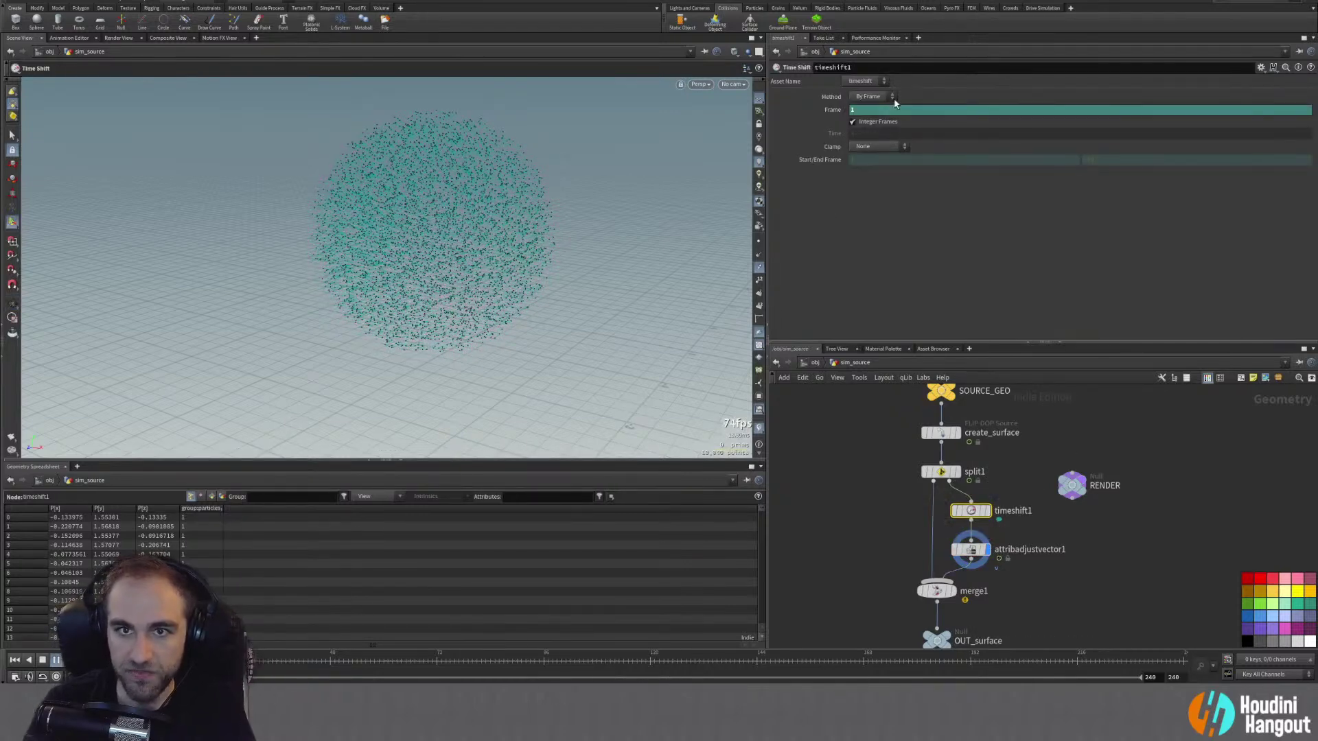
left_click(970, 549)
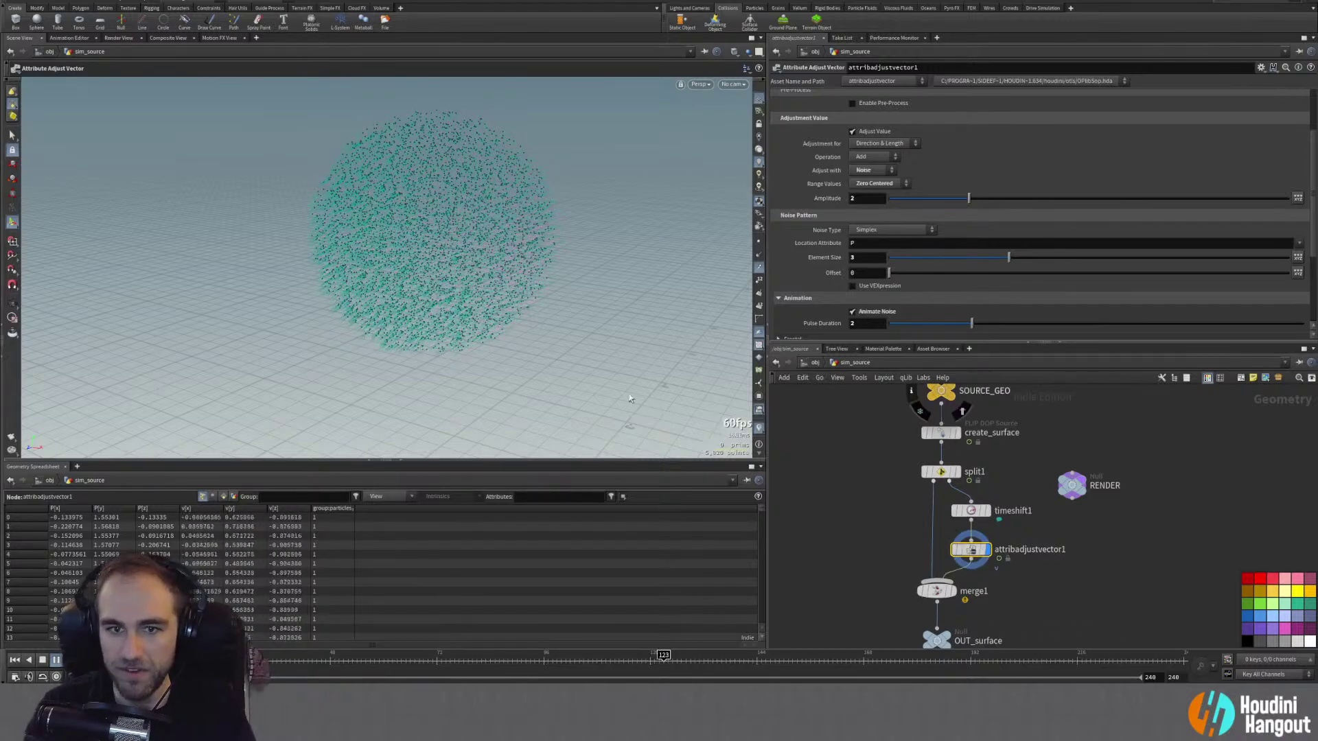
left_click(955, 511)
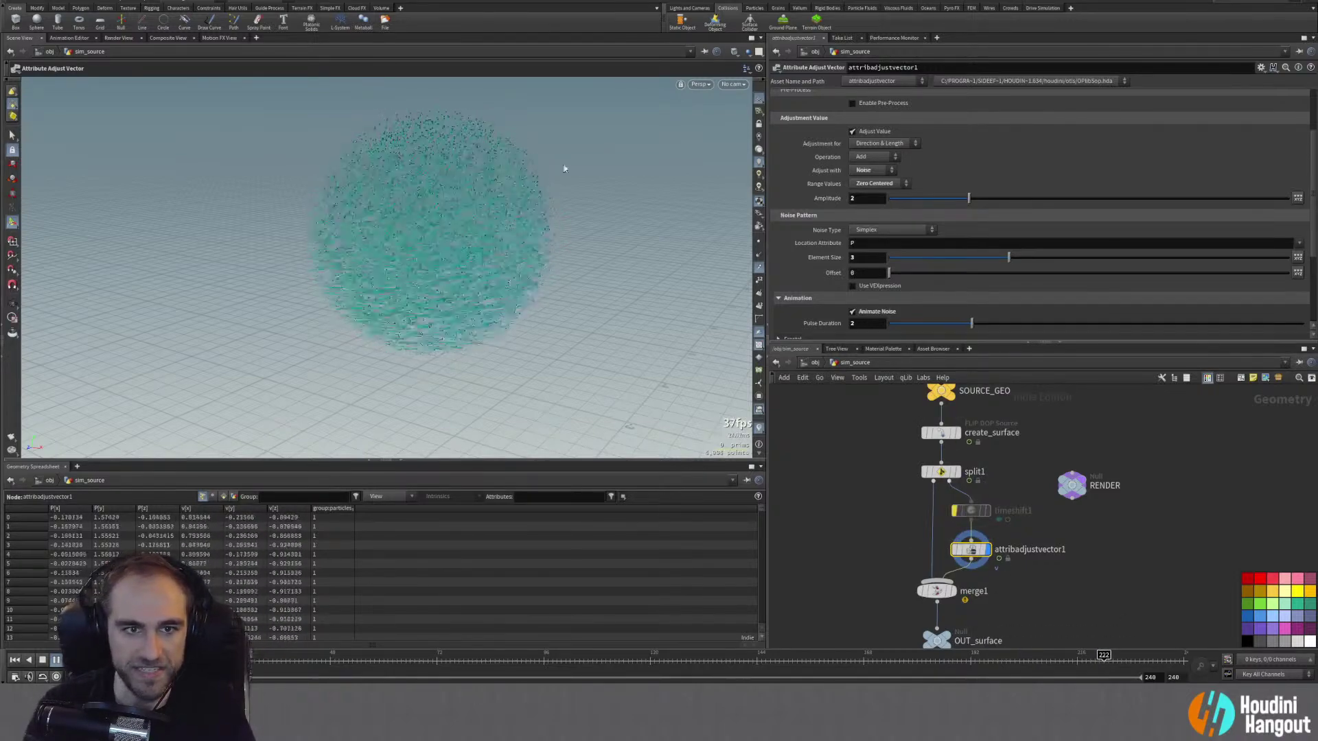
left_click(956, 511)
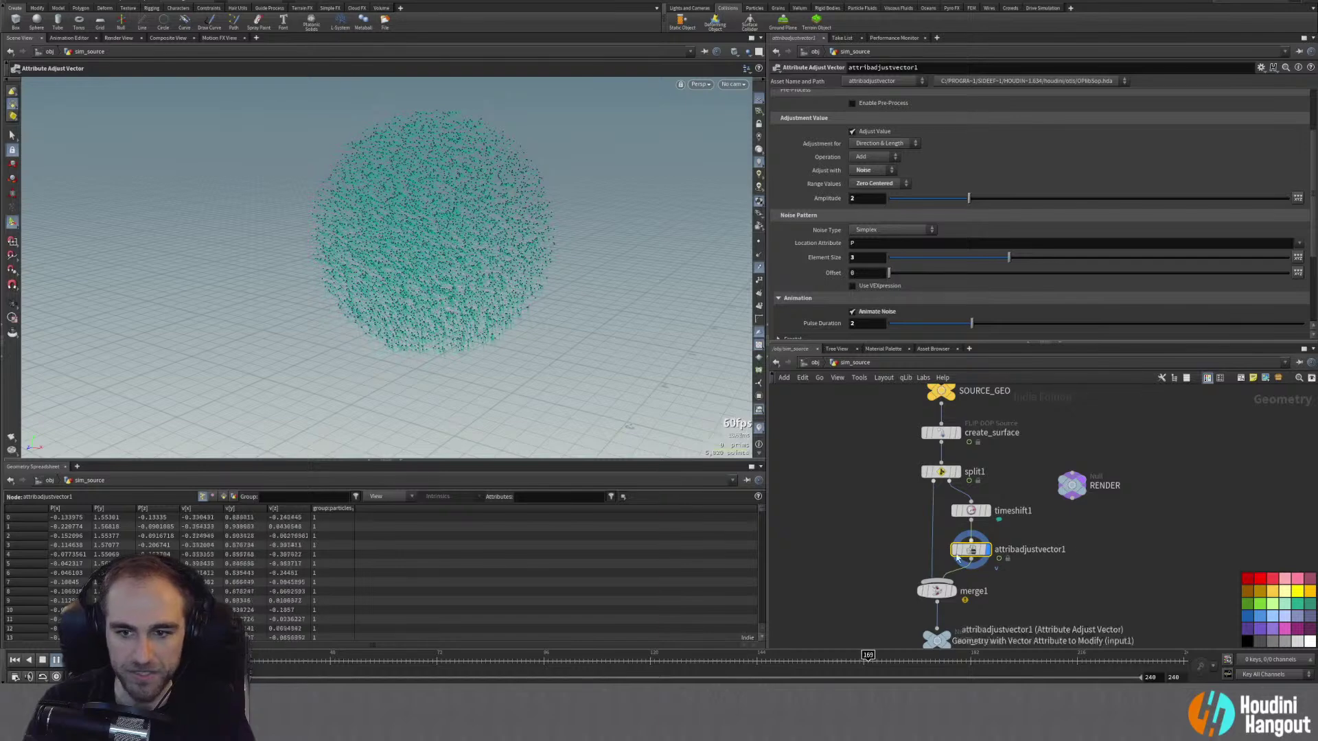
Step: Bypass timeshift1 in sim_source and display the OUT_surface null
mouse_move(958, 561)
mouse_move(954, 516)
left_click(949, 492)
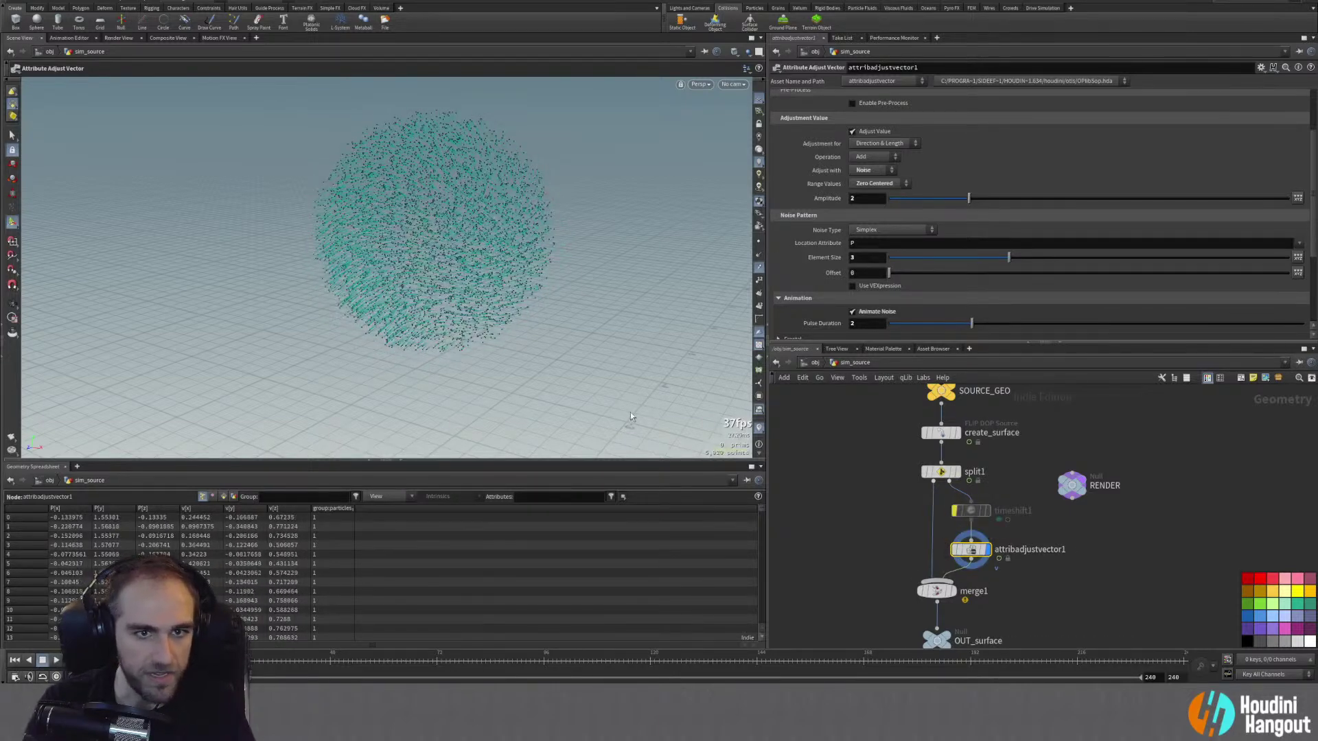
middle_click_drag(1081, 612, 1093, 569)
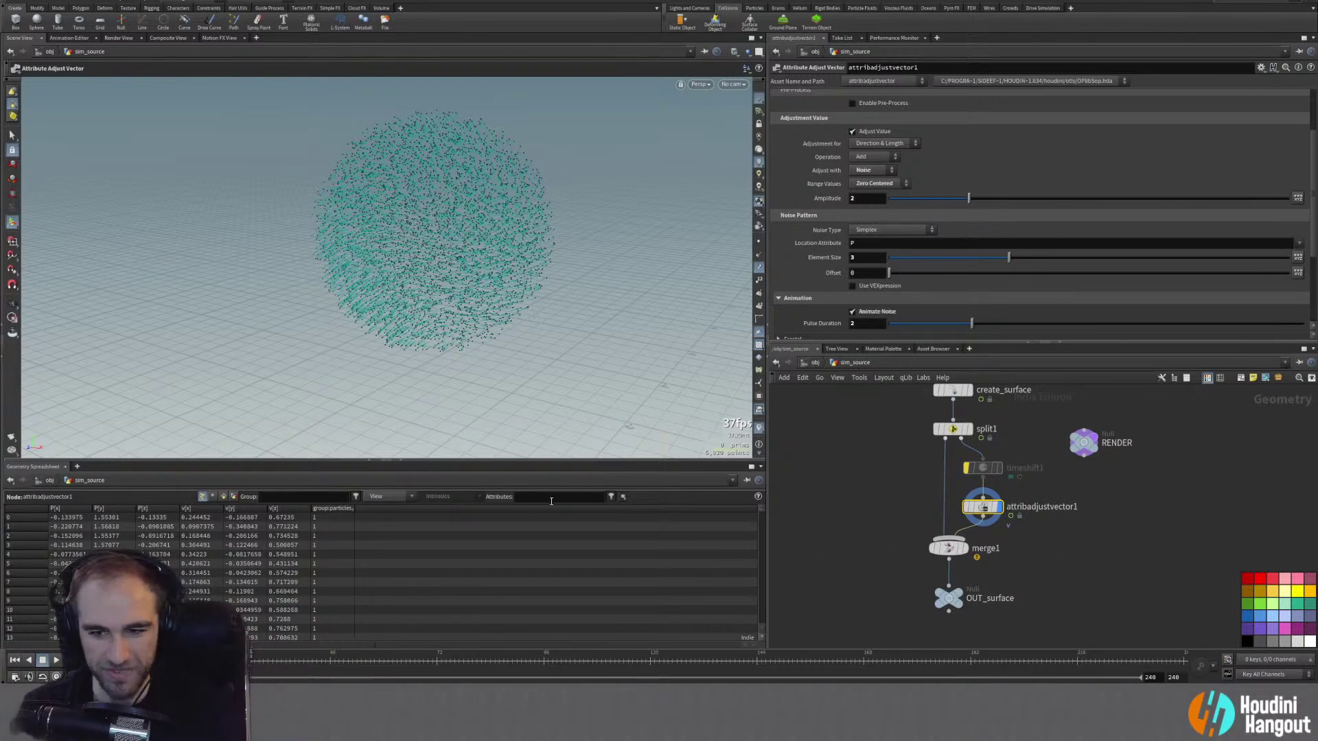
left_click(952, 599)
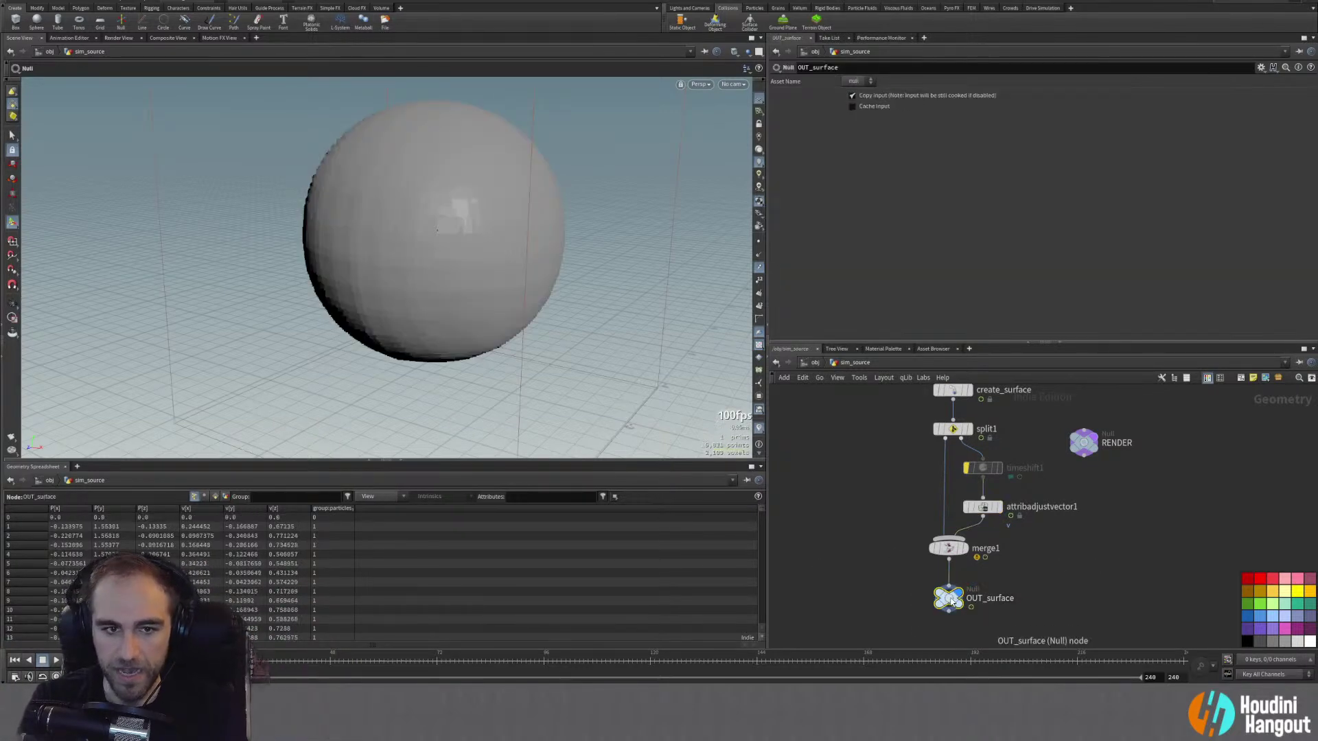
Step: Play the sim_viscous_flip simulation, watch the spreading fluid from a different angle, and rewind it to the first frame
key("u")
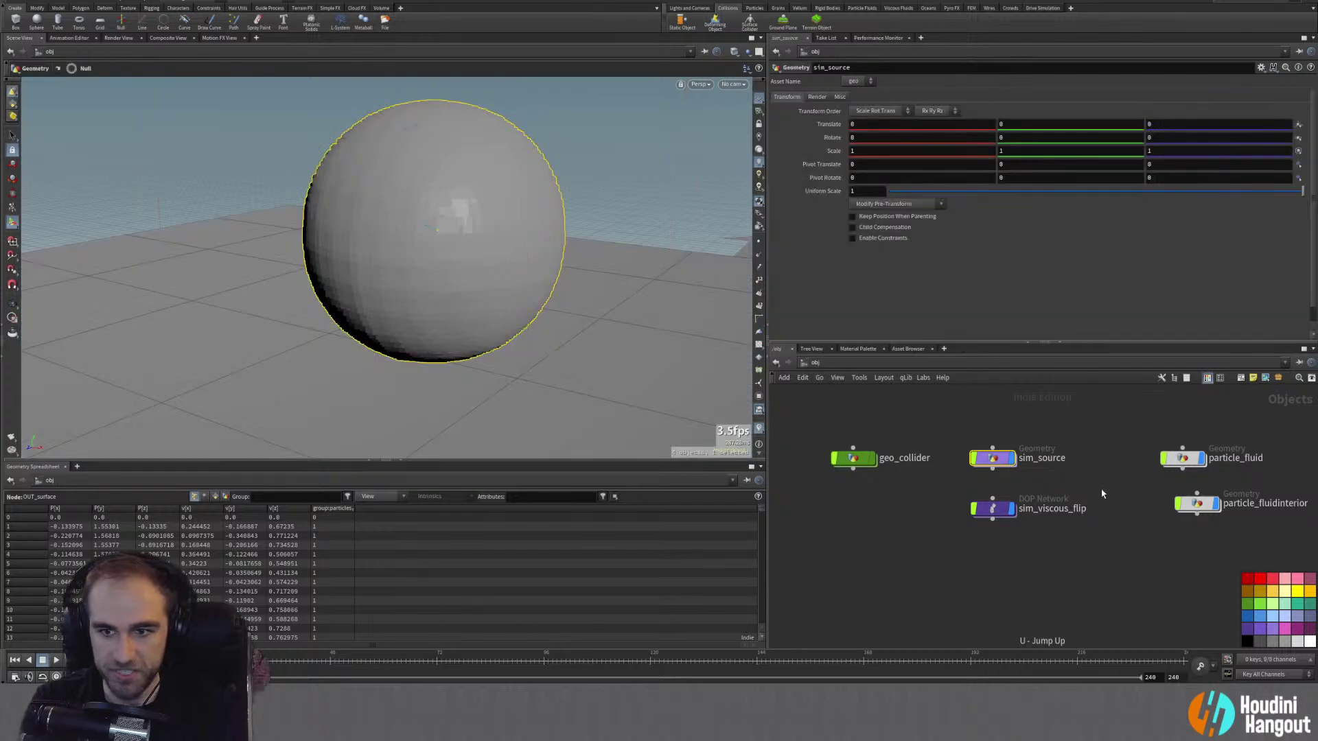
double_click(993, 515)
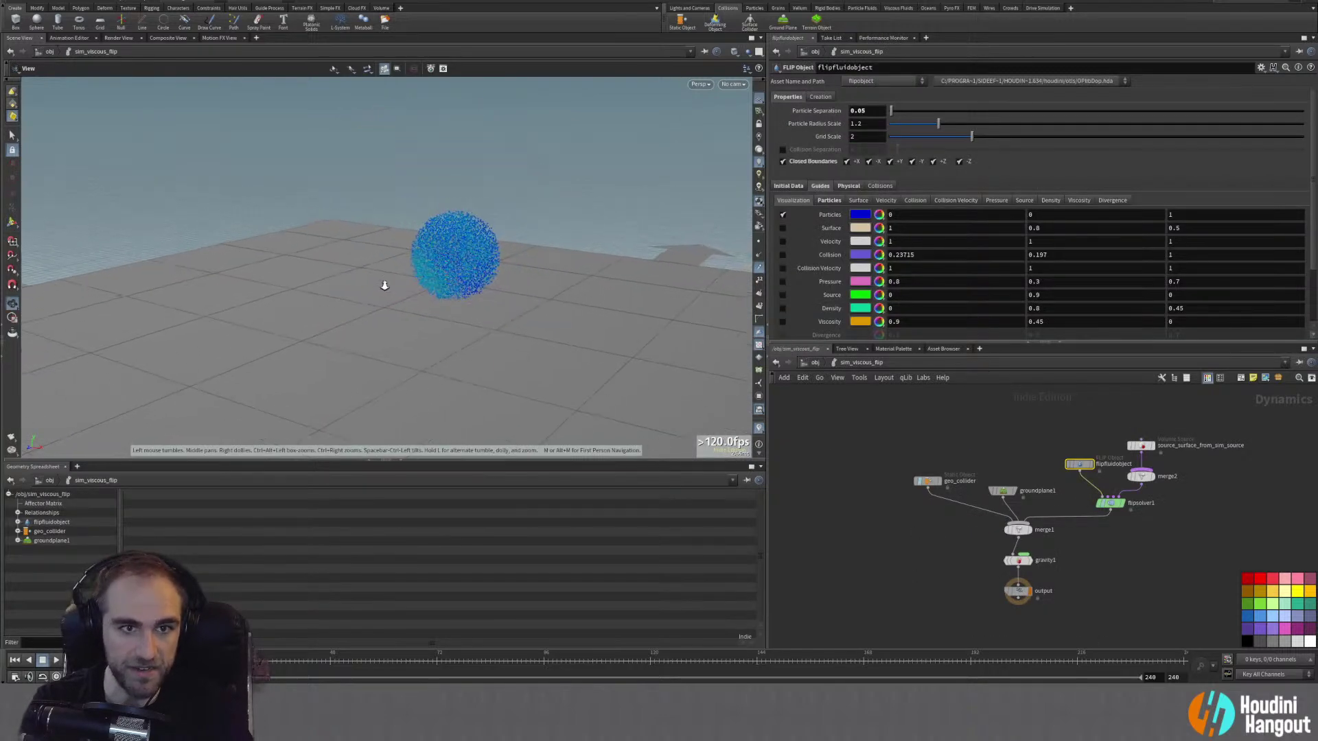
key("Return")
left_click(58, 661)
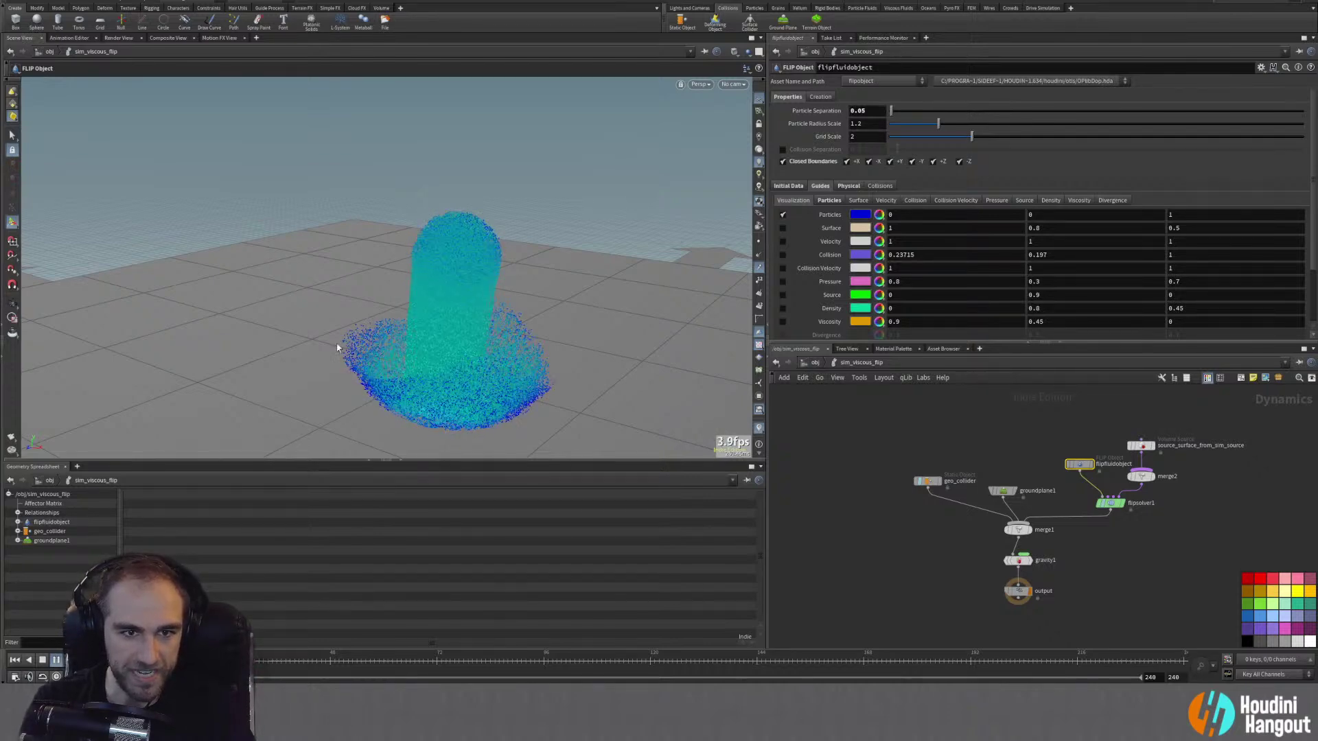
key("Escape")
left_click_drag(426, 297, 357, 367)
key("Return")
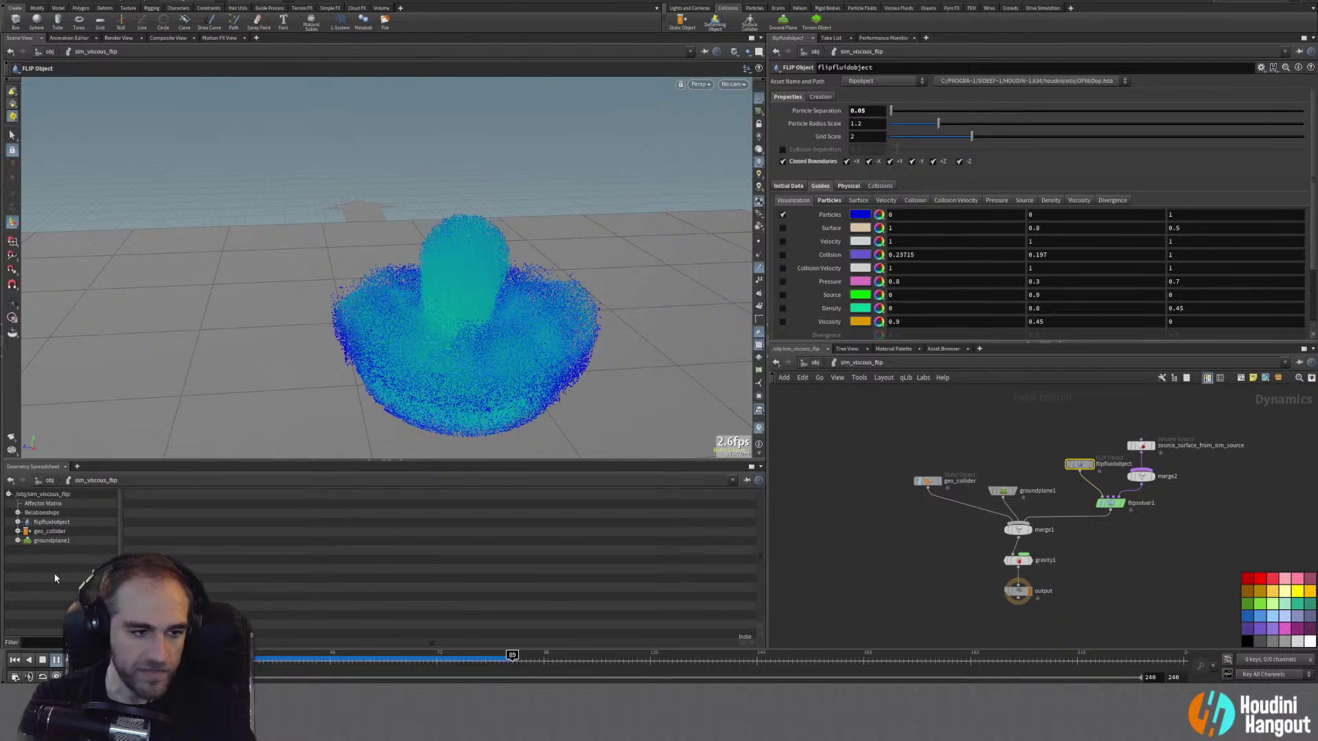
left_click(14, 660)
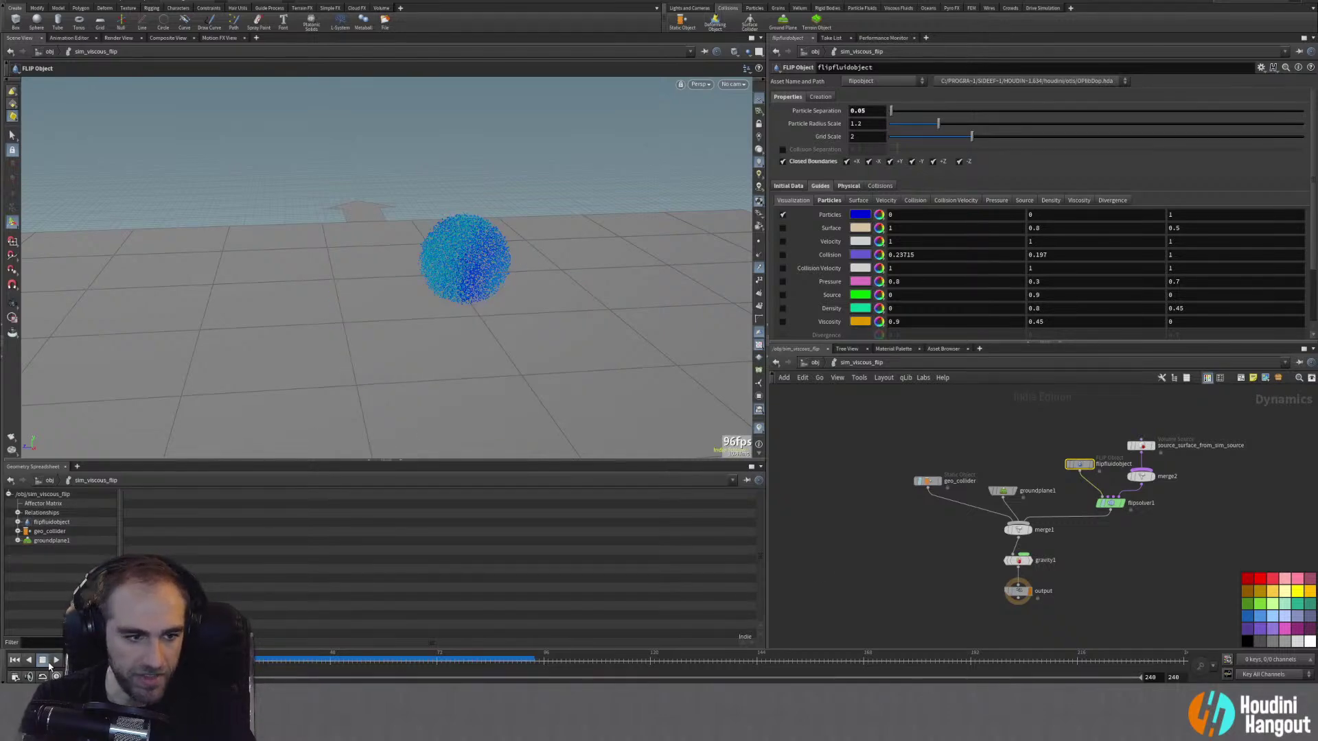
left_click(14, 660)
Step: Display attribadjustvector1 in sim_source and scrub the timeline to examine how the velocity vectors change with timeshift1 bypassed
key("u")
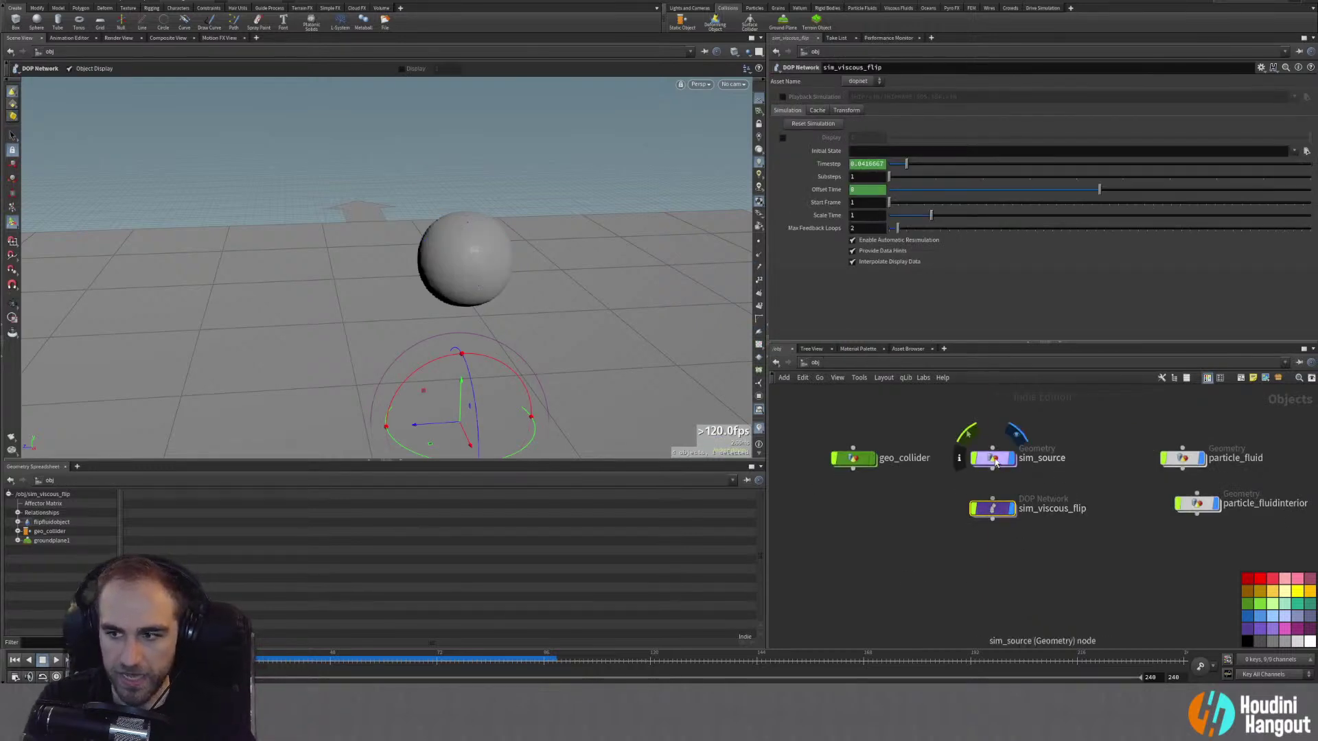
key("i")
left_click(982, 507)
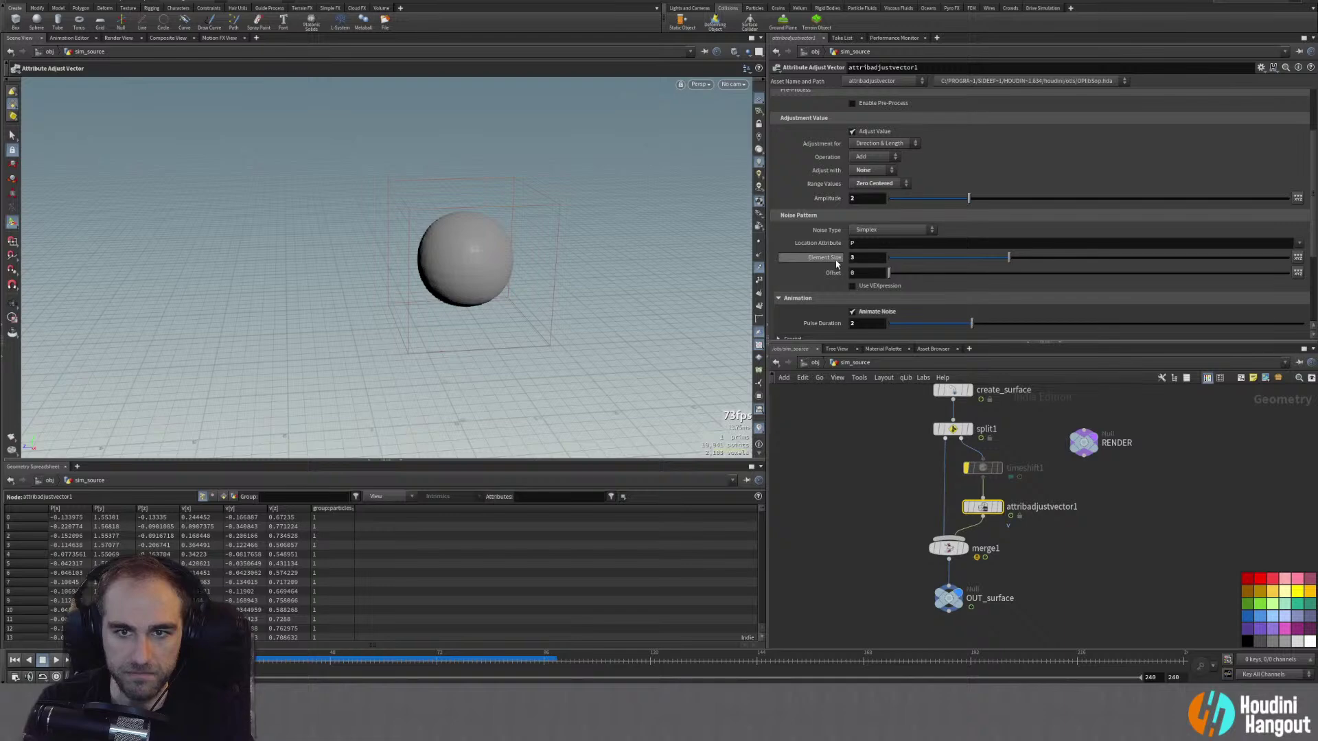
left_click(990, 509)
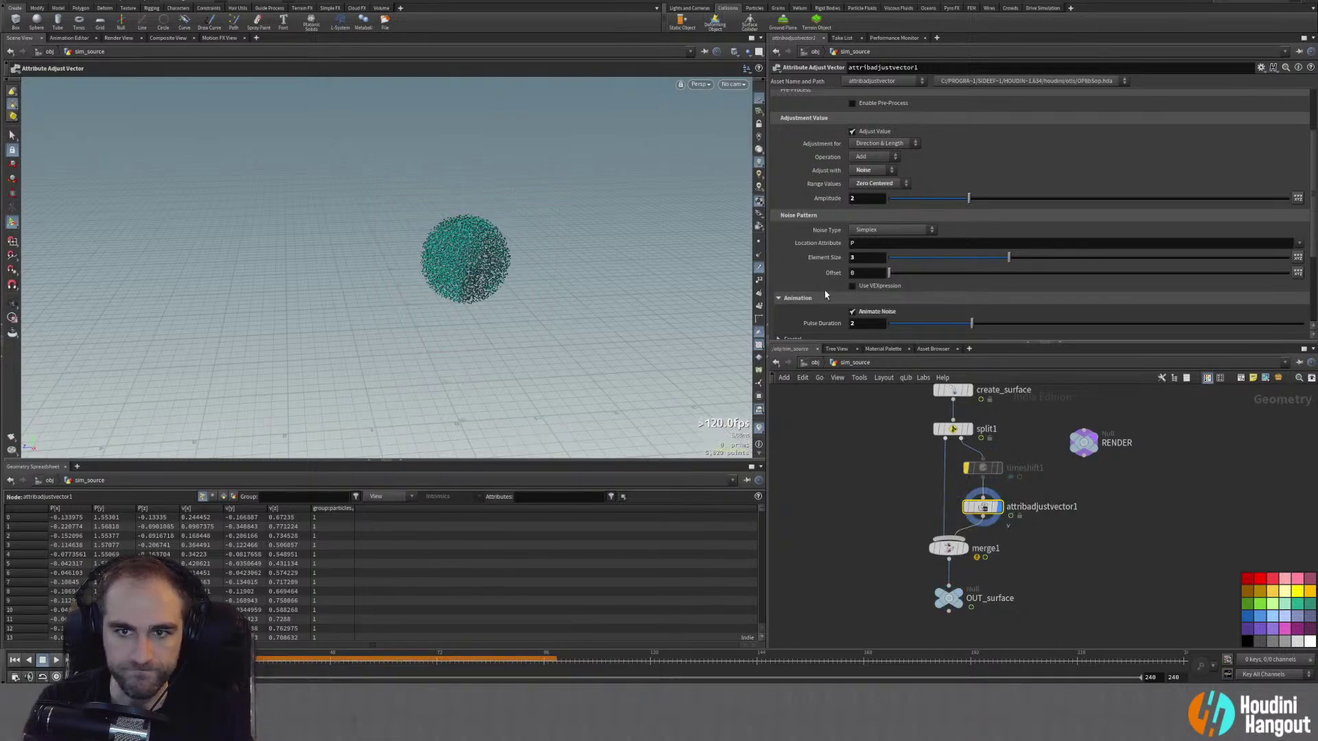
left_click_drag(299, 667, 401, 671)
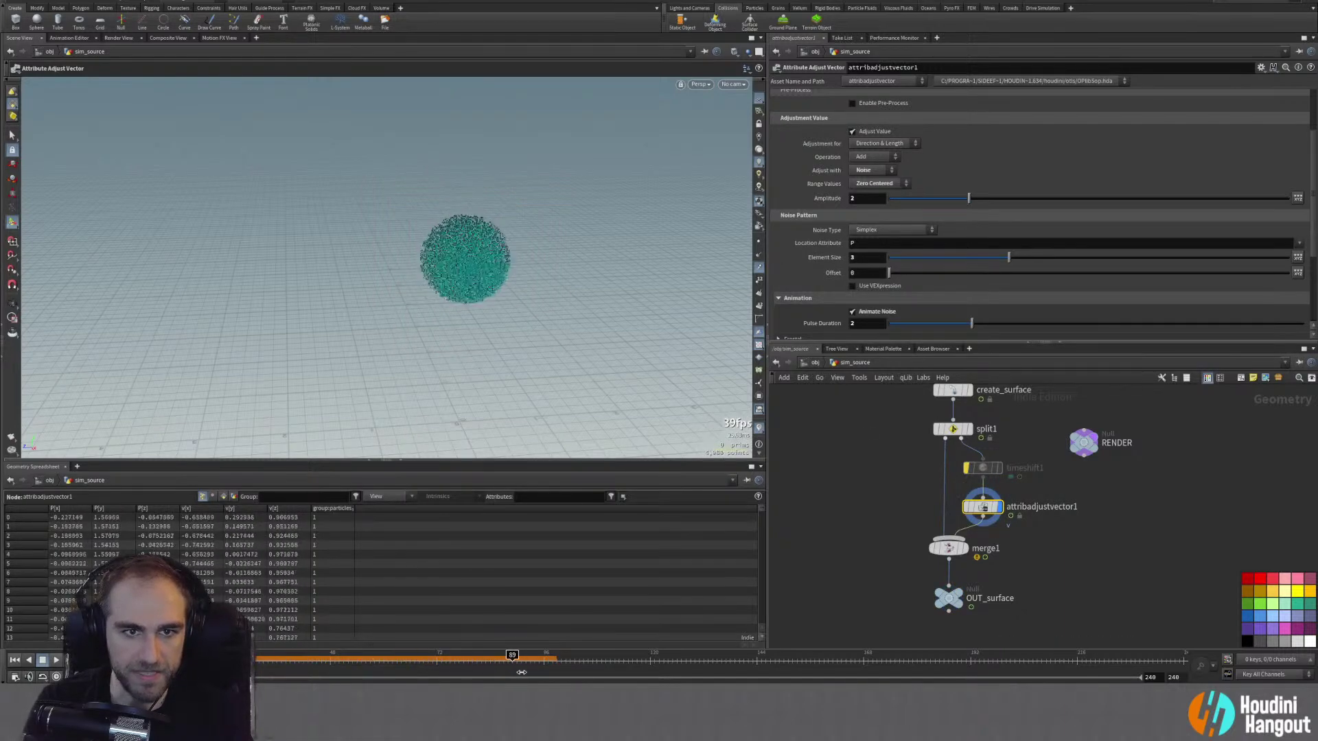
Step: Re-enable timeshift1 and scrub the timeline to check the time-frozen particles' velocity vectors up close
left_click(964, 451)
left_click_drag(647, 670, 521, 664)
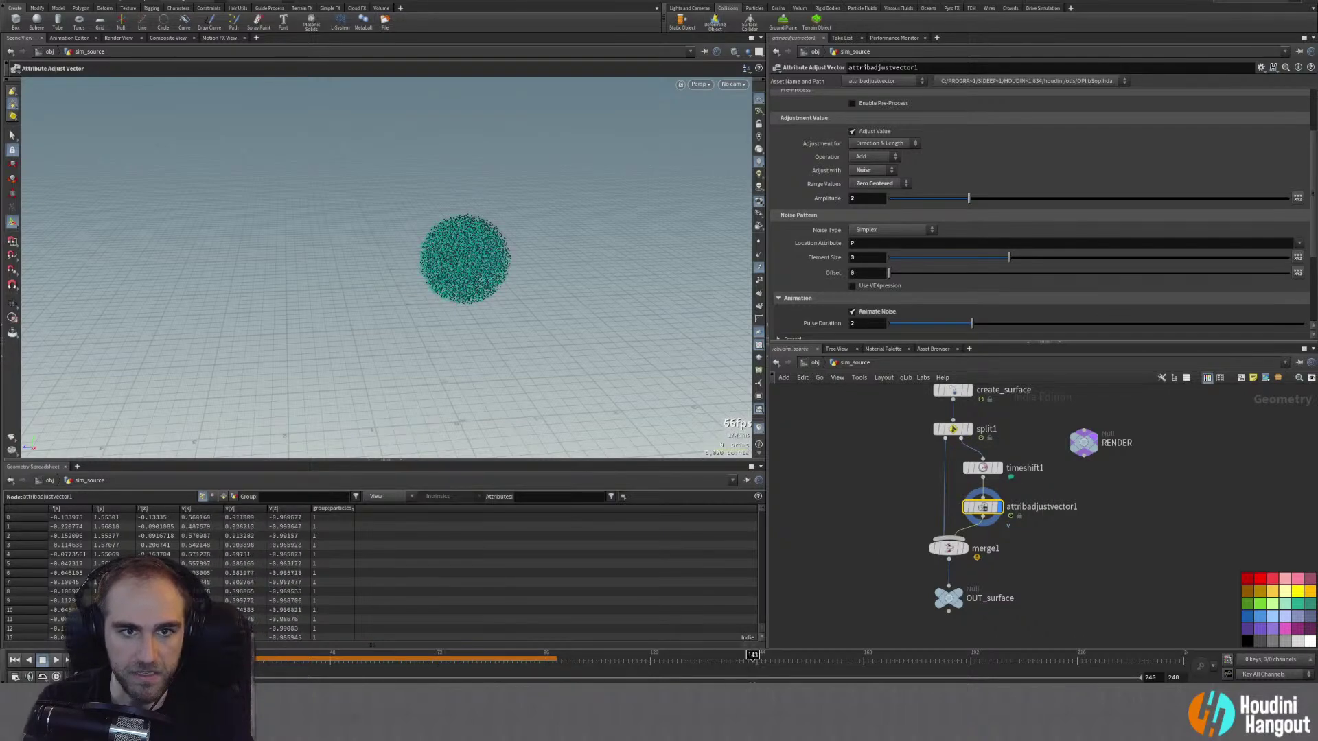
right_click_drag(455, 259, 526, 230, "alt")
mouse_move(526, 230)
left_mouse_down("alt")
mouse_move(488, 265)
mouse_move(535, 250)
left_mouse_up("alt")
Step: Set attribadjustvector1's noise Element Size to 2 and Amplitude to 4, and review its remaining settings
left_click(855, 257)
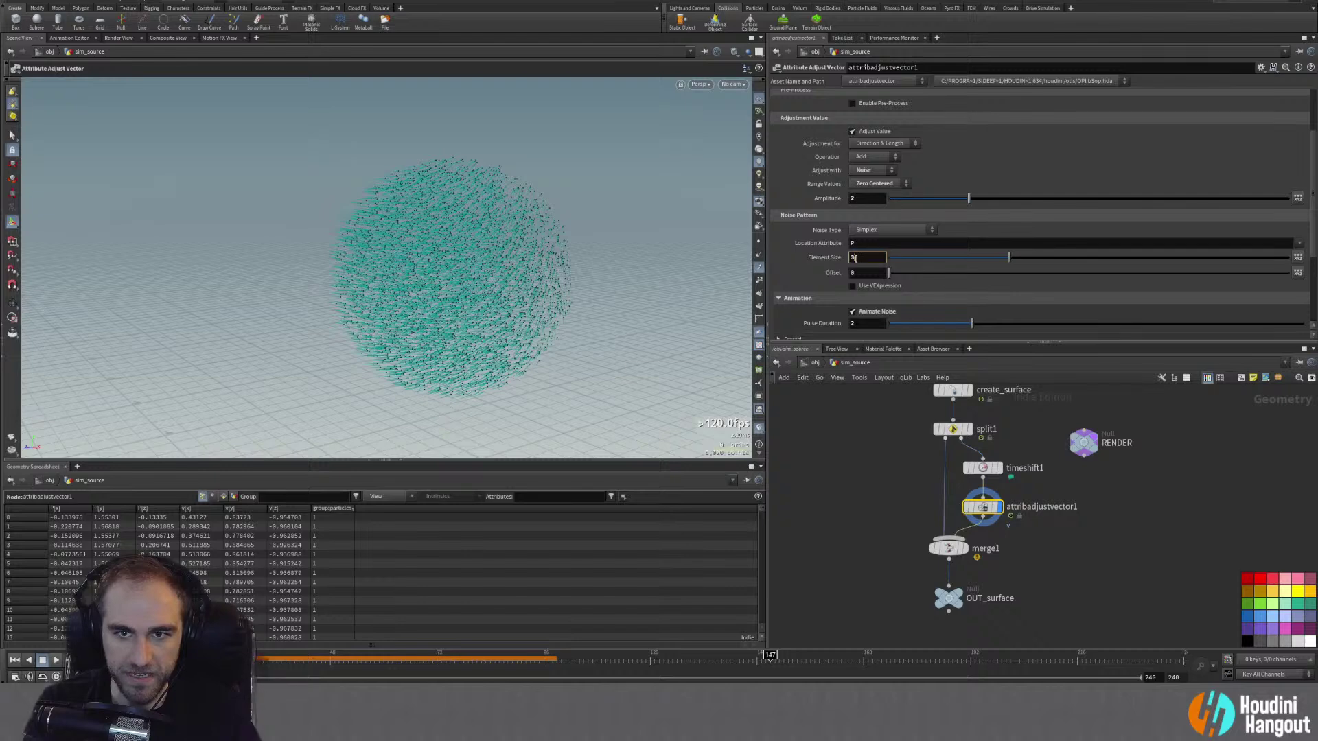
type("2")
key("Return")
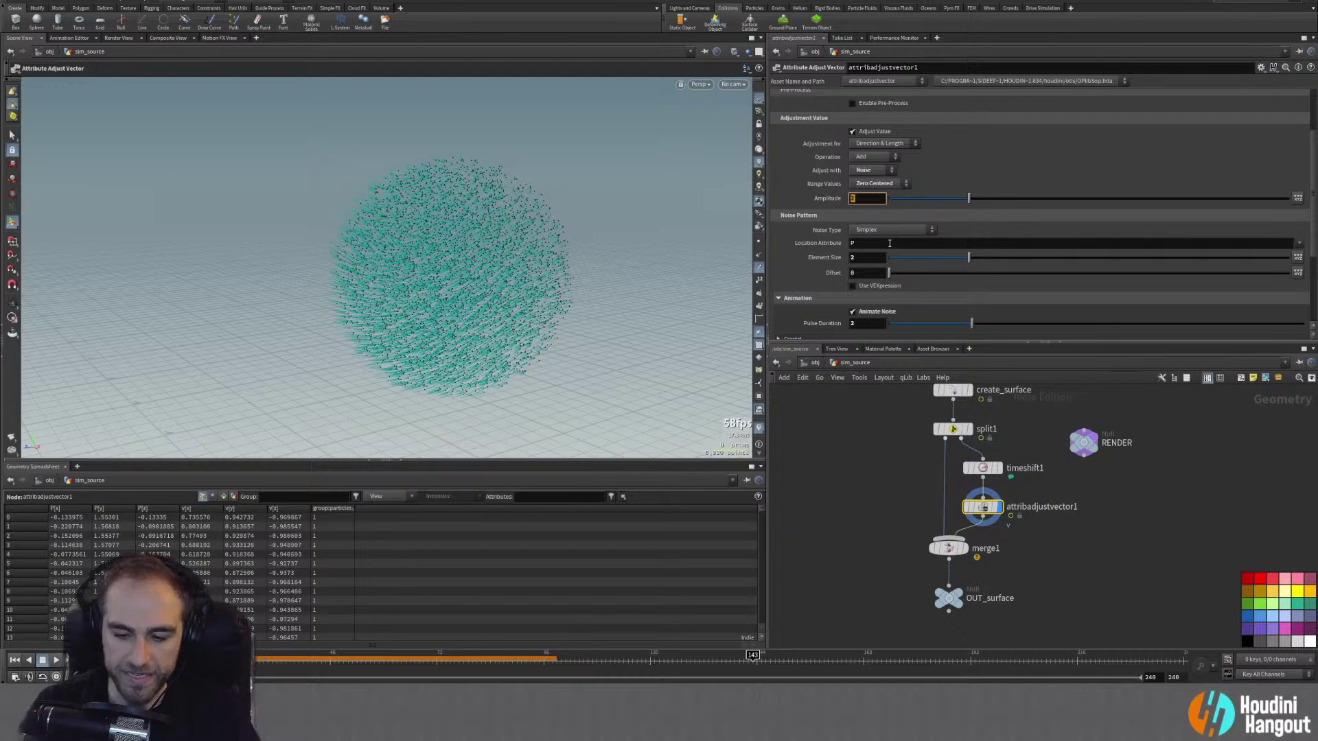
type("4")
key("Return")
left_click_drag(481, 266, 584, 266, "alt")
right_click_drag(583, 266, 501, 279, "alt")
scroll(804, 273, "down", 1)
scroll(804, 274, "down", 2)
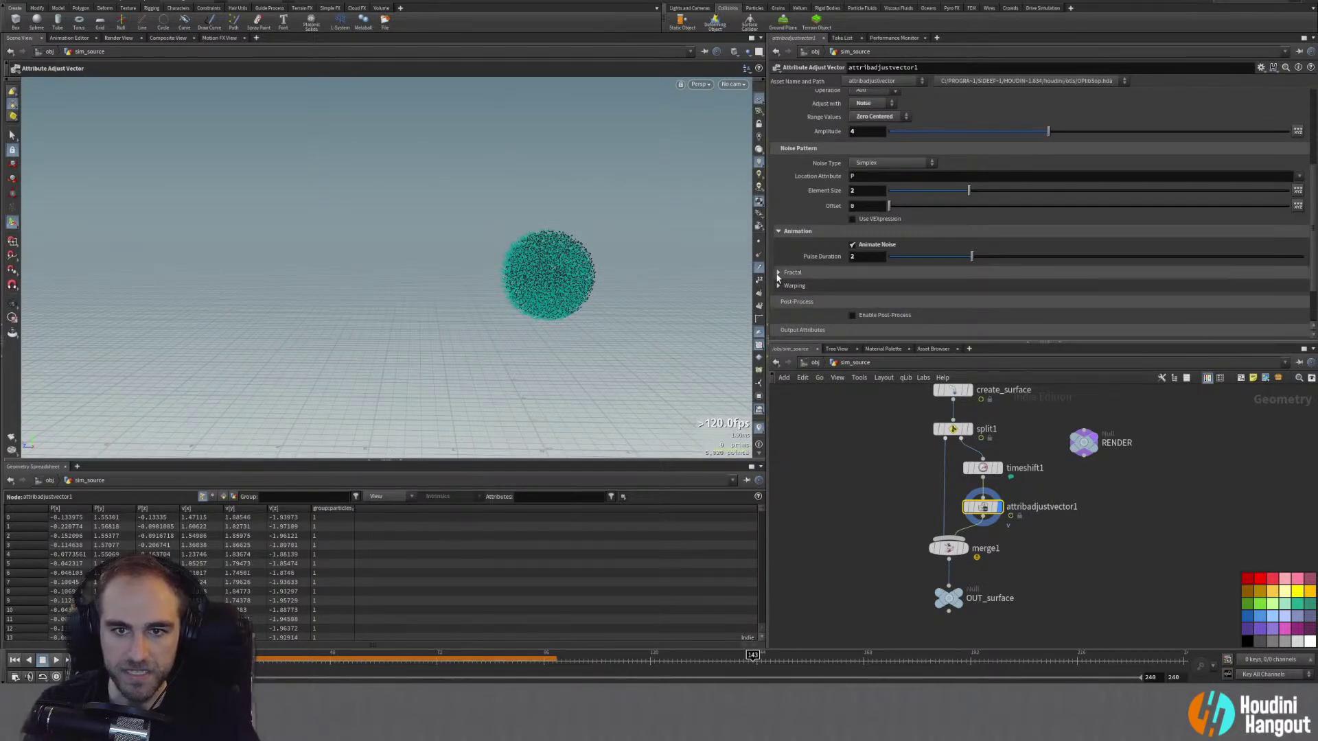
scroll(788, 300, "down", 2)
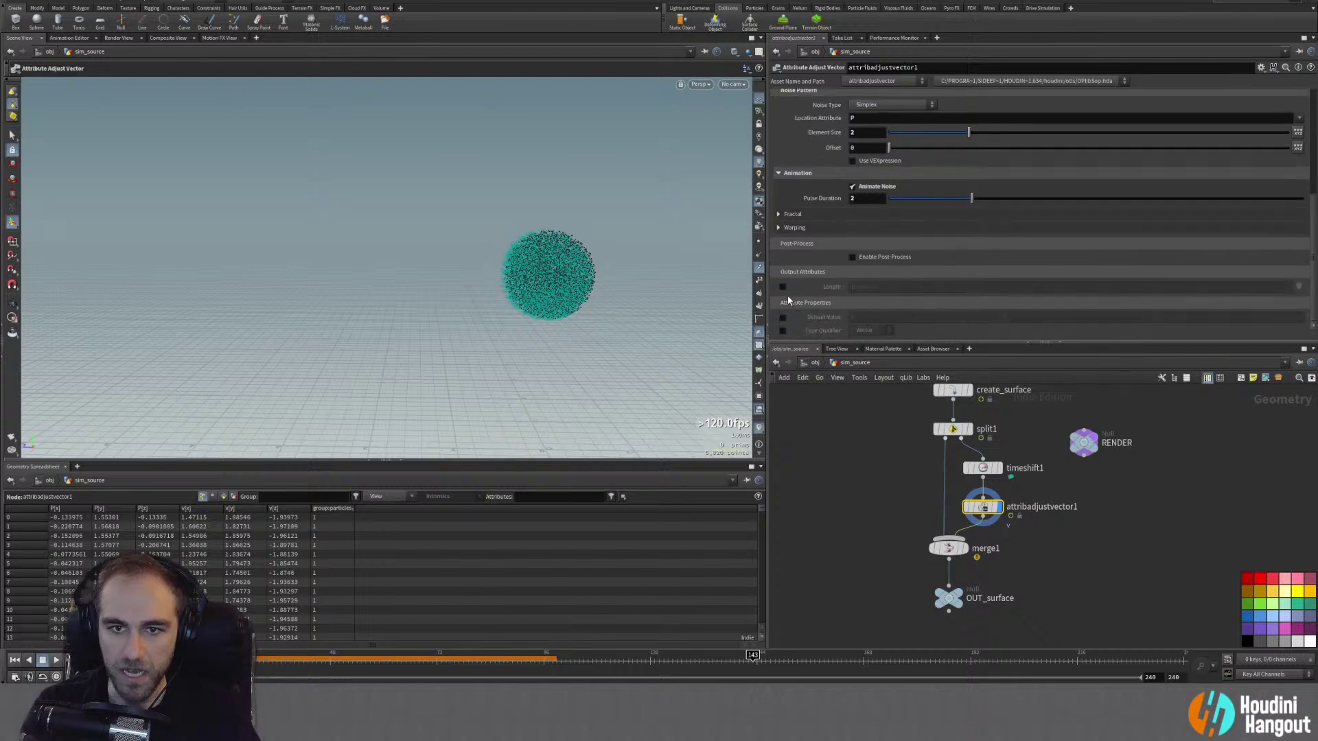
scroll(788, 300, "up", 8)
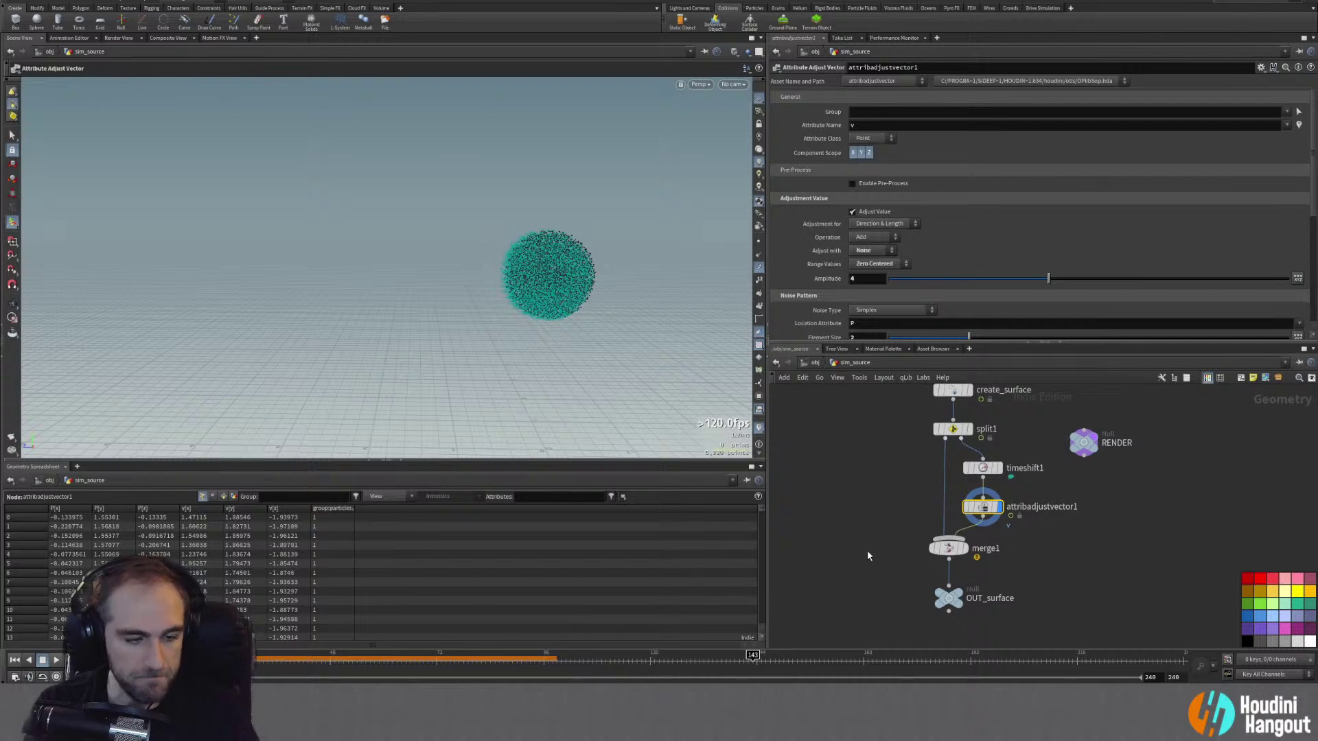
Step: Return to sim_viscous_flip, inspect the emitted particles' velocity streaks up close, and reset the timeline to the first frame
key("u")
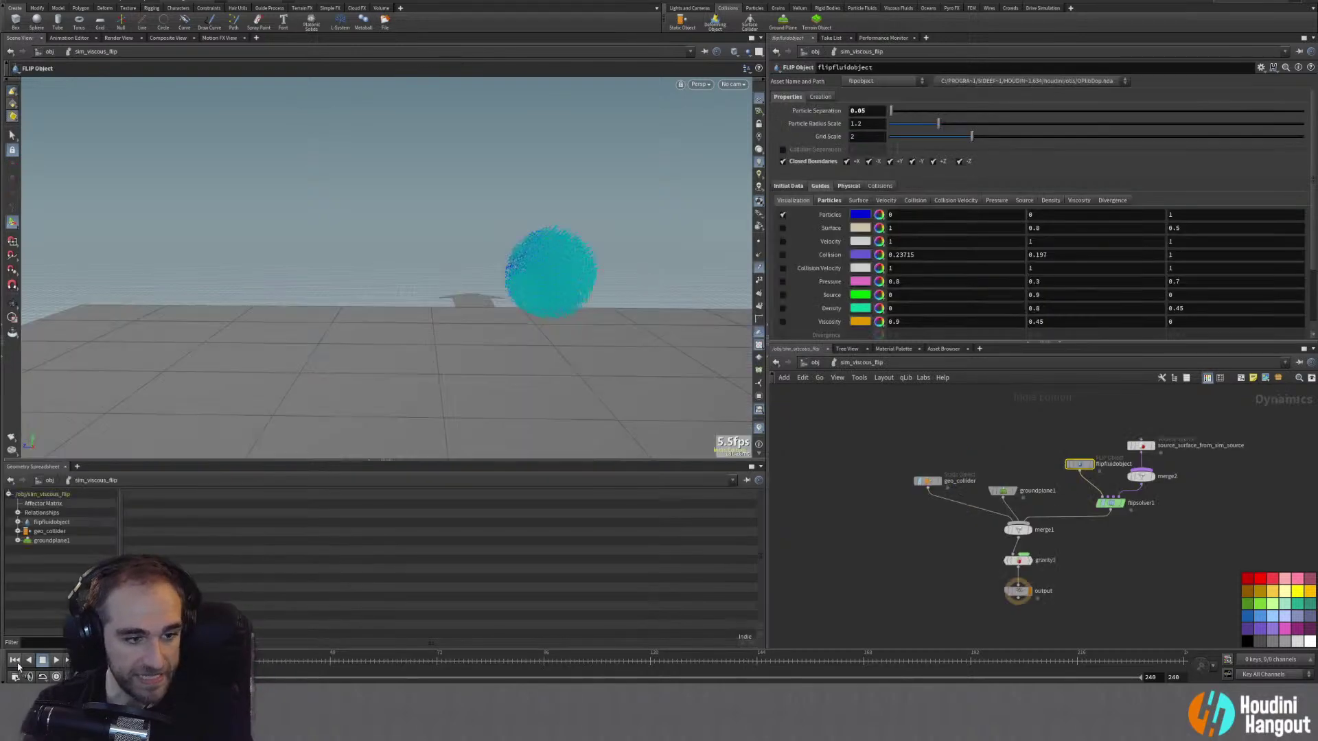
scroll(954, 587, "up", 2)
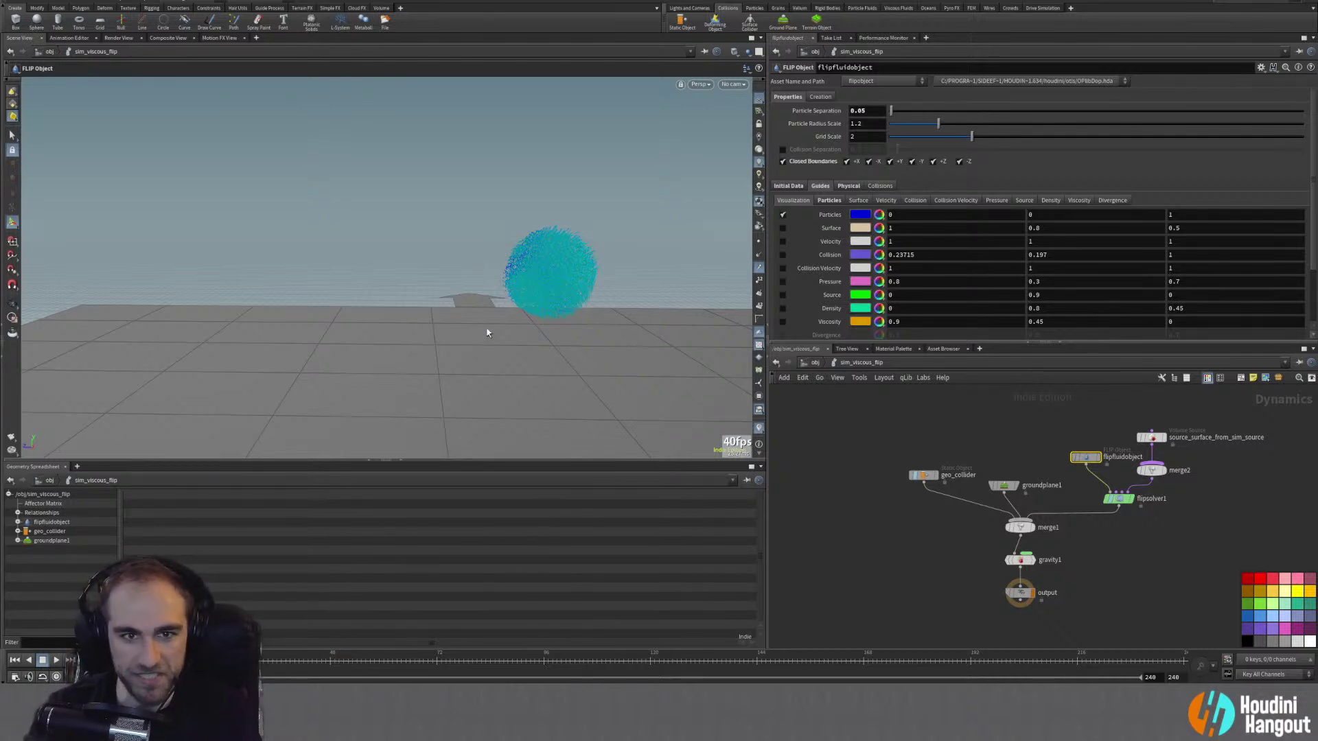
key("Escape")
scroll(618, 235, "up", 5)
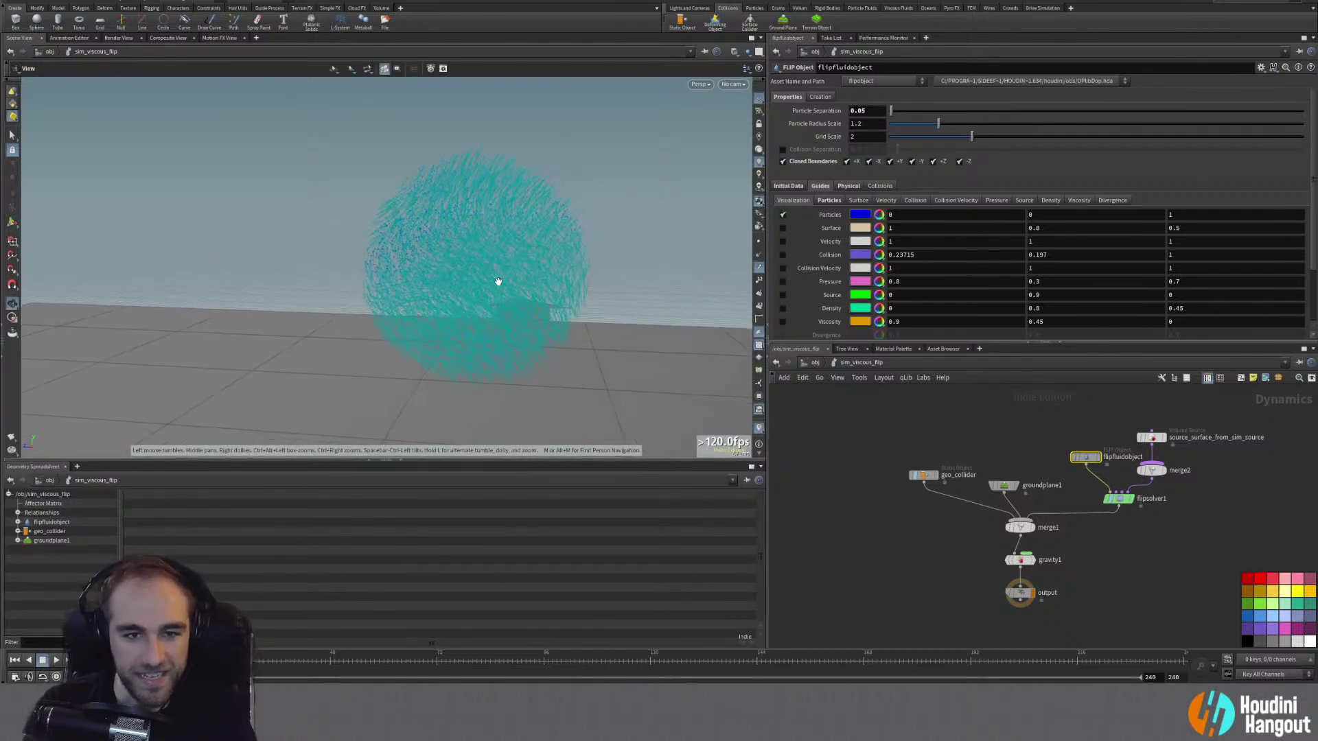
key("Return")
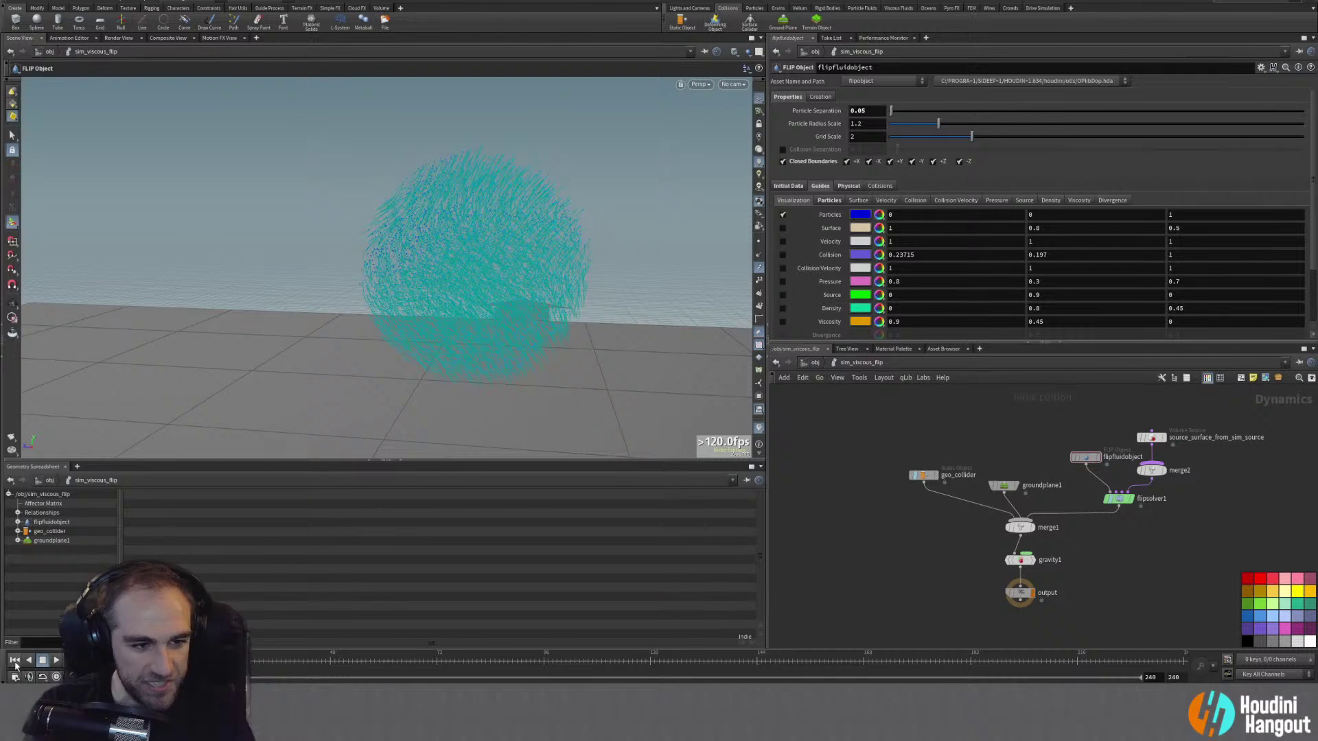
left_click(16, 663)
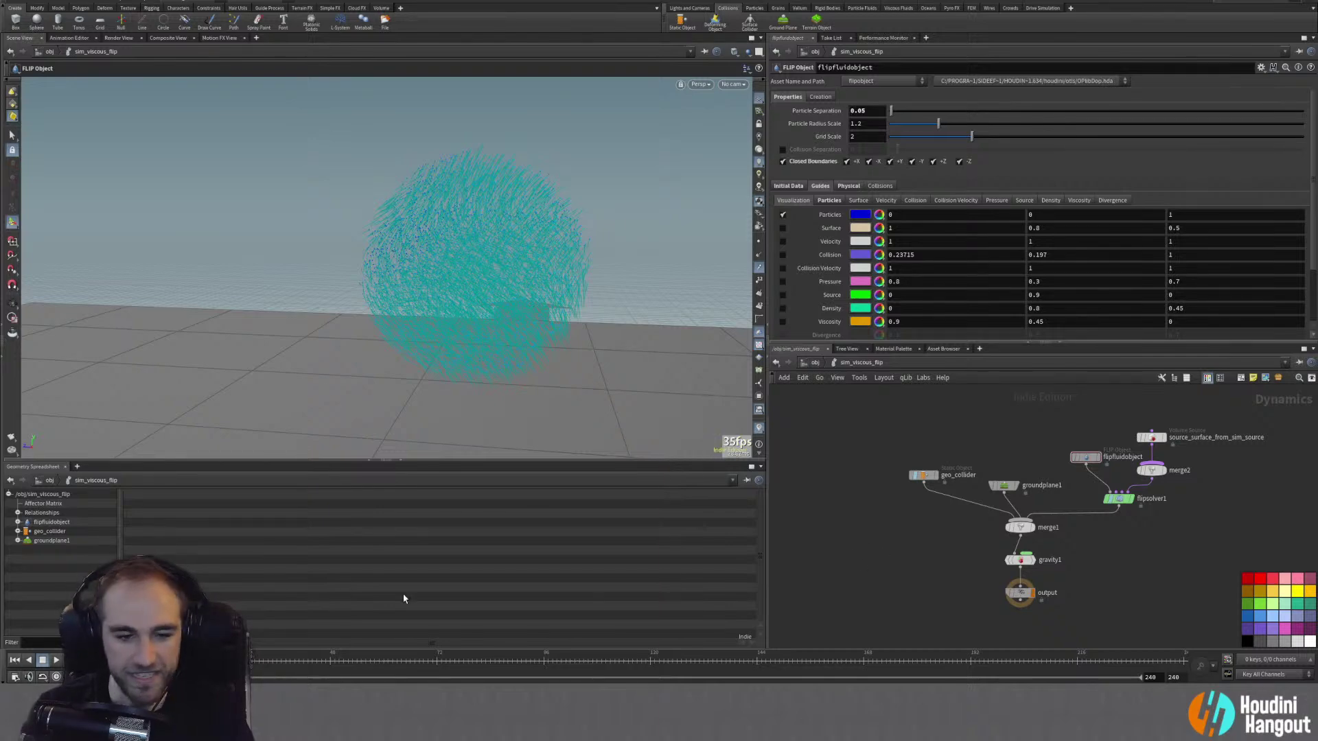
Step: Play the viscous simulation repeatedly from the first frame to examine the effect of the stronger noise velocity
key("Escape")
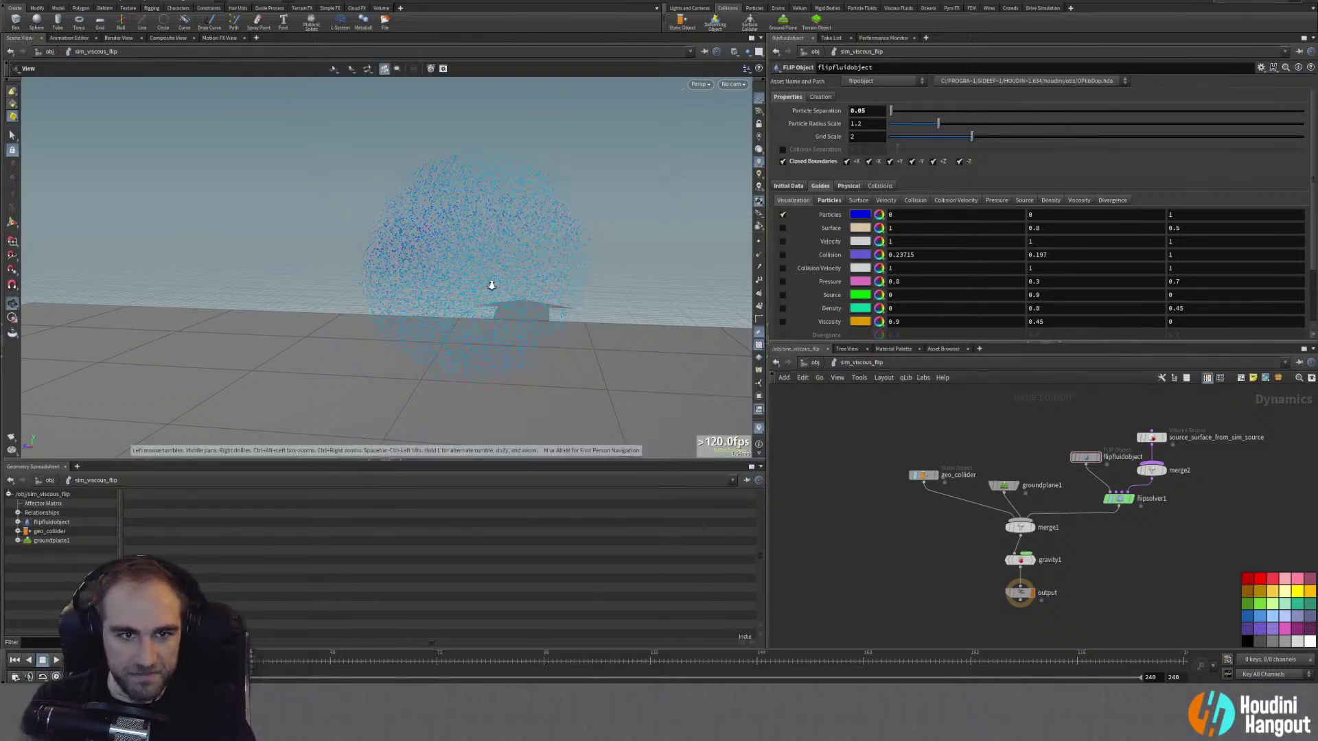
scroll(487, 294, "down", 3)
left_click_drag(486, 289, 364, 389)
key("Return")
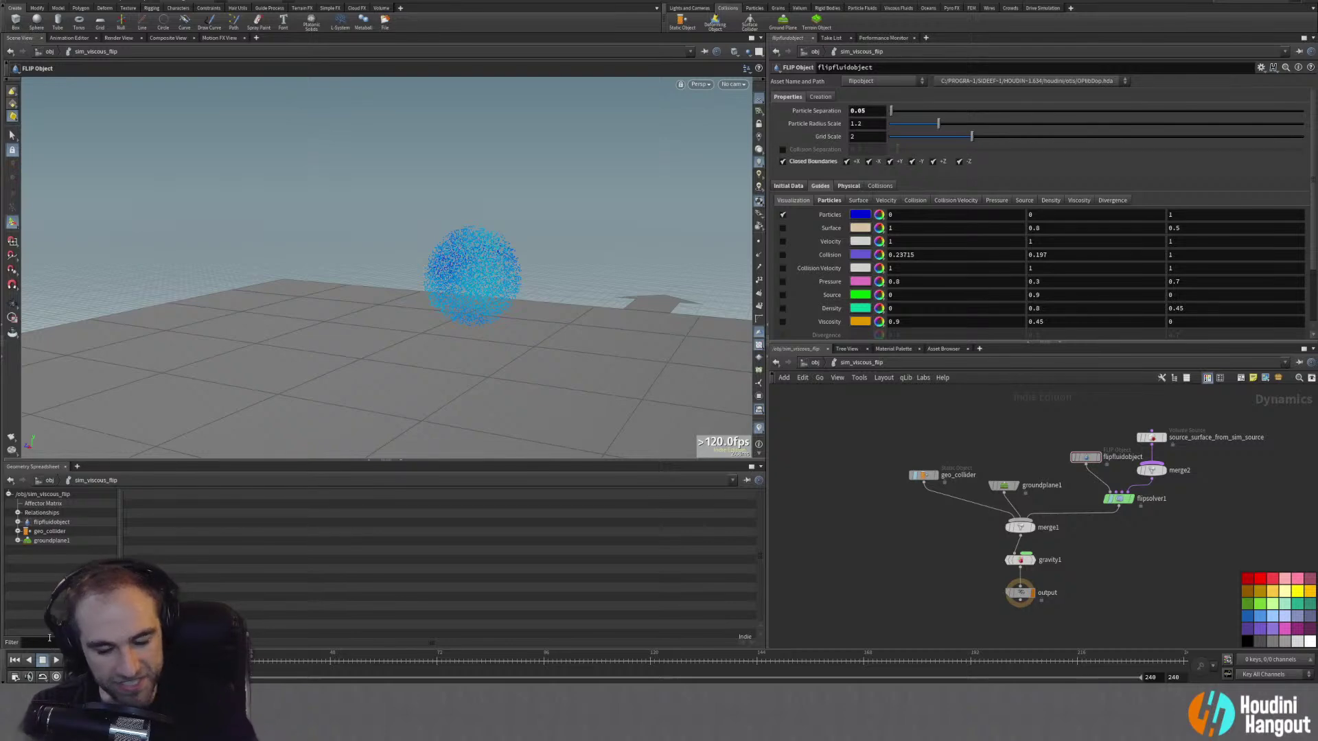
left_click(57, 660)
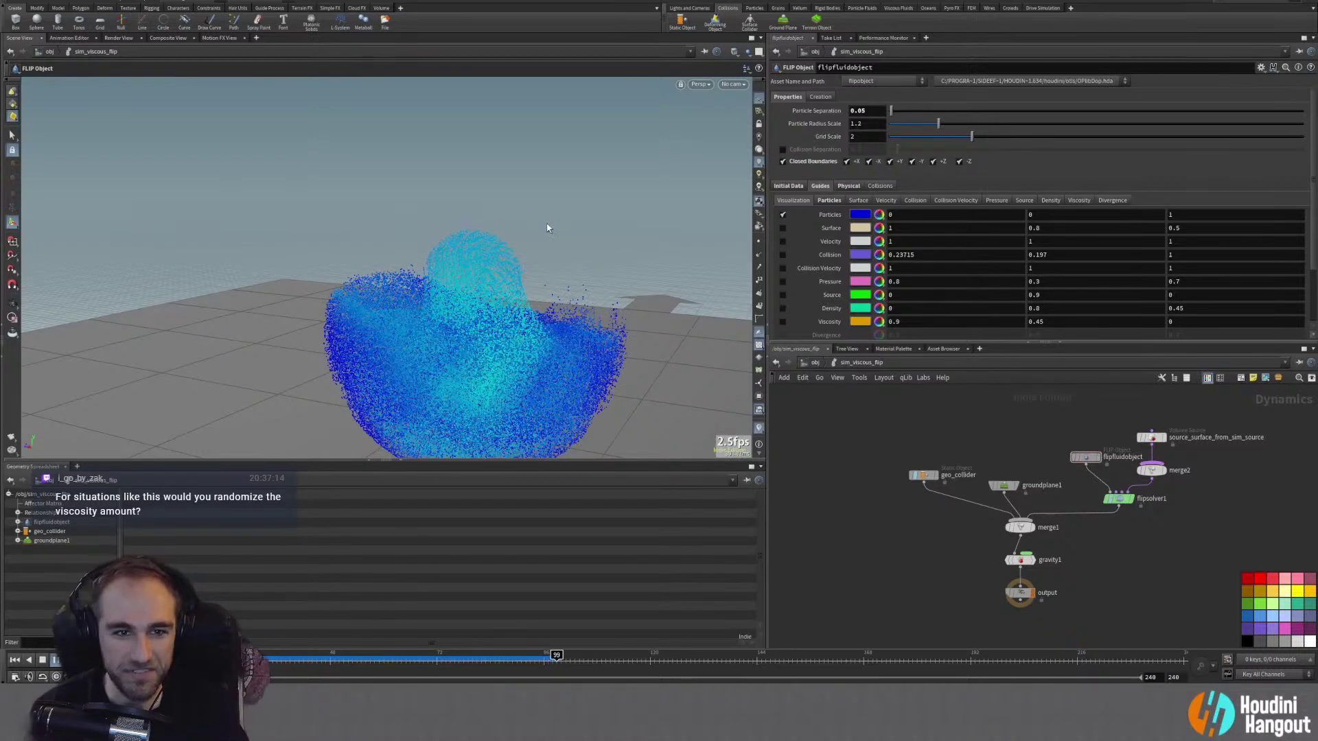
left_click(15, 660)
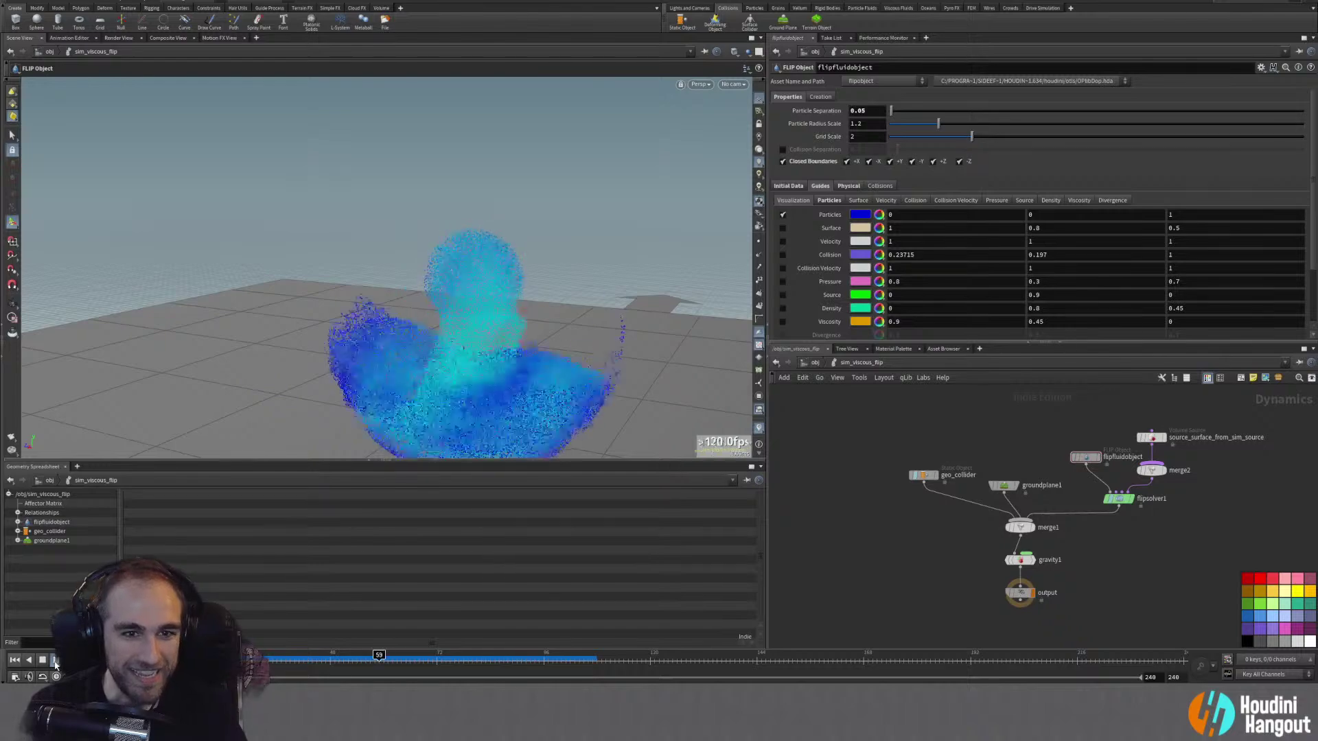
left_click(15, 660)
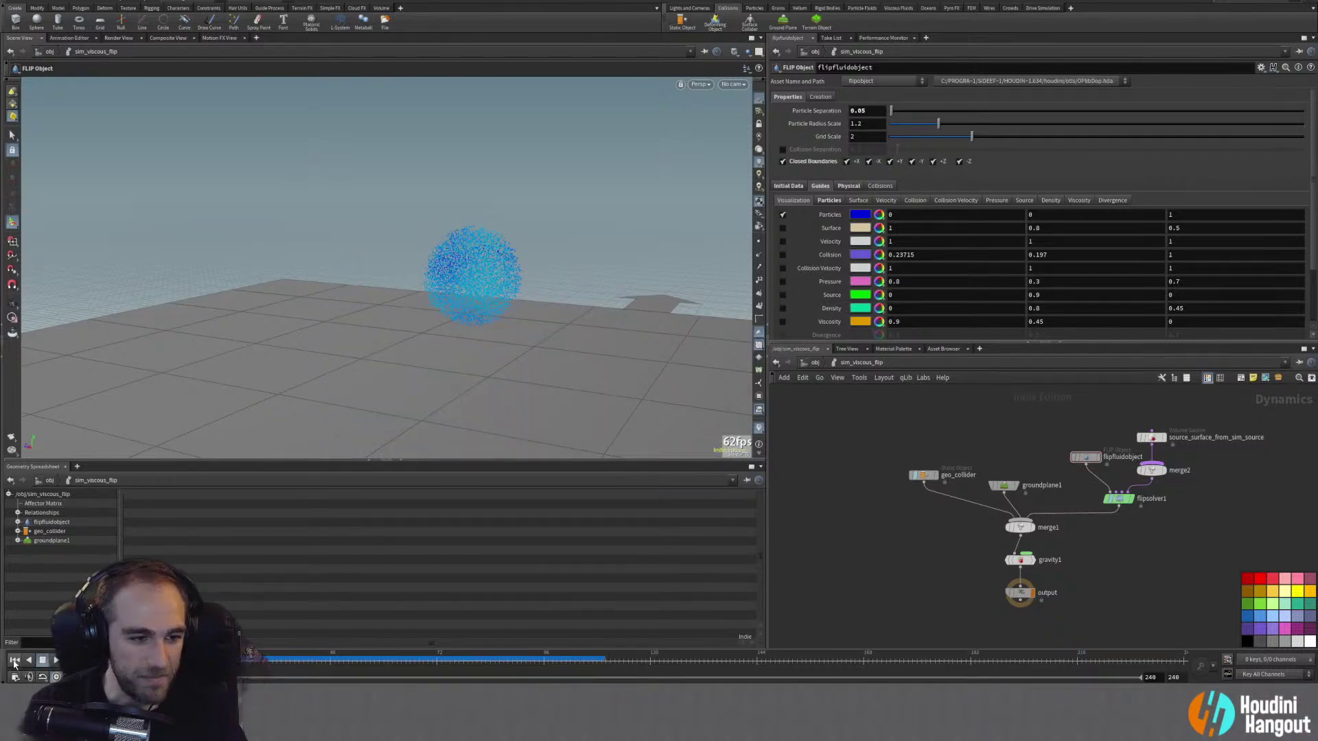
left_click(56, 660)
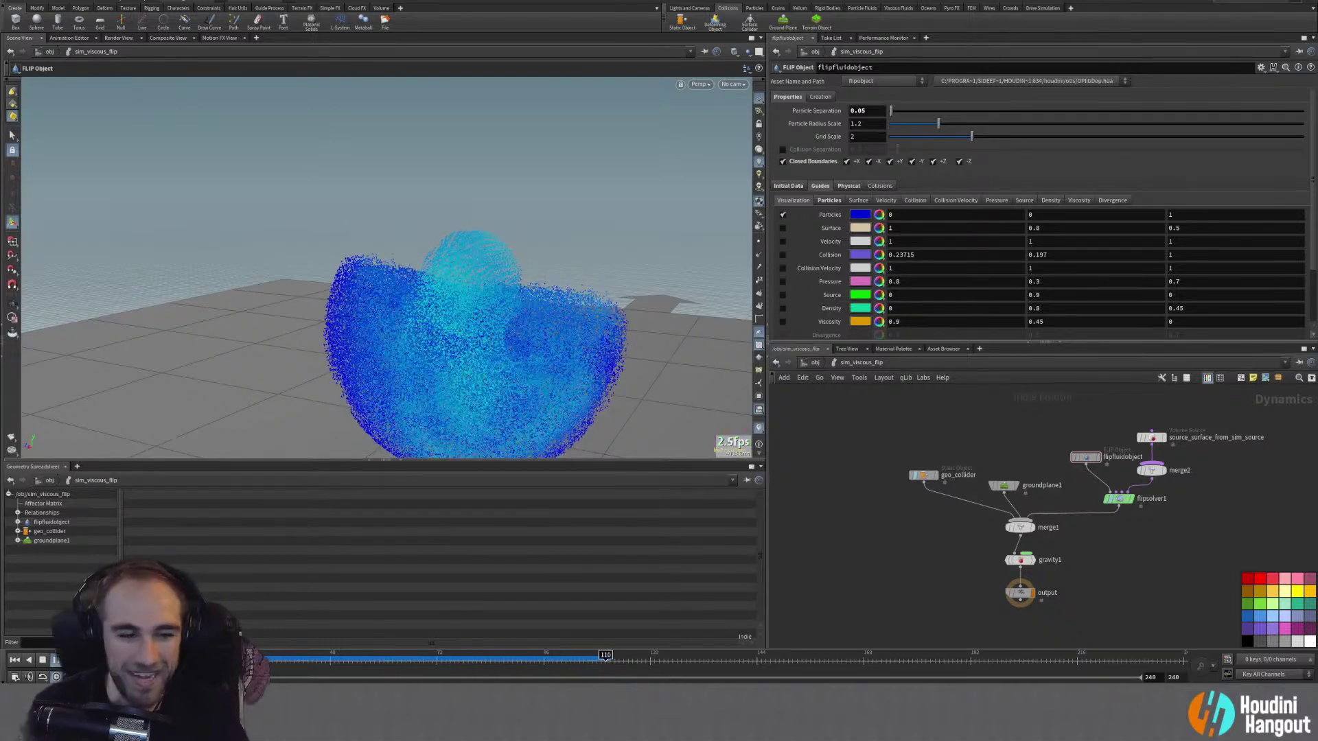
left_click(14, 662)
left_click_drag(435, 335, 435, 277, "alt")
key("Escape")
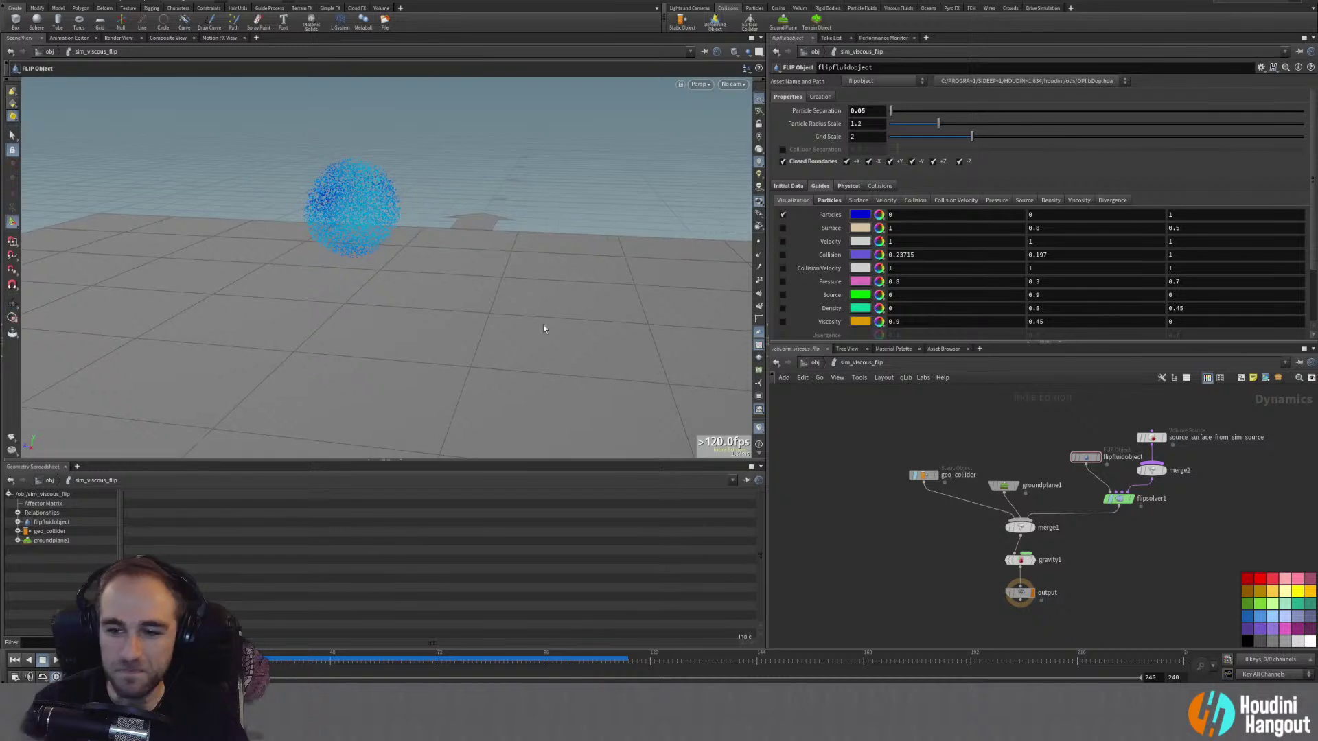
Step: Return to the sim_source network and bypass timeshift1 again
key("u")
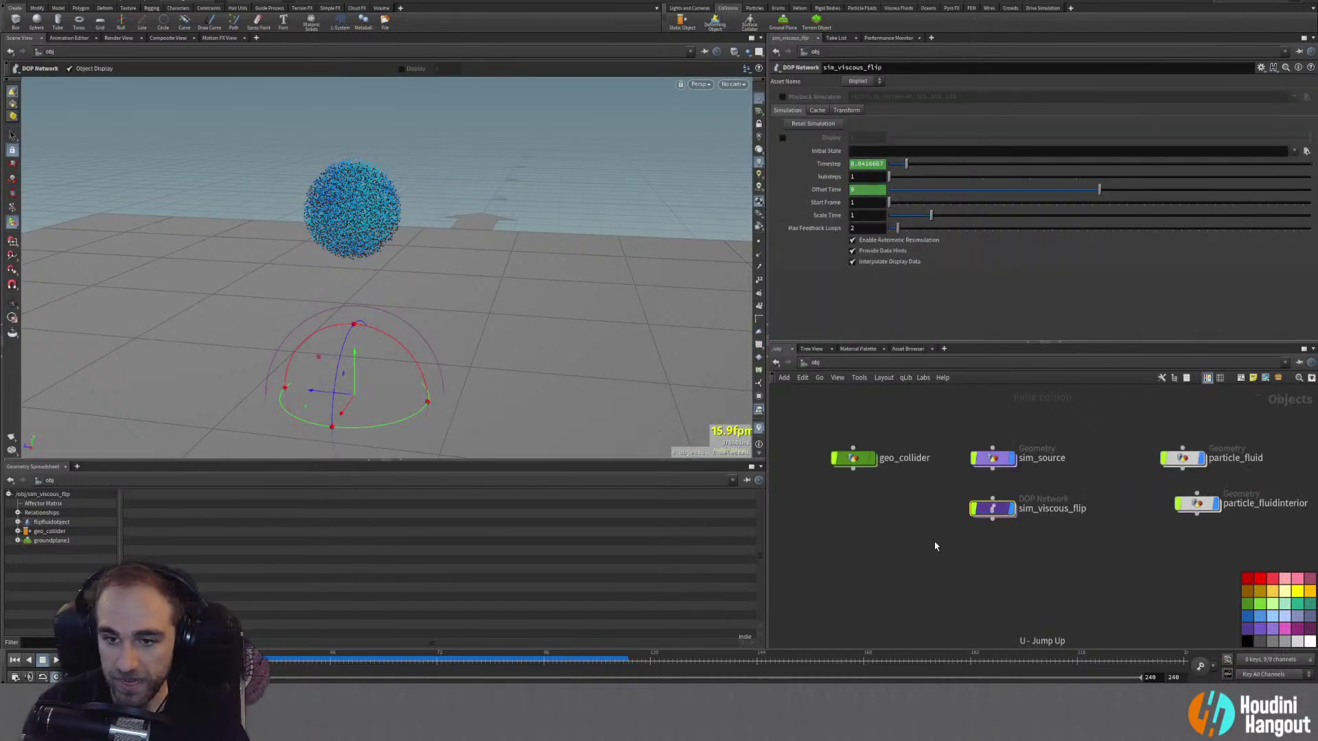
double_click(987, 456)
left_click(967, 469)
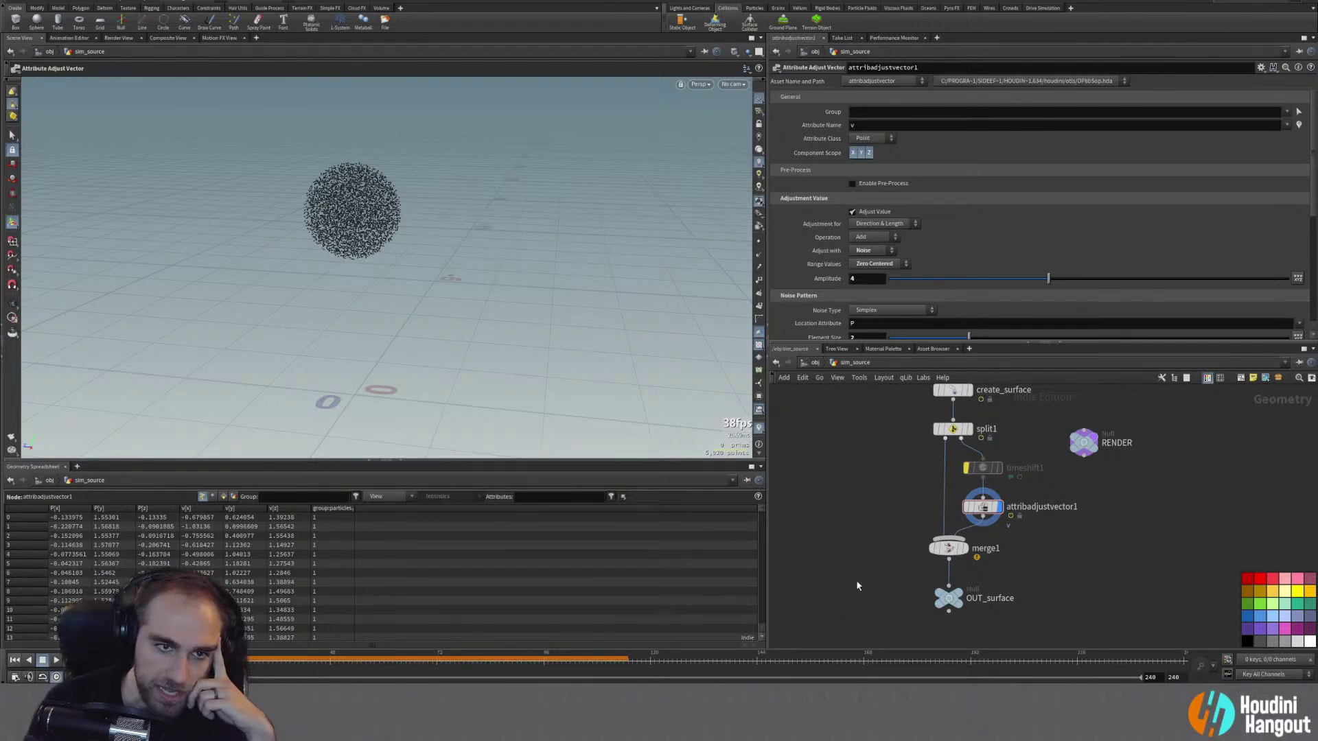
Step: Open sim_viscous_flip and review the particle and volume settings of source_surface_from_sim_source
key("u")
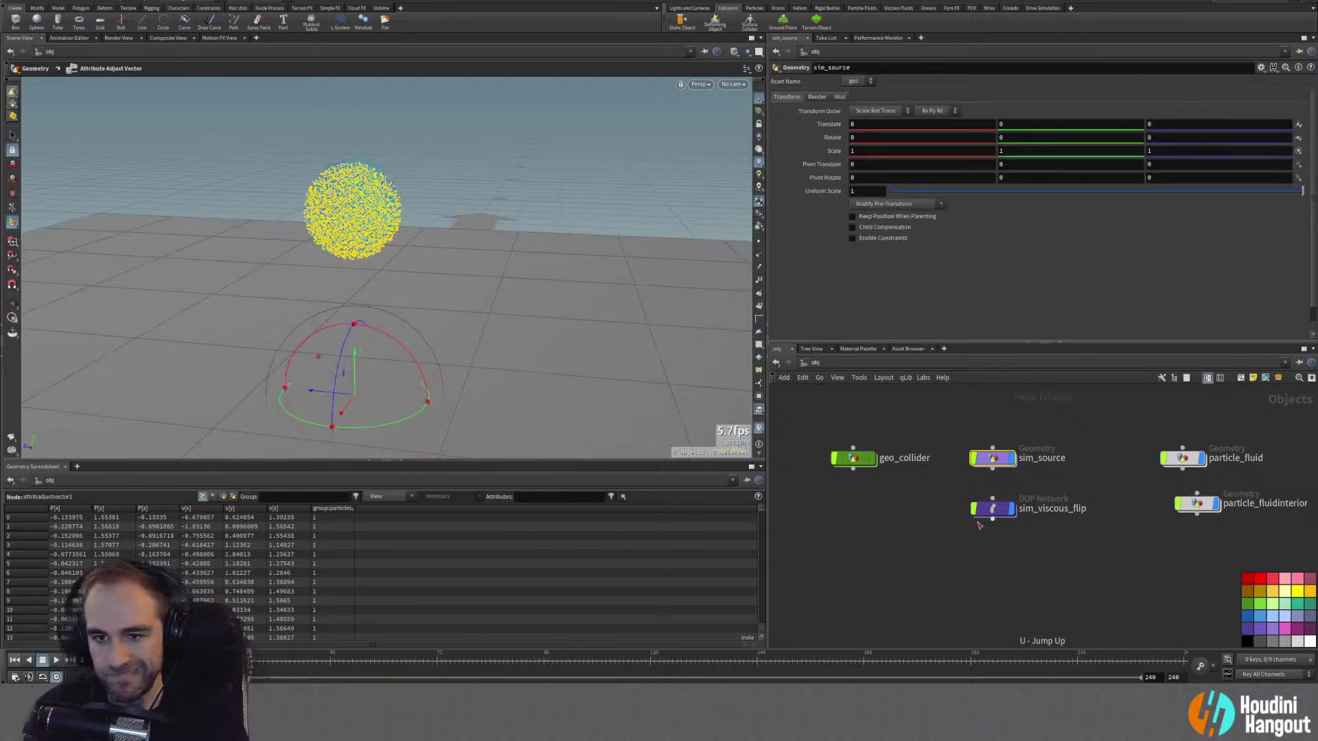
double_click(991, 509)
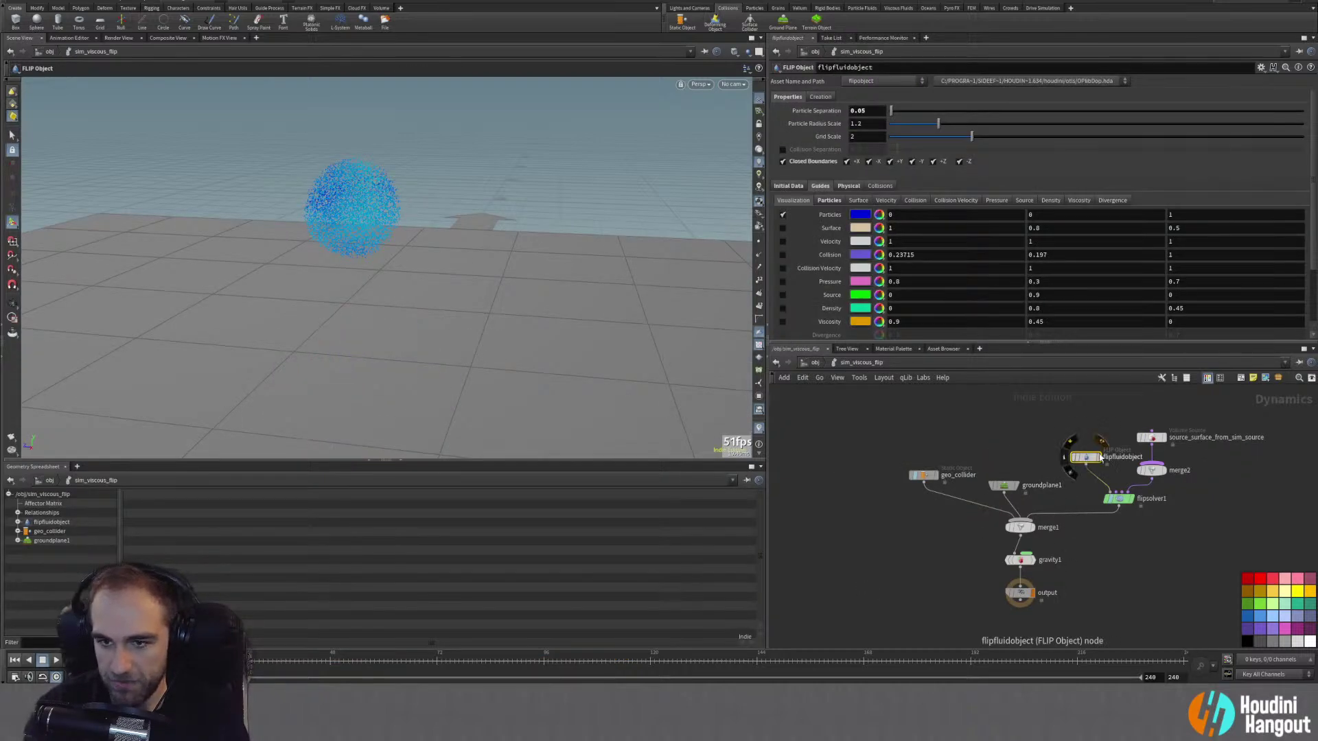
left_click(1148, 440)
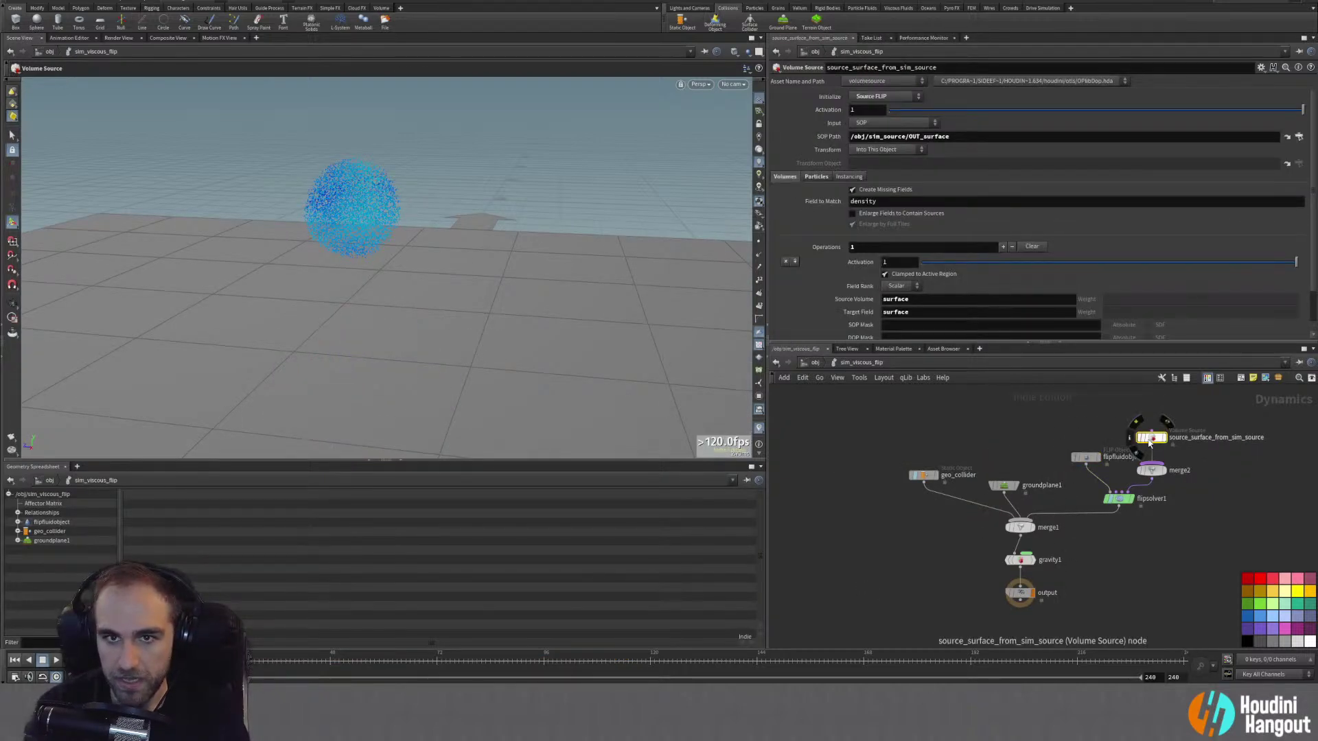
left_click(816, 177)
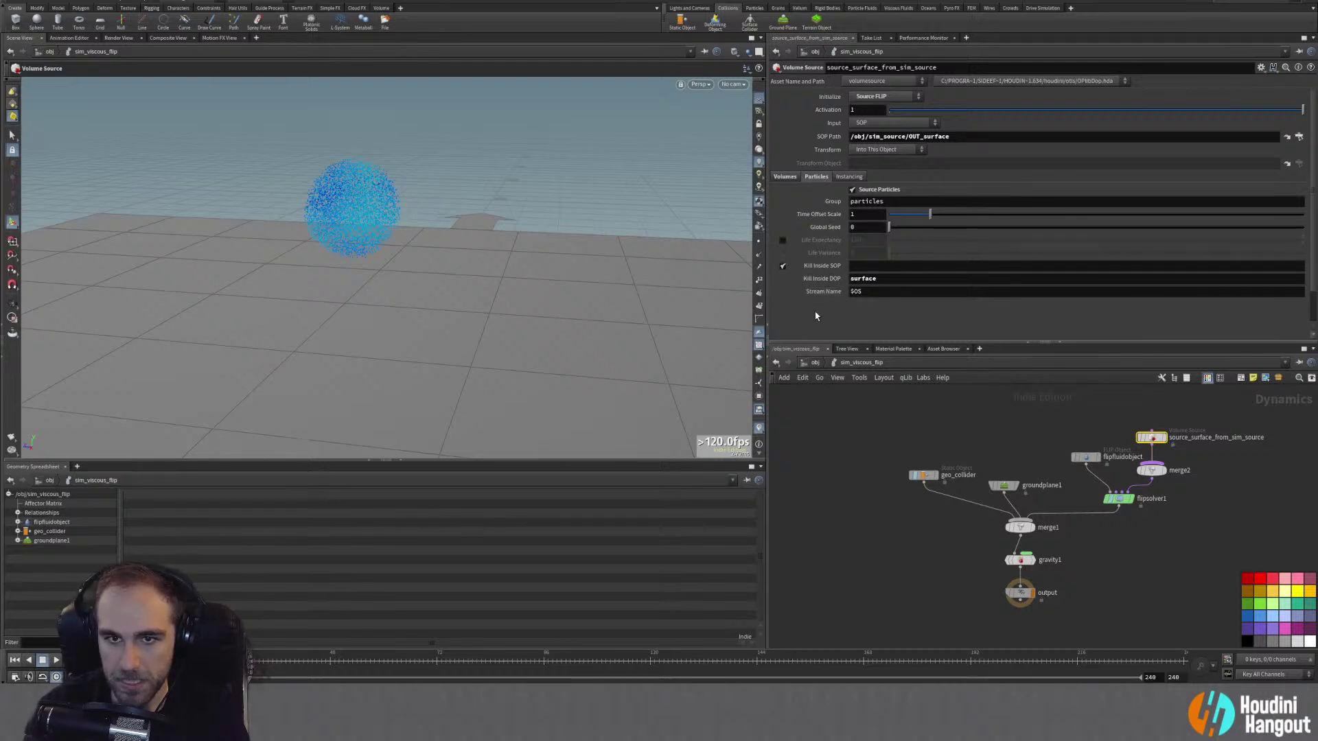
left_click(796, 177)
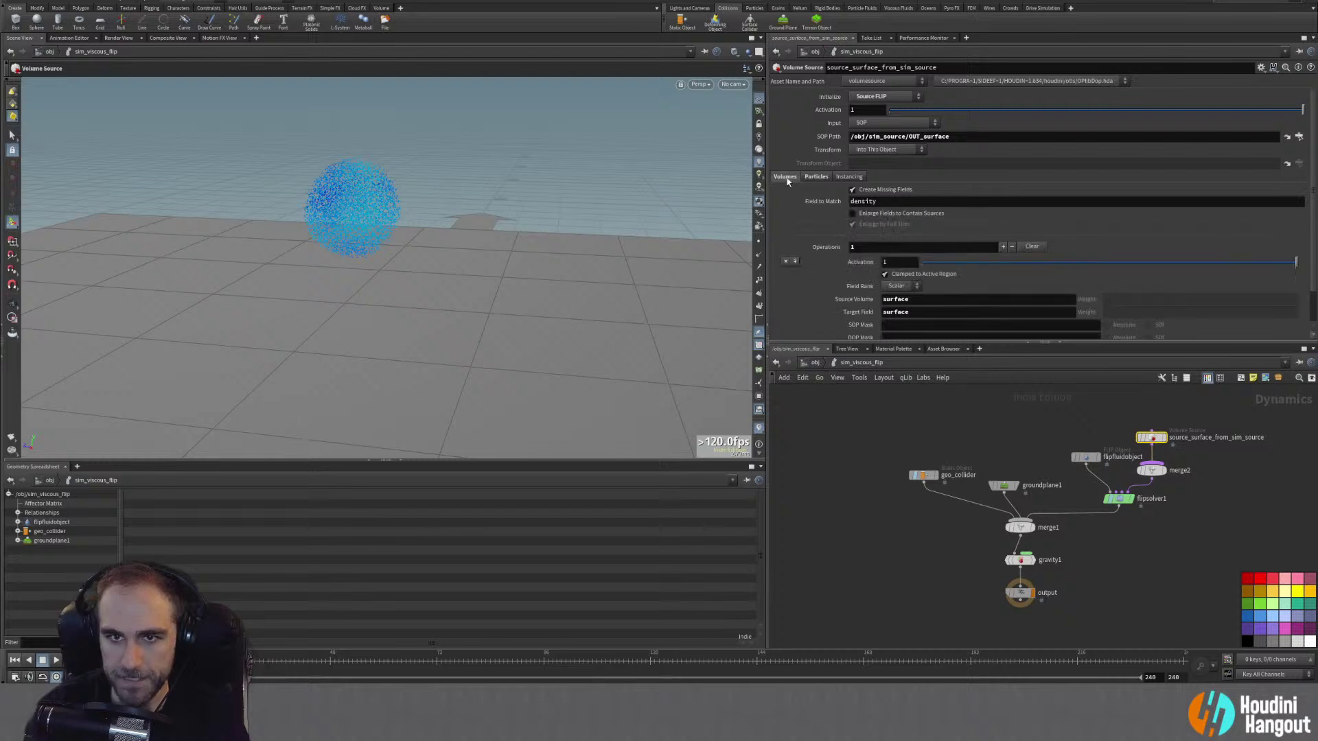
Step: Enable Slip on Collision in flipsolver1's viscosity settings
left_click(1119, 500)
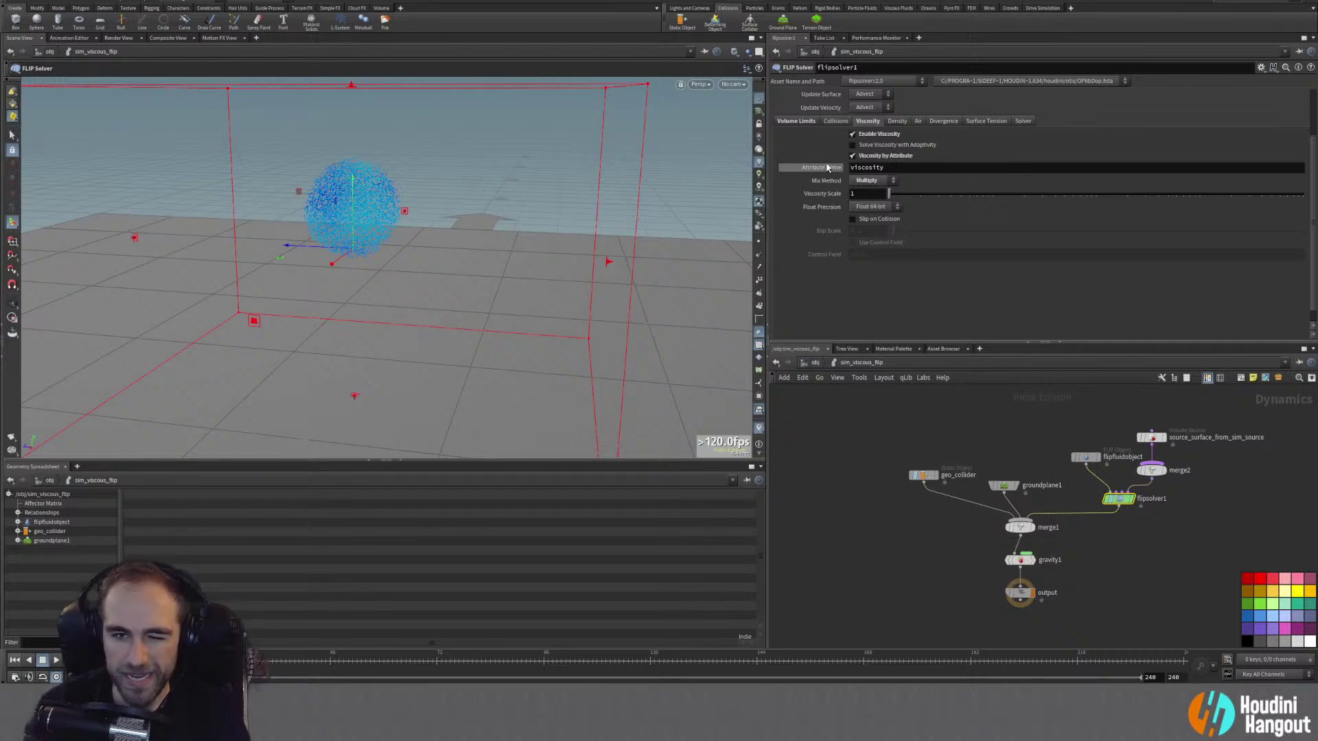
mouse_move(827, 168)
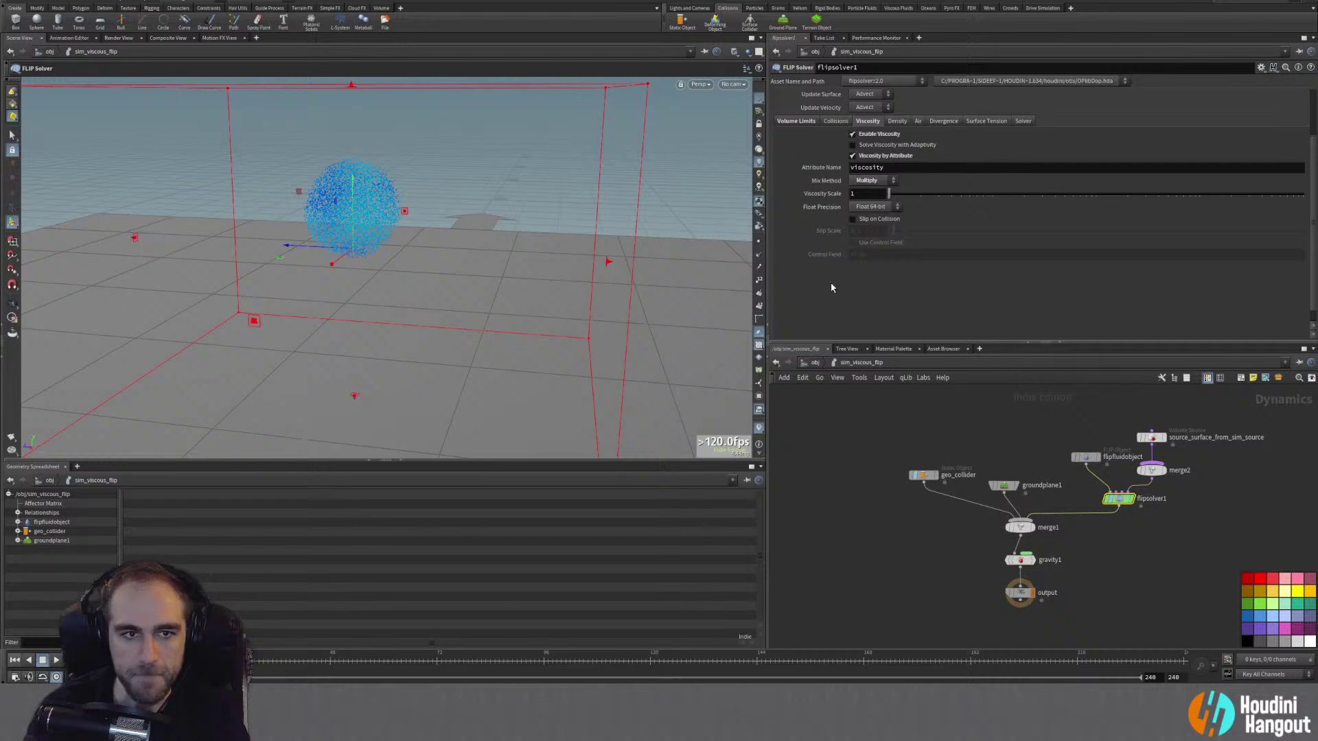
left_click(852, 219)
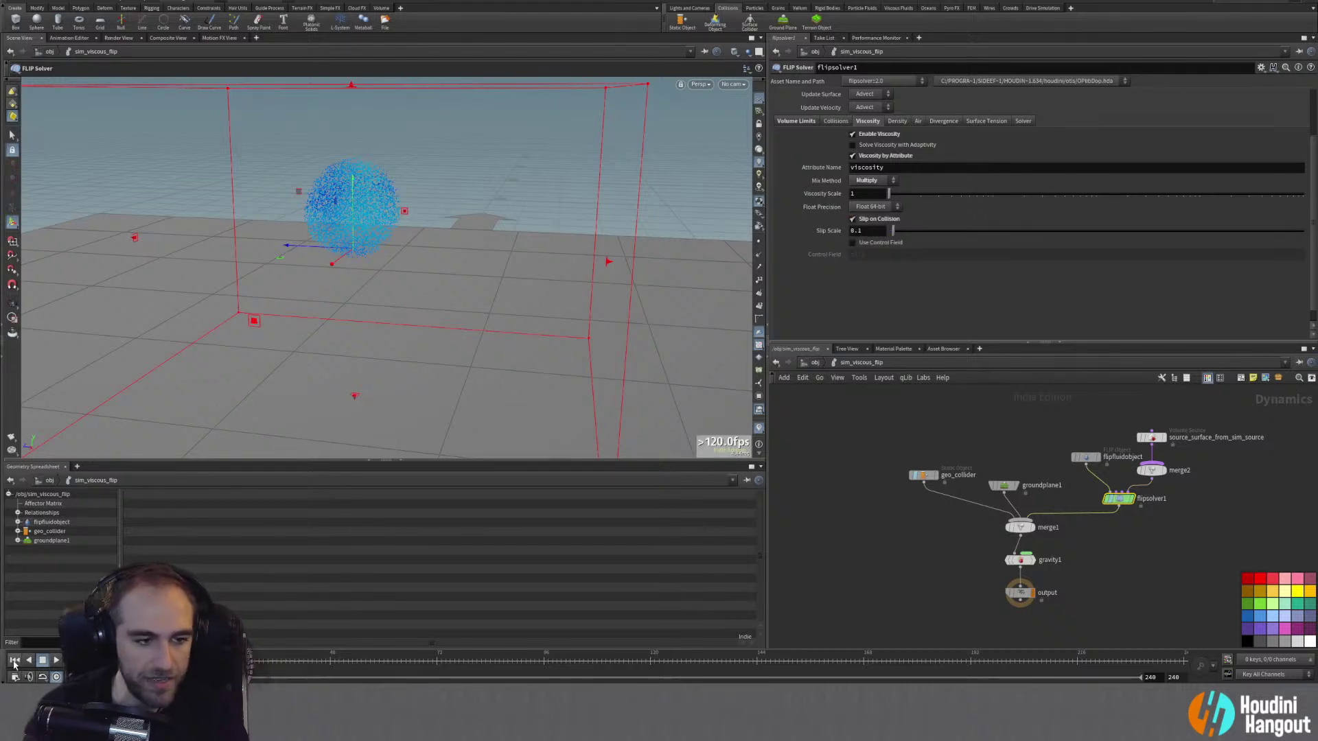
Step: Play the viscous simulation from the start to examine the effect of collision slip, and reset it to the first frame
left_click(54, 661)
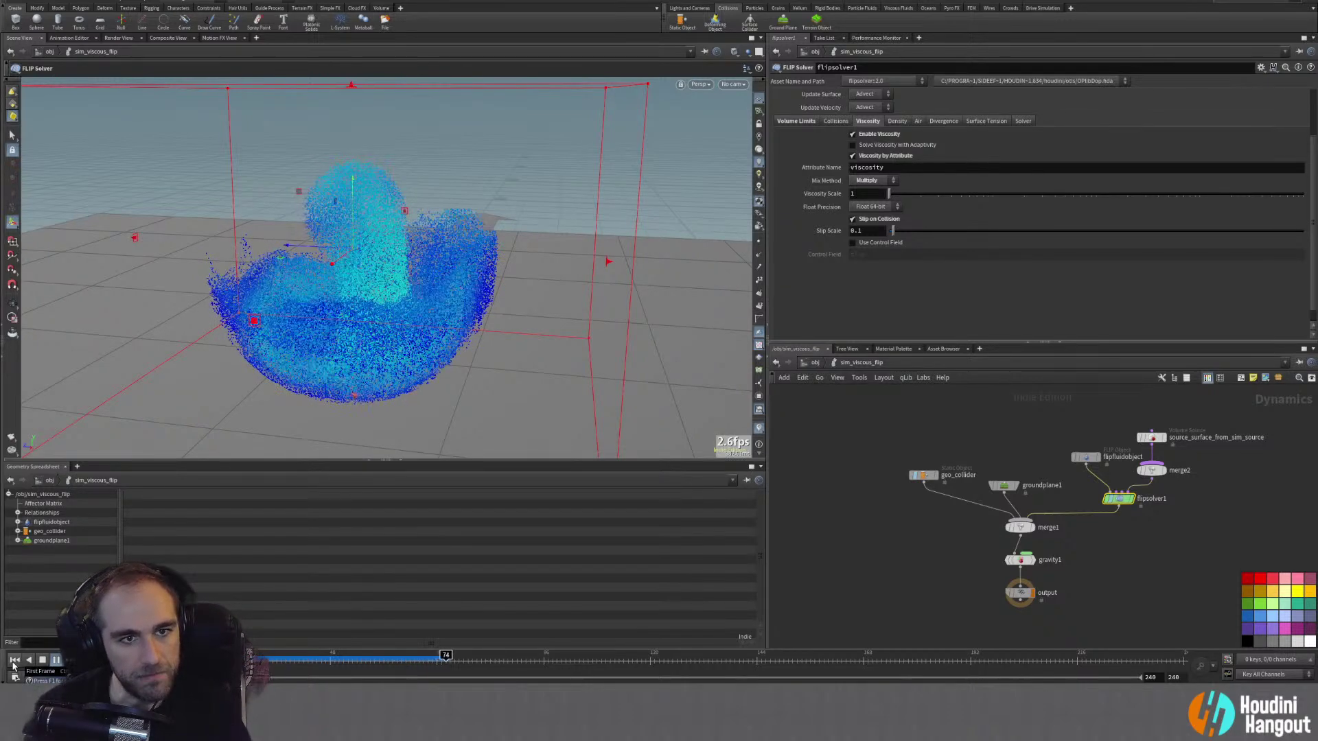
left_click(56, 659)
left_click(14, 659)
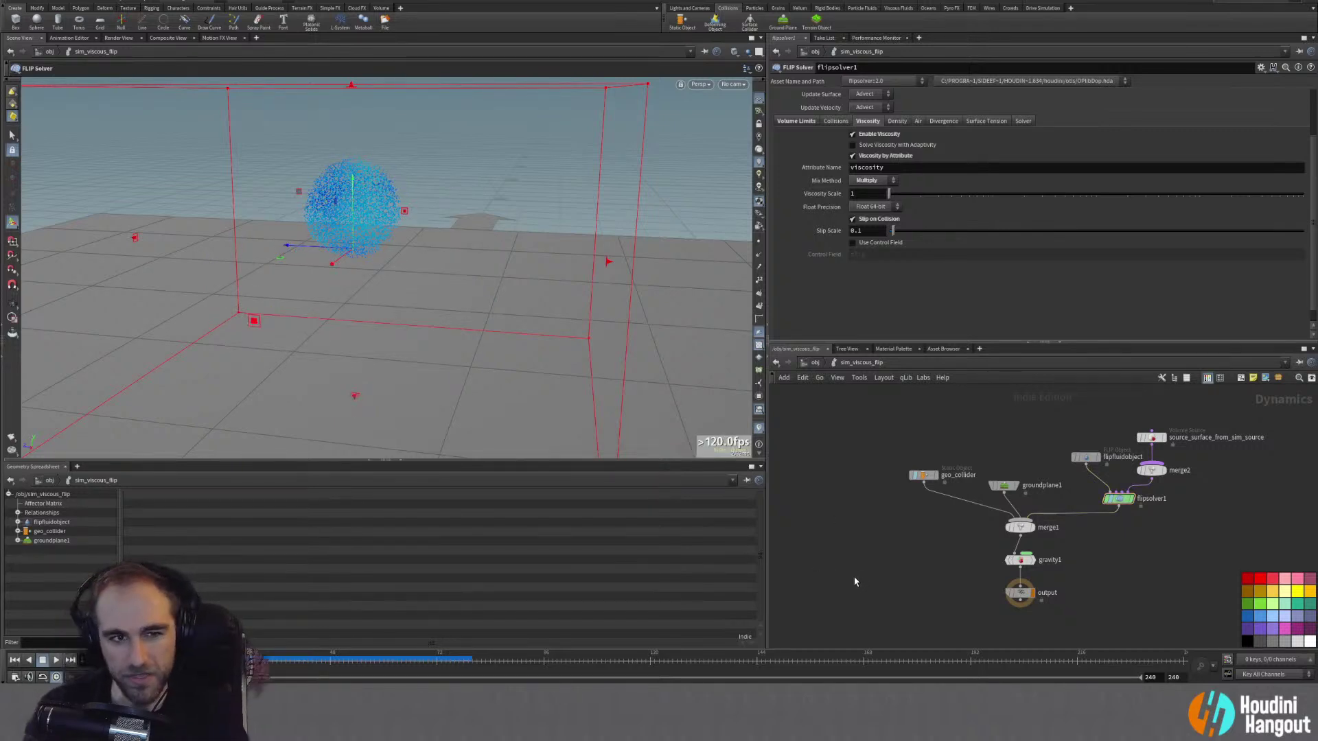
Step: Return to the sim_source network and move merge1 and OUT_surface down to make room below attribadjustvector1
key("u")
double_click(991, 460)
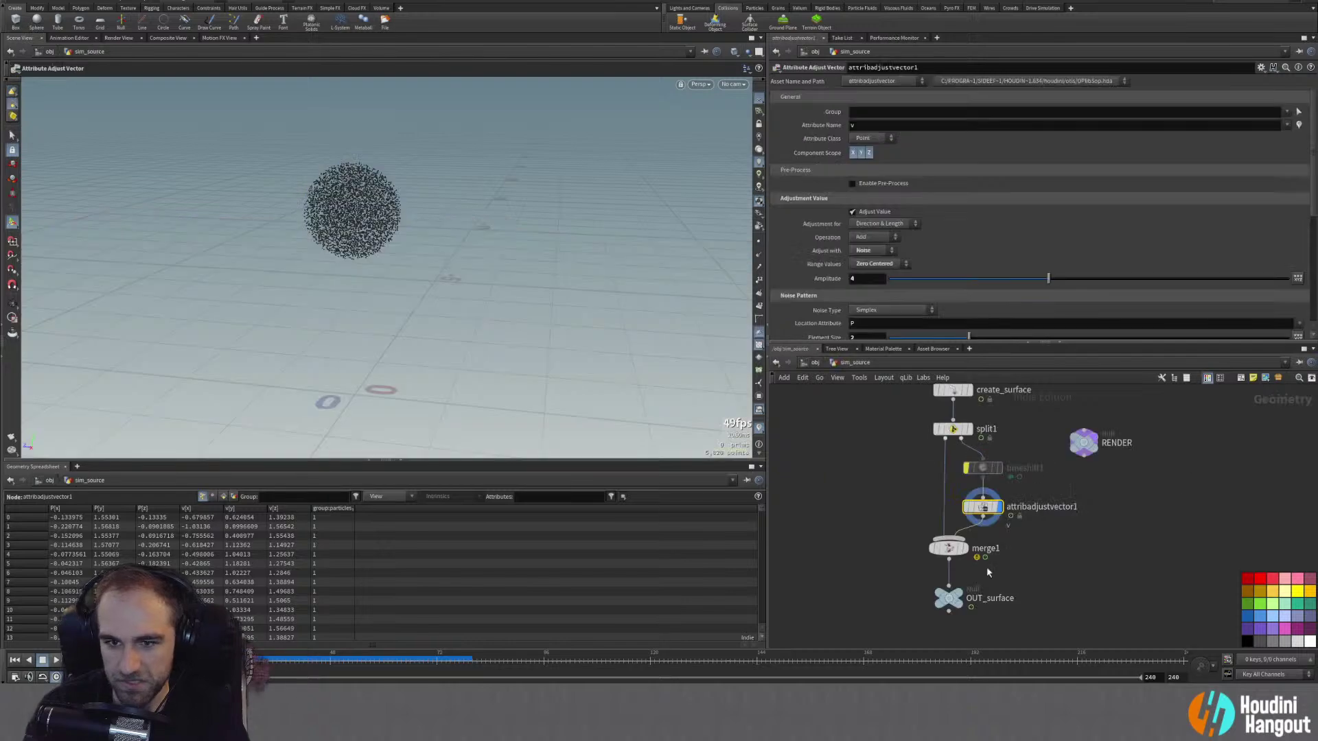
middle_click_drag(876, 588, 888, 546)
left_click_drag(903, 491, 984, 572)
left_click_drag(961, 507, 958, 569)
Step: Insert an Attribute Adjust Float node between attribadjustvector1 and merge1 and display its result
left_click(1077, 539)
key("Tab")
type("att")
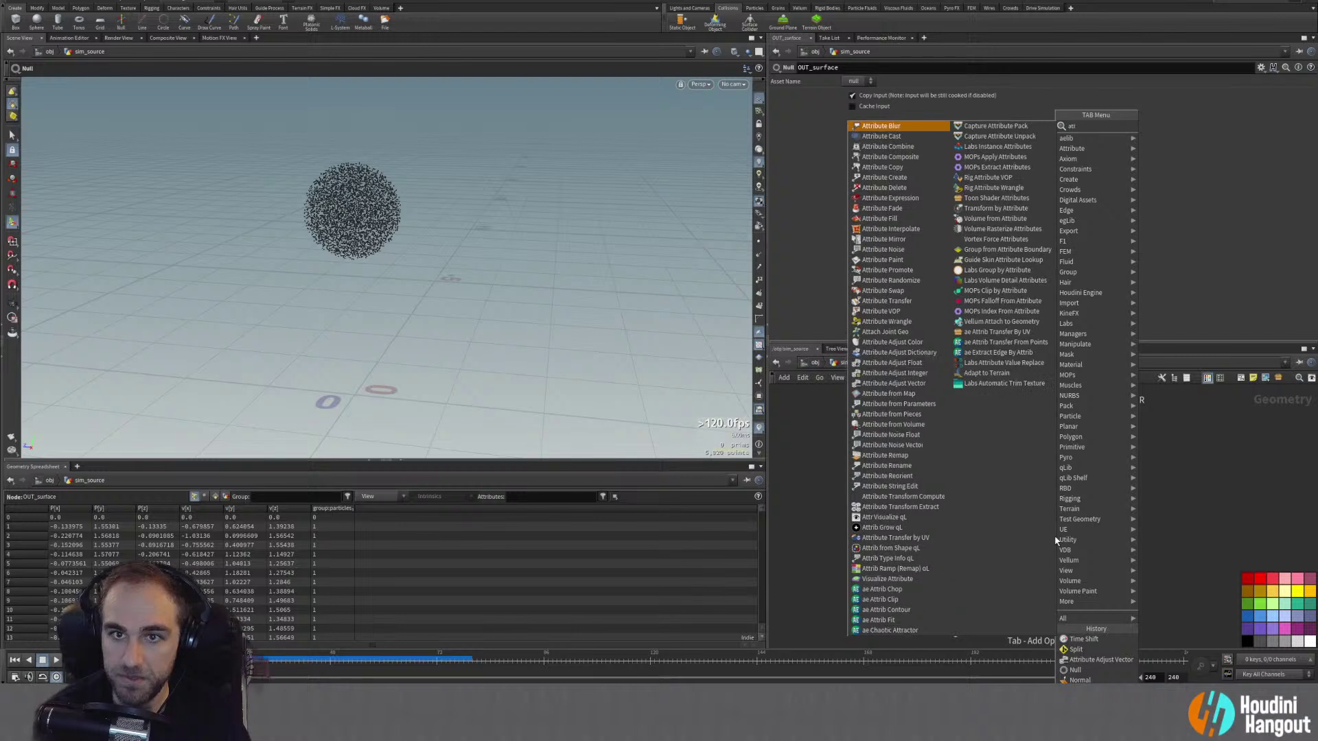
type(" ad")
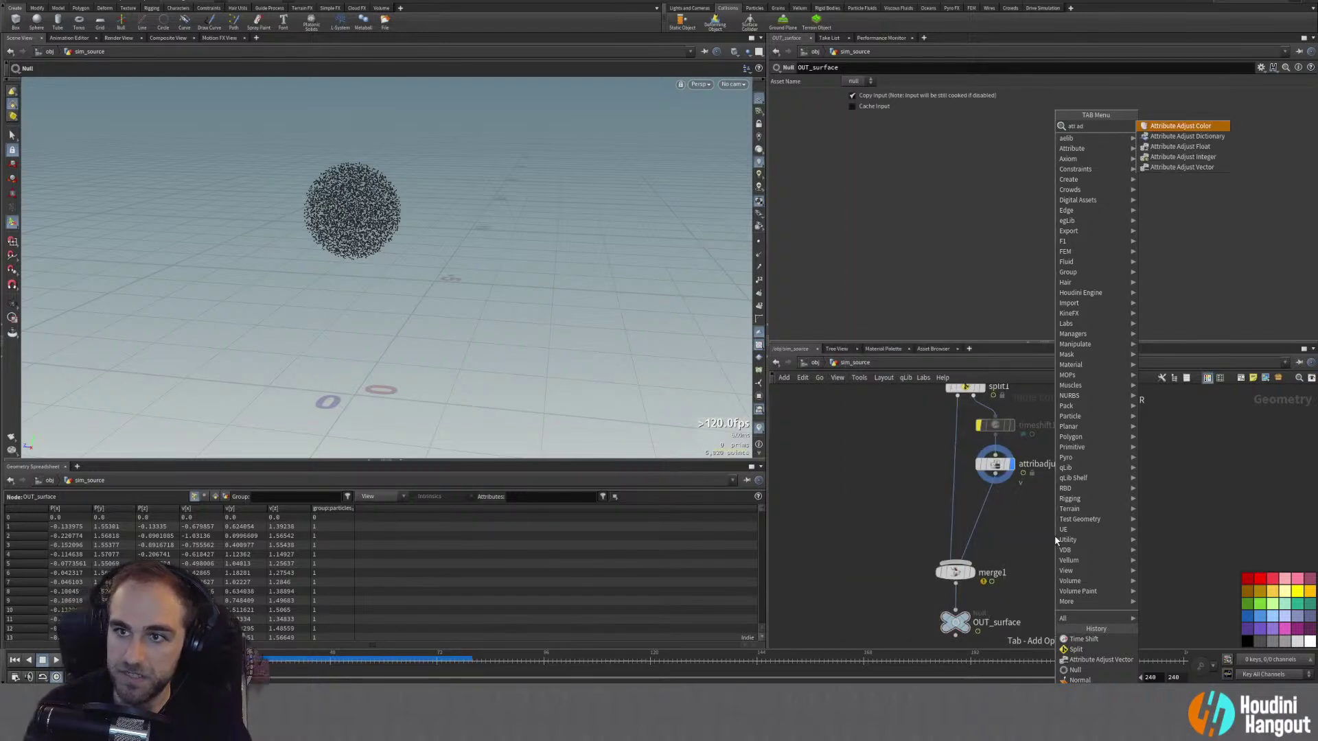
key("Down")
key("Down")
key("Return")
left_click(986, 500)
left_click_drag(987, 504, 998, 508)
left_click(1012, 507)
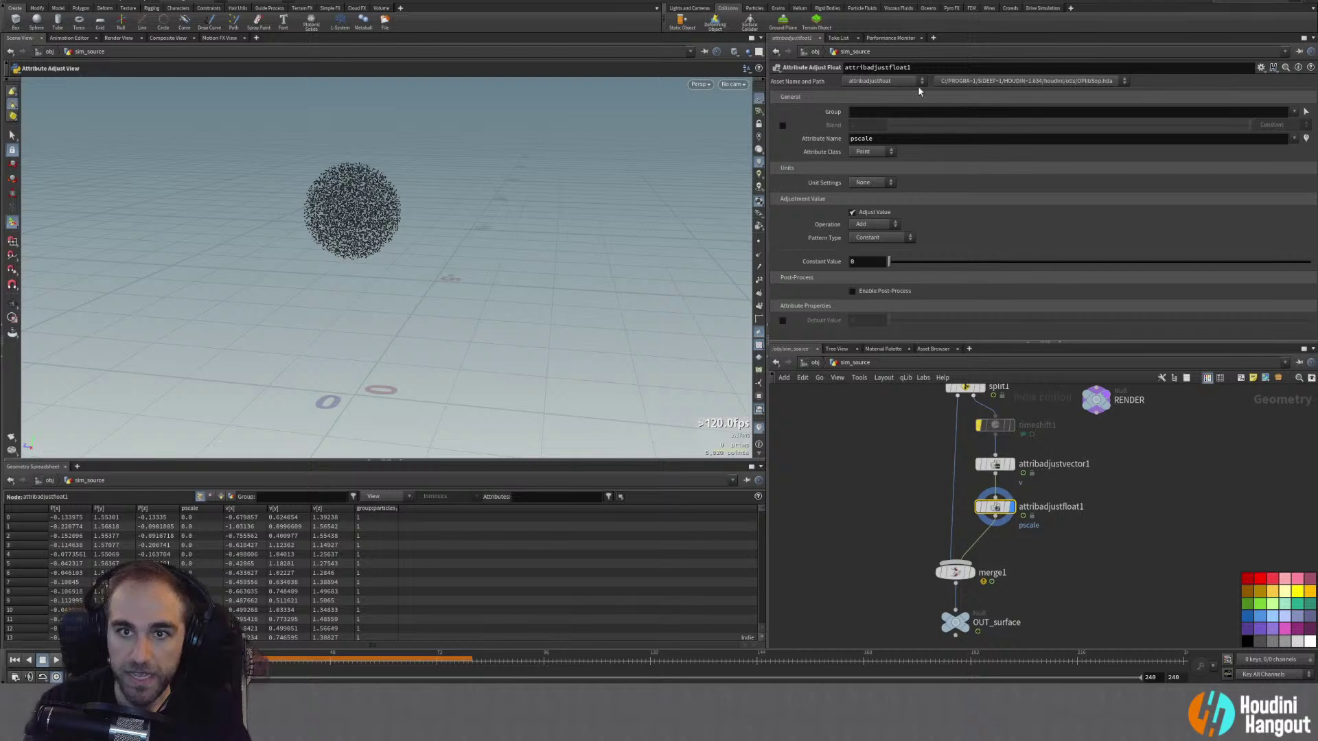
Step: Set the Attribute Adjust Float node's attribute name to viscosity and its pattern type to Noise
left_click(892, 138)
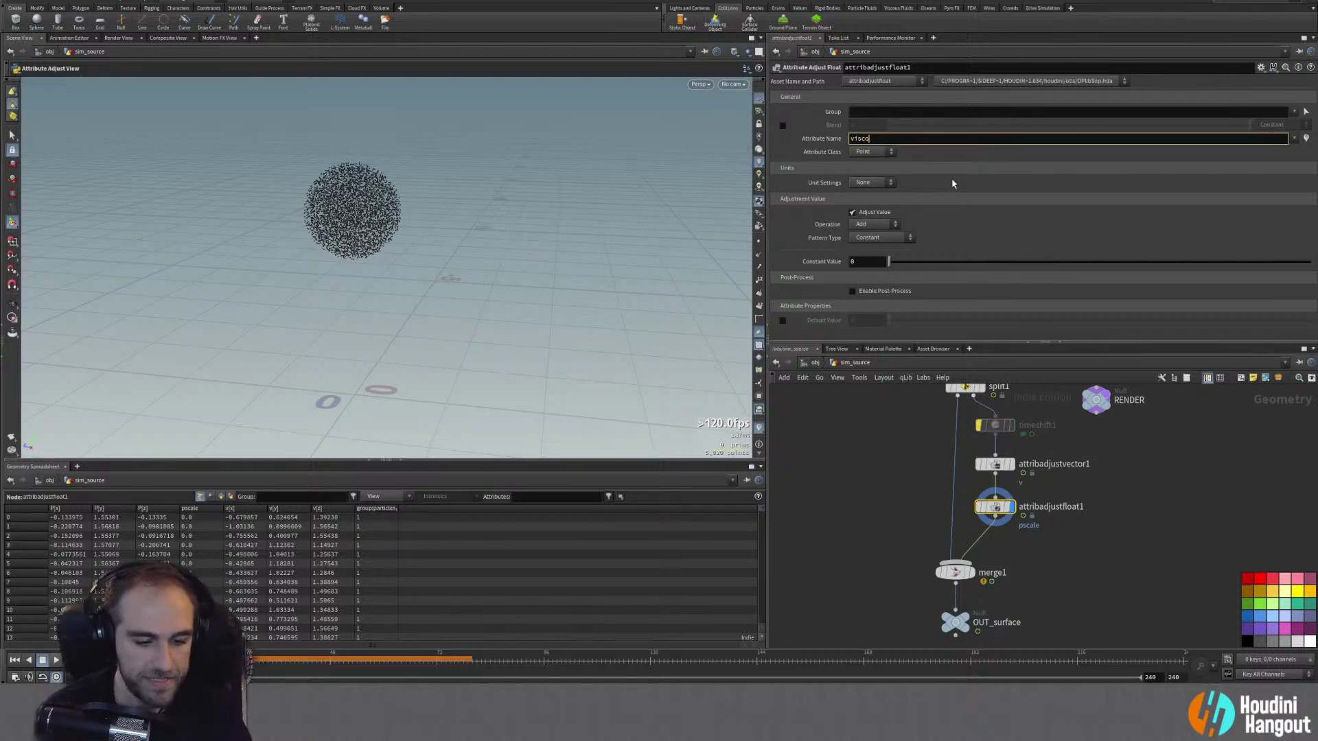
key("Return")
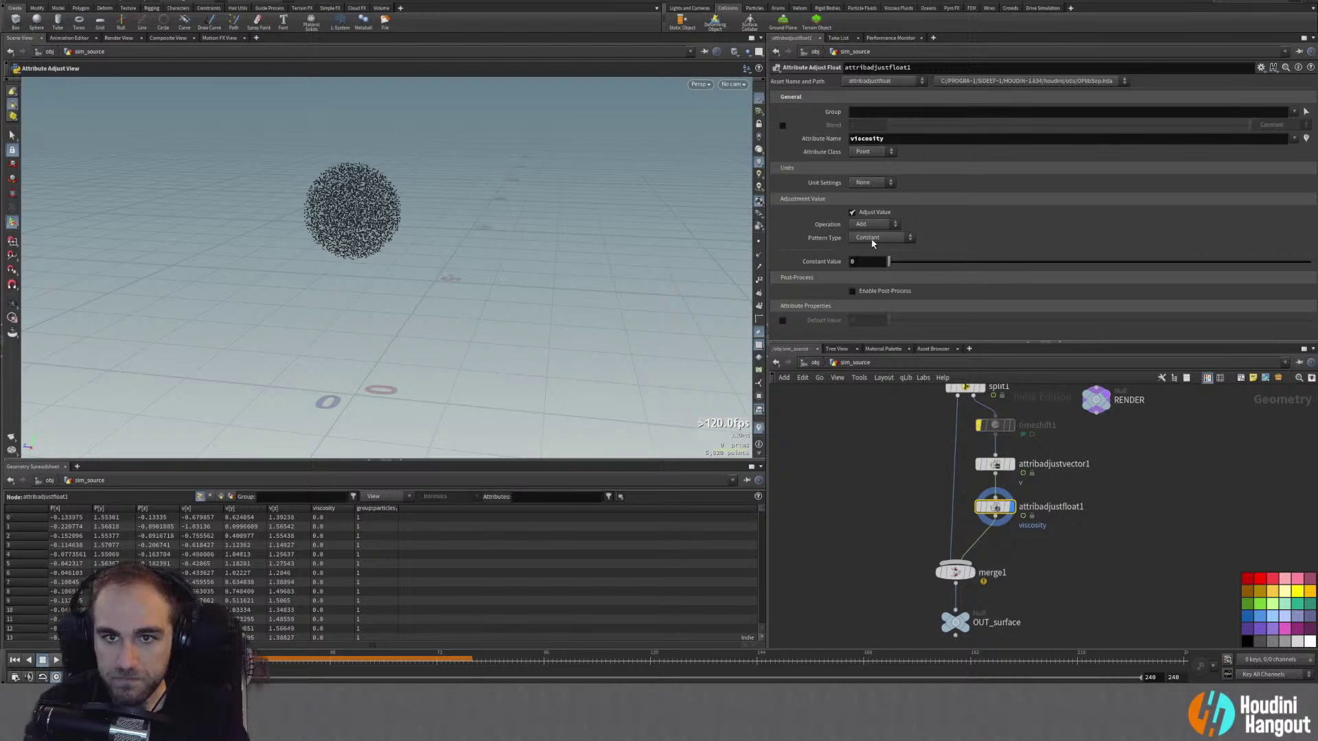
left_click(872, 239)
left_click(870, 269)
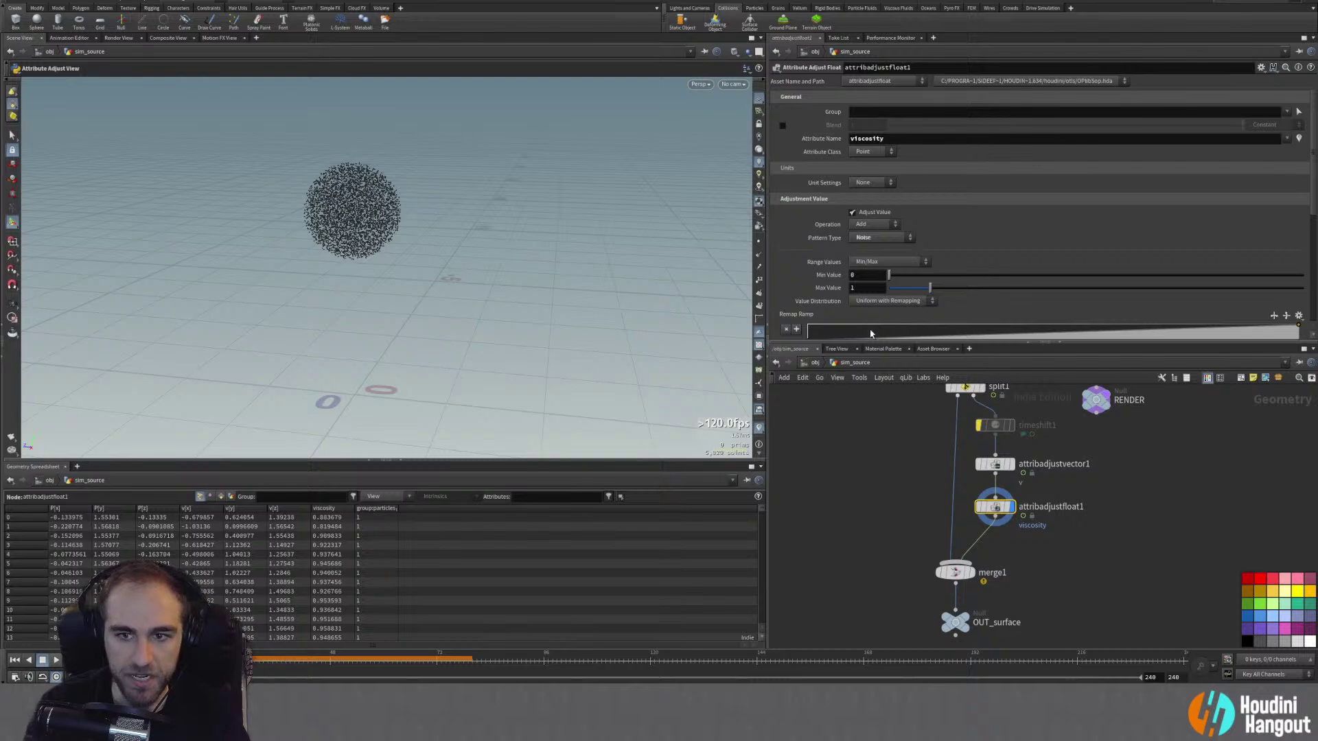
Step: Visualize the viscosity attribute as colors on the source particles and inspect the sphere from different views
left_click(1297, 140)
key("Escape")
mouse_move(337, 226)
left_mouse_down()
mouse_move(347, 212)
mouse_move(345, 237)
left_mouse_up()
right_click_drag(346, 237, 361, 213, "alt")
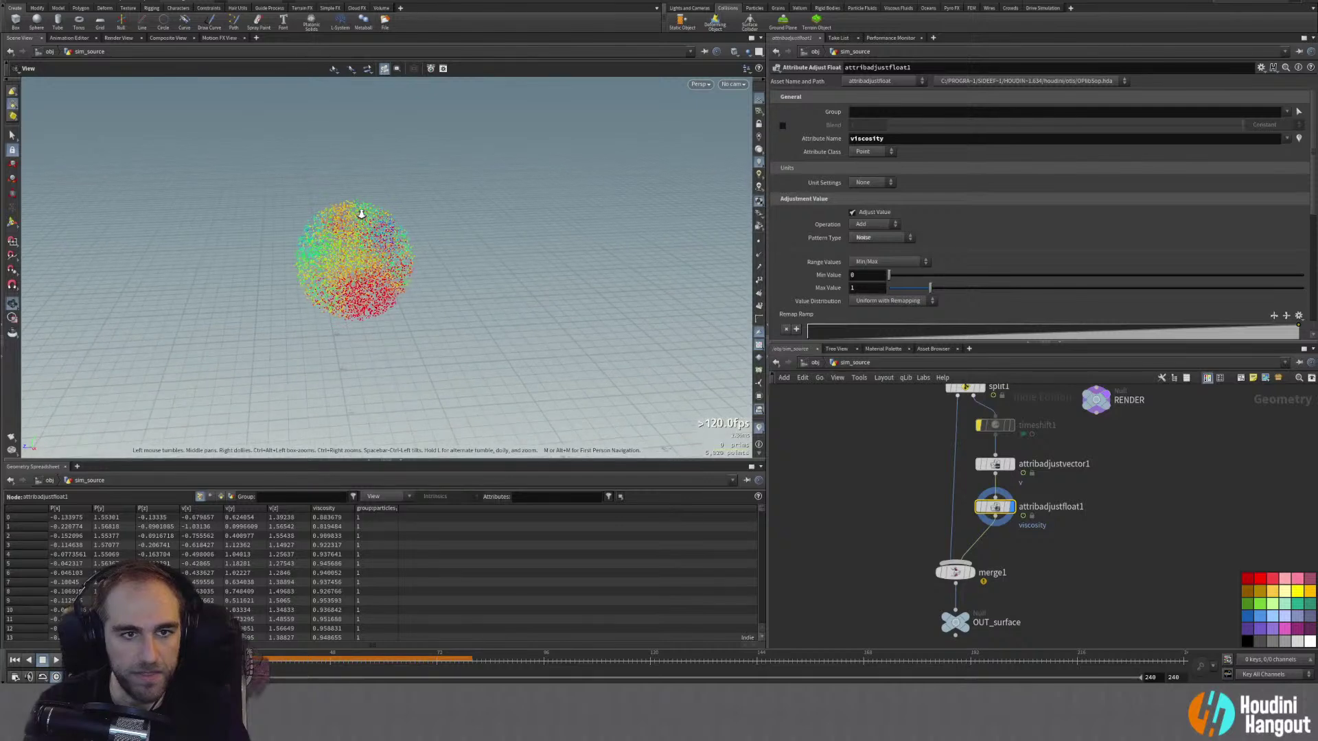
left_click_drag(350, 262, 395, 276, "alt")
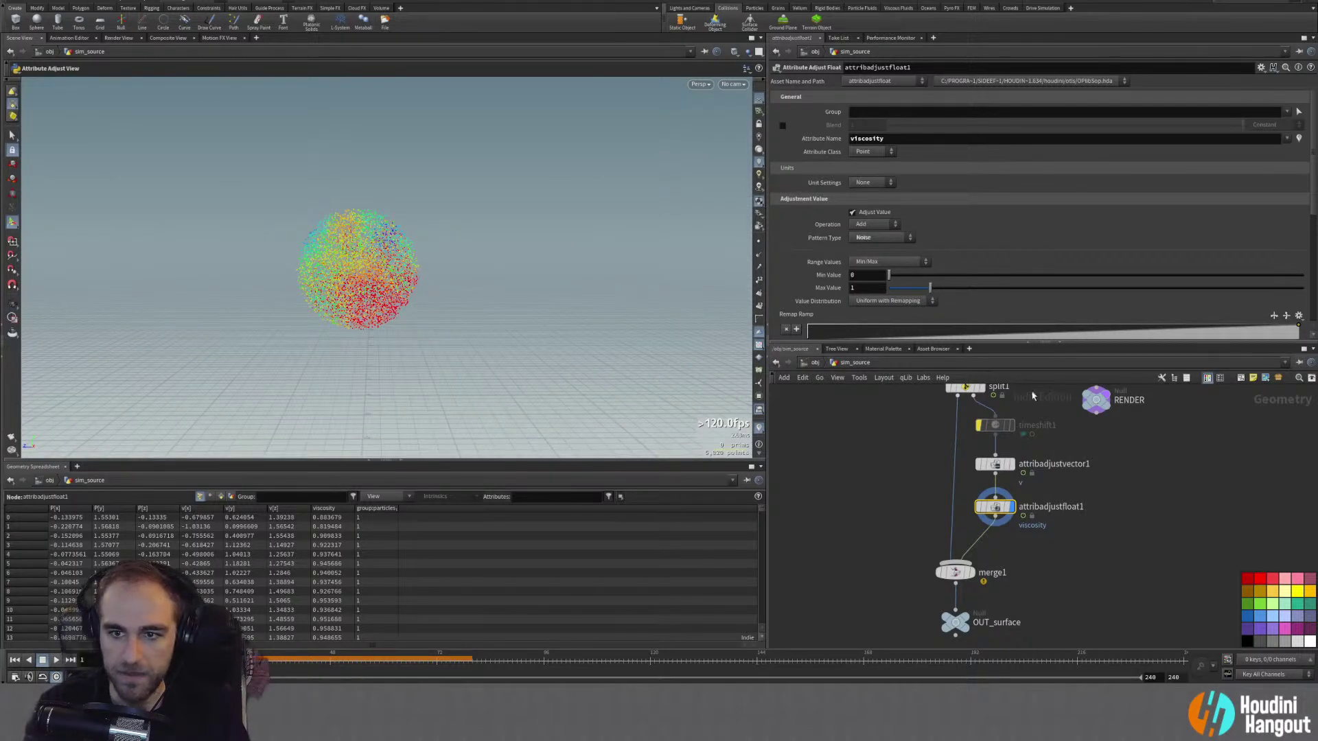
Step: Review the viscosity noise settings in attribadjustfloat1 and expand its Animation options
scroll(1081, 221, "down", 3)
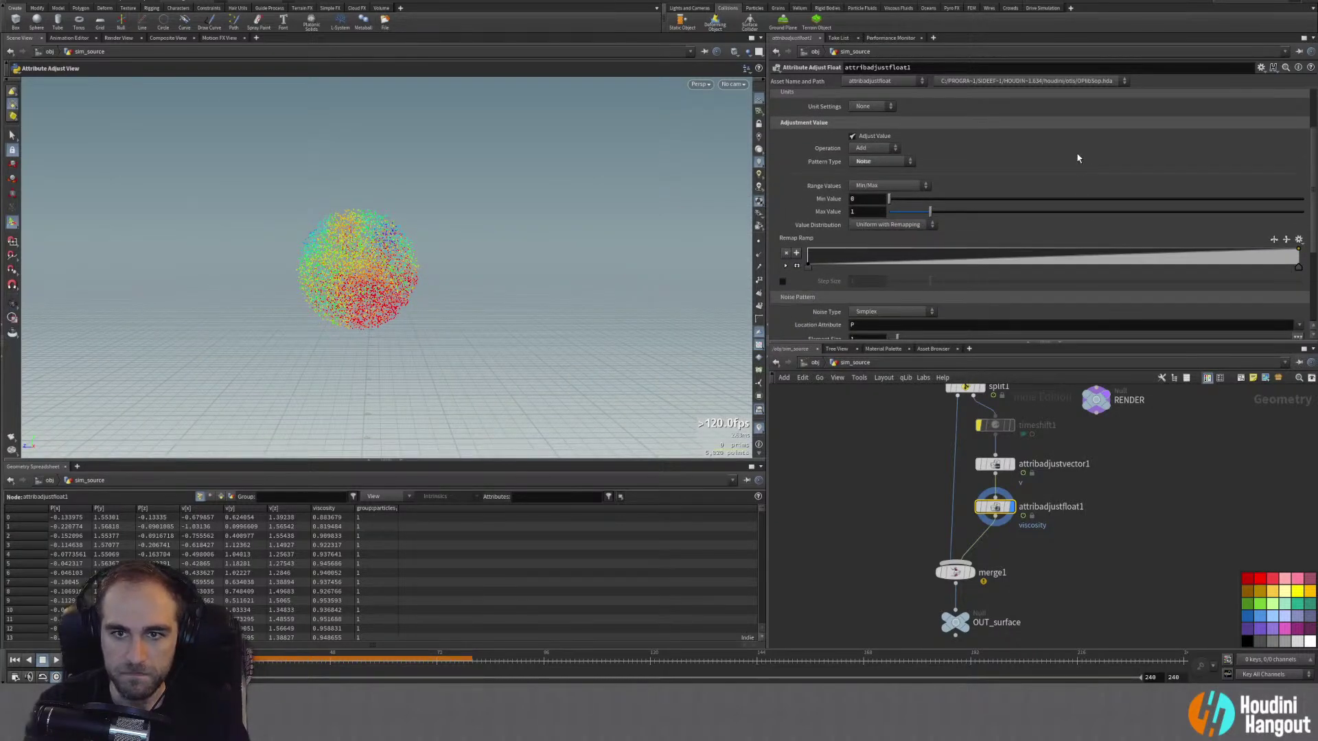
scroll(1023, 165, "up", 2)
scroll(885, 318, "down", 6)
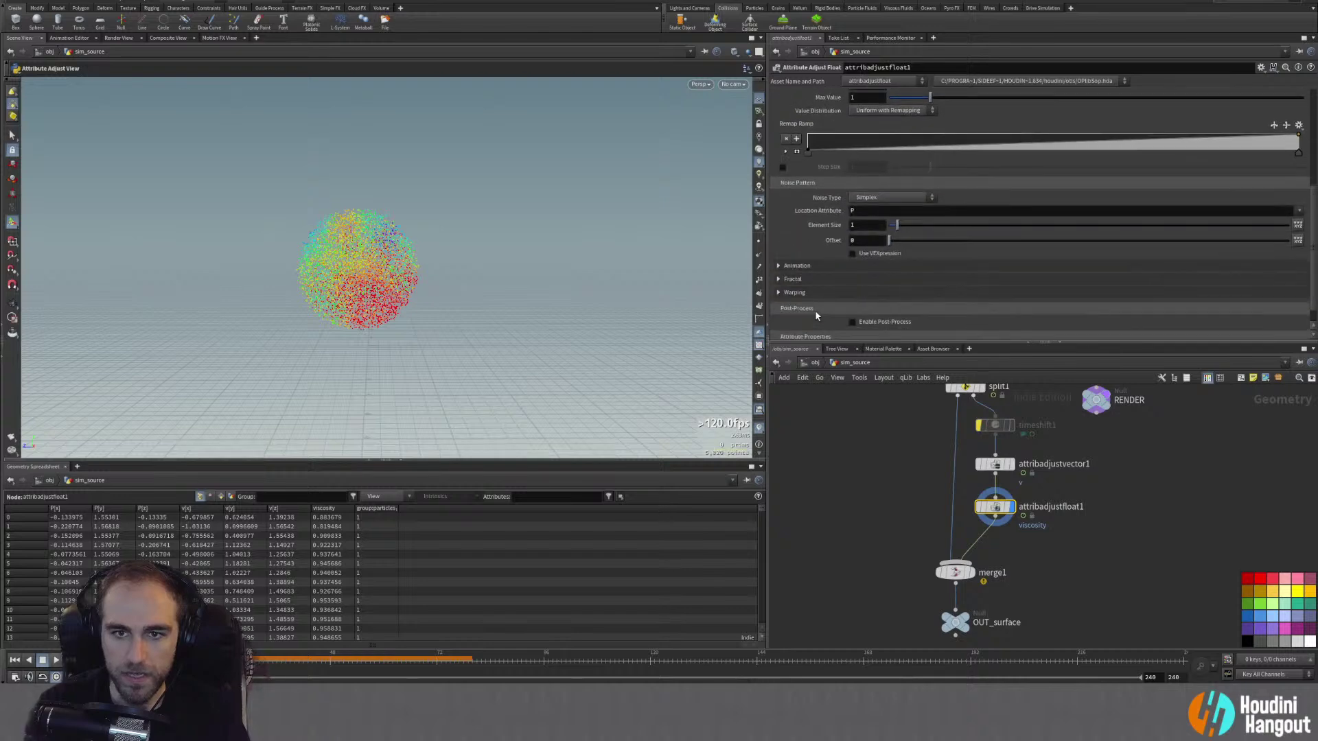
left_click(782, 267)
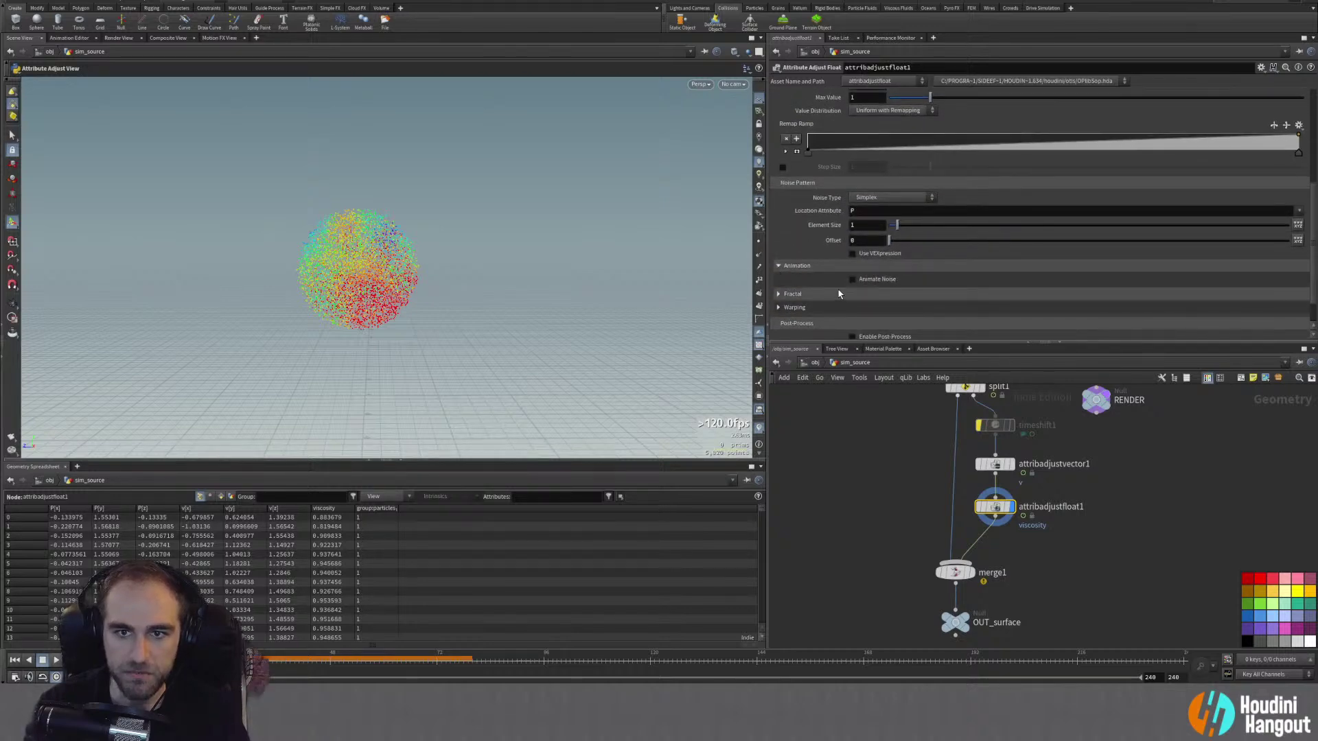
Step: Enable Animate Noise with a pulse duration of 5 in attribadjustfloat1 and remove the bypass from timeshift1
left_click(852, 280)
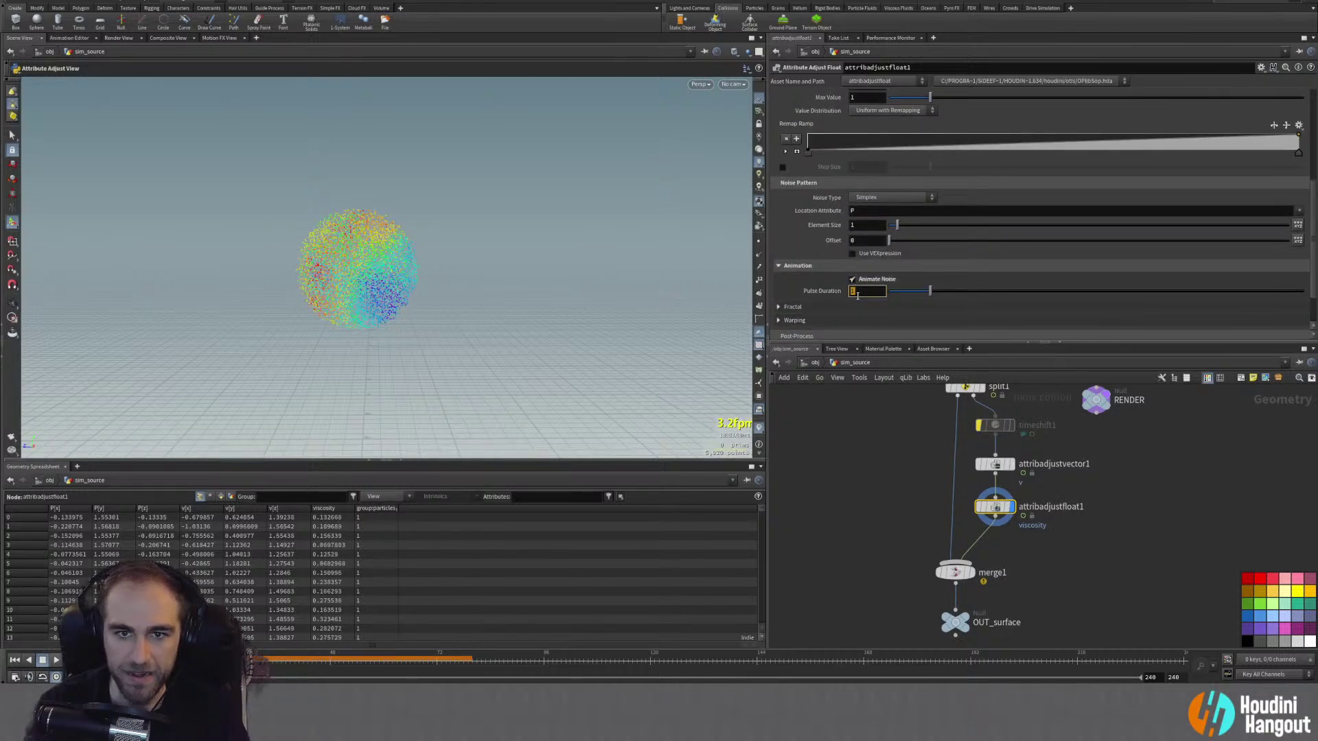
left_click(979, 426)
left_click(980, 465)
left_click(980, 464)
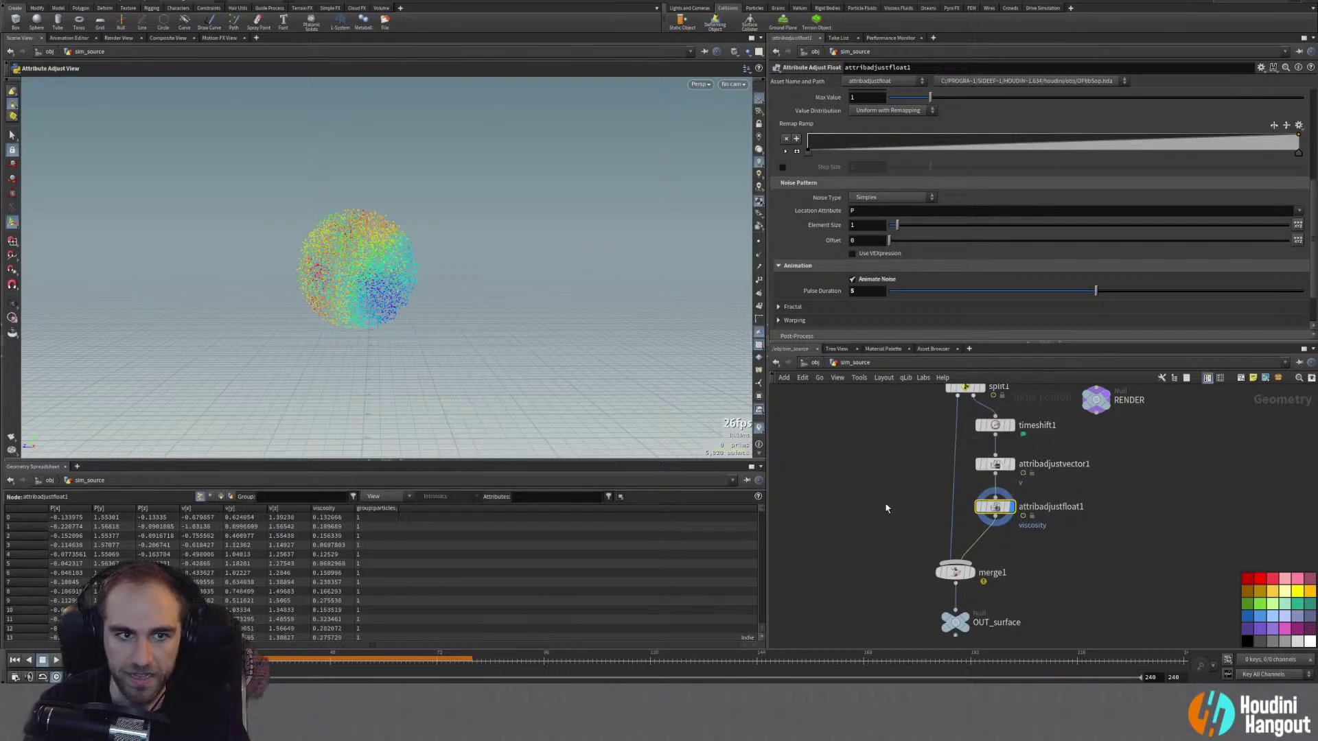
Step: Play the timeline to preview the animated viscosity noise and set its pulse duration to 4
left_click(57, 661)
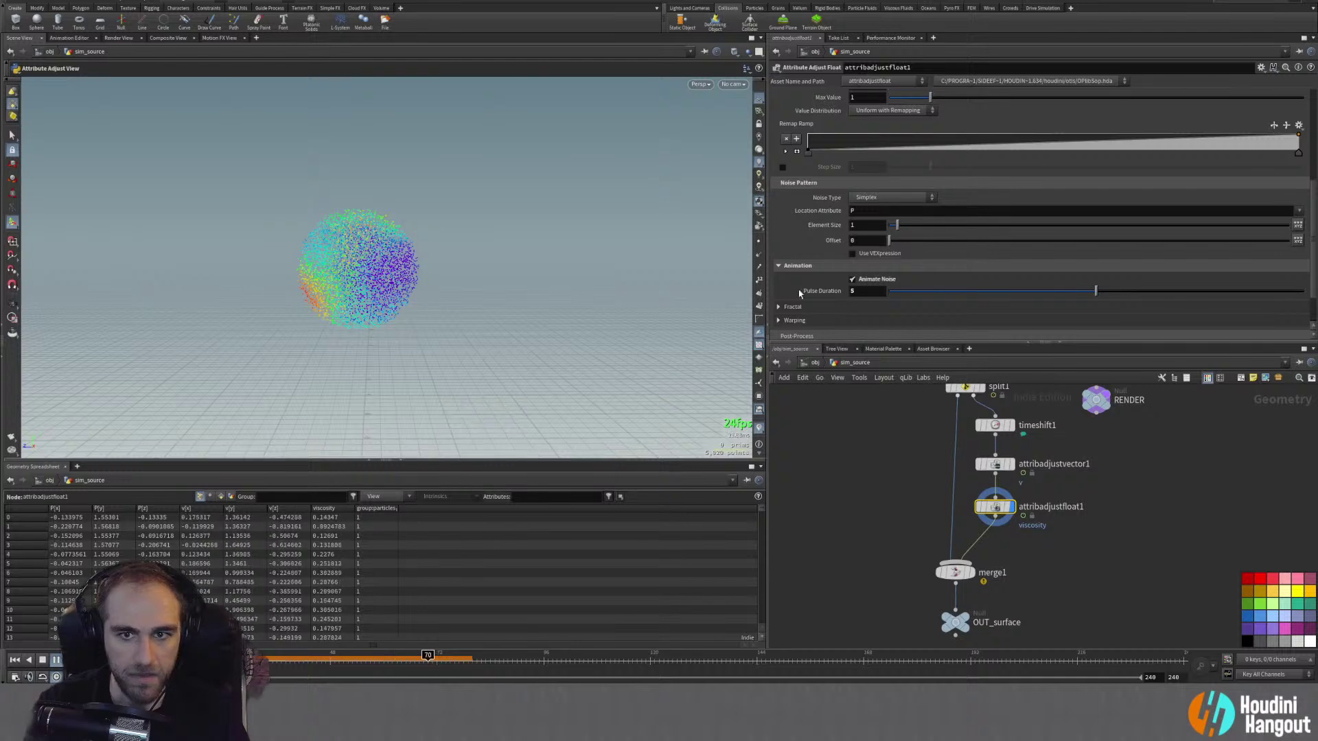
left_click(852, 291)
type("4")
key("Return")
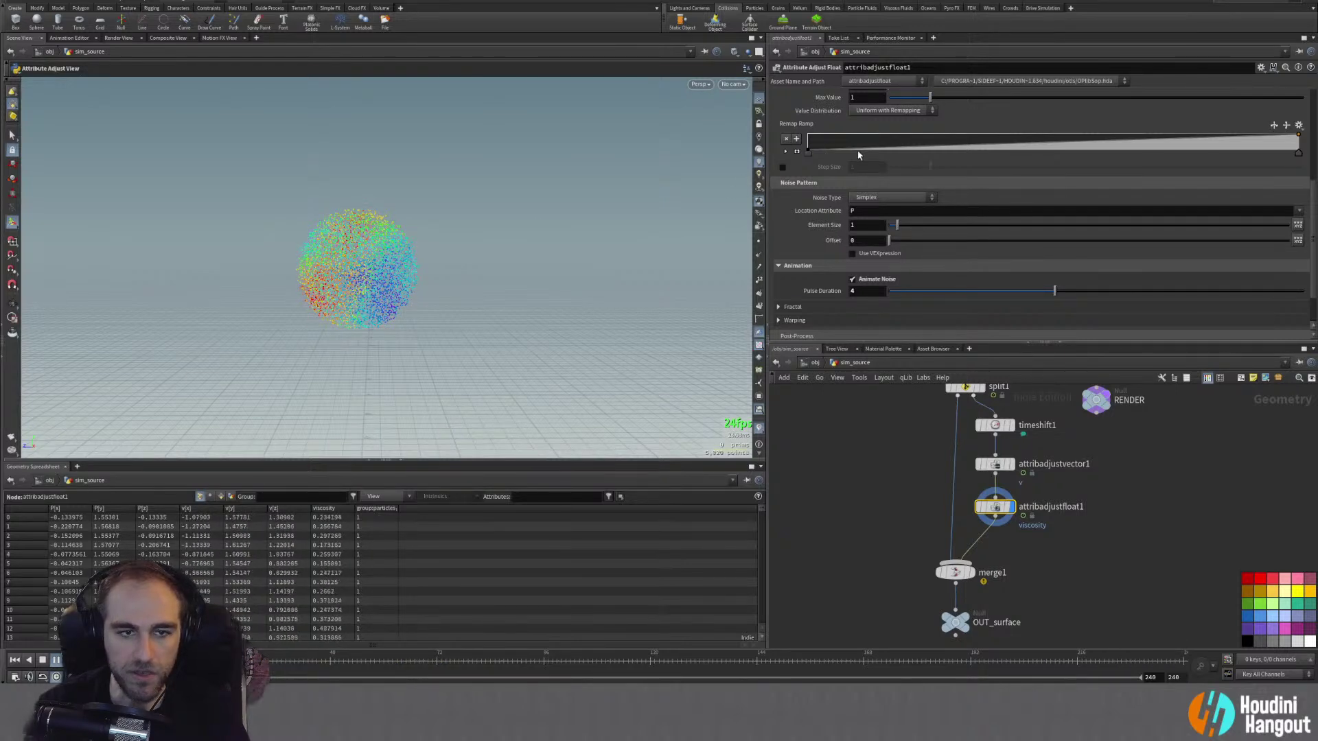
Step: Expand the viscosity noise's remap ramp and apply the Smooth preset to it
mouse_move(885, 152)
left_mouse_down()
mouse_move(885, 139)
mouse_move(885, 150)
left_mouse_up()
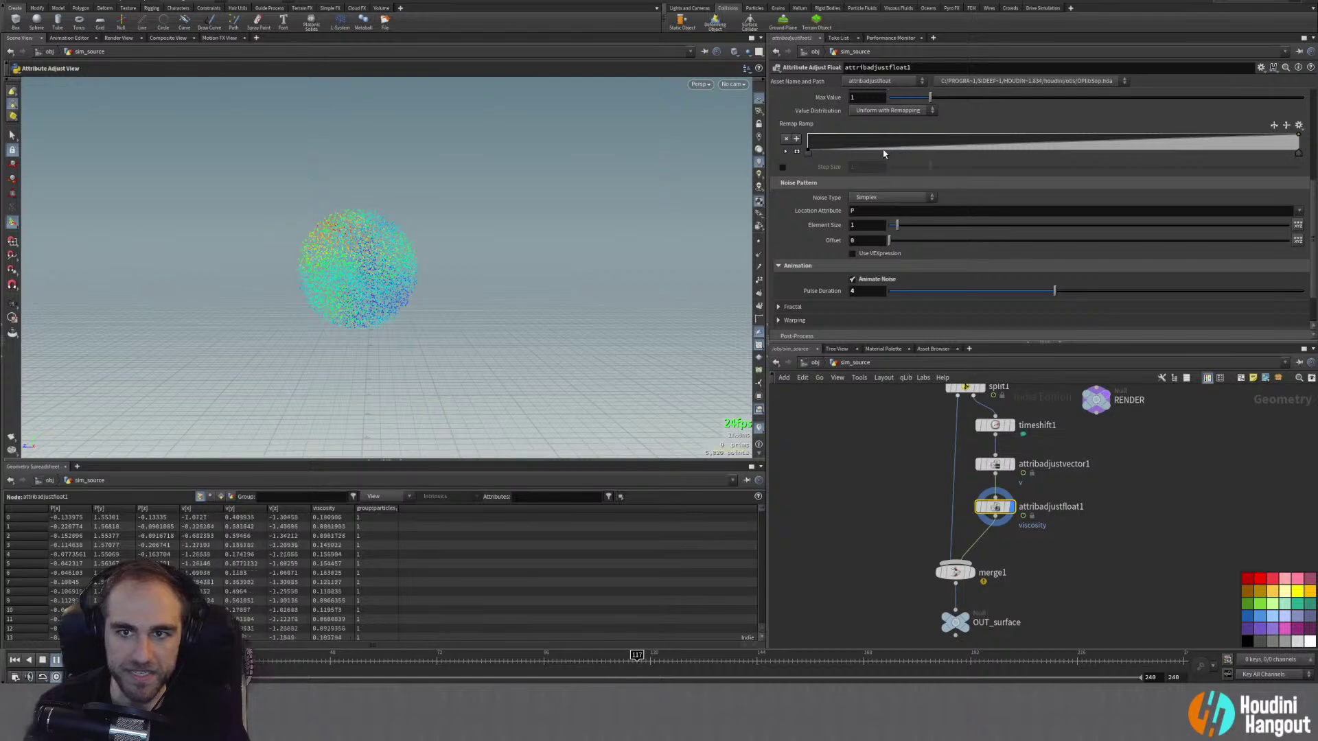
left_click(796, 151)
scroll(1109, 138, "up", 3)
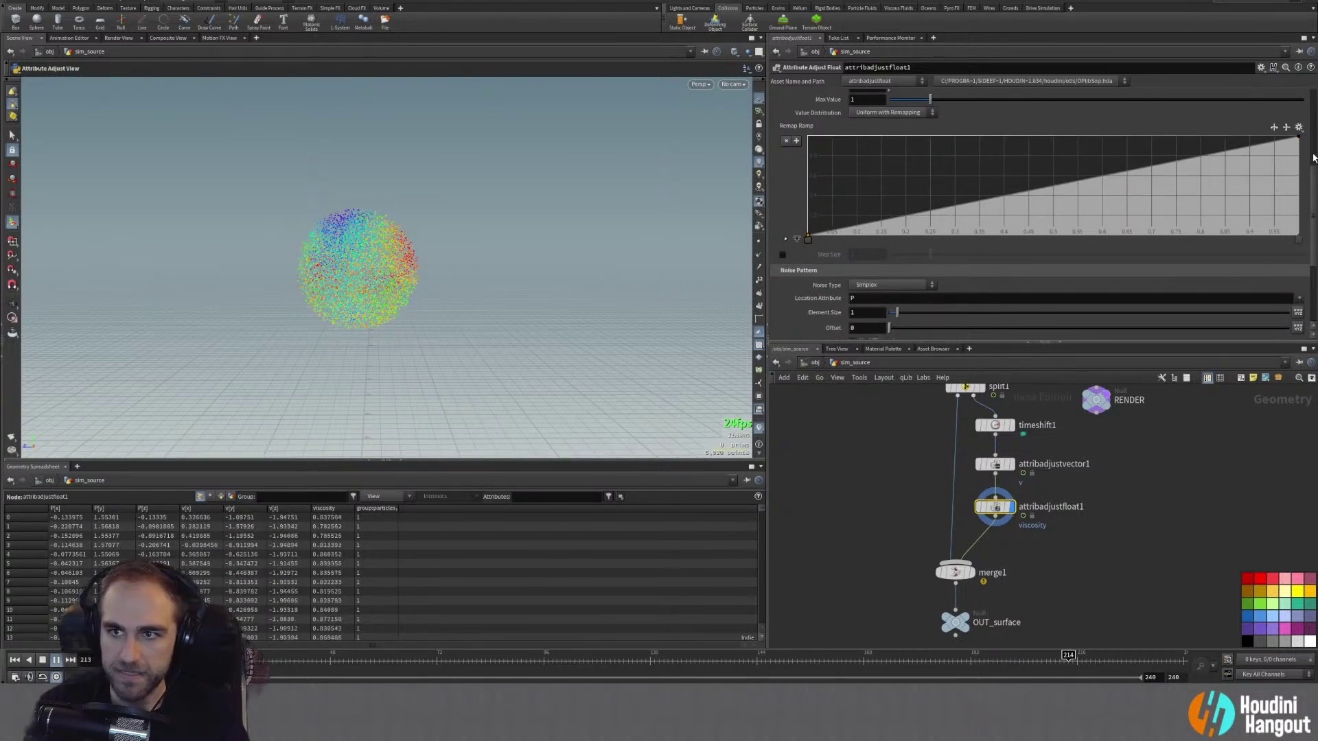
left_click(1299, 127)
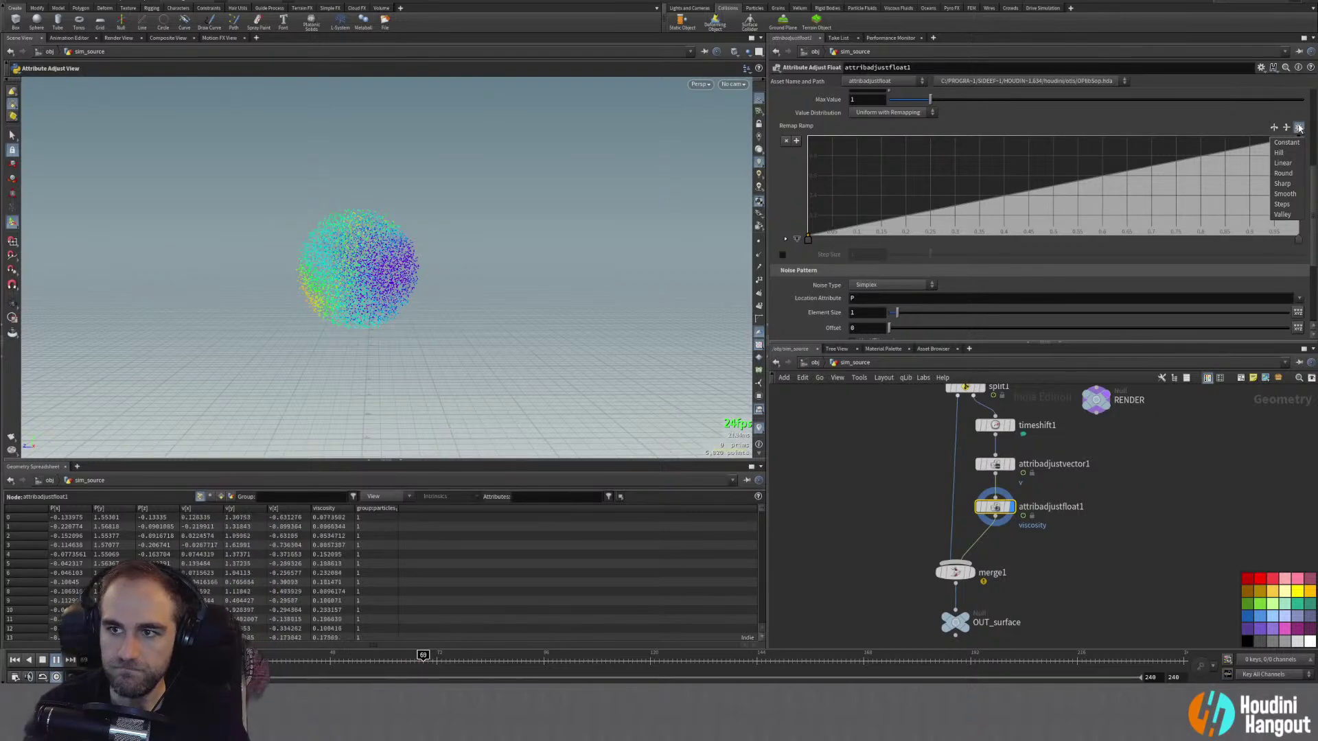
left_click(1286, 194)
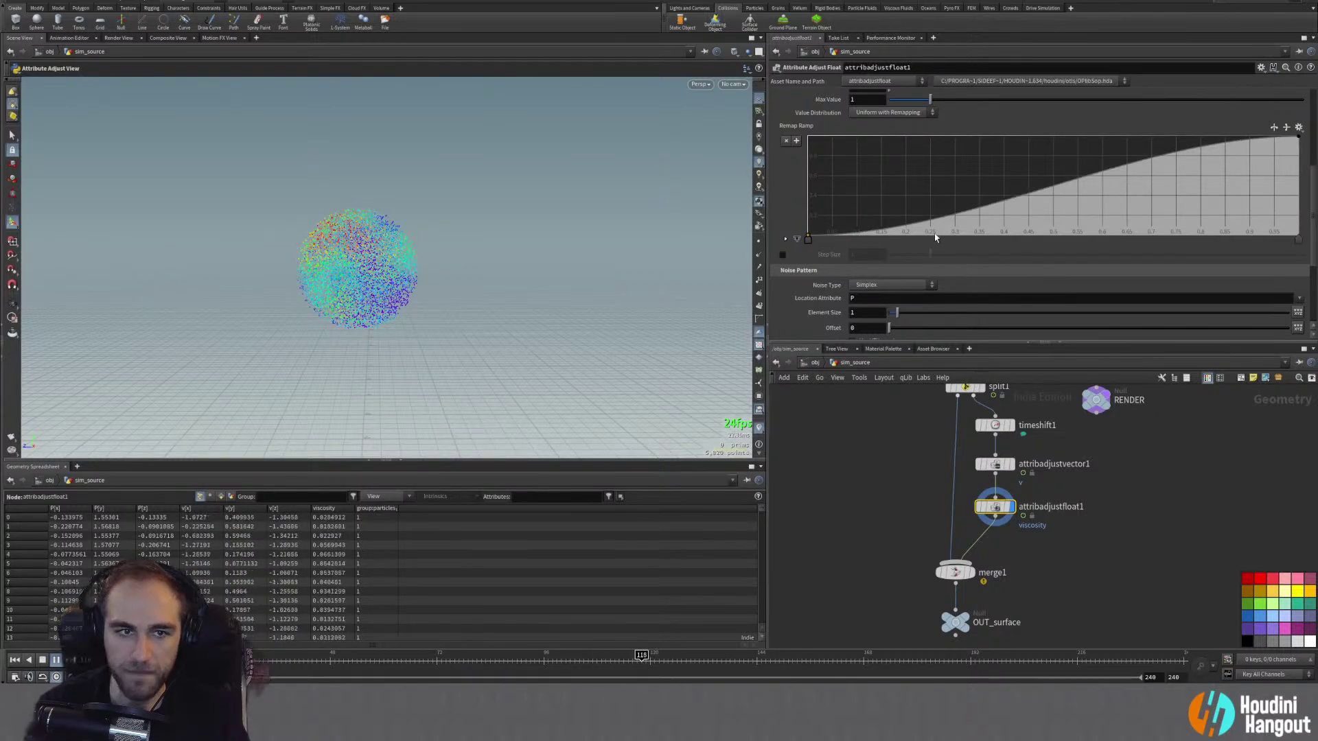
Step: Narrow the remap ramp by moving its start point to about 0.2 and its end point to about 0.8
left_click_drag(807, 239, 902, 245)
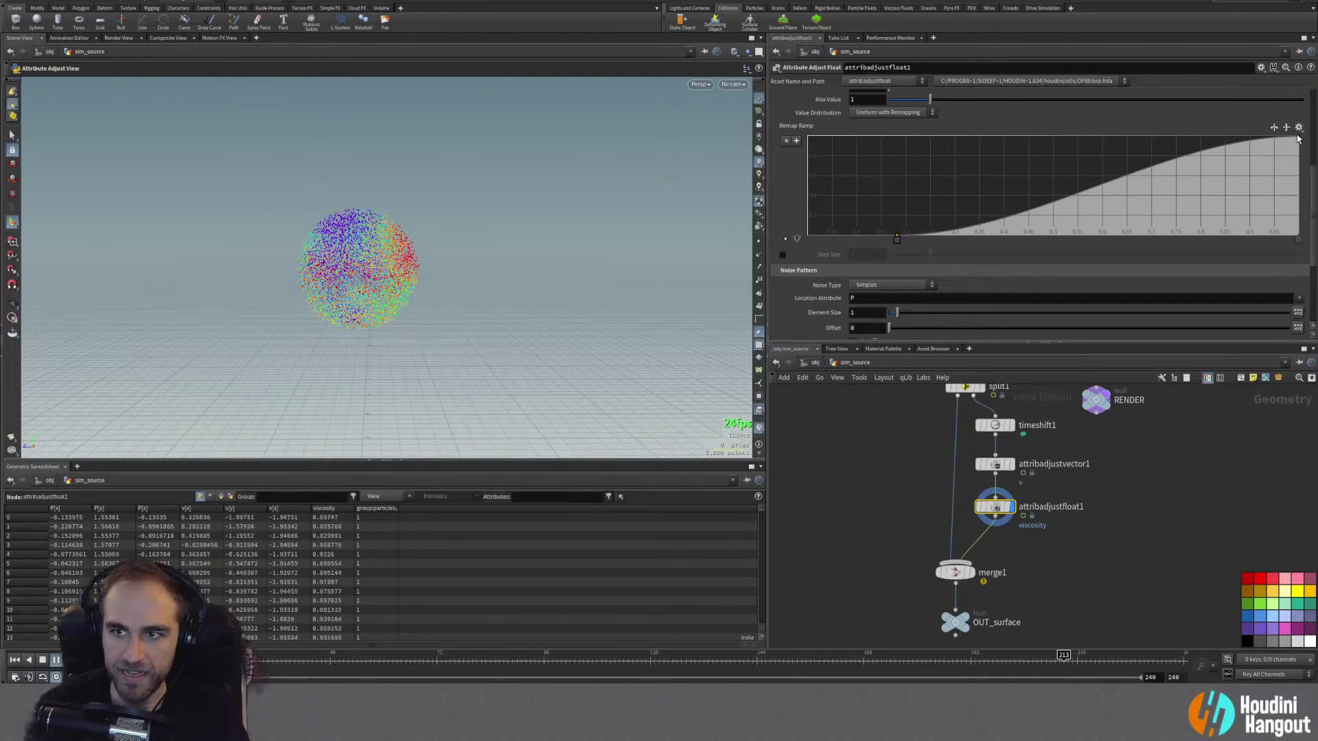
left_click_drag(1298, 242, 892, 238)
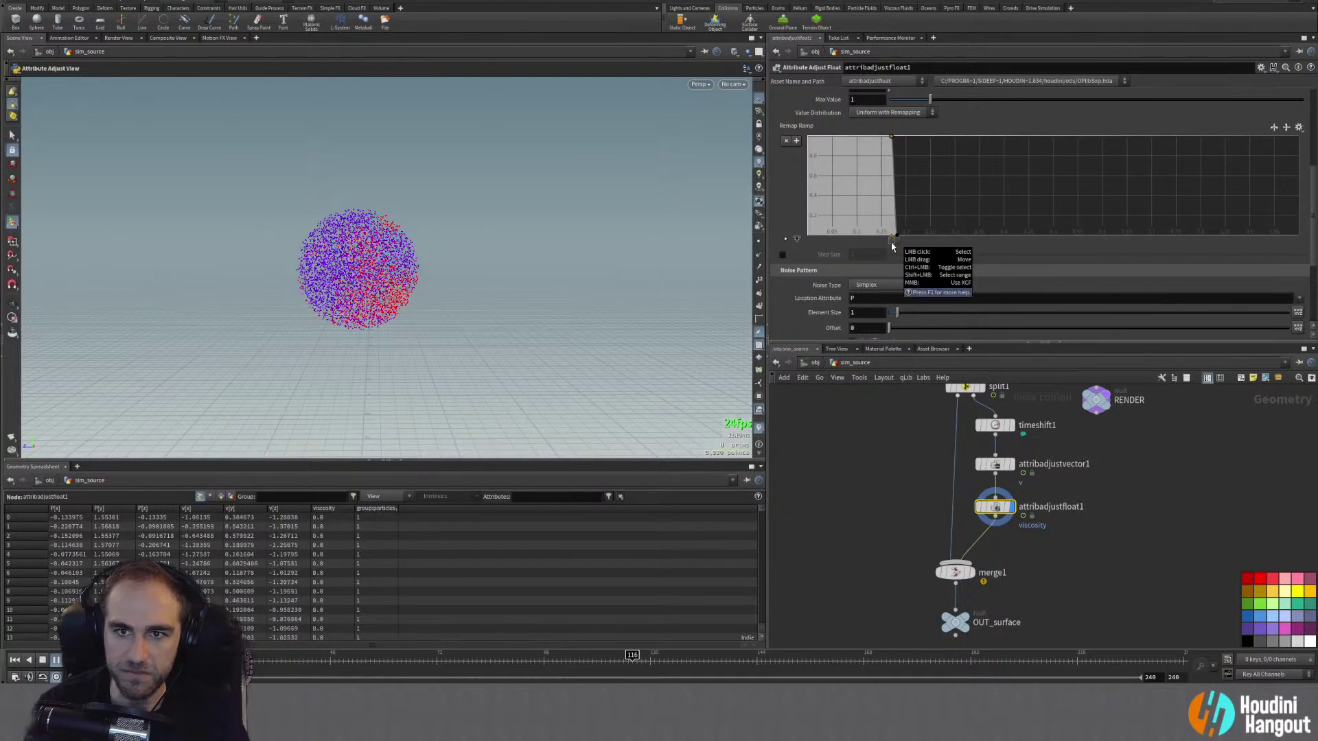
key("ctrl+z")
left_click_drag(892, 239, 907, 245)
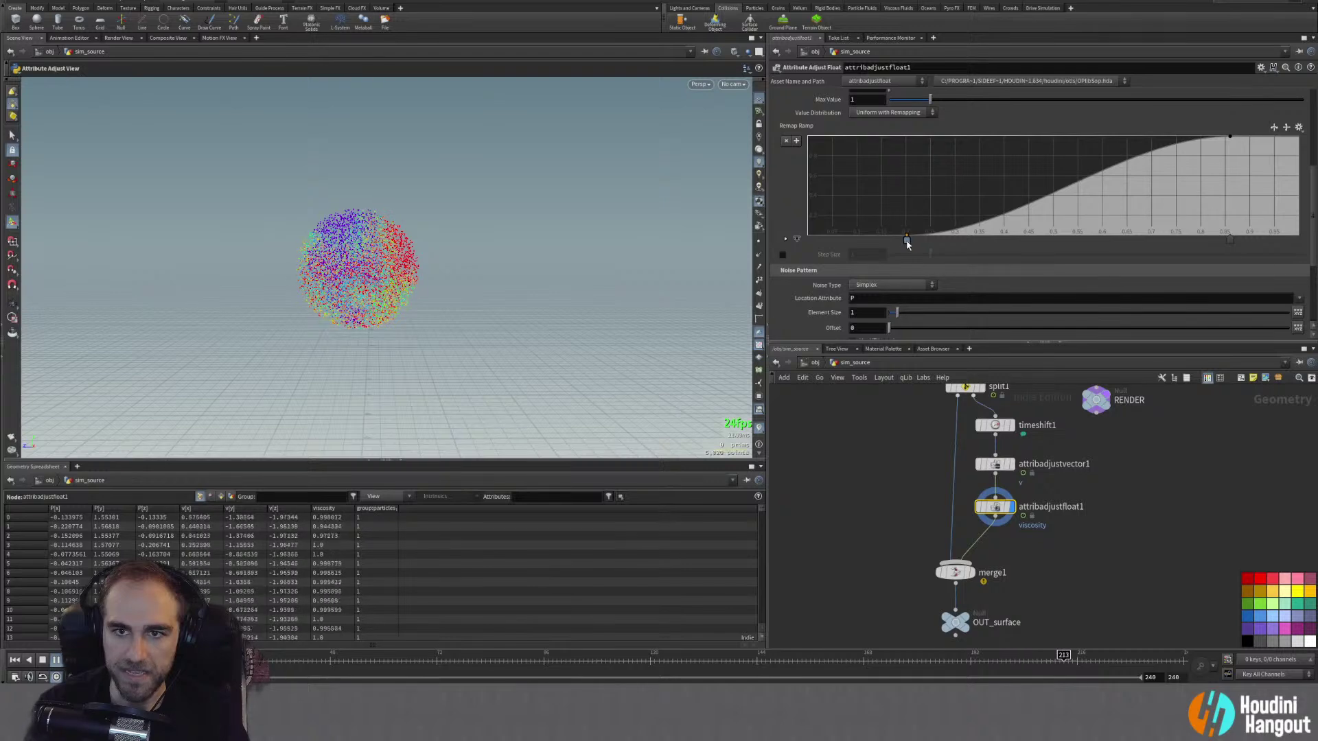
left_click_drag(1230, 243, 1201, 243)
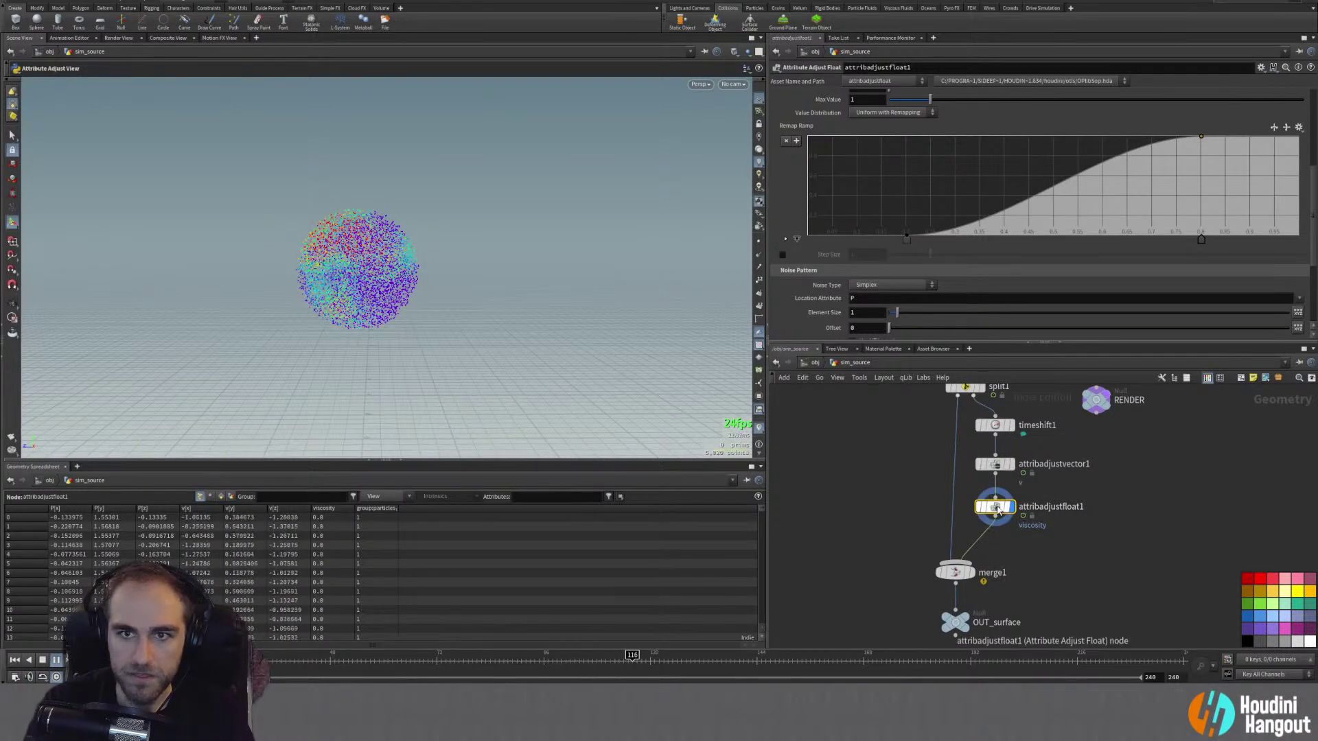
Step: Try noise element sizes of about 0.64 and 2.19 on the viscosity noise, and restore the default of 1
middle_click(997, 508)
scroll(824, 309, "down", 3)
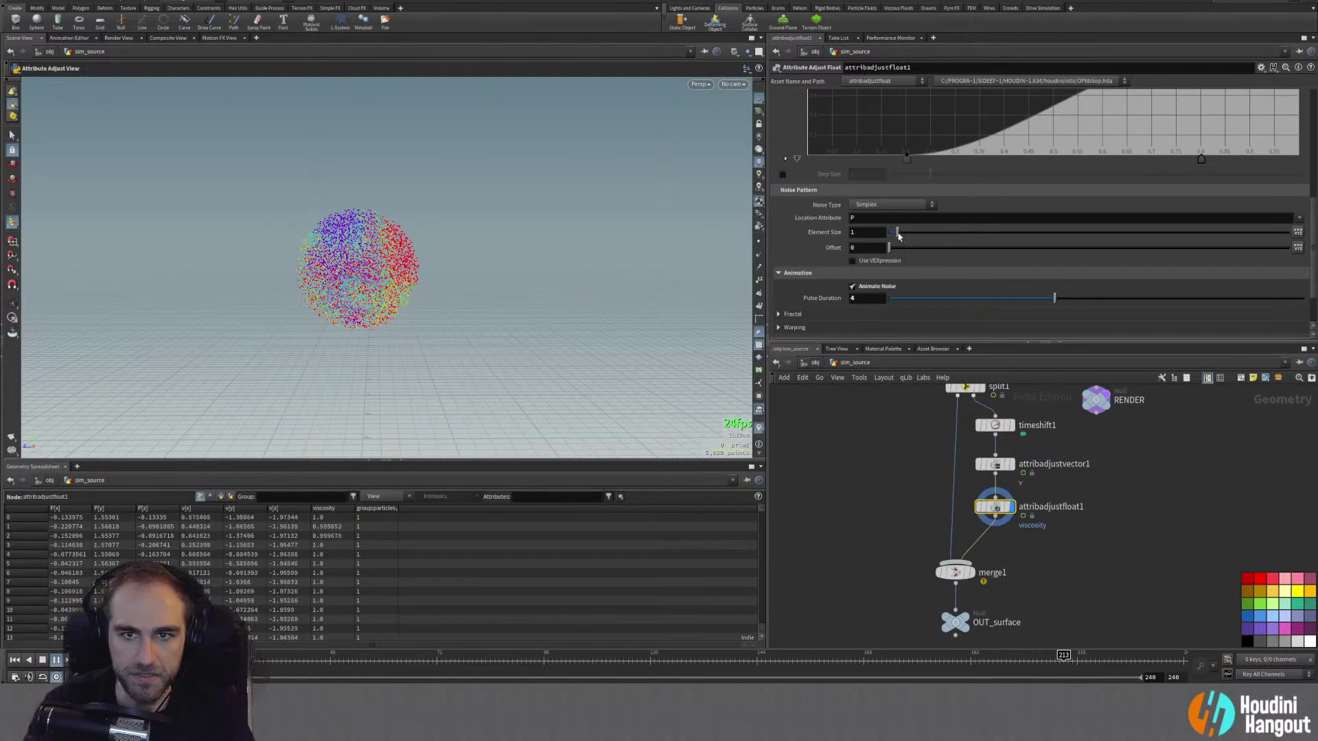
left_click_drag(897, 232, 913, 238)
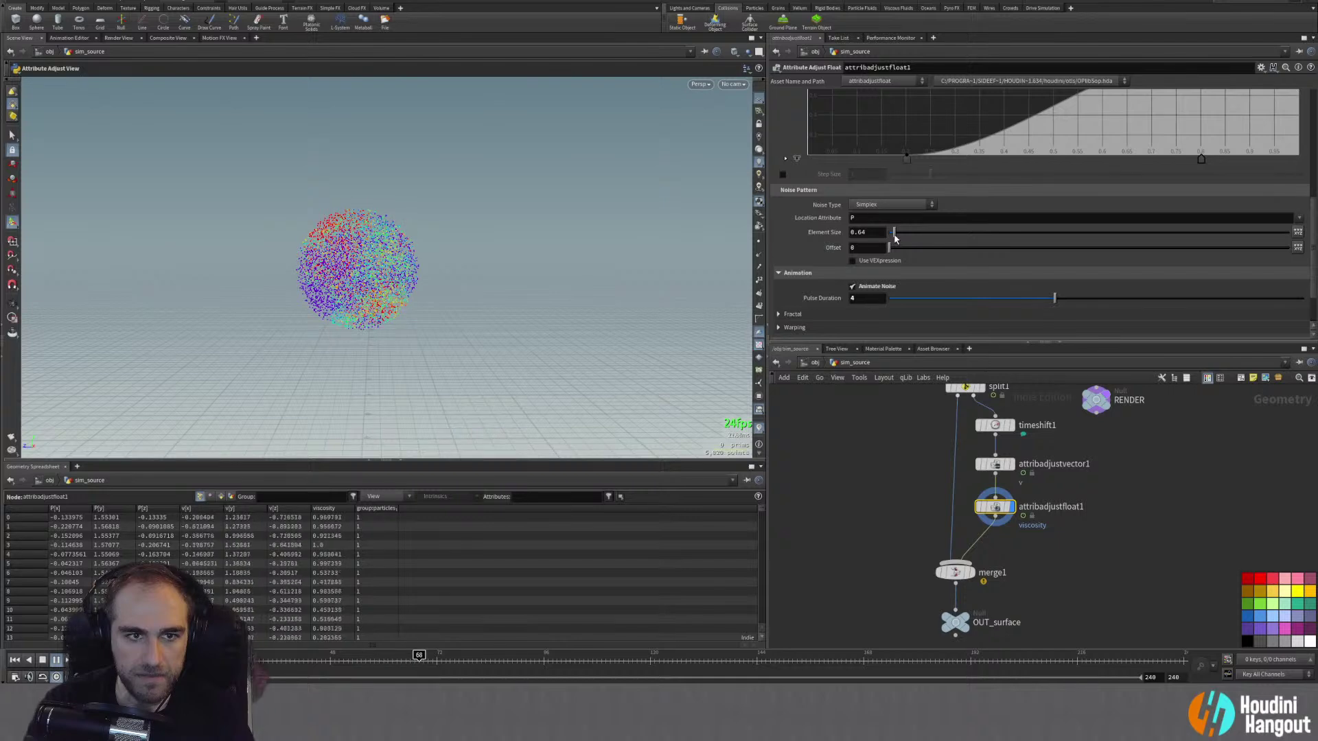
left_click_drag(895, 238, 908, 237)
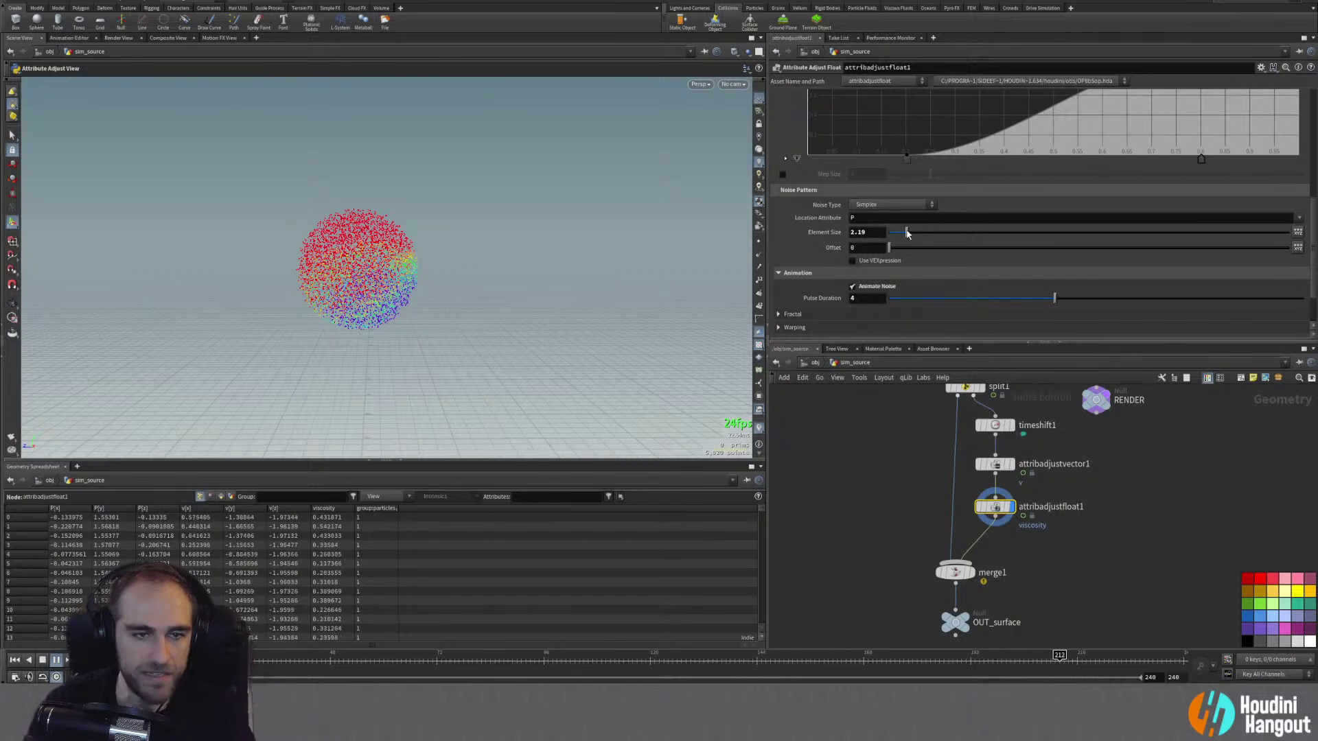
middle_click(820, 237, "ctrl")
scroll(813, 274, "down", 2)
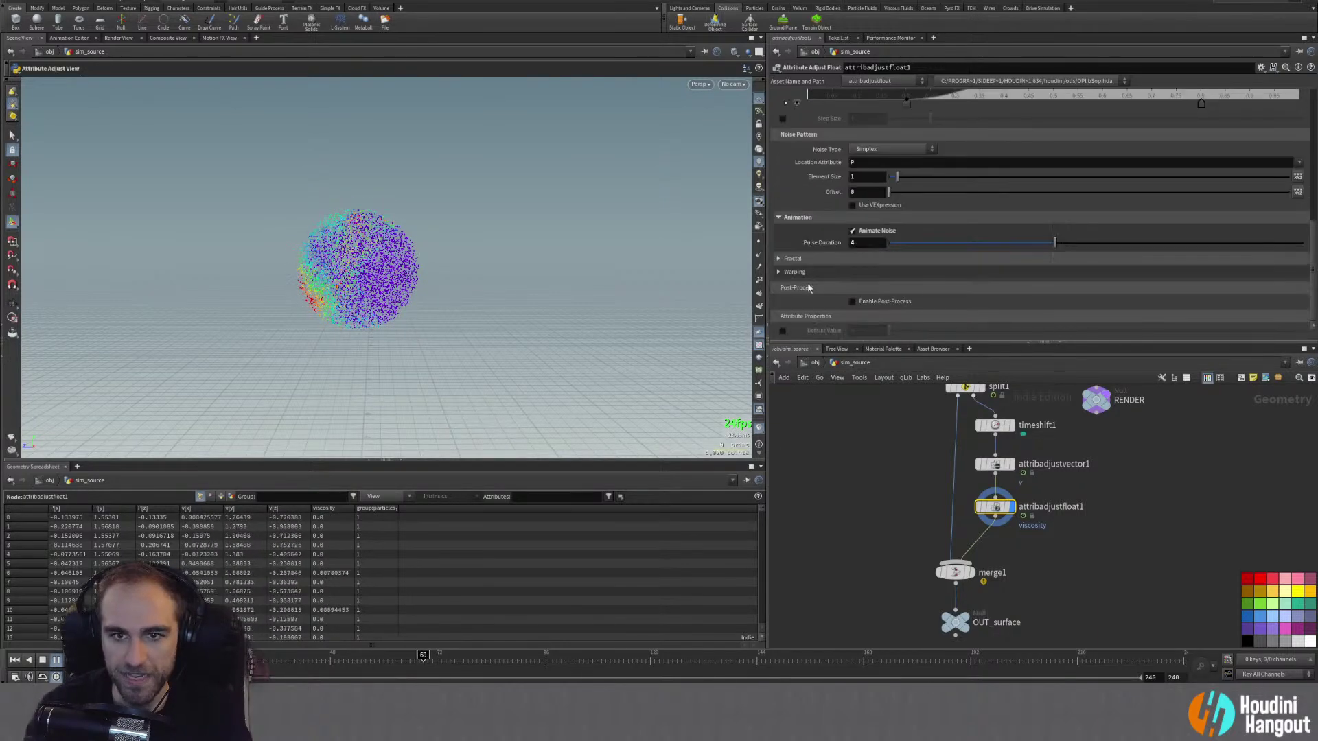
scroll(807, 295, "up", 4)
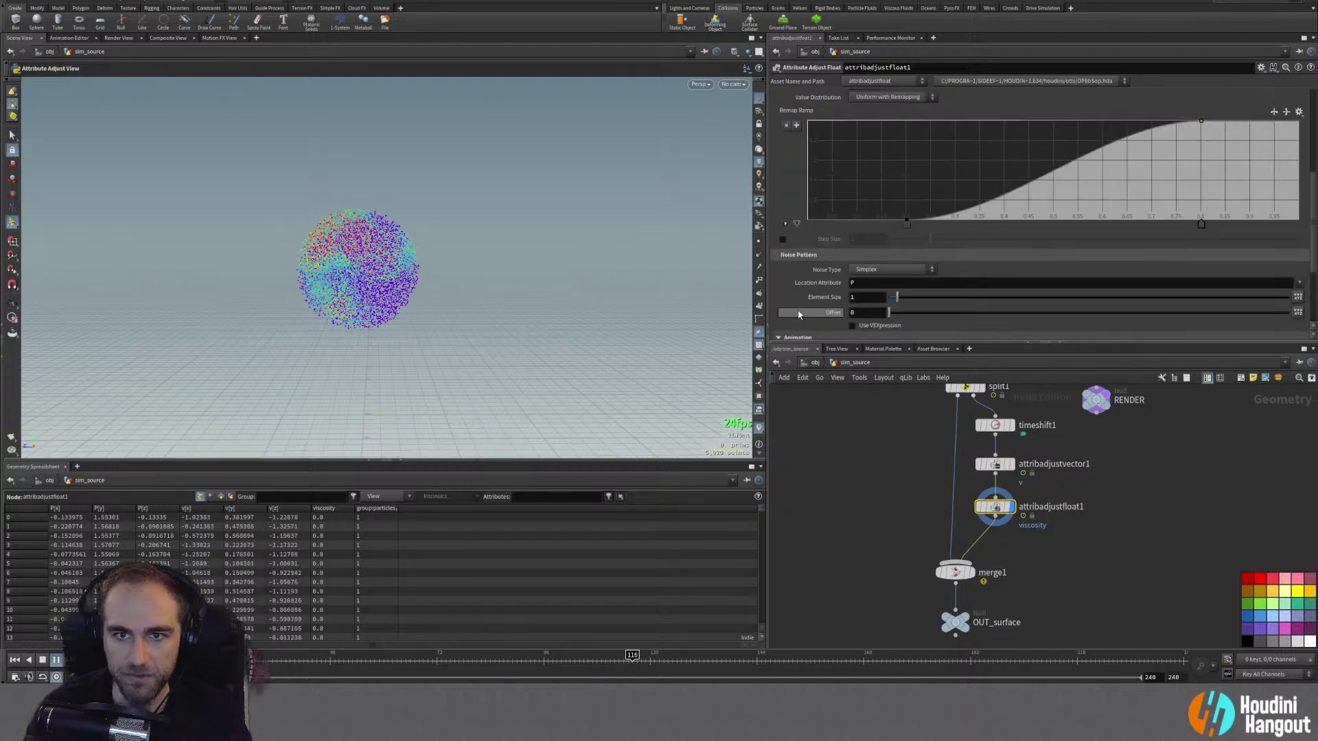
scroll(798, 315, "up", 7)
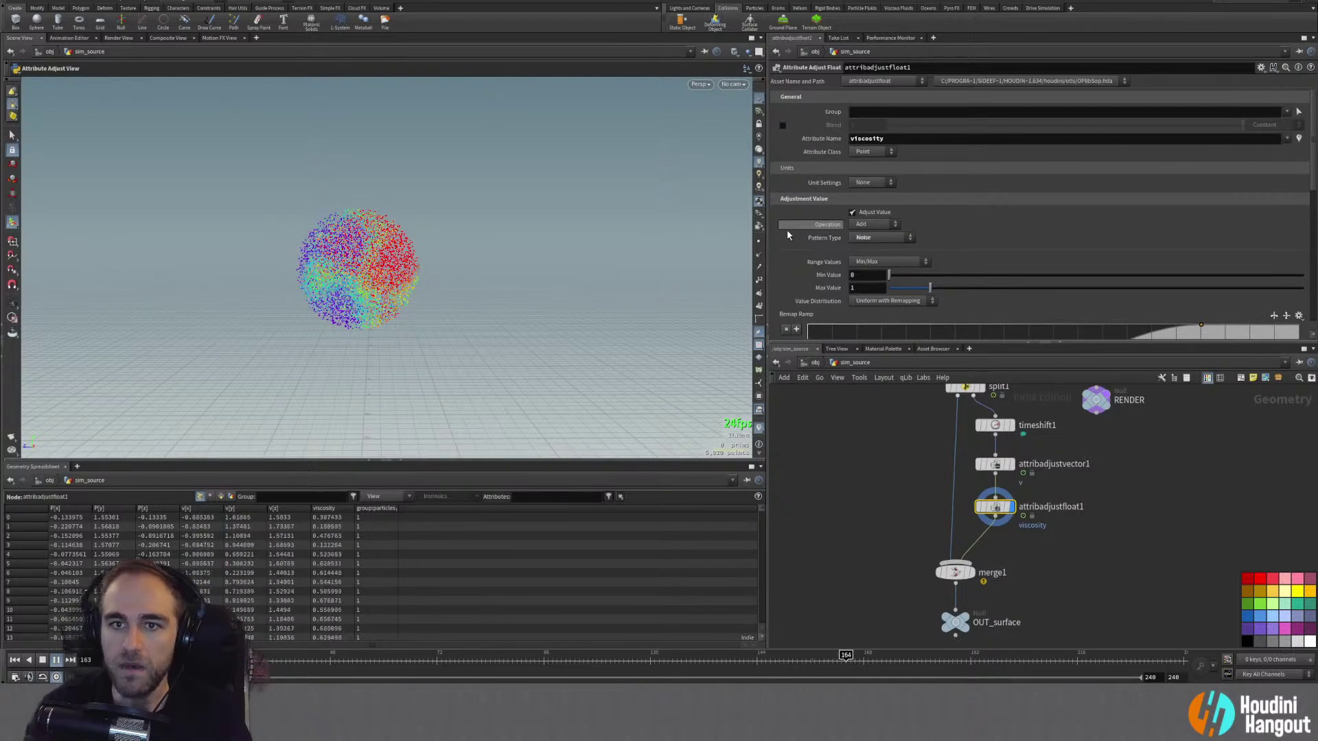
Step: Stop playback and, at object level, hide all simulation objects except particle_fluid, aligning particle_fluidinterior directly beneath it
left_click(41, 659)
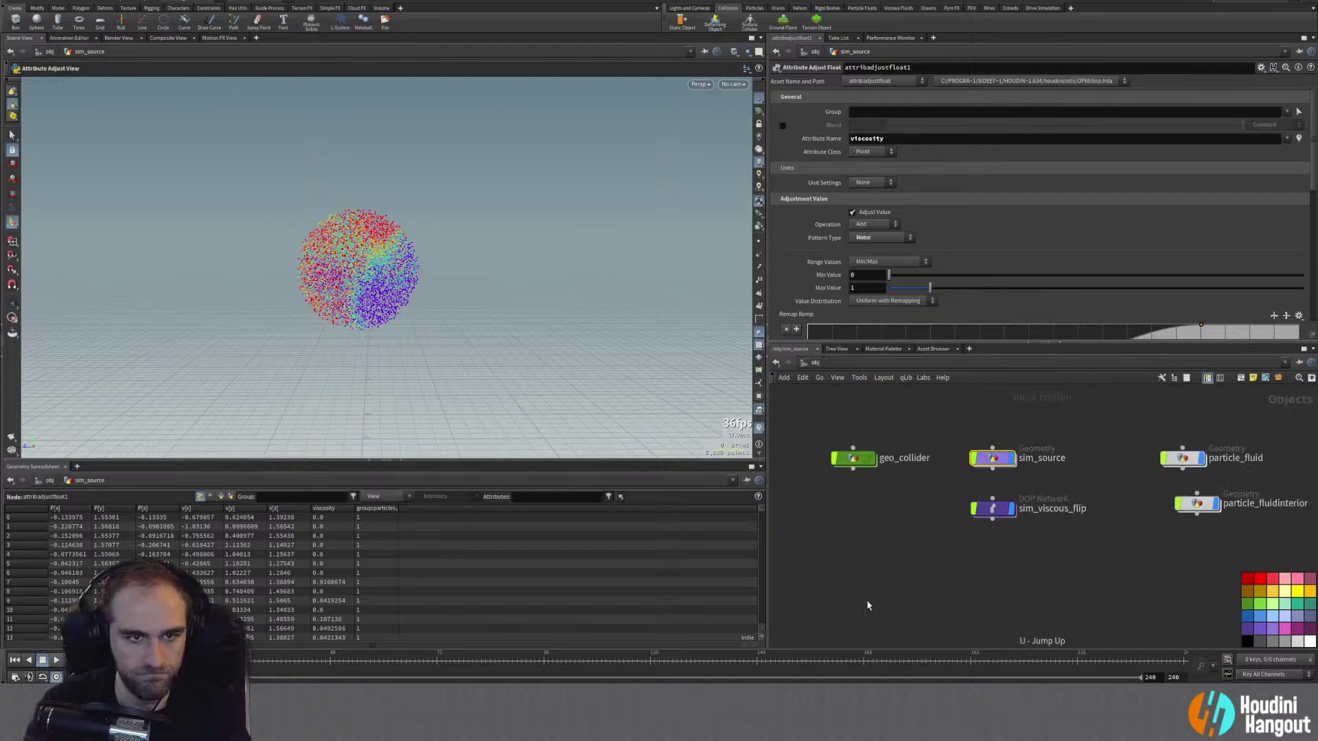
key("u")
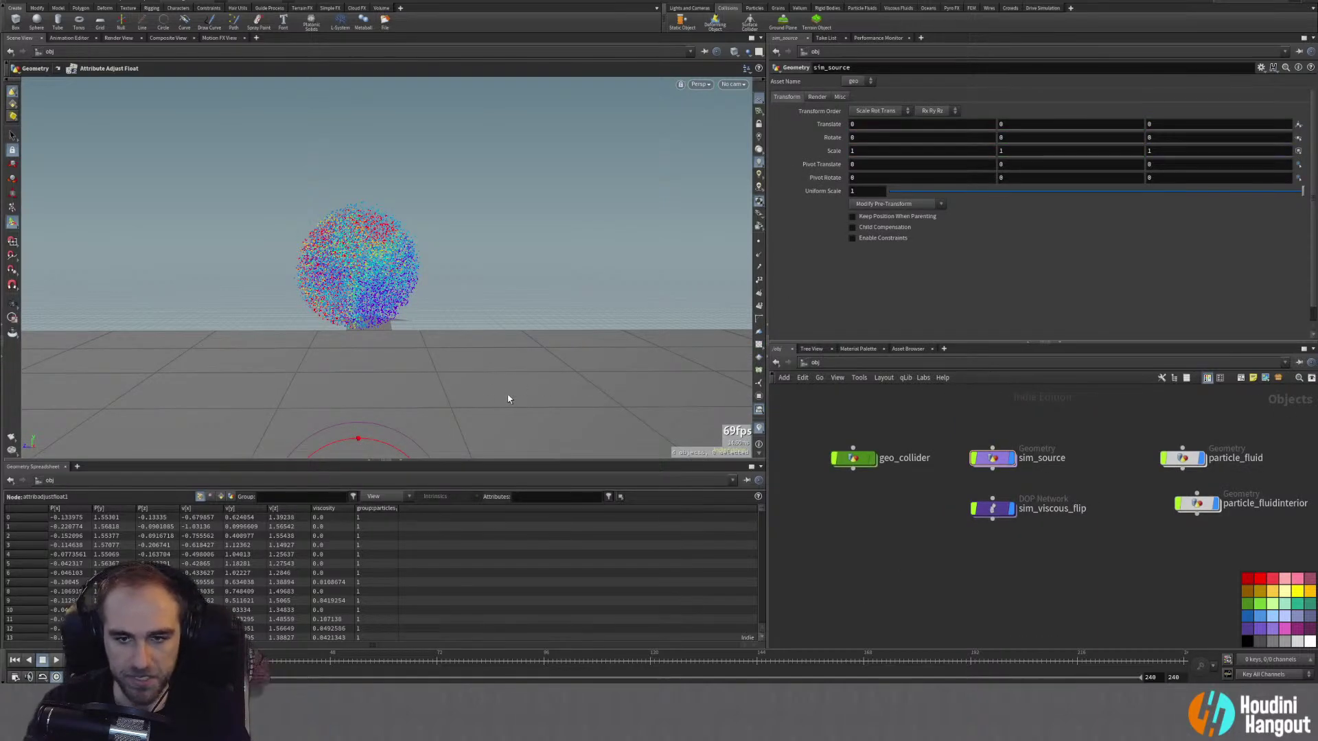
left_click(1013, 511)
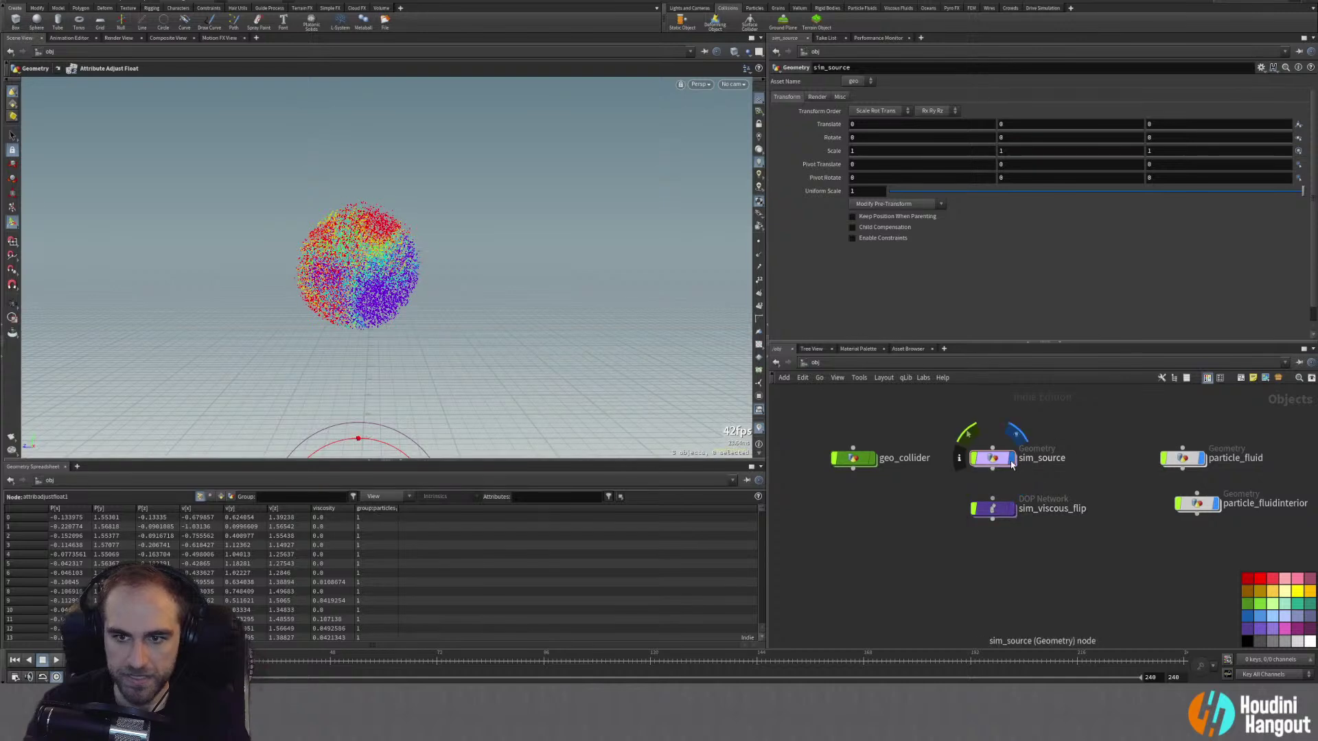
left_click(1182, 457)
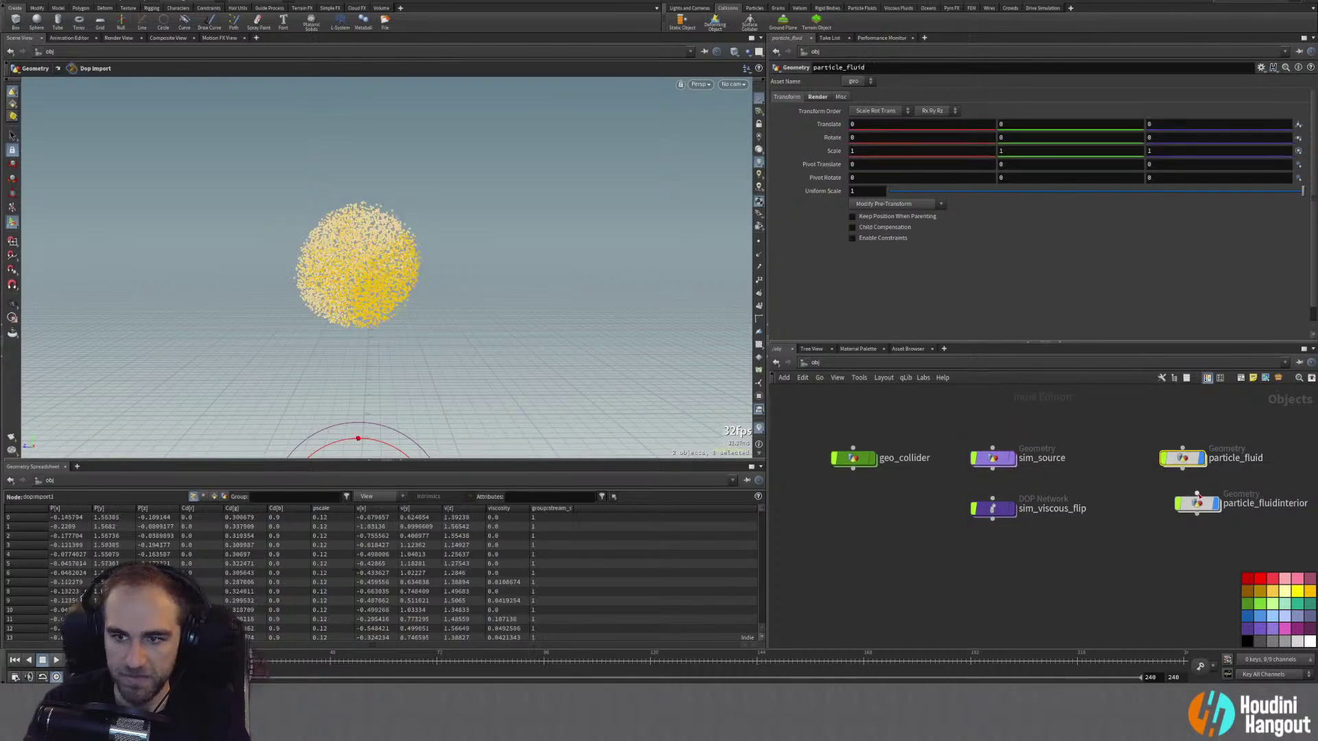
left_click_drag(1198, 511, 1182, 517)
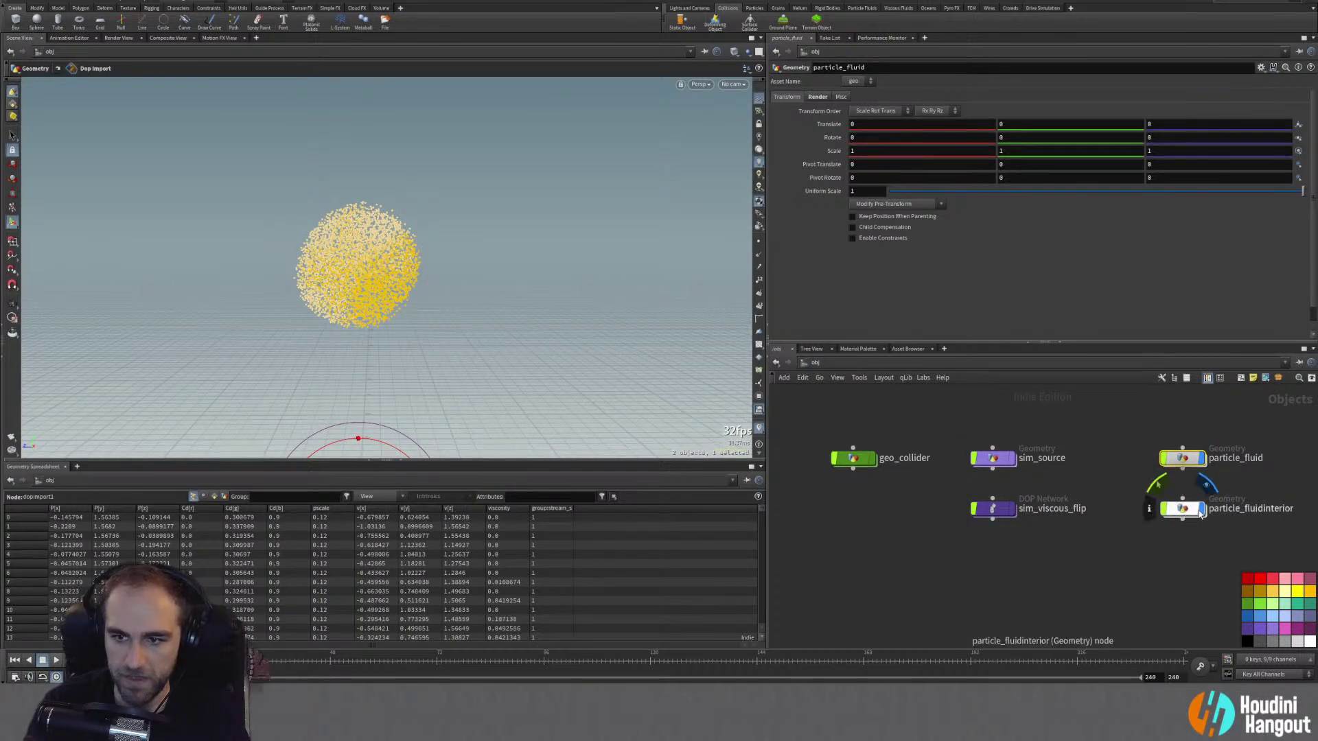
left_click(1182, 458)
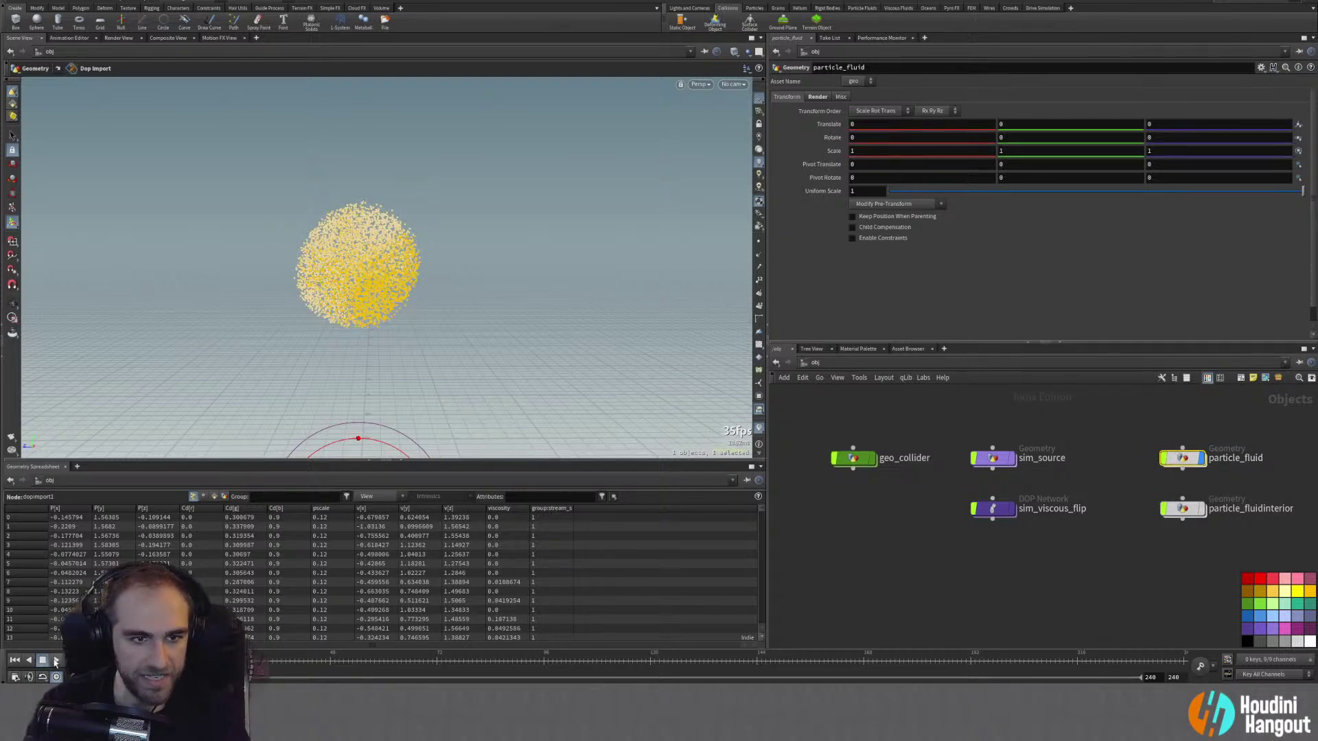
Step: Play the fluid simulation for a few frames, inspect the viscosity colours on the particles, and rewind to the start
left_click(56, 660)
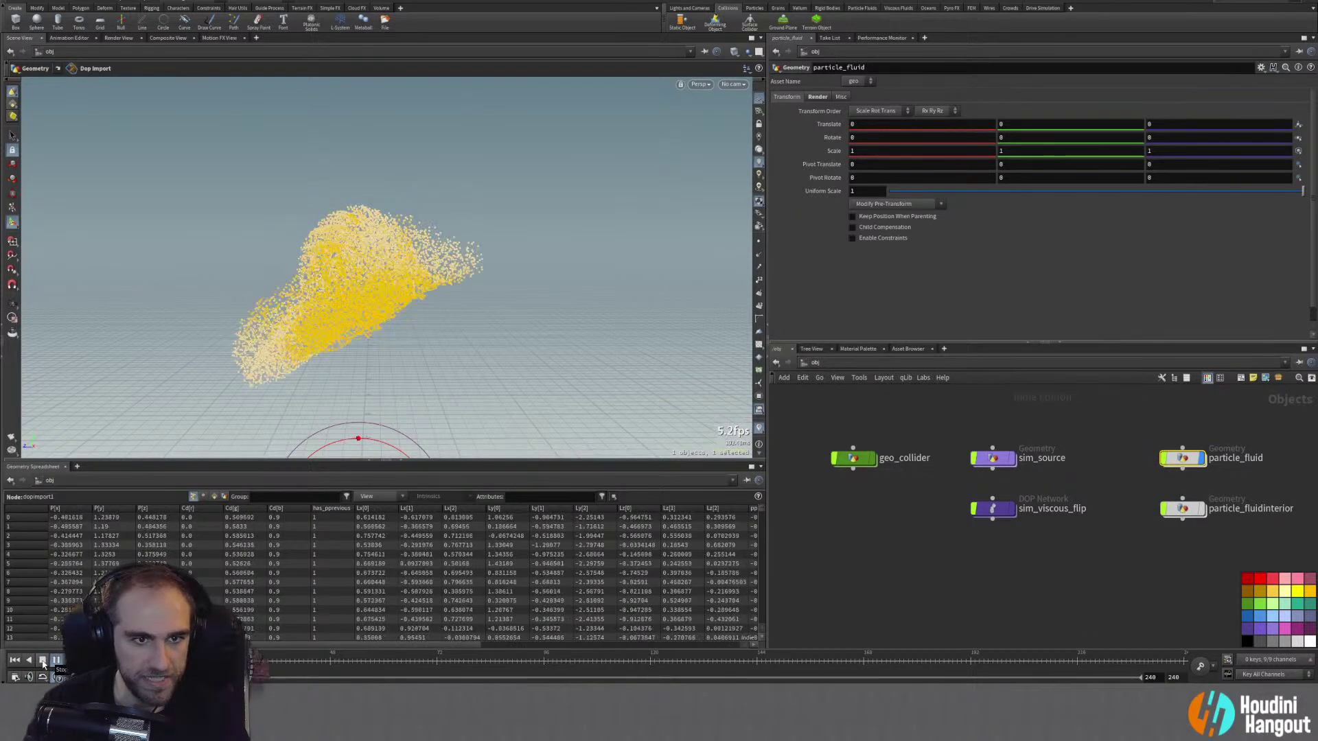
left_click(43, 660)
left_click(1119, 431)
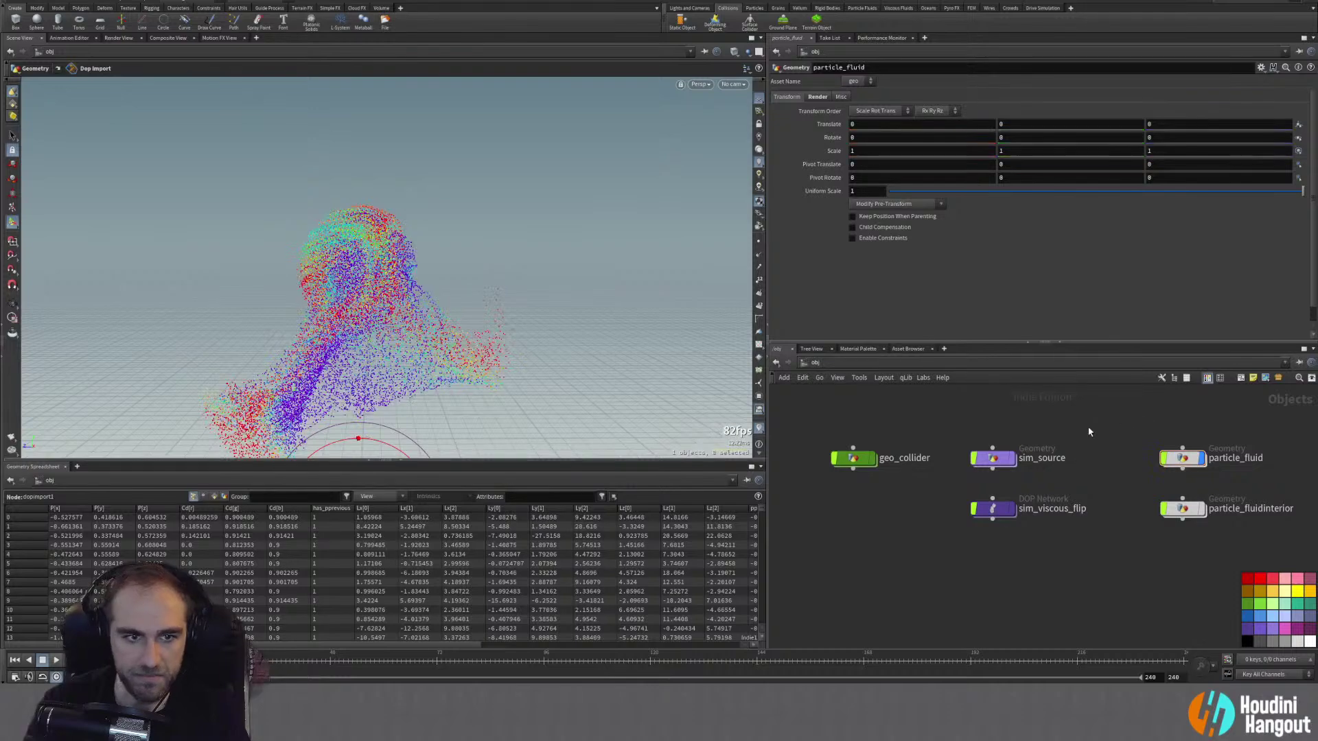
mouse_move(423, 362)
left_mouse_down("alt")
mouse_move(474, 384)
mouse_move(420, 386)
left_mouse_up("alt")
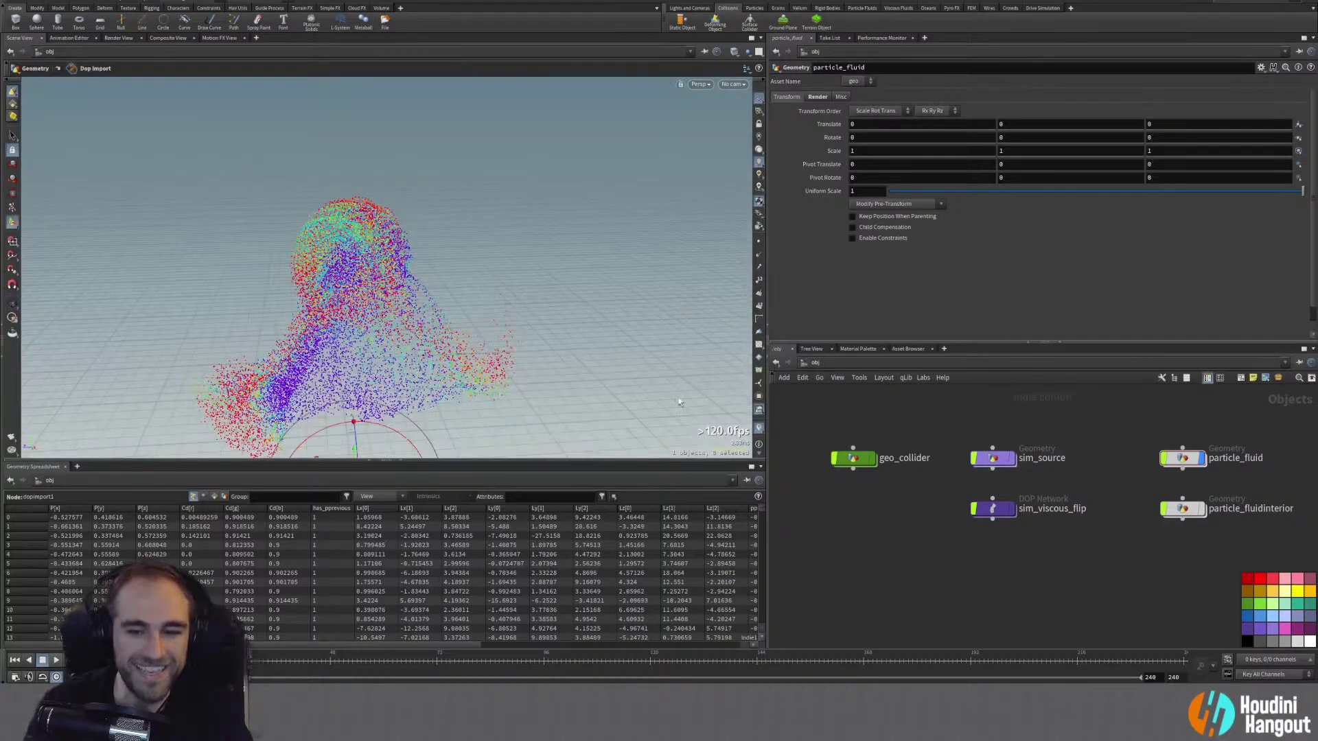
left_click(14, 660)
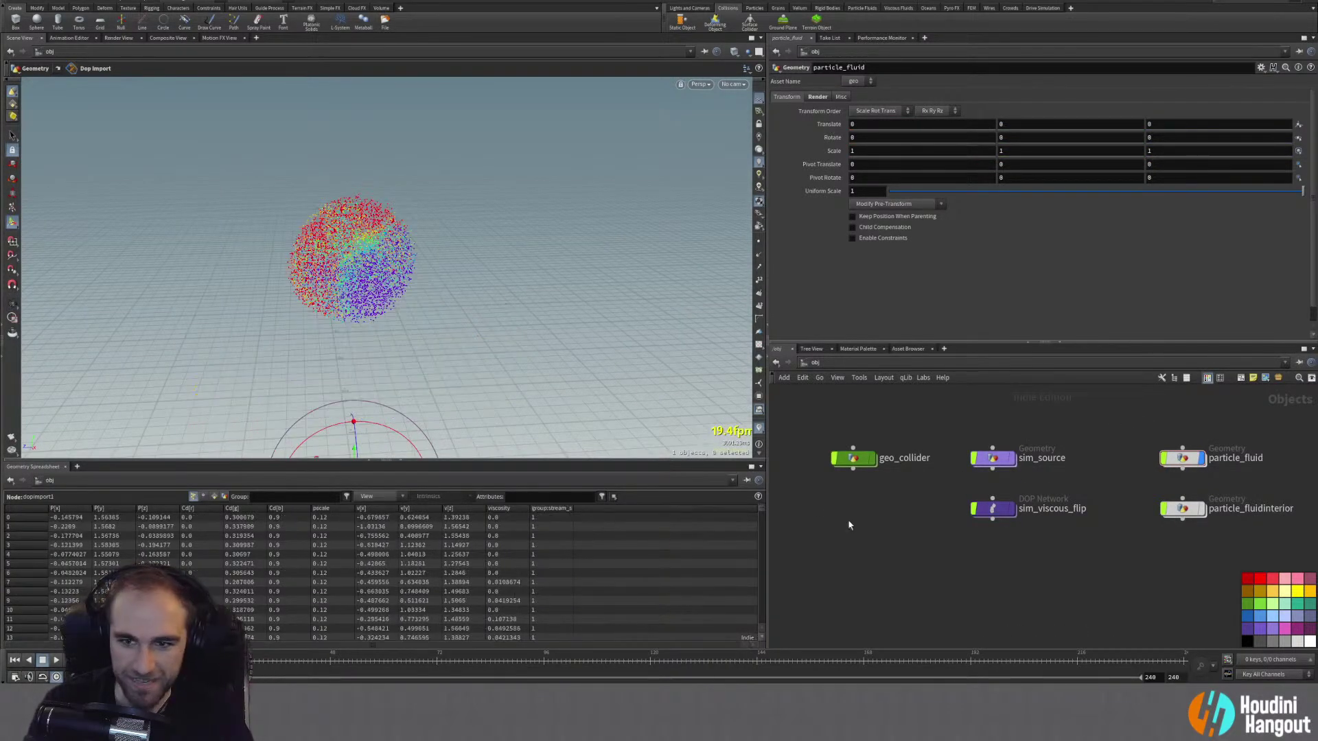
Step: Bypass the timeshift1 node inside sim_source and return to object level
double_click(992, 458)
left_click(978, 425)
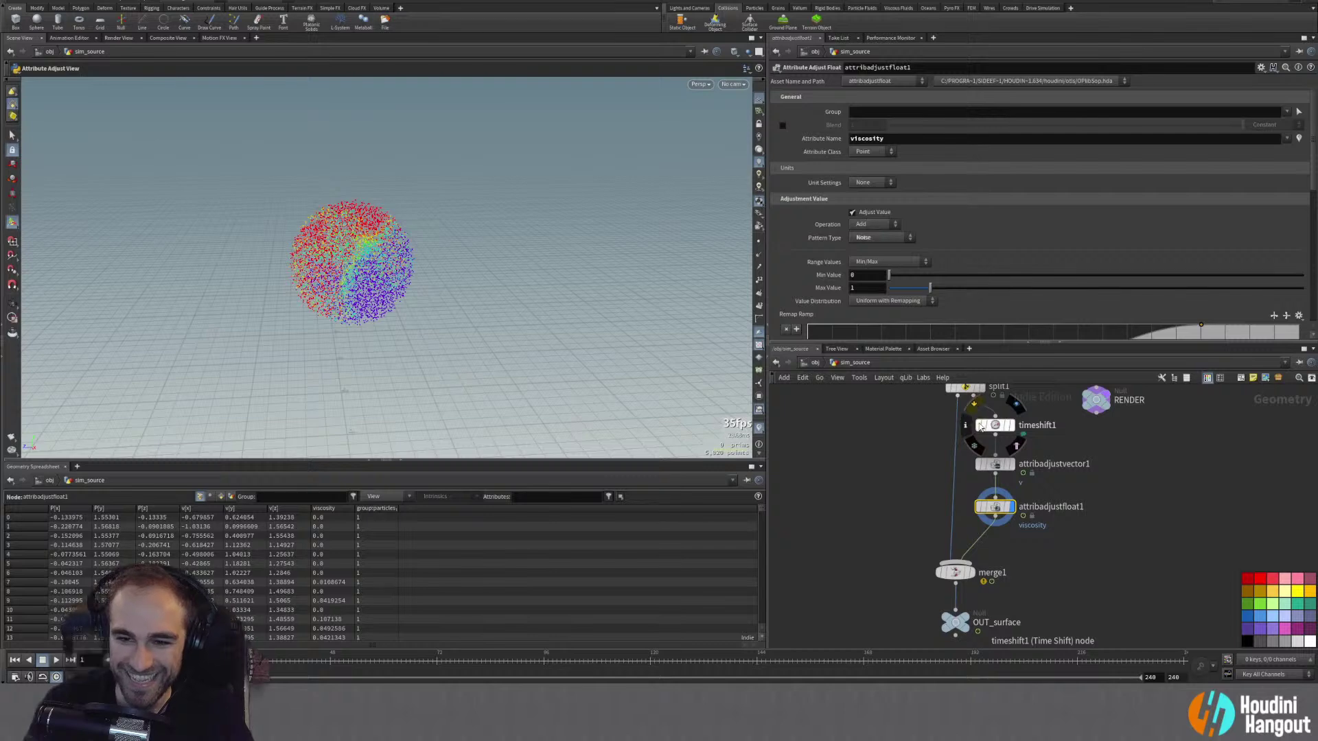
key("u")
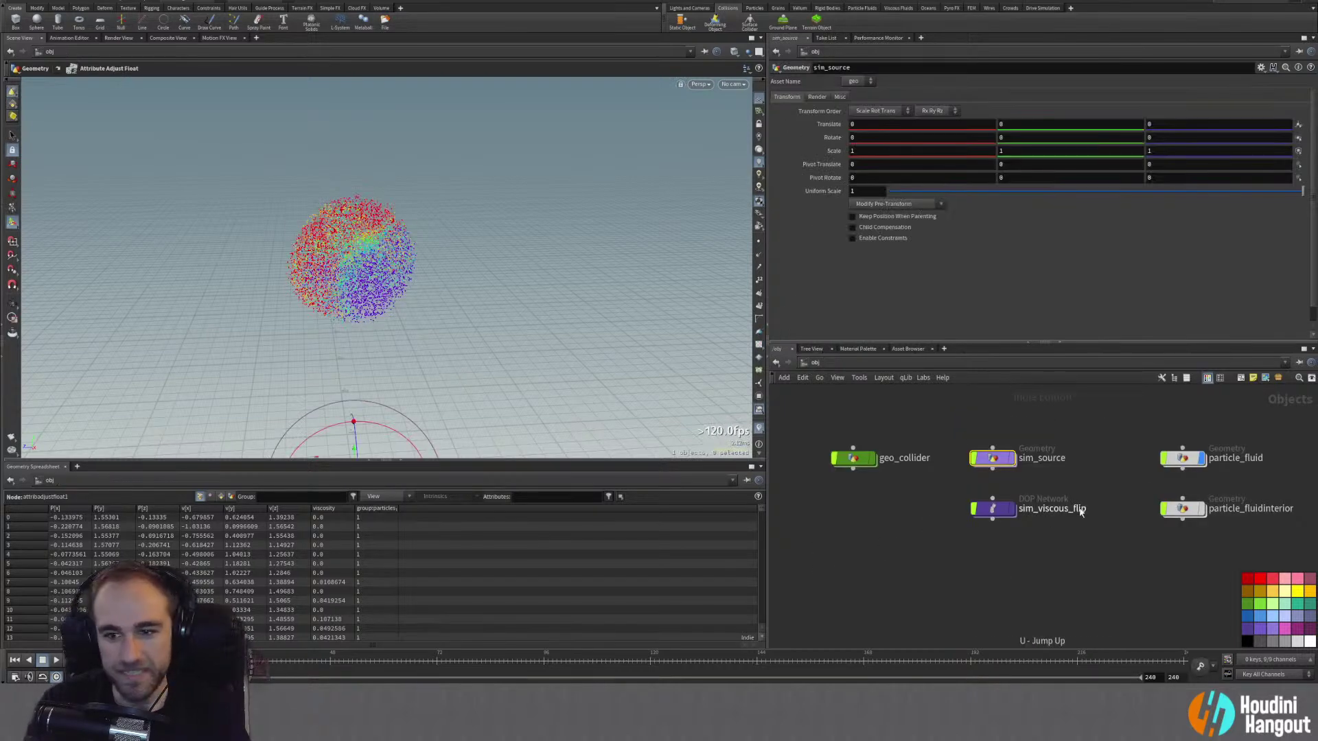
Step: Replay the simulation from inside the particle_fluid network to check the varying viscosity, and rewind to the start
double_click(1182, 457)
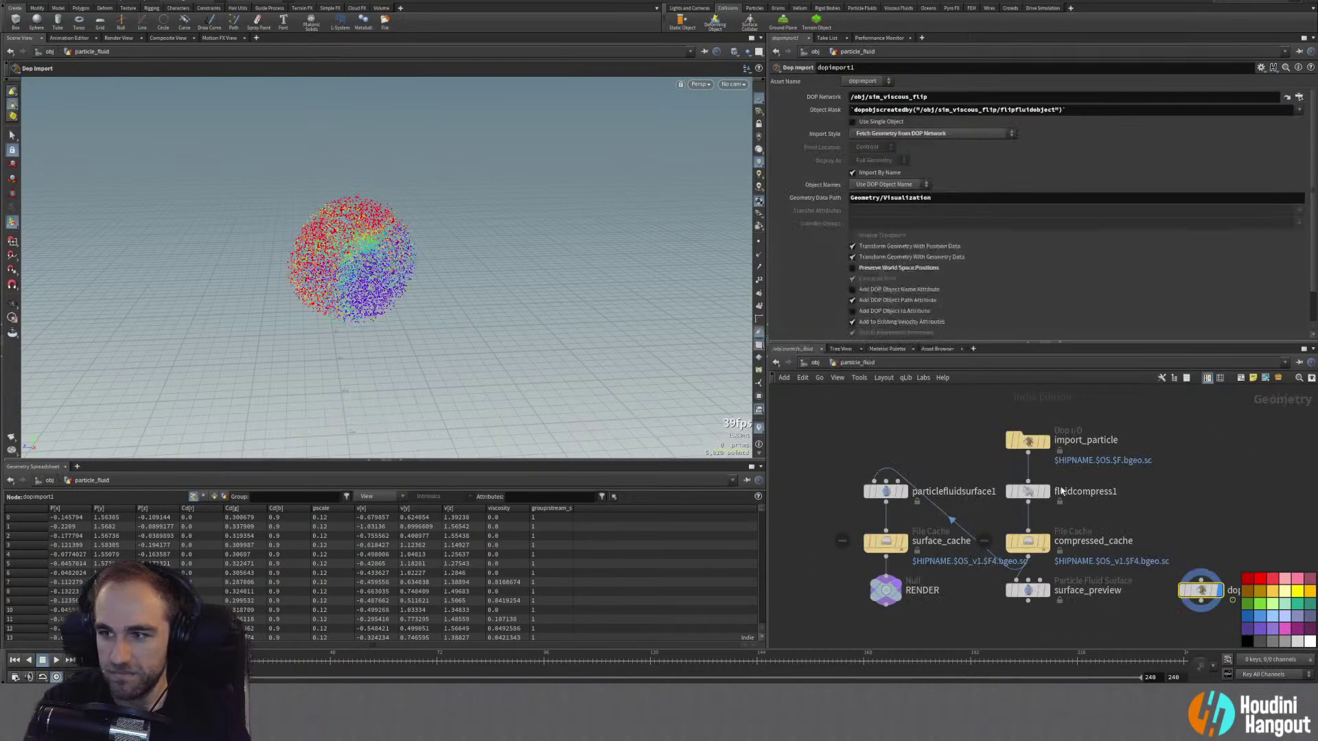
left_click(56, 661)
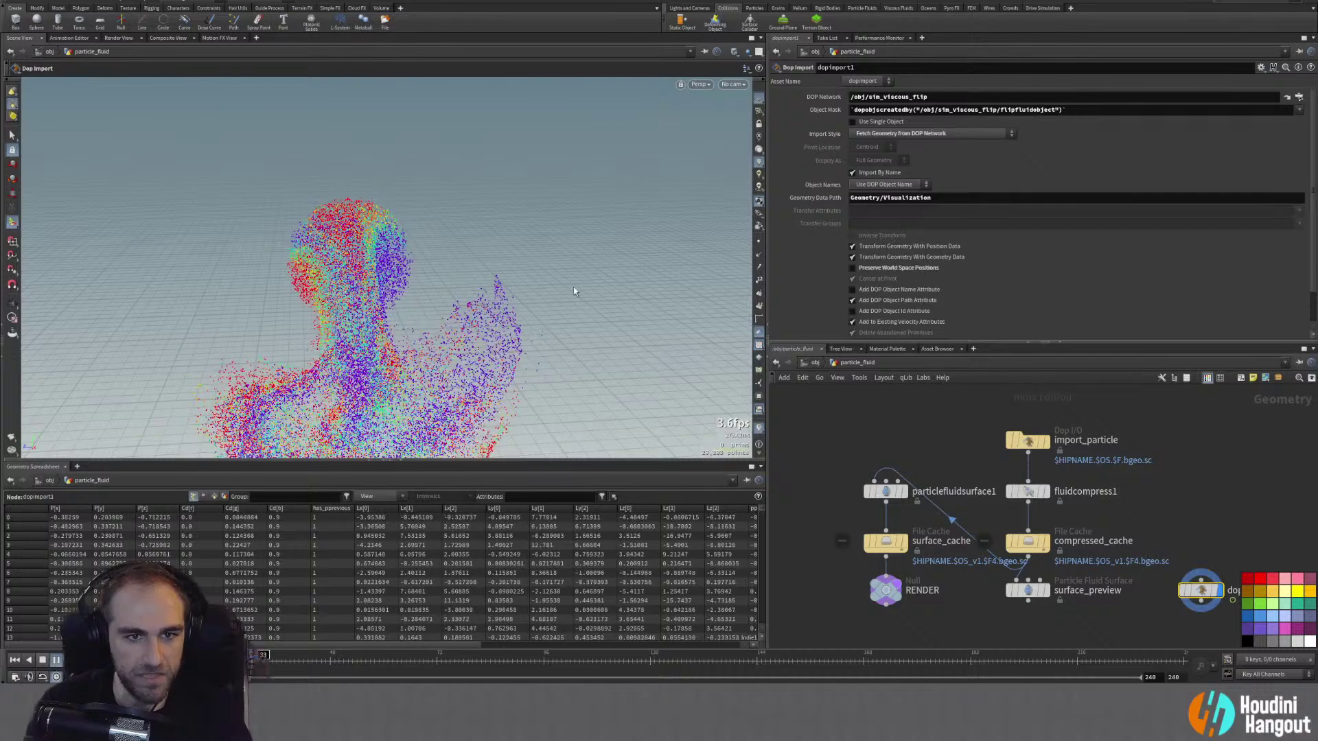
left_click(15, 660)
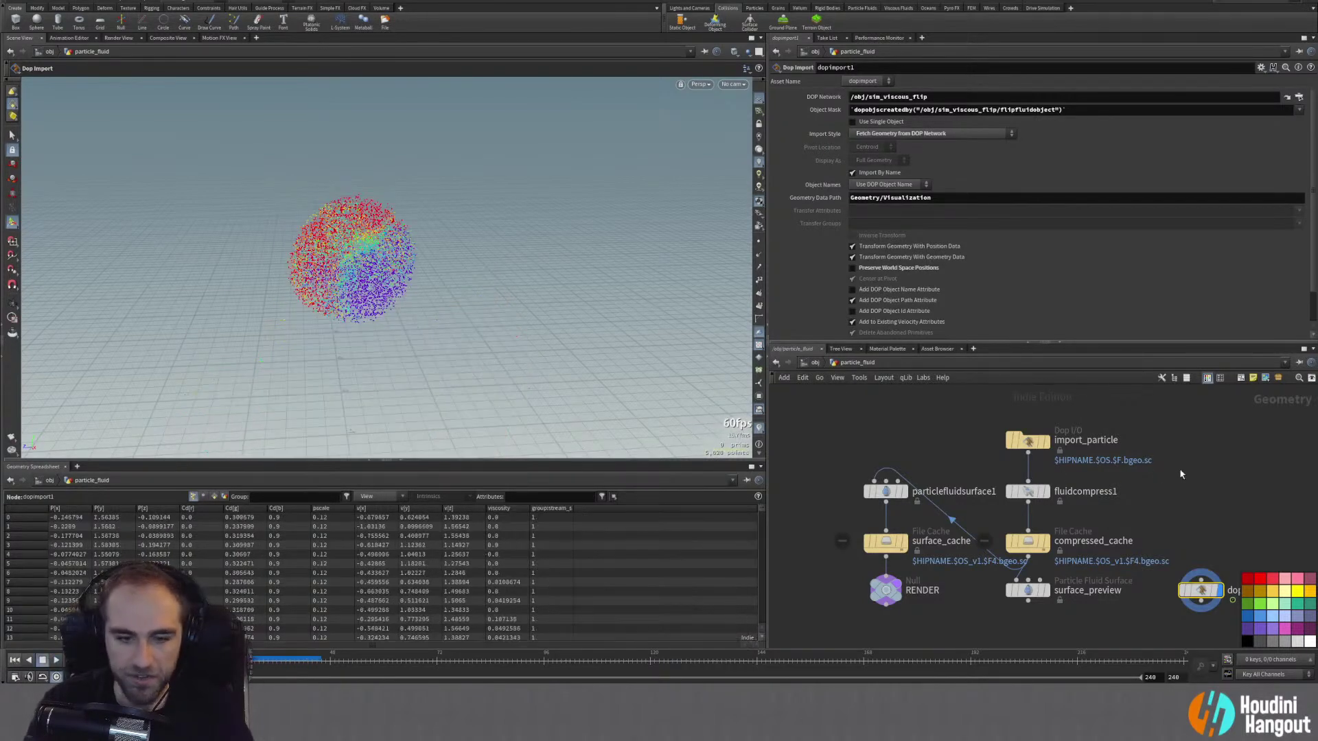
Step: Set the flipfluidobject's physical Viscosity to 10 inside sim_viscous_flip
key("u")
double_click(1001, 511)
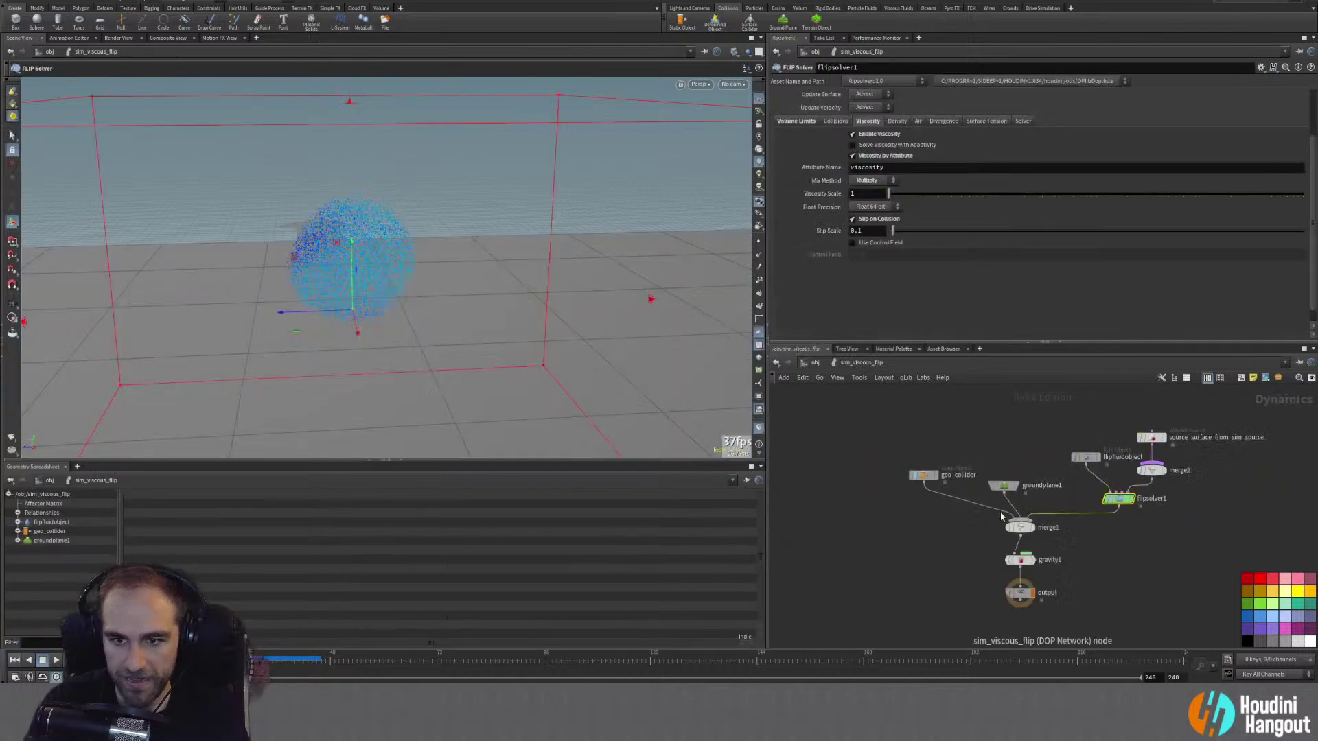
left_click(1085, 457)
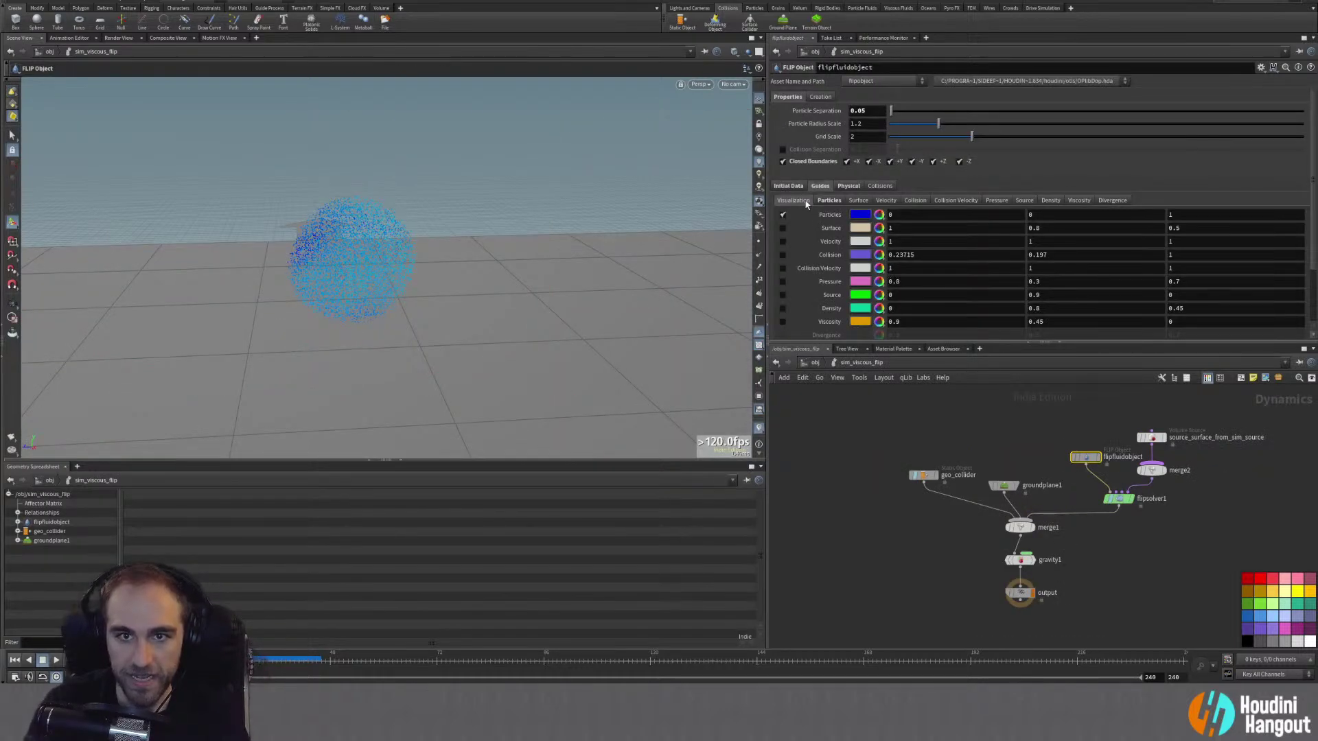
left_click(849, 186)
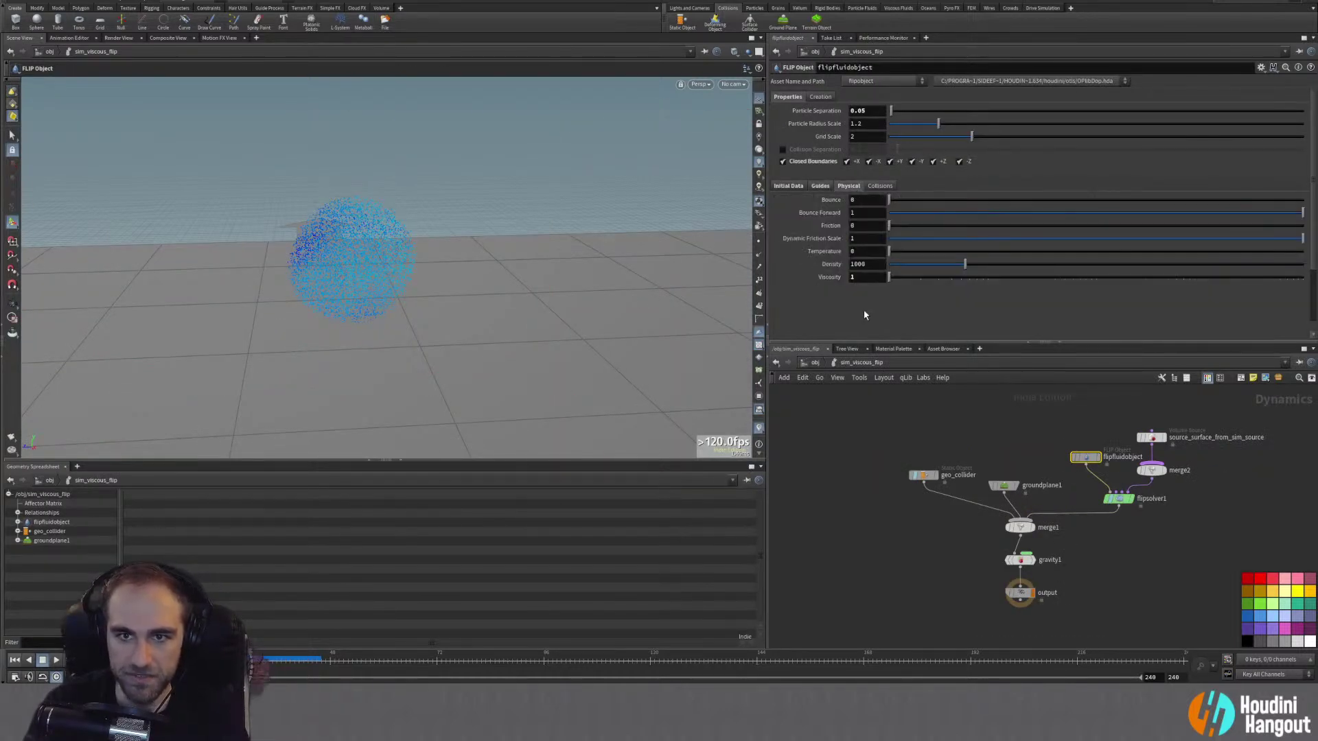
key("Return")
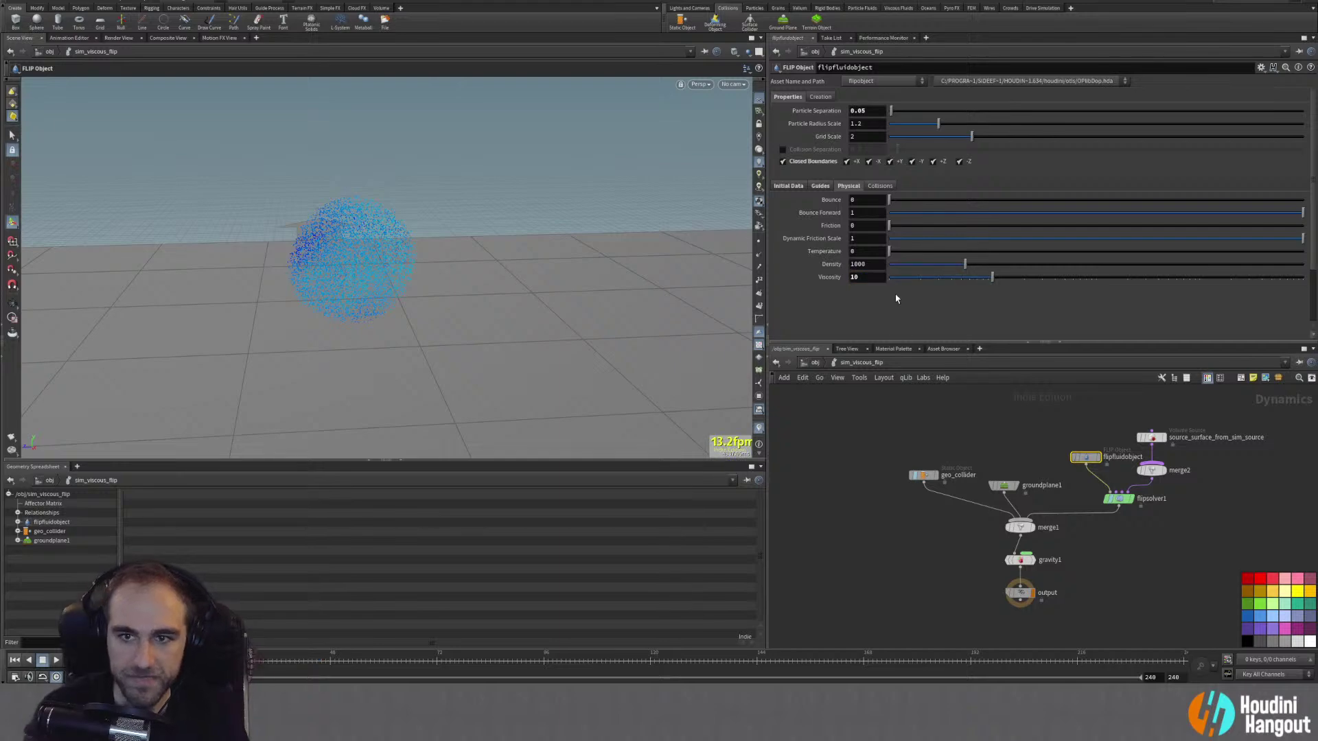
Step: Play the simulation inside sim_viscous_flip to check the thicker fluid's motion, and rewind to the start
key("u")
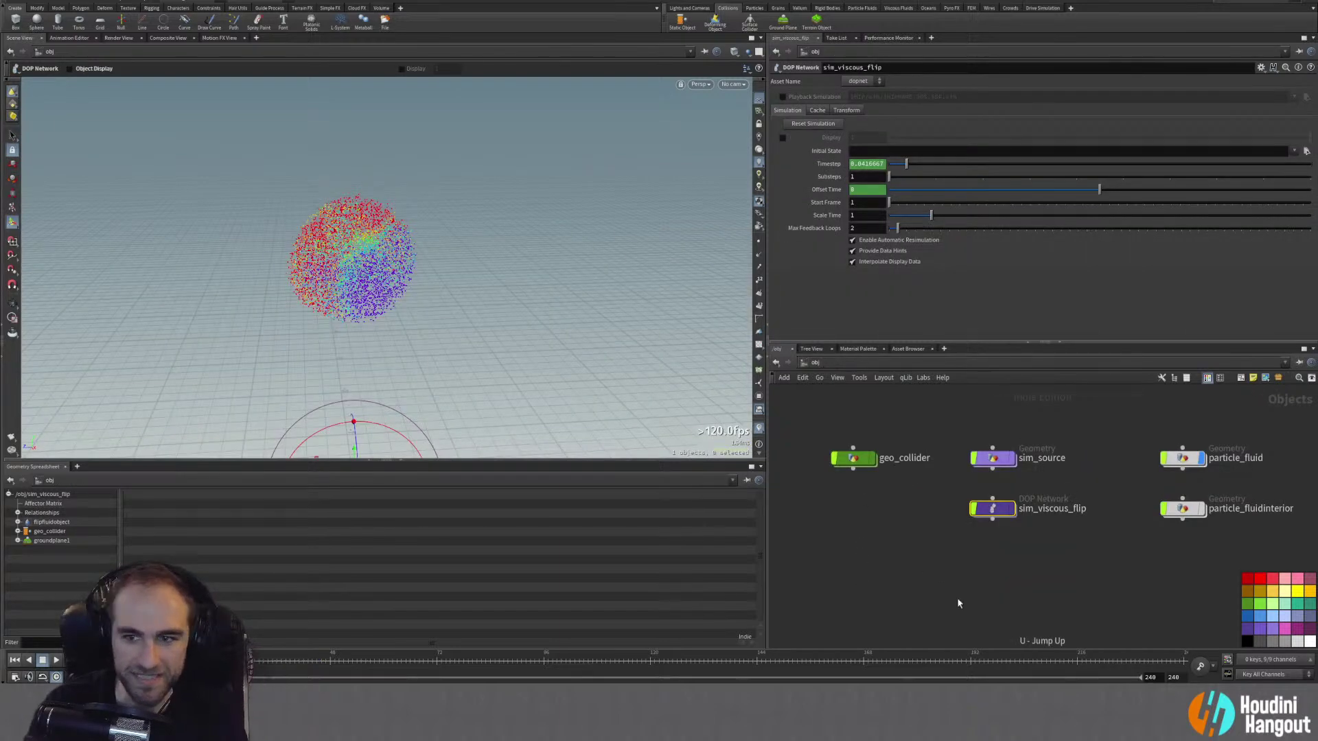
double_click(994, 510)
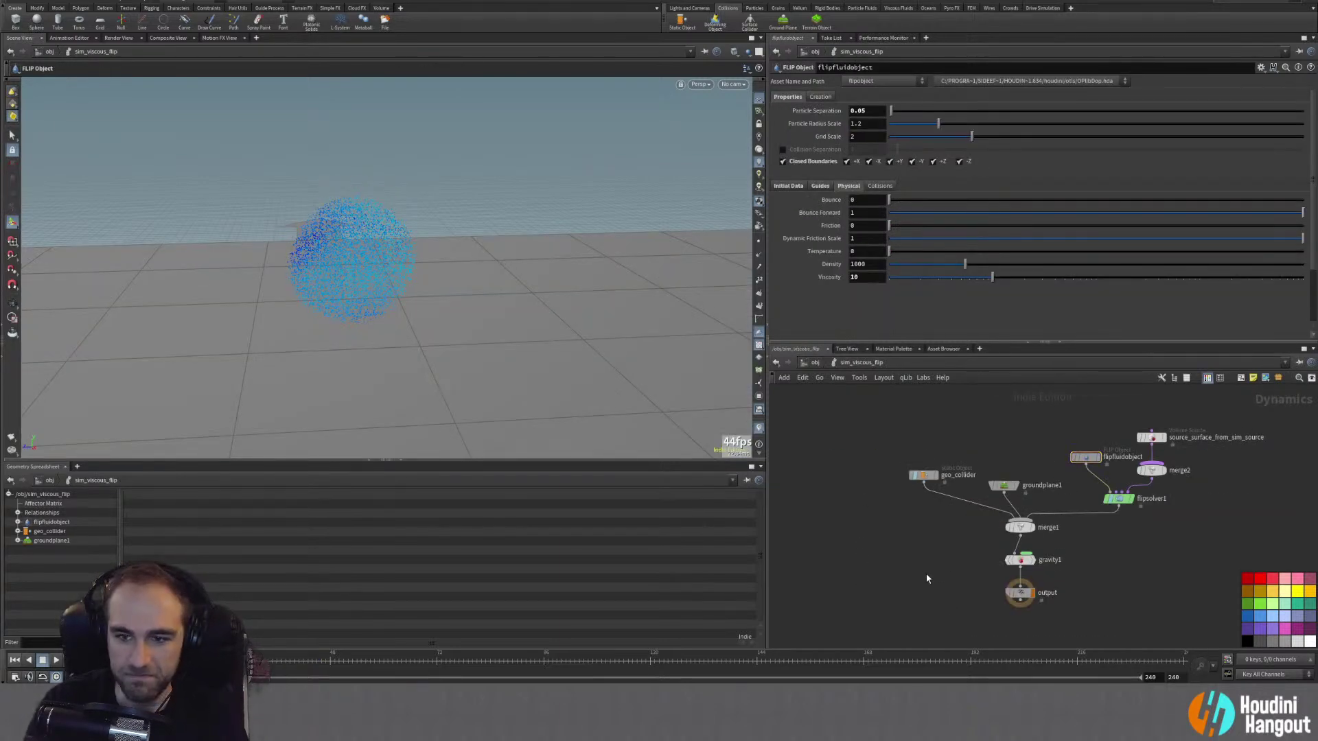
key("Escape")
left_click_drag(368, 315, 334, 327)
left_click_drag(392, 314, 391, 314)
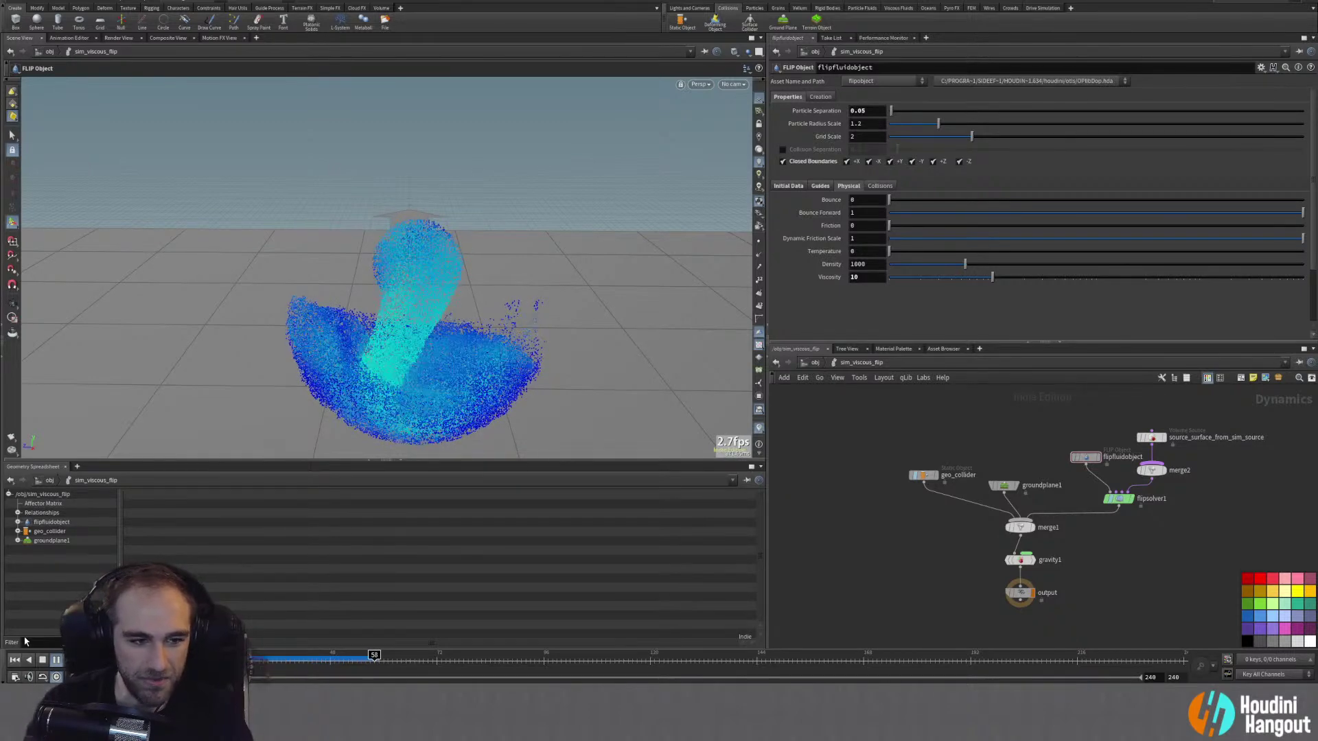
key("ctrl+Up")
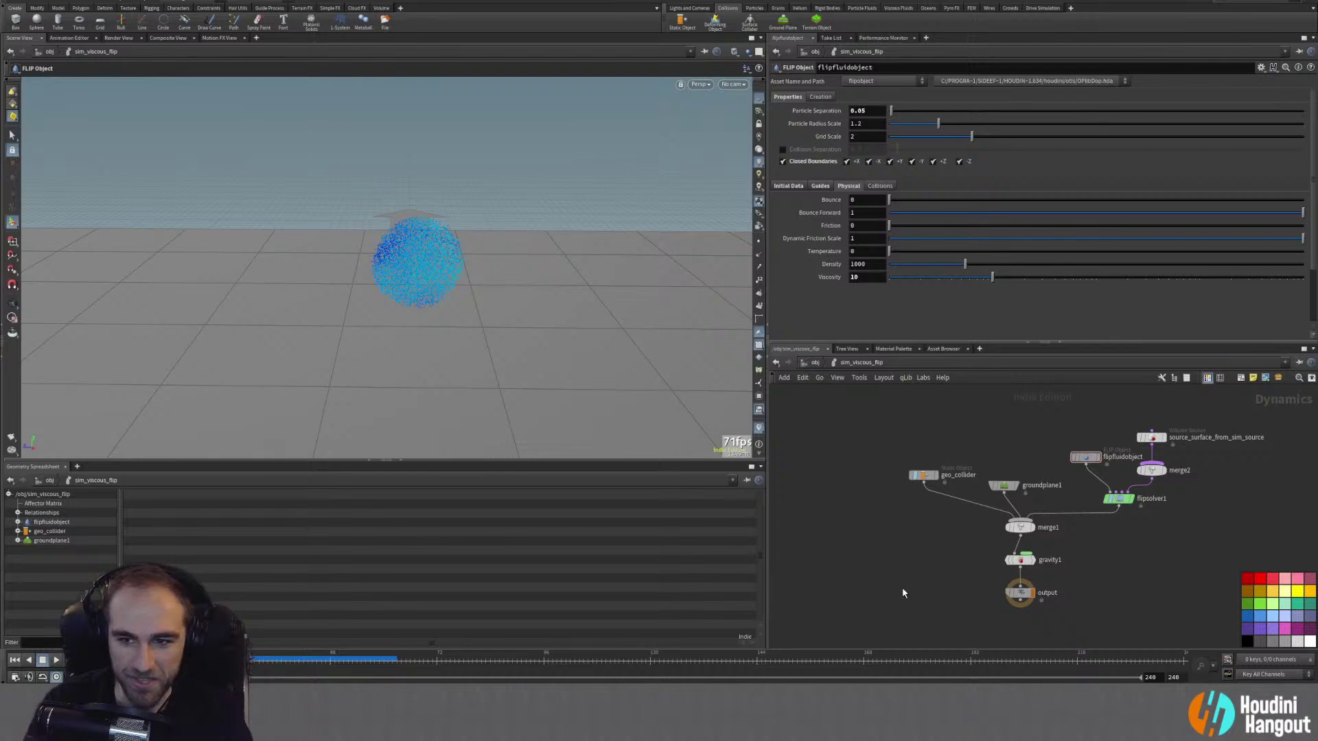
Step: Play the simulation inside particle_fluid with dopimport1 displayed, inspect the viscosity colours from different angles, and rewind to the start
key("u")
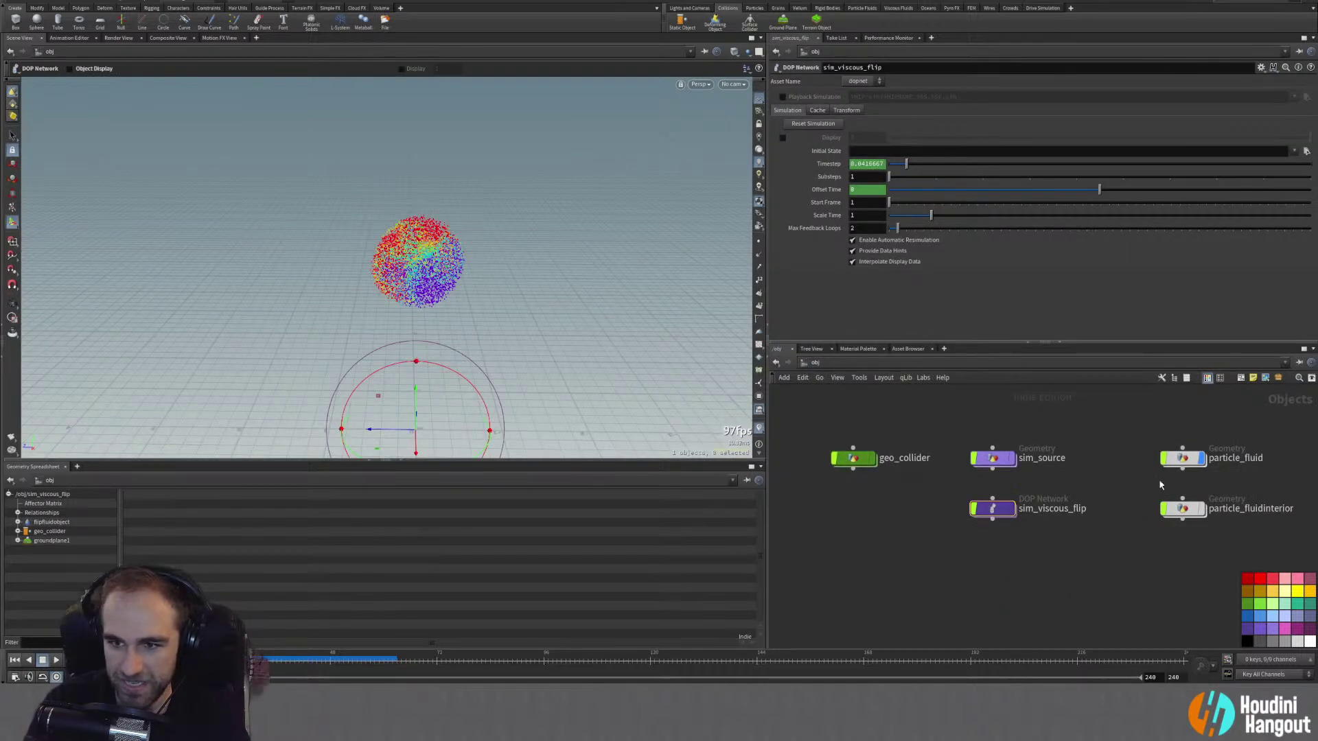
left_click(1182, 458)
key("i")
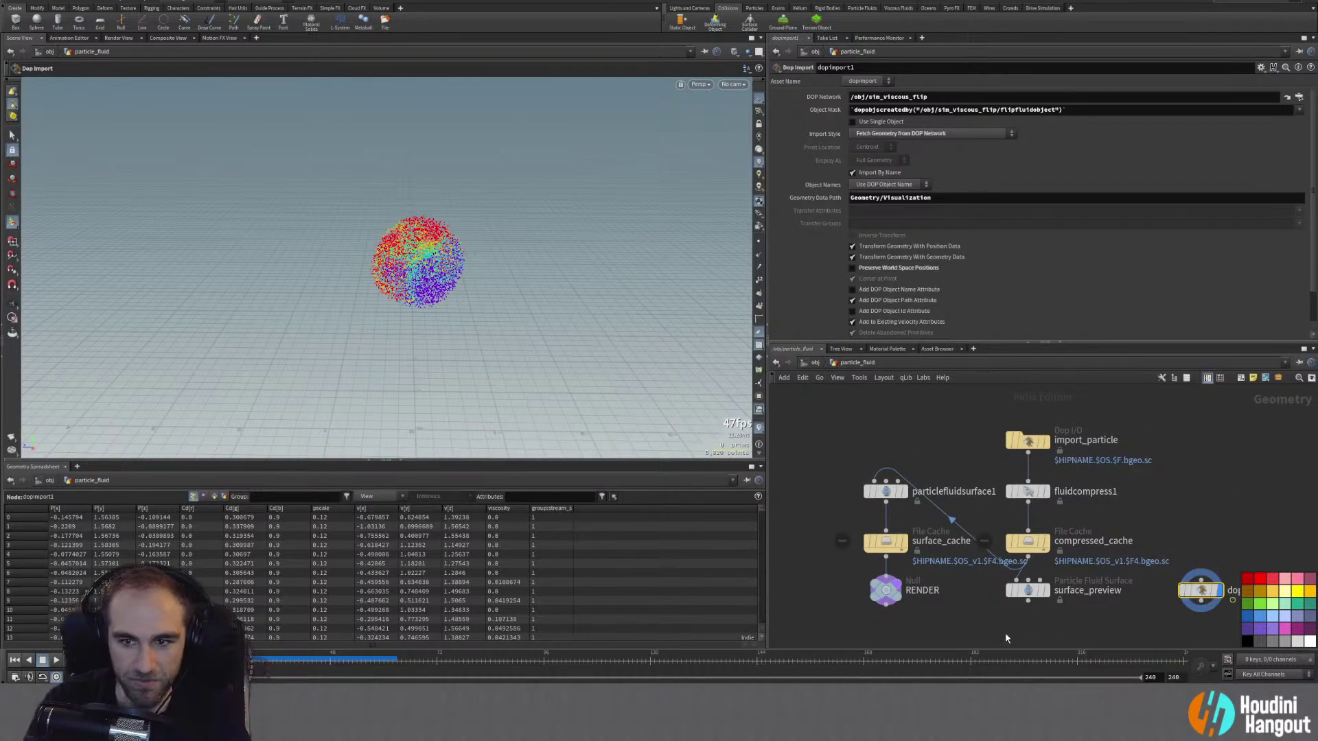
middle_click_drag(1160, 639, 1093, 574)
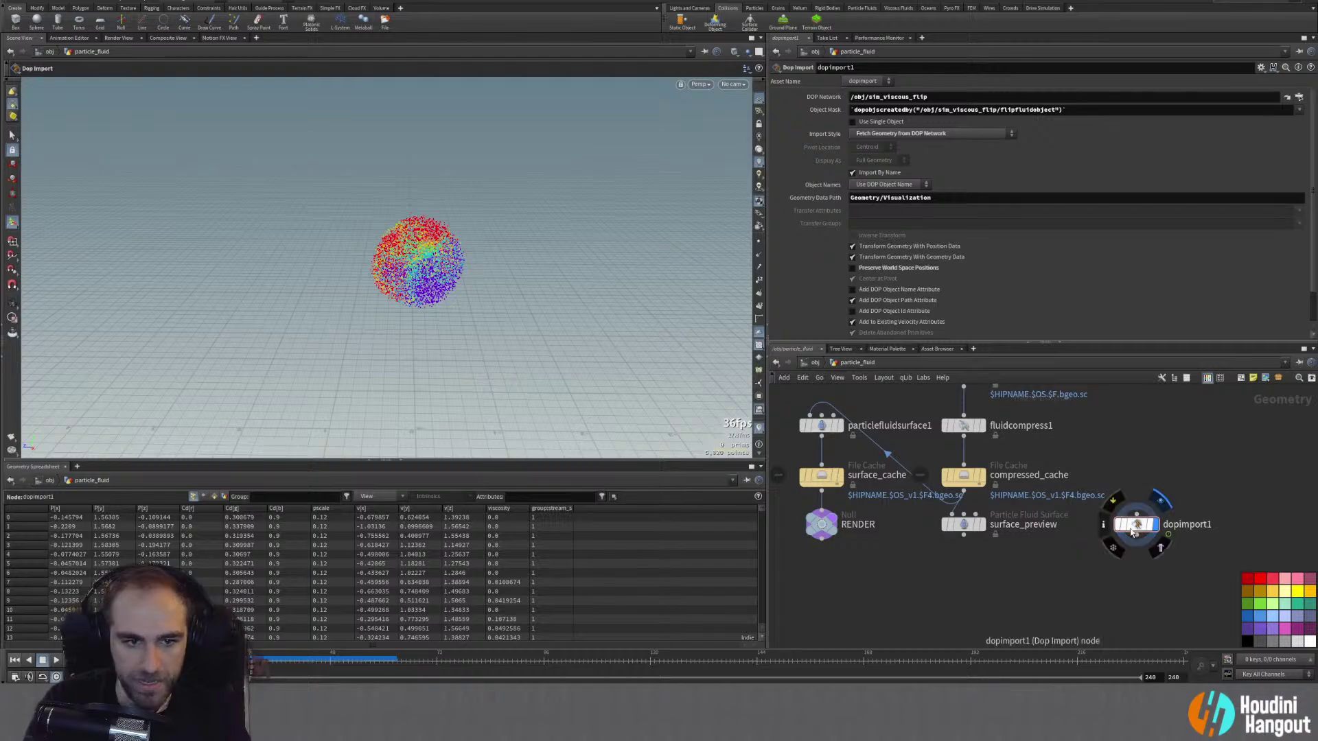
left_click(56, 660)
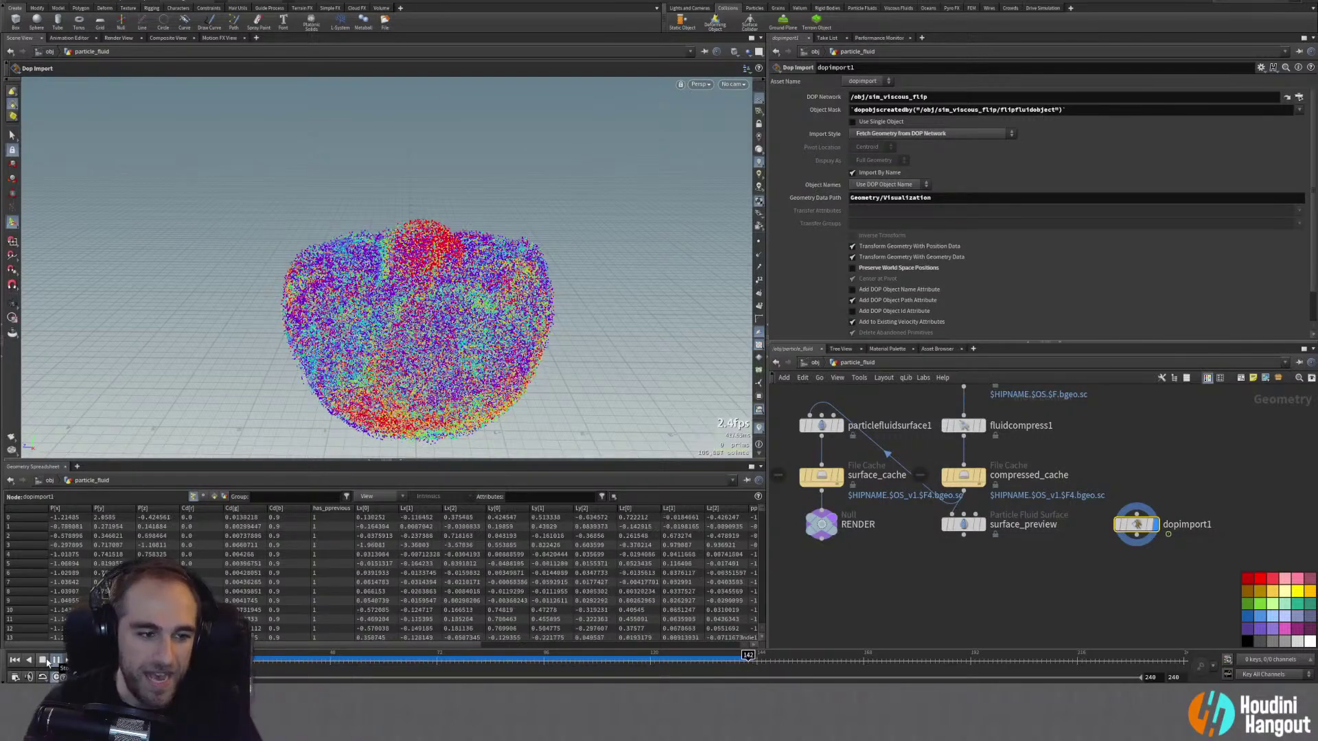
key("ctrl+Up")
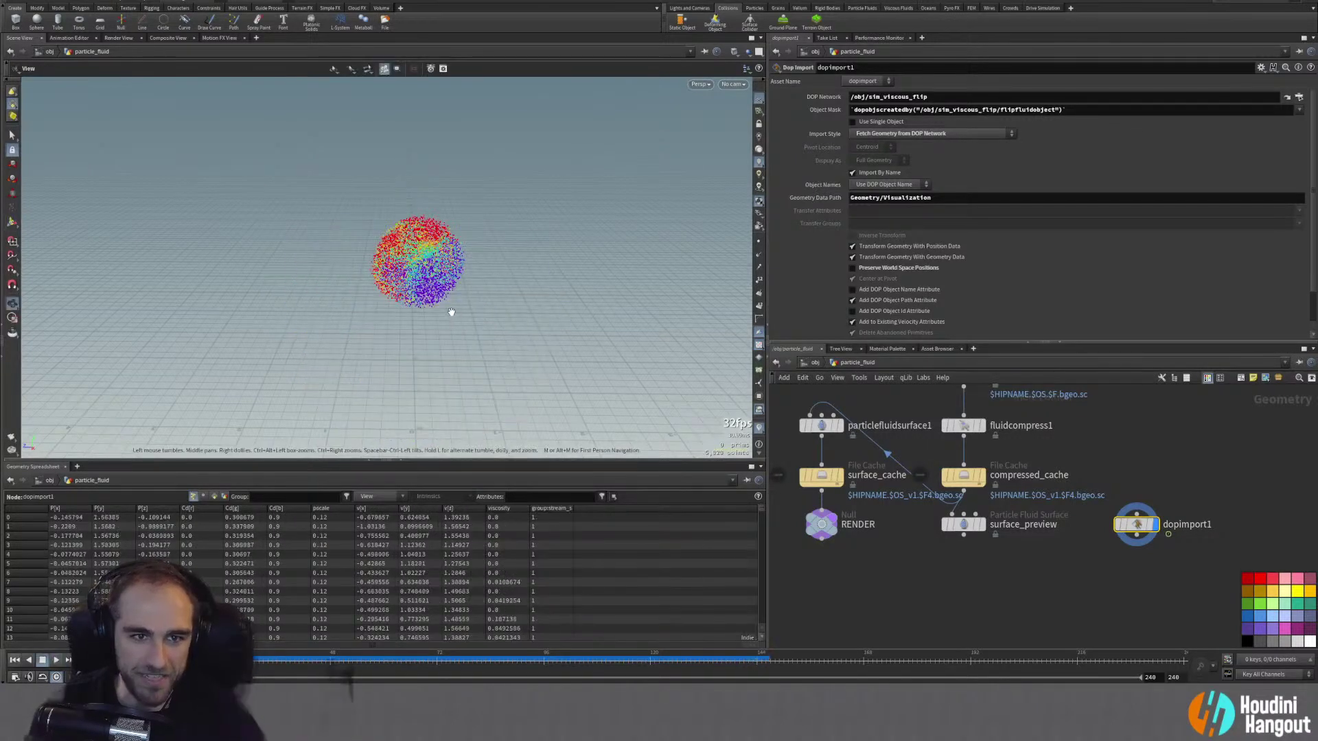
left_click(56, 663)
key("Escape")
mouse_move(347, 324)
left_mouse_down()
mouse_move(371, 295)
mouse_move(309, 280)
mouse_move(311, 245)
mouse_move(465, 321)
mouse_move(330, 337)
left_mouse_up()
left_click(14, 661)
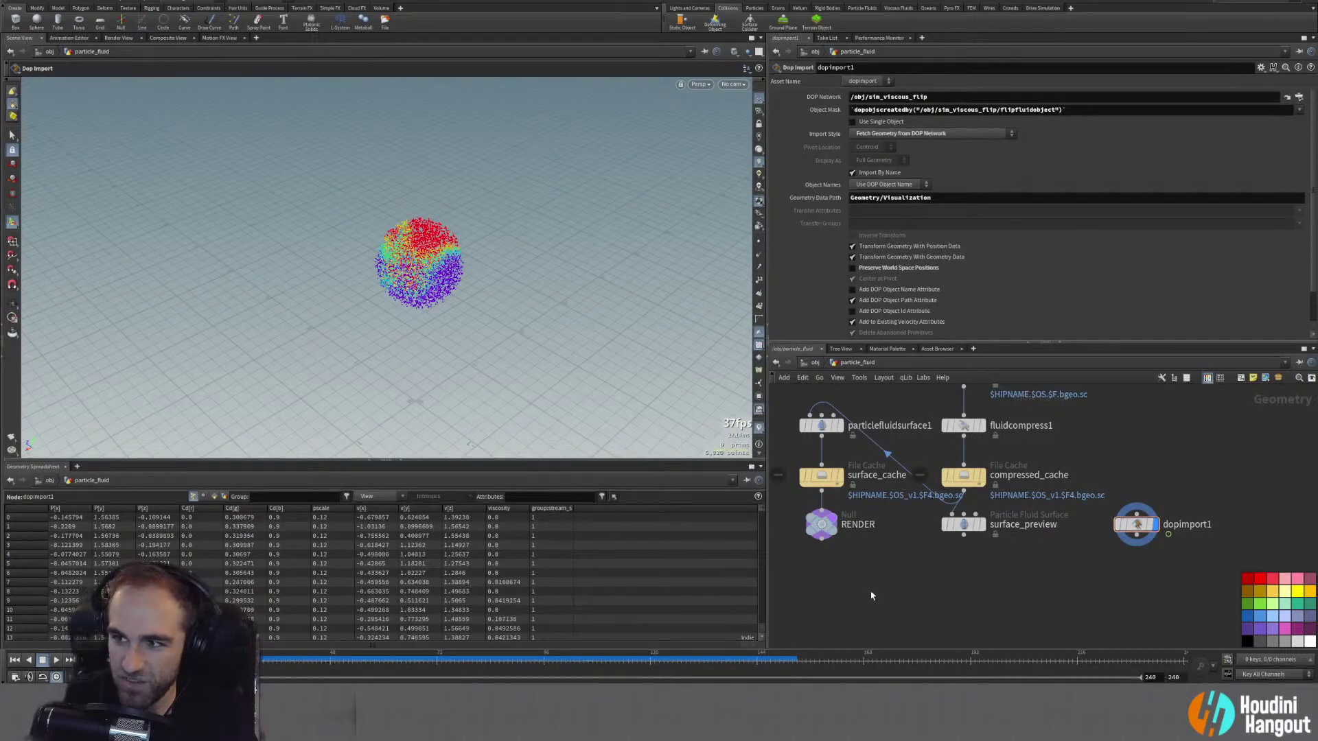
Step: Set the viscosity noise's Element Size to 2 on attribadjustfloat1 inside sim_source
key("u")
left_click(935, 584)
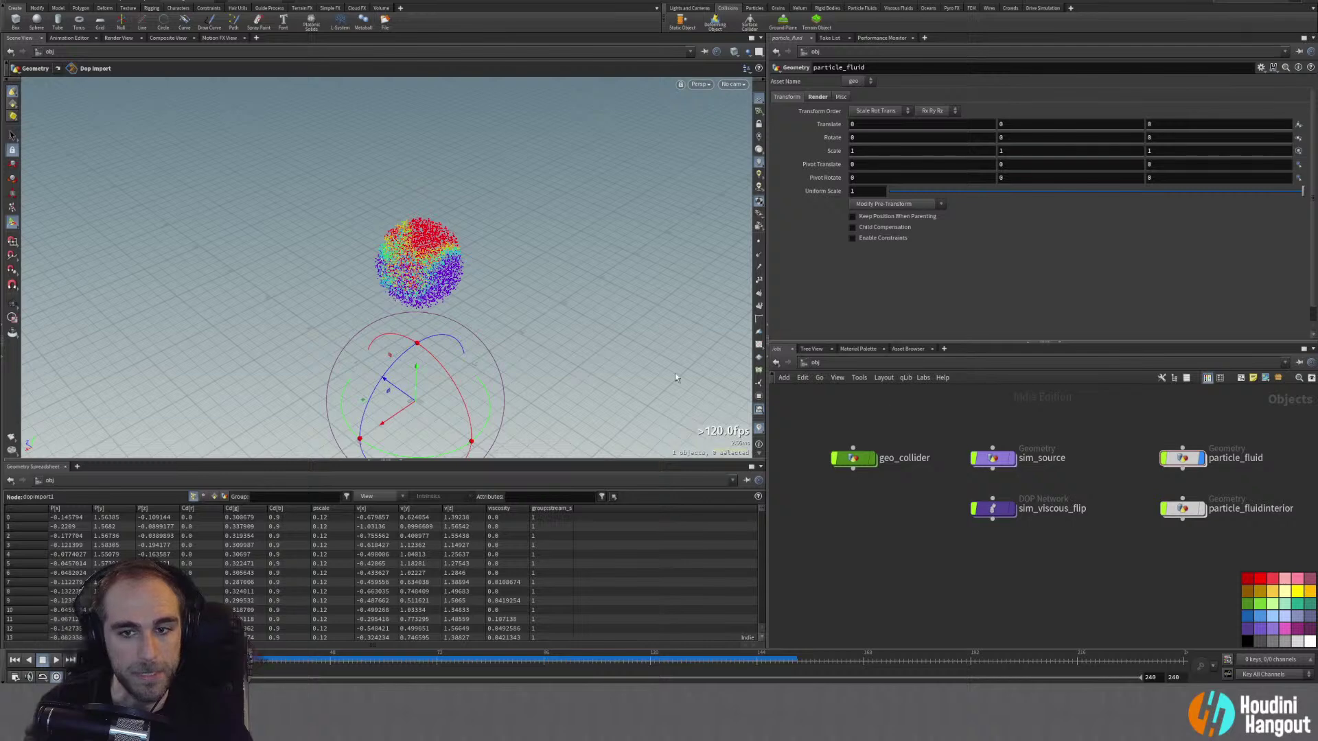
double_click(993, 458)
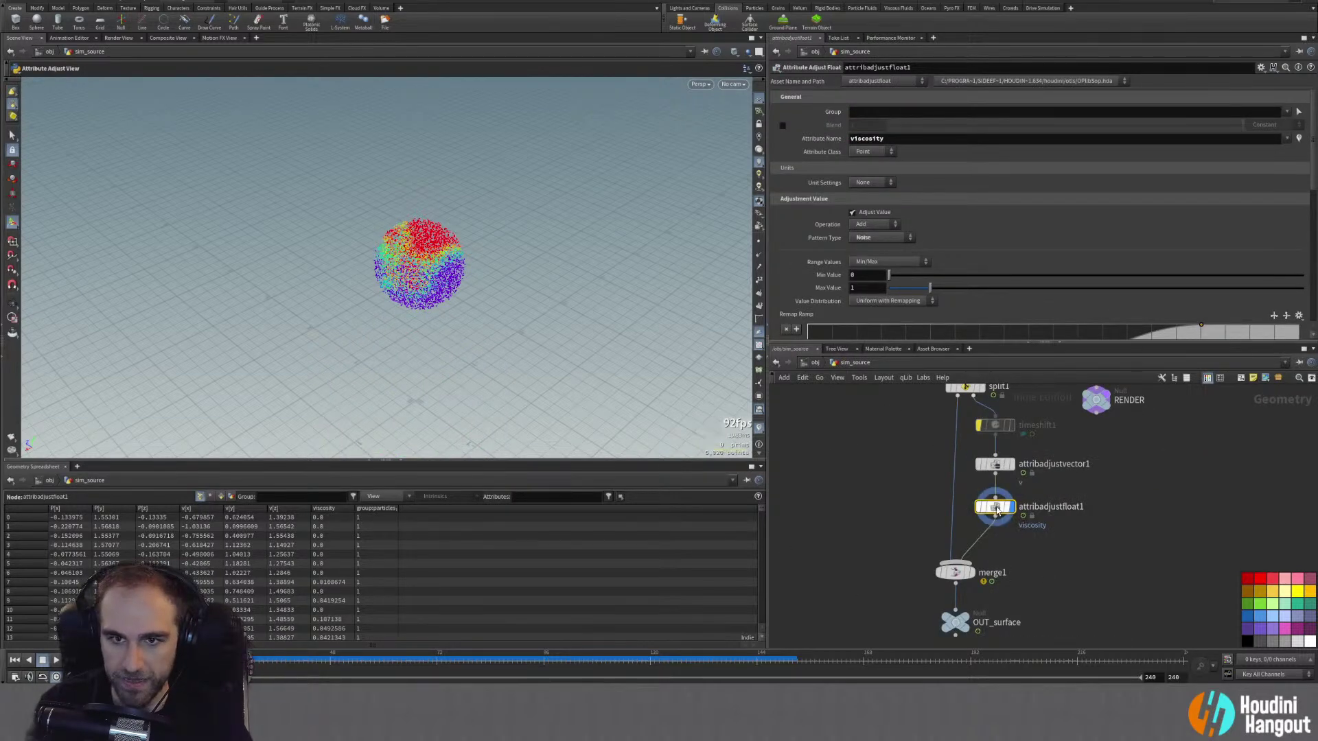
scroll(817, 259, "down", 10)
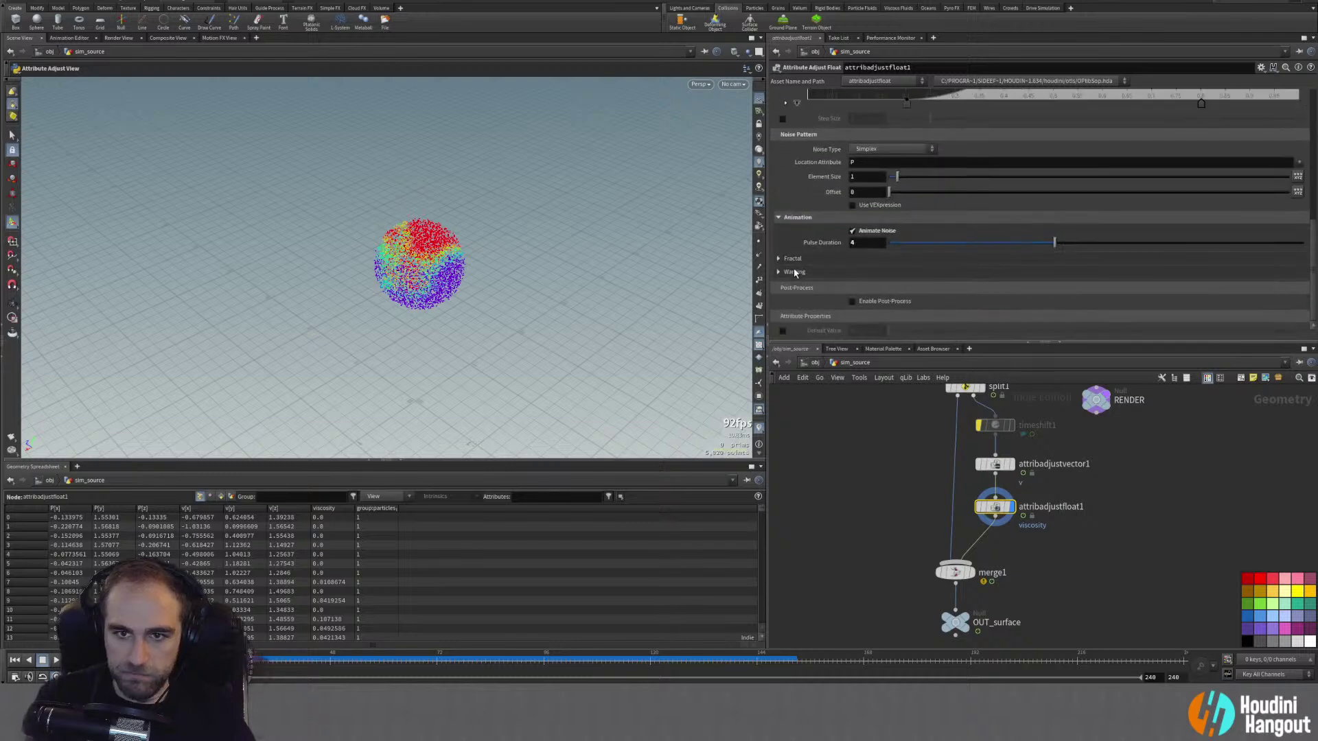
left_click(871, 177)
type("2")
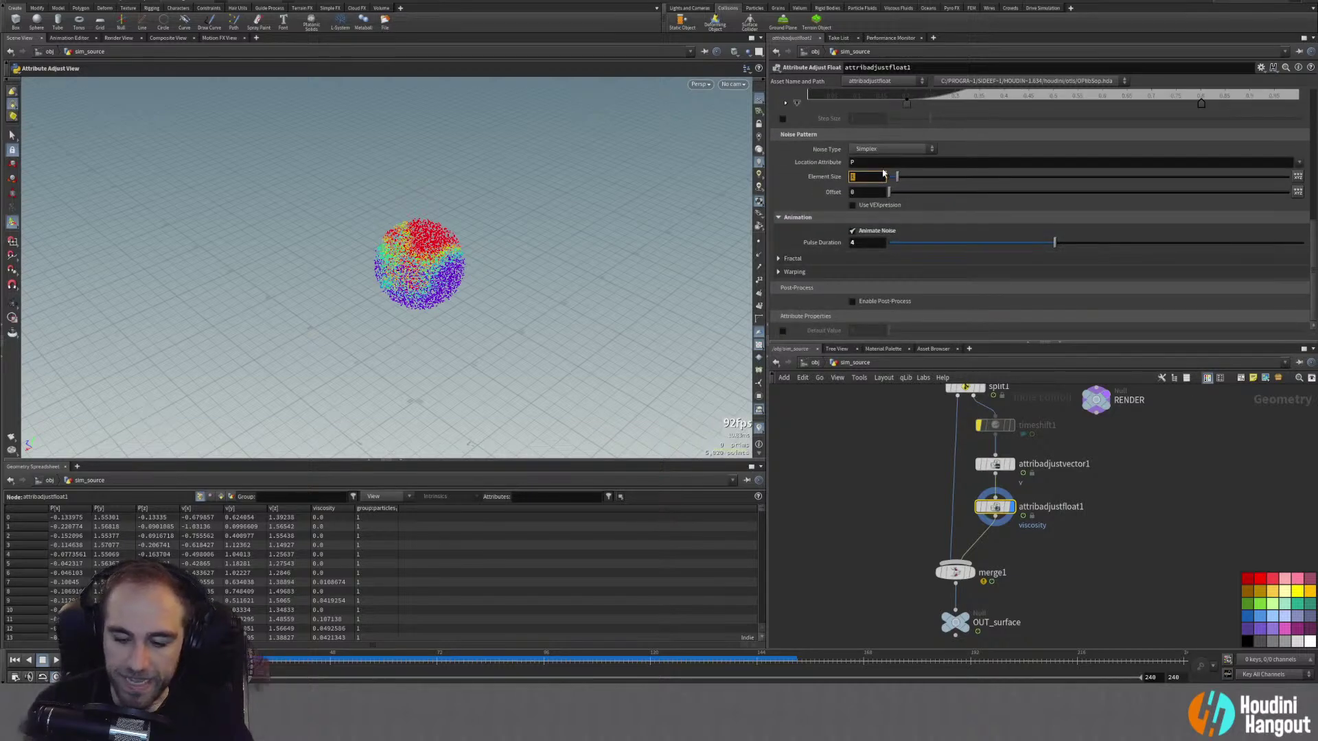
key("Return")
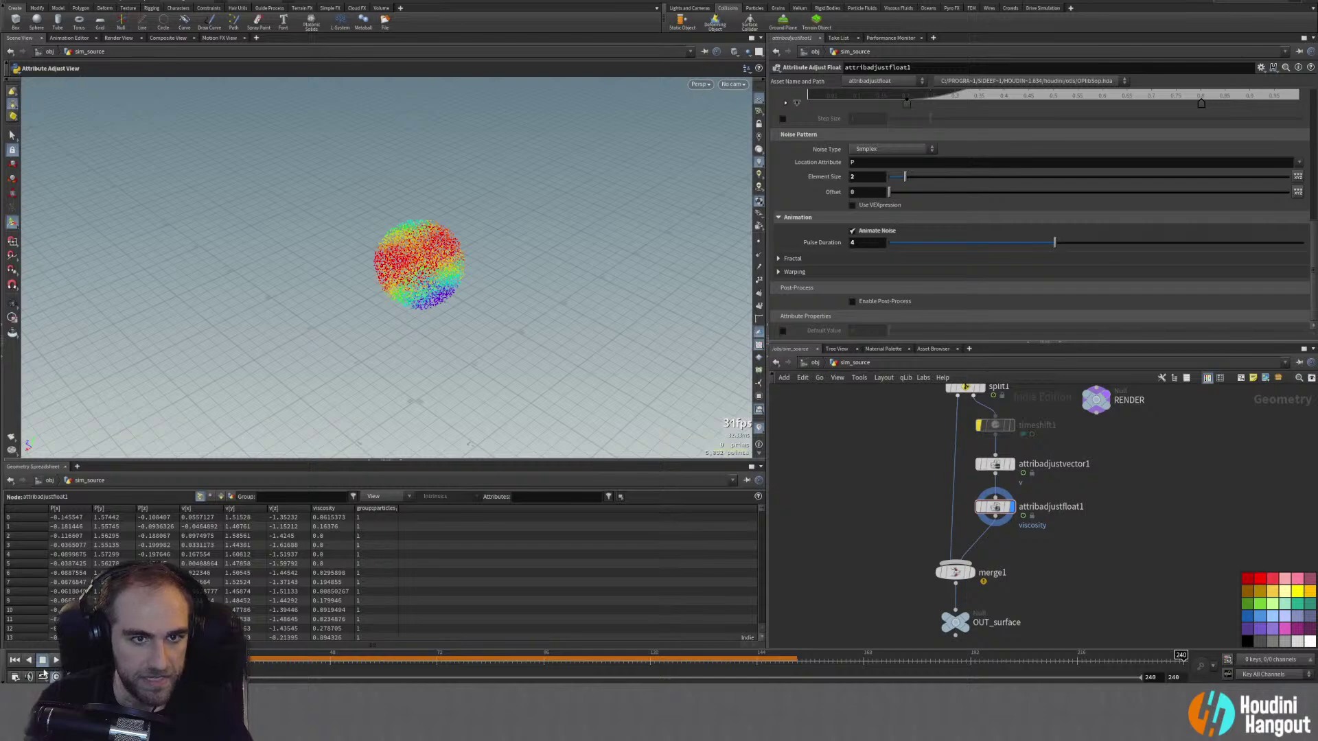
Step: Play the source particles from the first frame to preview the enlarged viscosity noise, and rewind to the start
left_click(13, 661)
left_click(54, 660)
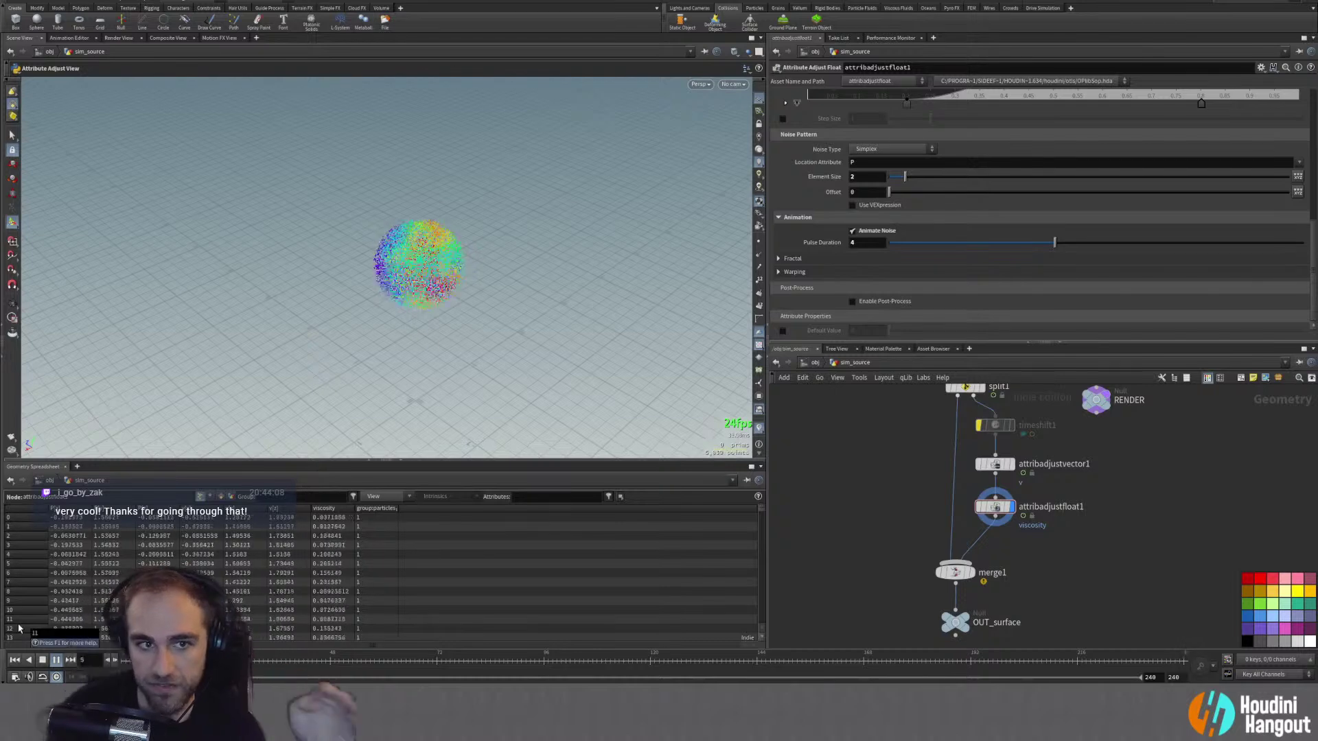
left_click(42, 660)
left_click(28, 661)
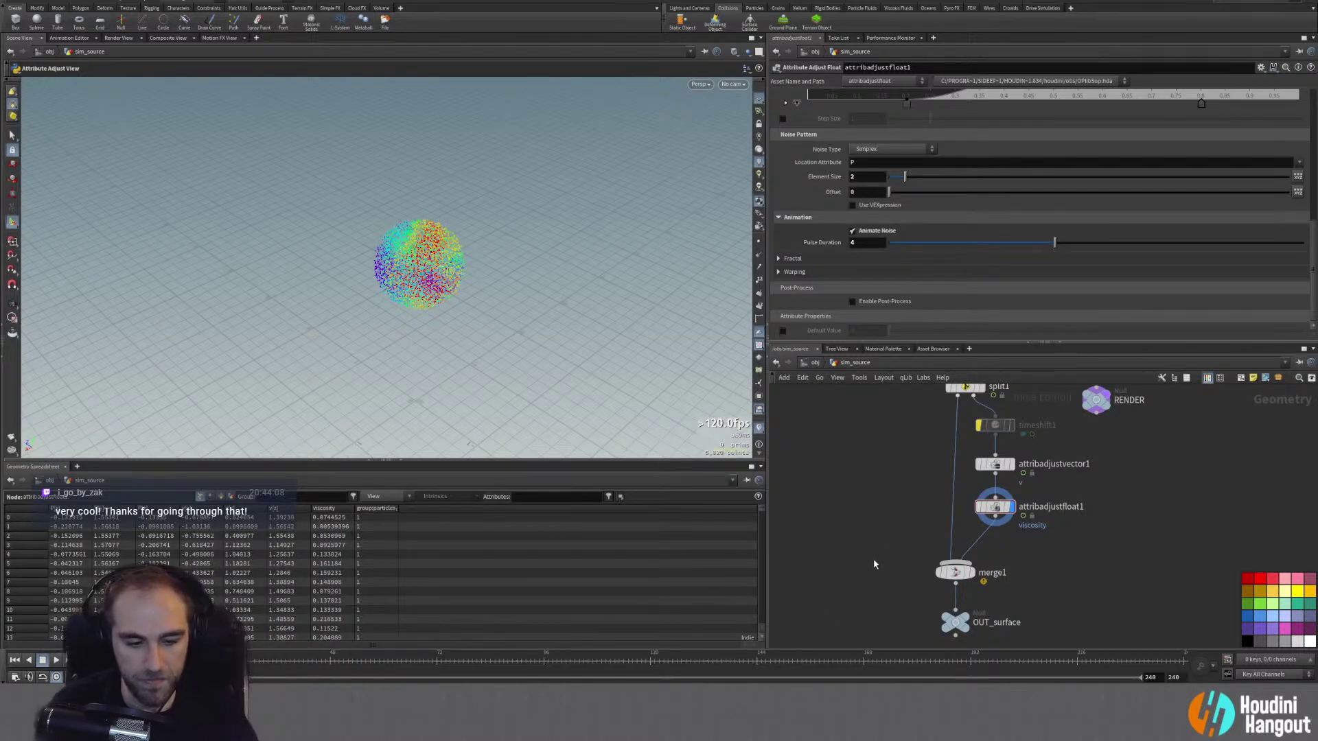
Step: Review flipsolver1's Solver and Viscosity settings and its Velocity Transfer options inside sim_viscous_flip, keeping APIC (Swirly)
key("u")
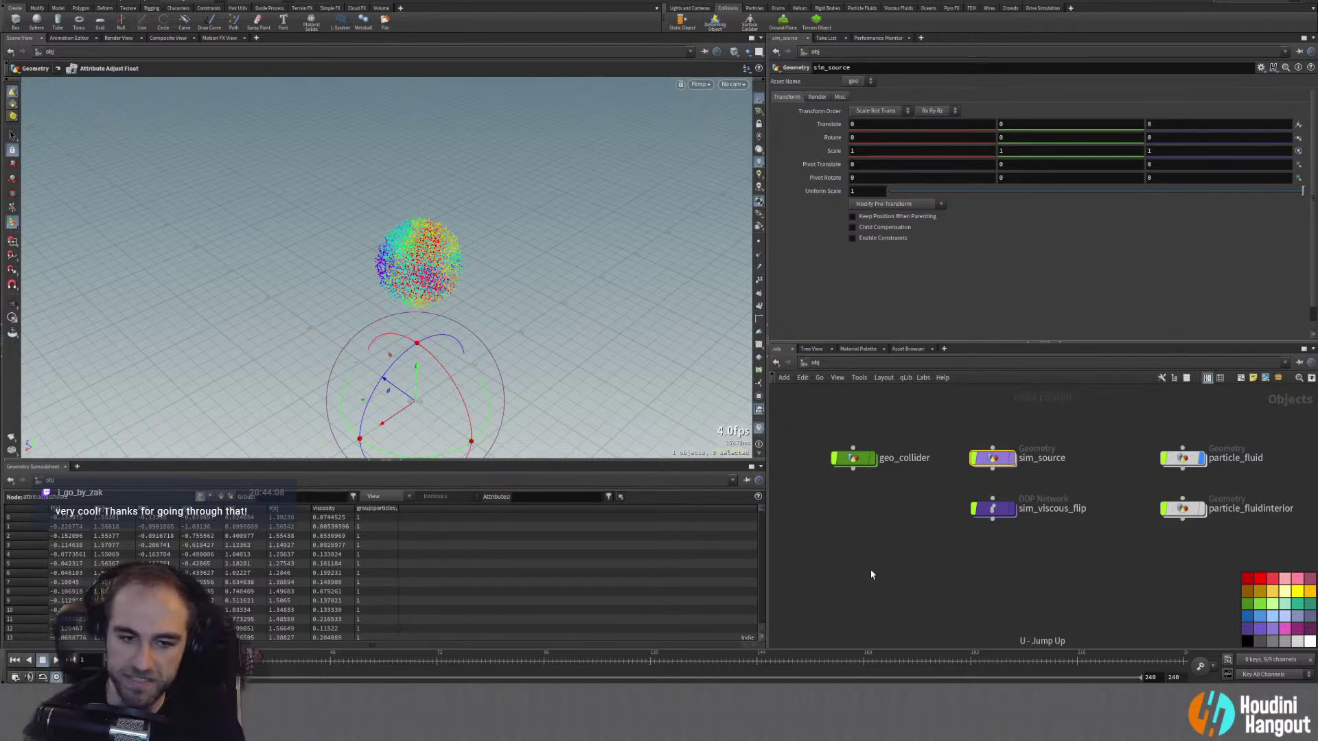
double_click(992, 507)
left_click(1119, 499)
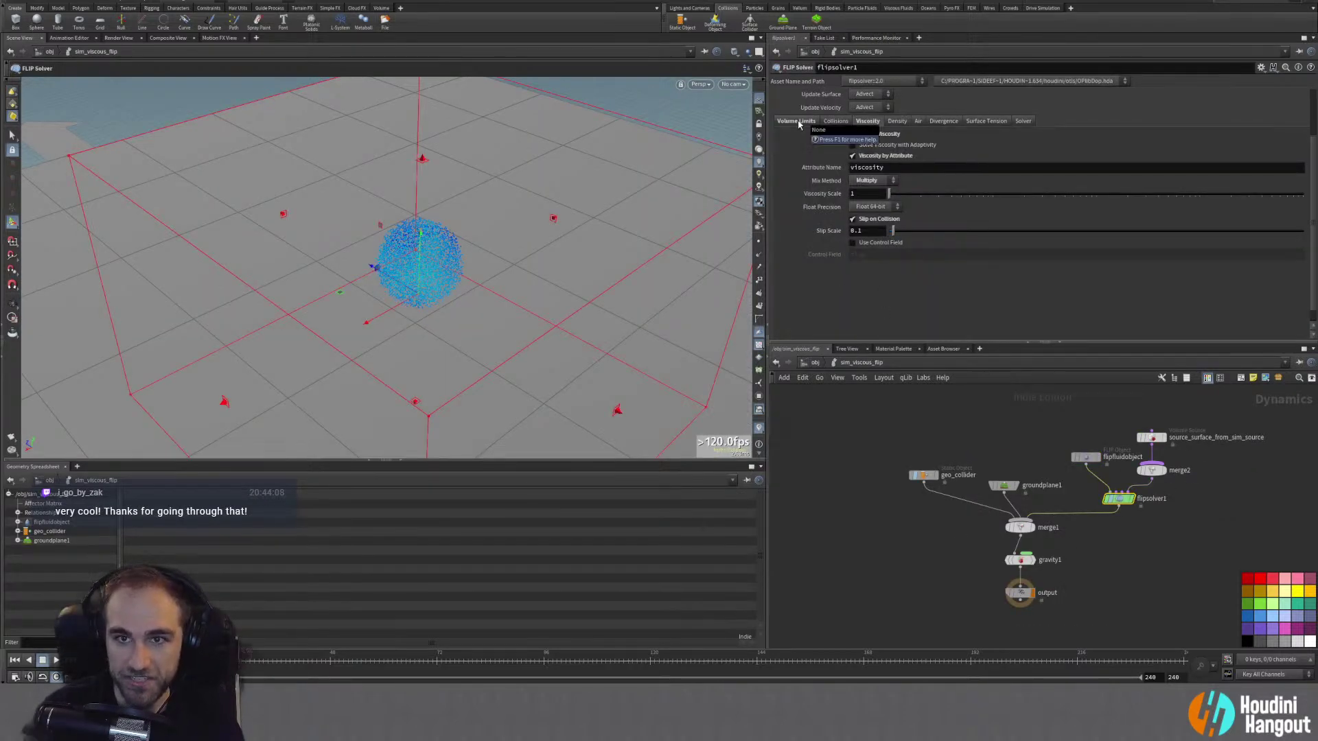
left_click(1023, 121)
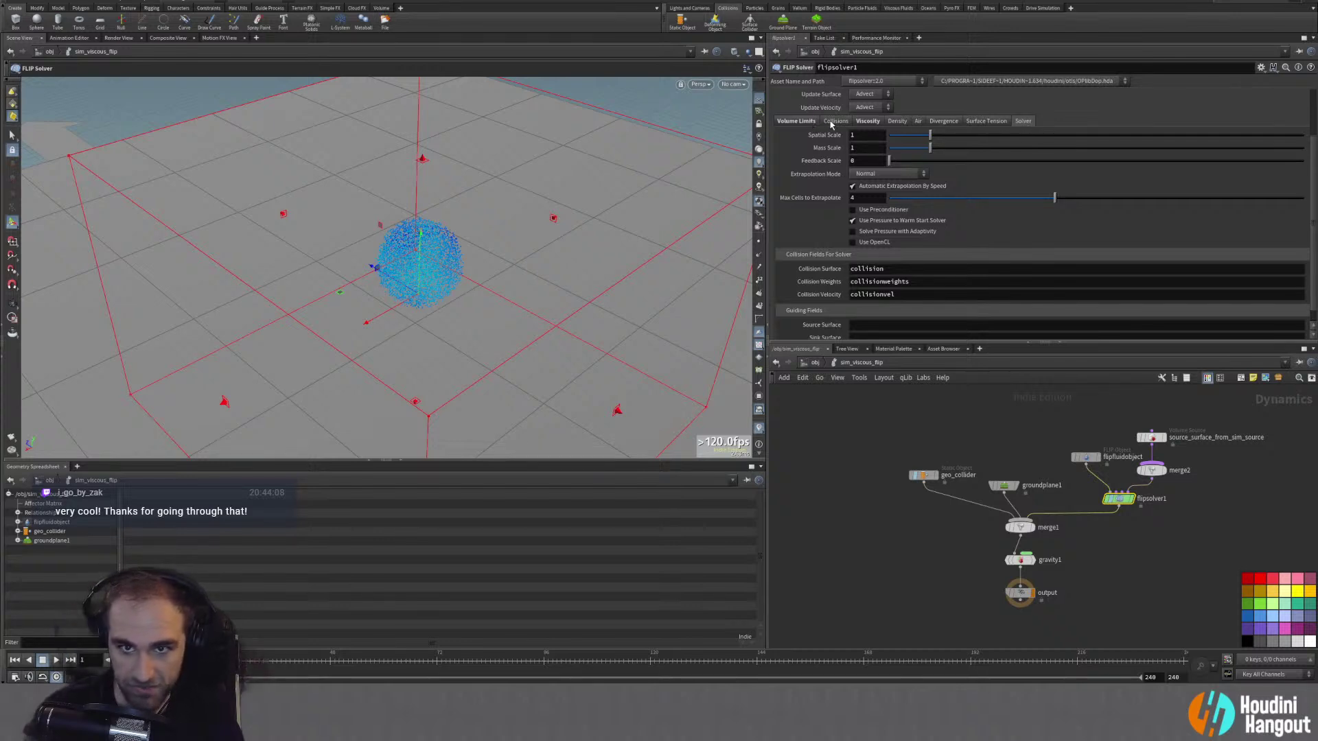
left_click(867, 122)
scroll(1019, 206, "up", 2)
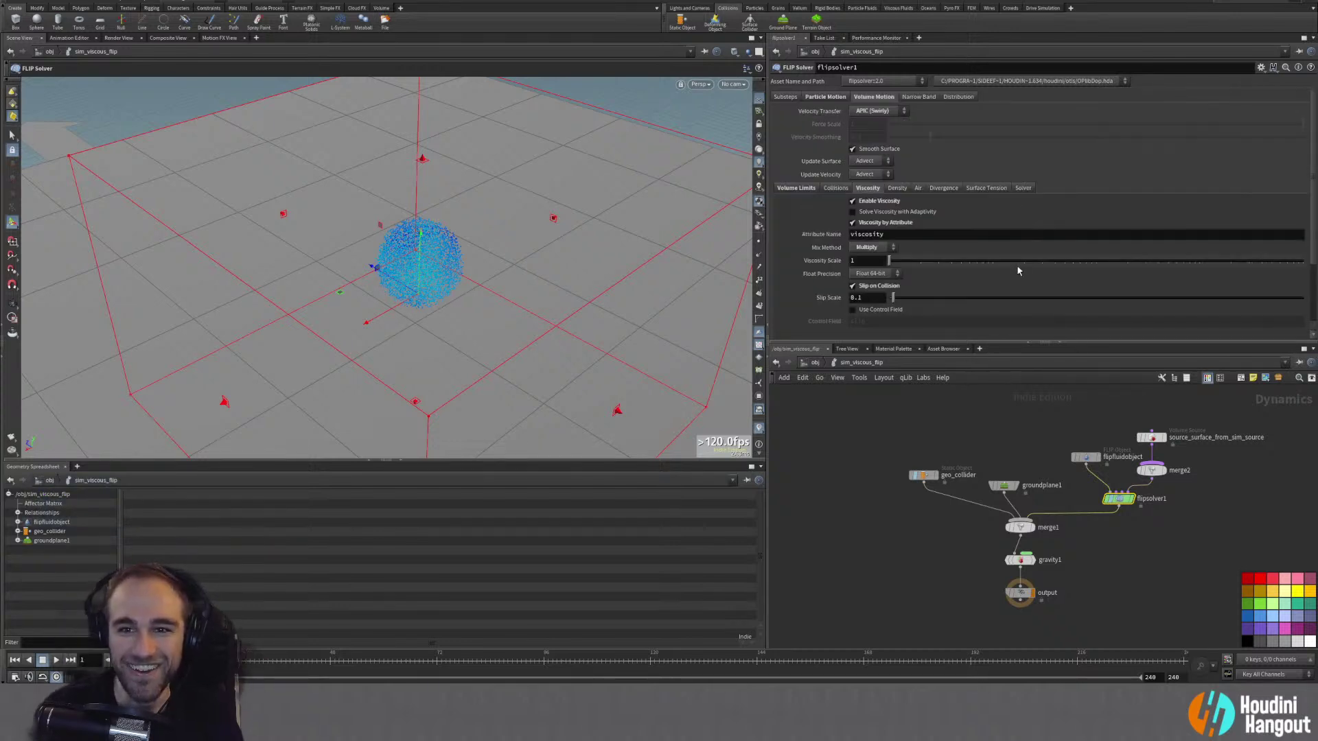
left_click(876, 112)
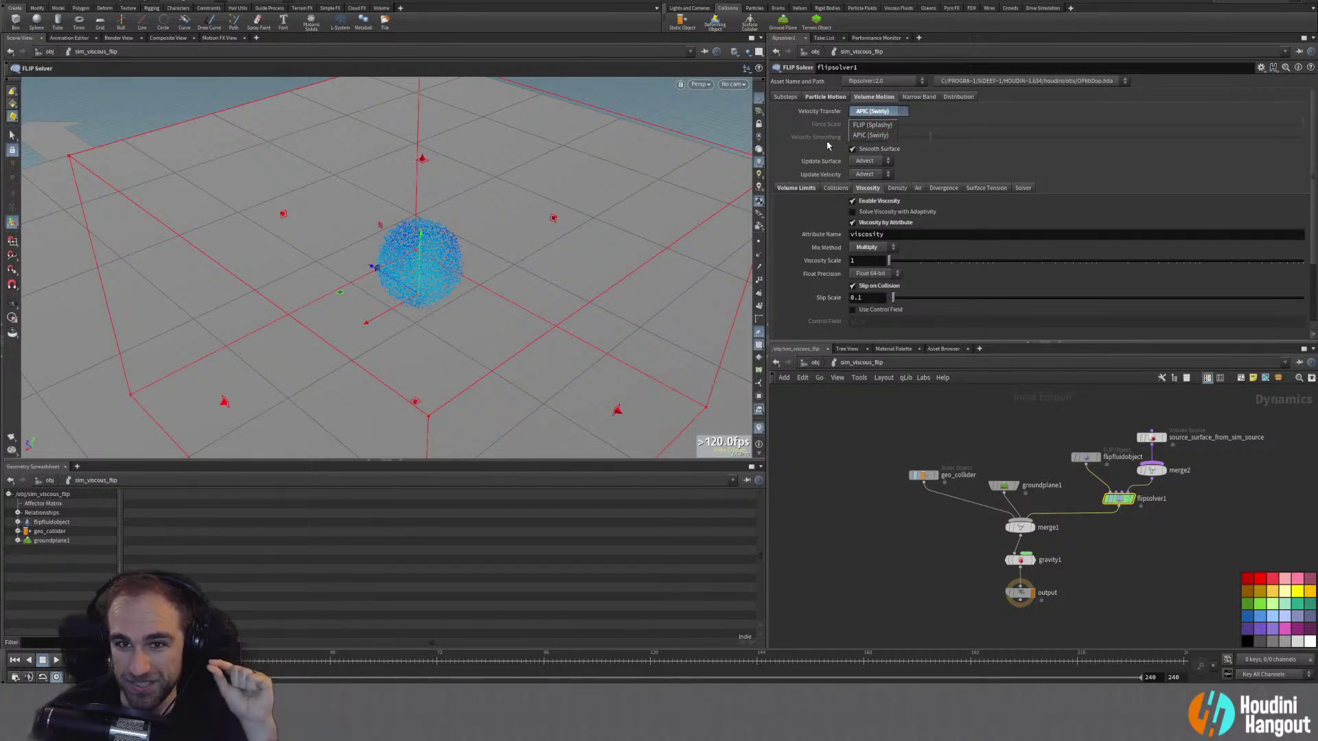
left_click(877, 135)
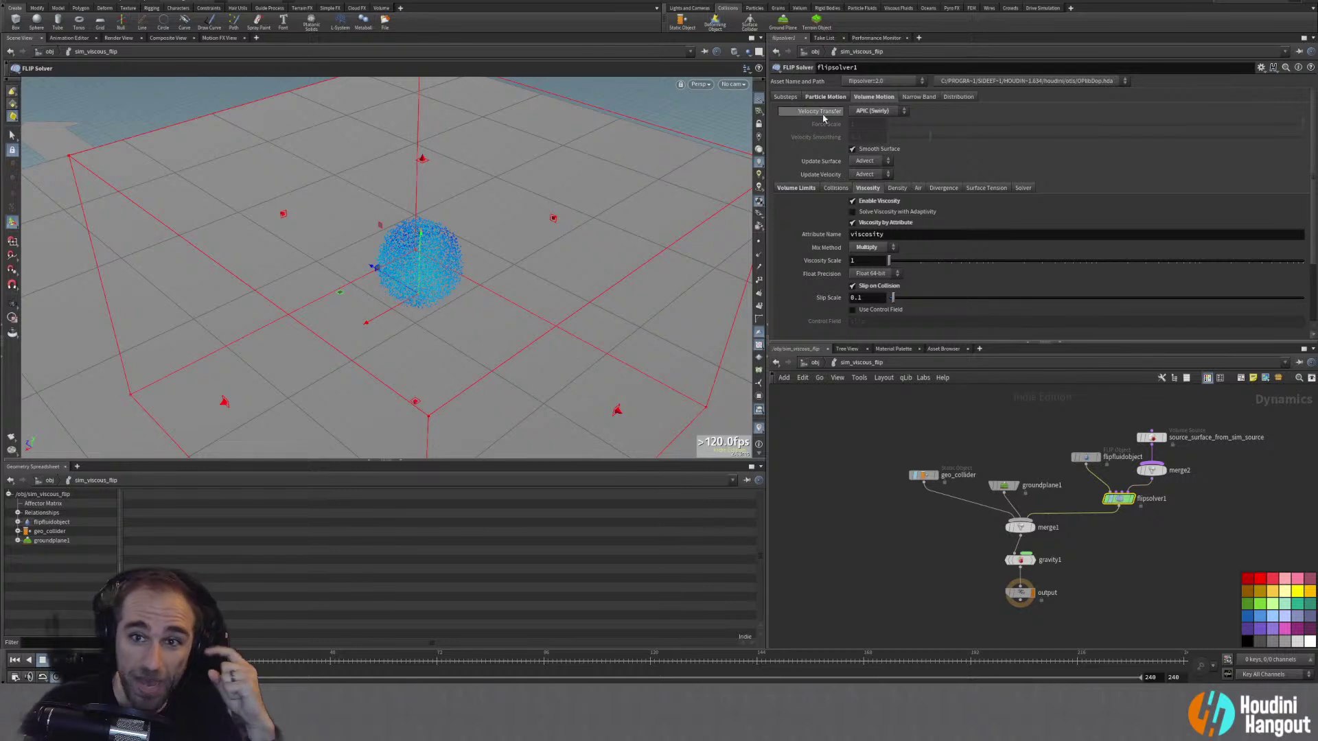
left_click(863, 112)
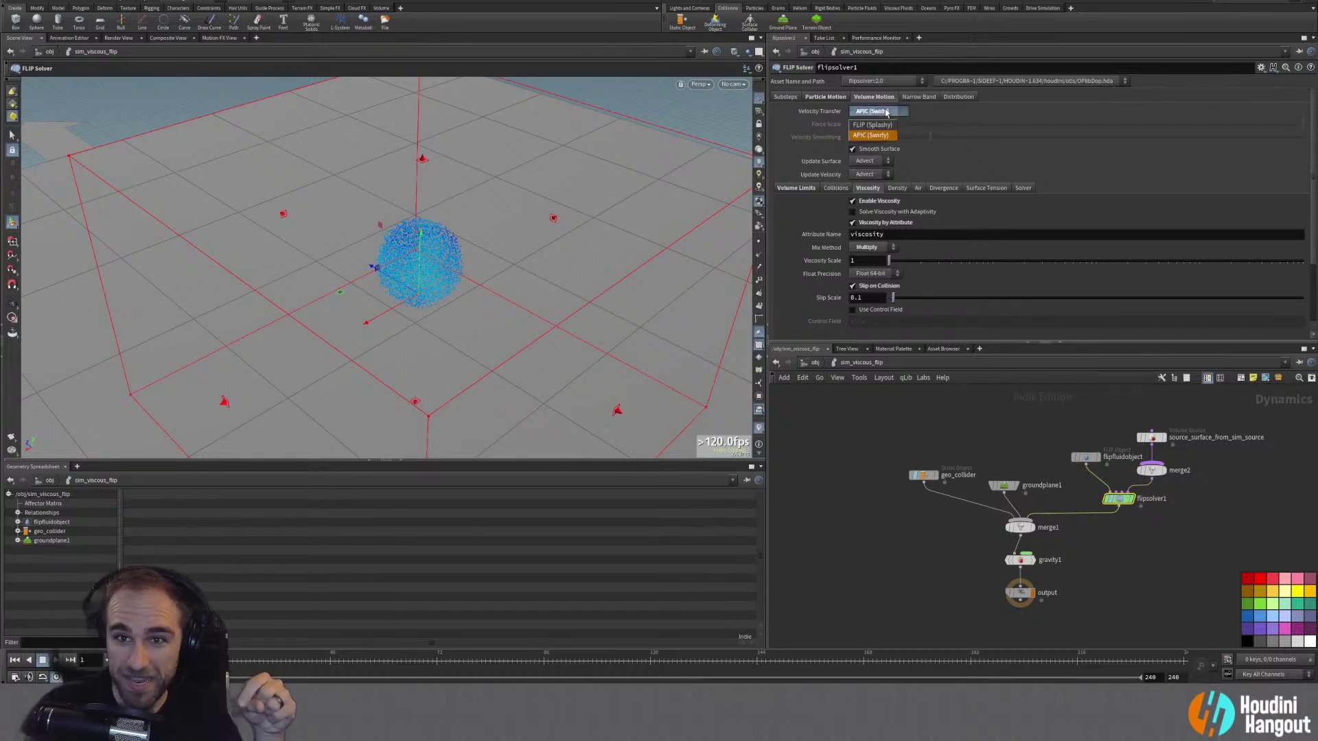
left_click(950, 118)
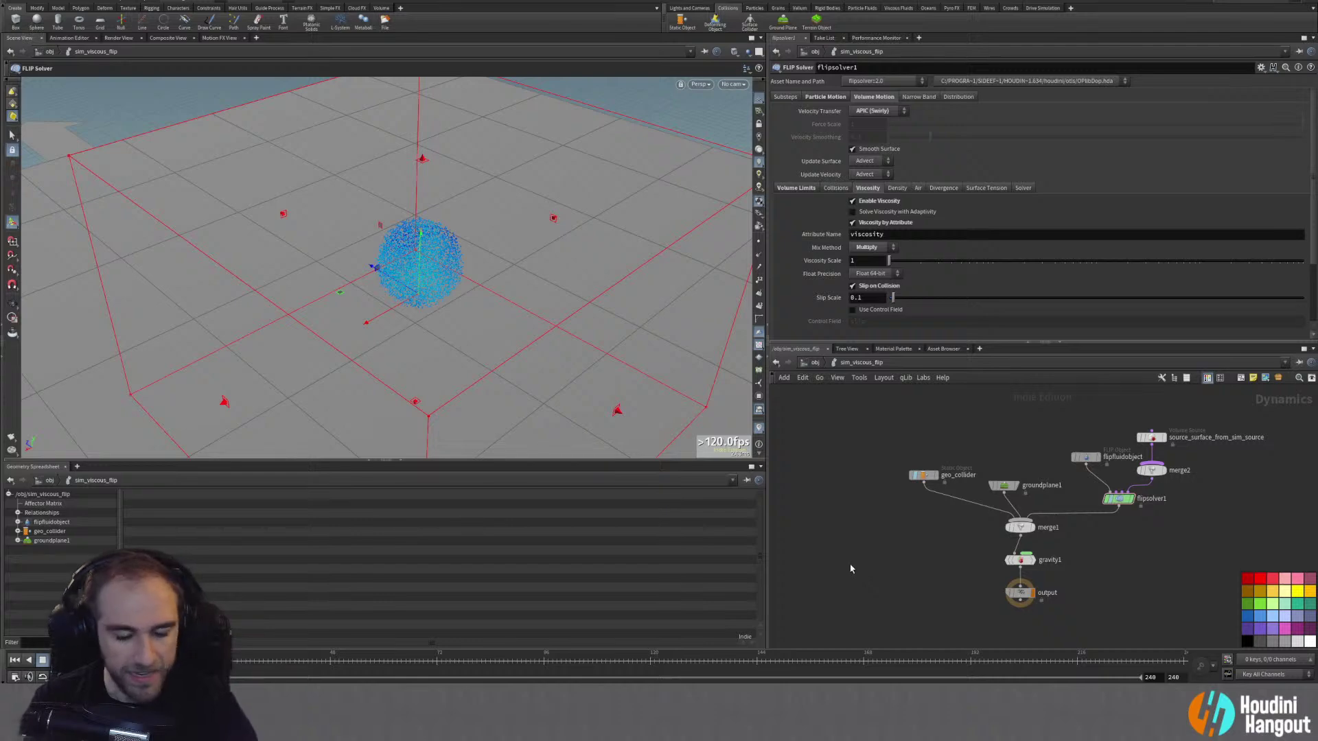
Step: Reopen sim_source and play the animated viscosity noise on the source particles
key("u")
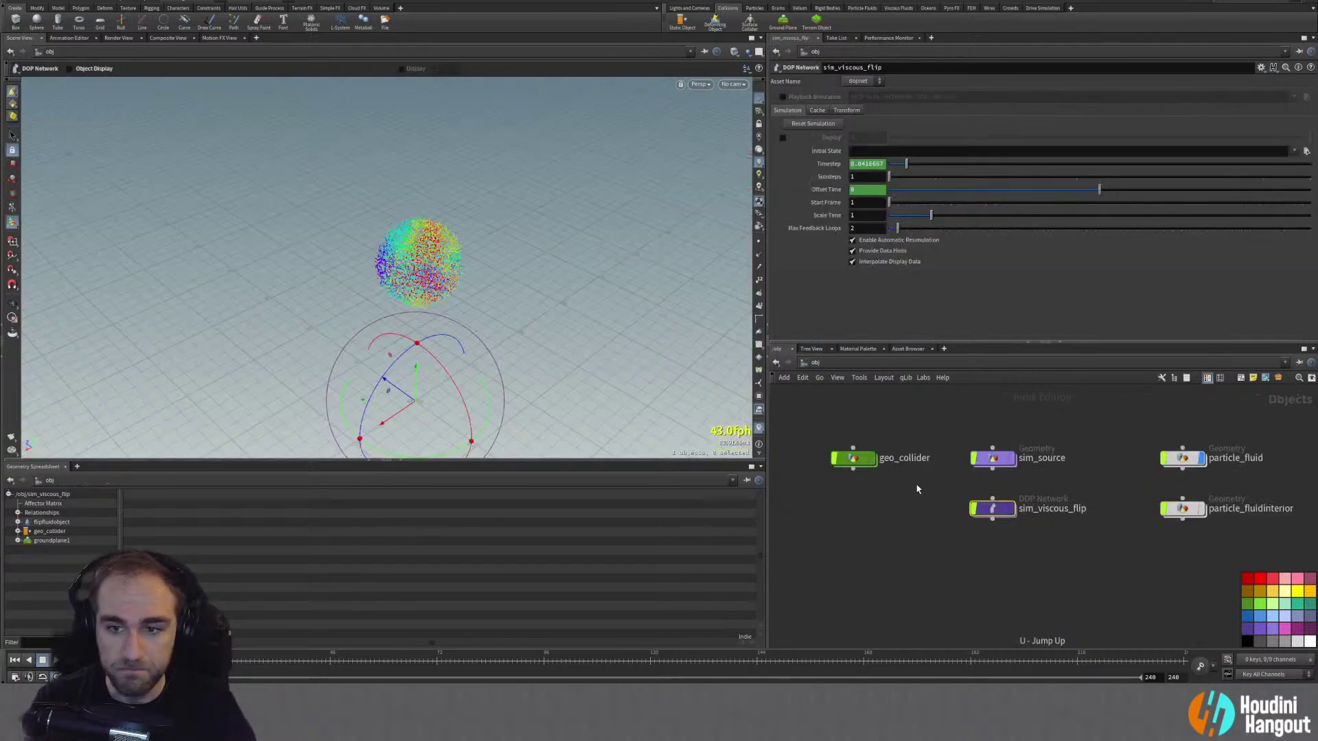
double_click(993, 460)
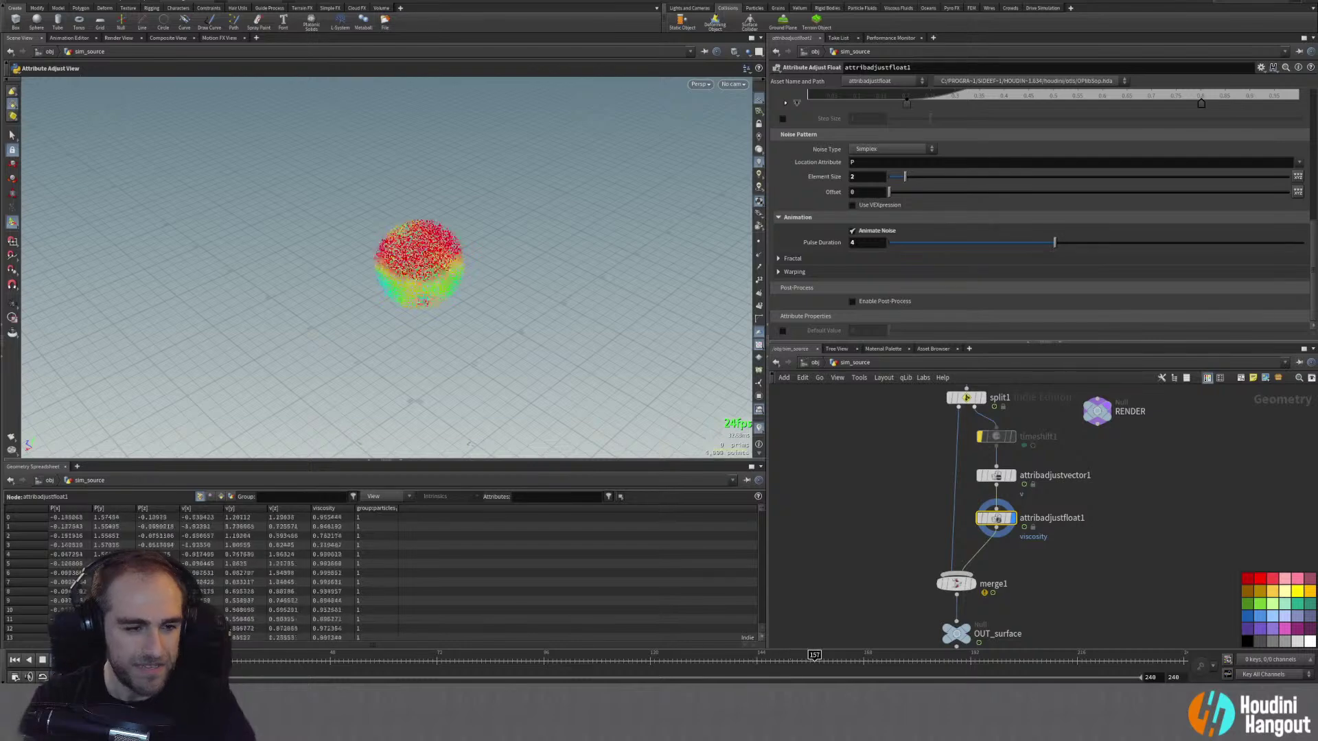
Step: Run the simulation inside sim_viscous_flip to frame 76 and examine the flipfluidobject's Geometry data in the spreadsheet
key("u")
double_click(992, 509)
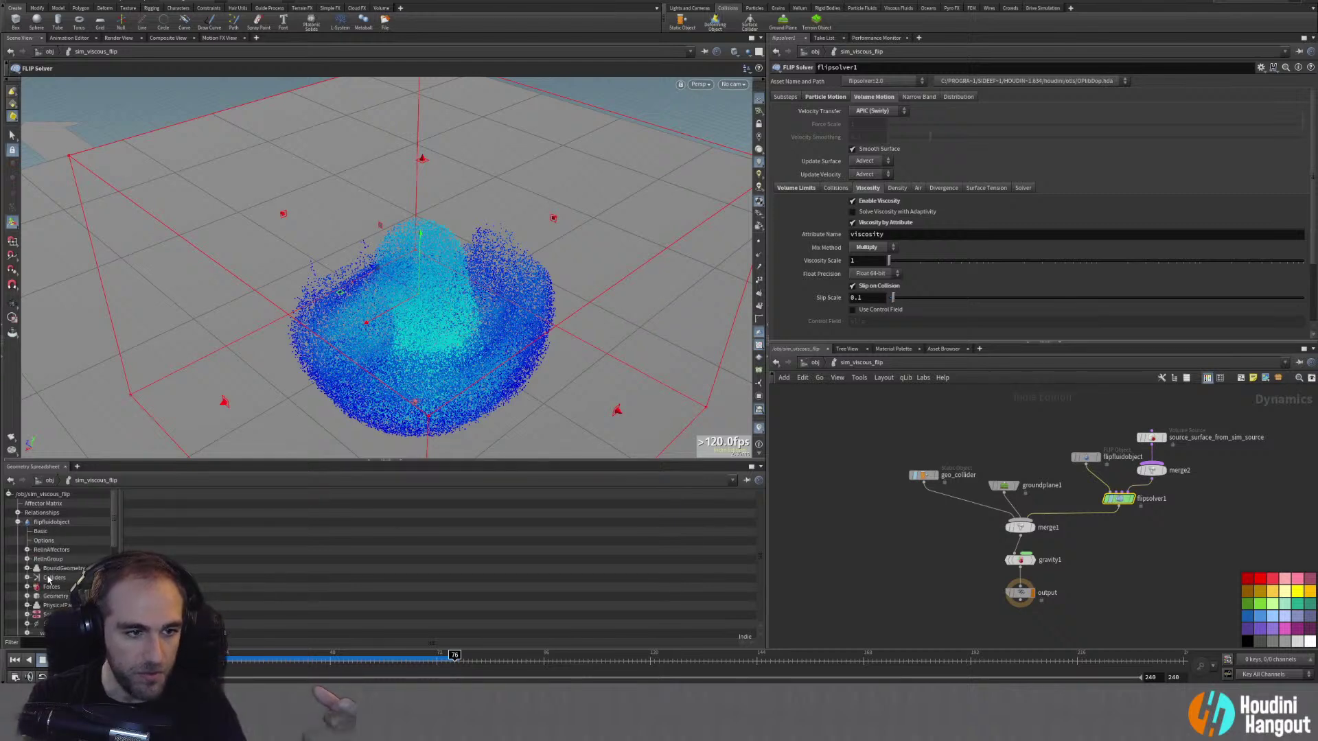
double_click(54, 597)
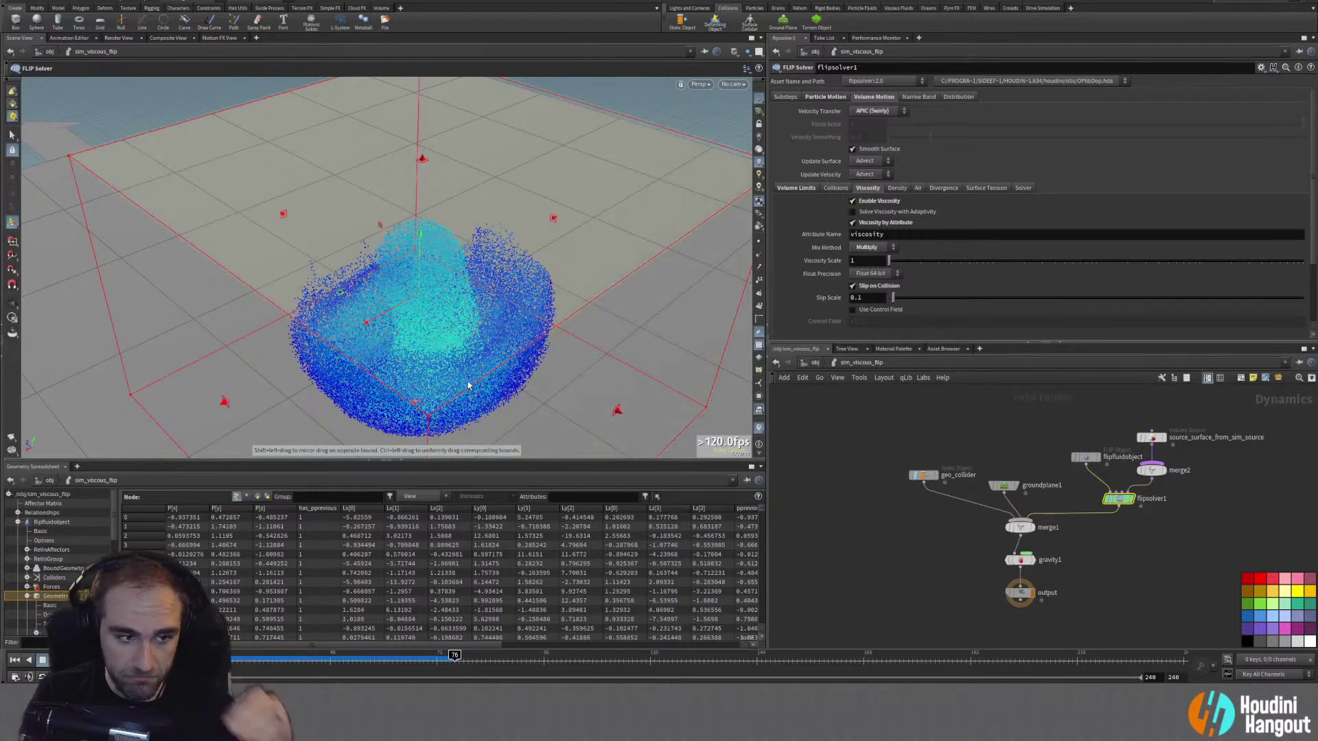
Step: Enable the Viscosity guide visualization on flipfluidobject
left_click(1085, 458)
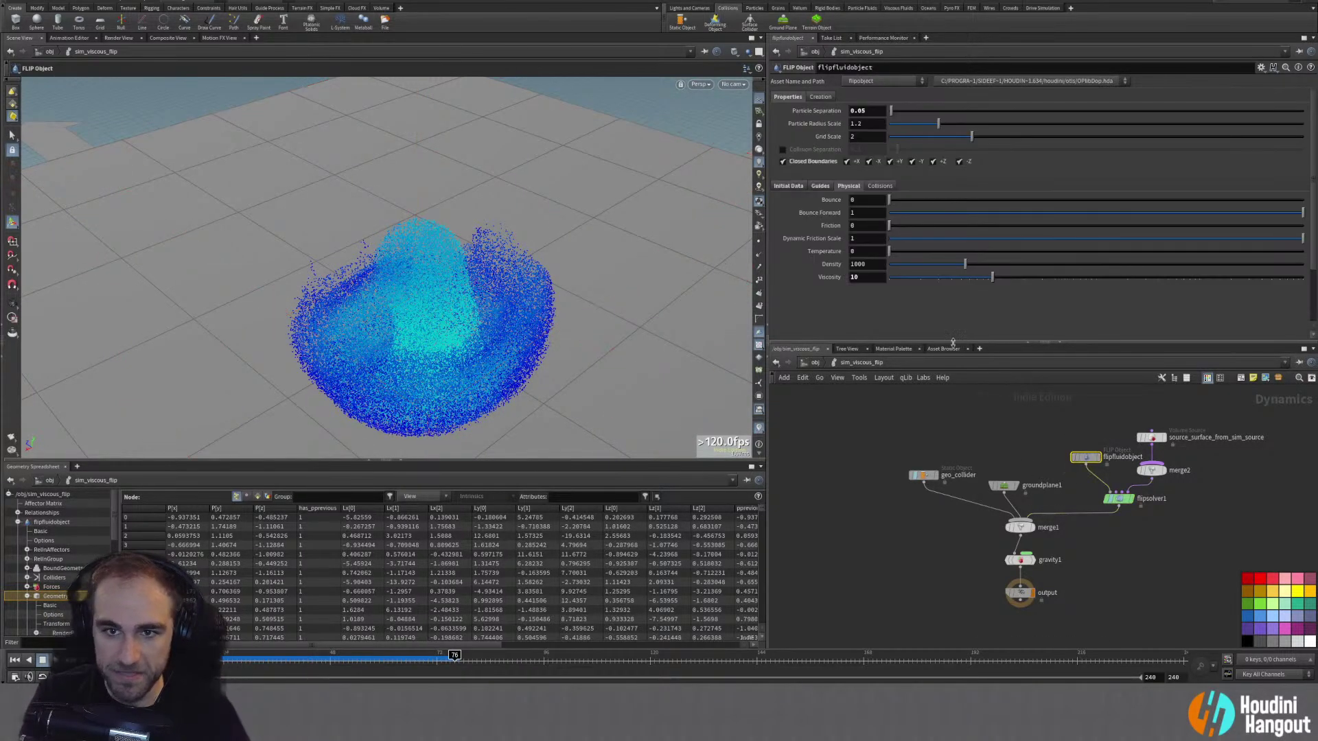
left_click(820, 186)
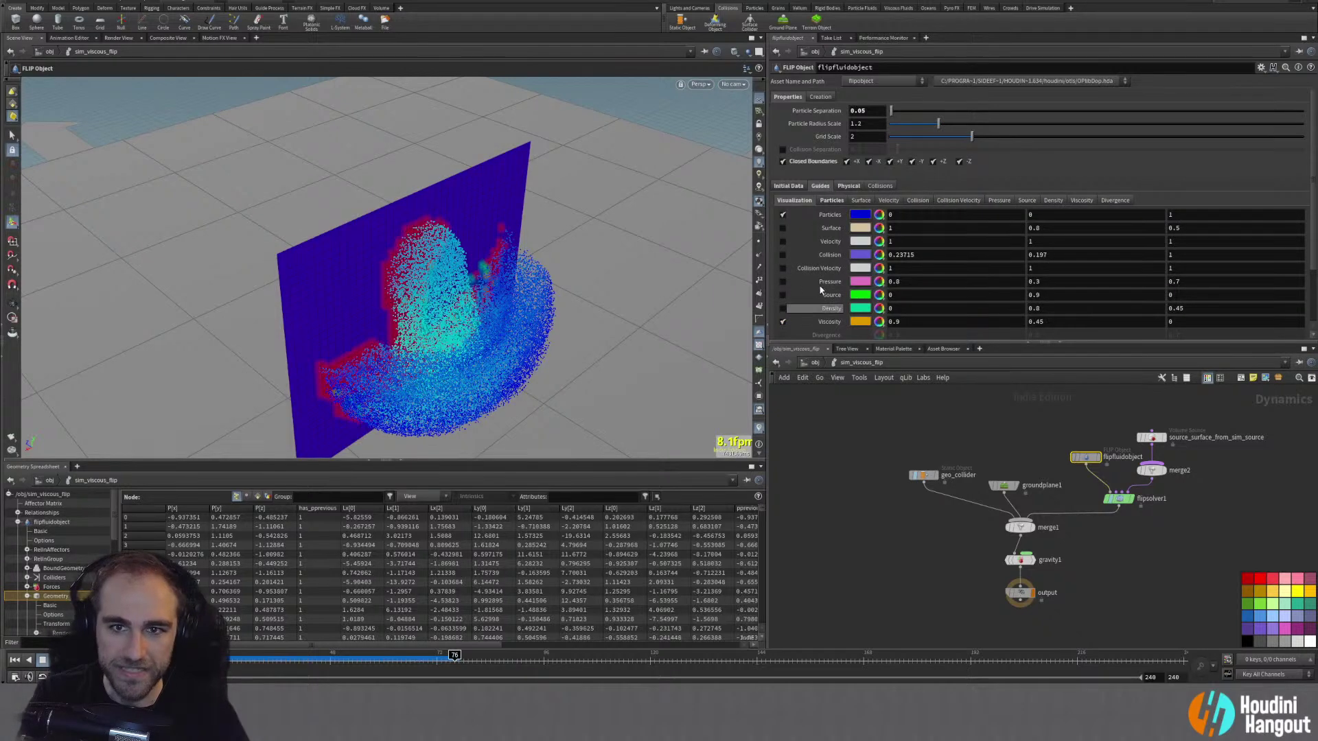
Step: Switch flipfluidobject's Viscosity guide from the plane to Use Smoke and replay the simulation to inspect the viscosity field
mouse_move(398, 294)
left_mouse_down()
mouse_move(323, 286)
mouse_move(391, 303)
left_mouse_up()
left_click(1082, 201)
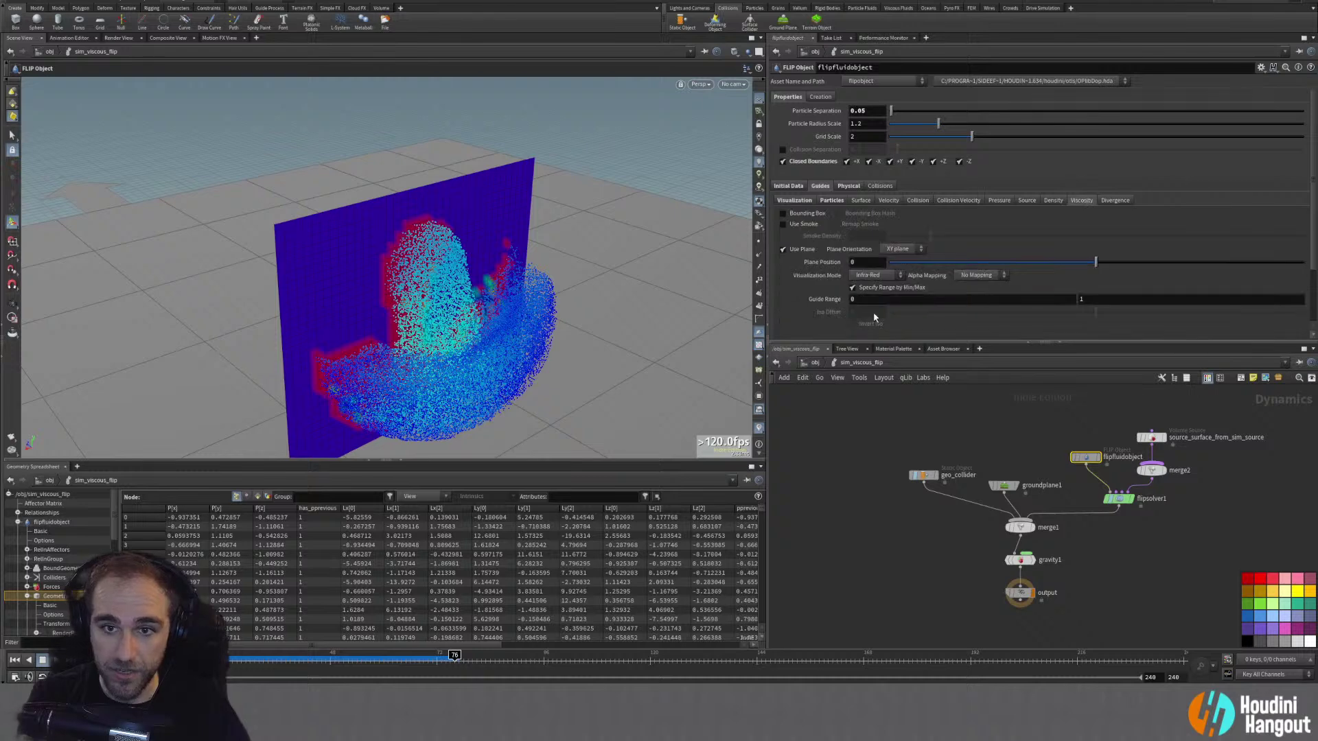
left_click(783, 250)
left_click(783, 250)
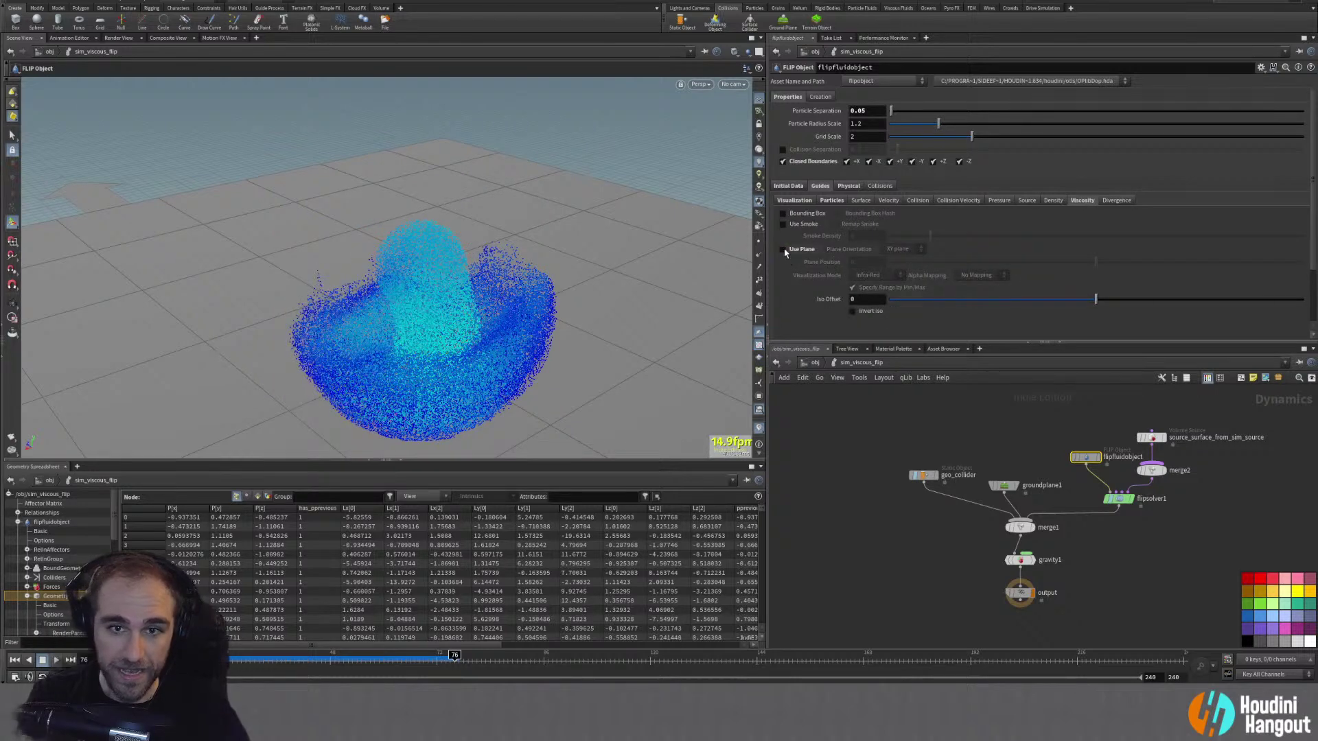
left_click(783, 225)
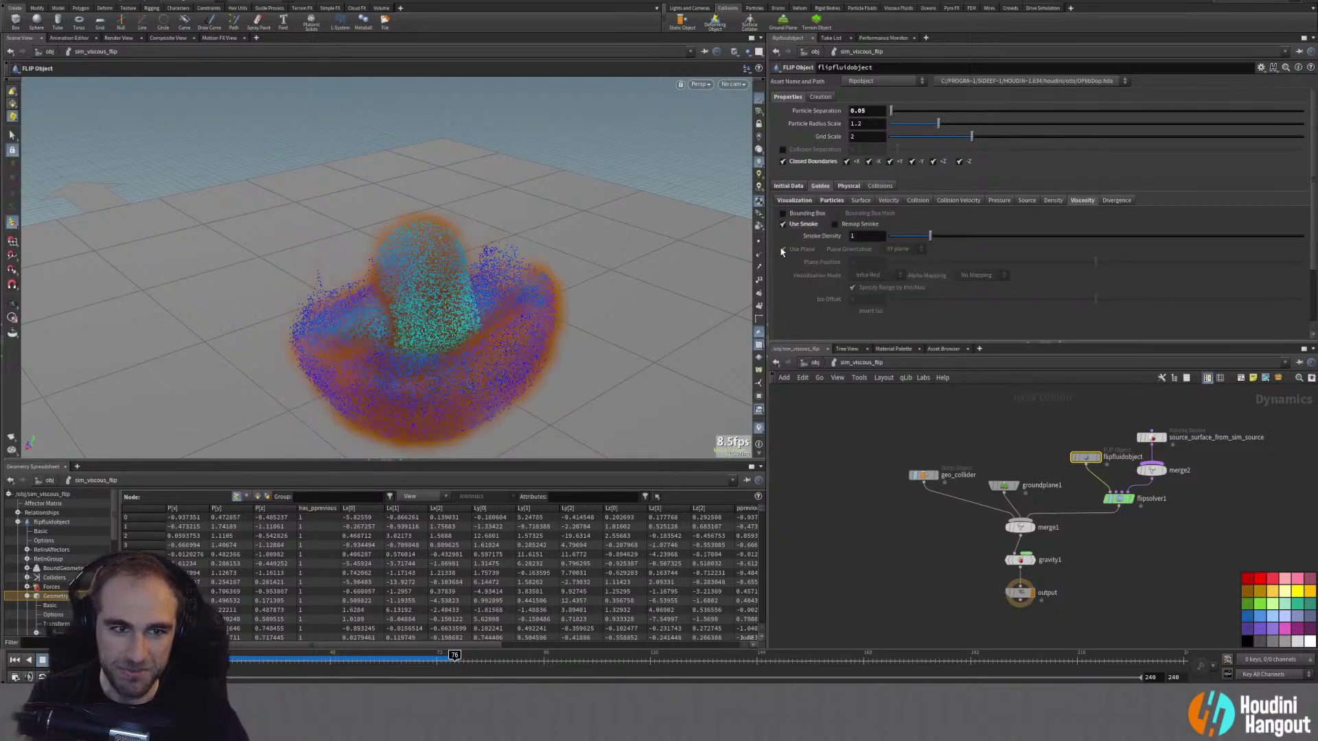
left_click_drag(435, 306, 422, 350, "alt")
left_click(15, 660)
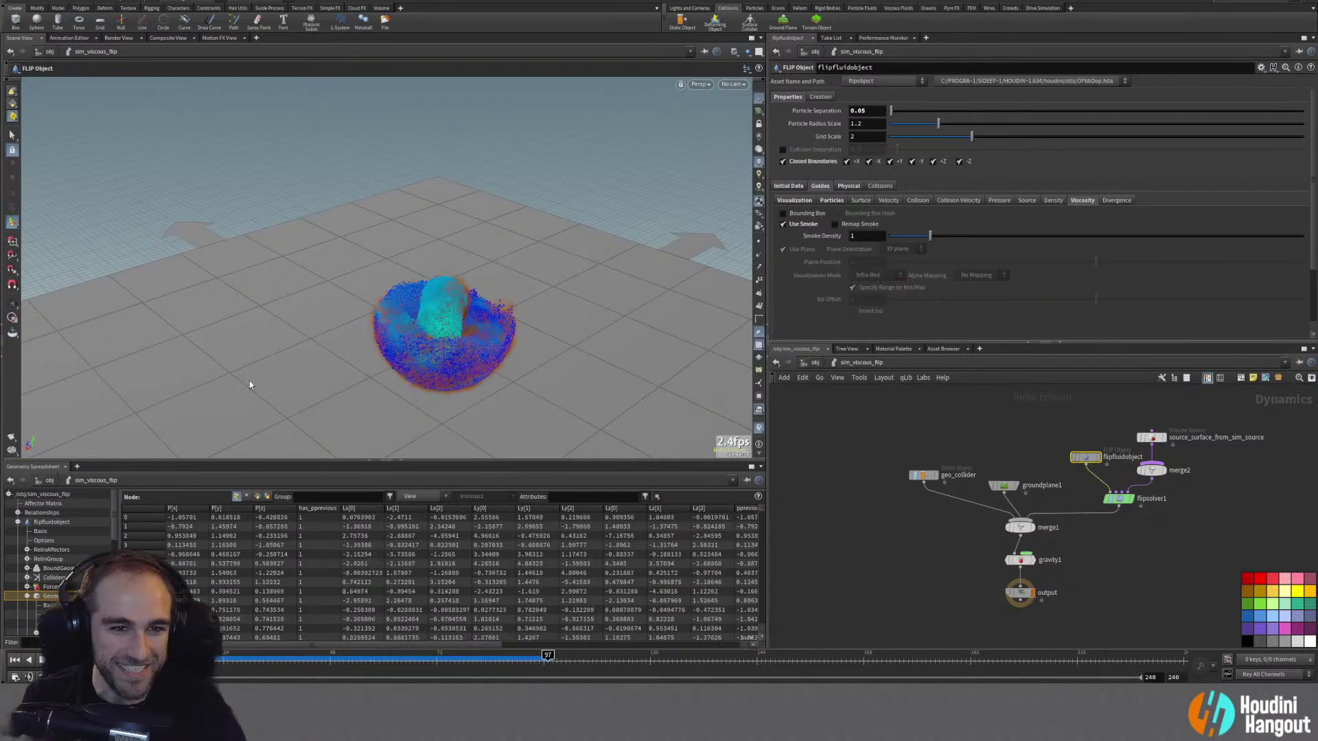
key("ctrl+Up")
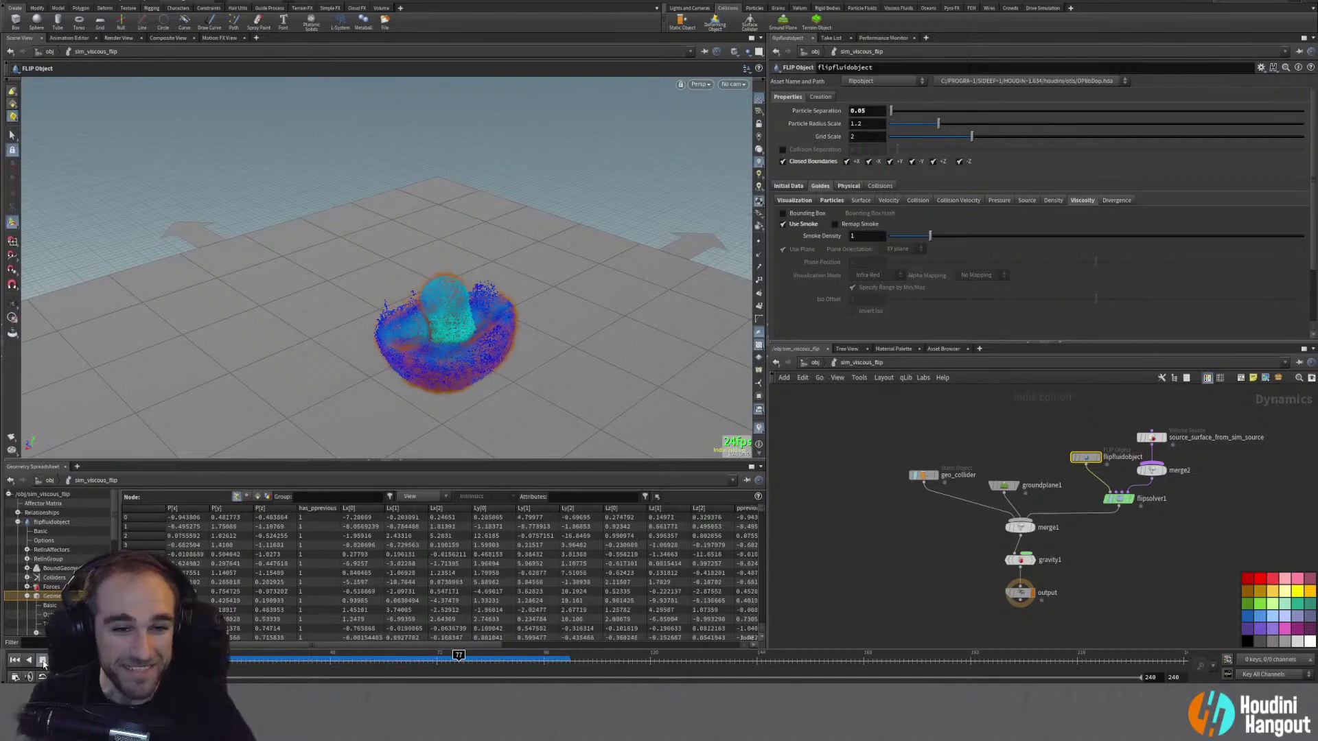
Step: Turn off Use Smoke so the Viscosity guide uses the XY plane again, and replay the simulation from the first frame
left_click(800, 226)
left_click(783, 214)
left_click(783, 213)
left_click_drag(493, 395, 447, 378, "alt")
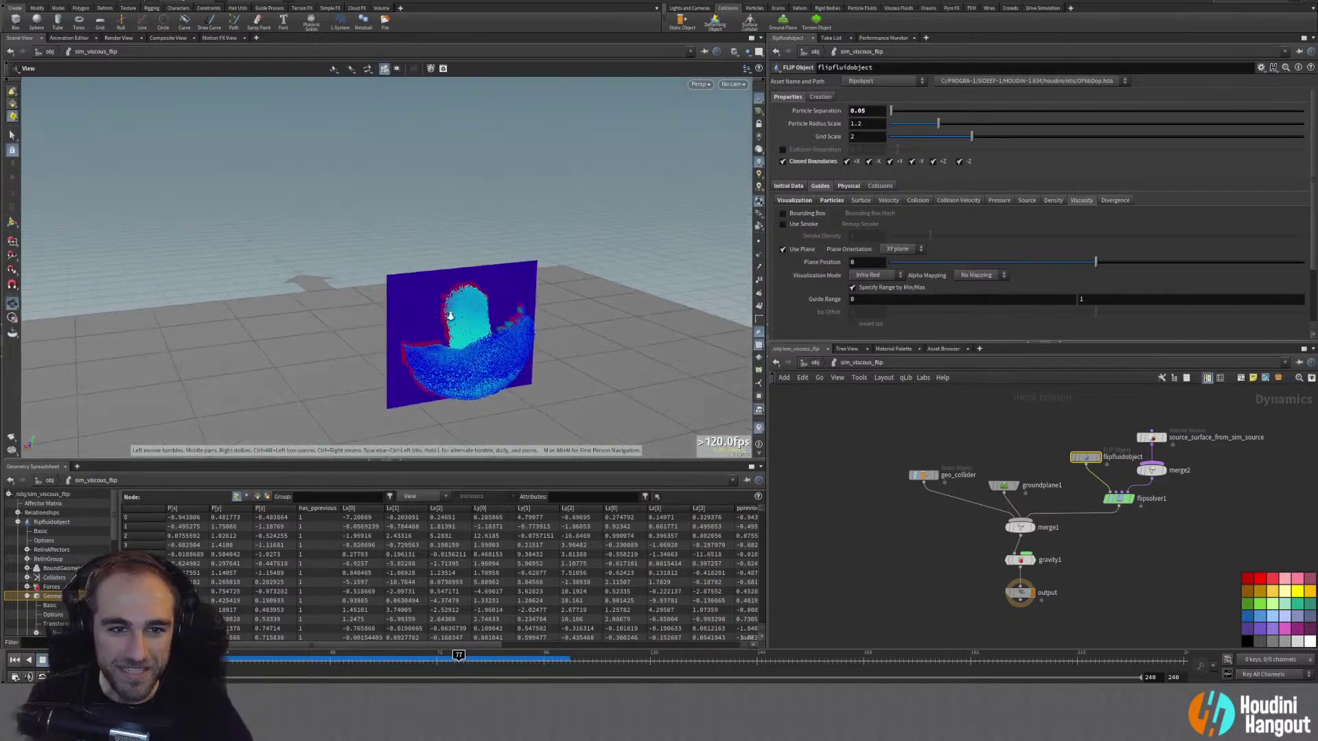
scroll(427, 369, "up", 3)
left_click(15, 661)
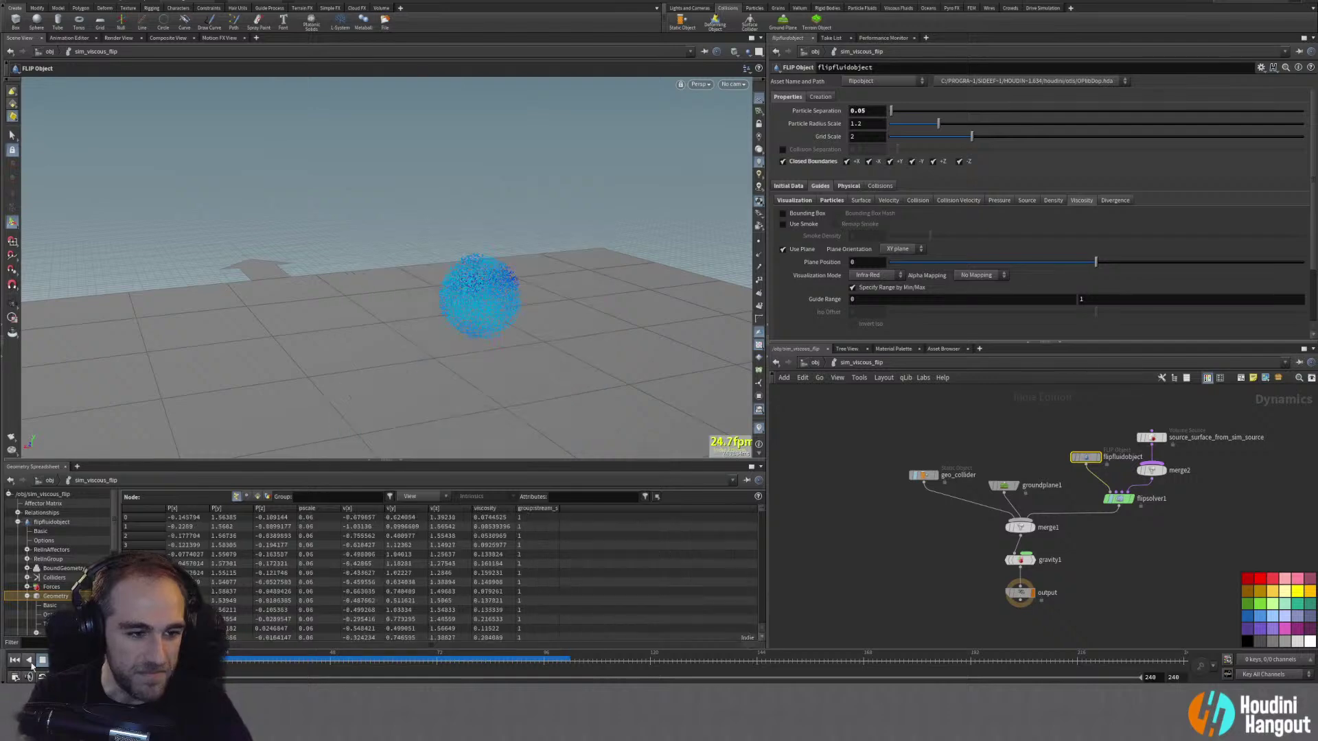
Step: Hide flipfluidobject's Viscosity guide, show its Particles guide instead, and rewind the simulation to the first frame
left_click(794, 201)
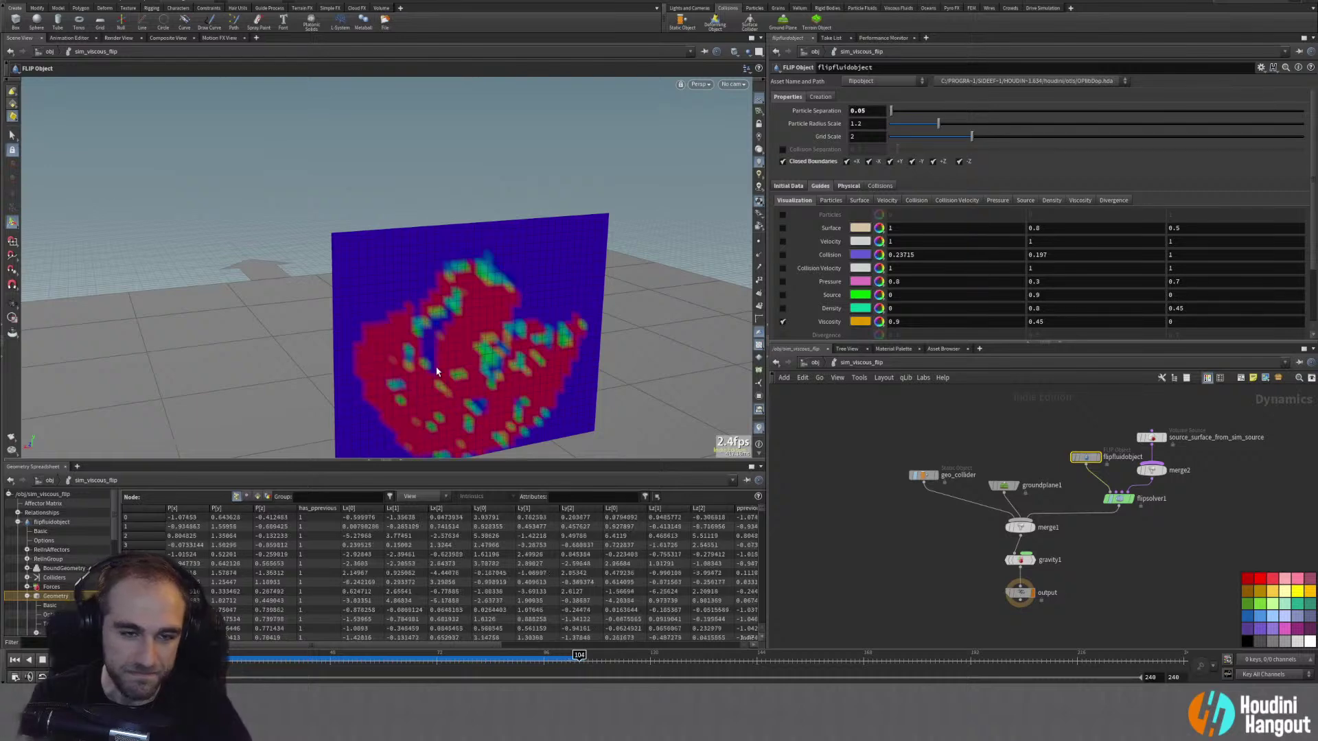
left_click(783, 322)
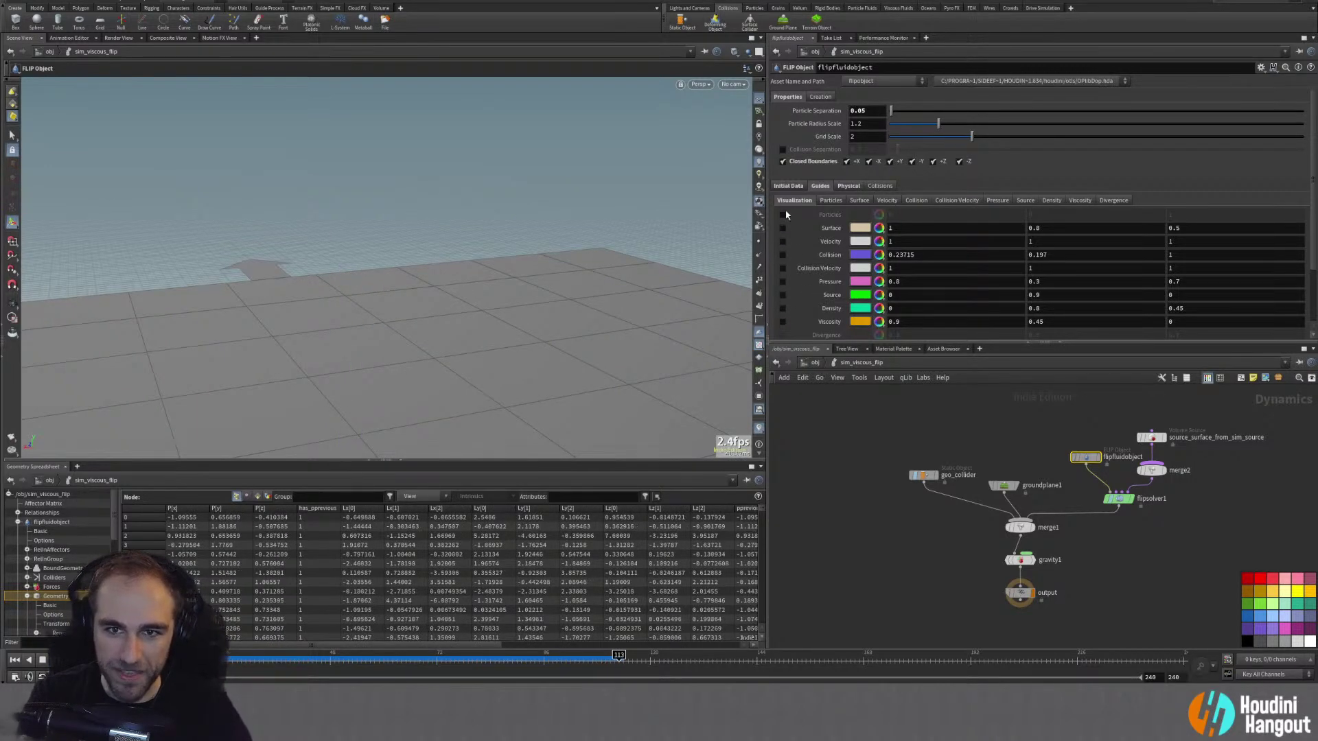
left_click(783, 214)
left_click_drag(480, 337, 576, 350)
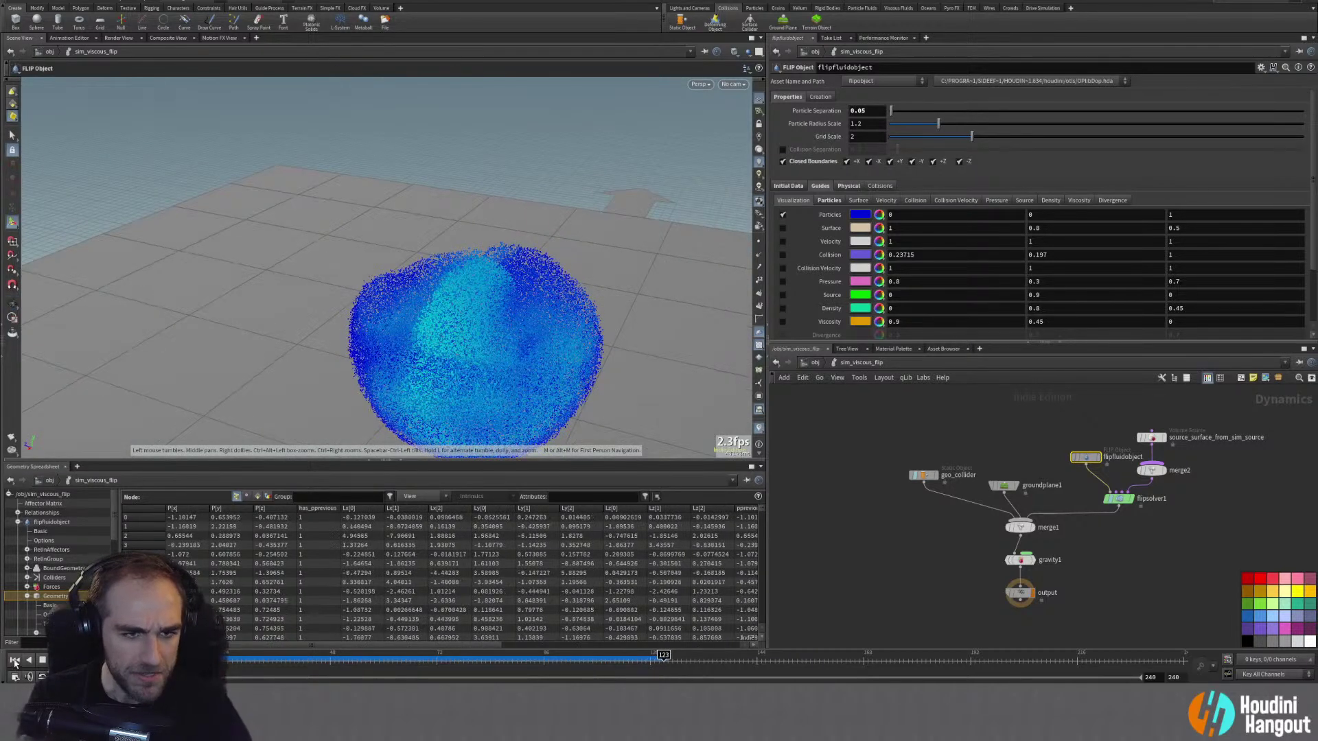
left_click(15, 659)
Step: Double the Amplitude of the velocity noise on attribadjustvector1 inside sim_source
key("u")
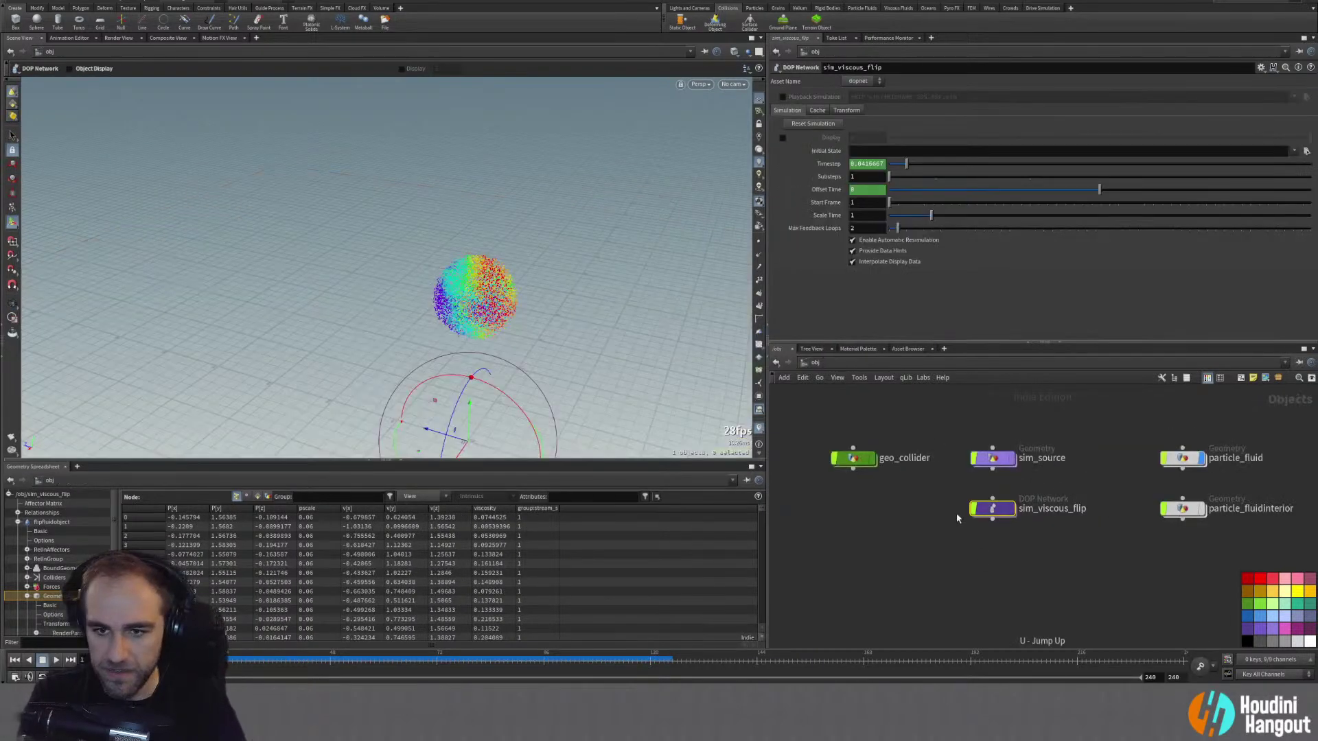
double_click(993, 458)
left_click(989, 446)
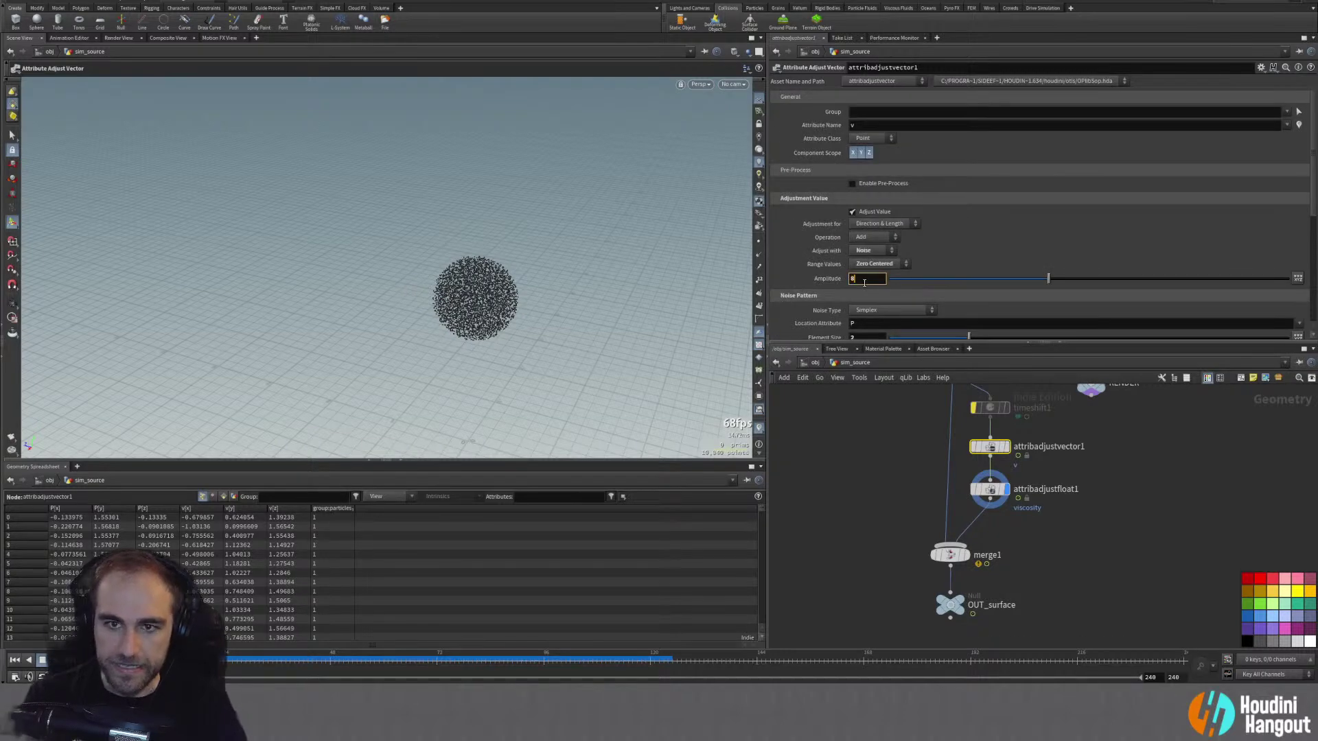
key("u")
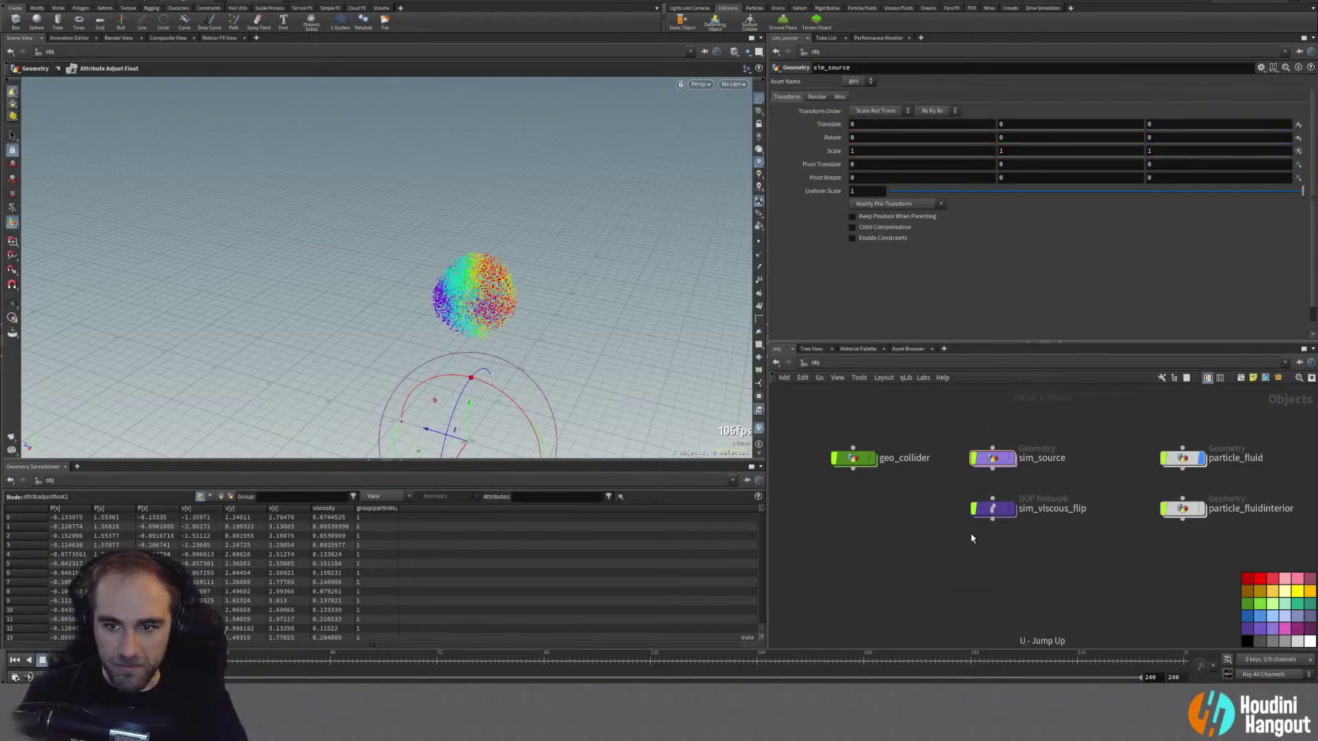
Step: Reopen sim_viscous_flip and rerun the simulation to check how the fluid moves with the stronger source velocity
left_click(995, 509)
double_click(995, 510)
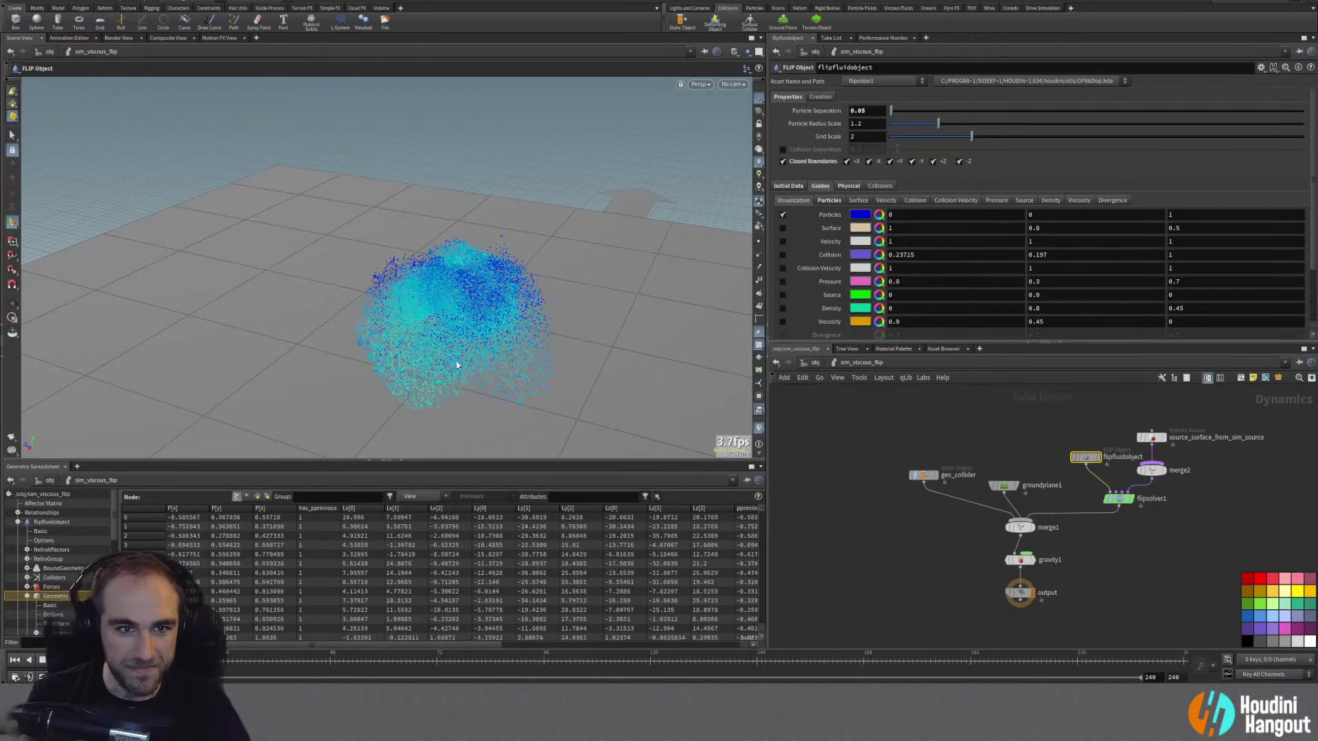
left_click_drag(411, 304, 378, 293)
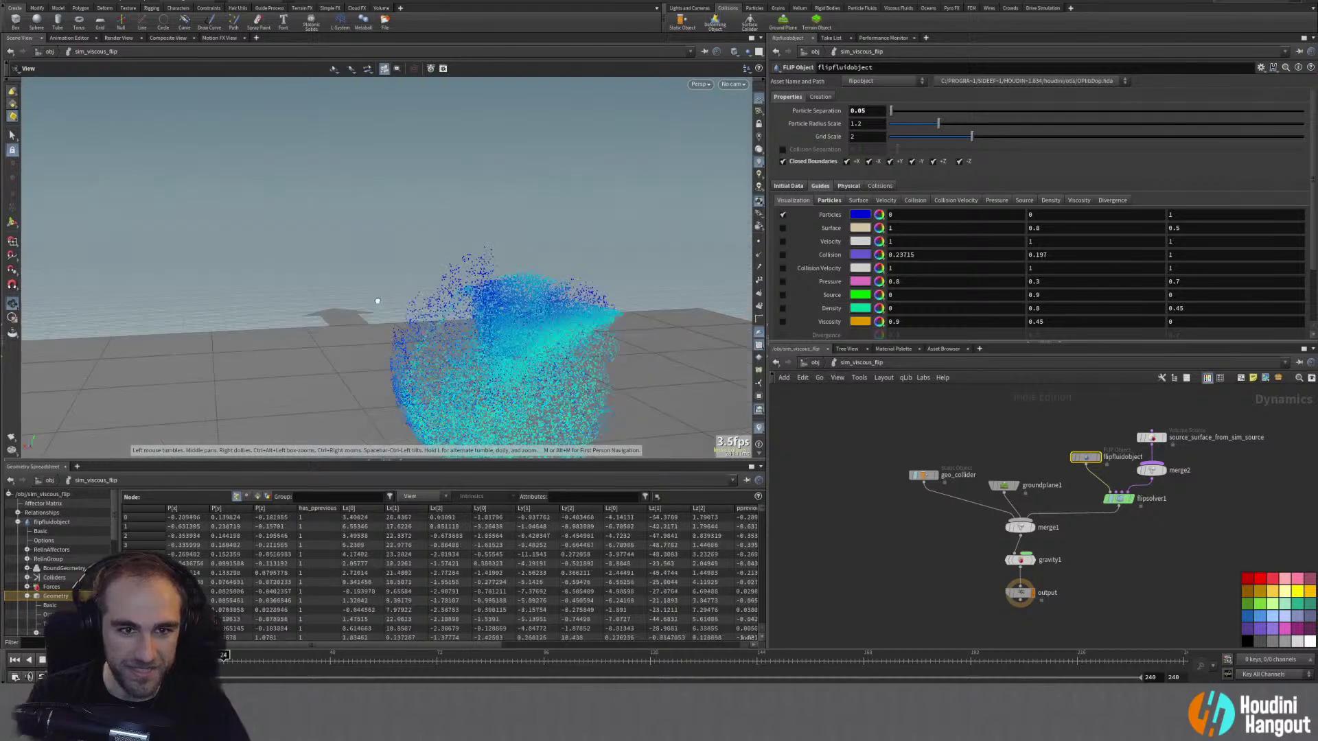
key("Return")
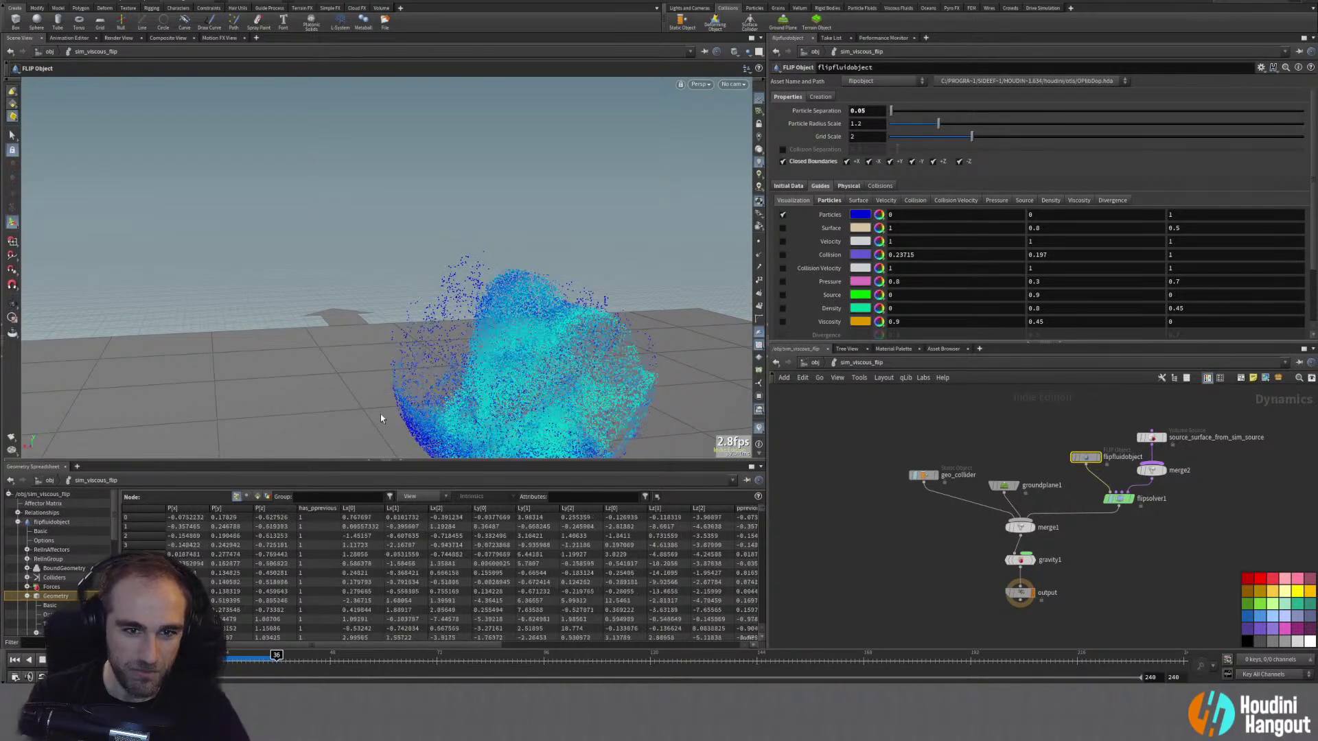
left_click(15, 660)
Step: Play dopimport1's particles inside particle_fluid from the first frame and examine their viscosity colours from several angles
key("u")
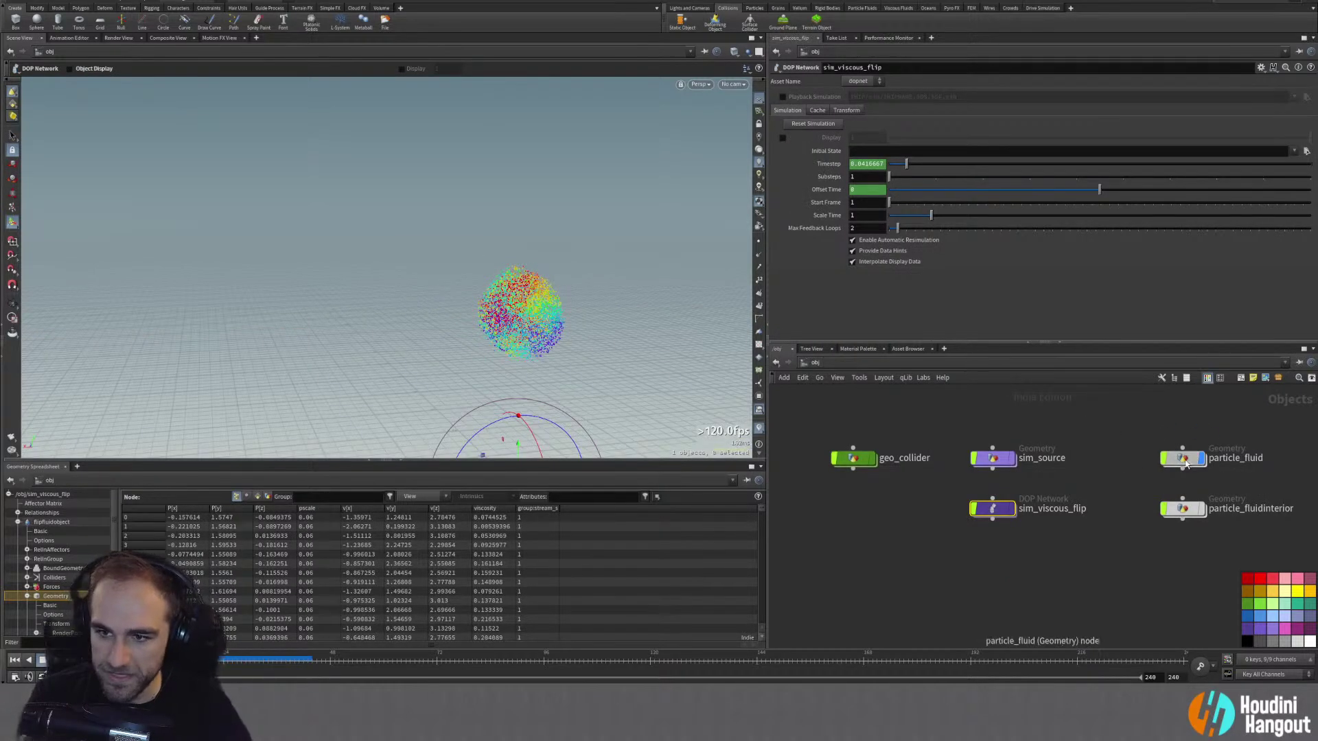
double_click(1183, 460)
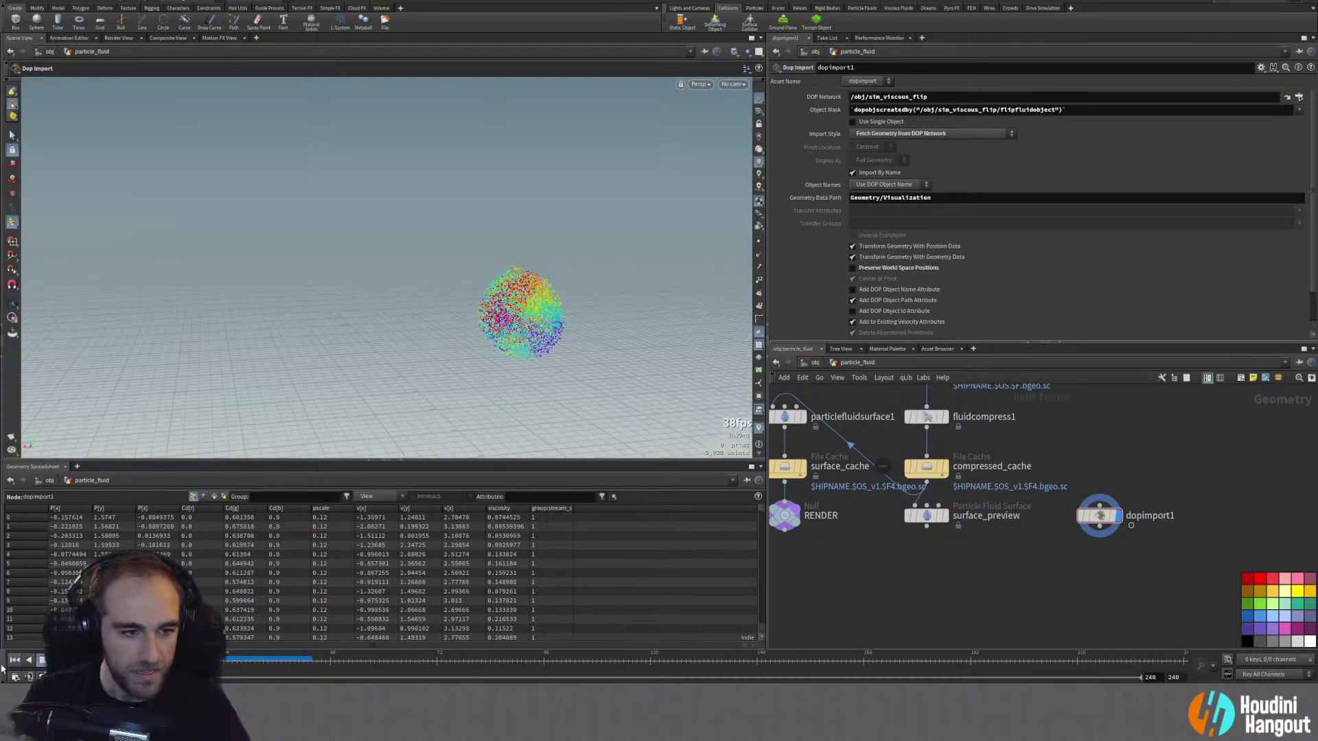
left_click_drag(341, 341, 443, 330, "alt")
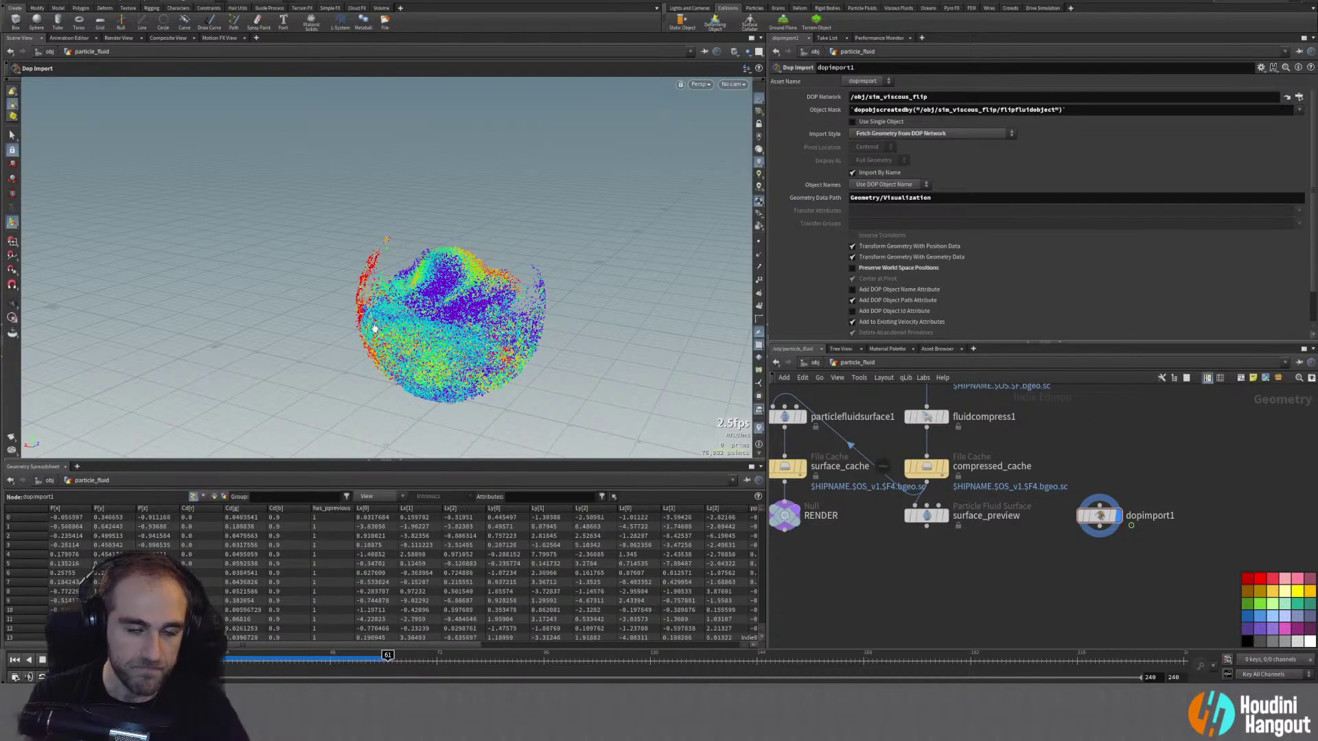
left_click_drag(372, 328, 473, 333, "alt")
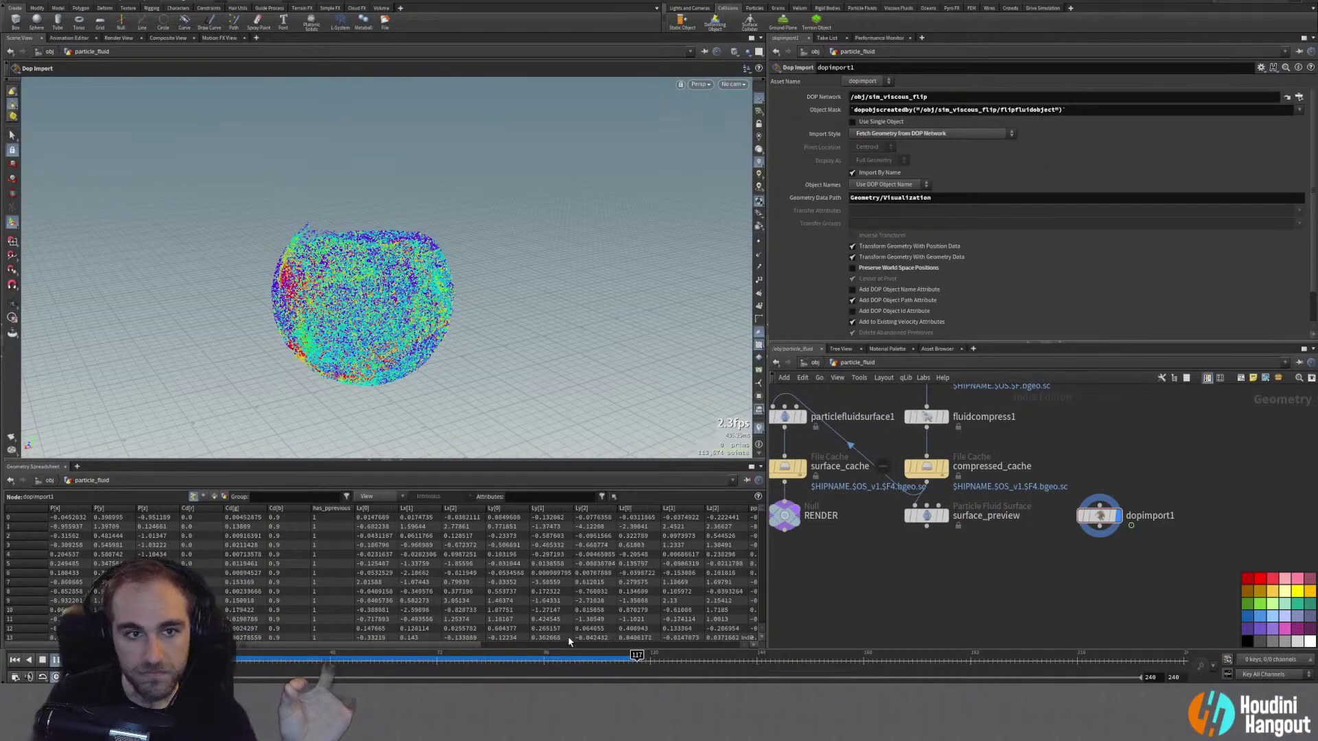
left_click(42, 660)
left_click_drag(321, 259, 364, 285, "alt")
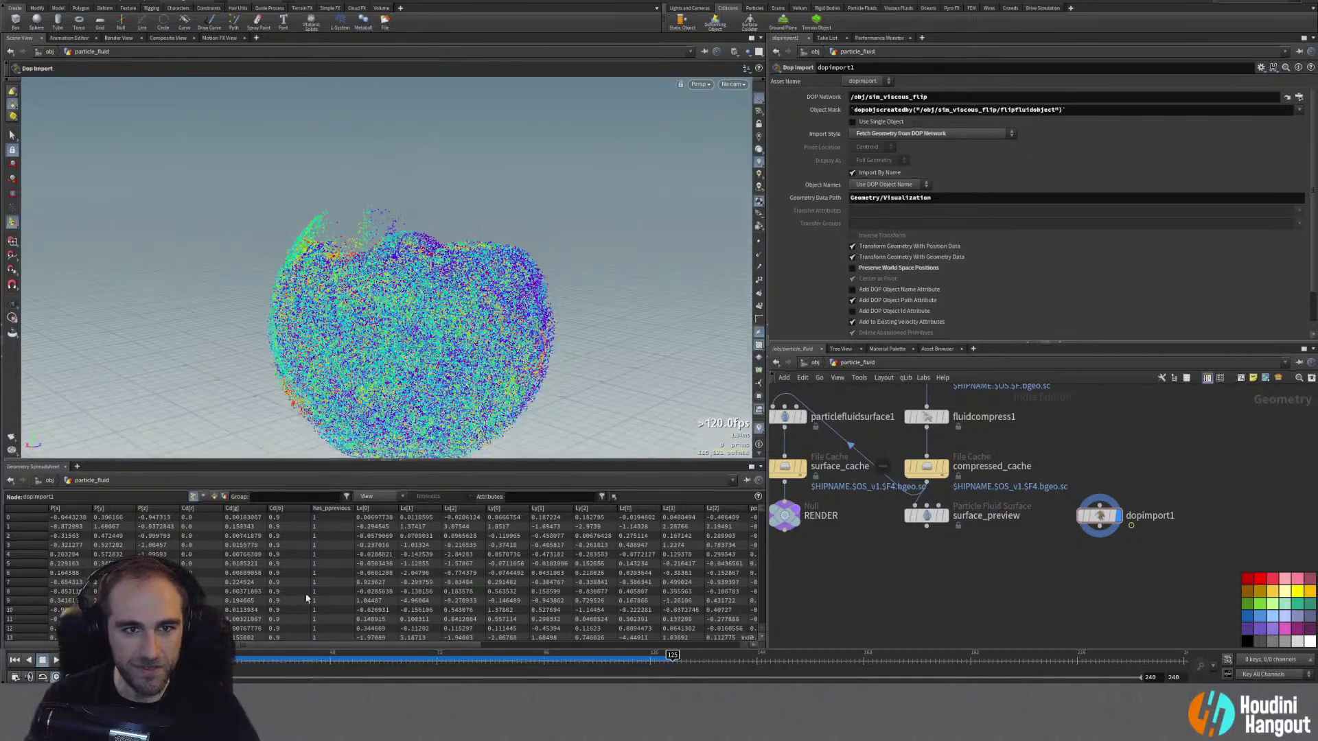
left_click(14, 660)
left_click(56, 660)
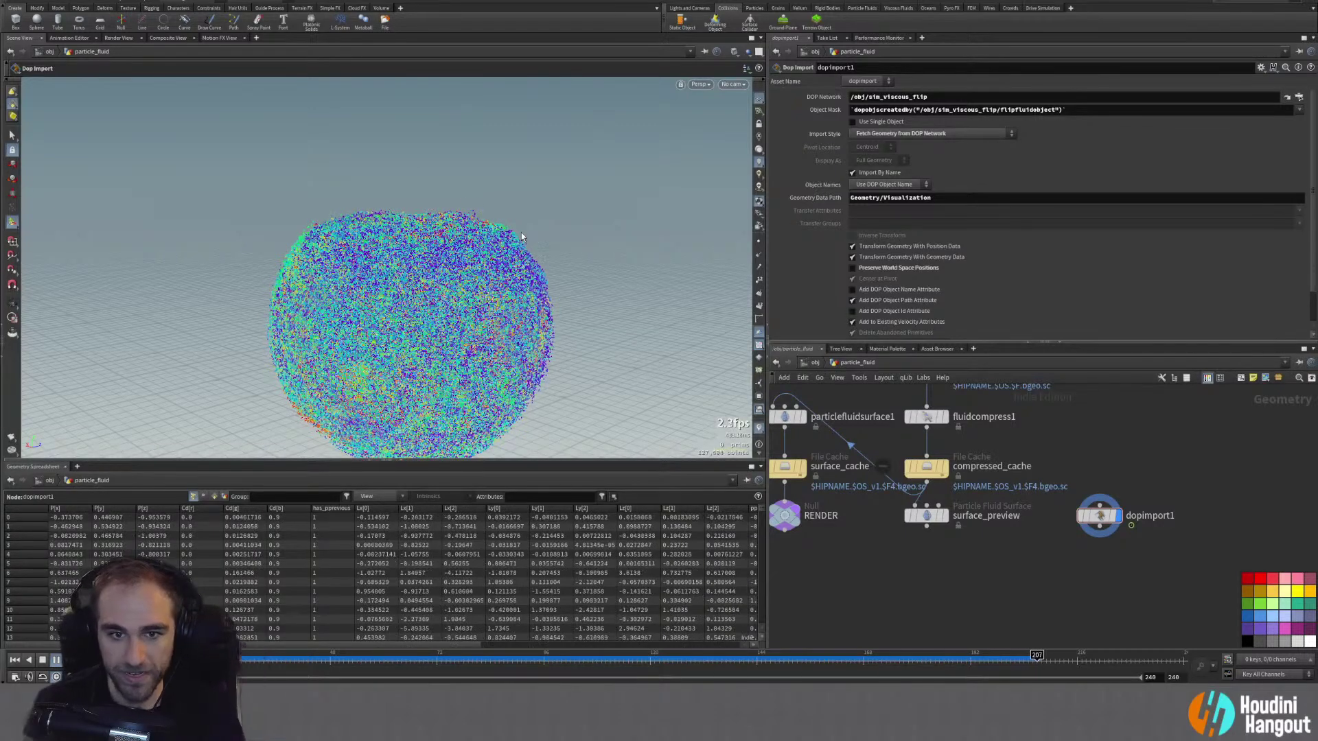
left_click(13, 659)
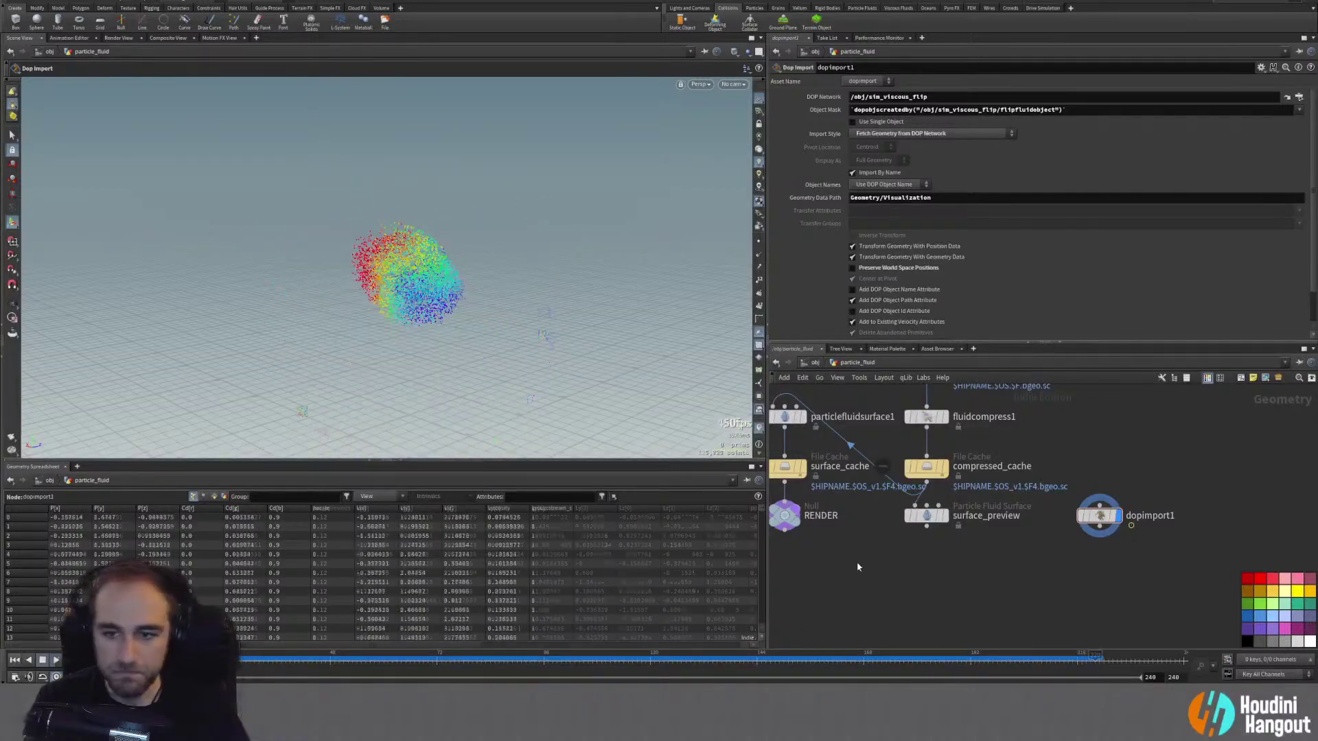
Step: Clear the Kill Inside DOP field on source_surface_from_sim_source in sim_viscous_flip and rerun the simulation to frame 62
key("u")
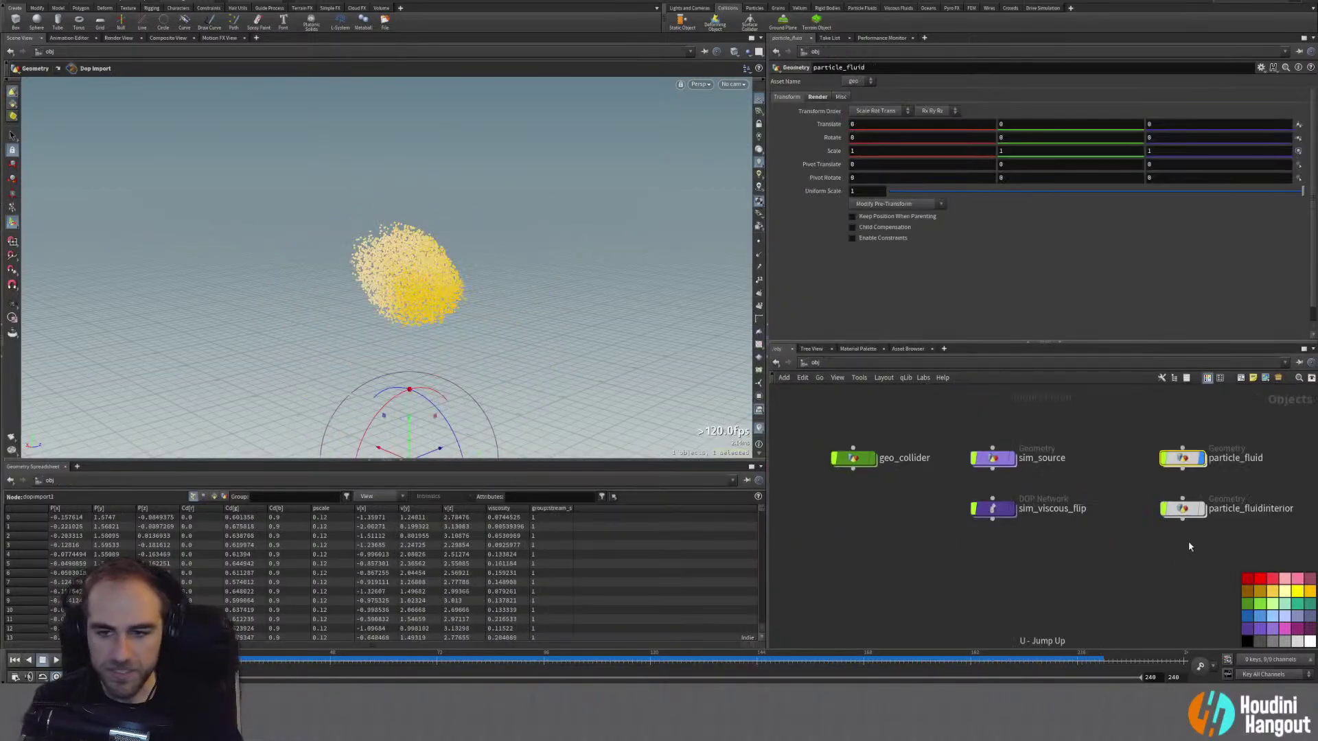
double_click(995, 513)
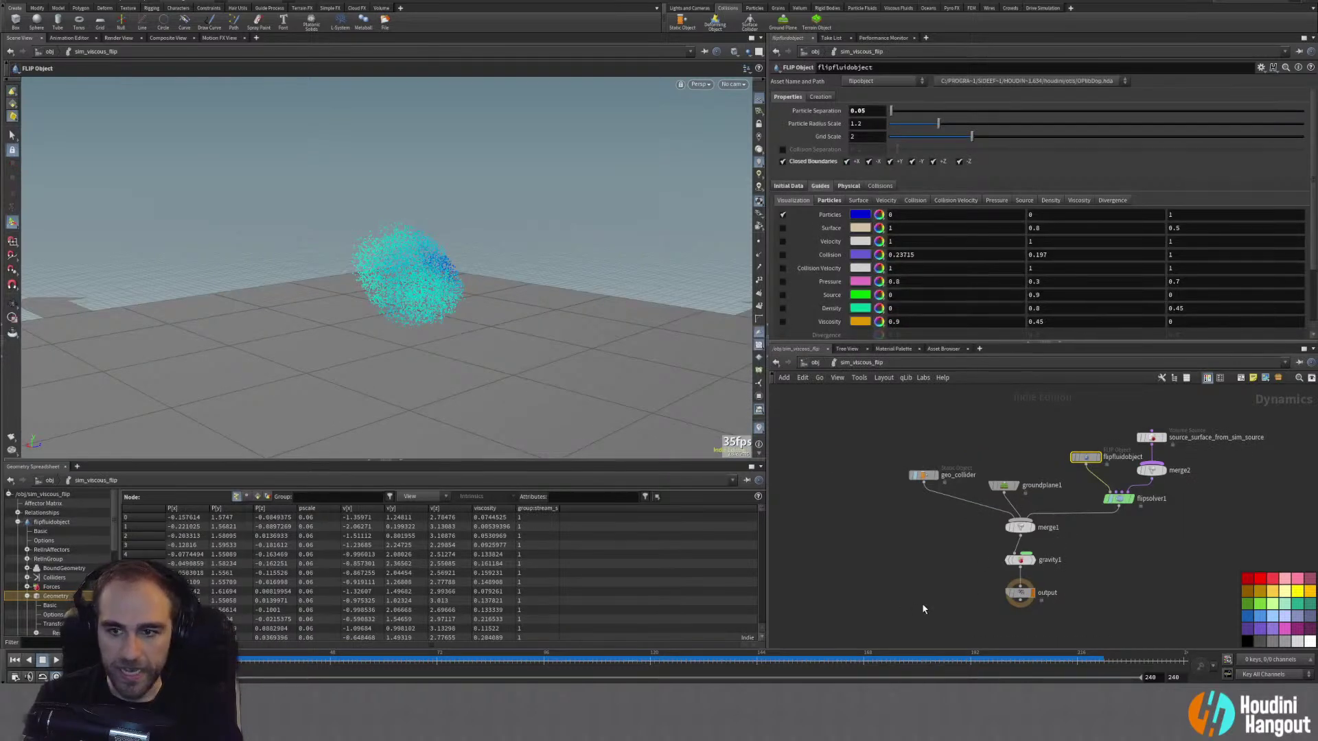
middle_click_drag(923, 609, 905, 590)
left_click(1132, 424)
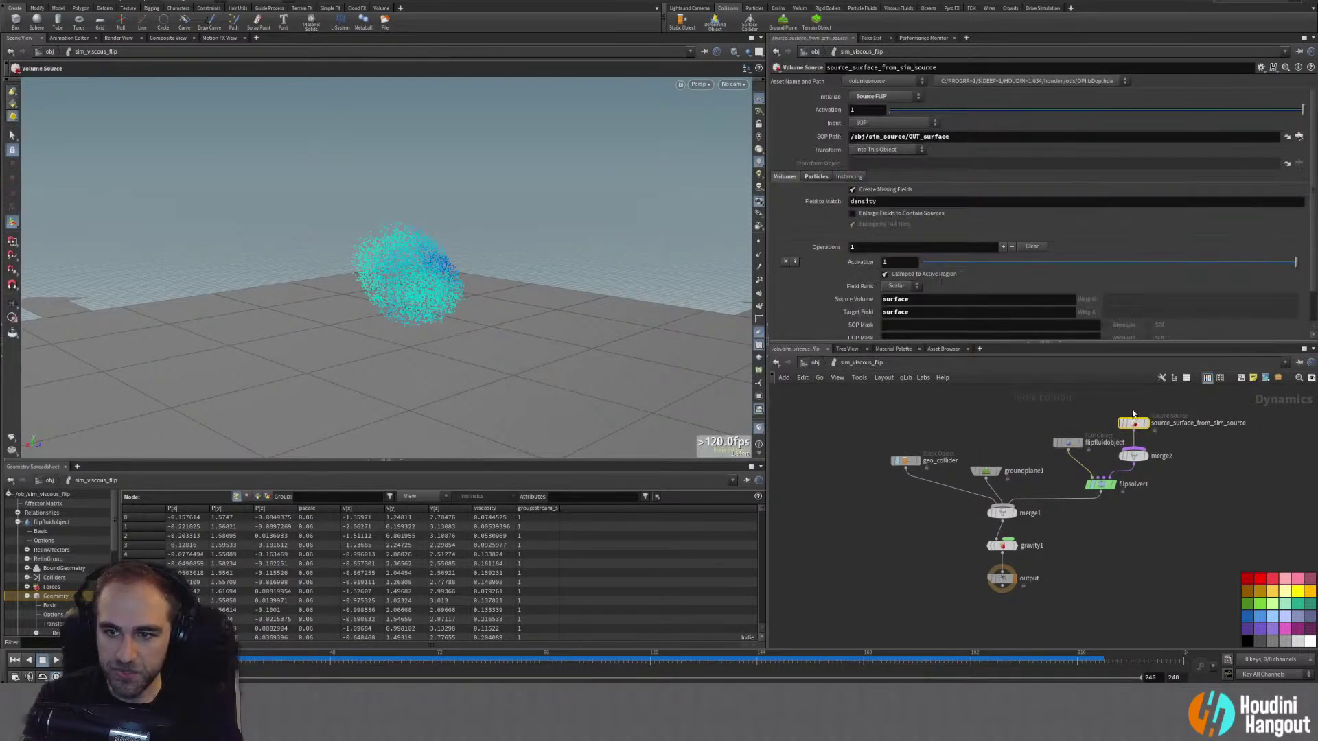
scroll(807, 324, "down", 2)
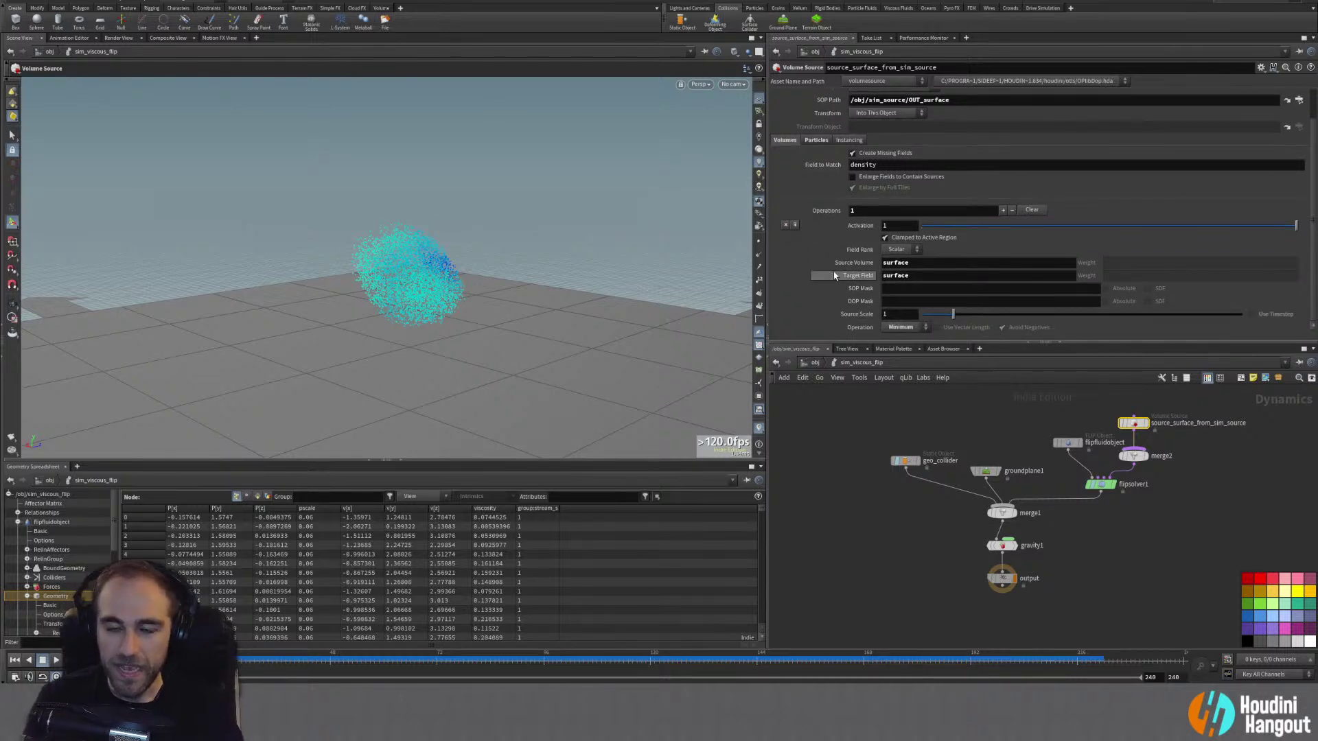
left_click(816, 140)
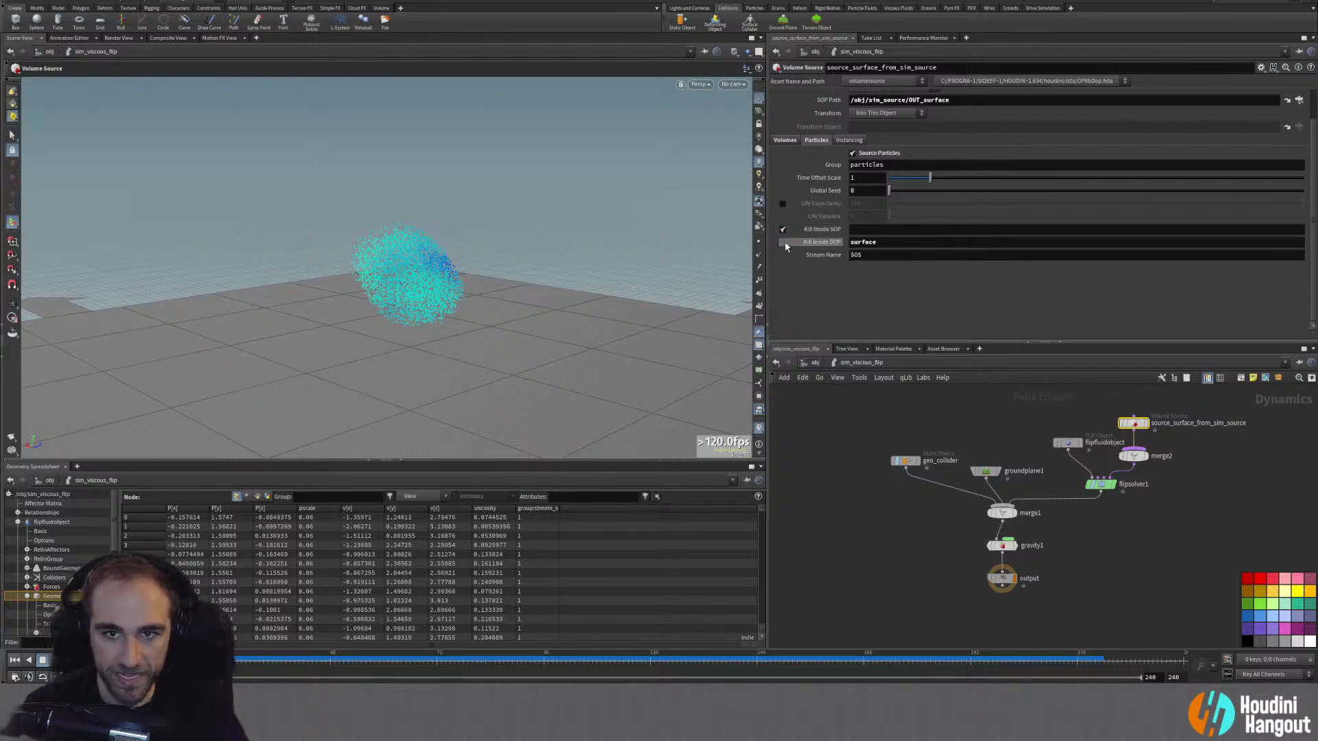
mouse_move(786, 247)
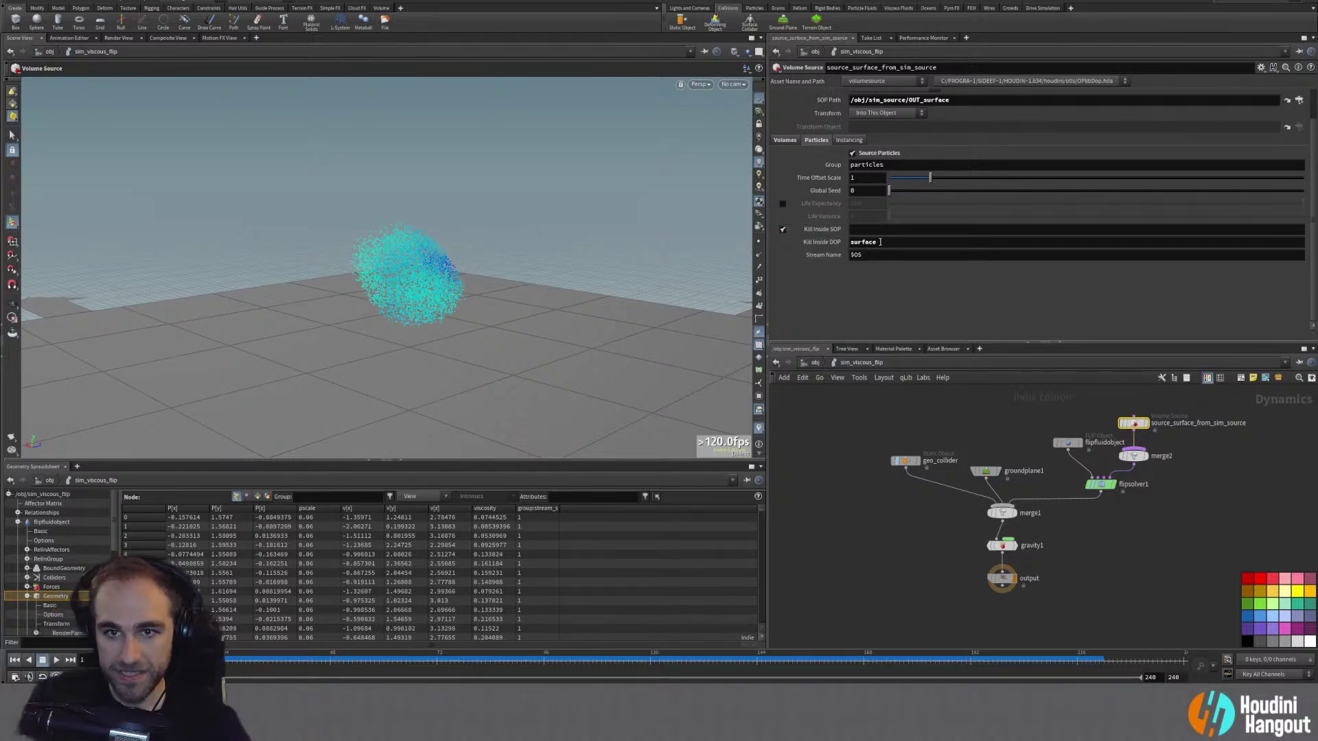
key("Return")
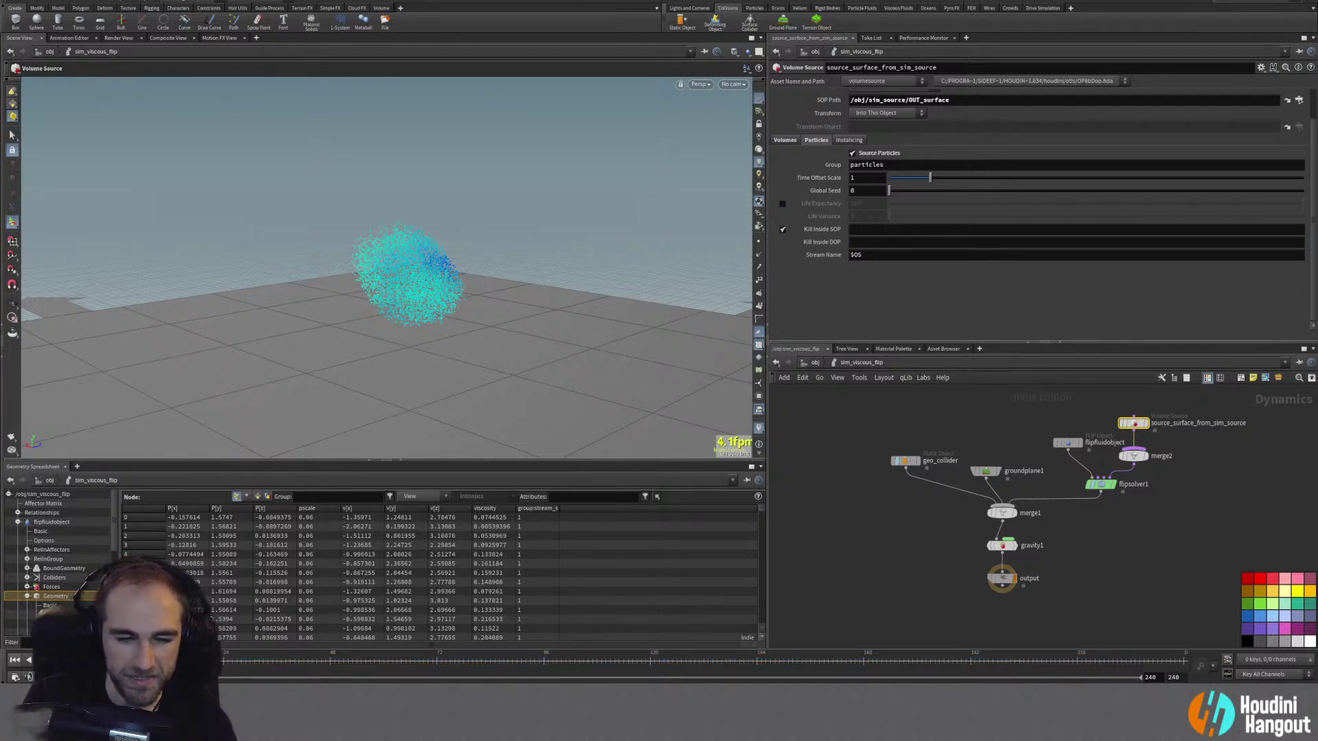
left_click(56, 661)
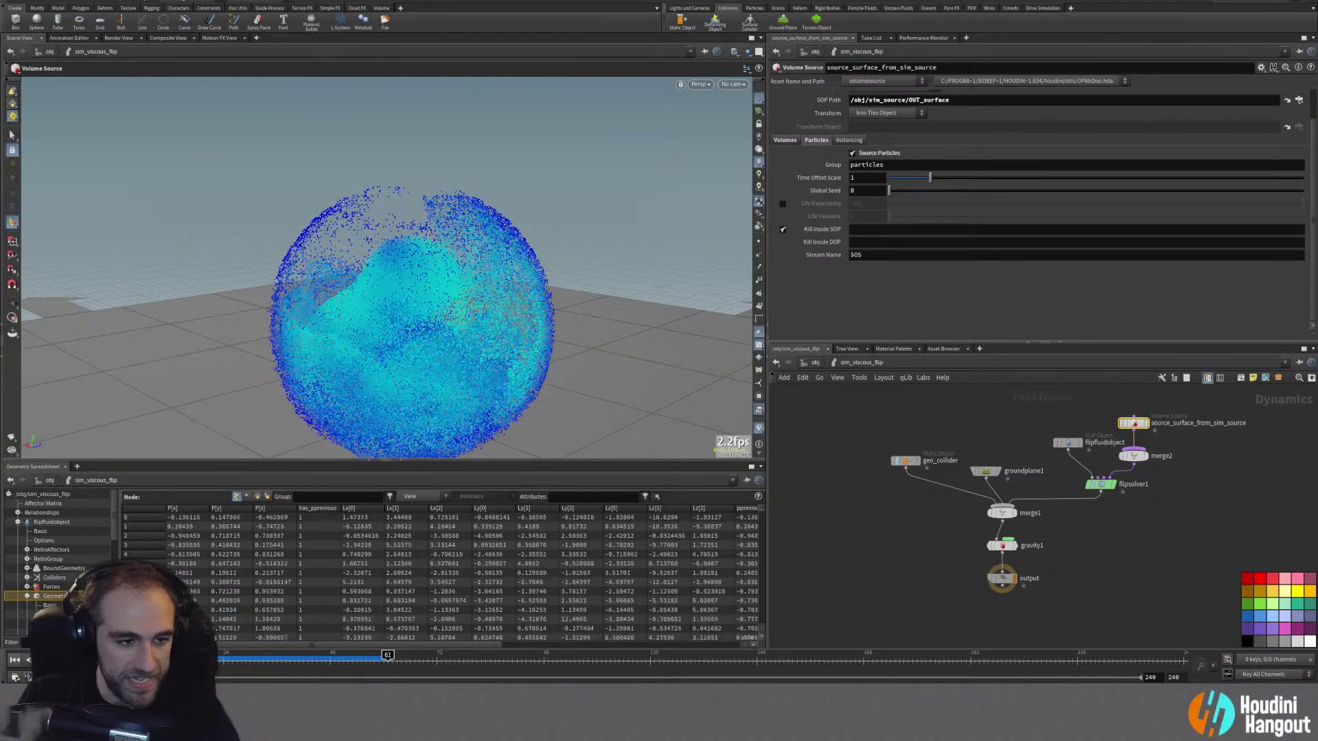
Step: Enable flipfluidobject's Surface guide, examine the fluid surface from above, and replay the simulation from the first frame
left_click(1066, 444)
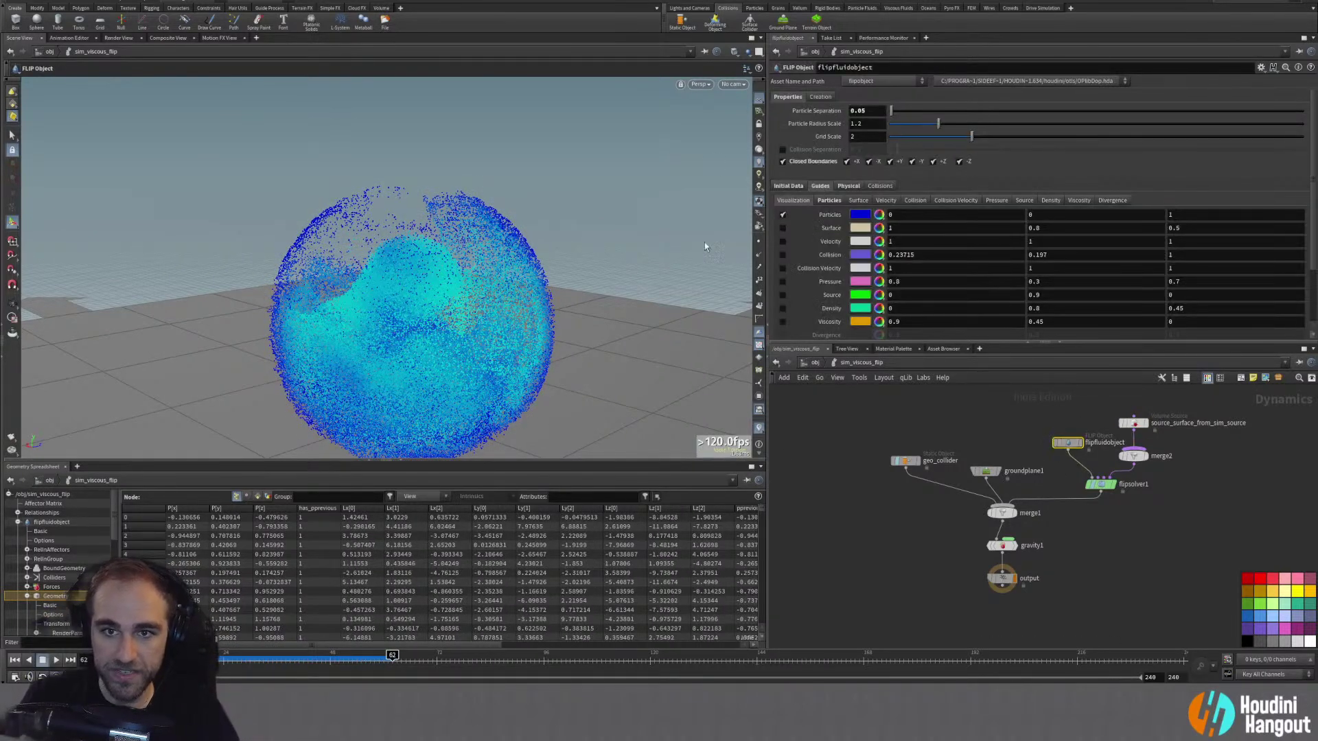
left_click(782, 228)
key("Escape")
left_click_drag(481, 288, 553, 363)
middle_click_drag(553, 364, 359, 118)
right_click_drag(359, 118, 412, 150)
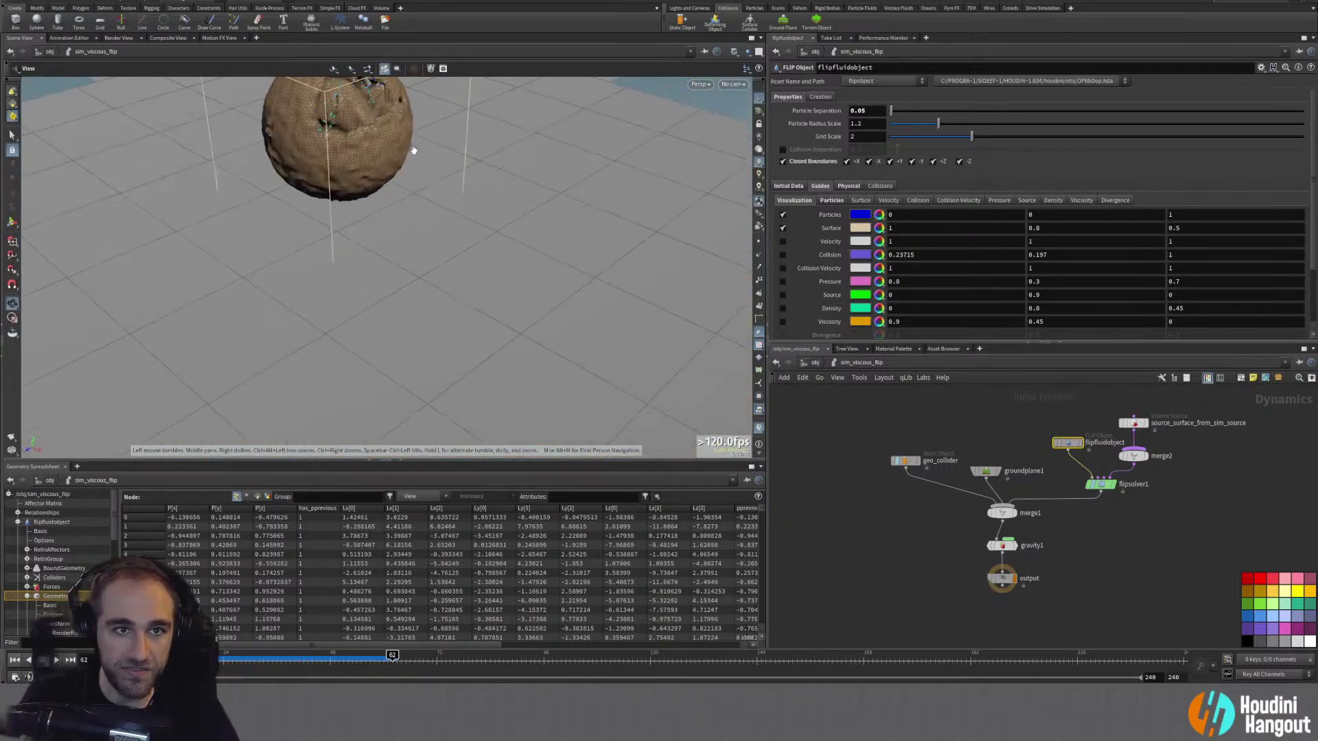
middle_click_drag(411, 150, 272, 297)
right_click_drag(272, 297, 385, 189)
left_click(13, 660)
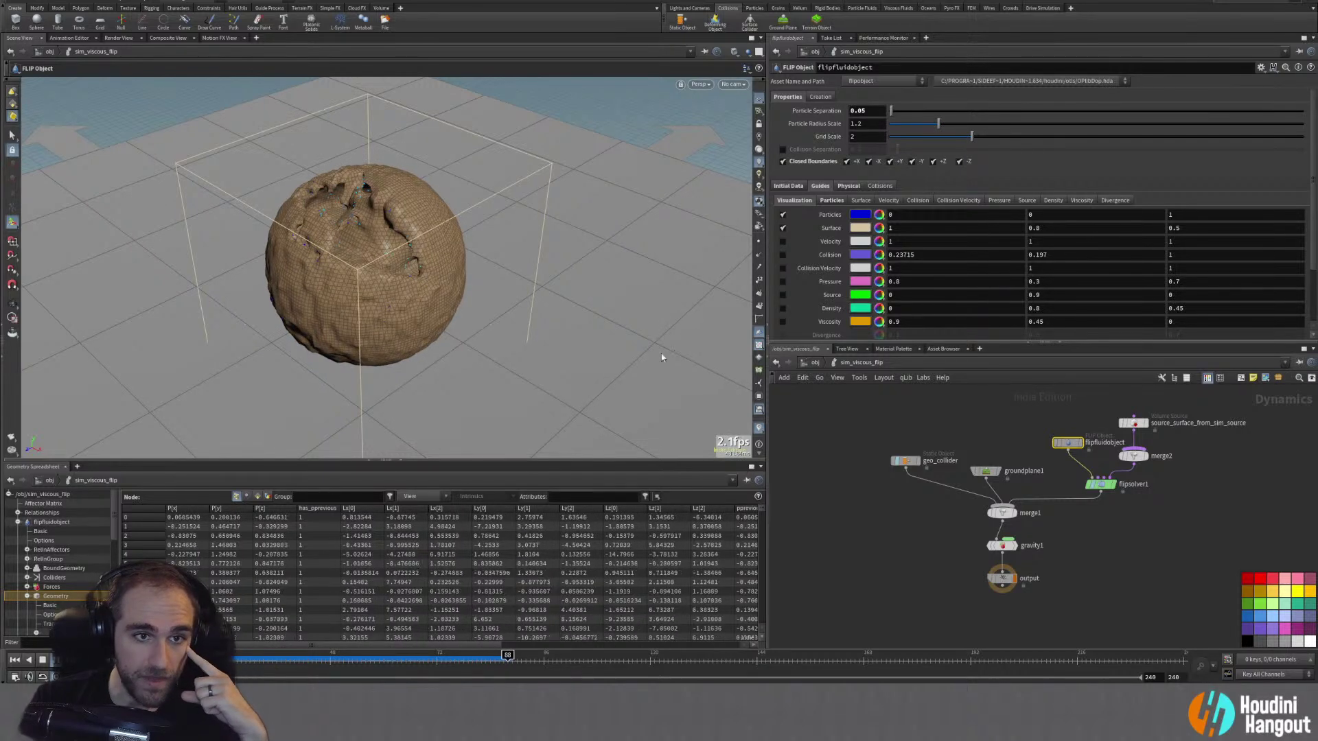
left_click(14, 659)
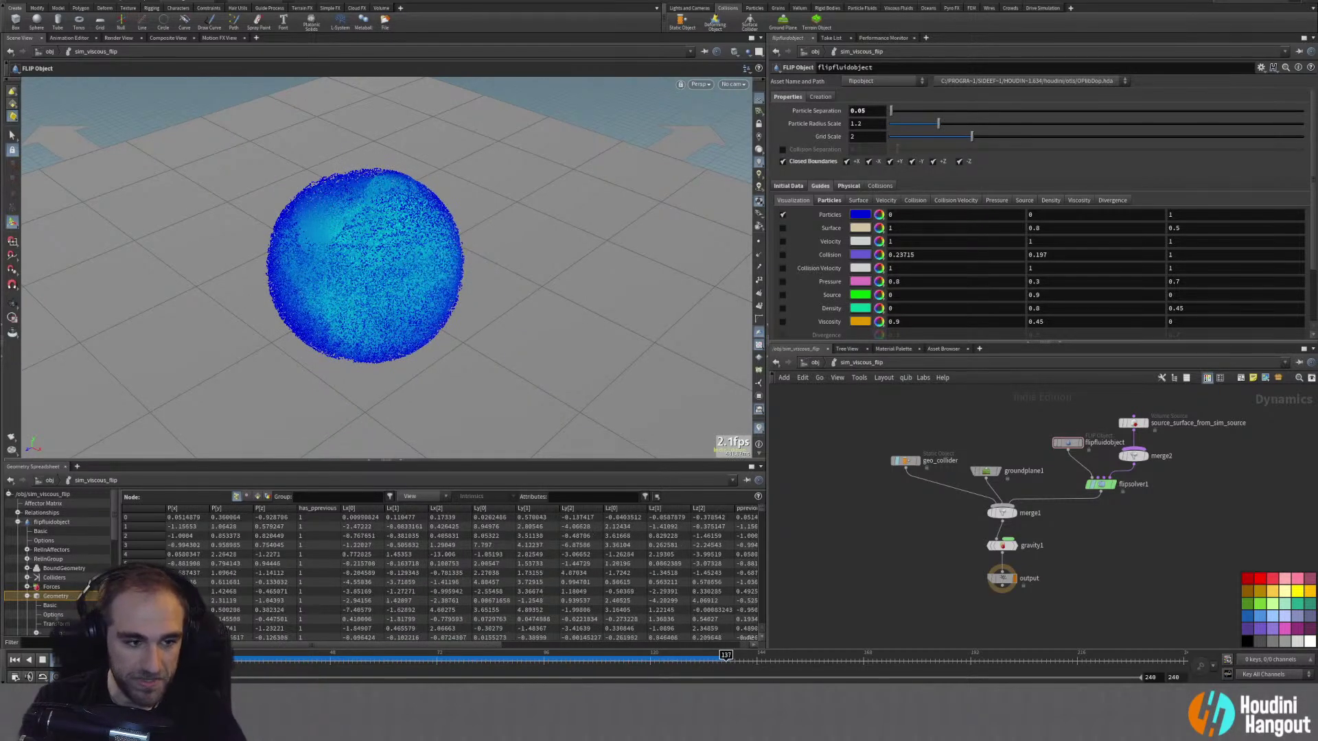
Step: Continue the simulation to frame 172 and examine the particles filling the spherical container up close and from several angles
key("Escape")
left_click_drag(340, 221, 339, 176)
middle_click_drag(339, 176, 420, 194)
right_click_drag(421, 194, 471, 203)
left_click_drag(471, 203, 435, 215)
mouse_move(435, 215)
right_mouse_down()
mouse_move(420, 225)
mouse_move(456, 206)
right_mouse_up()
left_click_drag(456, 206, 368, 219)
left_click_drag(240, 666, 607, 670)
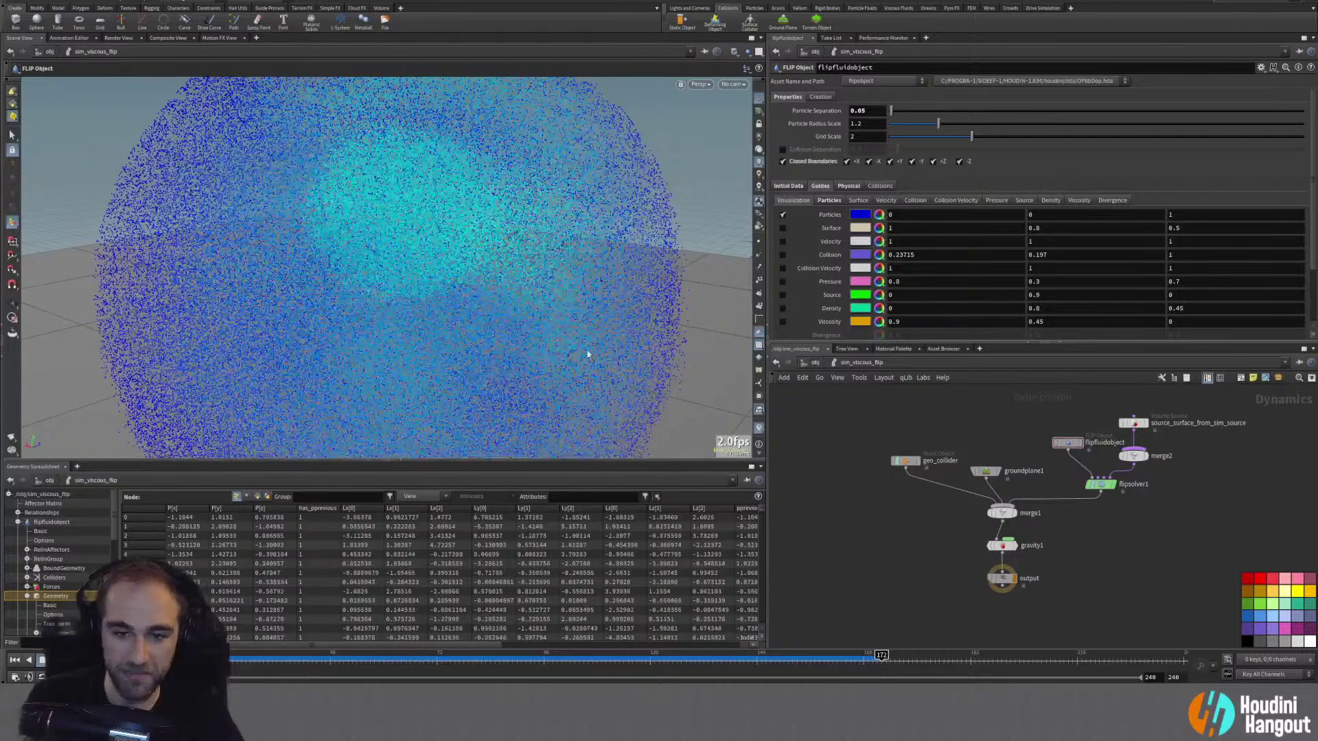
key("Escape")
scroll(604, 358, "down", 5)
left_click_drag(421, 284, 485, 289)
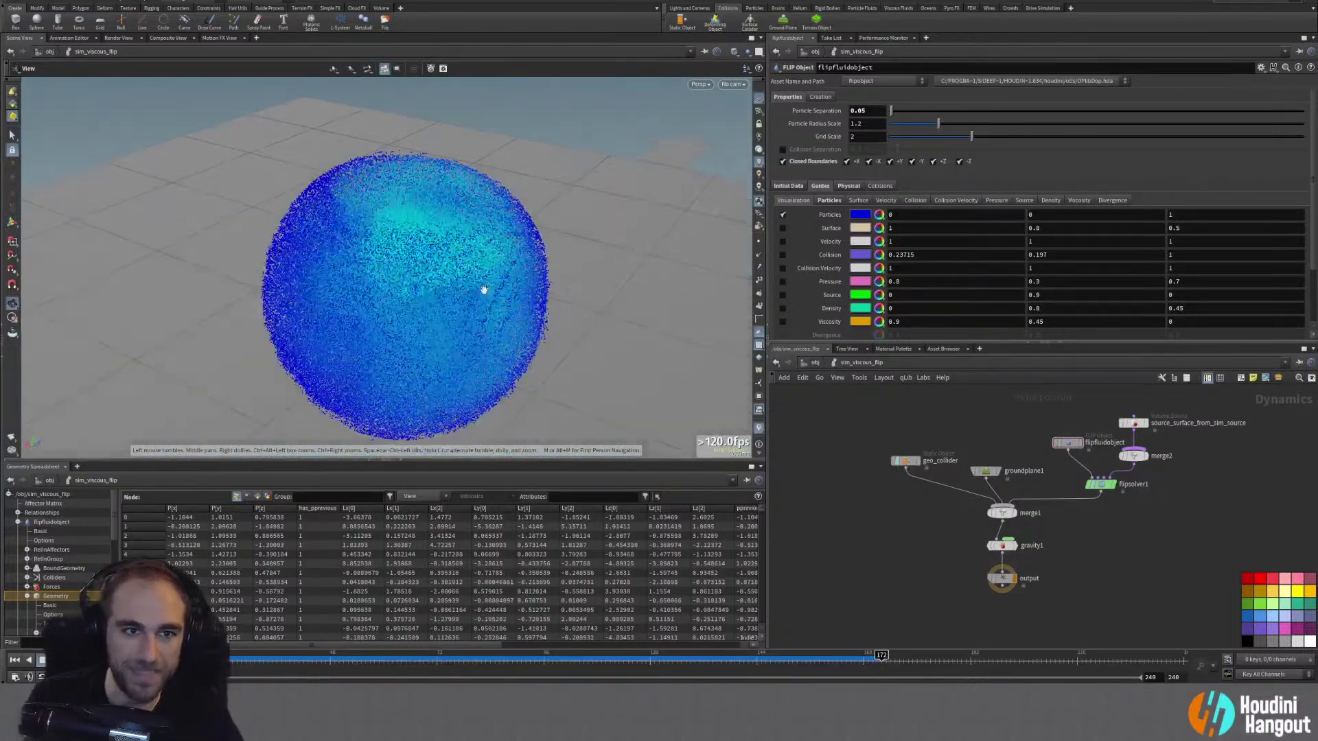
key("Escape")
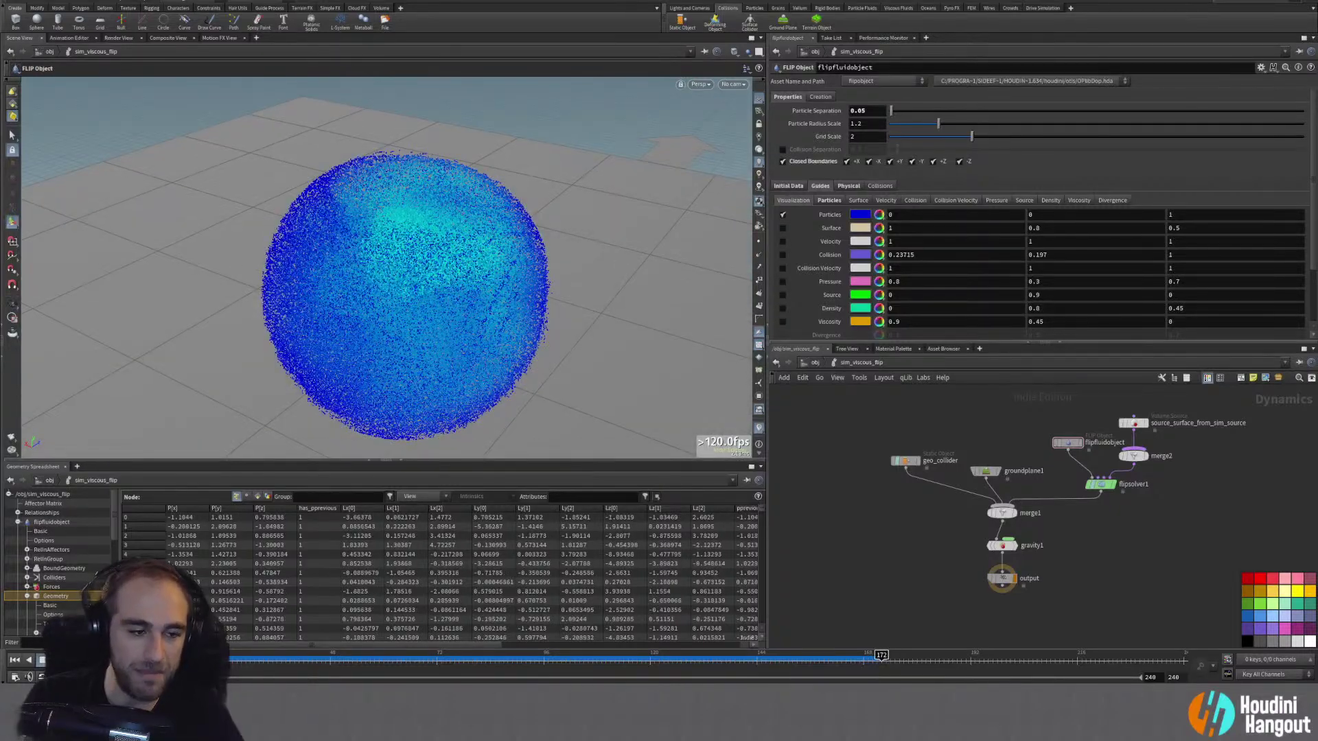
Step: Order the geometry spreadsheet by descending point number and return the simulation to the first frames to check the newly emitted points
left_click(14, 659)
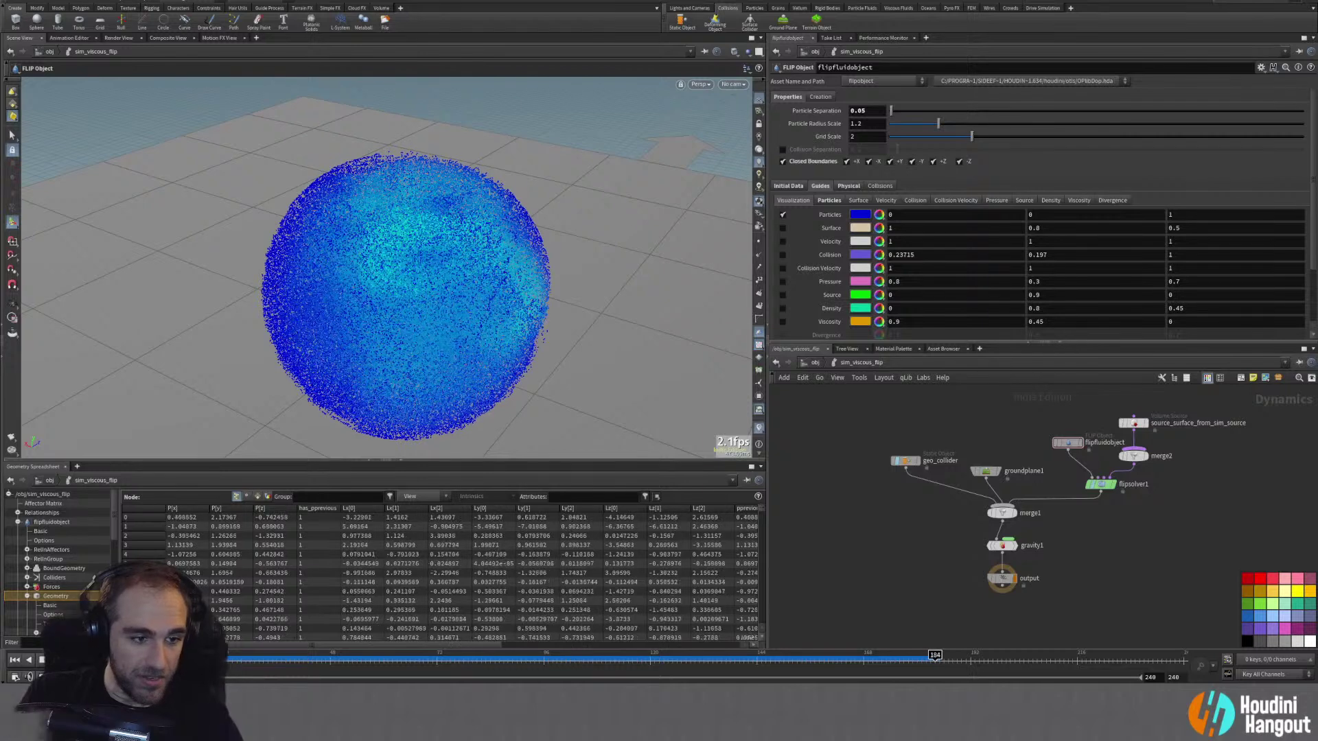
left_click(135, 509)
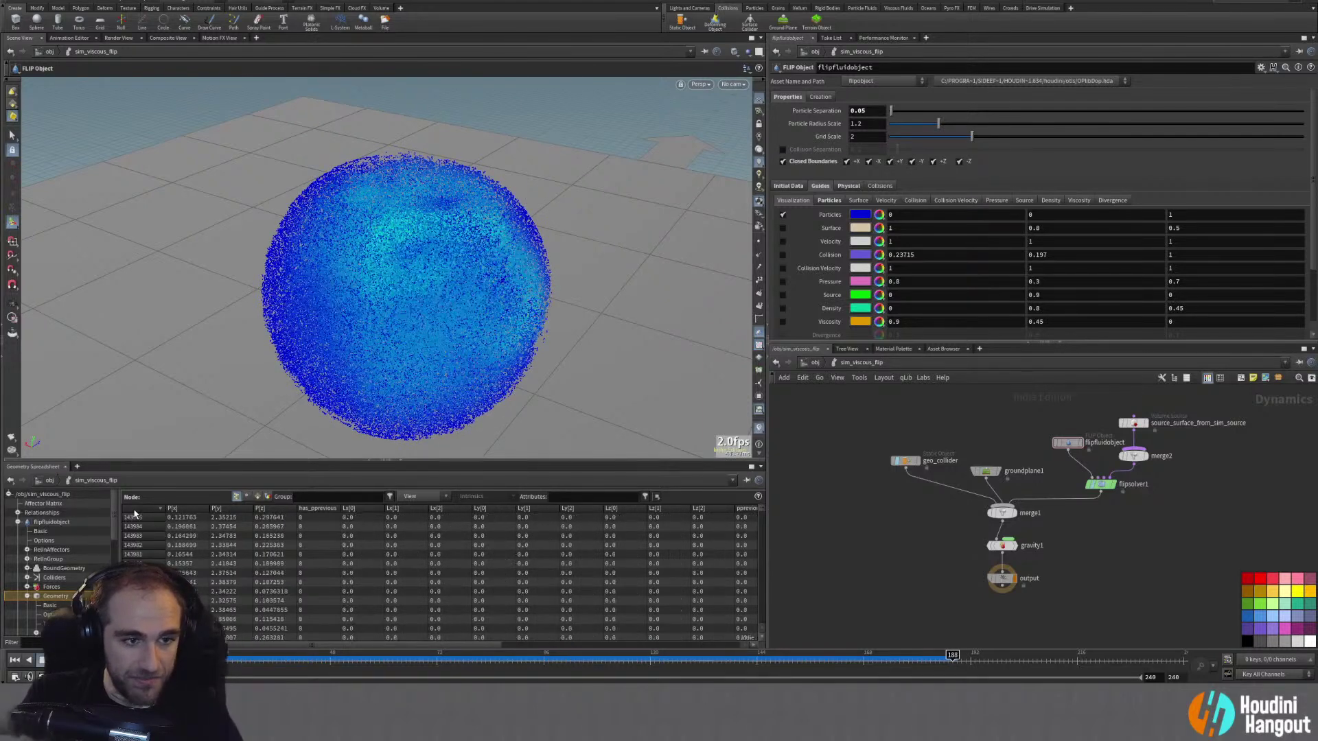
left_click(15, 660)
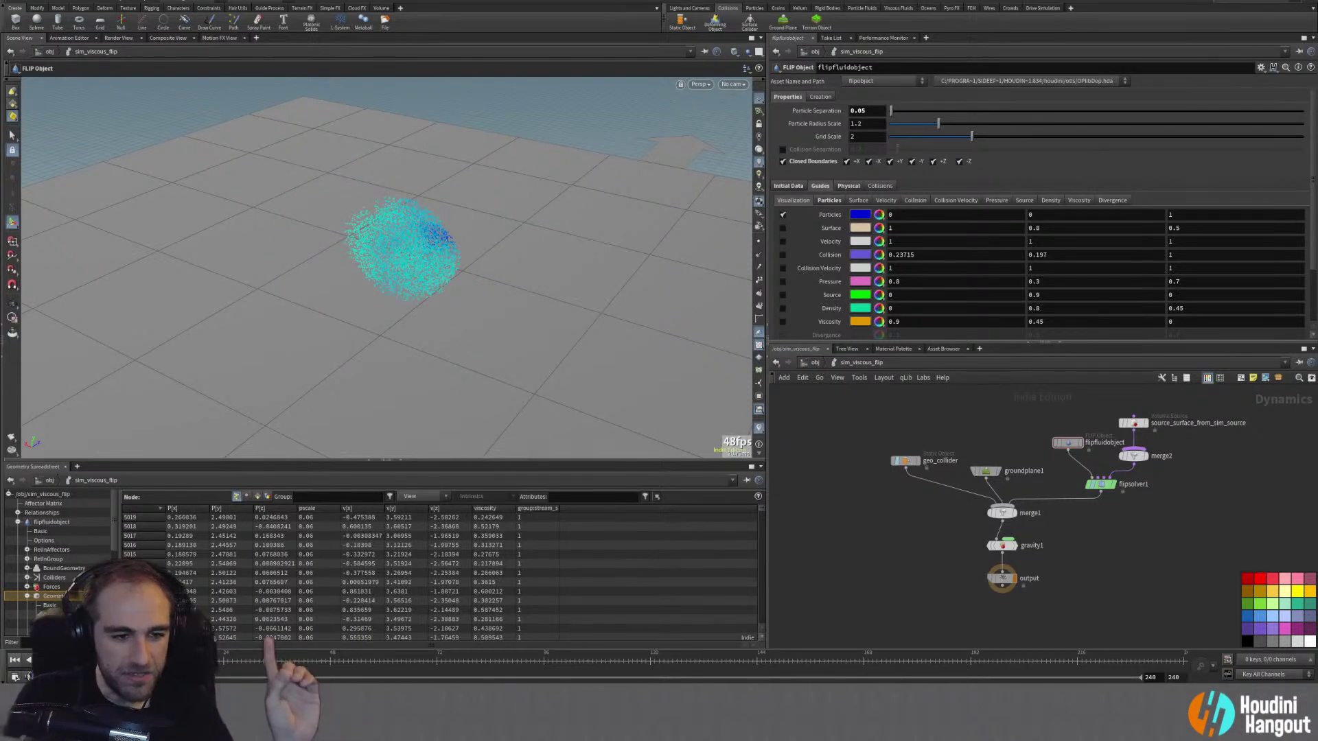
Step: Set Kill Inside DOP to surface in the particle settings of source_surface_from_sim_source
left_click(1129, 424)
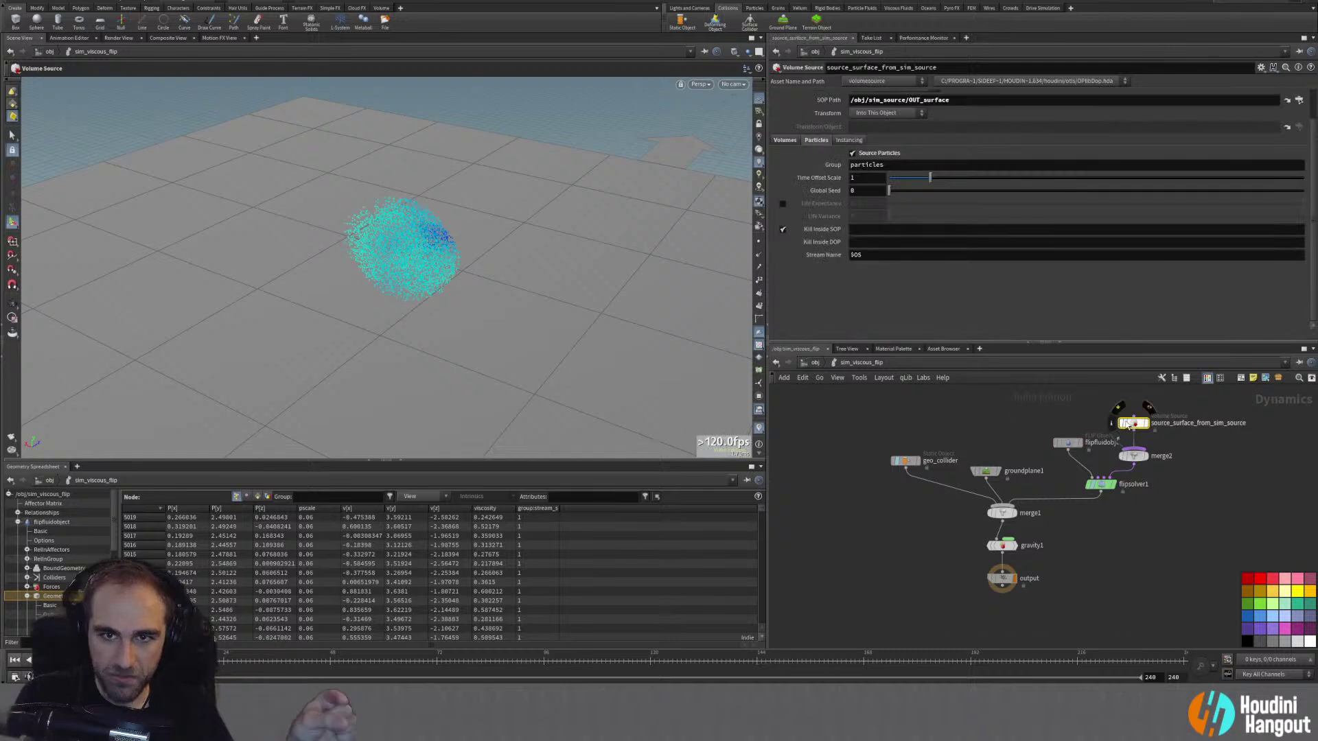
left_click(858, 243)
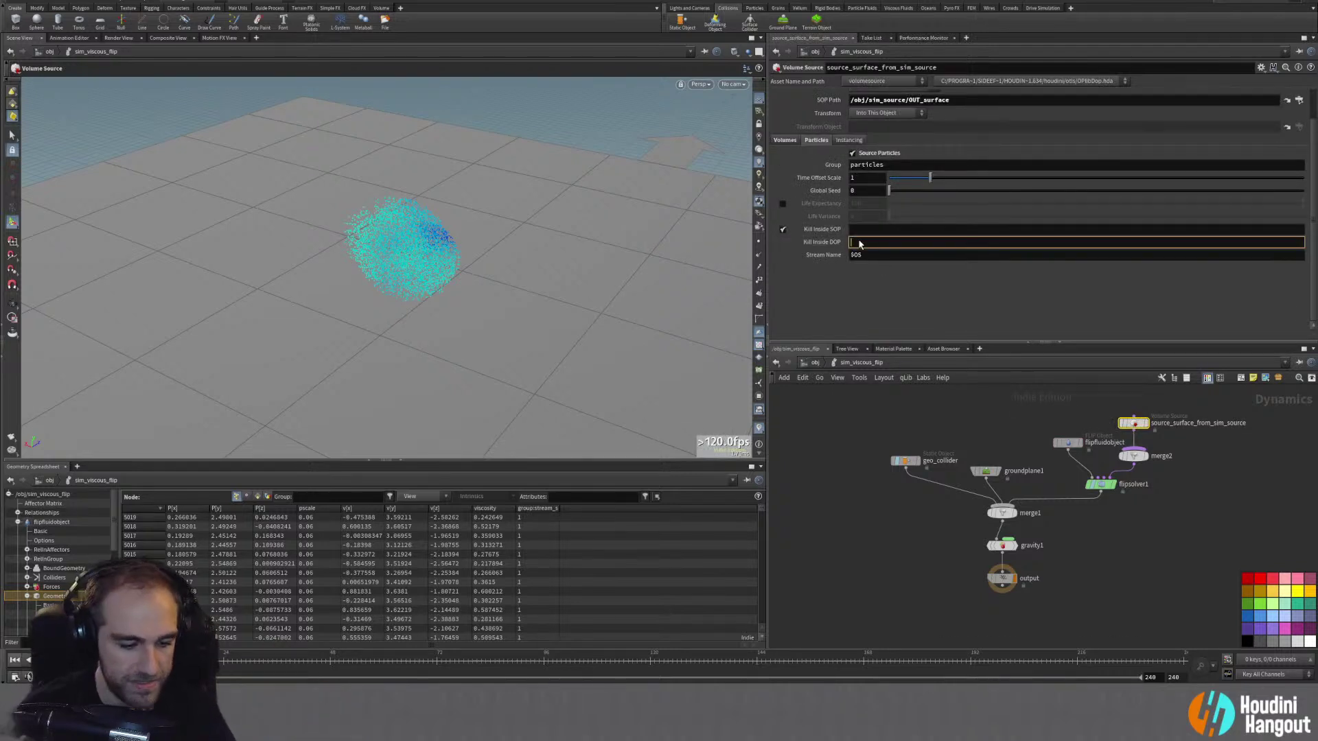
key("Return")
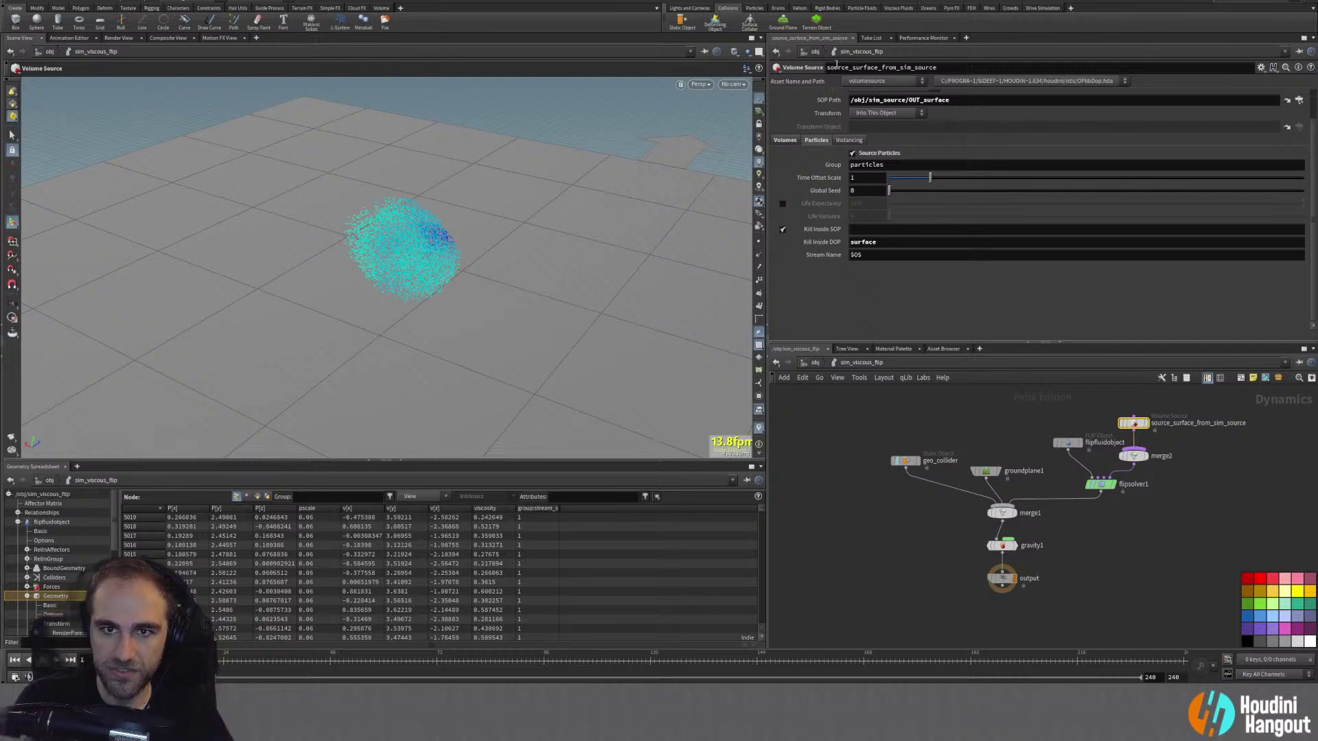
Step: Try a second volume operation on source_surface_from_sim_source with source volume surface and target field divergence, and remove it again
left_click(784, 140)
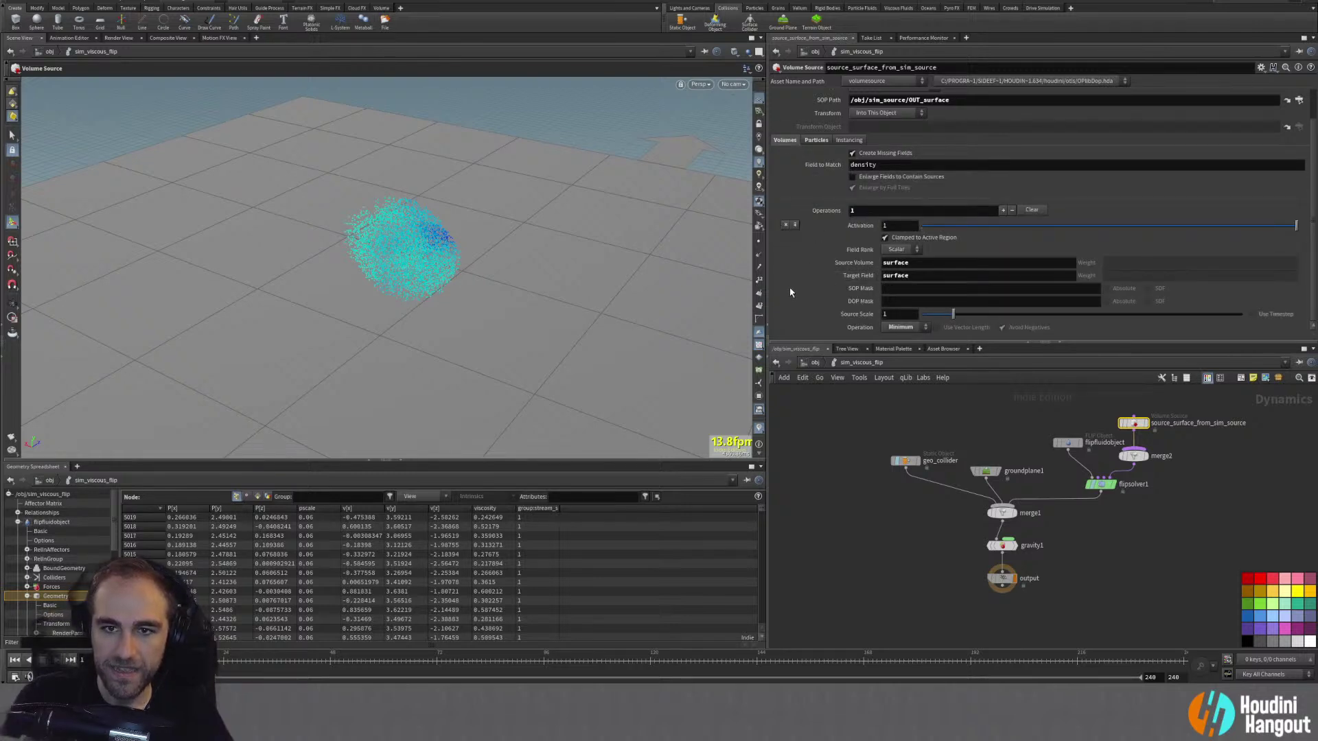
left_click(1003, 210)
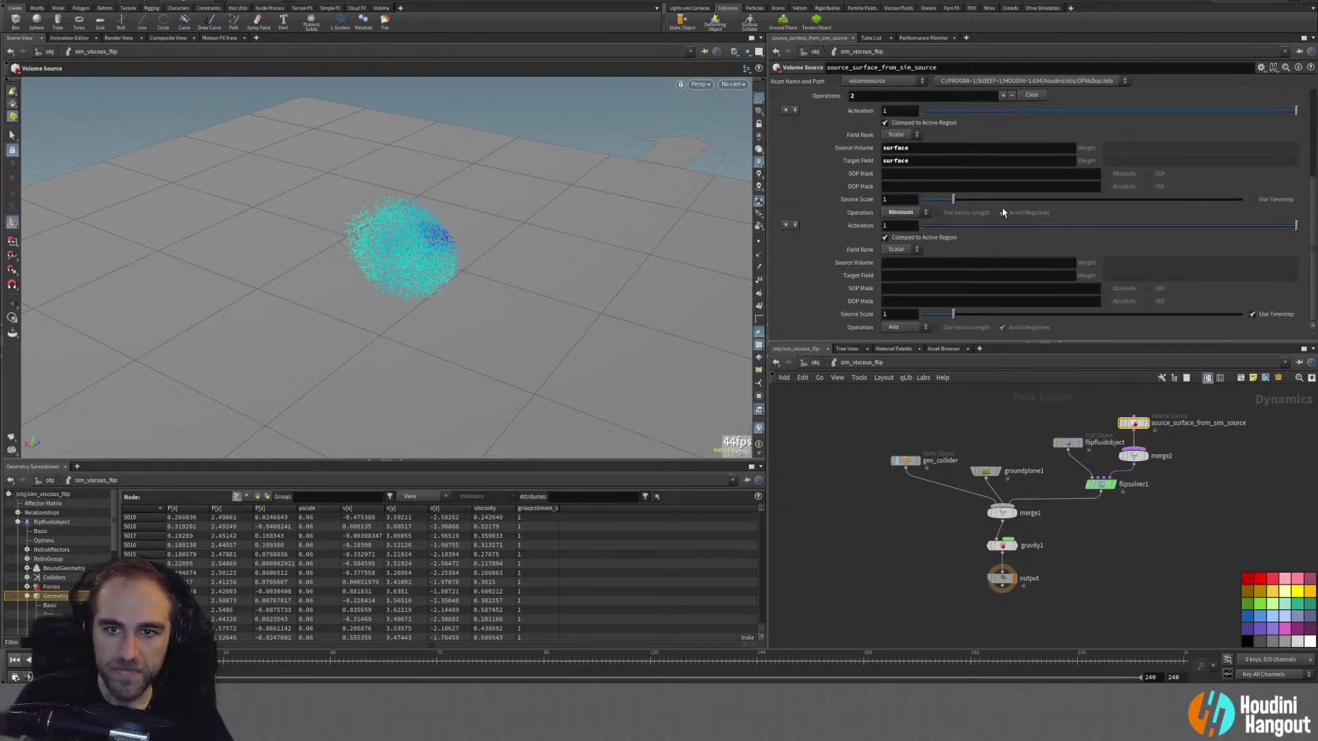
left_click(890, 261)
type("sur")
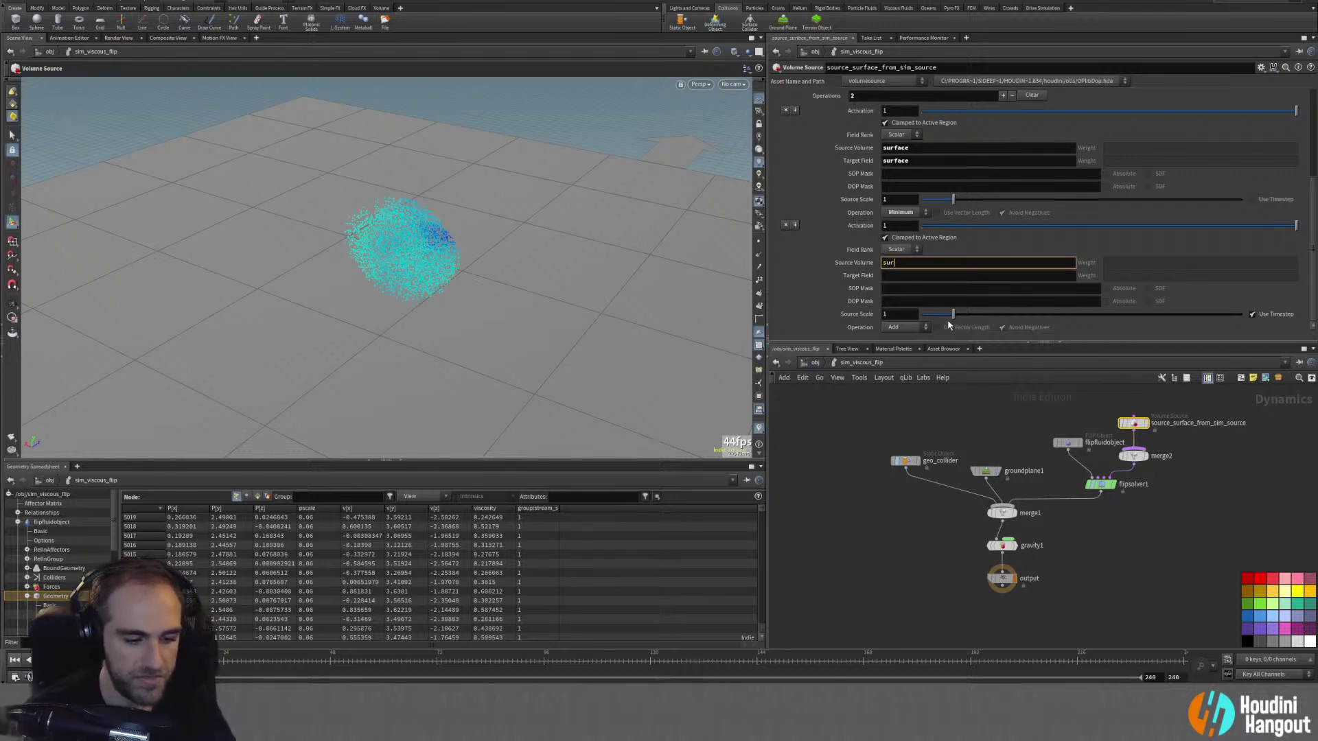
type("face")
key("Tab")
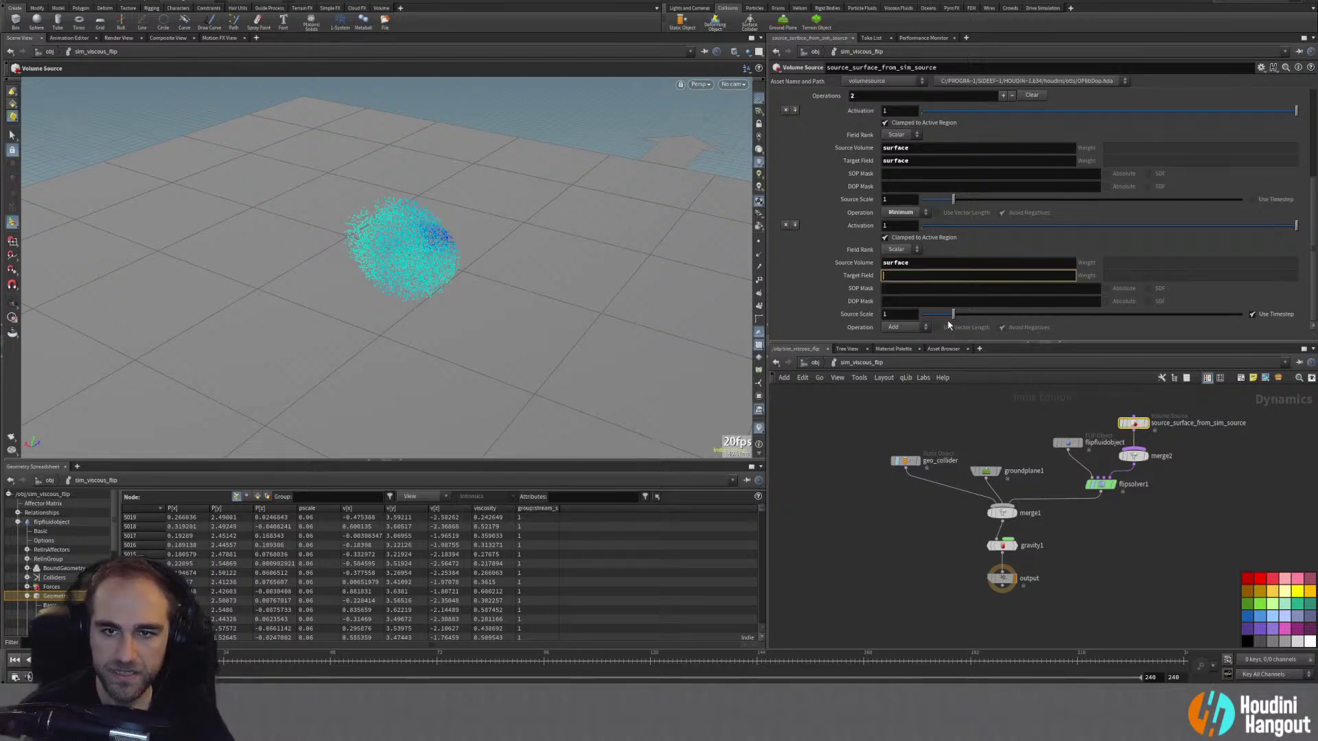
type("divergence")
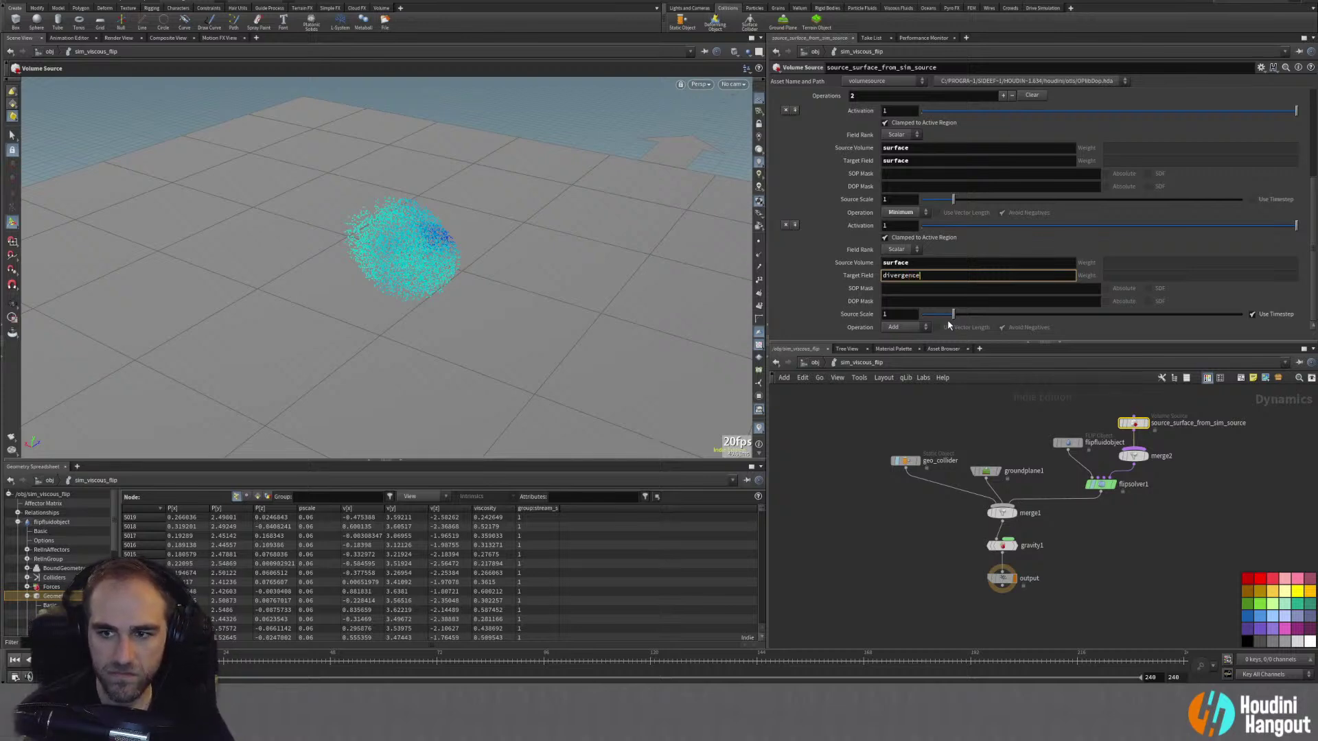
left_click(859, 8)
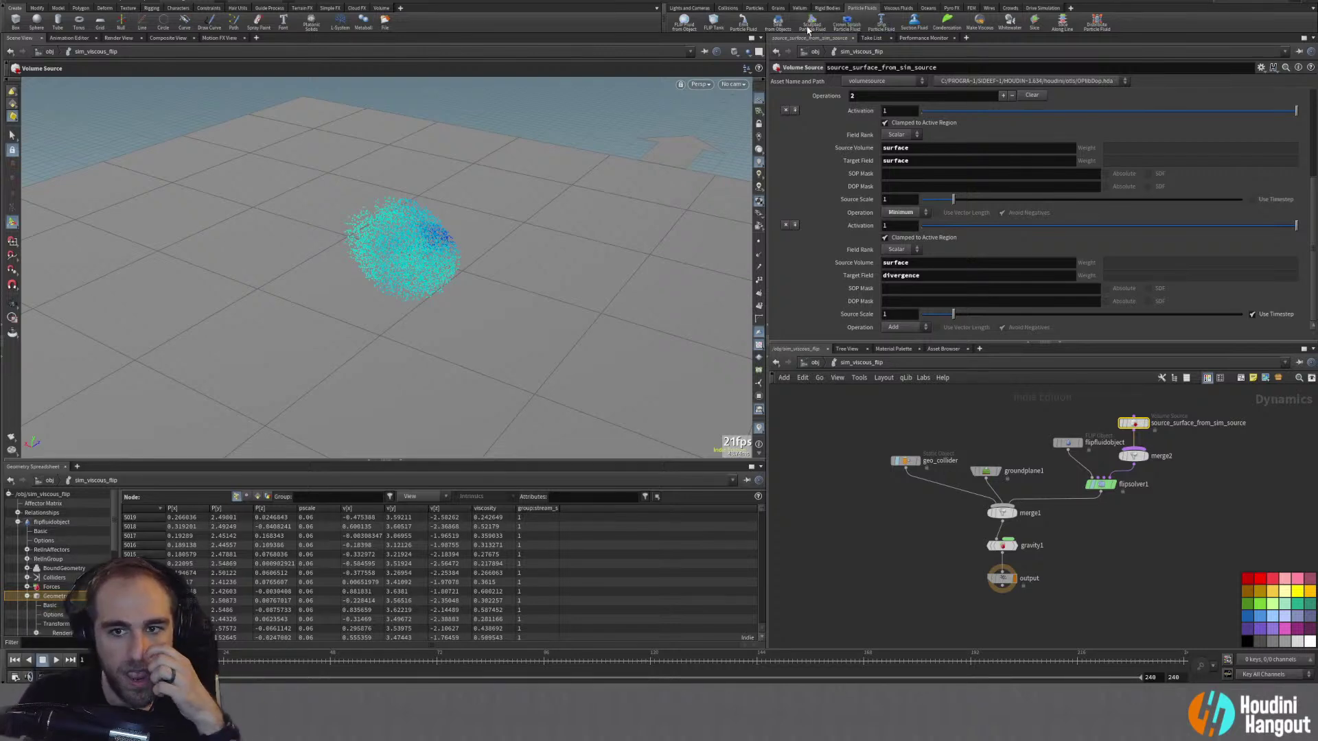
left_click(785, 224)
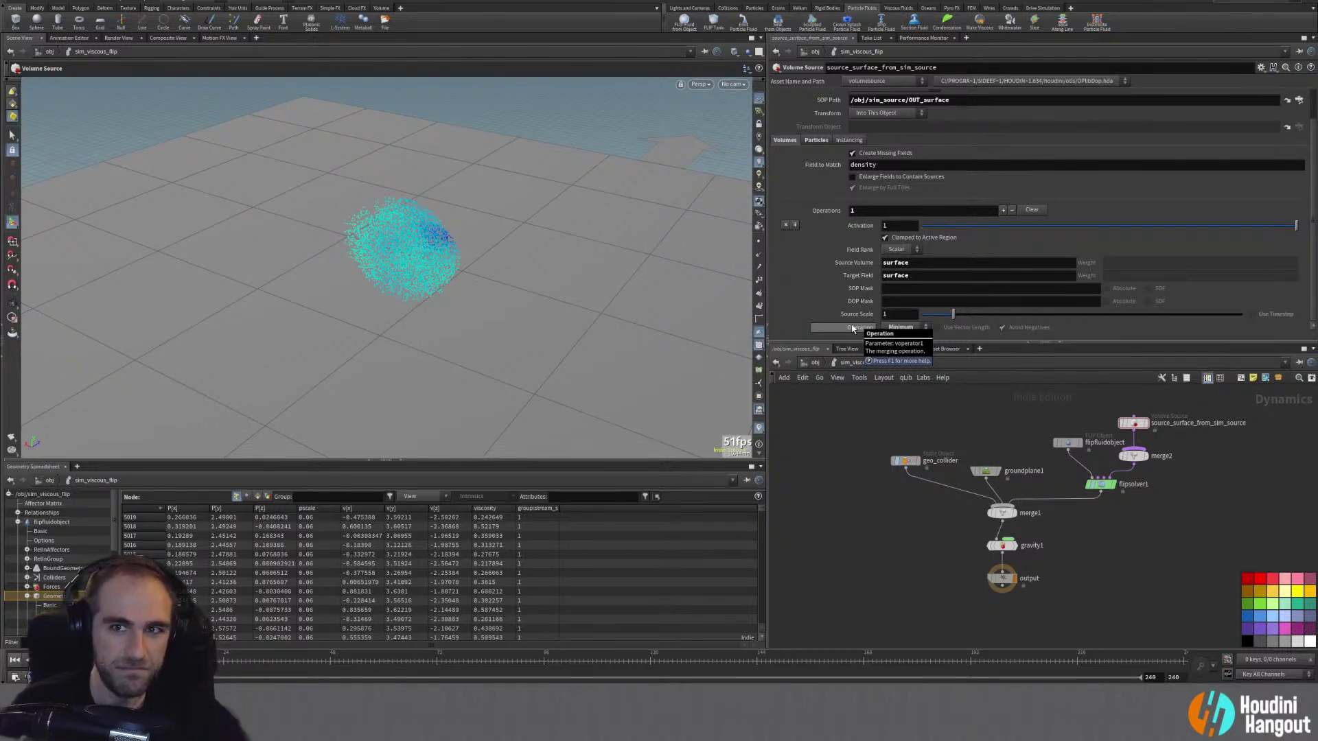
Step: Look through the simulation tool shelves, including Drive Simulation, Oceans, Viscous Fluids, Particle Fluids, Rigid Bodies and Pyro FX
left_click(1043, 9)
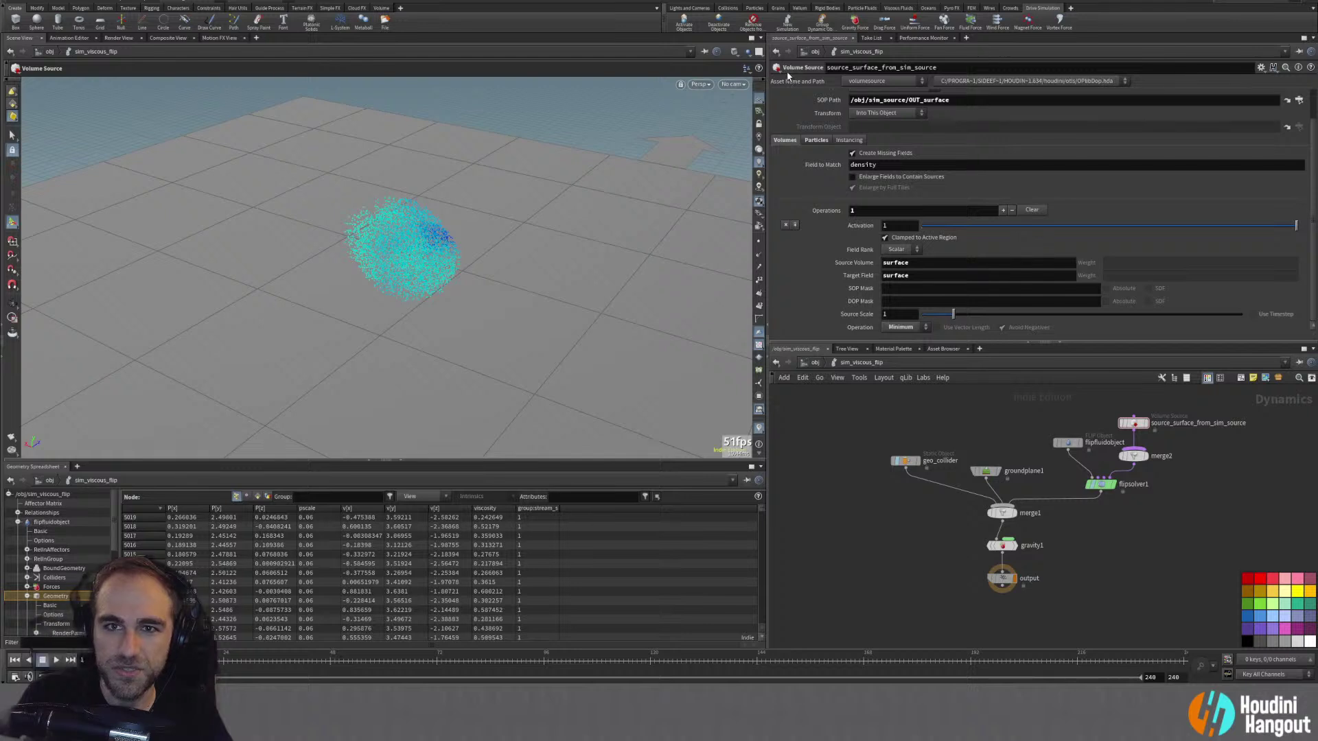
left_click(945, 9)
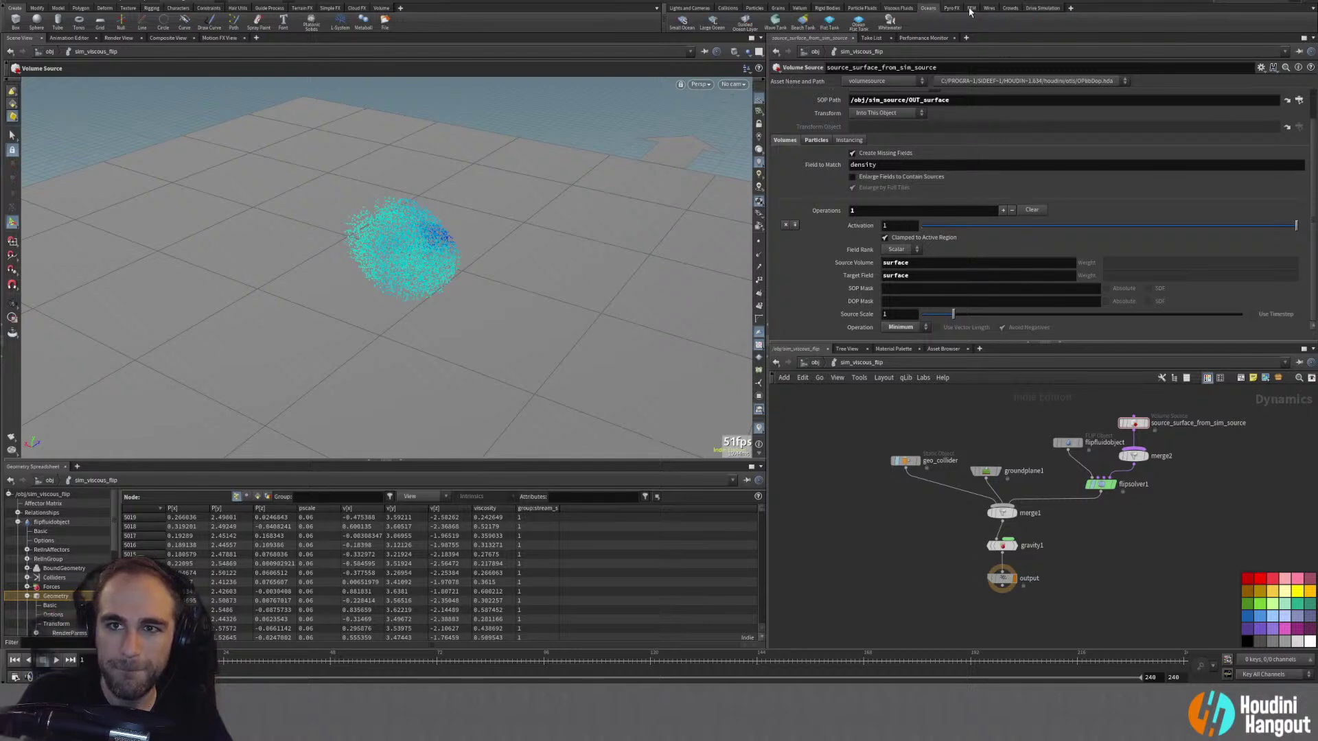
left_click(1009, 8)
left_click(928, 9)
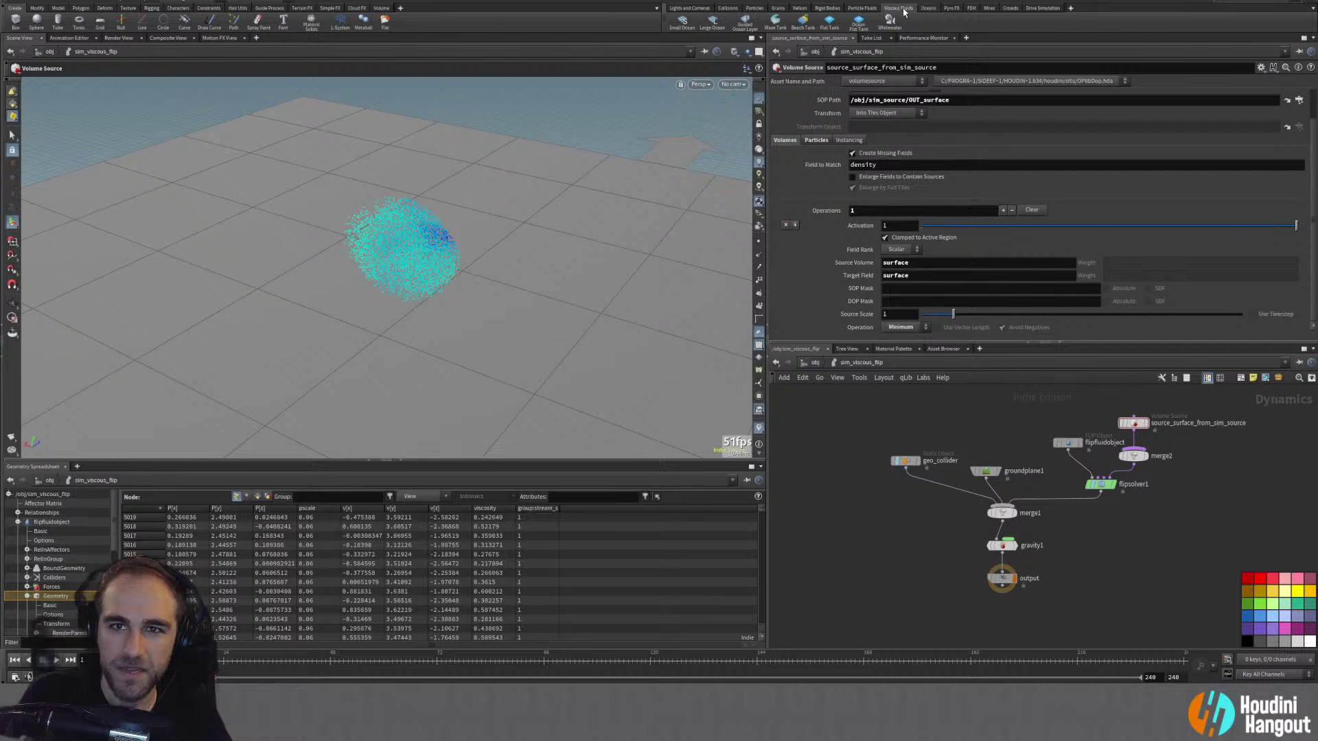
left_click(900, 8)
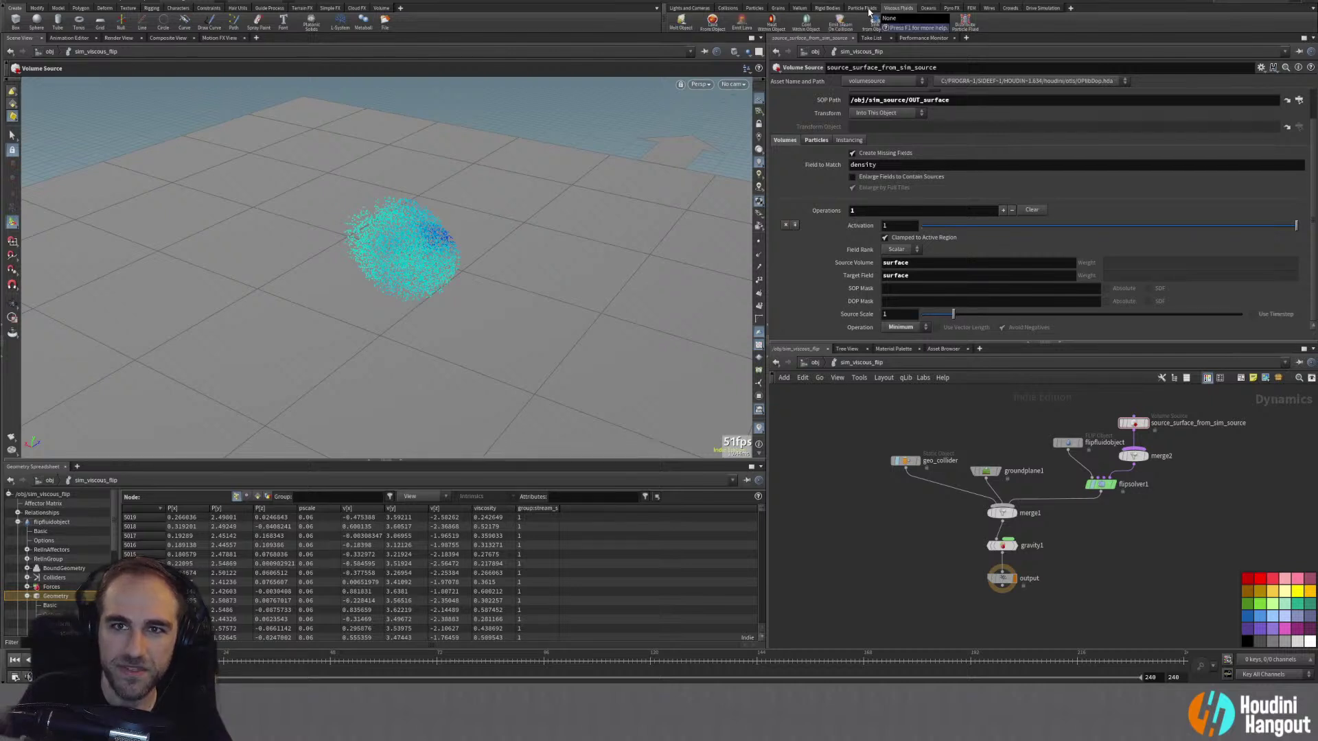
left_click(863, 8)
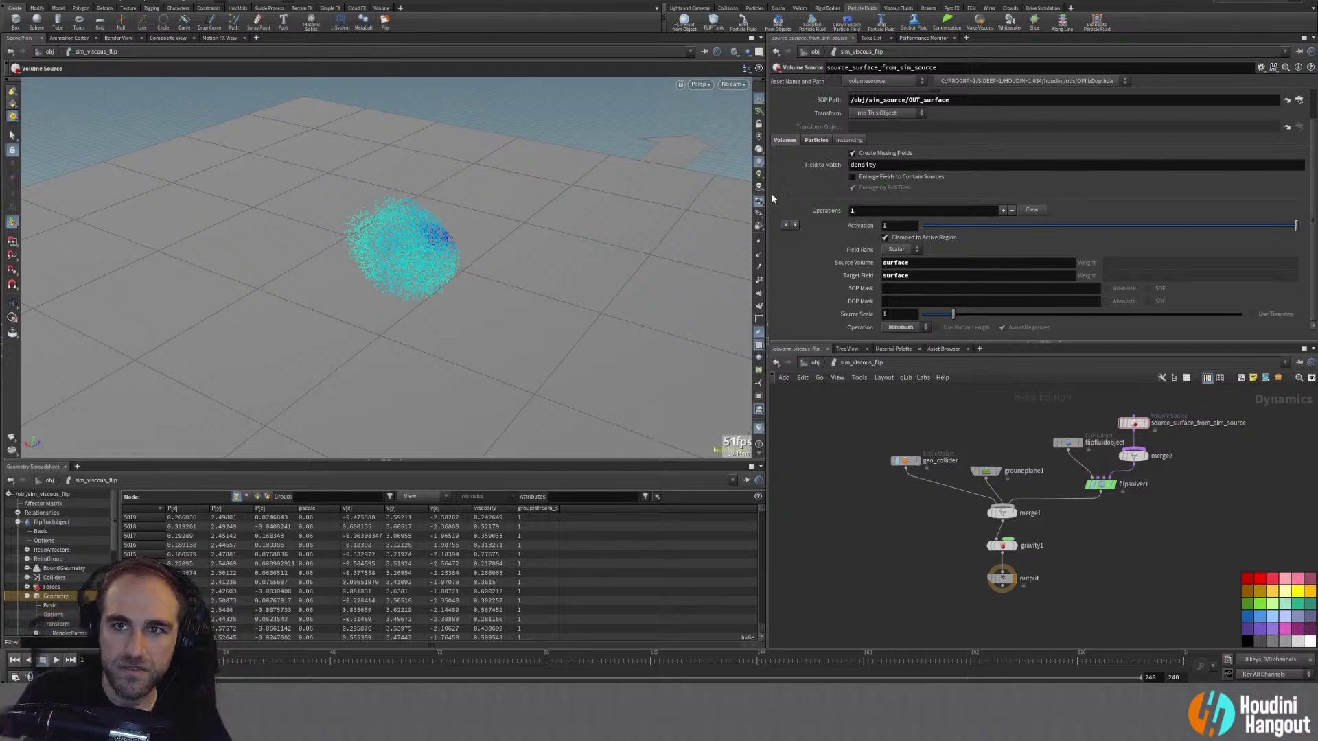
left_click(825, 8)
left_click(799, 8)
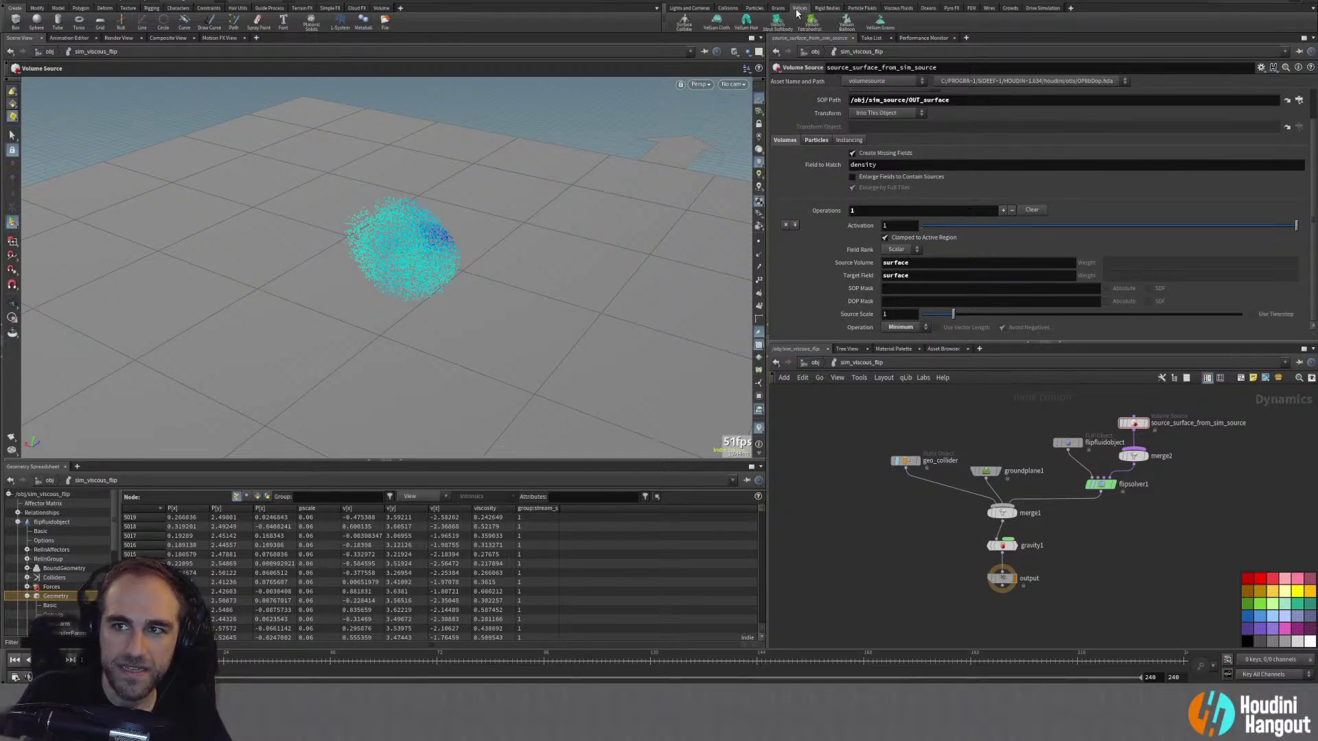
left_click(778, 8)
left_click(754, 9)
left_click(741, 10)
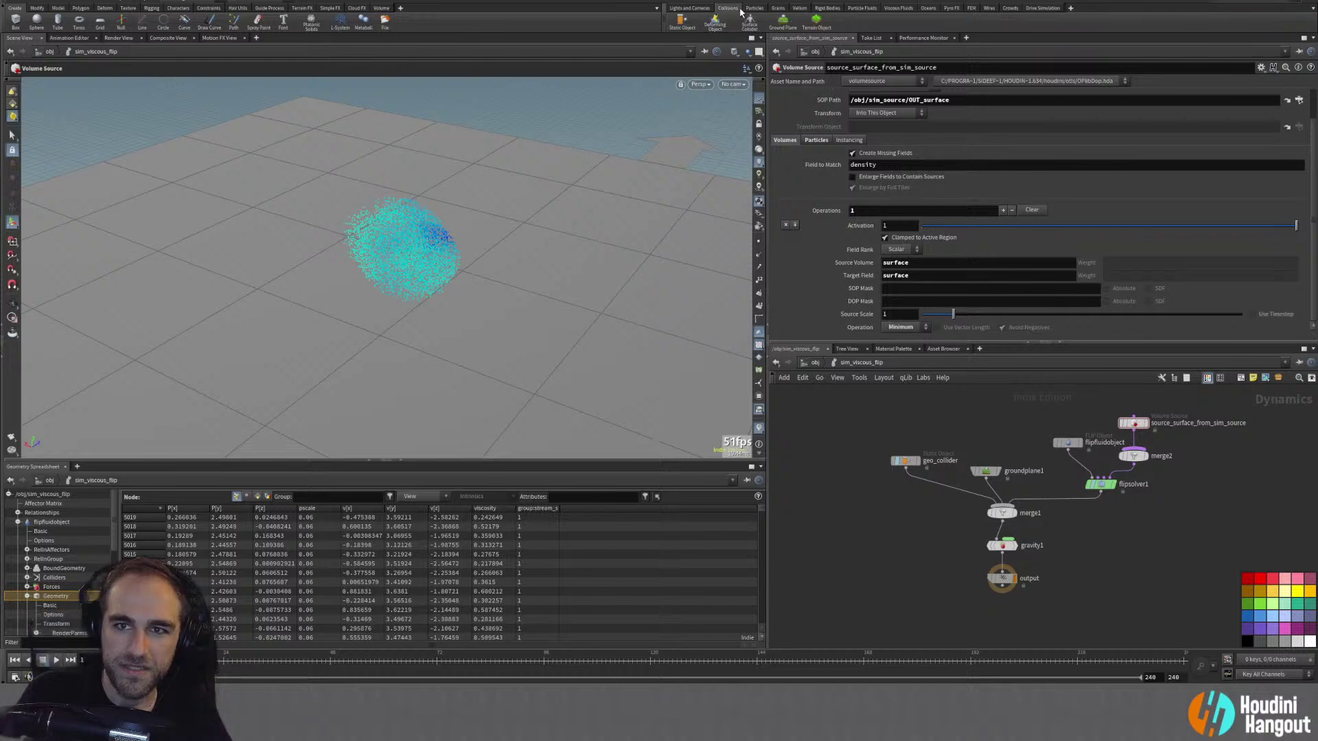
left_click(700, 9)
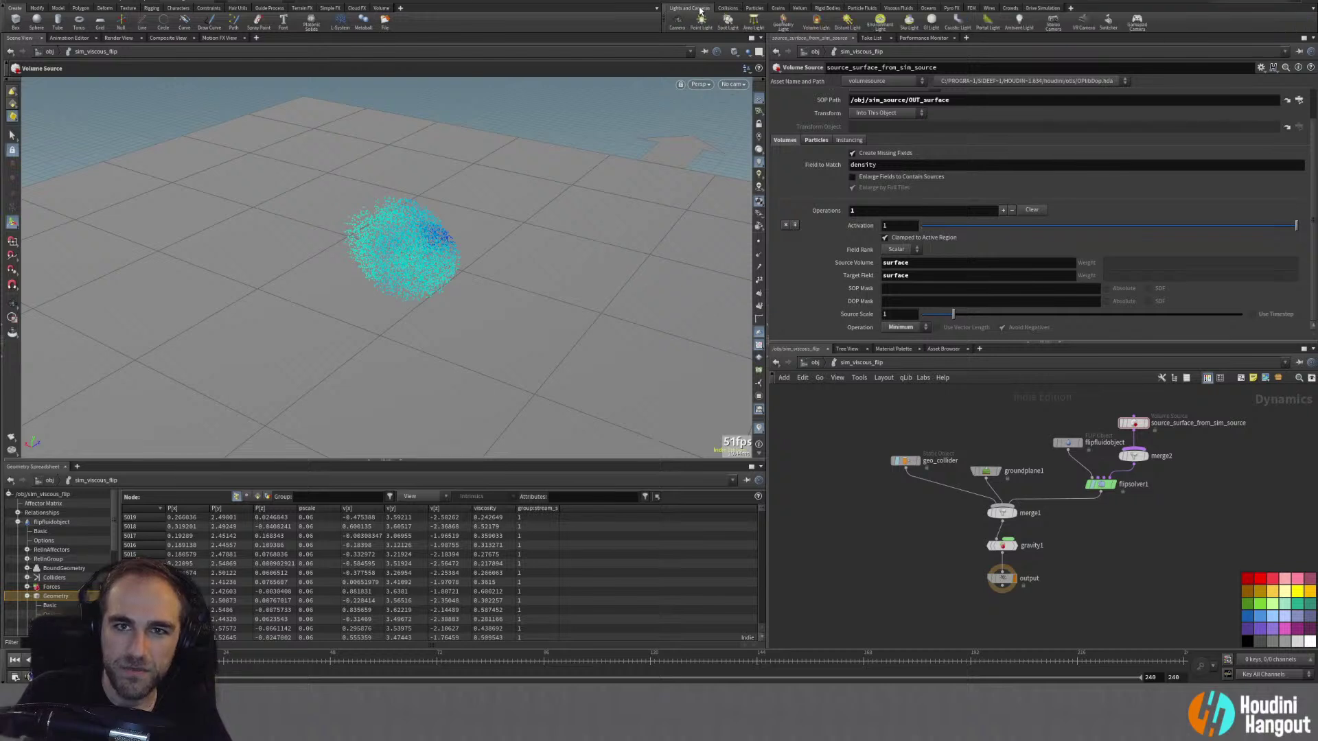
left_click(1042, 7)
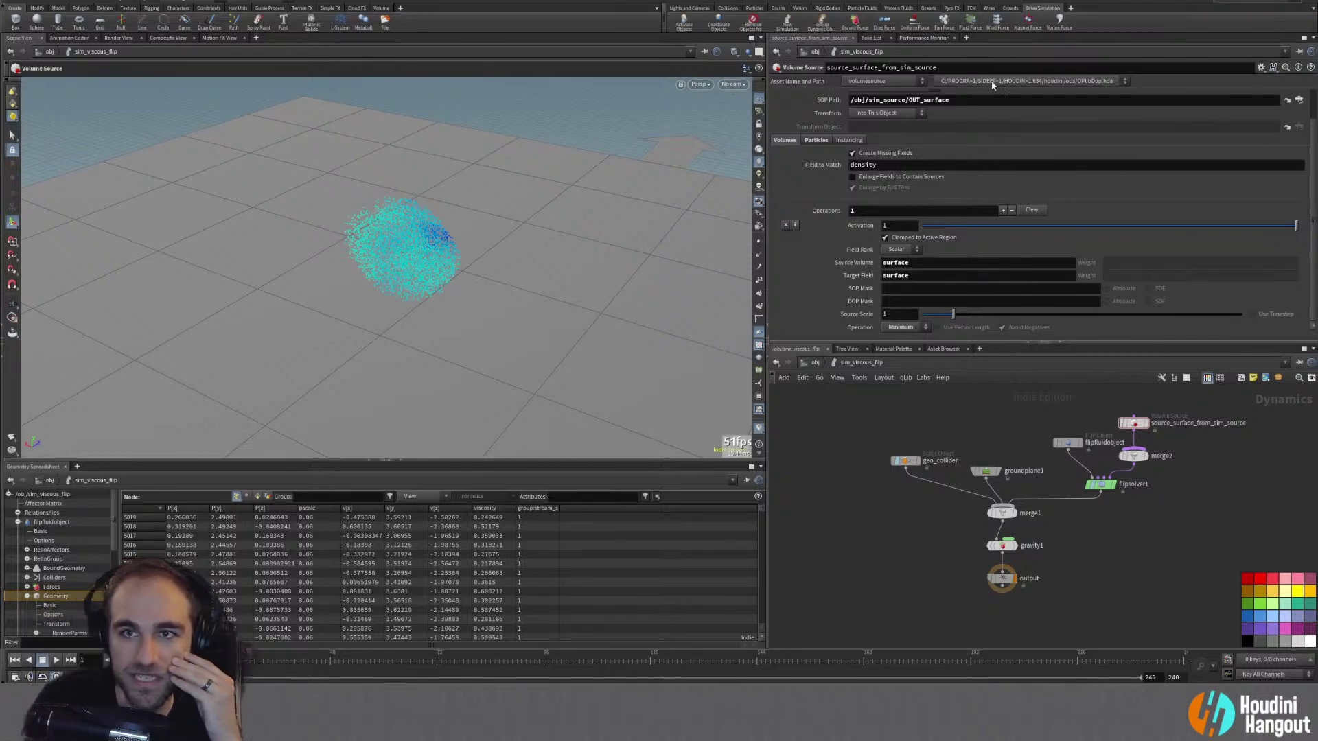
left_click(1010, 7)
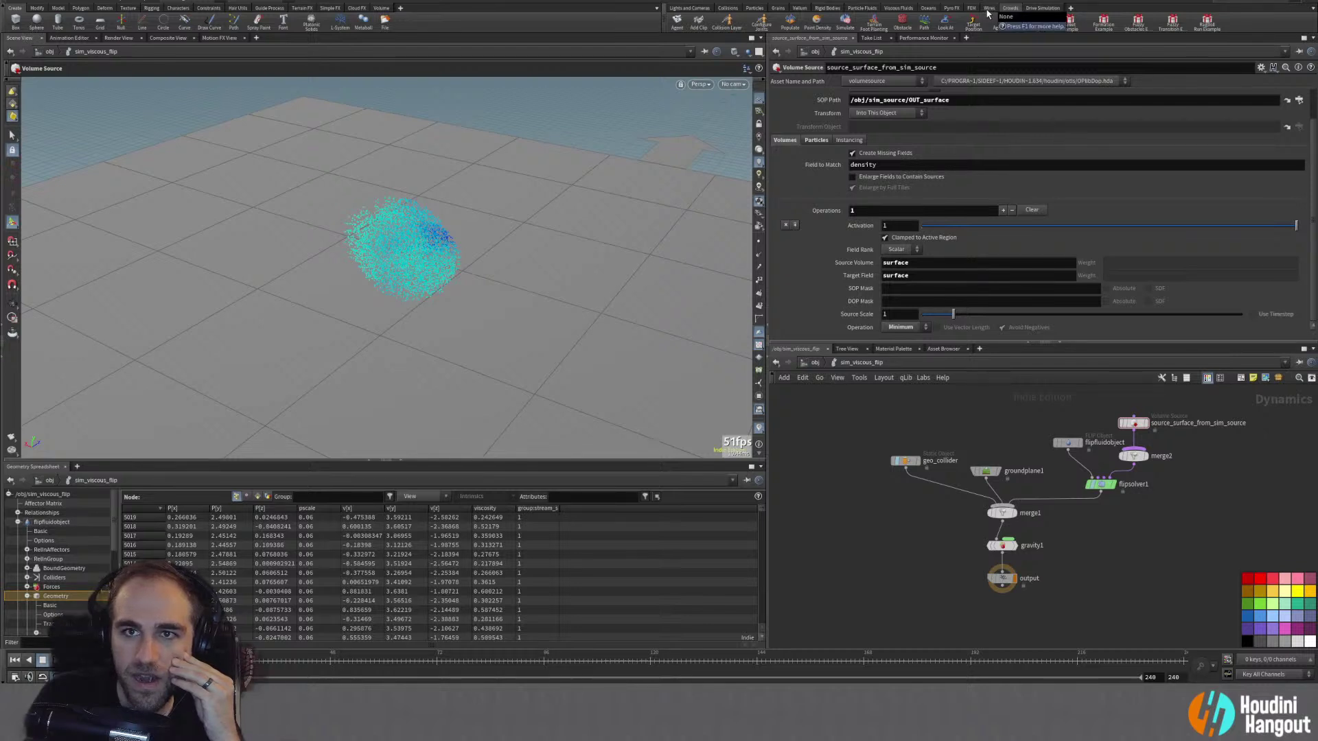
left_click(988, 8)
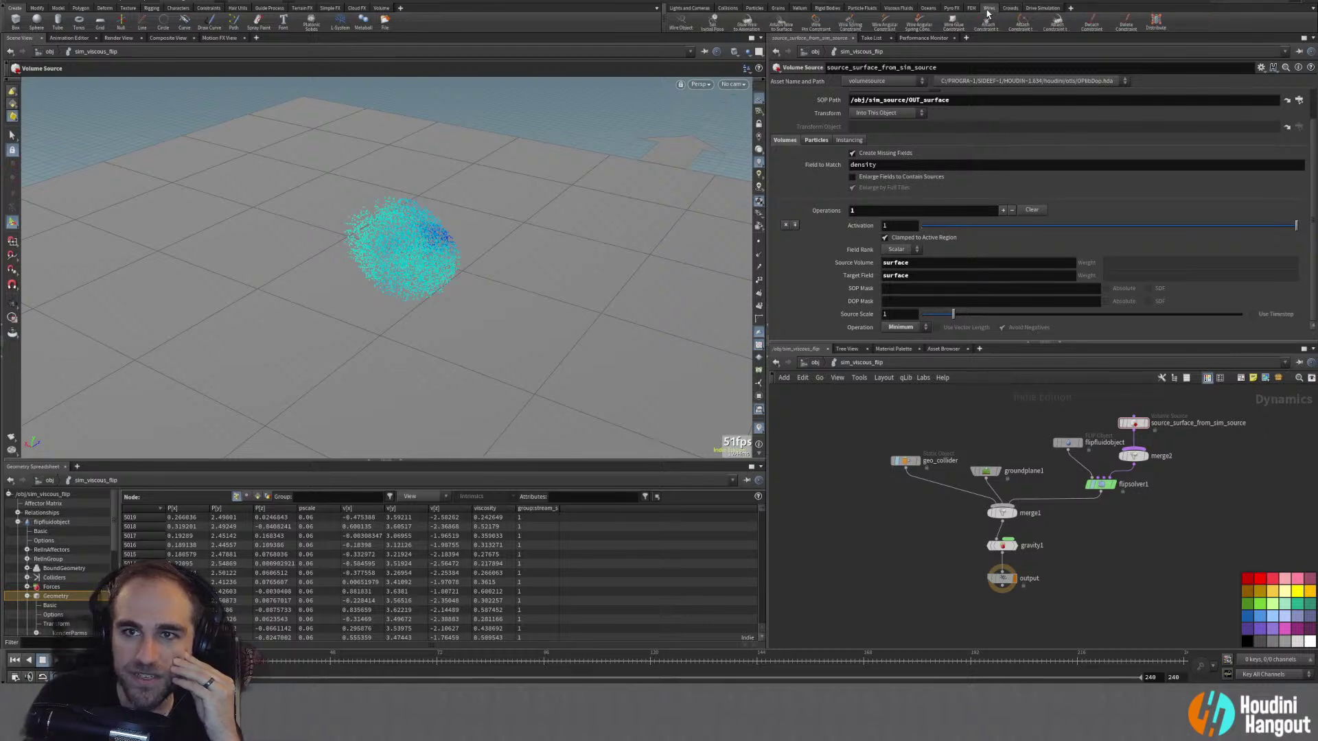
left_click(1010, 9)
left_click(972, 8)
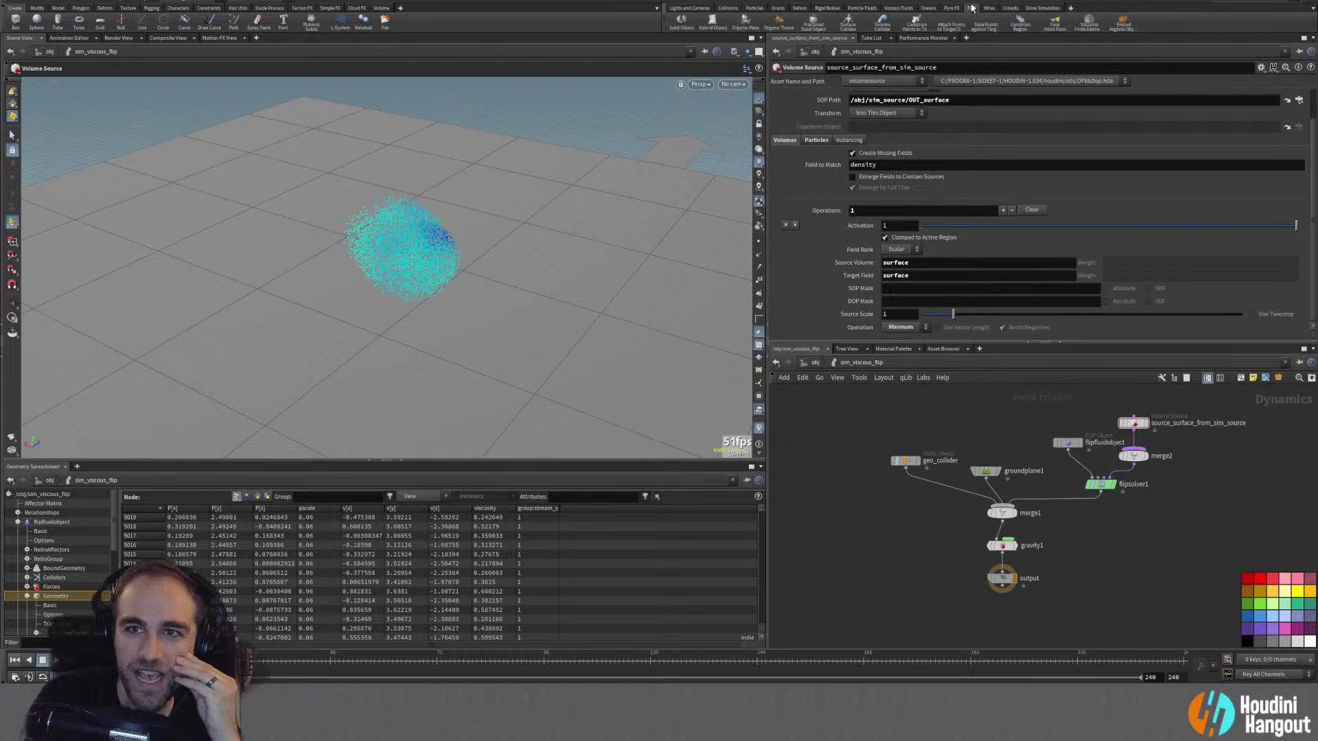
left_click(951, 8)
left_click(928, 8)
left_click(899, 8)
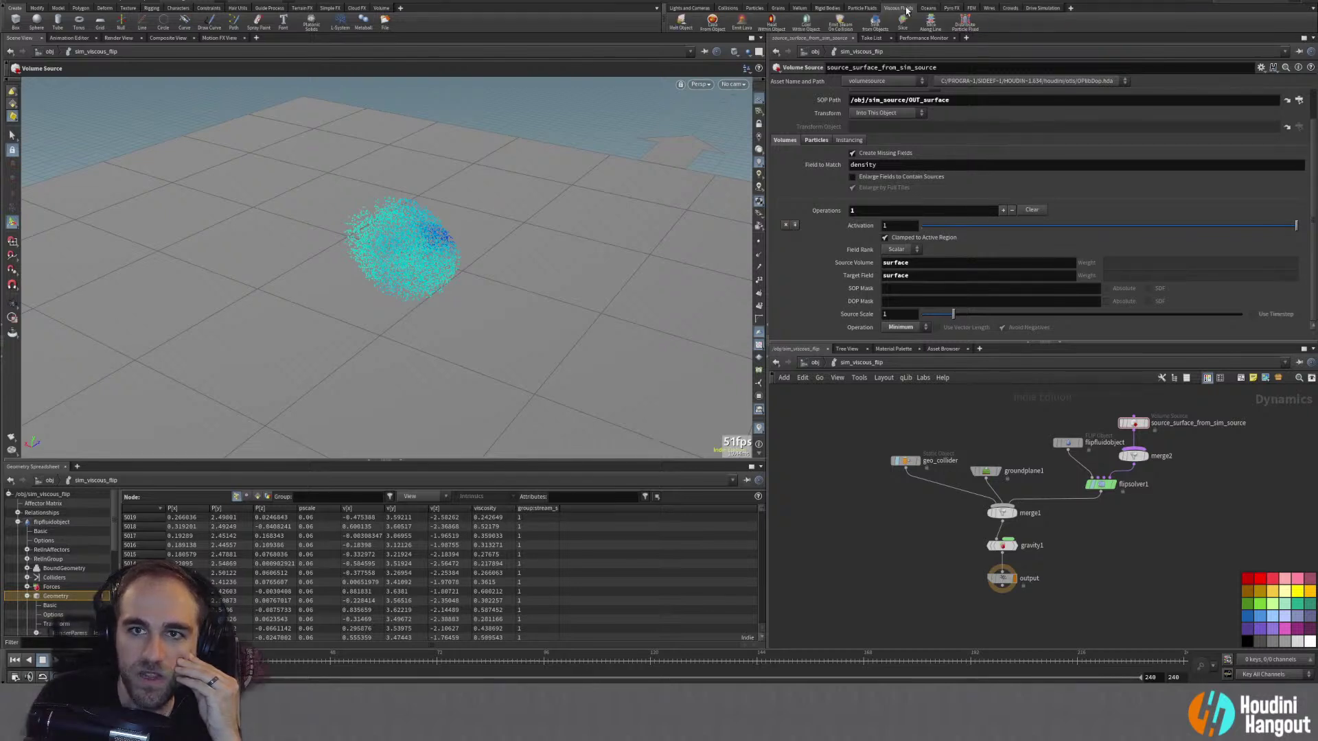
left_click(868, 8)
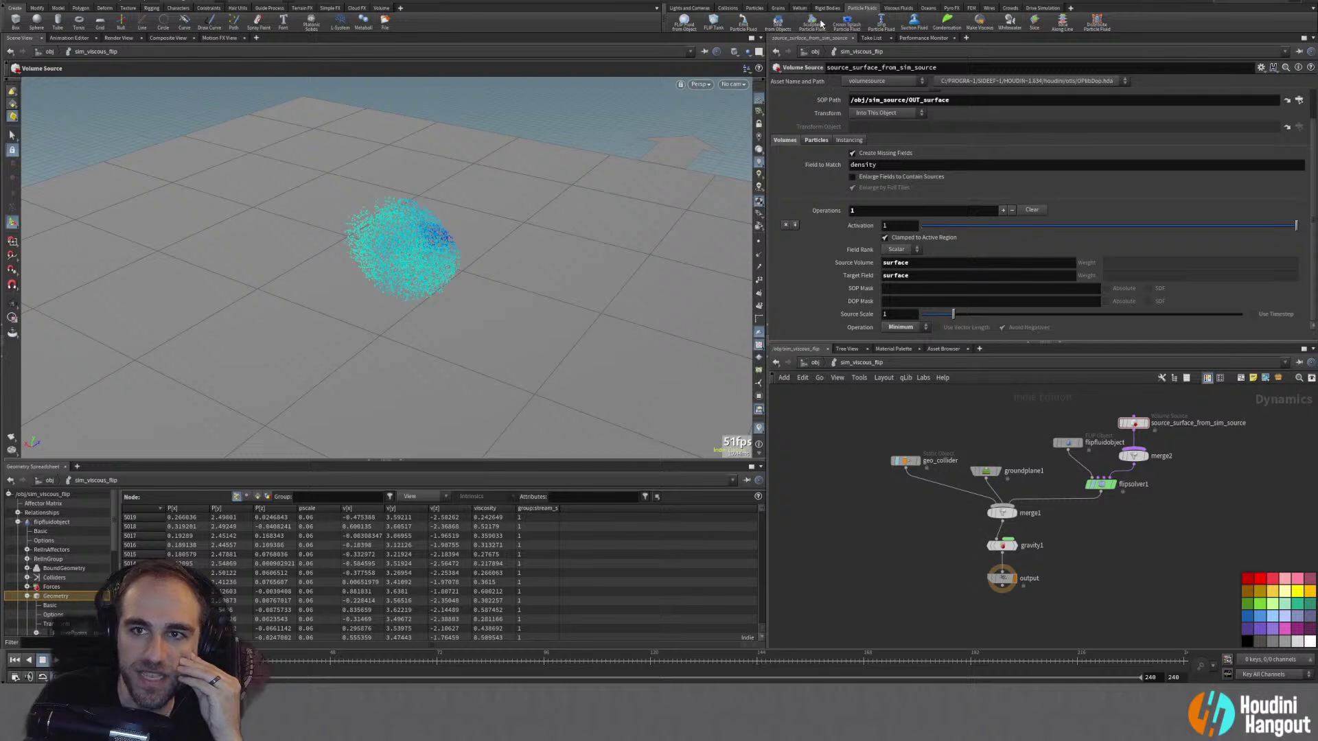
left_click(827, 8)
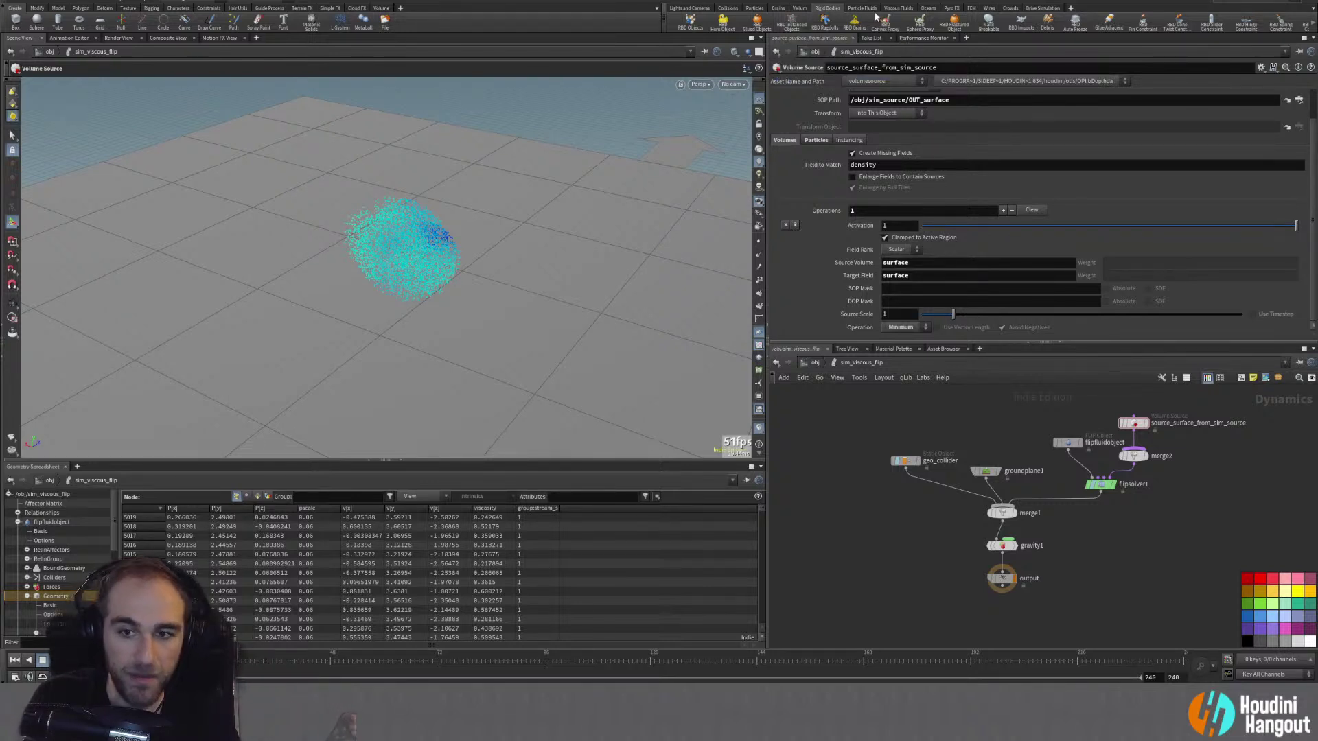
Step: Display the Legacy Pyro FX shelf to view its tools, and remove the shelf again
left_click(1070, 8)
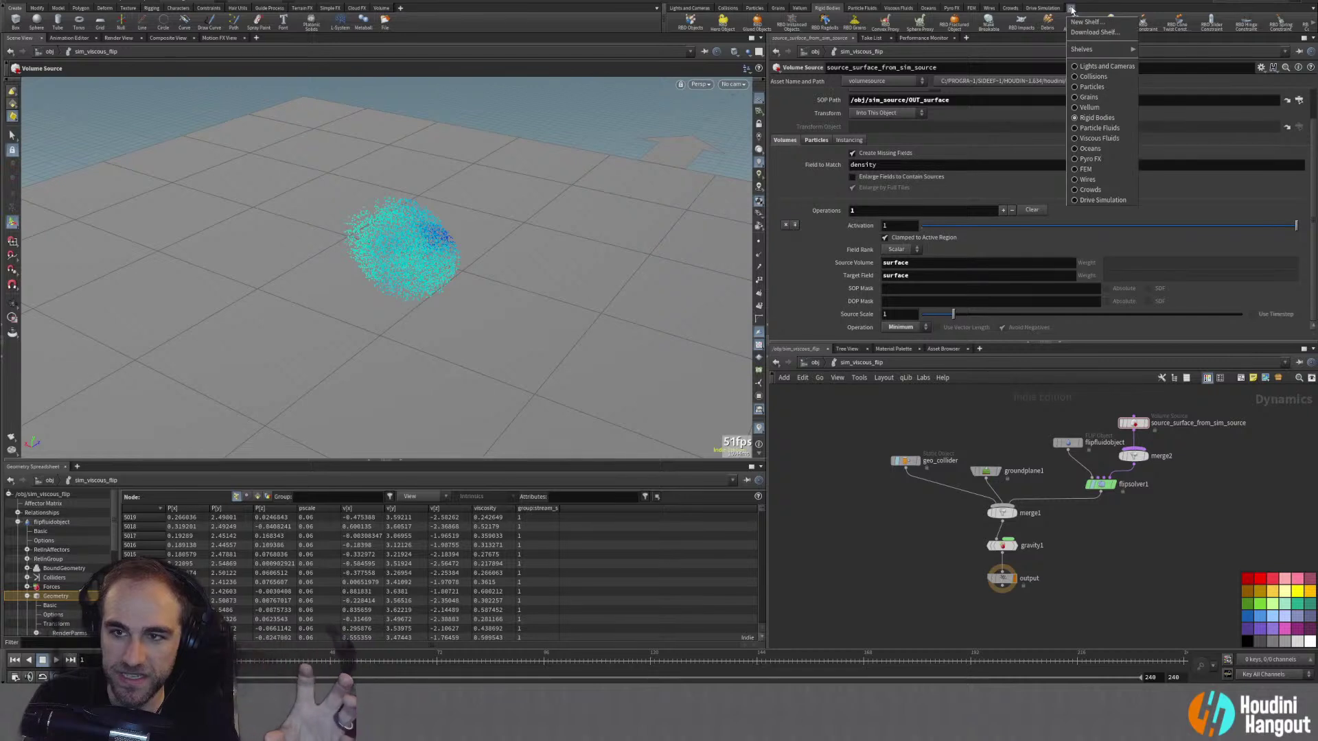
mouse_move(1081, 54)
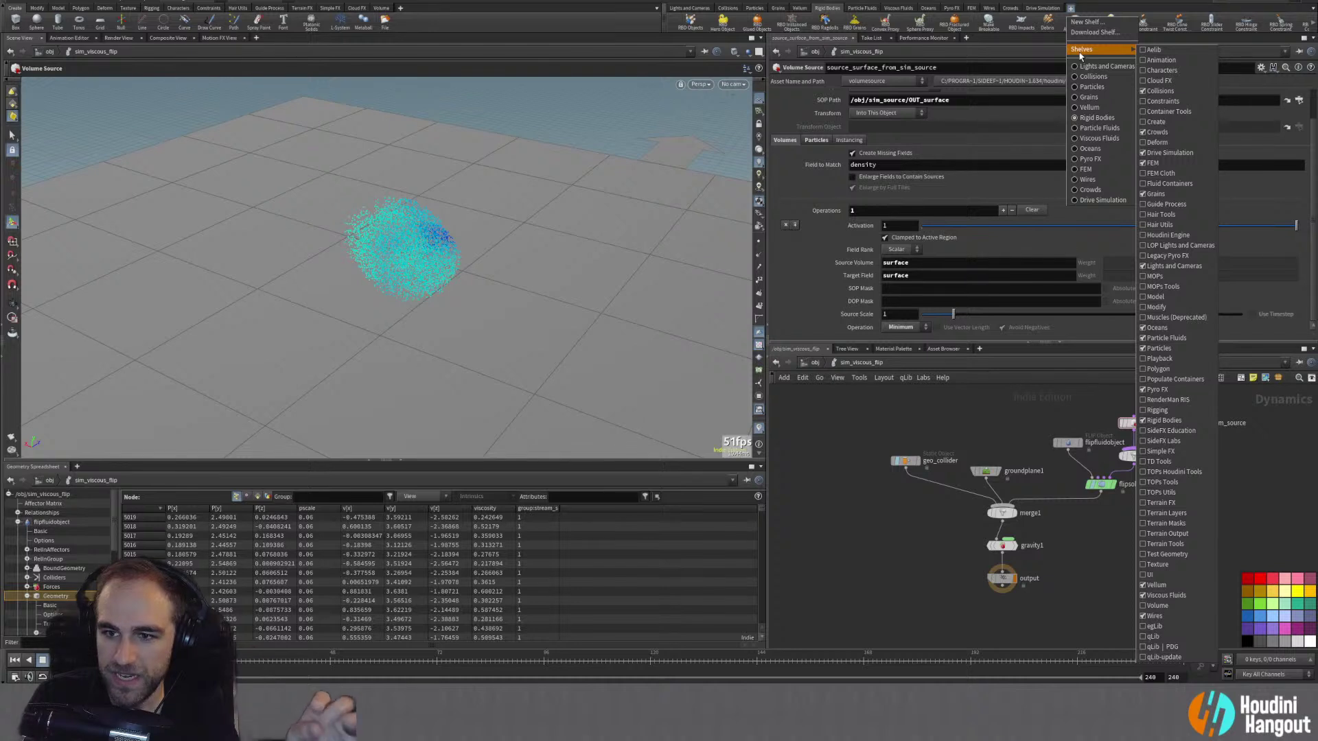
left_click(1165, 256)
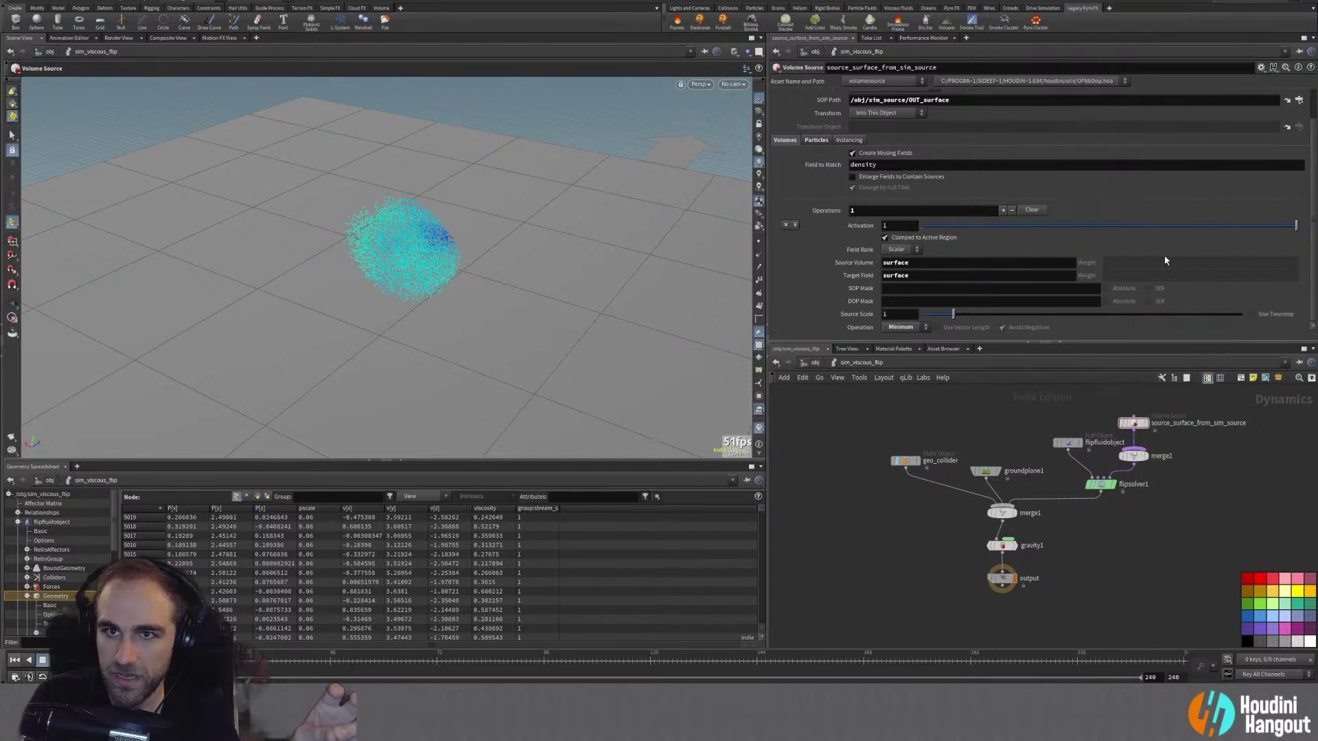
right_click(1083, 8)
left_click(1088, 56)
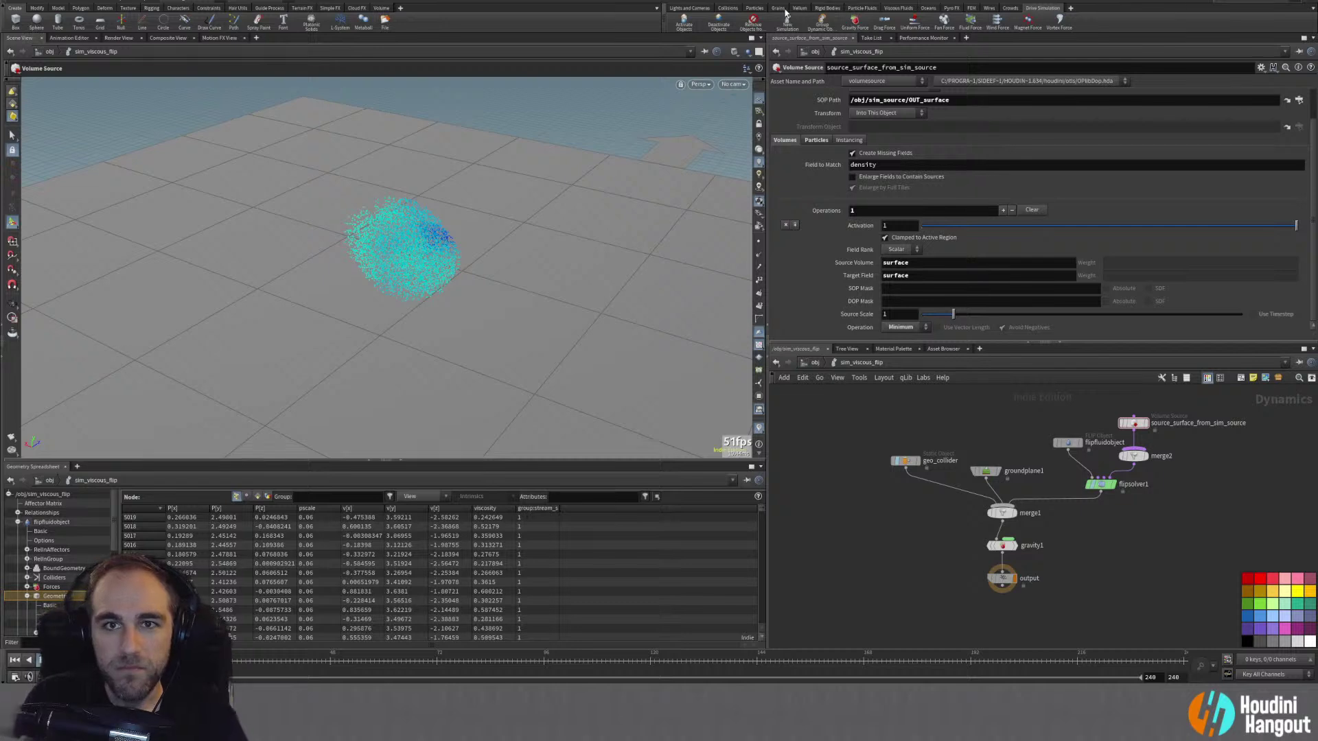
Step: Add a second volume operation to source_surface_from_sim_source with source volume surface, target field divergence and operation Maximum
left_click(1133, 423)
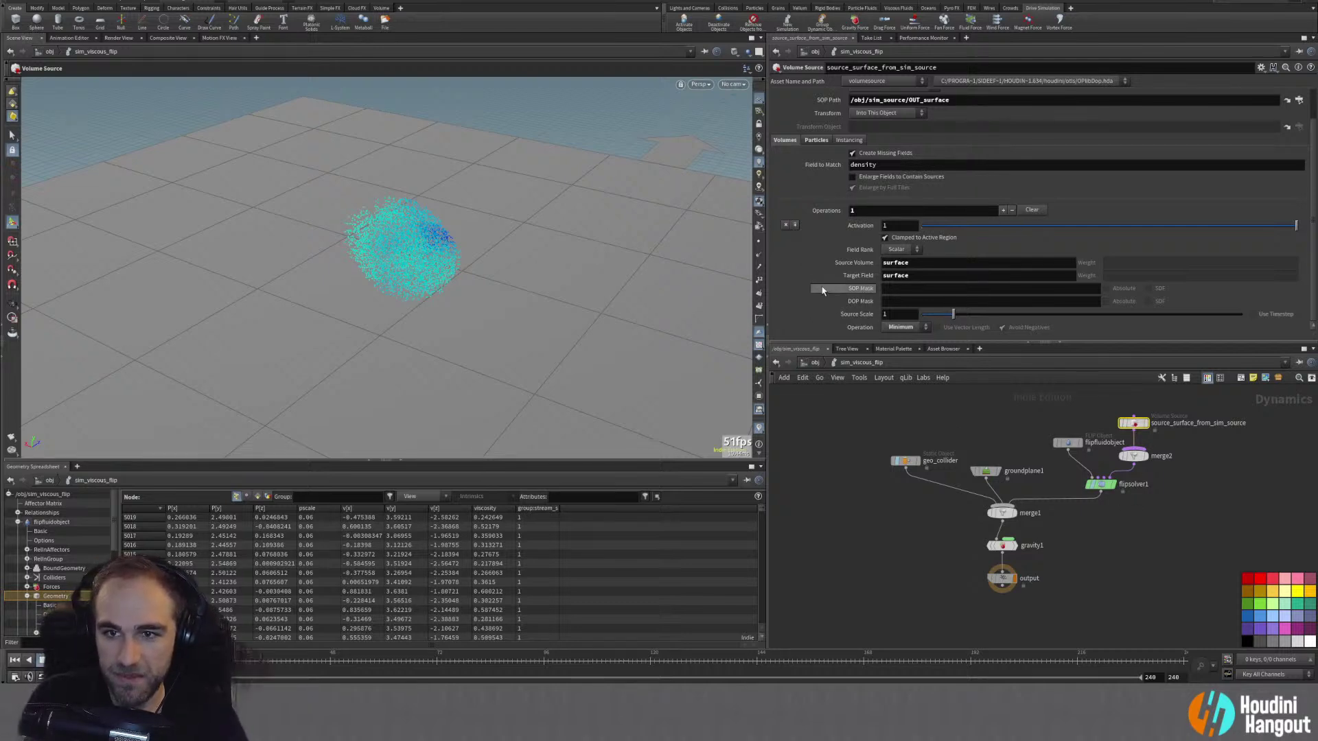
left_click(1002, 211)
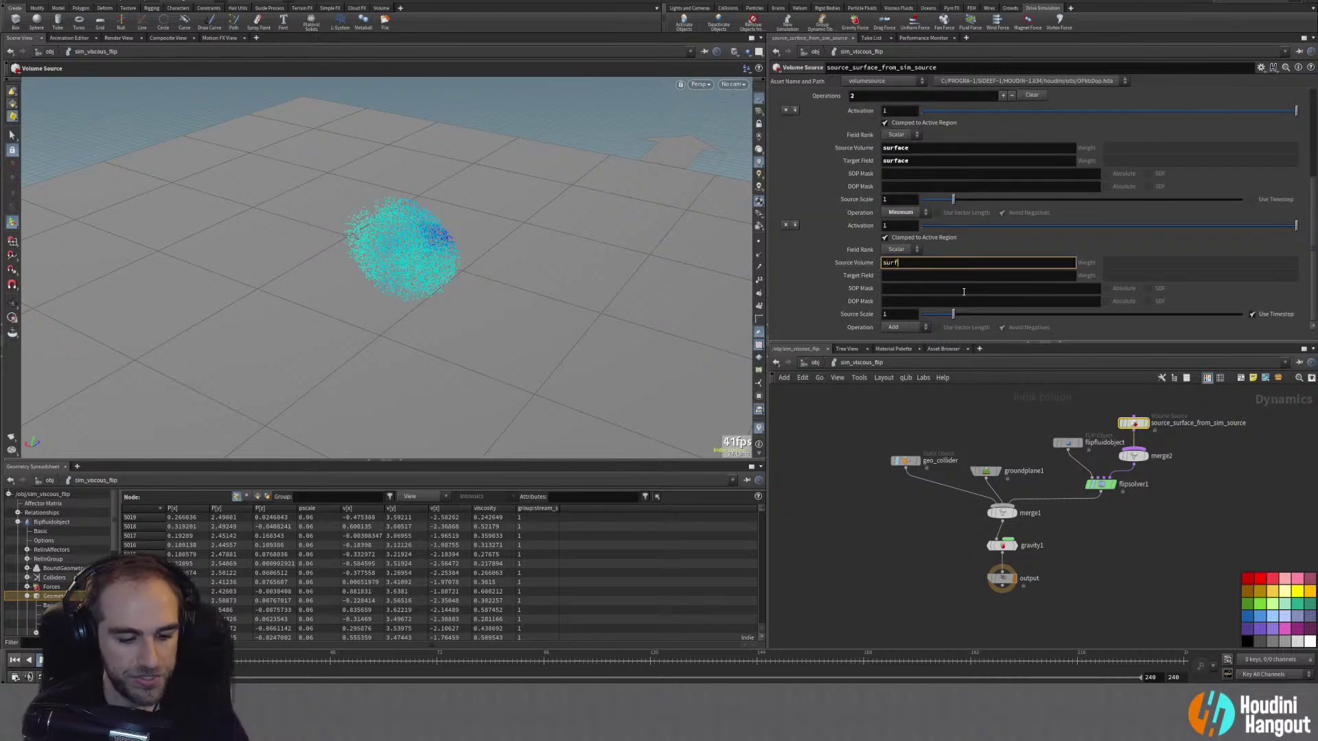
key("Tab")
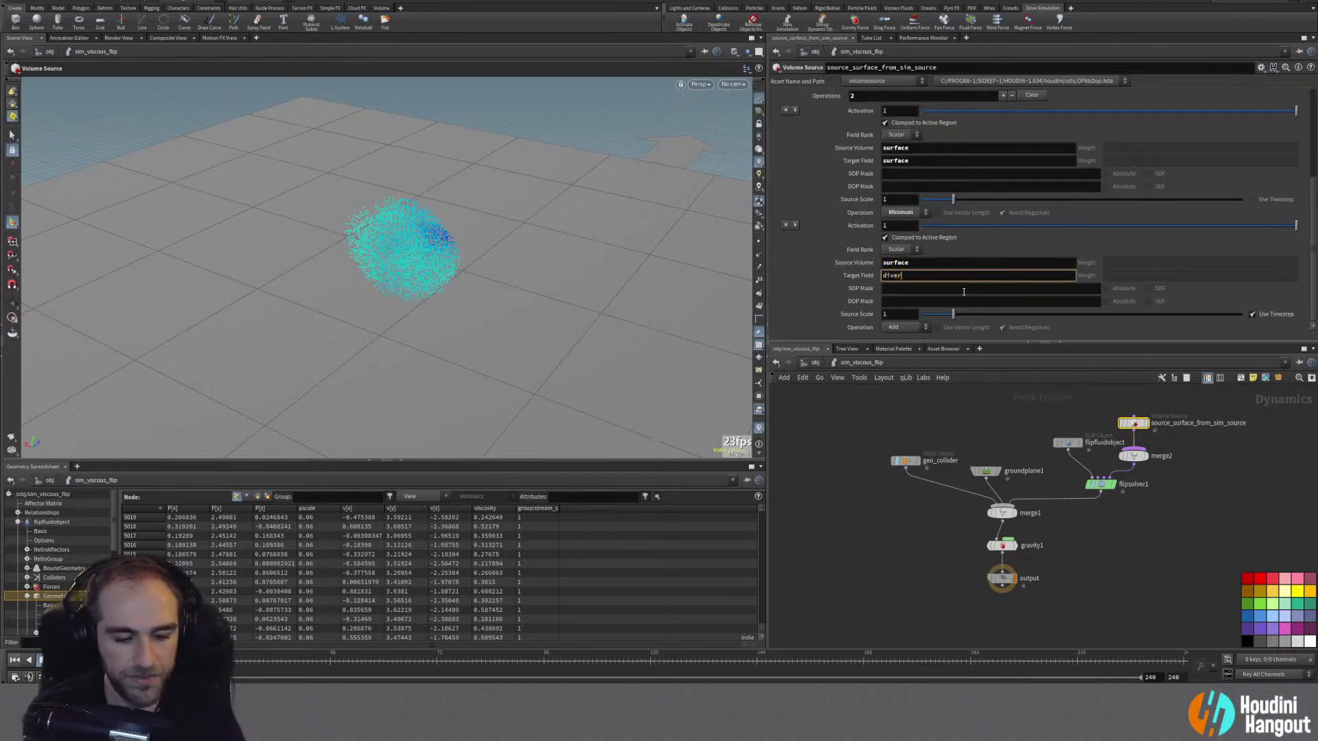
key("Return")
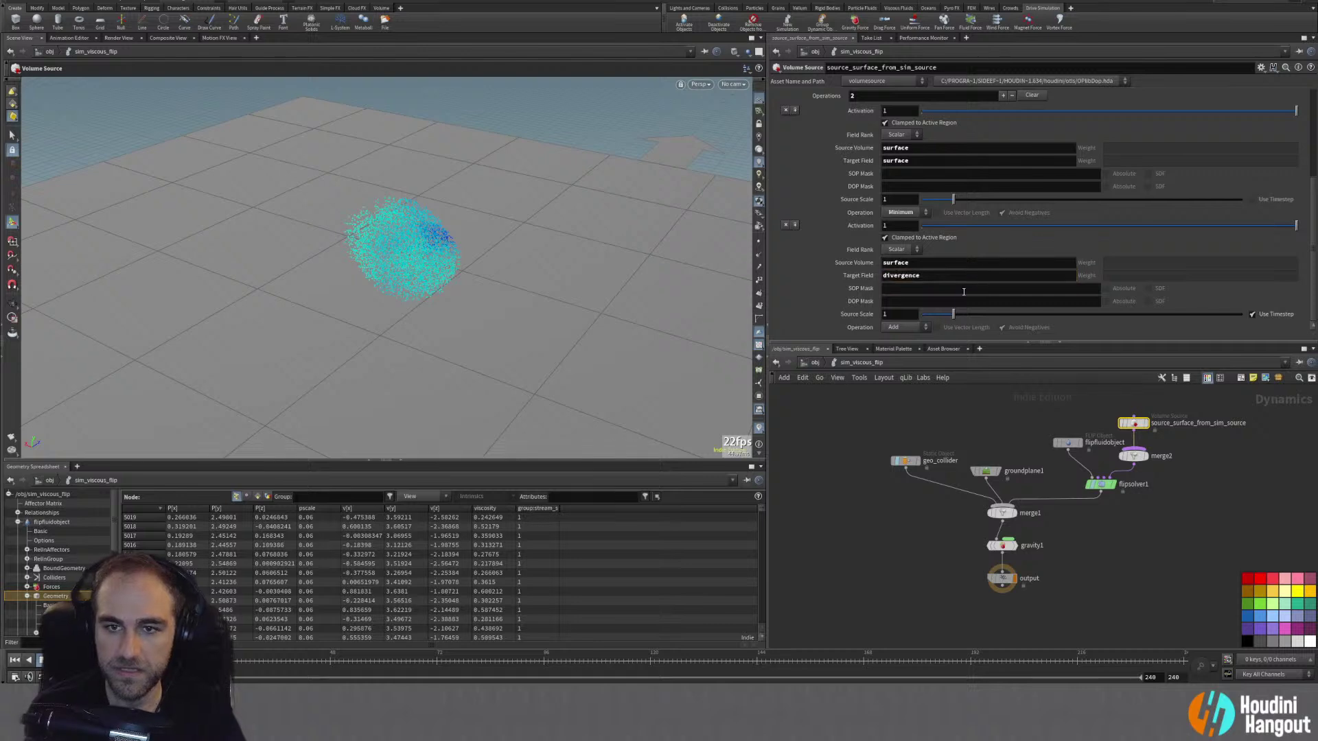
left_click(889, 329)
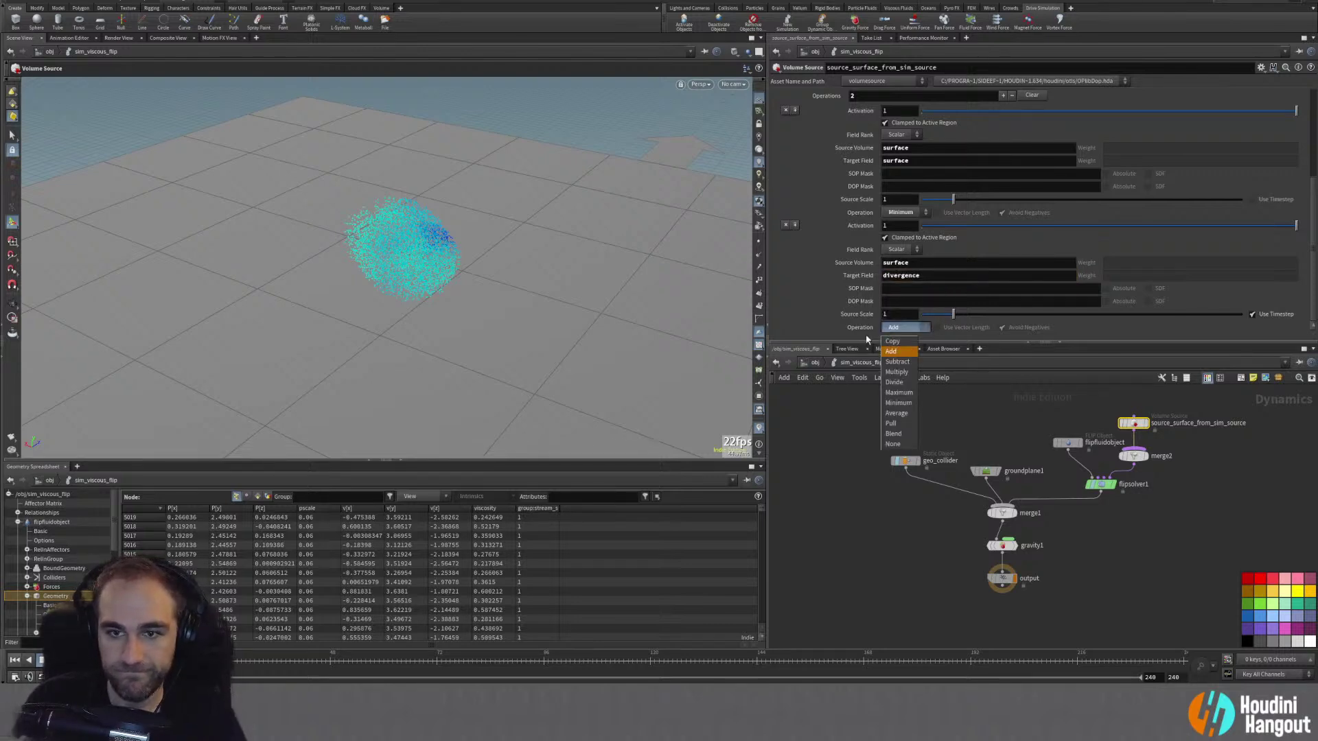
left_click(898, 393)
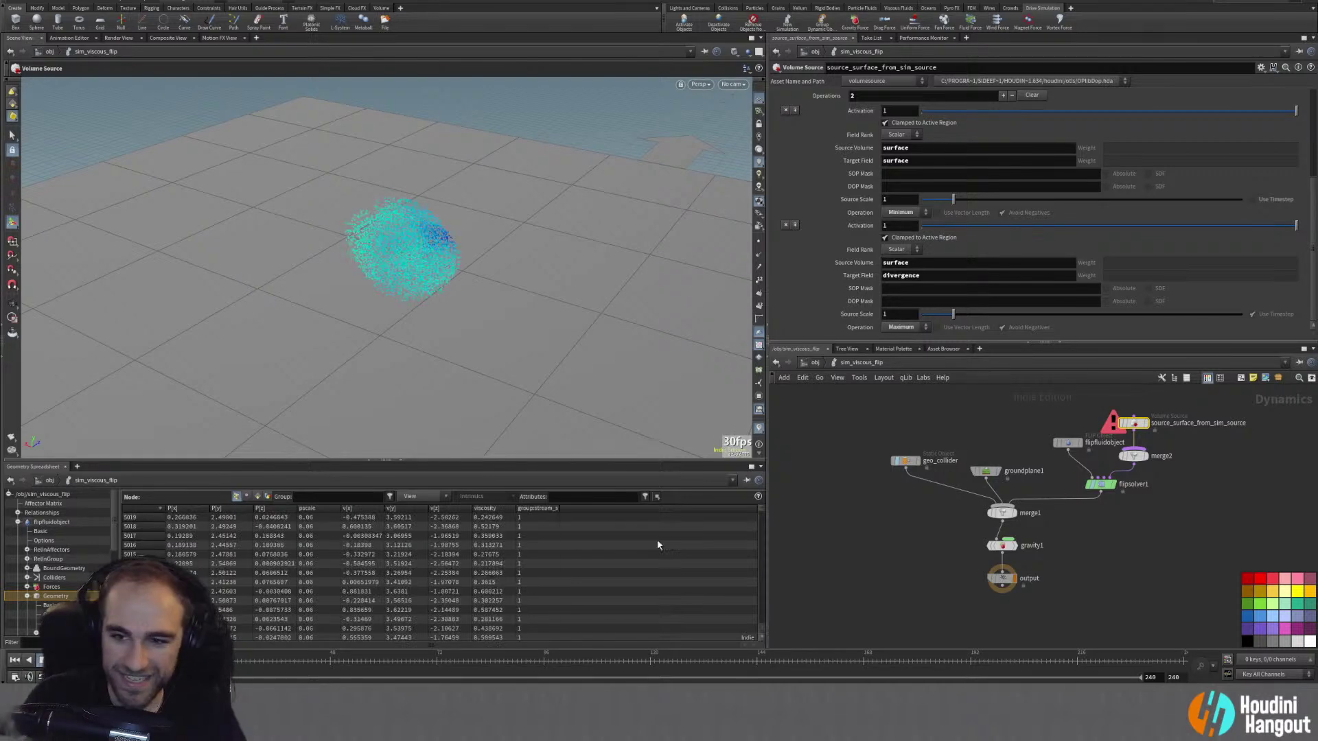
Step: Check the error on source_surface_from_sim_source and enable Add Divergence Field in the initial data of flipfluidobject
left_click(1113, 423)
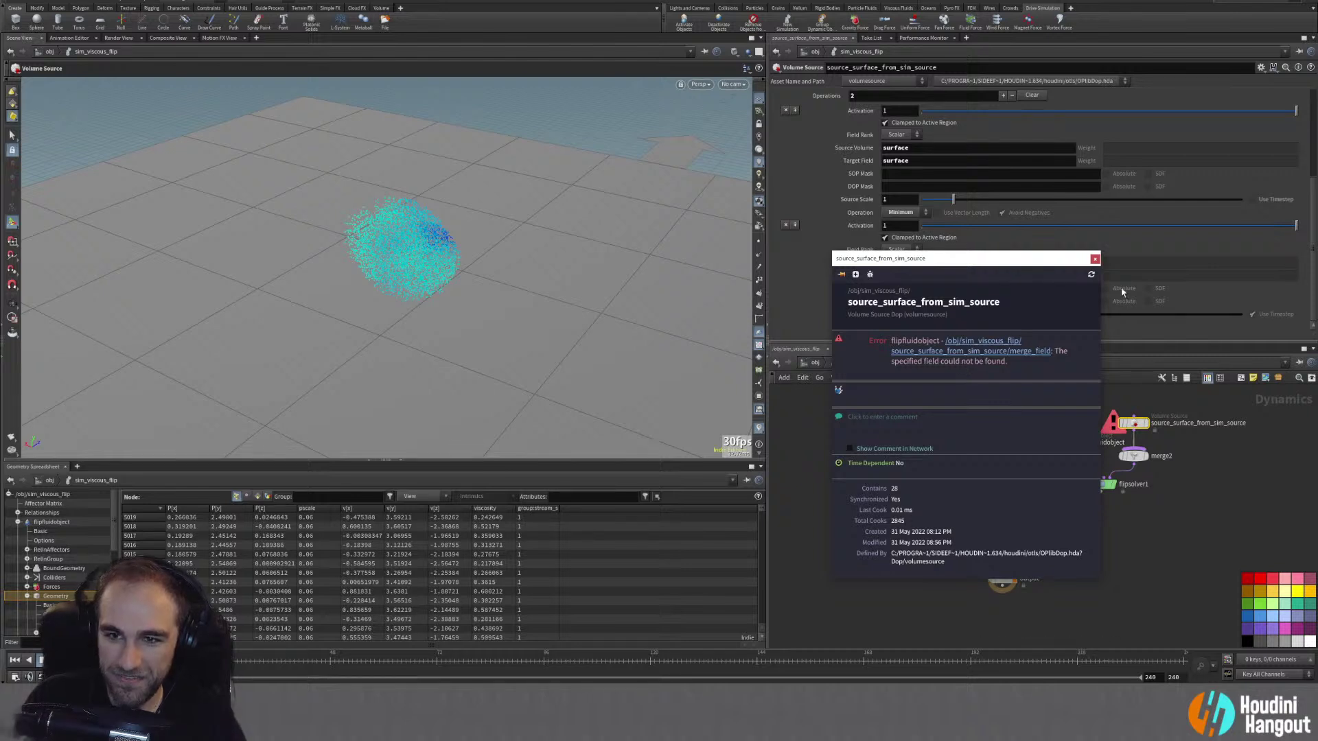
left_click(1094, 259)
left_click(1067, 443)
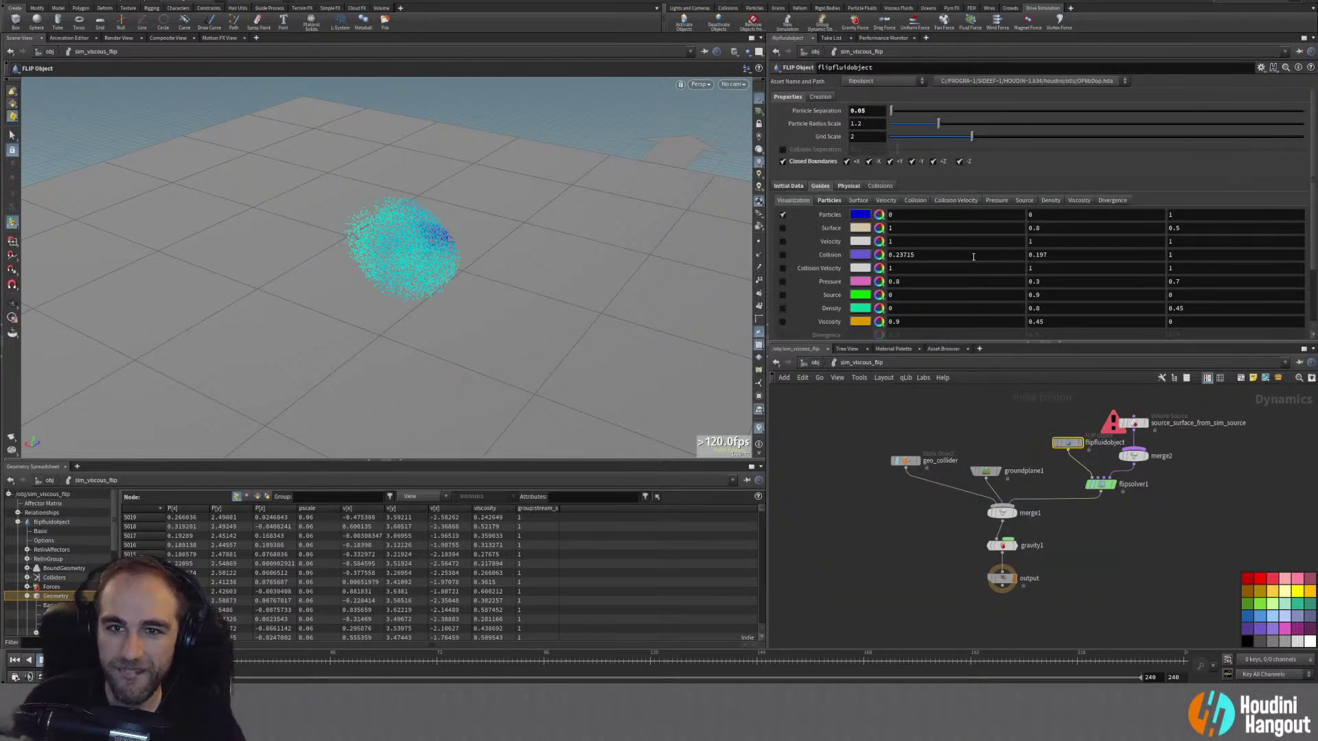
left_click(788, 186)
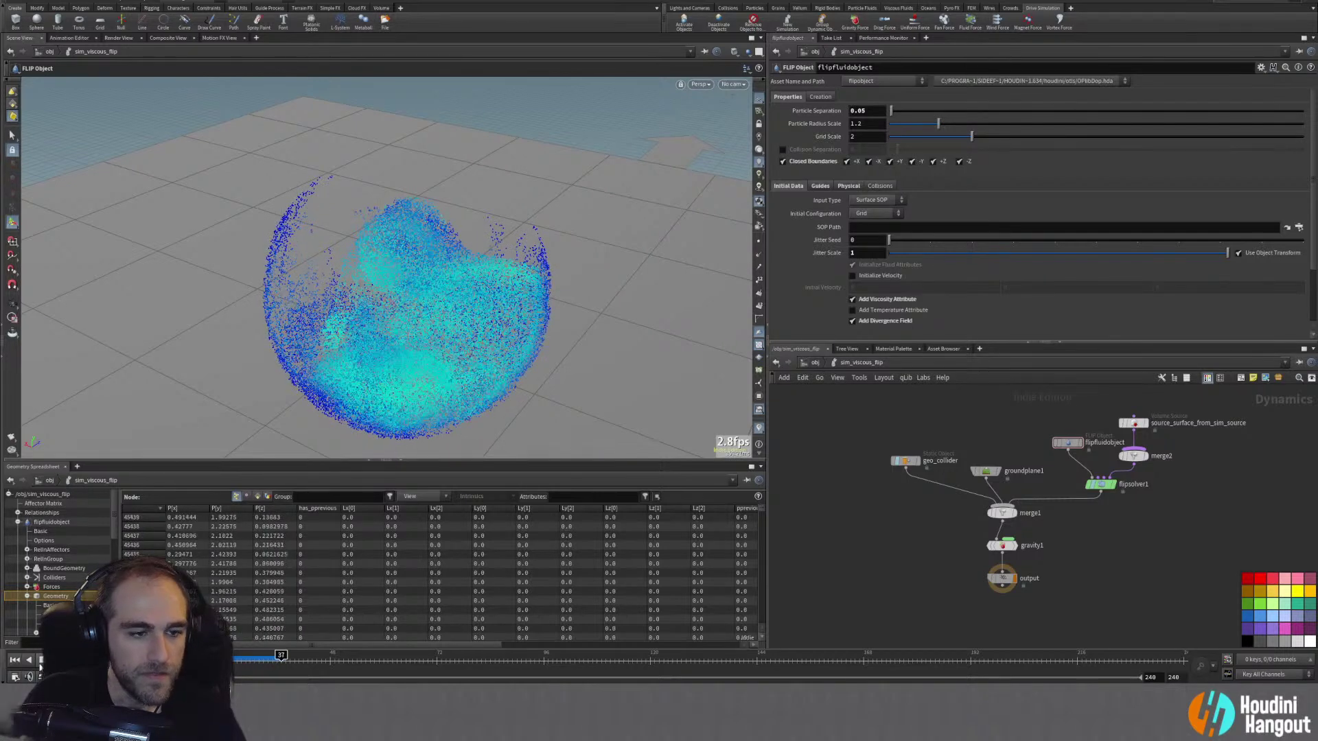
Step: Show the Divergence guide of flipfluidobject in the viewport and examine its plane and guide range settings
left_click(1068, 444)
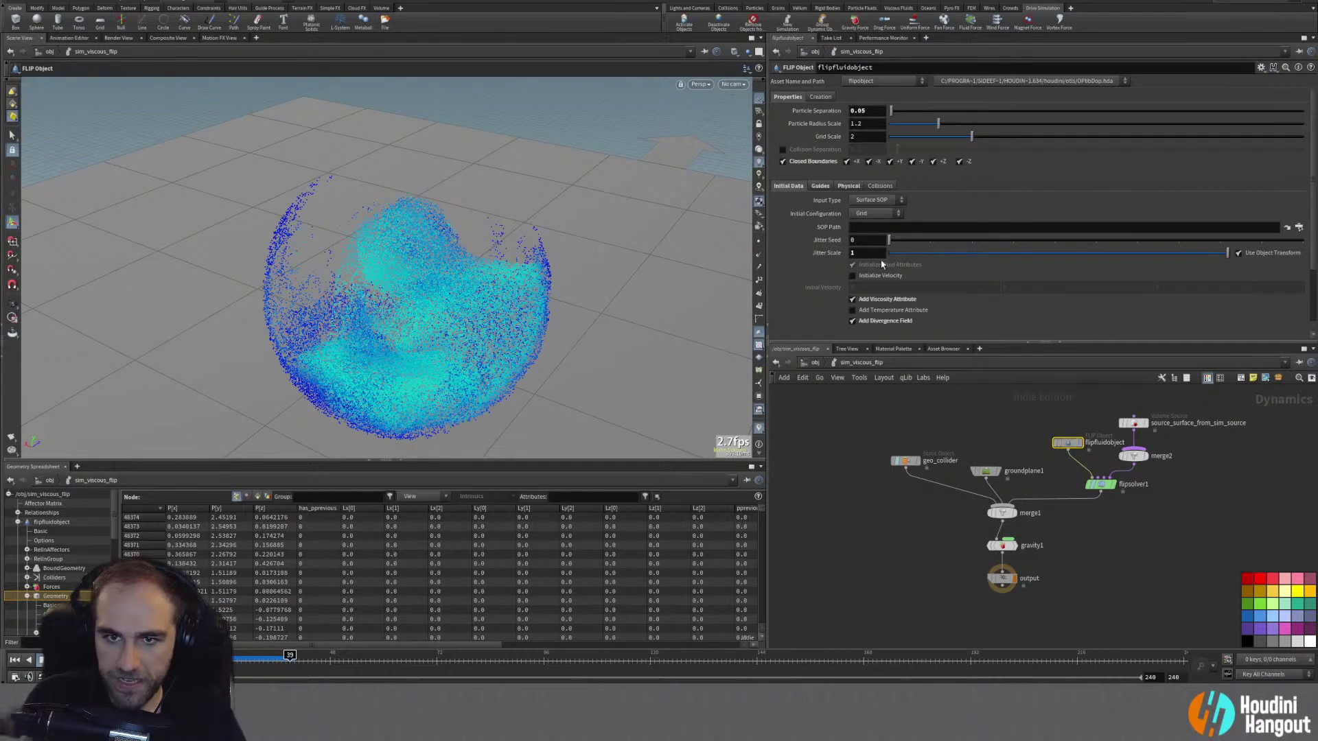
left_click(820, 186)
scroll(781, 300, "down", 2)
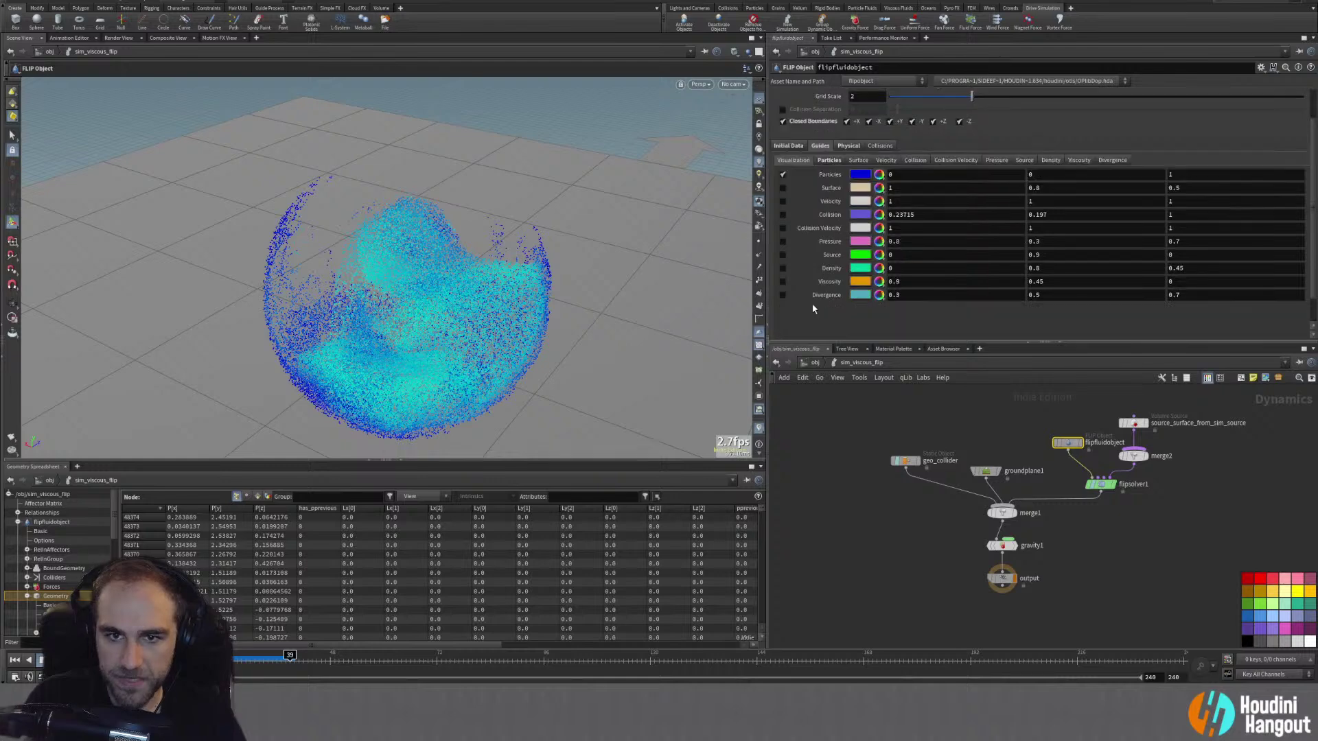
left_click(782, 295)
left_click_drag(464, 330, 426, 376)
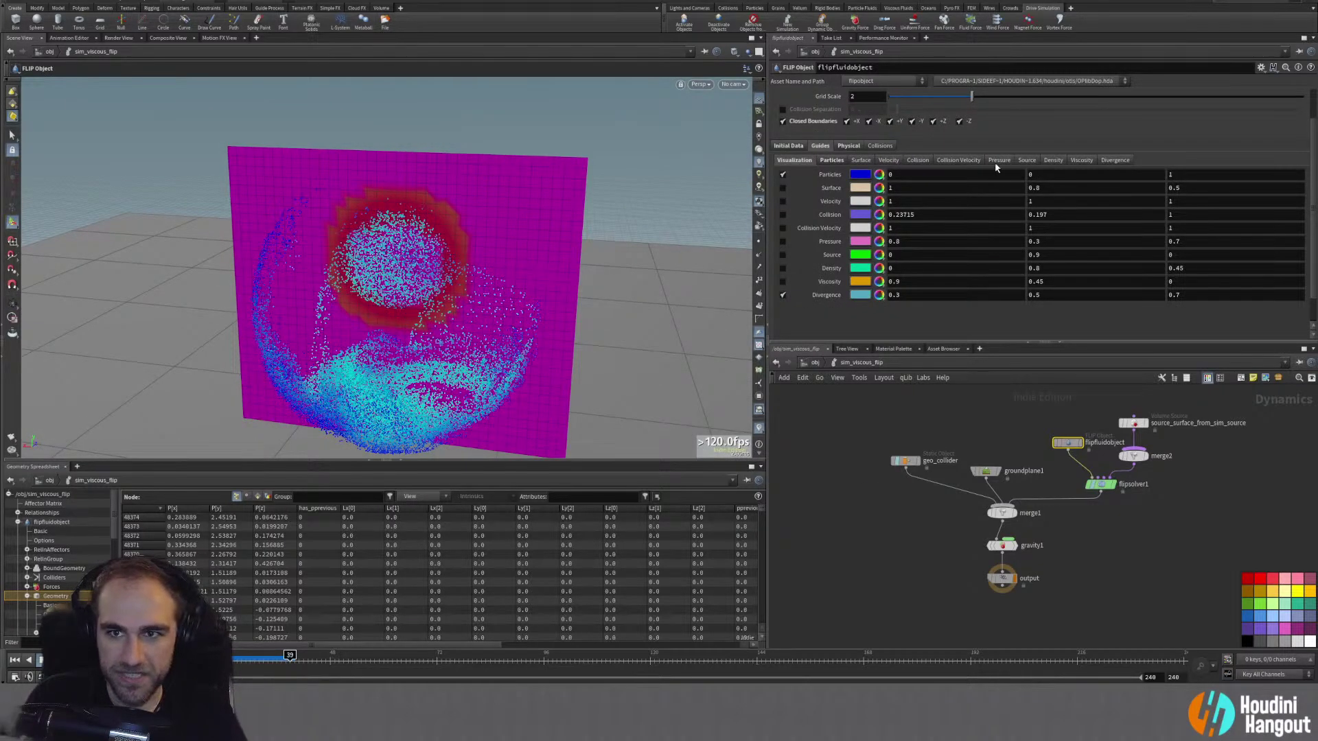
left_click(1114, 160)
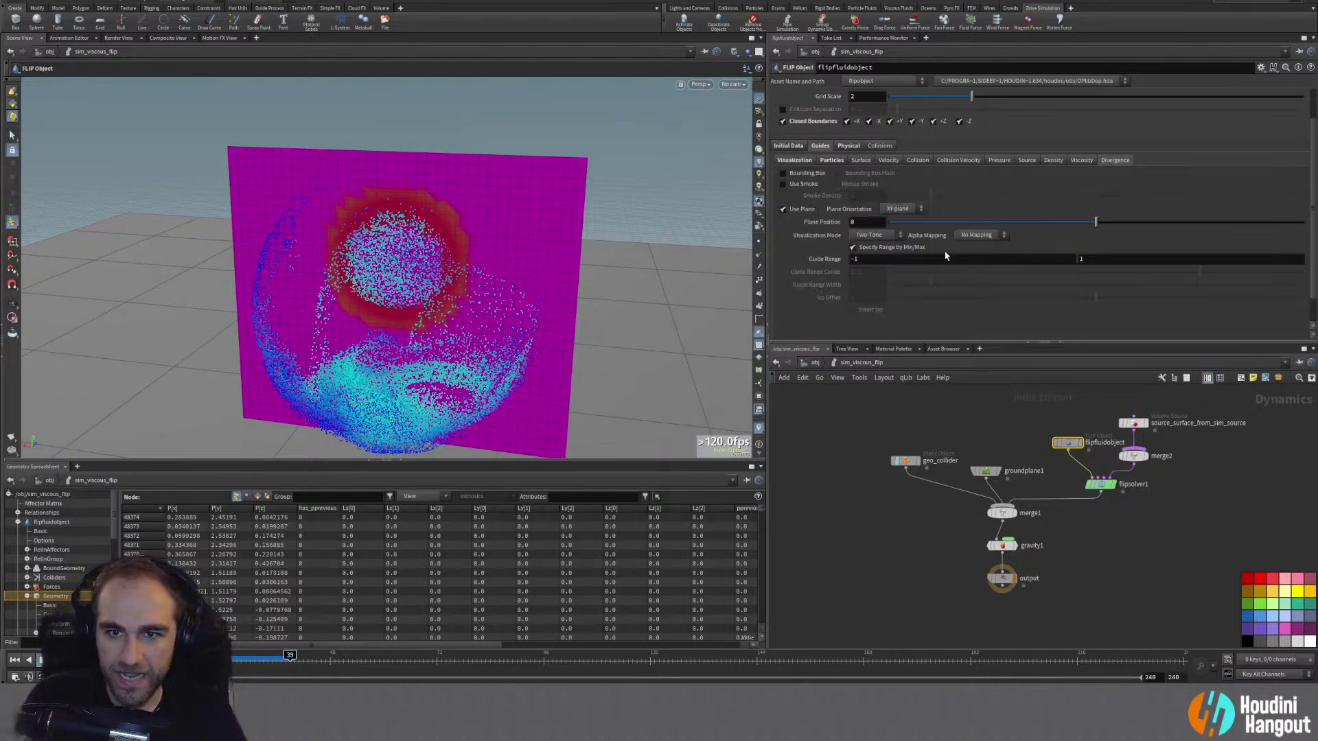
Step: Set the Source Scale of the divergence operation on source_surface_from_sim_source to 5 and replay the simulation from the start
left_click(1133, 422)
left_click(910, 313)
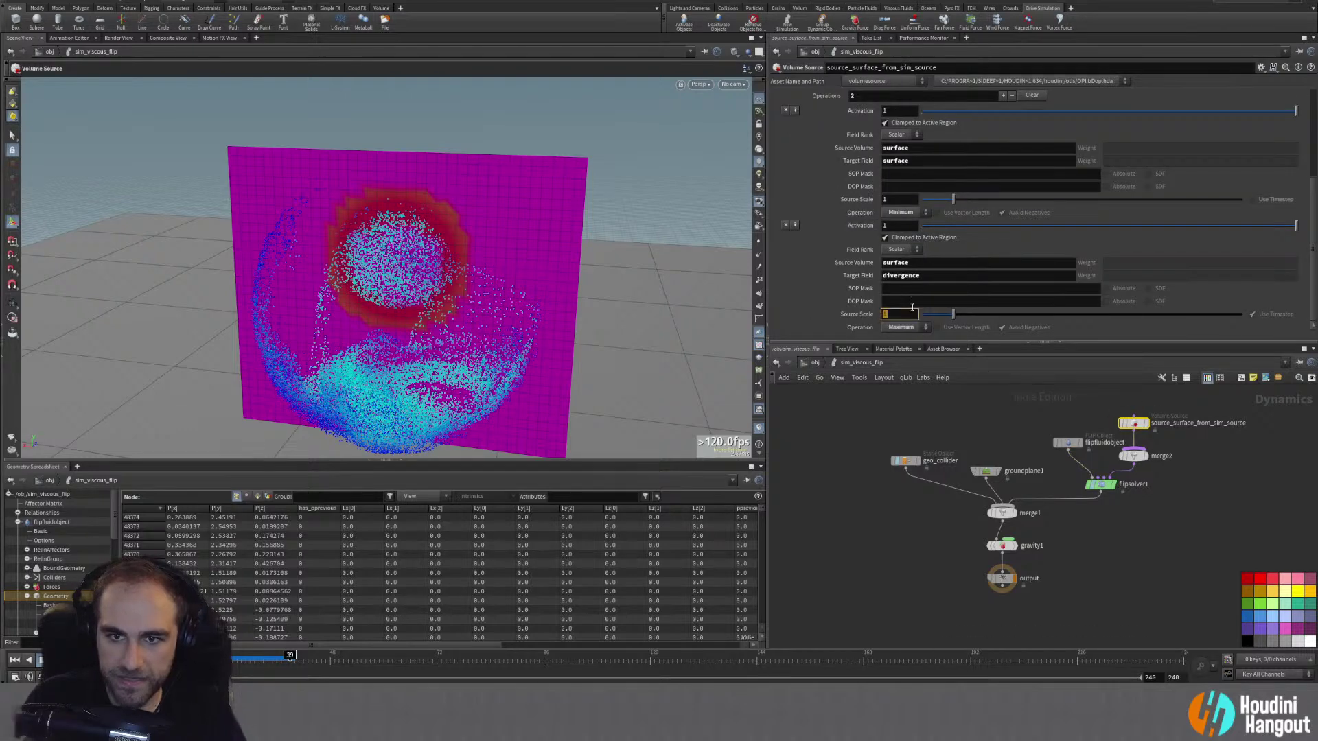
type("5")
key("Return")
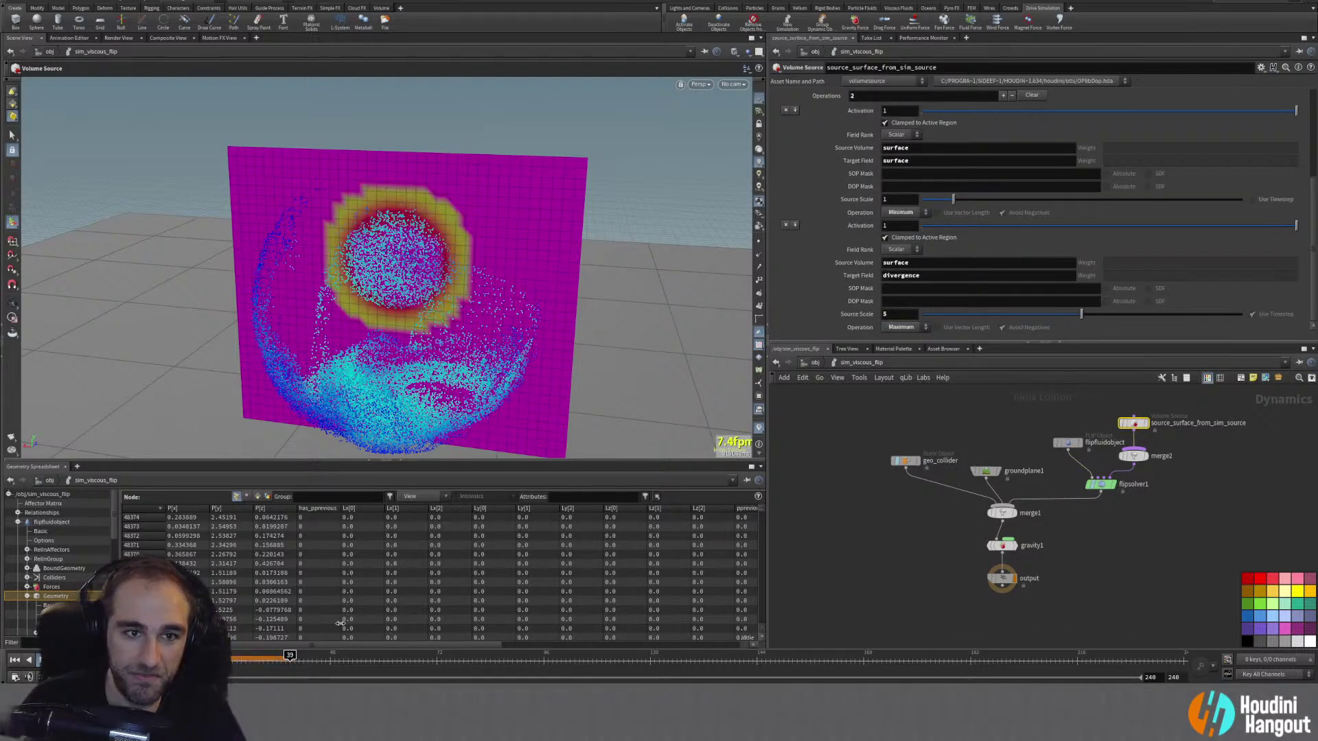
left_click(14, 659)
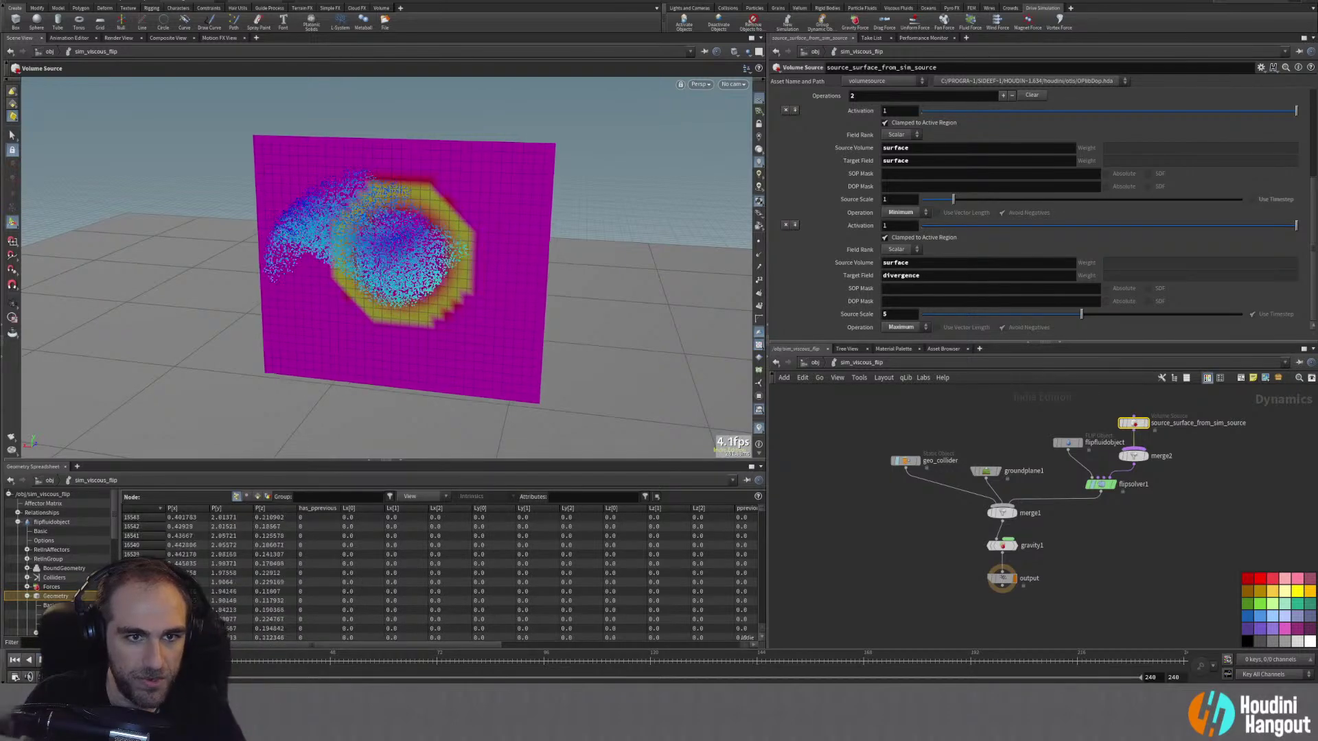
key("Escape")
left_click_drag(437, 293, 411, 248)
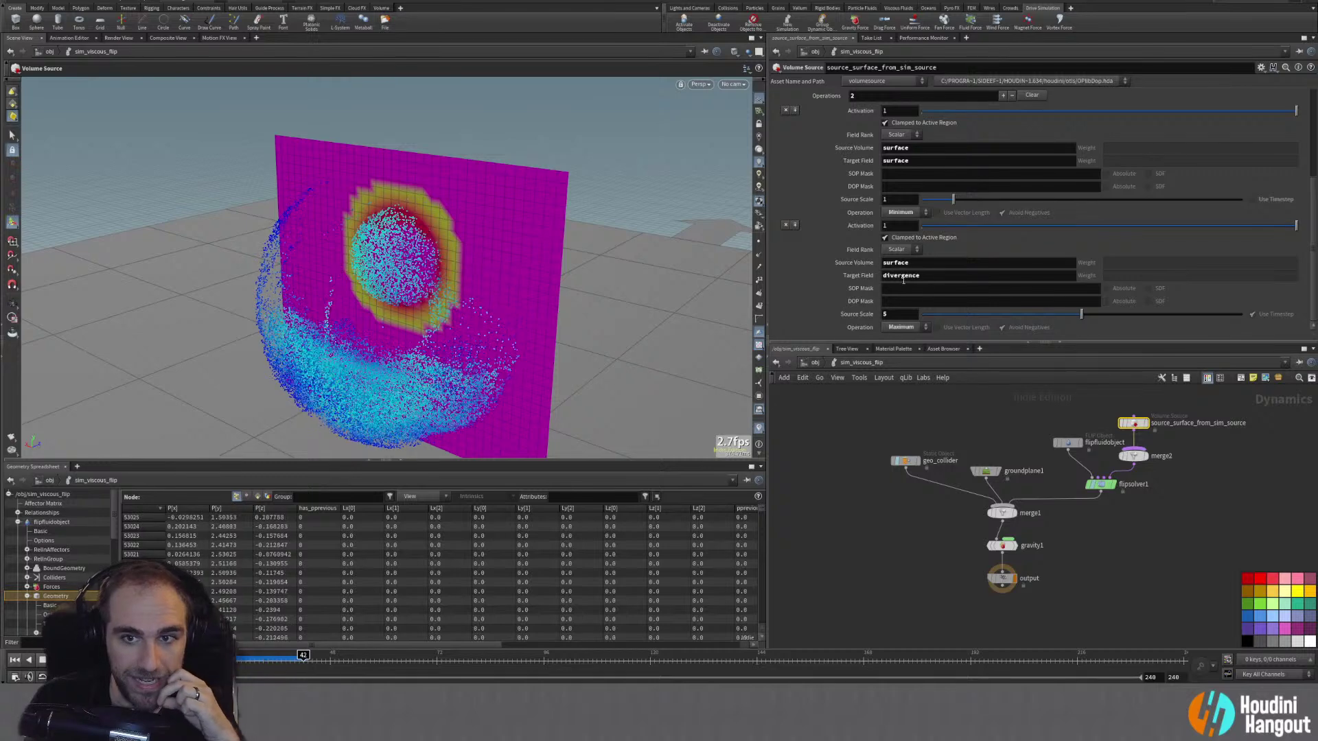
Step: Hide the Divergence guide of flipfluidobject and inspect from several angles how the particles fill the spherical container
left_click(1067, 444)
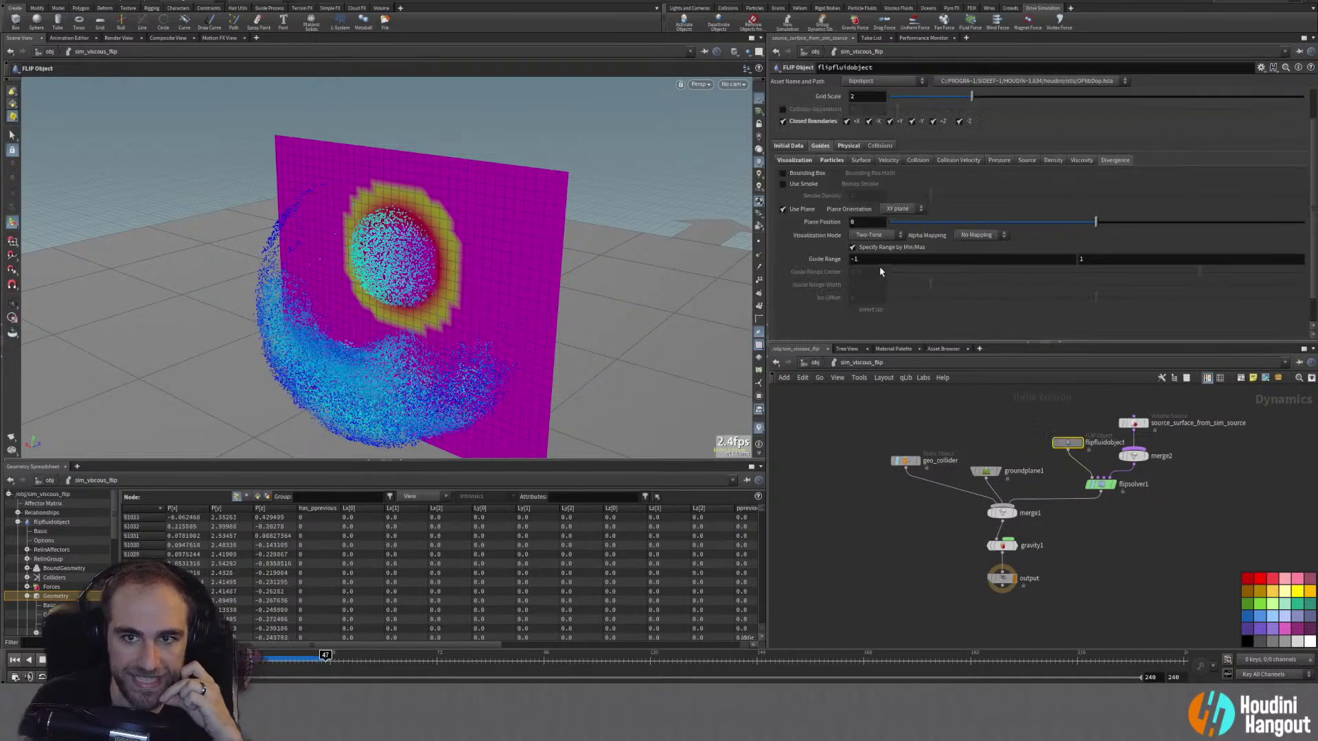
left_click(794, 160)
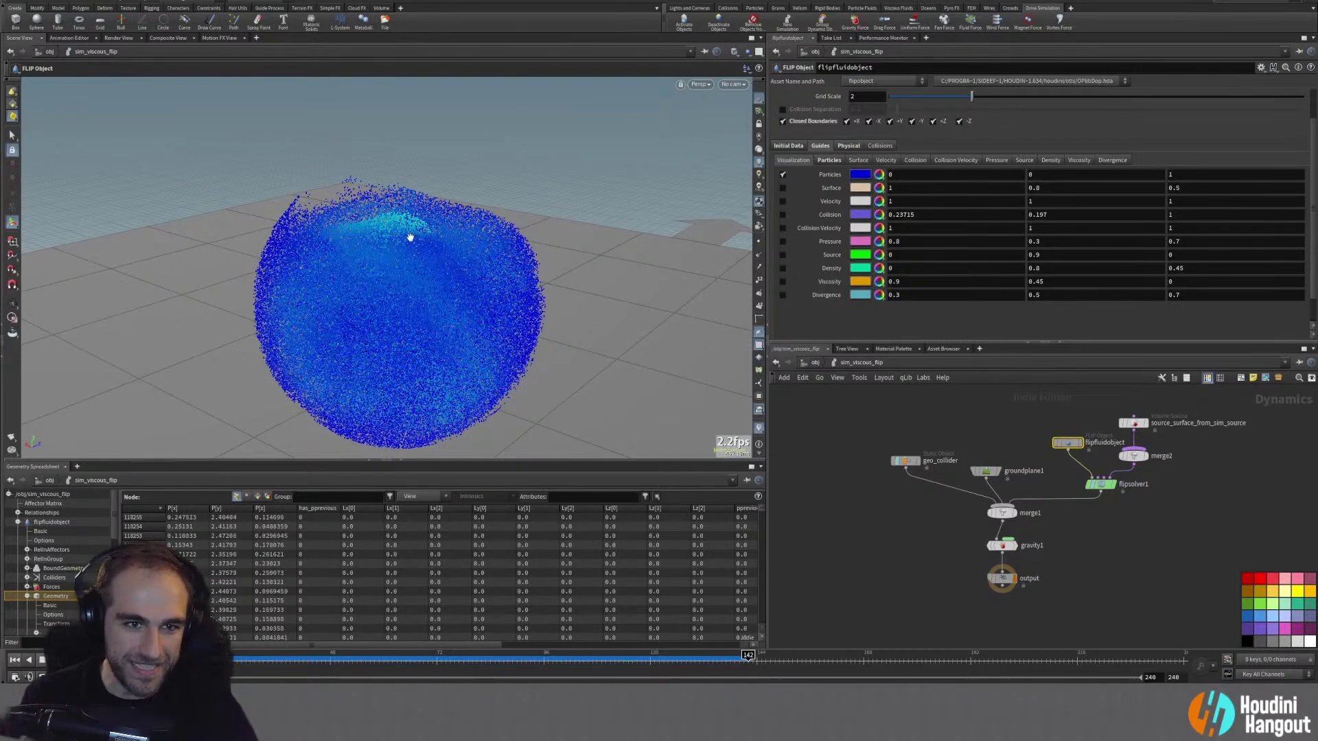
key("Escape")
scroll(393, 238, "up", 3)
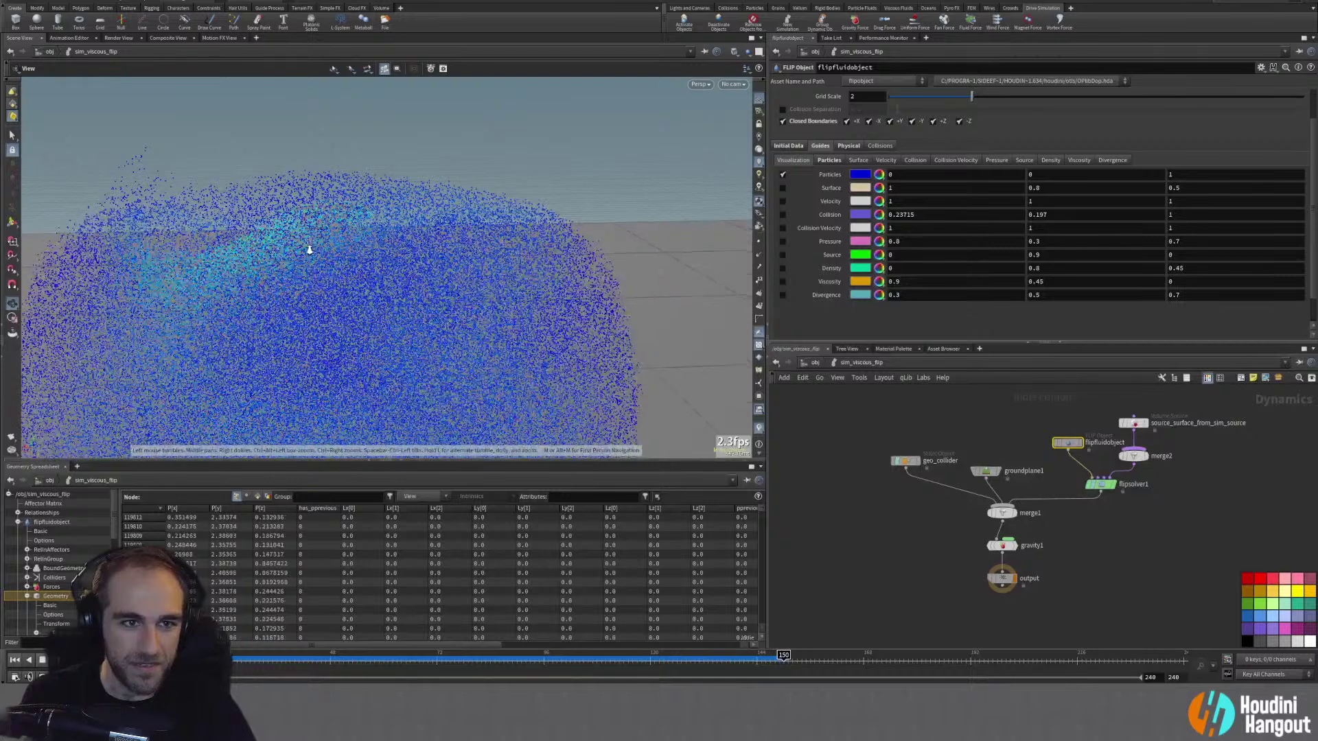
scroll(309, 250, "down", 8)
key("Return")
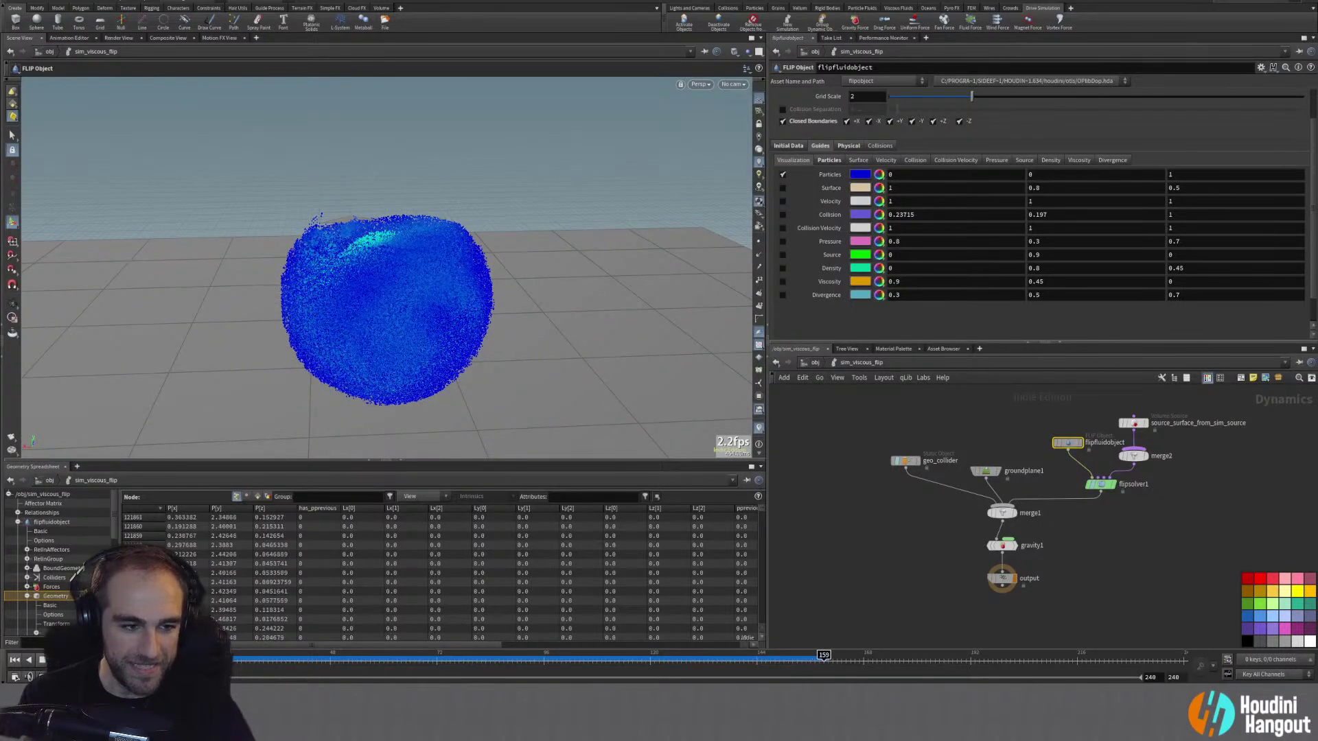
key("Escape")
right_click_drag(357, 248, 310, 268)
left_click_drag(310, 268, 367, 288)
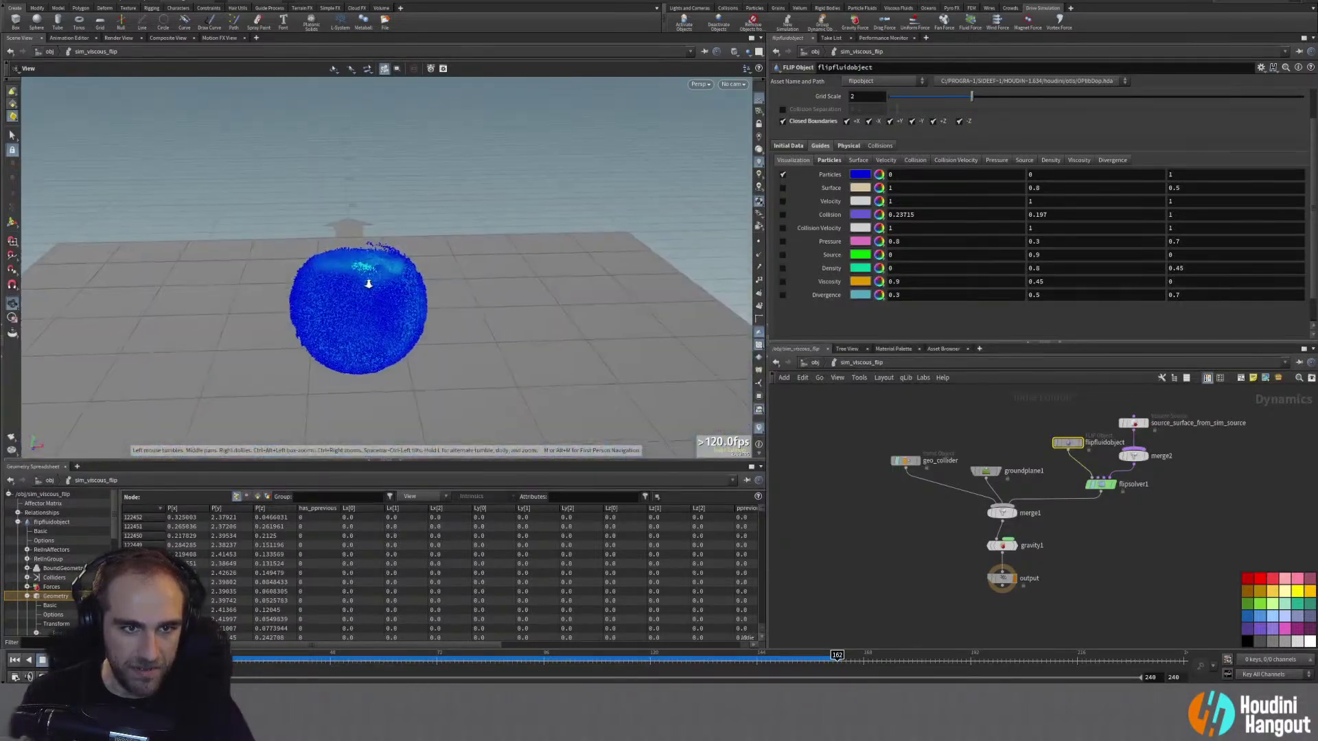
right_click_drag(368, 288, 435, 241)
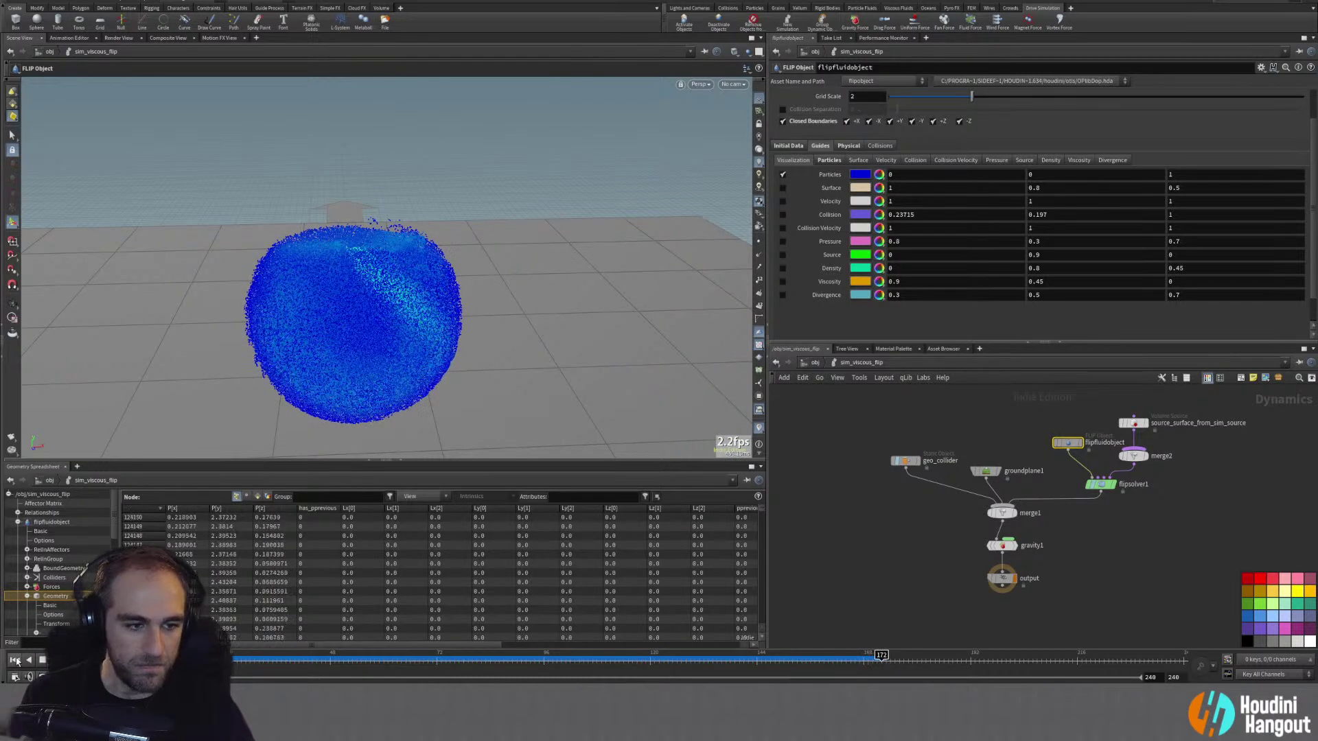
Step: Set the Source Scale of the divergence operation on source_surface_from_sim_source to 15 and restart the simulation from the first frame
left_click(1133, 423)
left_click(888, 315)
type("15")
key("Return")
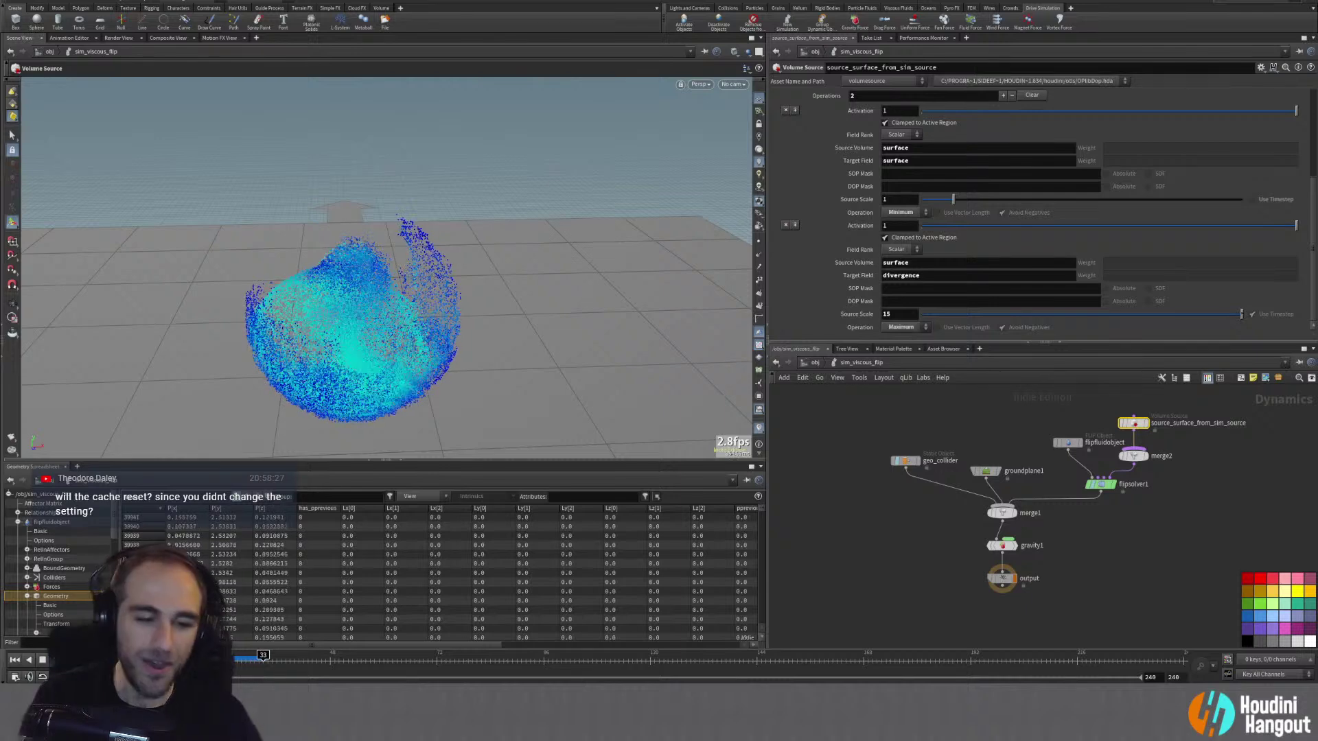
left_click(17, 659)
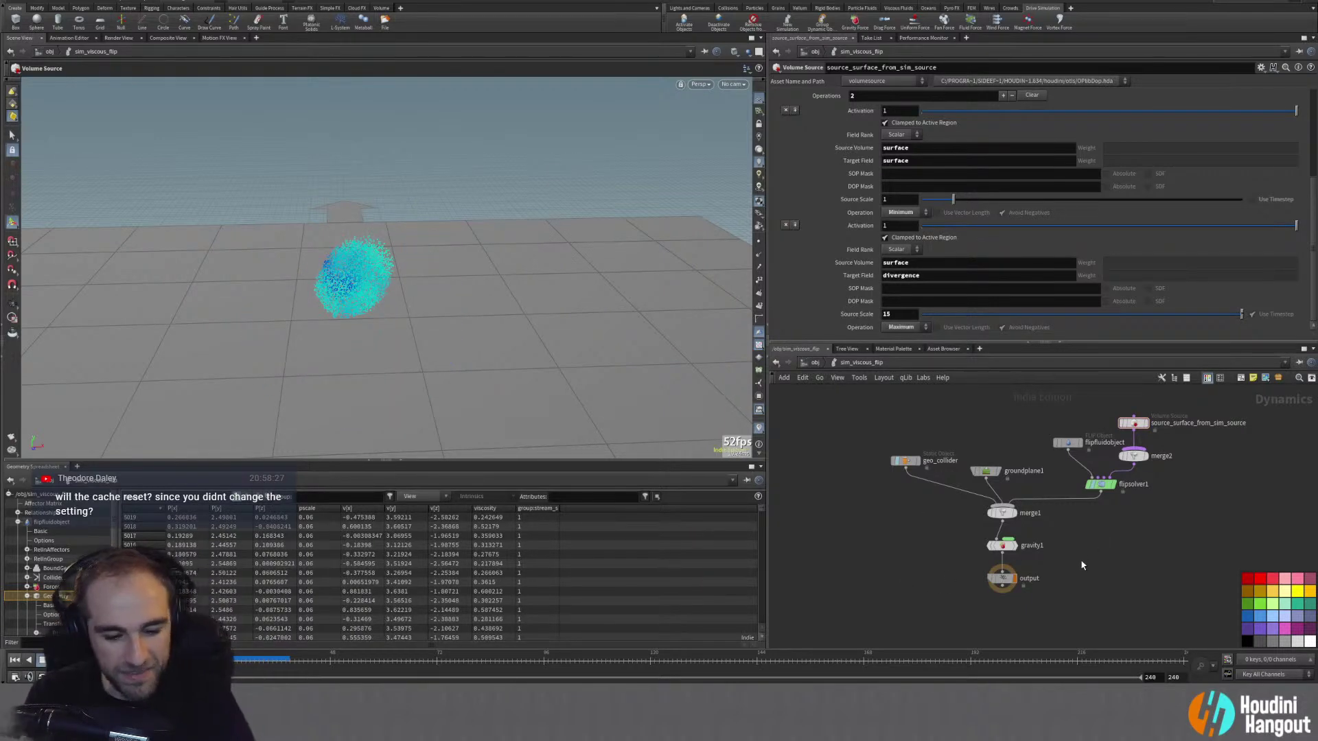
Step: Set the Cache Memory of the sim_viscous_flip DOP network to 48000 MB
key("u")
left_click(816, 110)
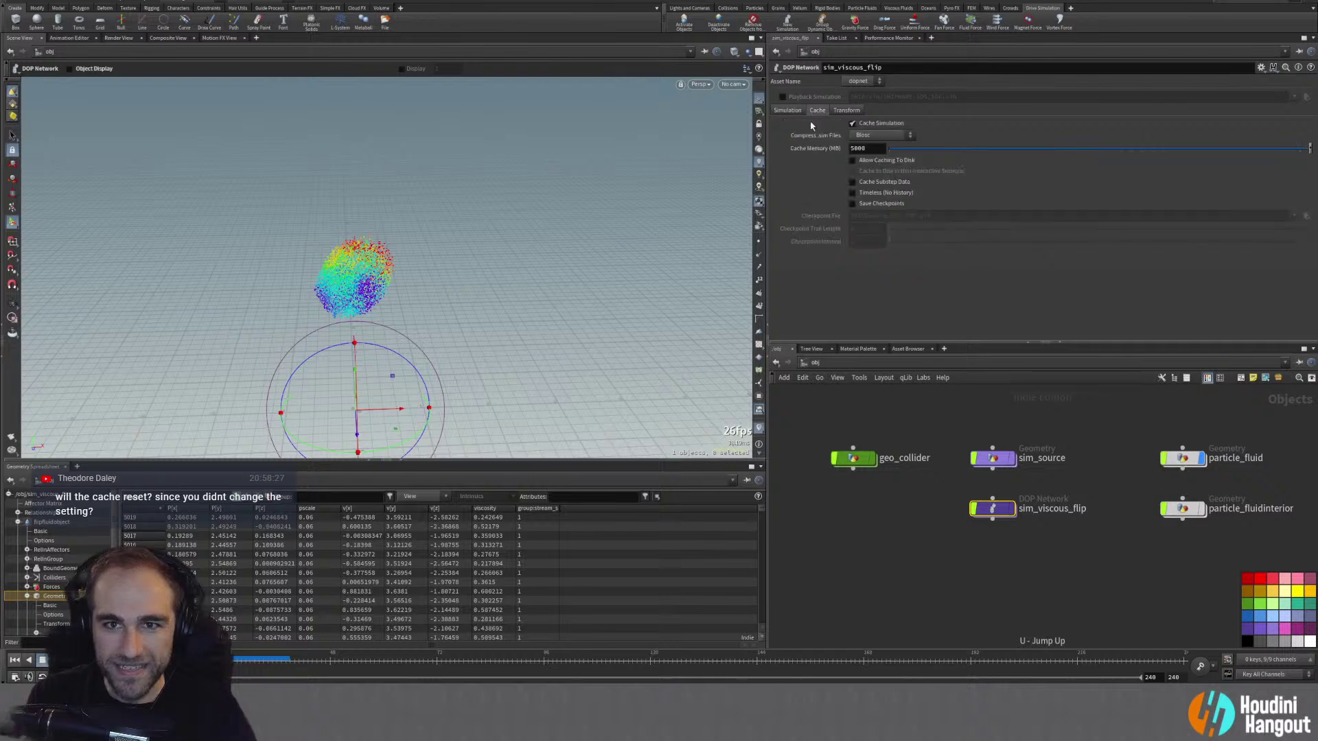
left_click(854, 147)
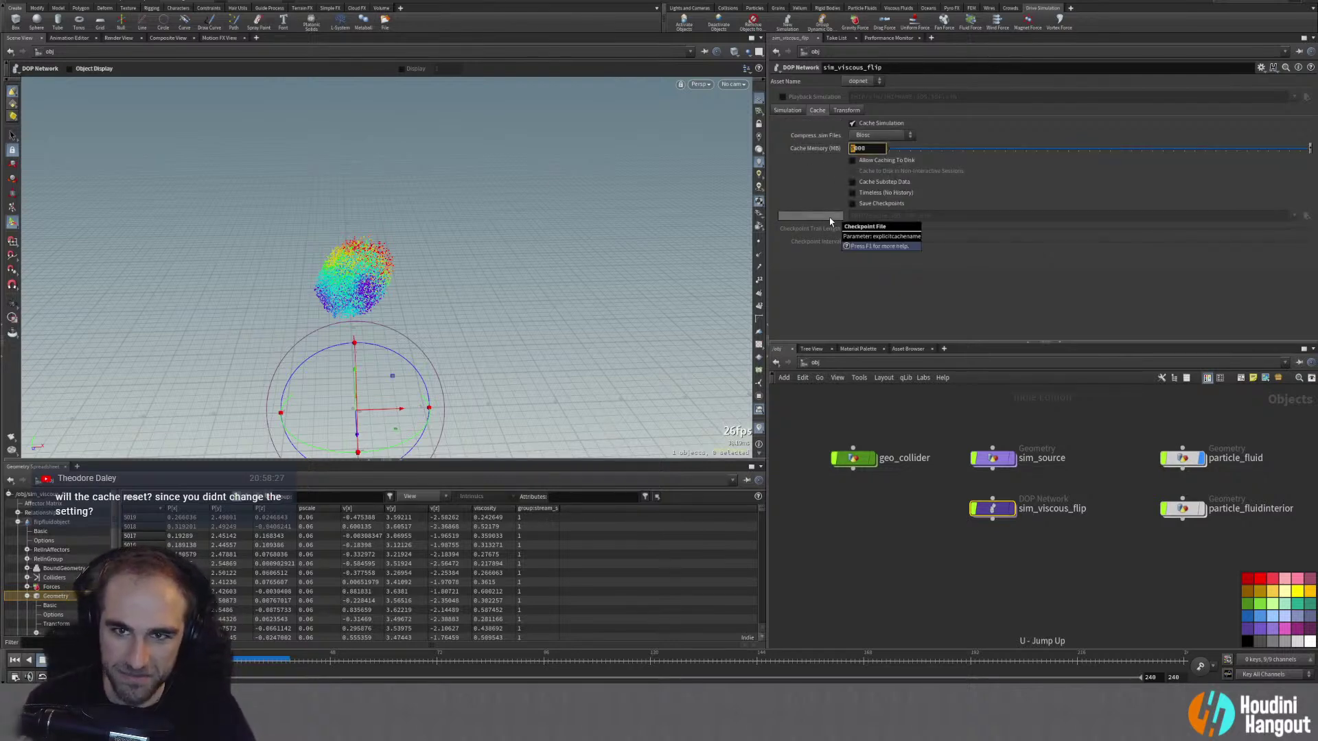
type("48000")
key("Return")
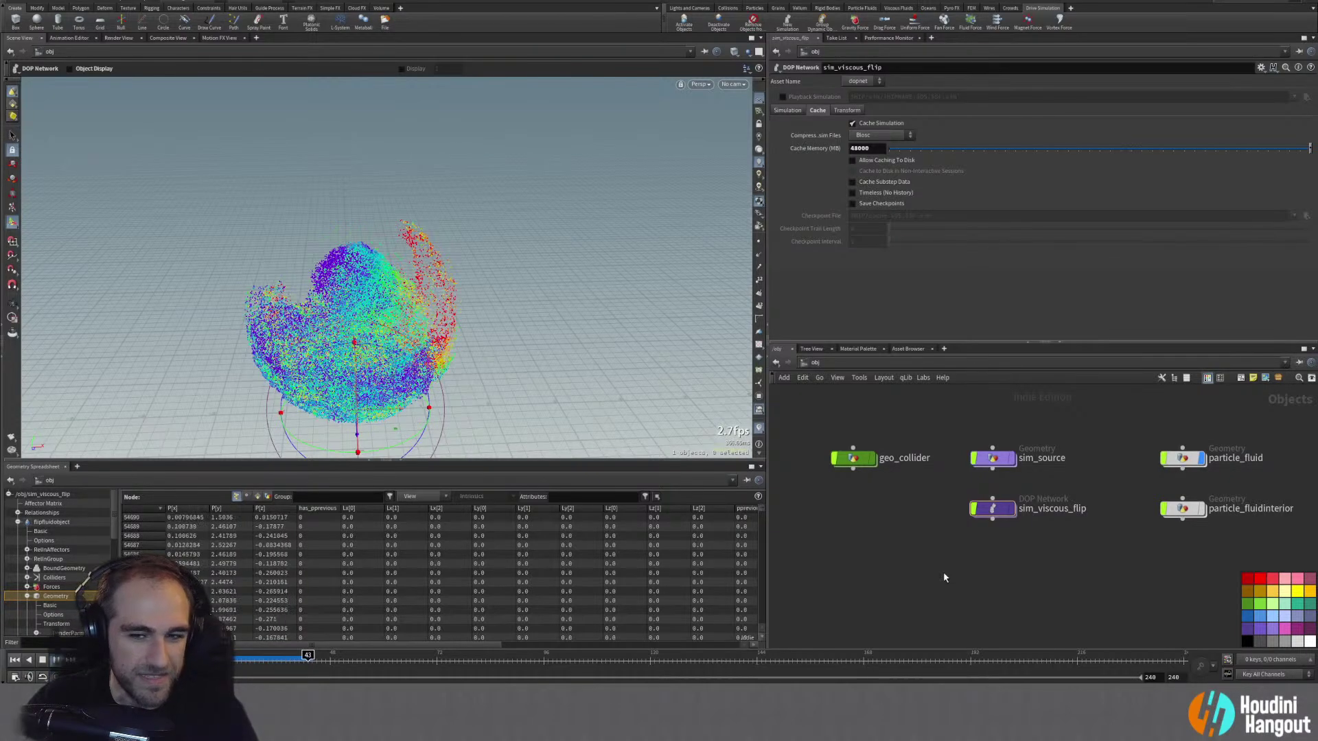
Step: Return inside sim_viscous_flip, check the fluid's fill level from the side and scrub the cached simulation back to the start
double_click(995, 509)
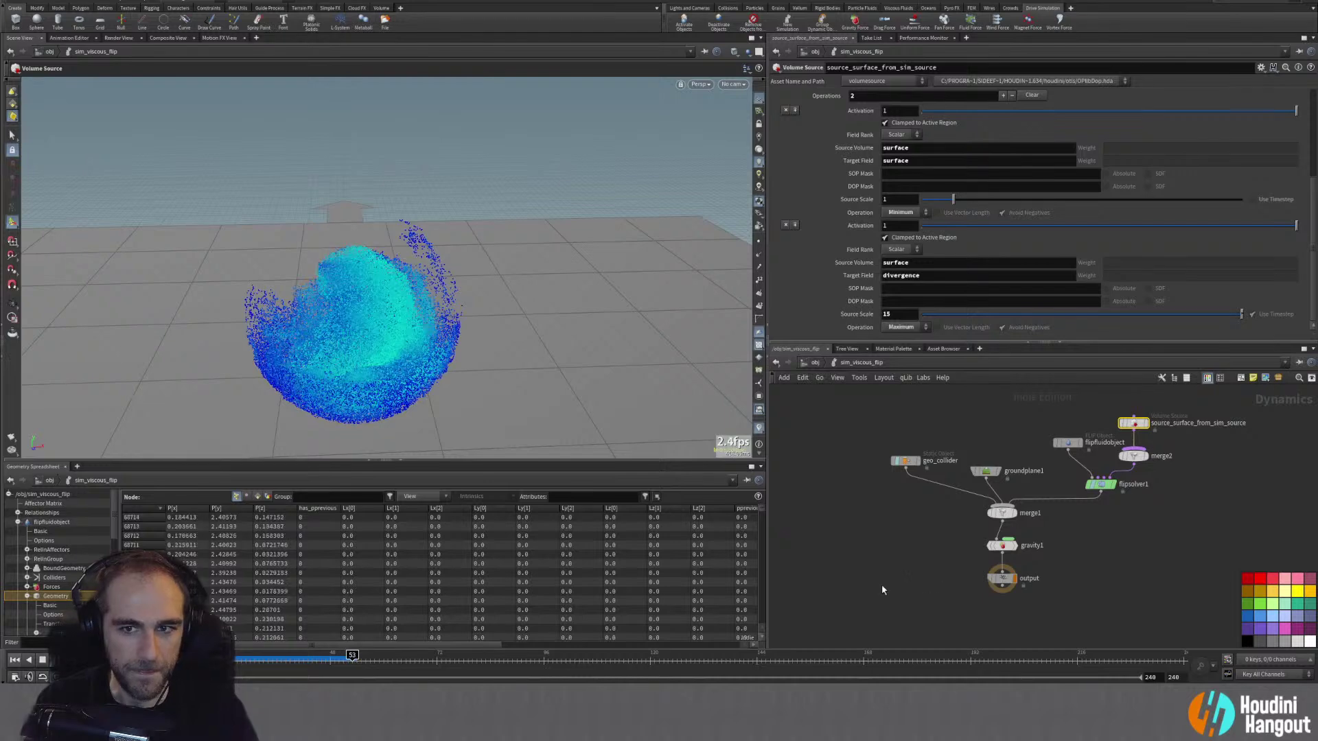
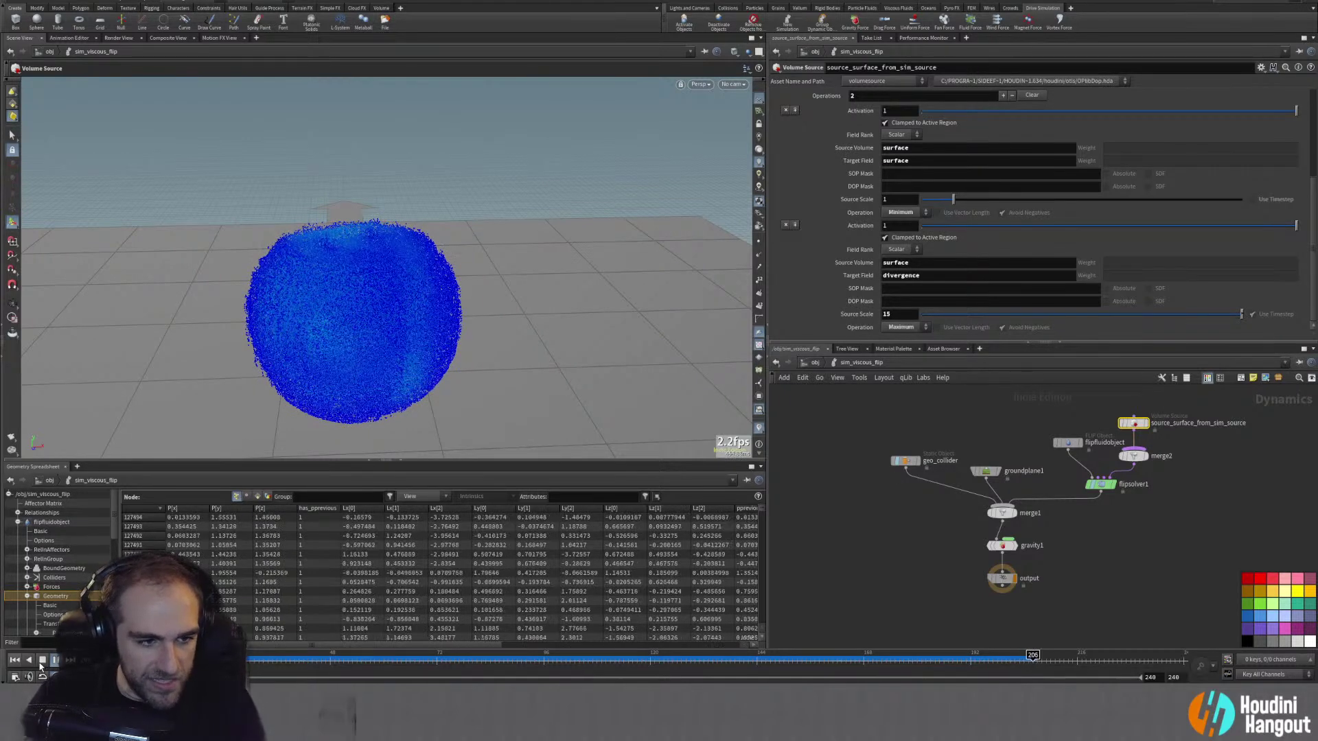
key("Escape")
left_click_drag(375, 254, 153, 262)
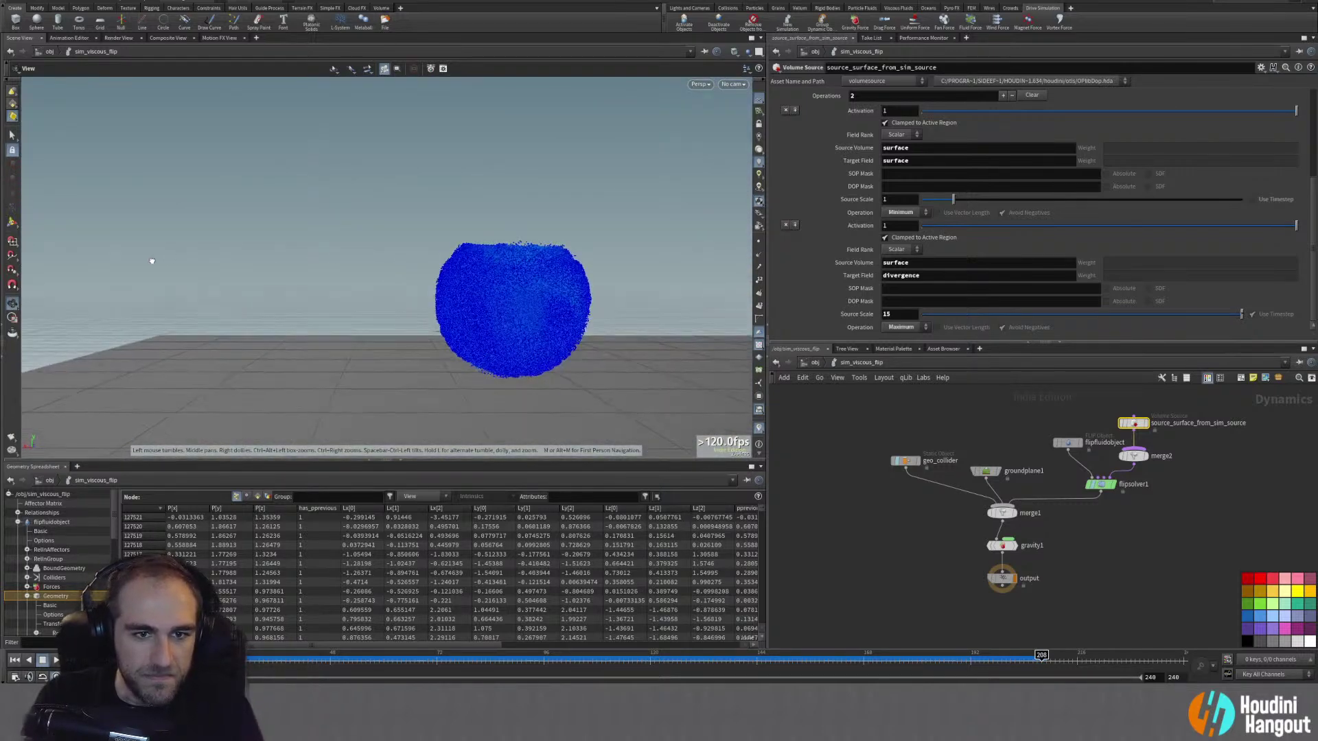
key("Return")
left_click(846, 659)
left_click_drag(843, 660, 264, 679)
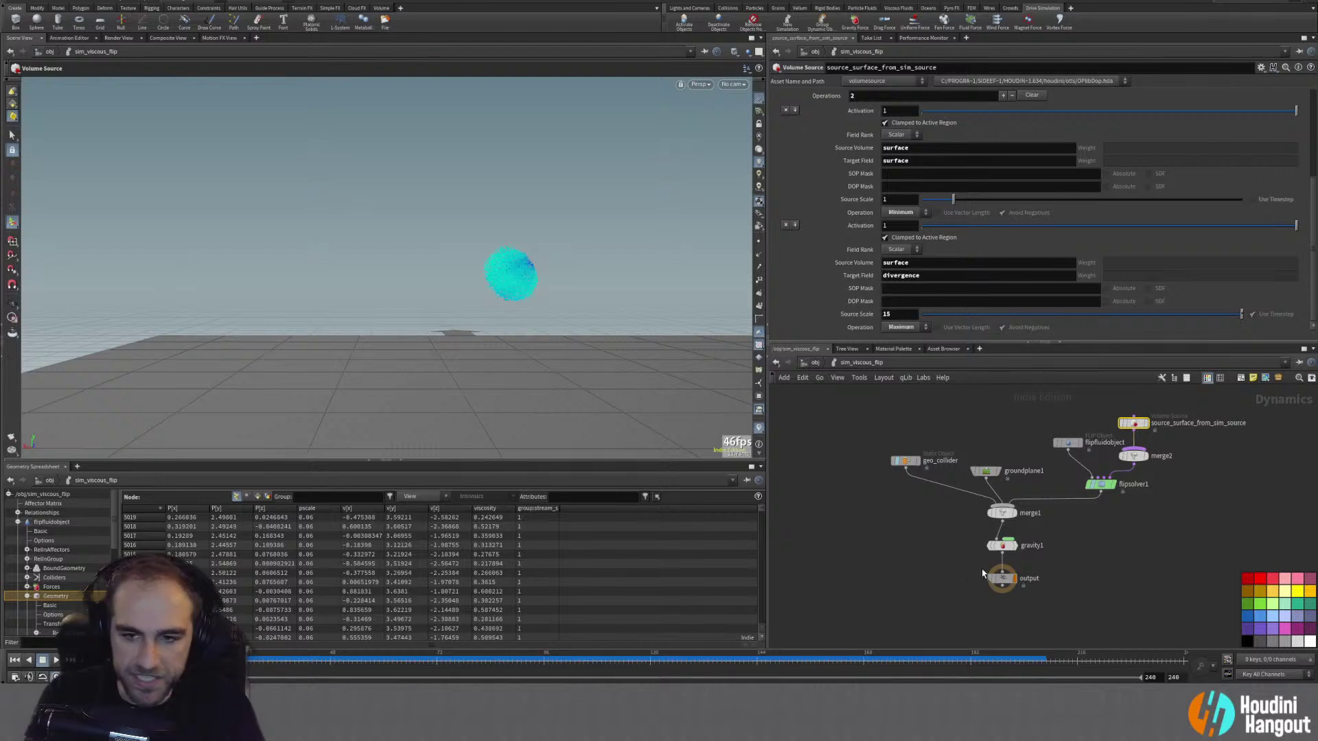
Step: Display the import_particle node inside the particle_fluid object and review its fields to import
key("u")
left_click(1192, 458)
double_click(1192, 458)
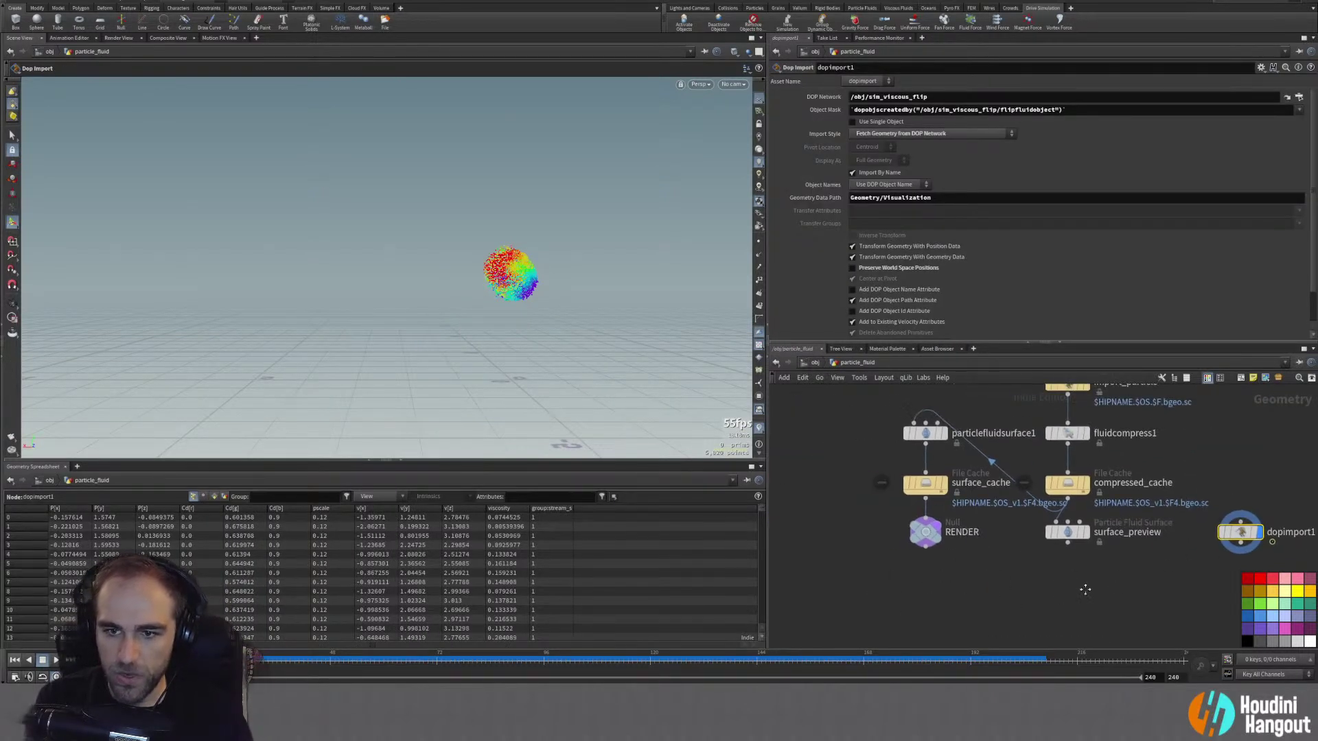
left_click(961, 457)
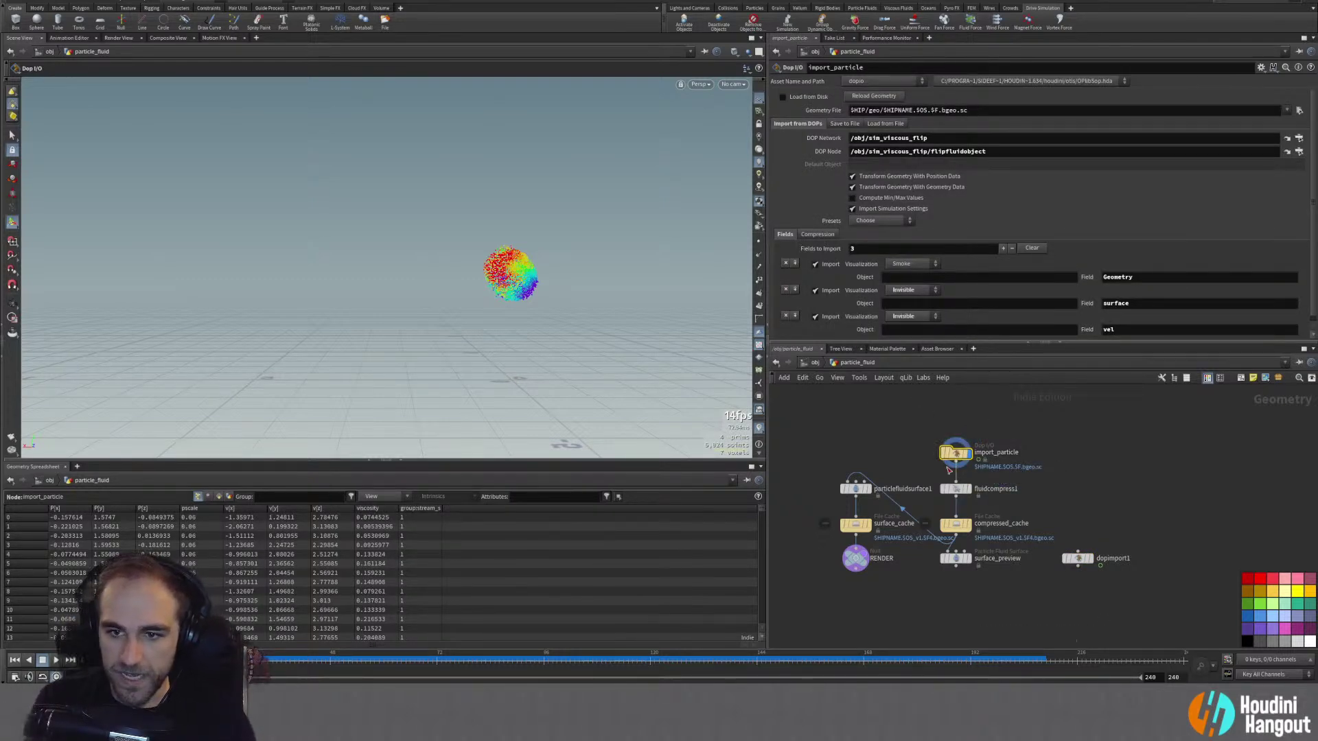
scroll(1057, 268, "down", 1)
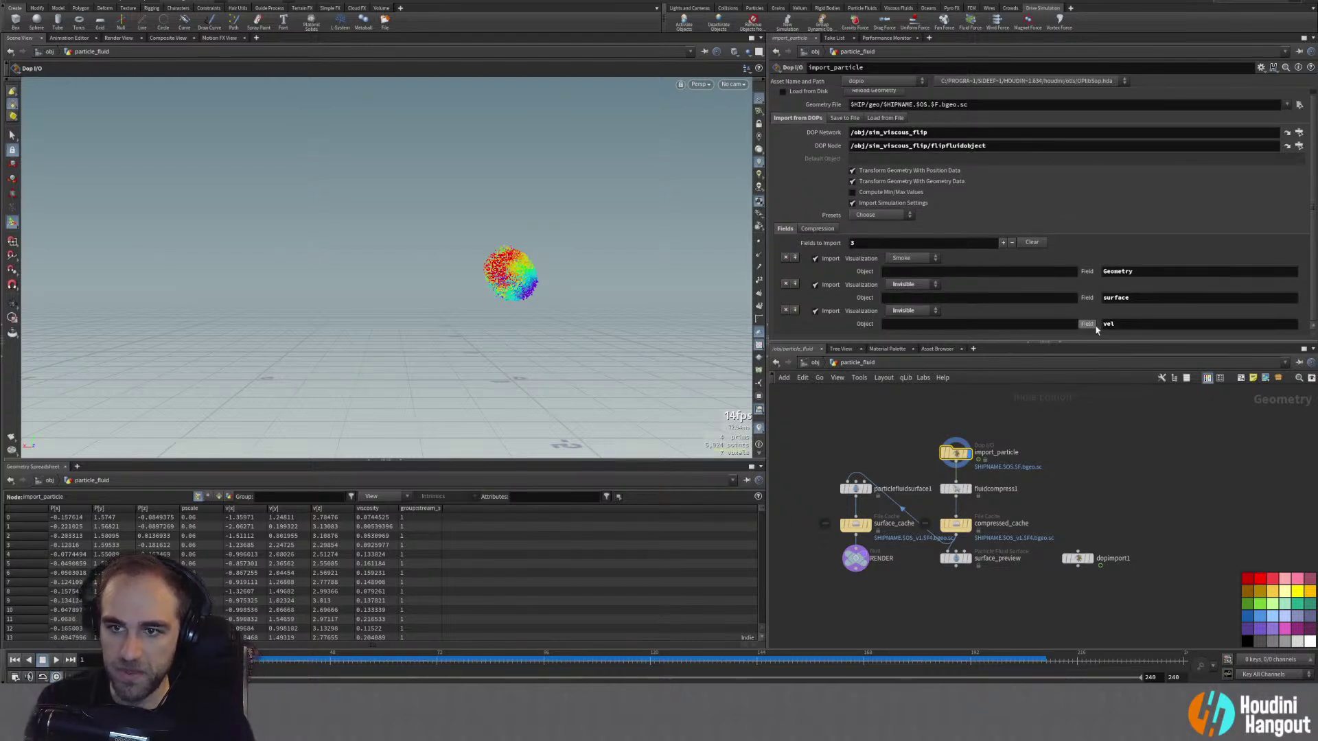
Step: Play the imported simulation briefly and compare the import_particle node information at the start and at frame 64
middle_click(955, 454)
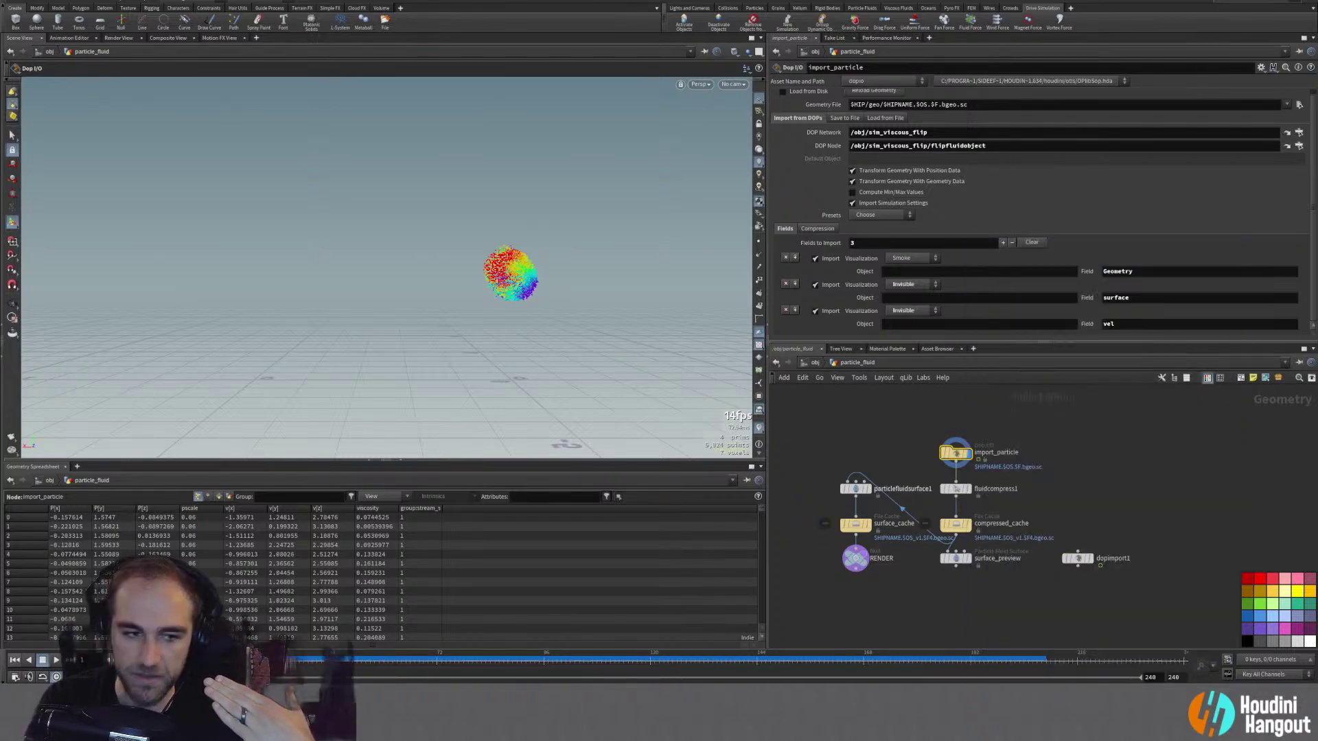
left_click(56, 660)
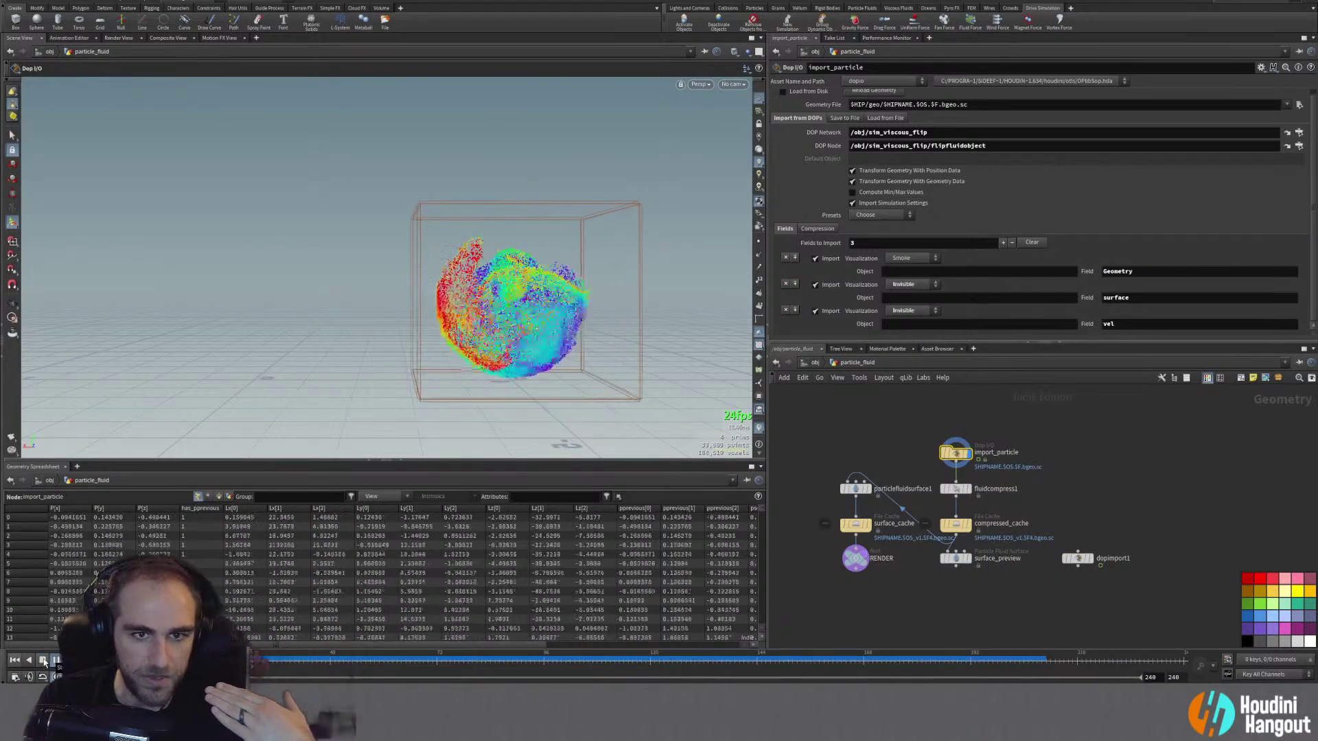
left_click(43, 660)
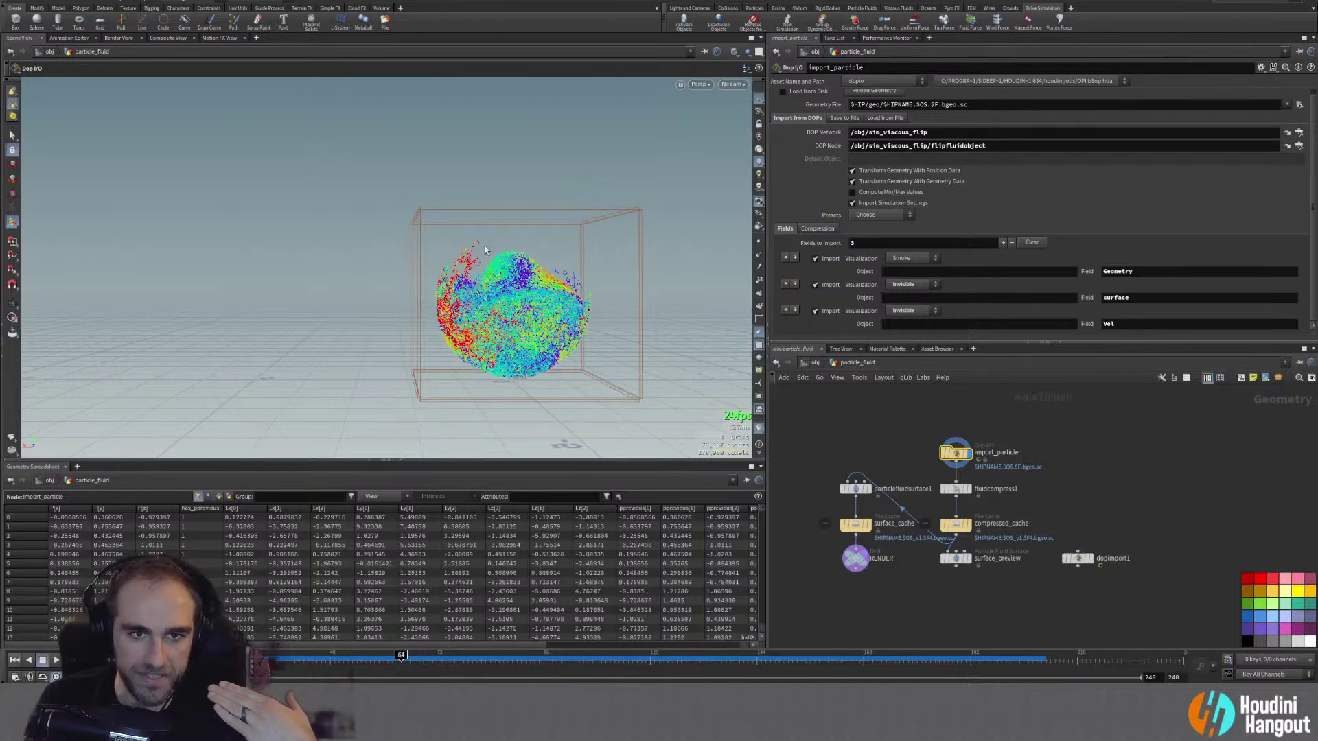
middle_click(958, 459)
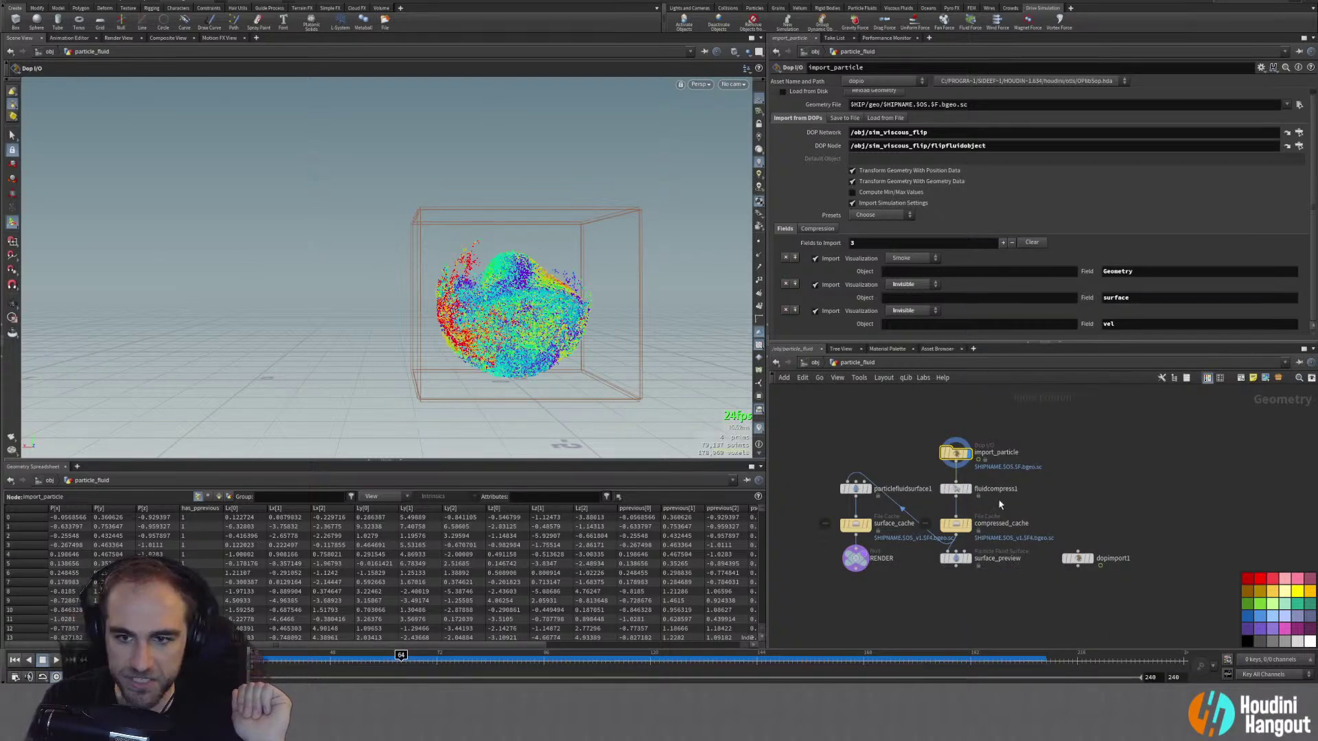
Step: Display fluidcompress1 and examine its packed geometry, volumes, attributes and memory size up to frame 67
left_click(958, 489)
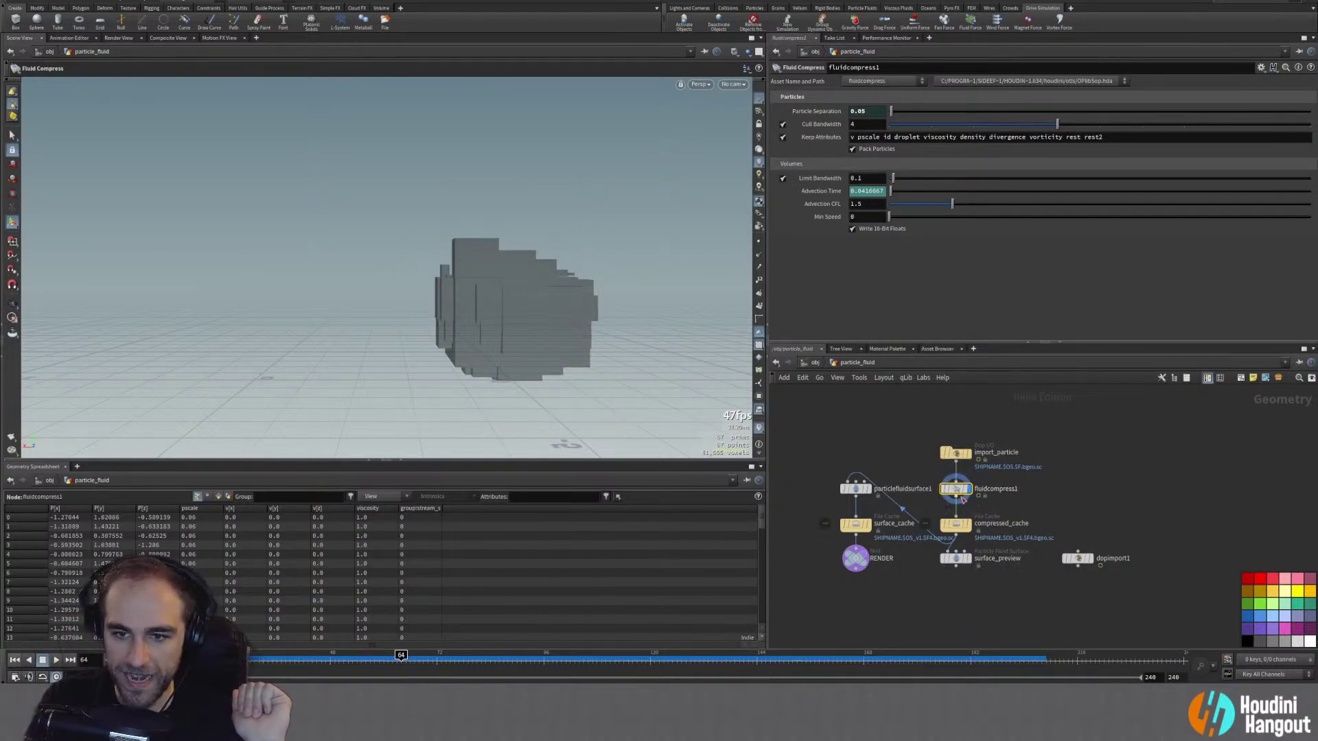
middle_click(955, 491)
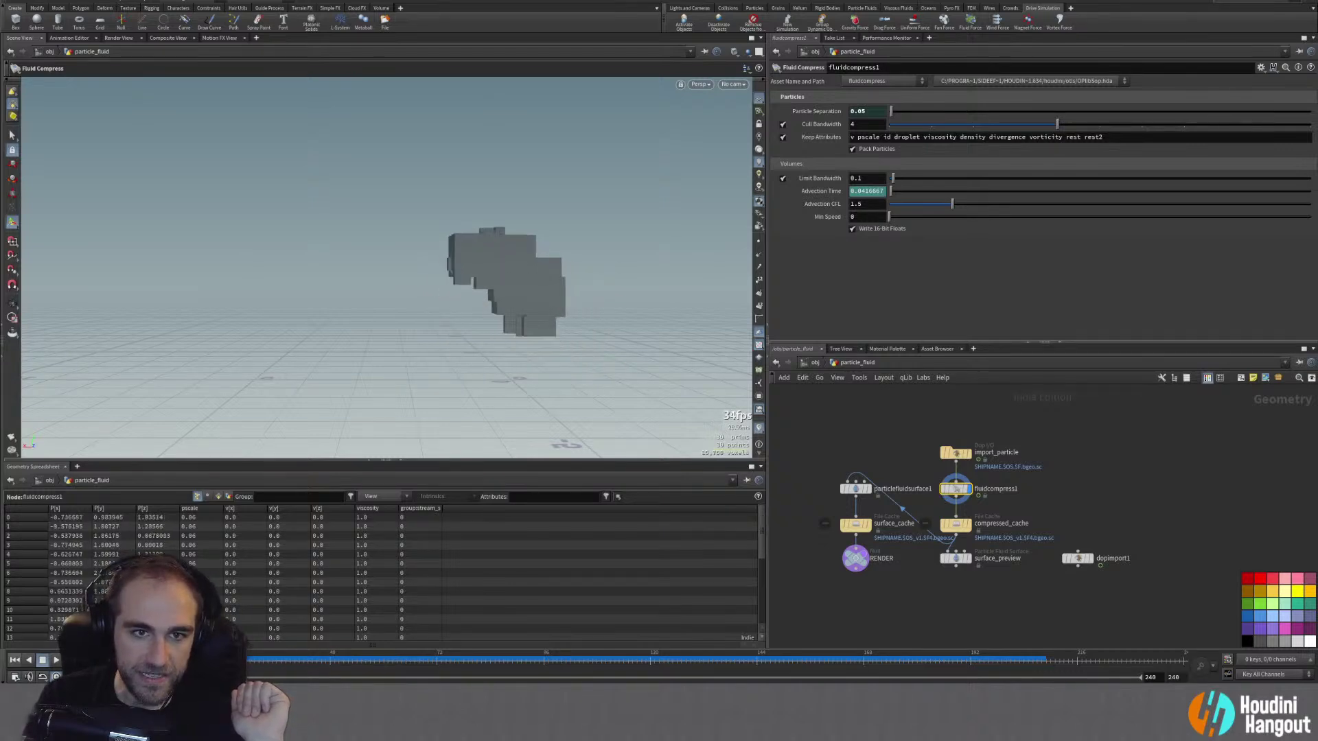
left_click(409, 672)
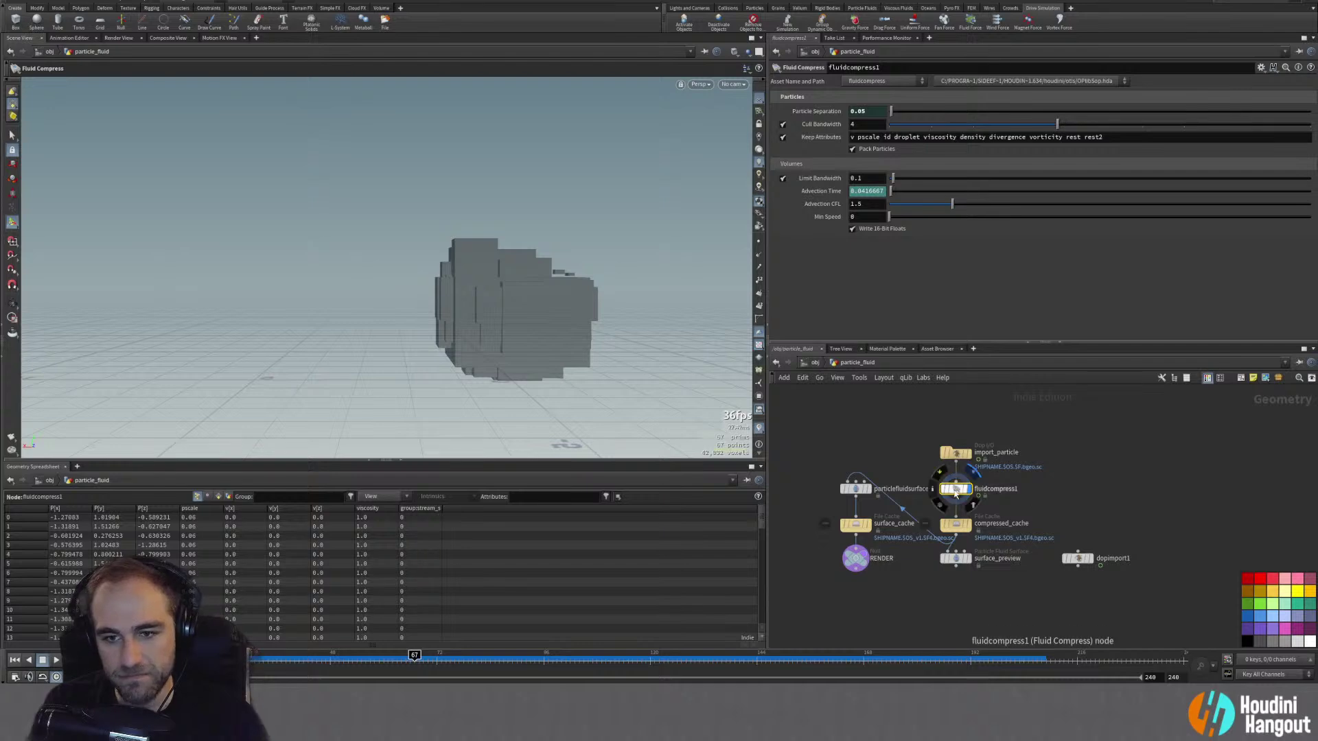
middle_click(955, 494)
key("Escape")
left_click_drag(480, 308, 426, 295)
key("Return")
middle_click(954, 492)
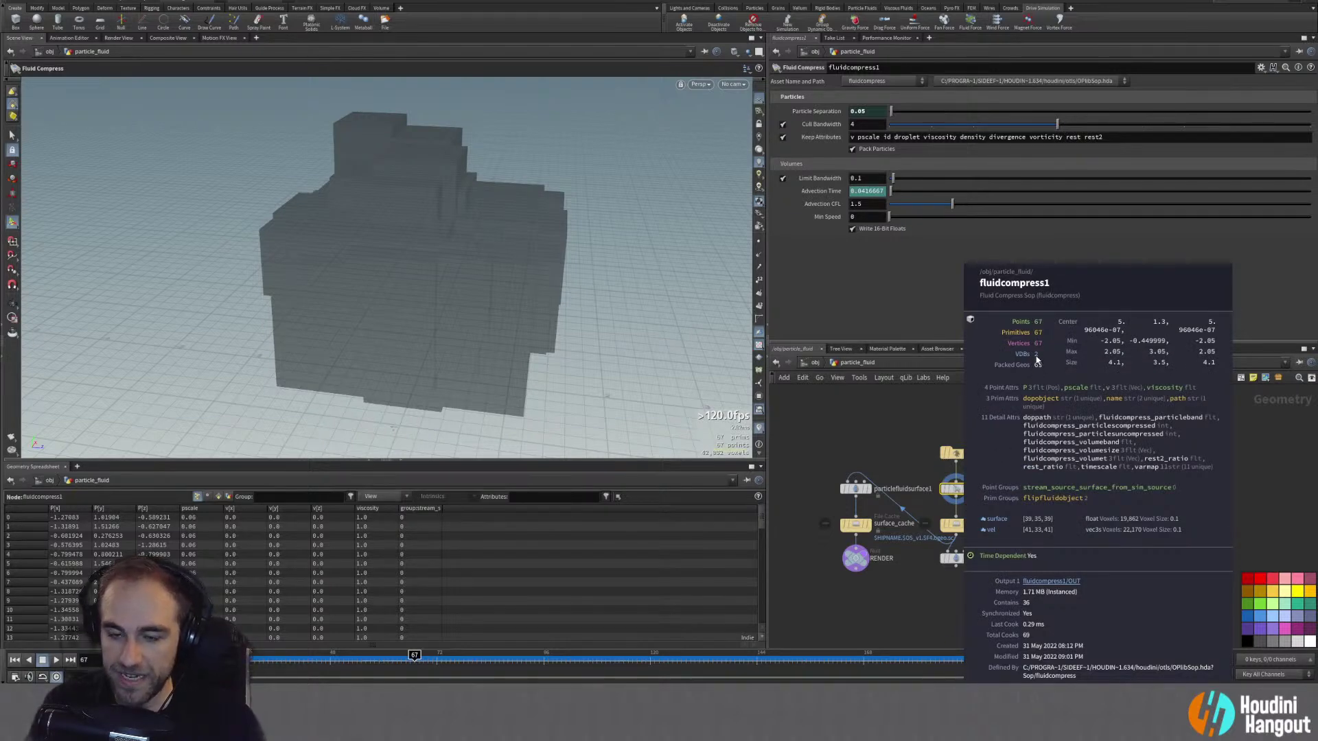
middle_click(955, 493)
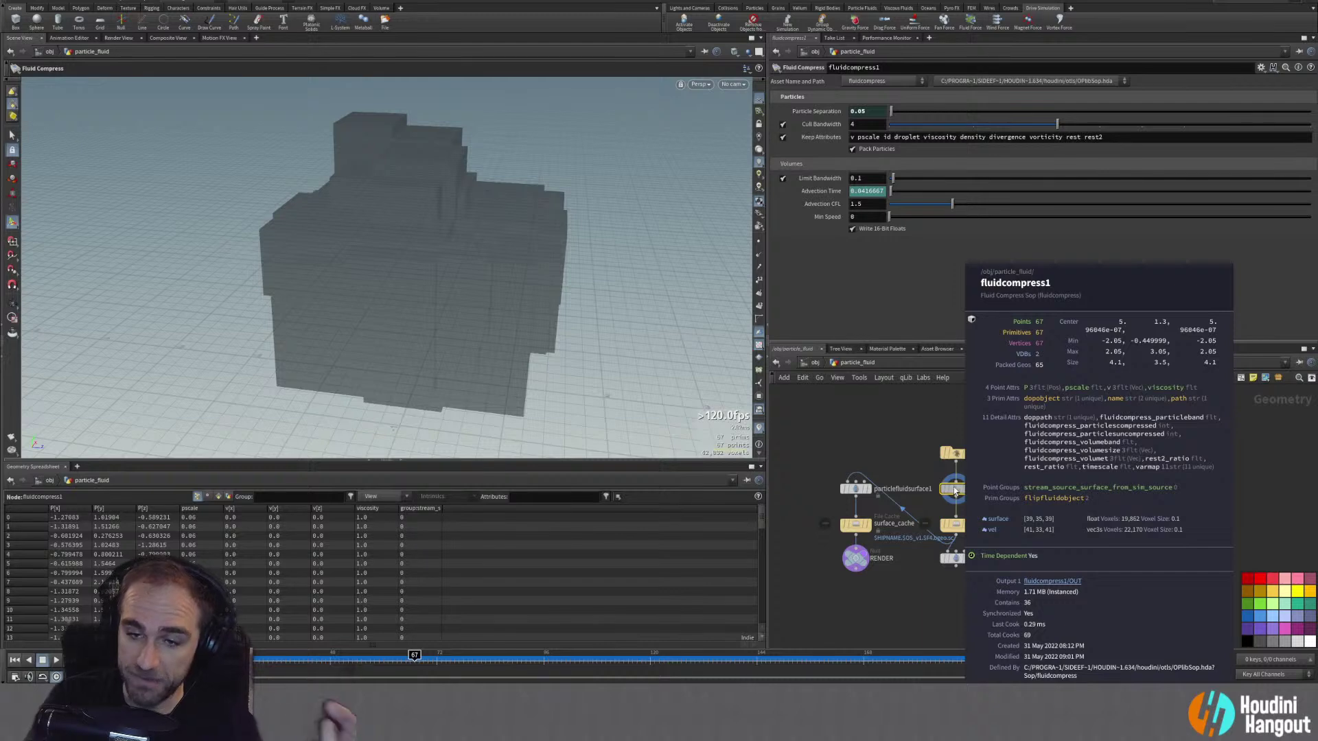
middle_click_drag(954, 490, 956, 493)
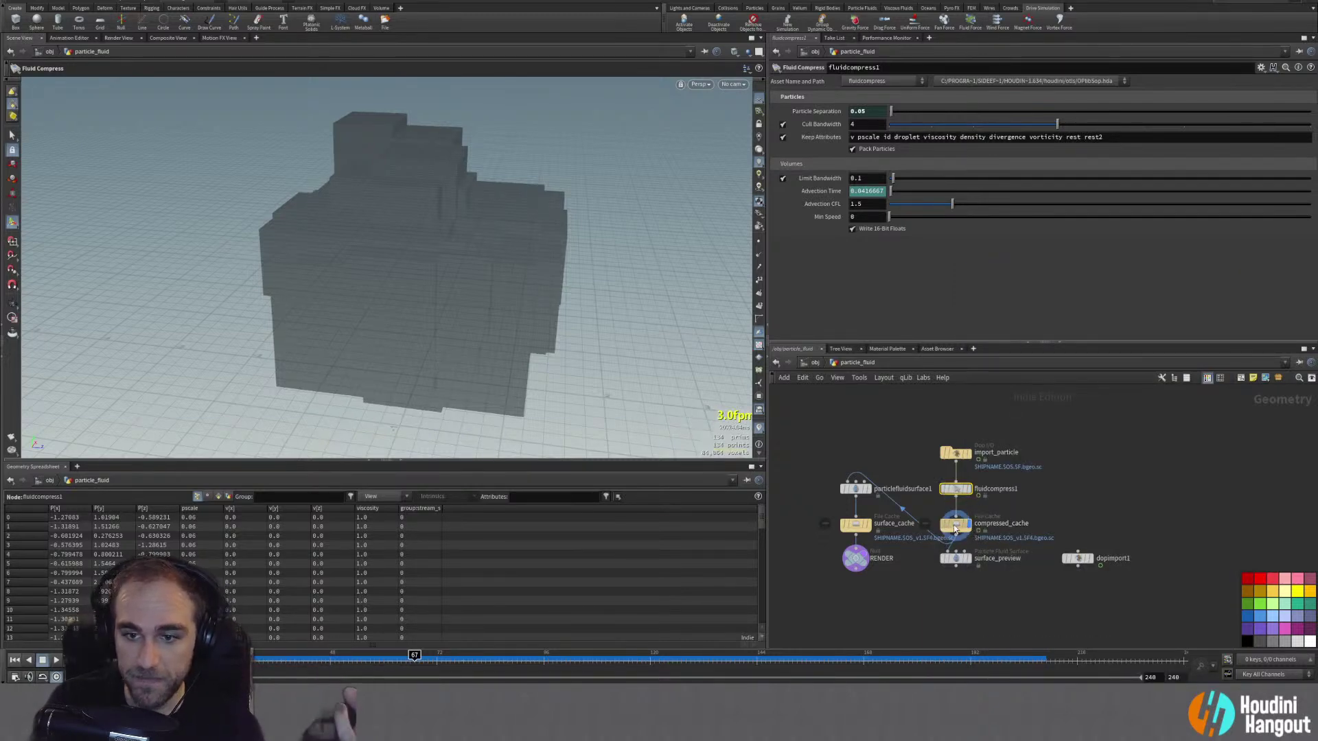
Step: Save compressed_cache to disk in the background, move surface_preview lower for room, and save the scene over the existing Viscous_FLIP file
left_click(968, 524)
left_click(15, 660)
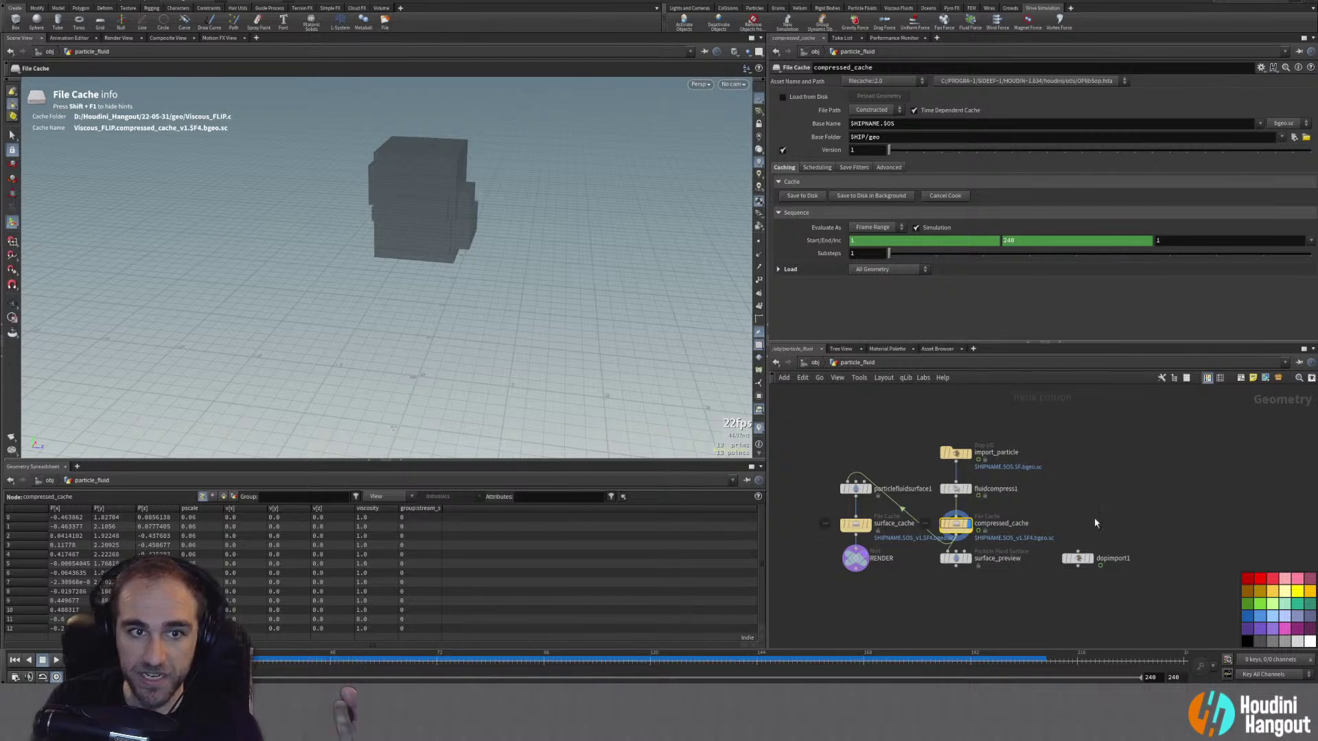
left_click_drag(955, 558, 955, 586)
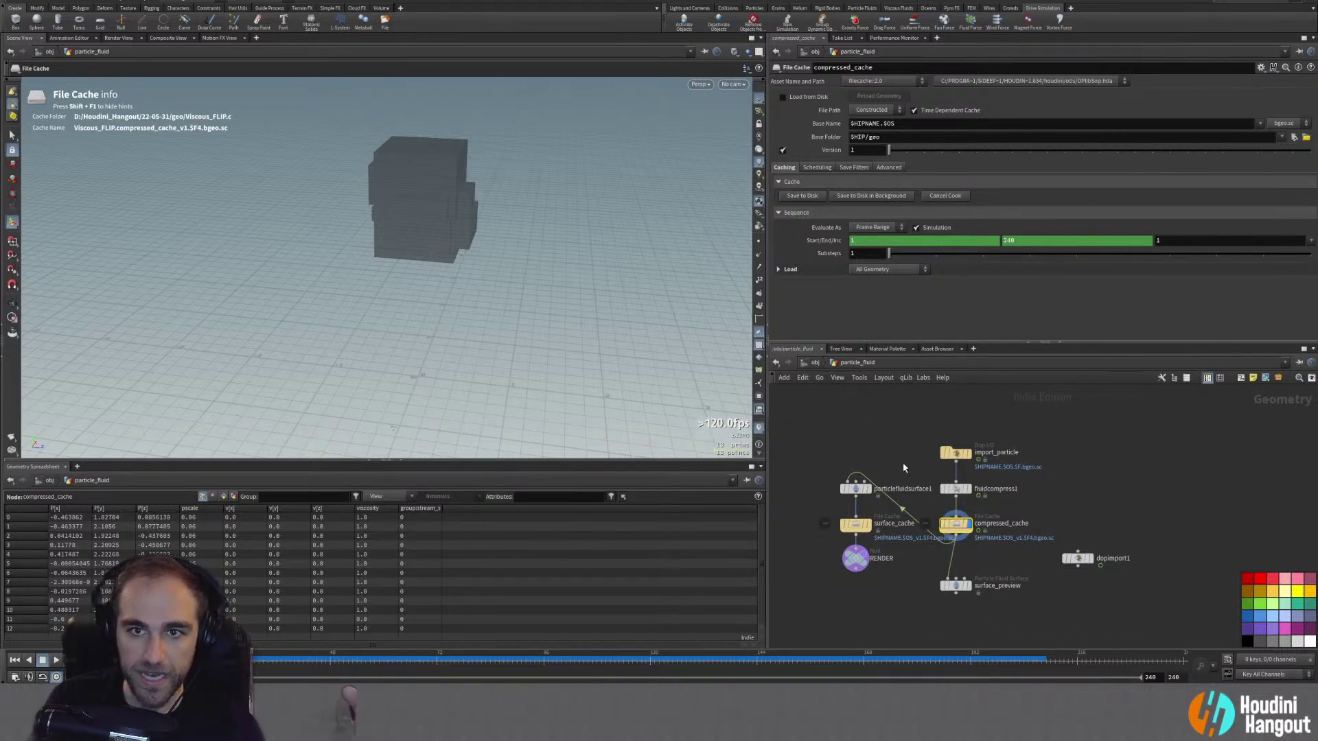
left_click_drag(958, 587, 959, 605)
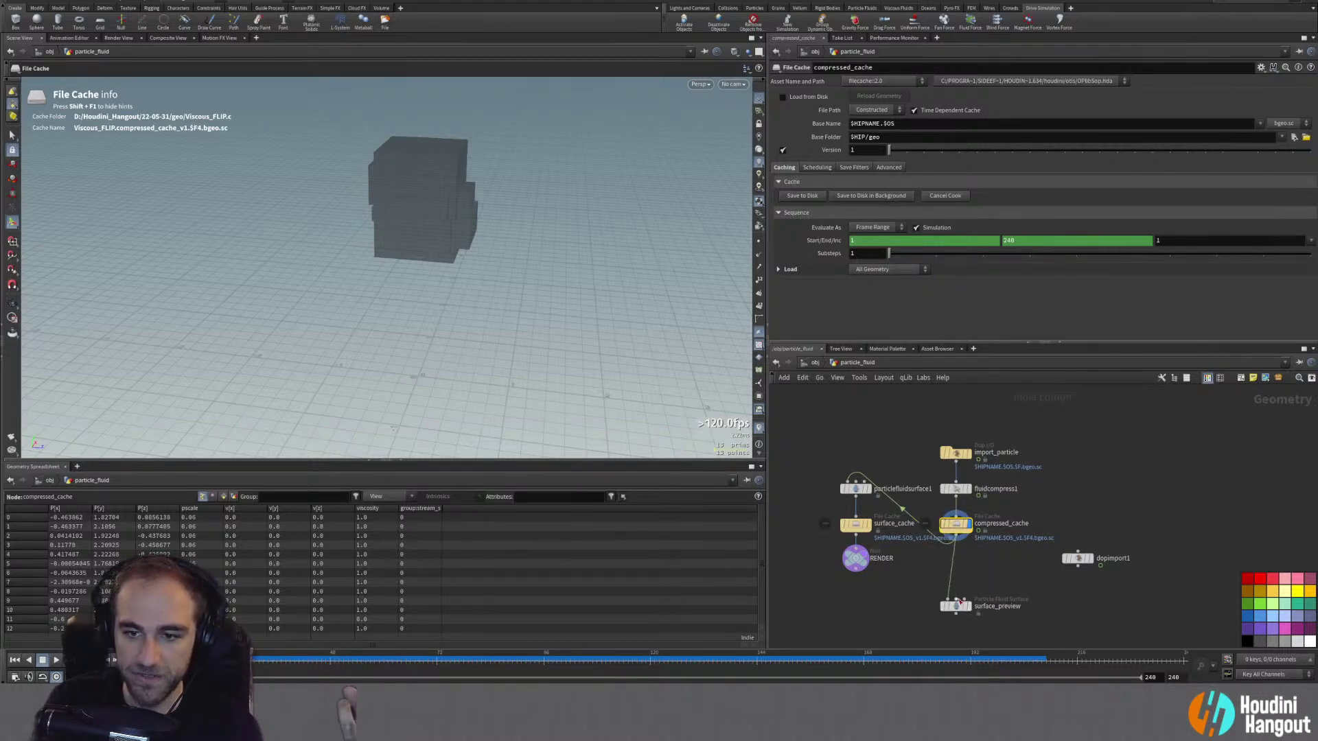
left_click(870, 195)
left_click_drag(955, 611, 949, 605)
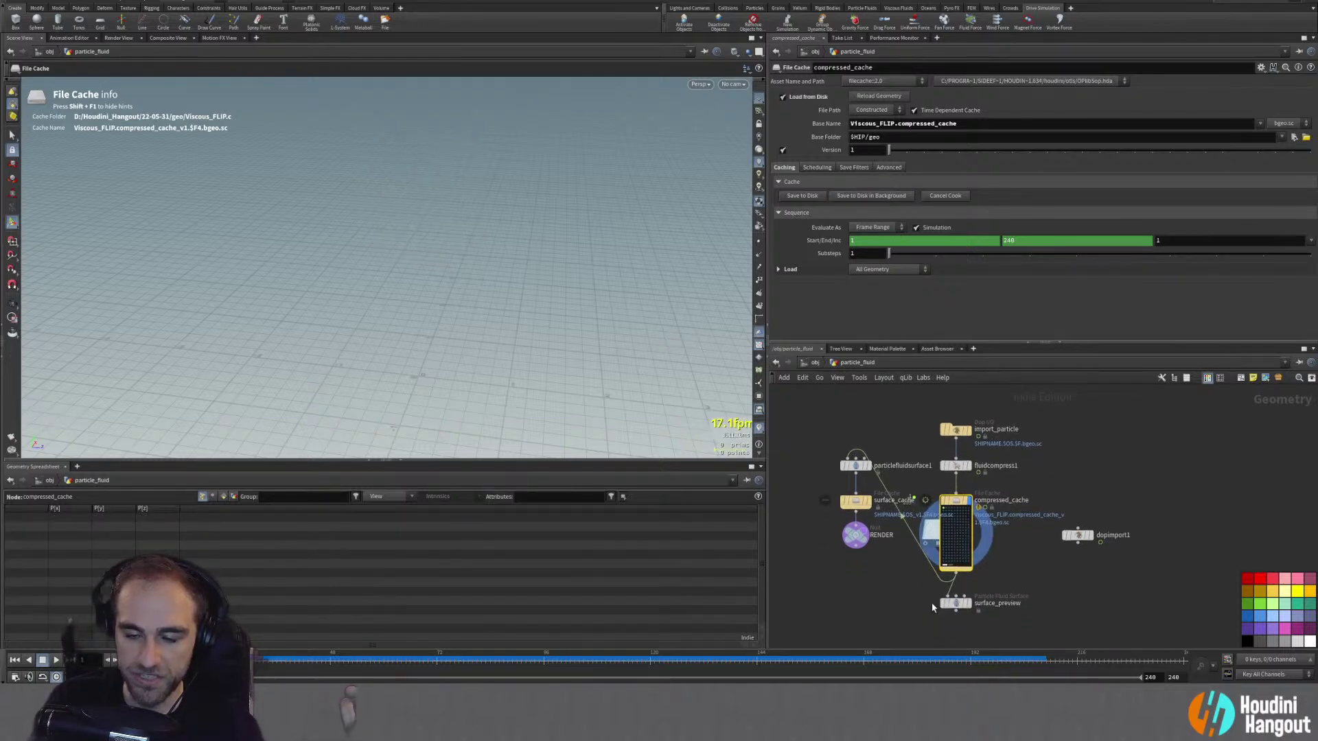
scroll(886, 603, "up", 2)
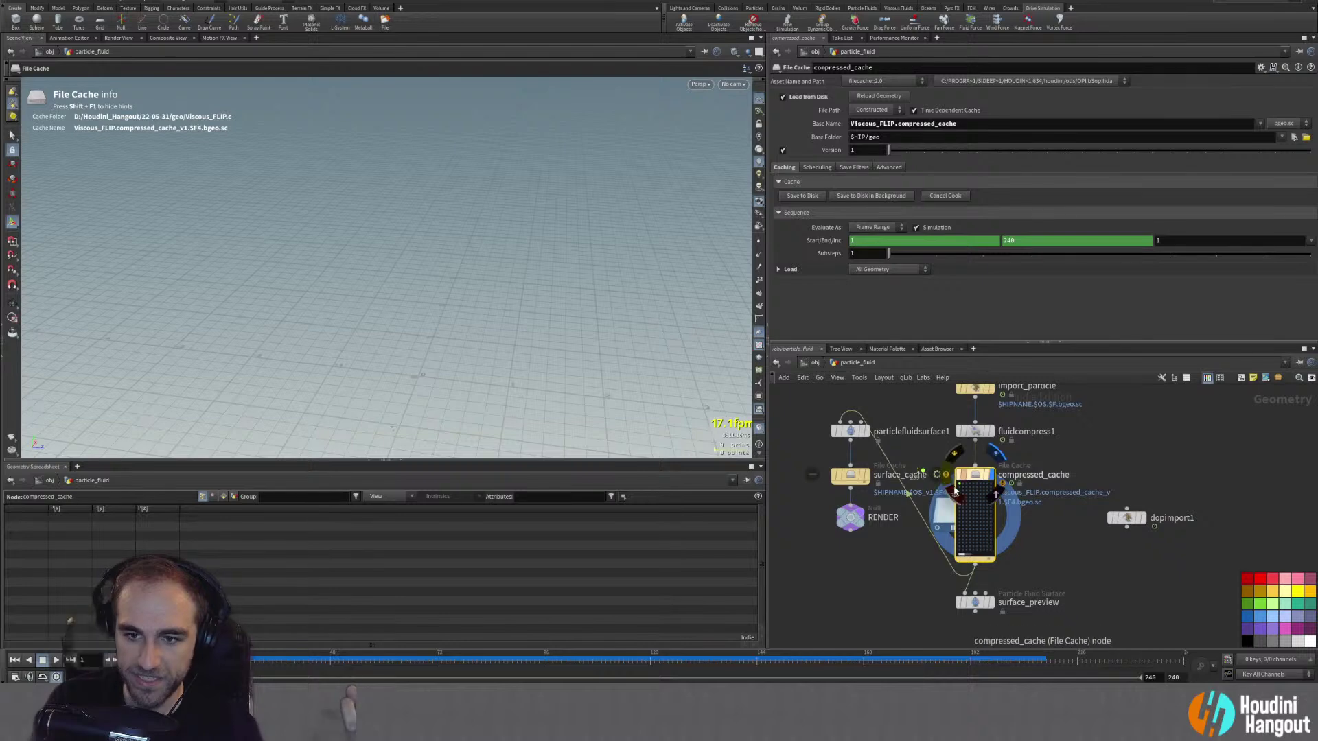
key("ctrl+s")
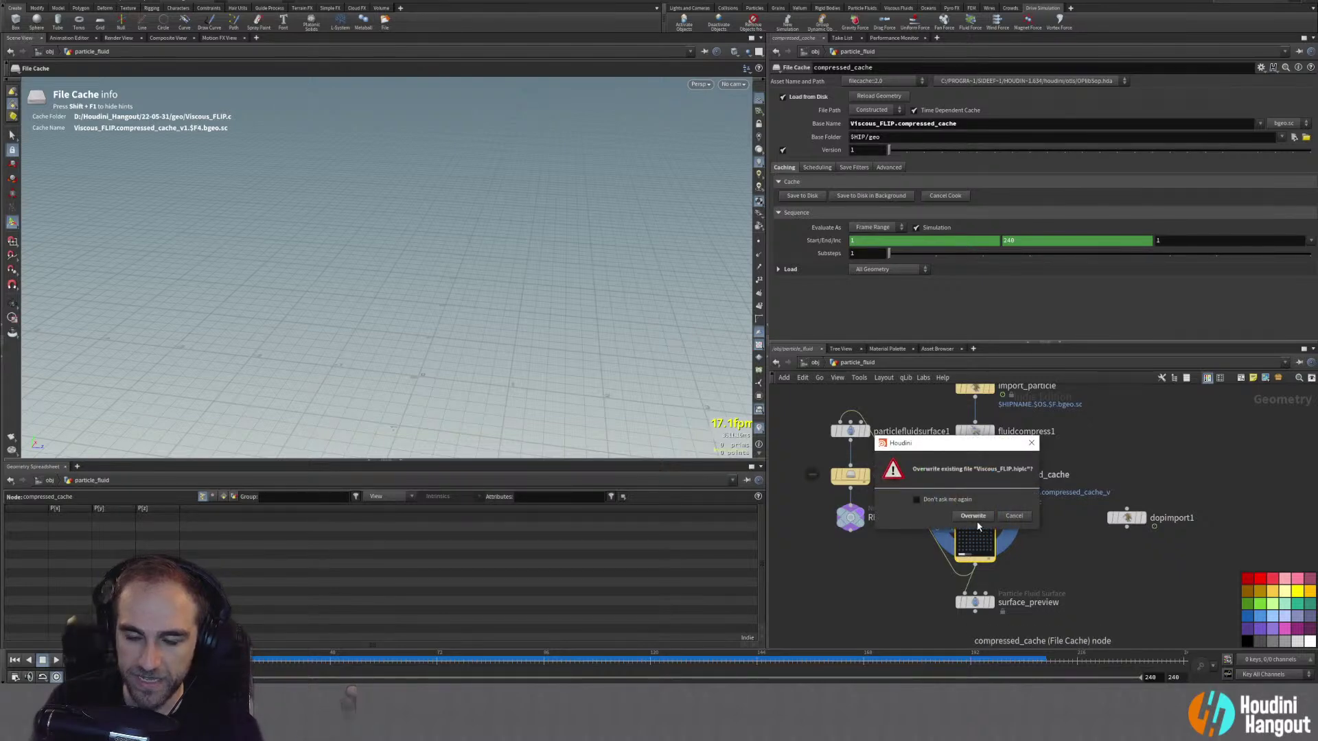
left_click(975, 518)
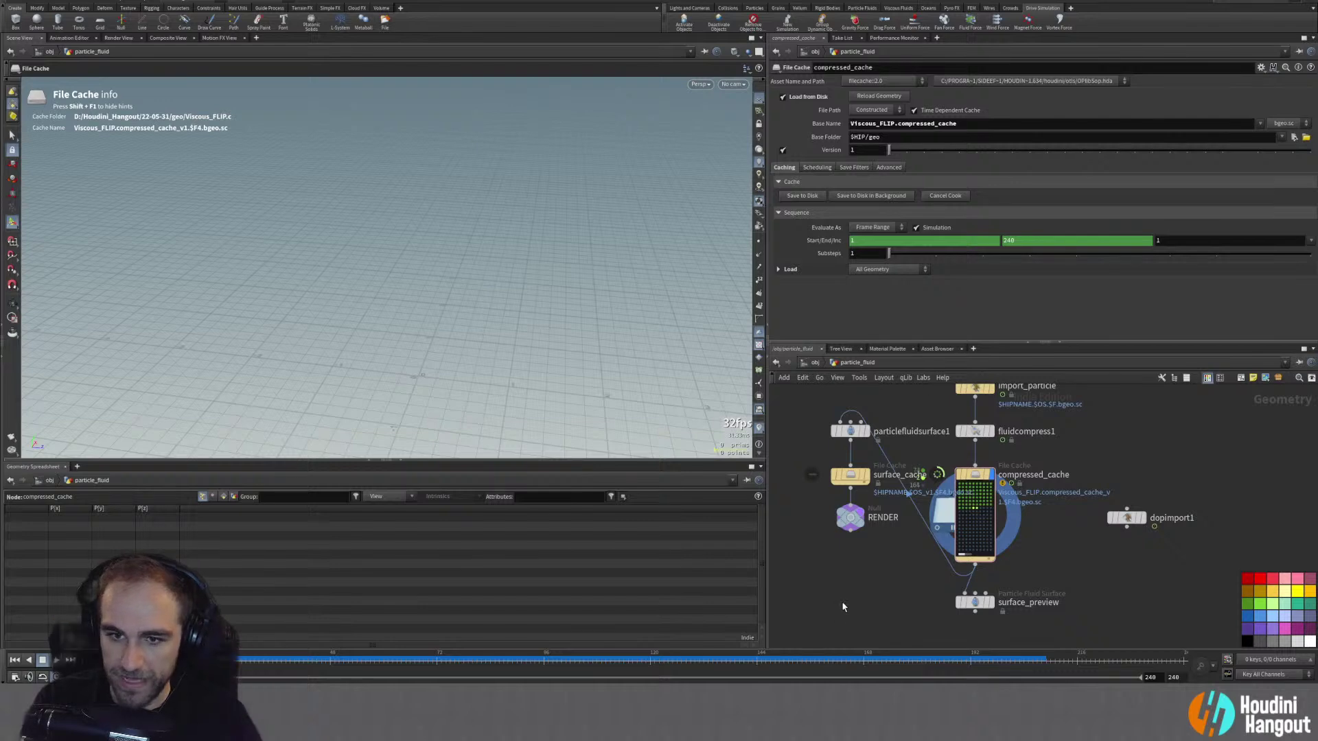
Step: Return to the object level and add a Geometry object named geo below geo_collider
key("u")
key("i")
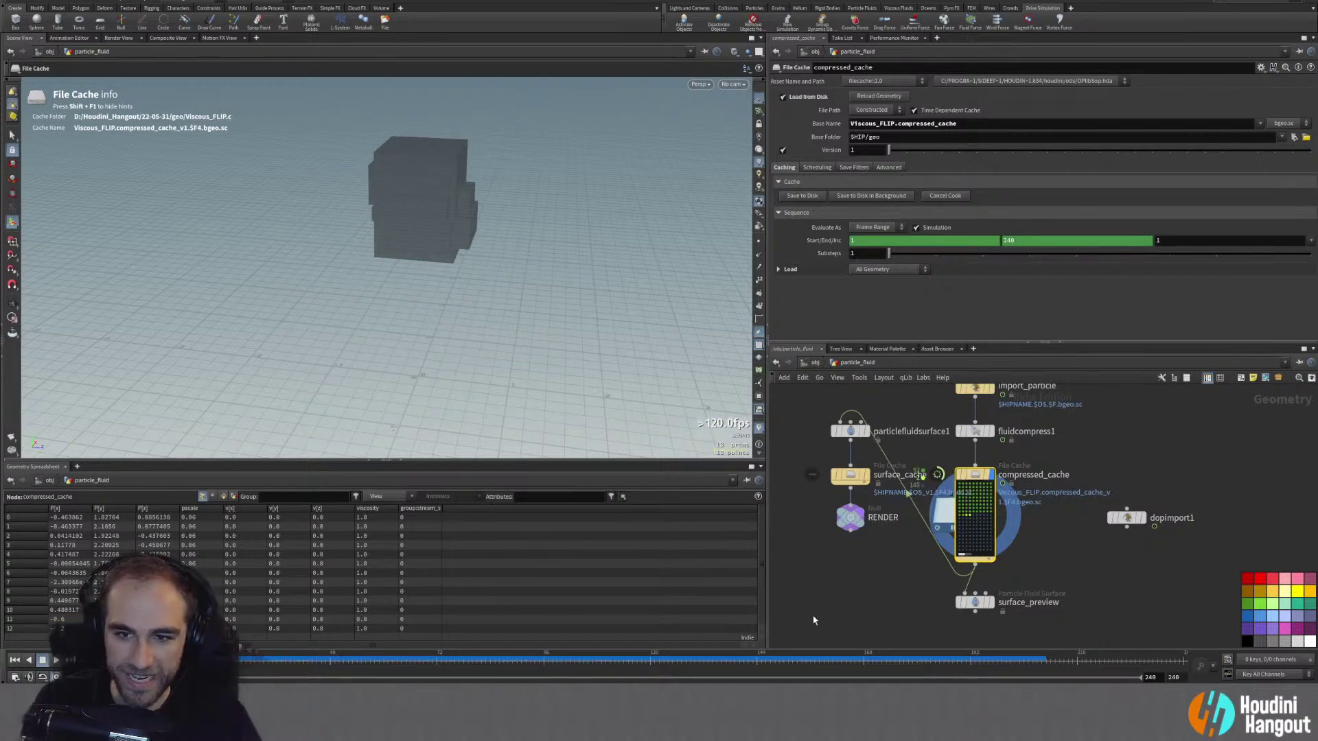
key("u")
middle_click_drag(888, 556, 938, 552)
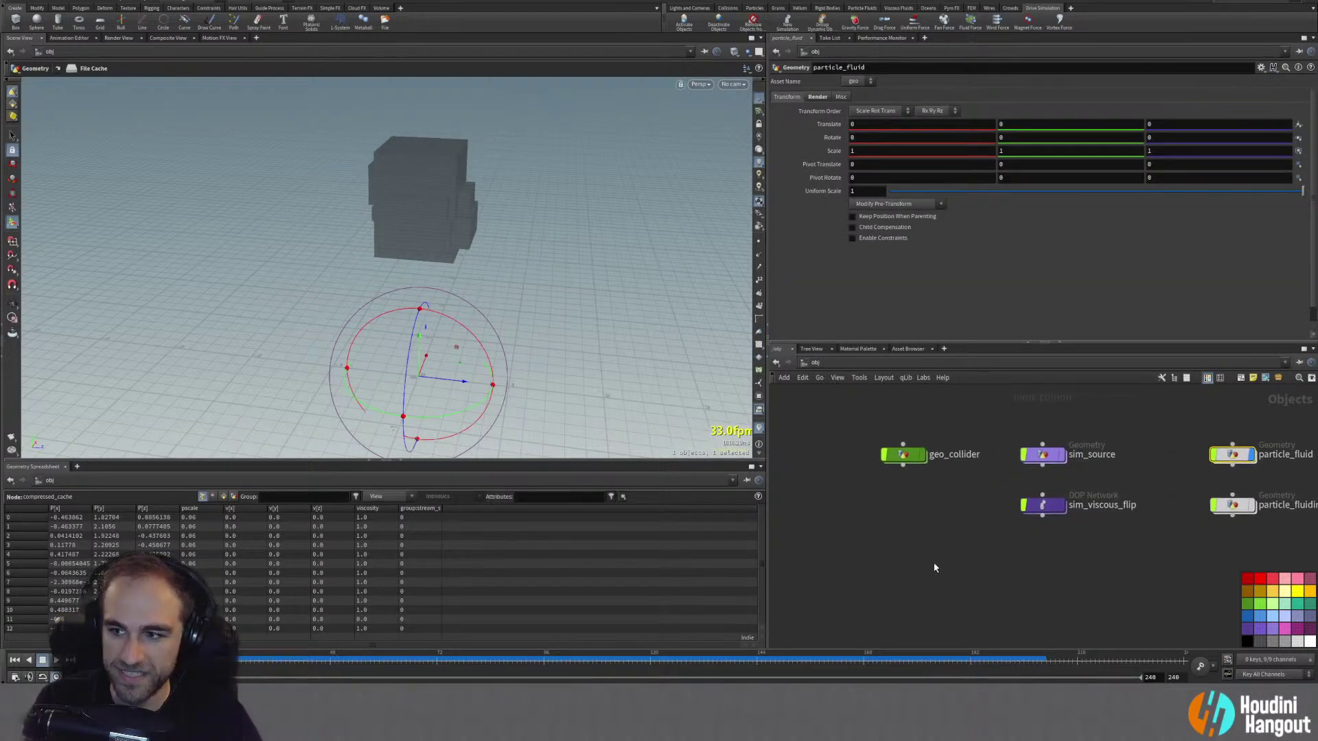
key("Tab")
type("geo")
key("Return")
left_click(909, 511)
double_click(947, 506)
type("geo")
key("Return")
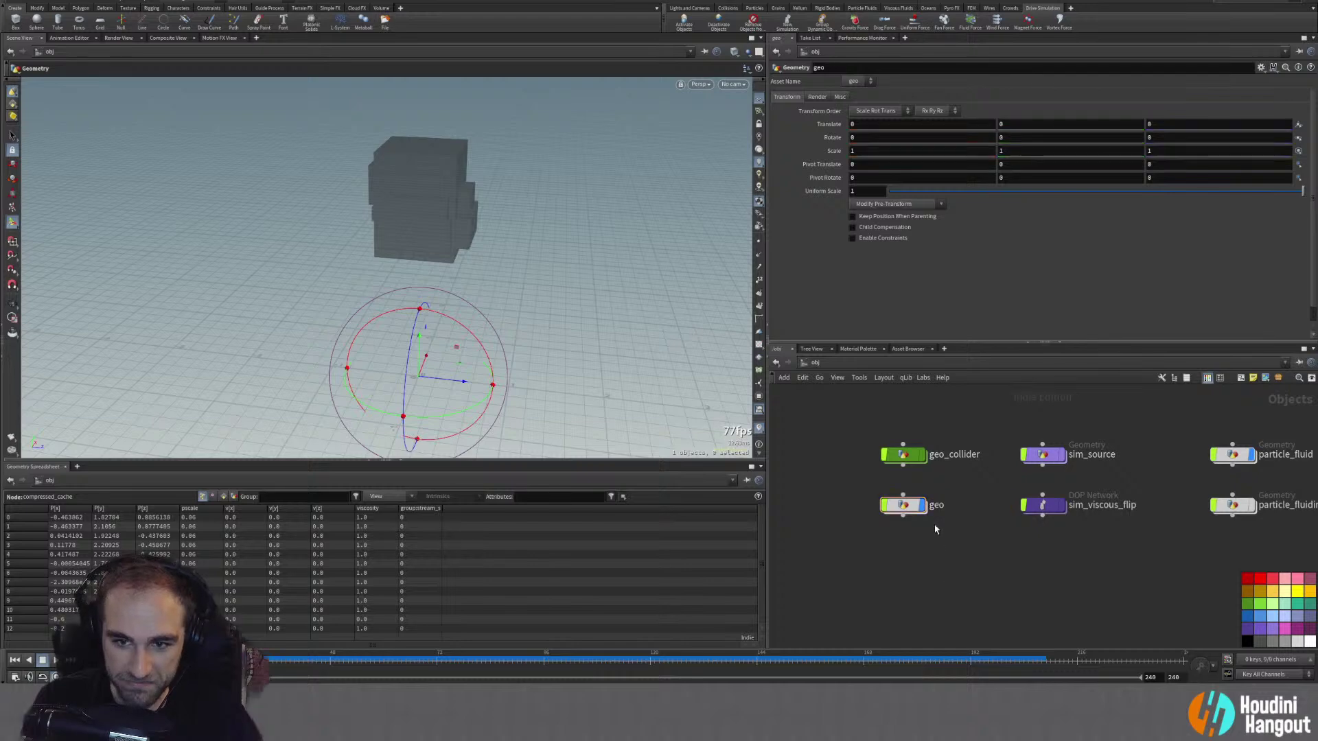
Step: Rename the new geometry object geo_golf_ball and color it light green
double_click(937, 506)
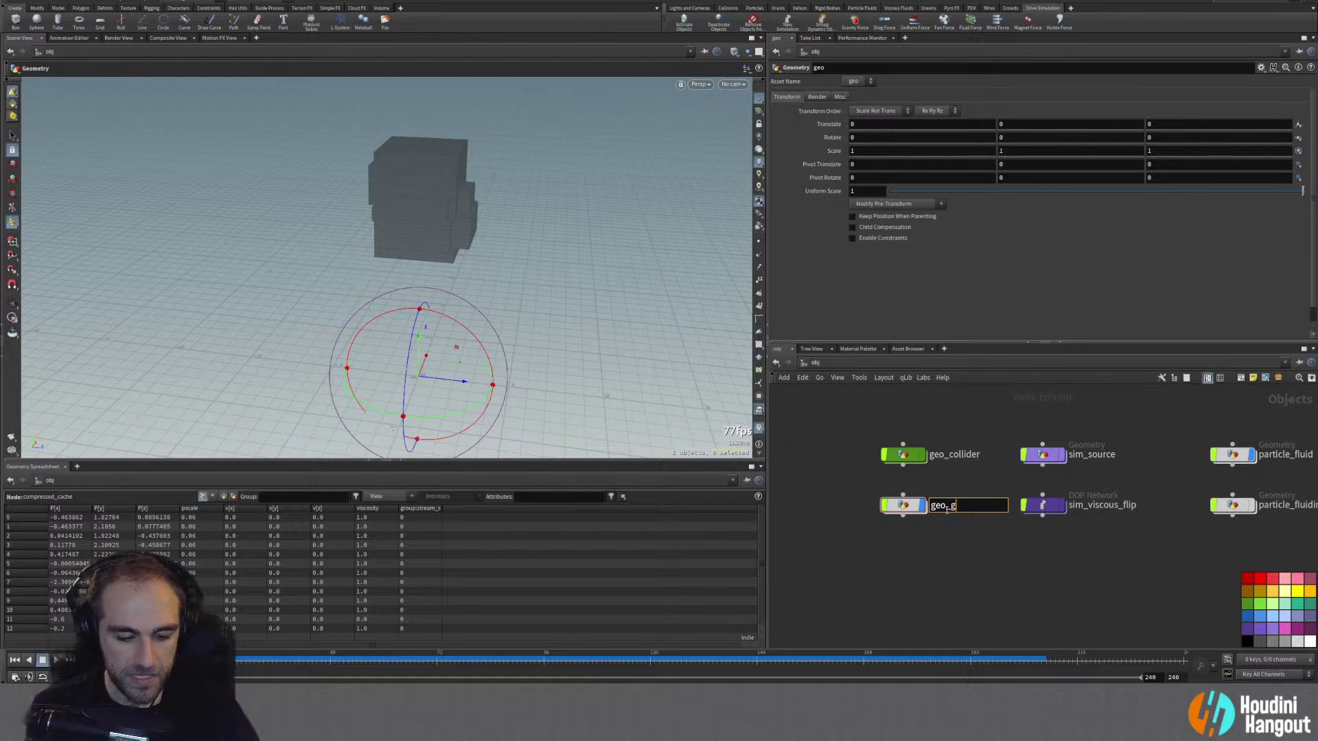
type("golf_ball")
key("Return")
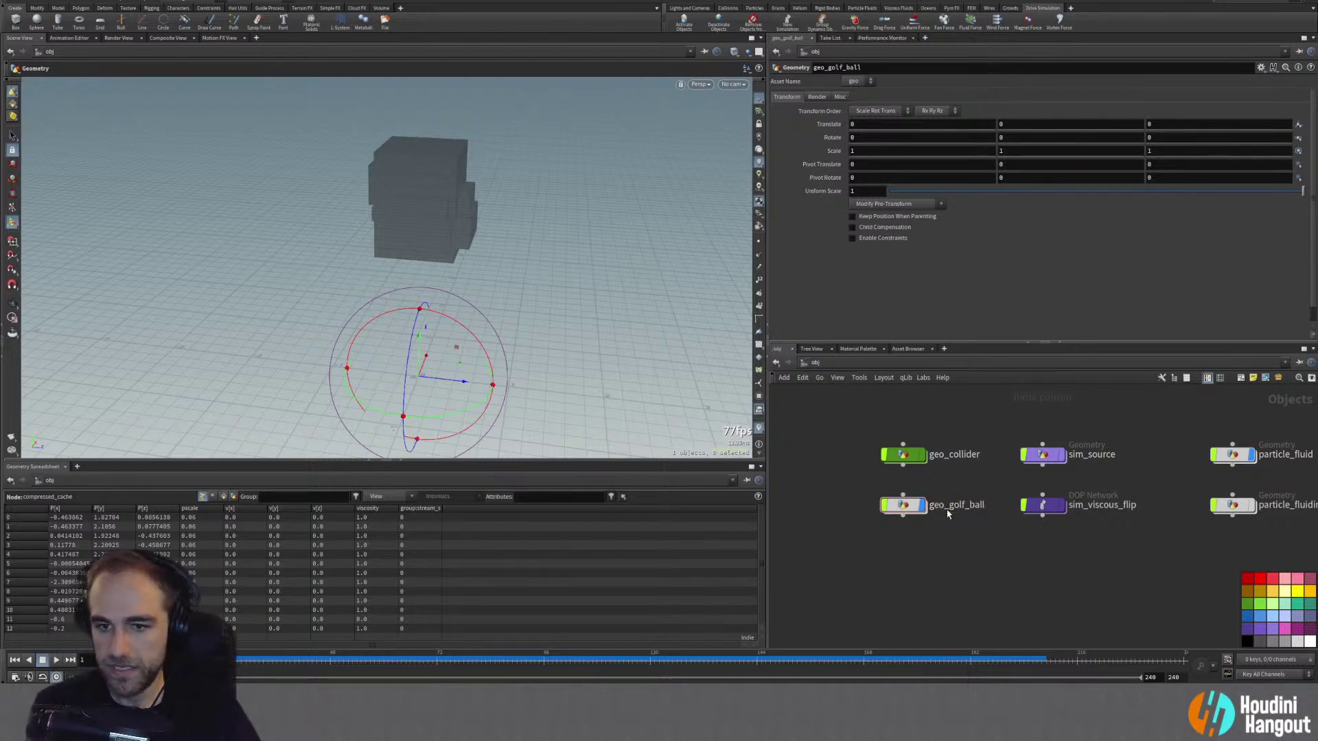
left_click_drag(851, 480, 925, 538)
left_click(1271, 603)
Step: Enter geo_golf_ball and add a Sphere node
double_click(903, 506)
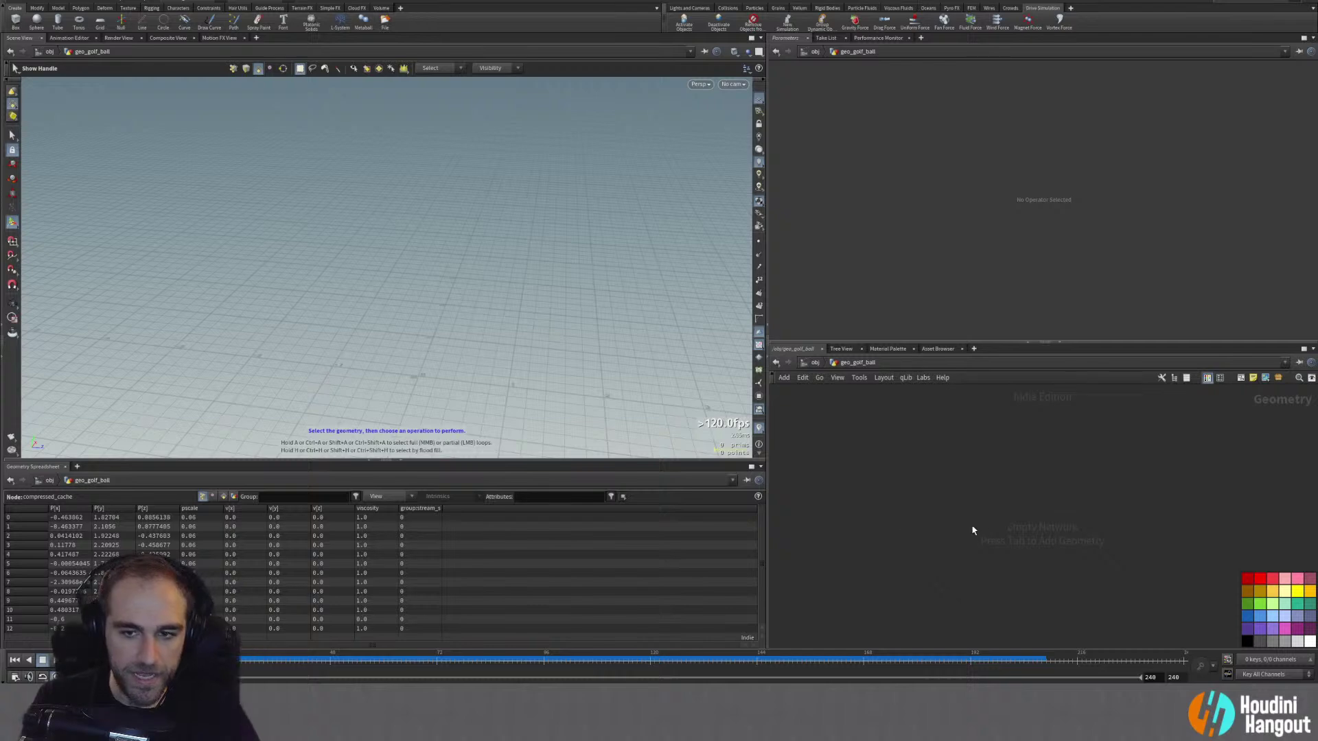
key("Tab")
left_click(1098, 128)
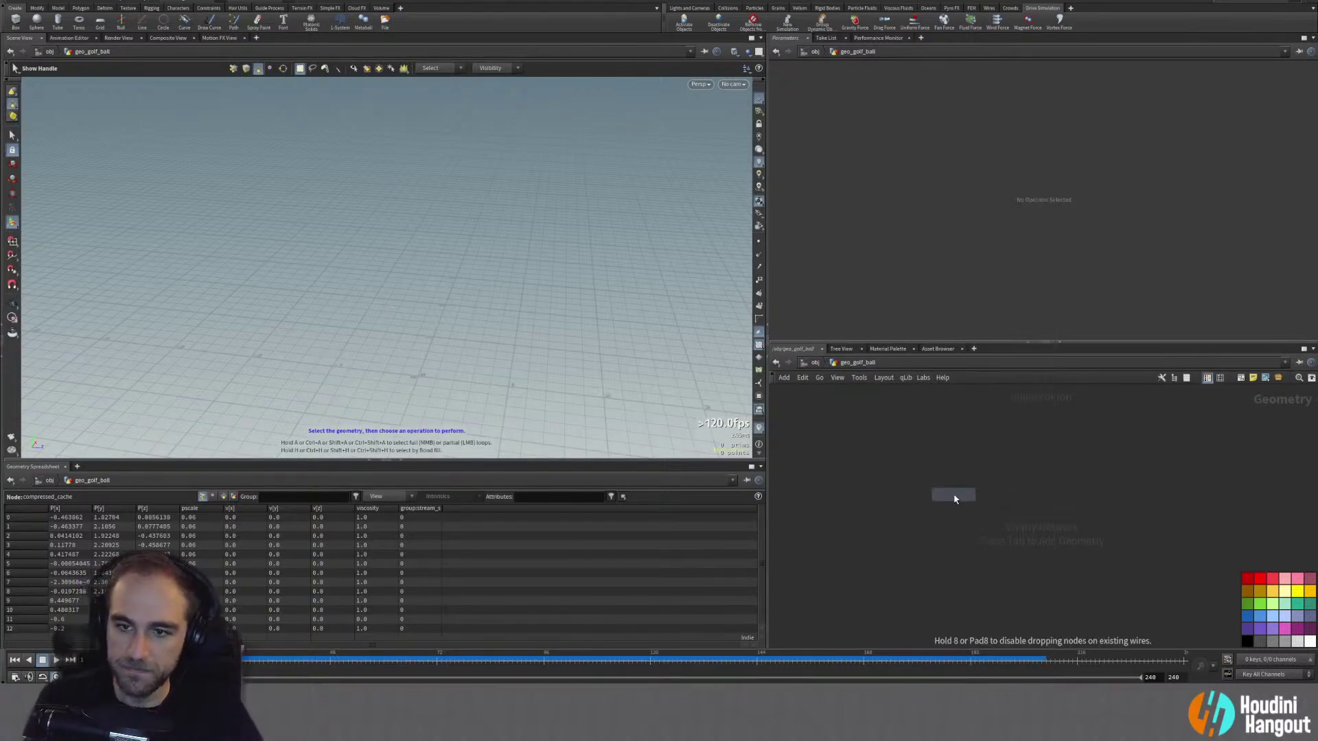
left_click(1043, 481)
Step: Check the node information of sphere1 and OUT_COLLIDER inside geo_collider, and return to the object level
key("u")
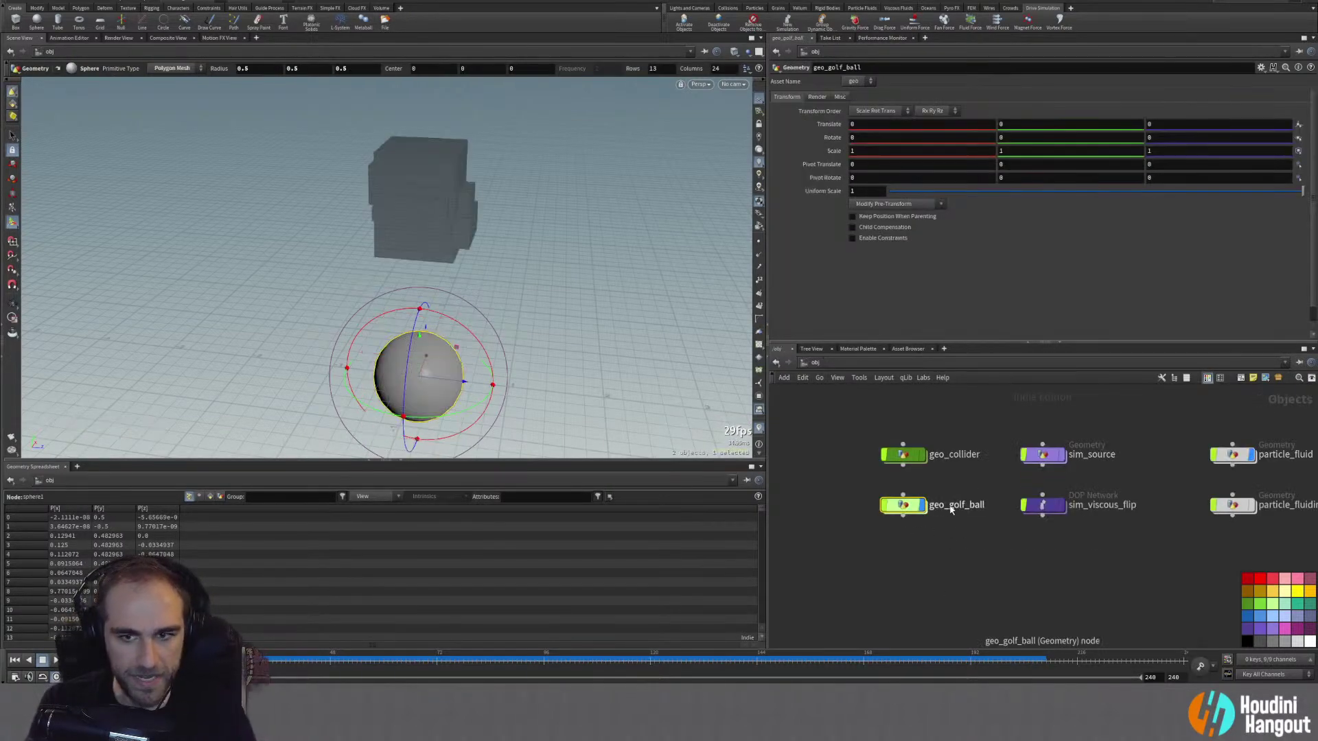
double_click(904, 457)
middle_click(1057, 415)
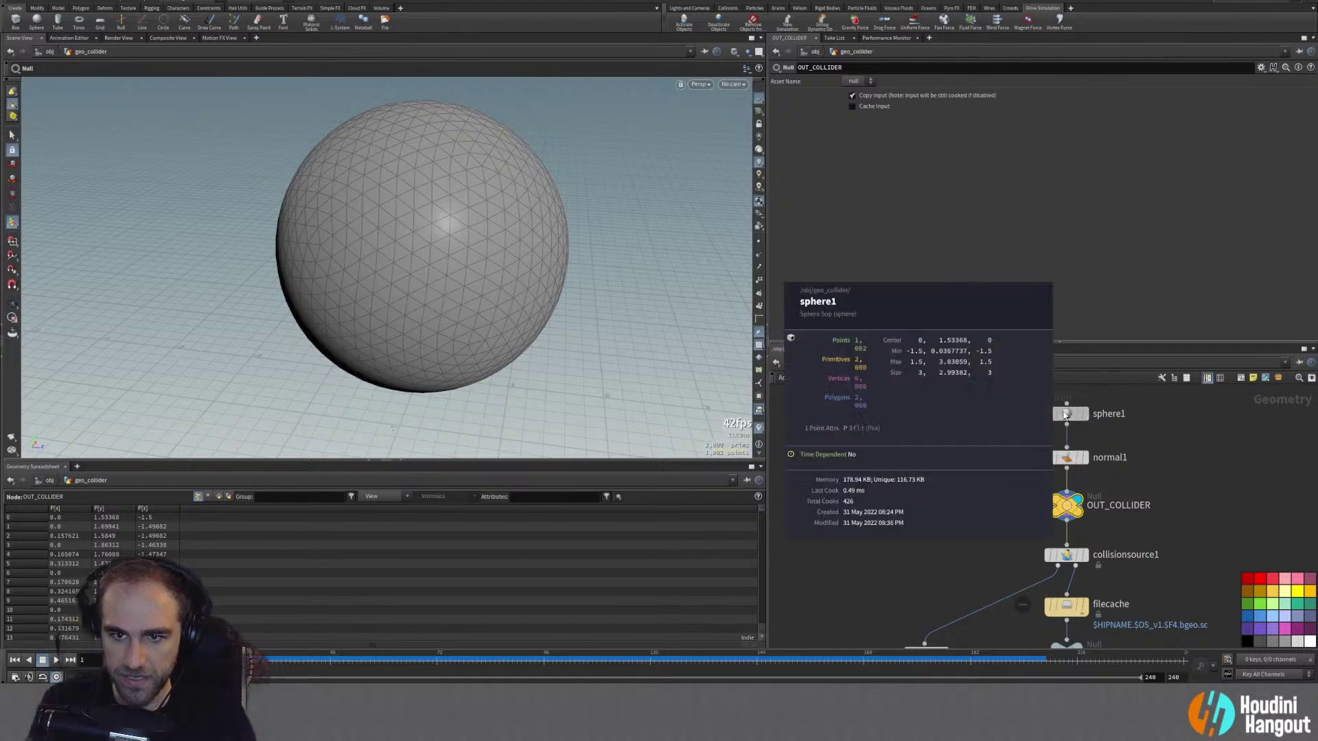
middle_click(1068, 512)
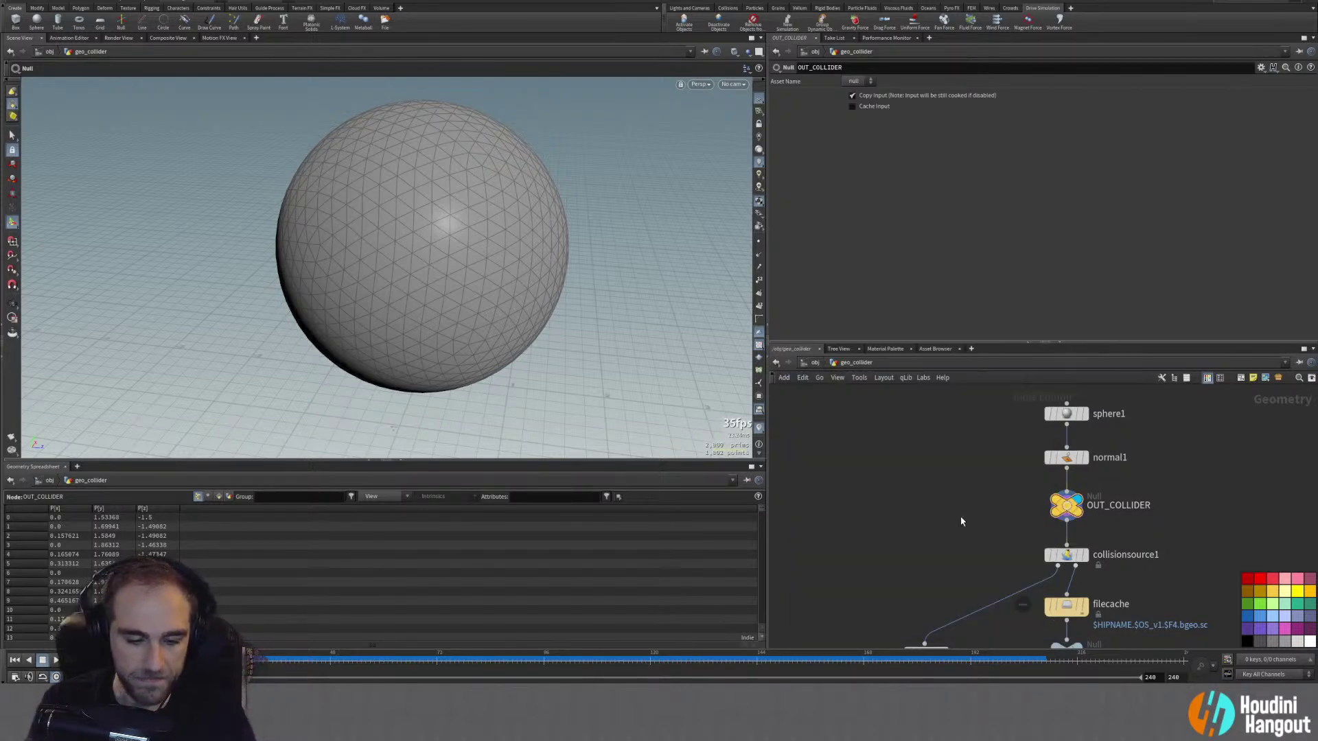
key("u")
left_click(957, 508)
Step: Inside geo_golf_ball, replace the sphere with an Object Merge node named get_collider
double_click(901, 511)
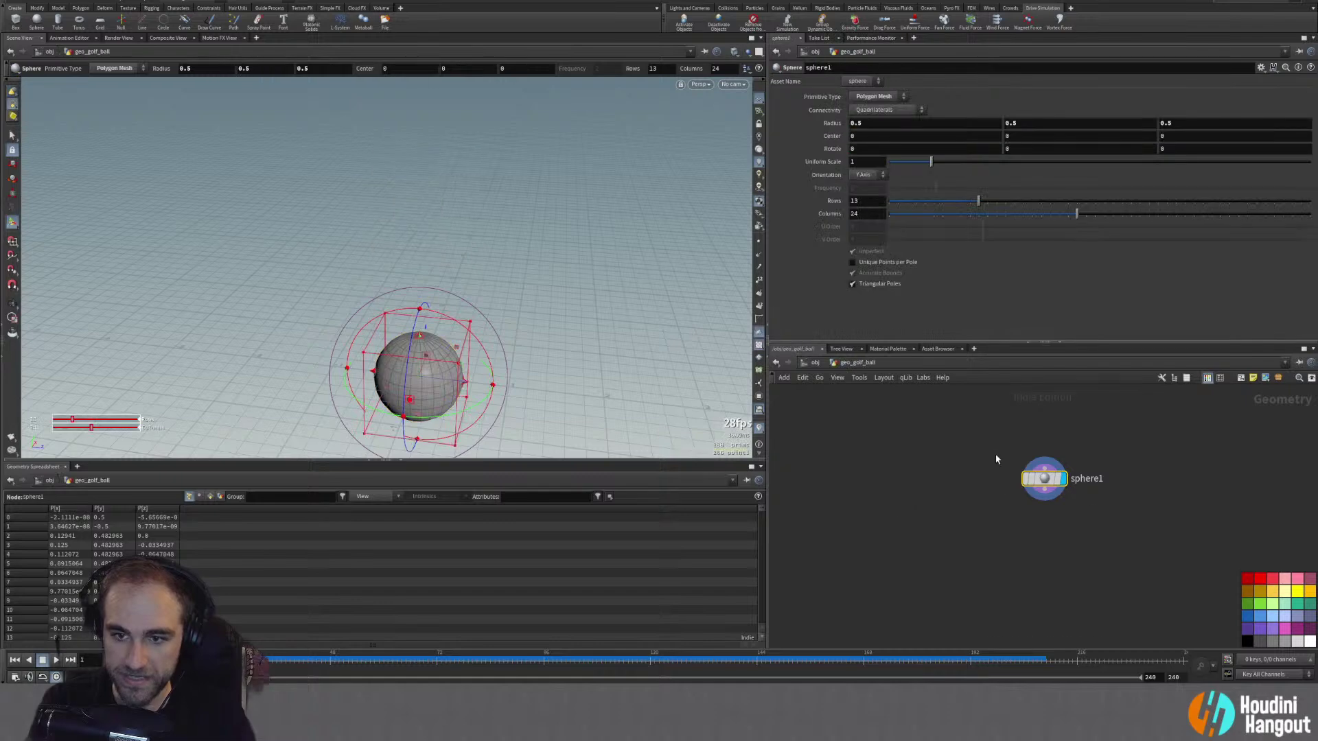
key("Delete")
key("Tab")
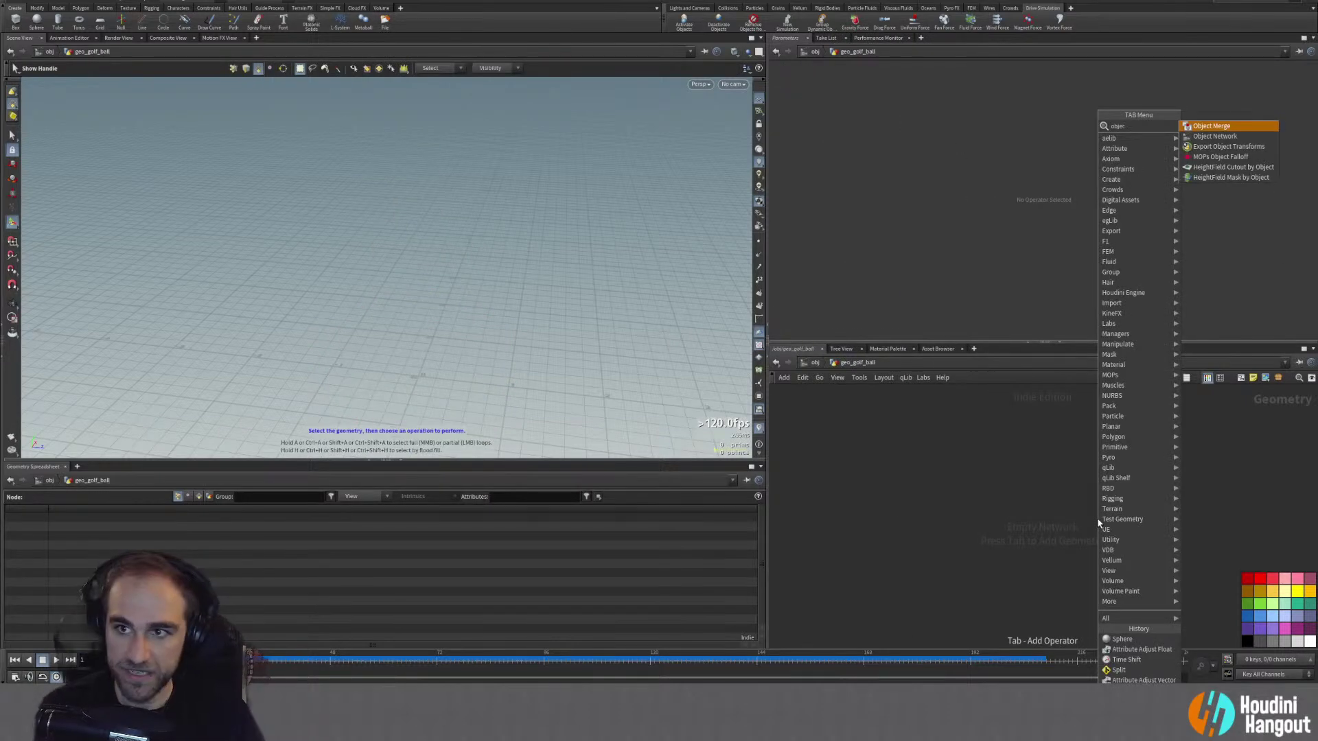
key("Return")
left_click(1045, 486)
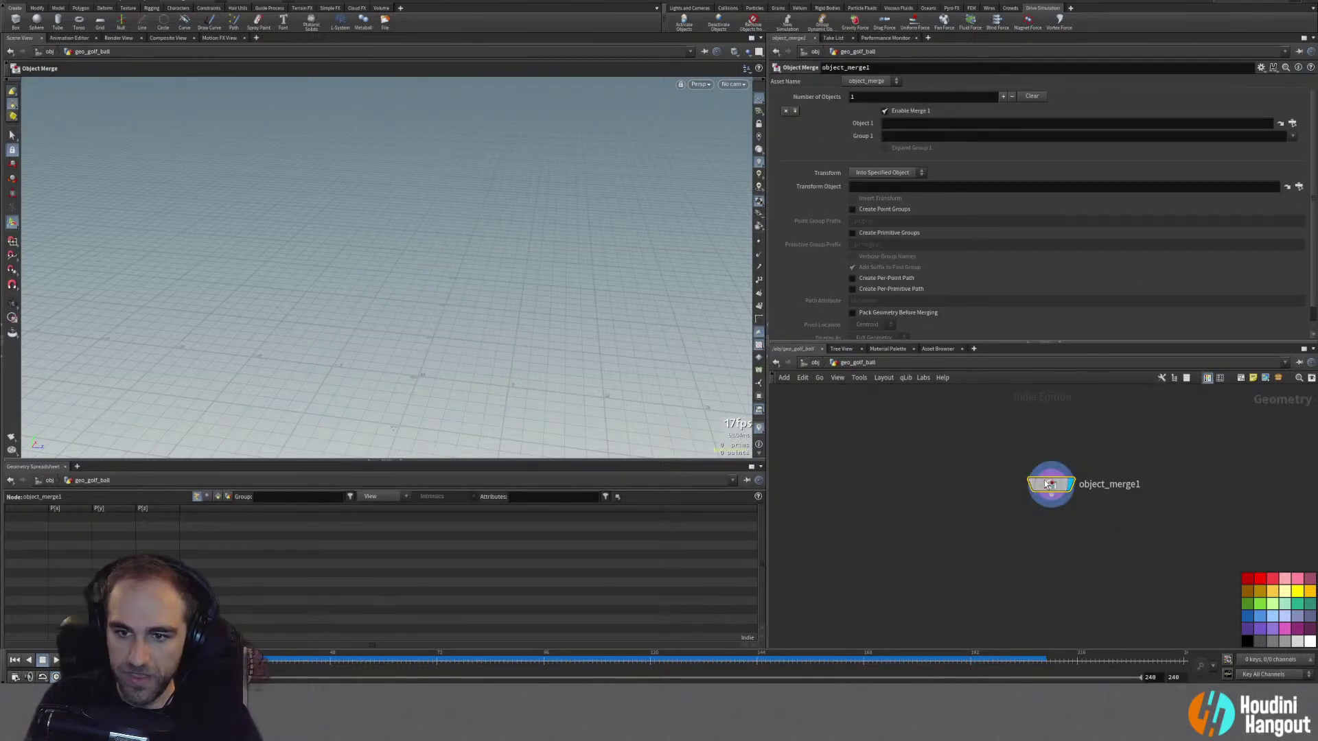
double_click(1097, 484)
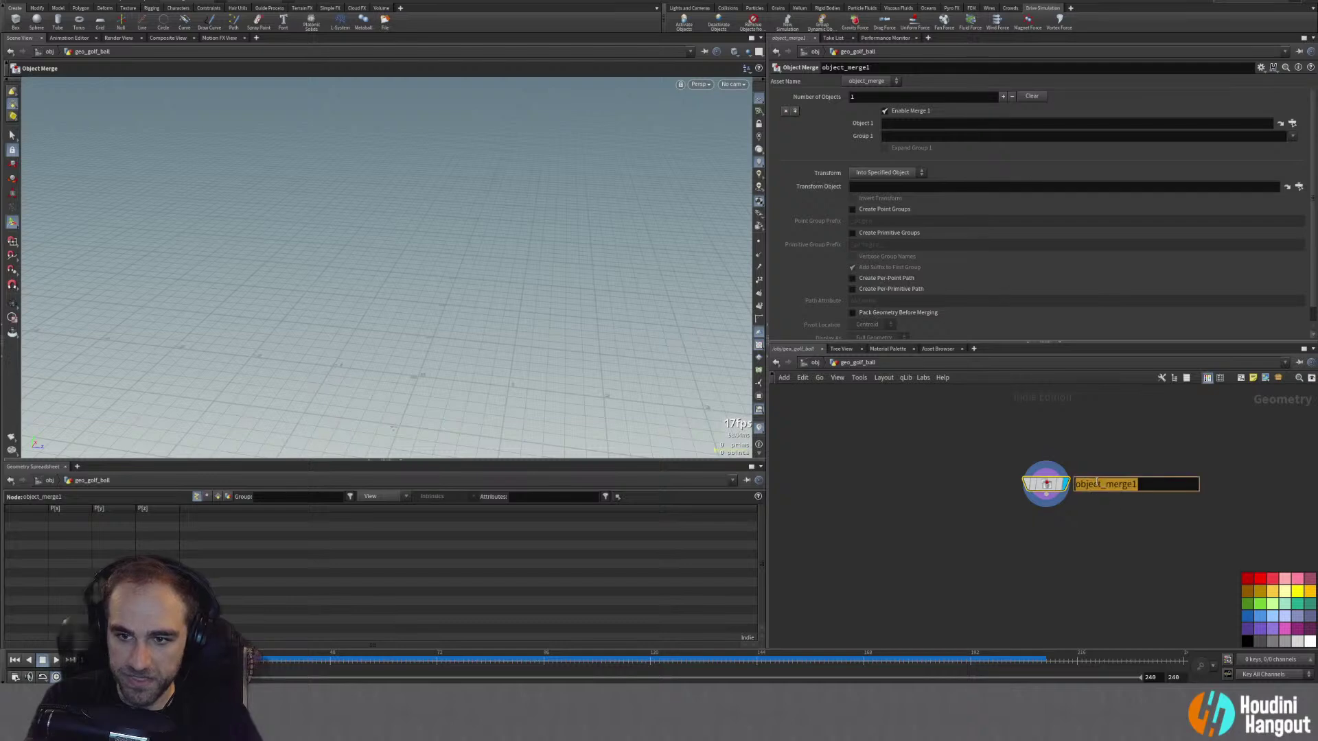
type("get_collider")
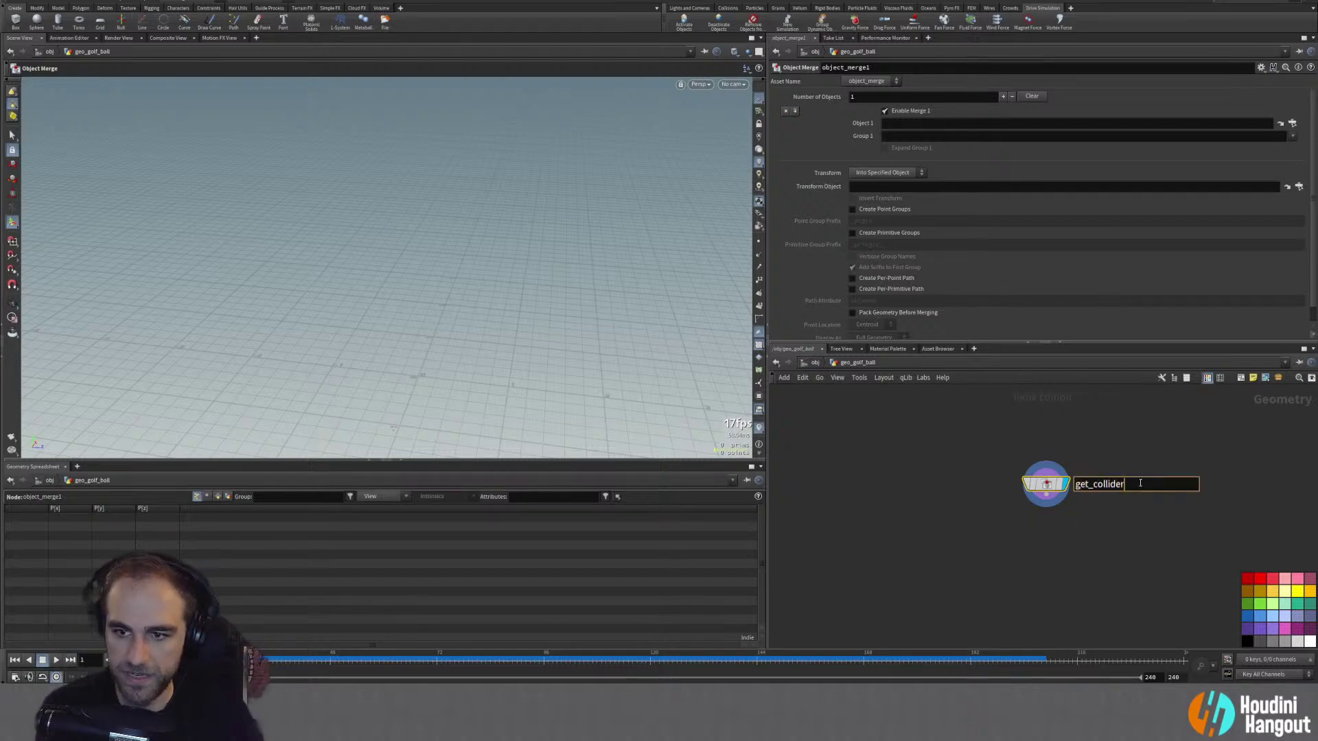
key("Return")
Step: Set Object 1 of get_collider to /obj/geo_collider/OUT_COLLIDER and check the merged geometry's node information
left_click(1293, 123)
left_click(1208, 72)
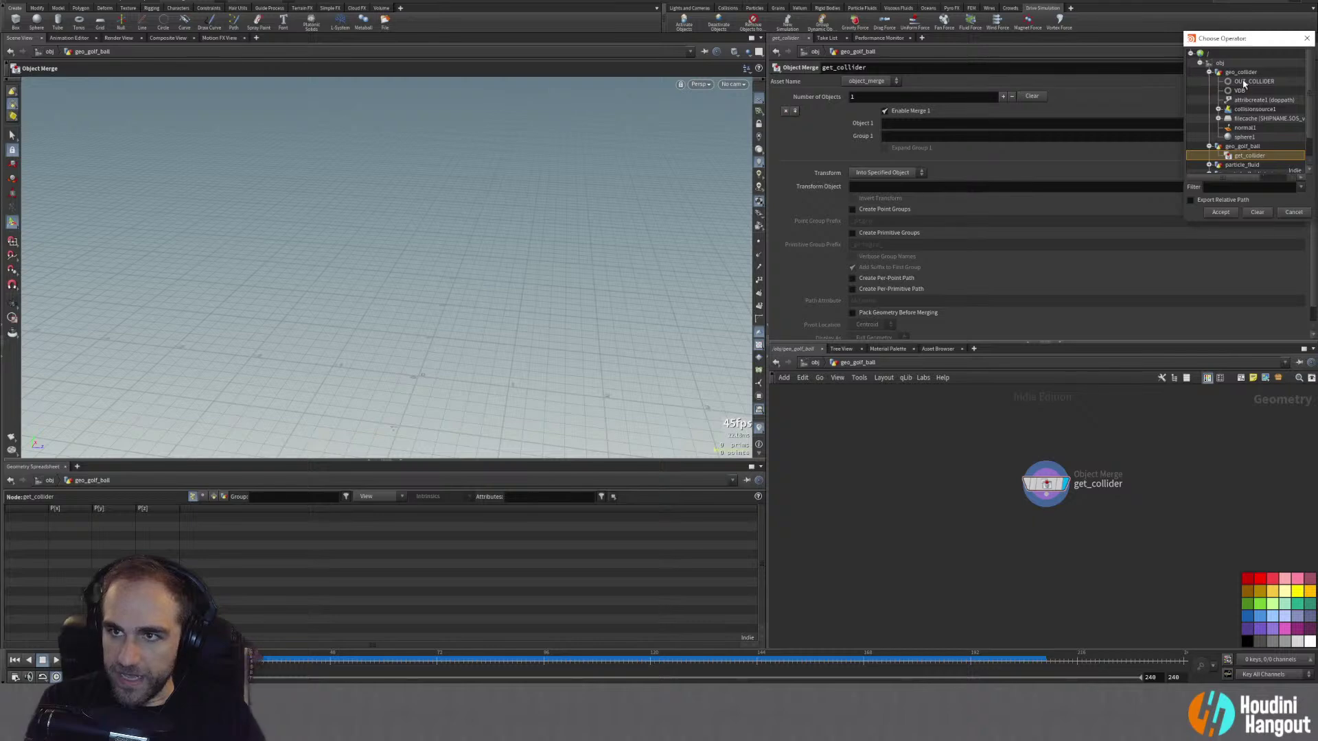
left_click(1254, 81)
left_click(1221, 211)
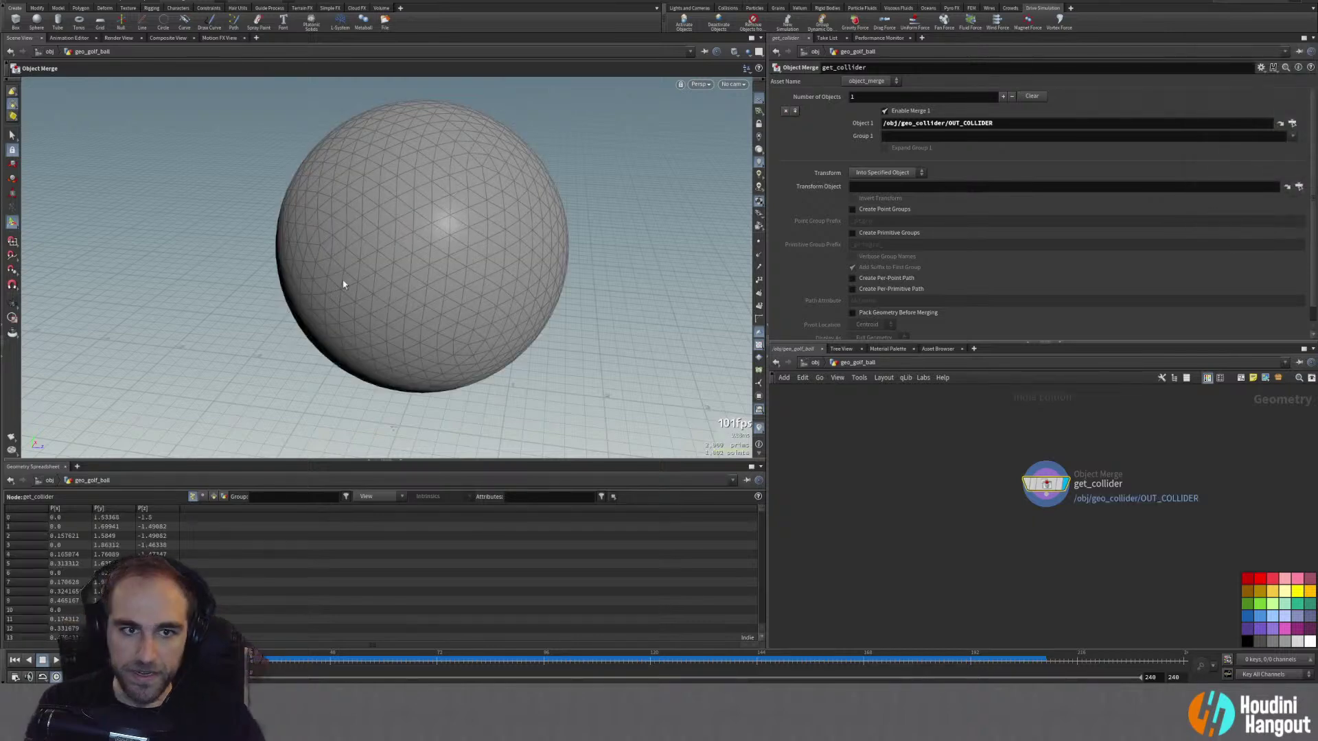
middle_click(1050, 484)
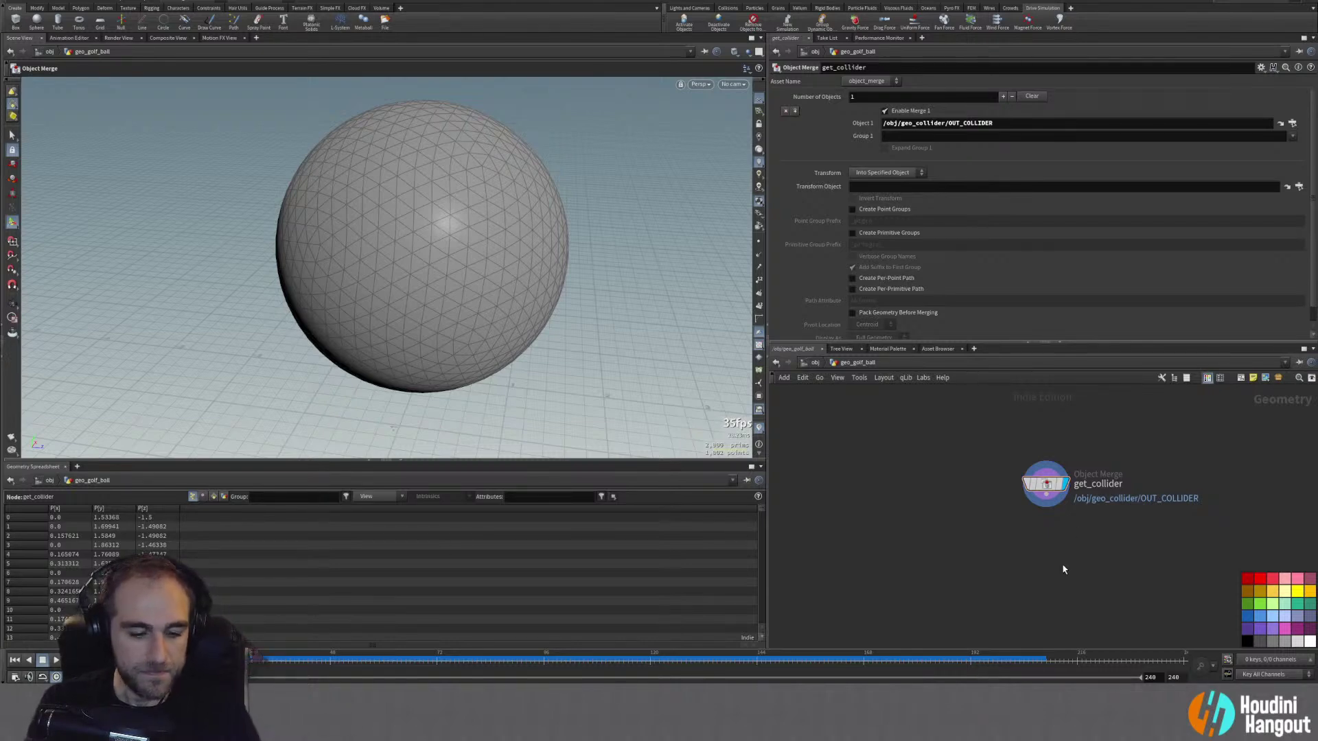
Step: Inside particle_fluid, display the surface_cache node and move the timeline to frame 240
key("u")
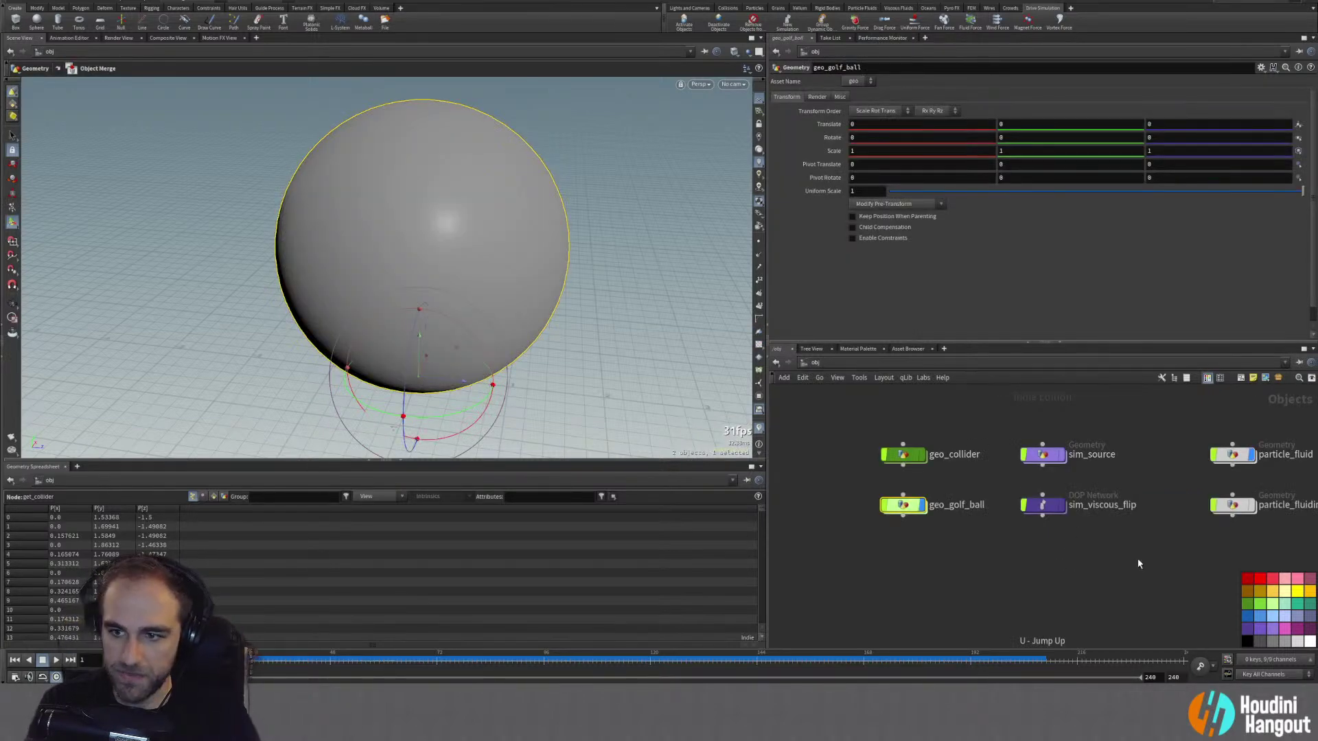
double_click(1232, 454)
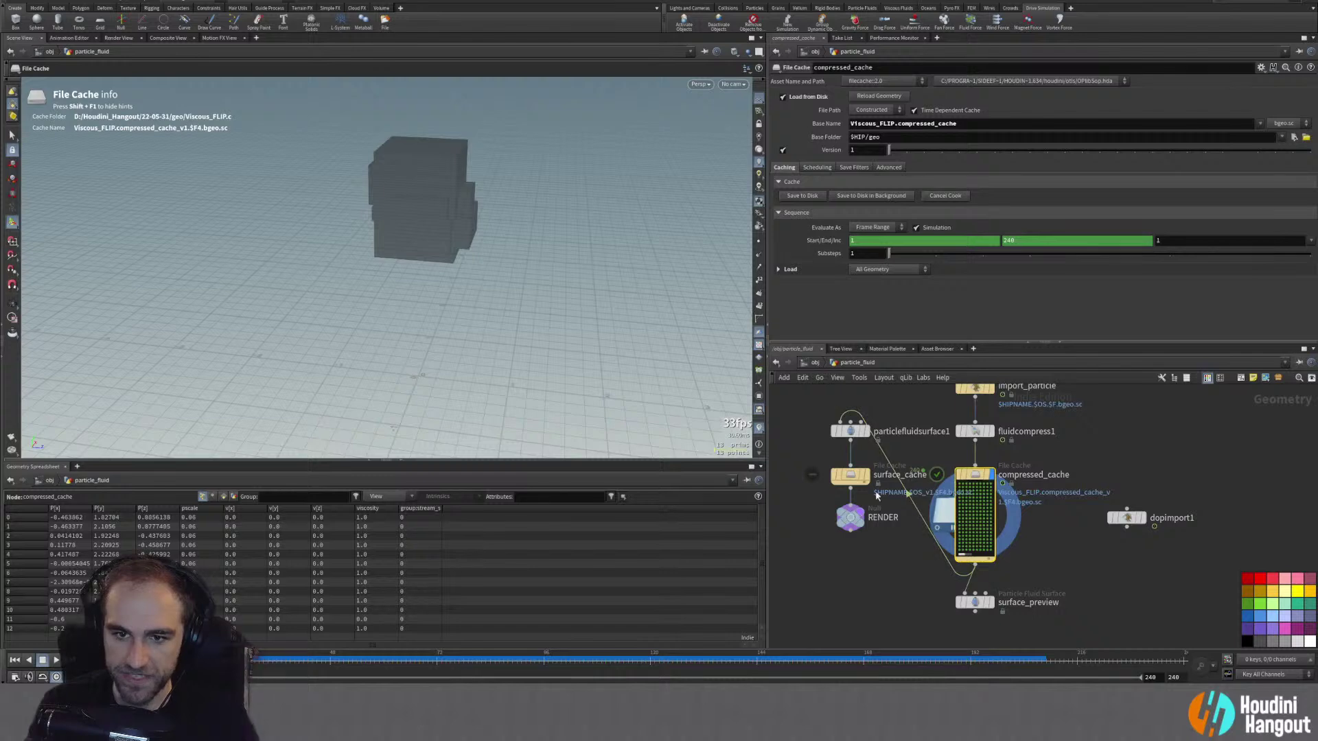
left_click(850, 478)
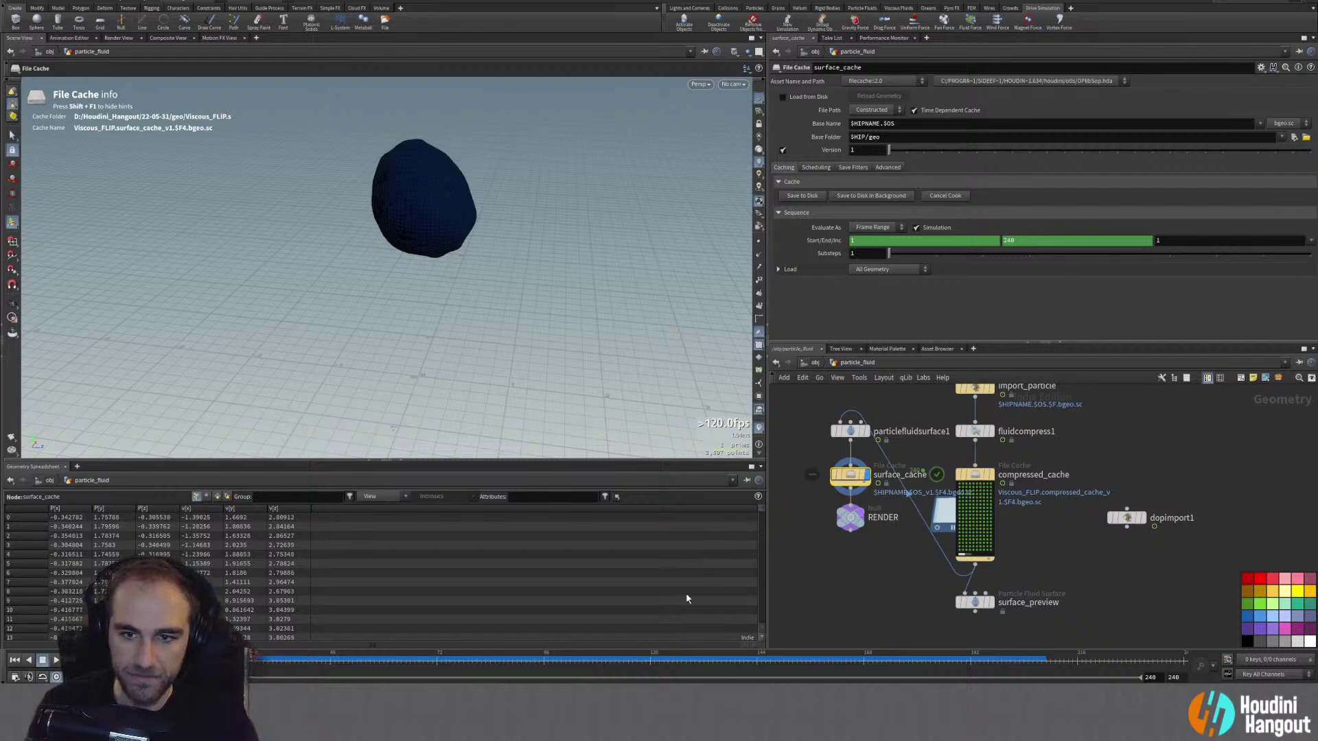
left_click(970, 663)
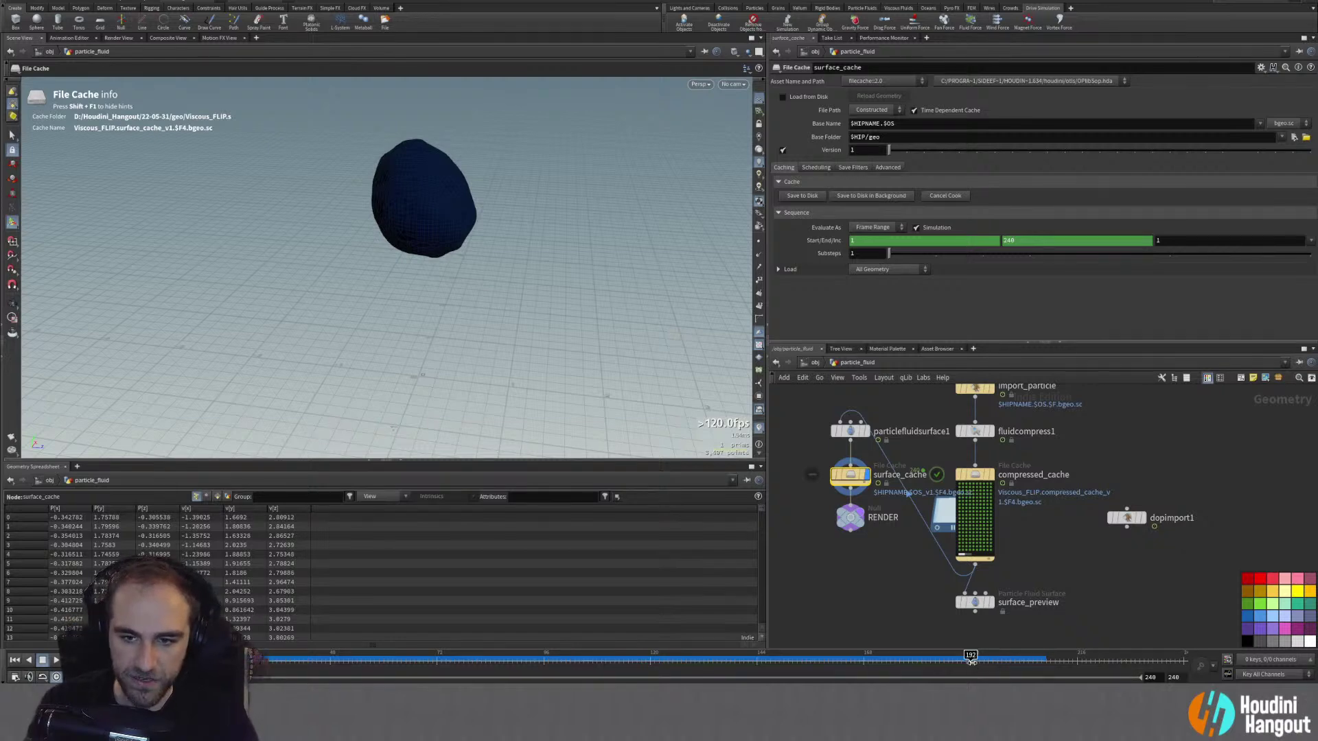
left_click_drag(970, 663, 1187, 665)
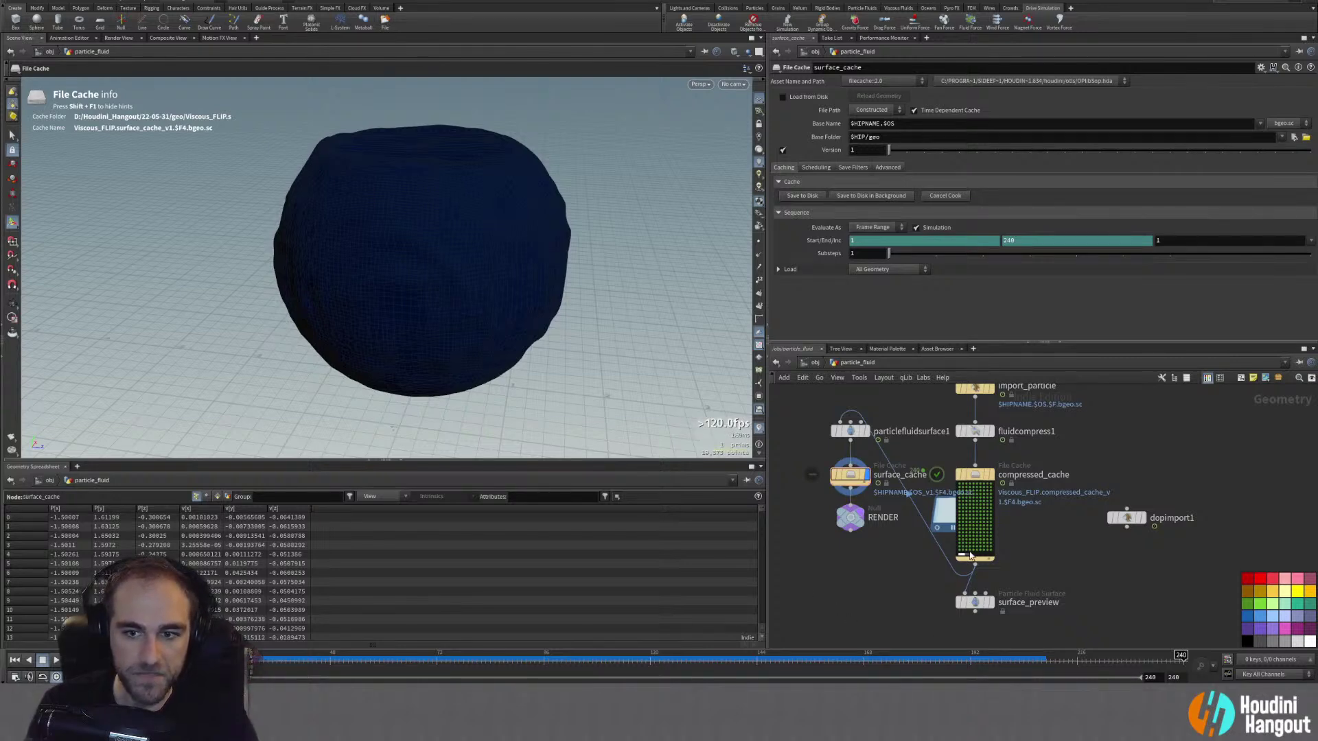
Step: Examine the cached fluid surface and its node information, and show the other objects in the viewport for comparison
key("Escape")
left_click_drag(464, 274, 435, 177)
key("Return")
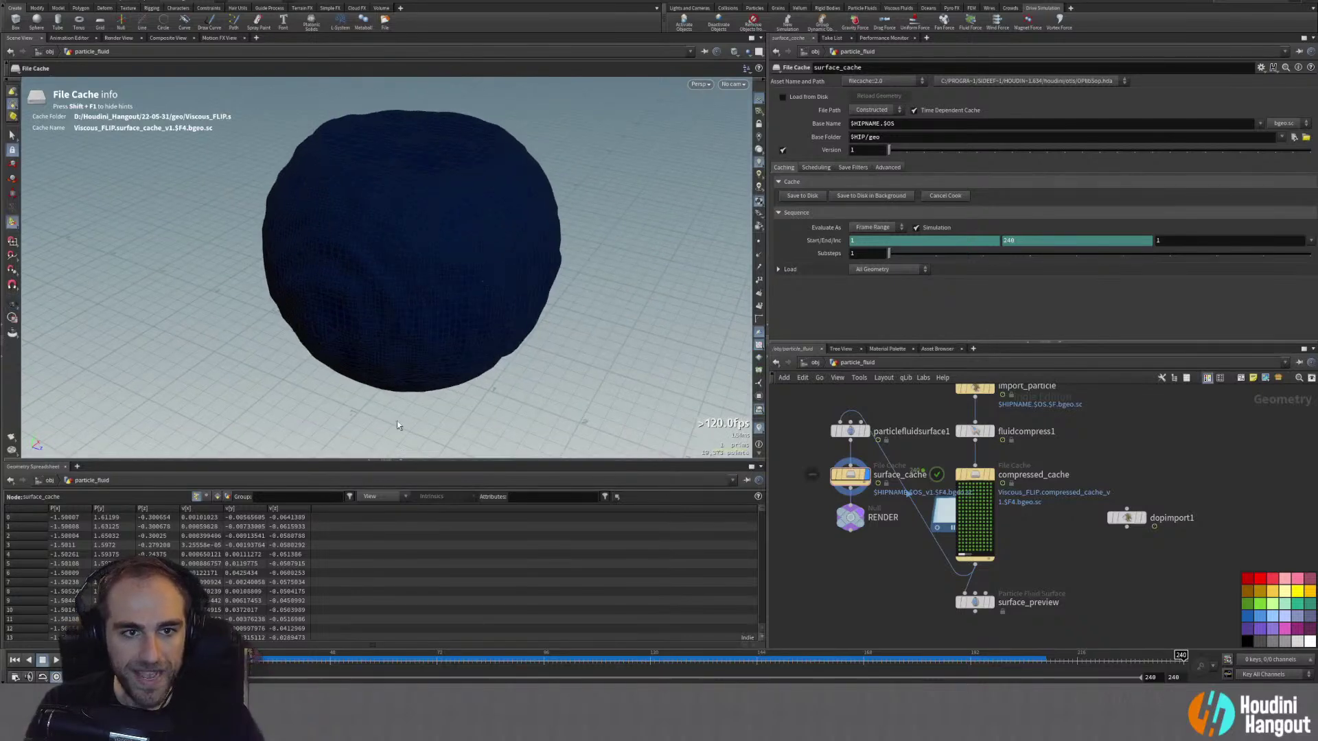
middle_click(851, 479)
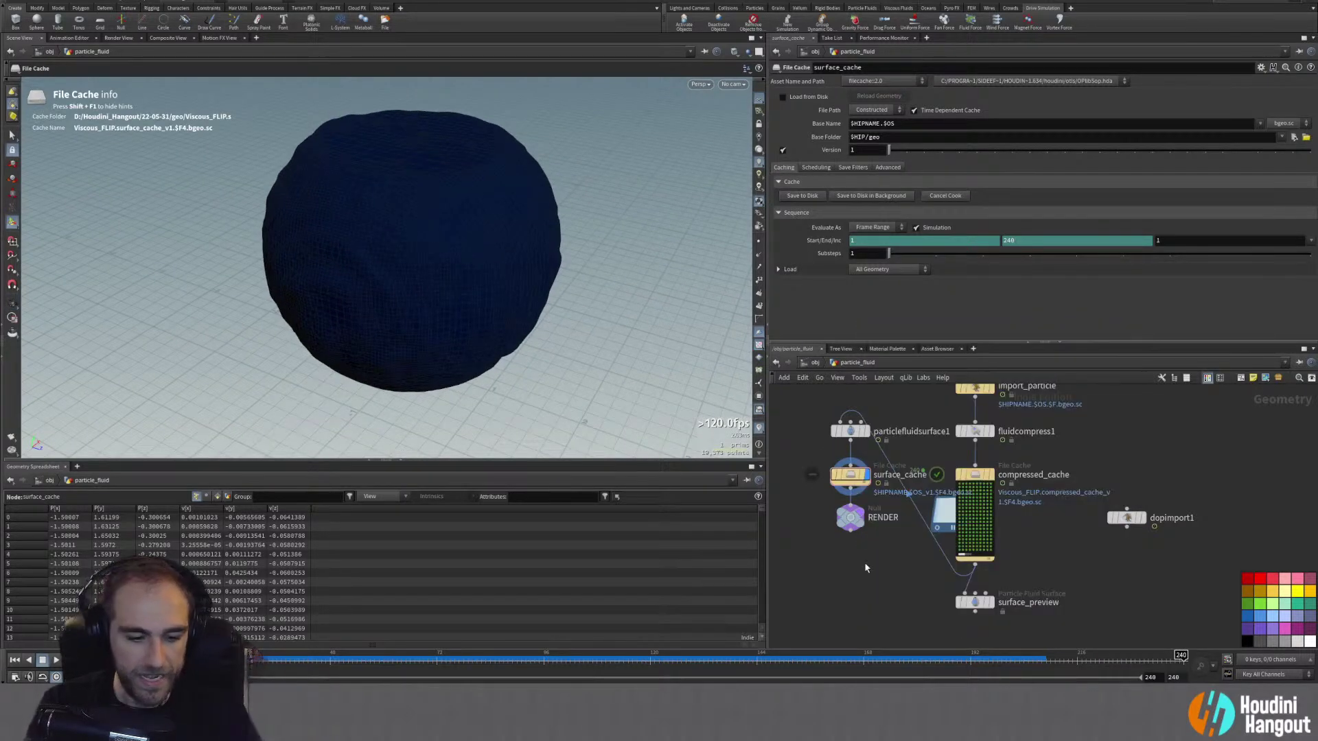
left_click(748, 52)
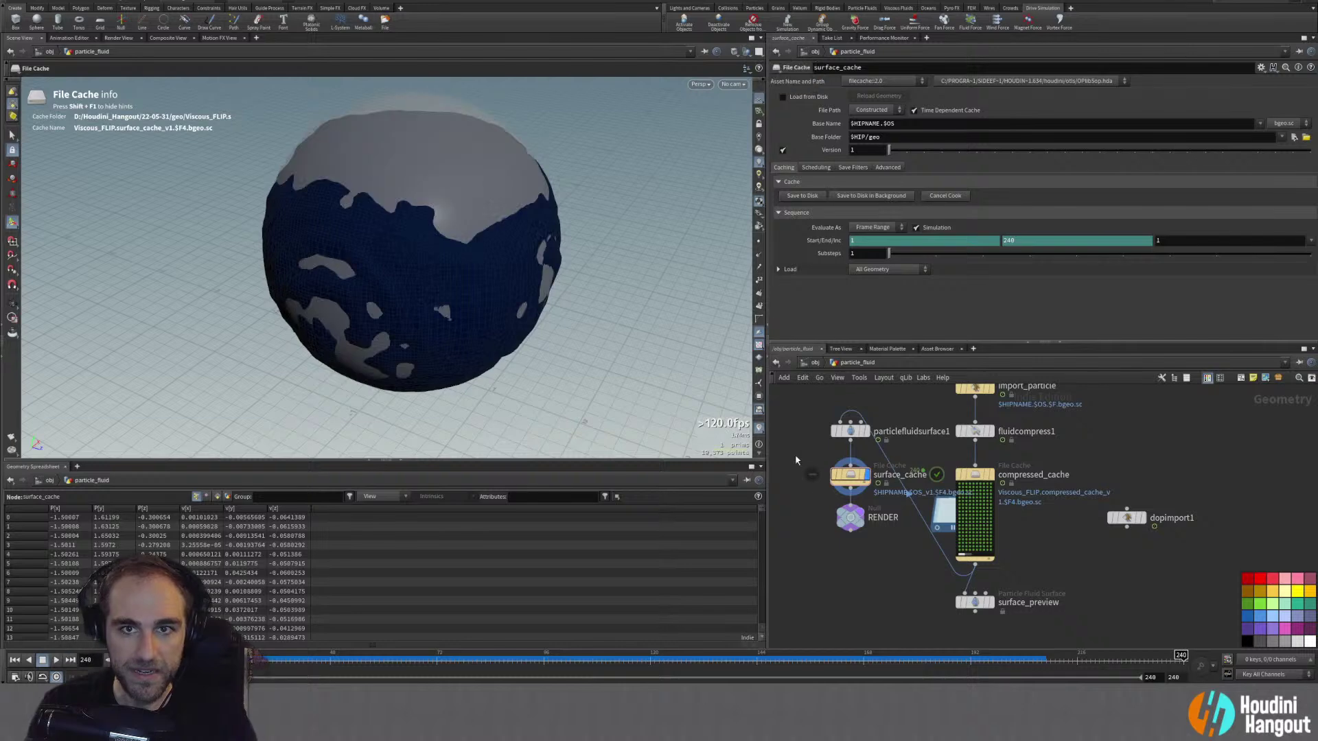
Step: Compare the fluid surface with the golf ball at the object level and from inside geo_golf_ball
key("u")
key("Escape")
left_click_drag(503, 447, 519, 258)
double_click(903, 505)
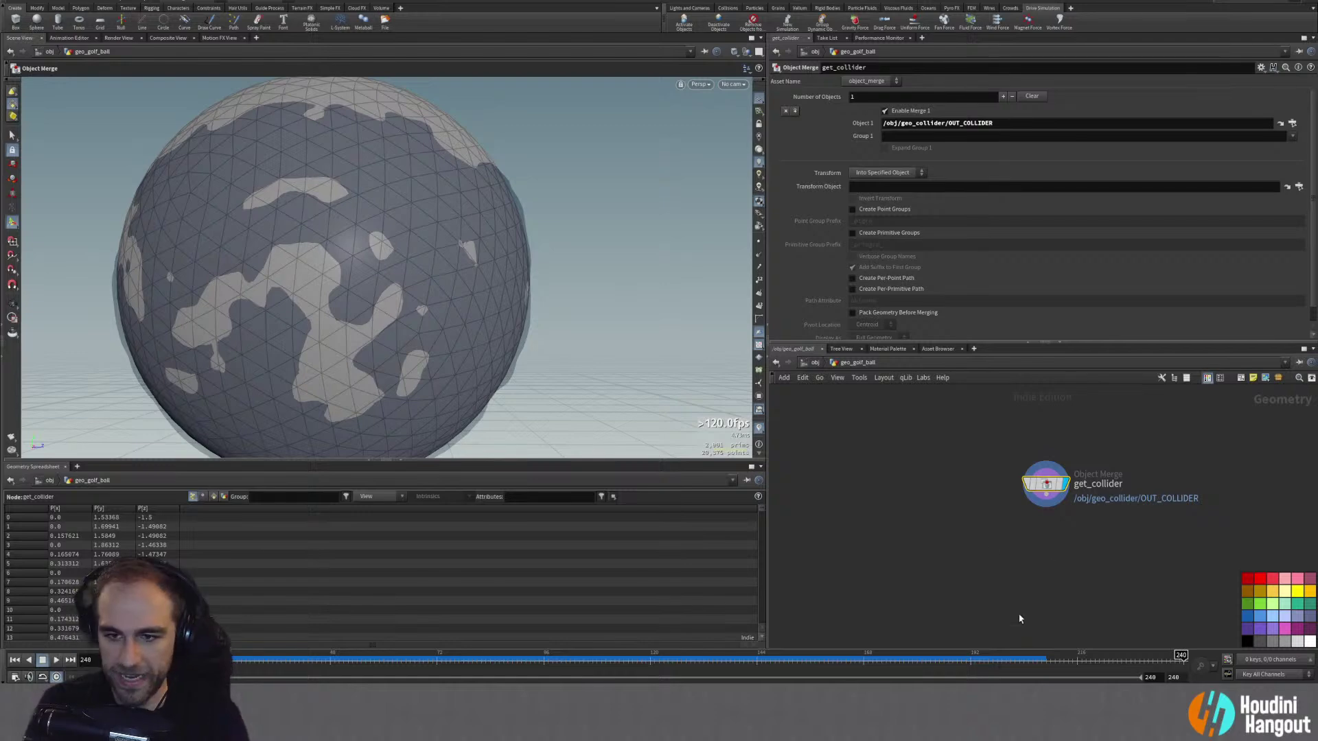
key("u")
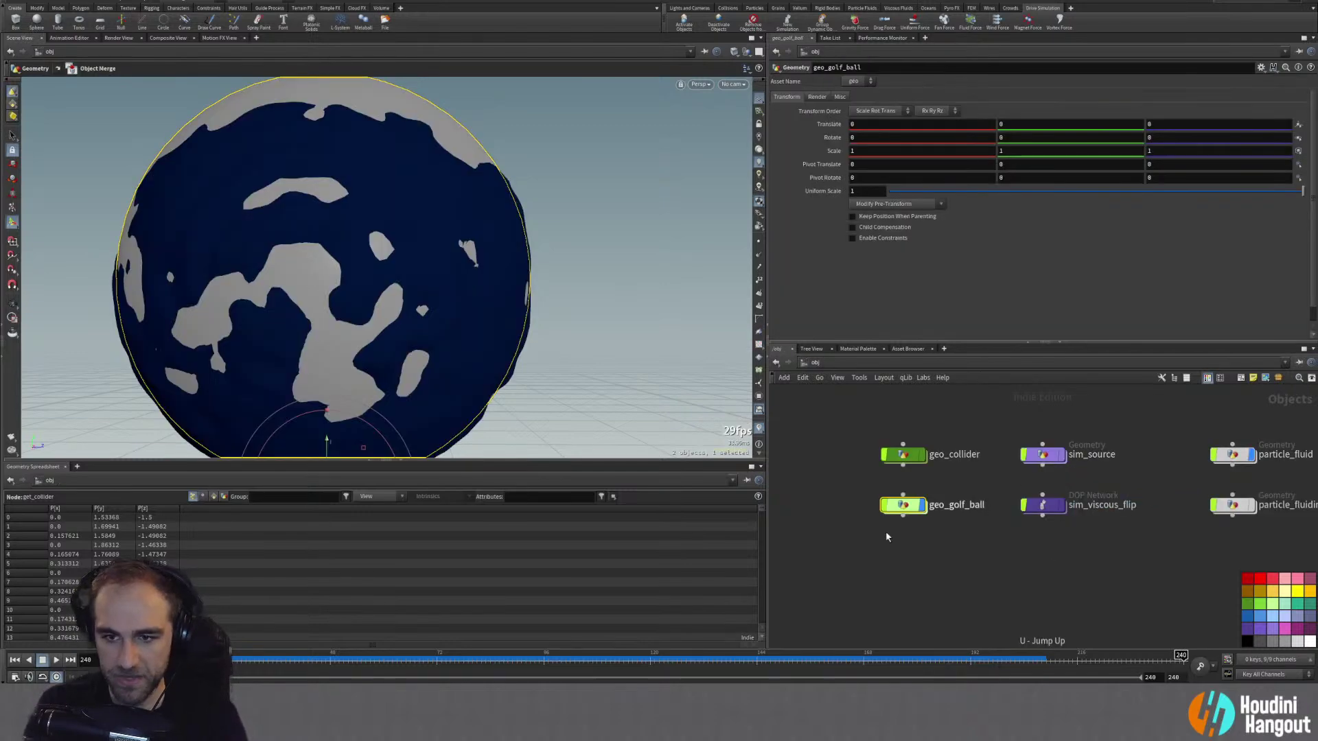
Step: Inside particle_fluid, add an Object Merge node and connect it to the second input of particlefluidsurface1
double_click(1232, 455)
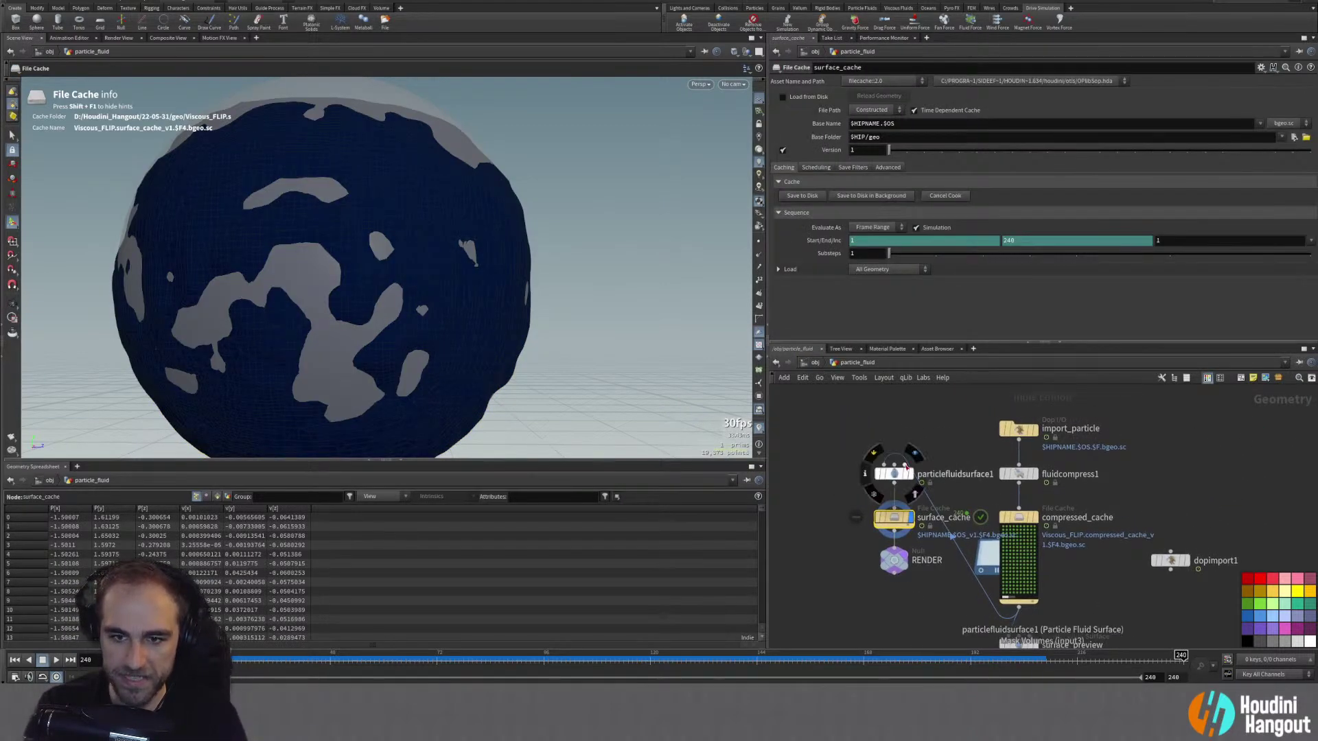
key("Tab")
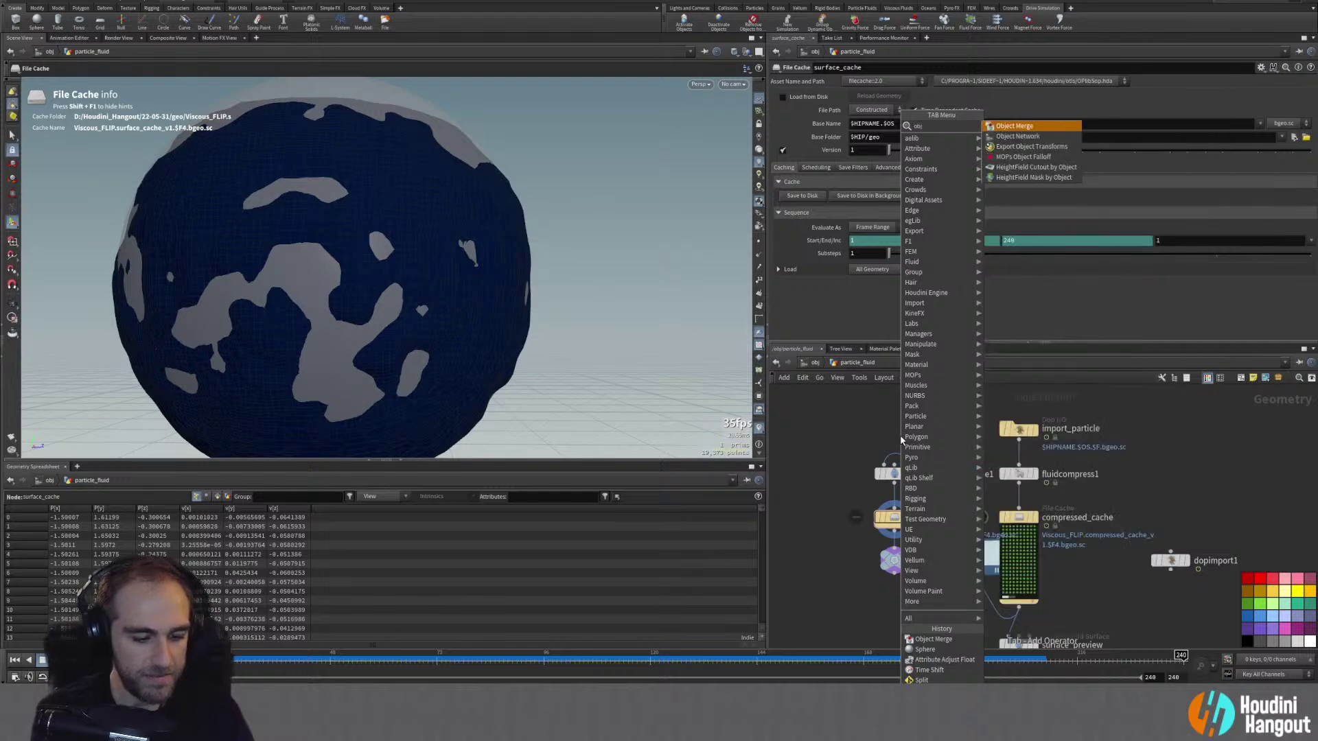
type("obj")
key("Return")
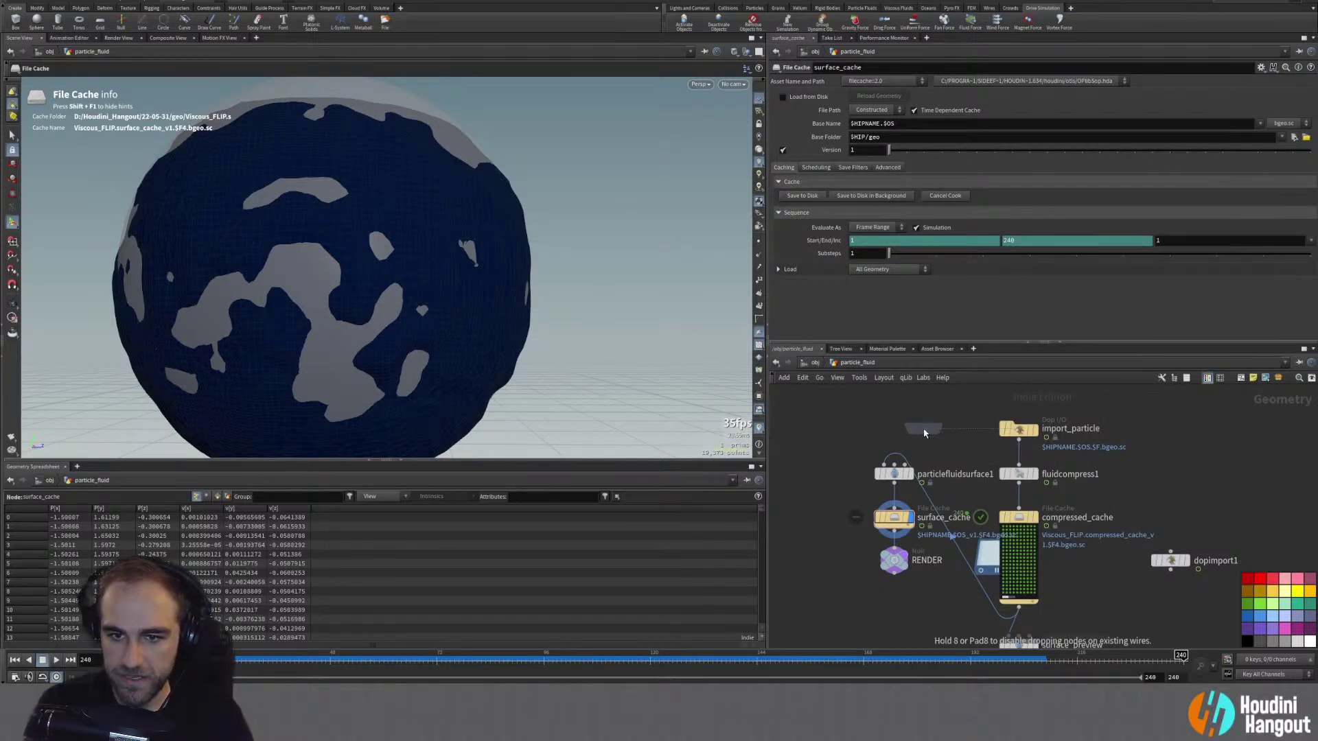
left_click(924, 433)
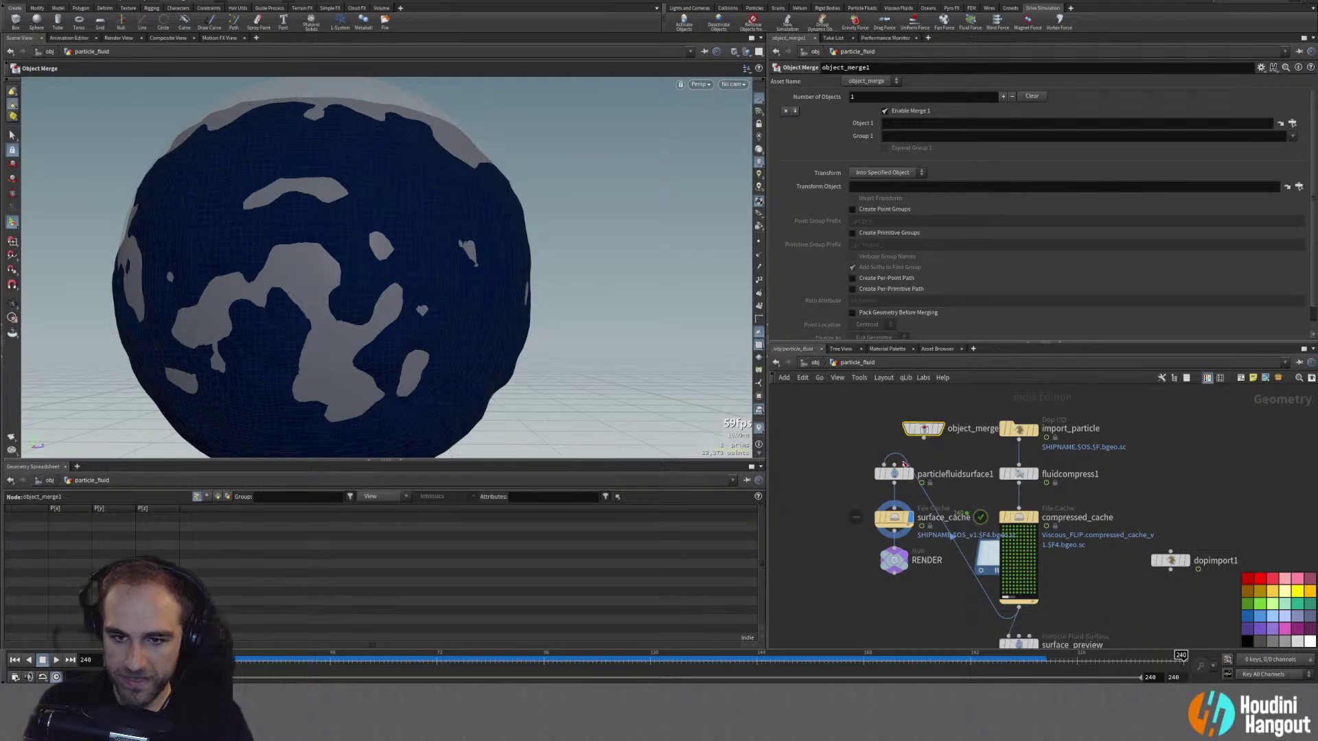
left_click(894, 467)
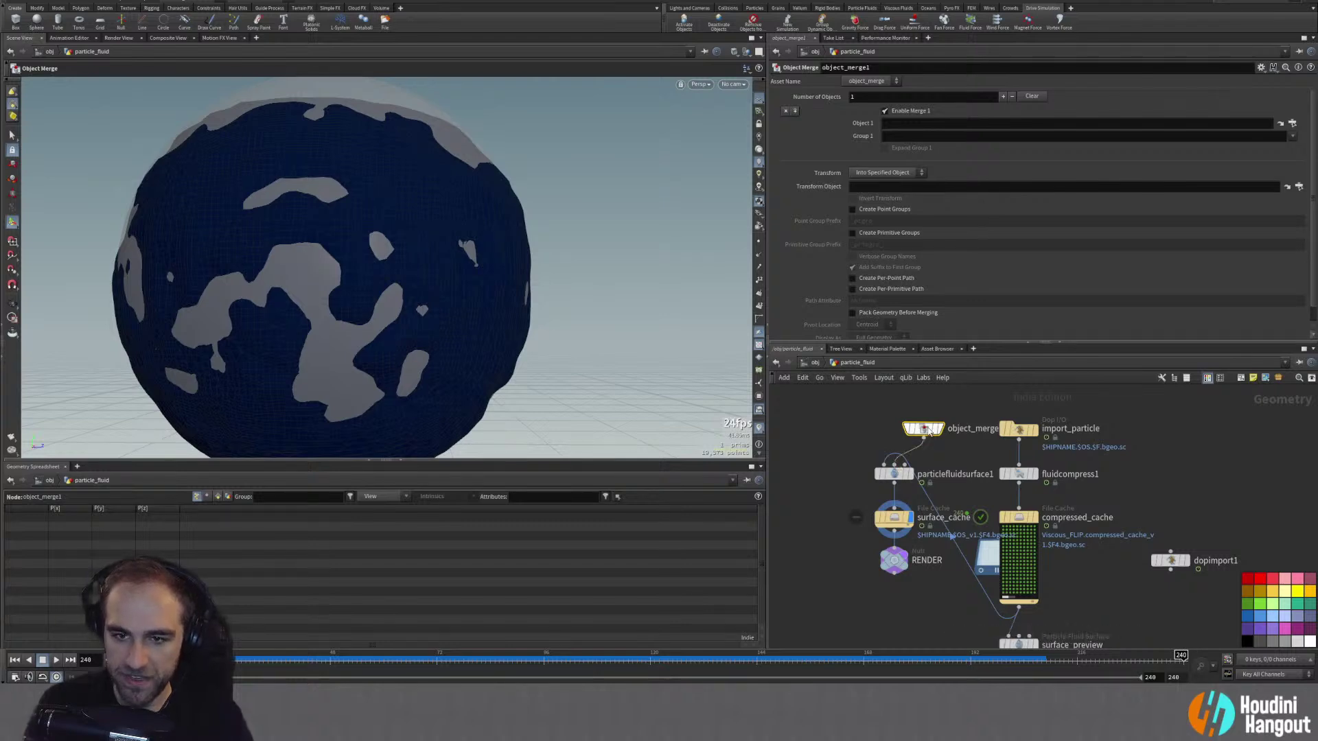
Step: Rename the new Object Merge node get_collider and place it directly above particlefluidsurface1
left_click_drag(937, 425, 939, 409)
double_click(977, 413)
type("get_c")
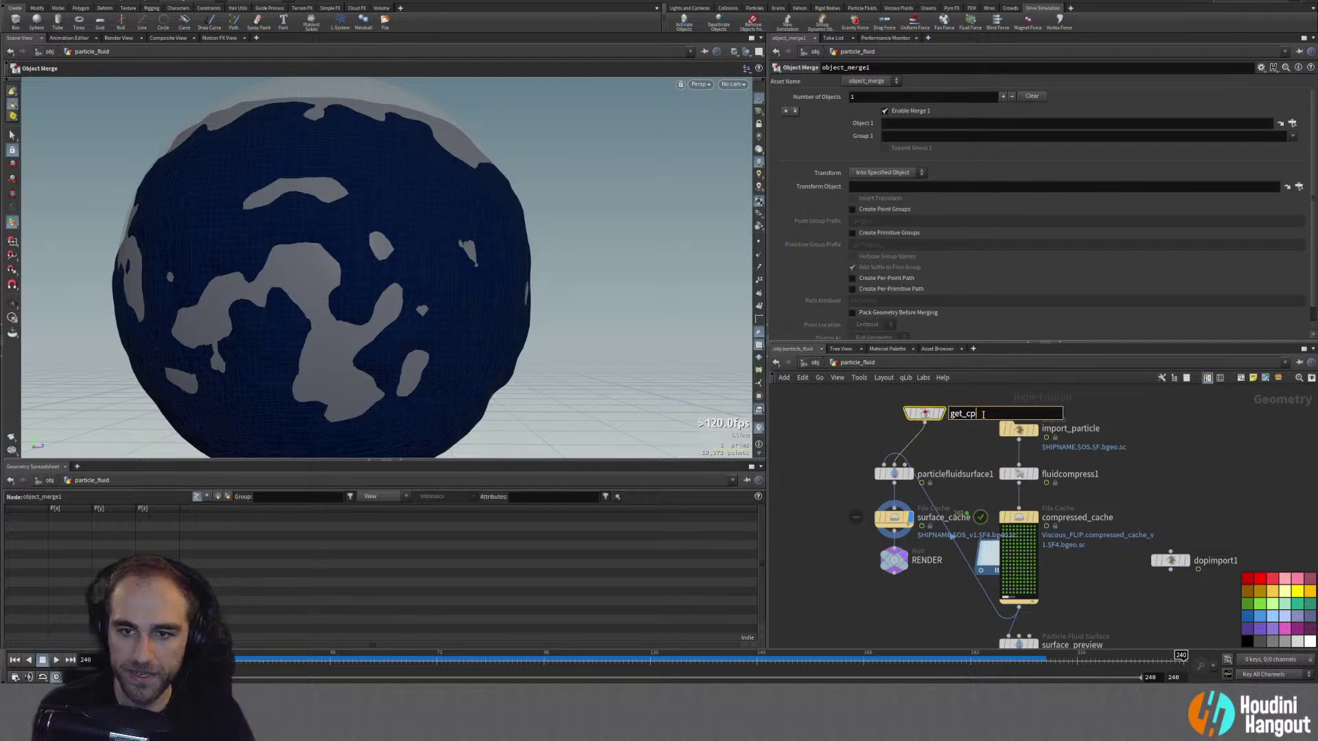
type("ollider")
key("Return")
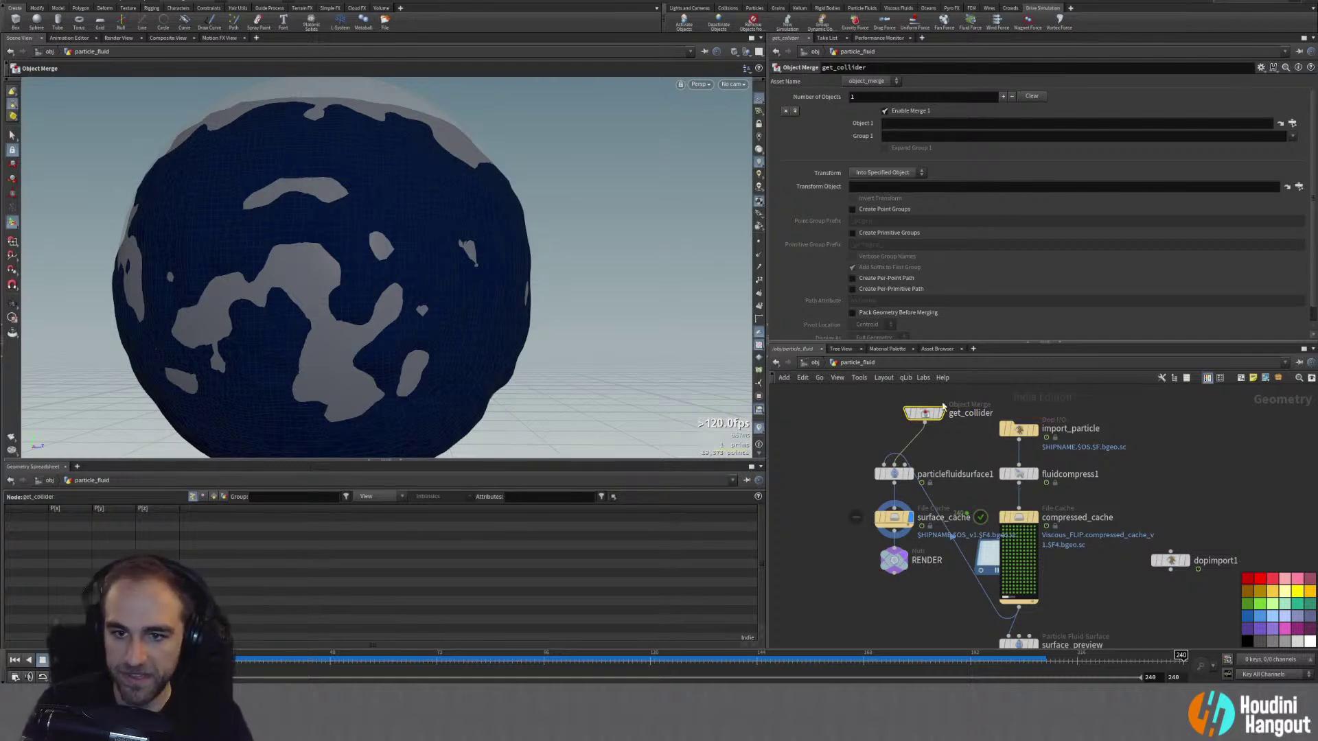
left_click_drag(925, 414, 898, 416)
Step: Set Object 1 of get_collider in particle_fluid to /obj/geo_collider/OUT_COLLIDER
left_click(1292, 122)
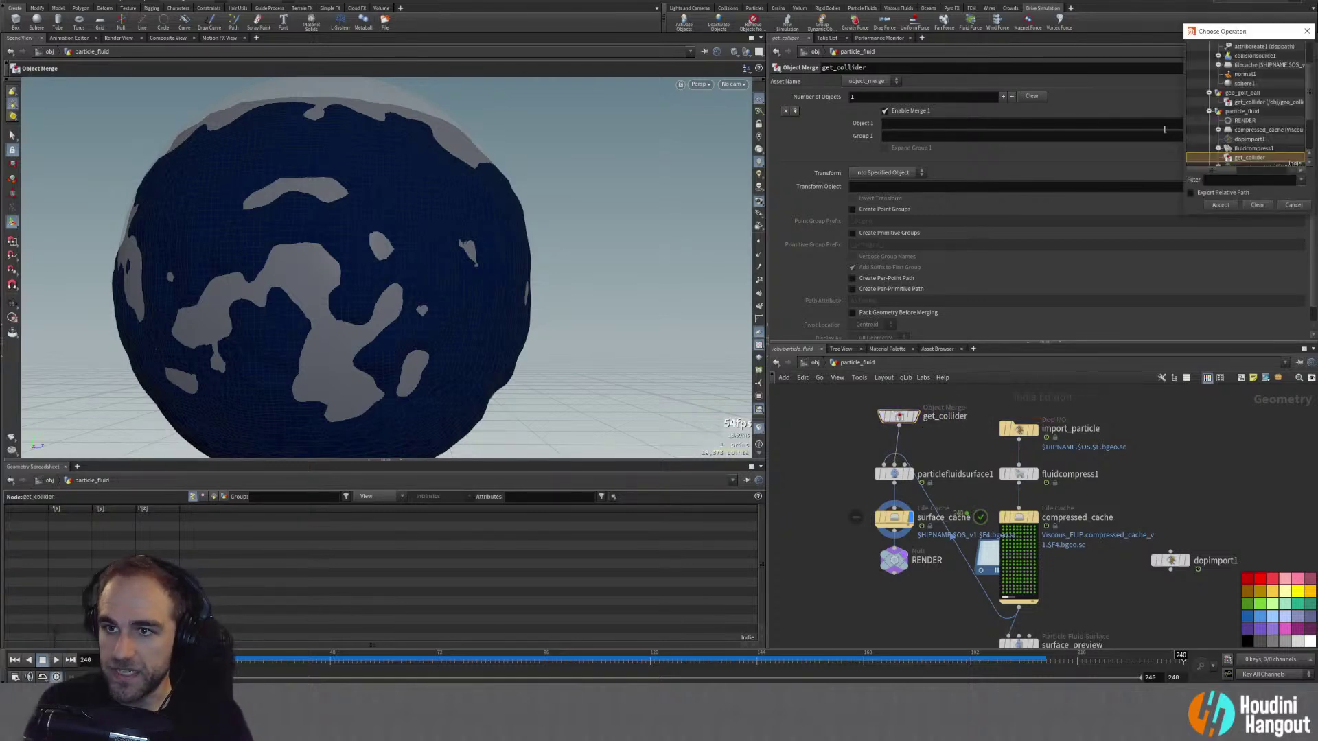
scroll(1229, 126, "up", 2)
left_click(1233, 75)
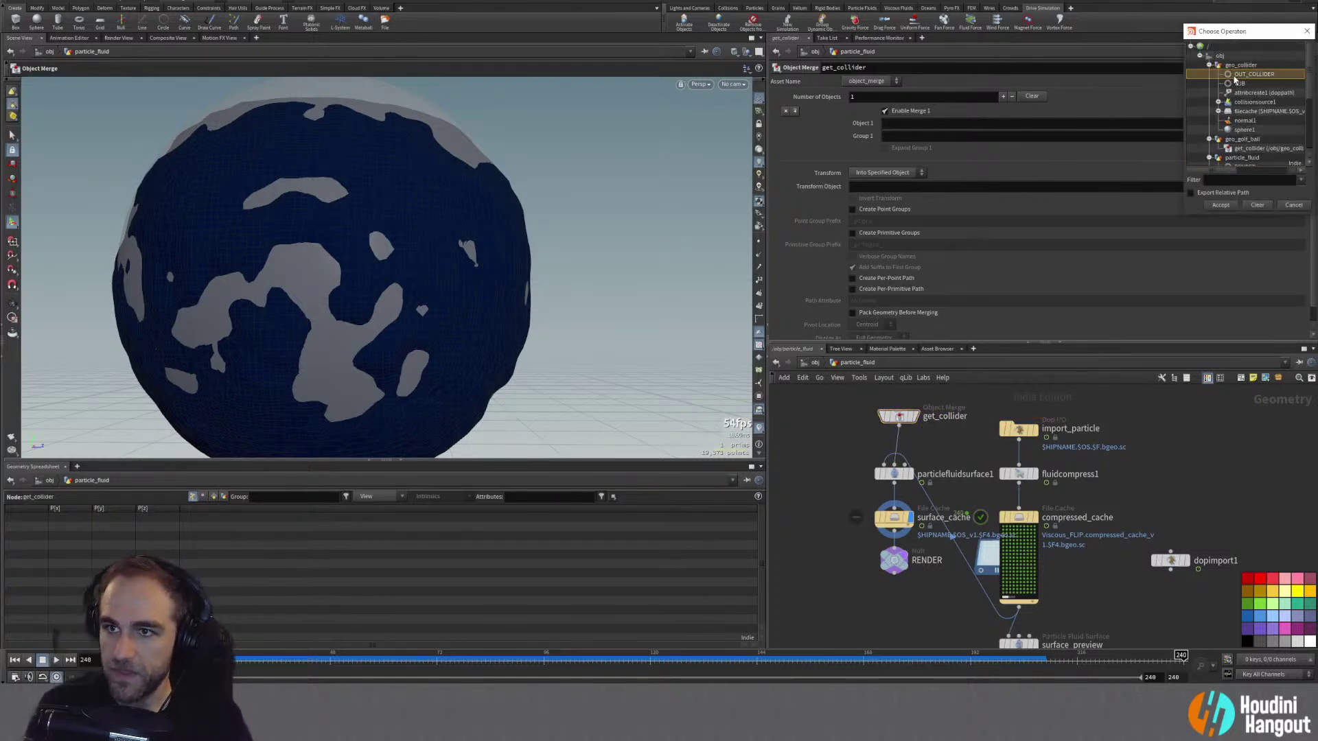
left_click(1215, 204)
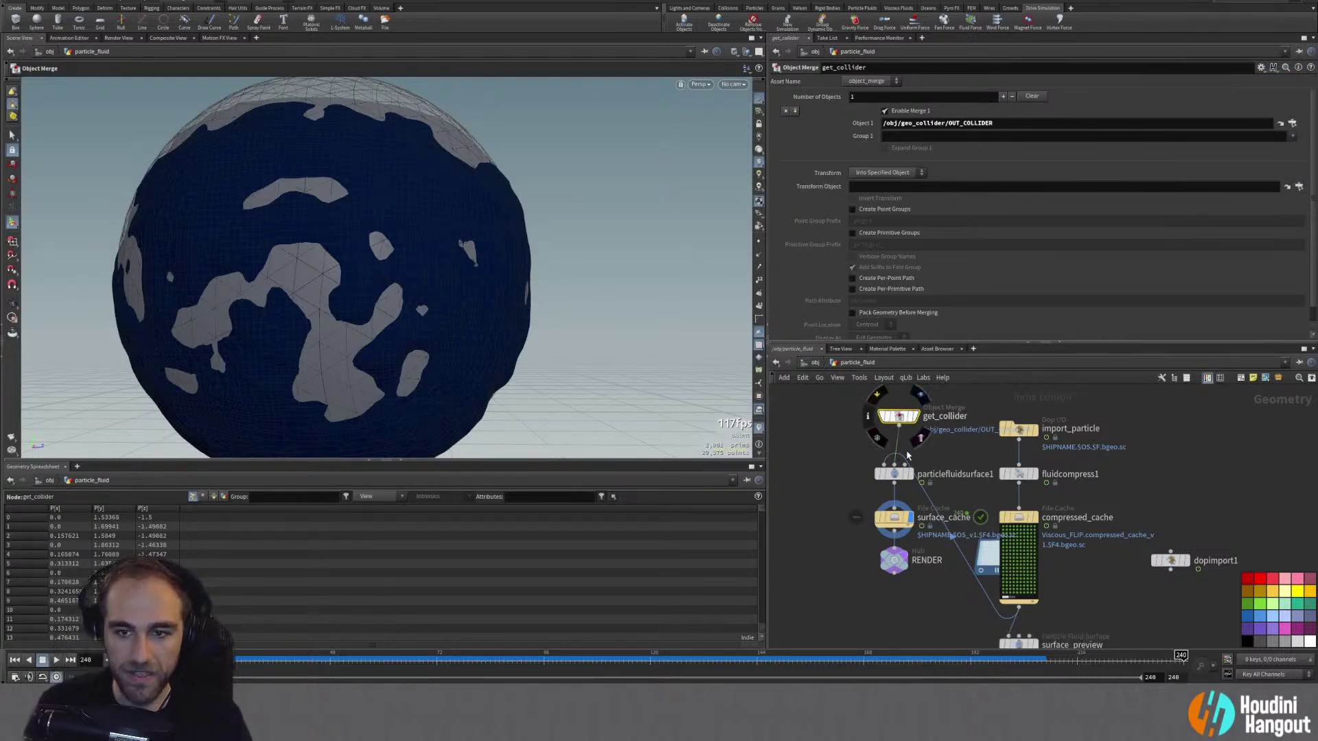
Step: Display particlefluidsurface1 and enable Subtract Collision Volumes in its region settings
left_click(894, 474)
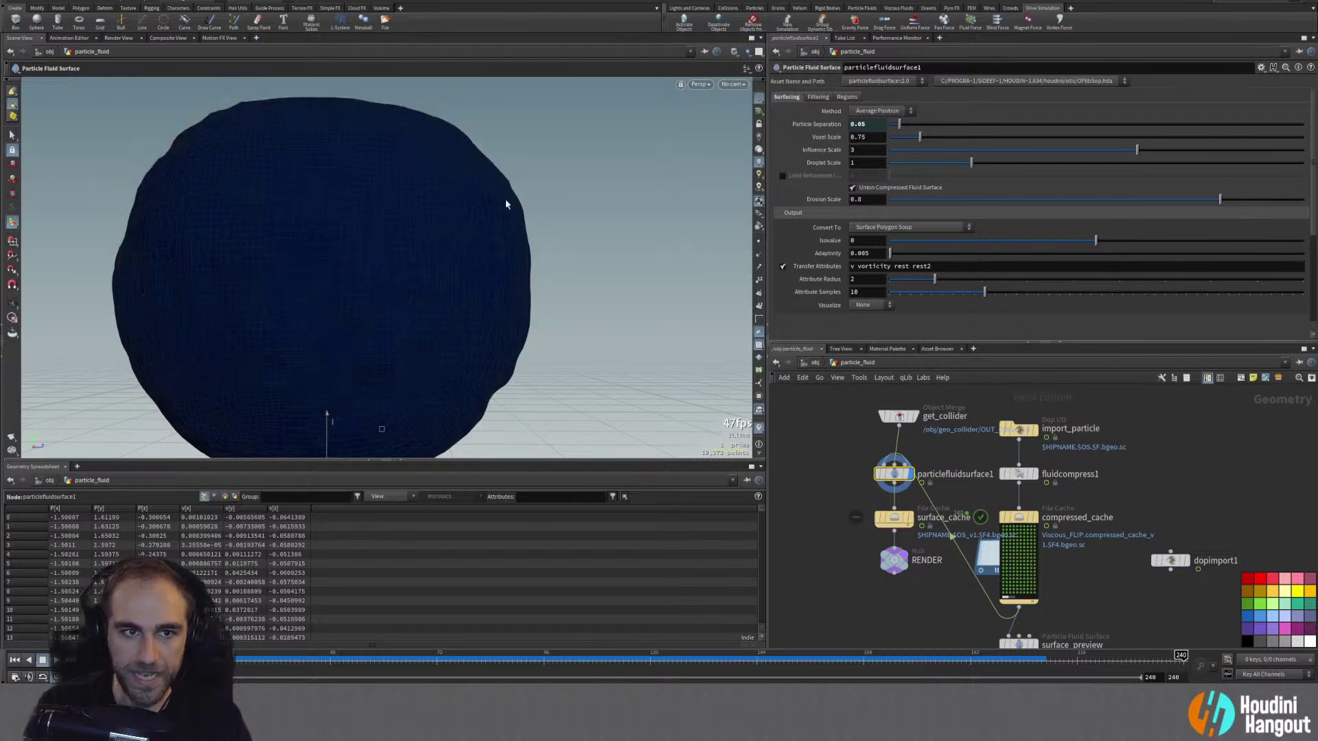
key("Escape")
right_click_drag(308, 235, 244, 270, "alt")
left_click_drag(245, 270, 344, 262, "alt")
right_click_drag(344, 261, 414, 226, "alt")
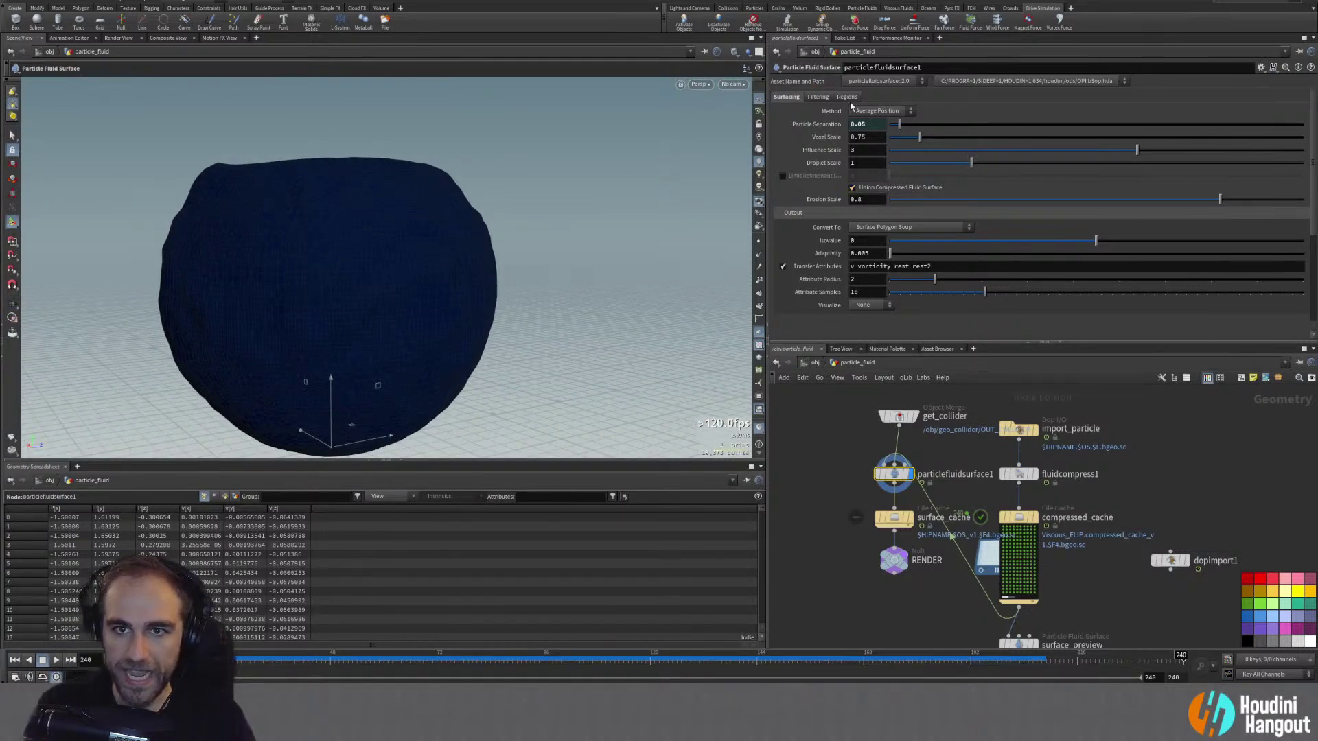
left_click(843, 98)
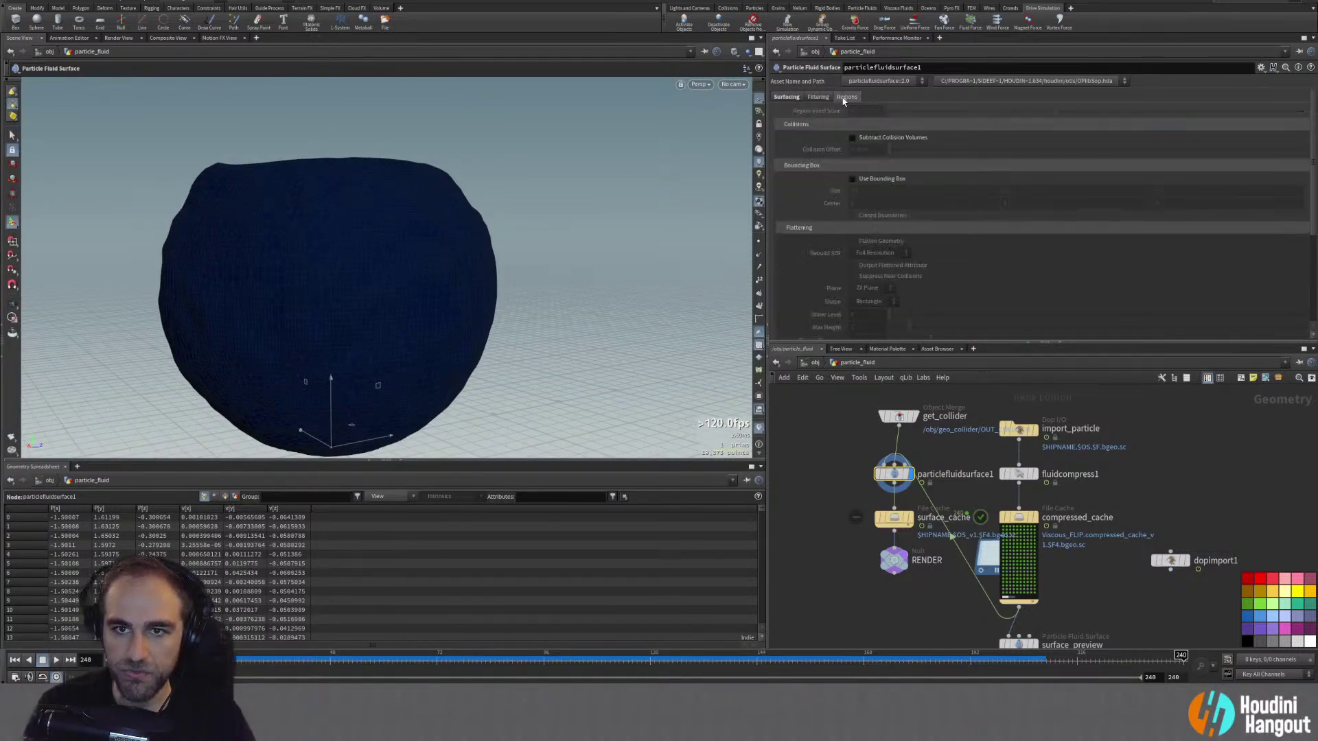
left_click(852, 137)
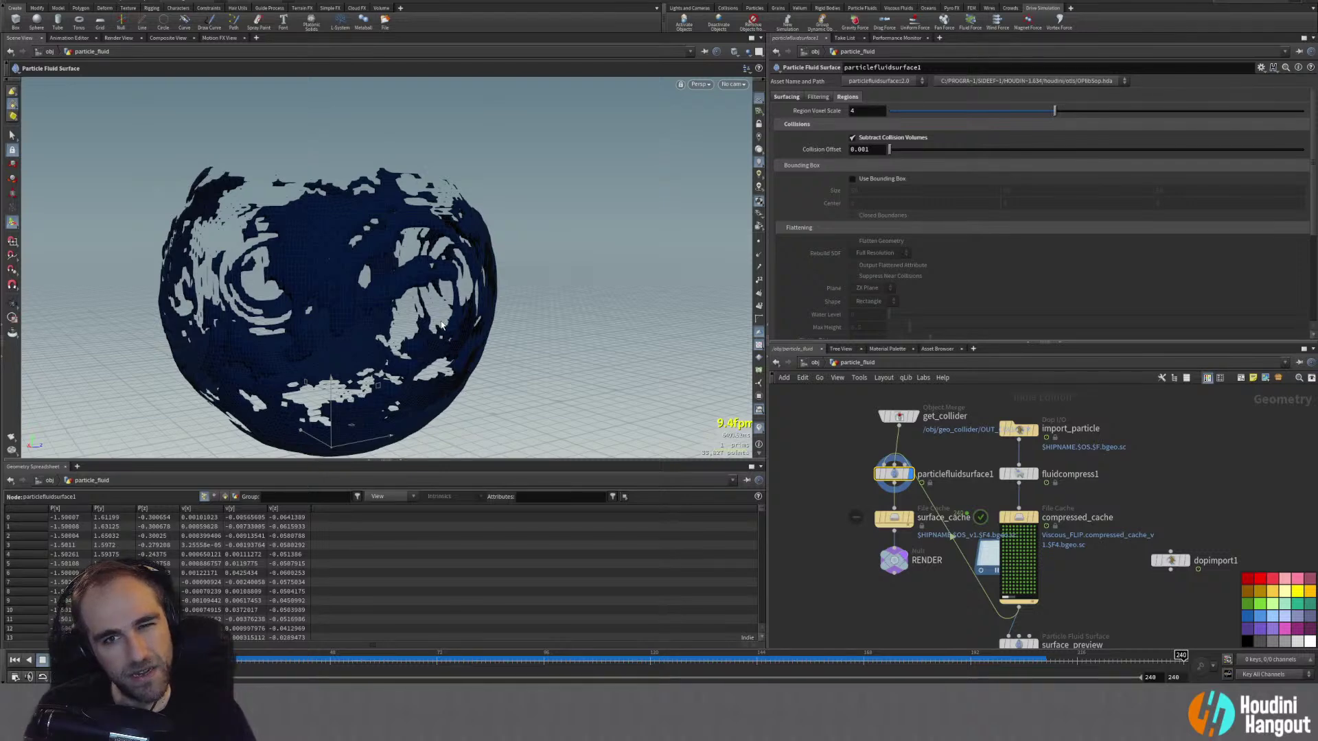
Step: Inspect the collider-subtracted fluid surface from several angles and delete the get_collider node in particle_fluid
left_click_drag(384, 294, 195, 323)
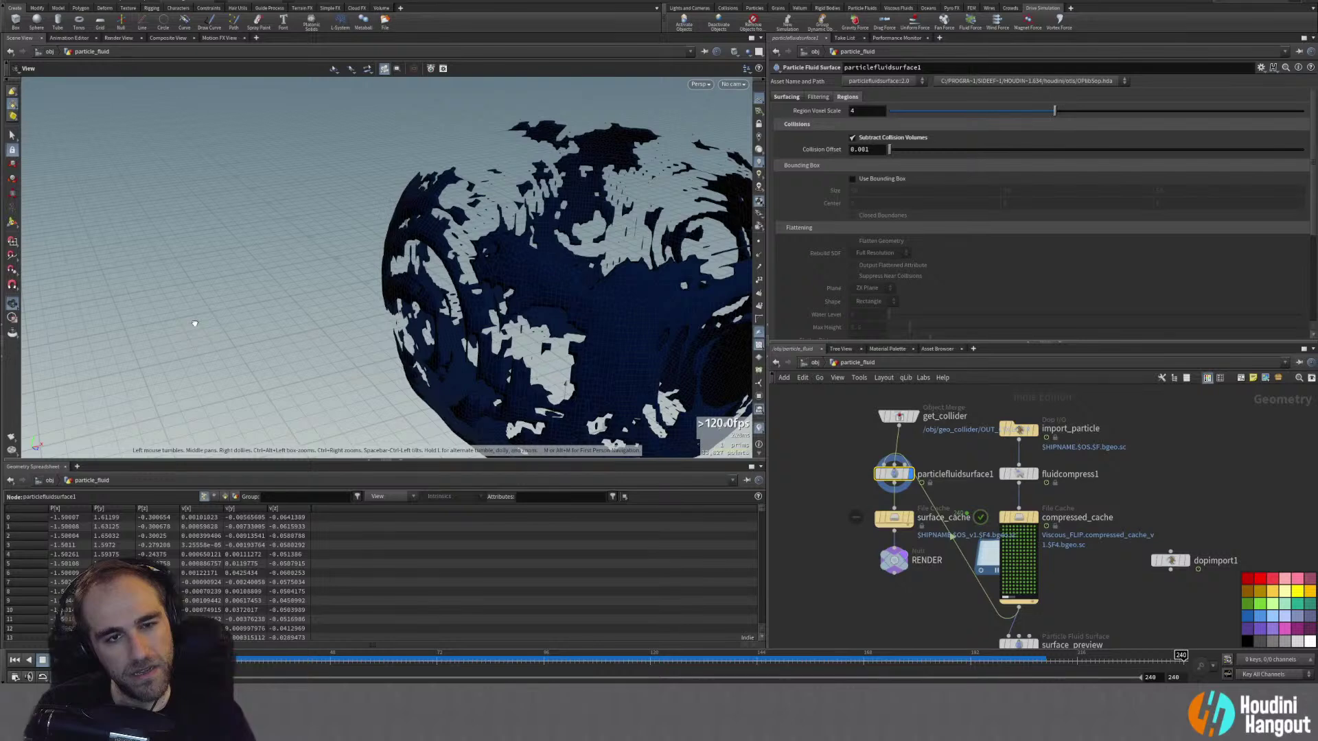
key("Return")
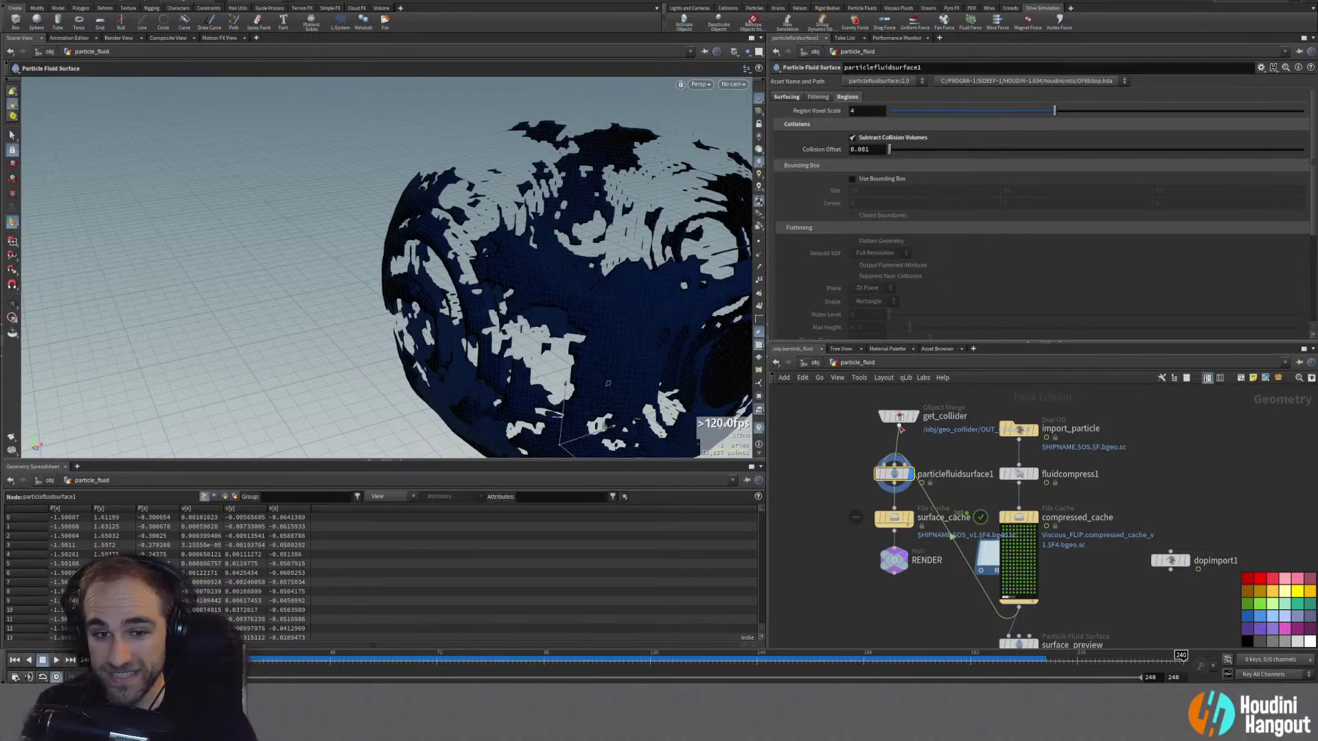
left_click_drag(520, 309, 383, 382, "alt")
scroll(554, 332, "up", 5)
left_click_drag(553, 332, 542, 229, "alt")
scroll(503, 276, "down", 5)
scroll(572, 210, "down", 3)
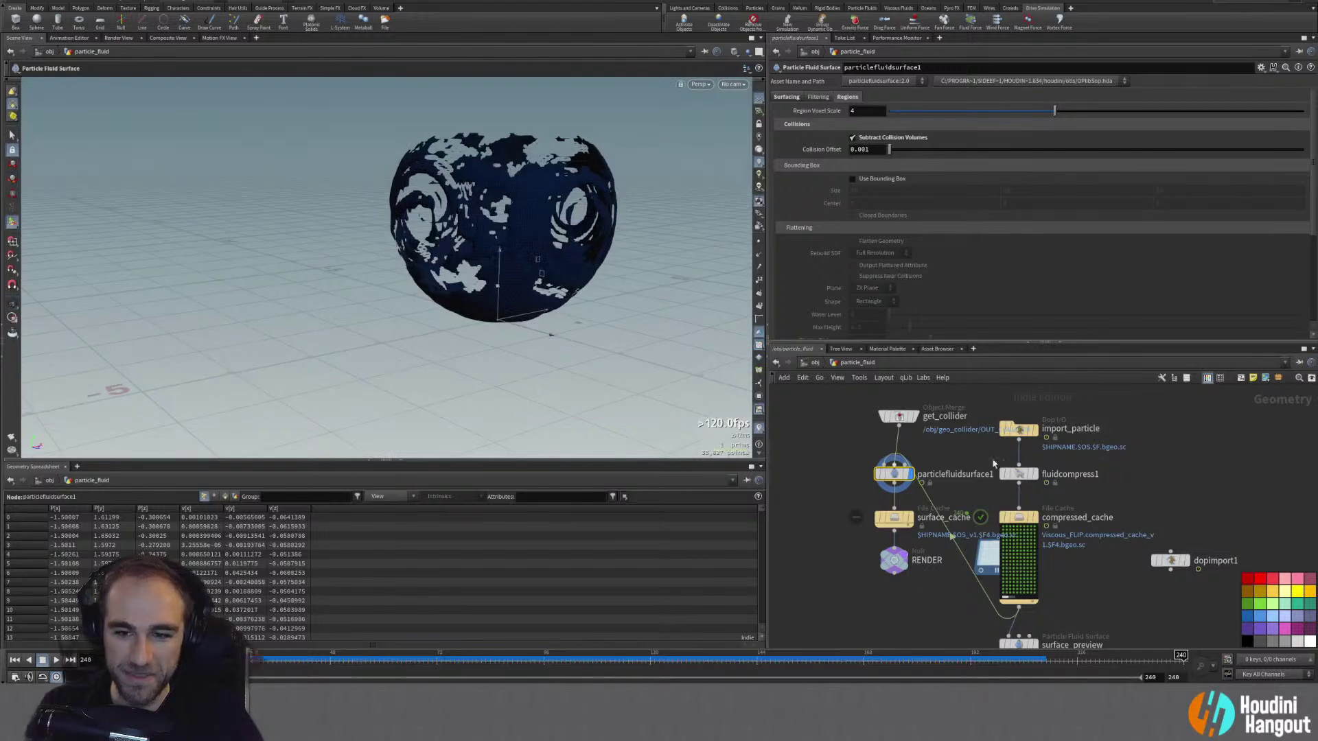
left_click(901, 415)
key("Delete")
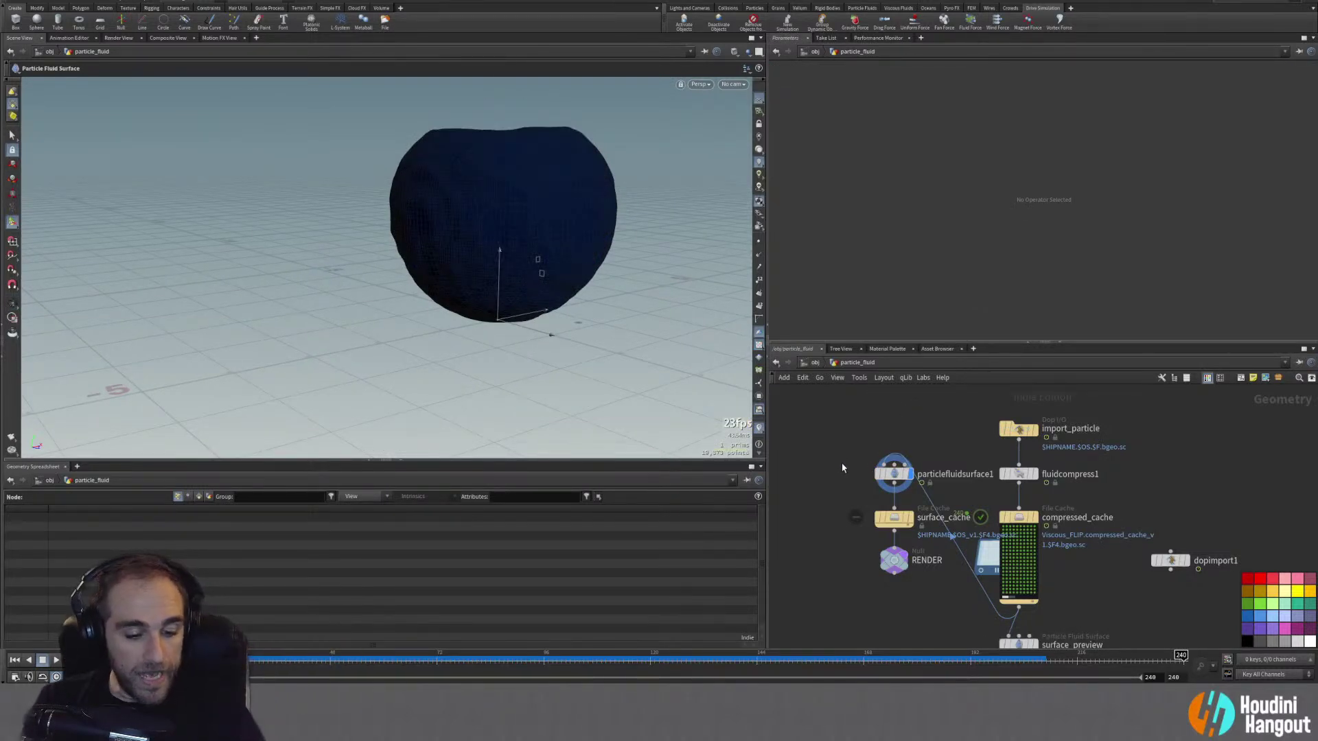
Step: Enter geo_golf_ball, add a Scatter and Align node below get_collider, and display it
key("u")
left_click(830, 569)
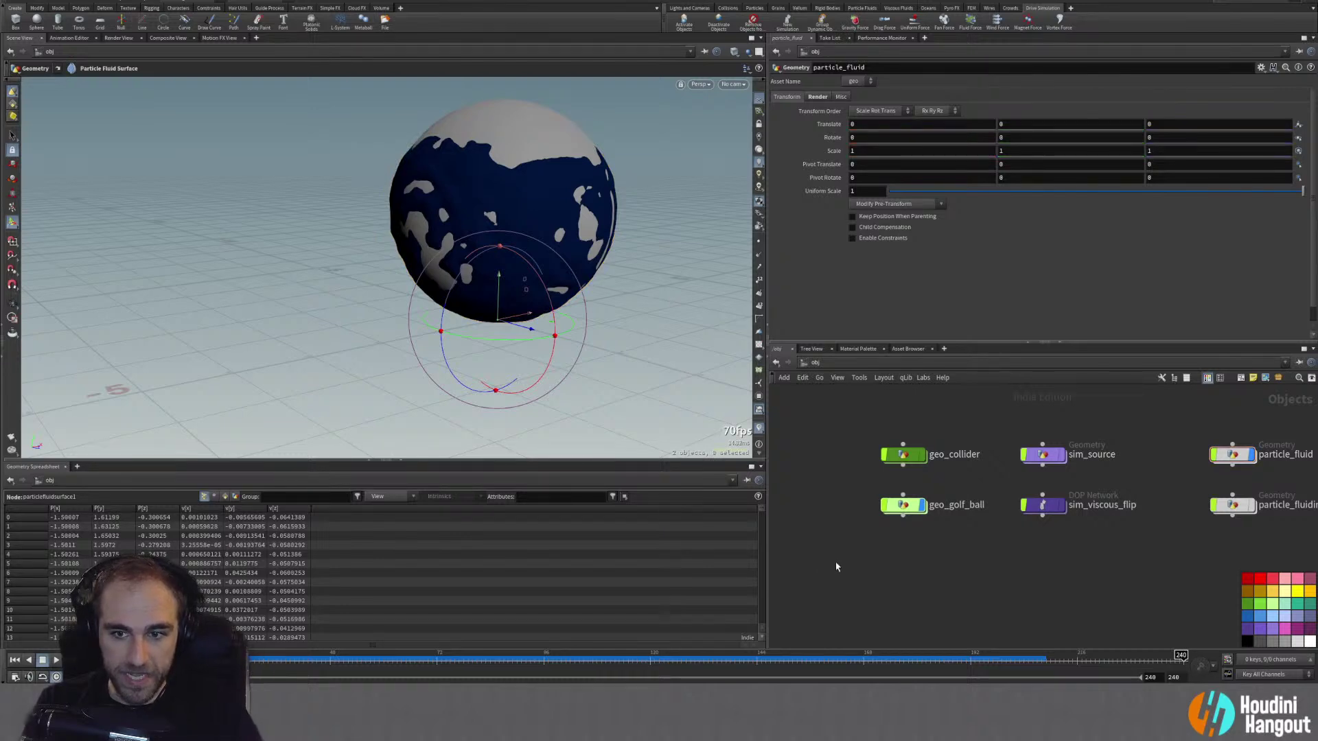
double_click(903, 505)
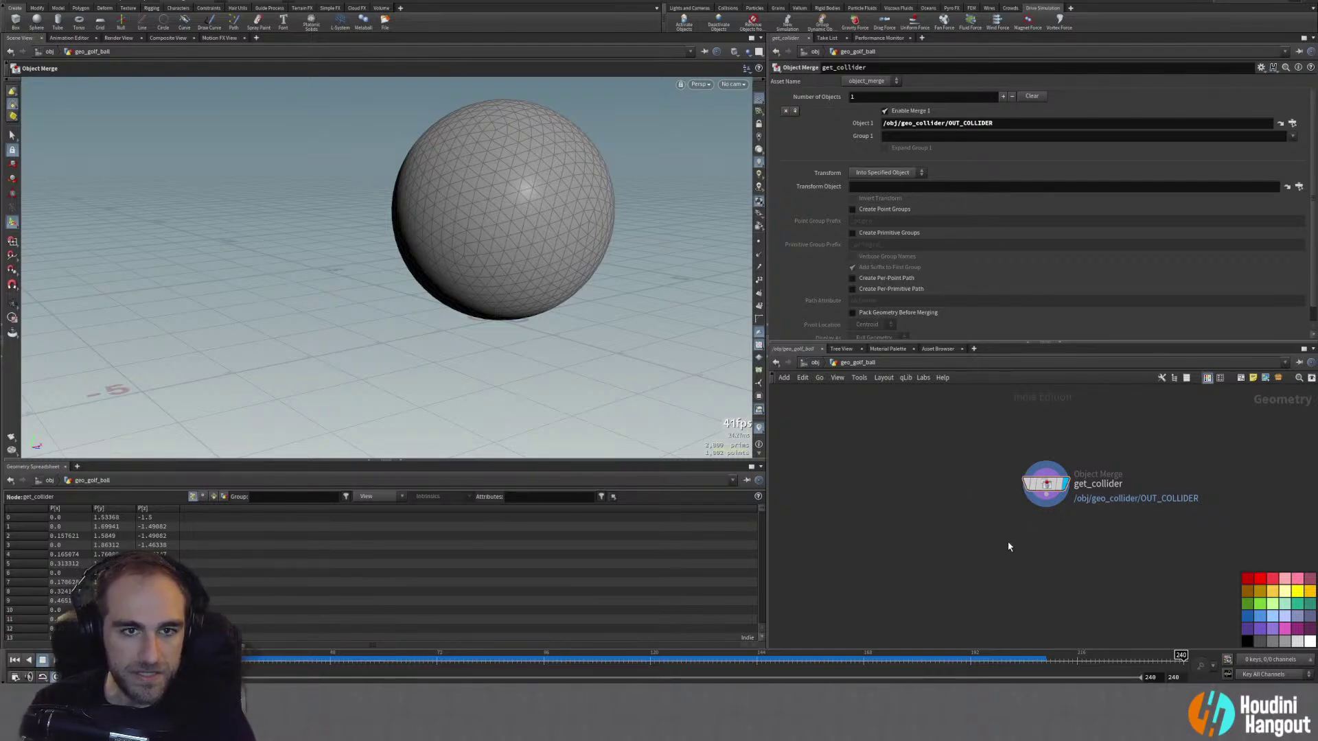
key("Tab")
type("scat")
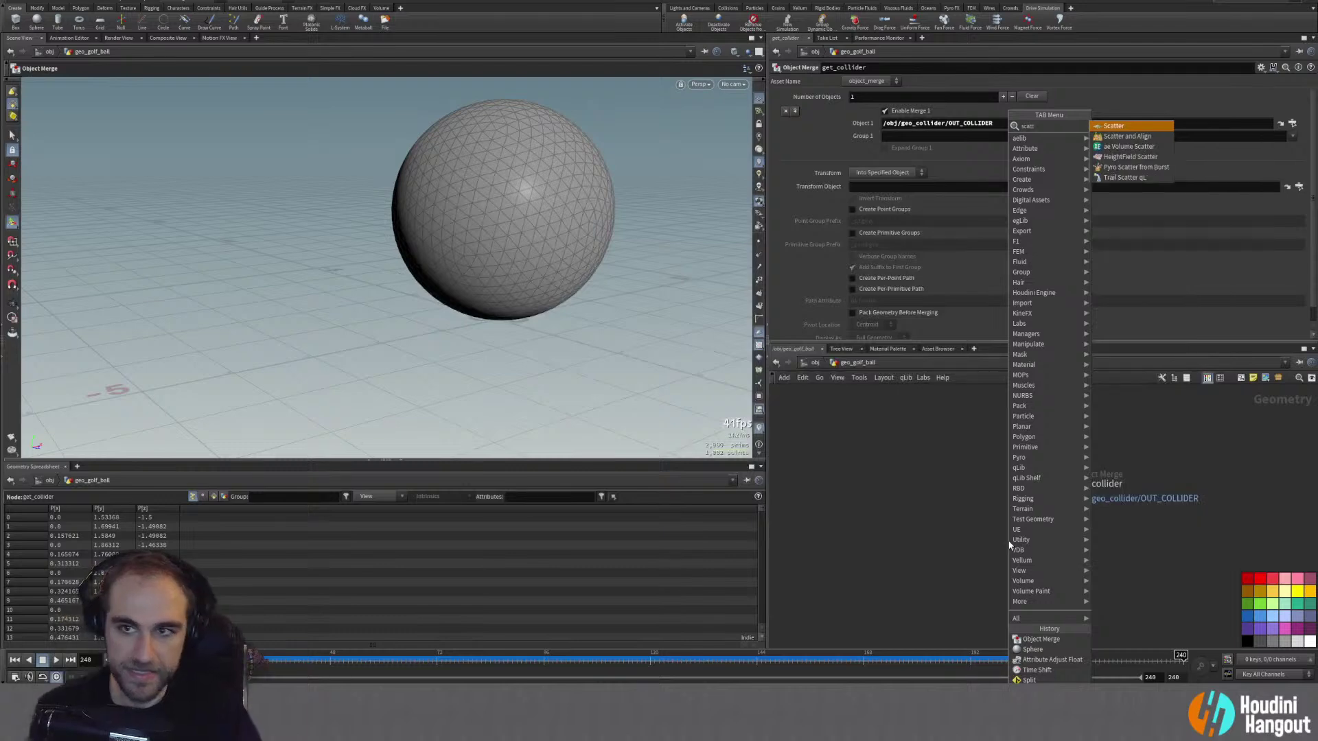
key("Return")
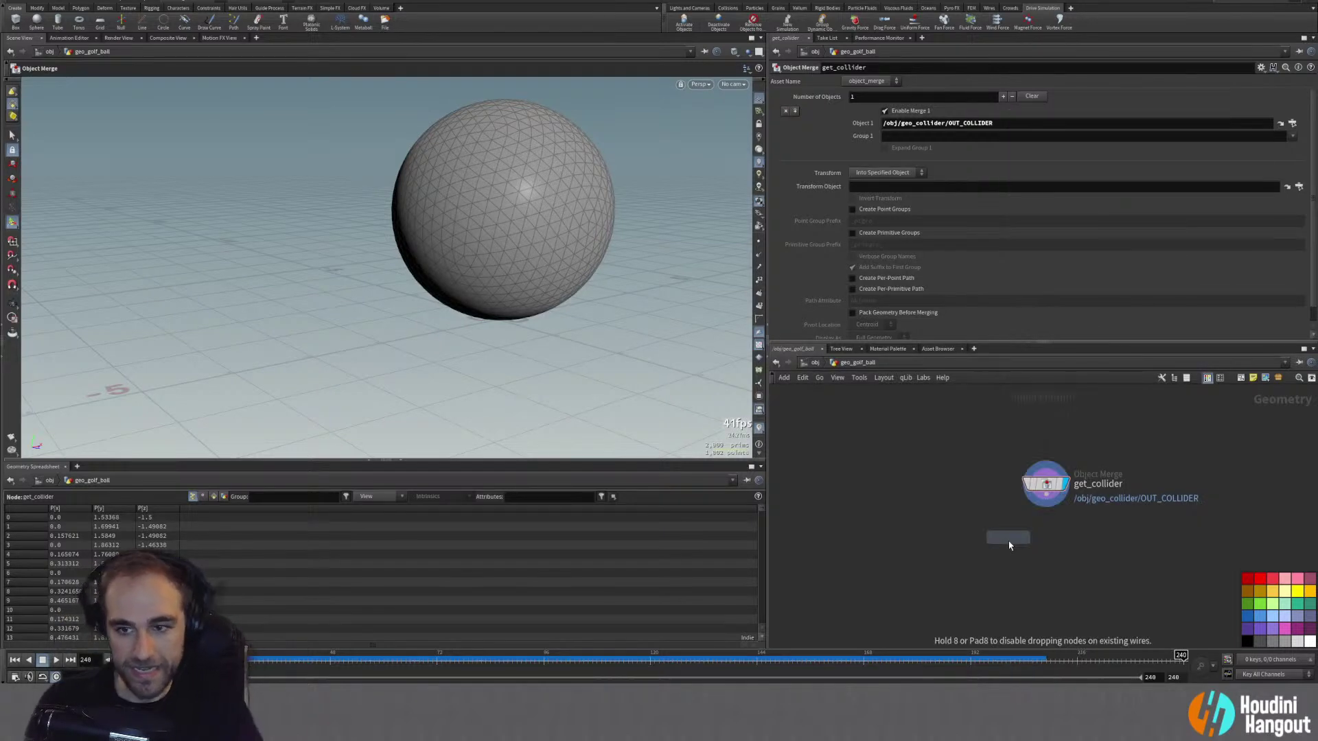
left_click(1045, 539)
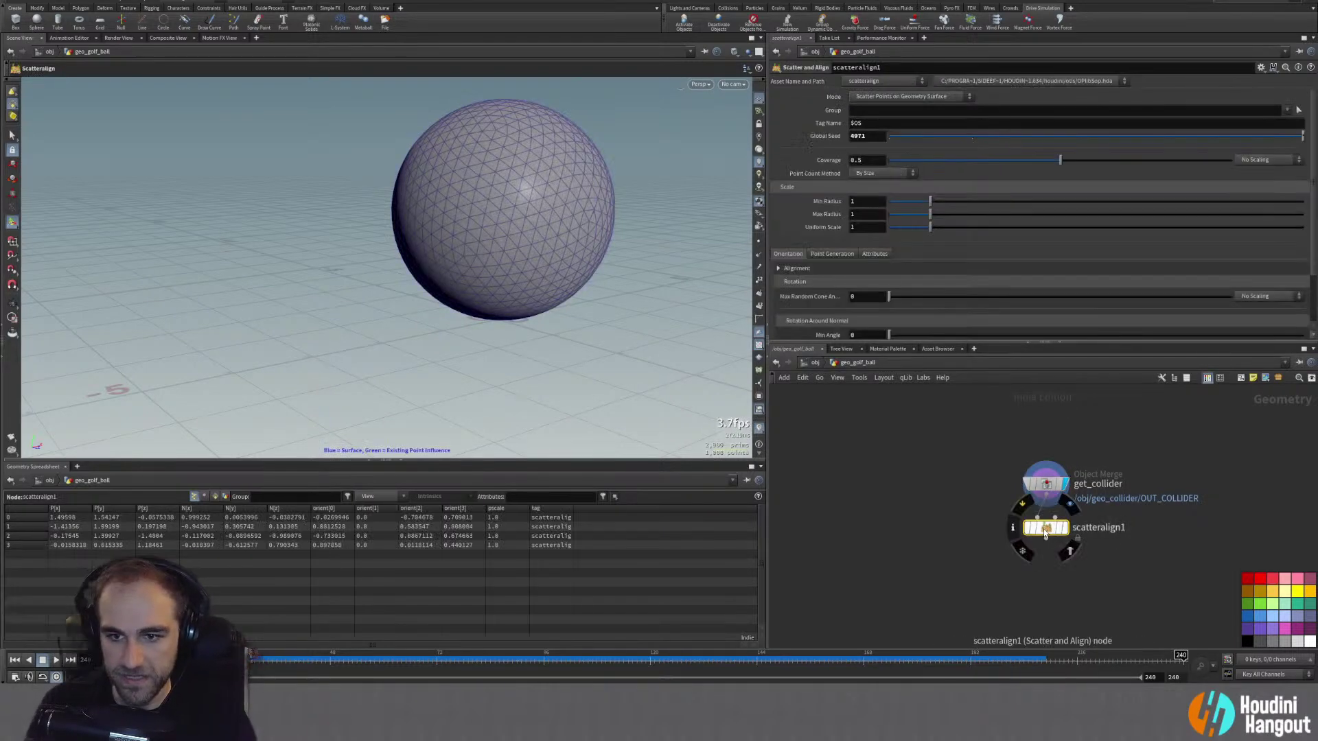
left_click(1062, 541)
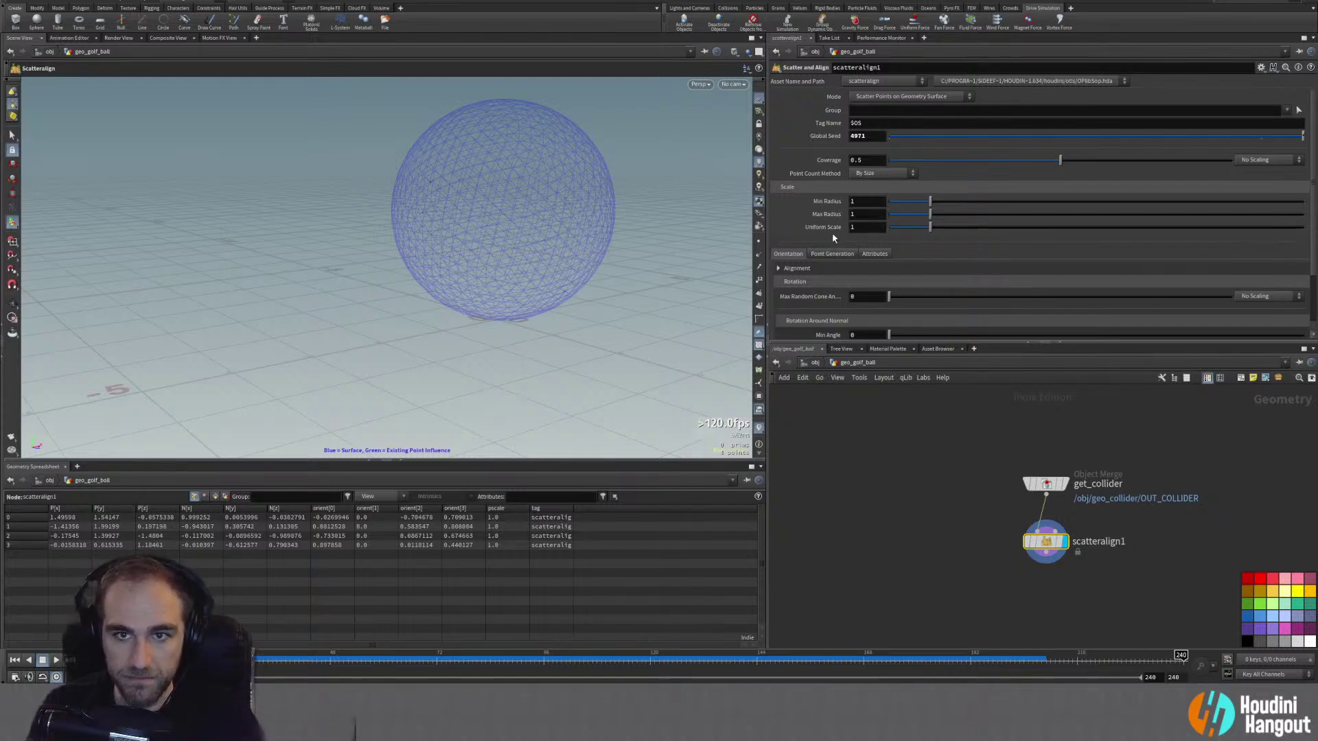
Step: Set the Coverage of scatteralign1 to 1 and view the scattered points
left_click_drag(1063, 159, 1231, 159)
key("Escape")
left_click_drag(432, 308, 455, 293)
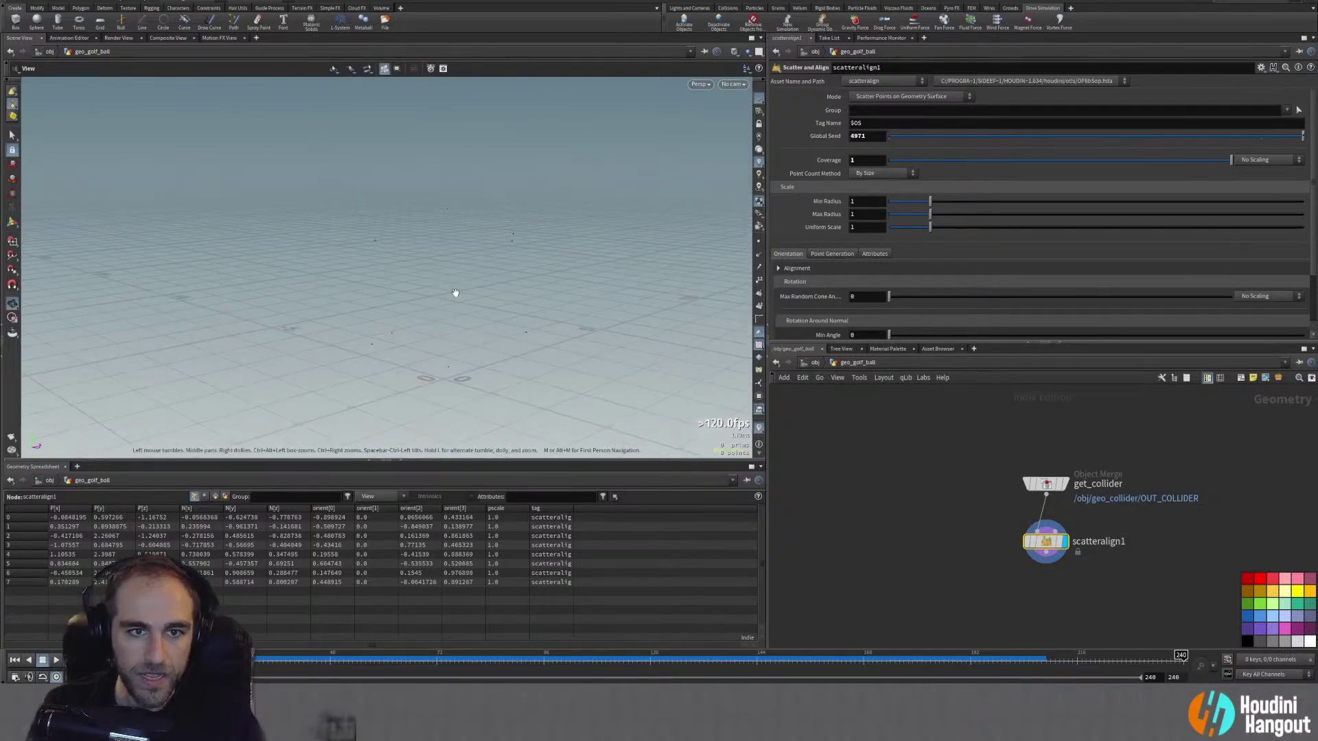
Step: Add a Sphere node beside scatteralign1 in geo_golf_ball
key("Return")
mouse_move(1048, 546)
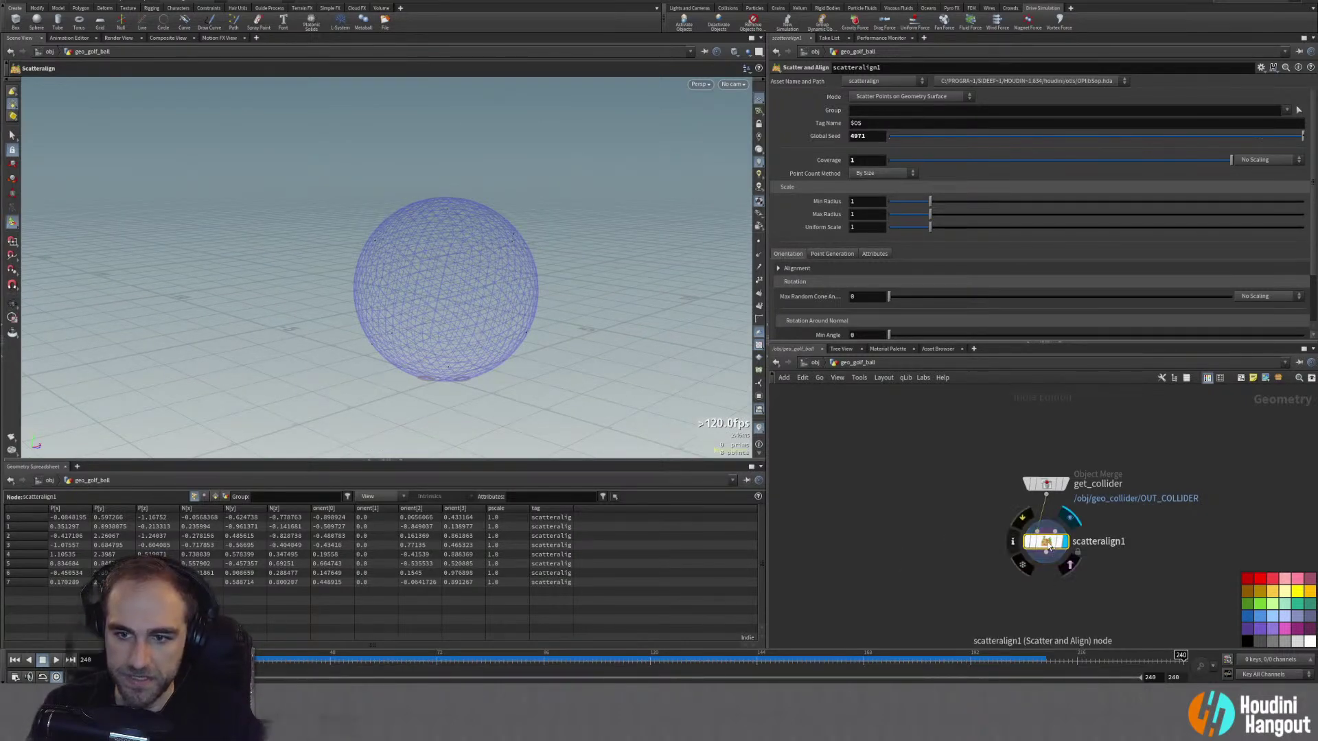
key("Tab")
type("spher")
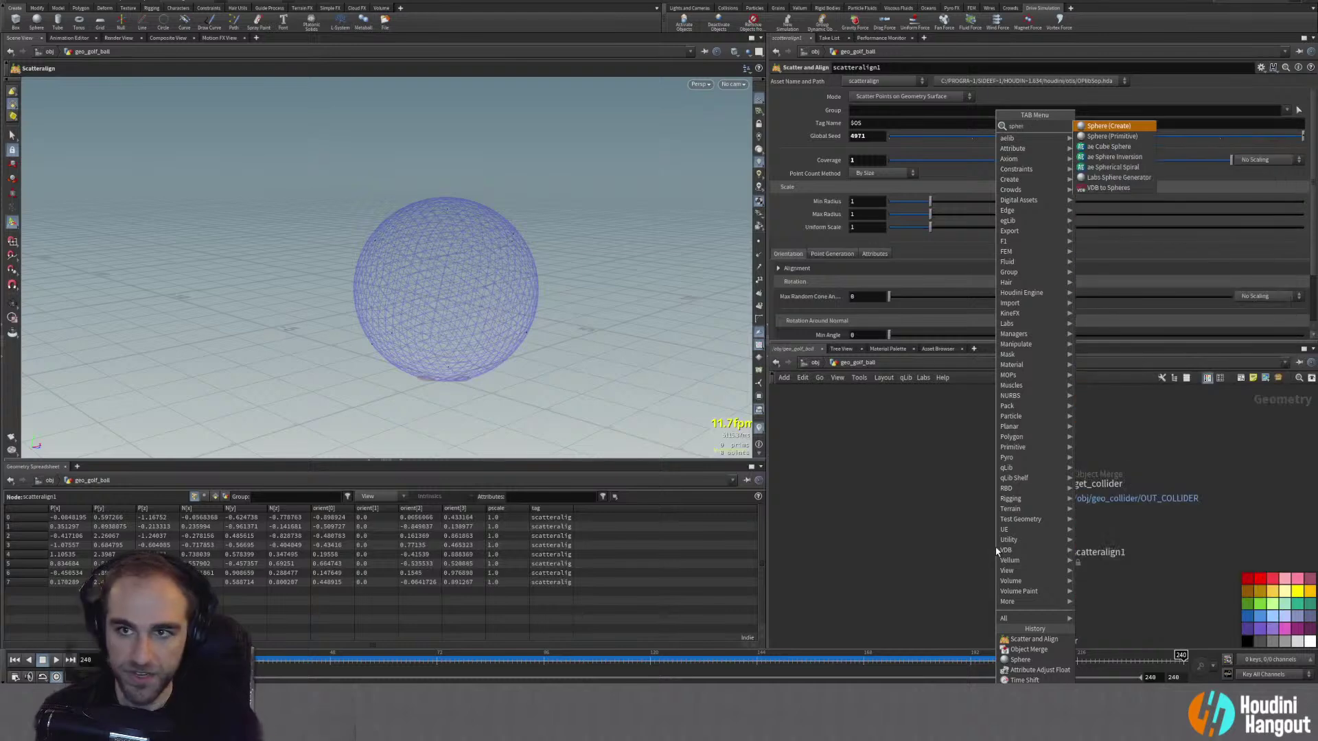
key("Return")
left_click(903, 552)
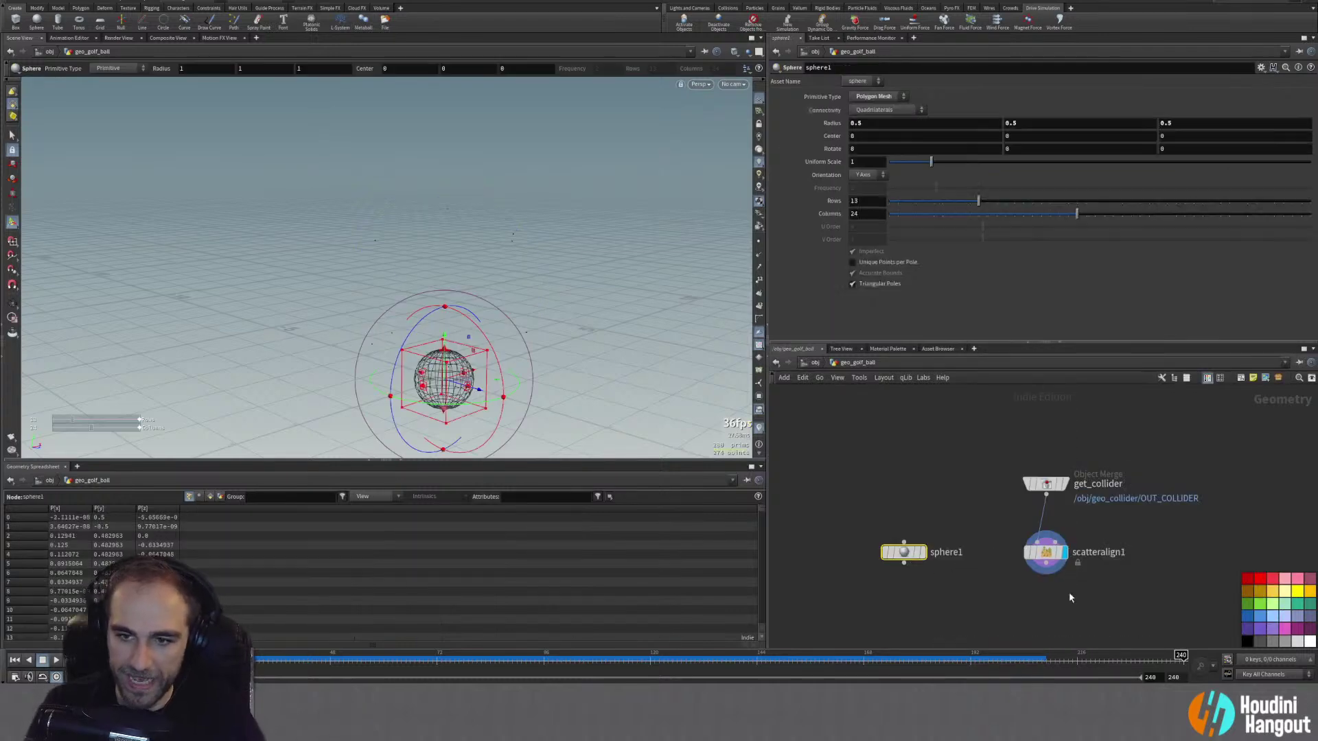
Step: Add a Copy to Points node fed by sphere1 as geometry and scatteralign1 as target points, and display it
left_click(964, 586)
key("Tab")
type("copy to")
key("Down")
key("Return")
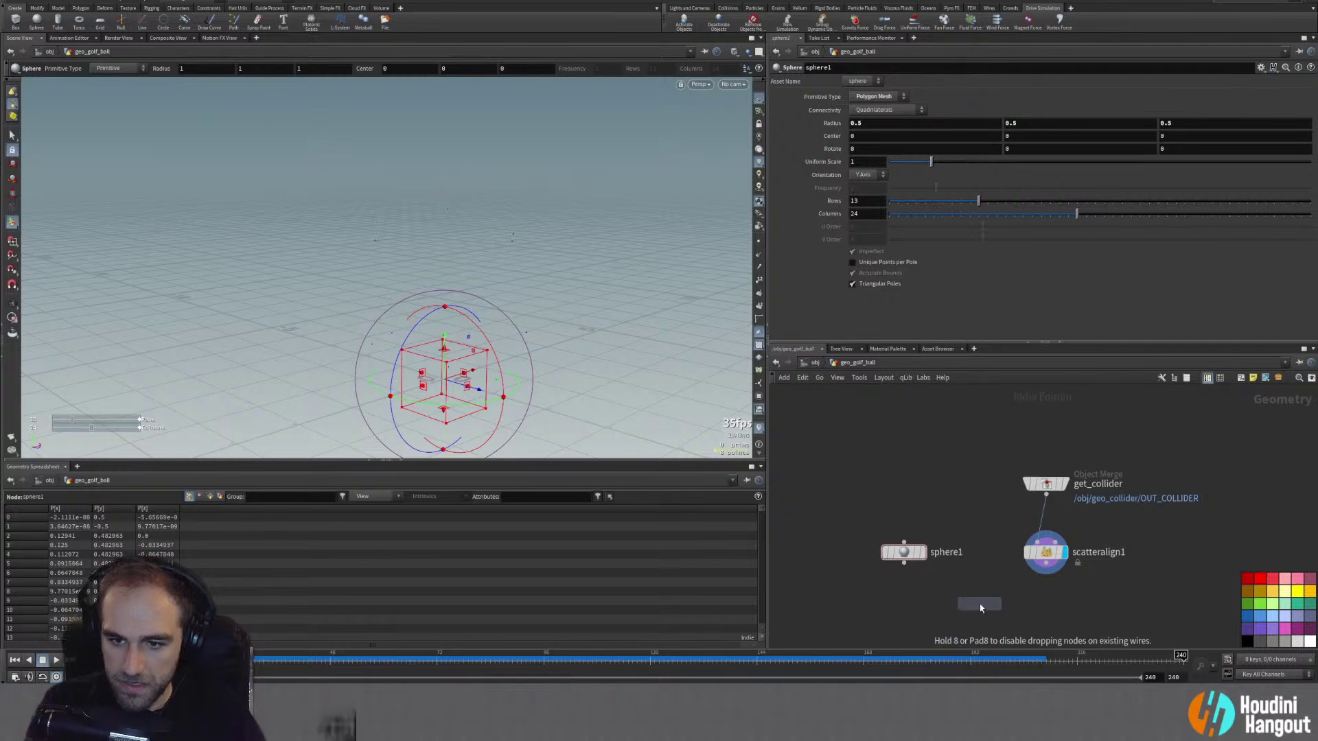
left_click(980, 608)
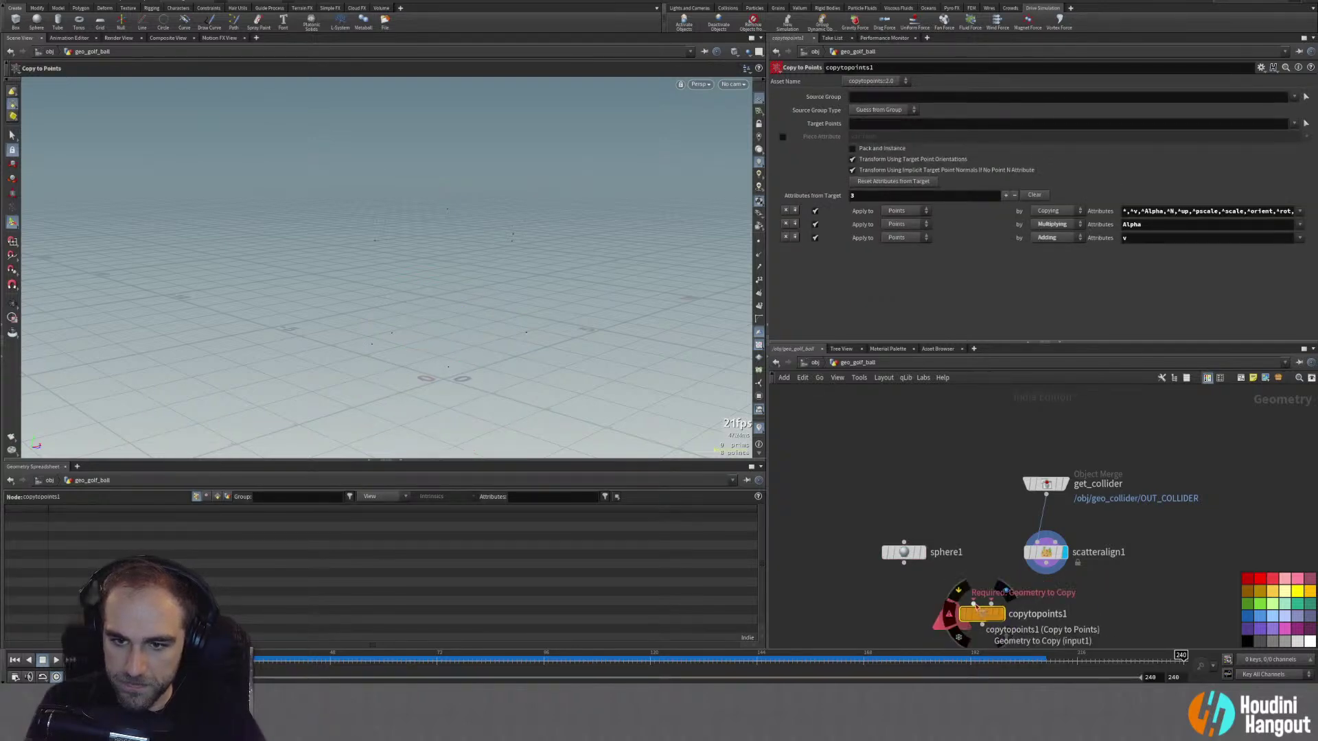
left_click_drag(974, 605, 904, 563)
left_click_drag(991, 604, 1046, 564)
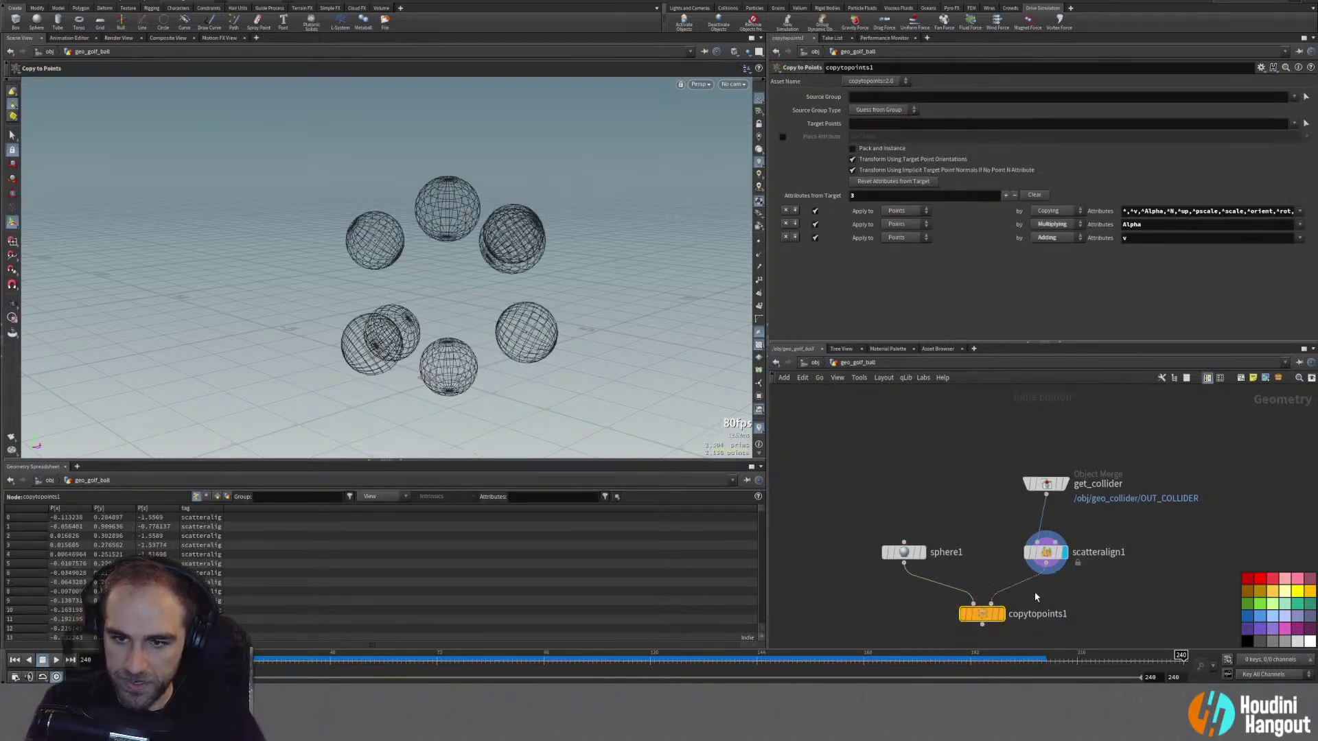
left_click(1000, 613)
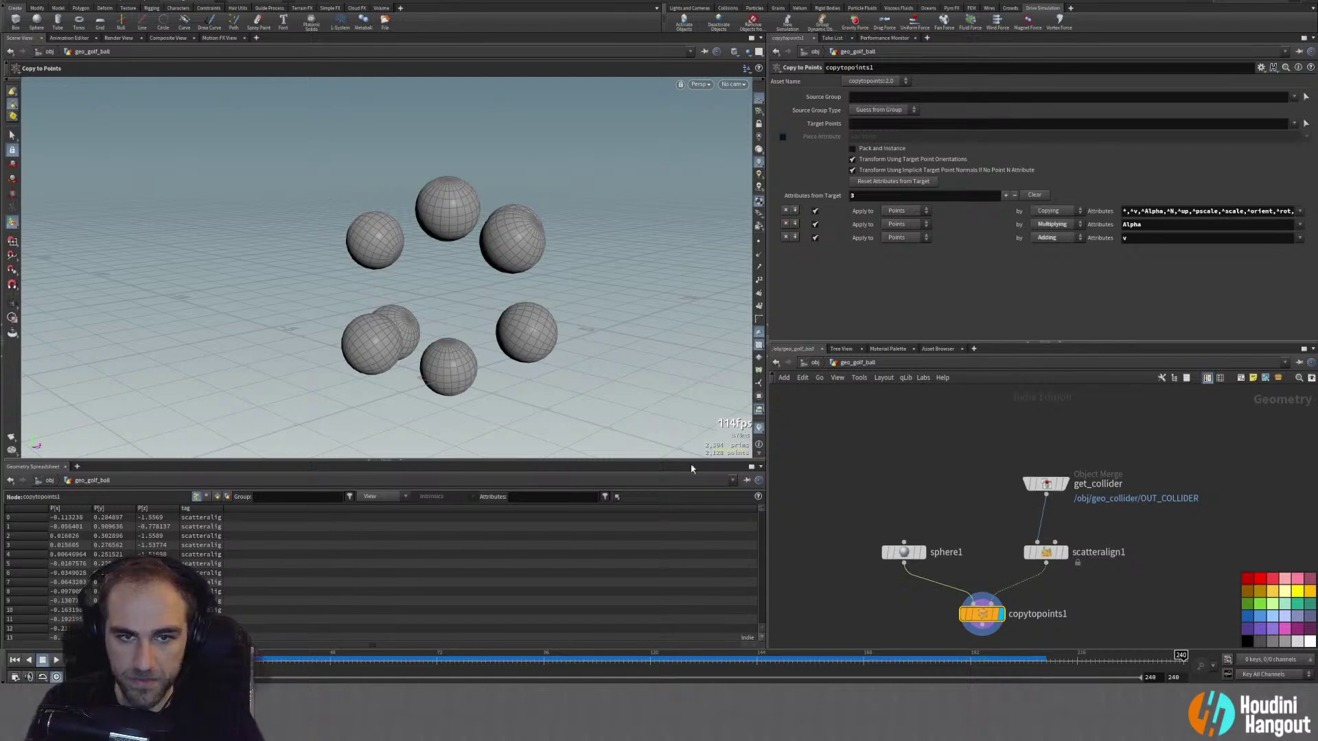
Step: Template get_collider so the collider shows with the copied spheres, and view them from another angle
left_click(1064, 485)
key("Escape")
left_click_drag(408, 284, 355, 256)
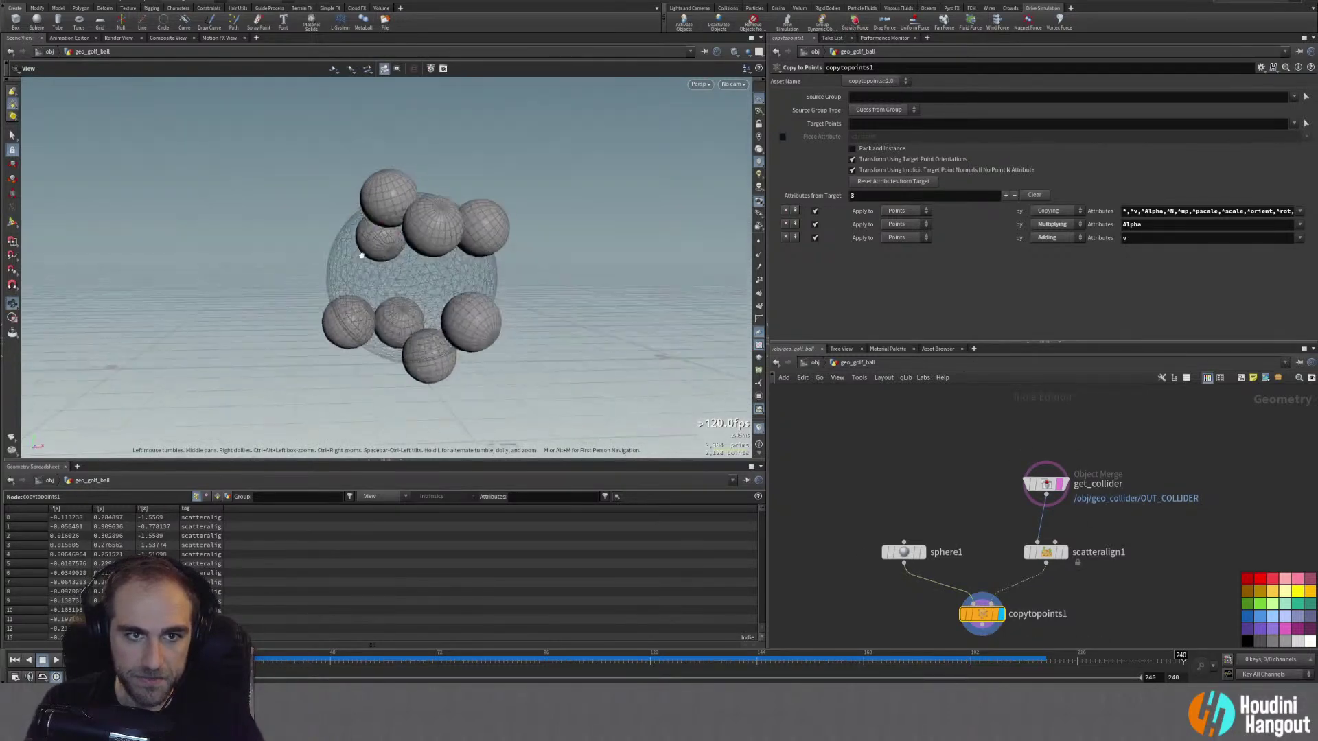
Step: Set the Uniform Scale of scatteralign1 to 0.24, keeping Min Radius and Max Radius at 1
left_click(1045, 552)
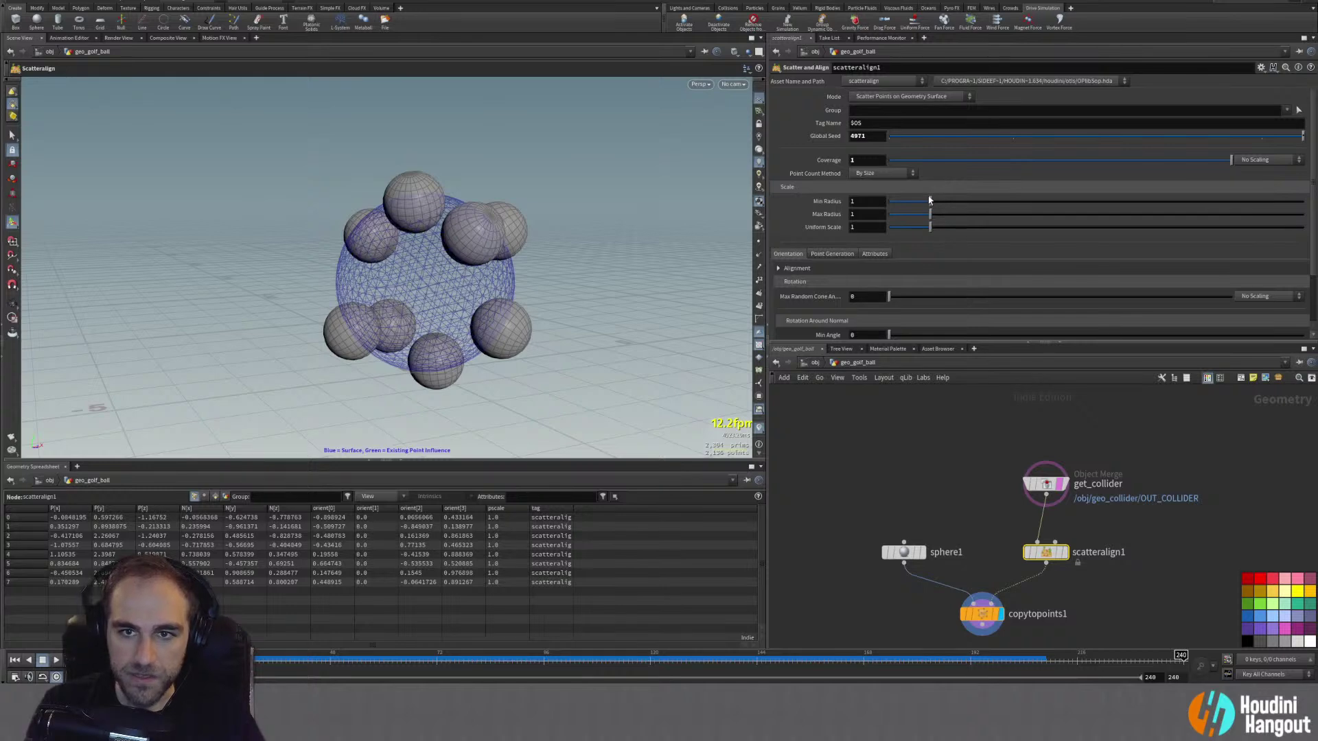
left_click_drag(928, 230, 899, 227)
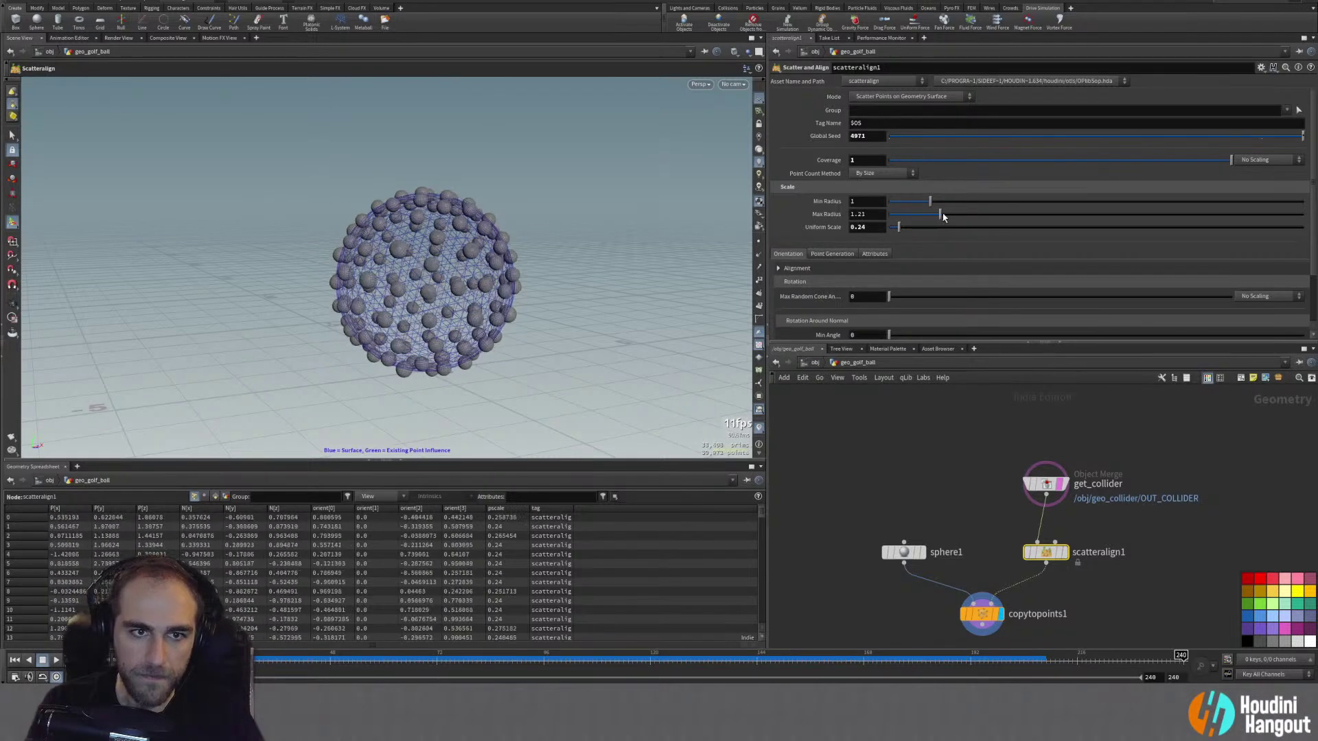
scroll(961, 253, "down", 2)
scroll(962, 253, "up", 2)
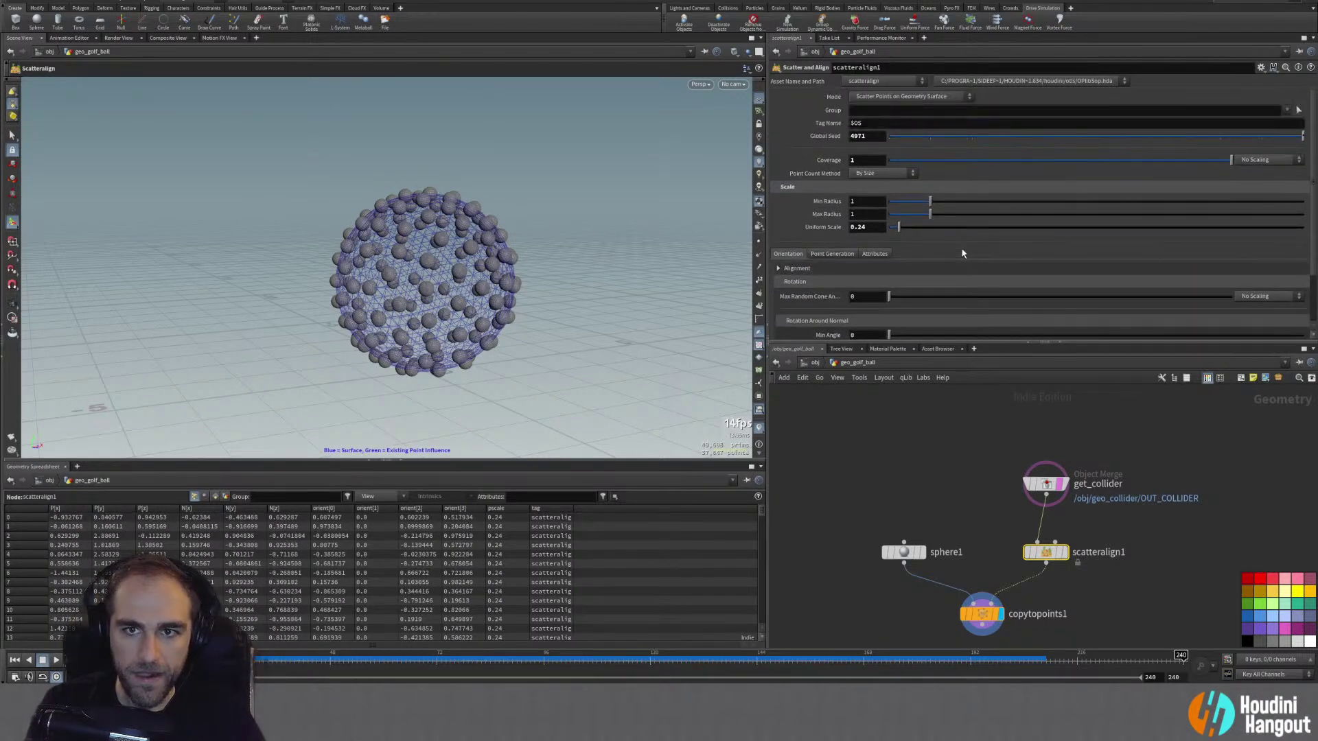
Step: Try the By Density point count method on scatteralign1 with Density Scale 8 and Coverage 3, and return to By Size
left_click_drag(892, 162, 1272, 161)
left_click(859, 176)
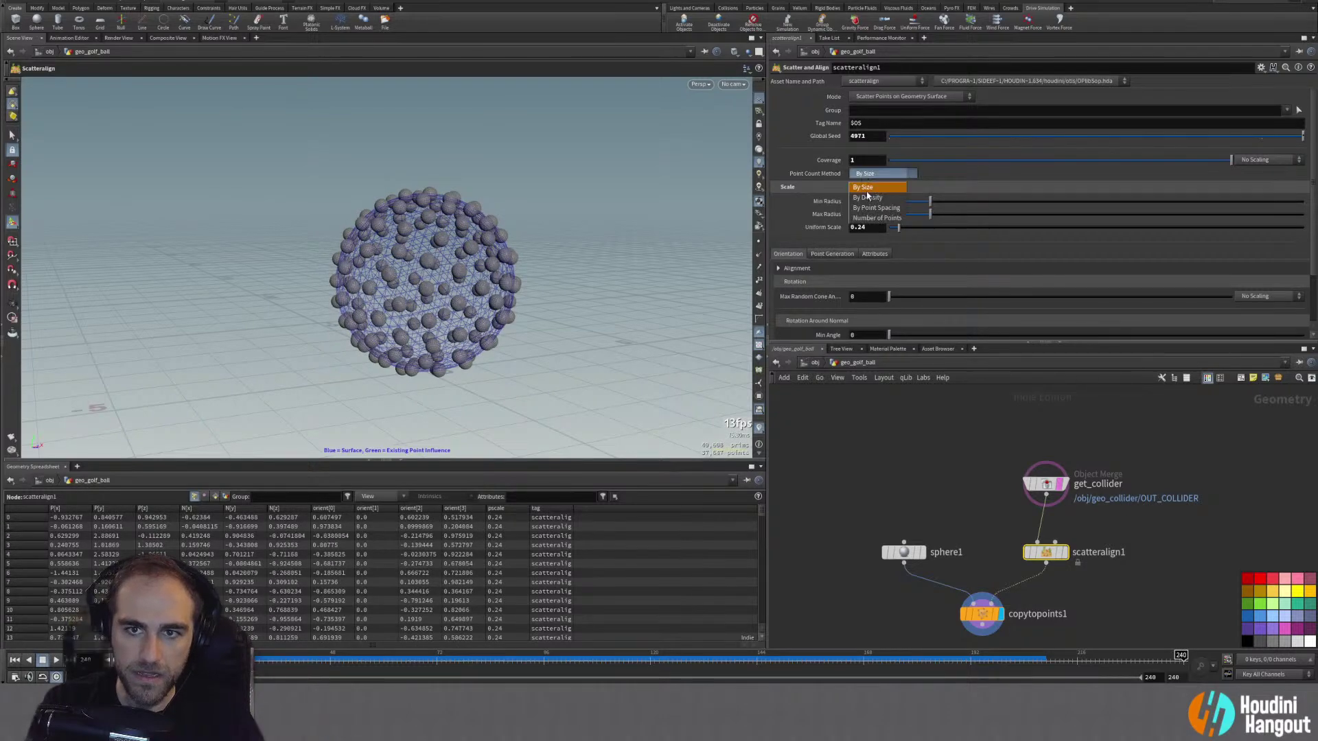
left_click(866, 197)
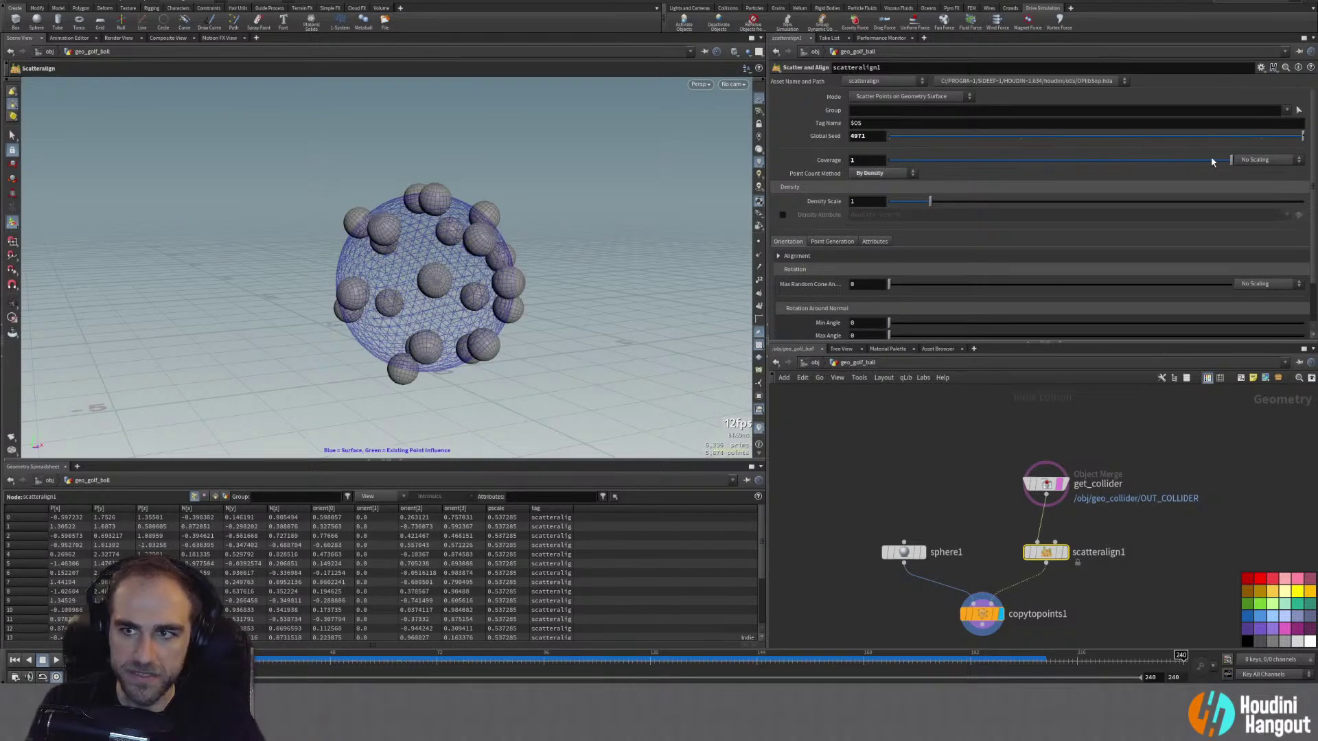
middle_click_drag(864, 201, 1085, 190)
middle_click_drag(875, 163, 961, 158)
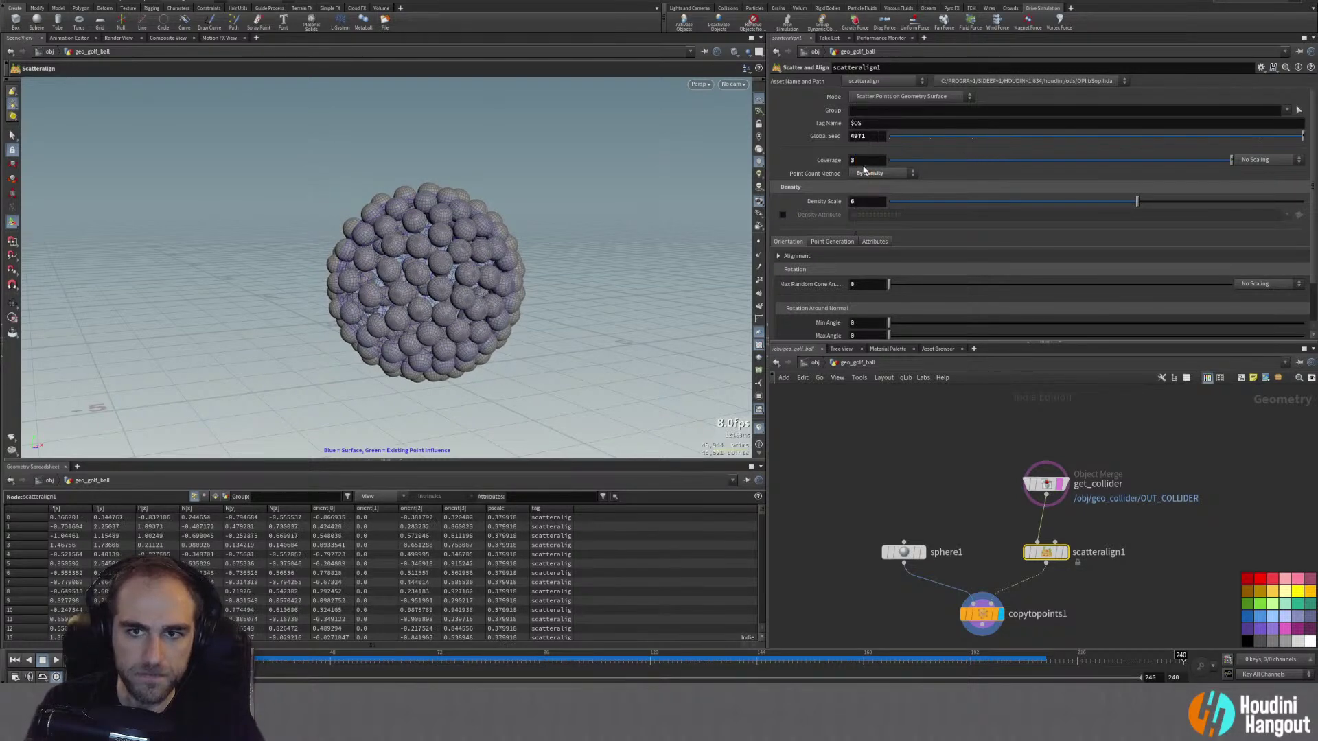
key("Escape")
left_click_drag(409, 286, 601, 301)
key("Return")
left_click(877, 174)
left_click(872, 187)
Step: Change the Primitive Type of sphere1 to Polygon with a Frequency of 6
left_click(903, 552)
left_click(865, 97)
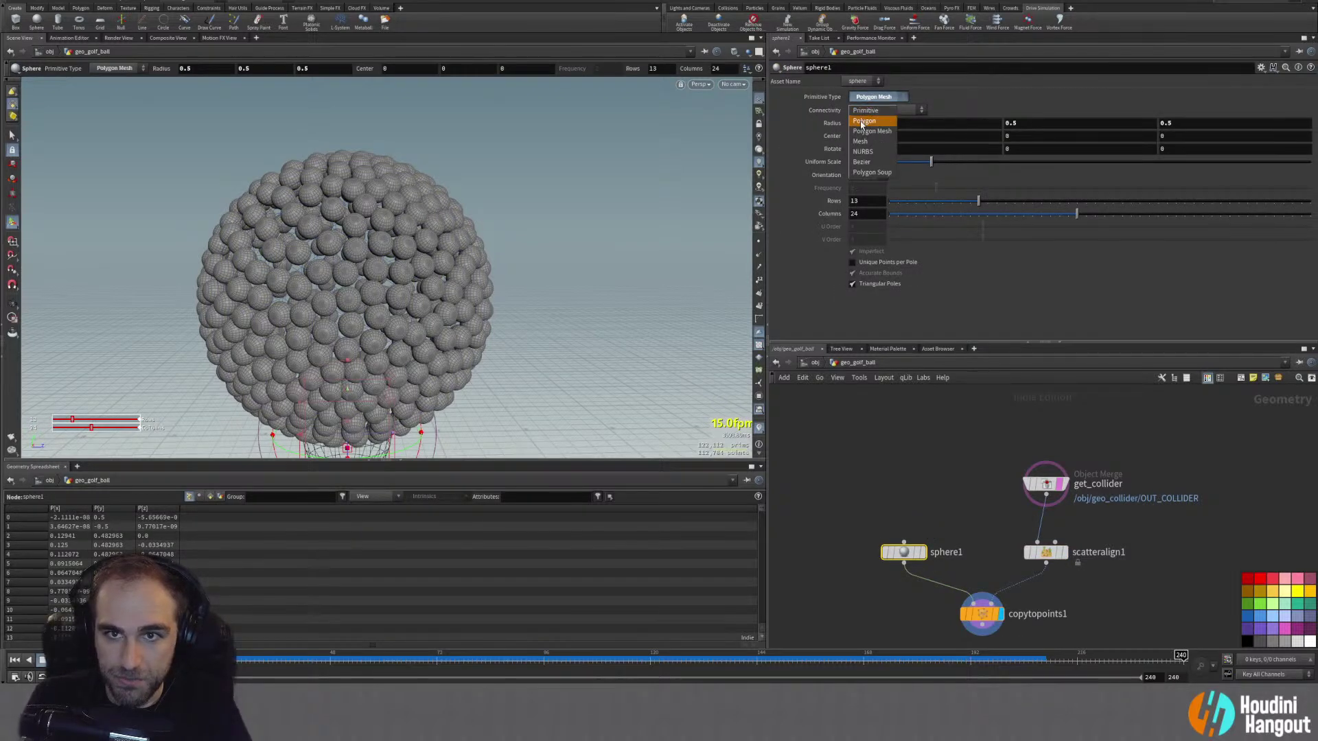
left_click(864, 121)
double_click(859, 188)
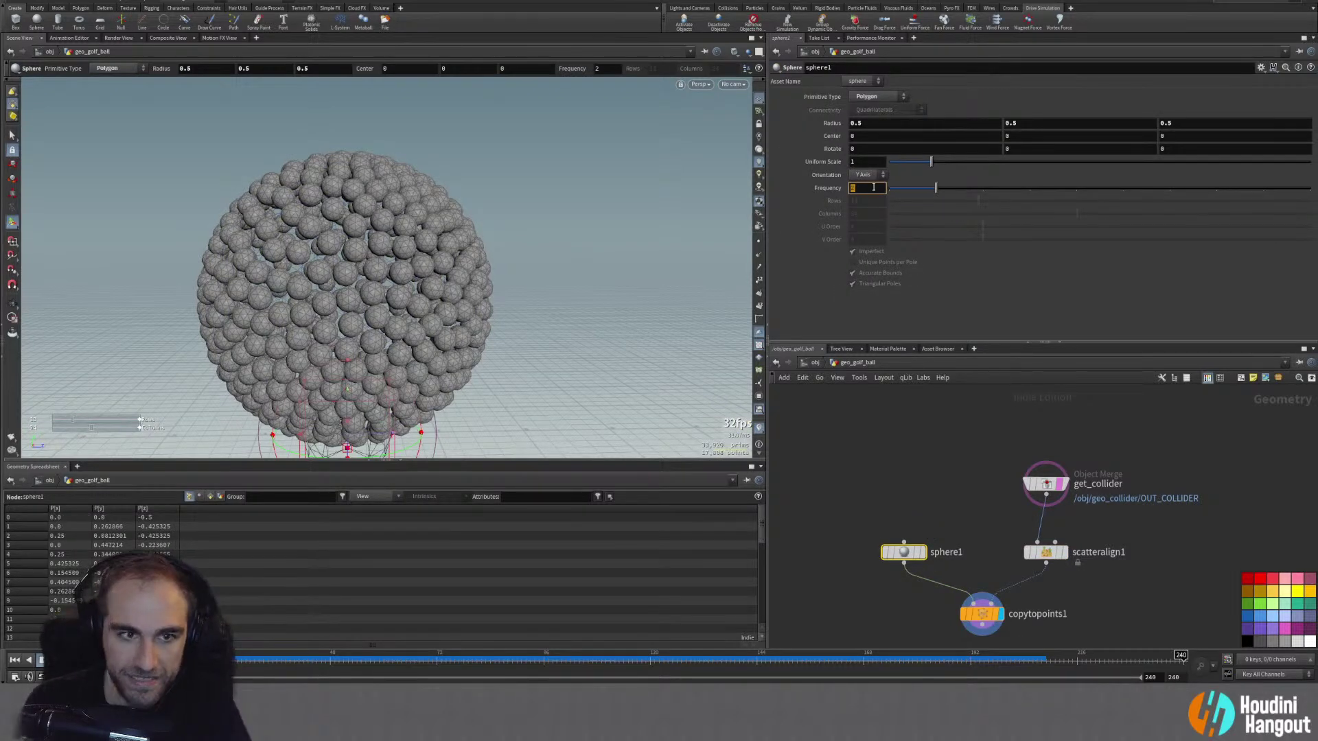
type("6")
key("Return")
left_click_drag(289, 315, 427, 252, "alt")
Step: Set the Coverage of scatteralign1 to 3.5 and its Uniform Scale to 0.3
left_click(1045, 552)
middle_click_drag(858, 161, 894, 169)
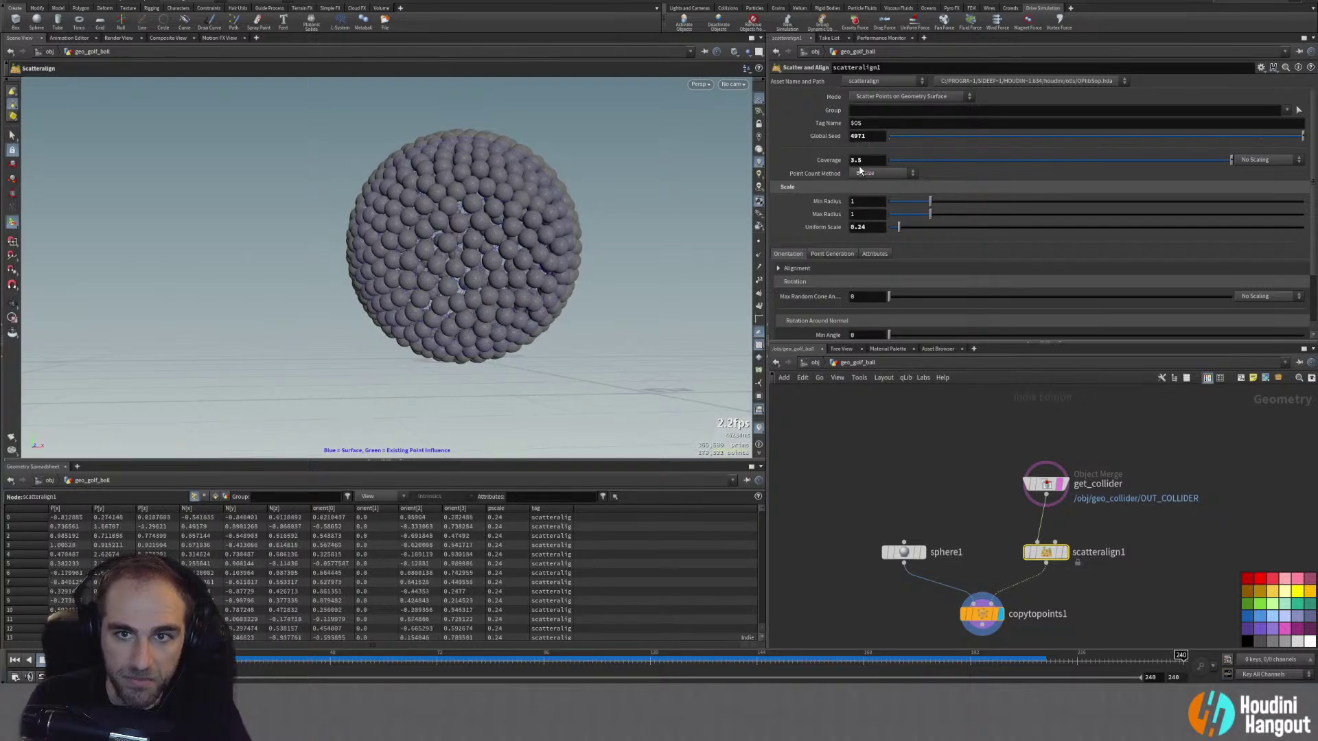
left_click_drag(901, 229, 901, 230)
key("Escape")
key("Return")
Step: Set the Min Radius of scatteralign1 to 0.5, inspect the spheres, and lower it to 0.1
left_click_drag(696, 202, 697, 204)
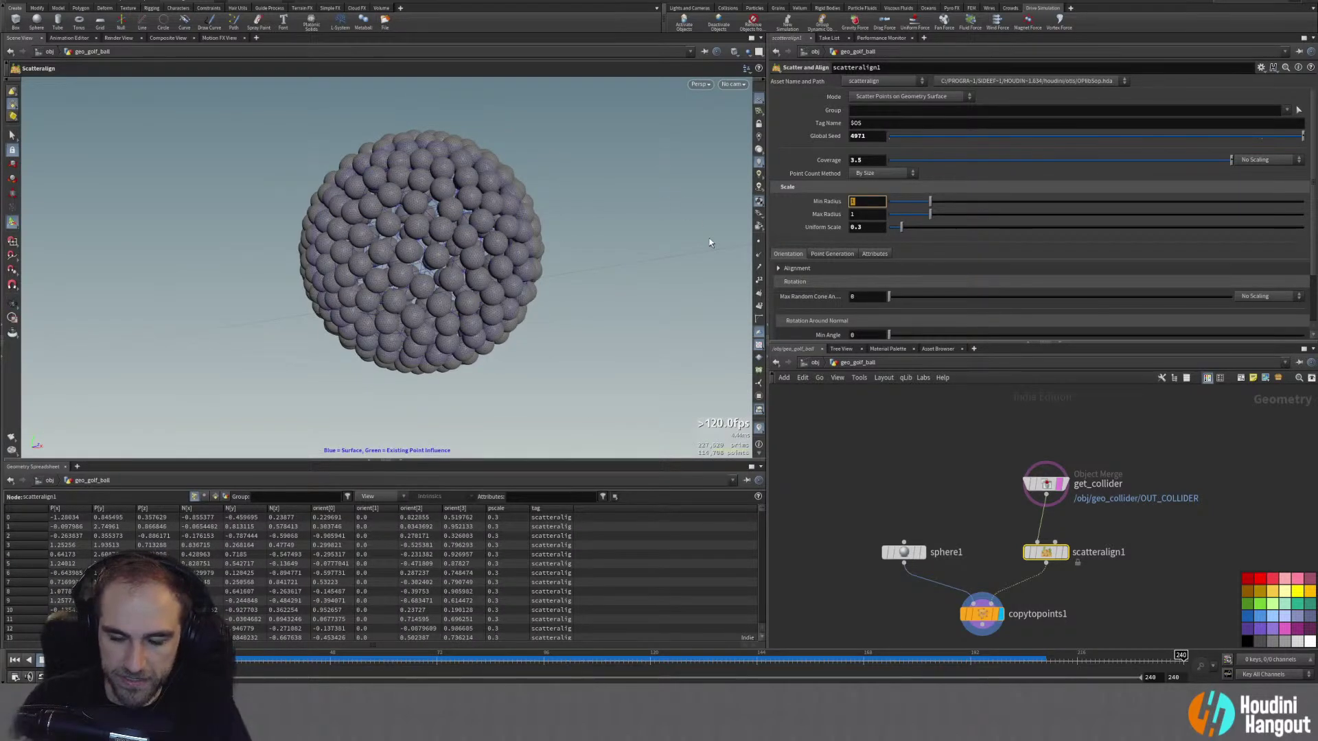
type("0.5")
key("Return")
left_click_drag(520, 298, 441, 286, "alt")
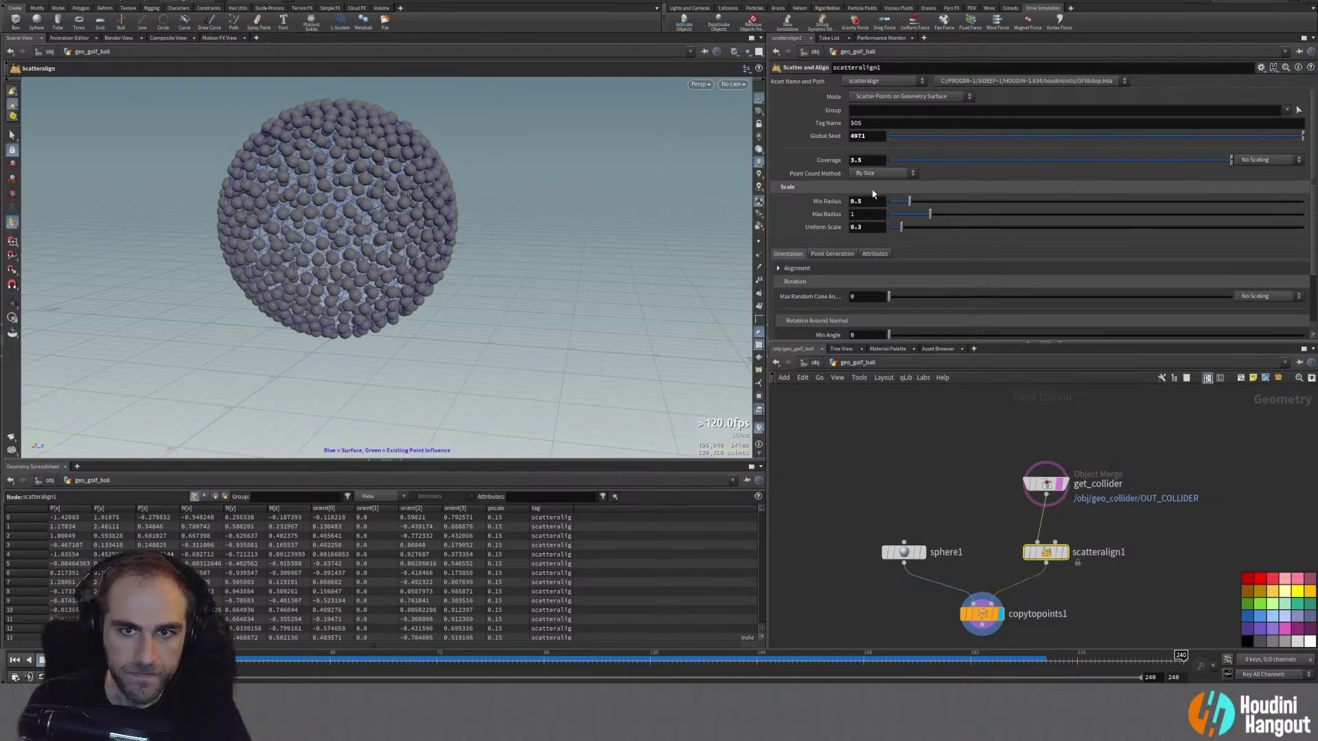
middle_click_drag(871, 227, 842, 201)
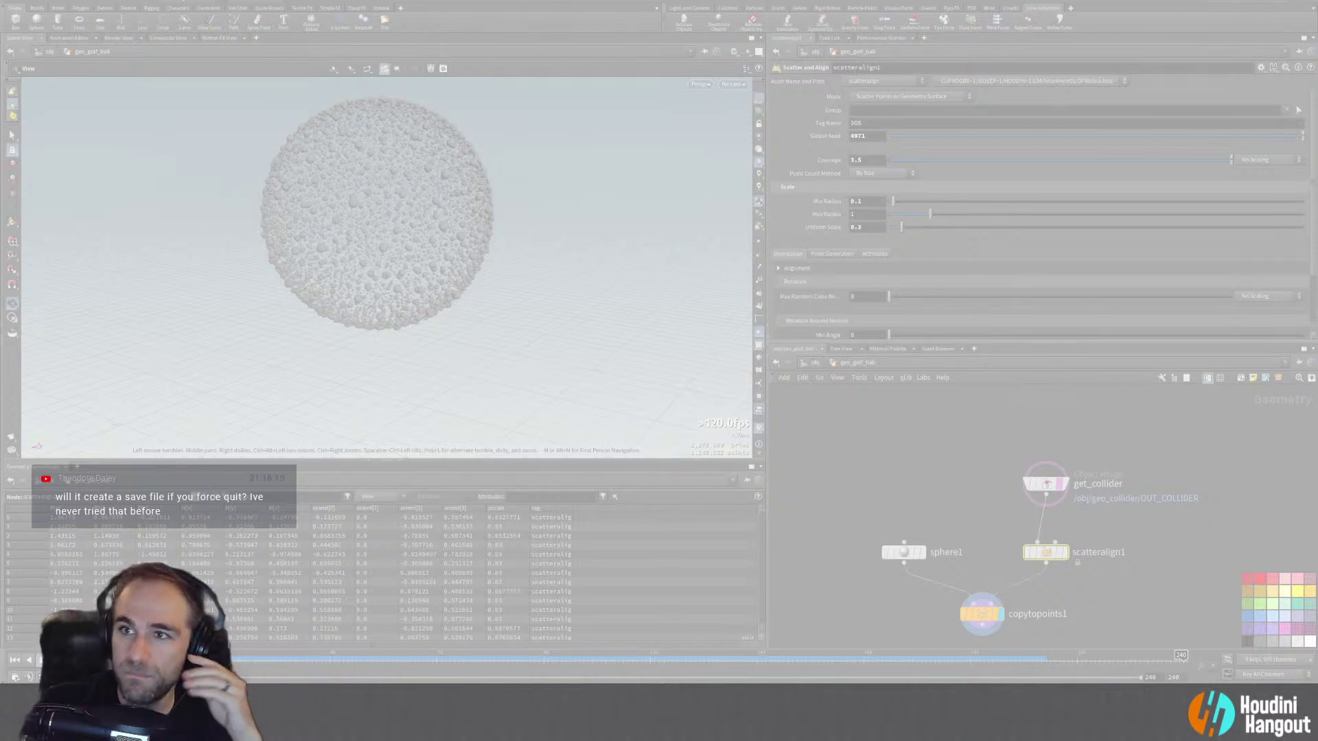
Step: Switch to Task Manager and check the system's memory usage while Houdini is not responding
right_click(754, 679)
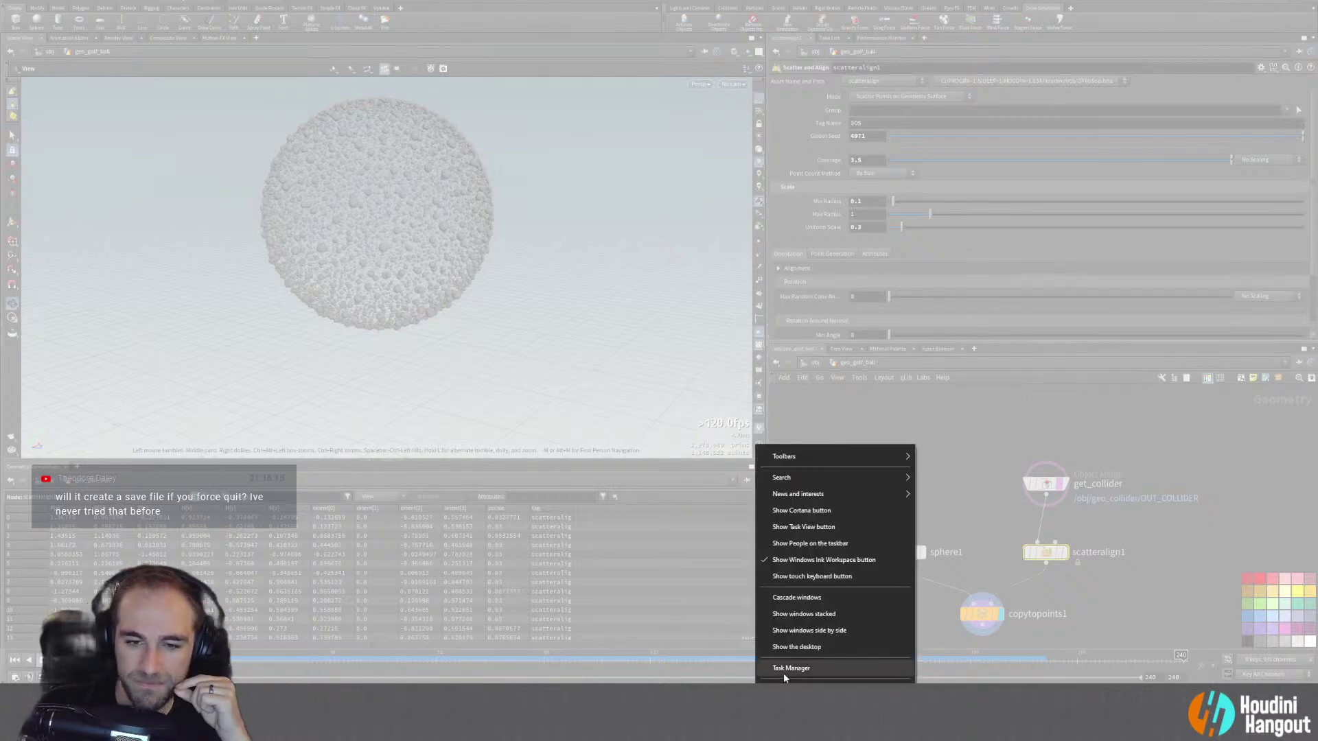
left_click(784, 672)
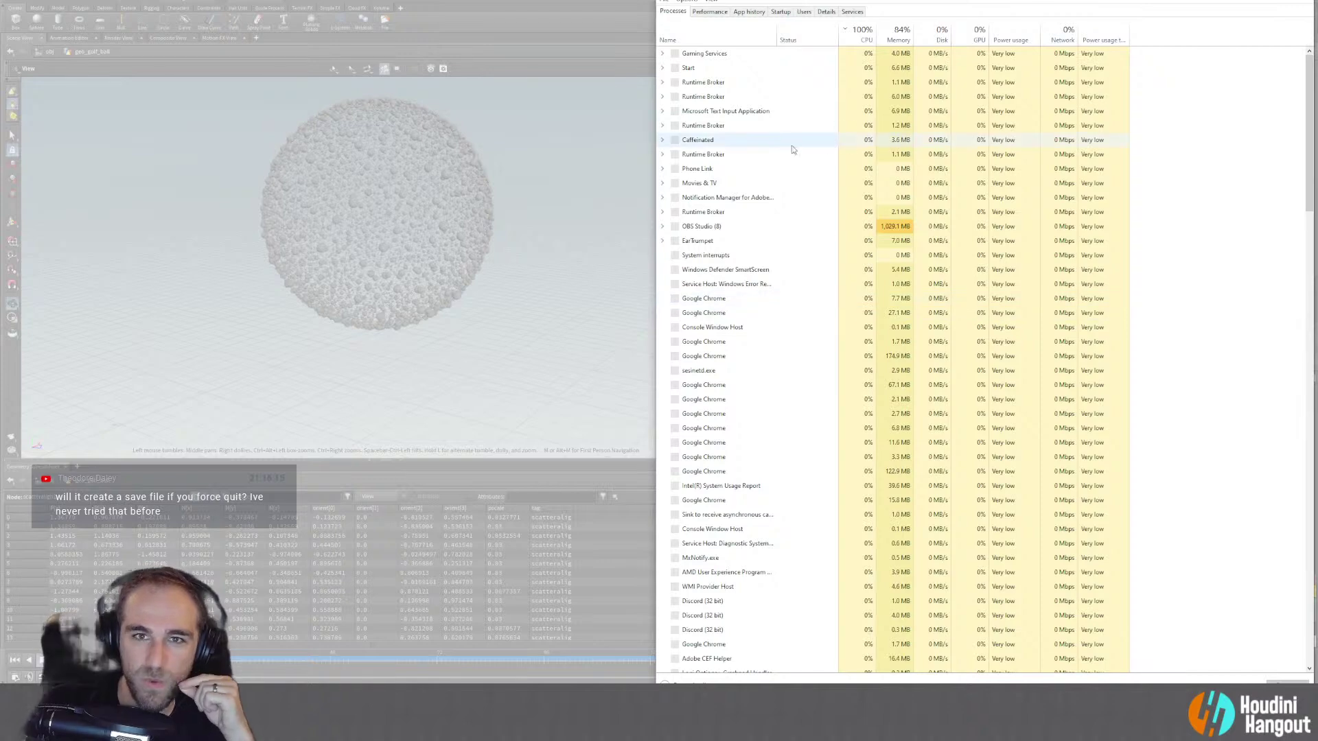
left_click(709, 12)
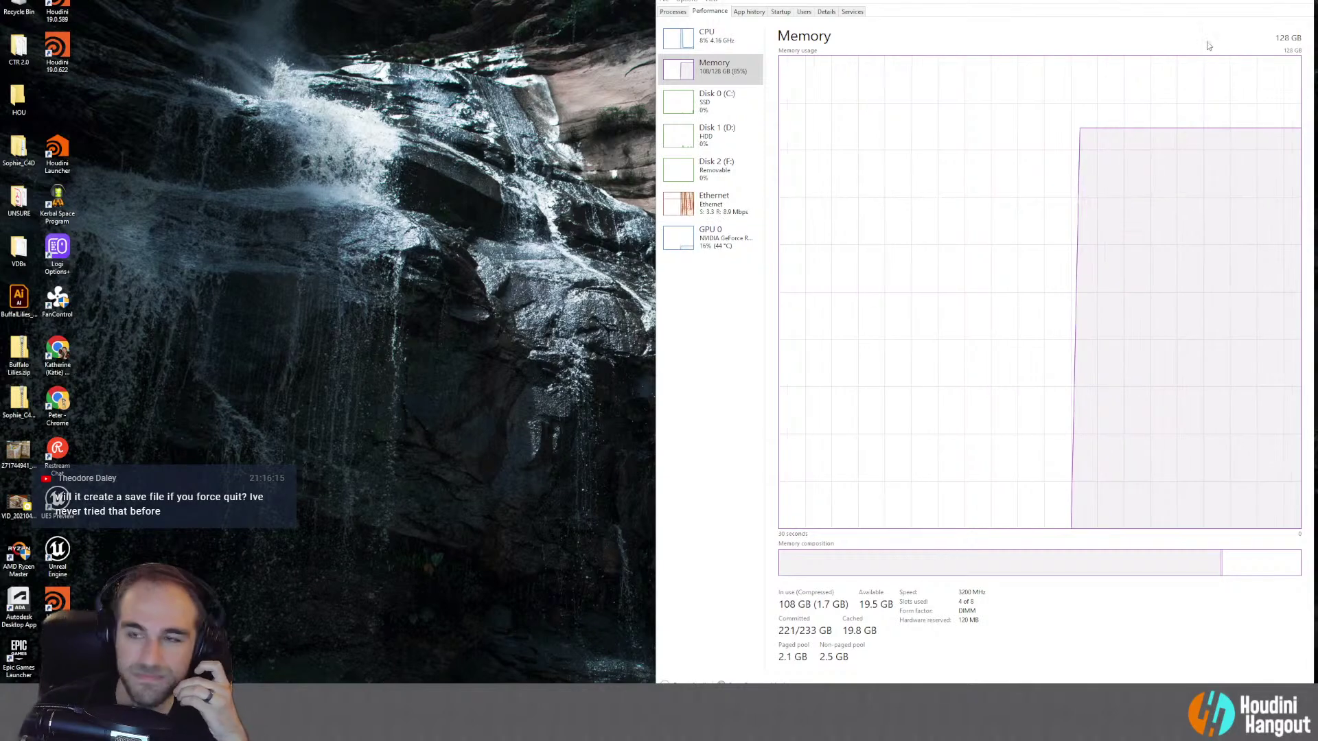
Step: Leave Task Manager and relaunch Houdini from the desktop
key("alt+F4")
double_click(57, 599)
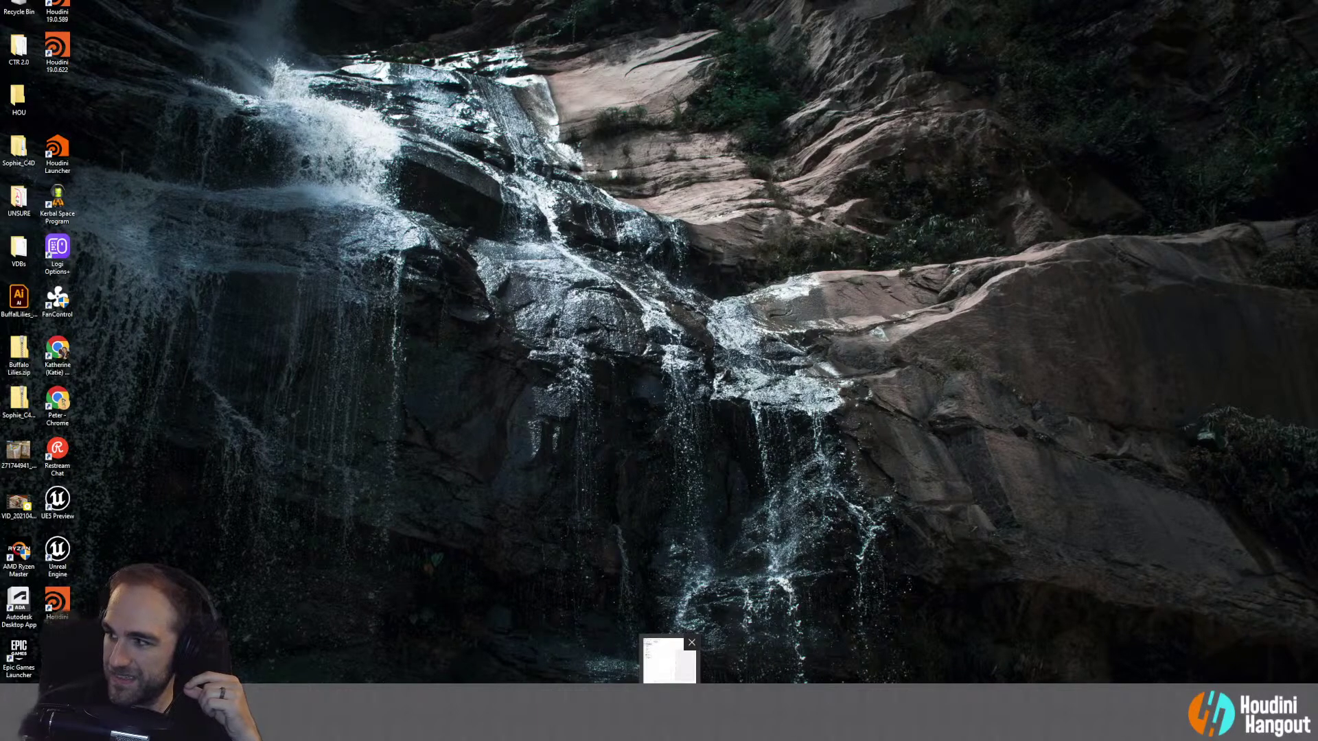
Step: Return to Task Manager, find houdini.exe in the process list, and try to end its task
mouse_move(669, 660)
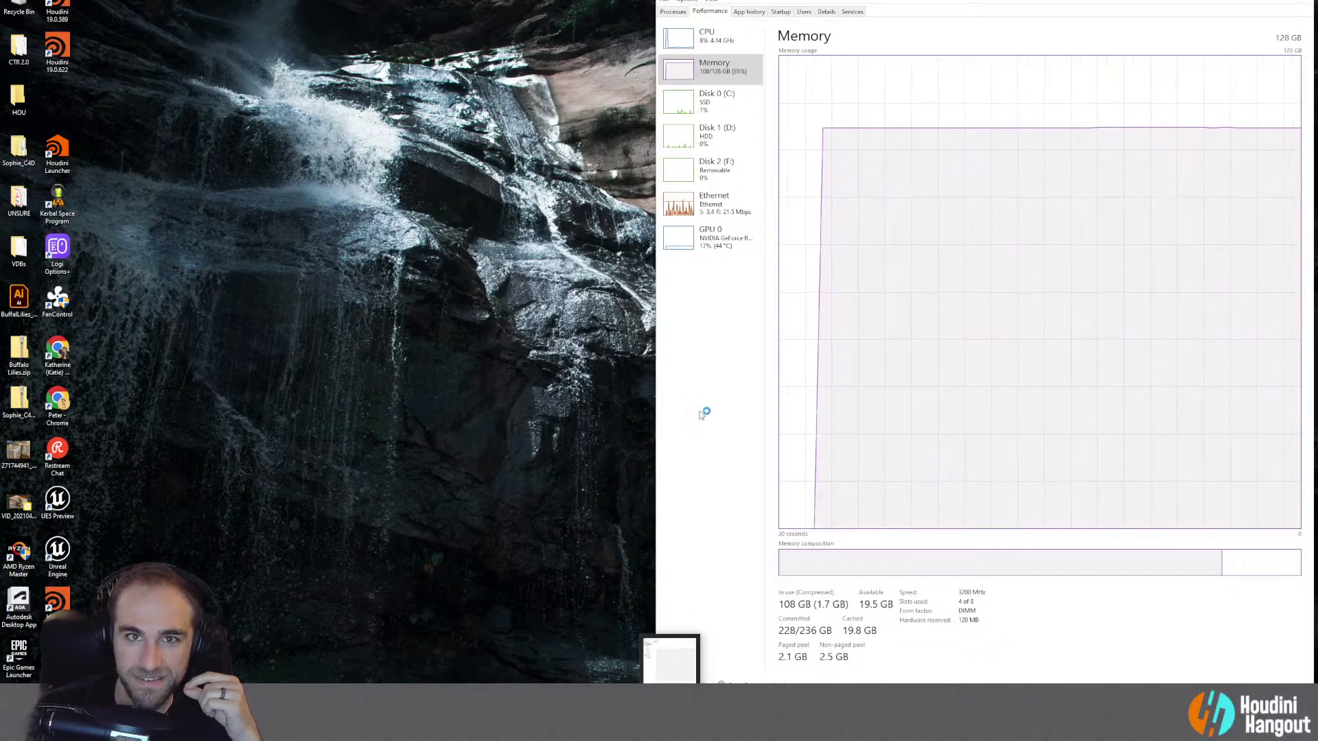
left_click(671, 11)
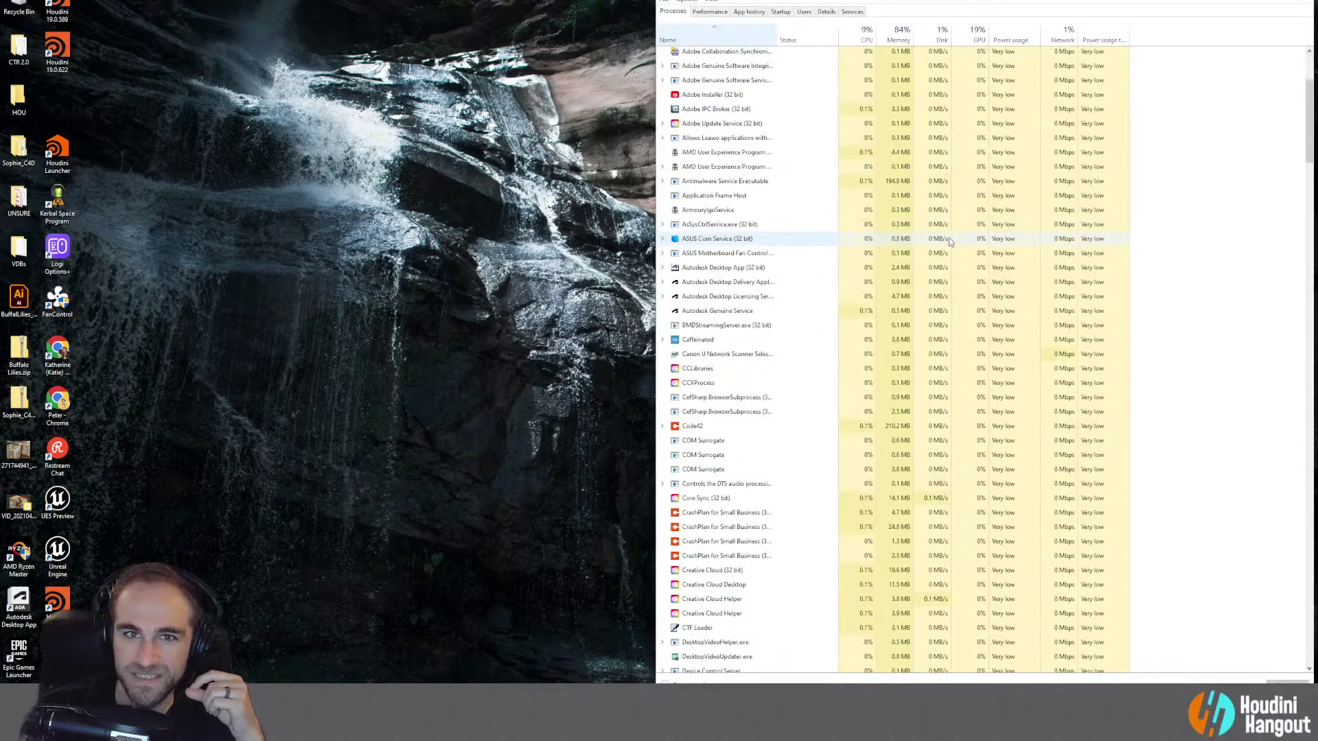
scroll(948, 238, "down", 15)
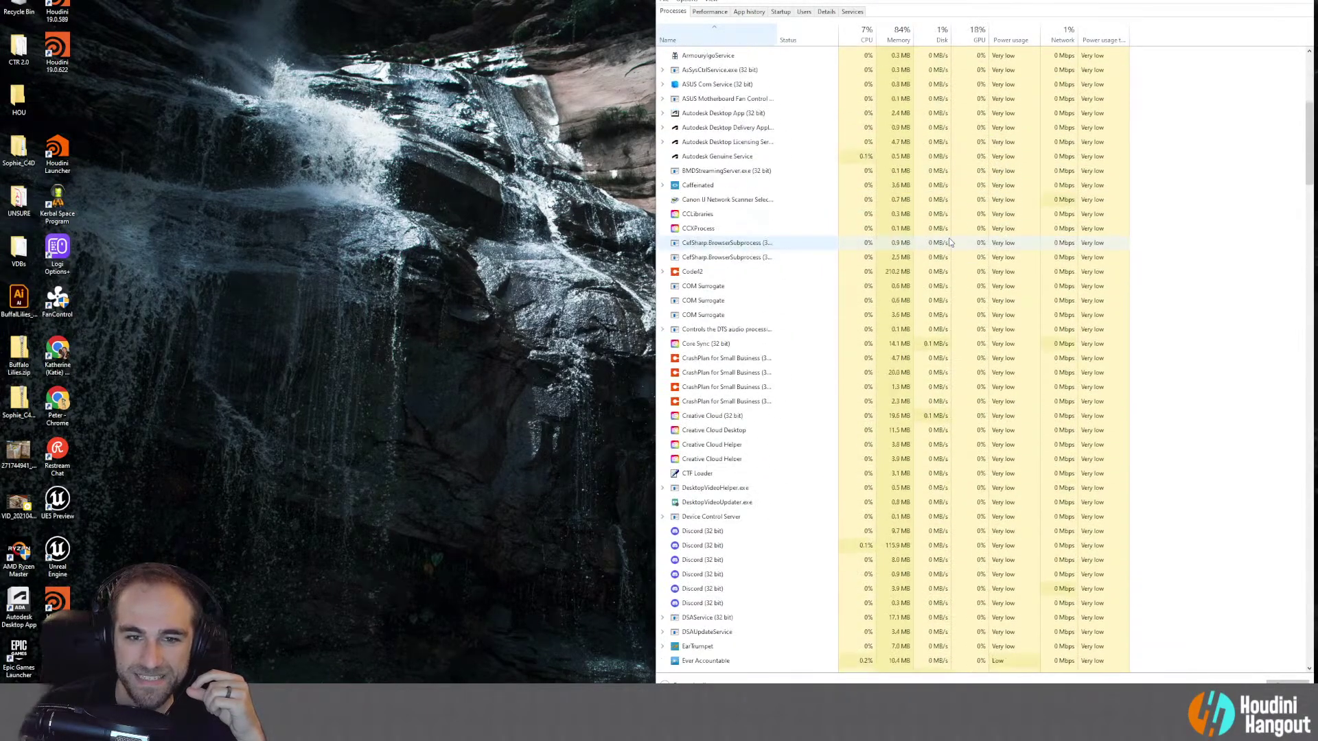
scroll(950, 240, "down", 9)
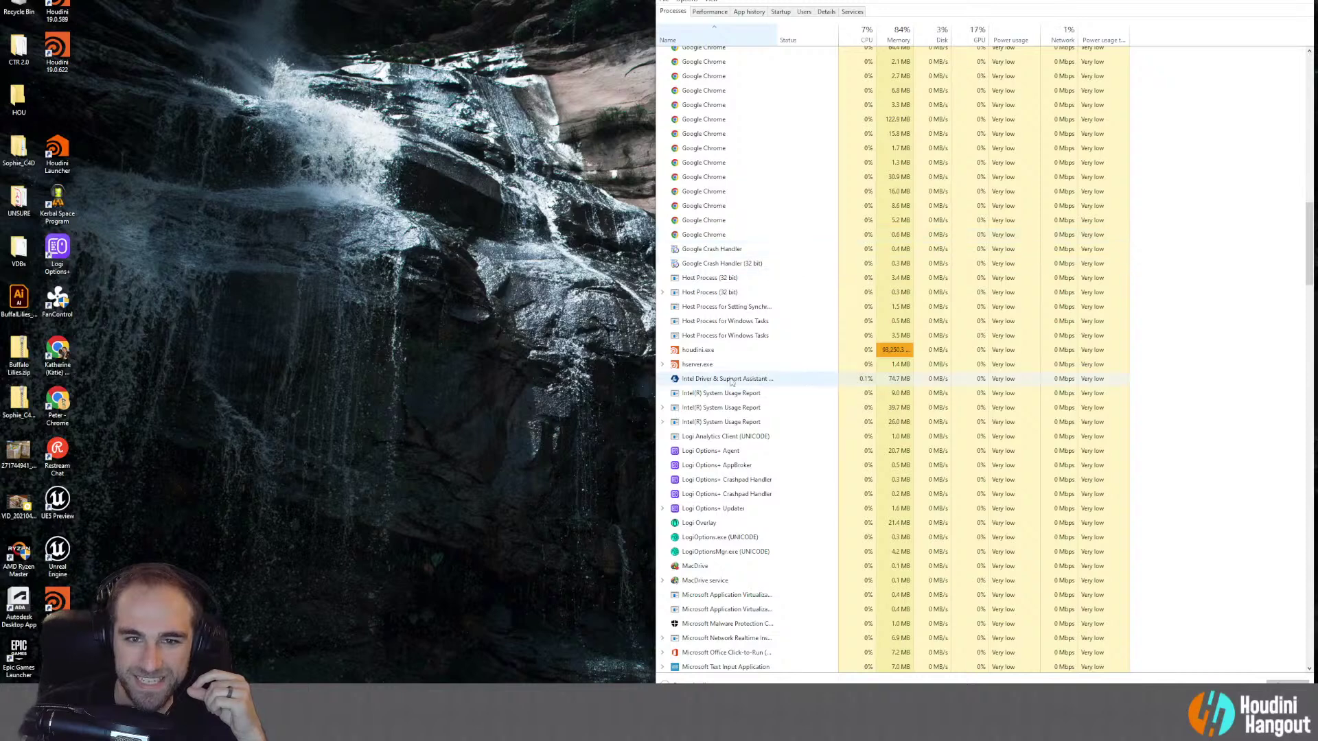
left_click(697, 350)
right_click(697, 350)
left_click(714, 380)
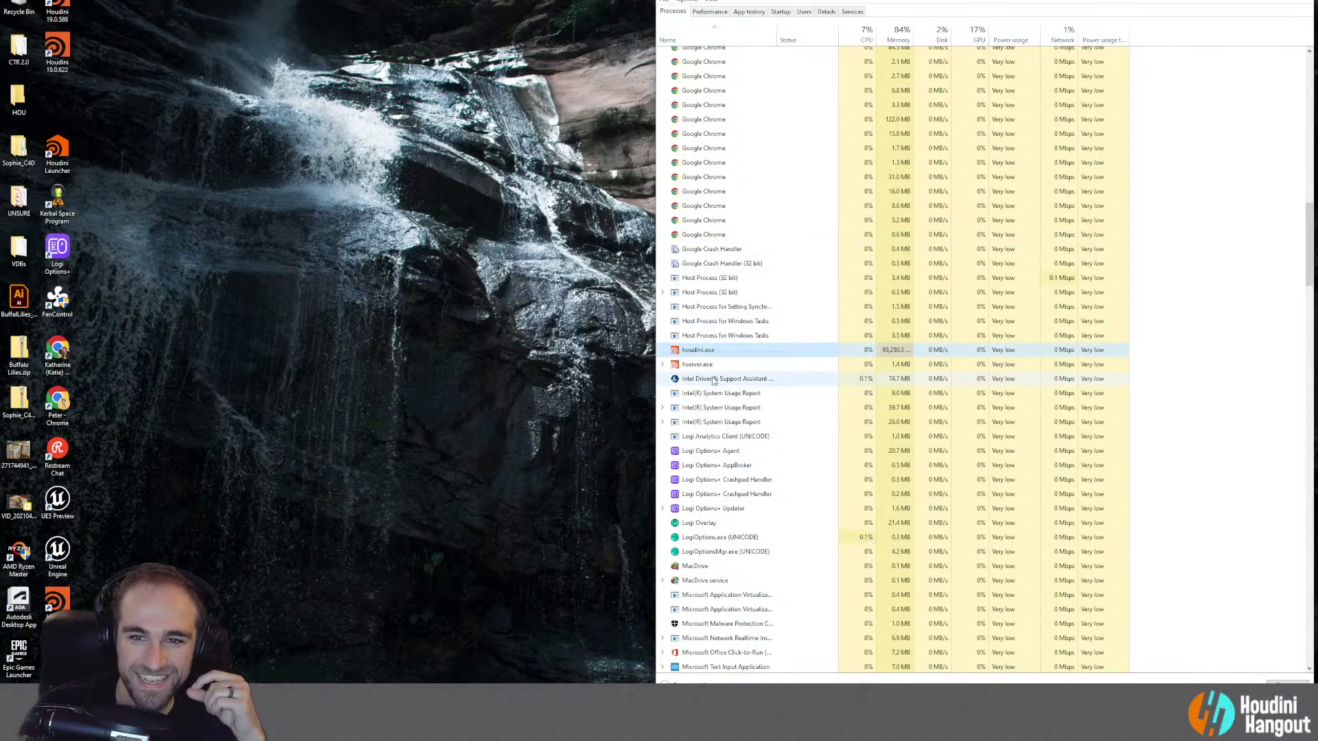
Step: Retry ending the hung houdini.exe task several times
right_click(696, 353)
left_click(703, 362)
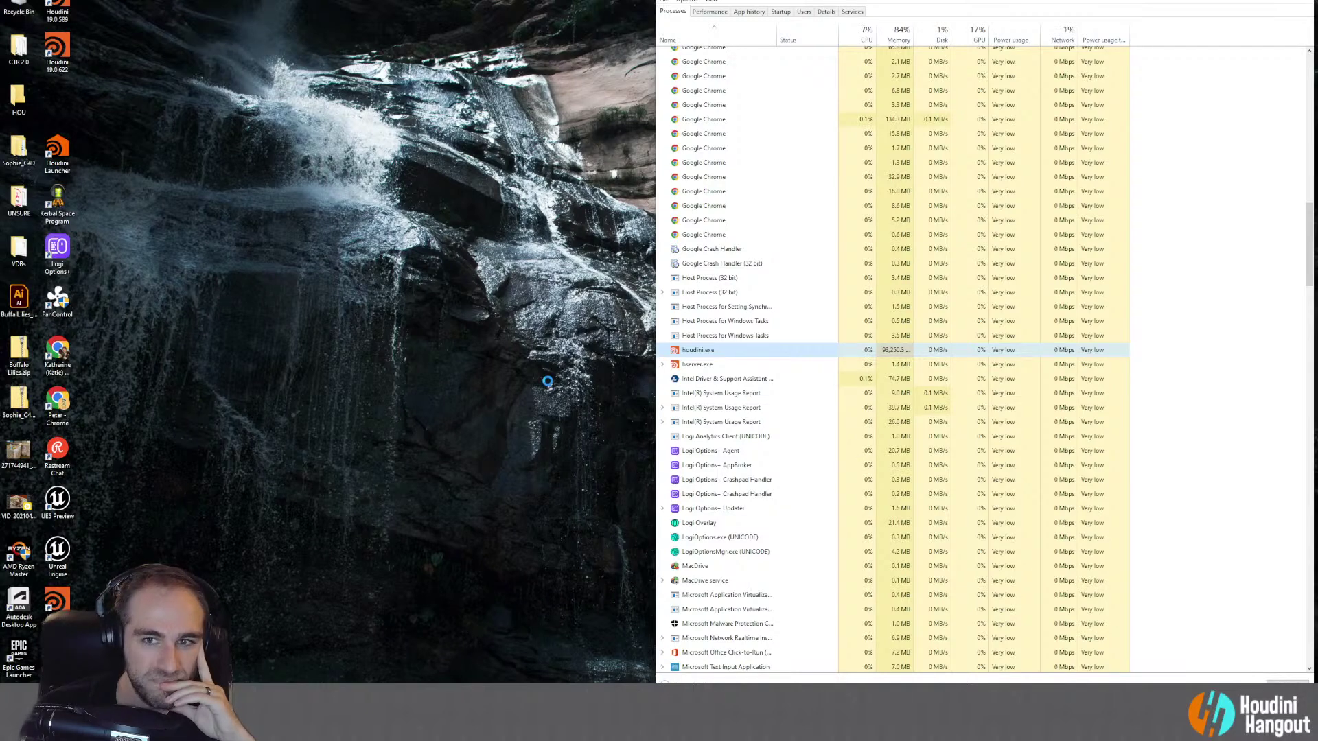
right_click(699, 352)
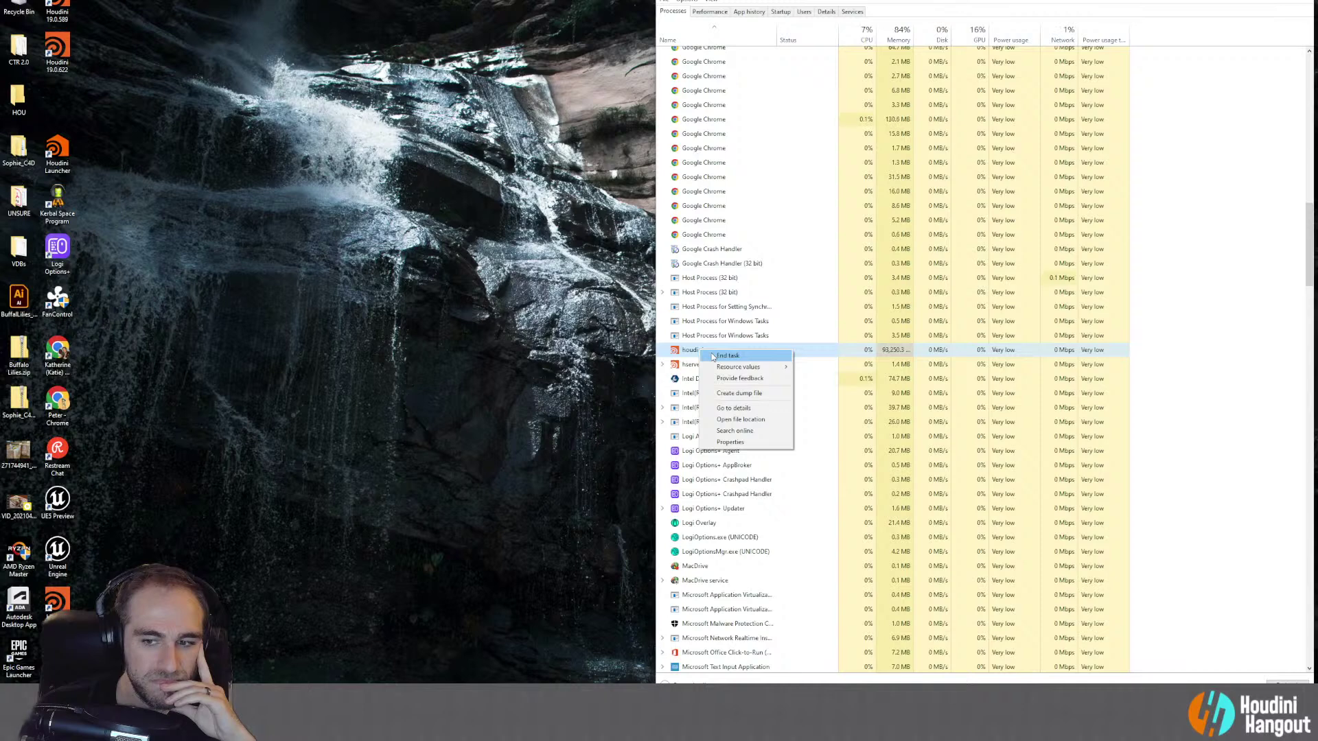
left_click(717, 356)
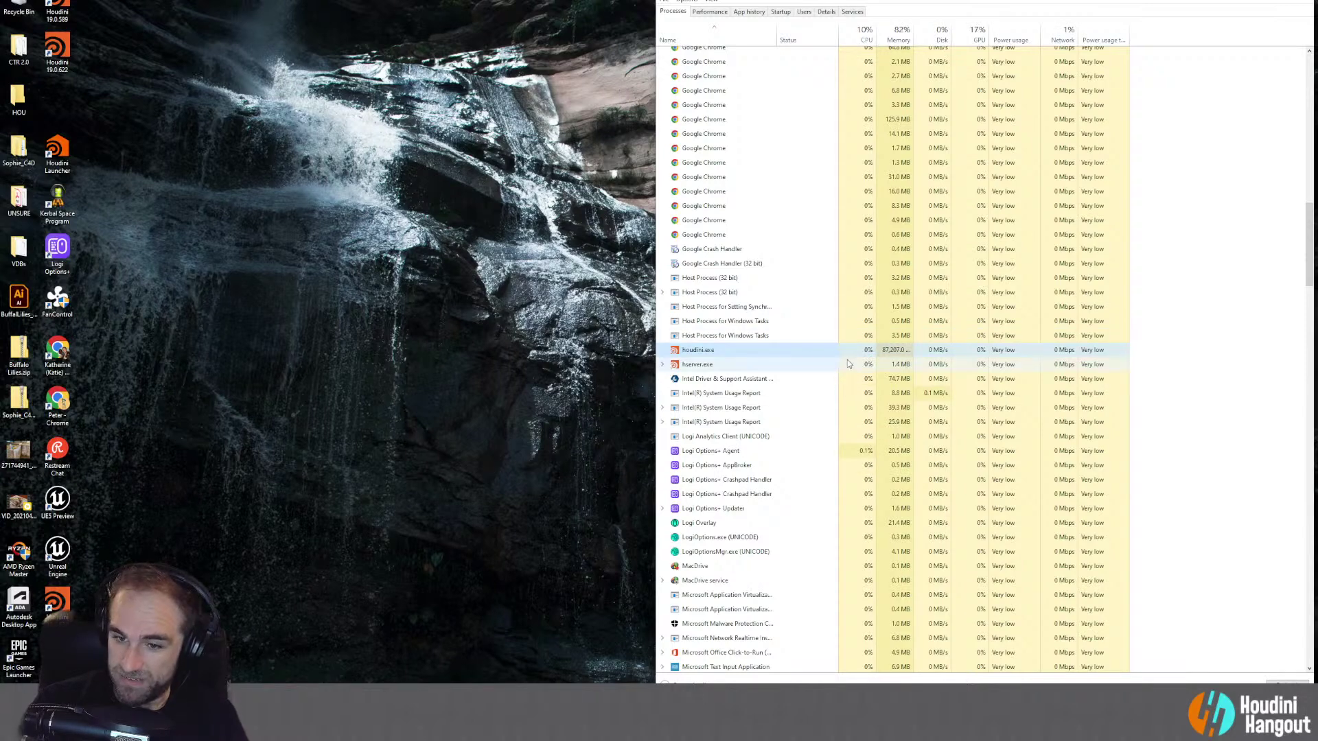
right_click(754, 360)
left_click(775, 364)
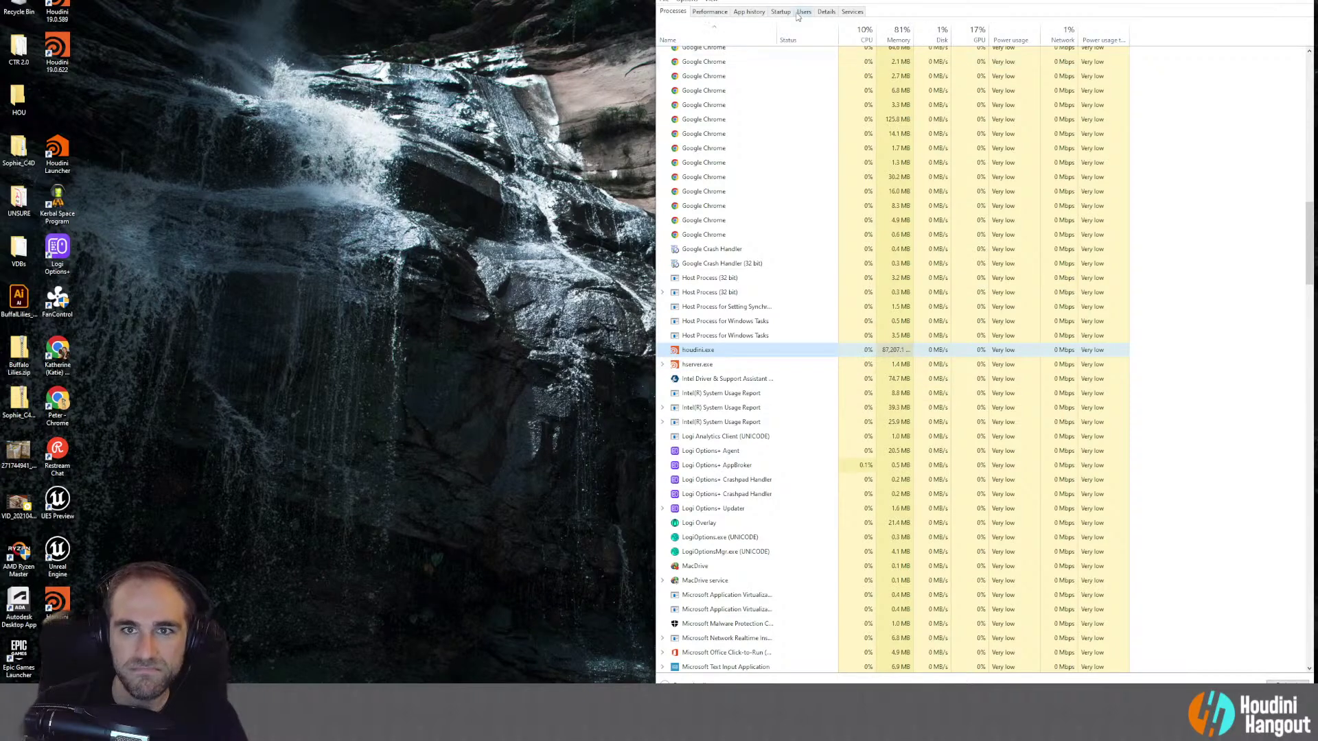
Step: Search the detailed process list for the houdini.exe process, sorting the entries by memory usage
left_click(824, 14)
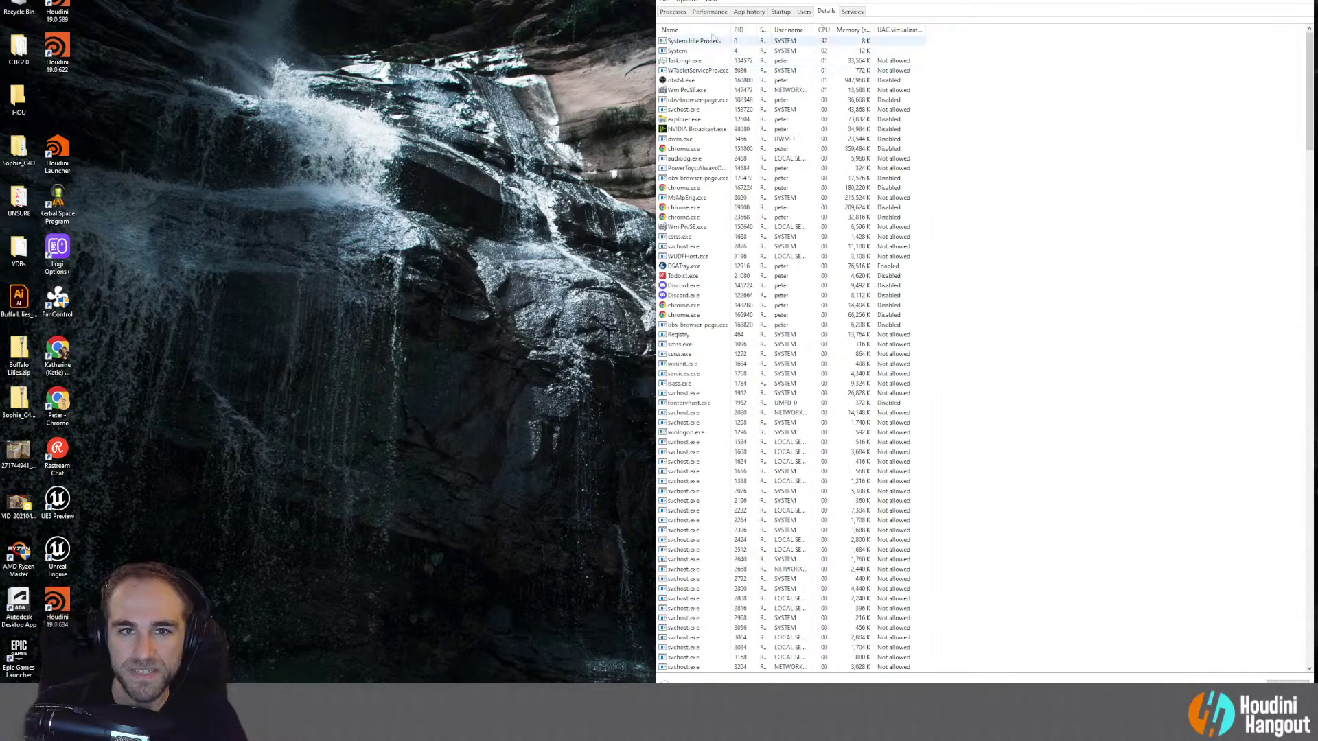
scroll(714, 321, "down", 20)
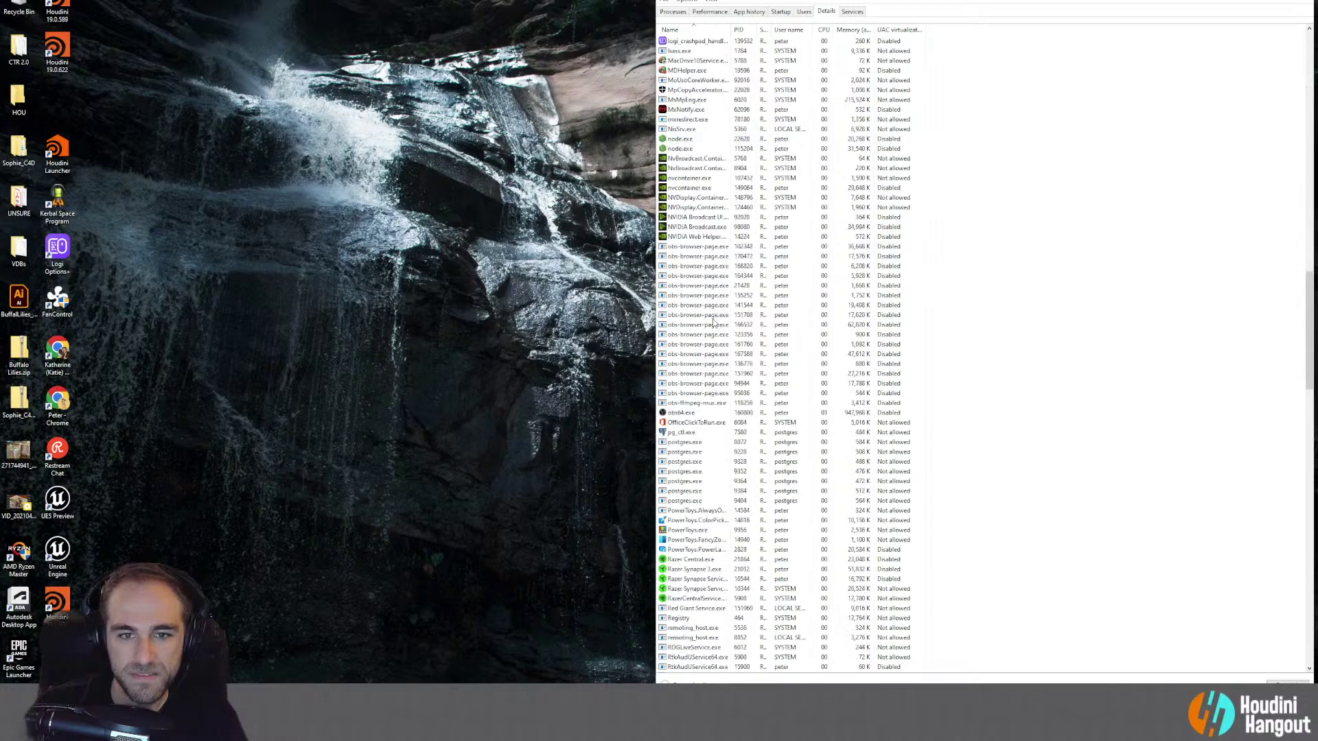
scroll(714, 320, "up", 8)
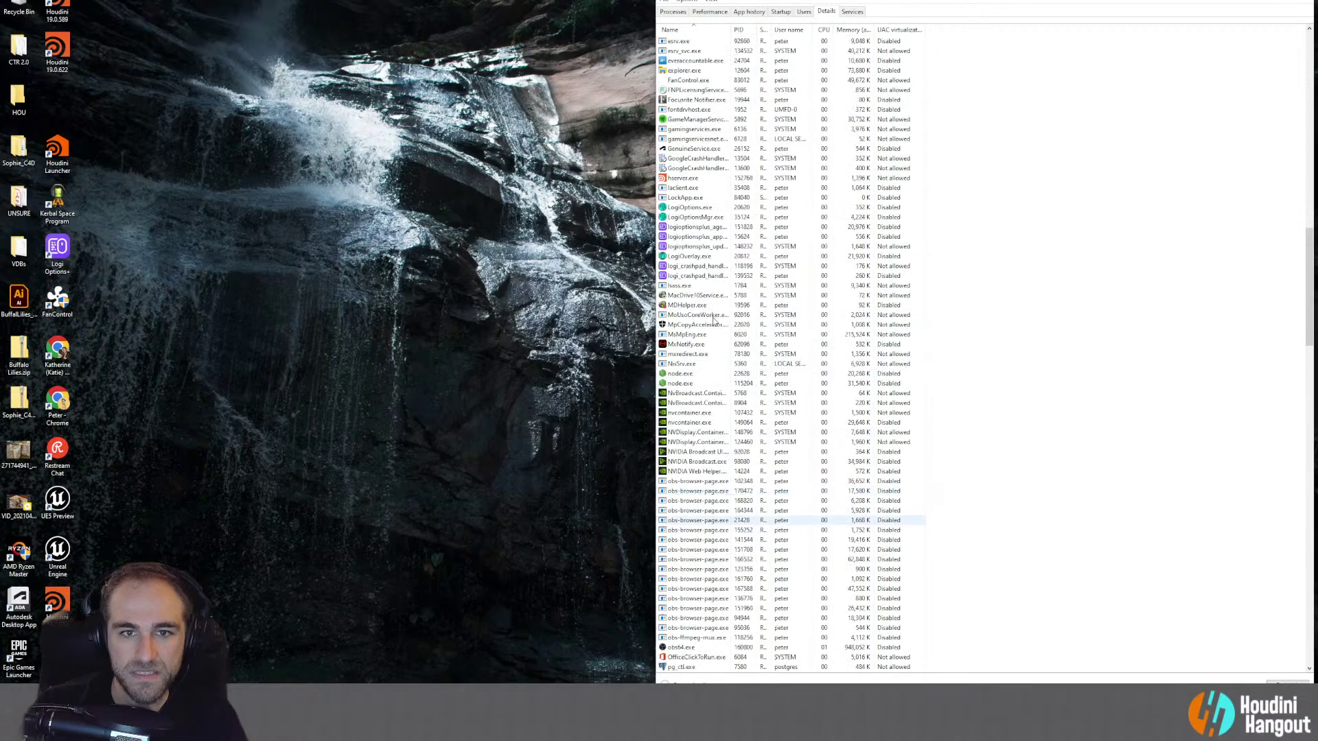
scroll(695, 214, "up", 1)
scroll(693, 226, "up", 5)
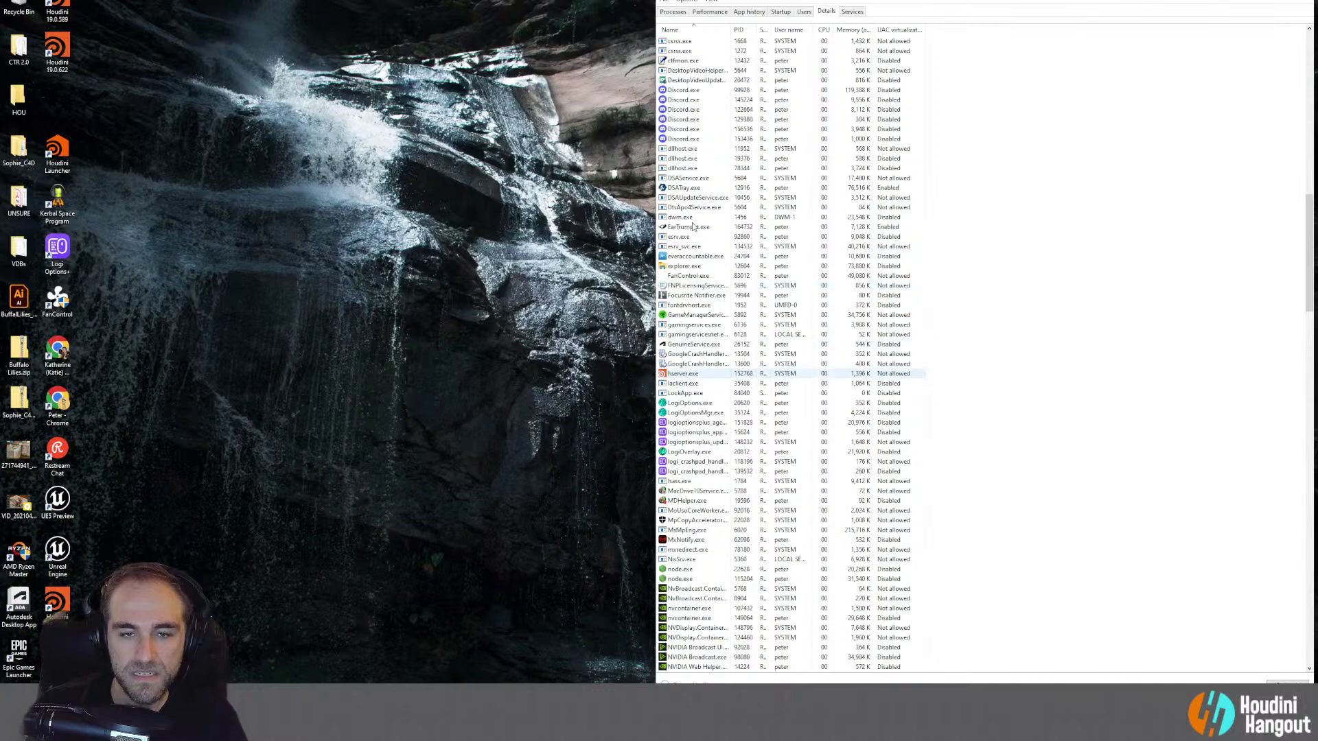
scroll(694, 226, "down", 20)
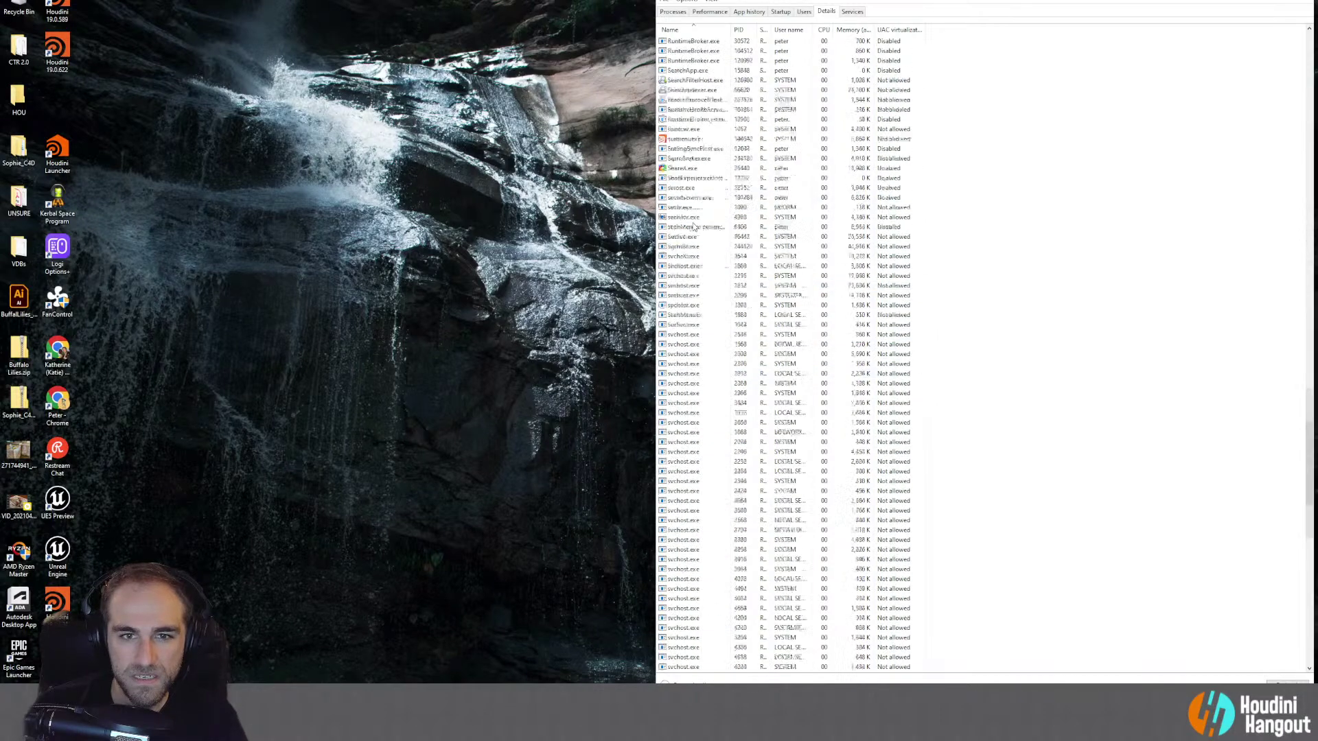
scroll(694, 226, "up", 20)
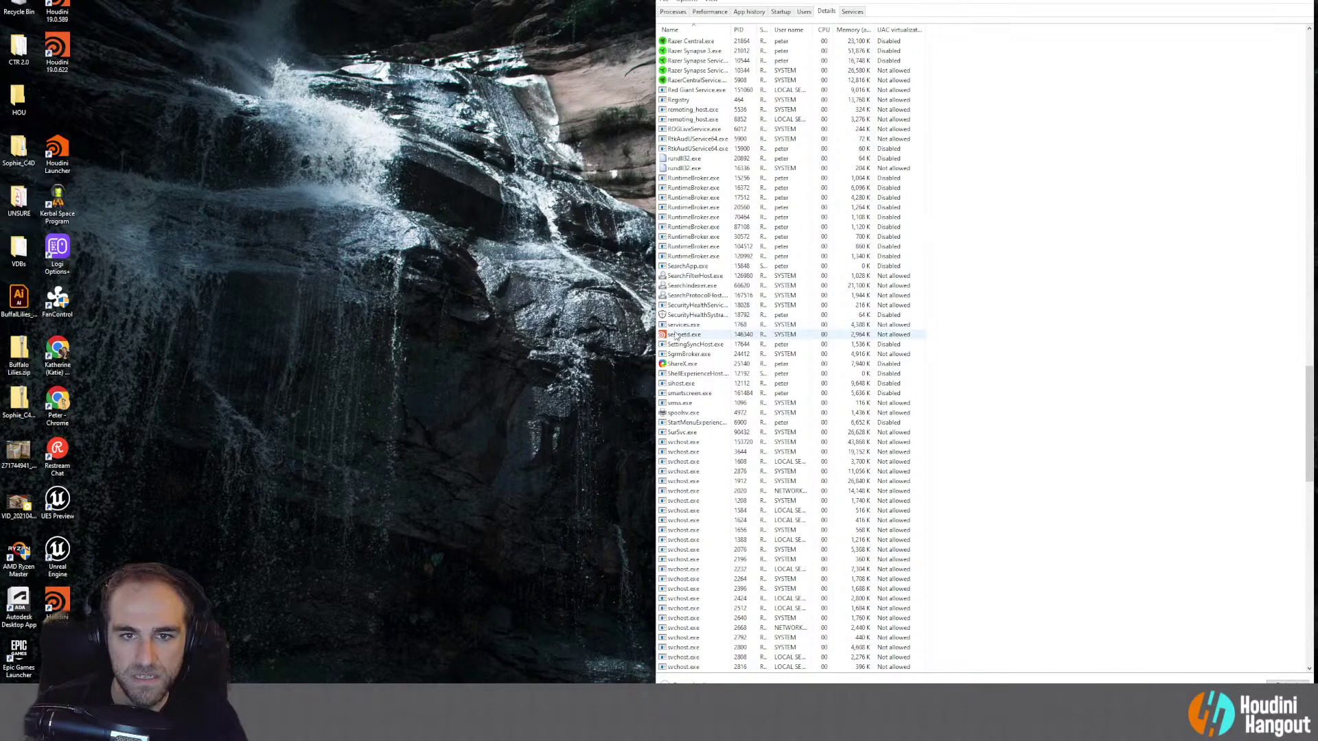
left_click(853, 30)
scroll(807, 183, "up", 15)
scroll(808, 183, "up", 10)
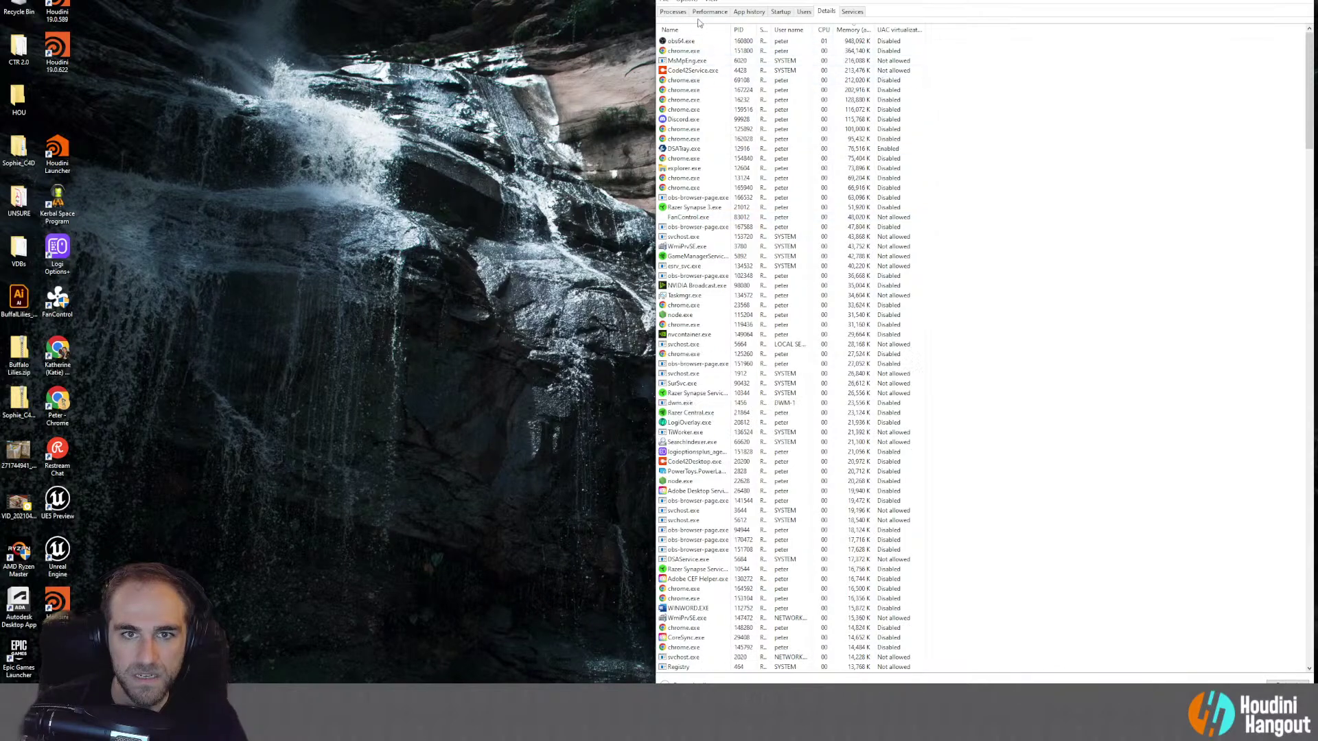
Step: Return to the grouped process overview, find houdini.exe among the background processes, and end its task
left_click(674, 11)
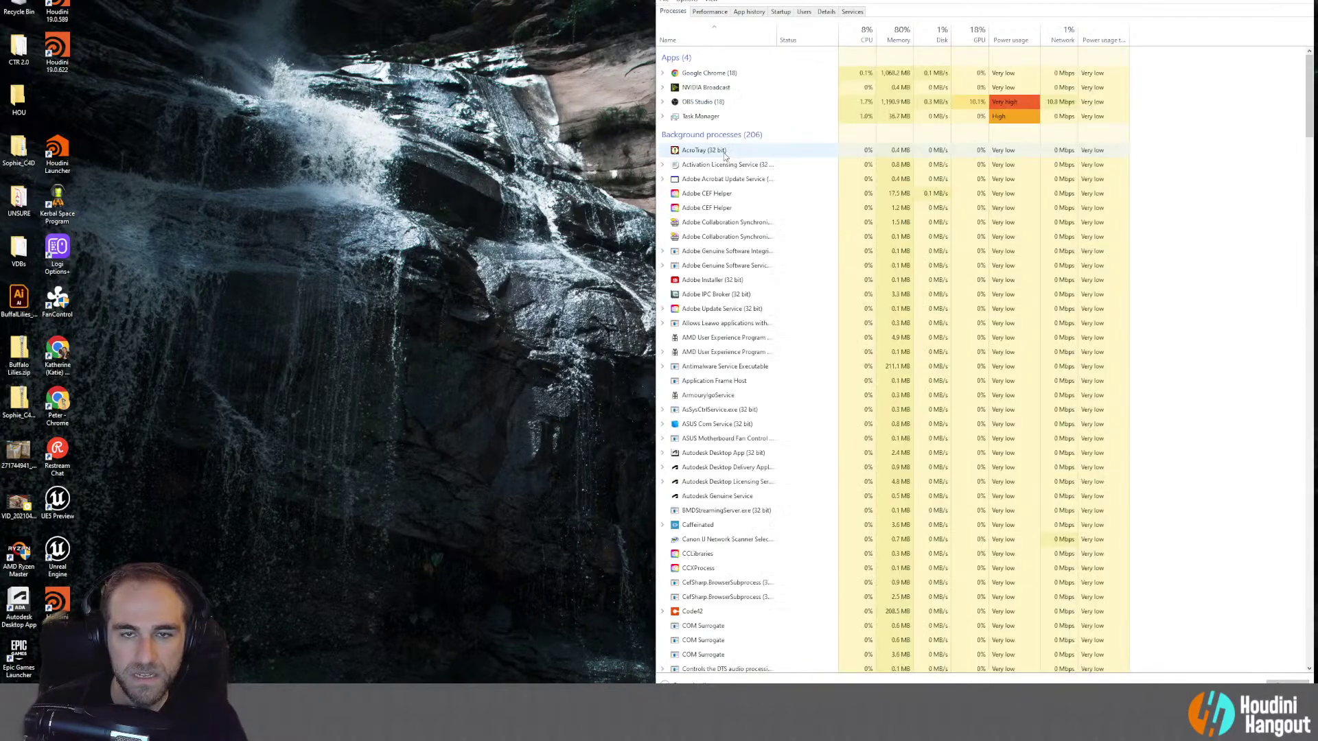
scroll(726, 412, "down", 2)
scroll(710, 549, "down", 1)
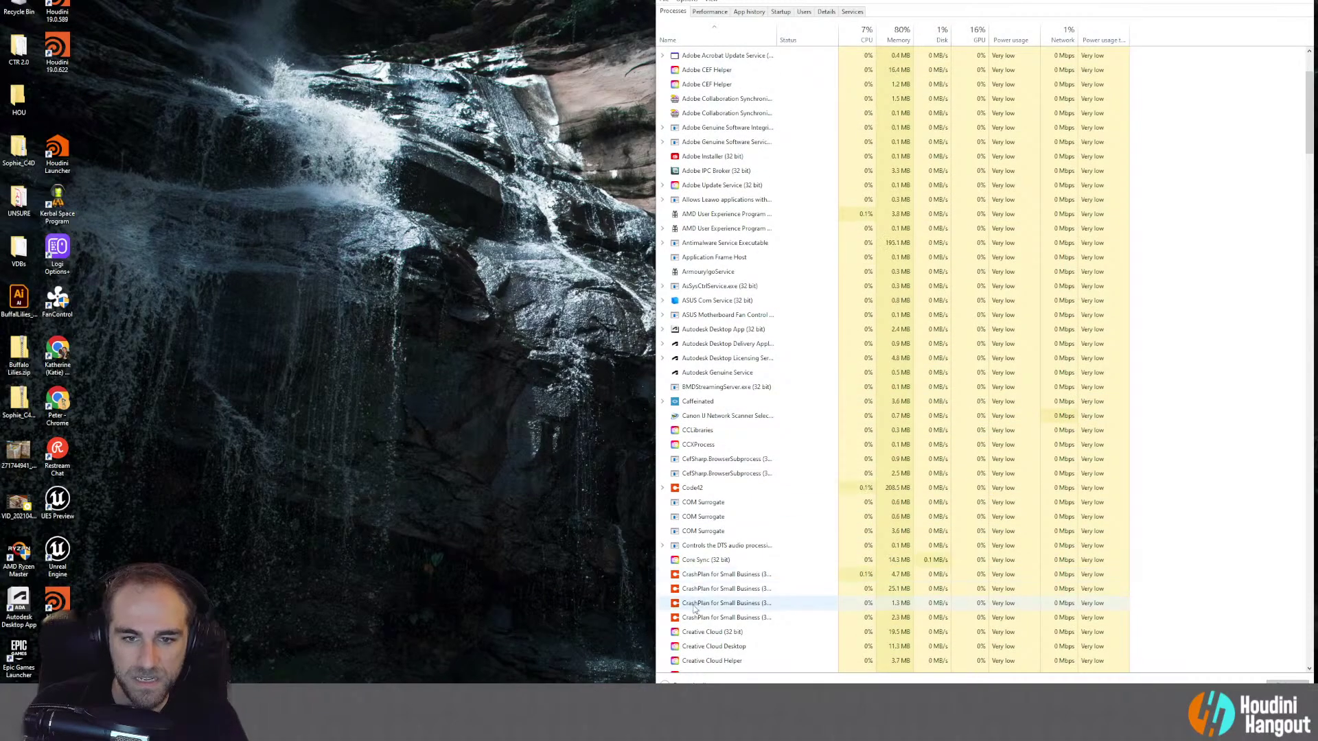
scroll(707, 584, "down", 15)
right_click(710, 322)
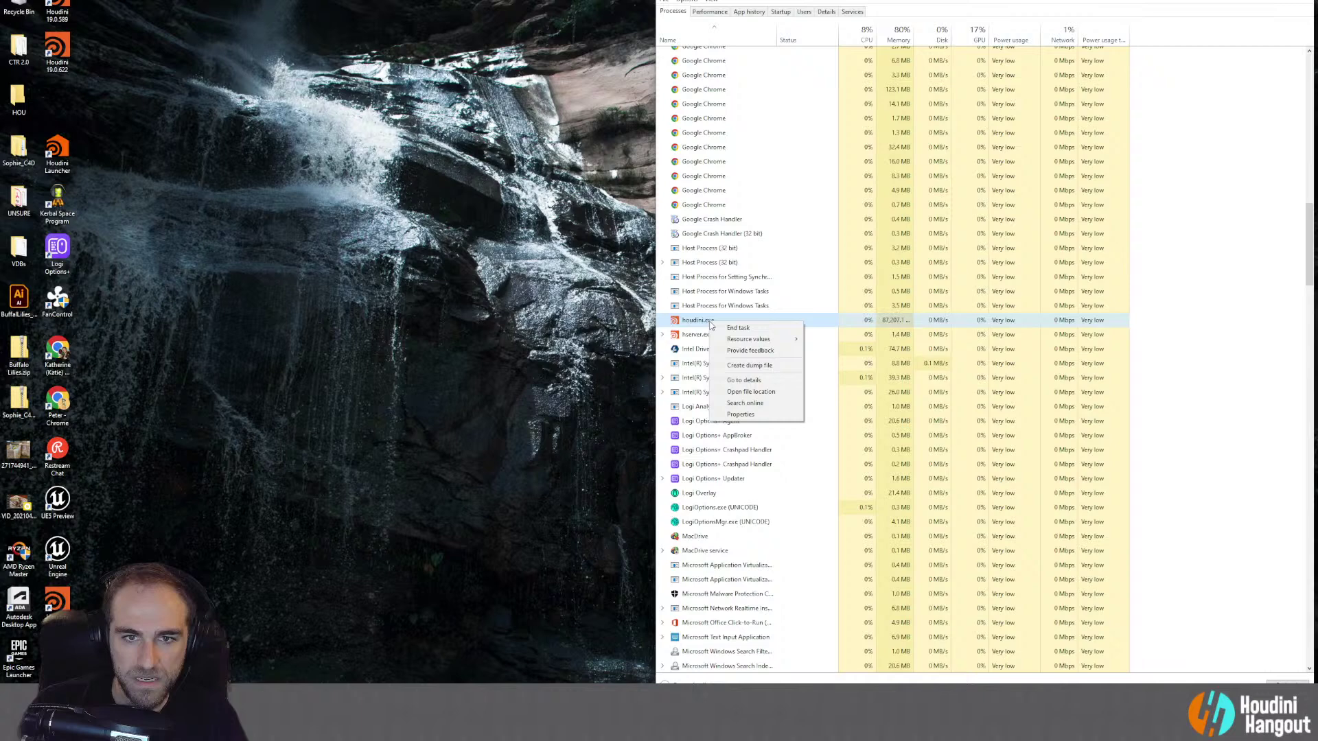
left_click(738, 327)
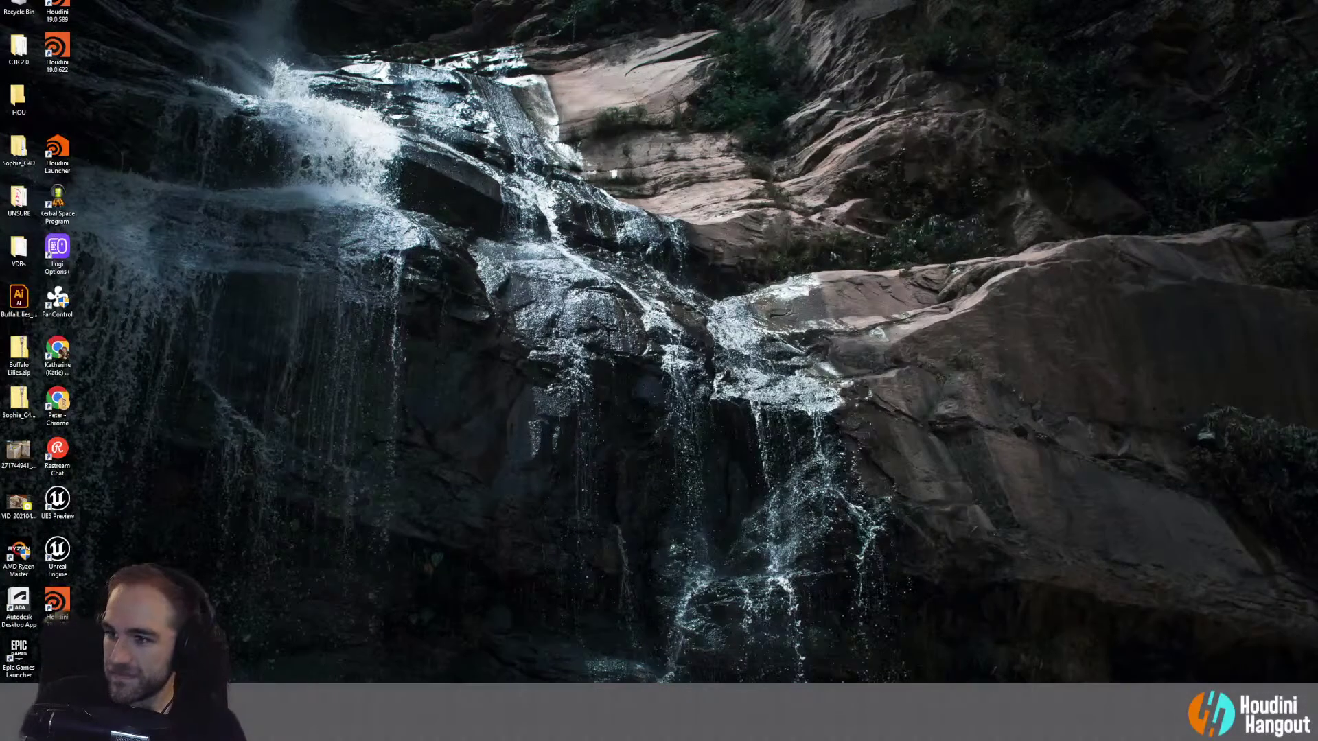
Step: Reopen Task Manager to check the memory usage and remaining processes, close it, and relaunch Houdini from the desktop
right_click(679, 707)
left_click(720, 660)
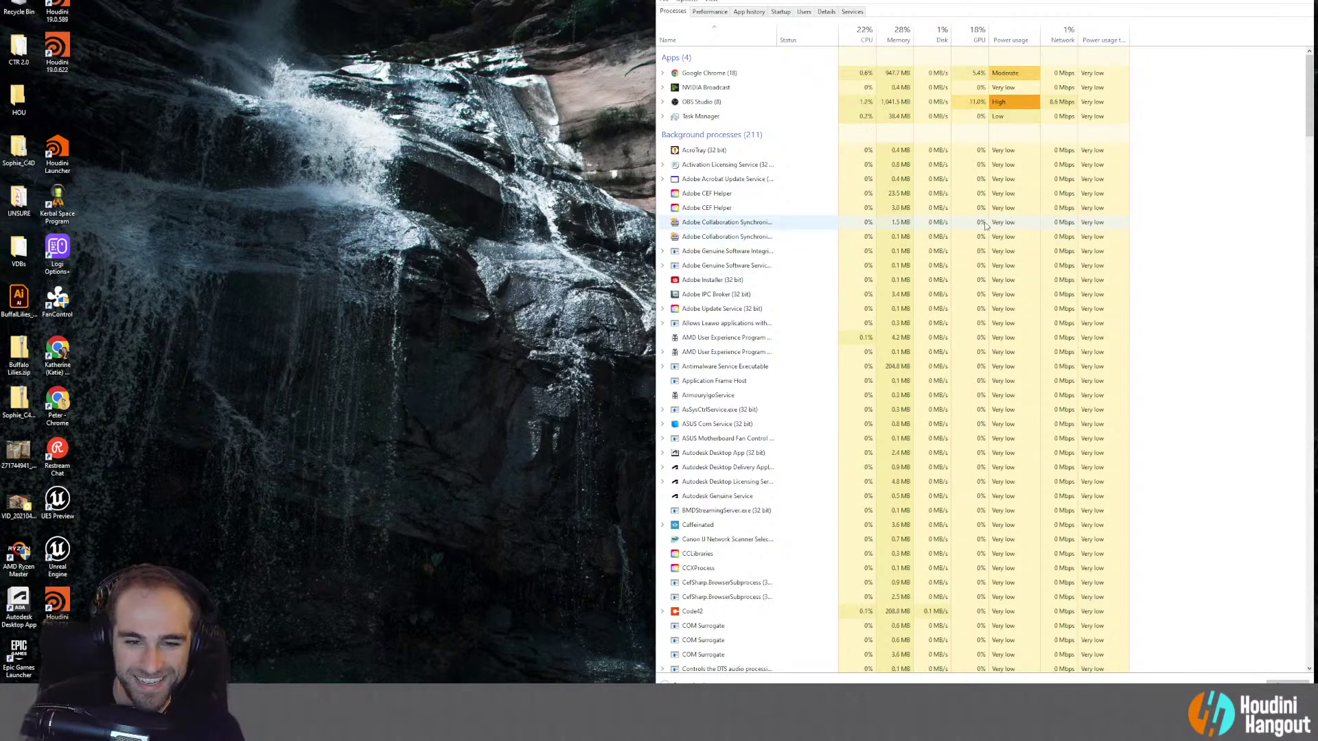
scroll(704, 458, "down", 3)
scroll(704, 461, "down", 12)
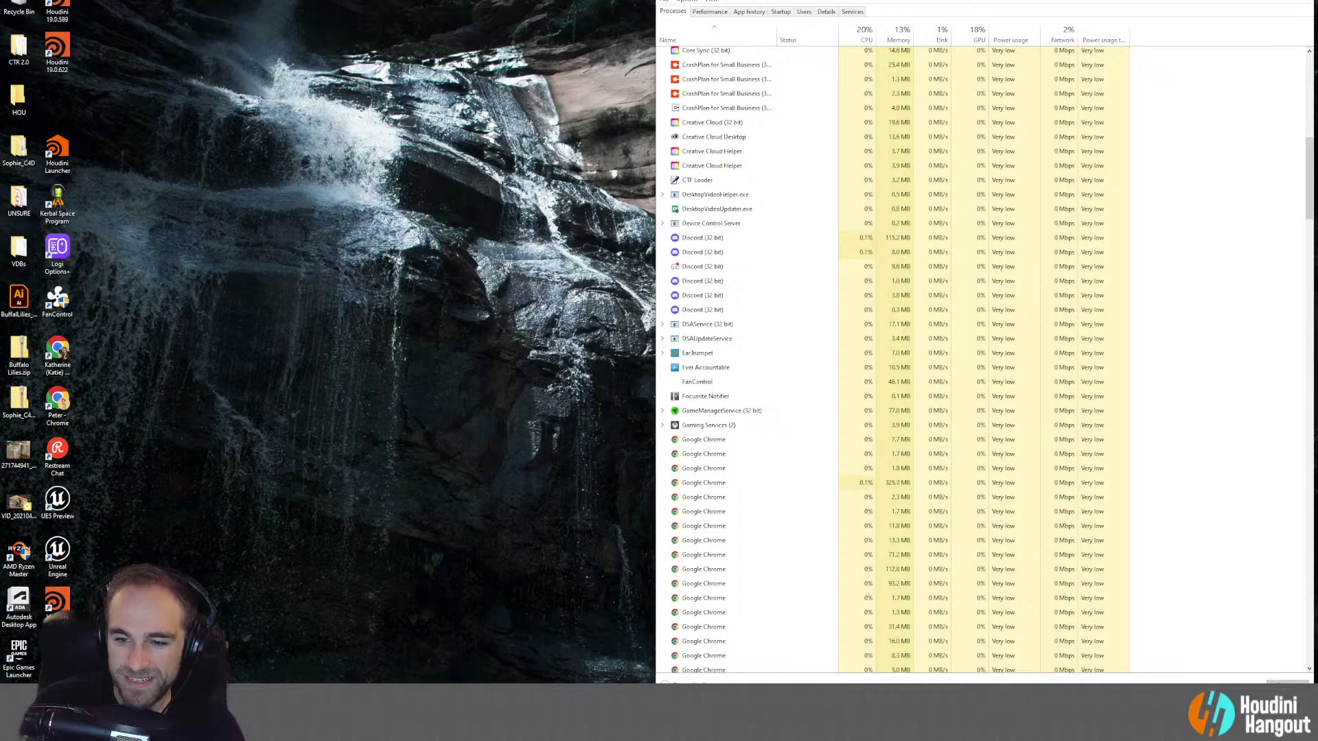
key("alt+F4")
double_click(57, 602)
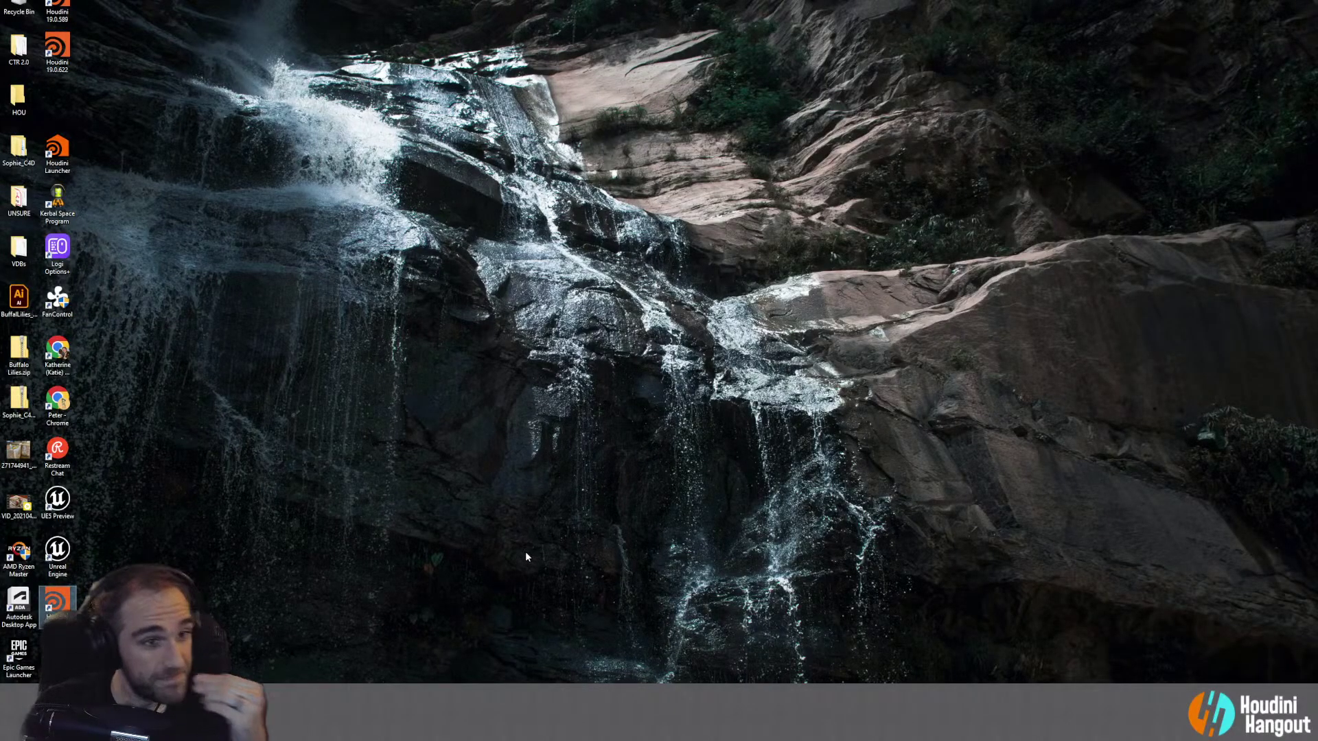
left_click(510, 567)
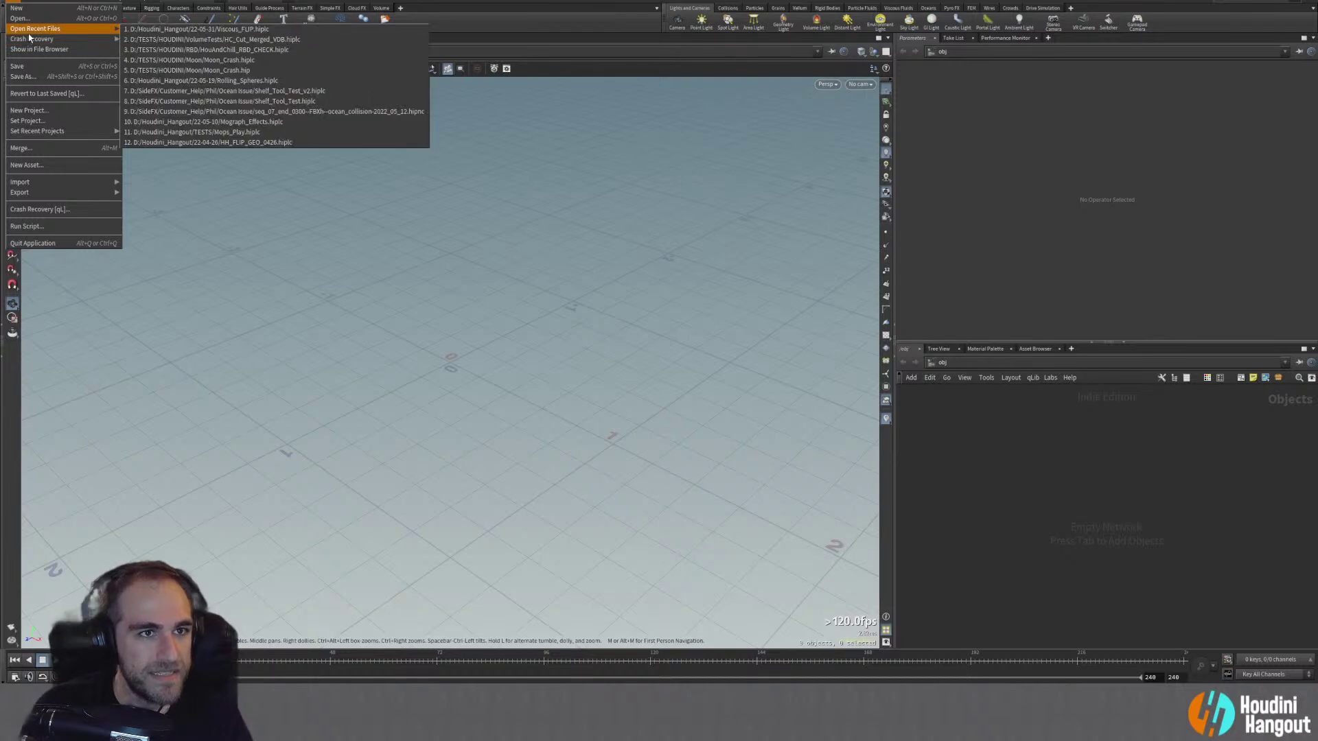
Step: Open the backup scene Viscous_FLIP_auto6.hiplc from D:/Houdini_Hangout/22-05-31/backup
left_click(19, 18)
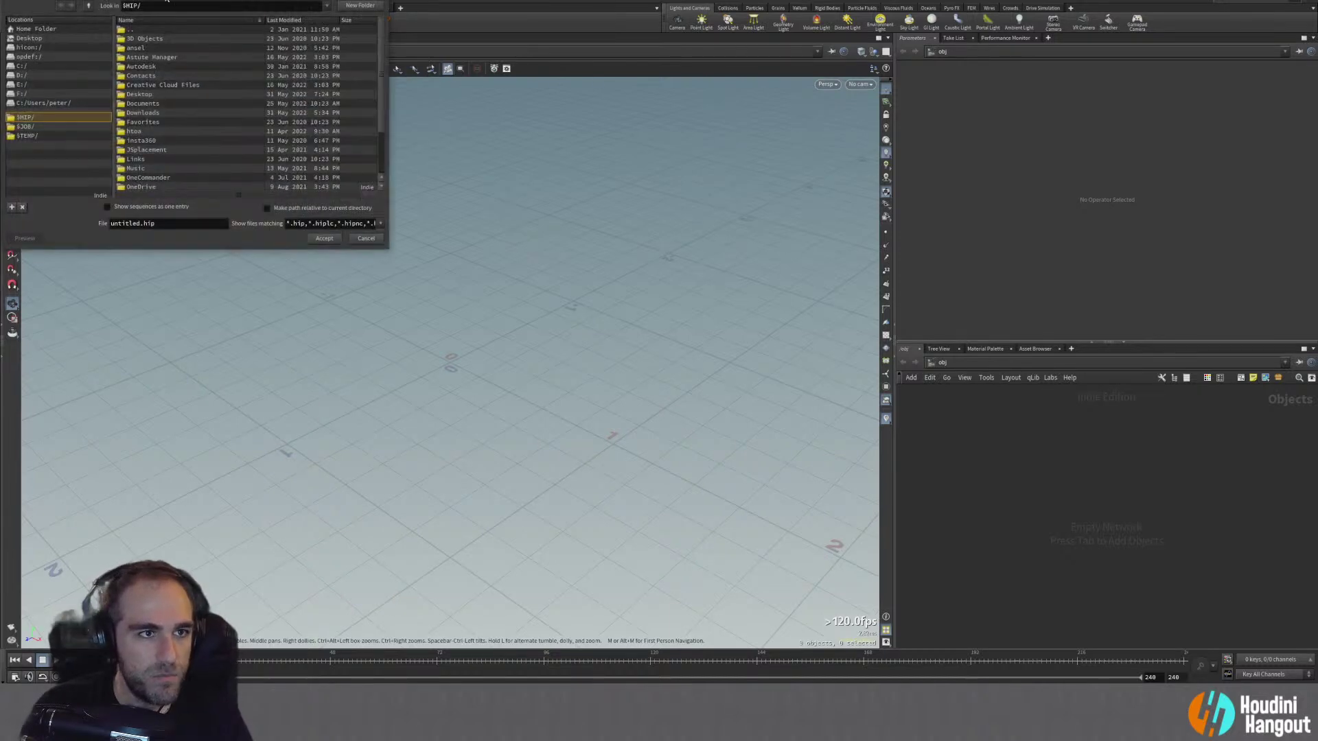
left_click(113, 138)
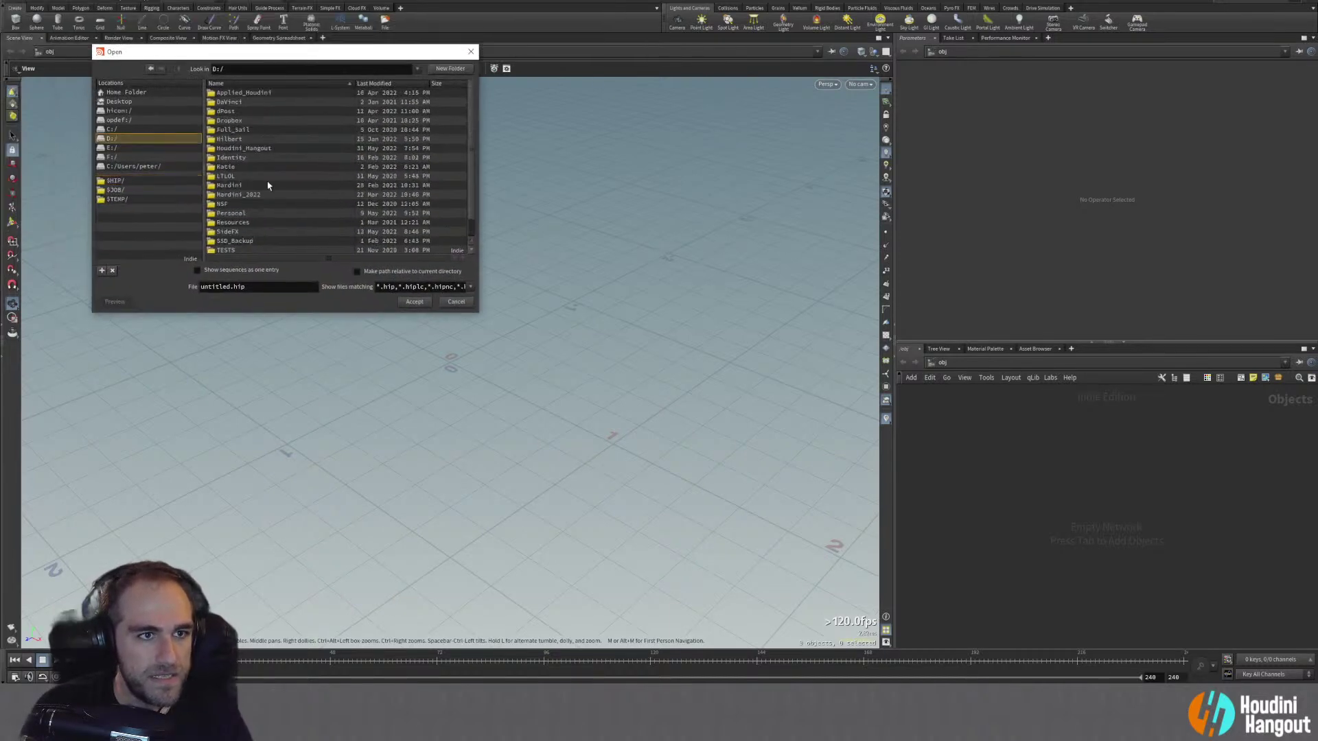
double_click(239, 147)
double_click(241, 148)
left_click(225, 102)
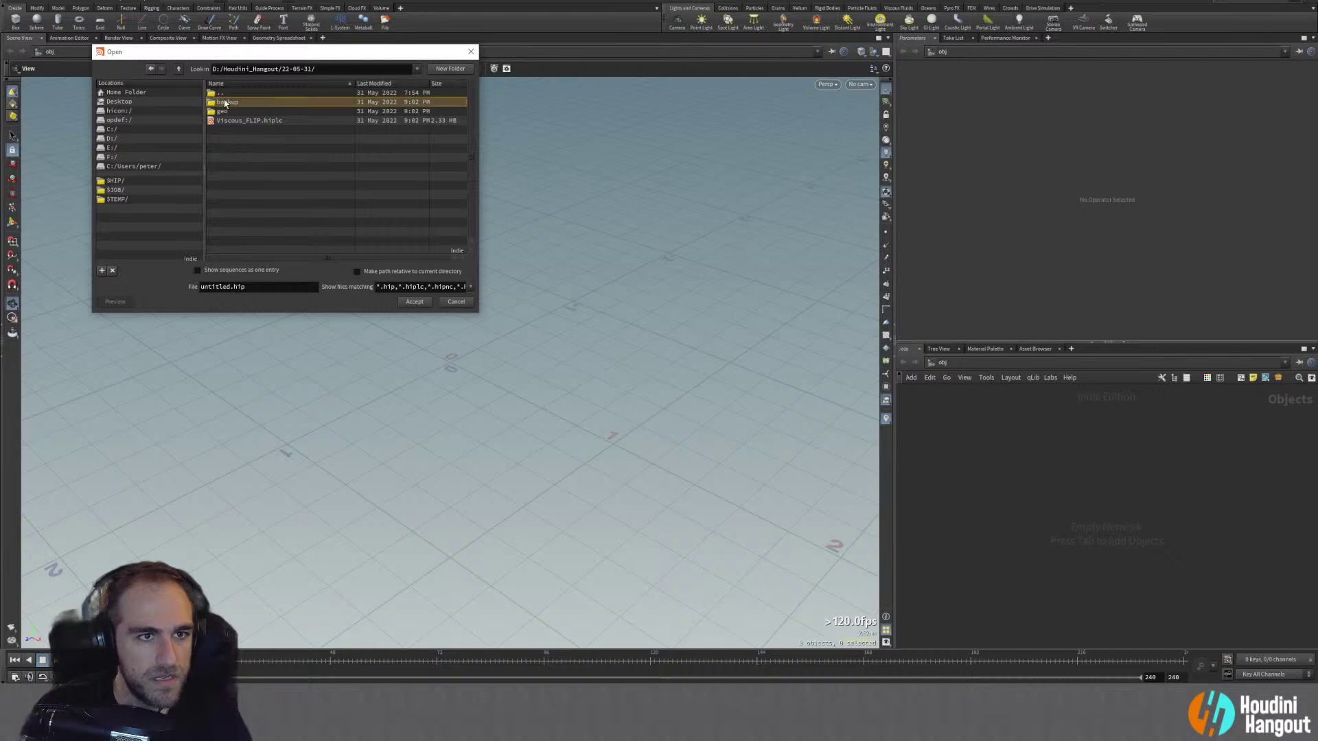
double_click(225, 102)
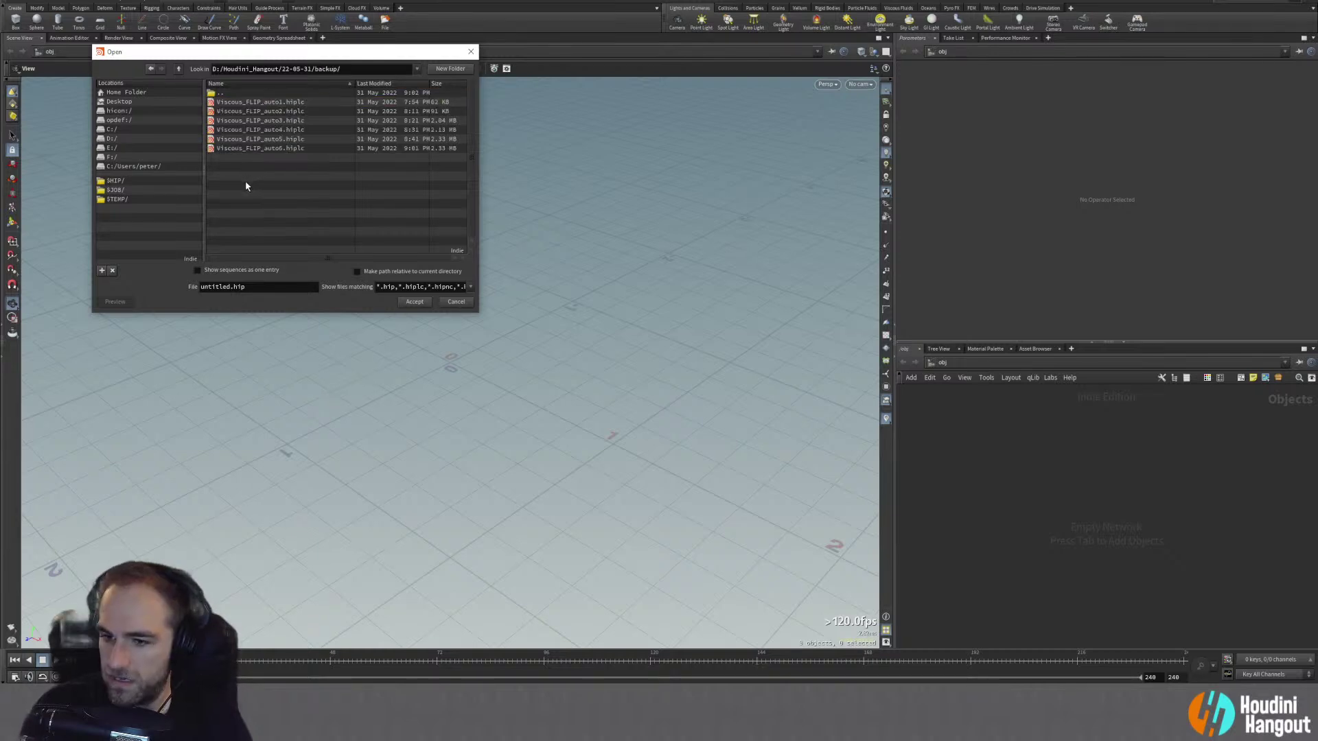
left_click(239, 149)
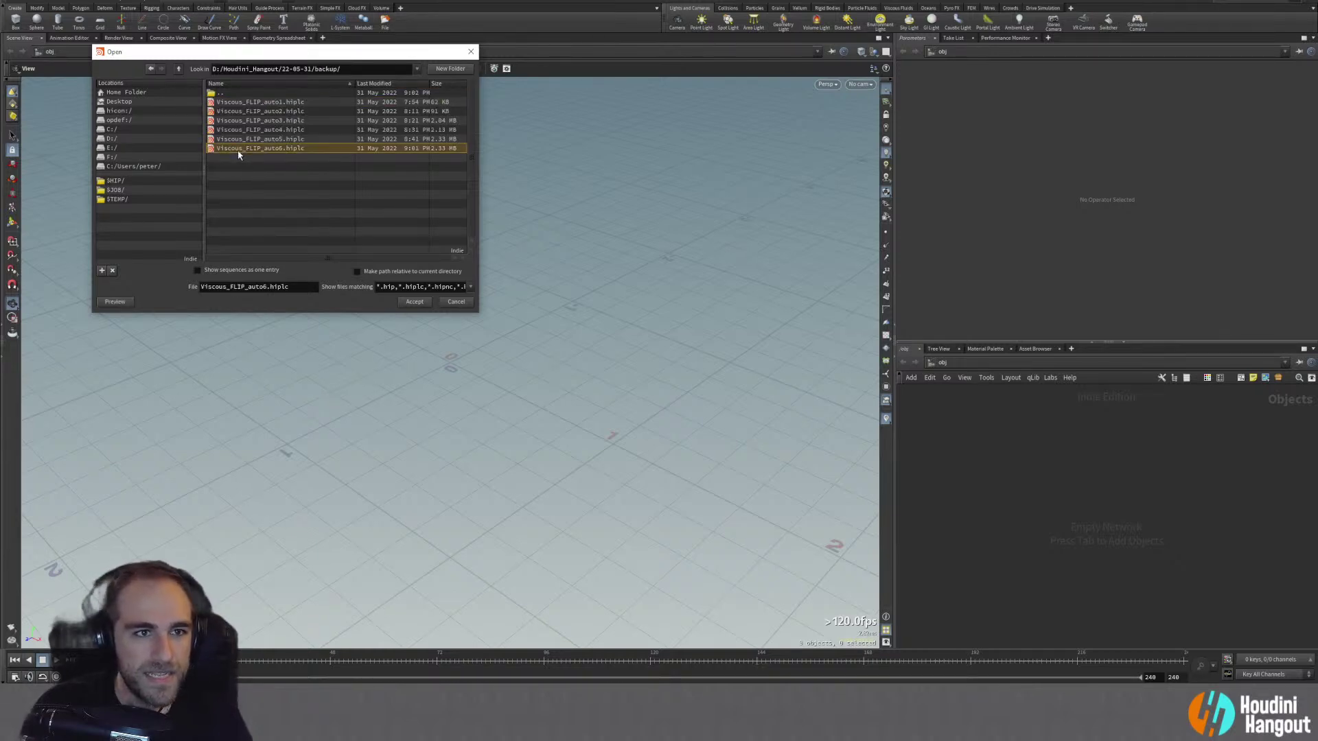
left_click(413, 302)
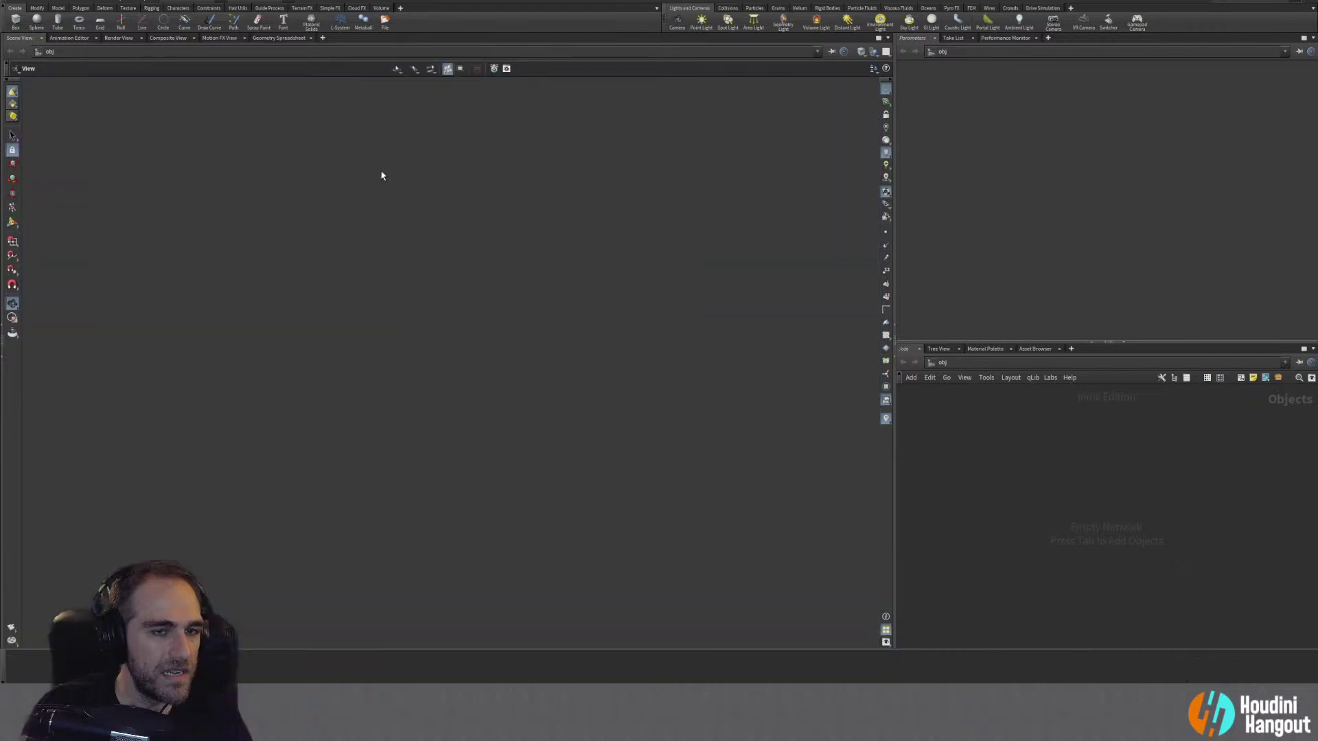
Step: Open the main scene Viscous_FLIP.hiplc from D:/Houdini_Hangout/22-05-31 instead of the backup
key("ctrl+o")
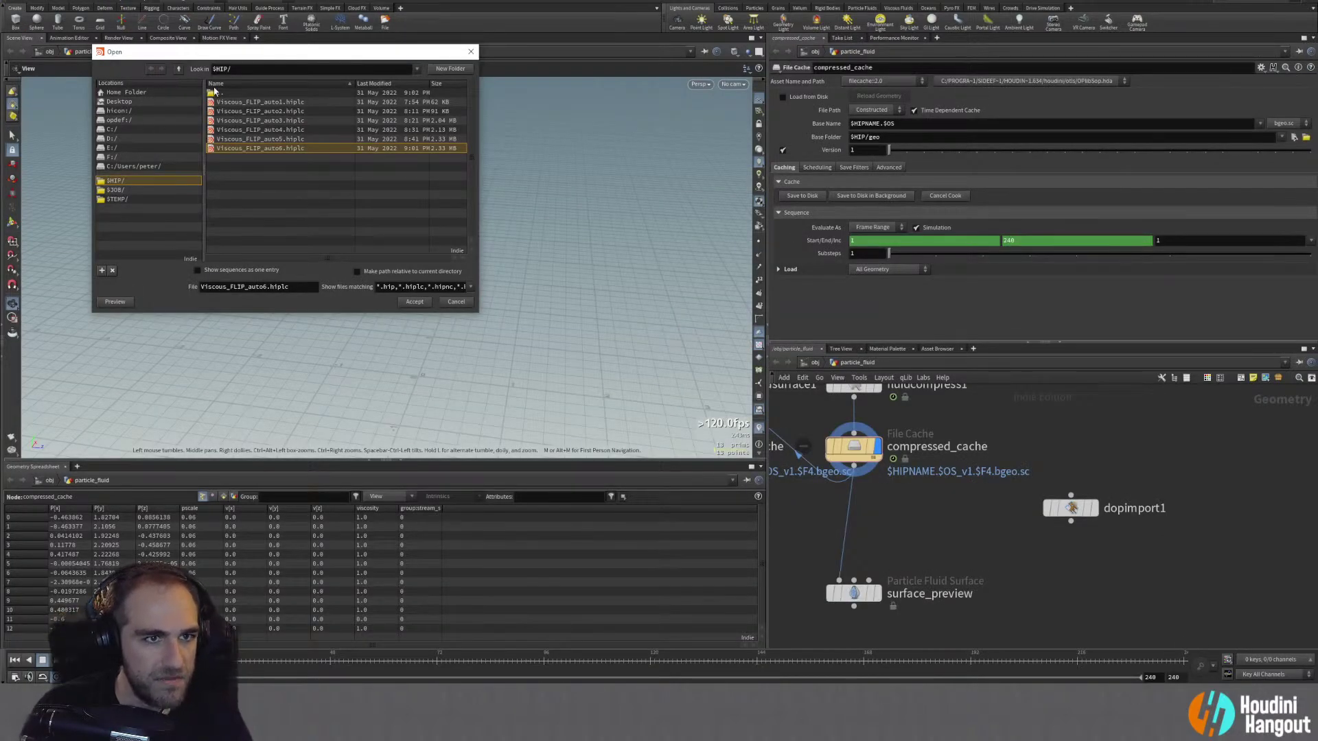
left_click(179, 68)
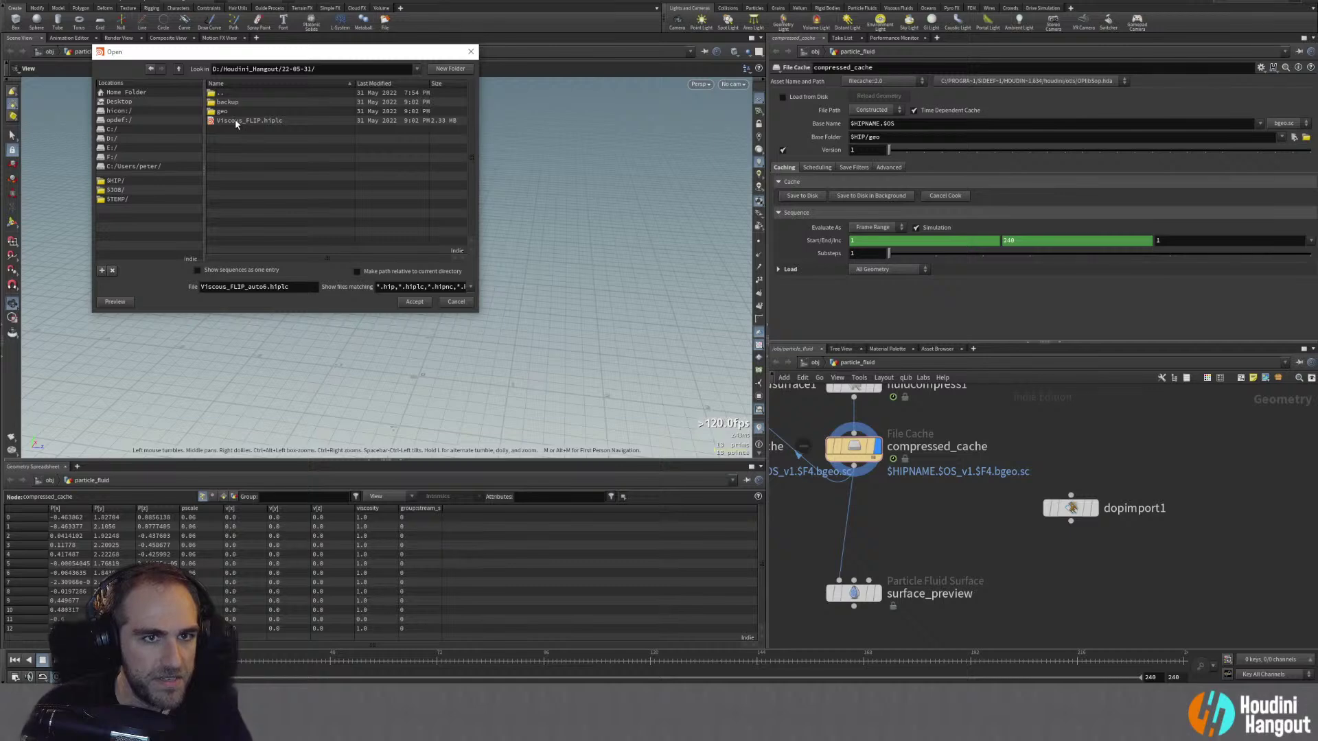
left_click(236, 121)
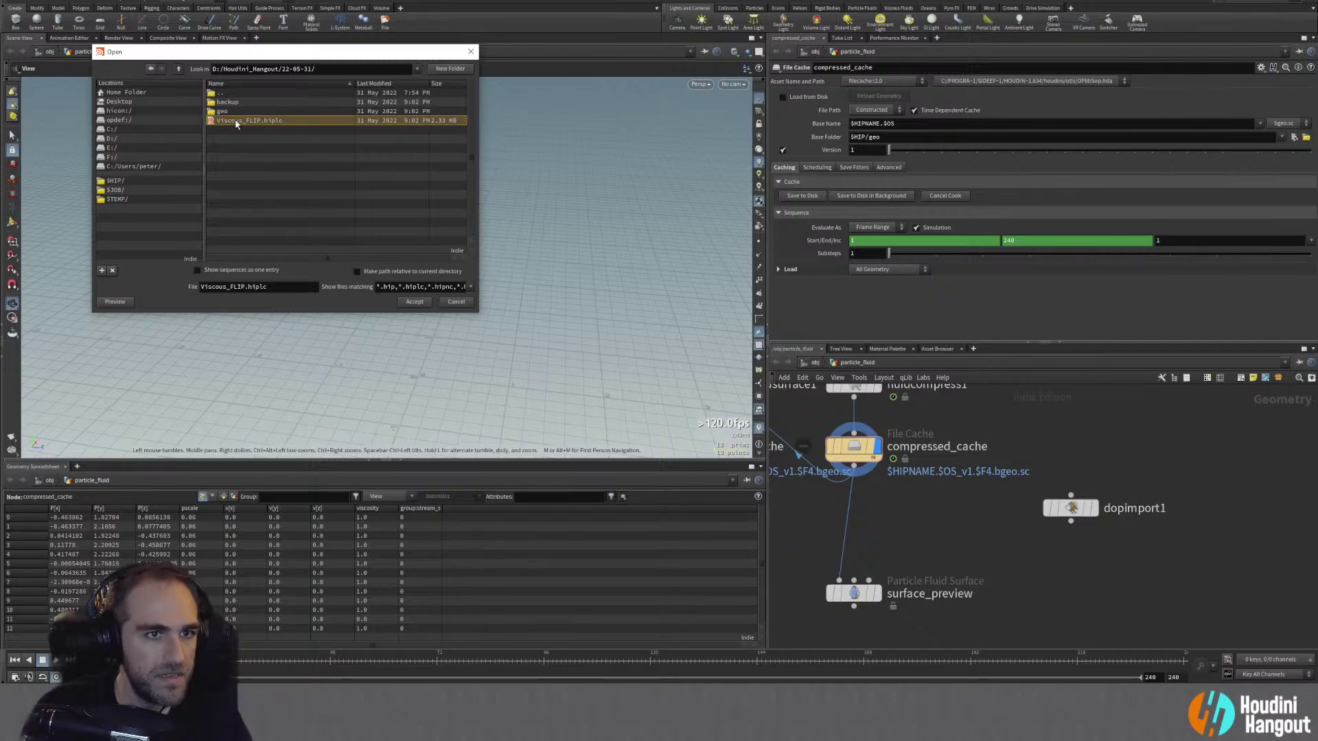
left_click(407, 306)
left_click(437, 333)
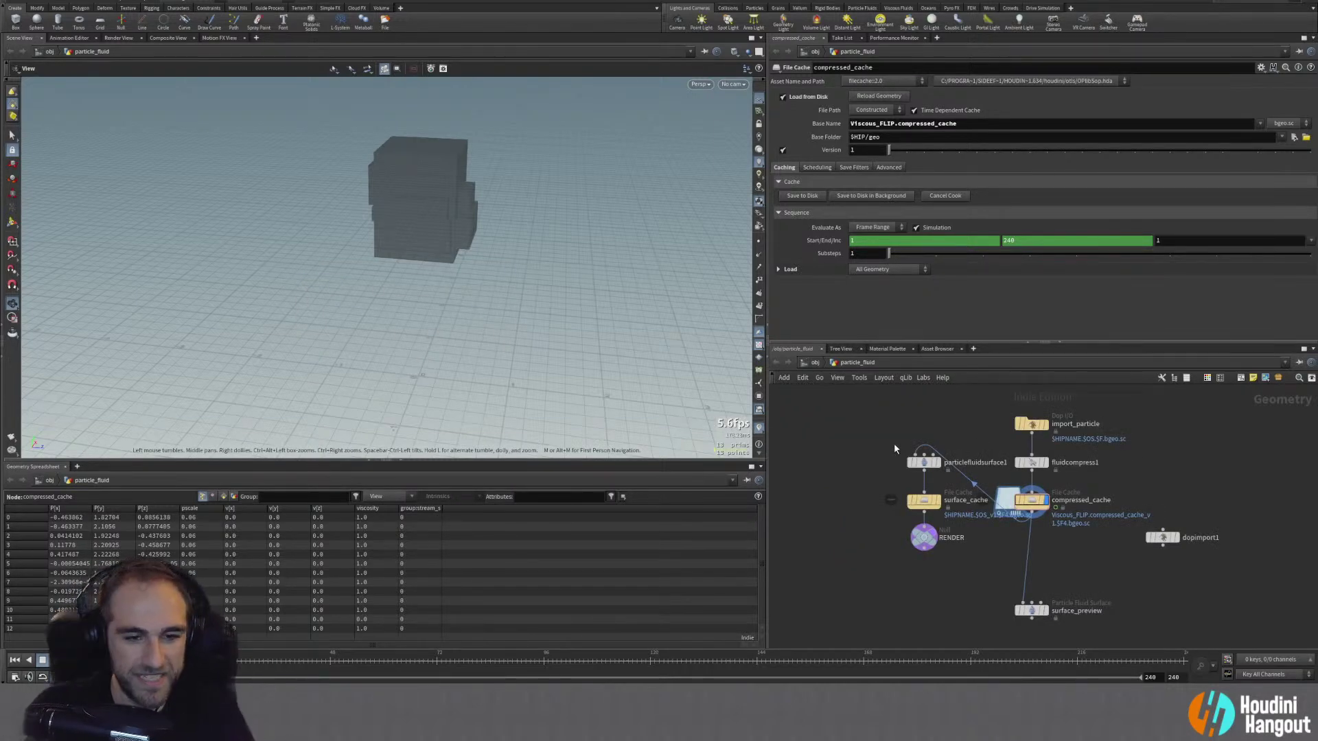
Step: Move the particlefluidsurface1, surface_cache and RENDER nodes together, farther away from compressed_cache in the network
middle_click_drag(1095, 551, 1101, 569)
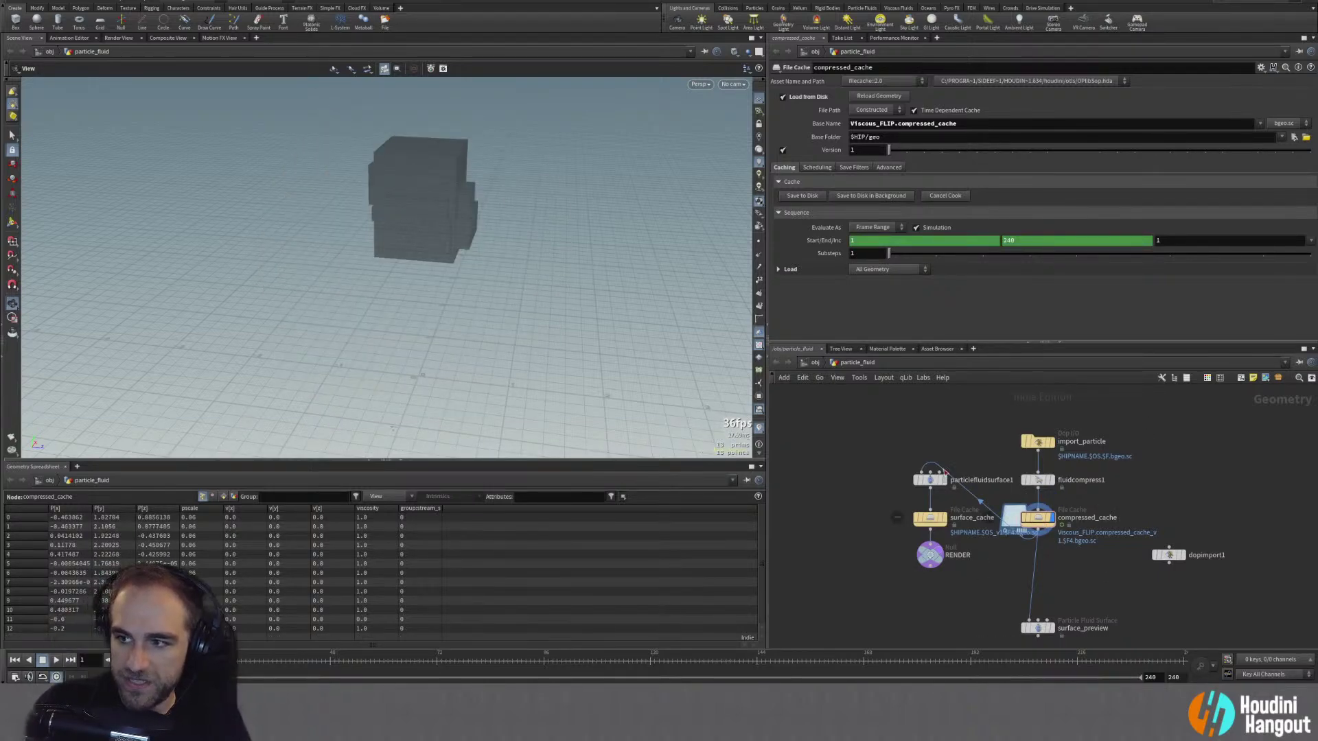
left_click_drag(901, 432, 957, 570)
left_click_drag(933, 481, 879, 514)
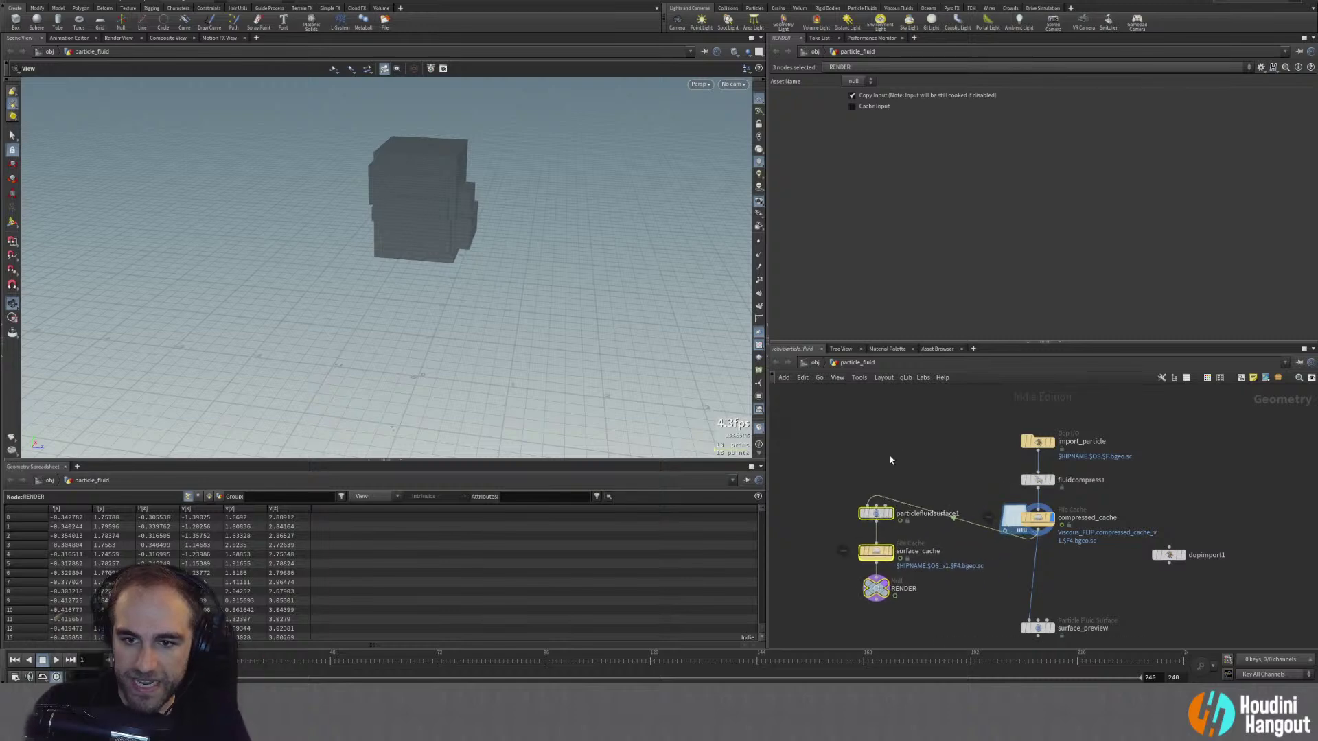
Step: Display the particlefluidsurface1 mesh and play the cached animation, inspecting the compressed_cache node's info and parameters
left_click(889, 513)
left_click(875, 514)
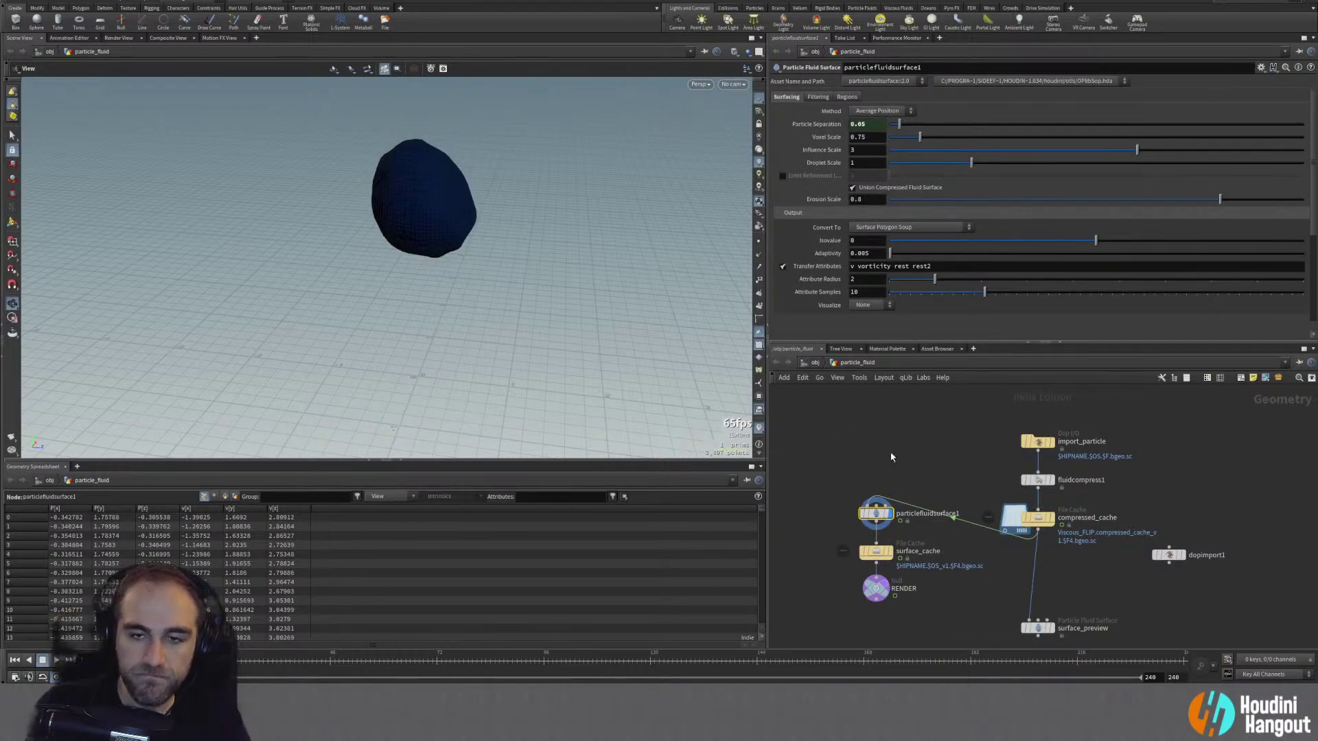
middle_click(1038, 516)
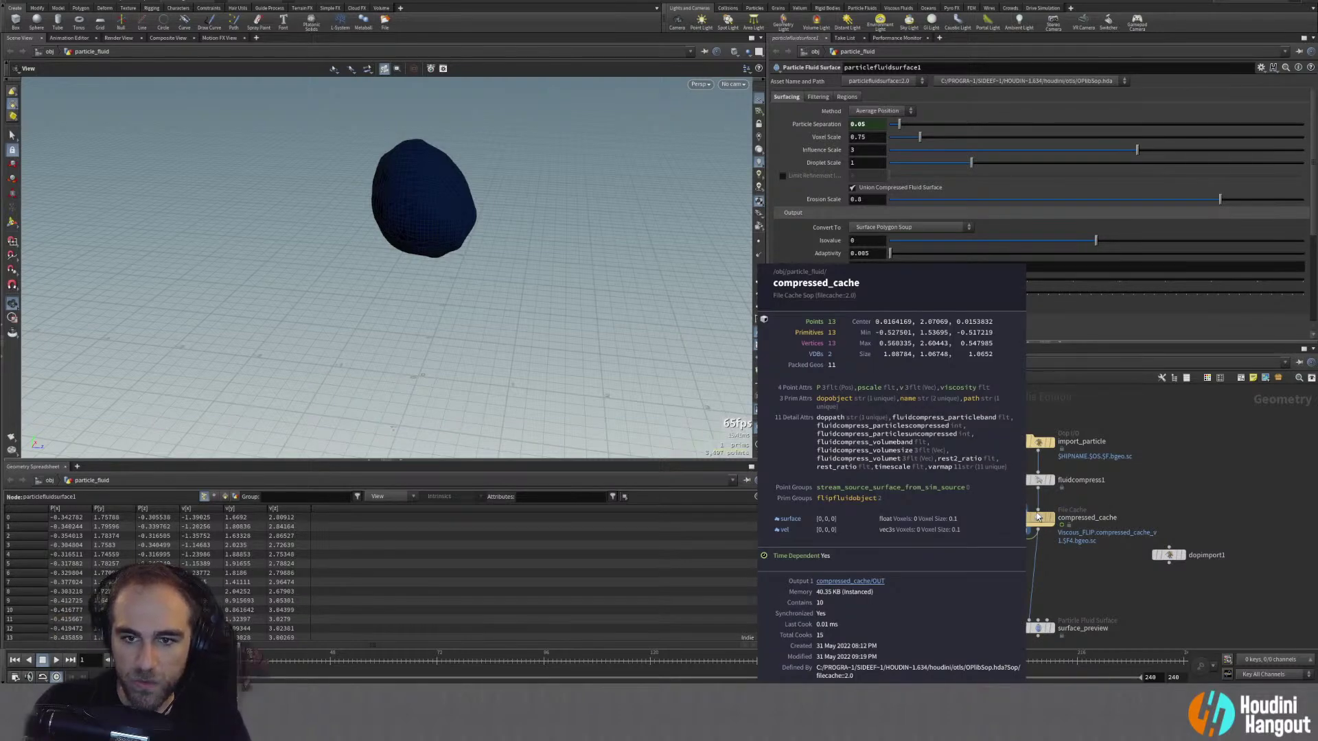
left_click(1038, 516)
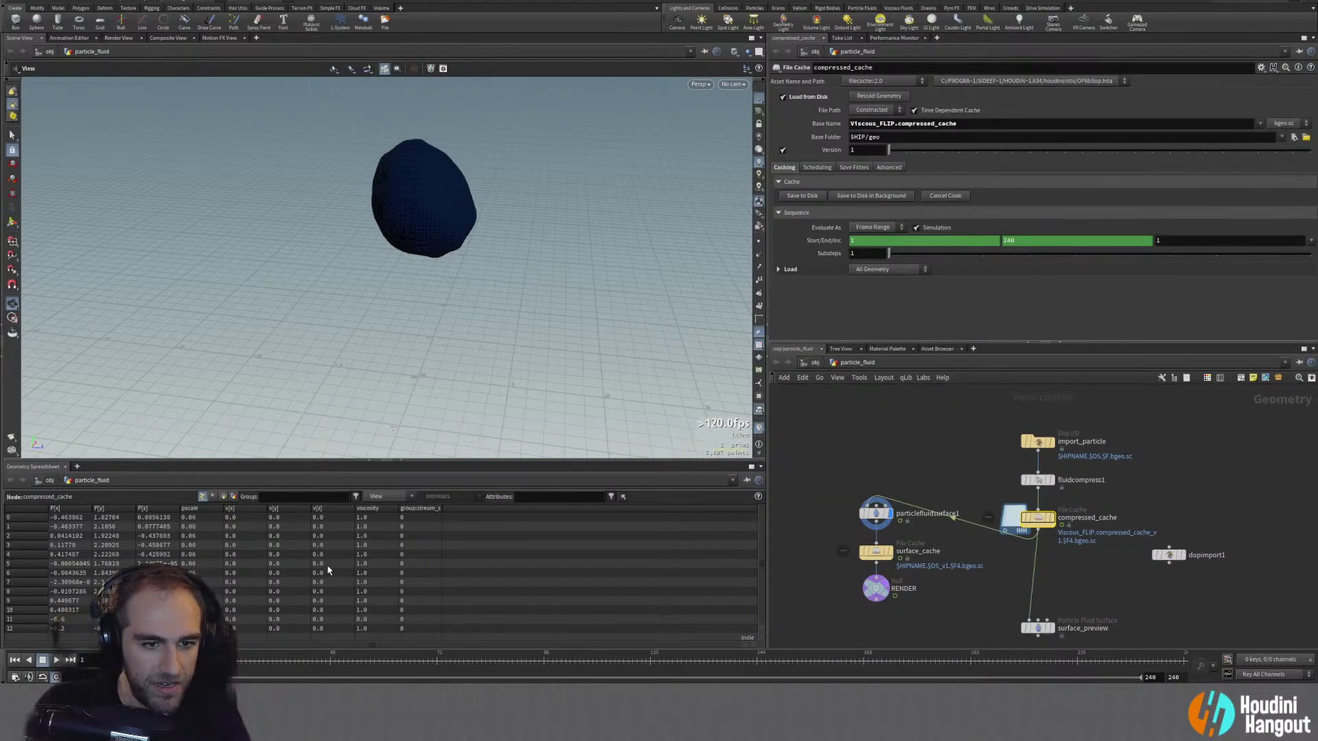
key("Up")
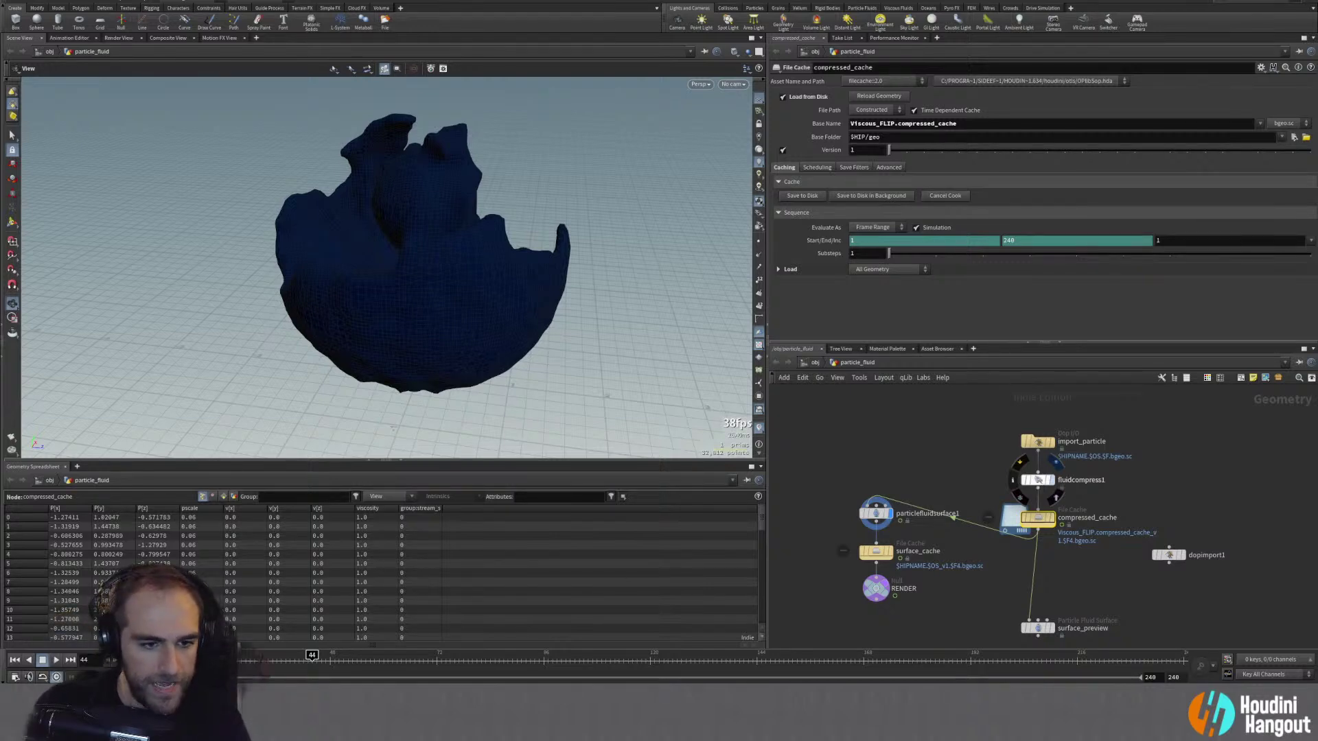
Step: Display the fluidcompress1 output, switch the display to import_particle, and run the simulation from the first frame to view its particles
left_click(1037, 480)
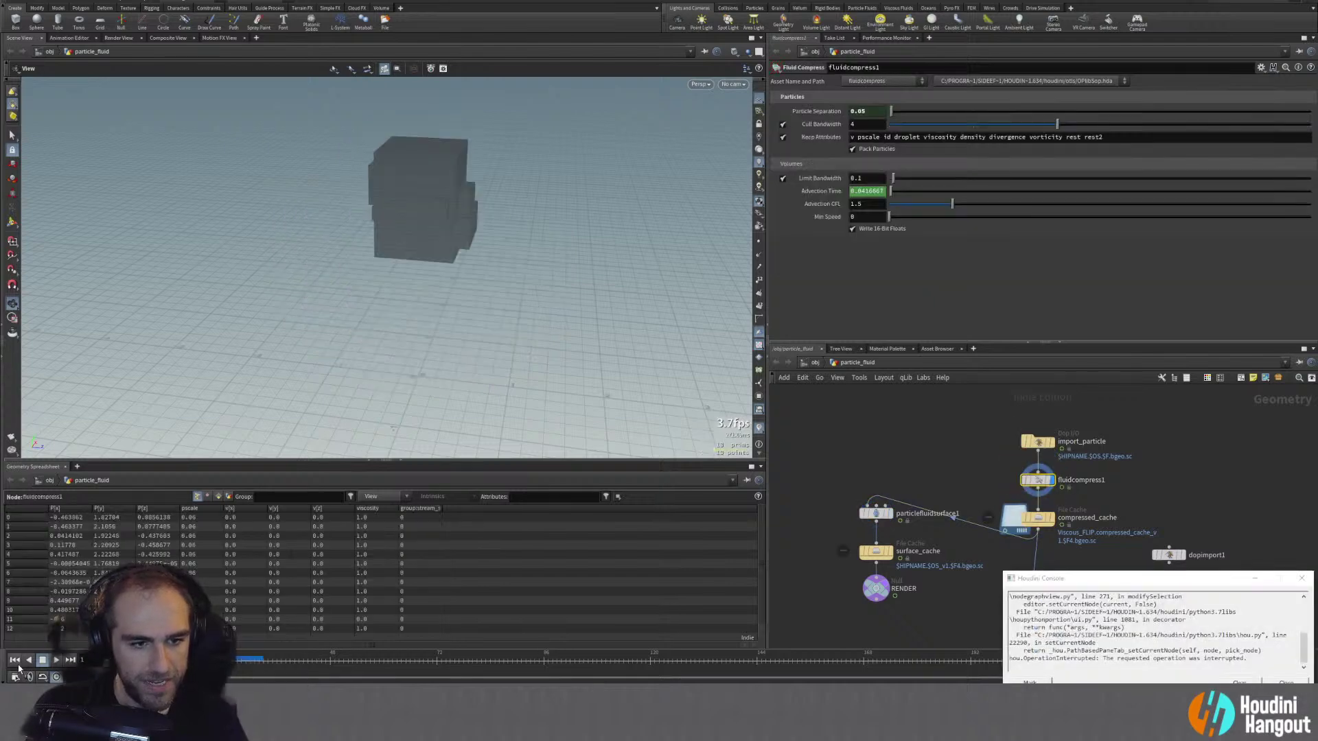
left_click(1038, 442)
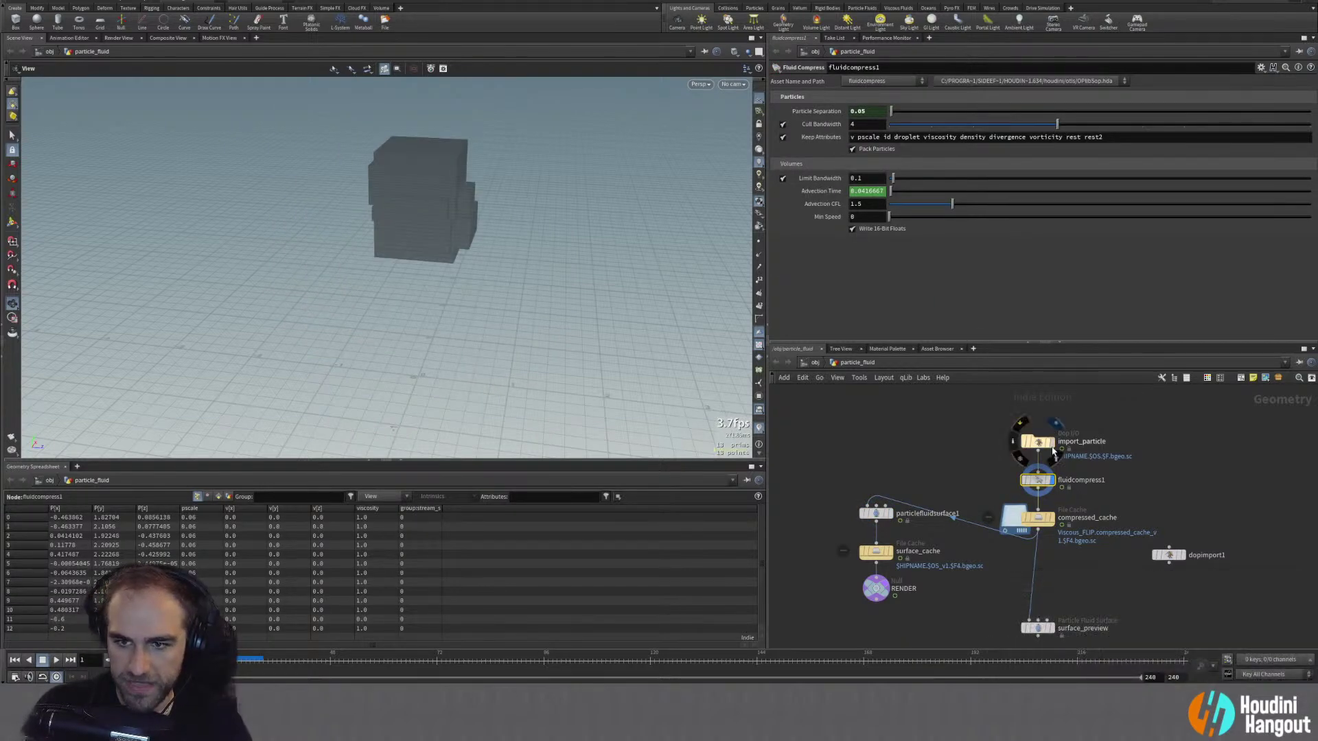
left_click(1038, 480)
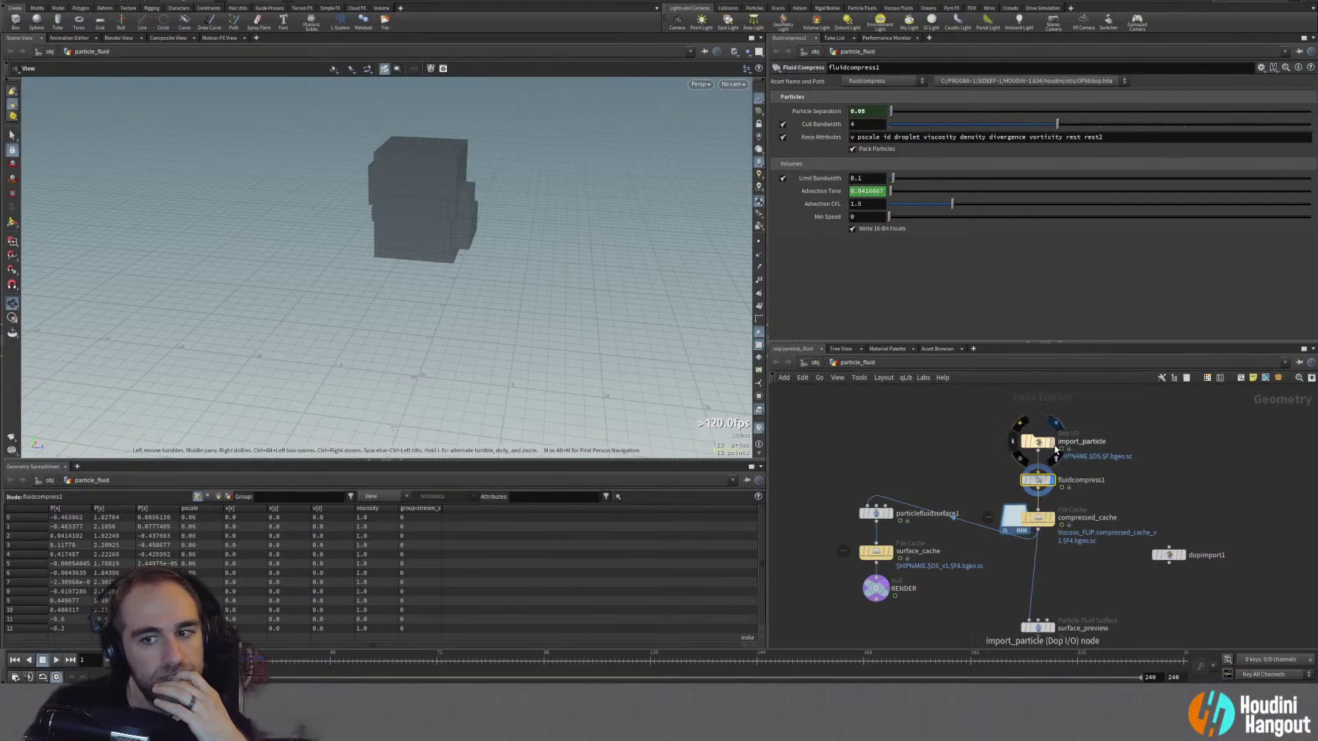
left_click(1048, 443)
left_click(1046, 443)
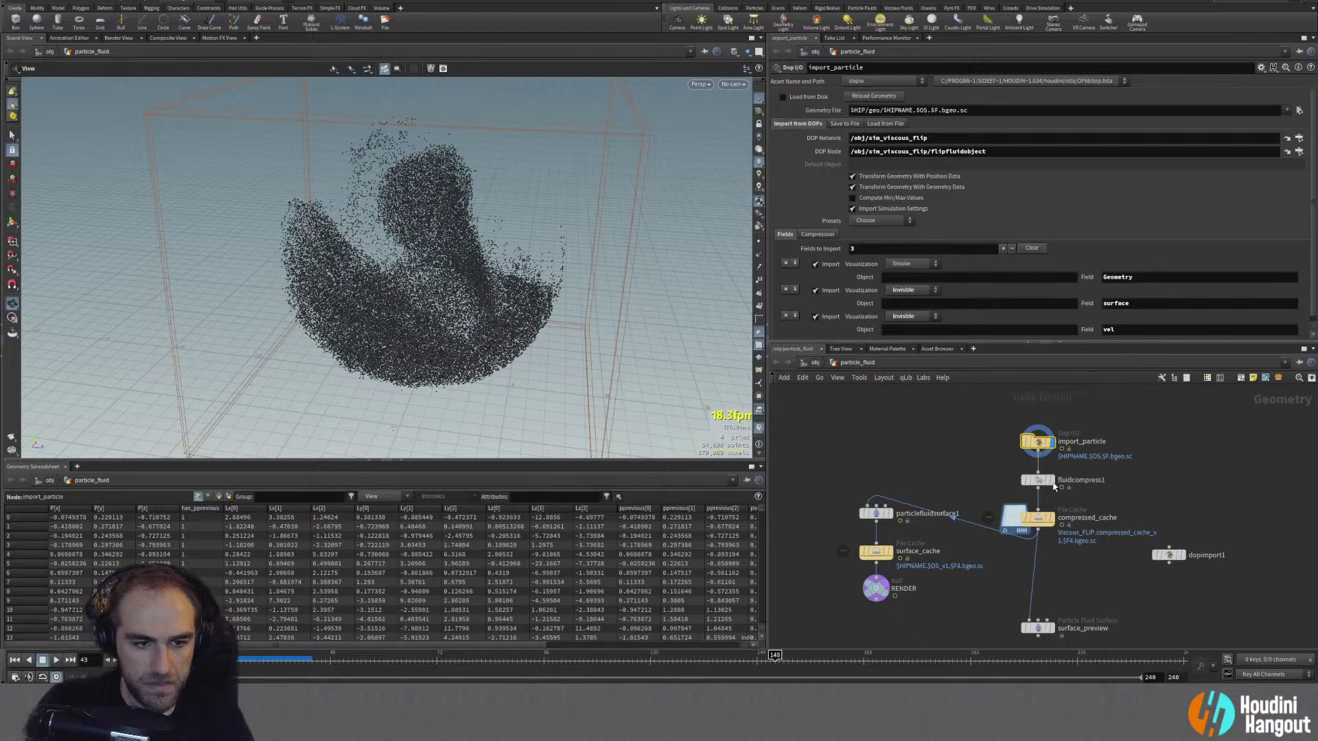
Step: Display the fluidcompress1 output, dismiss the console message, and view the compressed_cache node's output at frame 200
left_click(1038, 480)
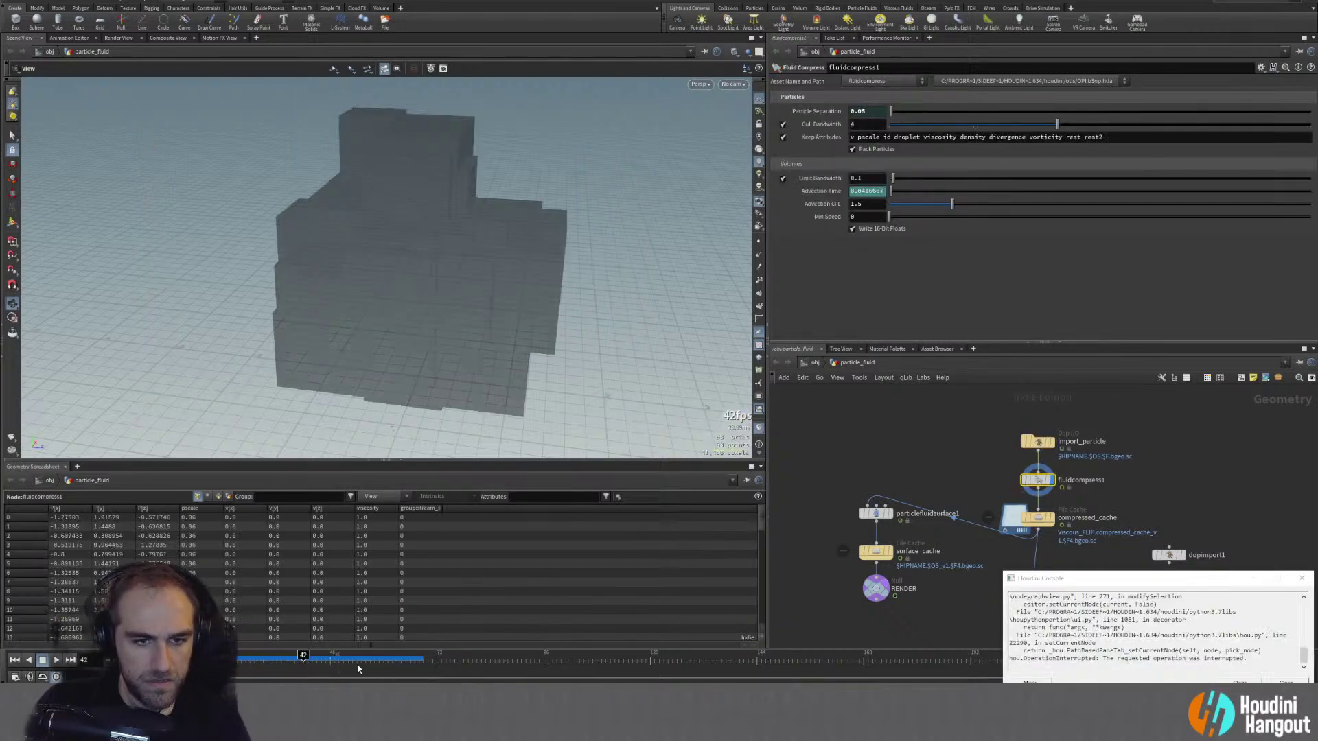
left_click(1285, 681)
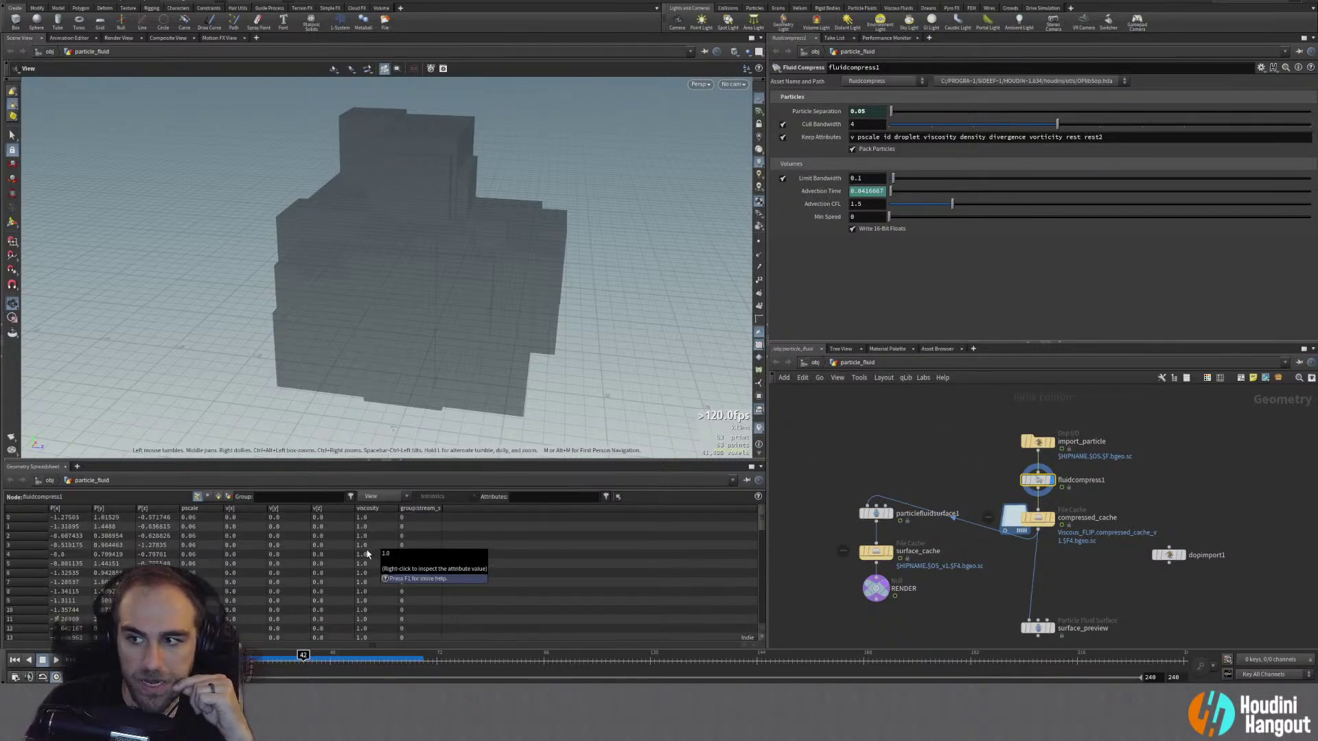
left_click(1043, 520)
left_click_drag(403, 652, 1041, 652)
scroll(492, 561, "down", 15)
scroll(492, 563, "up", 15)
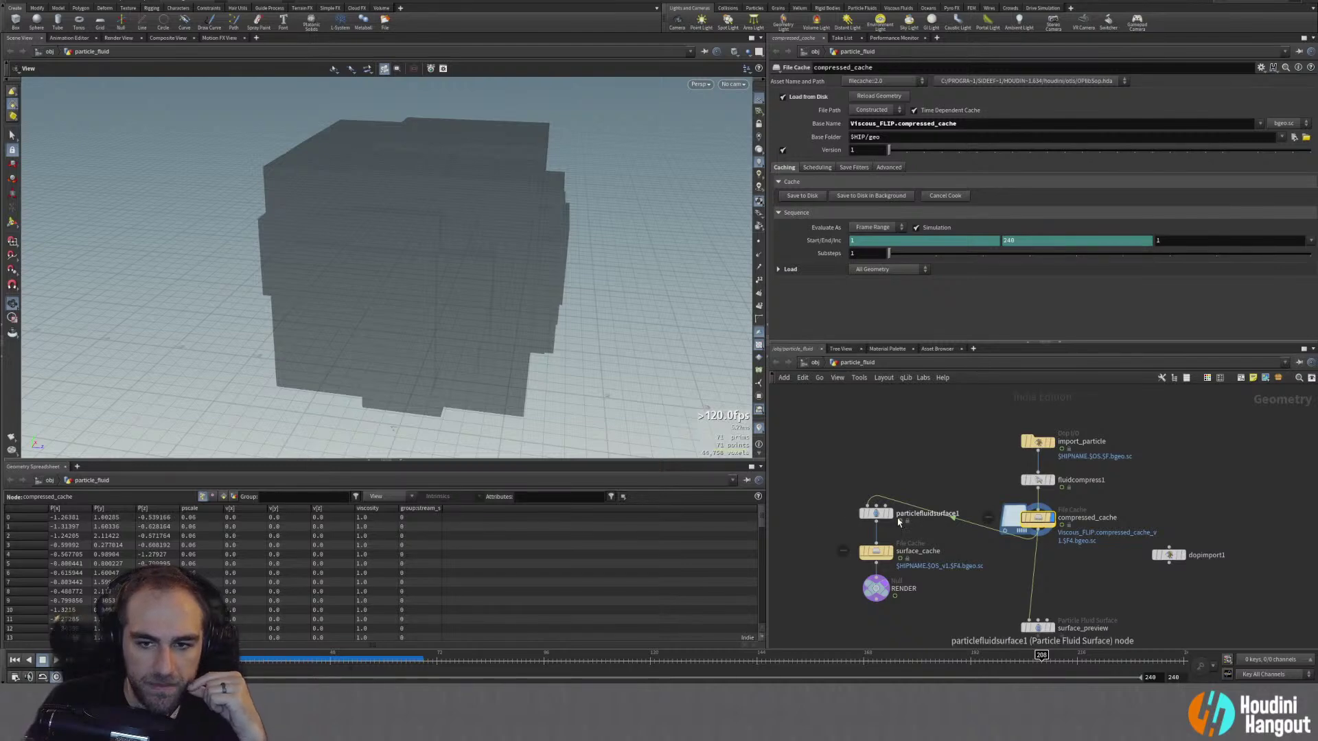
Step: Compare the fluid at frame 200 by displaying particlefluidsurface1, compressed_cache and surface_preview in turn
left_click(877, 516)
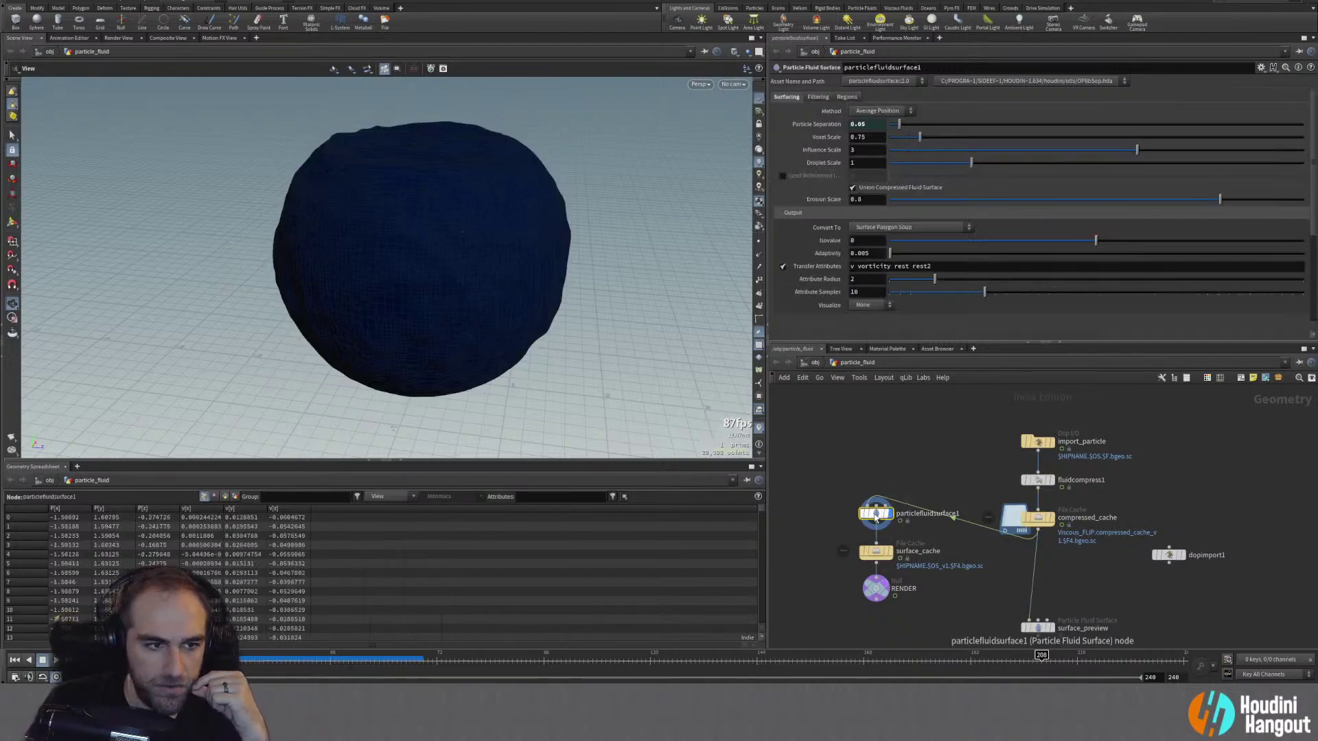
left_click(1042, 519)
left_click(1039, 519)
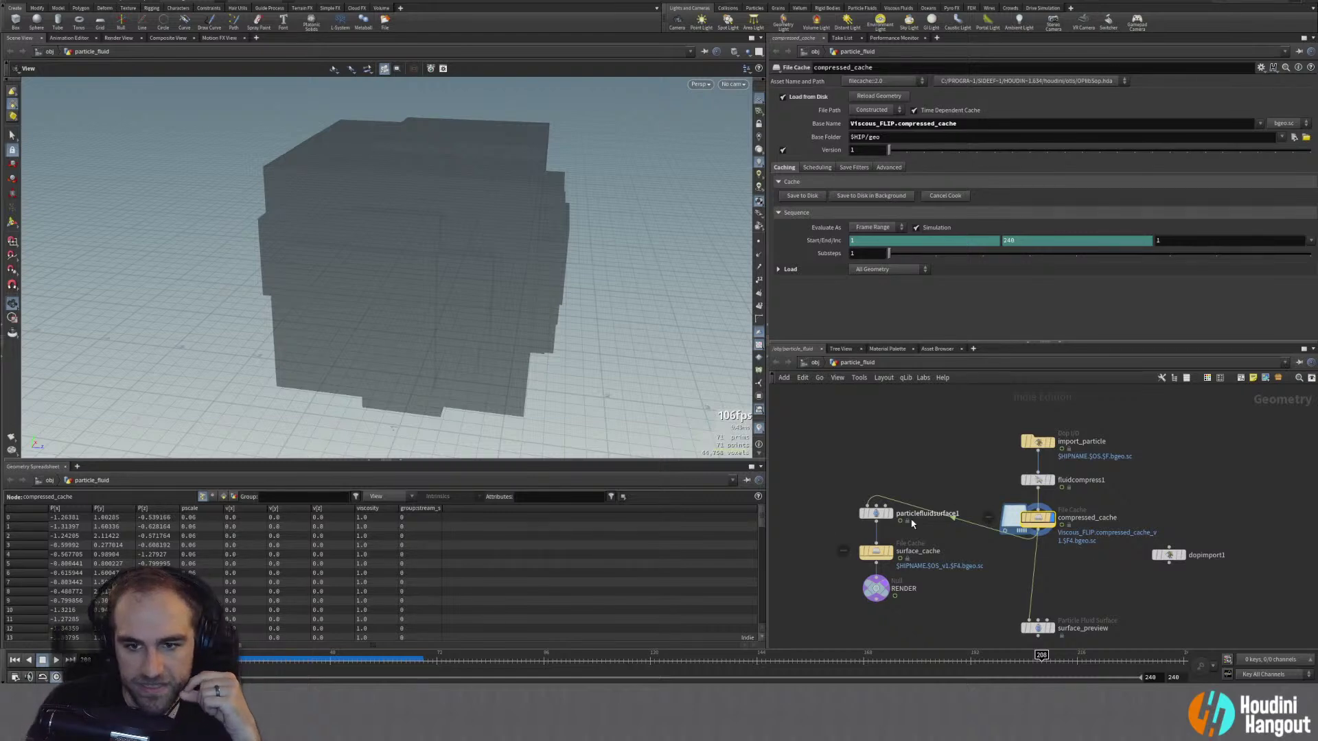
left_click(1039, 628)
left_click(1038, 628)
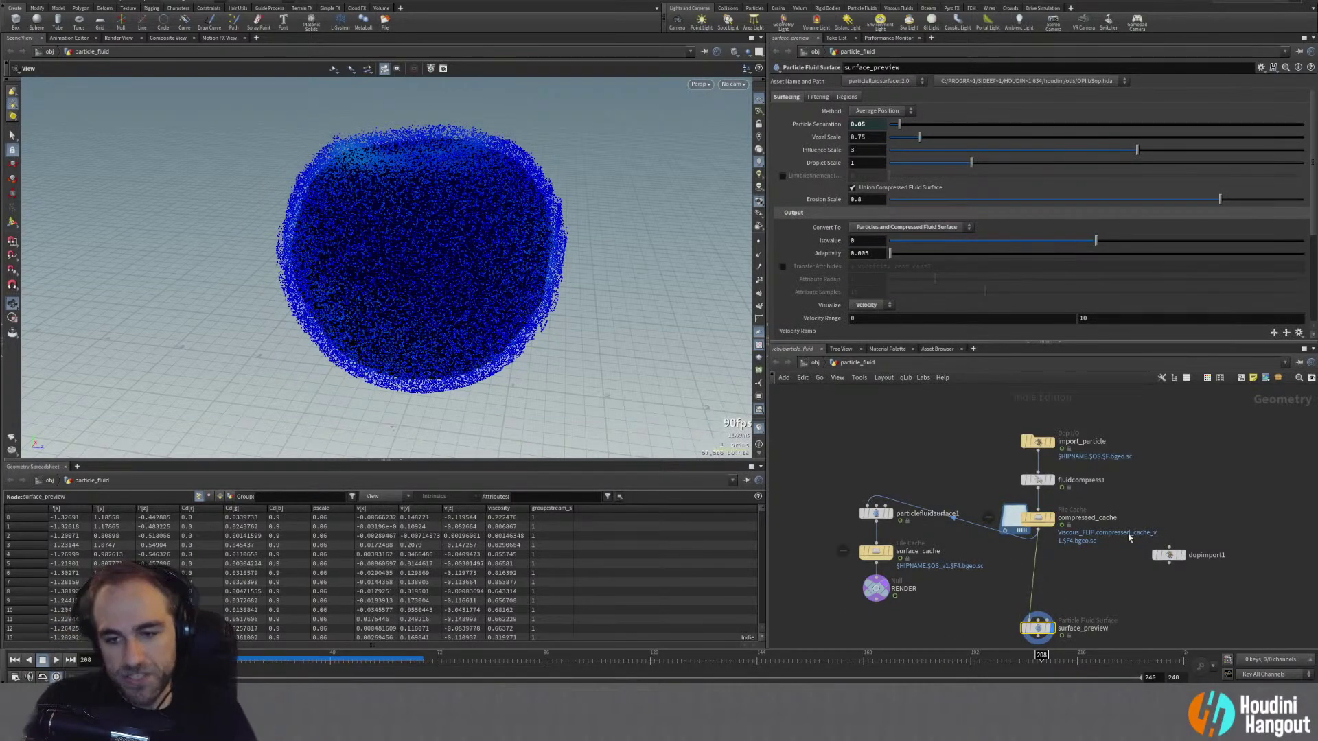
Step: Display compressed_cache again and inspect its node info, and return the display to surface_preview
left_click(1054, 519)
left_click(1037, 522)
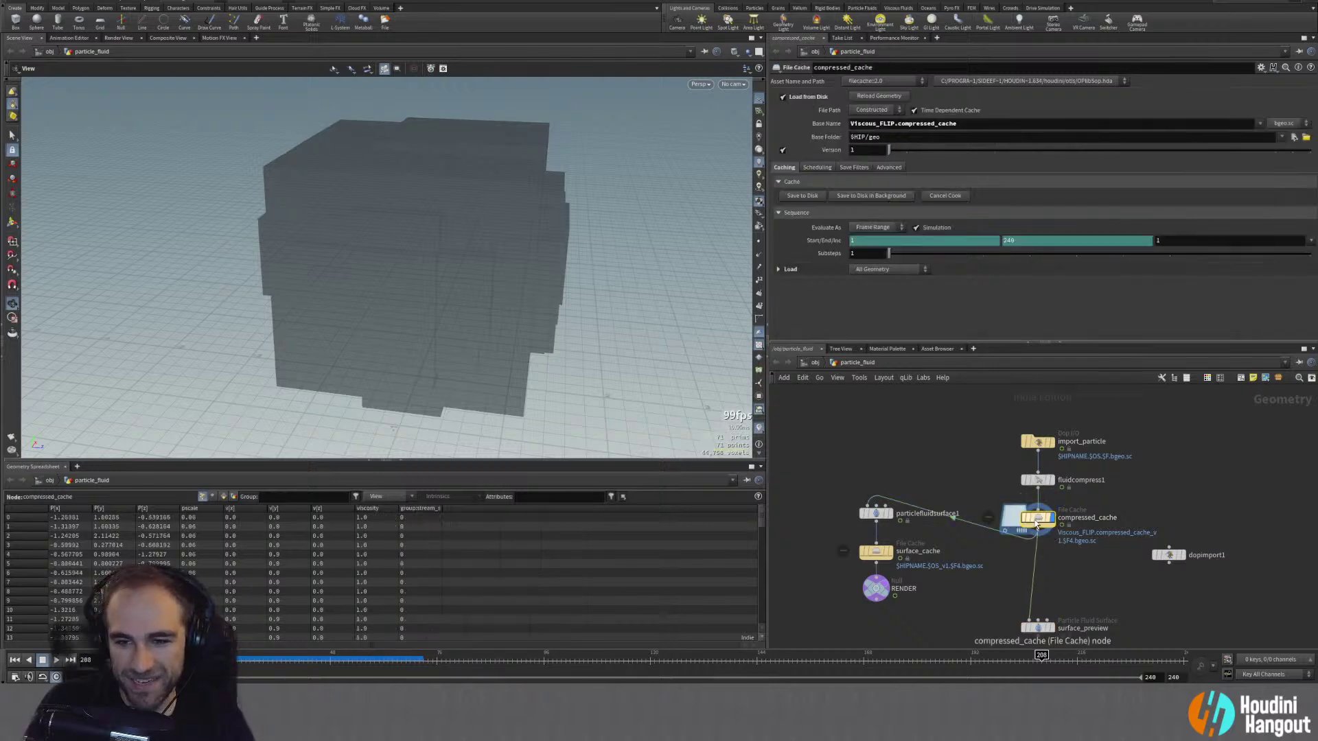
middle_click(1036, 523)
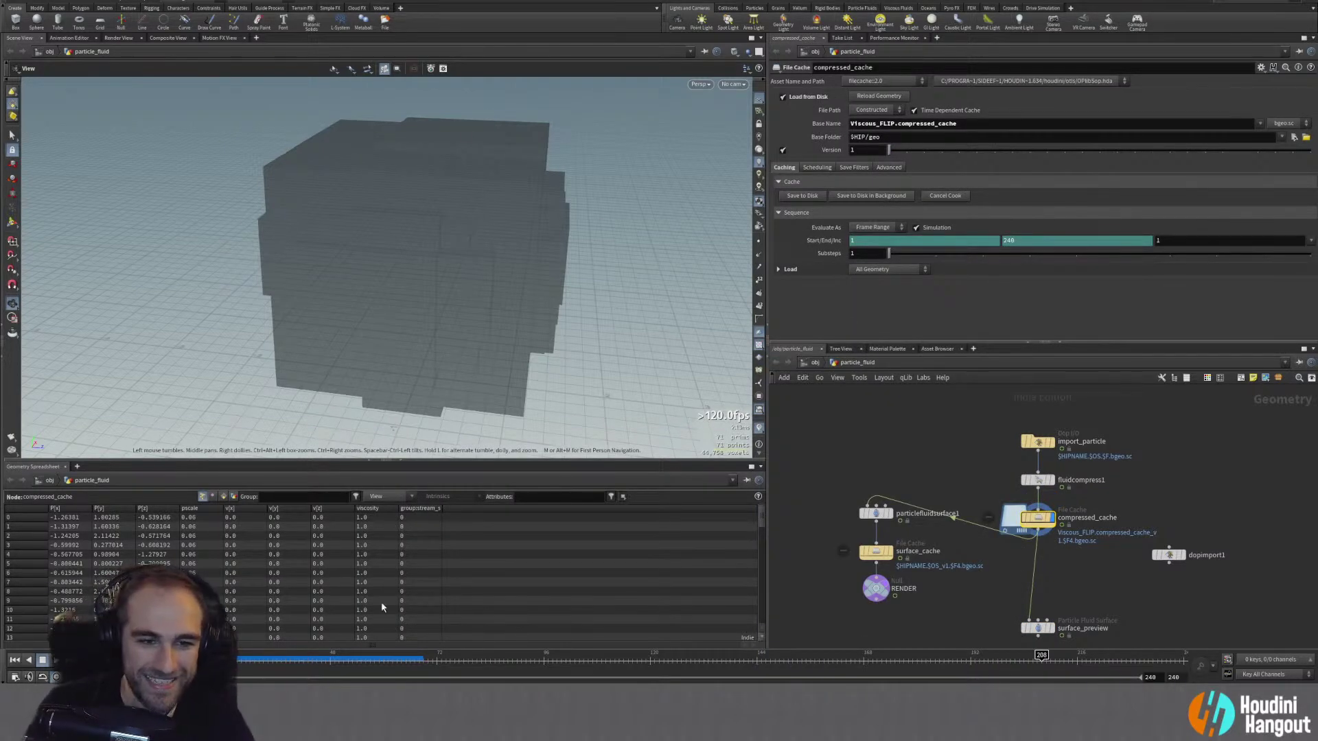
middle_click_drag(1050, 538, 1062, 479)
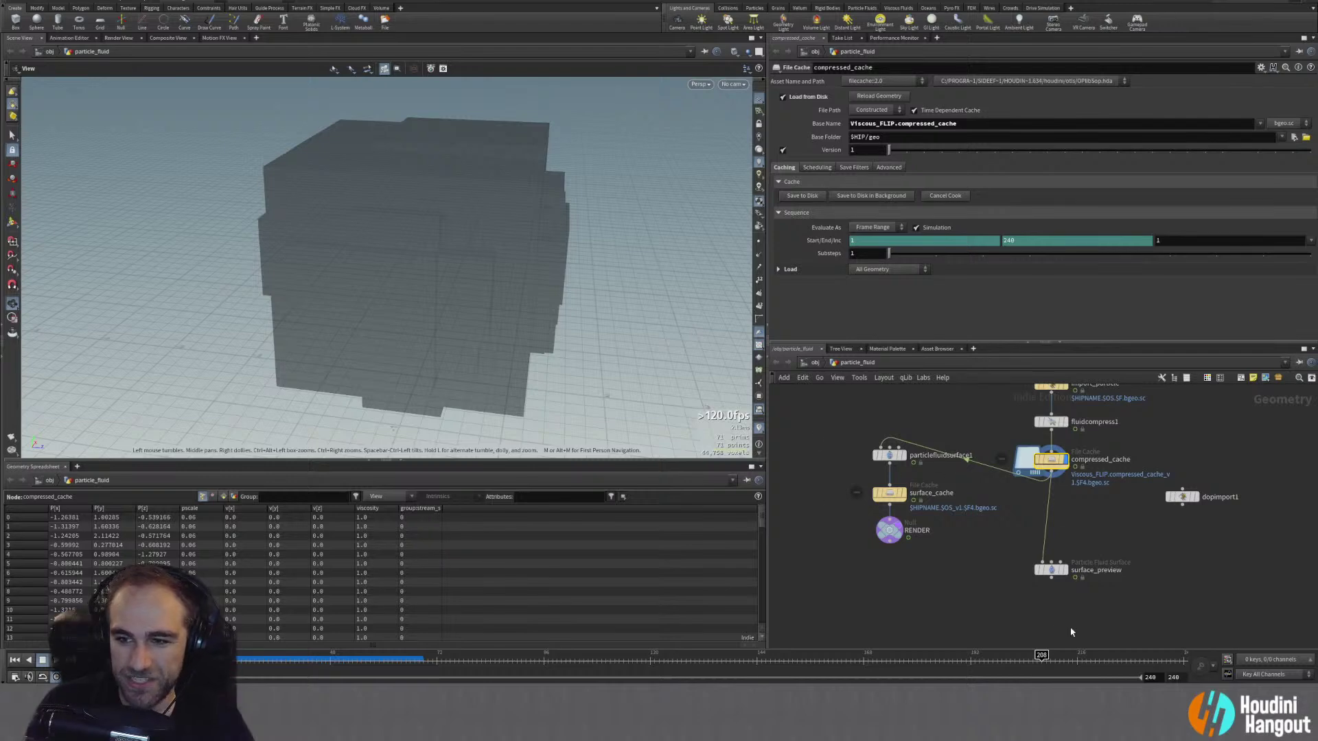
left_click(1065, 569)
left_click(1050, 575)
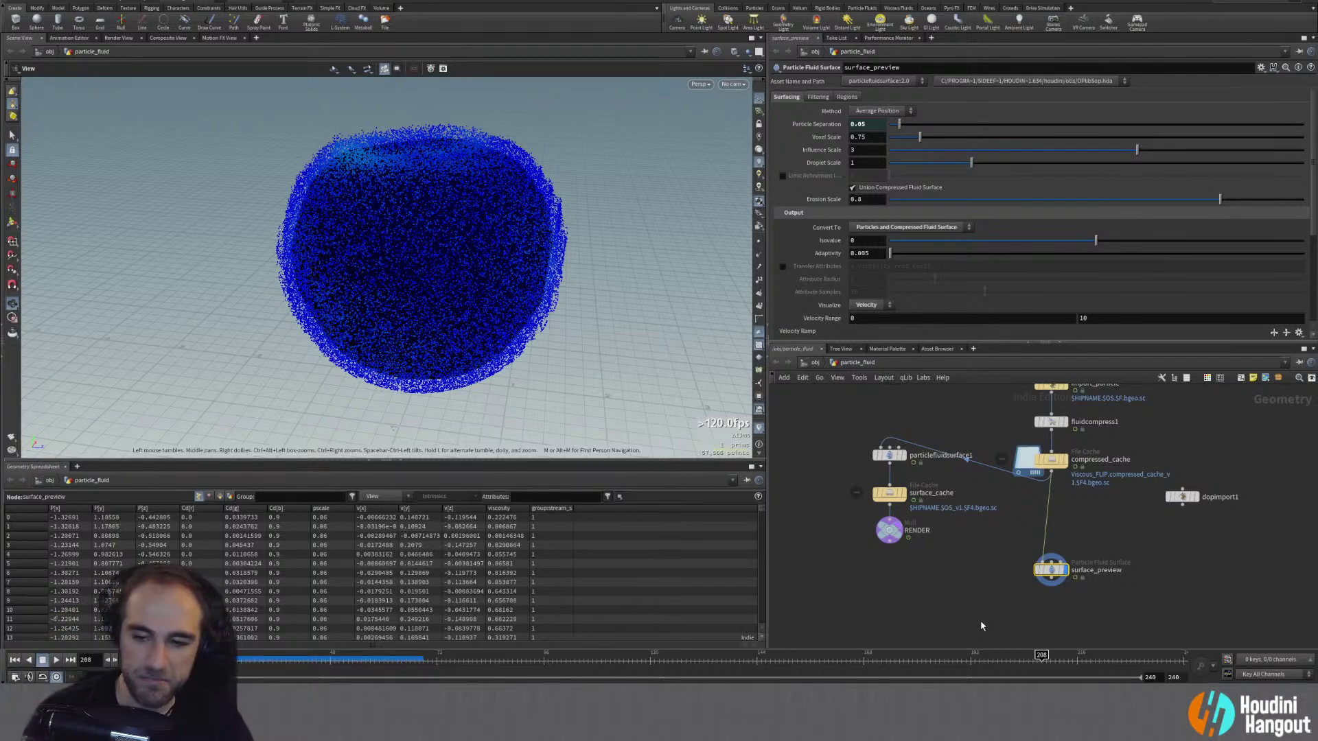
Step: Go to frame 63 and set the surface_preview node's Convert To option to Particles
left_click_drag(203, 666, 401, 670)
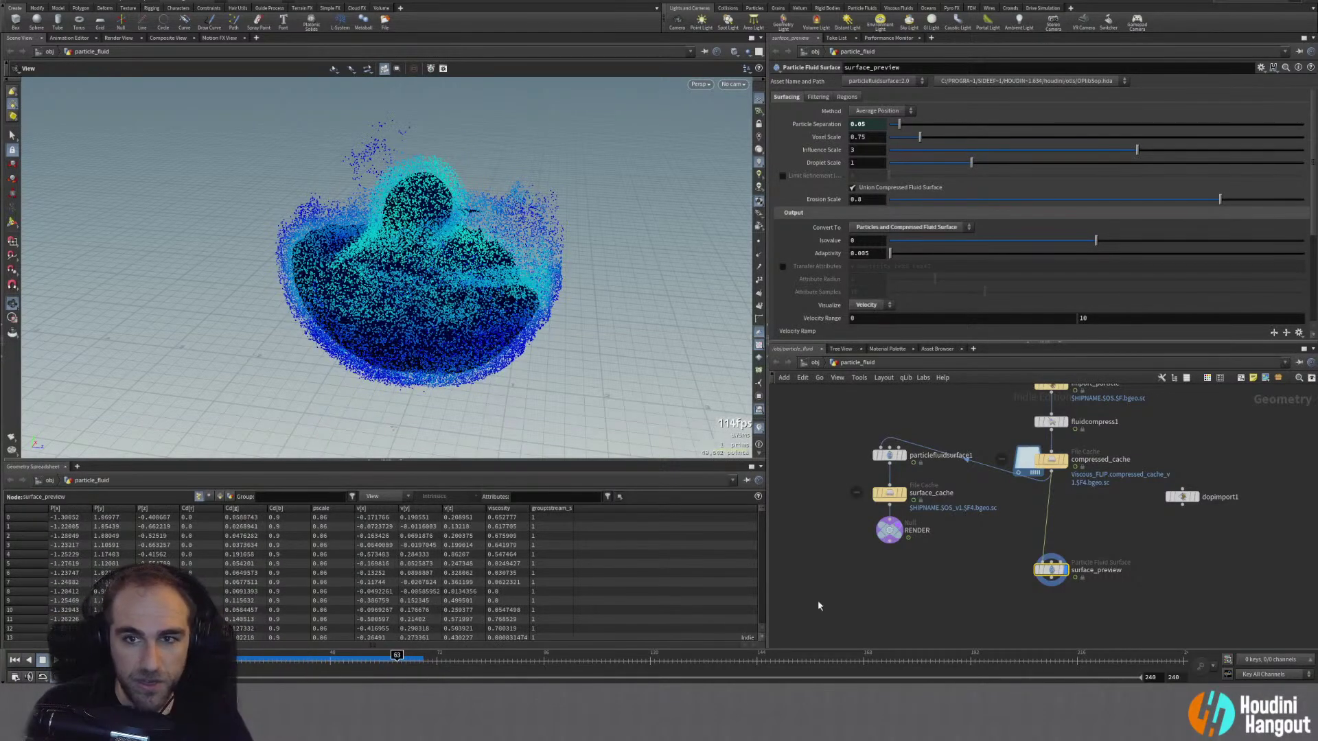
left_click(892, 228)
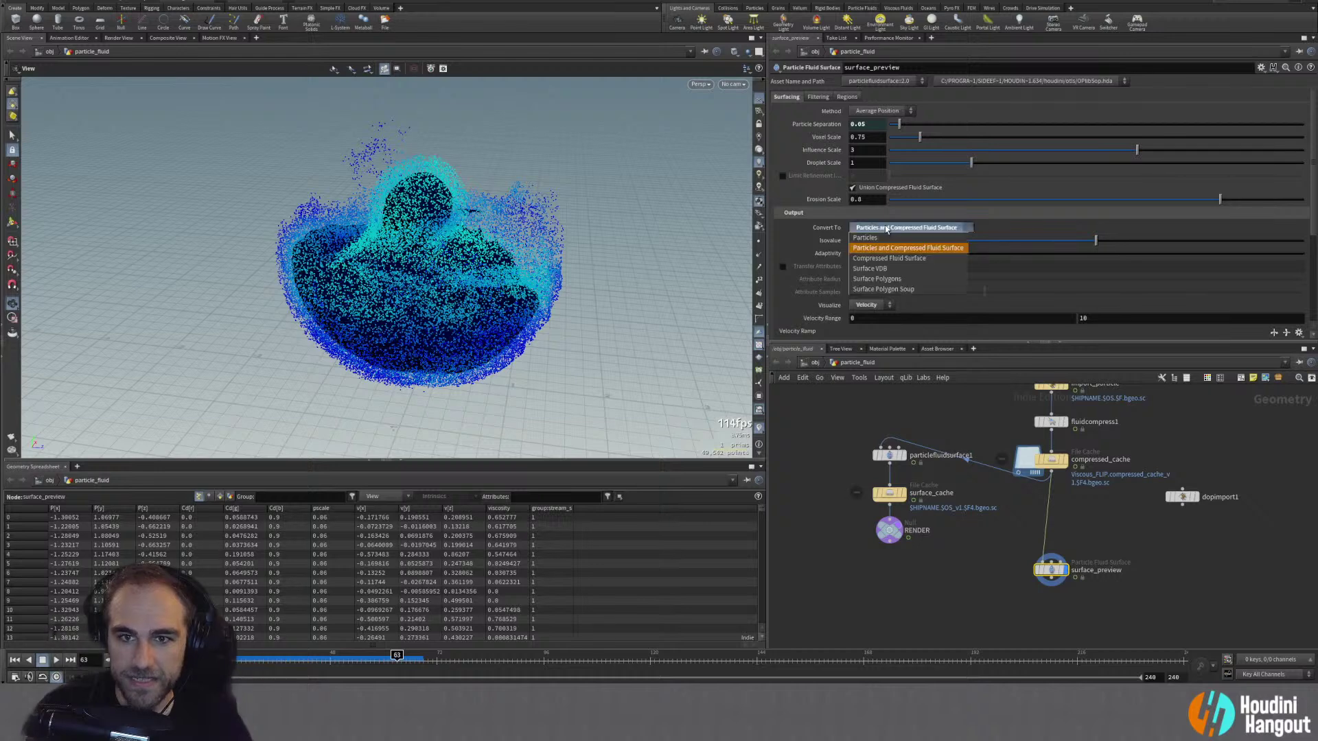
left_click(889, 241)
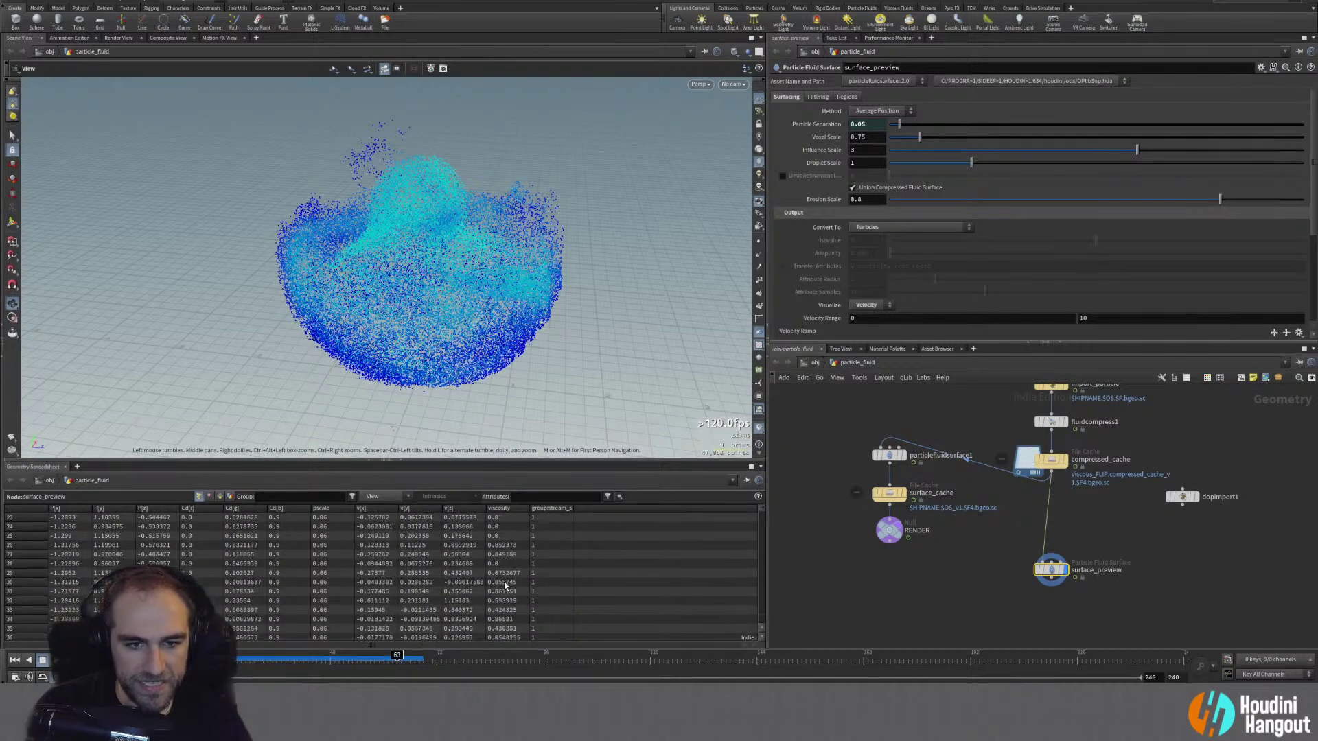
Step: Display particlefluidsurface1 and add viscosity to its Transfer Attributes so they read "v viscosity vorticity rest rest2"
left_click(889, 455)
left_click(904, 456)
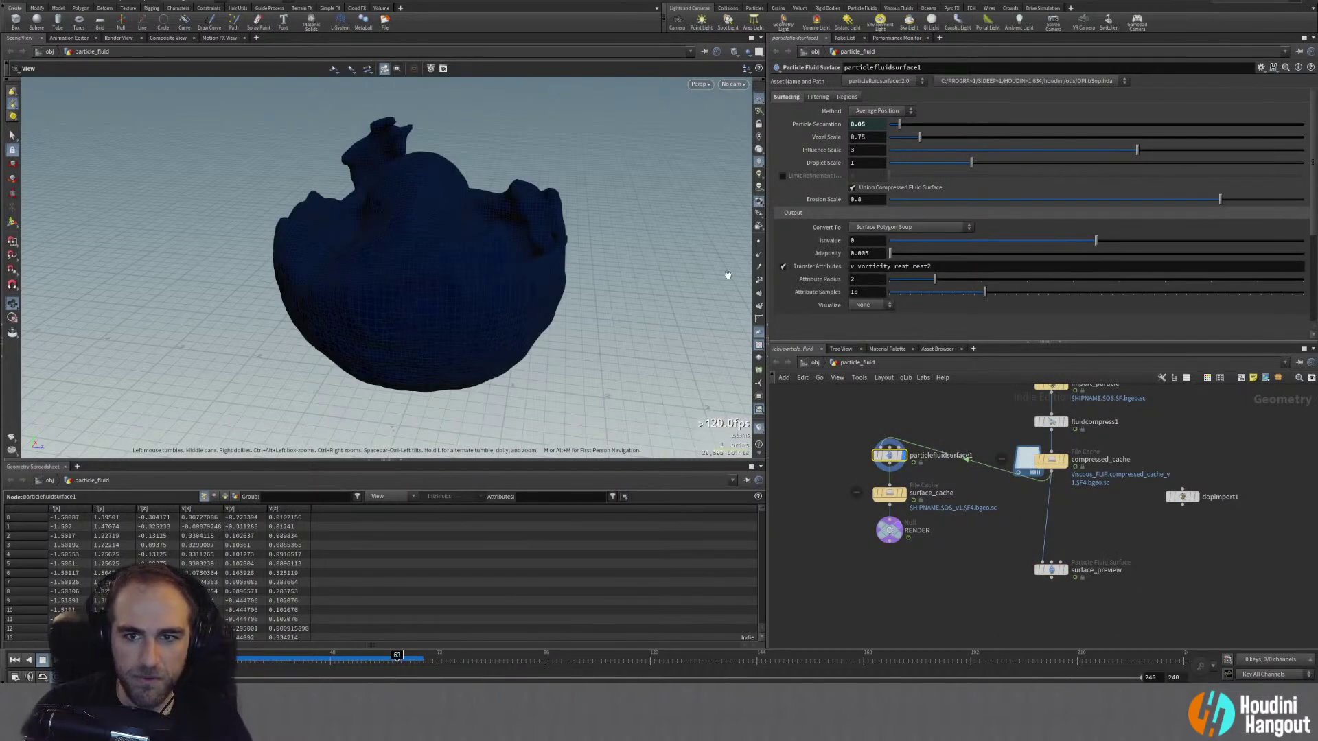
left_click(857, 265)
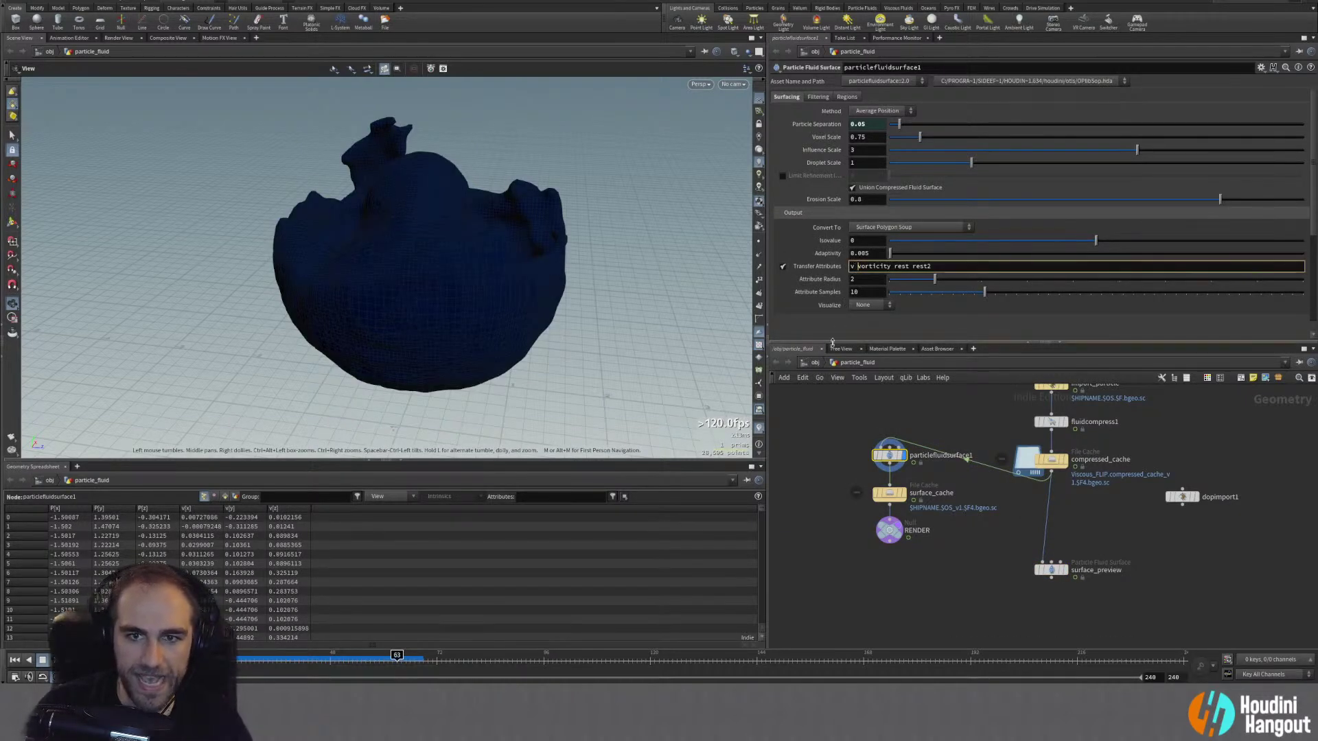
type("viscosity")
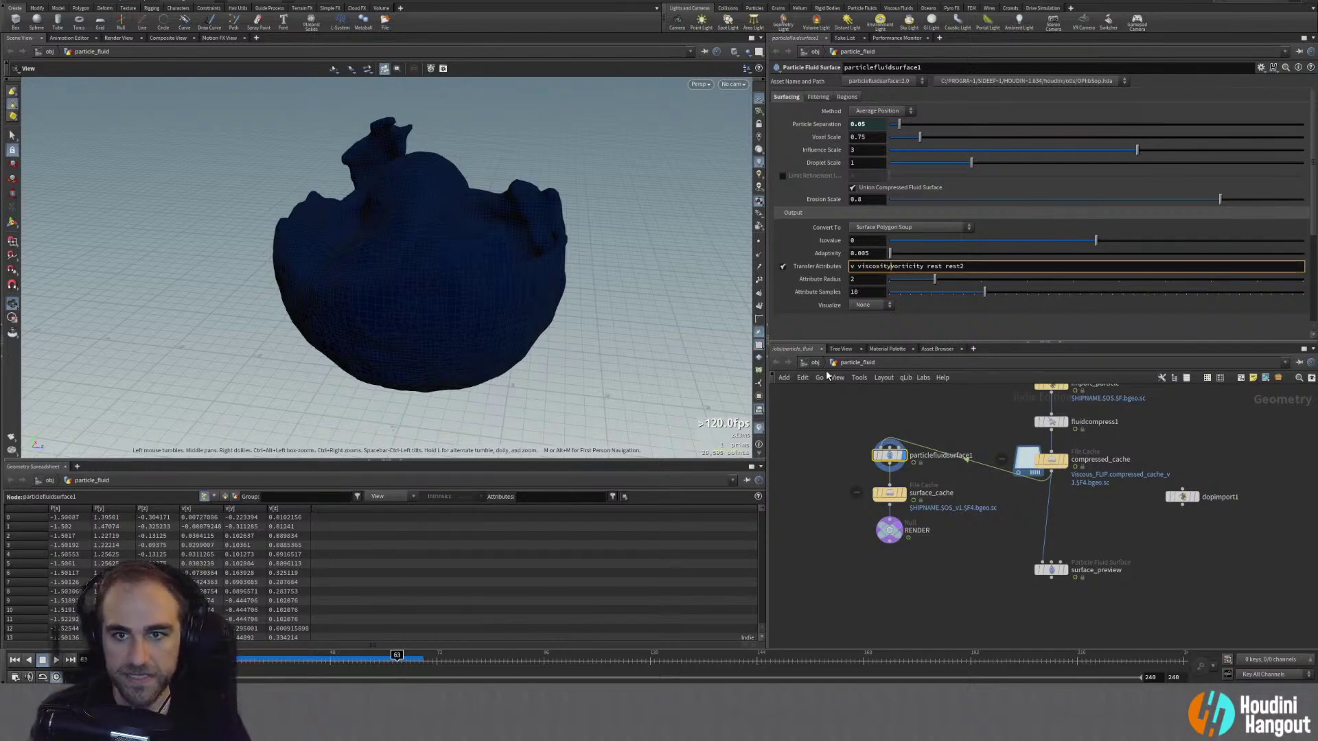
key("Return")
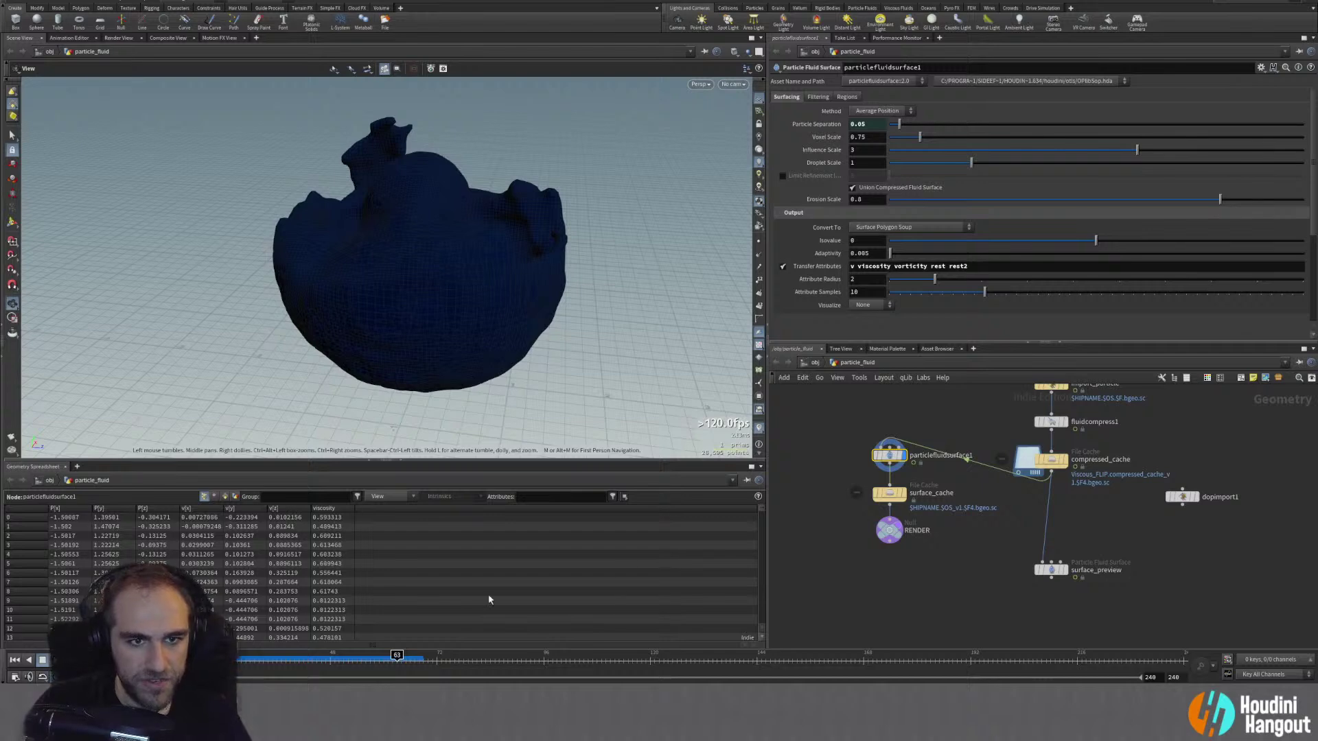
Step: Turn on the viscosity visualizer for the fluid mesh and look through particlefluidsurface1's surfacing and filtering parameters
left_click(759, 428)
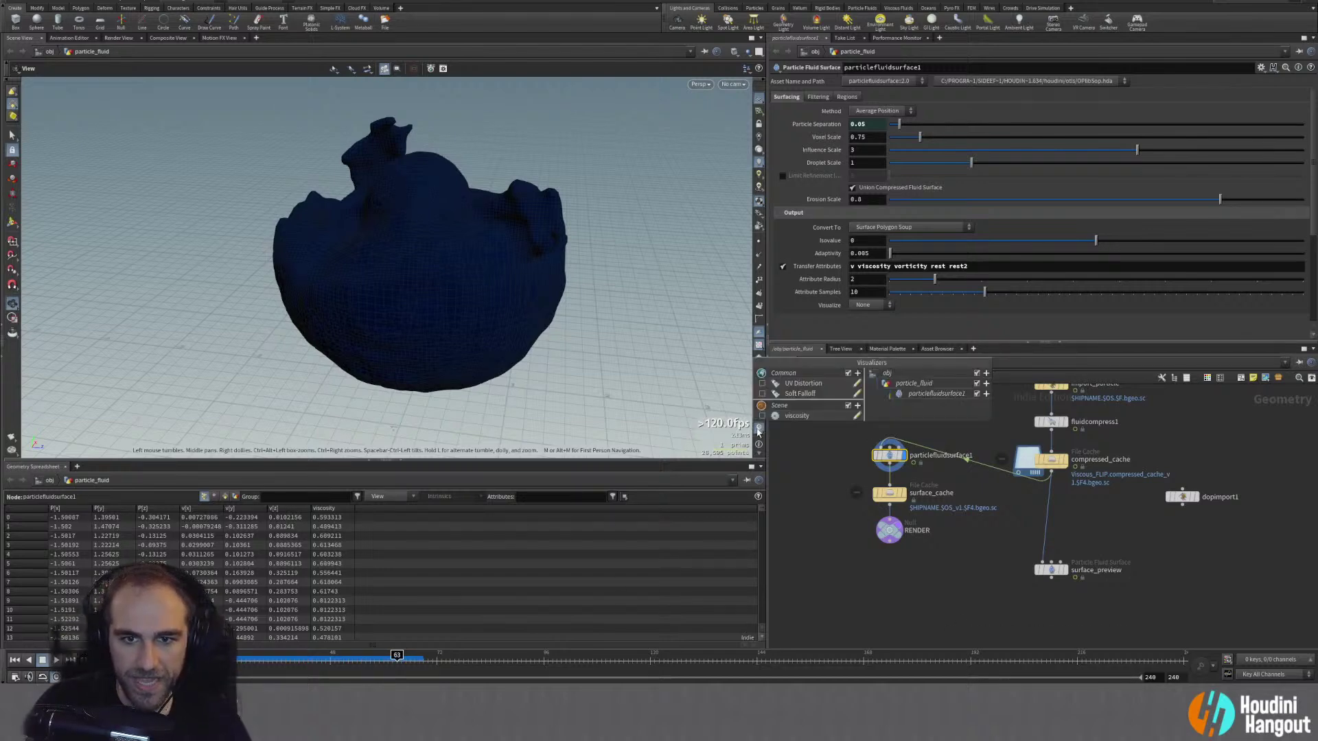
left_click(762, 416)
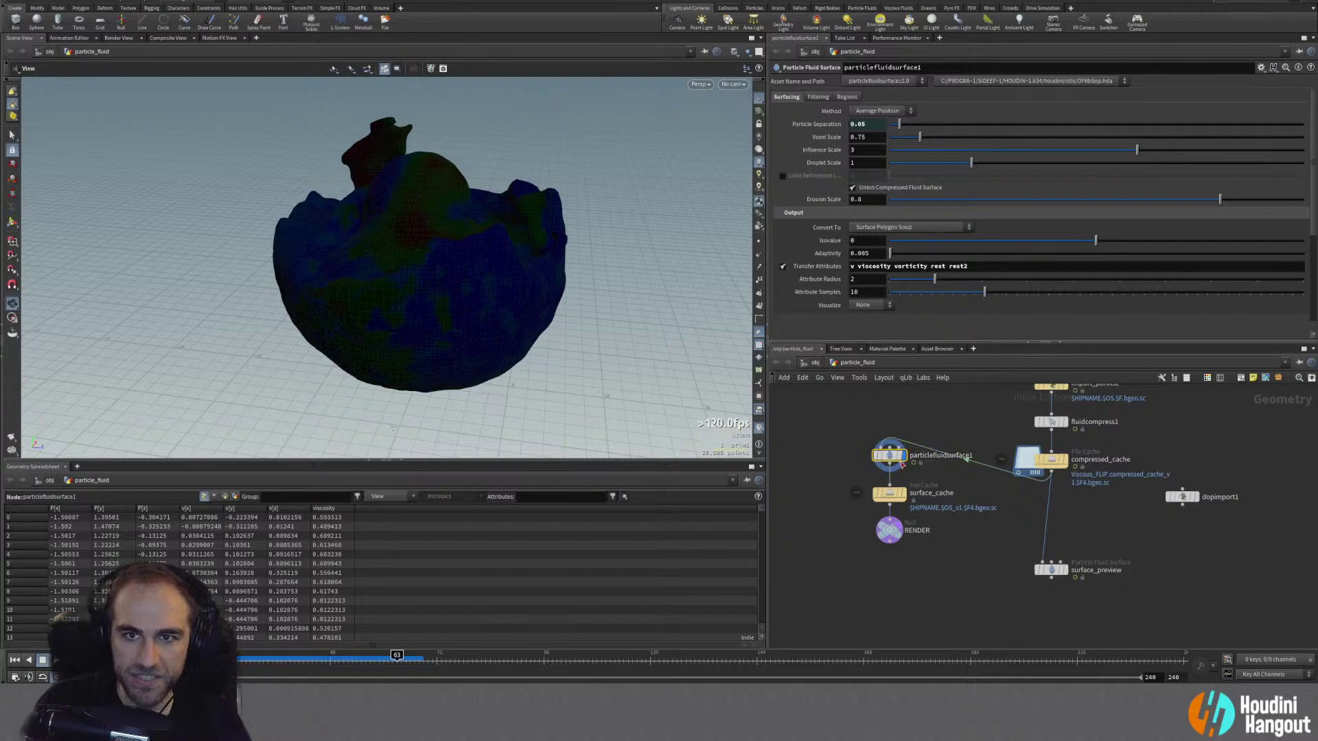
scroll(810, 338, "down", 1)
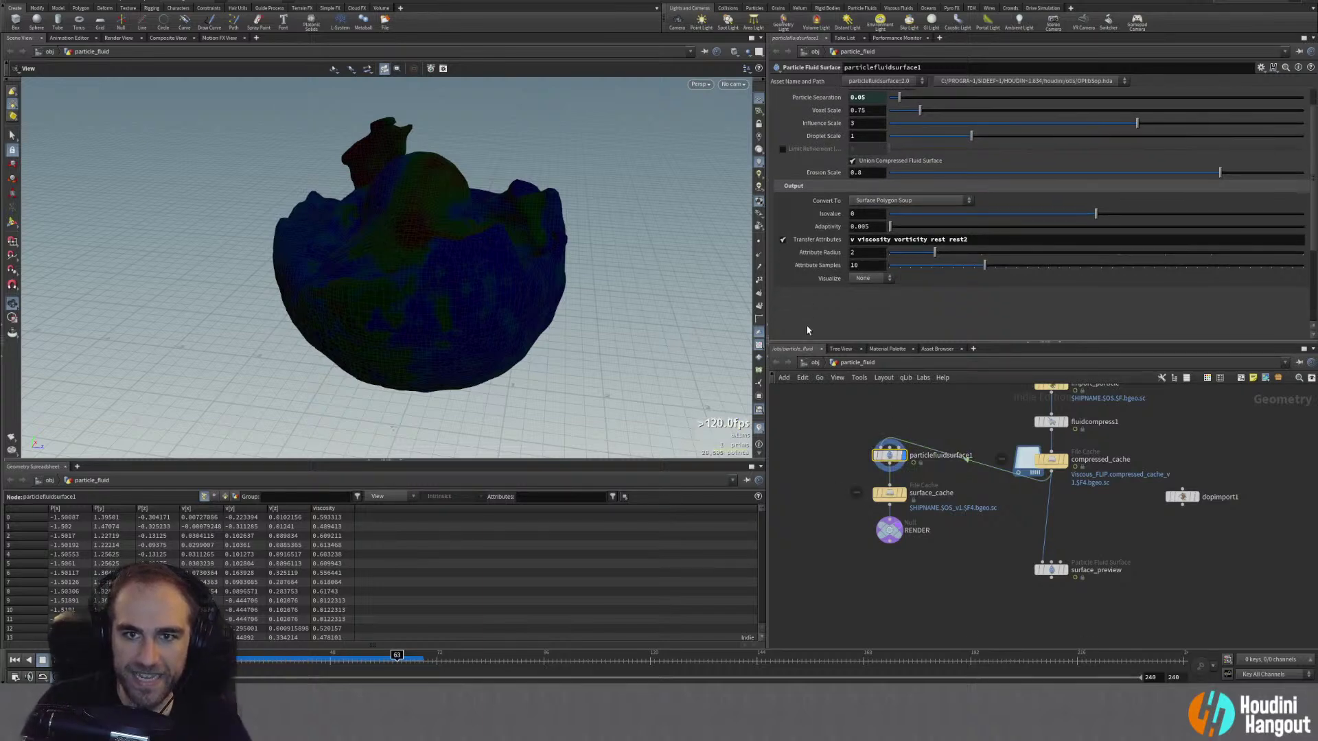
scroll(806, 332, "up", 1)
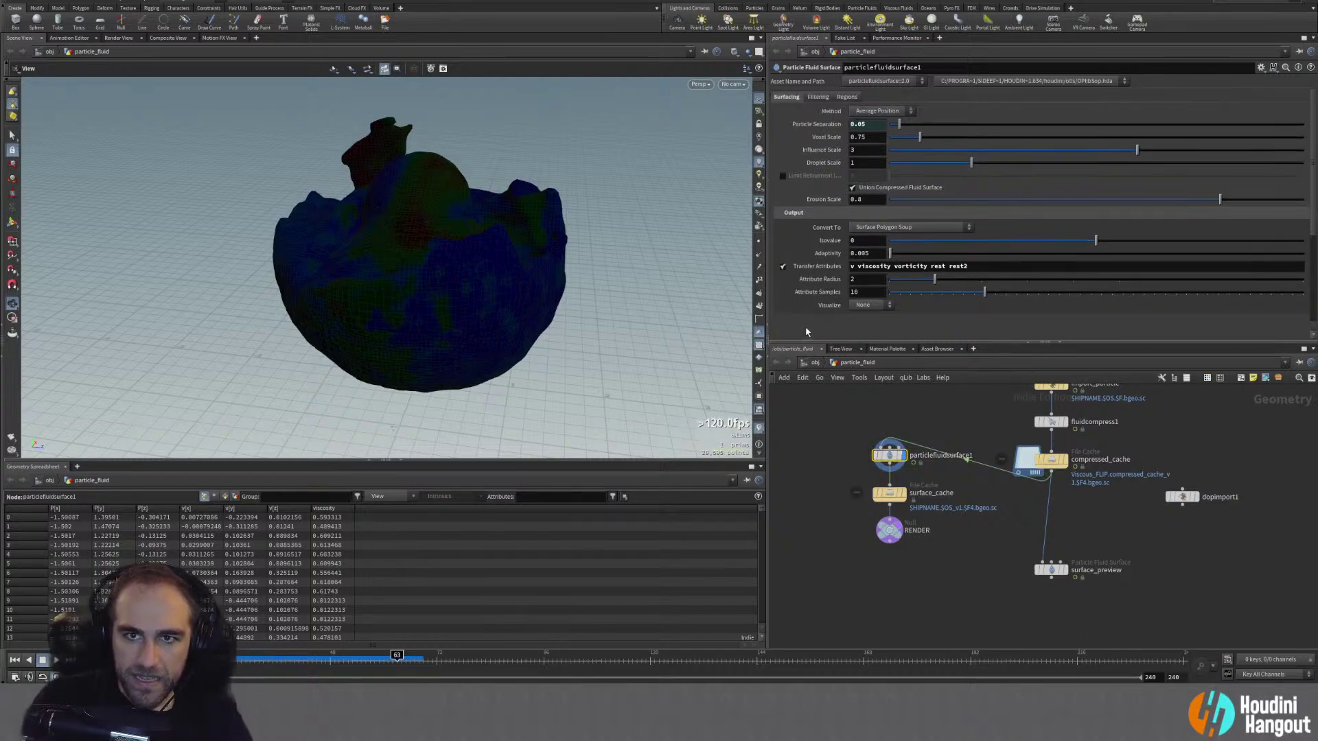
left_click(817, 96)
scroll(799, 234, "down", 5)
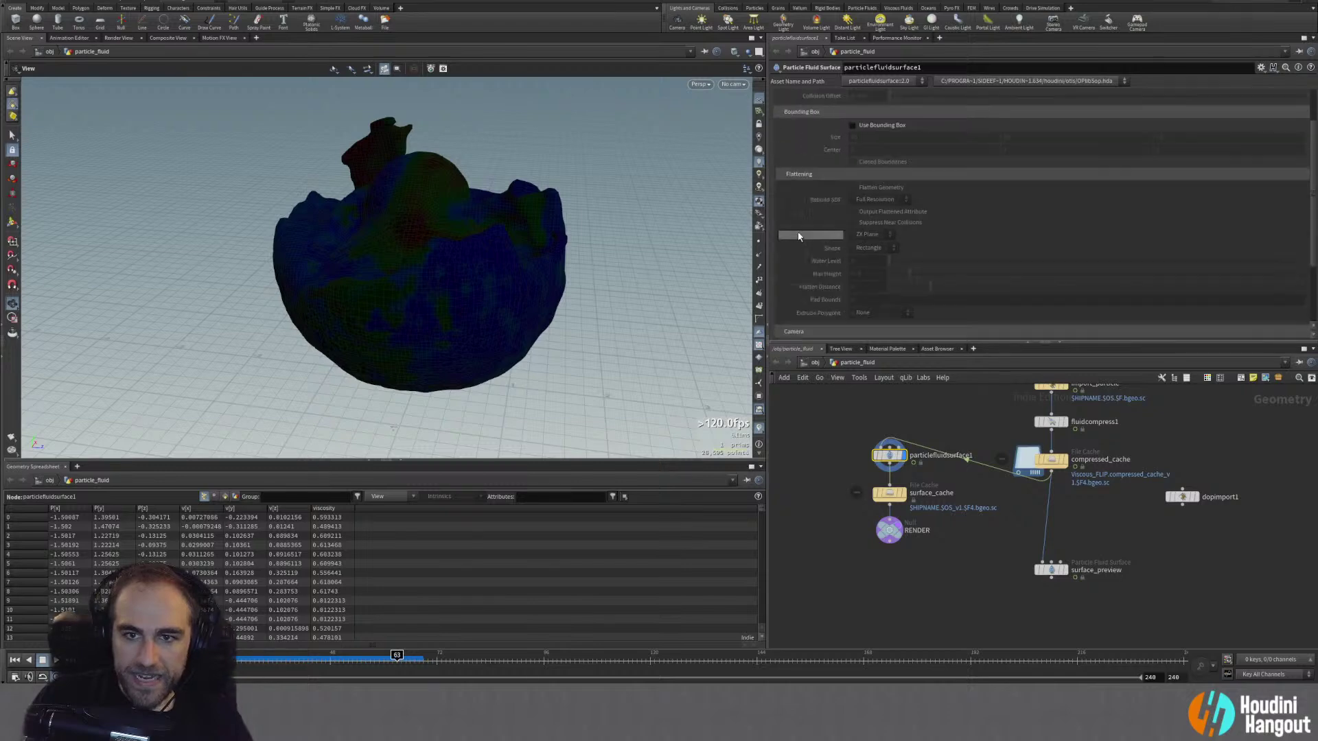
scroll(781, 119, "up", 2)
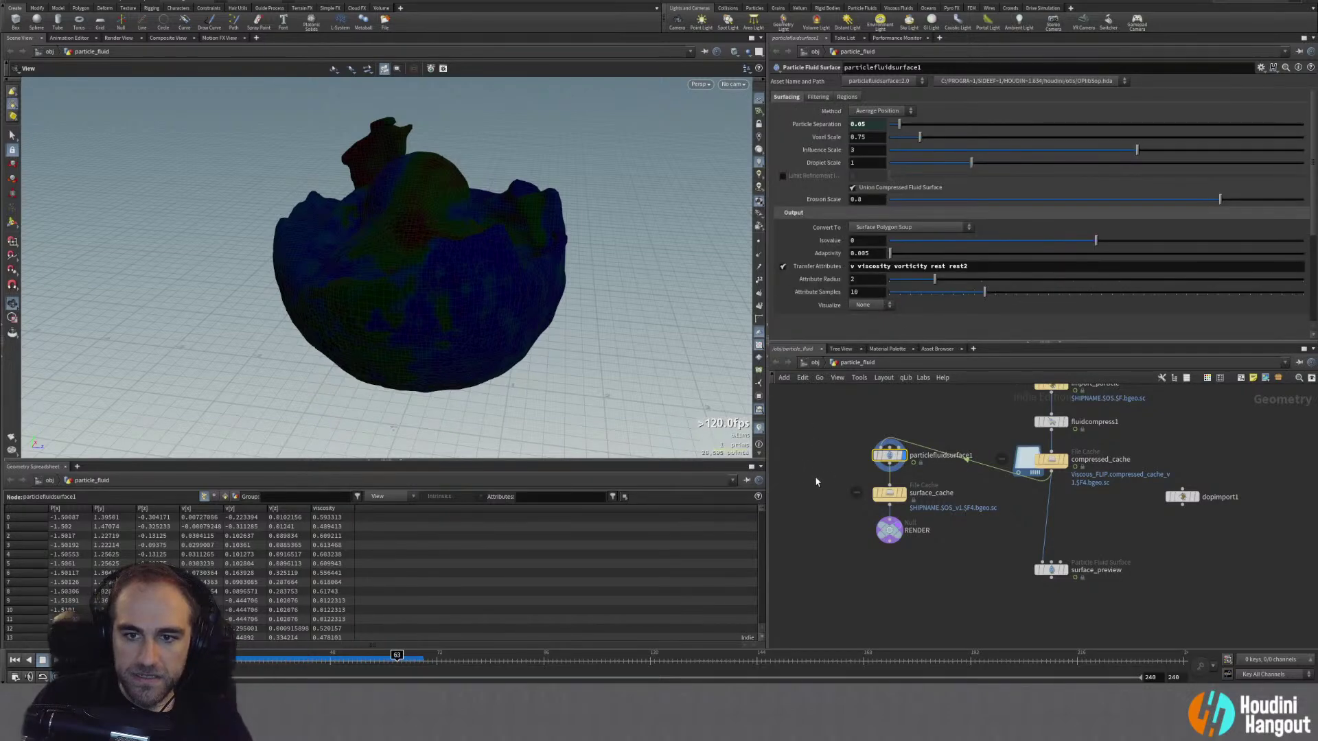
Step: Display surface_cache, clear the material assigned to the particle_fluid object at object level, and go back inside particle_fluid
left_click(889, 493)
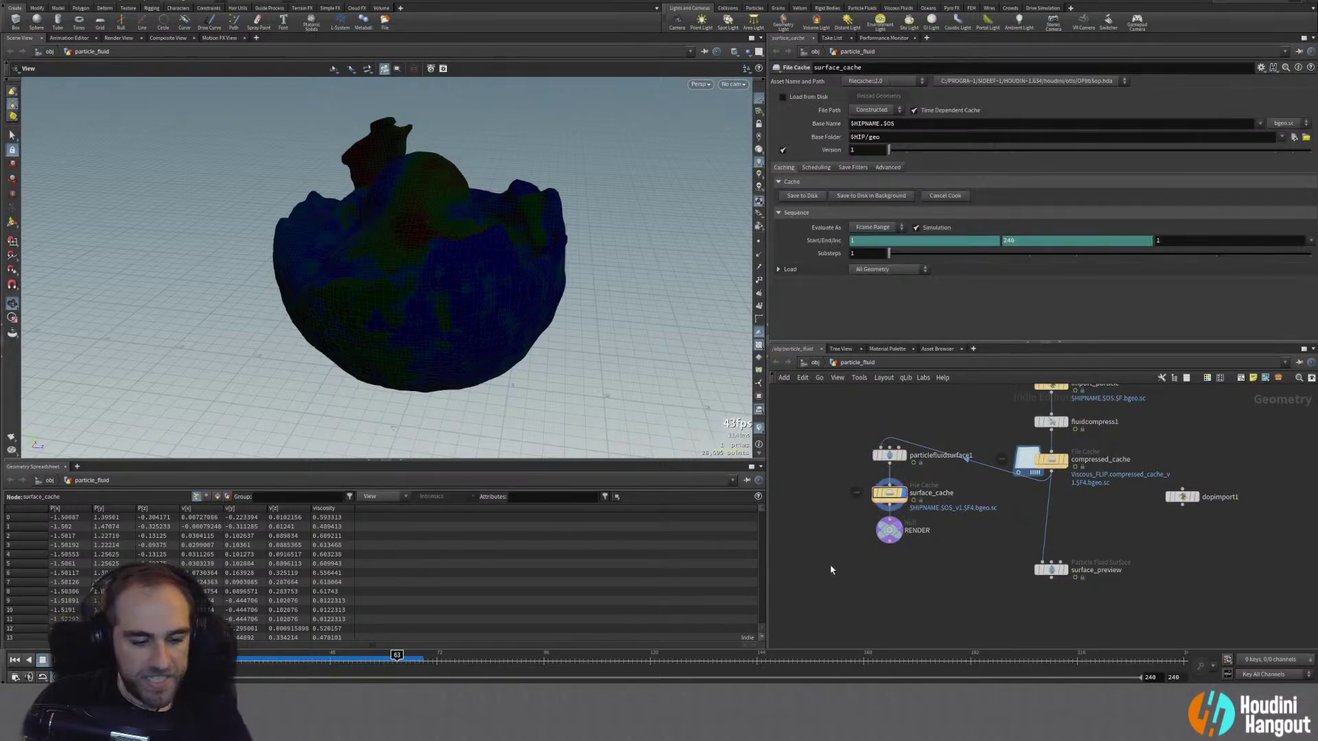
key("u")
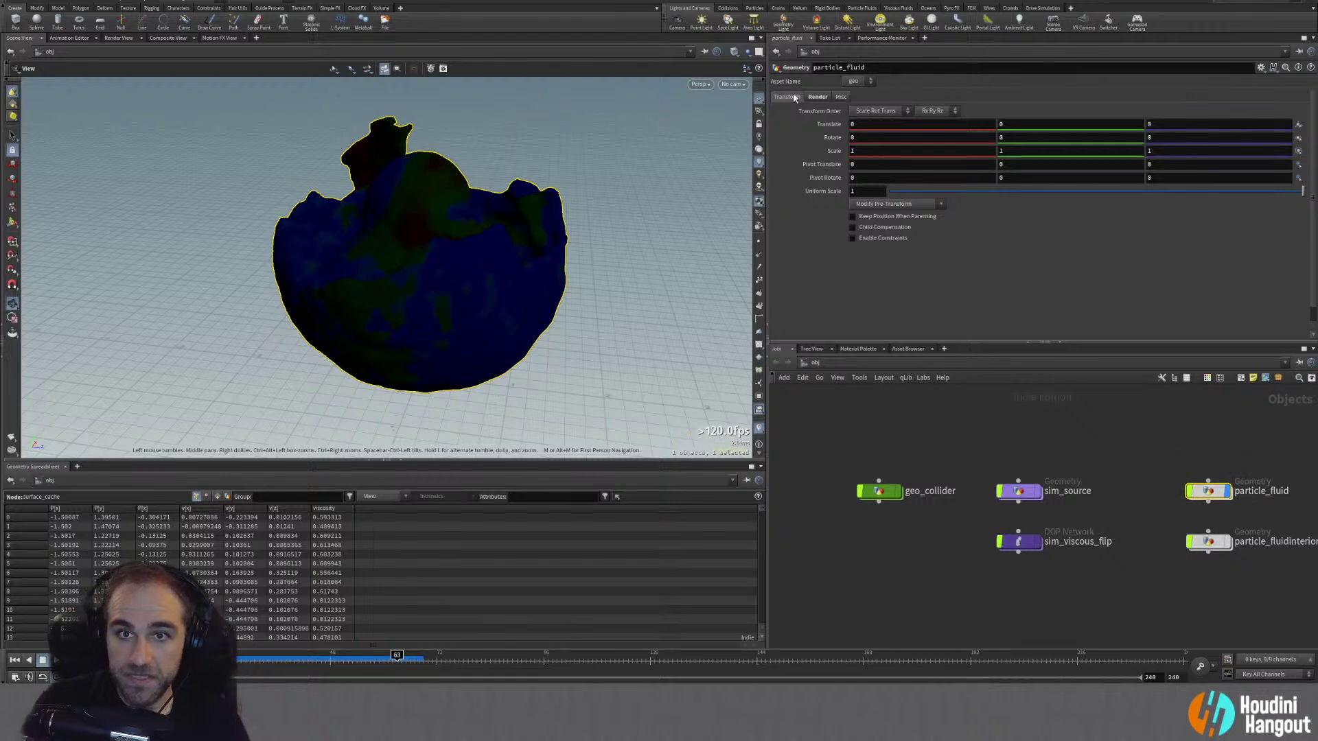
left_click(818, 97)
triple_click(915, 110)
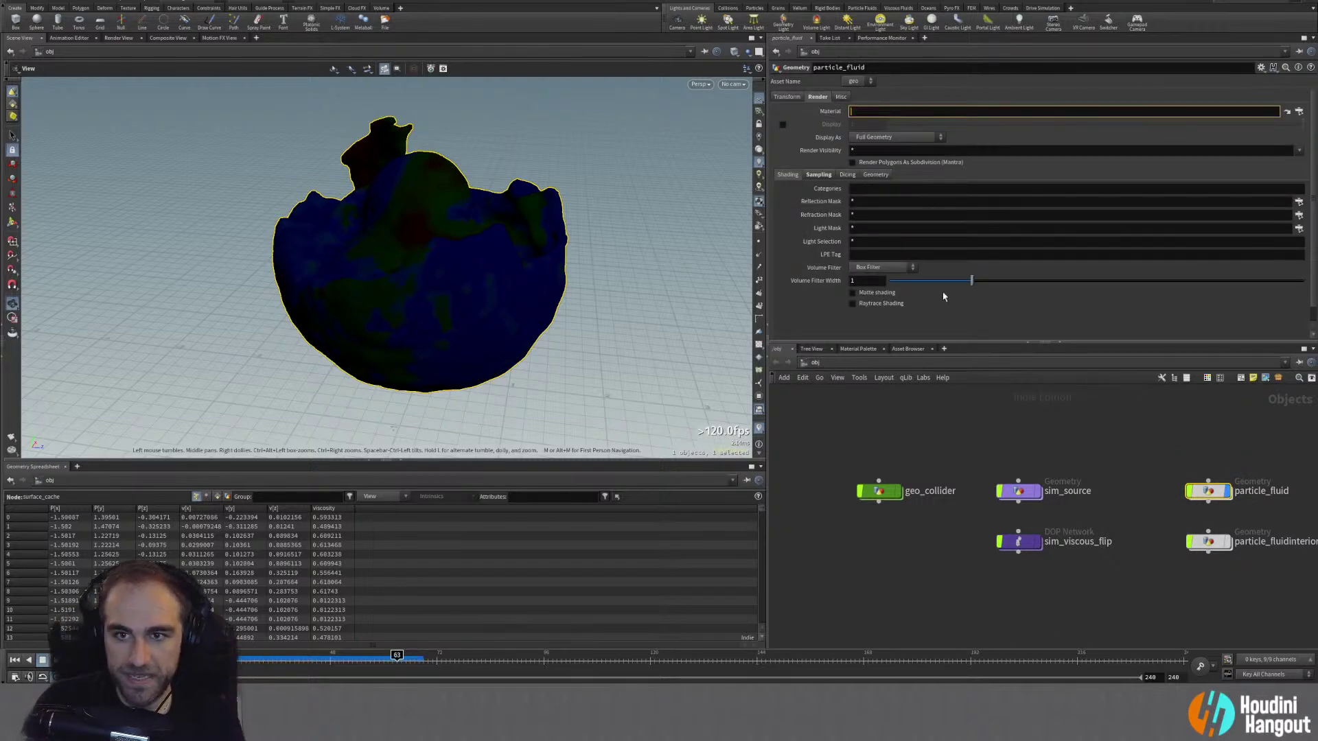
key("BackSpace")
key("Return")
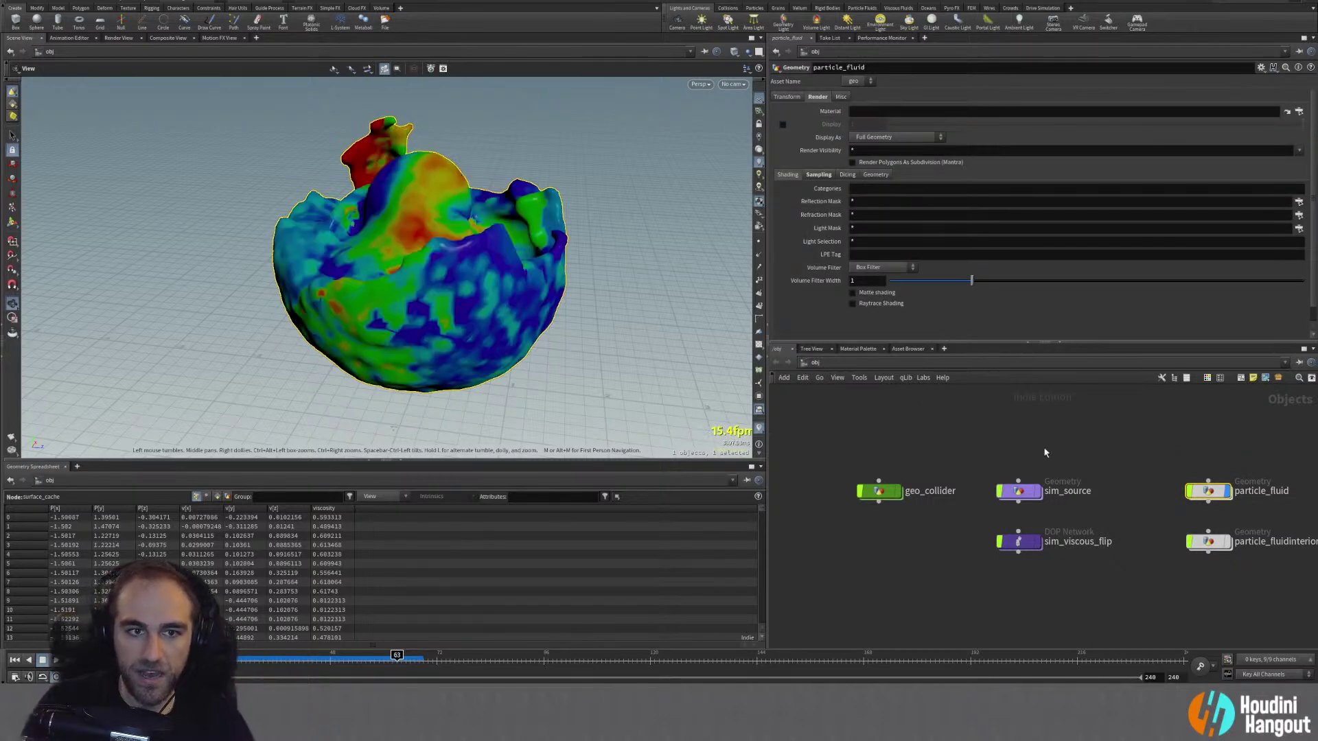
double_click(1207, 491)
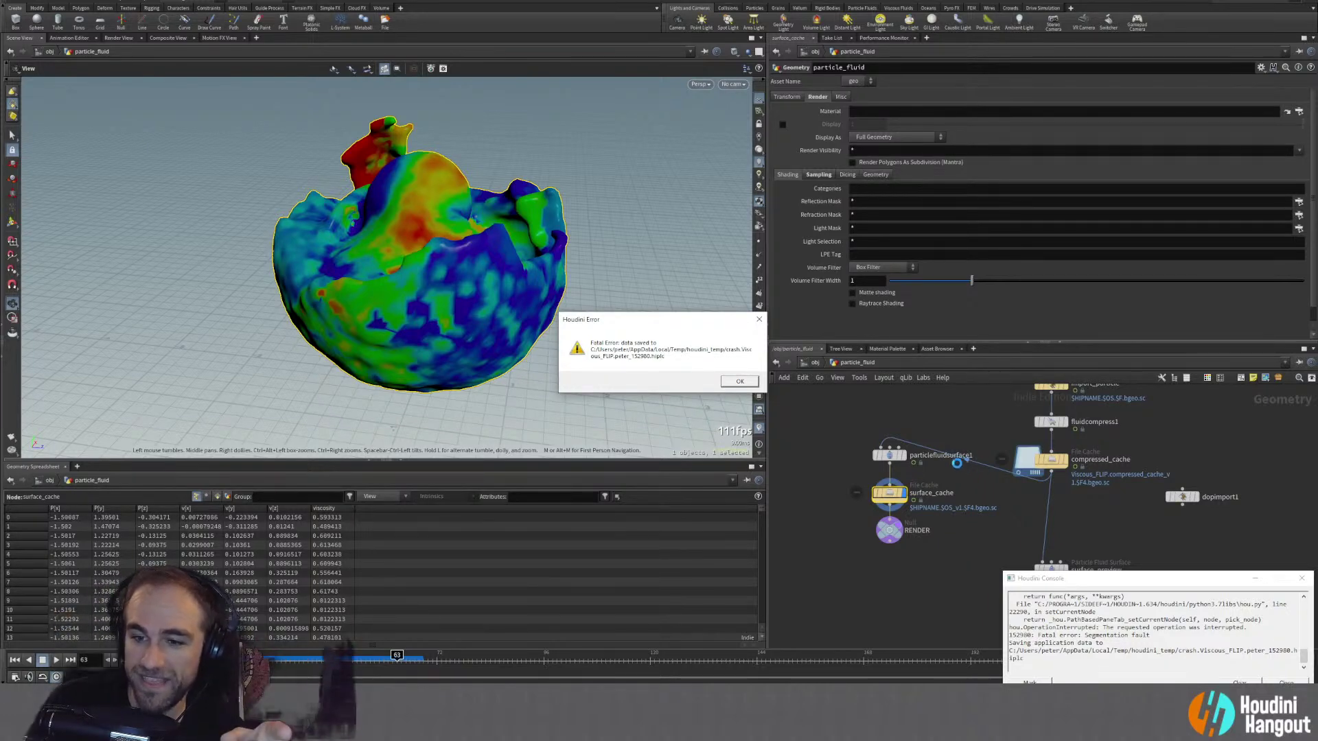
Step: Acknowledge the fatal error and restore the crash backup of the Viscous_FLIP scene in the restarted session
left_click(736, 383)
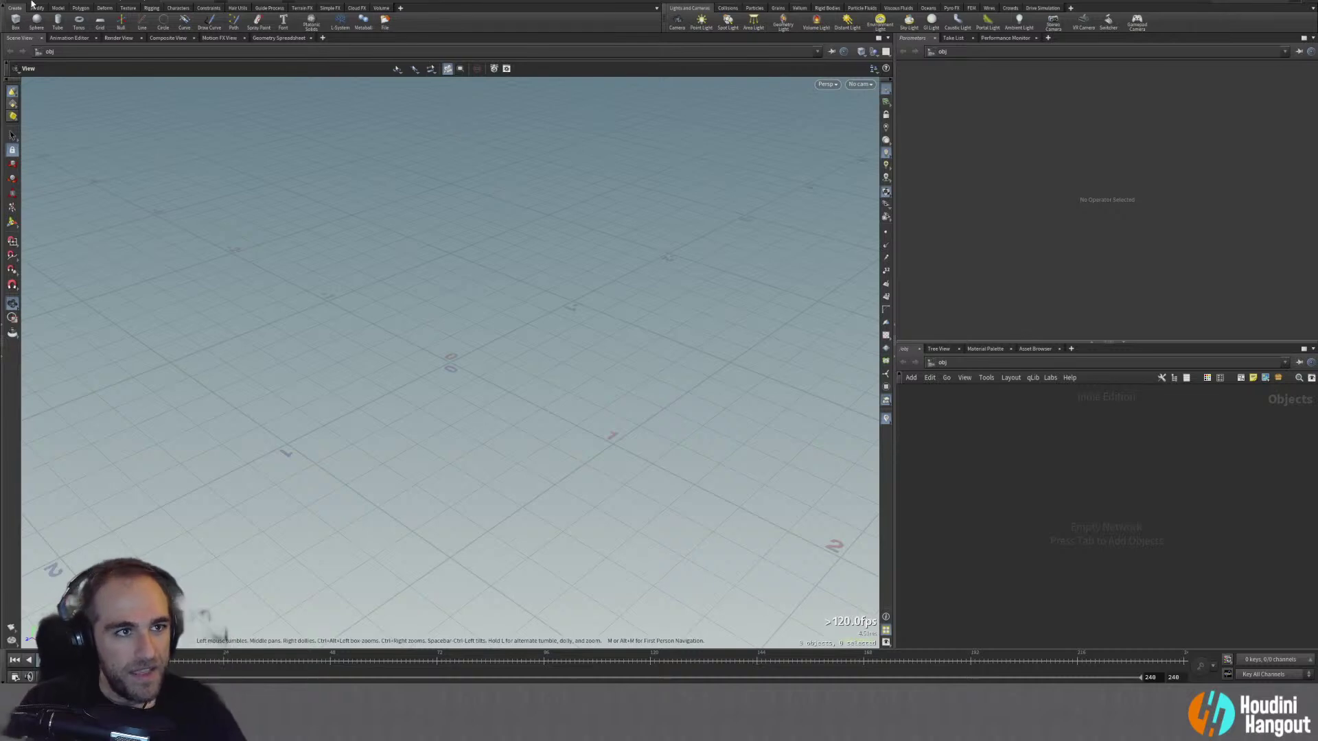
left_click(36, 3)
mouse_move(59, 39)
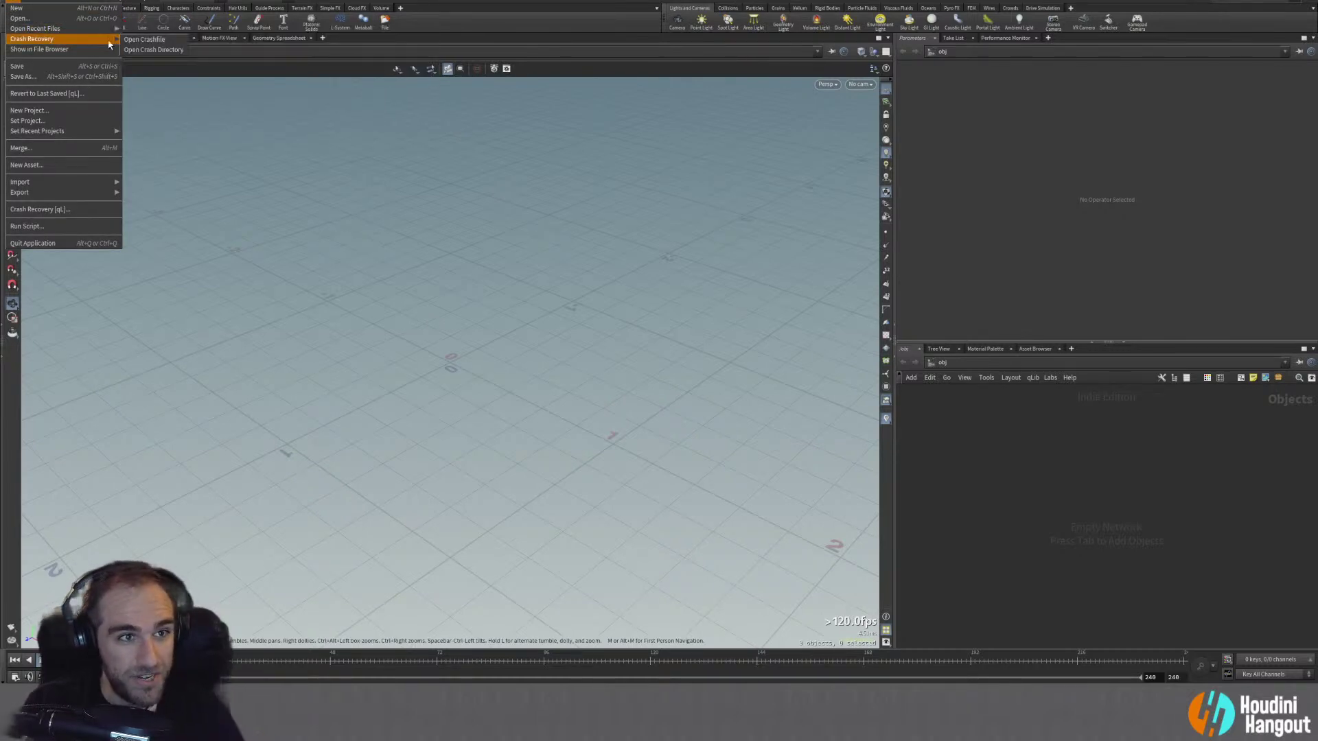
left_click(144, 41)
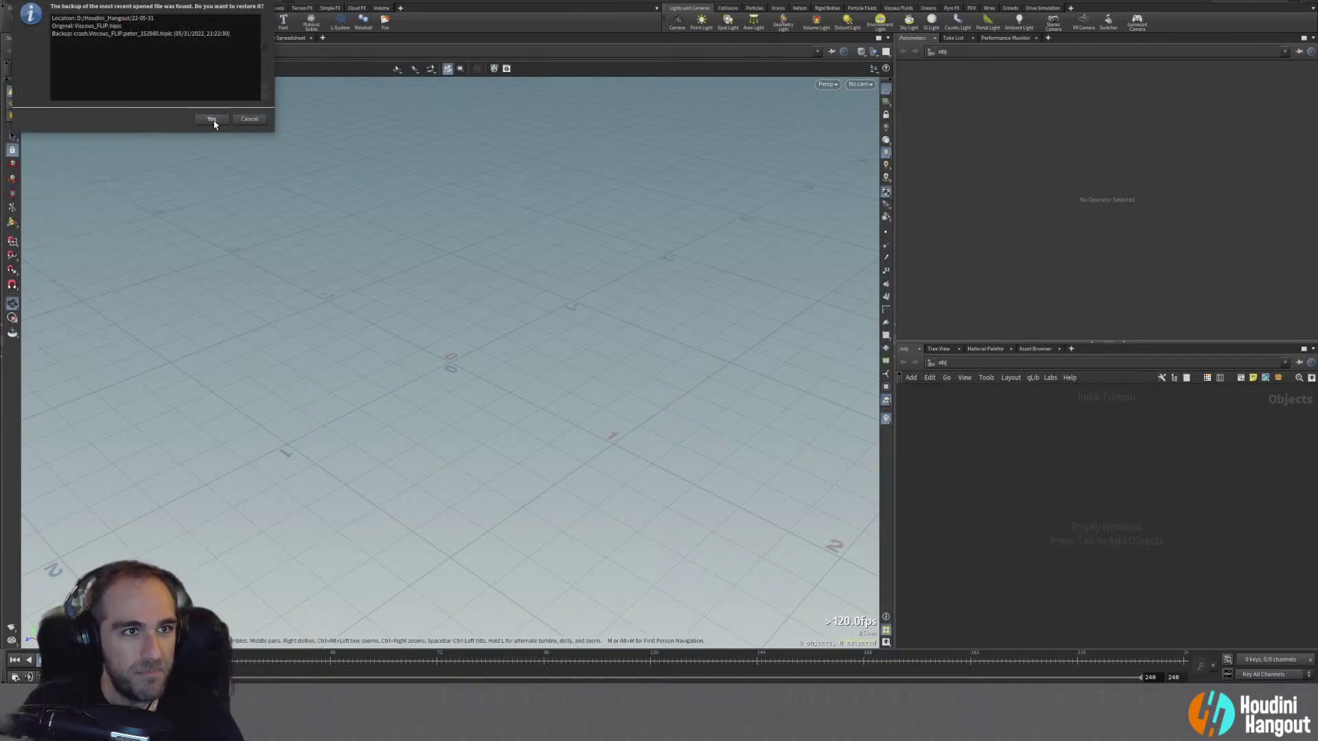
left_click(210, 120)
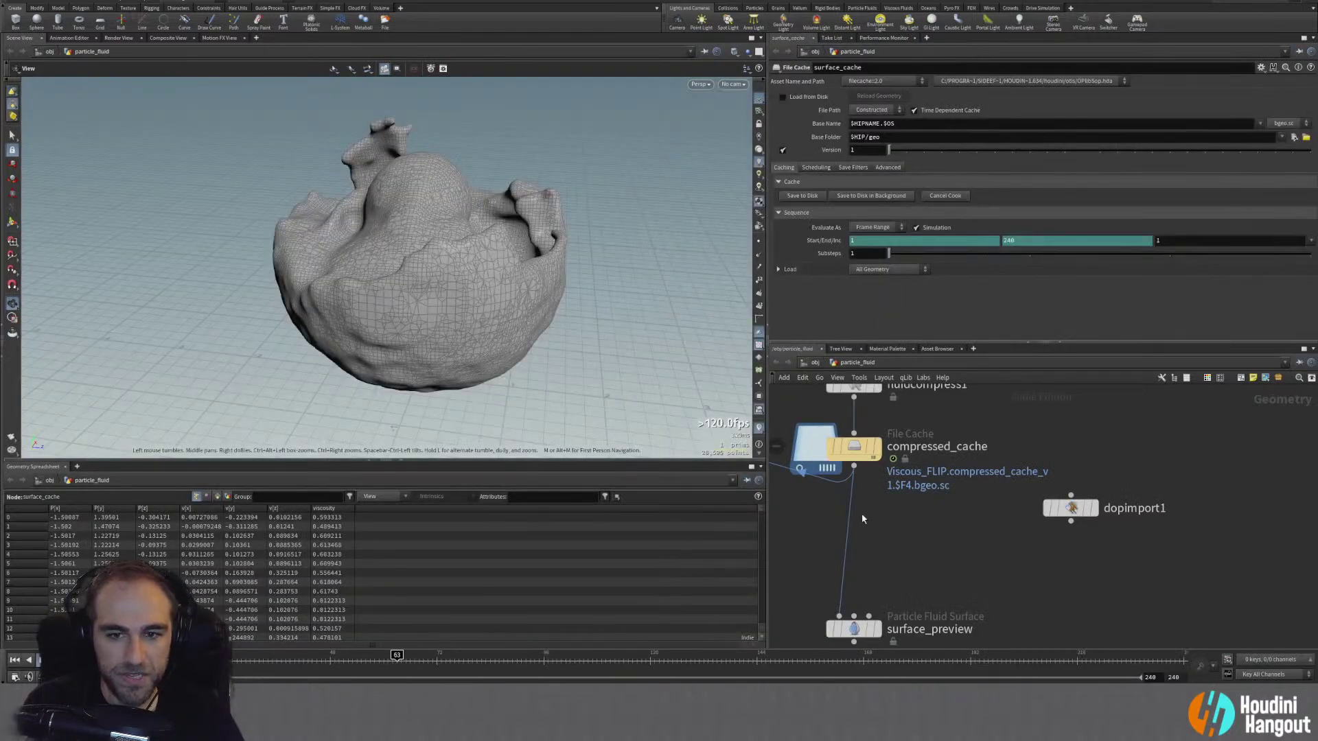
Step: Display particlefluidsurface1 in the recovered scene and enable the viscosity visualizer on its mesh
middle_click_drag(862, 519, 1127, 555)
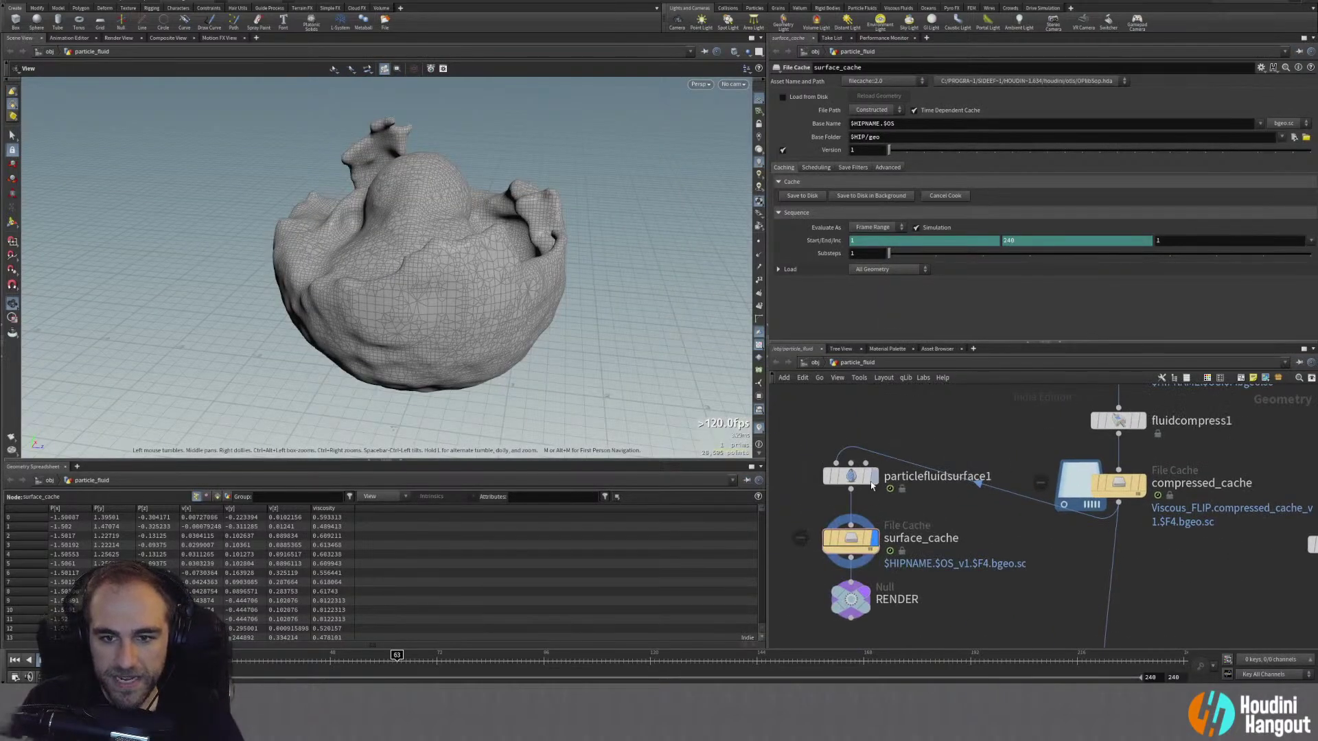
left_click(851, 477)
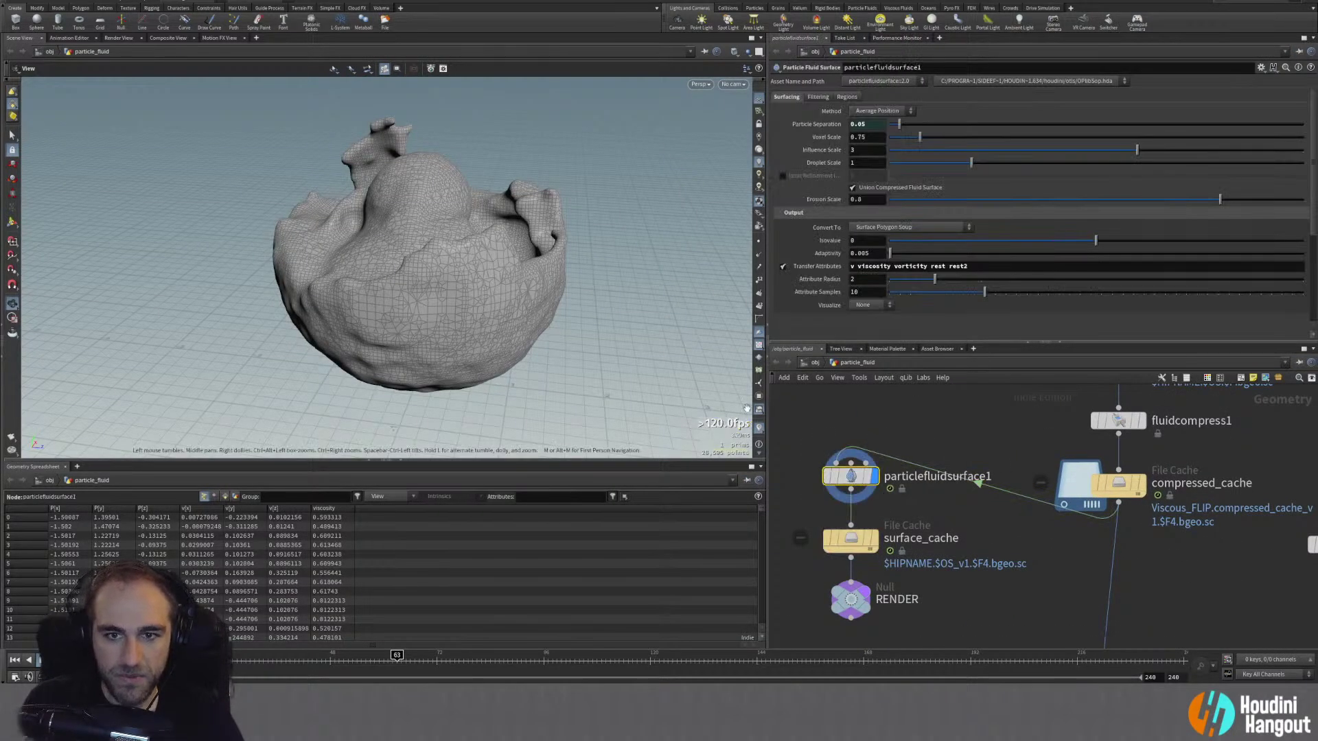
left_click(759, 427)
left_click(762, 416)
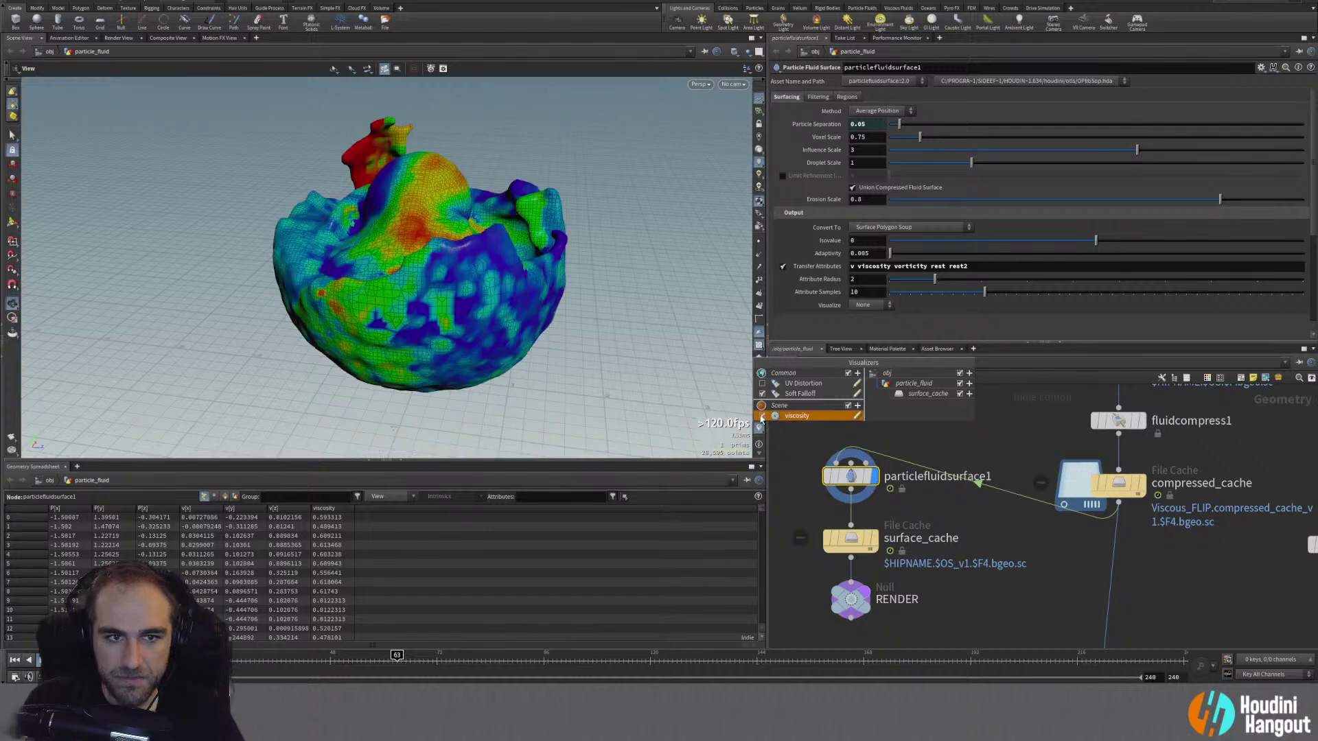
Step: Save the recovered scene as Viscous_FLIP.hiplc in the $HIP folder, overwriting the existing file
scroll(430, 230, "down", 3)
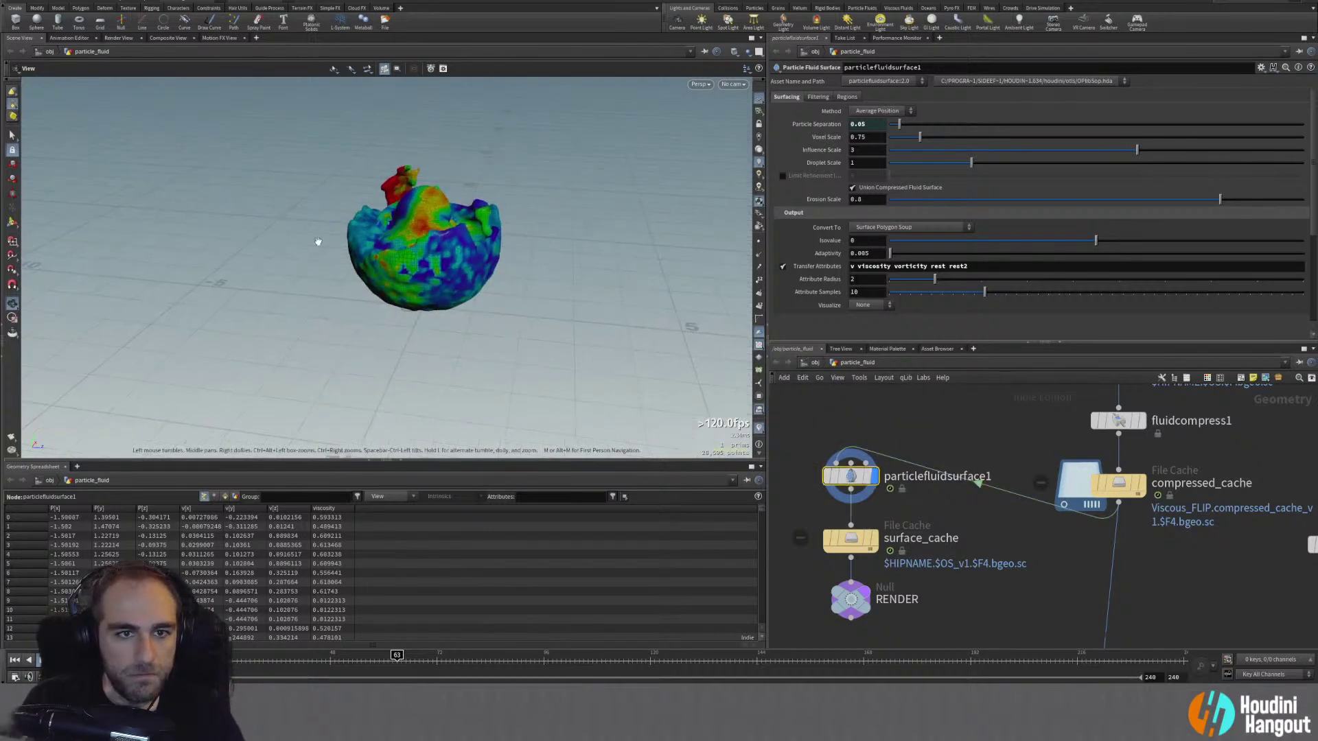
key("ctrl+shift+s")
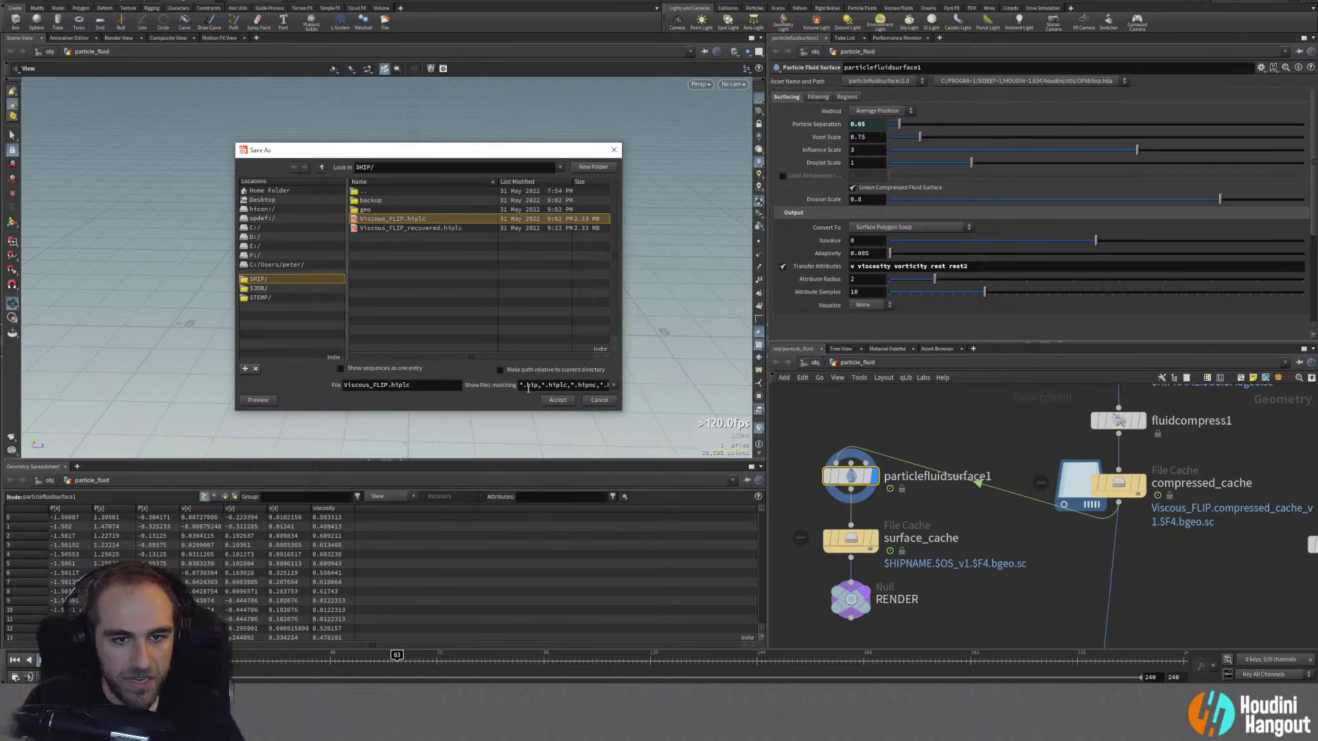
left_click(557, 400)
left_click(571, 440)
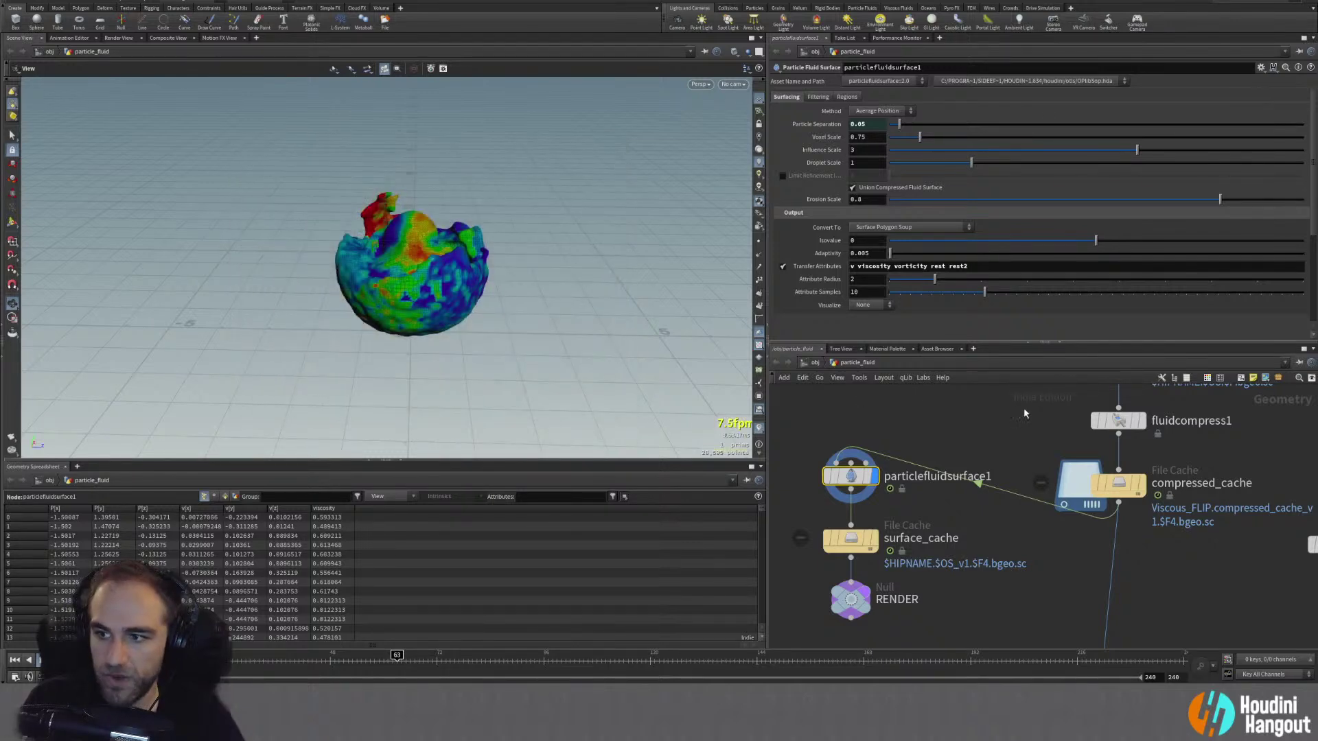
left_click(4, 11)
mouse_move(28, 41)
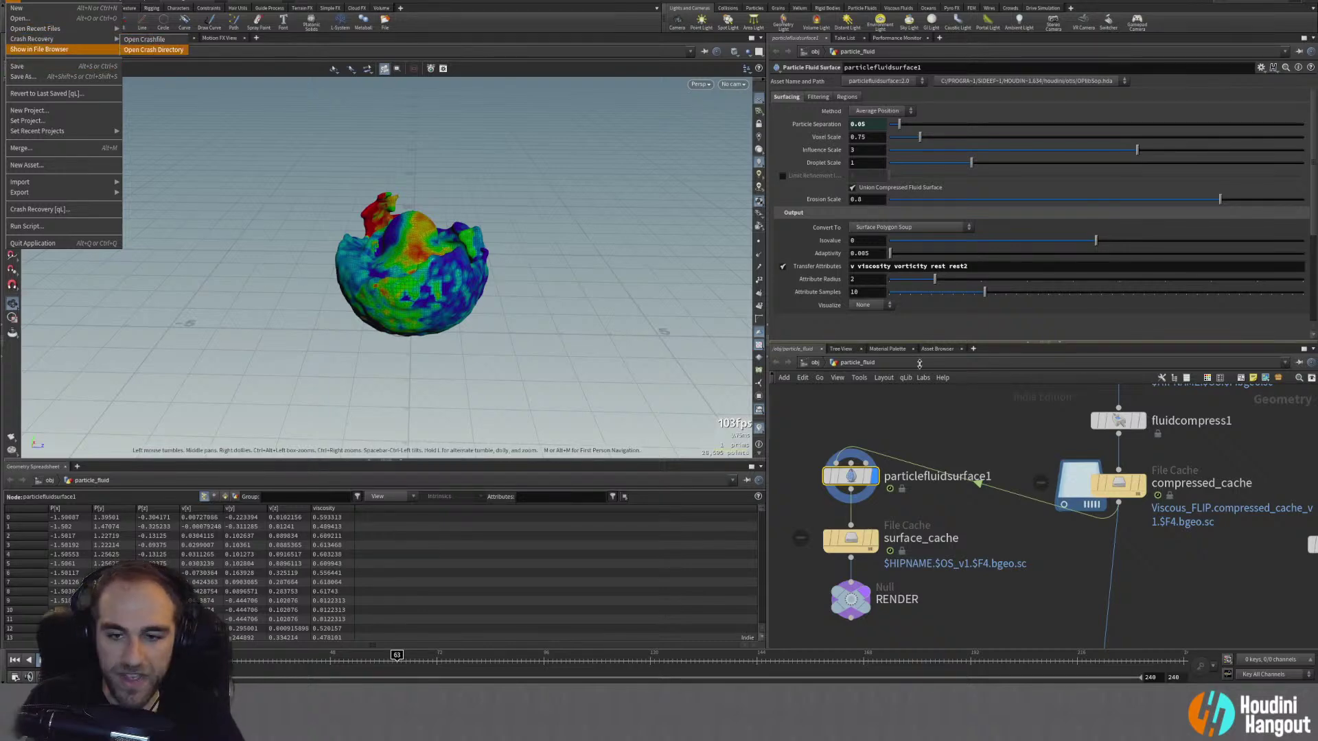
left_click(938, 461)
Step: Turn off the viscosity visualizer so the fluid mesh is shown without attribute colors
left_click_drag(437, 300, 432, 266)
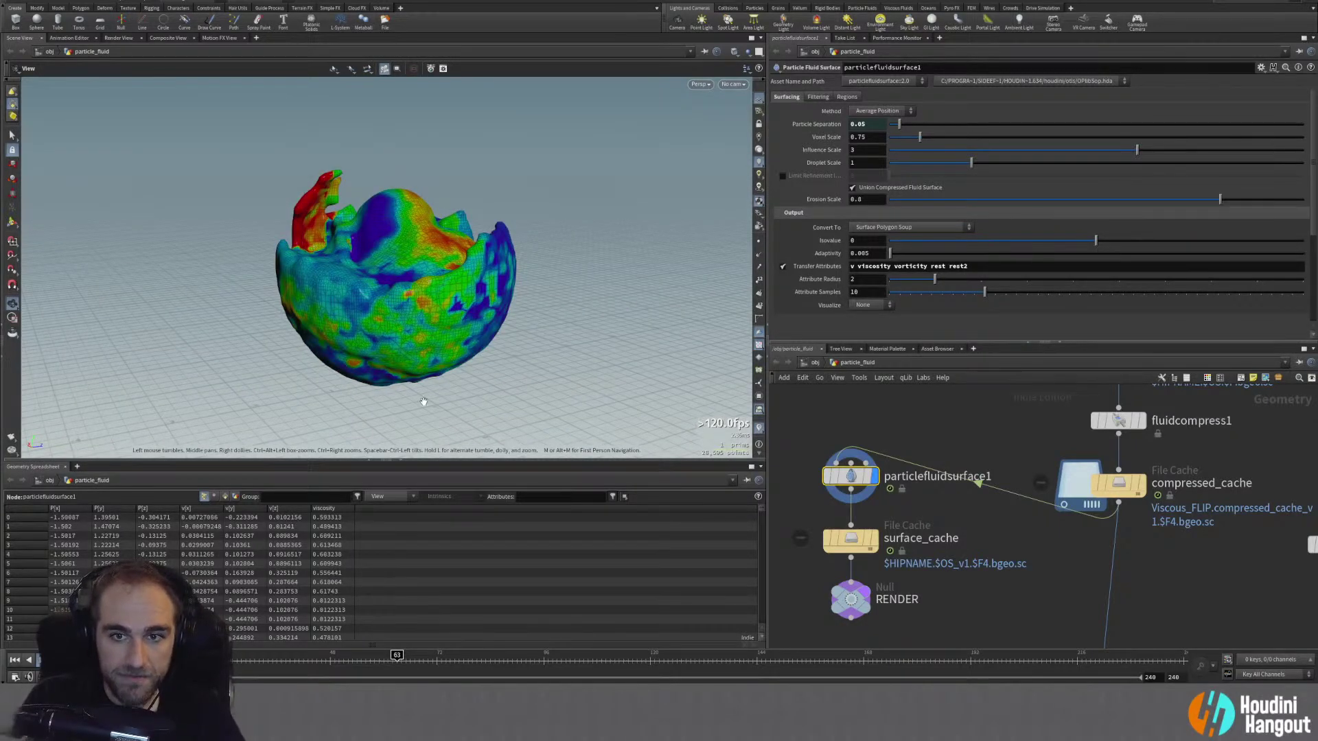
left_click(759, 426)
left_click(761, 415)
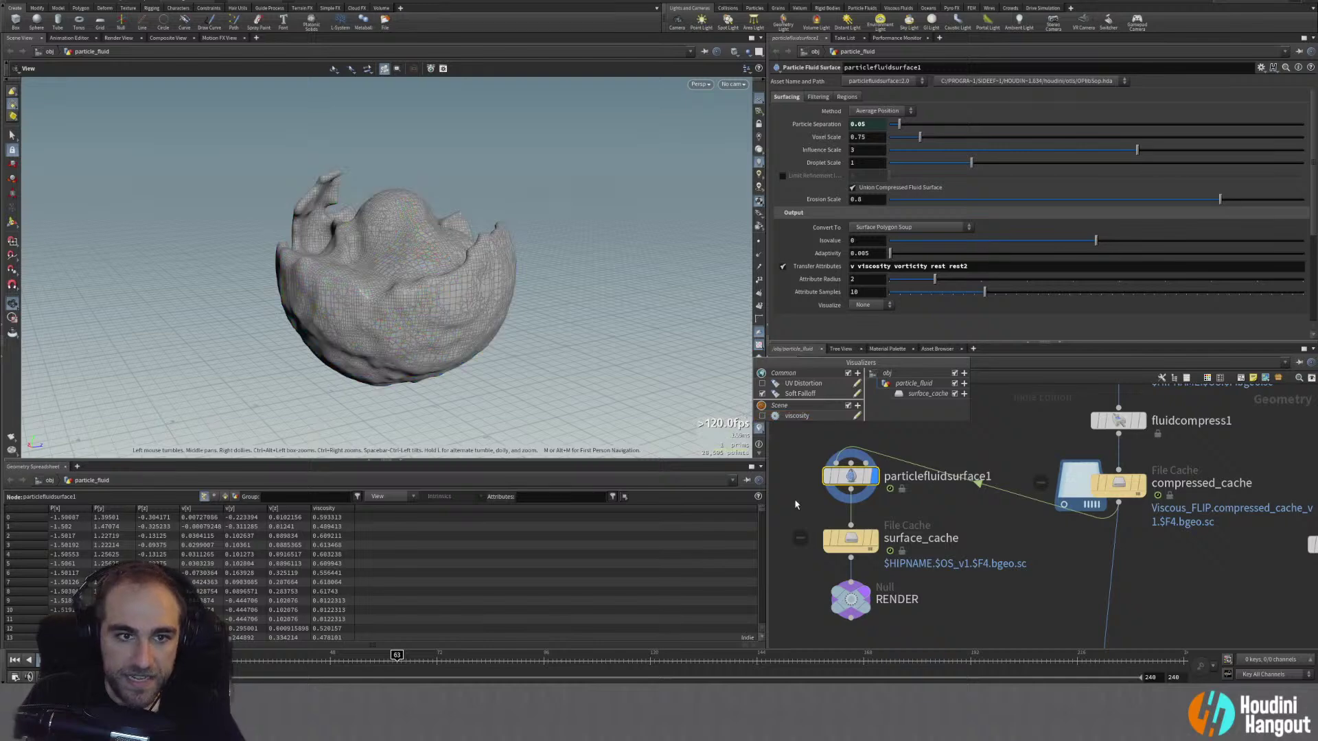
Step: Insert a Color node between particlefluidsurface1 and surface_cache, making room for it and tidying the node layout
middle_click_drag(804, 522, 913, 525)
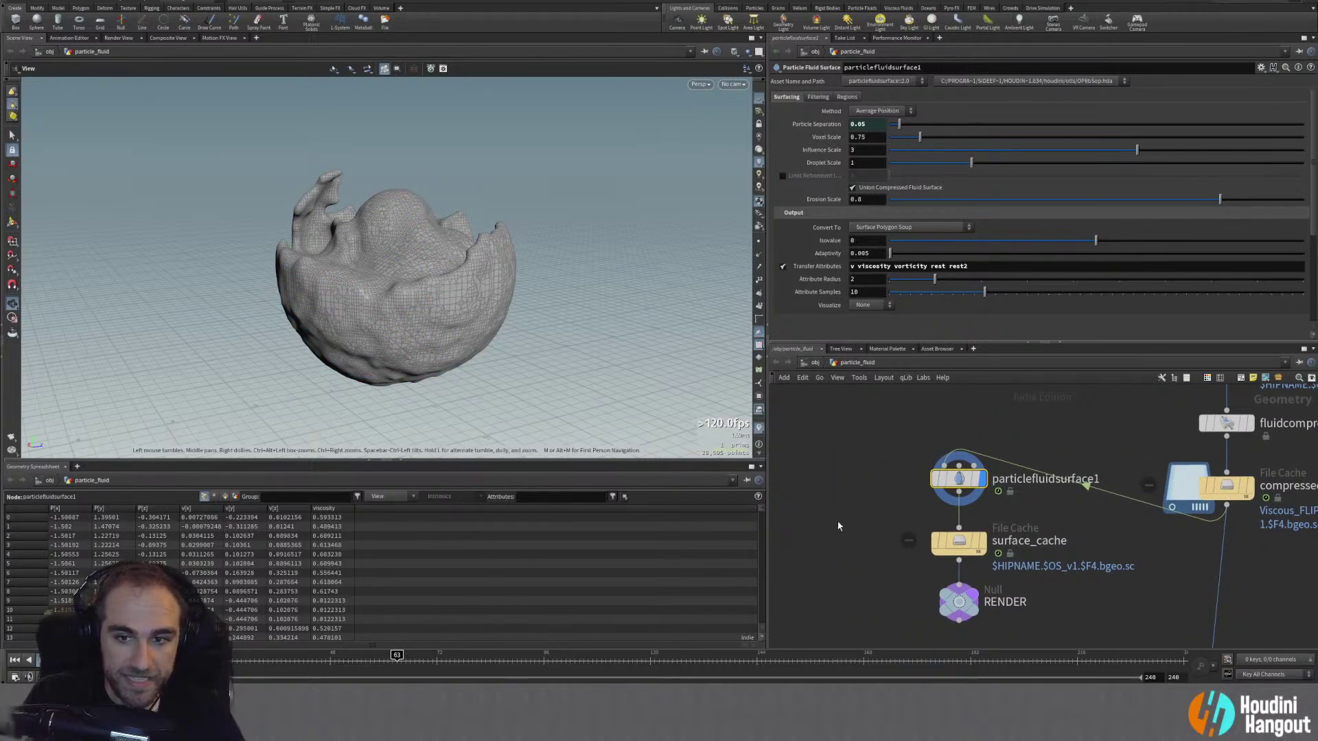
middle_click_drag(794, 529, 874, 542)
left_click_drag(959, 533, 1062, 649)
middle_click_drag(892, 612, 884, 533)
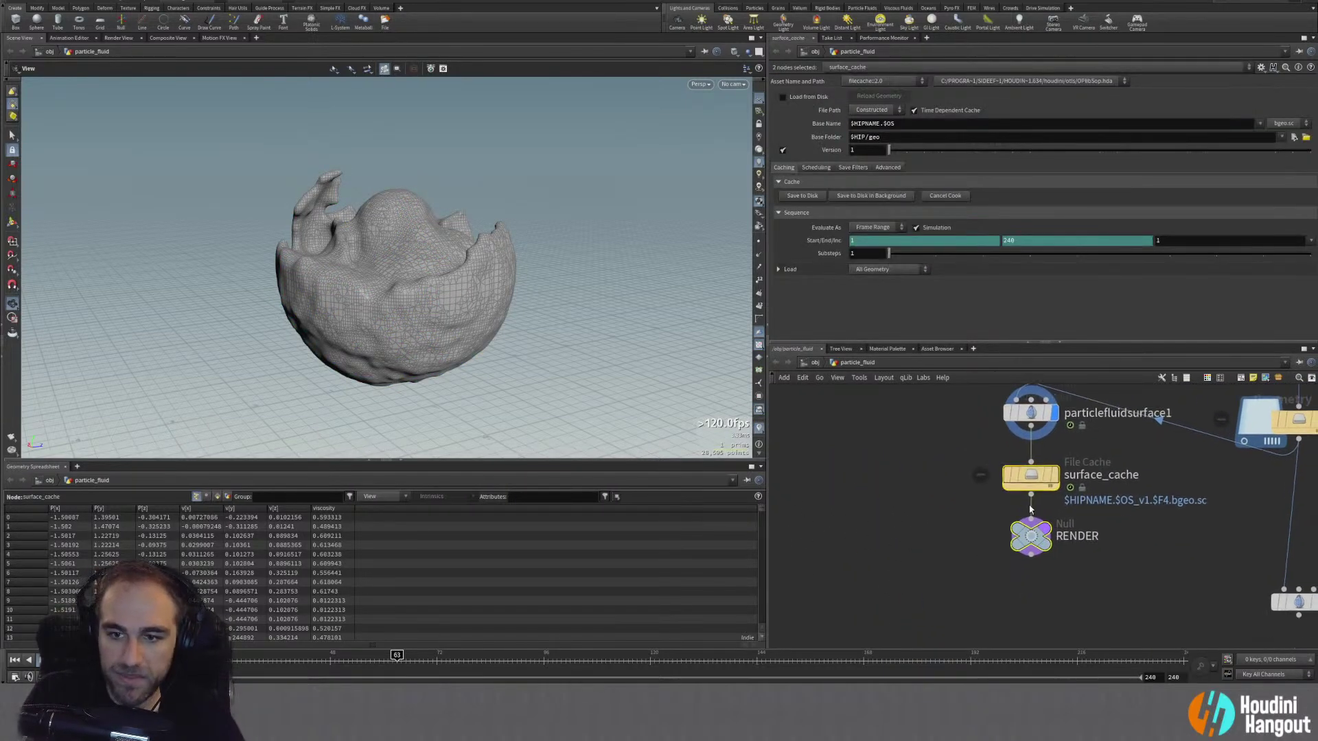
left_click_drag(1030, 481, 1021, 558)
left_click(826, 558)
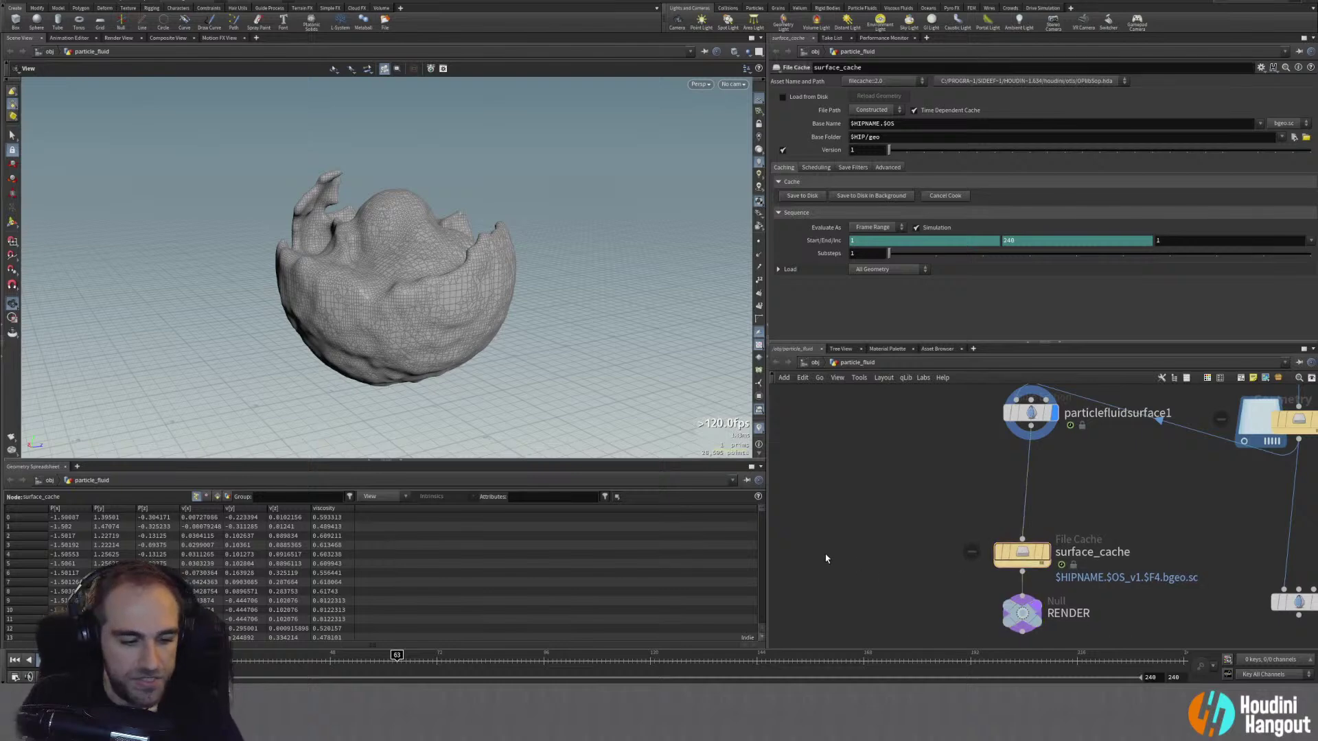
key("Tab")
type("file")
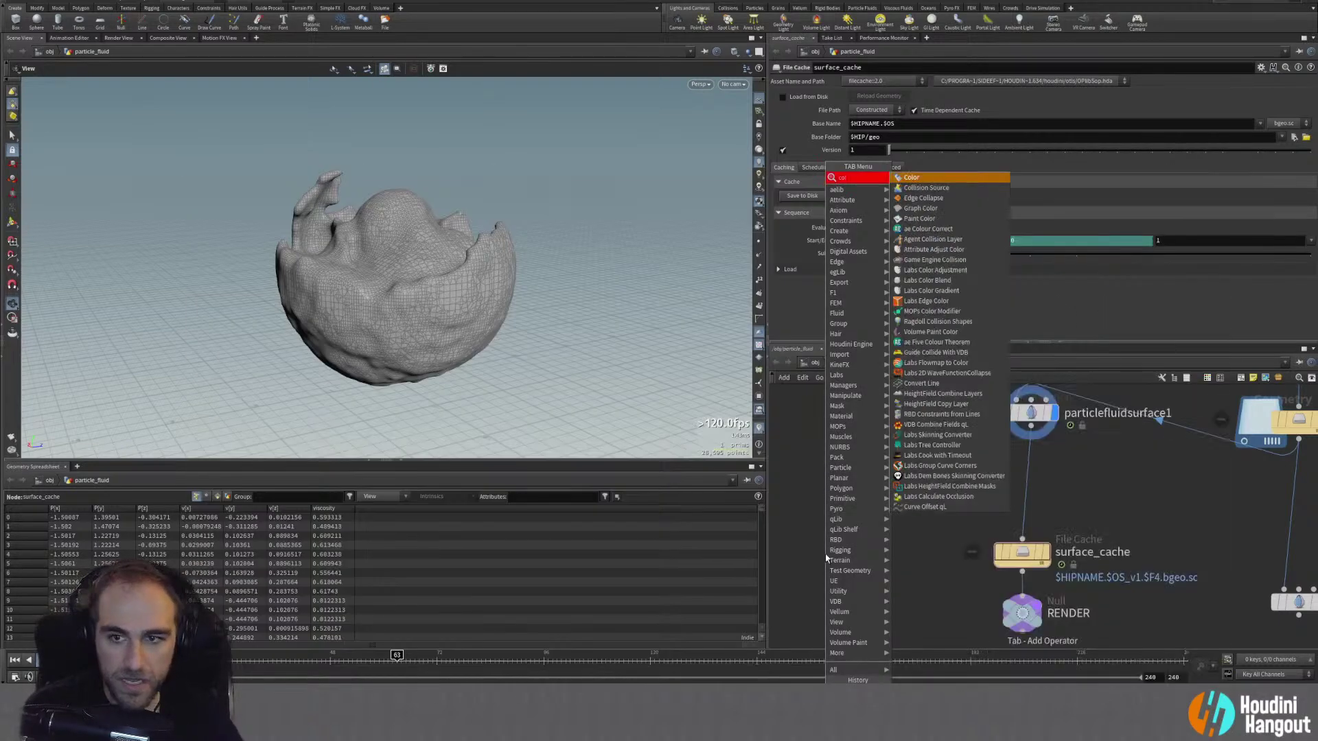
key("Return")
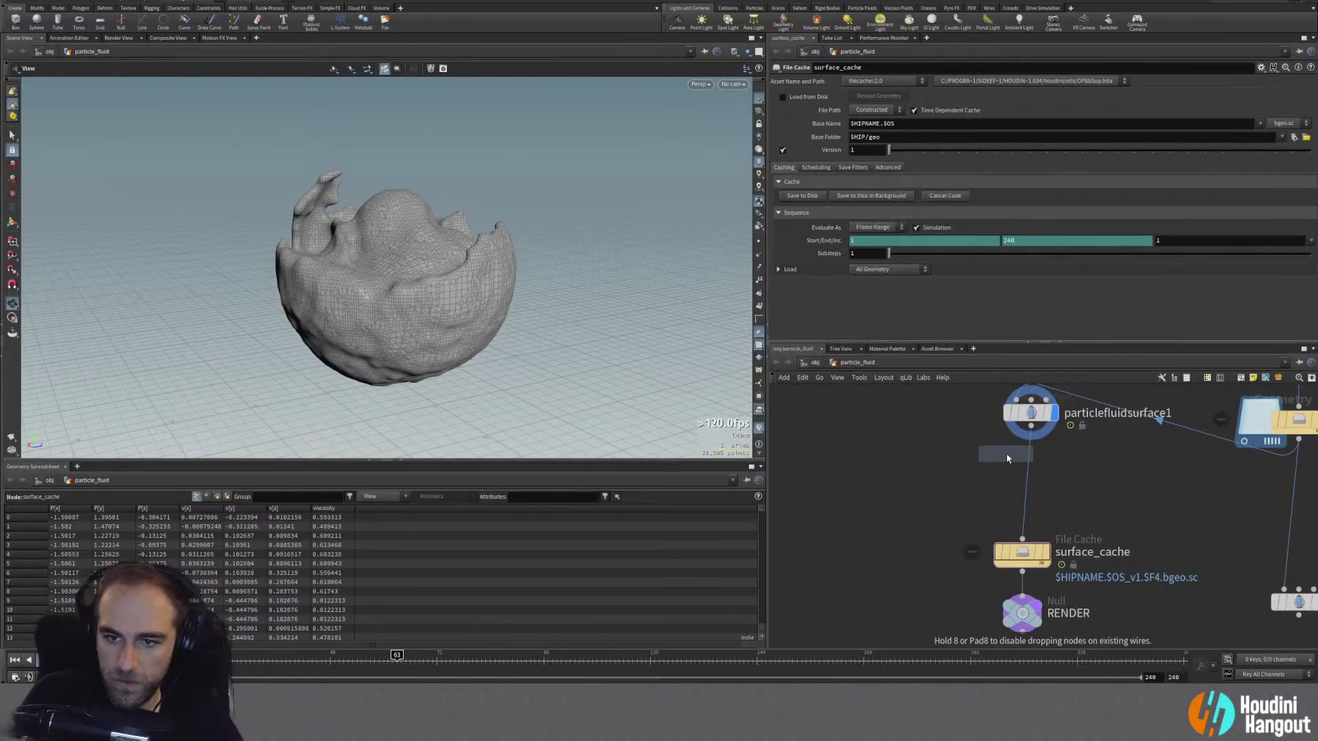
left_click(1022, 483)
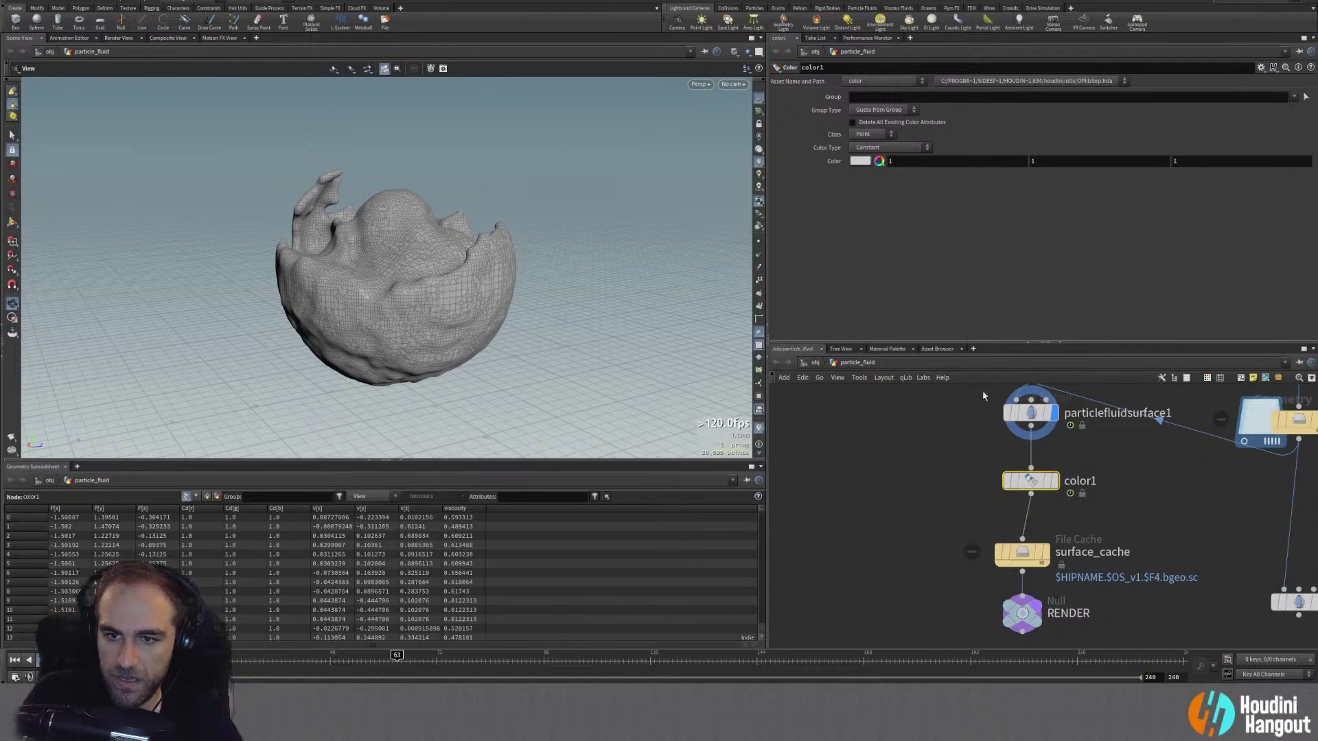
left_click(1026, 413)
key("l")
Step: Display color1 and color the mesh with Ramp from Attribute, using the viscosity attribute and the Magma ramp preset
left_click(1030, 467)
left_click(867, 148)
left_click(867, 190)
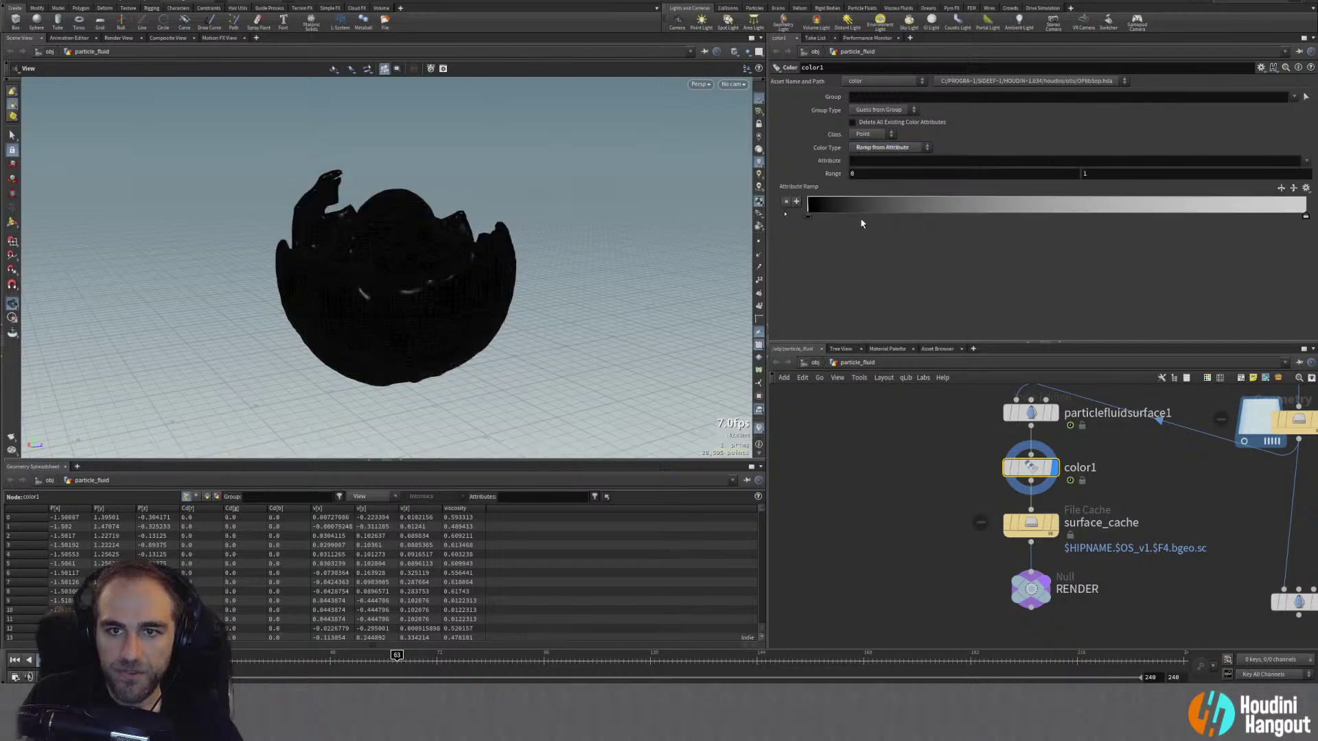
left_click(1306, 160)
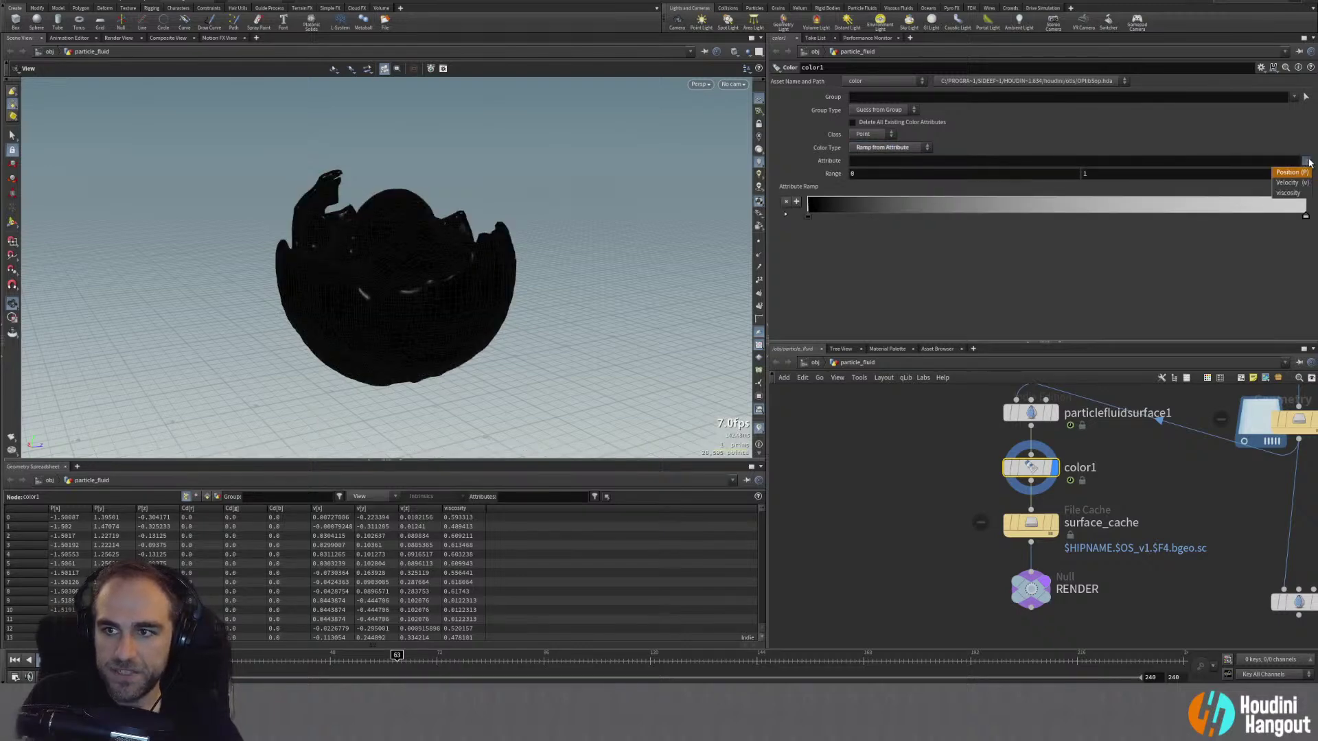
left_click(1290, 197)
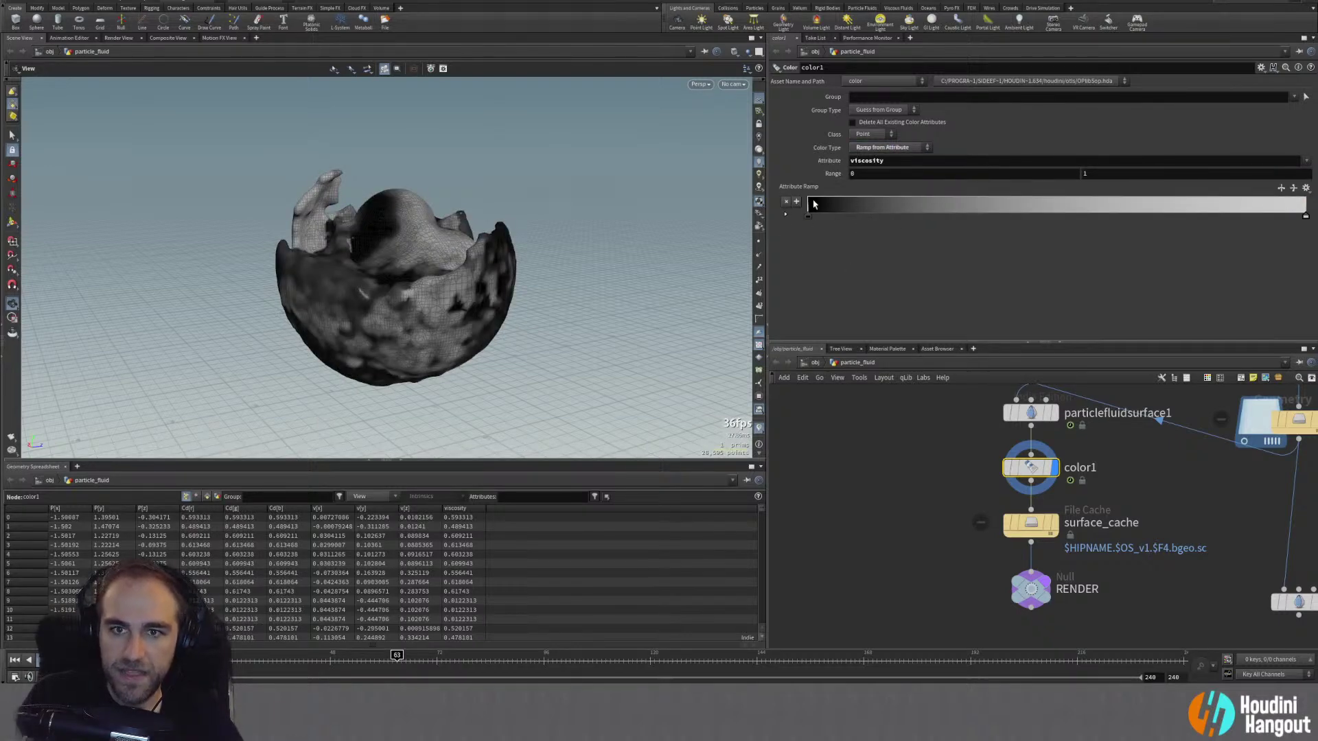
left_click(1306, 187)
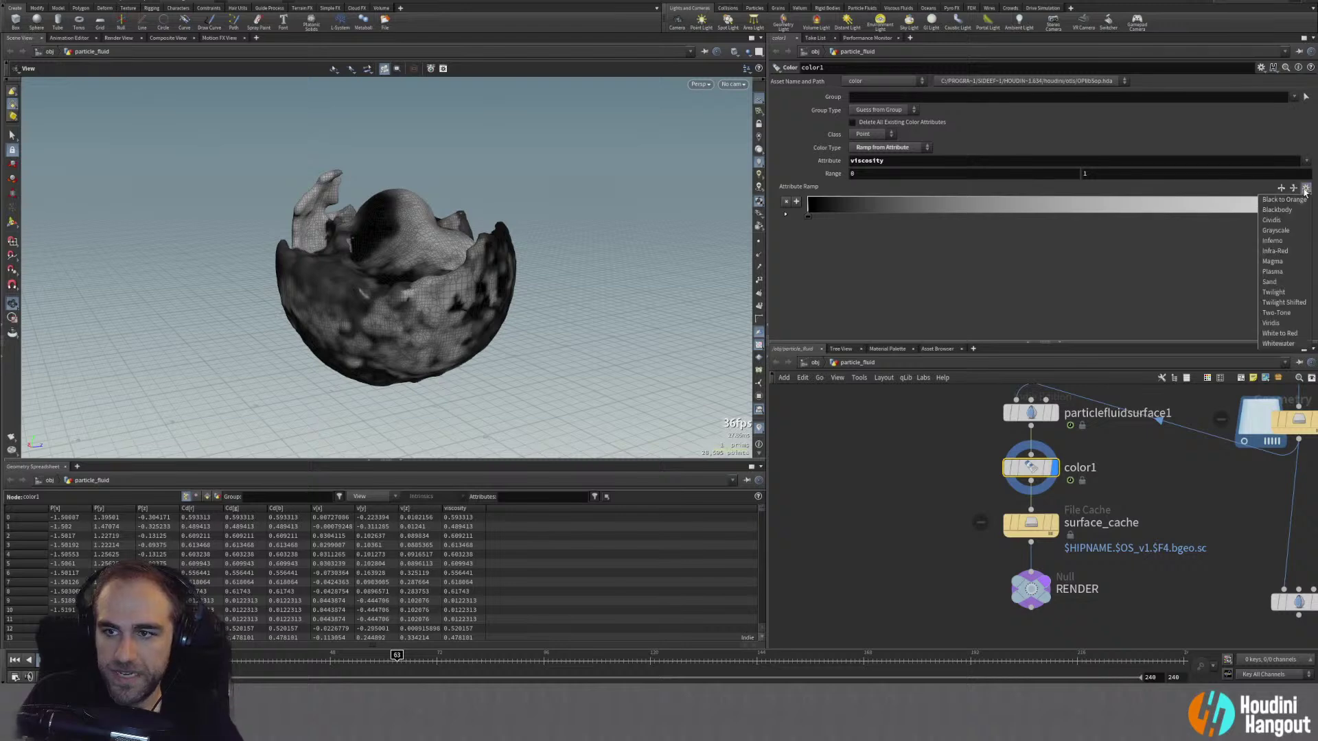
left_click(1297, 268)
Step: Go to frame 66, examine the viscosity coloring on the mesh from several angles, and select particlefluidsurface1
mouse_move(426, 299)
left_mouse_down()
mouse_move(567, 288)
mouse_move(550, 315)
mouse_move(387, 284)
mouse_move(424, 287)
left_mouse_up()
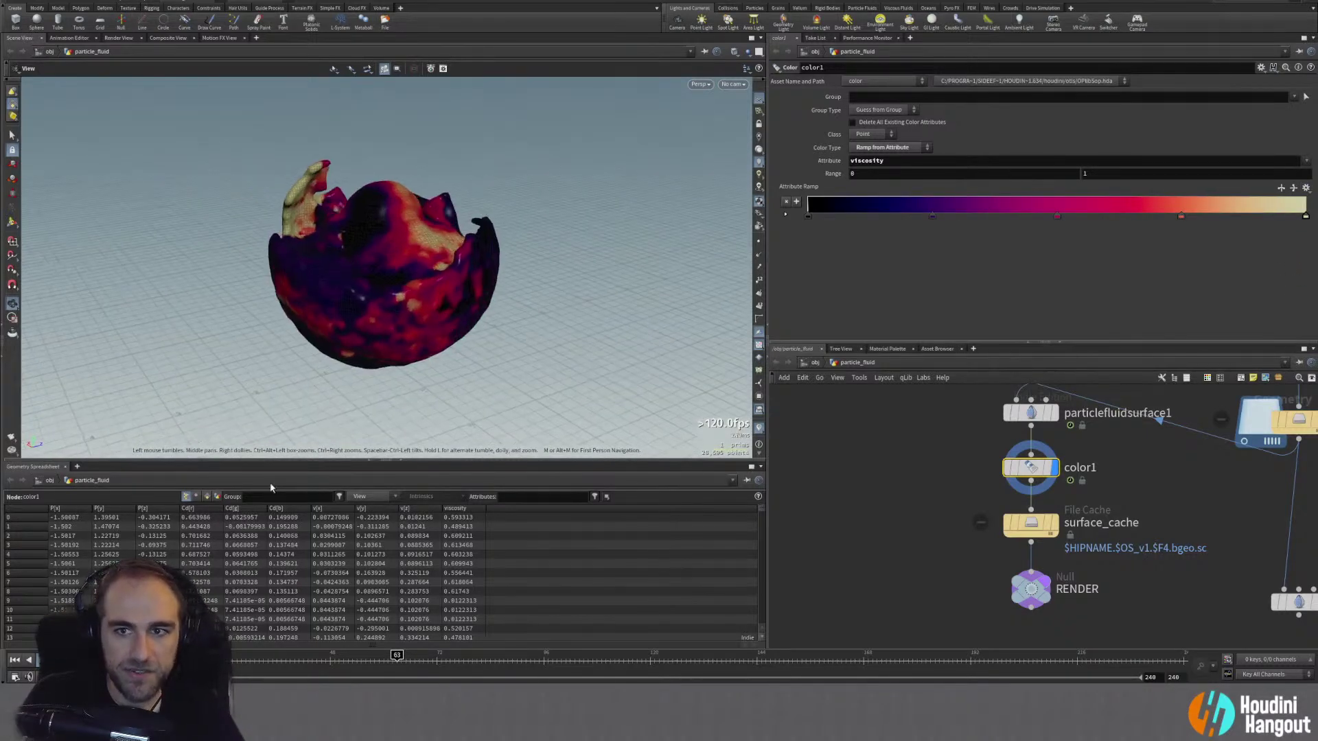
left_click_drag(205, 659, 409, 659)
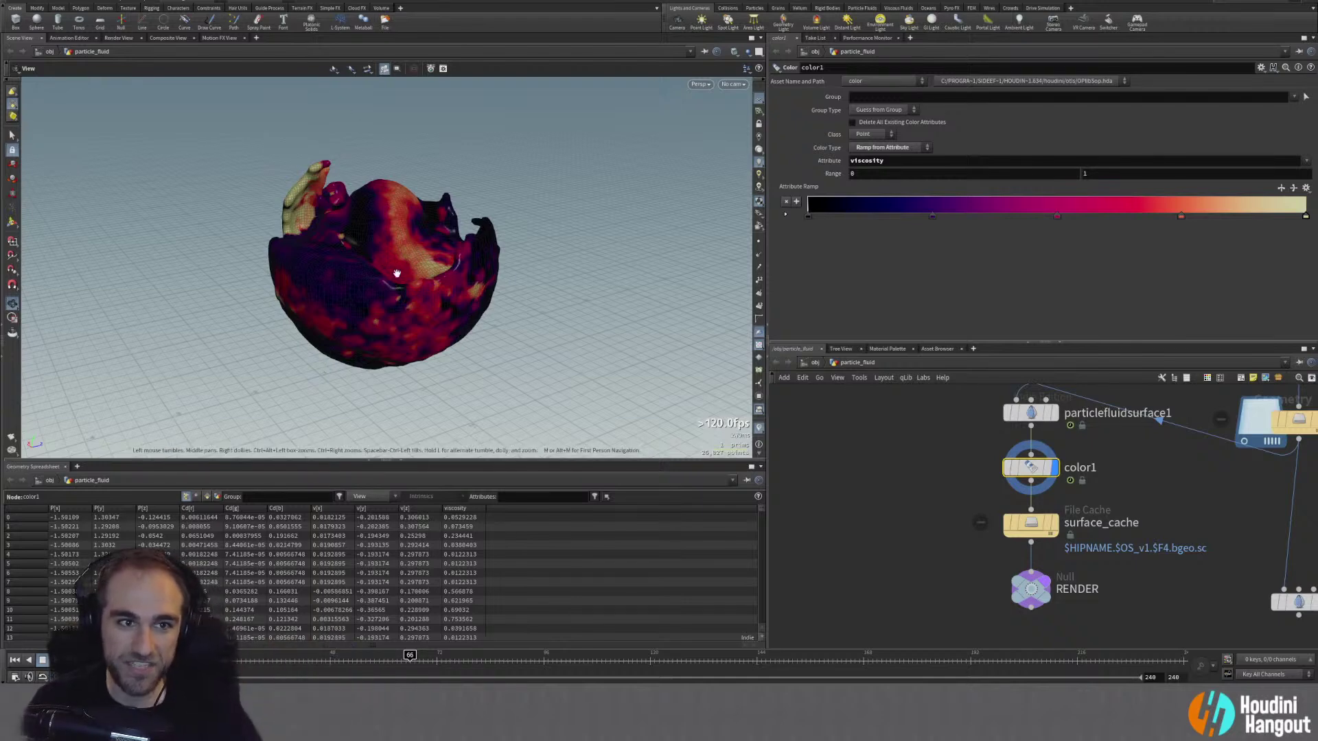
left_click_drag(377, 201, 541, 236)
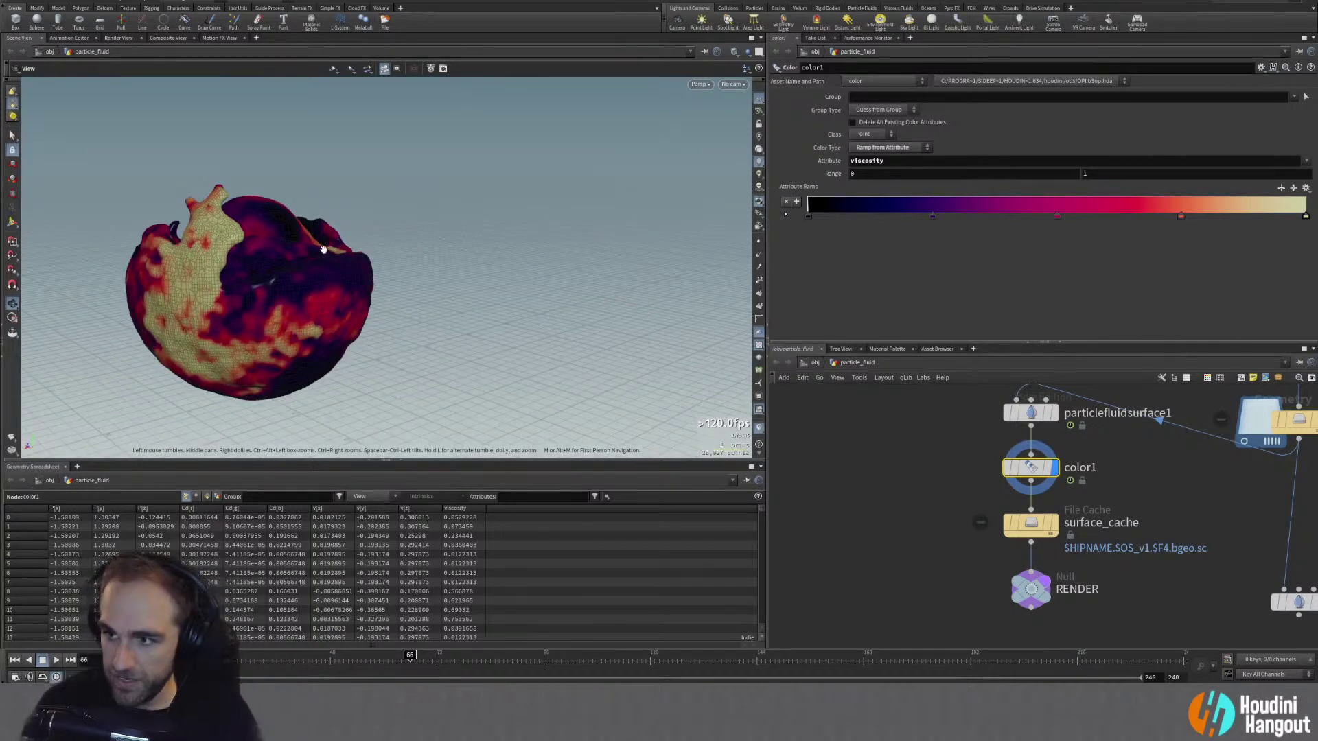
left_click_drag(310, 272, 329, 330)
left_click(1036, 414)
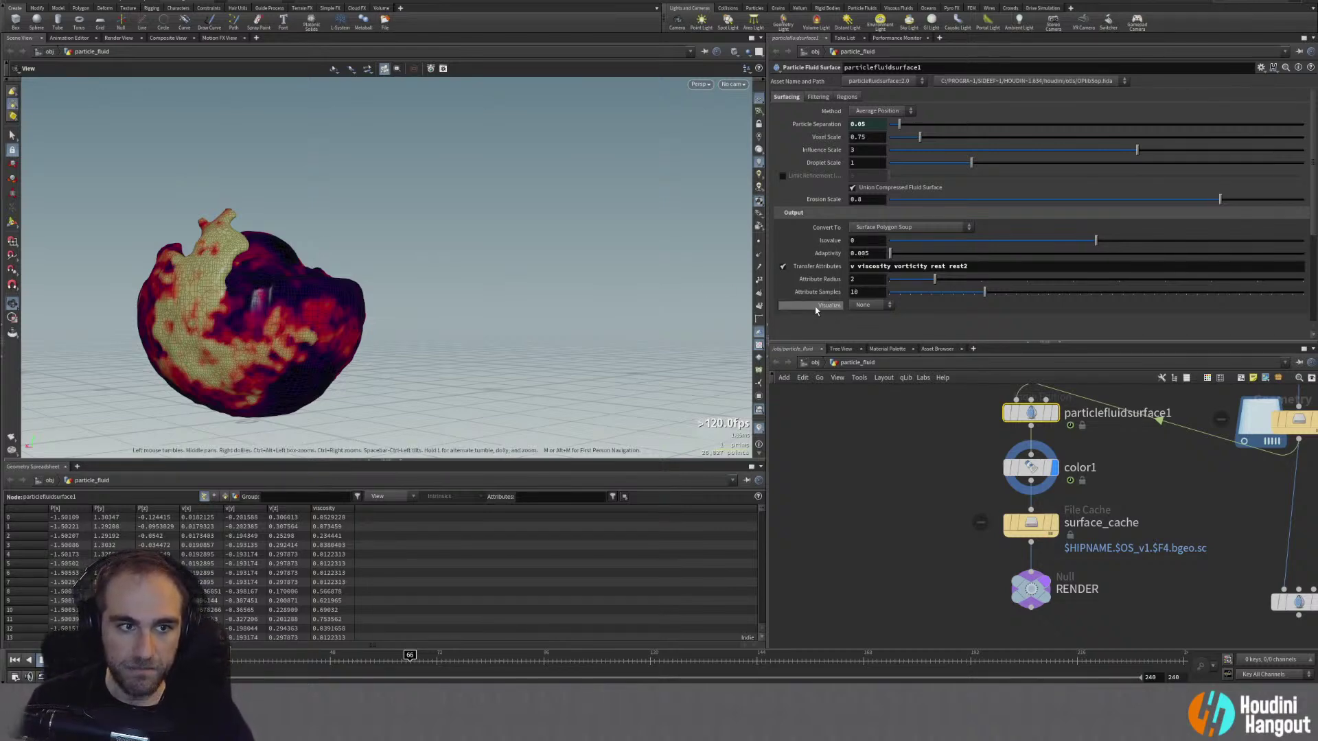
Step: Try an adaptivity of 0 on the particle fluid surface and revert it to its default
left_click_drag(341, 303, 325, 303)
scroll(325, 303, "up", 1)
left_click_drag(891, 254, 843, 254)
left_click_drag(325, 367, 344, 295)
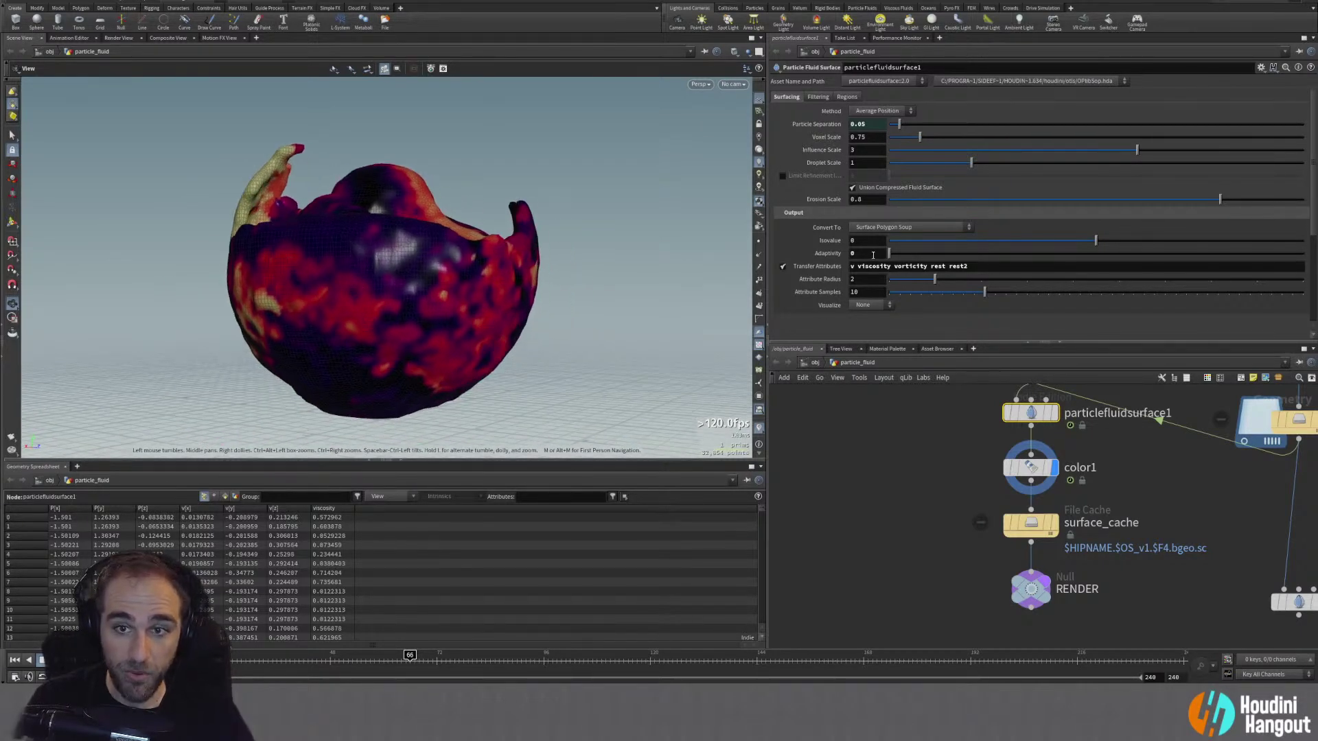
right_click(842, 254)
left_click(858, 420)
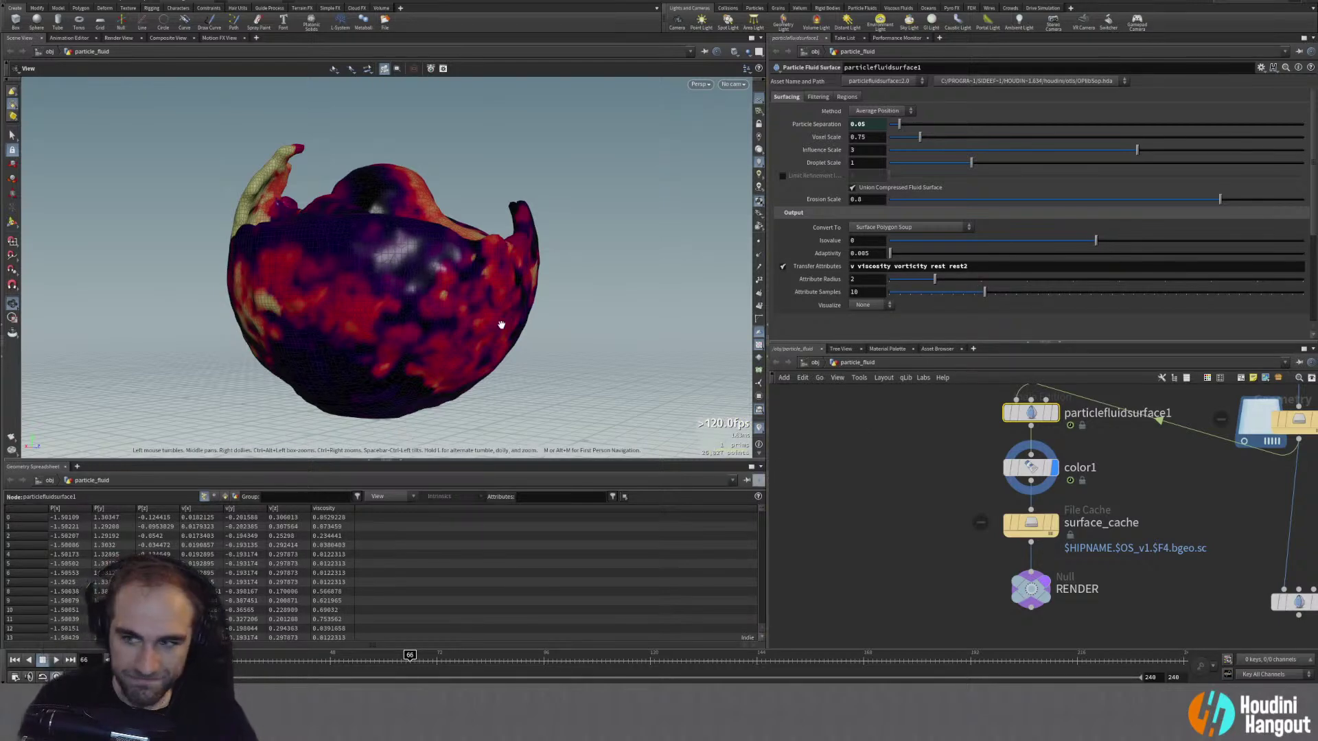
left_click_drag(414, 268, 310, 258)
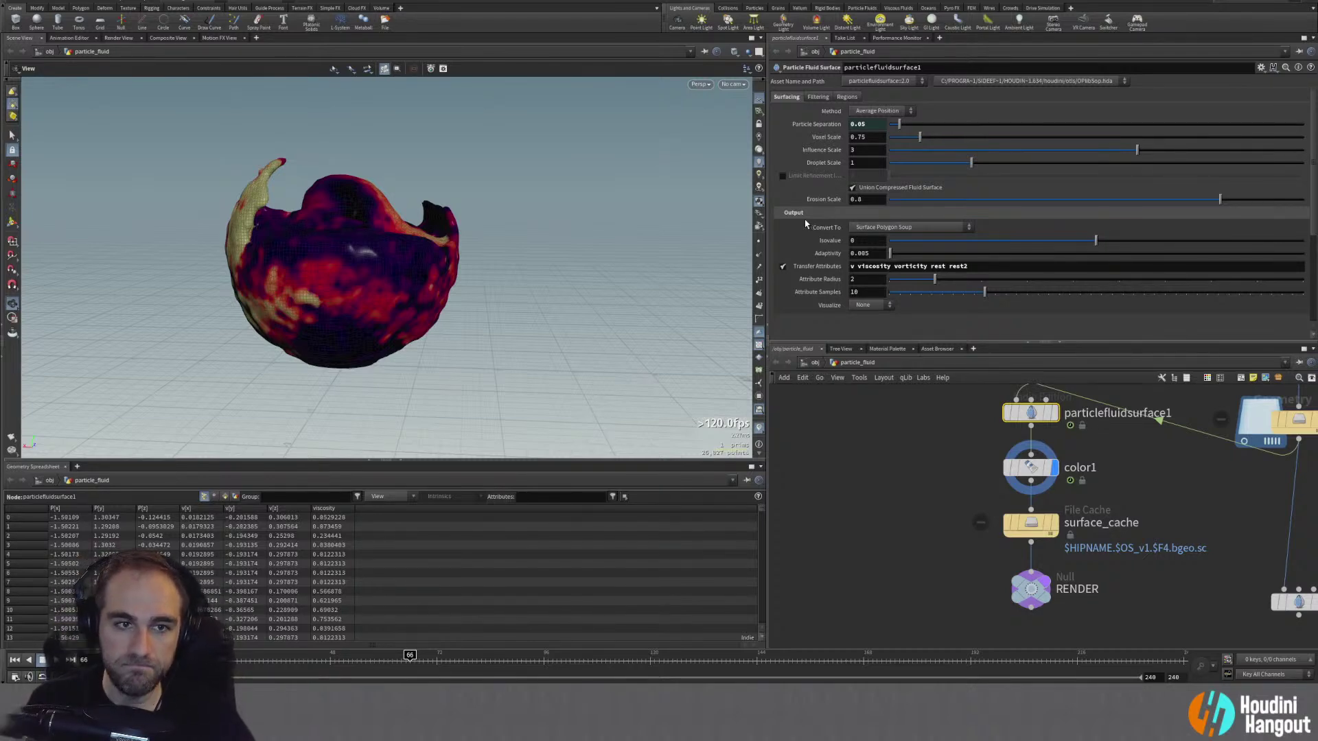
Step: Set the particle fluid surface's voxel scale to 0.5
type("5")
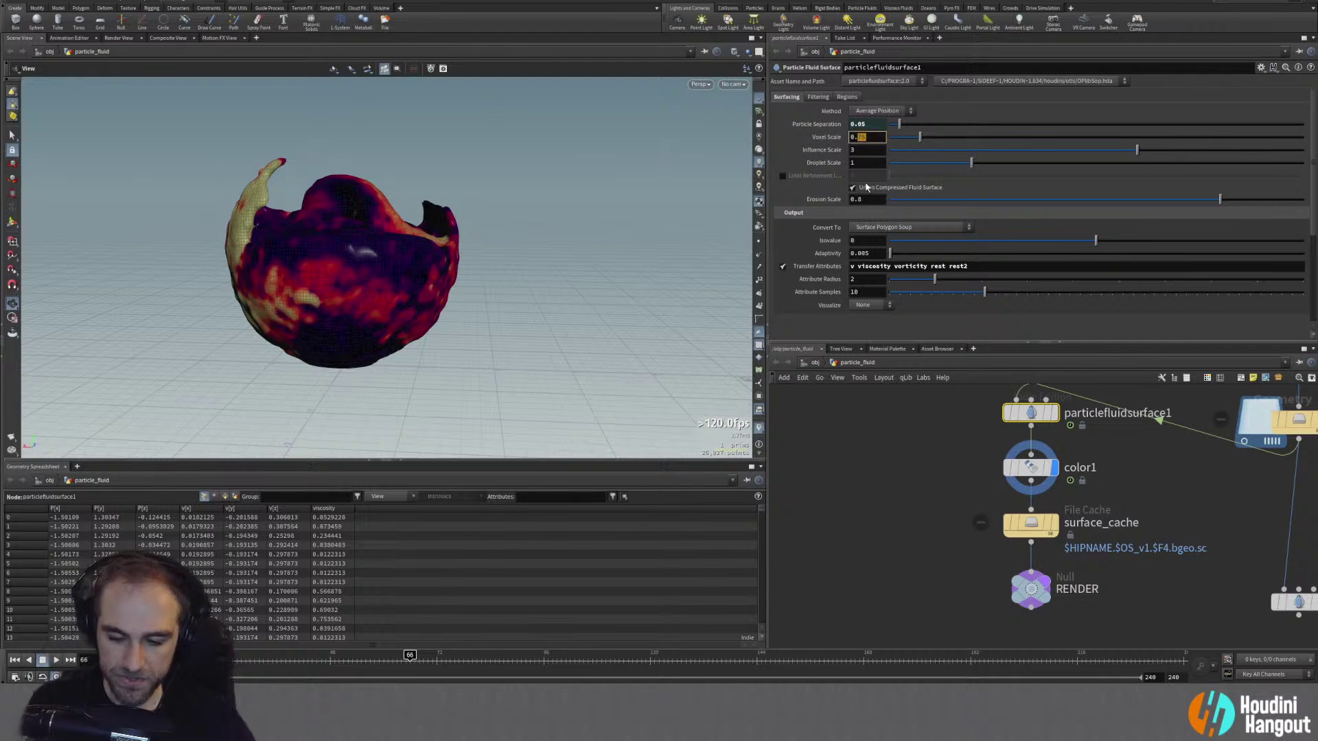
key("Return")
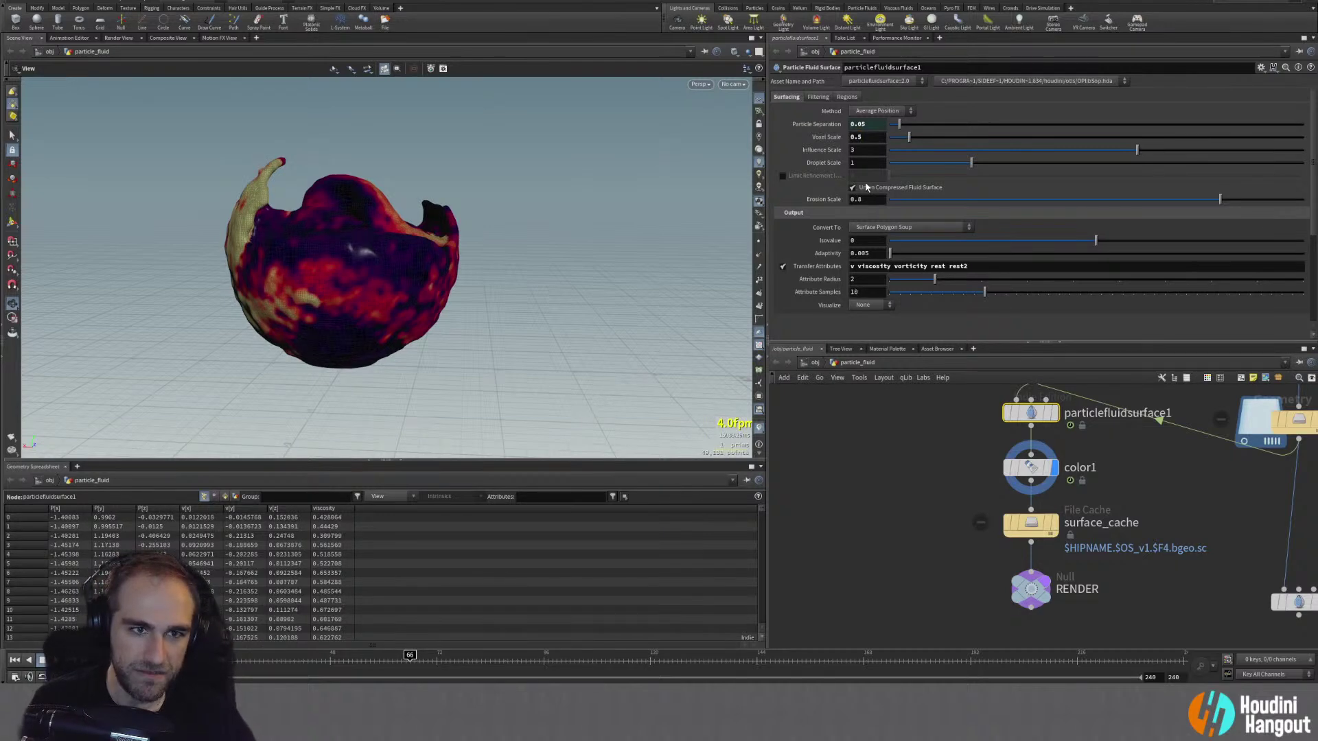
left_click_drag(334, 274, 371, 275)
right_click_drag(371, 274, 462, 233)
Step: Try an adaptivity of 0 at the finer voxel scale and undo the change
double_click(862, 253)
type("0")
key("Return")
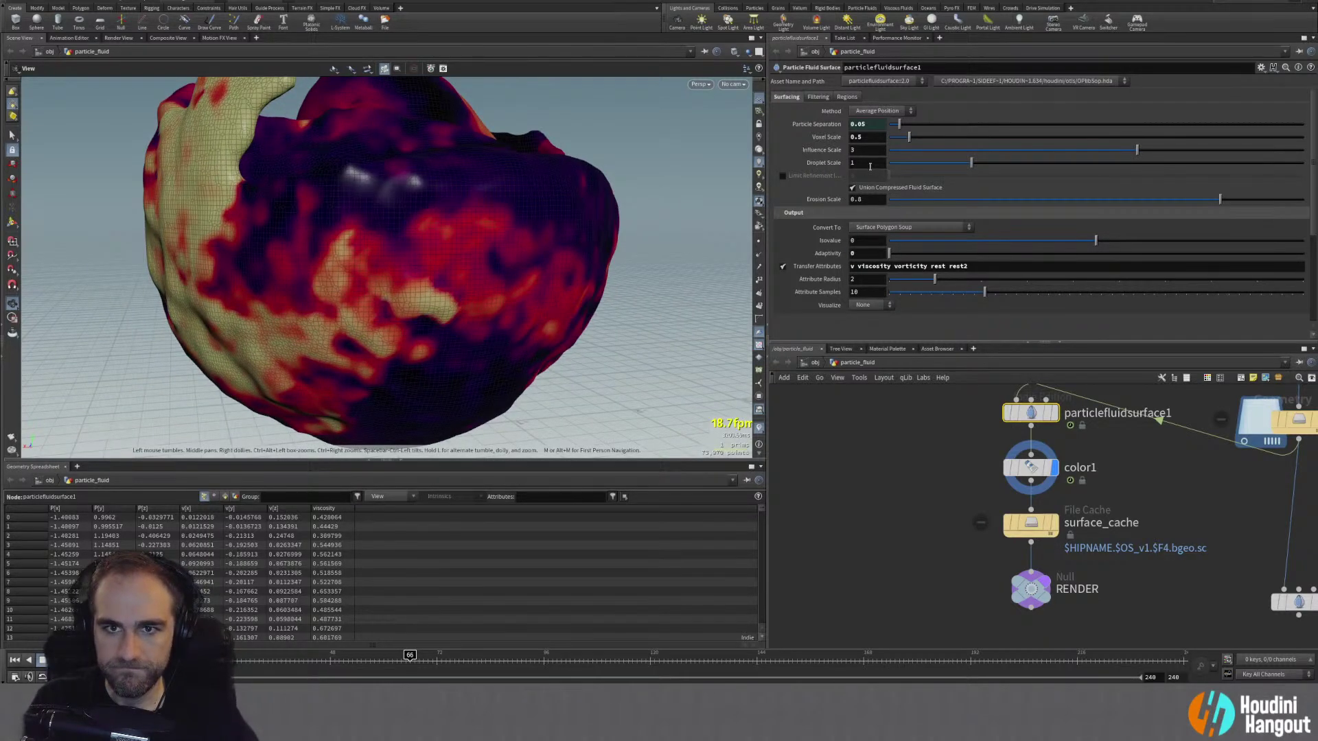
key("ctrl+z")
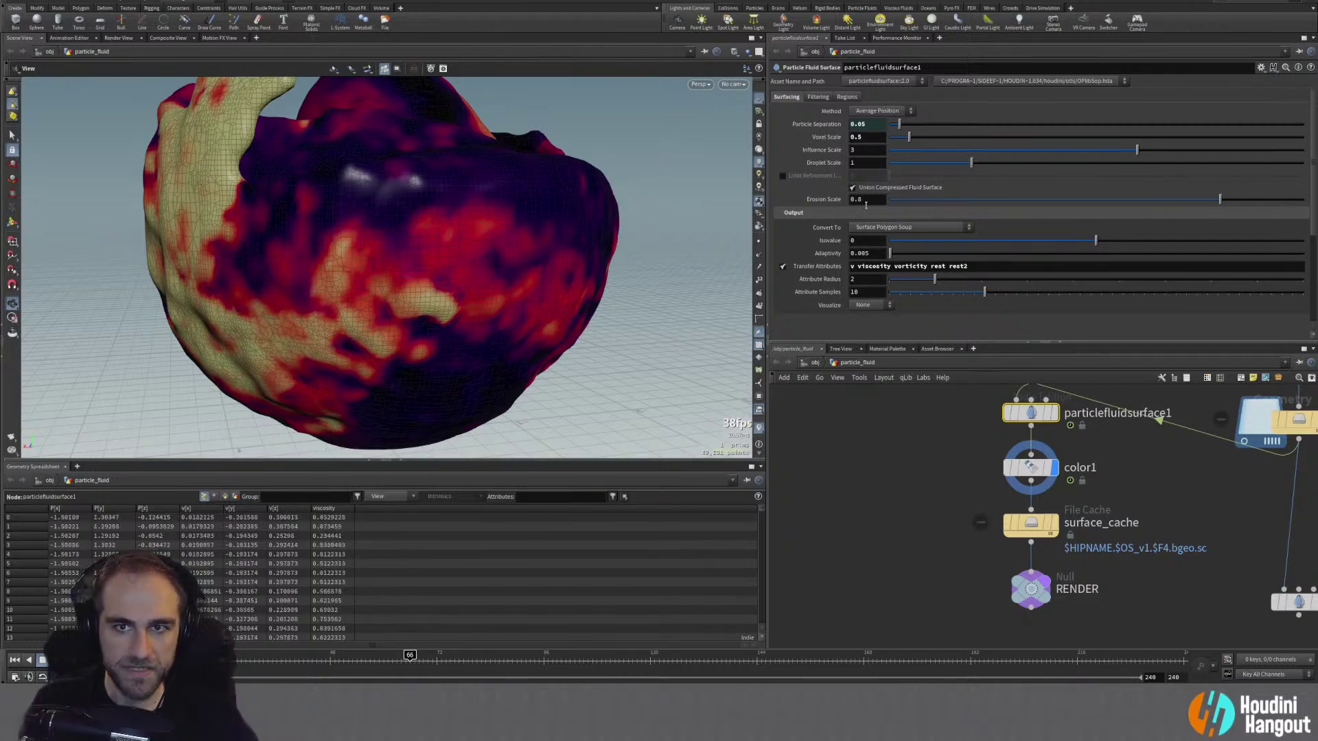
key("ctrl+z")
Step: Lower the fluid surface's voxel scale to 0.21 and set its adaptivity to 0
left_click_drag(908, 137, 899, 138)
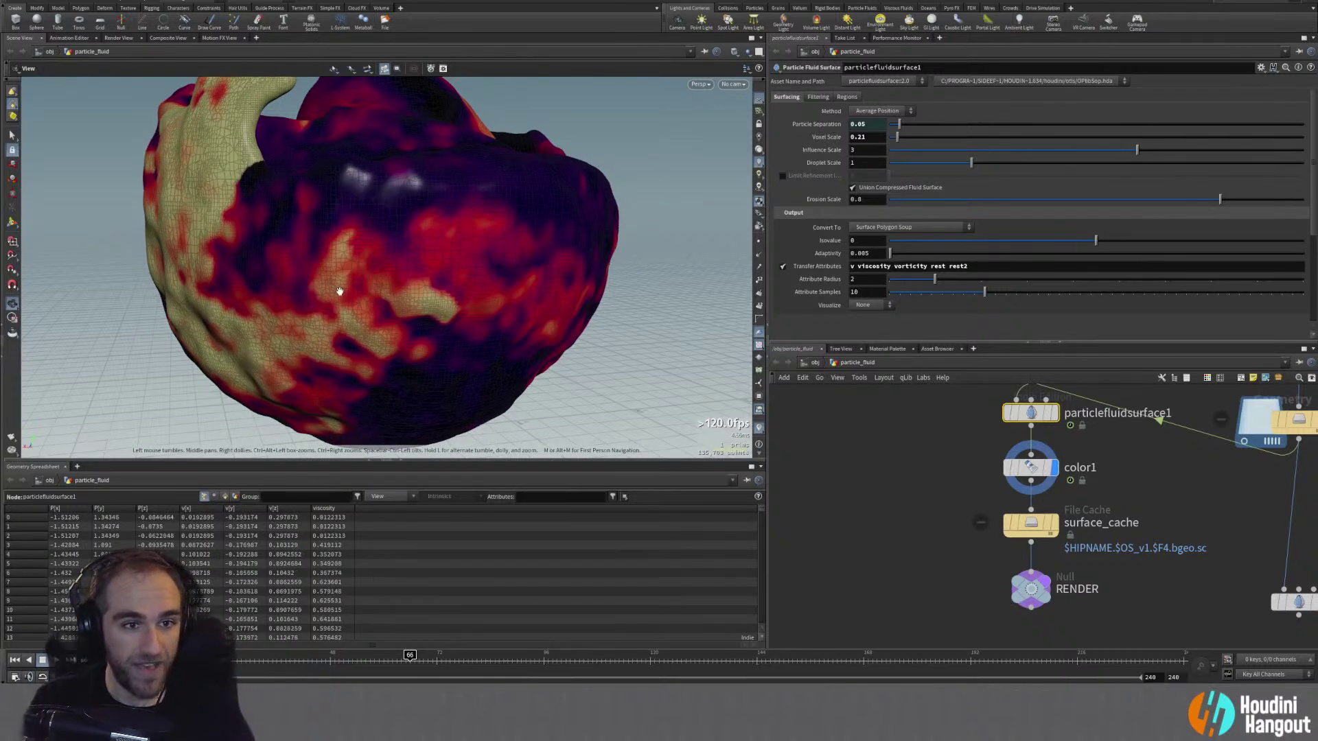
left_click_drag(313, 236, 714, 279)
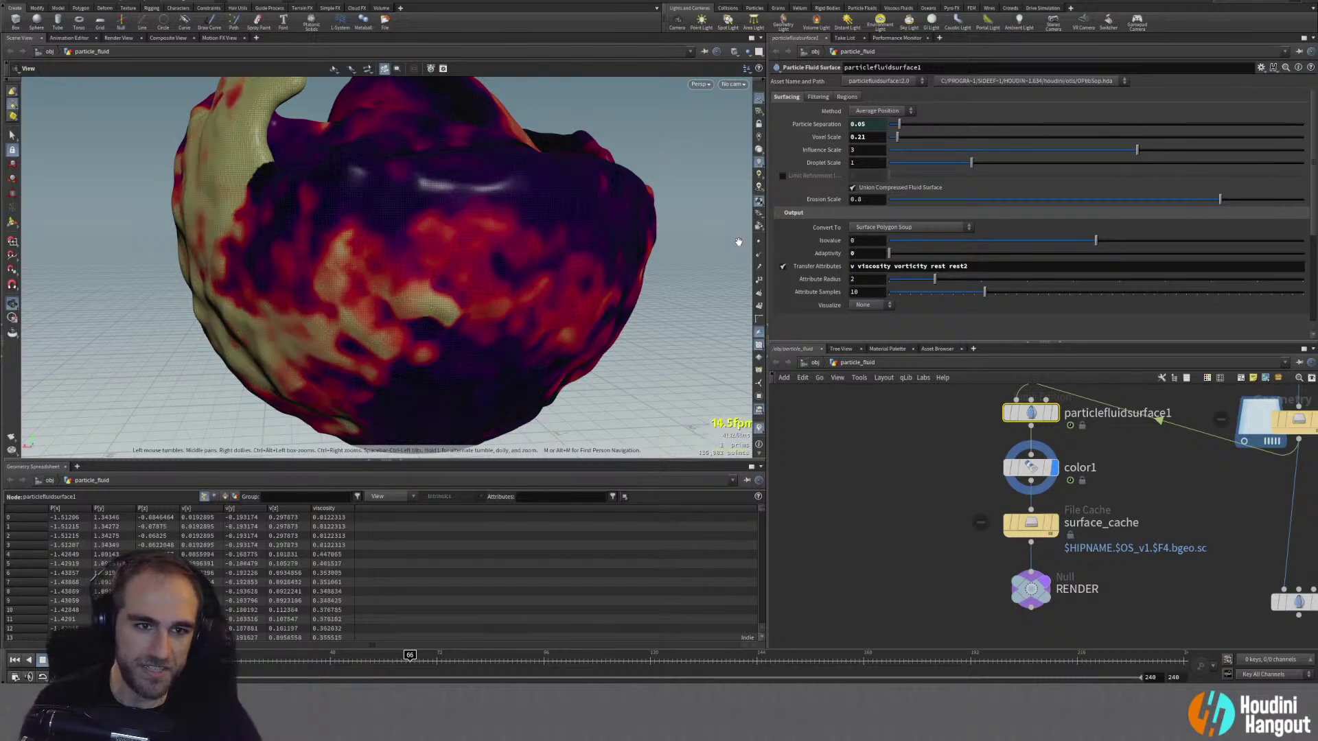
left_click_drag(386, 280, 465, 271)
Step: Set the fluid surface's voxel scale to 0.4
type("0.")
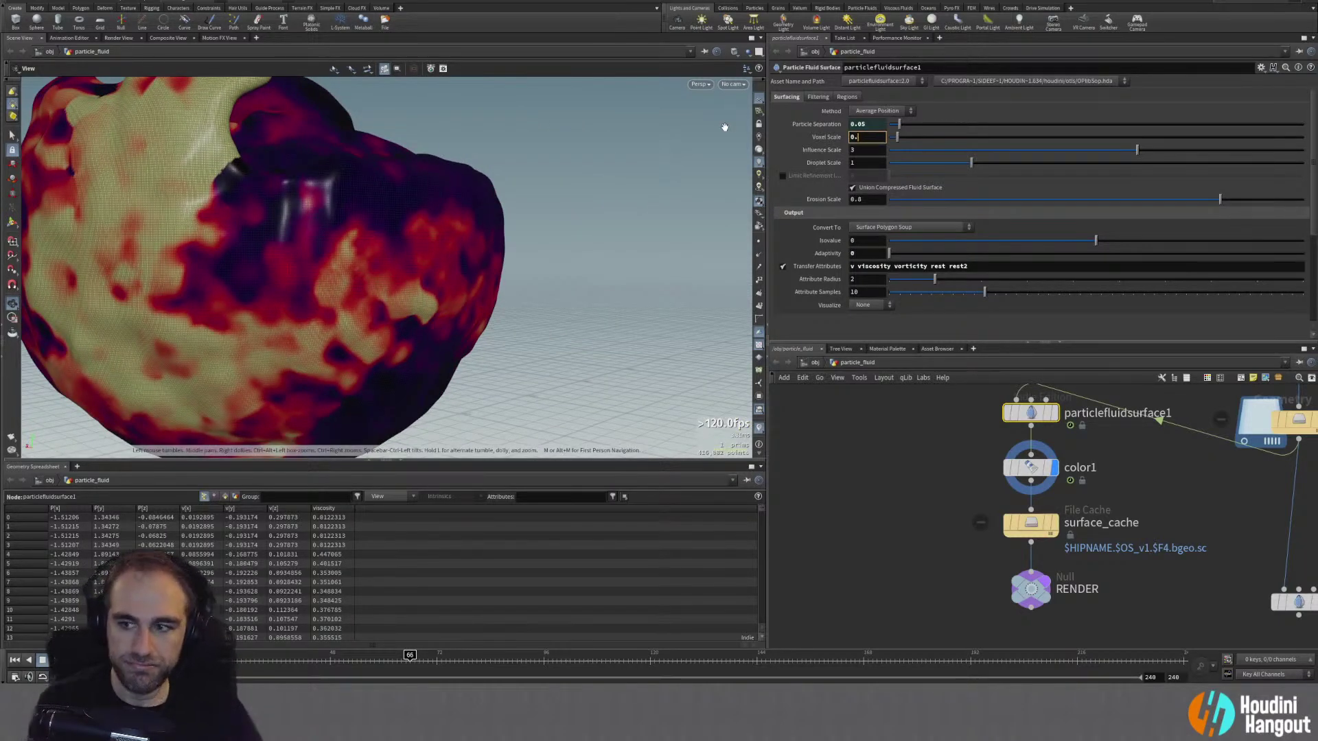
type("4")
key("Return")
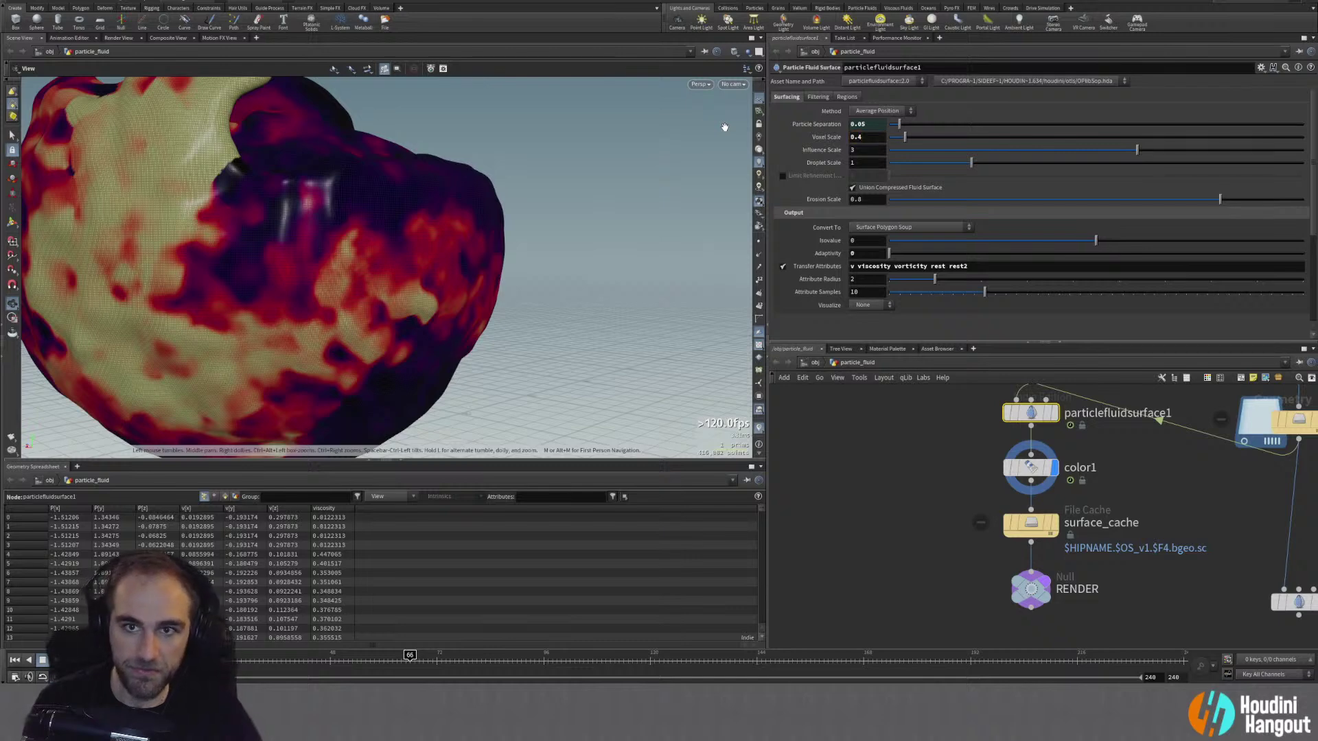
left_click_drag(332, 258, 447, 287)
scroll(438, 256, "down", 5)
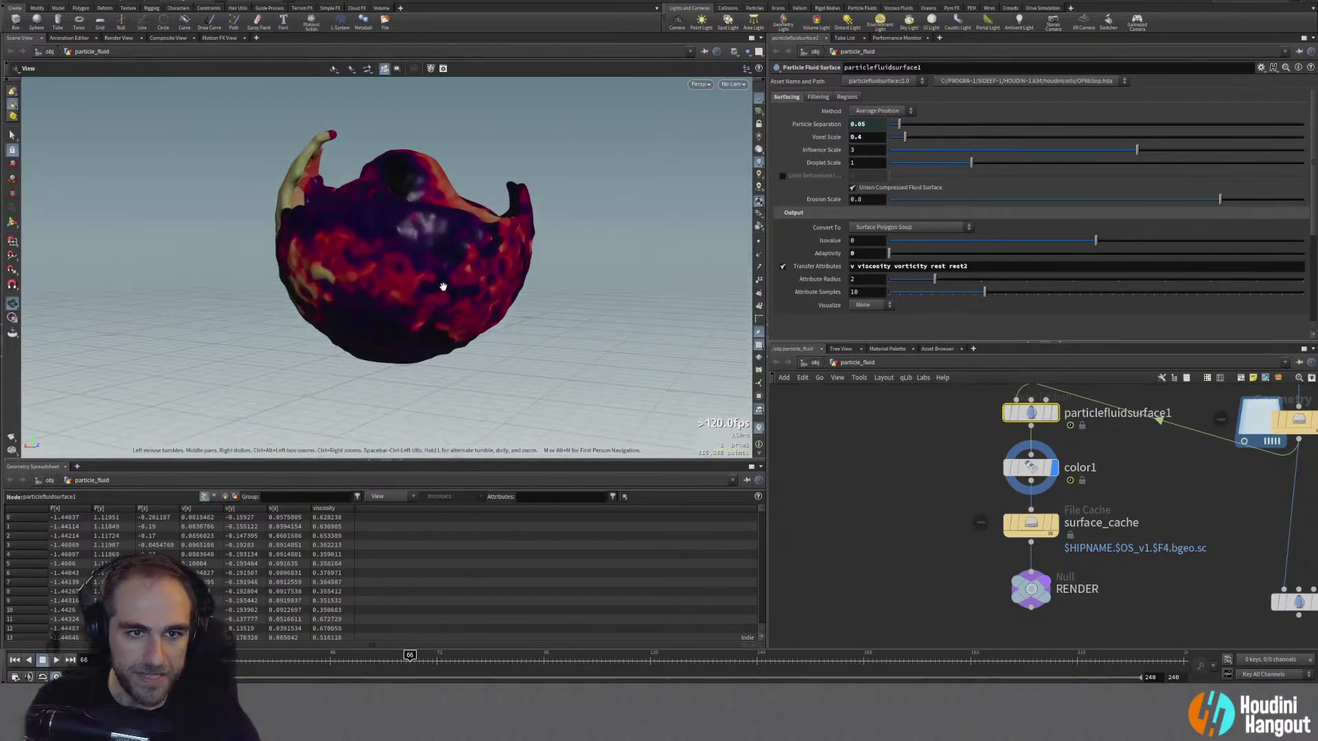
Step: Insert a Smooth node between color1 and surface_cache and display its output
key("Tab")
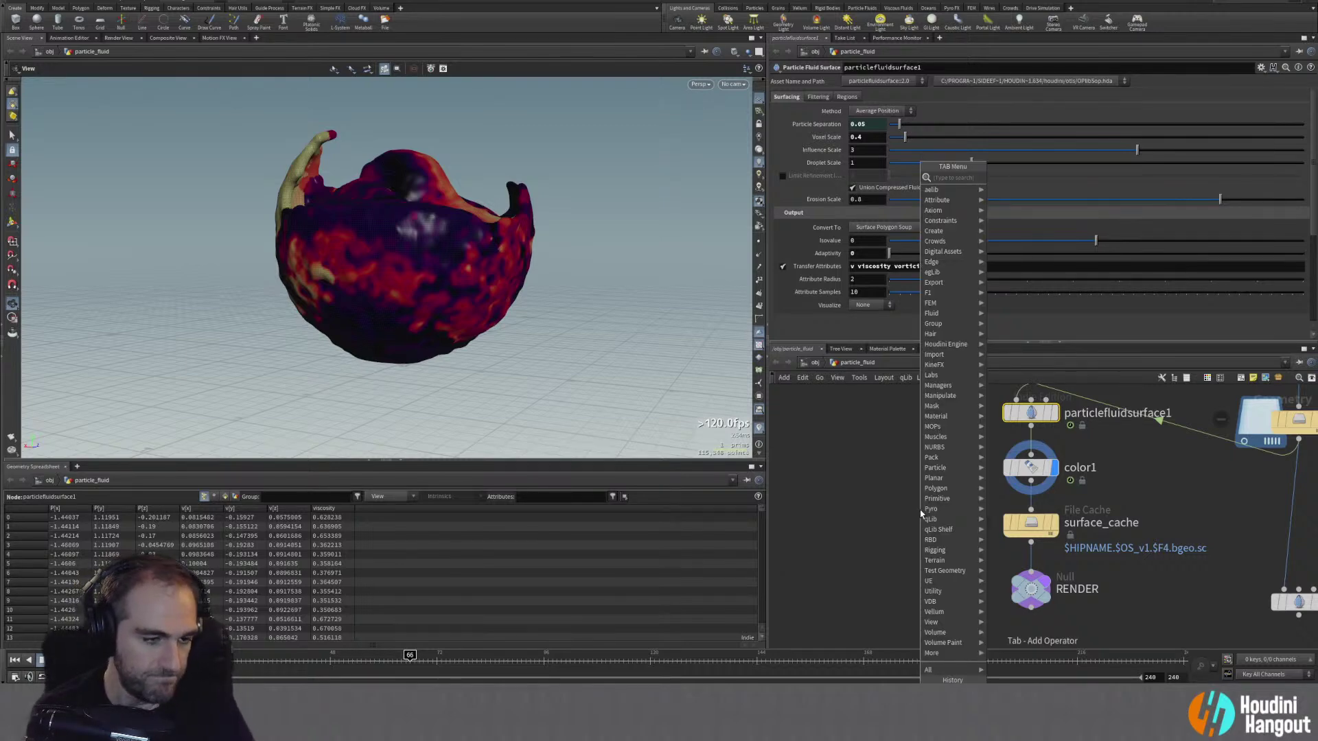
type("smooth")
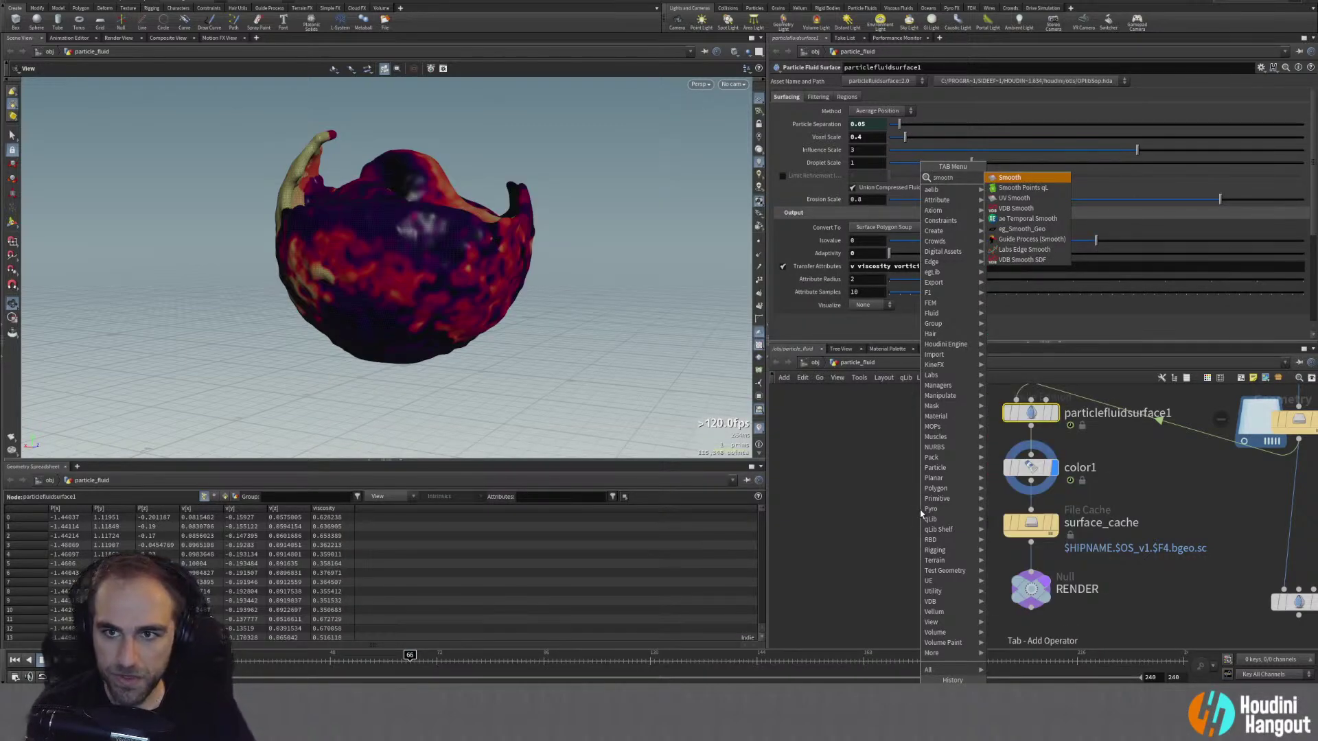
key("Return")
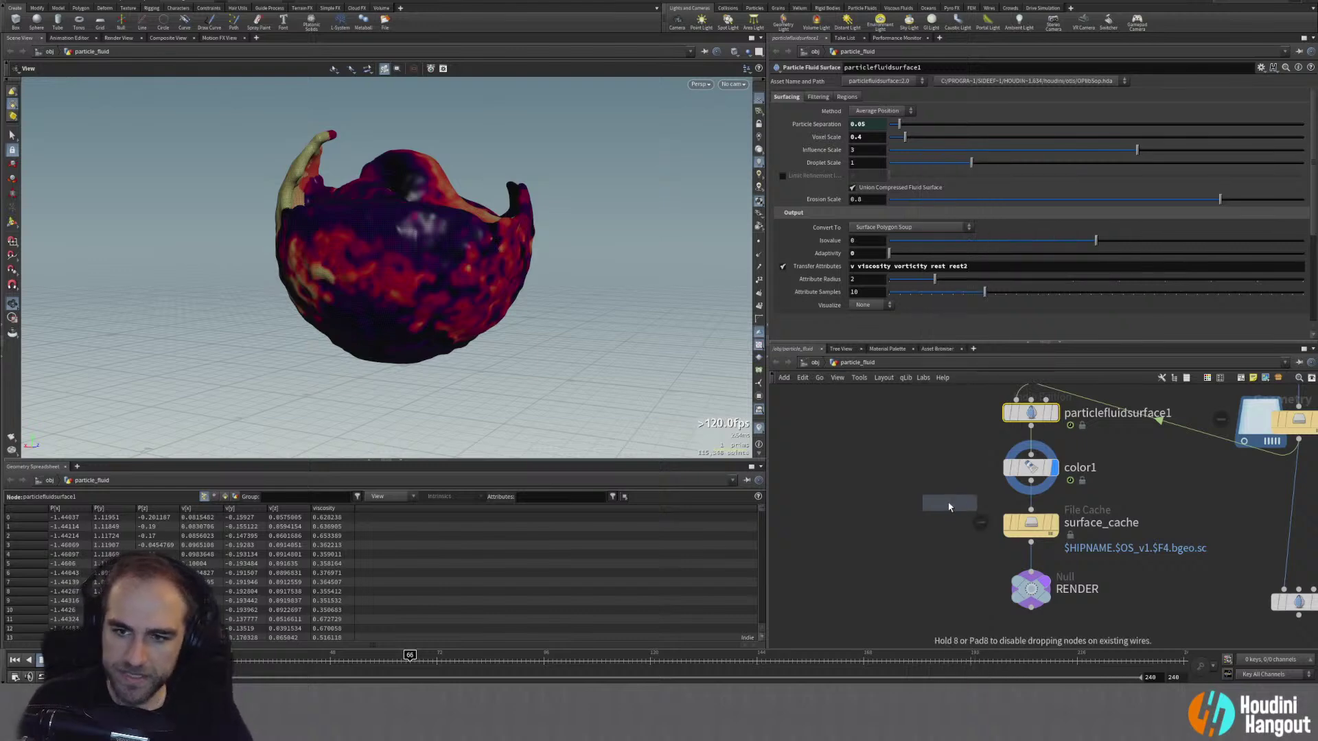
left_click(1029, 518)
left_click(1054, 523)
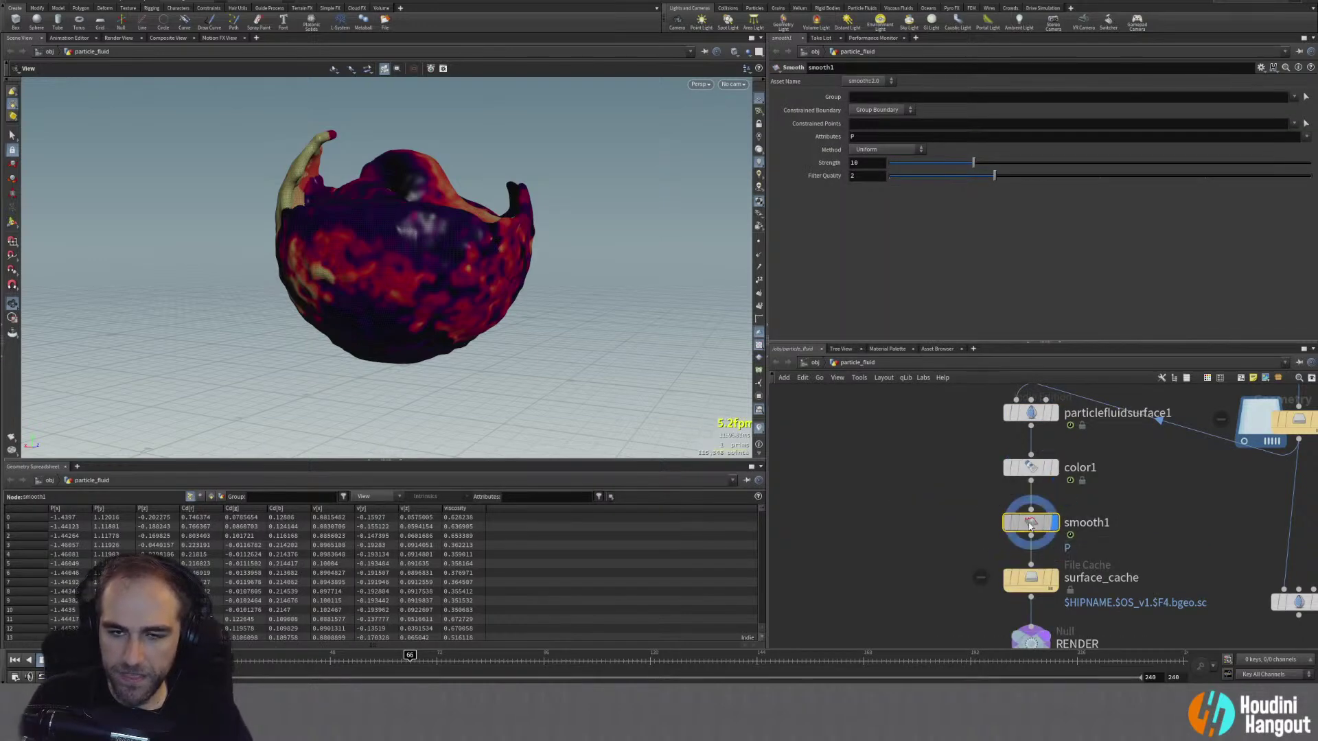
Step: Try smoothing the Cd attribute with a much higher strength, and delete the Smooth node
double_click(862, 131)
type("Cd")
key("Return")
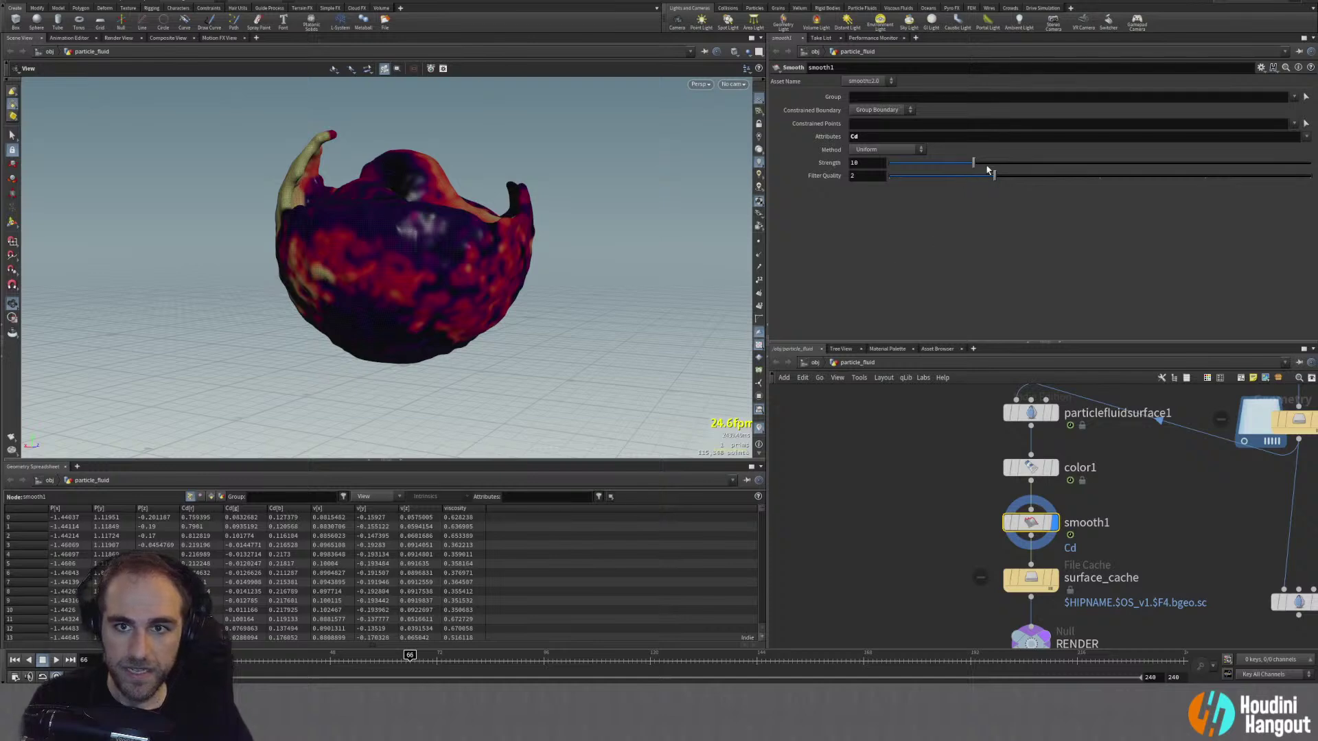
left_click_drag(975, 169, 1256, 161)
left_click_drag(528, 281, 579, 271)
mouse_move(1027, 523)
key("Delete")
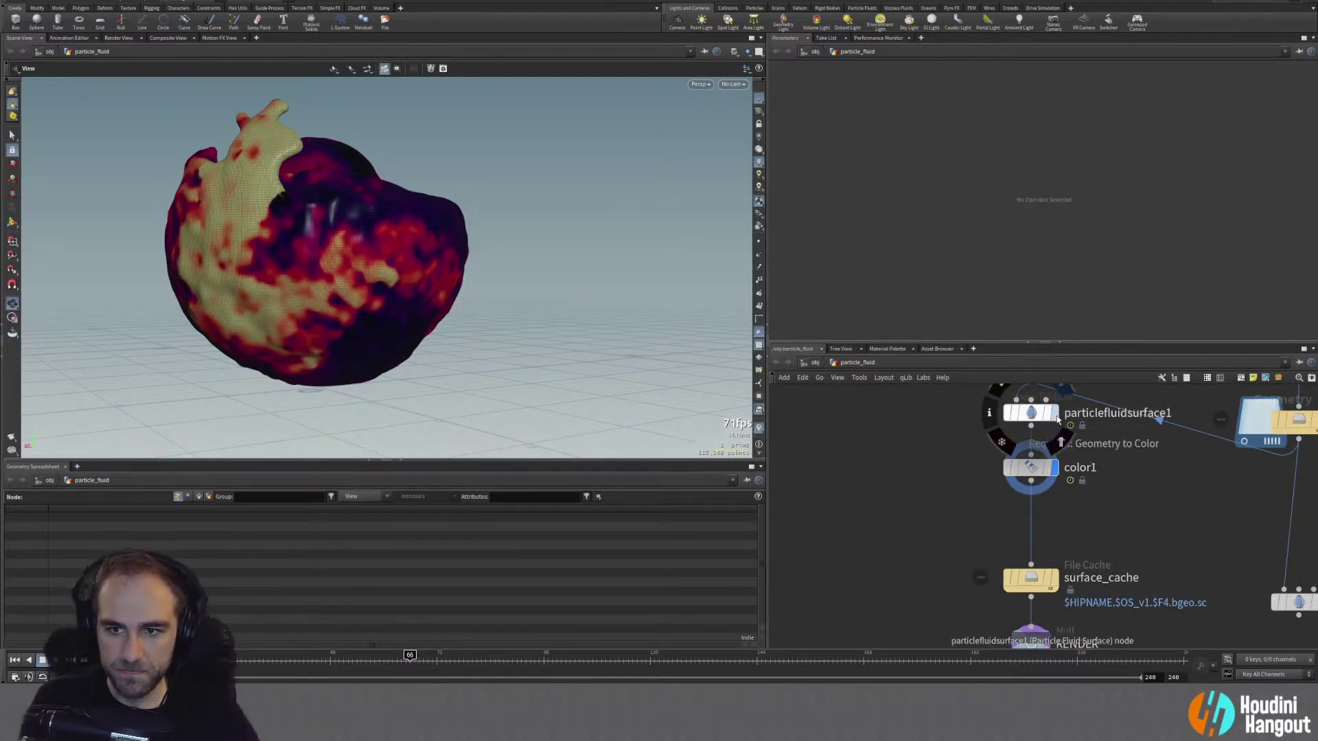
Step: Set particlefluidsurface1's attribute radius to 10 and its attribute samples to 33
left_click(1028, 415)
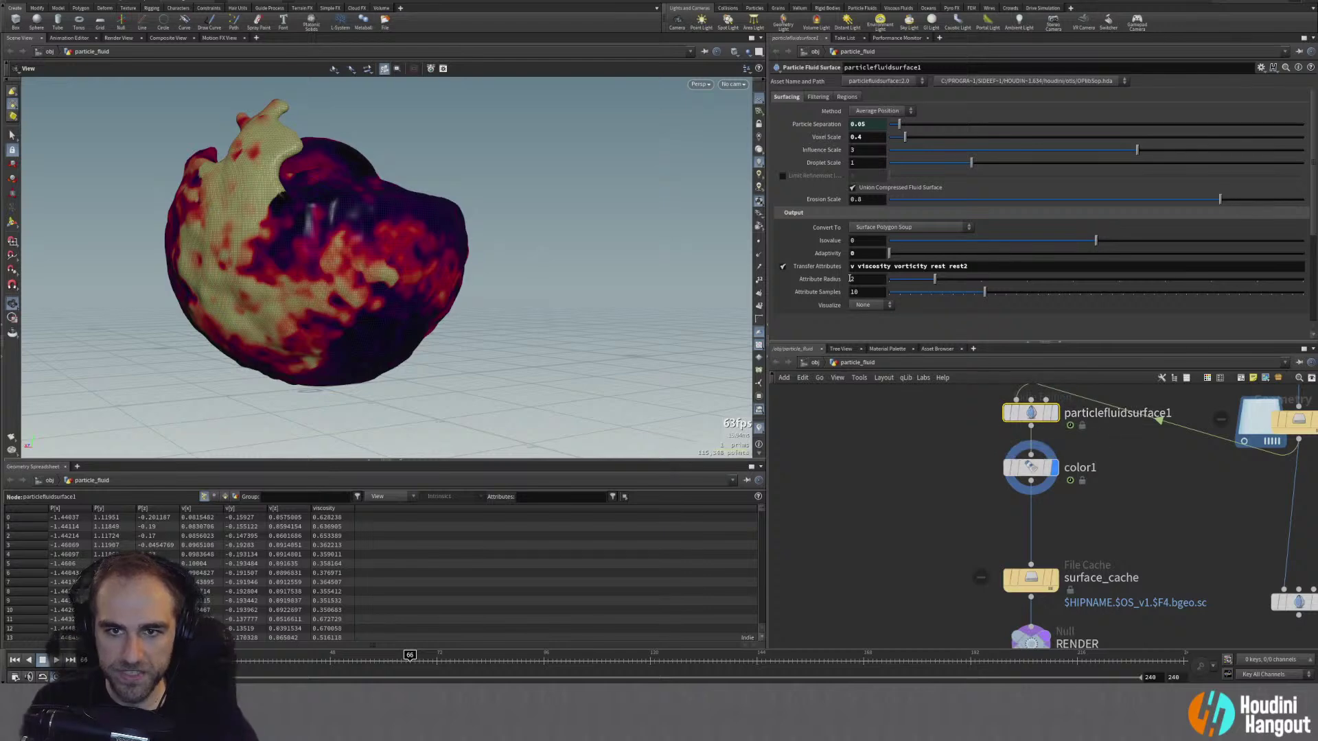
left_click_drag(982, 279, 1264, 270)
left_click_drag(261, 265, 272, 218)
left_click_drag(984, 293, 1093, 294)
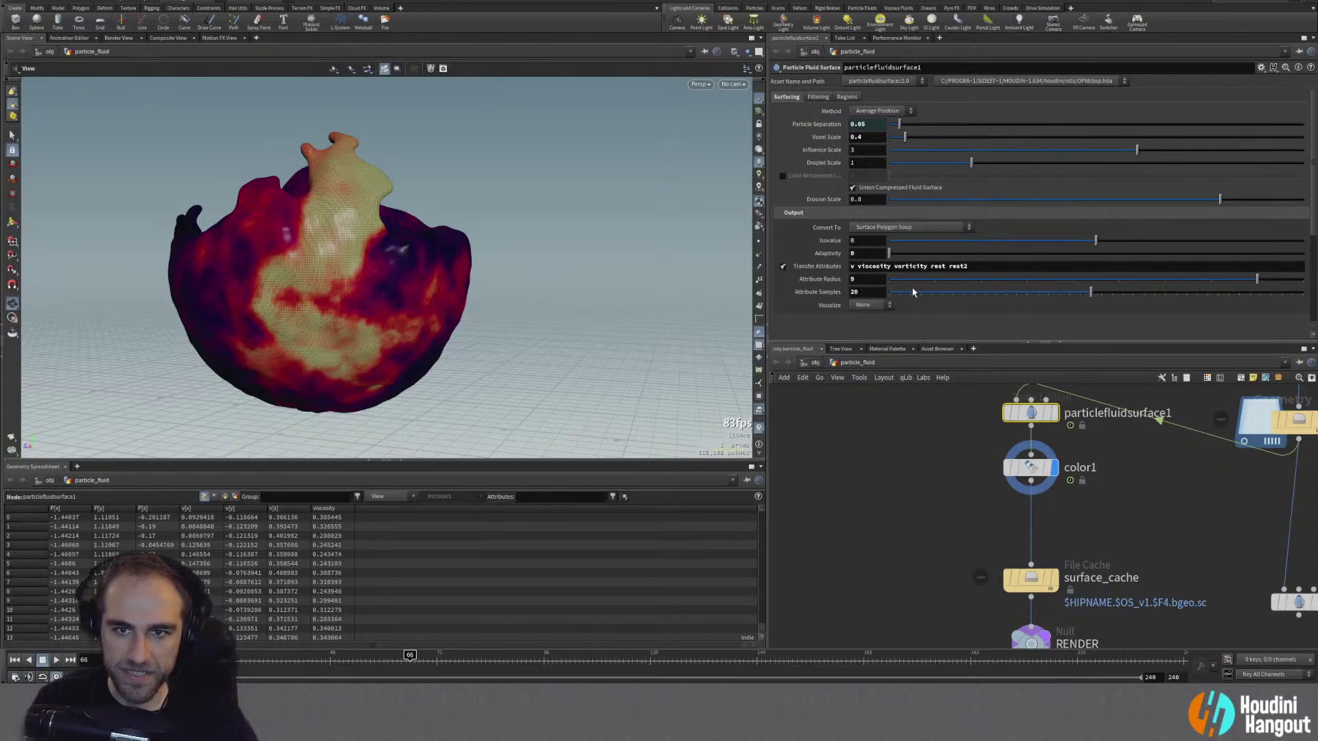
left_click_drag(1030, 467, 1030, 478)
left_click_drag(1218, 273, 1303, 281)
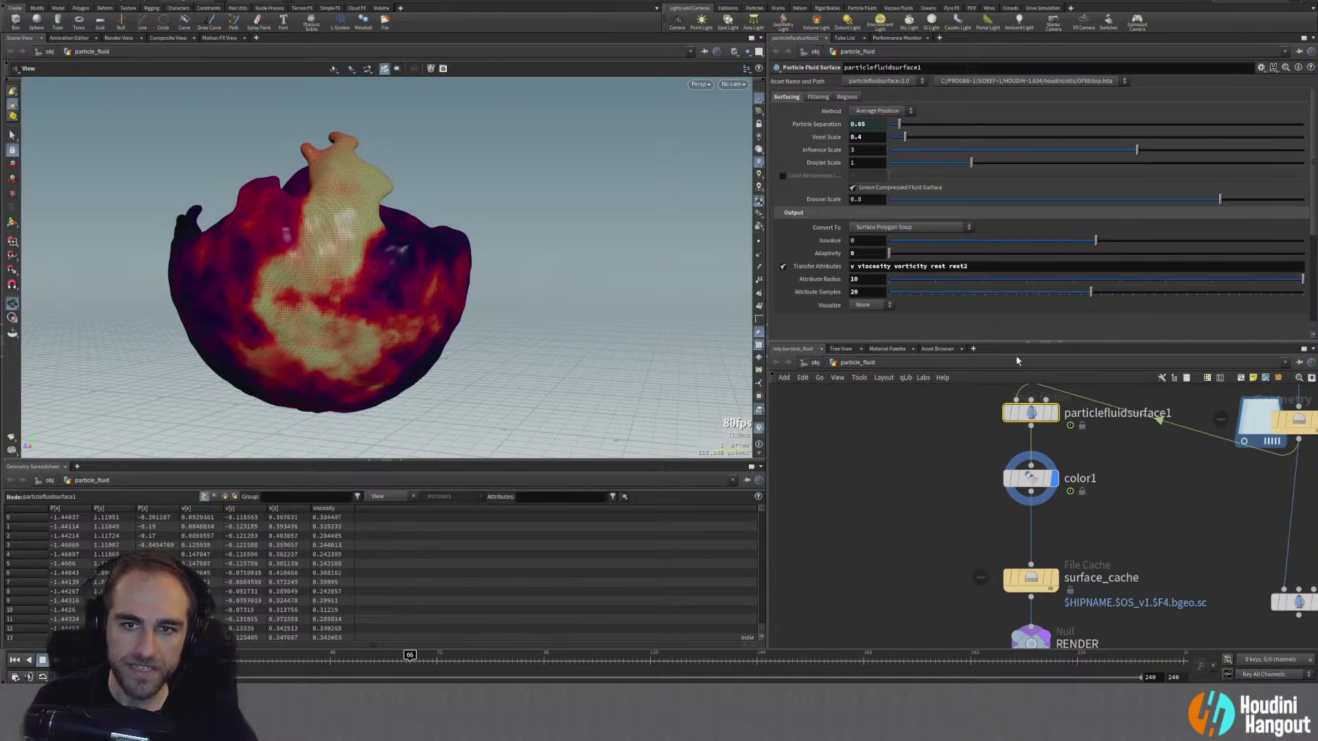
left_click_drag(1091, 292, 1251, 291)
scroll(326, 289, "down", 5)
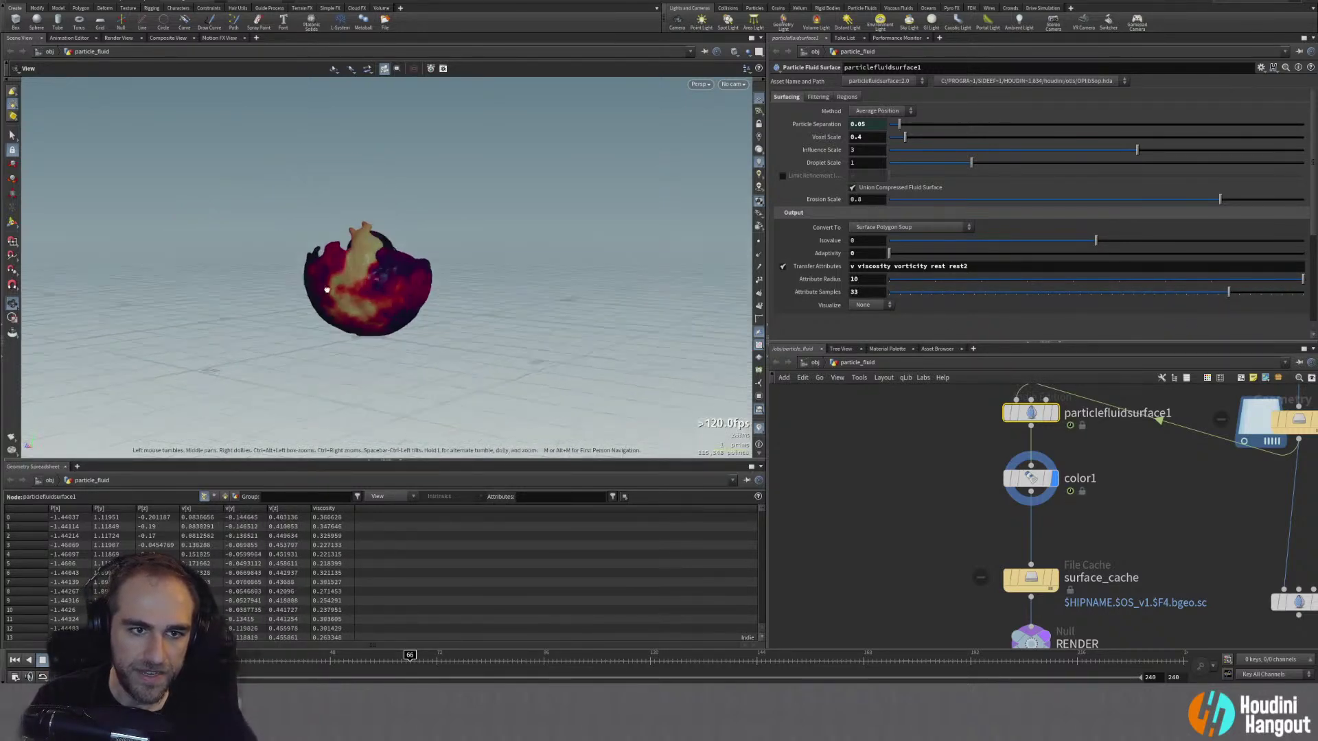
Step: Inspect the smoother color transfer from several angles while stepping the timeline forward to frame 70
left_click_drag(327, 289, 371, 275)
scroll(433, 279, "up", 5)
scroll(433, 279, "down", 4)
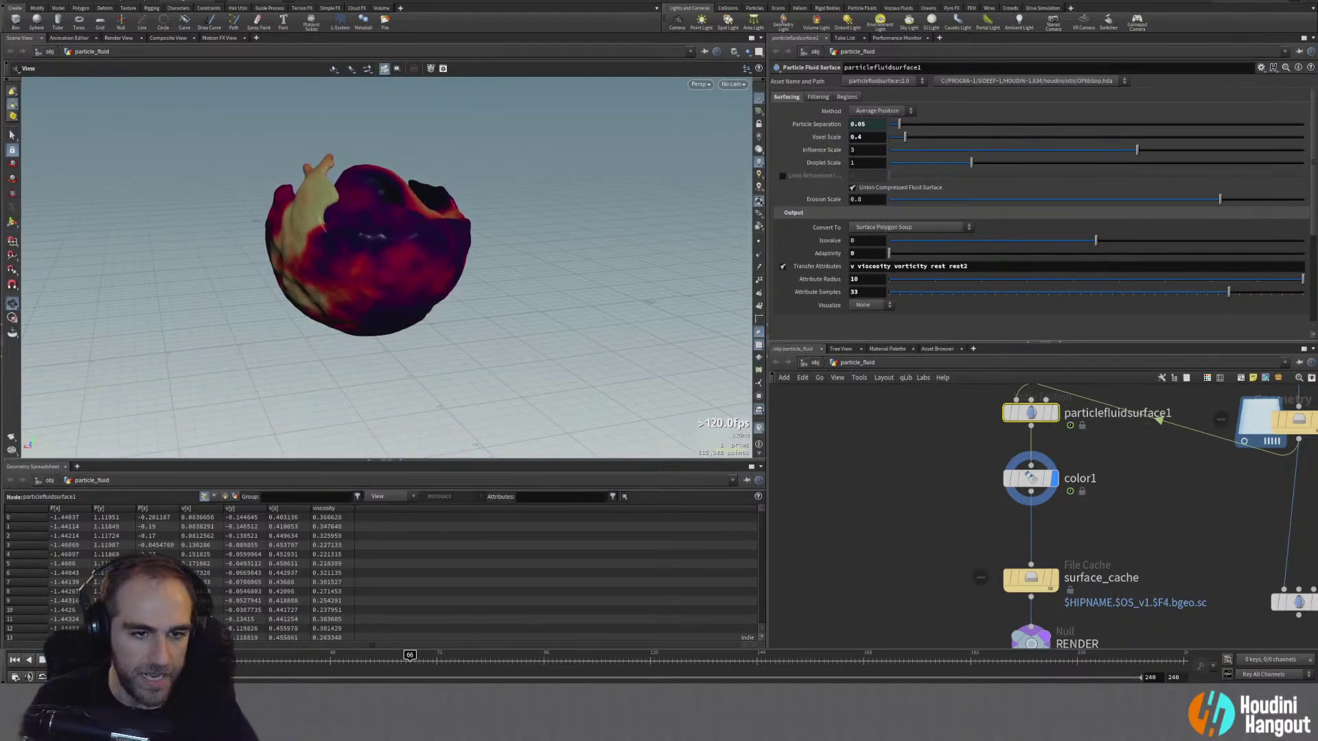
key("Up")
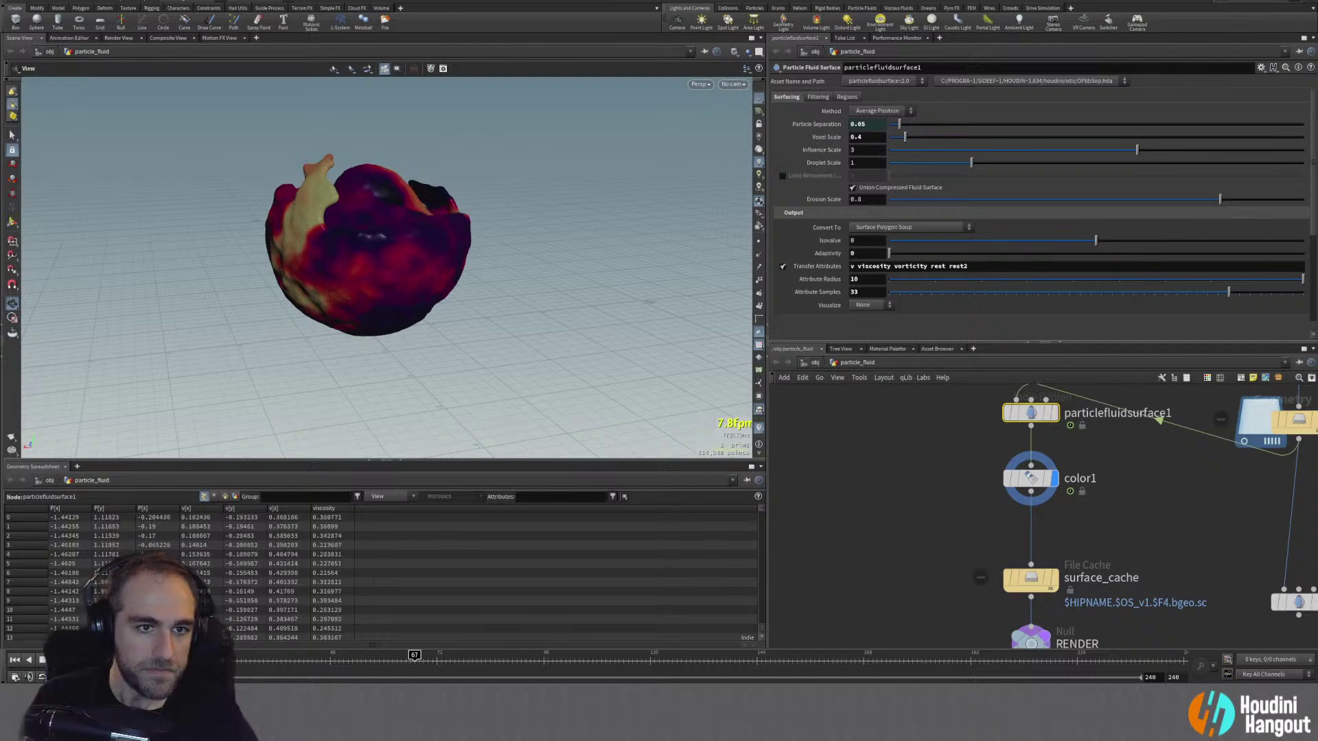
key("Up")
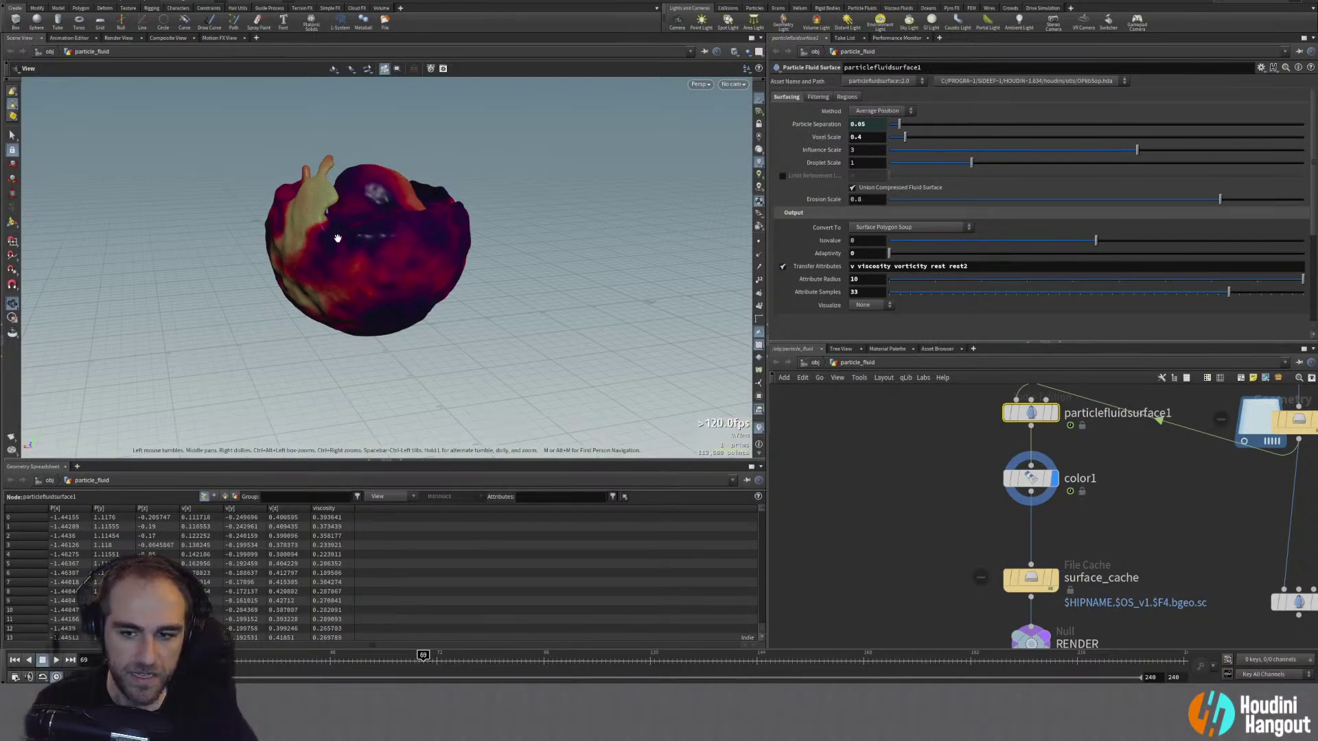
key("Right")
left_click_drag(275, 236, 270, 224)
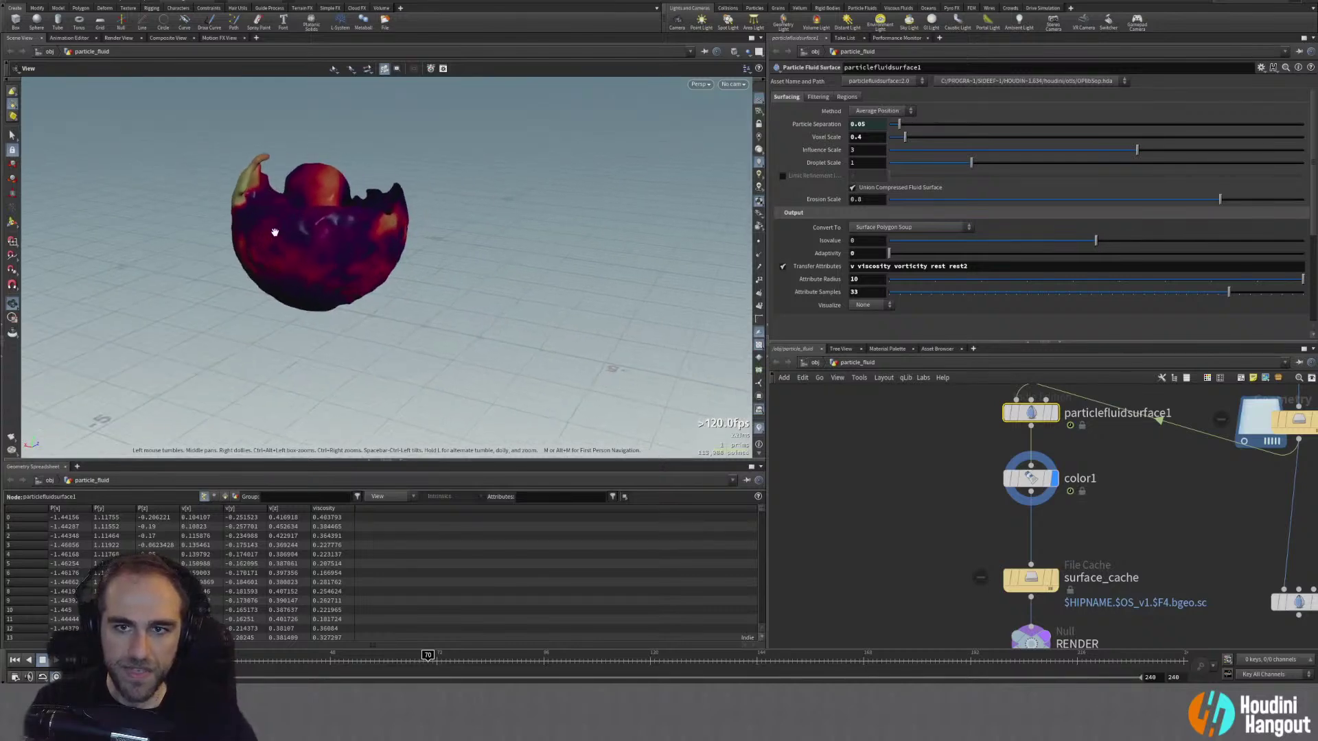
Step: Review color1's viscosity color ramp and its available ramp presets
middle_click_drag(1107, 512, 1038, 519)
left_click_drag(359, 256, 302, 264)
left_click(962, 487)
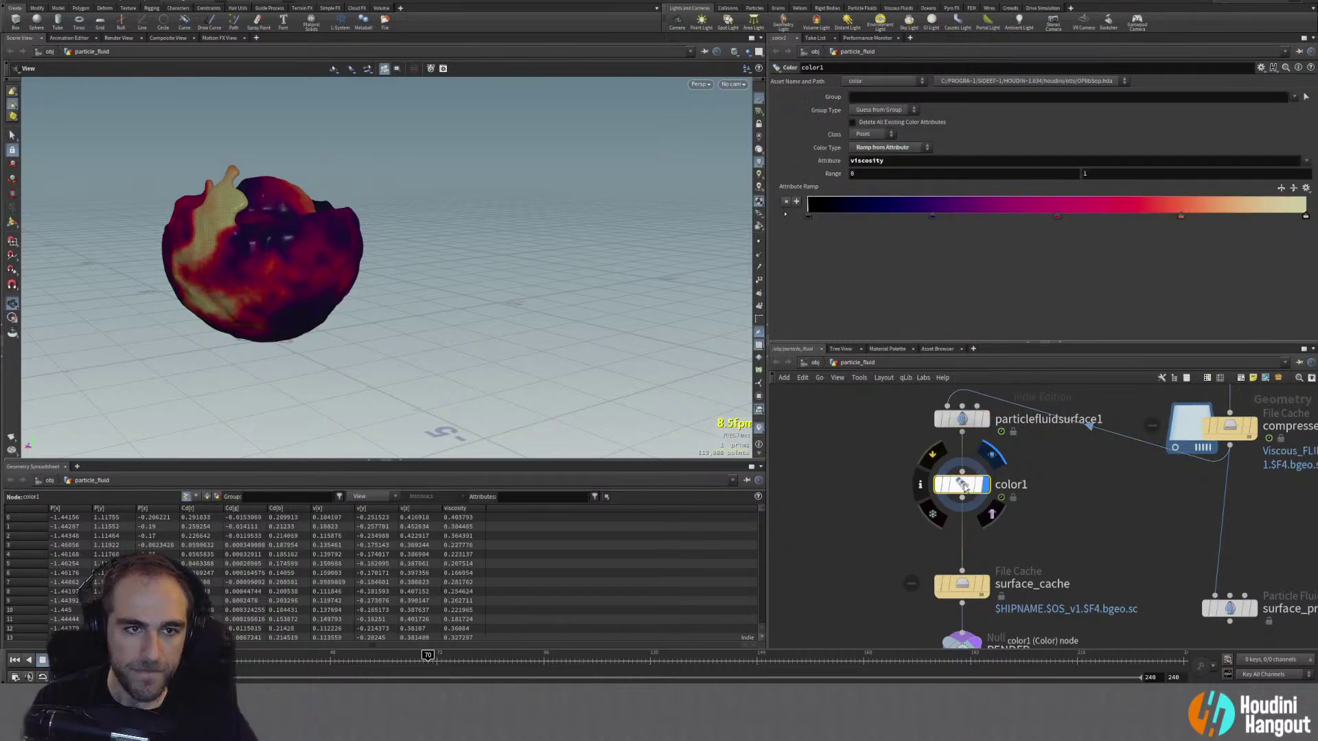
left_click_drag(347, 315, 261, 247)
left_click(1305, 187)
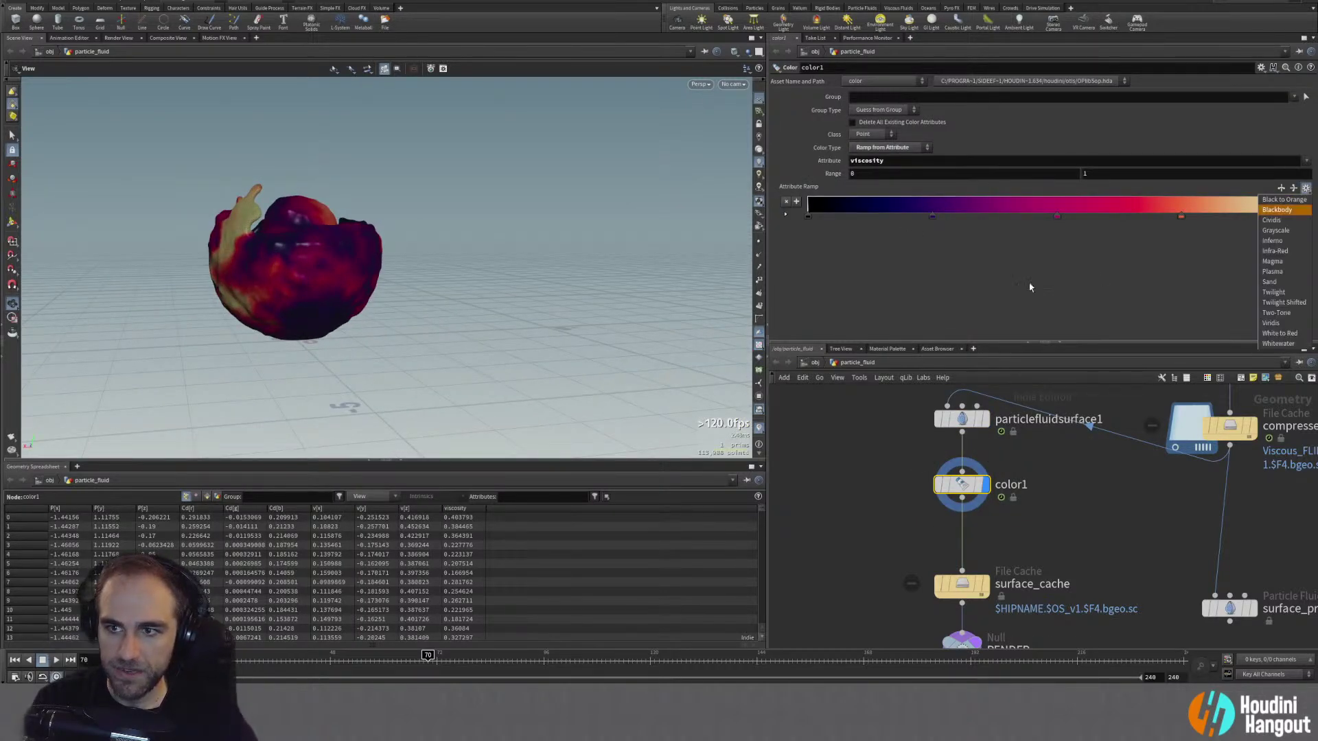
left_click_drag(250, 286, 446, 295)
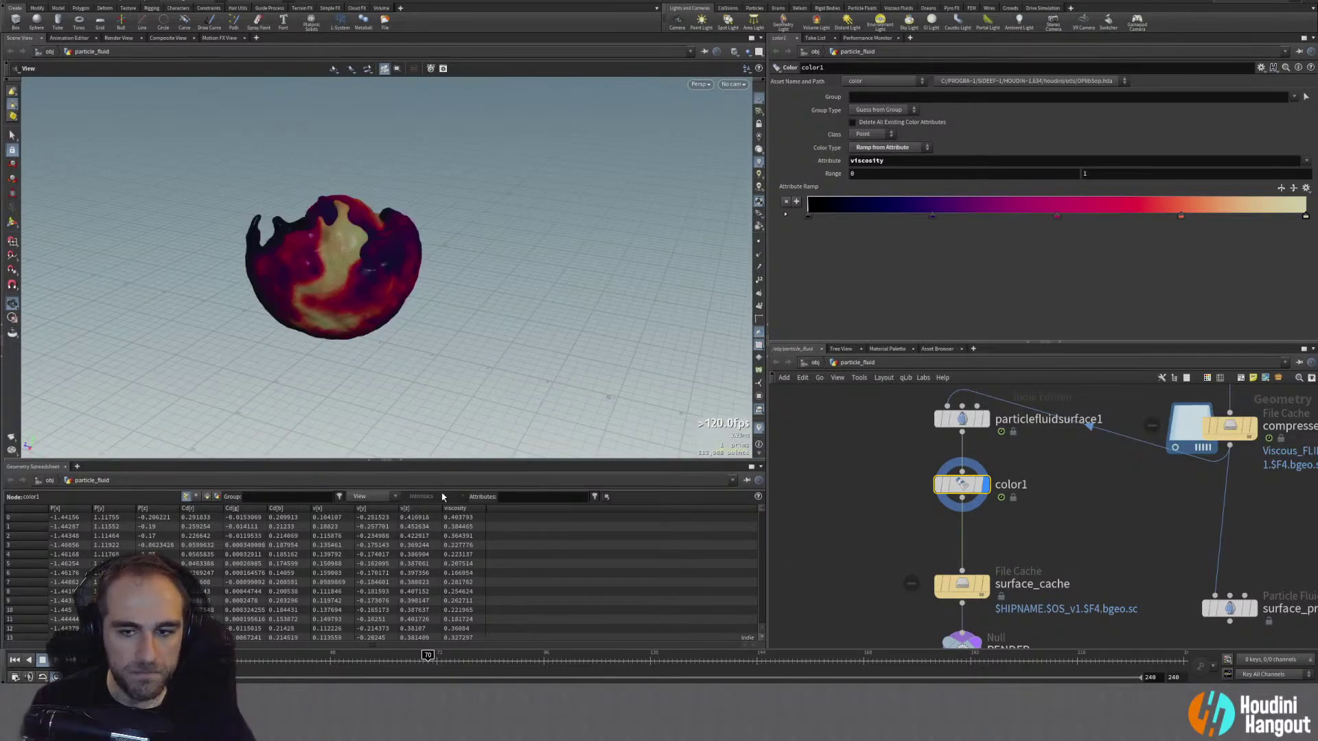
Step: Automatically lay out the surfacing chain from particlefluidsurface1 to RENDER and deselect it
scroll(892, 501, "down", 2)
left_click_drag(913, 412, 973, 645)
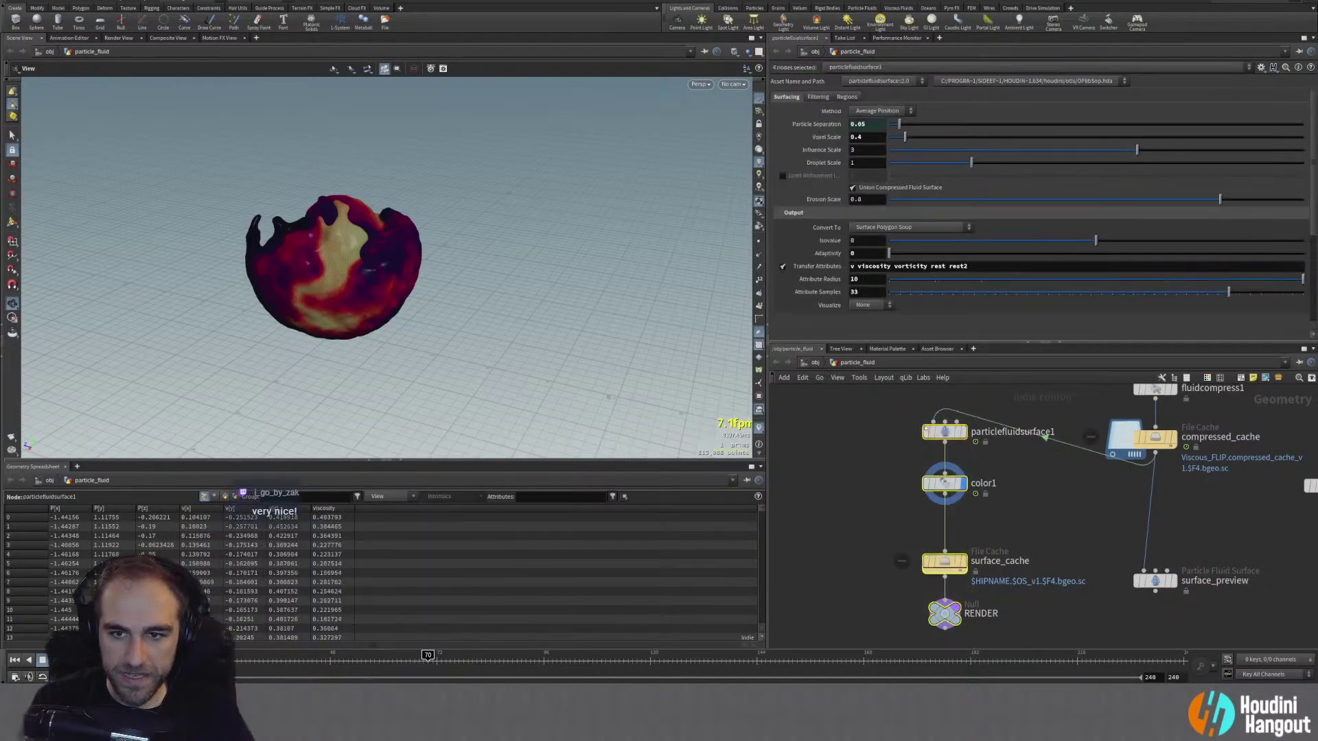
key("l")
left_click(849, 487)
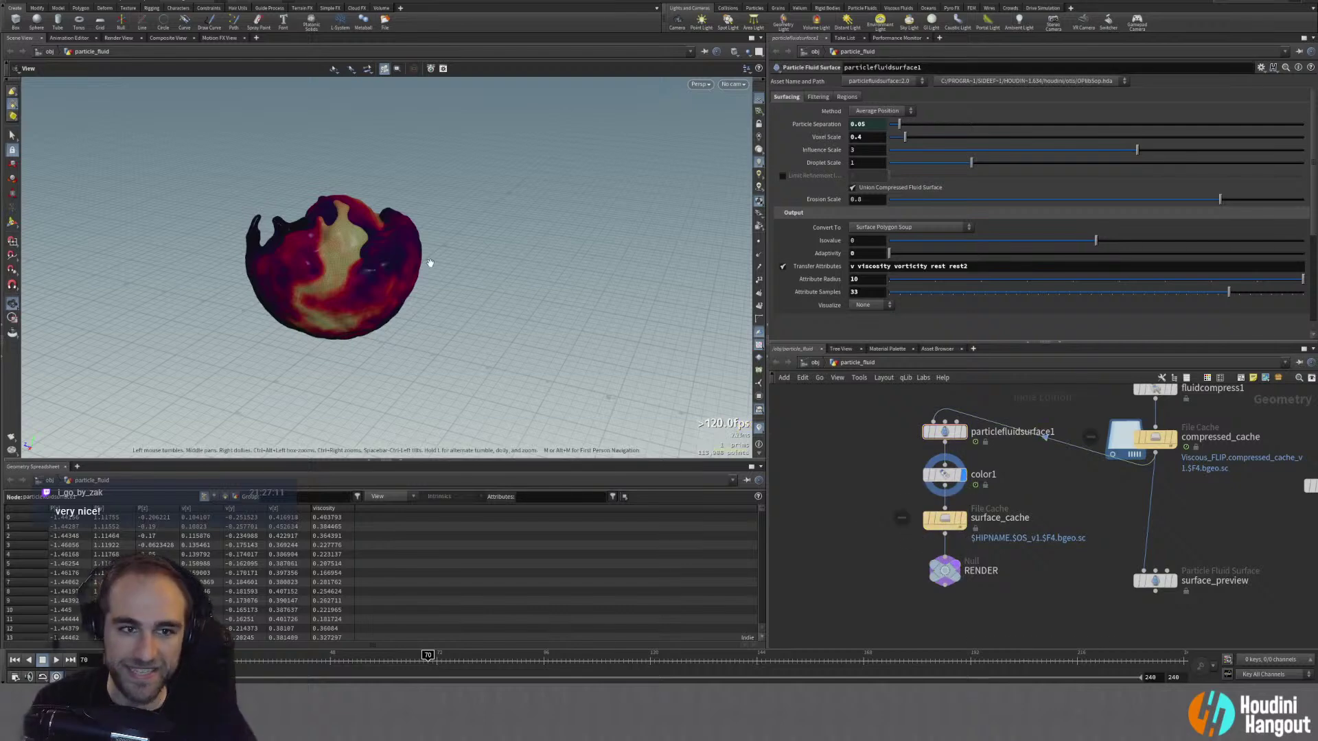
left_click_drag(399, 271, 331, 265)
right_click_drag(331, 264, 426, 268)
middle_click_drag(426, 268, 334, 264)
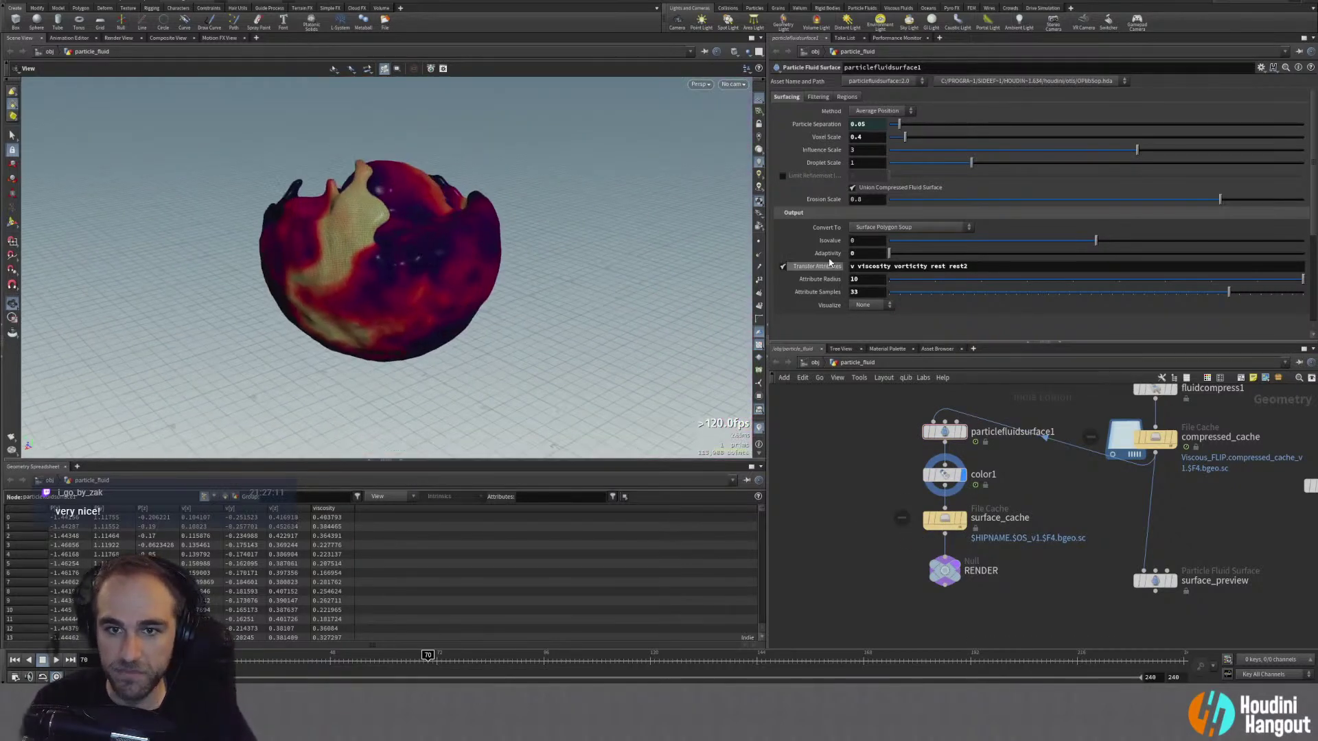
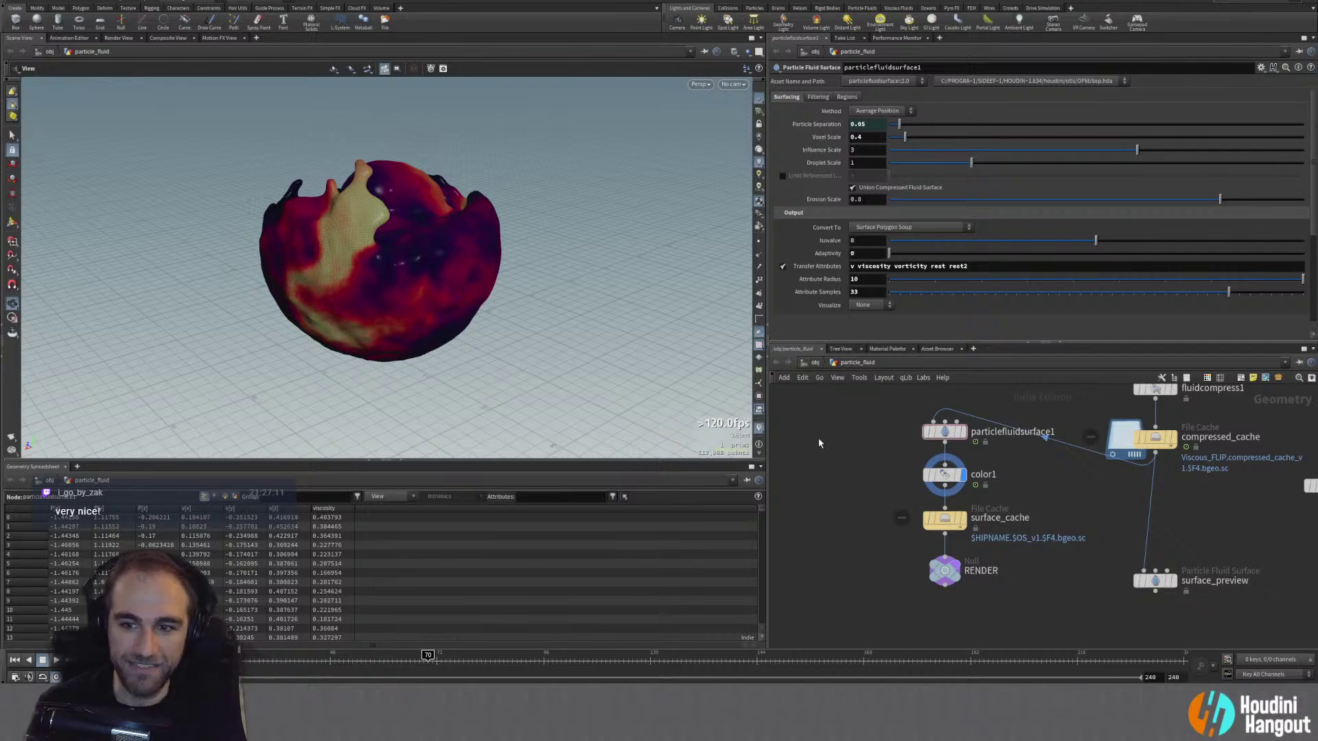
Step: Compare the uncolored particlefluidsurface1 output with color1's colored result, leaving color1 displayed and particlefluidsurface1 selected
left_click(1171, 581)
left_click(961, 434)
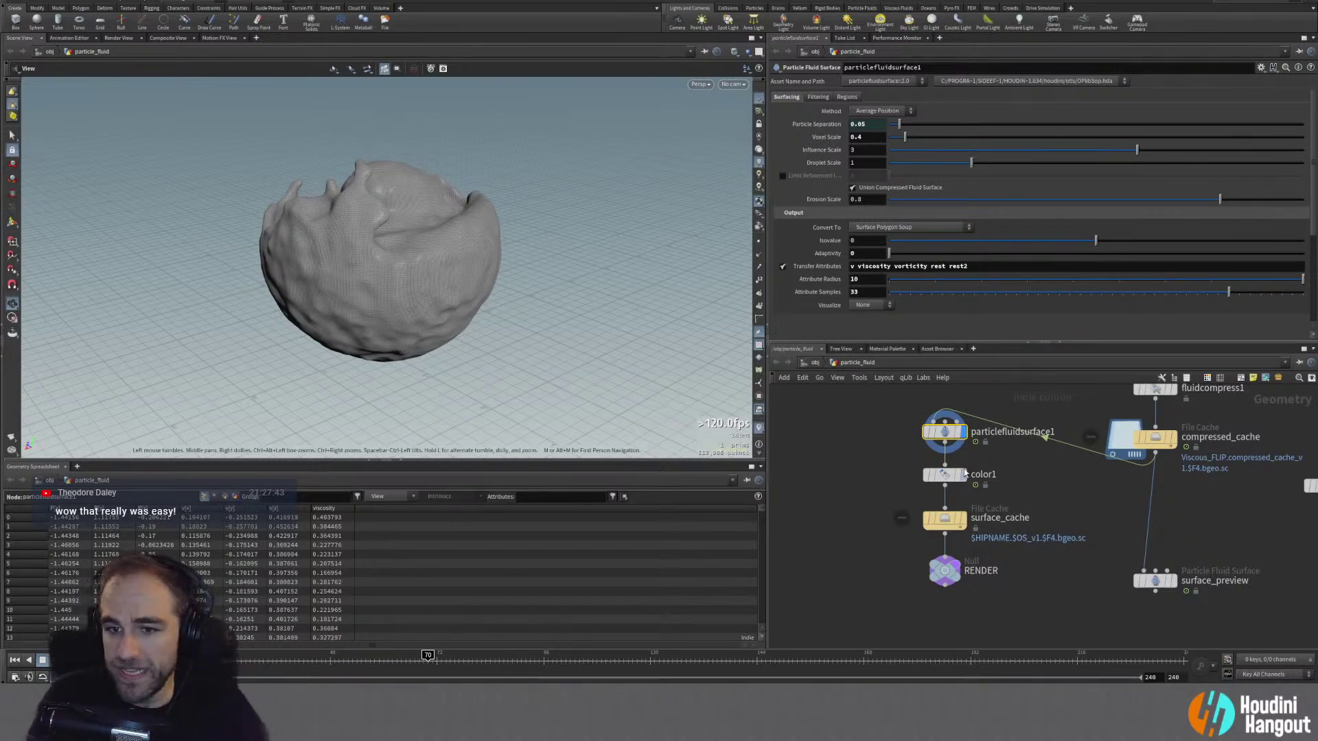
left_click(961, 474)
left_click(948, 435)
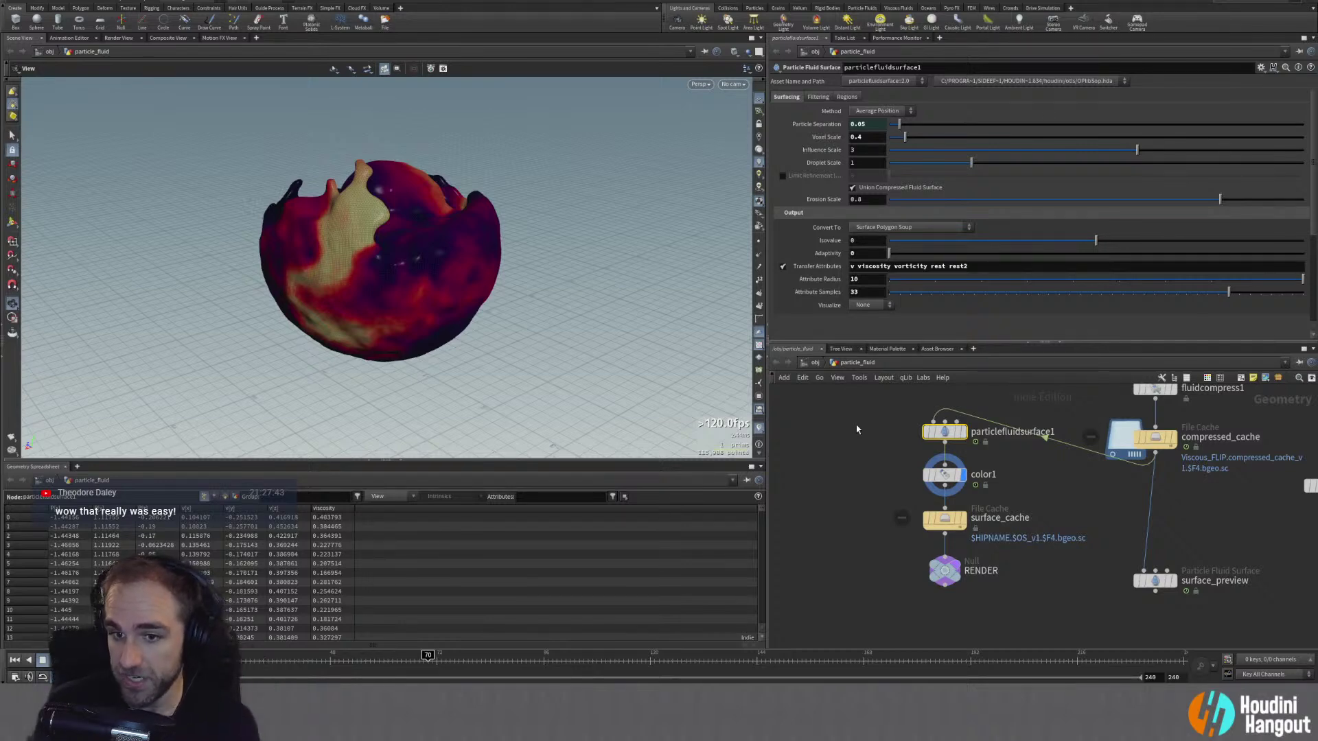
Step: Try driving color1's ramp with the velocity attribute v and examine the coloring on the fluid surface
left_click(962, 477)
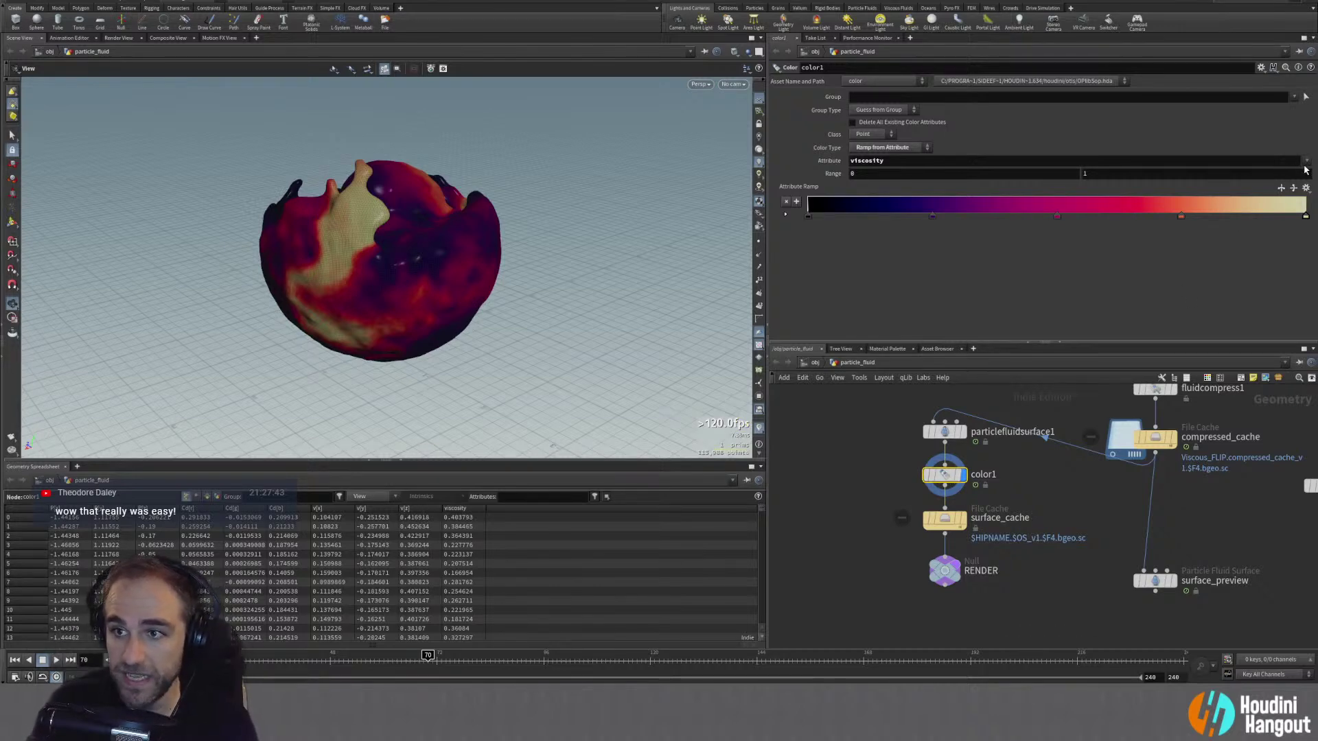
left_click(1306, 162)
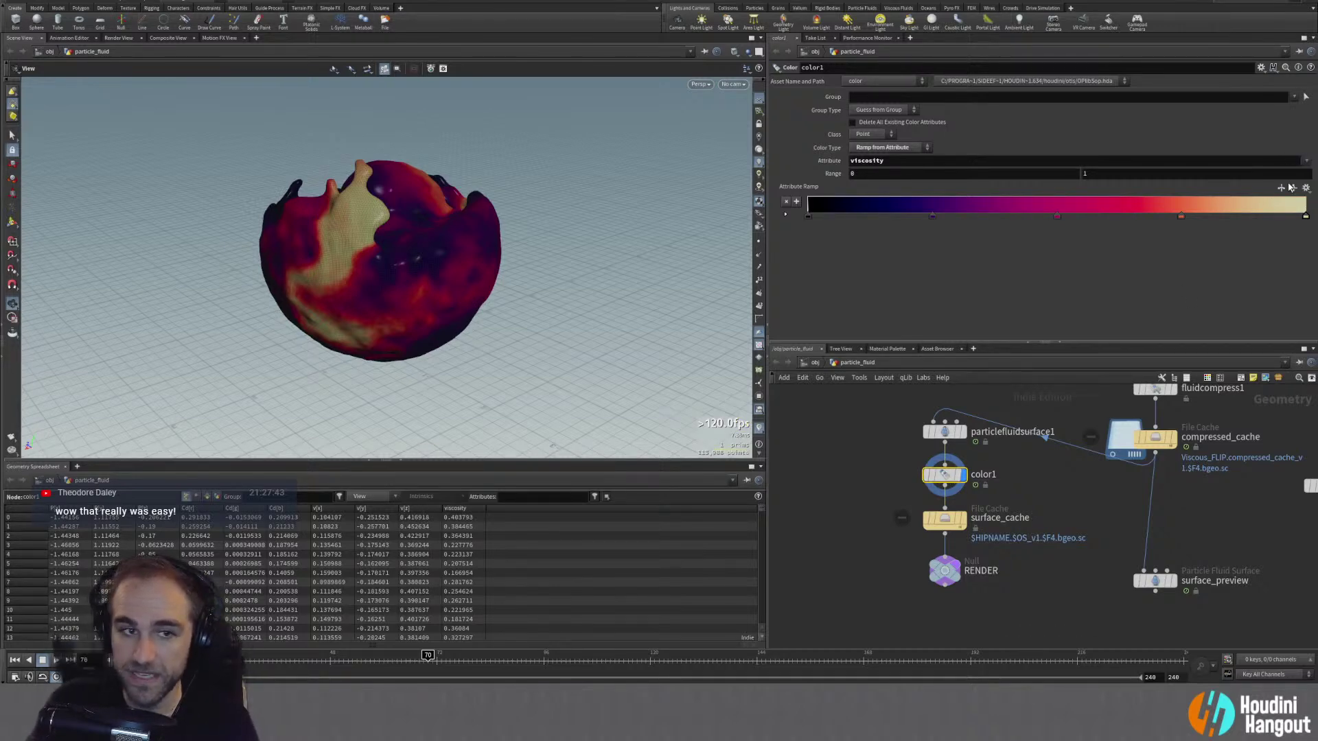
left_click(1290, 184)
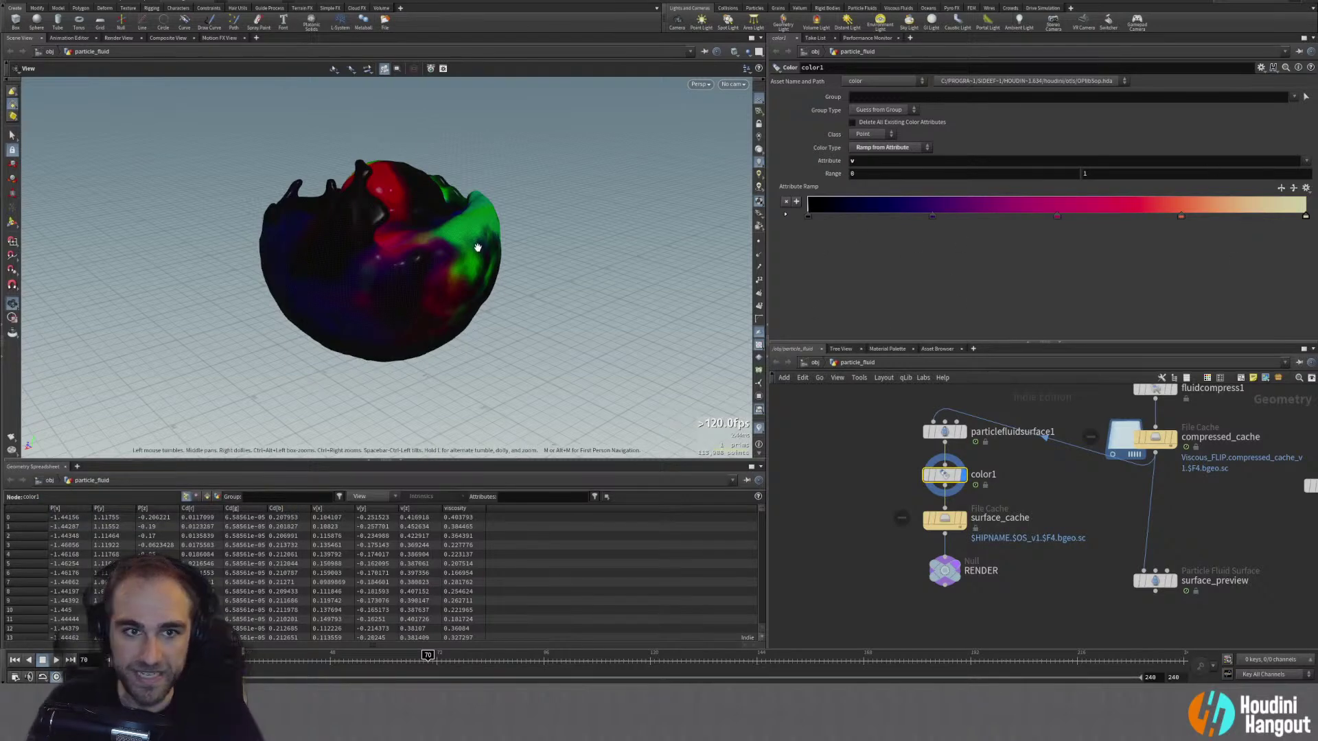
left_click_drag(453, 245, 471, 212)
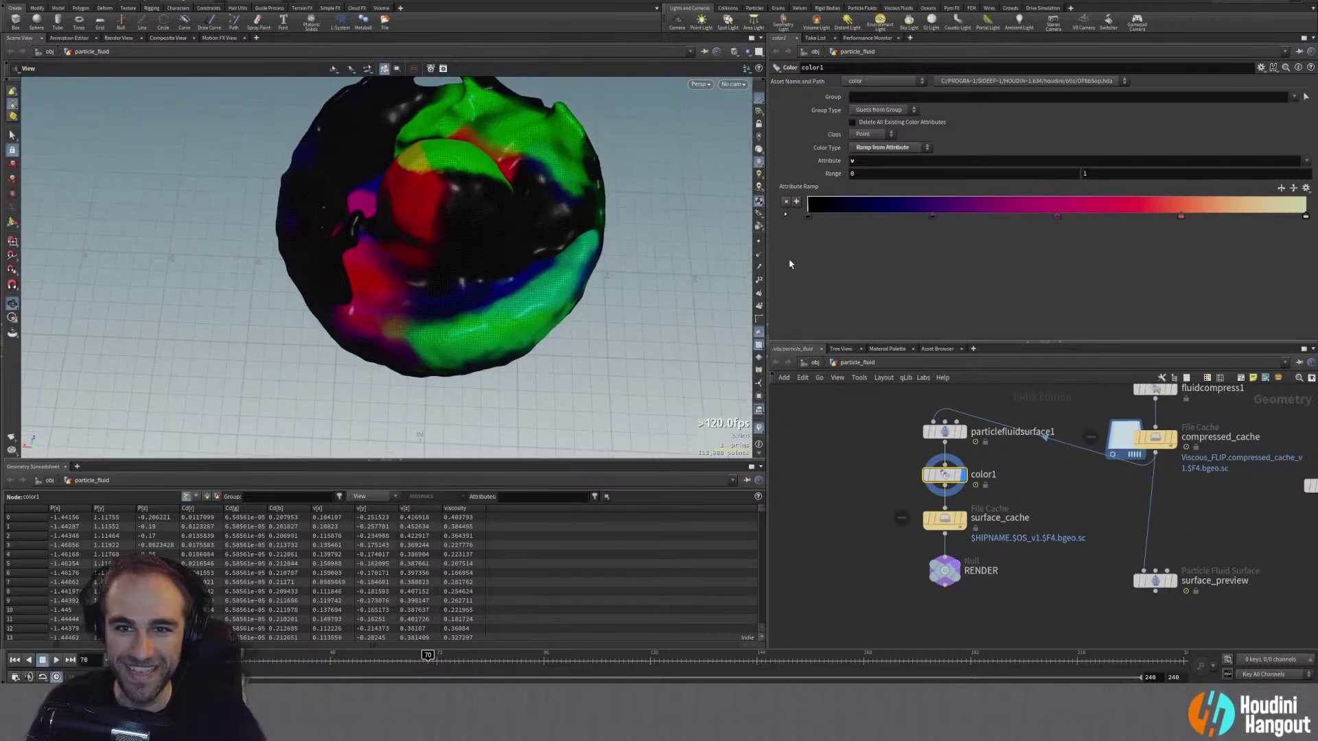
mouse_move(863, 174)
middle_mouse_down()
mouse_move(906, 175)
mouse_move(864, 179)
middle_mouse_up()
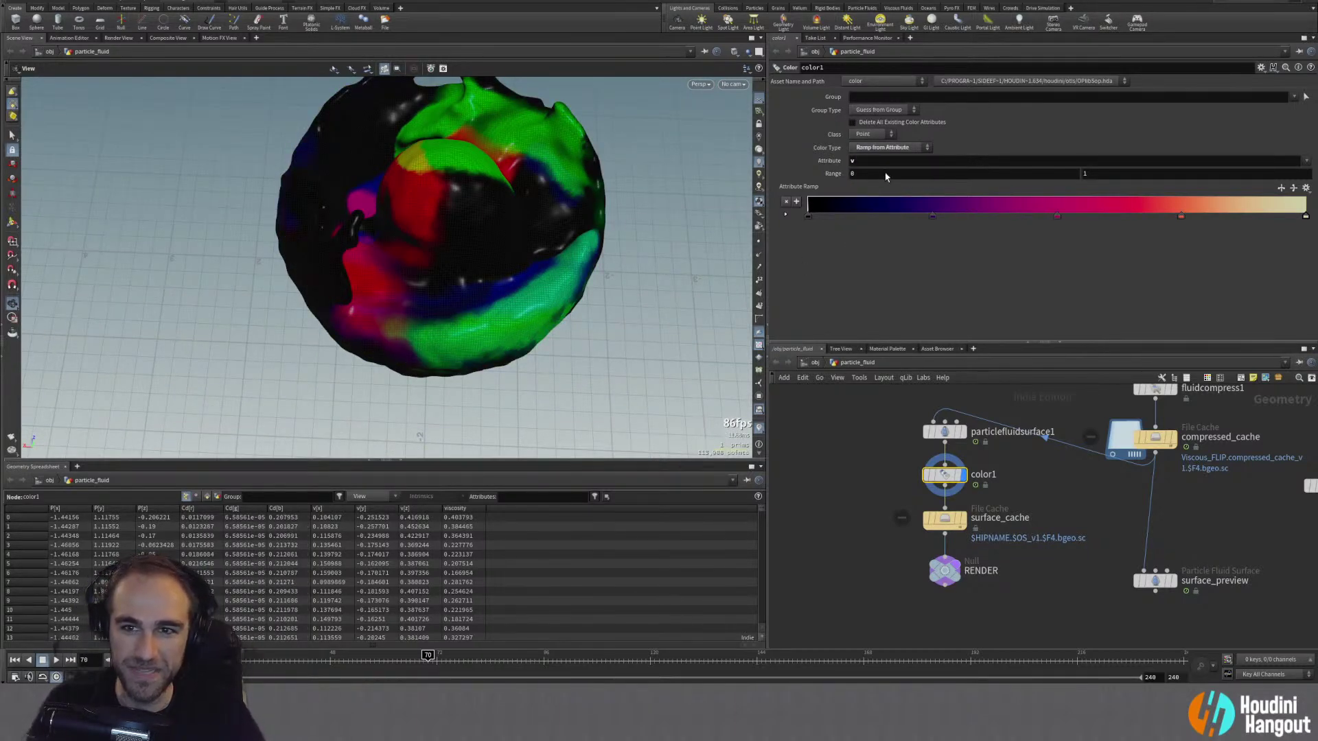
Step: Try driving color1's ramp with the position attribute P and examine the surface from another angle
left_click(1306, 161)
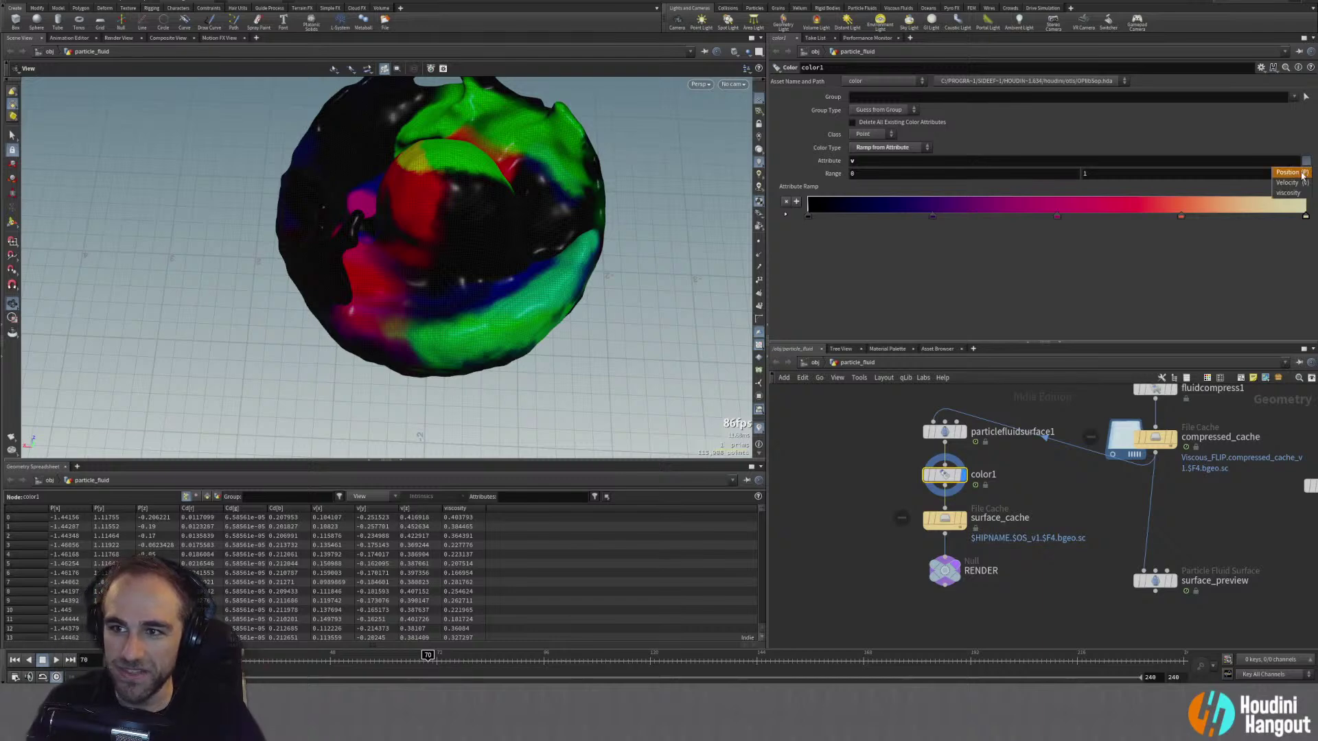
left_click(1304, 168)
left_click_drag(480, 206, 490, 140)
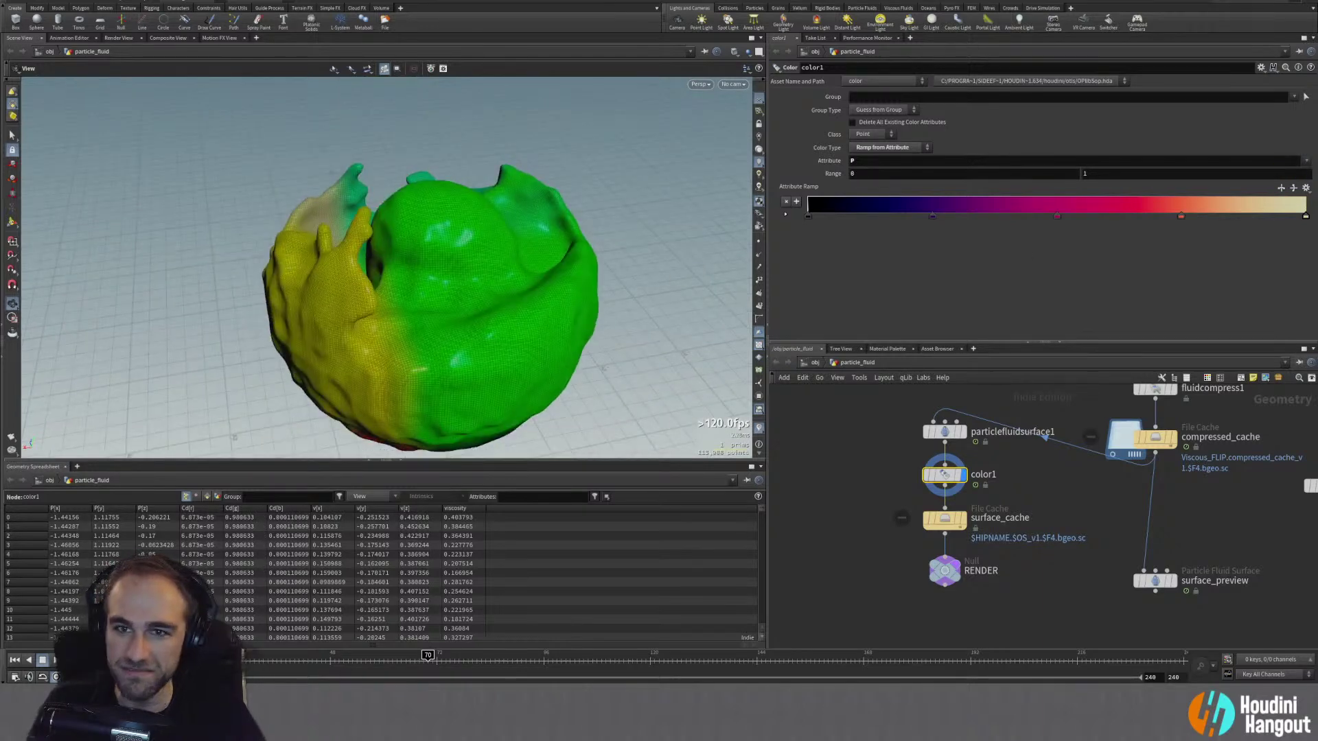
Step: Return color1's ramp attribute to viscosity and view the whole fluid sphere from further away
left_click(1307, 162)
left_click(1294, 196)
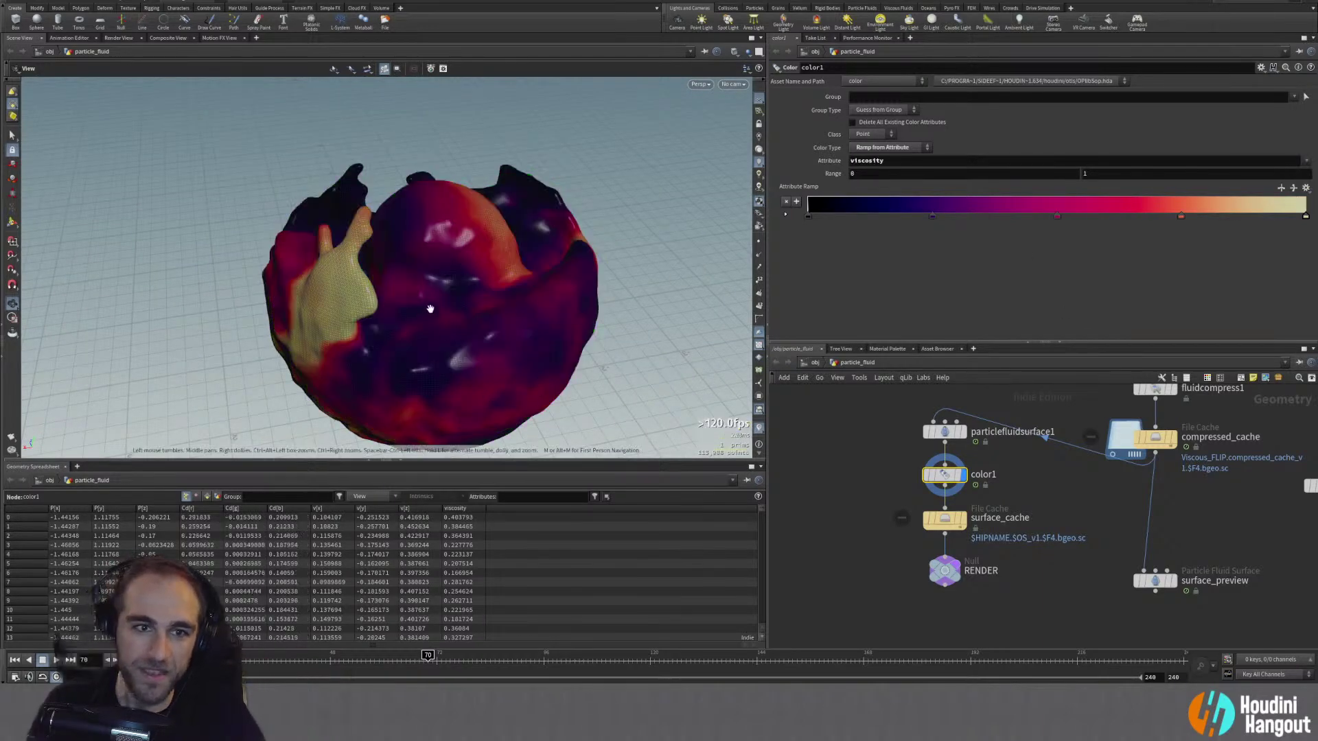
scroll(422, 312, "down", 5)
left_click_drag(417, 310, 429, 258)
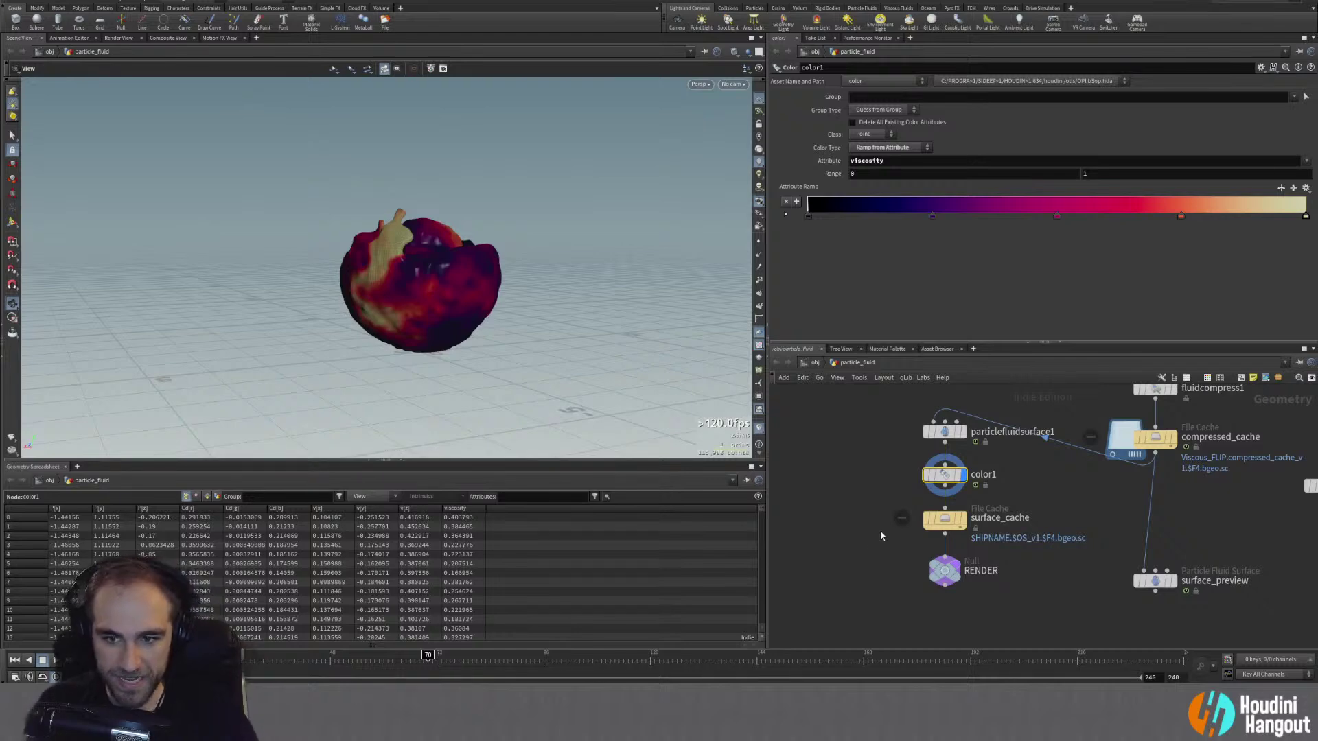
Step: Display surface_cache and start saving it to disk in the background, moving the RENDER null clear below it
left_click(944, 518)
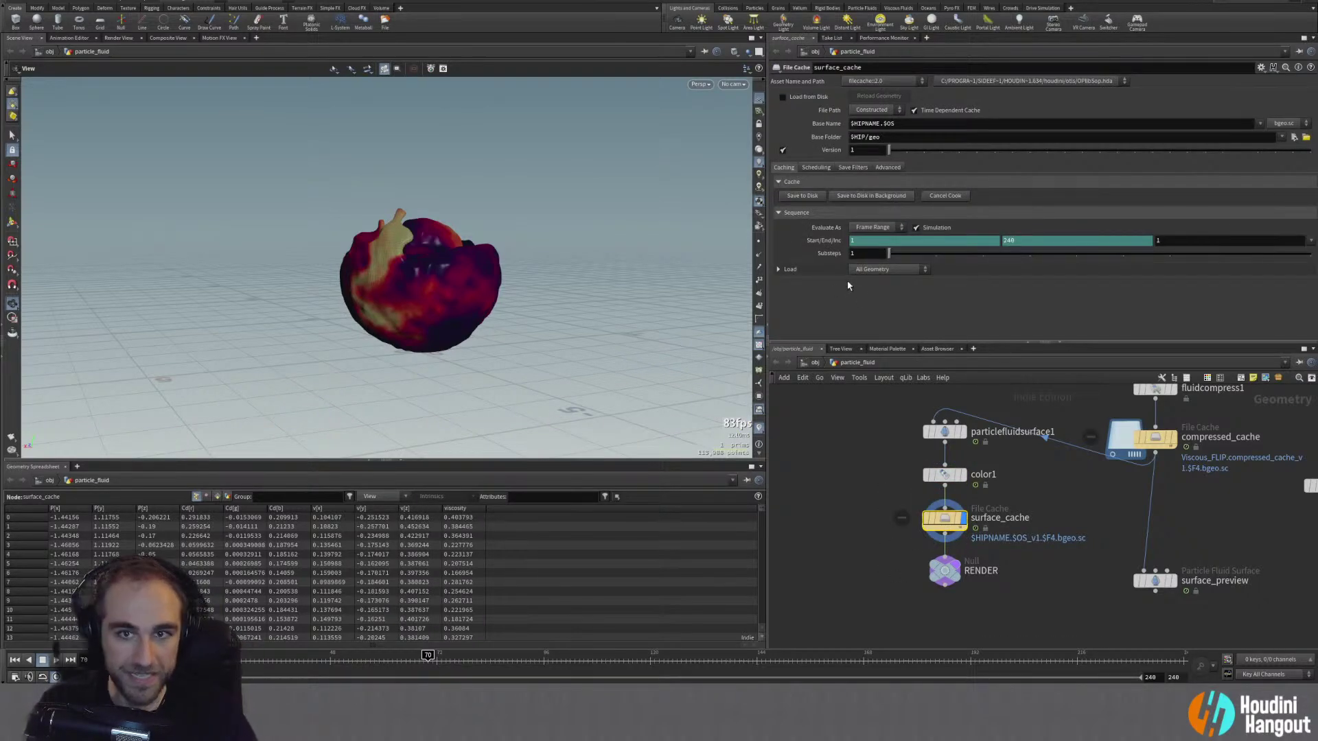
left_click(857, 197)
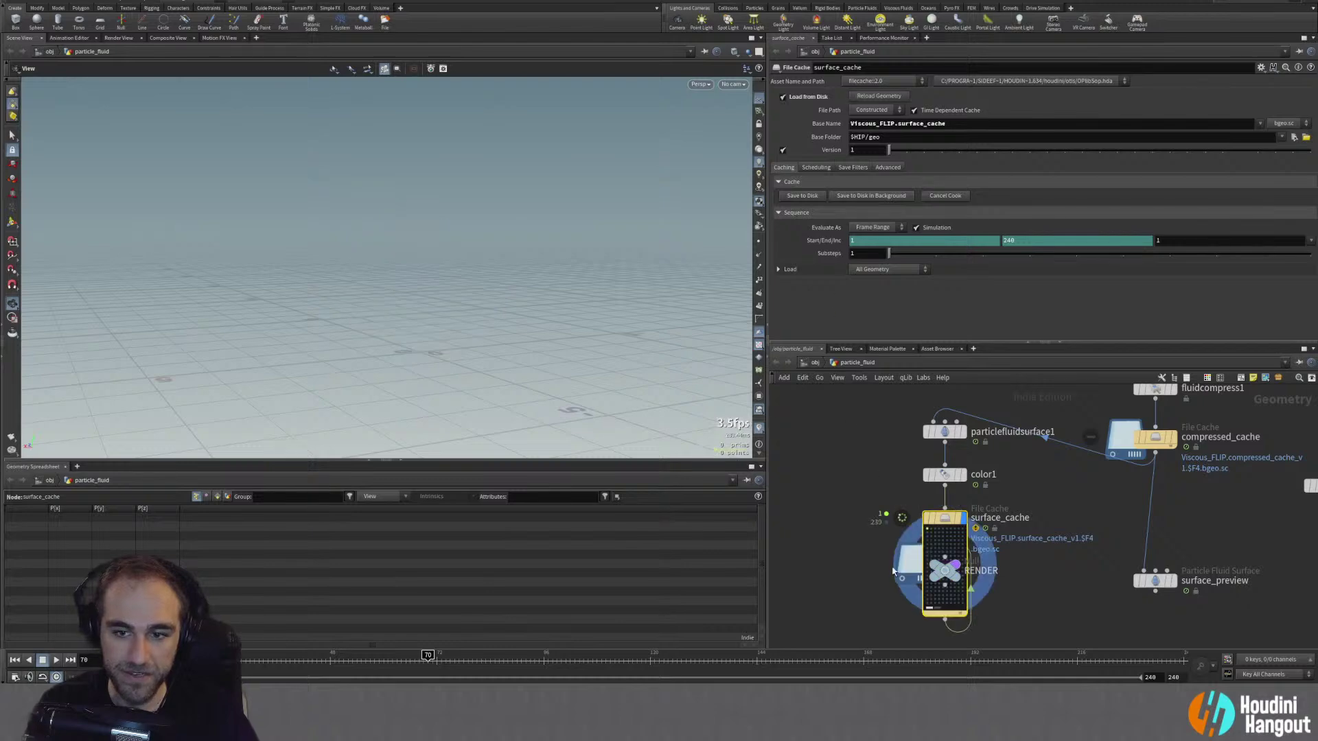
left_click_drag(945, 571, 947, 645)
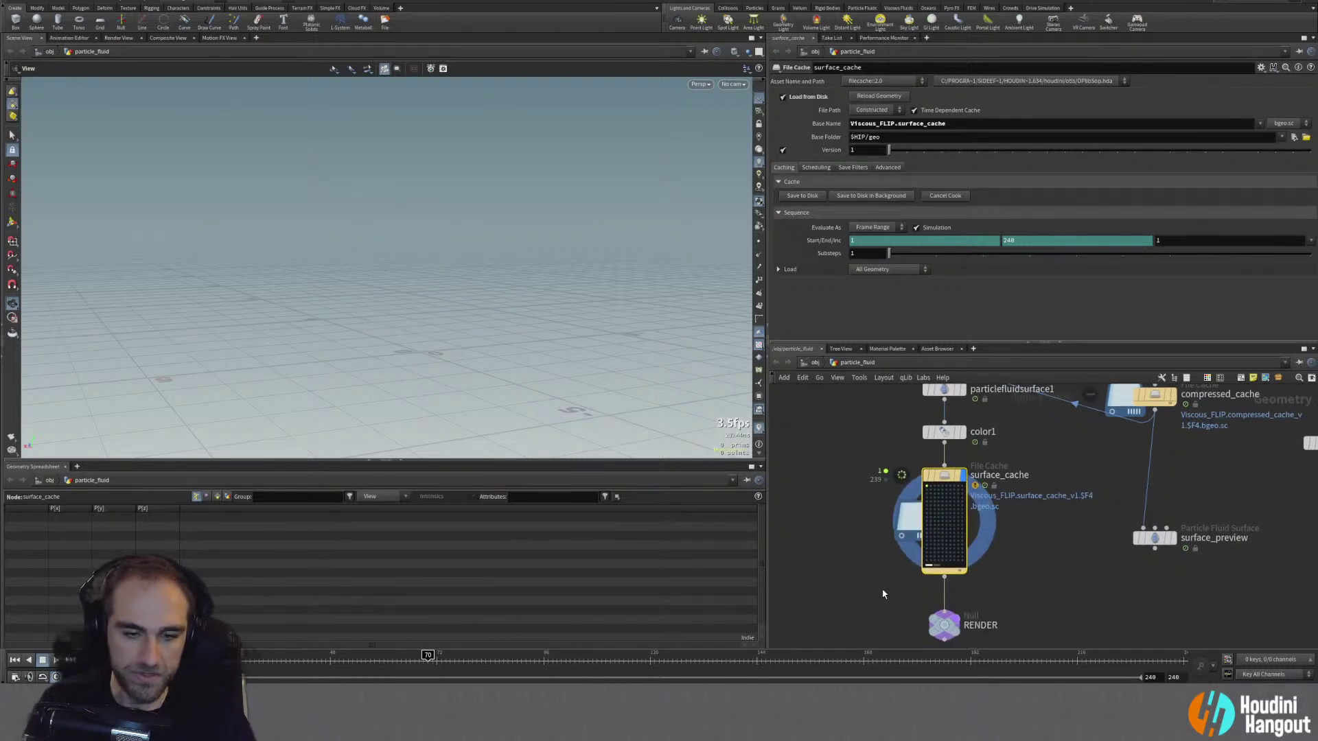
Step: Create a new Geometry object below geo_collider at the object level
key("u")
key("Tab")
type("geo")
key("Return")
left_click(881, 543)
Step: Rename the new geometry object geo_golf_ball, color its node light green and enter its network
double_click(915, 542)
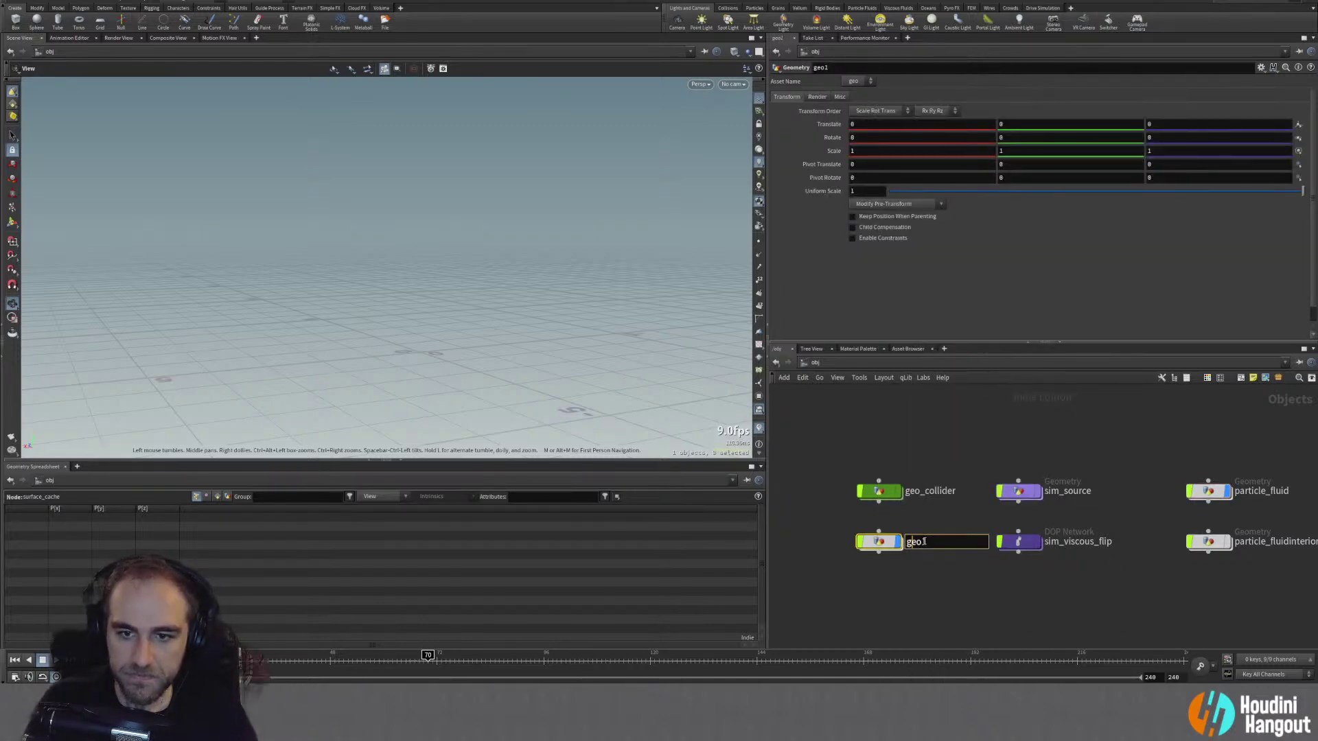
key("BackSpace")
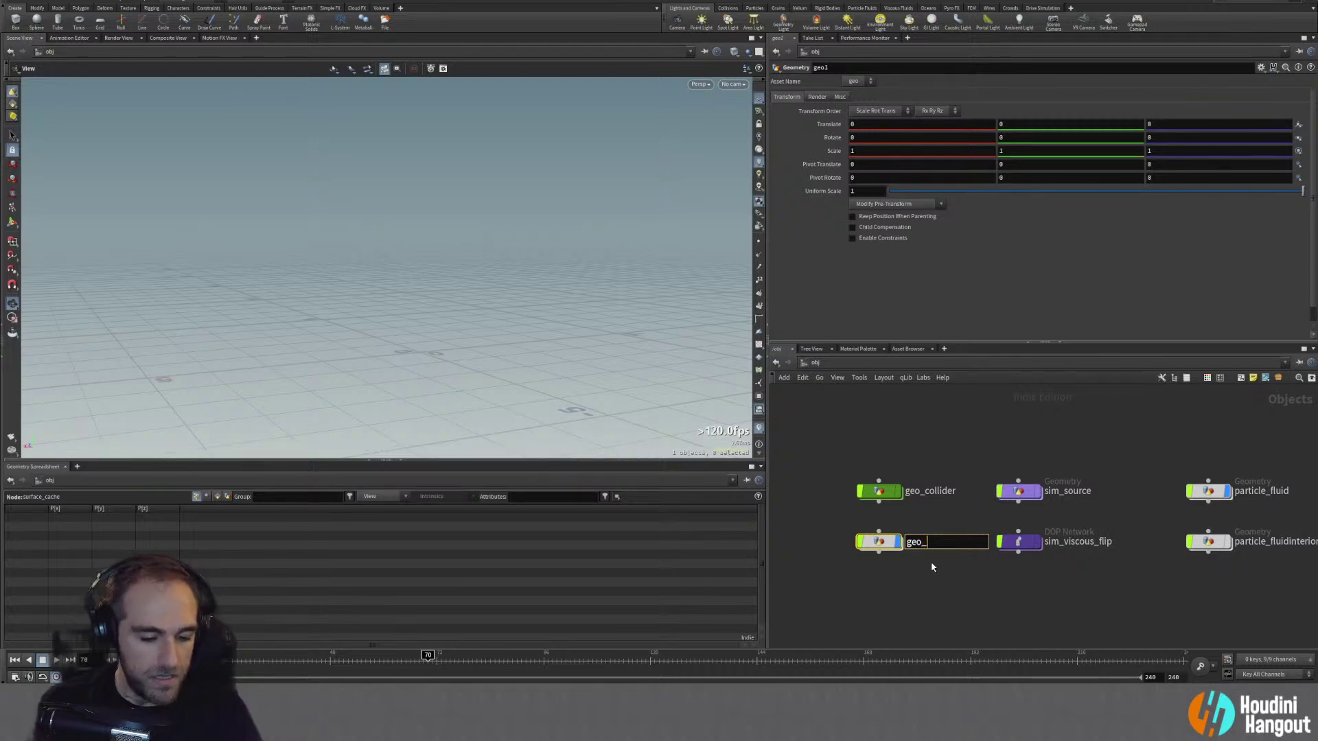
type("_golf_ball")
key("Return")
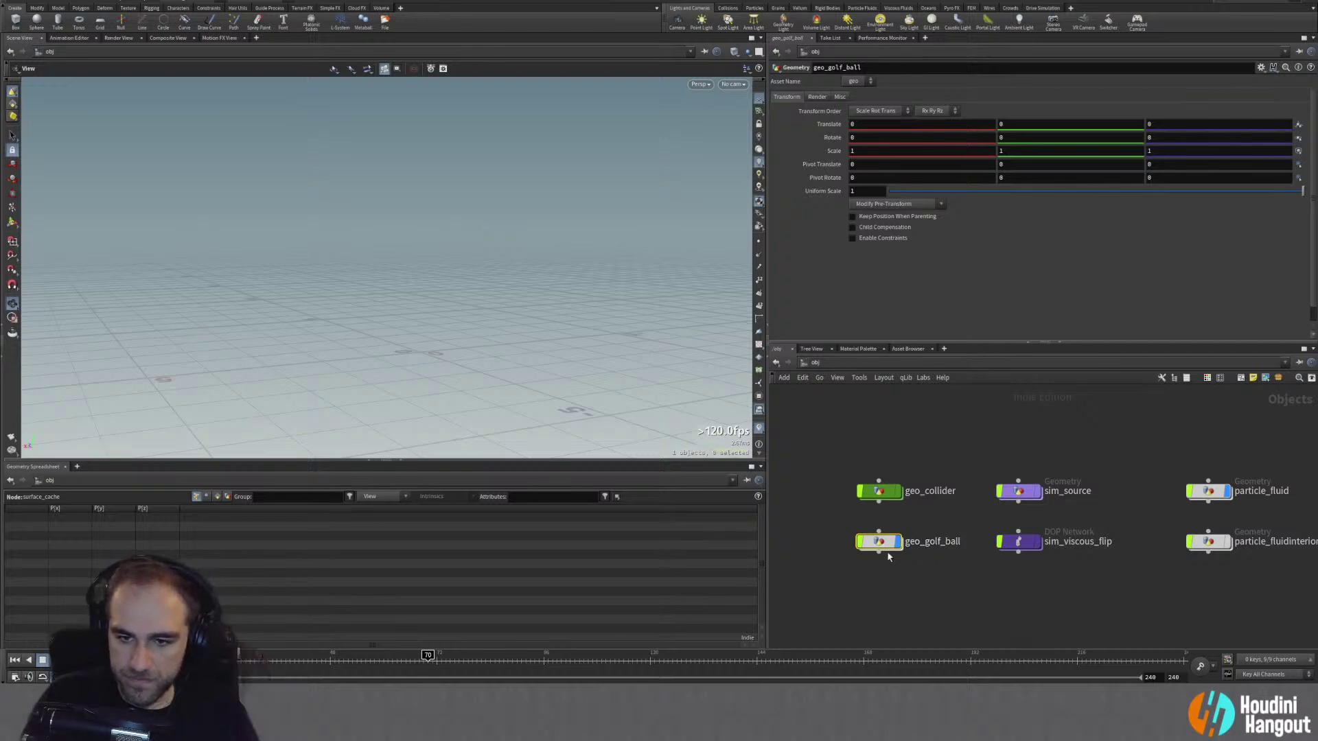
key("c")
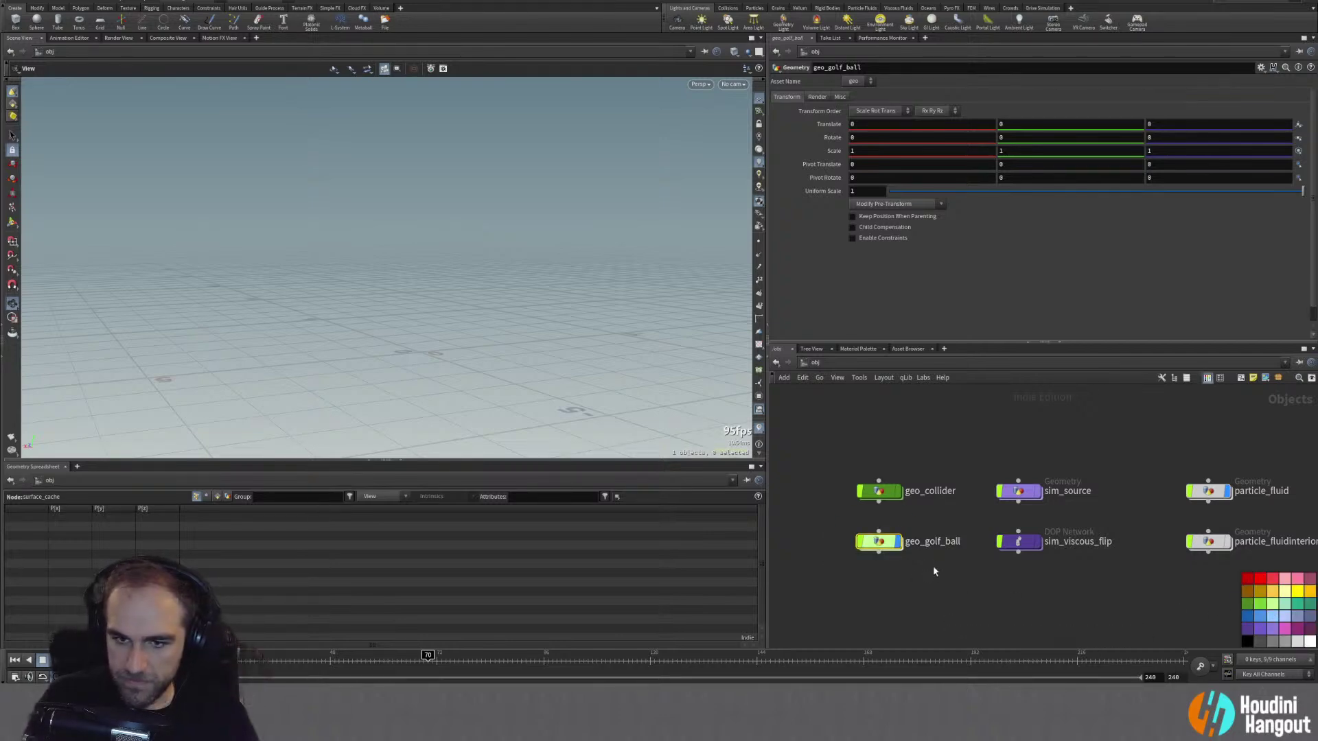
double_click(879, 543)
key("Tab")
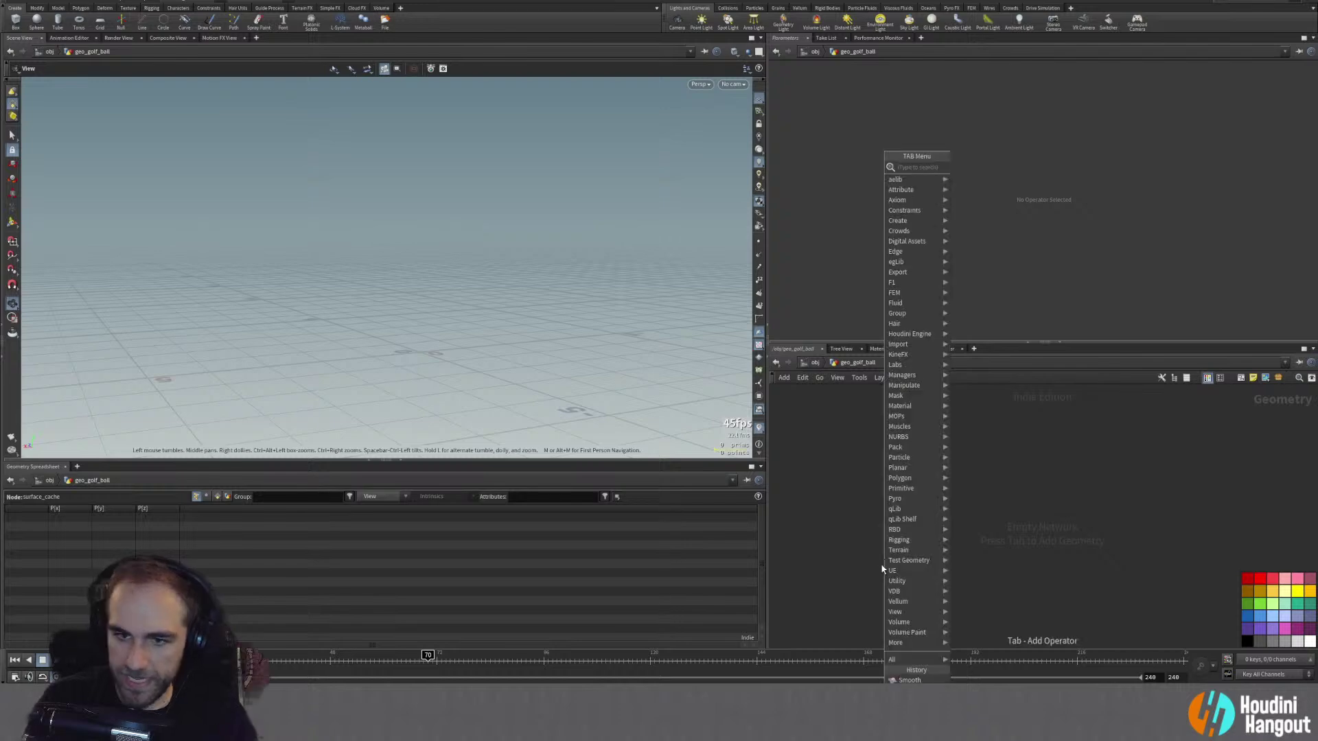
type("sphere")
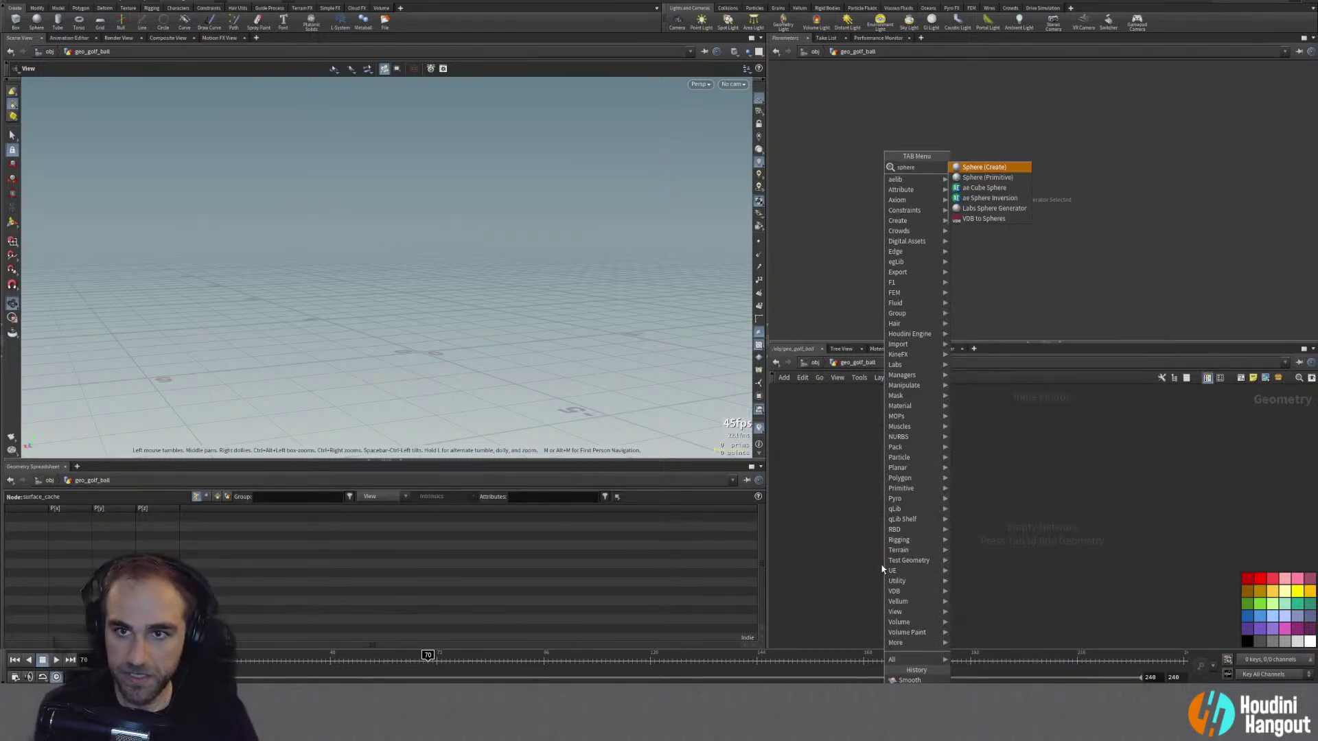
key("Return")
key("o")
key("Tab")
key("Escape")
key("o")
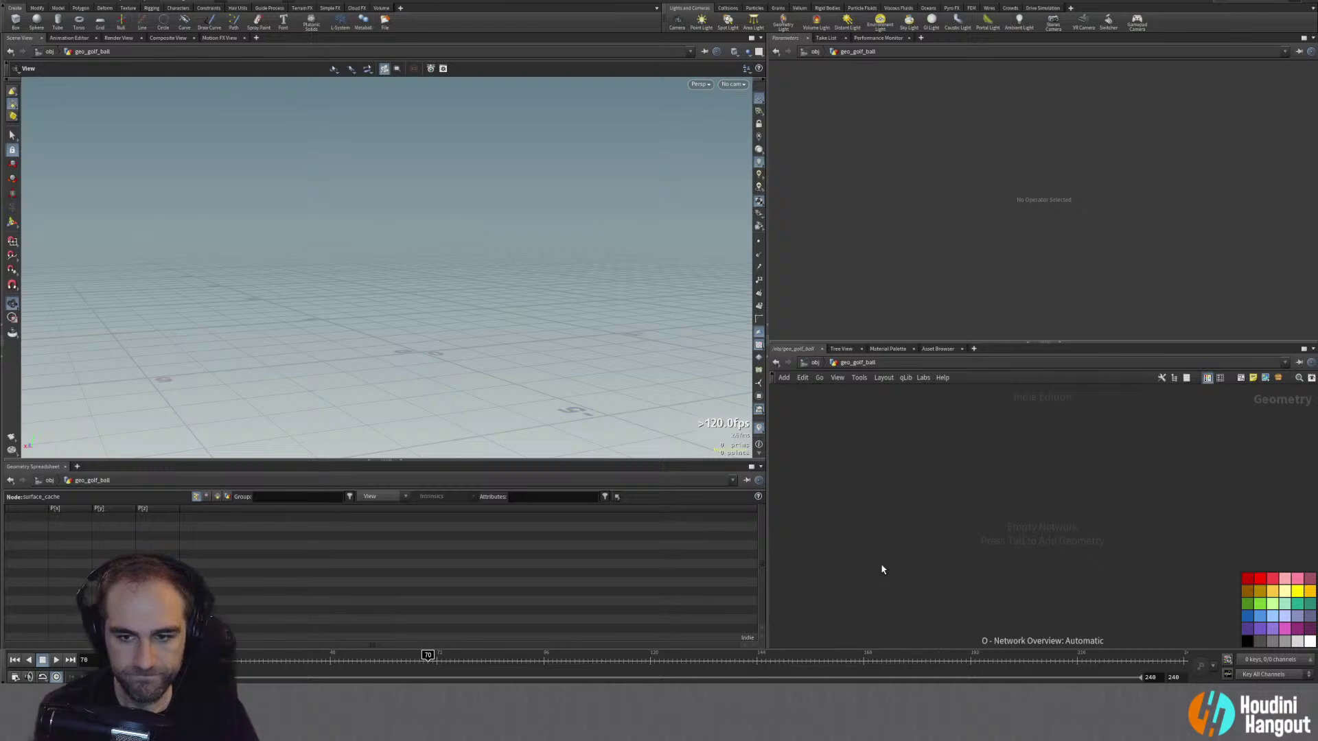
Step: Add an Object Merge node inside the empty geo_golf_ball network
key("Tab")
type("obj")
key("Return")
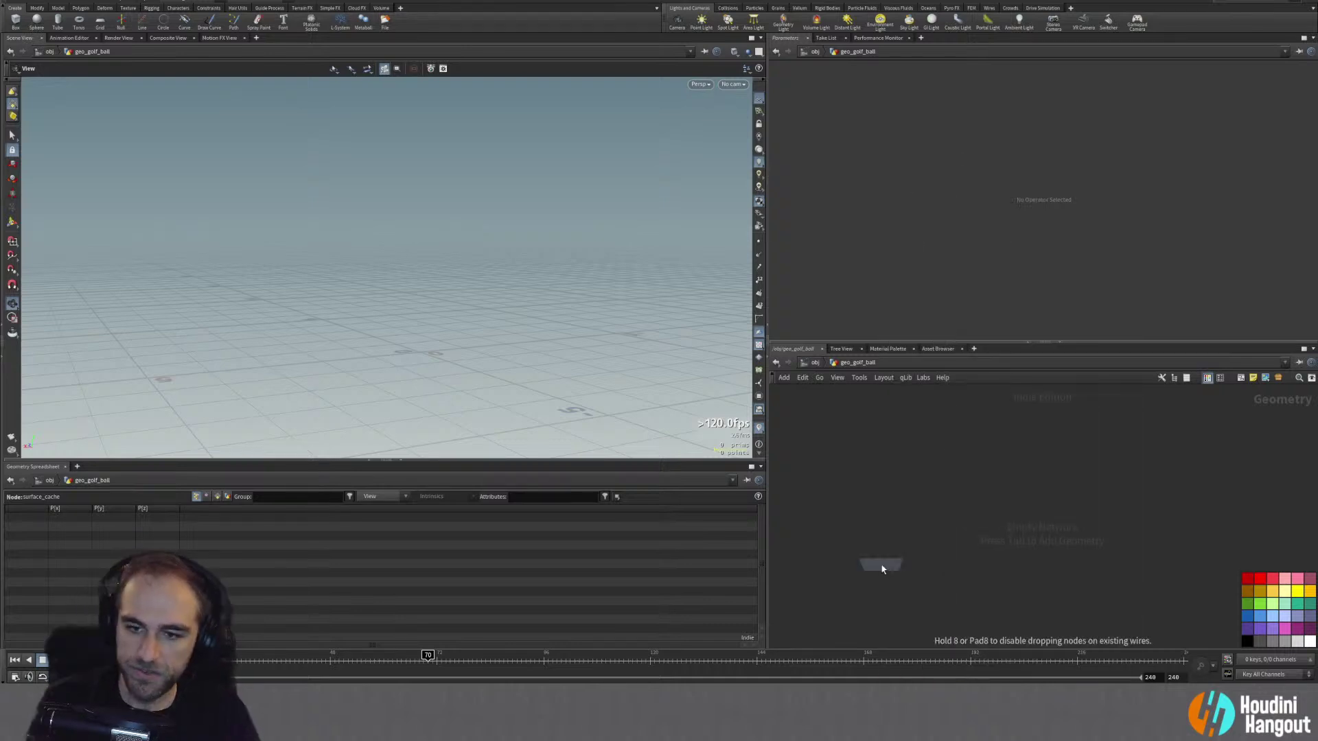
left_click(1050, 480)
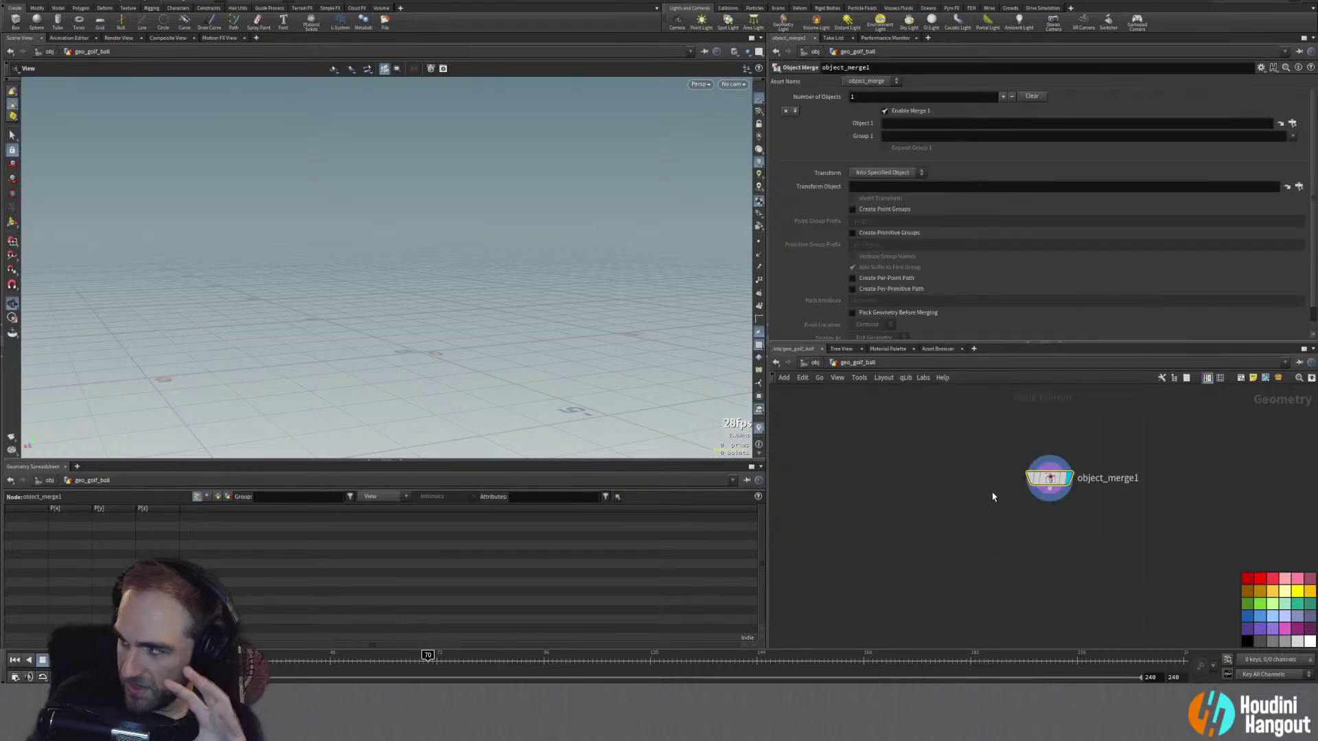
left_click_drag(1049, 479, 1030, 480)
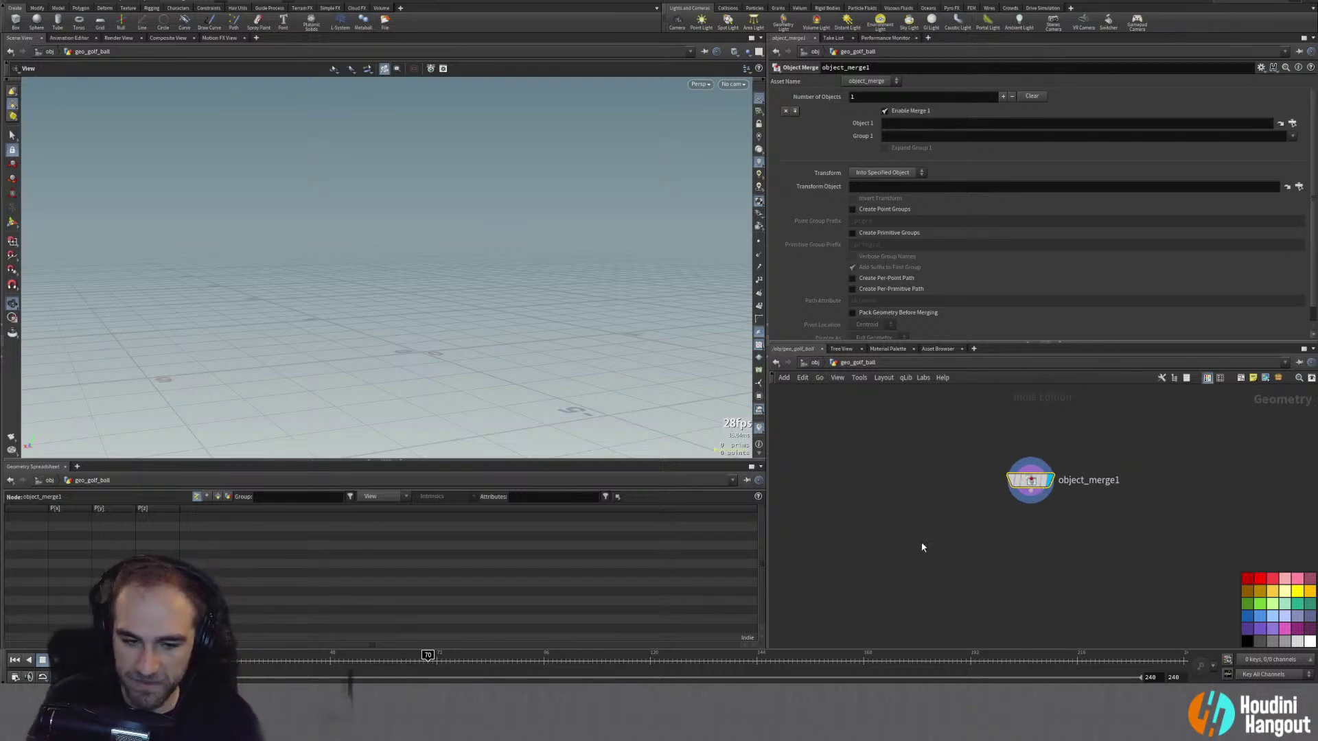
Step: Check the background caching progress on surface_cache inside particle_fluid
key("u")
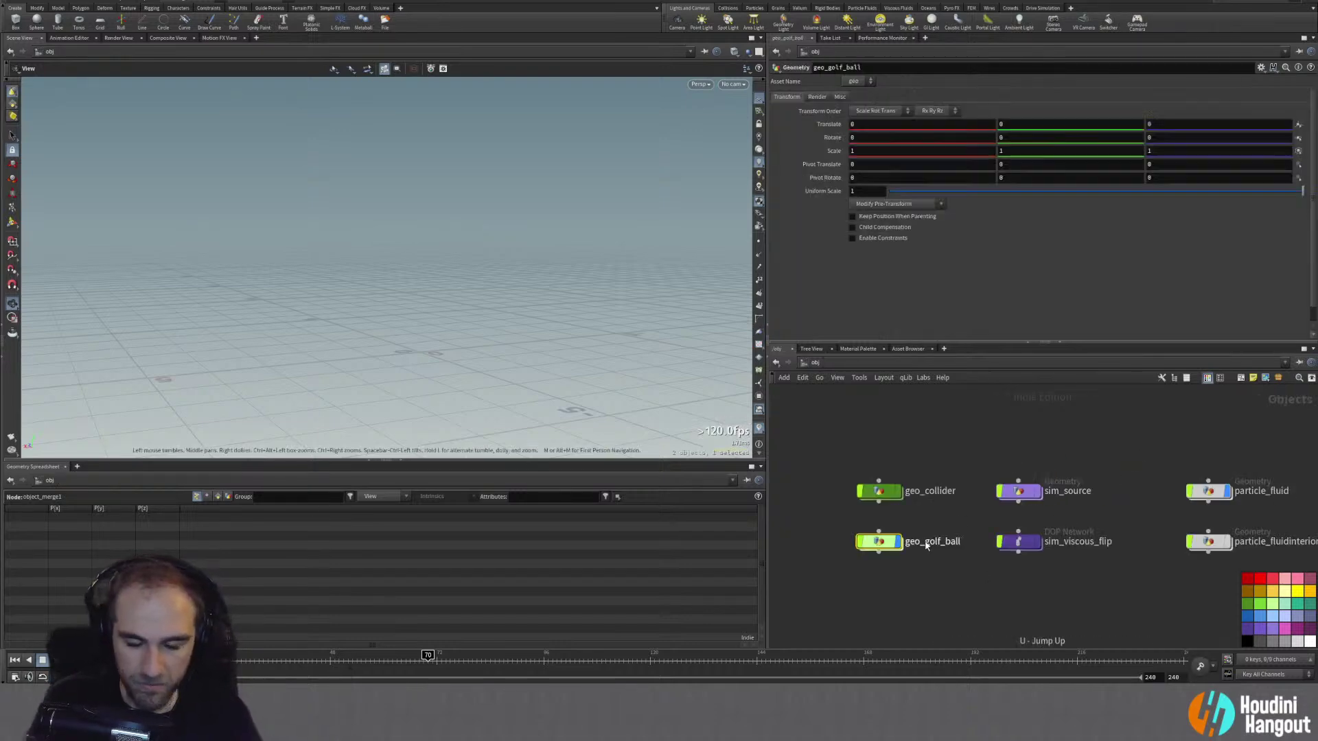
double_click(1216, 492)
middle_click_drag(817, 529, 829, 500)
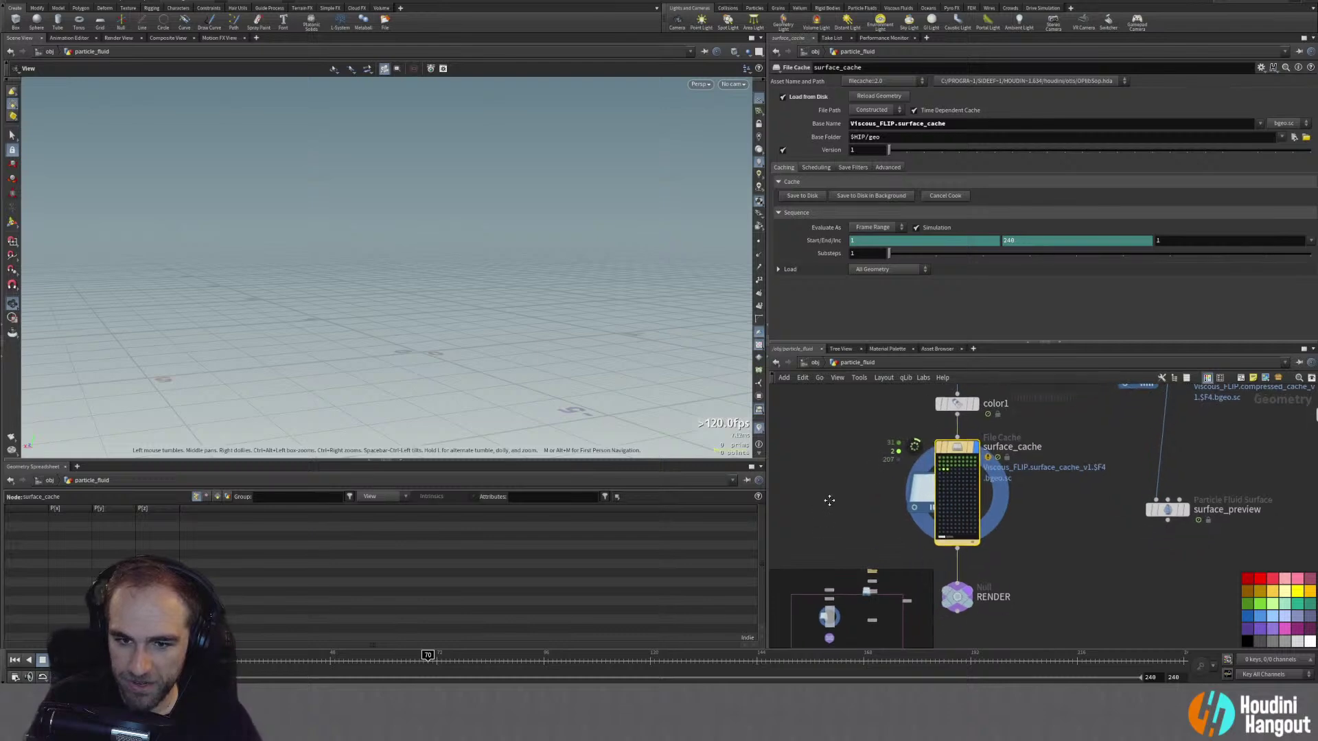
middle_click_drag(826, 547, 814, 580)
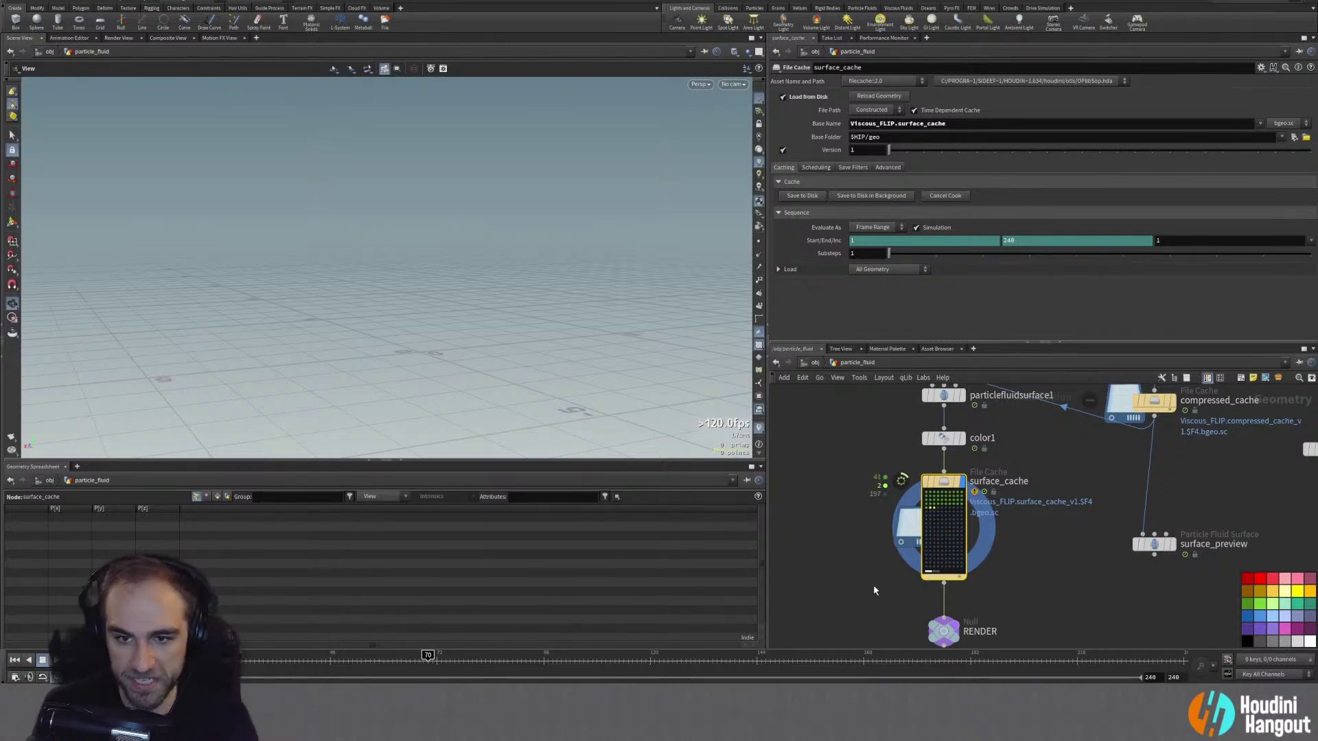
mouse_move(932, 470)
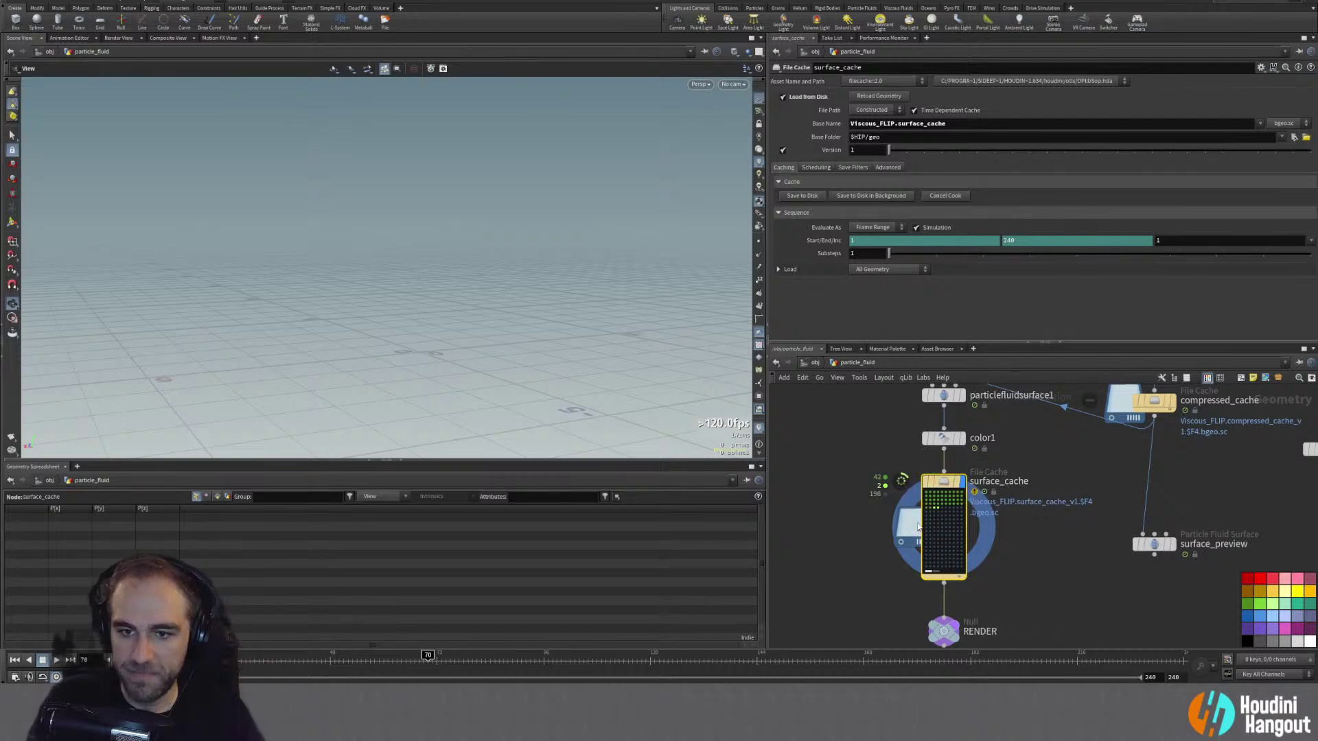
left_click(936, 502)
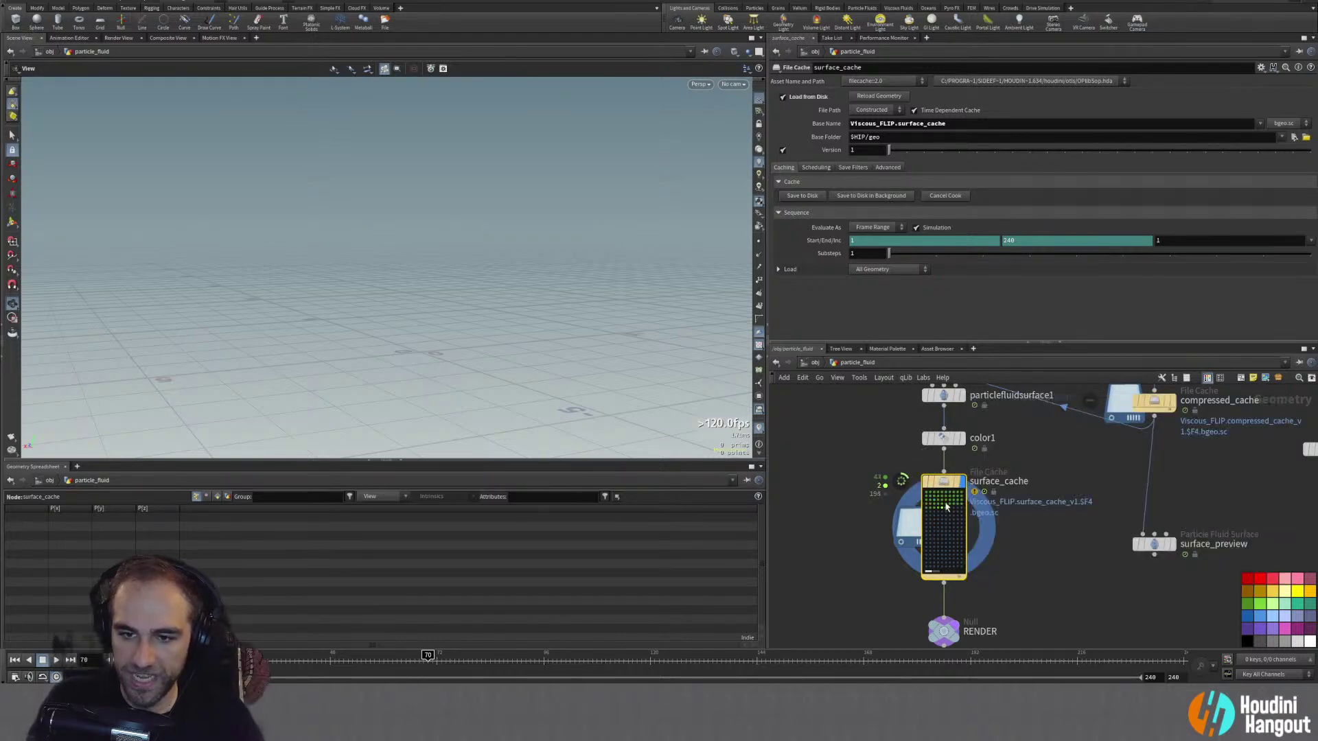
middle_click_drag(848, 590, 874, 564)
scroll(873, 565, "down", 2)
Step: In geo_golf_ball, point the Object Merge's first object to /obj/geo_collider/OUT_COLLIDER
key("u")
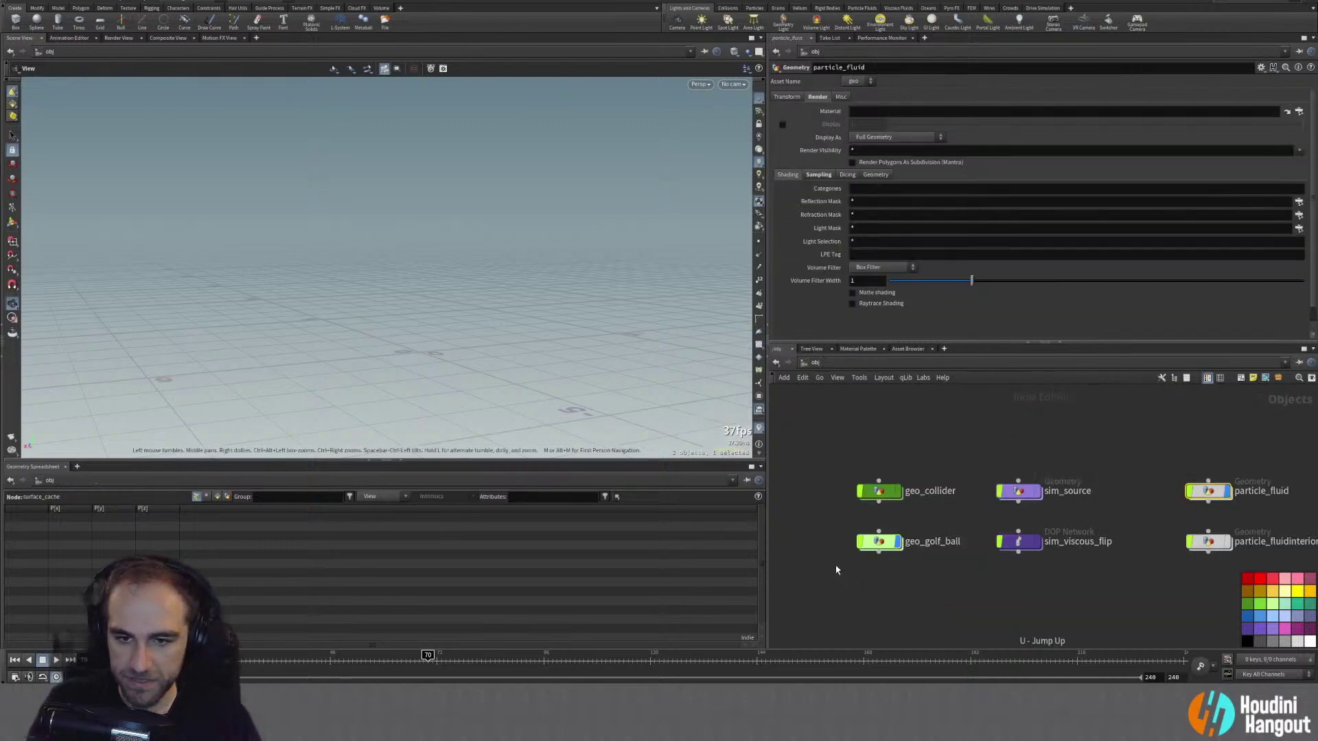
double_click(880, 542)
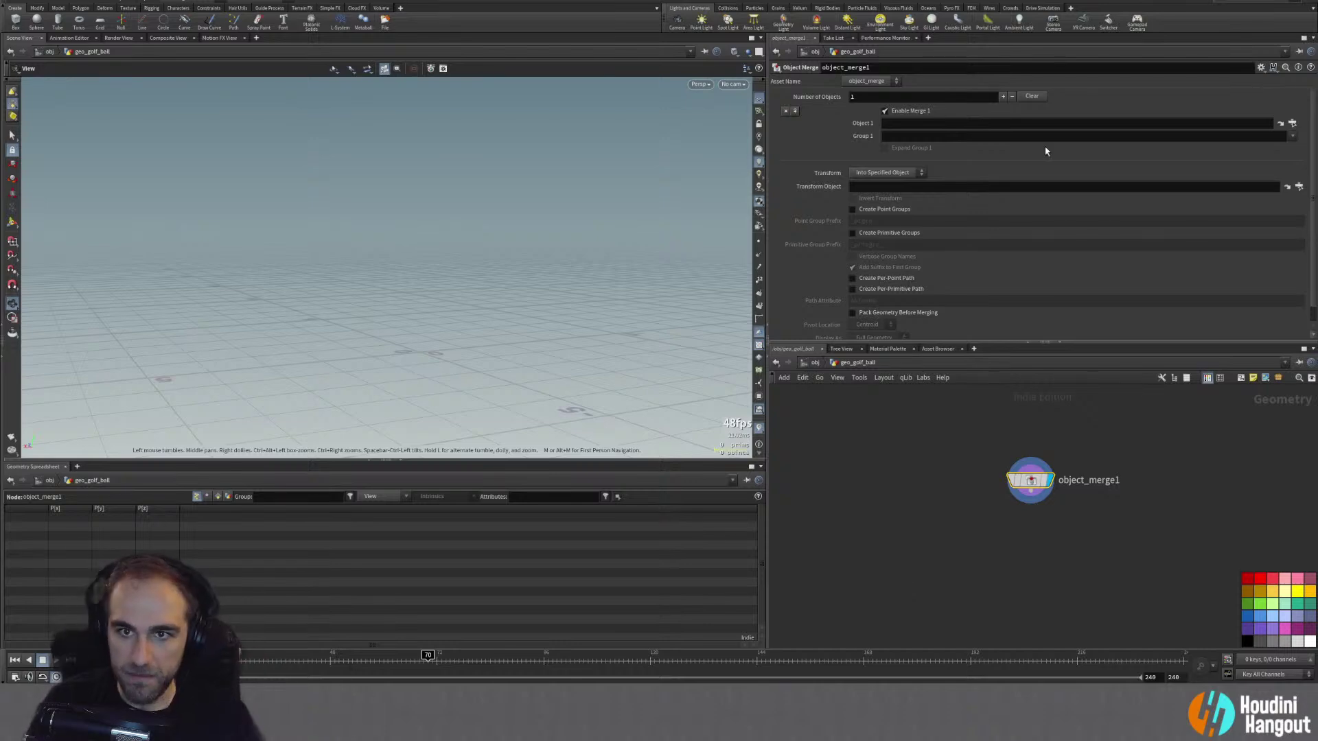
left_click(1292, 122)
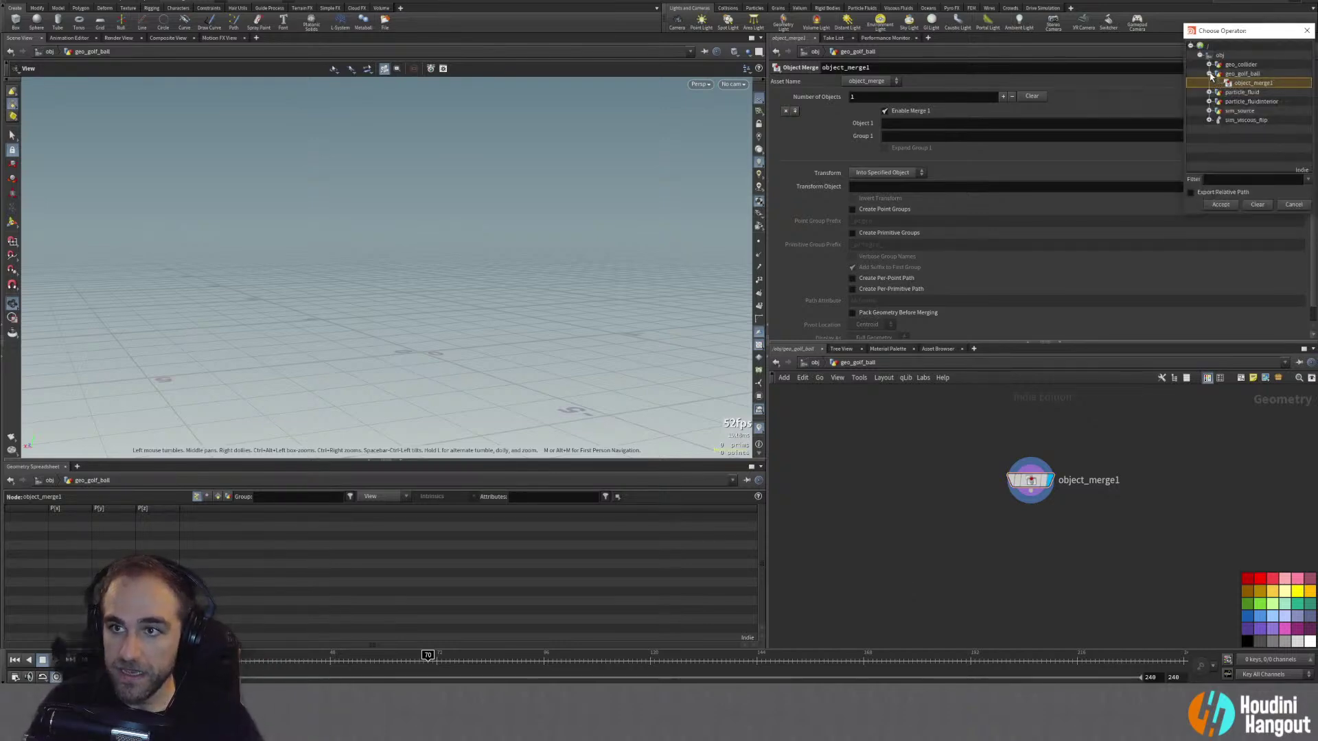
left_click(1209, 65)
left_click(1245, 73)
left_click(1221, 204)
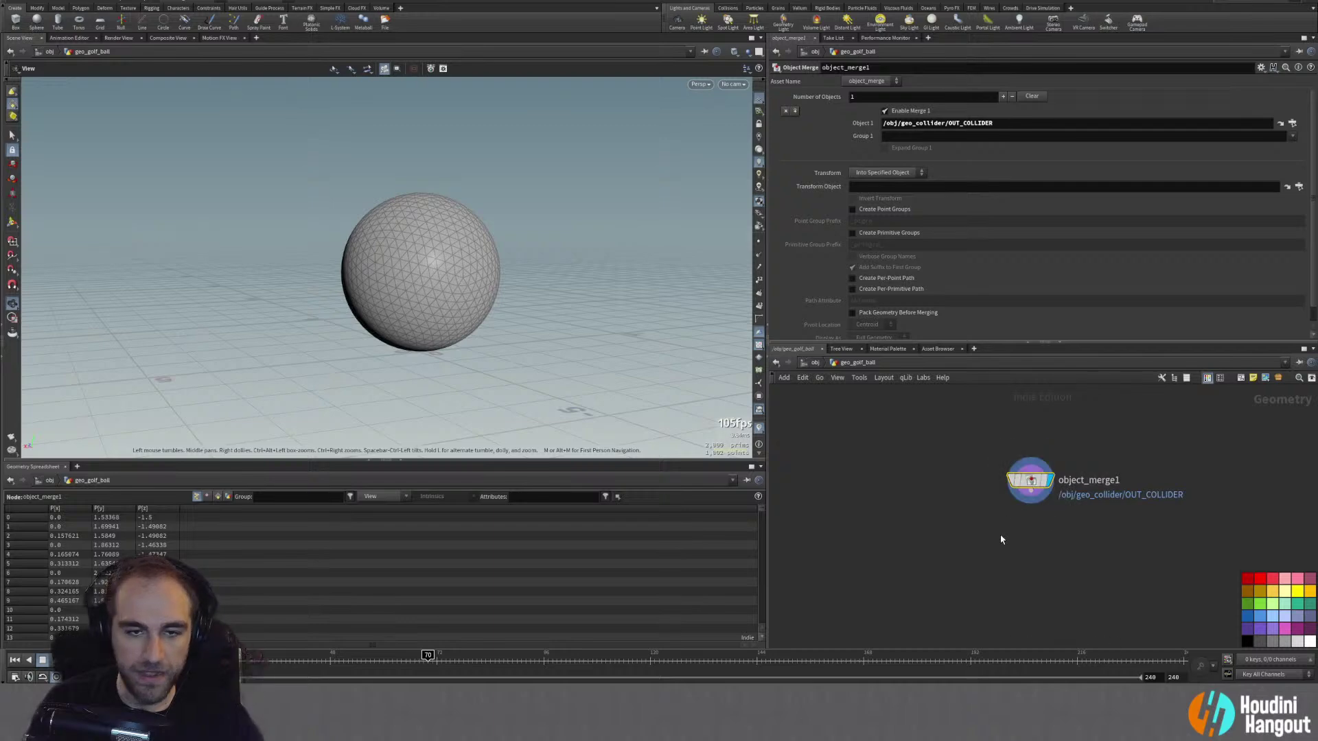
Step: Rename the Object Merge node get_collider
double_click(1083, 481)
type("gety_collider")
key("Return")
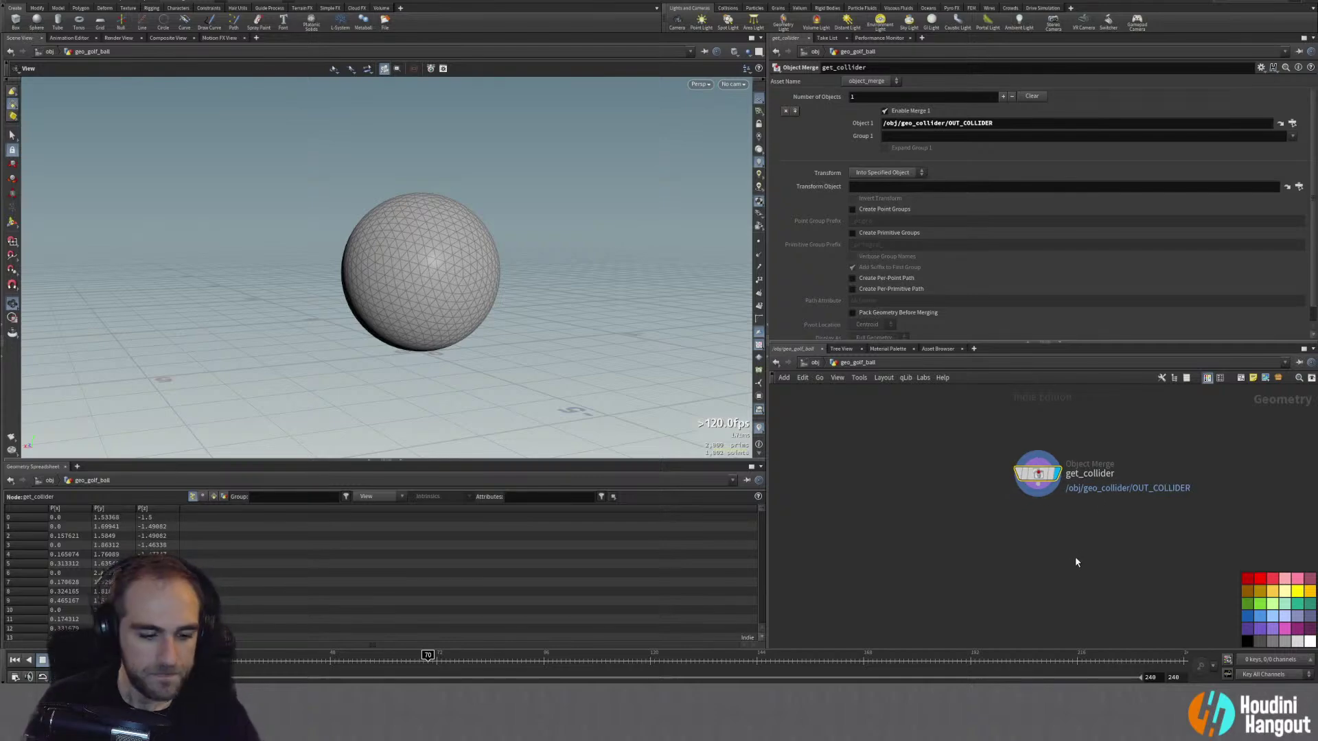
Step: Add a Scatter and Align node directly below get_collider, fed by its output
key("Tab")
type("scat")
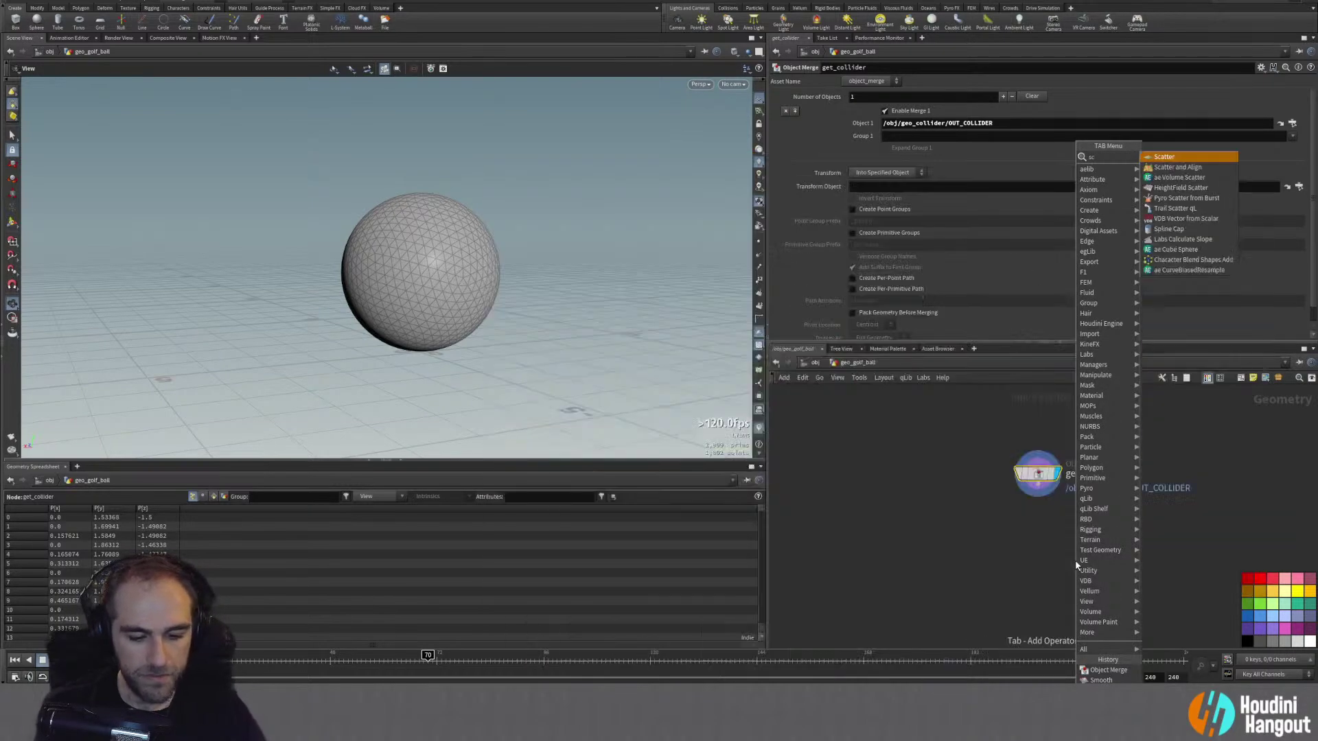
key("Down")
key("Return")
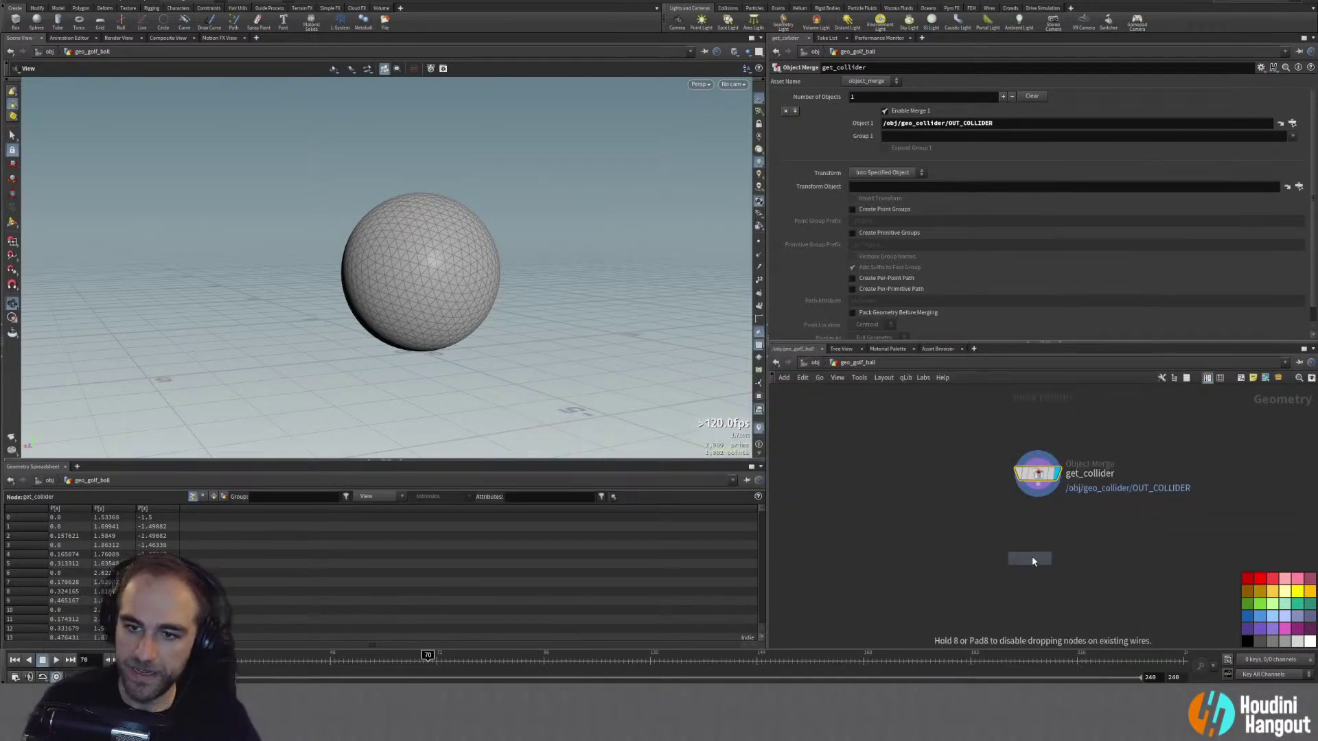
left_click(1053, 527)
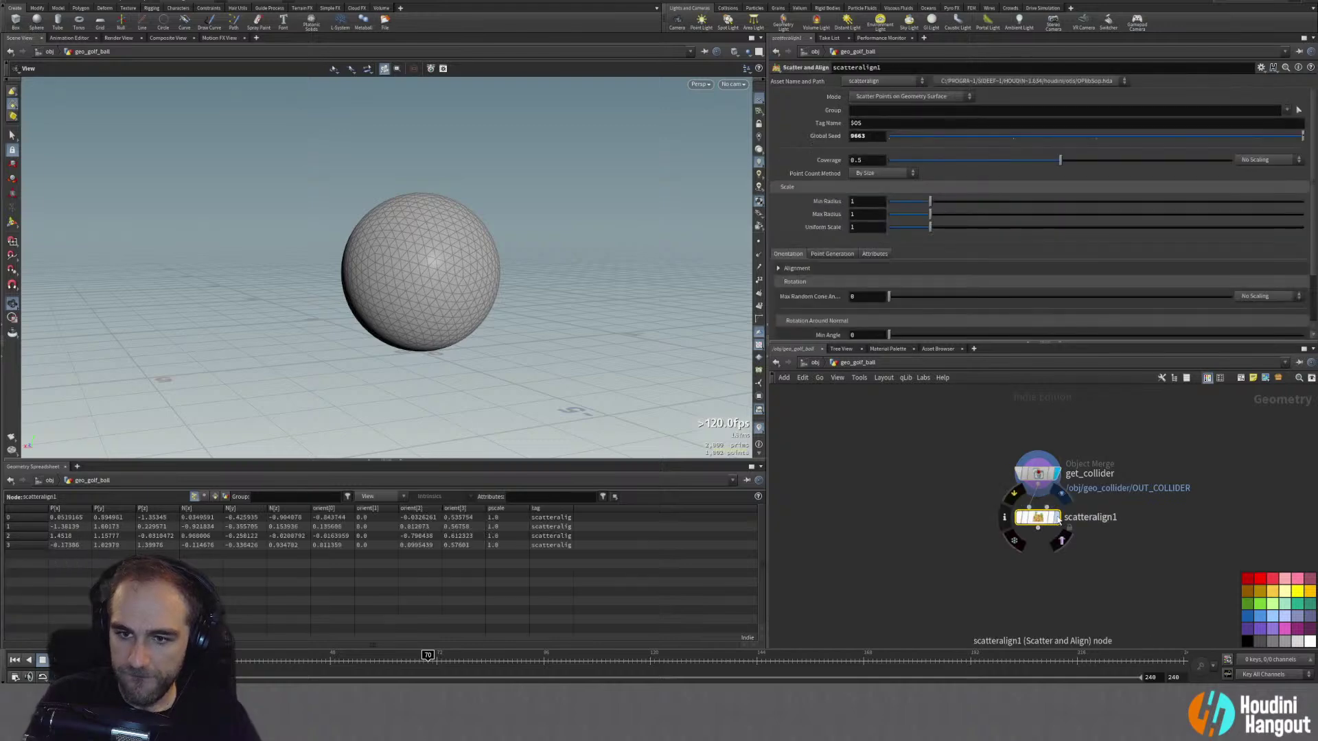
Step: Display the scatteralign1 result and set its Coverage to 3.5
left_click(1056, 517)
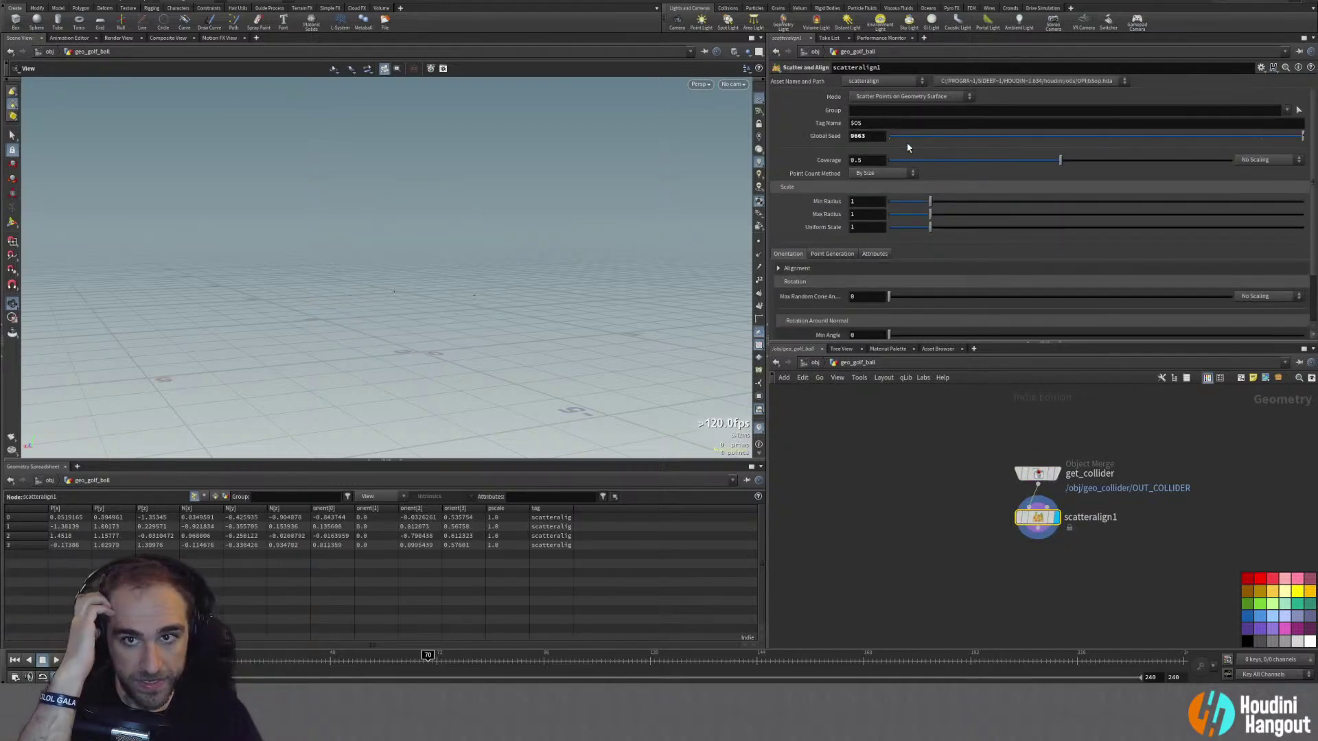
left_click(874, 158)
type("3.5")
key("Return")
Step: Add a Sphere node beside the scatter branch as a Polygon primitive with radius 0.5 on all axes and Frequency 6
key("Tab")
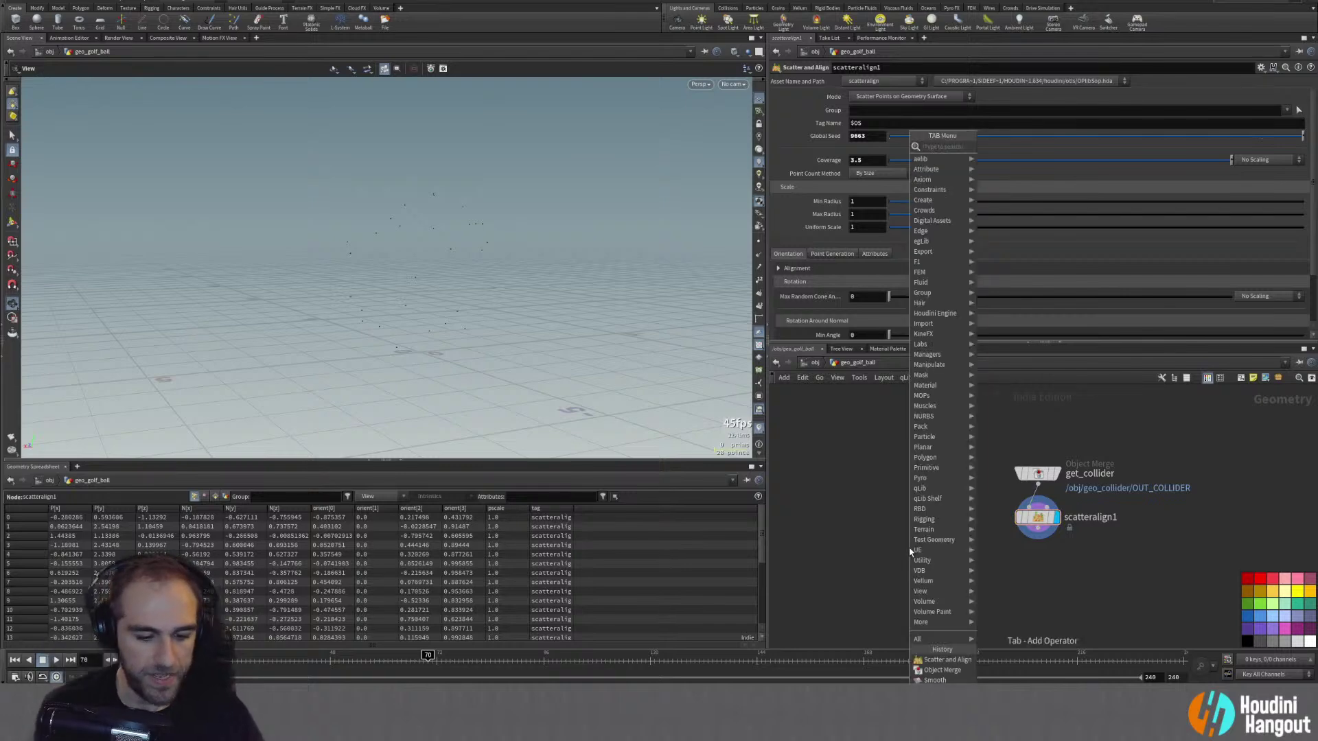
type("sphere")
key("Return")
left_click(861, 499)
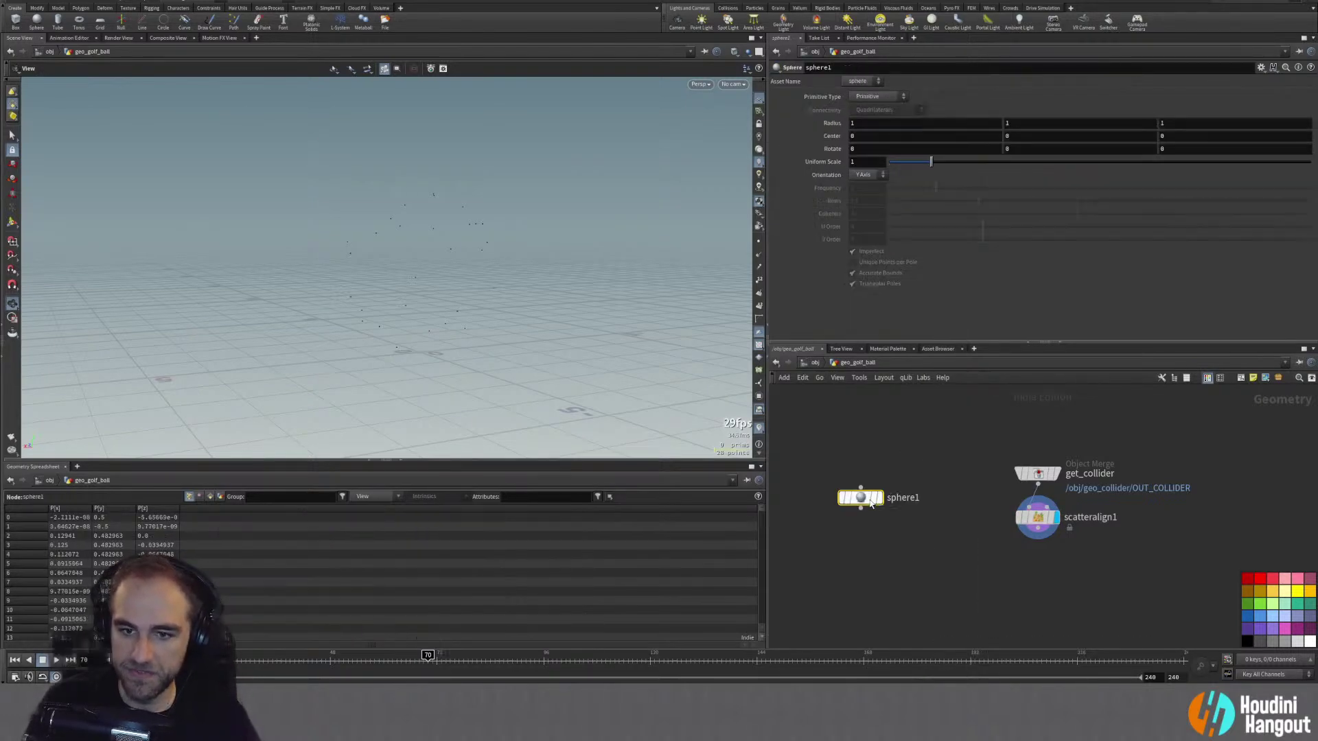
left_click(889, 97)
left_click(868, 110)
left_click(866, 188)
type("6")
key("Return")
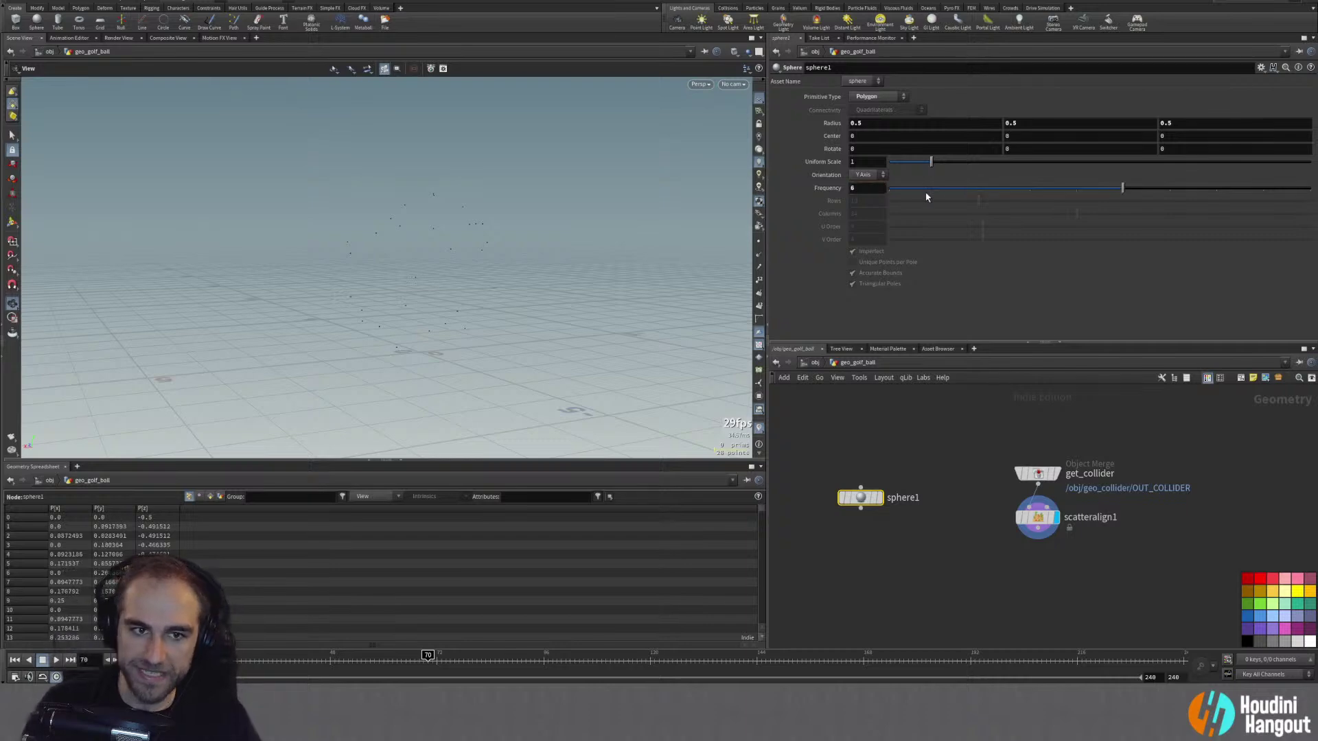
Step: Add a Copy to Points node, wire sphere1 and scatteralign1 into its two inputs, and display it
key("Tab")
type("cop")
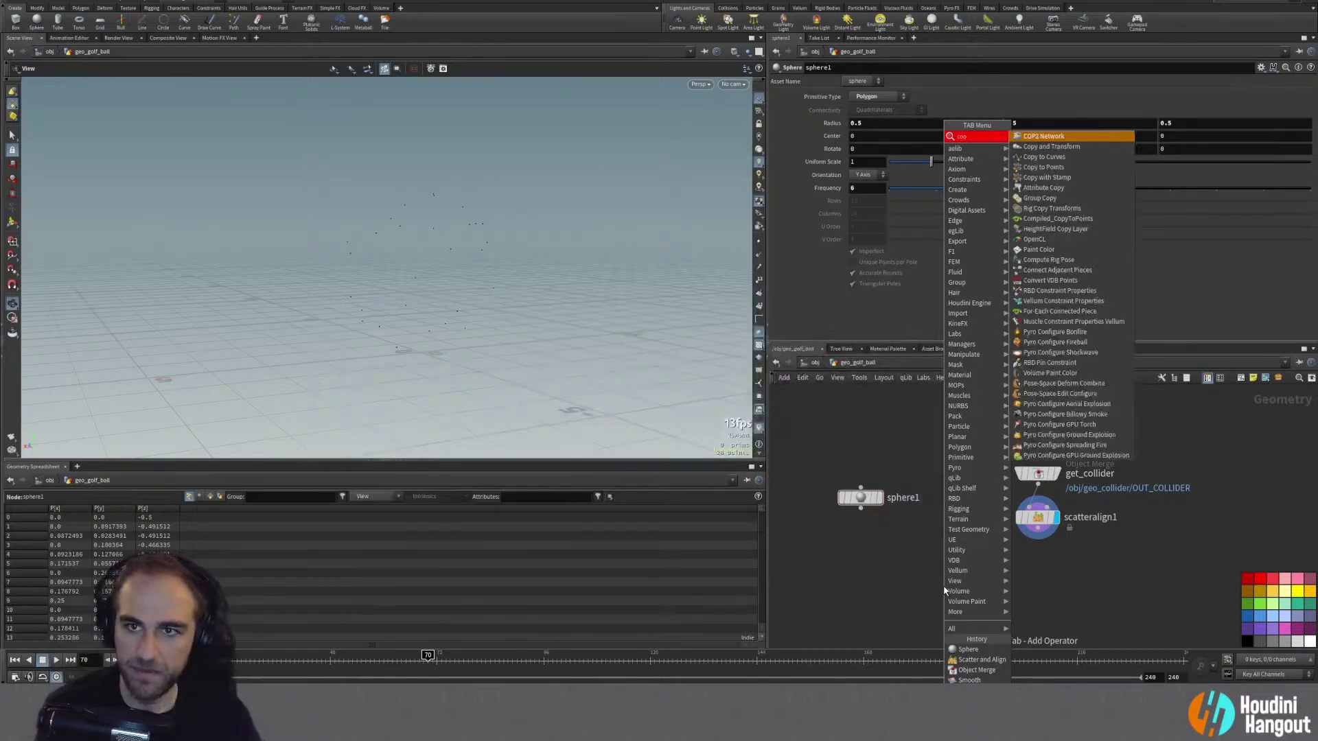
type("y to")
key("Down")
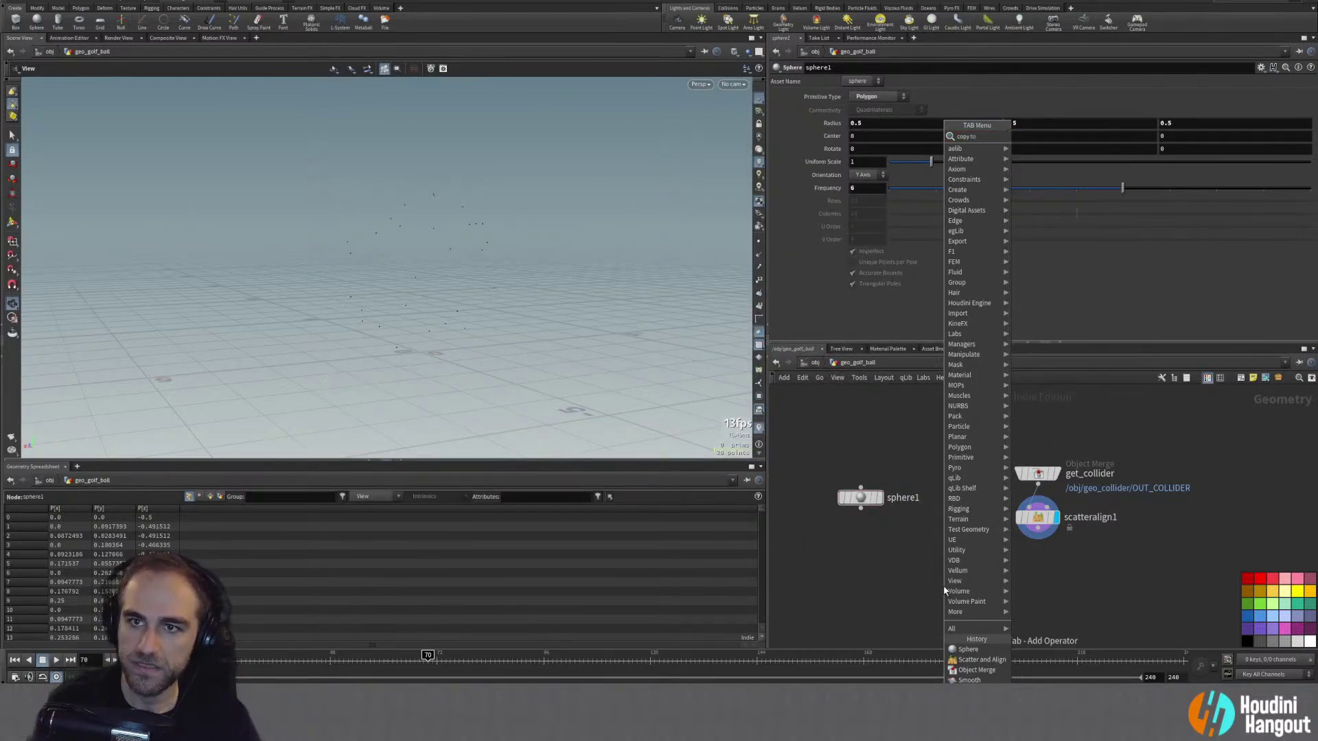
key("Return")
left_click(949, 583)
left_click_drag(861, 508, 1038, 538)
left_click(969, 583)
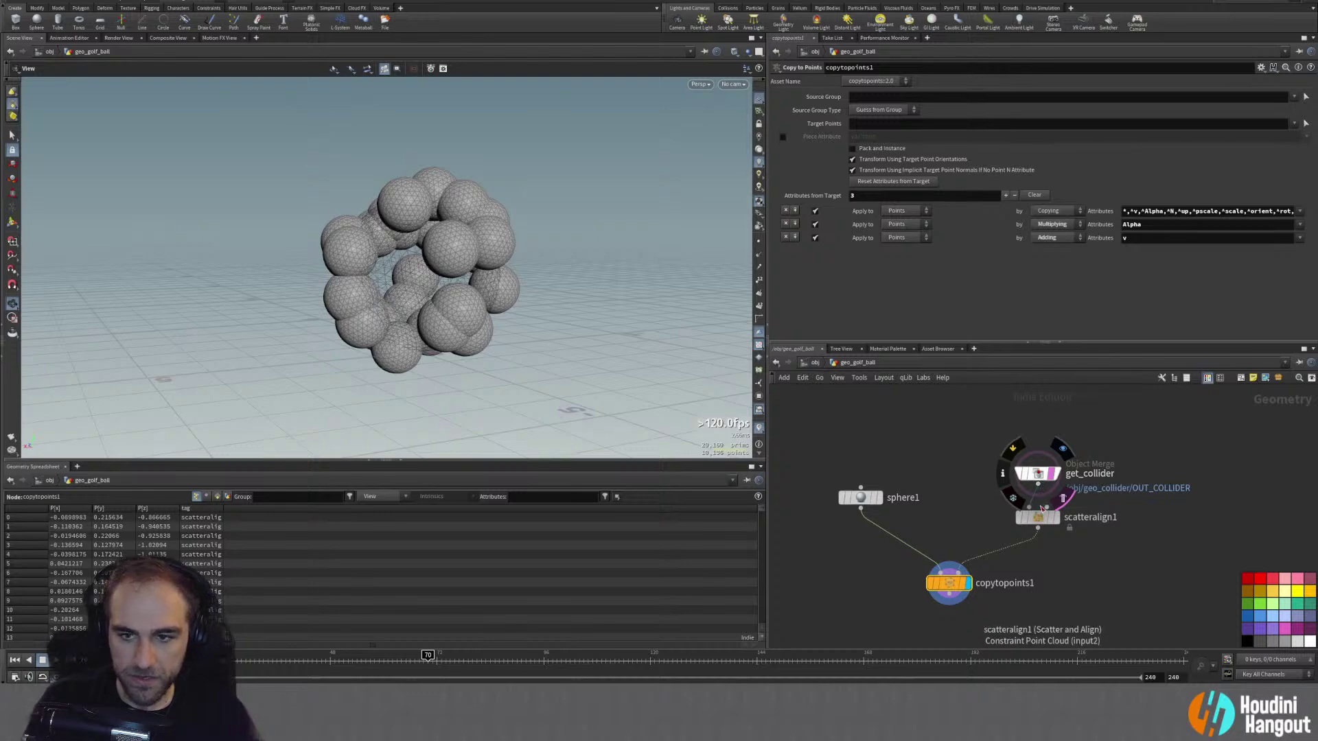
Step: Try a Coverage of 1 on scatteralign1 while displaying the copied spheres
left_click(1037, 517)
left_click_drag(420, 247, 516, 238)
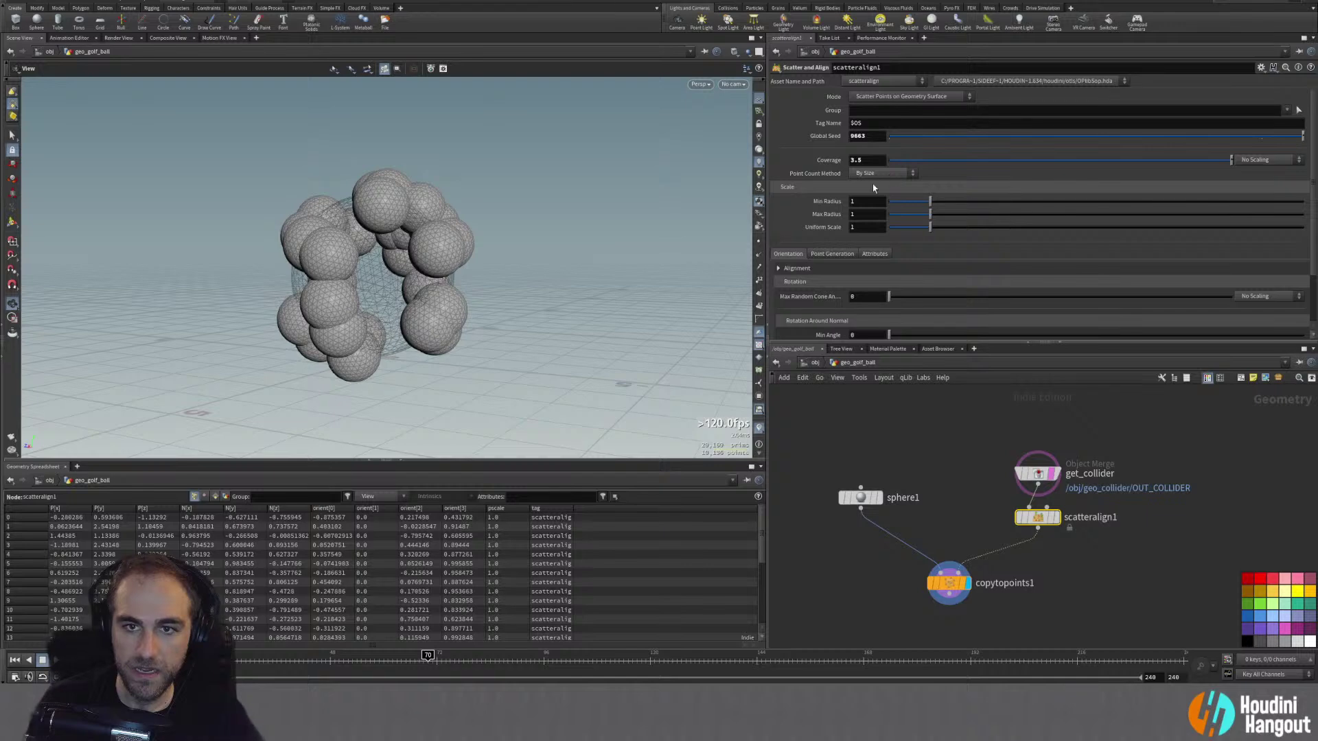
scroll(808, 232, "down", 1)
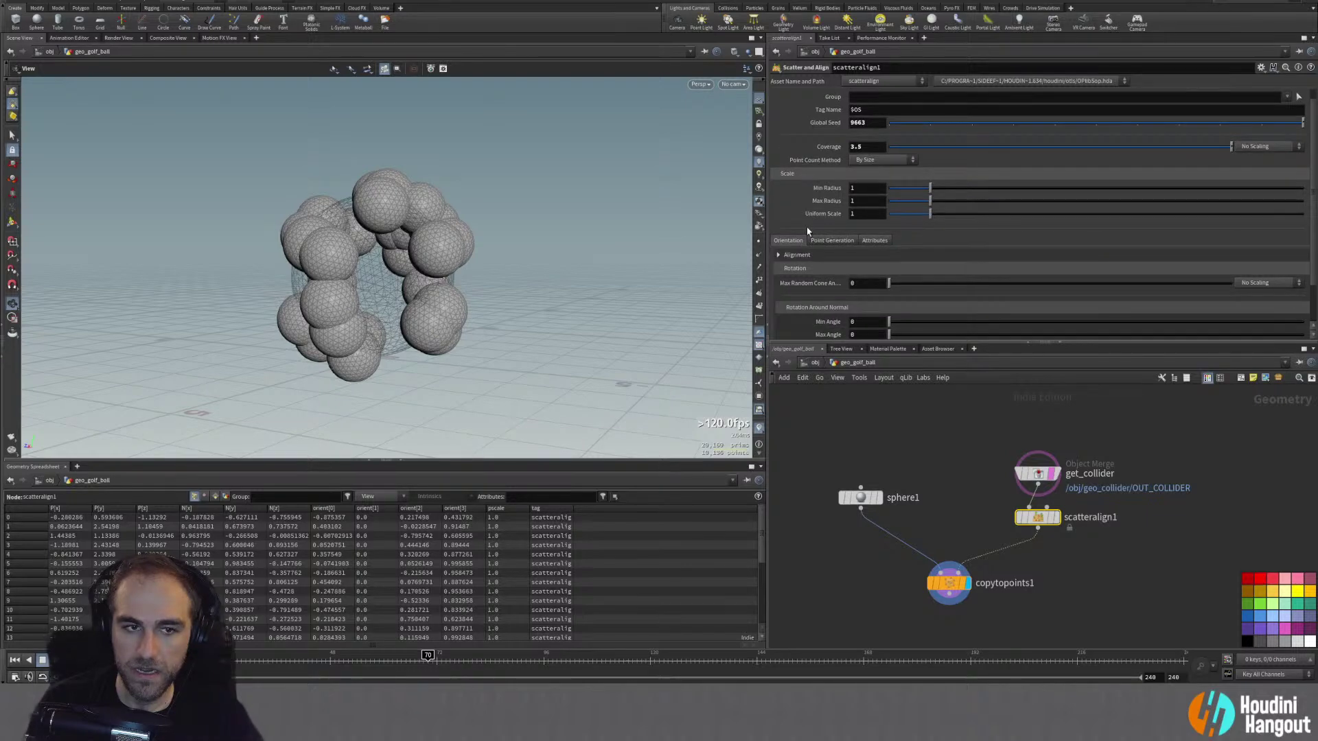
left_click(1055, 517)
left_click(968, 585)
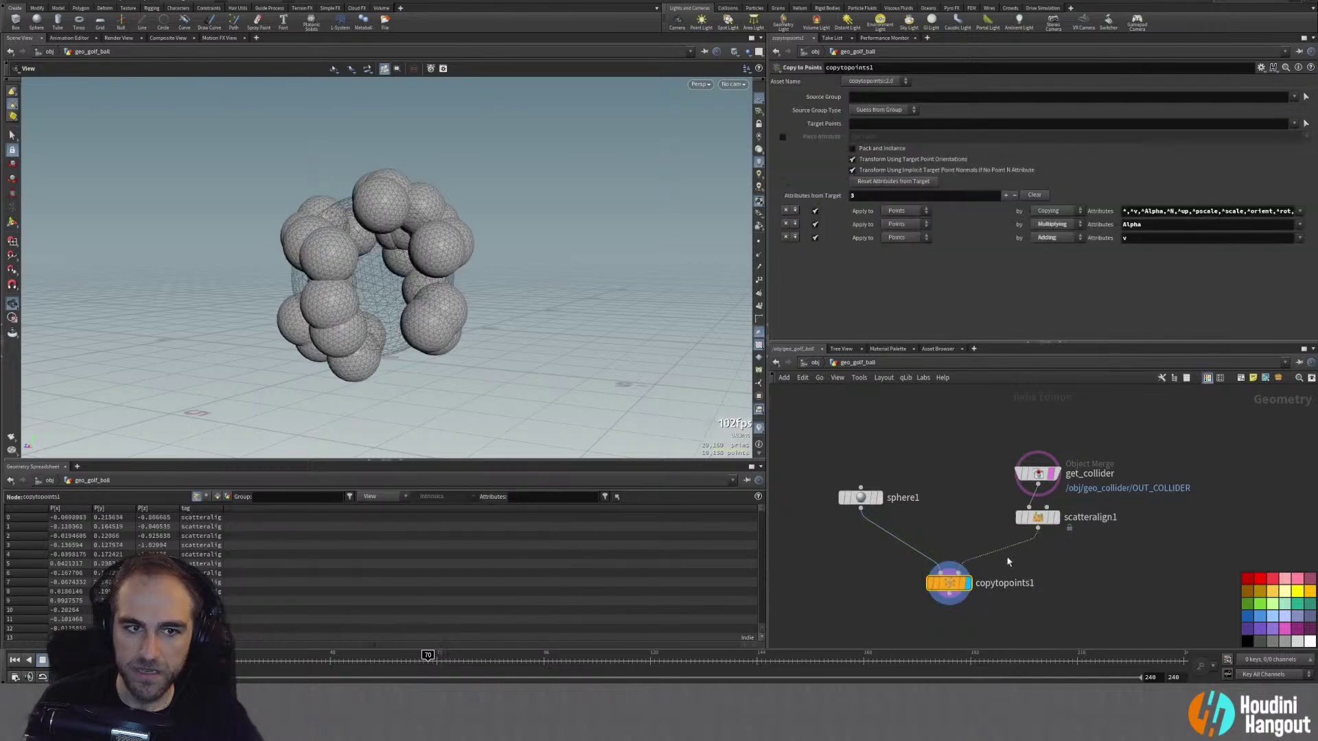
left_click_drag(862, 146, 858, 147)
type("1")
key("Return")
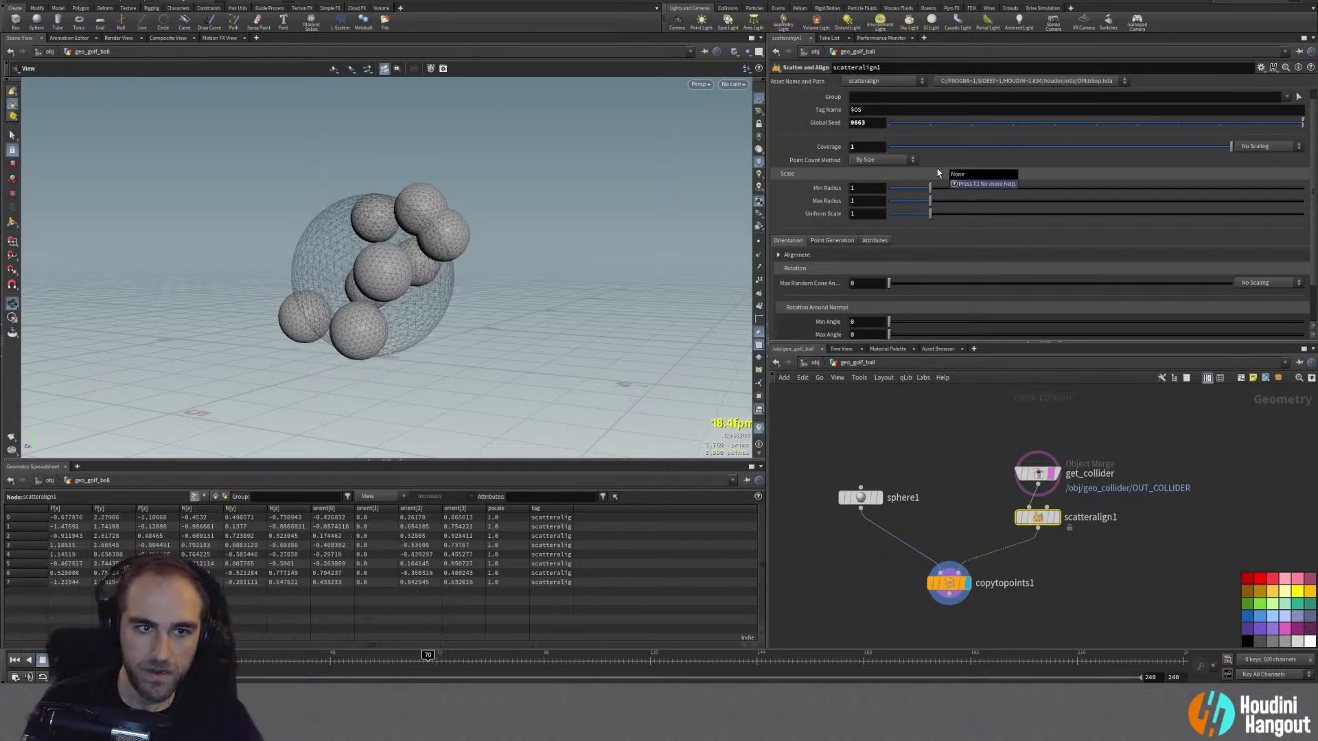
Step: Try a Uniform Scale of 0.45 and a Coverage of 3.8 on scatteralign1
left_click_drag(930, 219, 907, 215)
middle_click_drag(877, 146, 1017, 144)
left_click_drag(214, 306, 382, 249)
scroll(414, 212, "up", 3)
Step: Try varied sphere sizes on scatteralign1 with Min Radius 0.5, Uniform Scale 0.57 and Coverage 5.8
left_click(860, 188)
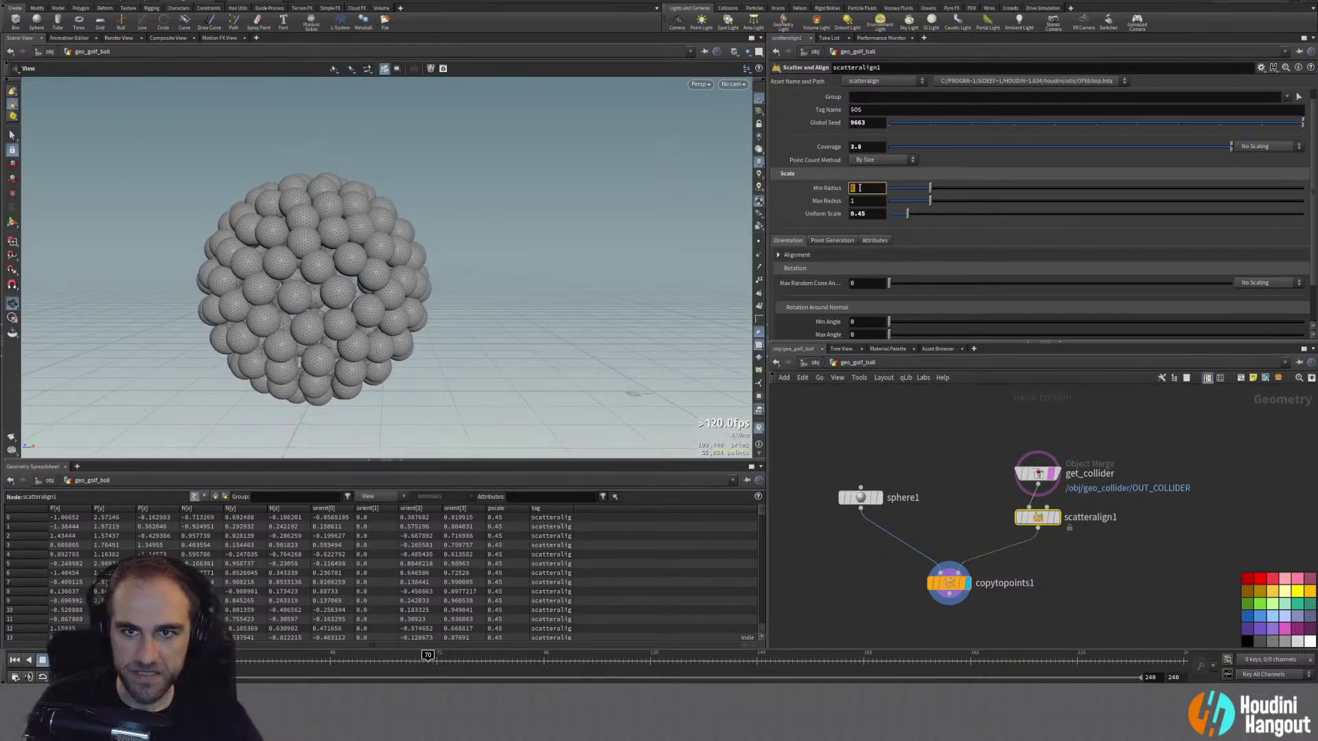
type("0.5")
key("Return")
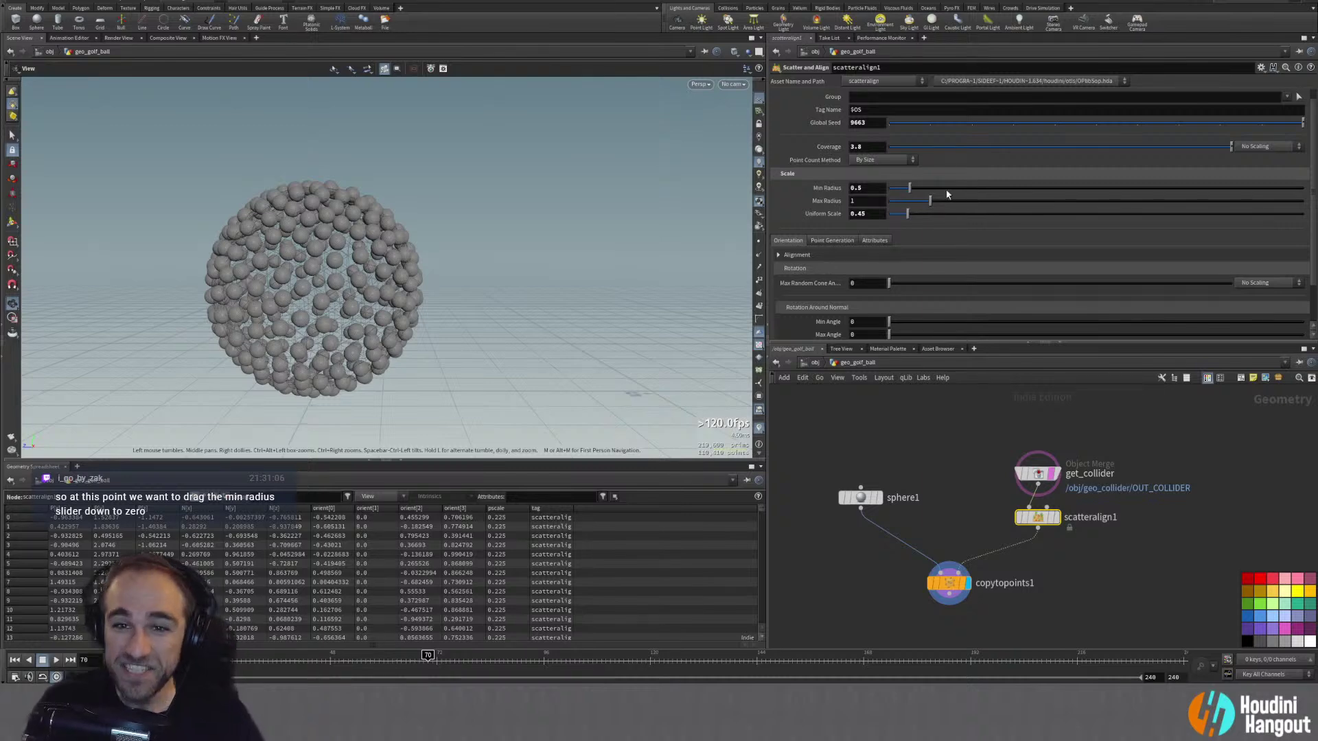
left_click_drag(912, 218, 917, 216)
middle_click_drag(863, 147, 976, 137)
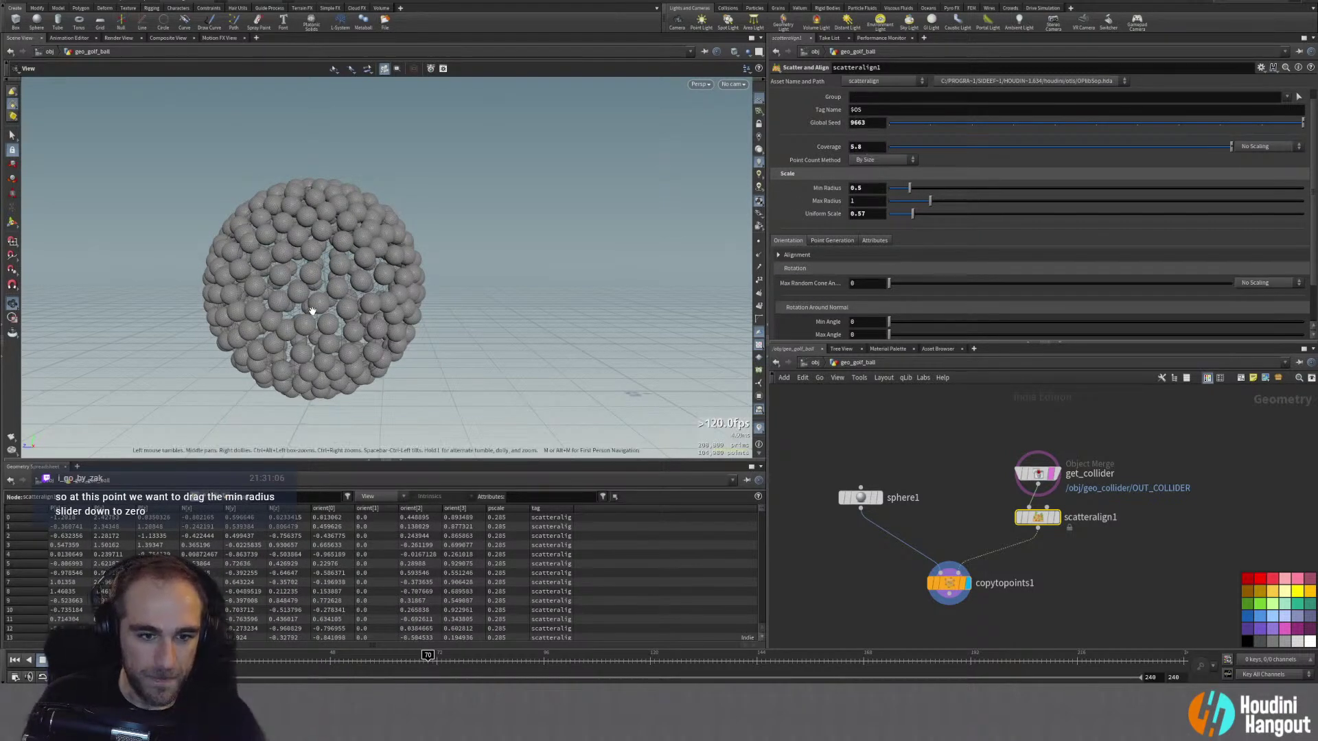
Step: Examine the copied spheres up close and compare them with the scattered points and their attribute values
mouse_move(318, 296)
left_mouse_down()
mouse_move(294, 273)
mouse_move(330, 299)
mouse_move(292, 266)
mouse_move(394, 290)
mouse_move(387, 316)
mouse_move(324, 289)
left_mouse_up()
scroll(292, 265, "up", 5)
scroll(504, 575, "down", 20)
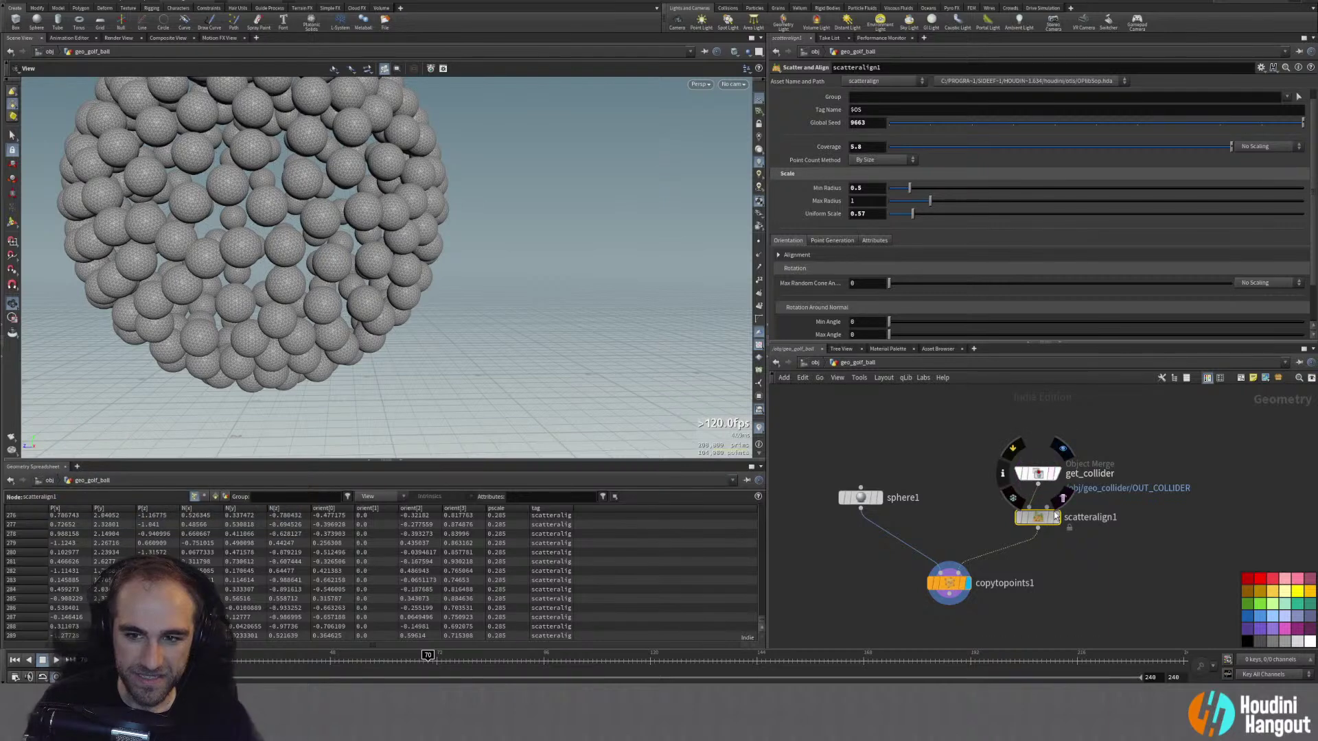
left_click(1055, 517)
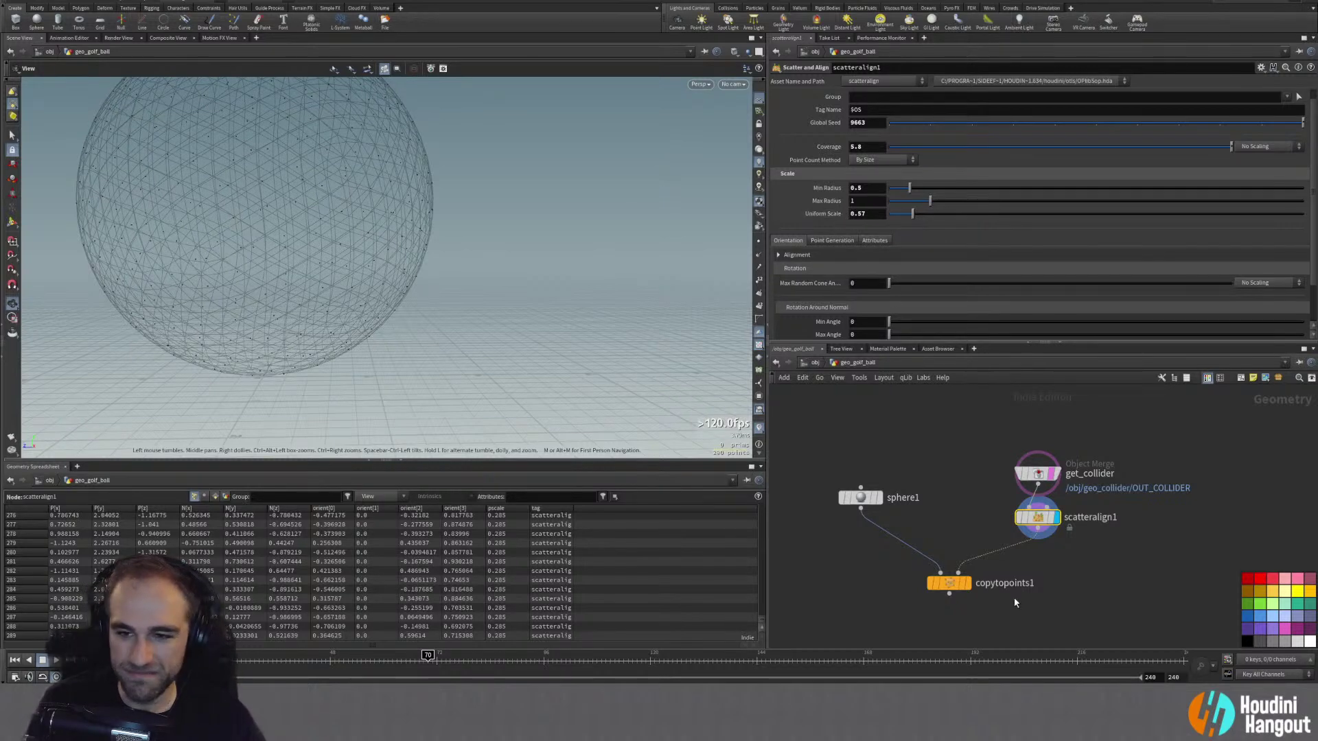
left_click(972, 588)
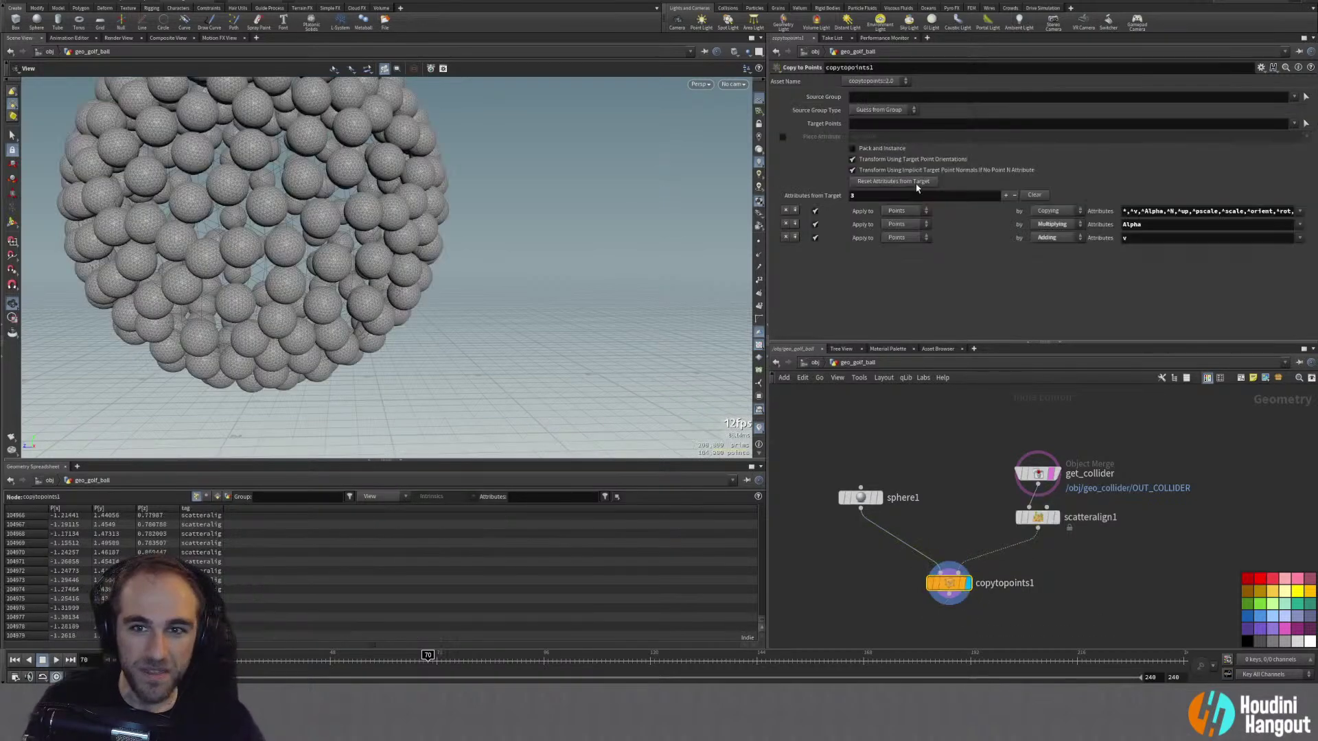
left_click(1037, 516)
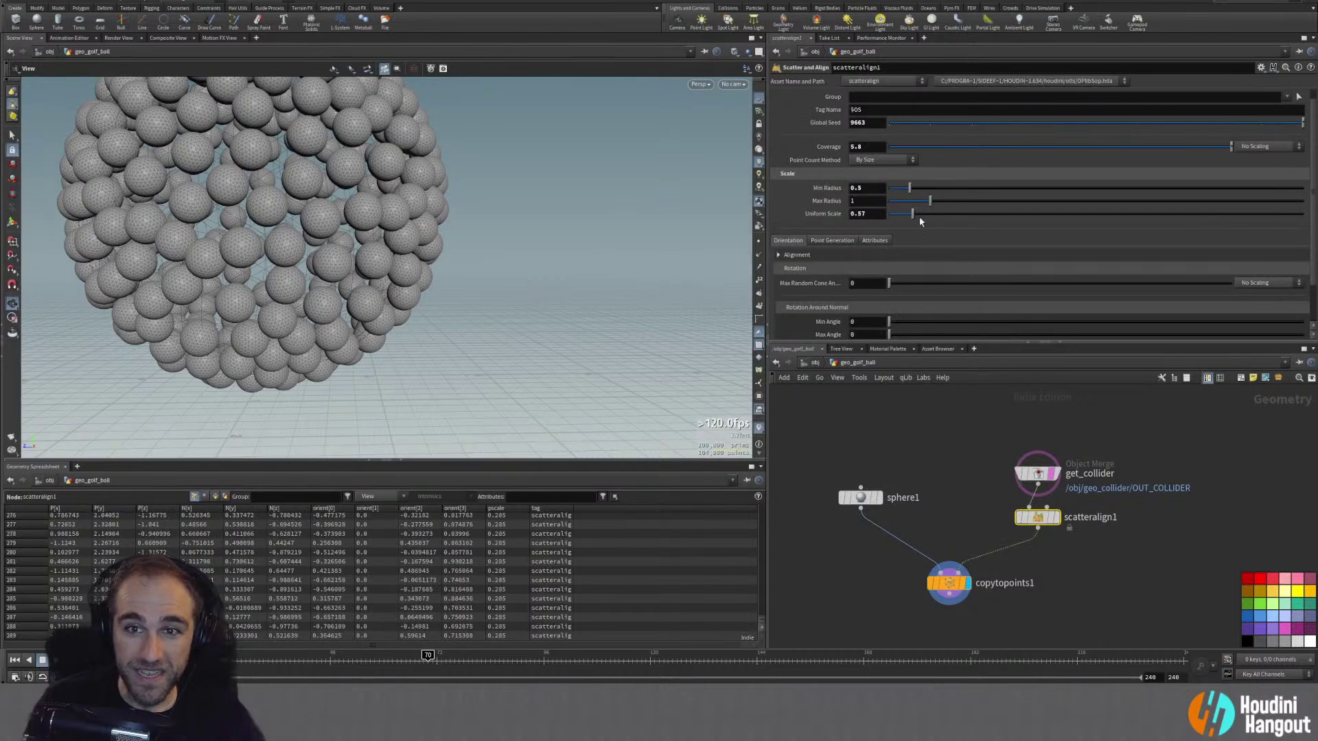
Step: Reset scatteralign1's Min Radius to its default of 1 and reduce the Uniform Scale to 0.24
left_click_drag(914, 216, 908, 215)
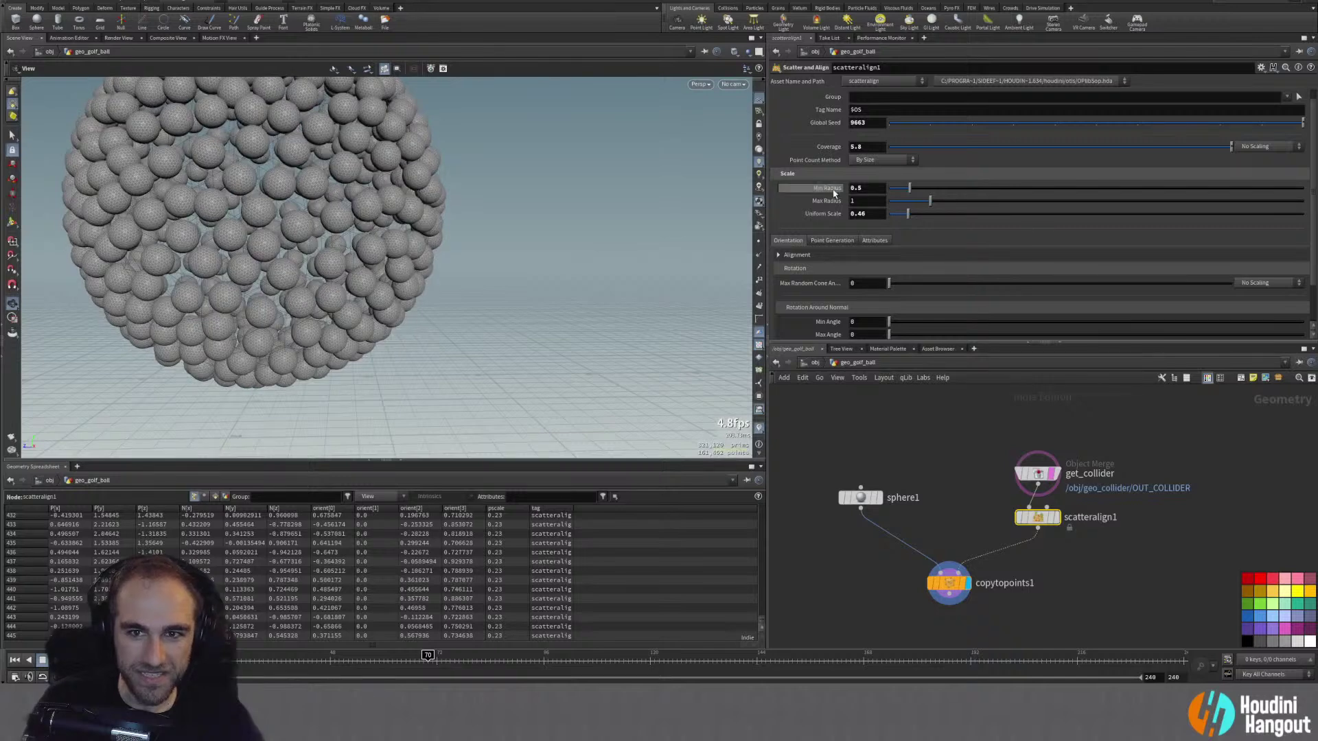
middle_click(833, 191, "ctrl")
left_click_drag(907, 216, 899, 216)
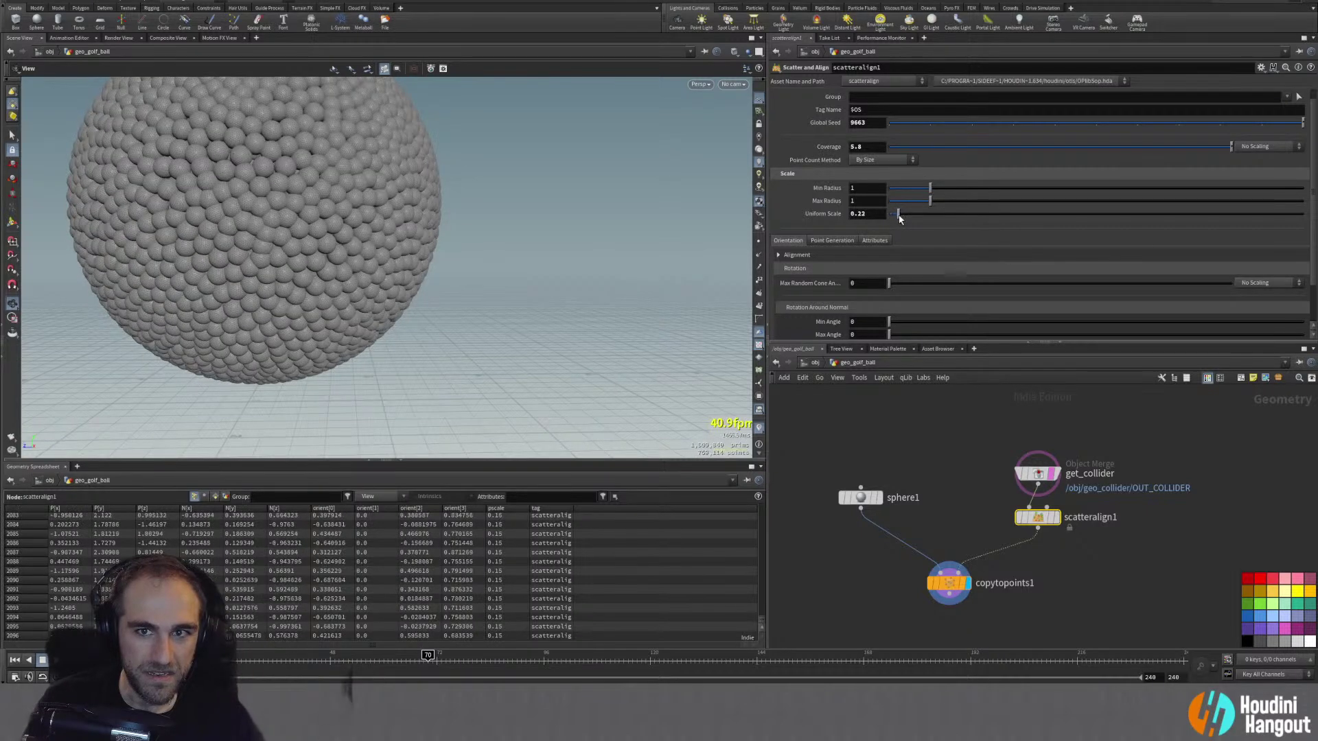
Step: Try a Coverage of 4 on scatteralign1, and settle on Coverage 3.5 with a Uniform Scale of 0.27
double_click(864, 147)
type("4")
key("Return")
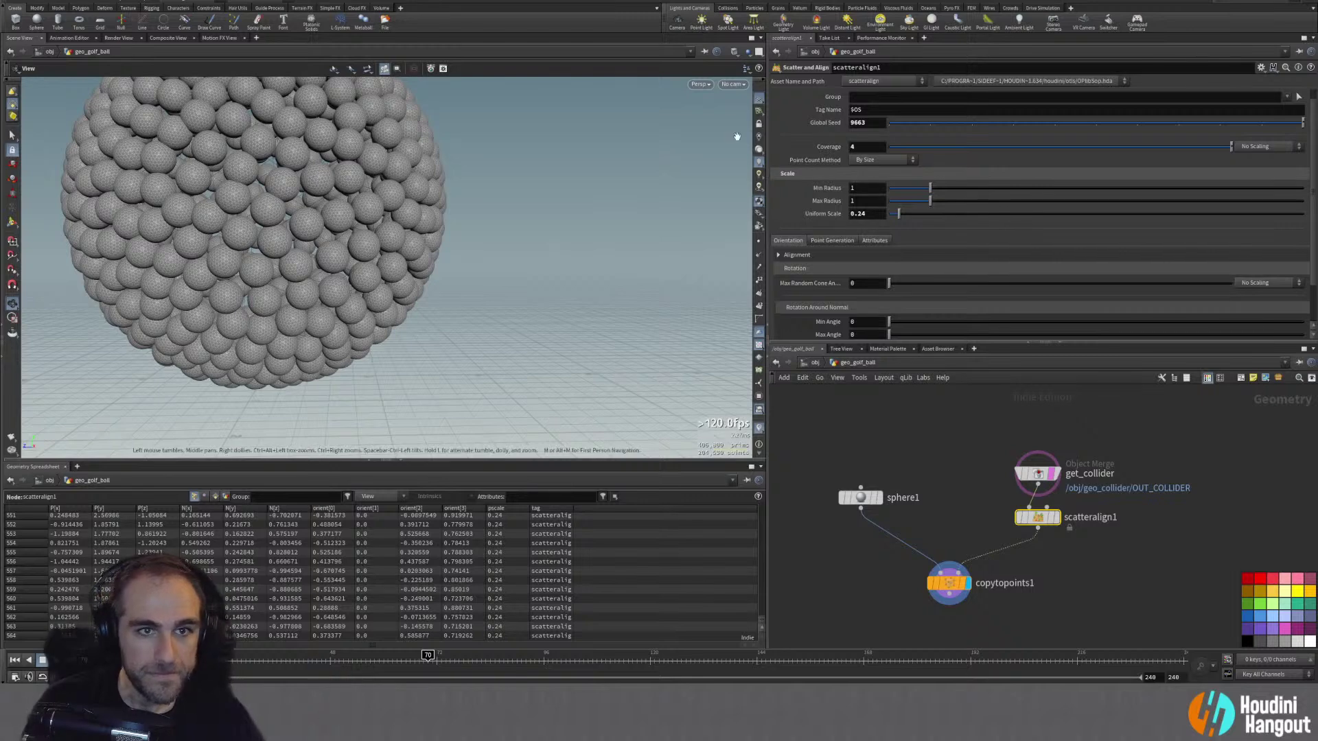
double_click(859, 146)
type("3.5")
key("Return")
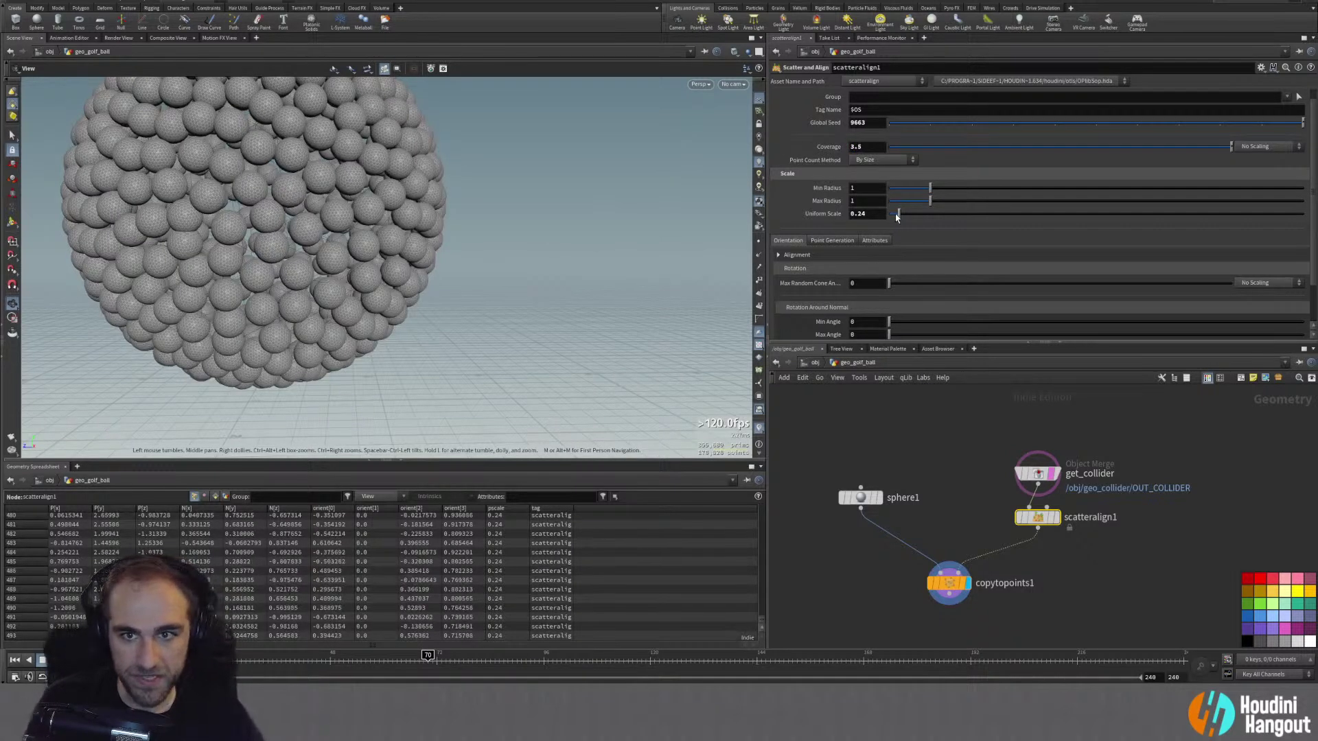
left_click_drag(901, 217, 901, 217)
left_click_drag(294, 302, 561, 268)
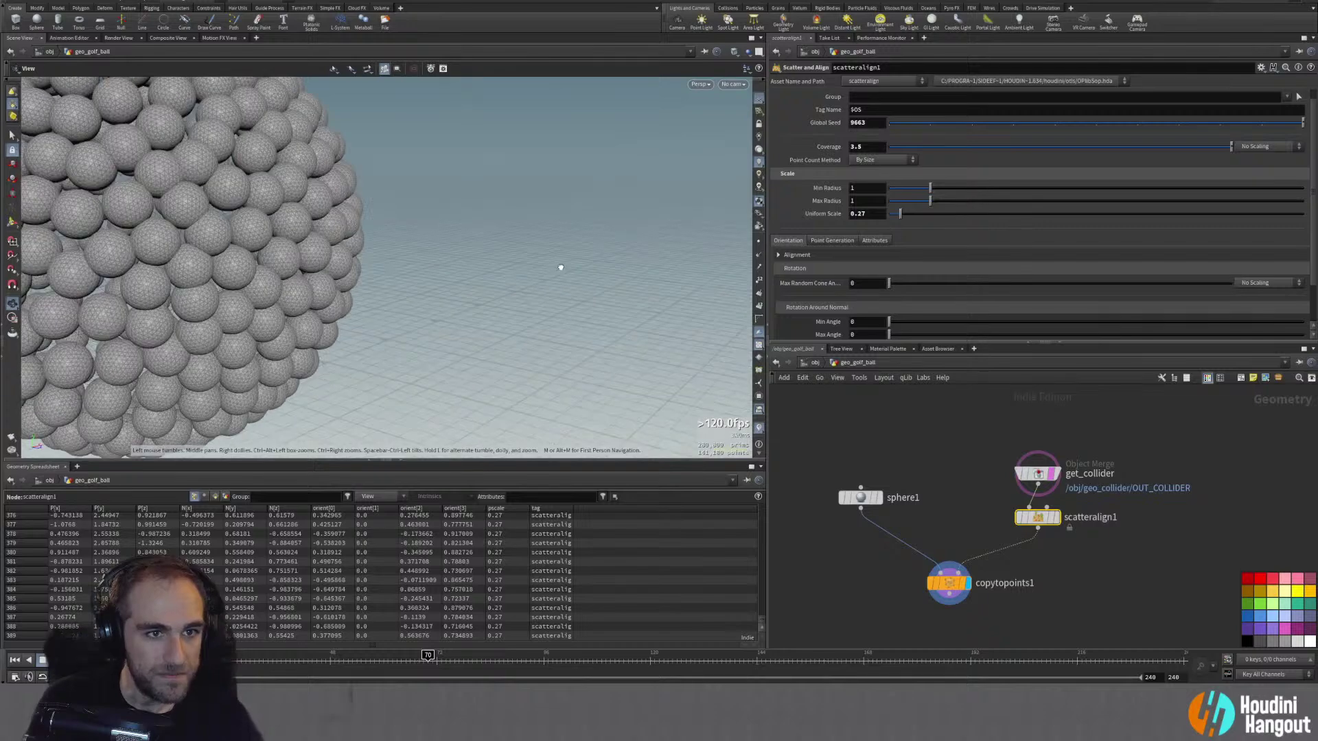
scroll(396, 235, "up", 6)
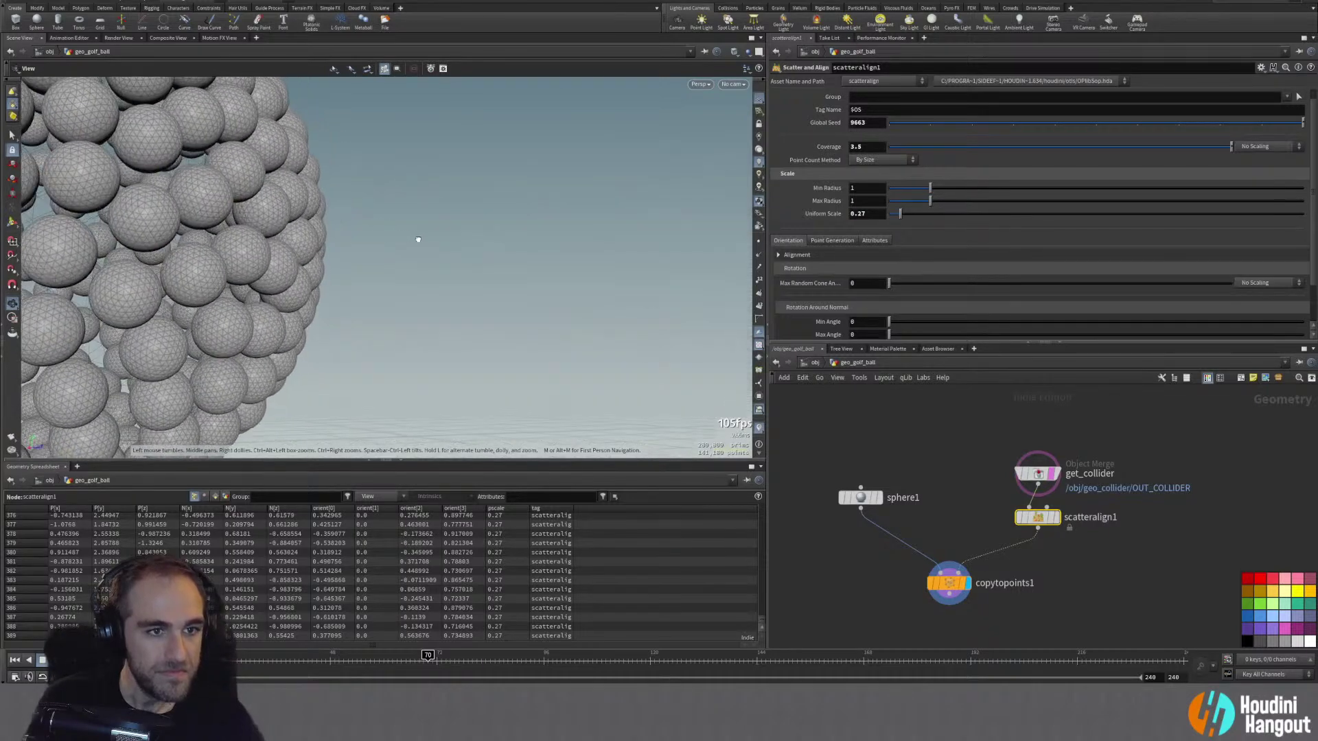
scroll(360, 253, "down", 6)
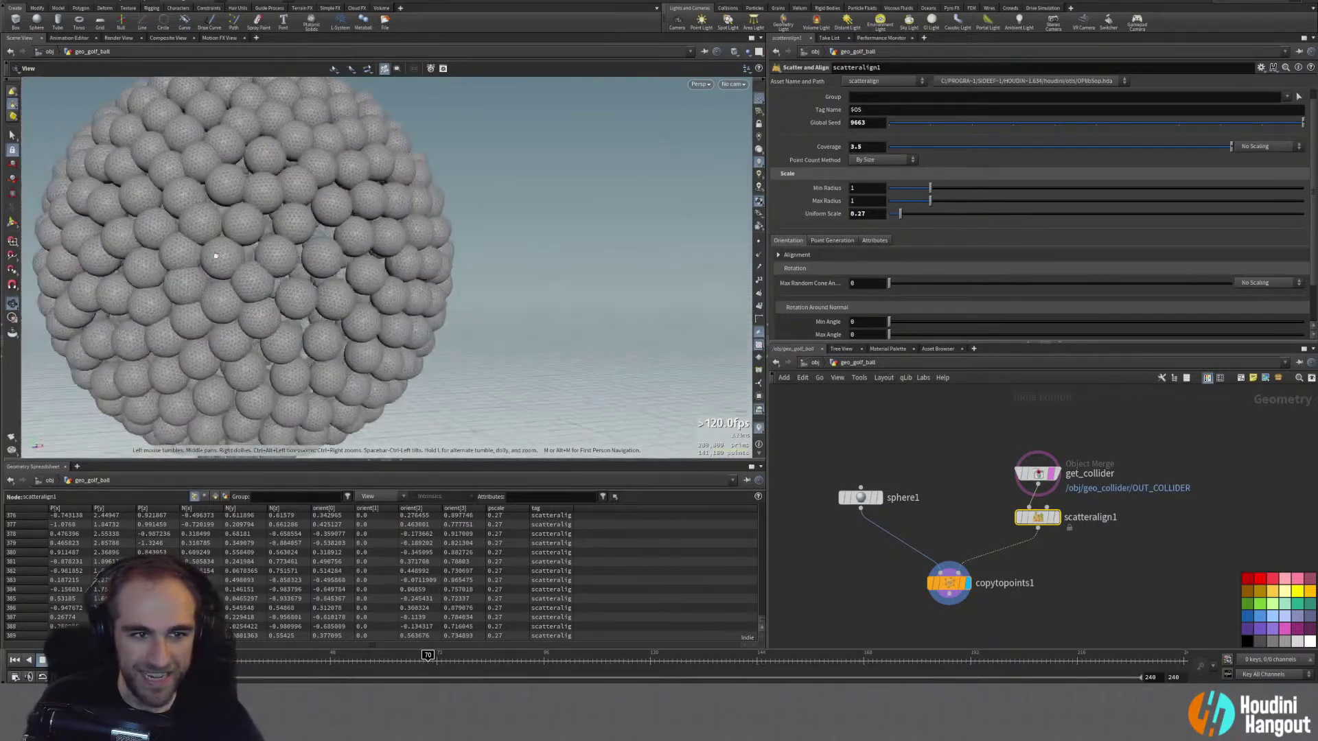
Step: Lay out all four nodes of the network automatically and select copytopoints1
left_click_drag(949, 589, 950, 580)
left_click_drag(820, 437, 1098, 652)
key("l")
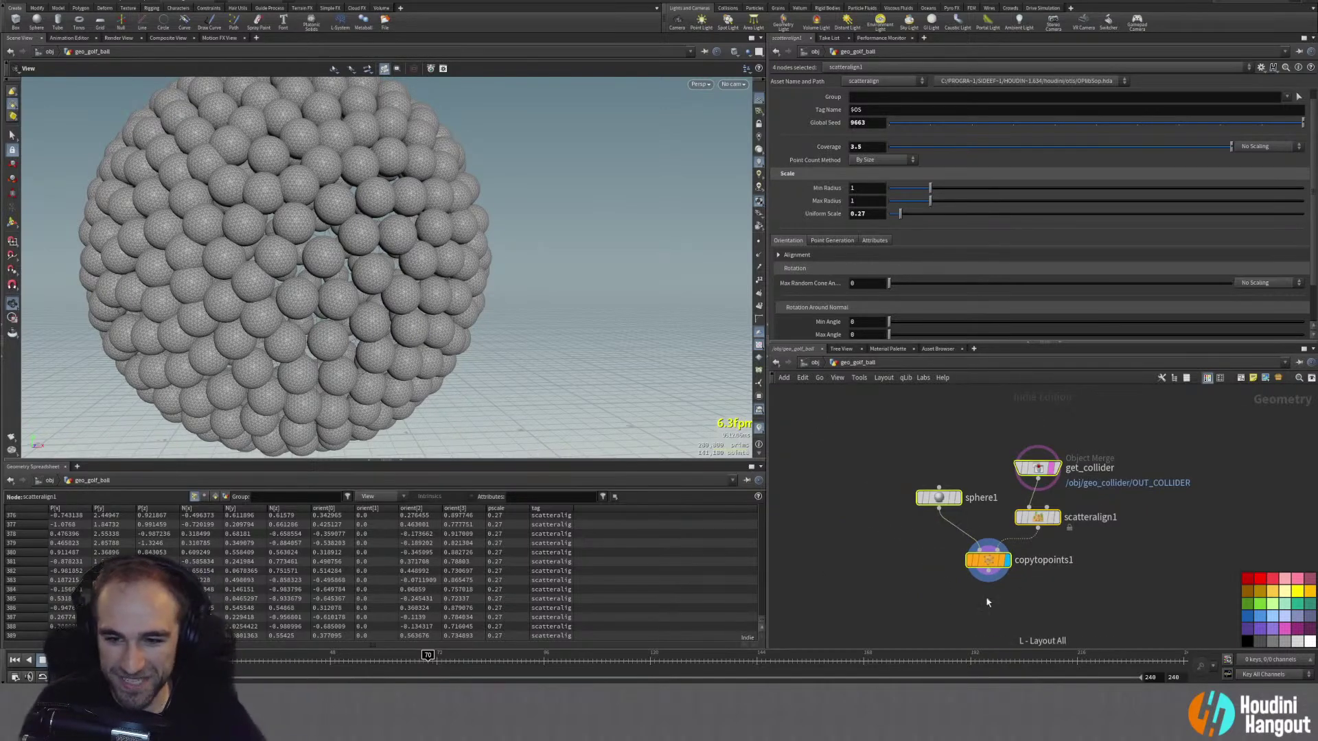
left_click(880, 590)
middle_click_drag(959, 579, 964, 543)
left_click(988, 527)
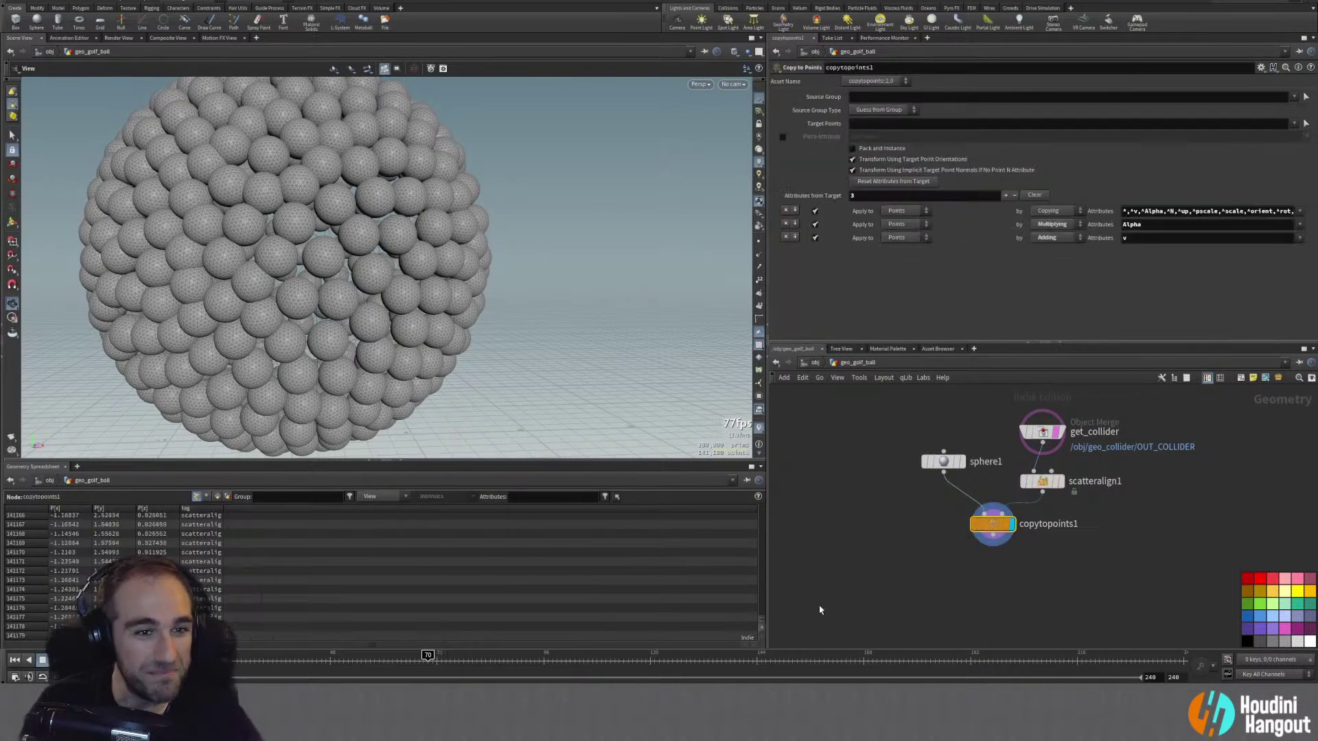
Step: Add a Boolean node below copytopoints1 and wire the copied spheres into its first input
middle_click_drag(950, 599, 864, 591)
key("Tab")
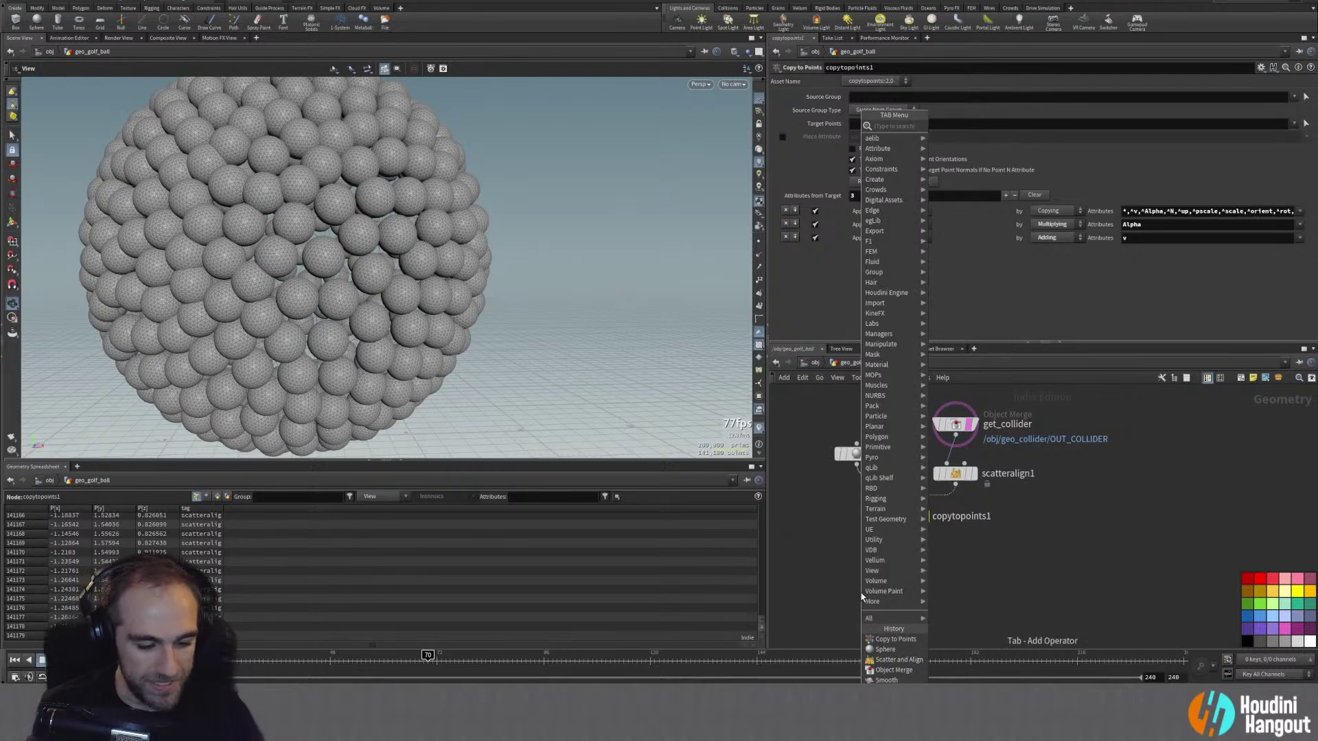
type("boolean")
key("Return")
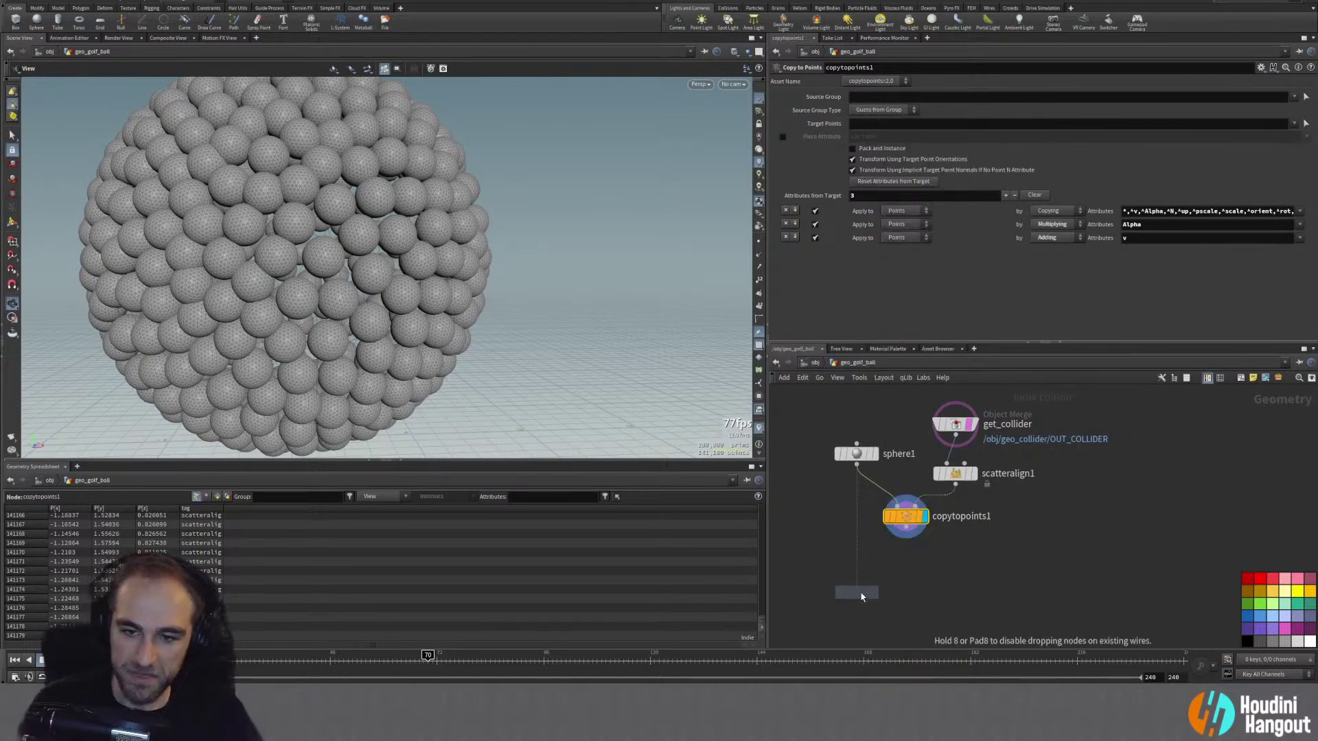
left_click(990, 546)
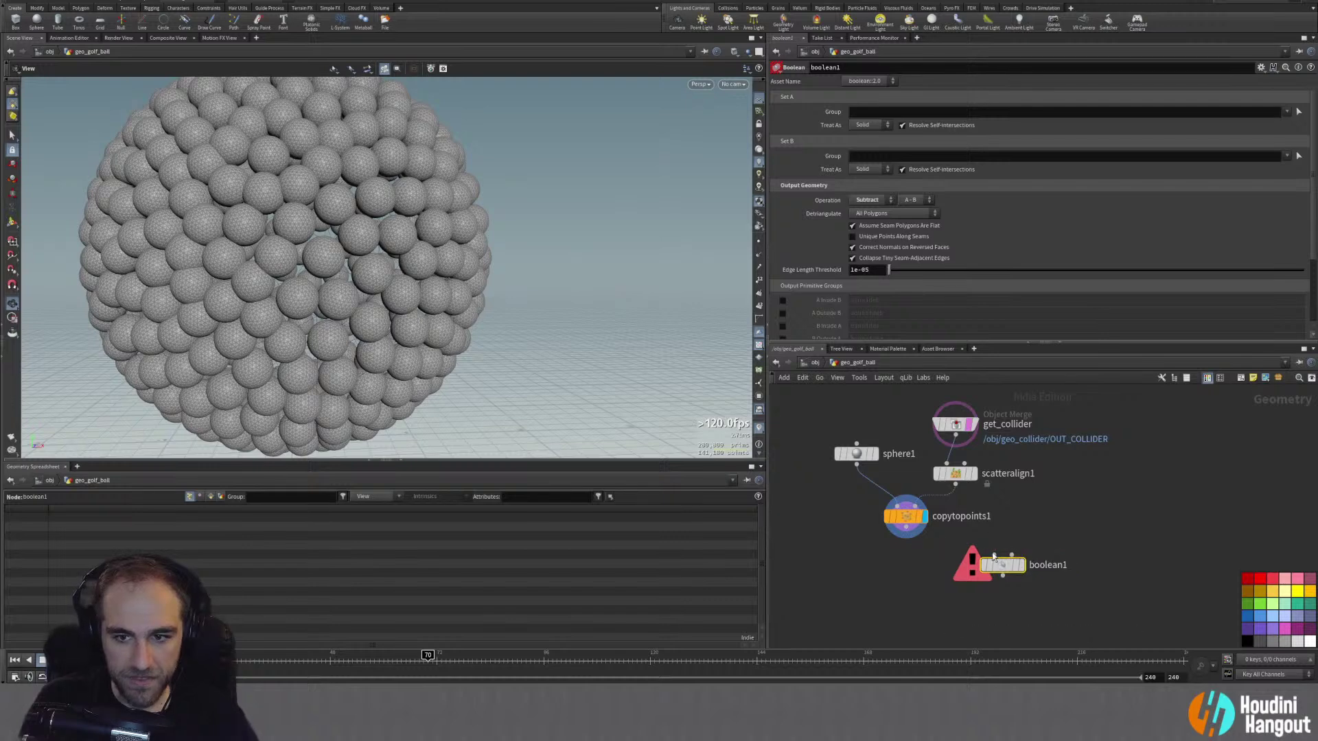
left_click(990, 556)
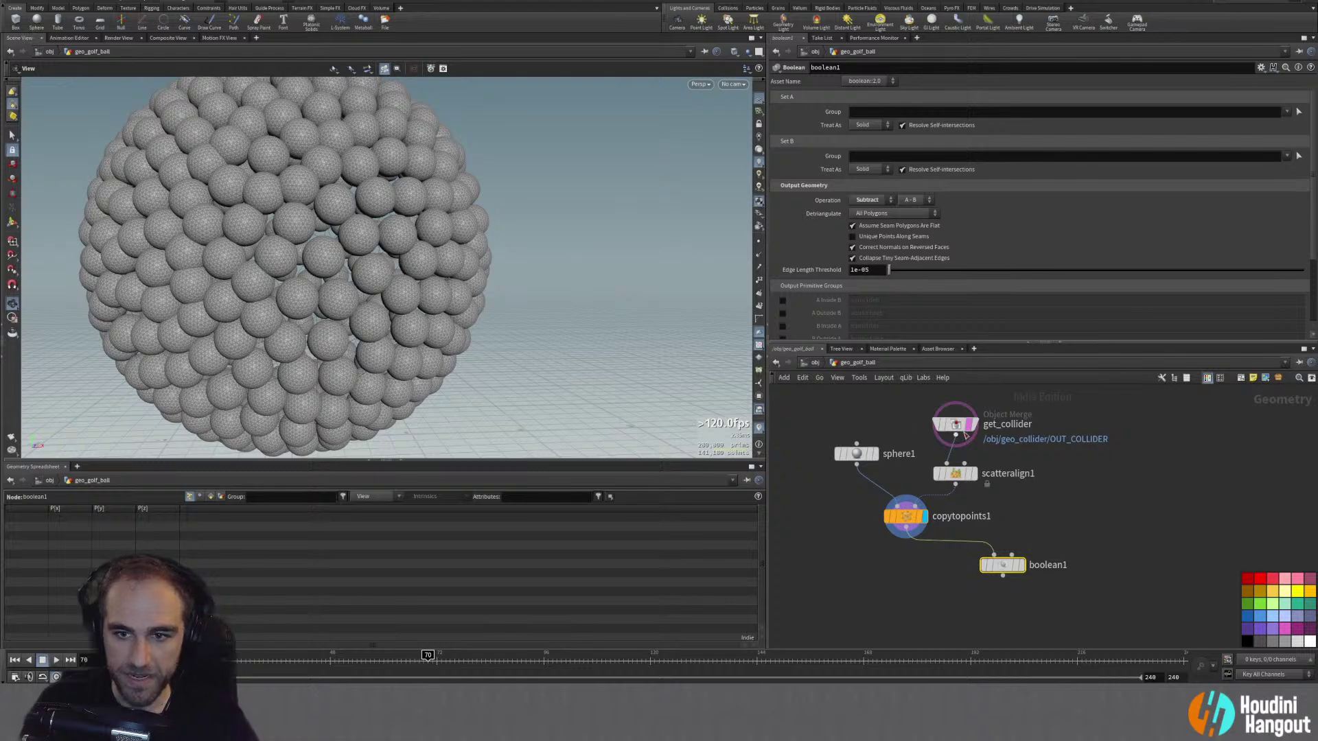
Step: Set the Boolean's subtraction to B-A, connect get_collider as Geometry B, and display the Boolean result
mouse_move(958, 426)
left_click(910, 200)
left_click(911, 212)
left_click_drag(955, 423, 1015, 410)
left_click_drag(1005, 491, 1011, 551)
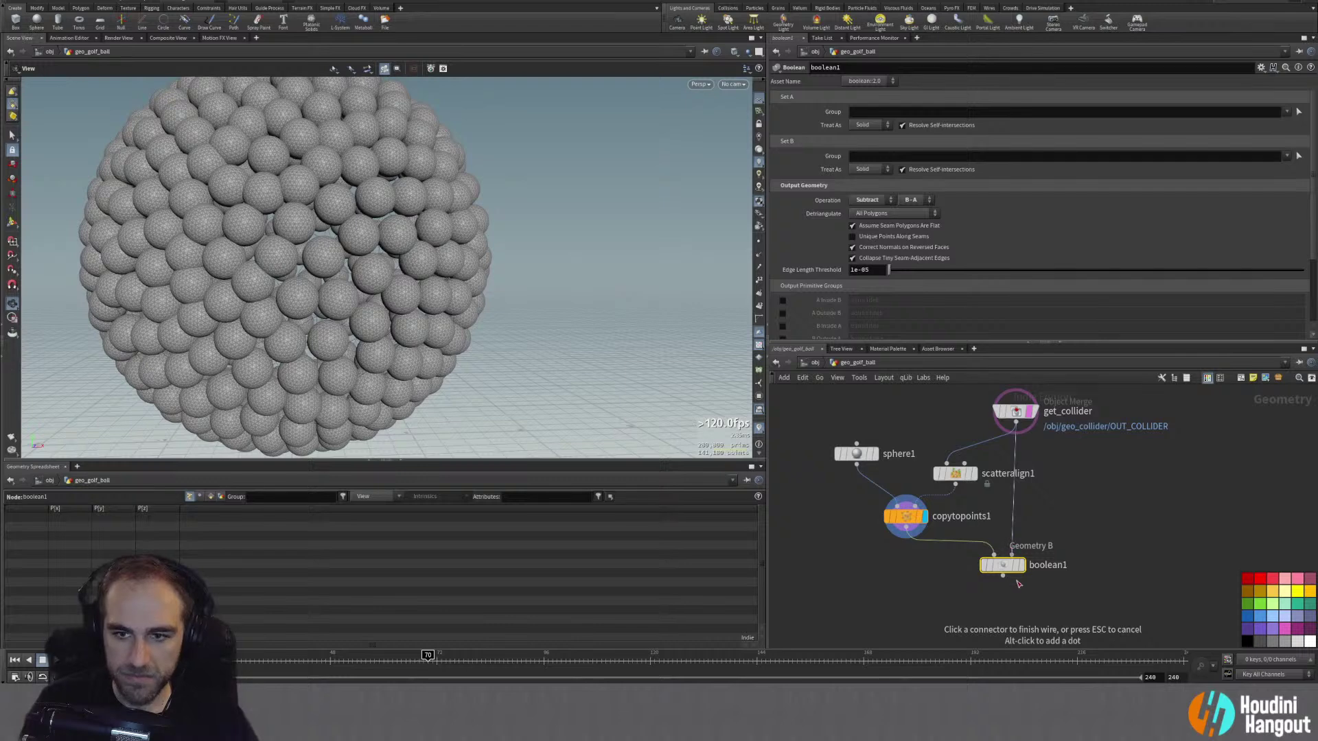
left_click(1024, 567)
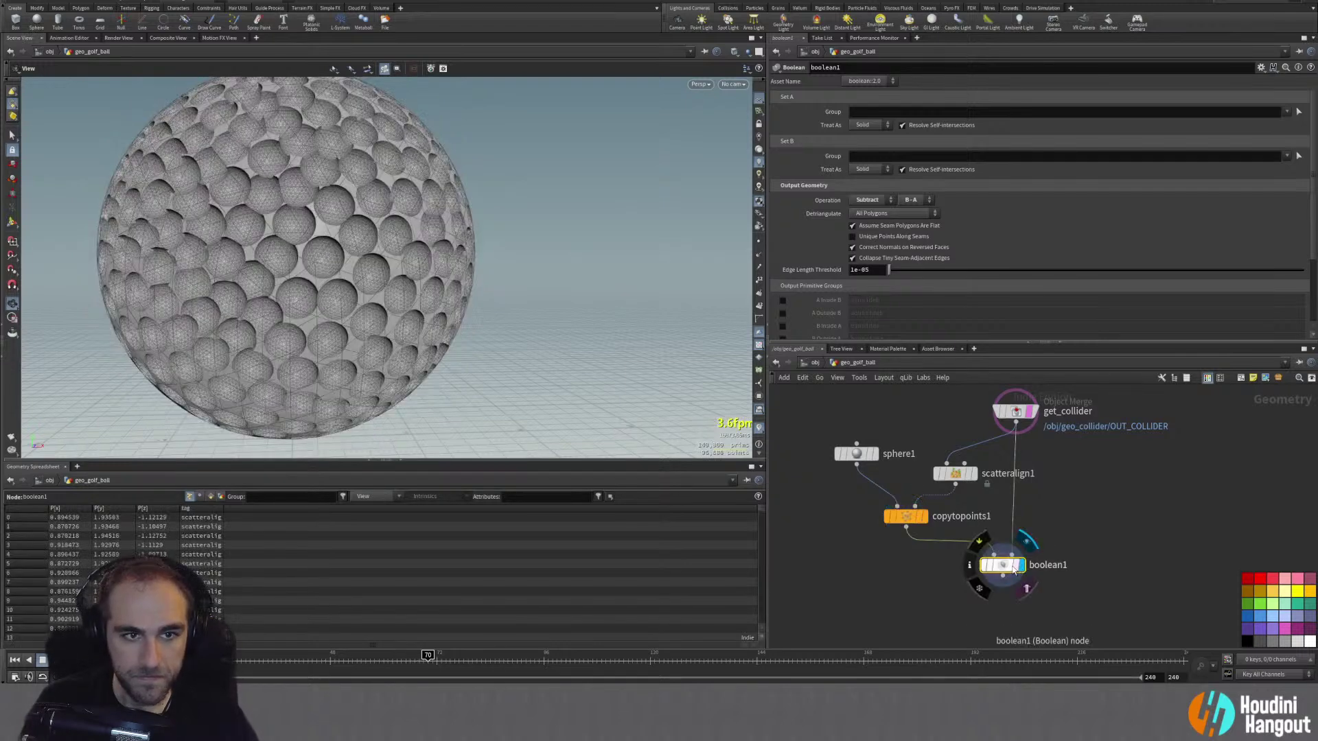
Step: Inspect the dimples cut into the golf ball surface from several angles and up close
scroll(321, 198, "down", 3)
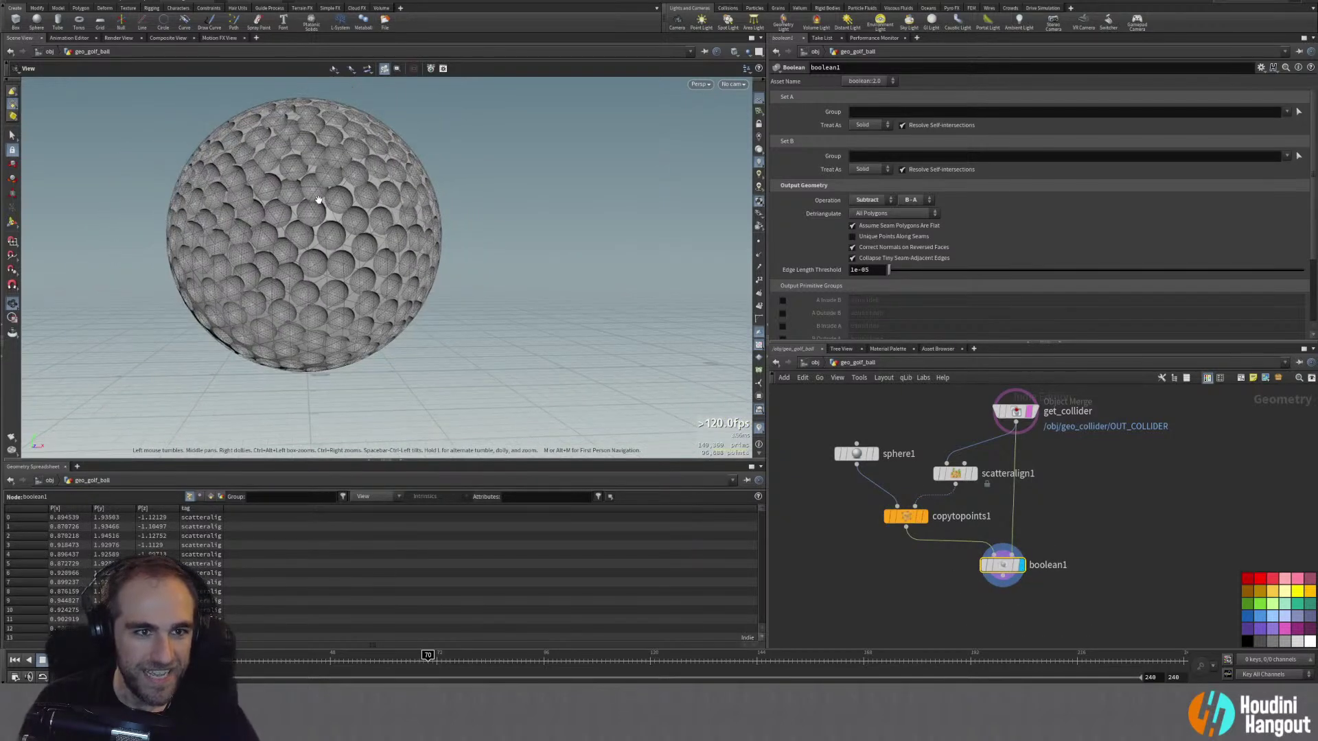
left_click_drag(320, 199, 420, 203)
scroll(268, 216, "up", 2)
scroll(268, 216, "up", 2)
scroll(315, 235, "up", 2)
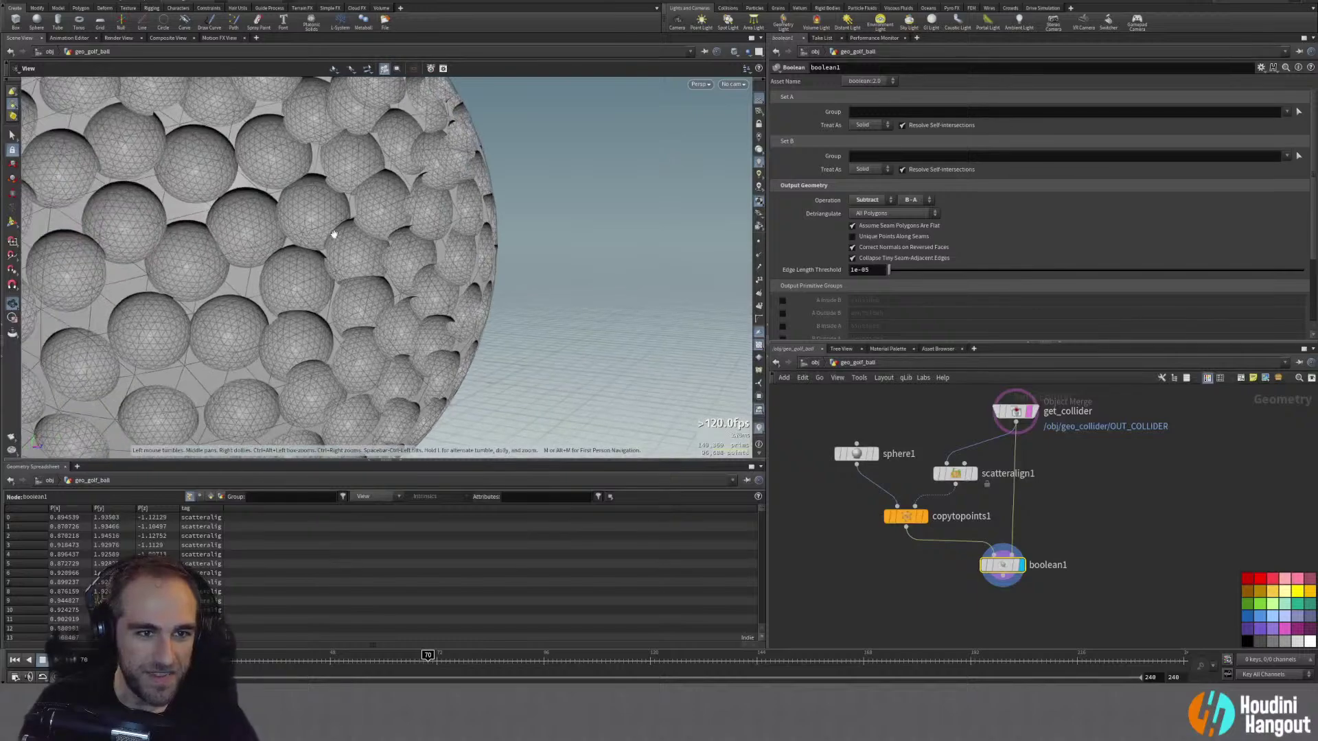
Step: Set the coverage of the scatteralign1 node to 3
scroll(377, 226, "up", 2)
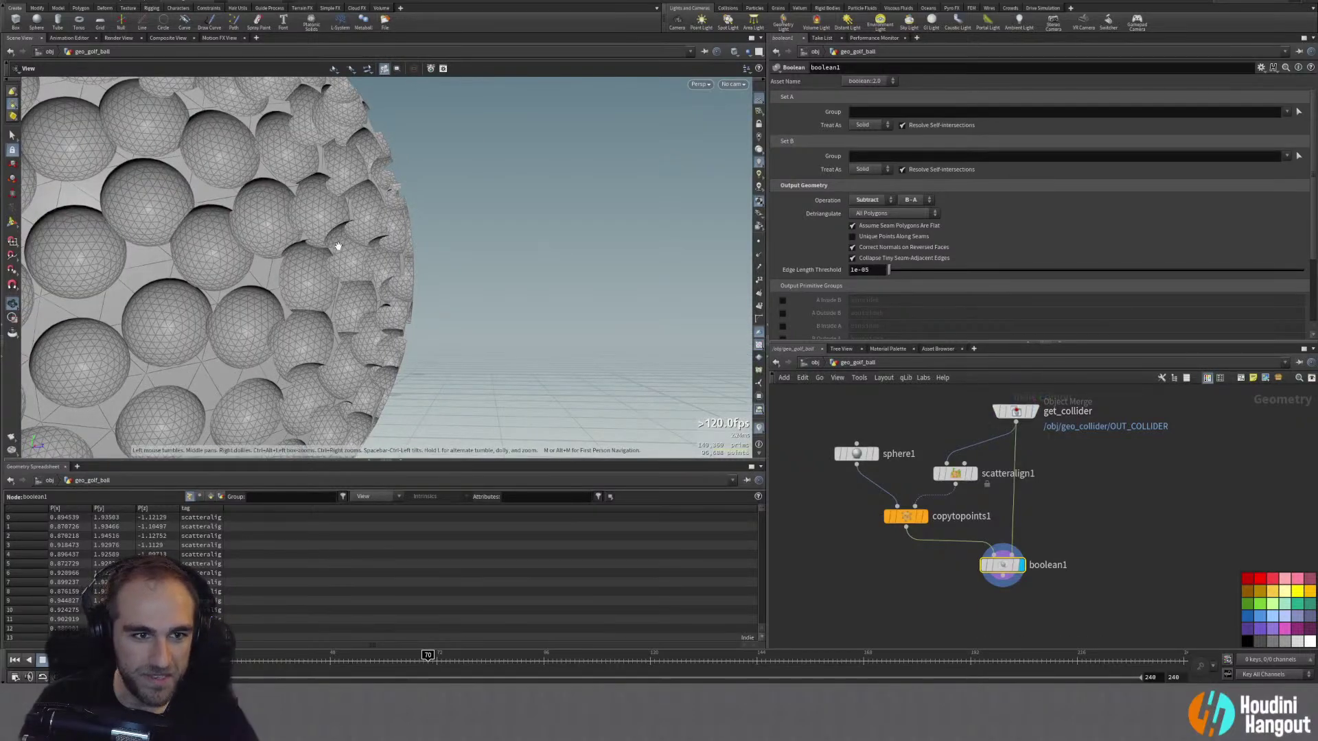
scroll(304, 262, "down", 5)
left_click_drag(304, 262, 755, 439)
left_click(954, 473)
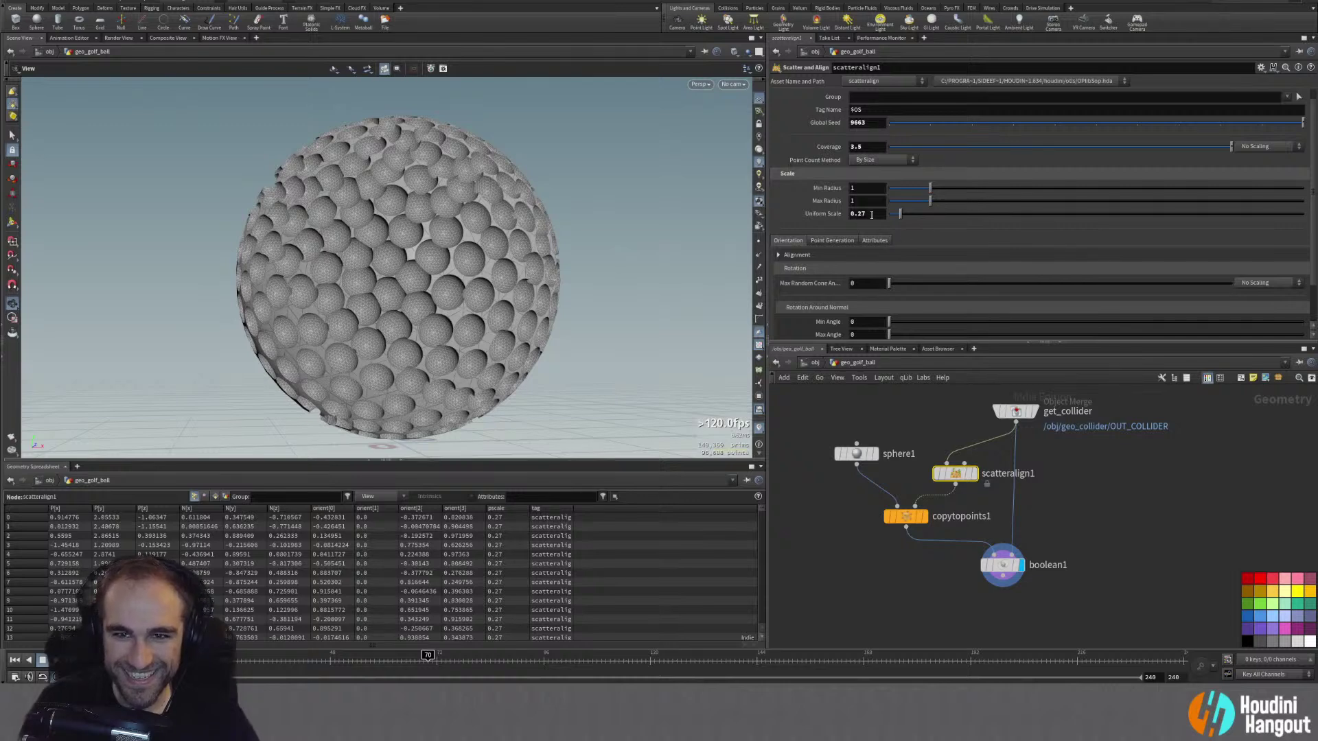
double_click(864, 147)
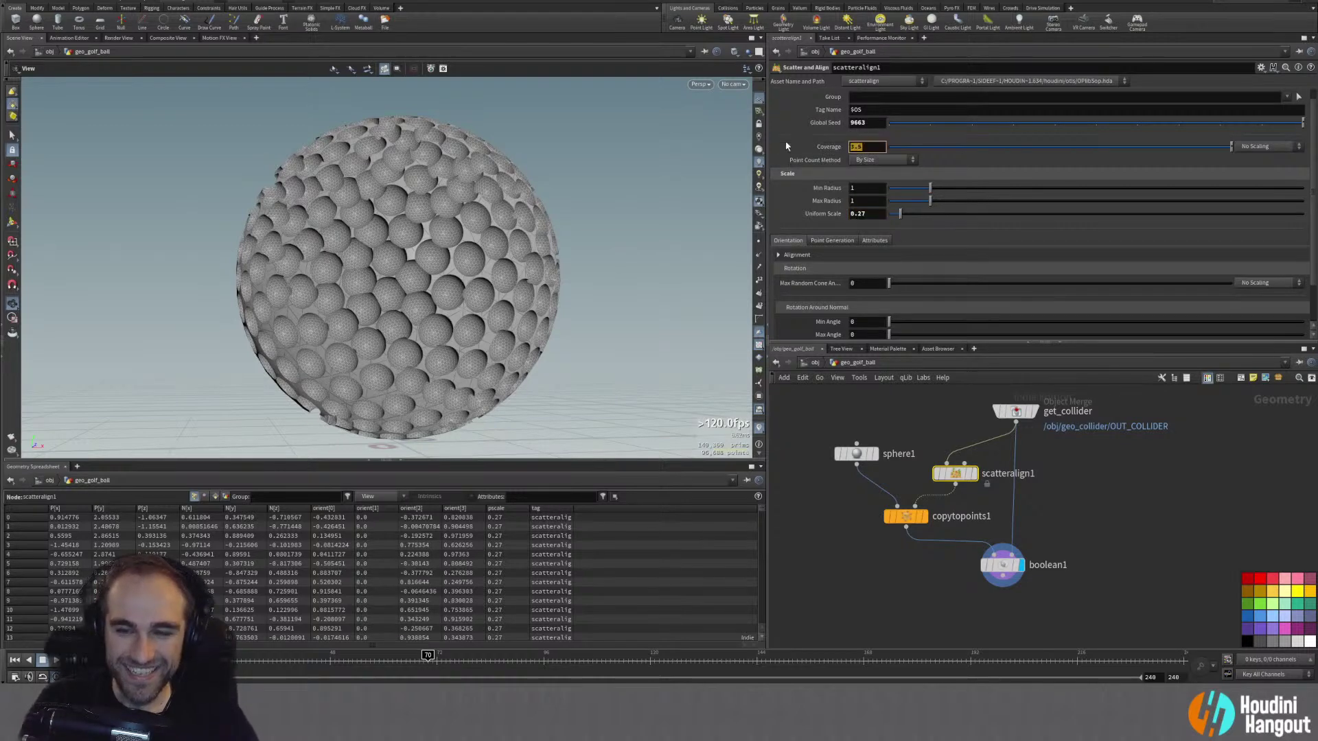
type("3")
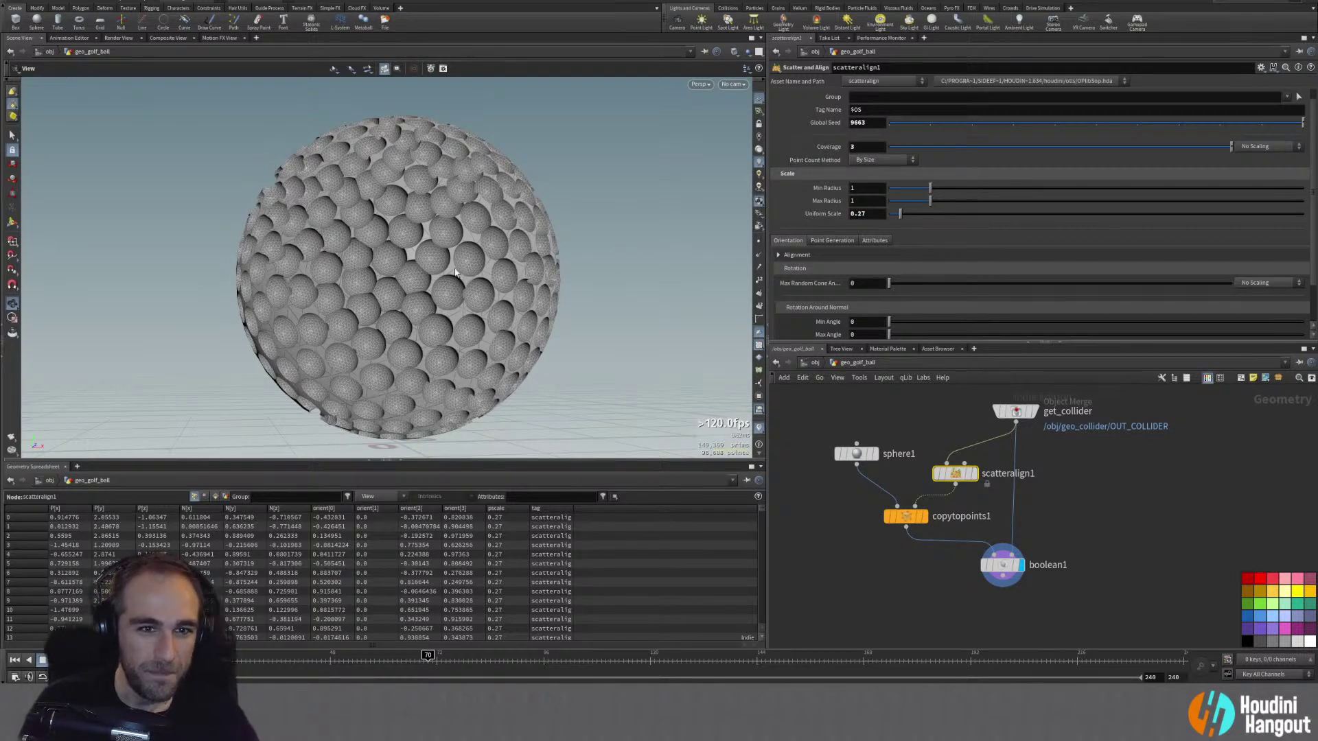
Step: Select boolean1 and examine the spacing and overlaps of the dimples around the ball
left_click_drag(421, 296, 374, 244)
left_click_drag(223, 215, 411, 332)
scroll(354, 256, "up", 8)
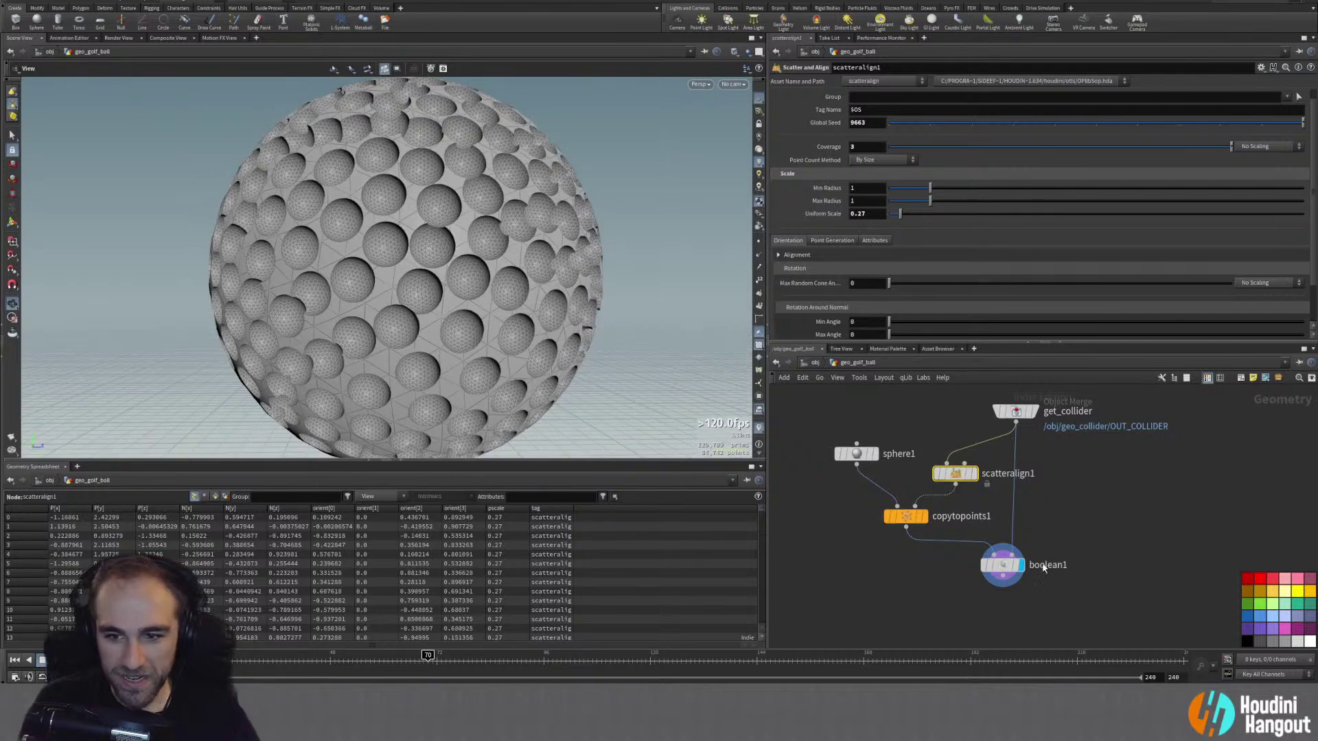
left_click(1003, 564)
left_click_drag(388, 328, 533, 415)
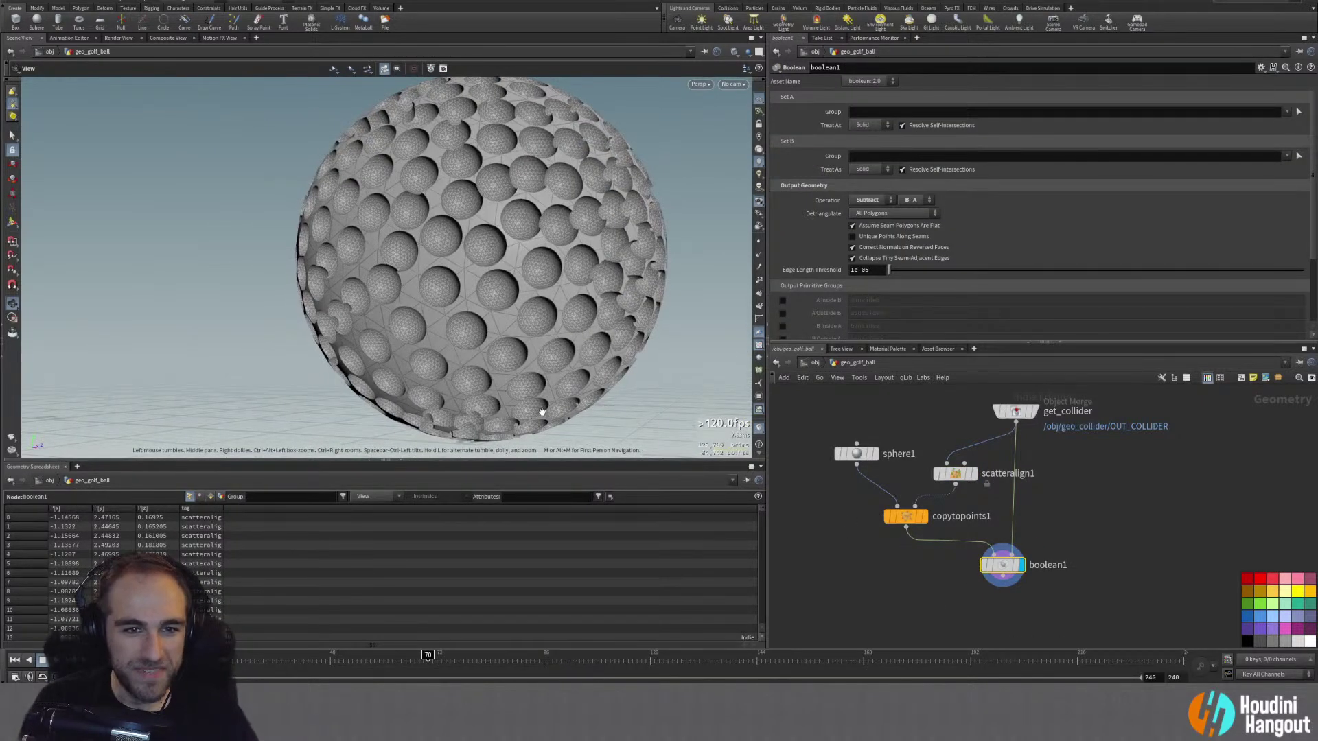
middle_click_drag(858, 595, 867, 583)
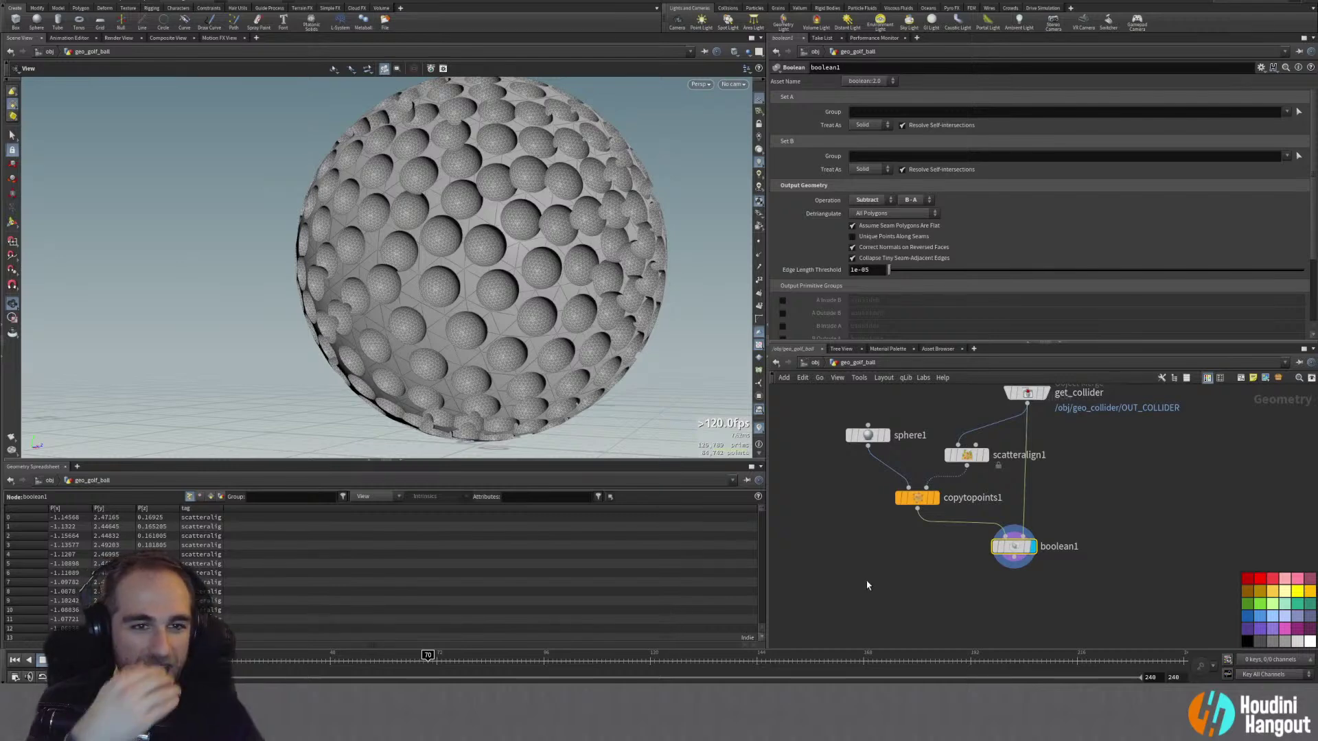
left_click_drag(457, 242, 335, 283)
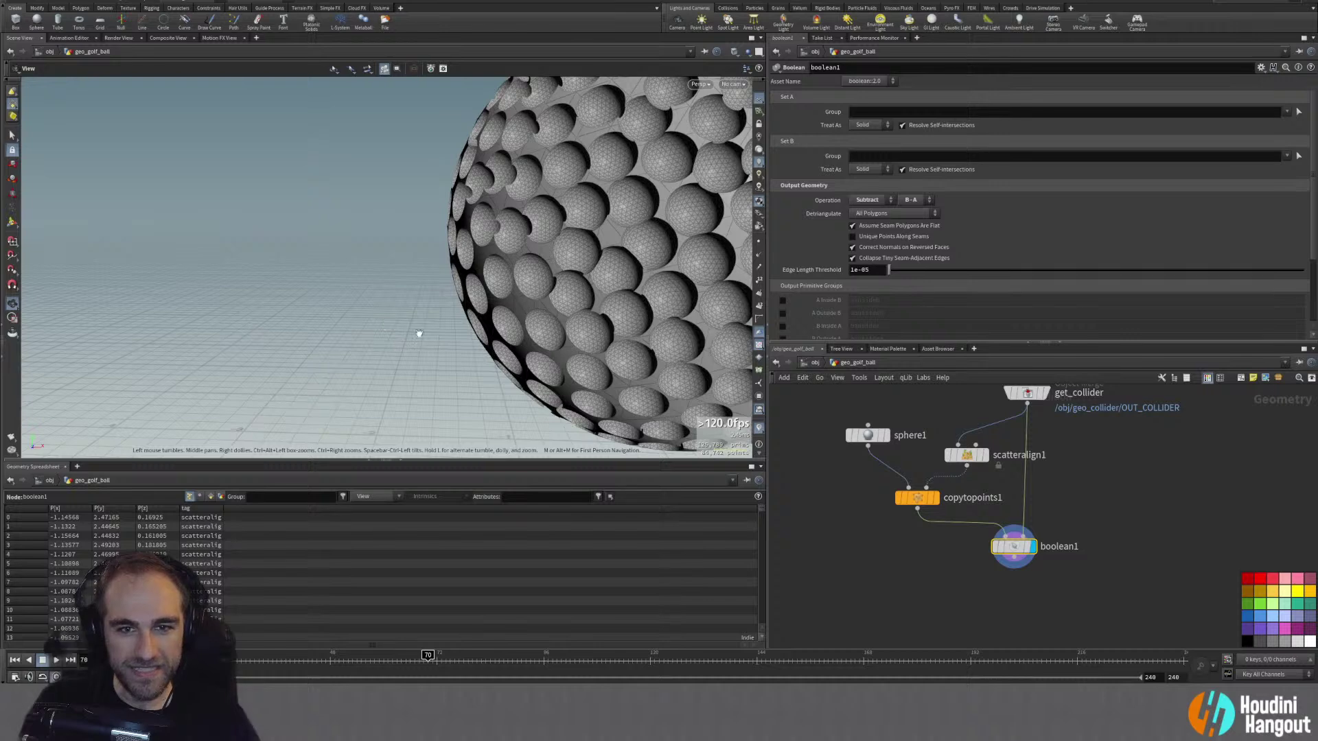
Step: Check the node information of copytopoints1 and get_collider, and view the whole ball
left_click(918, 500)
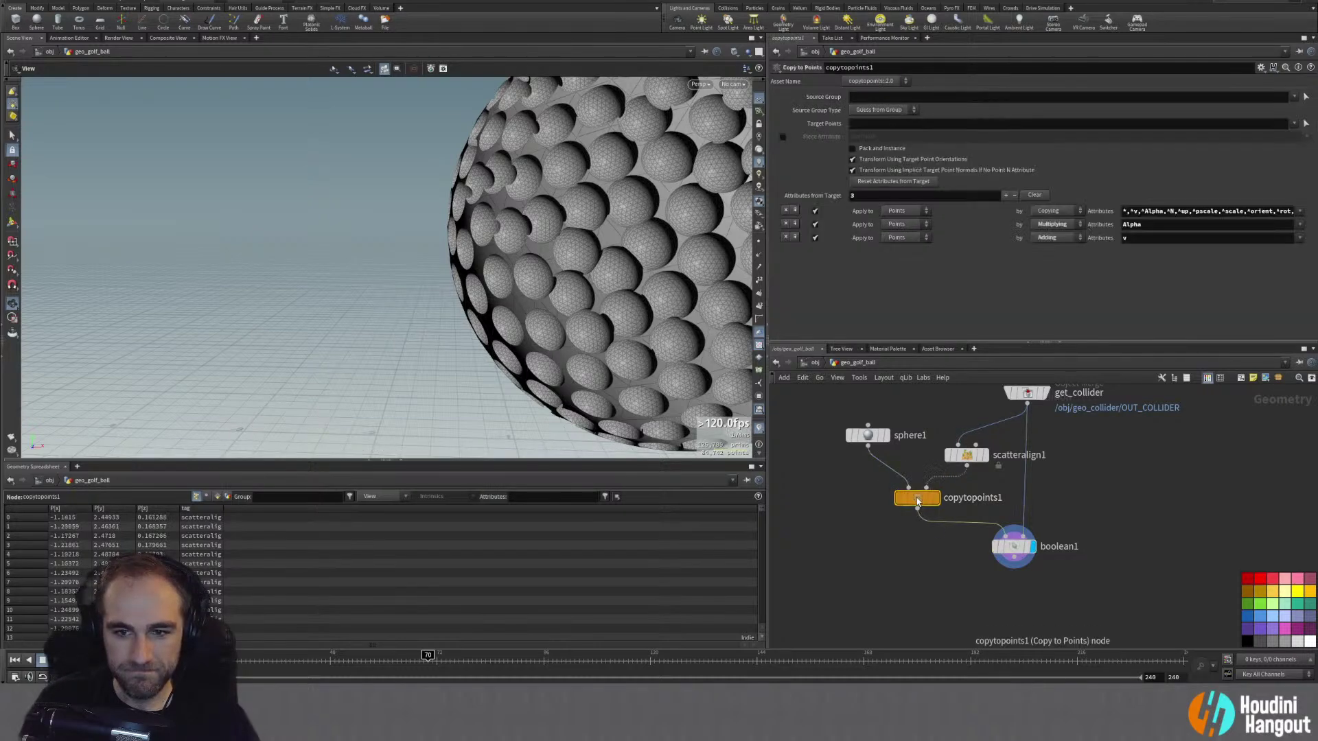
middle_click(918, 501)
middle_click_drag(955, 401, 943, 456)
middle_click(1018, 447)
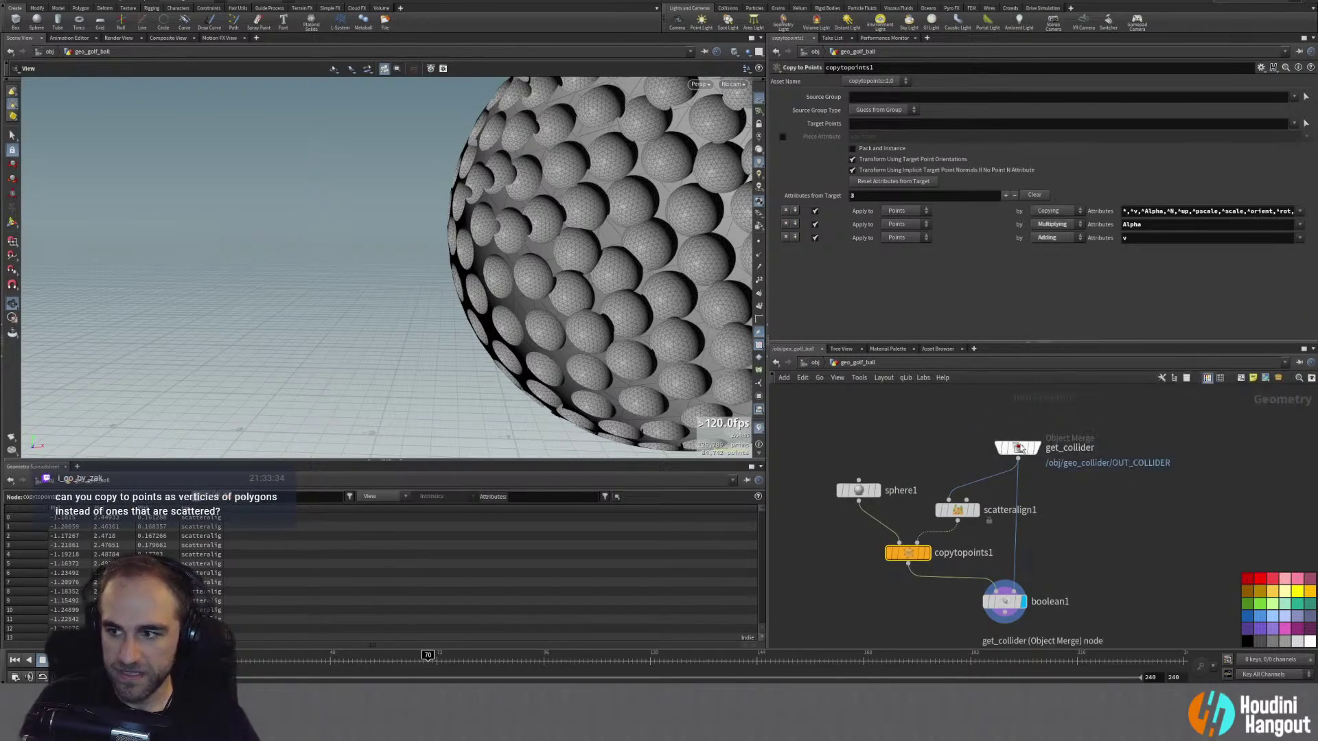
mouse_move(1010, 449)
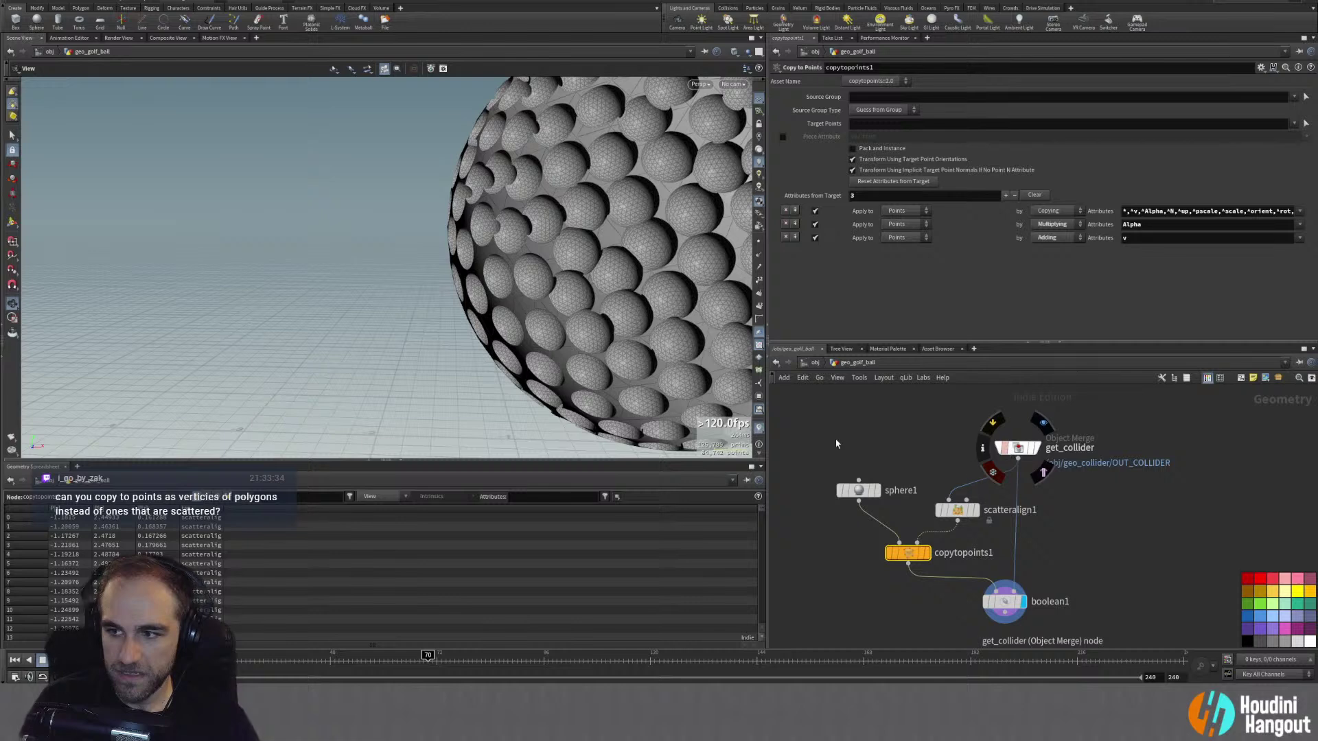
left_click_drag(598, 237, 643, 270)
Step: Detach scatteralign1 so the spheres copy directly onto get_collider's points, and display and select copytopoints1
left_click_drag(938, 516, 892, 429)
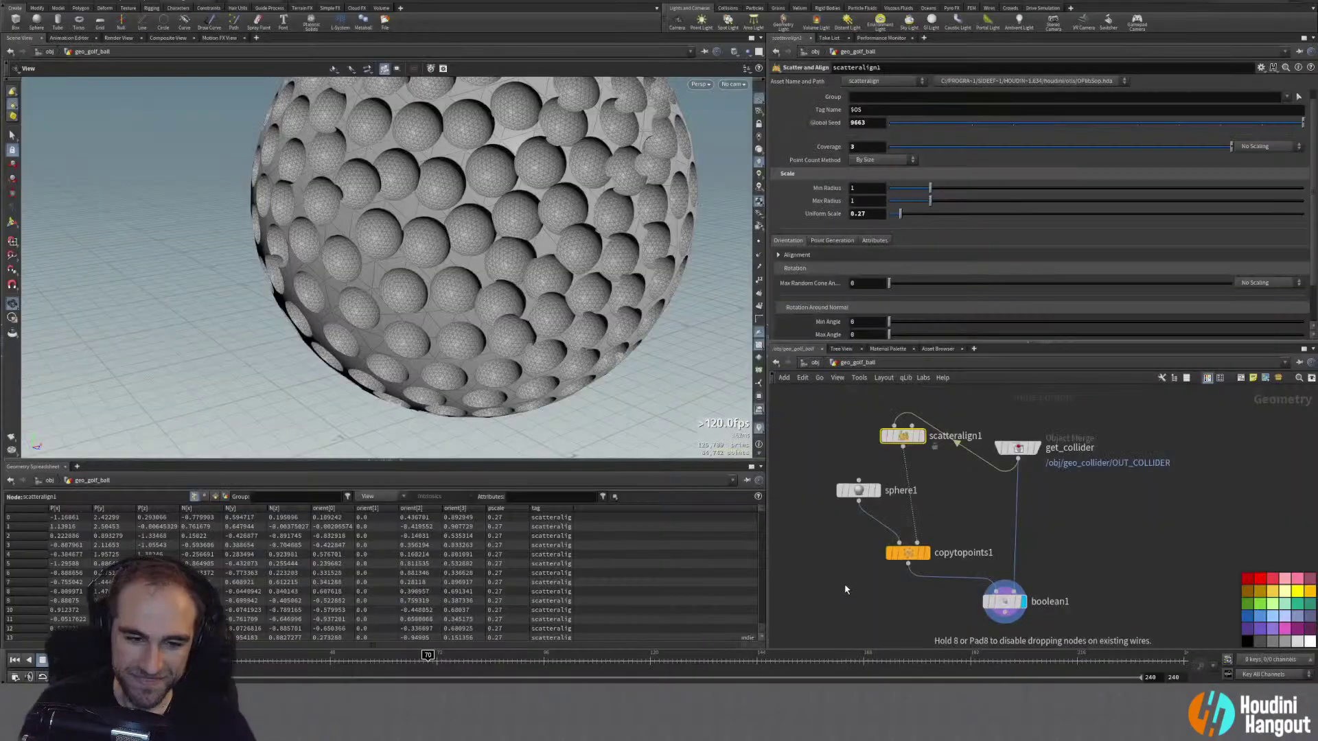
left_click(926, 553)
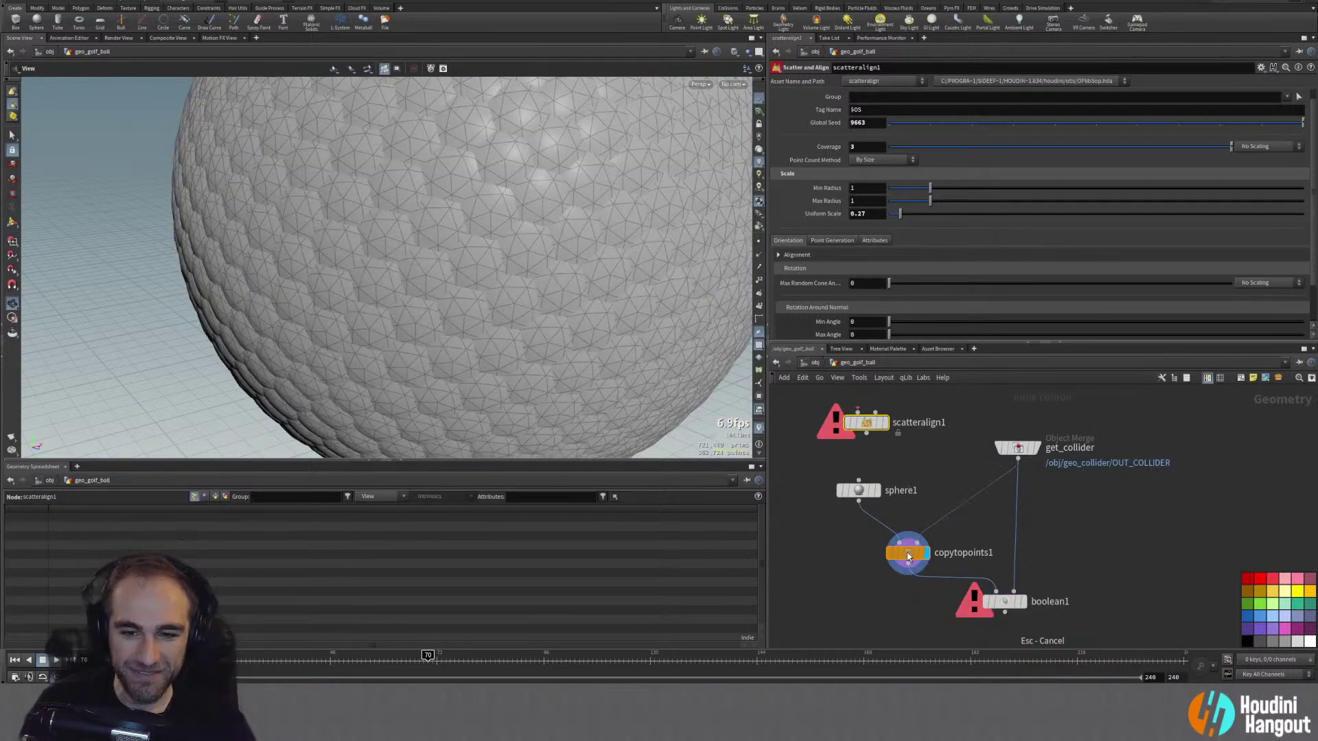
left_click(909, 558)
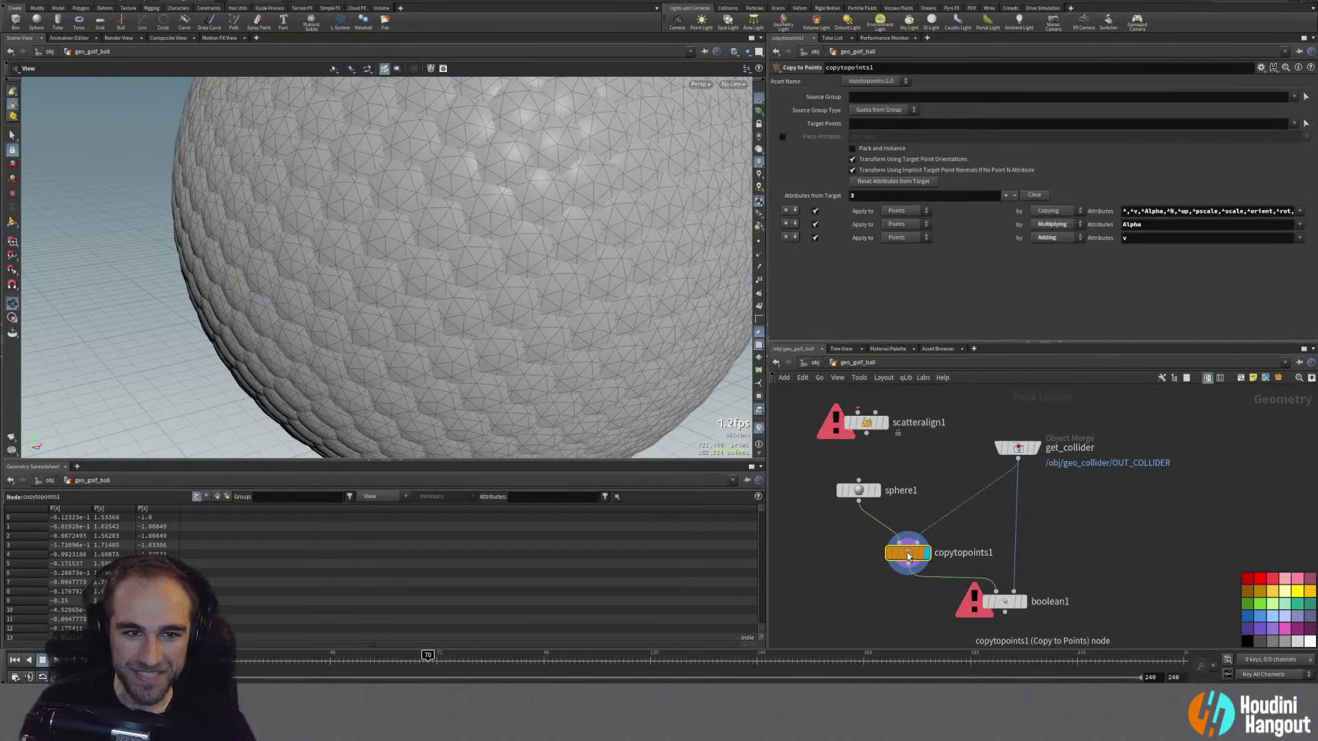
Step: Set sphere1's uniform scale to 0.17, and display the Boolean result to inspect the dimple pattern
left_click(858, 490)
left_click_drag(922, 162, 896, 163)
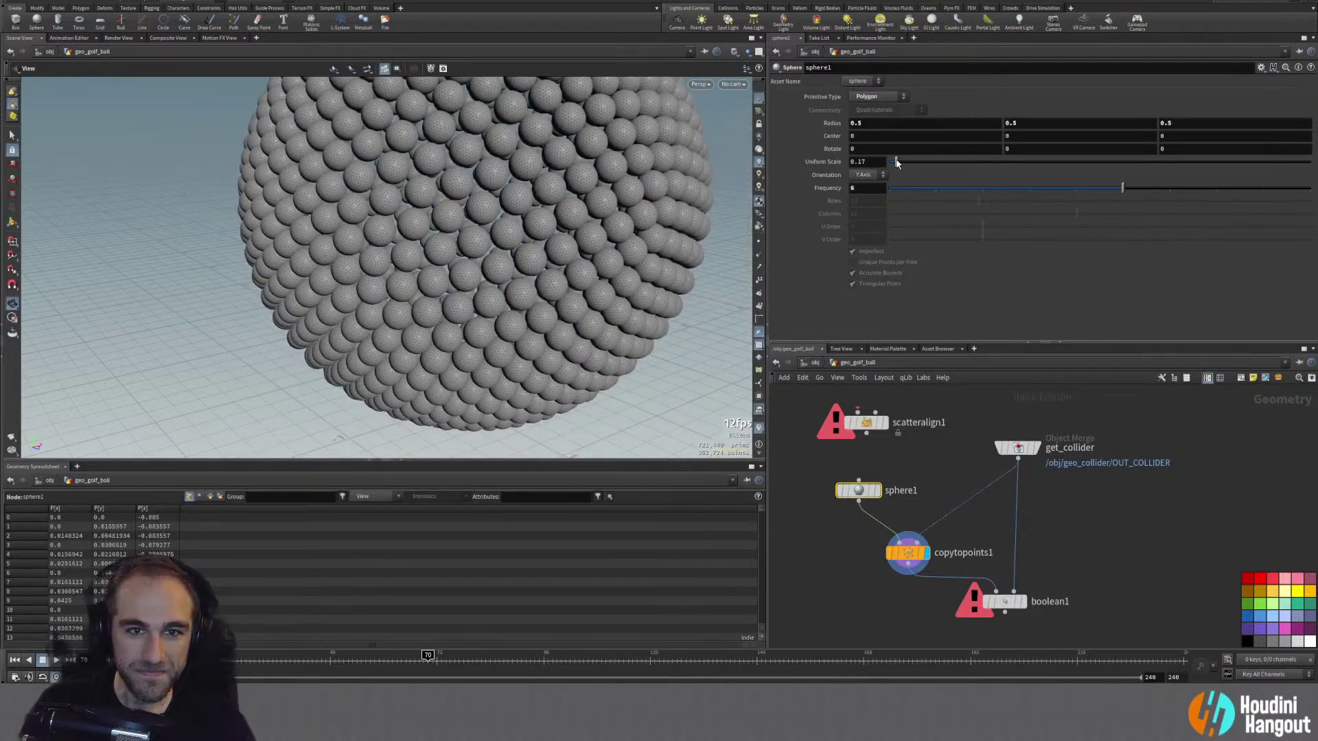
mouse_move(1023, 604)
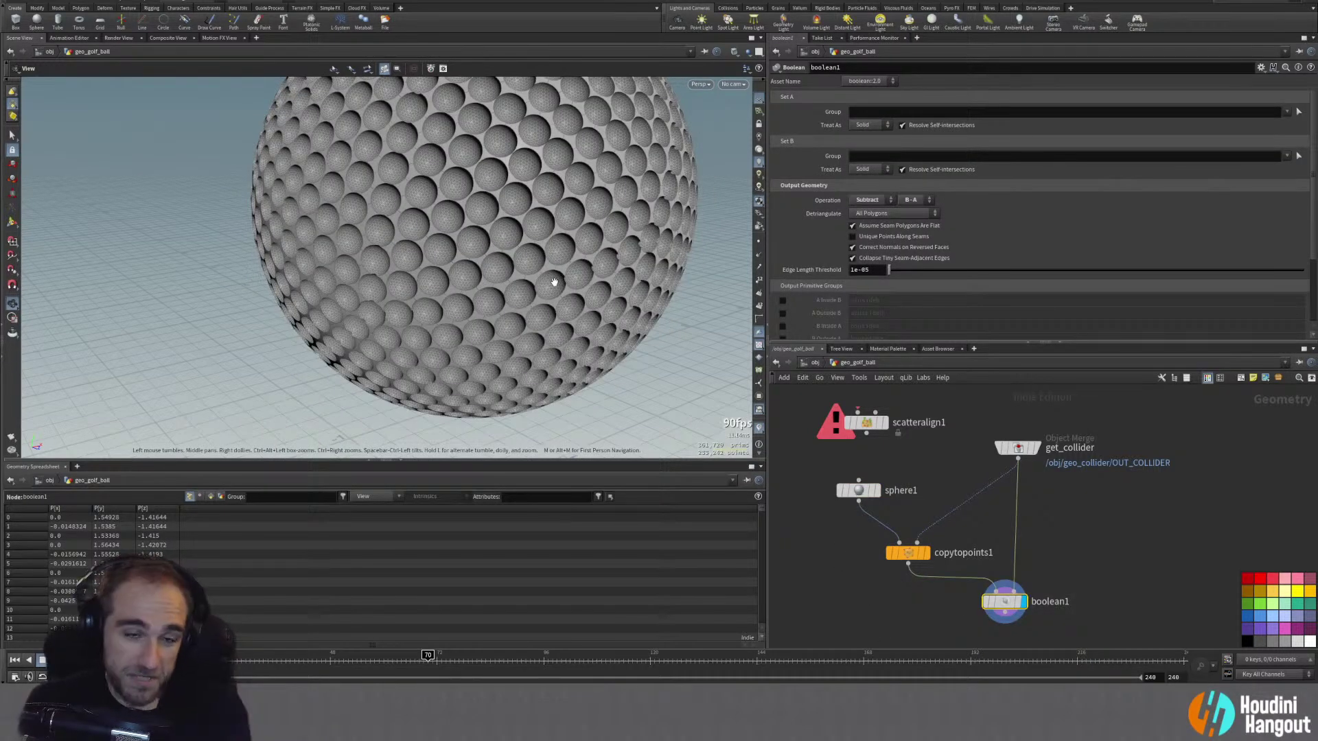
left_click_drag(546, 257, 516, 180)
scroll(582, 224, "down", 3)
scroll(587, 289, "up", 3)
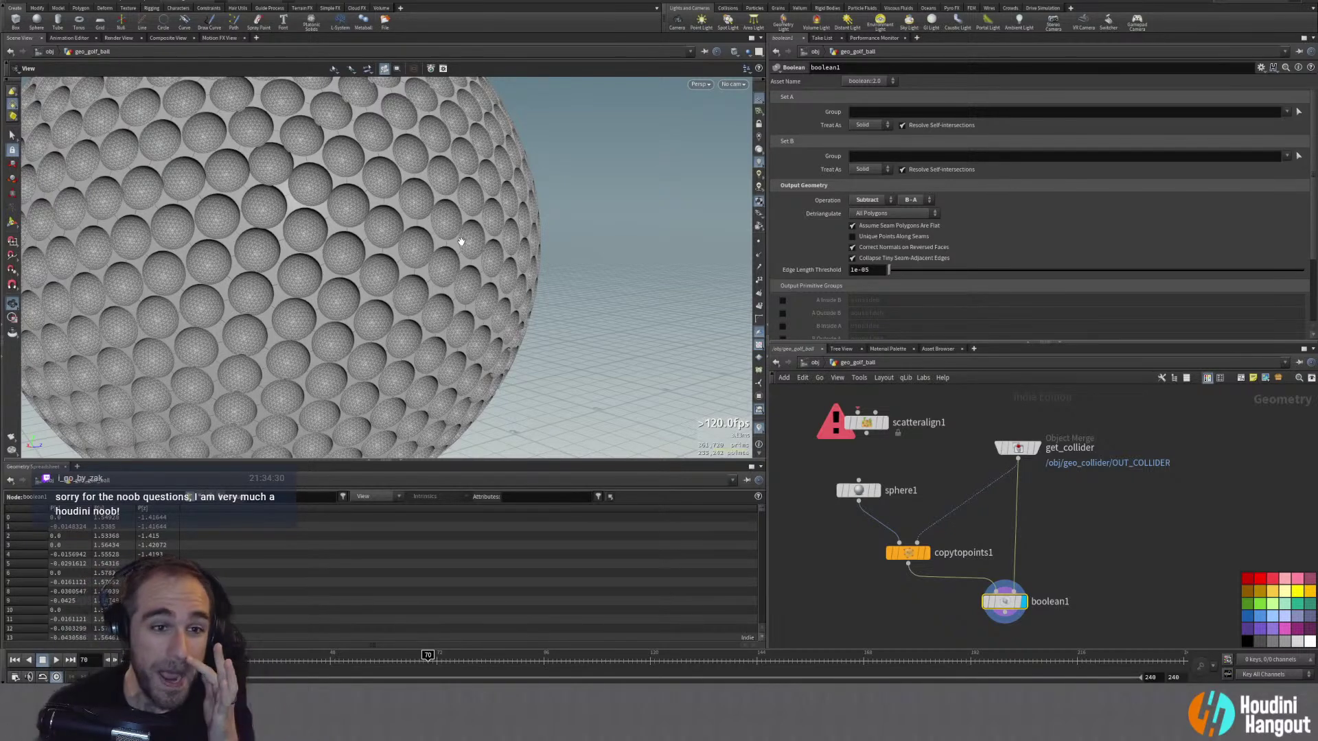
scroll(325, 264, "down", 4)
left_click_drag(325, 264, 272, 274)
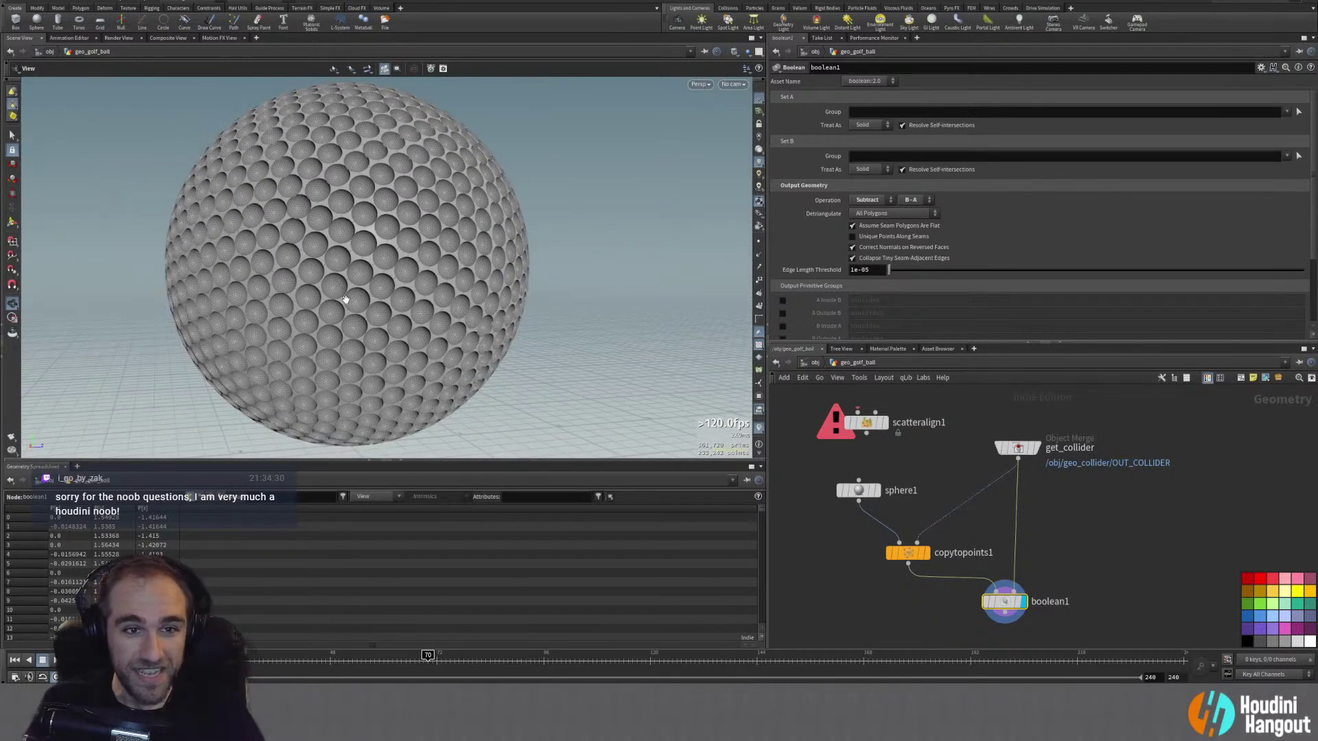
Step: Delete the disconnected scatteralign1 node and shift copytopoints1 and sphere1 to tidy the network
left_click(866, 422)
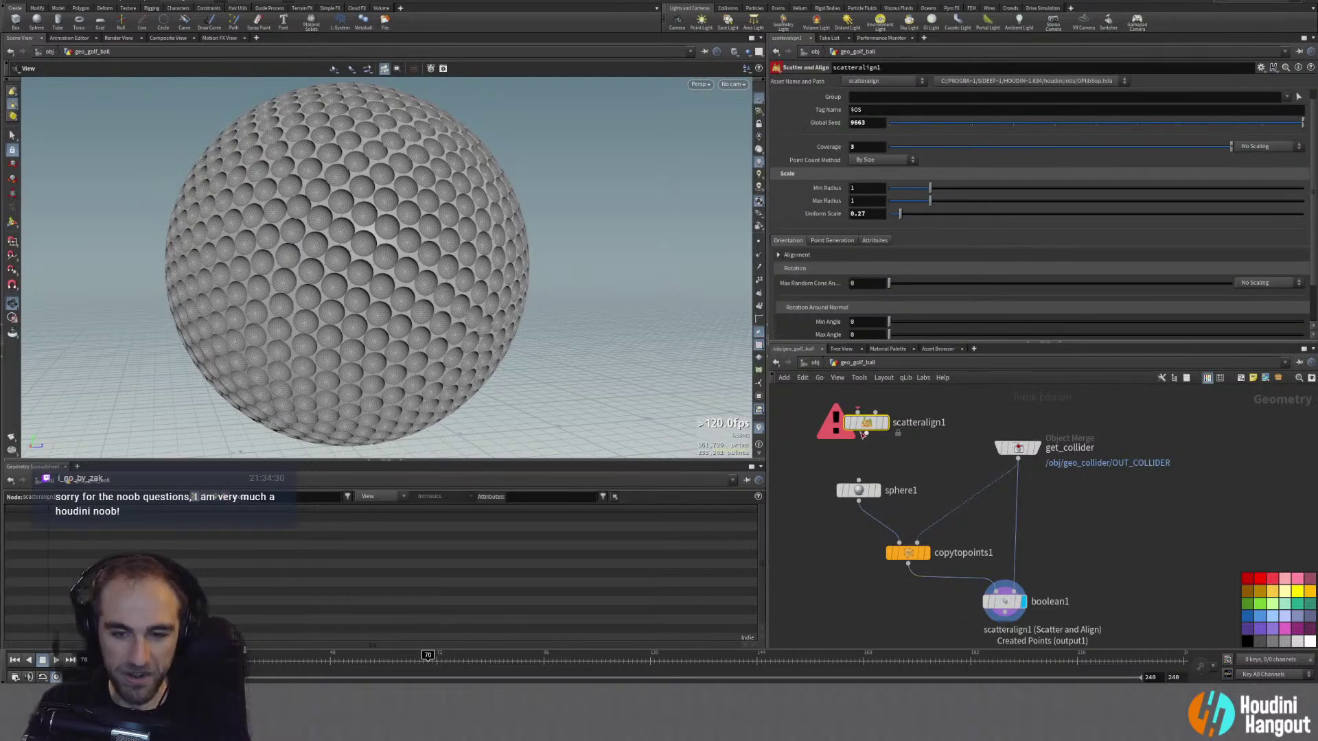
key("Delete")
scroll(293, 250, "up", 5)
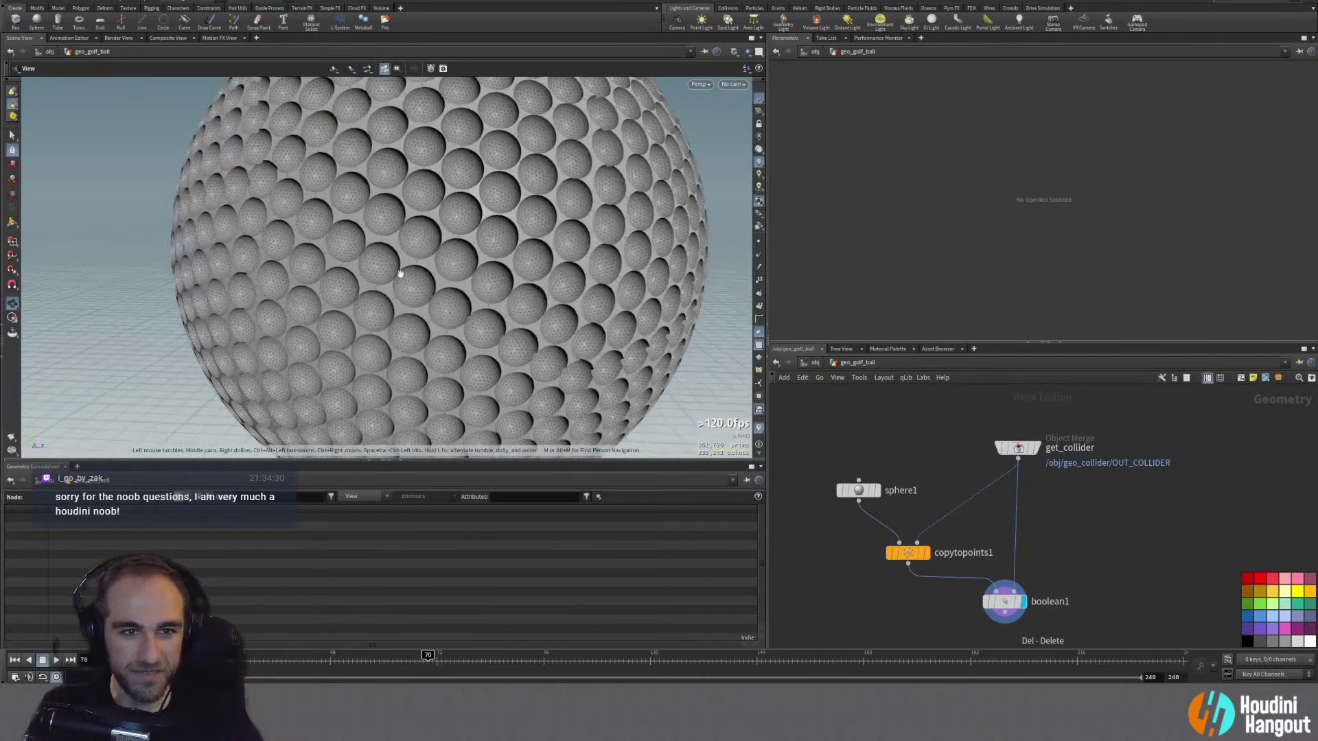
left_click_drag(904, 549, 901, 544)
left_click_drag(907, 490, 889, 482)
Step: Insert a point Attribute VOP between get_collider and copytopoints1, and display copytopoints1
key("Tab")
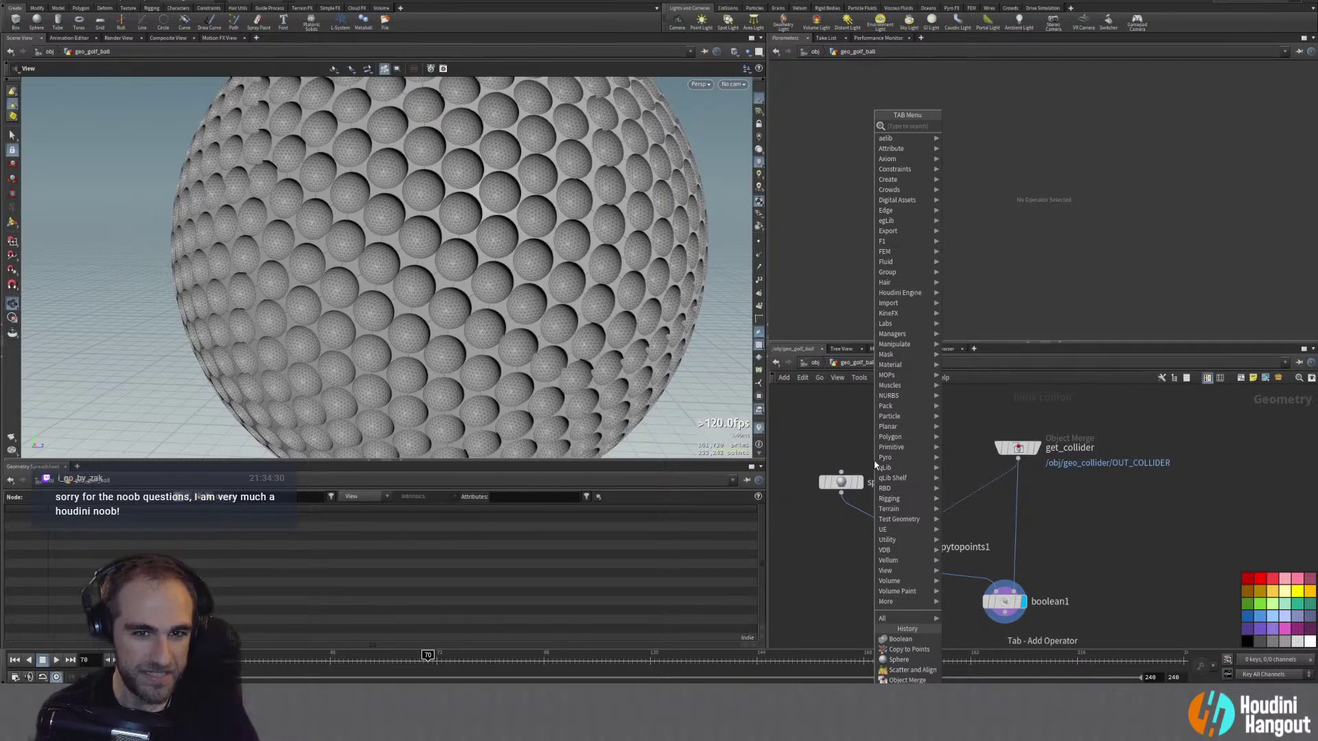
type("times")
key("Return")
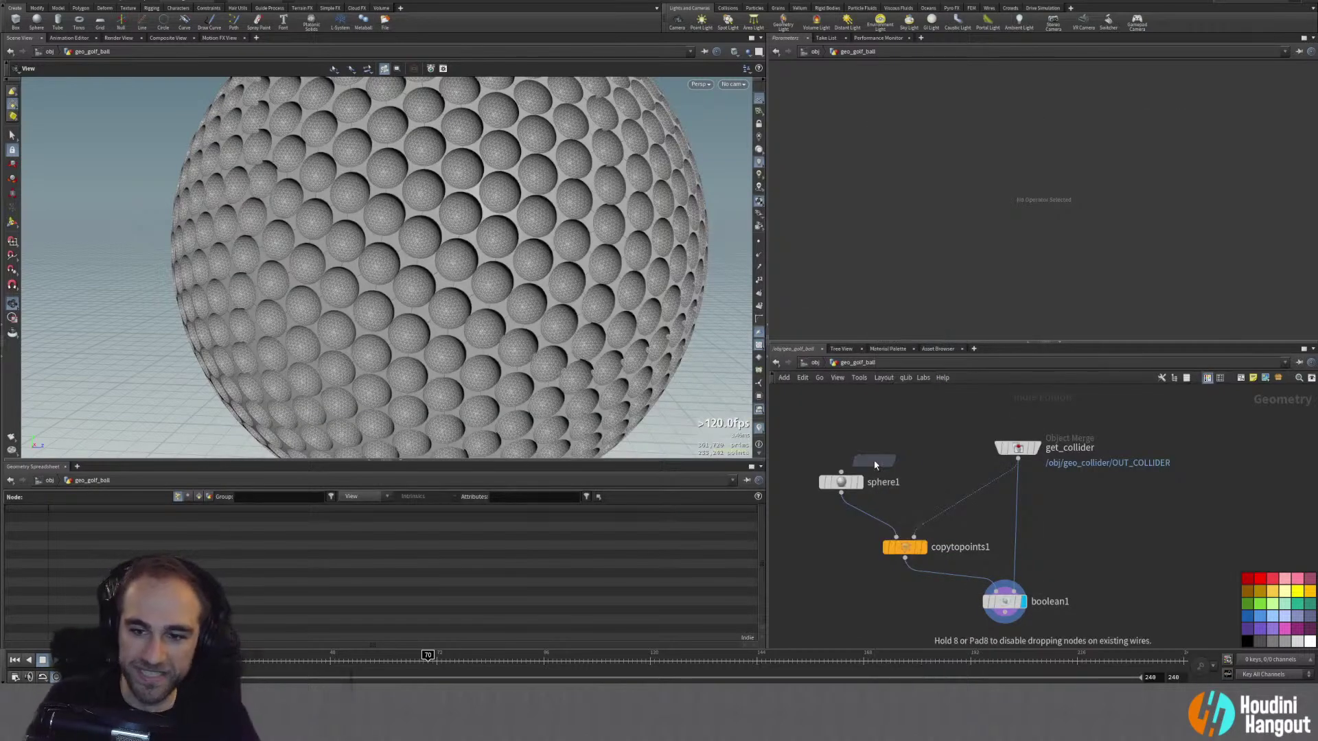
left_click(952, 500)
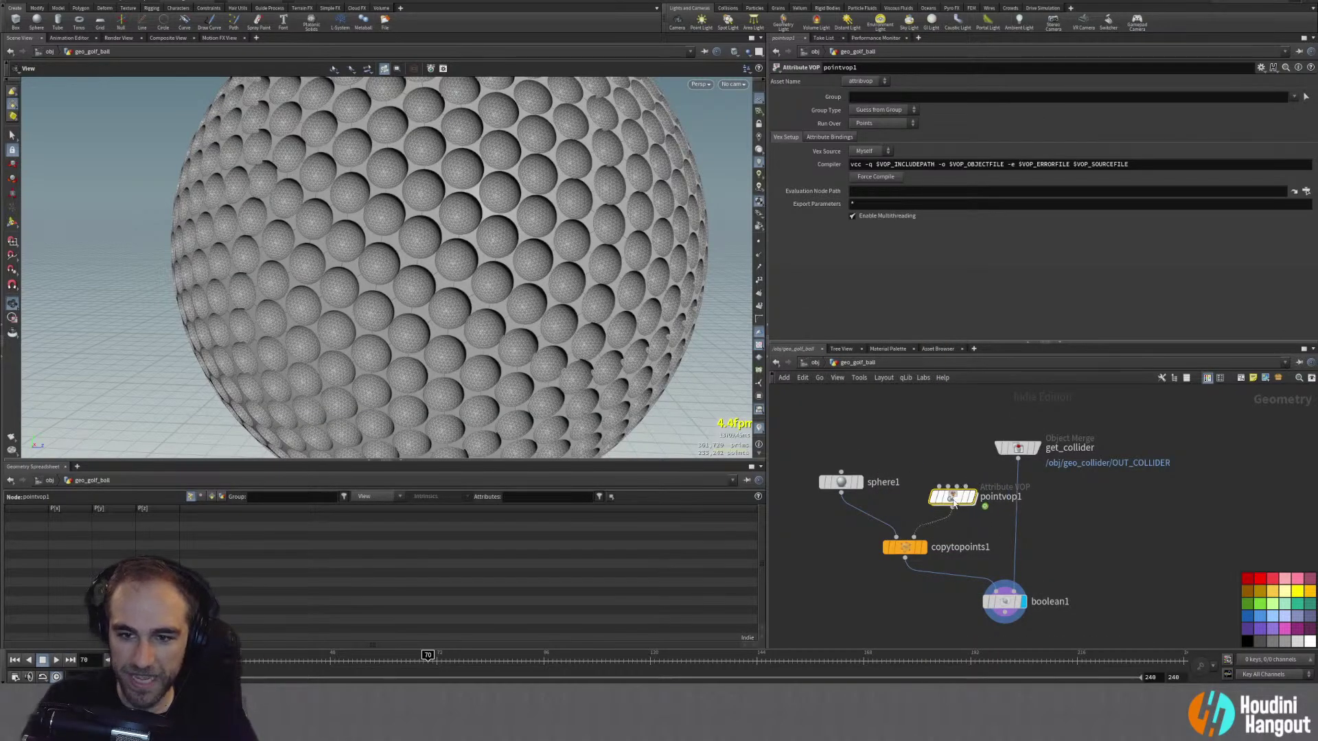
left_click(922, 547)
left_click(904, 549)
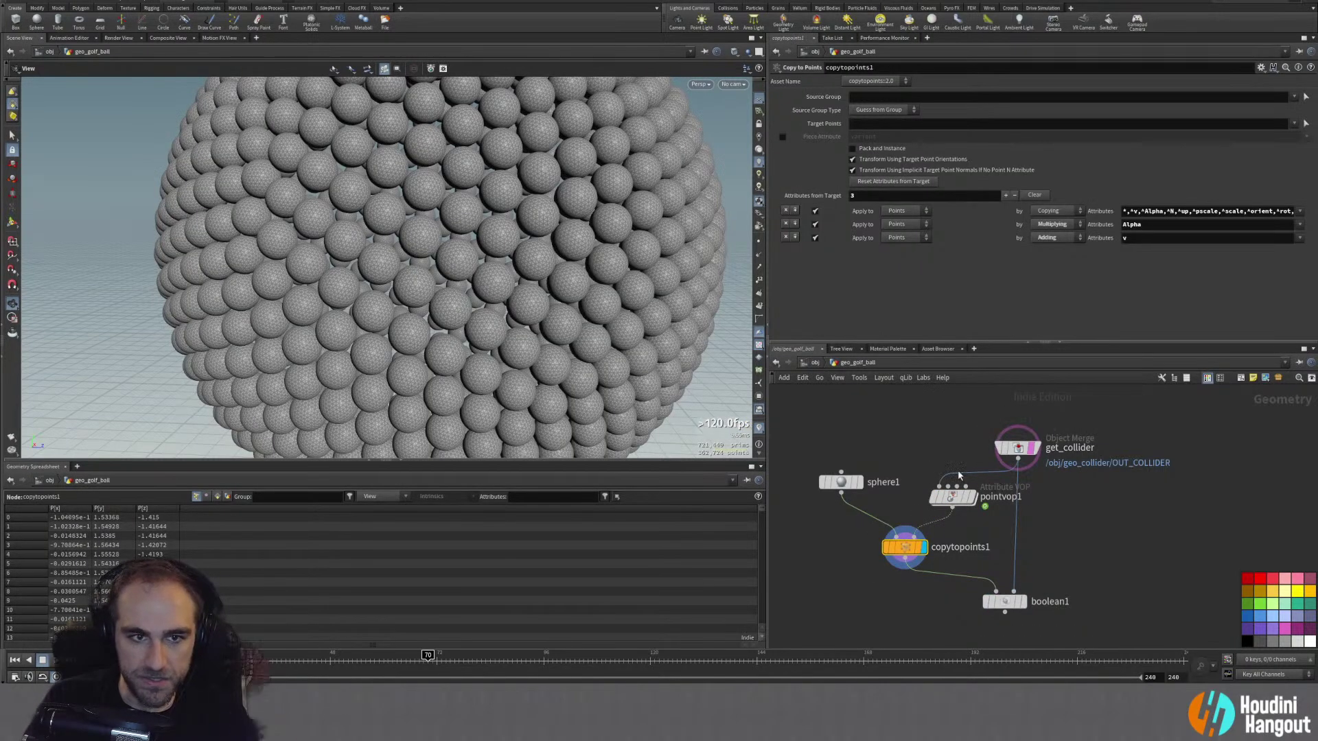
Step: Open the pointvop1 network and add a Displace Along Normal node between the global and output nodes
double_click(952, 499)
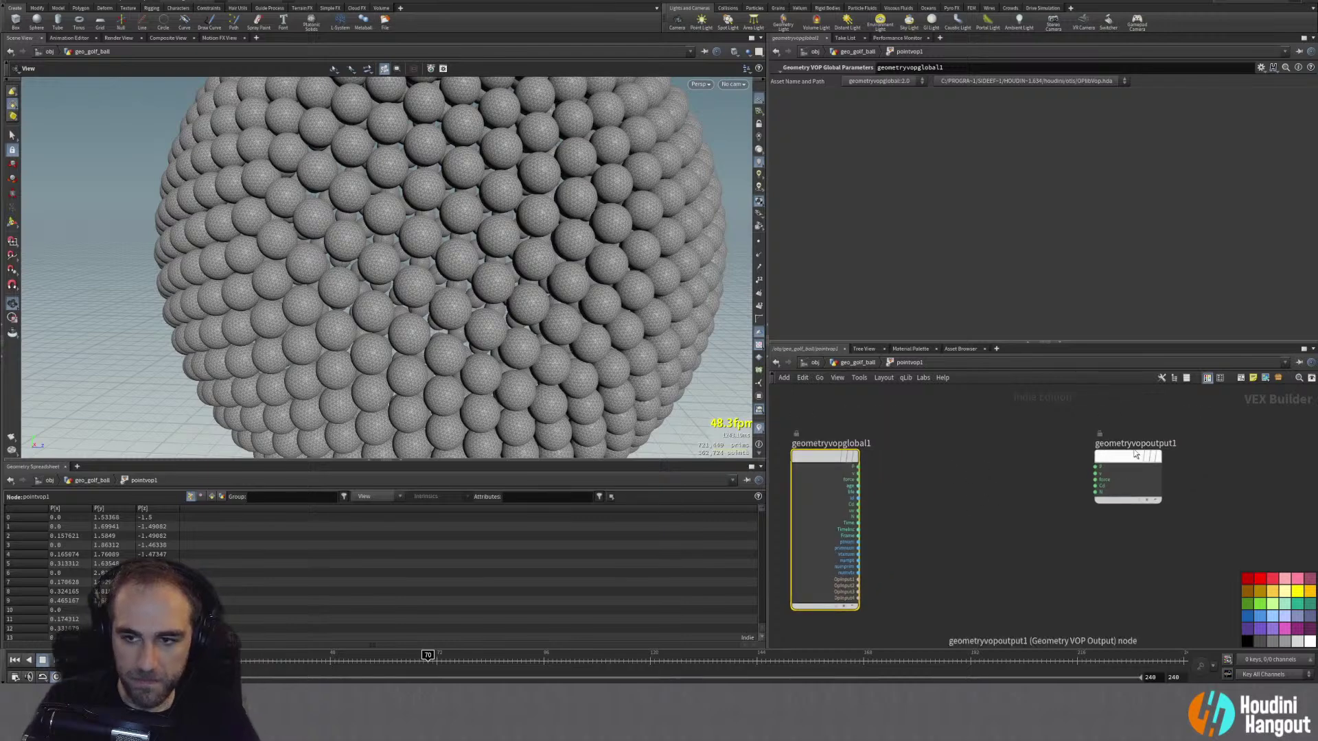
key("Tab")
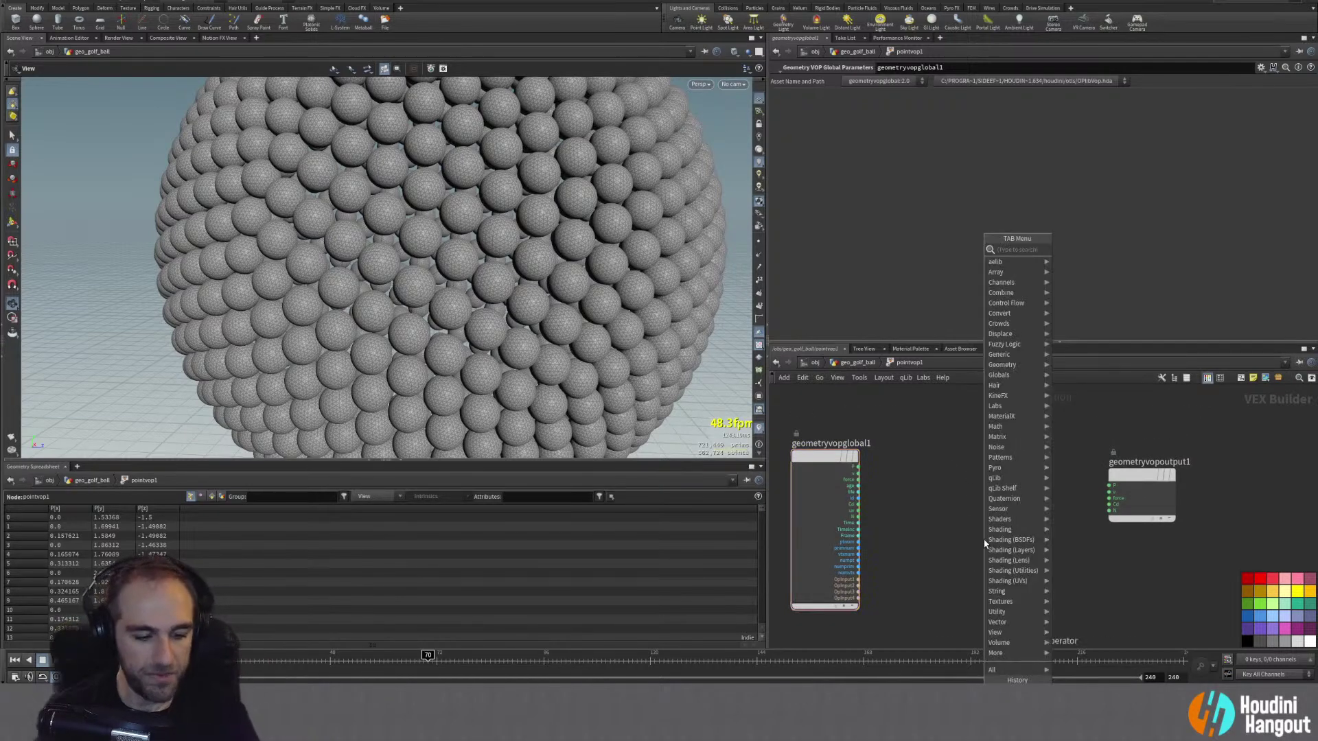
type("normal")
key("Down")
key("Down")
key("Return")
left_click(981, 544)
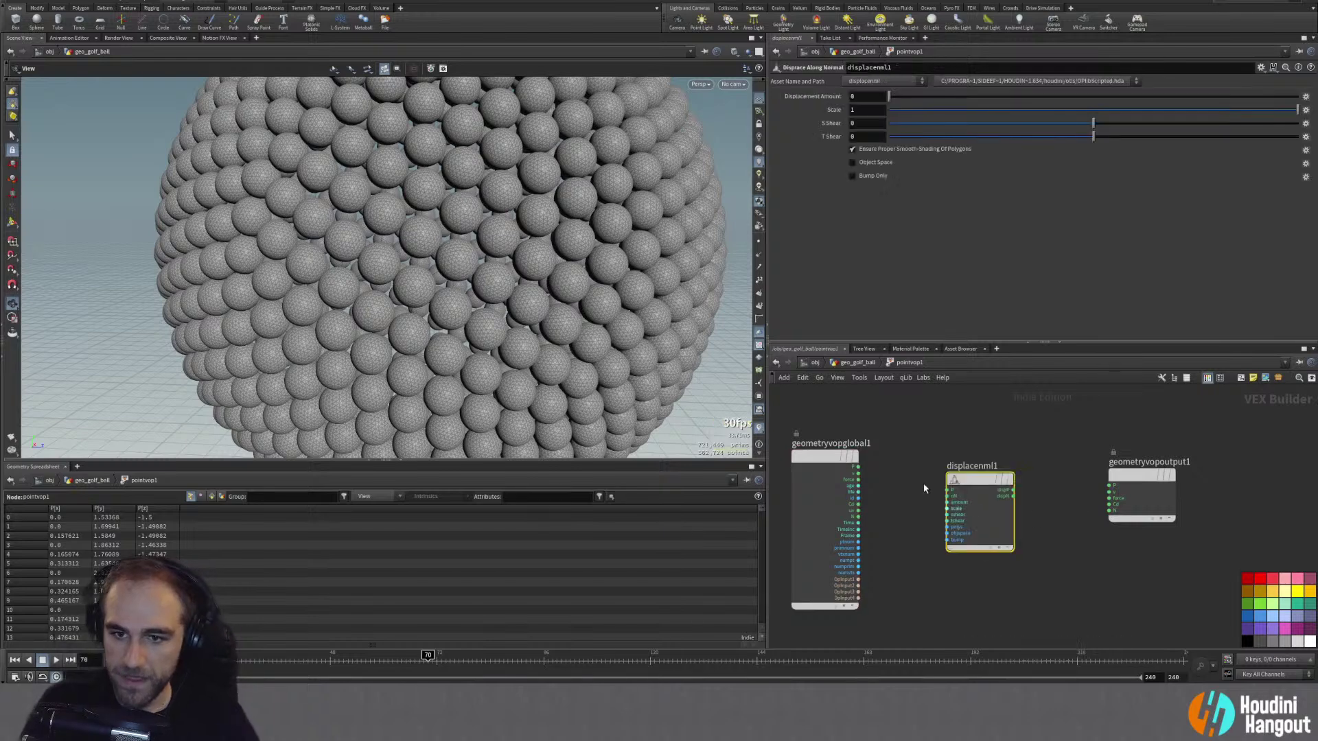
Step: Wire P and N through the Displace Along Normal node to the output, and promote its displacement amount parameter
left_click_drag(857, 467, 947, 490)
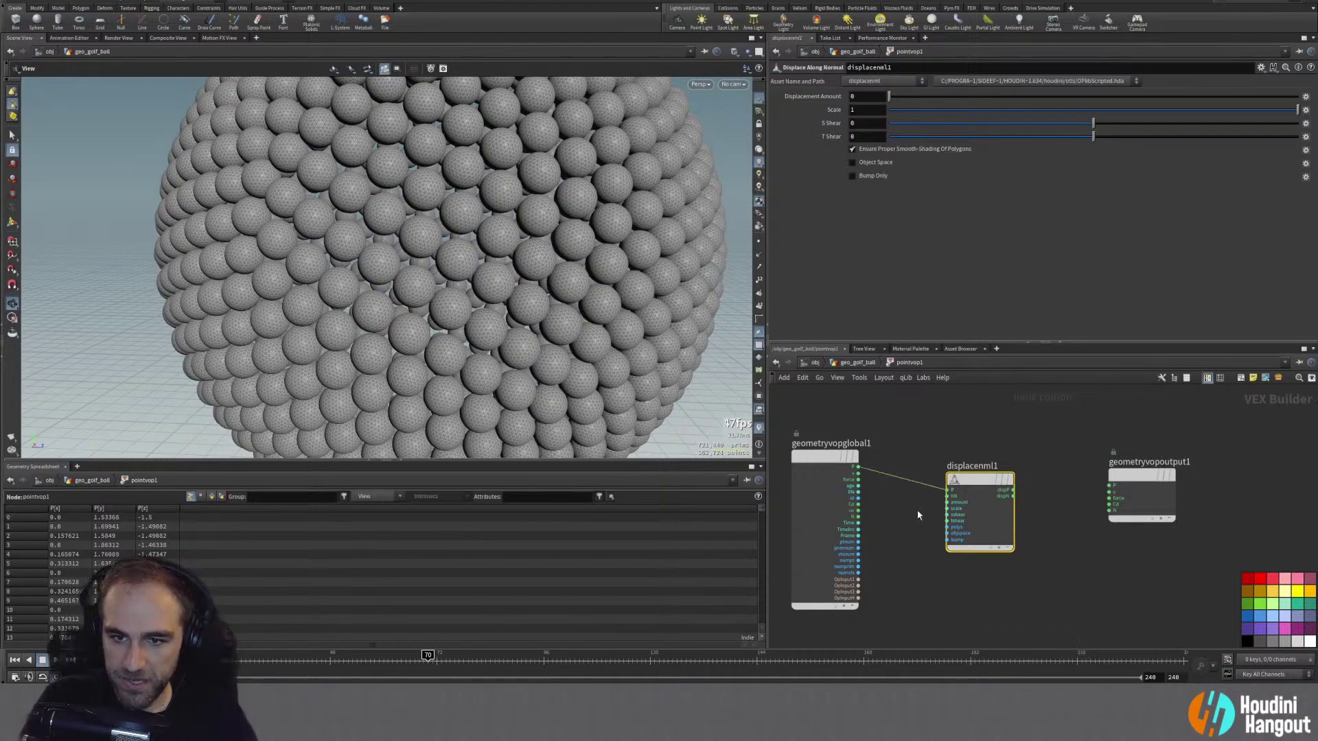
left_click_drag(858, 523, 1108, 485)
mouse_move(1014, 495)
left_mouse_down()
mouse_move(1108, 510)
mouse_move(1000, 494)
left_mouse_up()
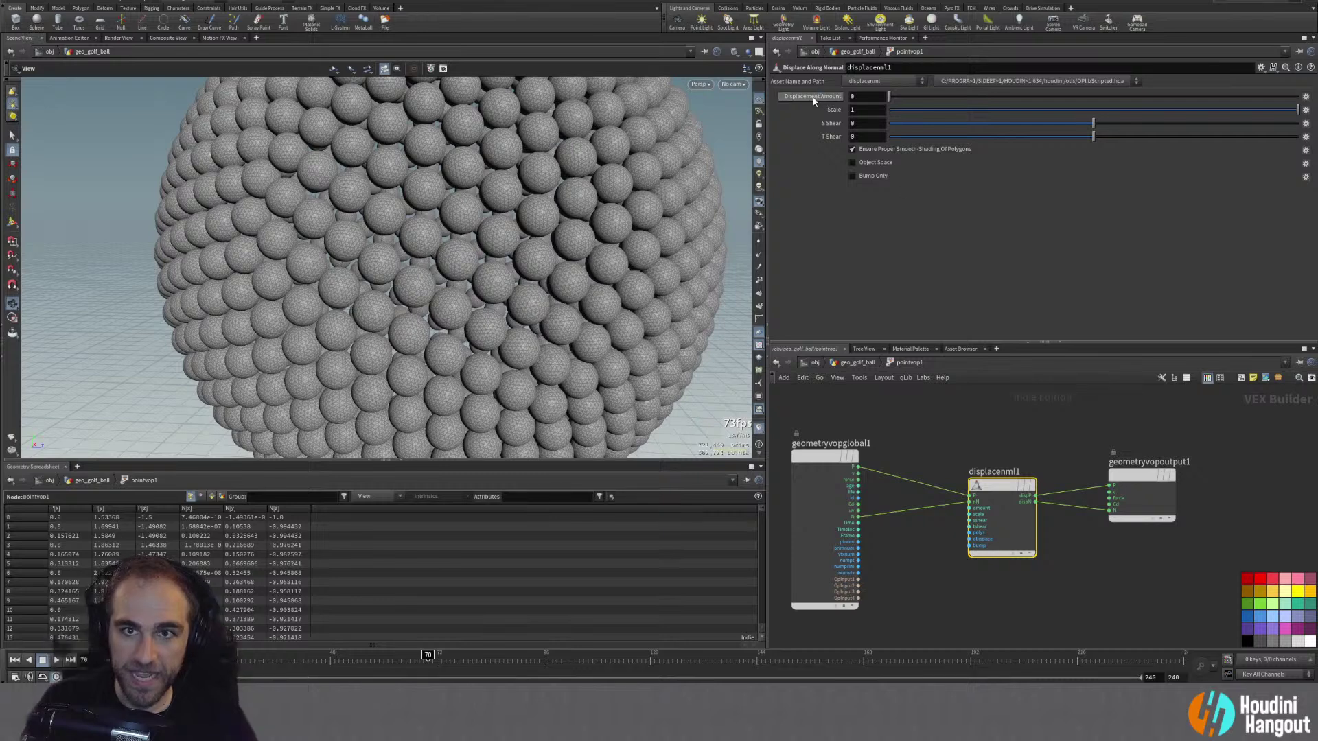
right_click(970, 511)
left_click(991, 515)
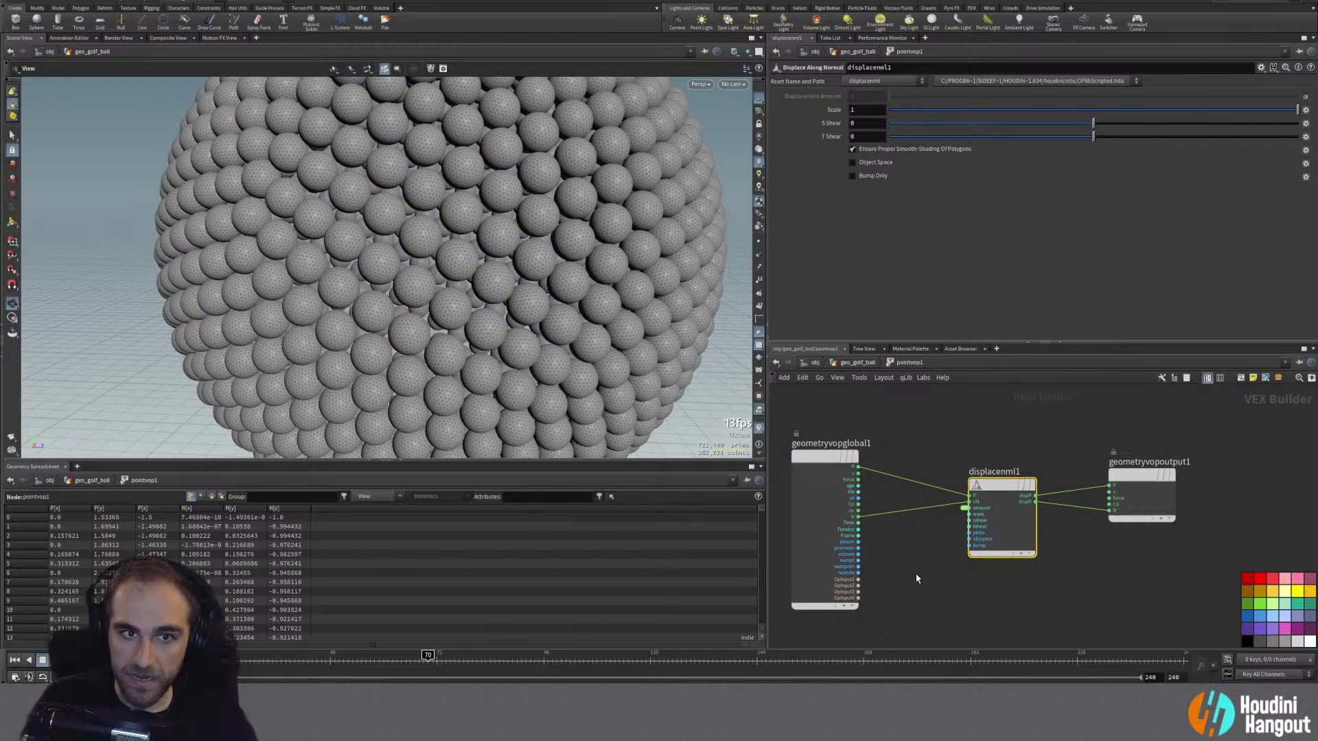
Step: Return to the geometry network, display pointvop1, and set its displacement amount to 0.033
key("u")
left_click(964, 503)
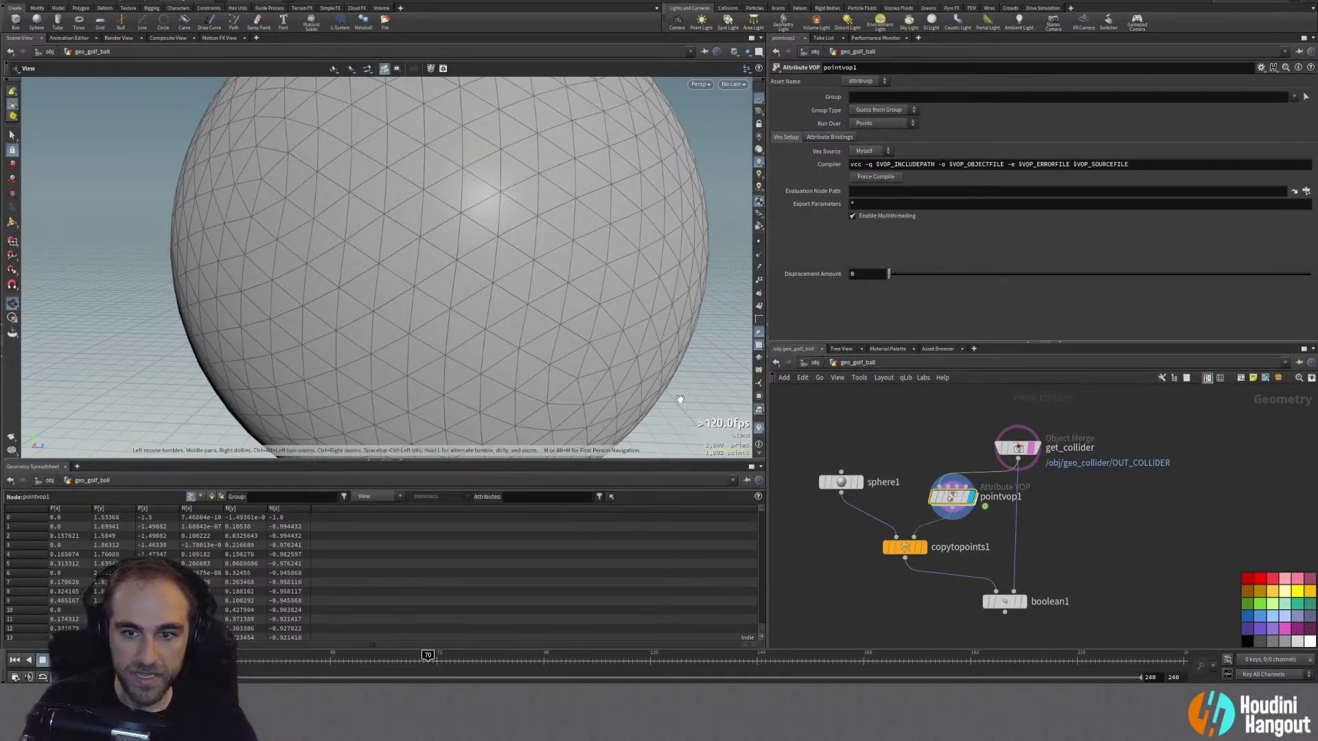
left_click_drag(890, 276, 904, 277)
scroll(576, 254, "down", 4)
left_click_drag(547, 265, 466, 269)
Step: Move get_collider up and insert an Add node between it and pointvop1
left_click_drag(1017, 450, 1028, 416)
left_click(952, 435)
key("Tab")
type("add")
key("Return")
left_click(977, 468)
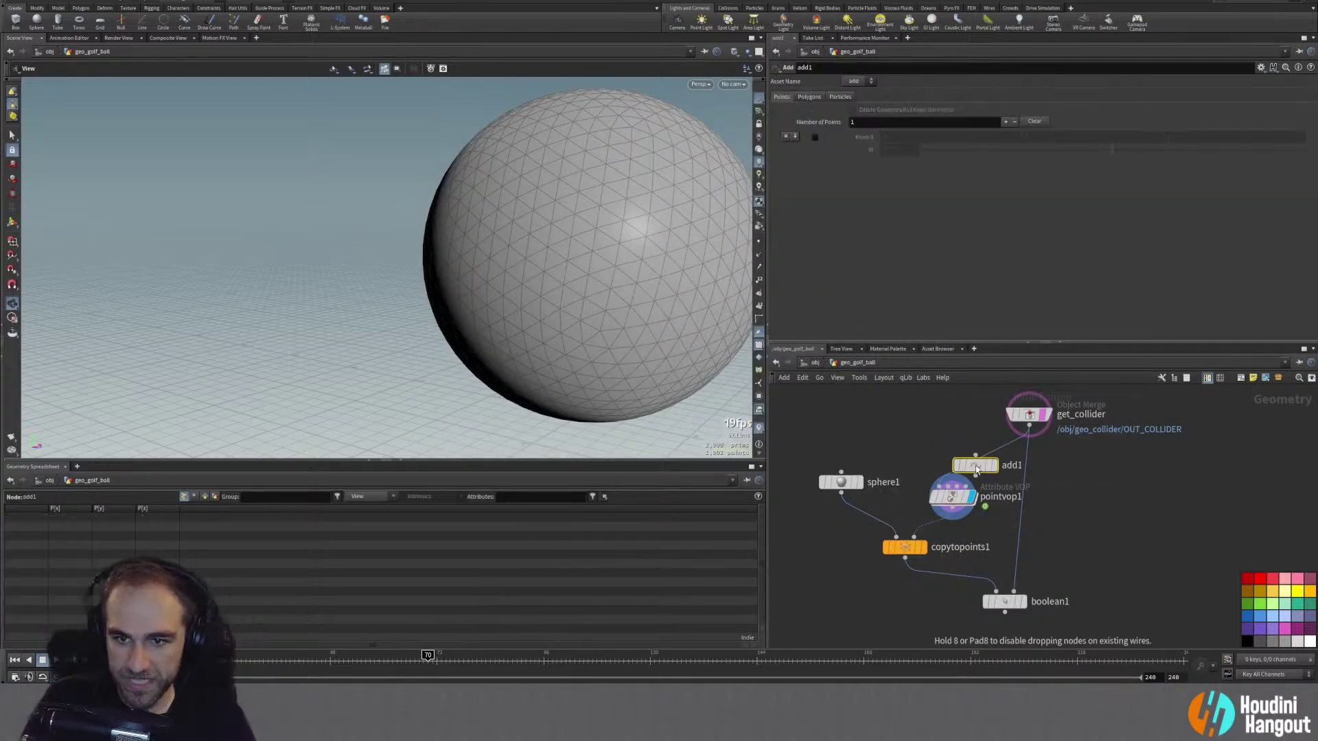
left_click(954, 458)
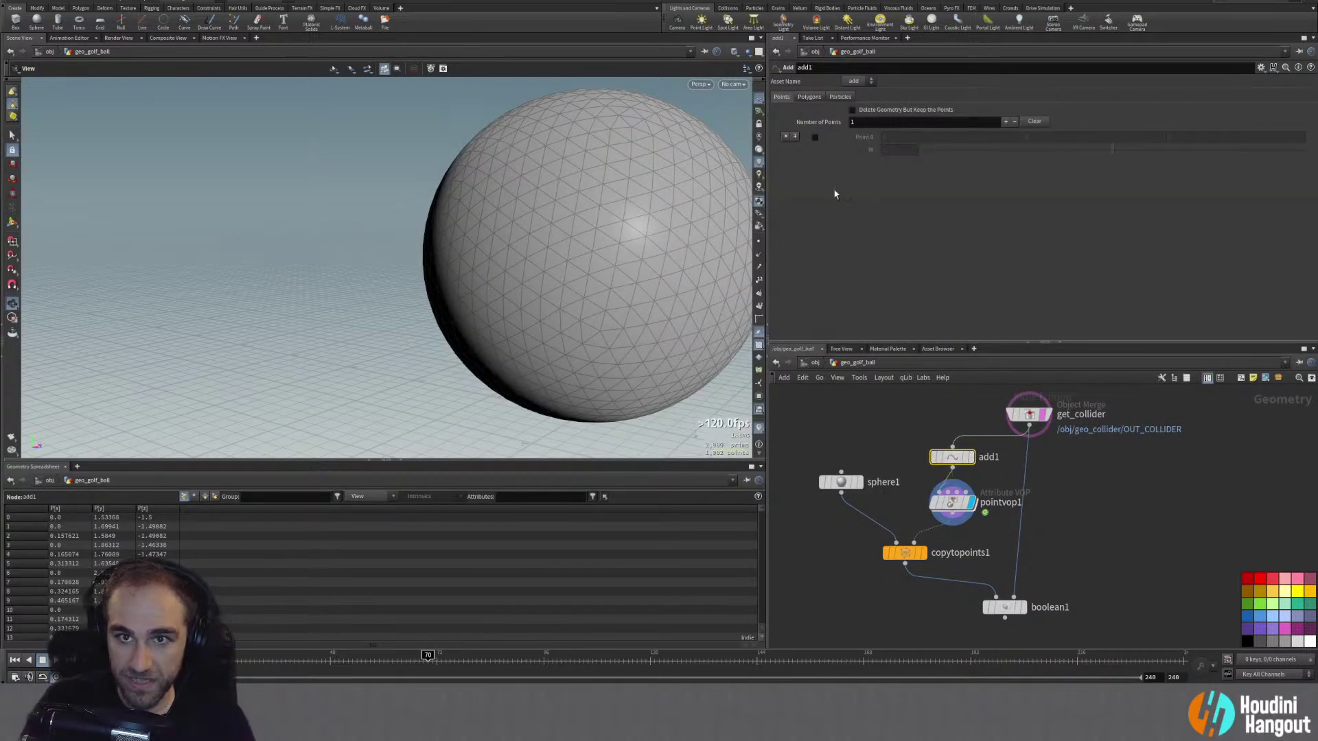
Step: Set add1 to delete the geometry but keep the points, and select pointvop1
left_click(851, 111)
left_click_drag(567, 212, 491, 247)
right_click_drag(491, 247, 587, 287)
left_click_drag(587, 287, 535, 286)
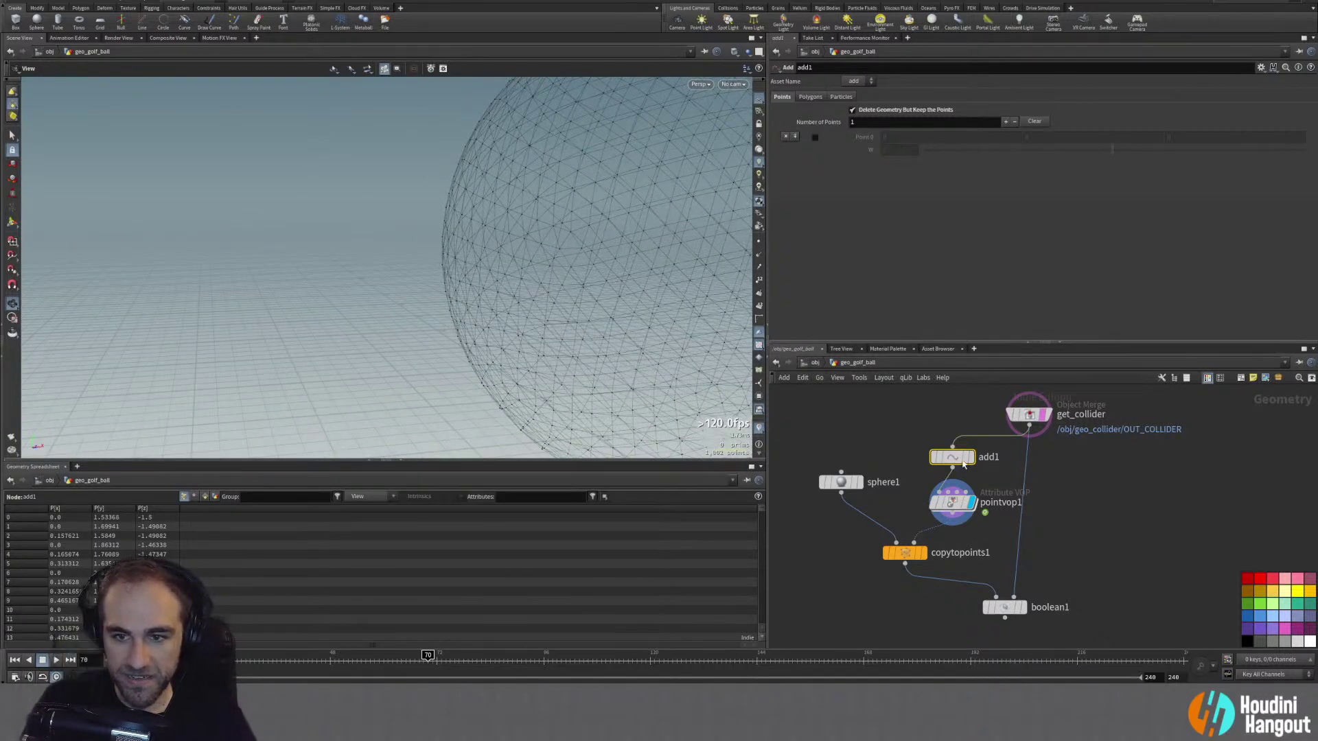
left_click(954, 503)
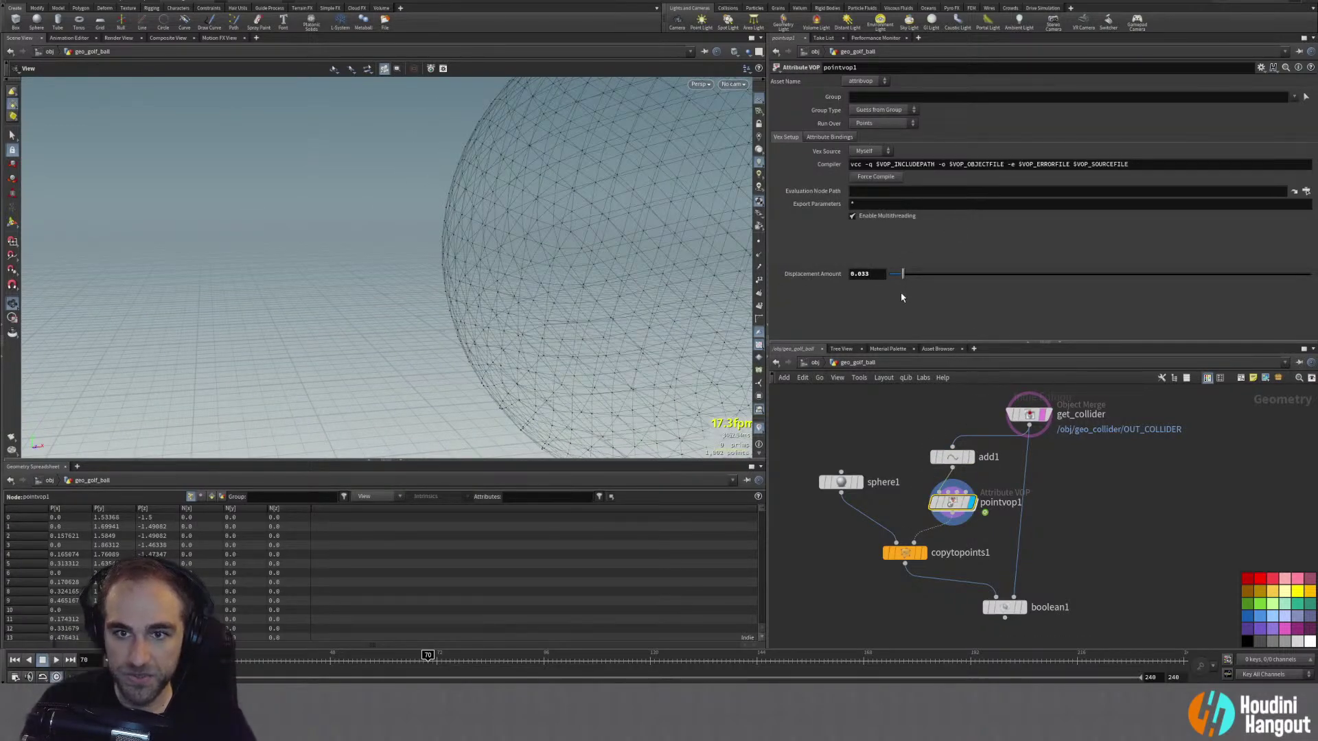
Step: Raise pointvop1's displacement amount to 1 and check how the sphere's points respond
left_click_drag(905, 276, 1010, 278)
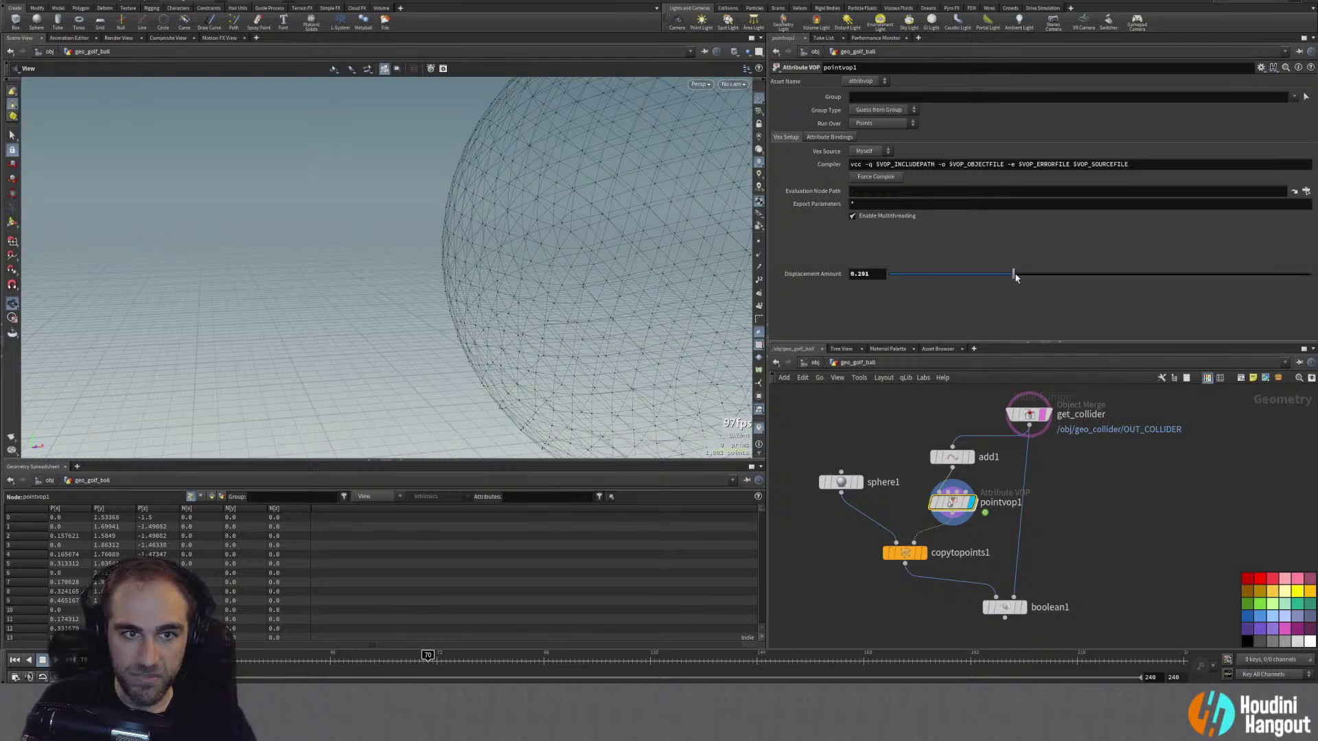
left_click_drag(1098, 285, 1311, 278)
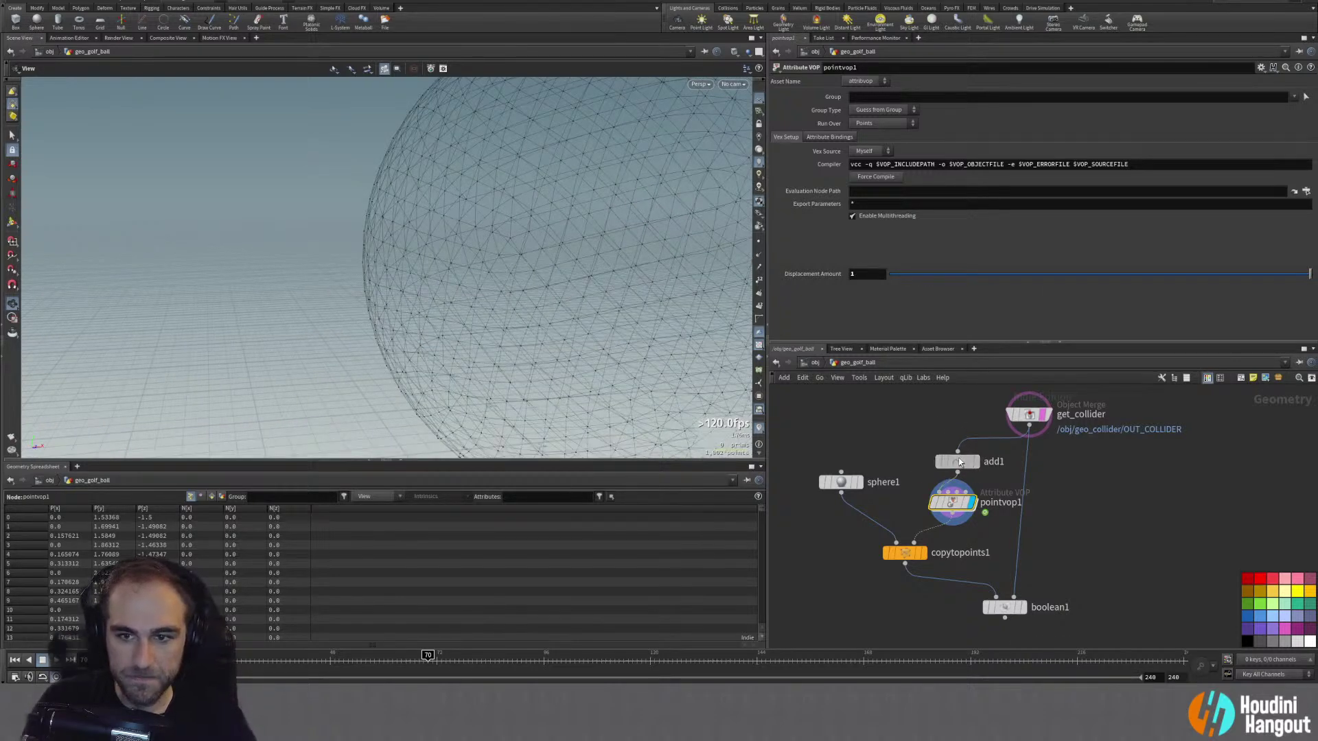
left_click_drag(958, 457, 963, 462)
left_click(952, 503)
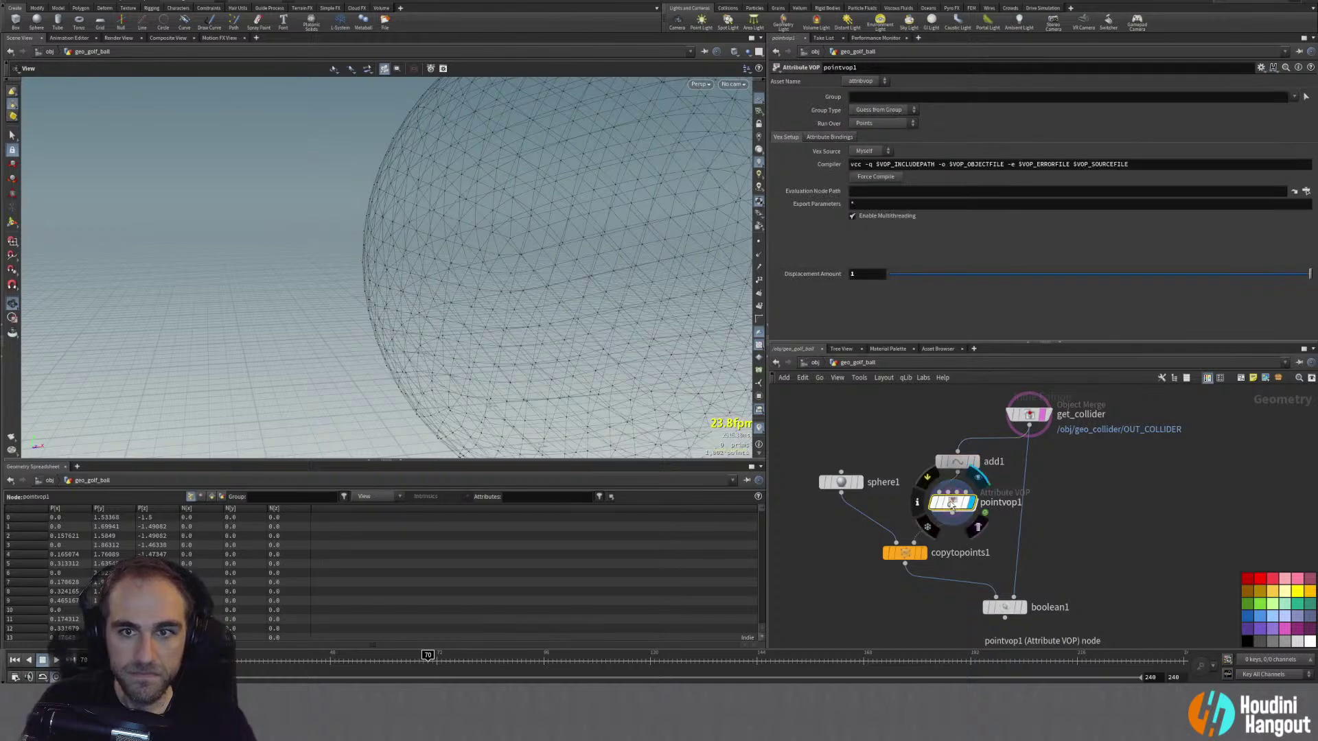
left_click_drag(383, 332, 410, 291)
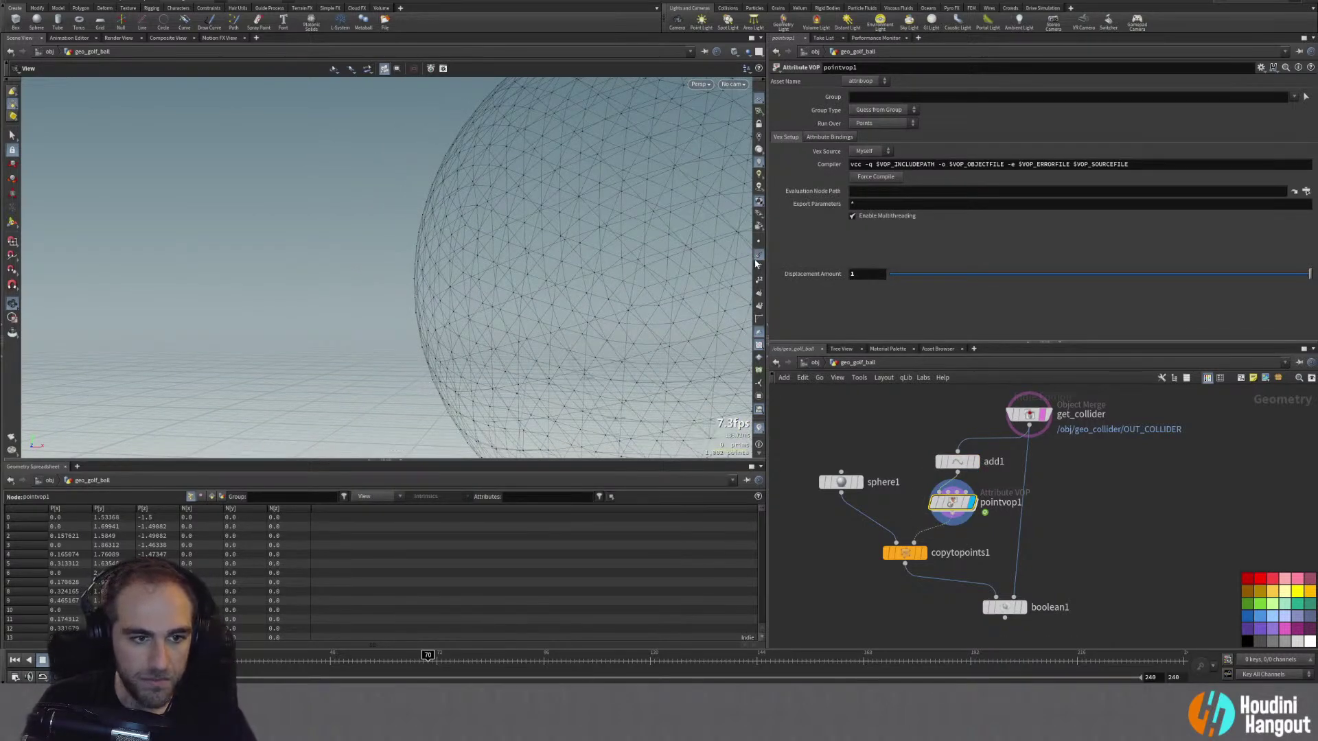
Step: Toggle the bypass on add1 to compare pointvop1's displacement with and without it
left_click(959, 464)
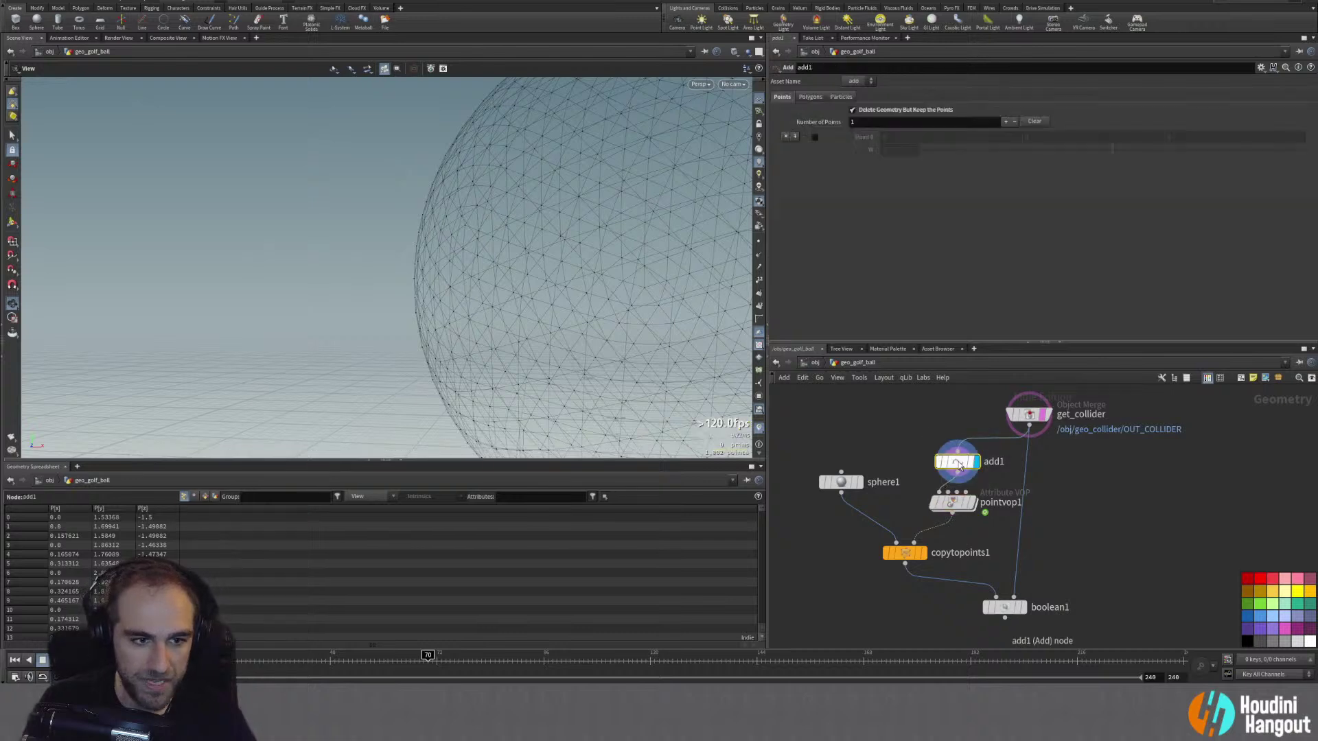
left_click(951, 505)
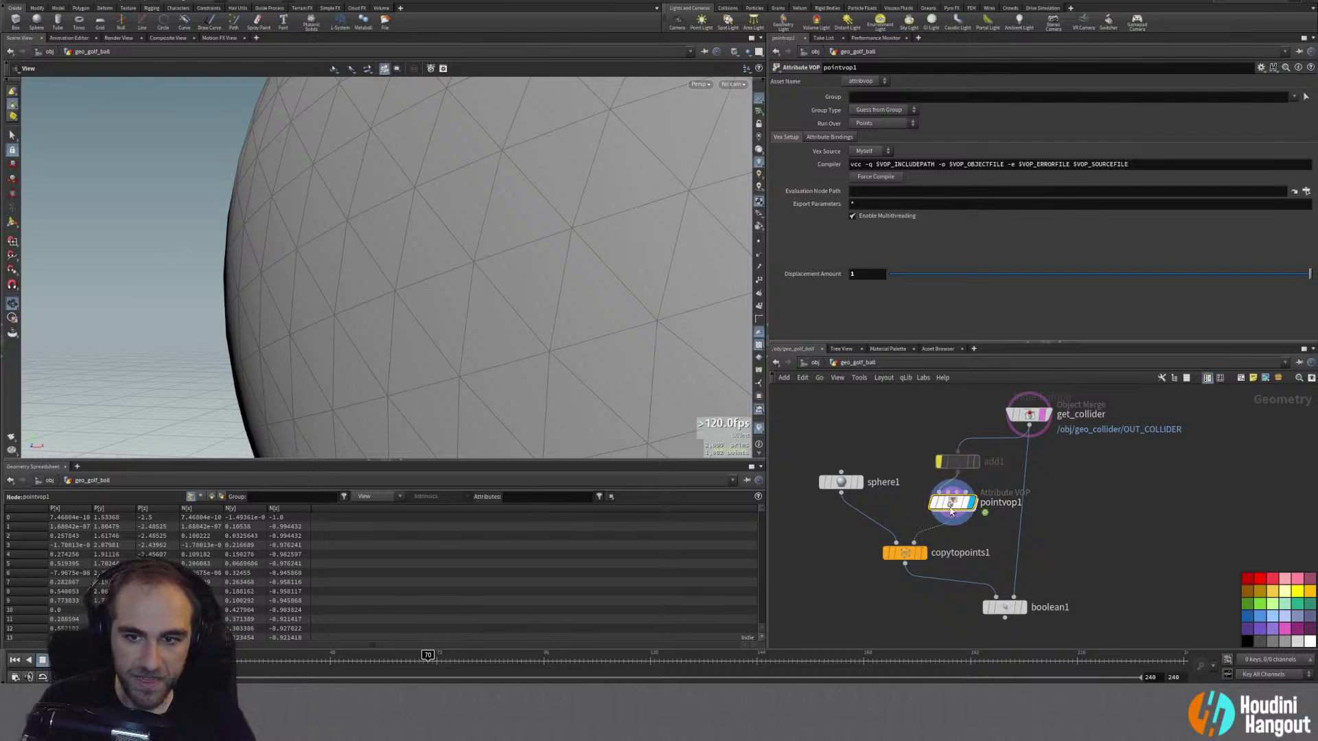
left_click(939, 464)
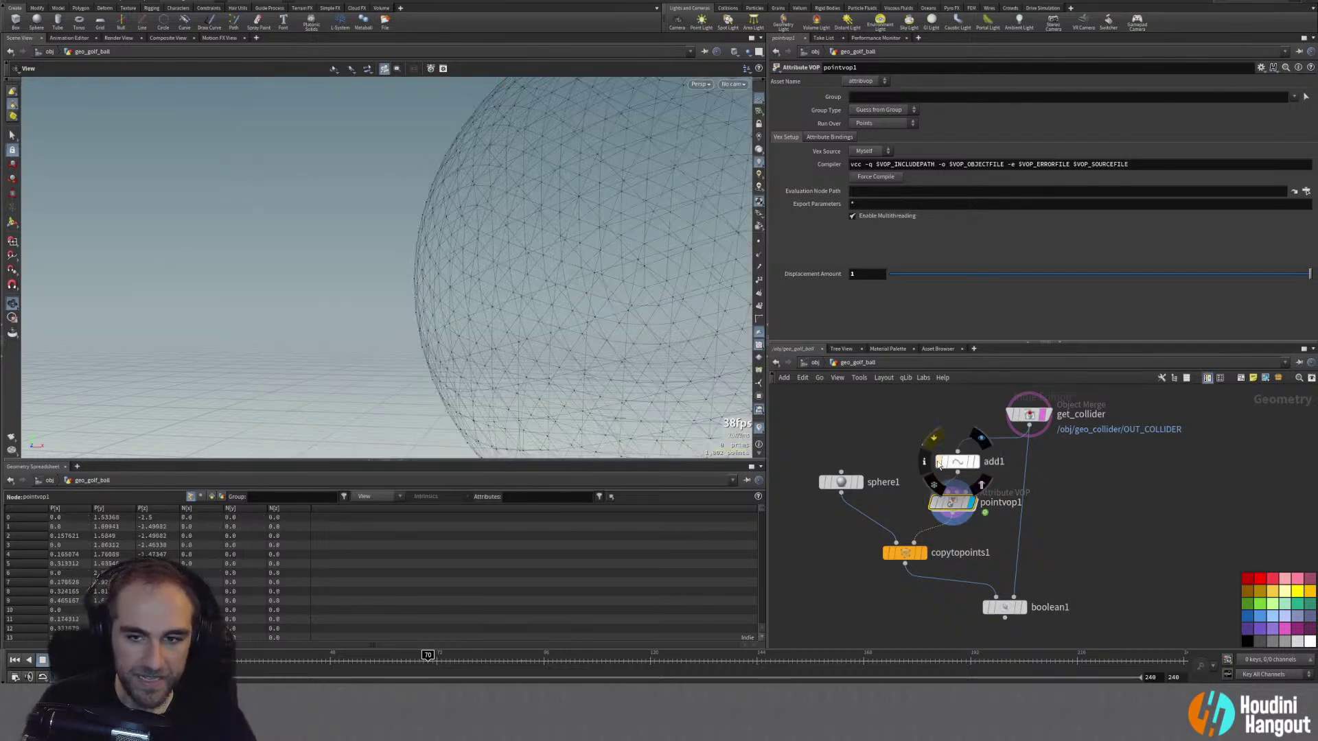
left_click(938, 463)
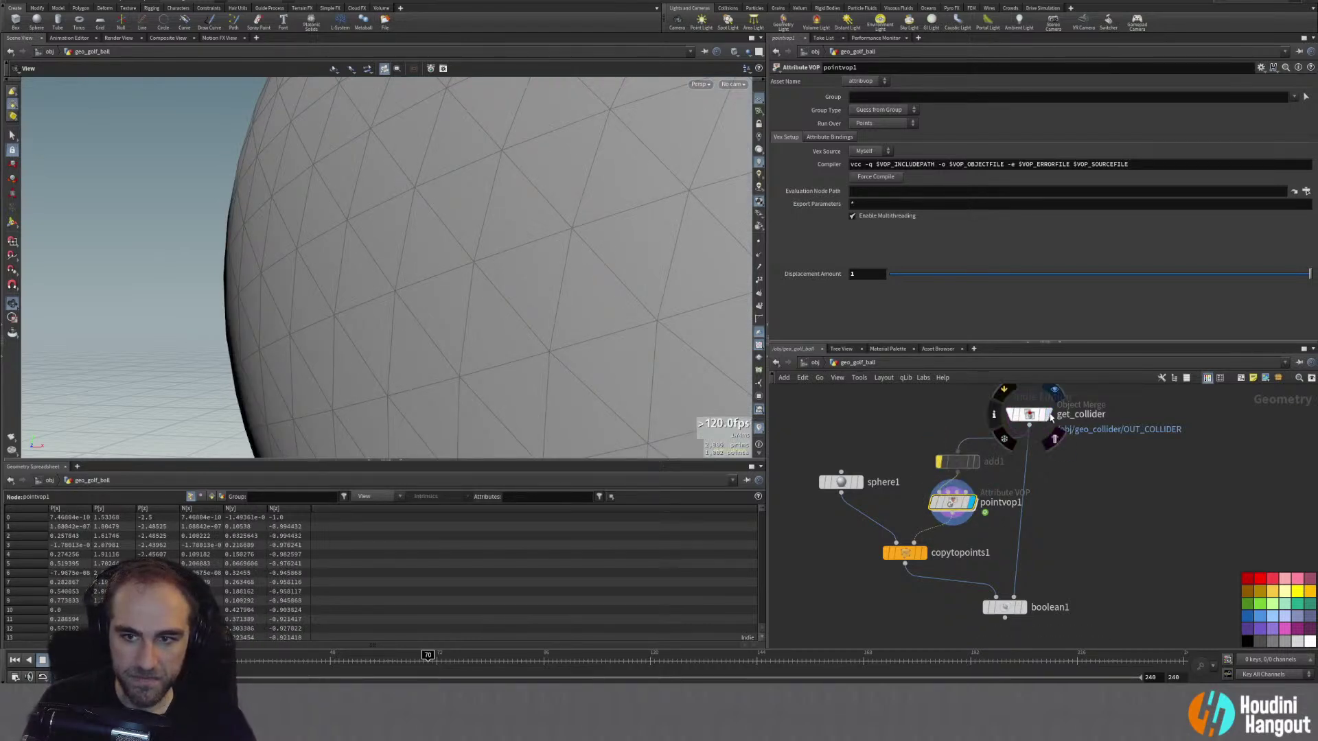
Step: Display get_collider and inspect its node info and vertex attributes for the normals
left_click(1050, 415)
middle_click(1039, 418)
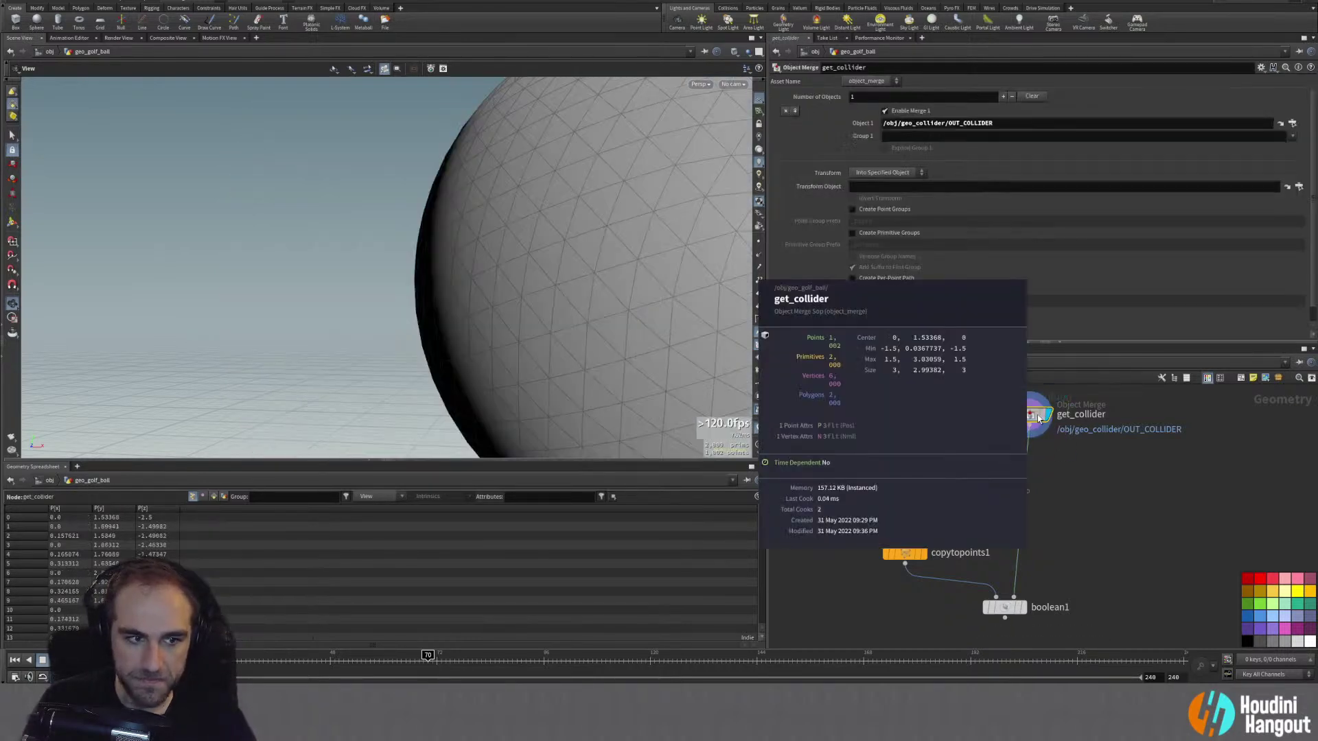
left_click(202, 496)
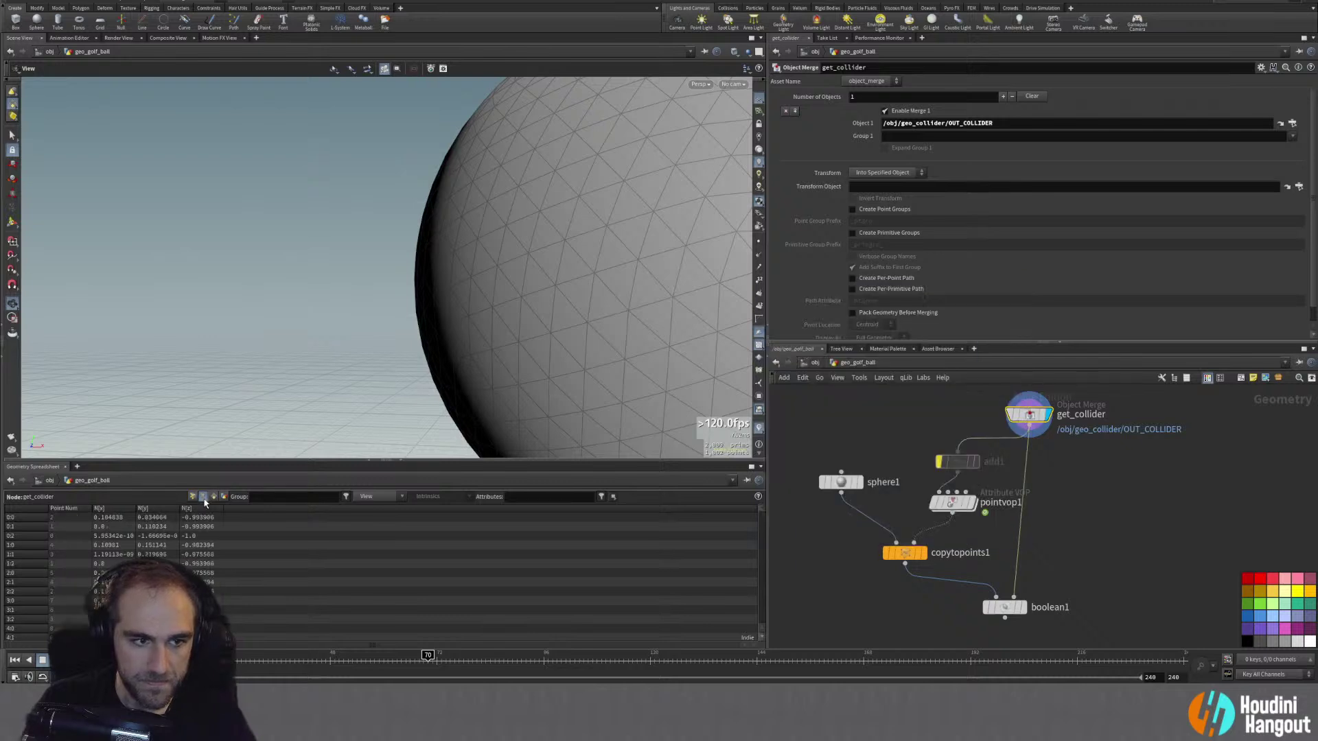
Step: Delete add1 from above pointvop1, then display pointvop1 and move it up to make room below
left_click(977, 462)
left_click(938, 462)
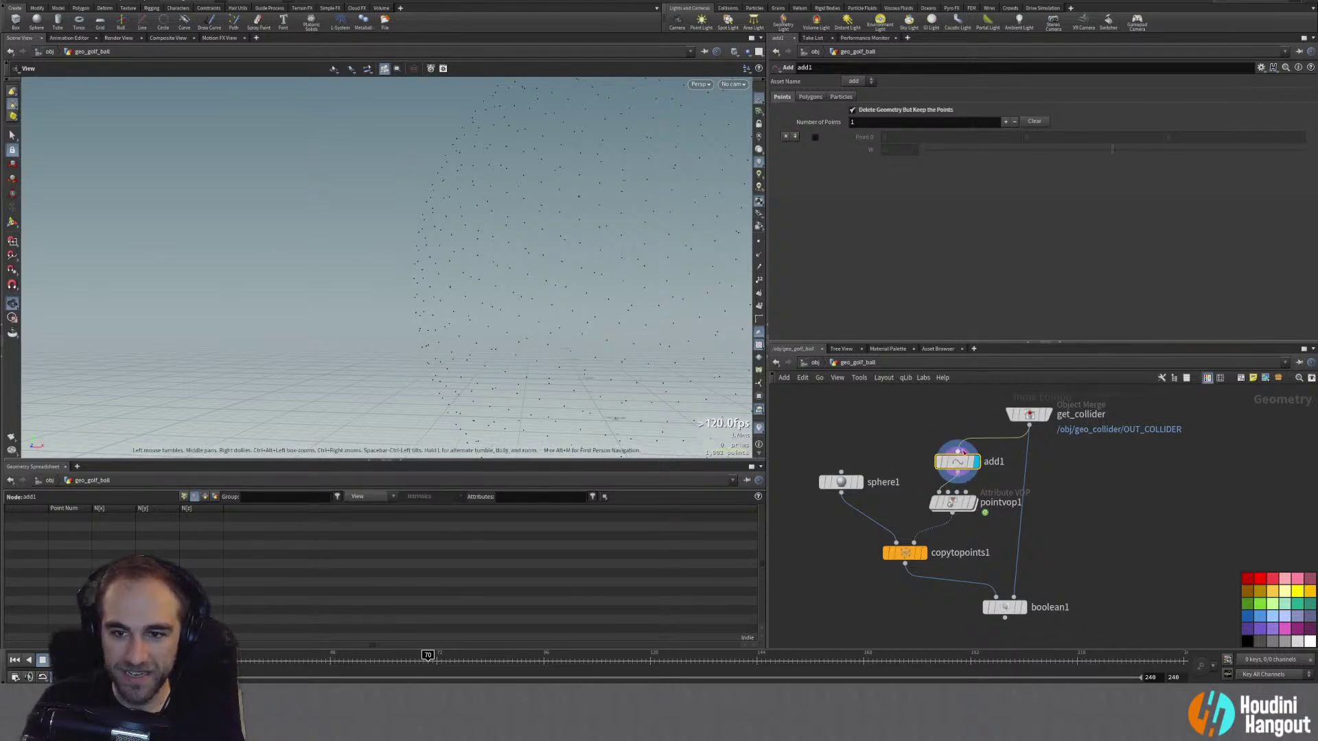
key("Delete")
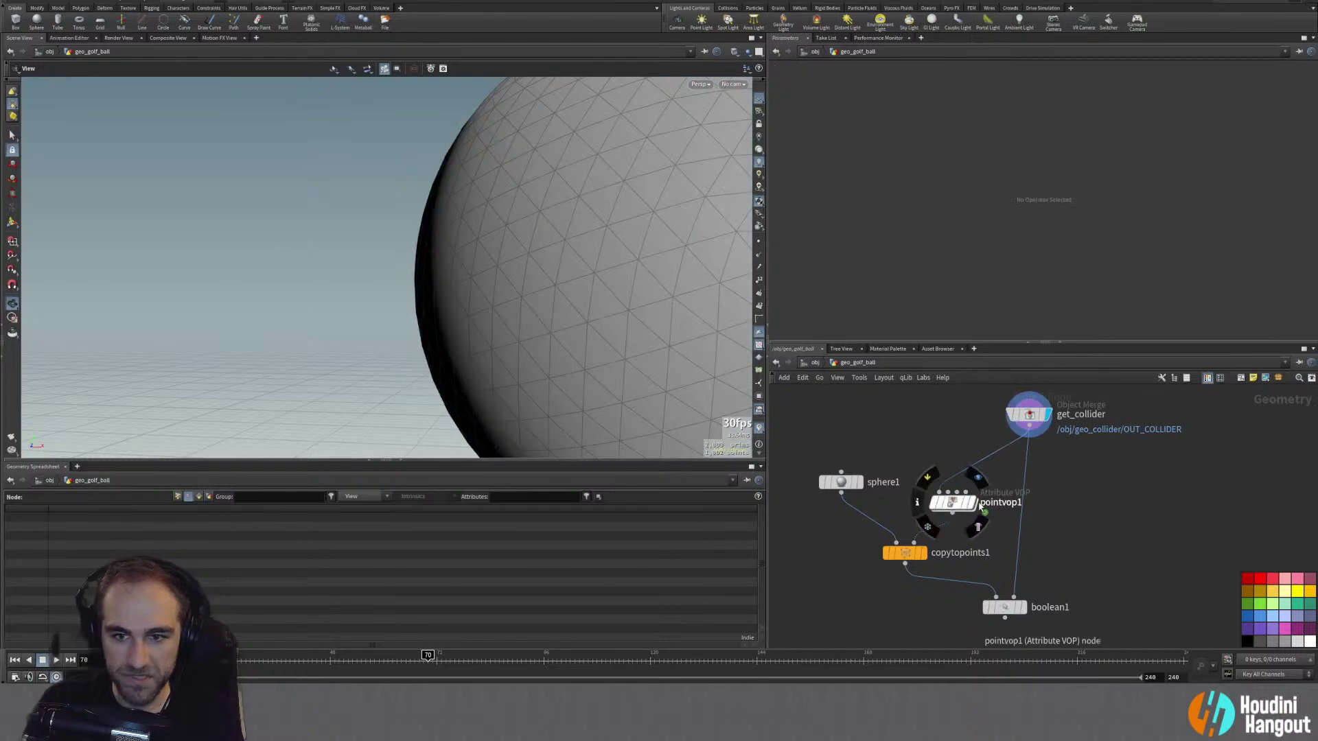
left_click(975, 477)
left_click(951, 508)
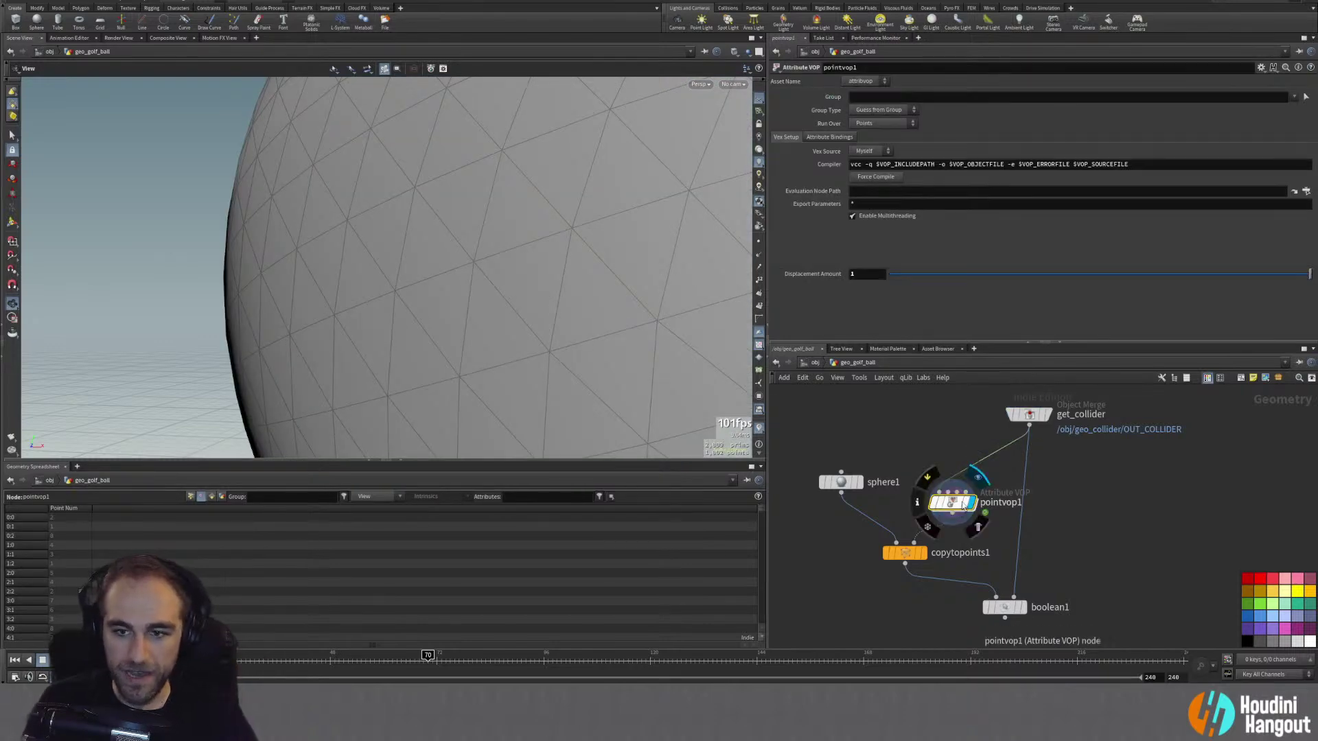
left_click_drag(962, 512, 965, 492)
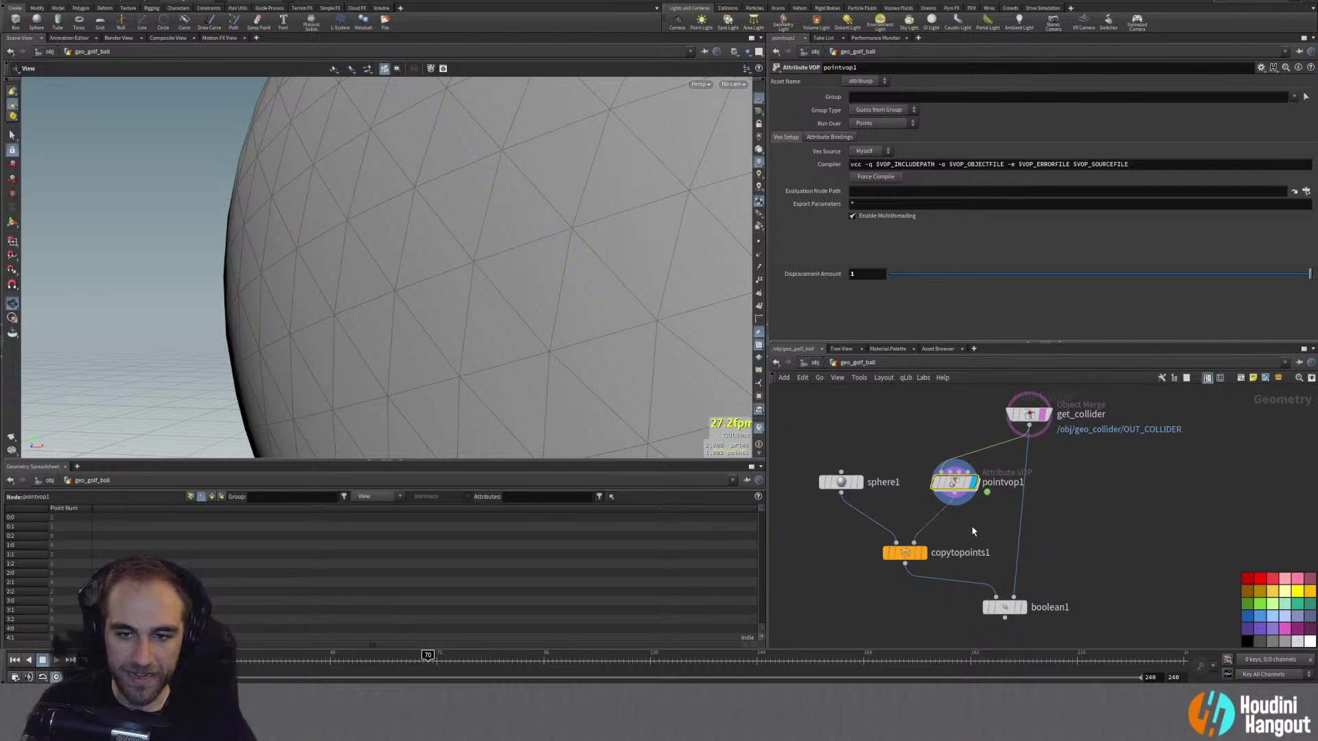
Step: Insert an Add node between pointvop1 and copytopoints1, set it to delete geometry but keep the points, and display it
key("Tab")
key("Return")
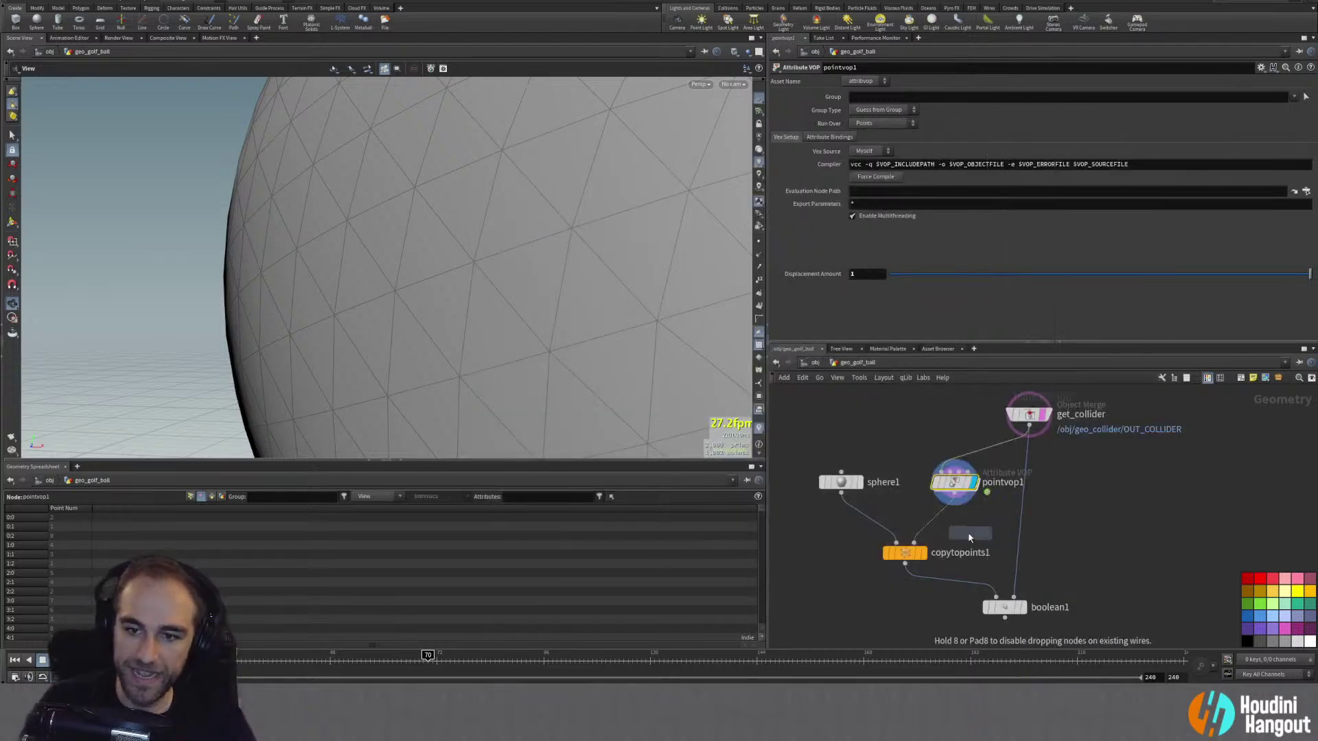
left_click(946, 520)
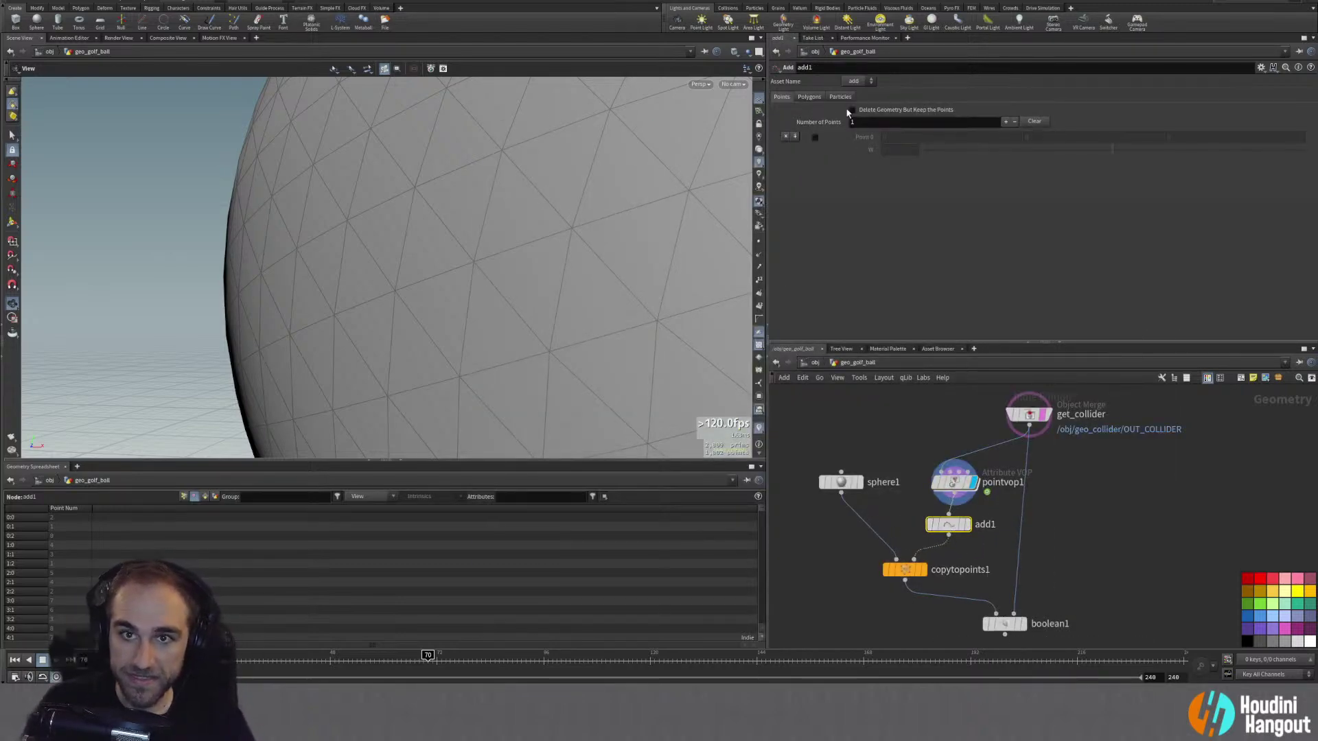
left_click(971, 546)
left_click_drag(949, 529, 954, 528)
left_click(954, 483)
Step: Show the point normals in the viewport and lower pointvop1's displacement amount to 0.086
left_click_drag(529, 271, 499, 288)
left_click_drag(1302, 275, 951, 283)
left_click(760, 254)
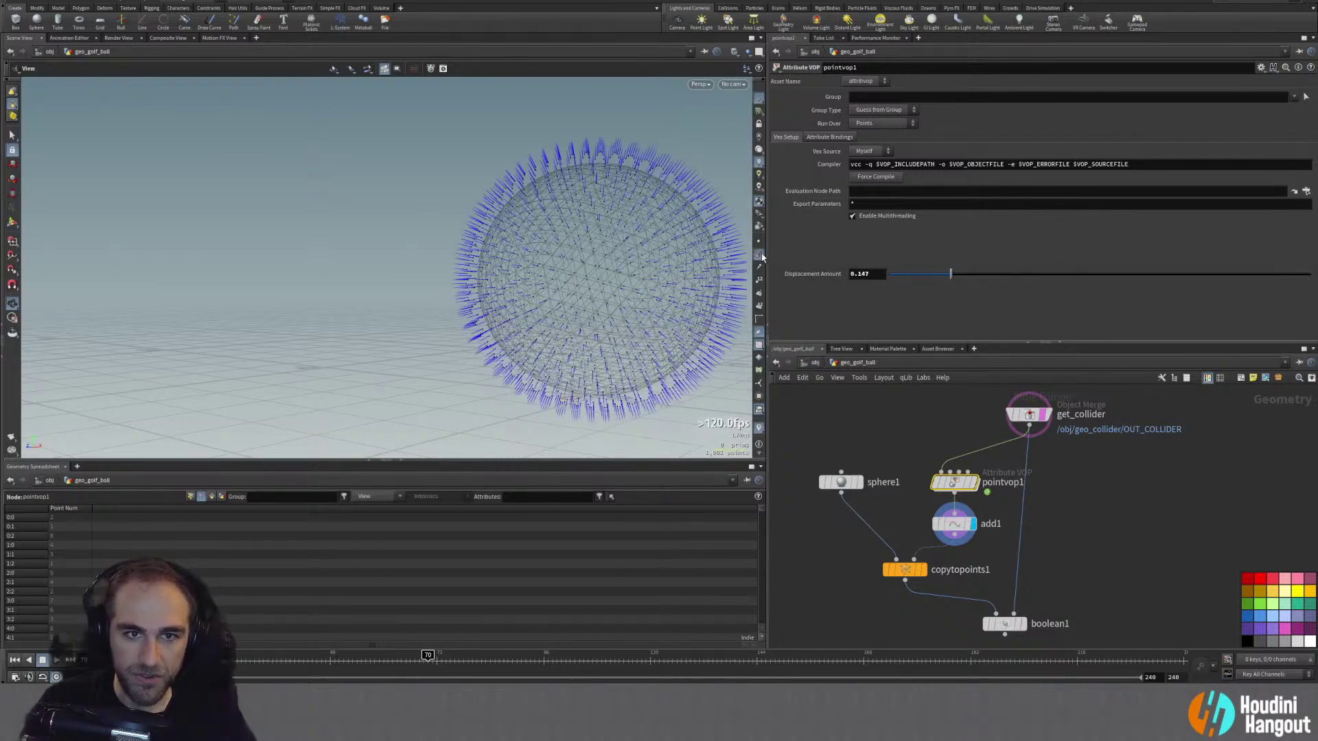
left_click_drag(1020, 274, 923, 276)
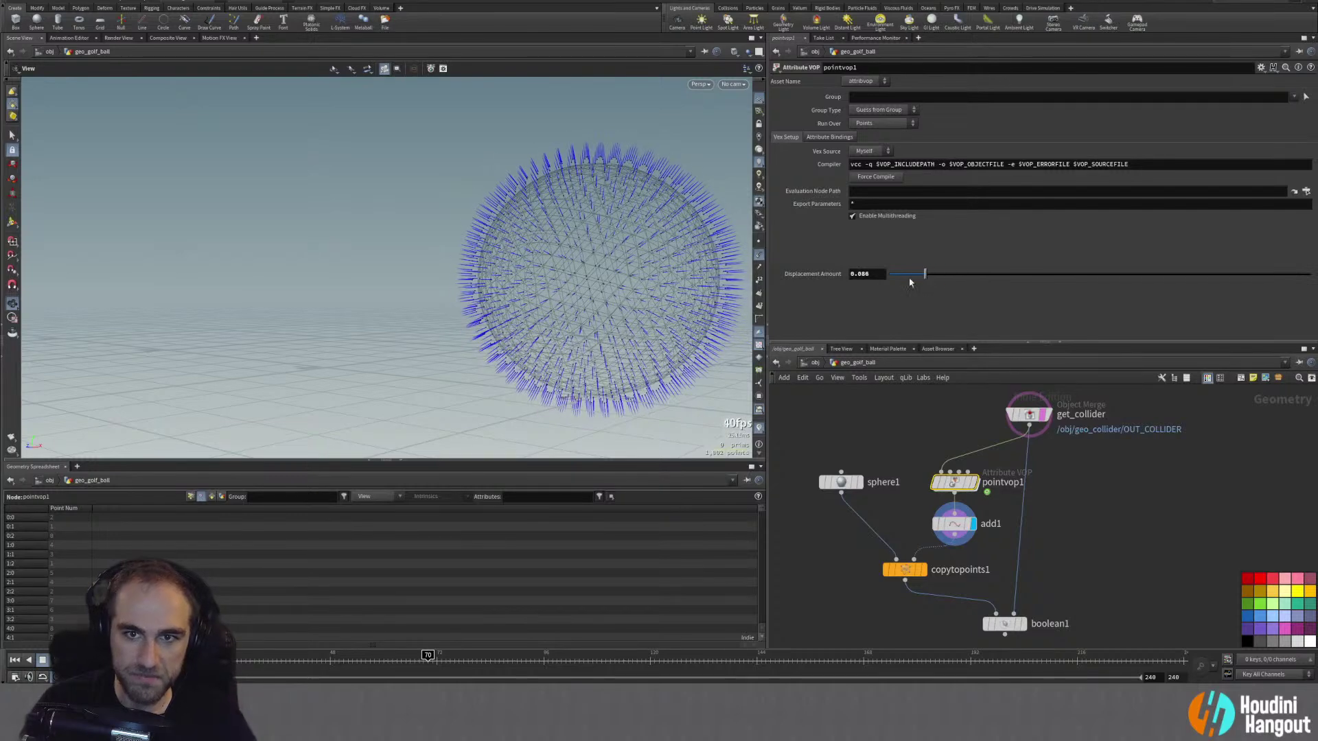
Step: Look at the Displace Along Normal setup inside pointvop1 and return to the geometry network
double_click(942, 492)
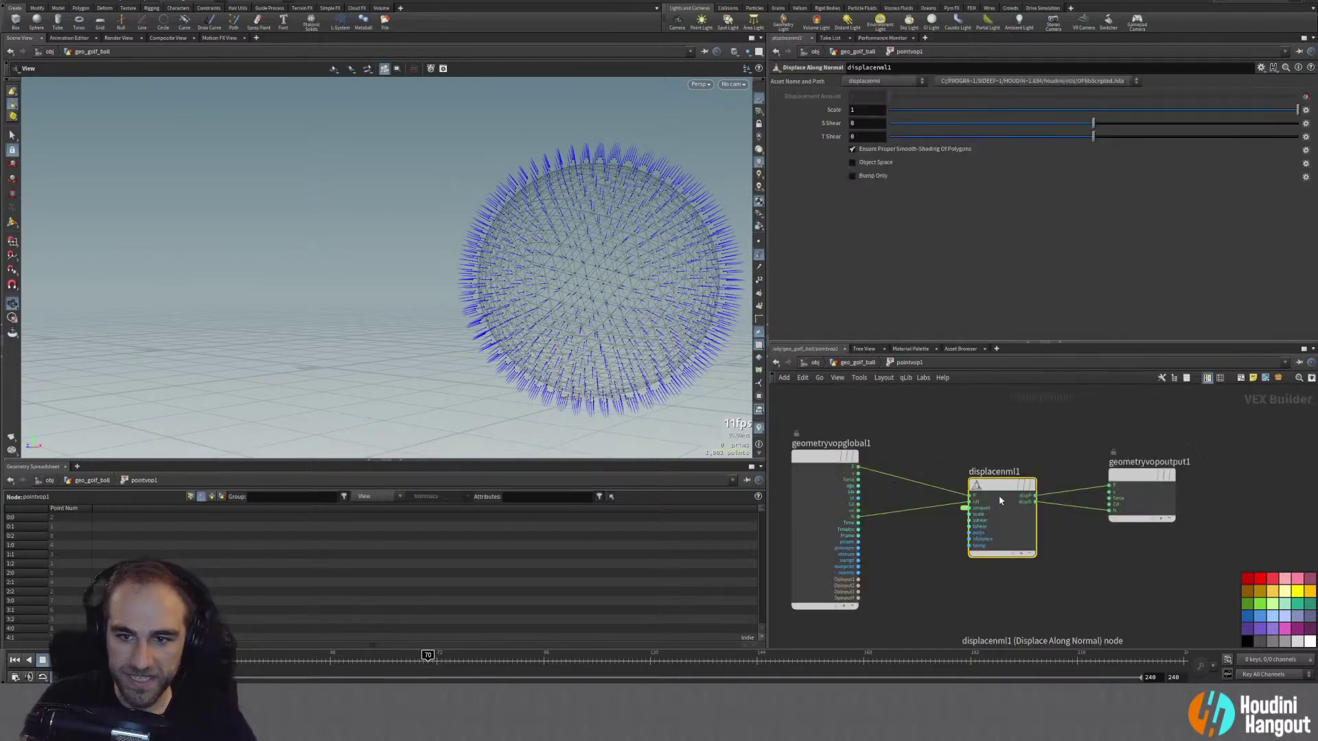
key("u")
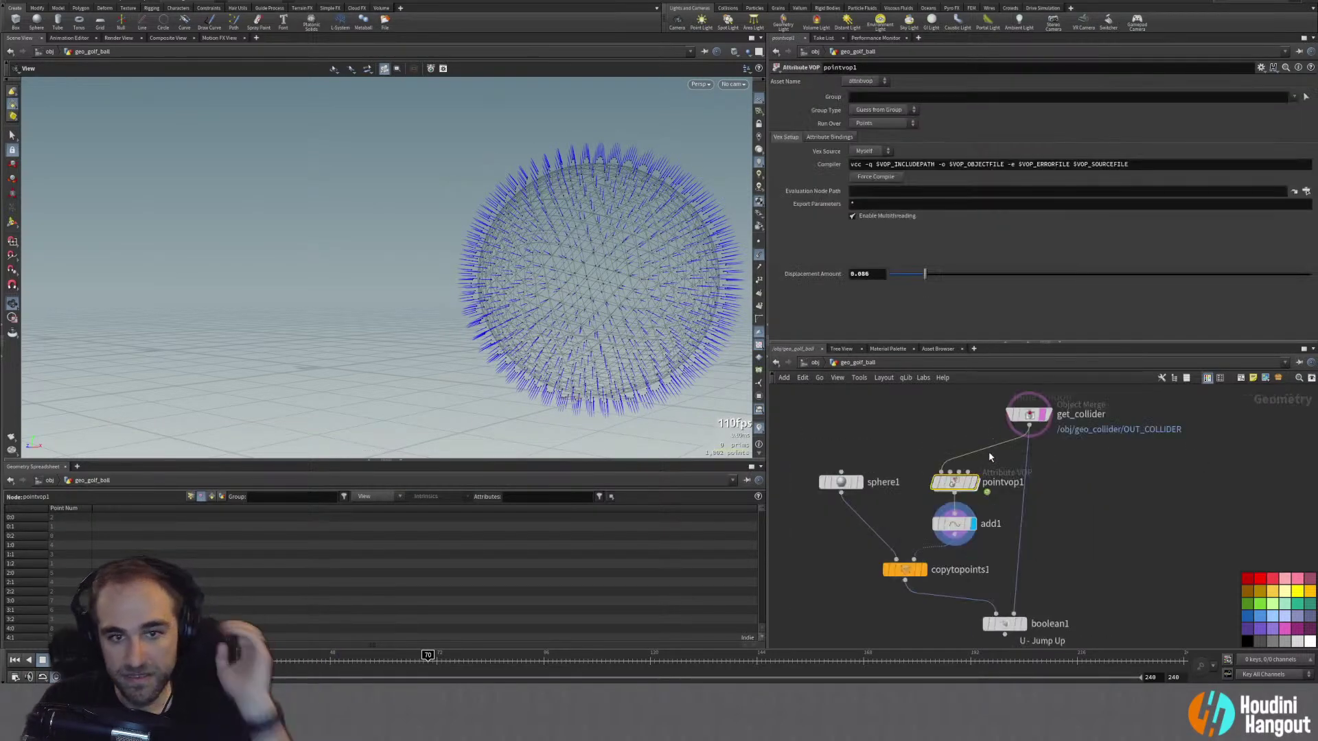
mouse_move(955, 524)
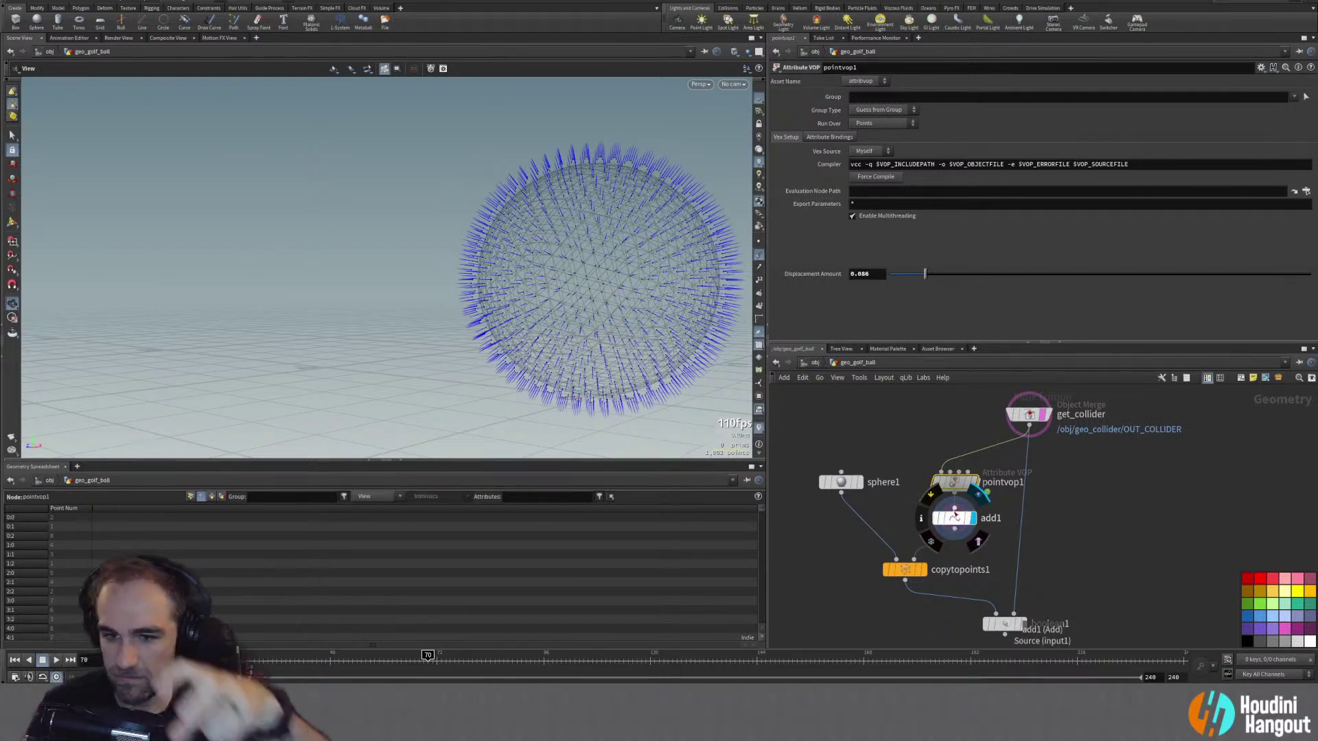
Step: Display the spheres copied by copytopoints1 and raise pointvop1's displacement amount to 0.317
left_click(910, 573)
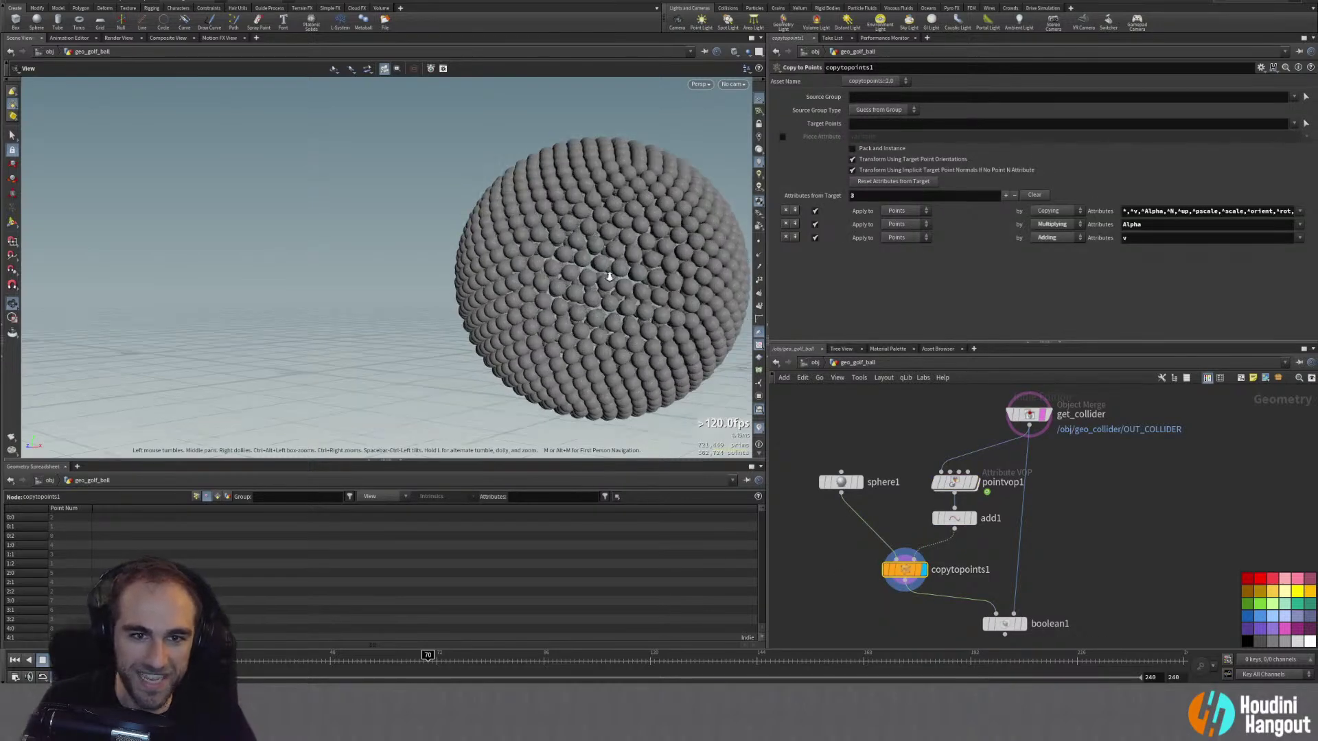
scroll(545, 321, "up", 5)
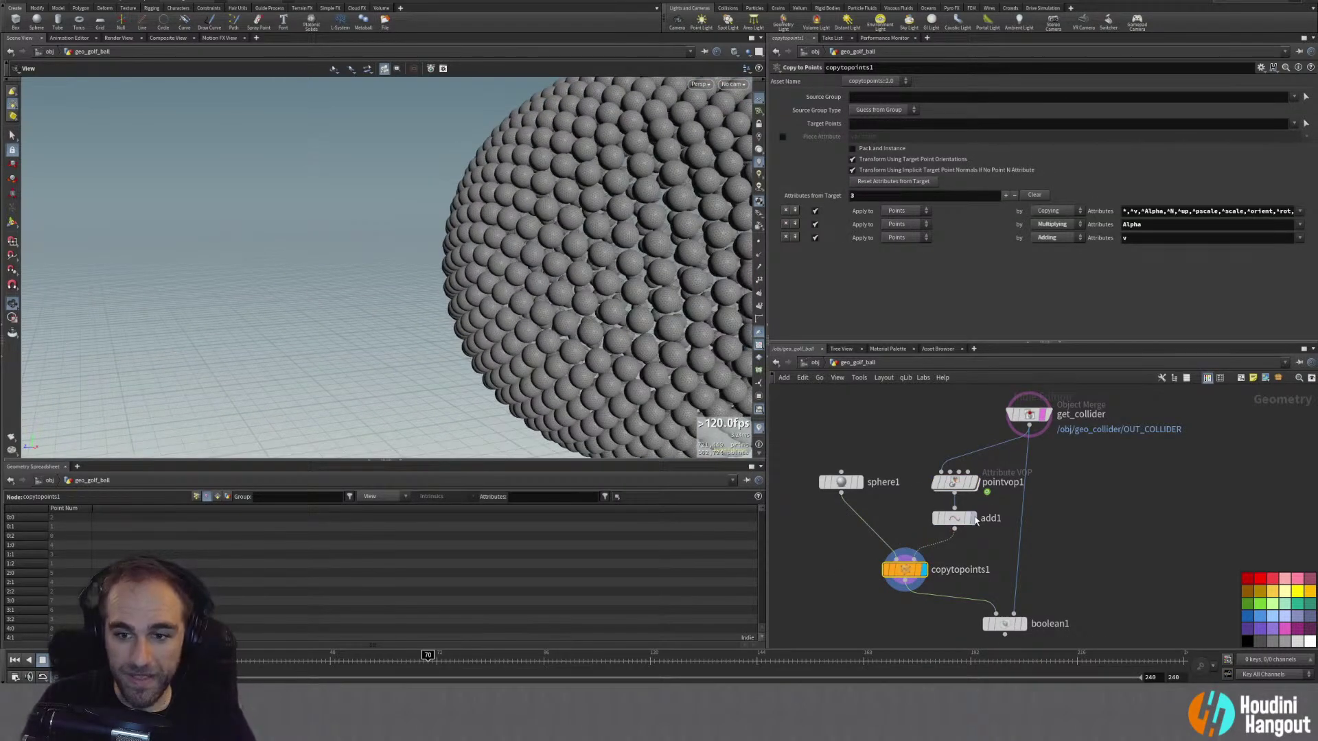
left_click(954, 482)
left_click_drag(926, 275, 1021, 276)
mouse_move(1026, 630)
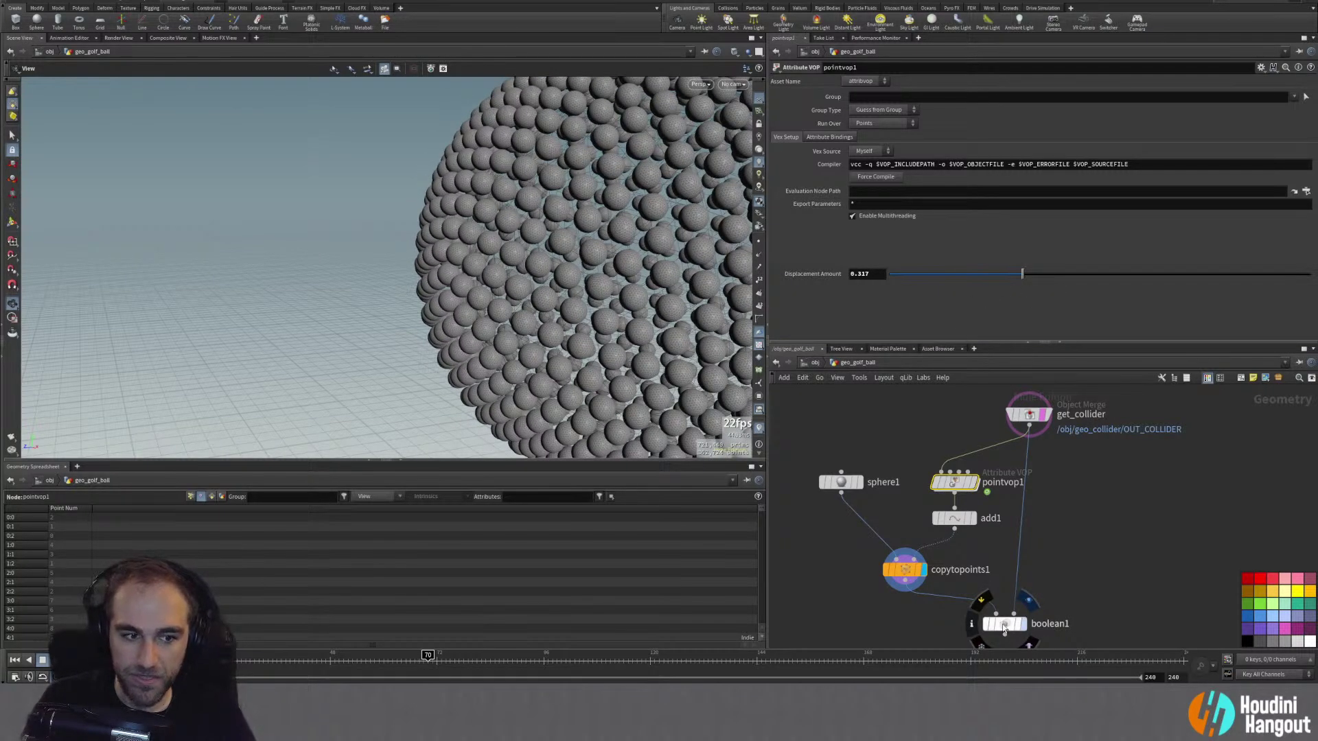
Step: Display boolean1 and set sphere1's frequency to 2
left_click(1003, 625)
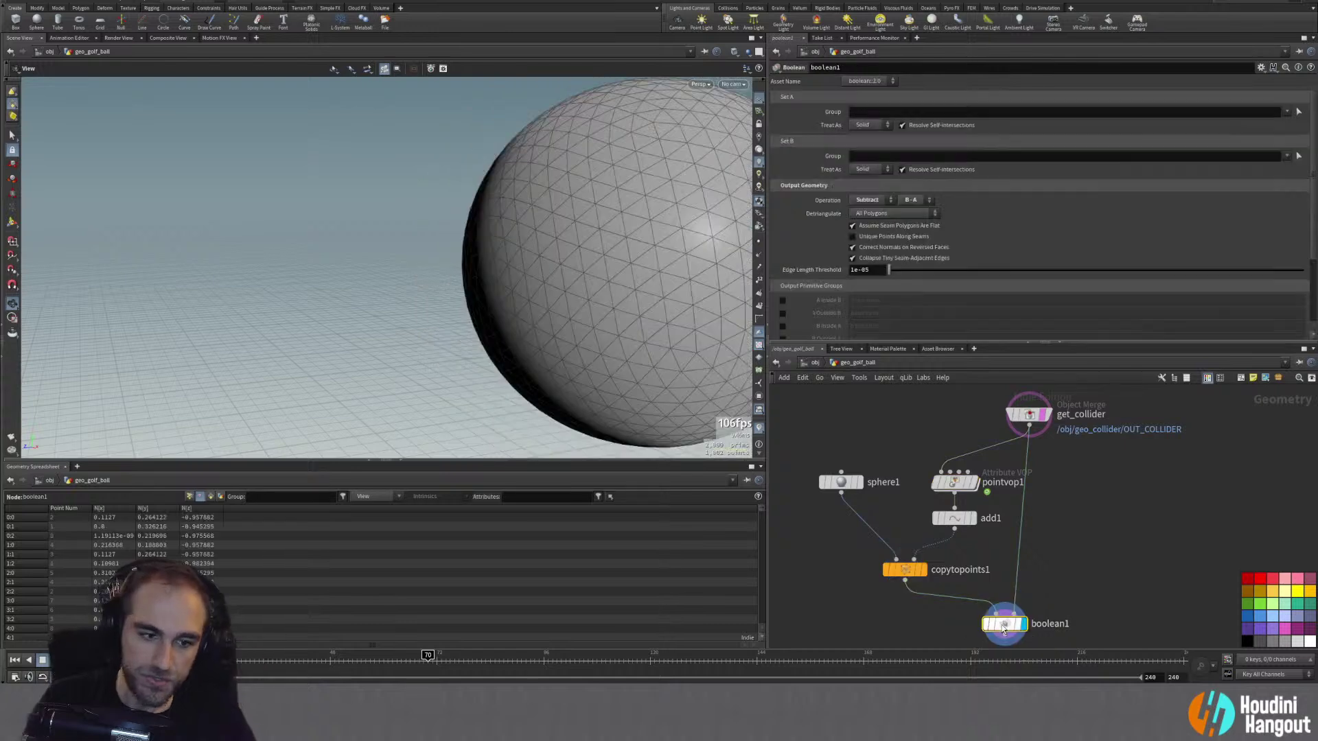
left_click(843, 483)
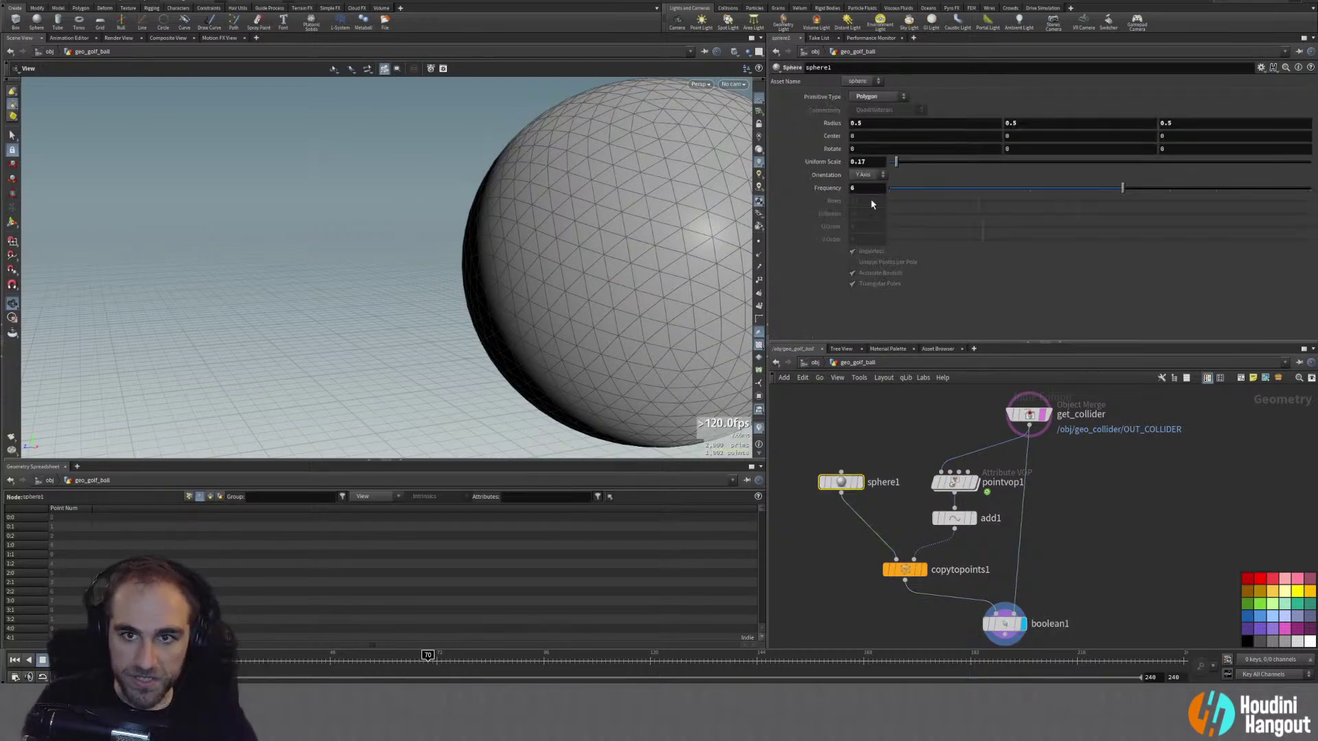
left_click(953, 190)
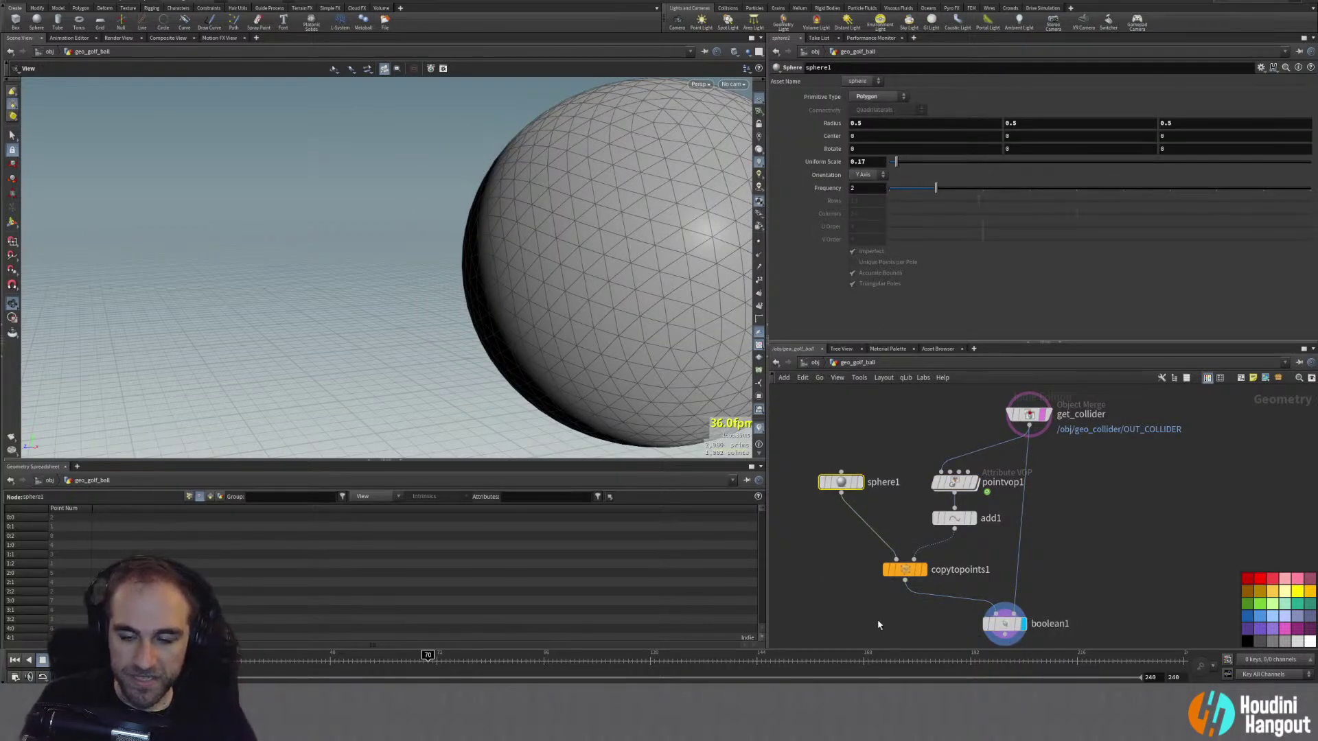
Step: Lower pointvop1's displacement amount to 0.053 and set sphere1's uniform scale to 0.25
left_click(901, 574)
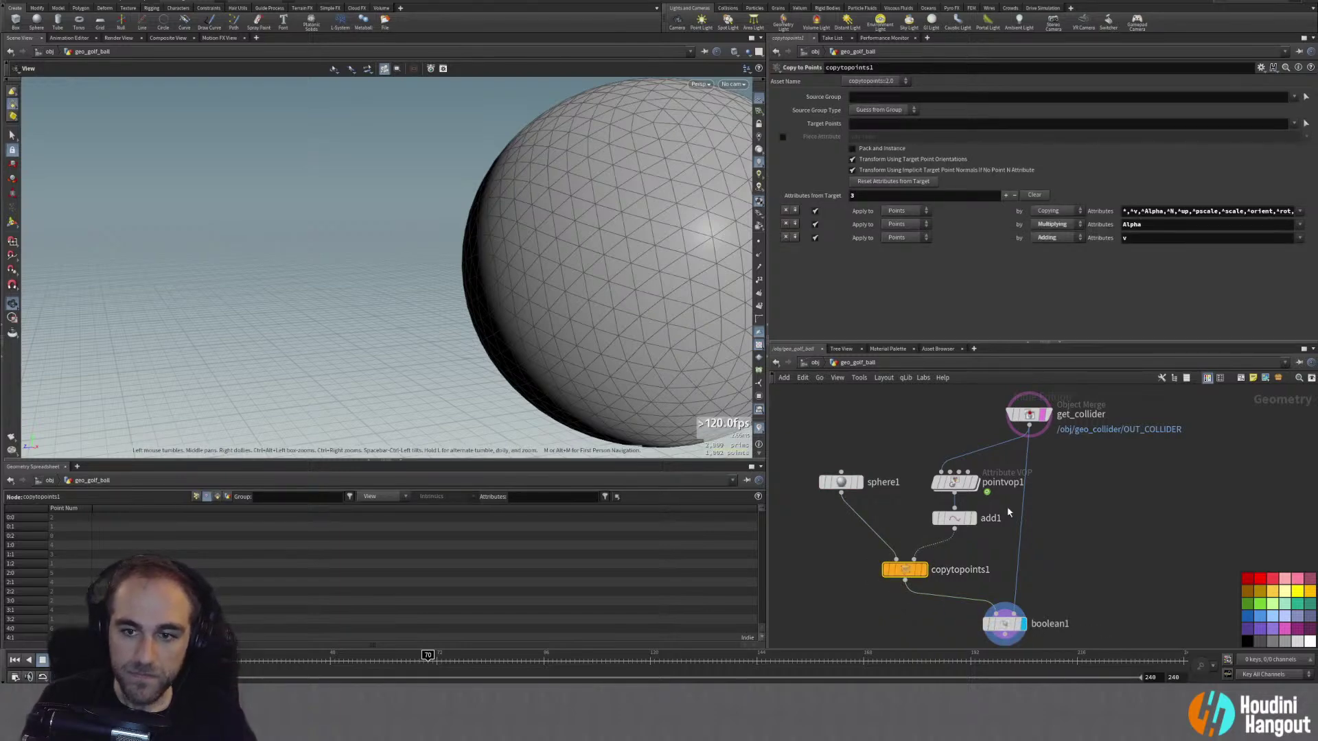
left_click_drag(955, 481, 961, 472)
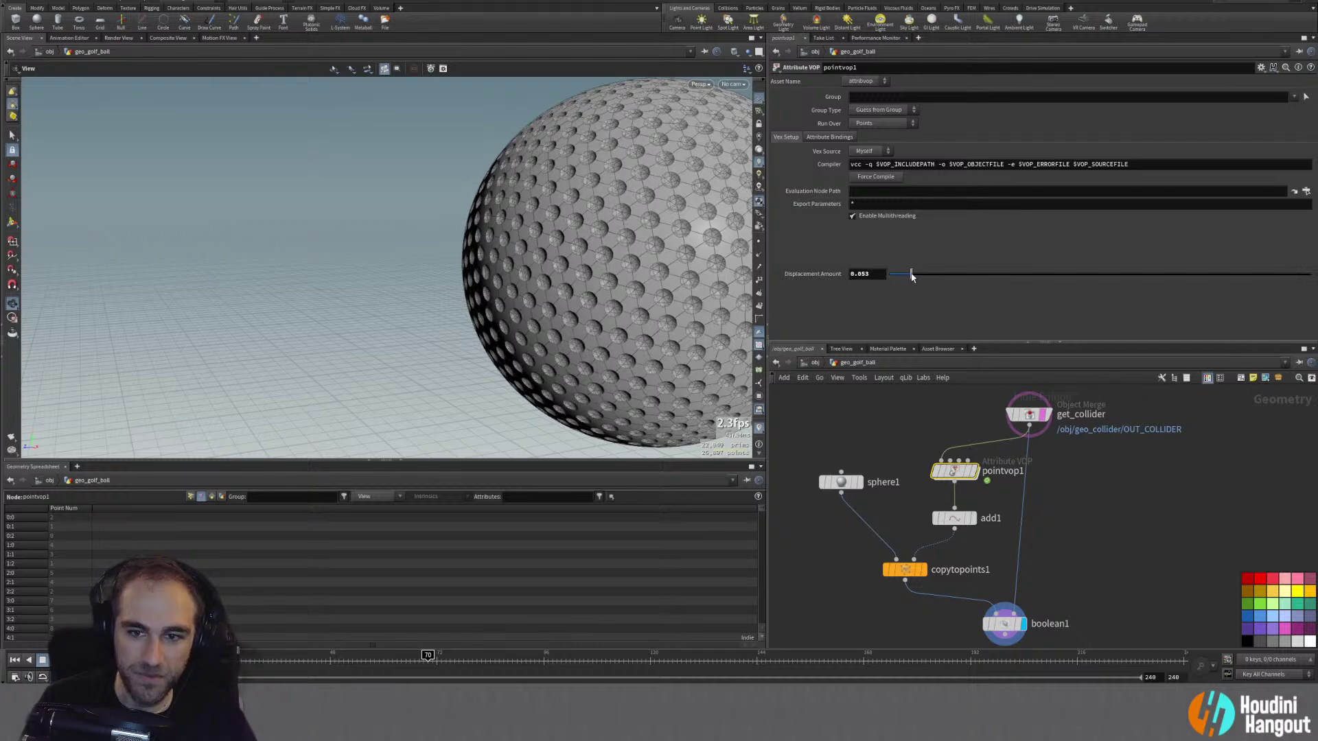
left_click(848, 480)
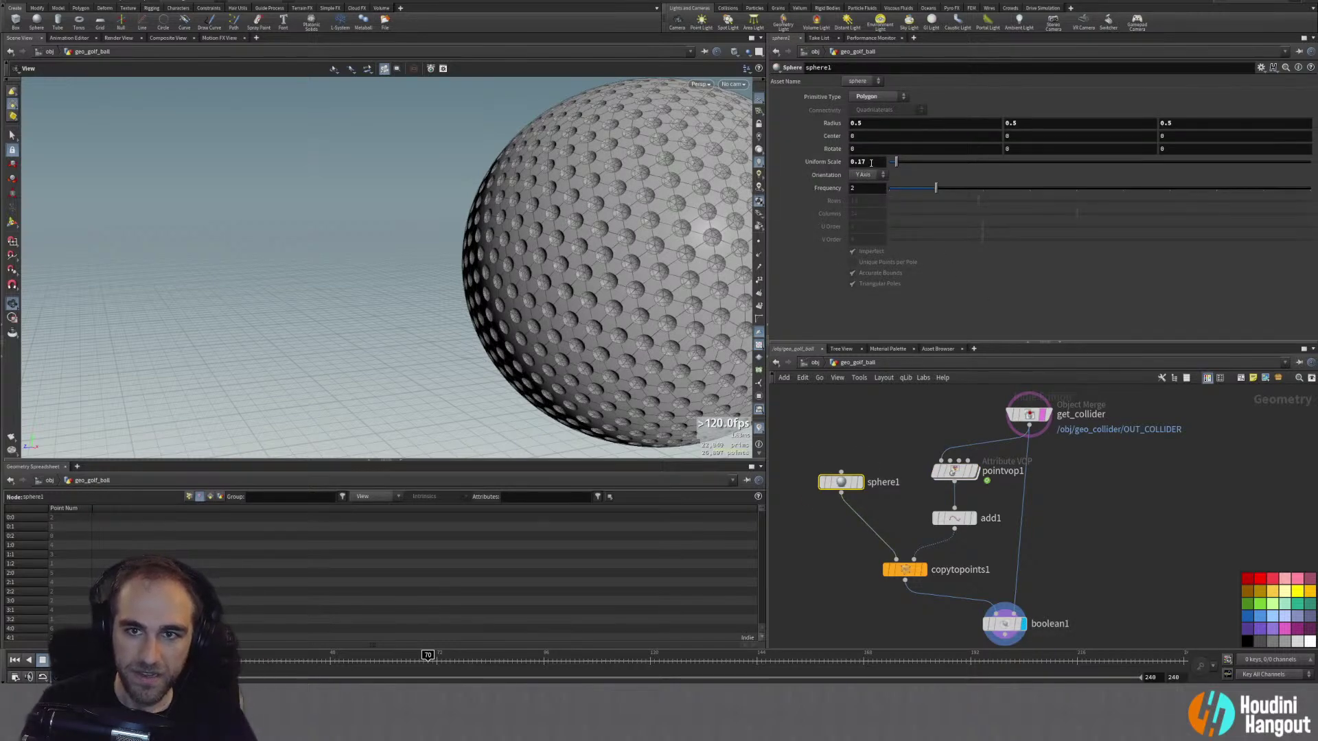
type("0.25")
key("Return")
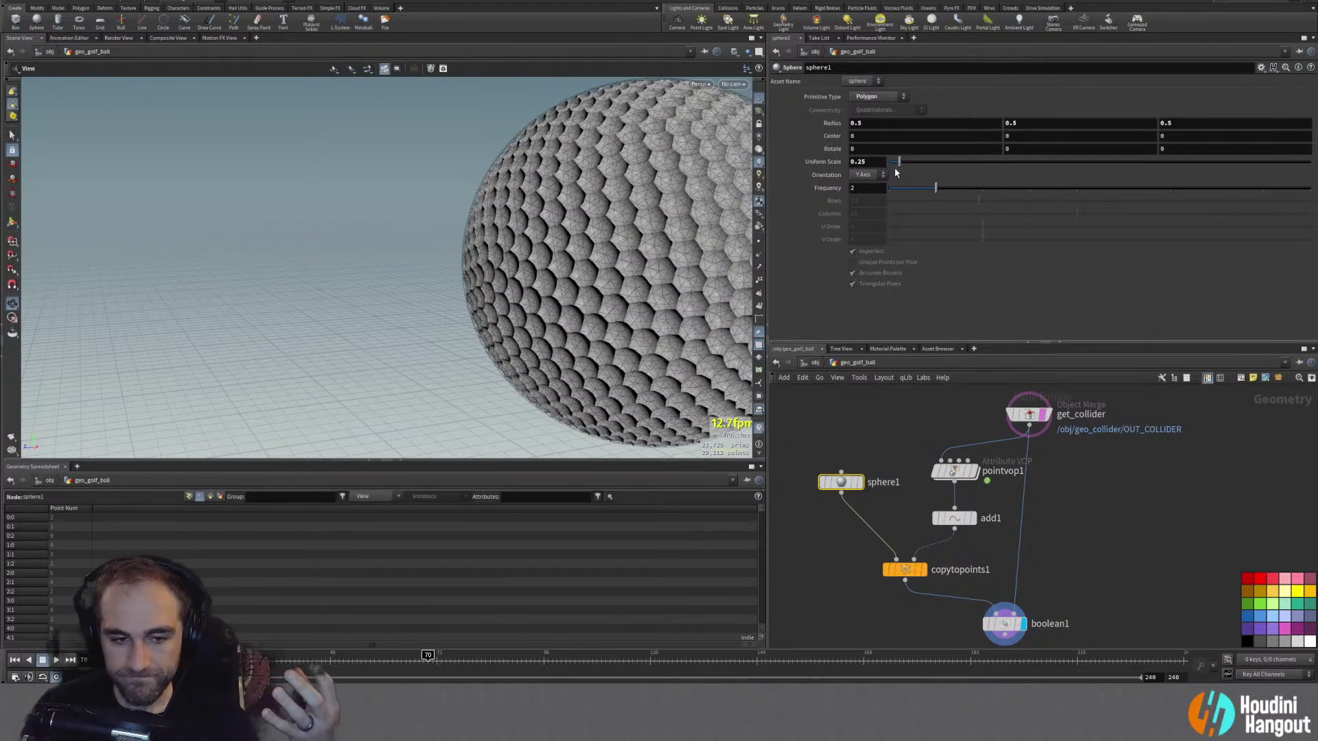
mouse_move(412, 247)
left_mouse_down()
mouse_move(444, 244)
mouse_move(401, 247)
left_mouse_up()
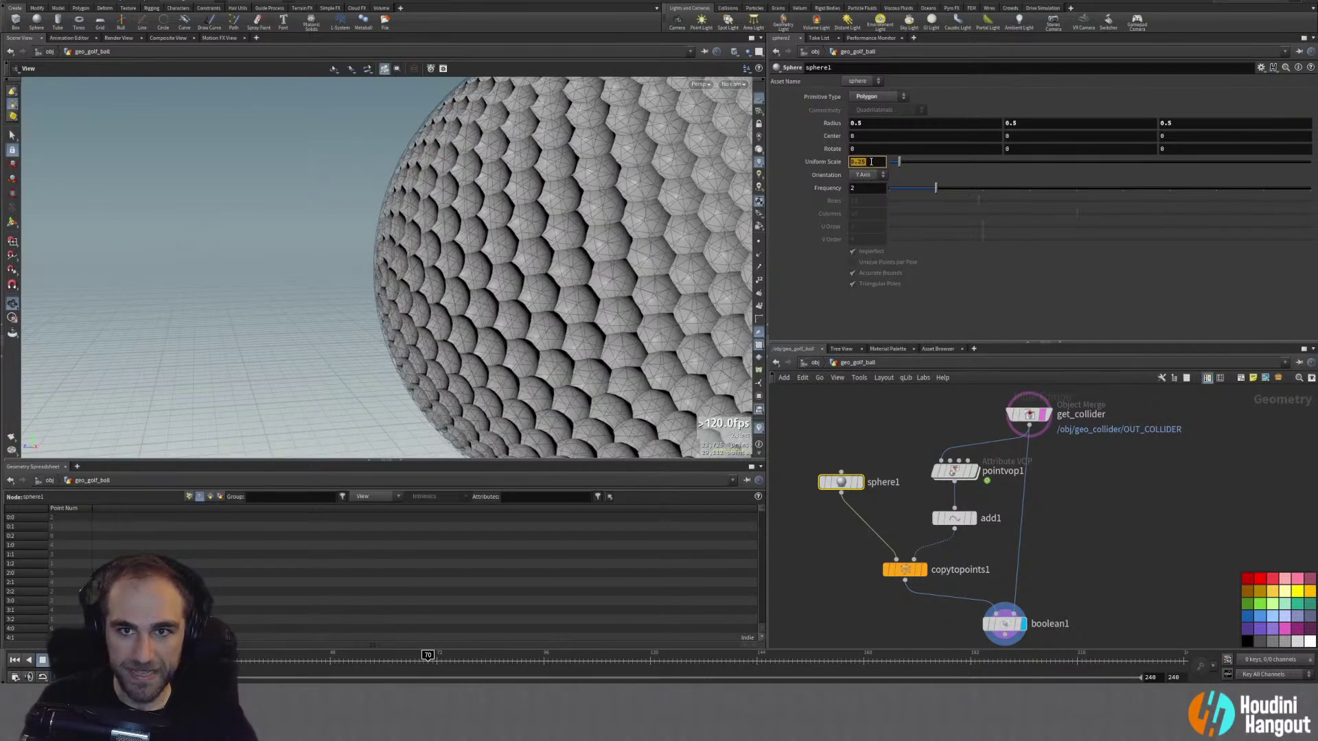
Step: Set pointvop1's displacement amount to 0.076 and inspect the resulting dimples up close
left_click(954, 471)
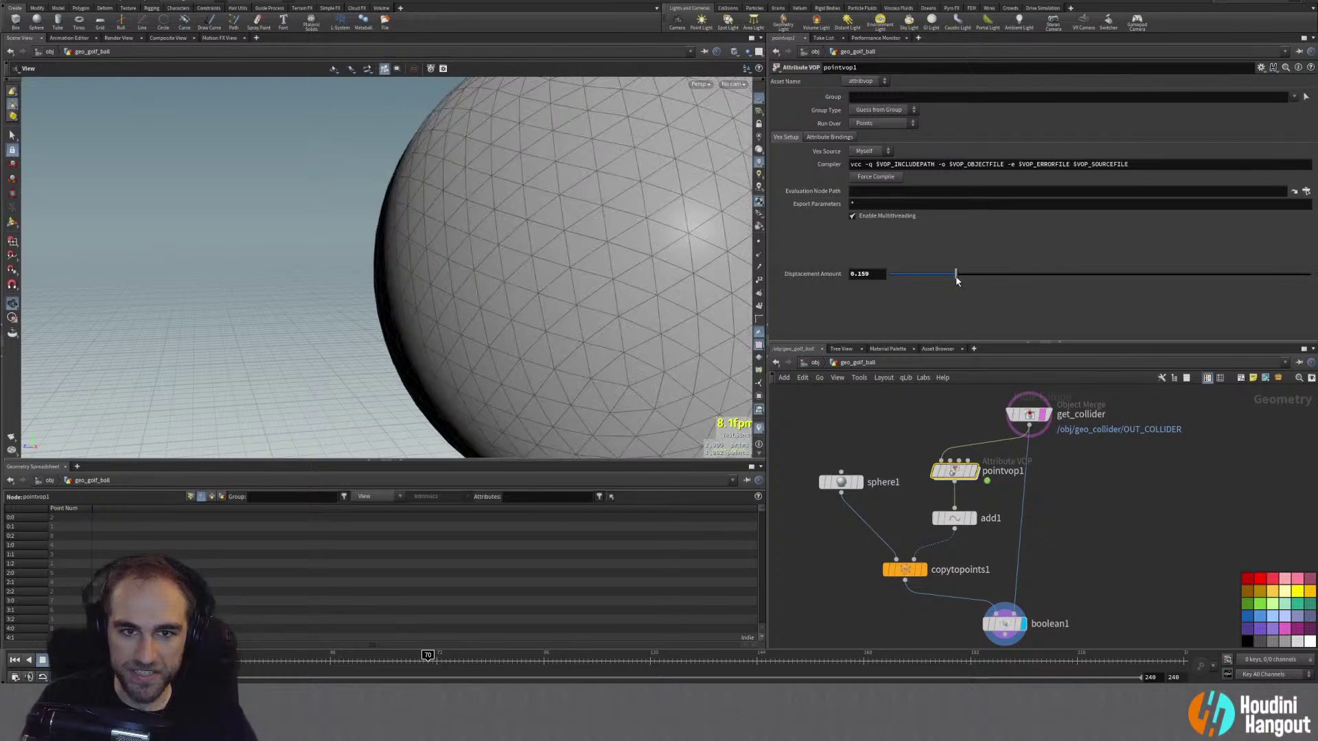
left_click_drag(935, 280, 928, 280)
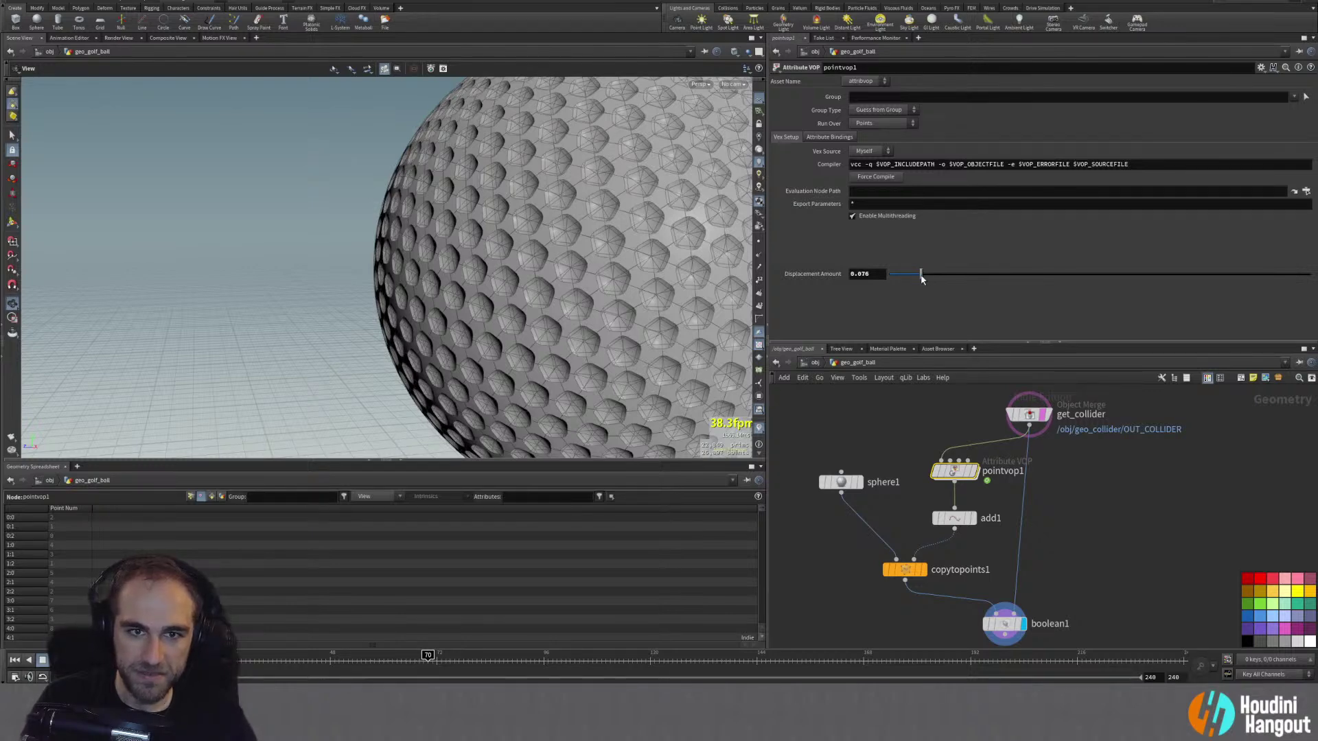
left_click_drag(668, 259, 617, 257)
scroll(612, 294, "up", 5)
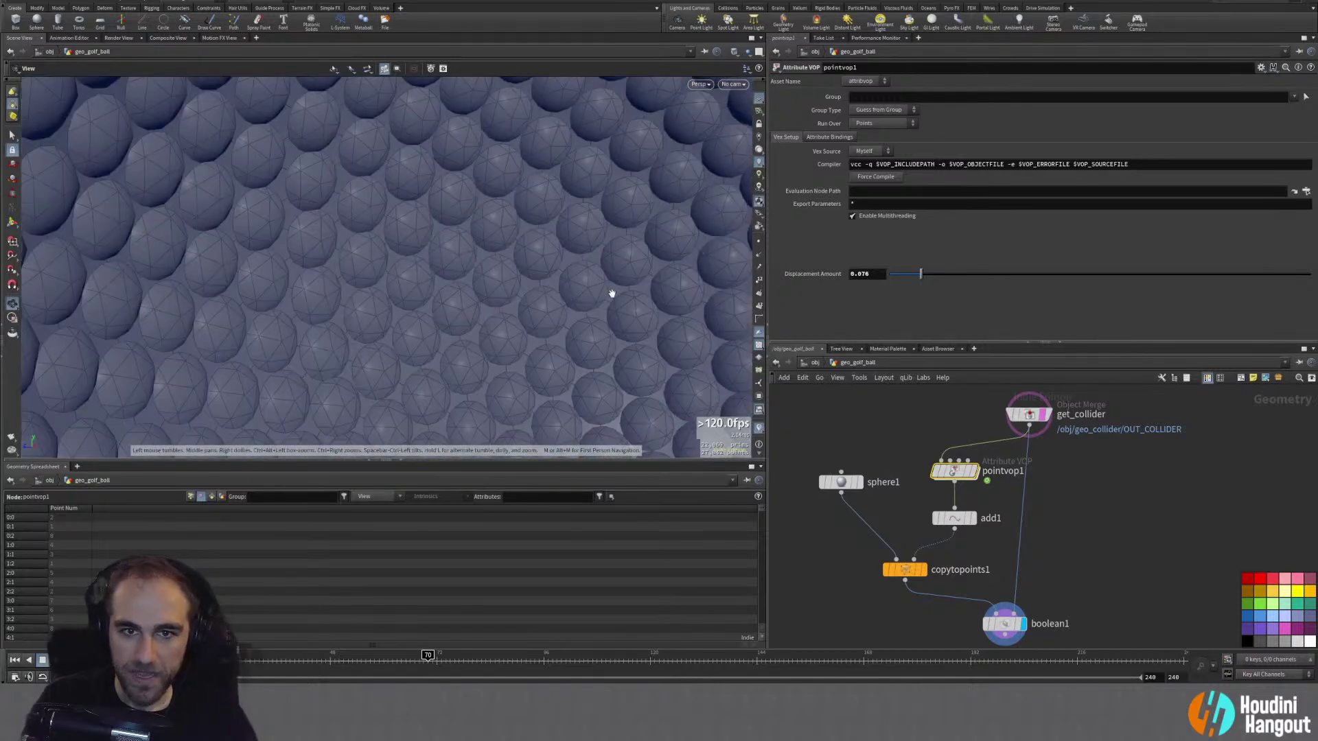
Step: Set sphere1's frequency to 4 for smoother dimples
scroll(612, 294, "down", 10)
scroll(592, 303, "up", 8)
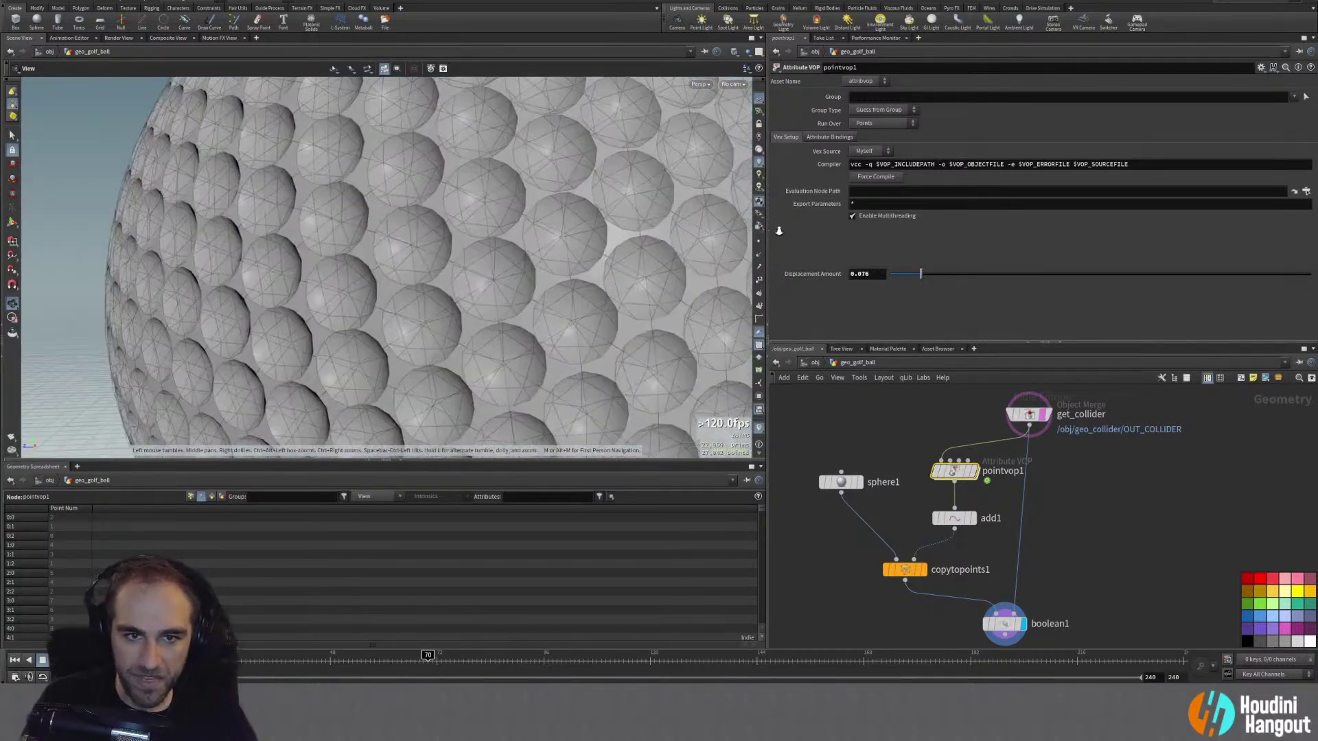
mouse_move(952, 526)
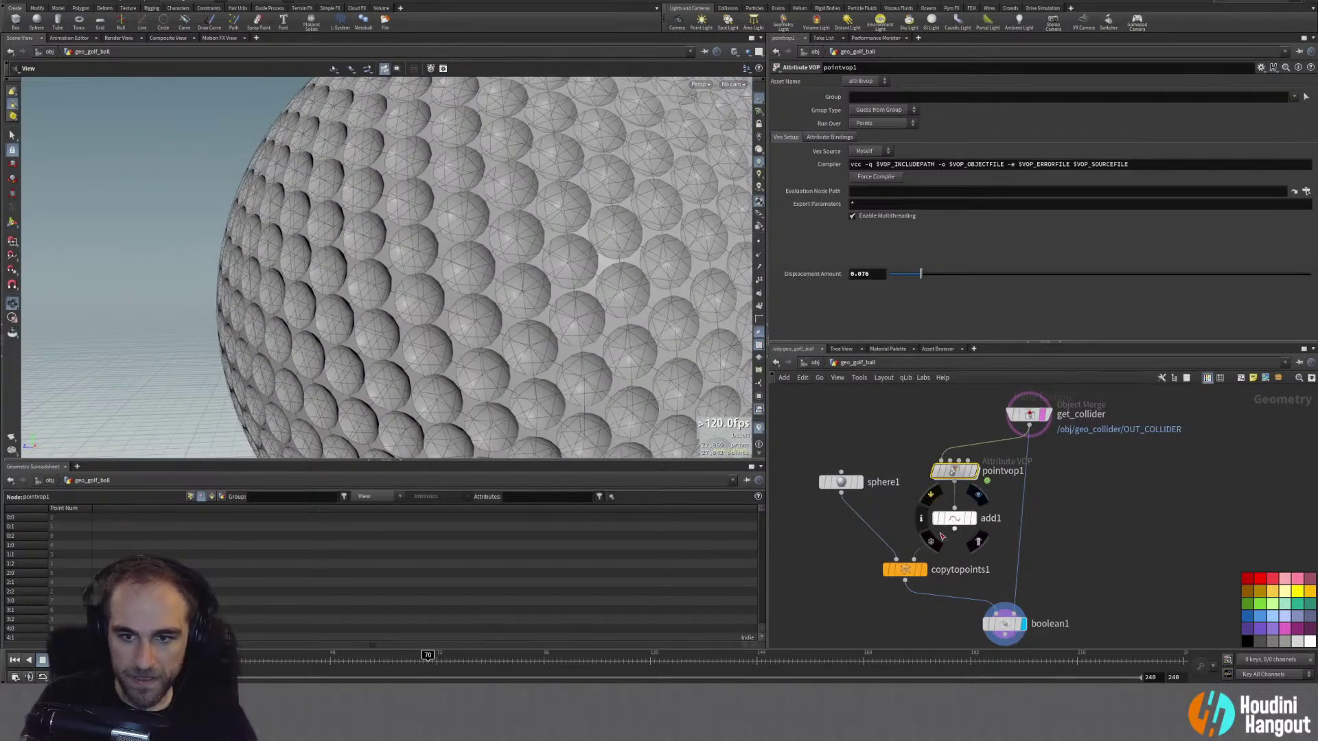
left_click(905, 569)
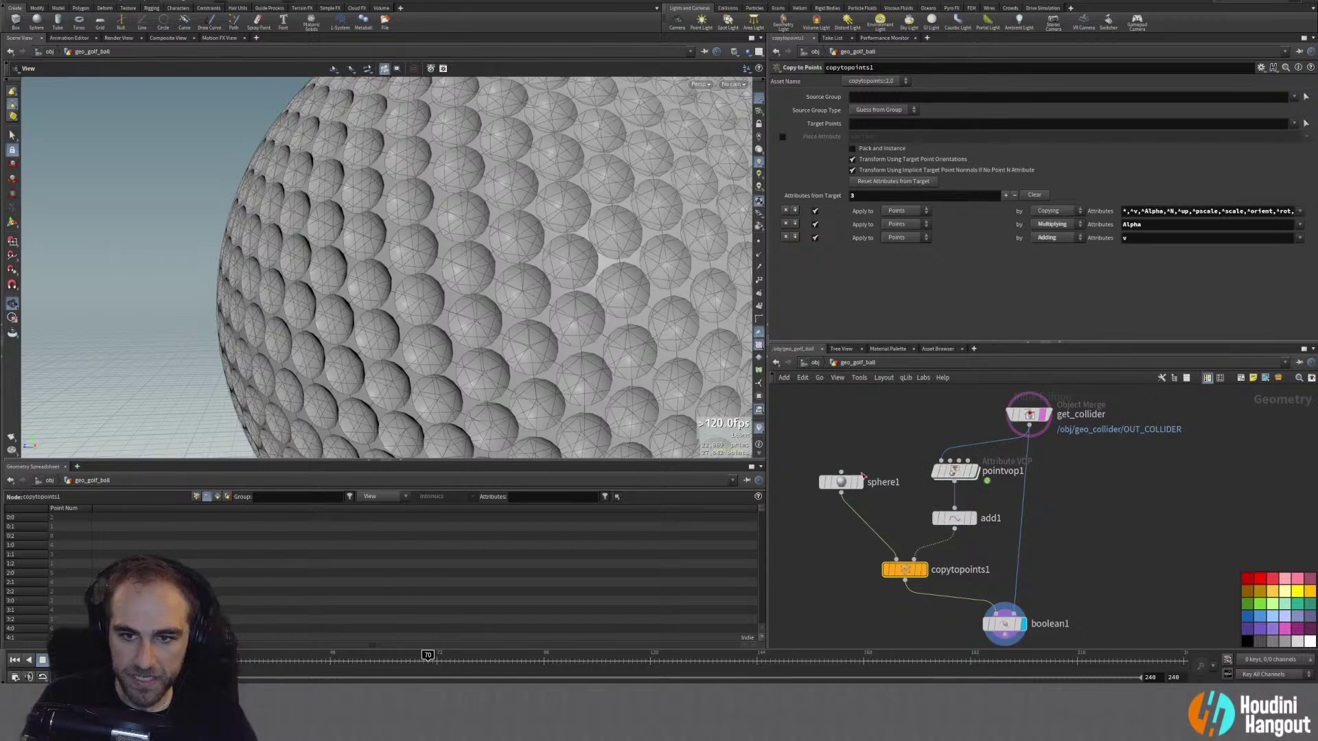
left_click(841, 481)
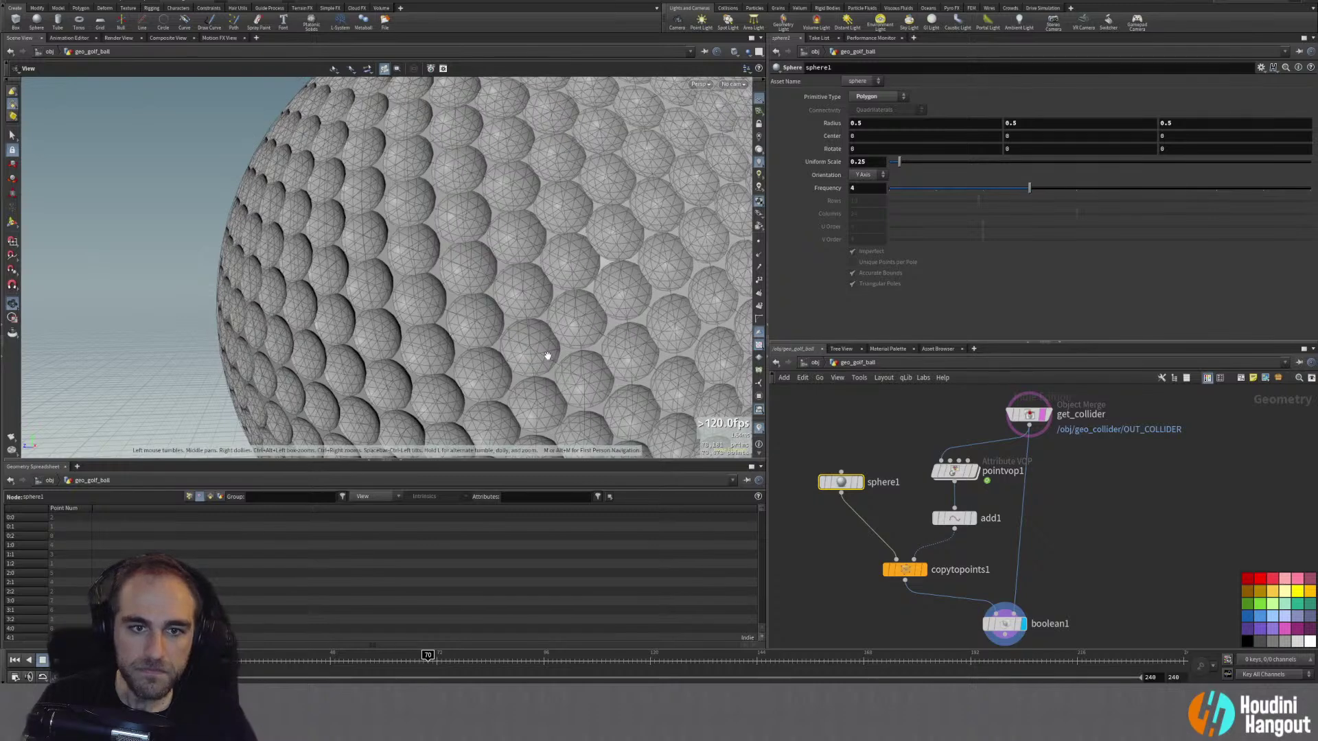
Step: Set pointvop1's displacement amount to 0.09 and bring the whole golf ball into view
left_click(946, 468)
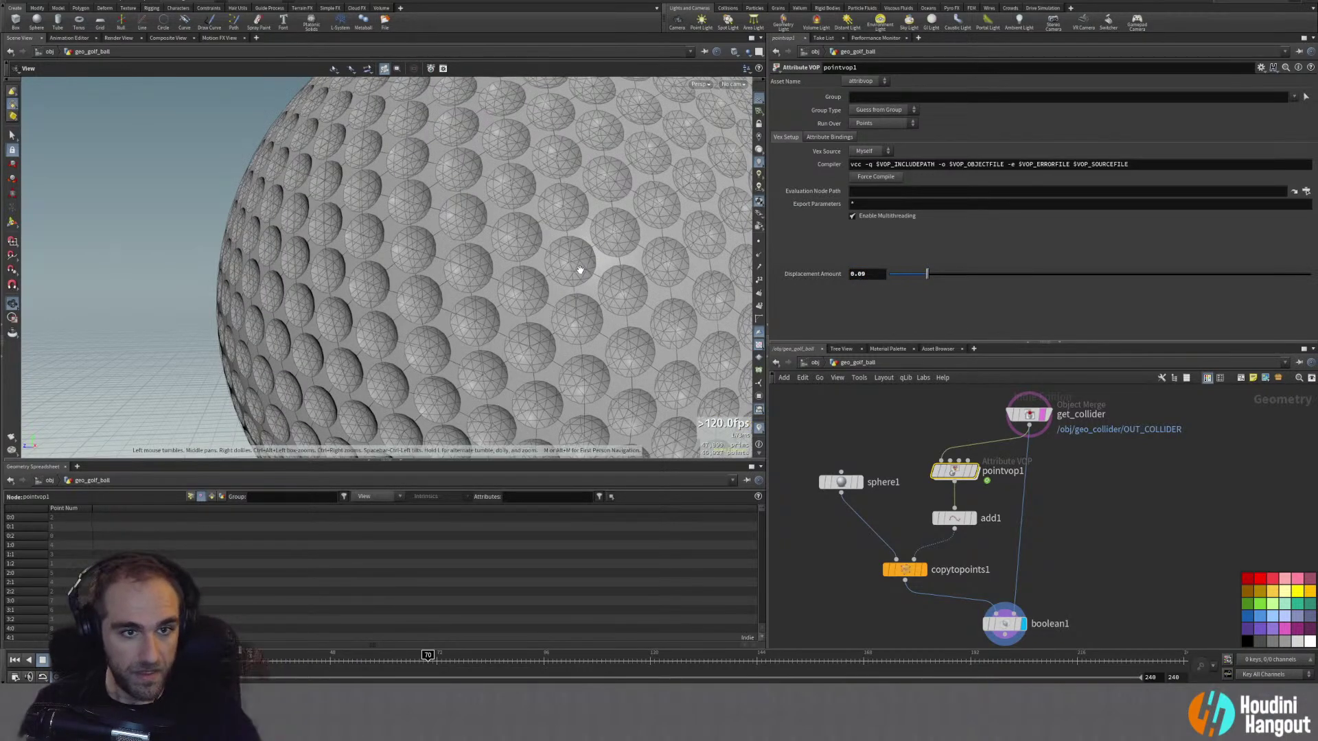
scroll(580, 270, "down", 5)
middle_click_drag(580, 270, 512, 270)
Step: Add a File Cache node after boolean1, display it and turn off its time-dependent caching
middle_click_drag(849, 633, 853, 538)
key("Tab")
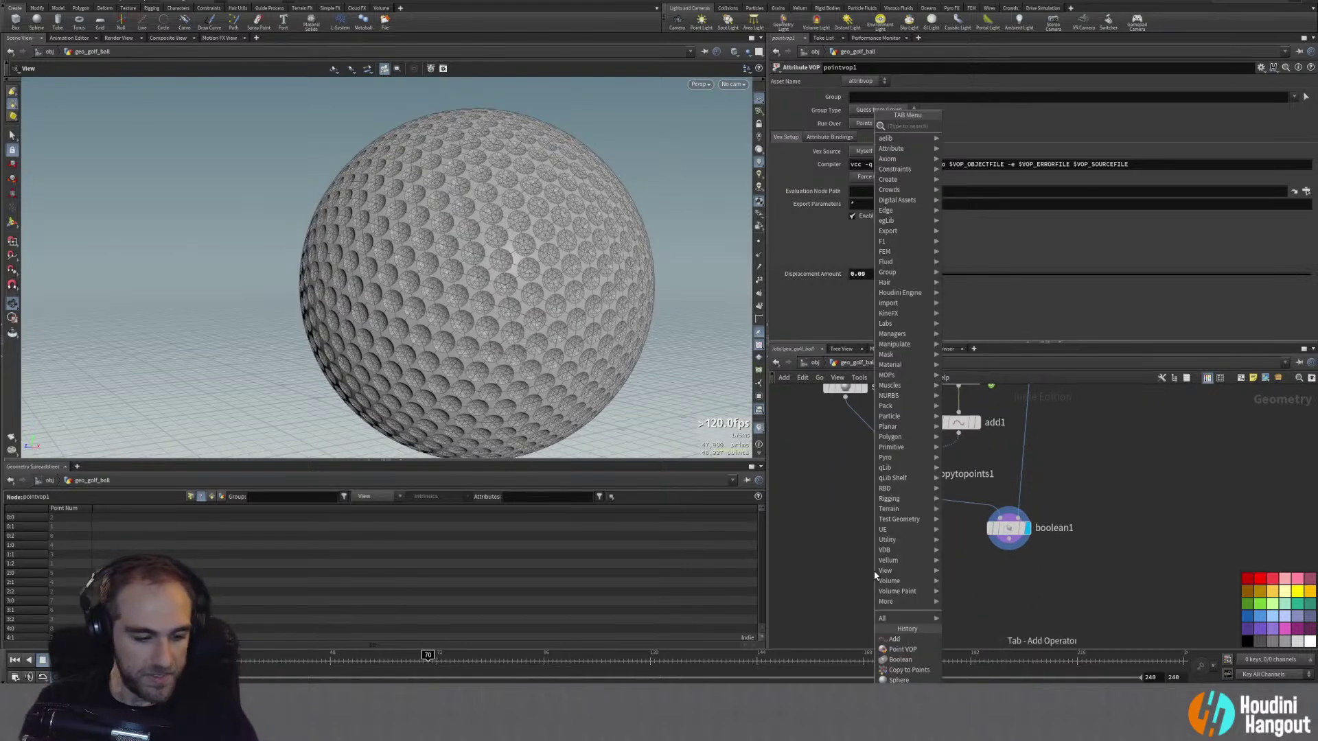
type("filec")
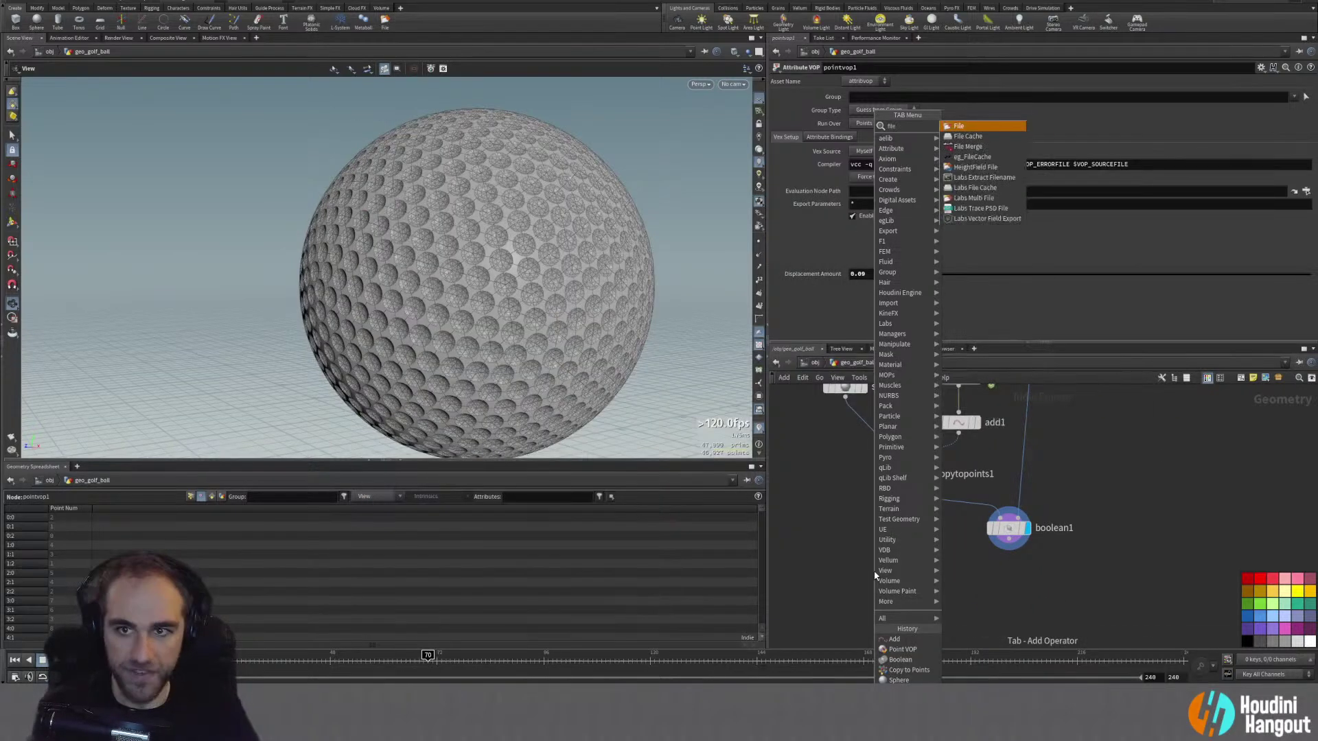
key("Return")
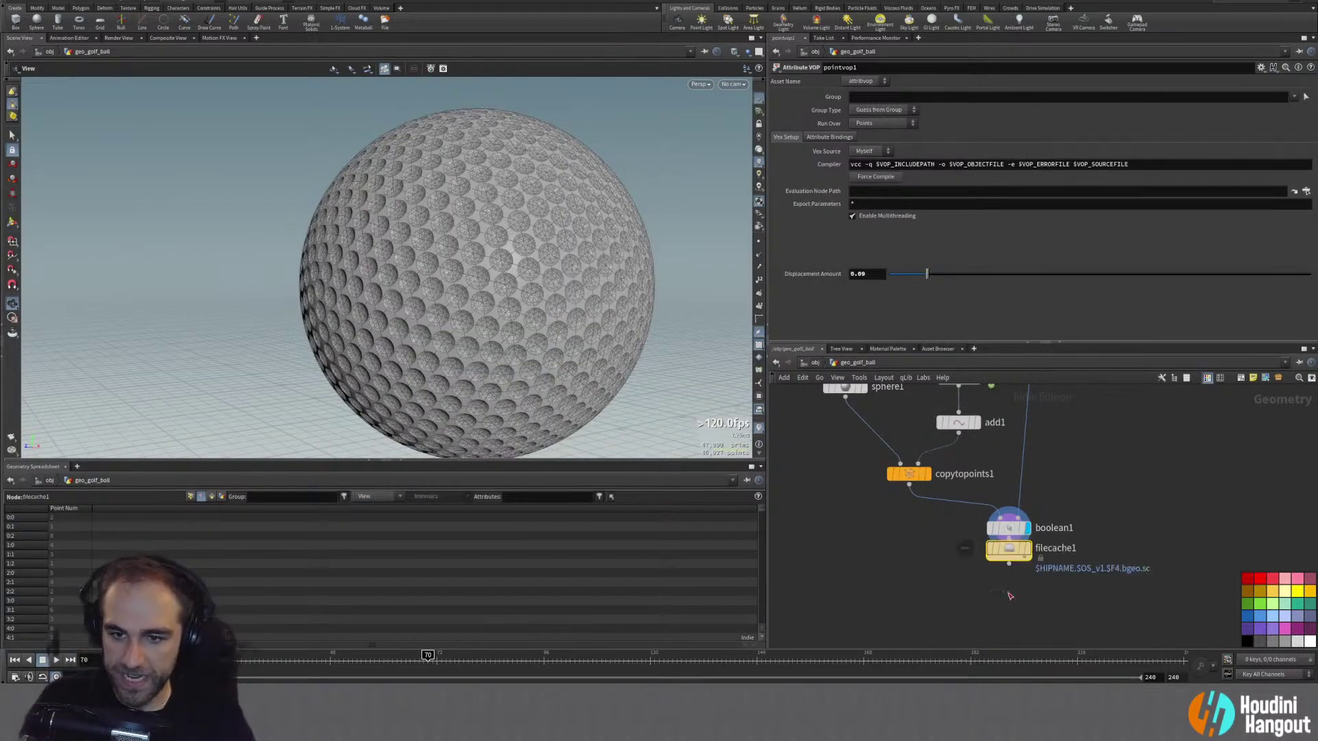
left_click(1006, 576)
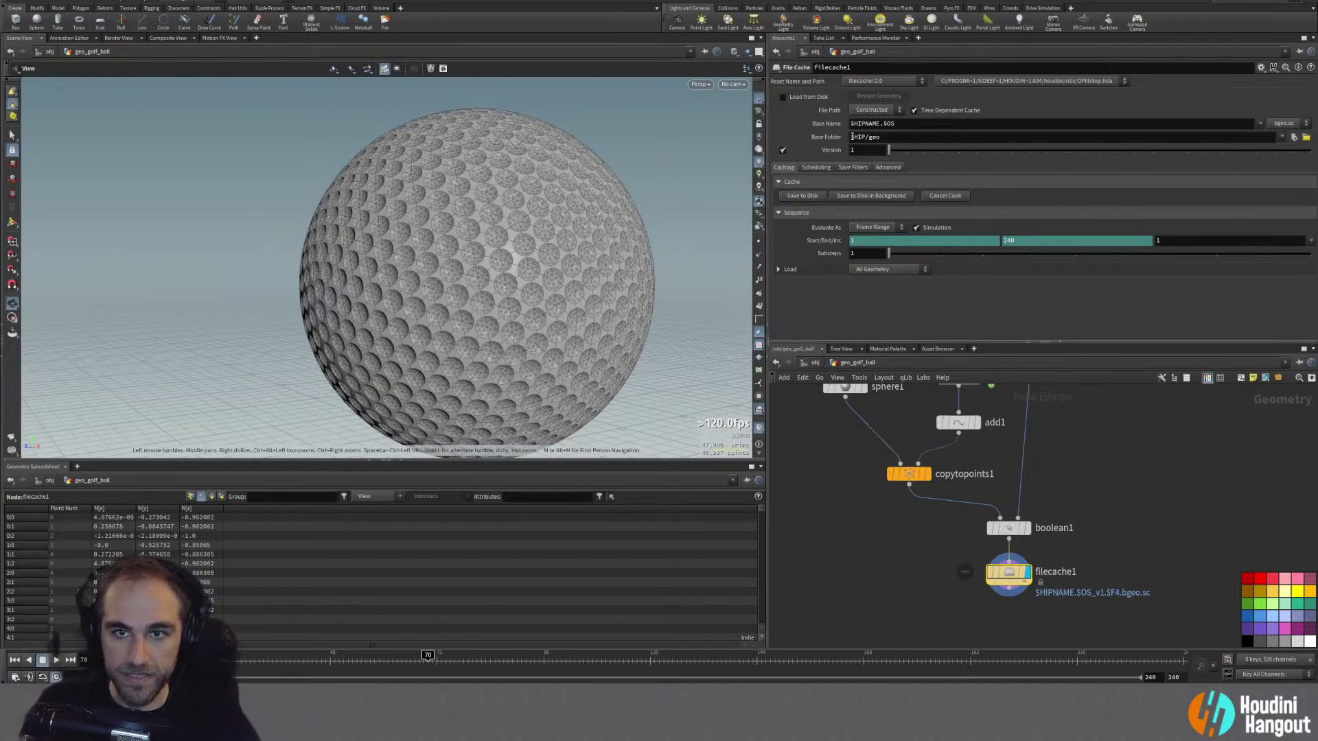
left_click(914, 111)
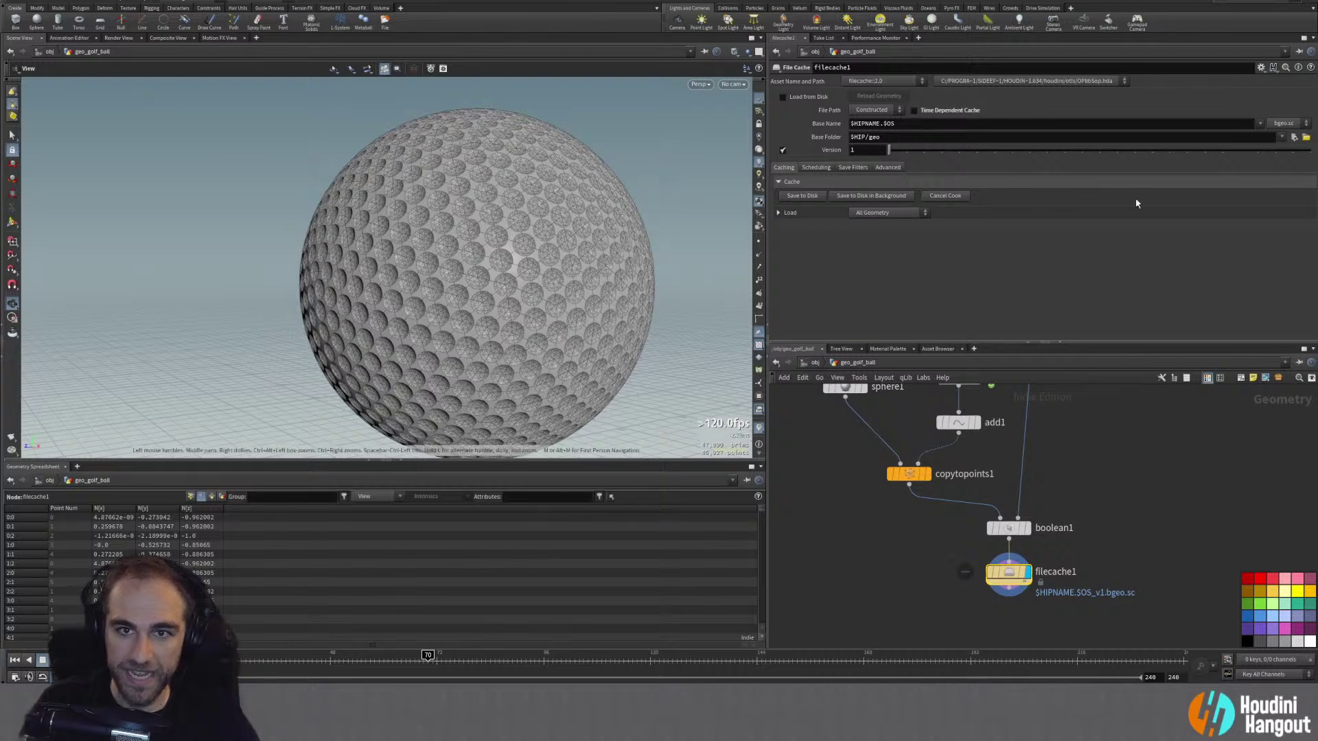
Step: Rename the file cache as golf_ball_cache and enable loading its geometry from disk
double_click(1067, 572)
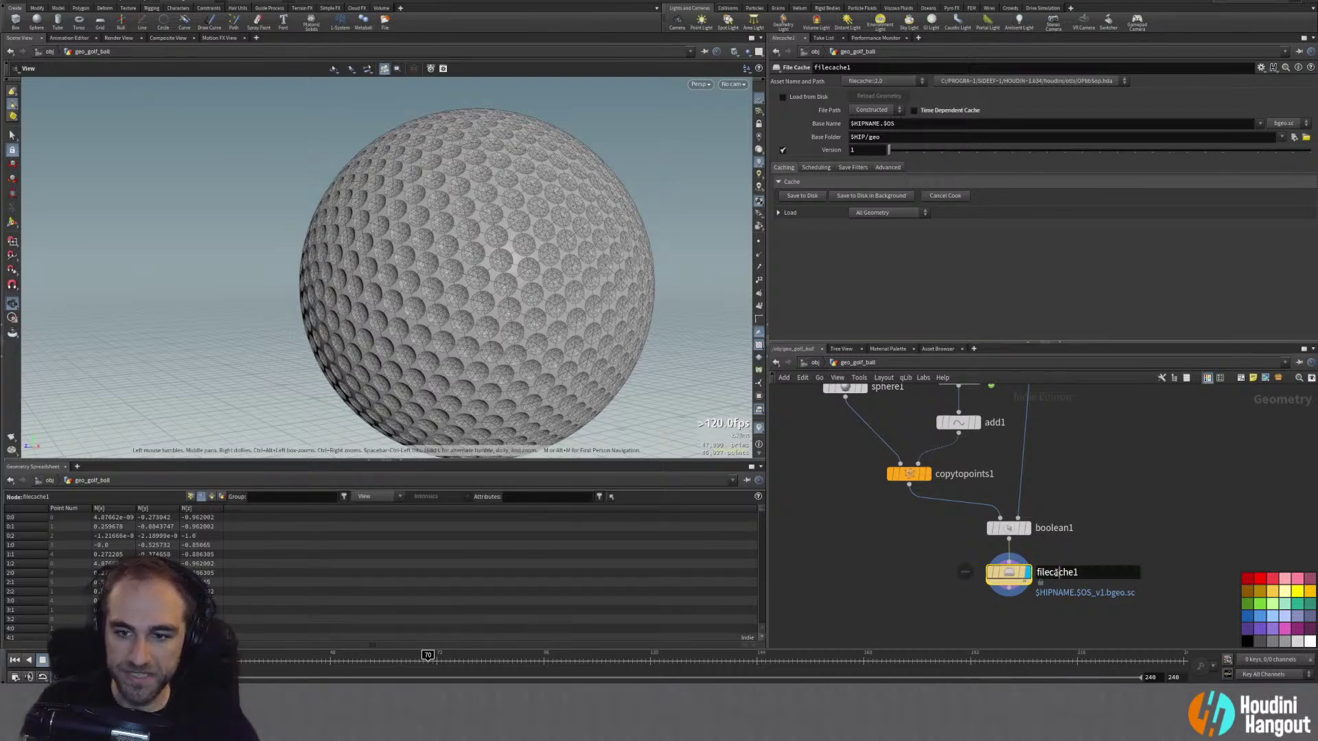
type("gol")
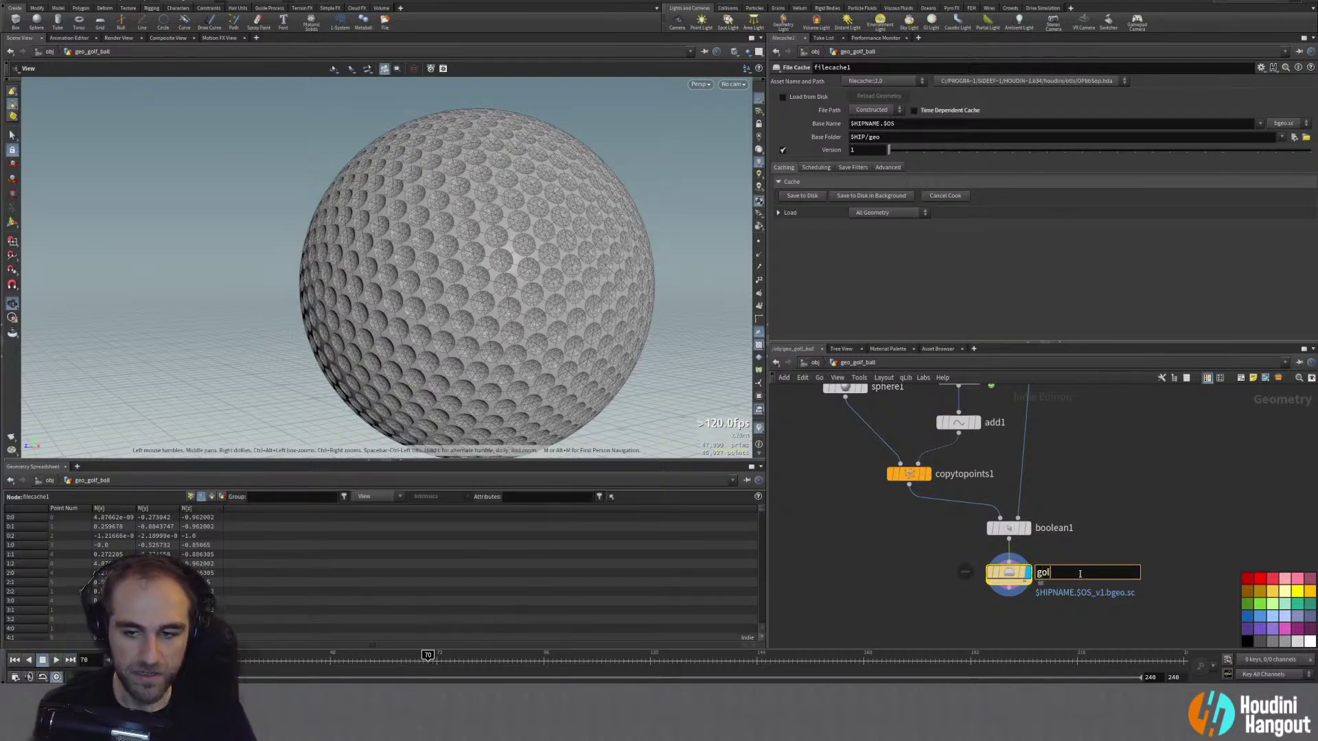
type("f_ball_cac")
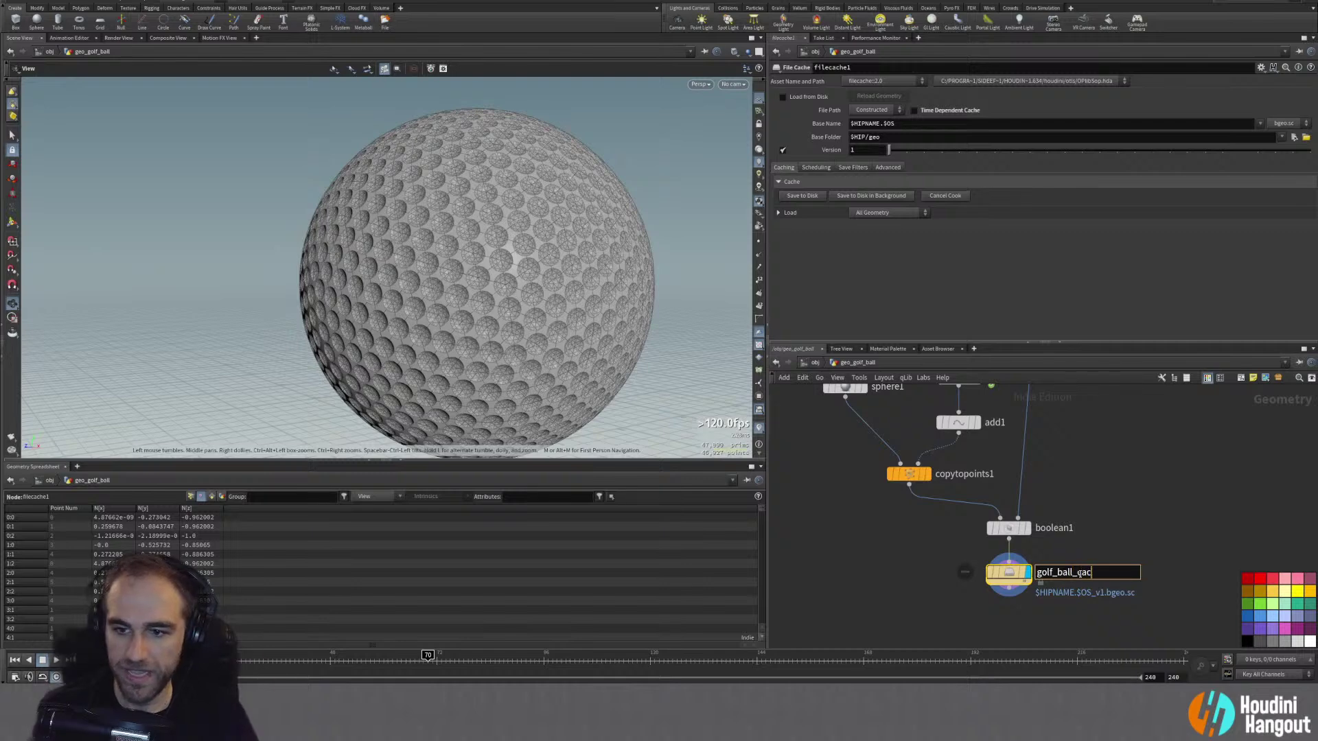
type("he")
key("Return")
left_click(783, 97)
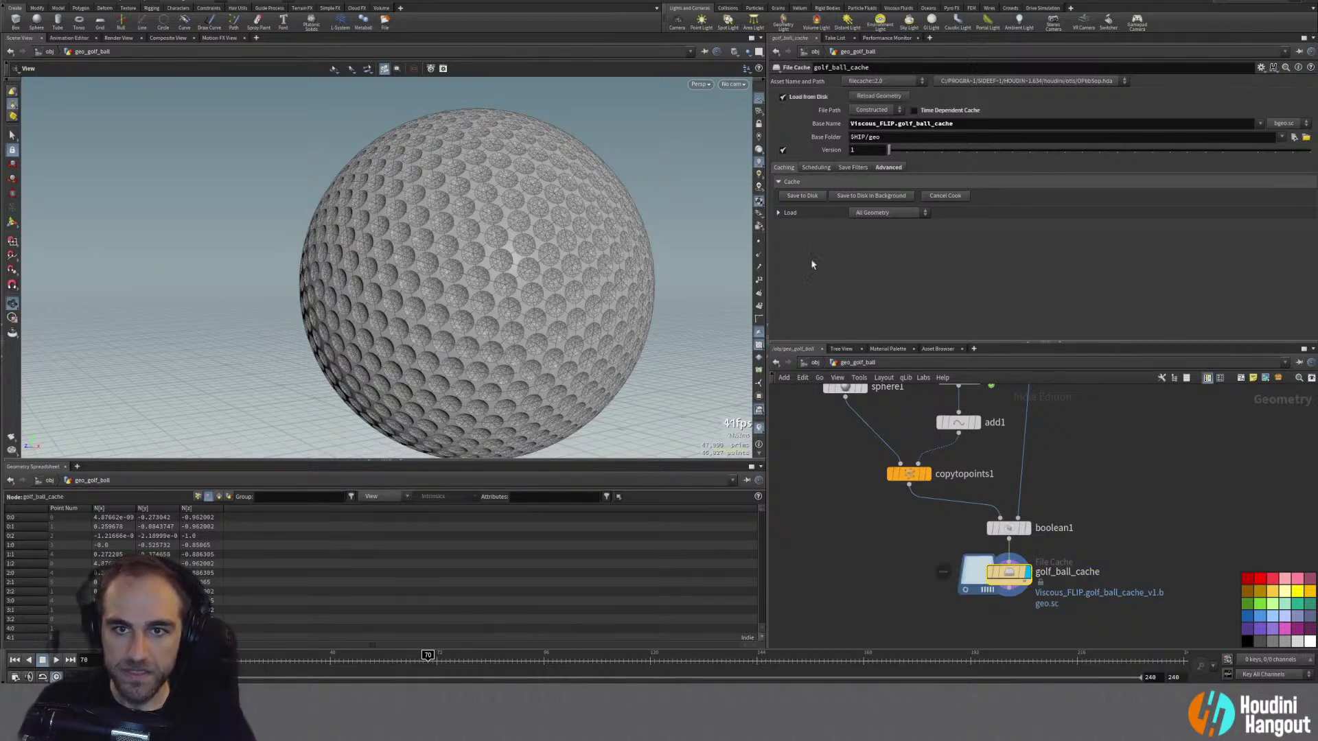
middle_click(1005, 573)
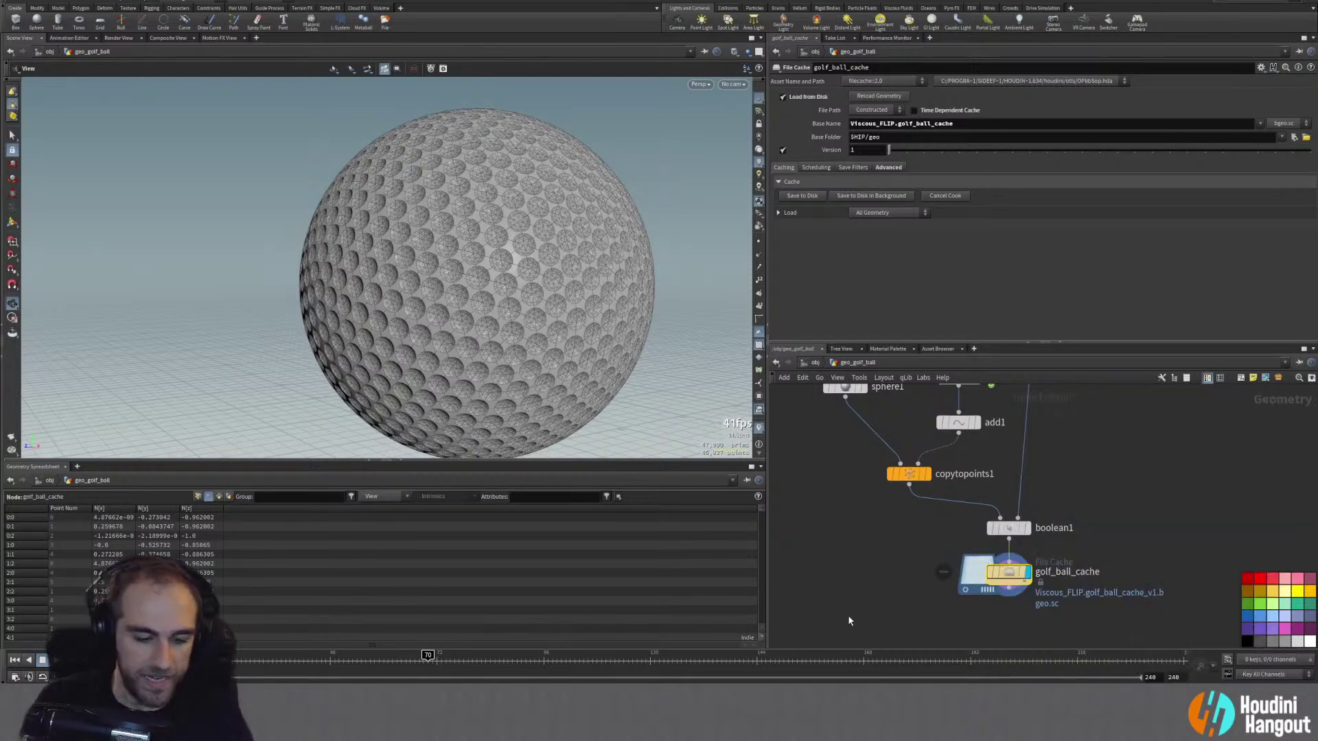
Step: Add a Null node after golf_ball_cache and display it
key("Tab")
type("n")
key("BackSpace")
key("Escape")
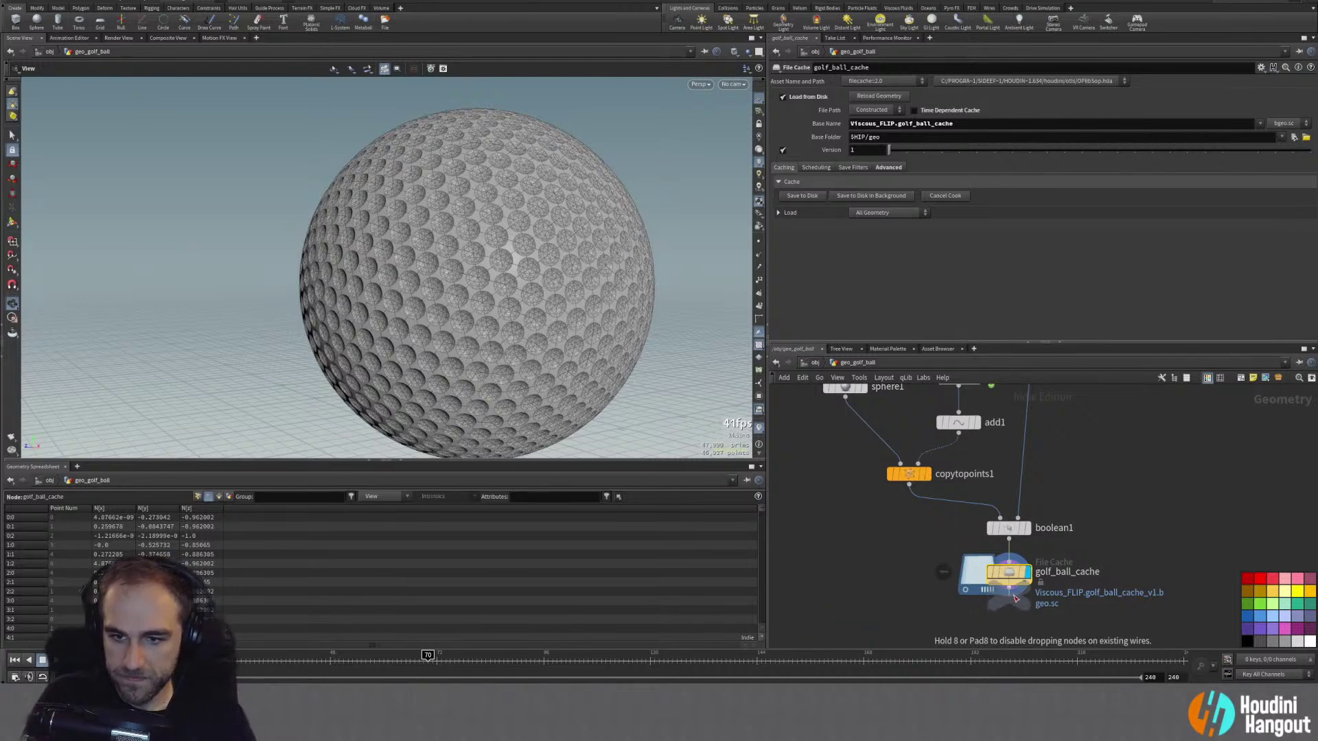
left_click(1009, 621)
middle_click(1006, 623)
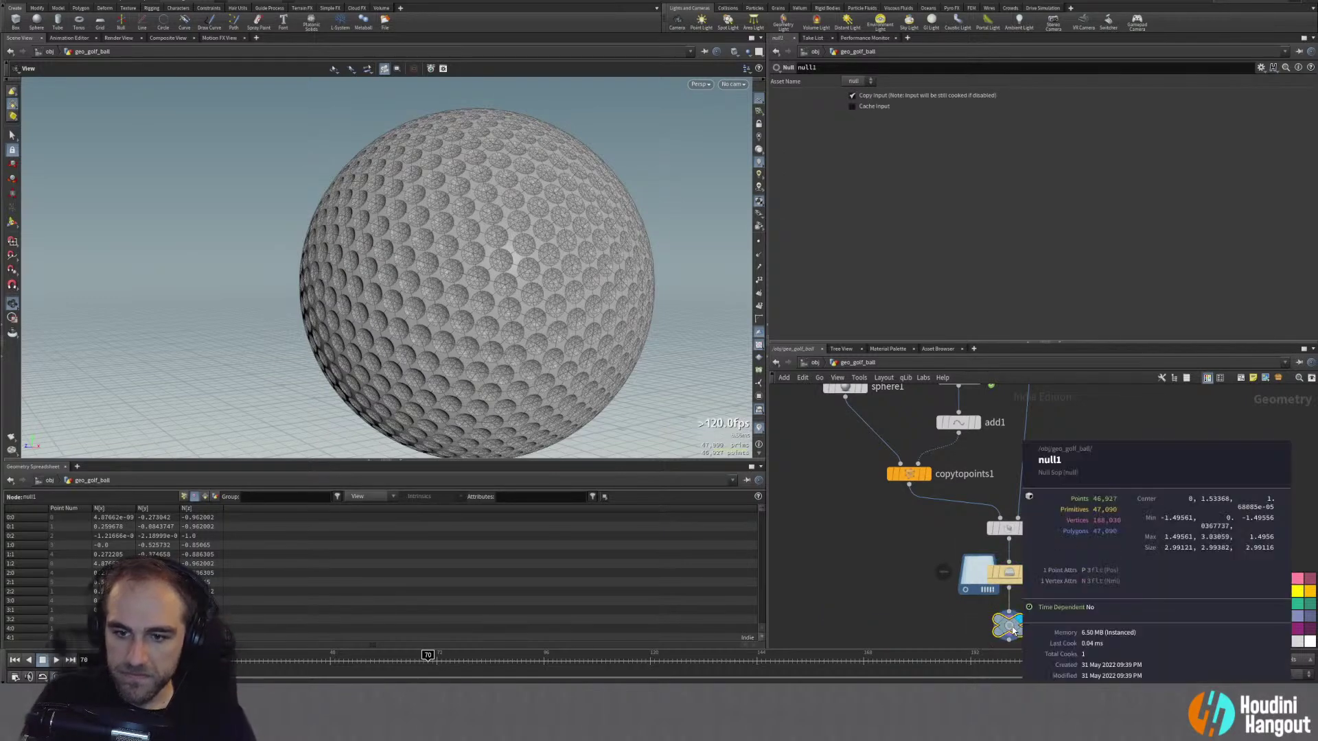
middle_click_drag(889, 606, 885, 590)
mouse_move(1043, 591)
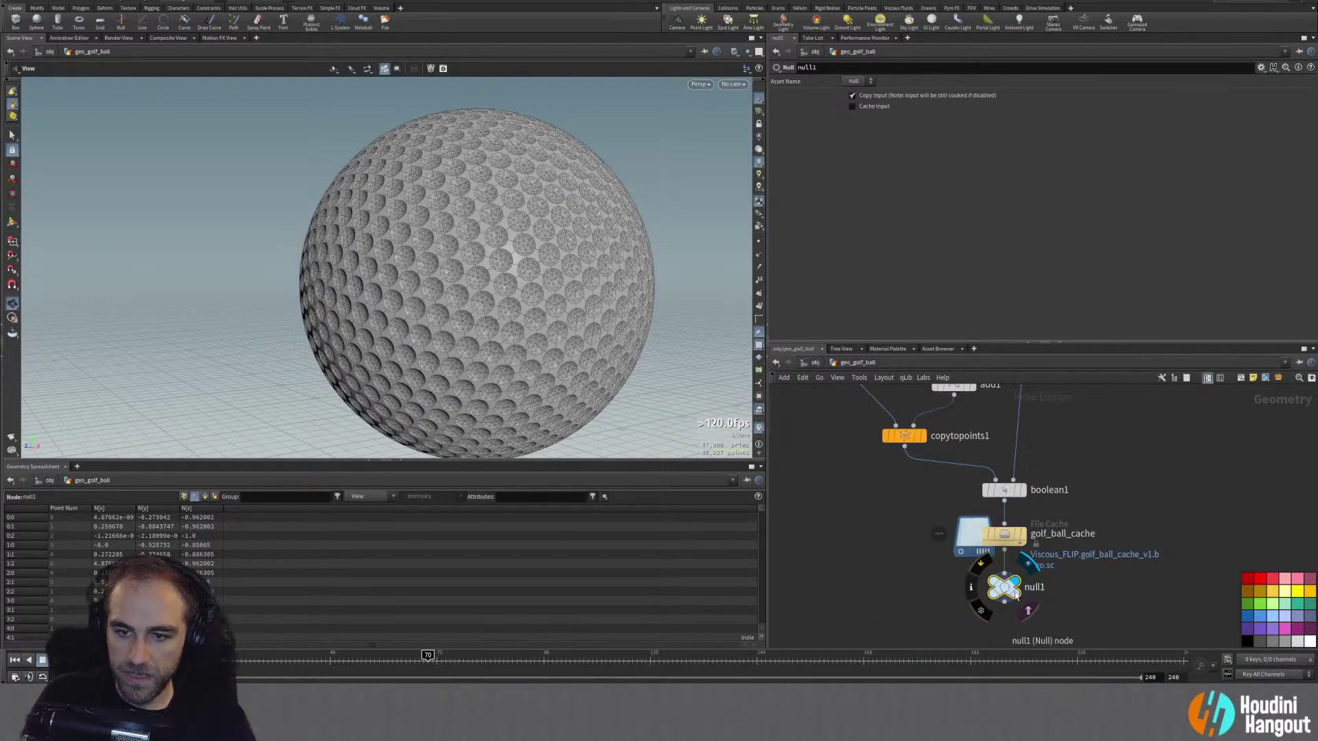
Step: Rename the null as OUT_GOLF_BALL and place it closer below golf_ball_cache
middle_click_drag(914, 609, 917, 566)
key("F2")
type("OUT_GOLF_BALL")
key("Return")
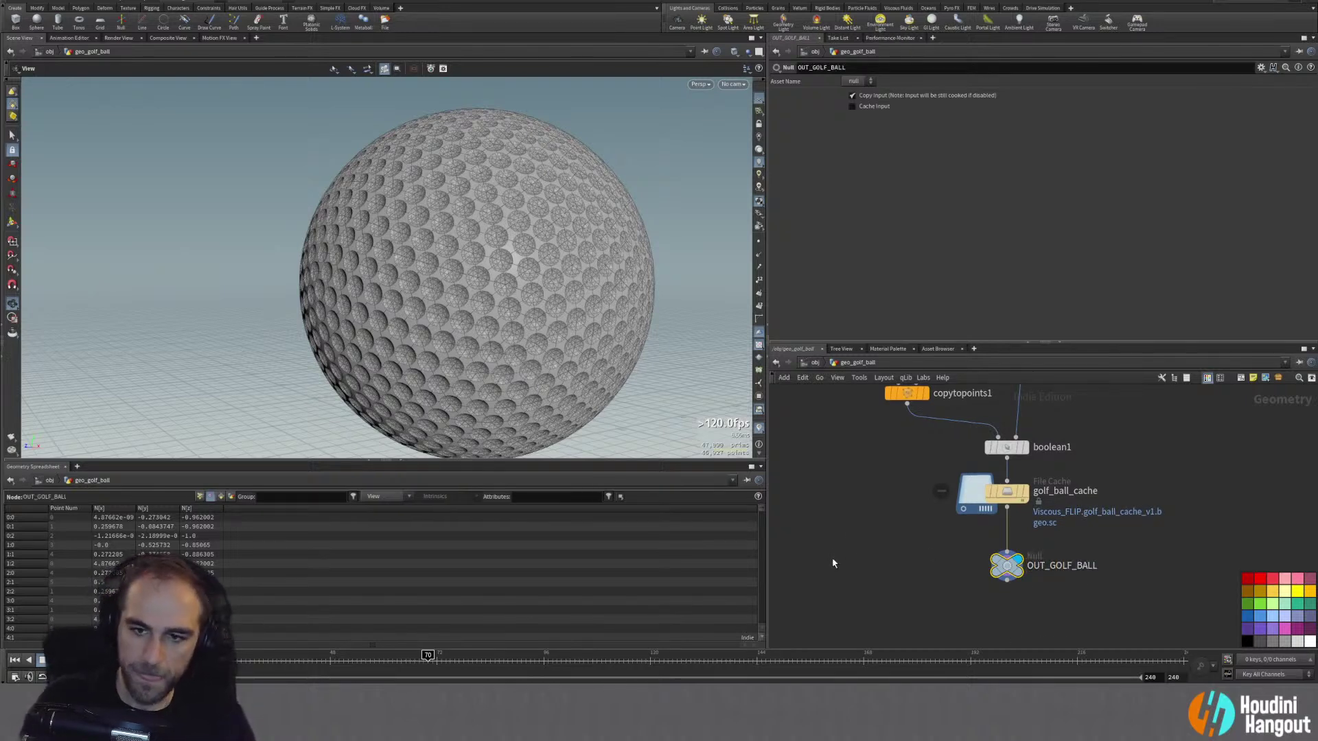
left_click_drag(1006, 565, 1006, 547)
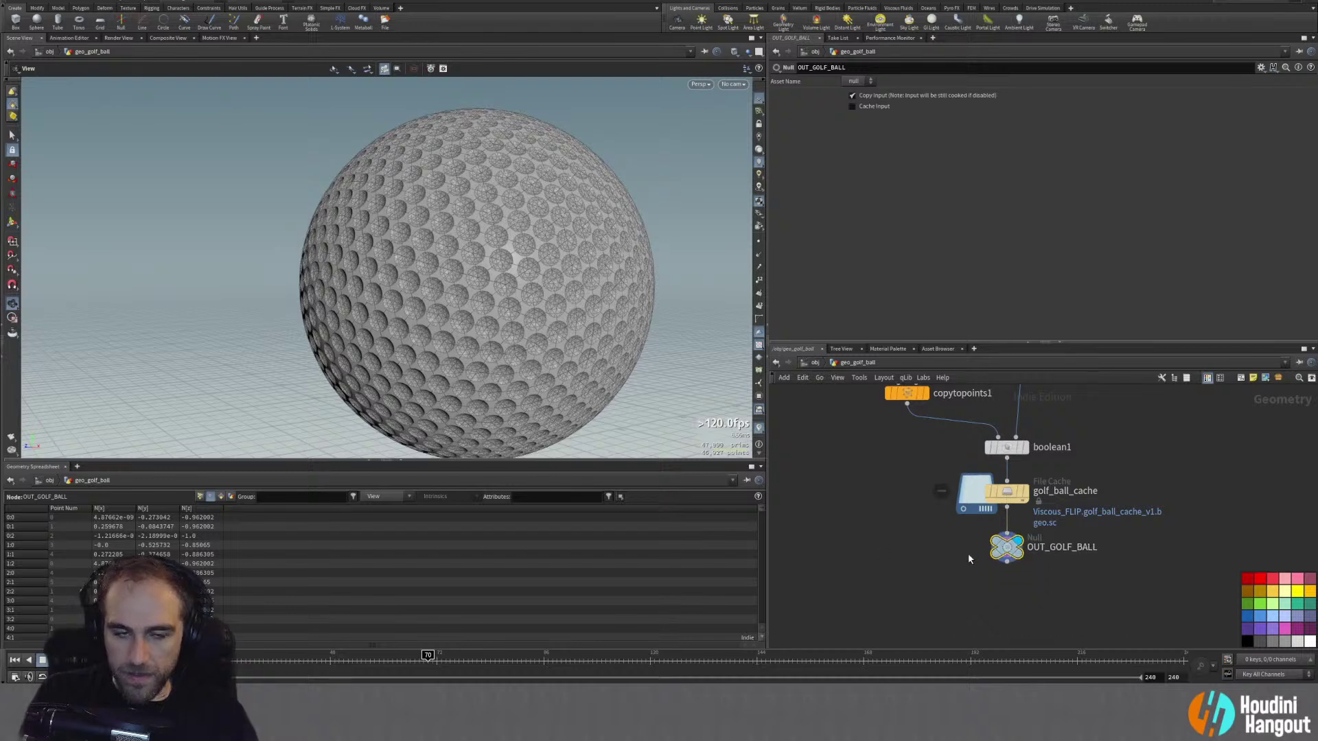
Step: Examine the dimples of the finished golf ball from several sides, up close and from a distance
scroll(488, 291, "down", 2)
middle_click_drag(487, 290, 471, 256)
left_click_drag(471, 256, 506, 259)
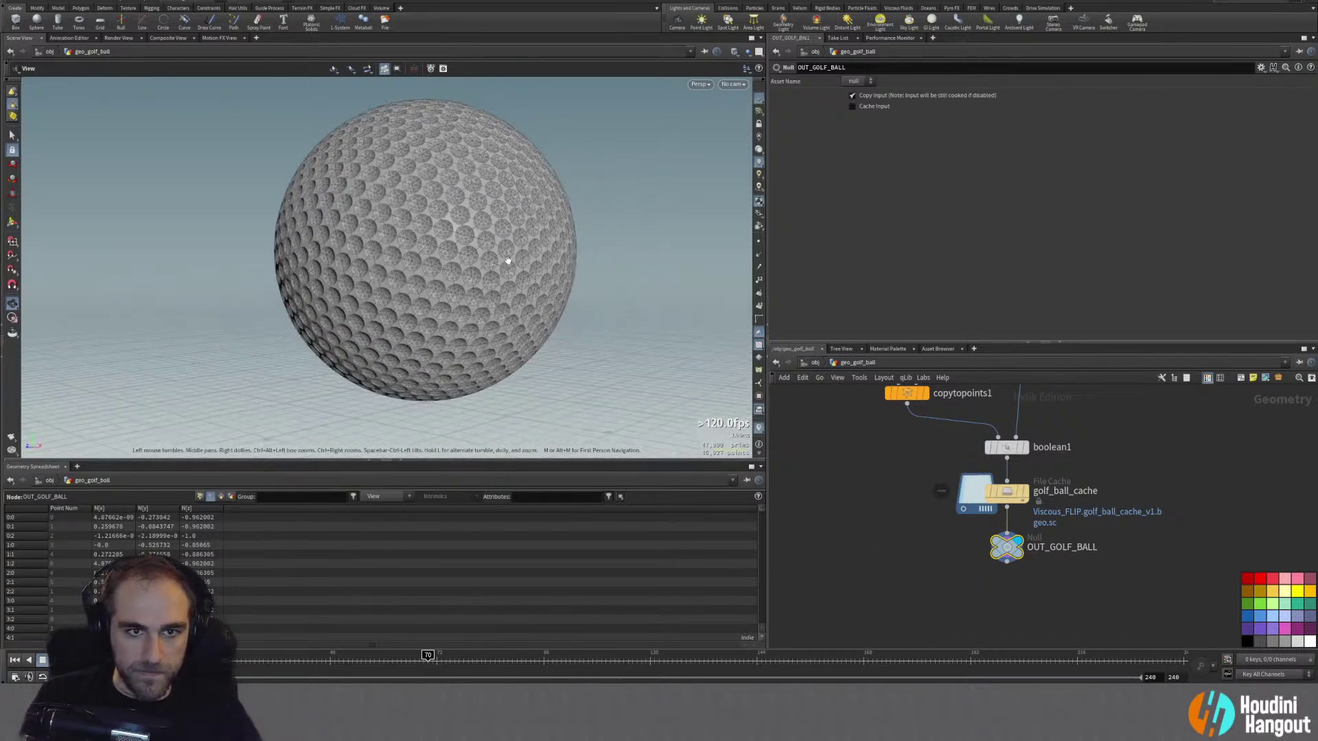
scroll(504, 259, "down", 2)
middle_click_drag(482, 262, 466, 268)
scroll(466, 277, "up", 8)
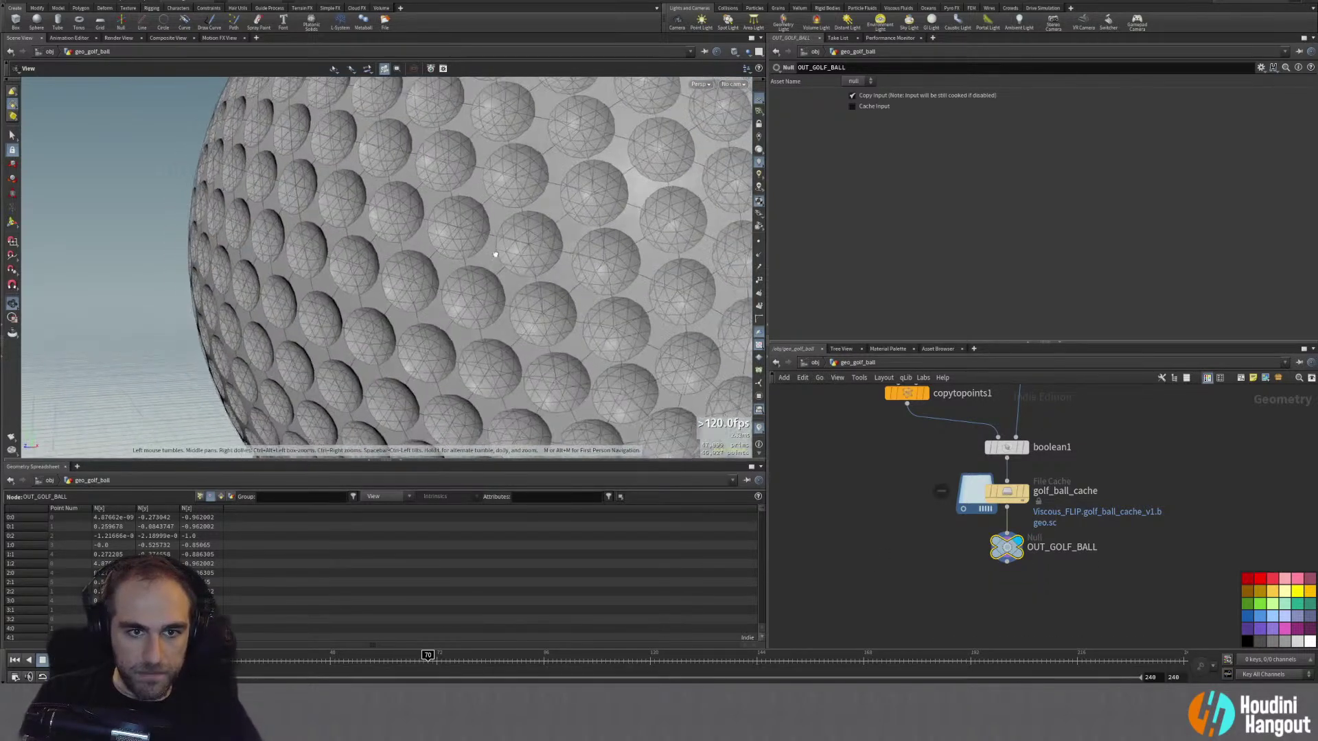
left_click_drag(339, 253, 566, 251)
scroll(566, 251, "down", 4)
left_click_drag(491, 284, 575, 289)
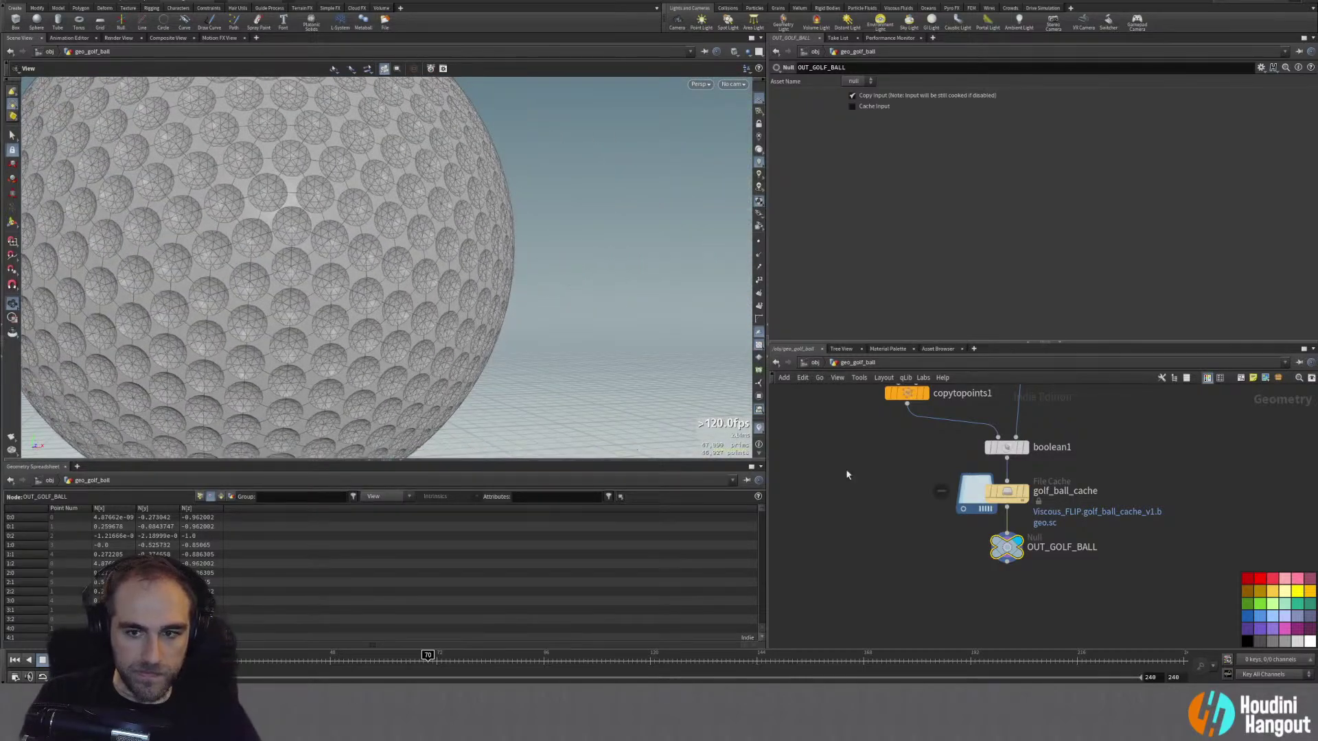
Step: Display the golf ball's normals in the viewport and examine their directions around the dimples
left_click(758, 255)
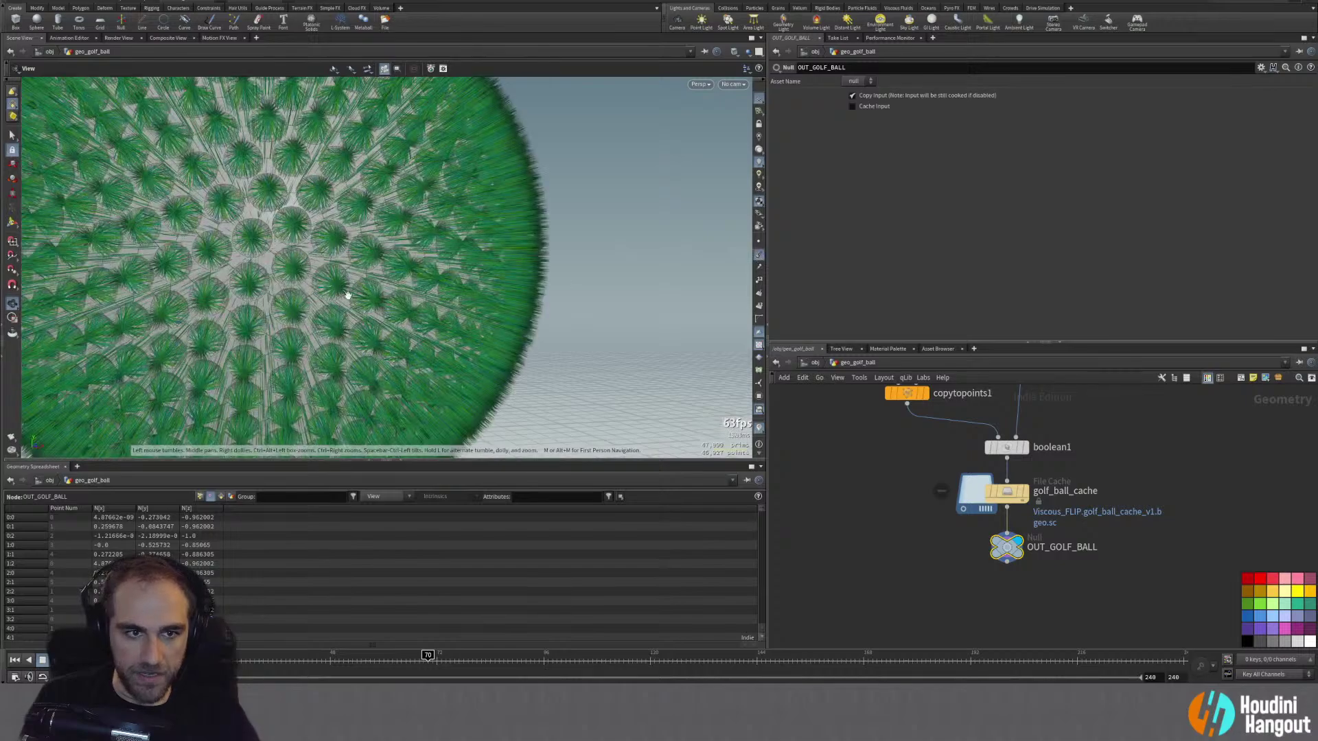
left_click_drag(341, 293, 277, 306)
right_click_drag(276, 306, 318, 303)
left_click_drag(318, 303, 563, 292)
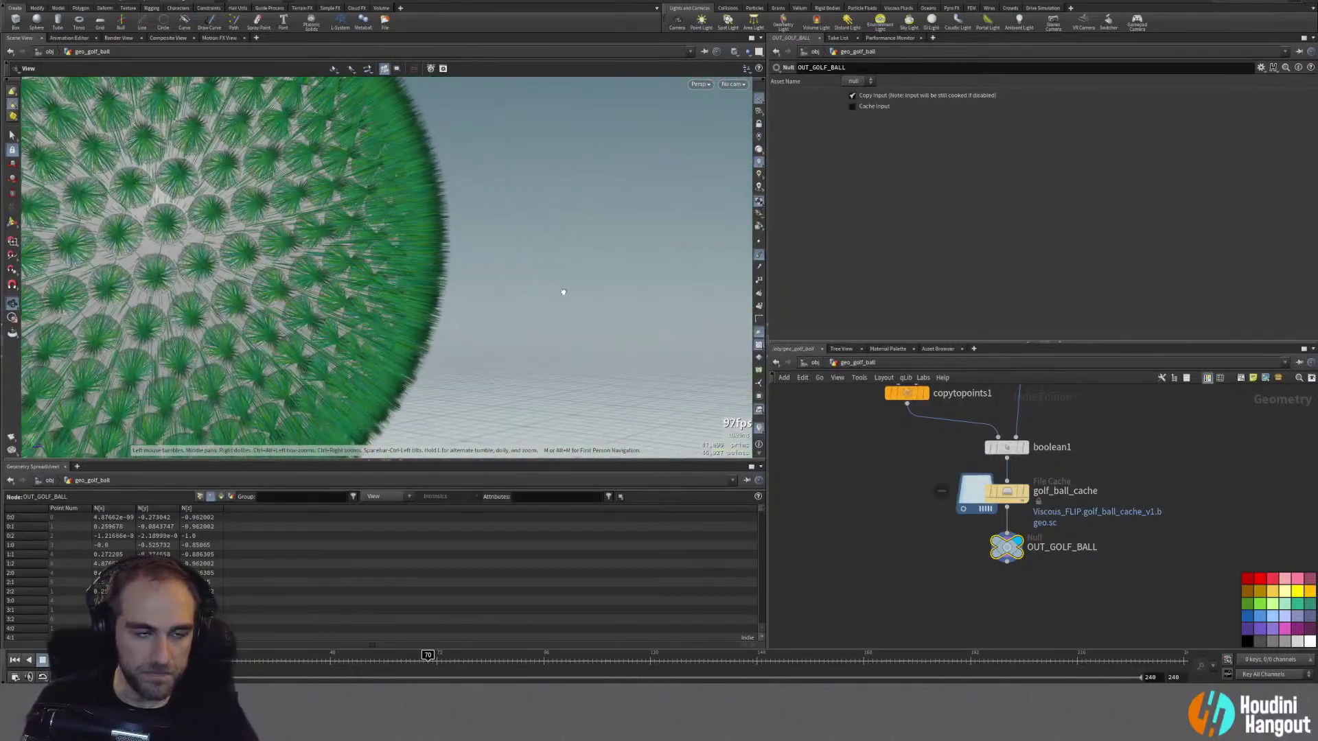
left_click_drag(377, 317, 225, 493)
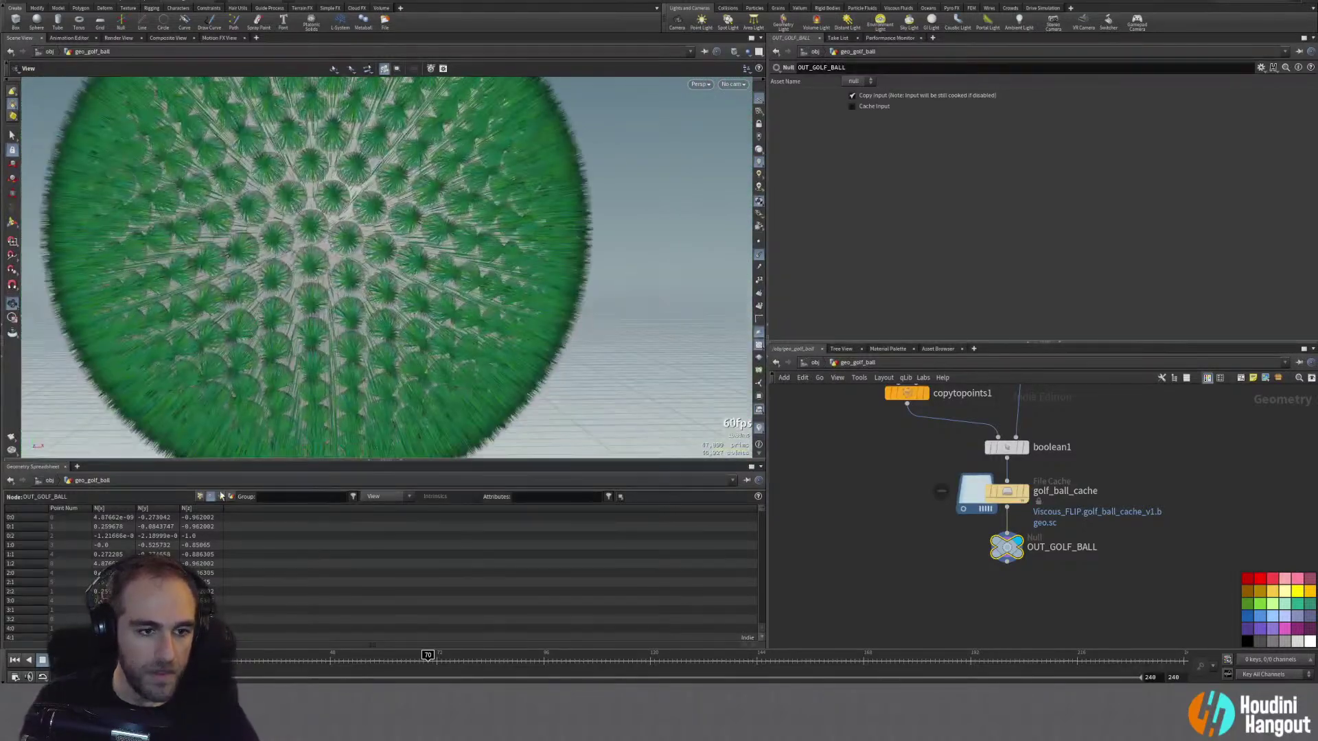
Step: Check OUT_GOLF_BALL's point attributes in the geometry spreadsheet and hide the normals in the viewport
left_click(200, 496)
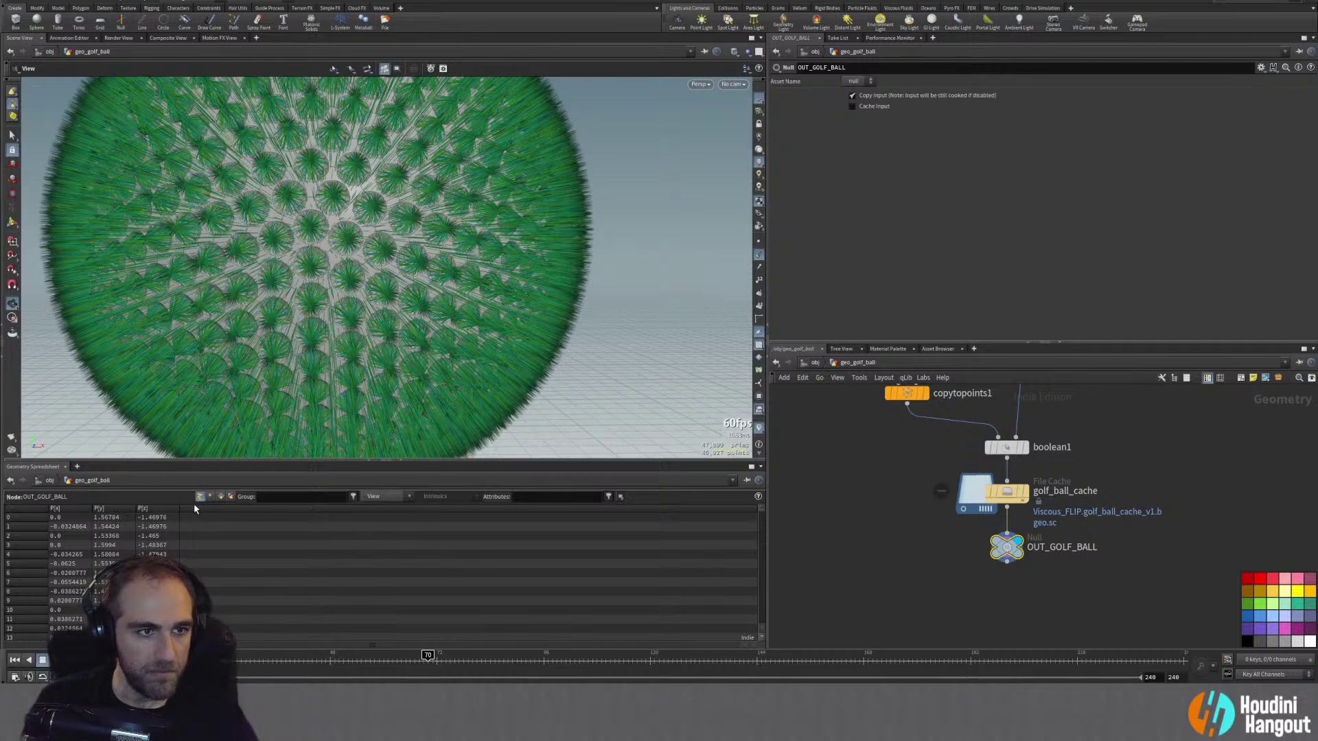
middle_click(1007, 547)
middle_click_drag(927, 591, 894, 593)
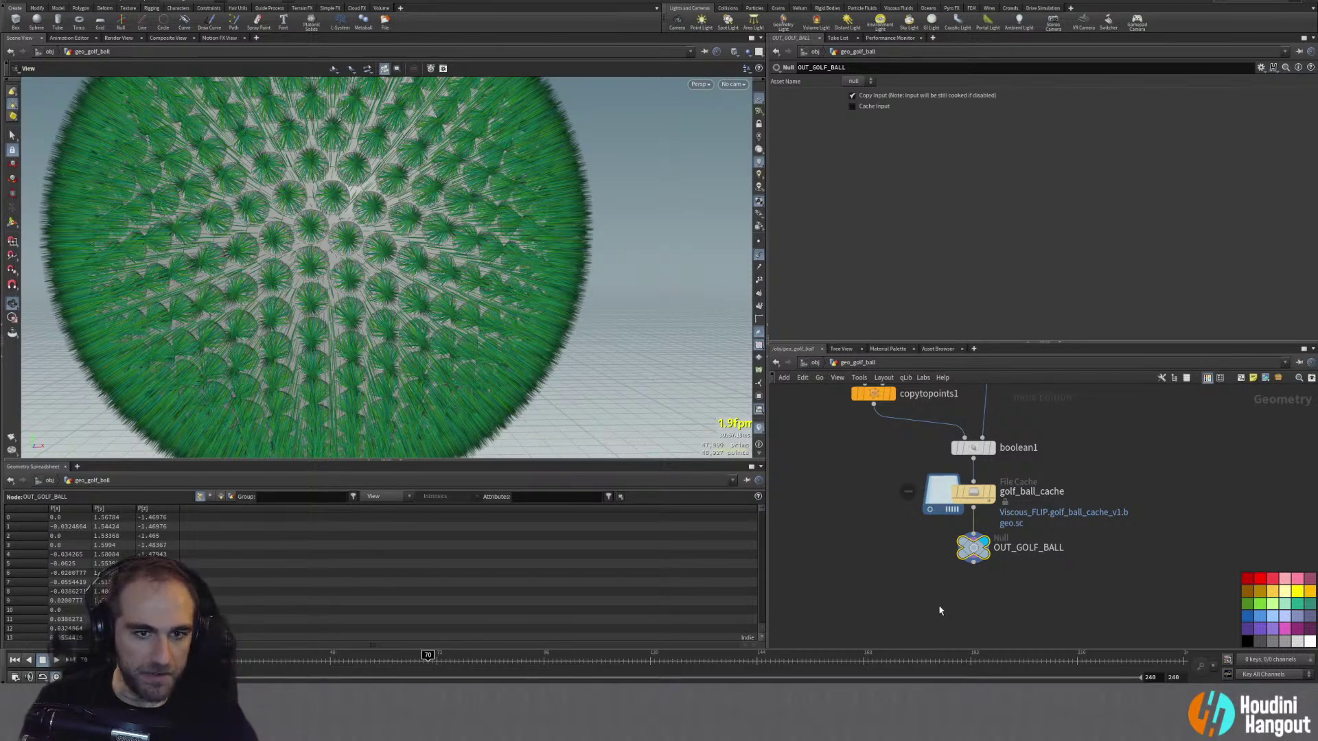
left_click(758, 257)
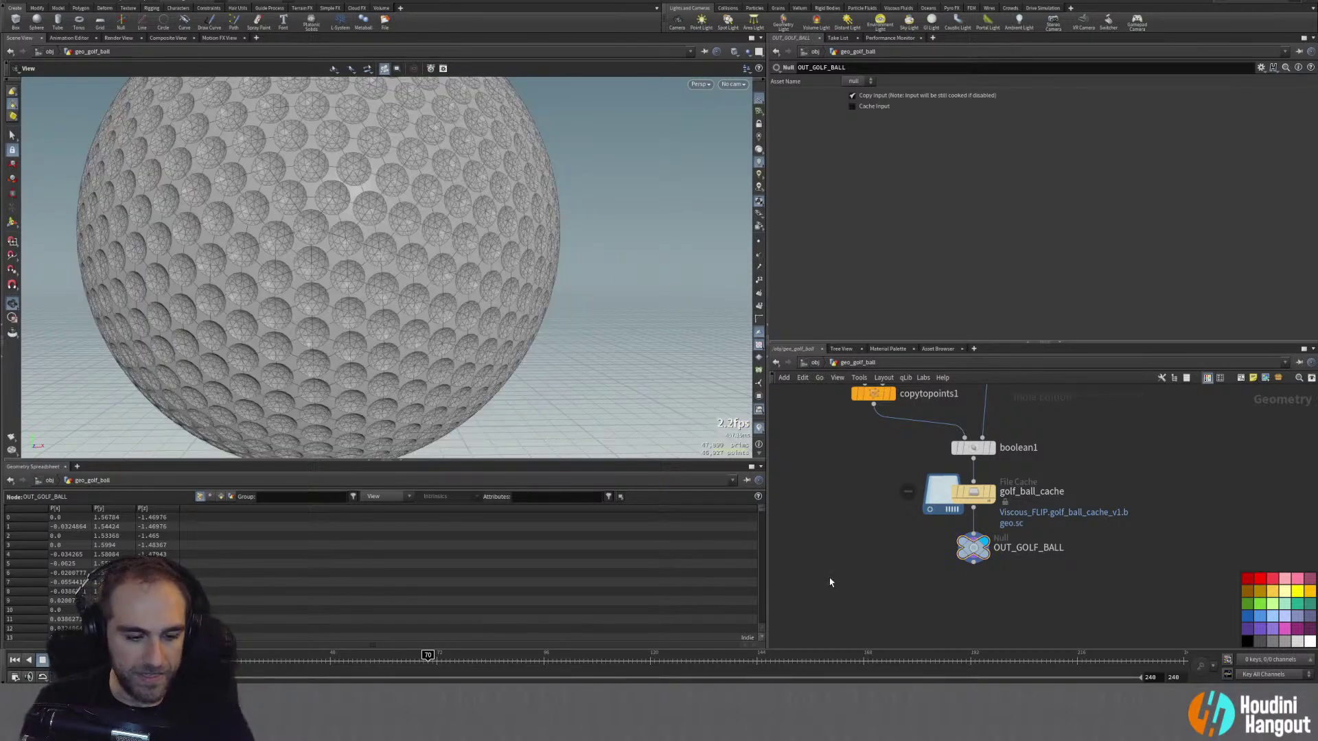
Step: Return to the object level, open the particle_fluid network and scrub the cached fluid surface to frame 36
key("u")
middle_click_drag(1101, 591, 1065, 580)
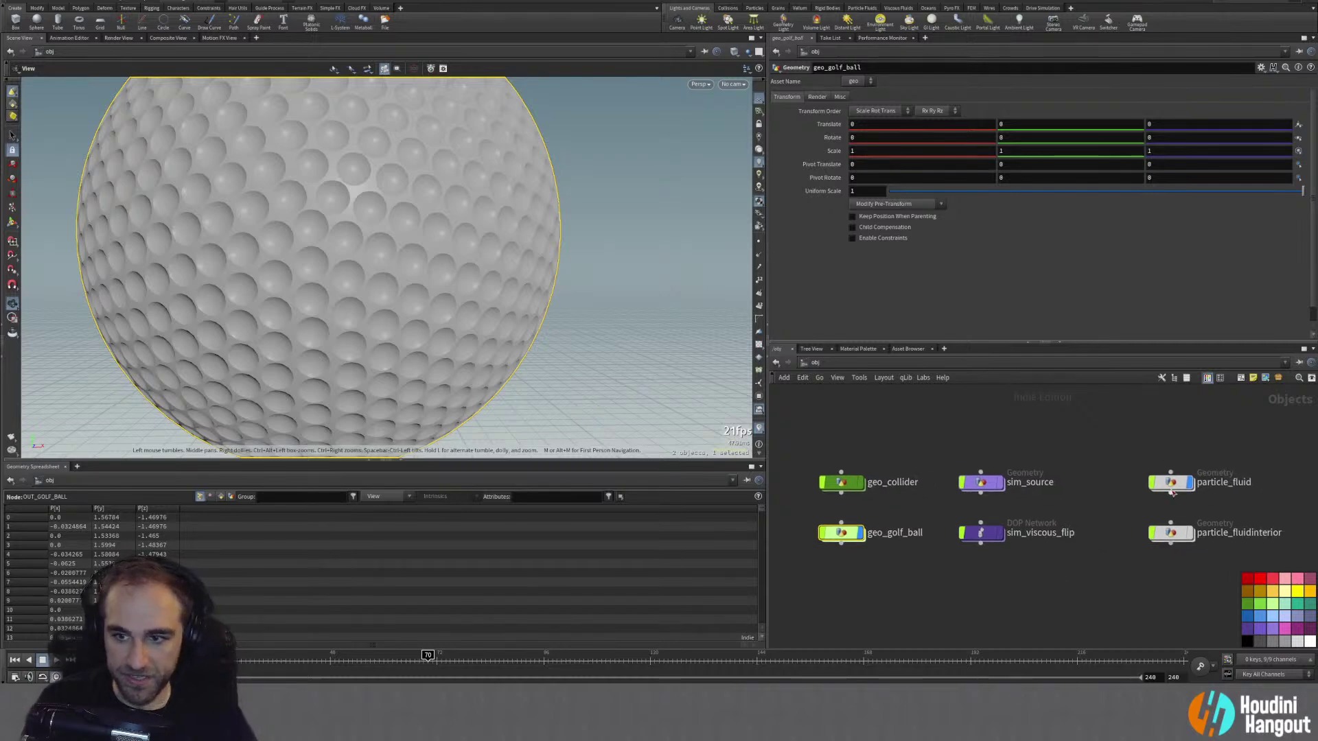
double_click(1172, 483)
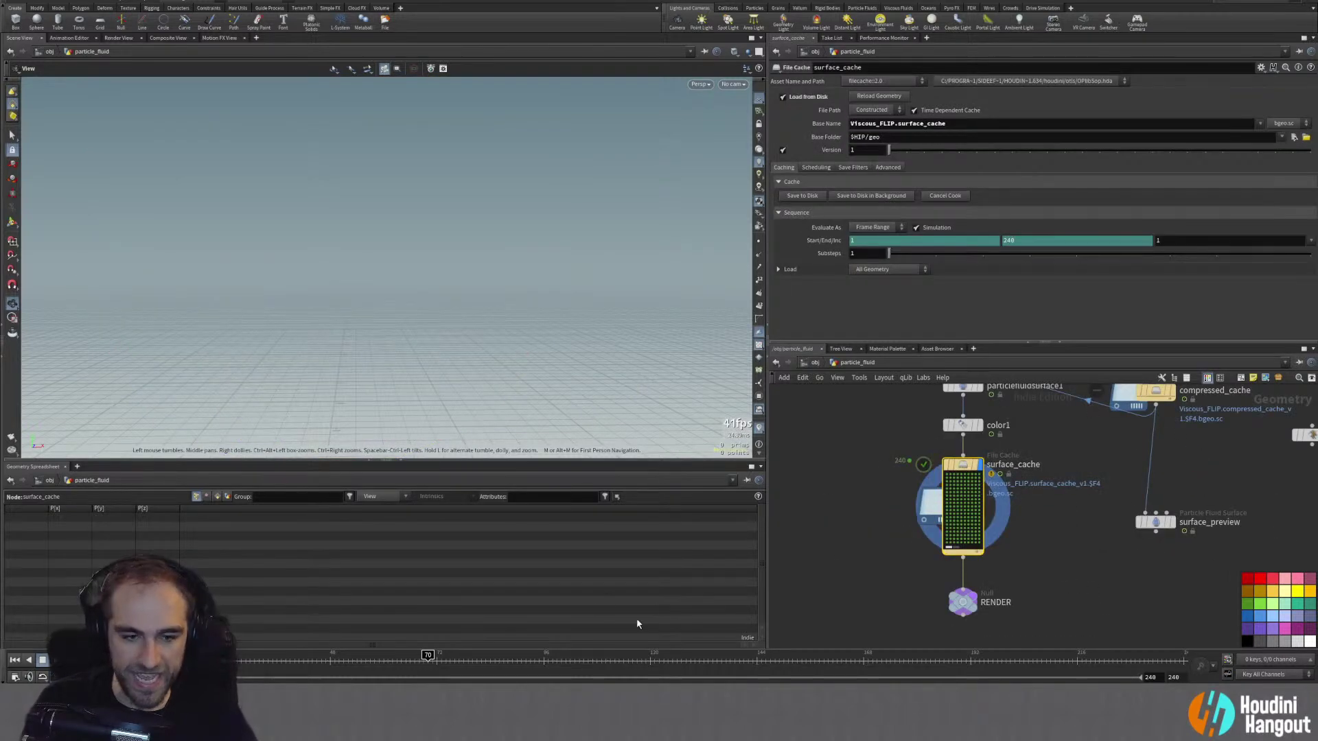
mouse_move(462, 667)
left_mouse_down()
mouse_move(894, 662)
mouse_move(238, 663)
left_mouse_up()
scroll(391, 270, "down", 5)
left_click_drag(391, 270, 359, 282)
middle_click_drag(359, 282, 178, 302)
mouse_move(360, 660)
left_mouse_down()
mouse_move(1174, 678)
mouse_move(359, 628)
mouse_move(122, 635)
mouse_move(280, 636)
left_mouse_up()
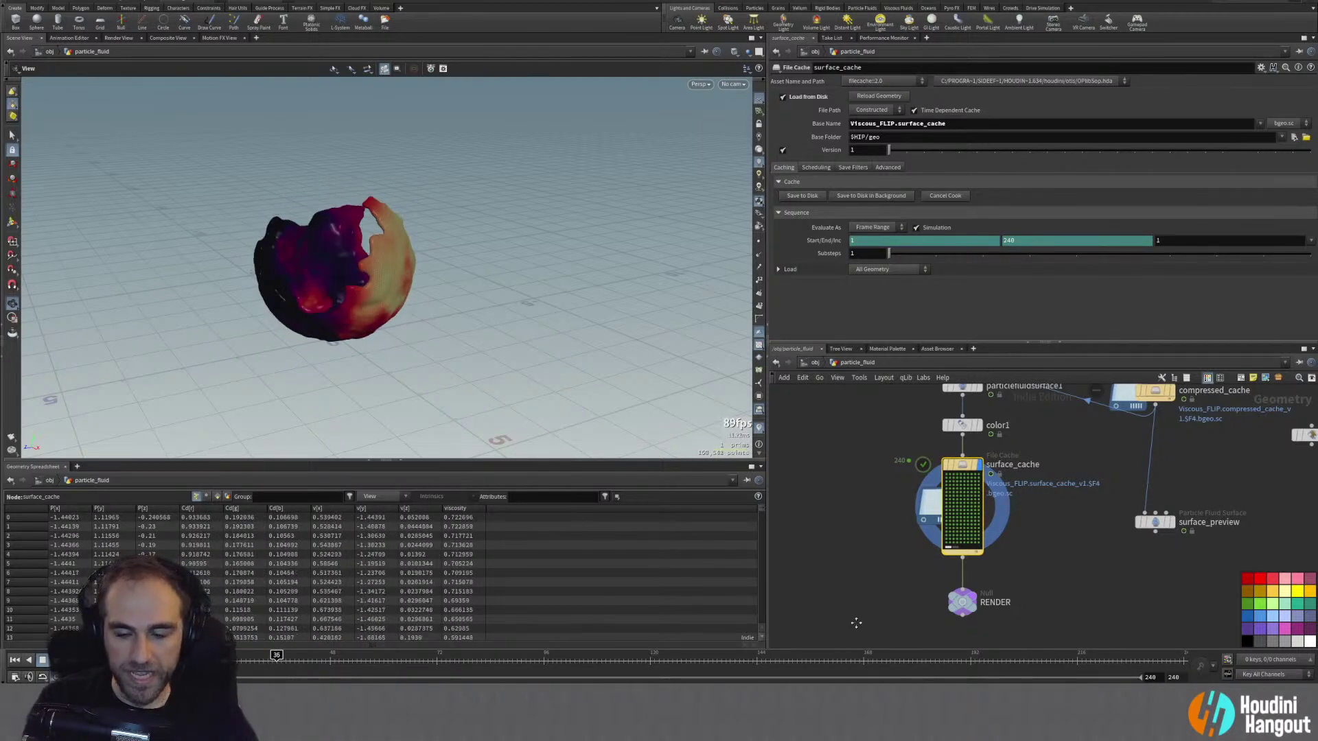
Step: Move the RENDER null aside and add a new Null node directly below surface_cache
middle_click_drag(858, 628, 835, 606)
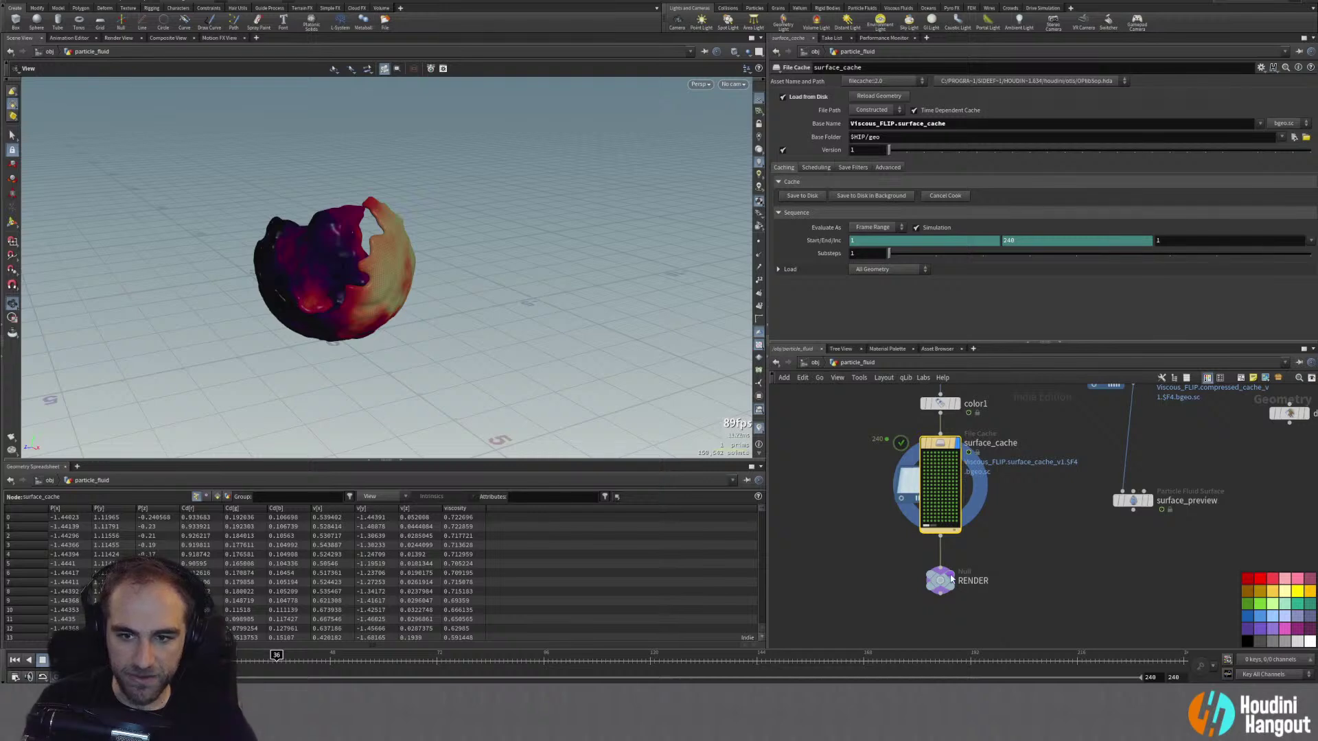
left_click_drag(968, 578, 833, 586)
key("Tab")
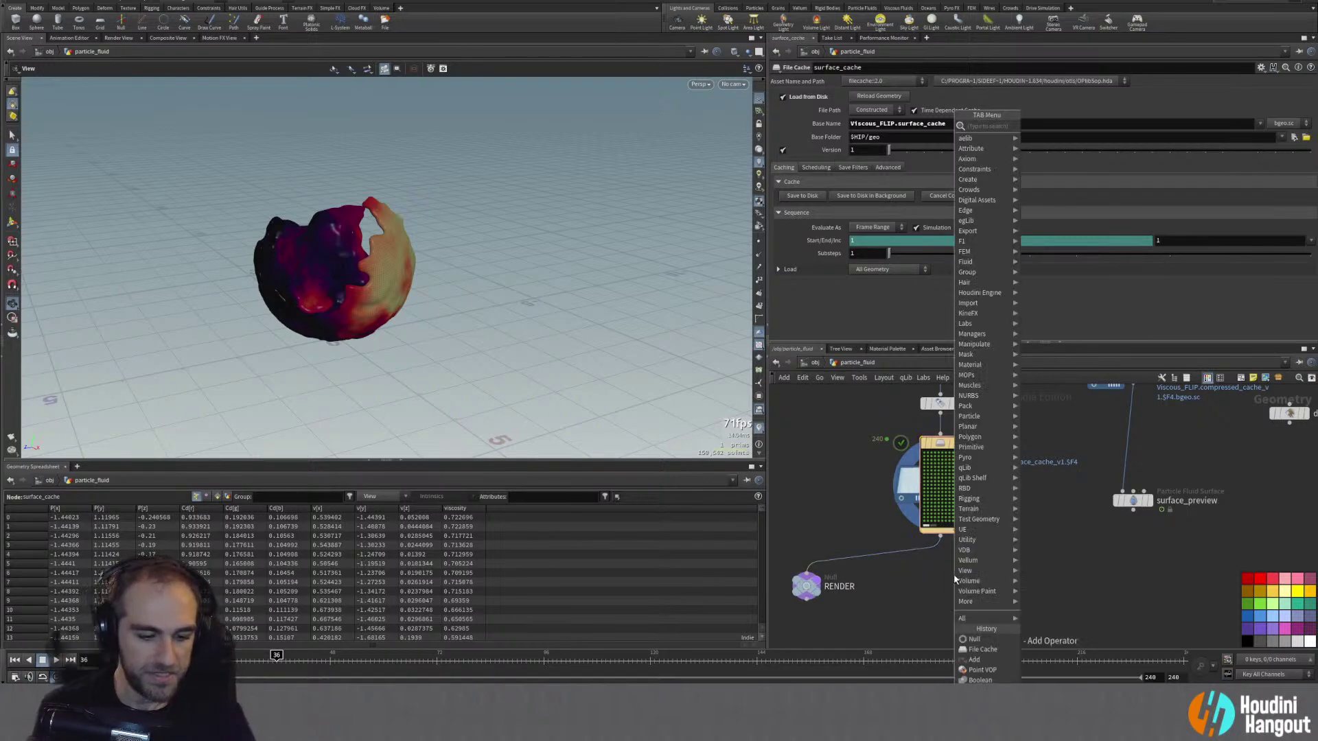
key("Return")
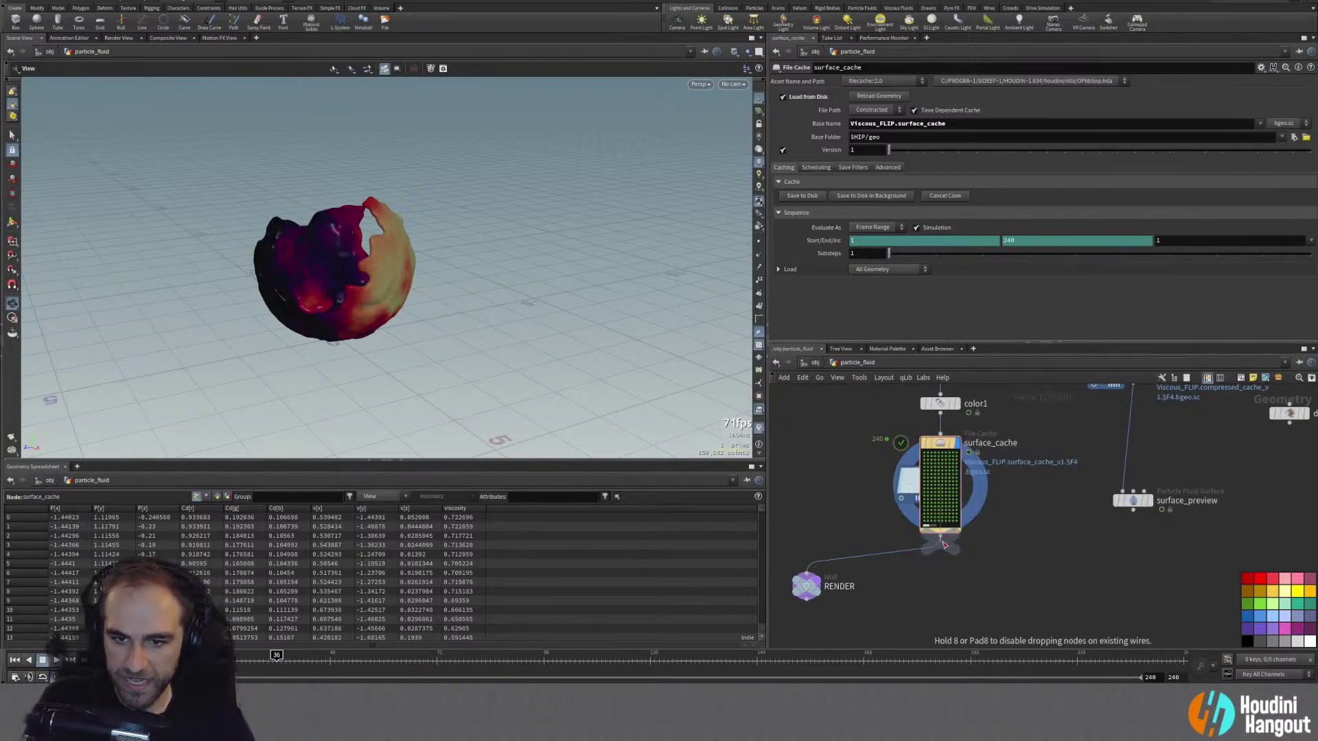
left_click(952, 584)
Step: Rename the new null OUT_FLUID_GEO, place it level with RENDER, color it dark green and make it the displayed node
double_click(963, 573)
type("OUT")
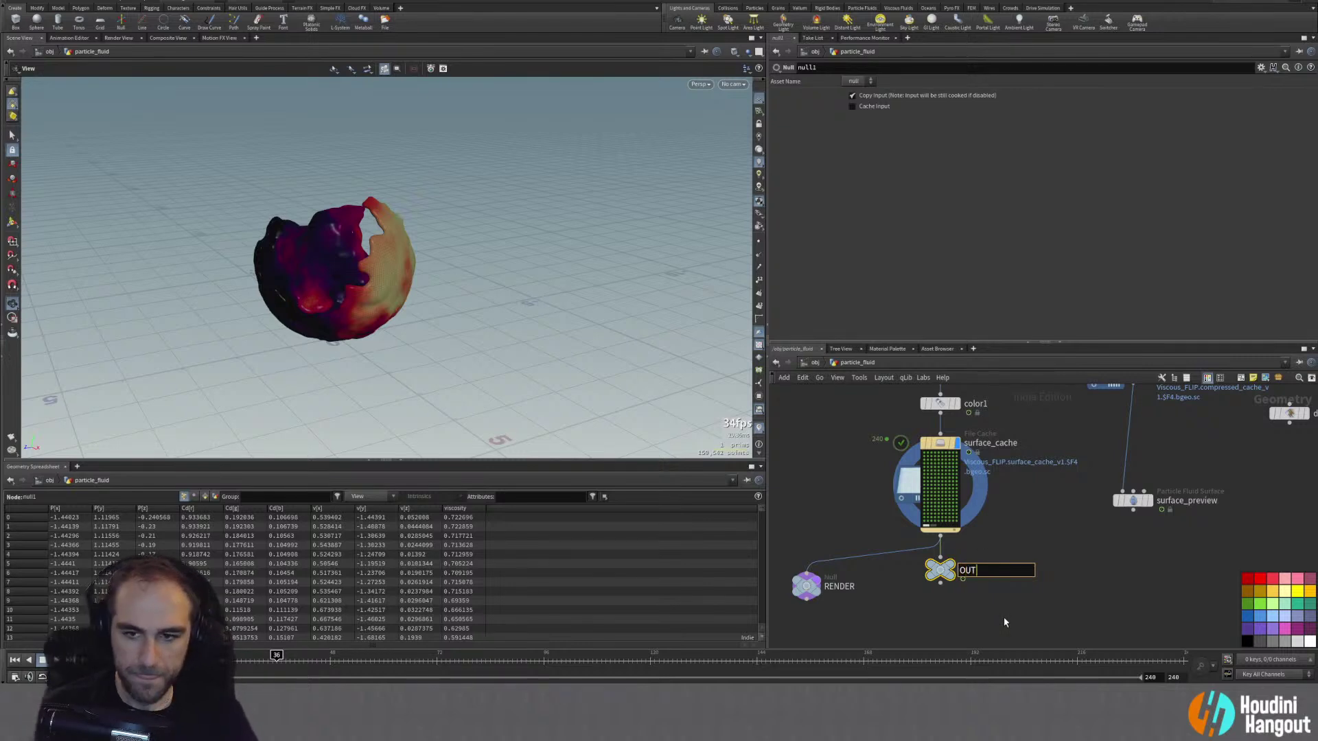
type("_FLUID_GEO")
key("Return")
left_click_drag(940, 570, 941, 587)
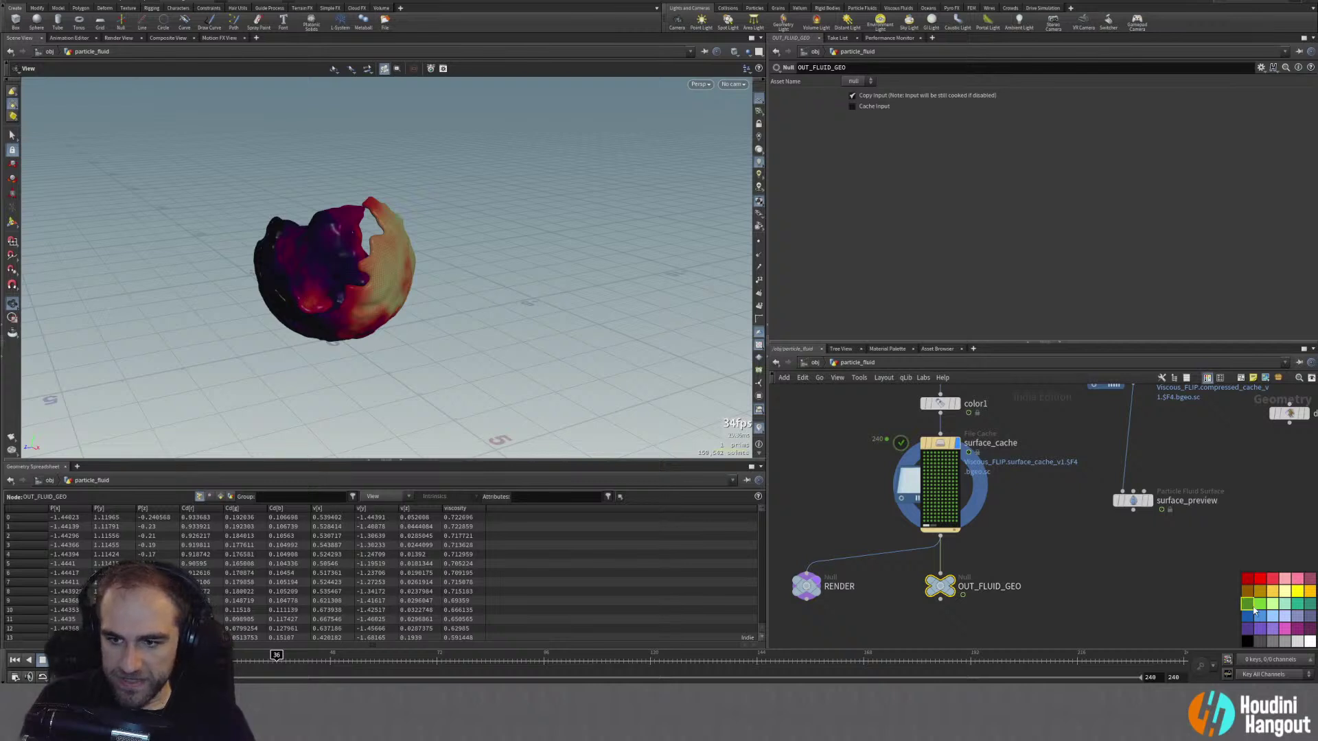
left_click(1250, 605)
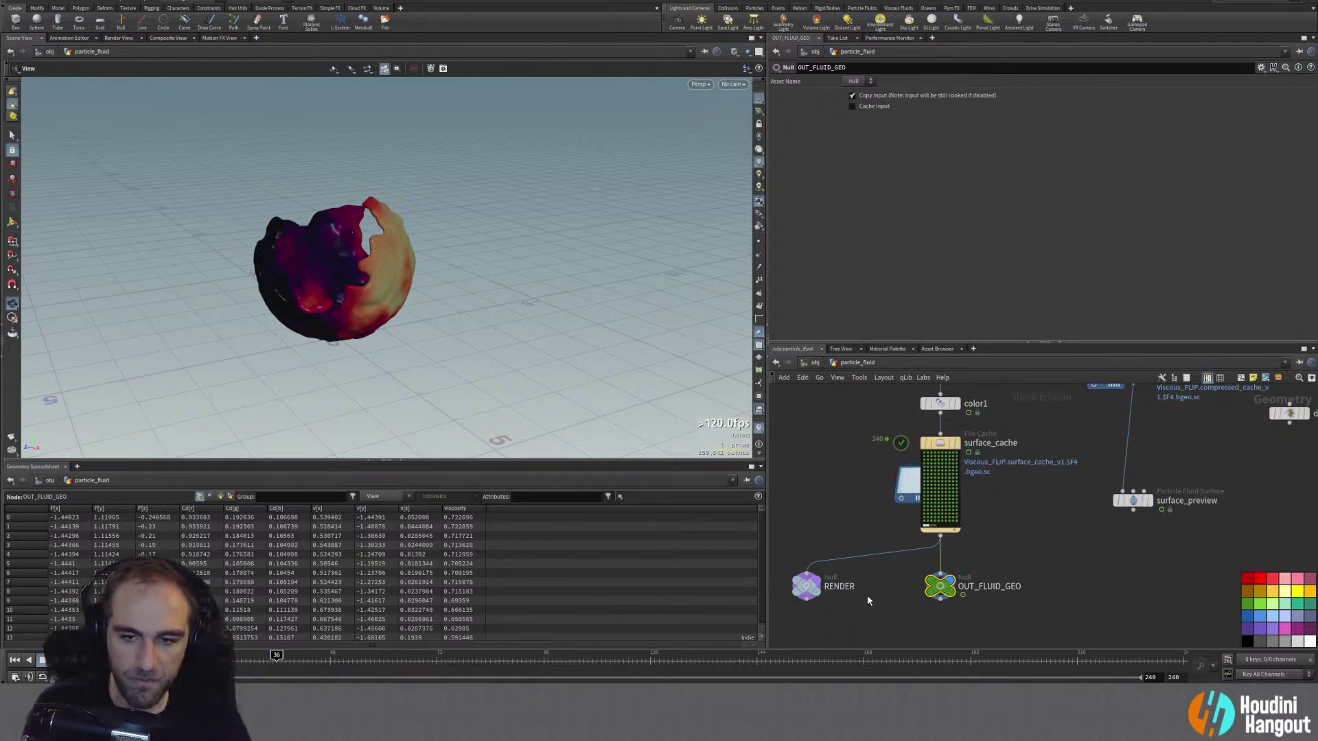
Step: Return to the object level, toggle particle_fluid's visibility off and on, and examine the fluid on the golf ball up close
key("u")
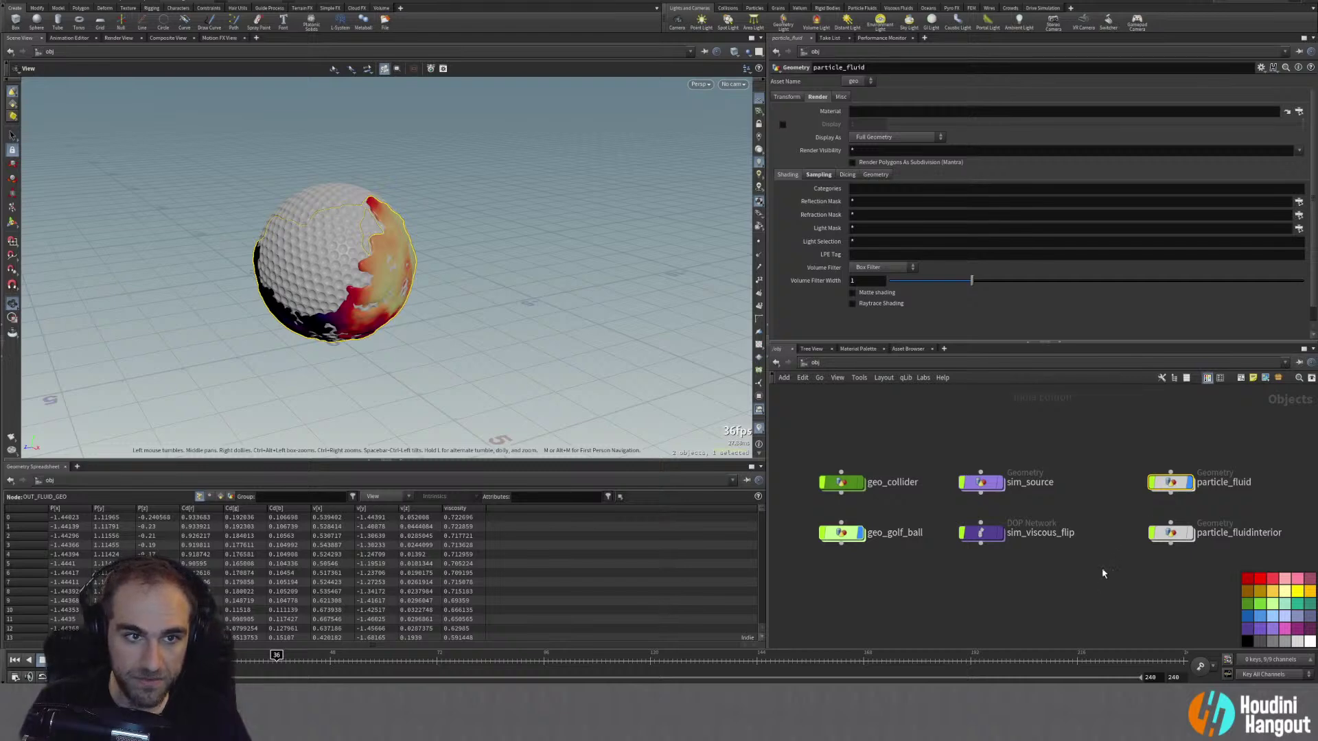
left_click(1191, 459)
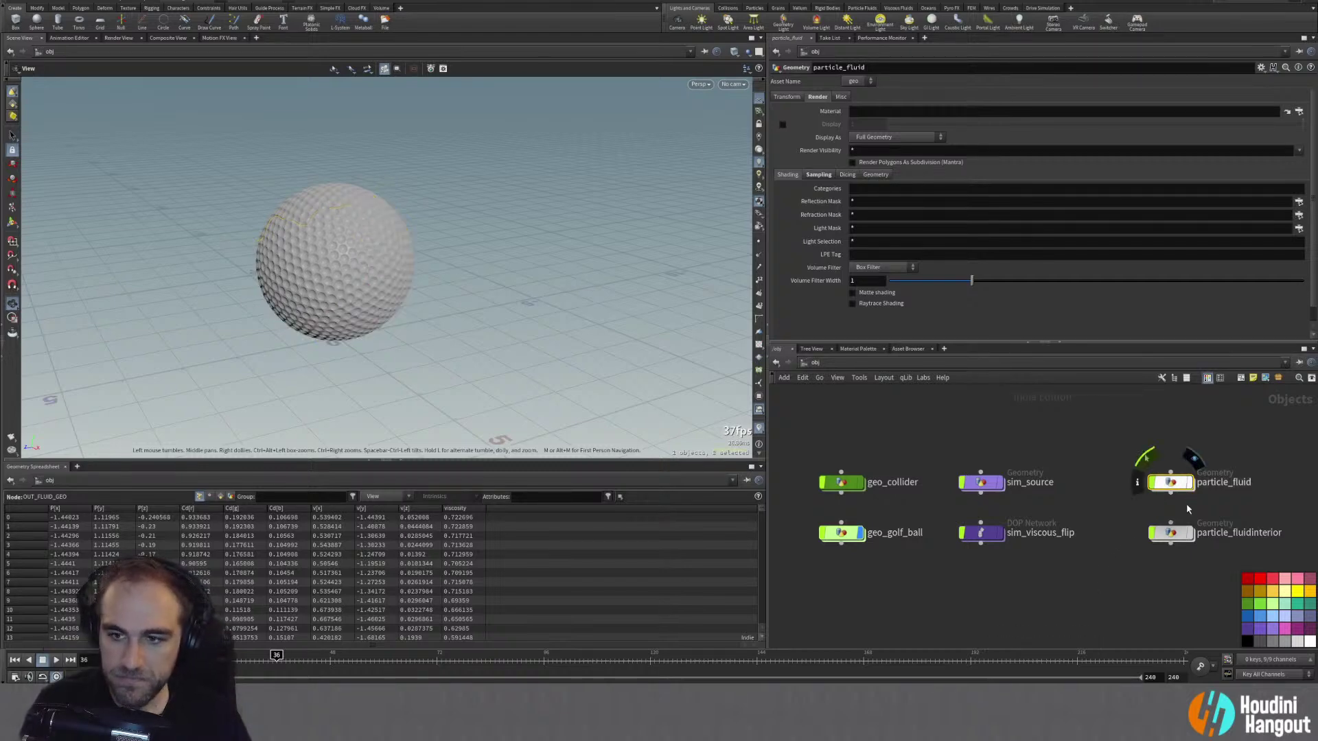
left_click(1190, 458)
left_click_drag(371, 382, 277, 270)
scroll(336, 297, "up", 4)
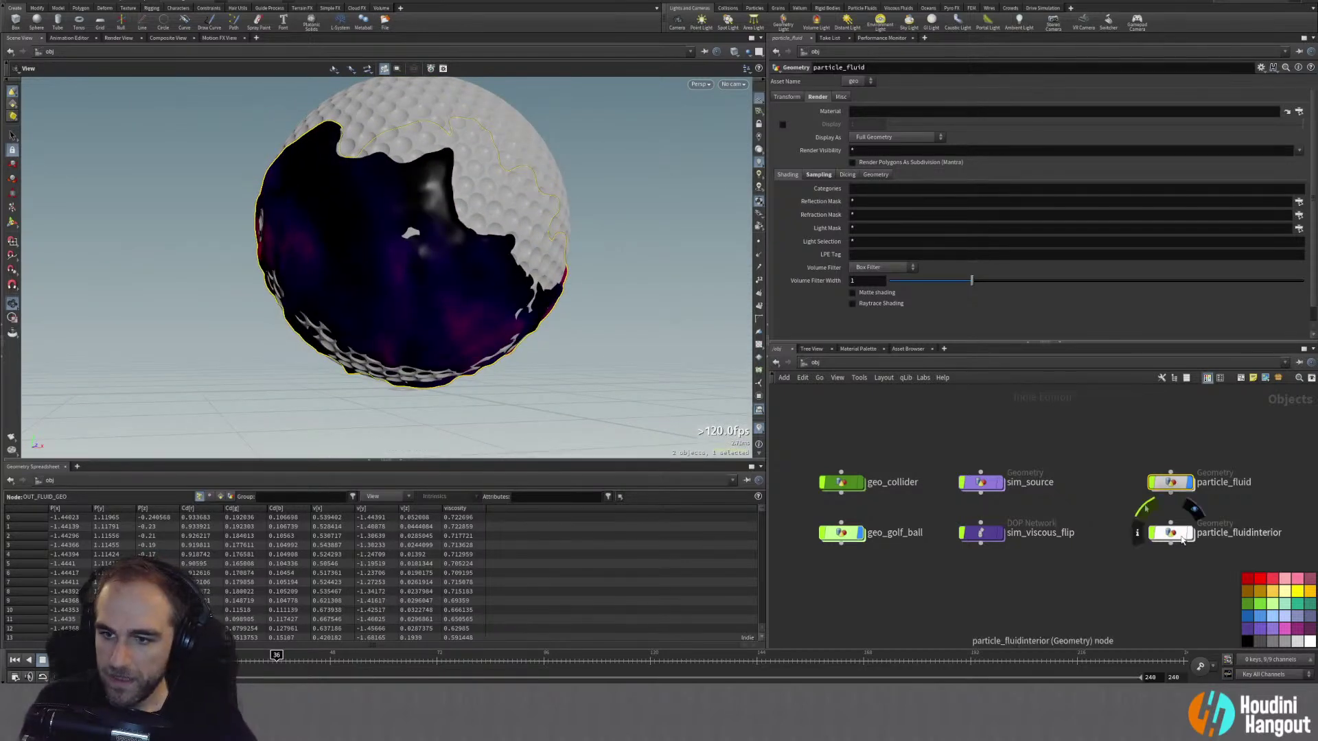
Step: Create a Geometry object below particle_fluidinterior, name it render_golf_ball and color it red
middle_click_drag(1145, 599, 1066, 553)
scroll(1124, 547, "down", 2)
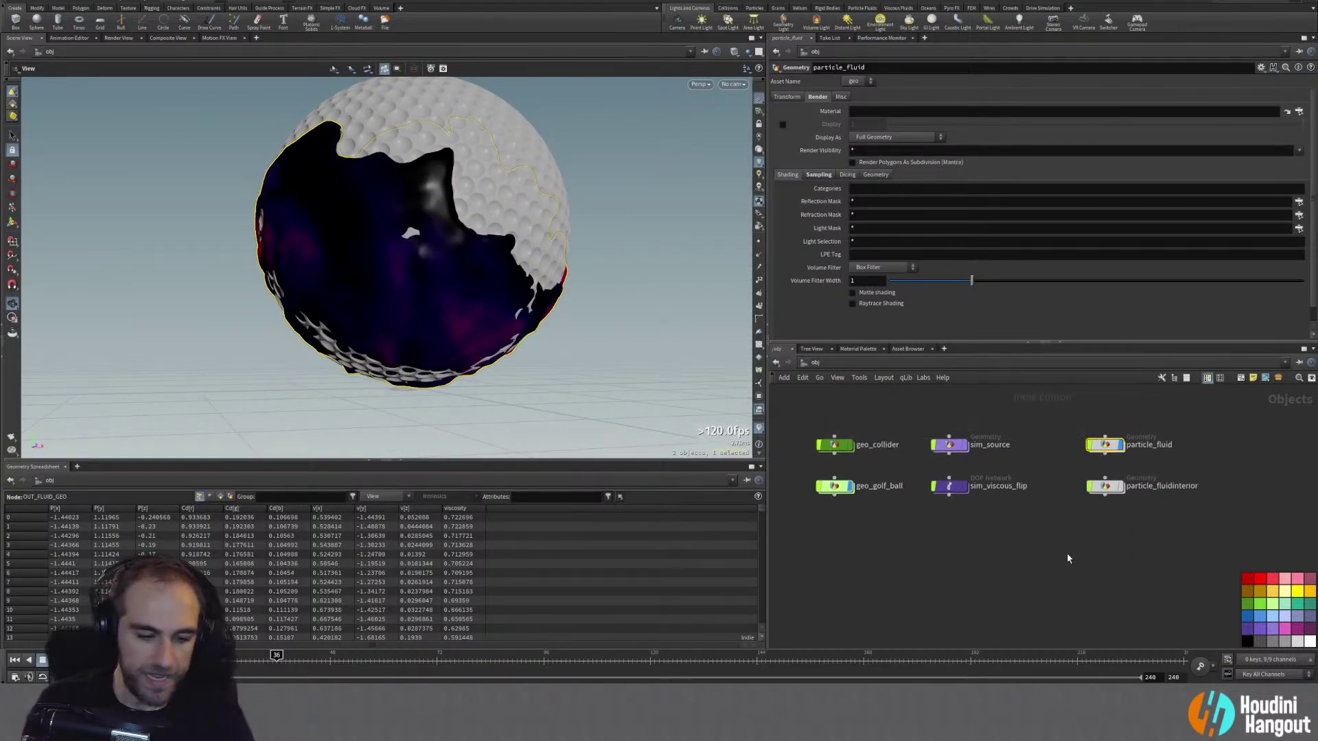
key("Tab")
type("geo")
key("Return")
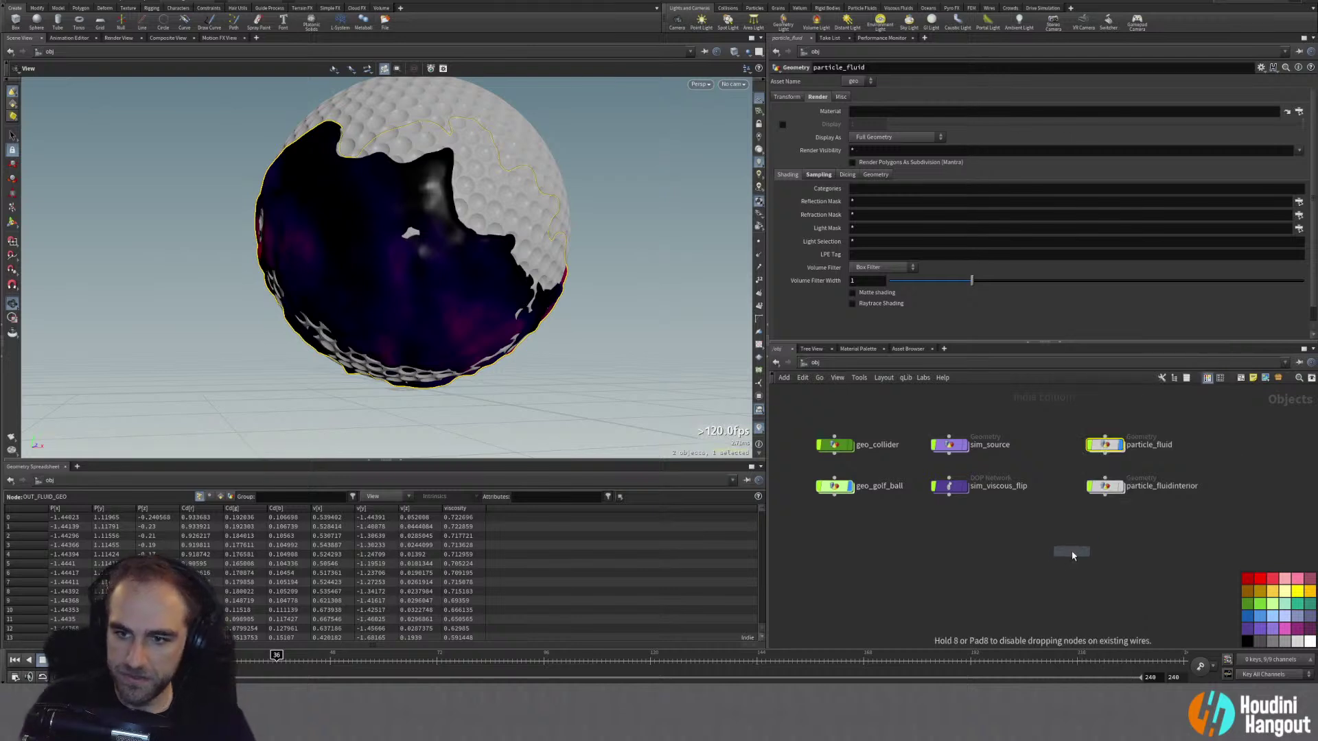
left_click(1131, 538)
double_click(1132, 534)
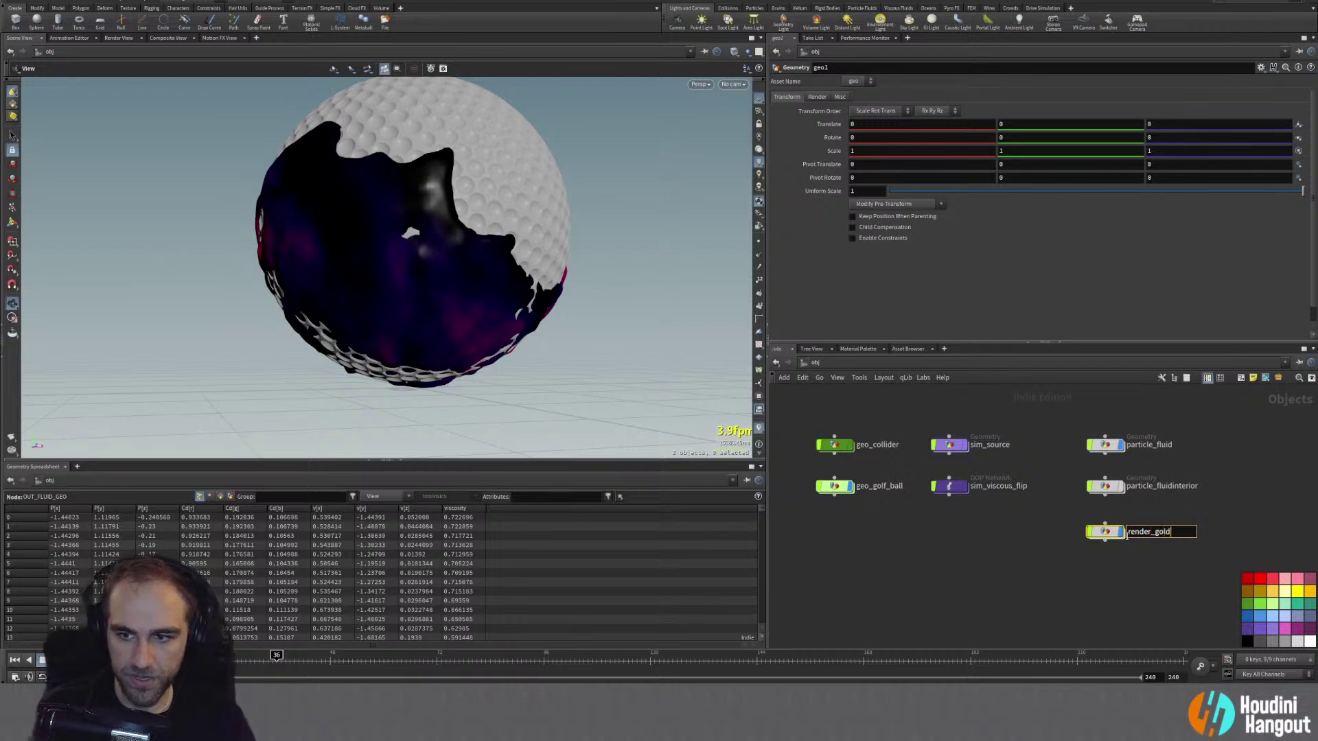
key("Return")
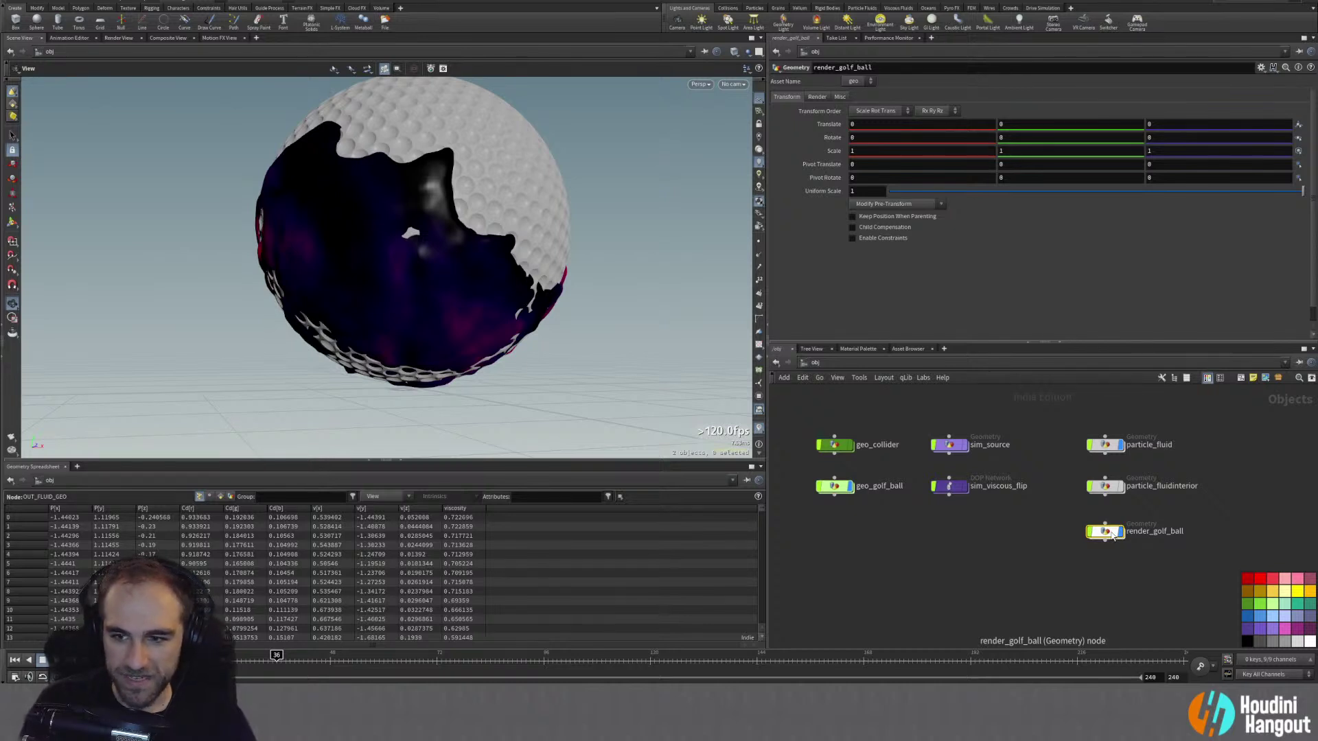
left_click(1247, 578)
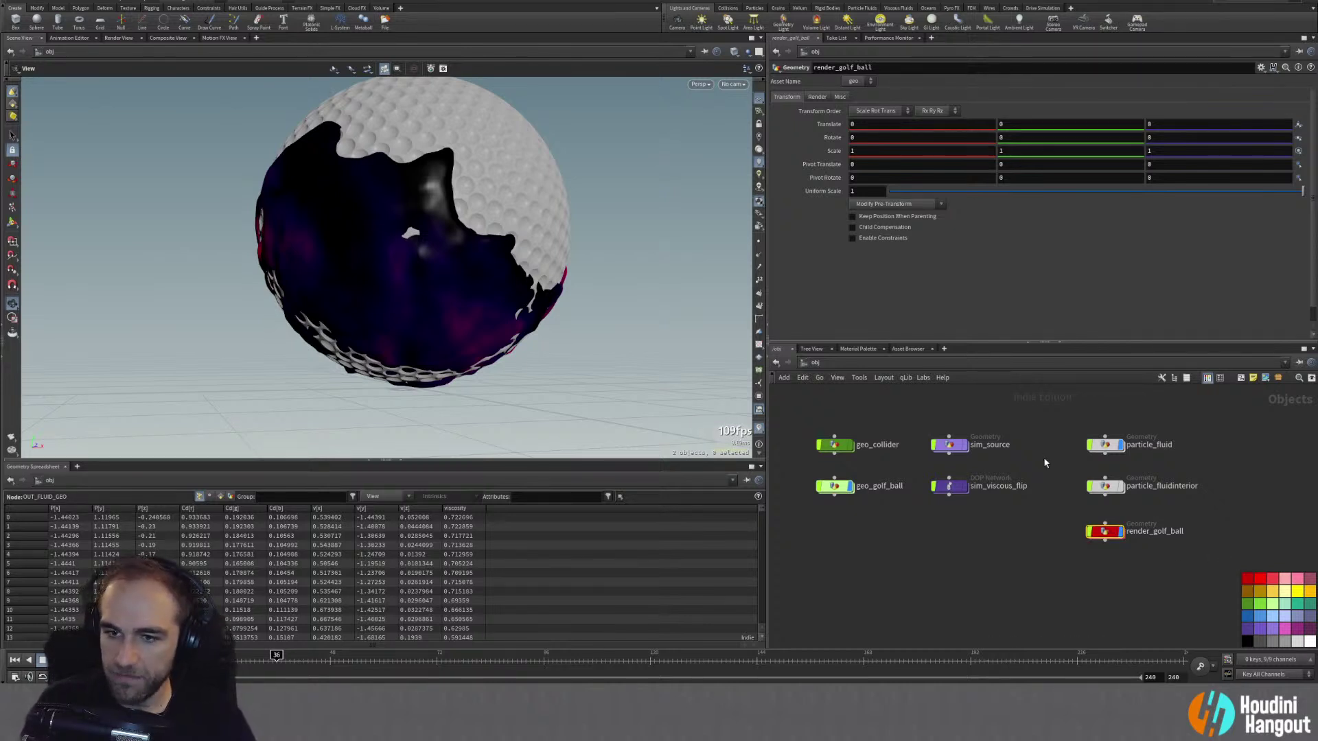
Step: Move particle_fluid and particle_fluidinterior below the sim objects, color them purple, tidy the column and line render_golf_ball up with the top row
left_click_drag(1078, 439, 947, 582)
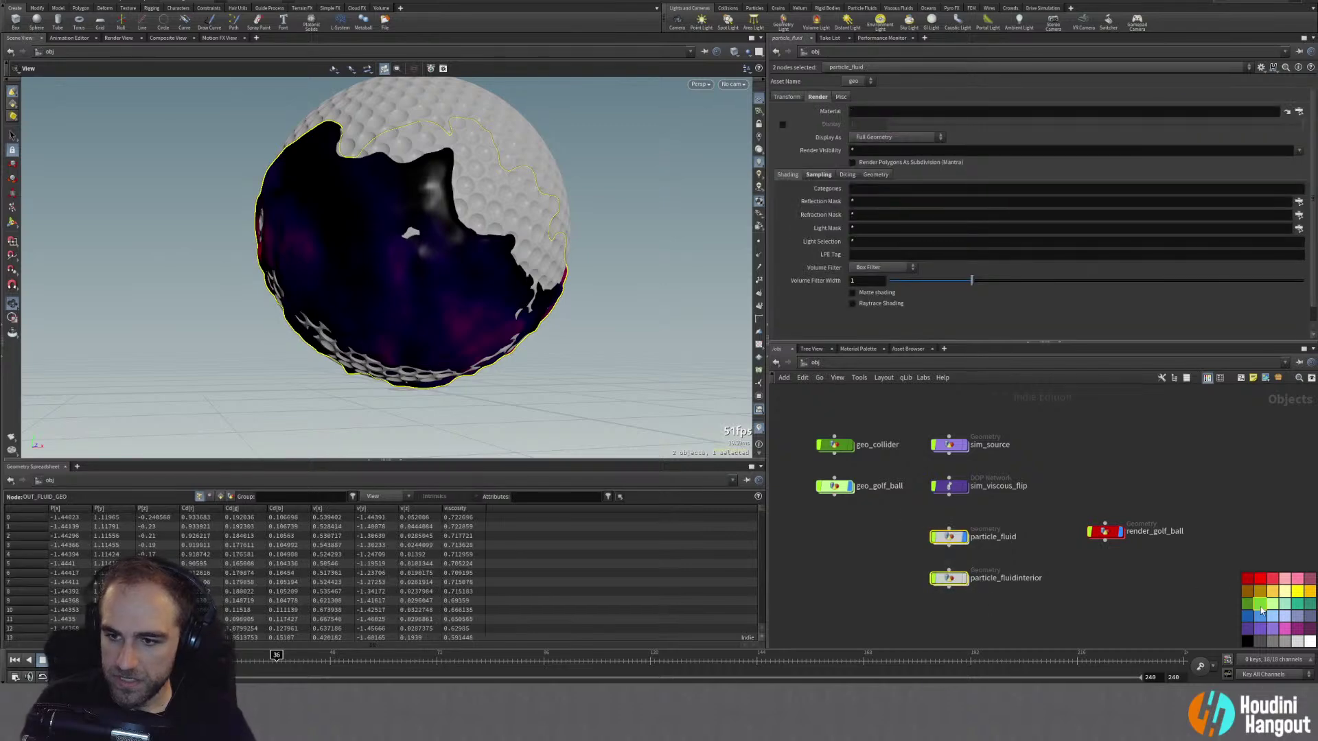
left_click(1270, 630)
left_click_drag(847, 584, 913, 430)
key("l")
left_click_drag(1102, 534, 1098, 448)
Step: Inside render_golf_ball, add an Object Merge that pulls in /obj/geo_golf_ball/OUT_GOLF_BALL
double_click(1098, 447)
key("Tab")
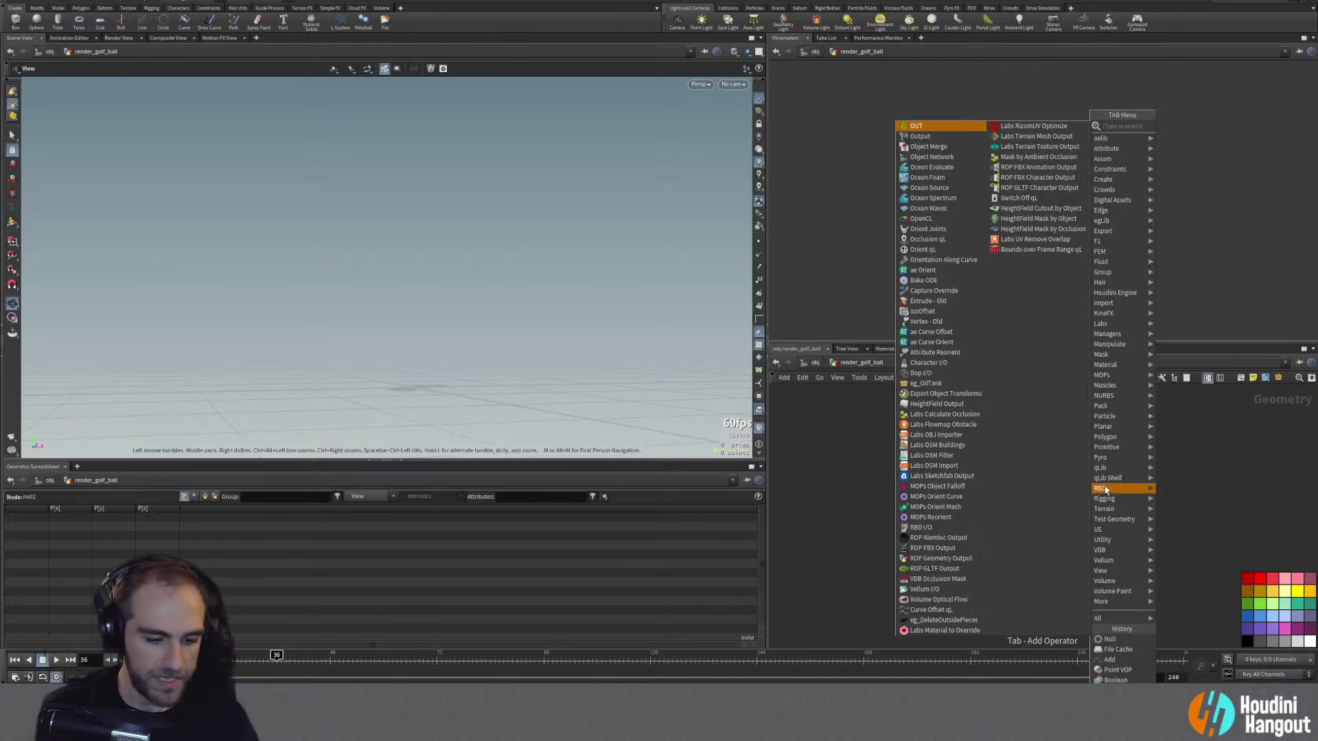
type("obj")
key("Return")
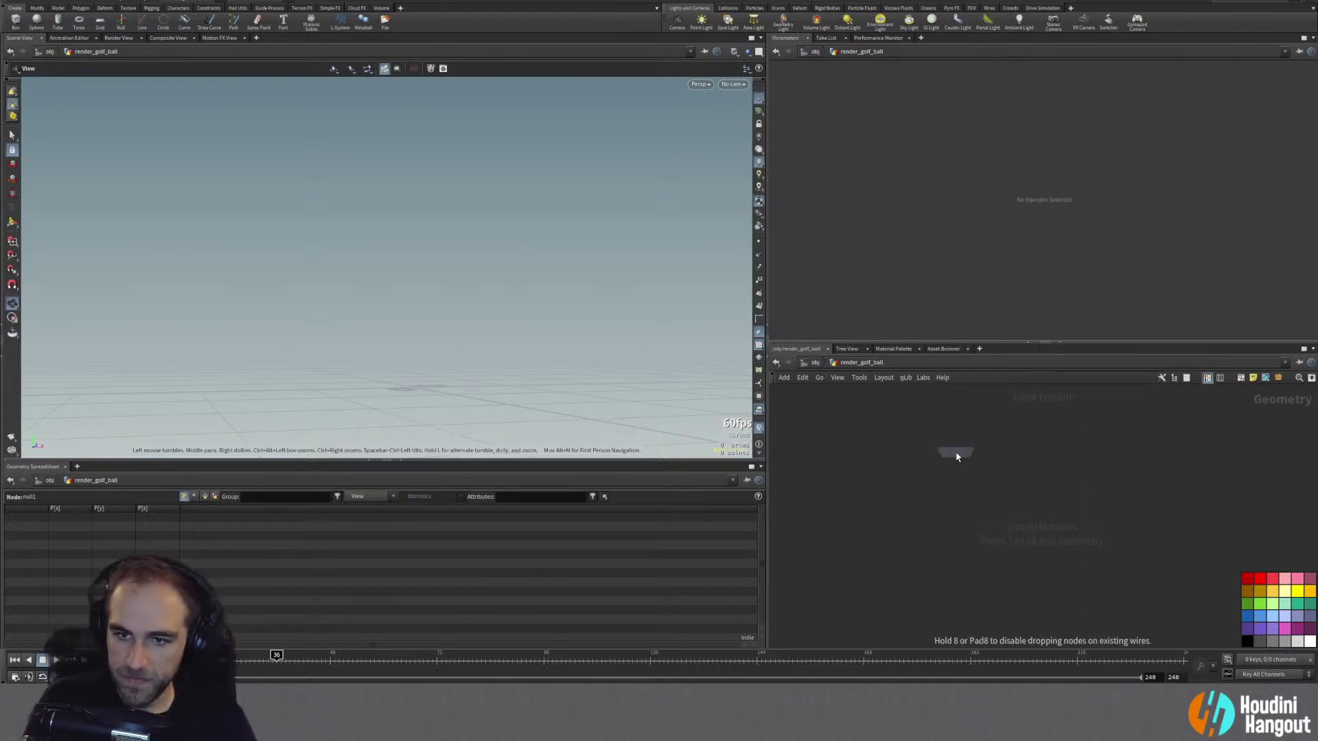
left_click(956, 451)
left_click(1292, 125)
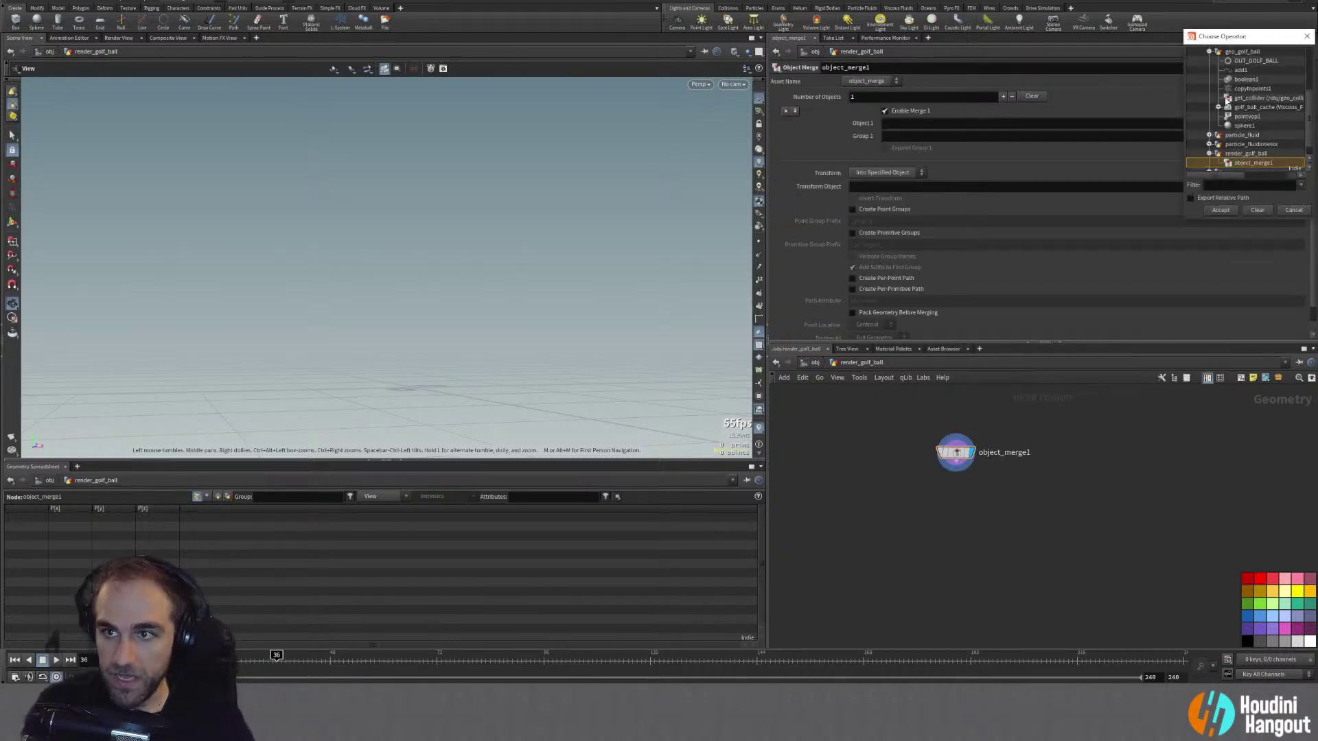
scroll(1245, 158, "down", 1)
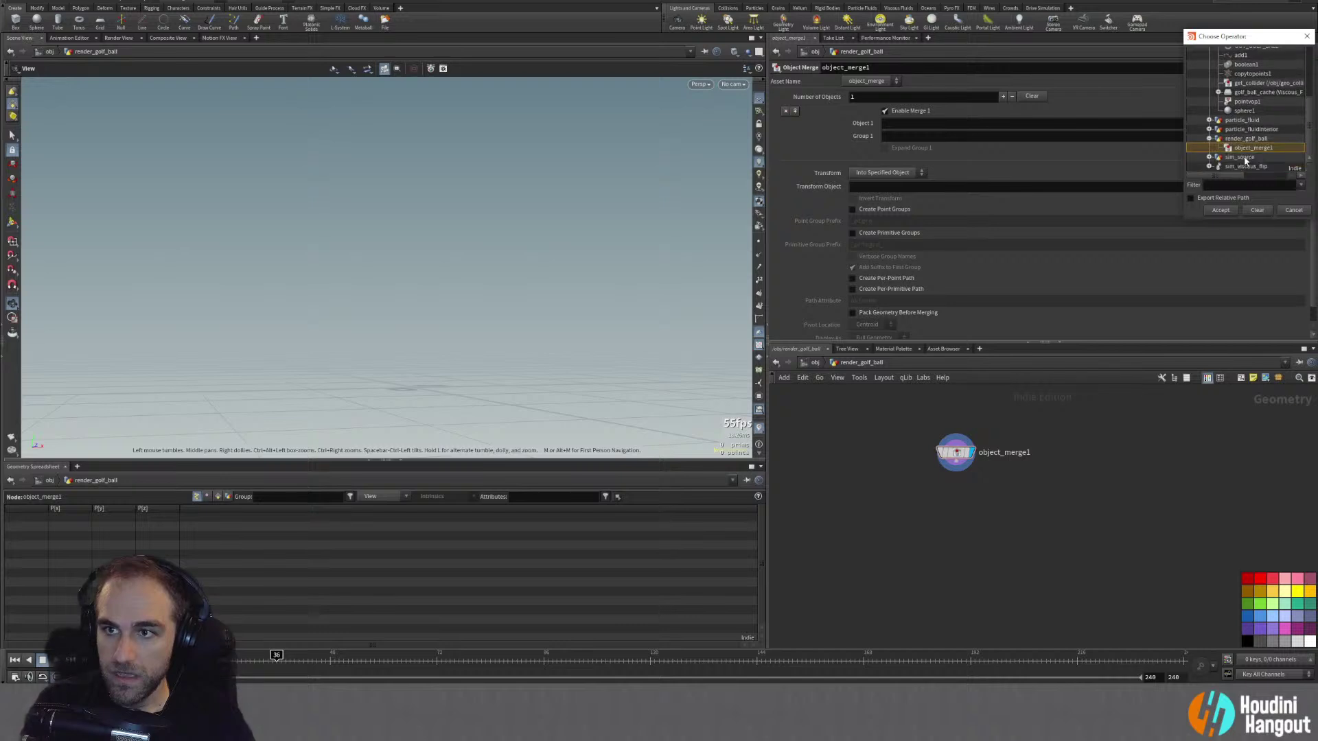
scroll(1239, 143, "up", 3)
left_click(1253, 101)
left_click(1220, 210)
Step: Rename the Object Merge node get_golf_ball
double_click(994, 453)
double_click(994, 453)
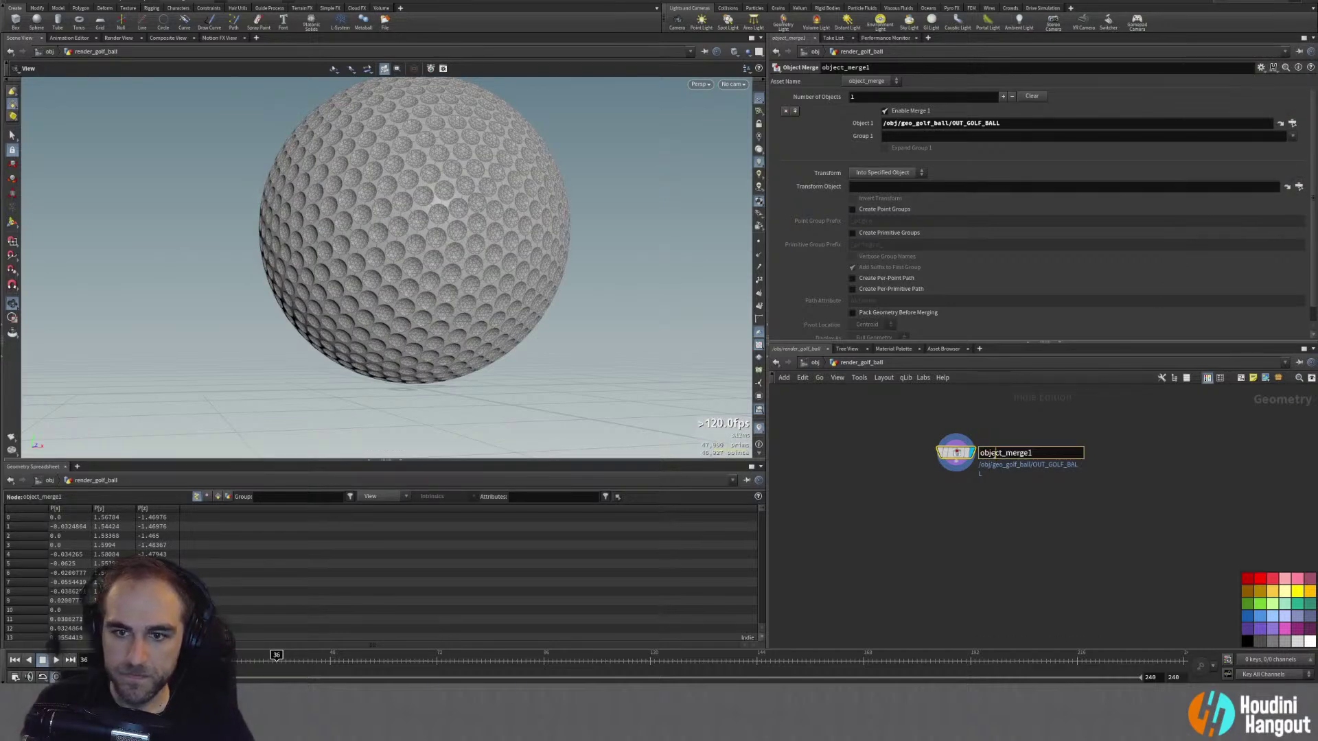
type("get")
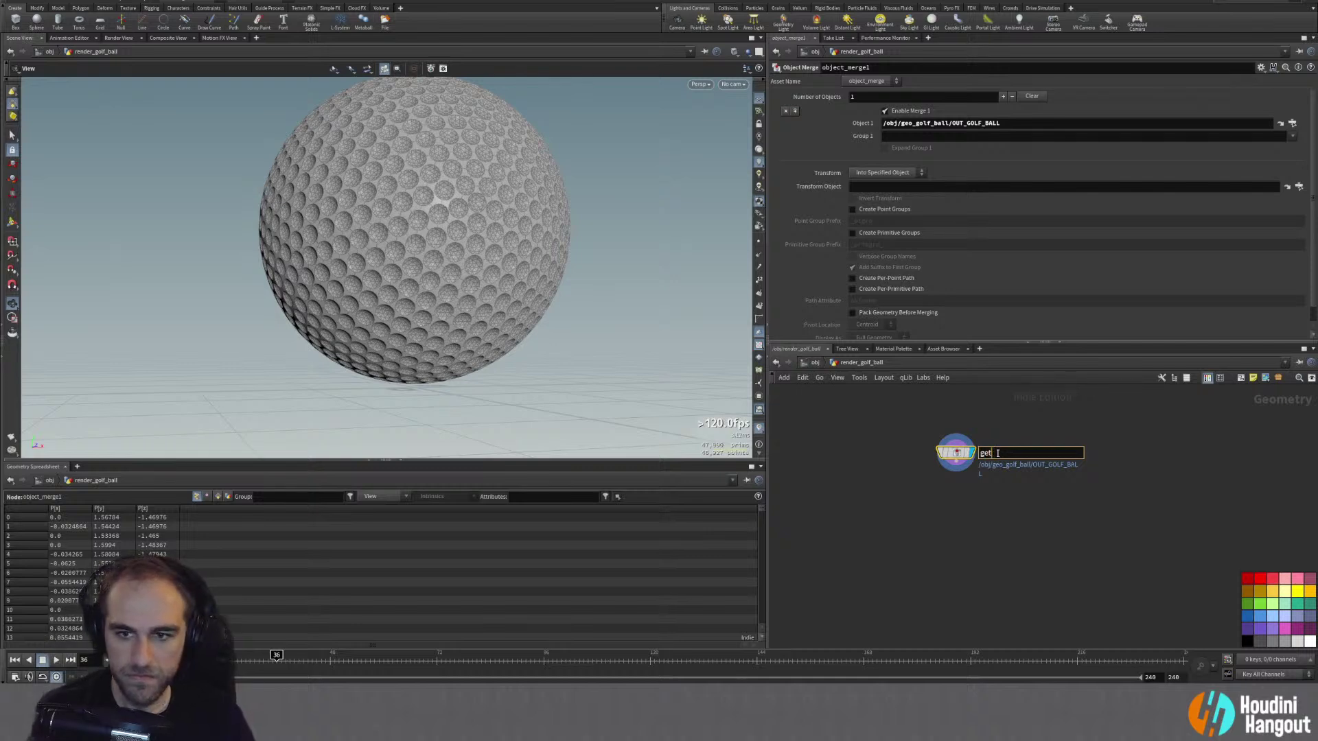
type("_golf_ball")
key("Return")
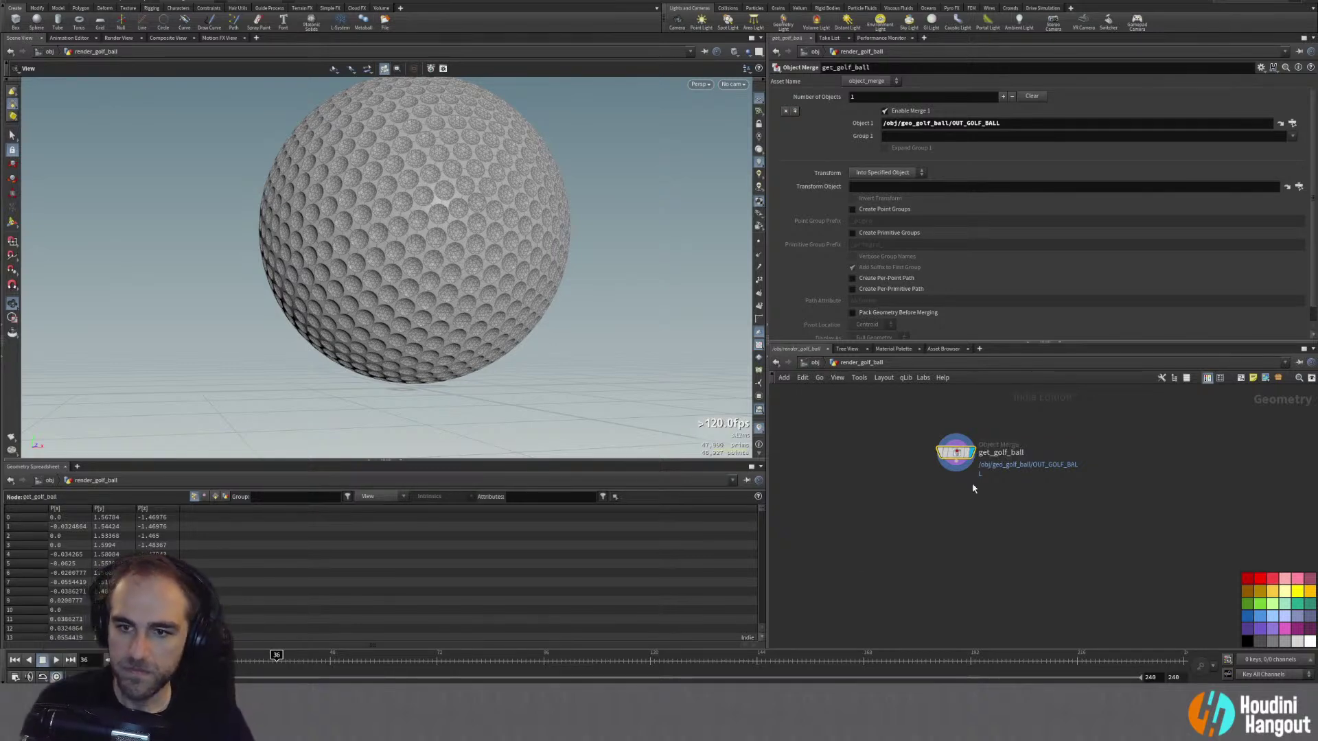
Step: Duplicate get_golf_ball, point the copy to /obj/particle_fluid/OUT_FLUID_GEO and rename it get_fluid_geo
left_click_drag(960, 450, 1127, 451, "alt")
left_click(1291, 123)
scroll(1236, 110, "down", 3)
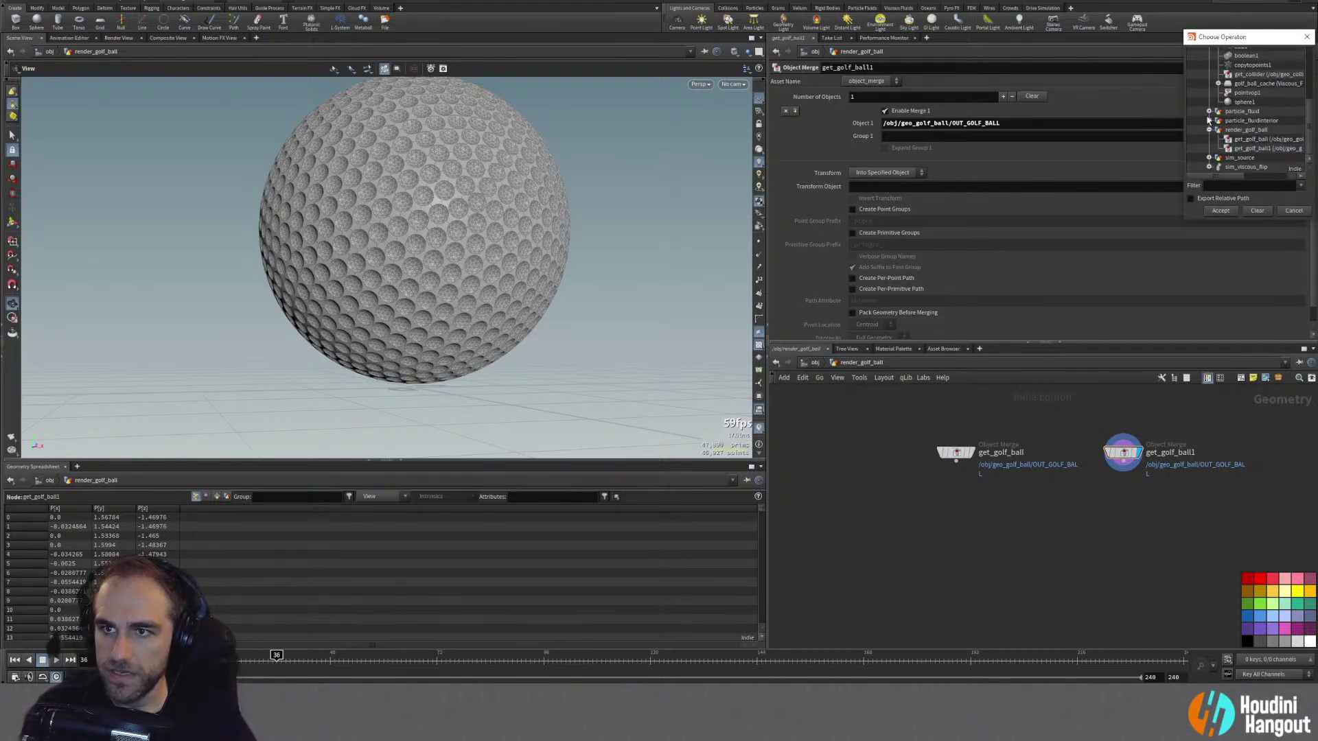
left_click(1208, 111)
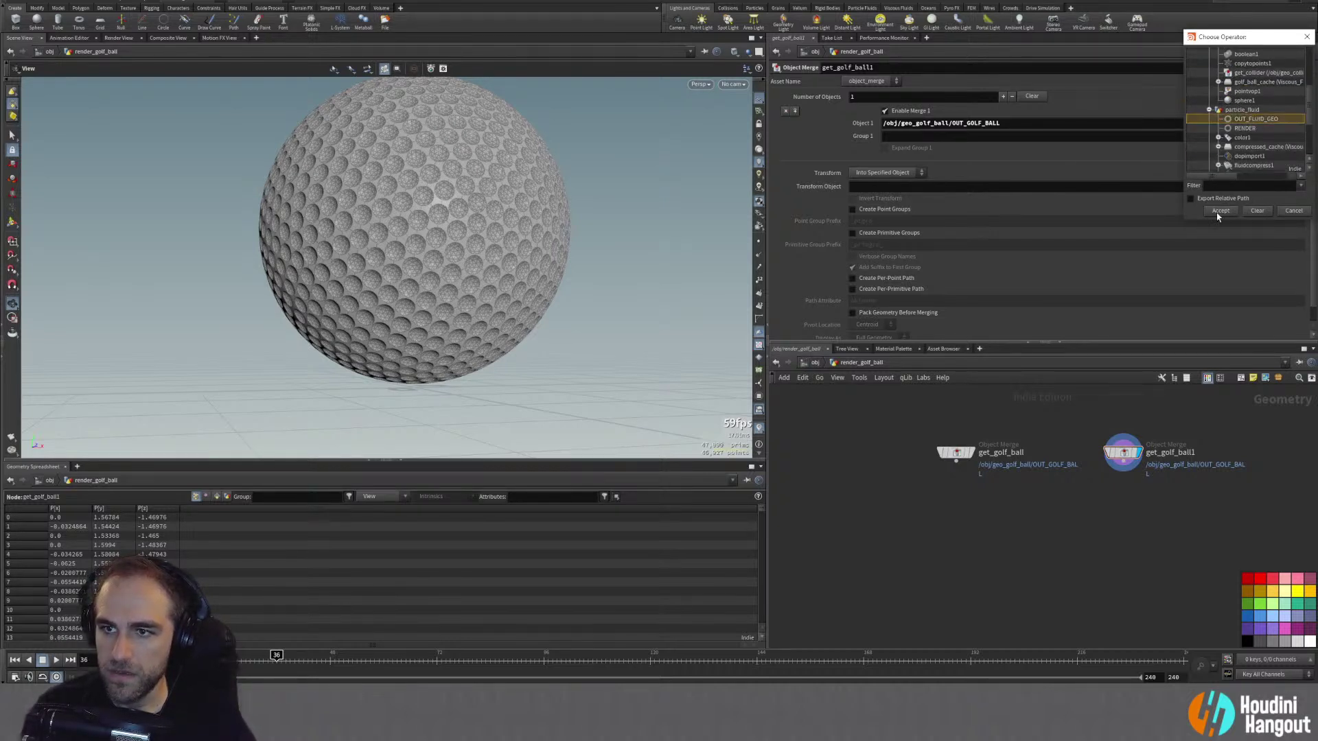
double_click(1254, 119)
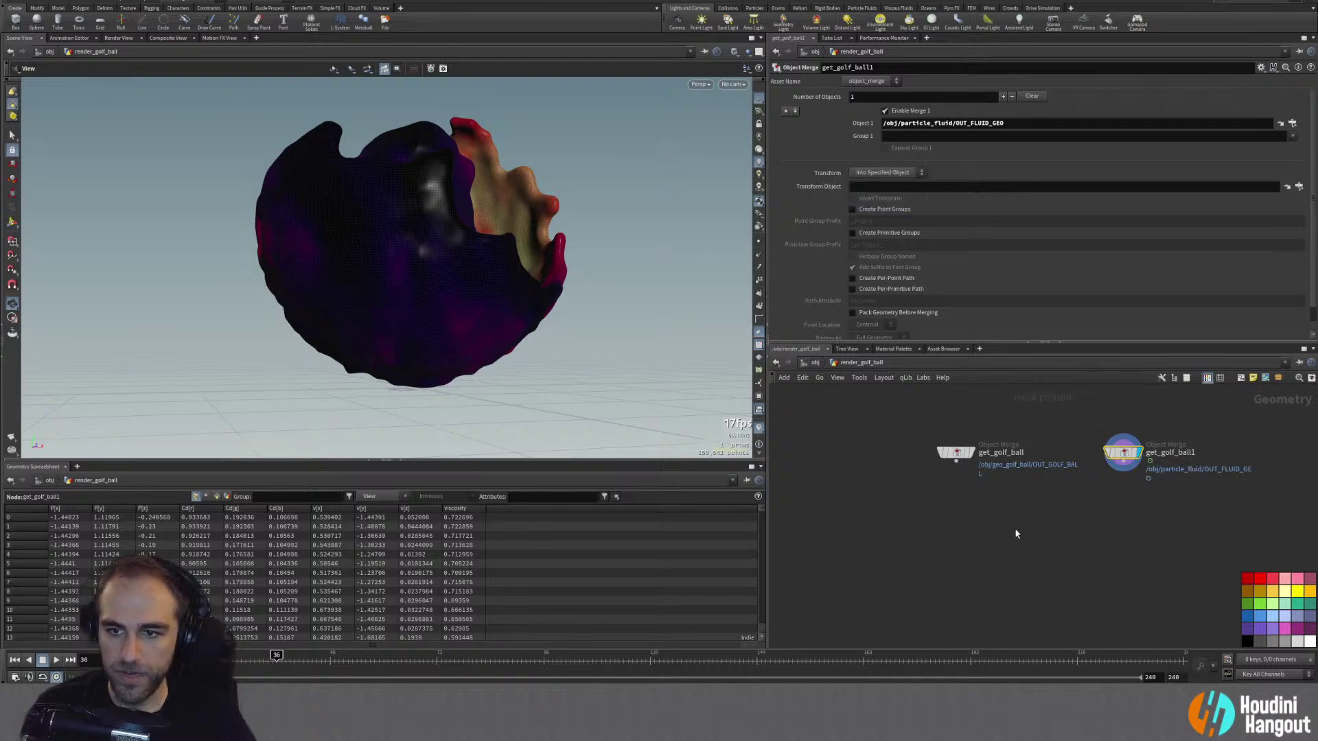
double_click(1160, 453)
type("fluid_geo")
key("Return")
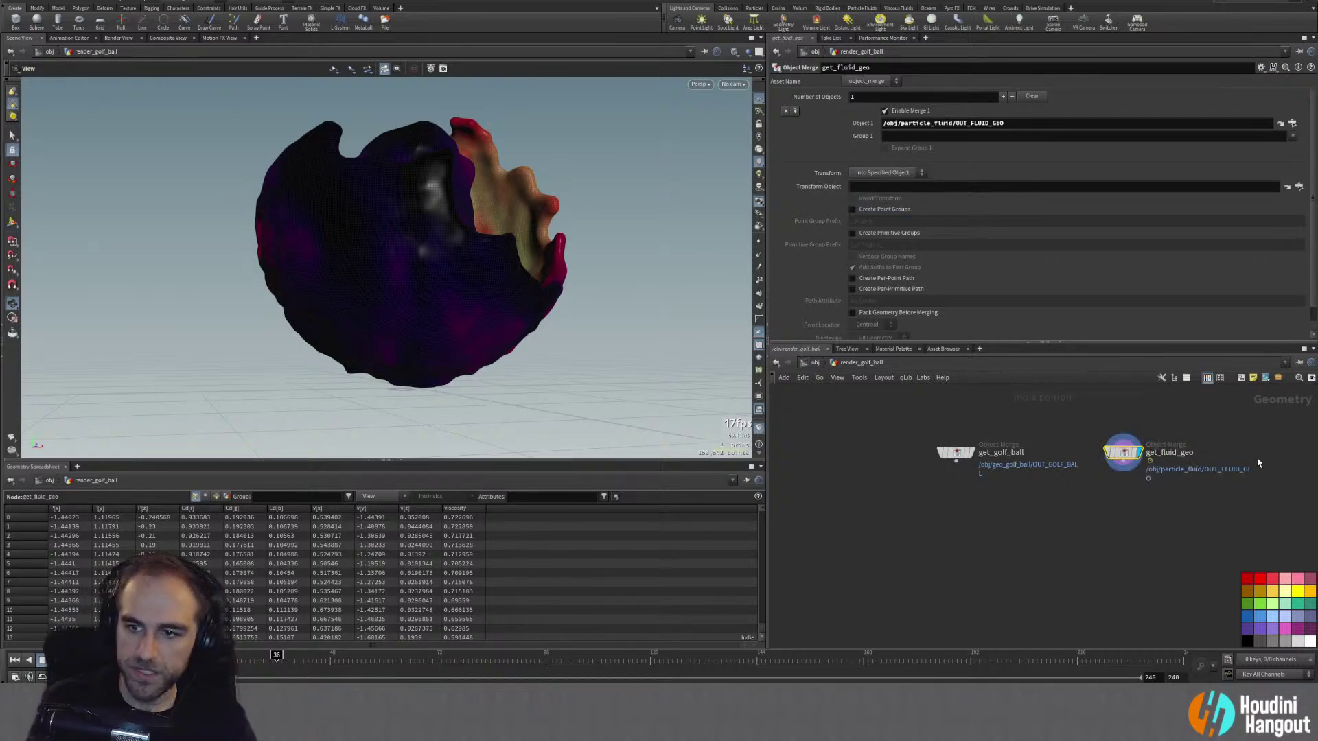
Step: Display get_golf_ball, then connect a Peak node below it and display the Peak's result
left_click_drag(453, 282, 547, 239)
double_click(974, 457)
key("Return")
left_click(970, 453)
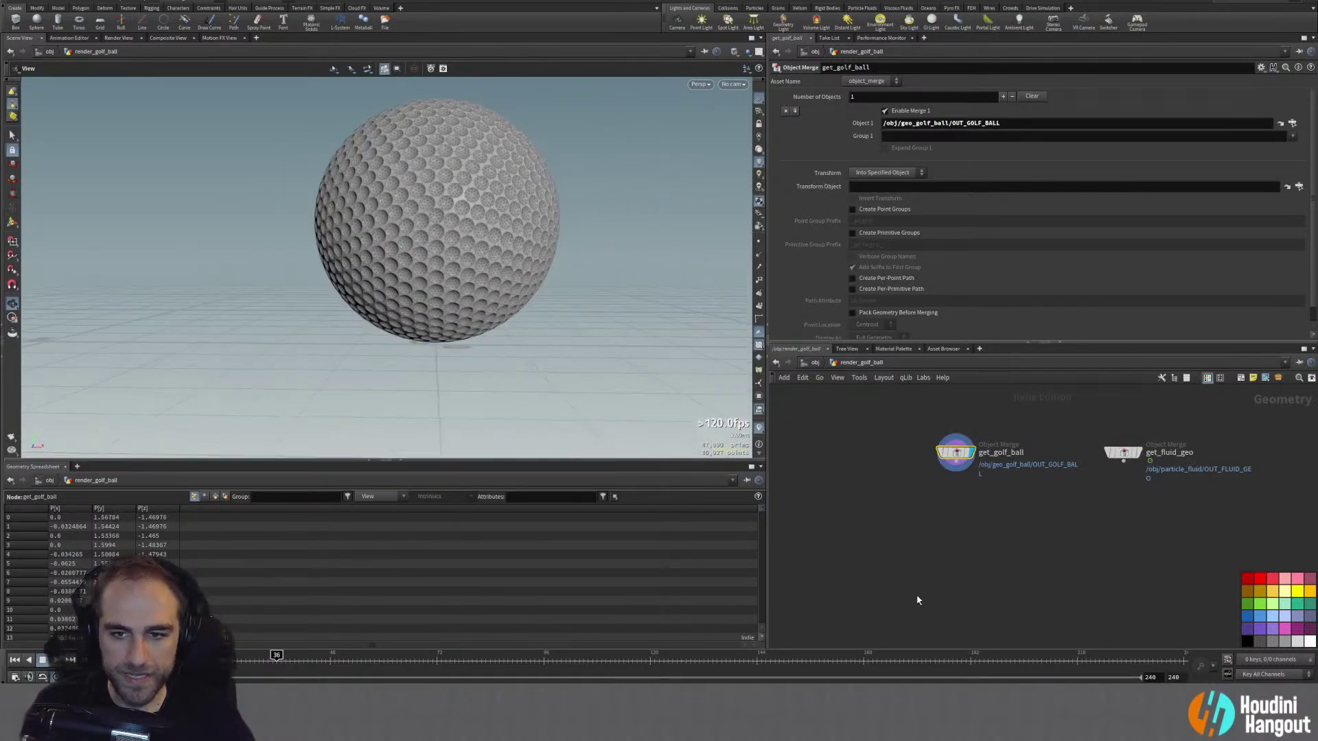
key("Tab")
type("peak")
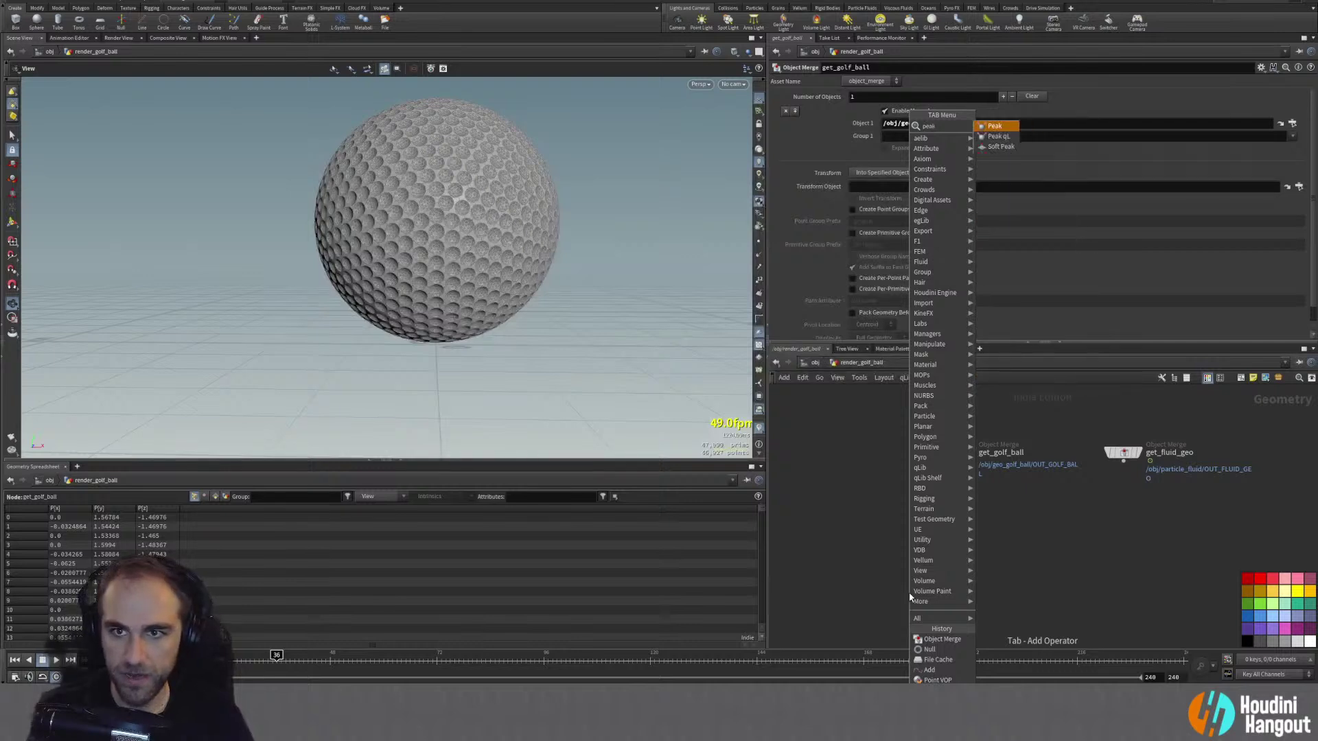
key("Return")
left_click(961, 489)
left_click(974, 493)
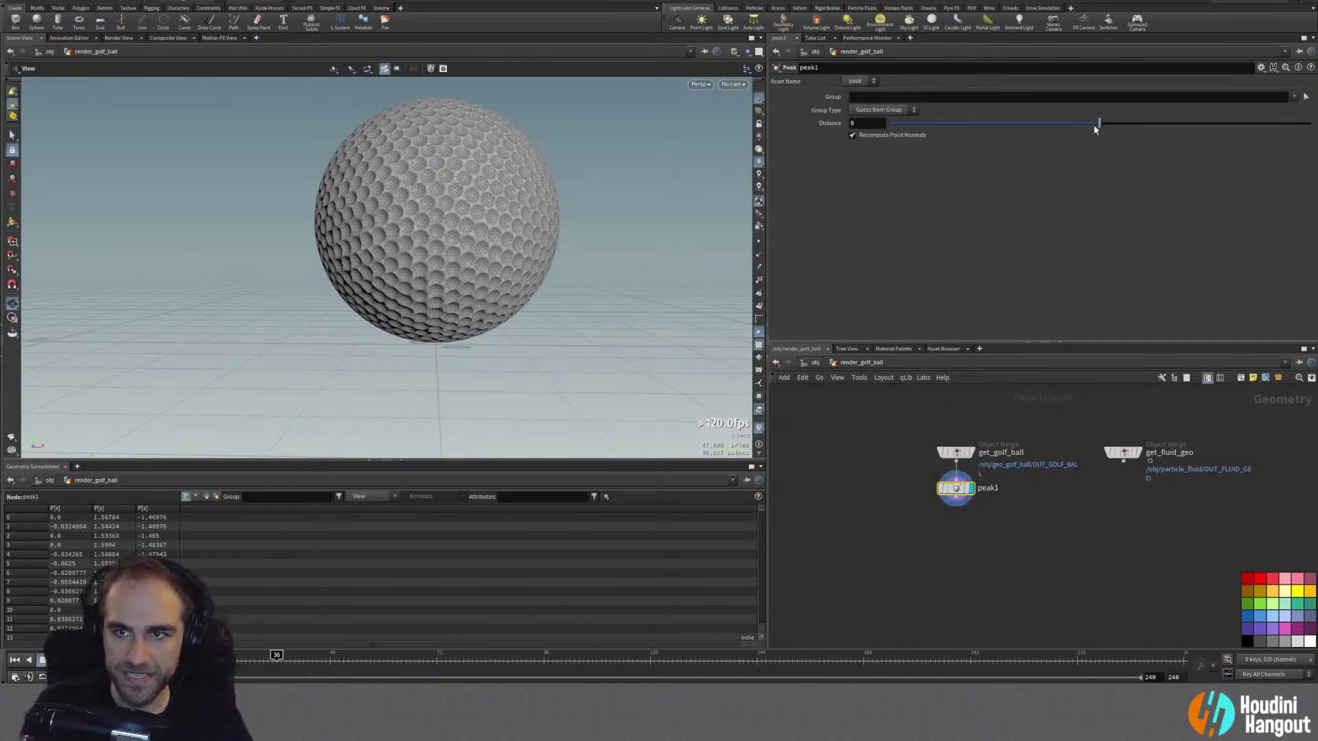
Step: Try offsetting the golf ball's surface with the Peak distance while examining the dimples up close
mouse_move(1098, 128)
left_mouse_down()
mouse_move(1111, 128)
mouse_move(1079, 129)
mouse_move(1098, 127)
left_mouse_up()
scroll(466, 202, "up", 3)
scroll(466, 202, "up", 5)
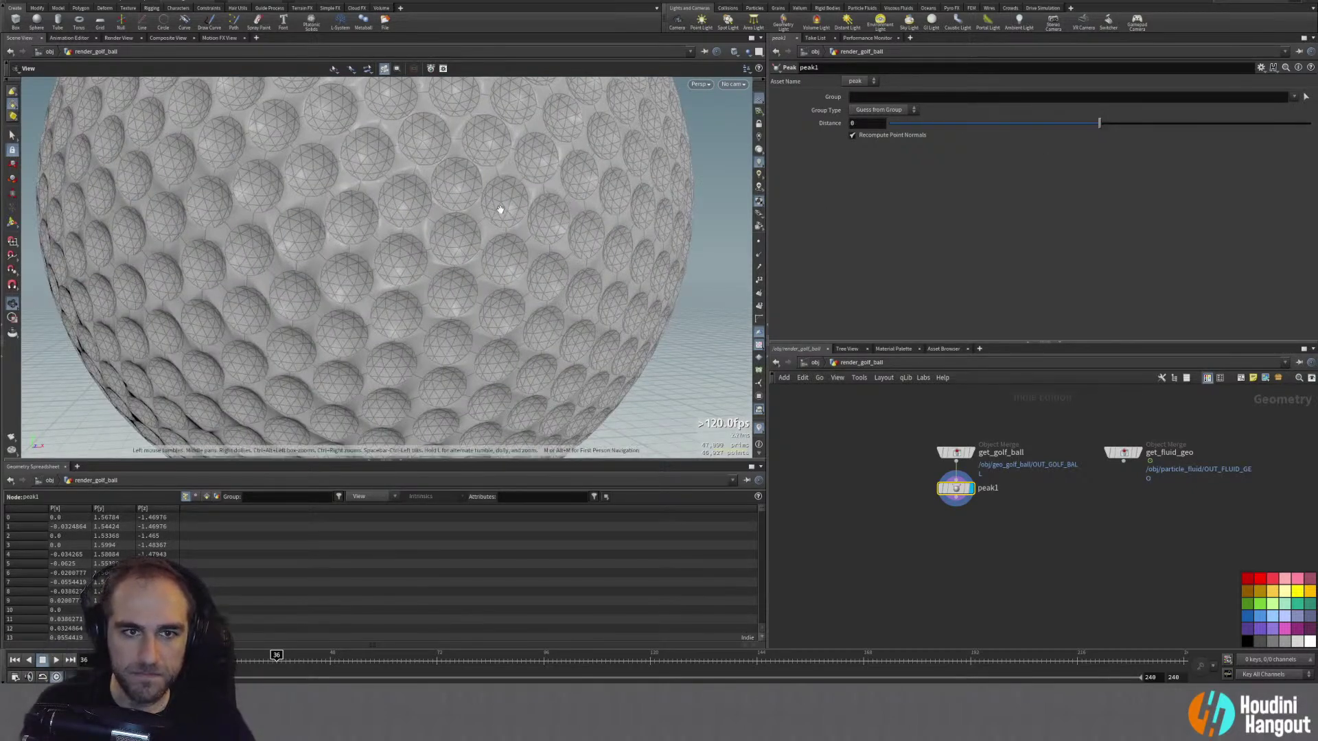
left_click_drag(496, 208, 519, 206)
left_click_drag(1105, 123, 1099, 122)
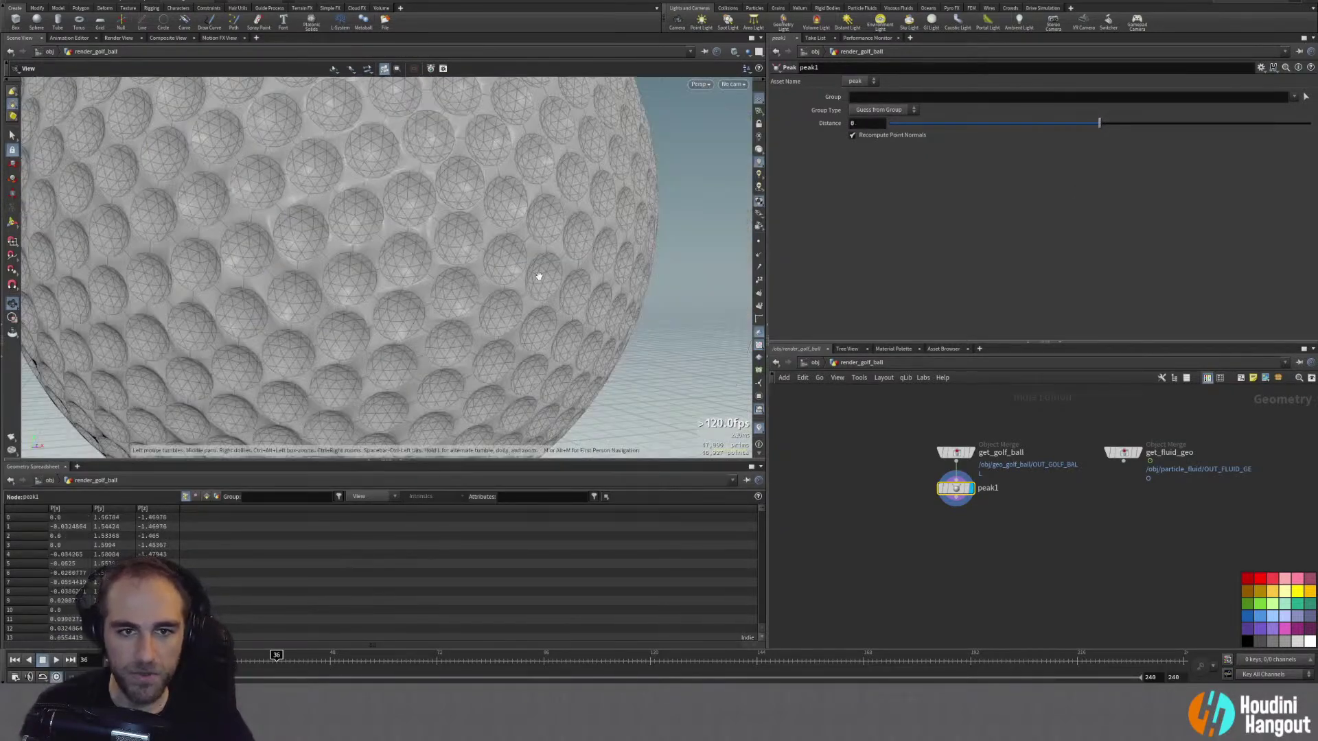
left_click_drag(384, 293, 368, 270)
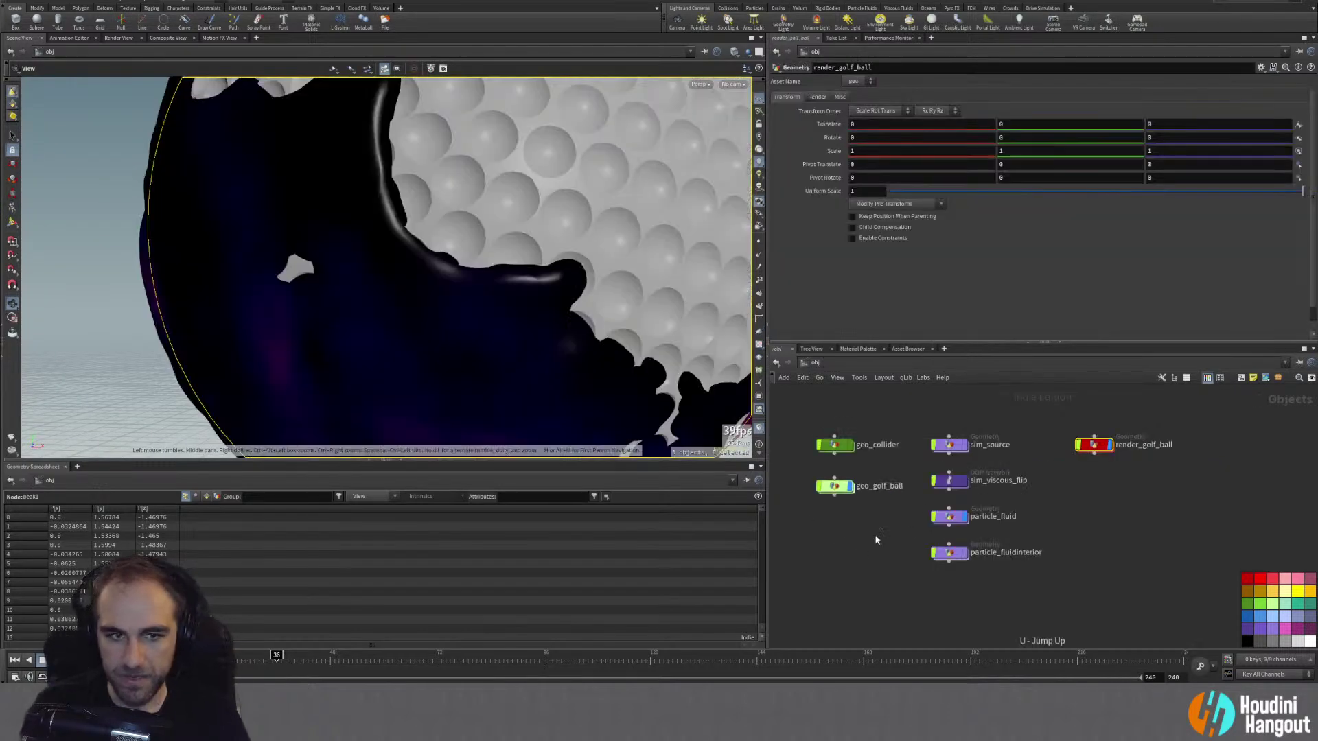
Step: Open the geo_golf_ball network and select and display the boolean1 node above the golf ball cache
double_click(834, 486)
middle_click_drag(836, 505, 839, 594)
key("h")
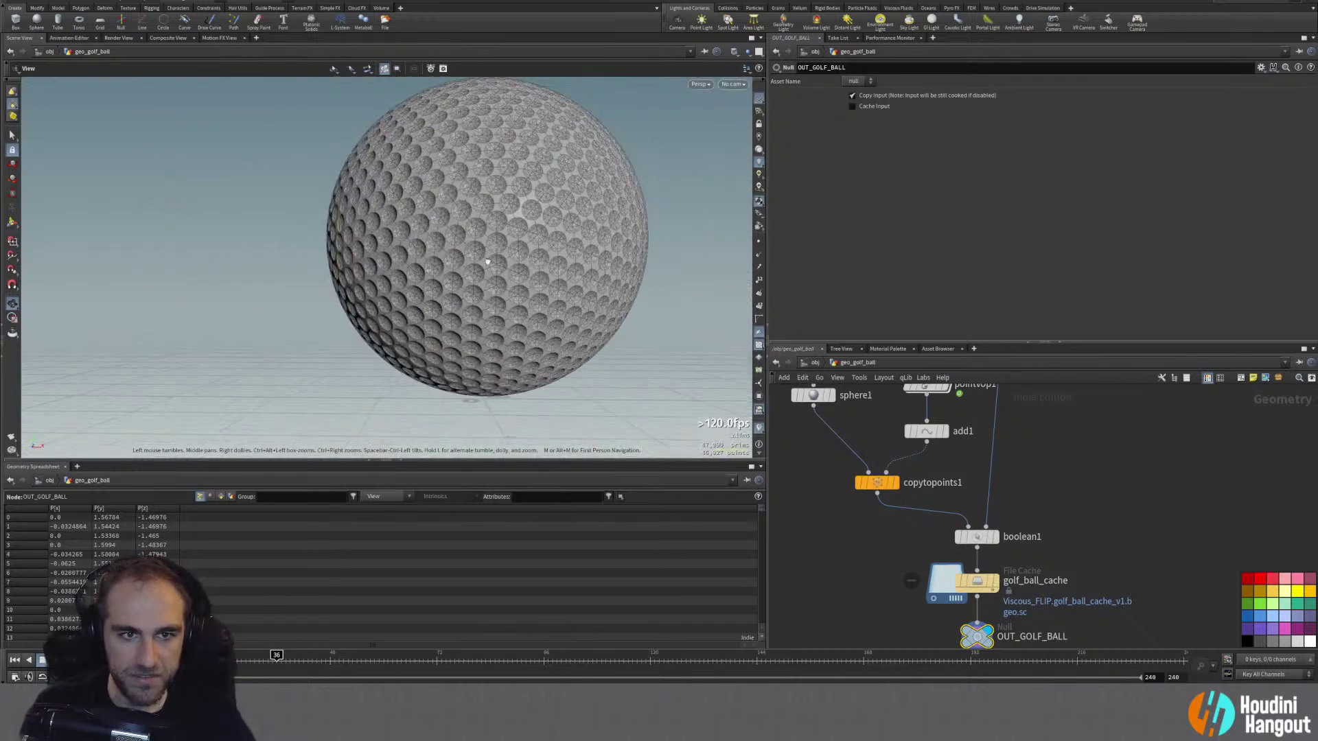
middle_click_drag(999, 394, 974, 448)
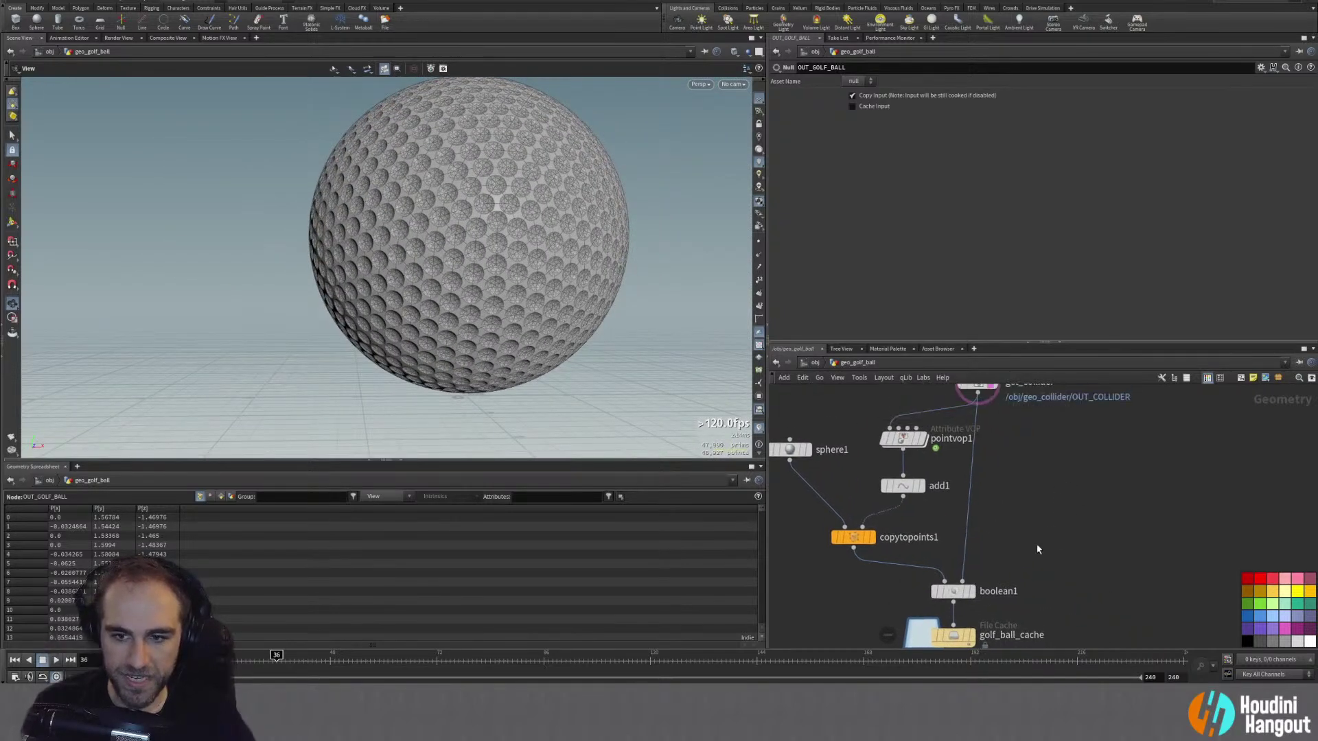
left_click(952, 592)
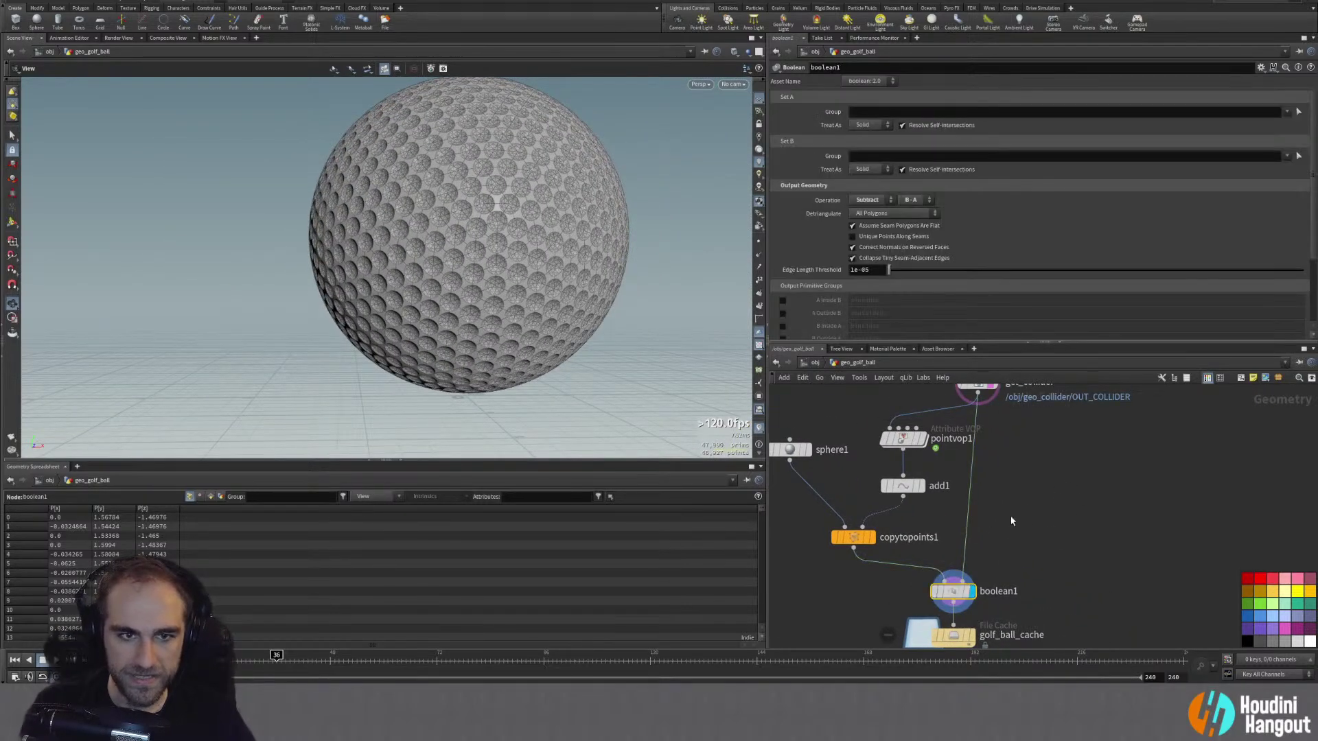
Step: Insert a Subdivide node between get_collider and boolean1 and display its result
key("Tab")
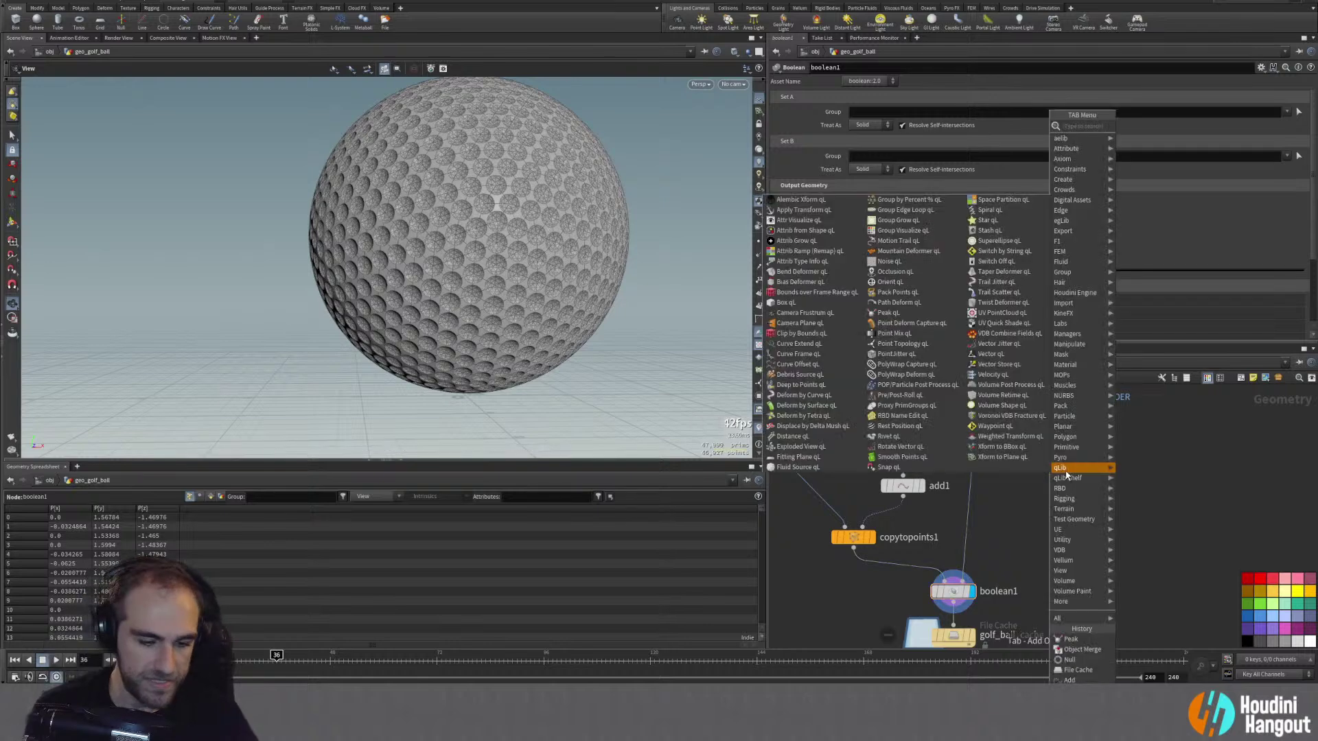
type("subd")
key("Return")
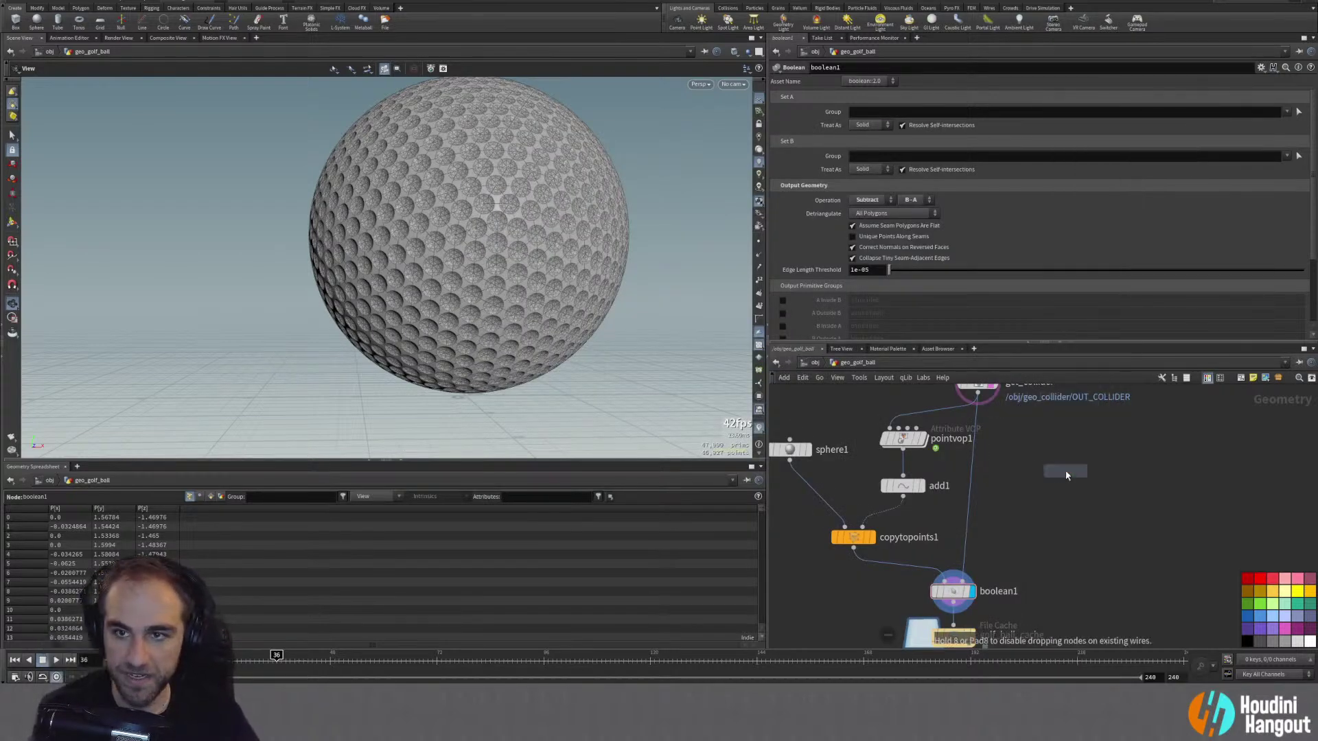
left_click(970, 530)
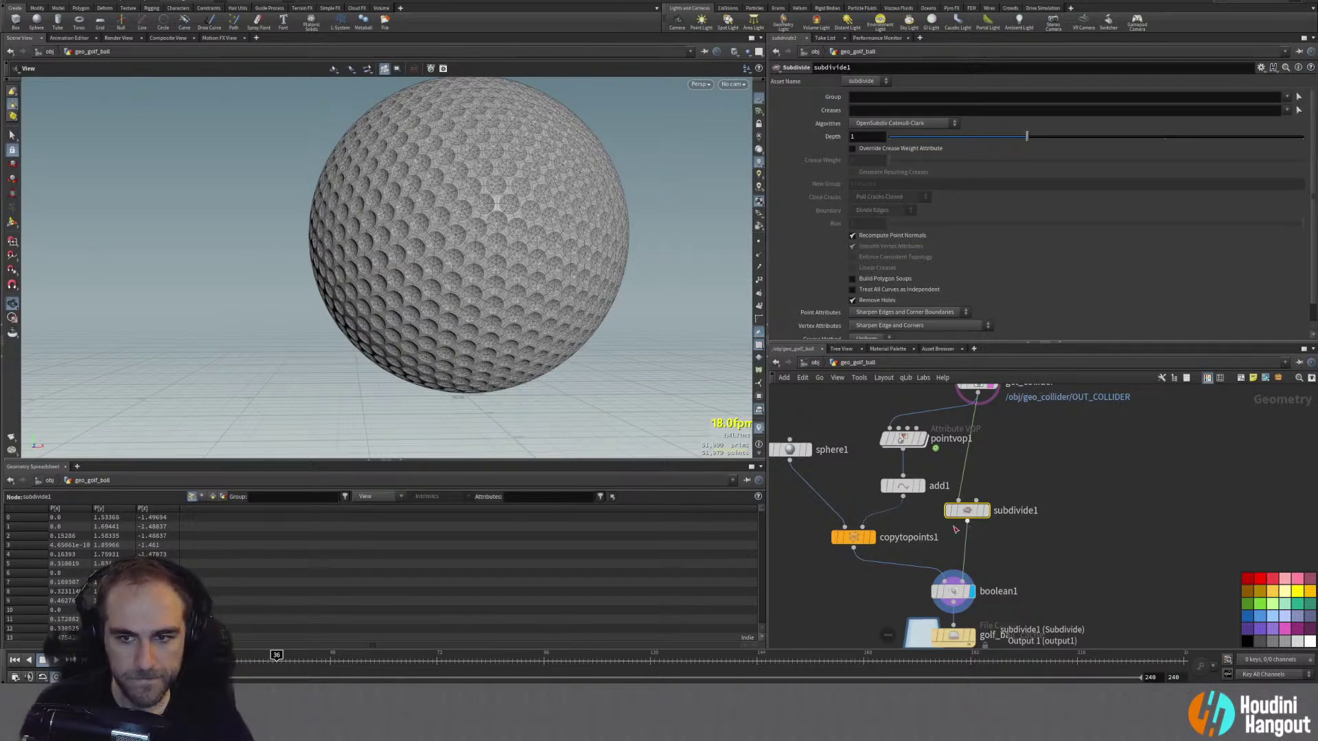
left_click_drag(968, 512, 989, 514)
left_click(1006, 512)
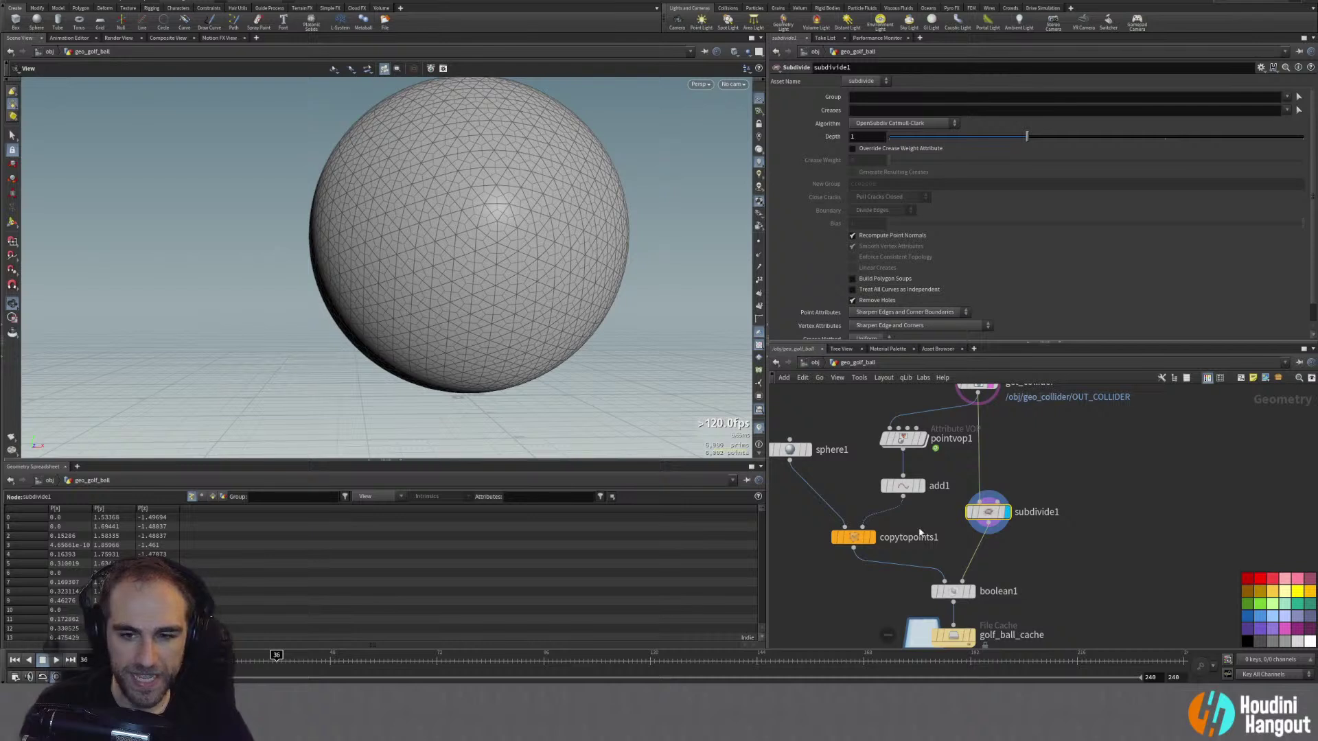
Step: Try the OpenSubdiv Bilinear algorithm on subdivide1, then set it to OpenSubdiv Loop
left_click(885, 125)
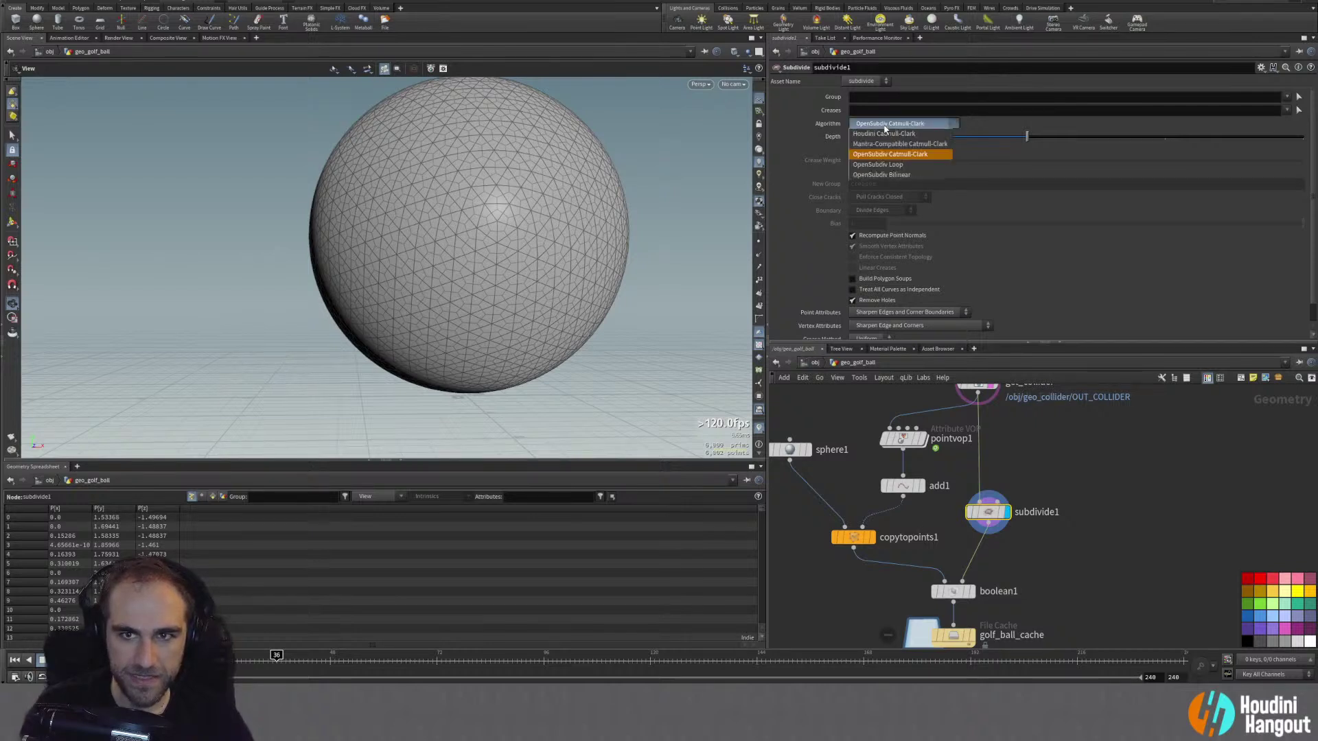
left_click(874, 176)
left_click(869, 125)
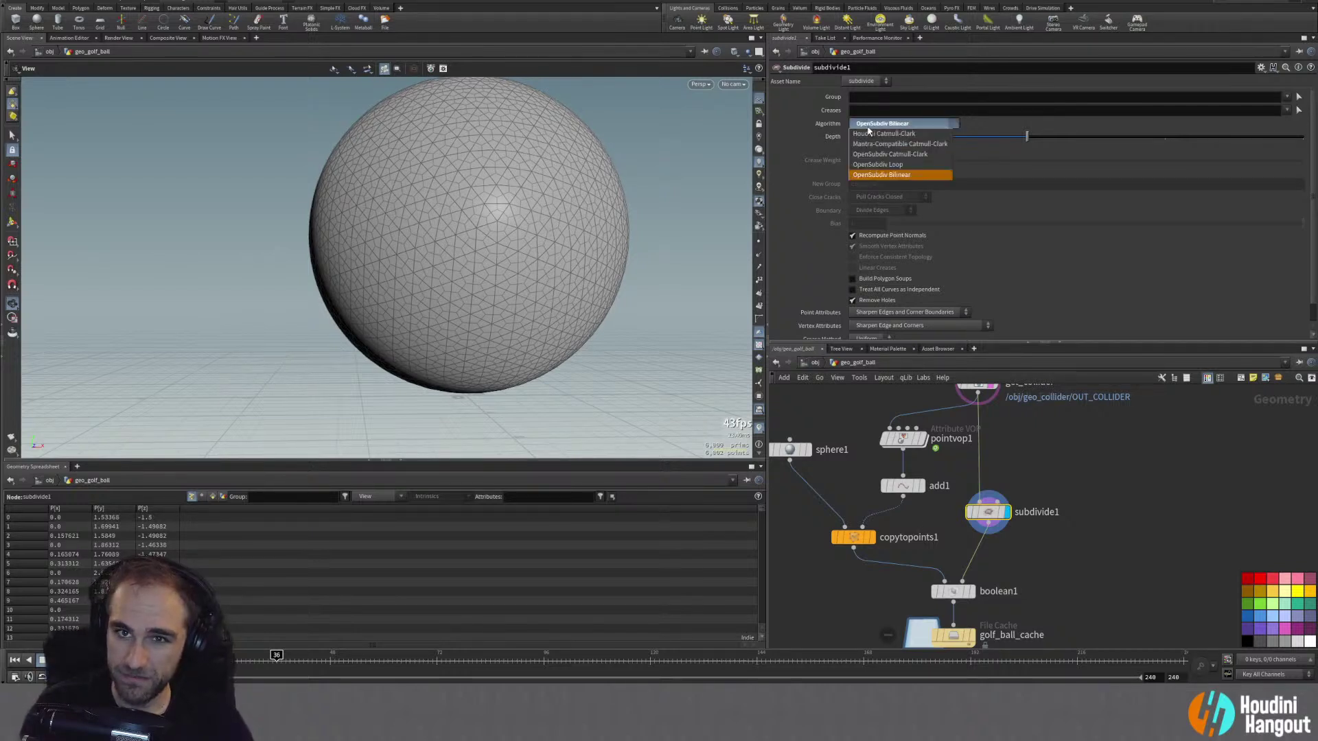
left_click(869, 169)
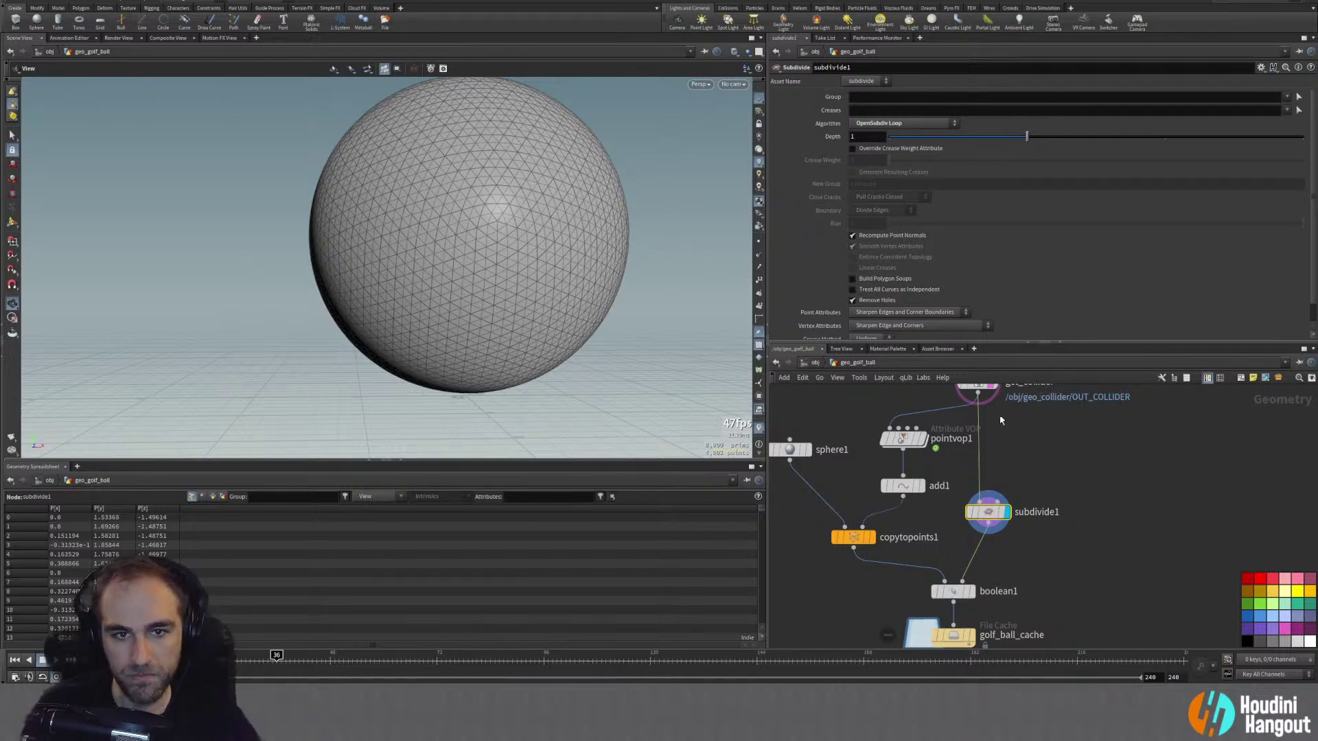
Step: Display boolean1's dimples up close and raise the depth of subdivide1 to 3
mouse_move(968, 597)
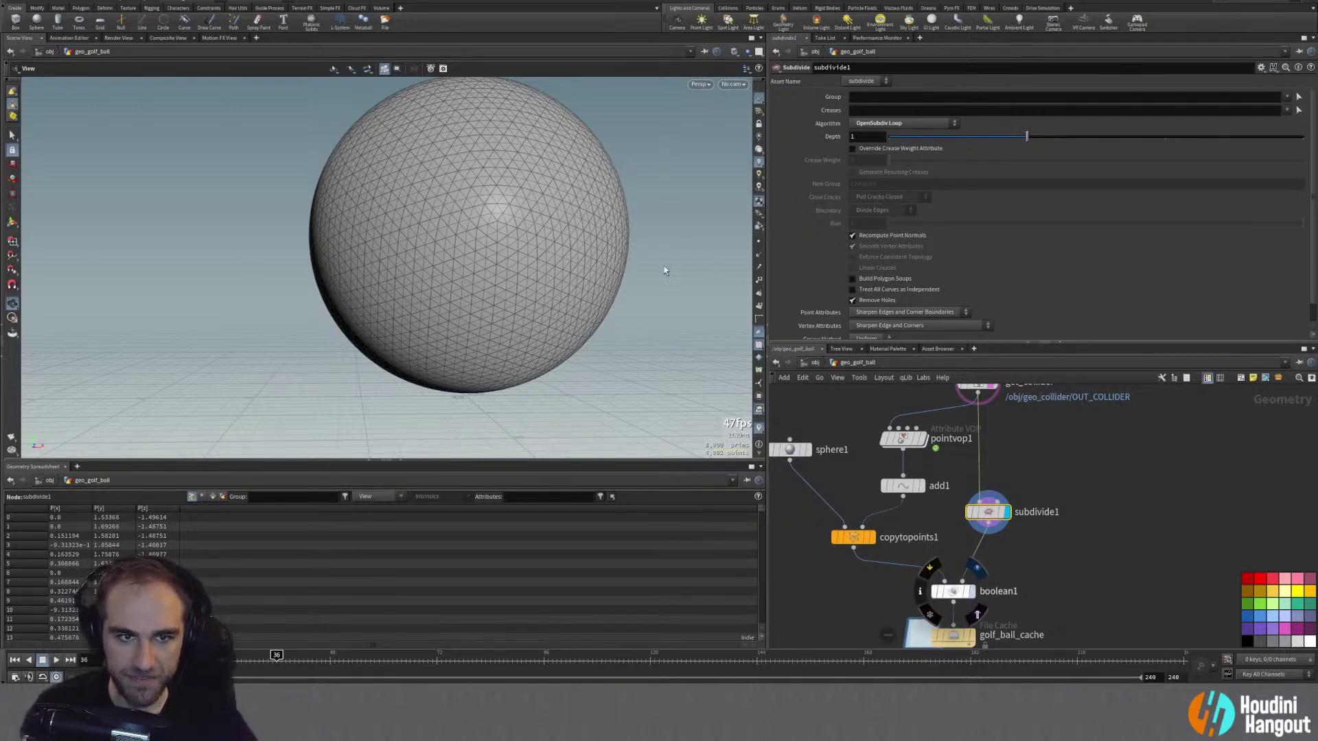
scroll(562, 263, "up", 4)
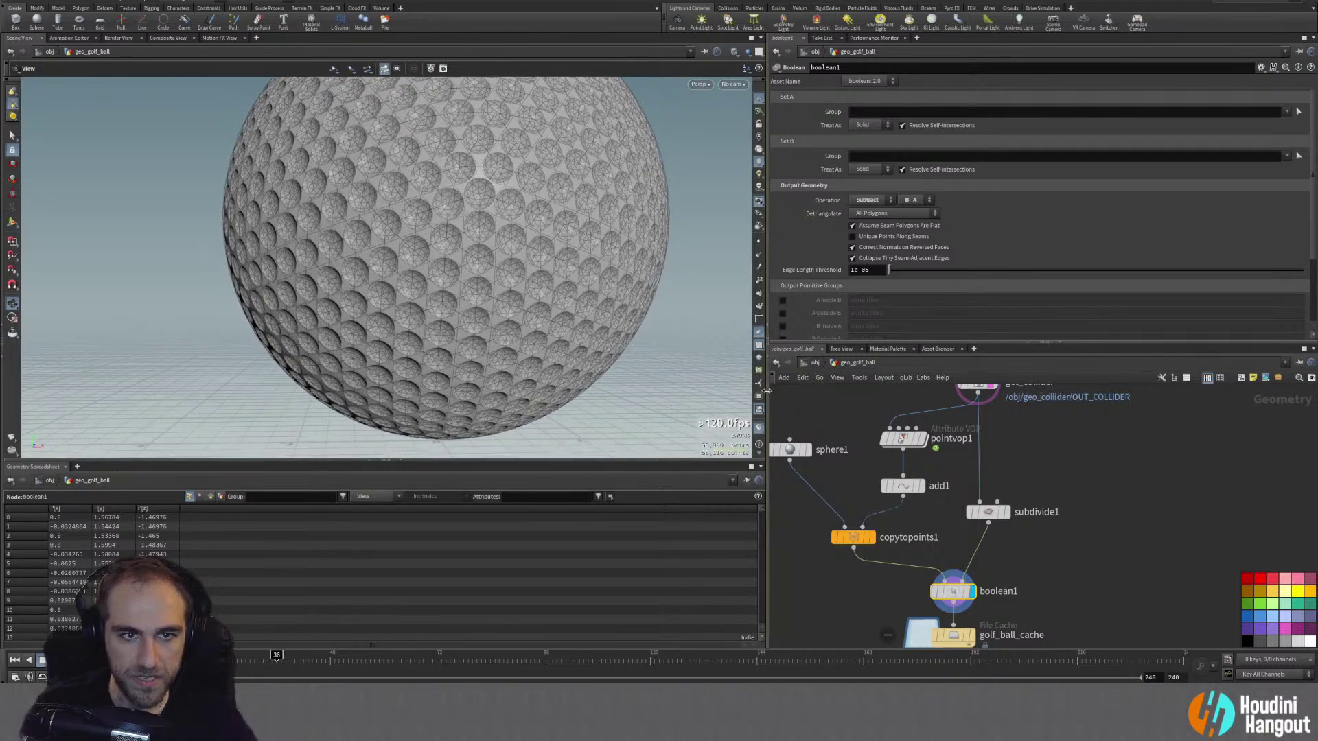
scroll(501, 223, "up", 6)
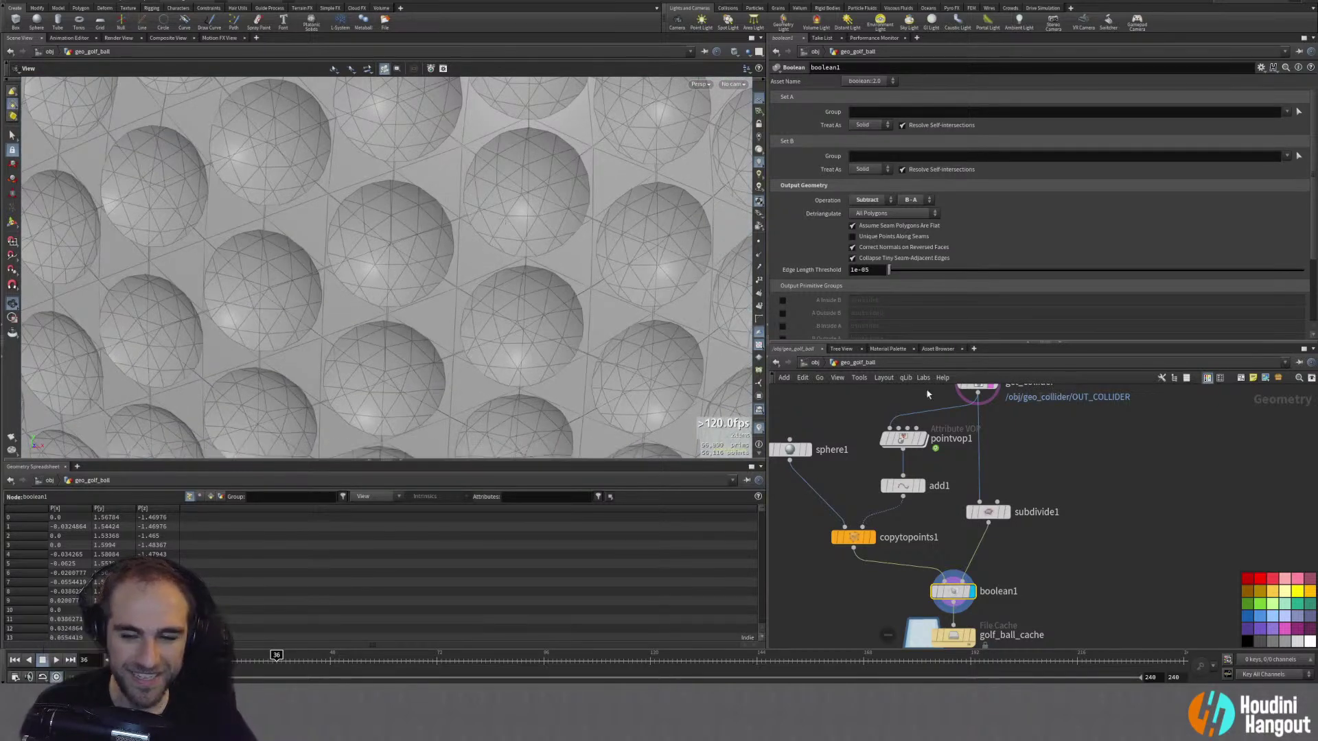
left_click(989, 512)
left_click(1165, 140)
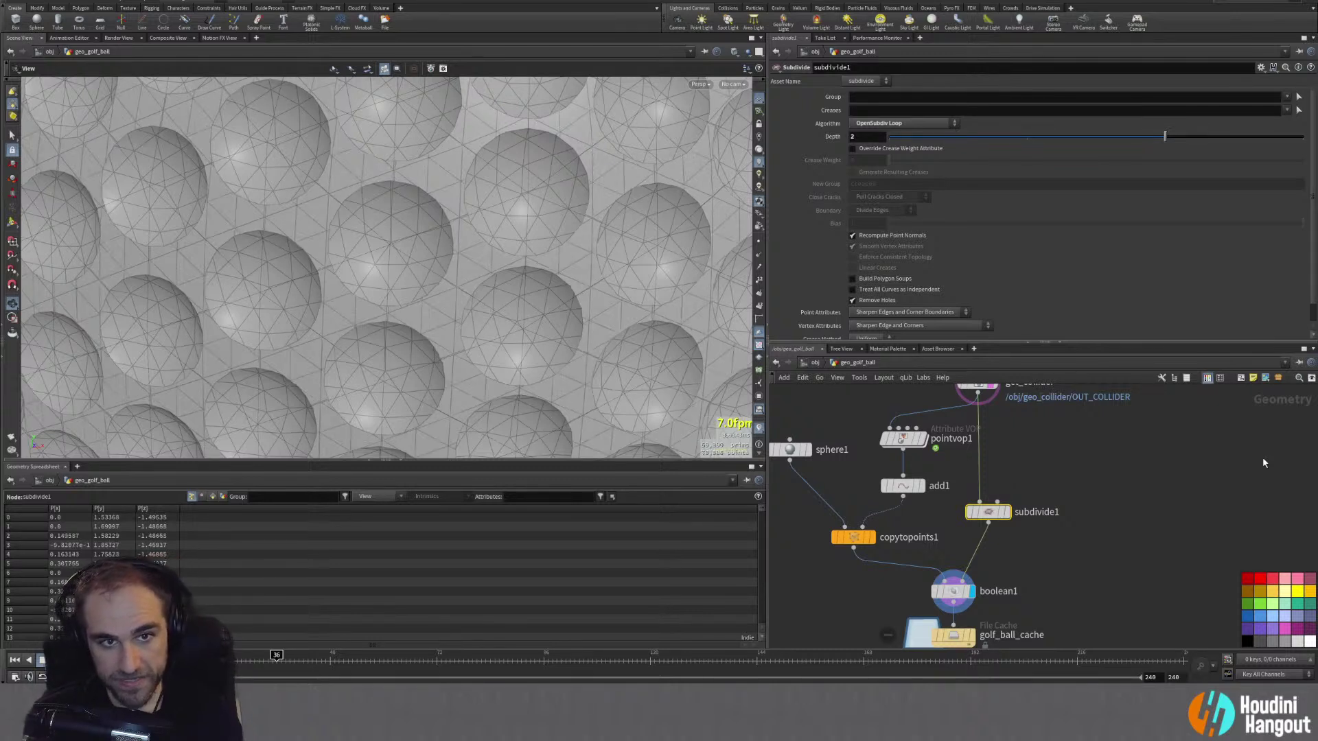
left_click(1303, 138)
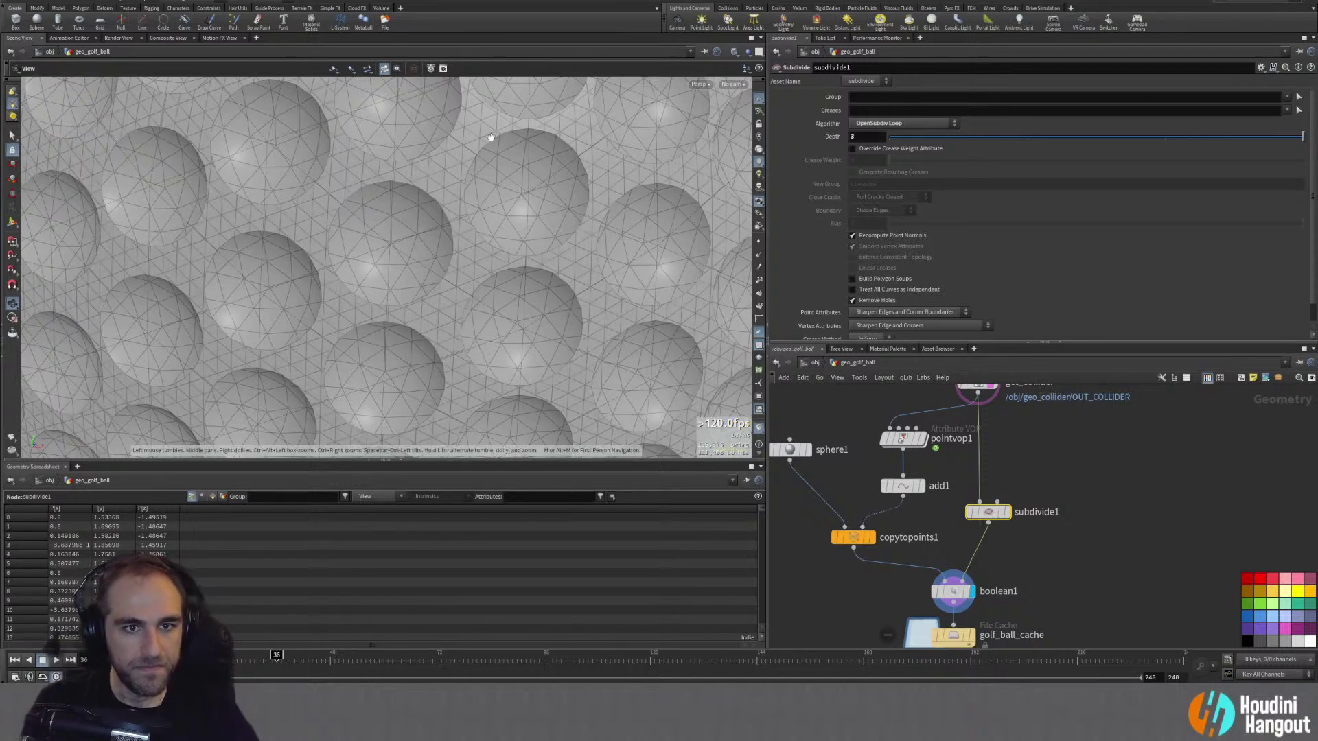
Step: Set boolean1's detriangulation to Only Unchanged Polygons and examine the dimpled surface up close and as a whole
scroll(403, 183, "down", 3)
scroll(424, 199, "up", 3)
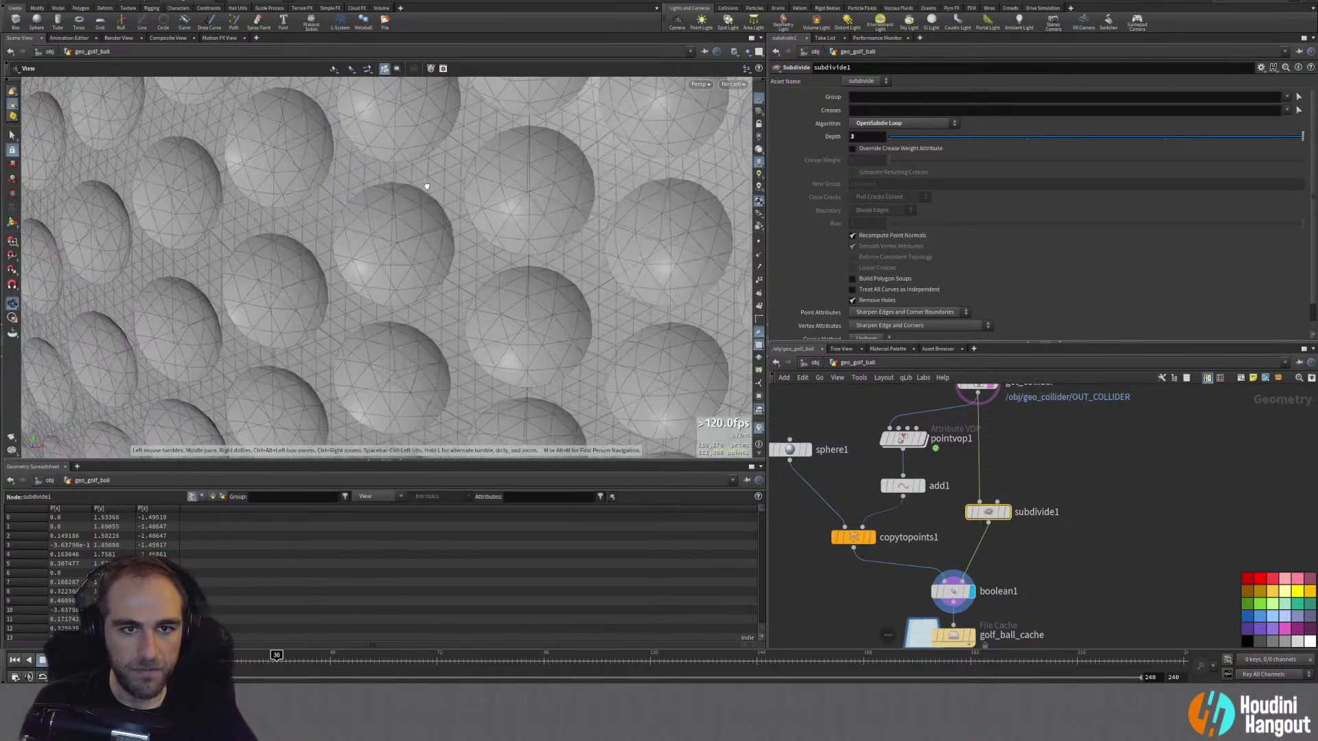
left_click(953, 594)
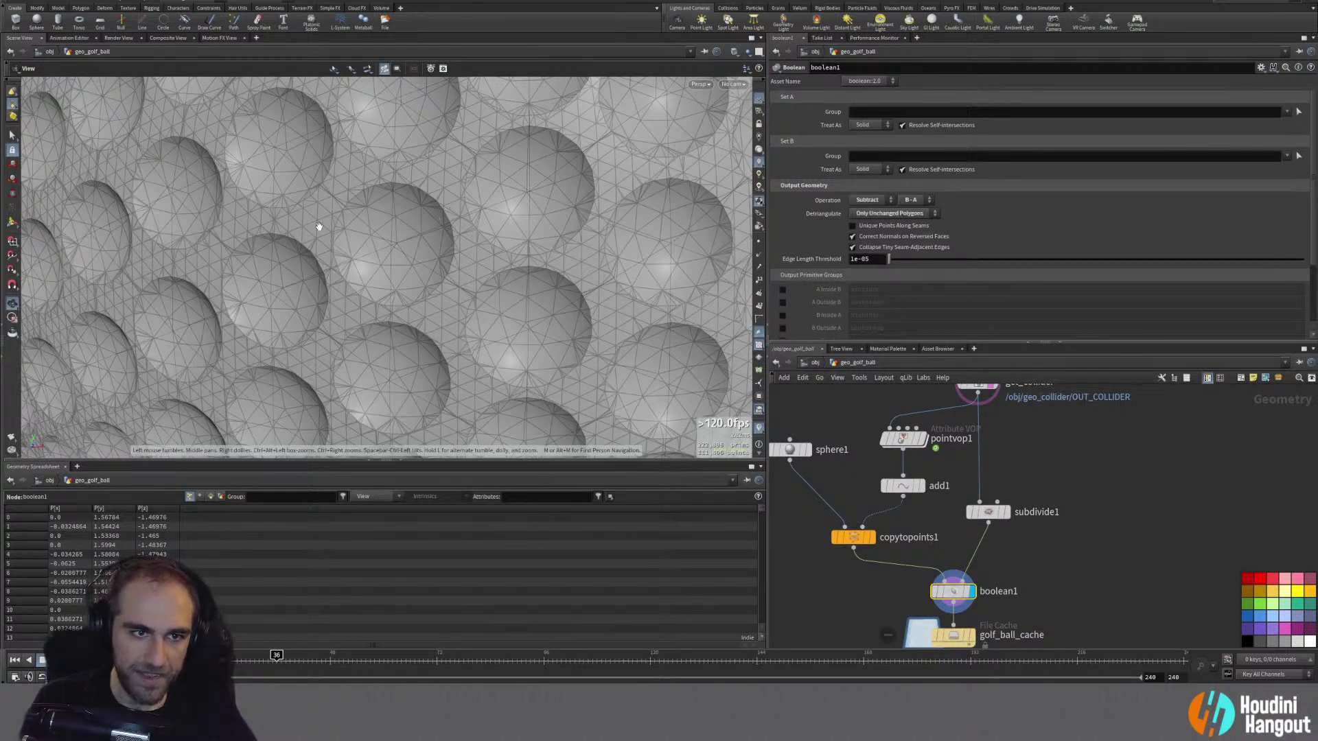
scroll(319, 226, "down", 4)
scroll(274, 235, "up", 4)
scroll(332, 241, "down", 8)
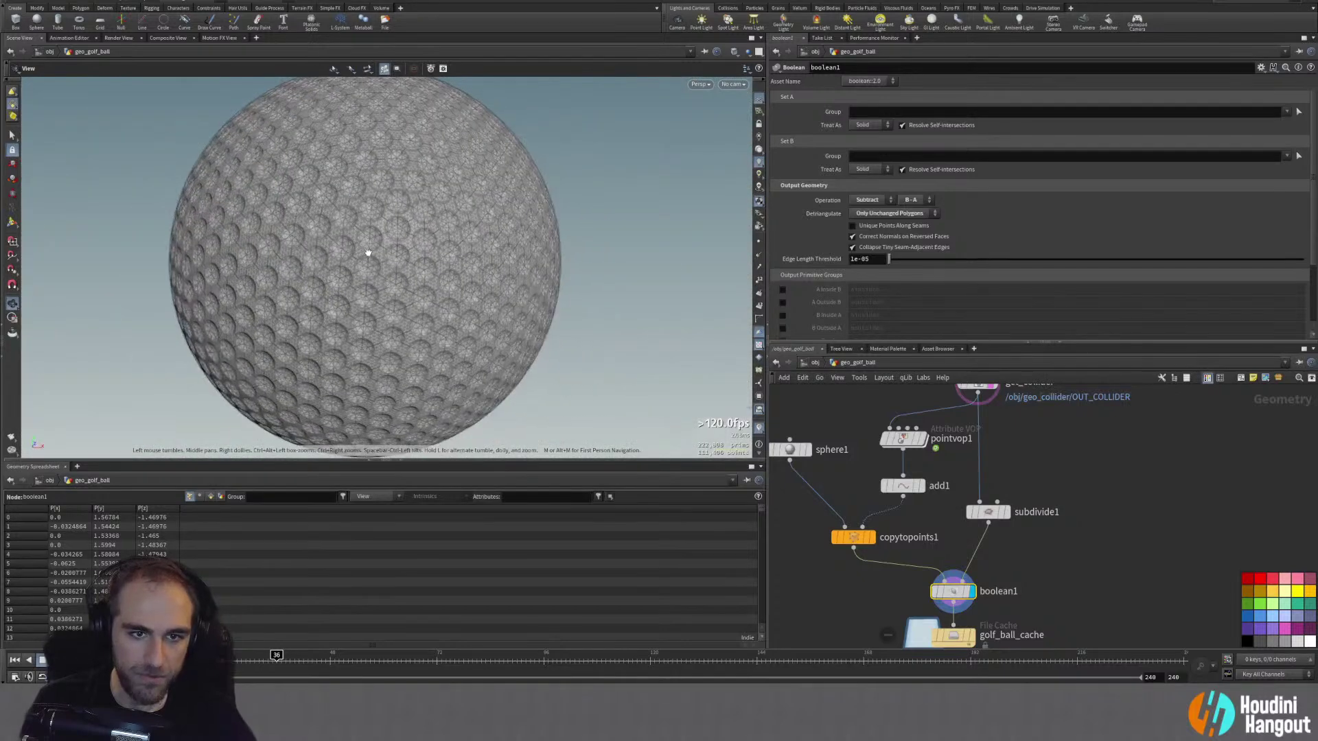
Step: Insert a Normal node between boolean1 and golf_ball_cache and display its result
middle_click_drag(1016, 635, 1023, 575)
middle_click_drag(822, 573, 832, 559)
left_click_drag(857, 536, 991, 638)
left_click_drag(954, 561, 954, 603)
key("Tab")
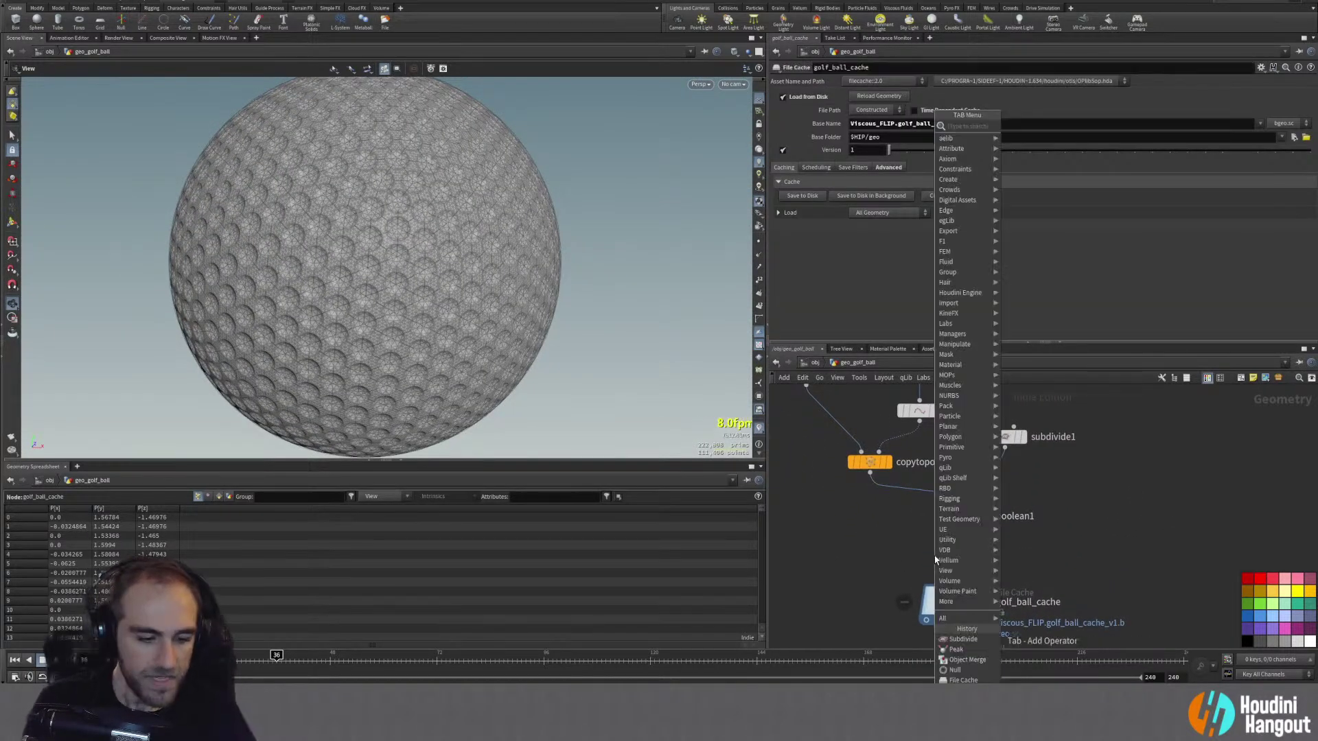
type("nor")
key("Return")
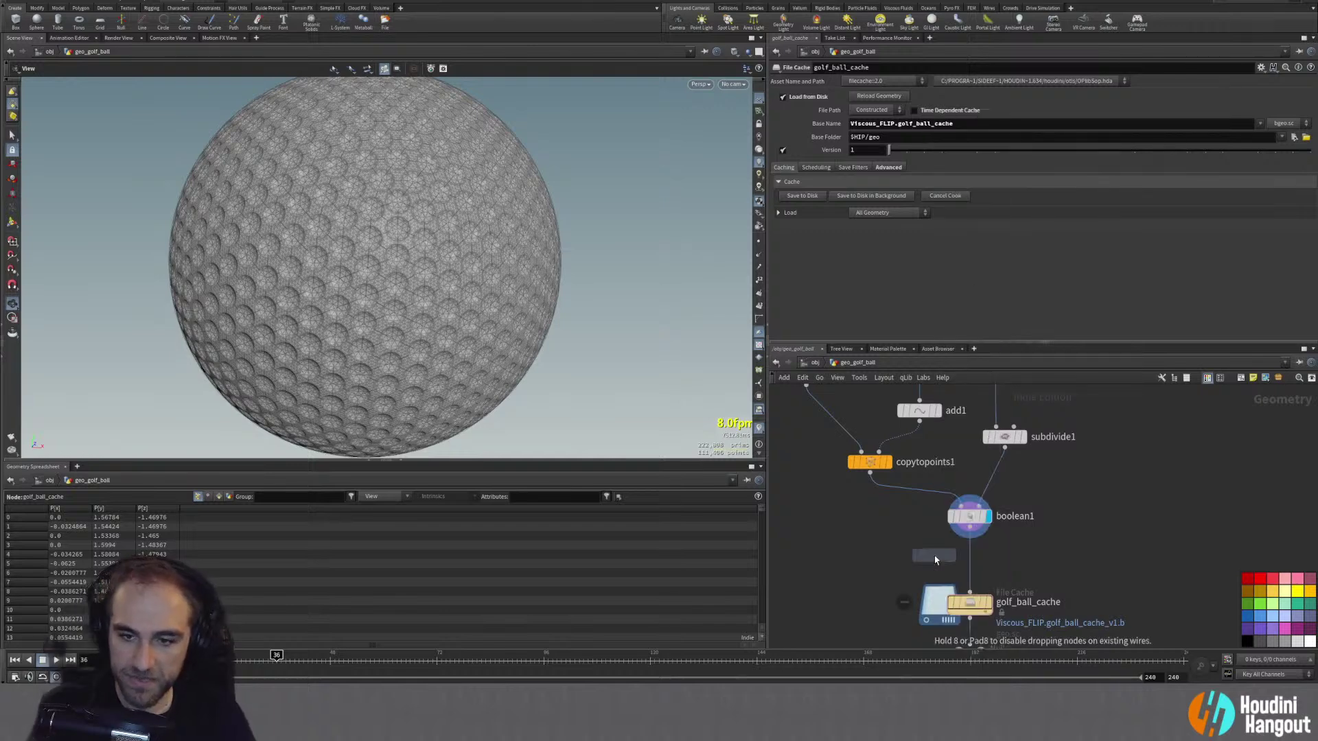
left_click(972, 560)
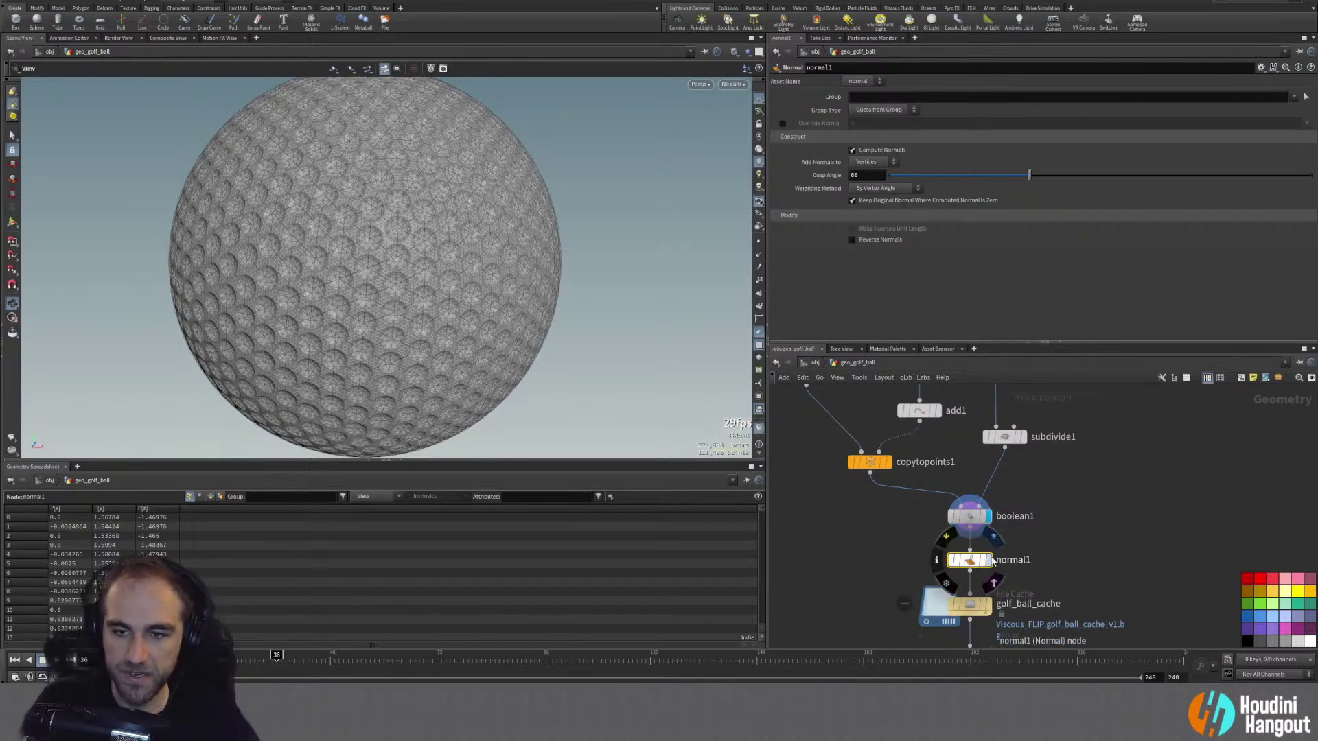
left_click(989, 560)
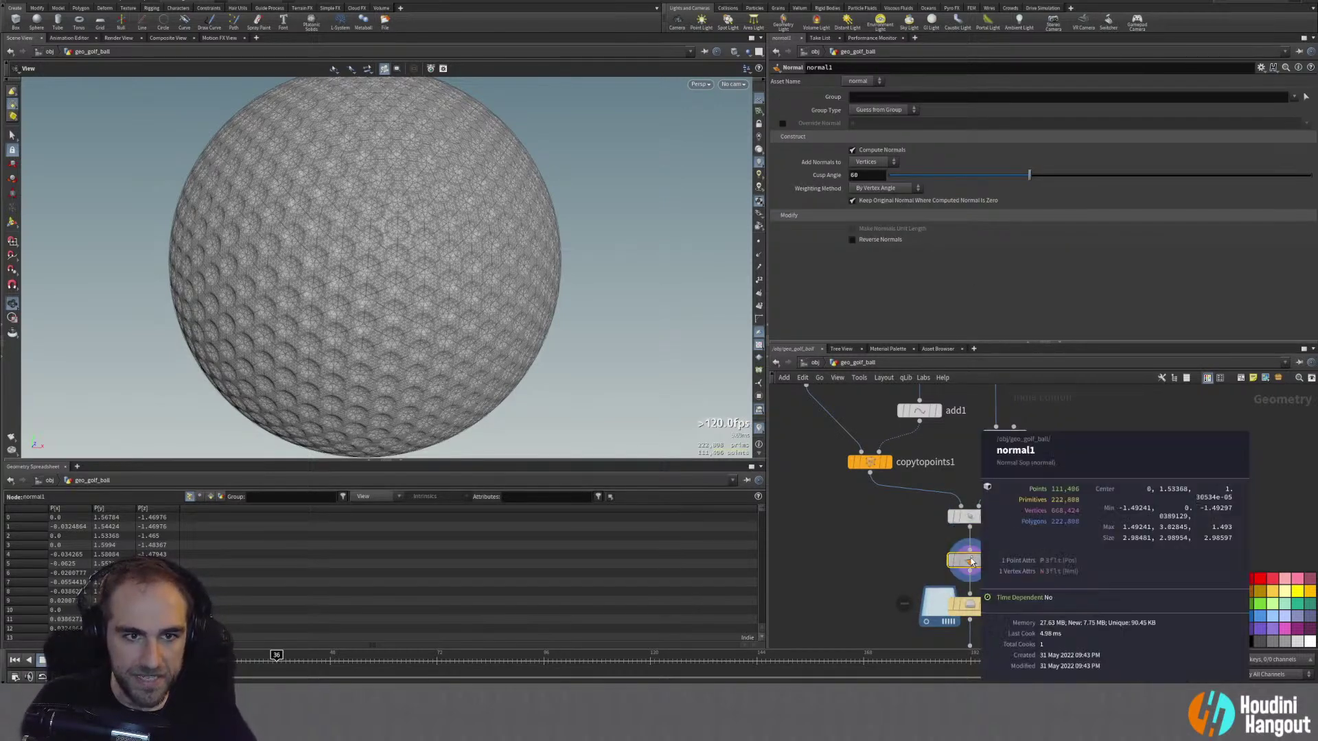
Step: Set normal1's cusp angle to 30 and check the shading of the dimple edges
scroll(363, 304, "up", 5)
mouse_move(981, 176)
left_mouse_down()
mouse_move(956, 176)
mouse_move(971, 178)
left_mouse_up()
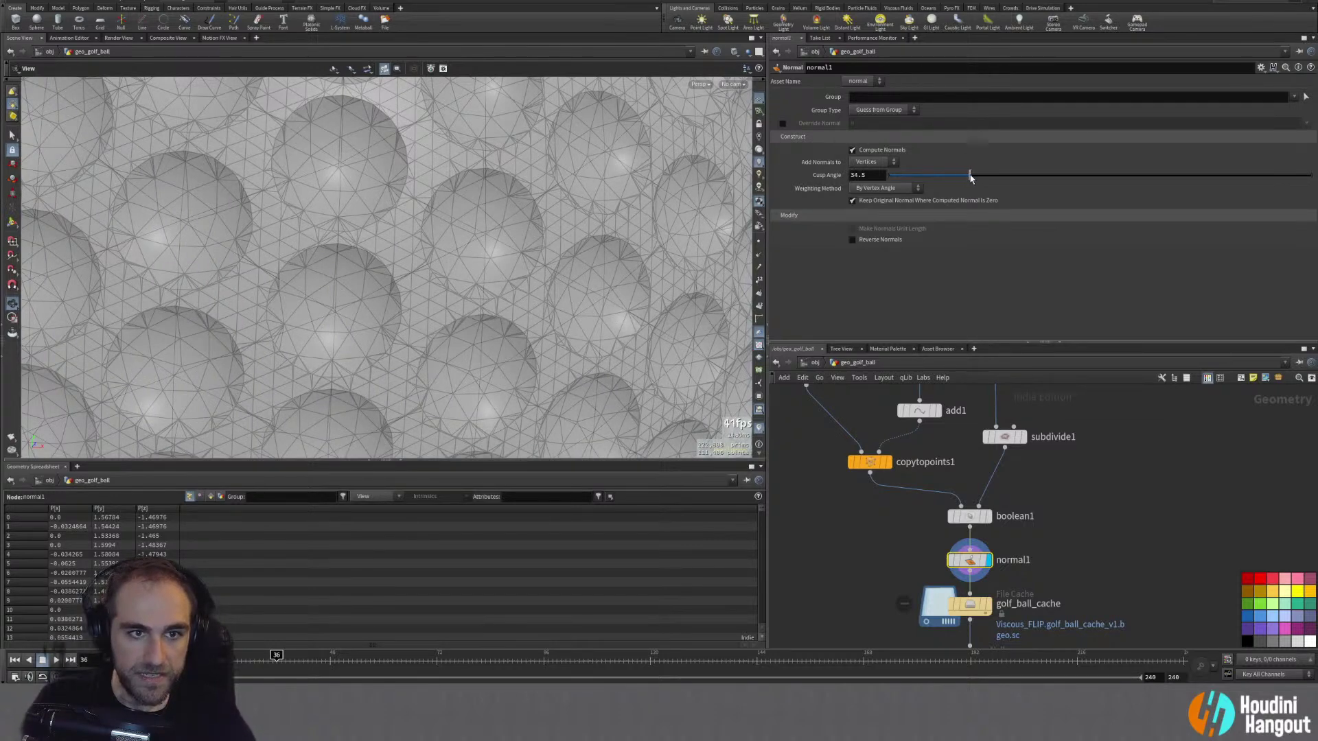
double_click(878, 177)
type("3")
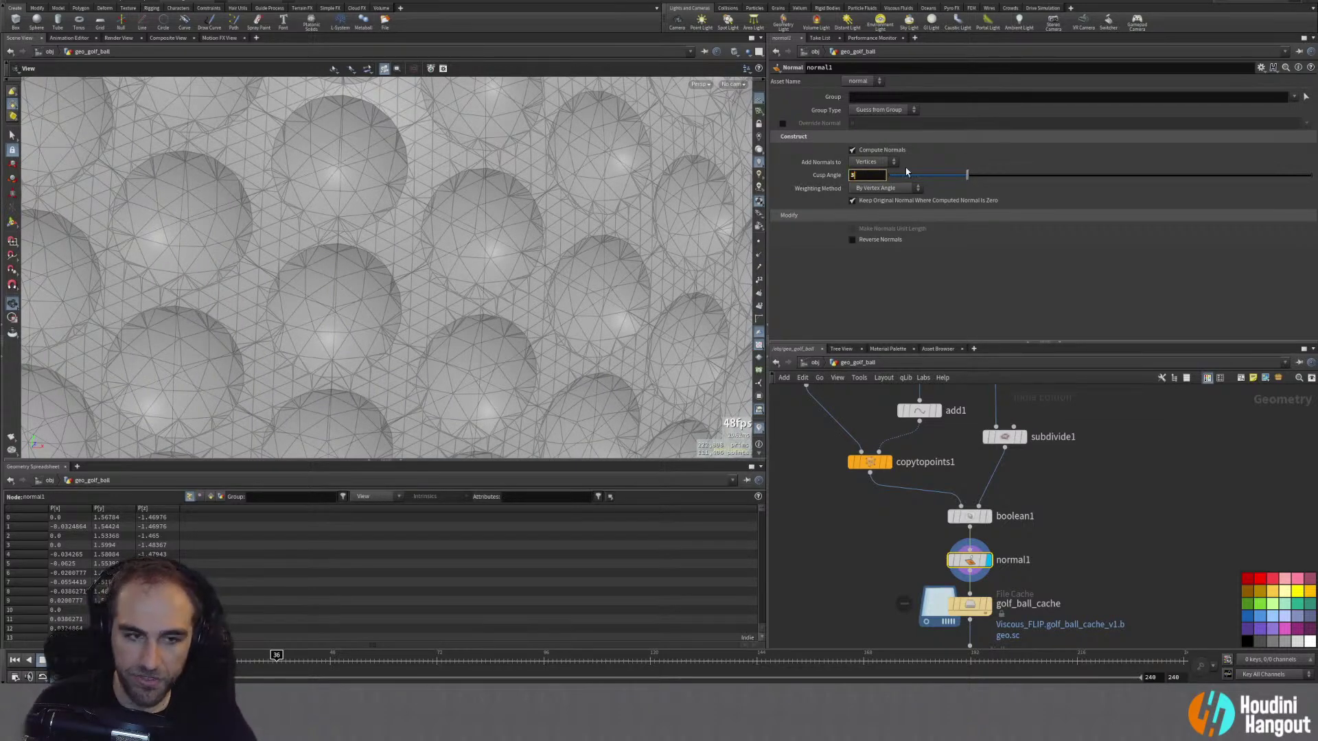
type("0")
key("Return")
scroll(518, 248, "down", 8)
mouse_move(518, 249)
left_mouse_down()
mouse_move(418, 273)
mouse_move(457, 244)
mouse_move(522, 246)
left_mouse_up()
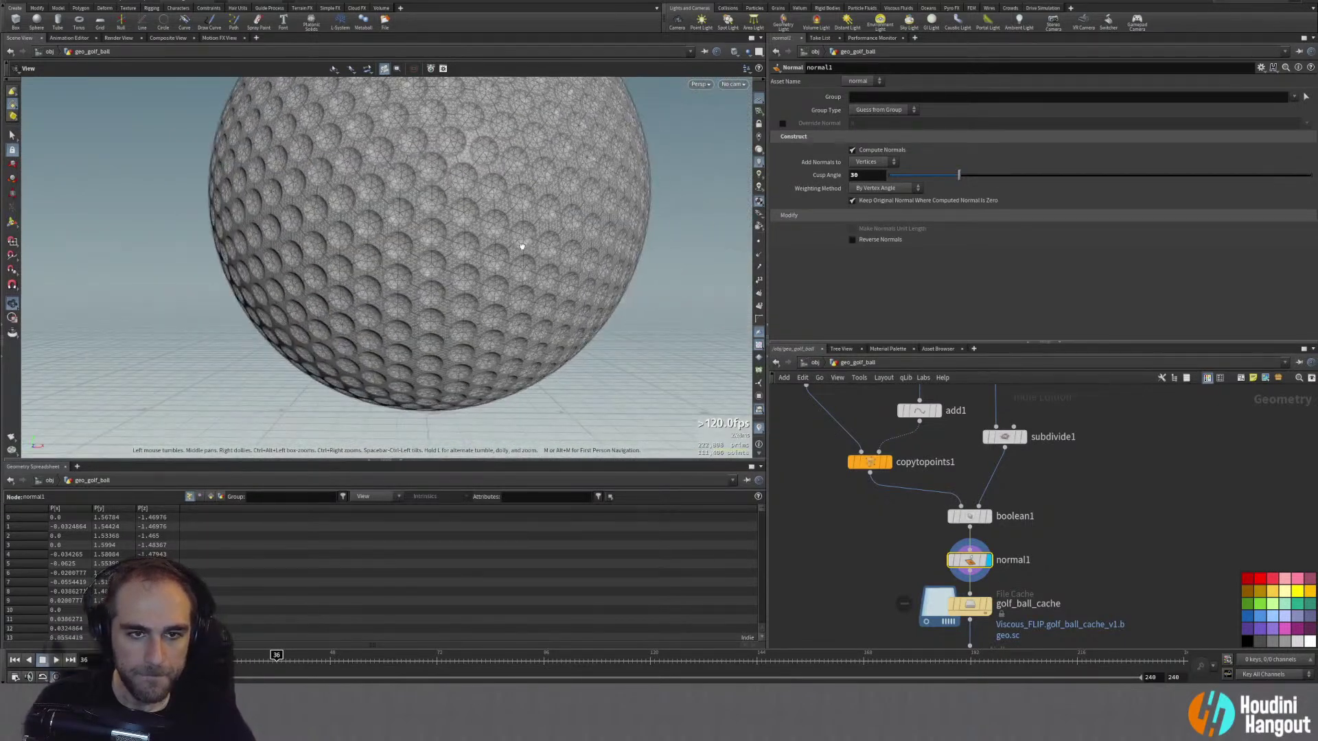
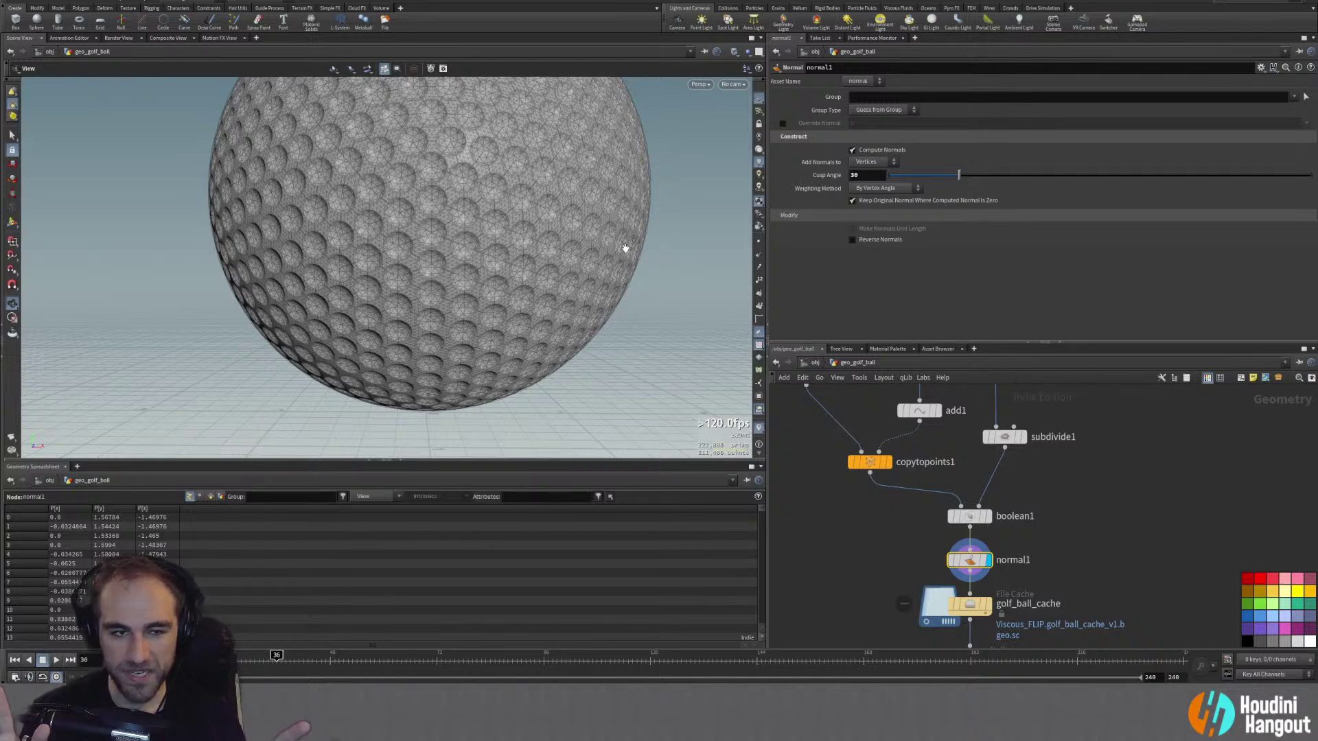
Step: Inspect the get_collider source node, then display and select golf_ball_cache to view its stored result
middle_click_drag(1095, 450, 1004, 621)
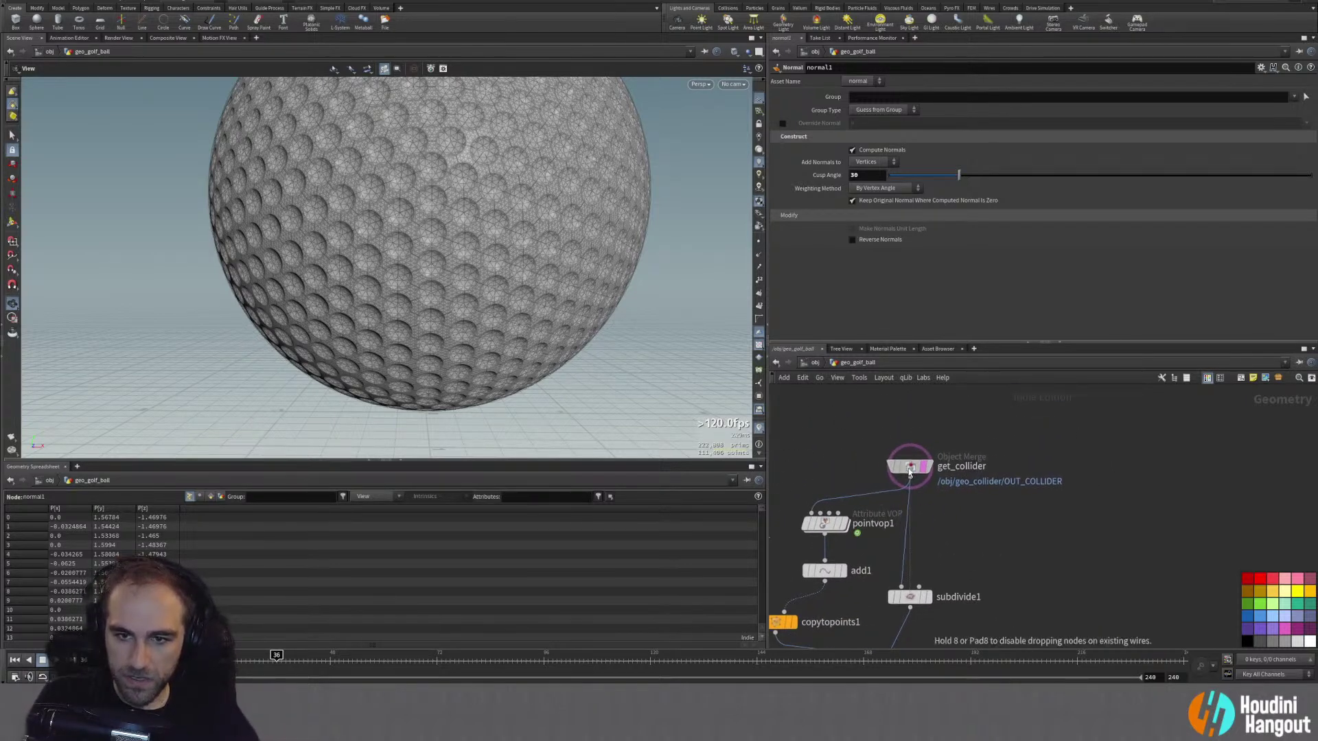
left_click(908, 467)
middle_click(911, 469)
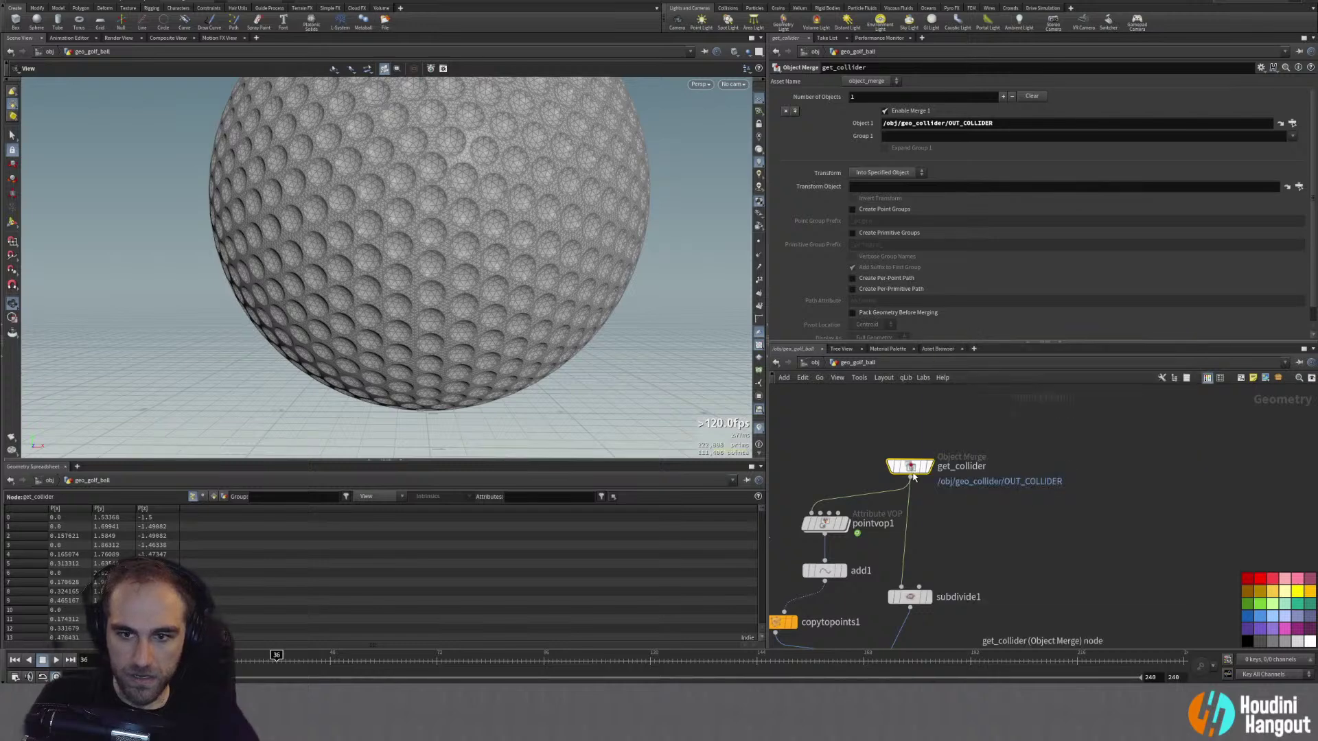
middle_click_drag(1127, 598, 1098, 433)
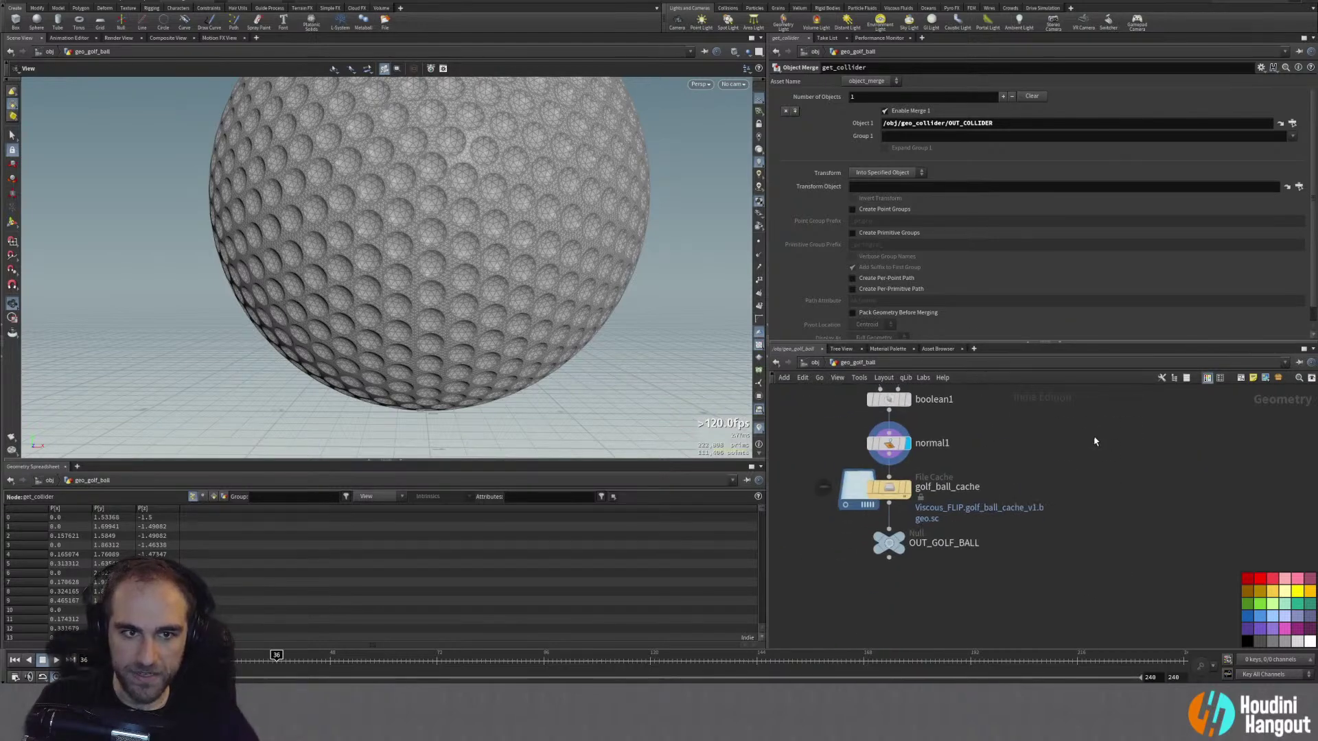
left_click(911, 493)
left_click(889, 488)
Step: Enable the normal override on normal1 with the attribute name restN, with the vertex attributes listed in the spreadsheet
left_click(887, 446)
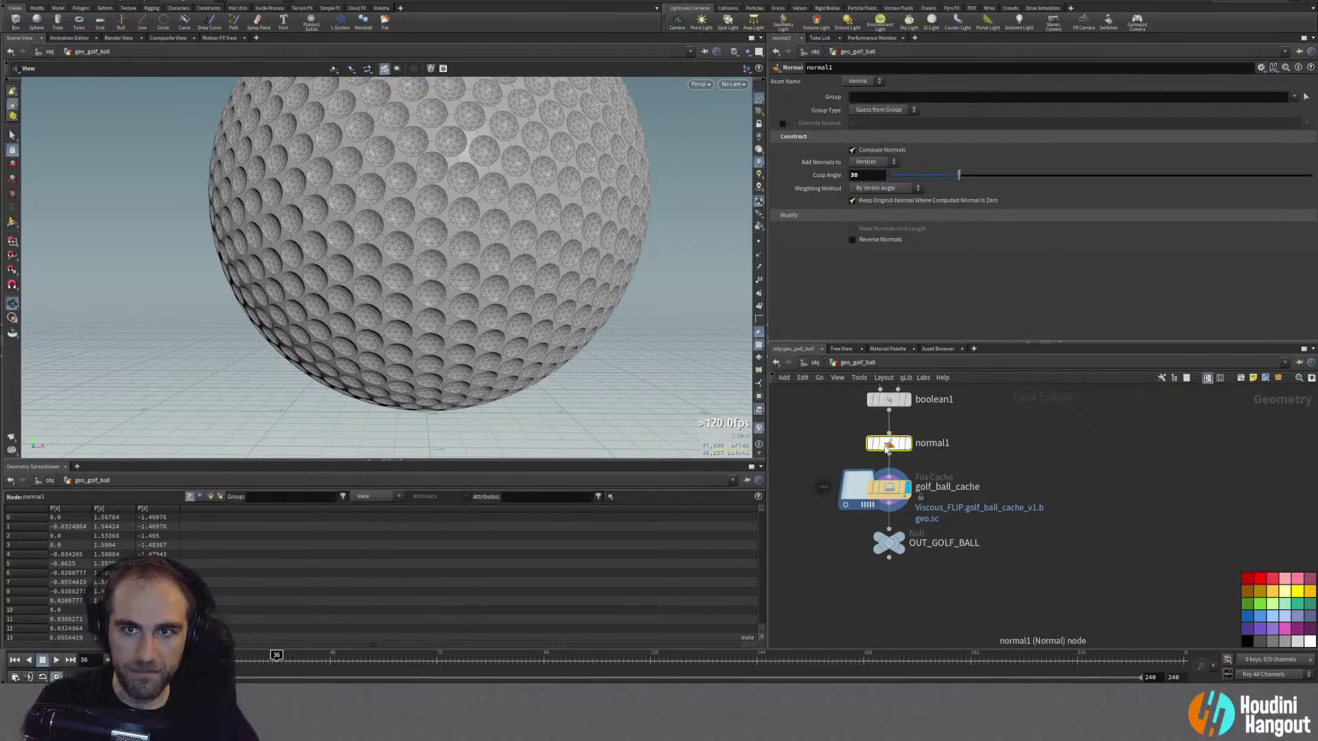
mouse_move(886, 448)
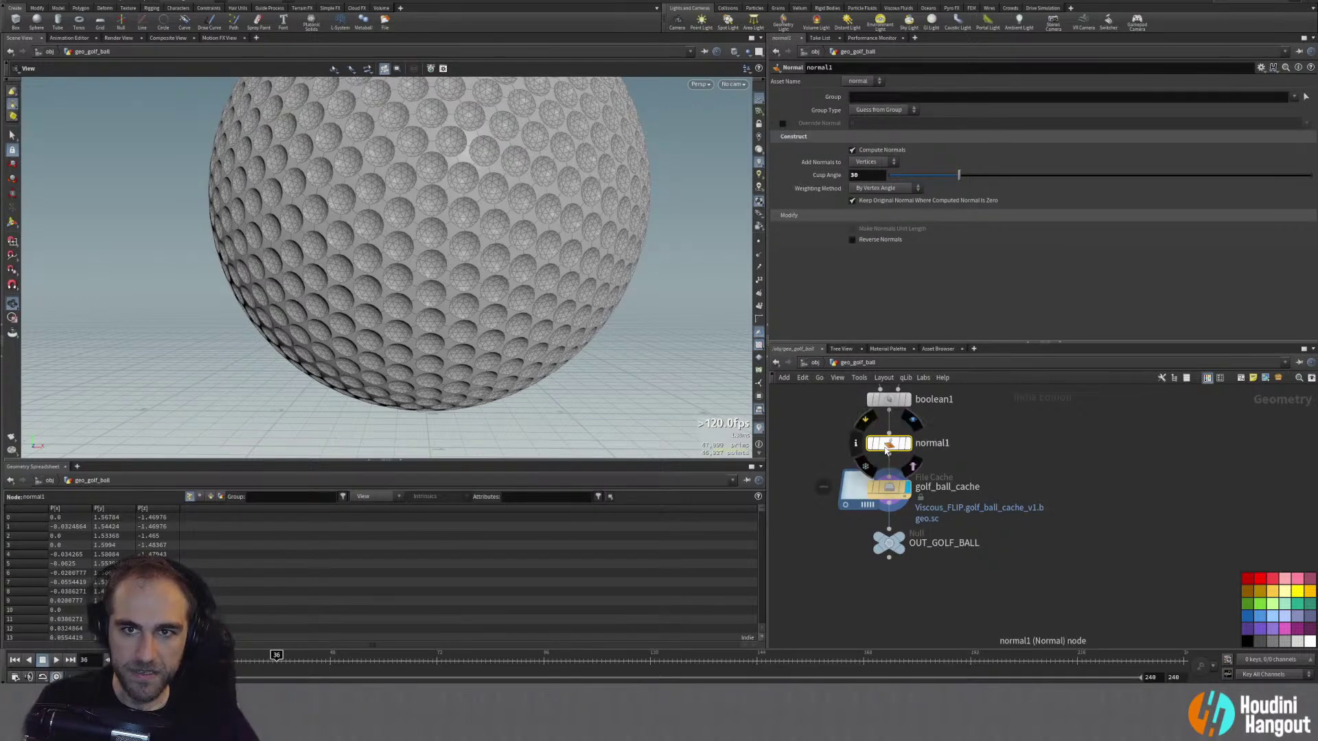
left_click(782, 123)
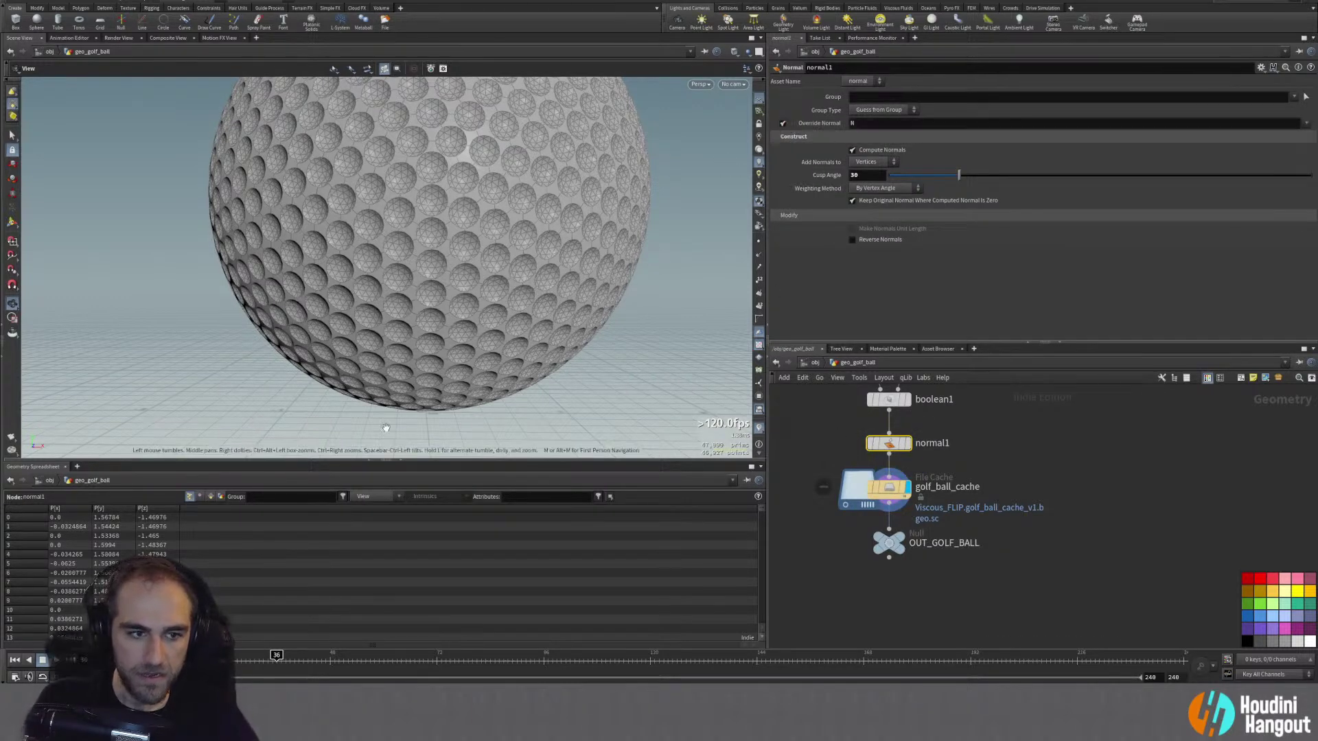
left_click(200, 497)
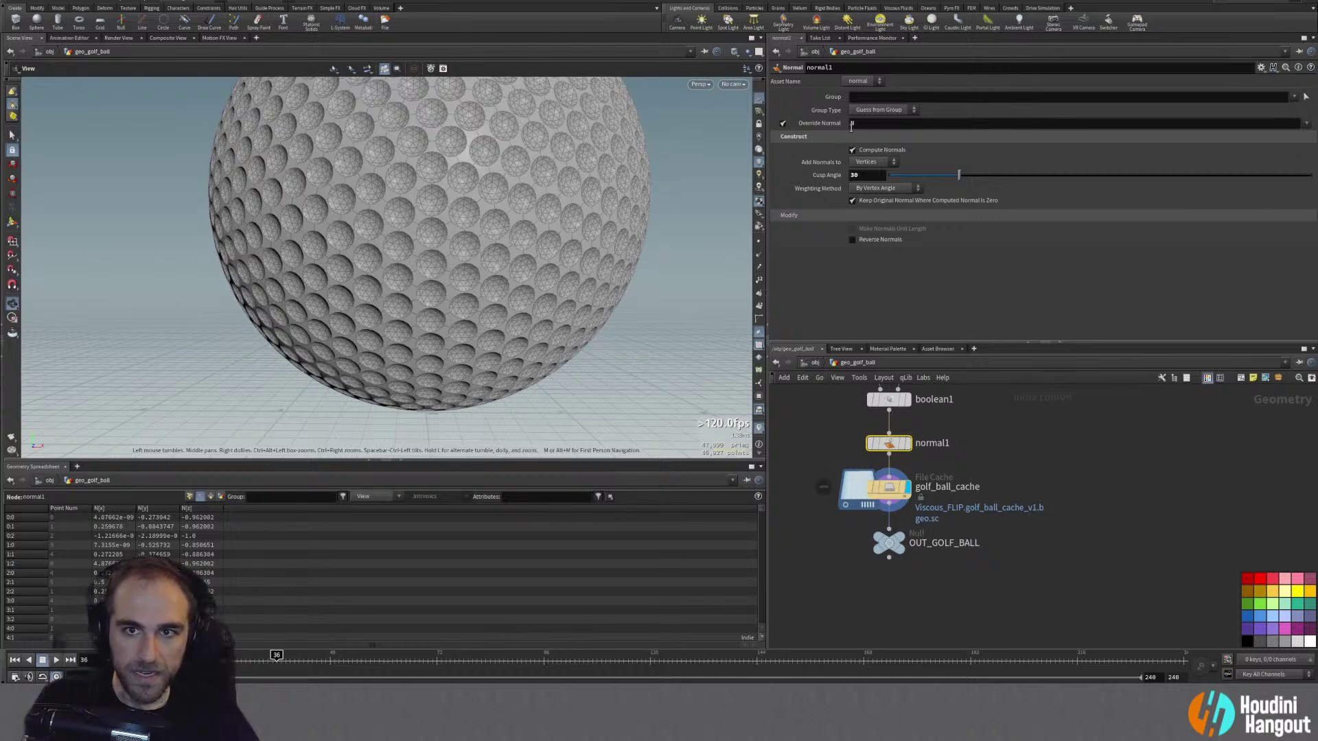
left_click(849, 123)
type("restN")
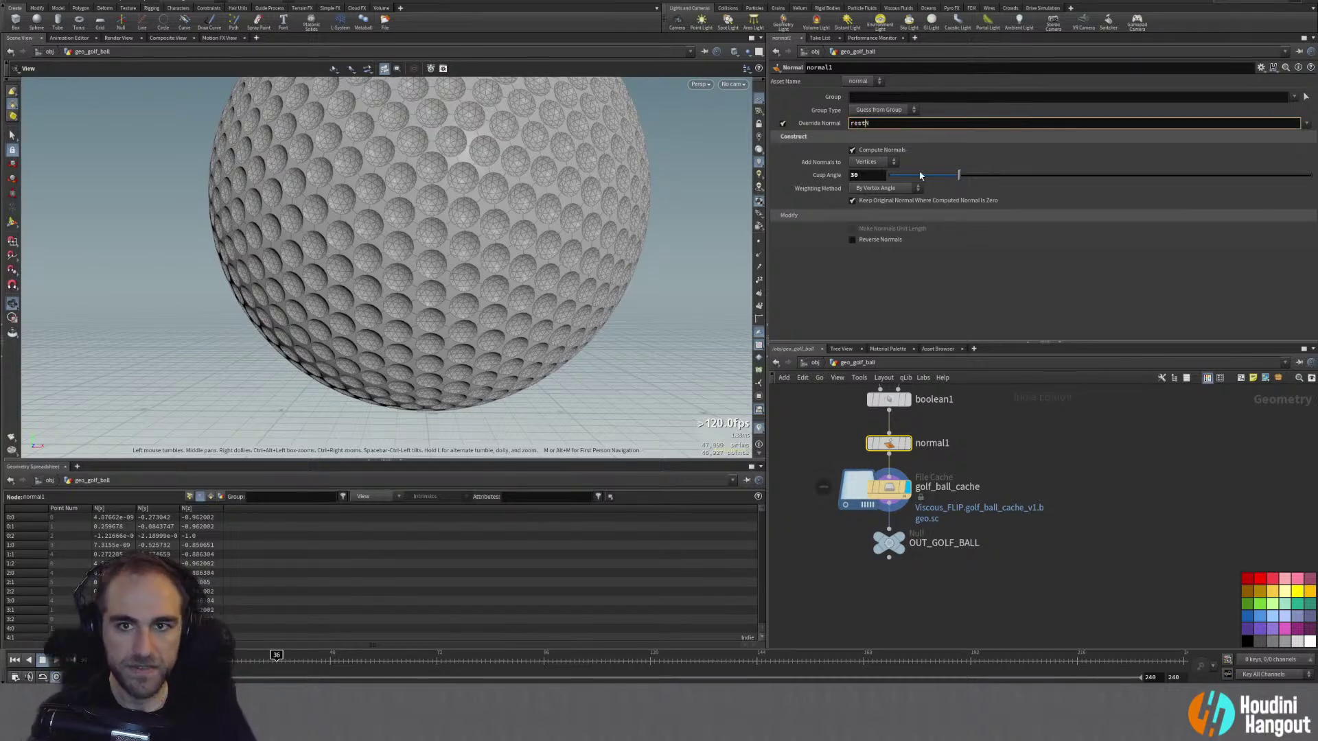
type("t")
key("Return")
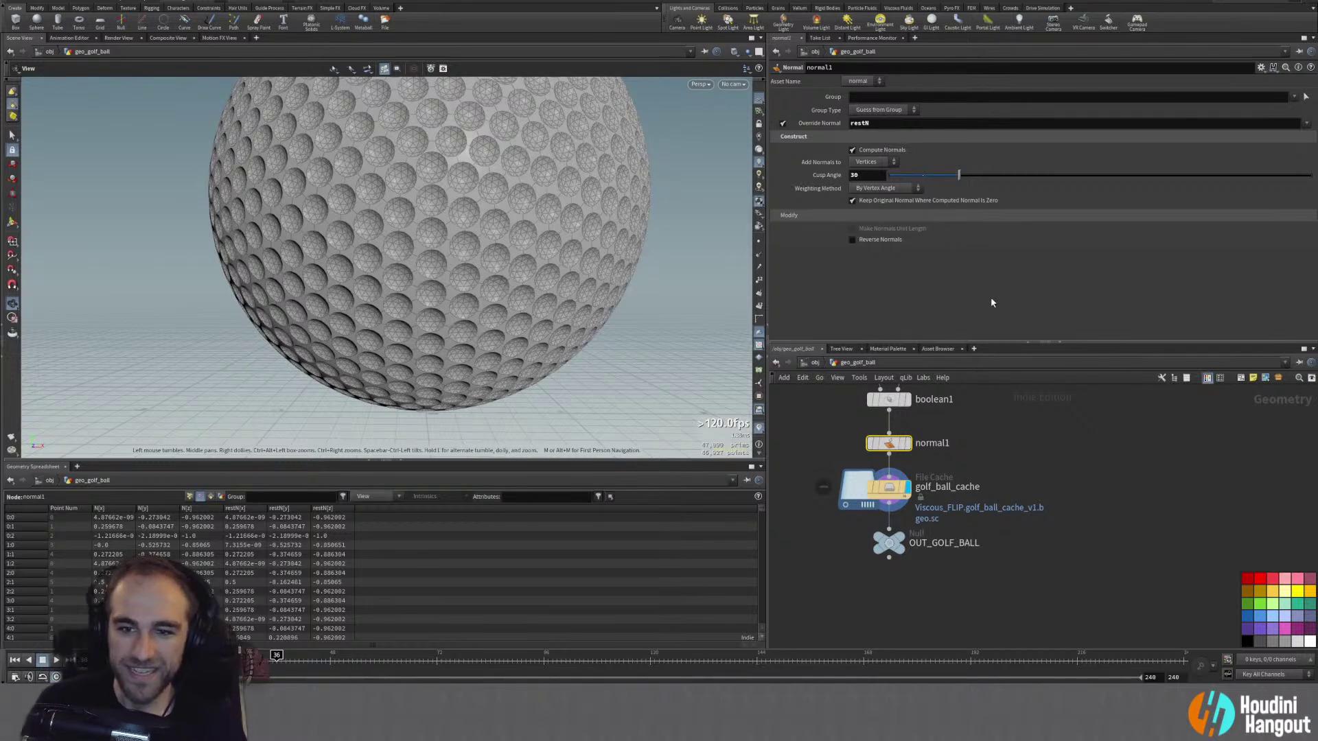
Step: Display normal1's result, then display golf_ball_cache, save its geometry to disk and select OUT_GOLF_BALL
left_click(903, 444)
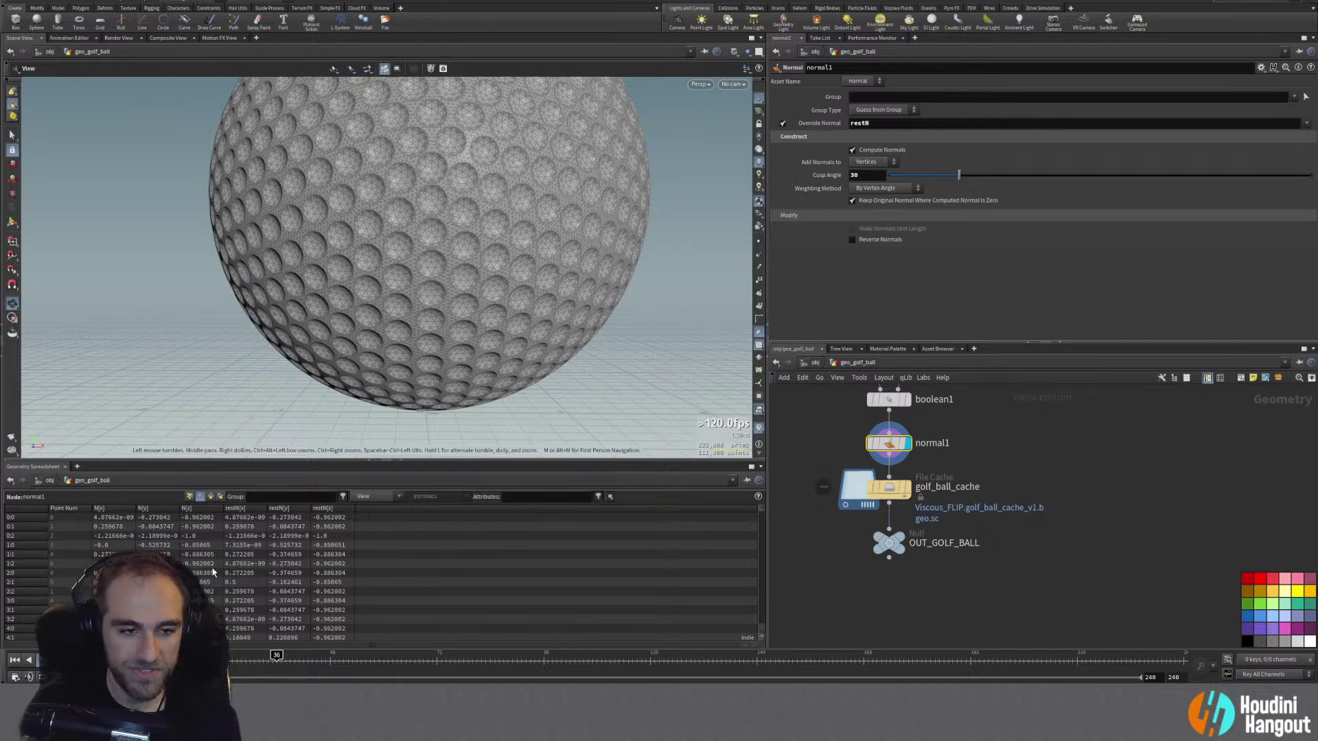
left_click(905, 487)
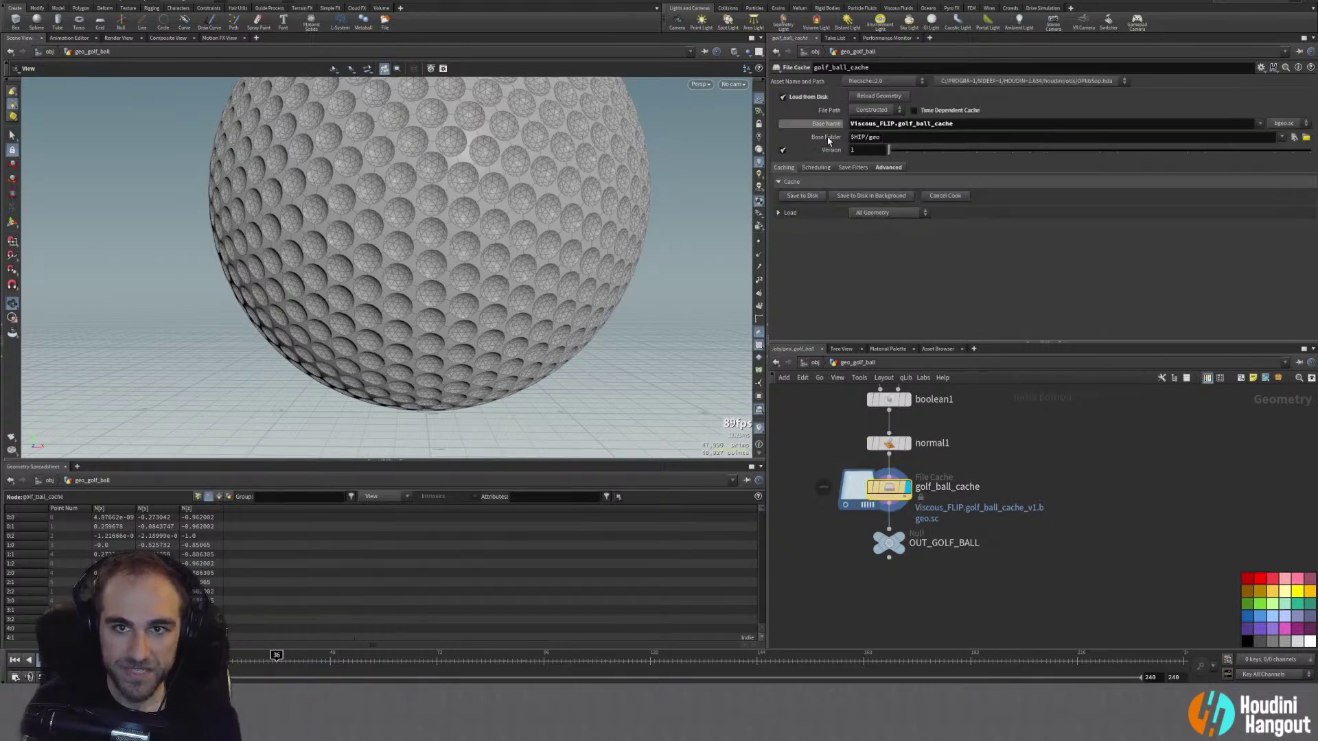
left_click(801, 196)
left_click(889, 543)
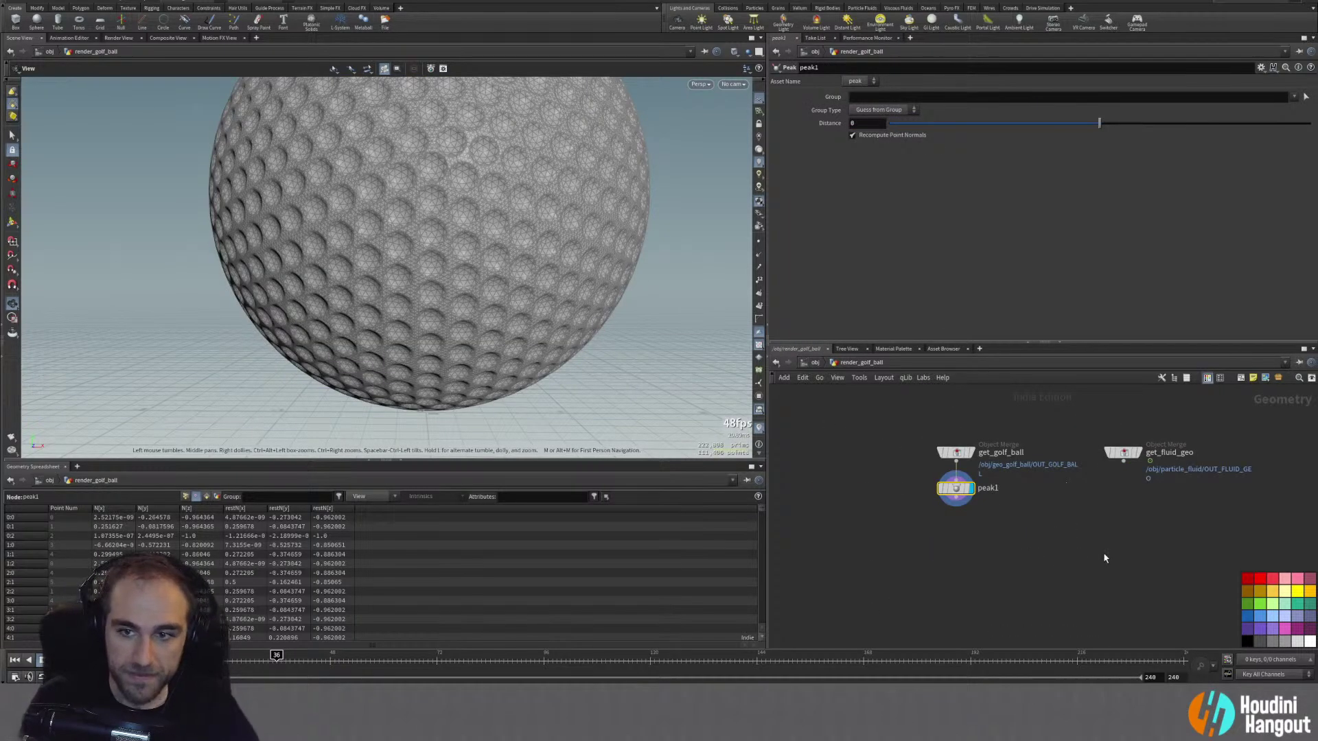
Step: Add an Object Merge node beside get_golf_ball in the render_golf_ball network
middle_click_drag(1105, 558, 1088, 560)
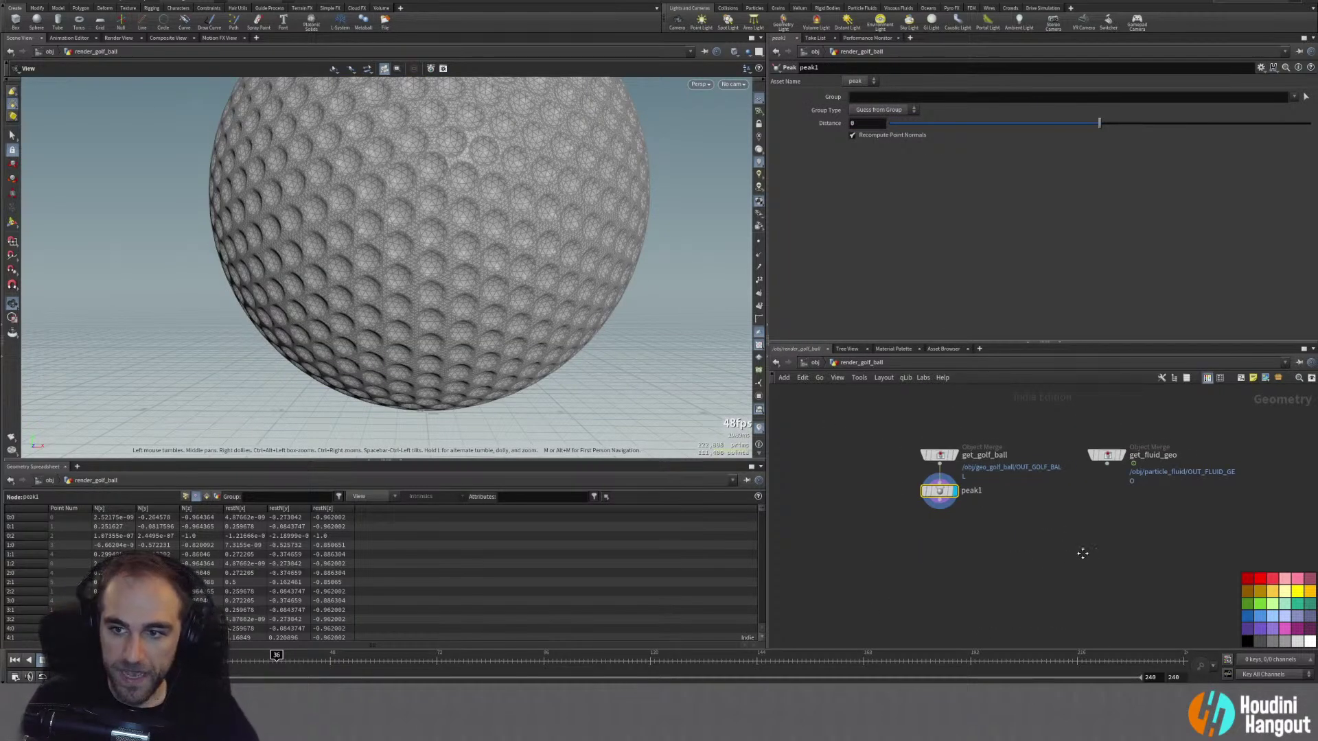
key("Tab")
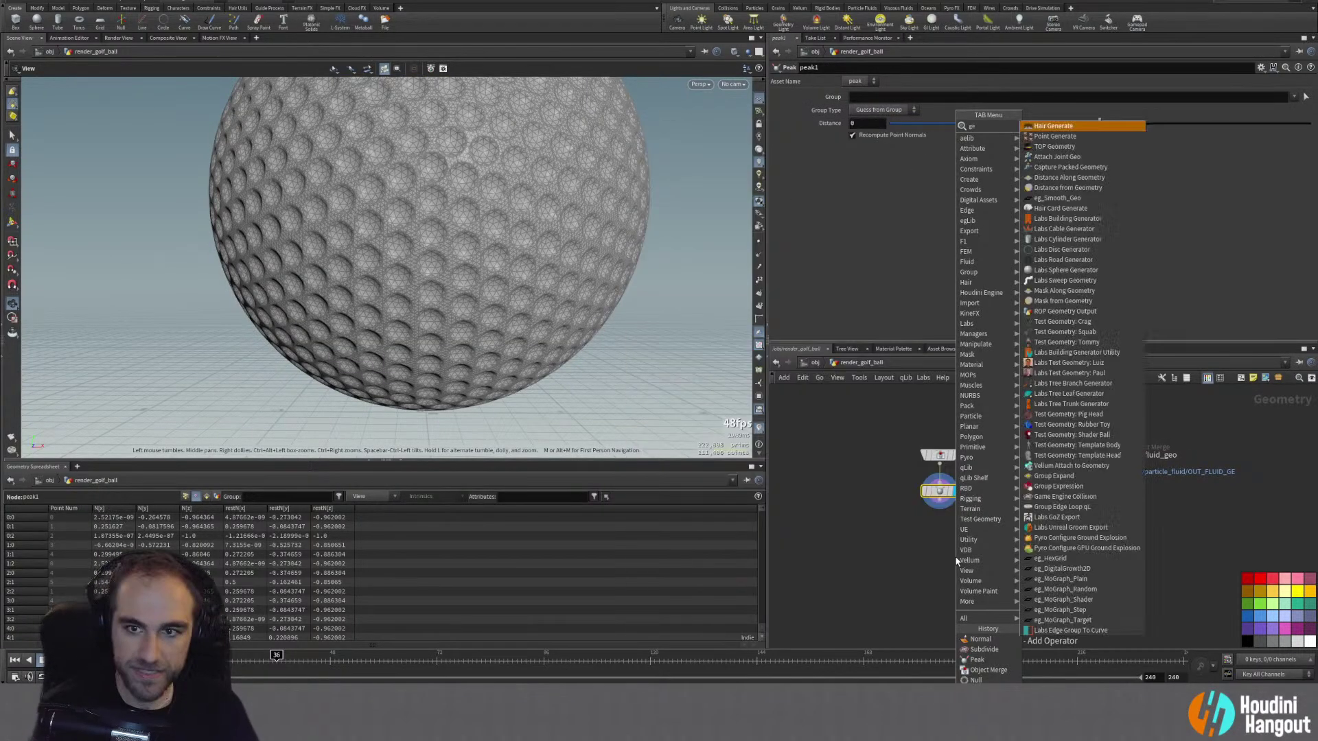
type("obje")
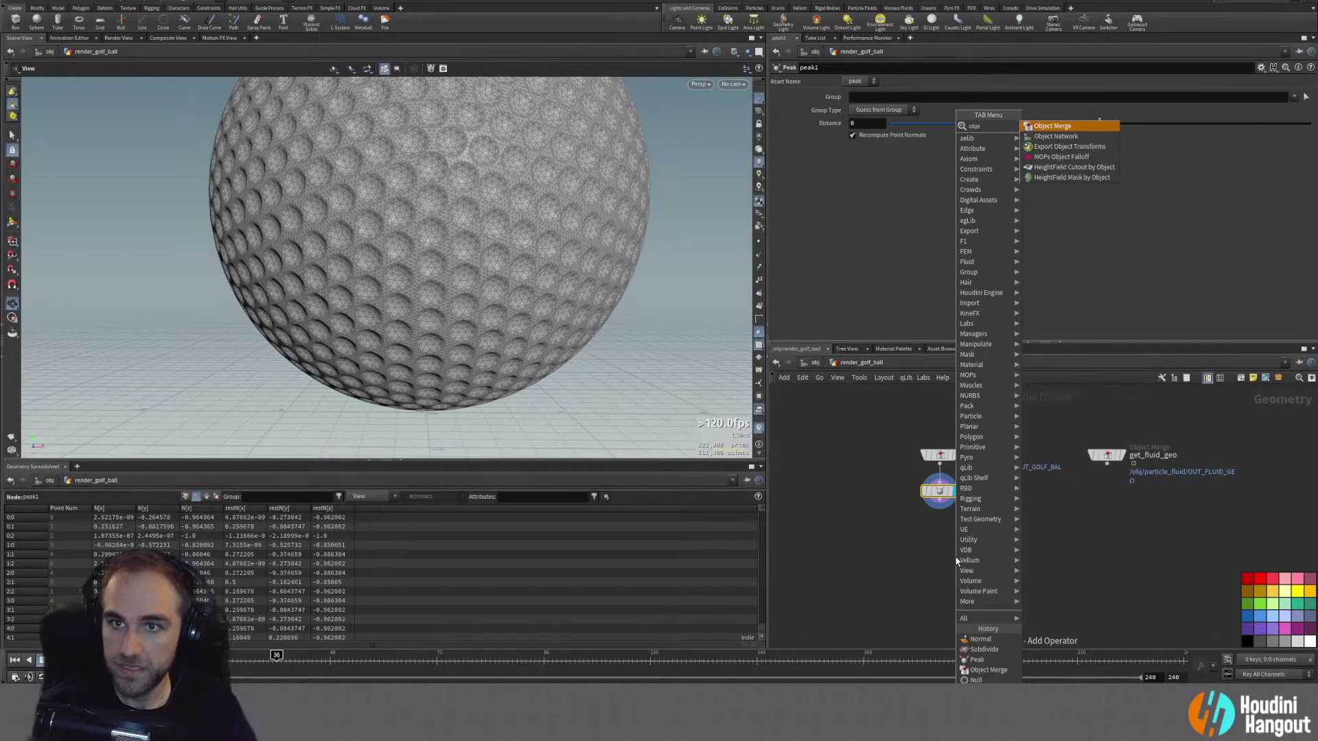
key("Return")
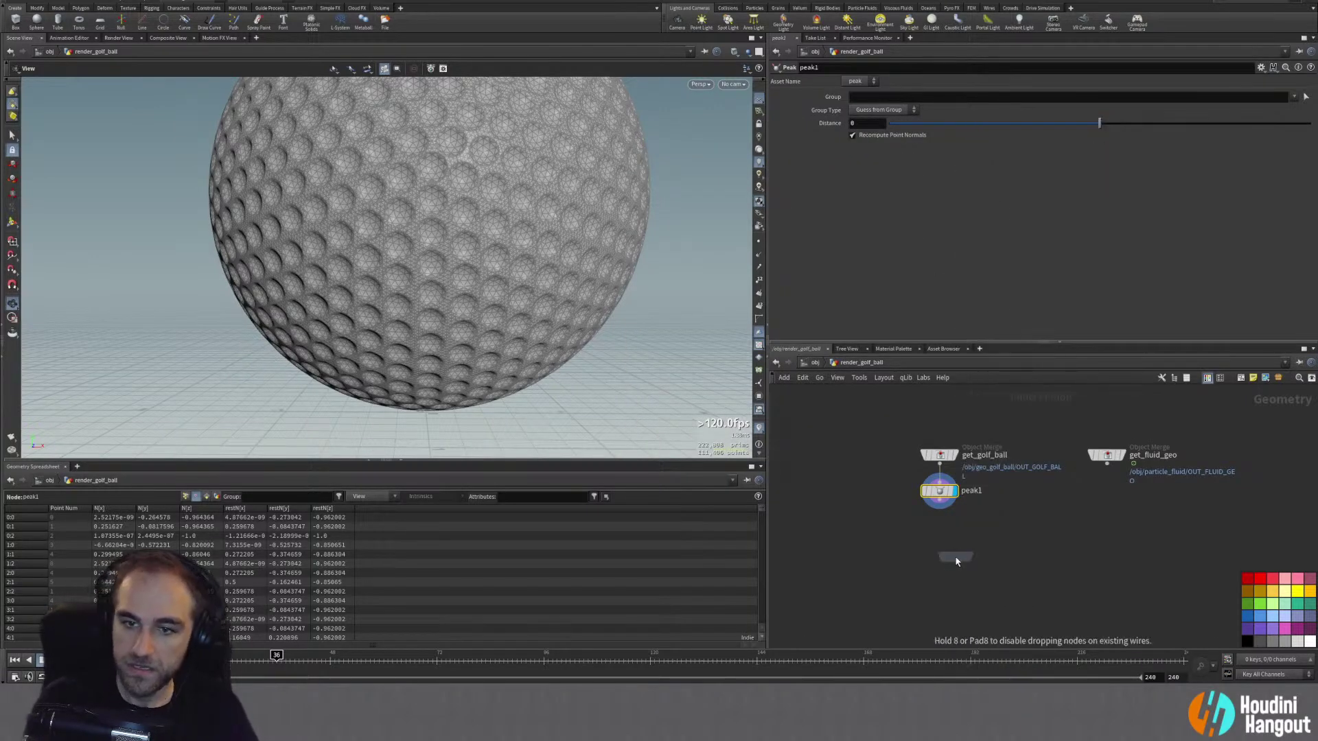
left_click(810, 463)
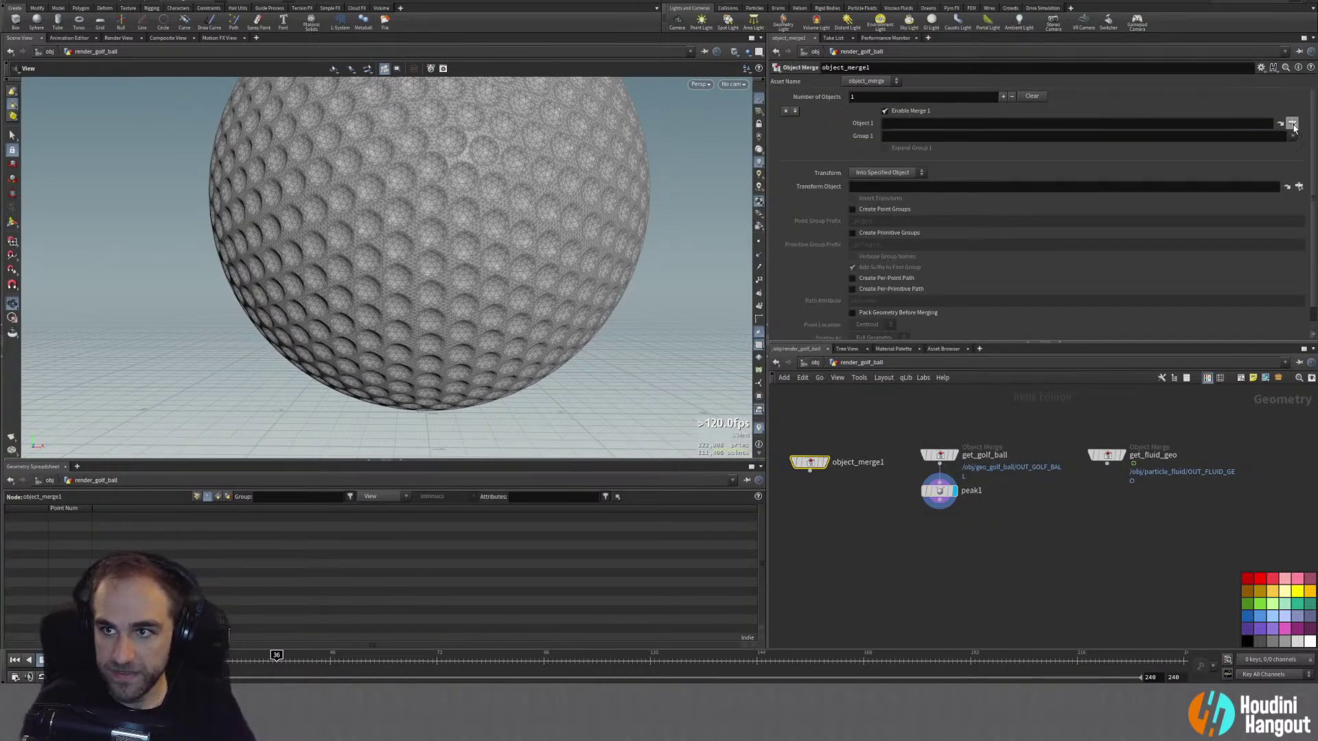
Step: Set the new Object Merge's source to /obj/geo_collider/OUT_COLLIDER and rename the node get_collider
left_click(1293, 125)
scroll(1250, 103, "up", 10)
left_click(1252, 80)
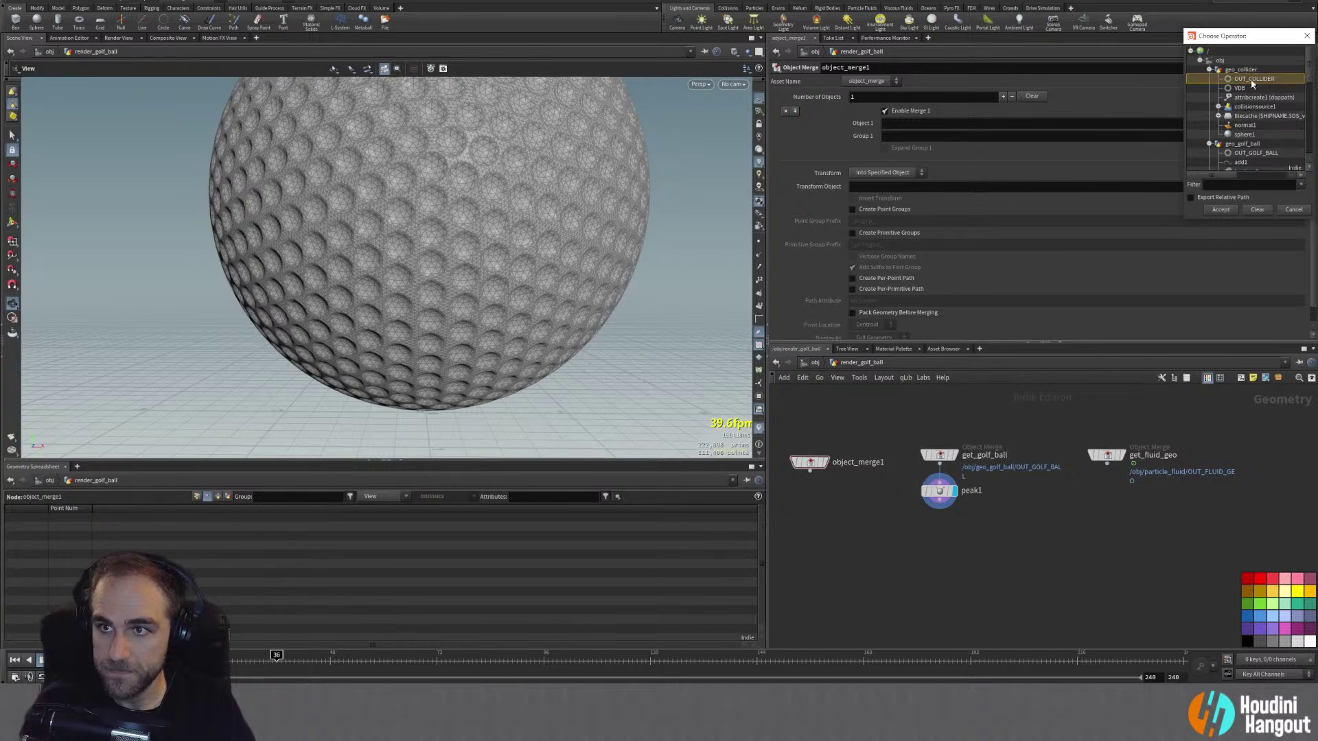
left_click(1221, 211)
double_click(870, 462)
type("get_collider")
key("Return")
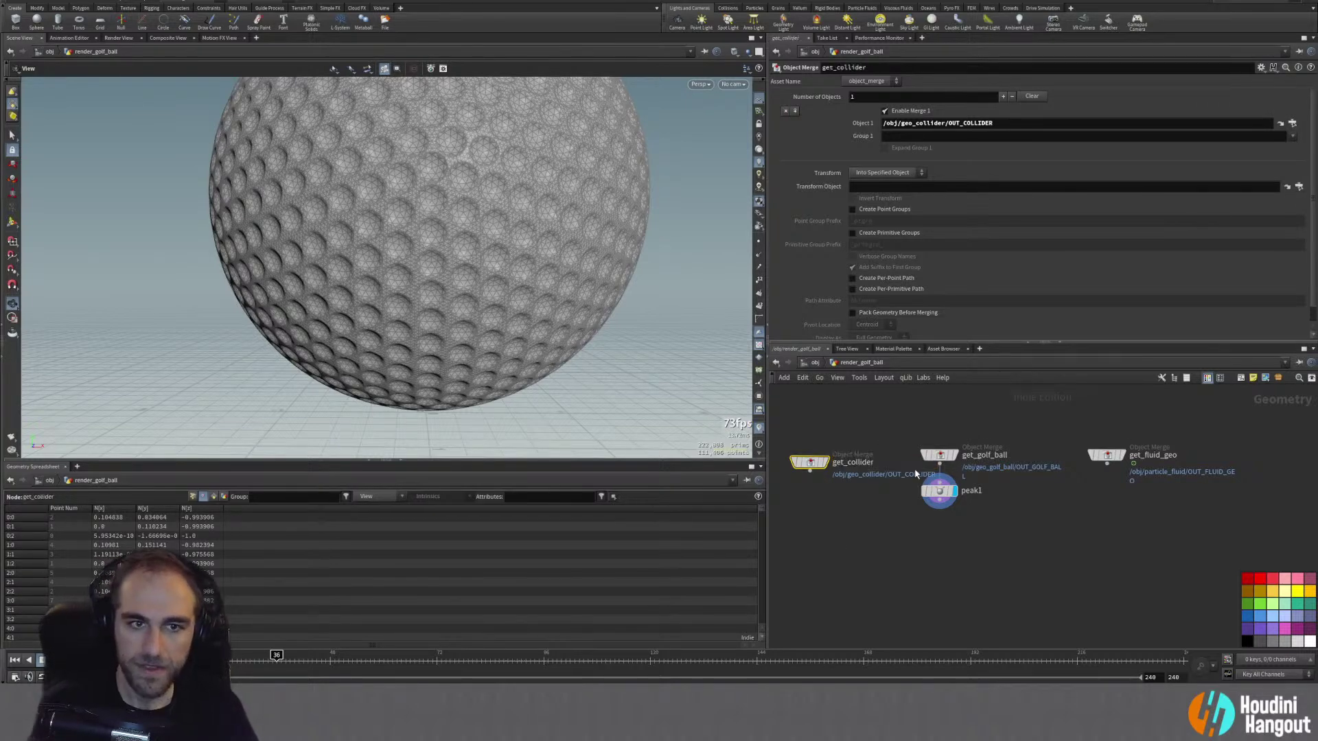
Step: Display get_collider, check its normals in the viewport and align the node with get_golf_ball
left_click(825, 461)
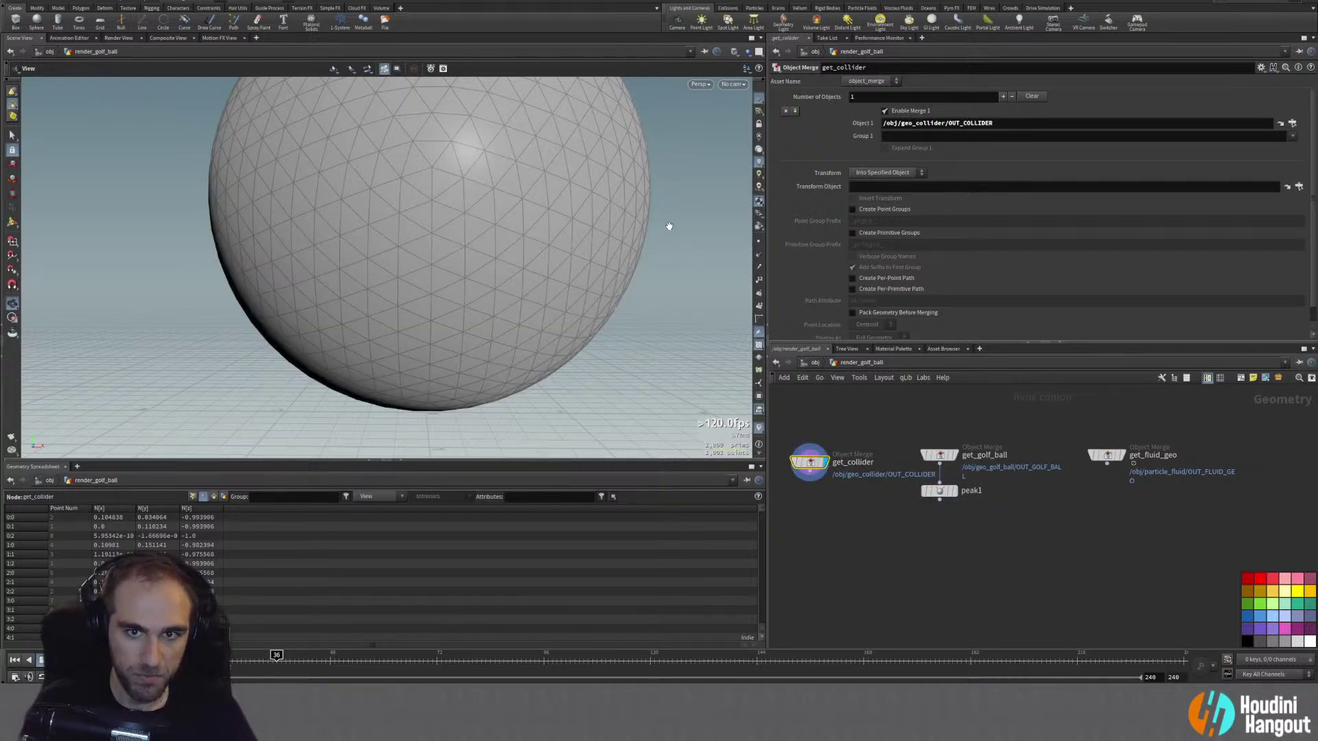
left_click(760, 256)
left_click(760, 256)
mouse_move(816, 469)
left_mouse_down()
mouse_move(800, 507)
mouse_move(808, 462)
left_mouse_up()
Step: Delete peak1 and add an Attribute Transfer node below the golf ball and collider merges
left_click(937, 491)
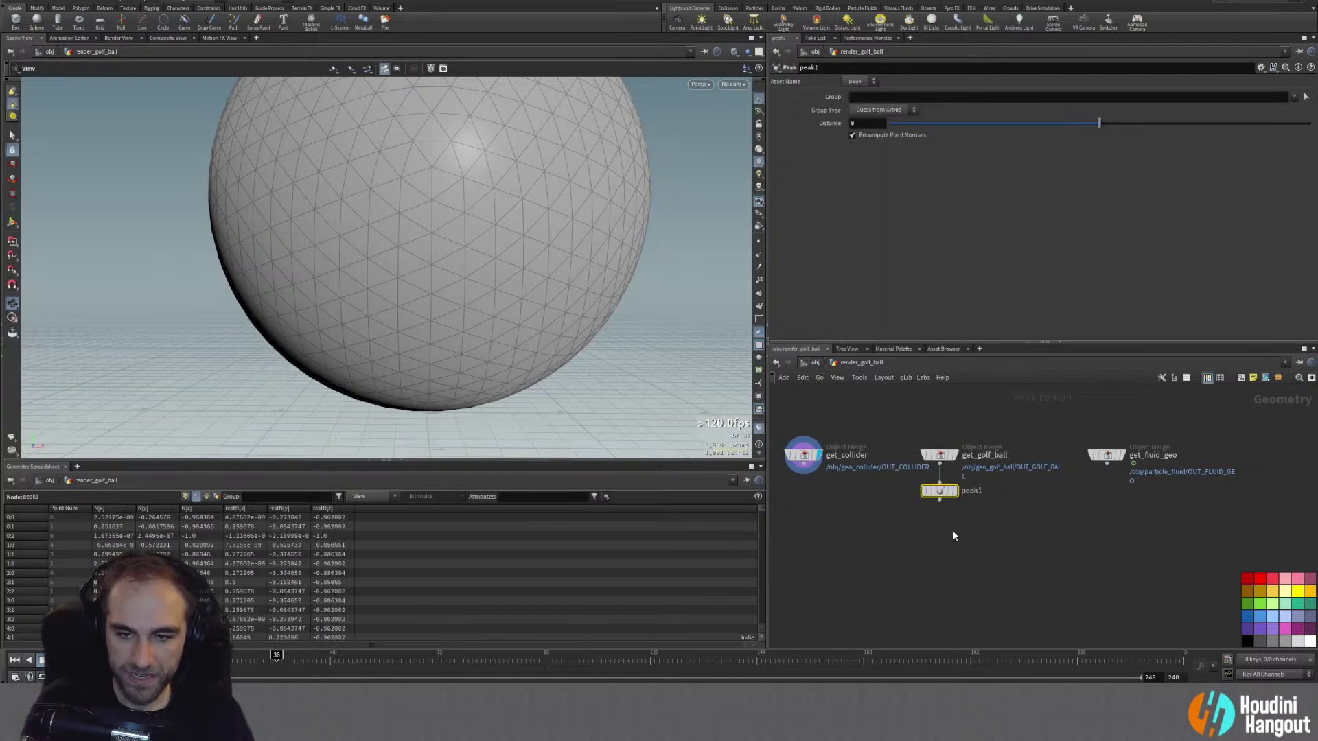
key("Delete")
key("Tab")
type("att tra")
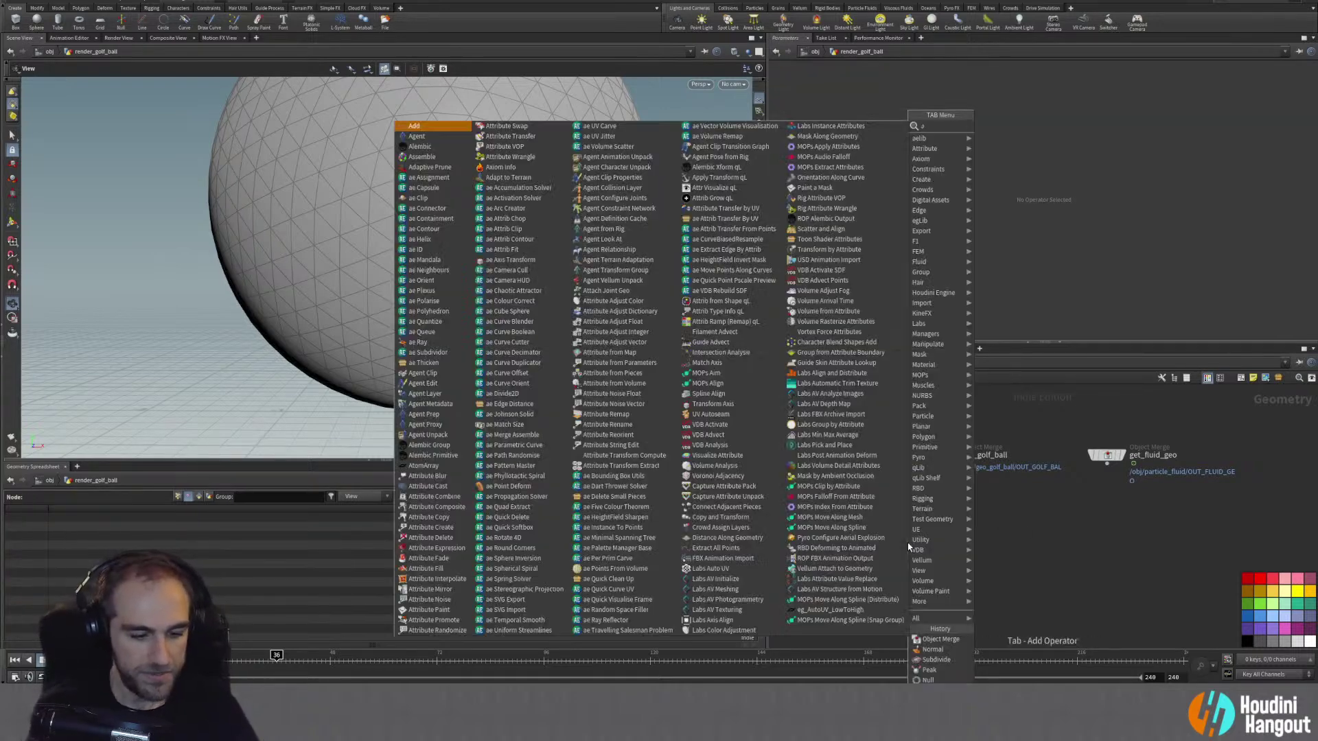
key("Return")
left_click(906, 532)
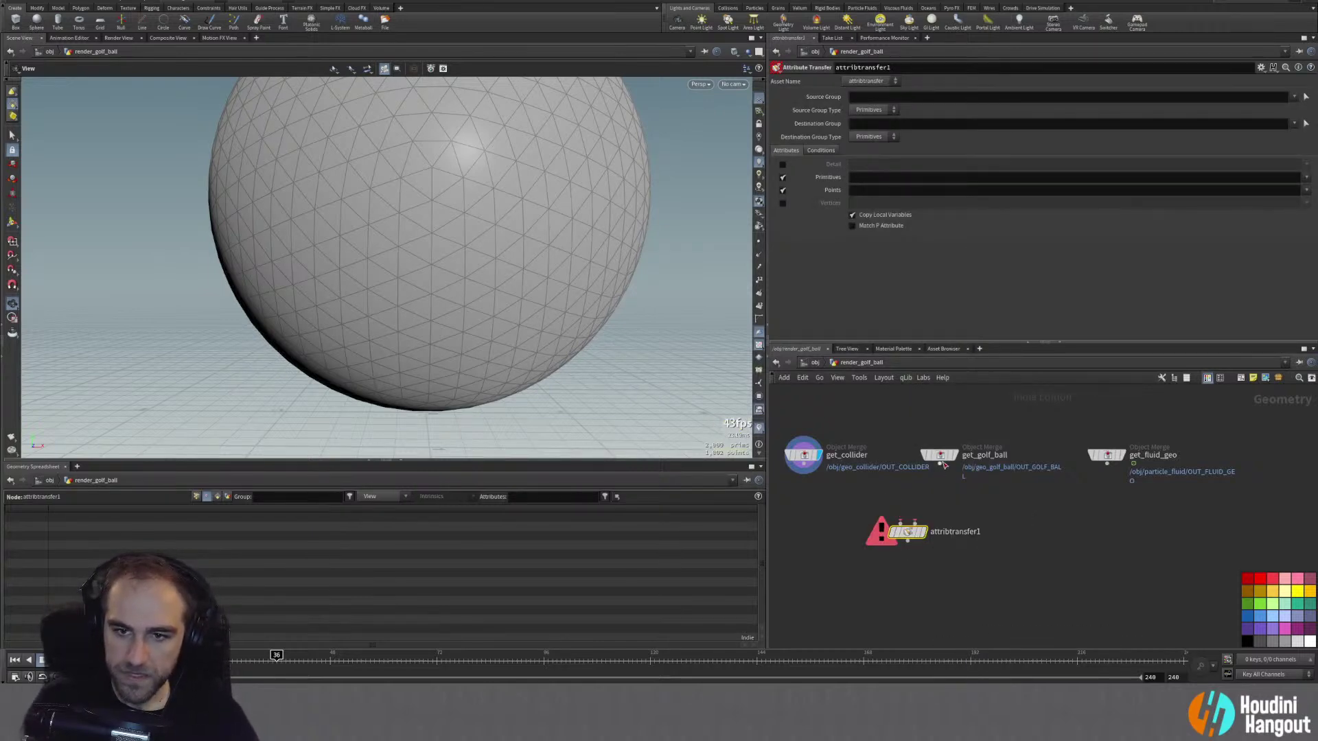
Step: Wire get_golf_ball into attribtransfer1's first input and get_collider into its second, and display the result
mouse_move(804, 455)
left_mouse_down()
mouse_move(992, 429)
mouse_move(853, 436)
mouse_move(902, 524)
left_mouse_up()
left_click(845, 432)
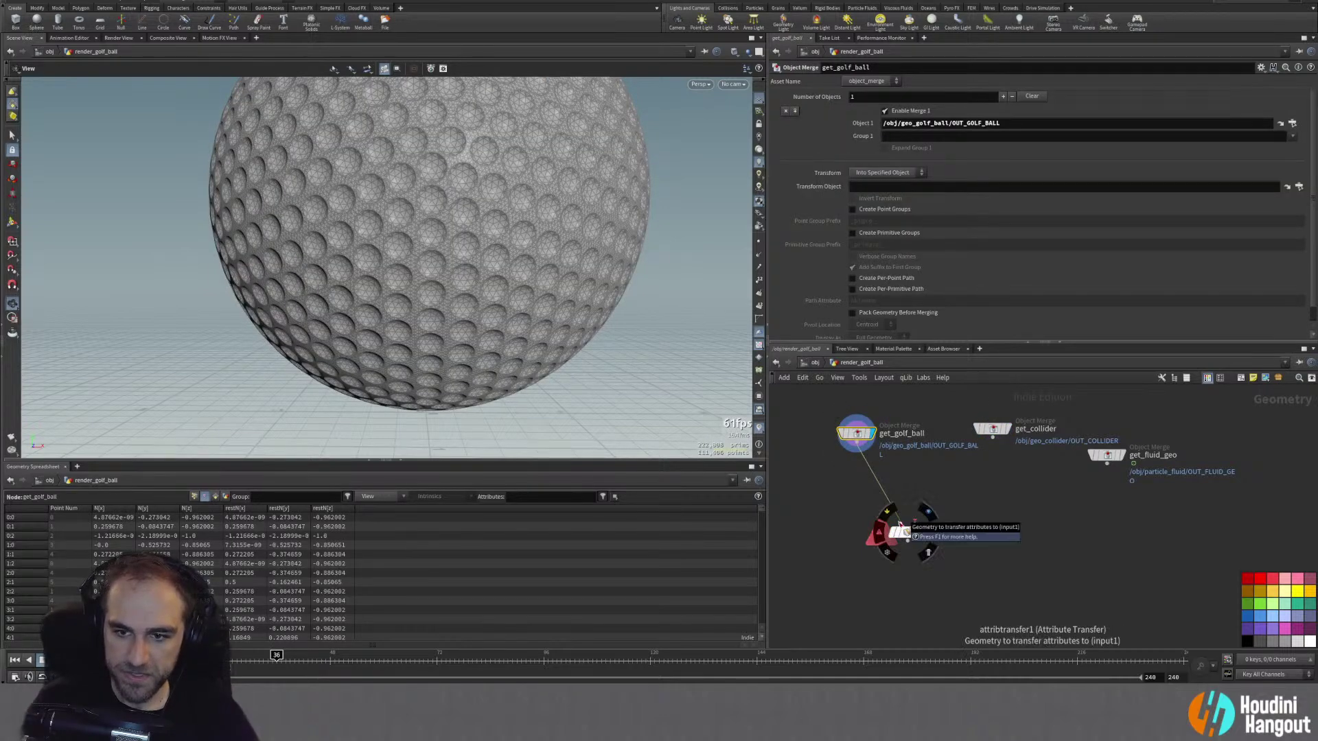
left_click_drag(993, 429, 933, 475)
left_click(908, 535)
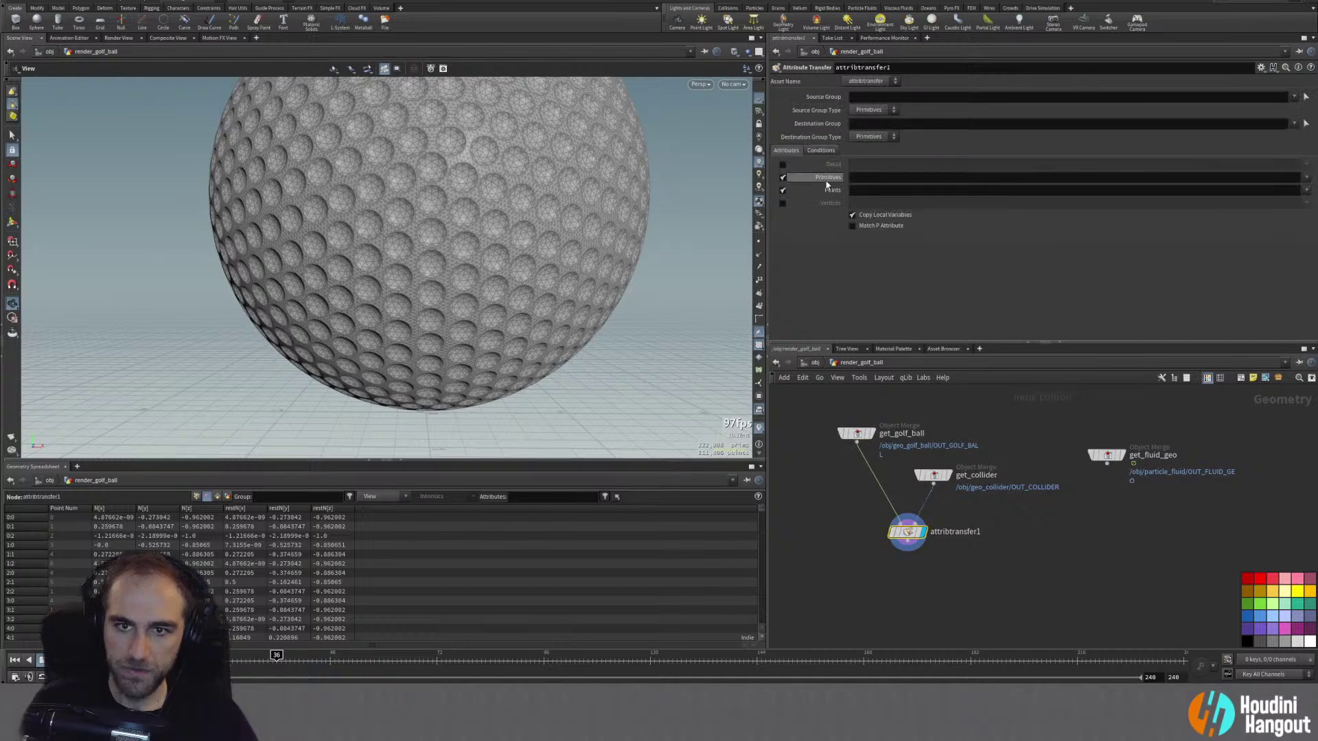
Step: Turn off point and primitive transfer on attribtransfer1 and transfer only the vertex attribute N
left_click(783, 190)
left_click(782, 177)
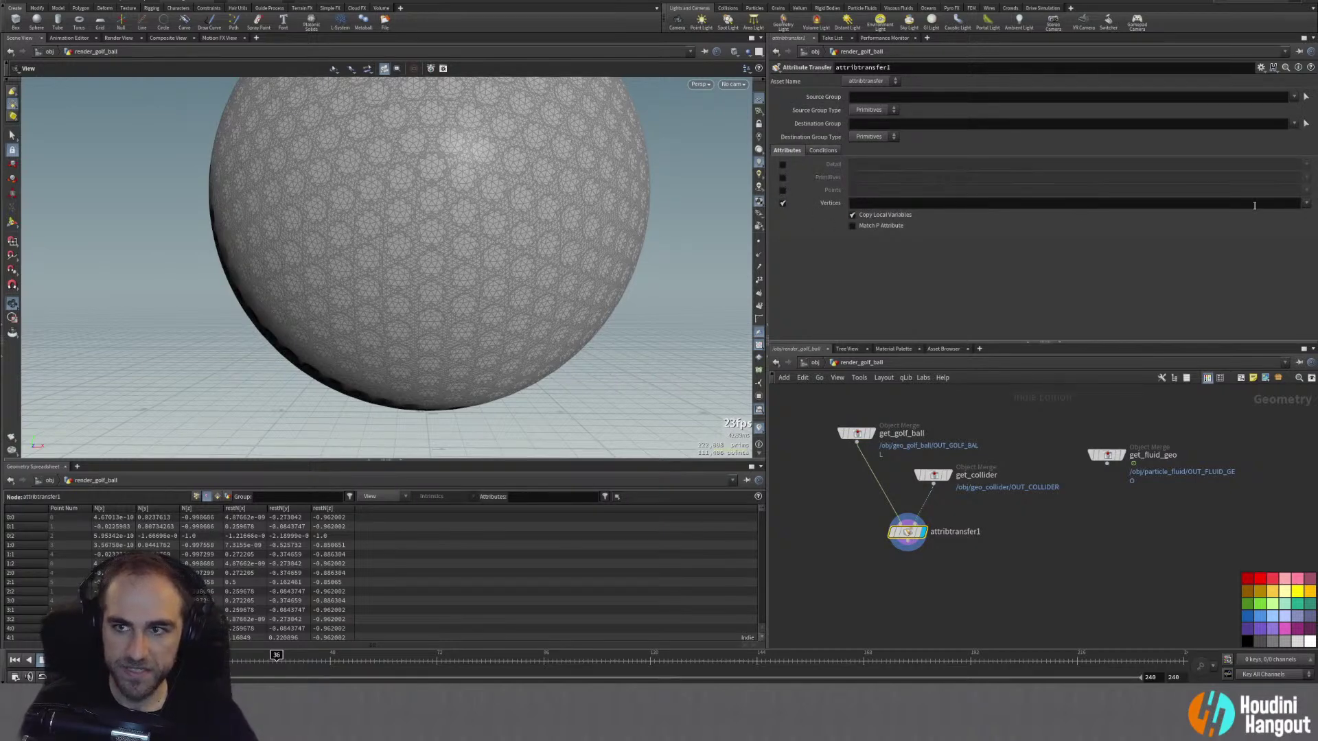
left_click(1307, 204)
left_click(1291, 214)
Step: Switch the viewport to Smooth Shaded and check the ball's shading with the transferred normals
mouse_move(412, 291)
left_mouse_down()
mouse_move(553, 276)
mouse_move(344, 253)
mouse_move(329, 227)
left_mouse_up()
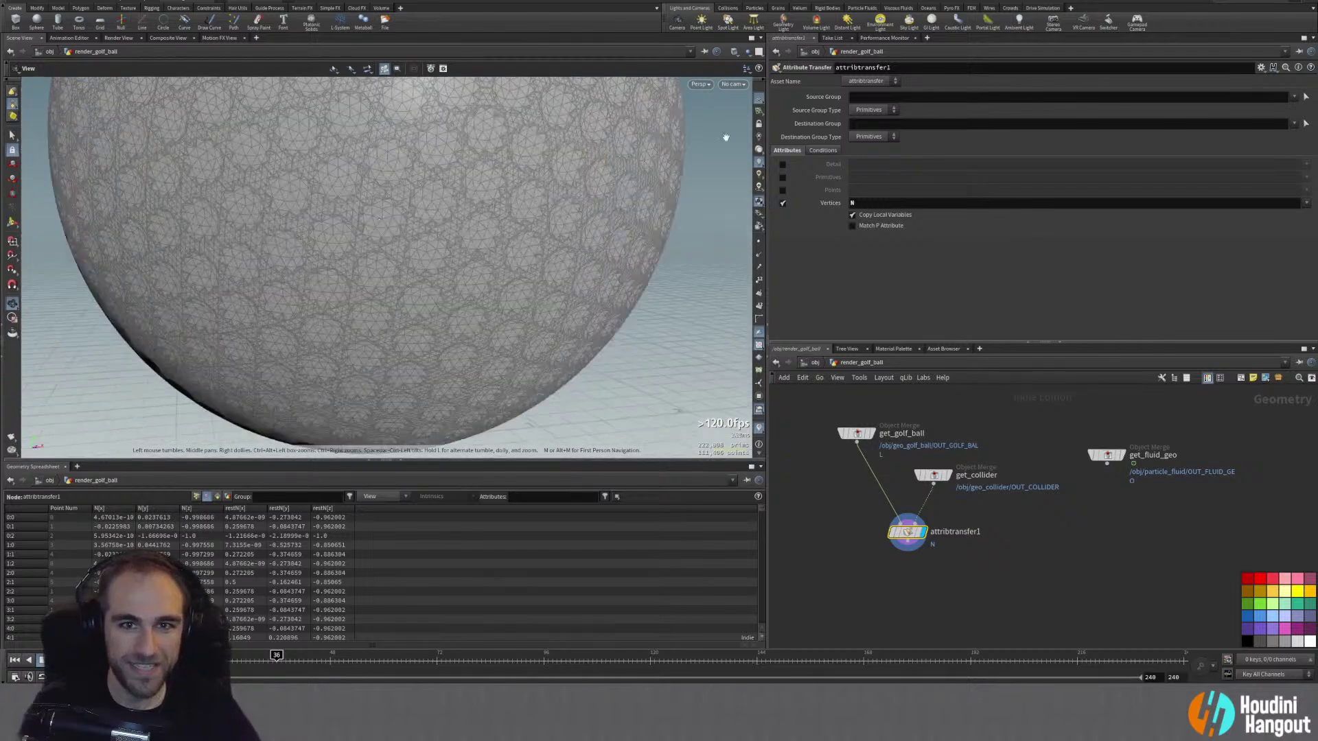
left_click(734, 52)
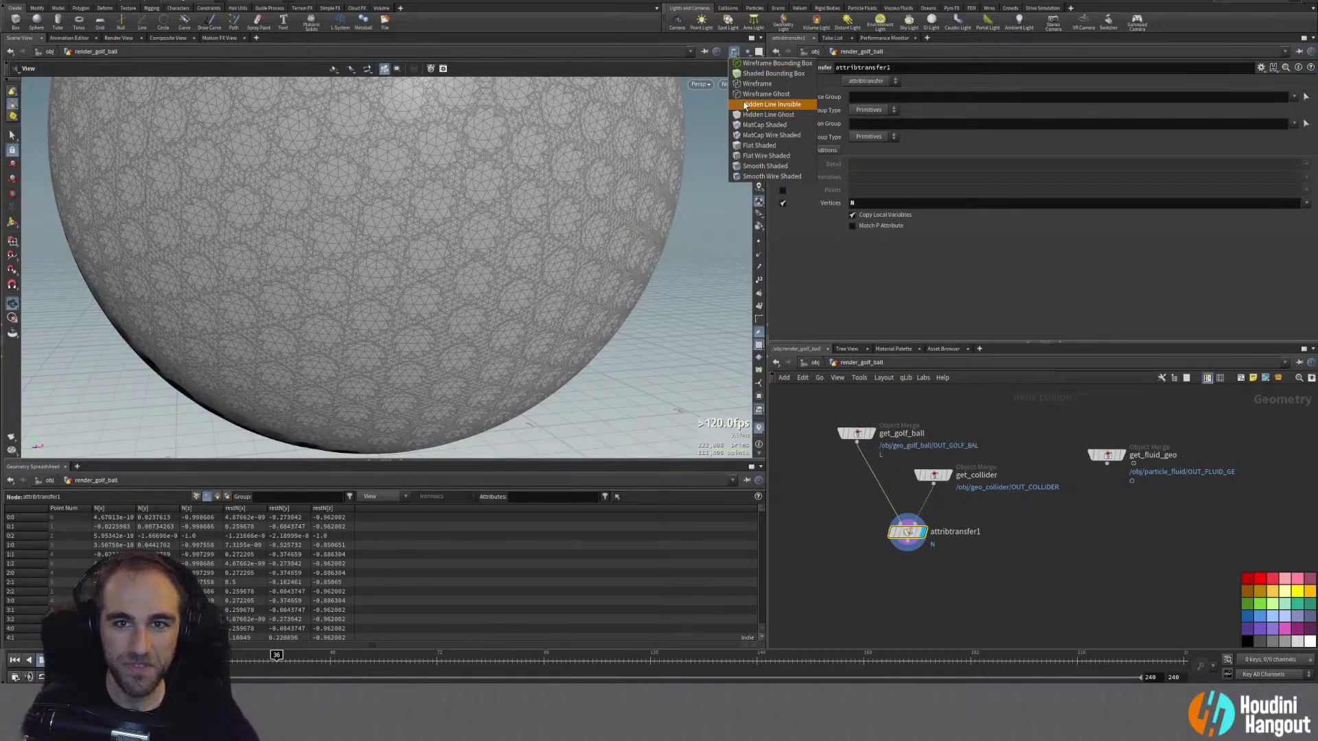
left_click(764, 166)
mouse_move(532, 233)
left_mouse_down()
mouse_move(462, 212)
mouse_move(567, 226)
mouse_move(544, 247)
mouse_move(416, 276)
left_mouse_up()
scroll(476, 218, "down", 3)
scroll(507, 261, "up", 3)
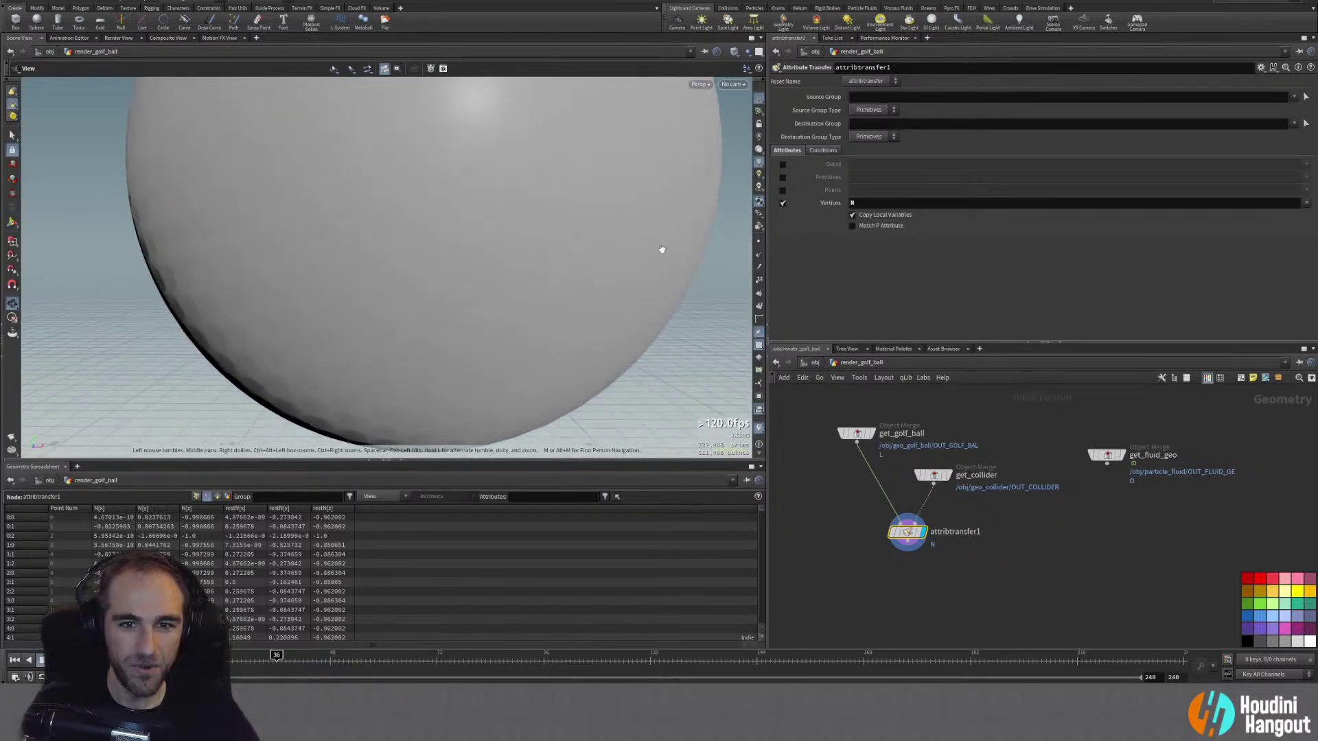
Step: Show the normals on the golf ball, examine their directions across the dimples, and hide them again
left_click(758, 255)
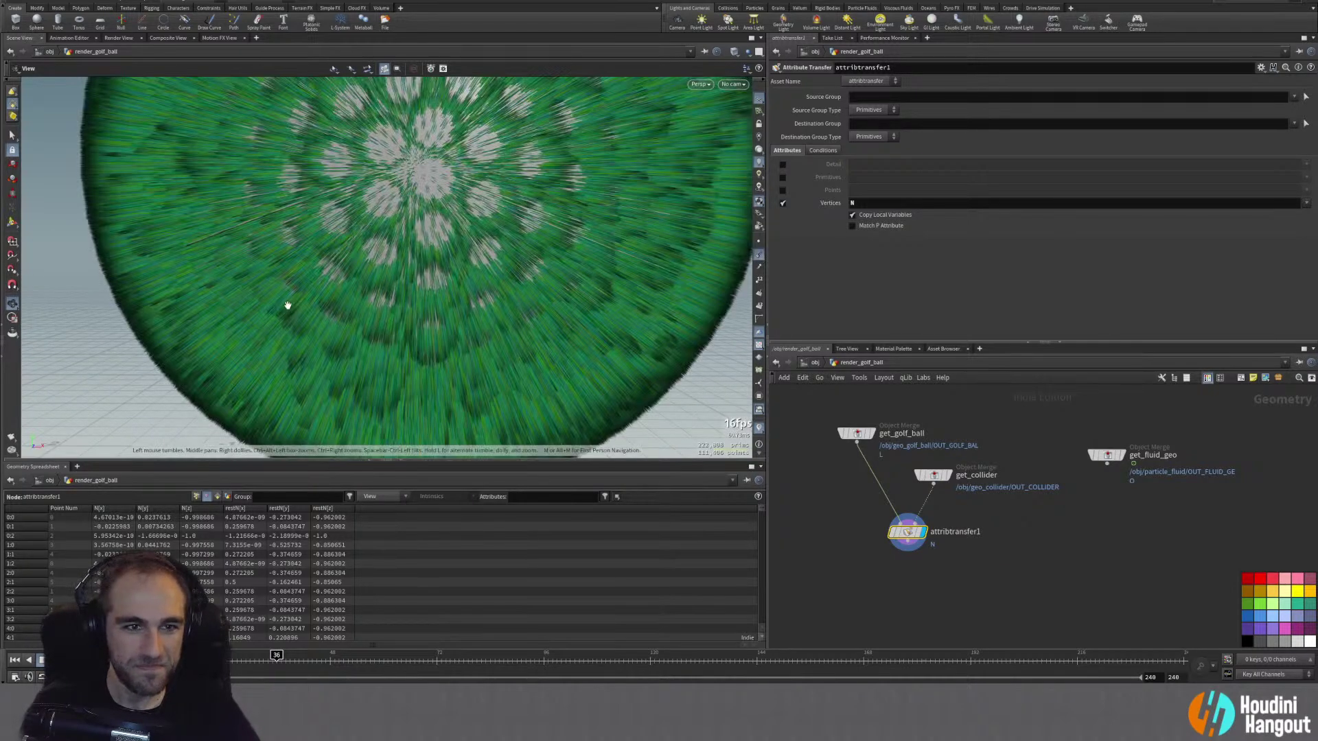
scroll(286, 303, "up", 5)
scroll(410, 247, "down", 5)
left_click_drag(364, 247, 589, 256)
scroll(347, 259, "up", 3)
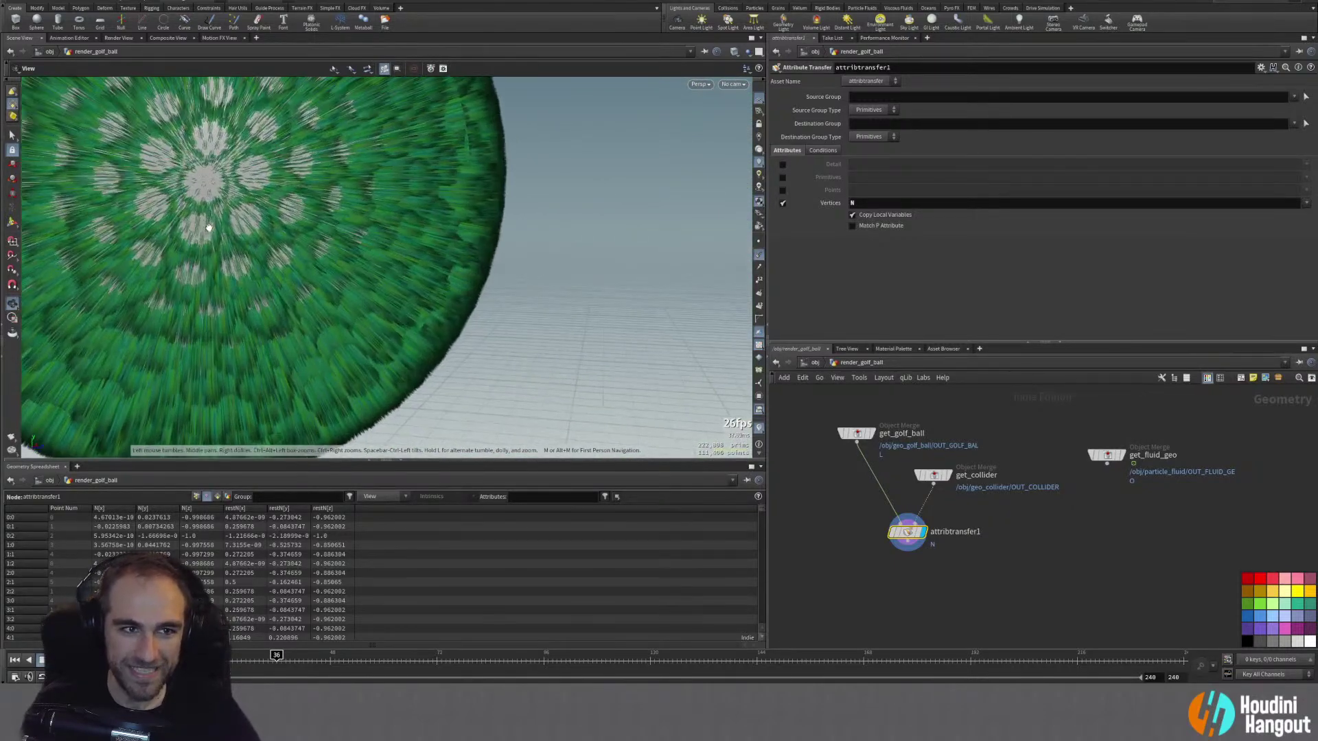
scroll(292, 230, "up", 3)
left_click_drag(301, 238, 162, 285)
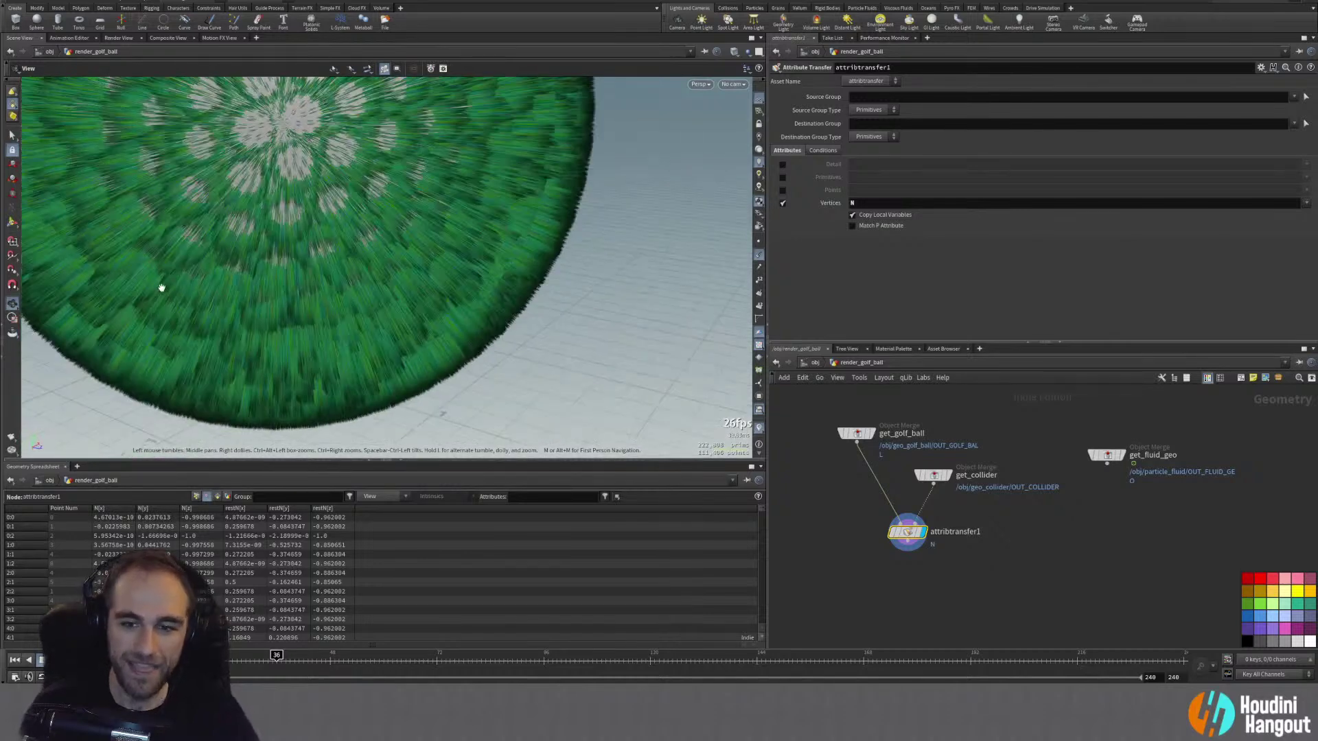
left_click(759, 255)
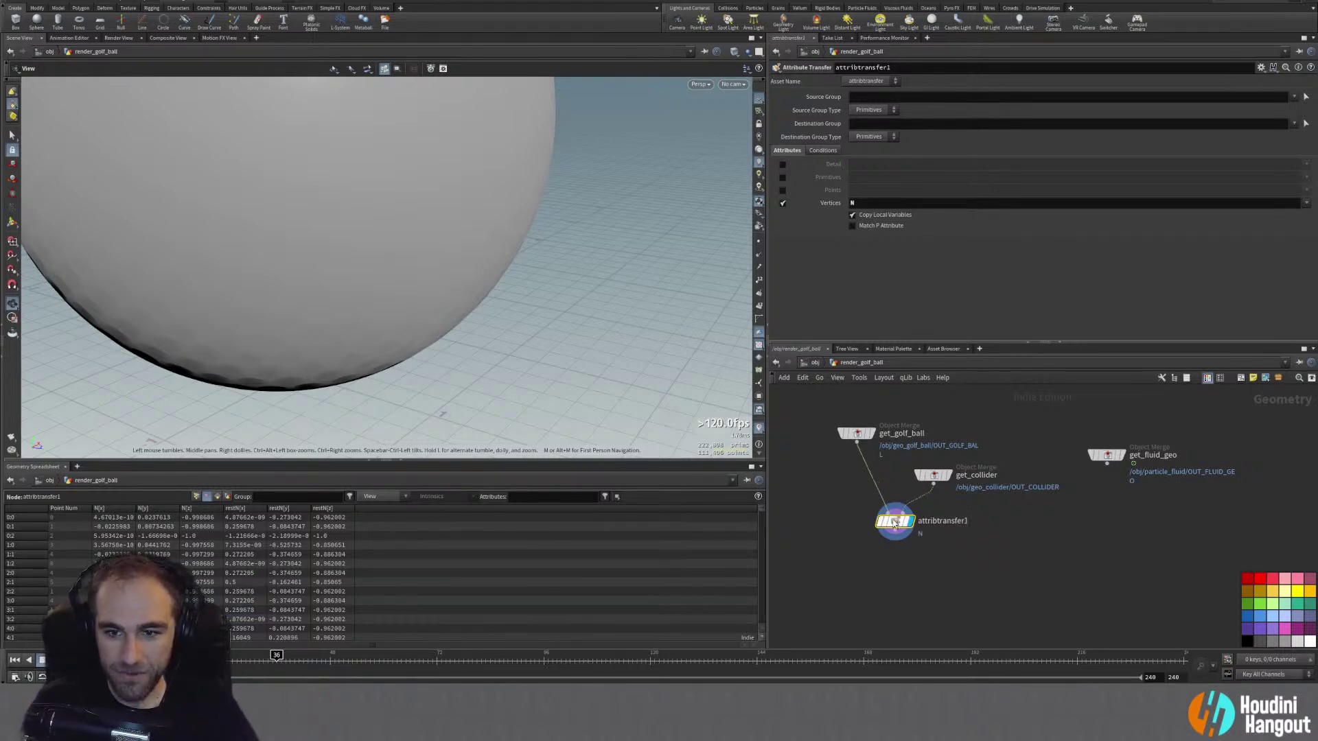
Step: Copy the pointvop1 displacement node from the geo_golf_ball network and return to the object level
key("u")
double_click(833, 486)
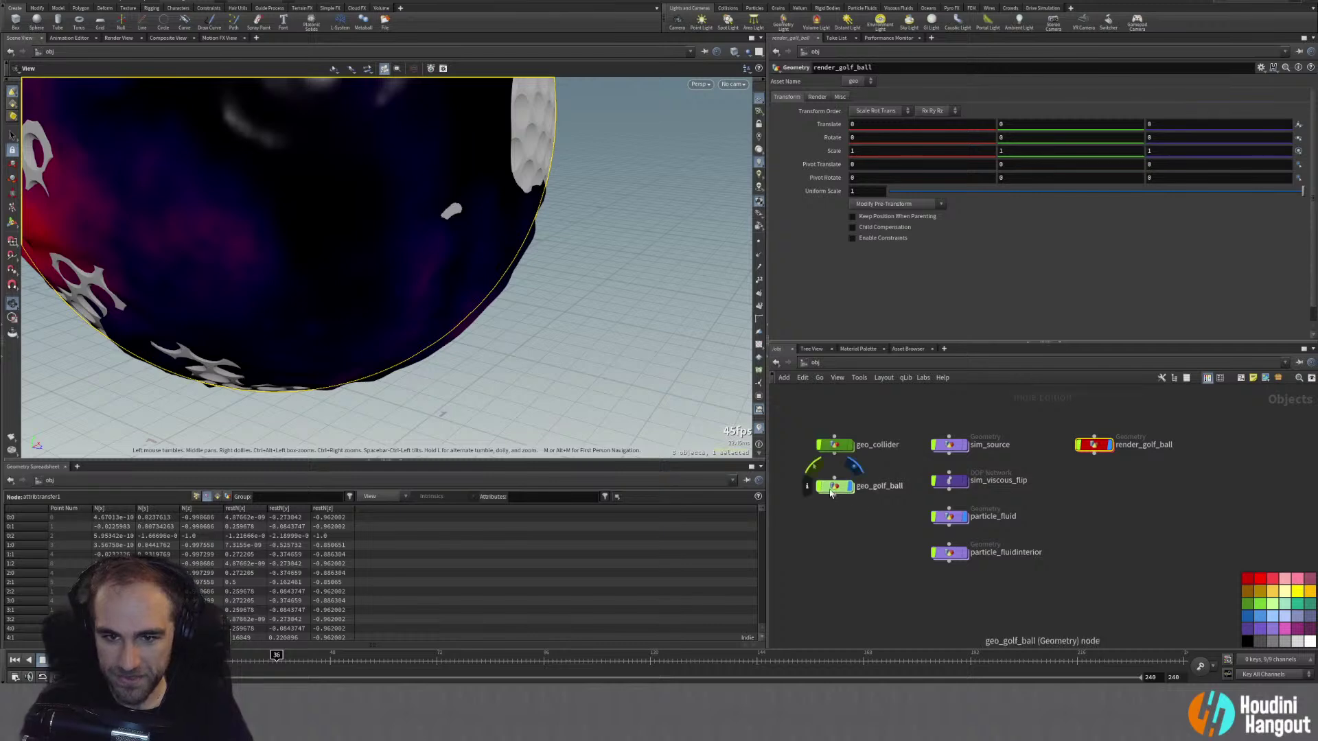
middle_click_drag(1105, 446, 1153, 645)
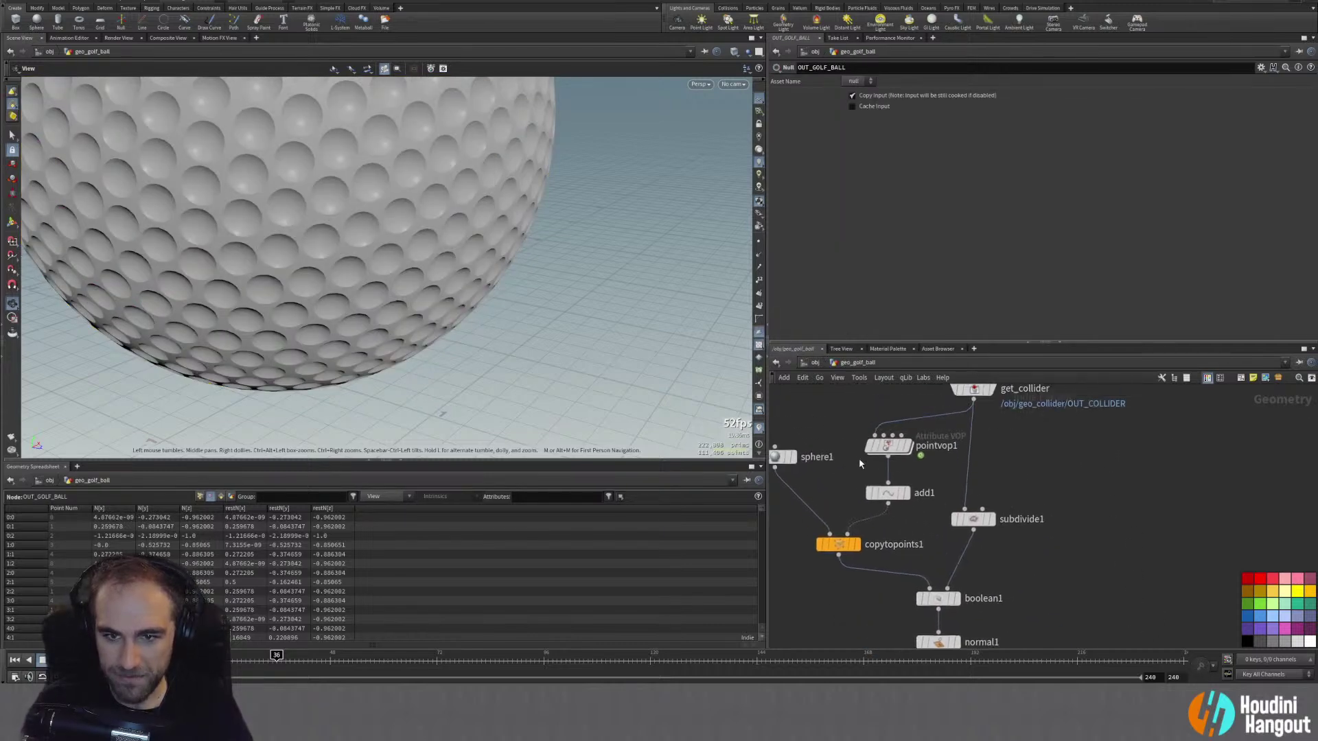
left_click(886, 446)
mouse_move(887, 451)
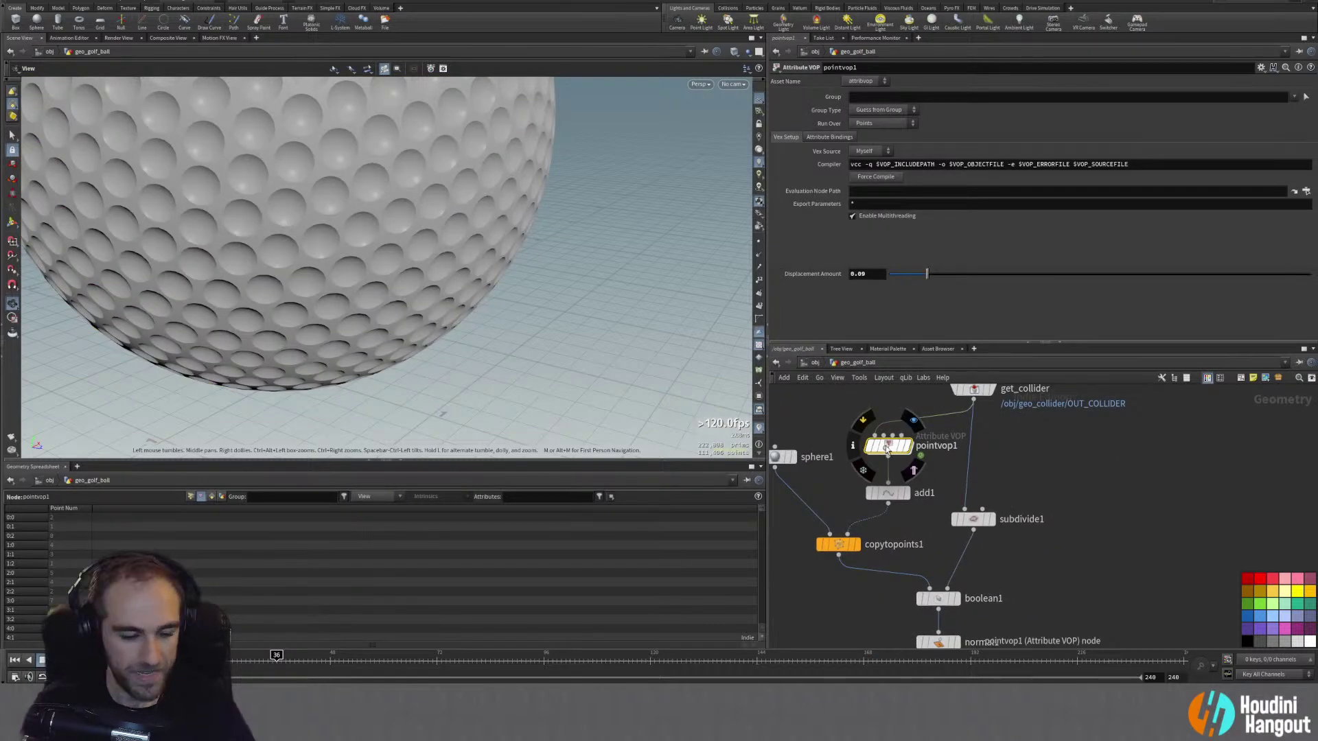
key("u")
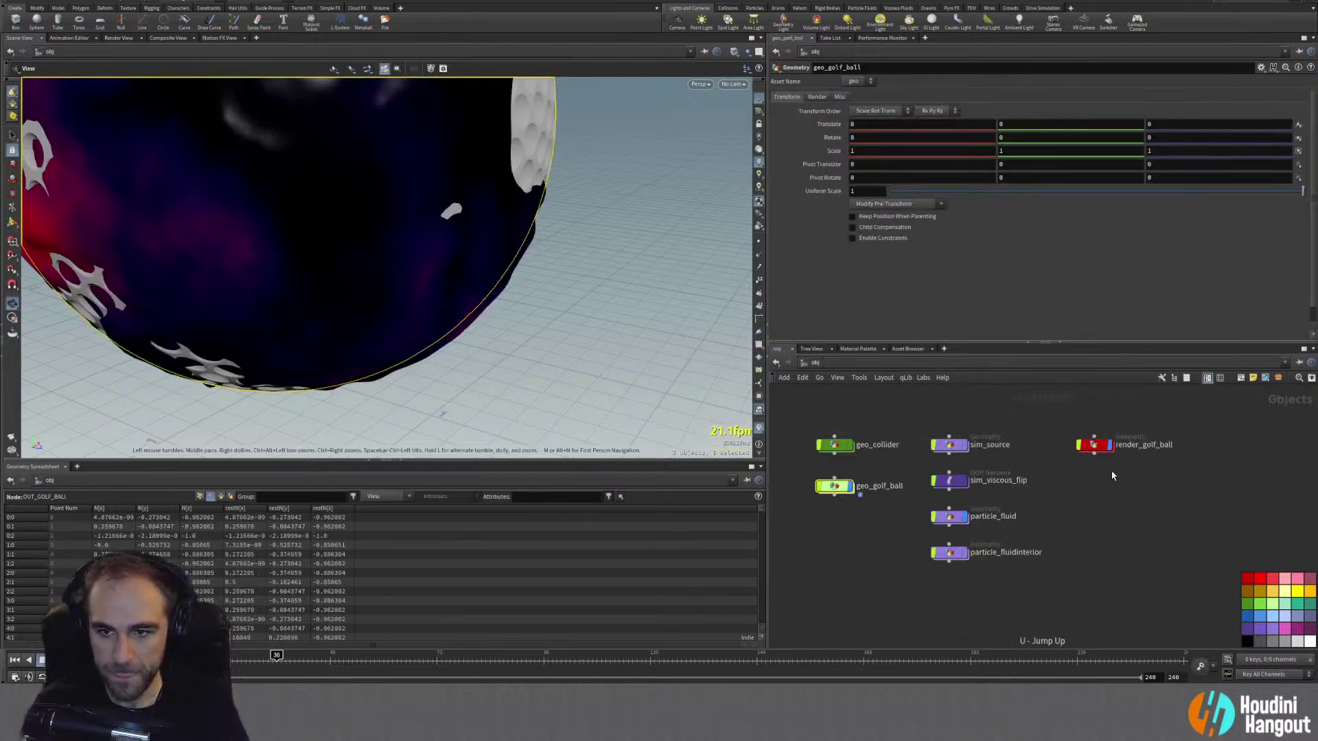
Step: Paste pointvop1 into render_golf_ball, wire it below attribtransfer1 and display its result
double_click(1095, 445)
left_click(901, 611)
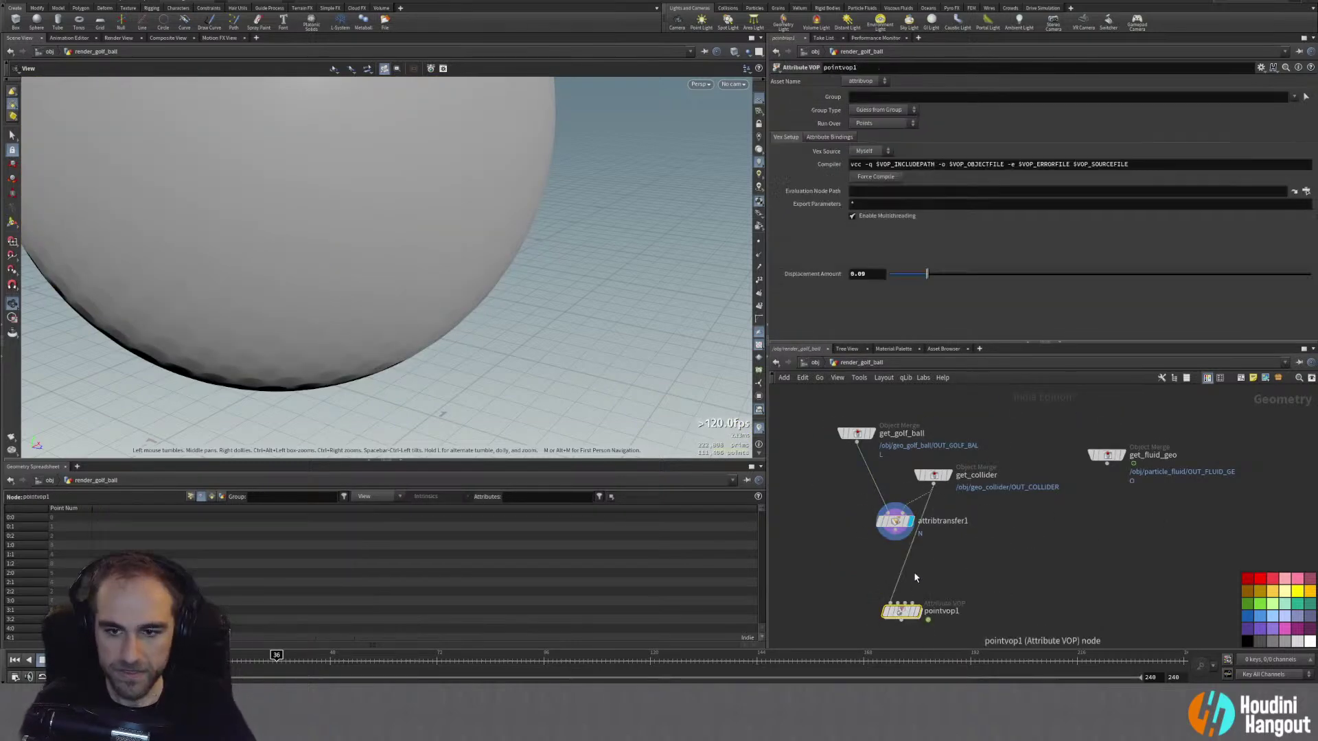
left_click_drag(900, 613, 890, 573)
left_click(908, 571)
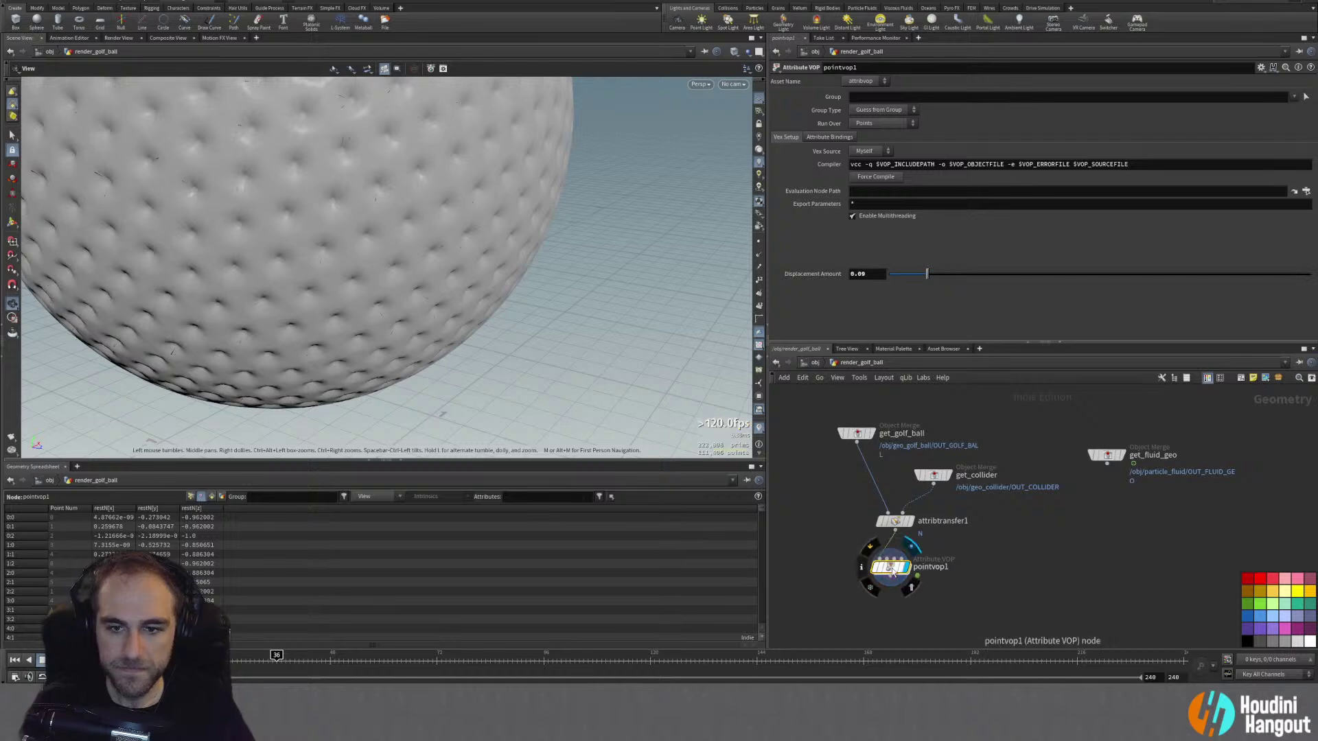
Step: Set pointvop1's displacement amount to 0.224 and inspect the dimple geometry in Flat Wire Shaded mode
left_click_drag(931, 278, 984, 274)
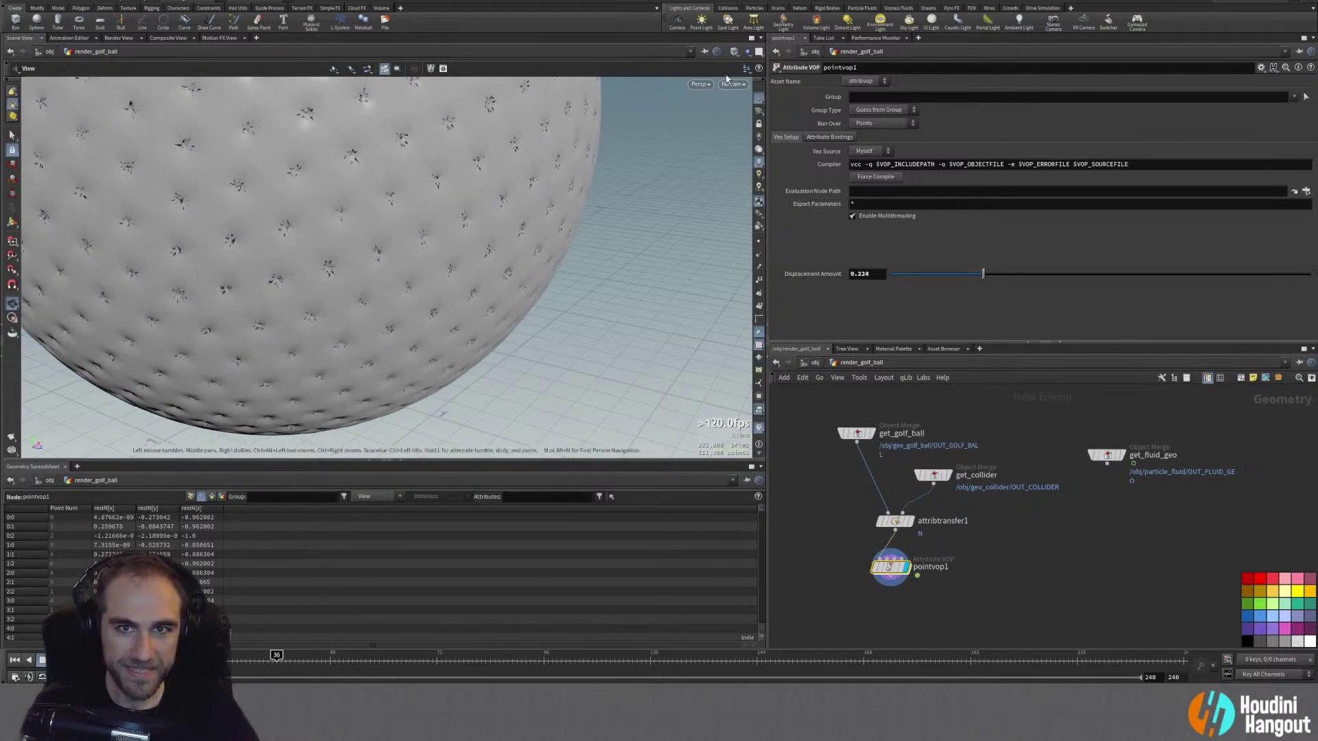
left_click(747, 52)
left_click(769, 157)
left_click_drag(297, 295, 274, 273)
scroll(291, 267, "up", 5)
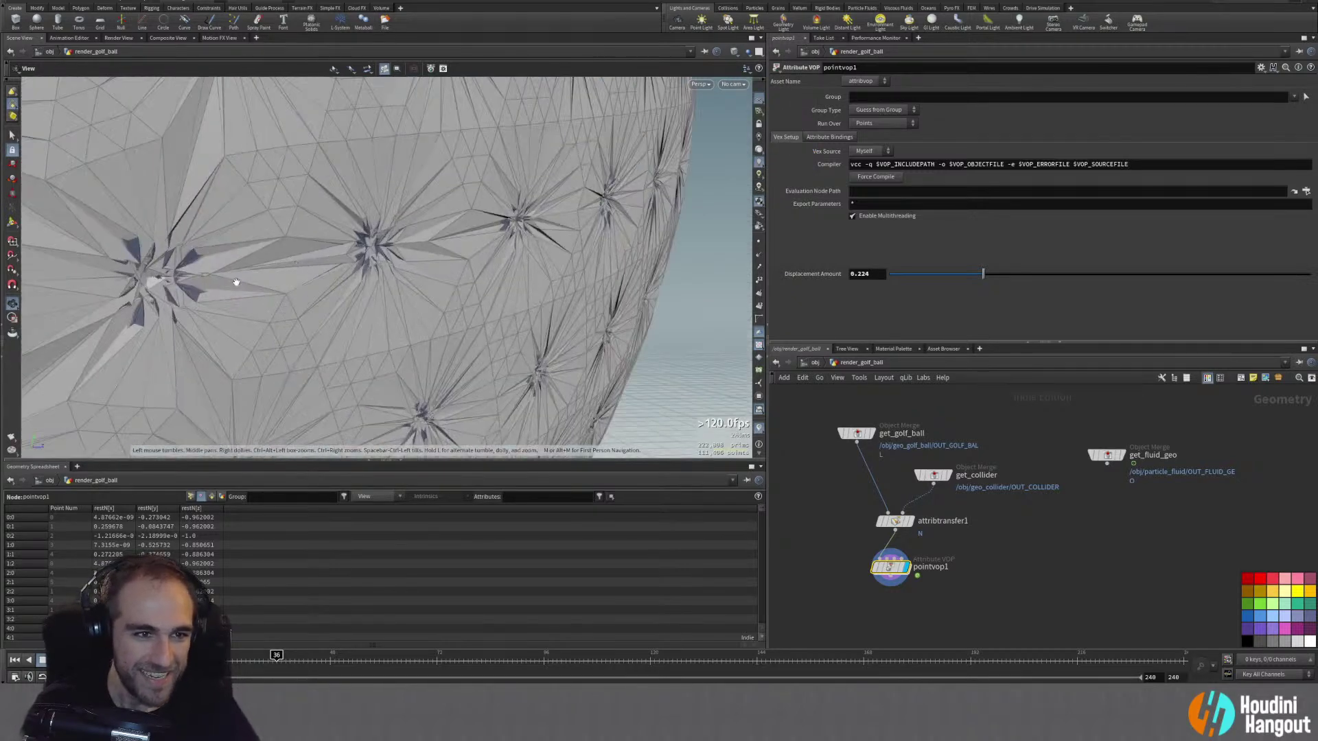
Step: Set pointvop1's displacement amount to 0.022 and compare its point attributes with those of attribtransfer1
left_click_drag(972, 276, 897, 277)
left_click(191, 497)
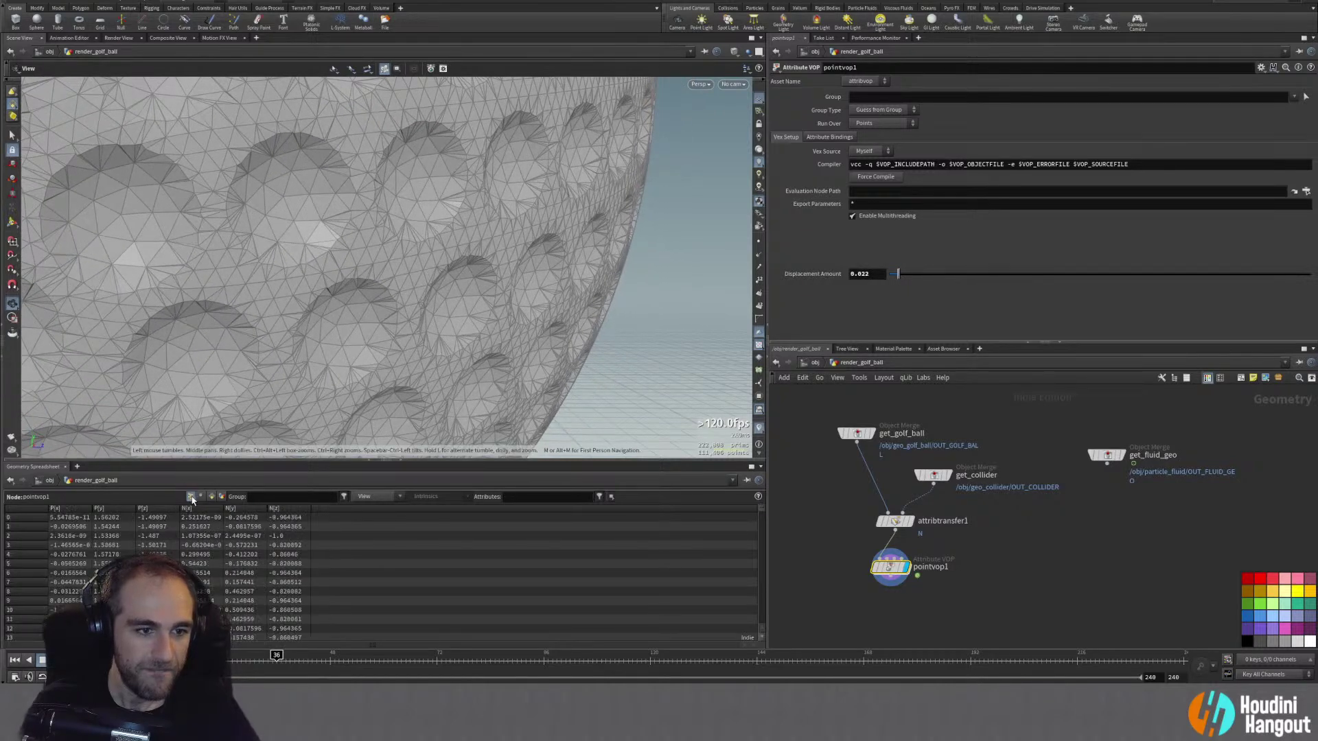
left_click(910, 522)
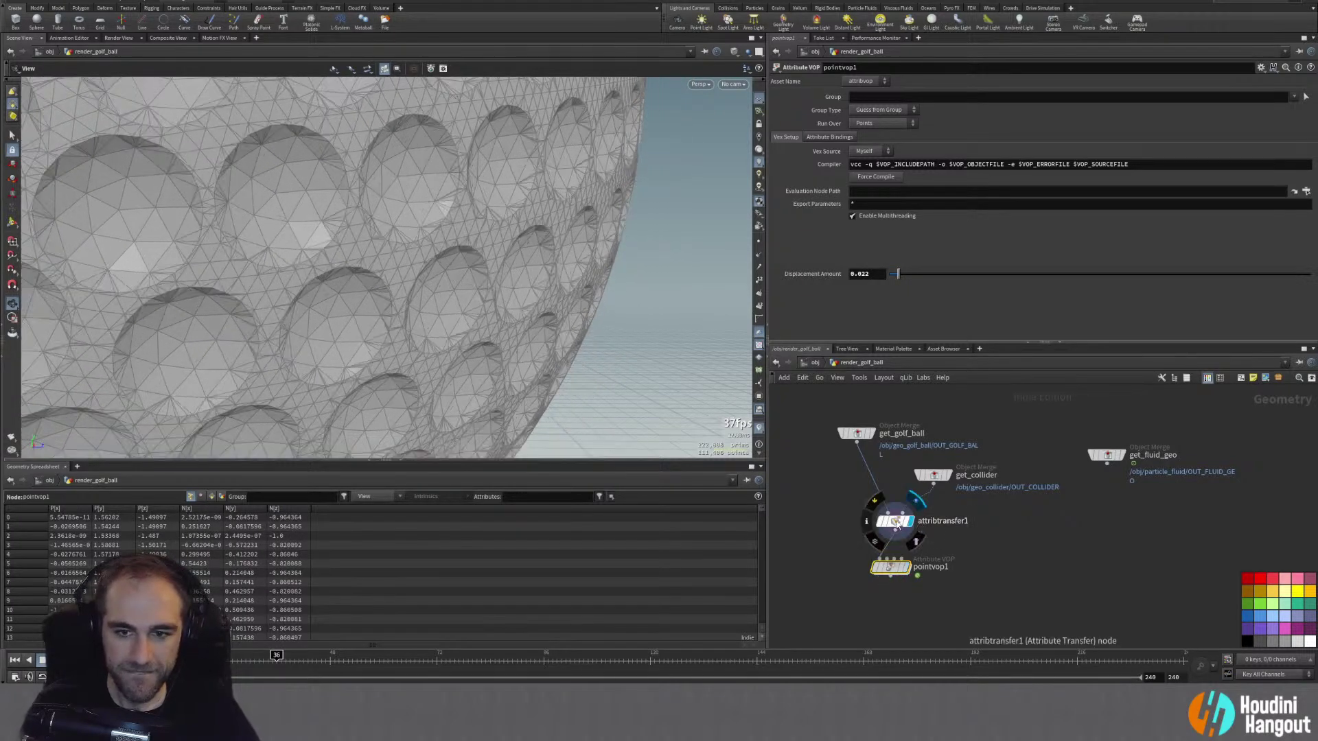
left_click(894, 521)
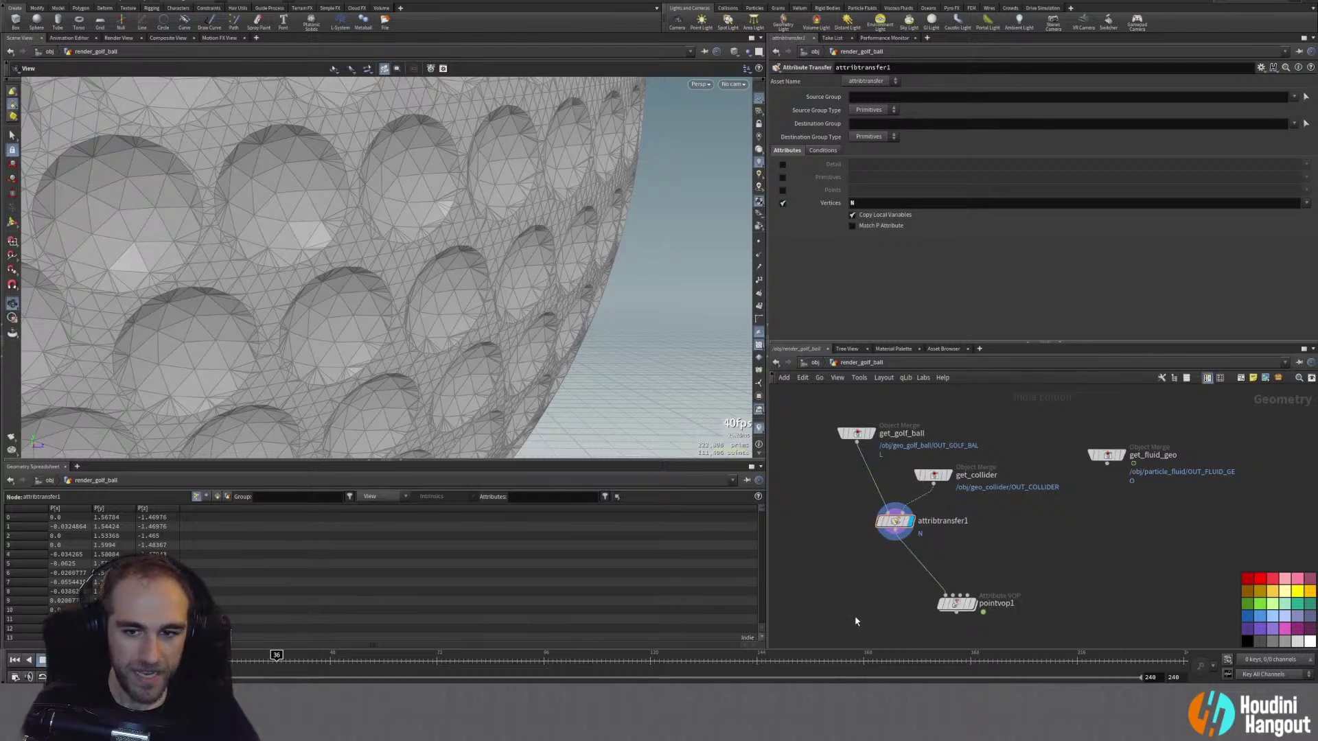
Step: Insert an Attribute Promote node between attribtransfer1 and pointvop1
key("Tab")
type("att pre")
key("BackSpace")
key("Return")
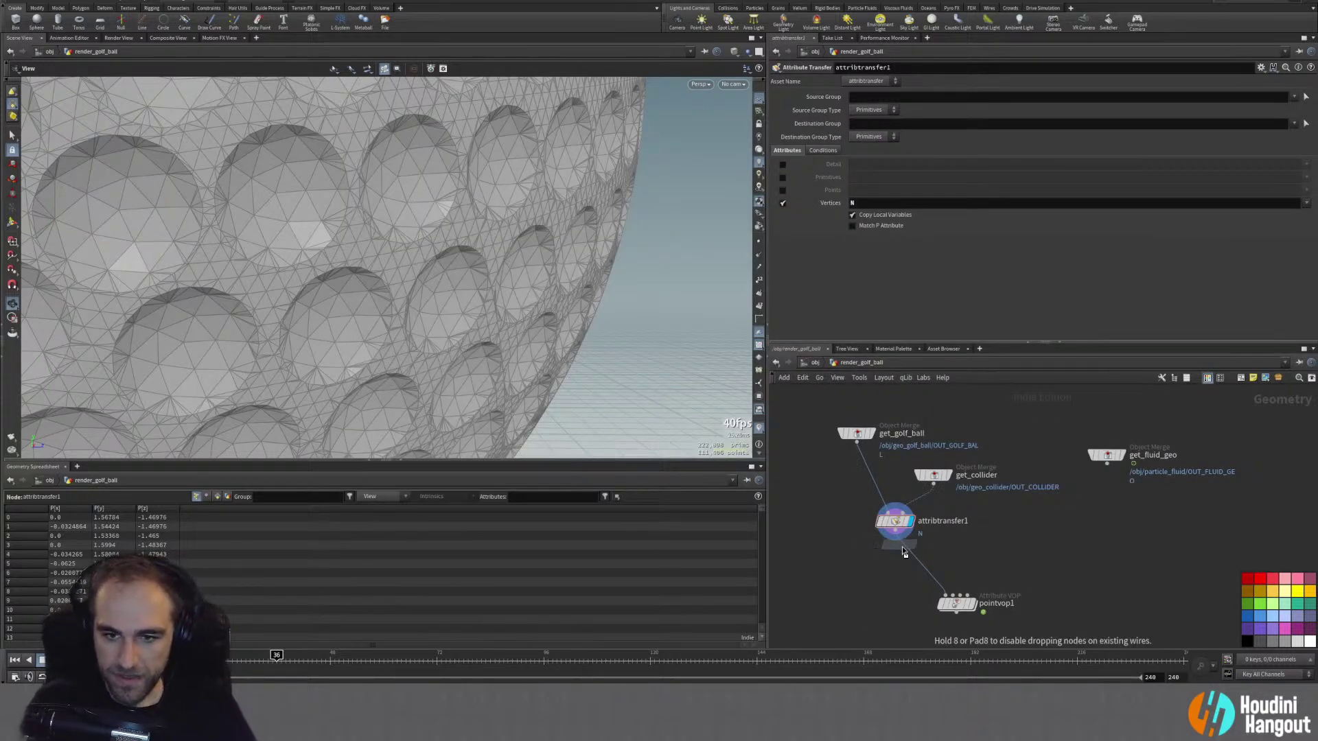
left_click(897, 558)
Step: Set attribpromote1 to promote the normal attribute N from the Vertex class to the Point class
left_click(1306, 97)
left_click(1302, 109)
left_click(1165, 97)
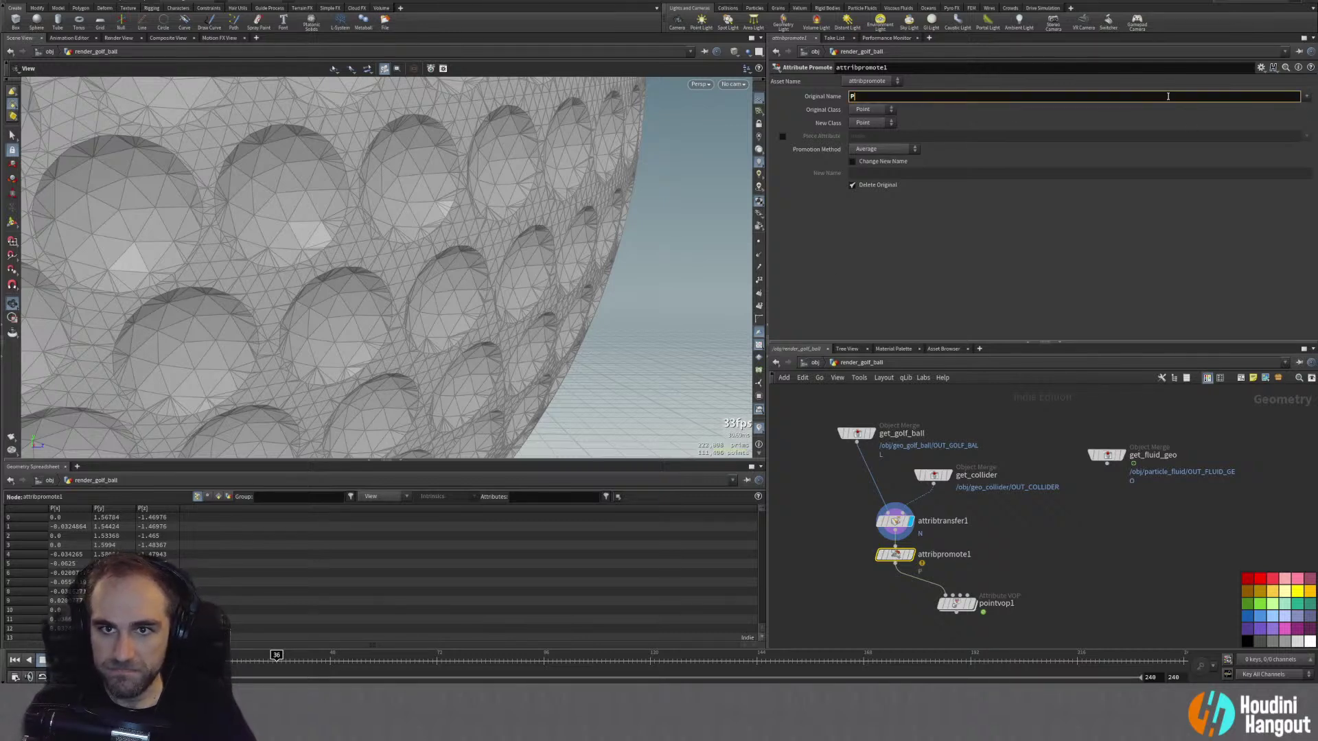
left_click(871, 109)
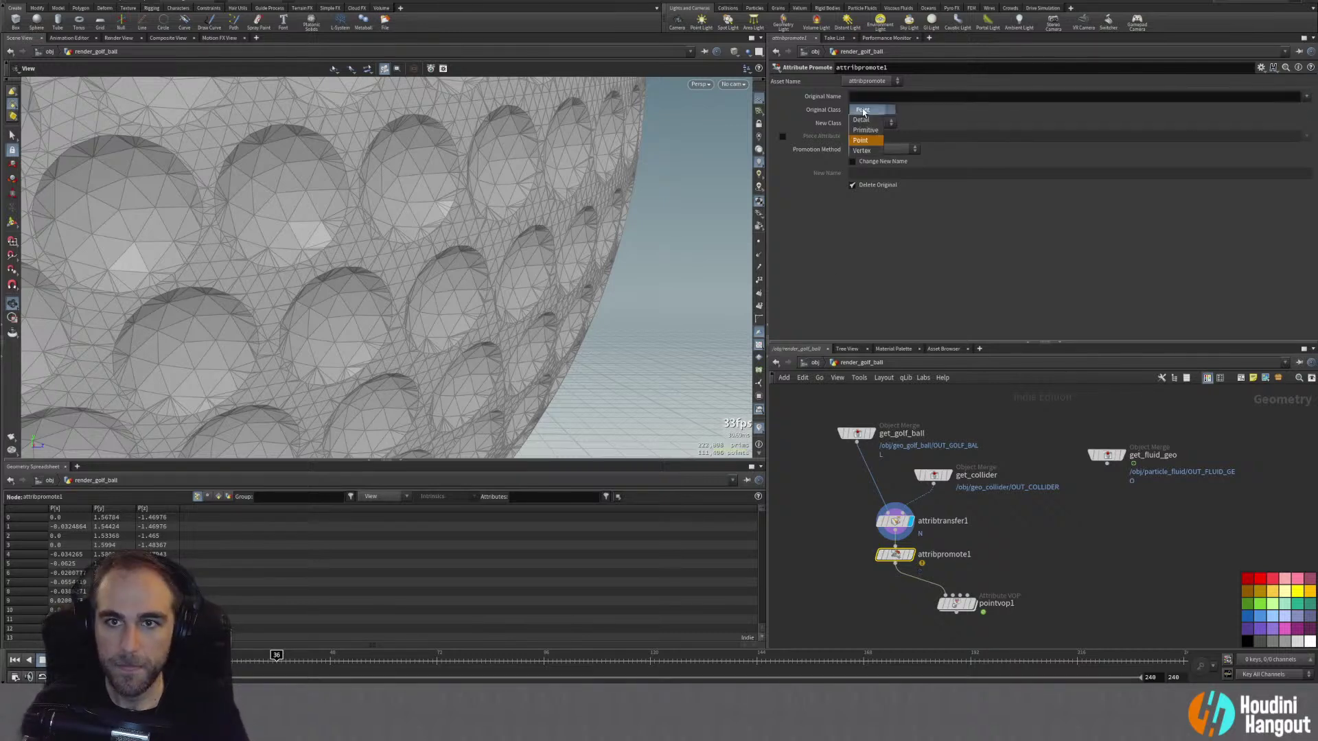
left_click(868, 150)
left_click(1308, 97)
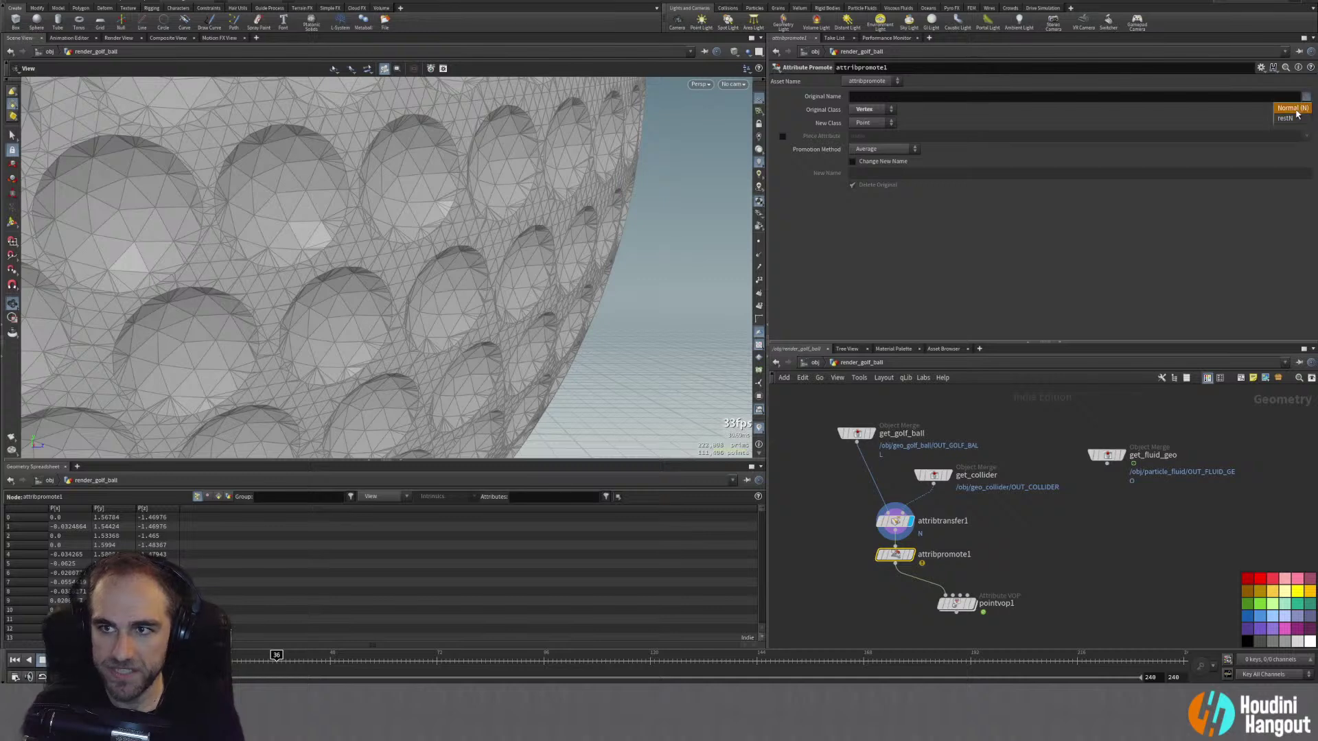
left_click(1292, 108)
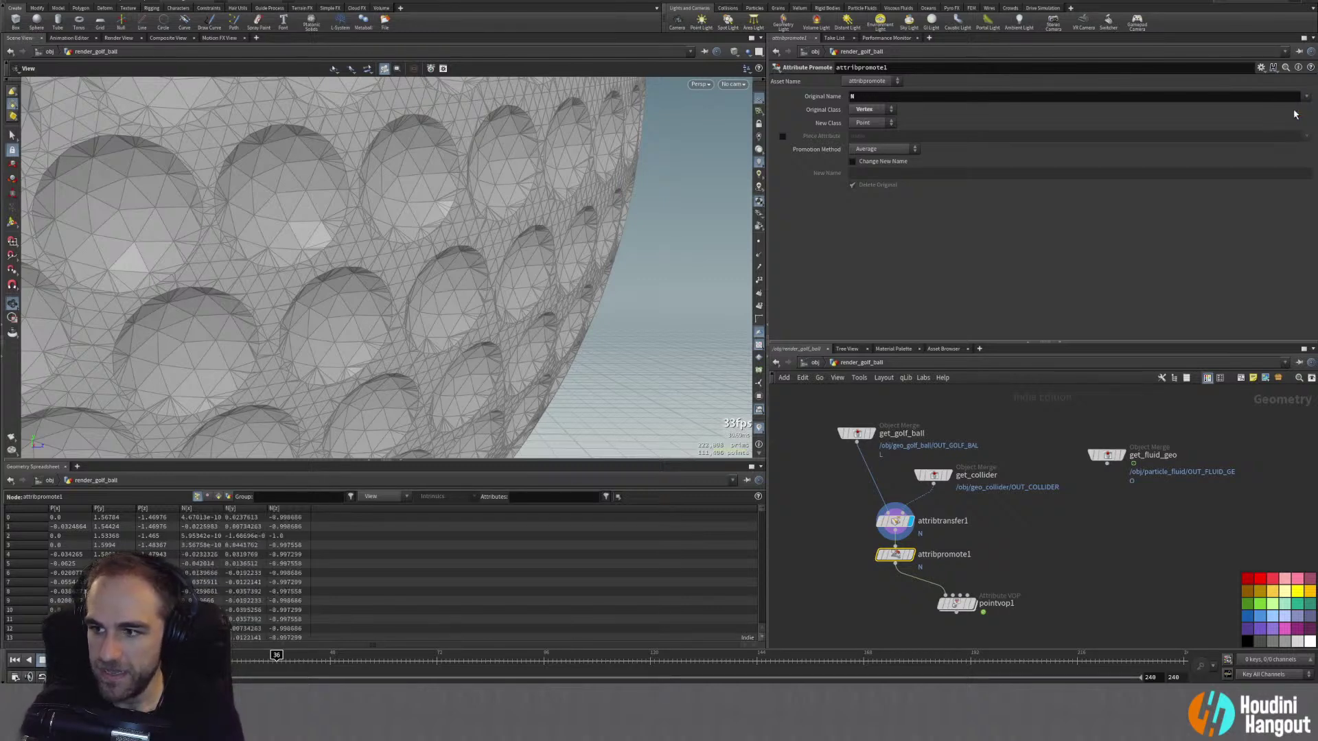
Step: Move pointvop1 beneath attribpromote1, display attribpromote1 and examine its node info and point normals on the ball
left_click(975, 604)
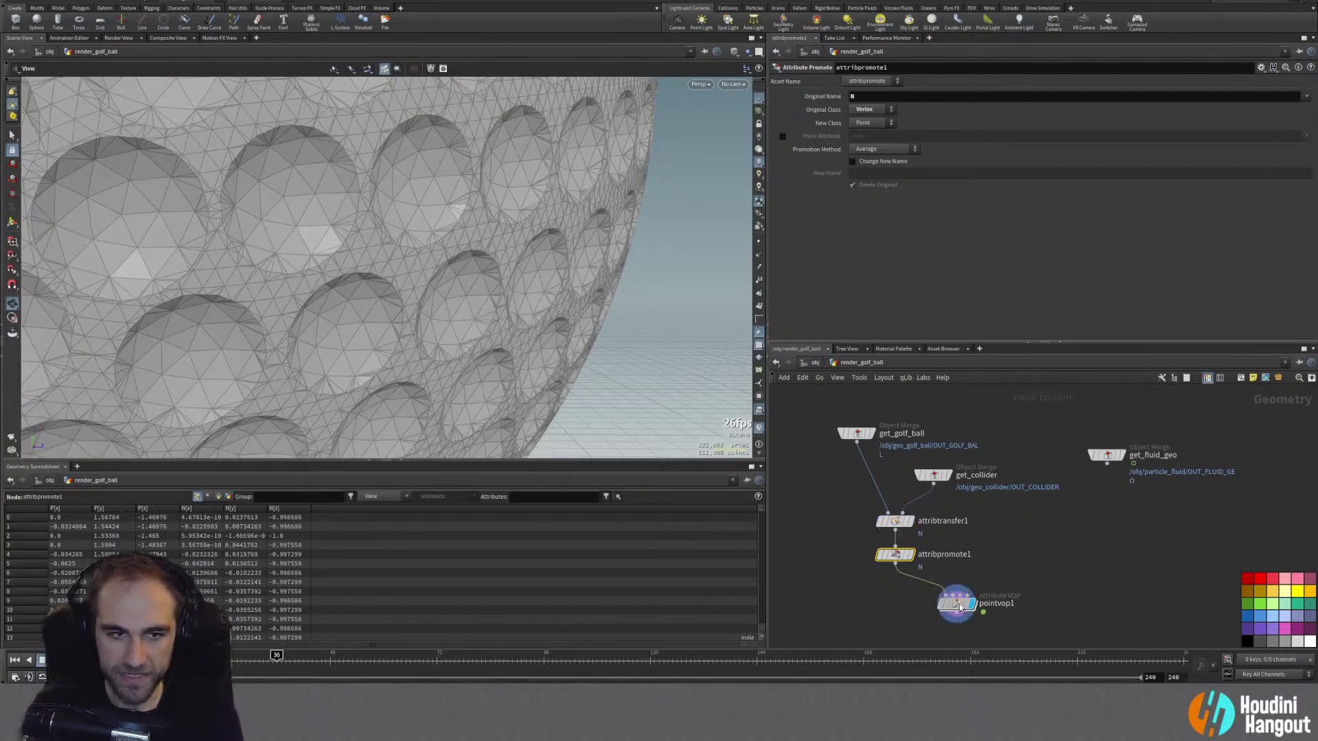
left_click_drag(957, 604, 910, 607)
left_click(910, 556)
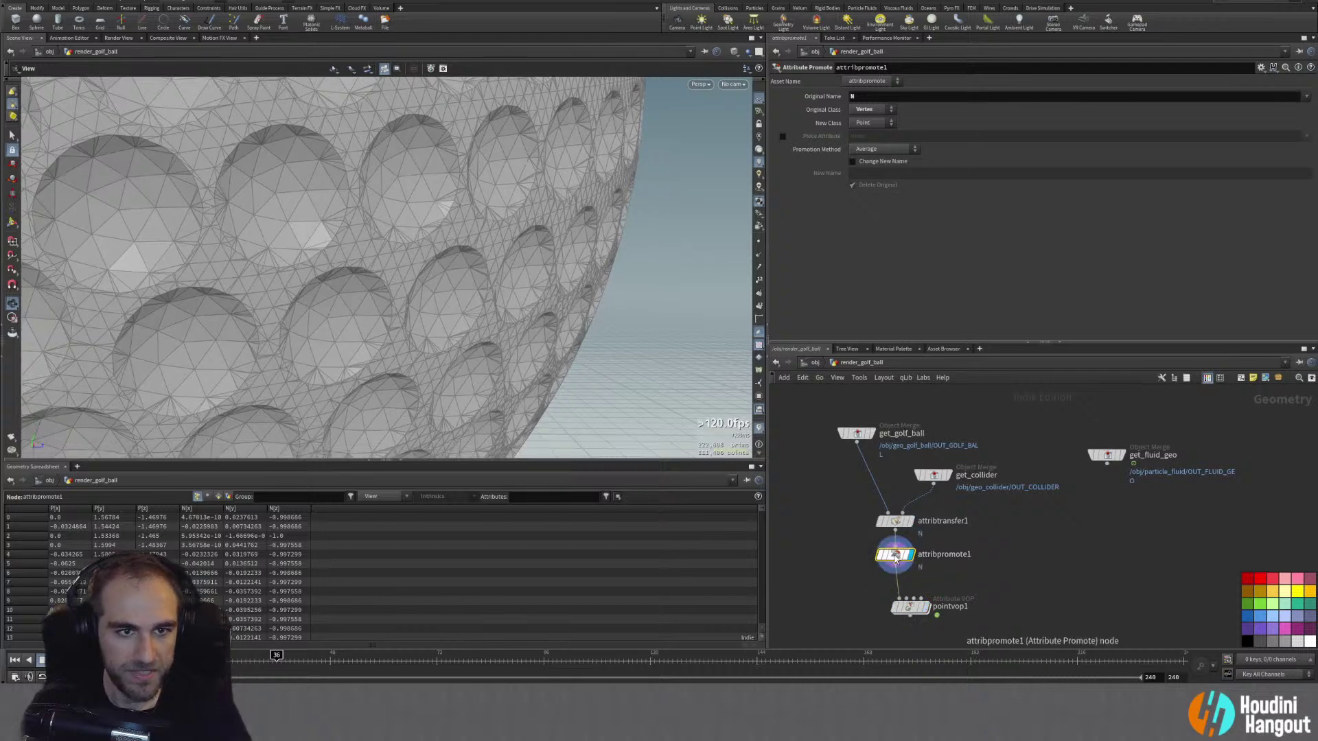
middle_click(897, 561)
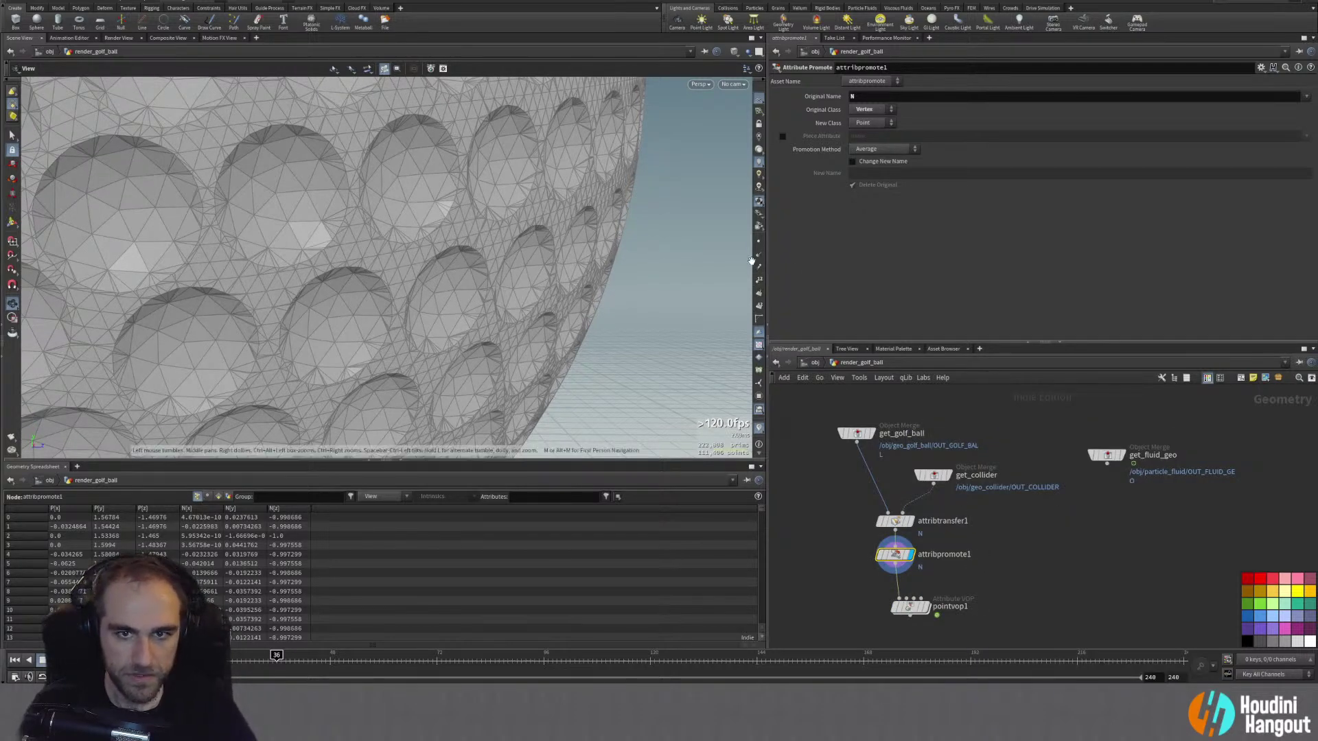
left_click(759, 255)
scroll(400, 280, "down", 2)
scroll(400, 280, "down", 3)
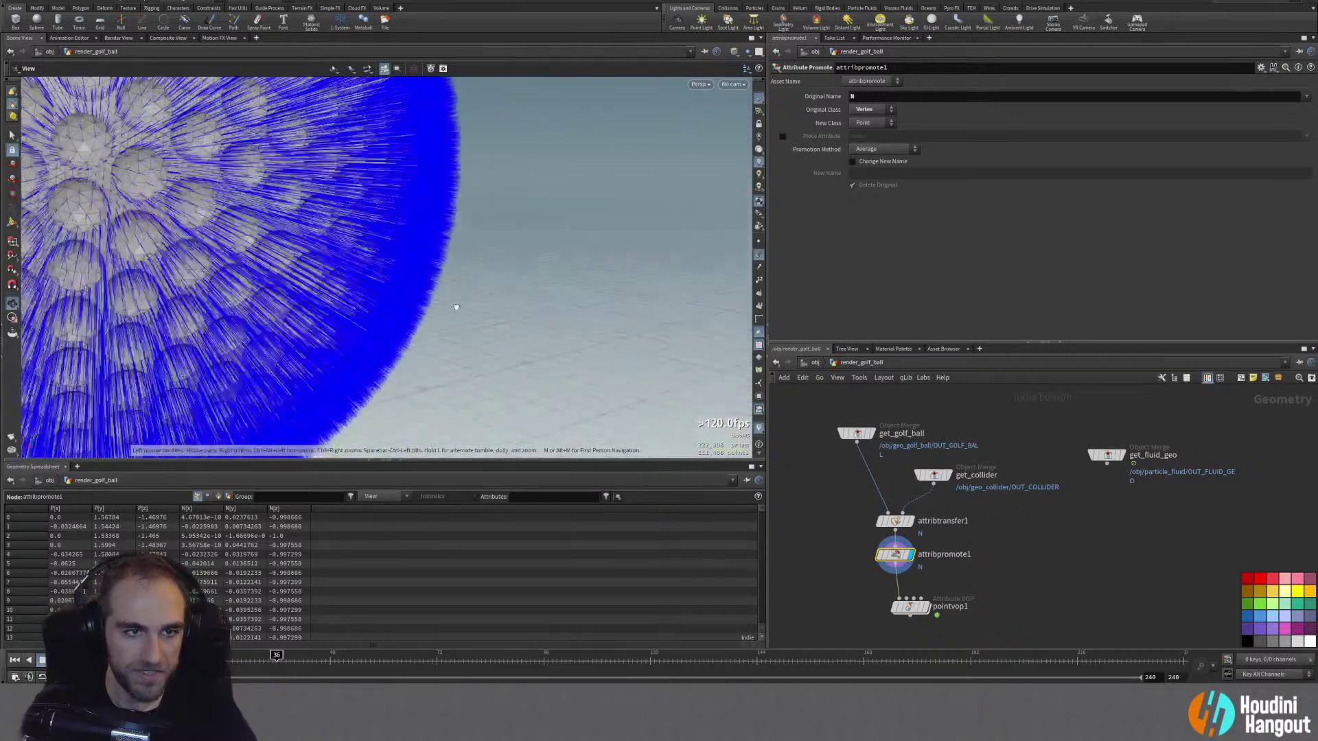
left_click(758, 256)
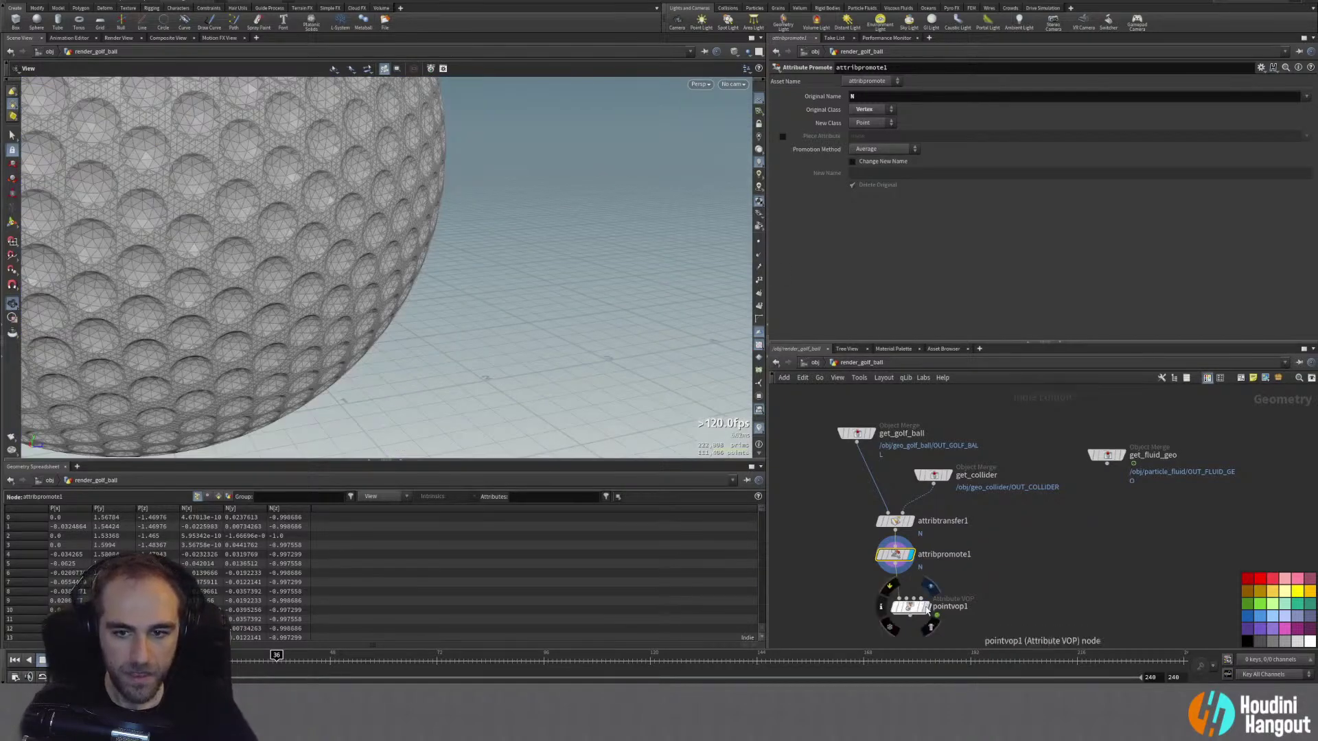
Step: Align pointvop1 under attribpromote1, display it and test displacement amounts of 0.269 and 0.147 on the ball
left_click_drag(910, 611, 895, 596)
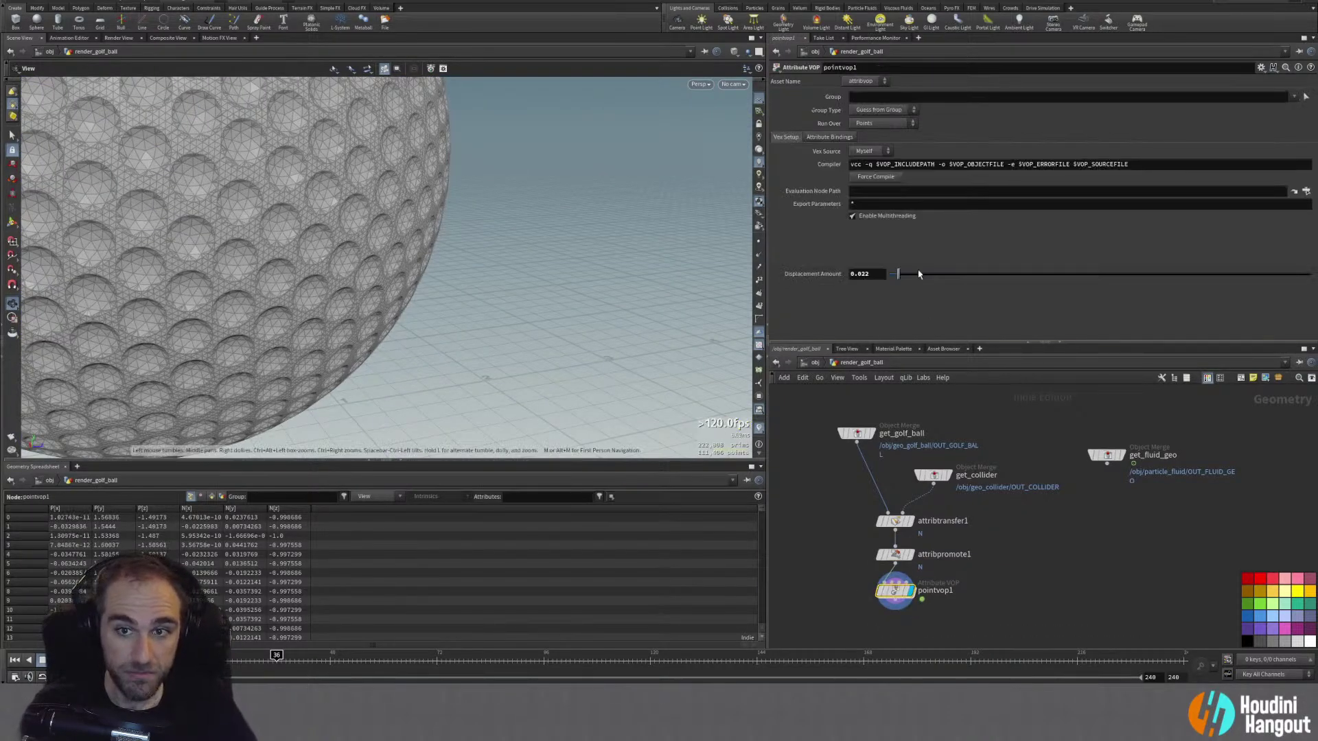
left_click_drag(897, 273, 1015, 333)
scroll(500, 260, "up", 5)
scroll(553, 271, "up", 10)
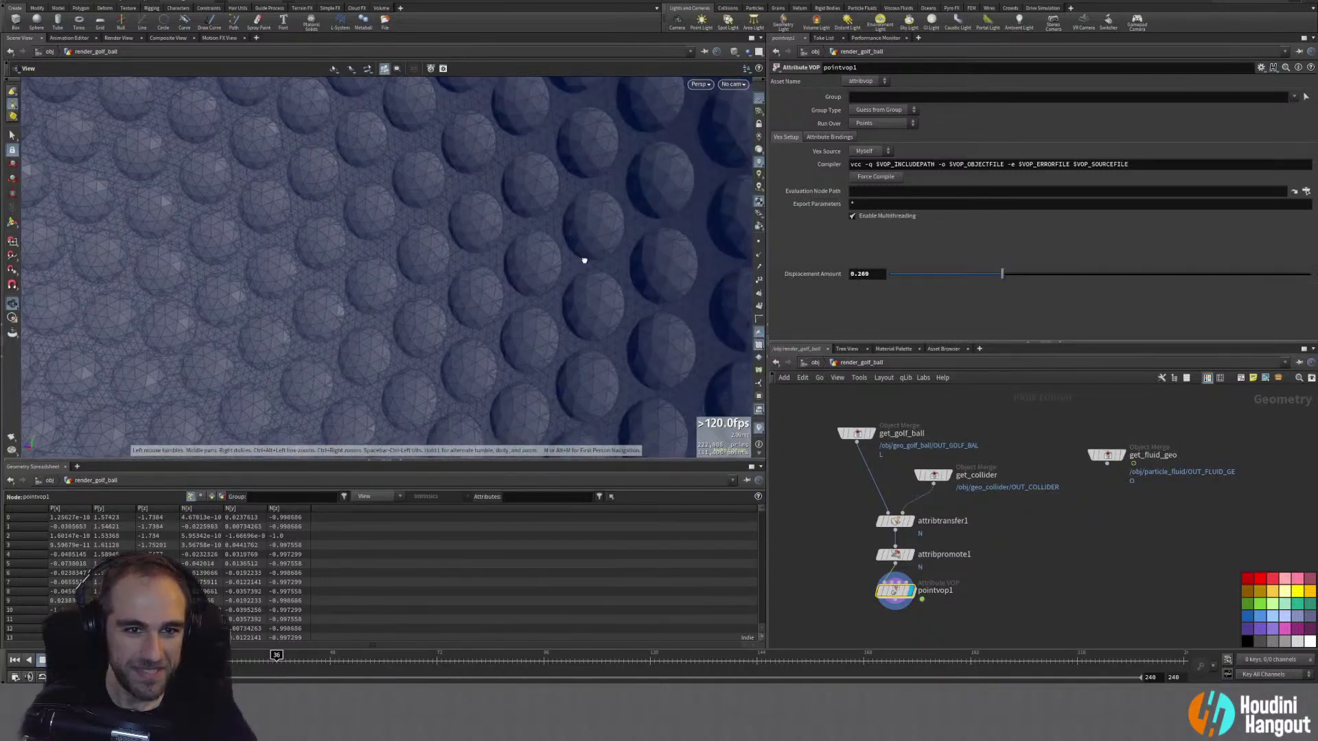
scroll(417, 256, "down", 12)
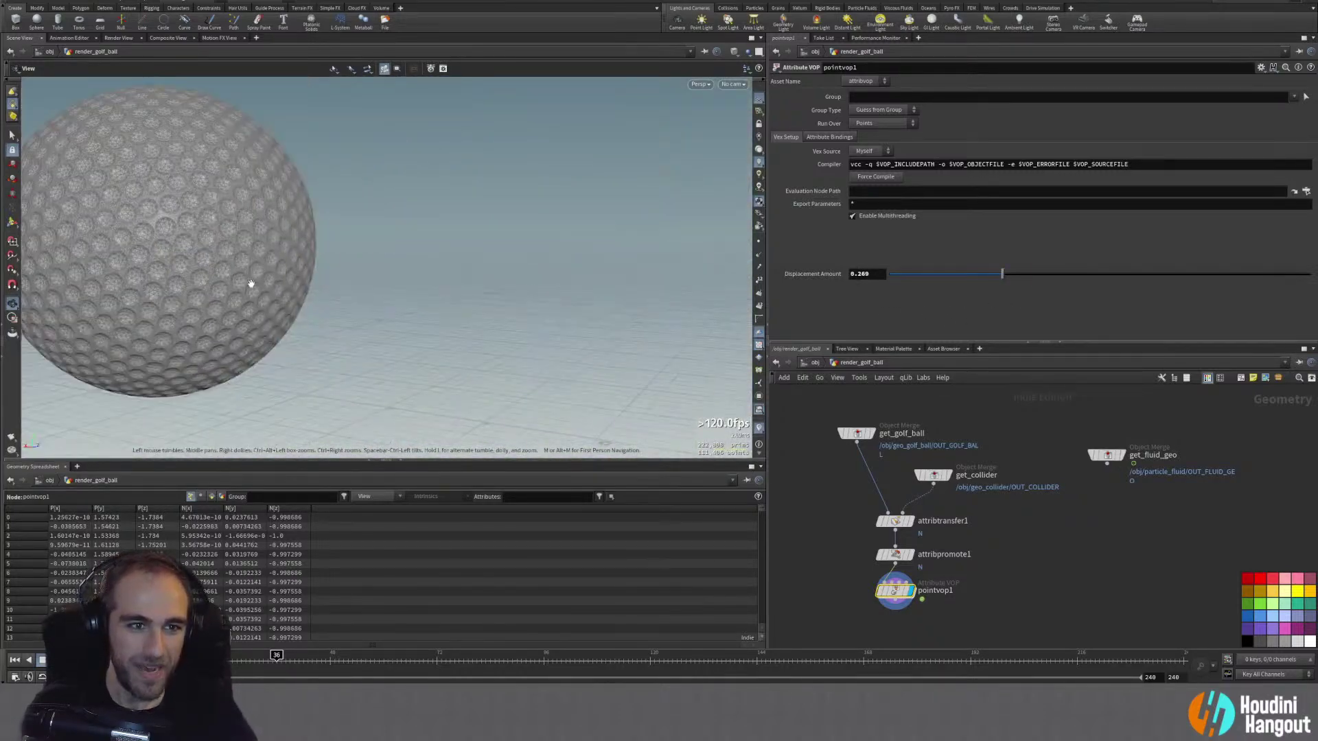
left_click_drag(987, 275, 940, 278)
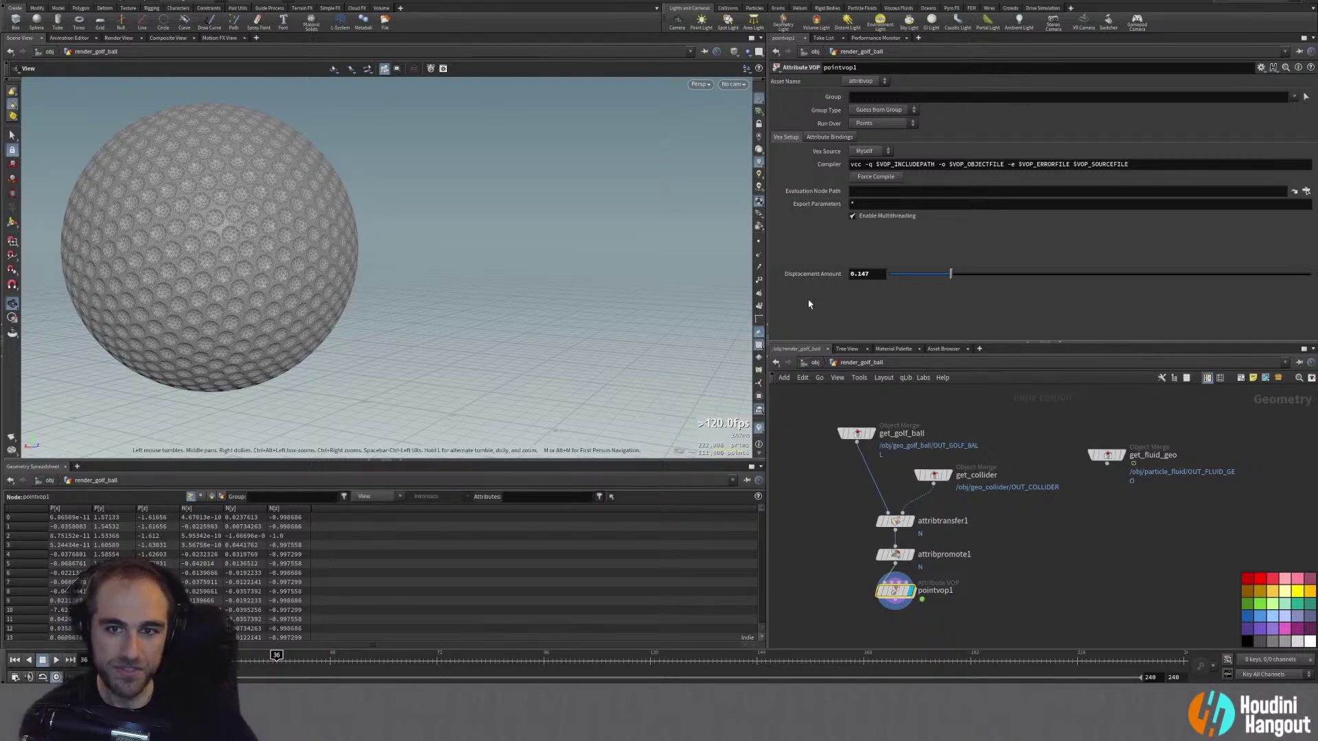
Step: Remove the amount parameter feeding displacenml1 inside pointvop1 and return to the render_golf_ball network
double_click(895, 590)
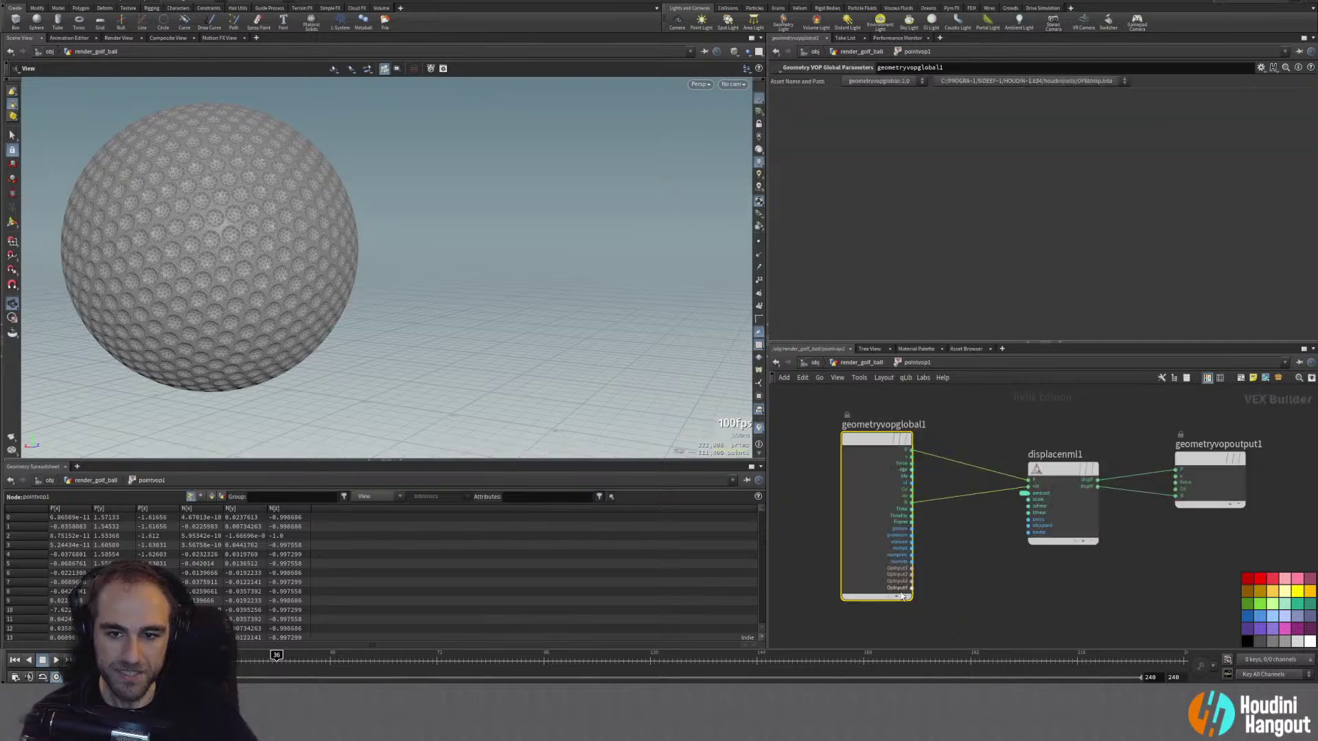
left_click(1021, 494)
key("Delete")
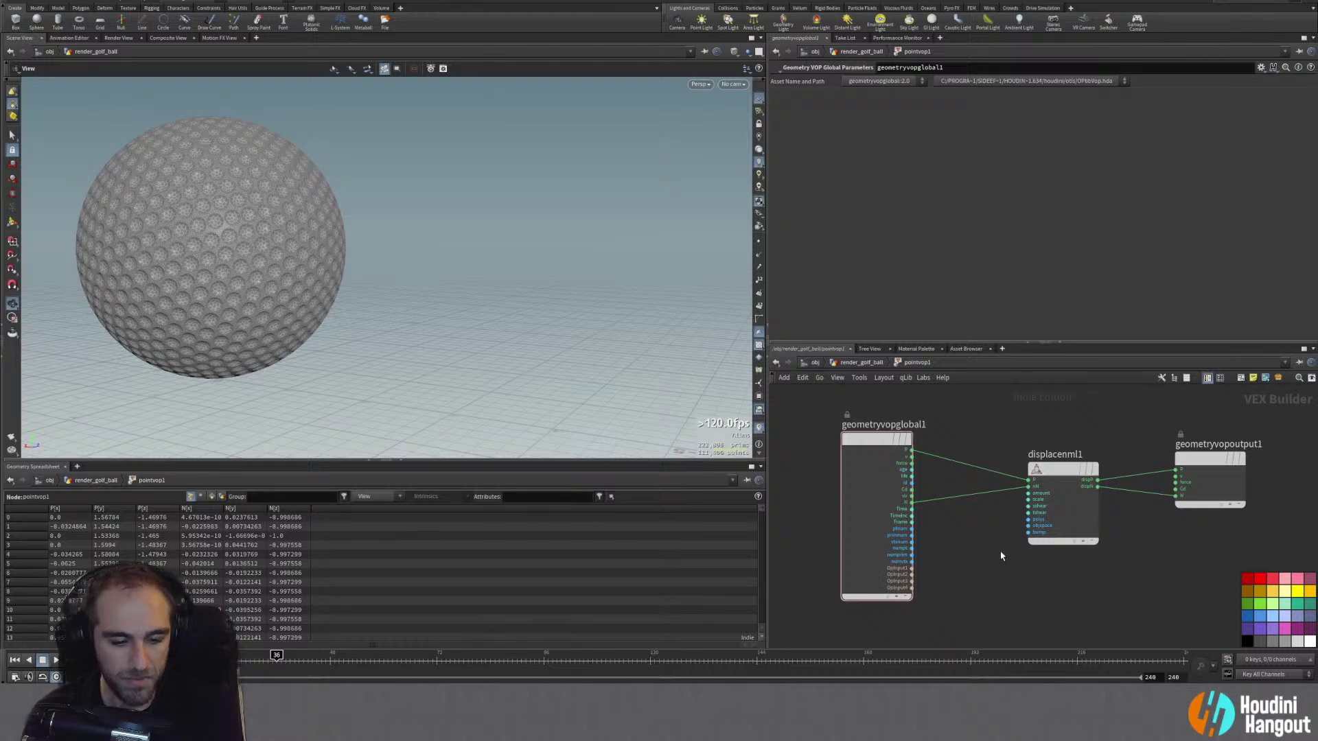
key("u")
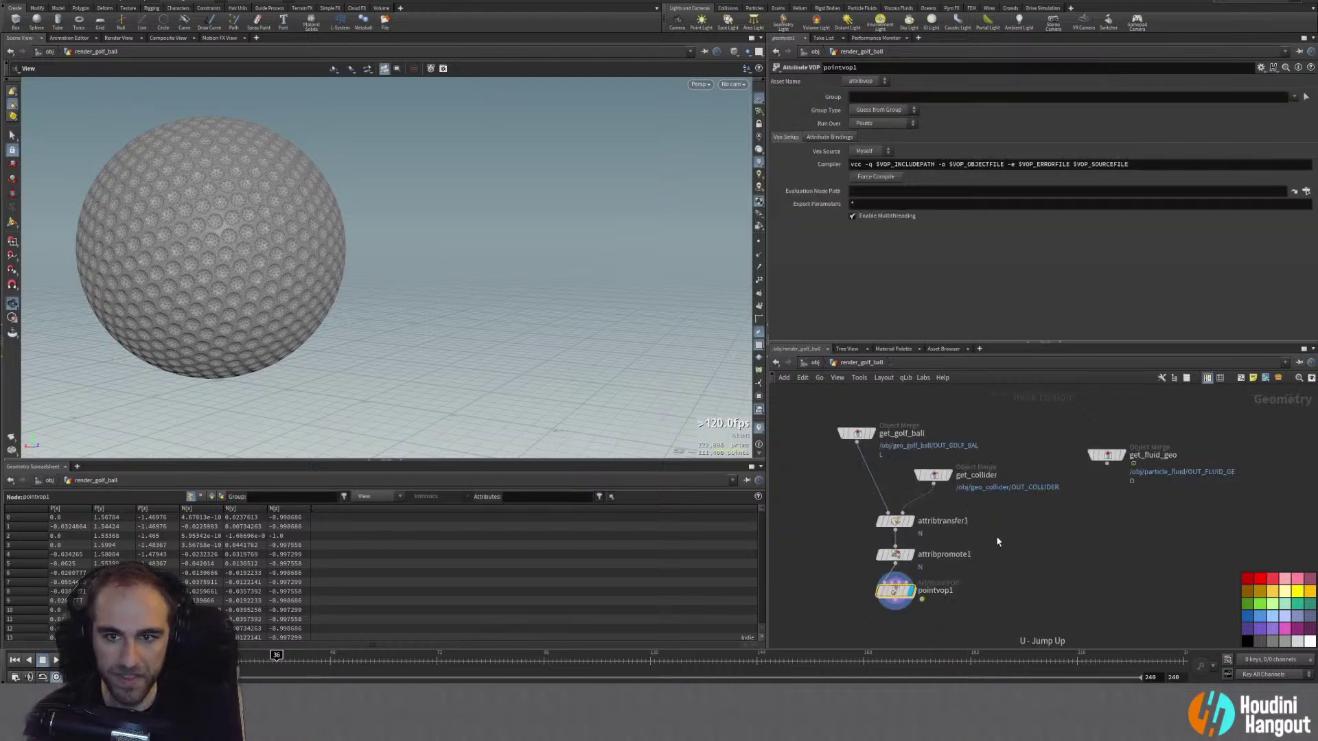
double_click(893, 596)
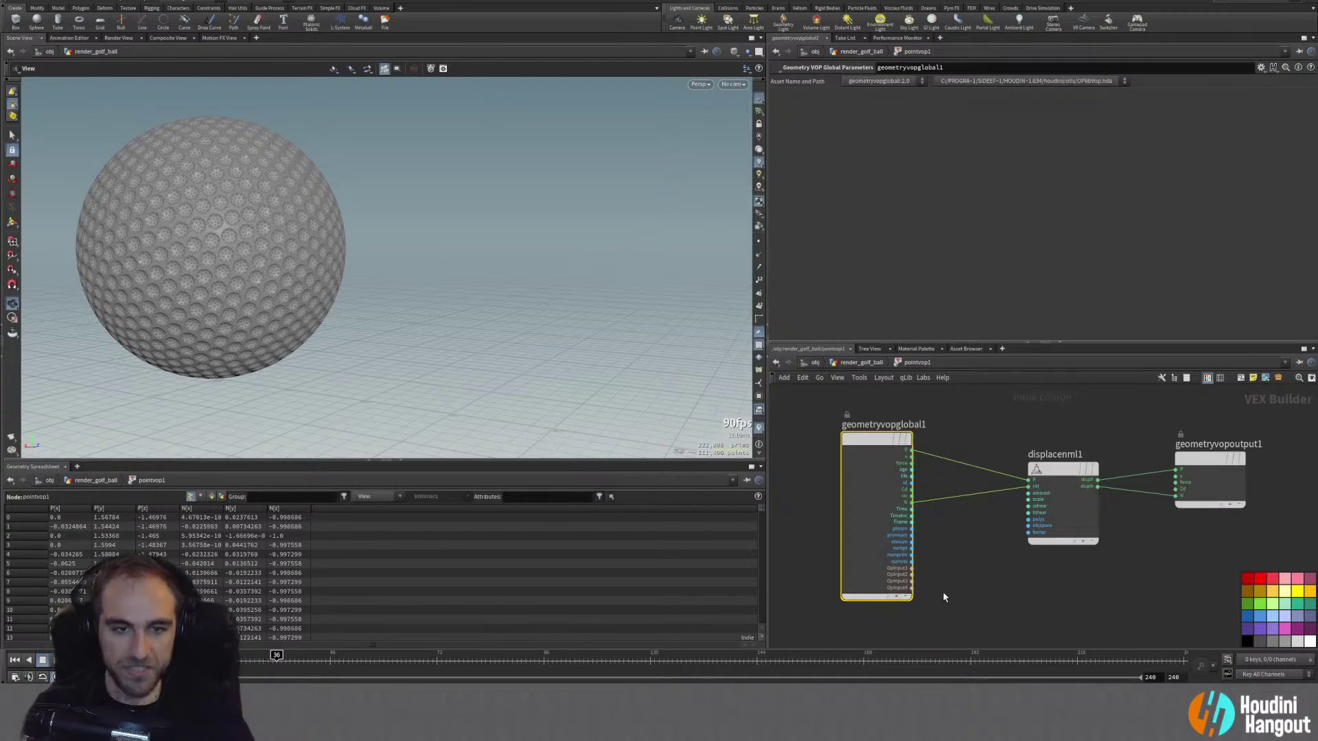
key("u")
Step: Move pointvop1 further below attribpromote1 and rename it displace_golf_ball
left_click_drag(908, 580, 920, 607)
double_click(964, 600)
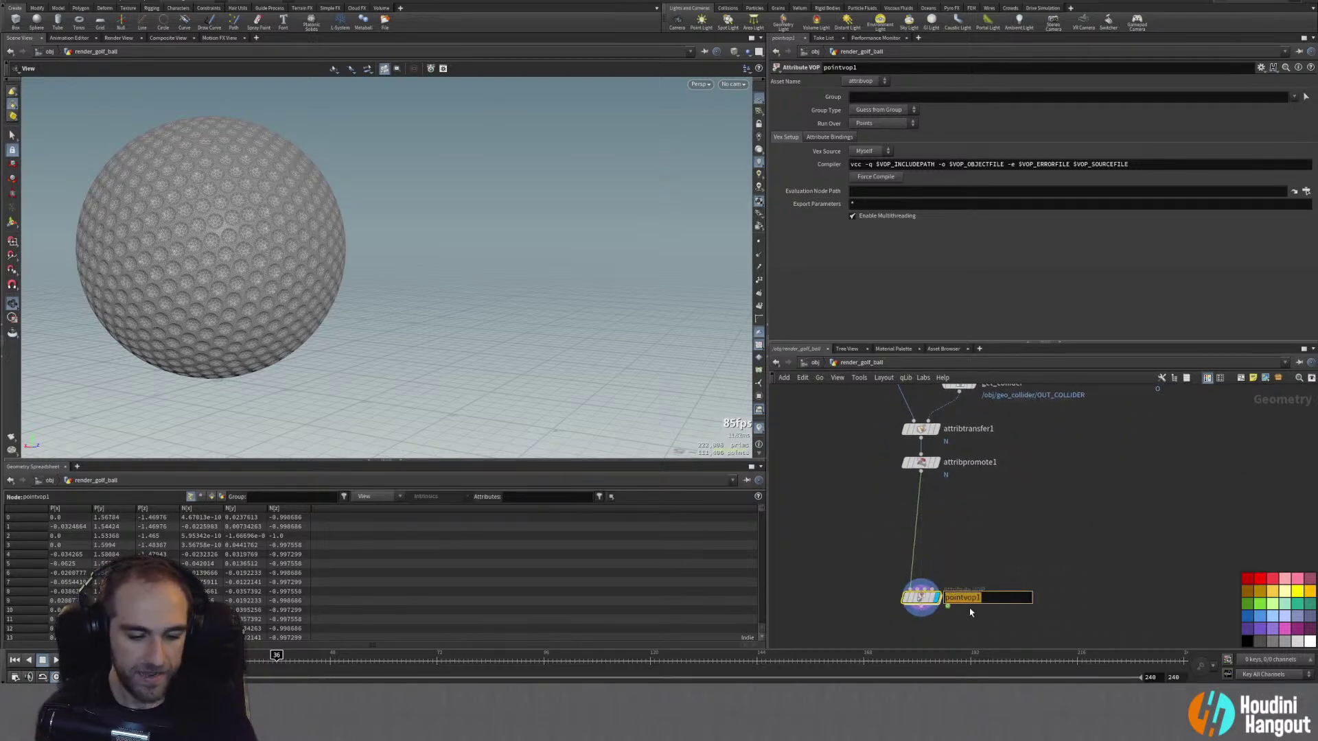
type("displace_")
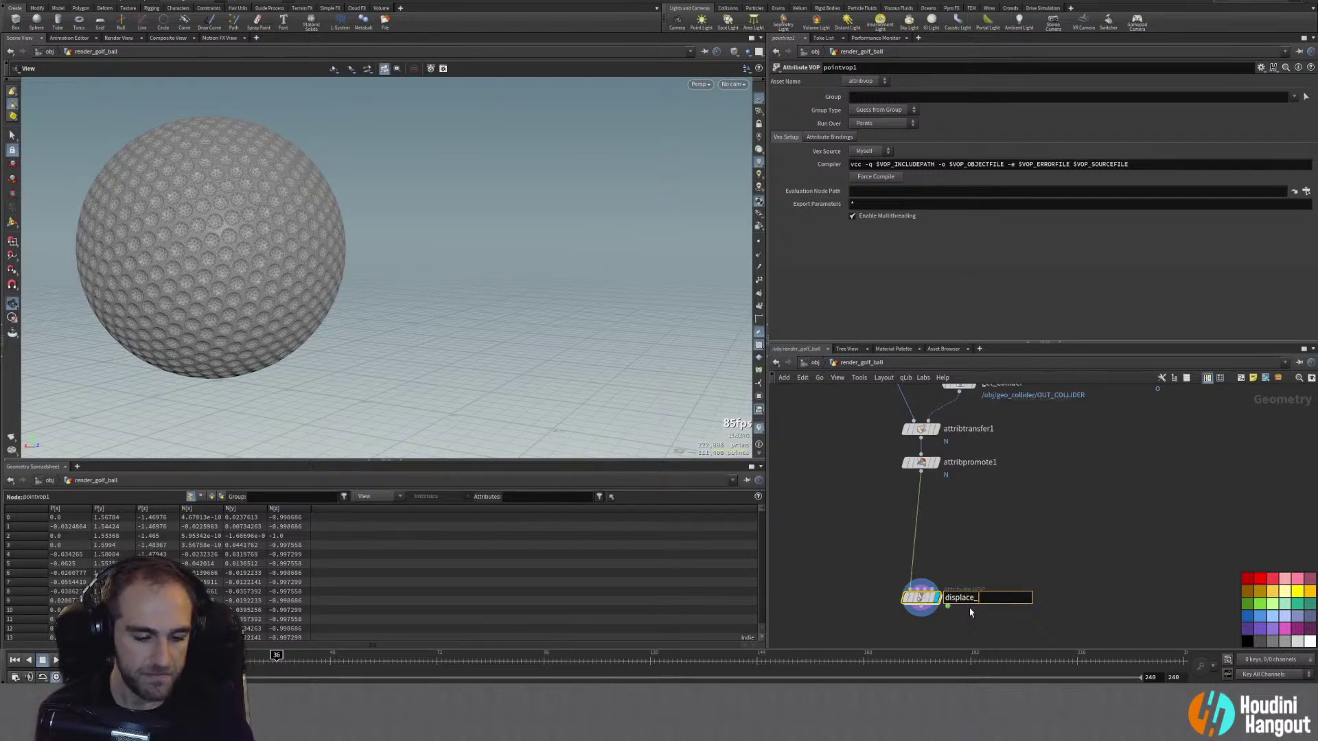
type("golf_ball")
key("Return")
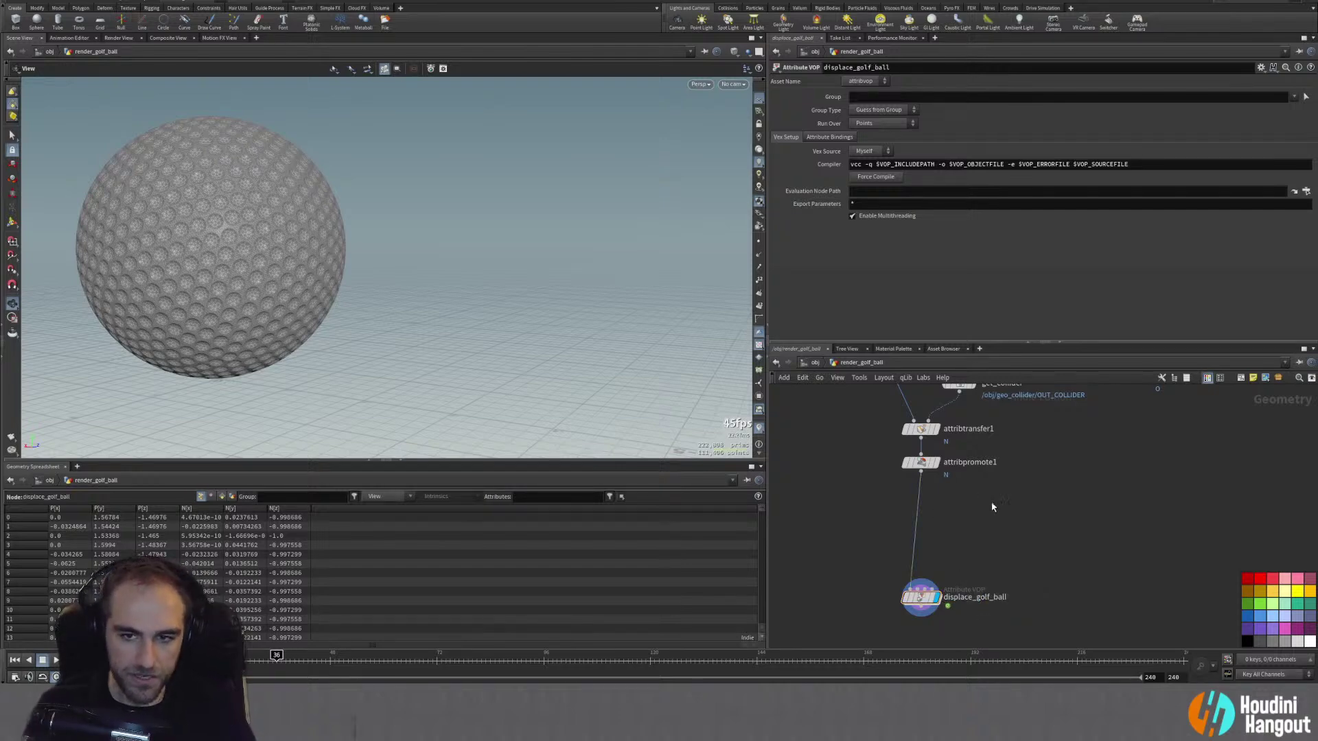
key("Tab")
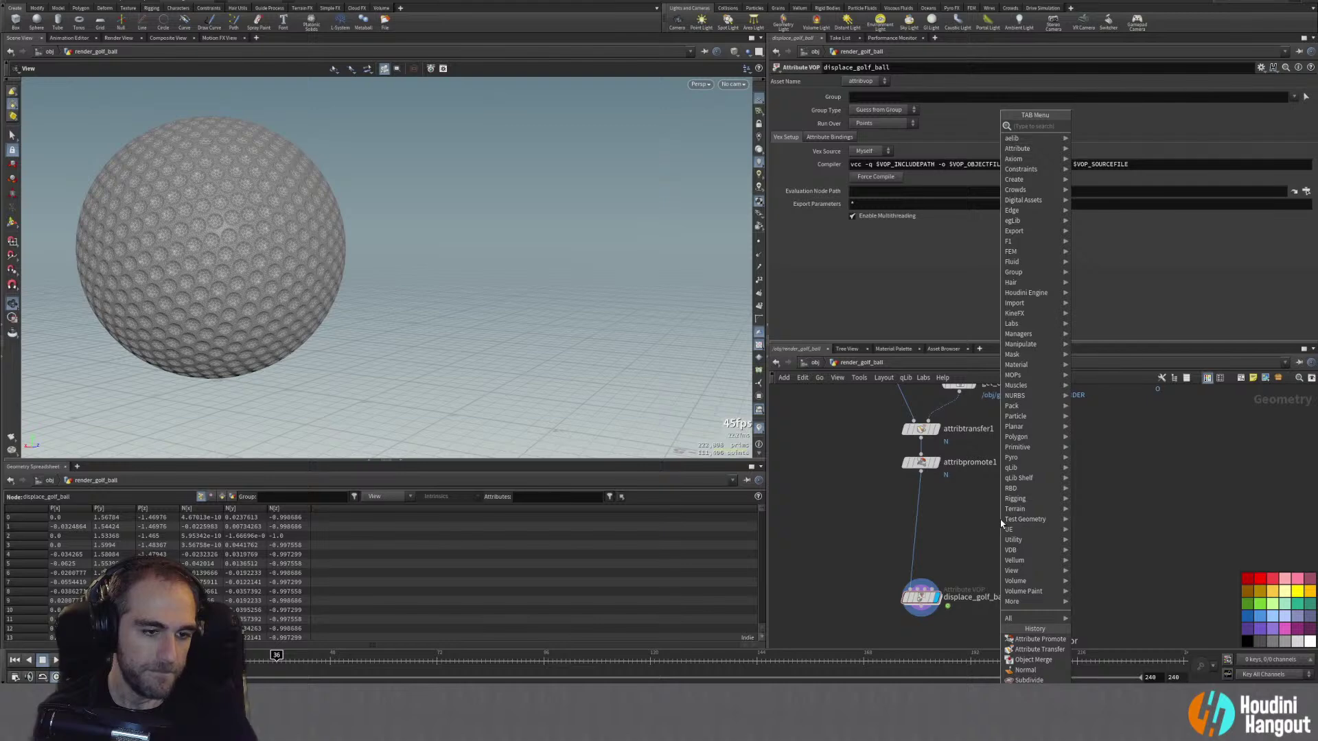
type("in")
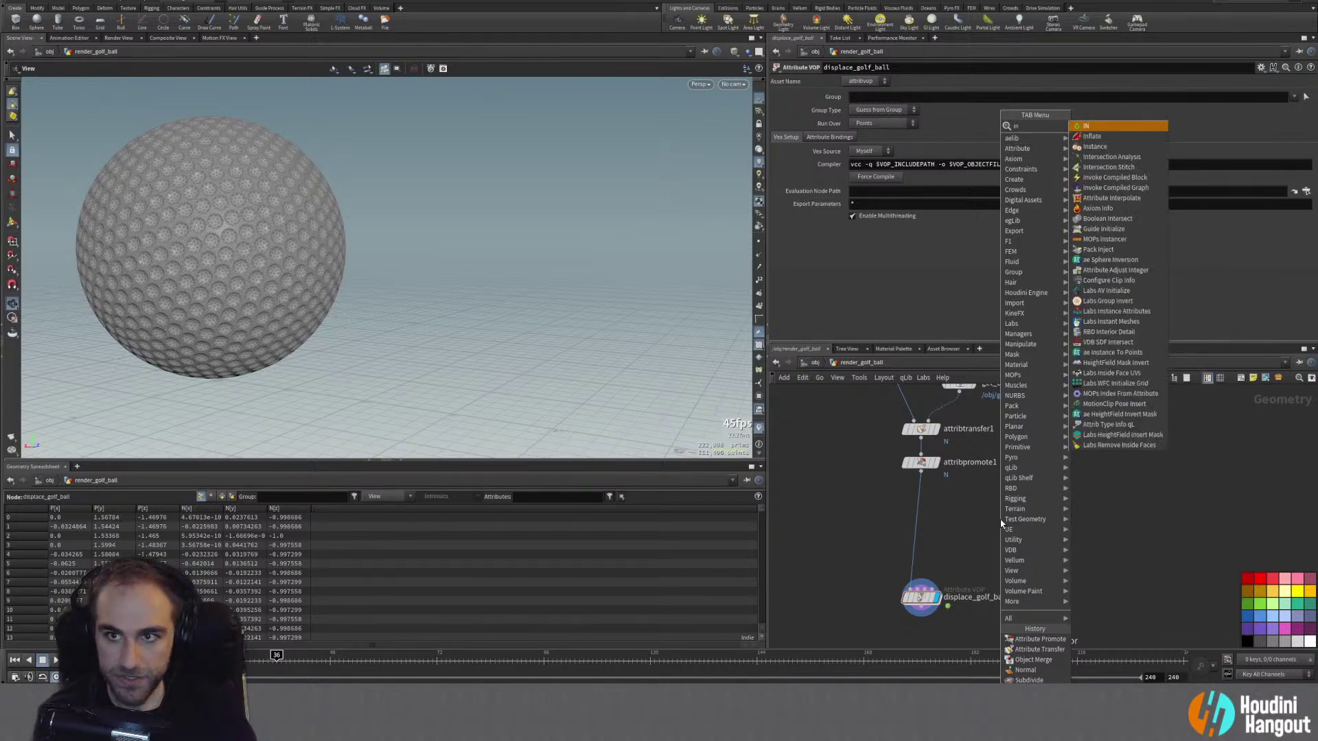
type("ter")
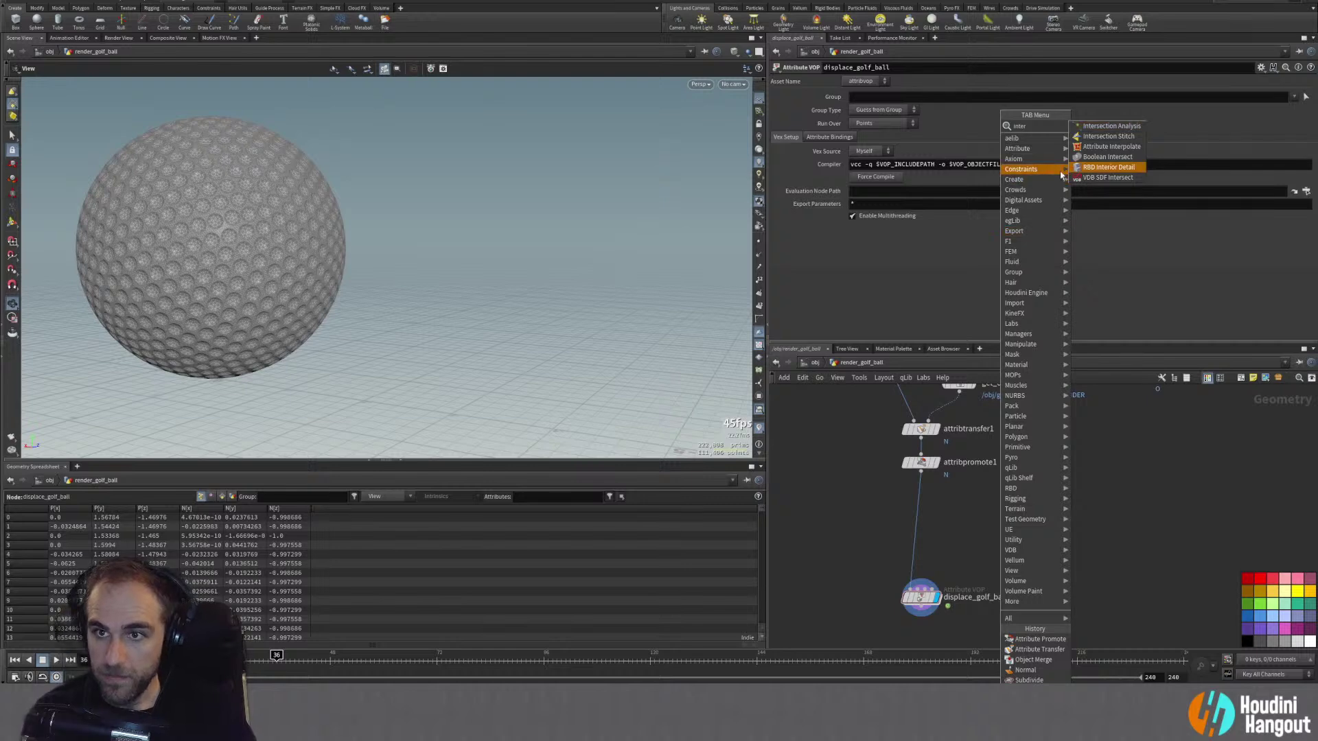
key("Escape")
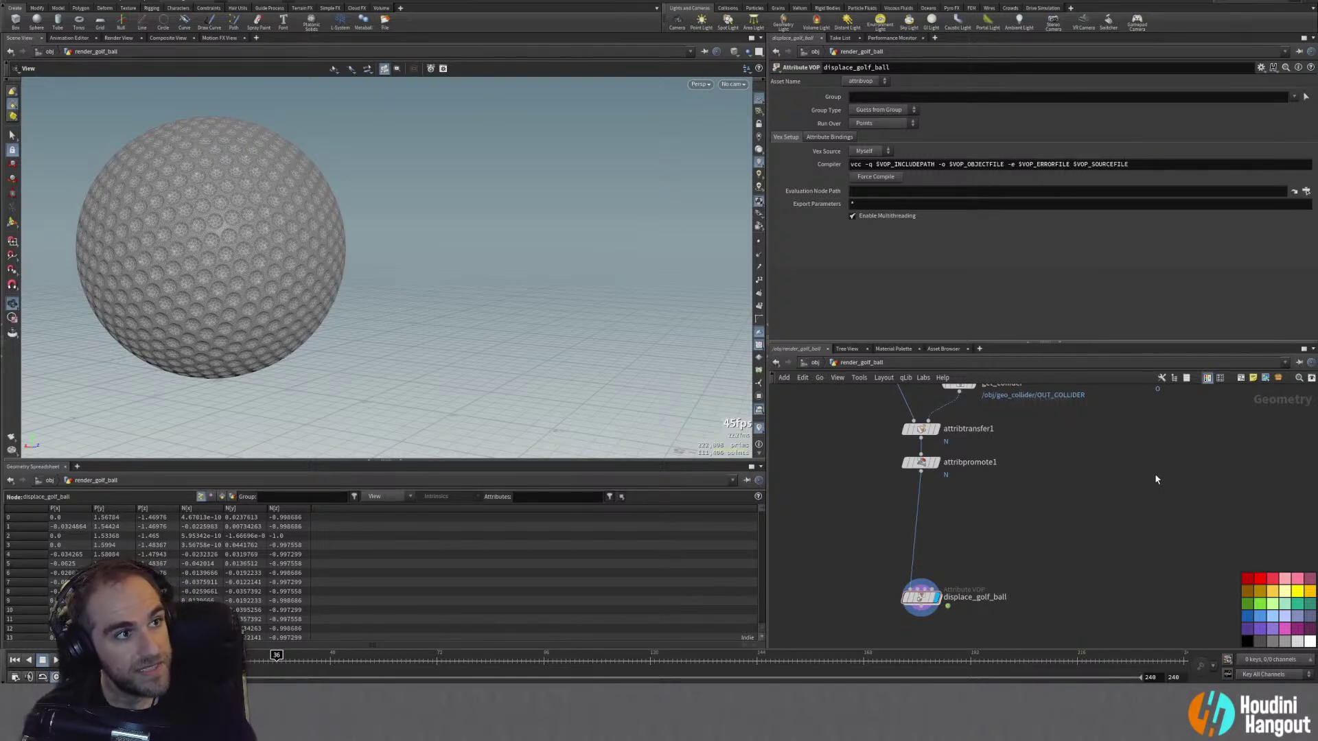
Step: Insert a Point Wrangle between attribpromote1 and displace_golf_ball and display its result
key("Tab")
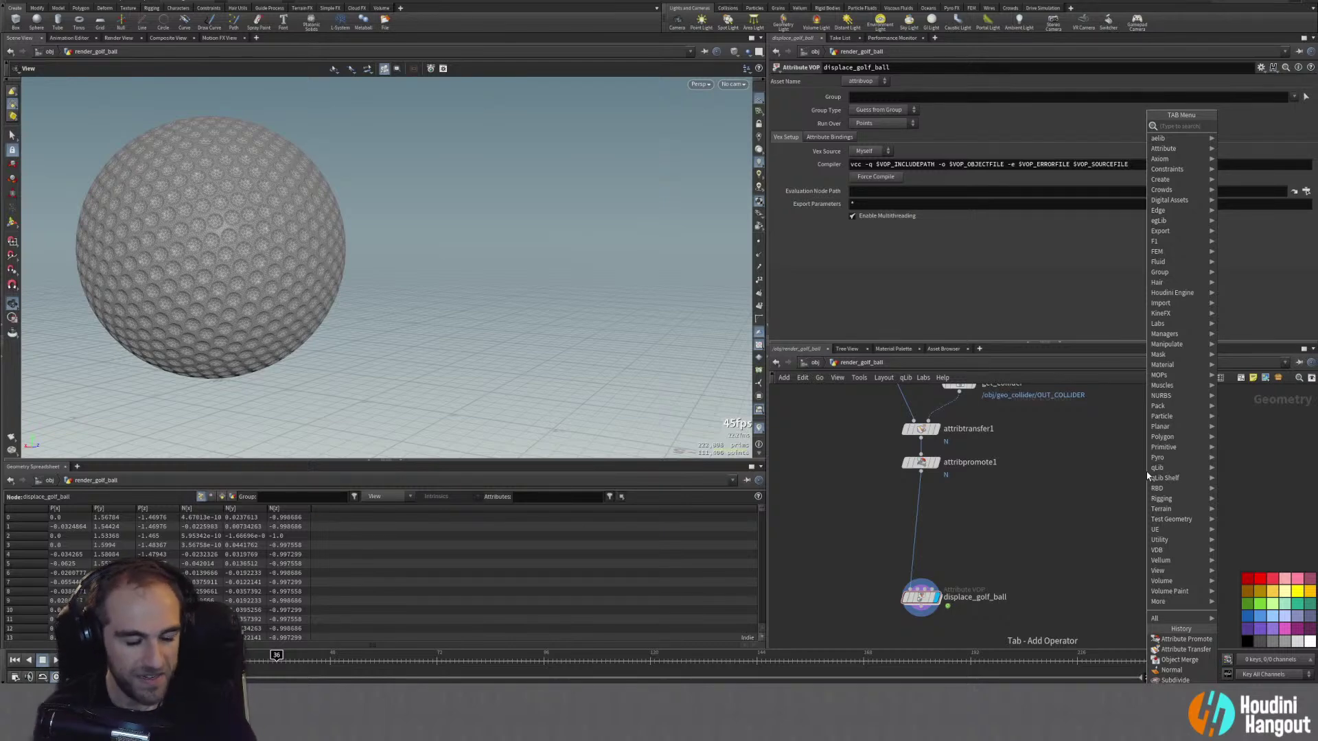
type("point wr")
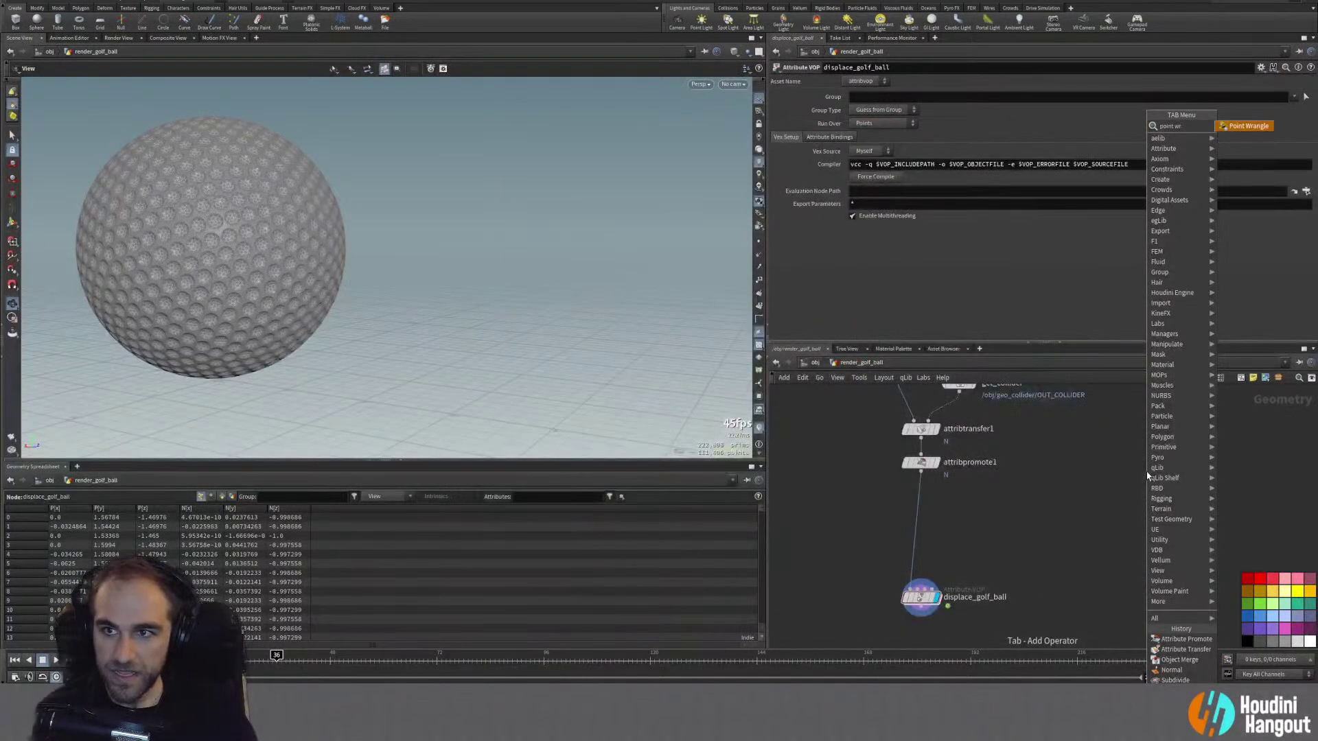
key("Return")
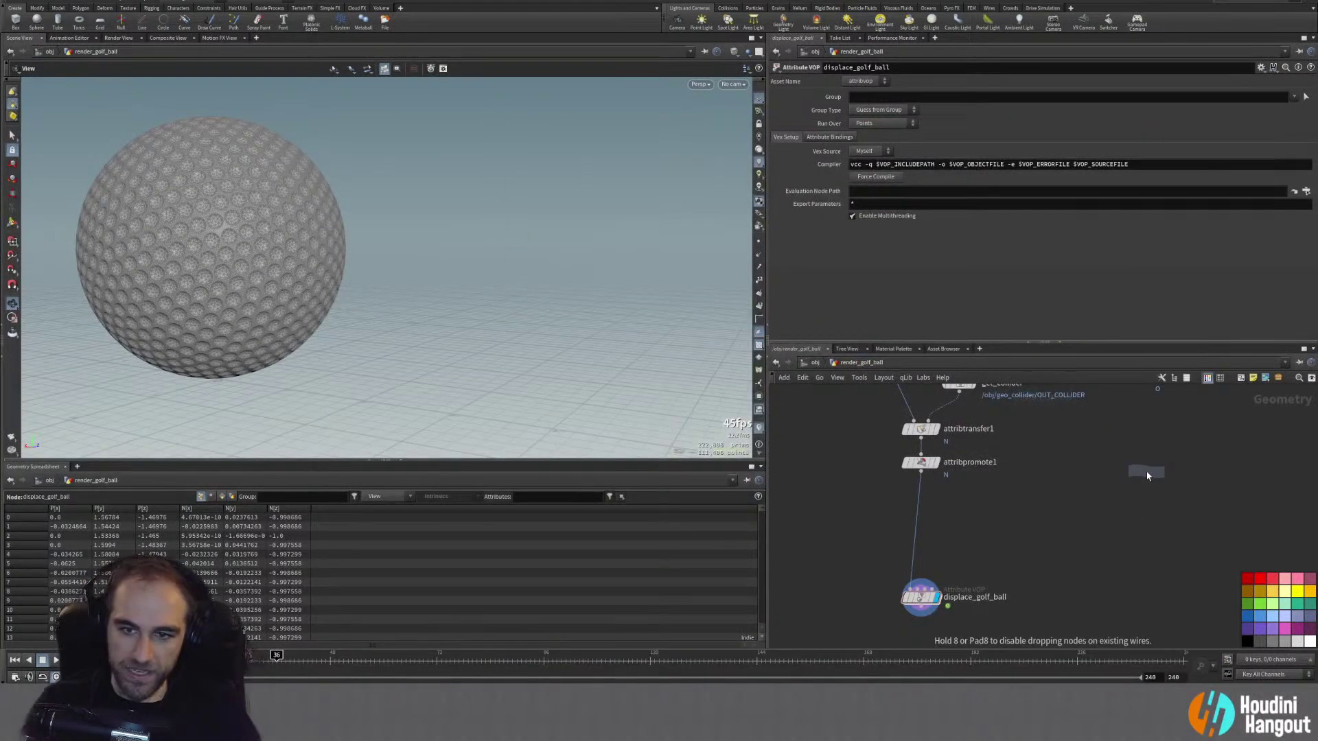
left_click(917, 501)
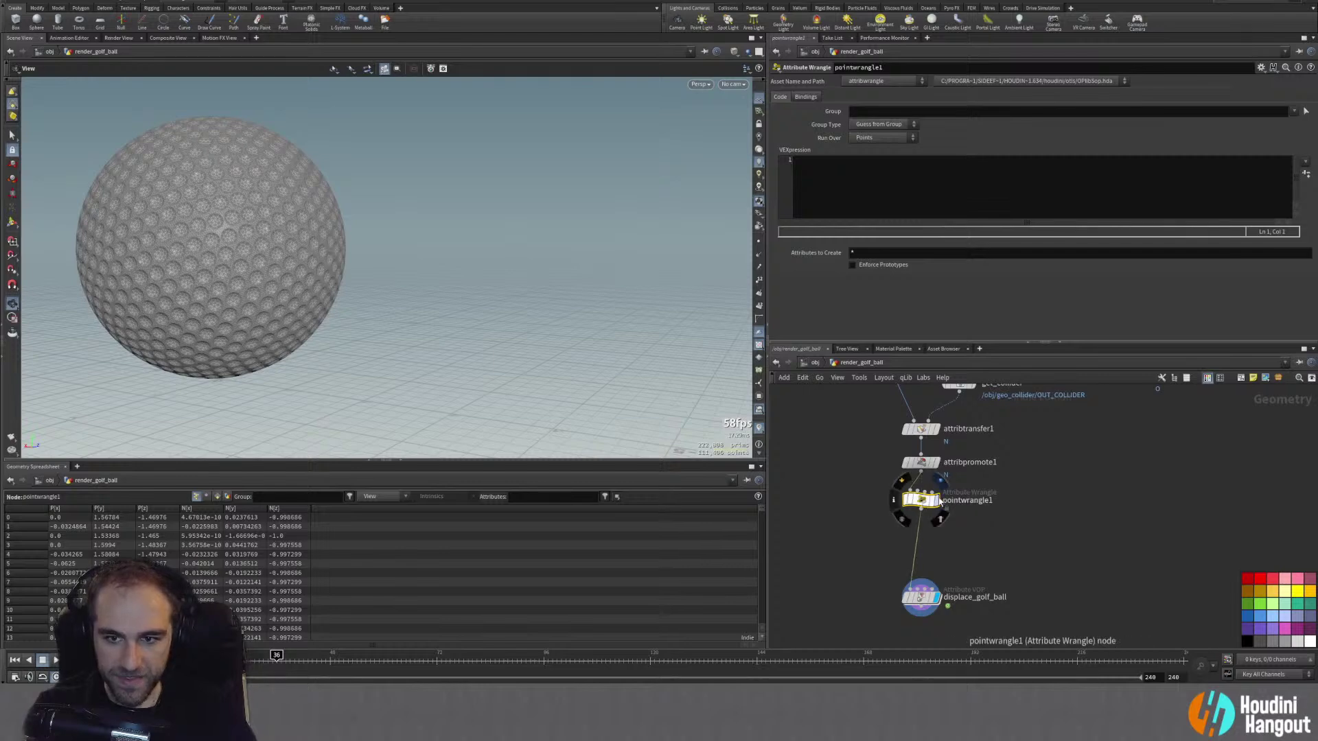
left_click(935, 501)
Step: Examine pointwrangle1's node info and its point and vertex attributes alongside the ball in the viewport
left_click(862, 211)
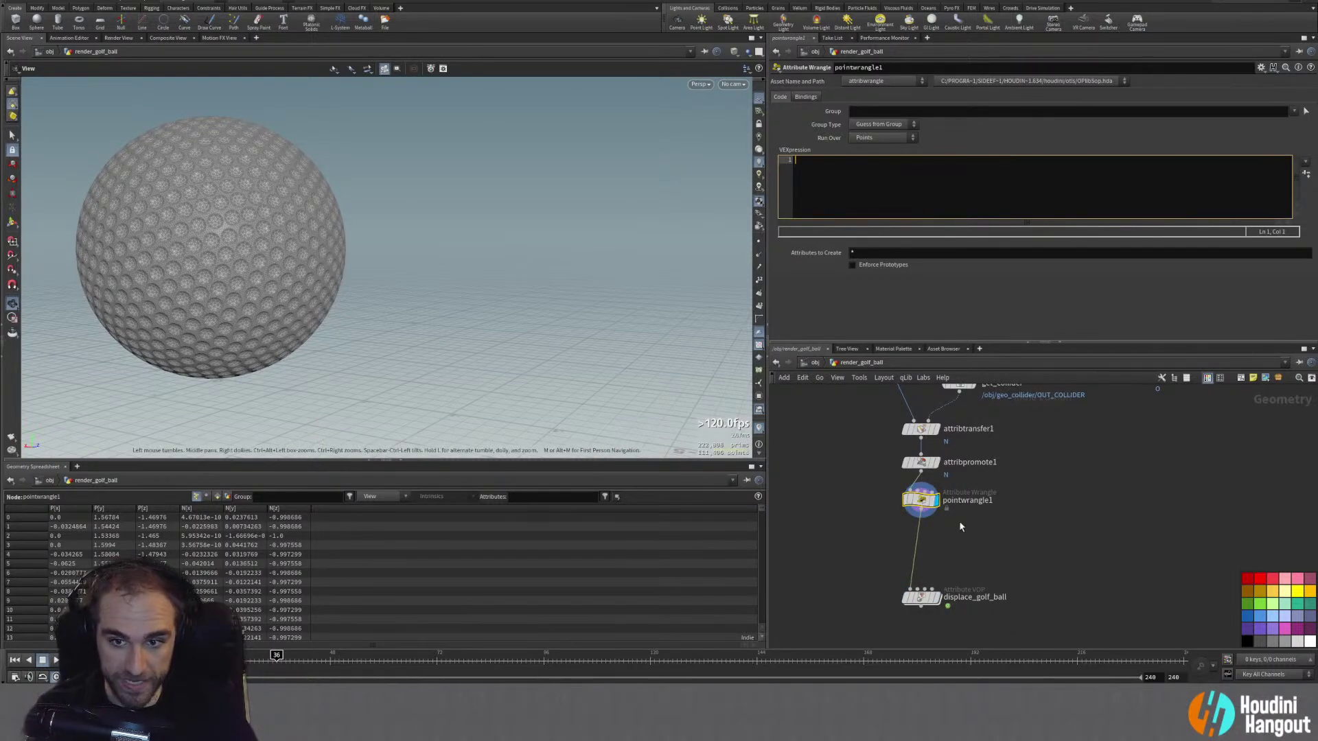
middle_click(925, 503)
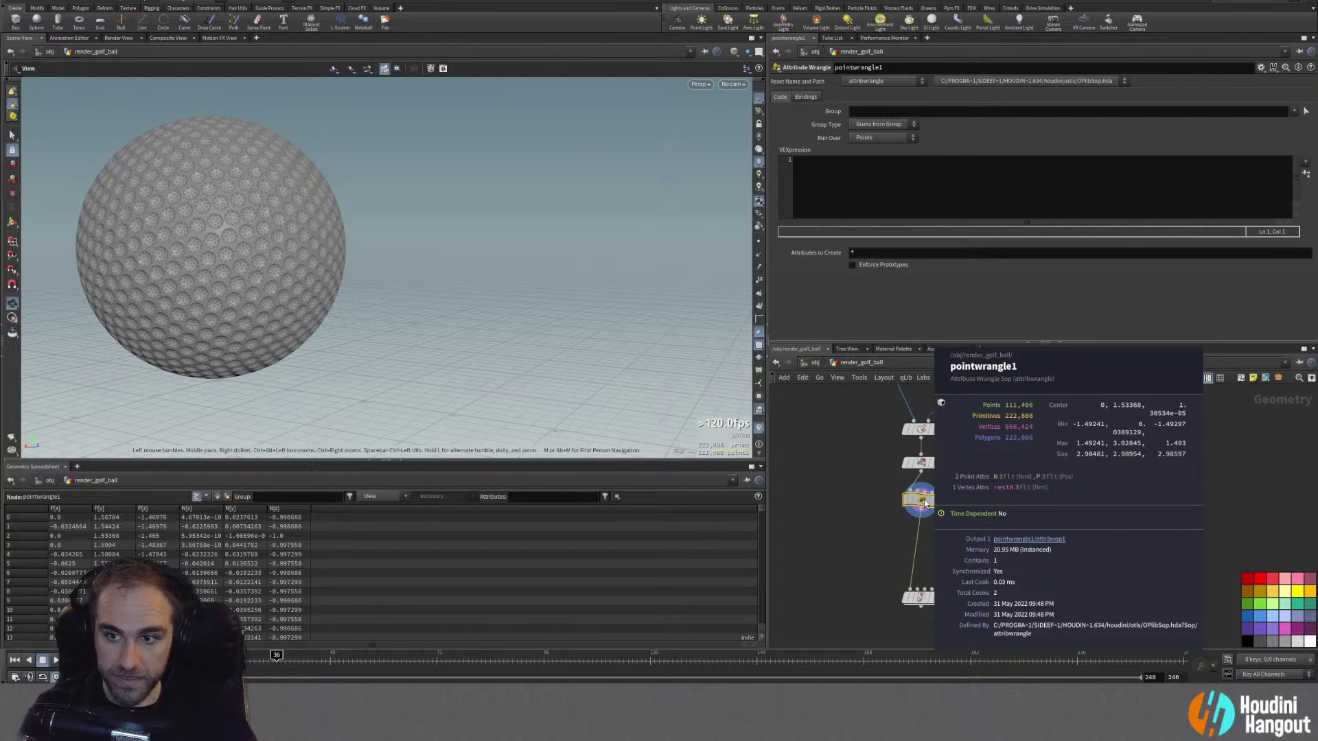
left_click_drag(239, 301, 353, 293)
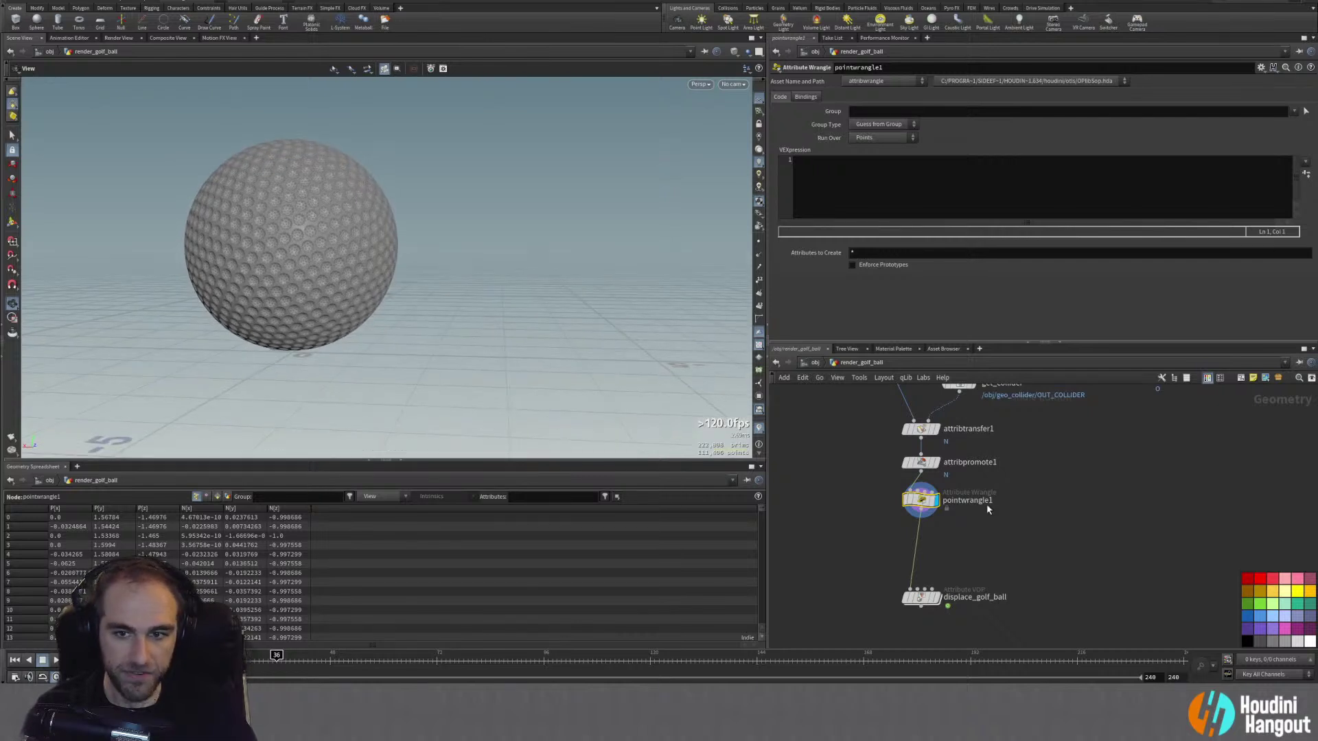
middle_click(920, 502)
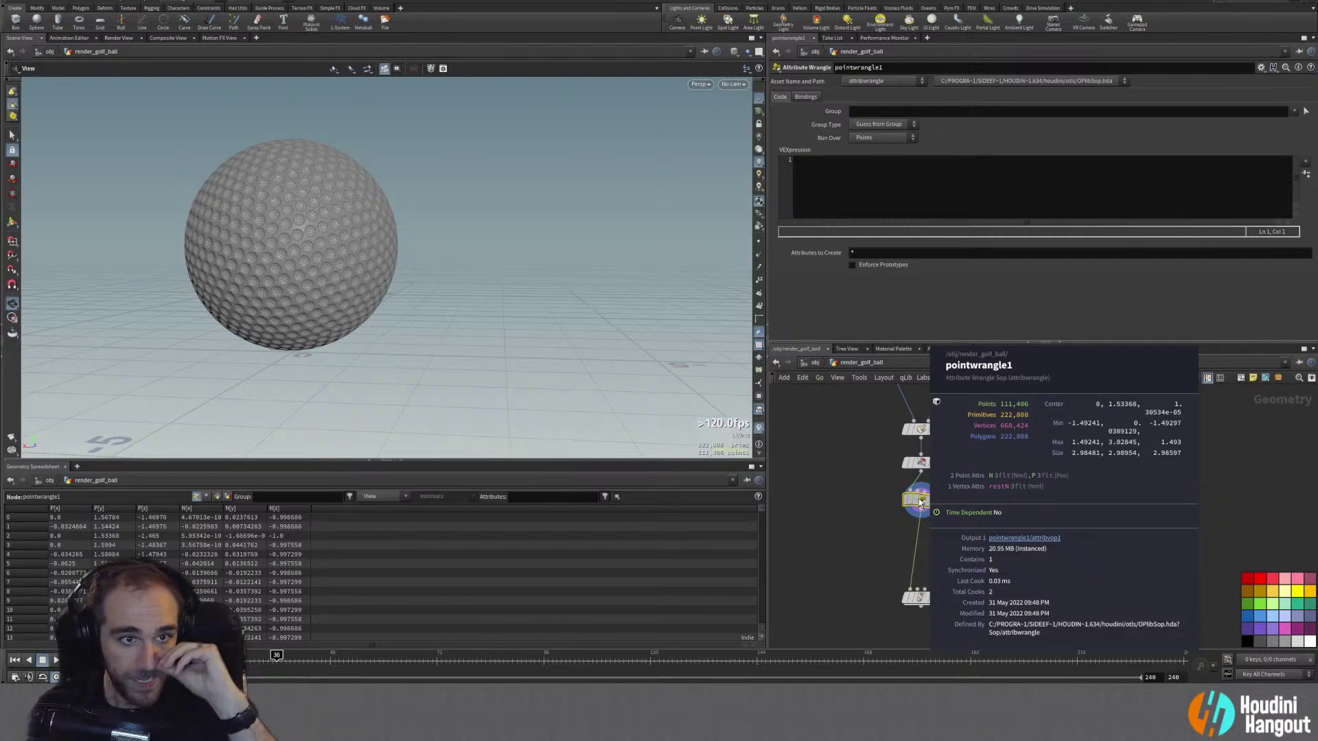
Step: Declare an integer startFrame in pointwrangle1's VEX code that reads the channel Start_Frame through chi()
left_click(851, 180)
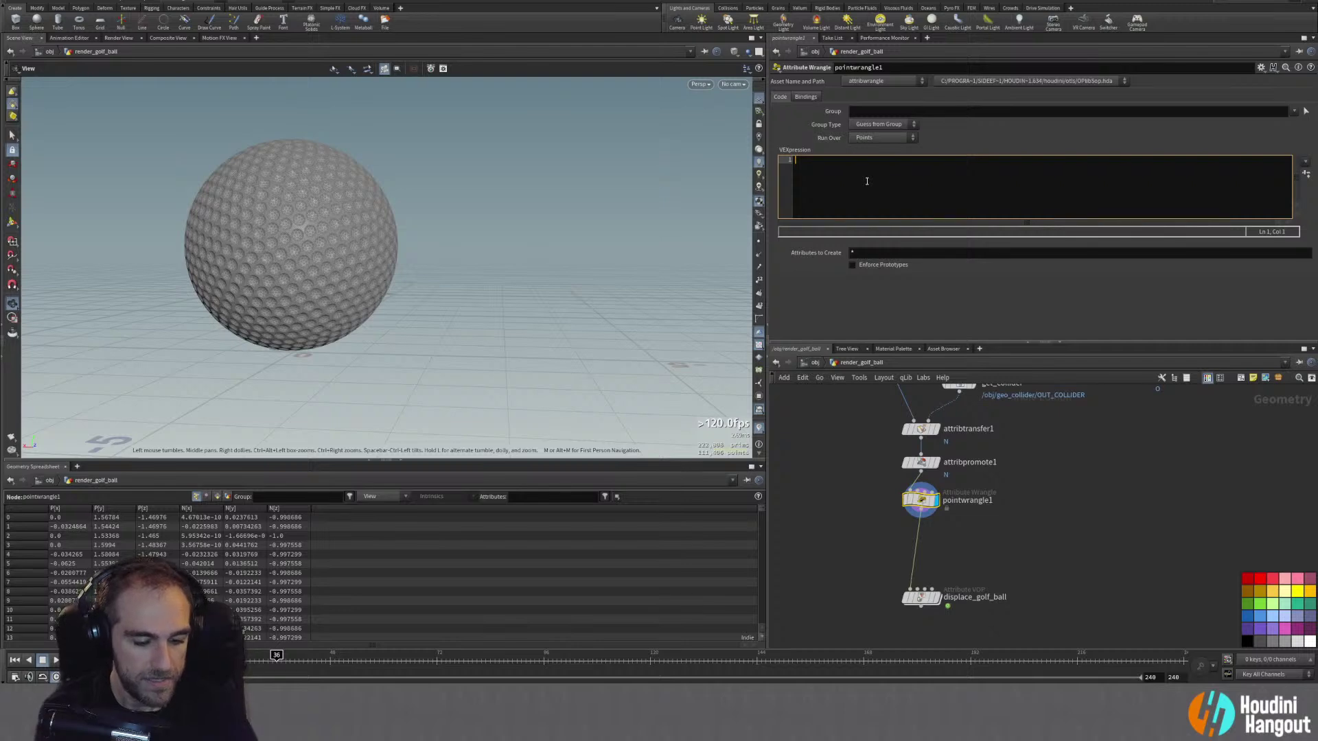
type("int start")
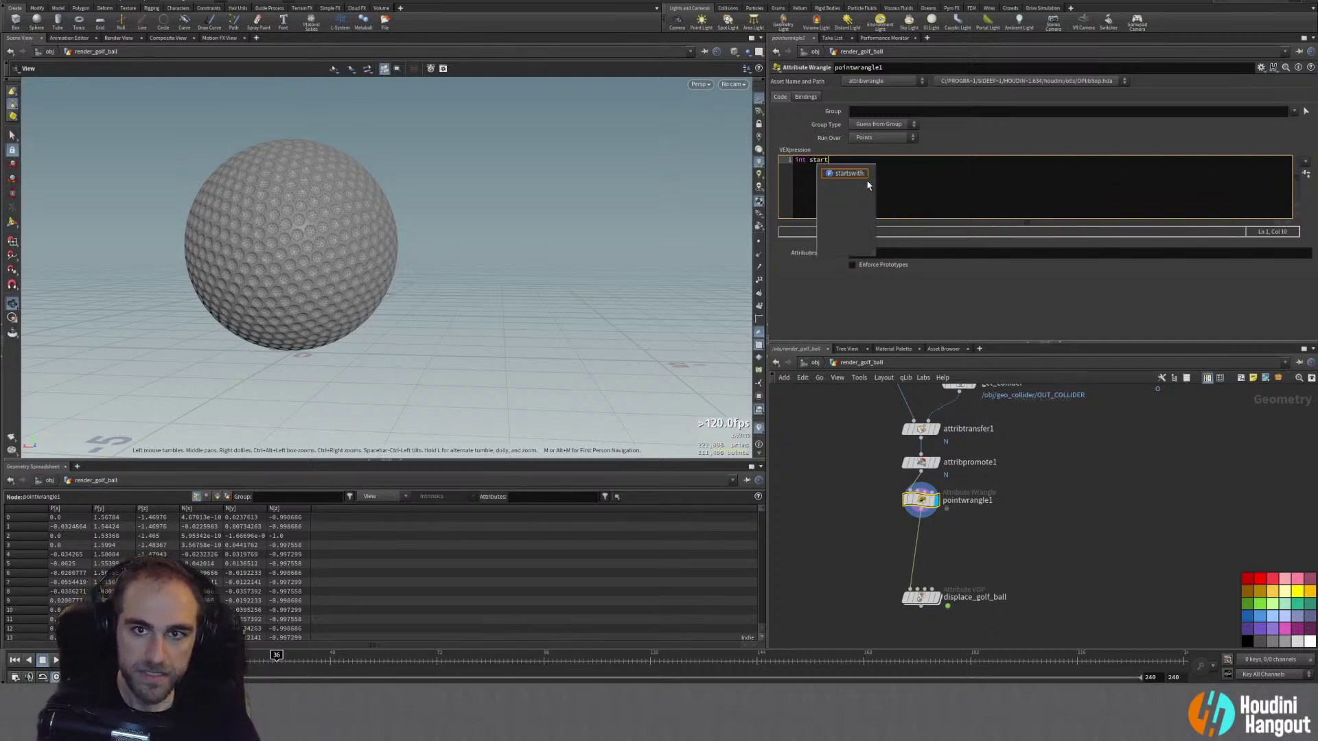
type("Frame = chi(")
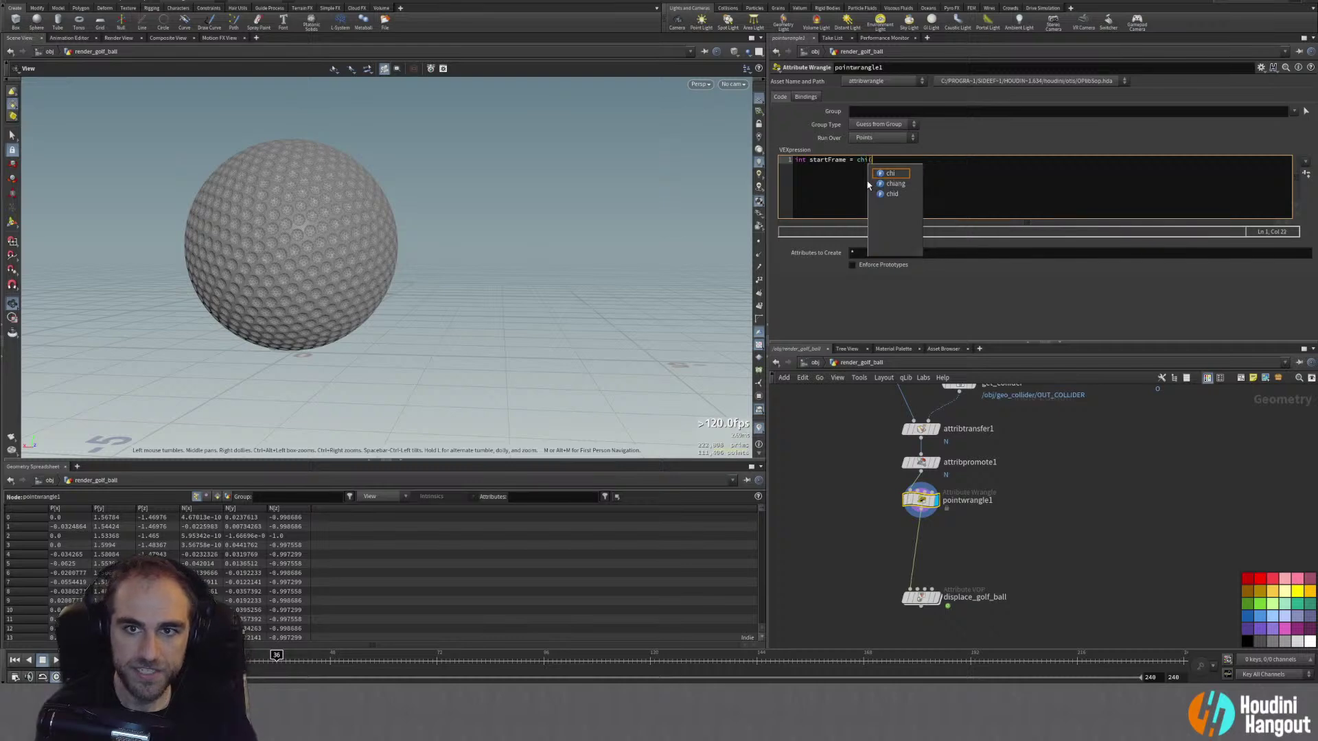
type("\"Start_Frame\")_")
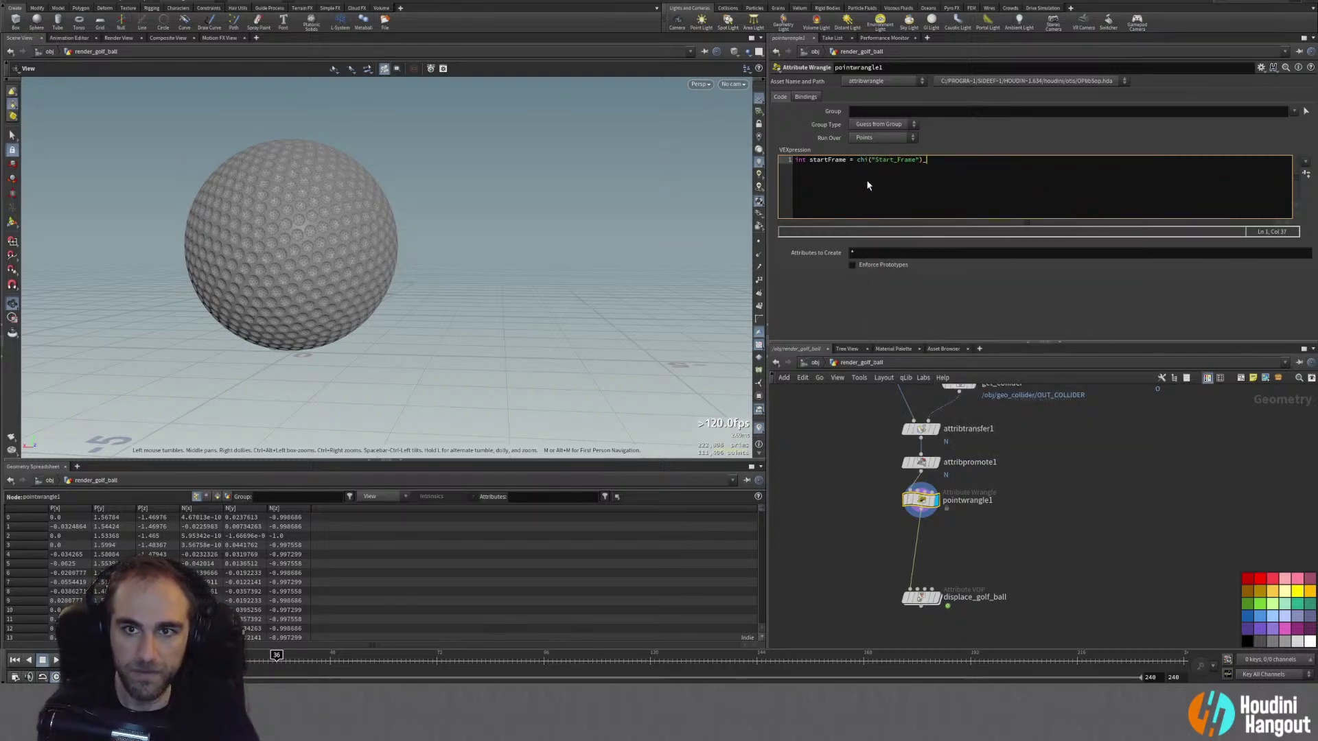
key("BackSpace")
type(";")
key("Return")
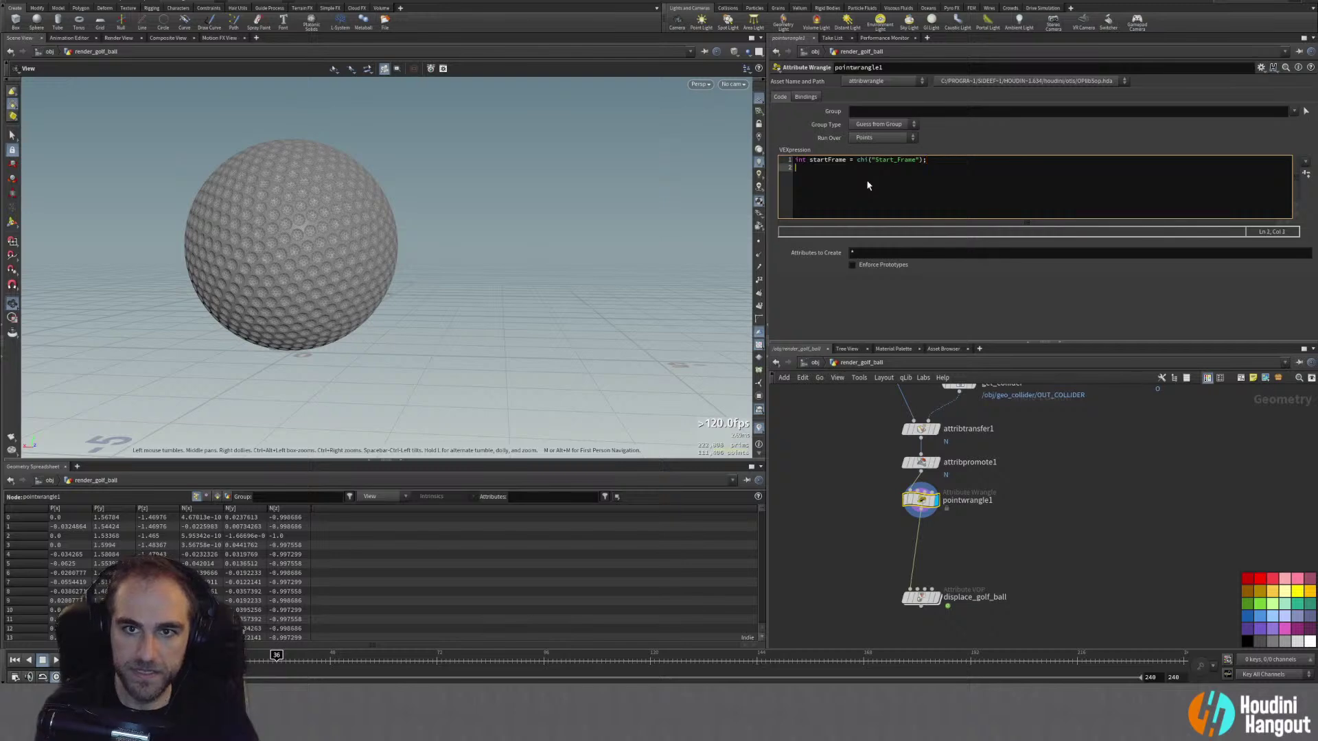
Step: Declare an integer endFrame reading chi("End_Frame") on the second line and generate the parameters for both channels
type("int endFrame = chi(\"End")
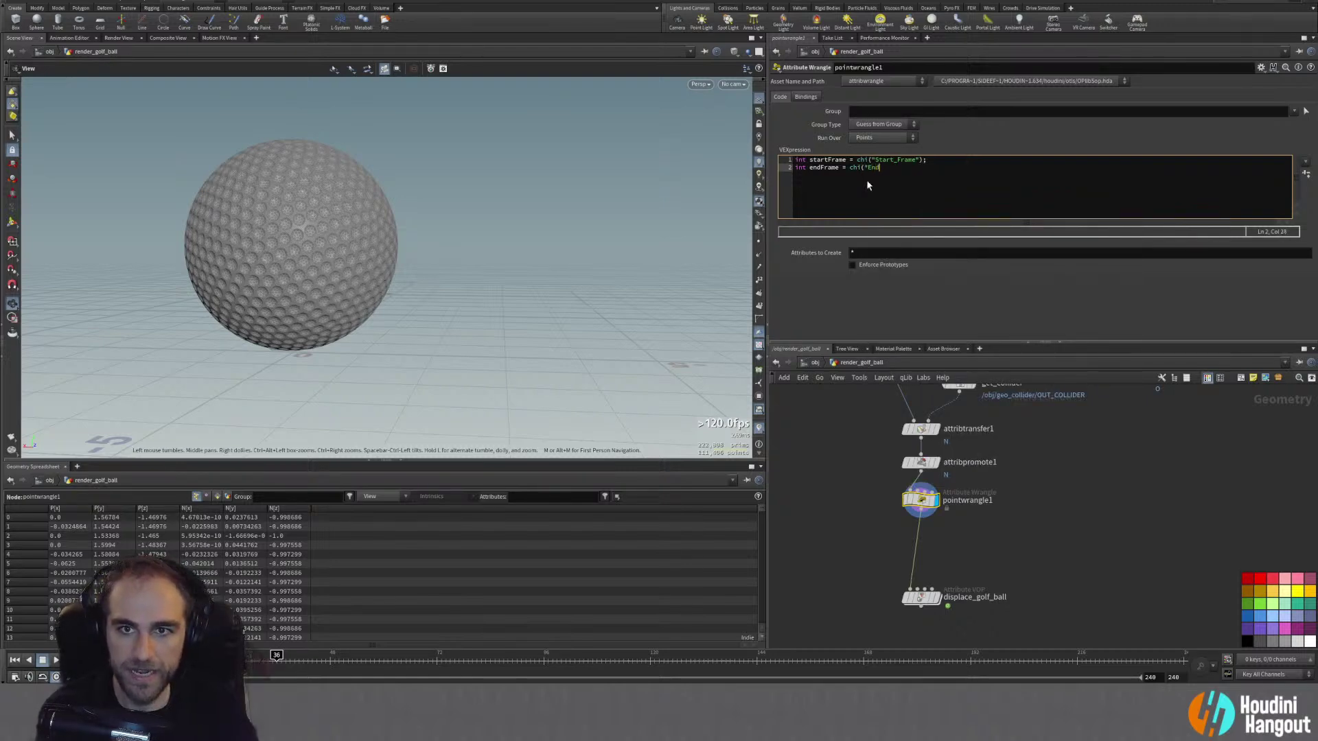
type("_Frame\");")
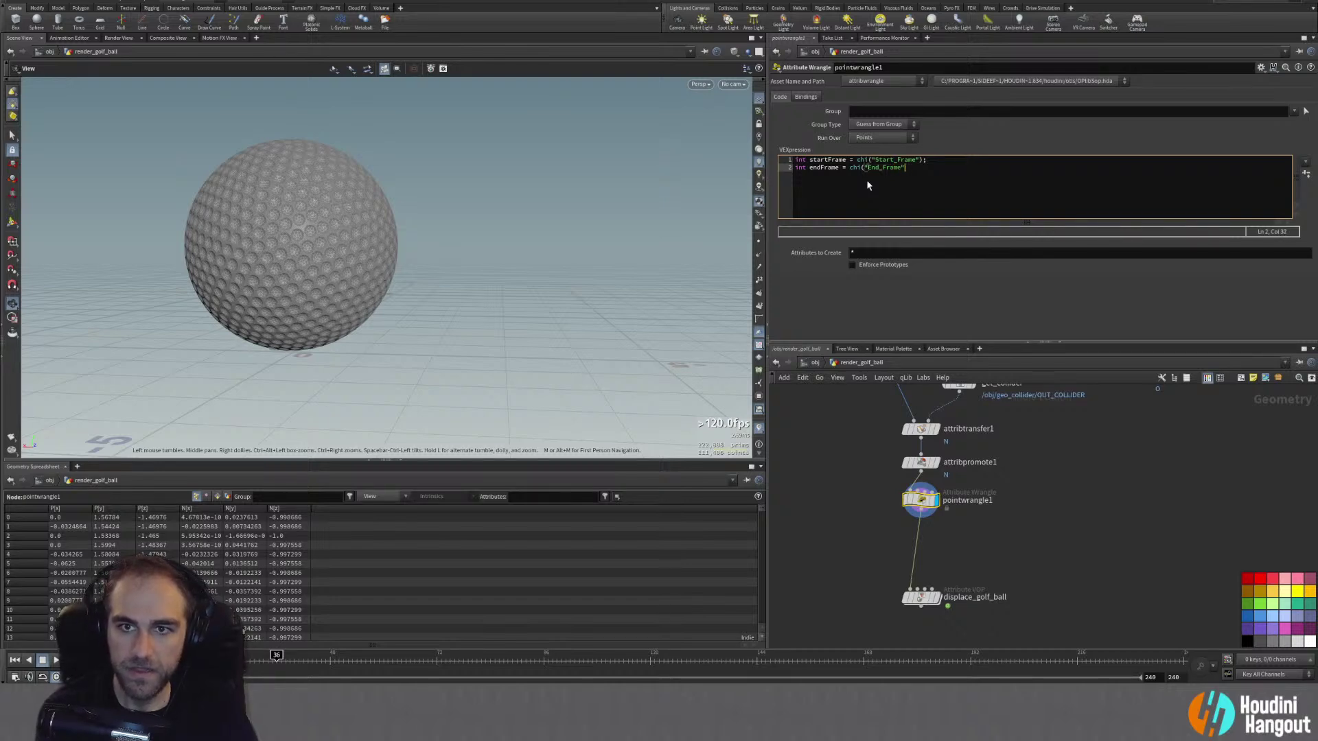
type(";")
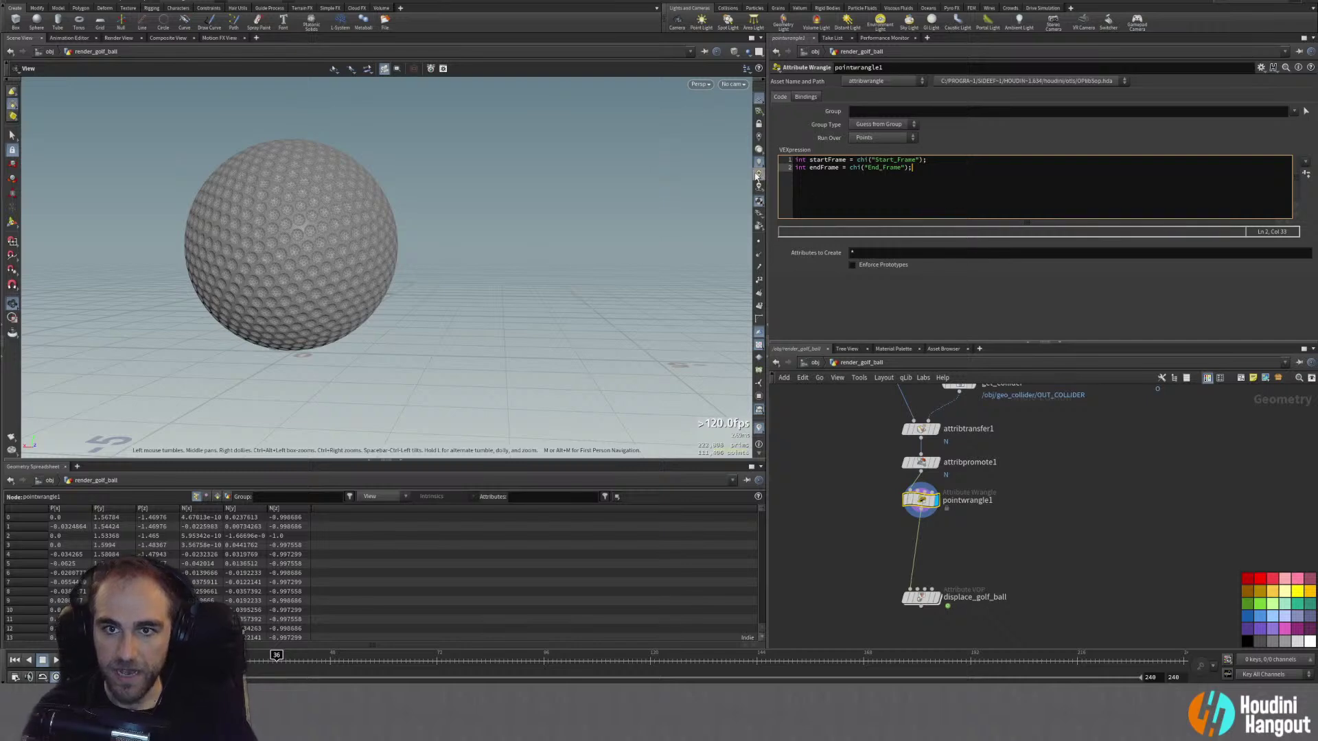
left_click(1306, 174)
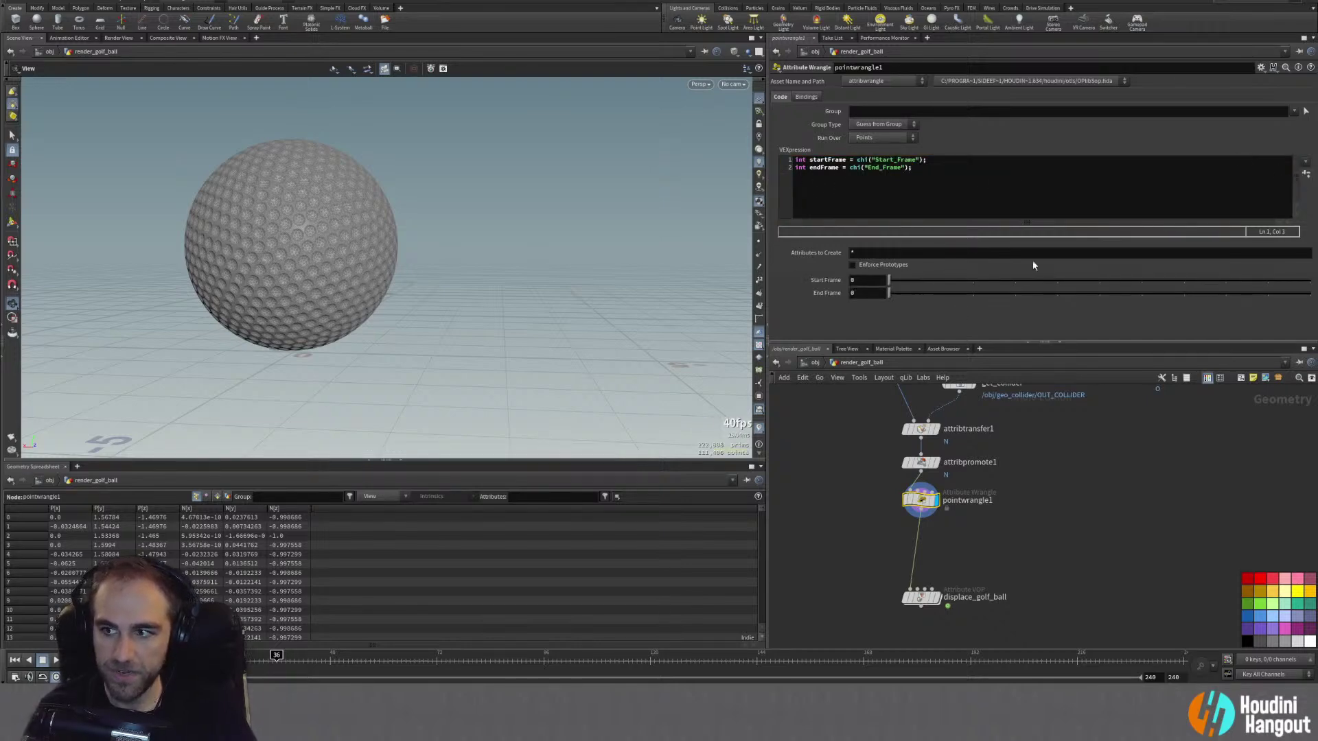
left_click(862, 280)
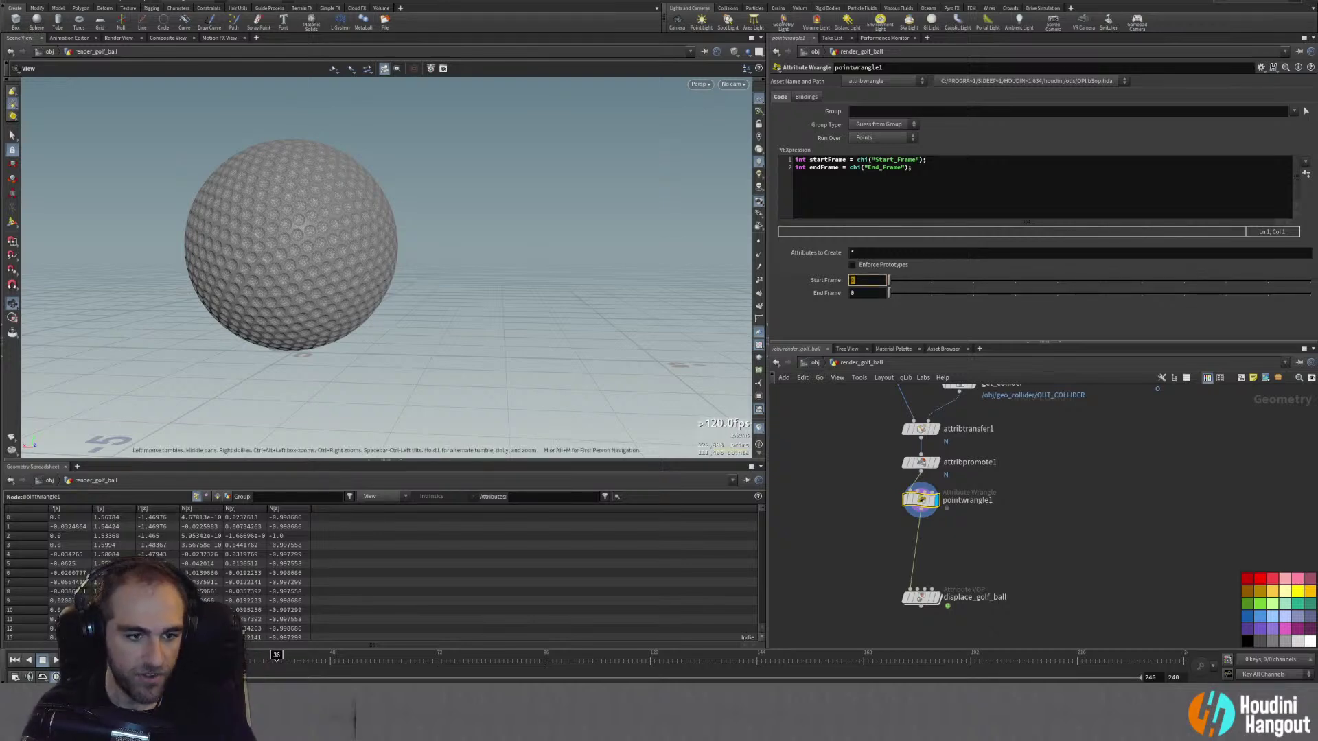
Step: Display get_fluid_geo and scrub the timeline to examine when the fluid starts and finishes covering the ball
middle_click_drag(851, 478, 864, 549)
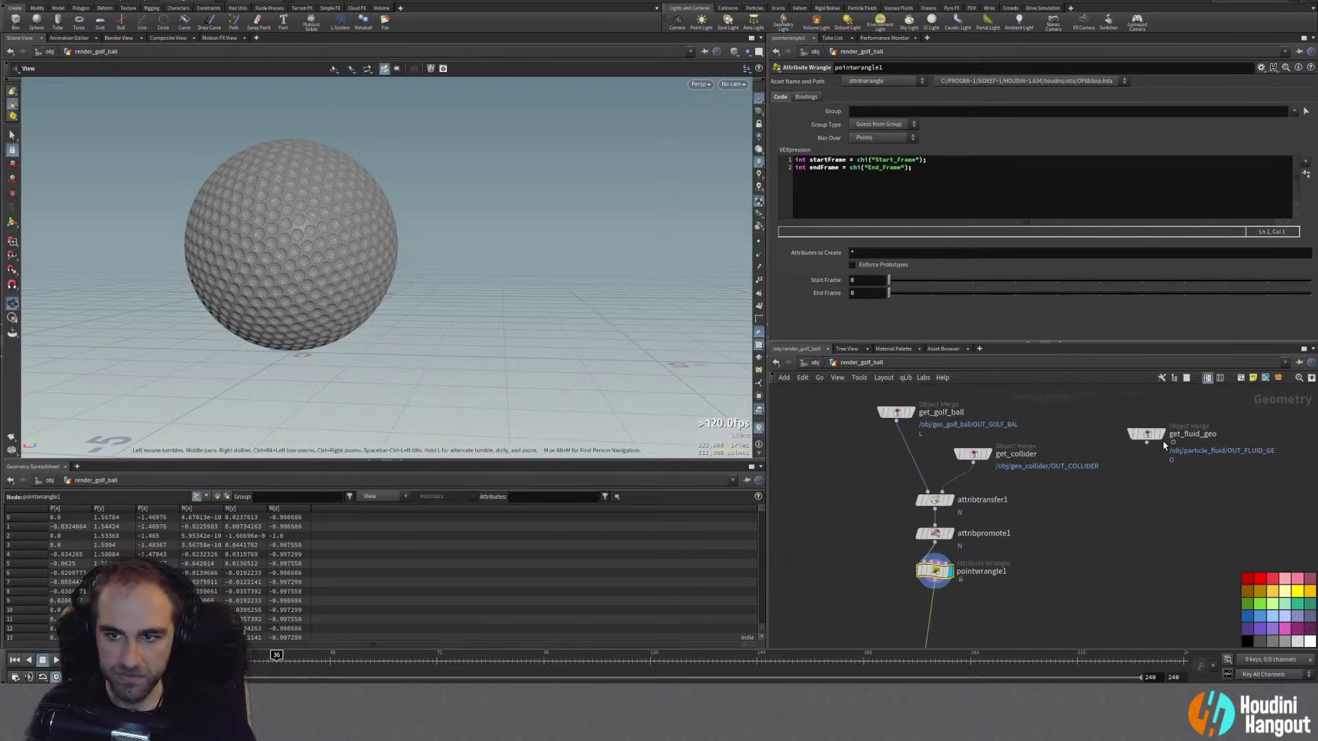
left_click(1161, 434)
left_click_drag(290, 661, 863, 674)
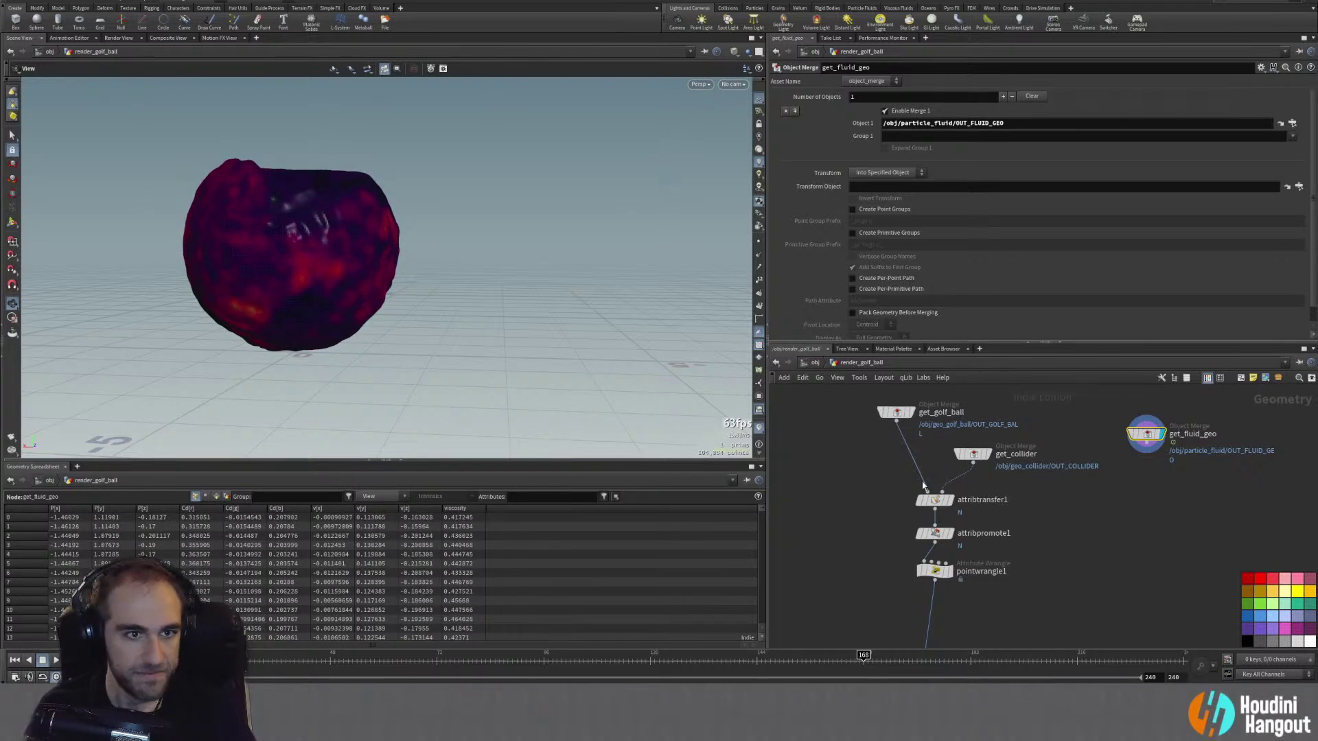
left_click(437, 663)
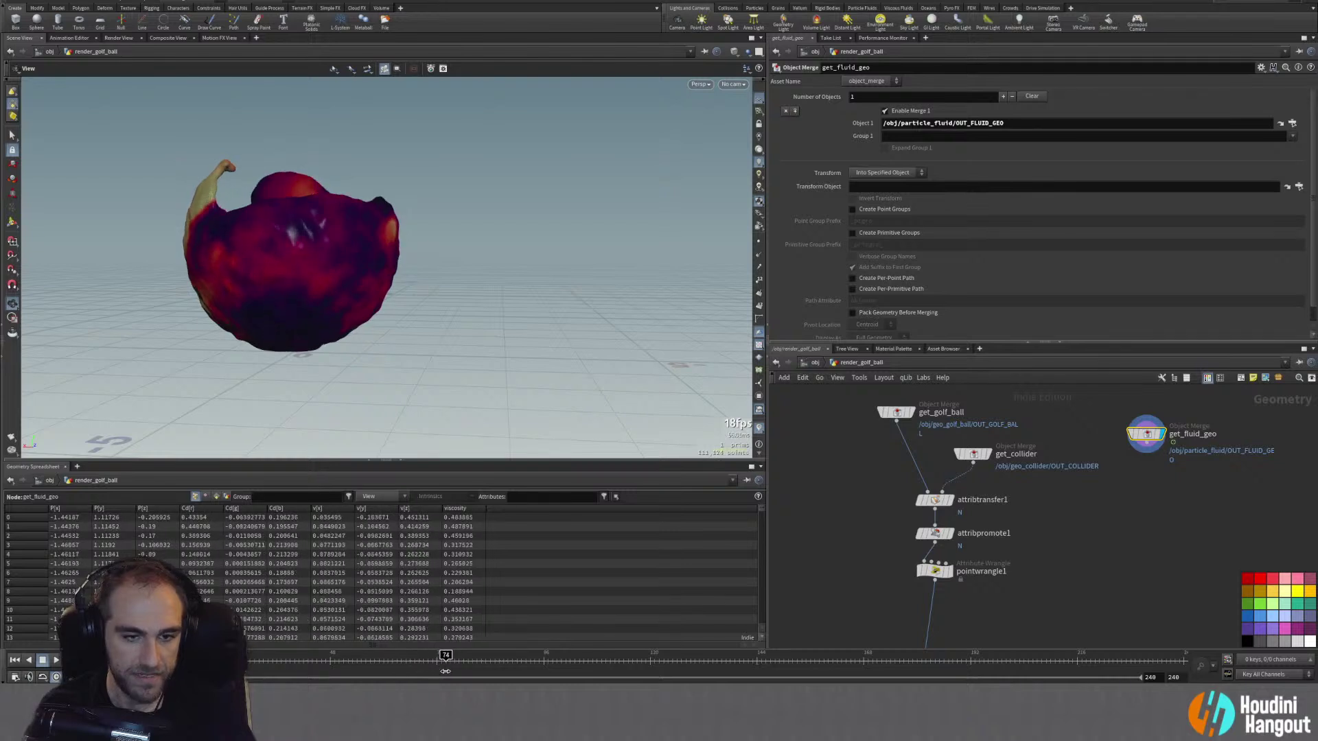
left_click(896, 673)
left_click_drag(895, 673, 975, 673)
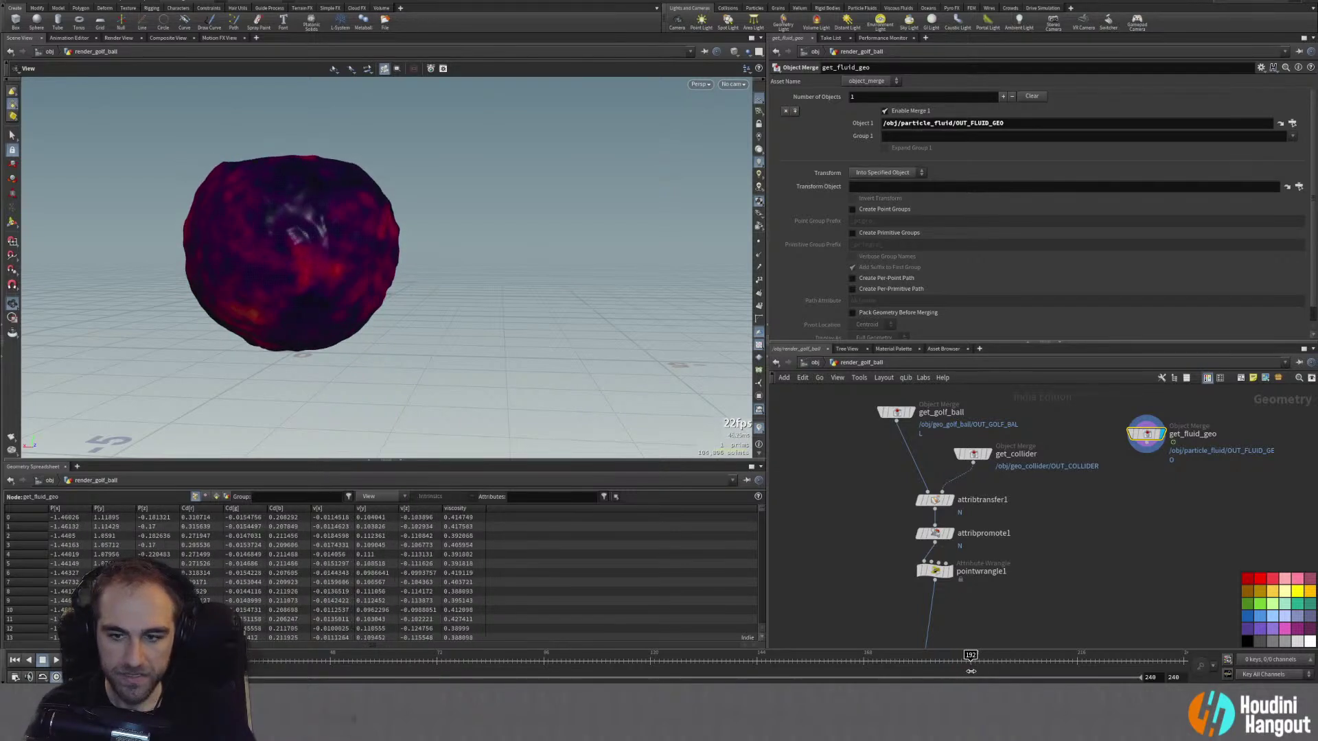
Step: Set pointwrangle1's Start Frame to 72 and End Frame to 192
left_click(935, 570)
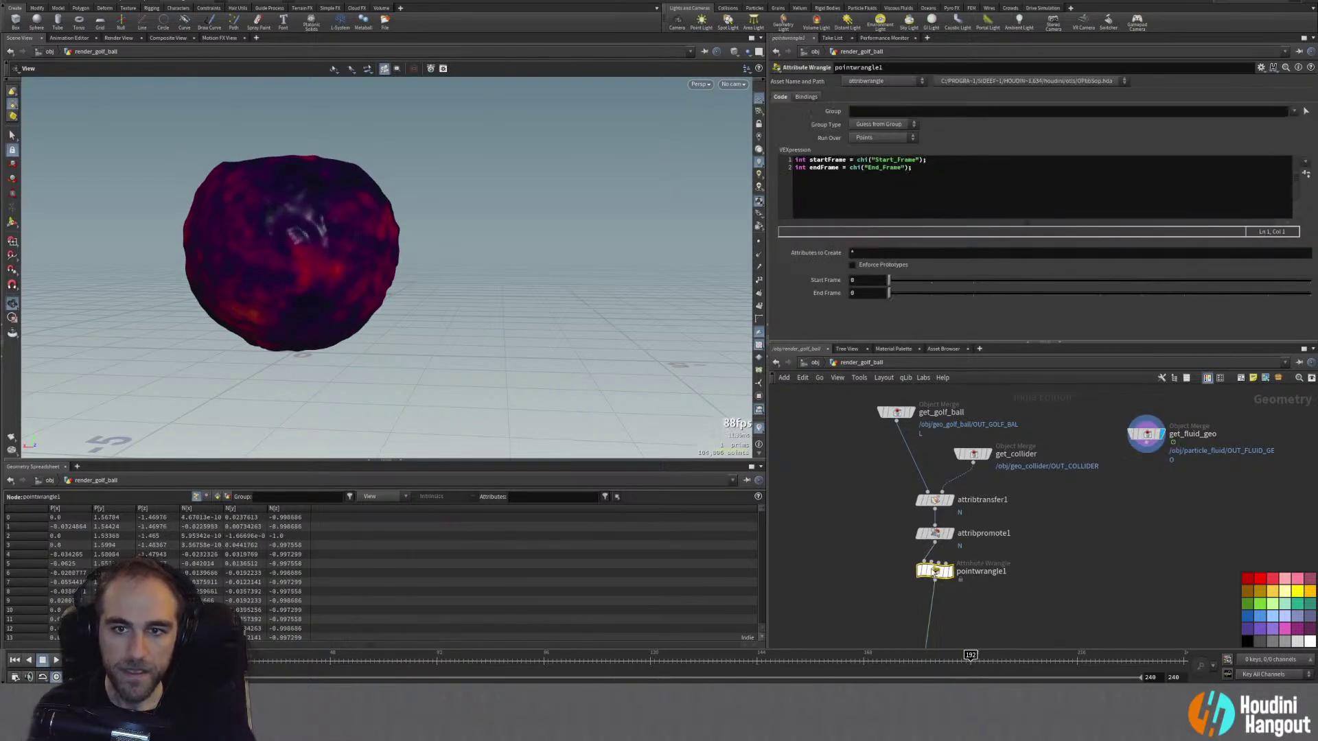
left_click(856, 282)
type("72")
key("Tab")
type("192")
key("Return")
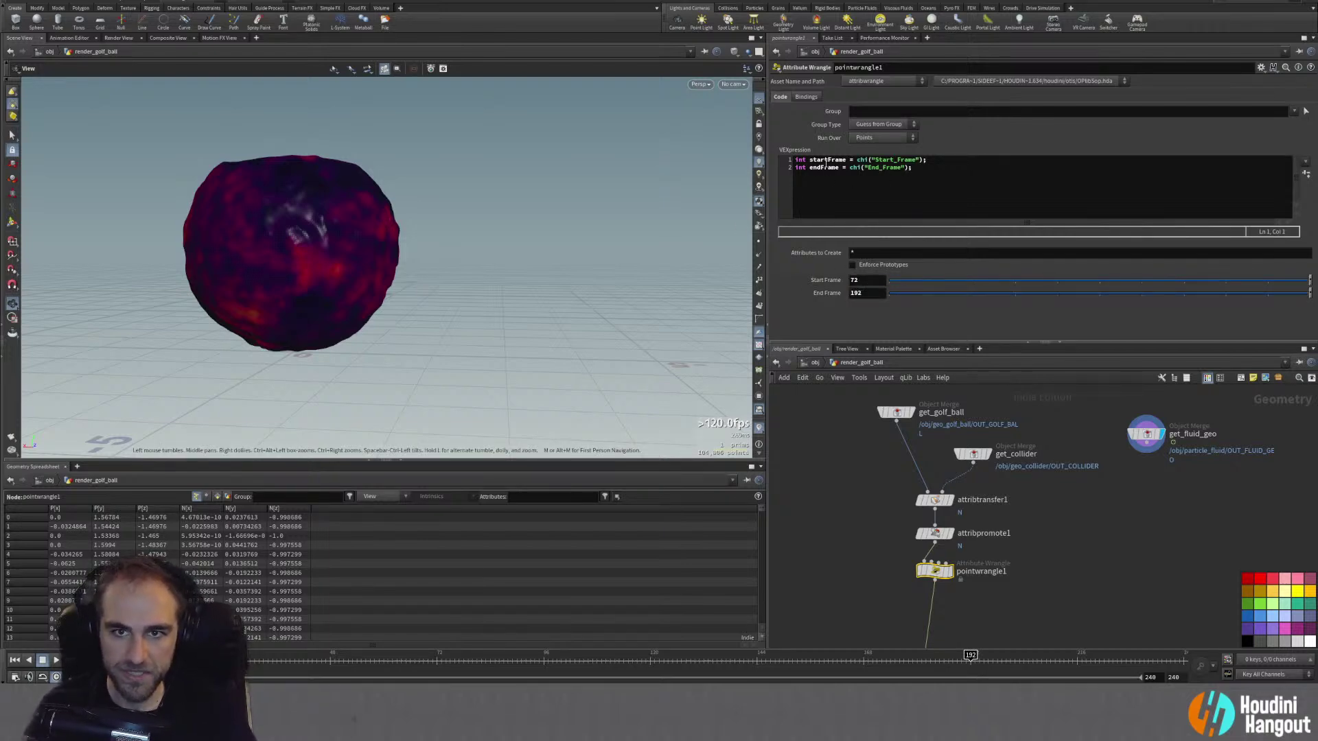
Step: Delete pointwrangle1 from between attribpromote1 and displace_golf_ball
left_click(940, 173)
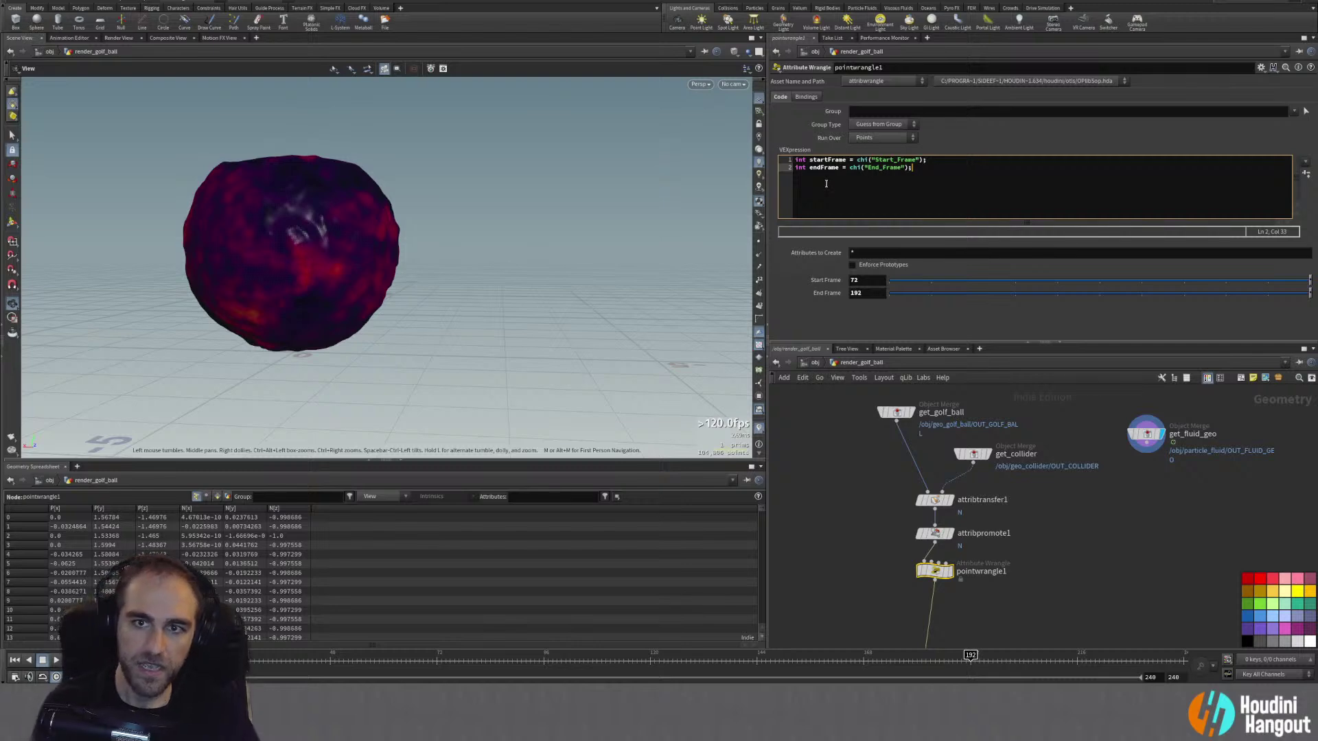
key("Return")
key("Return")
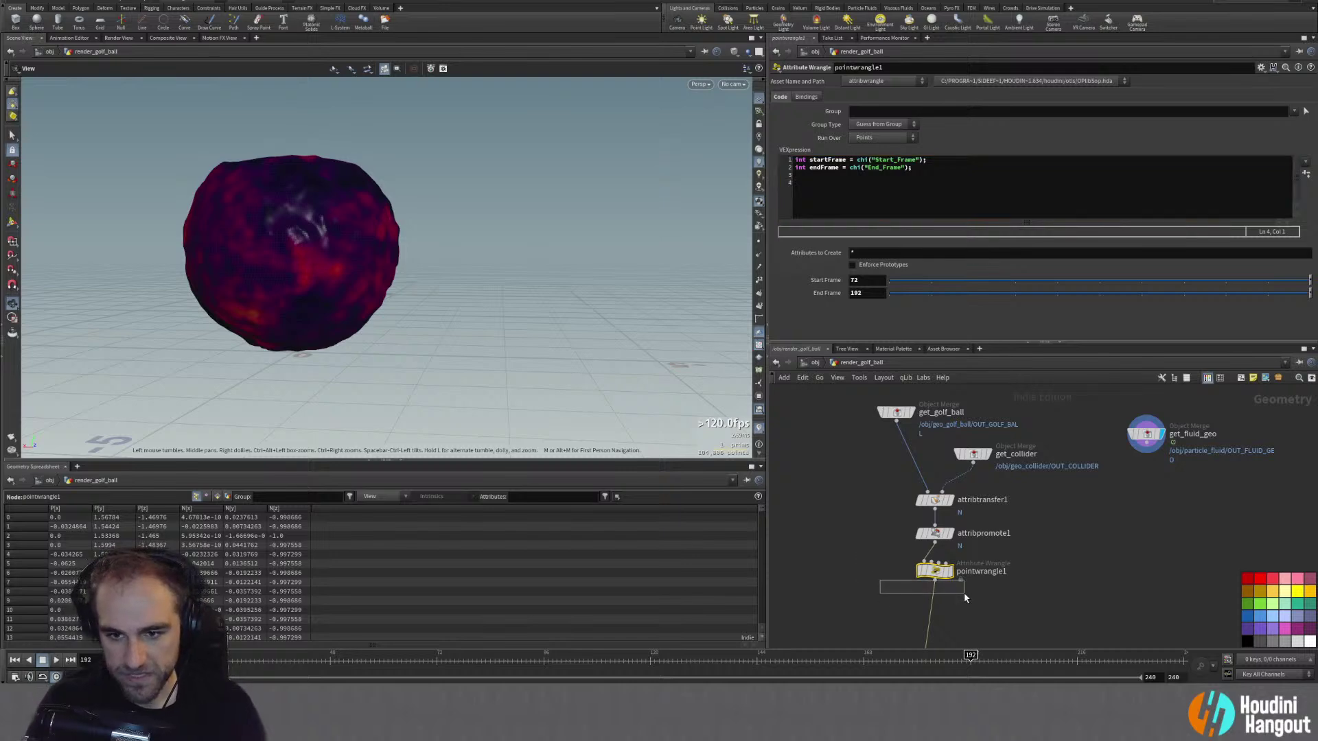
key("Delete")
left_click_drag(247, 322, 392, 303)
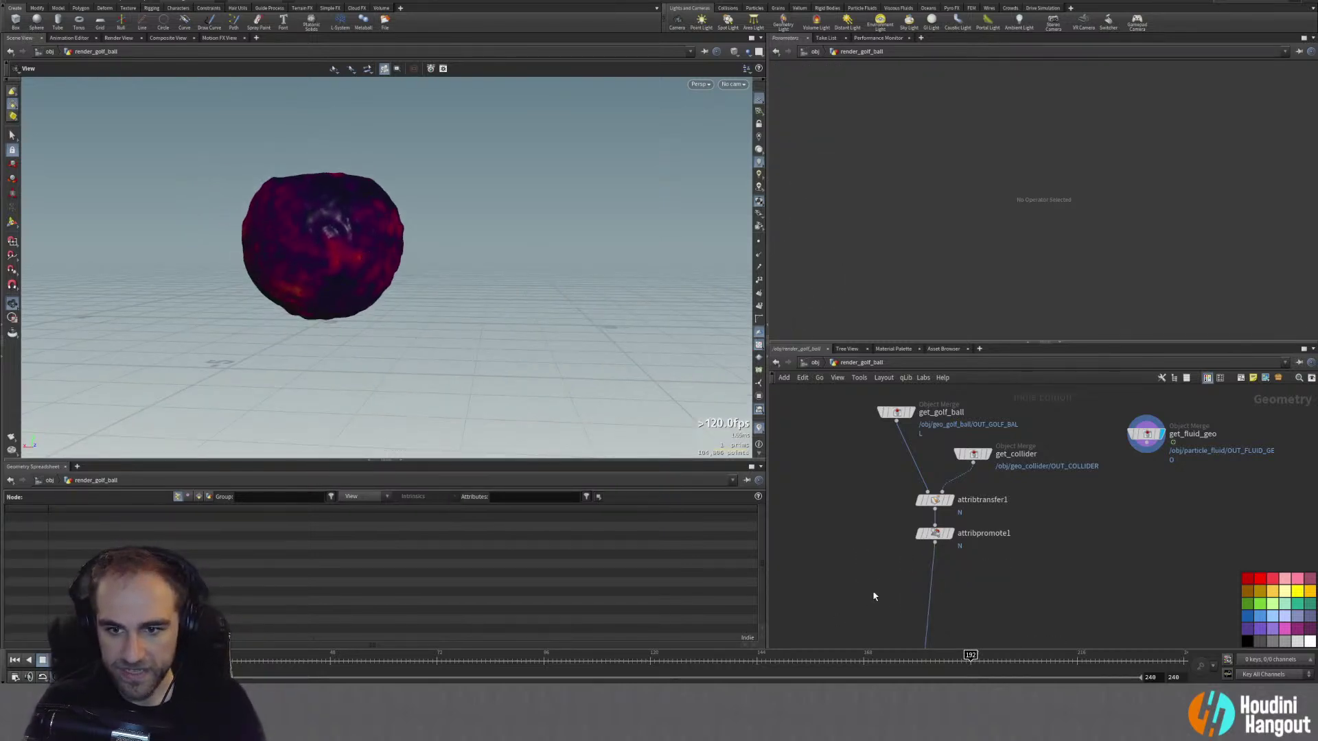
Step: Add a Box node beside the connection between attribpromote1 and displace_golf_ball
middle_click_drag(874, 600, 873, 532)
left_click(930, 594)
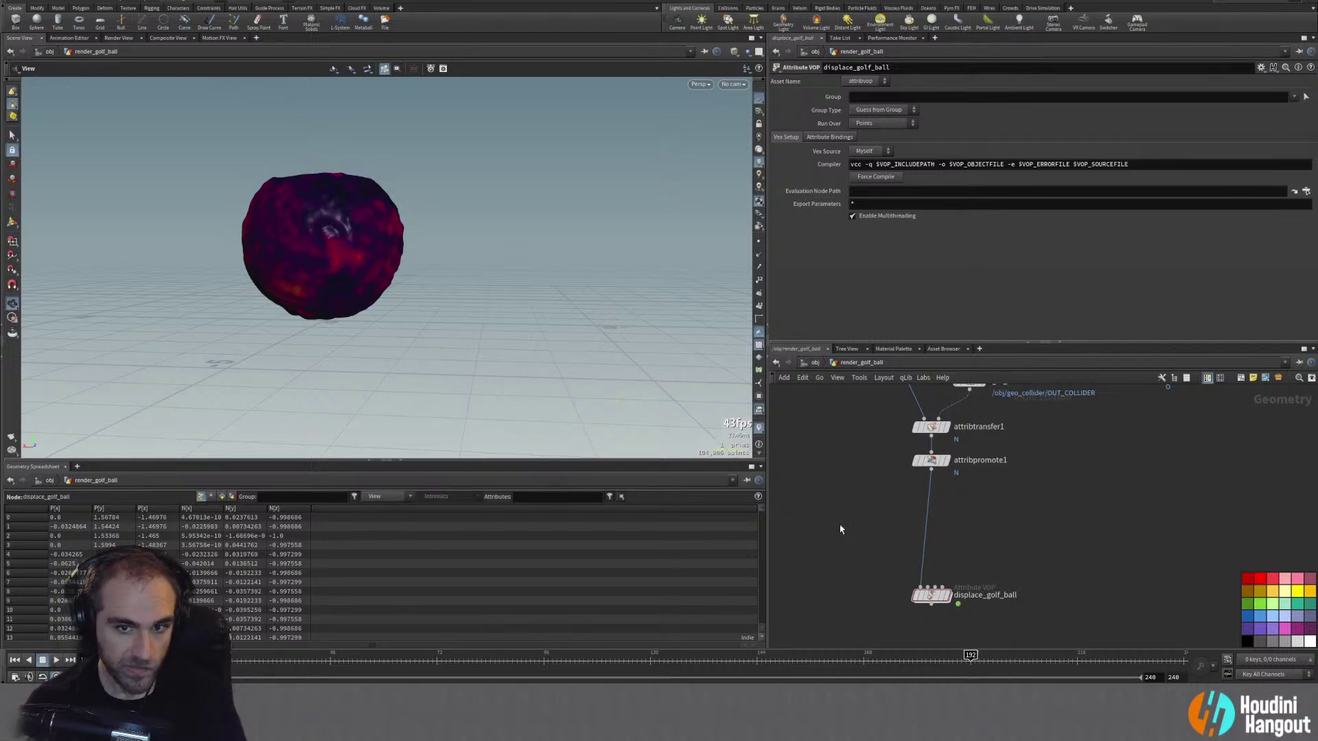
key("Tab")
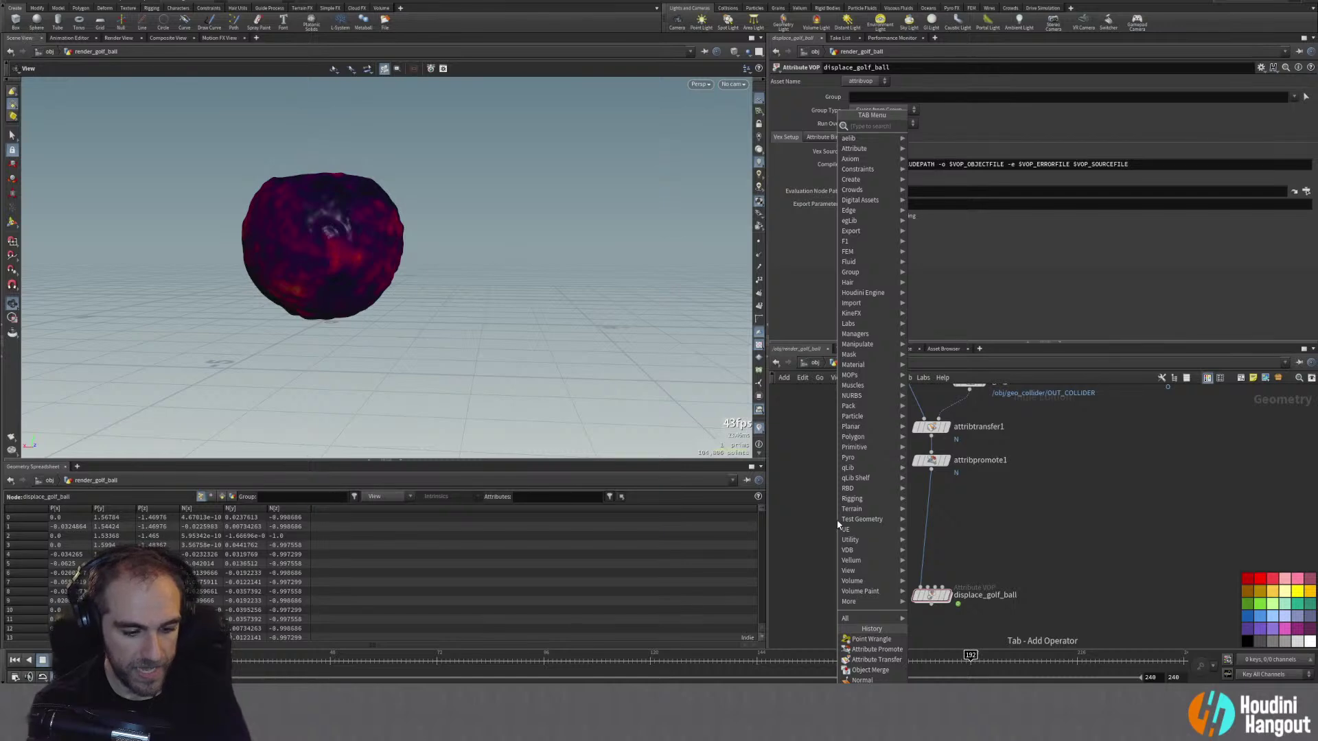
type("bo")
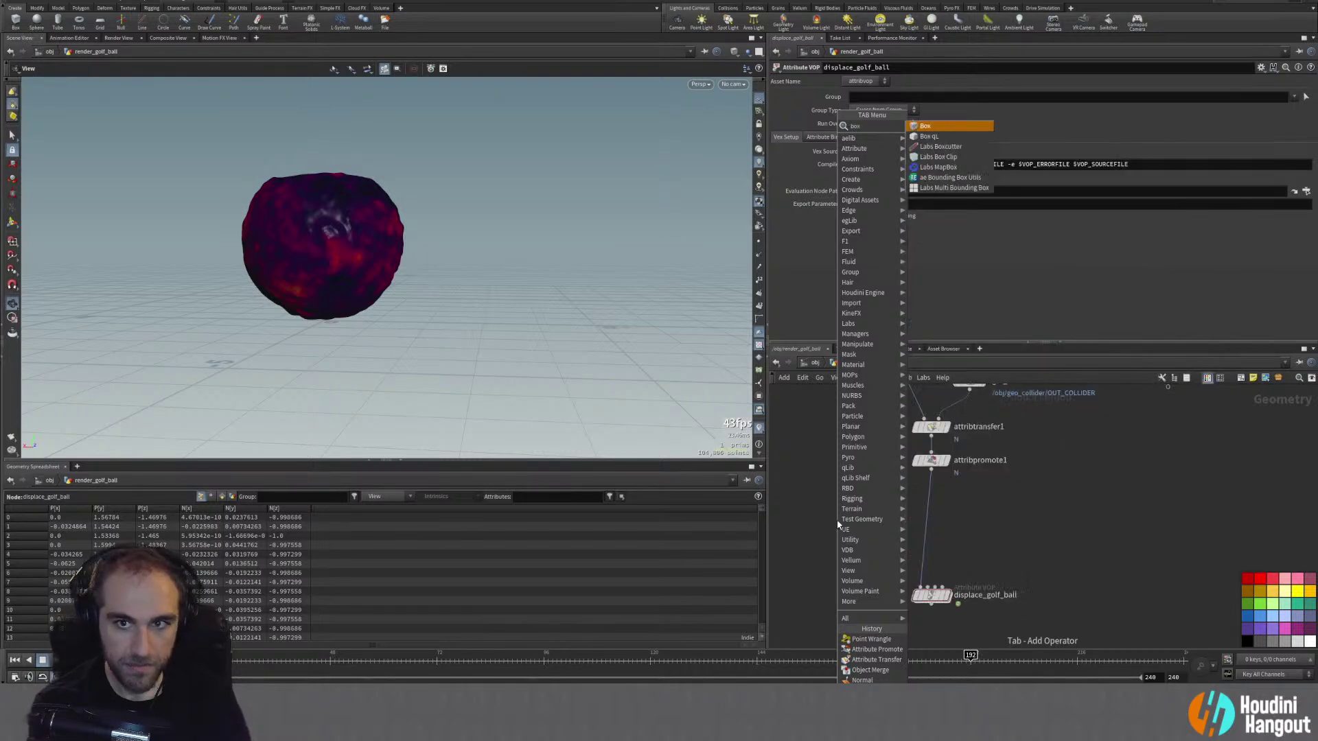
key("Down")
key("Down")
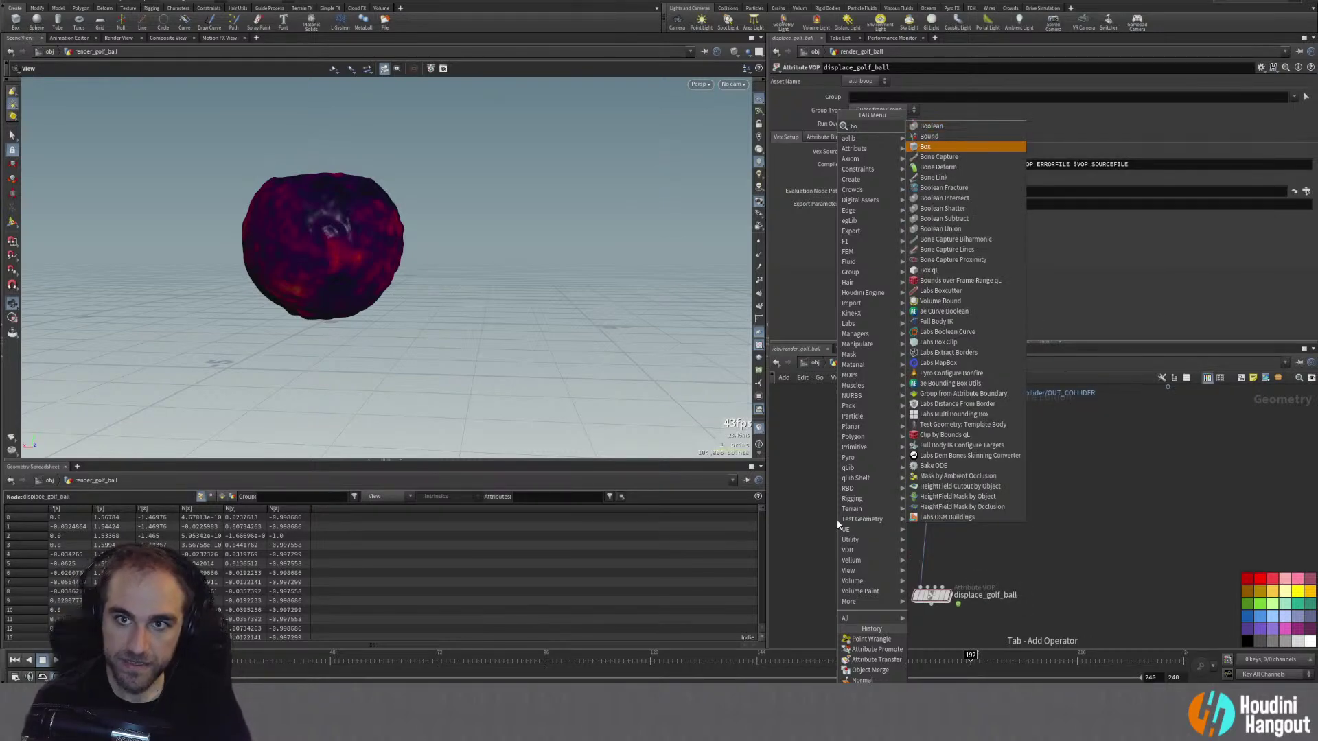
key("Return")
left_click(848, 506)
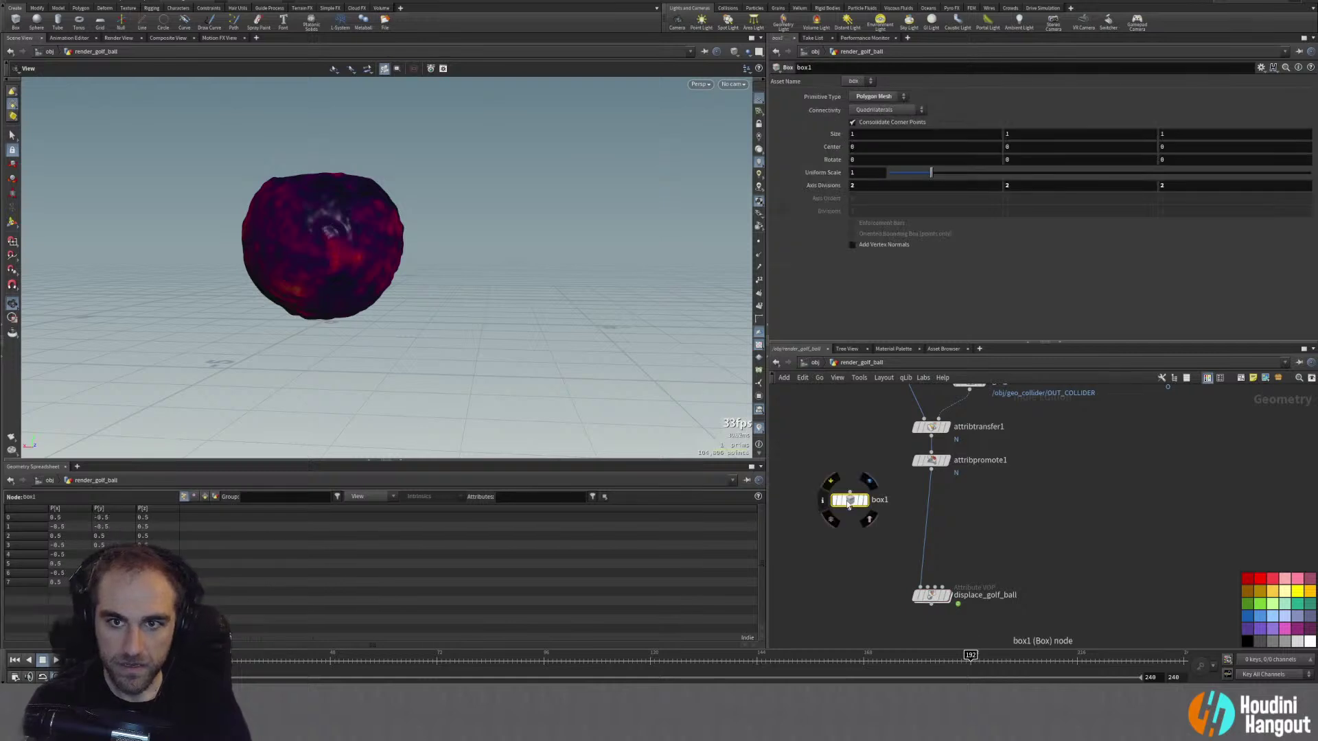
left_click_drag(850, 505, 842, 504)
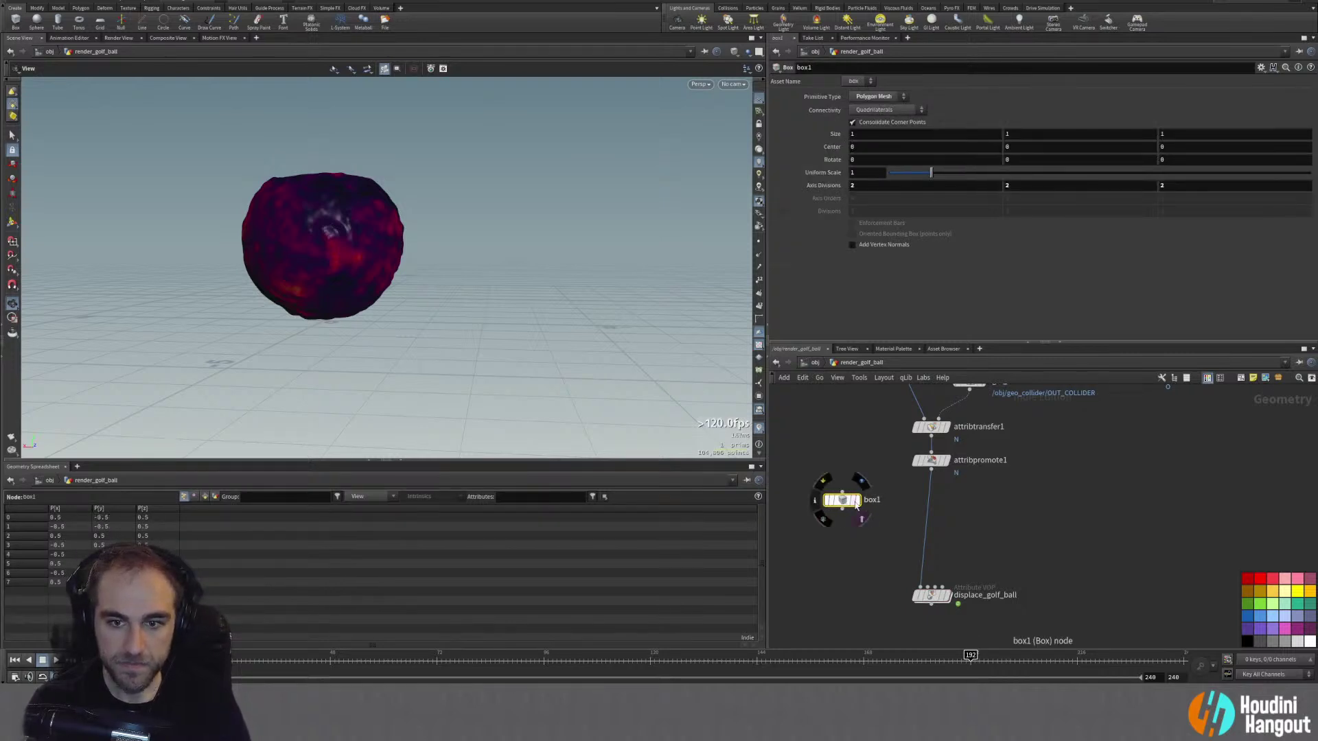
Step: Display the box1 node and show attribpromote1 as a template for reference
key("r")
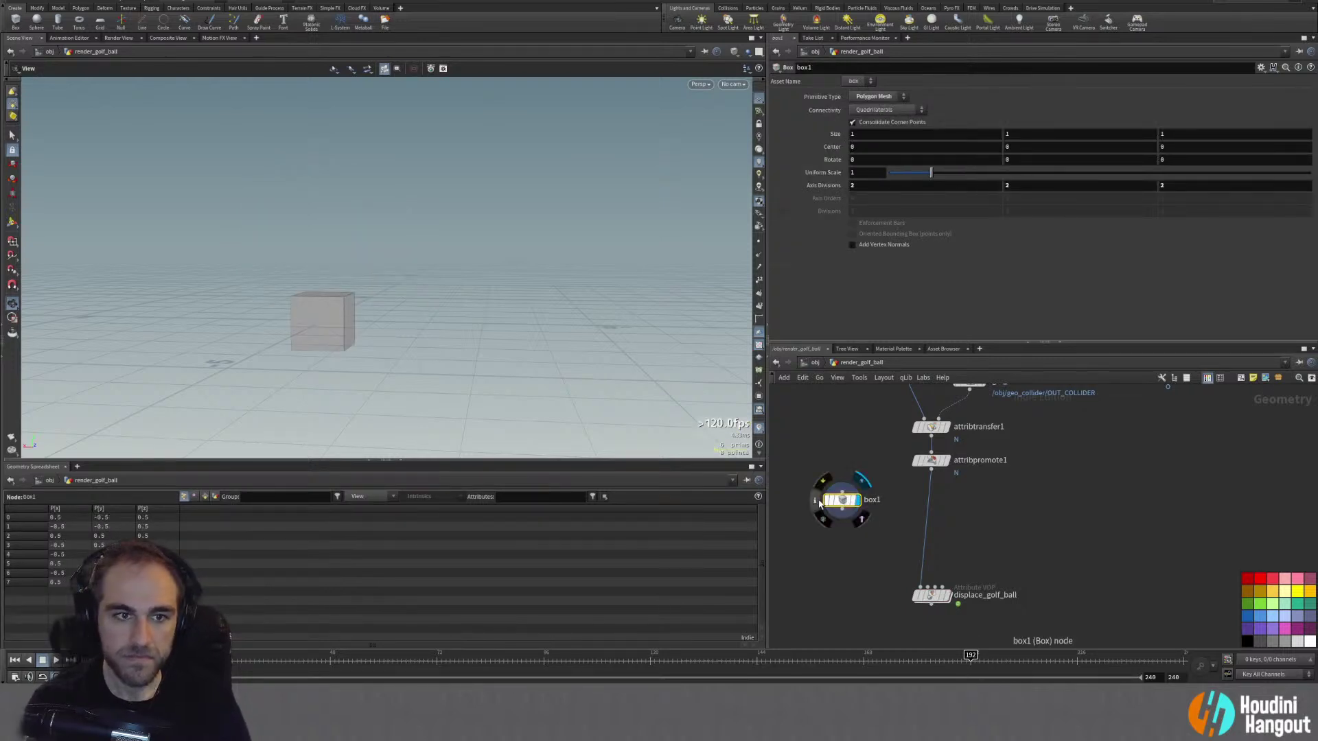
key("Return")
left_click(943, 460)
Step: Resize the box to about 3.15 × 3.79 × 3.82 and place it below the ball, centred at about -2.68 in Y
left_click_drag(352, 322, 488, 331)
key("Escape")
key("Return")
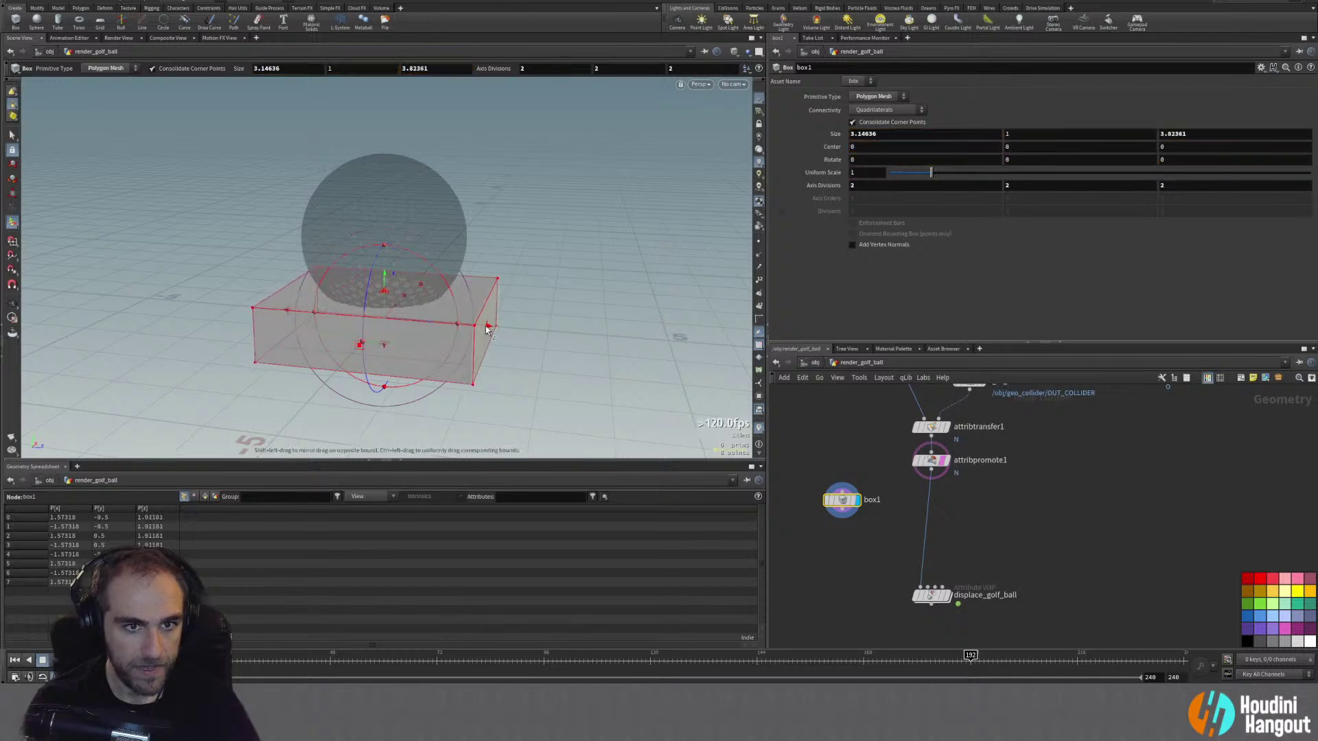
left_click_drag(381, 300, 386, 412)
left_click_drag(387, 412, 374, 298, "alt")
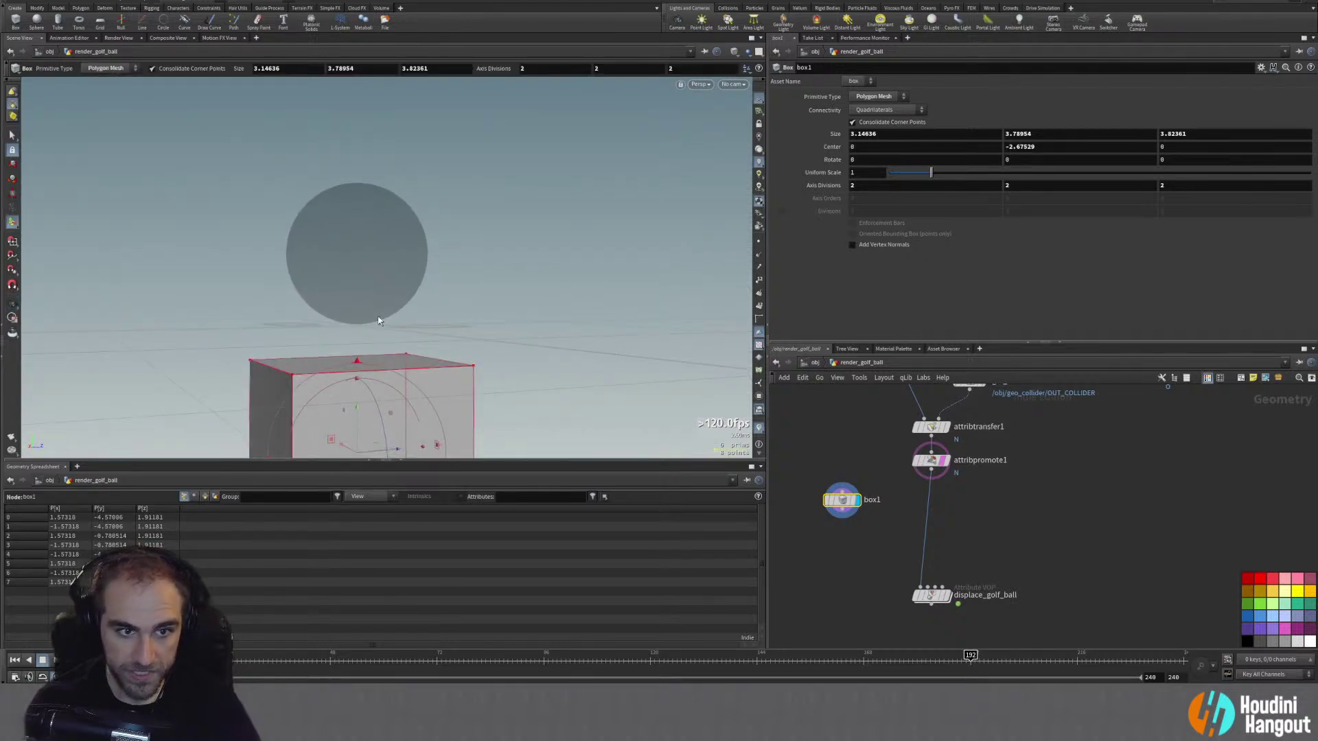
Step: Change the box's primitive type to Polygon and enable its Divisions
left_click(877, 96)
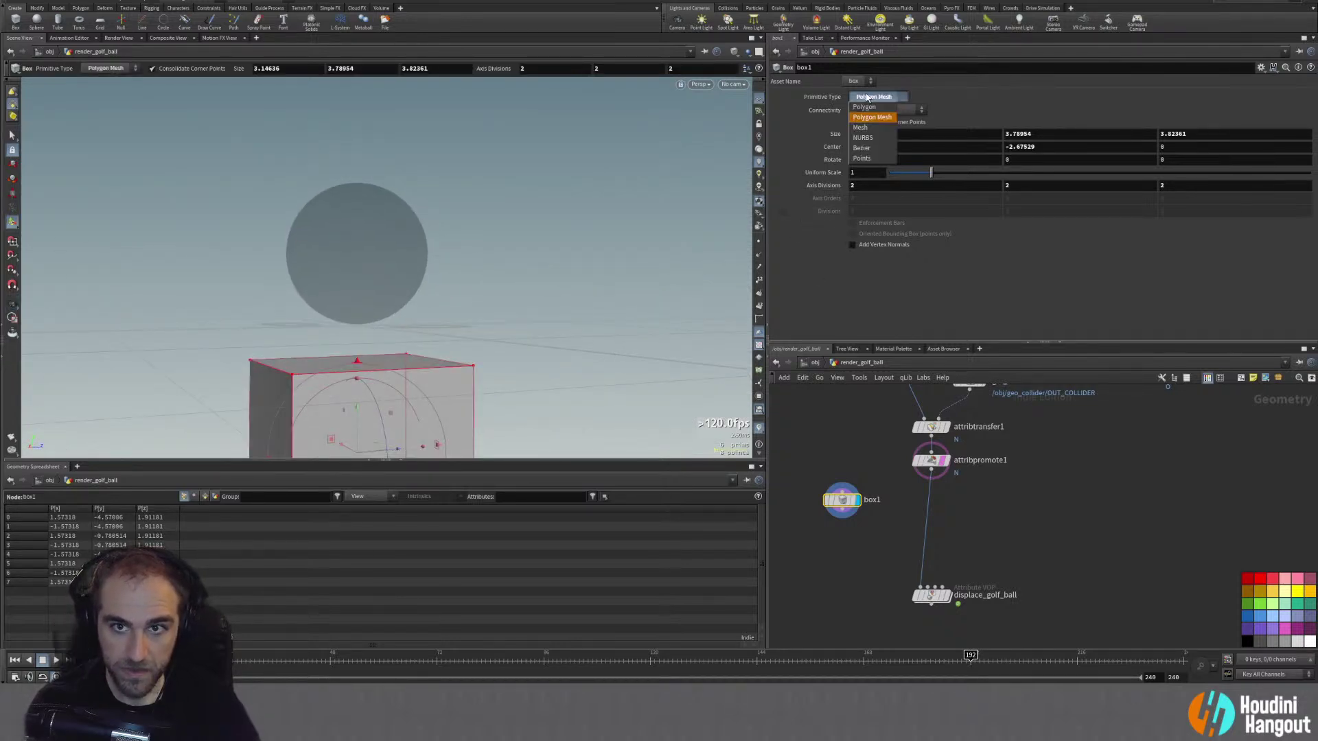
left_click(869, 112)
left_click(782, 211)
key("Escape")
left_click_drag(439, 384, 320, 297)
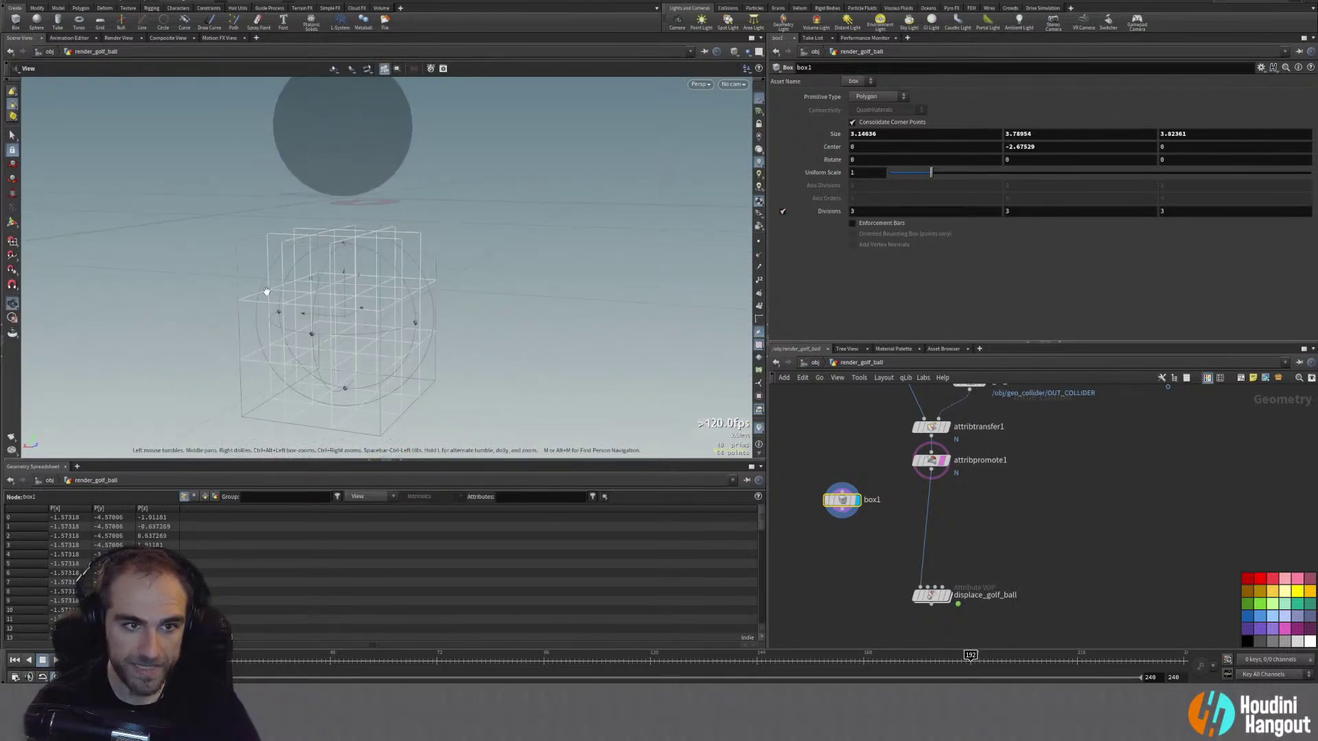
Step: Show points in the viewport and set the box's divisions to 12 on all three axes
key("Return")
left_click(759, 242)
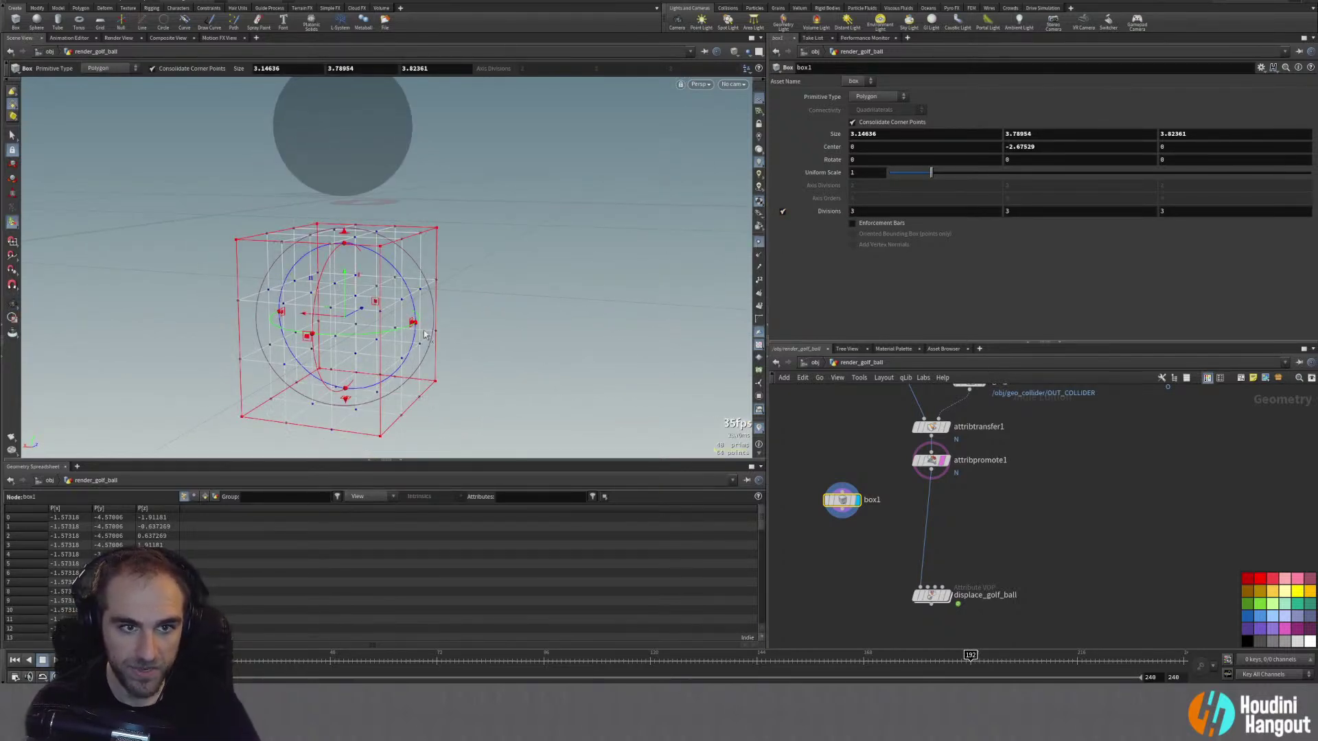
middle_click_drag(832, 217, 880, 210)
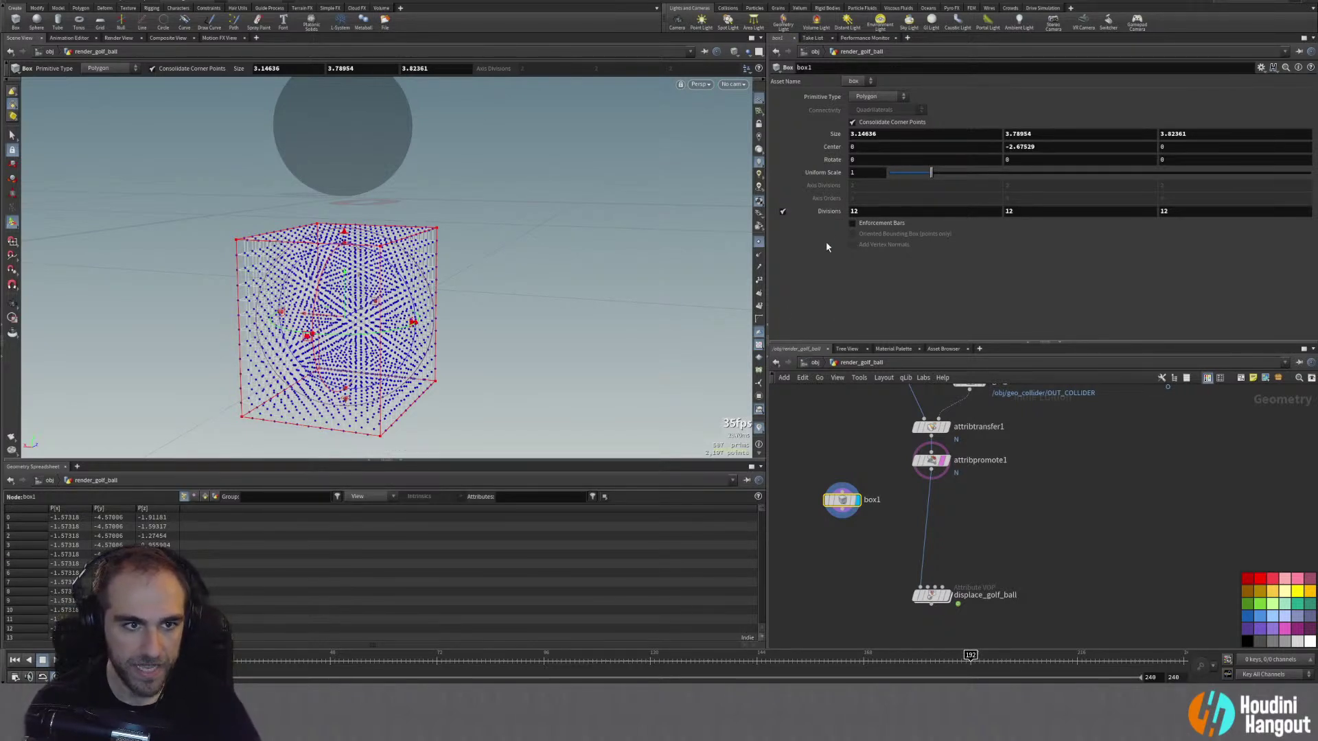
Step: Add an Attribute Create node directly below box1, making room for it in the network
left_click_drag(841, 499, 826, 450)
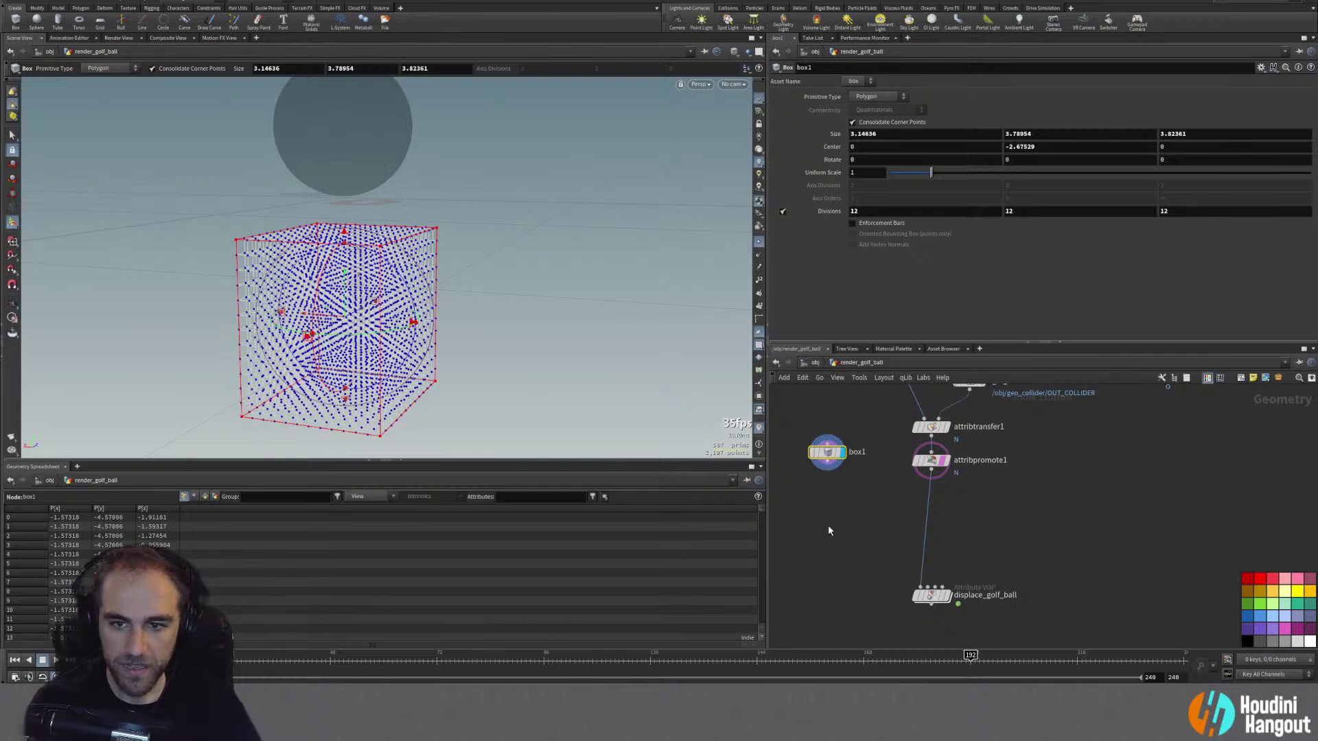
key("Tab")
type("attr")
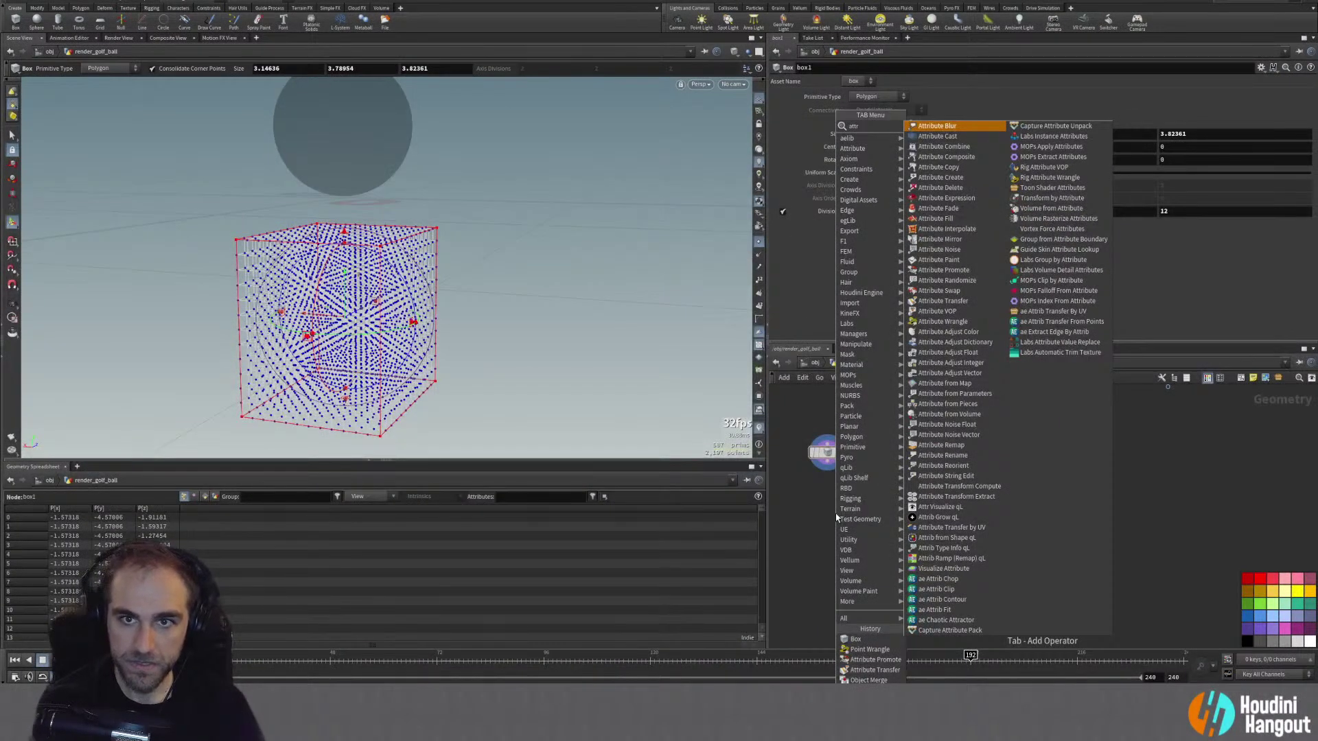
key("BackSpace")
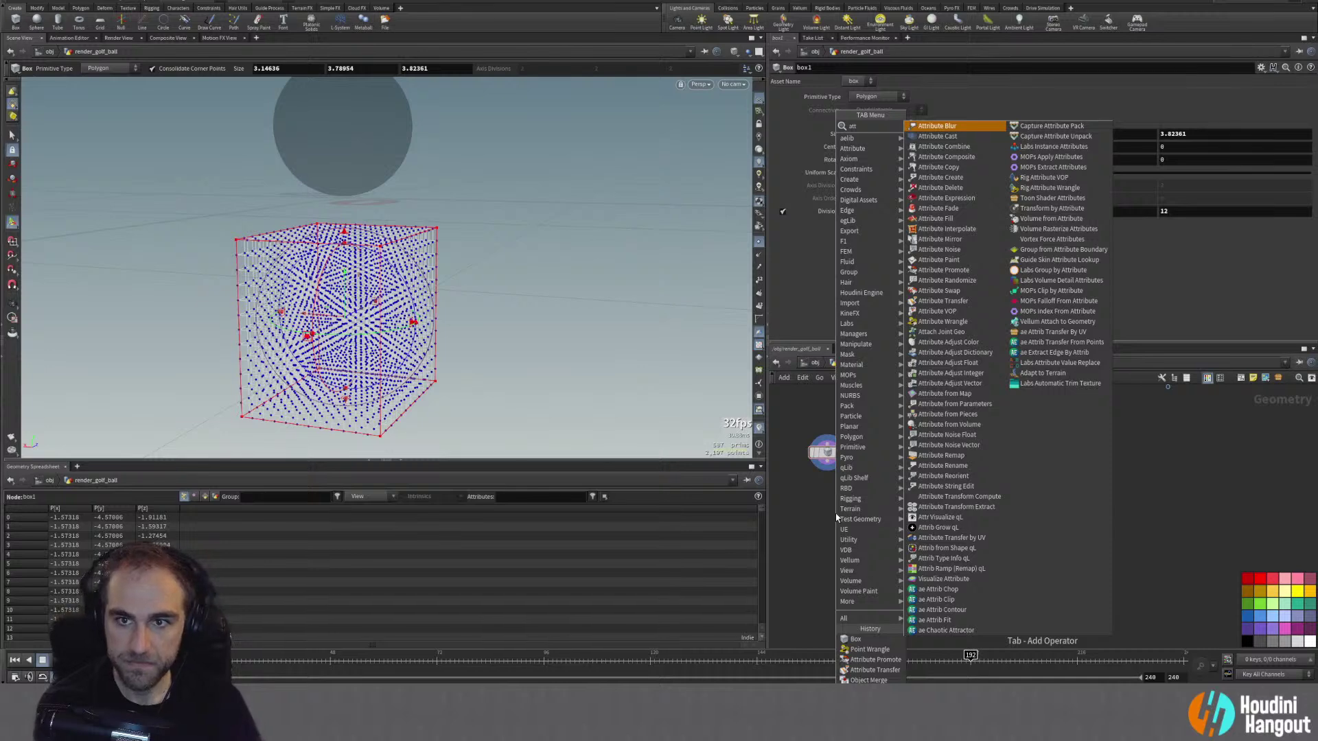
type("c")
key("Down")
key("Down")
key("Down")
key("Down")
key("Return")
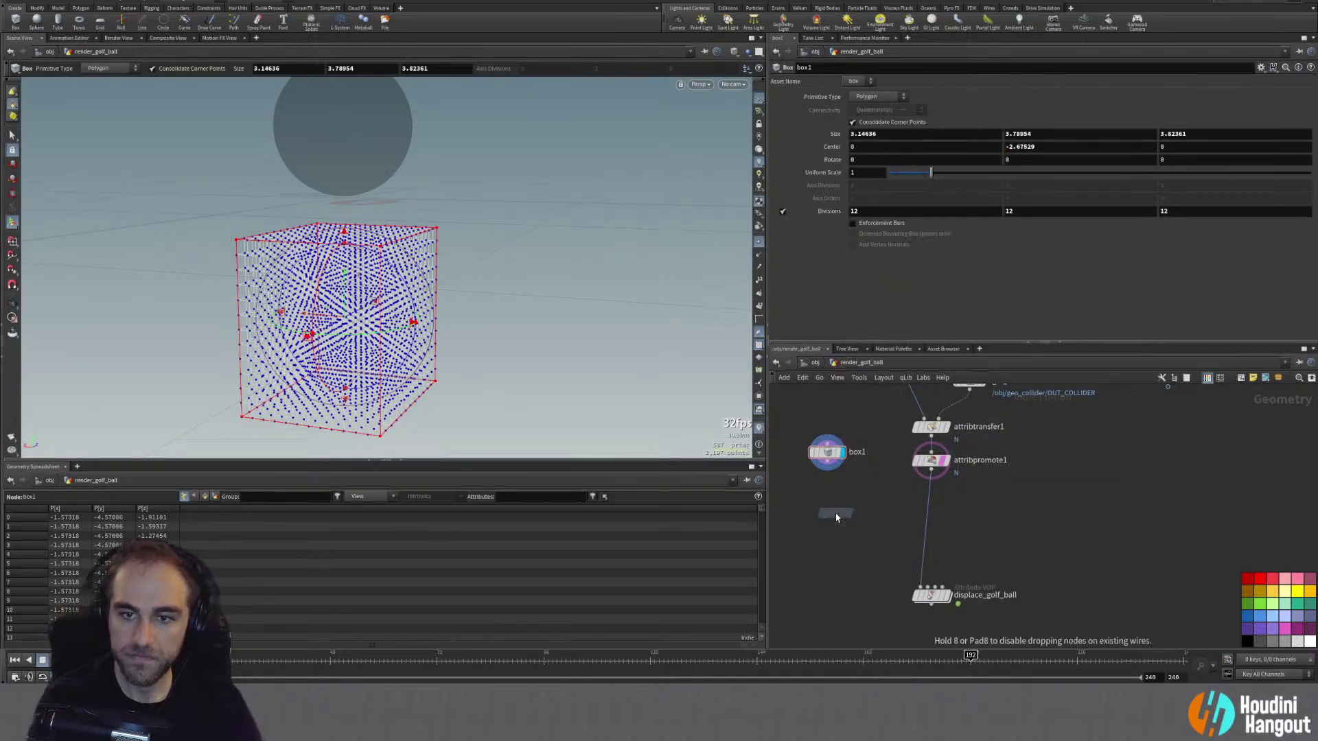
left_click(828, 487)
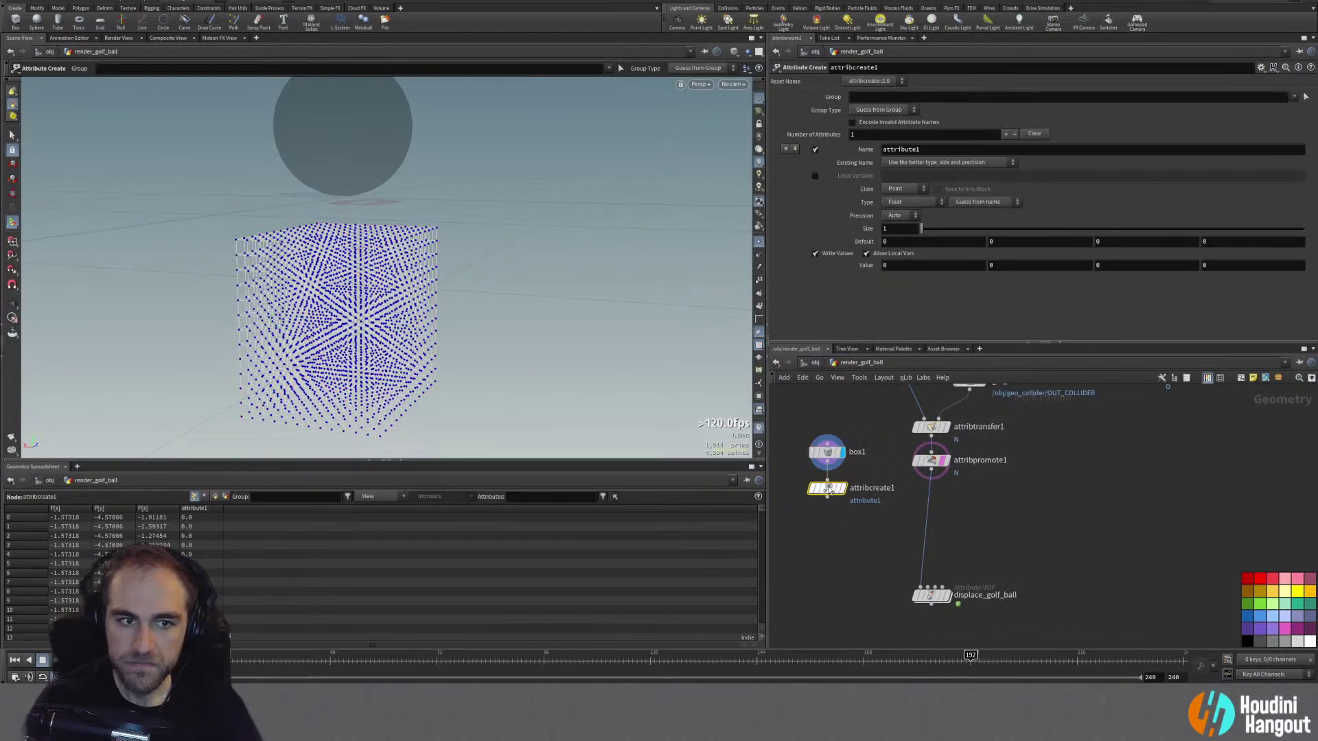
Step: Name the new point attribute "effect" and set its value to 1
left_click(924, 149)
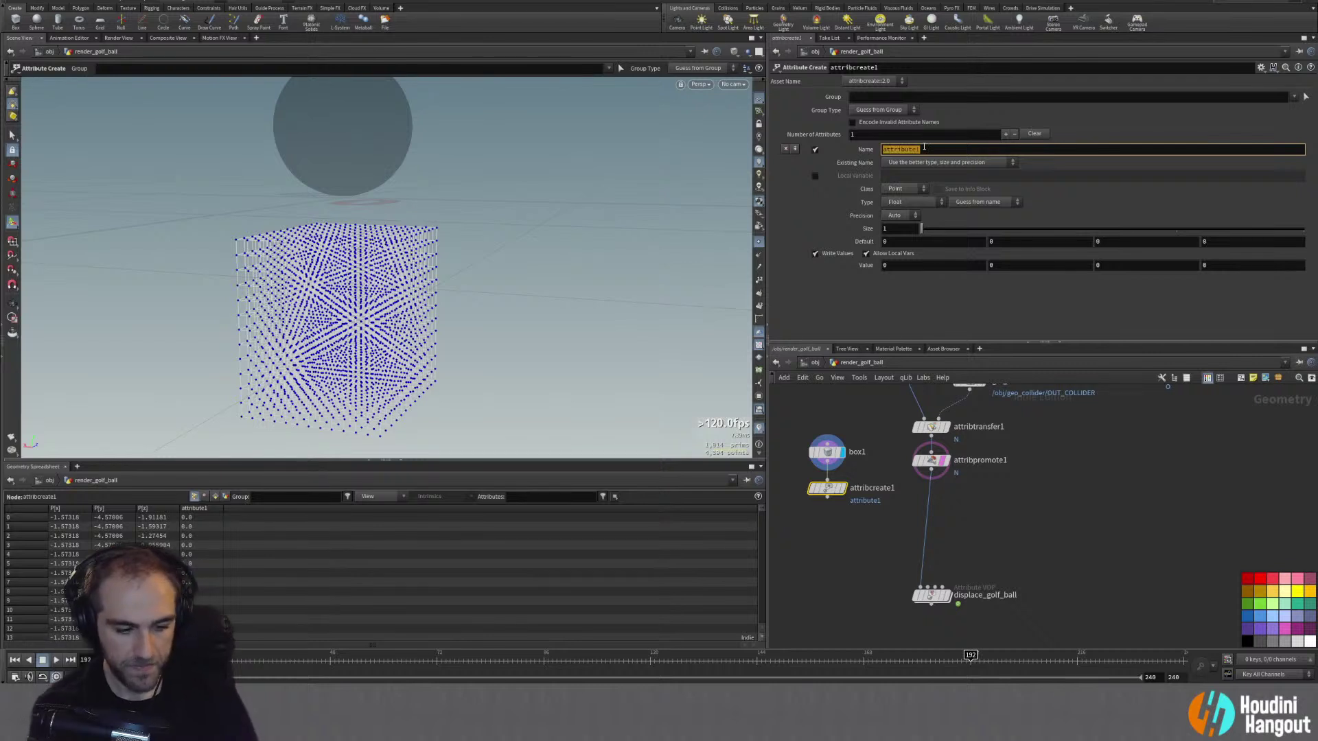
key("Return")
left_click(902, 266)
type("1")
key("Return")
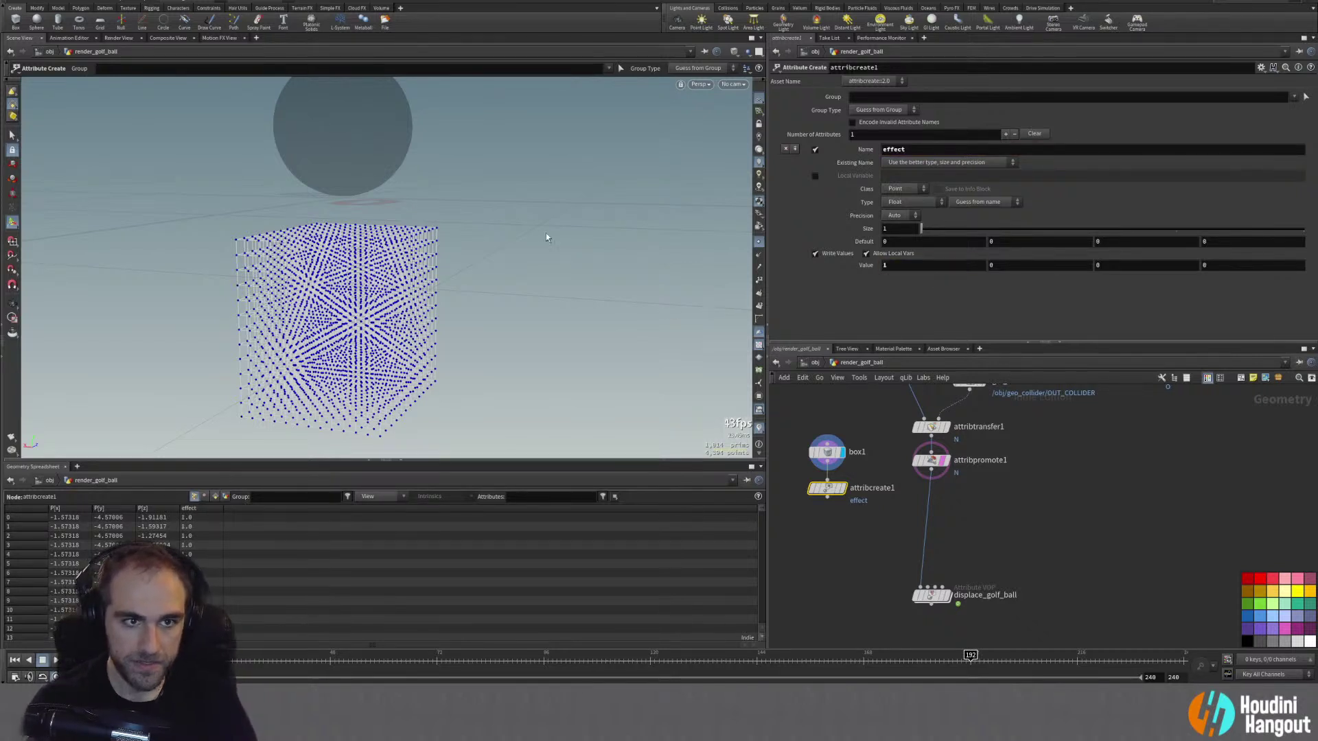
Step: Duplicate attribcreate1 into the ball's branch after attribpromote1 and set the copy's effect value to 0
mouse_move(853, 494)
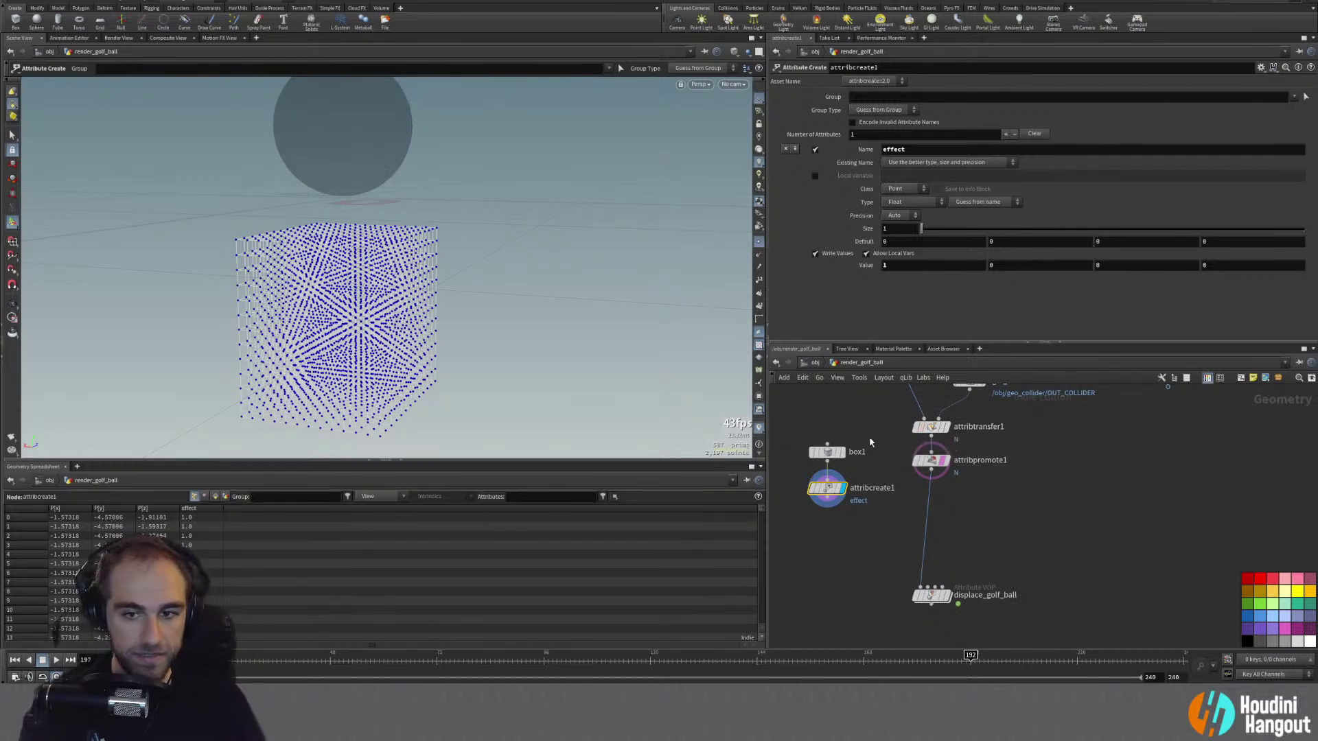
left_click_drag(826, 488, 931, 490, "alt")
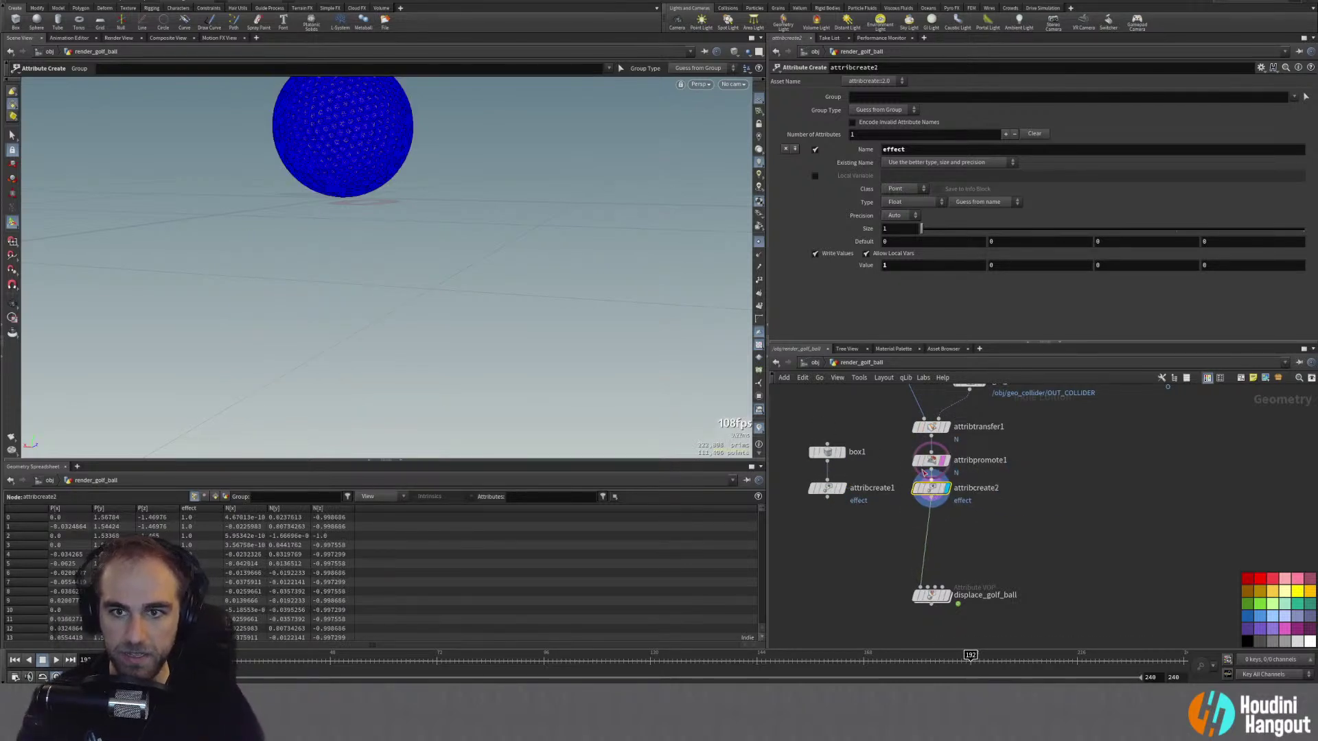
left_click(892, 265)
type("0")
key("Return")
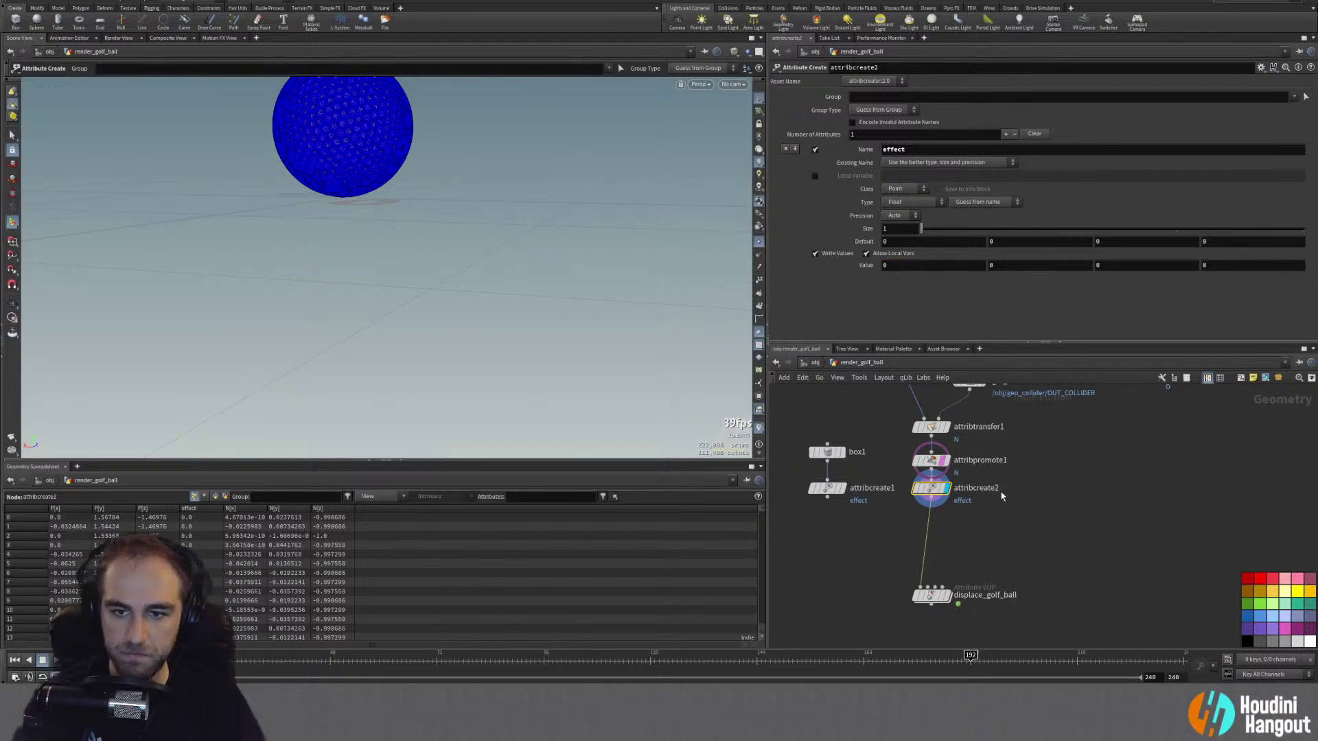
Step: Add an Attribute Transfer node below the two Attribute Create nodes
key("Tab")
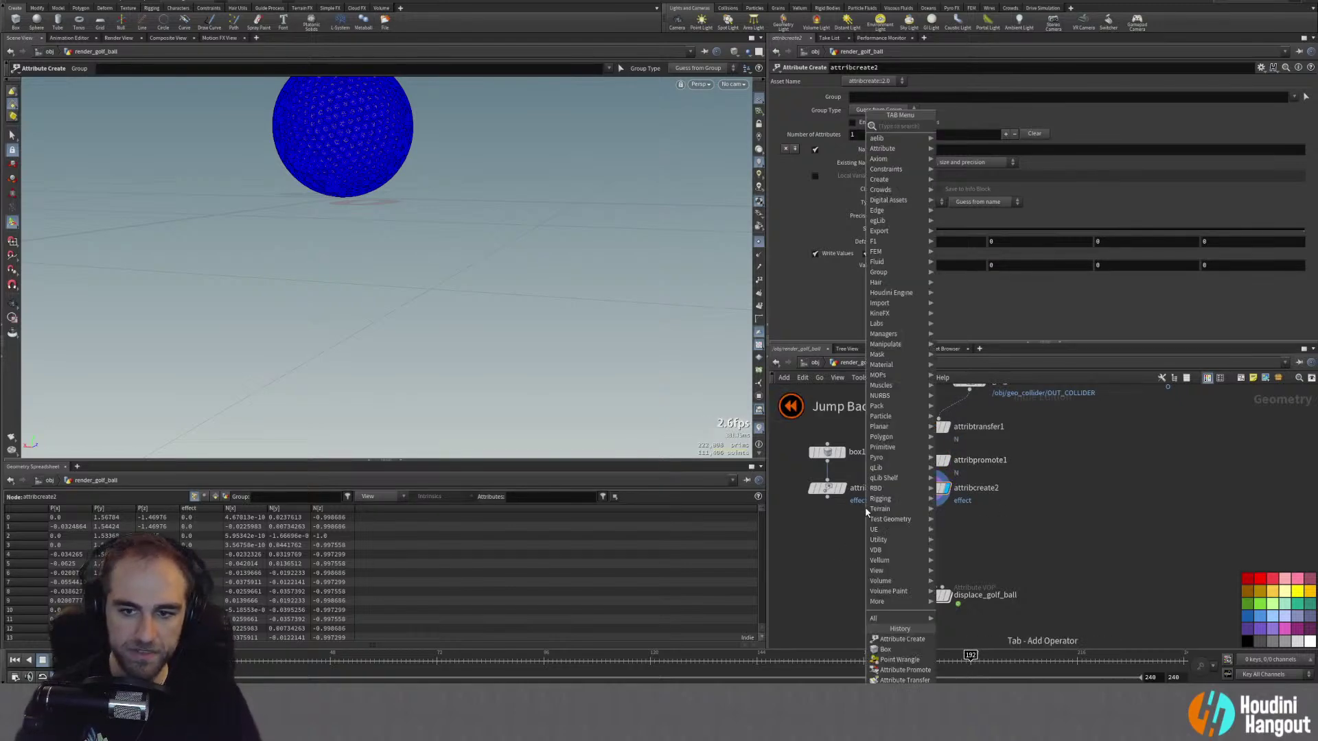
key("Escape")
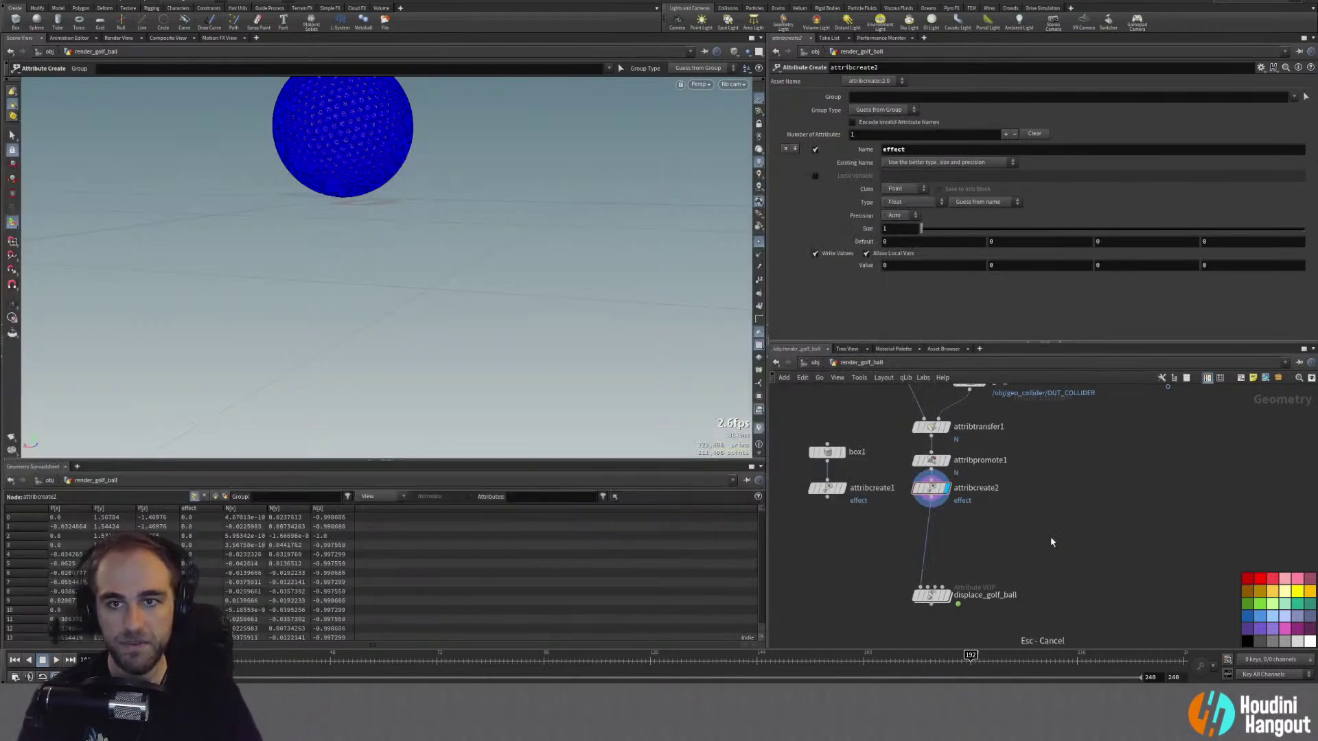
key("Tab")
type("att trans")
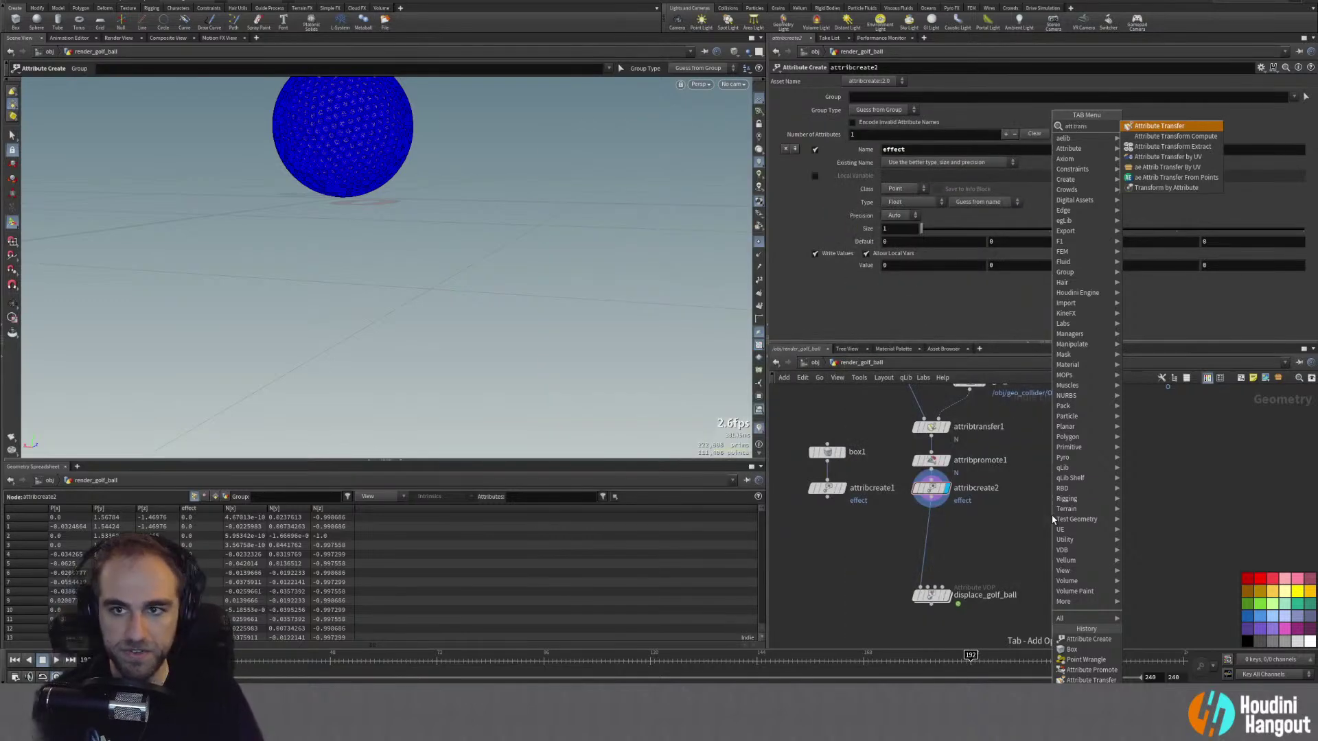
key("Return")
left_click(868, 554)
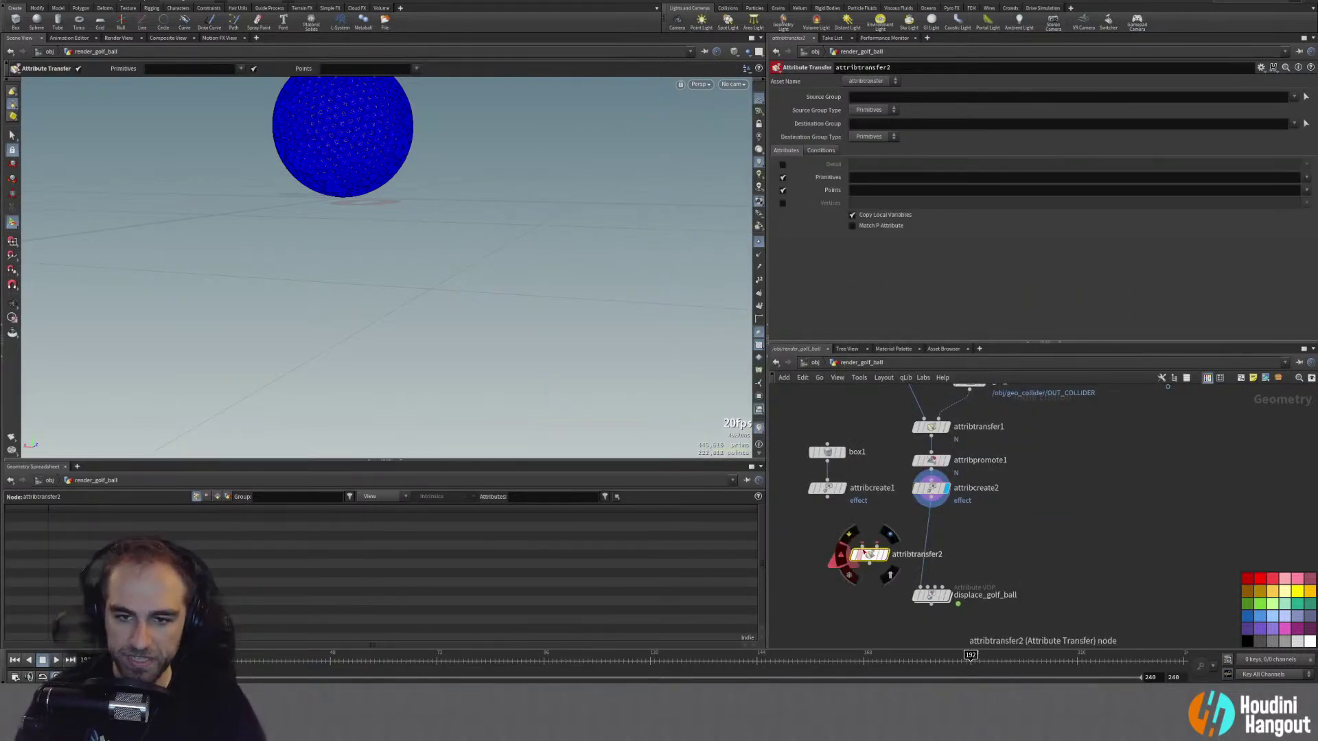
Step: Wire attribcreate2 and attribcreate1 into attribtransfer2's first and second inputs, then display it with viewport points hidden
left_click_drag(862, 546, 930, 506)
left_click_drag(799, 440, 1024, 484)
left_click_drag(870, 544, 1020, 493)
left_click(1002, 543)
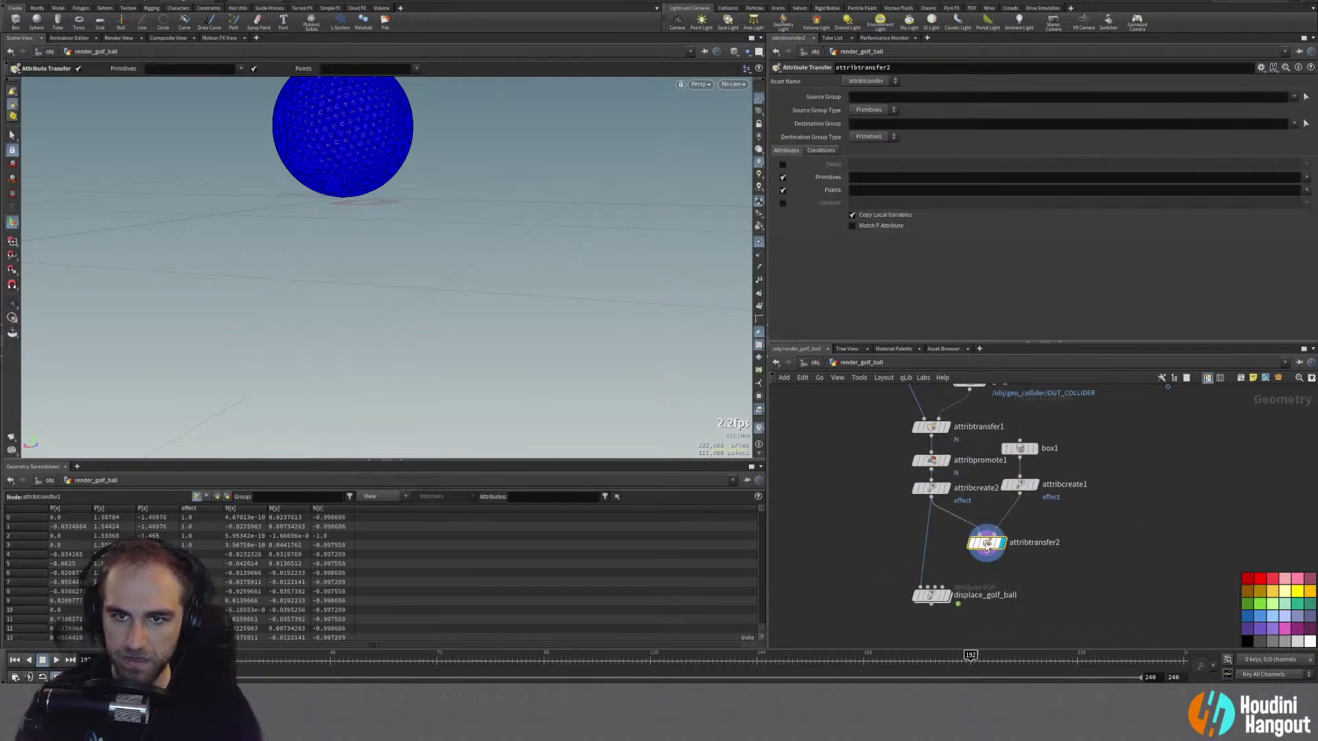
left_click(758, 245)
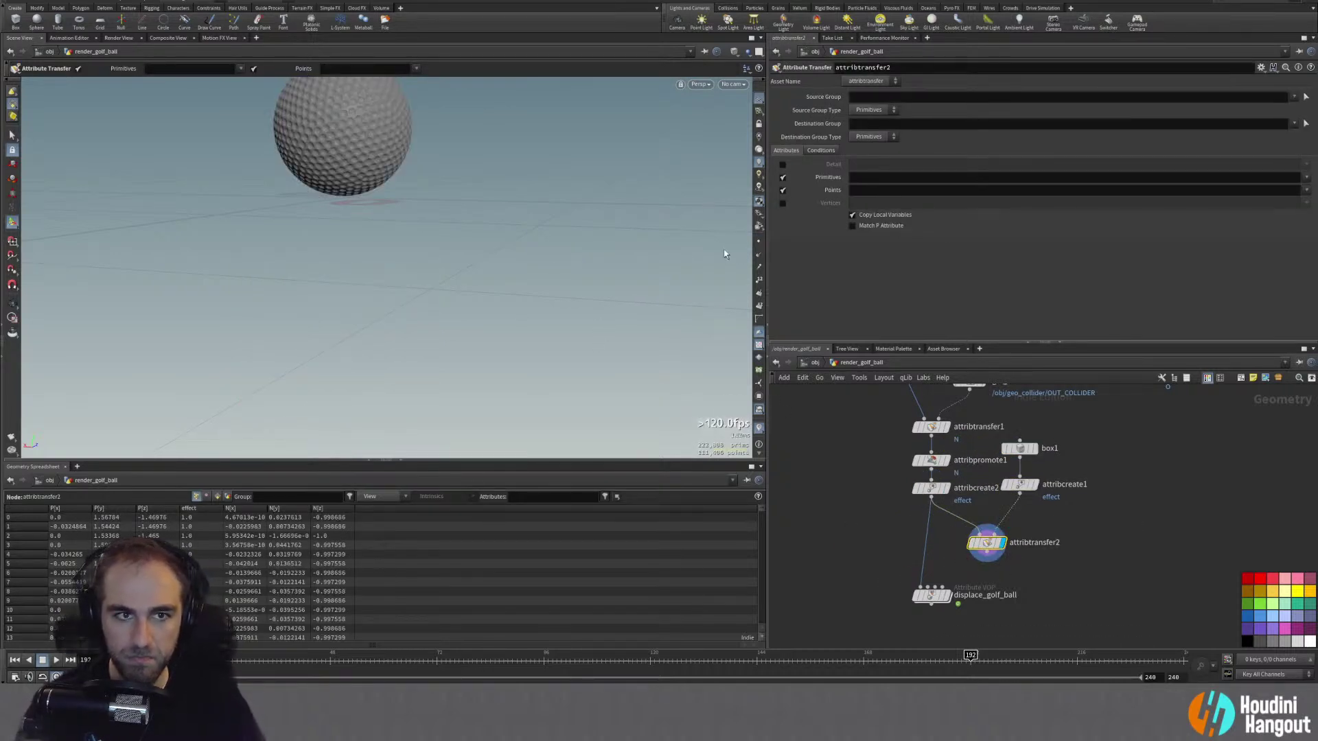
key("h")
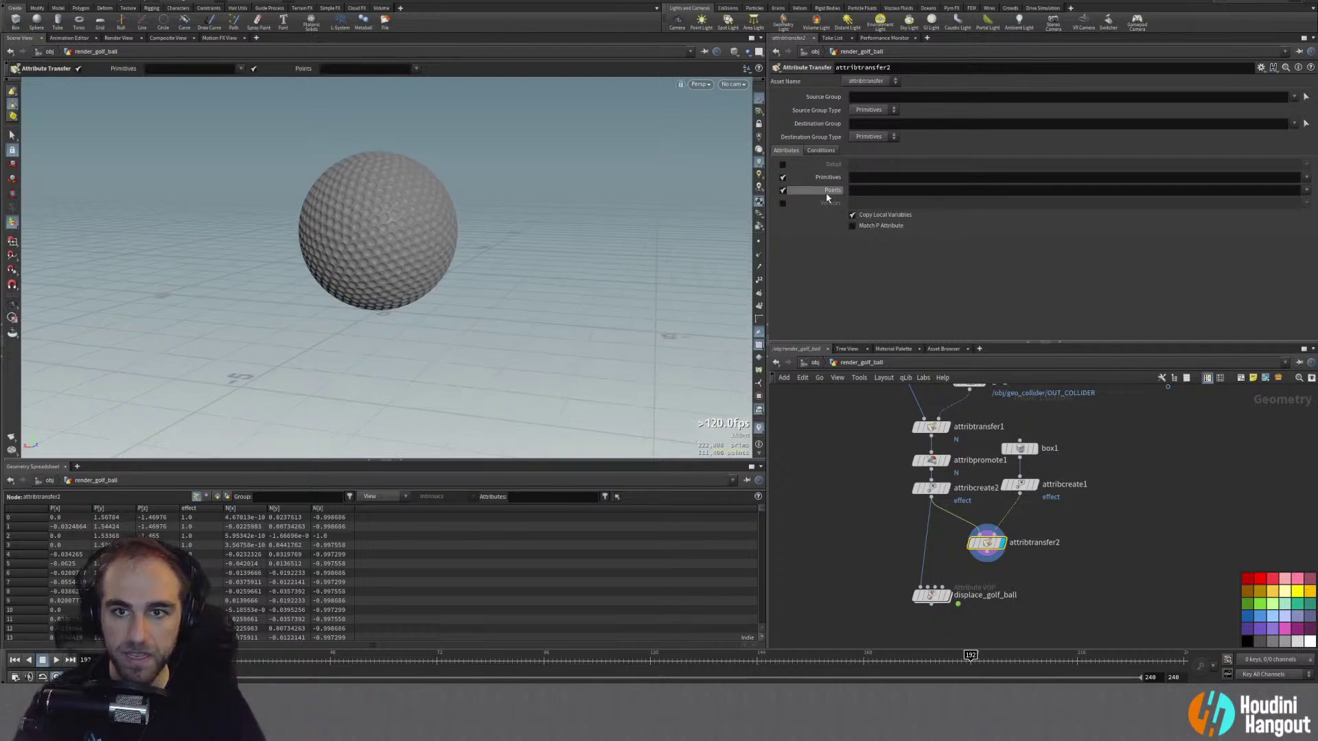
Step: Limit attribtransfer2 to the effect point attribute and disable primitive attribute transfer
left_click(1020, 488)
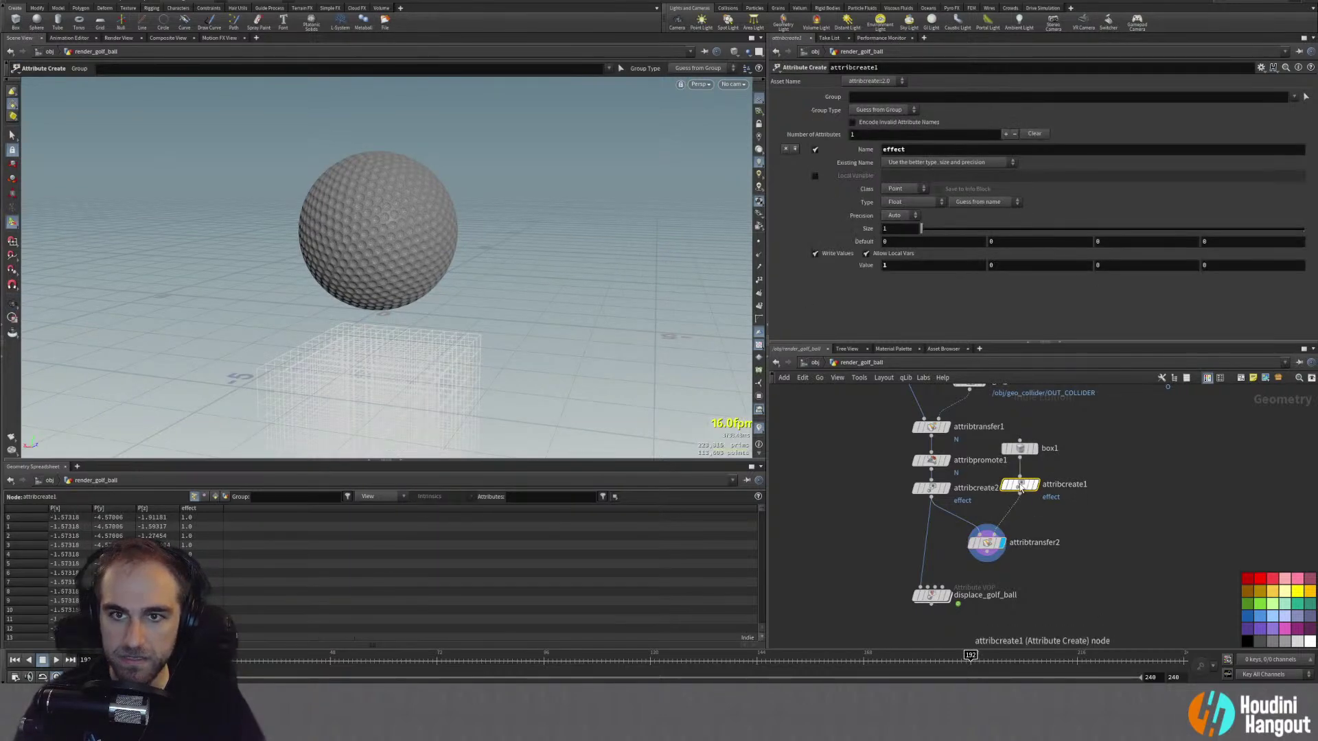
left_click(986, 544)
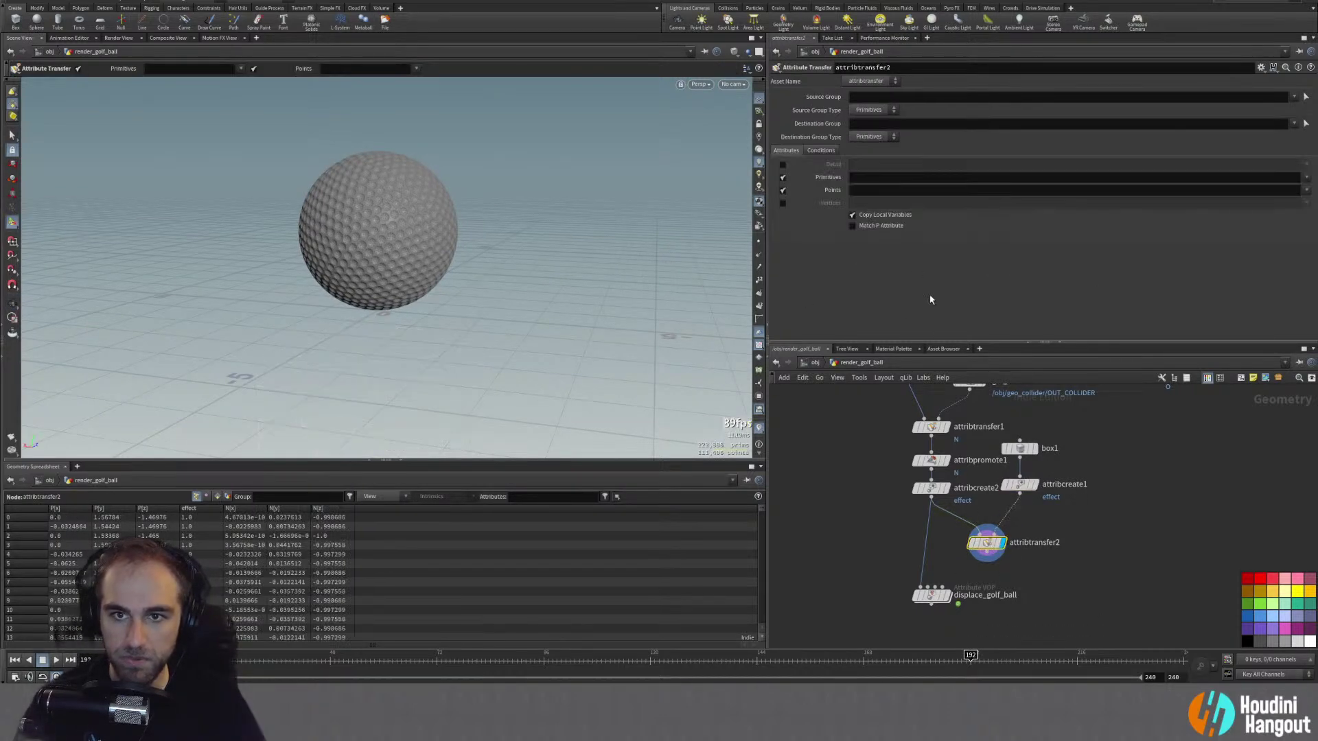
left_click(1306, 190)
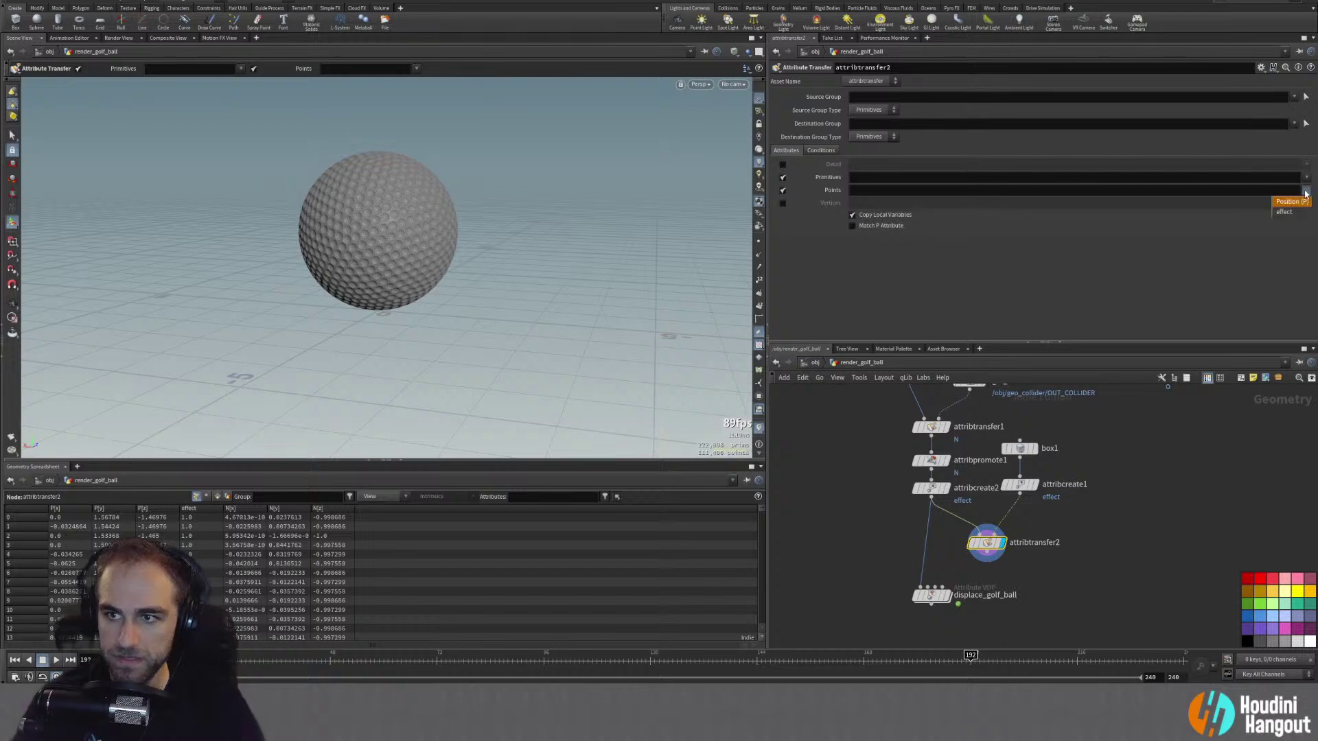
left_click(1291, 200)
left_click(782, 177)
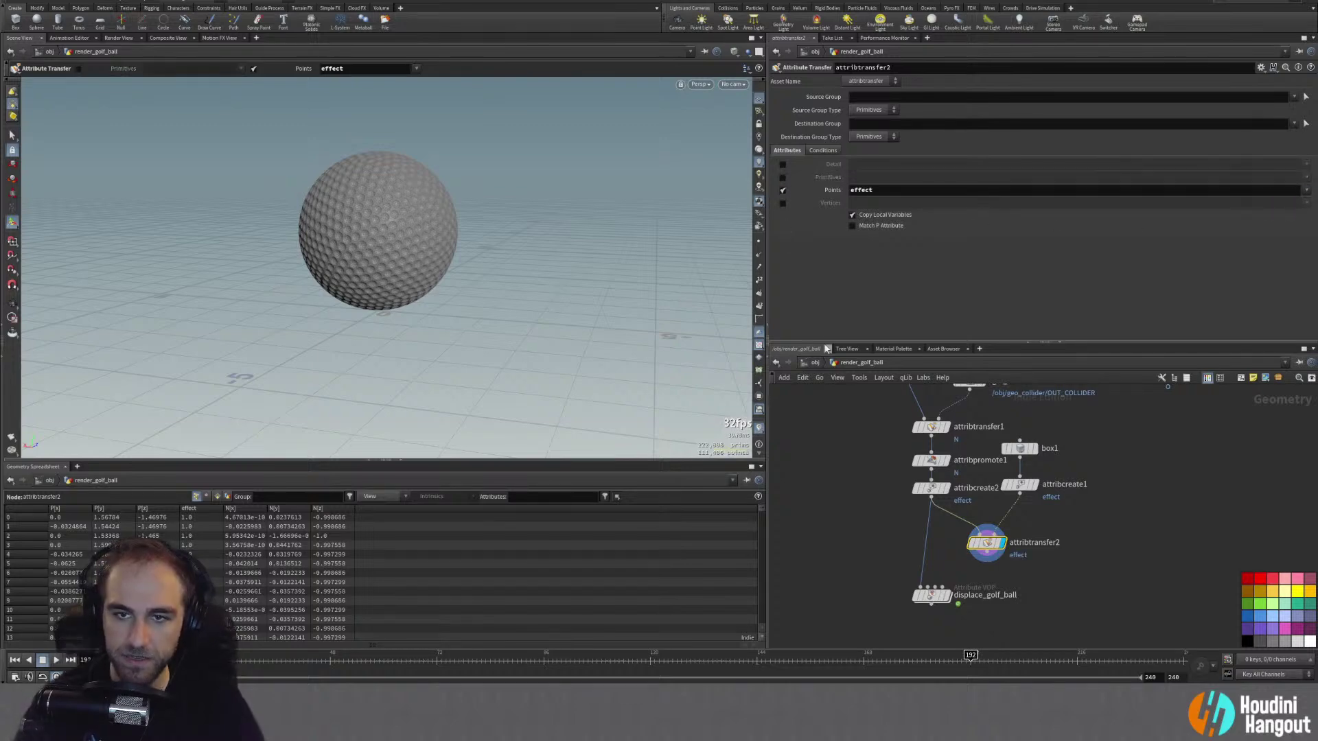
Step: Set the transfer conditions to Max Sample Count 5, Distance Threshold 0.5 and Blend Width 1.97
left_click(823, 150)
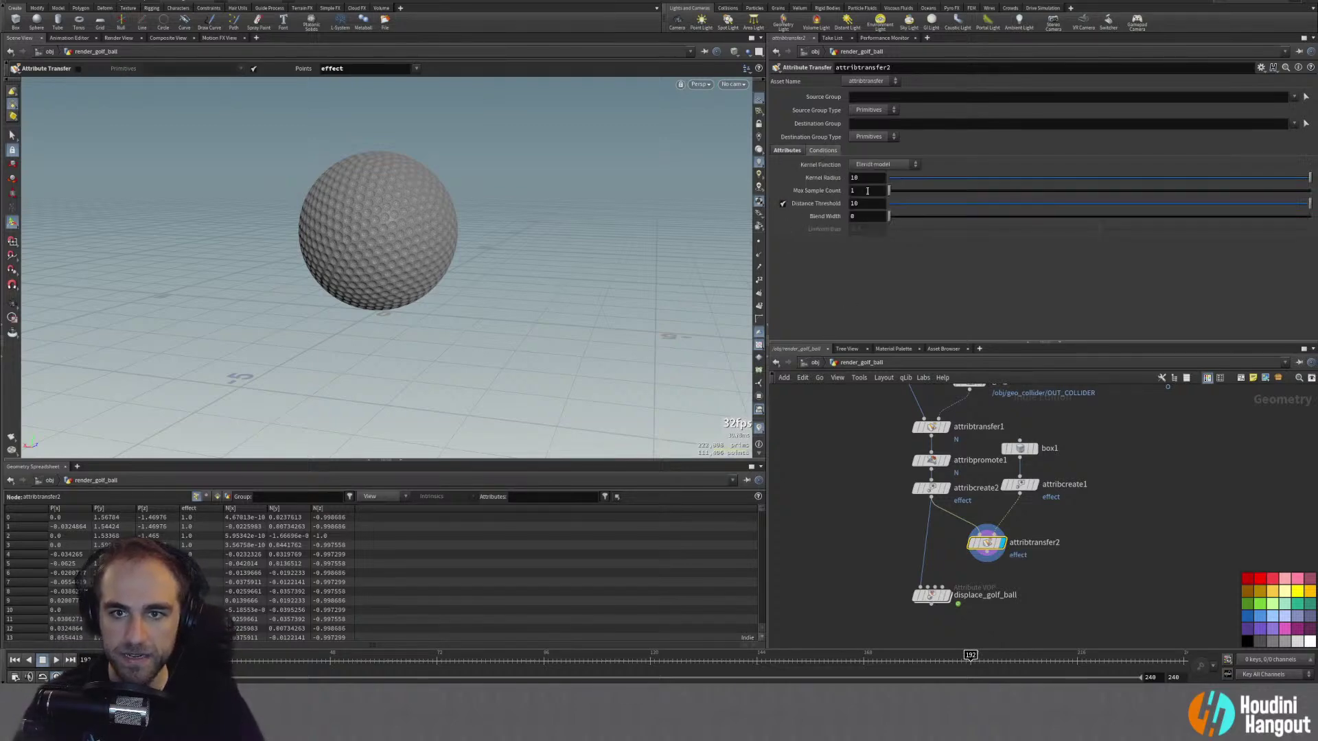
left_click(901, 205)
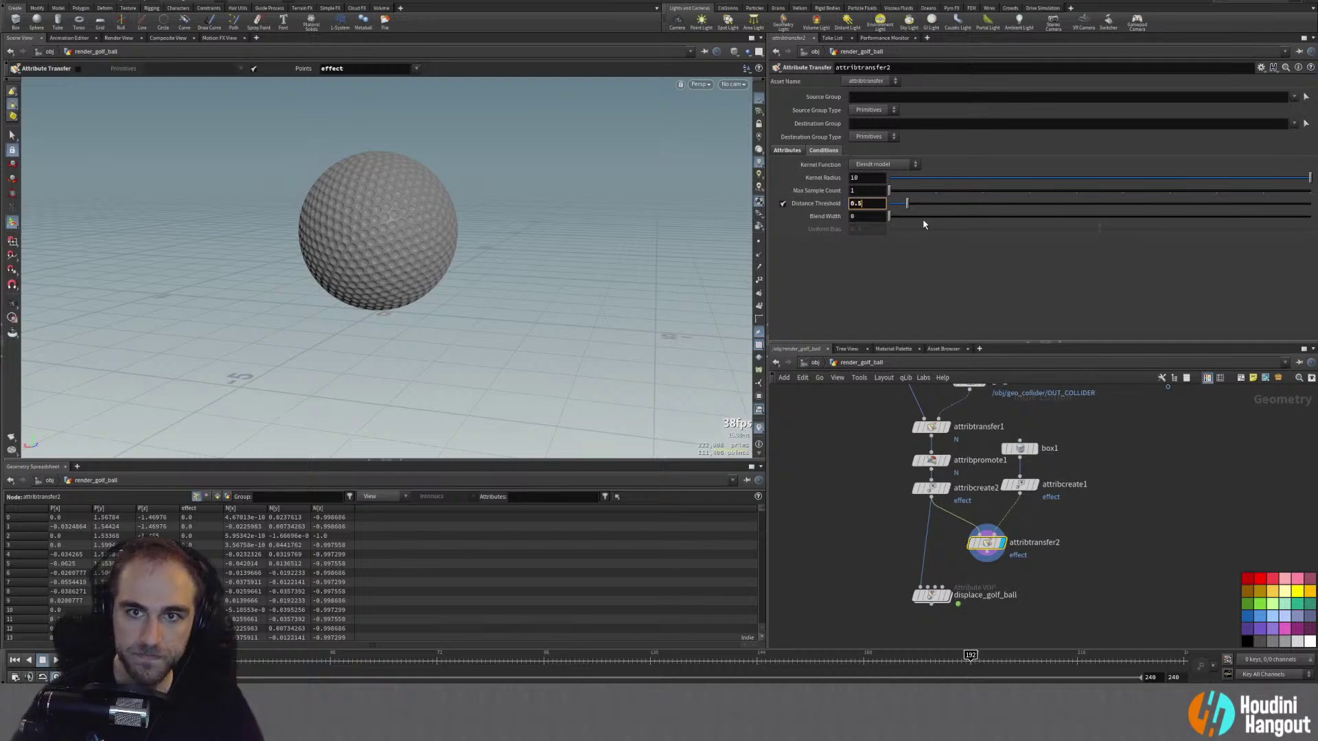
left_click(982, 192)
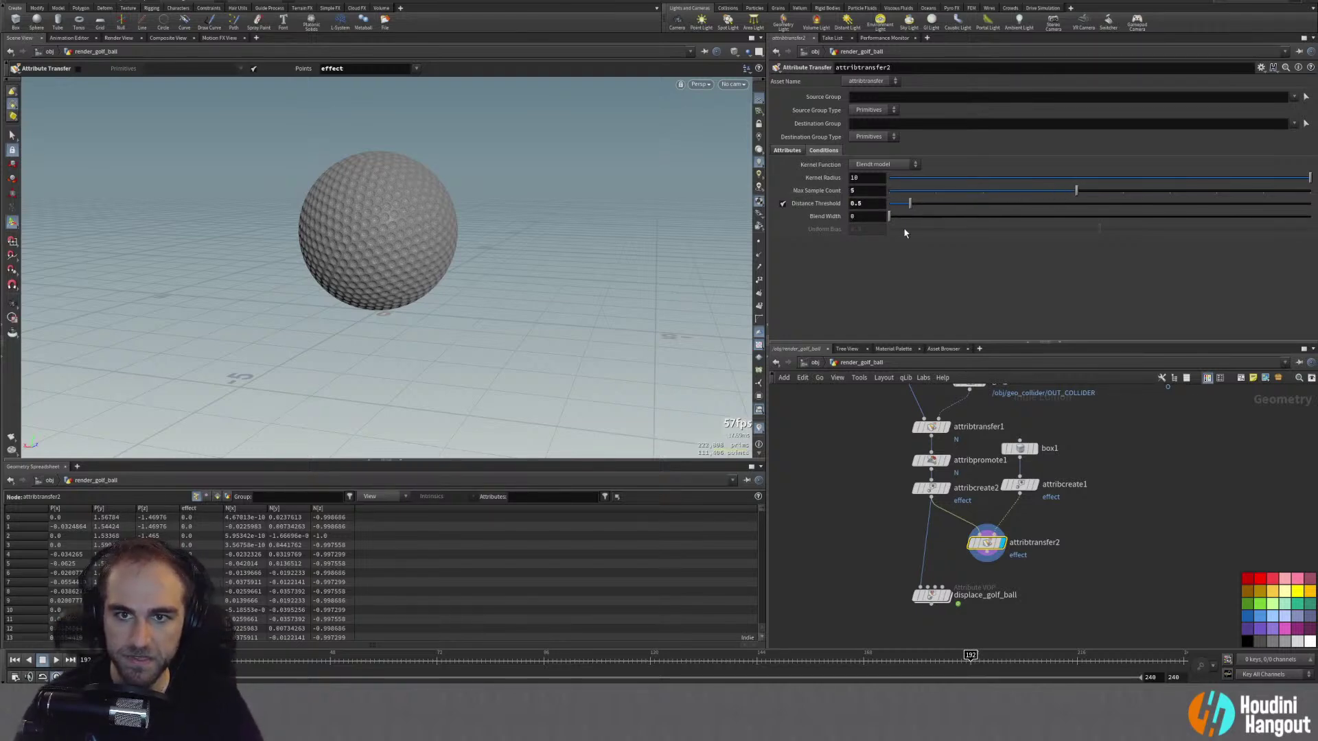
left_click_drag(901, 221, 971, 223)
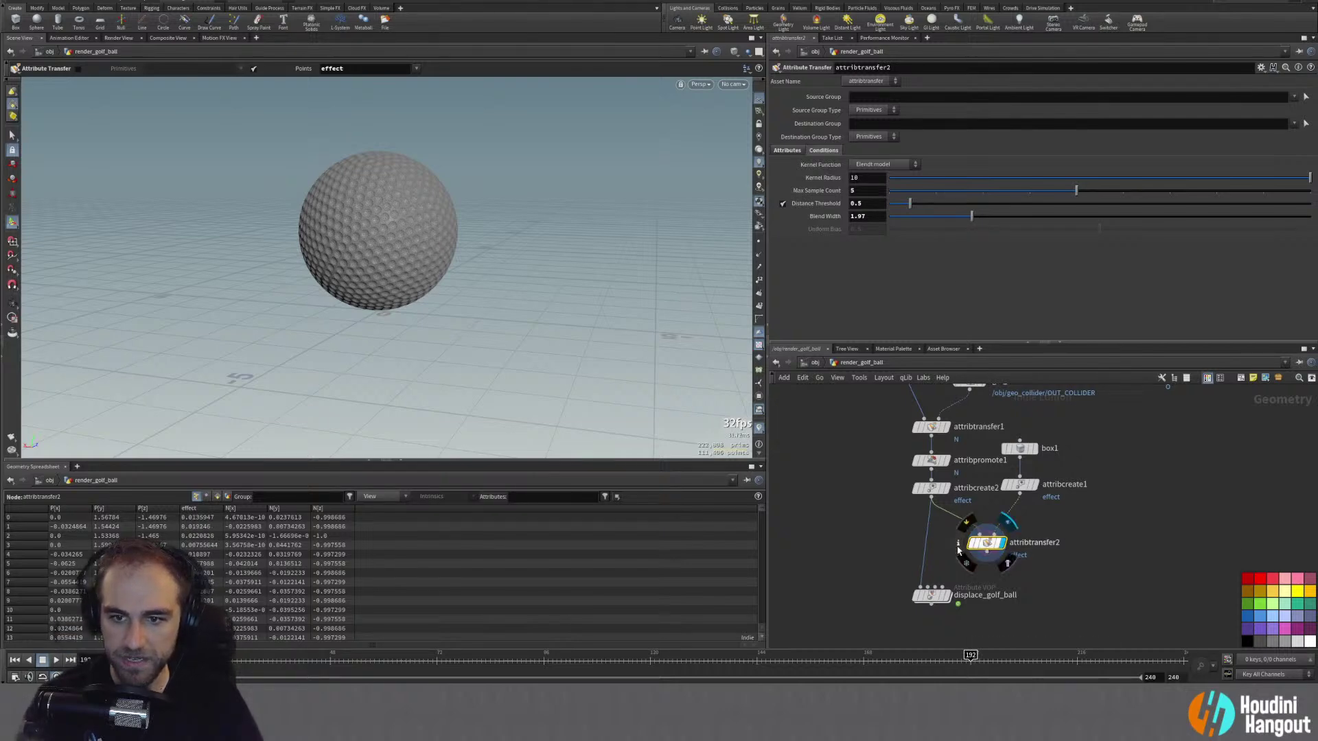
Step: Visualize the effect point attribute of attribtransfer2 on the golf ball
middle_click(960, 549)
left_click(1034, 509)
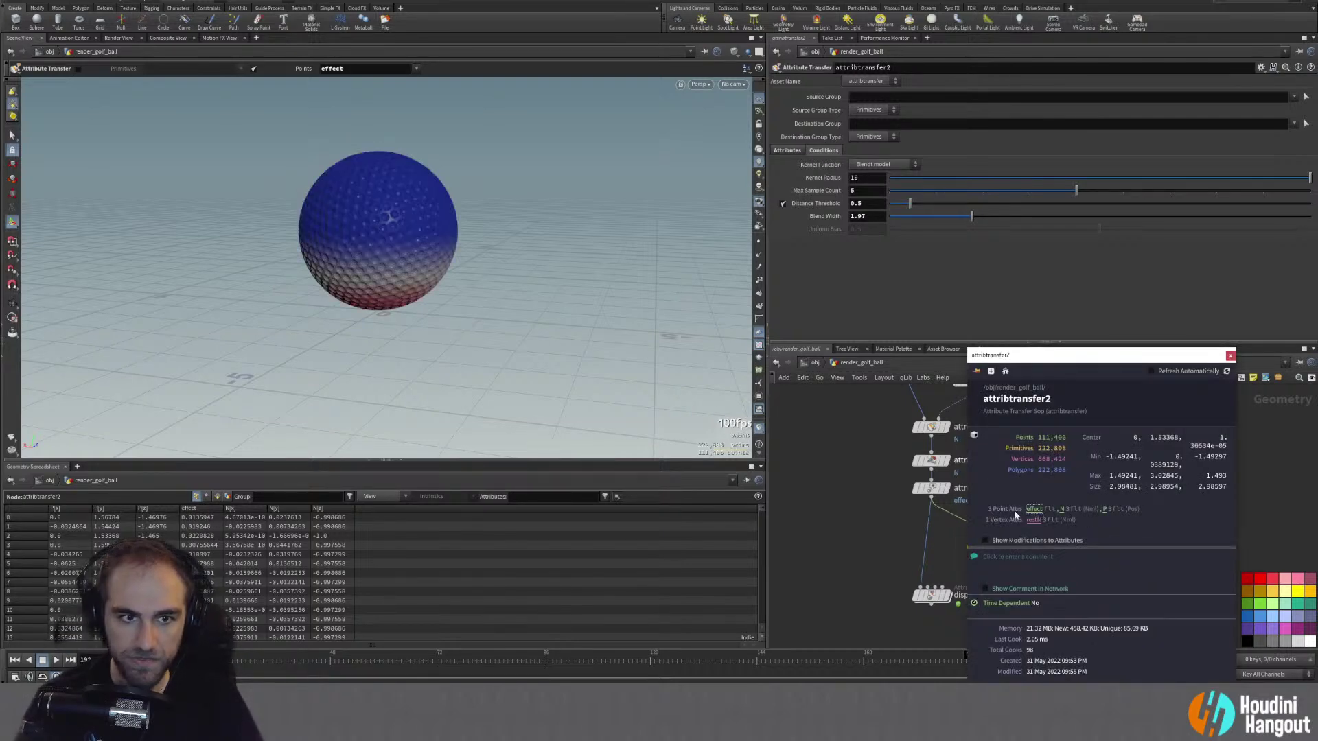
key("Escape")
left_click_drag(457, 244, 464, 242)
key("Return")
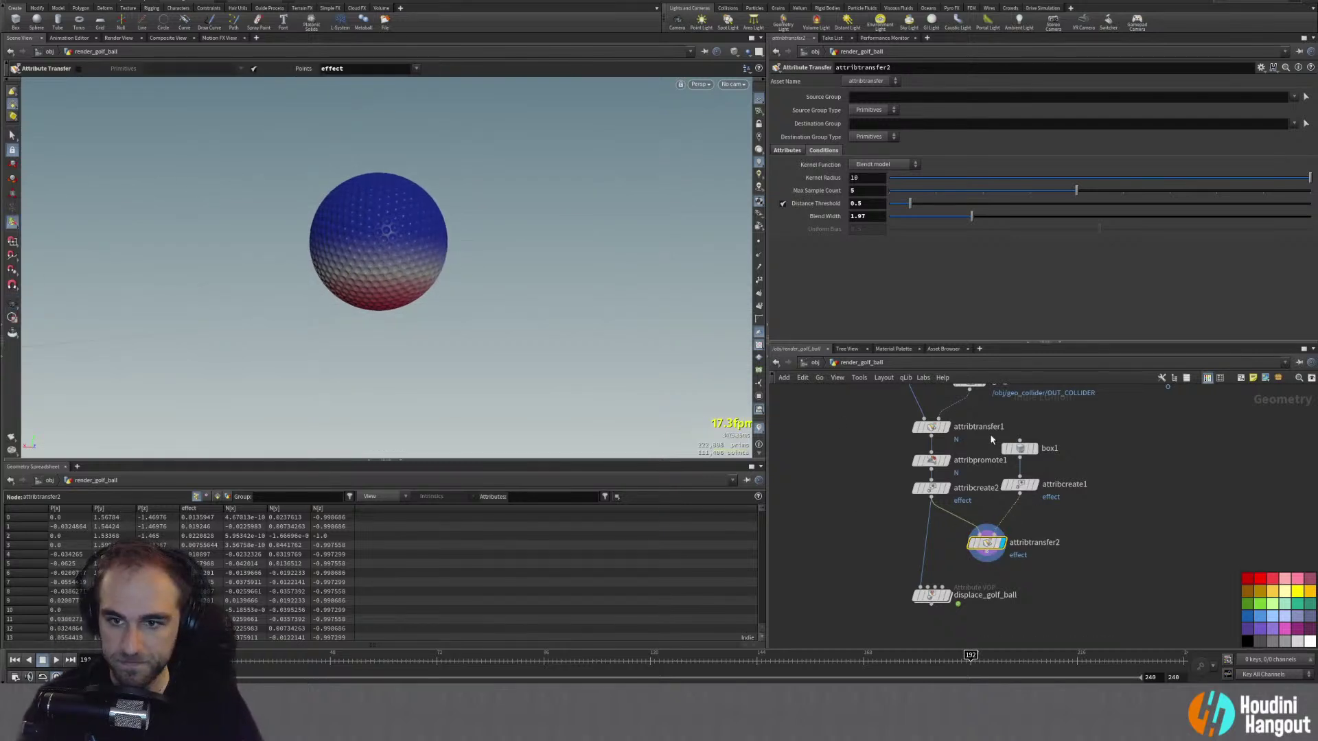
Step: Move box1 further down from the ball, to a centre Y of about -4.43
left_click(1019, 448)
left_click_drag(380, 409, 383, 454)
scroll(370, 359, "down", 2)
middle_click_drag(371, 359, 374, 309, "alt")
left_click_drag(388, 395, 388, 420)
left_click_drag(412, 232, 368, 220, "alt")
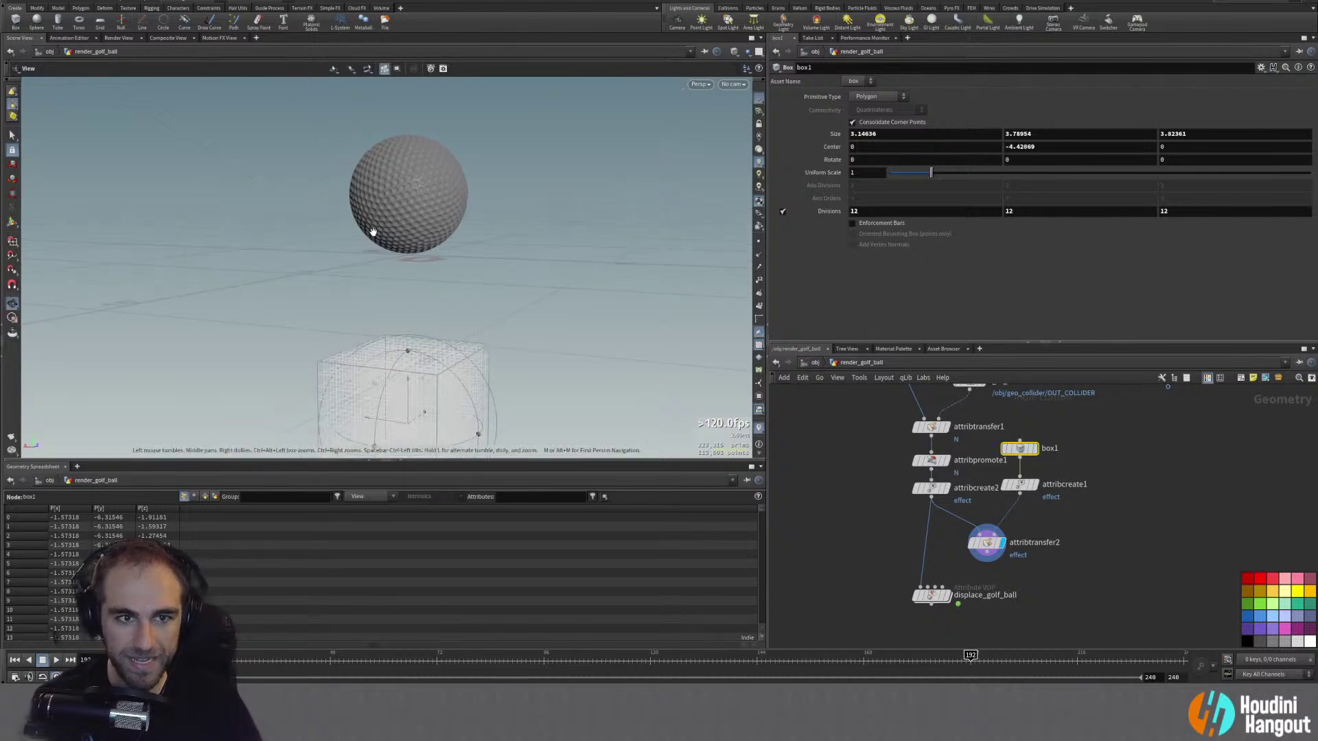
Step: Set the effect visualizer's ramp range to Min and Max, from 0 to 1, and close its settings
left_click(761, 432)
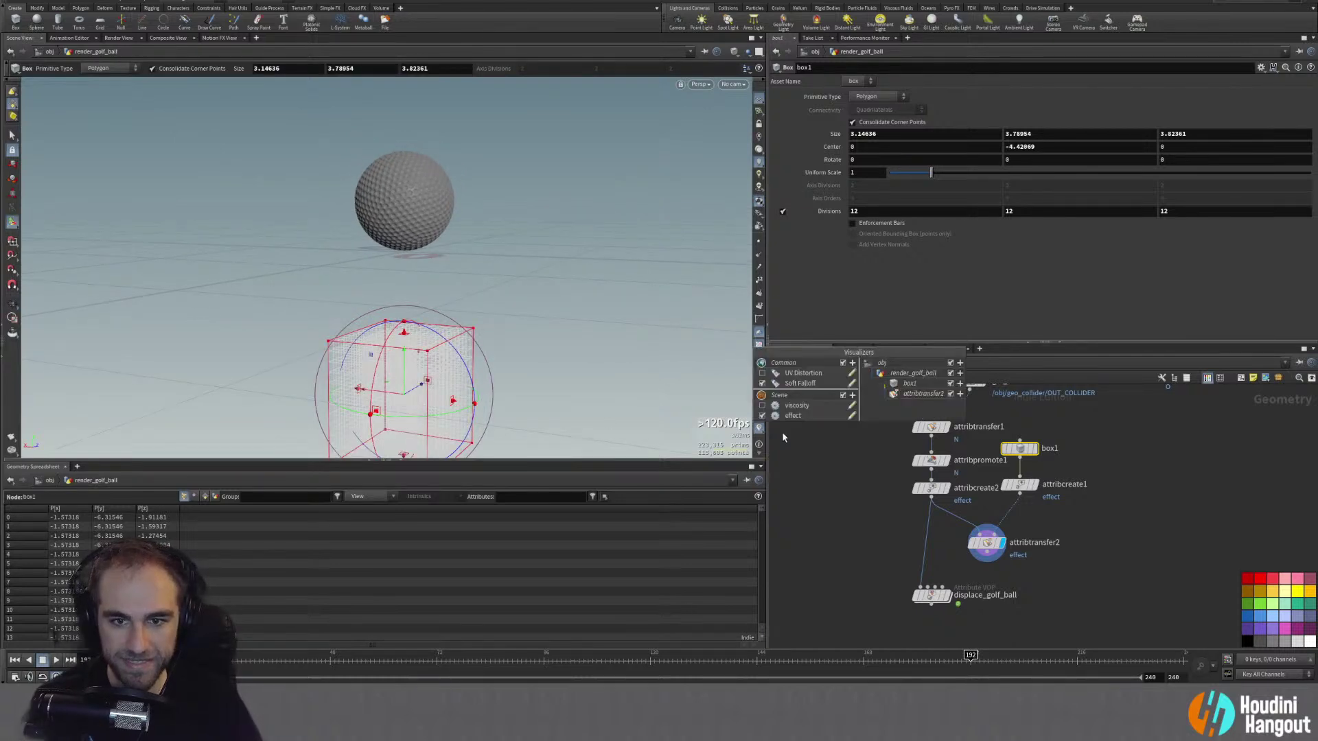
left_click(844, 418)
left_click(824, 445)
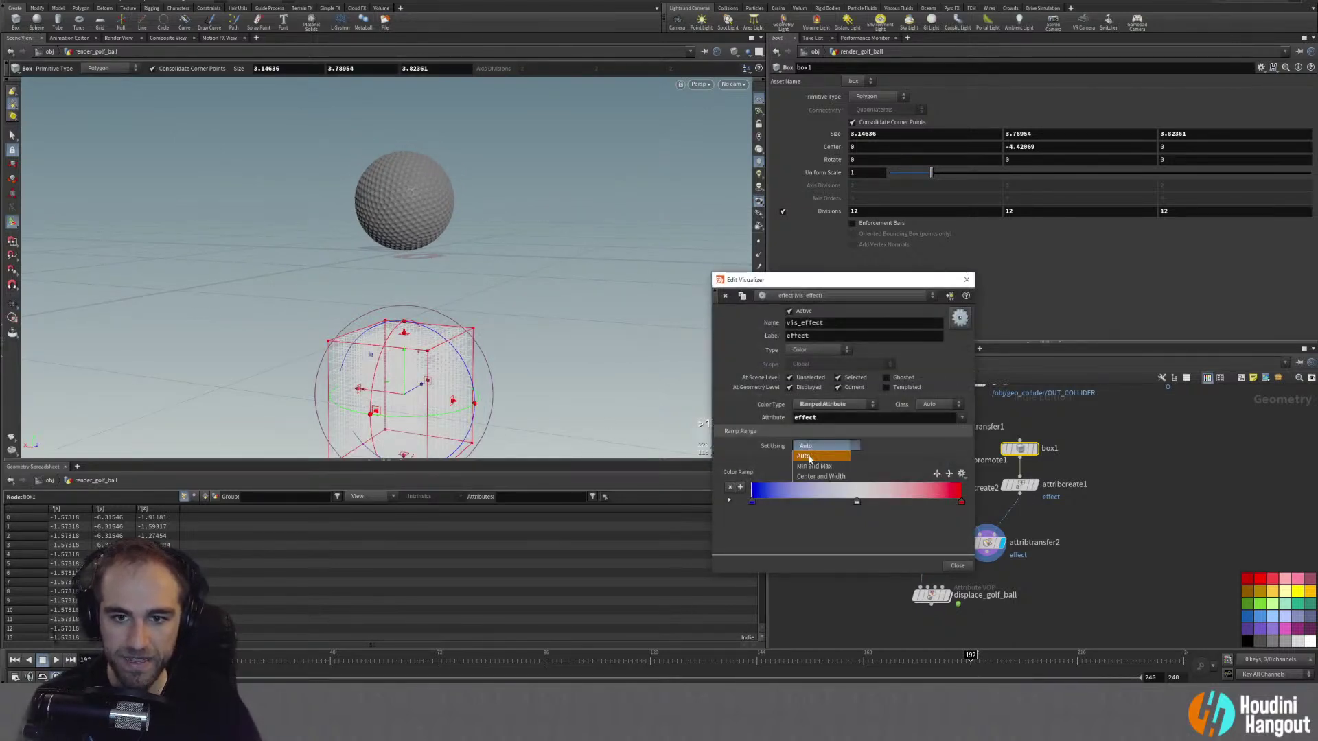
left_click(795, 454)
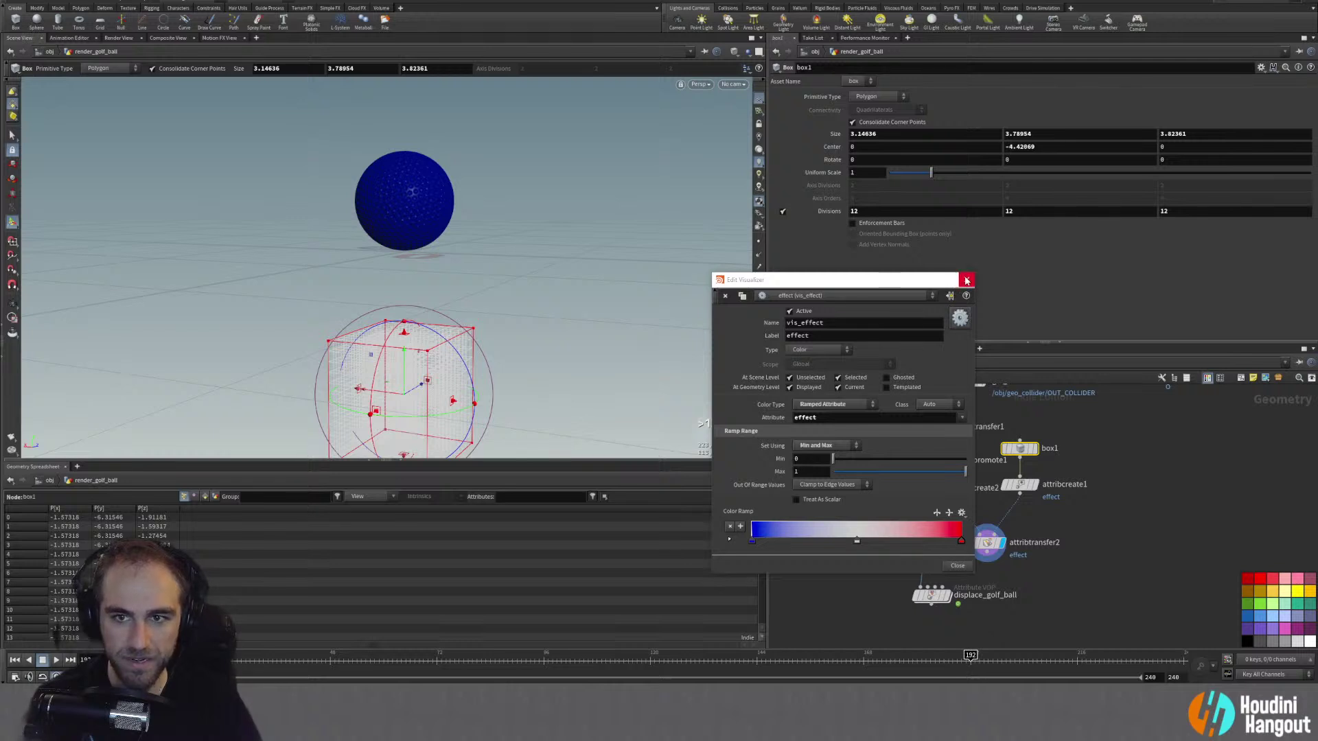
left_click(966, 279)
Step: Raise box1 to a centre Y of about -2.61 and set attribtransfer2's Distance Threshold to 0
left_click_drag(405, 364, 384, 304)
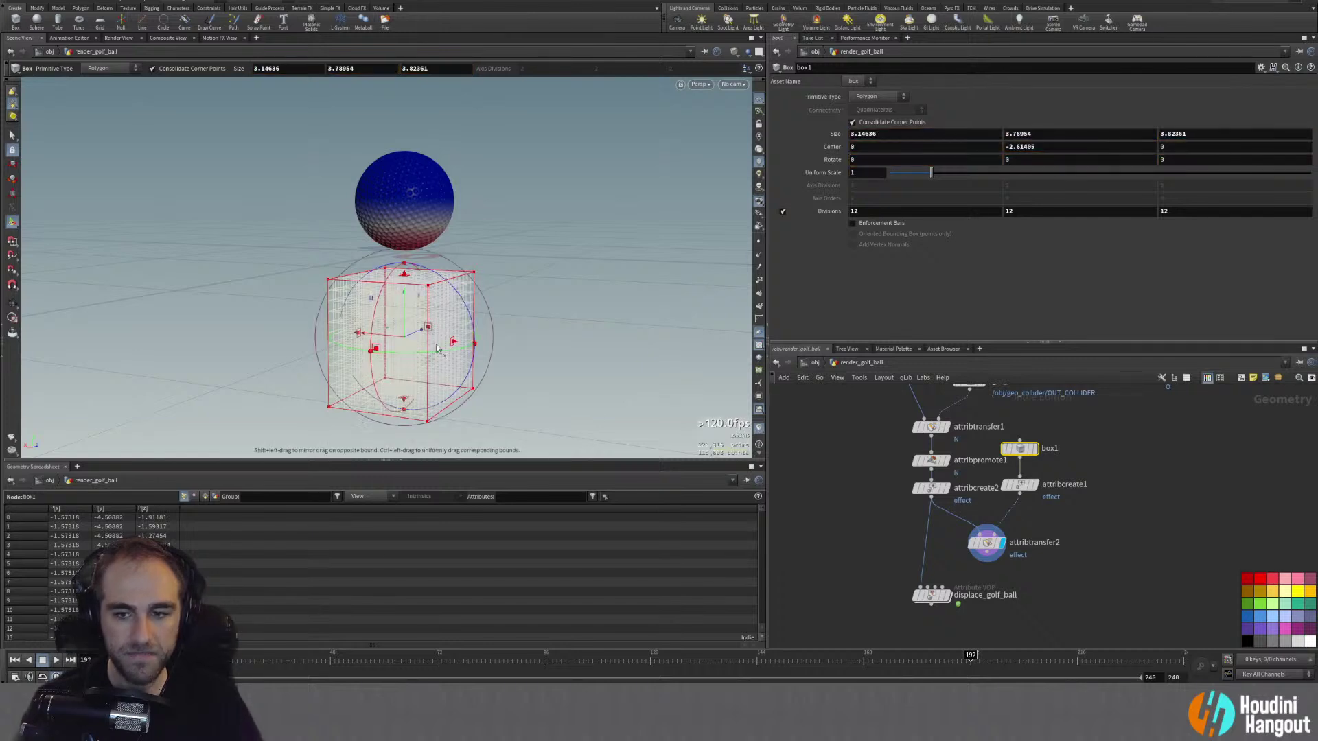
left_click(986, 544)
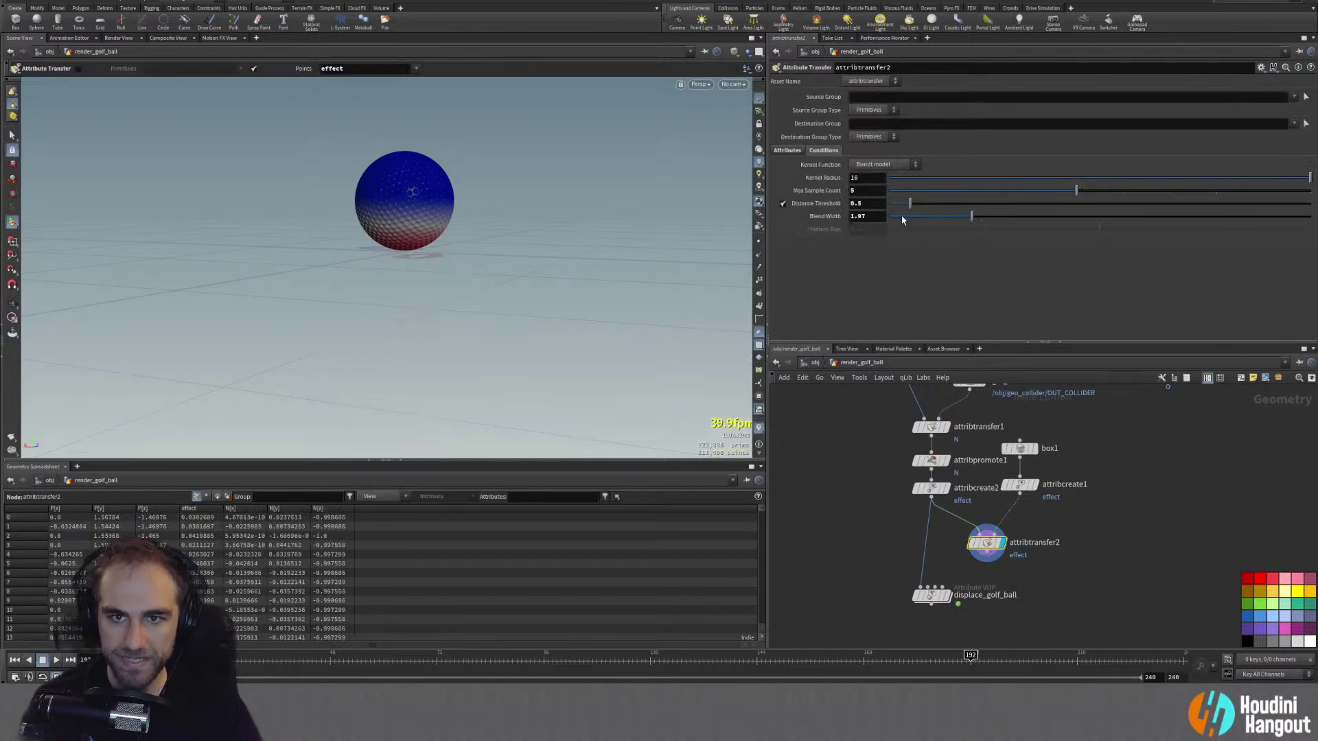
left_click_drag(902, 210, 891, 210)
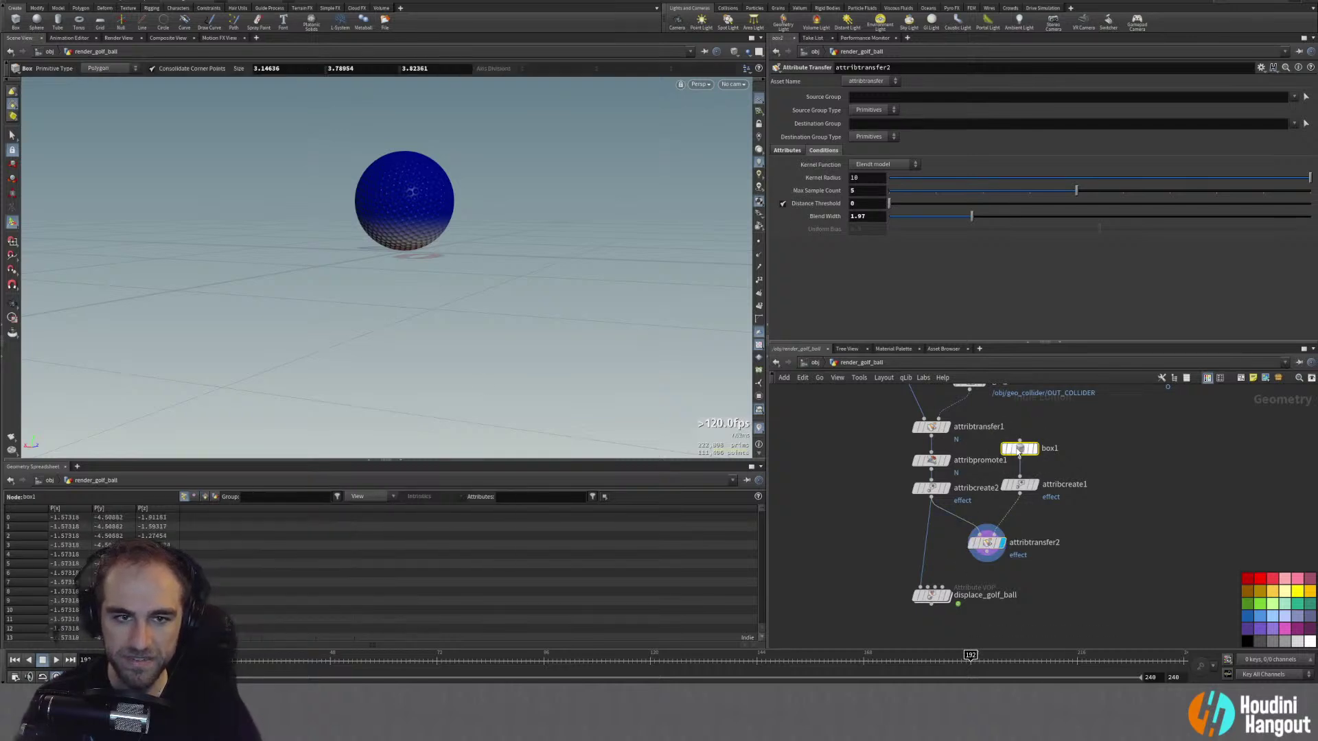
Step: Move box1 further up into the underside of the ball, to a centre Y of about -1.30
left_click(1018, 450)
left_click_drag(403, 317, 395, 242)
key("Escape")
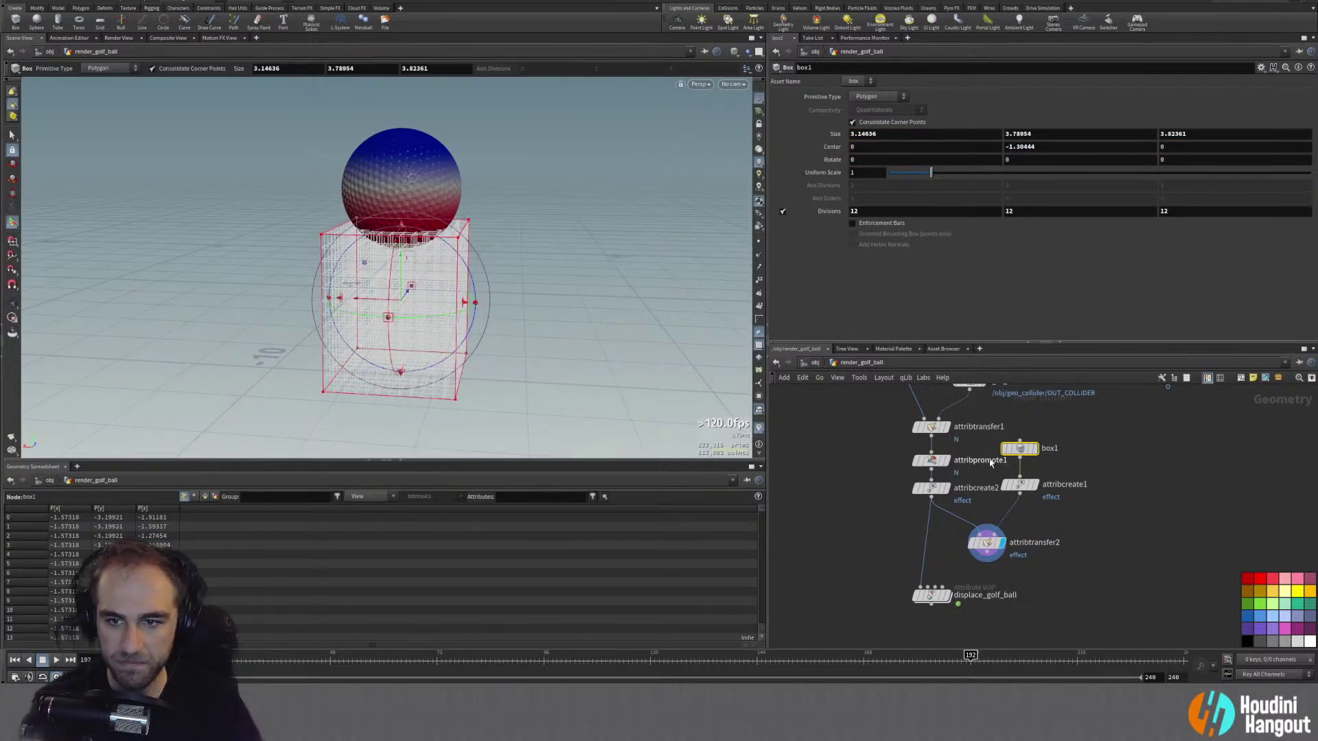
Step: Test the transfer falloff on attribtransfer2, settling on a Distance Threshold of 0 and a Blend Width of 1.65
left_click(987, 542)
left_click_drag(964, 220, 912, 214)
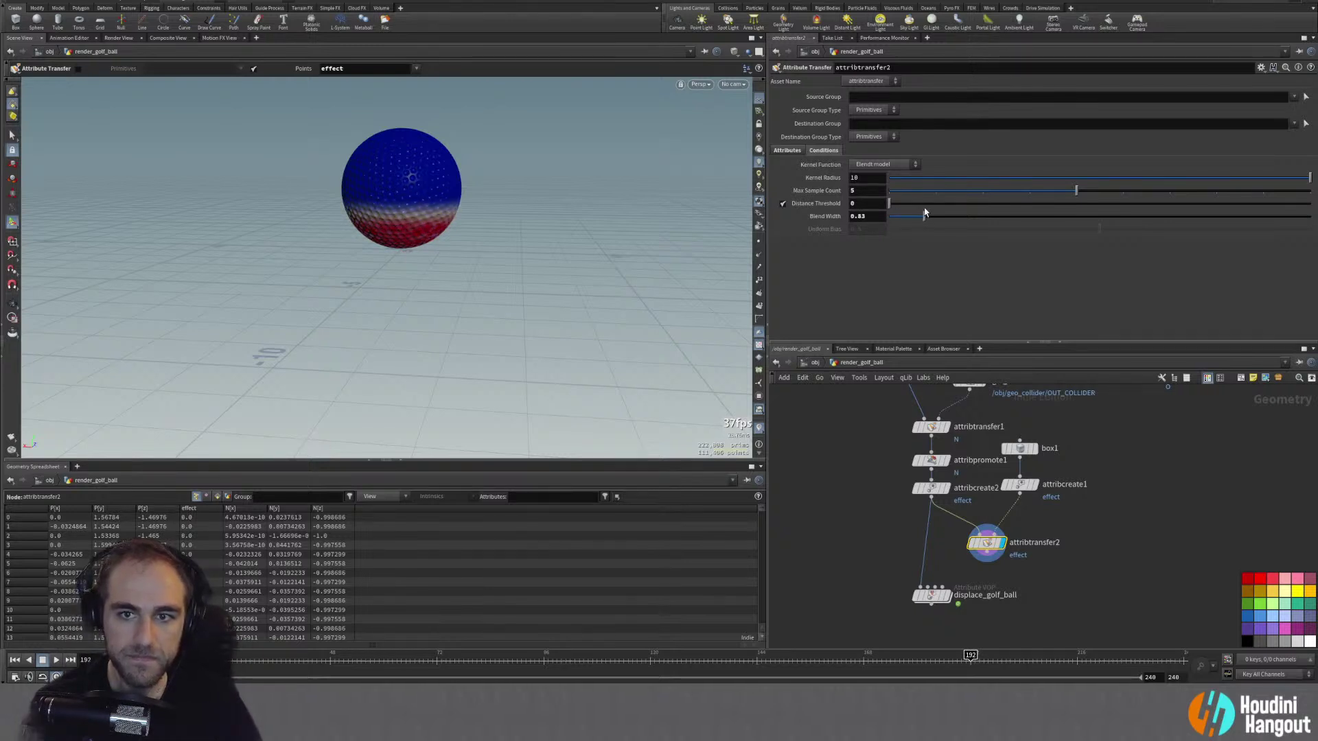
left_click_drag(924, 214, 961, 231)
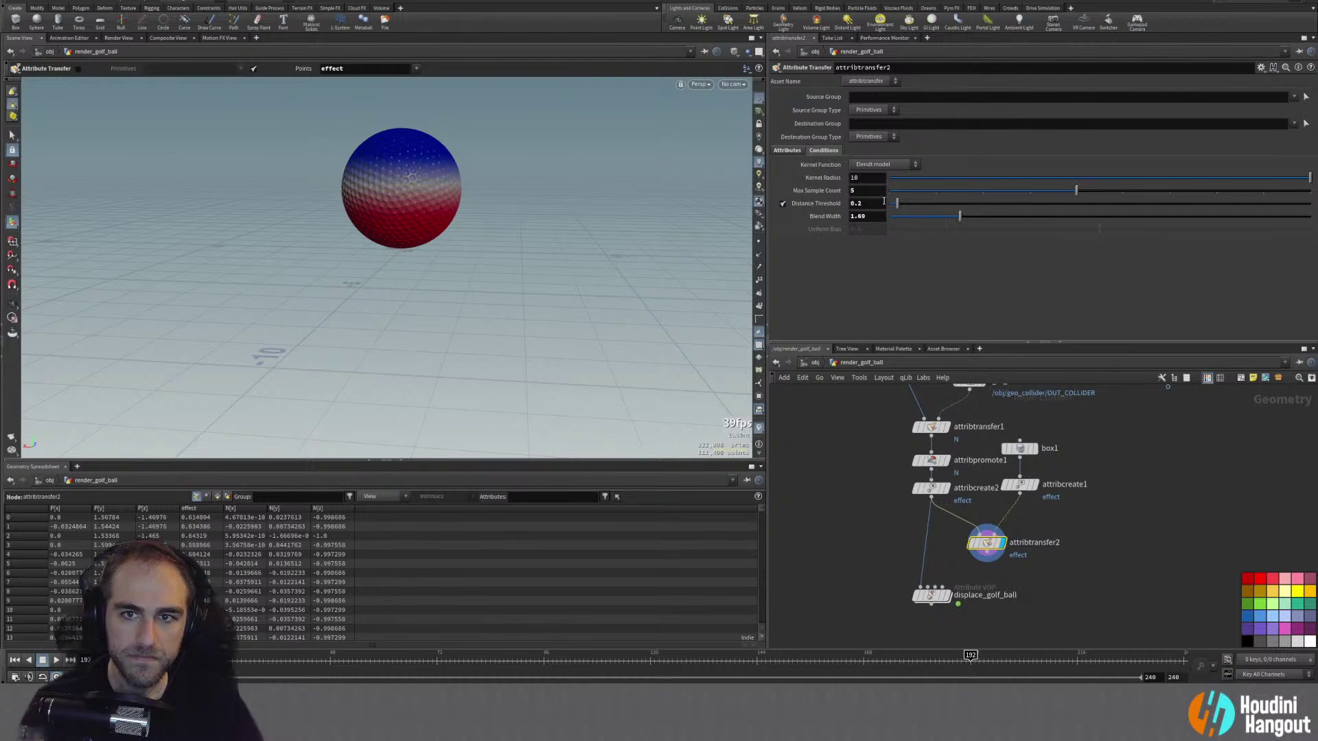
left_click_drag(895, 206, 882, 208)
left_click(783, 204)
left_click(783, 204)
mouse_move(957, 217)
left_mouse_down()
mouse_move(918, 215)
mouse_move(958, 217)
left_mouse_up()
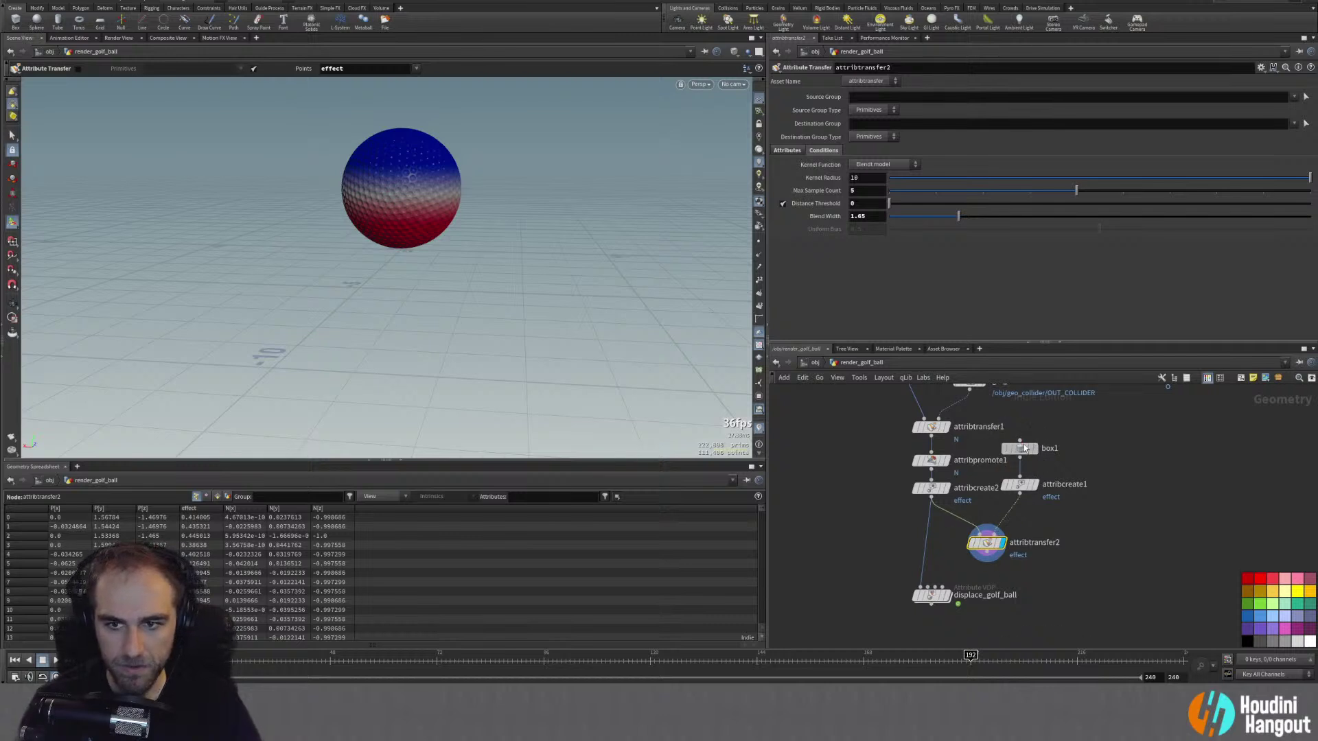
Step: Lower box1 clear of the ball, to a centre Y of about -3.50
left_click(1020, 449)
left_click_drag(401, 263, 406, 331)
Step: Insert attribtransfer2 into the main chain between attribcreate2 and displace_golf_ball
left_click(969, 544)
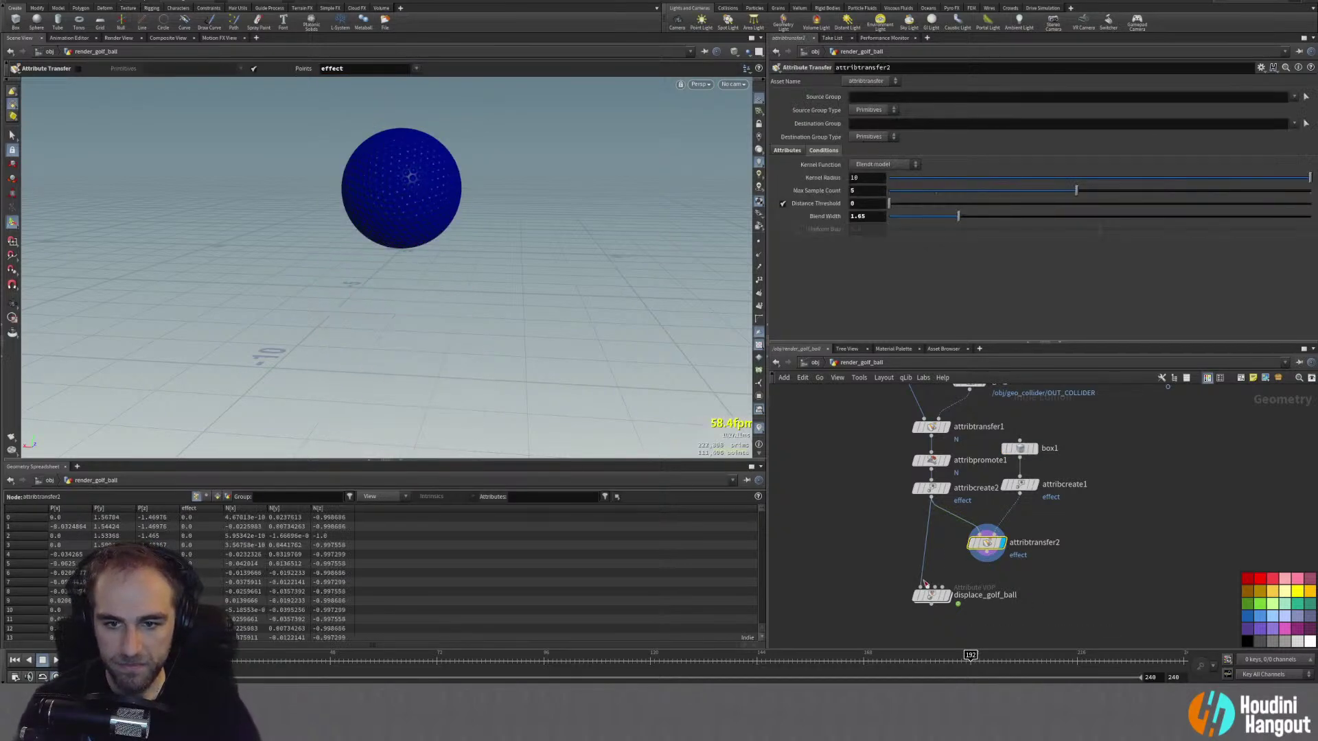
left_click_drag(946, 572, 874, 520)
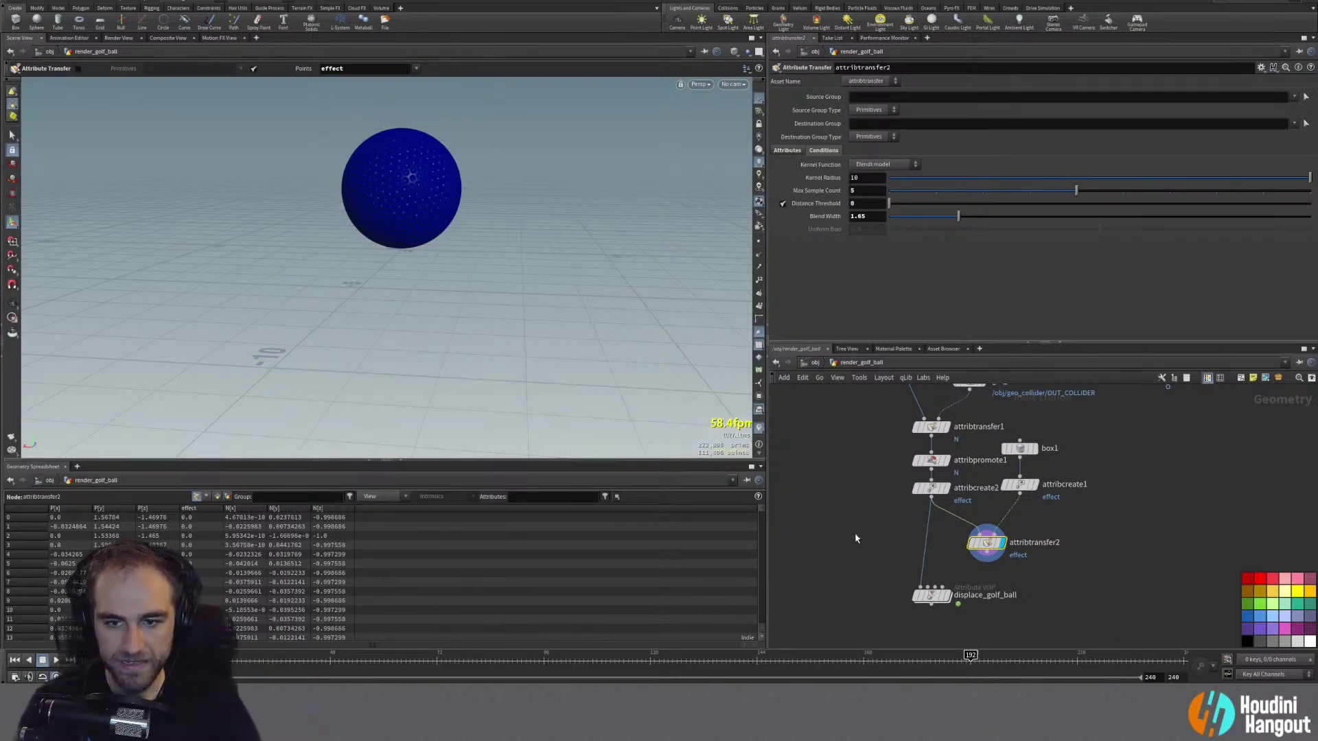
left_click_drag(986, 543, 937, 539)
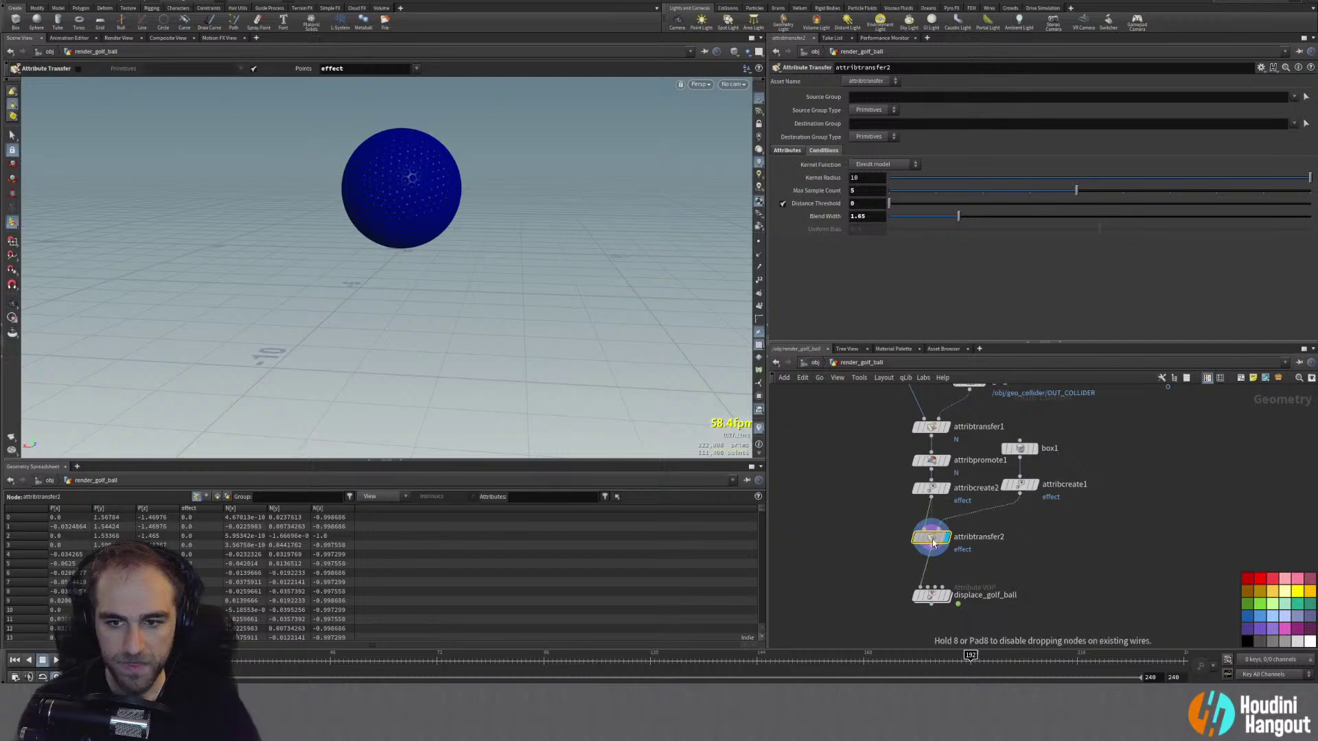
Step: Inside displace_golf_ball, add a Bind node that reads the float attribute effect
double_click(931, 596)
middle_click_drag(938, 612, 950, 579)
key("Tab")
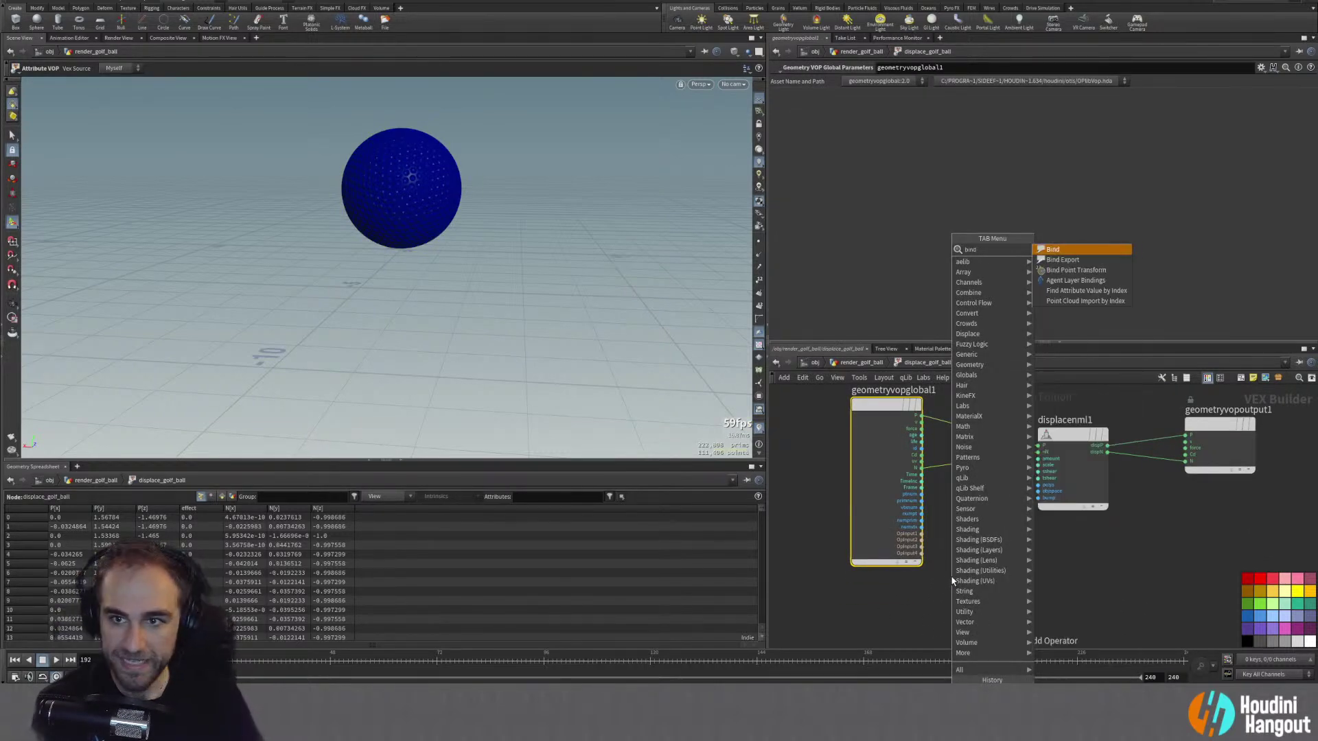
key("Return")
left_click(961, 588)
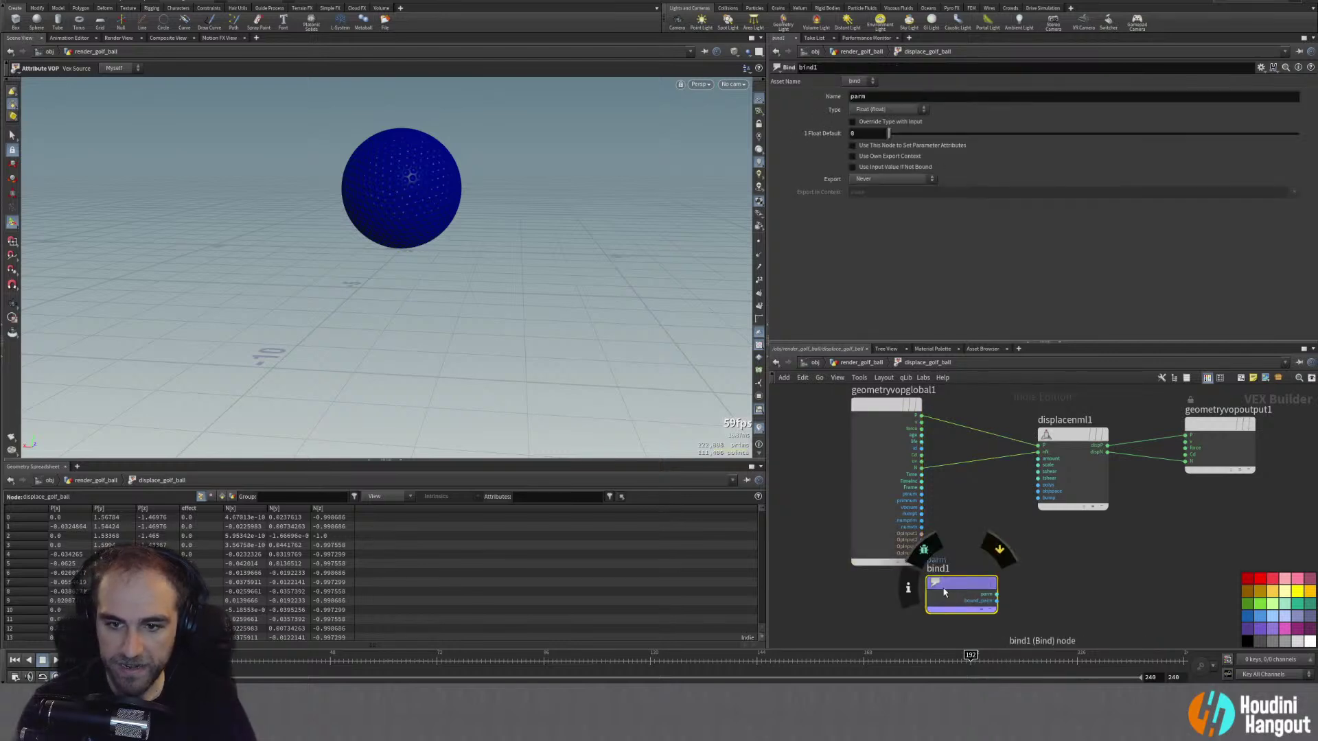
double_click(885, 95)
type("effect")
key("Return")
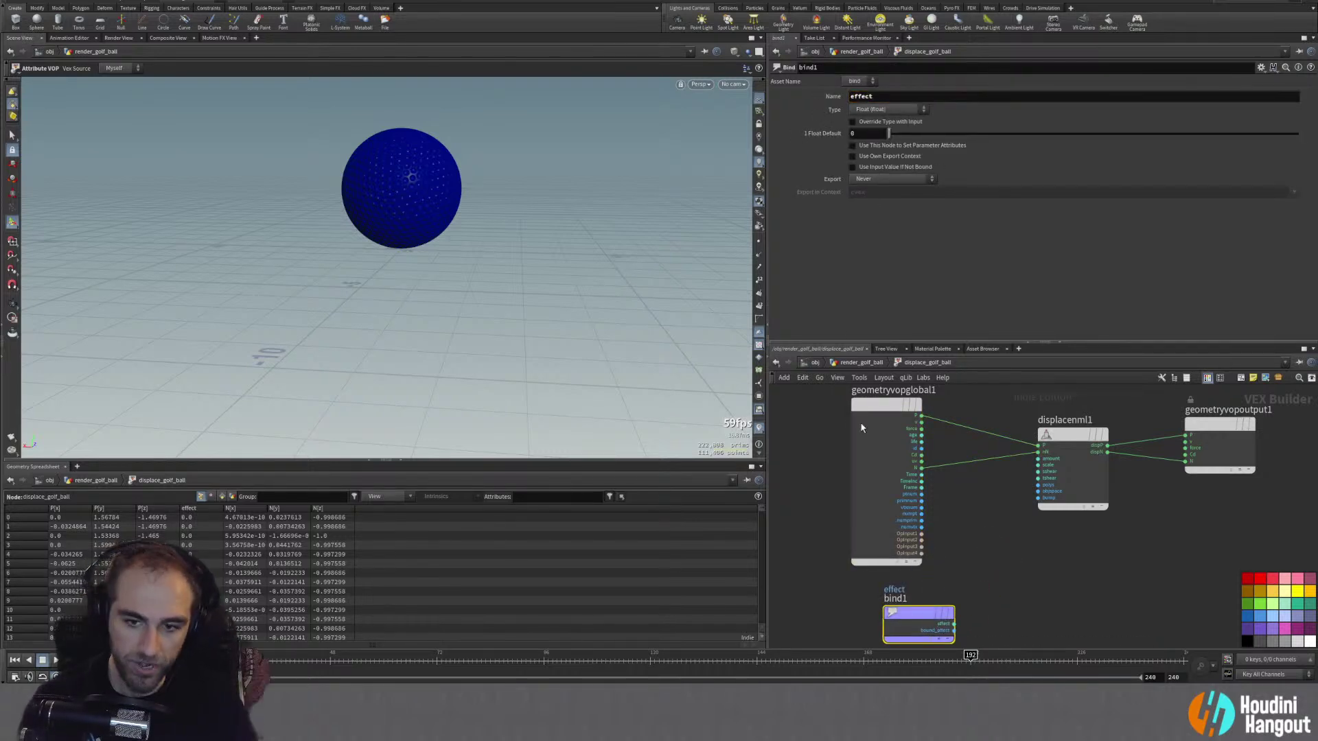
Step: Connect the effect output of bind1 to the amount input of displacenml1 and return to the geometry network
left_click_drag(954, 624, 1024, 480)
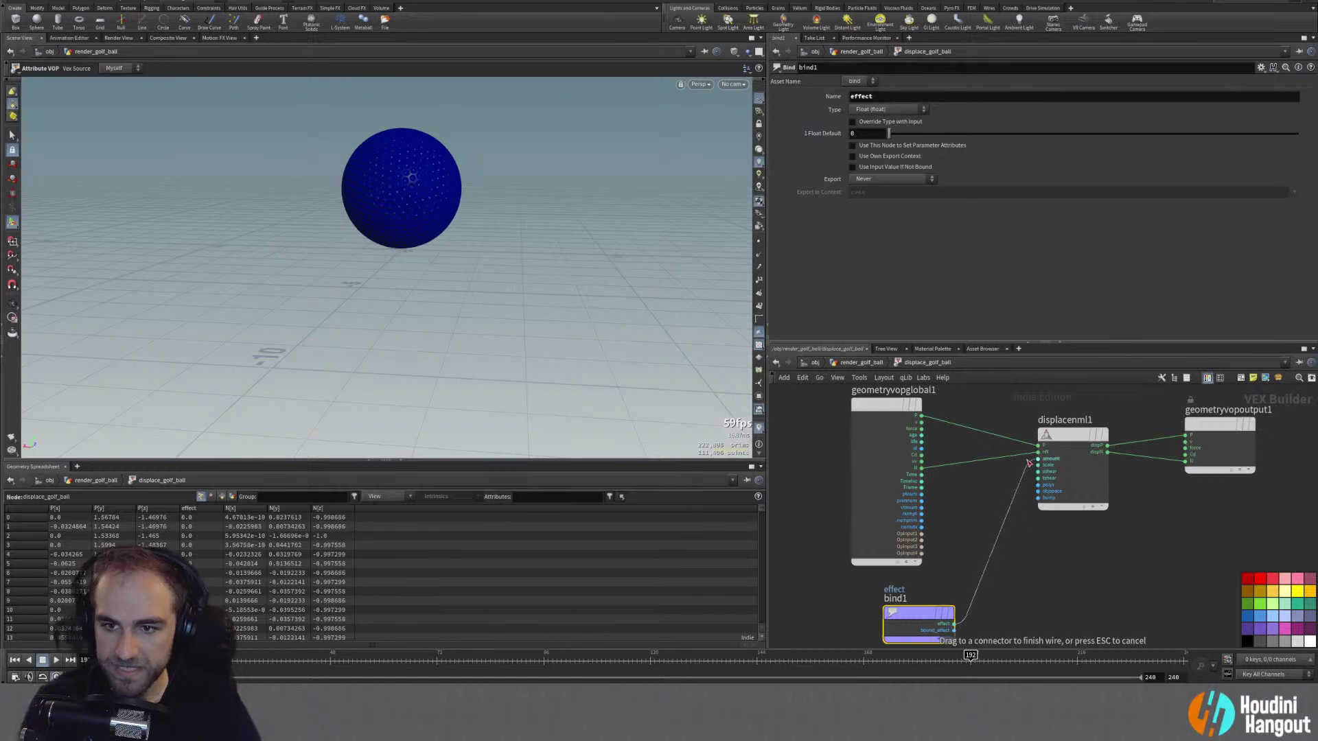
left_click(1037, 458)
scroll(412, 192, "up", 5)
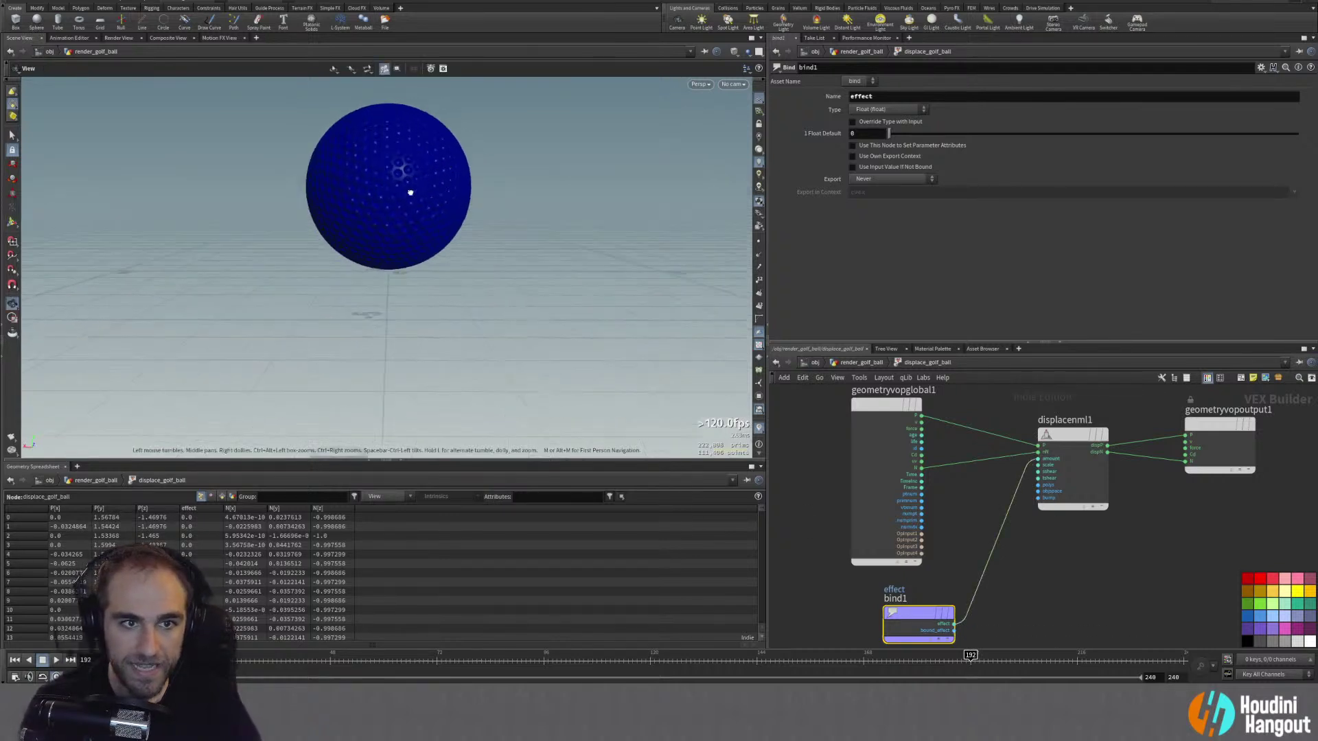
key("u")
Step: Raise box1 to a centre Y of about -0.55 and display displace_golf_ball to check the masked displacement
left_click(1019, 448)
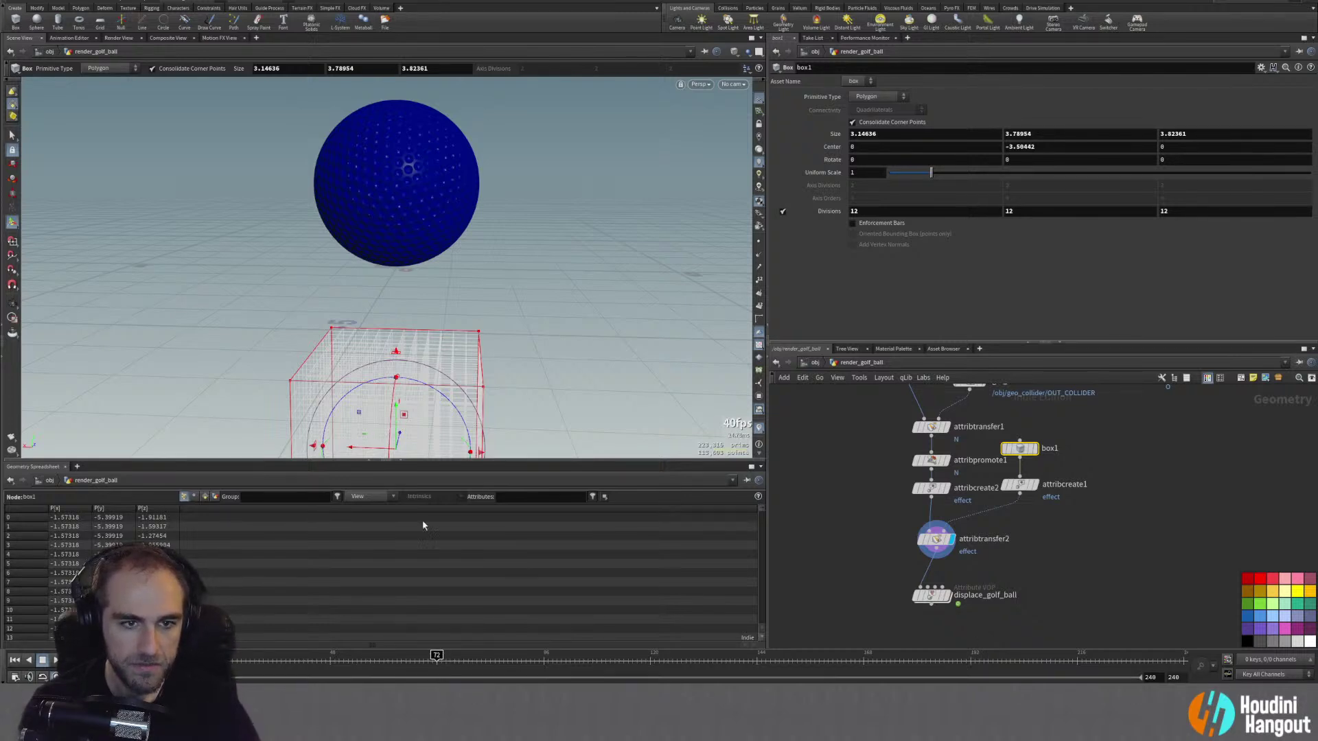
left_click_drag(397, 424, 383, 273)
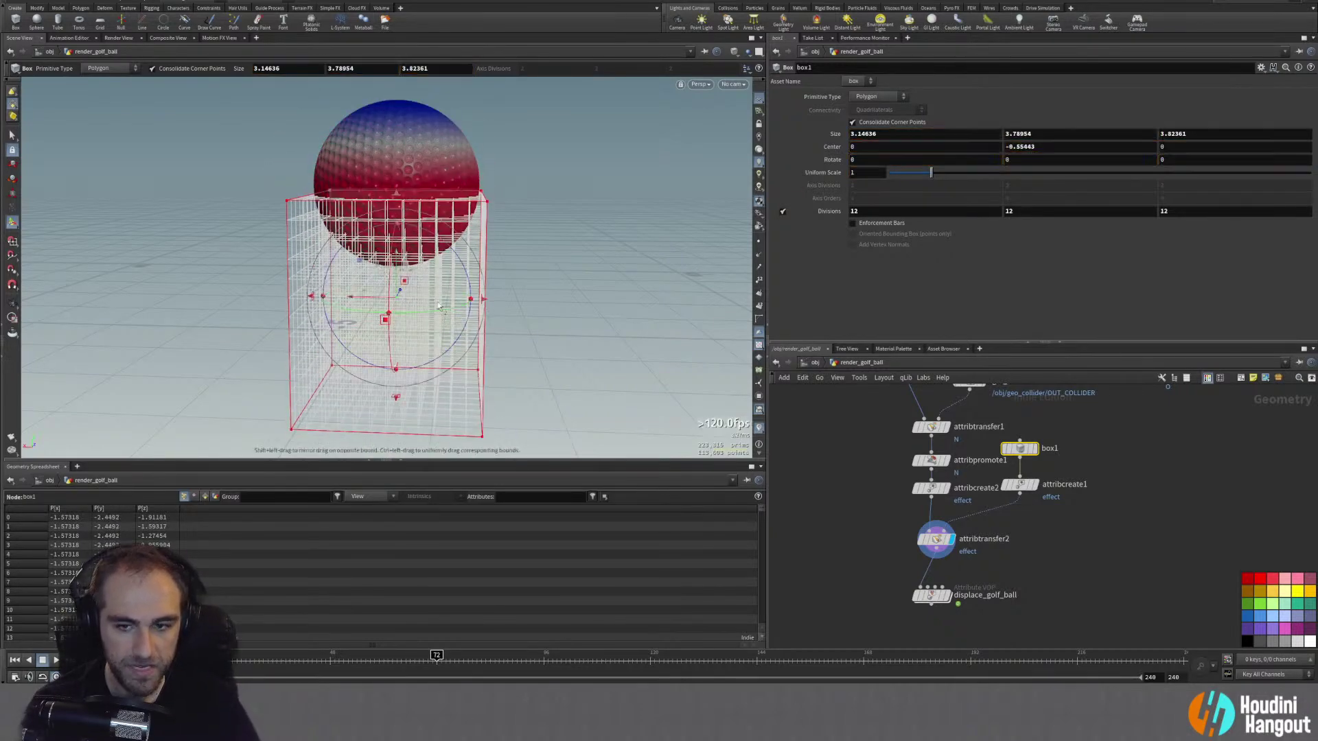
left_click(951, 597)
left_click(931, 595)
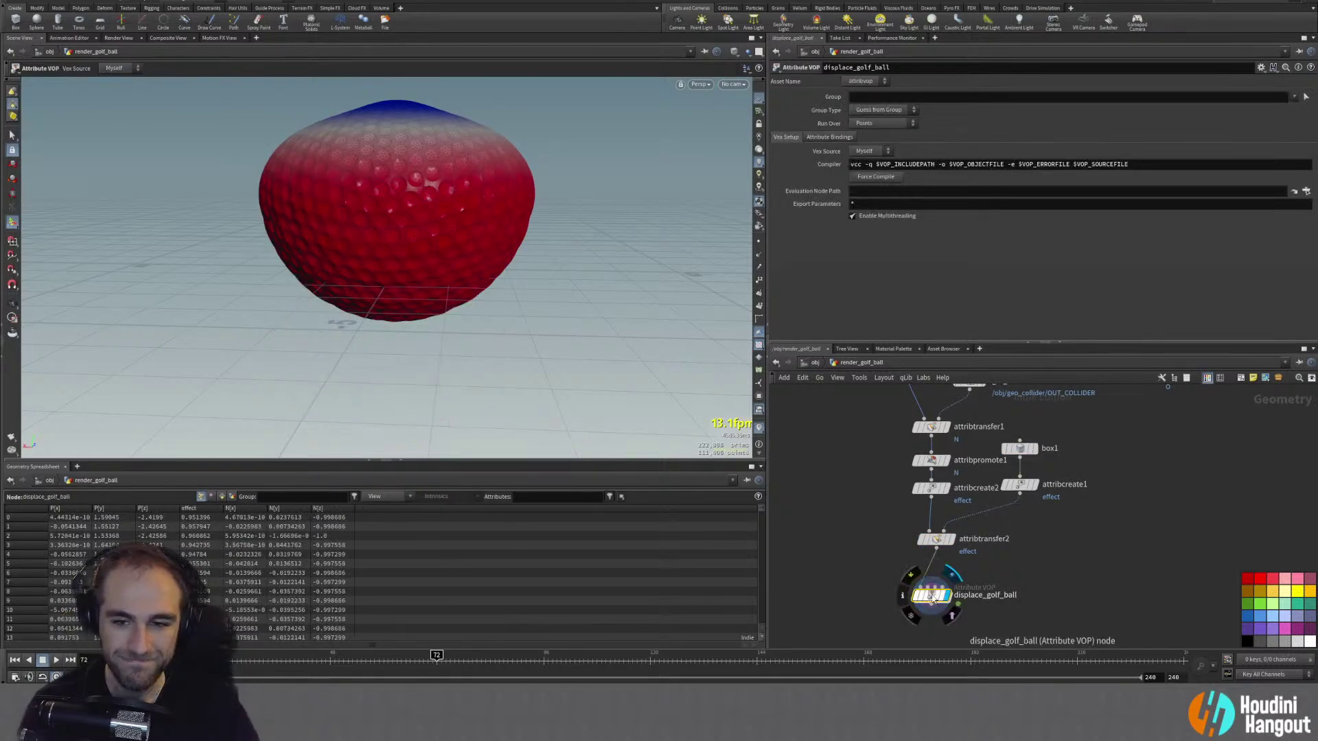
Step: Move box1 up through the displaced ball and back down to a centre Y of about -1.77
left_click(1019, 449)
left_click_drag(402, 266, 375, 164)
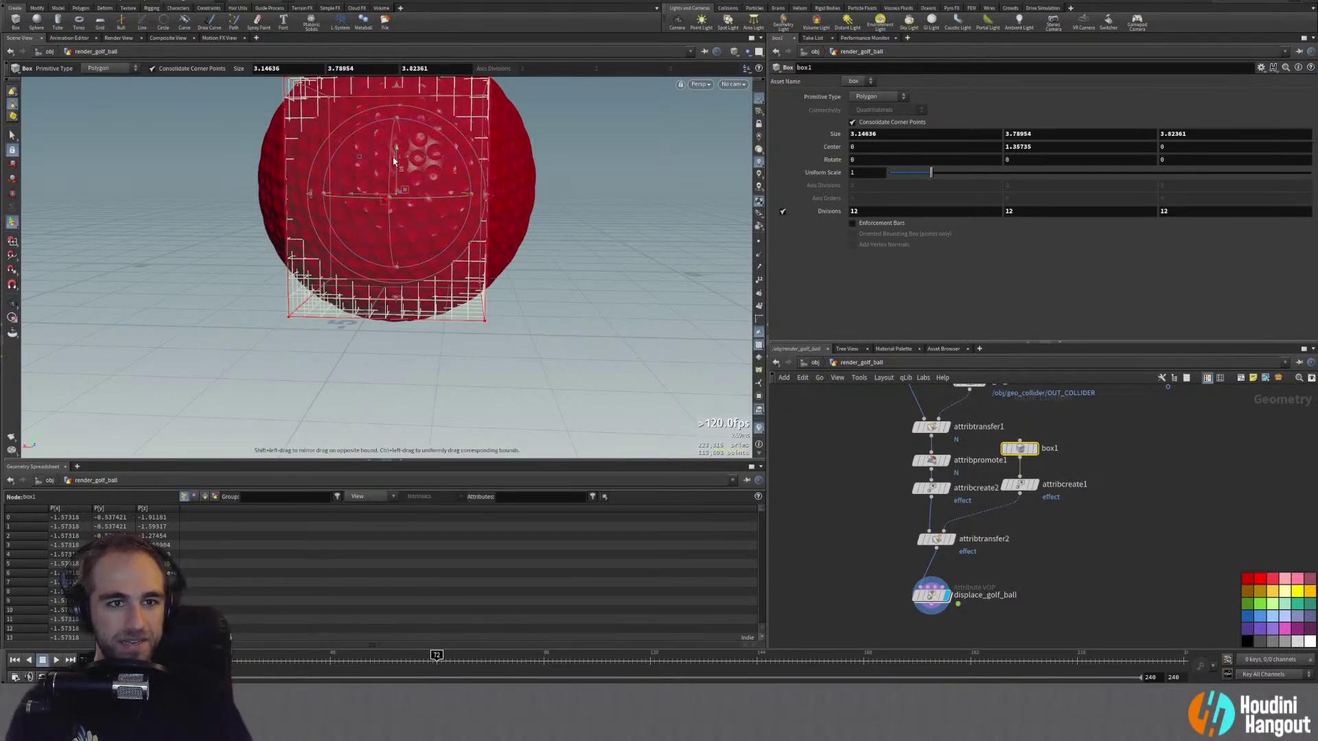
left_click_drag(394, 165, 376, 326)
Step: Set the effect value in attribcreate2 to 1 for the golf ball
middle_click_drag(923, 479, 911, 525)
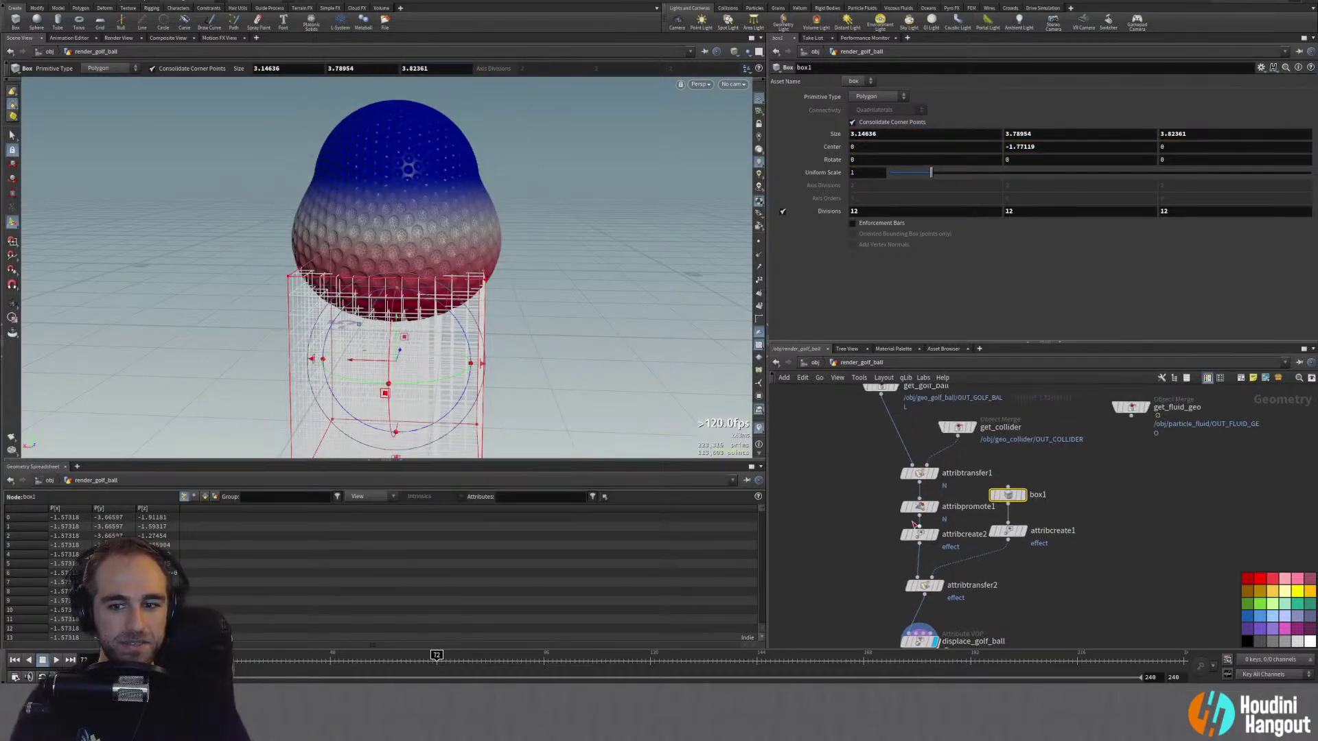
left_click(921, 539)
left_click(900, 268)
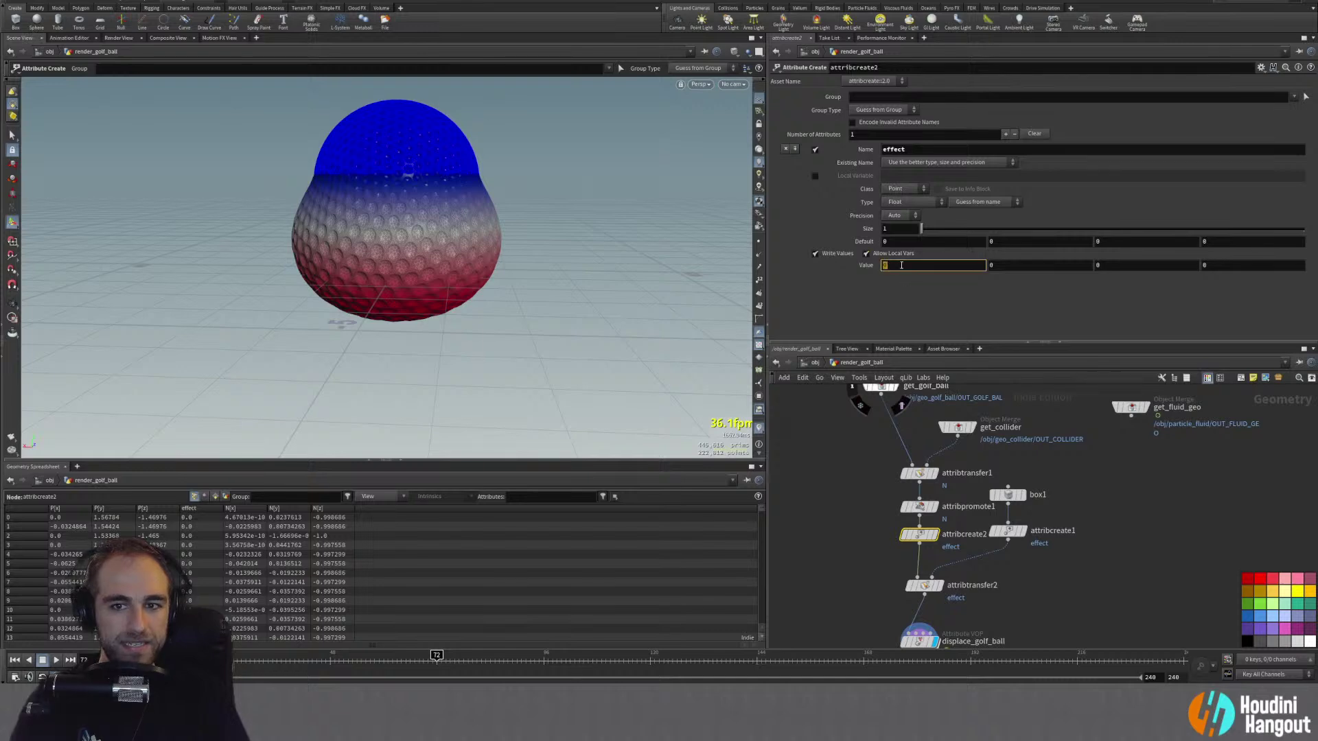
type("1")
key("Return")
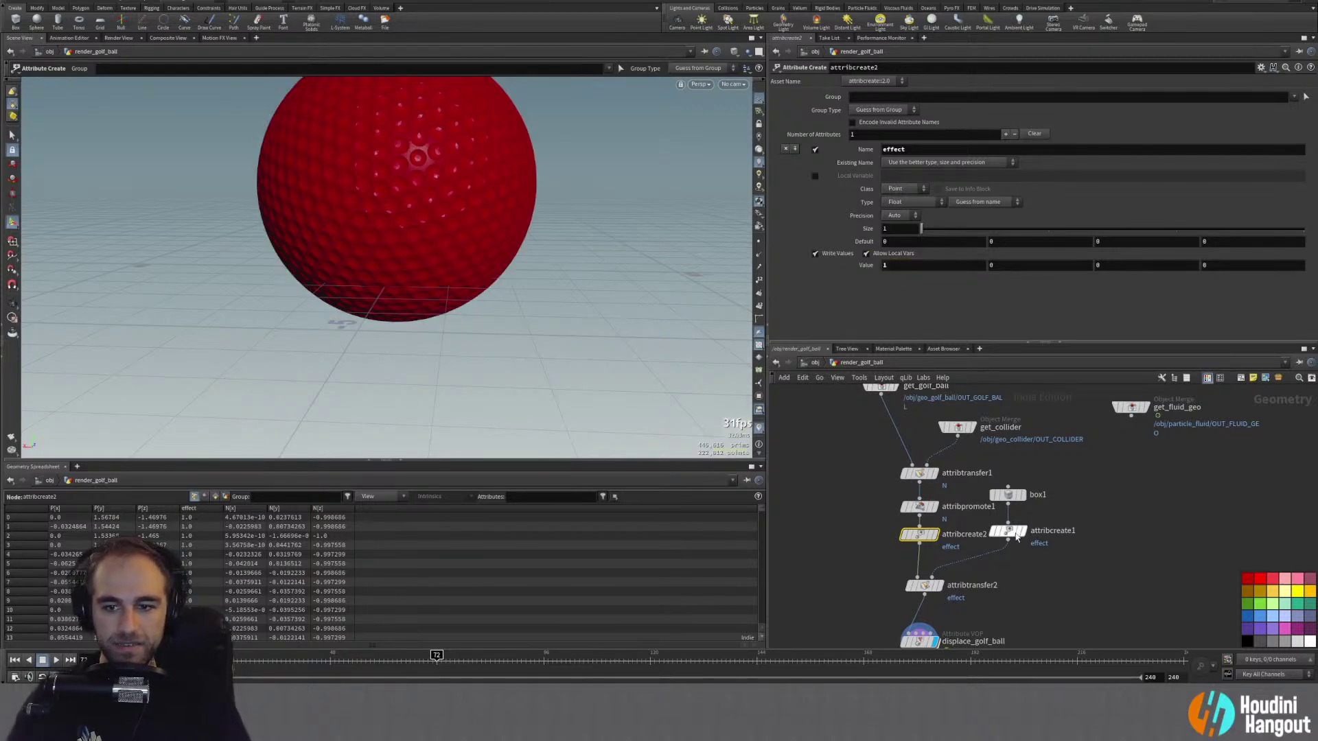
Step: Set the effect value in attribcreate1 to 0 for the box
left_click(1014, 535)
type("0")
key("Return")
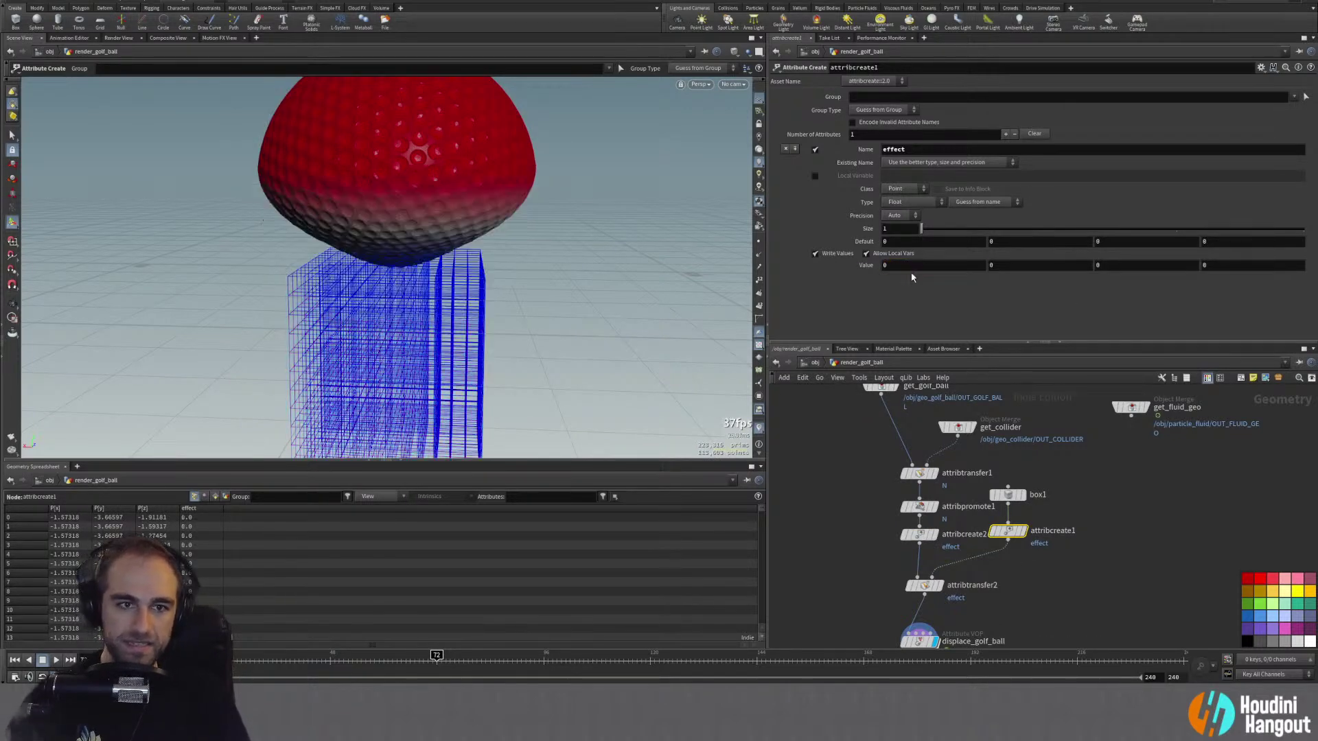
Step: Test the inverted mask by raising box1 into the ball, and lower it to a centre Y of about -3.42
left_click(1006, 494)
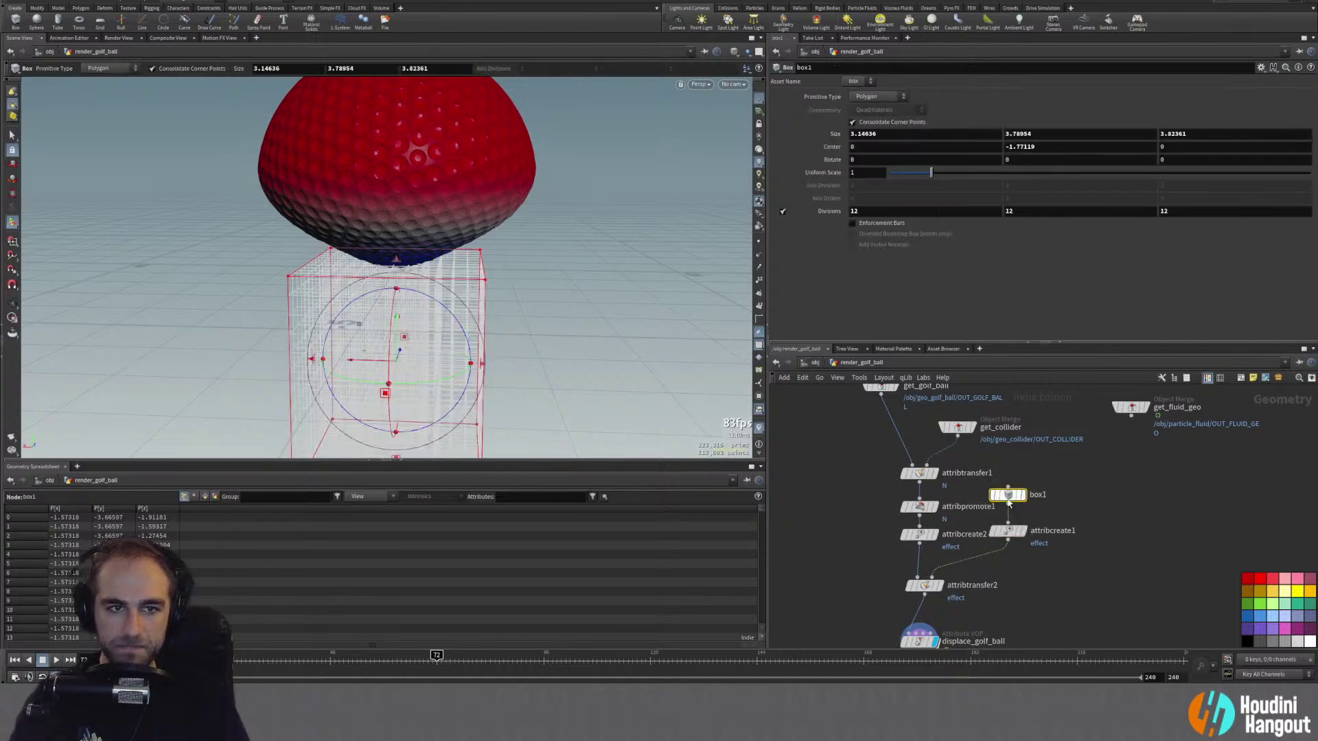
left_click_drag(394, 316, 398, 214)
middle_click_drag(1078, 570, 1089, 489)
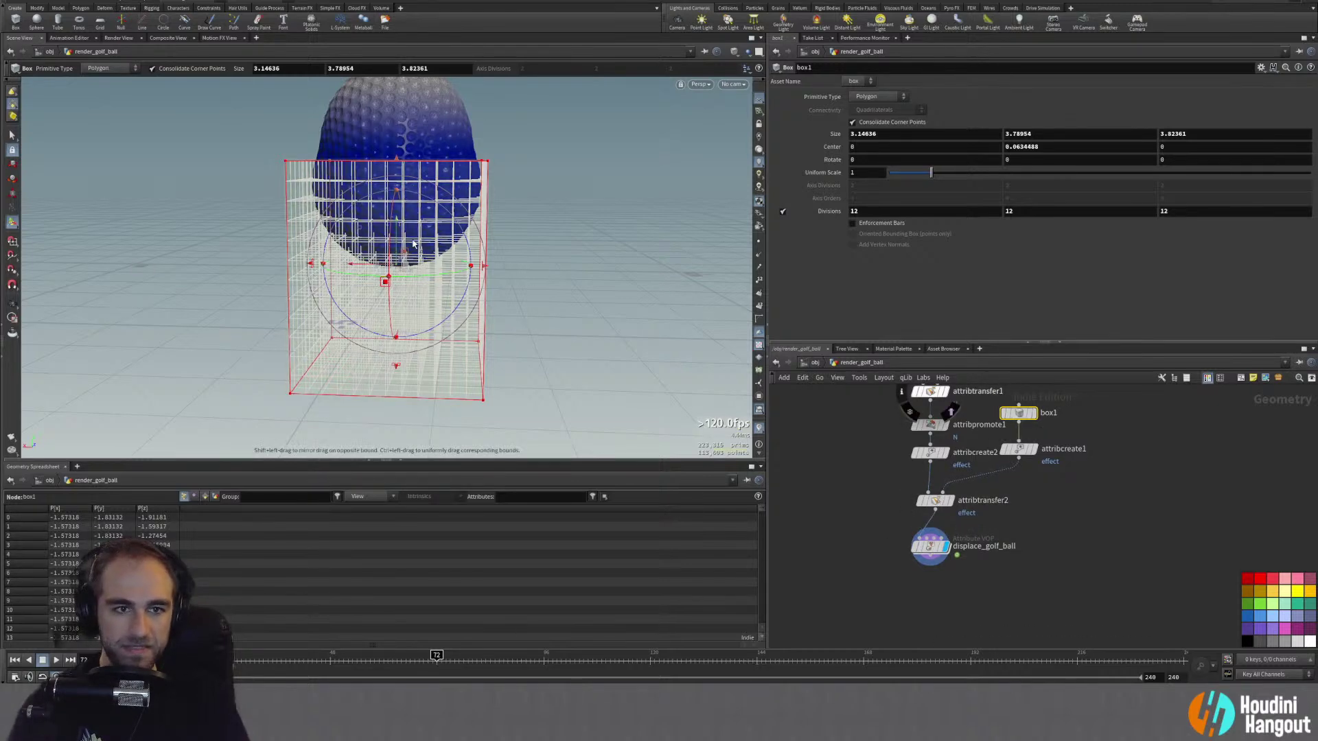
left_click_drag(397, 237, 383, 417)
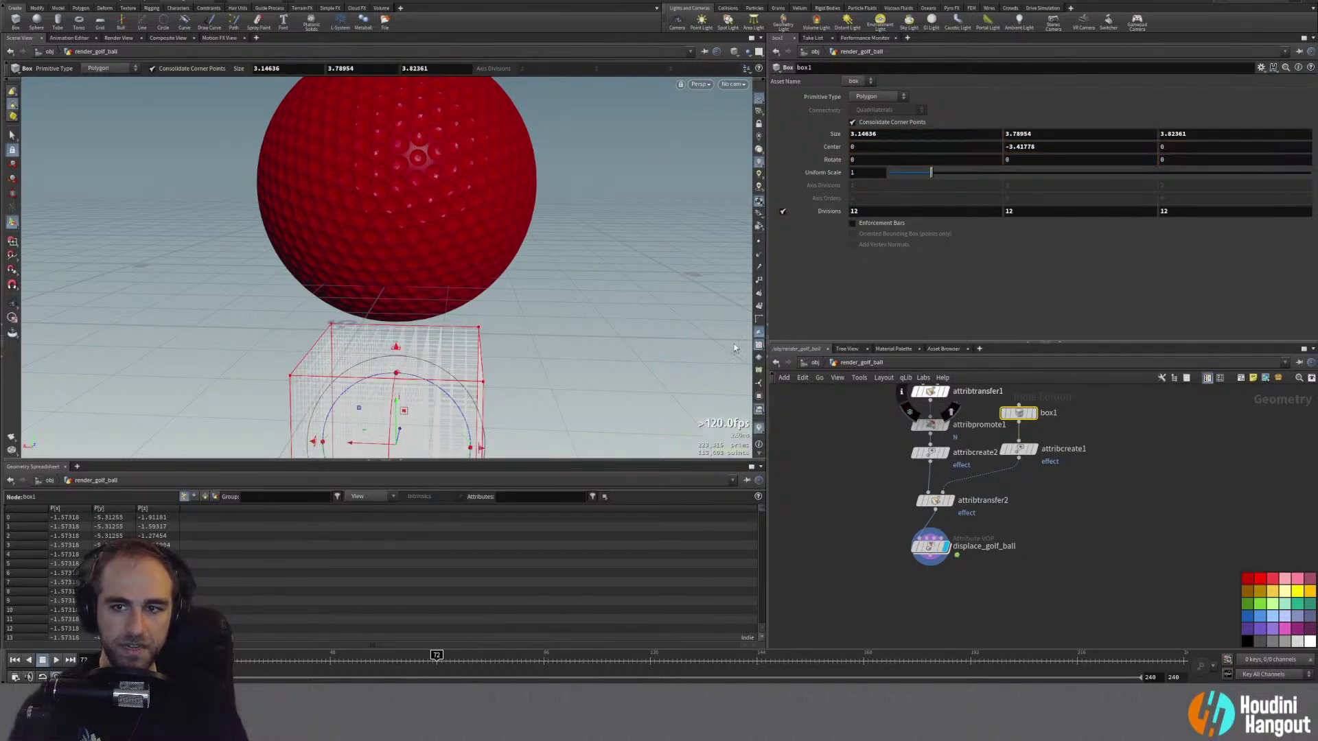
Step: Keyframe box1's centre Y at -3.41776 on frame 72, and raise the box over the ball to about 1.41 at frame 192
left_click(1027, 148, "alt")
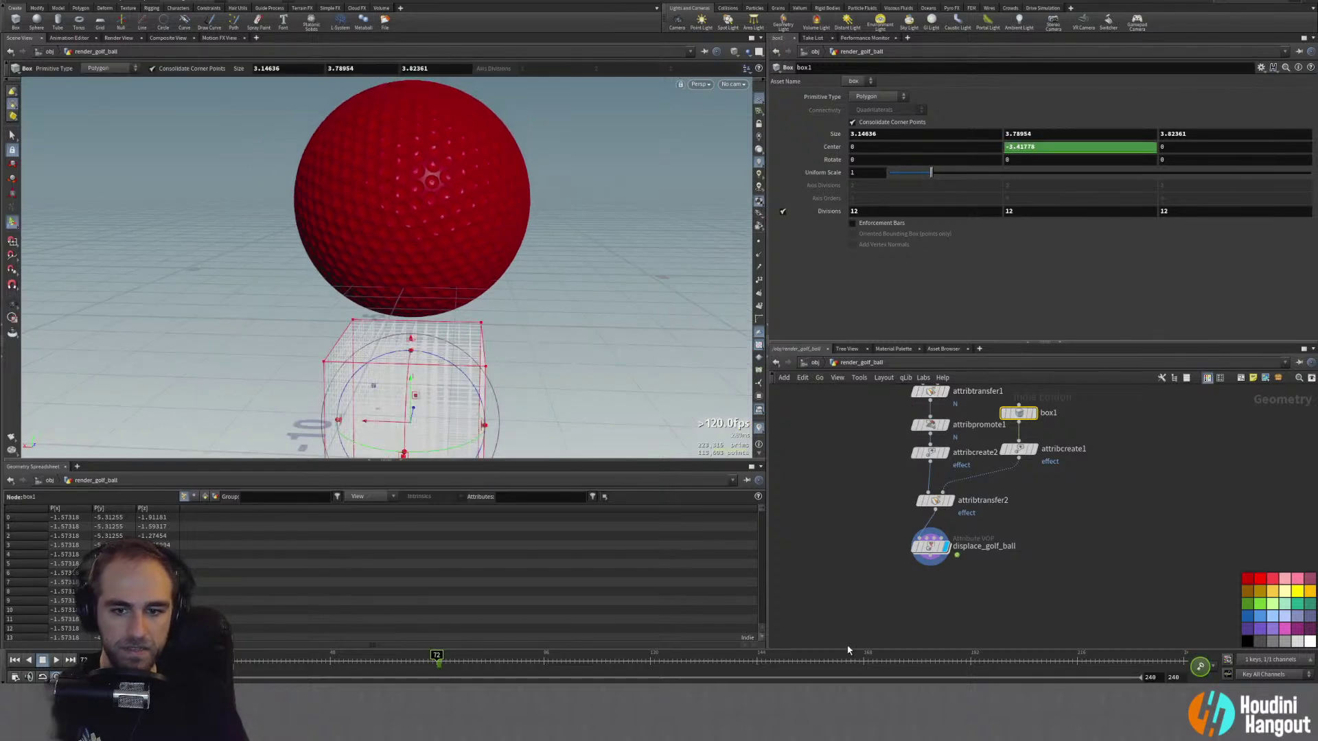
left_click_drag(414, 392, 399, 180)
scroll(432, 188, "up", 5)
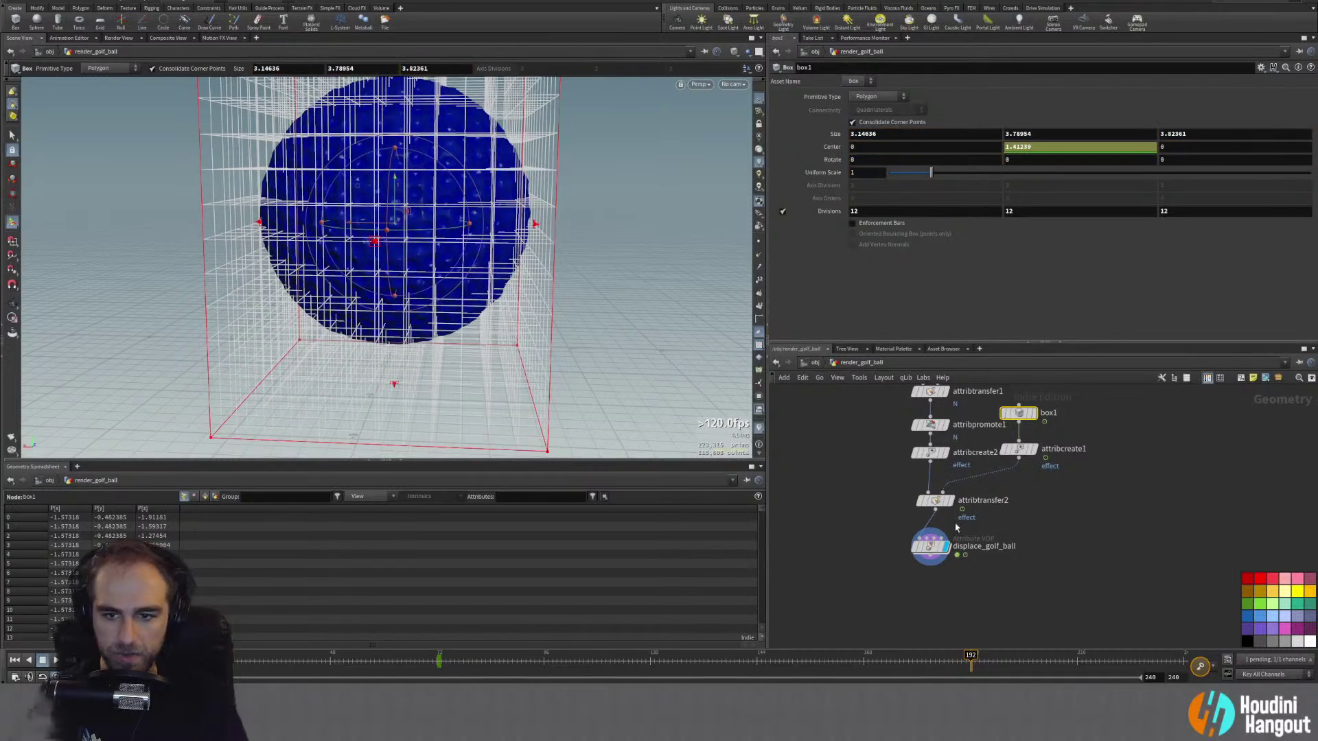
Step: Set attribtransfer2's Distance Threshold to 0.5 and Blend Width to 0.95
left_click(934, 500)
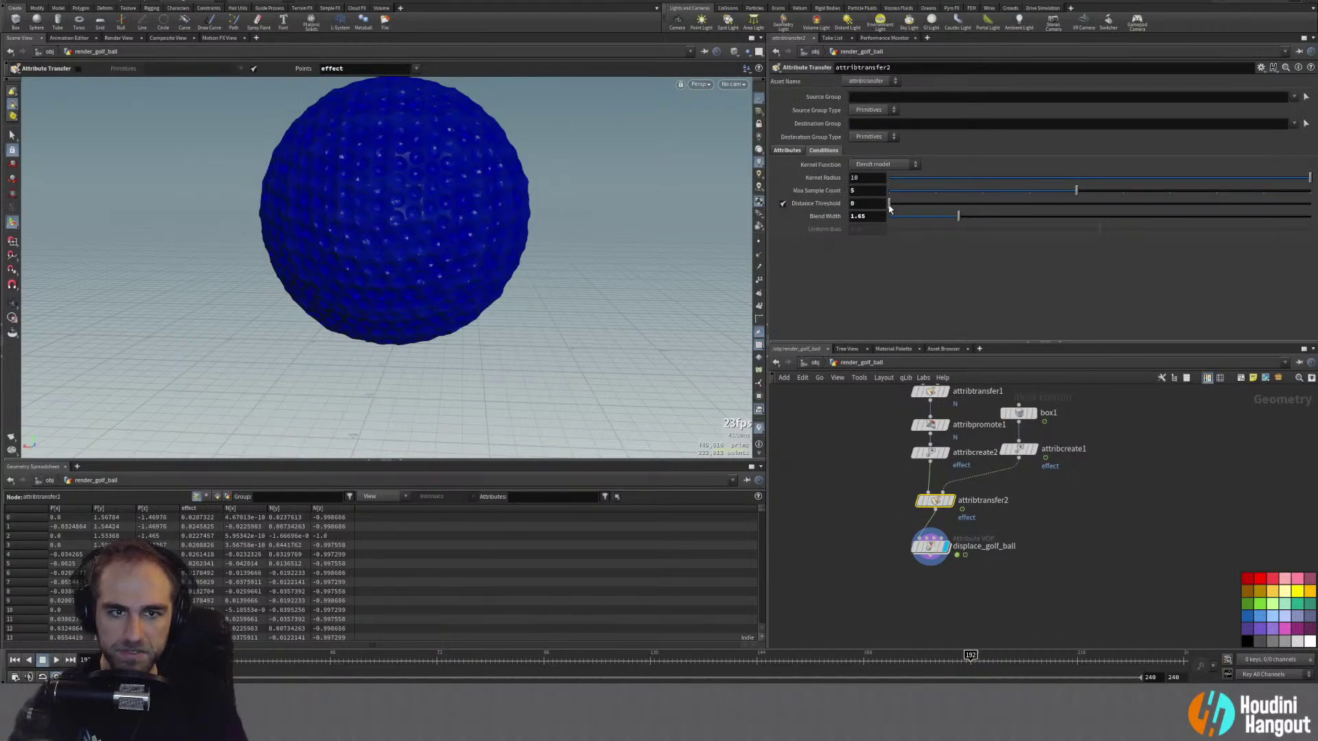
left_click_drag(889, 206, 899, 205)
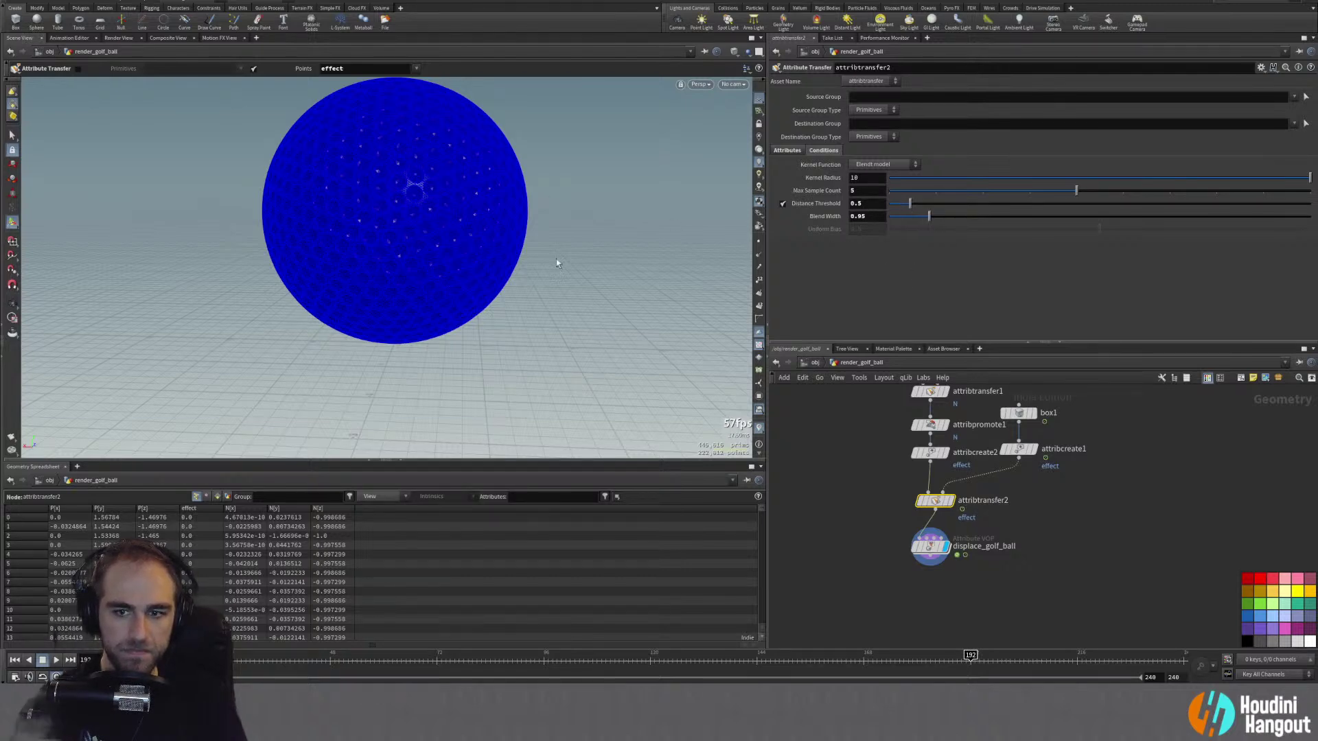
Step: Raise box1 slightly more at frame 192, to a centre Y of about 1.60, so it encloses the ball
left_click(1018, 413)
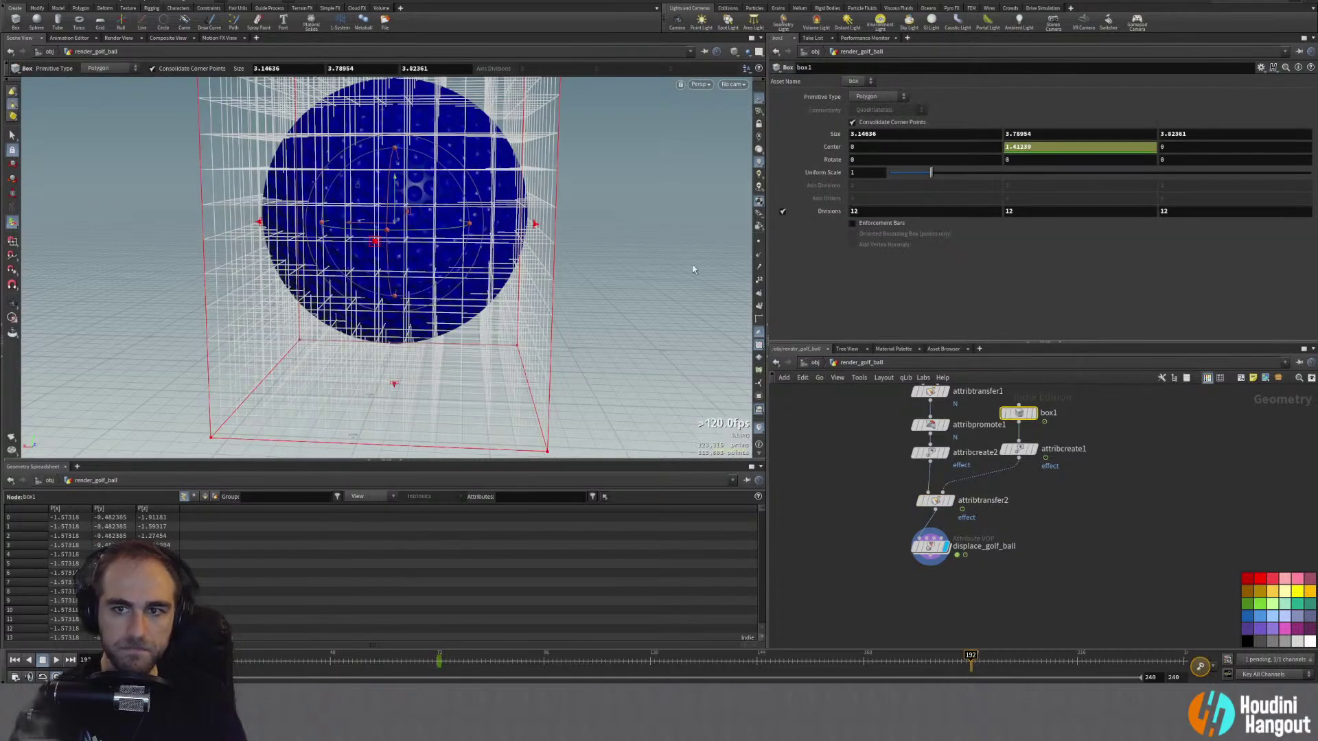
left_click_drag(389, 218, 426, 212, "alt")
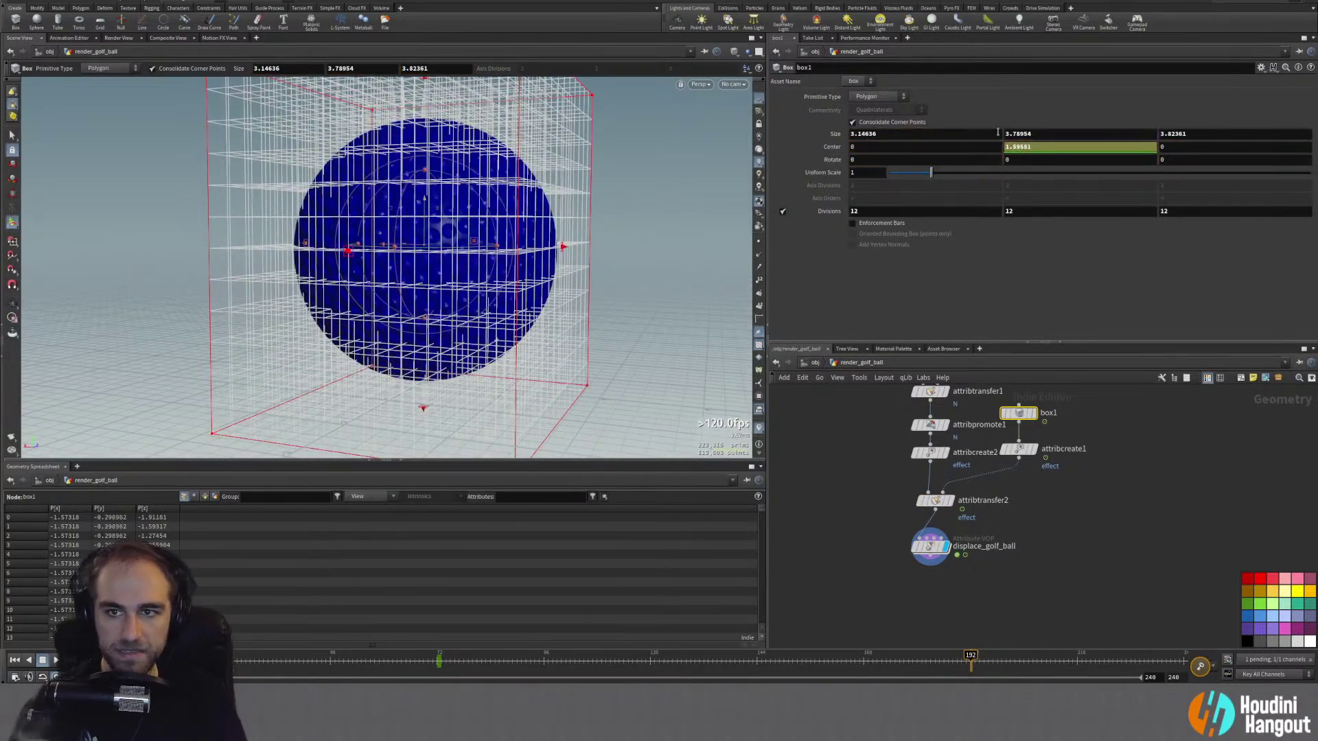
Step: Try an effect value of 0.5 on attribcreate2 while viewing the ball at frame 134
left_click_drag(970, 658, 712, 663)
left_click(942, 451)
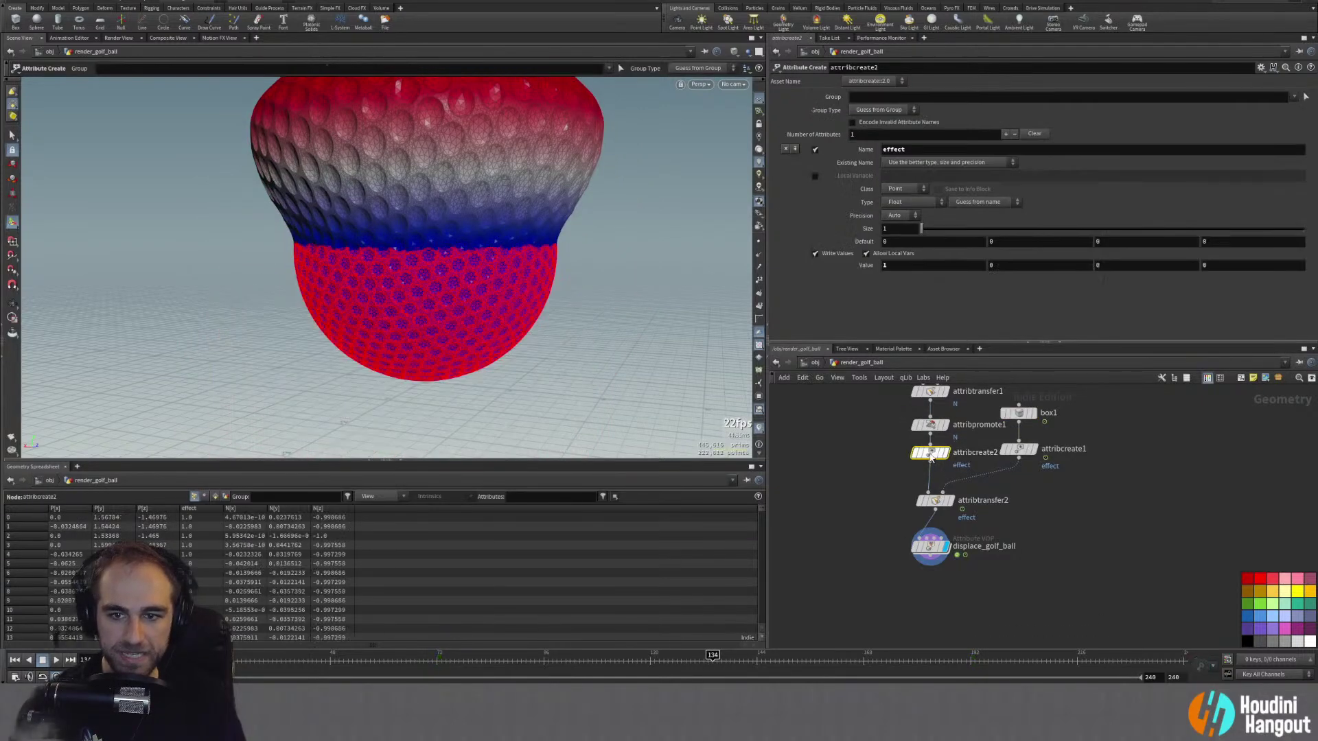
middle_click_drag(890, 268, 860, 273)
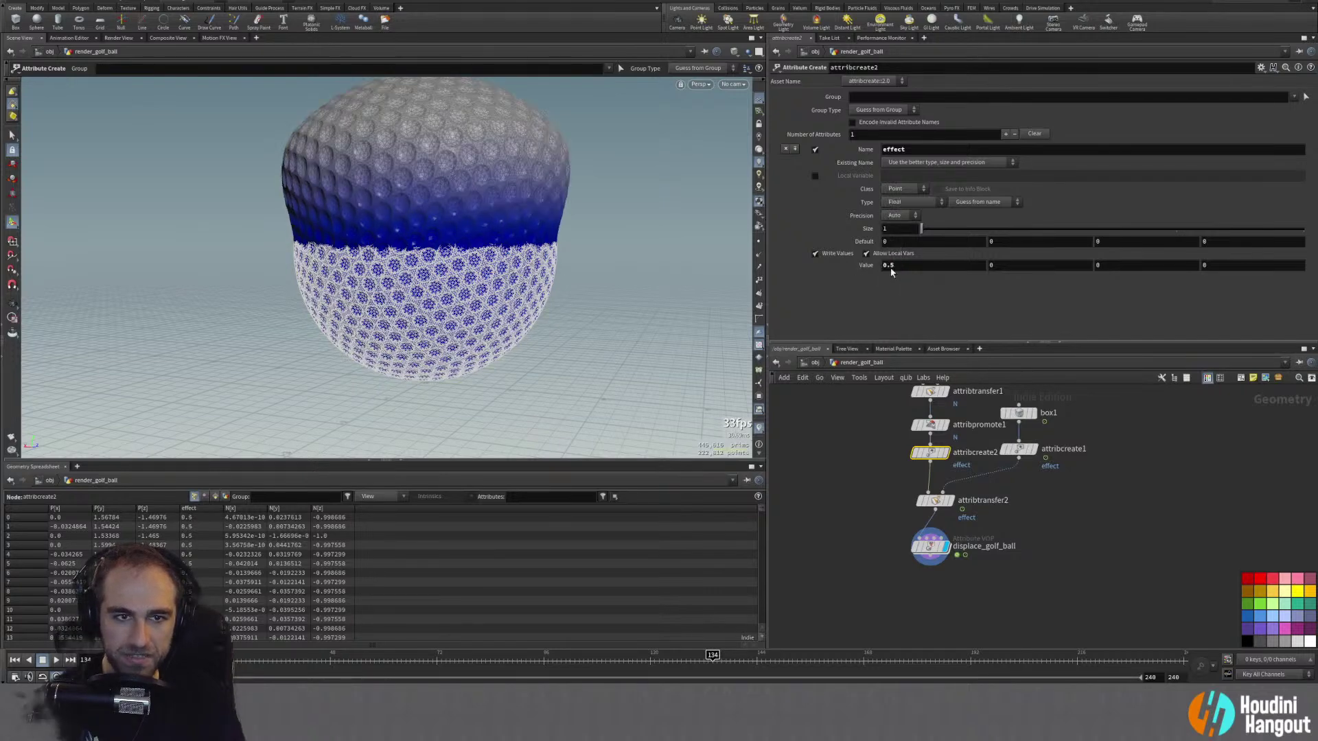
Step: Expose the Displace Along Normal node's Scale as a parameter of displace_golf_ball and set it to 0.462
left_click(930, 547)
double_click(931, 547)
left_click(1072, 439)
left_click_drag(935, 110, 1212, 139)
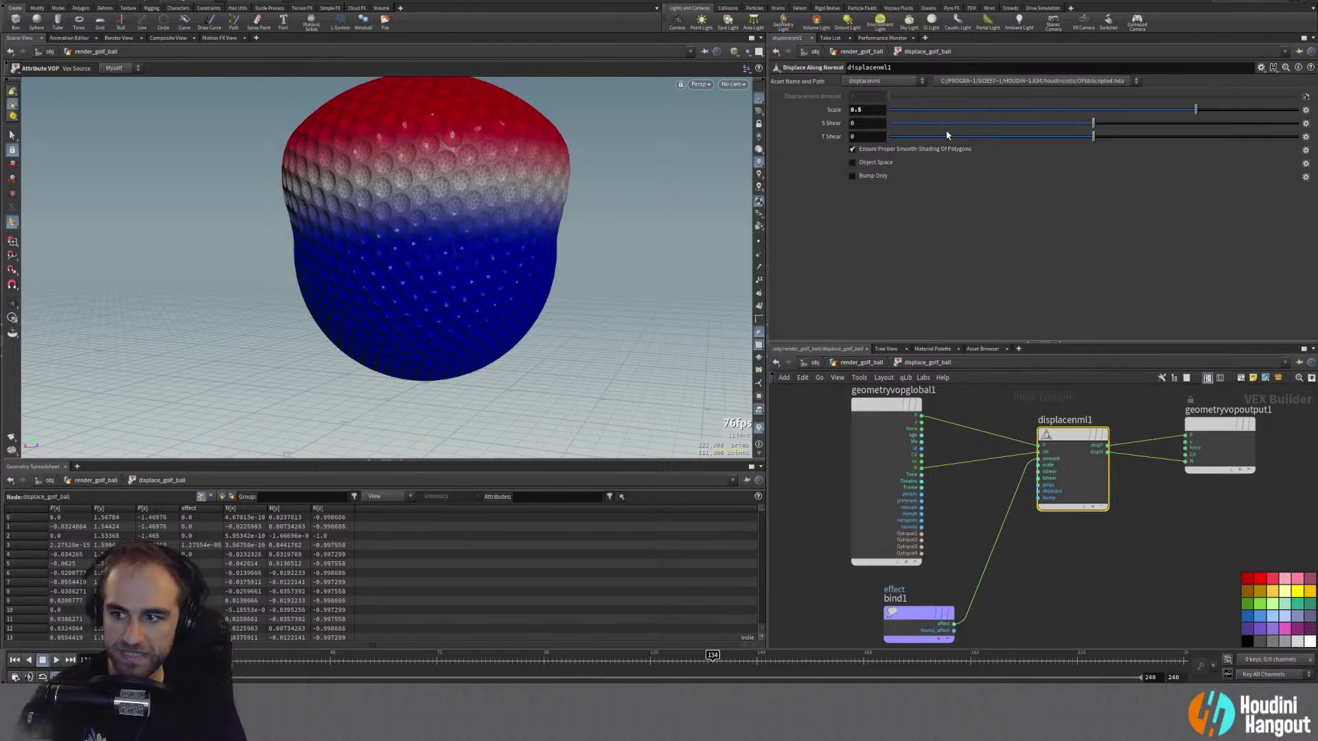
key("Tab")
key("Escape")
left_click(1042, 468)
left_click(1030, 527)
key("u")
mouse_move(1218, 276)
left_mouse_down()
mouse_move(1176, 275)
mouse_move(1199, 276)
left_mouse_up()
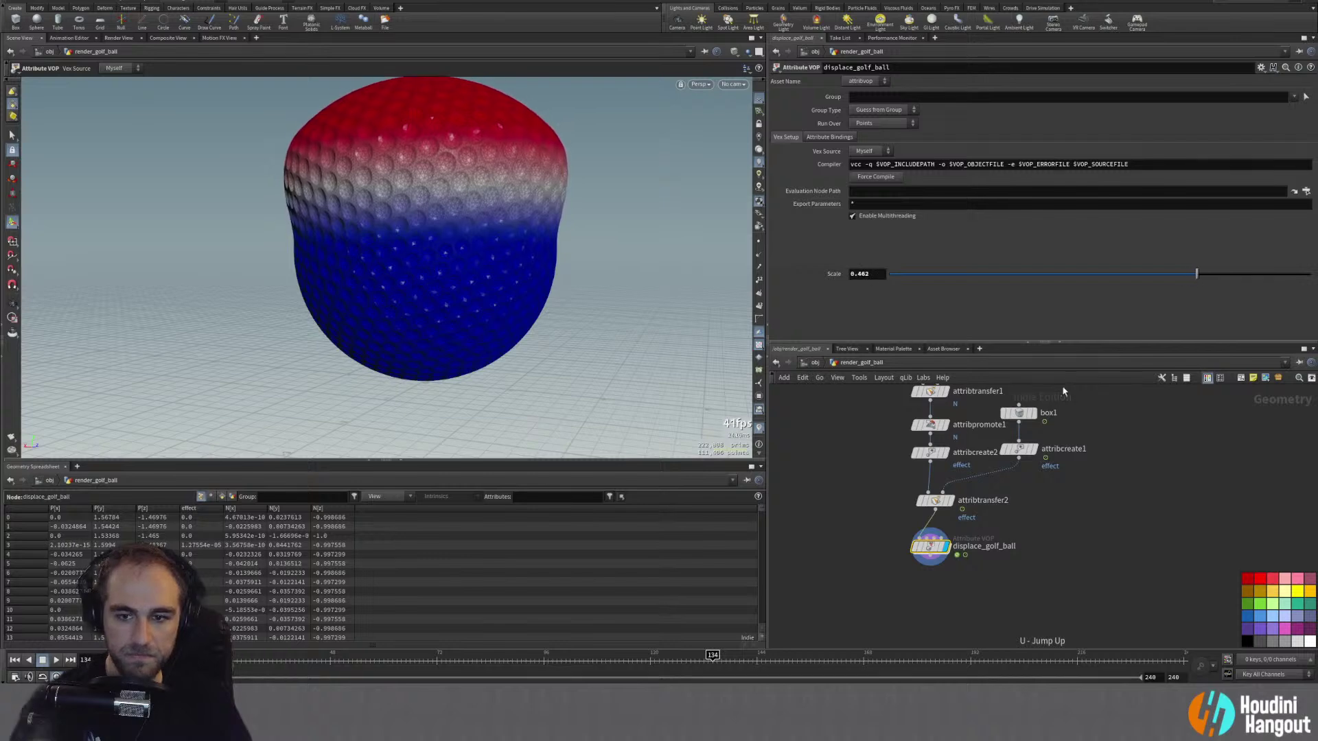
Step: Scrub the animation to frame 146, test an effect value of -0.4 on the box's attribcreate1, and restore its default
left_click_drag(933, 554, 938, 544)
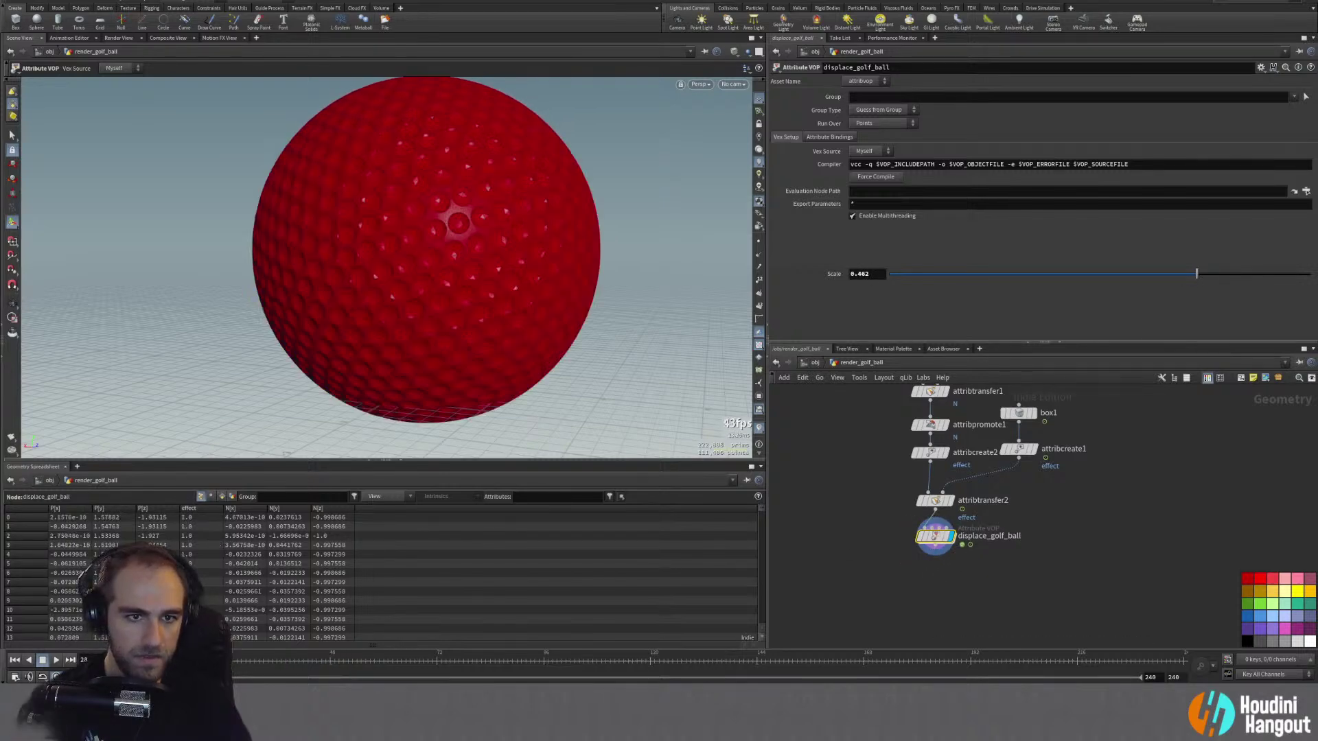
left_click_drag(463, 666, 766, 669)
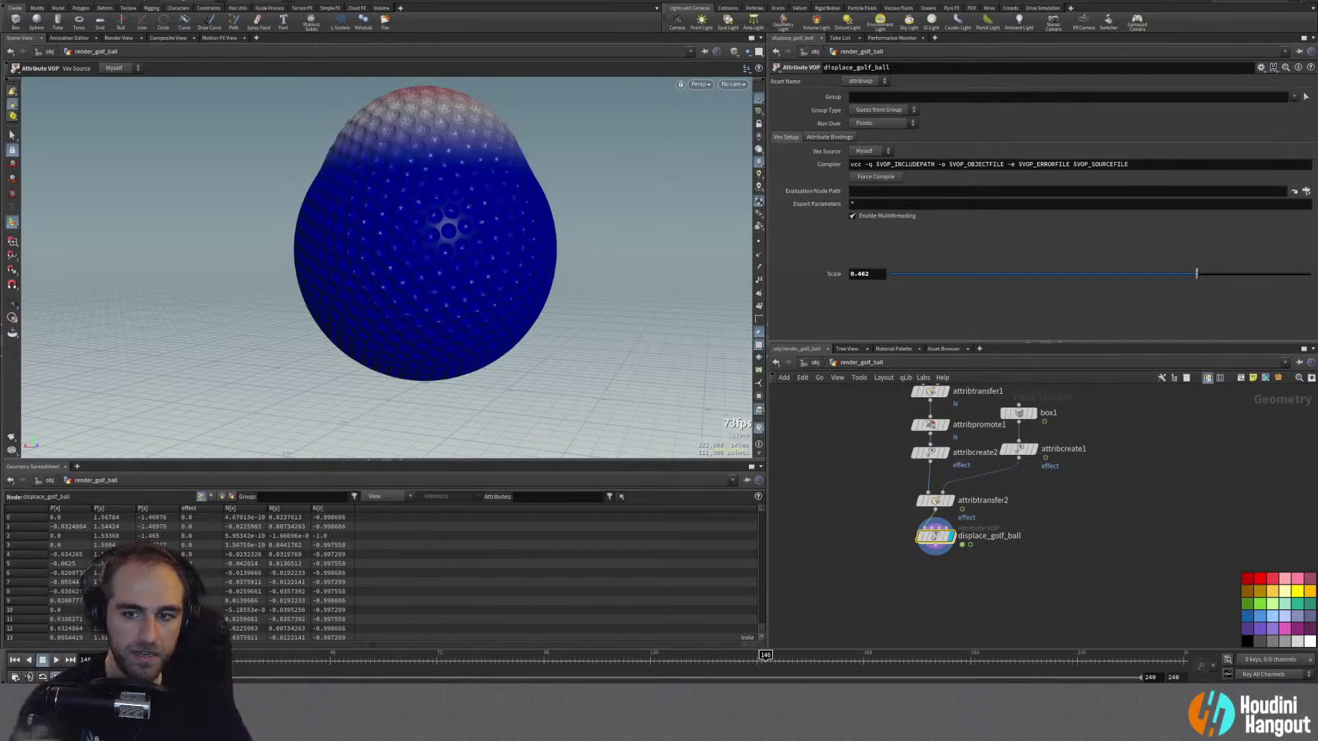
left_click(1020, 451)
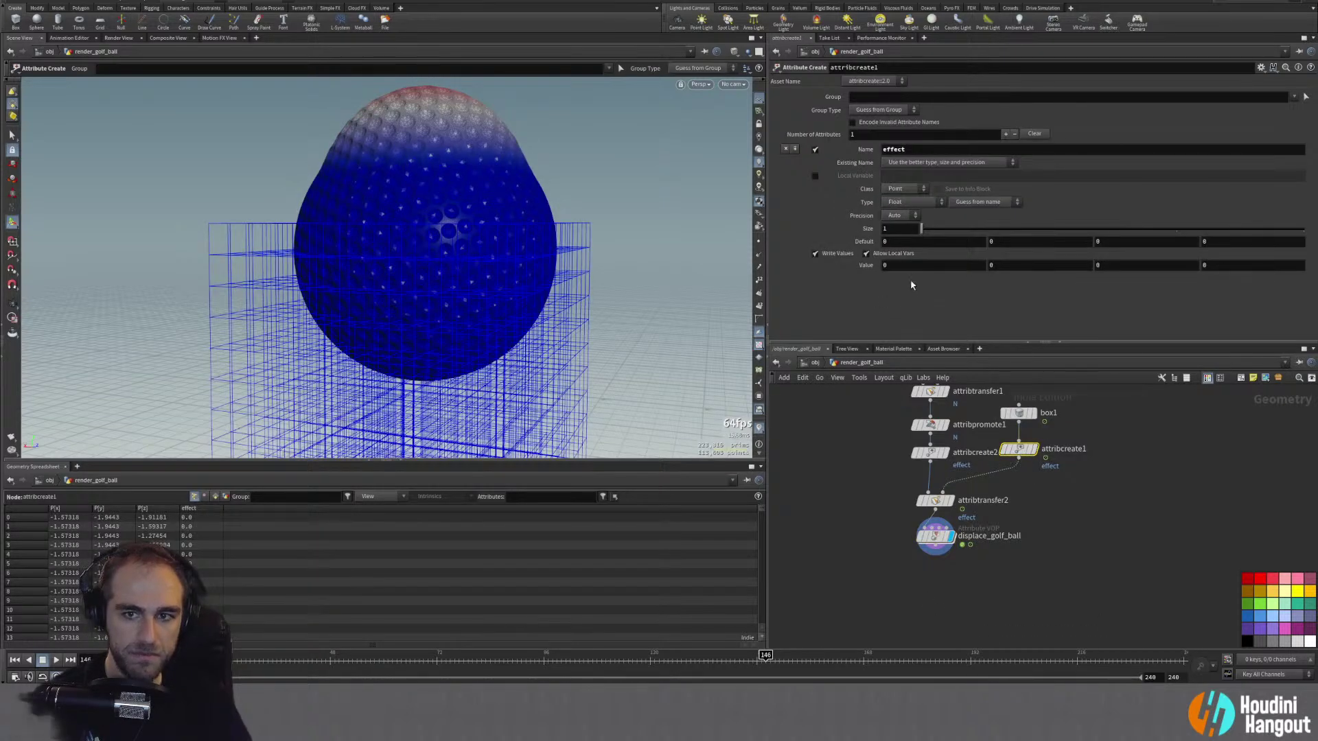
mouse_move(905, 268)
middle_mouse_down()
mouse_move(878, 266)
mouse_move(905, 271)
middle_mouse_up()
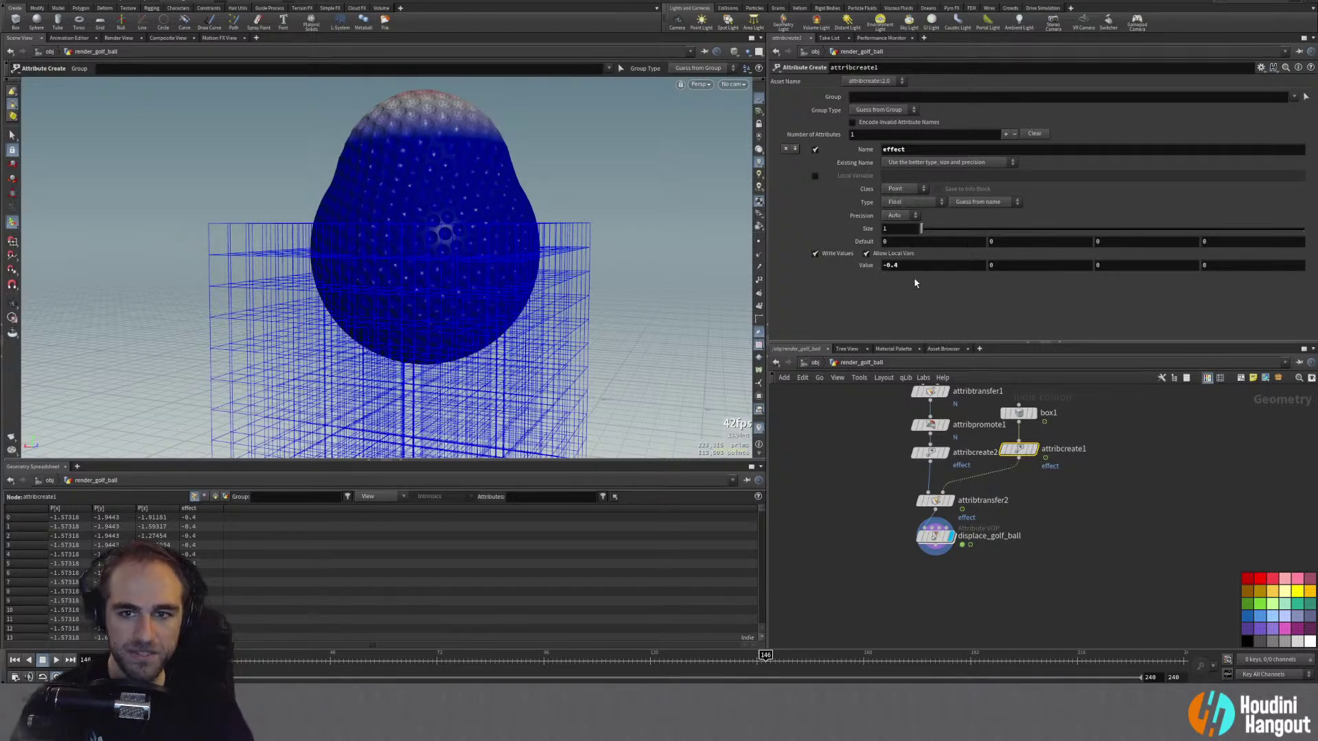
middle_click(892, 265, "ctrl")
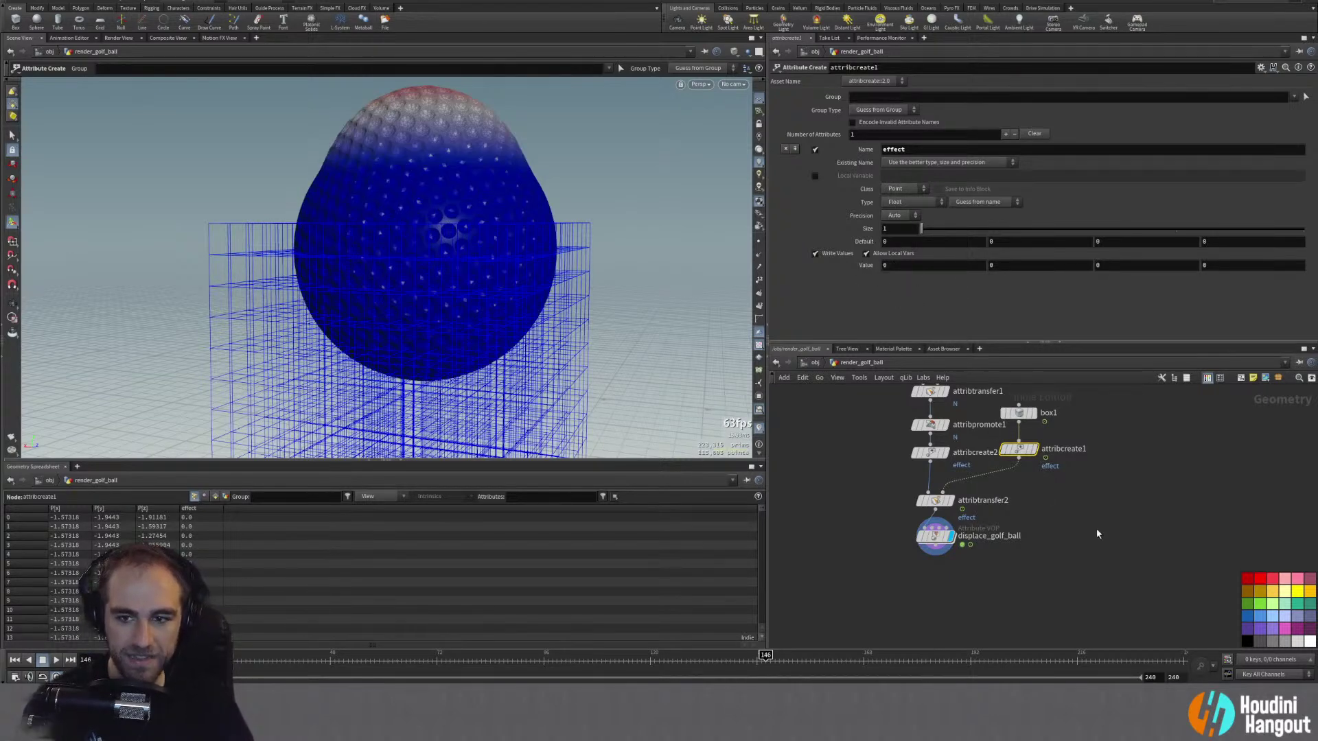
left_click(930, 450)
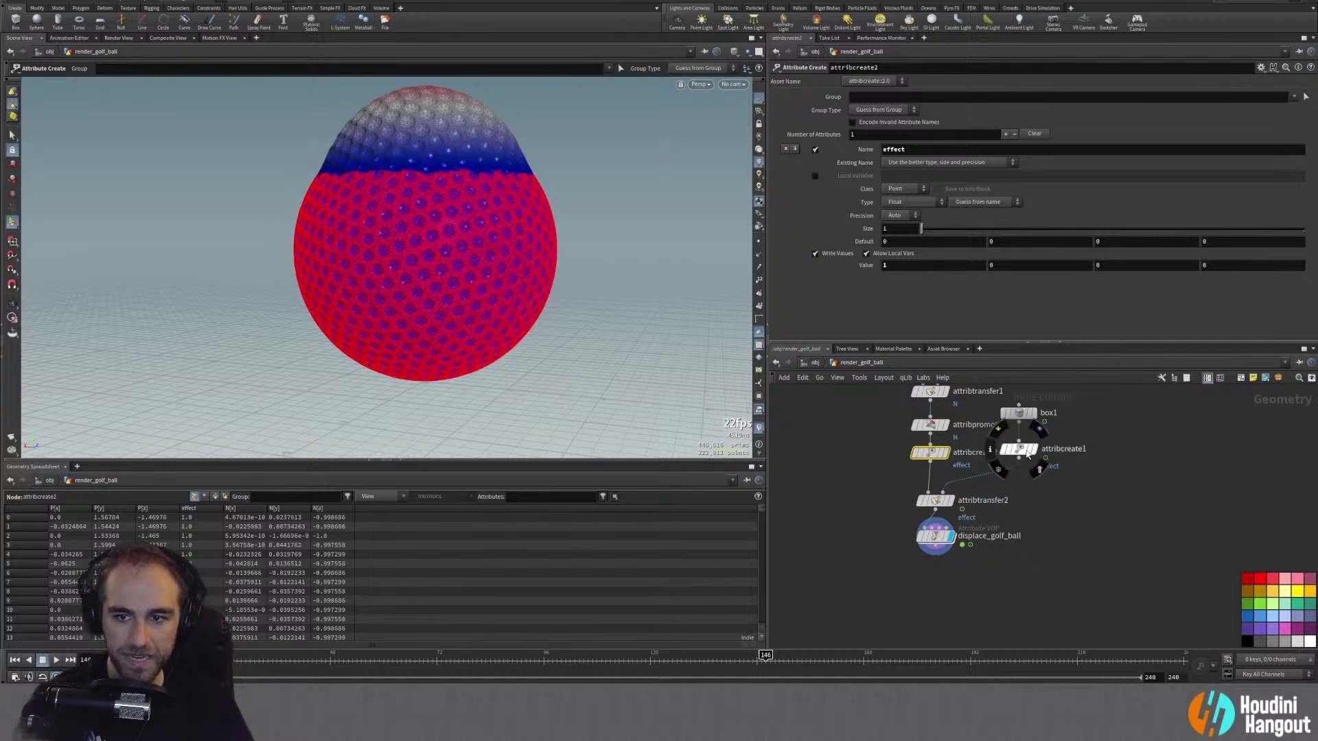
left_click(1024, 451)
Step: Display get_fluid_geo and move it beside the displace_golf_ball branch of the network
scroll(788, 538, "down", 3)
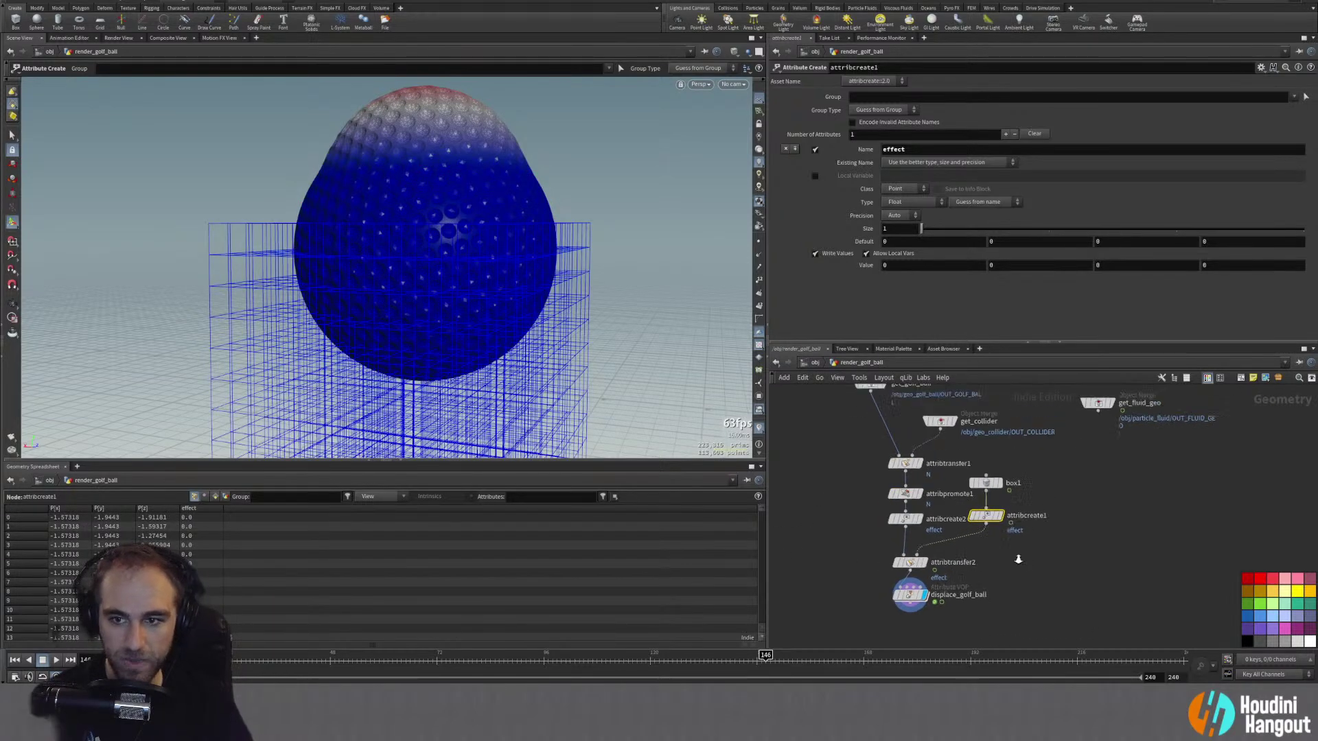
mouse_move(1062, 422)
left_click_drag(1062, 422, 1041, 560)
scroll(969, 586, "up", 2)
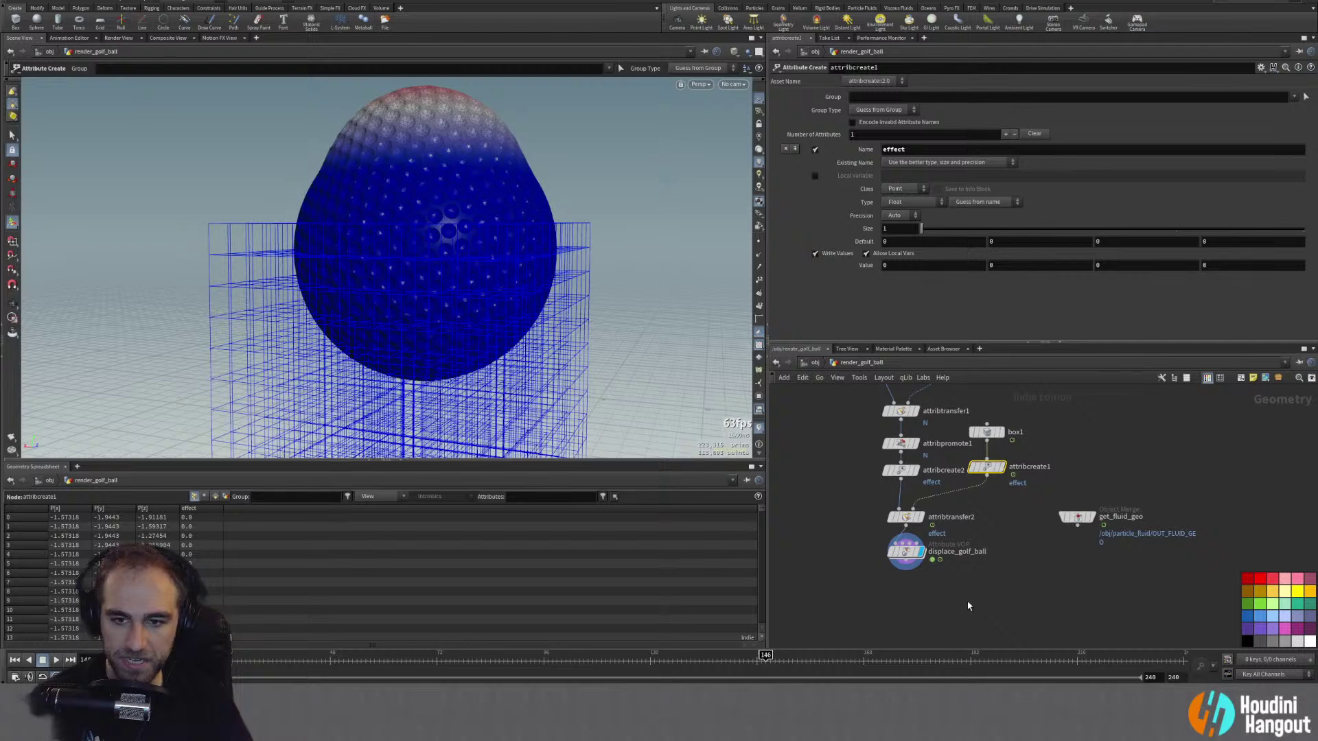
left_click(905, 551)
left_click(1077, 517)
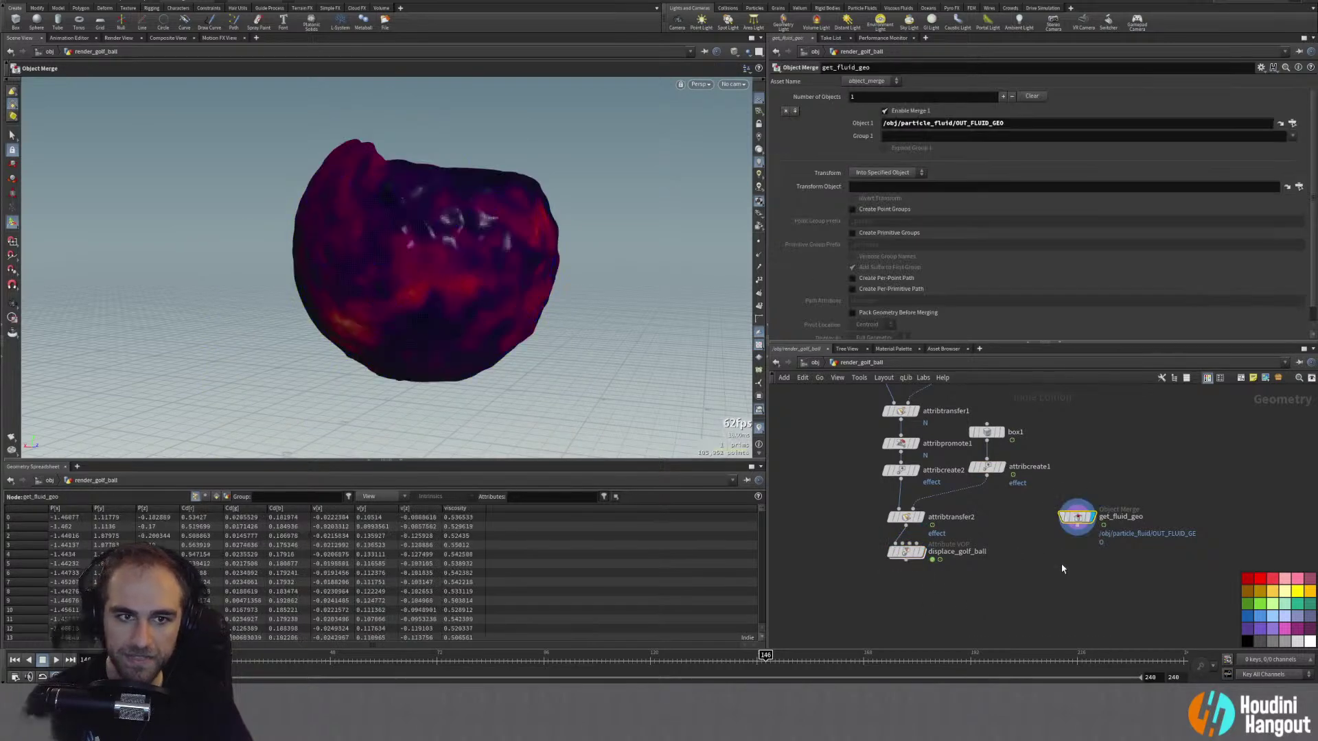
scroll(919, 637, "up", 1)
mouse_move(488, 256)
left_mouse_down("alt")
mouse_move(447, 294)
mouse_move(500, 252)
left_mouse_up("alt")
mouse_move(1098, 506)
left_click_drag(1101, 508, 783, 534)
Step: Add a Boolean node with get_fluid_geo as its first input and displace_golf_ball as its second, and display it
key("Tab")
type("mer")
key("Return")
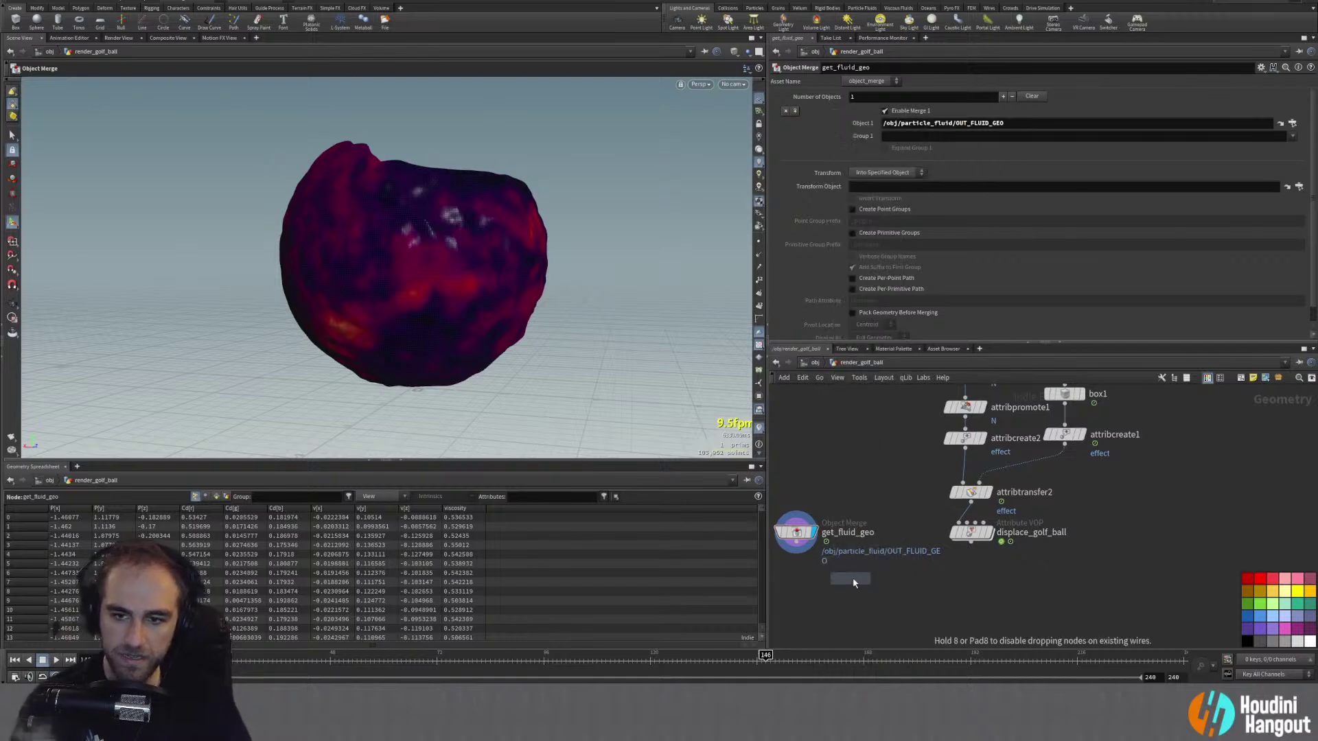
left_click(891, 597)
left_click_drag(825, 560, 892, 592)
left_click(904, 591)
left_click(909, 602)
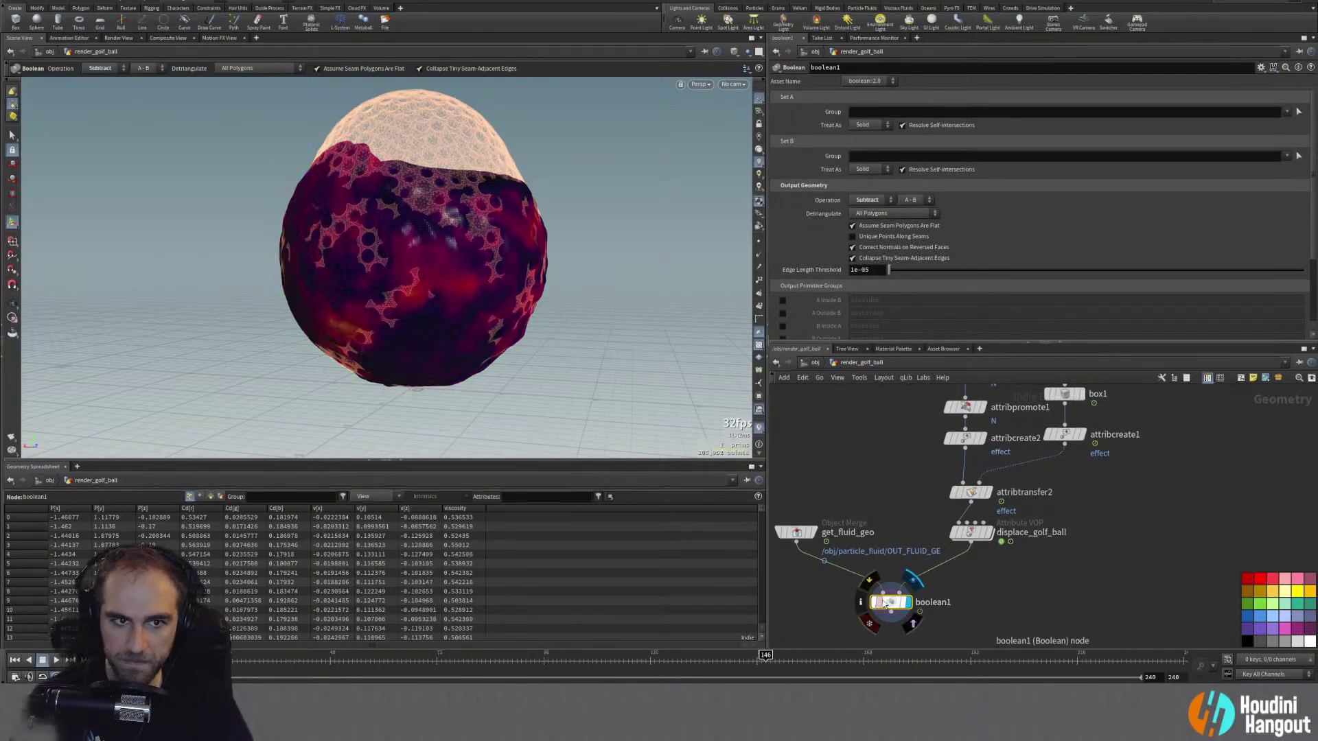
Step: Set boolean1's Operation to Intersect and inspect the resulting surface up close
left_click(867, 200)
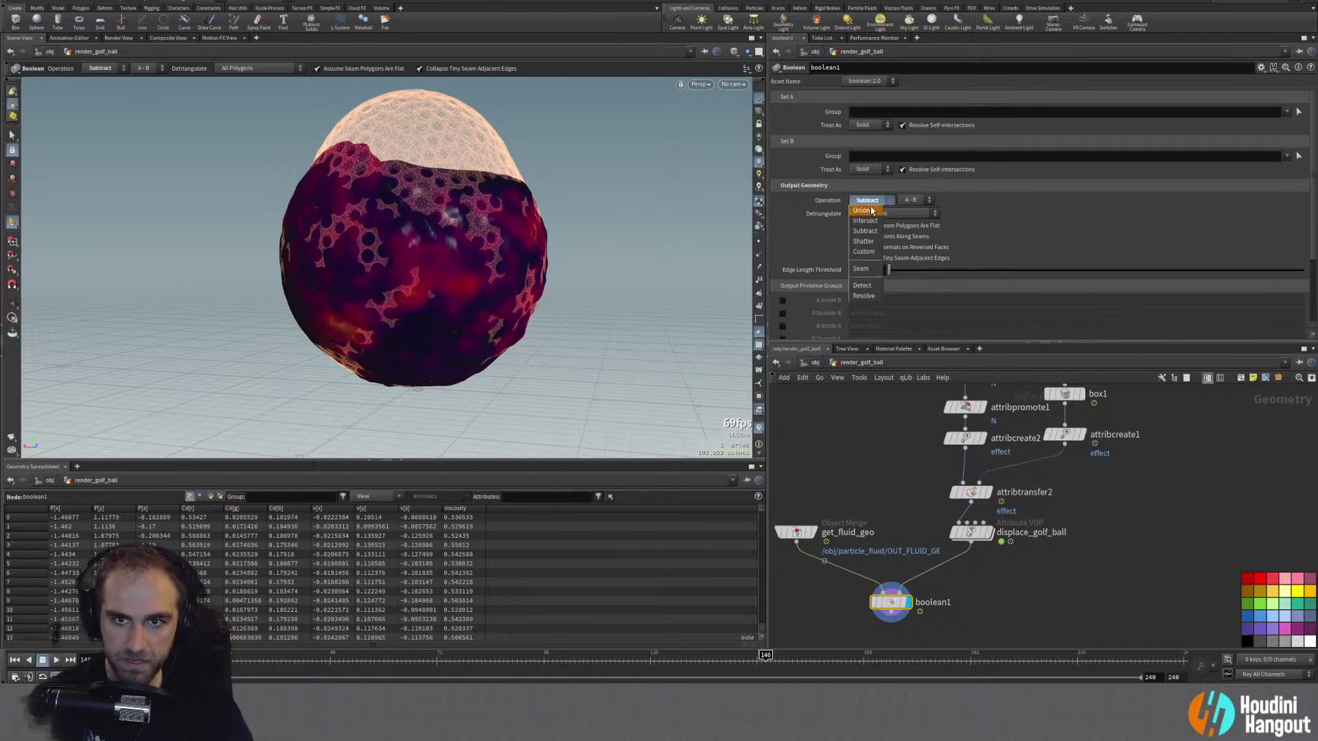
left_click(867, 216)
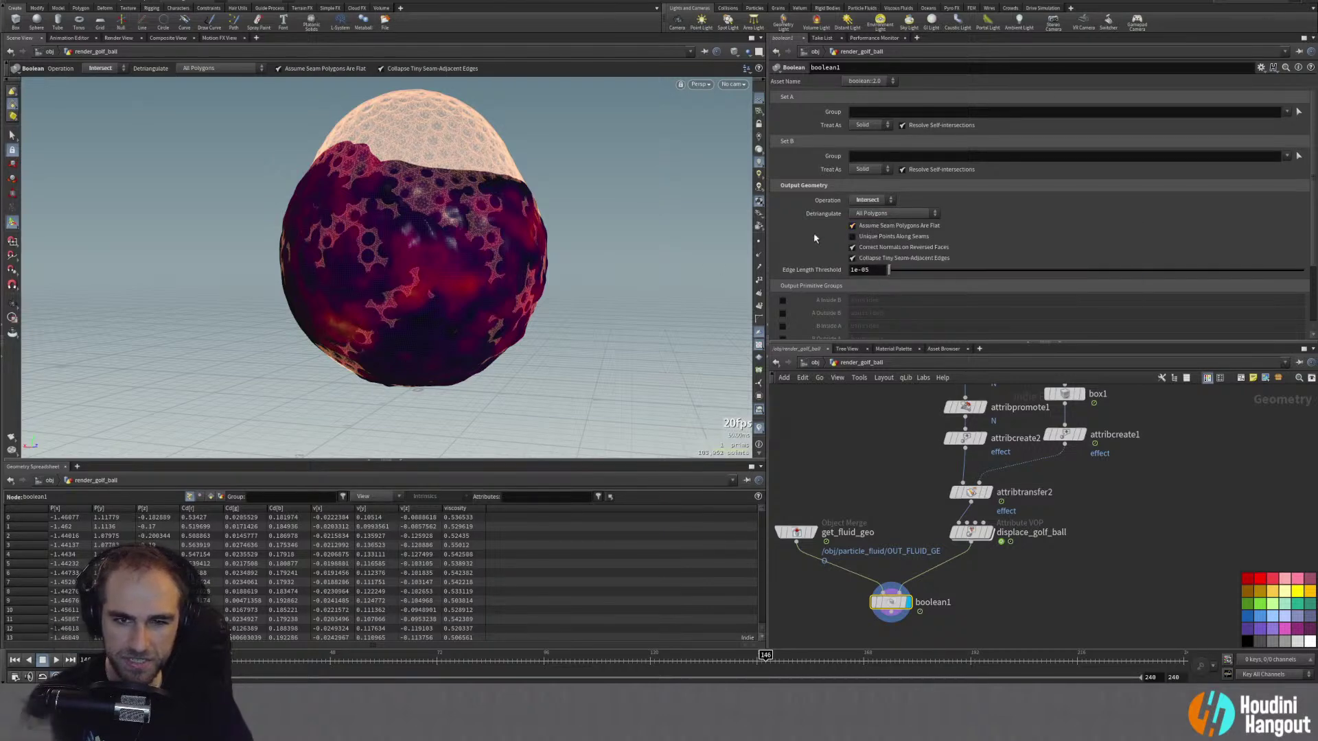
left_click_drag(406, 235, 373, 252, "alt")
mouse_move(391, 245)
right_mouse_down("alt")
mouse_move(420, 235)
mouse_move(394, 247)
right_mouse_up("alt")
left_click_drag(393, 247, 490, 264, "alt")
right_click_drag(490, 264, 447, 229)
key("Return")
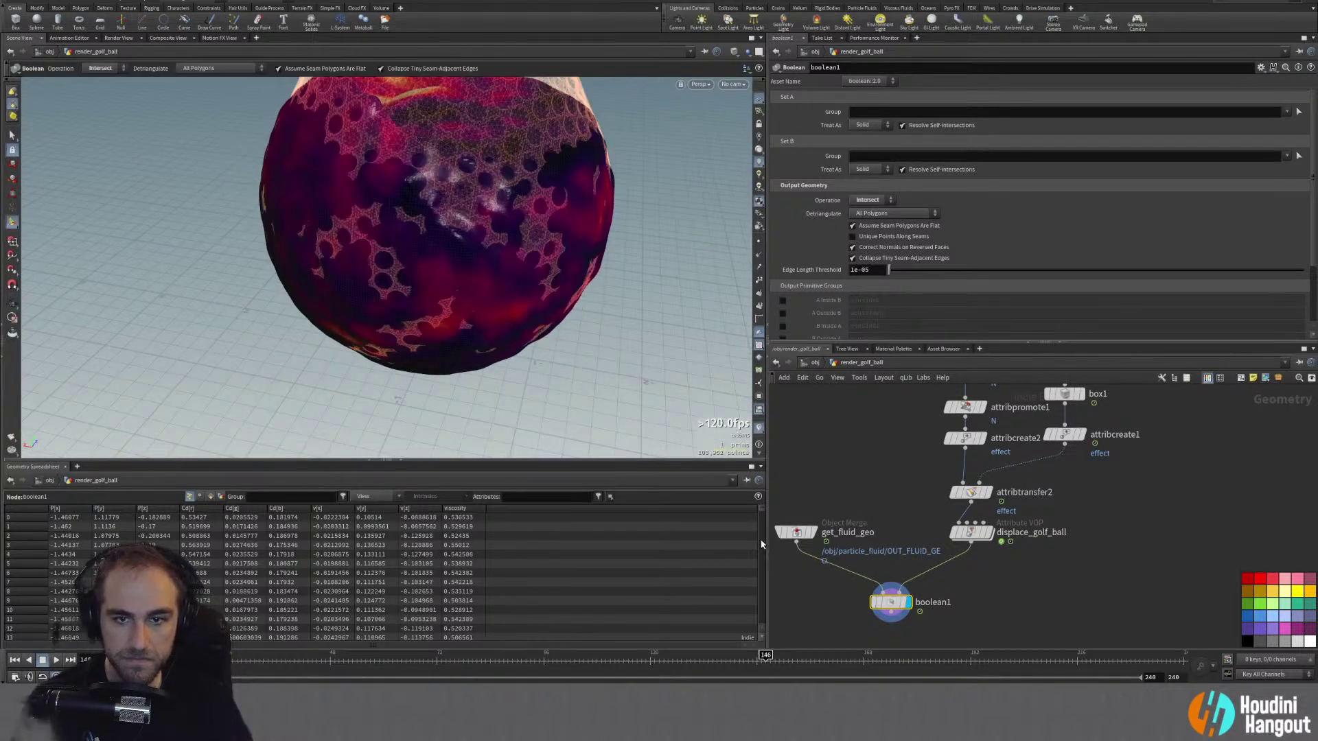
Step: Display get_fluid_geo, check its node information, and space it and boolean1 further apart in the network
left_click(796, 534)
middle_click(800, 534)
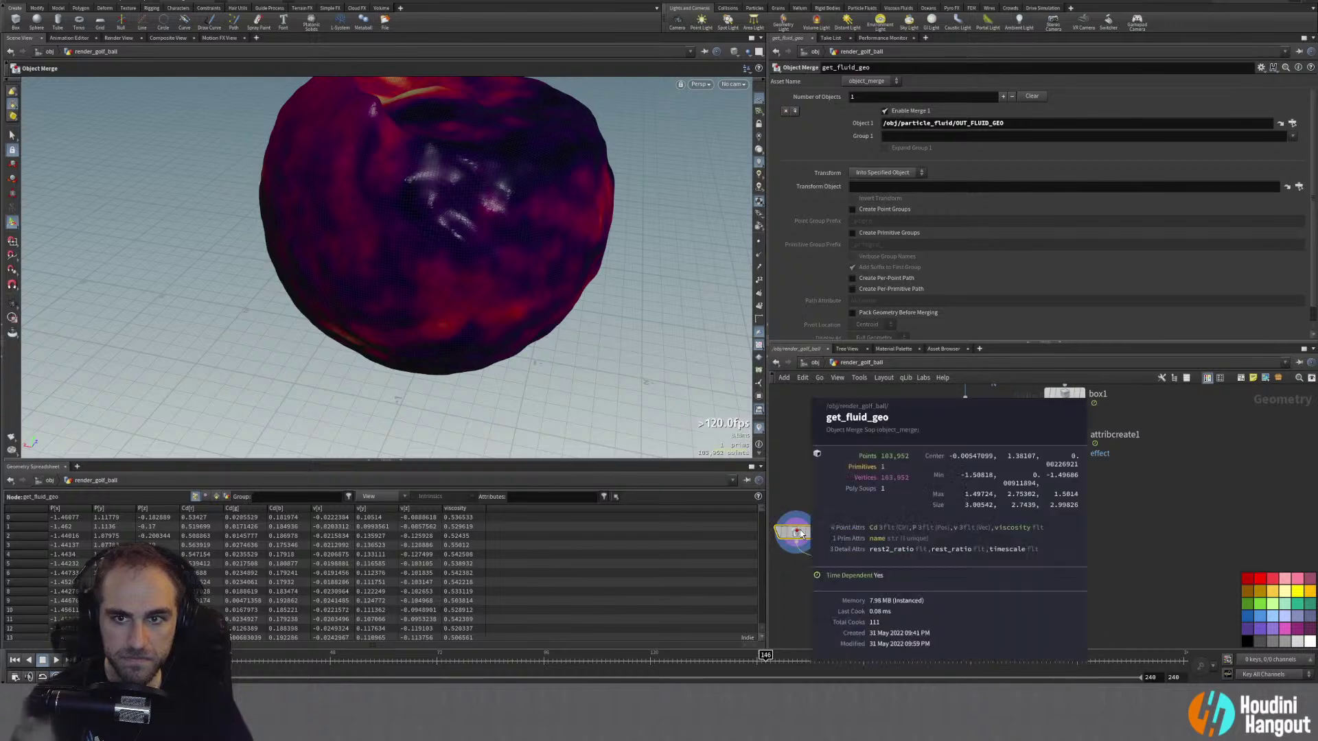
left_click_drag(800, 534, 795, 534)
left_click_drag(891, 607, 891, 625)
Step: Examine the effect bind and its connections inside displace_golf_ball, and return to the geometry network
left_click(970, 534)
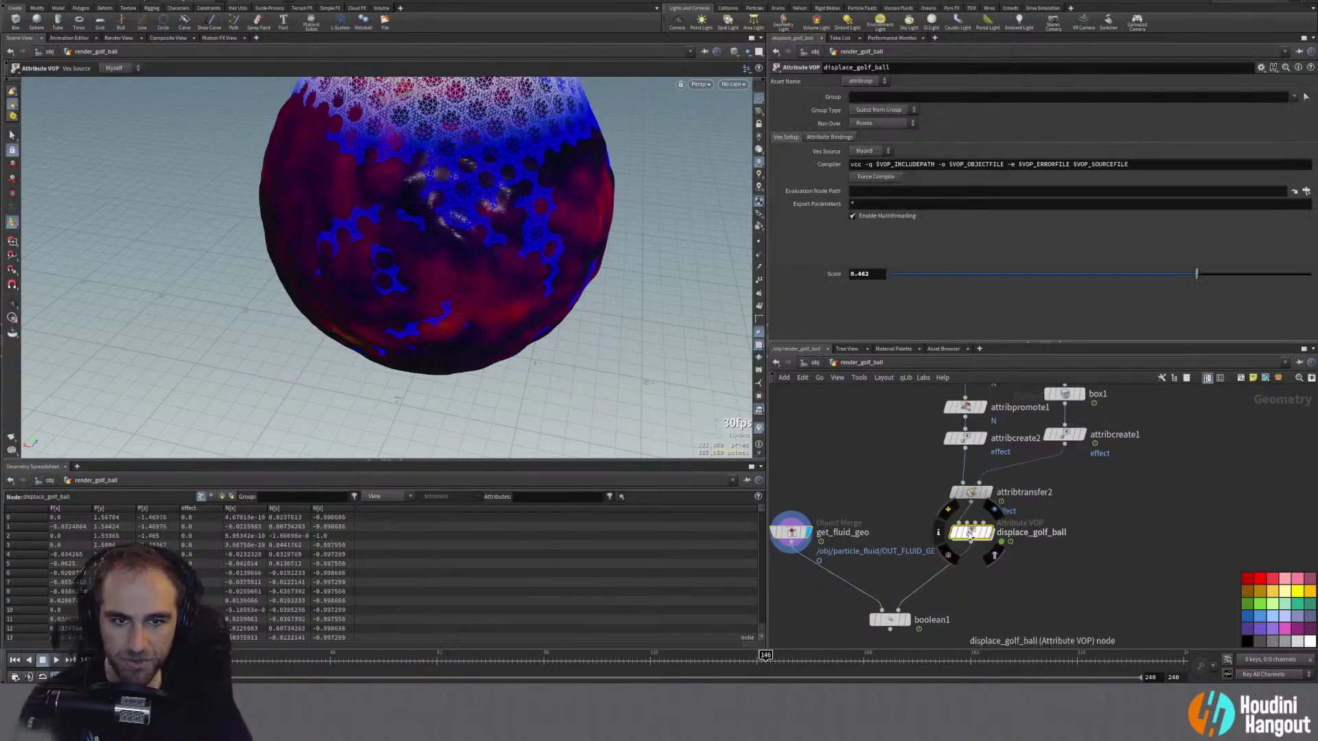
double_click(970, 534)
mouse_move(916, 613)
left_click_drag(917, 613, 884, 608)
middle_click_drag(884, 608, 881, 546)
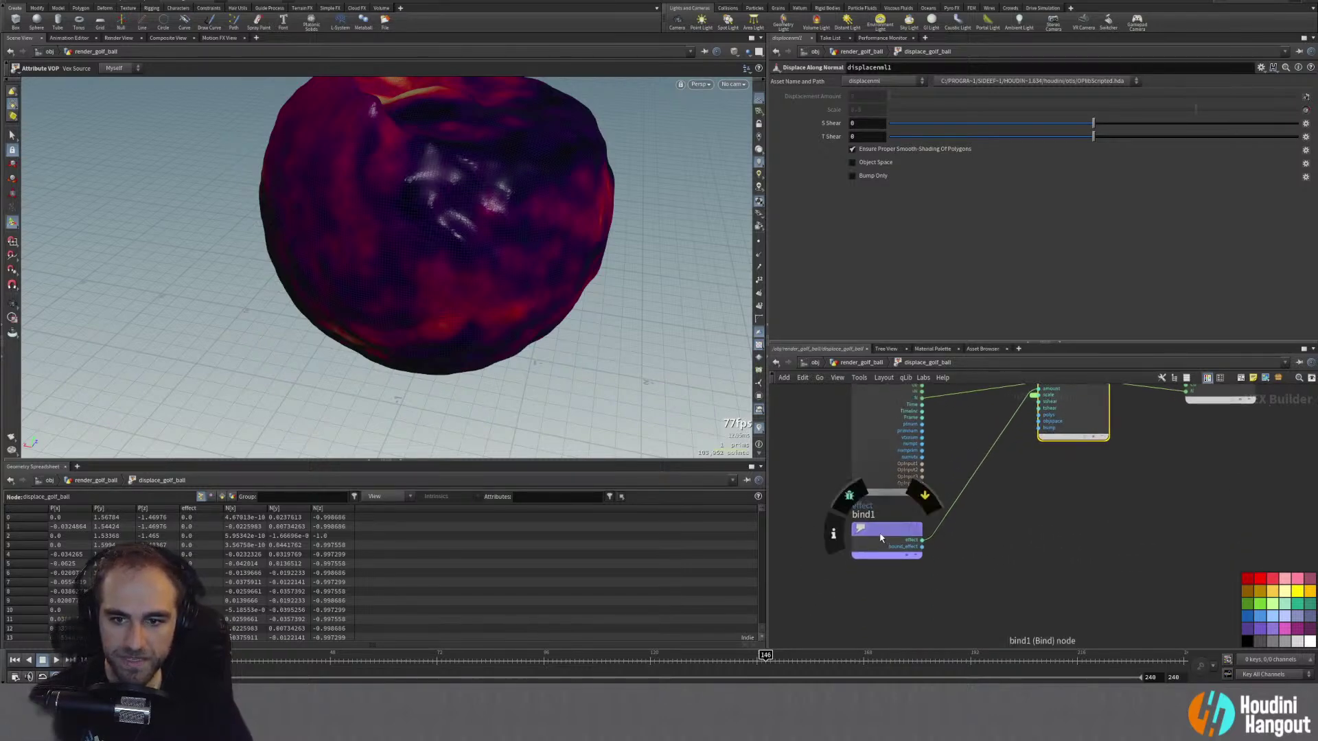
middle_click_drag(838, 603, 836, 580)
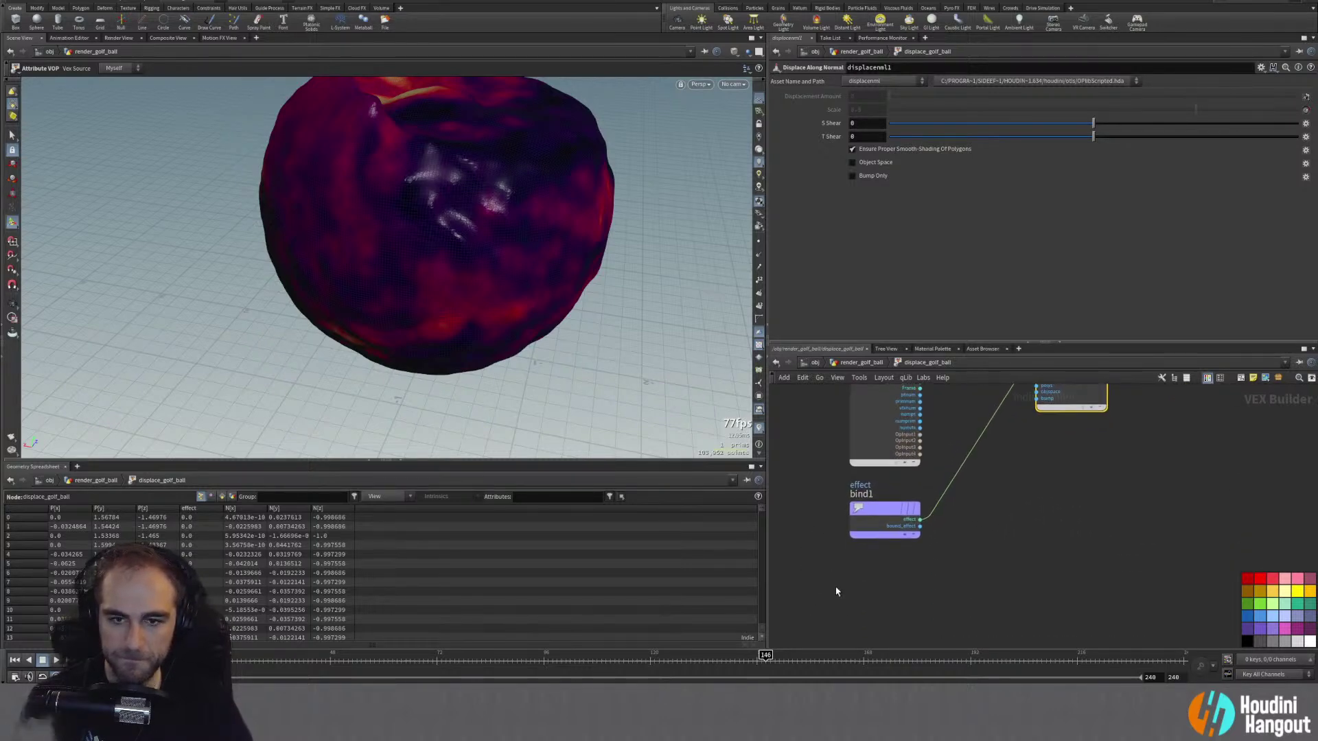
scroll(875, 596, "down", 2)
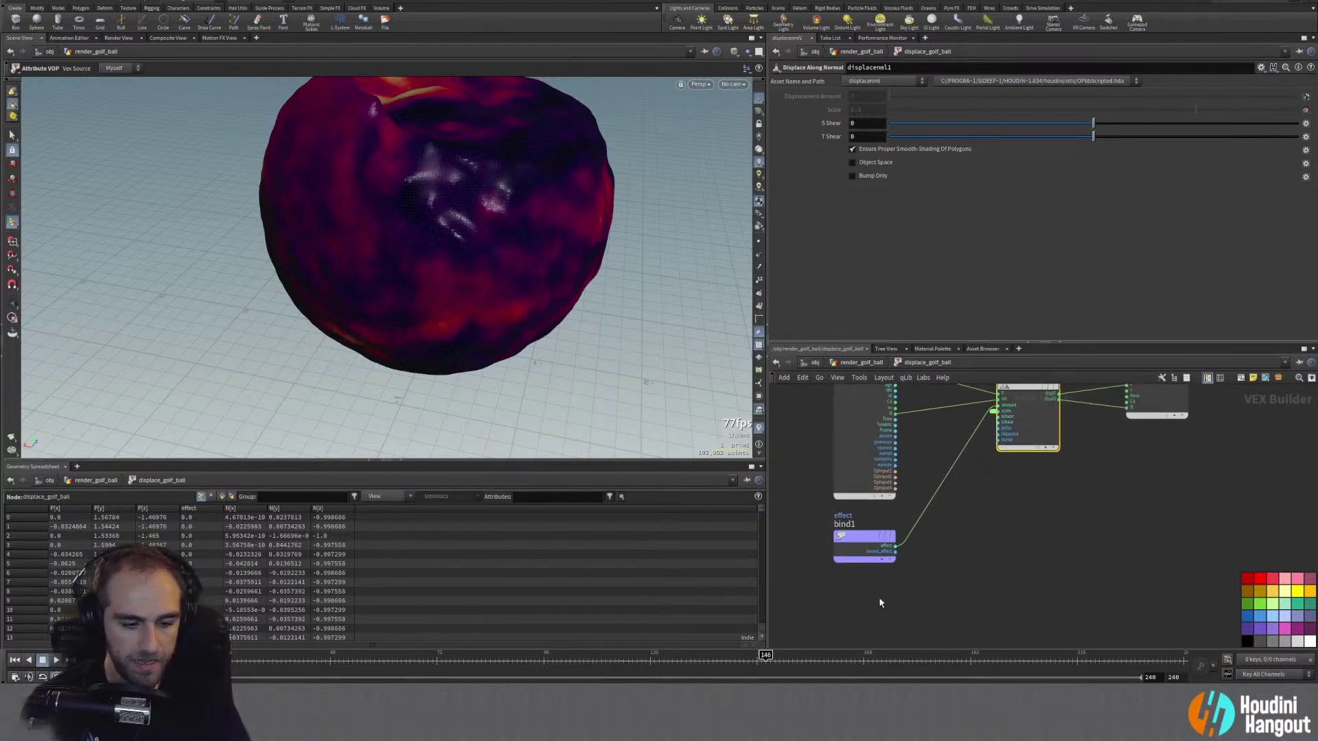
key("u")
Step: Insert an Attribute Delete node between displace_golf_ball and boolean1, making room for it, and display it
middle_click_drag(880, 618, 881, 587)
left_click_drag(880, 585, 877, 625)
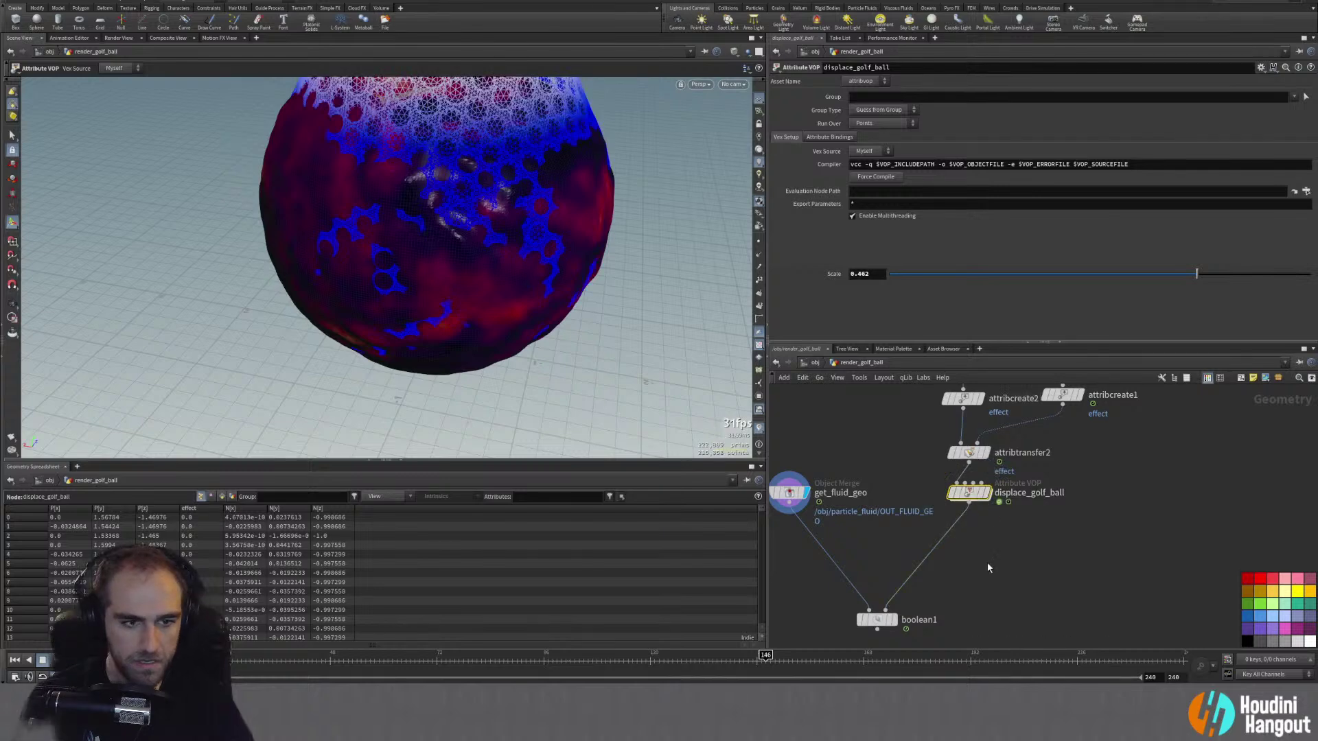
key("Tab")
type("att dele")
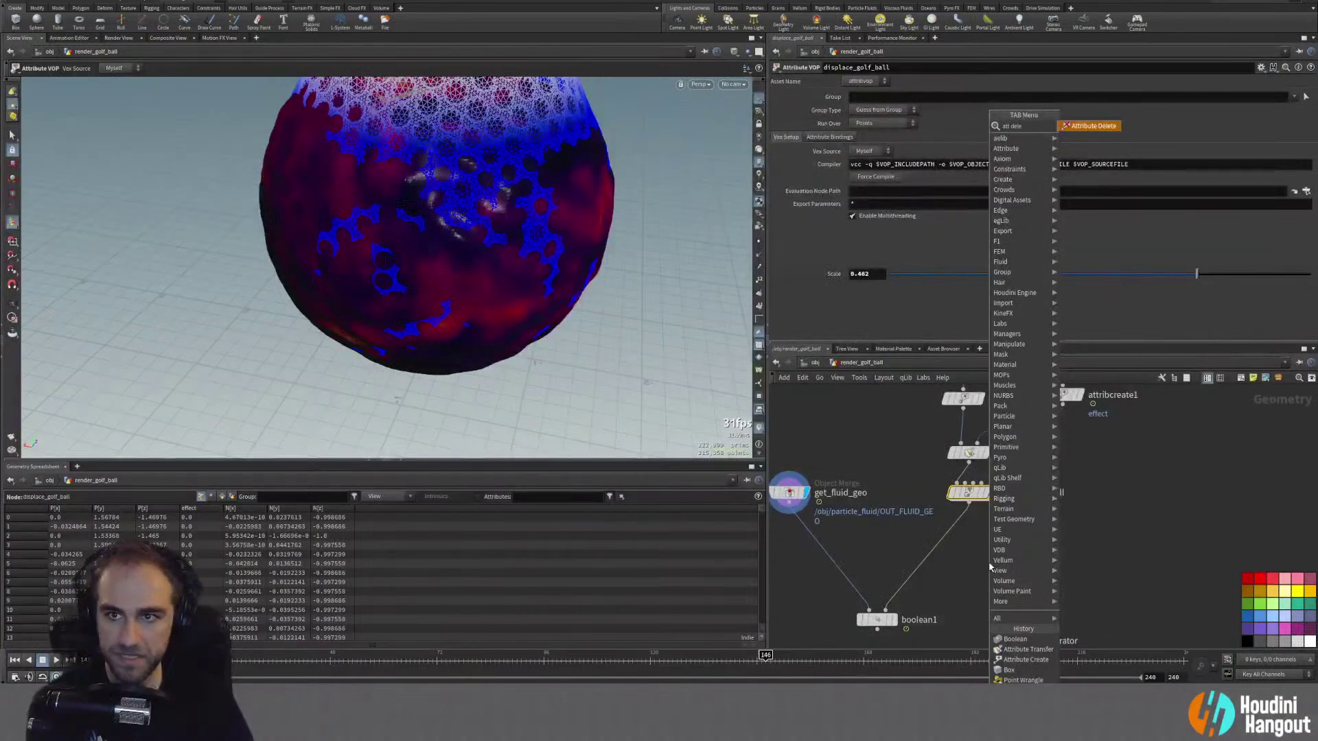
key("Return")
left_click(937, 544)
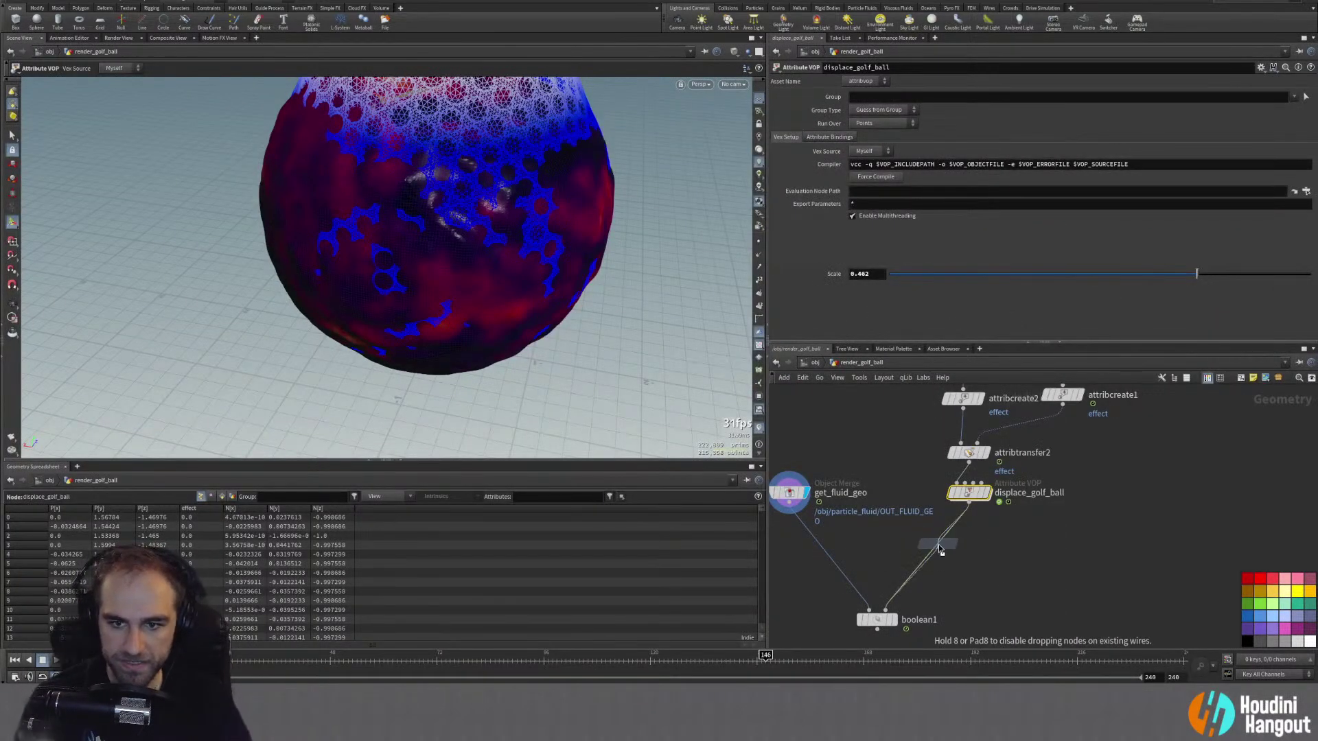
left_click_drag(939, 549, 969, 535)
left_click(992, 511)
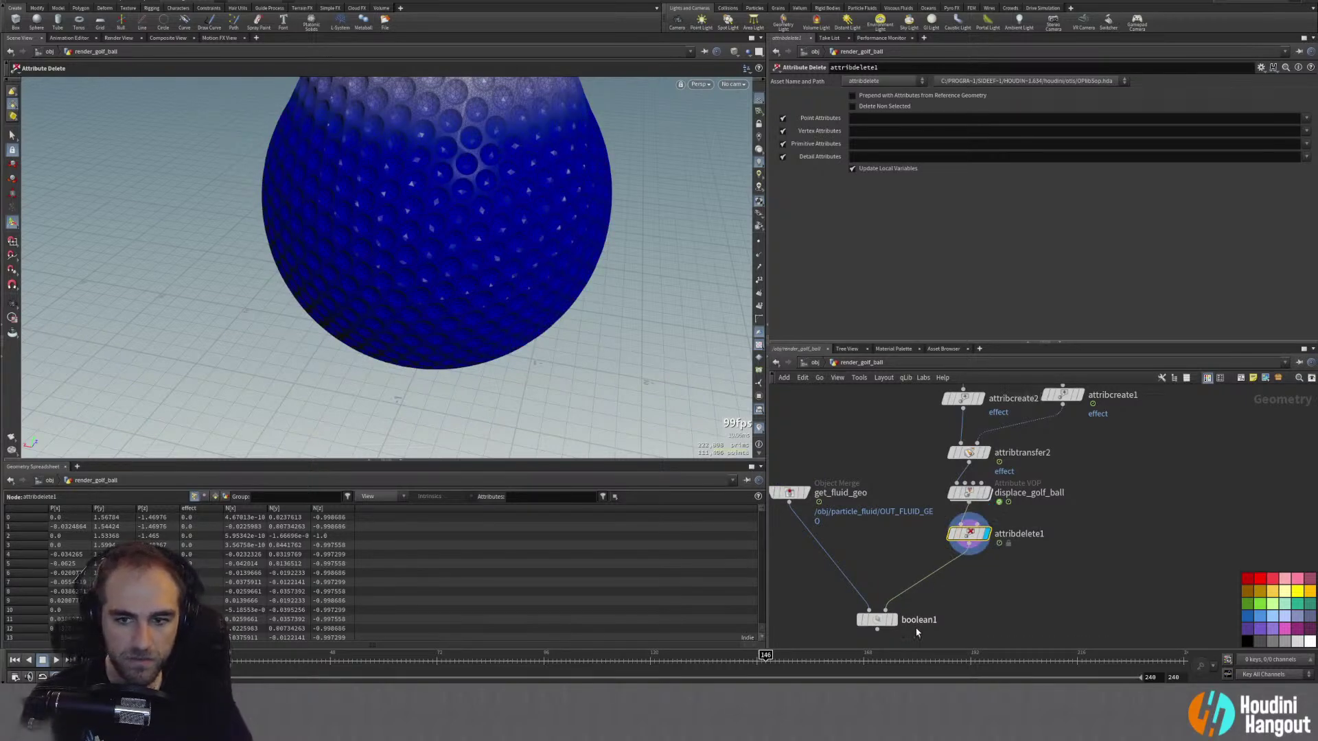
Step: Display boolean1 and examine the intersection of the fluid and the golf ball up close
left_click(894, 621)
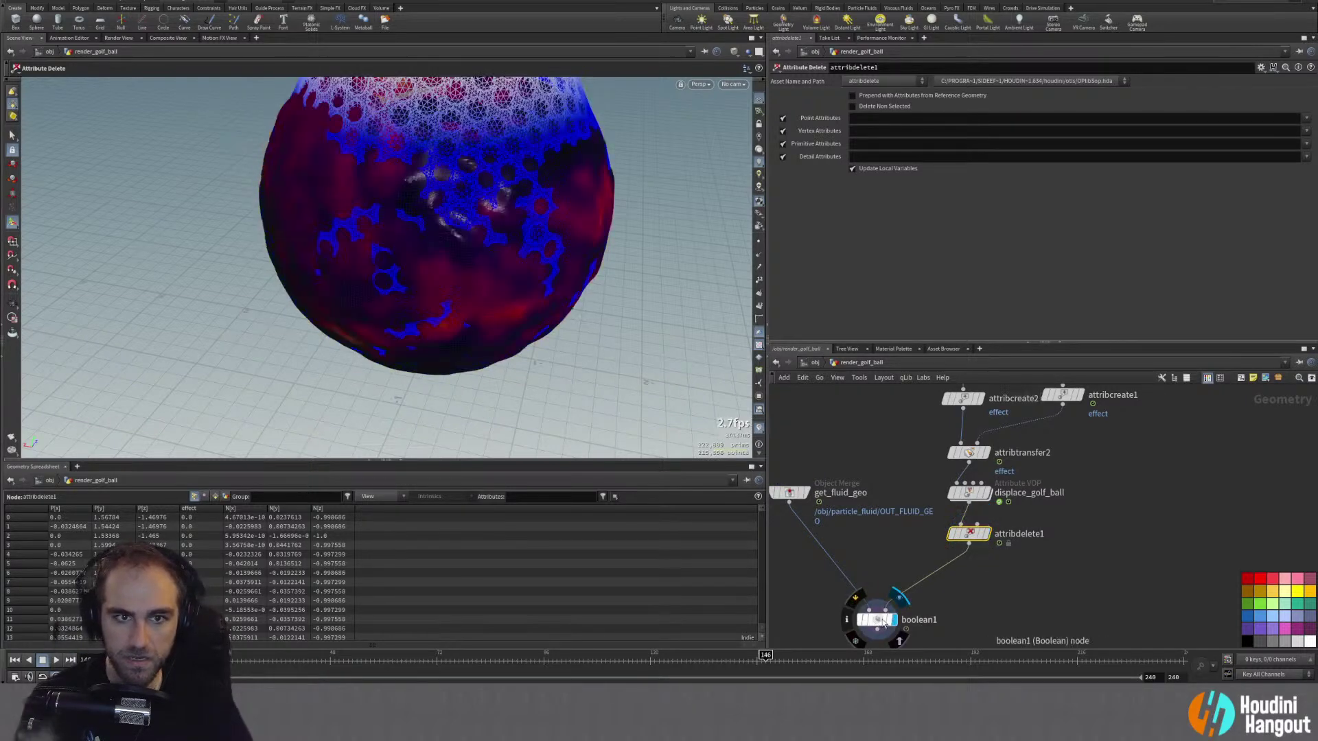
left_click(882, 621)
key("Escape")
left_click_drag(426, 227, 484, 306)
key("Return")
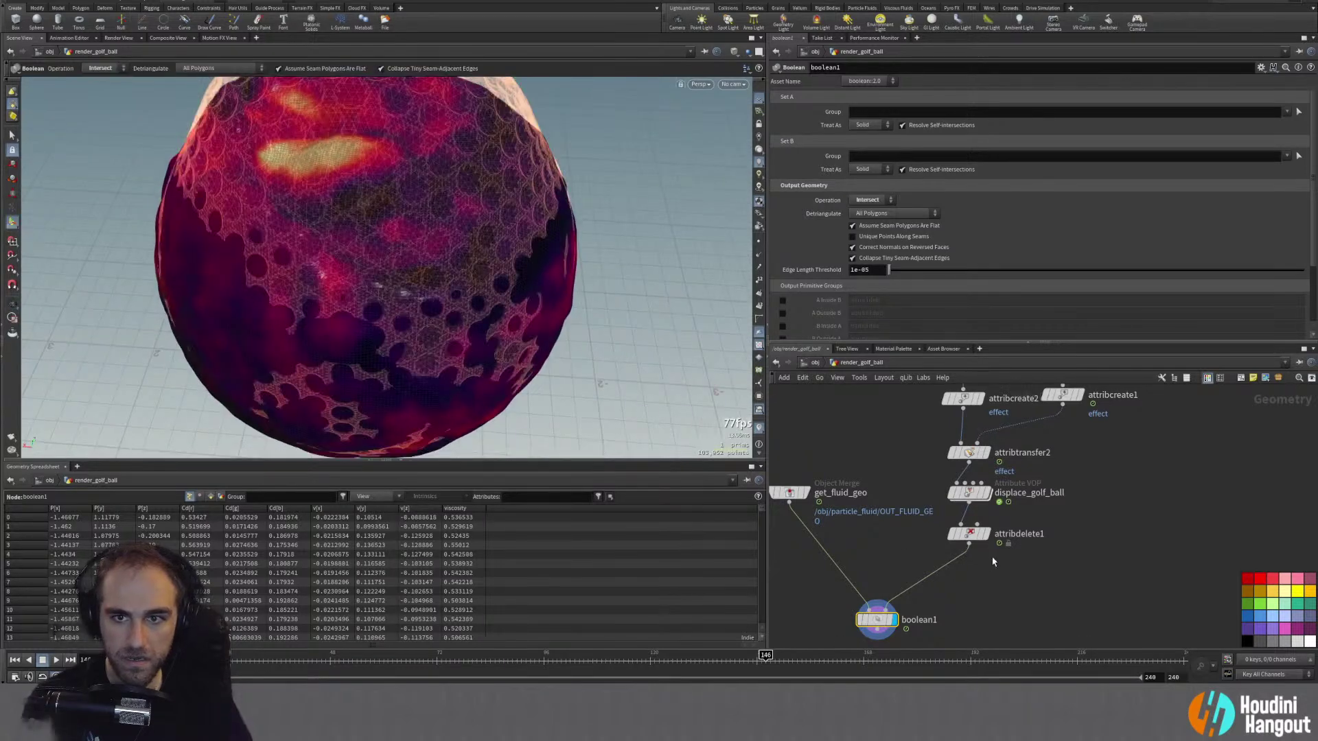
Step: Set attribdelete1 to remove the point attribute N, with the node displayed
left_click(986, 534)
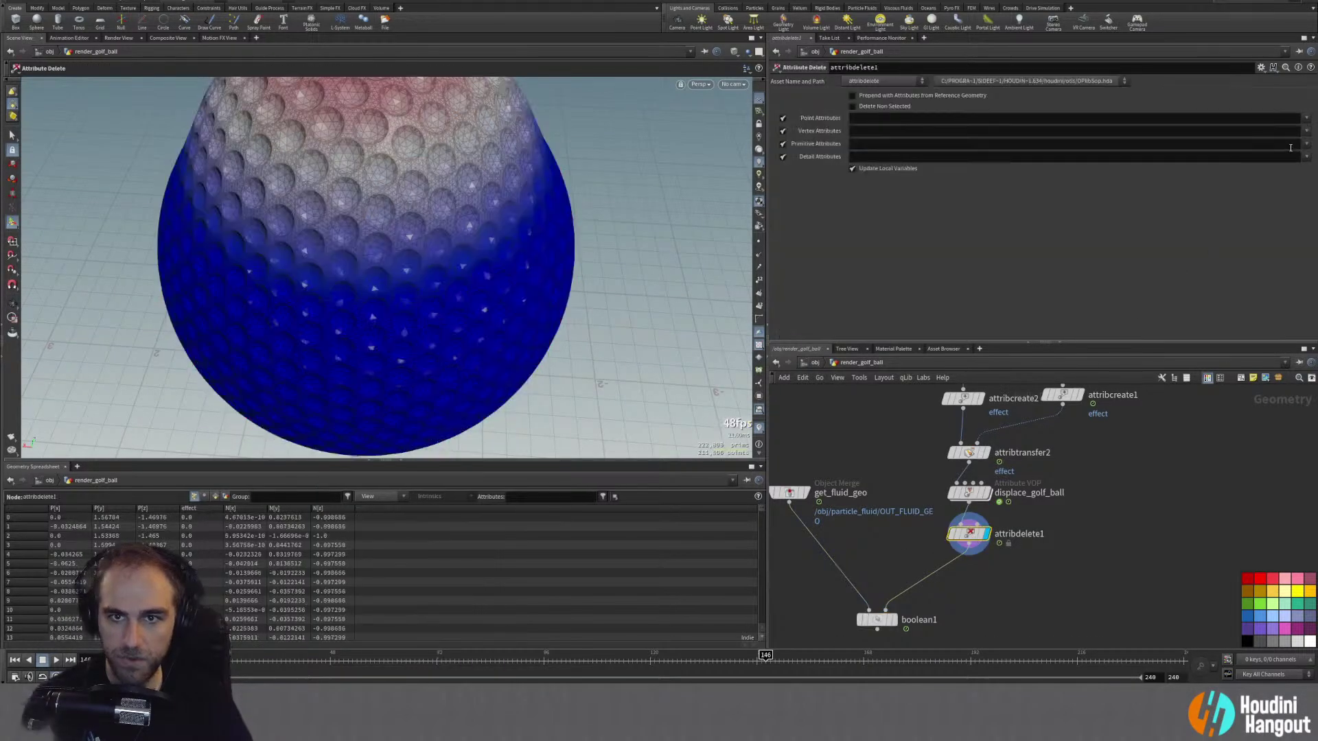
left_click(1307, 131)
left_click(1307, 119)
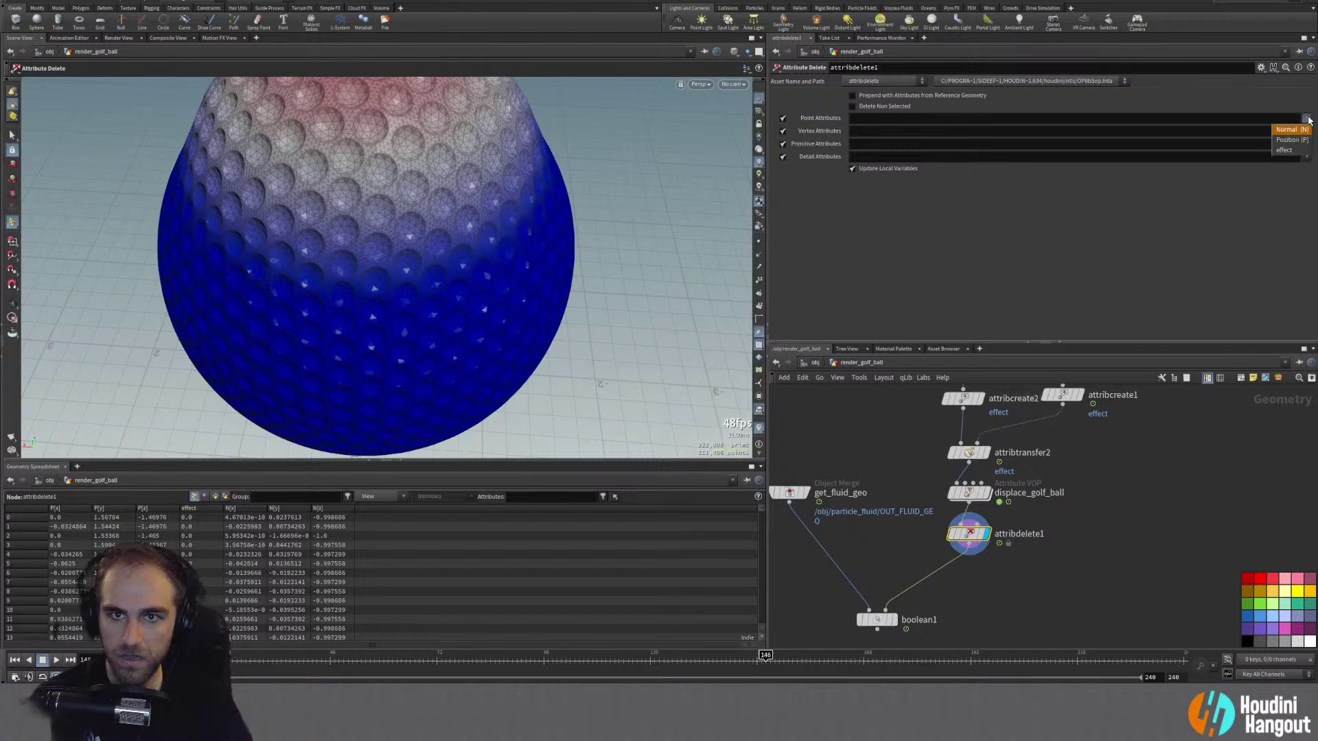
left_click(1299, 129)
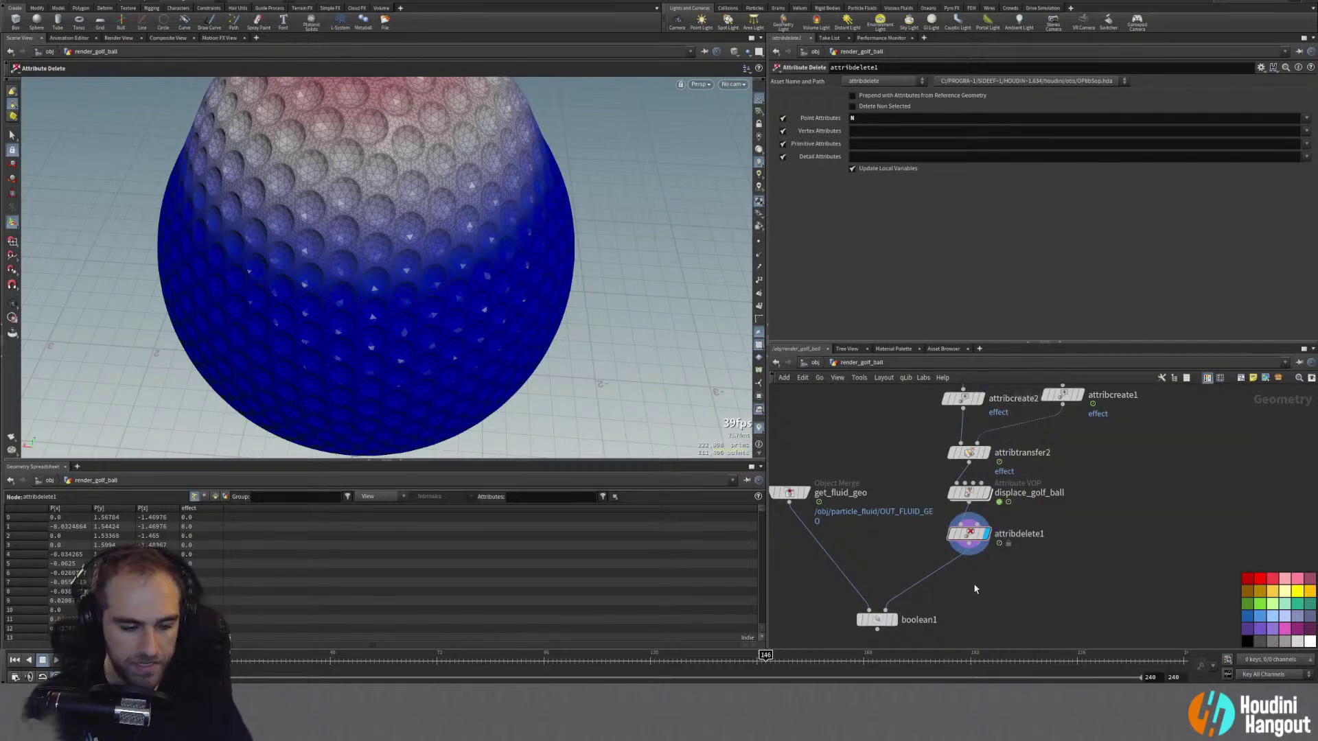
key("Tab")
type("po")
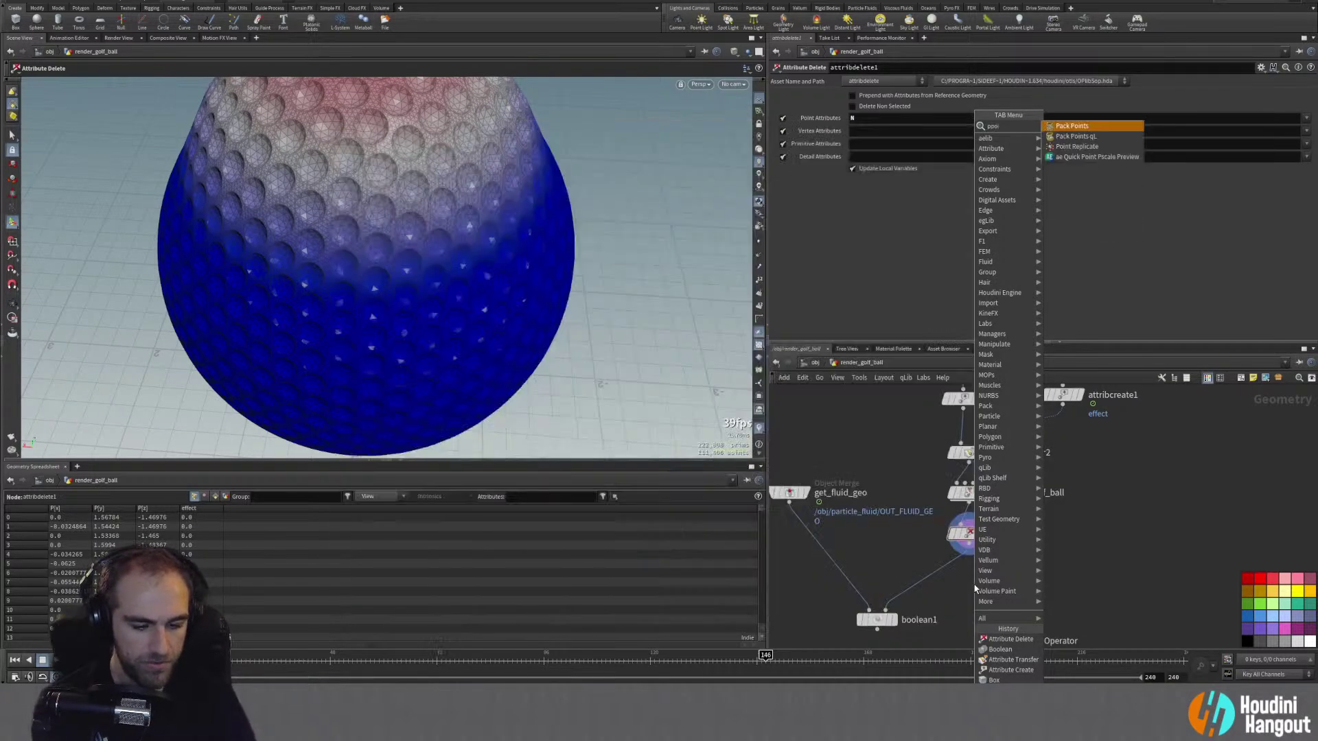
type("int w")
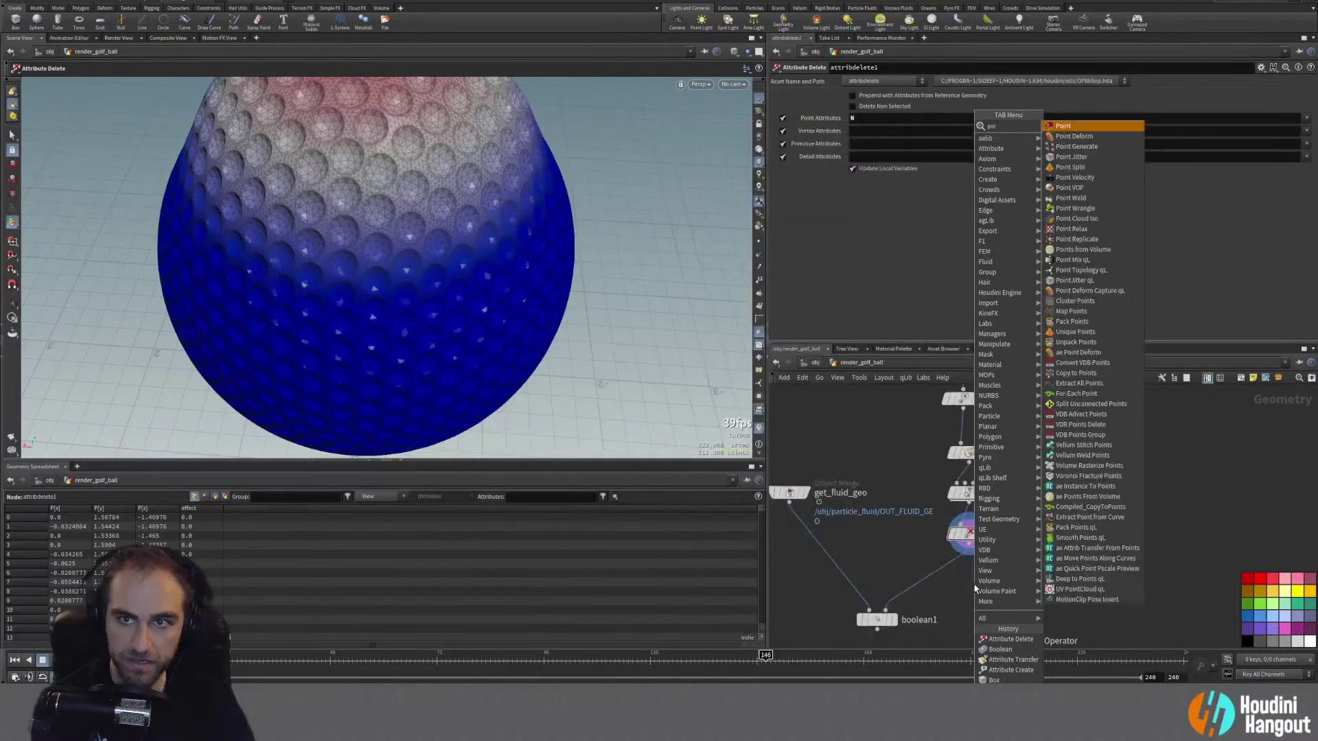
key("Return")
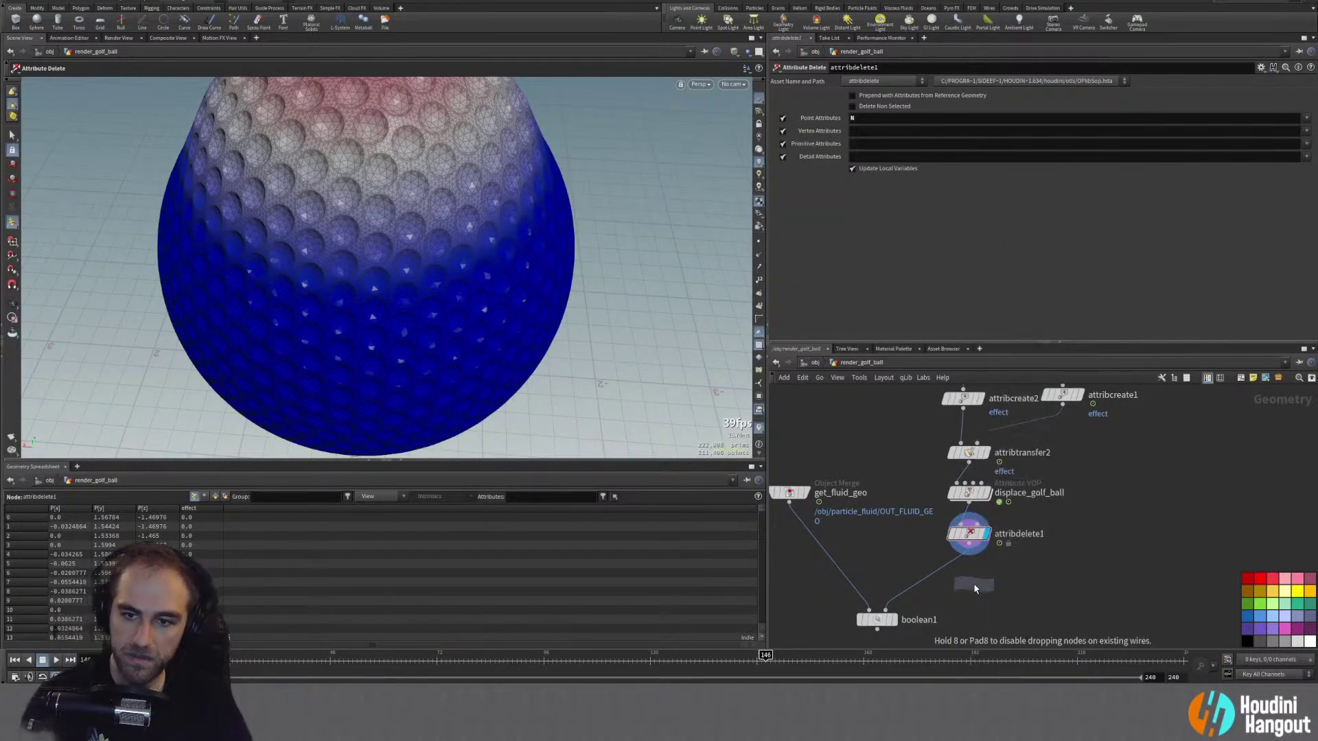
left_click(969, 575)
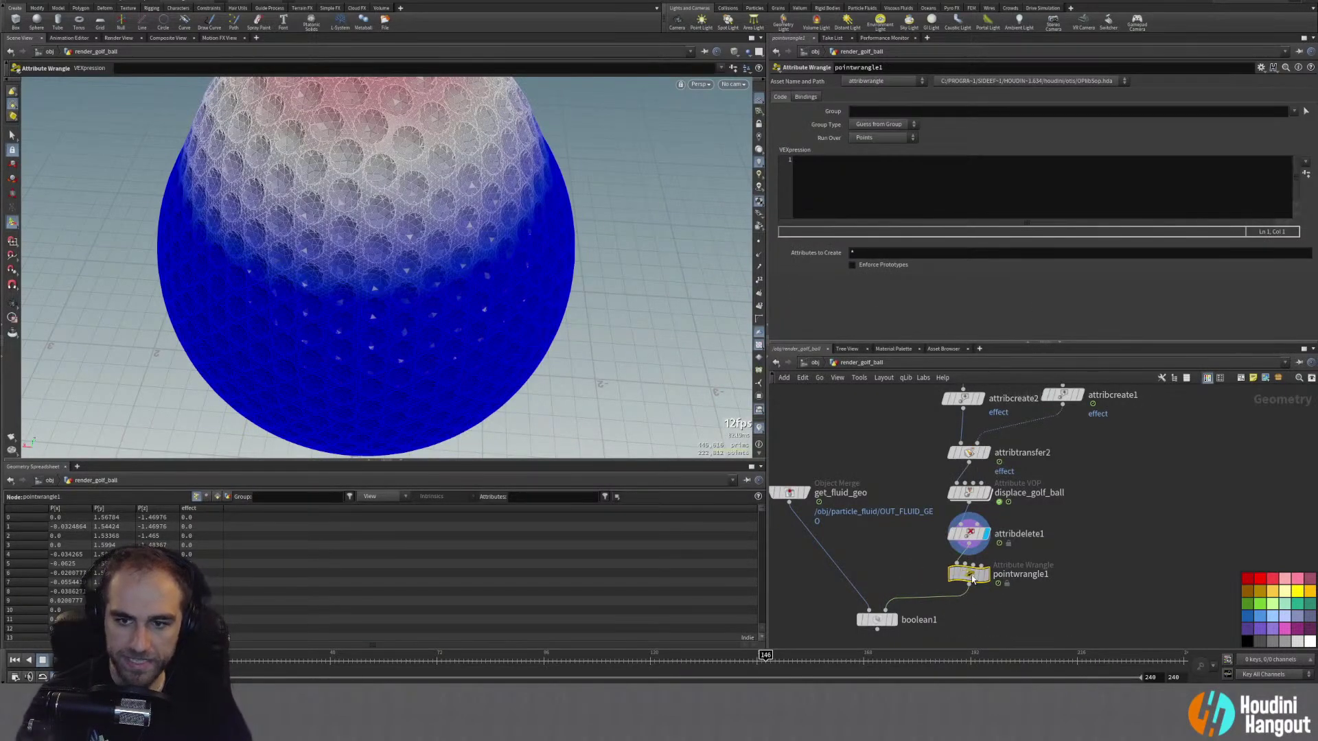
key("Delete")
Step: Insert a Vertex Wrangle between attribdelete1 and boolean1, display it, and enter the expression v@N = v@restN;
key("Tab")
type("vertew")
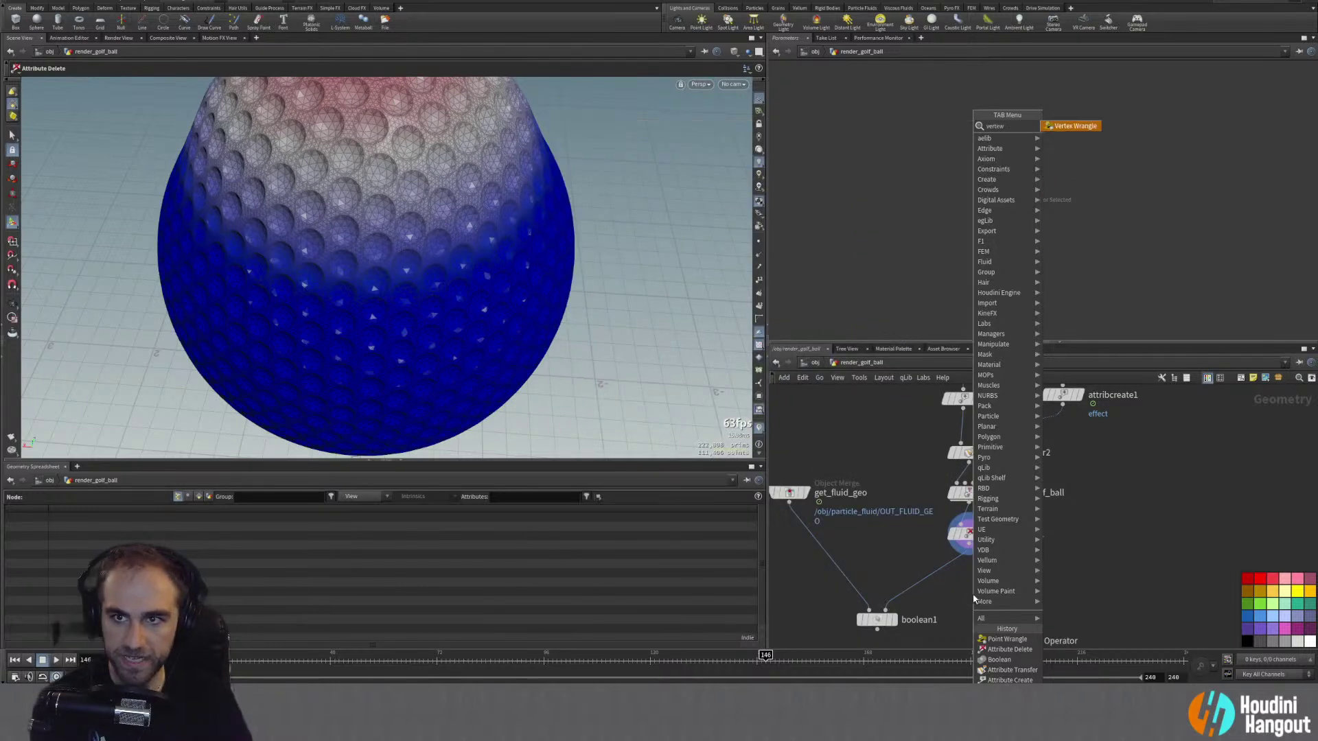
key("Return")
left_click(970, 574)
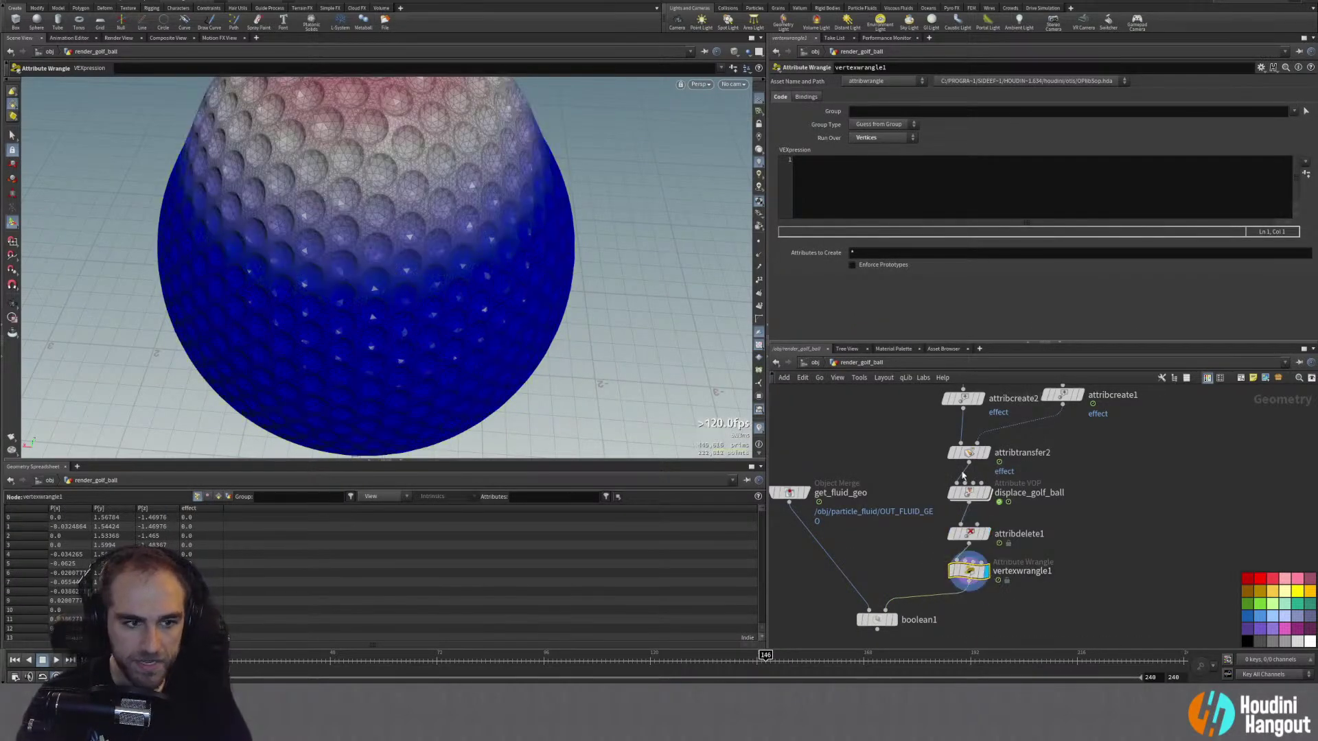
left_click(870, 181)
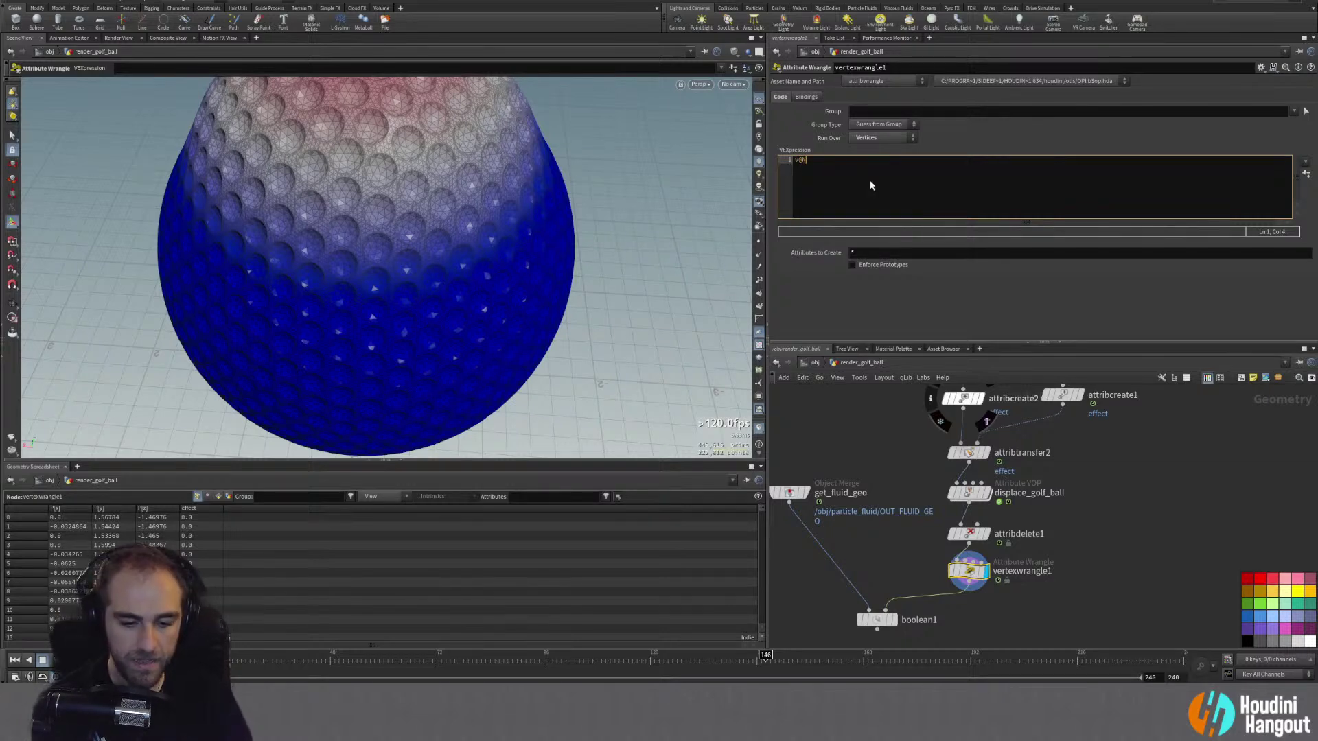
type("v@N = v@restN;")
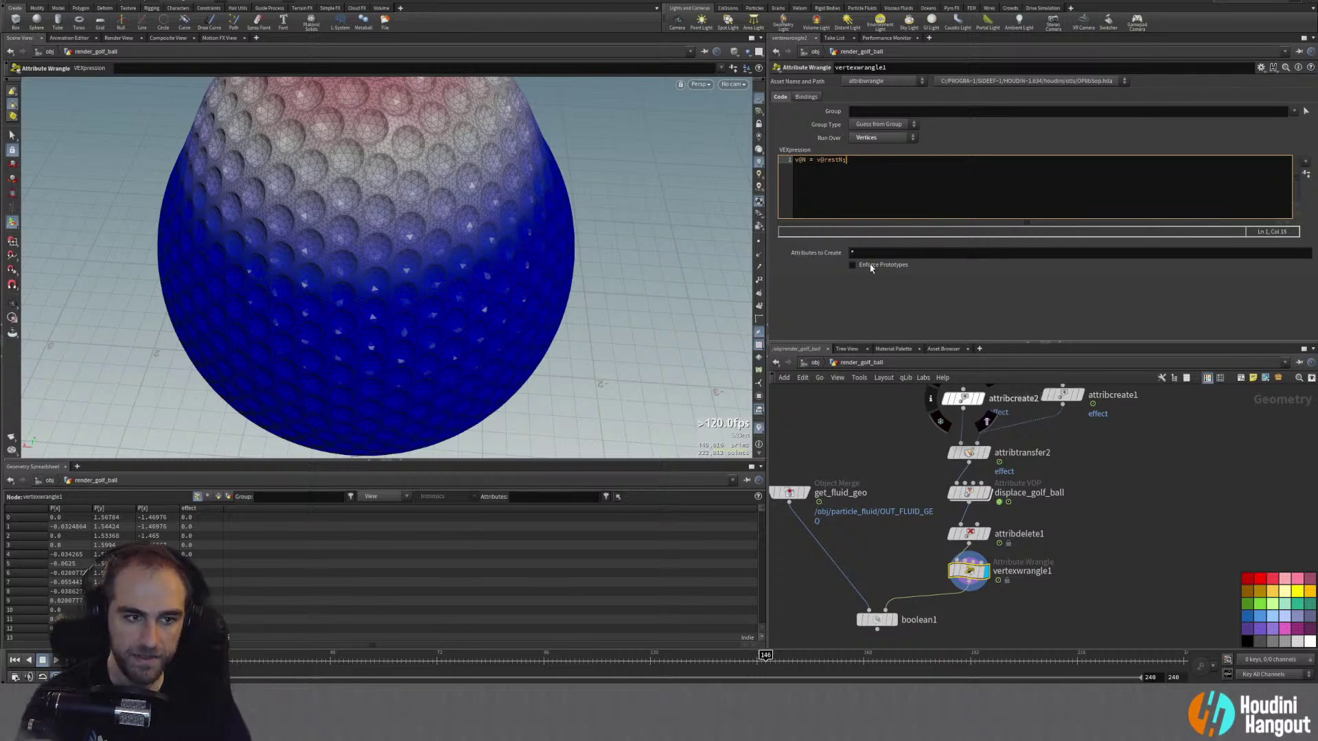
Step: Examine vertexwrangle1's vertex attributes in the spreadsheet and its normals on the golf ball dimples up close
left_click(209, 496)
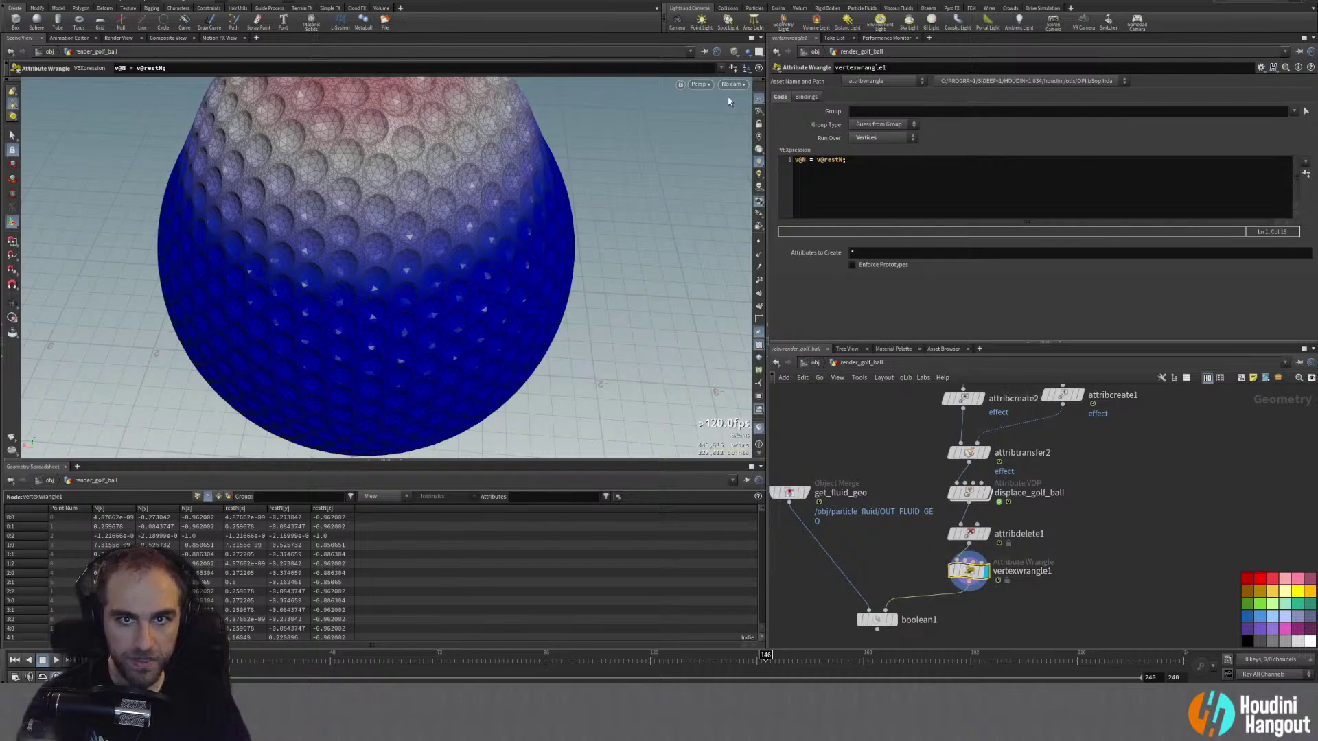
left_click(758, 254)
key("Escape")
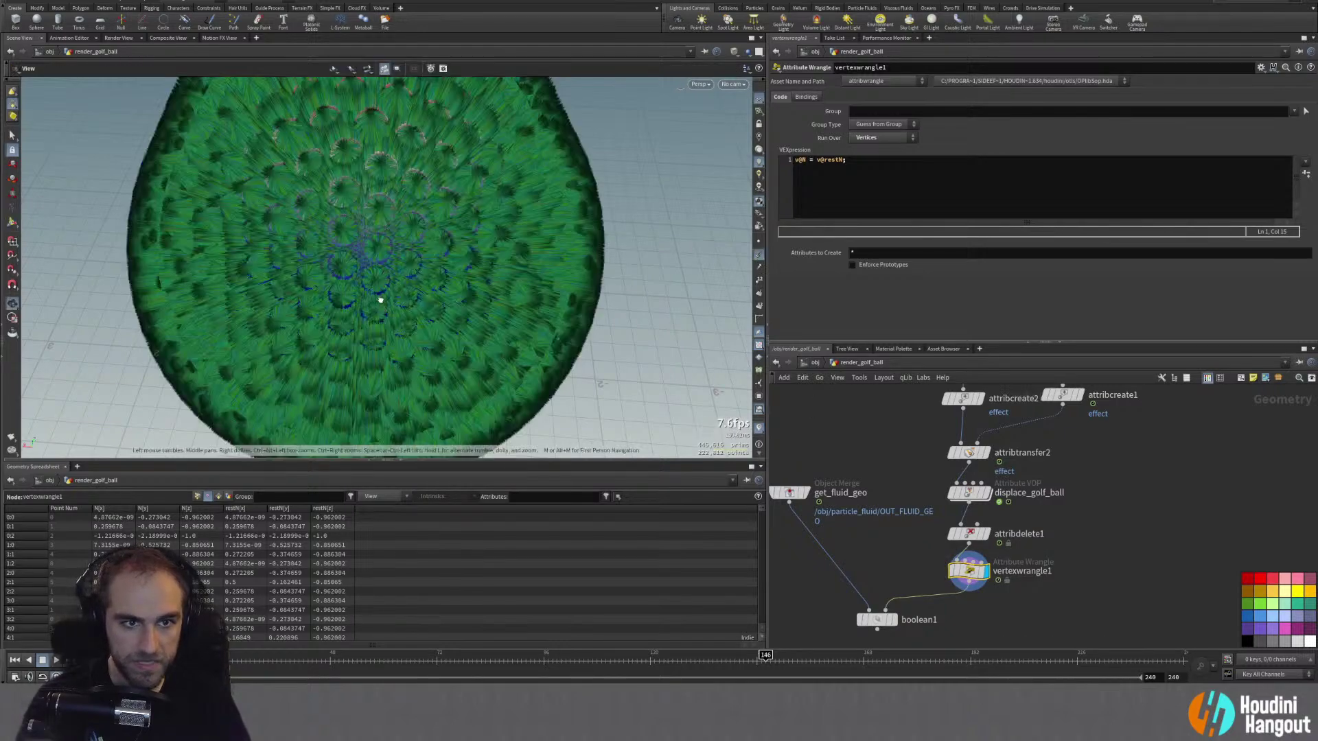
left_click_drag(377, 295, 389, 296)
right_click_drag(389, 296, 368, 349)
left_click_drag(368, 348, 214, 332)
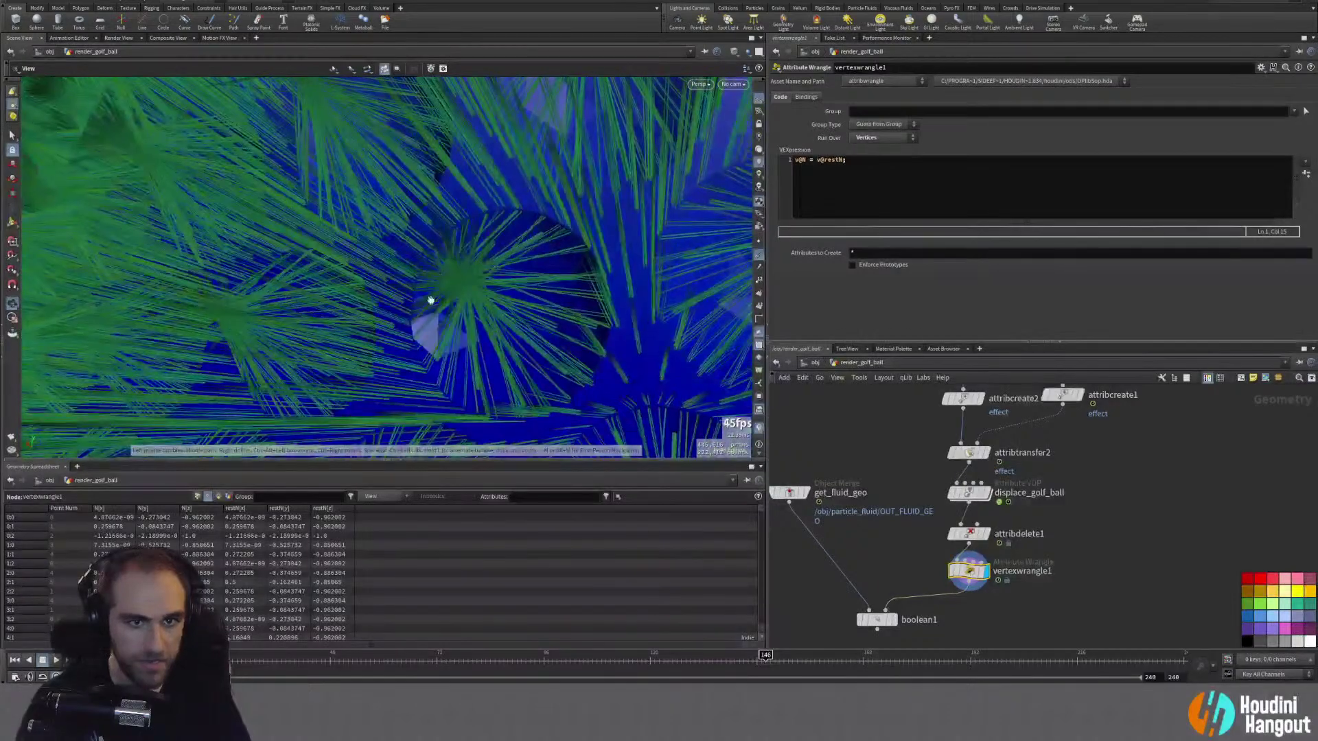
right_click_drag(495, 315, 412, 343)
left_click(759, 255)
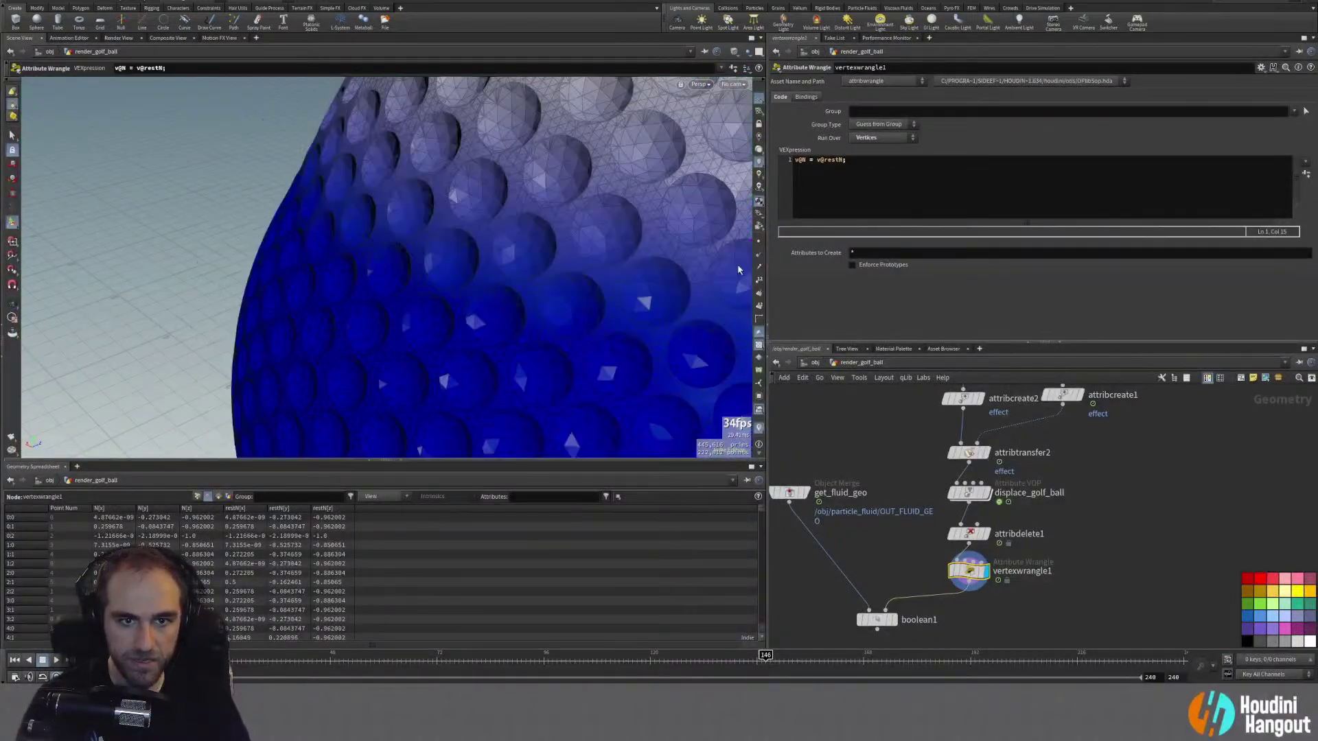
right_click_drag(536, 295, 450, 349)
key("Return")
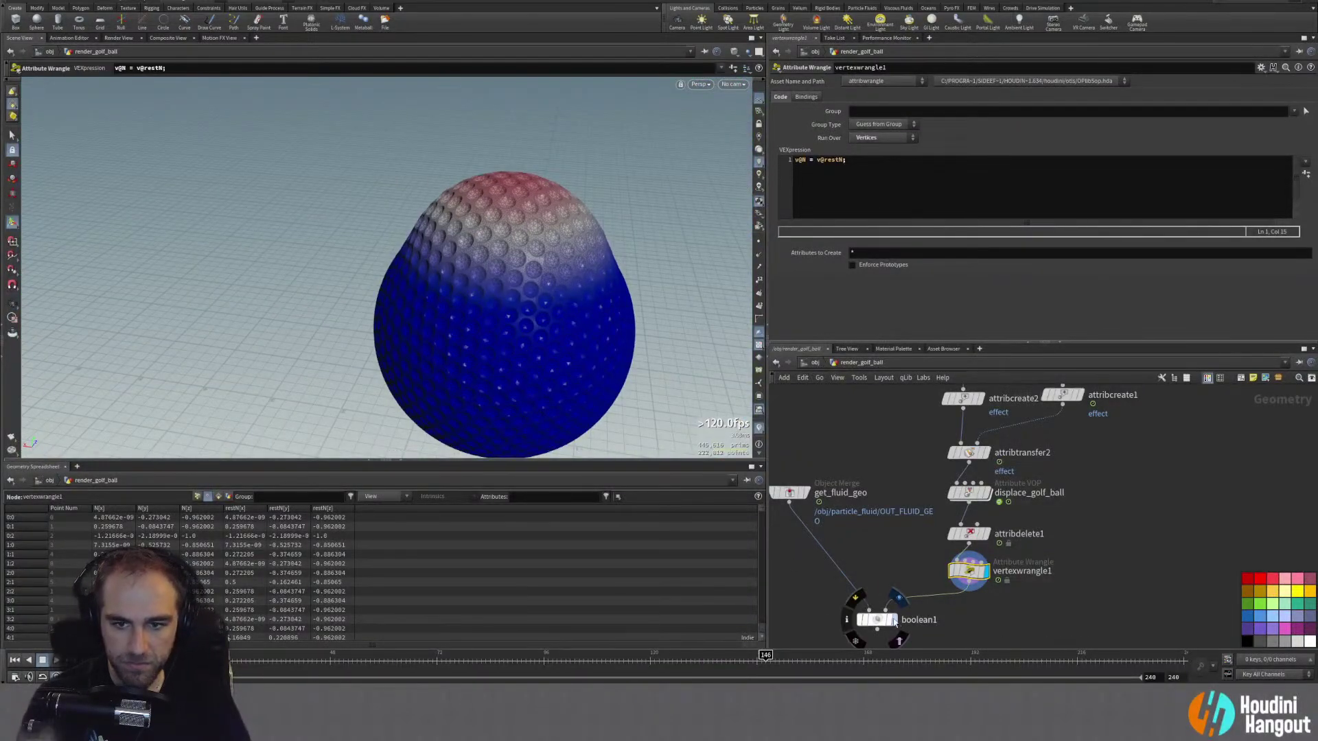
Step: Display boolean1 and examine the normals on the intersection of the fluid and the golf ball
left_click(891, 620)
left_click(877, 622)
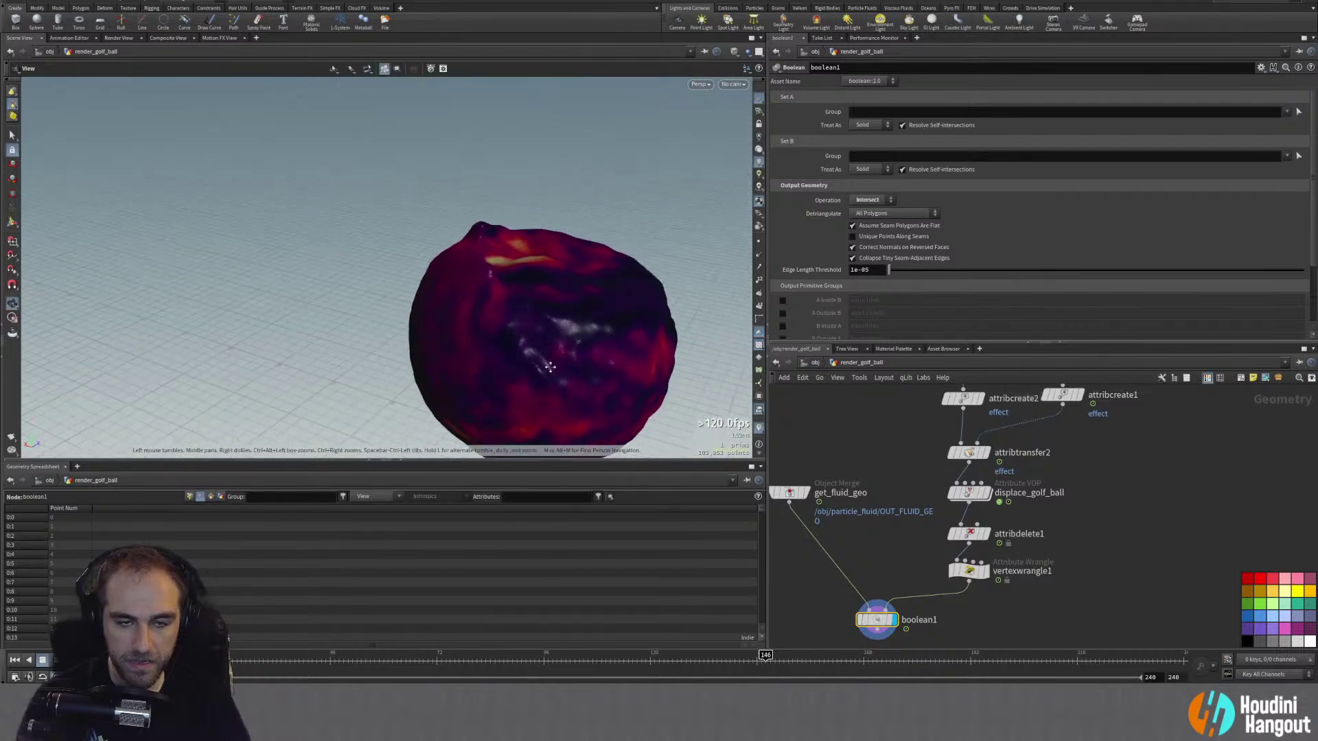
left_click(758, 258)
left_click(758, 257)
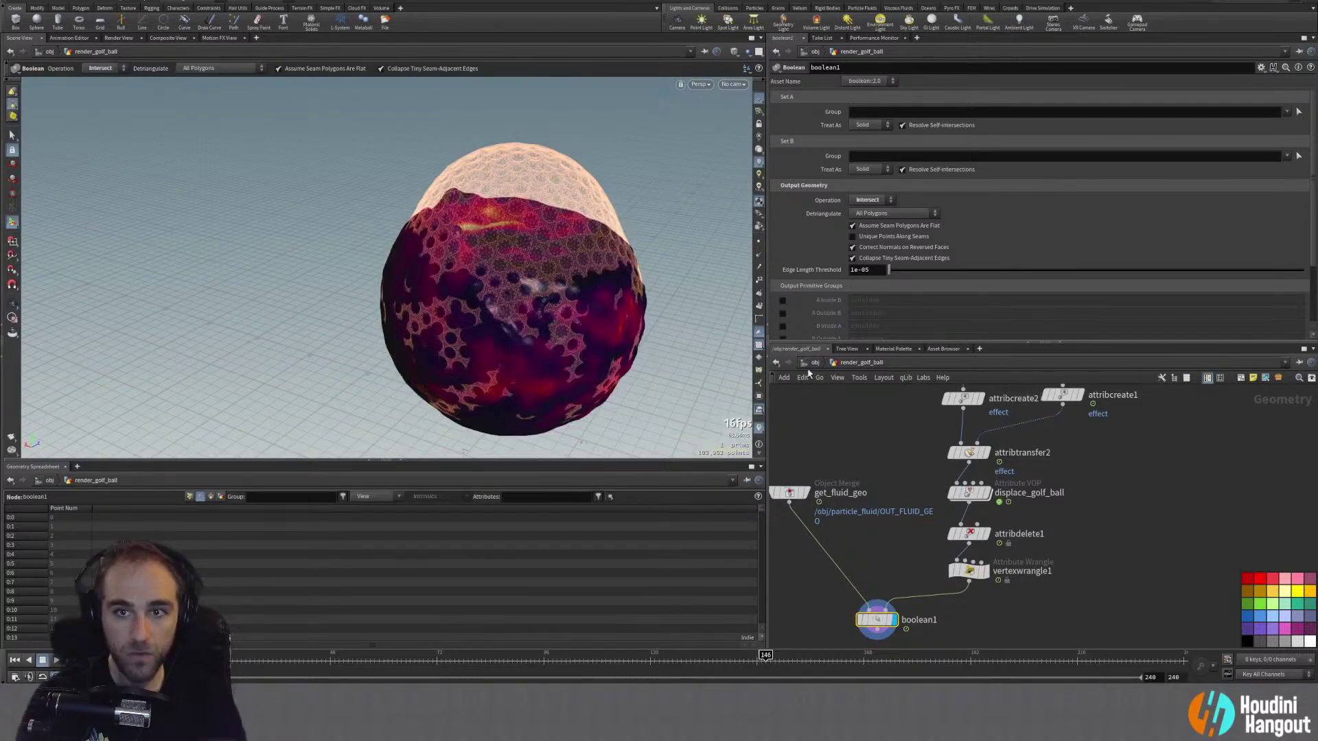
Step: Check the geometry information of the get_fluid_geo node for its primitive type and attributes
left_click(791, 492)
middle_click(792, 492)
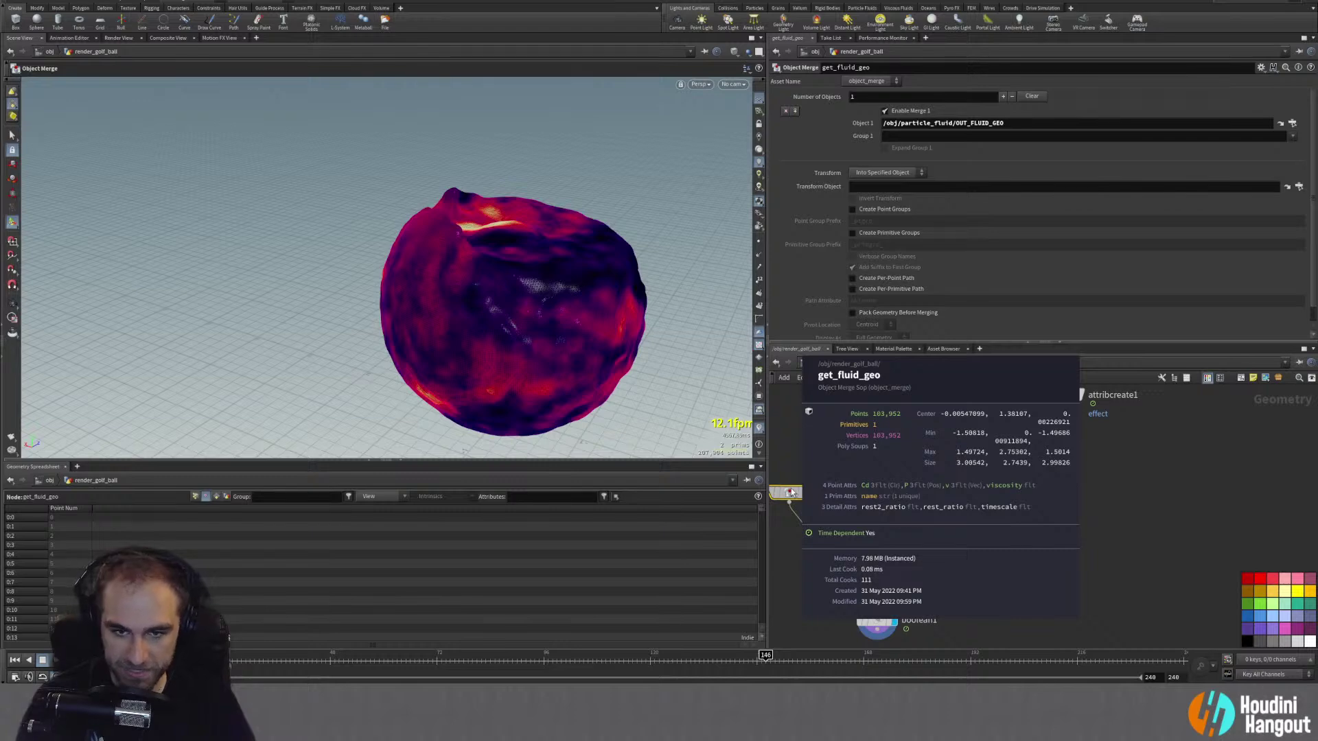
middle_click(788, 492)
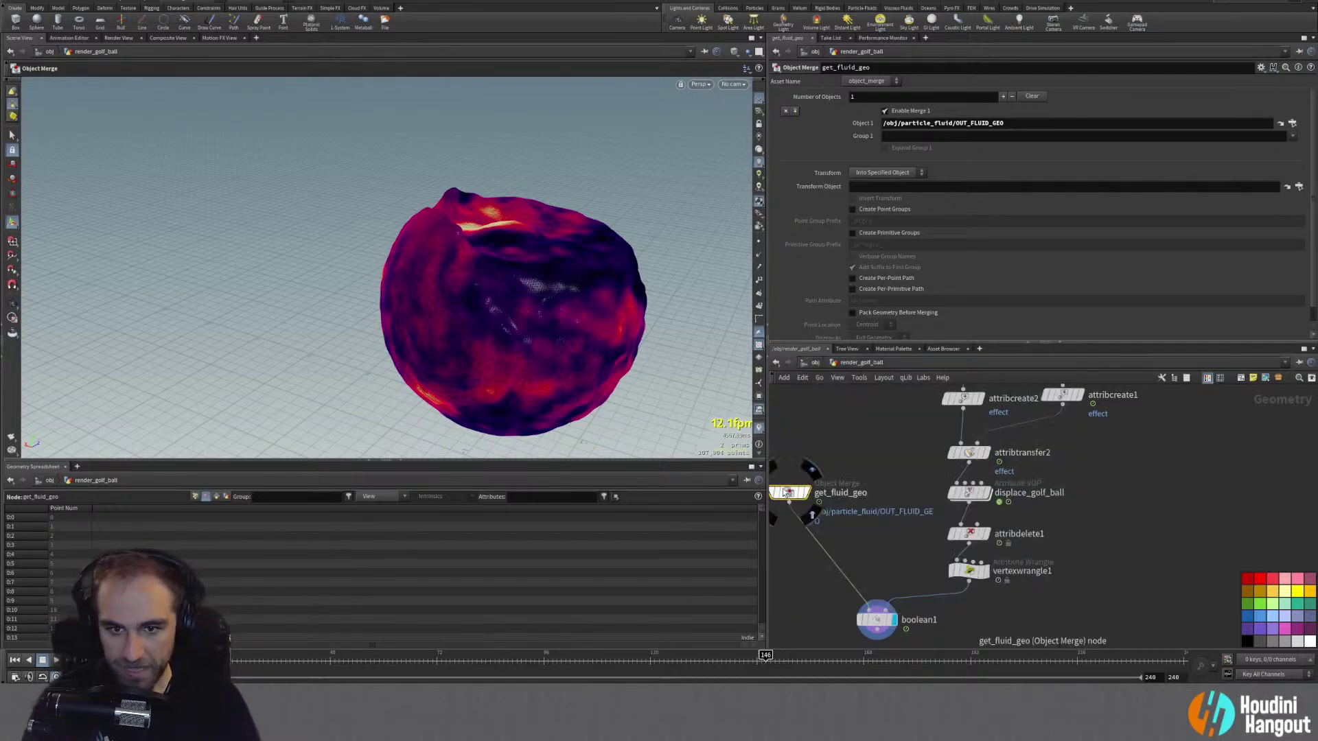
middle_click_drag(789, 577, 840, 562)
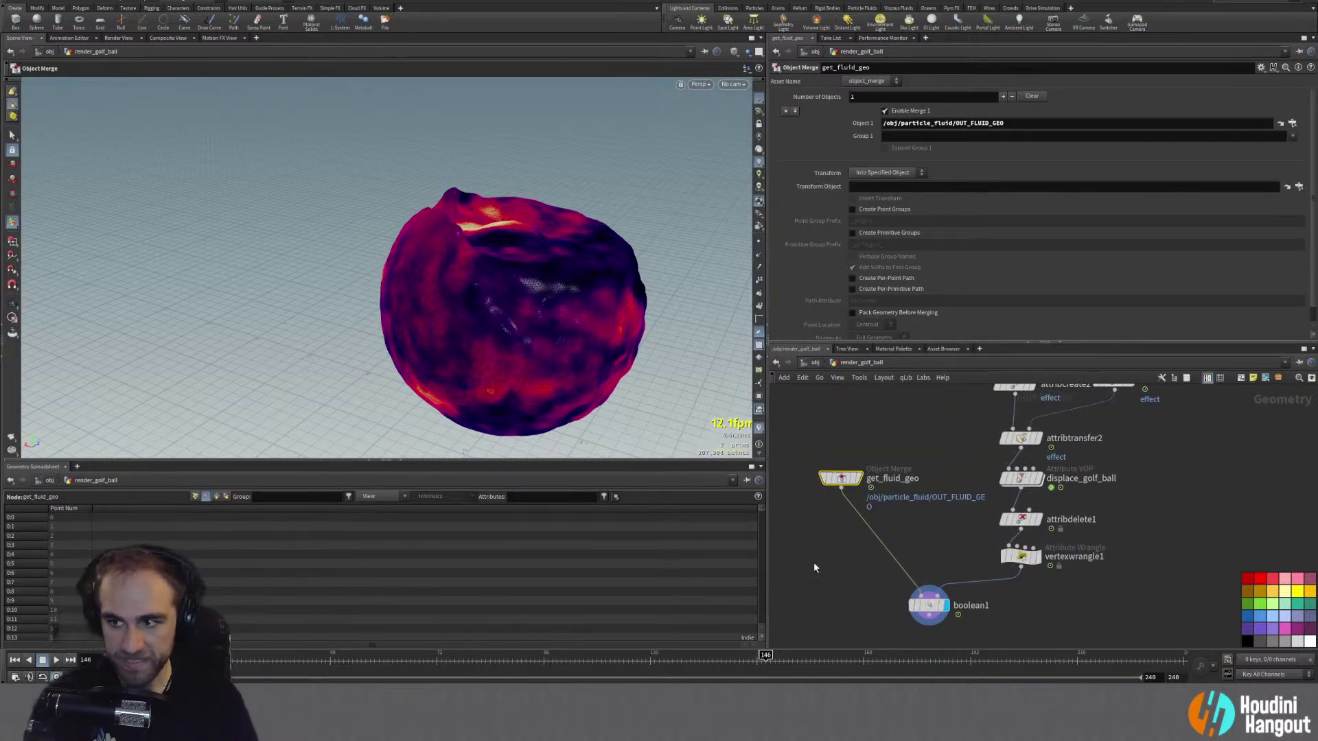
Step: Examine the mesh structure of the fluid surface up close with the extra display overlay, and turn the overlay off again
key("Escape")
right_click_drag(520, 317, 653, 292)
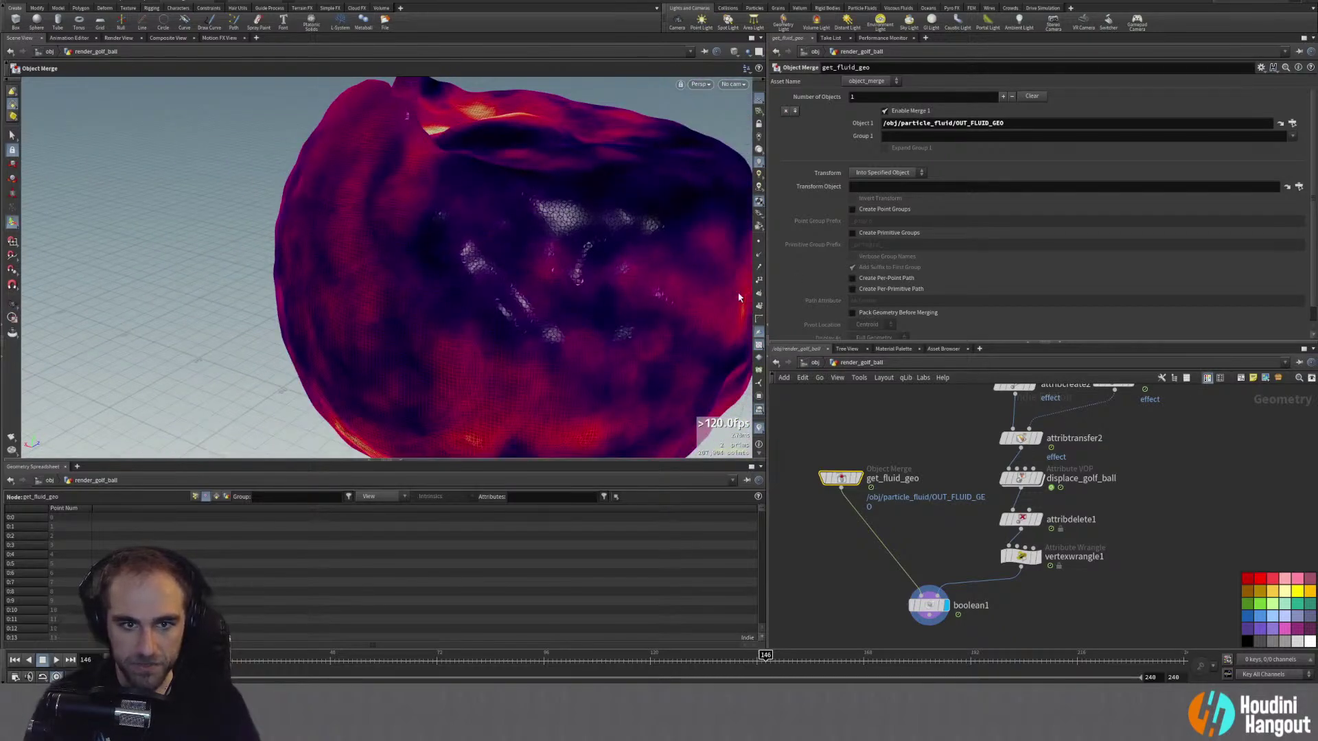
left_click(758, 305)
left_click_drag(402, 332, 399, 341, "alt")
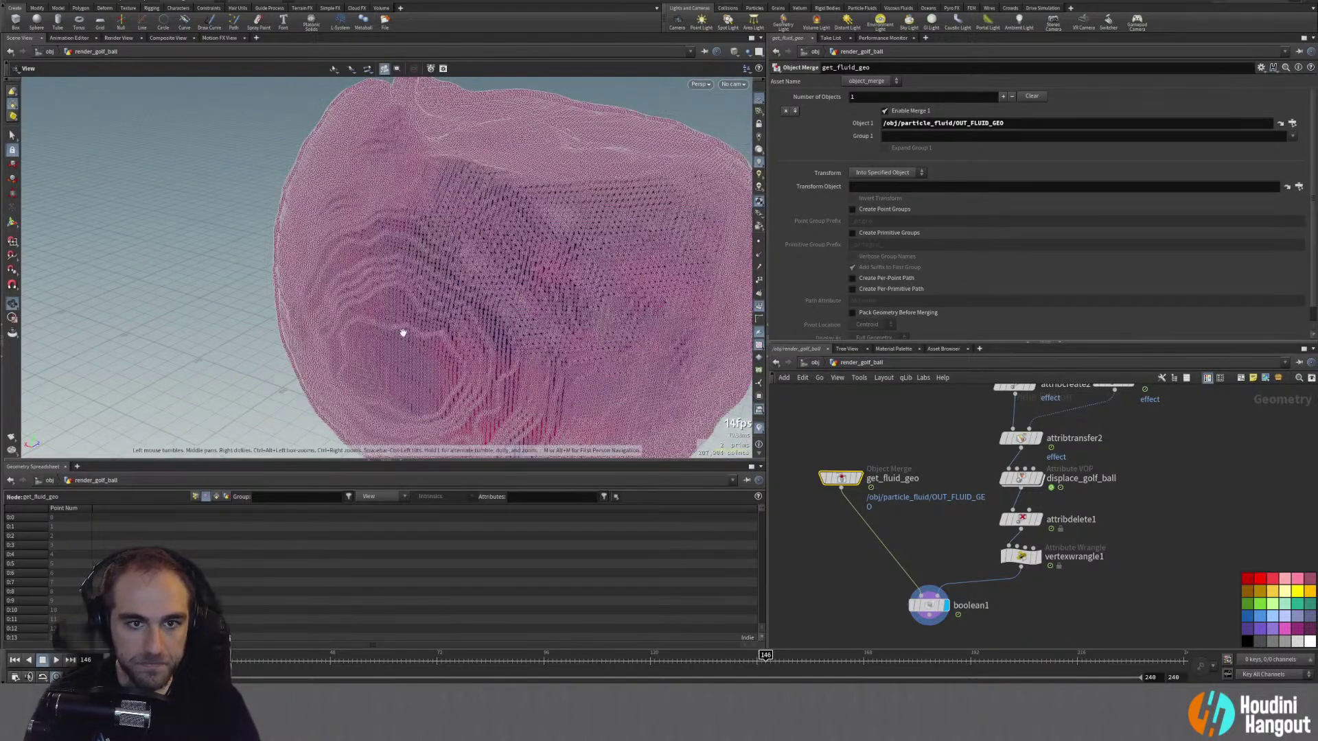
right_click_drag(399, 340, 461, 306, "alt")
mouse_move(439, 310)
left_mouse_down("alt")
mouse_move(414, 318)
mouse_move(488, 282)
mouse_move(359, 296)
mouse_move(480, 309)
mouse_move(421, 323)
left_mouse_up("alt")
scroll(360, 295, "up", 5)
right_click_drag(421, 324, 441, 347)
left_click(759, 307)
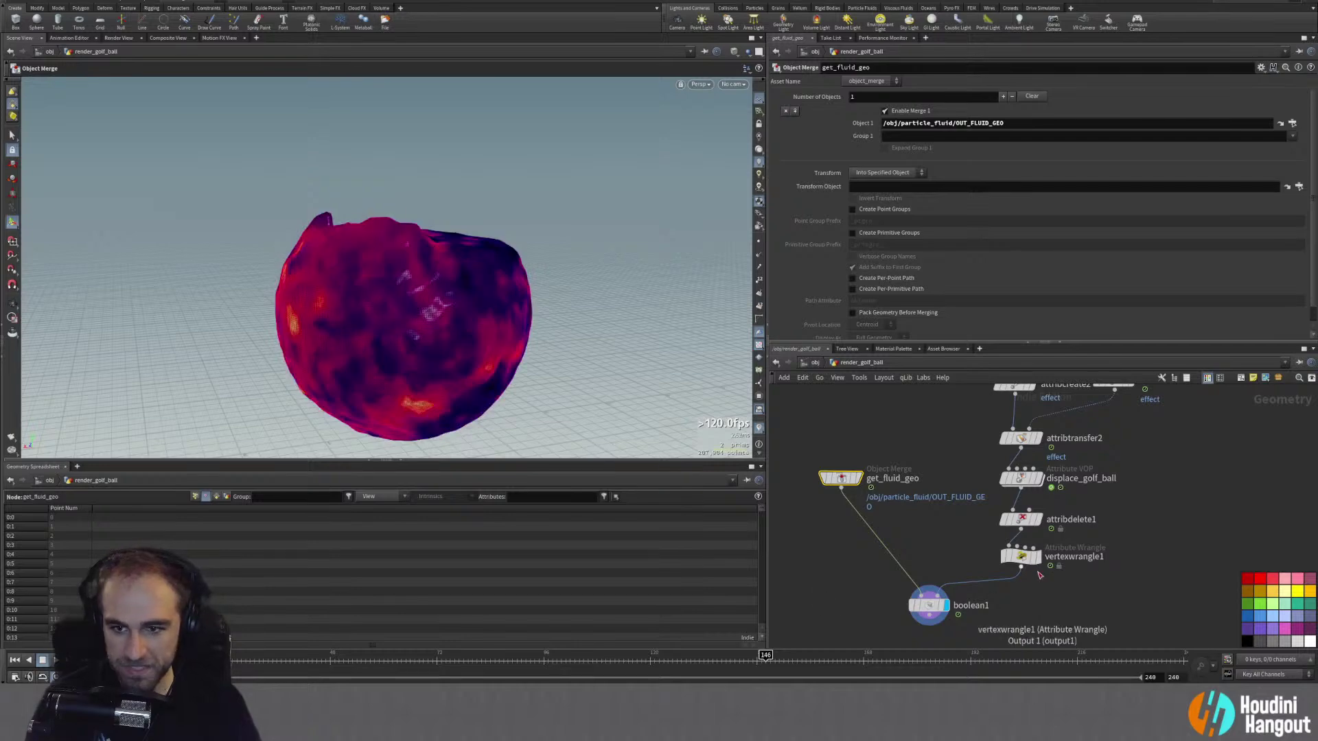
Step: Insert a Convert node between get_fluid_geo and boolean1, align it below get_fluid_geo, and display it
left_click(1021, 556)
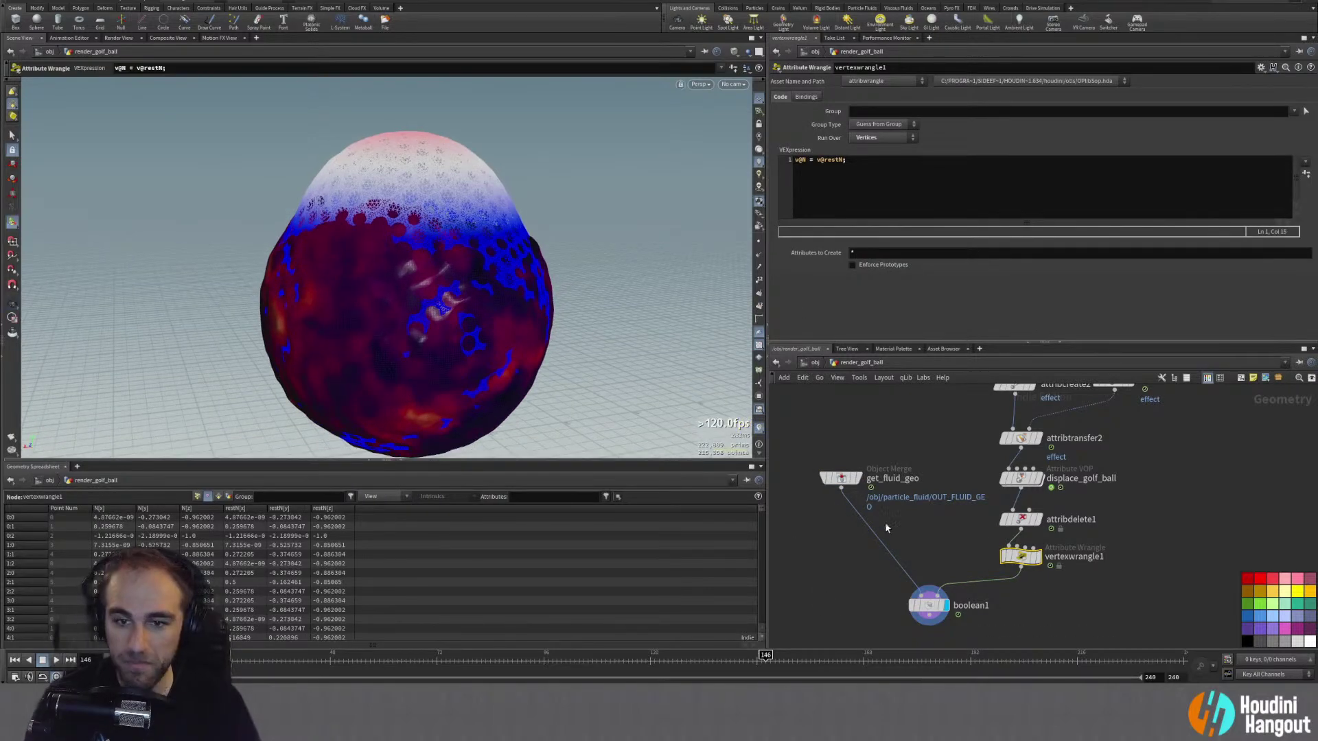
left_click(841, 478)
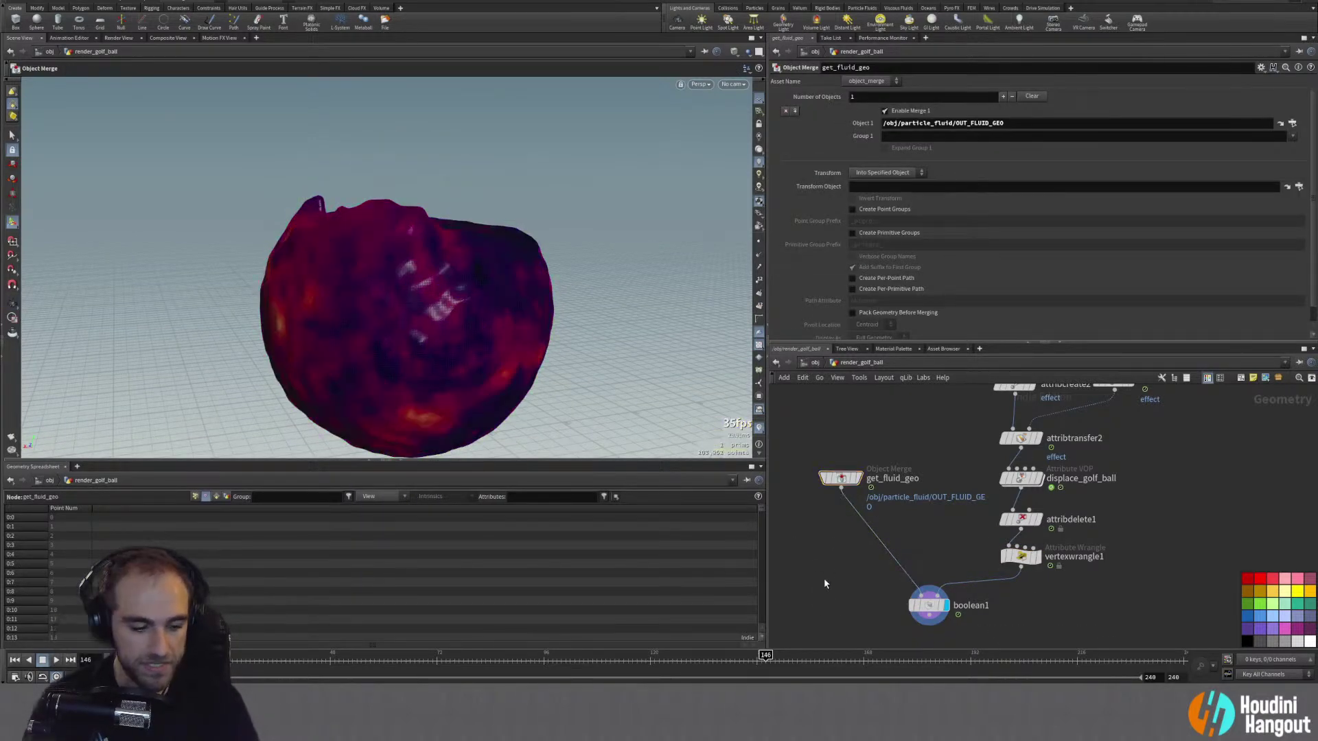
key("Tab")
type("convert")
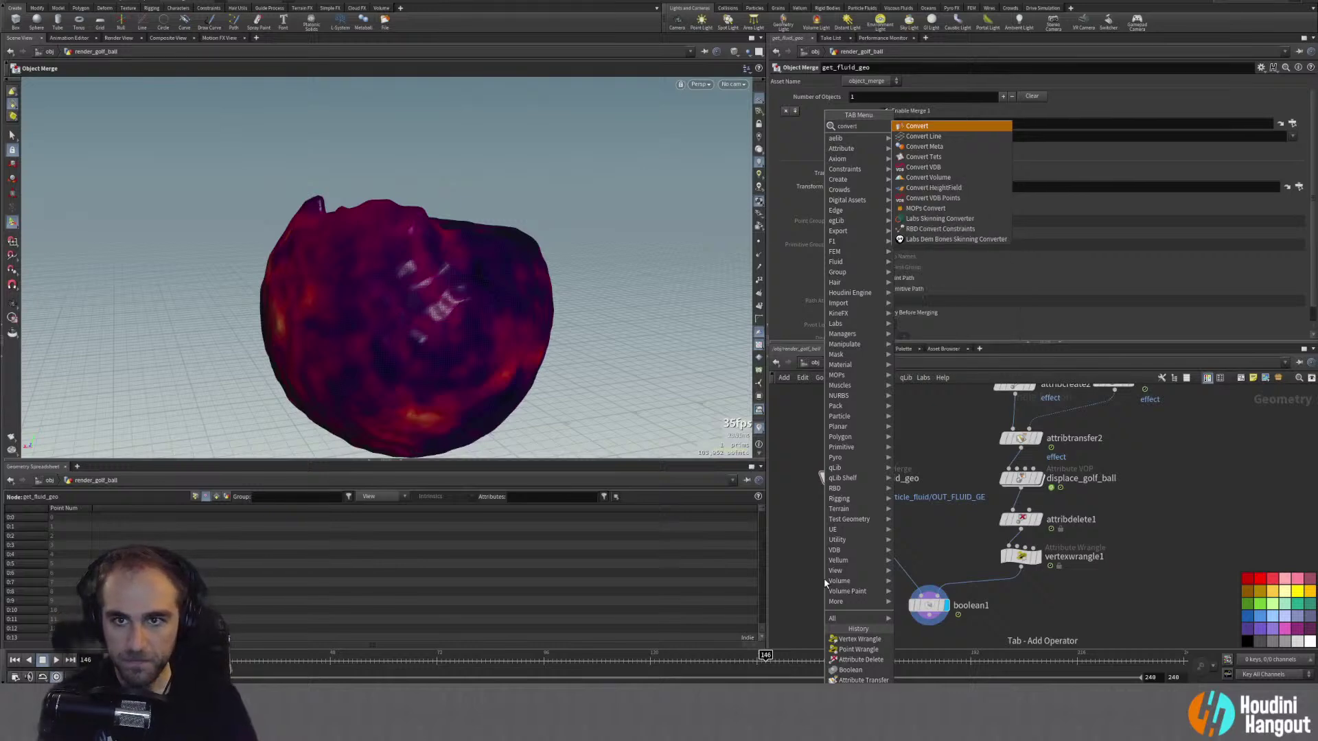
key("Return")
left_click(867, 534)
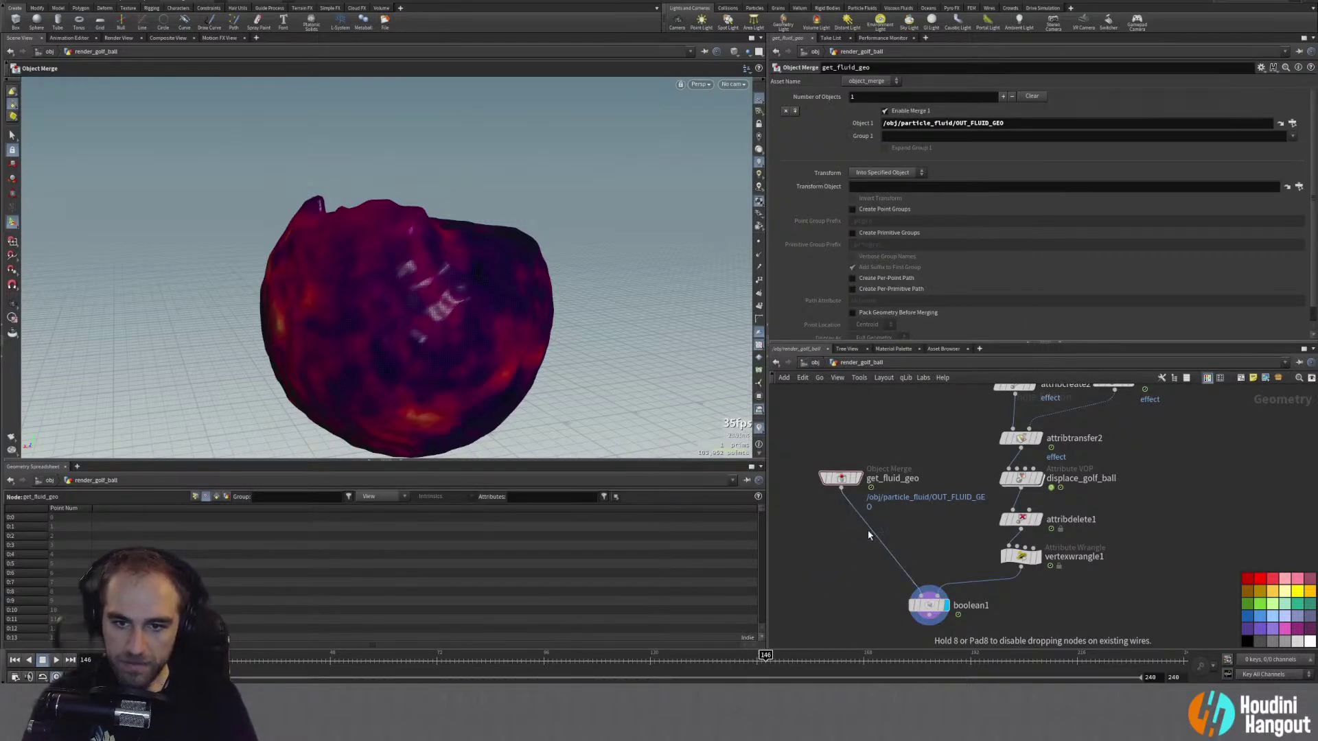
left_click(868, 530)
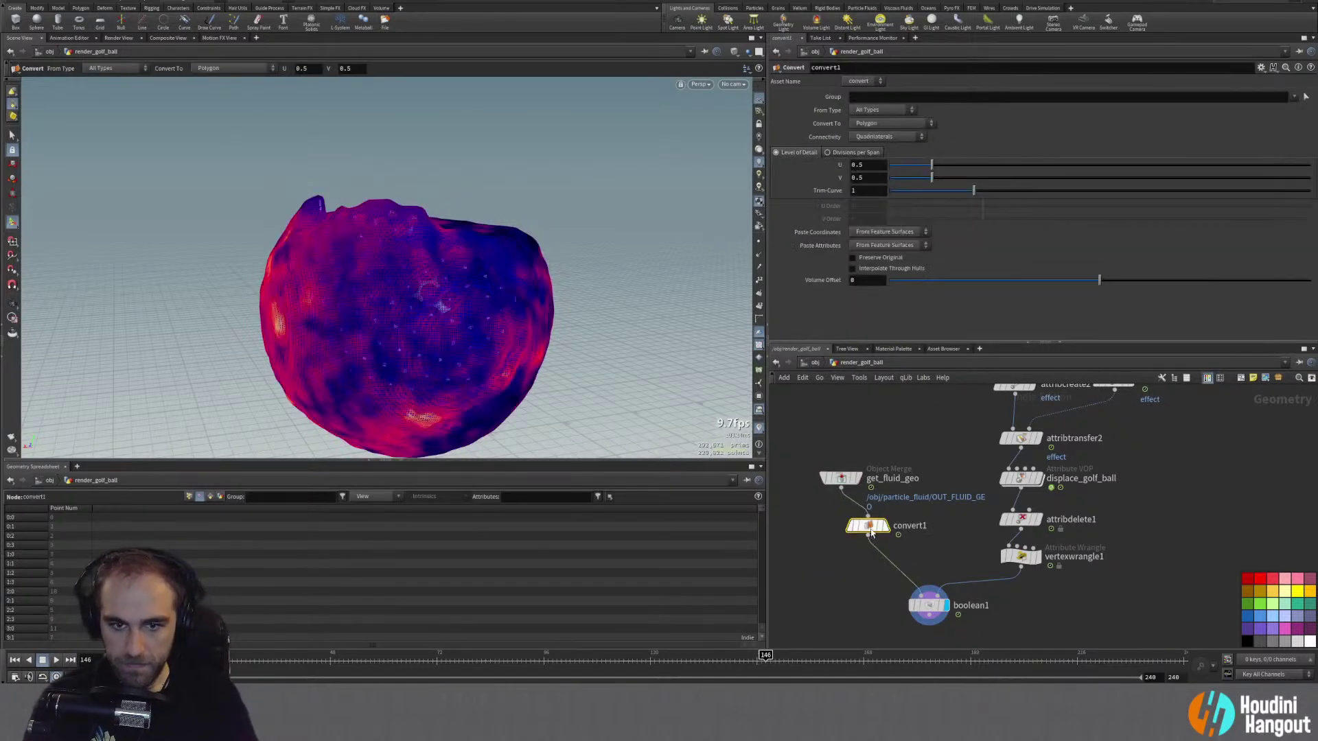
left_click_drag(853, 532, 845, 532)
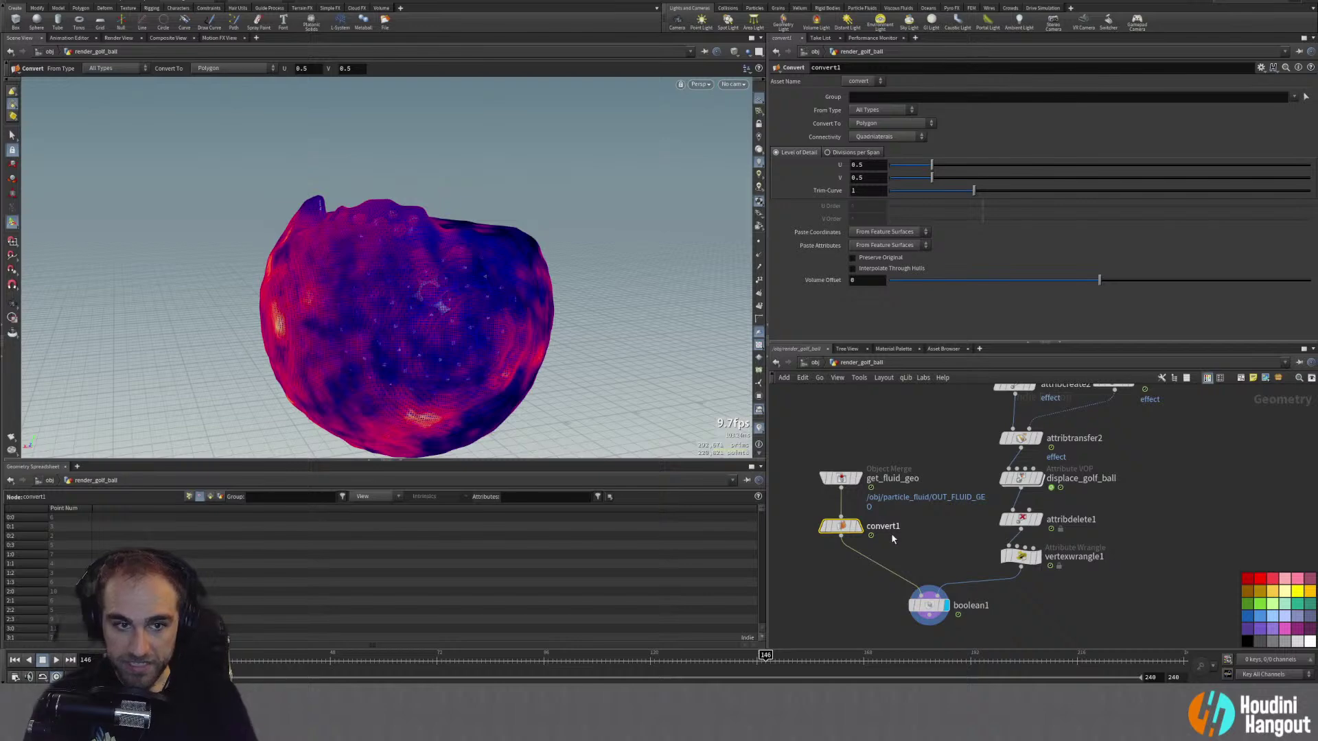
left_click(859, 526)
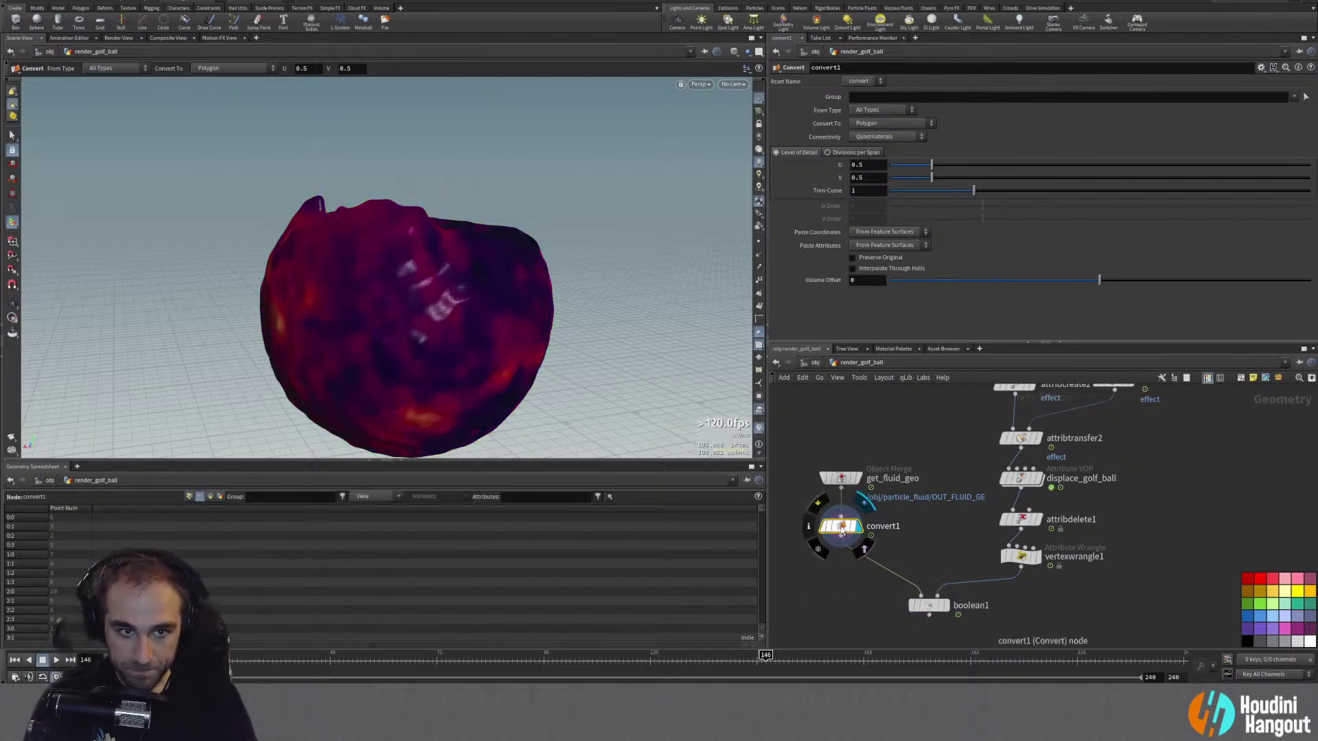
Step: Compare the geometry information of convert1 and get_fluid_geo, and check the output settings of particlefluidsurface1 inside particle_fluid
middle_click(842, 529)
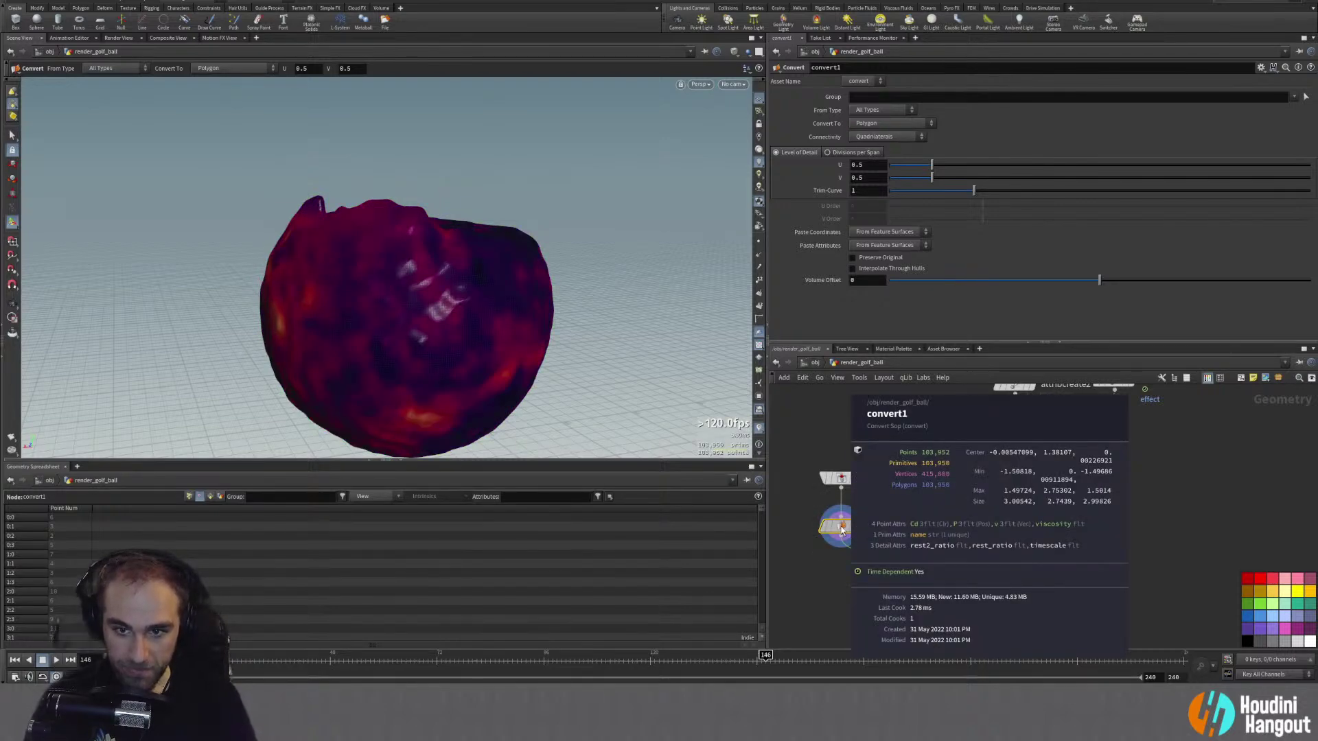
middle_click(838, 484)
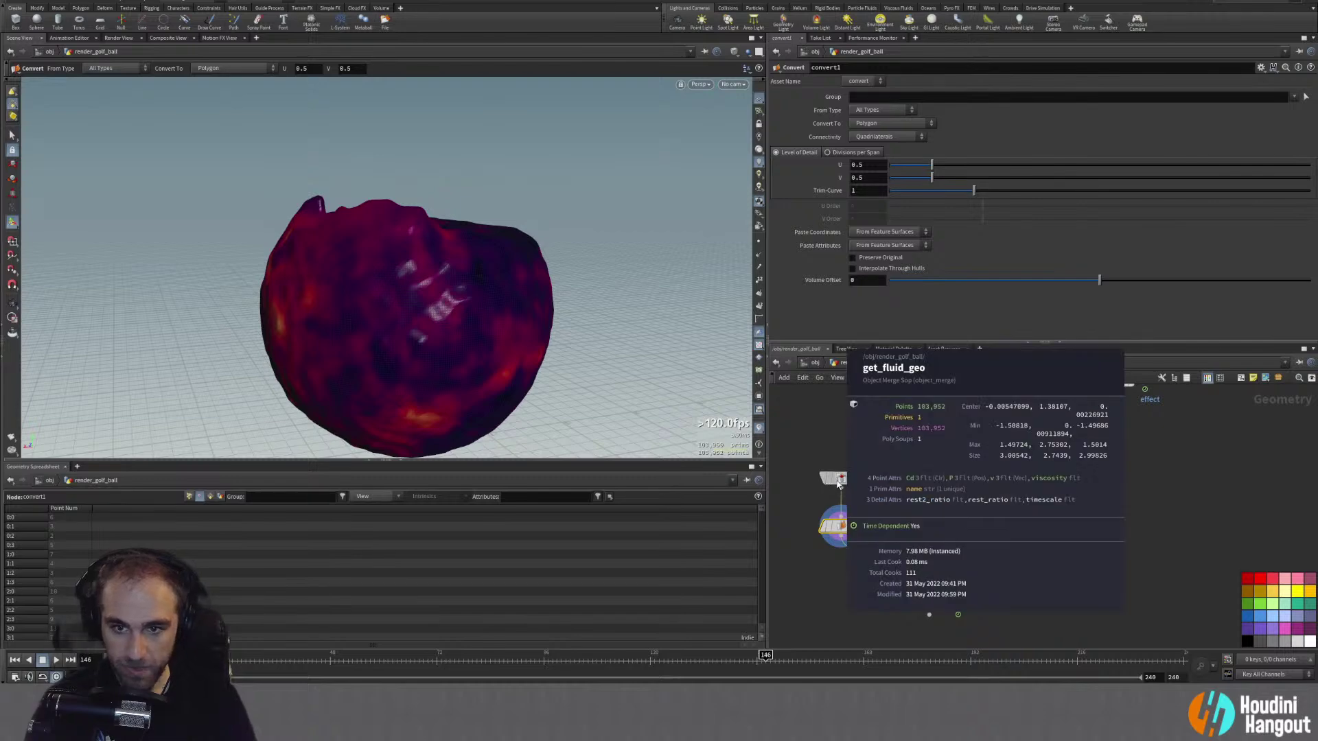
key("u")
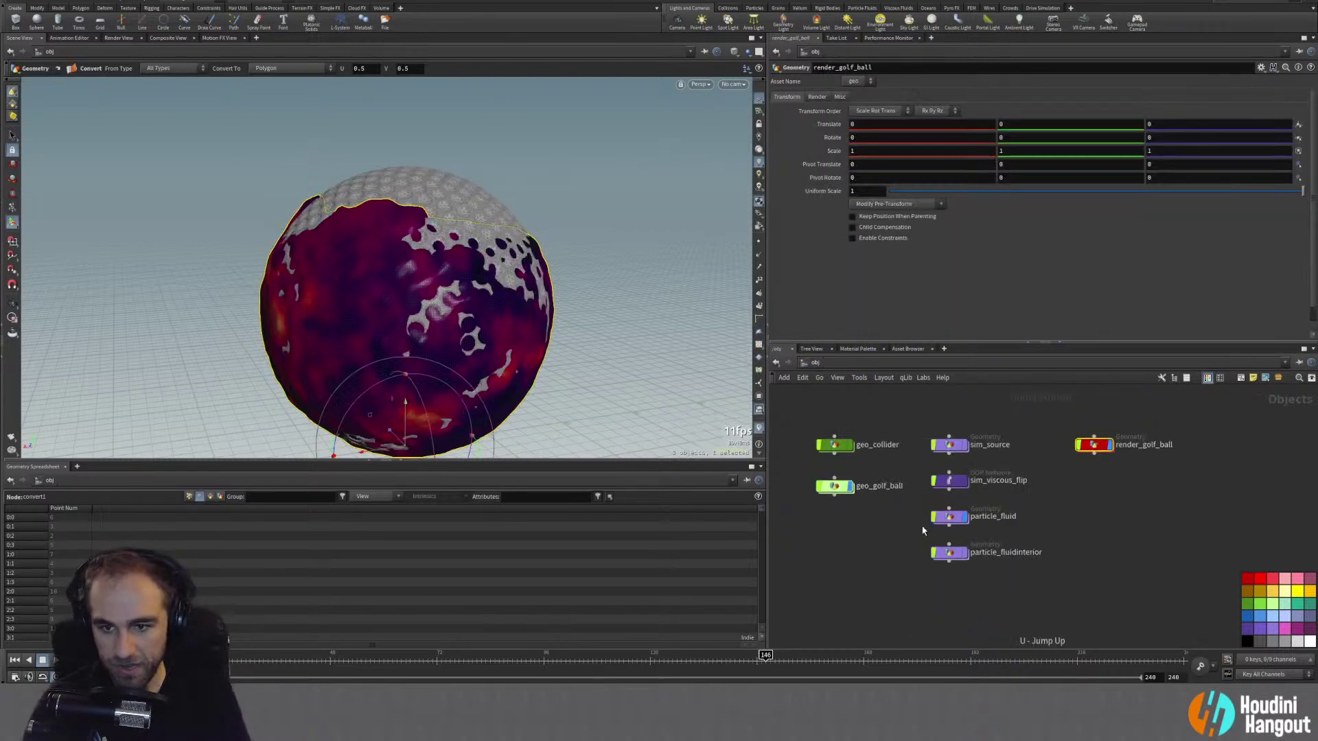
double_click(949, 517)
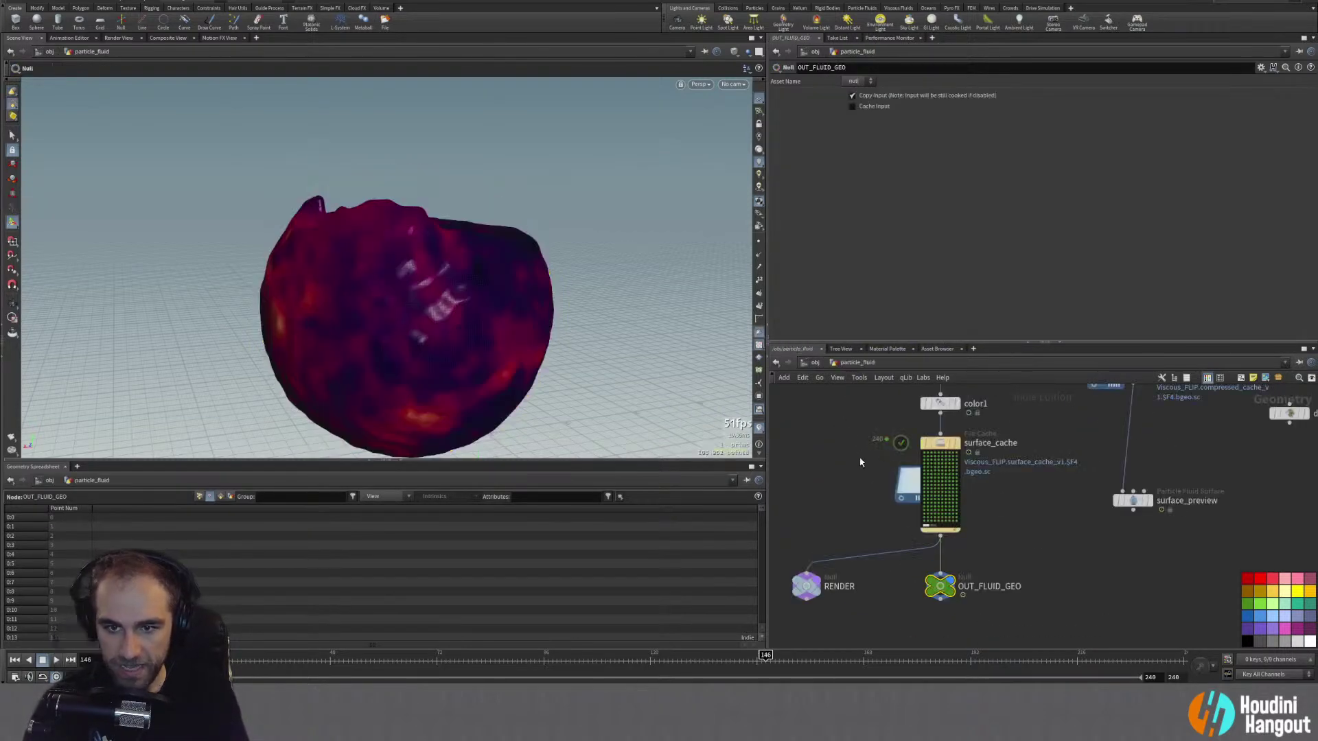
middle_click_drag(882, 435, 877, 538)
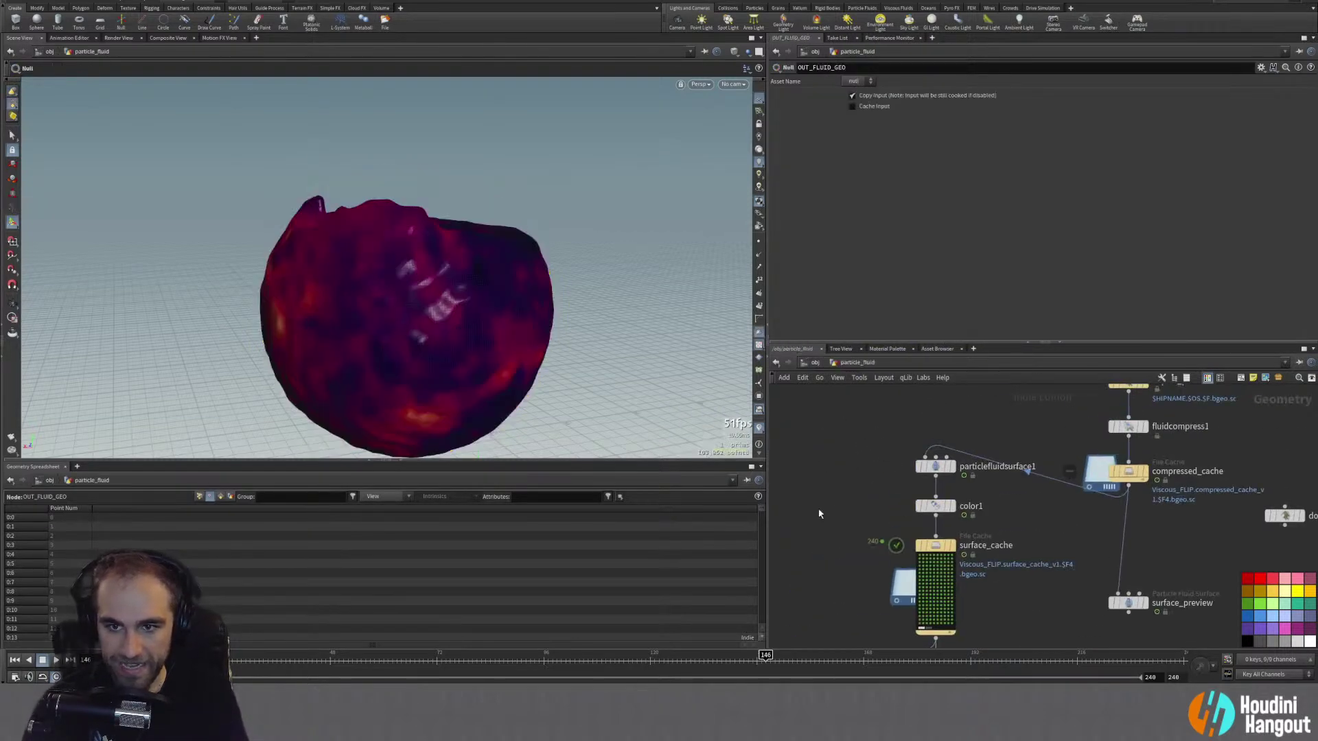
left_click(939, 470)
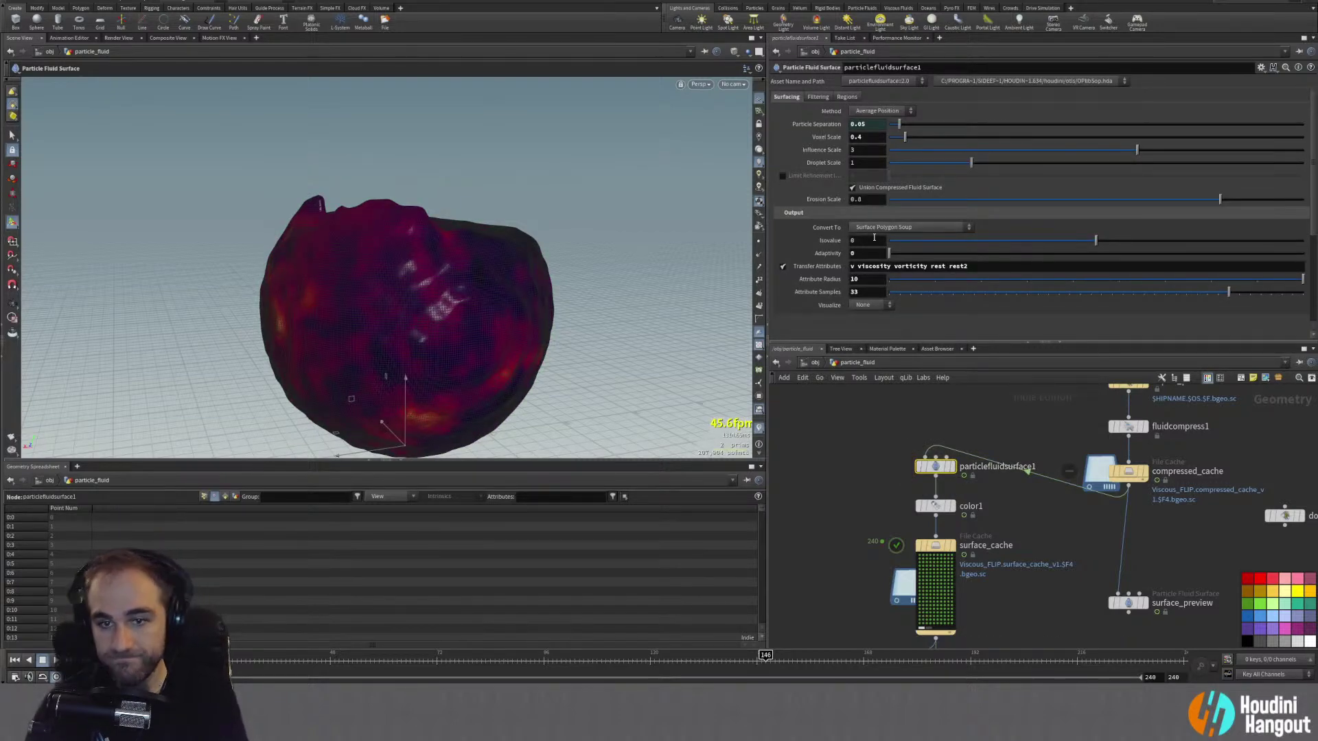
key("u")
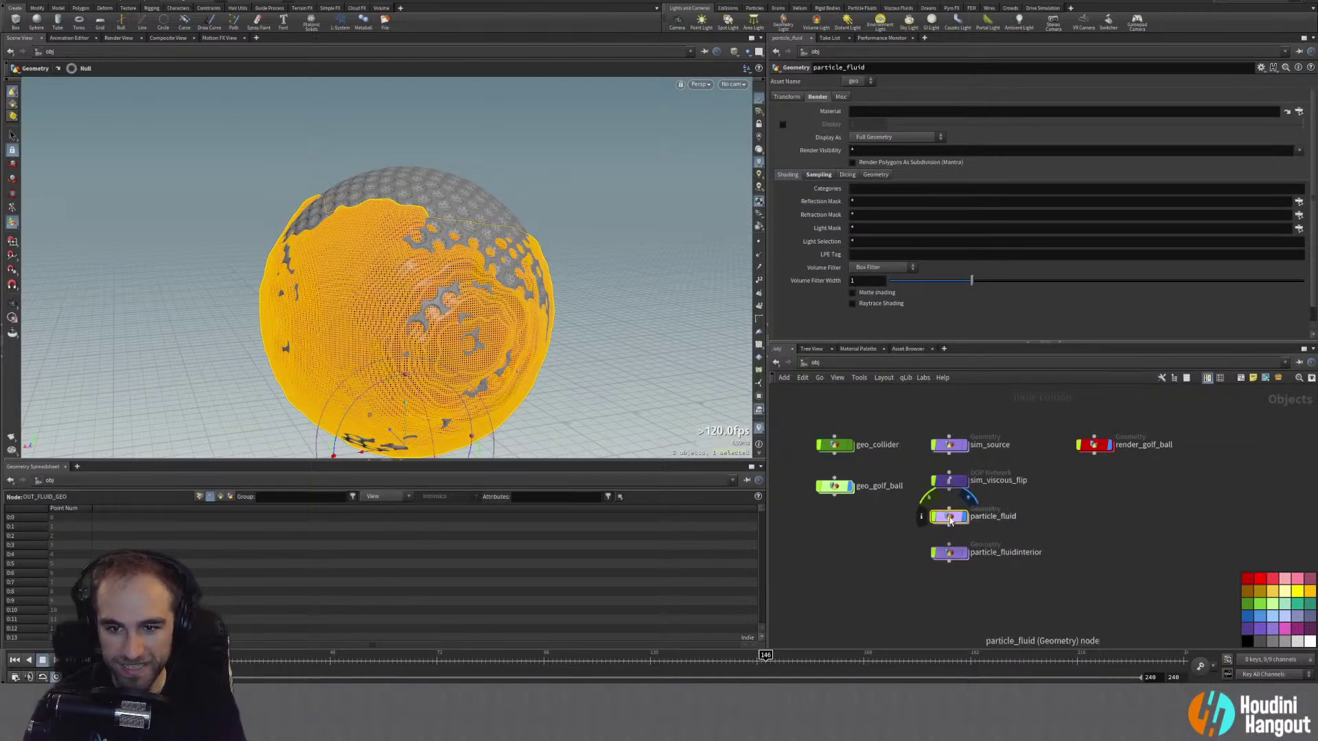
Step: Open the render_golf_ball network and display the boolean1 result
left_click(1099, 447)
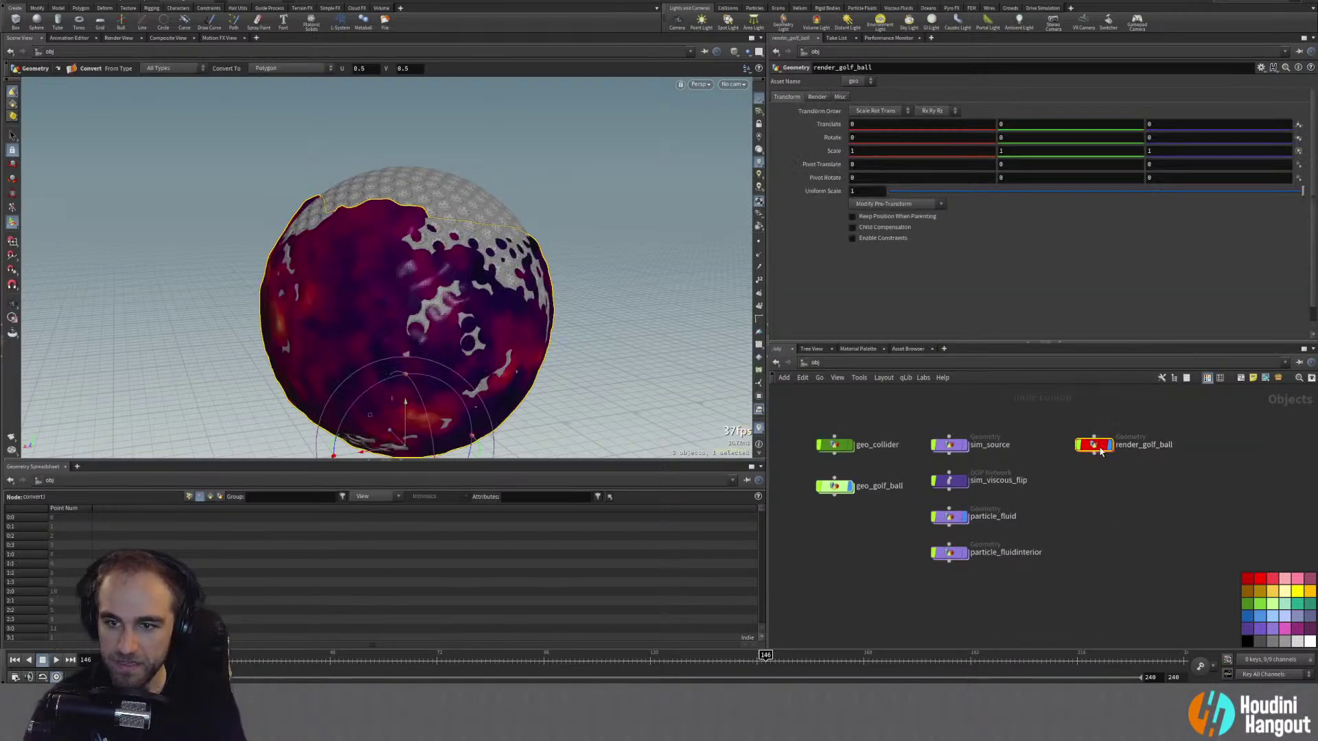
double_click(1099, 447)
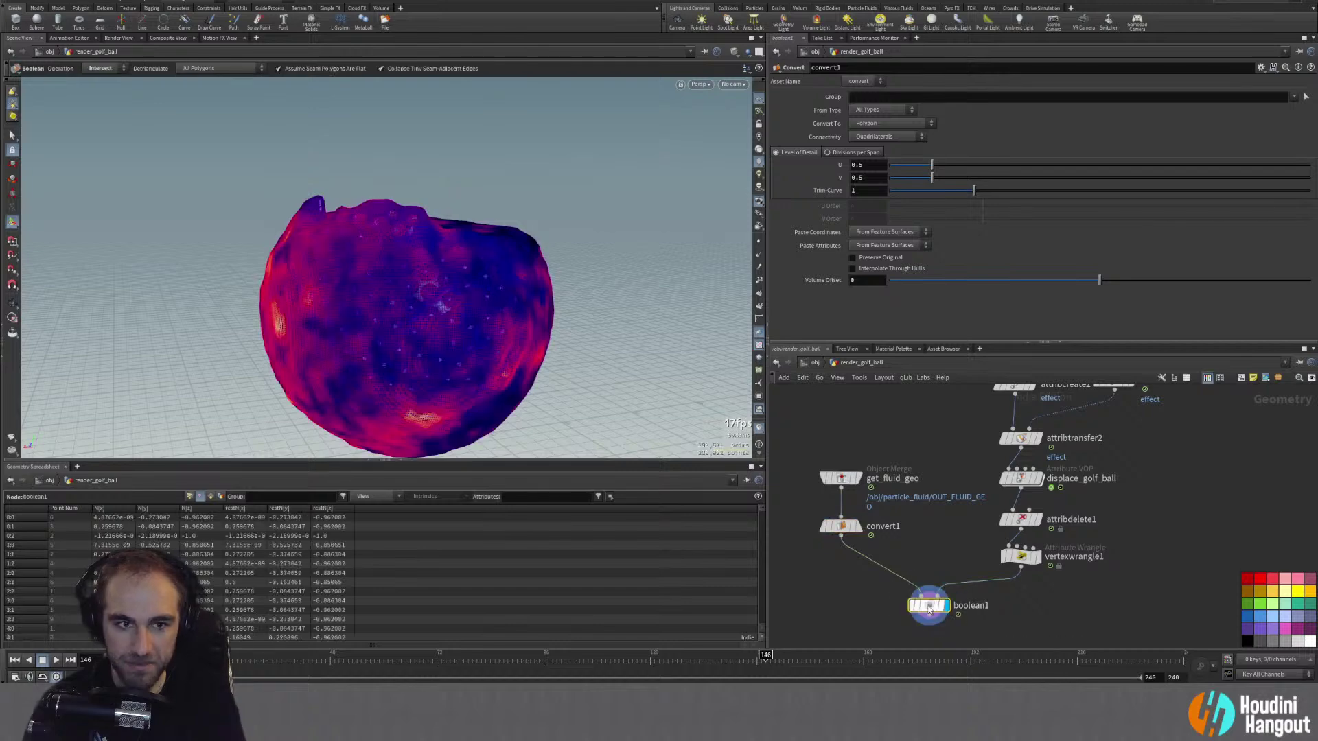
left_click(929, 609)
Step: Examine the dimpled surface of the Boolean result up close and at other frames, and return to the first frame
left_click_drag(395, 334, 473, 310, "alt")
middle_click_drag(474, 311, 421, 192, "alt")
scroll(453, 209, "up", 5)
left_click_drag(453, 209, 456, 218, "alt")
scroll(455, 218, "down", 5)
middle_click_drag(403, 227, 420, 277, "alt")
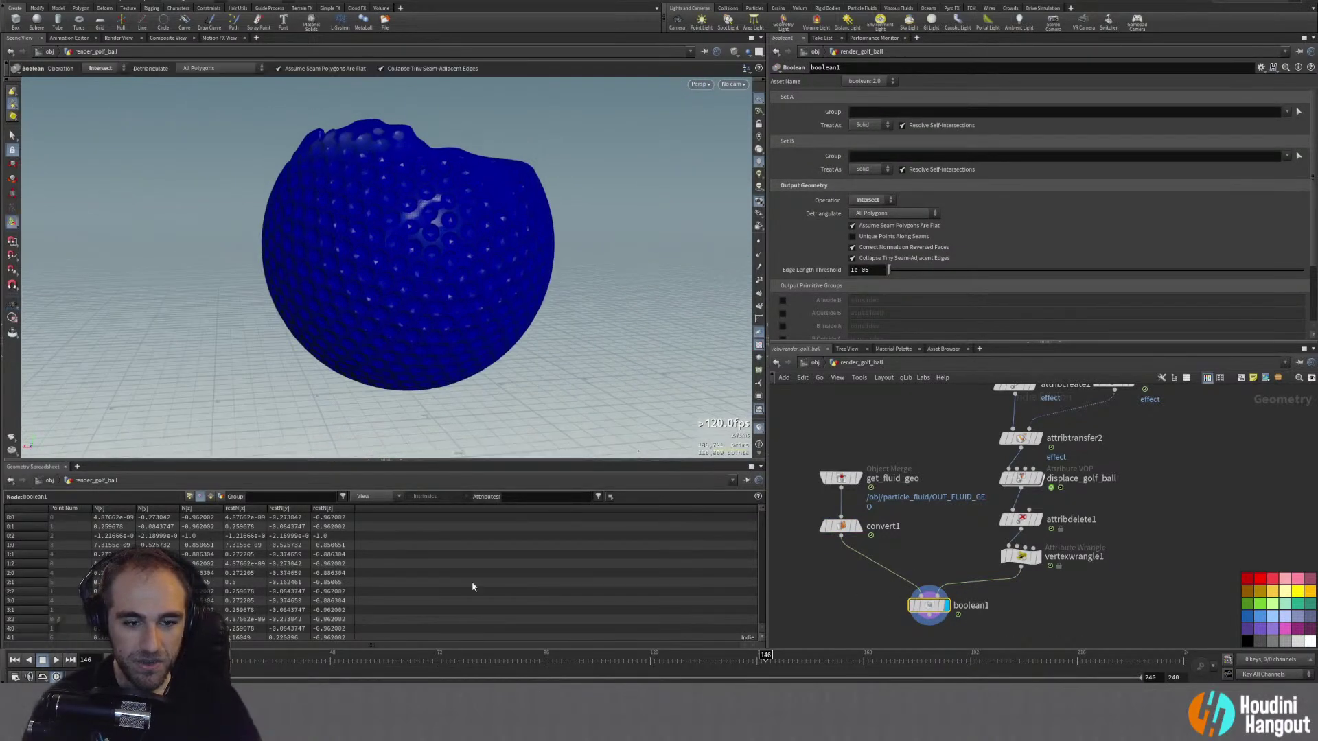
key("Return")
left_click_drag(381, 663, 337, 672)
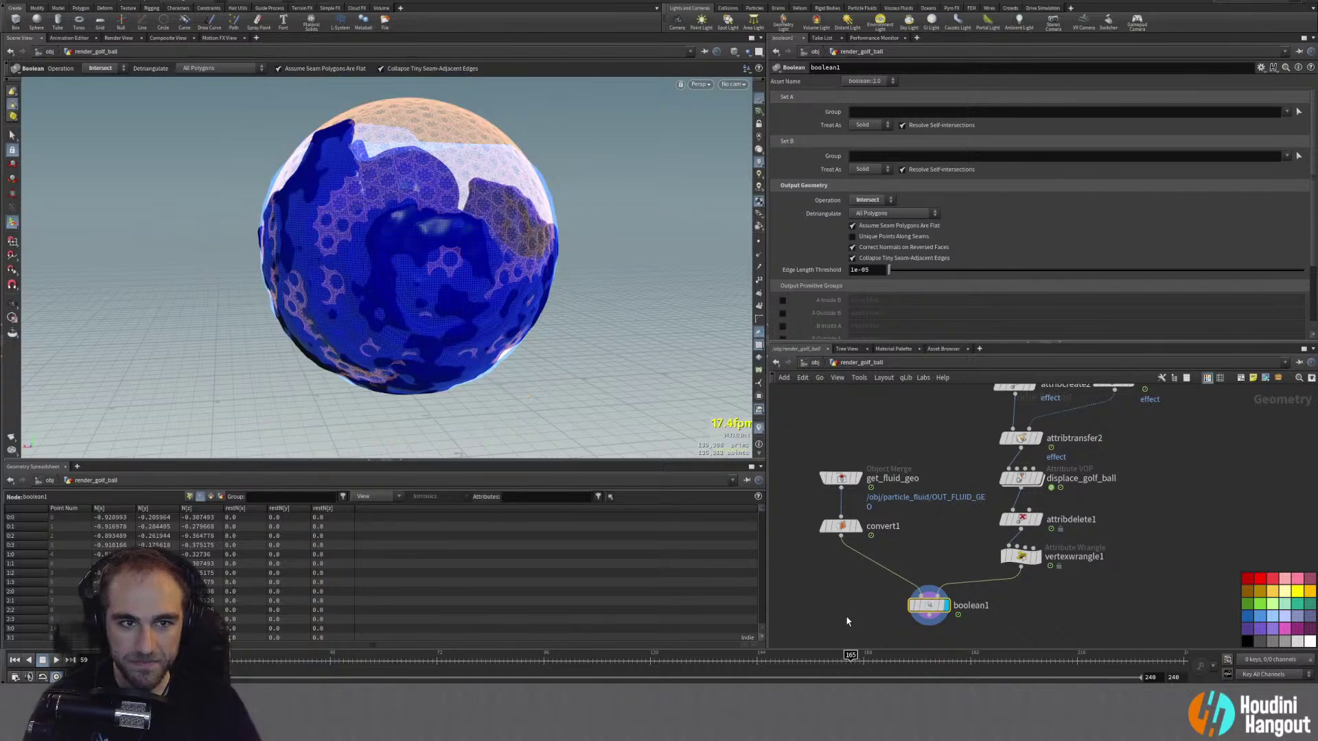
left_click(14, 661)
key("Escape")
scroll(357, 263, "down", 3)
key("Return")
scroll(863, 551, "down", 2)
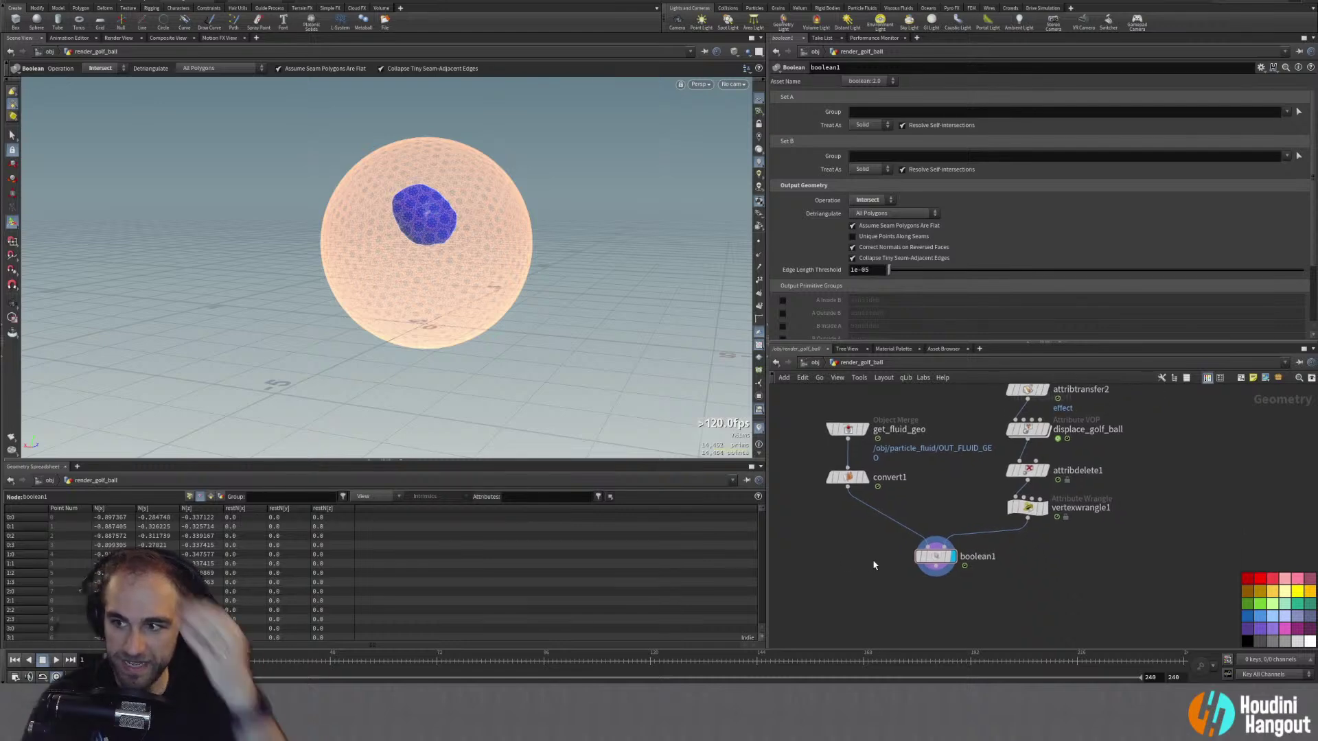
Step: Add a File Cache node below boolean1 and connect it to the Boolean output
key("Tab")
type("file")
key("Down")
key("Return")
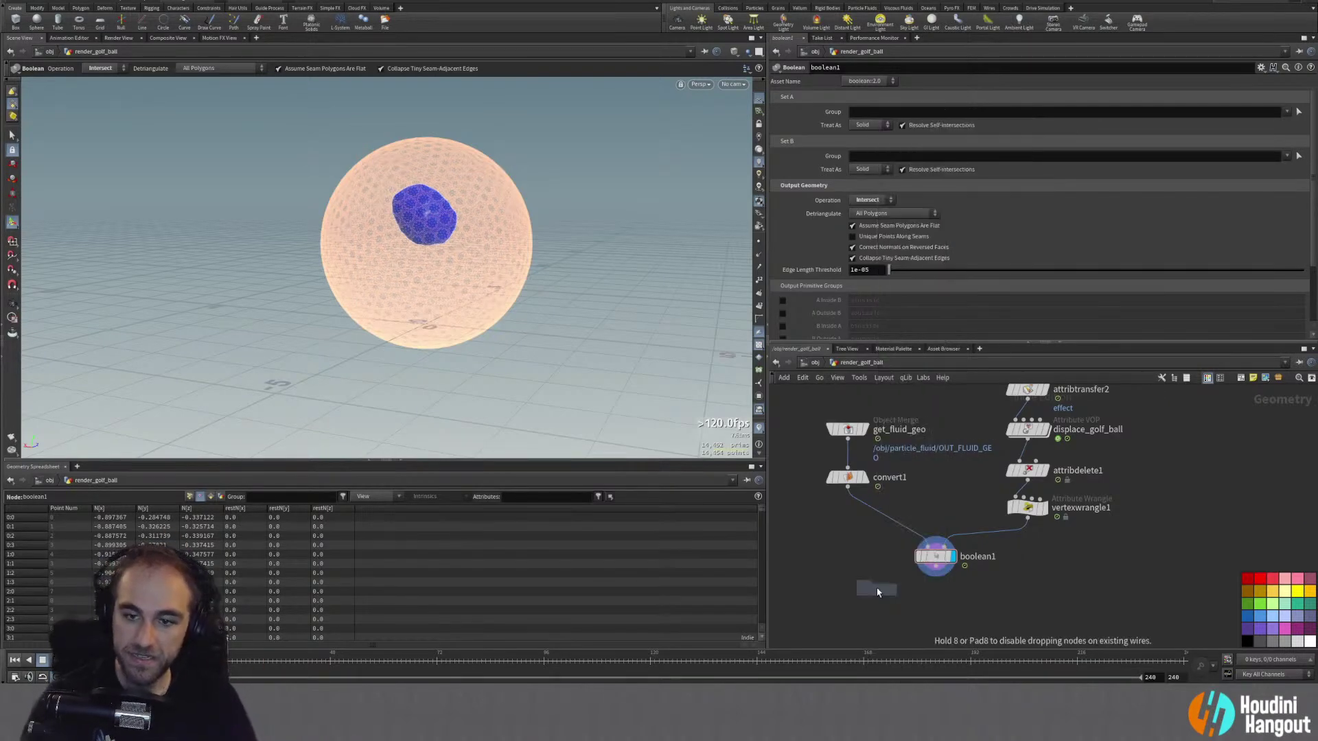
left_click(937, 579)
left_click(953, 594)
Step: Rename the File Cache node golf_ball_form_cache and save frames 1 to 240 to disk in the background
double_click(978, 597)
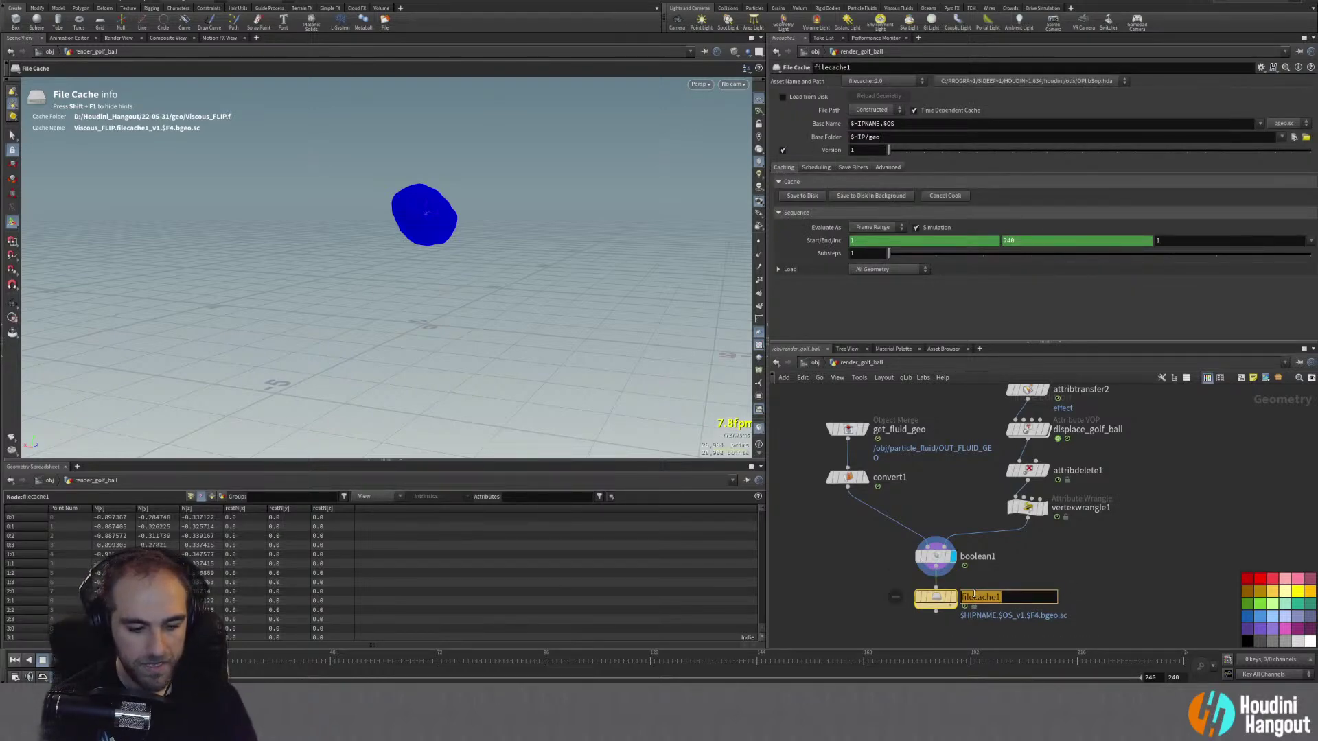
type("golf_bal")
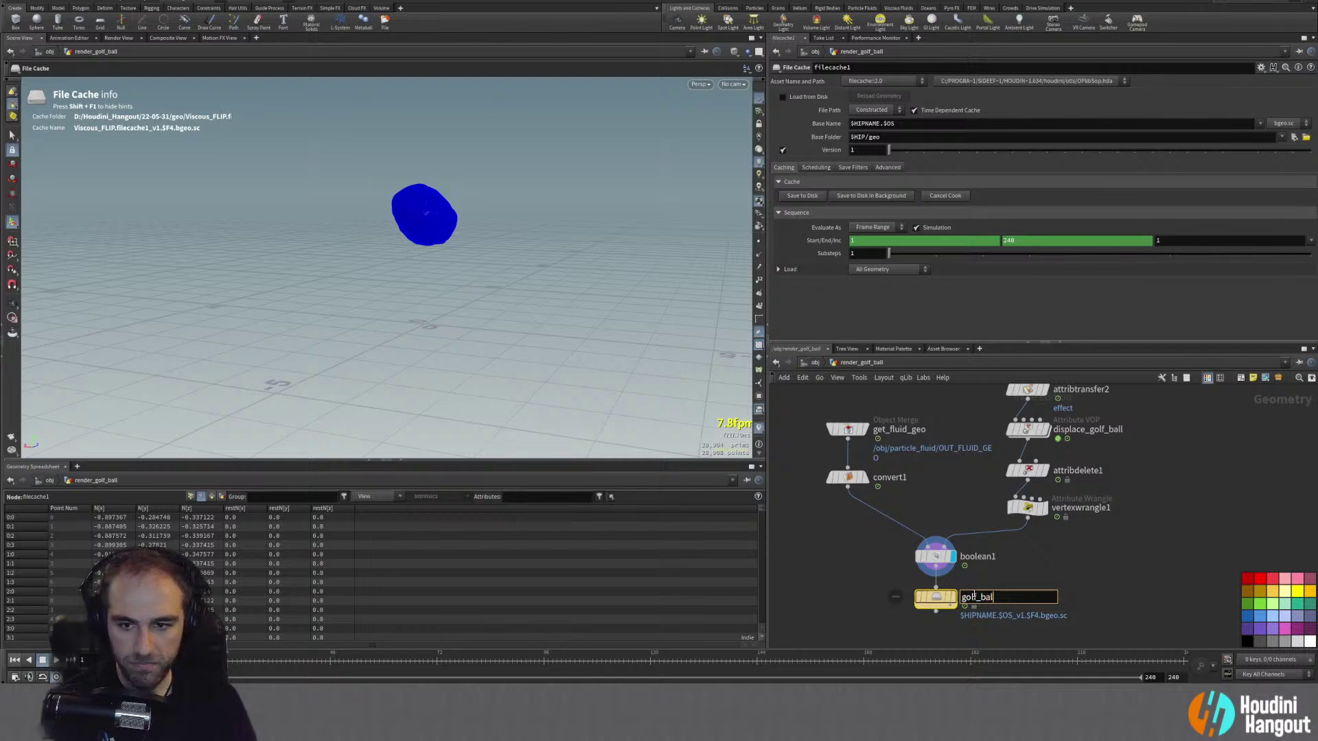
type("l_form_cach")
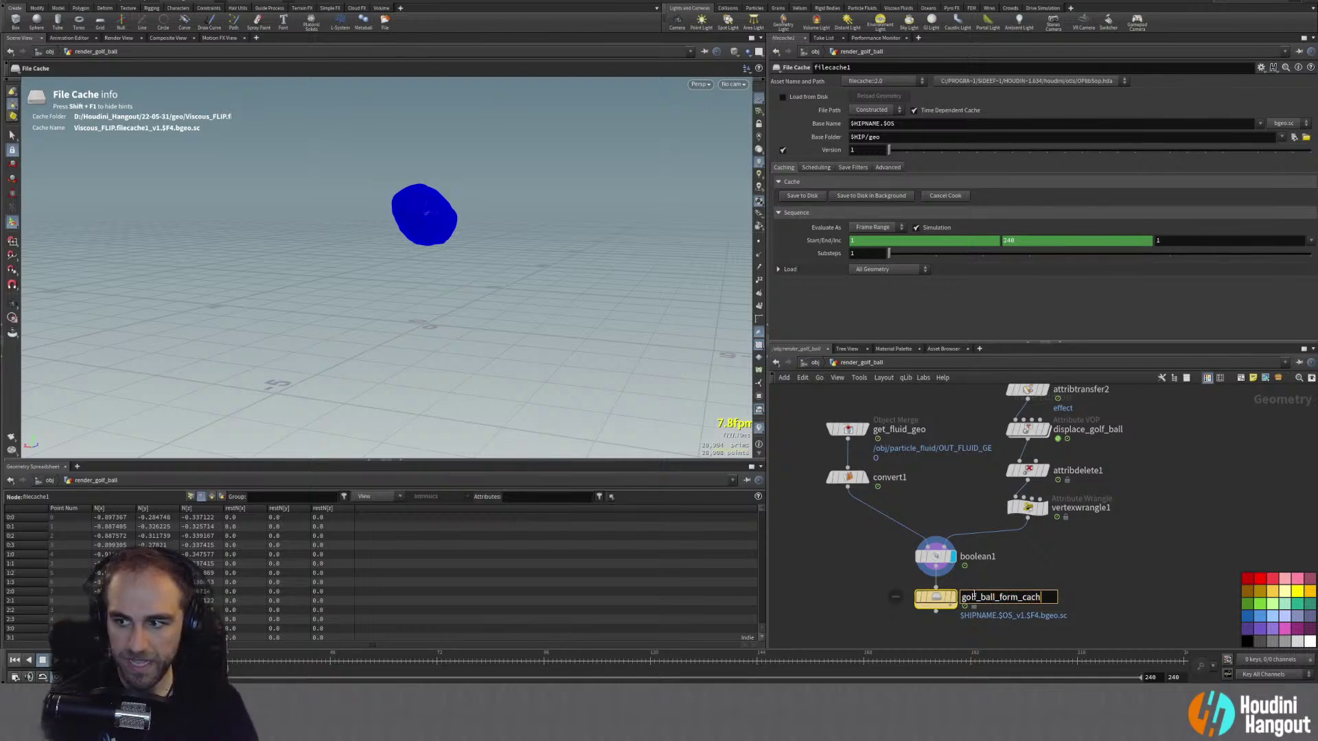
type("e")
key("Return")
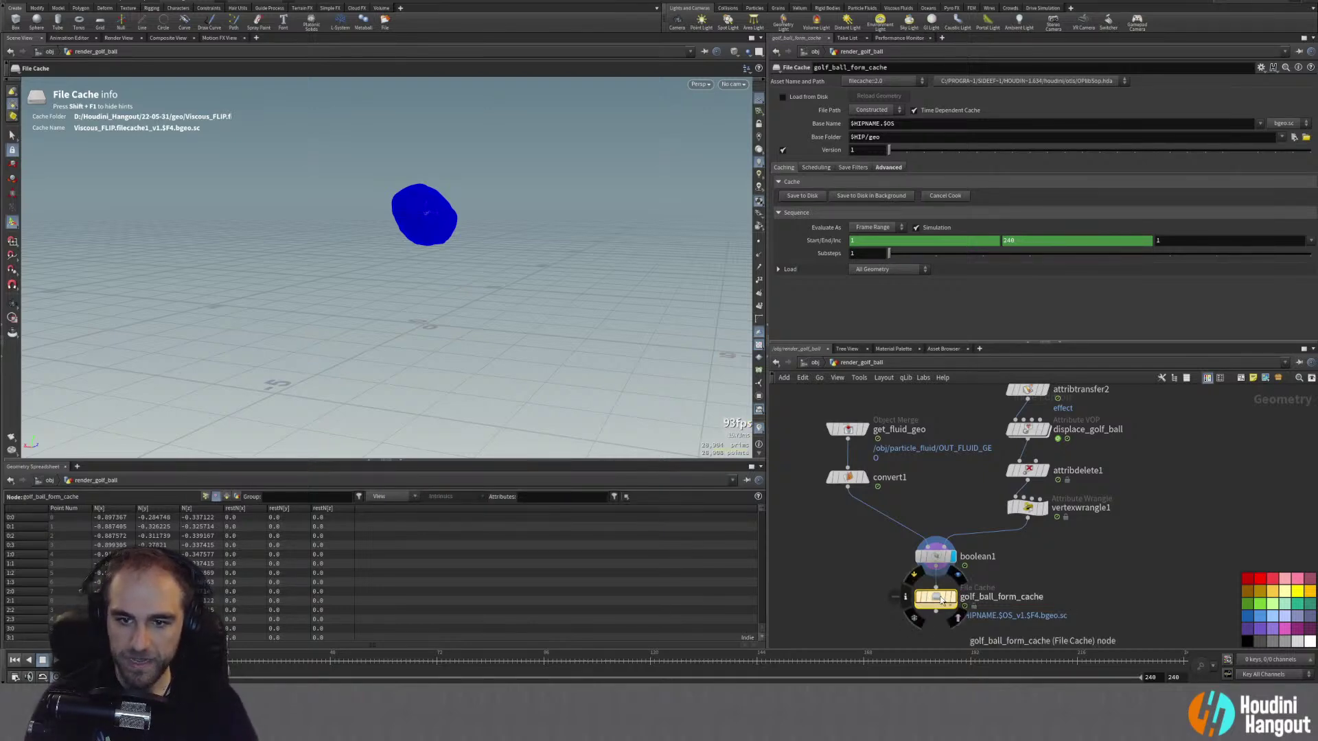
left_click(849, 197)
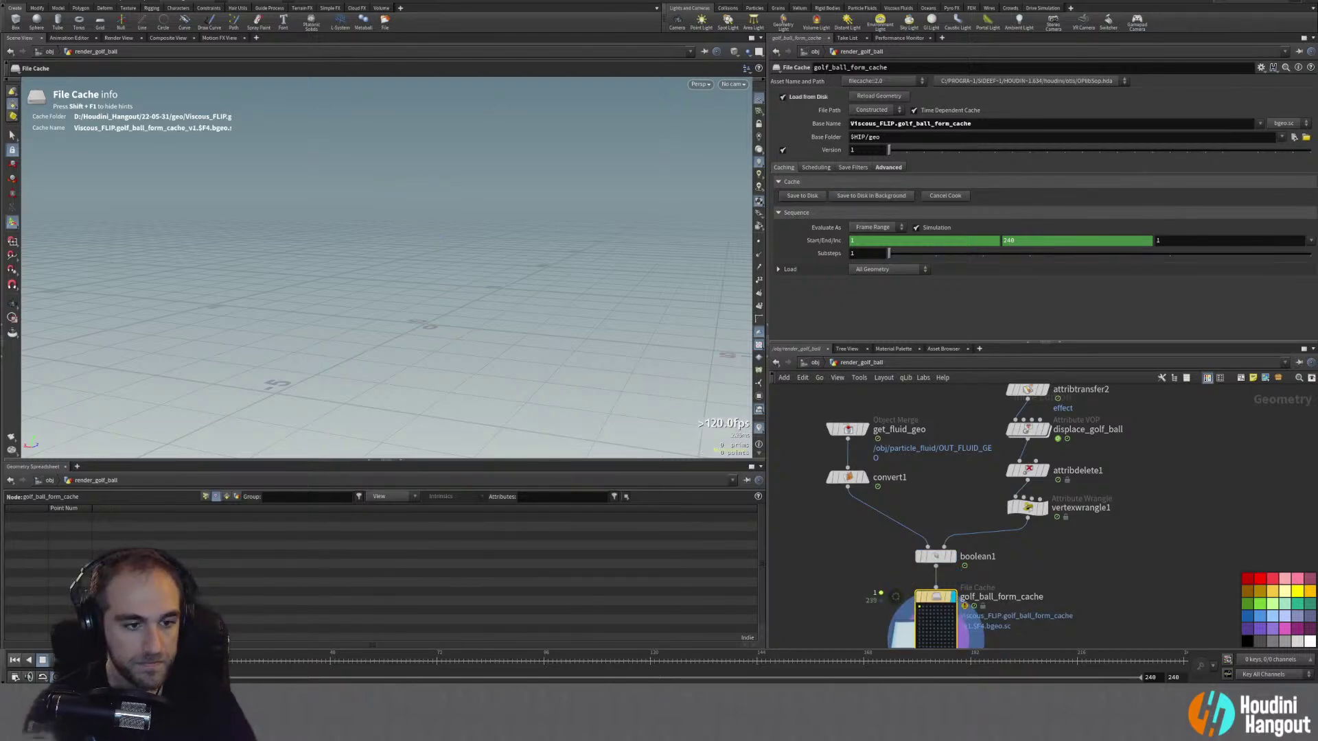
scroll(788, 579, "down", 3)
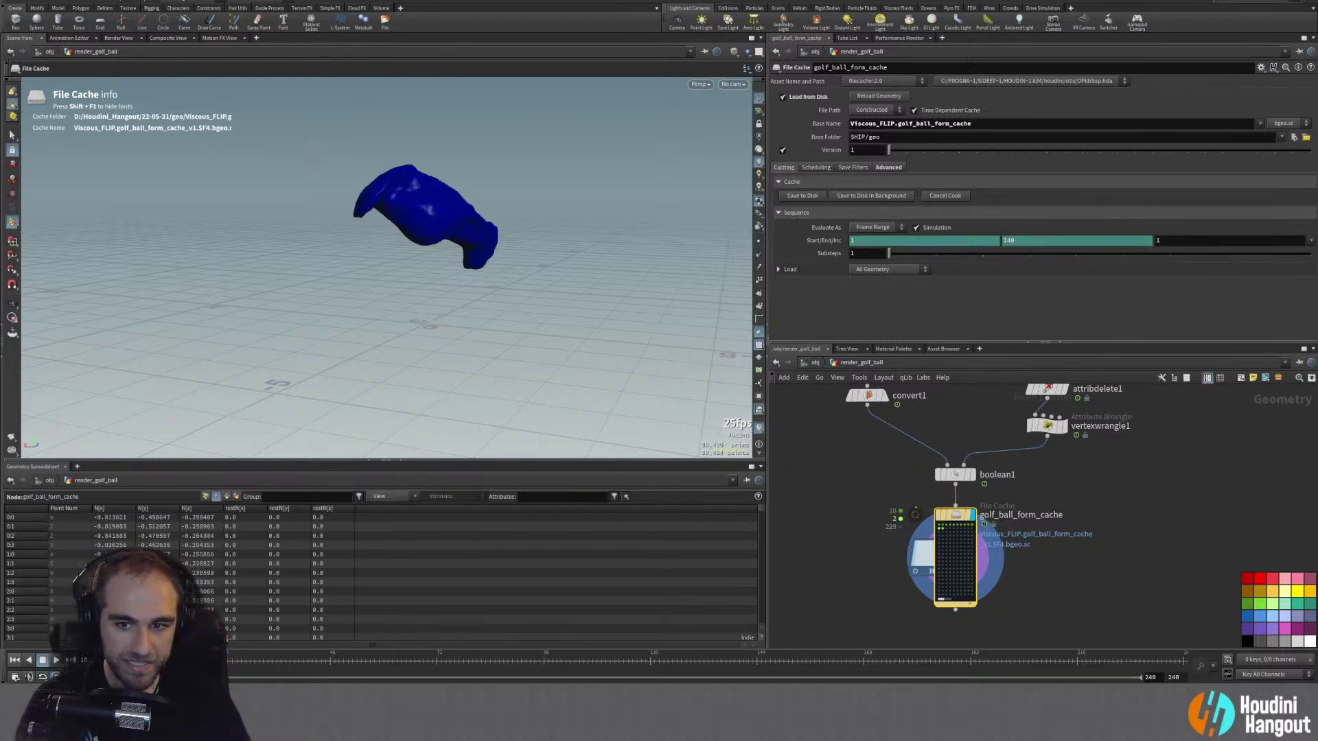
Step: Inspect the shape of the fluid mesh in the first frames already written to the cache
left_click_drag(274, 657, 233, 657)
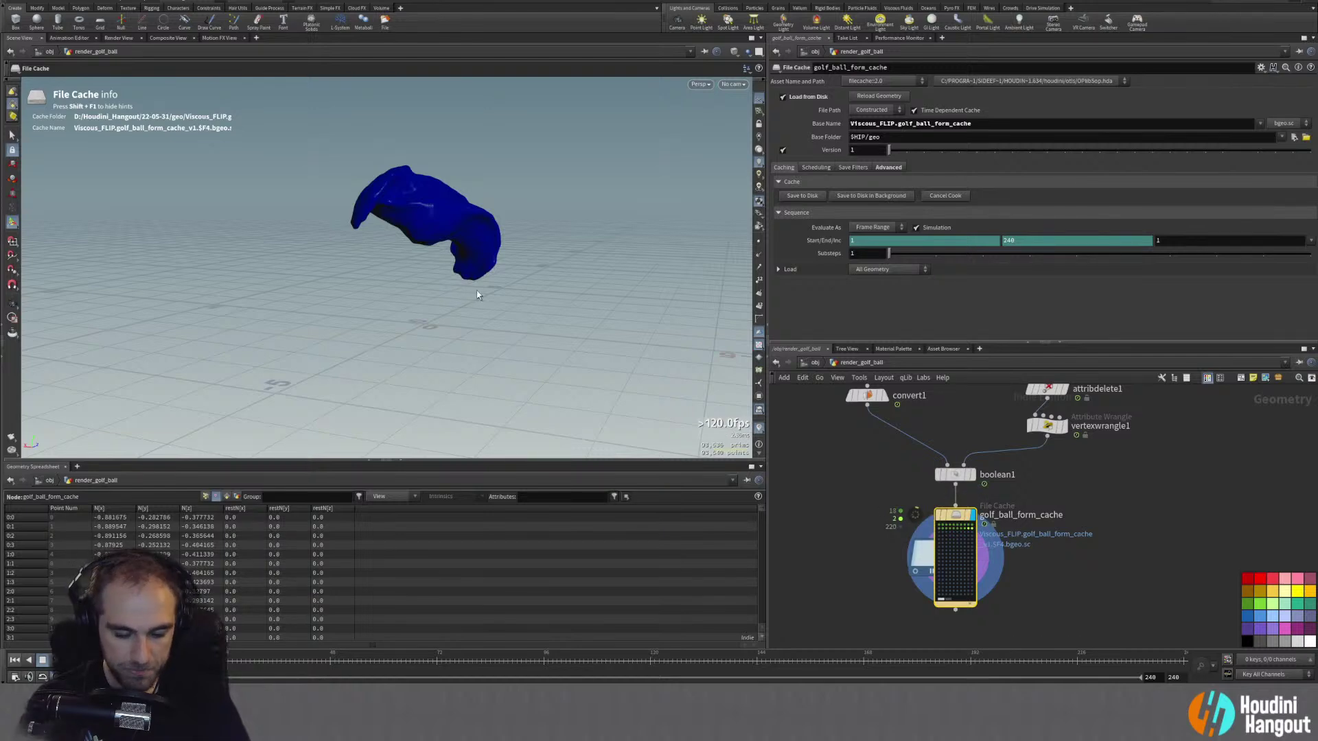
key("Escape")
left_click_drag(344, 273, 477, 350)
scroll(415, 188, "up", 8)
scroll(381, 241, "down", 6)
key("Return")
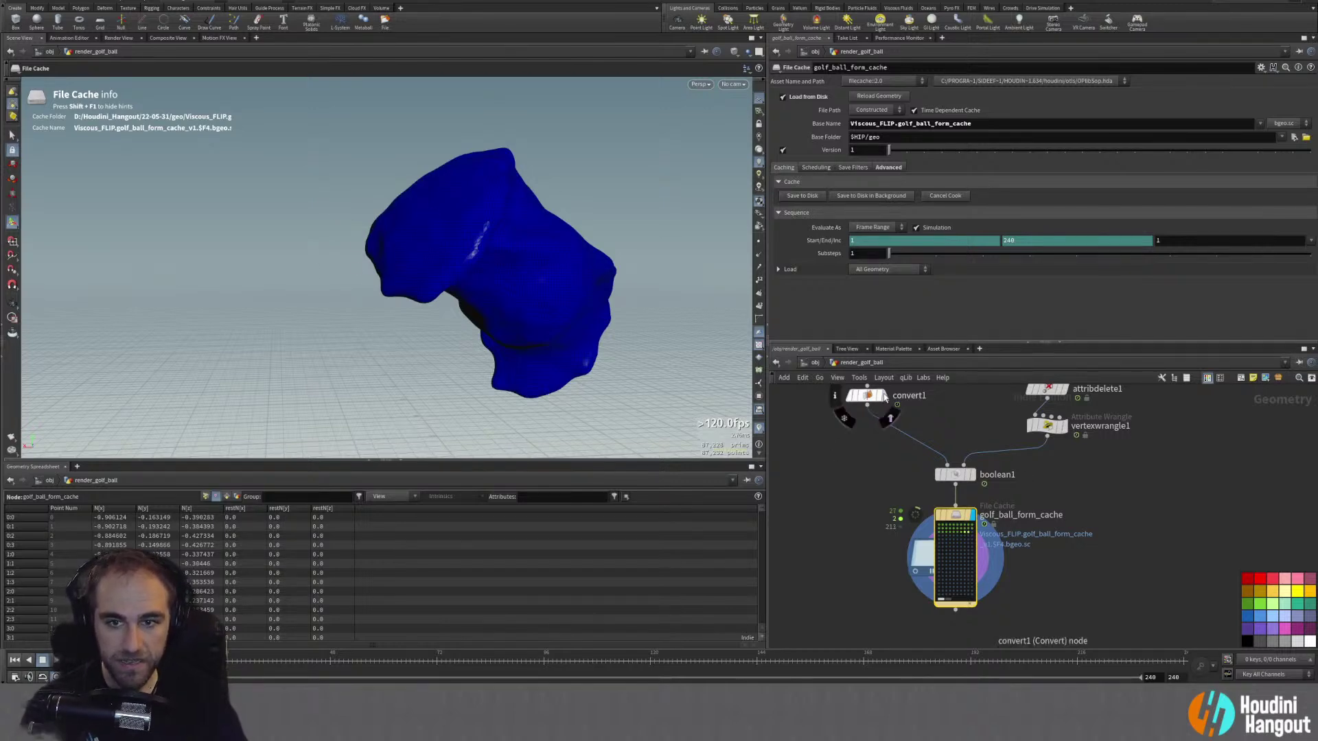
Step: Template vertexwrangle1 instead of convert1 so the full golf ball surrounds the cached fluid as a reference
left_click(890, 419)
middle_click_drag(840, 495, 842, 569)
scroll(510, 255, "down", 5)
middle_click_drag(510, 255, 432, 296)
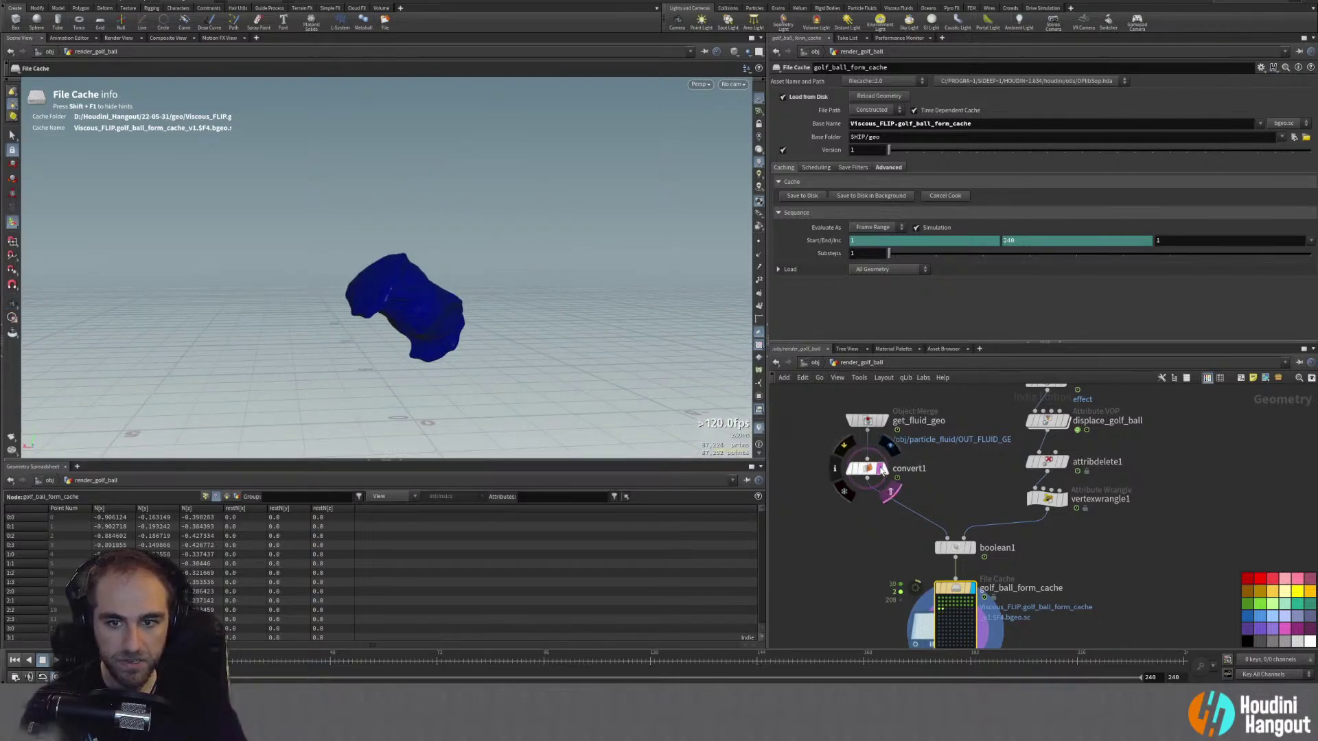
key("Escape")
left_click_drag(430, 329, 409, 304)
key("Return")
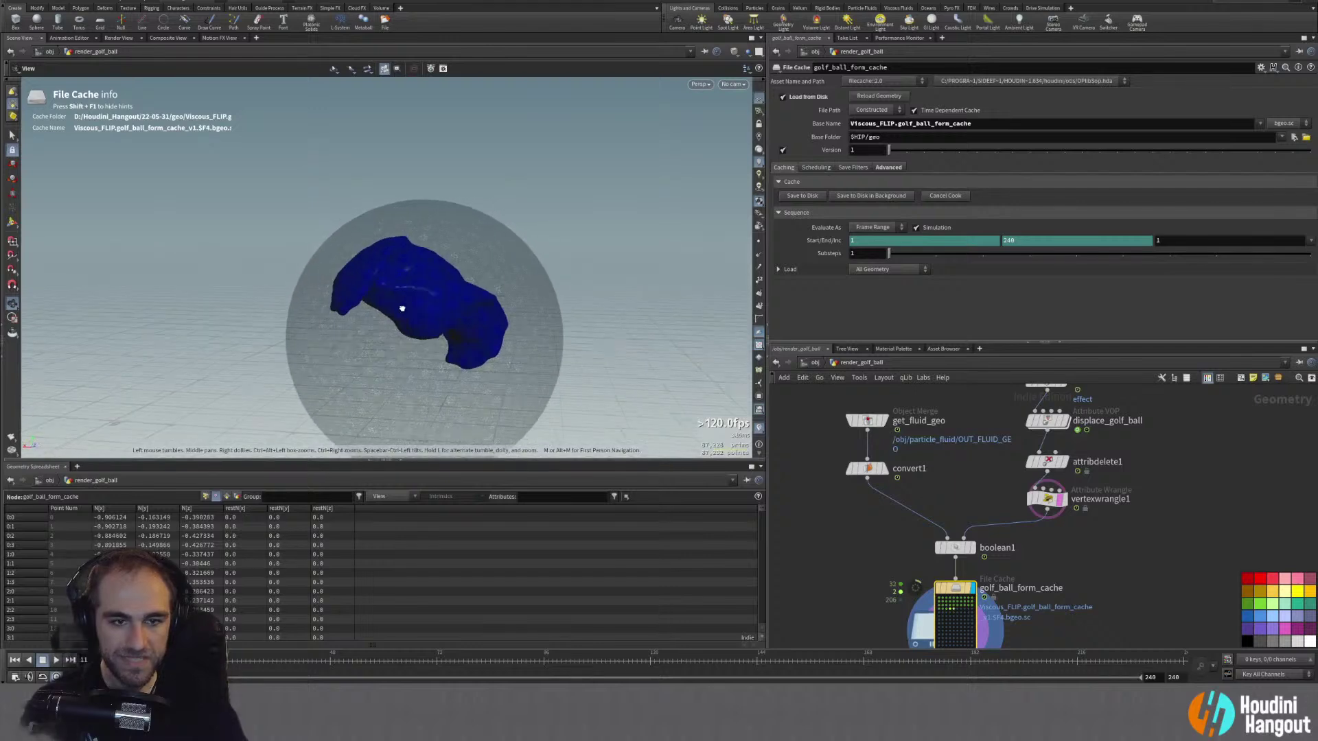
Step: Compare the cached fluid with the templated golf ball at several frames up to frame 72, and go back to an already cached frame
mouse_move(172, 660)
left_mouse_down()
mouse_move(268, 661)
mouse_move(250, 660)
left_mouse_up()
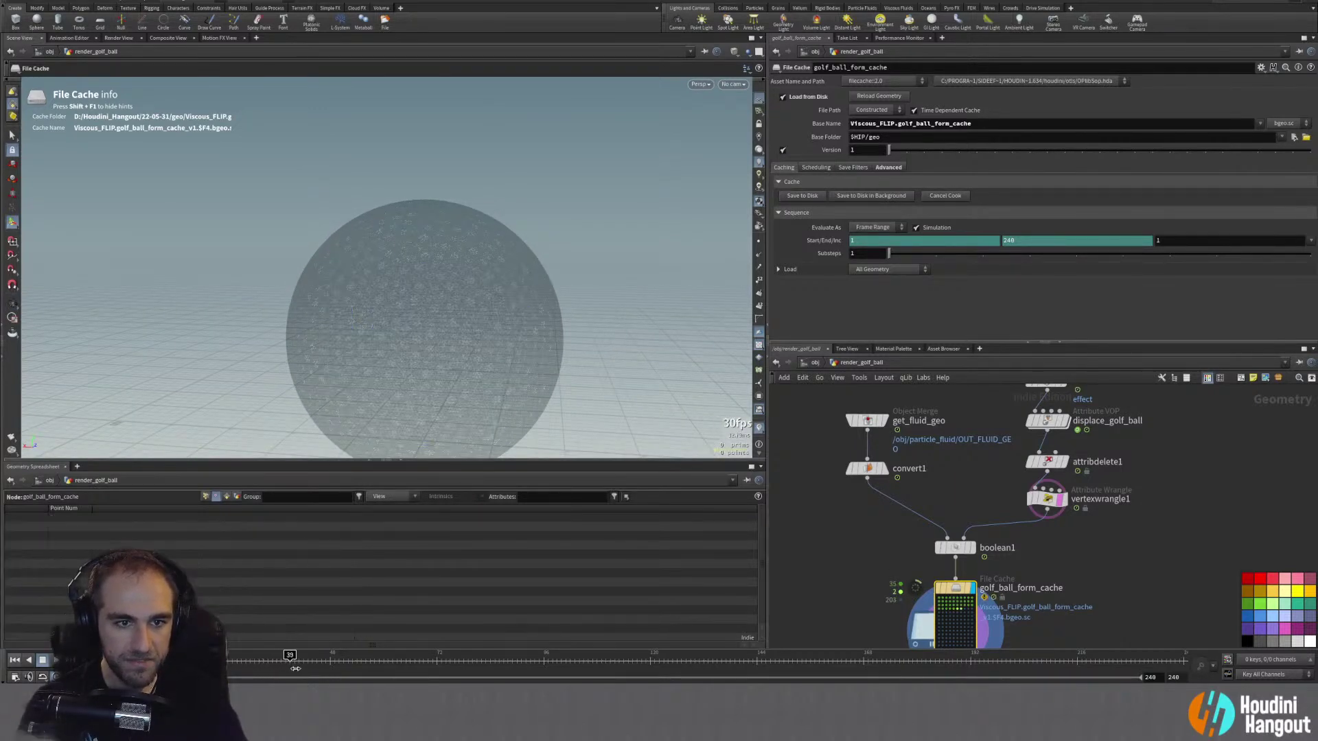
key("Escape")
left_click_drag(450, 297, 347, 214)
scroll(391, 292, "up", 5)
scroll(324, 348, "down", 5)
scroll(392, 281, "down", 3)
mouse_move(392, 281)
left_mouse_down()
mouse_move(411, 294)
mouse_move(388, 277)
left_mouse_up()
scroll(397, 288, "up", 3)
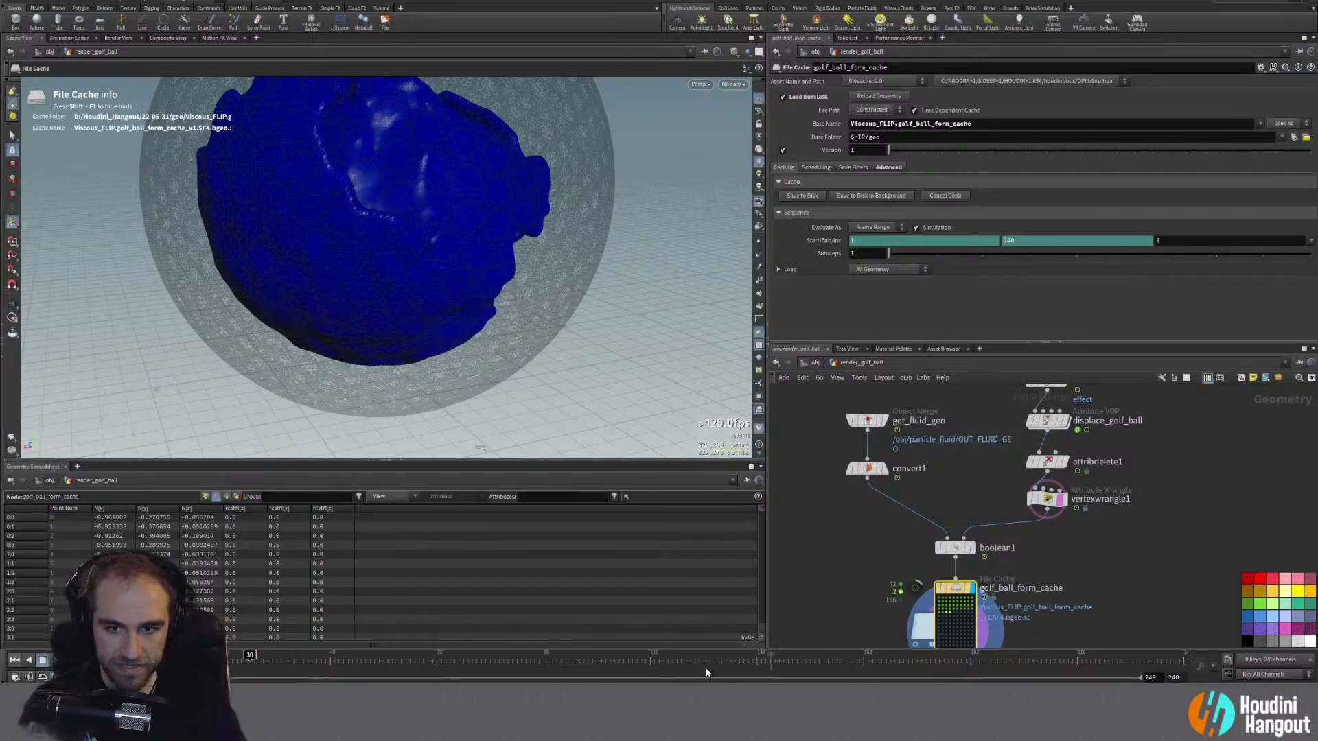
left_click_drag(274, 664, 436, 667)
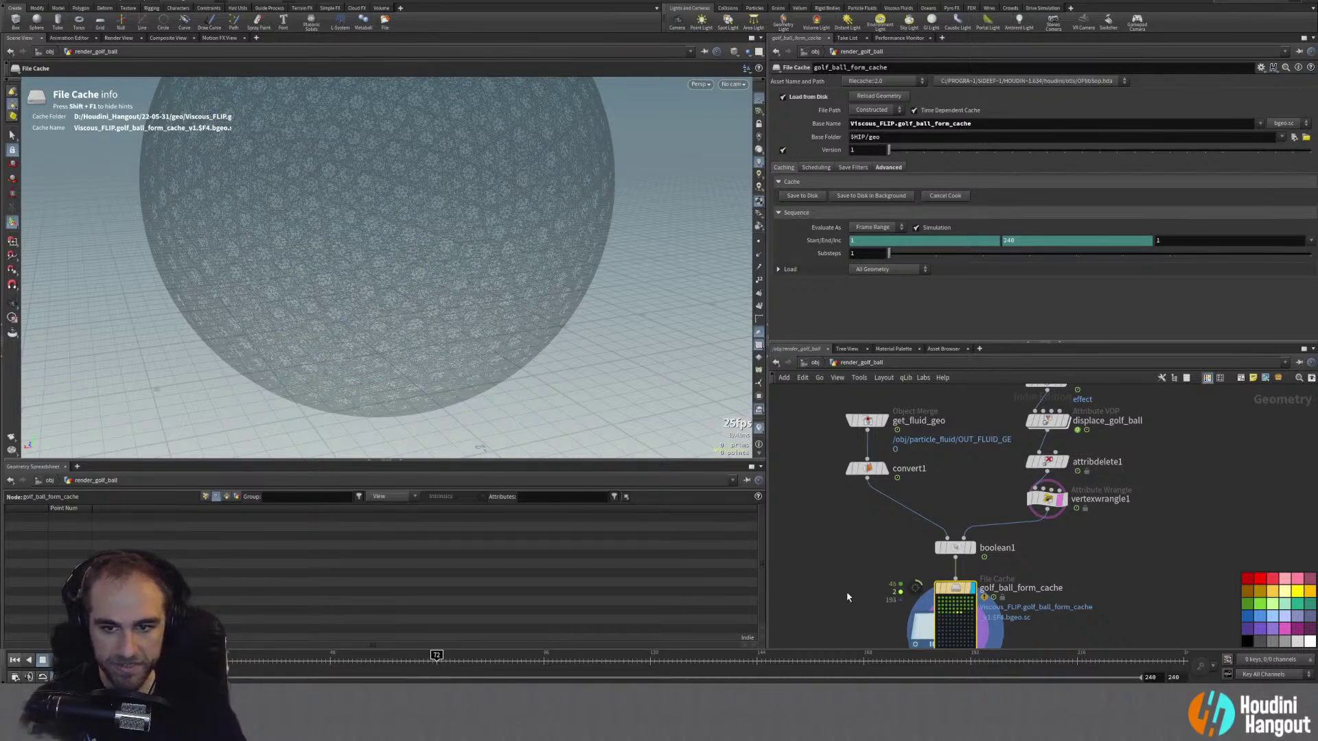
middle_click_drag(846, 591, 827, 501)
mouse_move(450, 659)
left_mouse_down()
mouse_move(231, 661)
mouse_move(248, 677)
mouse_move(291, 678)
left_mouse_up()
middle_click_drag(849, 478, 826, 565)
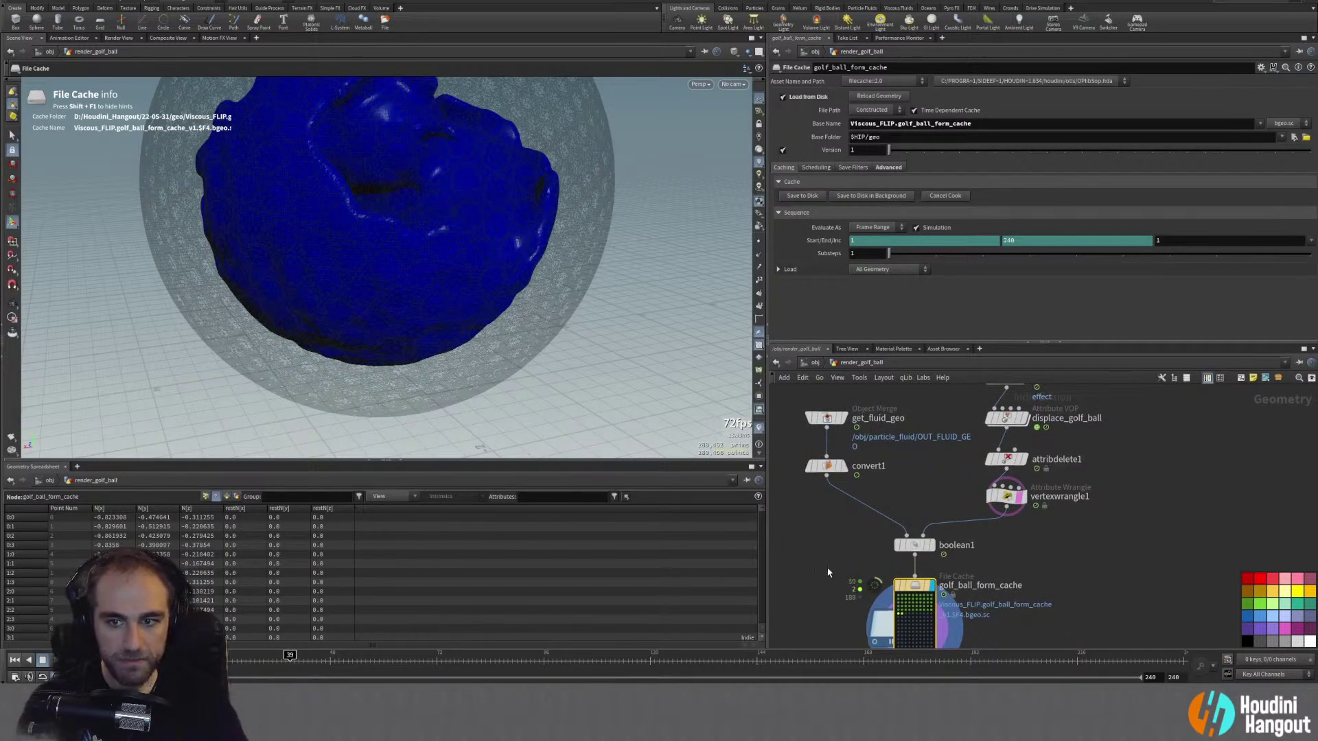
Step: Compare the displayed results of convert1 and boolean1, and check boolean1's geometry information and point attributes
left_click(825, 467)
key("r")
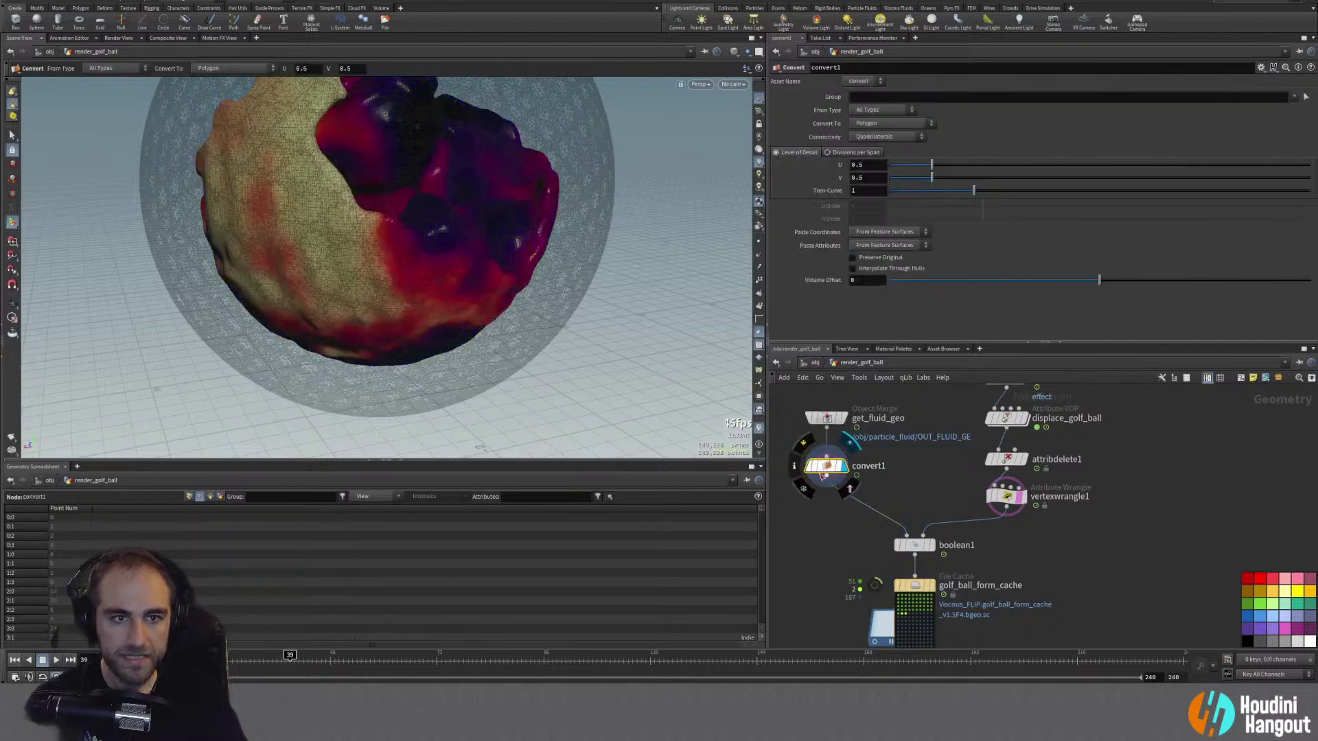
middle_click_drag(820, 618, 820, 577)
mouse_move(921, 505)
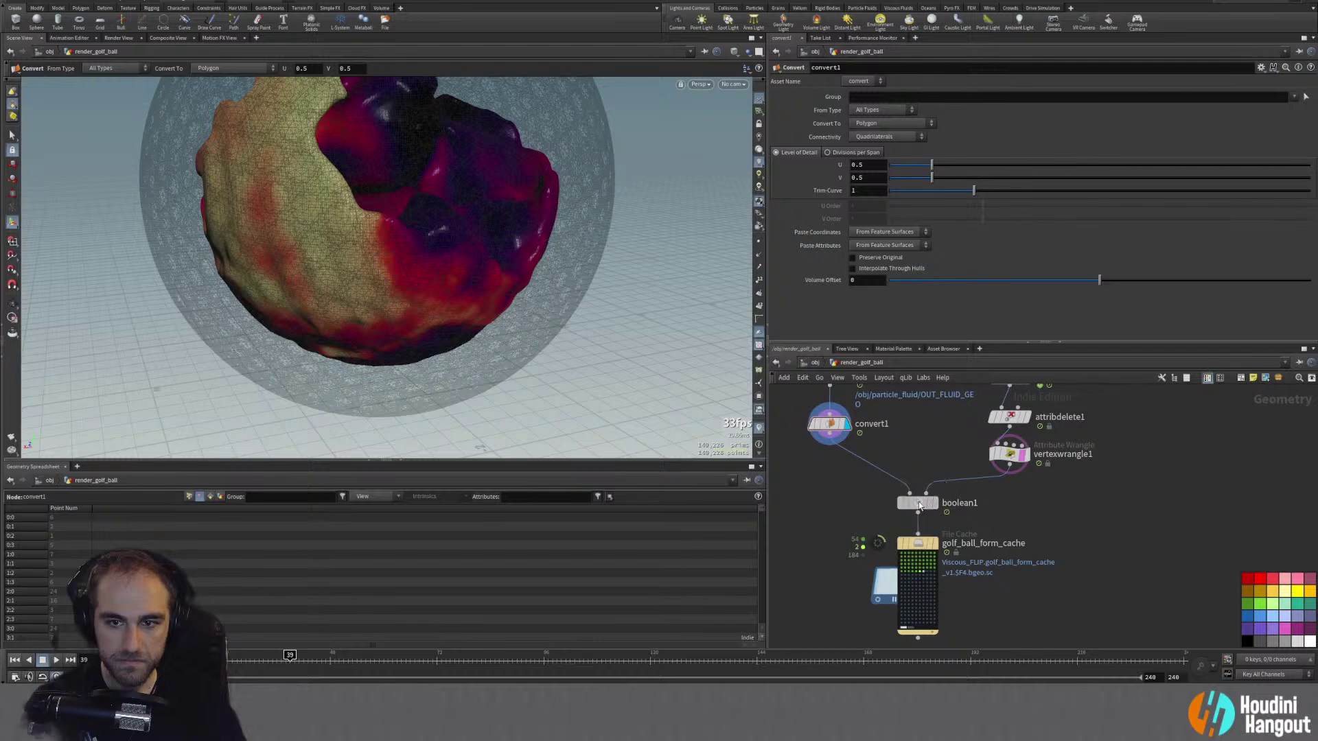
left_click(918, 506)
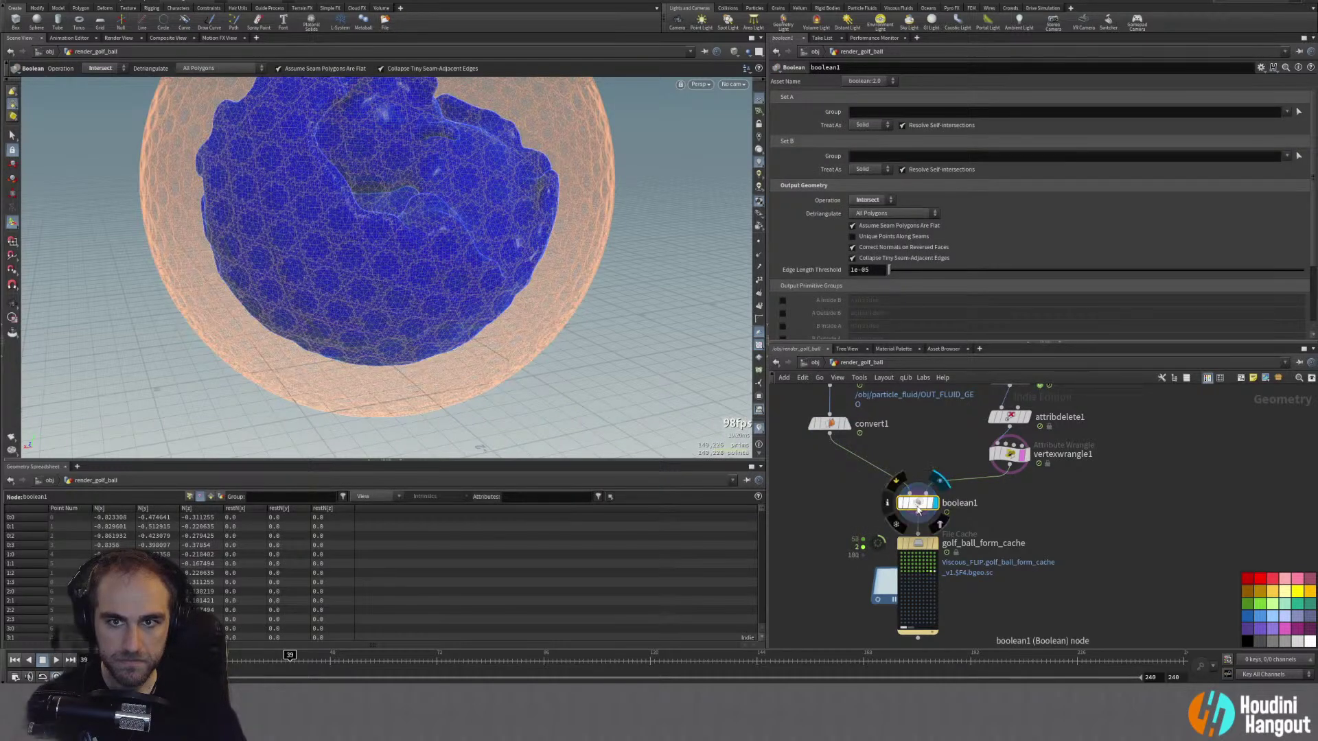
middle_click(919, 508)
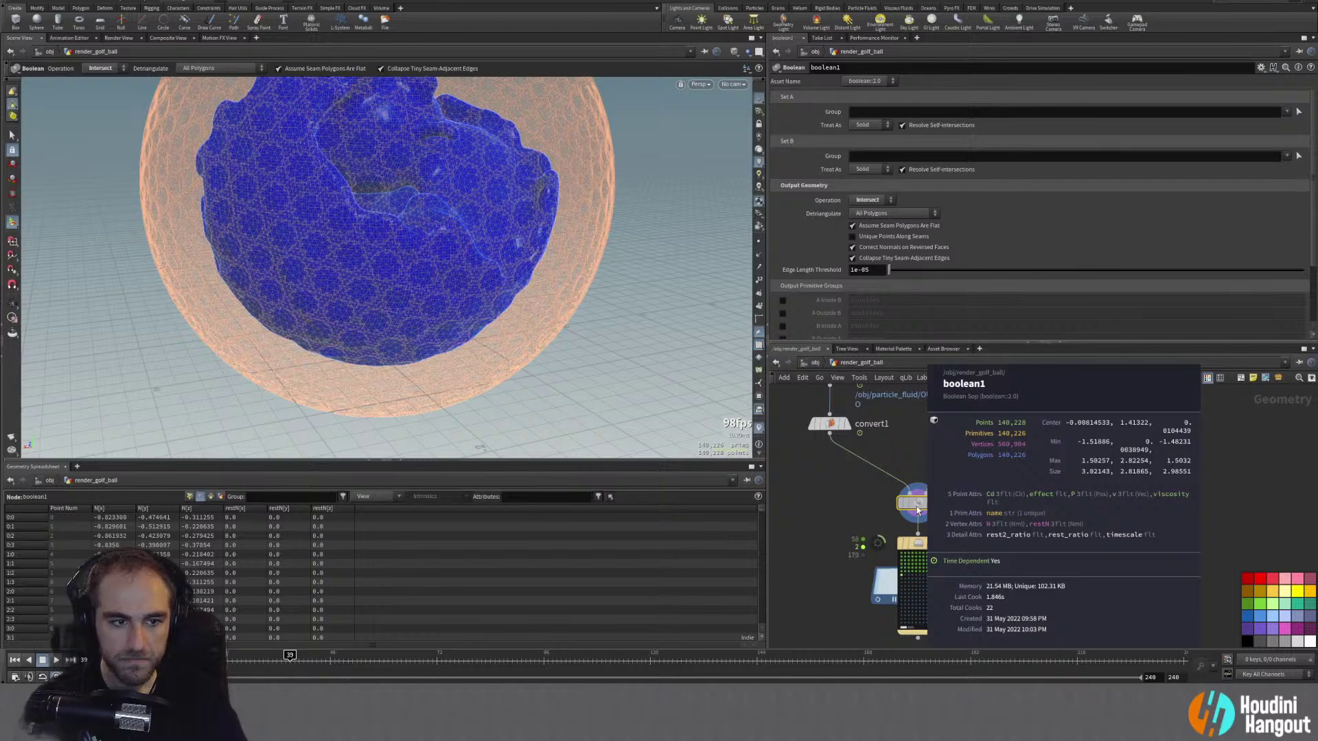
left_click(189, 496)
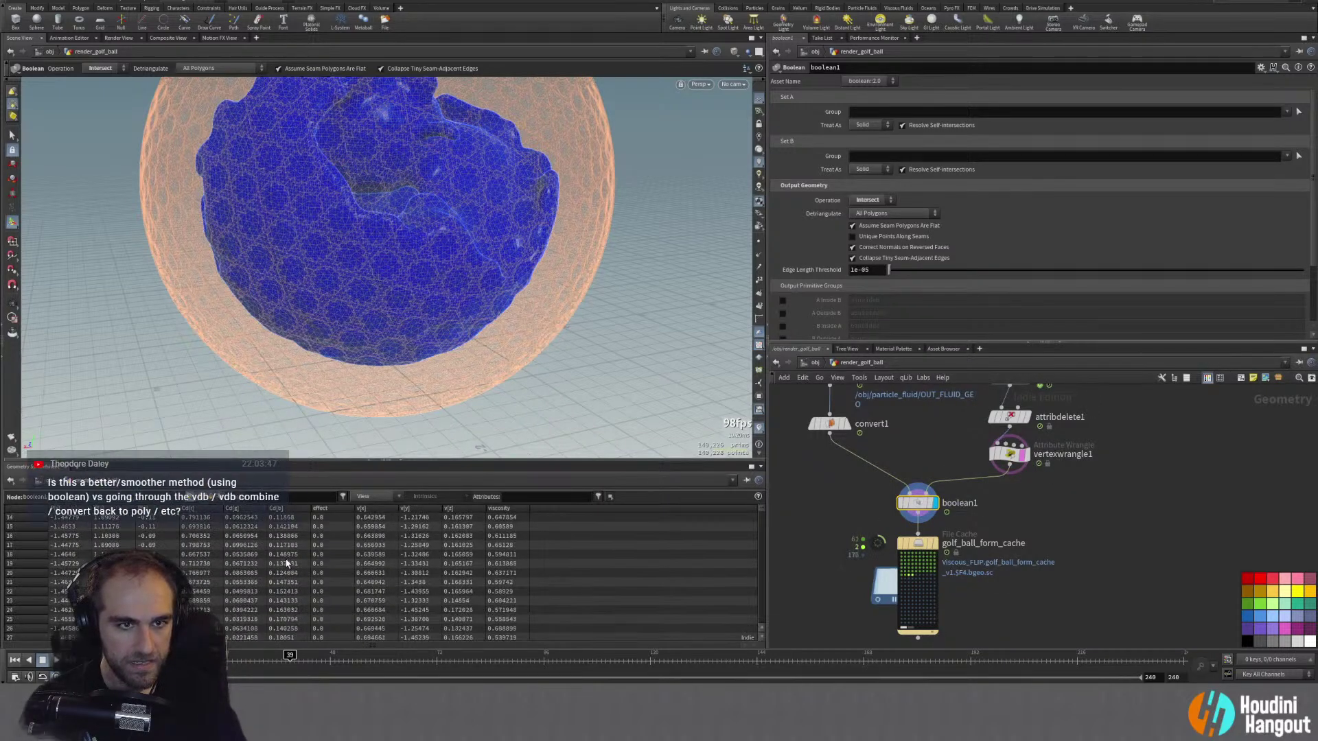
scroll(344, 295, "down", 5)
left_click_drag(343, 295, 294, 268)
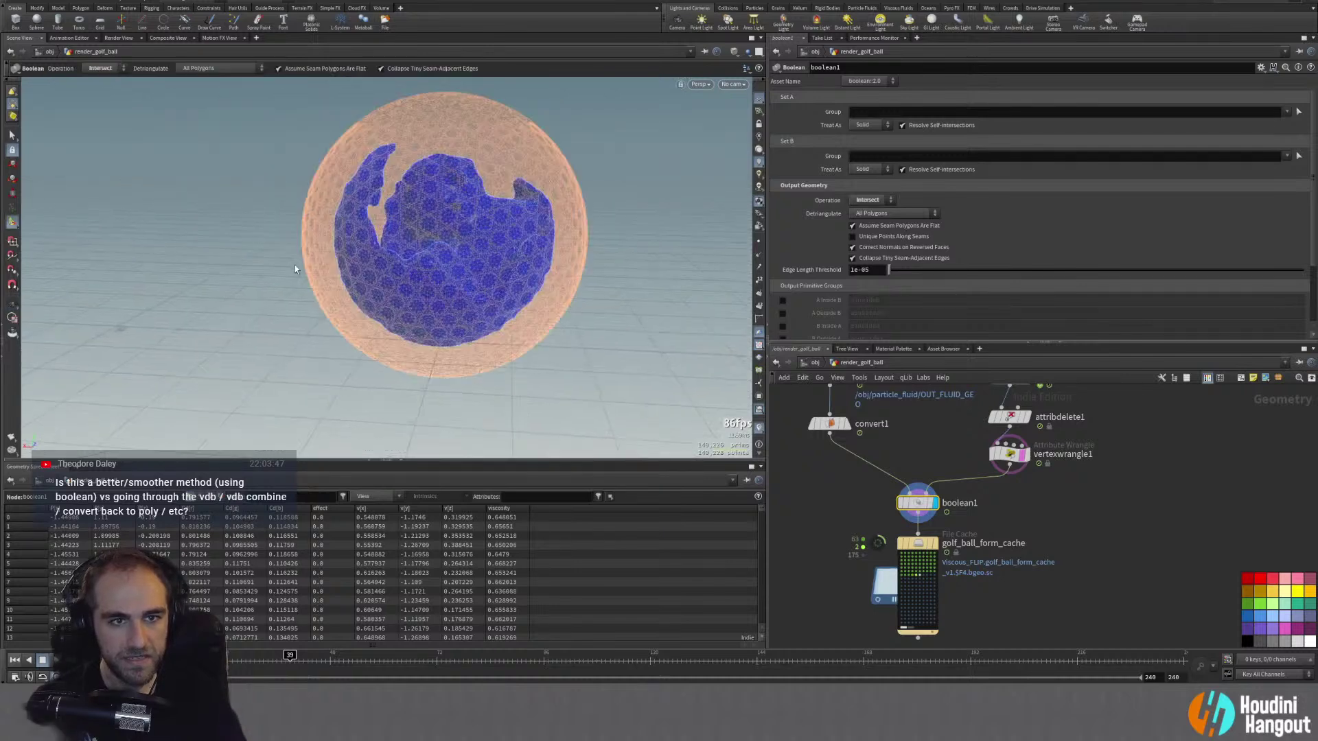
Step: Display golf_ball_form_cache again and examine the cached fluid's splashes at several frames, stopping at frame 66
left_click(918, 549)
left_click_drag(256, 662, 419, 678)
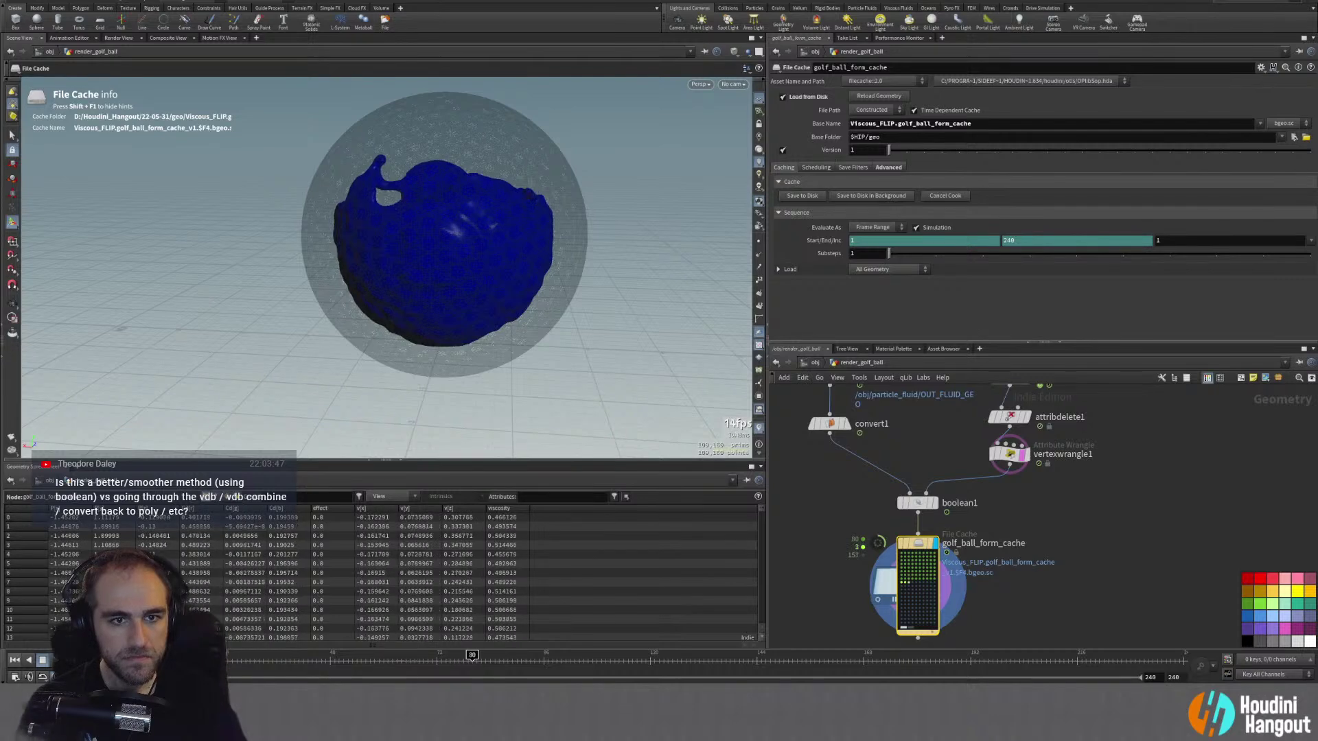
left_click(420, 660)
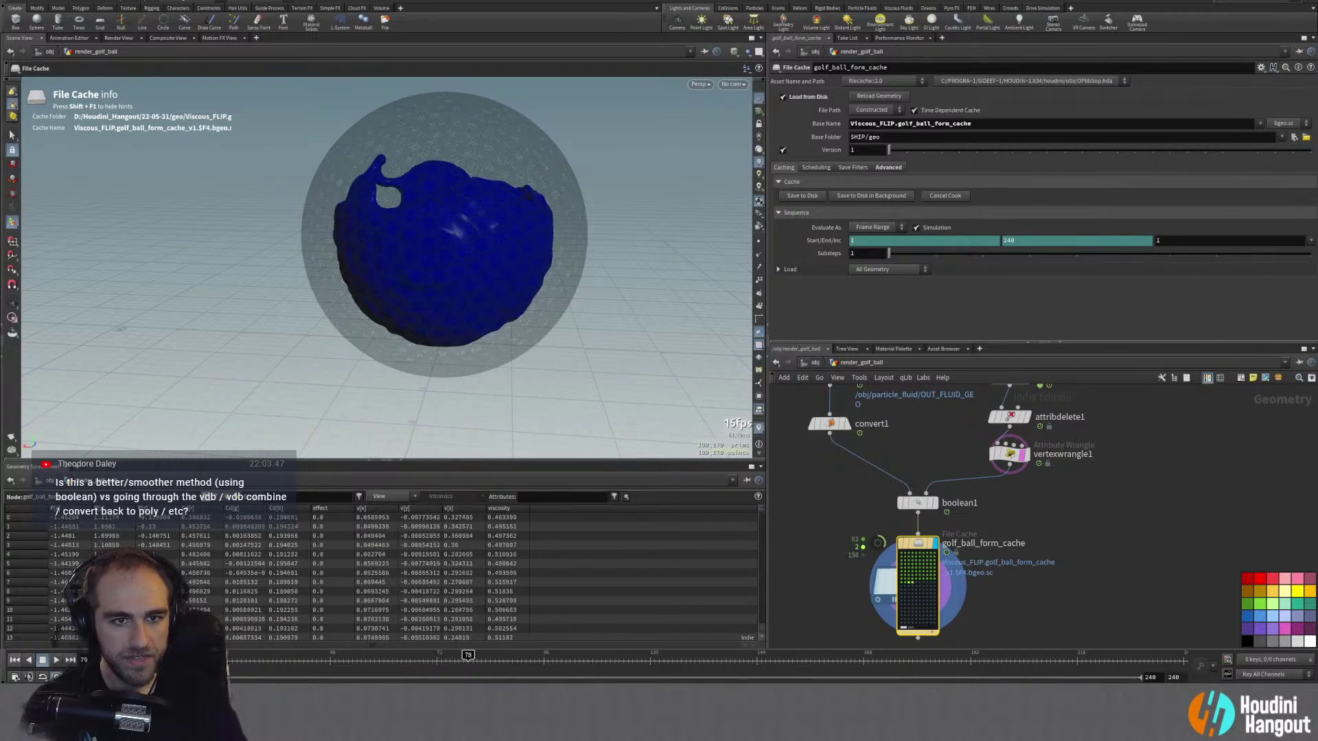
left_click(349, 660)
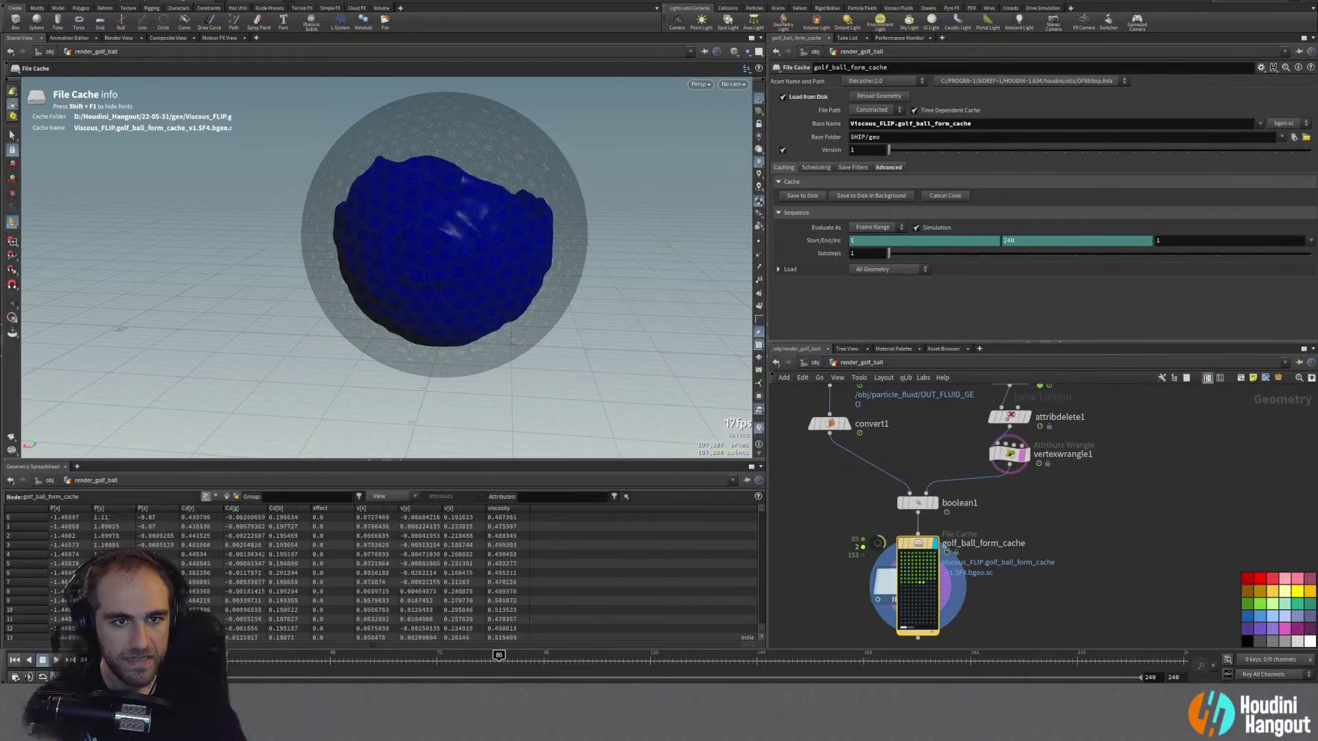
left_click(437, 660)
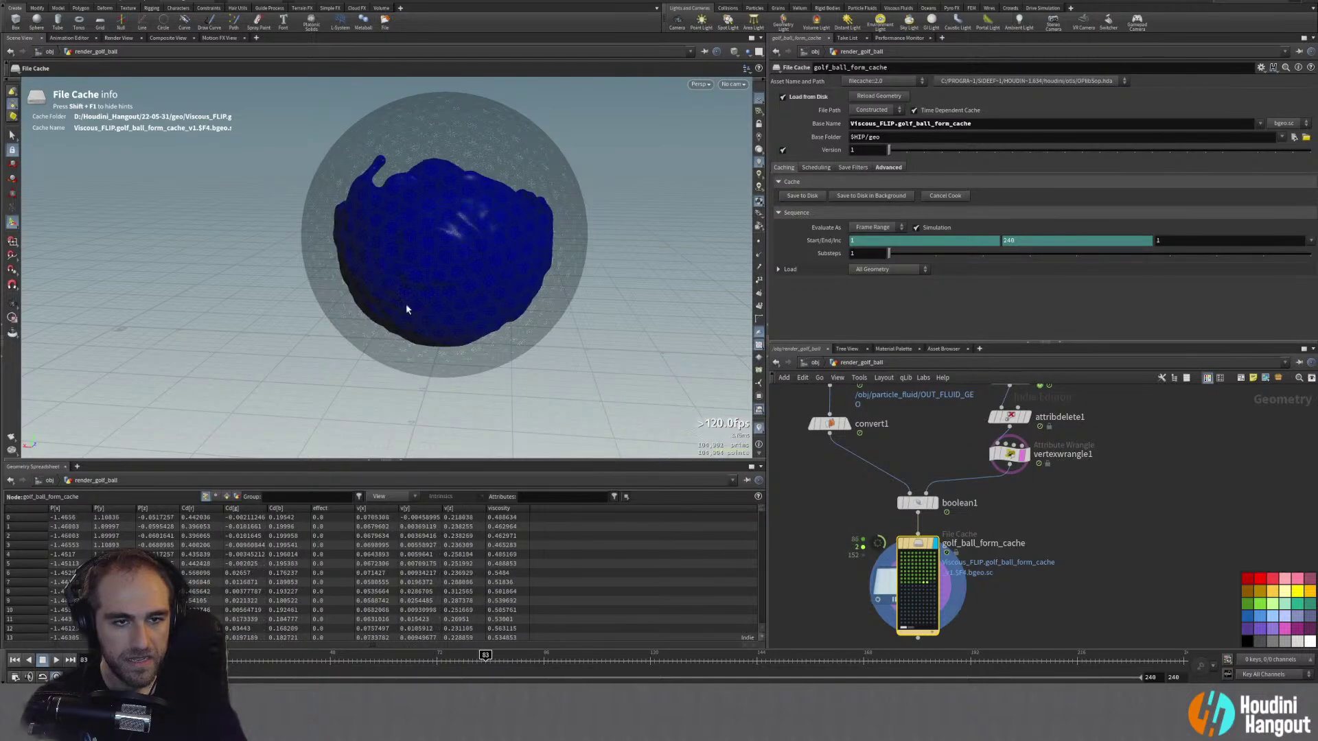
scroll(480, 220, "up", 5)
scroll(353, 275, "down", 2)
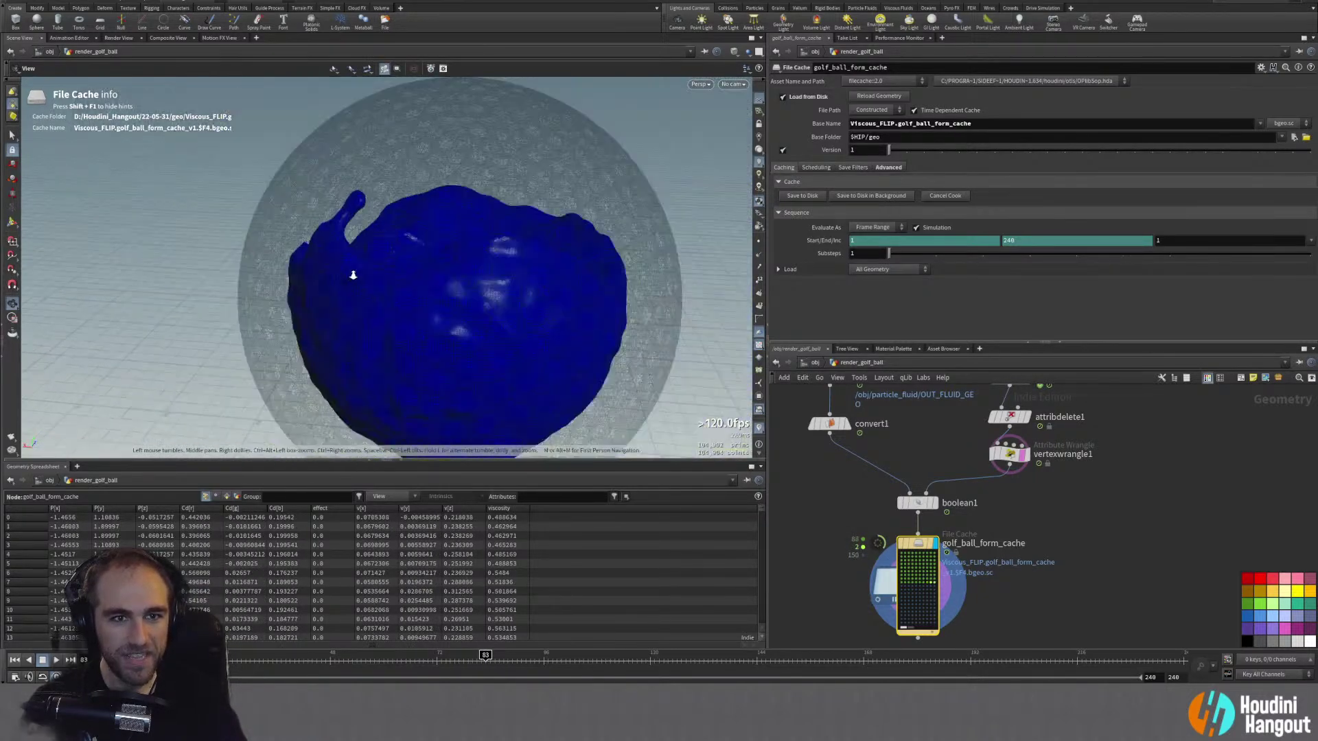
left_click_drag(353, 275, 411, 253)
left_click_drag(426, 659, 390, 675)
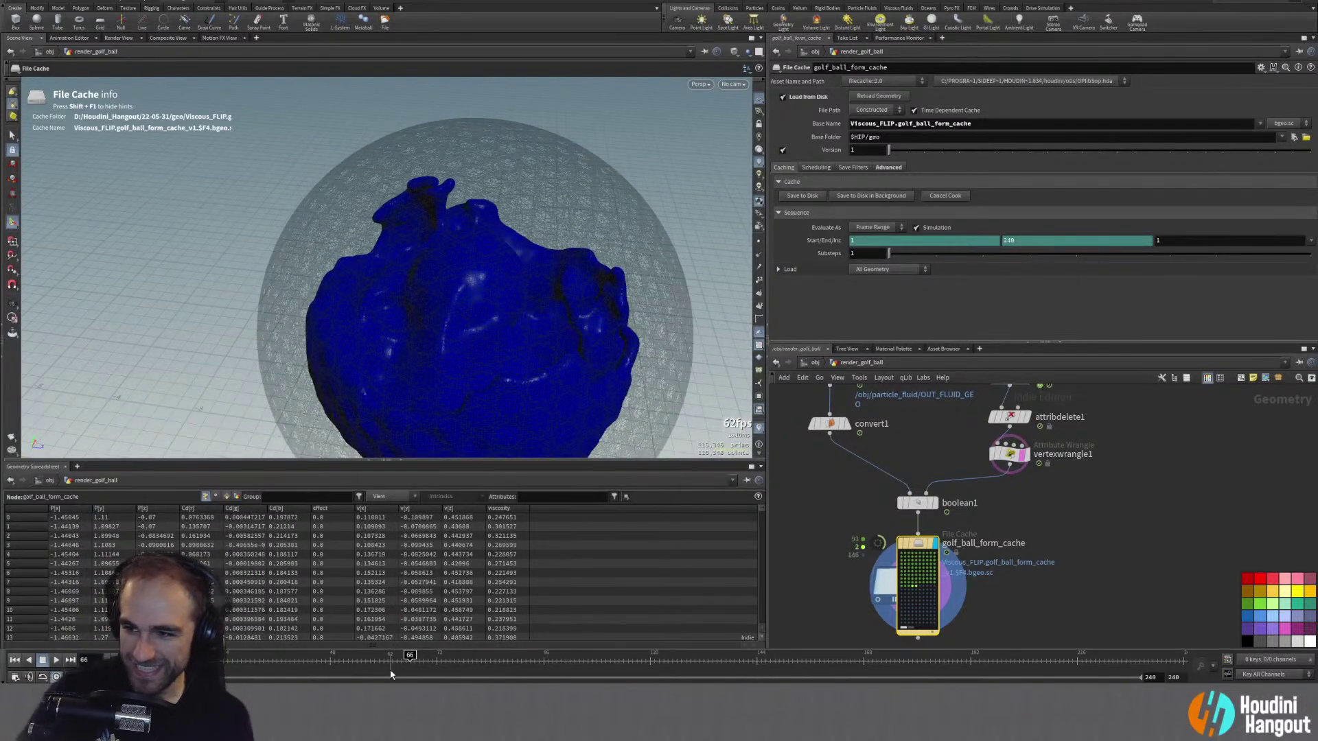
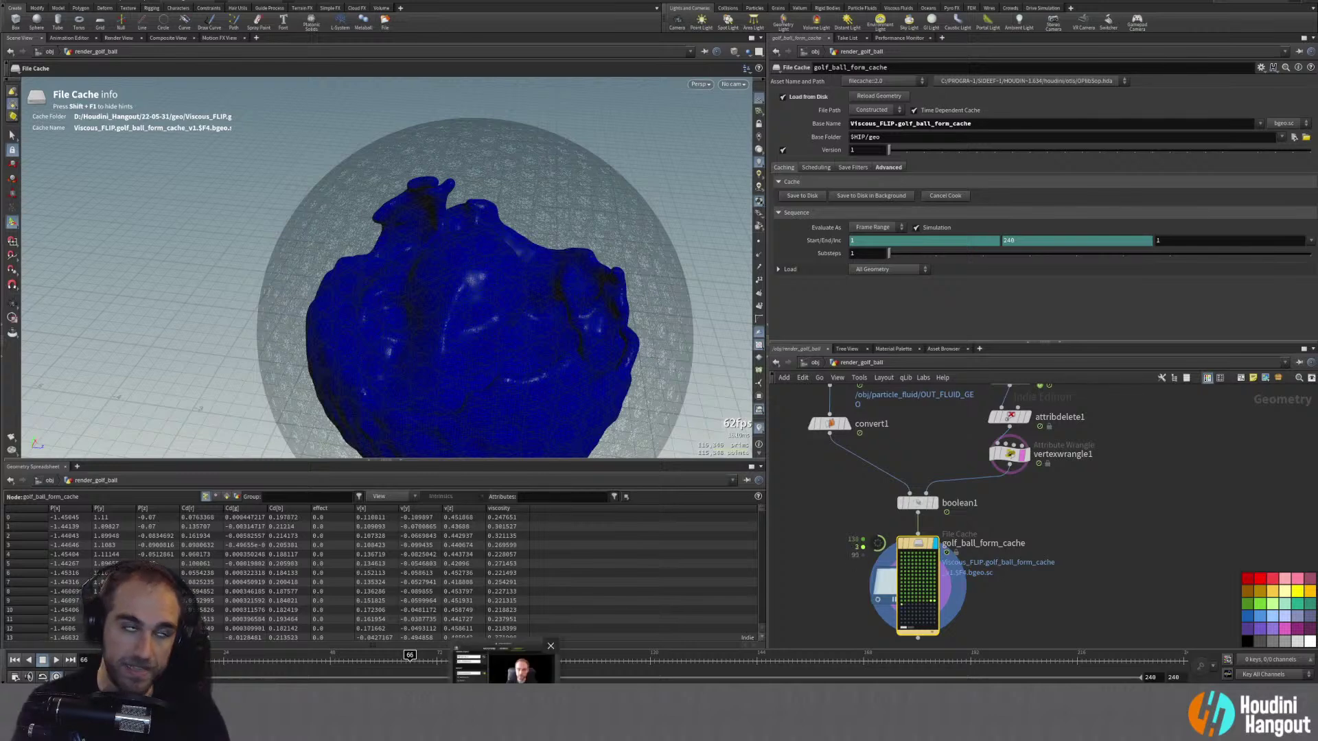
left_click(505, 667)
left_click(989, 196)
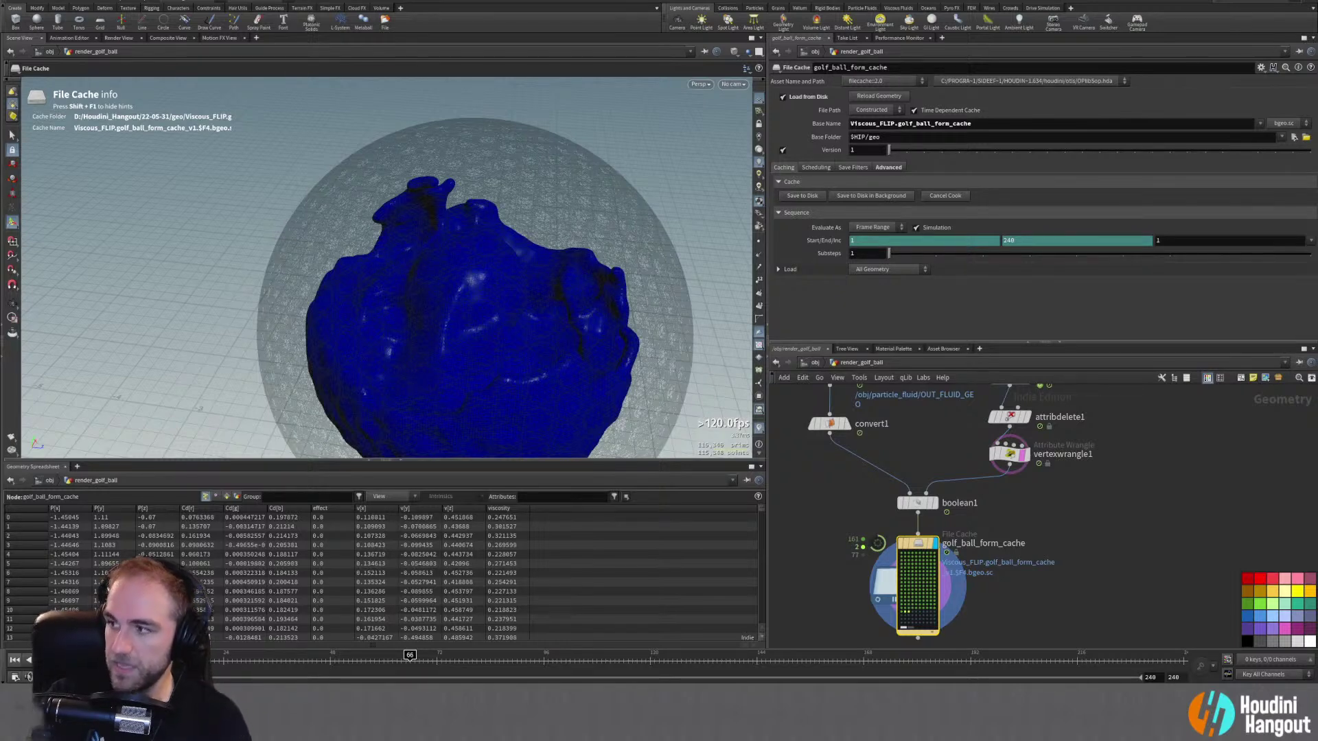
Step: Scrub the cached golf ball animation forward to frame 162 to review the filled dimpled surface
left_click(491, 659)
left_click_drag(492, 659, 836, 656)
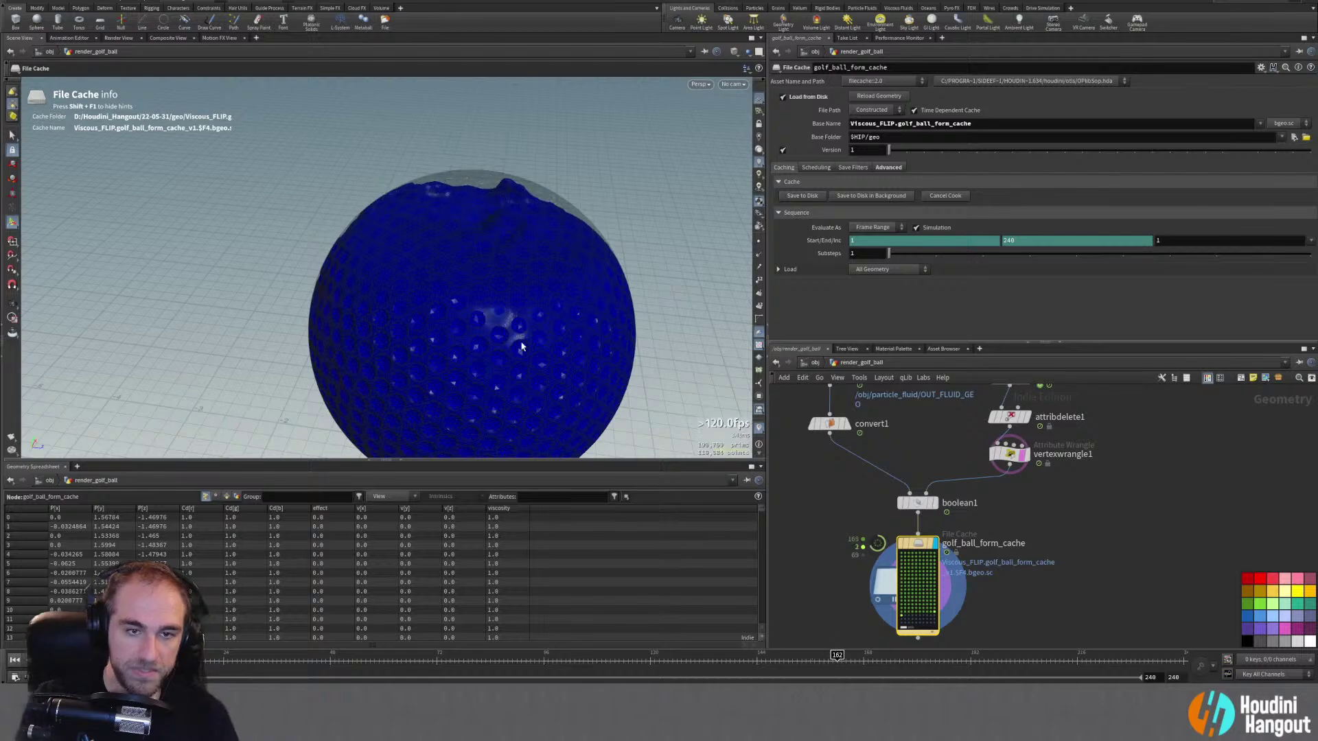
Step: Examine the dimpled surface of the cached golf ball fluid at frame 162 from several angles and up close
key("Escape")
left_click_drag(505, 355, 488, 324)
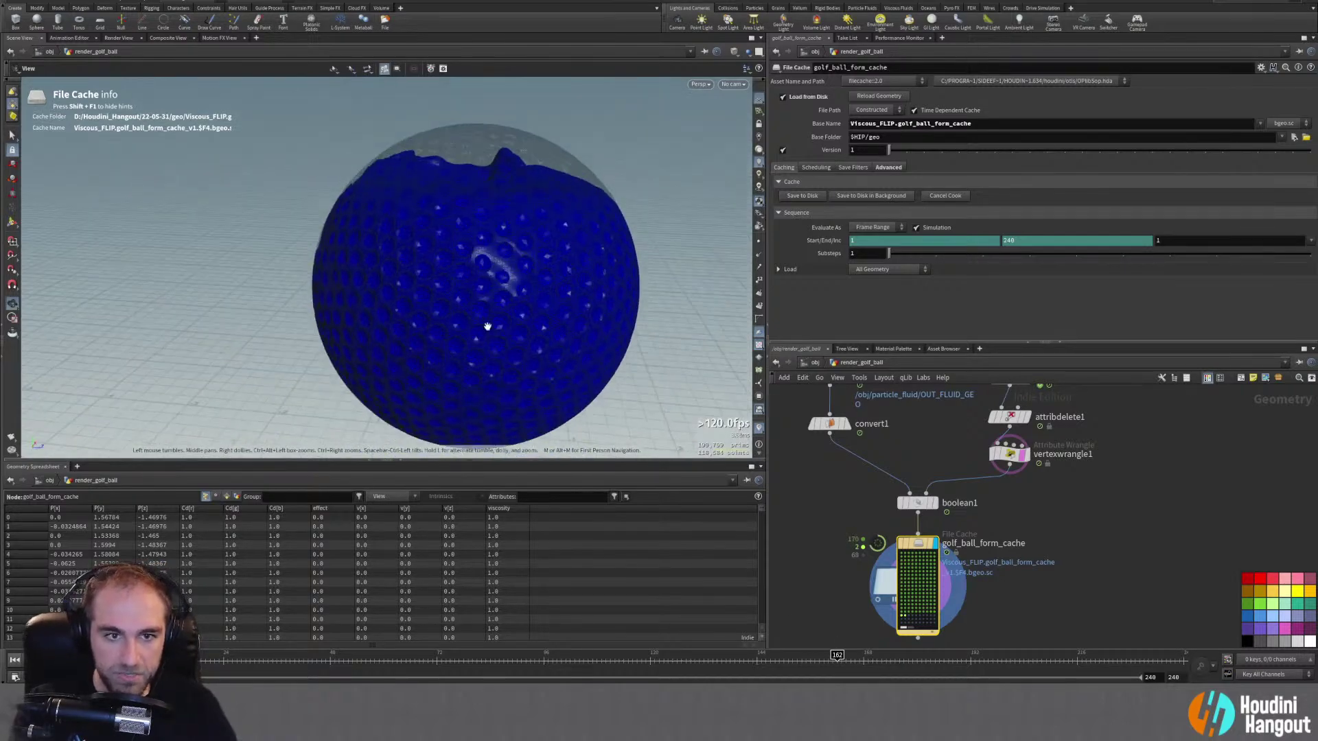
middle_click_drag(487, 323, 512, 265)
right_click_drag(512, 264, 474, 274)
left_click_drag(474, 274, 498, 256)
right_click_drag(498, 257, 491, 261)
left_click_drag(491, 261, 459, 303)
mouse_move(459, 303)
right_mouse_down()
mouse_move(485, 297)
mouse_move(457, 304)
right_mouse_up()
left_click_drag(457, 304, 542, 287)
Step: Set the viewport shading to Flat Wire Shaded and view the filled golf ball
left_click(733, 52)
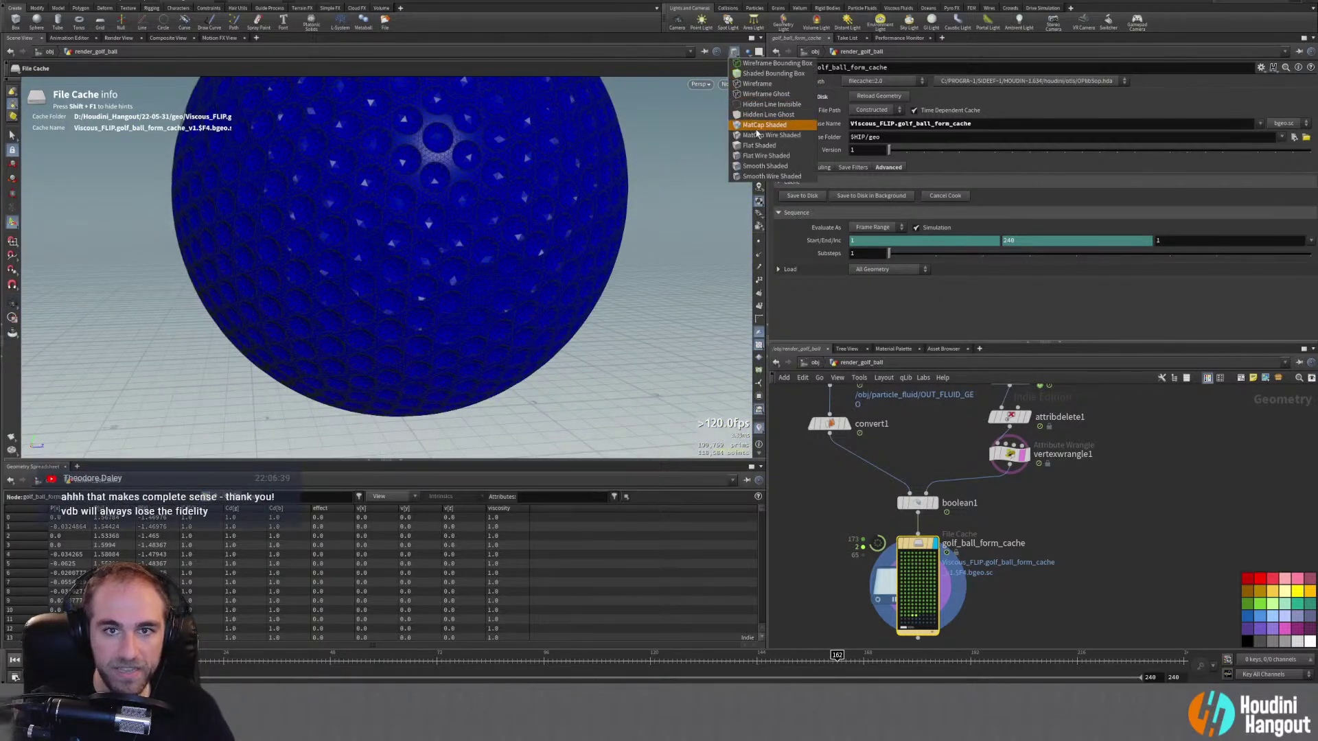
left_click(759, 157)
mouse_move(465, 229)
left_mouse_down()
mouse_move(456, 218)
mouse_move(484, 219)
mouse_move(471, 270)
left_mouse_up()
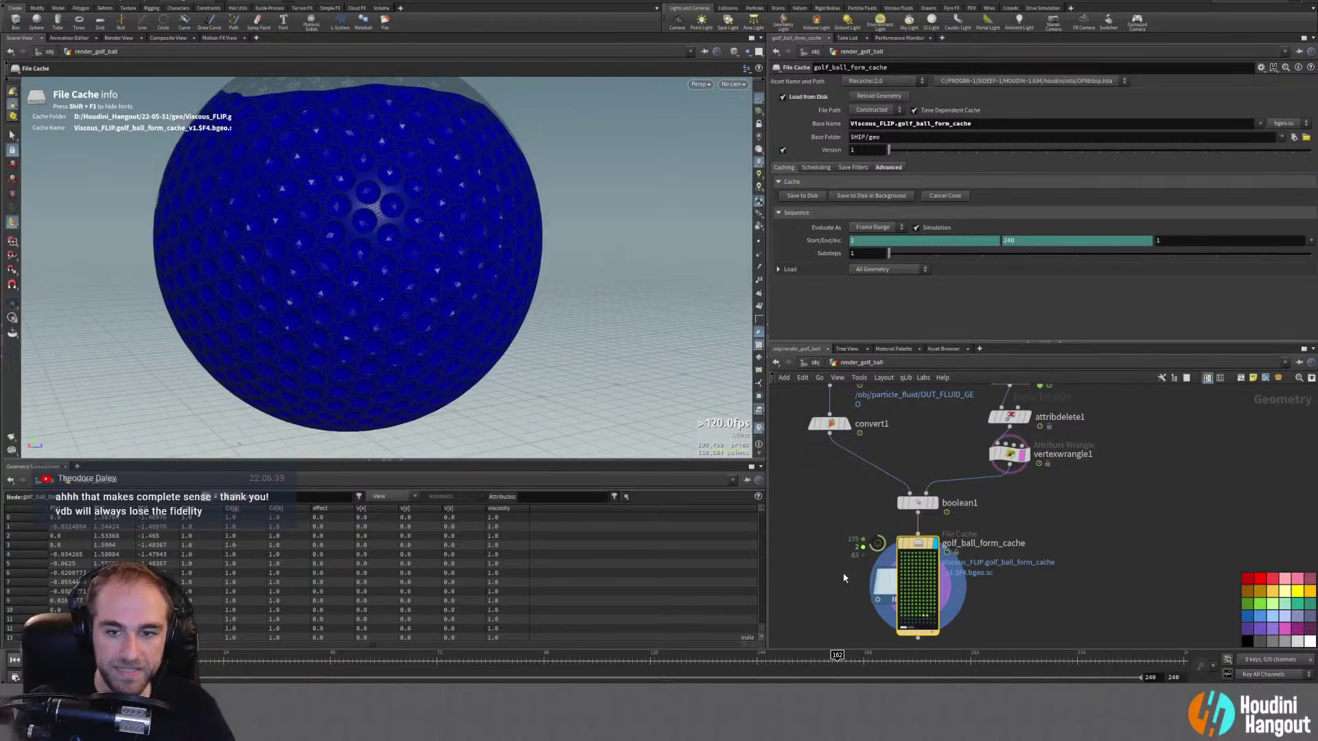
Step: Check the geometry information of golf_ball_form_cache, boolean1 and vertexwrangle1 to compare their attributes
middle_click(920, 546)
middle_click_drag(822, 626, 821, 561)
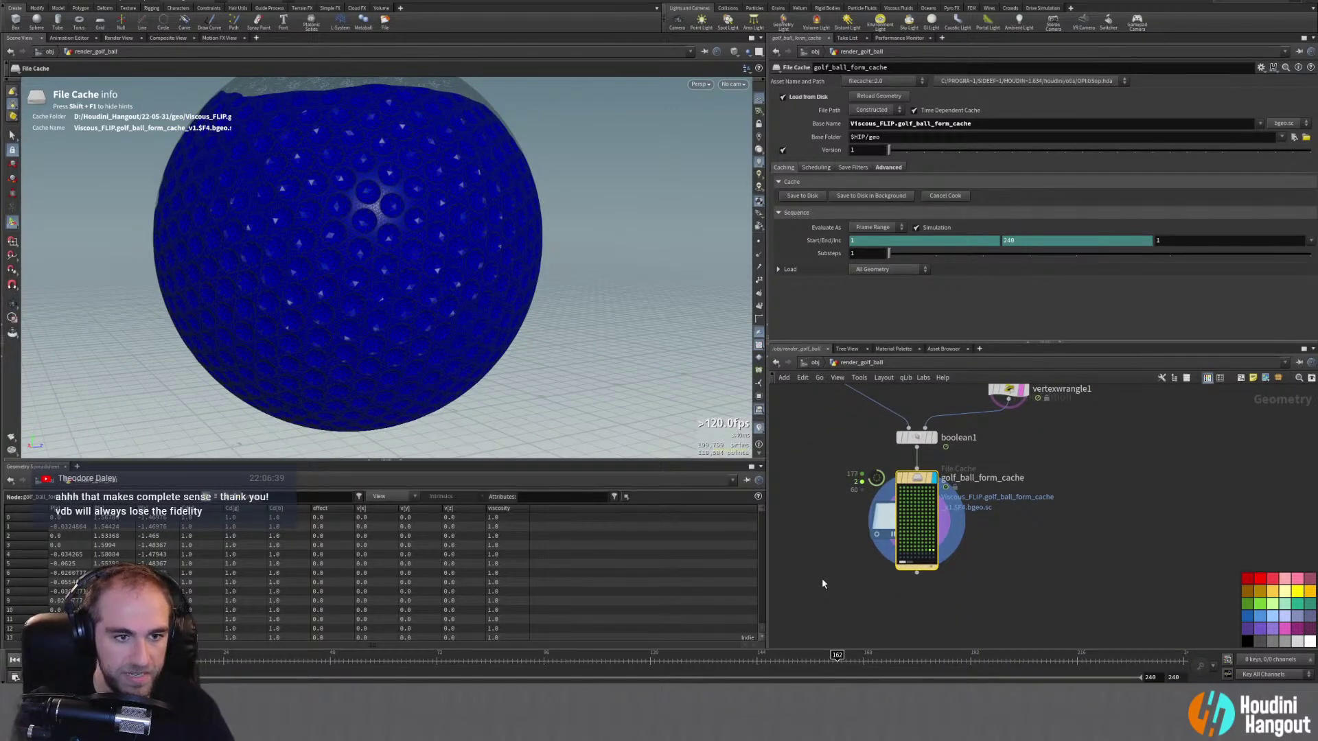
mouse_move(934, 444)
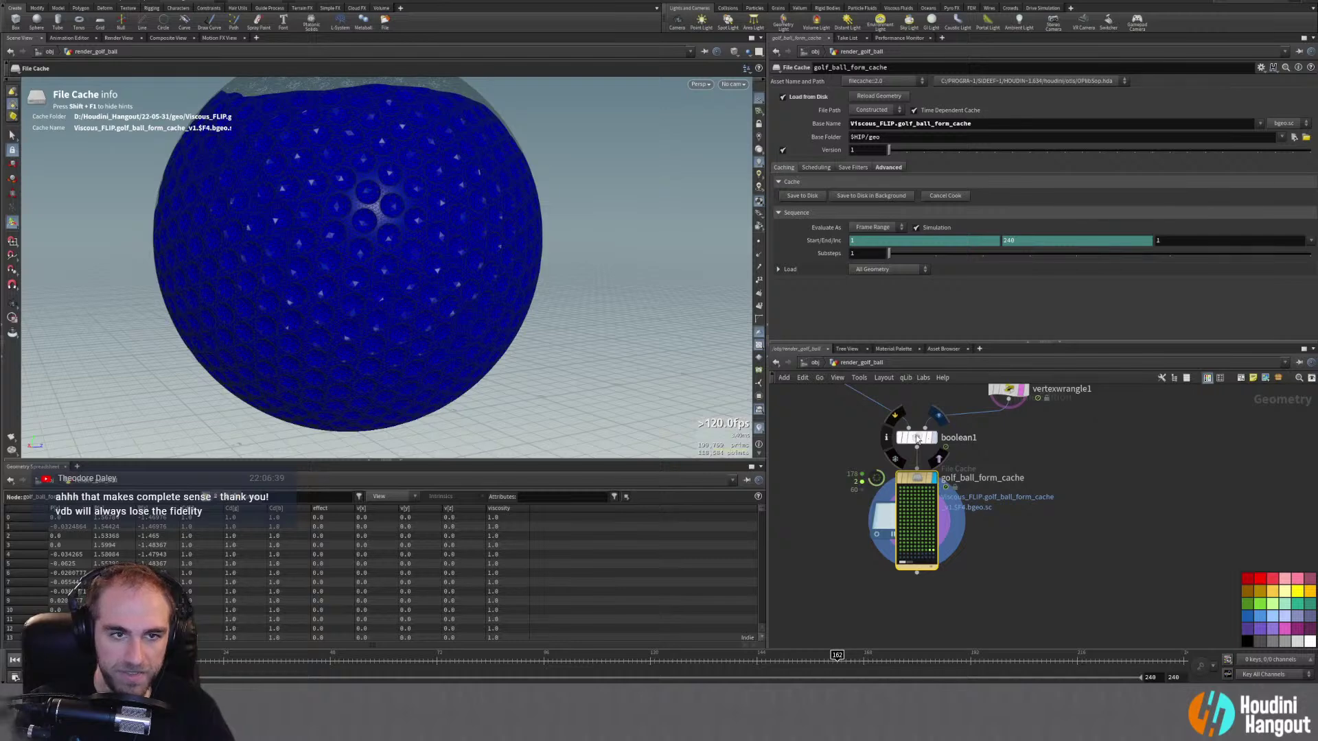
left_click(917, 438)
middle_click(917, 438)
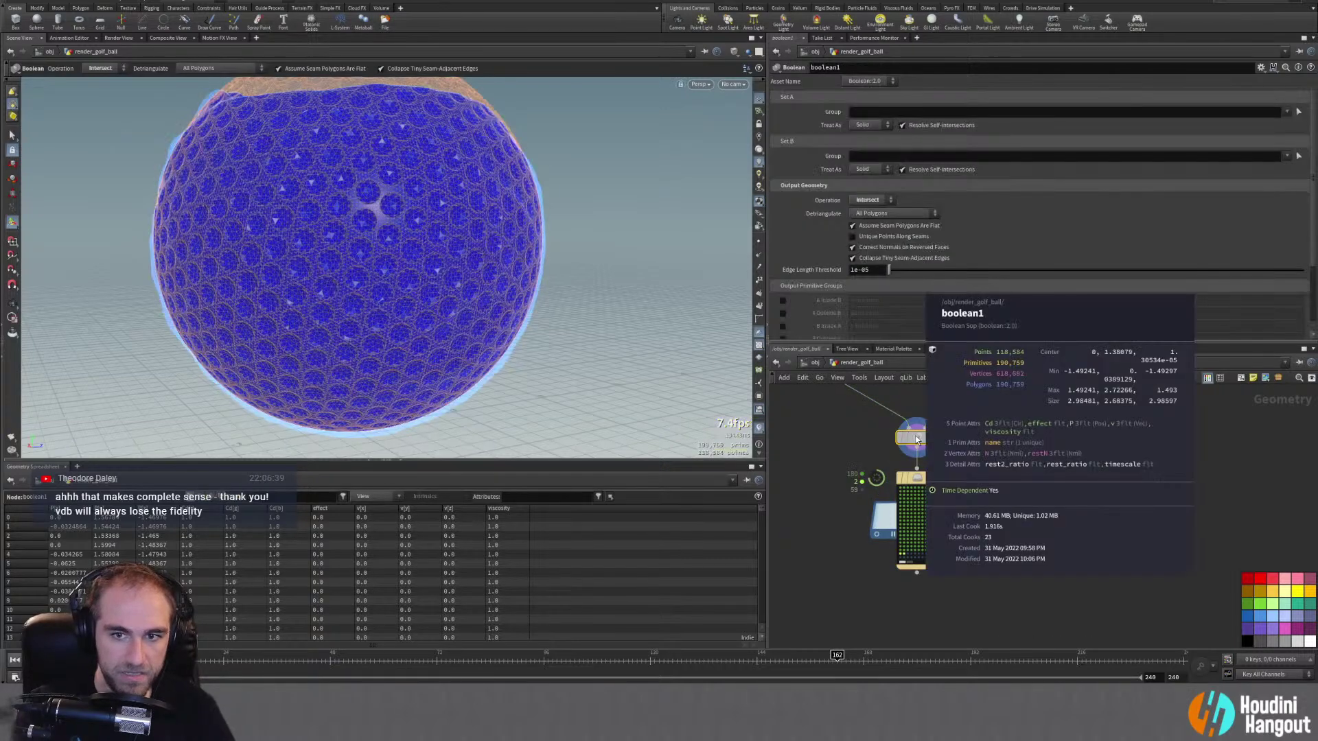
middle_click_drag(1013, 393, 989, 445)
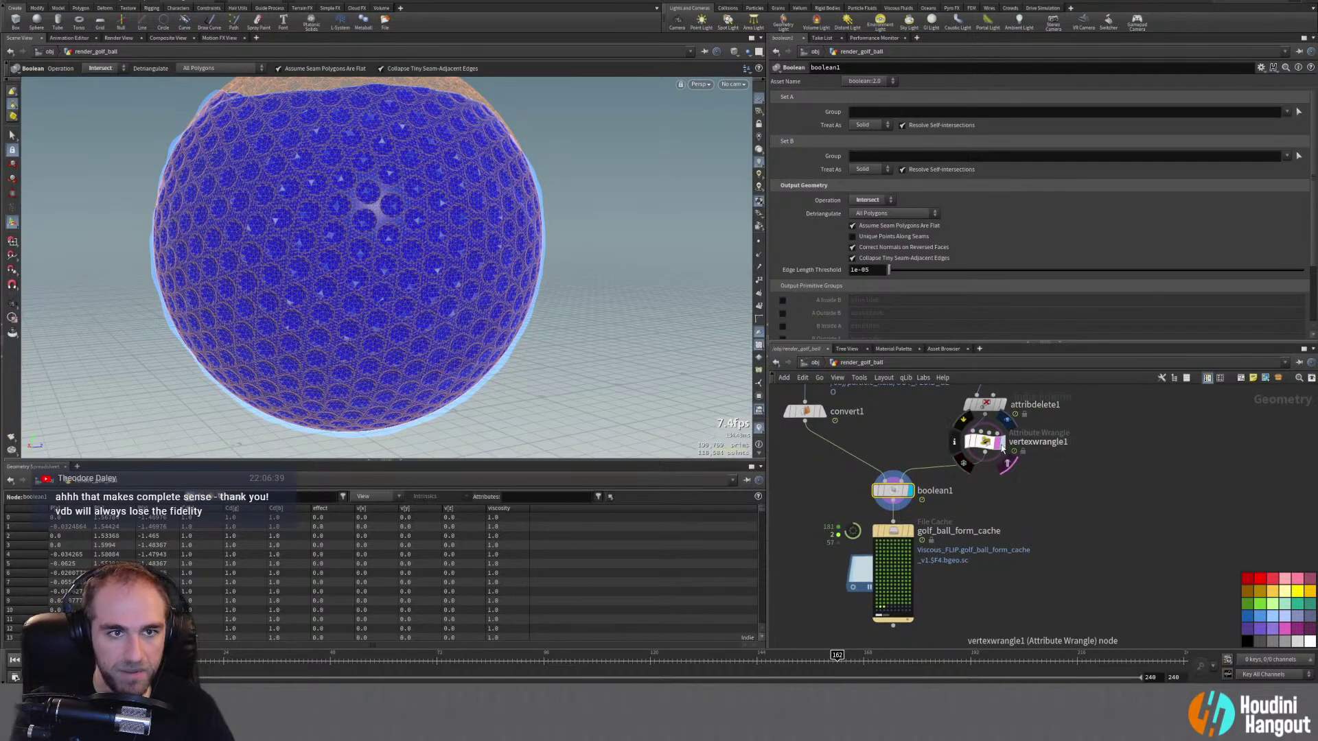
left_click(987, 443)
middle_click(986, 443)
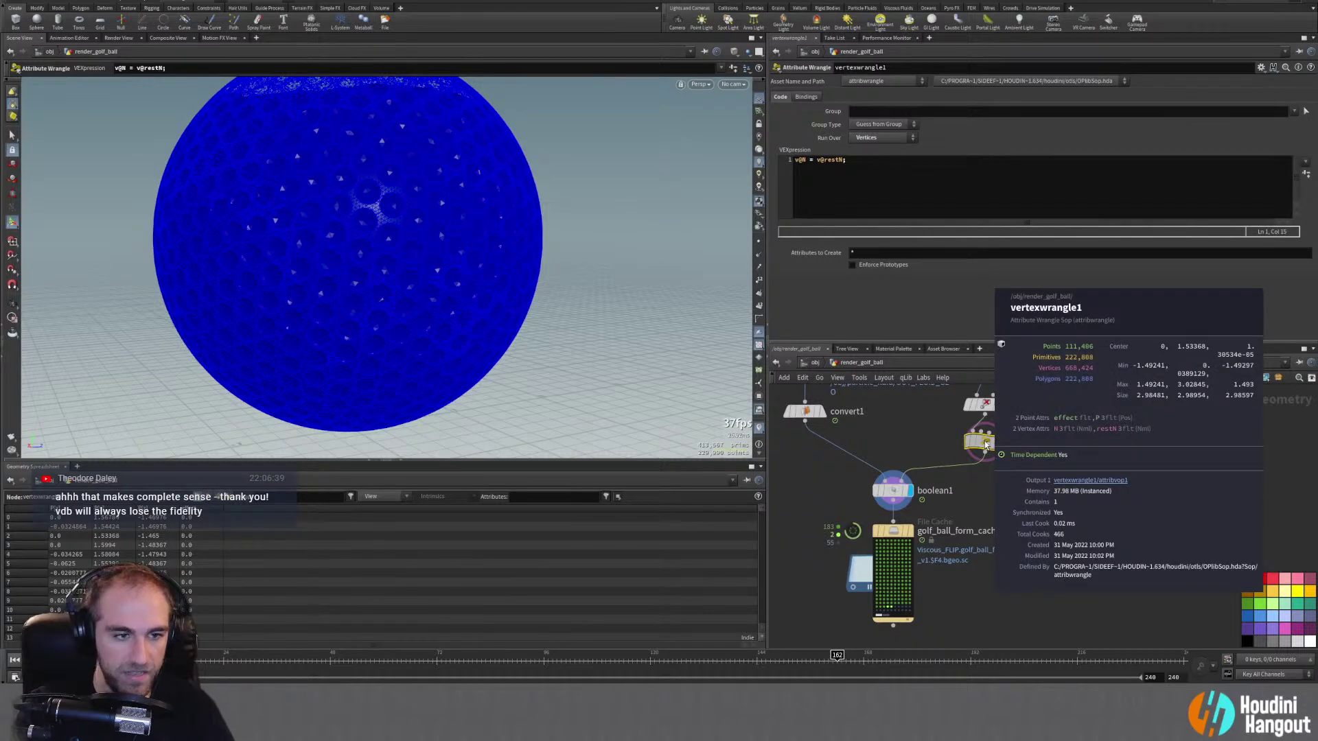
Step: Go back to frame 65, display golf_ball_form_cache and turn off the template display of vertexwrangle1
mouse_move(910, 537)
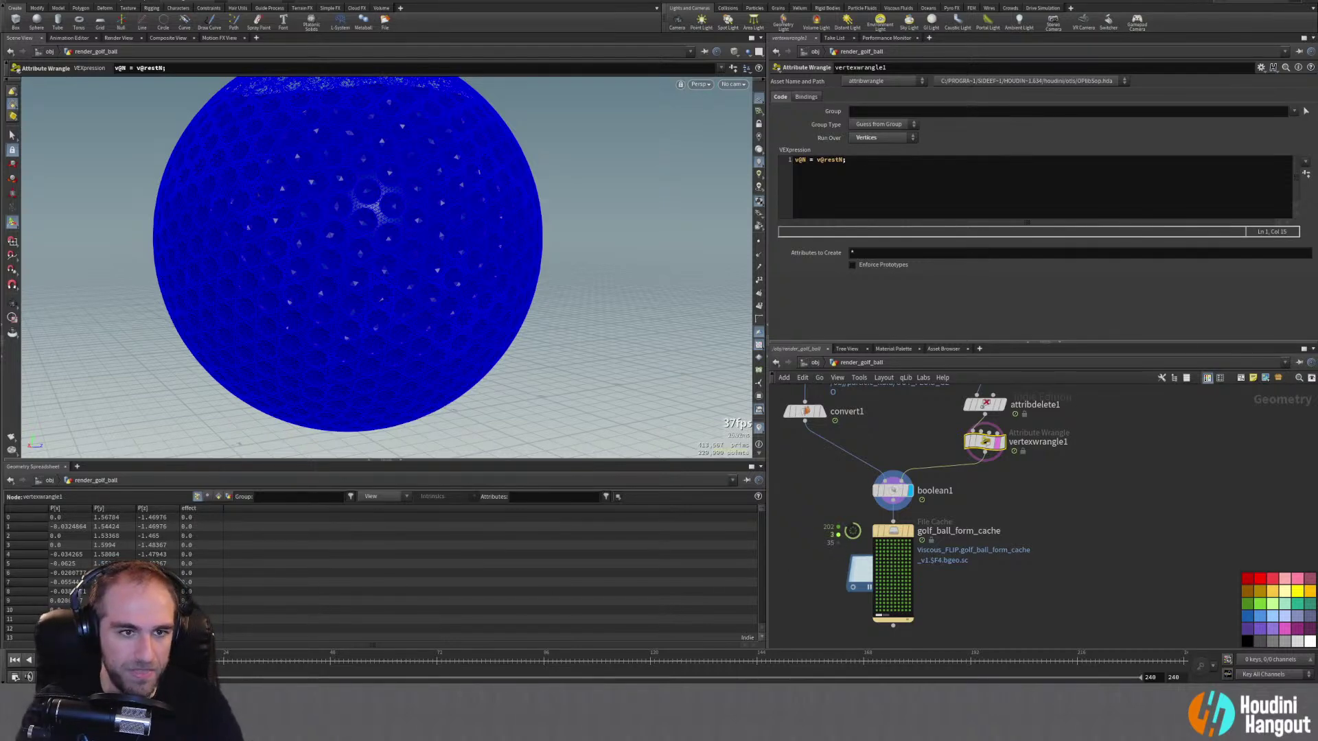
left_click_drag(499, 678, 638, 680)
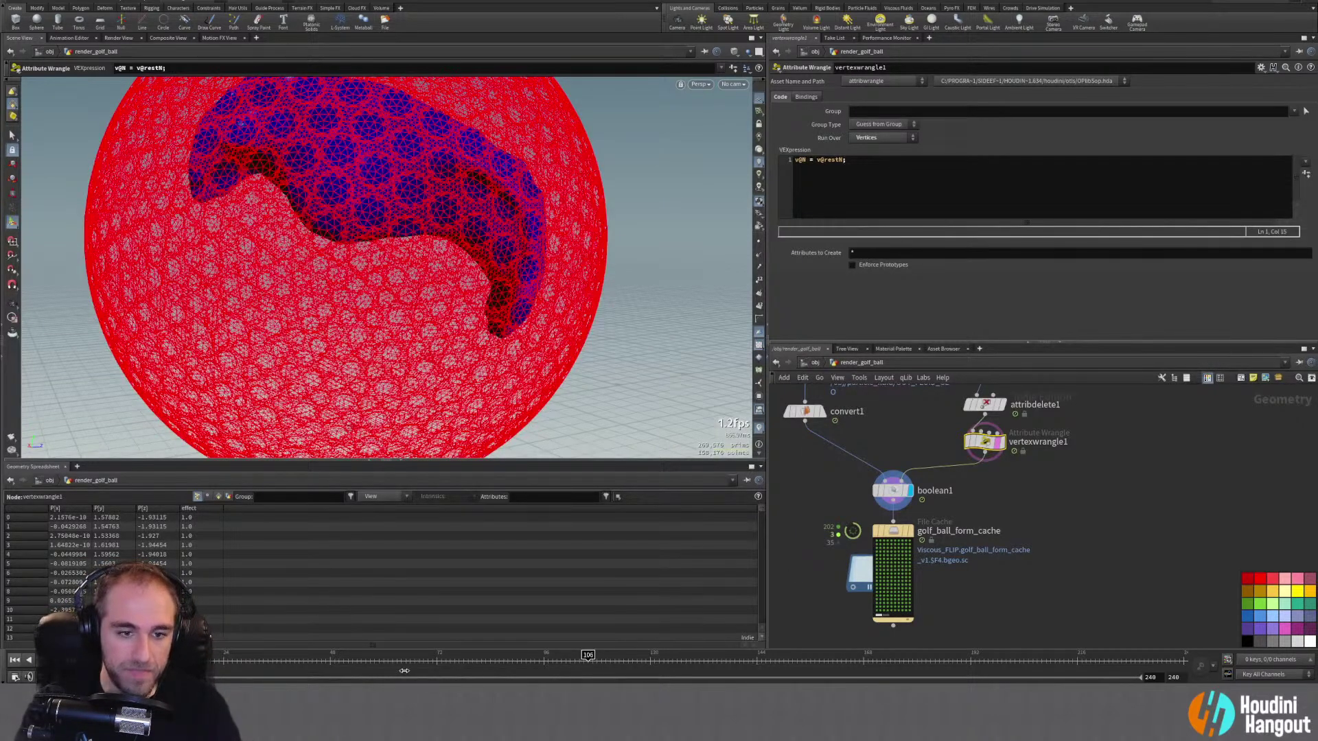
left_click(903, 538)
scroll(439, 330, "down", 3)
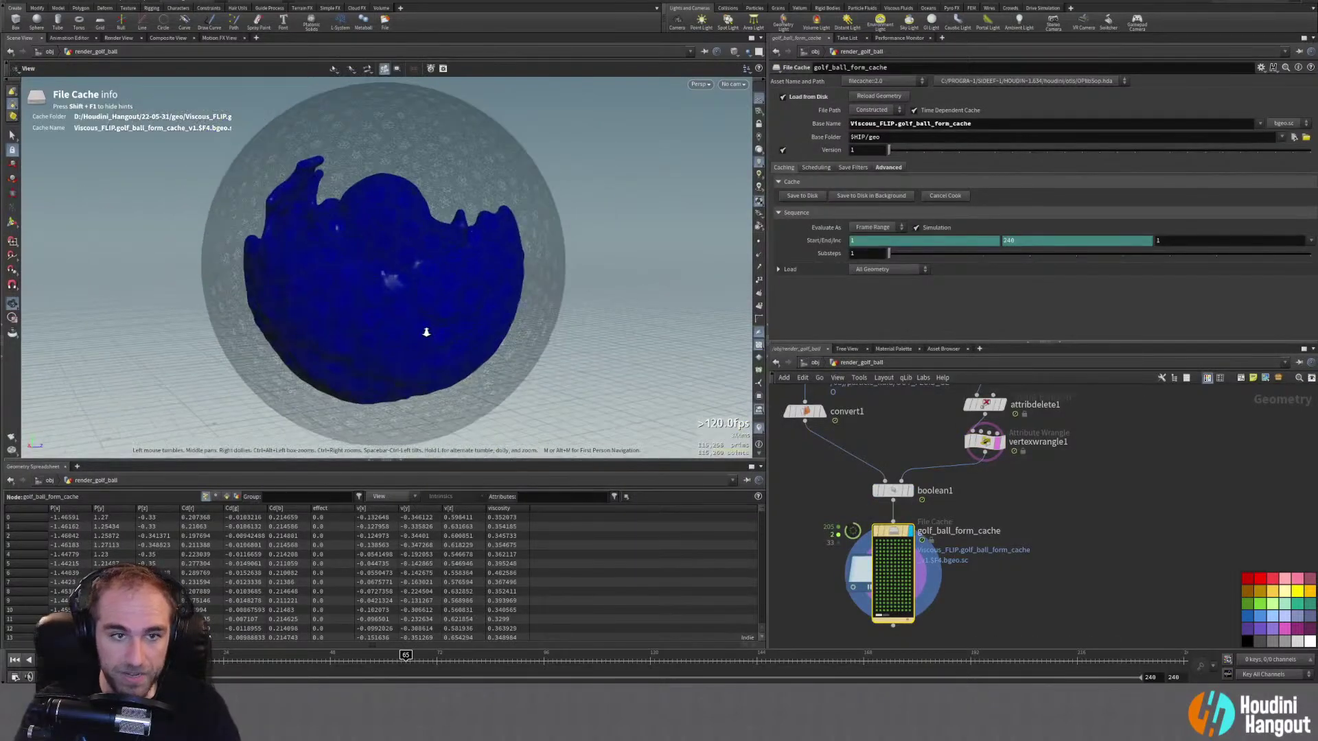
left_click_drag(426, 324, 391, 309, "alt")
left_click(979, 442)
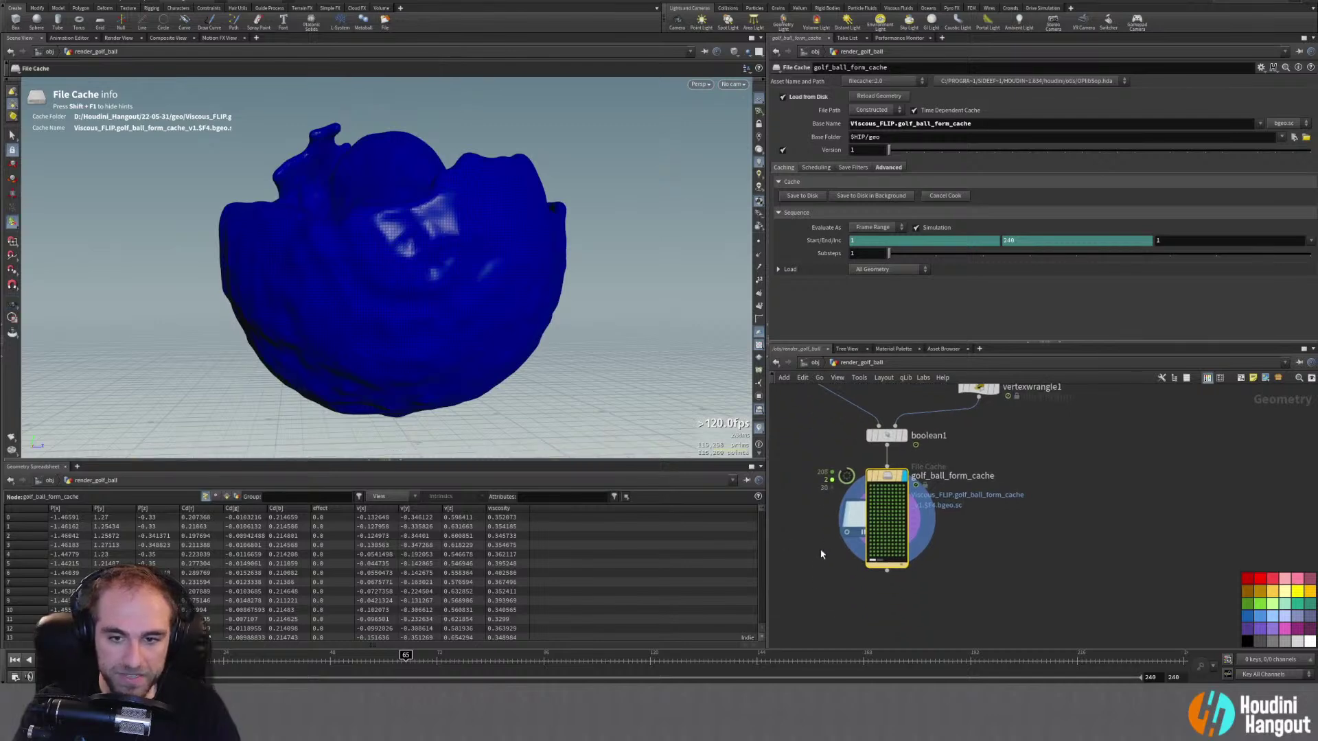
Step: Try to override the fluid's color by adding and displaying a Color node with constant white after golf_ball_form_cache
key("Tab")
type("color")
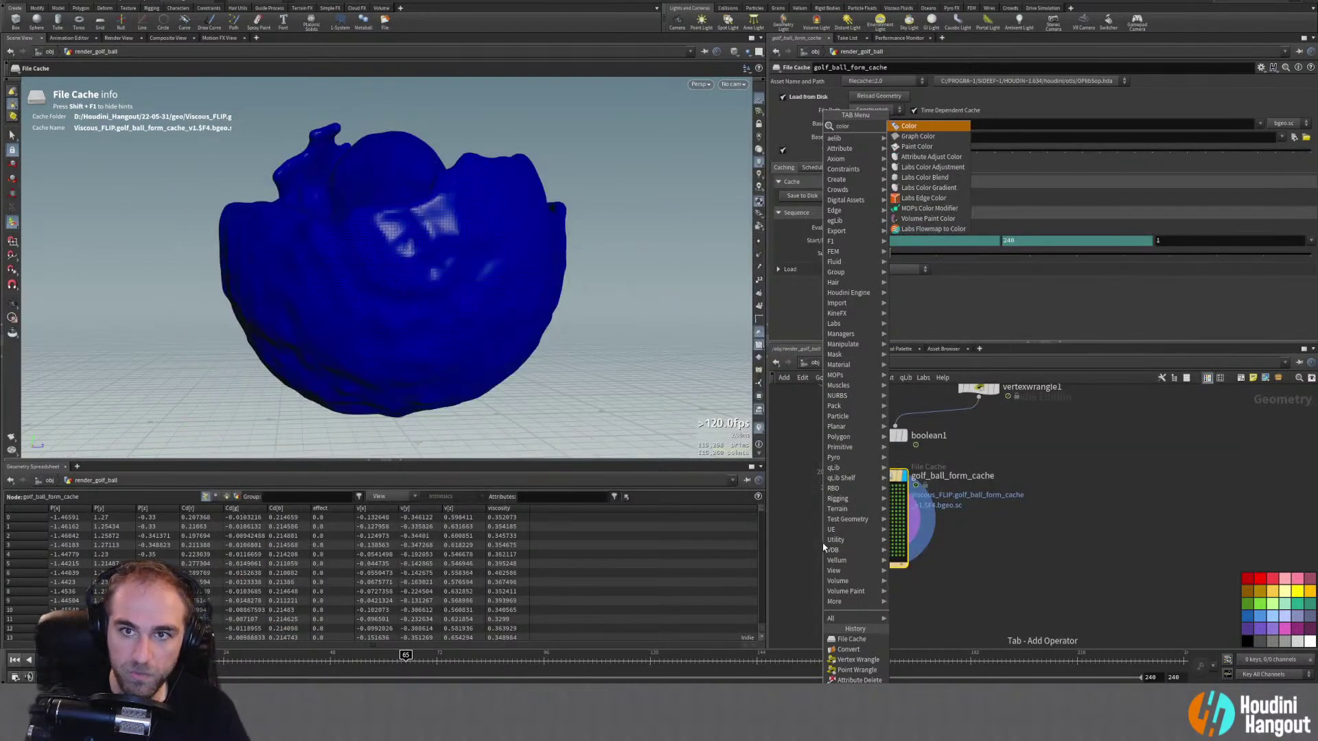
key("Return")
left_click(904, 609)
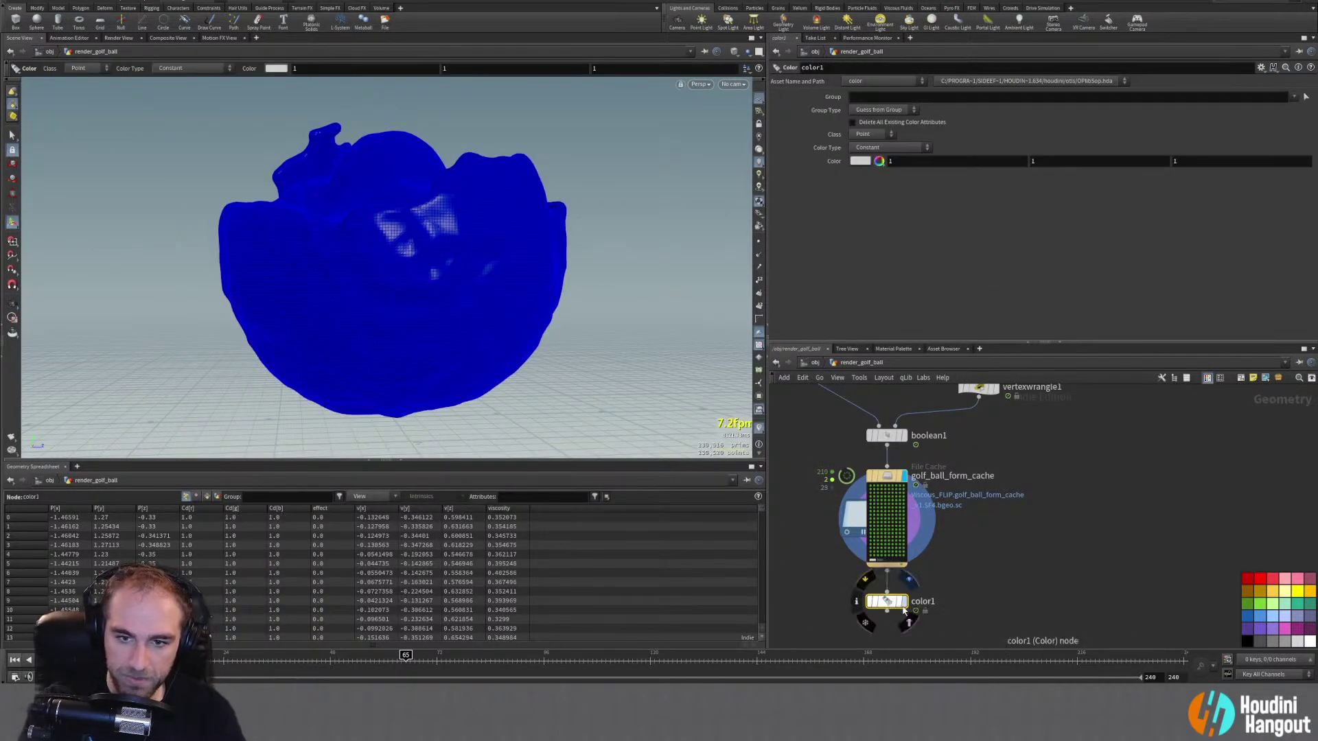
left_click(903, 604)
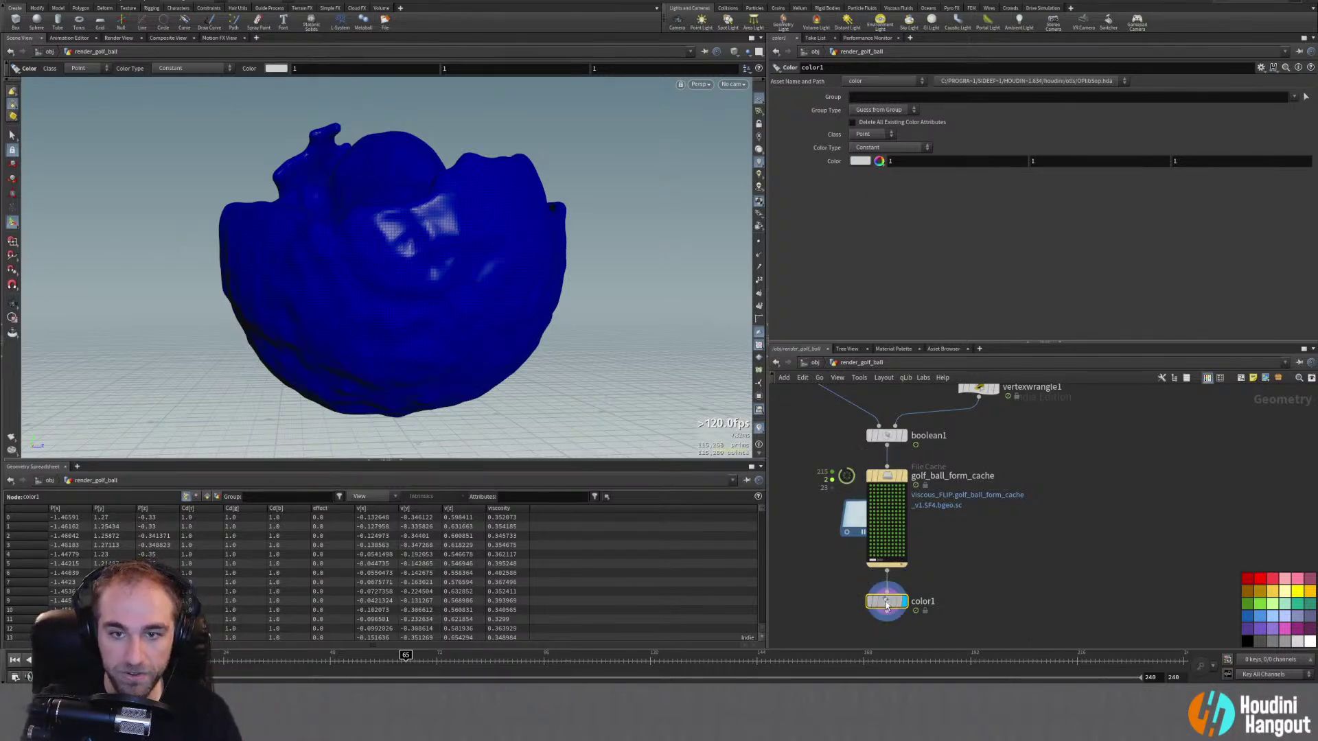
key("Escape")
left_click_drag(315, 258, 227, 266)
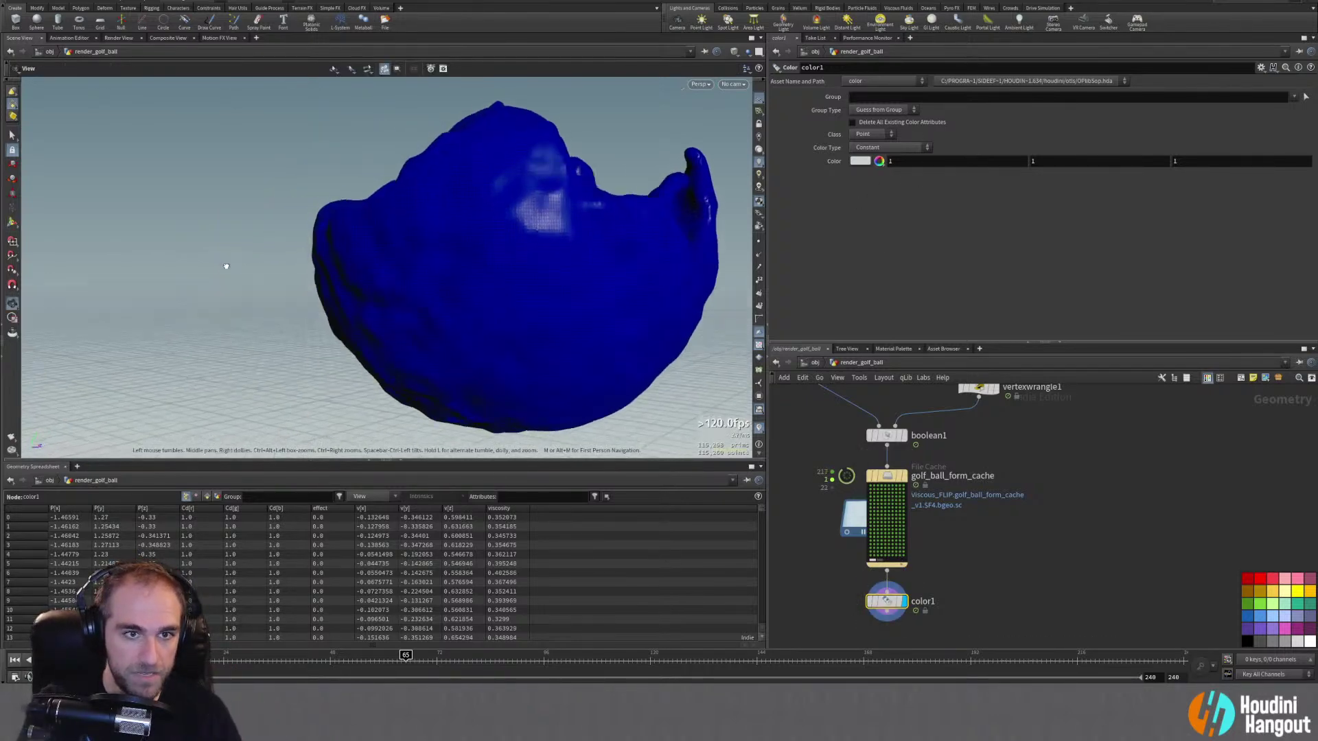
Step: Check render_golf_ball's object settings, and inspect color1's detail, vertex and point attributes in the geometry spreadsheet
key("u")
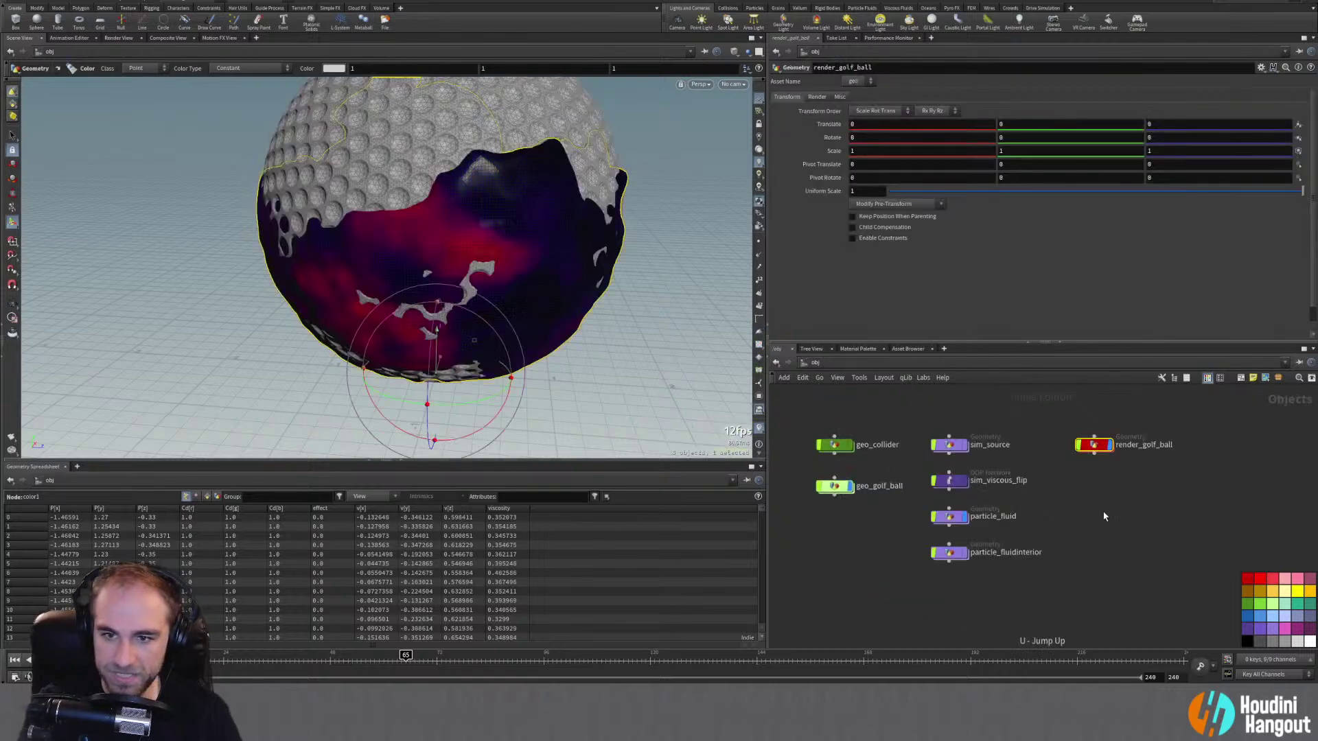
left_click(817, 96)
double_click(1094, 444)
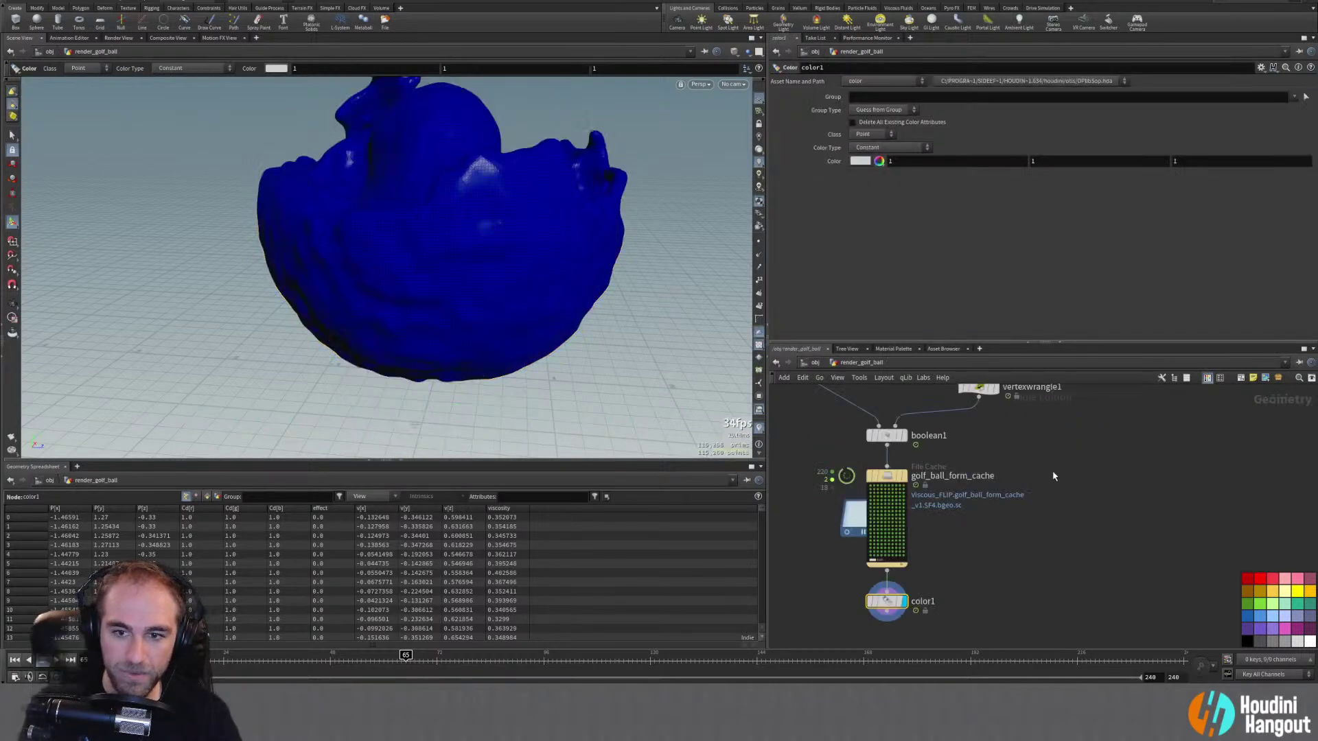
left_click(217, 497)
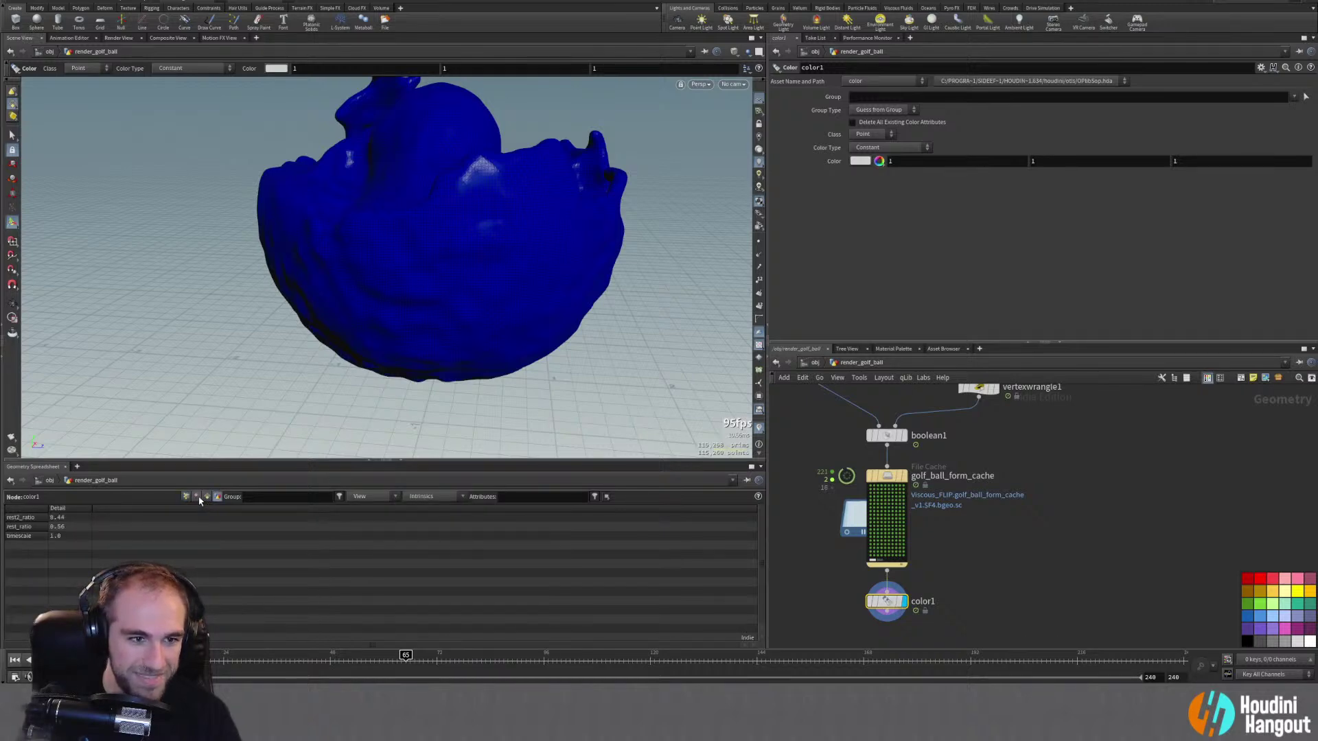
left_click(197, 497)
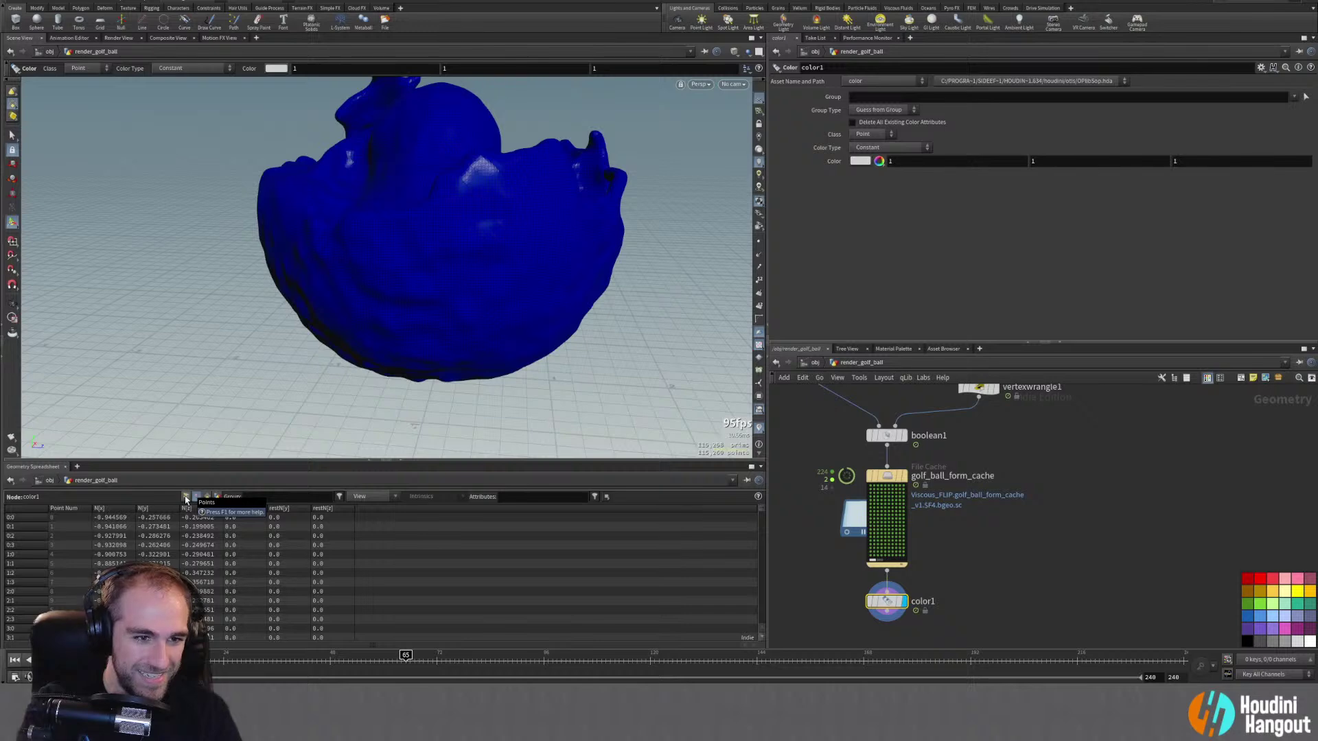
left_click(186, 497)
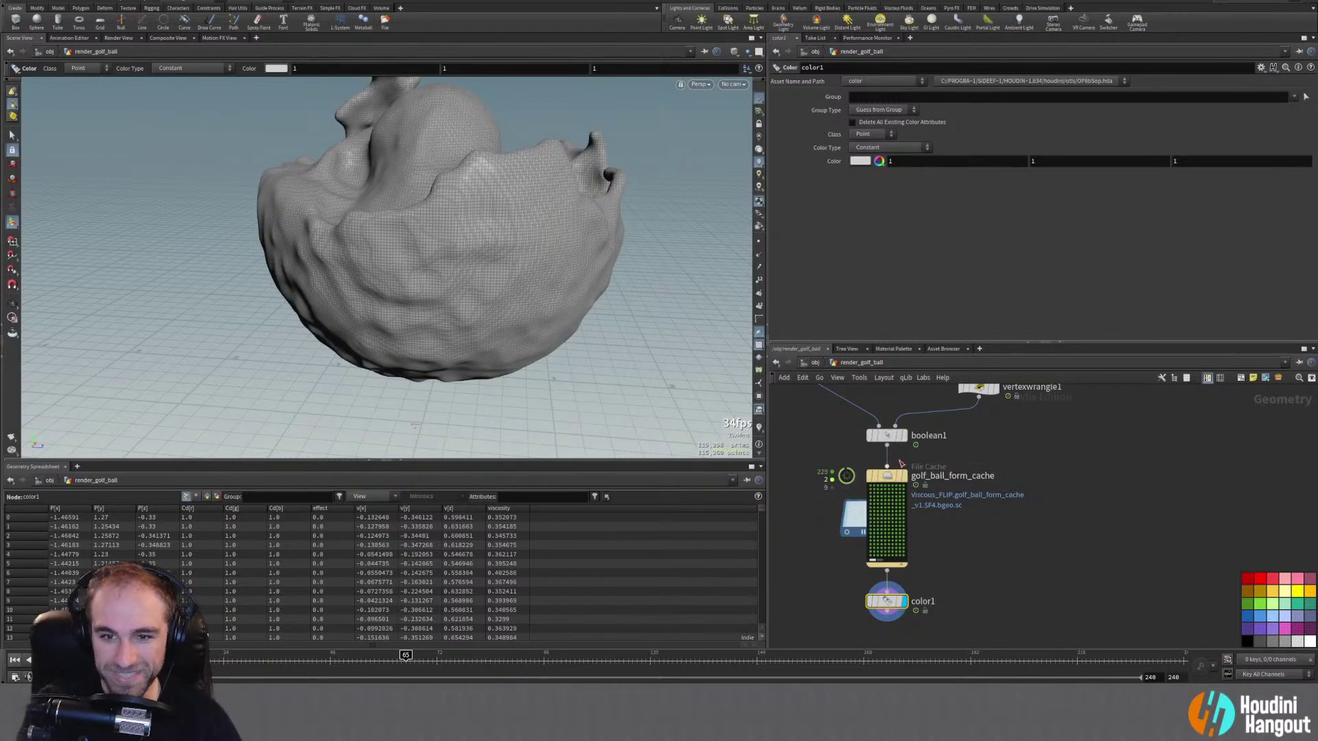
Step: Delete the Color node and select golf_ball_form_cache again
left_click(869, 604)
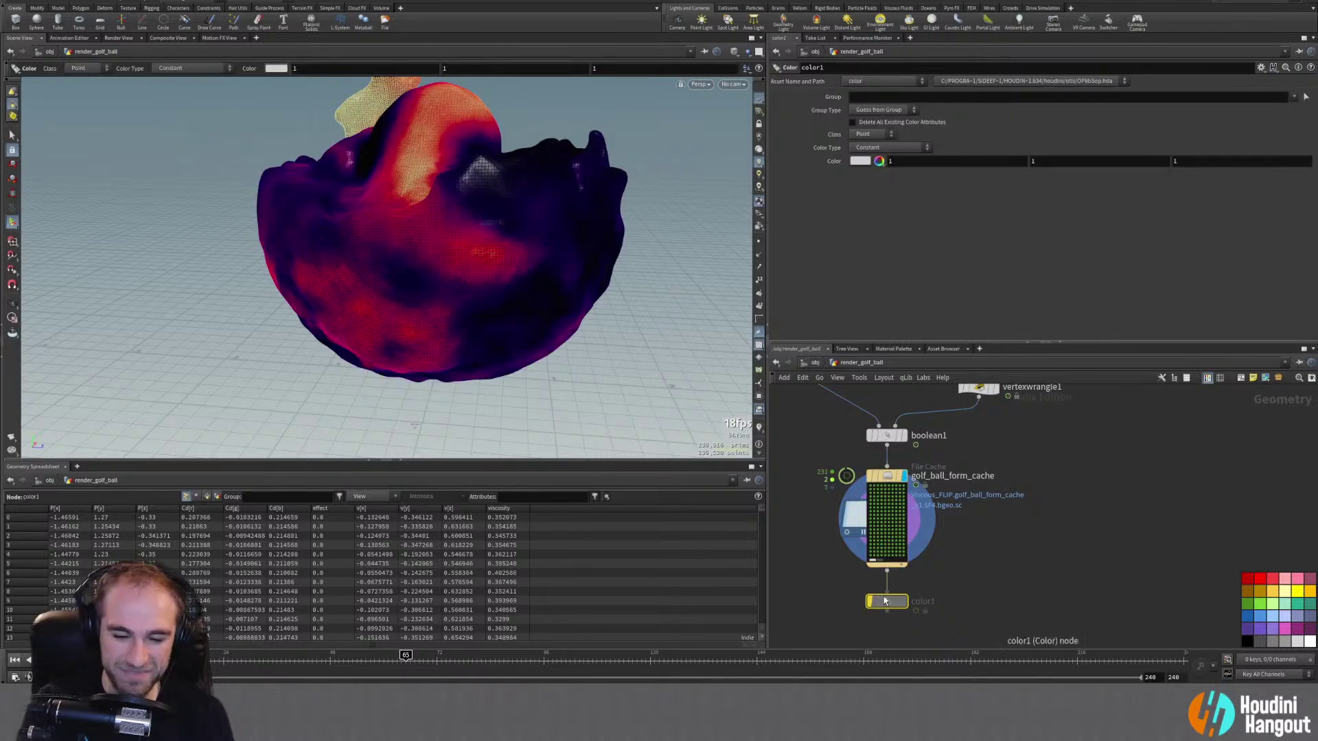
key("Delete")
left_click(888, 479)
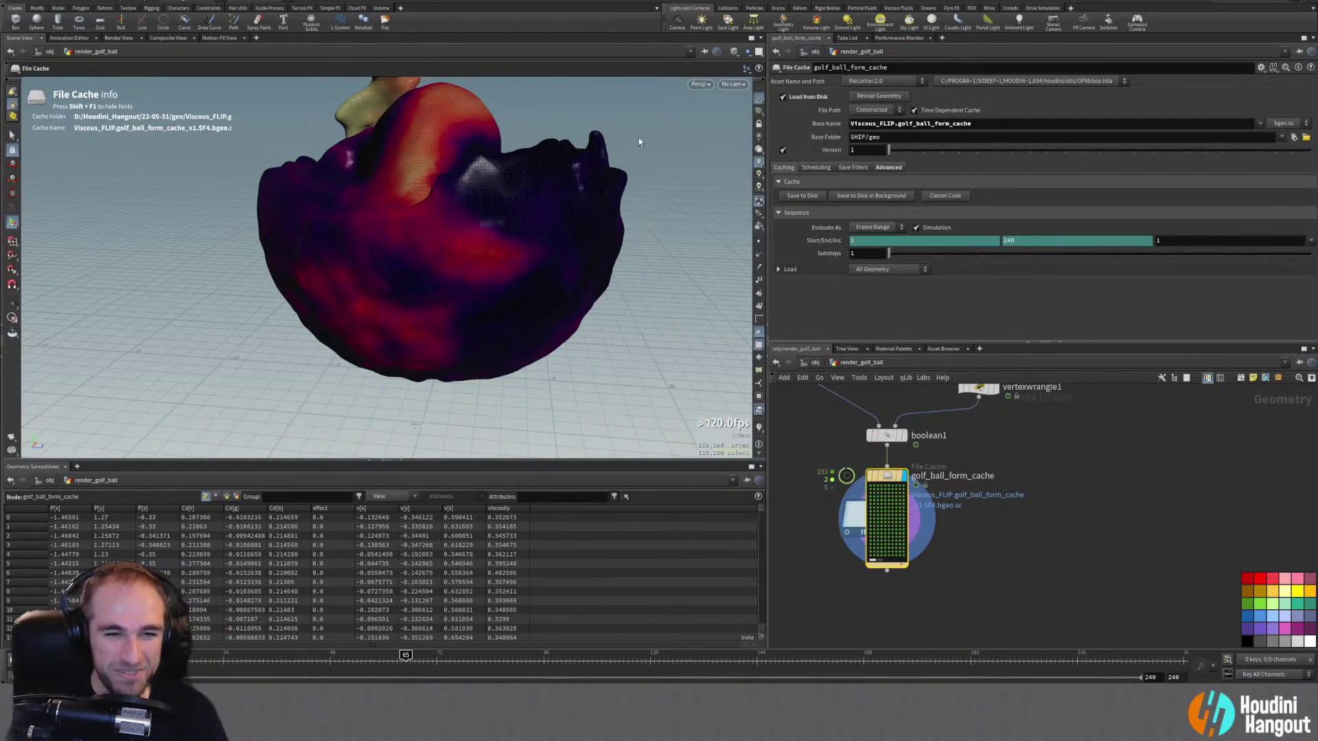
Step: Scrub the colored golf ball fluid through its late frames and orbit around it to review the filled shape
left_click_drag(228, 662, 371, 678)
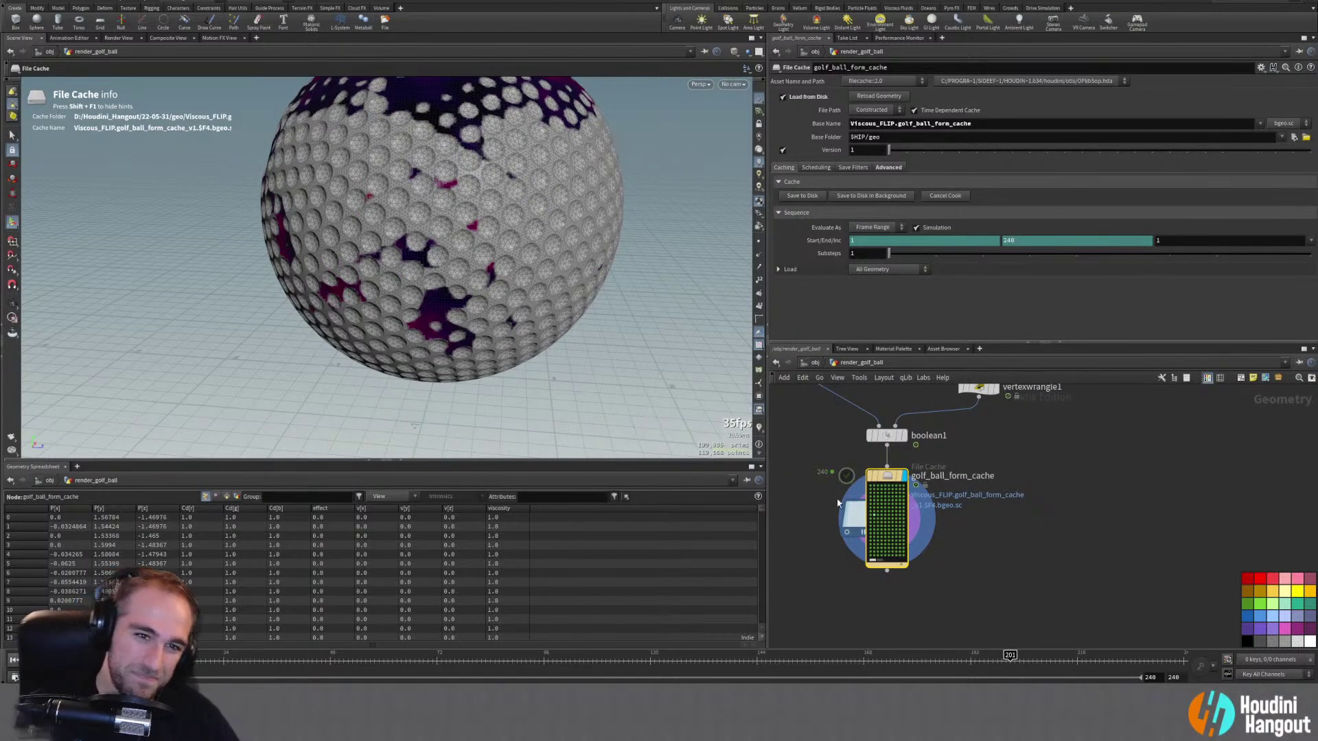
key("Escape")
left_click_drag(412, 261, 439, 314)
left_click_drag(389, 669, 454, 664)
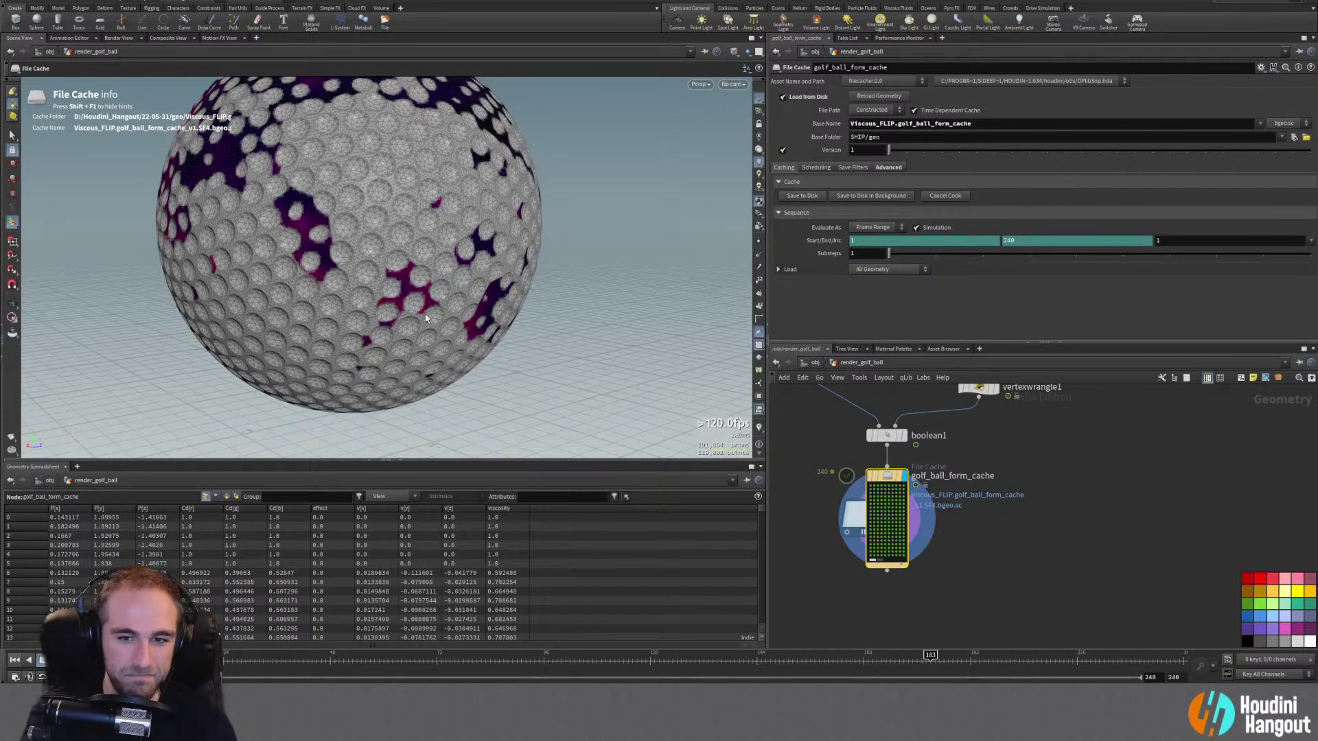
Step: Return to the first frame, review the cached animation up to frame 149 and view the whole golf ball
left_click(14, 661)
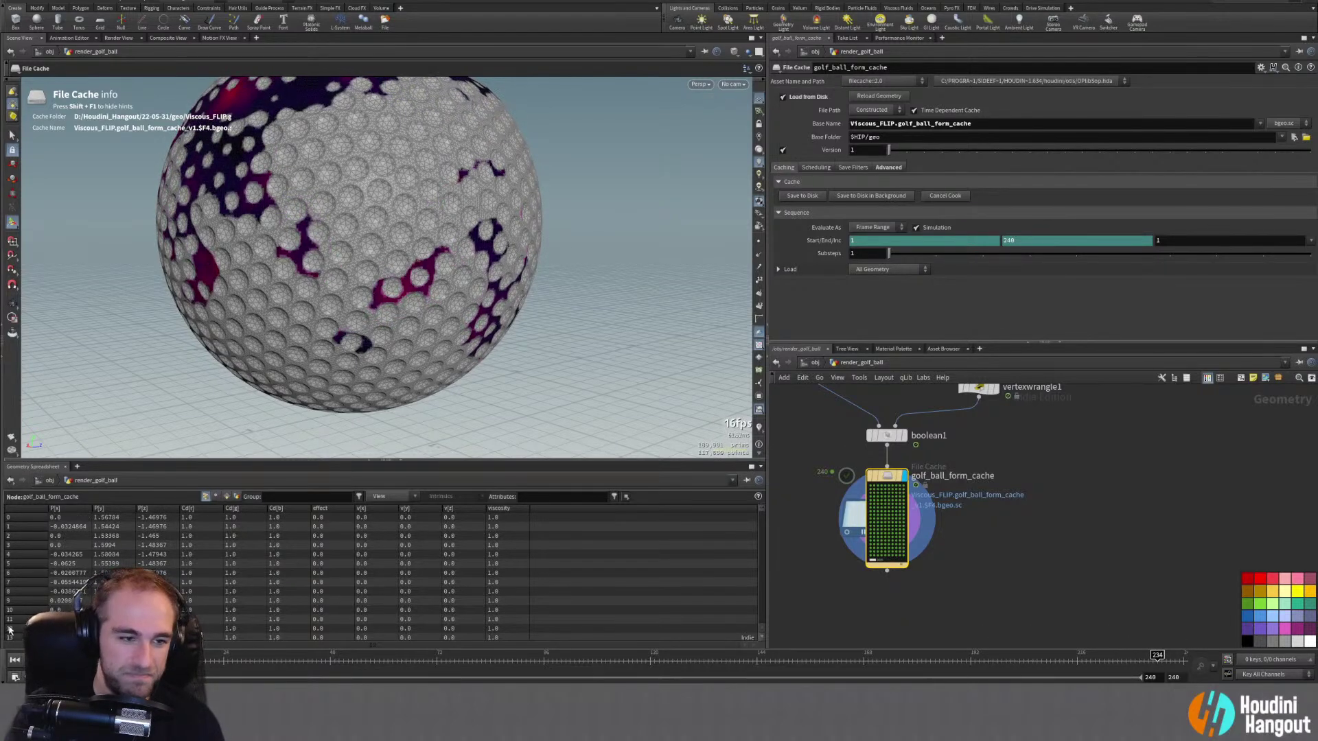
left_click(13, 660)
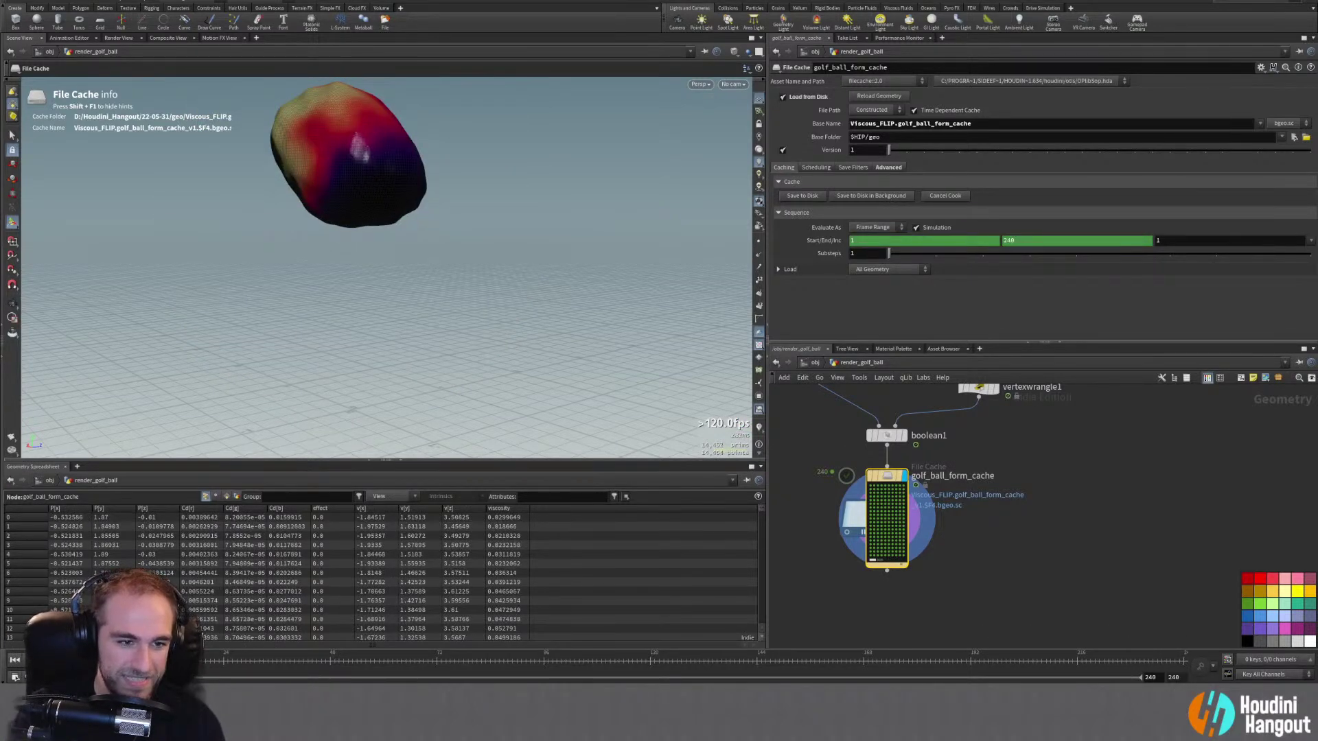
mouse_move(547, 662)
left_mouse_down()
mouse_move(755, 663)
mouse_move(485, 667)
mouse_move(779, 663)
left_mouse_up()
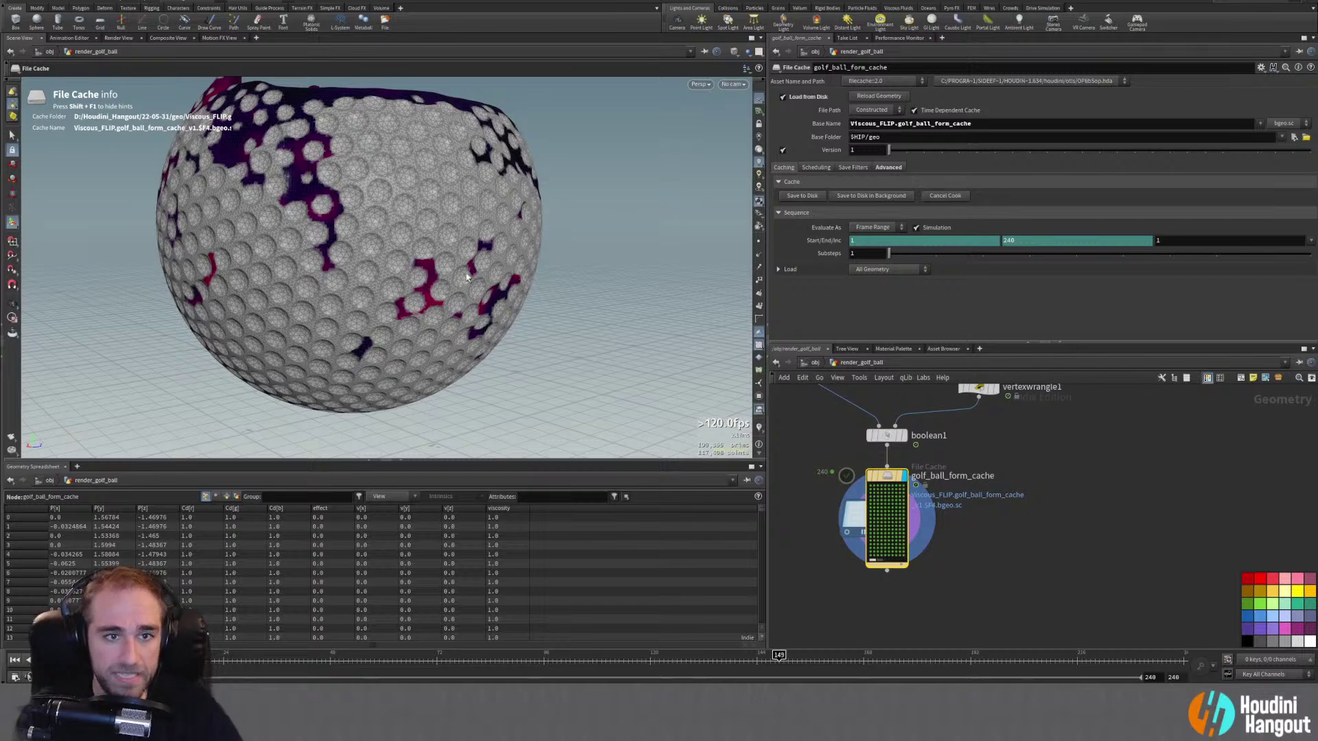
key("Escape")
left_click_drag(427, 292, 313, 253)
scroll(365, 275, "down", 3)
key("Return")
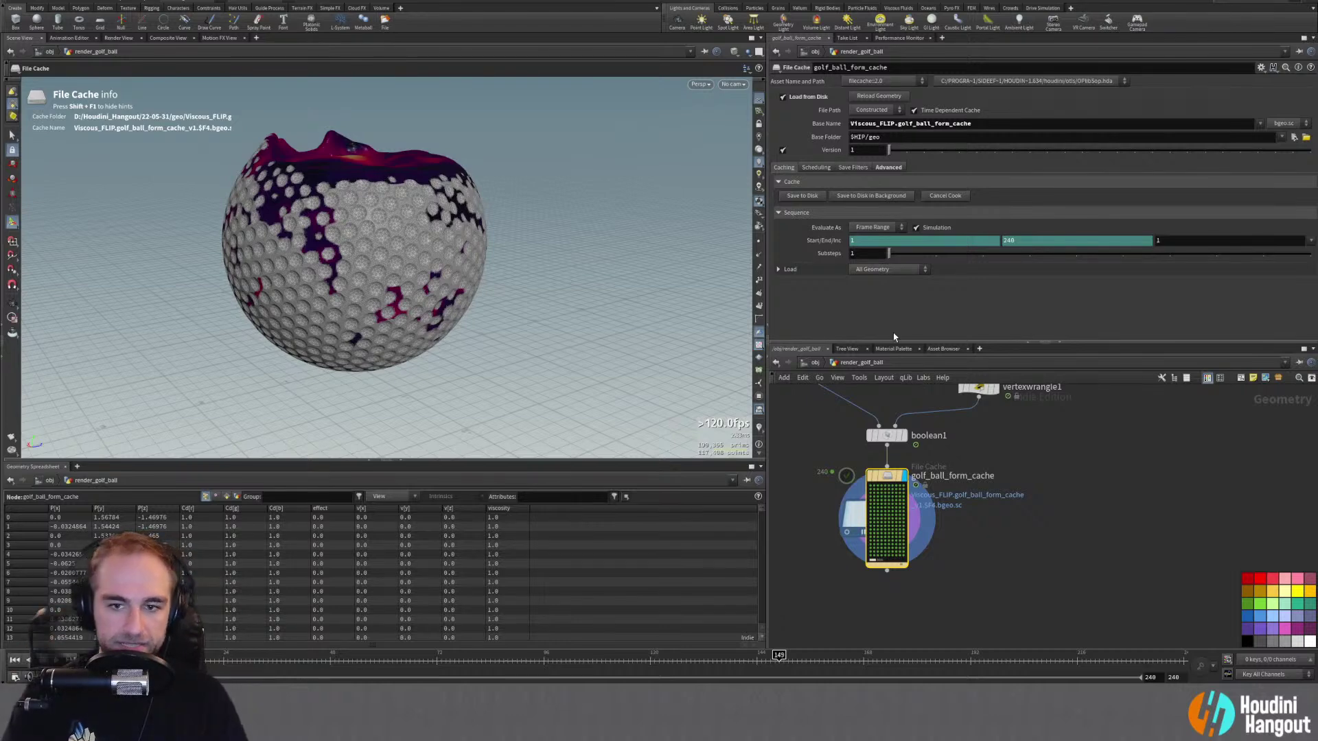
Step: Display vertexwrangle1 and move boolean1 with golf_ball_form_cache aside, beneath convert1, to free space in the network
middle_click_drag(985, 555, 1000, 622)
scroll(1000, 626, "down", 1)
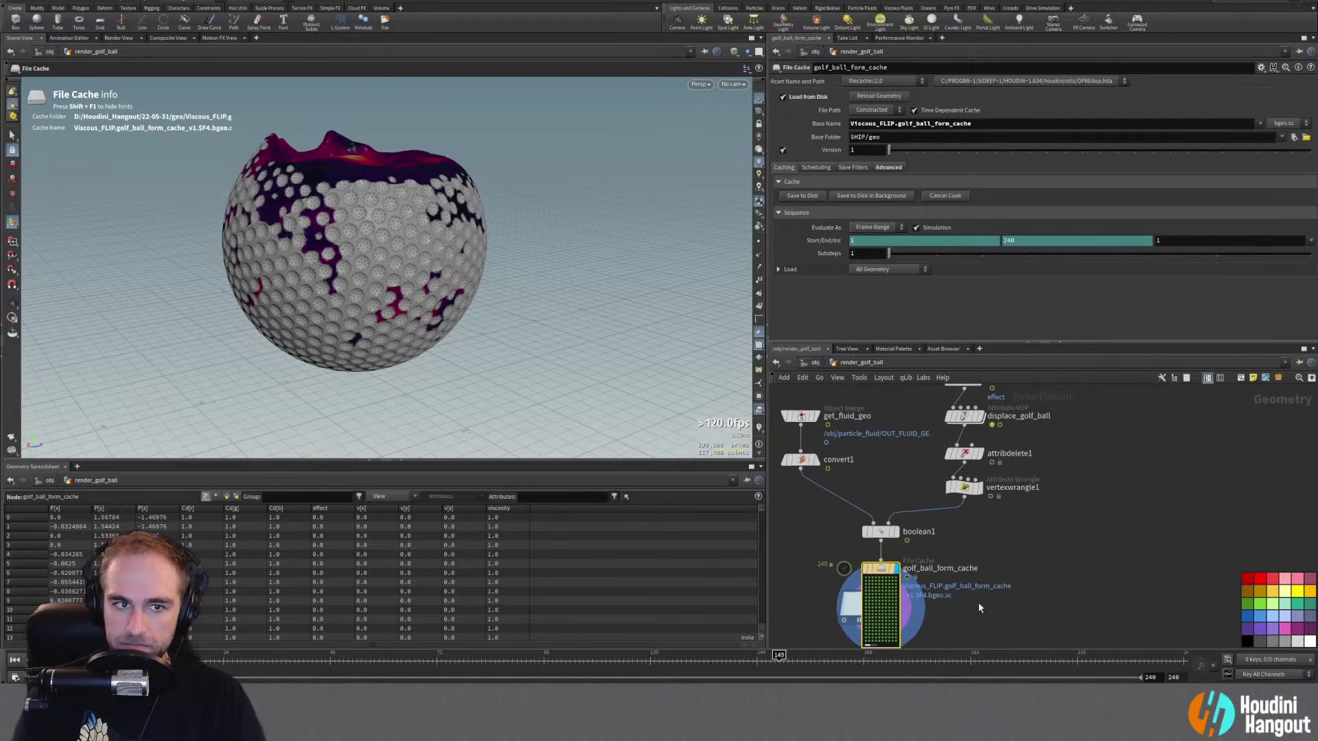
left_click(980, 487)
left_click(962, 488)
middle_click_drag(1000, 547, 1023, 520)
left_click_drag(830, 497, 786, 543)
middle_click_drag(973, 562, 1085, 574)
Step: Add a VDB from Polygons node fed by convert1, display it, and set its voxel size to 0.01
key("Tab")
type("vdb")
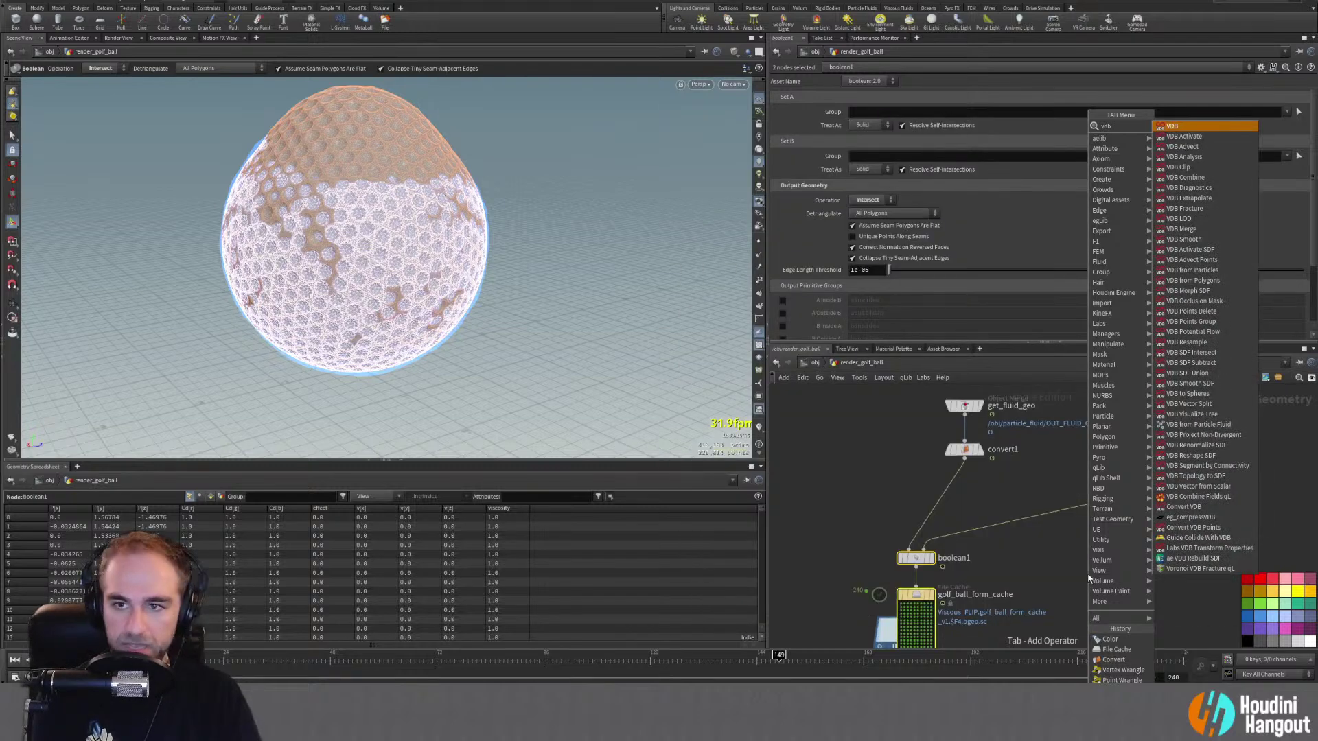
type(" frop")
key("Down")
key("Return")
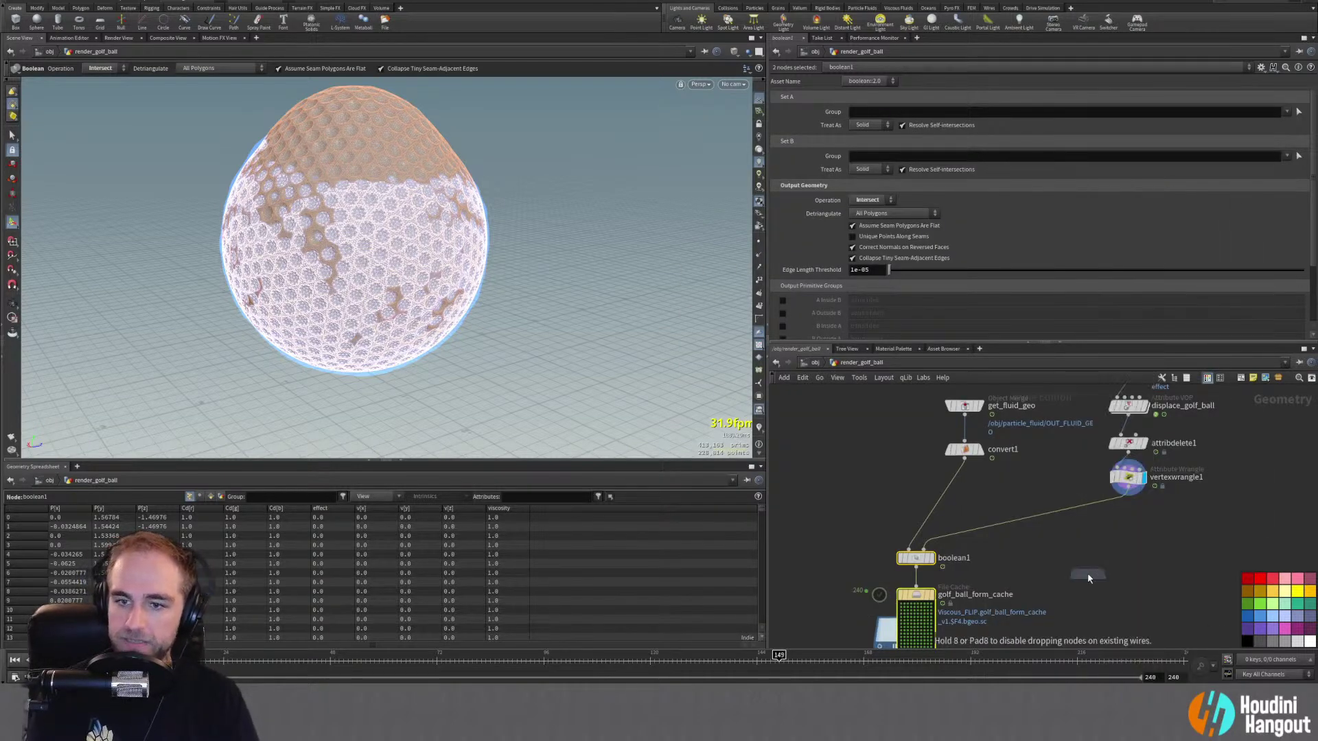
left_click(1056, 573)
left_click_drag(1052, 566, 964, 458)
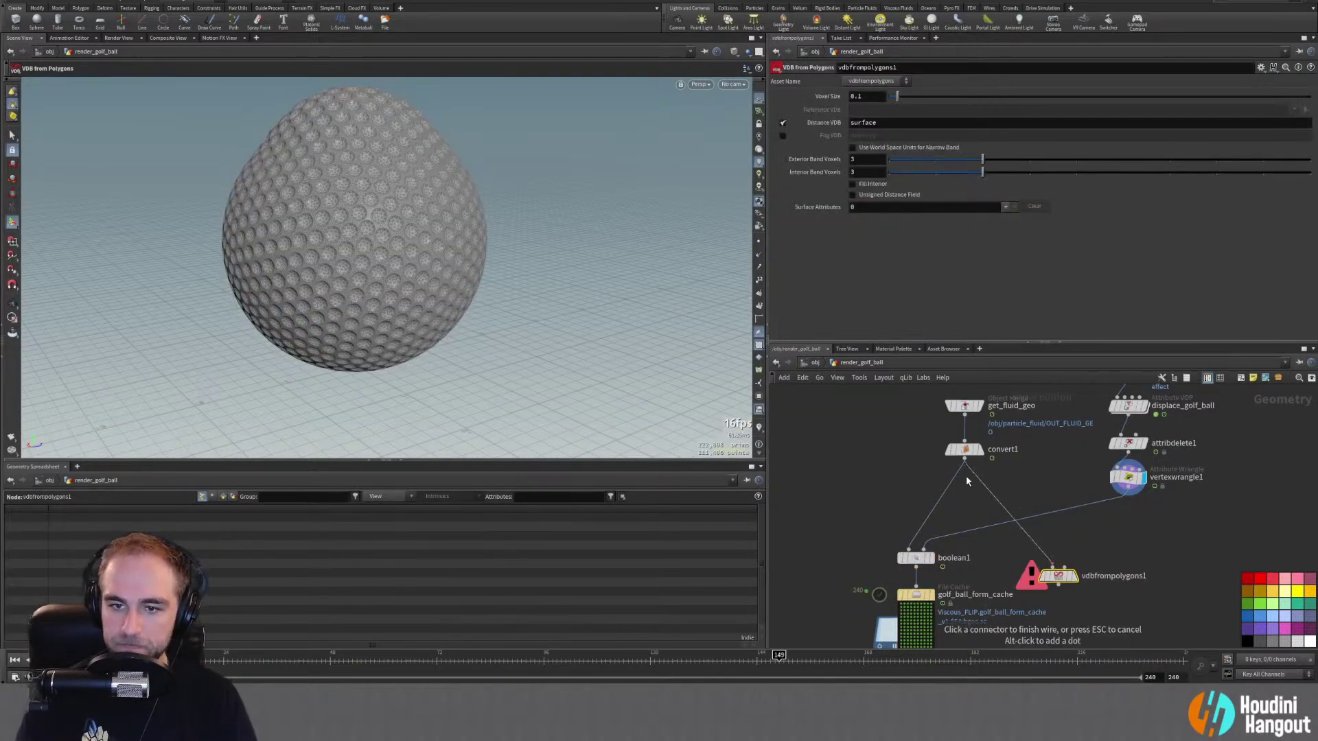
left_click(1073, 575)
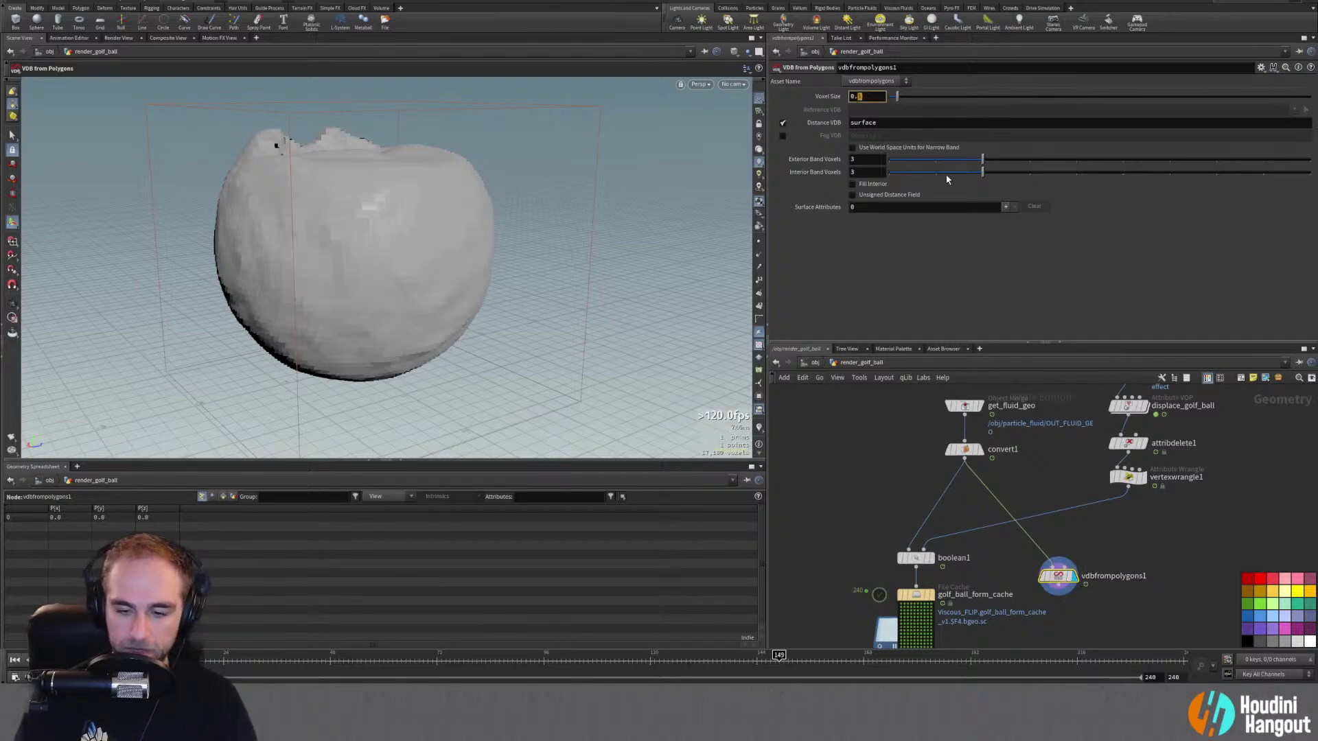
key("Return")
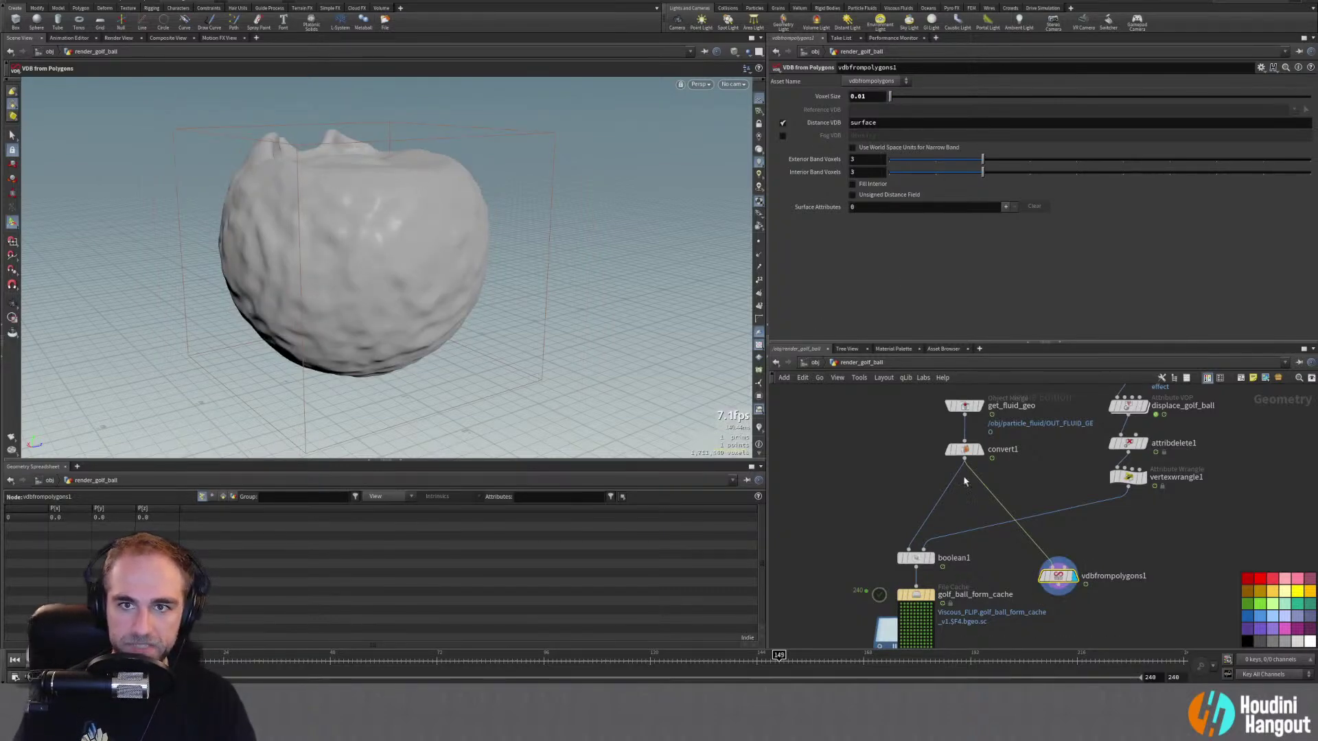
Step: Duplicate vdbfrompolygons1, feed the copy from vertexwrangle1, and inspect its dimples up close in the viewport
left_click_drag(1050, 585, 1035, 585)
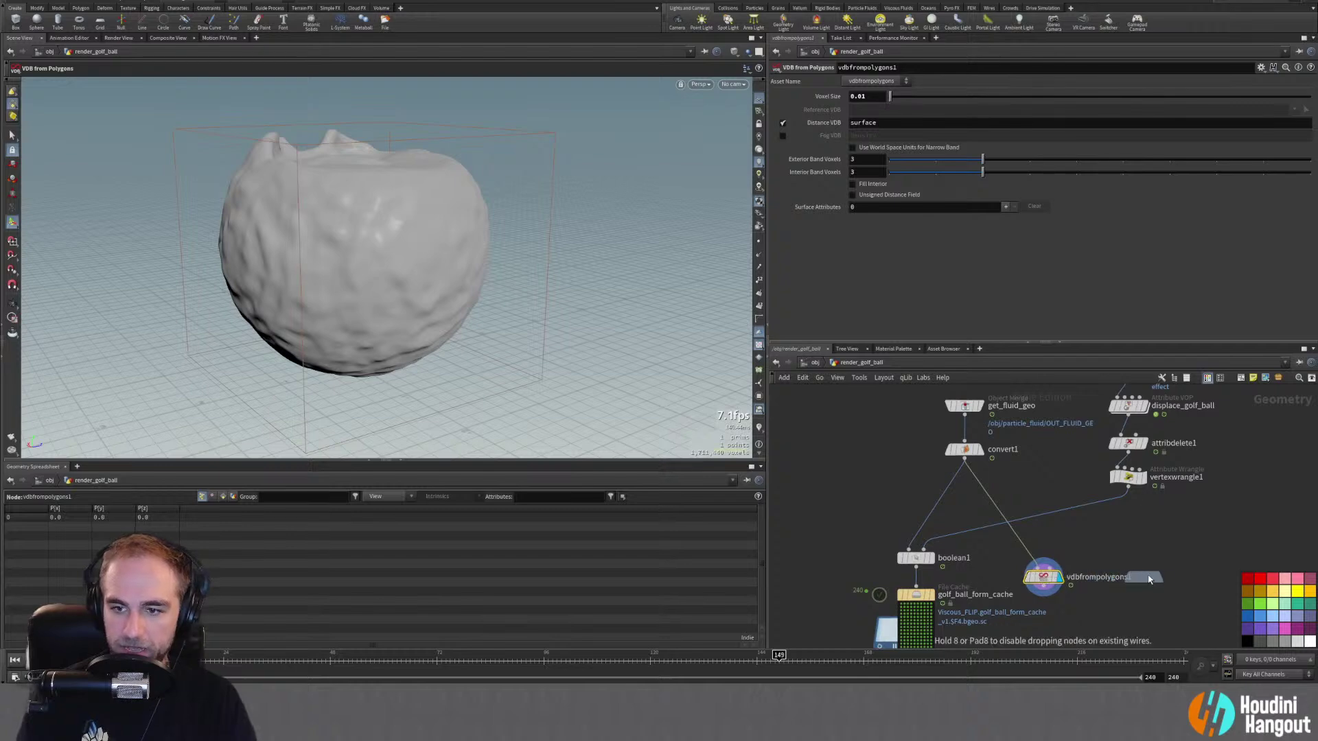
left_click(1158, 574)
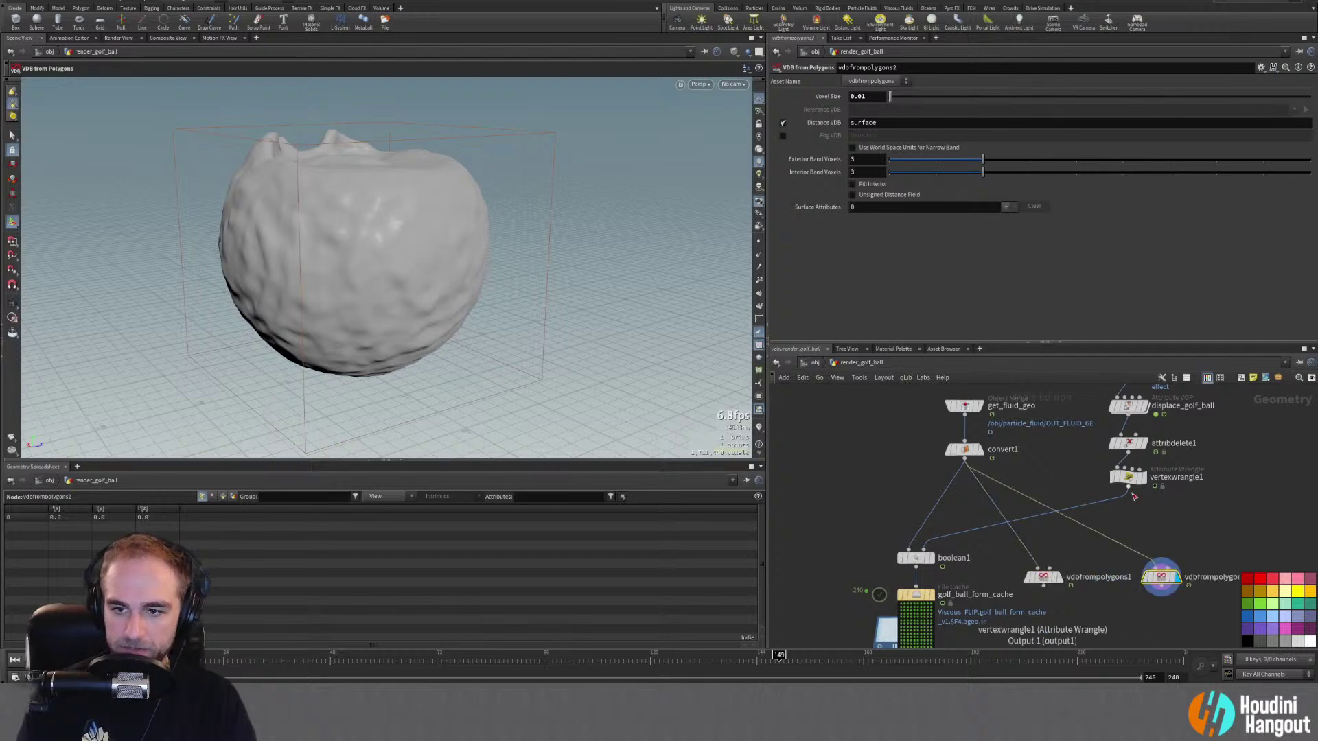
left_click(1043, 578)
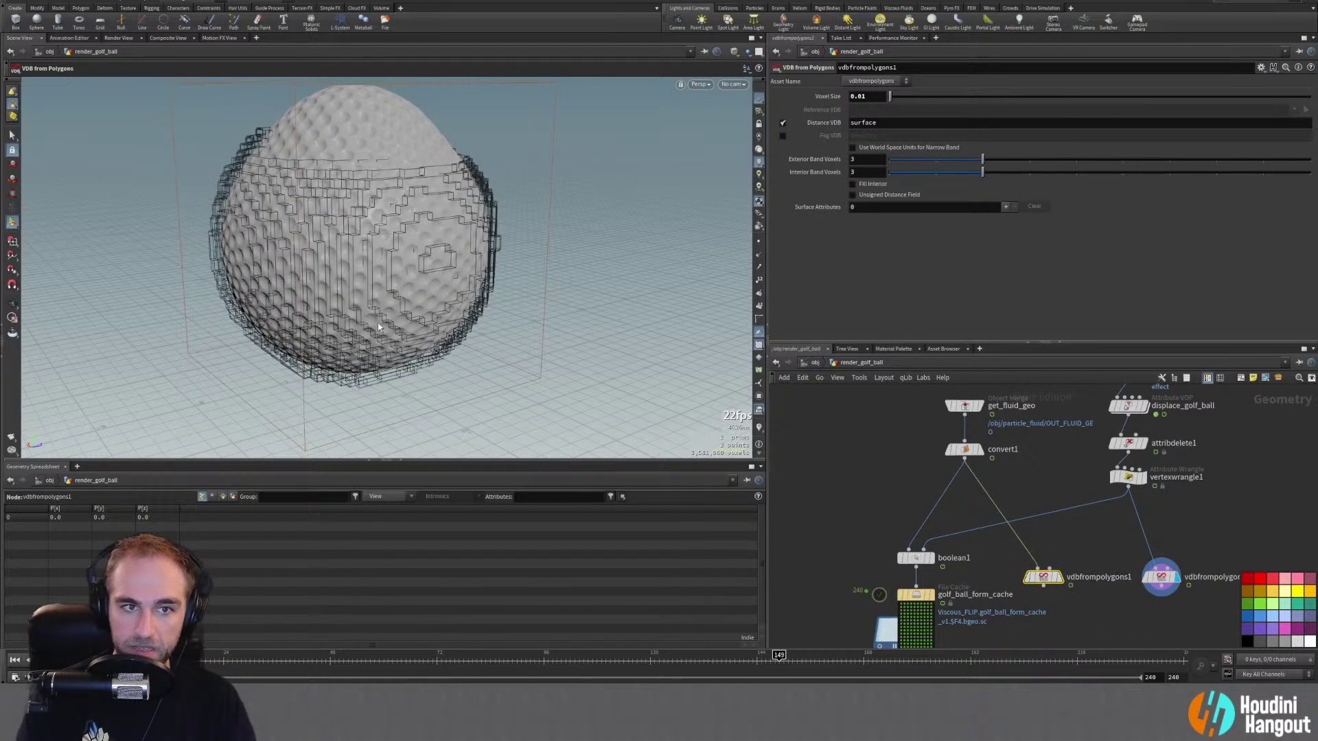
scroll(460, 249, "up", 10)
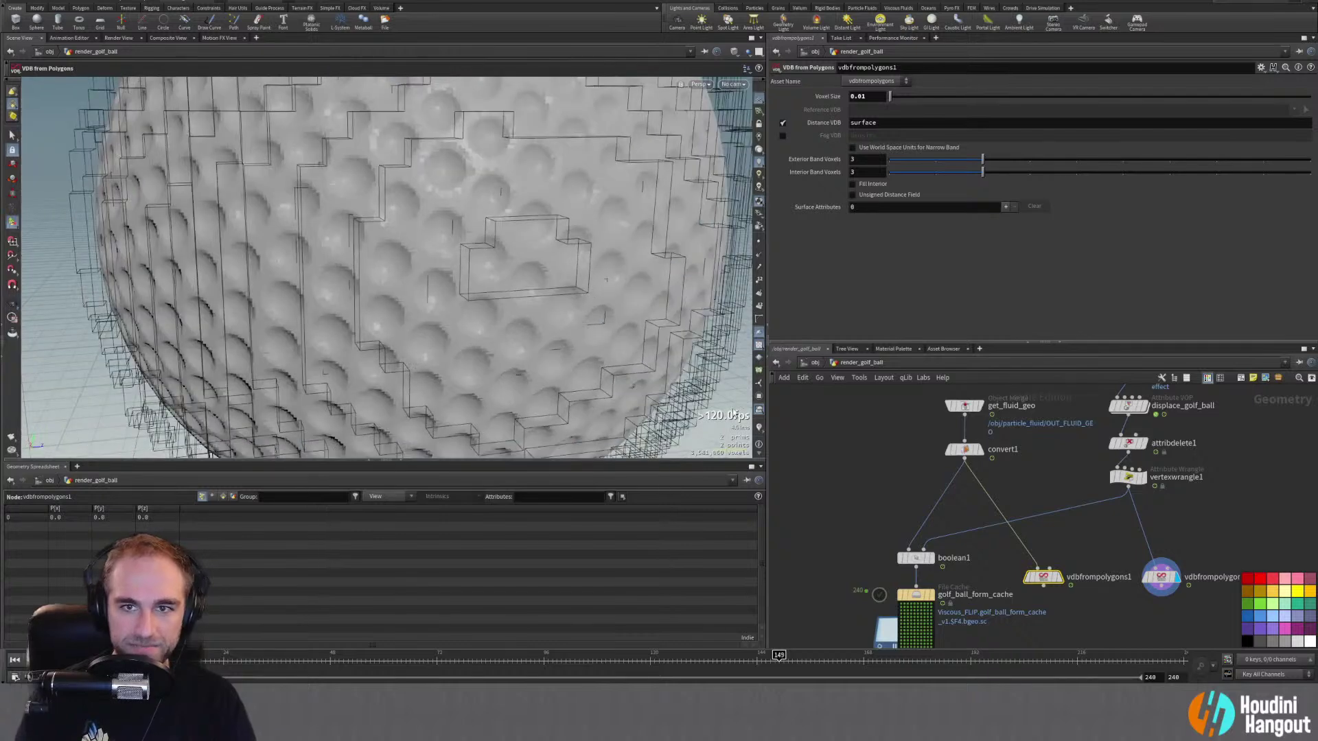
left_click(1167, 577)
key("Escape")
scroll(404, 339, "up", 8)
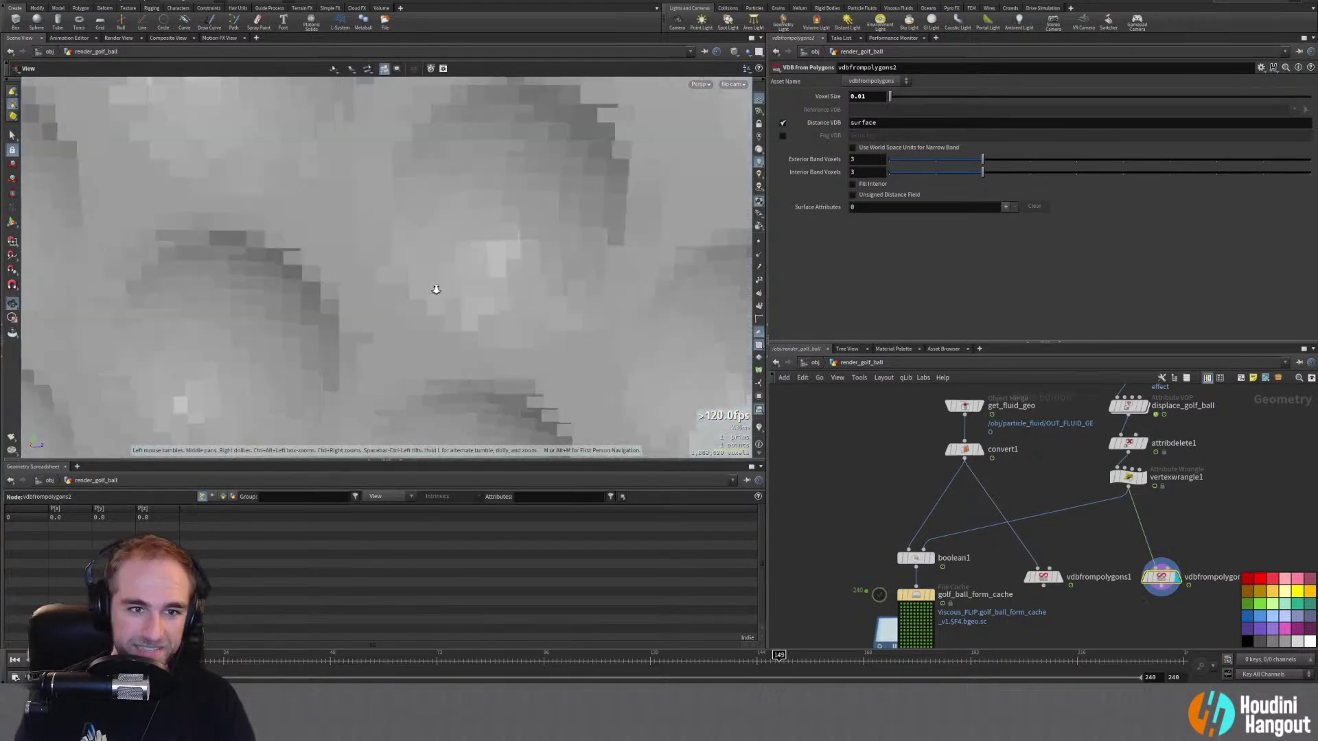
scroll(390, 311, "down", 12)
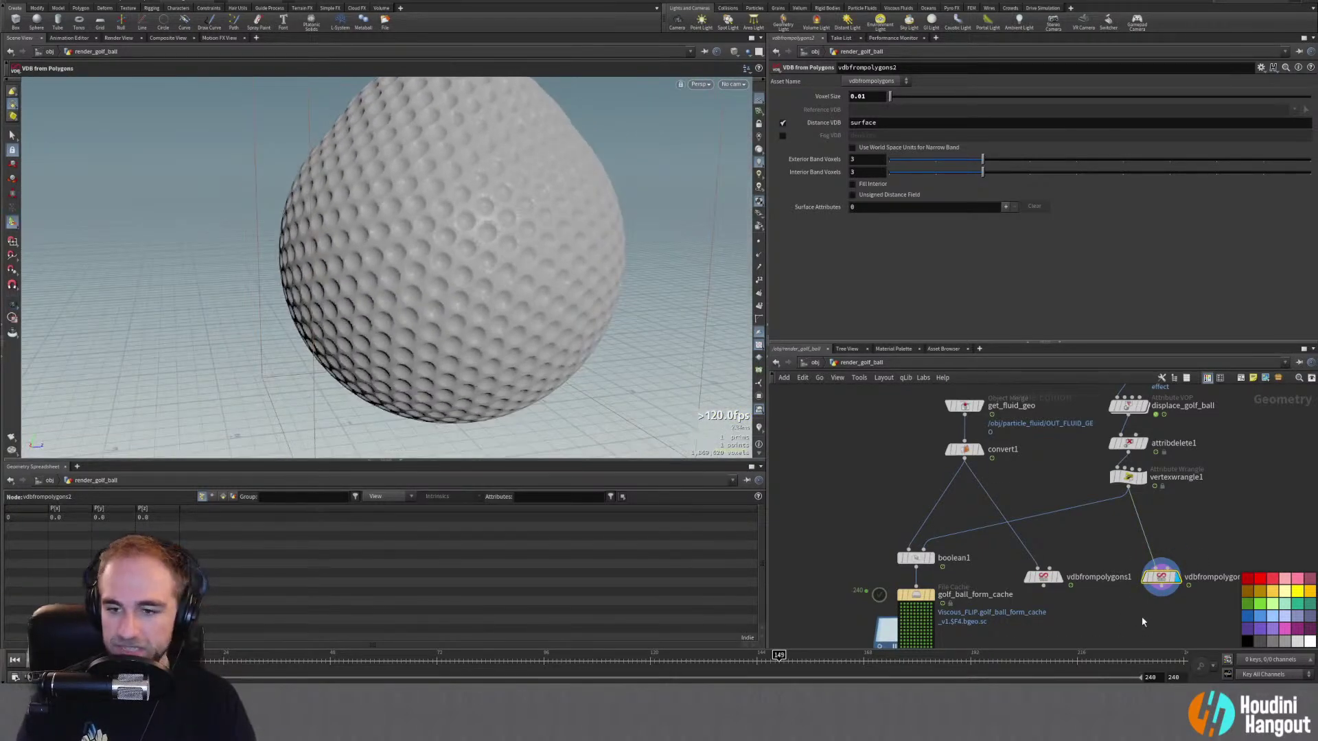
Step: Link the voxel size of vdbfrompolygons2 to that of vdbfrompolygons1 with a relative reference
middle_click_drag(1127, 629, 1107, 607)
left_click(1024, 554)
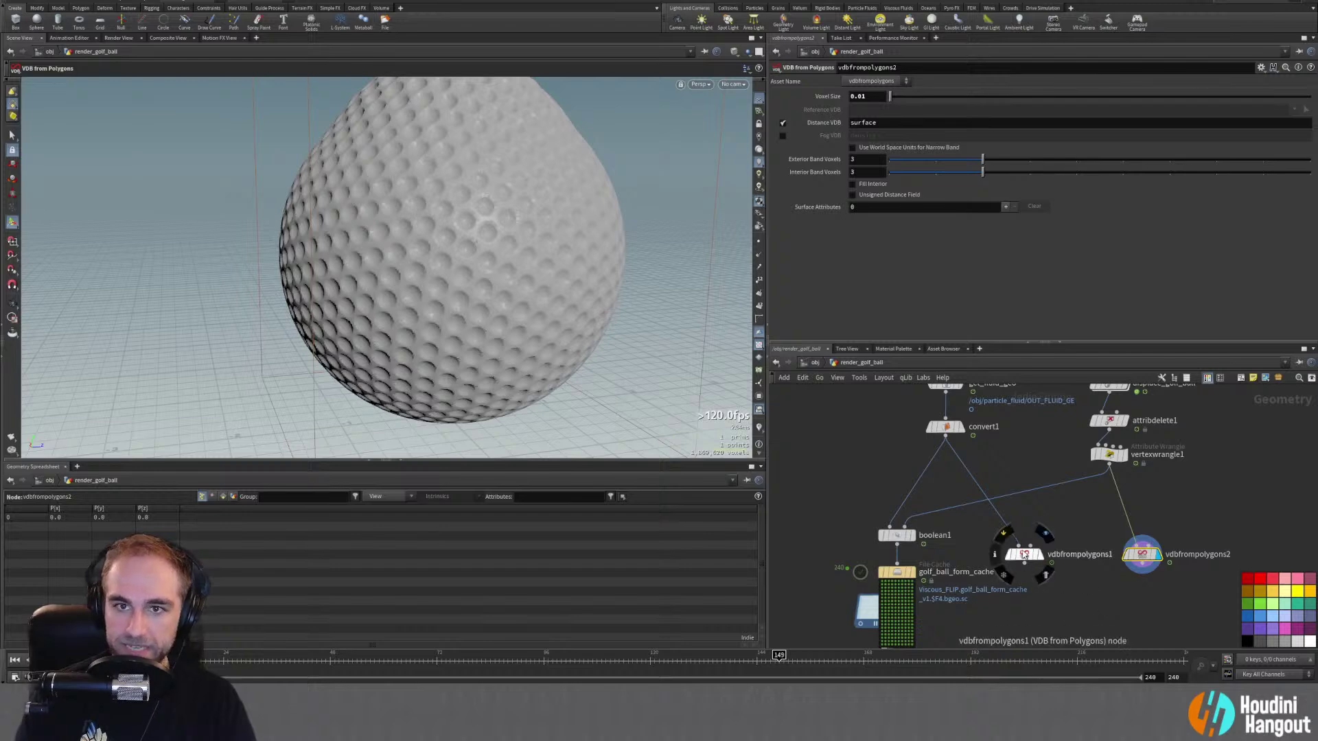
right_click(873, 102)
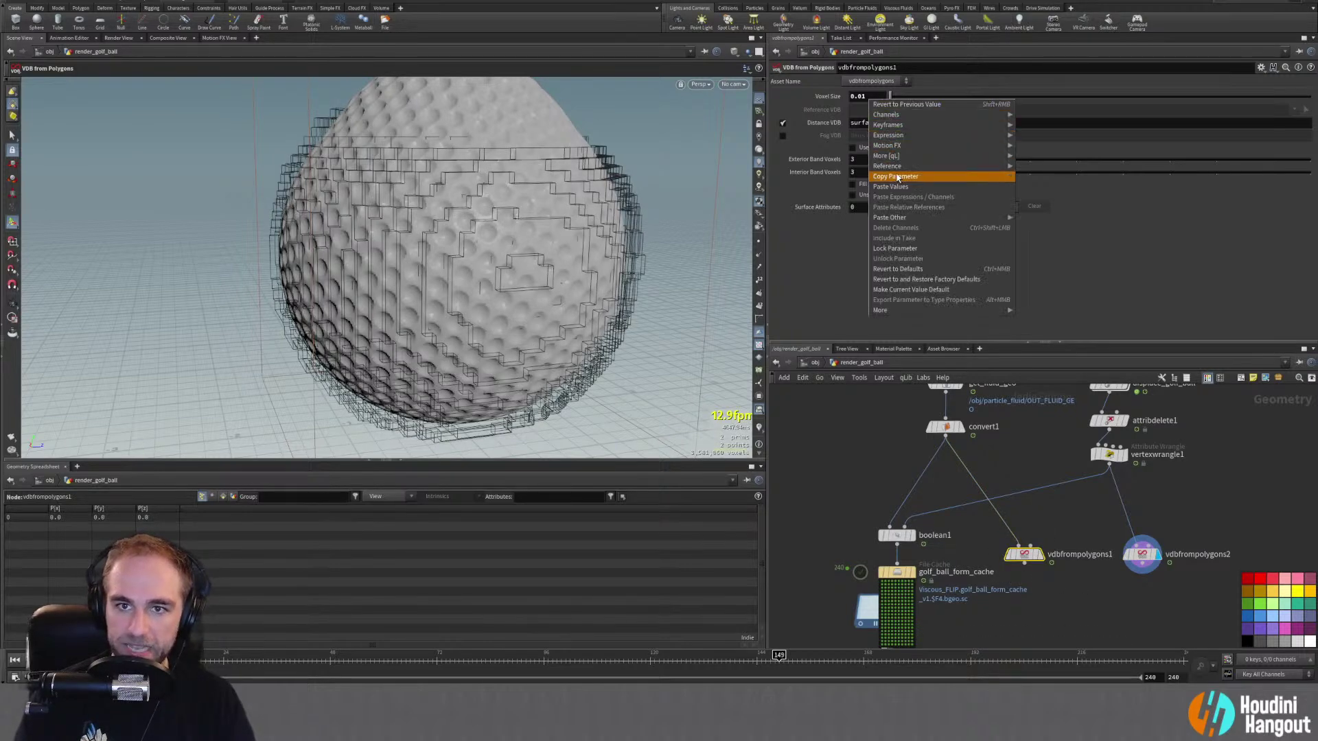
left_click(900, 180)
left_click(1143, 557)
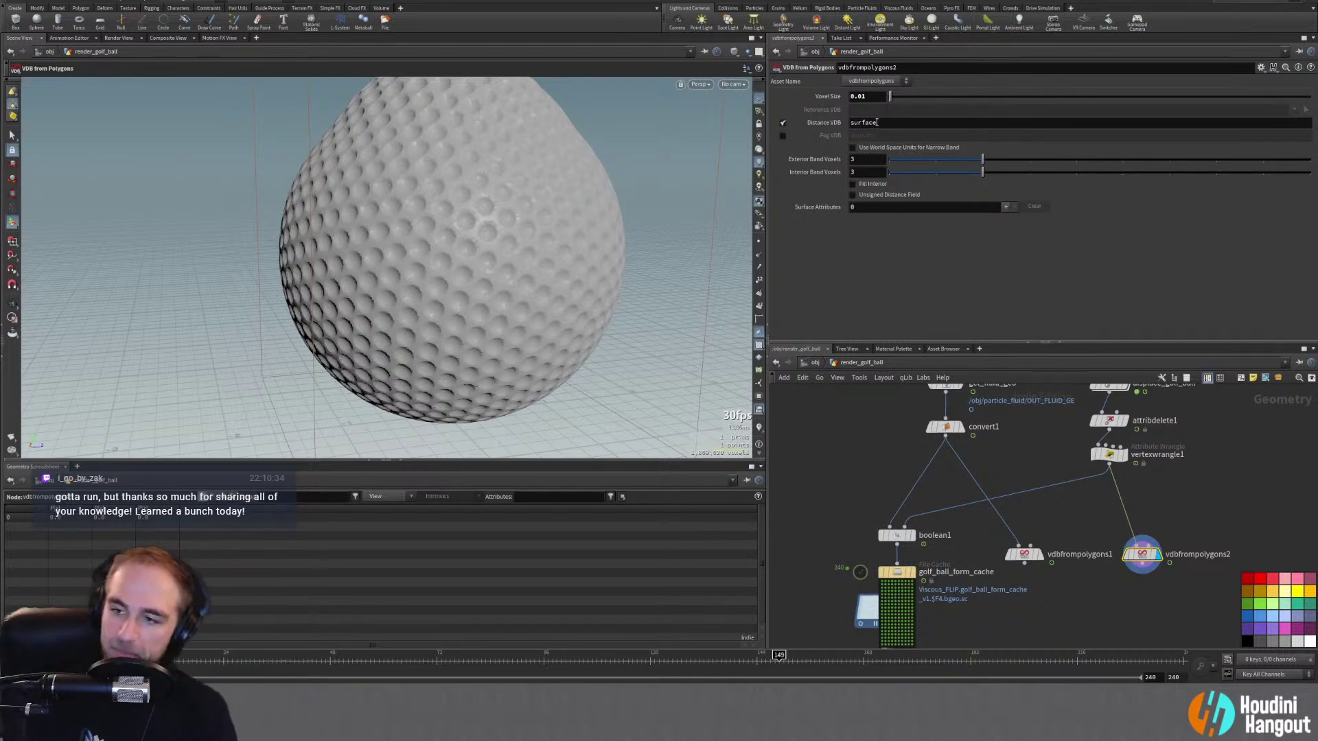
right_click(870, 99)
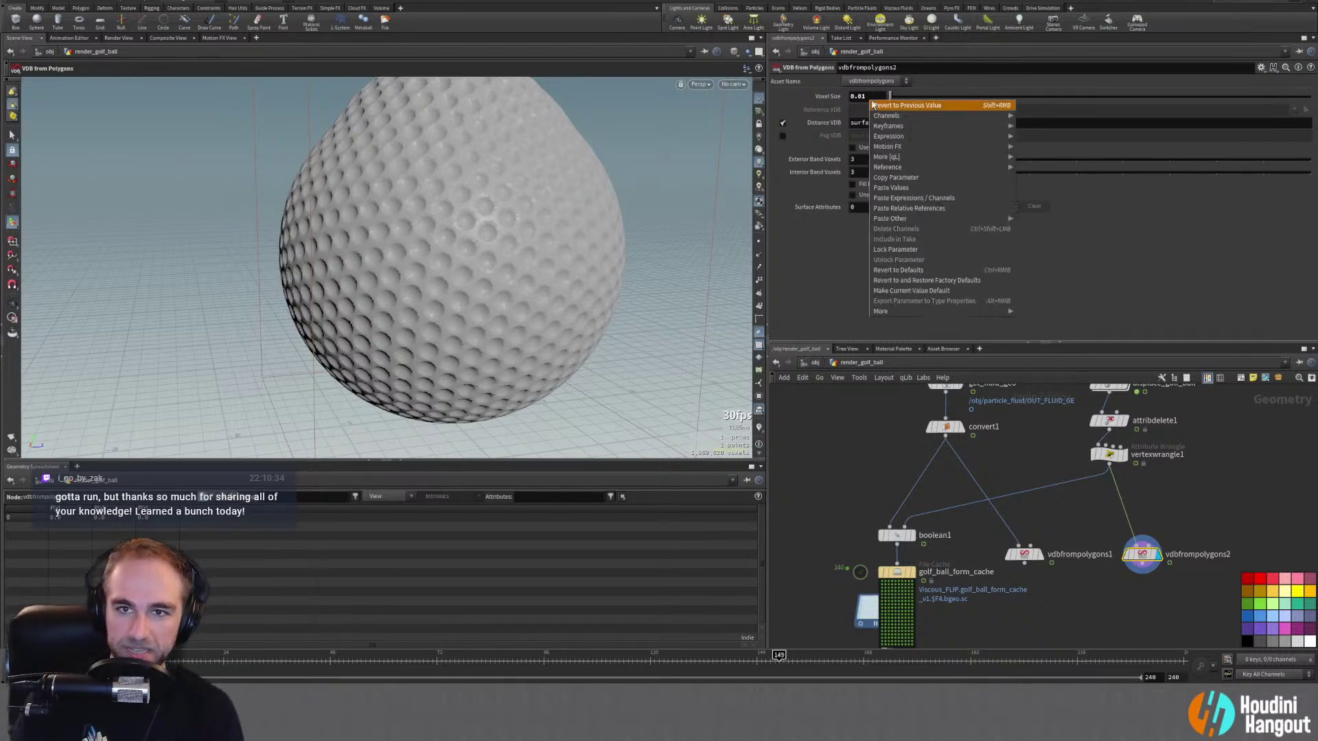
left_click(913, 209)
left_click(827, 96)
mouse_move(867, 186)
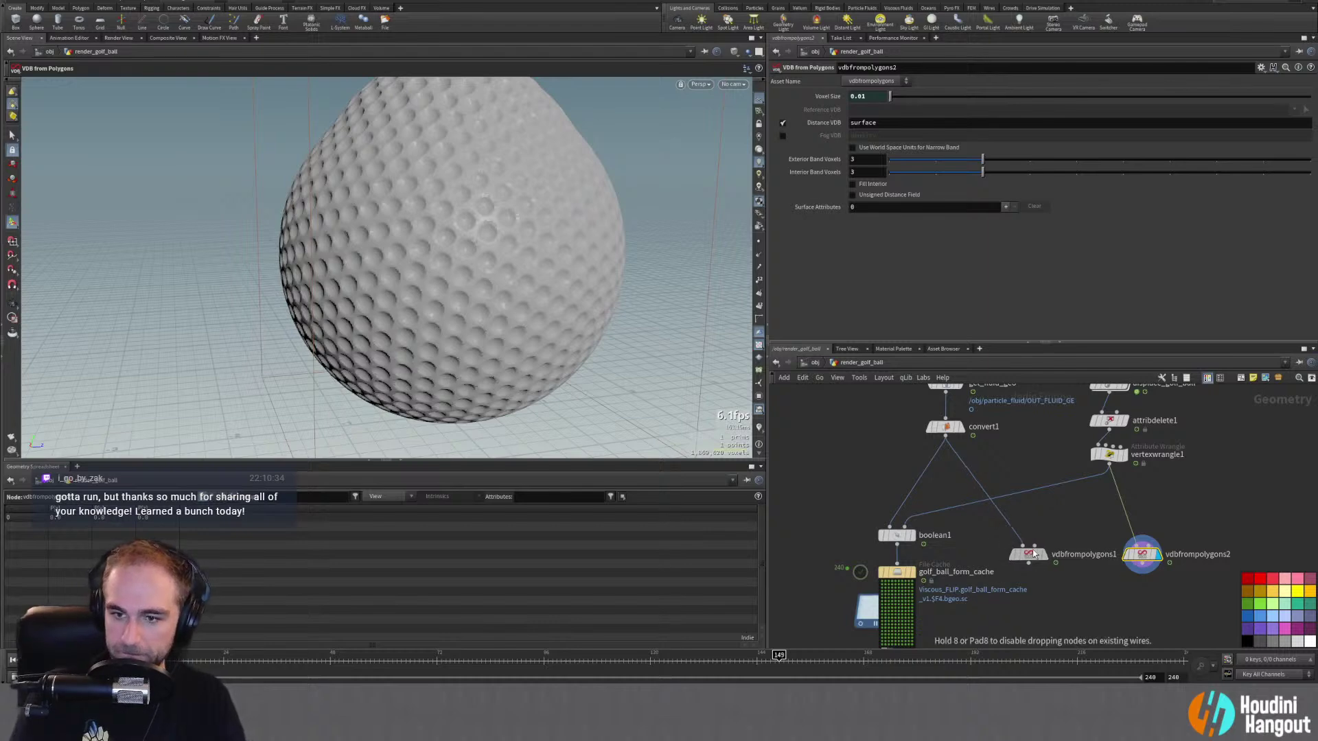
Step: Add a VDB Combine node fed by vdbfrompolygons1 and vdbfrompolygons2, and display it
middle_click_drag(1084, 589, 1095, 590)
key("Tab")
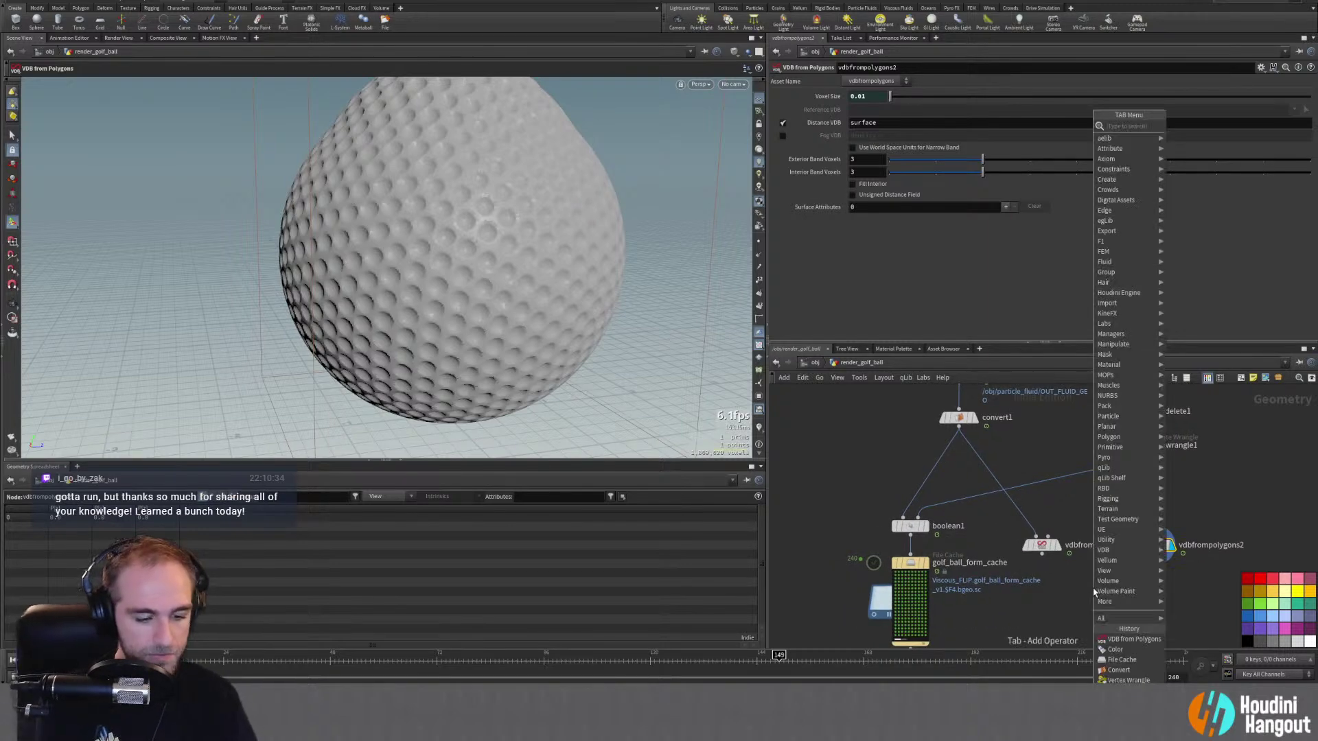
type("vdb")
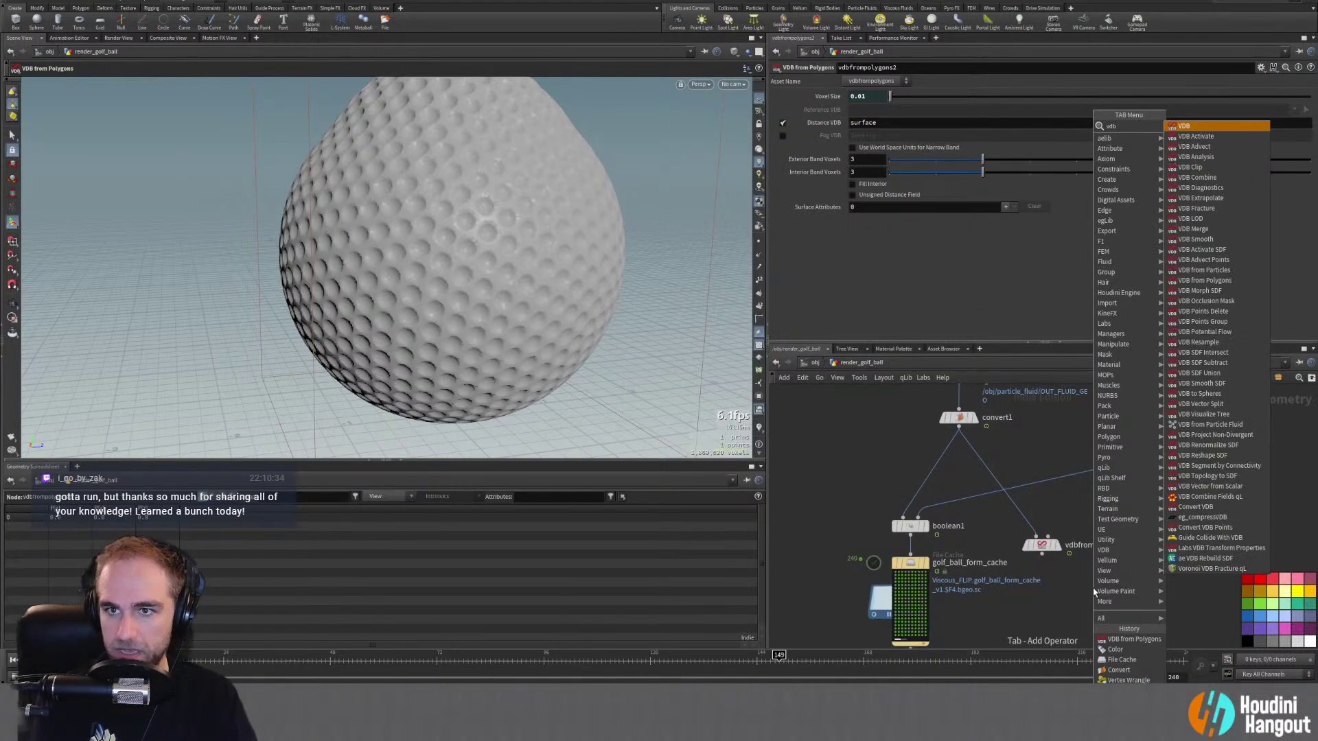
key("Return")
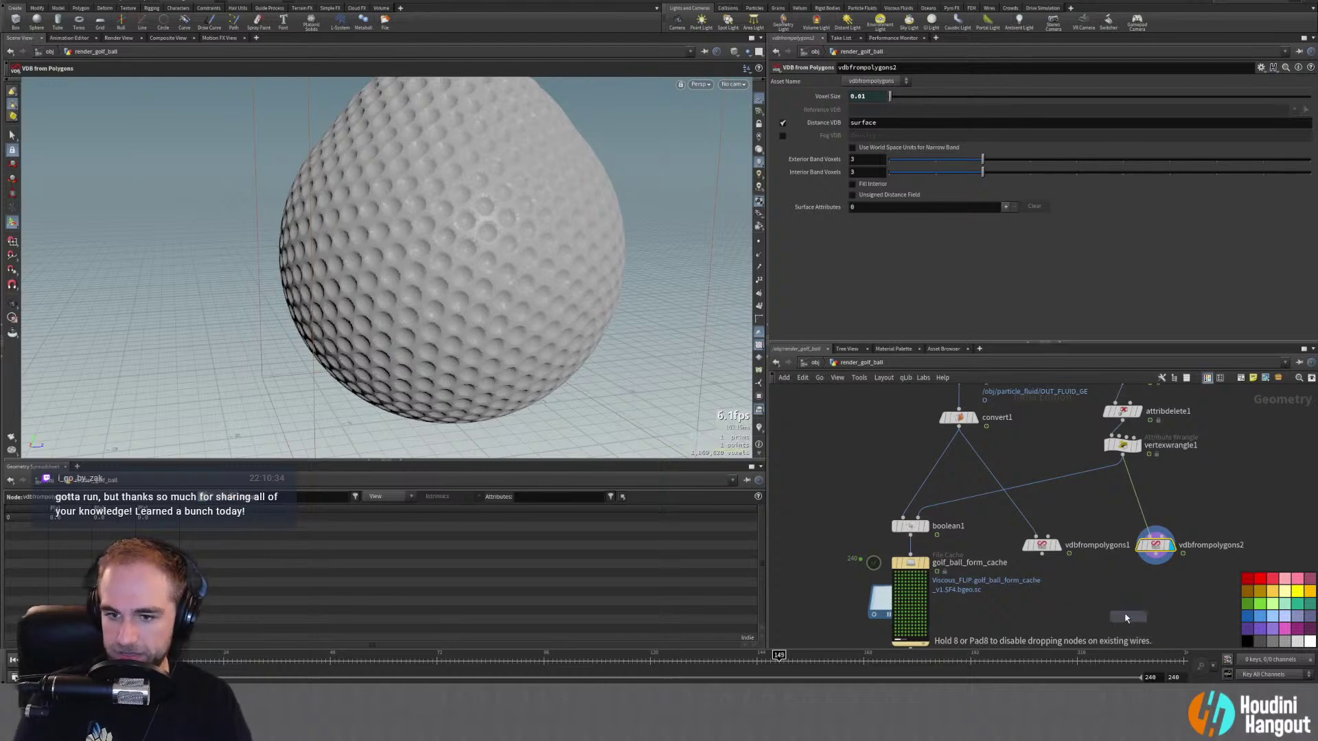
left_click(1115, 611)
left_click_drag(1041, 553, 1108, 604)
left_click_drag(1155, 553, 1110, 612)
left_click(1131, 611)
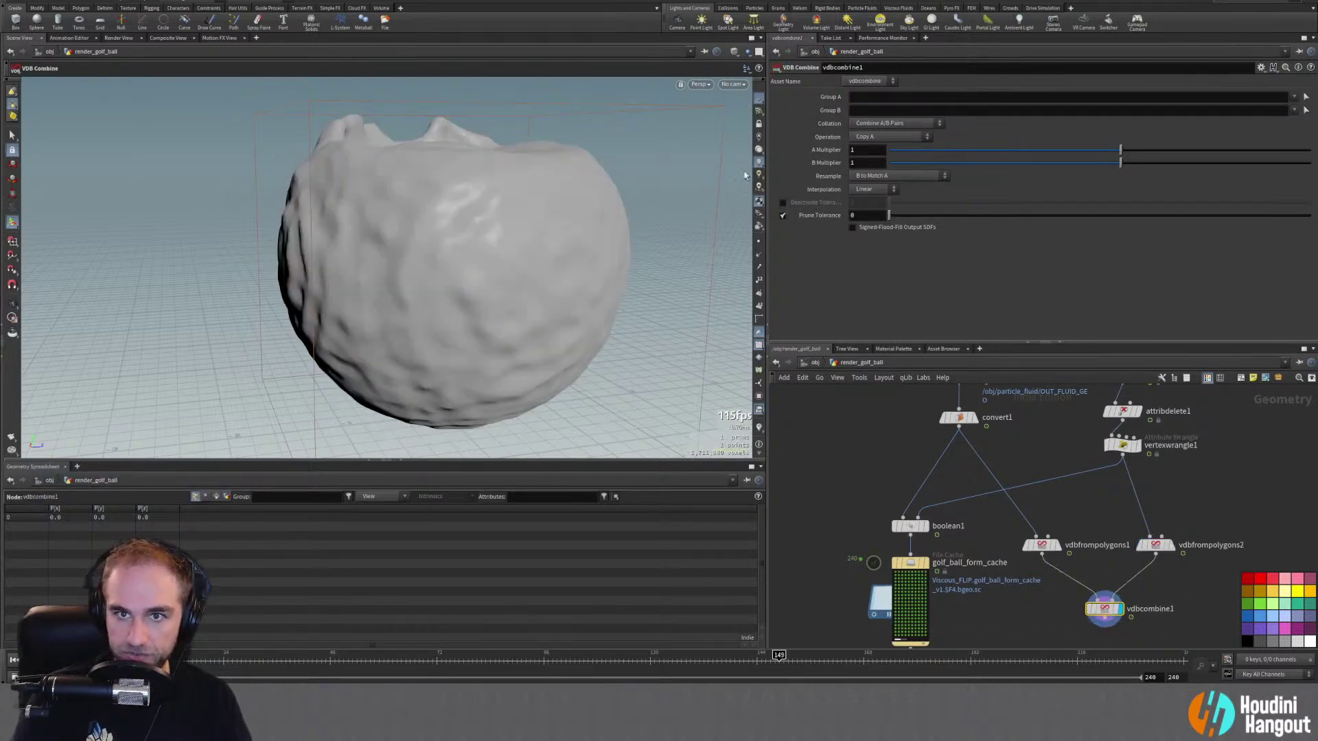
Step: Set the VDB Combine operation to SDF Intersection and review the filled golf ball across the timeline to frame 240
left_click(892, 136)
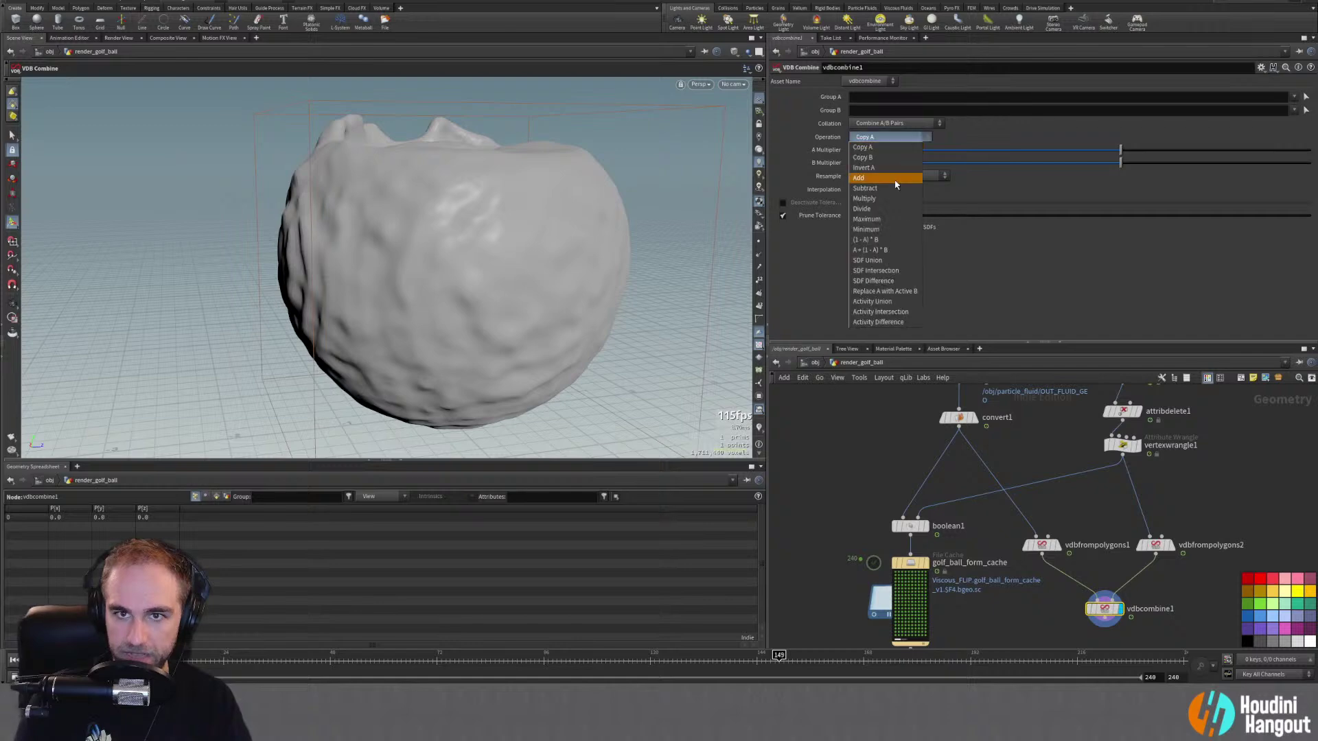
left_click(880, 275)
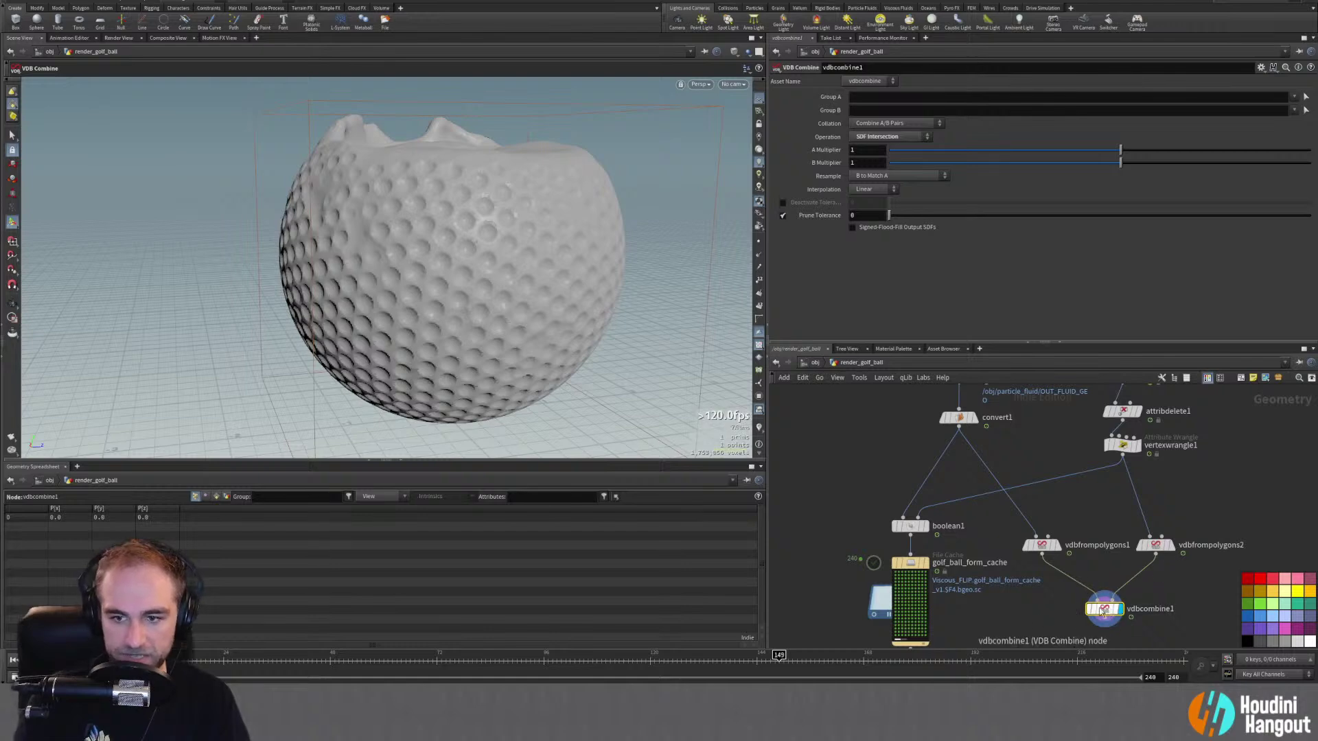
left_click(356, 664)
left_click_drag(356, 664, 796, 672)
key("ctrl+Up")
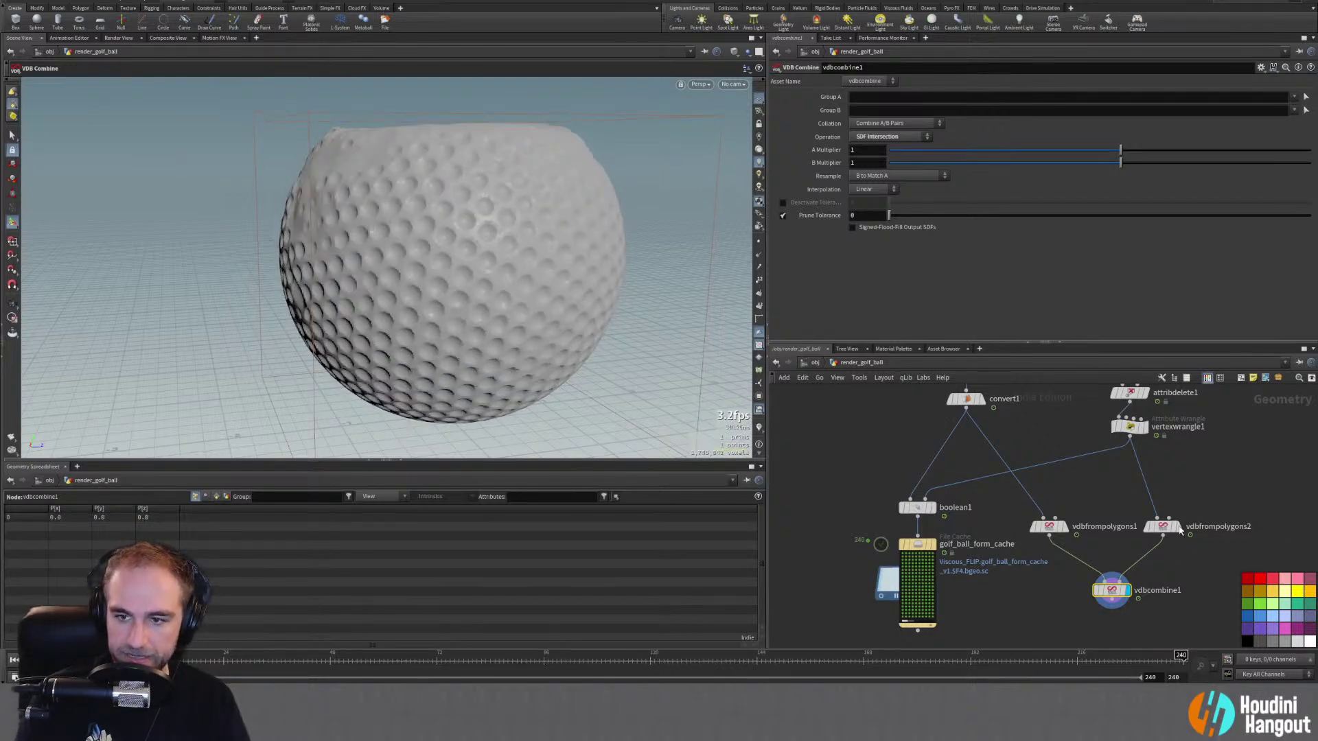
left_click_drag(426, 274, 478, 270)
Step: Add a Convert VDB node beneath vdbcombine1 and display it
middle_click_drag(1063, 595, 1059, 569)
key("Tab")
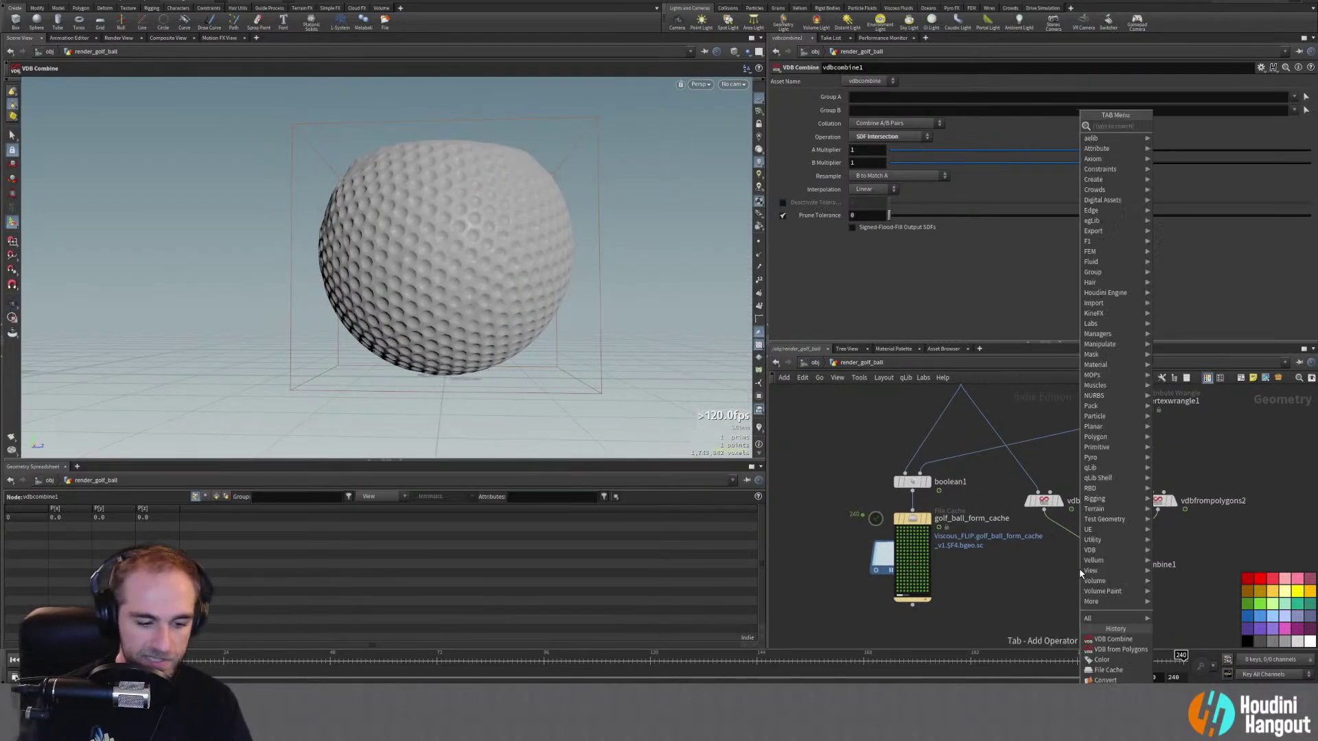
type("cdb")
key("BackSpace")
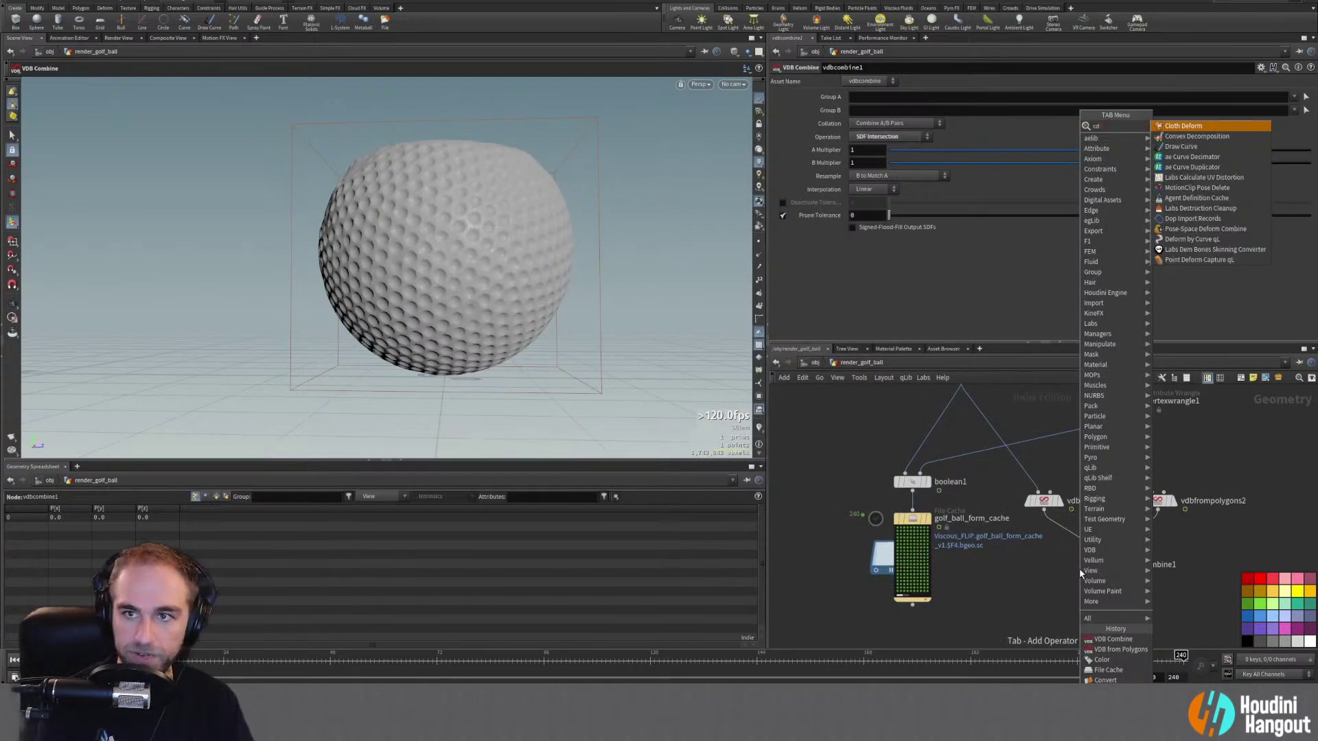
key("BackSpace")
key("BackSpace")
type("conv")
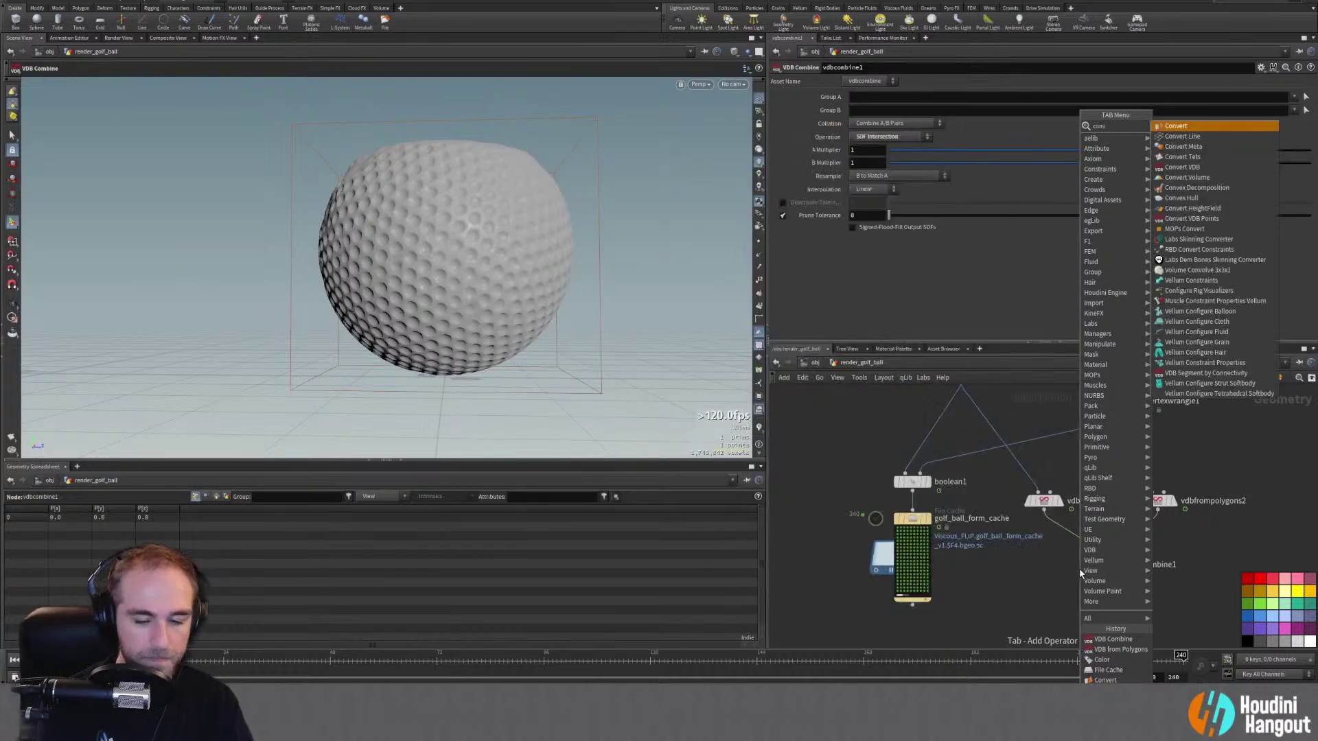
key("Down")
key("Down")
key("Down")
key("Down")
key("Return")
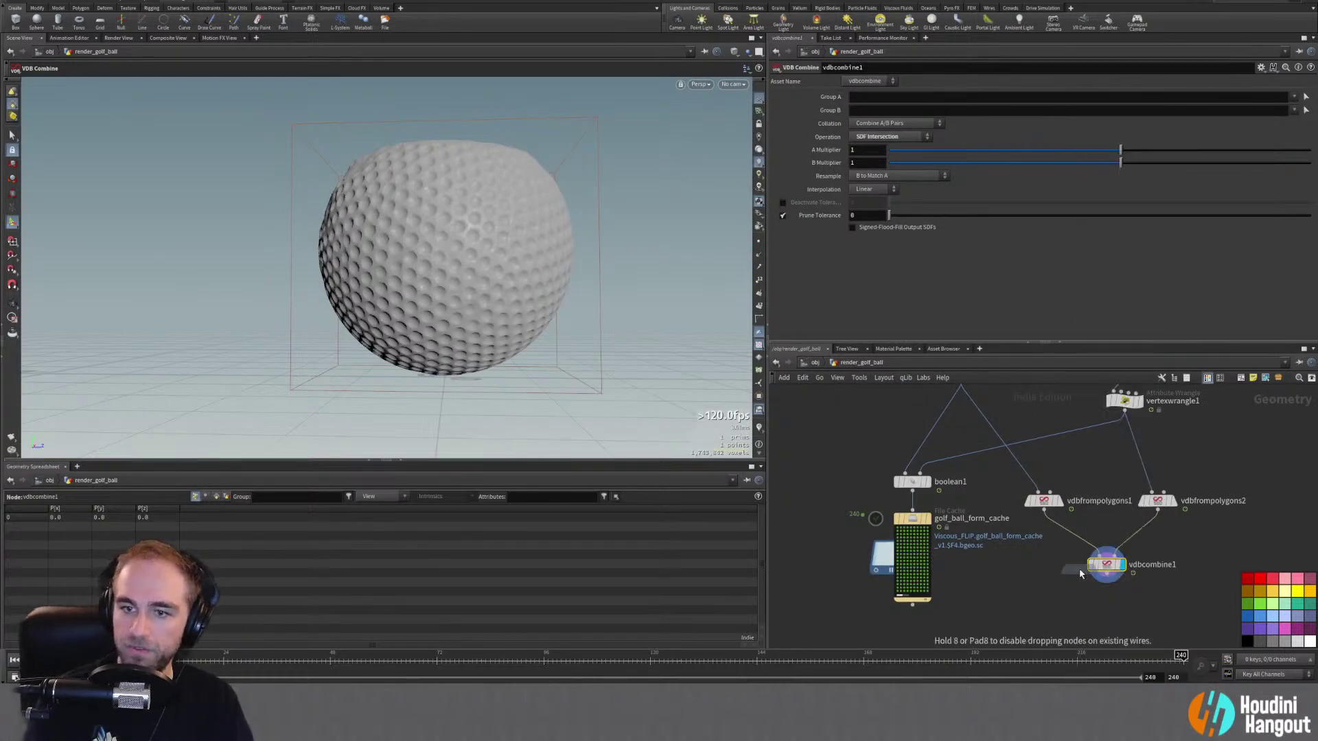
left_click(1126, 604)
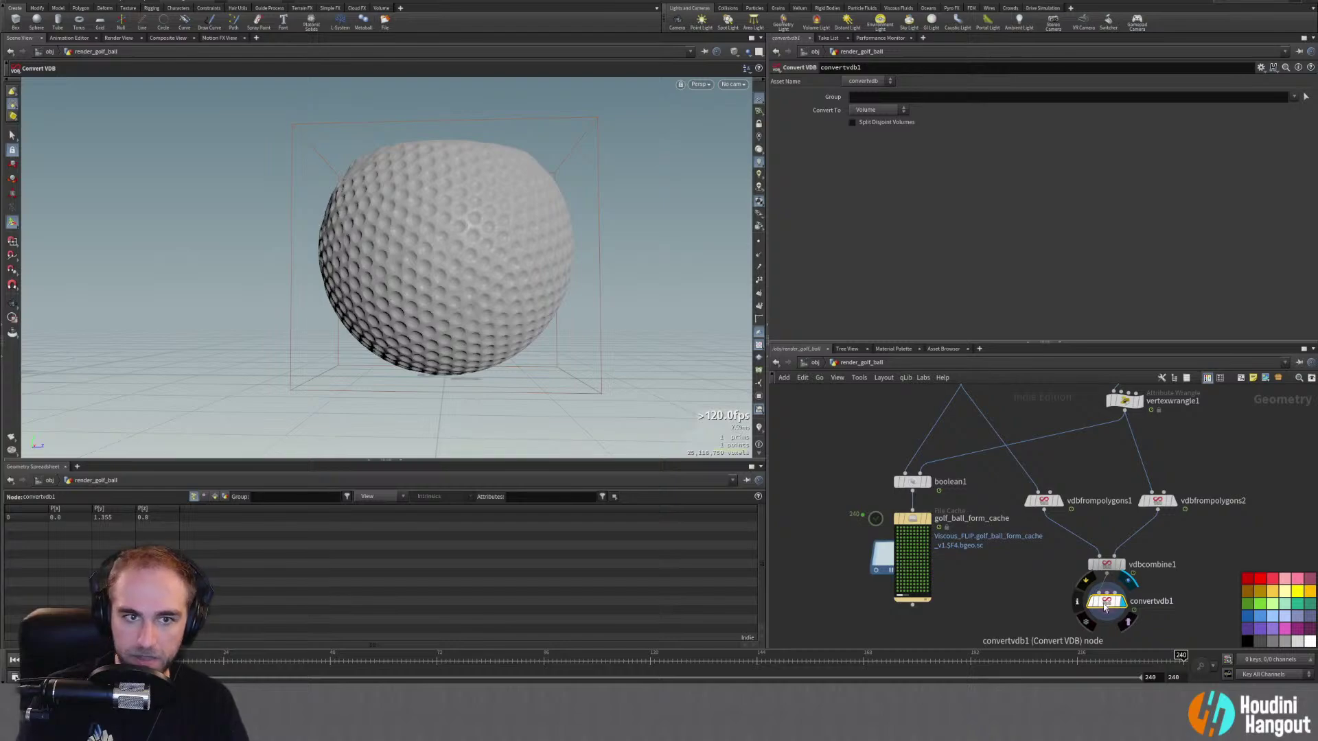
Step: Set convertvdb1 to convert to Polygons and inspect the mesh density around the dimples
left_click(876, 110)
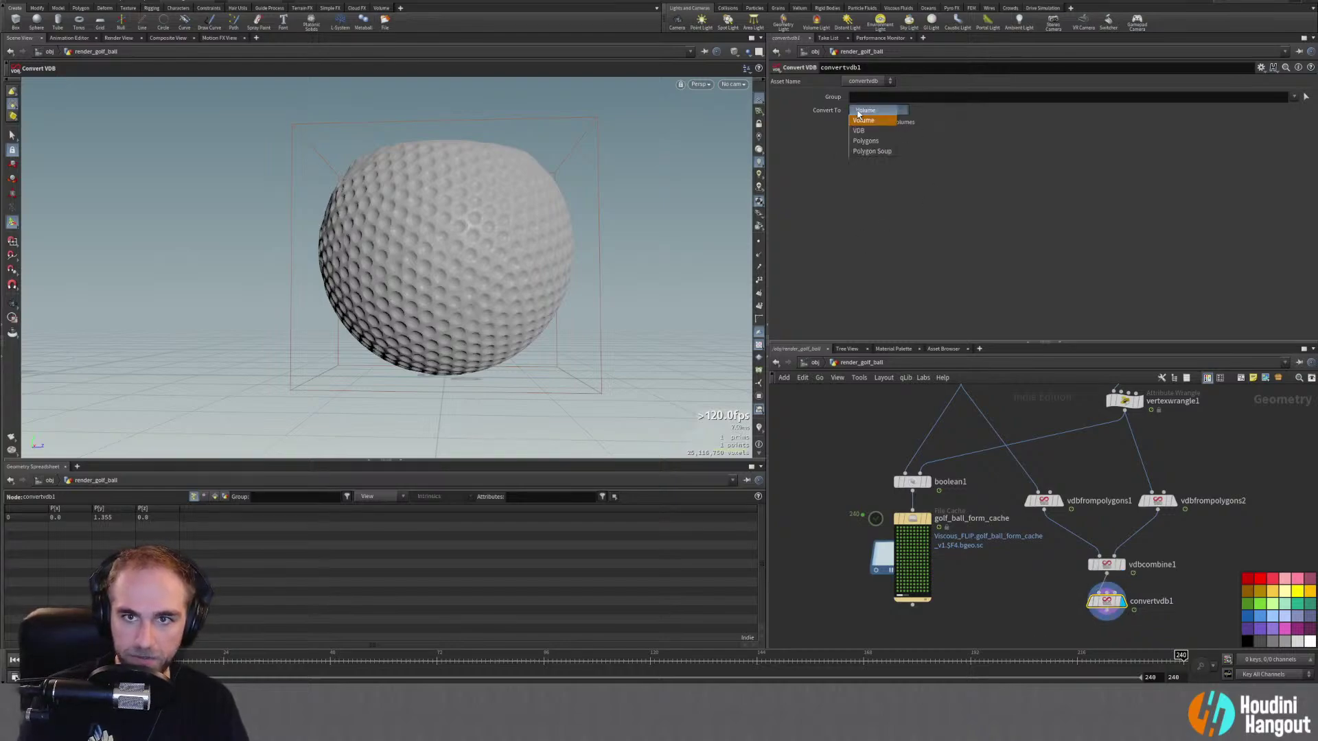
left_click(876, 143)
key("Escape")
scroll(522, 238, "up", 8)
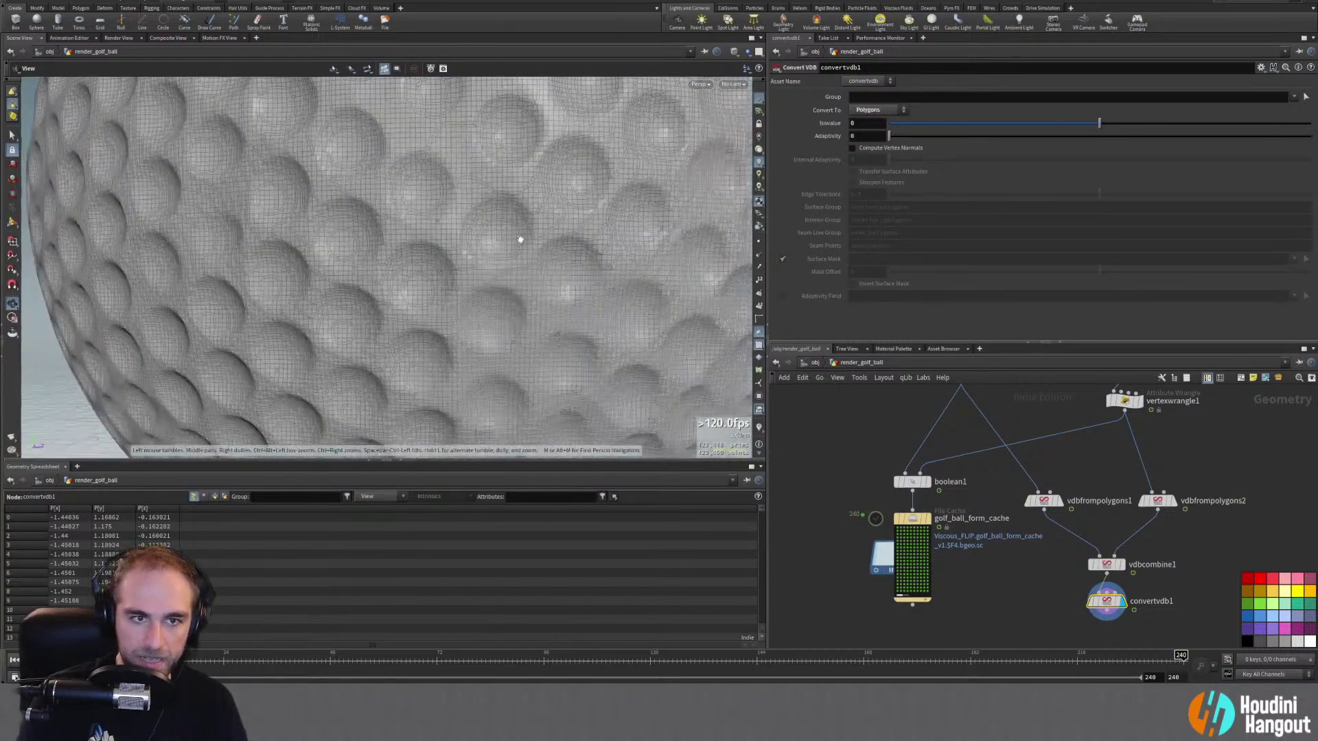
scroll(522, 239, "down", 10)
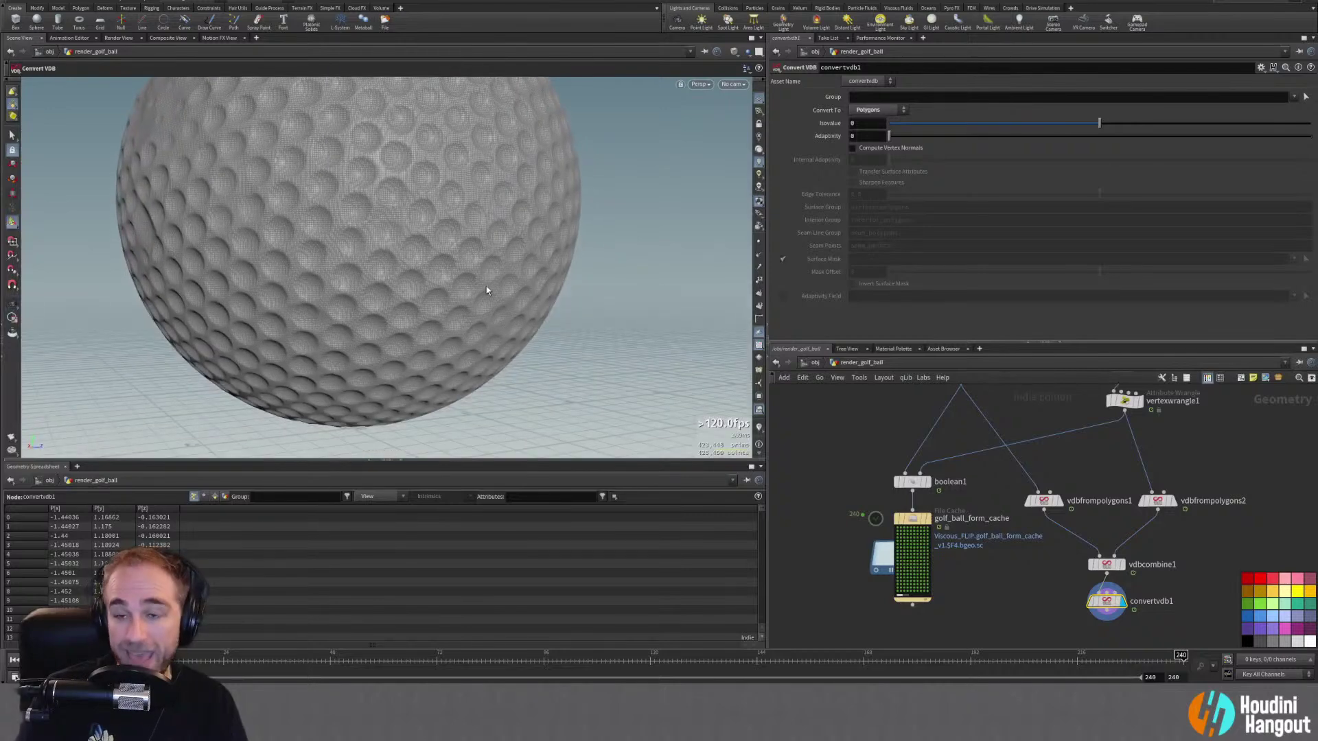
left_click_drag(394, 247, 595, 273, "alt")
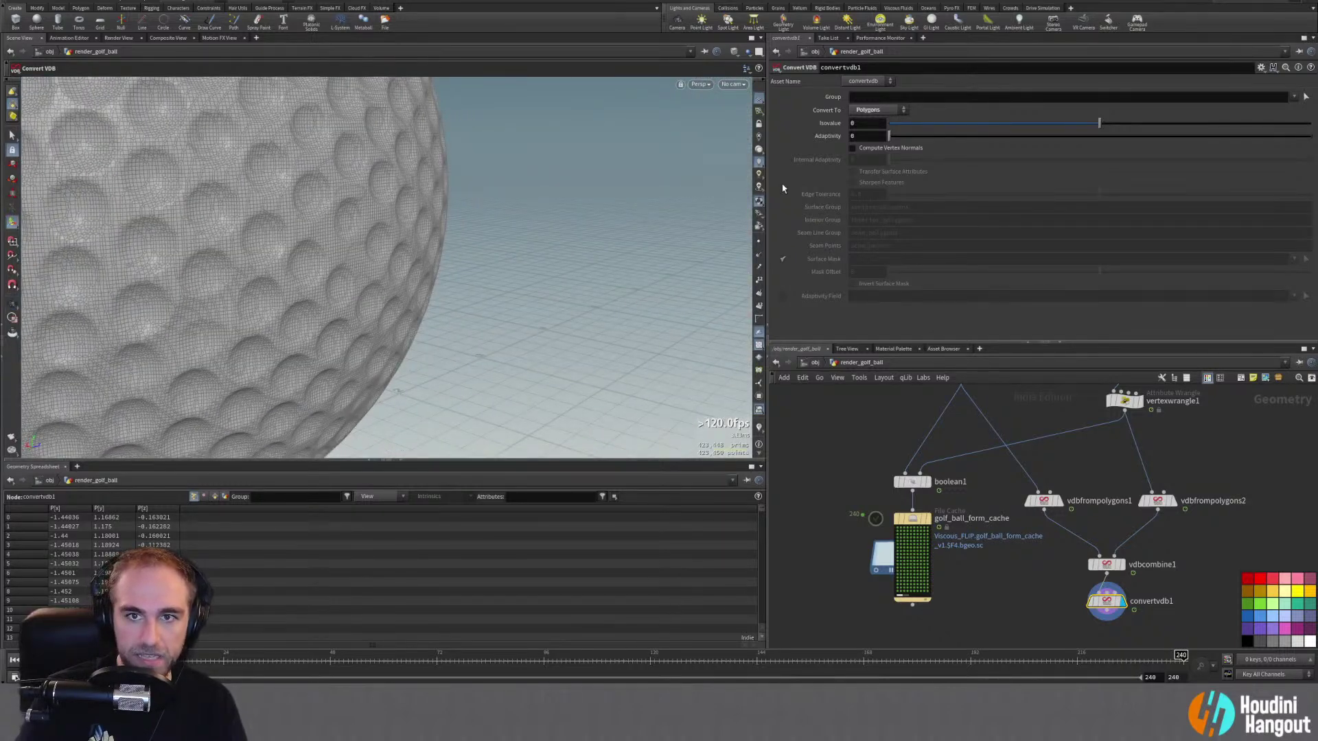
Step: Set convertvdb1's adaptivity to 0.001, inspect the reduced mesh and play the animation before returning to the first frame
type("0.")
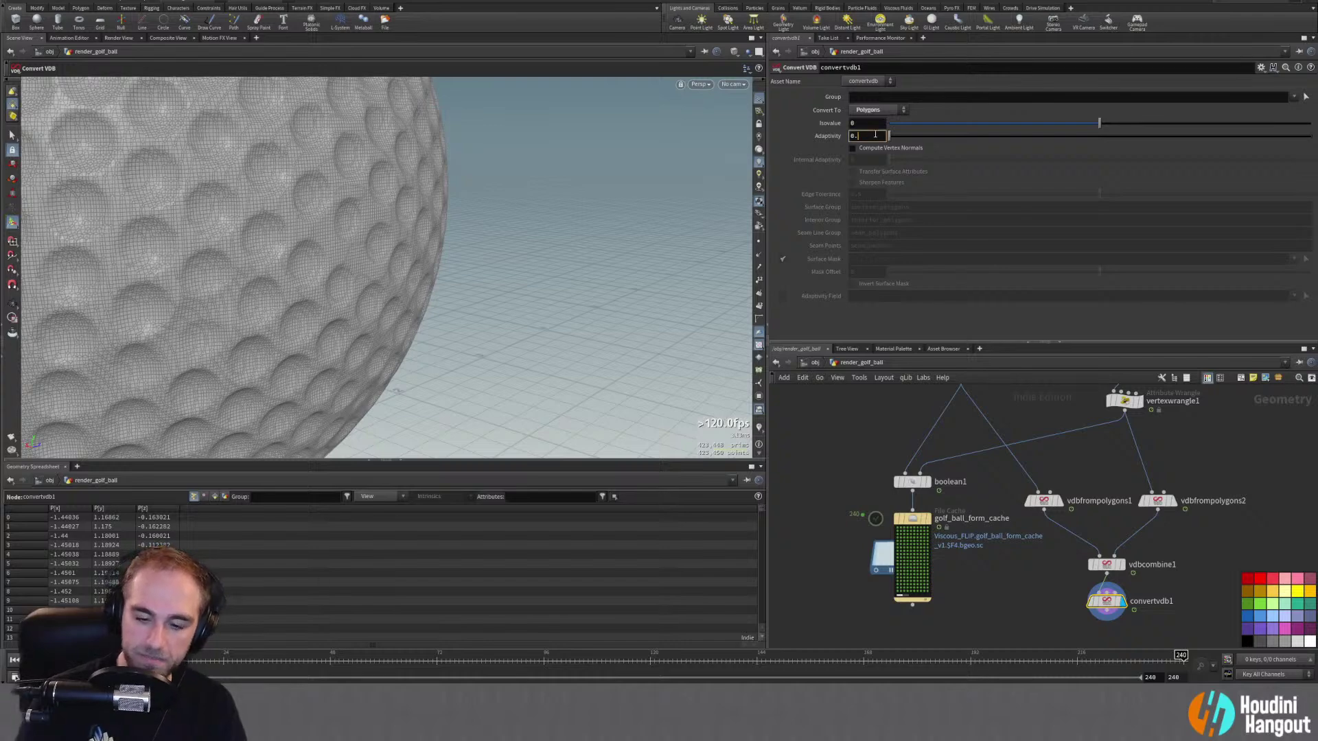
key("Return")
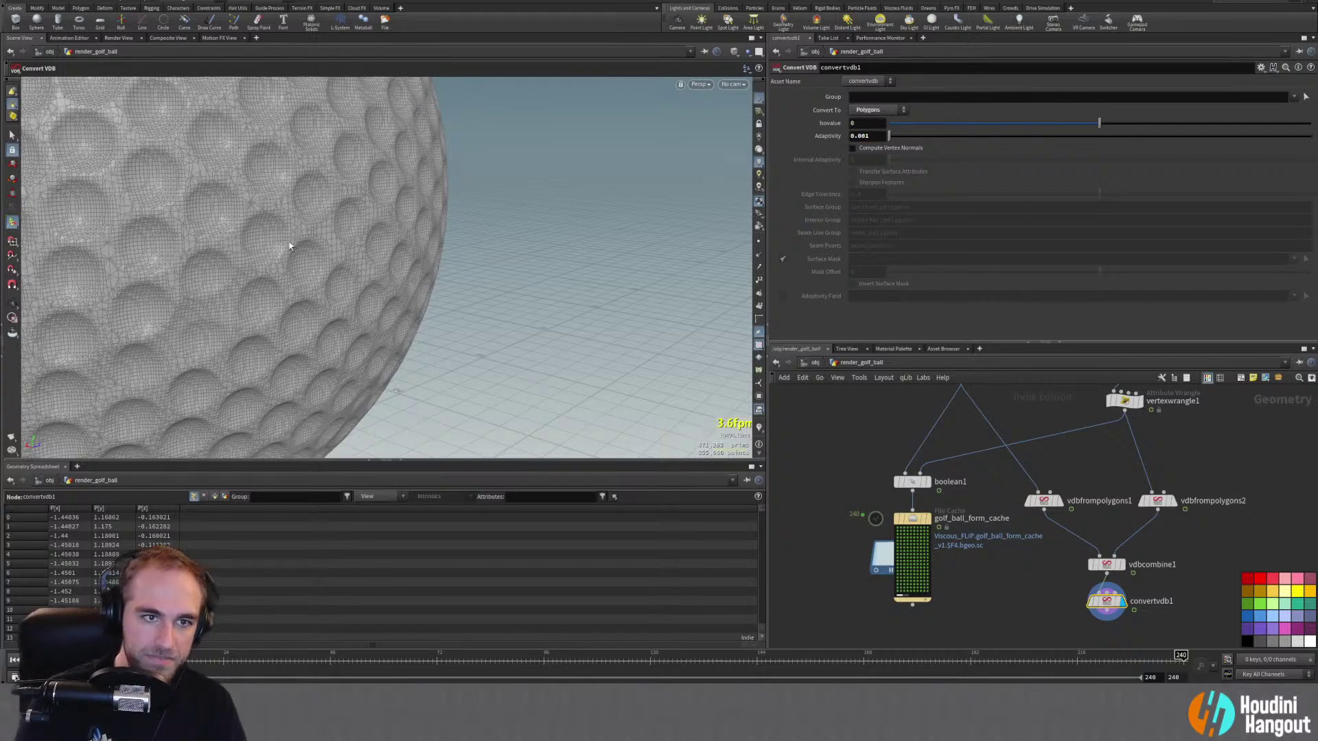
scroll(297, 239, "down", 5)
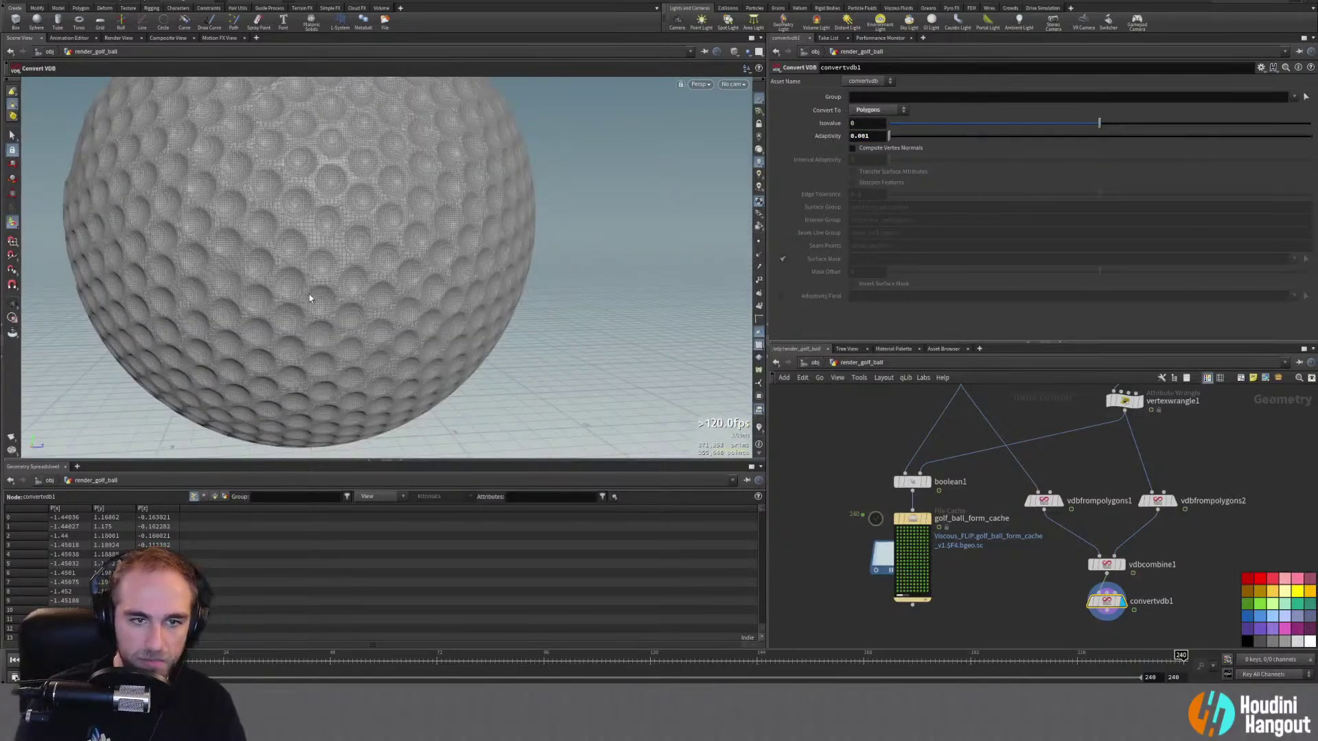
scroll(313, 274, "up", 4)
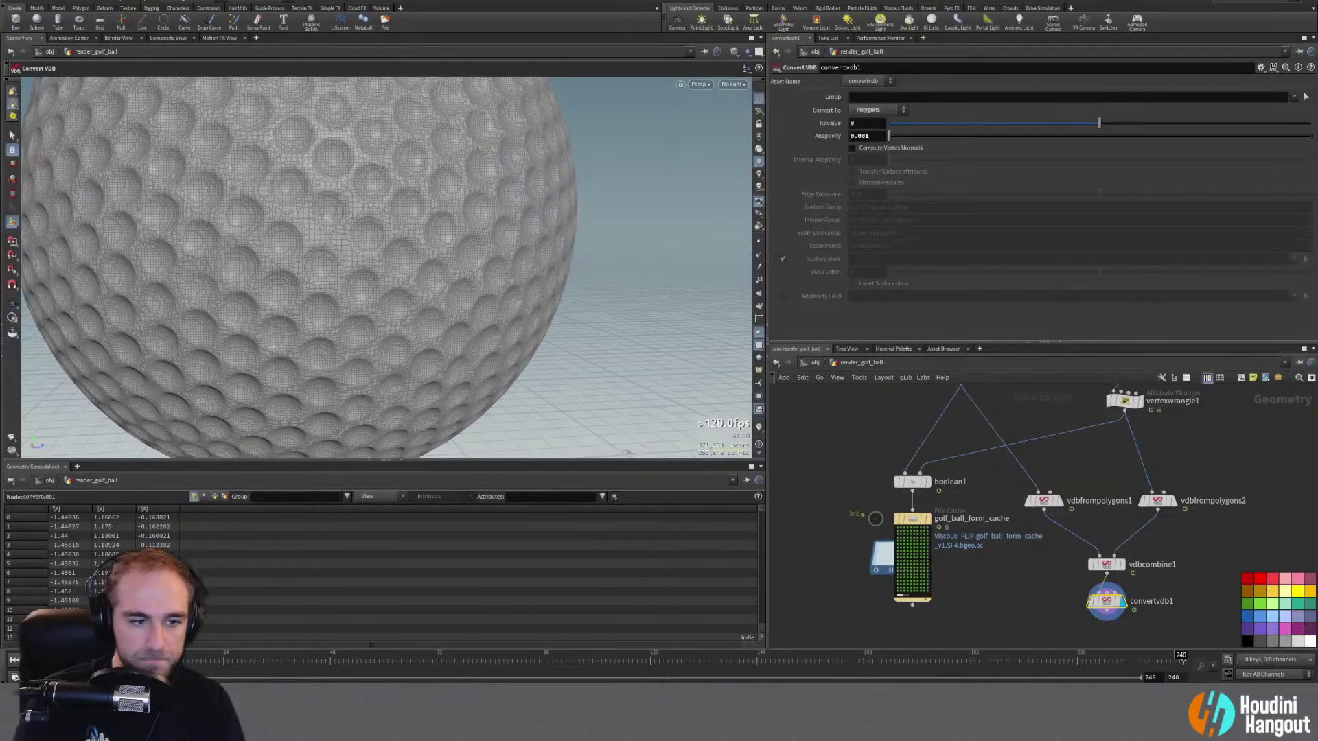
key("Up")
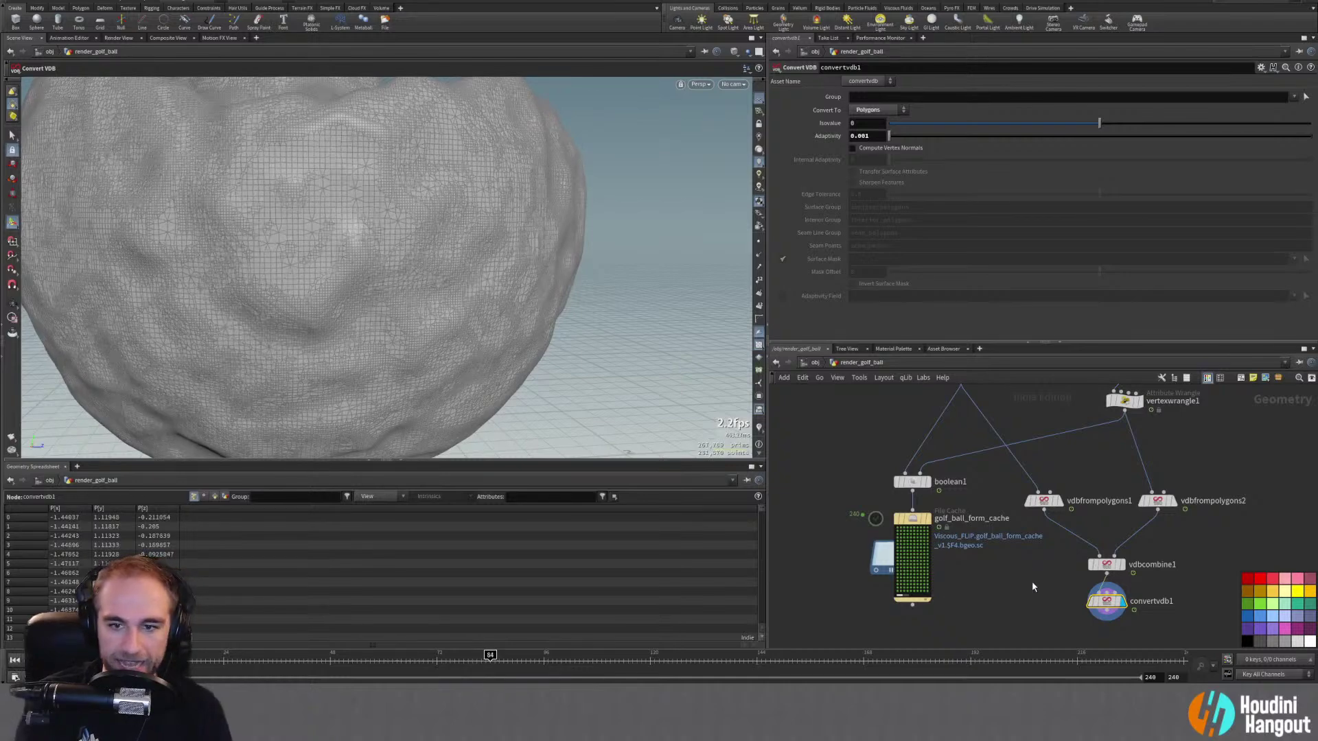
key("ctrl+Up")
middle_click_drag(1029, 594, 1019, 557)
left_click_drag(902, 481, 1096, 623, "alt")
middle_click_drag(998, 590, 996, 561)
left_click_drag(1122, 545, 1096, 585)
key("Delete")
Step: Add a File Cache node beneath convertvdb1
key("Tab")
type("file")
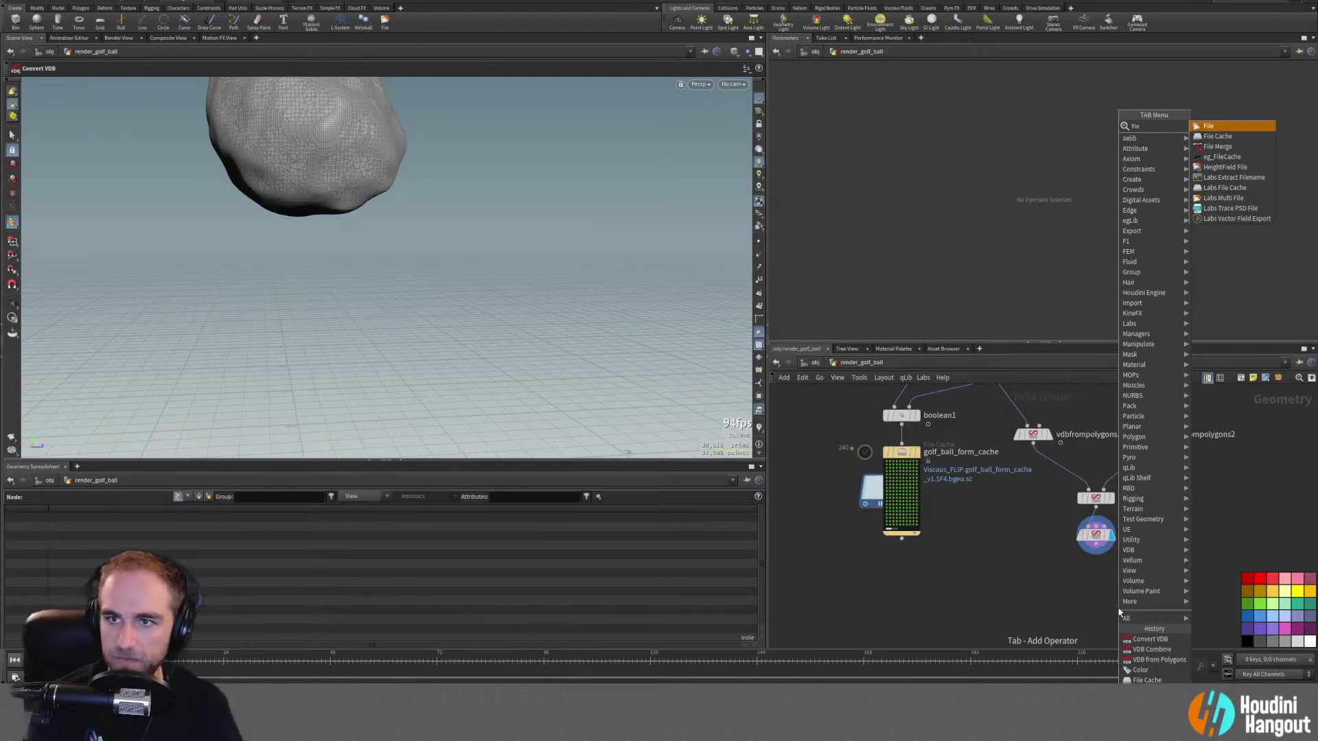
key("Escape")
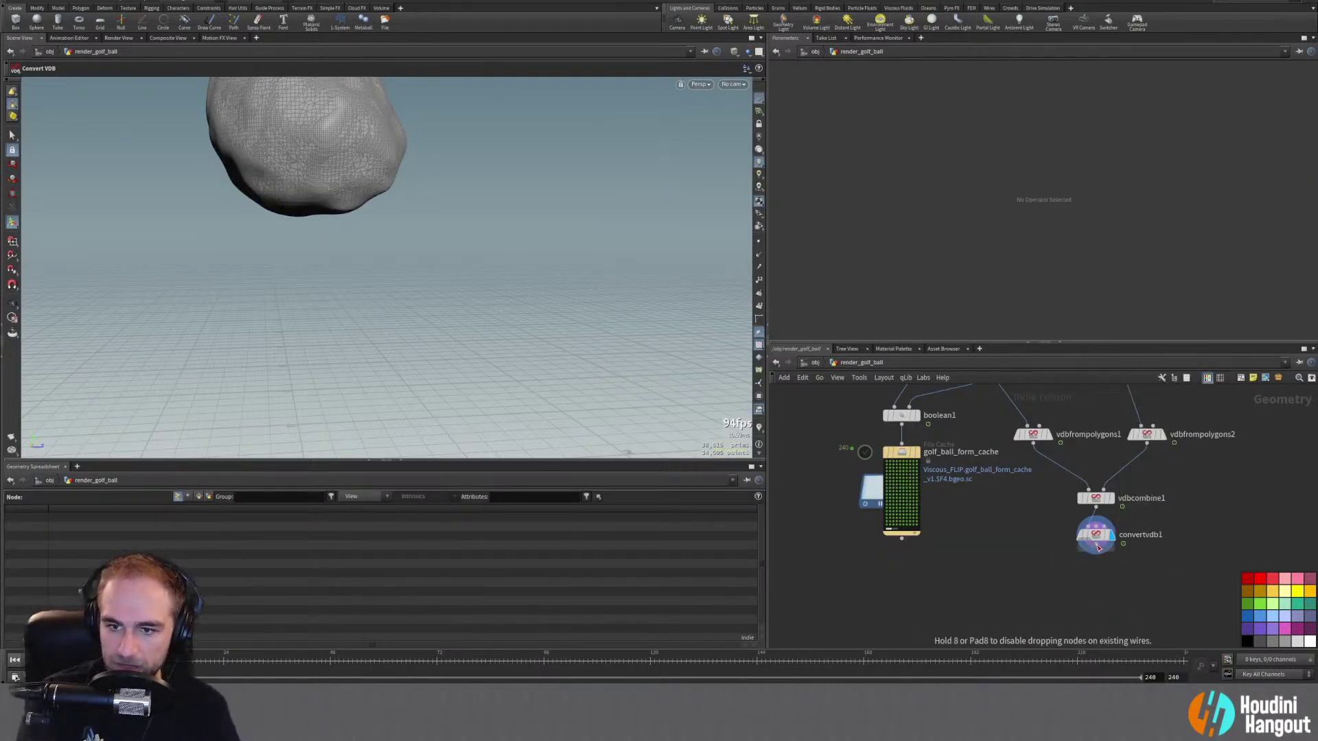
left_click(1097, 548)
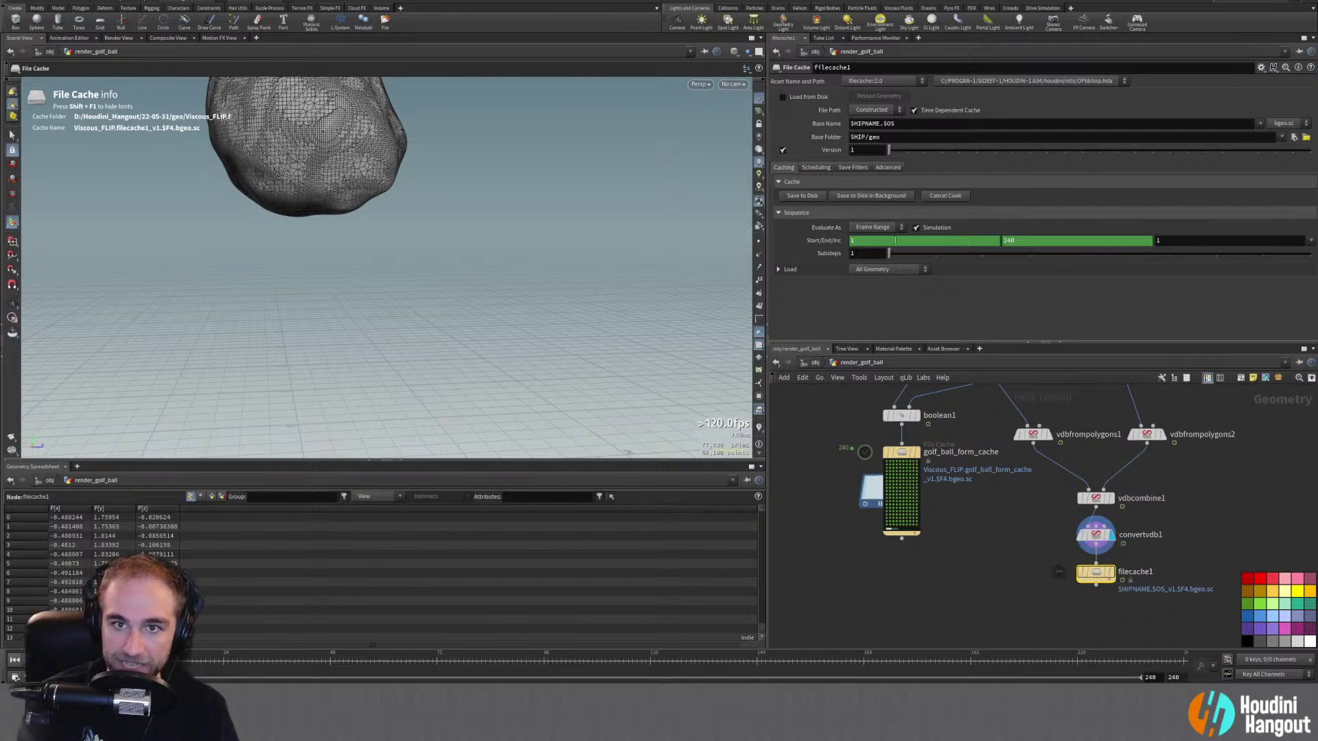
Step: Review filecache1's advanced save options and compare its base name with that of golf_ball_form_cache
left_click(887, 168)
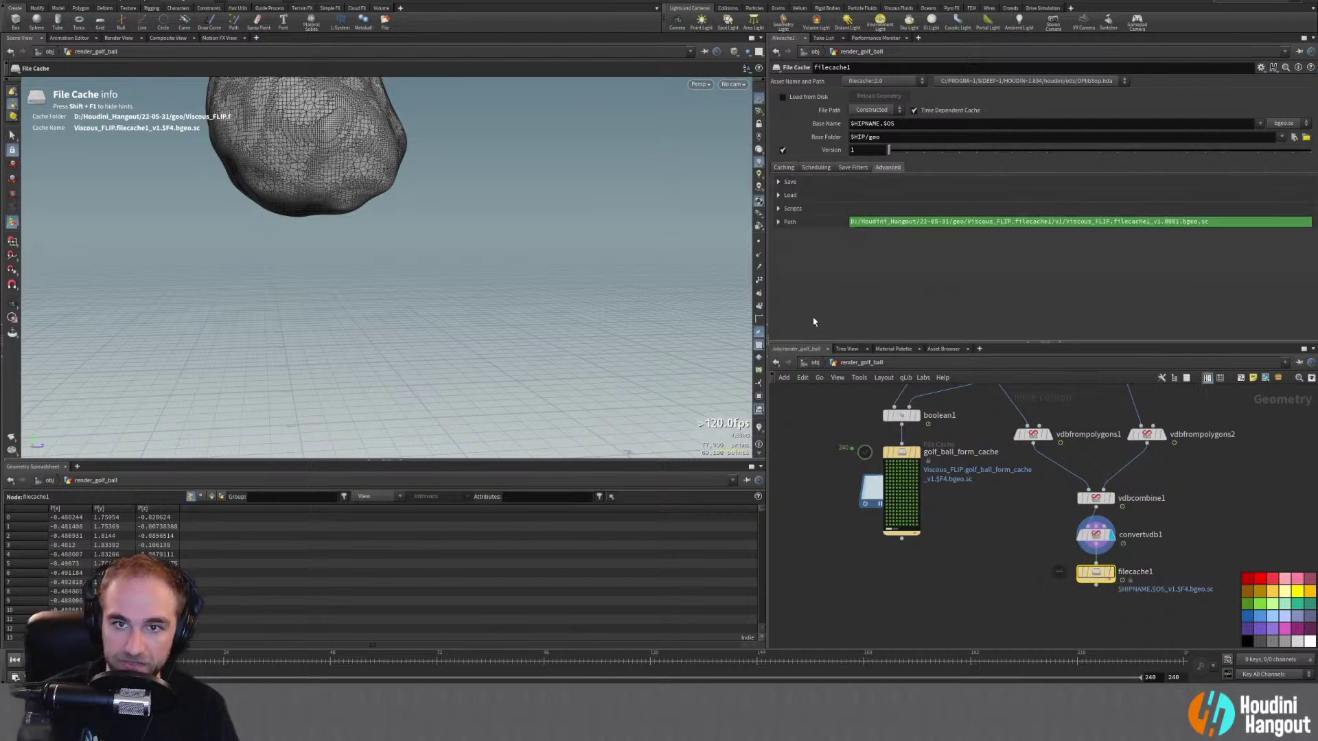
left_click(776, 182)
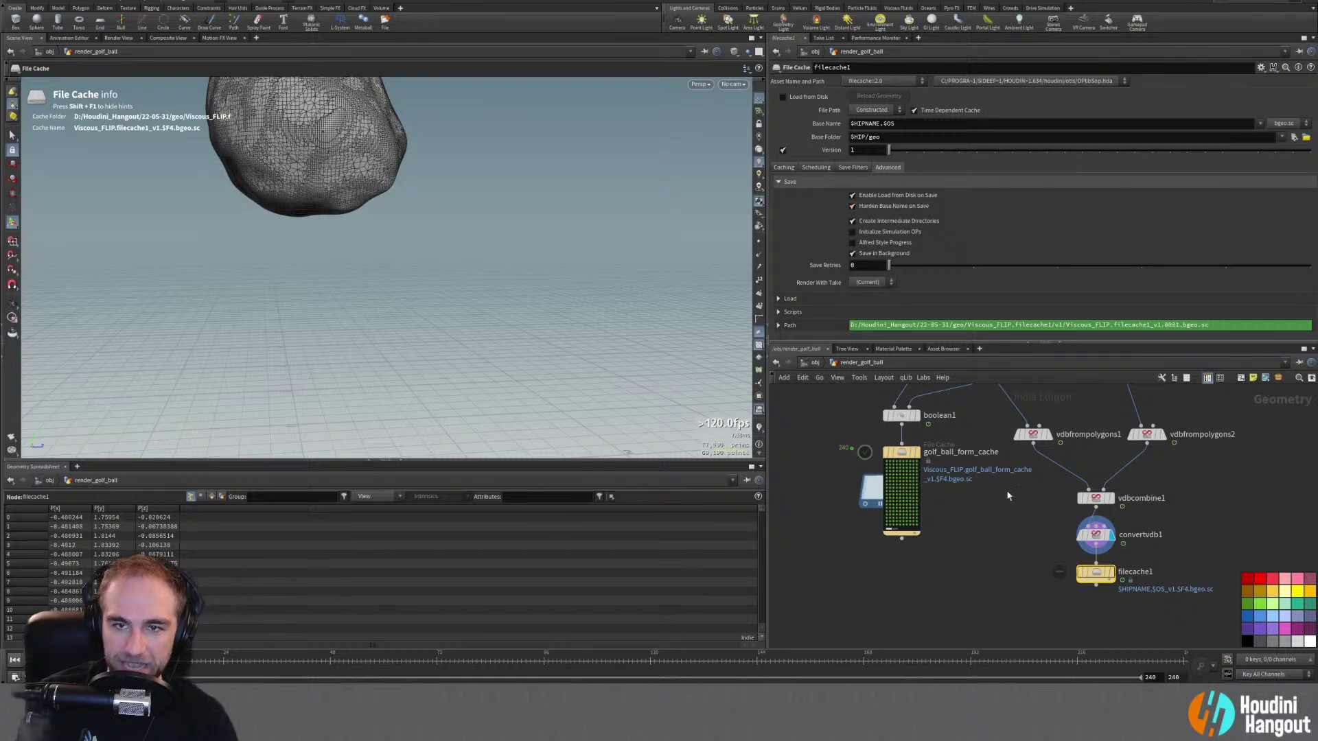
left_click(901, 453)
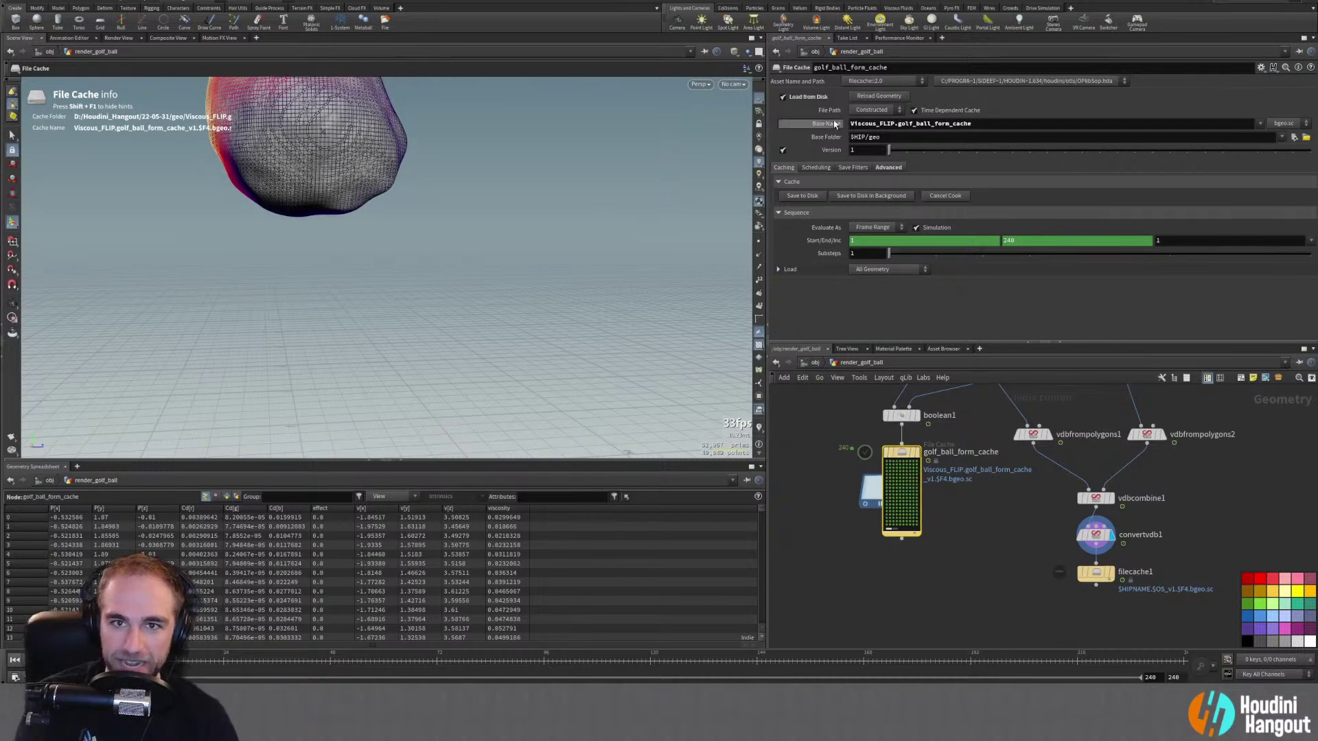
left_click_drag(850, 124, 794, 138)
left_click(993, 124)
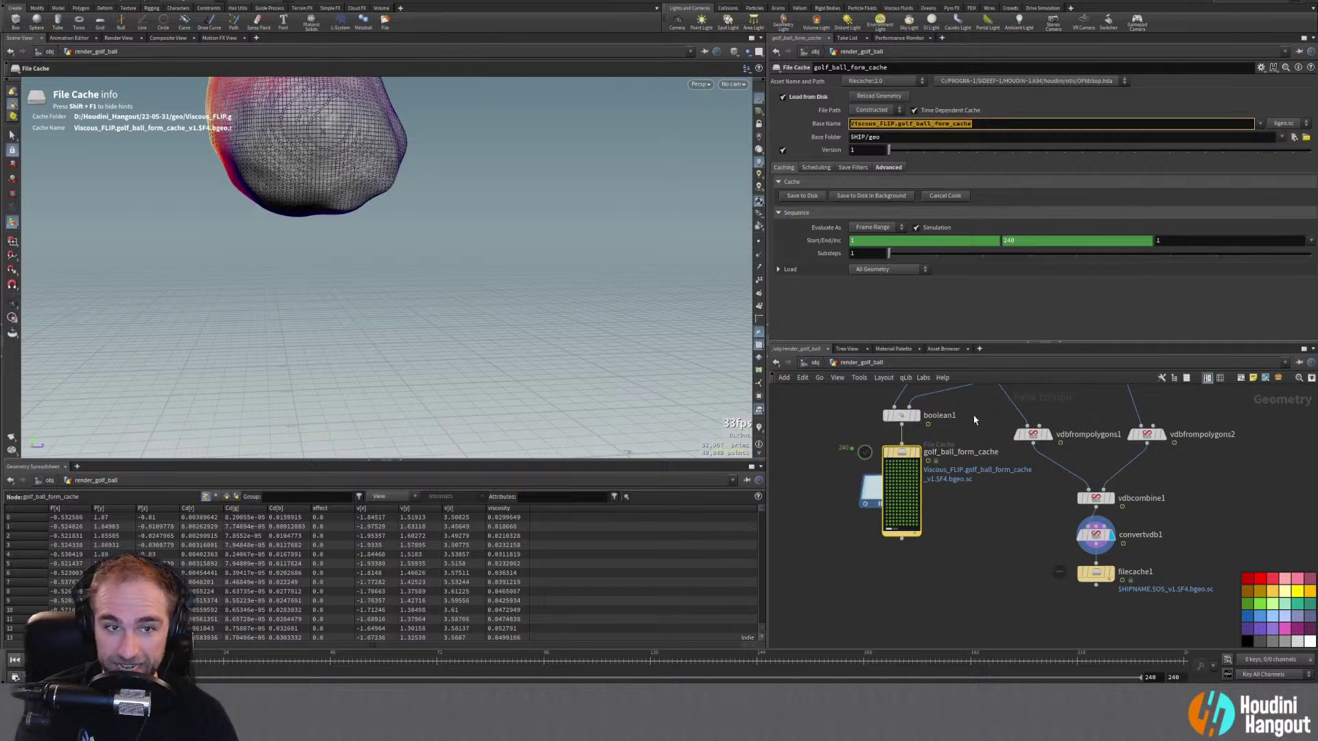
left_click(1096, 573)
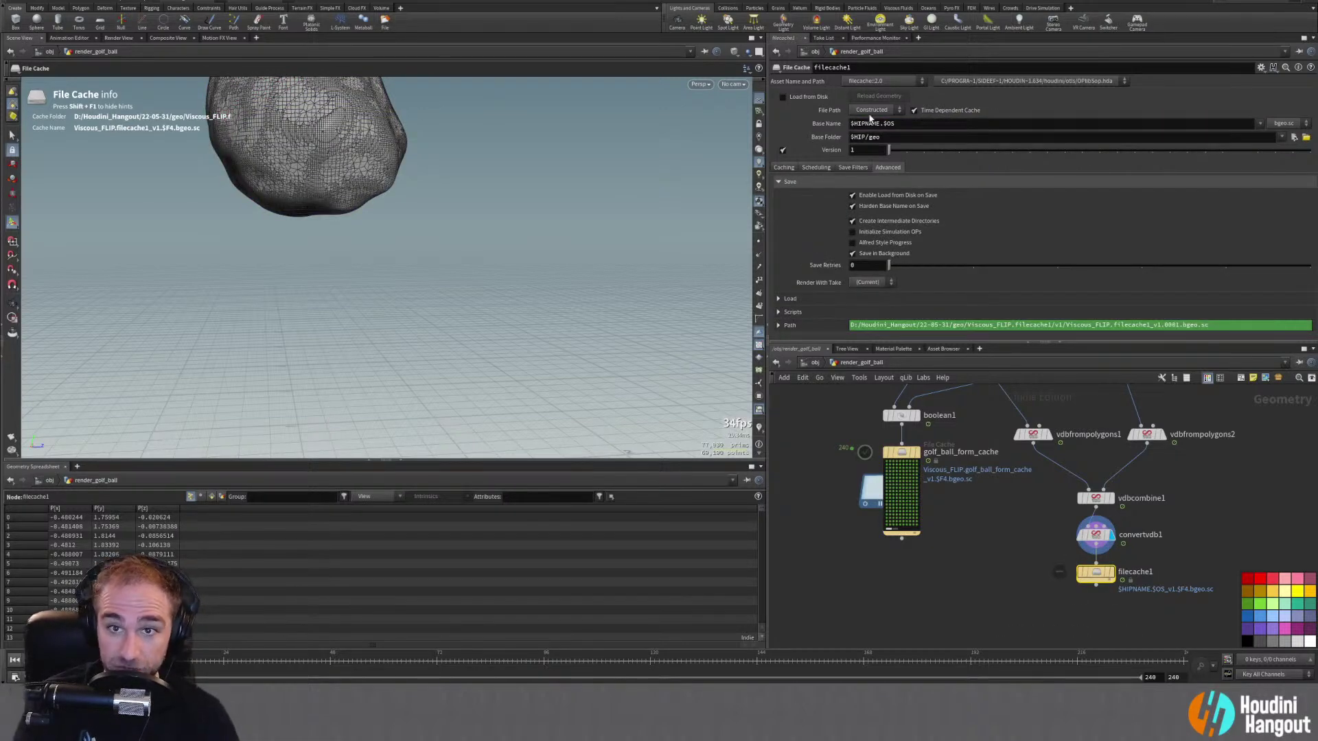
left_click(901, 453)
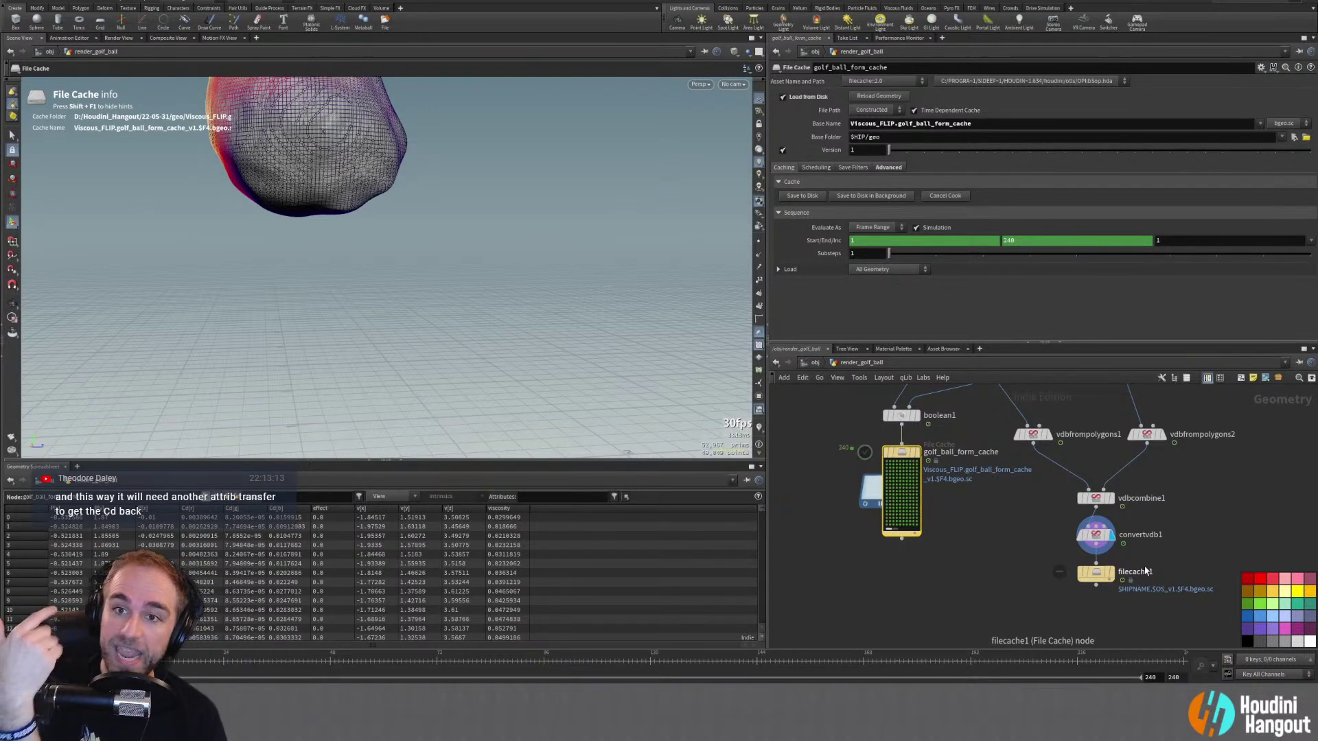
Step: Display vdbfrompolygons1 and move vdbcombine1, convertvdb1 and filecache1 together slightly closer to its column
left_click(1033, 439)
middle_click(1032, 439)
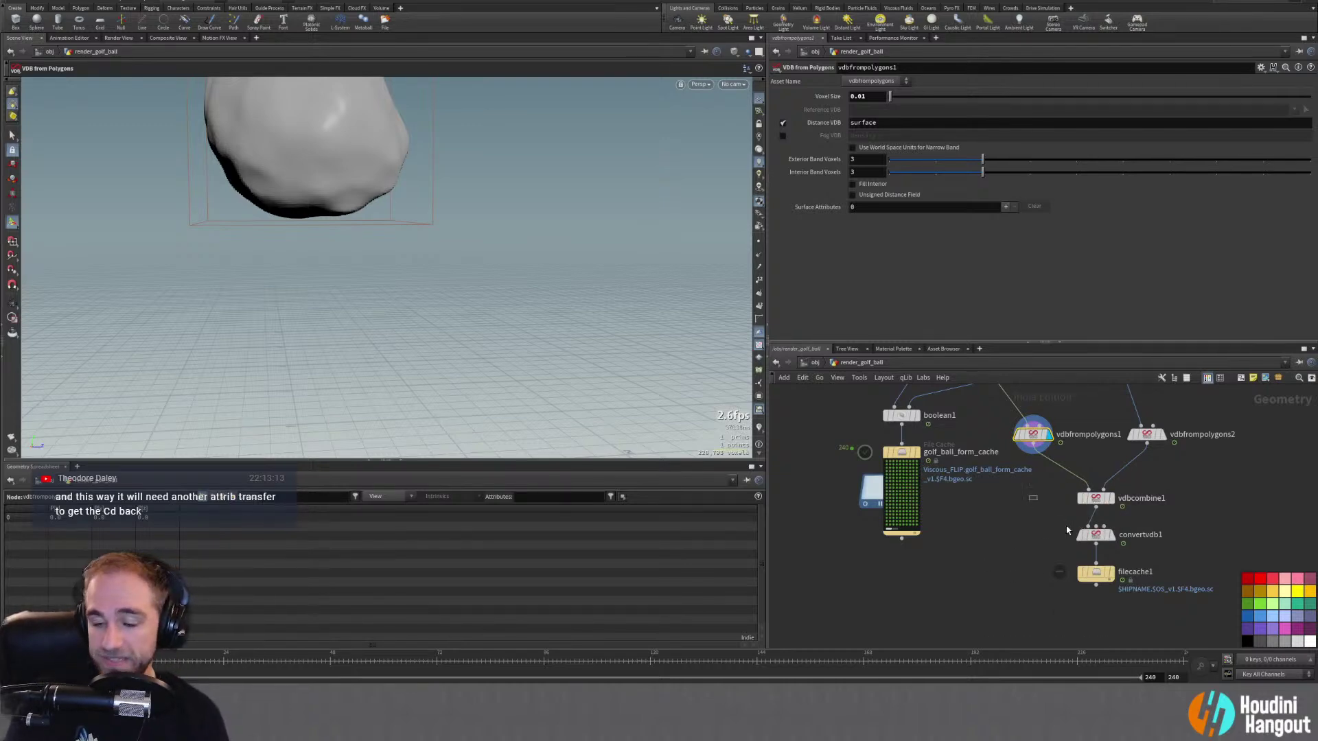
left_click_drag(1034, 502, 1131, 617)
left_click_drag(1096, 498, 1066, 500)
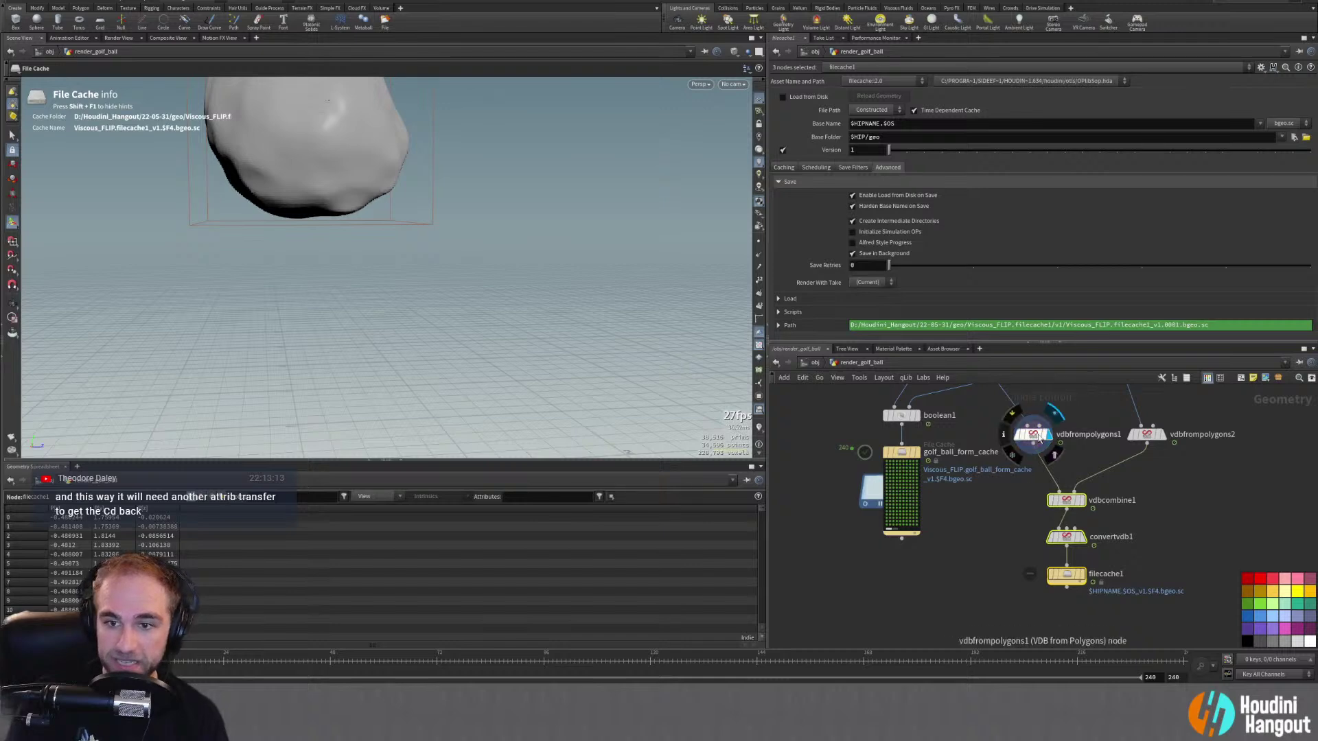
Step: Add one surface attribute to vdbfrompolygons1 and set it to point.Cd
left_click(1035, 435)
left_click(1006, 208)
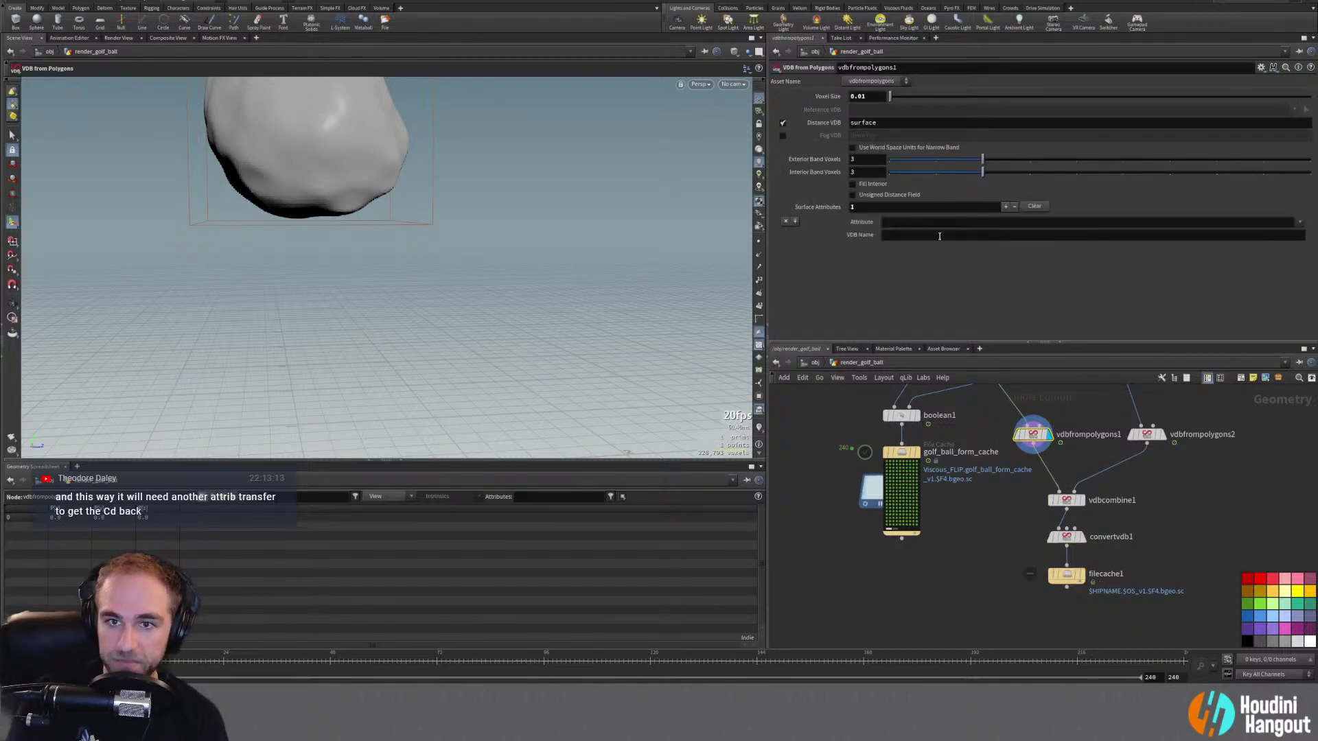
left_click(1299, 221)
left_click(1260, 281)
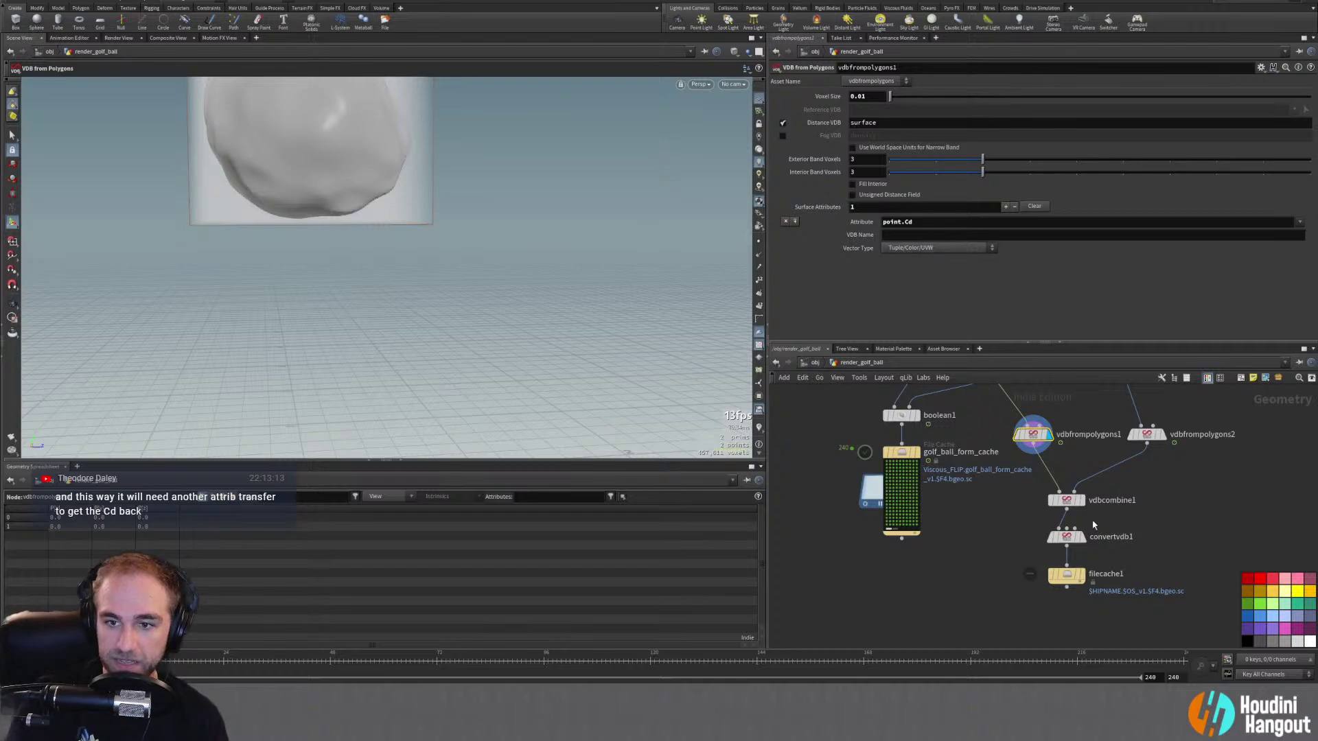
Step: Check vdbfrompolygons2's settings, then display and inspect vdbcombine1 and convertvdb1 for the transferred color attribute
left_click(1146, 436)
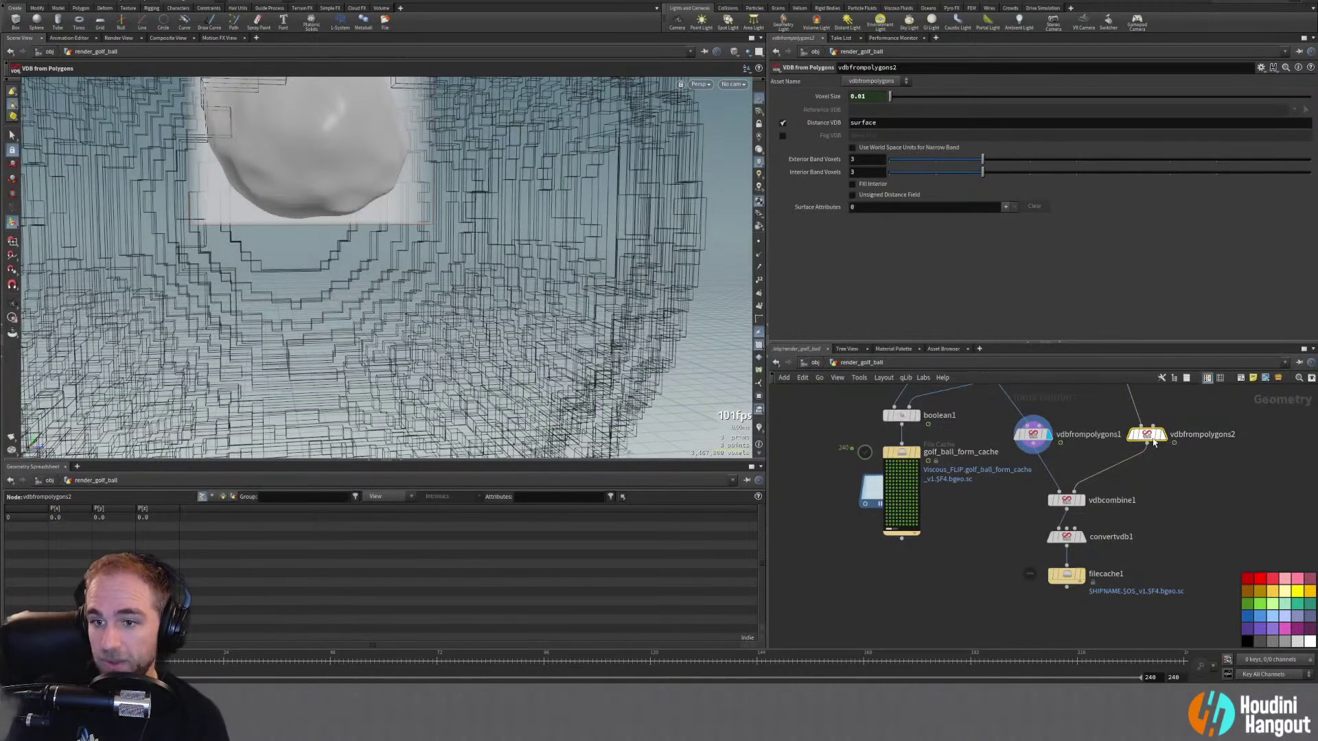
left_click(1142, 503)
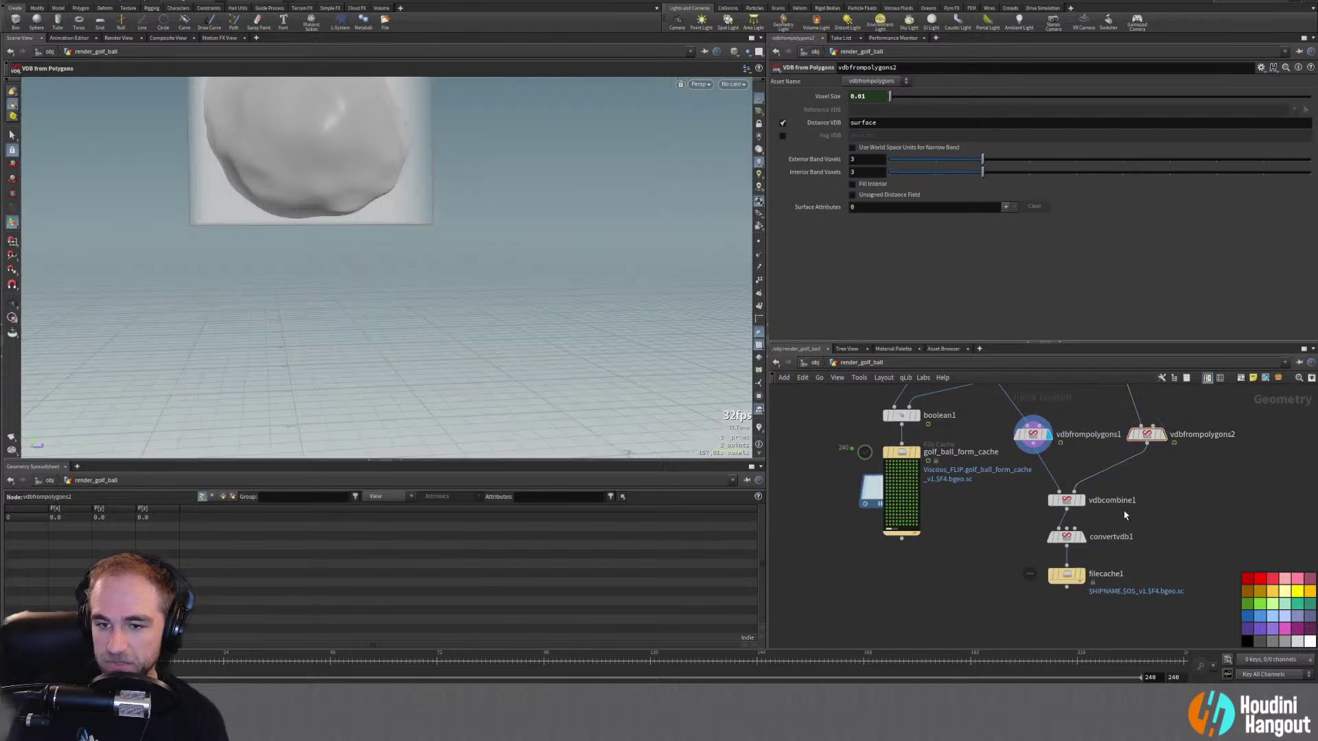
left_click(1080, 500)
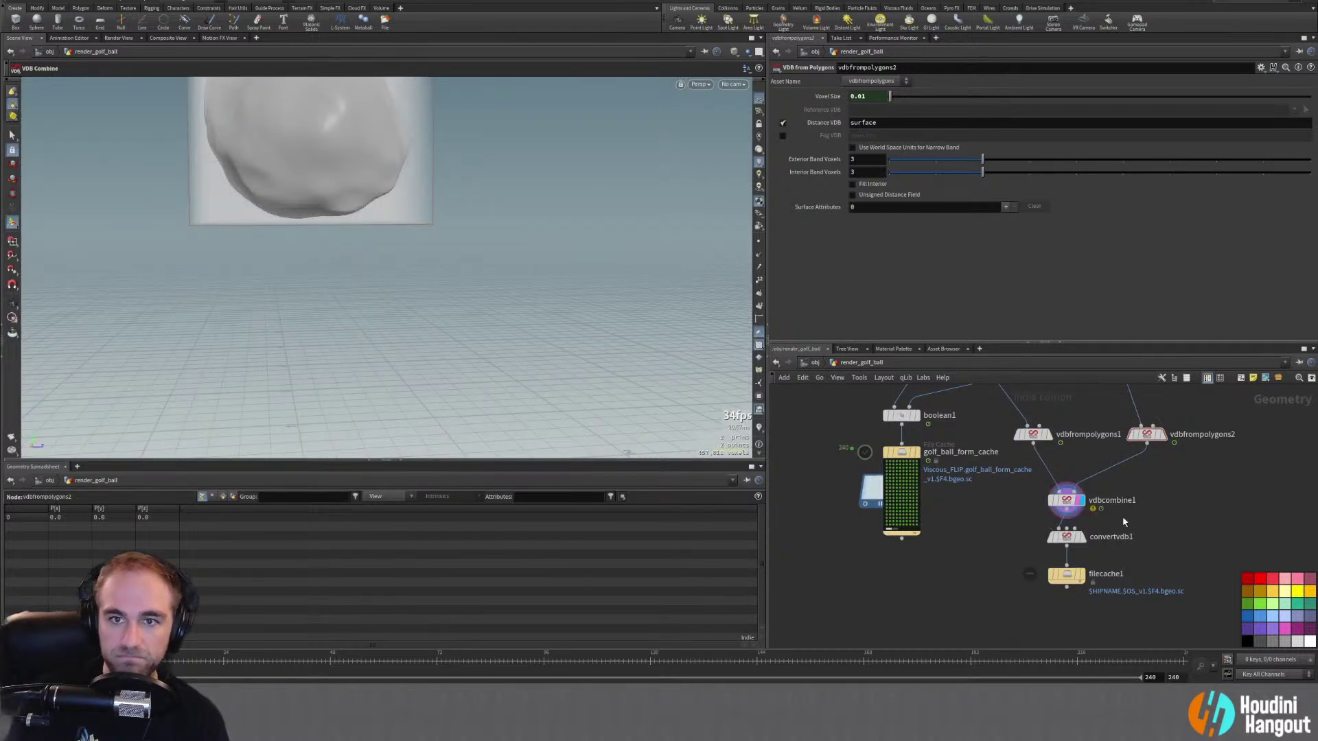
left_click(1068, 501)
middle_click(1068, 503)
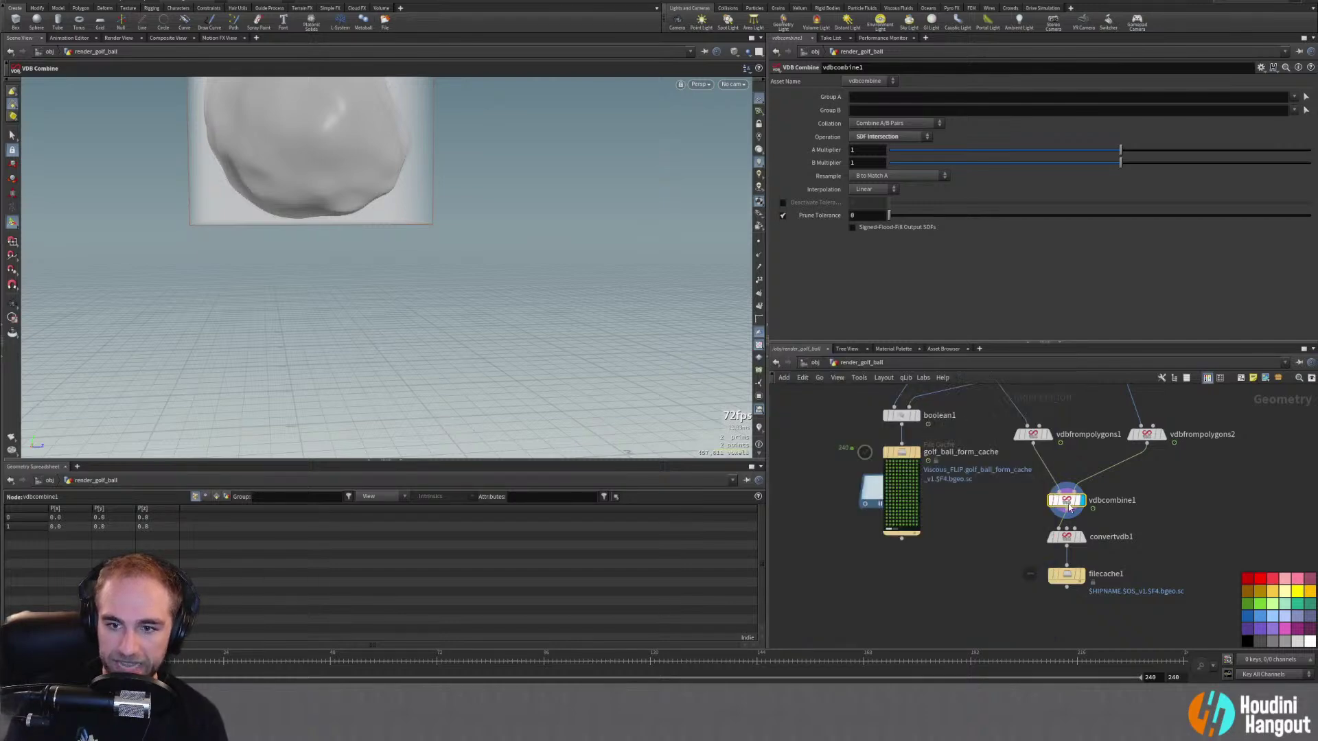
left_click(1083, 538)
left_click(1066, 541)
mouse_move(1066, 541)
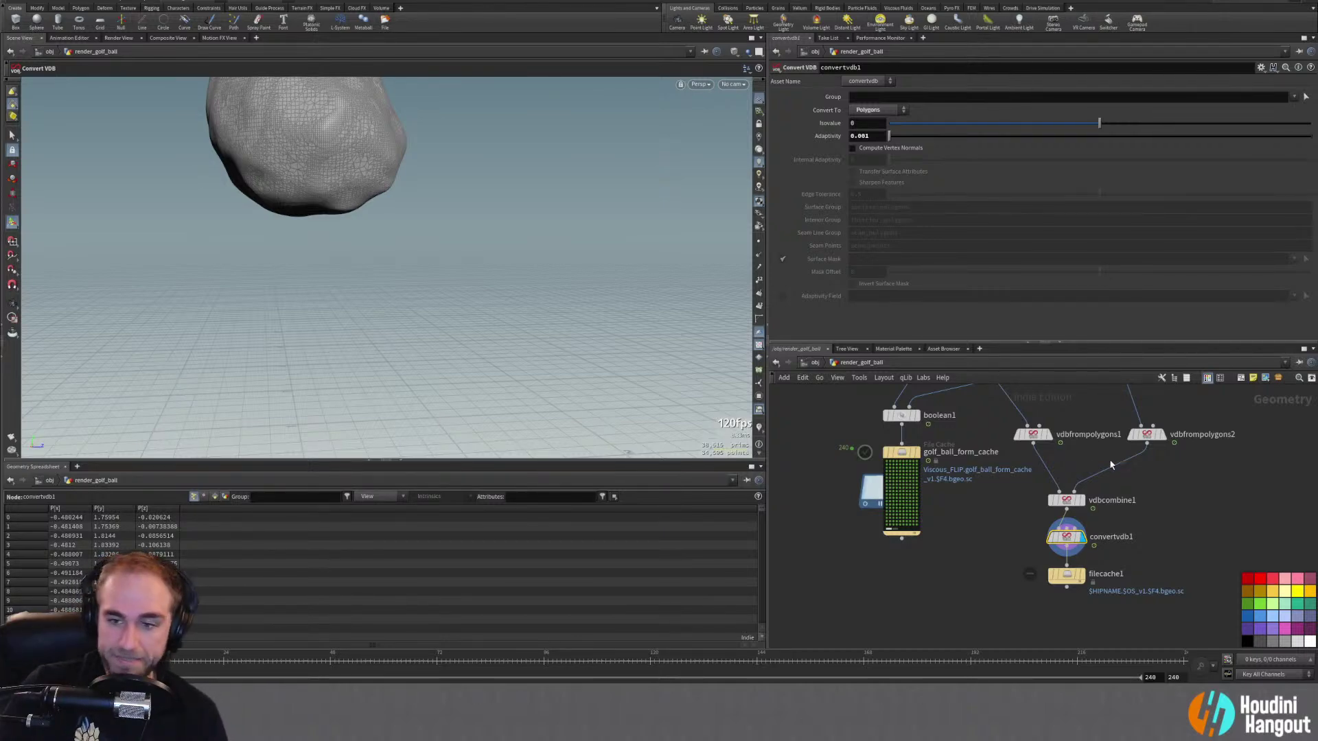
Step: Rename filecache1 as golf_ball_form_vdb_cache, reusing the name of the existing golf_ball_form_cache node
double_click(1105, 574)
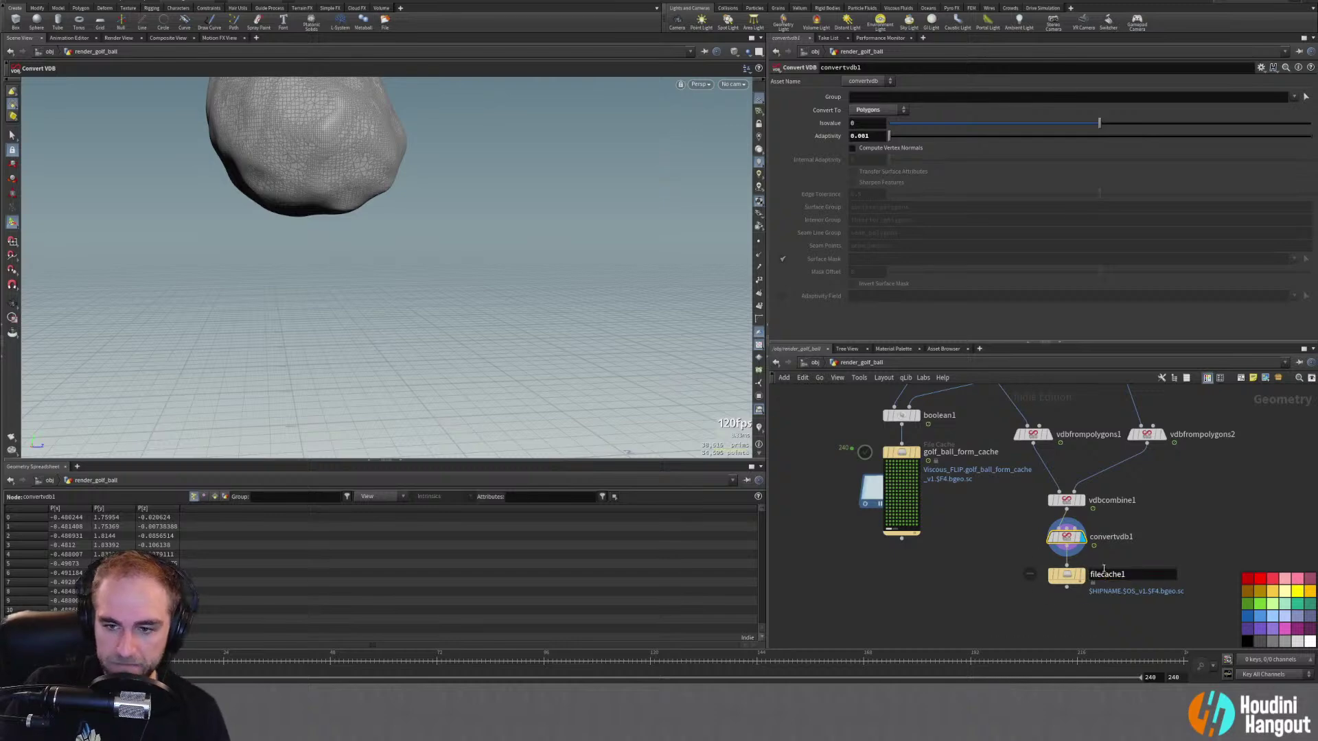
double_click(1105, 574)
type("vdb_")
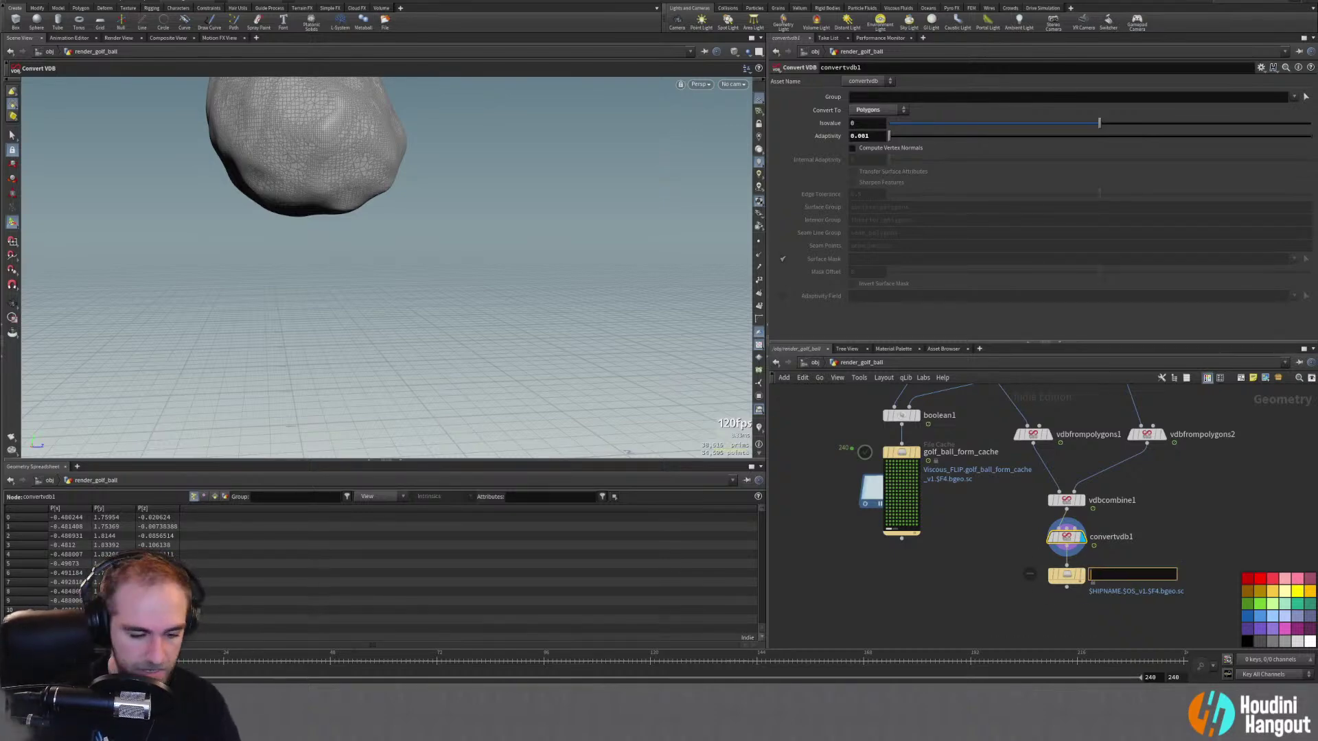
double_click(978, 453)
double_click(978, 453)
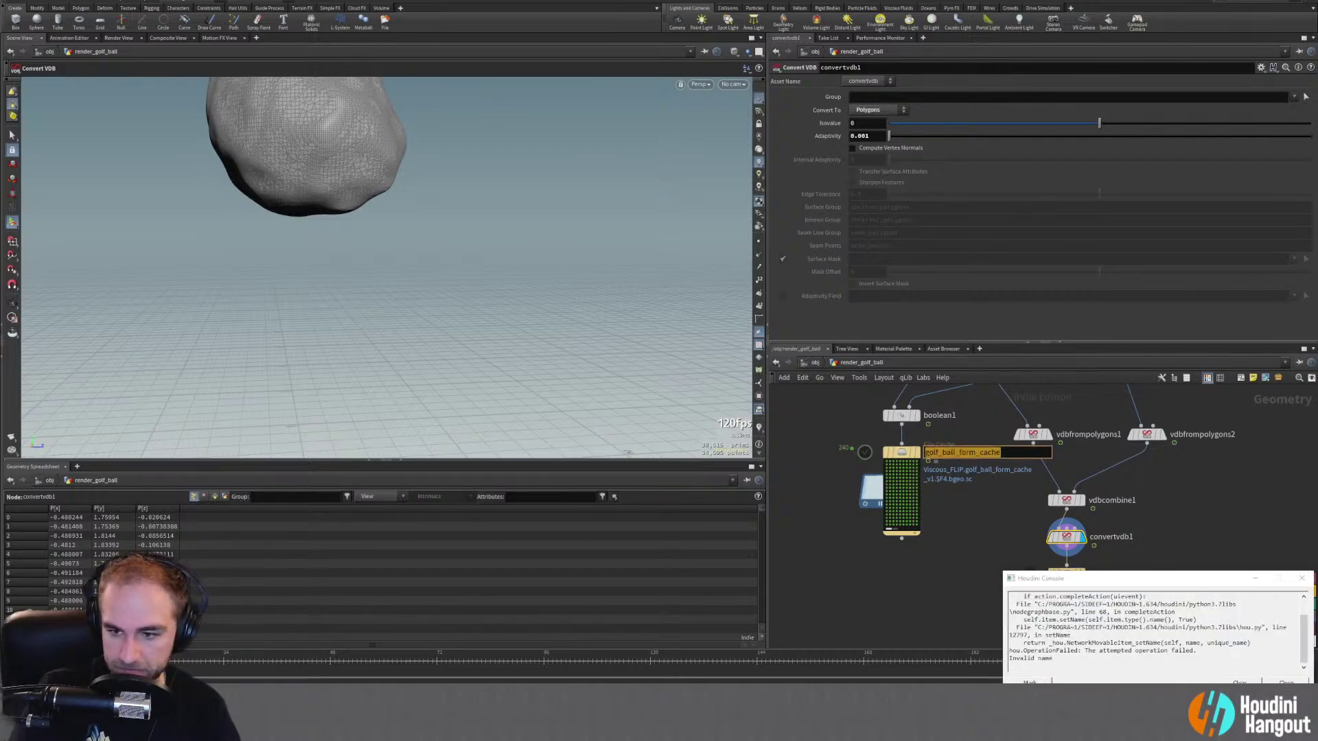
left_click(1286, 683)
double_click(1110, 574)
type("golf_ball_form_cache")
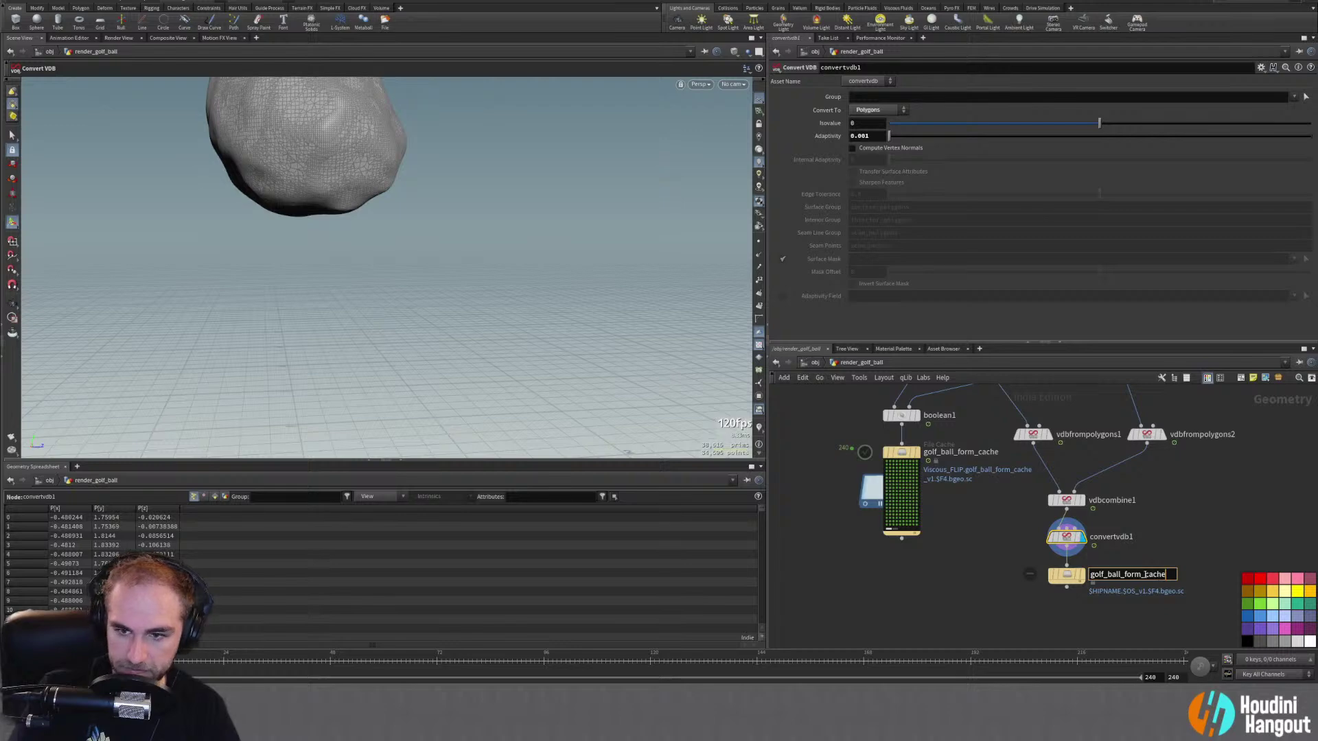
type("vdb_")
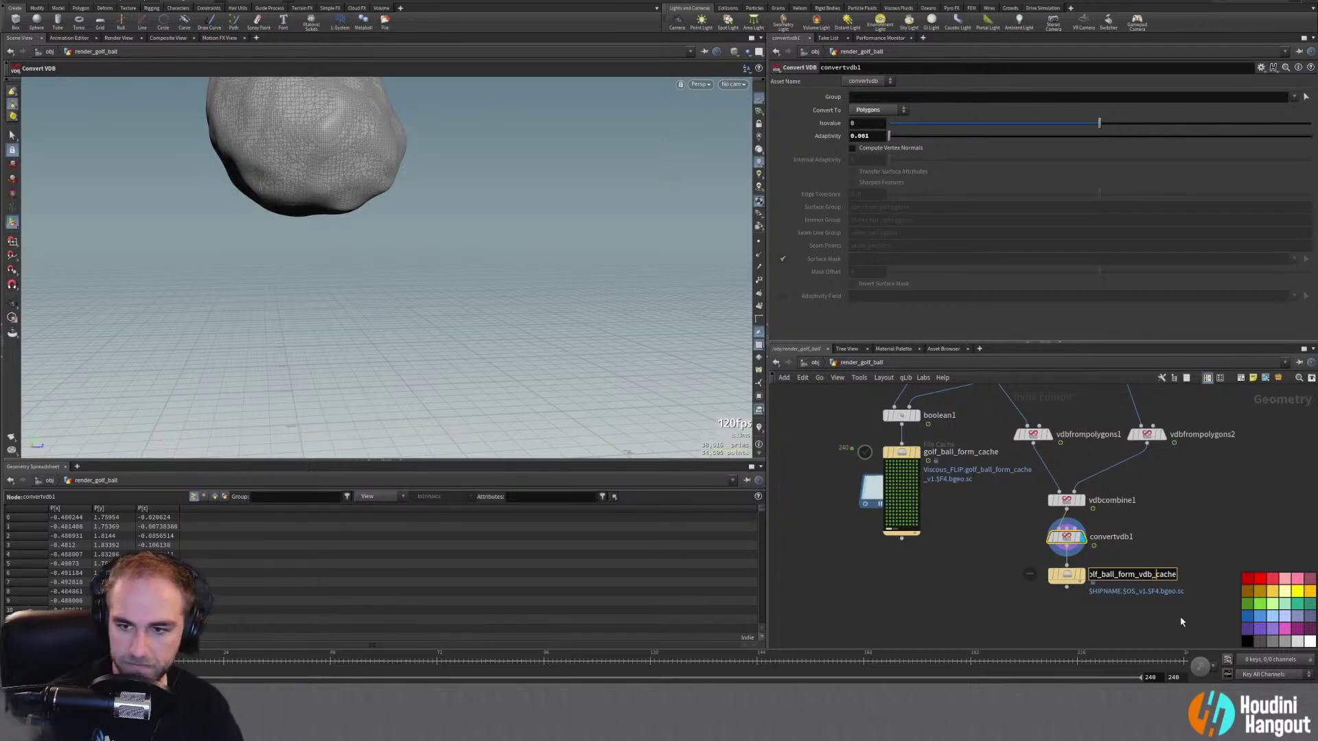
key("Return")
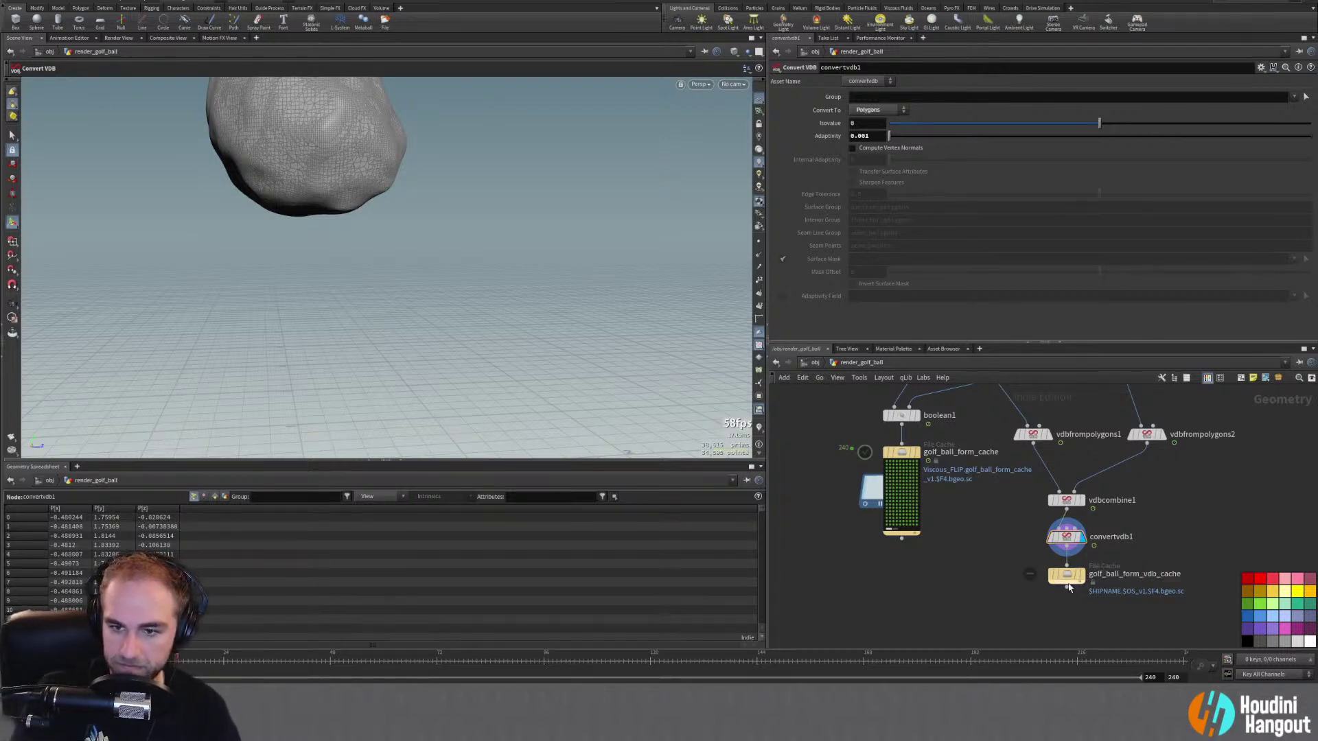
Step: Save the golf_ball_form_vdb_cache frame range to disk in the background
left_click(1066, 575)
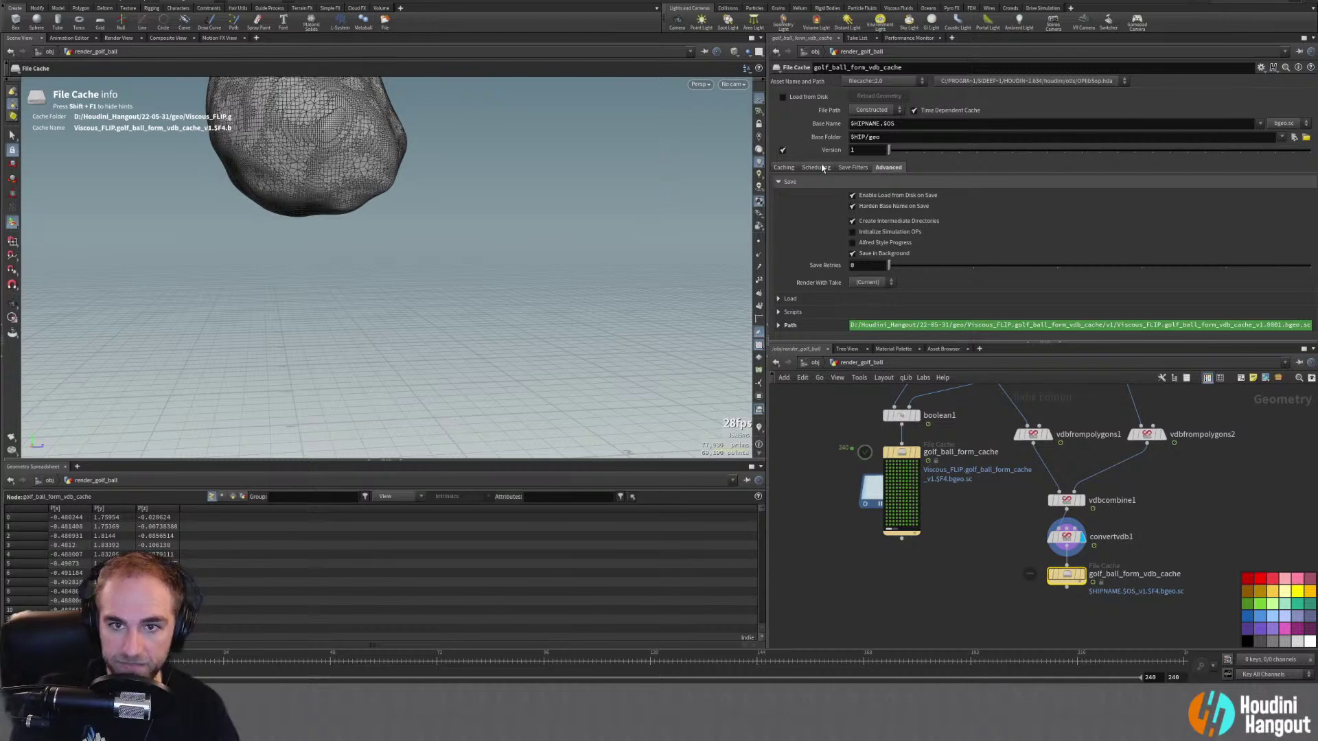
left_click(785, 168)
left_click(871, 196)
middle_click_drag(953, 601, 960, 567)
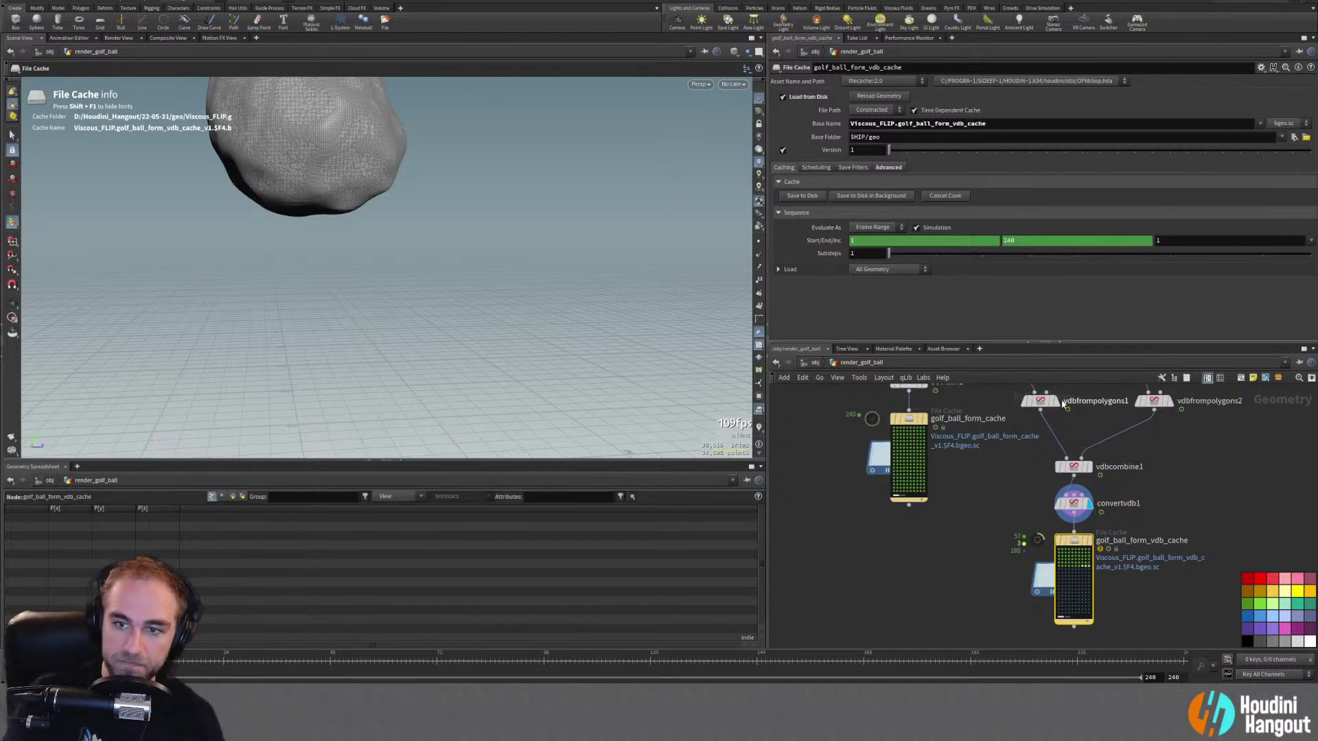
Step: Review the available surface attributes on vdbfrompolygons1 and choose point.Cd again
left_click(1044, 405)
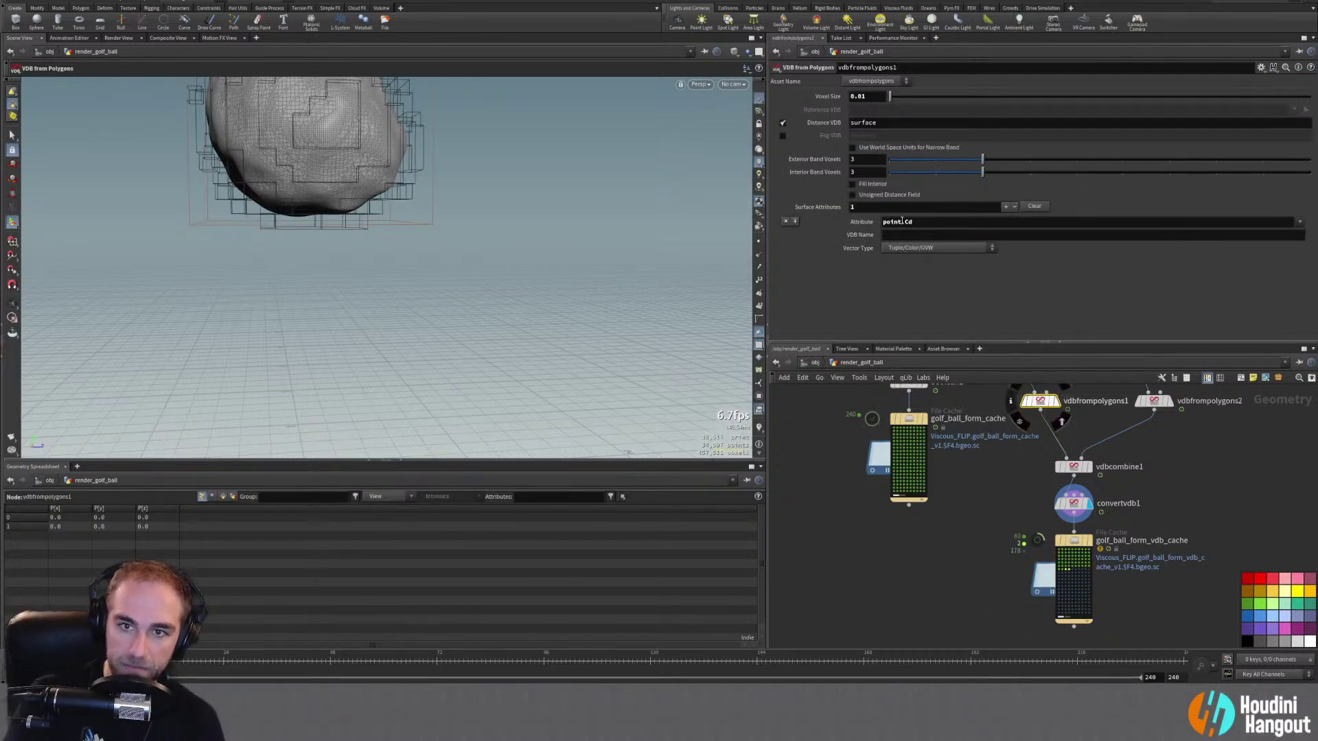
left_click(1300, 223)
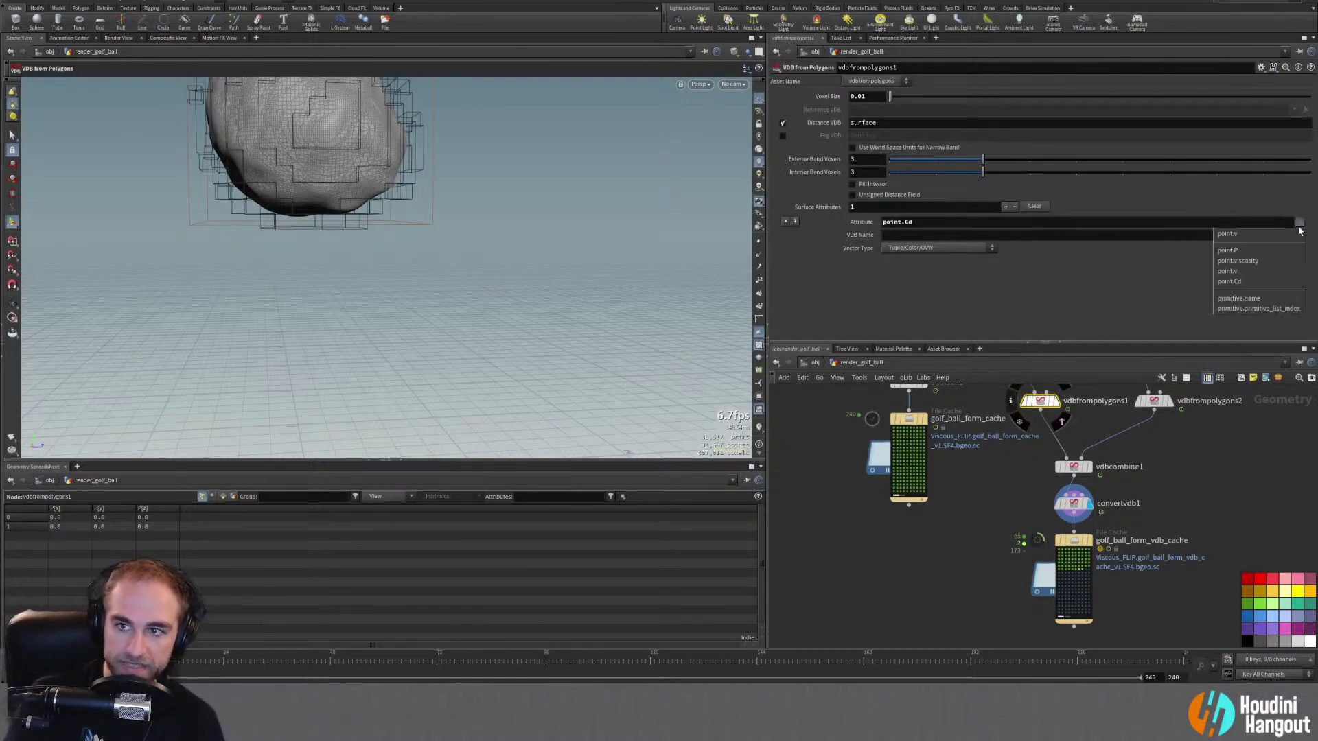
left_click(1230, 281)
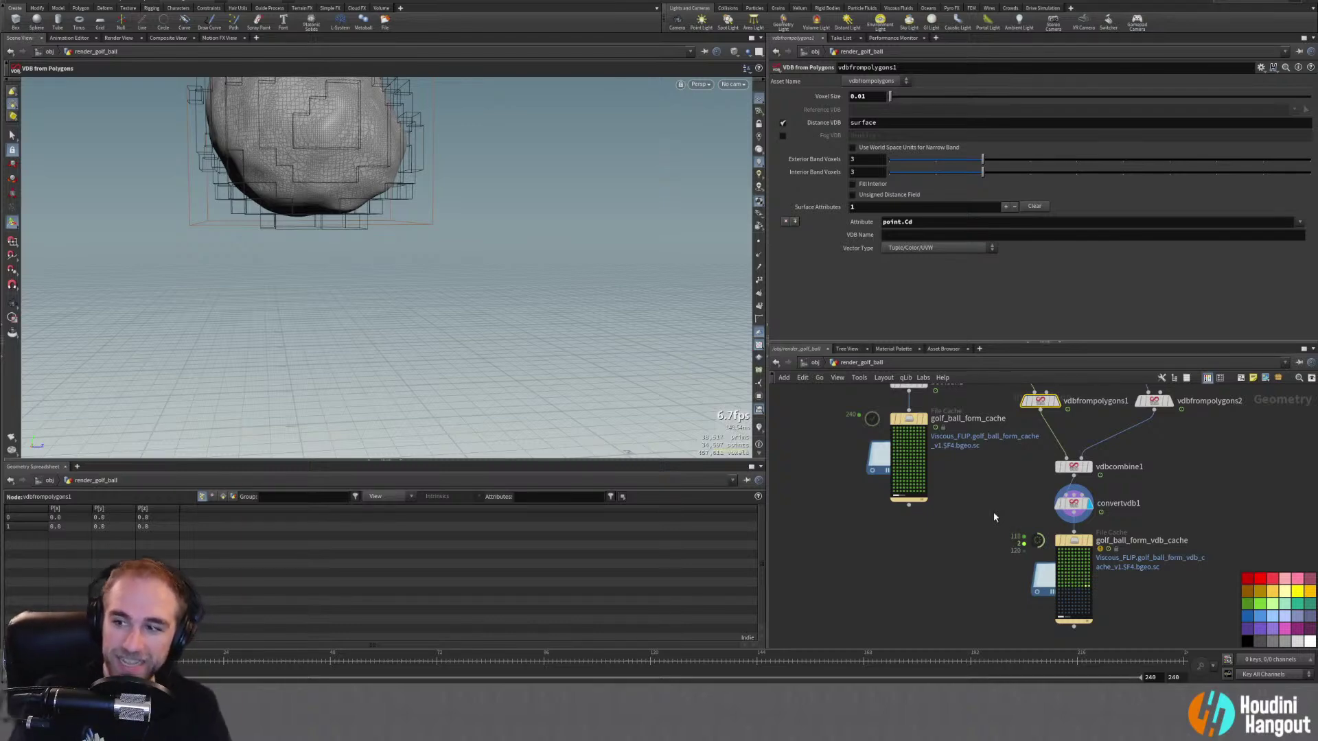
Step: Inspect the node information of convertvdb1, then display vdbcombine1 and inspect its VDB primitives
middle_click_drag(1220, 612, 1029, 583)
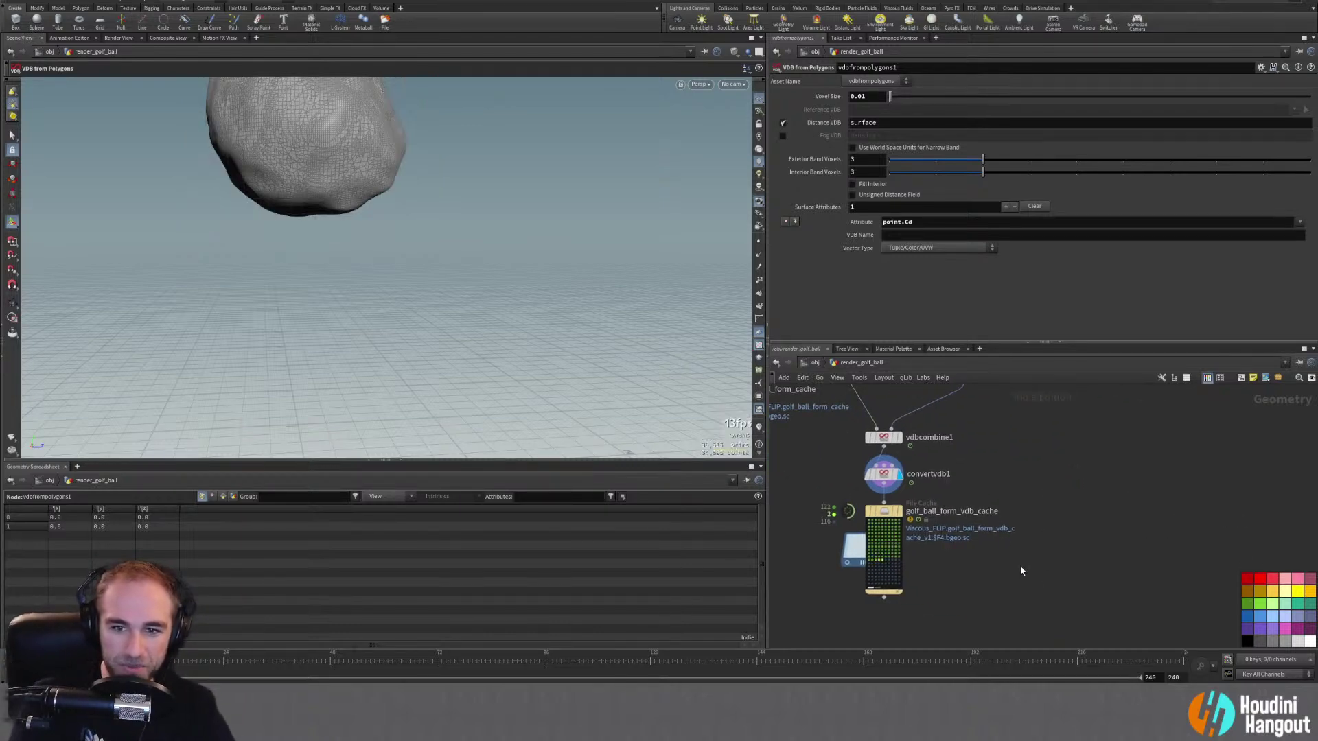
left_click(889, 476)
middle_click(884, 477)
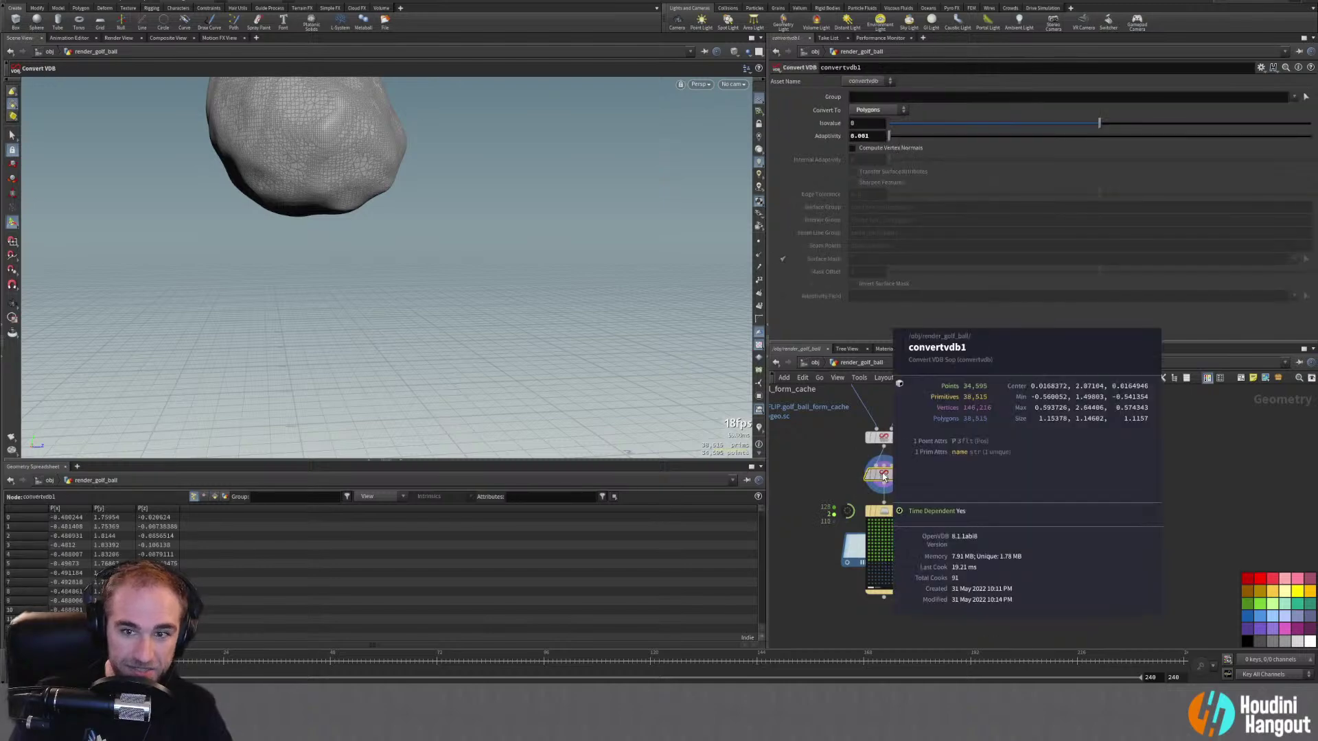
left_click(890, 437)
left_click(884, 441)
middle_click(886, 442)
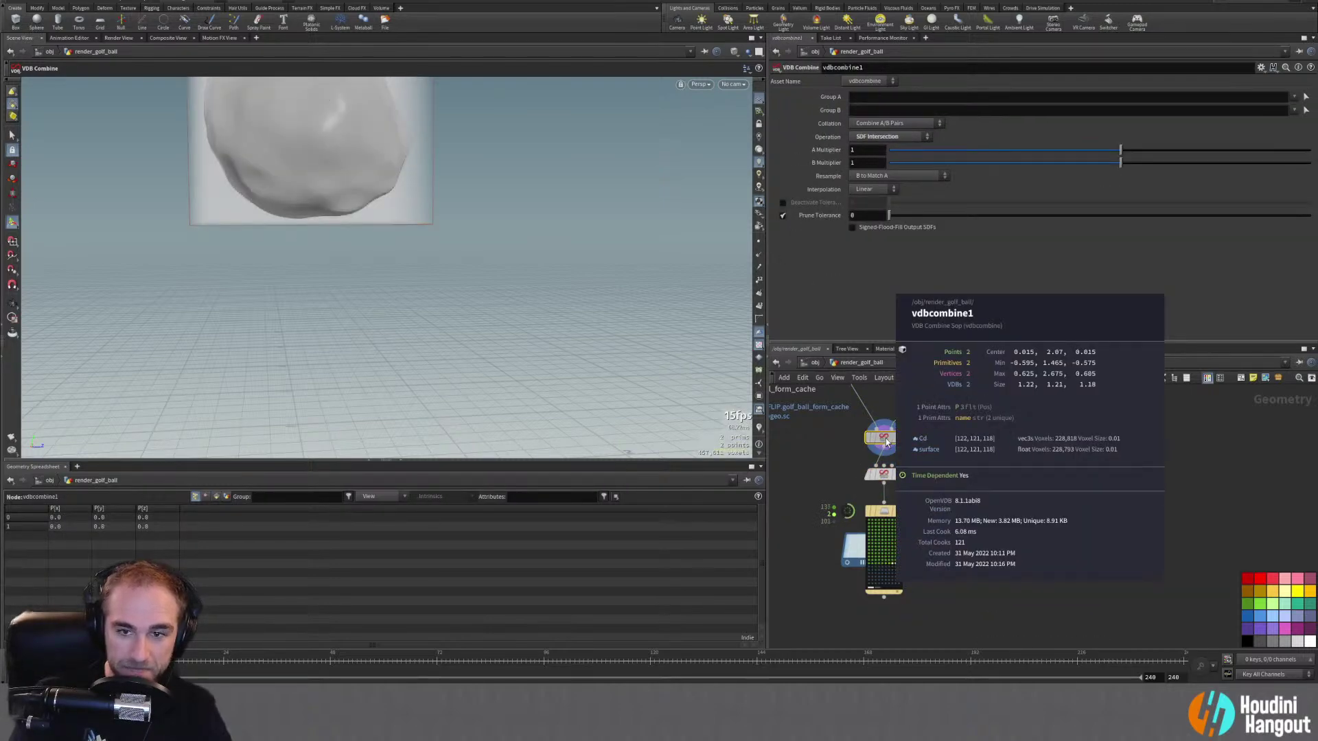
Step: Insert a Split node between vdbcombine1 and convertvdb1 and offset it to the side of the node chain
key("Tab")
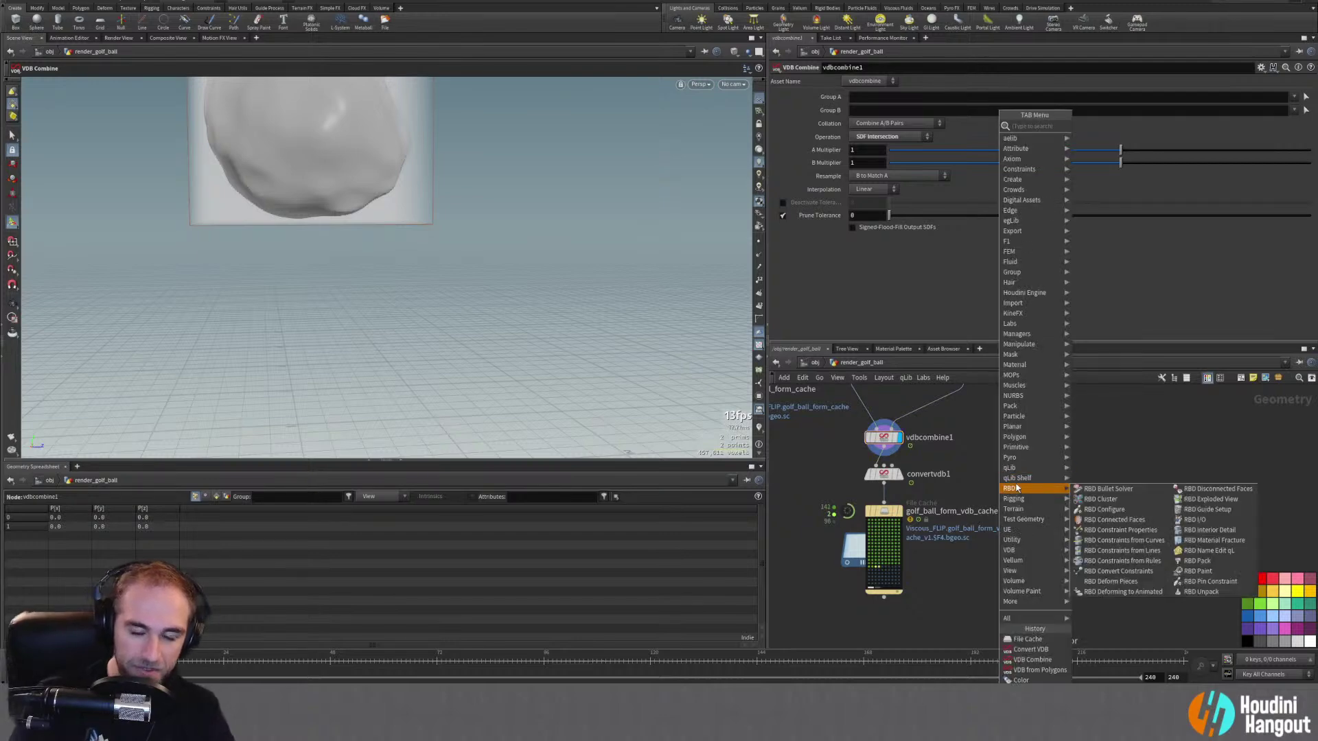
type("null")
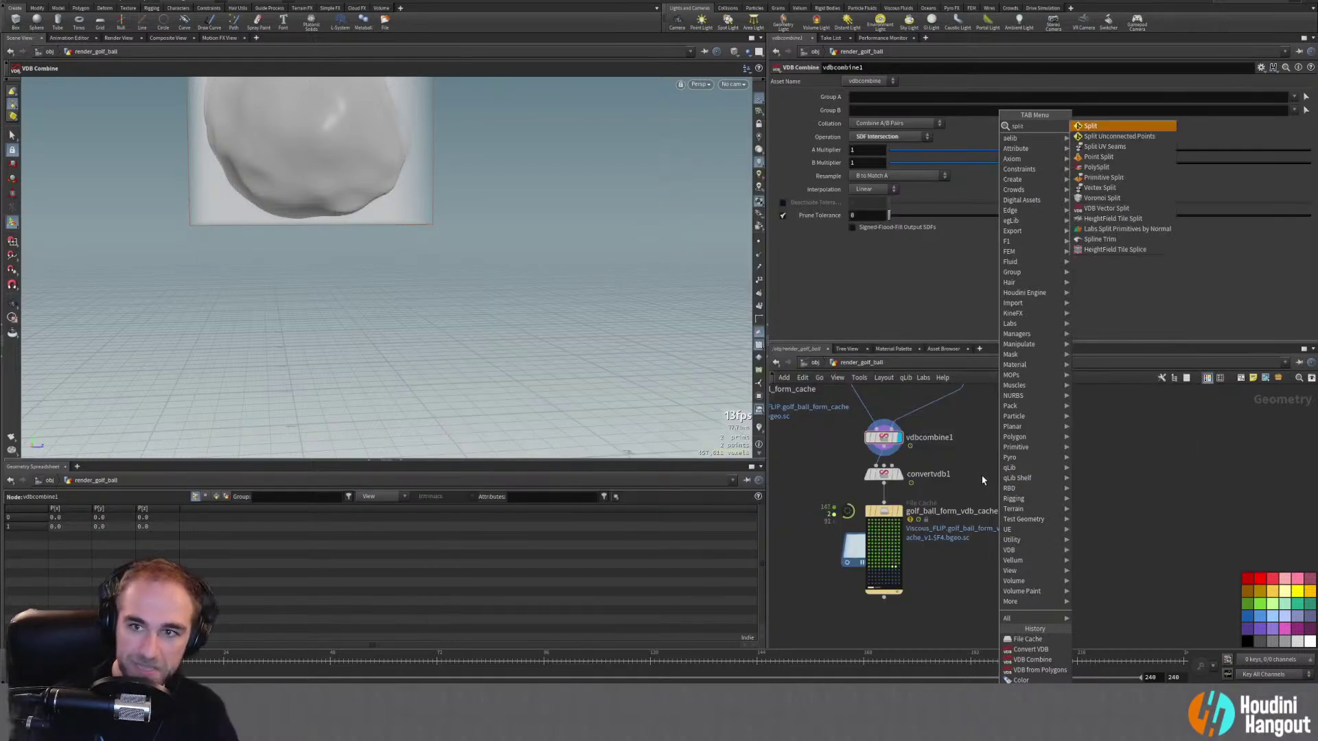
key("Return")
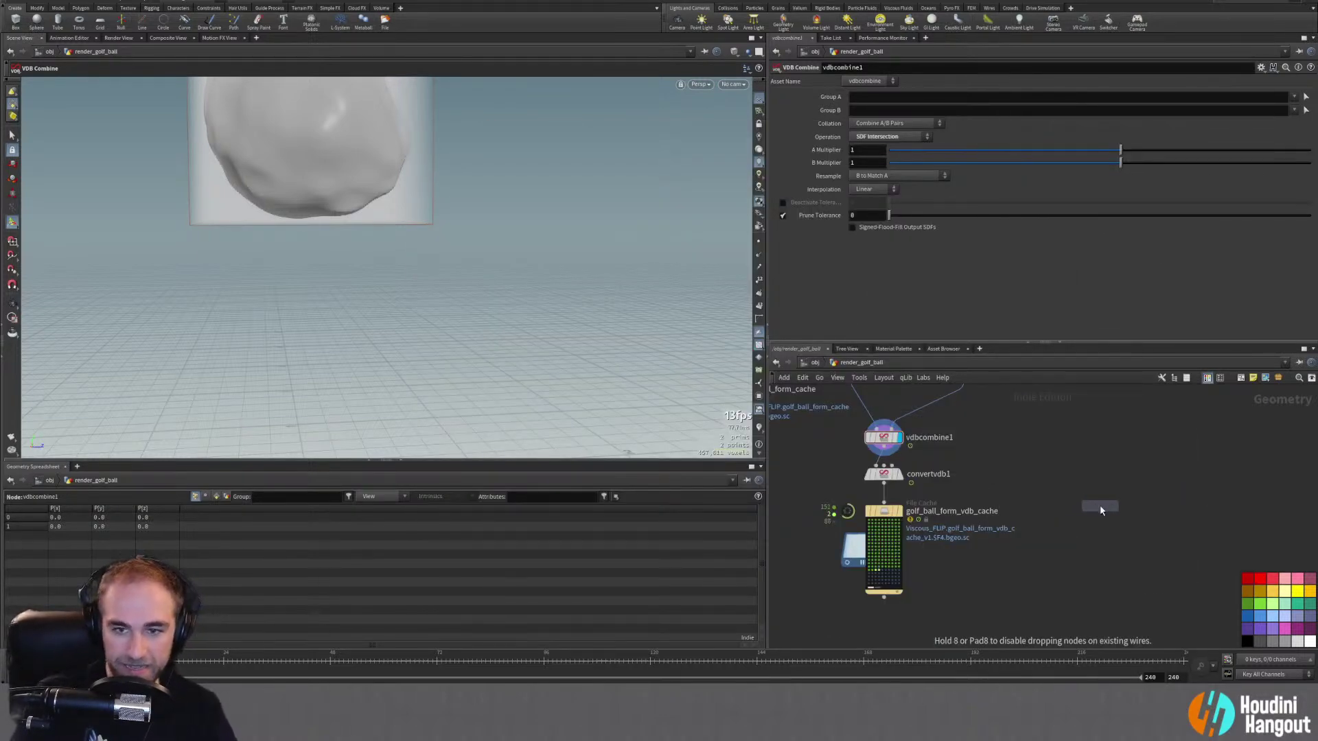
left_click(884, 464)
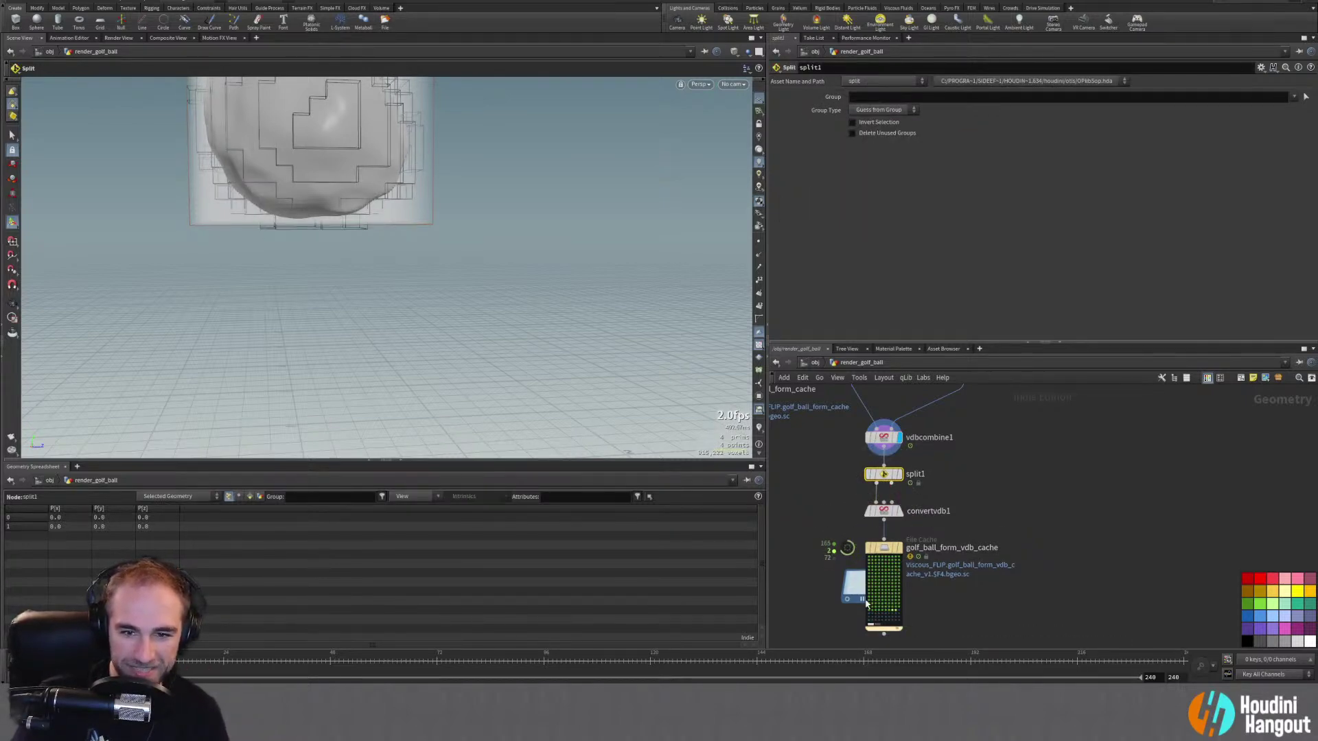
mouse_move(903, 494)
left_click_drag(892, 473, 938, 473)
Step: Add a VDB Visualize Tree node fed by the second output of split1 and display it
key("Tab")
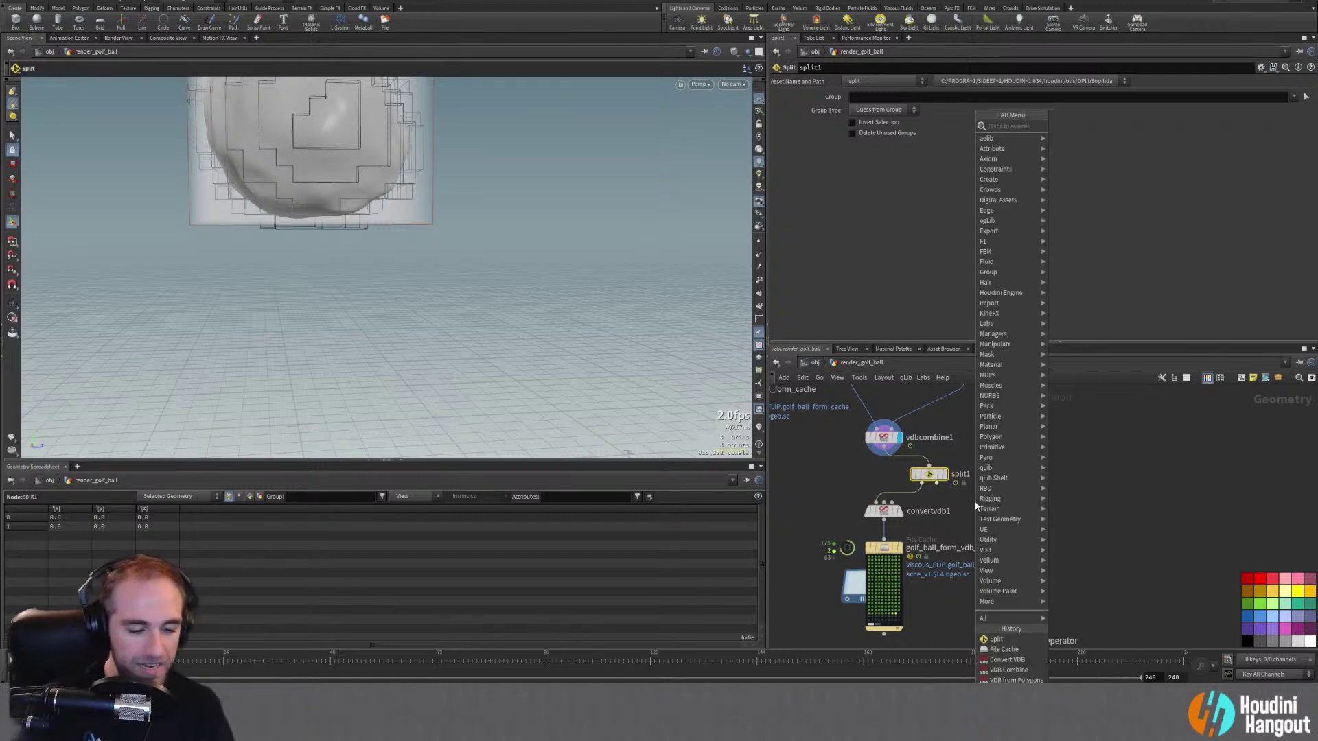
type("vdb c")
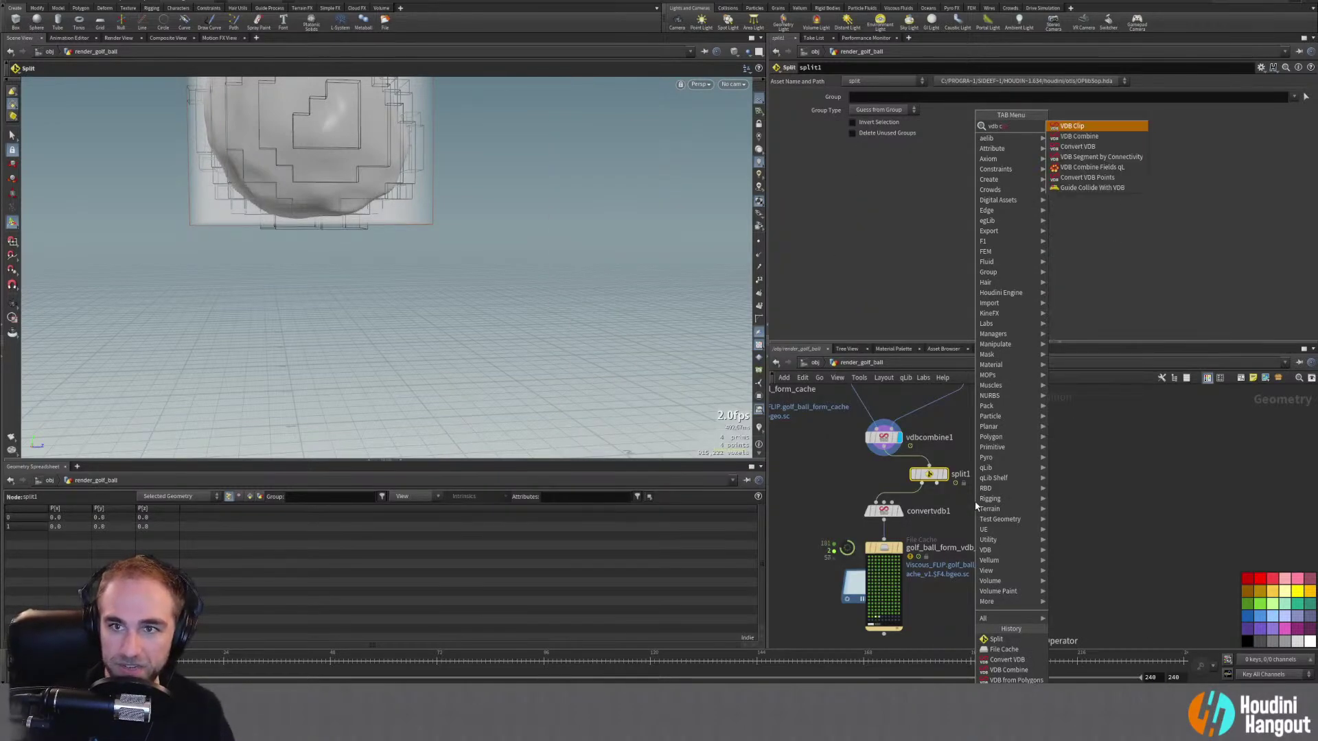
key("BackSpace")
key("BackSpace")
type("v")
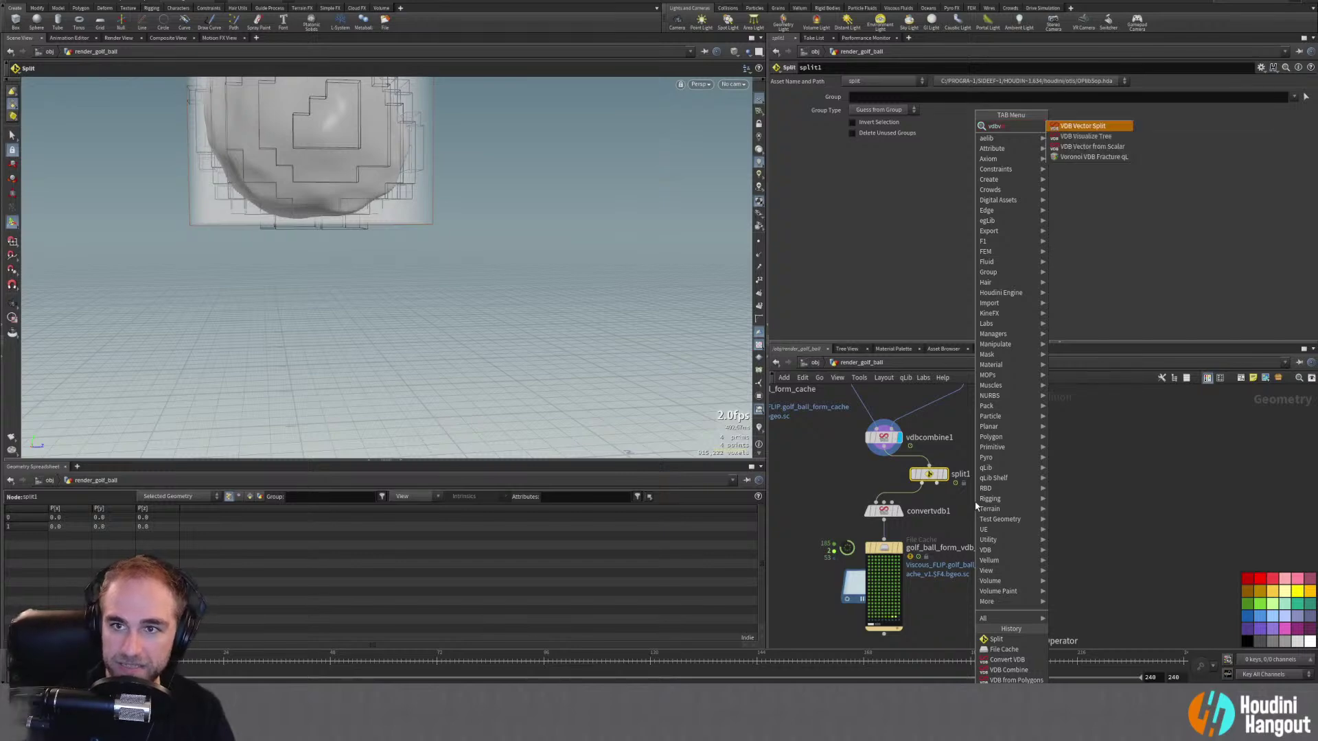
key("Return")
left_click(991, 511)
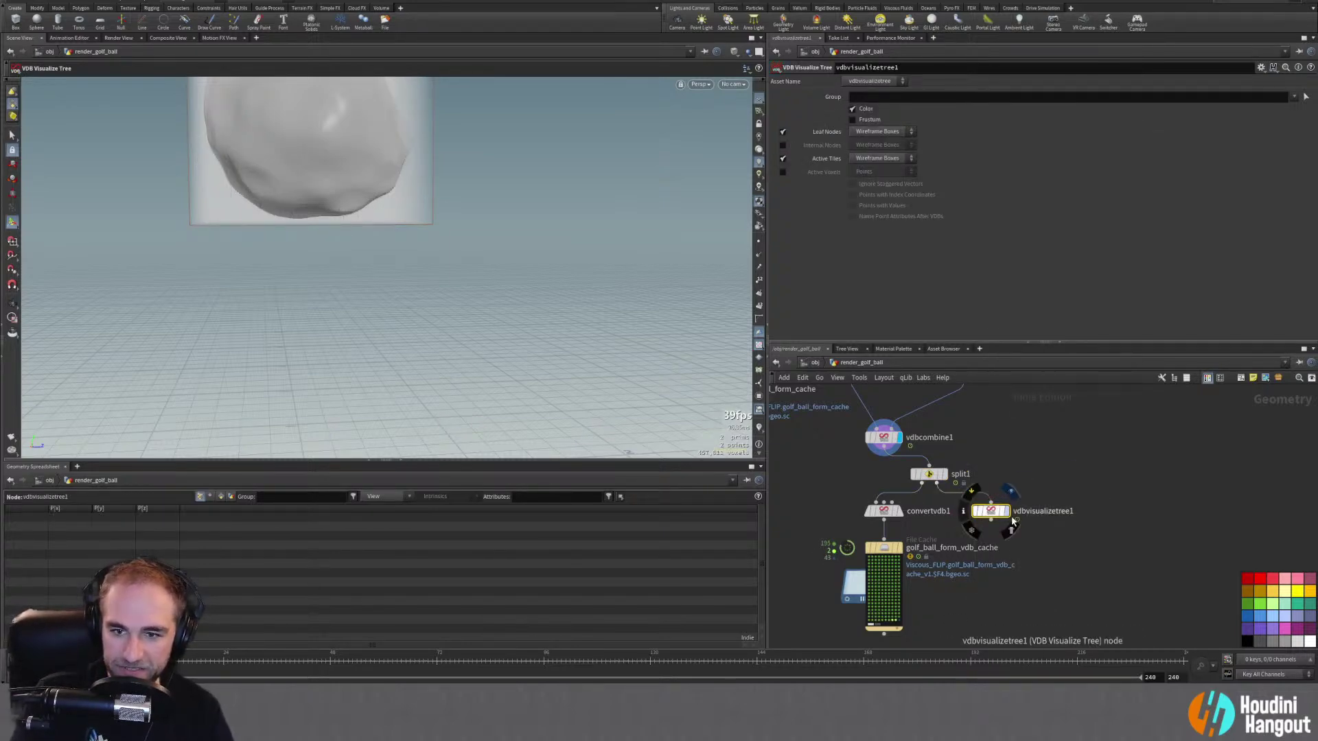
left_click(1007, 510)
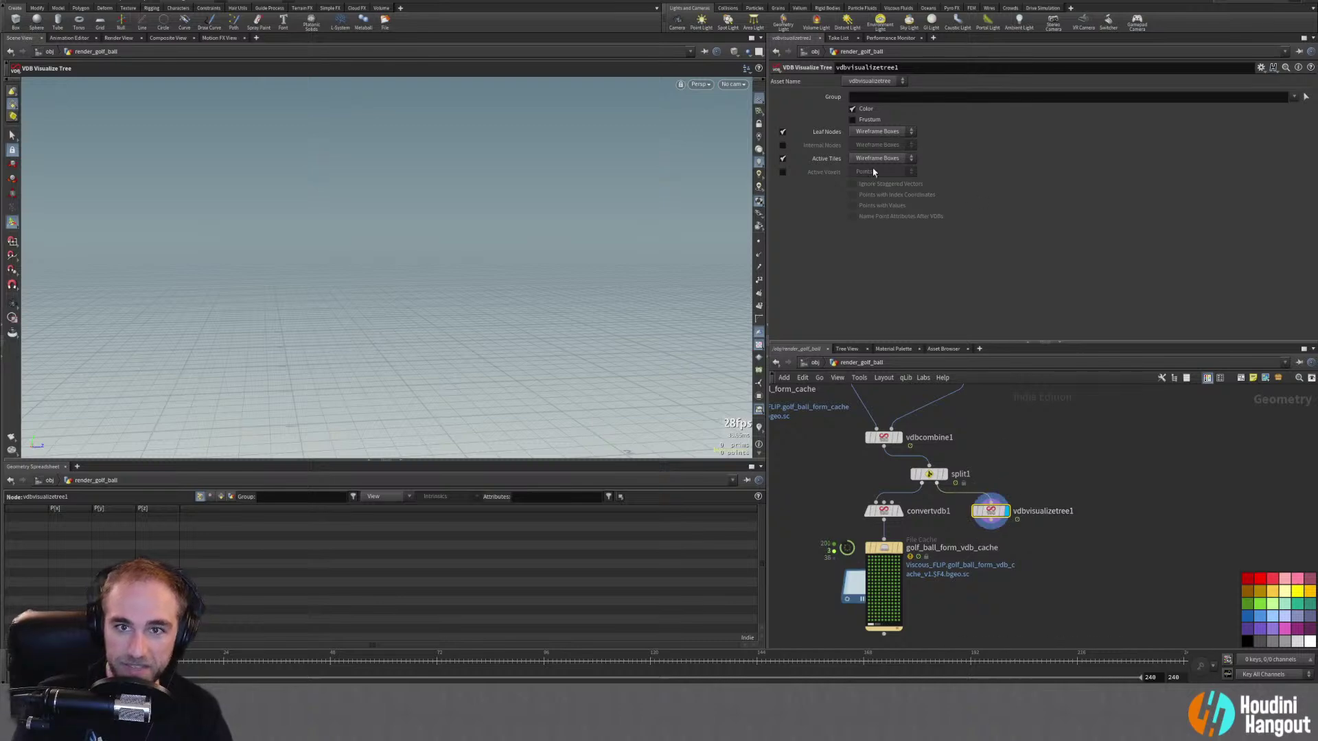
Step: Set vdbvisualizetree1 to output only active voxels as points, without color, including values and point attributes named after the VDBs
left_click(783, 172)
left_click(782, 159)
left_click(783, 132)
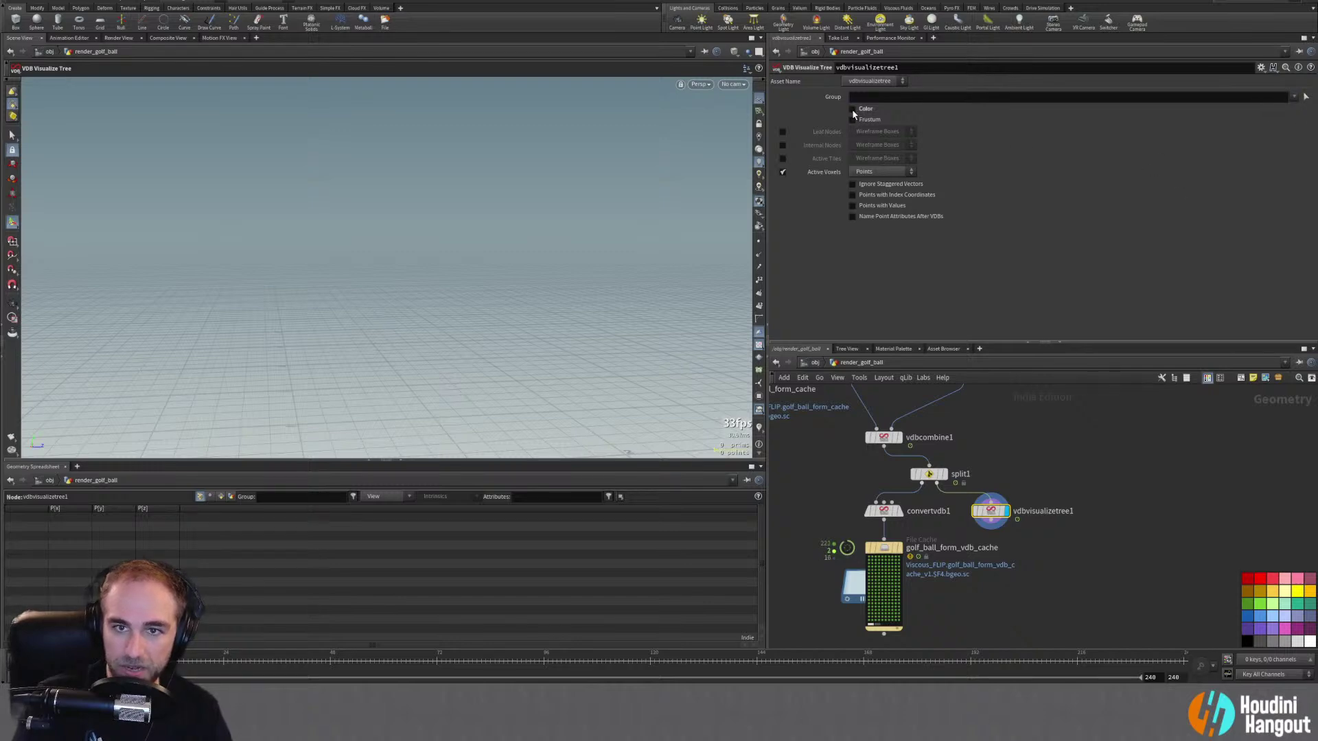
left_click(852, 206)
left_click(853, 217)
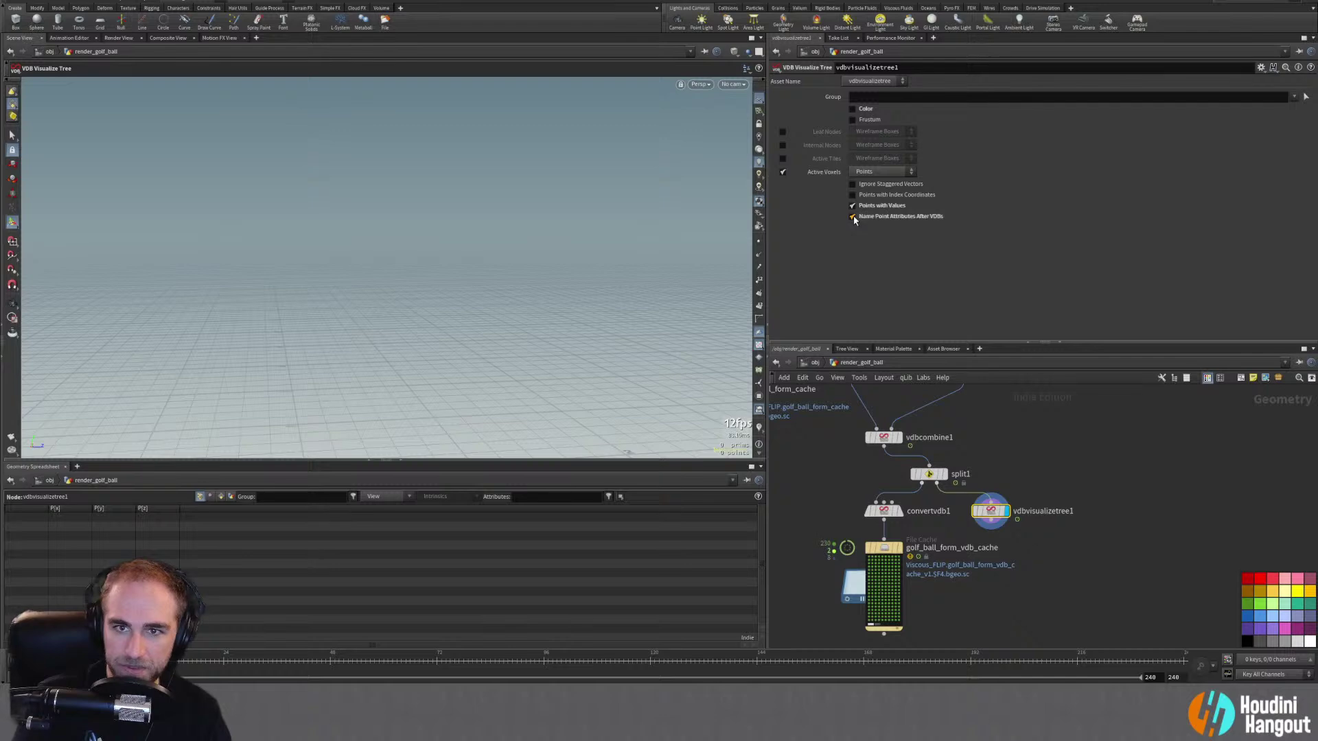
left_click(853, 194)
left_click(853, 195)
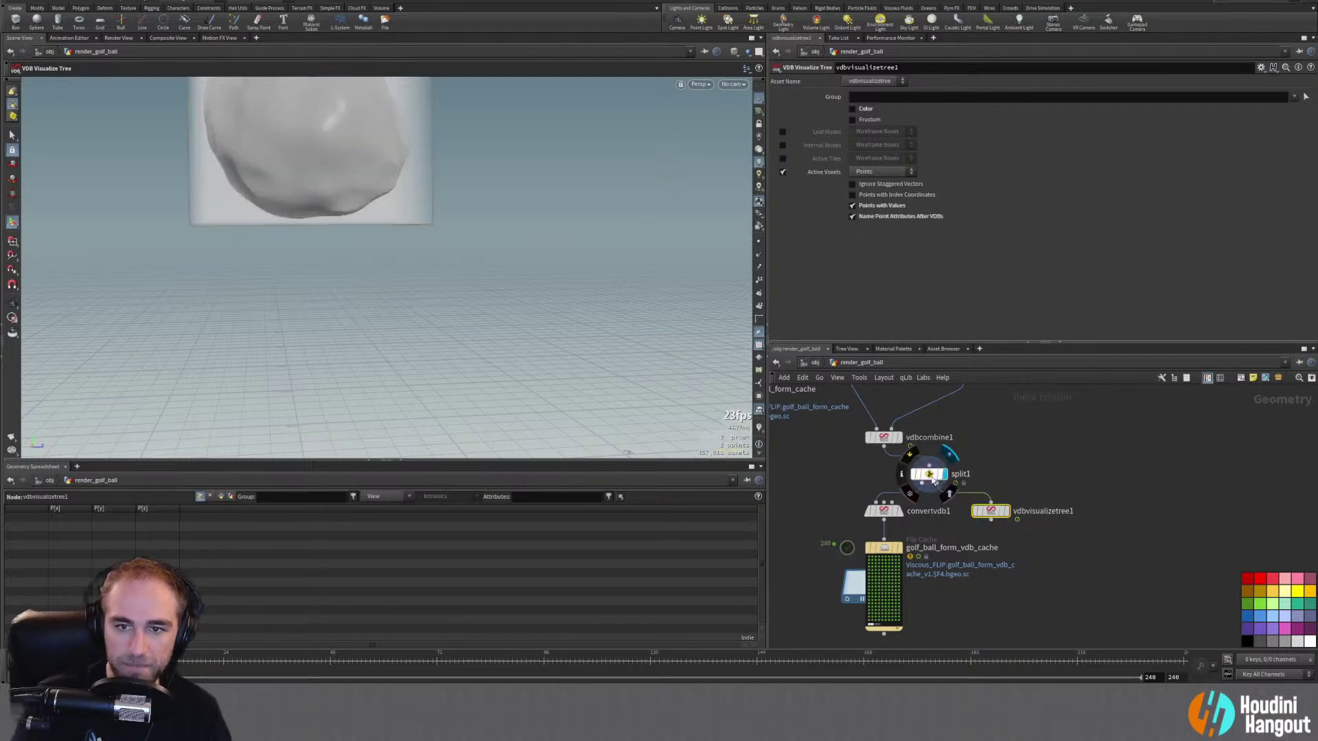
left_click(926, 475)
left_click(1294, 96)
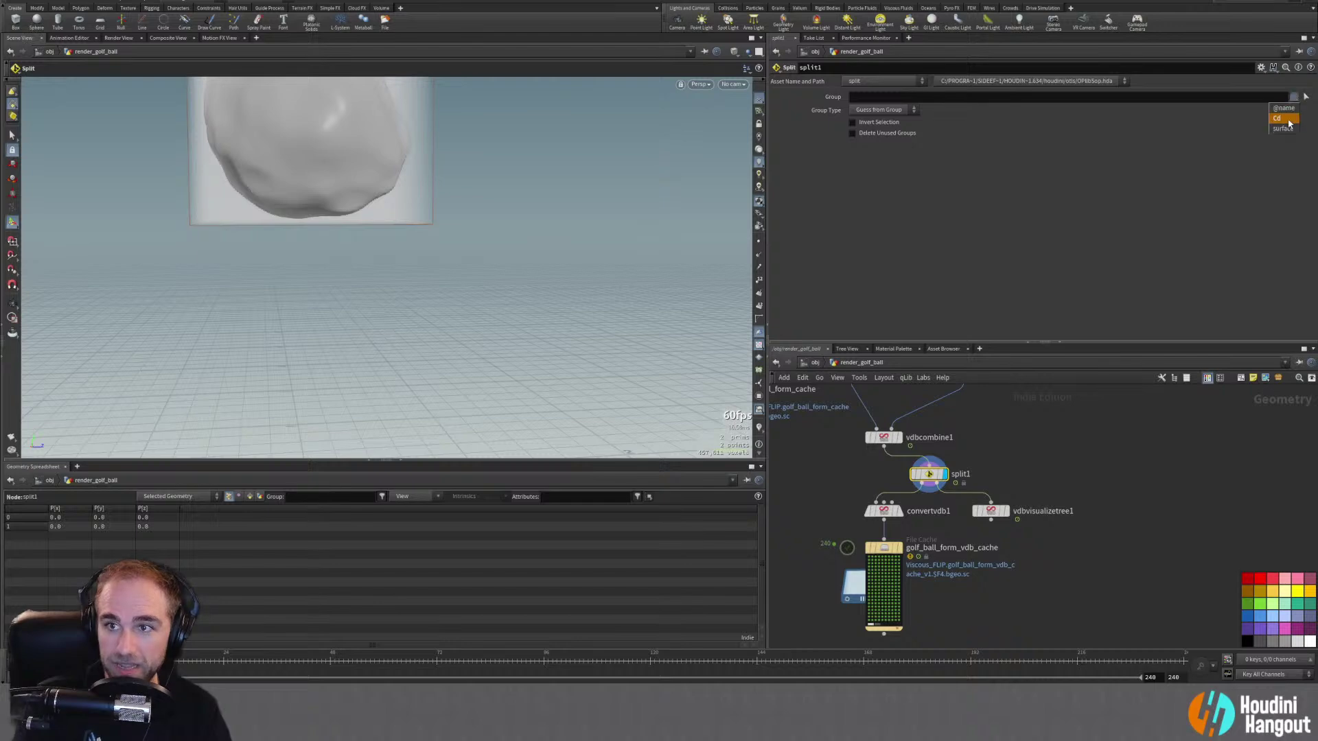
left_click(1286, 129)
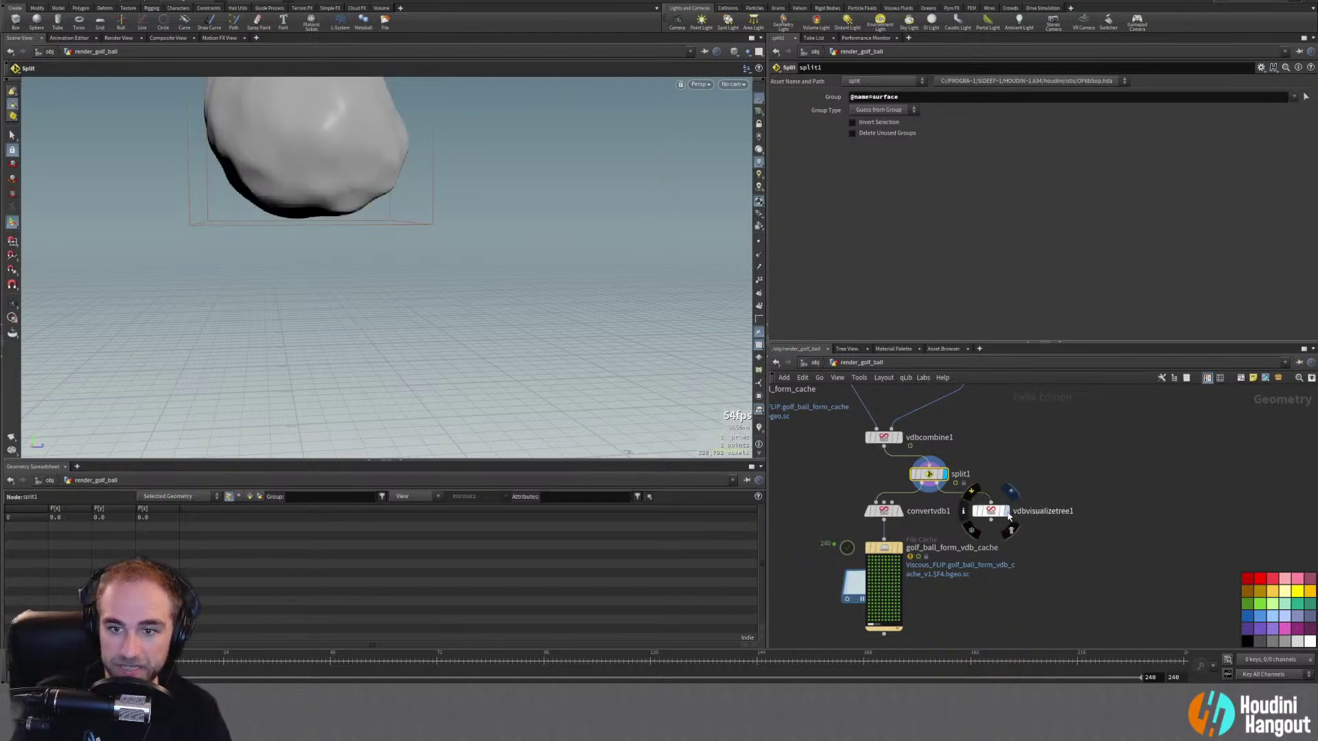
left_click(1006, 511)
left_click(989, 511)
right_click_drag(274, 150, 289, 180, "alt")
middle_click_drag(288, 180, 306, 234, "alt")
right_click_drag(306, 233, 336, 177, "alt")
mouse_move(334, 209)
left_mouse_down("alt")
mouse_move(300, 214)
mouse_move(338, 221)
left_mouse_up("alt")
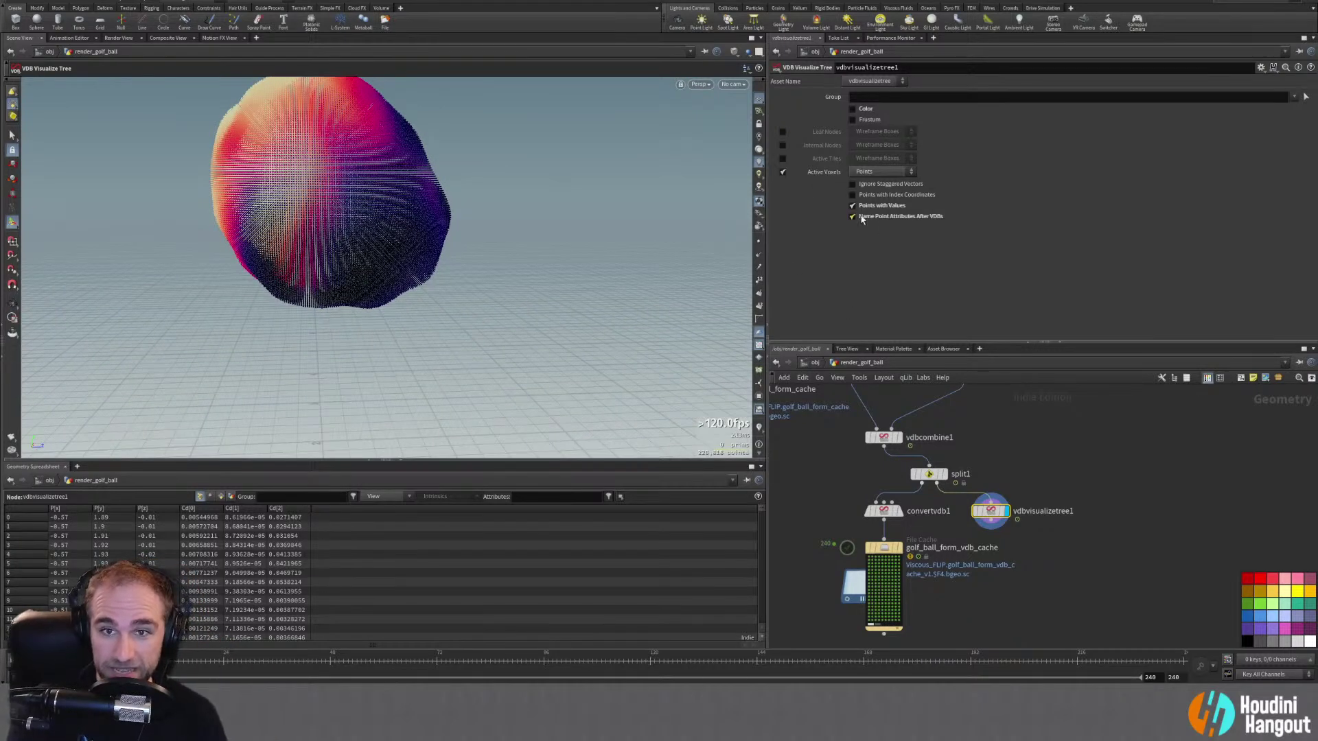
Step: Toggle Points with Values and Name Point Attributes After VDBs to compare their effect, leaving both off
left_click(853, 205)
left_click(853, 205)
left_click(852, 217)
left_click(853, 217)
left_click(853, 217)
left_click(853, 217)
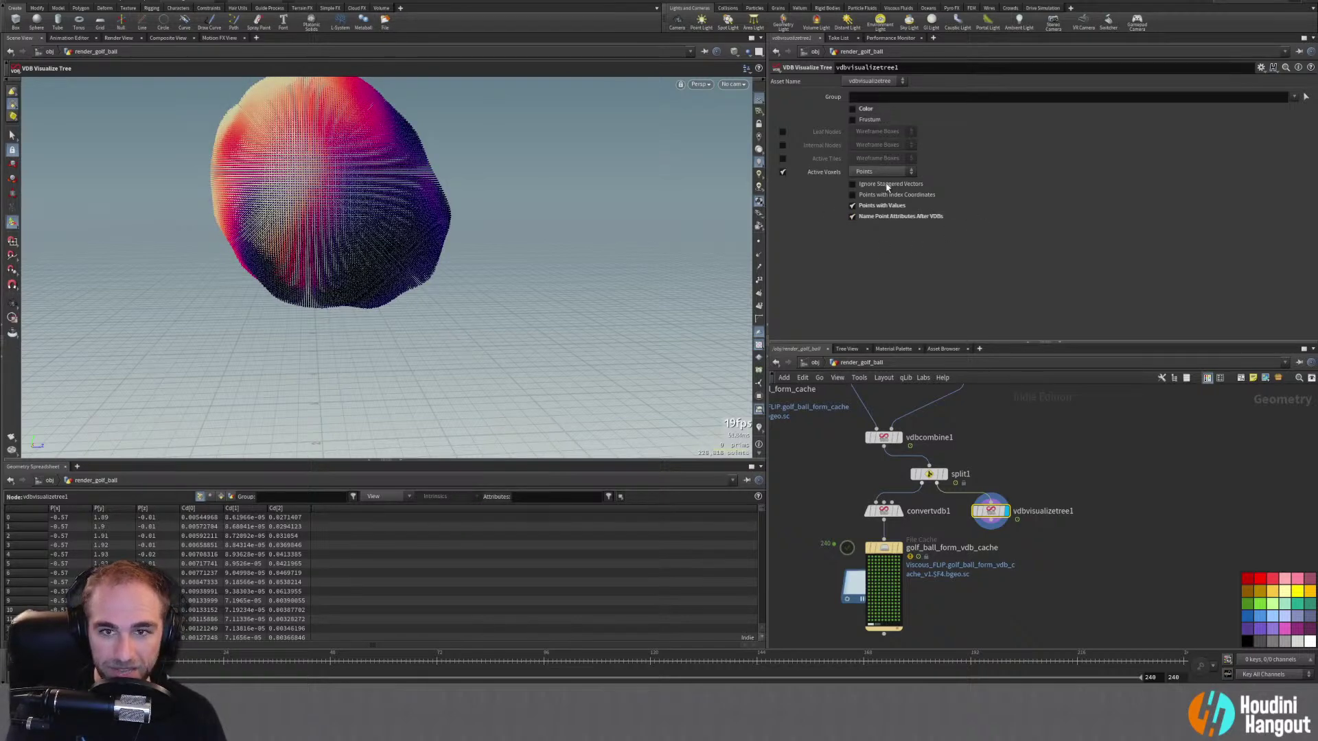
left_click(853, 216)
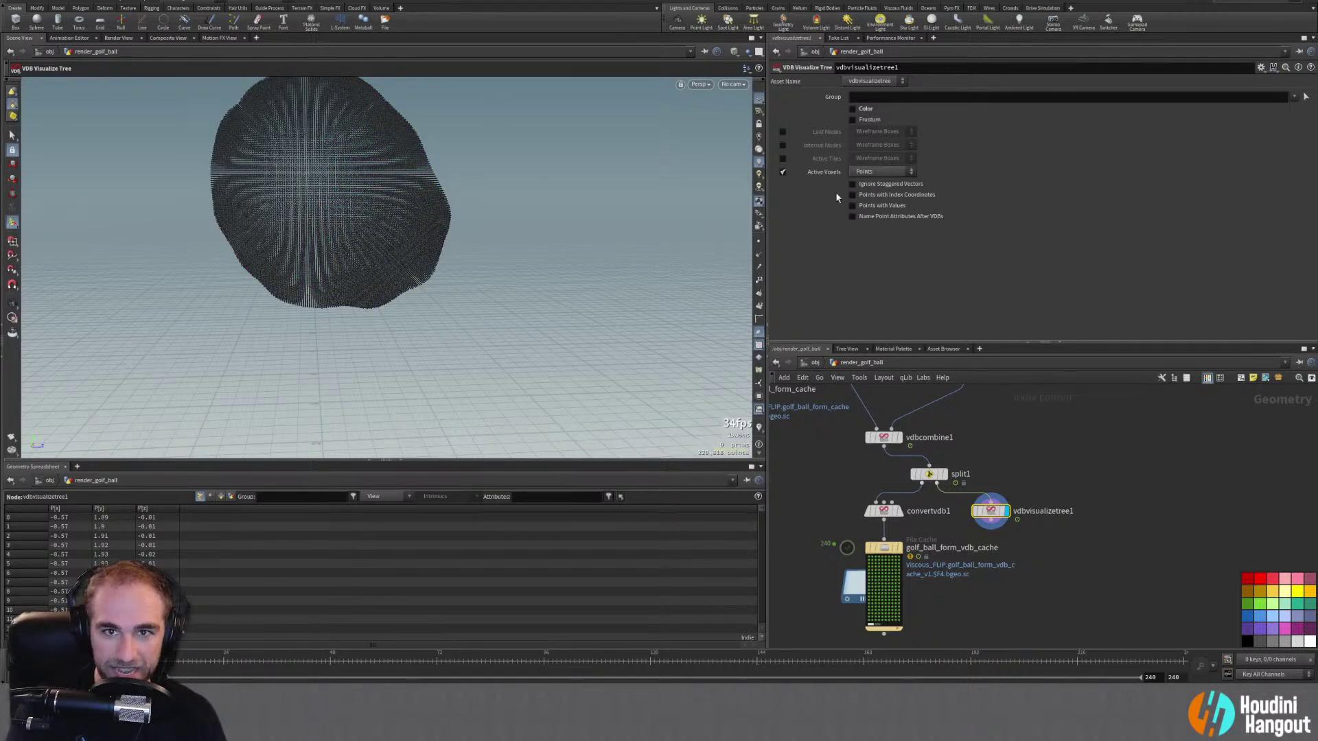
left_click(783, 171)
left_click(783, 172)
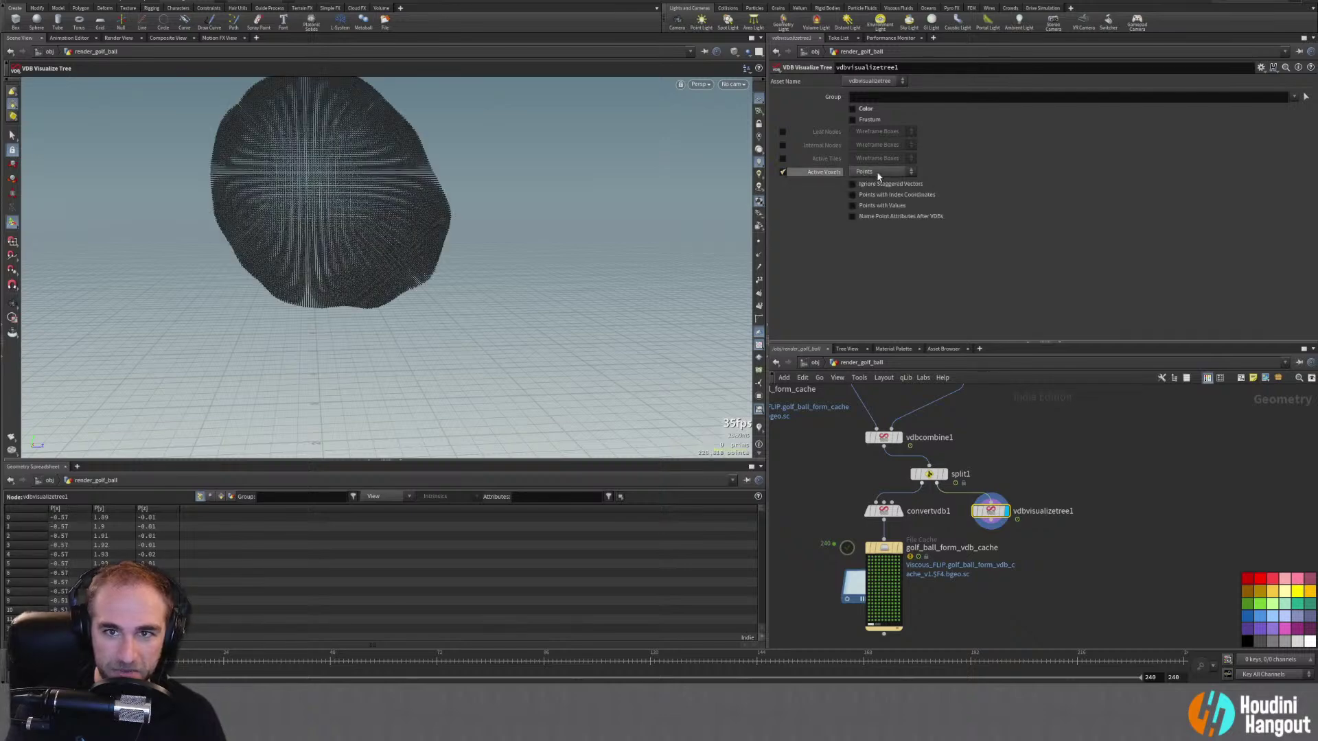
Step: Show the active voxels of vdbvisualizetree1 as wireframe boxes and inspect them up close
left_click(872, 172)
left_click(876, 193)
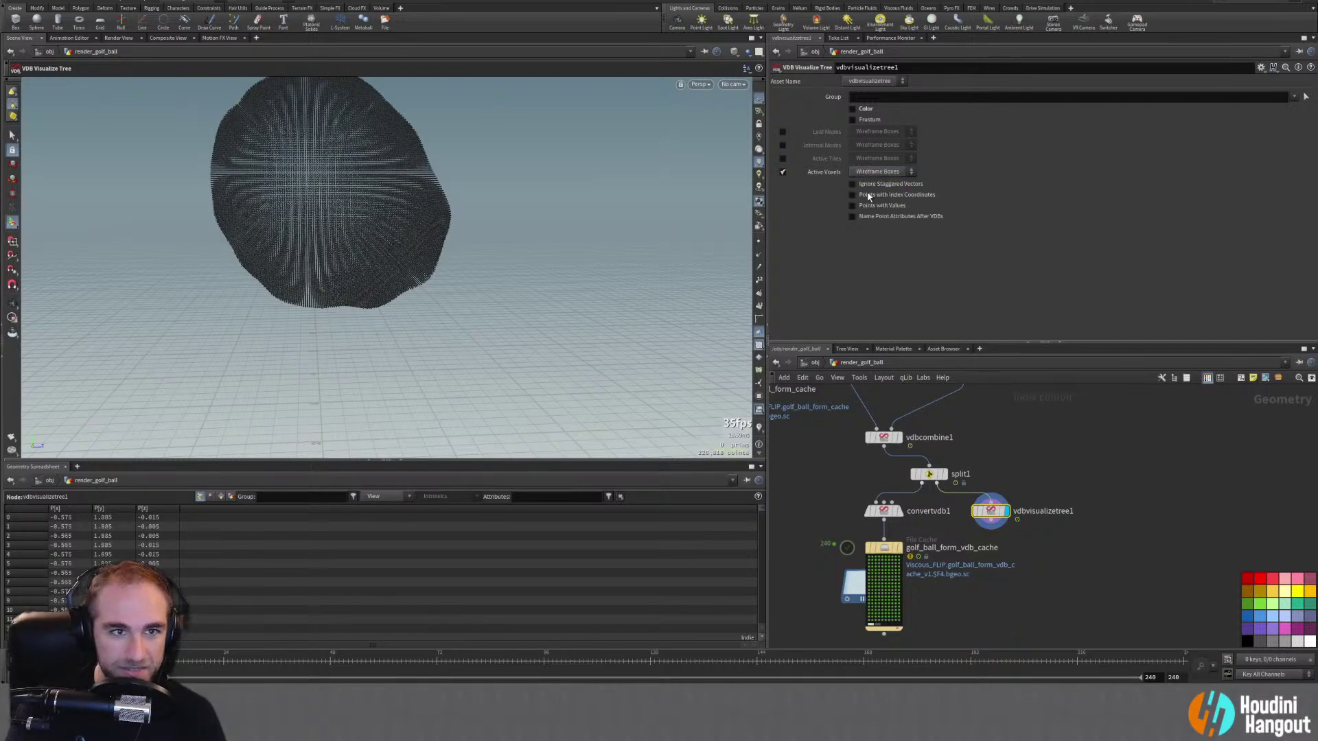
key("Escape")
scroll(285, 168, "up", 5)
scroll(260, 257, "down", 8)
key("Return")
Step: Show the active voxels of vdbvisualizetree1 as solid boxes and inspect them up close
left_click(877, 172)
left_click(878, 200)
key("Escape")
scroll(374, 251, "up", 8)
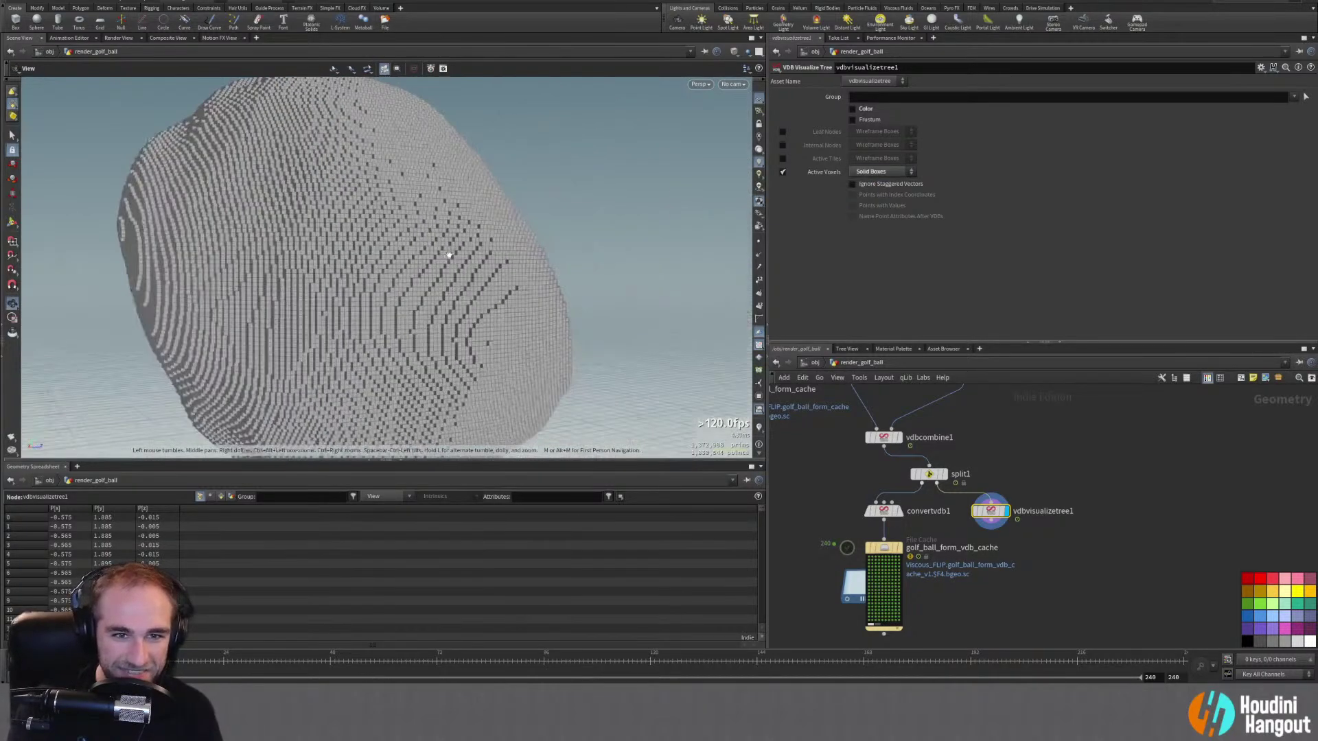
scroll(448, 256, "down", 6)
key("Return")
Step: Return the active voxels to Points and enable both Points with Values and Name Point Attributes After VDBs
left_click(881, 172)
left_click(871, 183)
left_click_drag(446, 252, 391, 248, "alt")
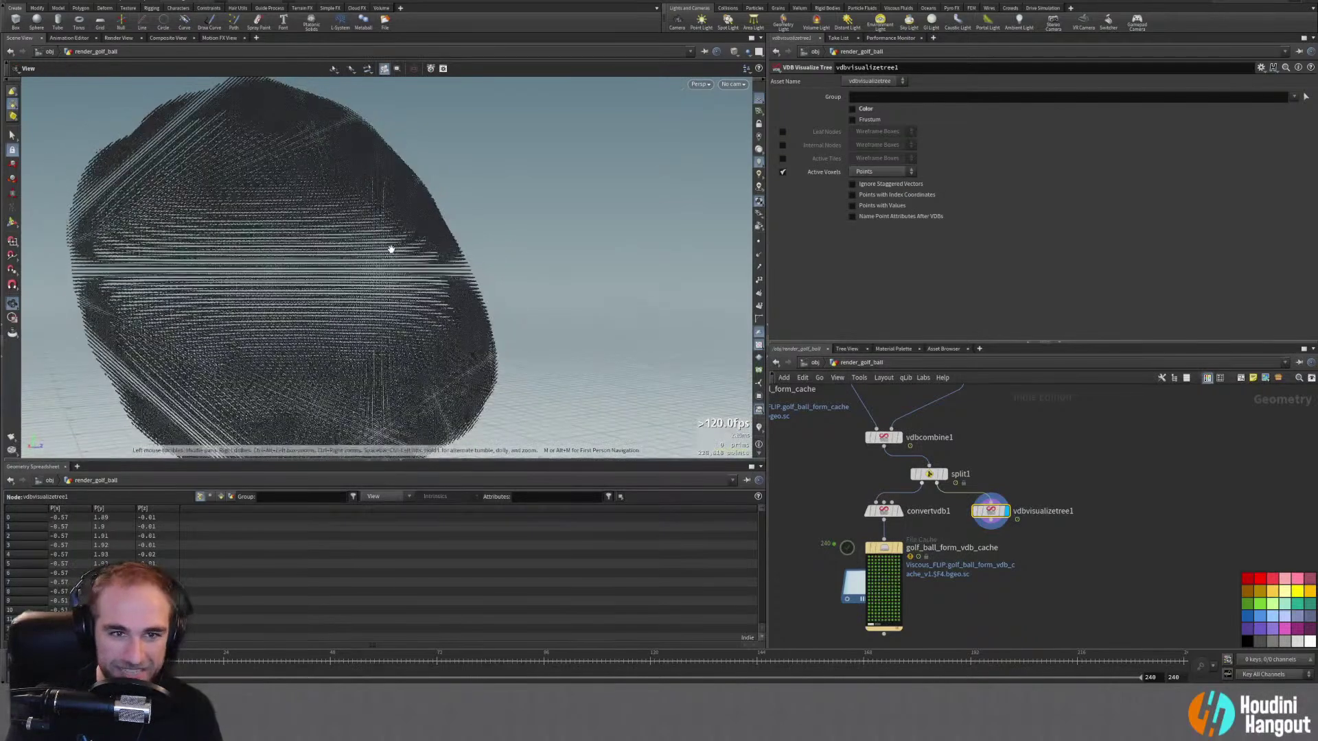
left_click(853, 206)
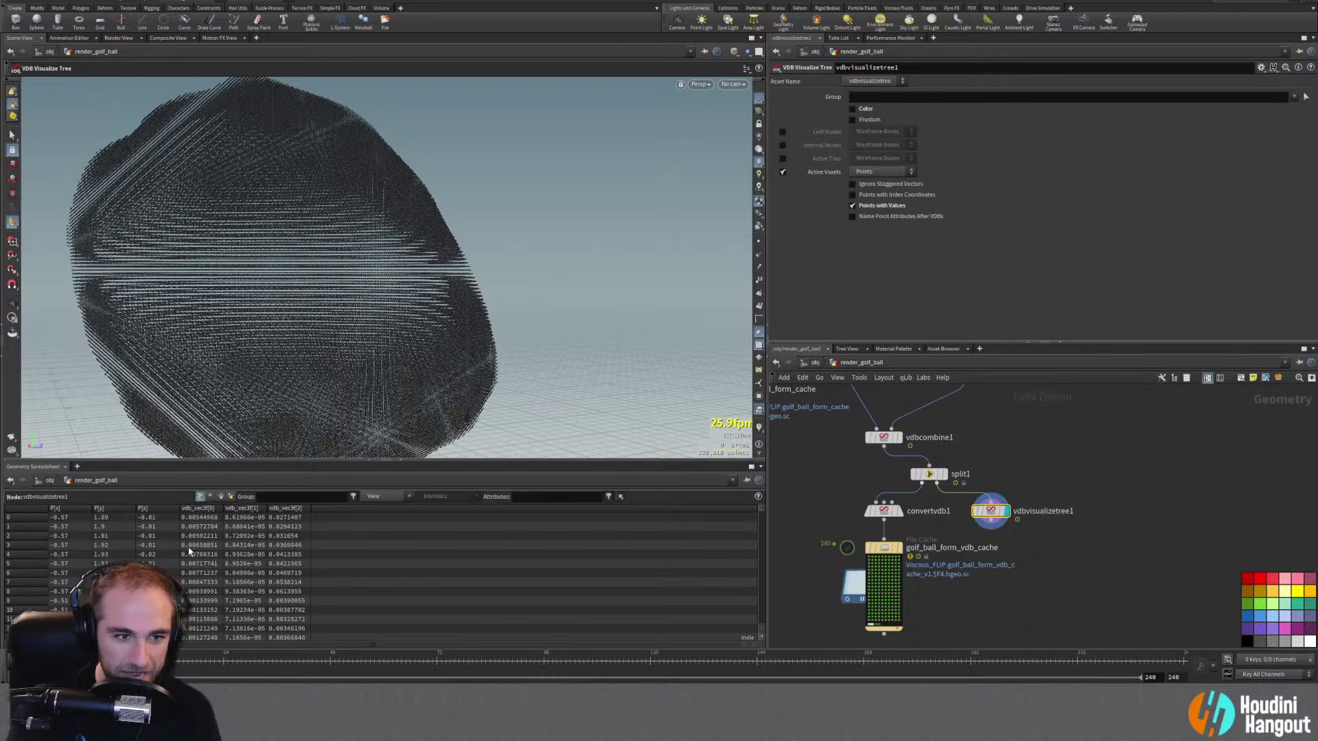
left_click(852, 216)
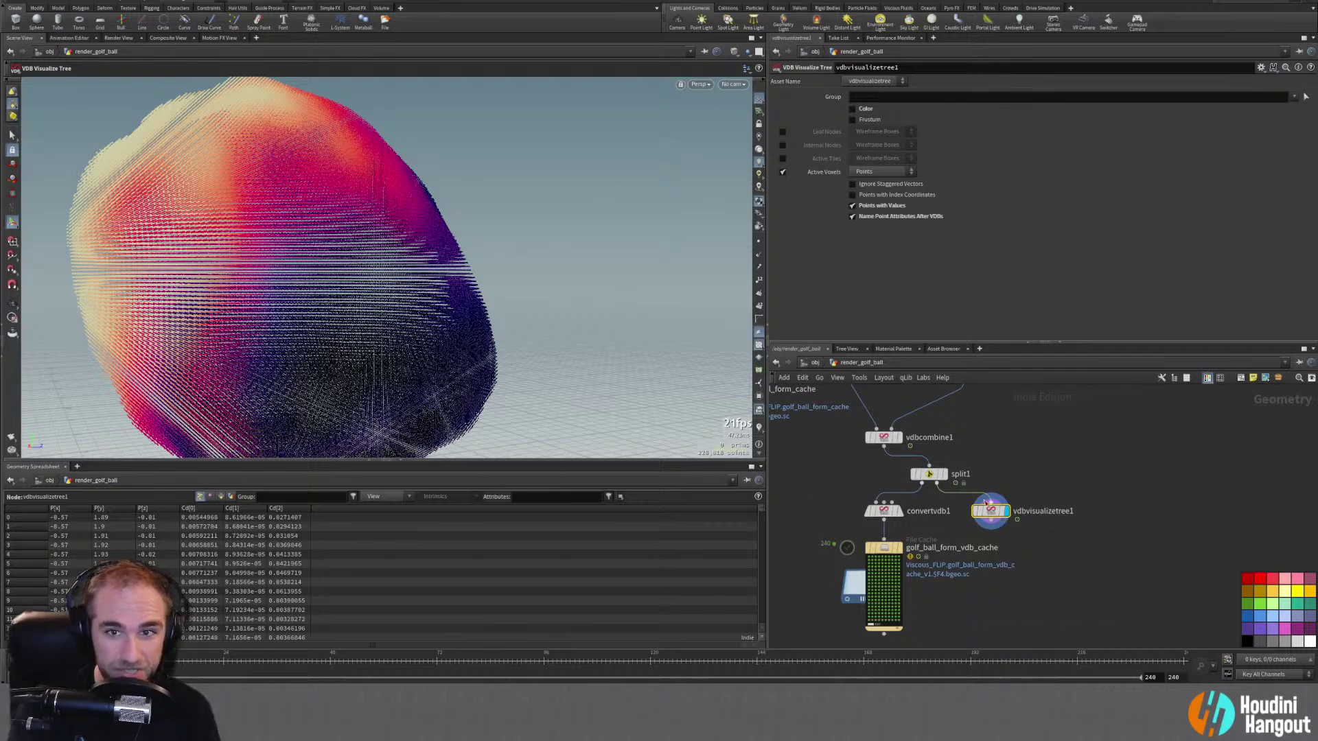
Step: Enable Color on vdbvisualizetree1 and examine the colored voxel points from another angle
left_click(853, 109)
left_click(853, 109)
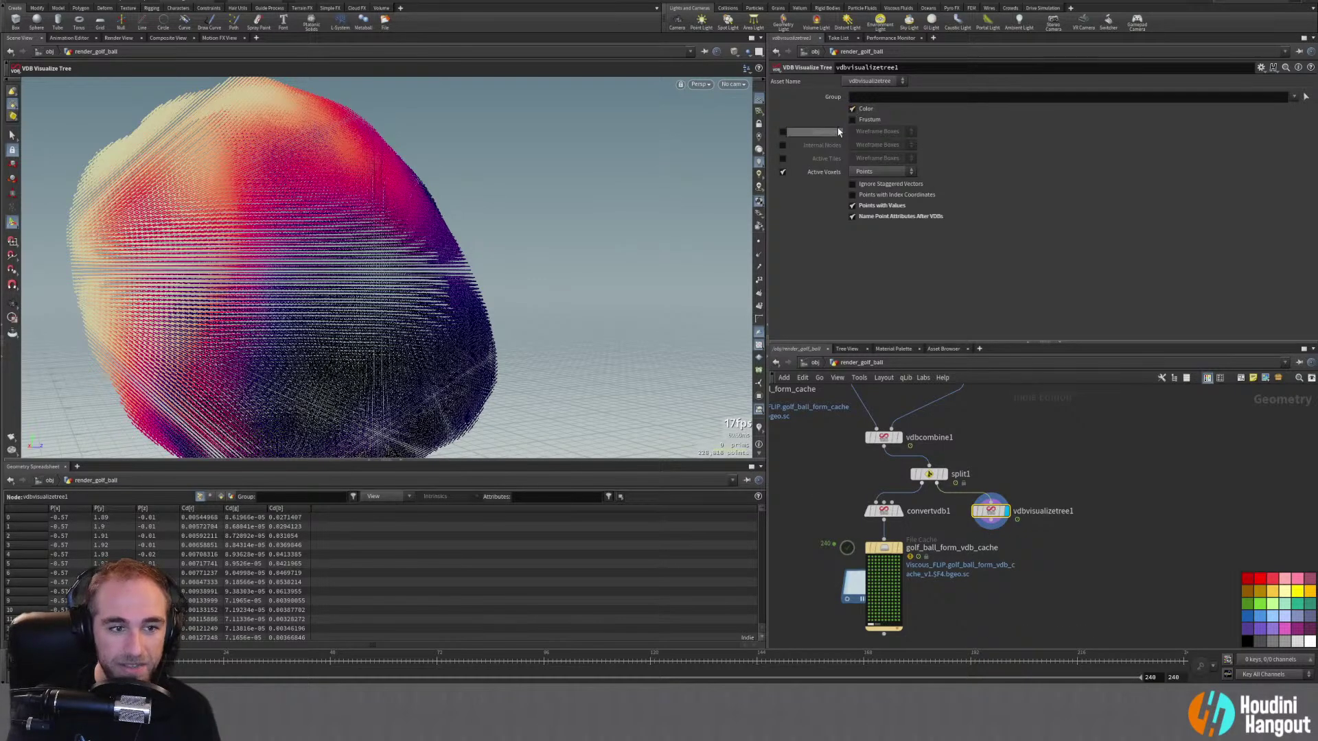
left_click_drag(354, 279, 300, 385)
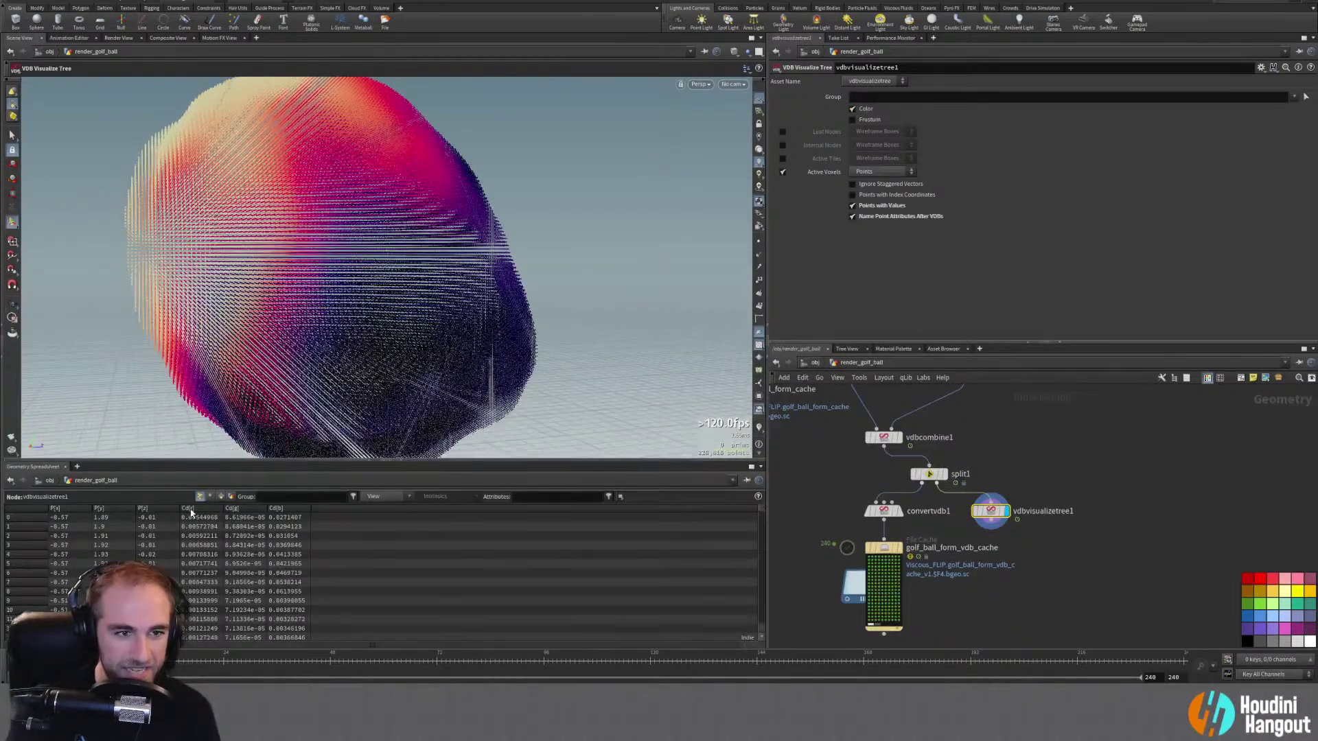
scroll(320, 285, "down", 5)
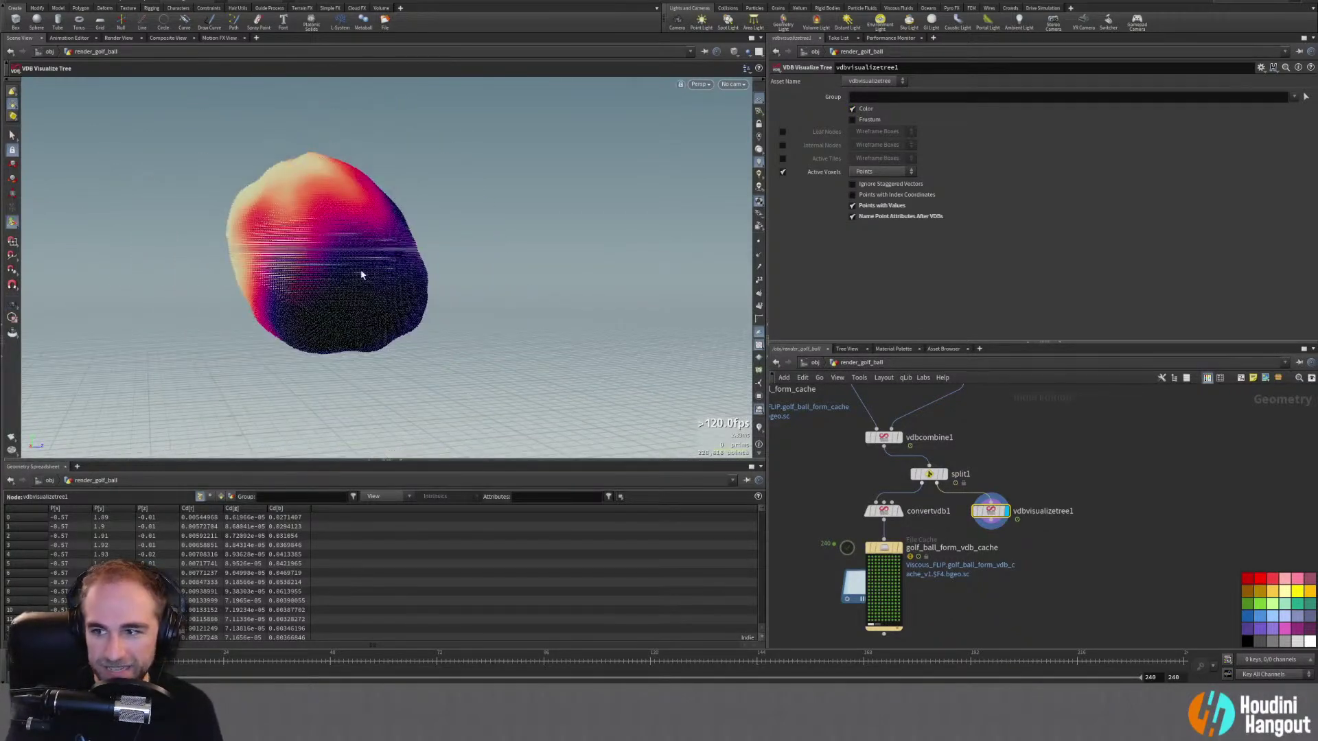
Step: Add an Attribute Transfer node taking golf_ball_form_vdb_cache first and vdbvisualizetree1 second, and display it
middle_click_drag(883, 530, 861, 480)
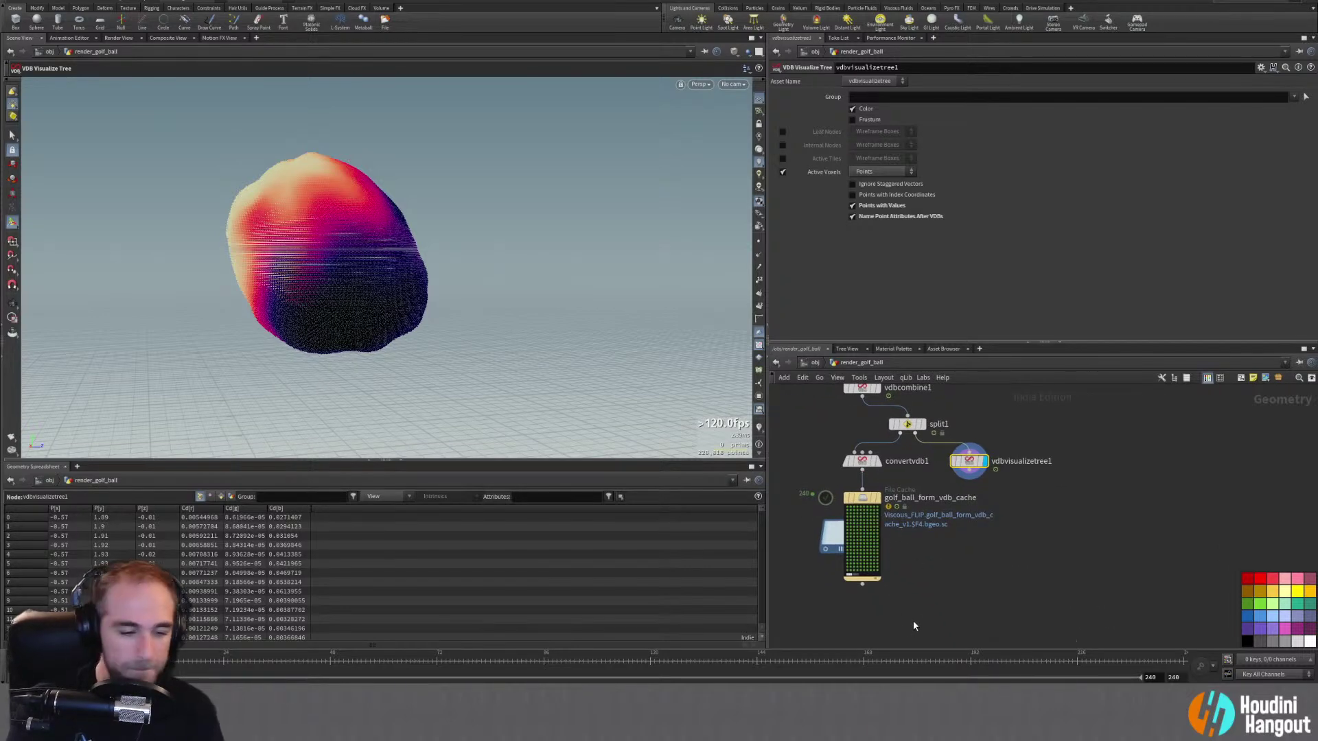
key("Tab")
type("null")
key("Return")
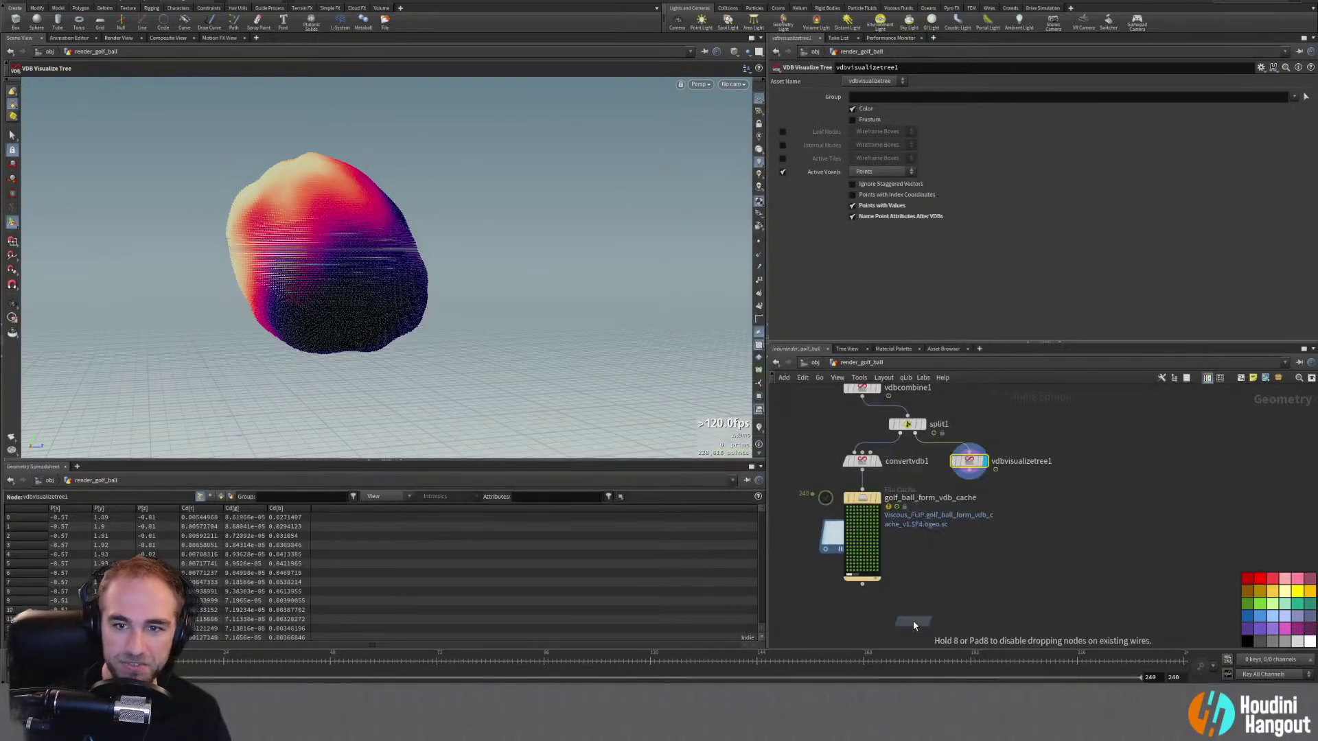
left_click(908, 623)
left_click_drag(863, 586, 901, 613)
left_click_drag(995, 470, 916, 613)
left_click(925, 623)
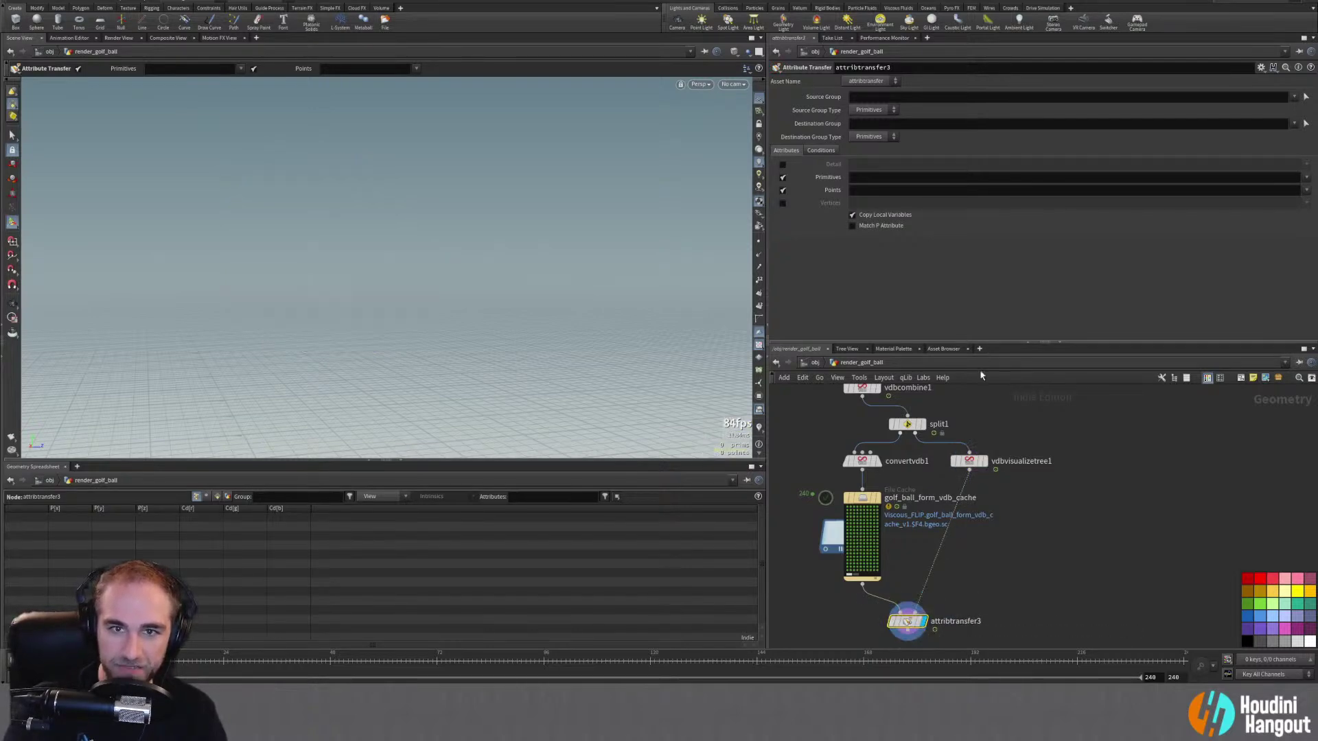
Step: Set attribtransfer3 to transfer only the Cd point attribute, with primitive attributes turned off
middle_click_drag(877, 377, 906, 396)
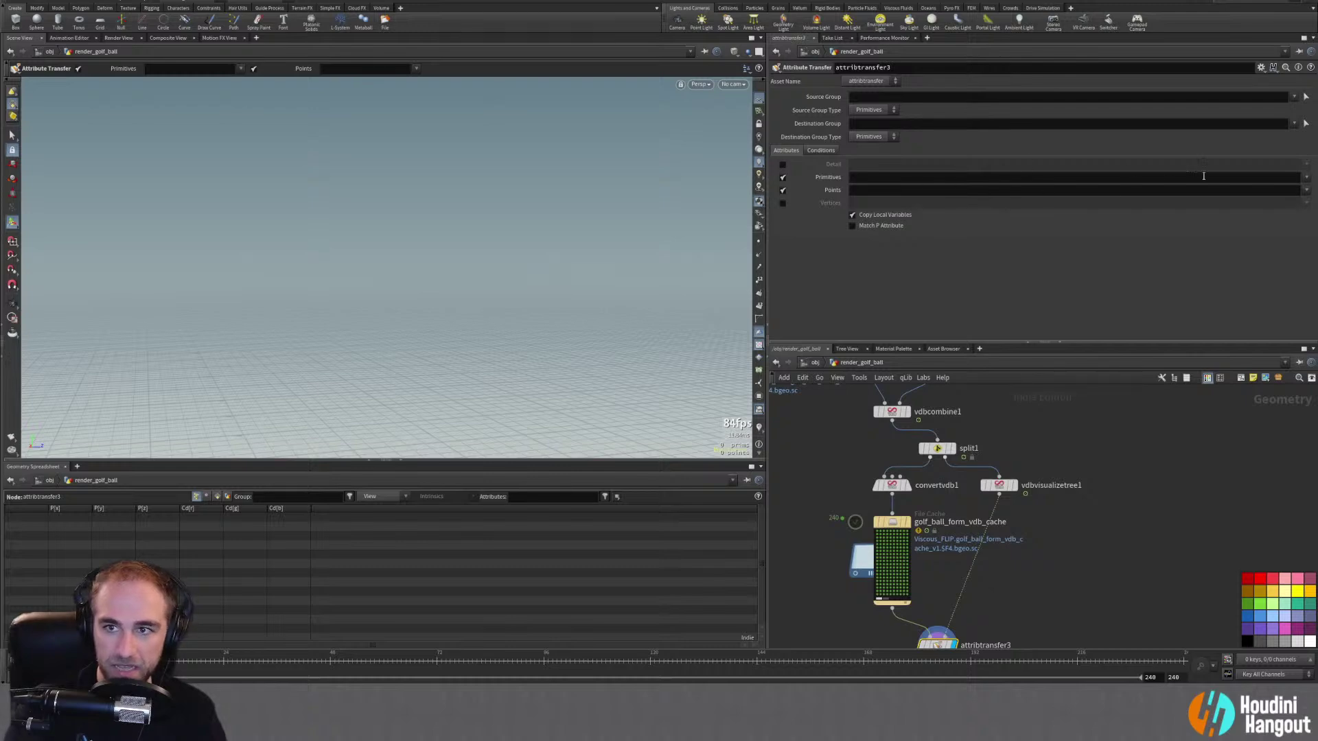
left_click(1304, 194)
left_click(1296, 212)
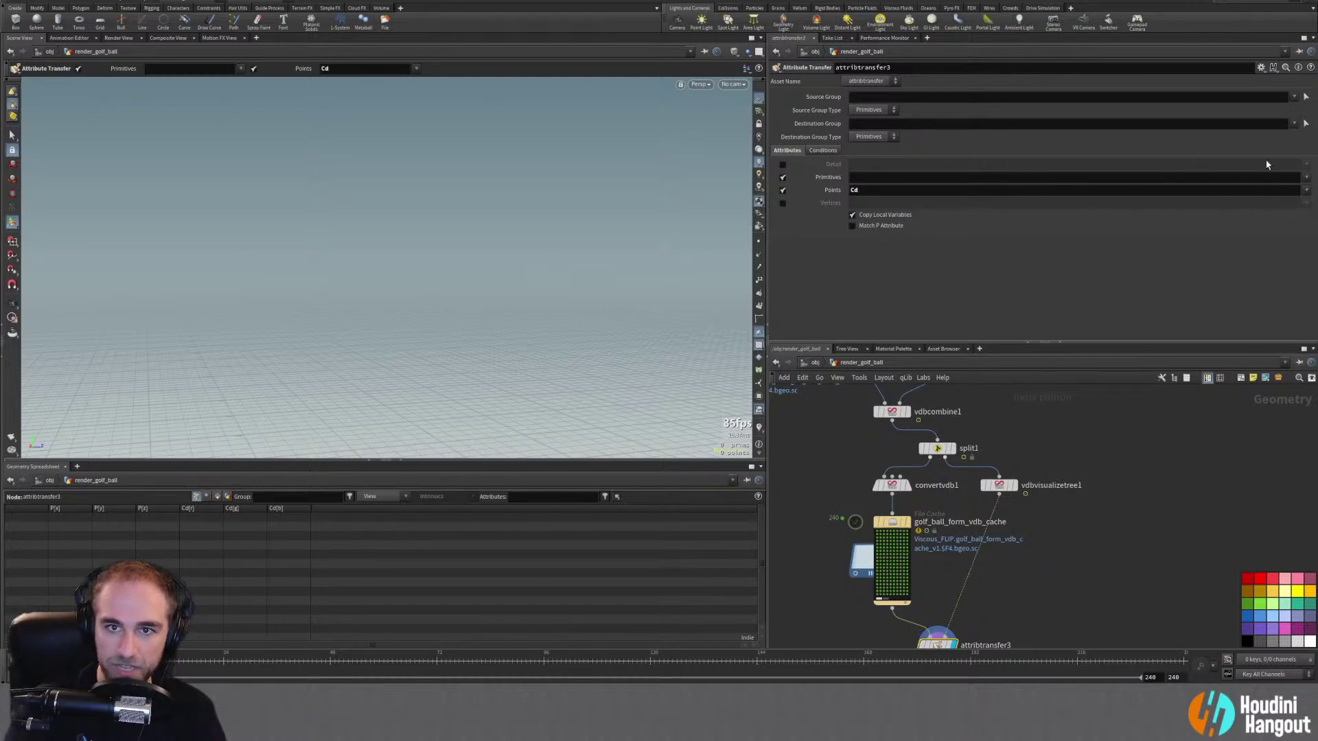
left_click(782, 177)
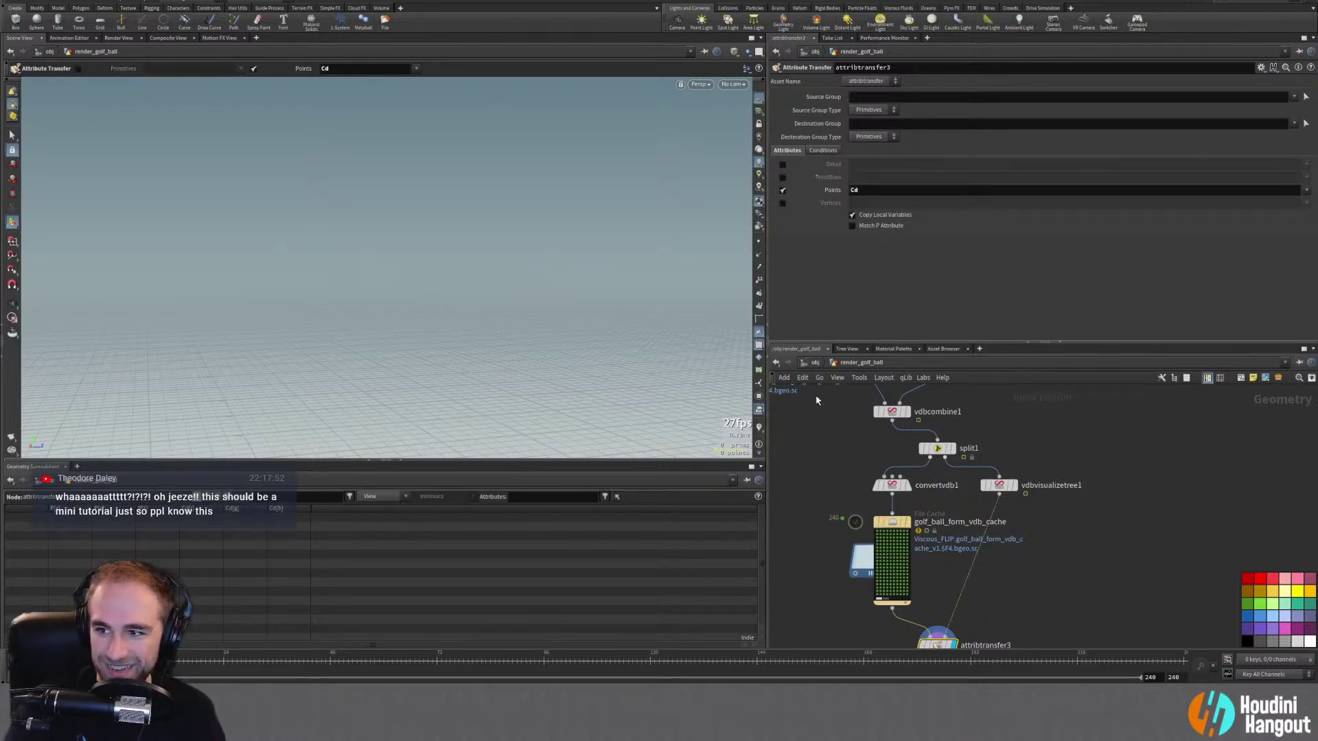
Step: Go to frame 164 and examine the transferred color on the golf ball form
middle_click_drag(804, 600, 823, 521)
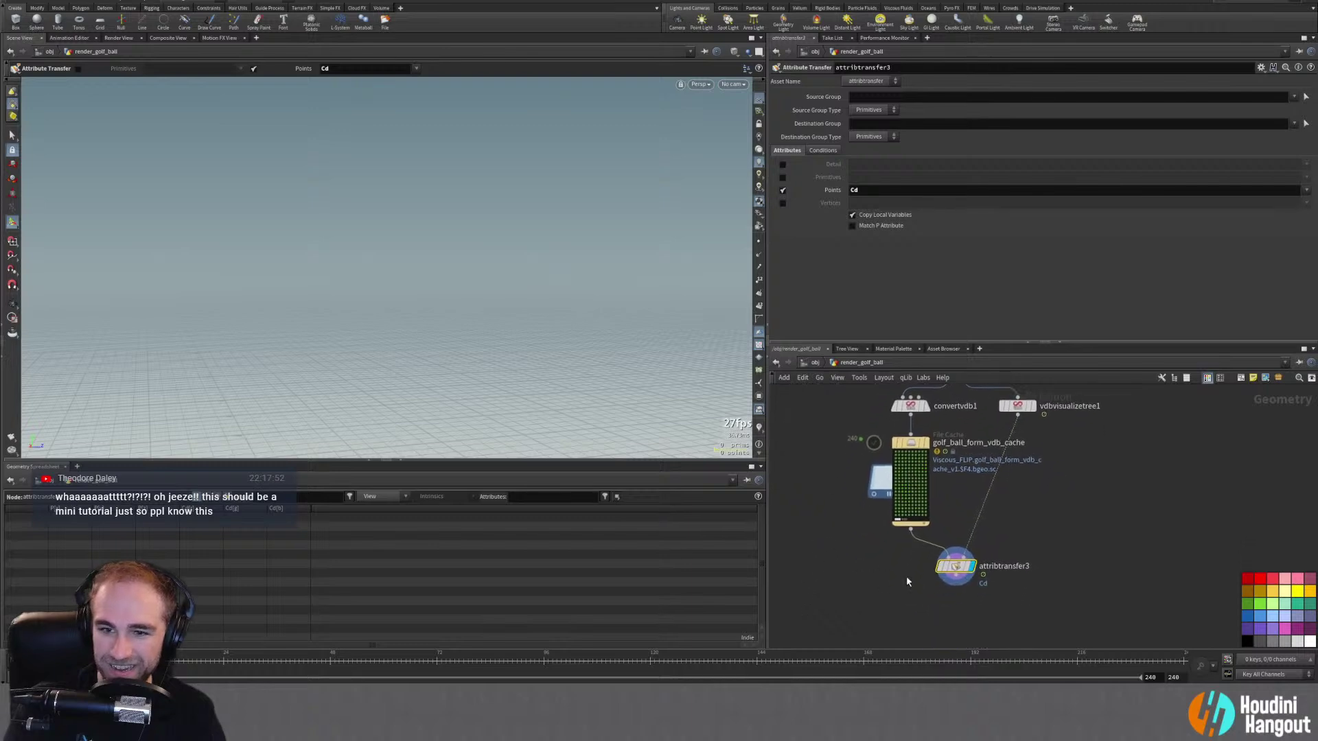
left_click_drag(182, 664, 851, 681)
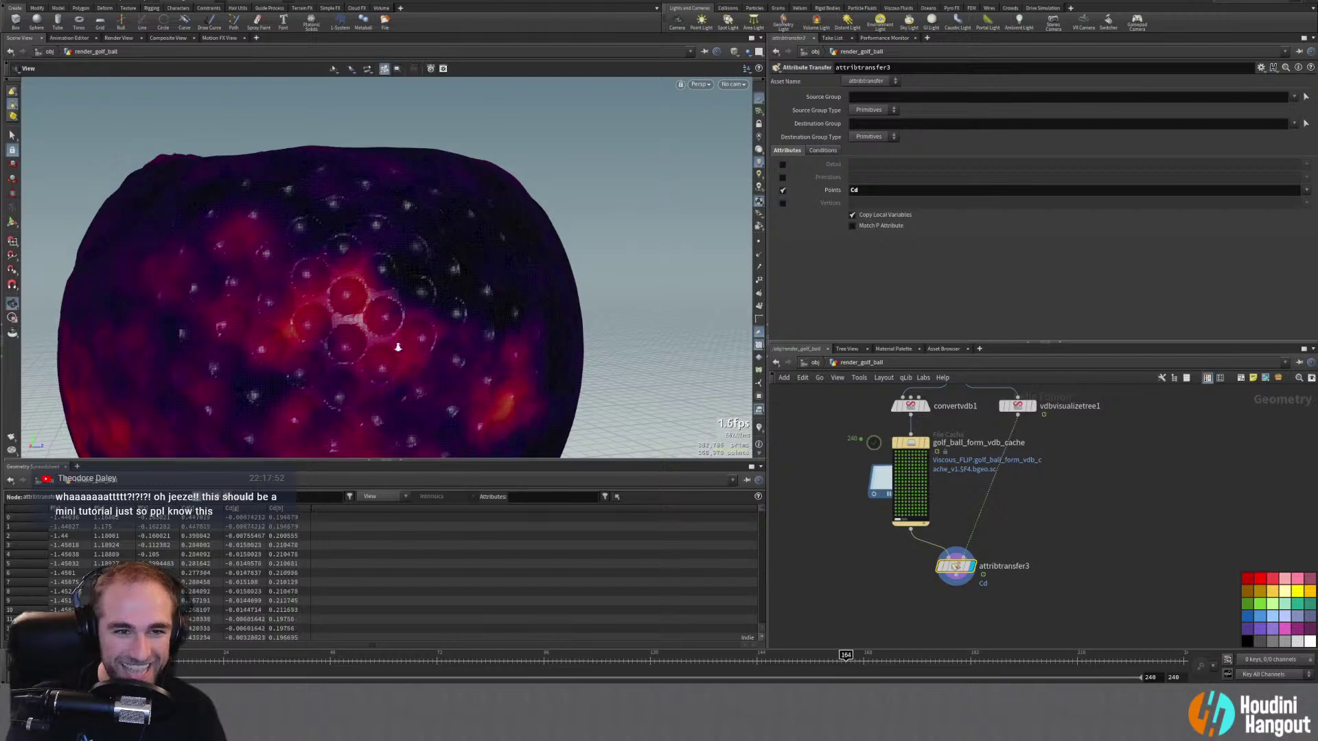
scroll(403, 353, "down", 5)
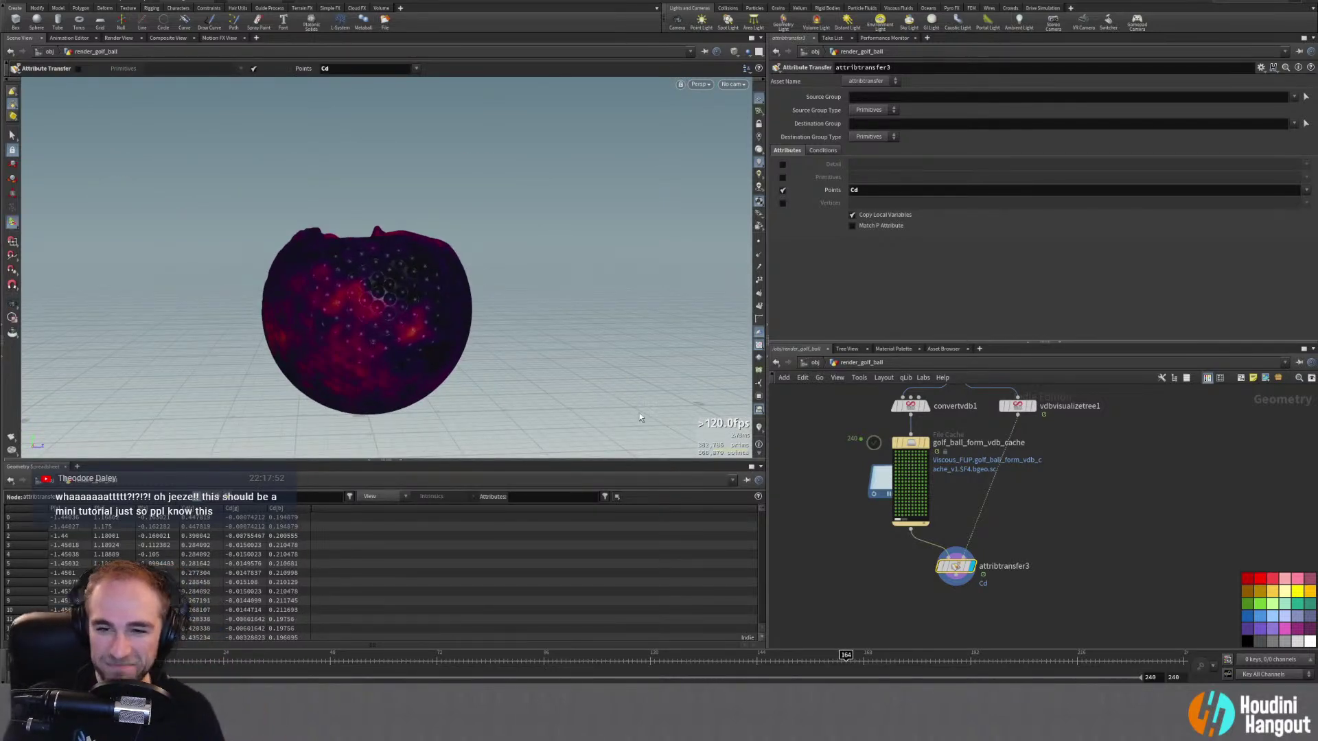
Step: Move vdbvisualizetree1 further away from the cache node, display it and examine its colored points
left_click(1025, 409)
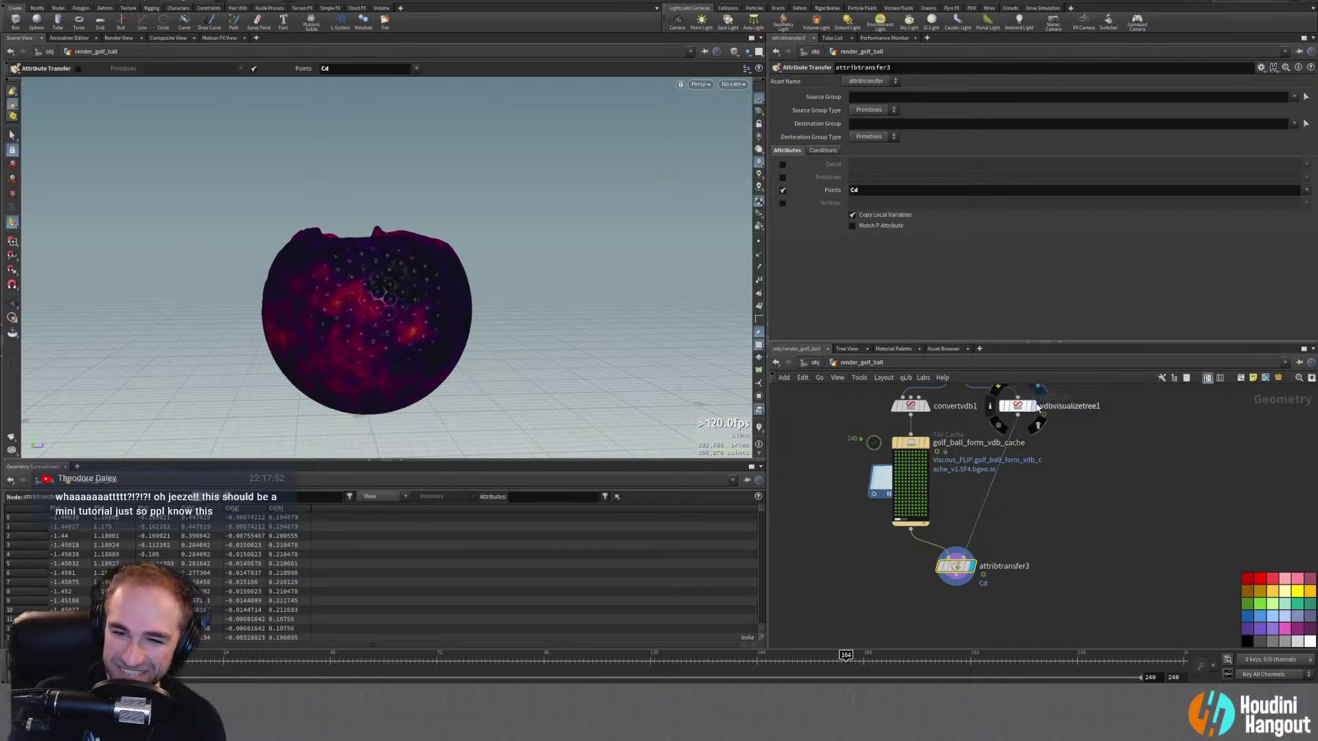
left_click_drag(1025, 412, 1068, 449)
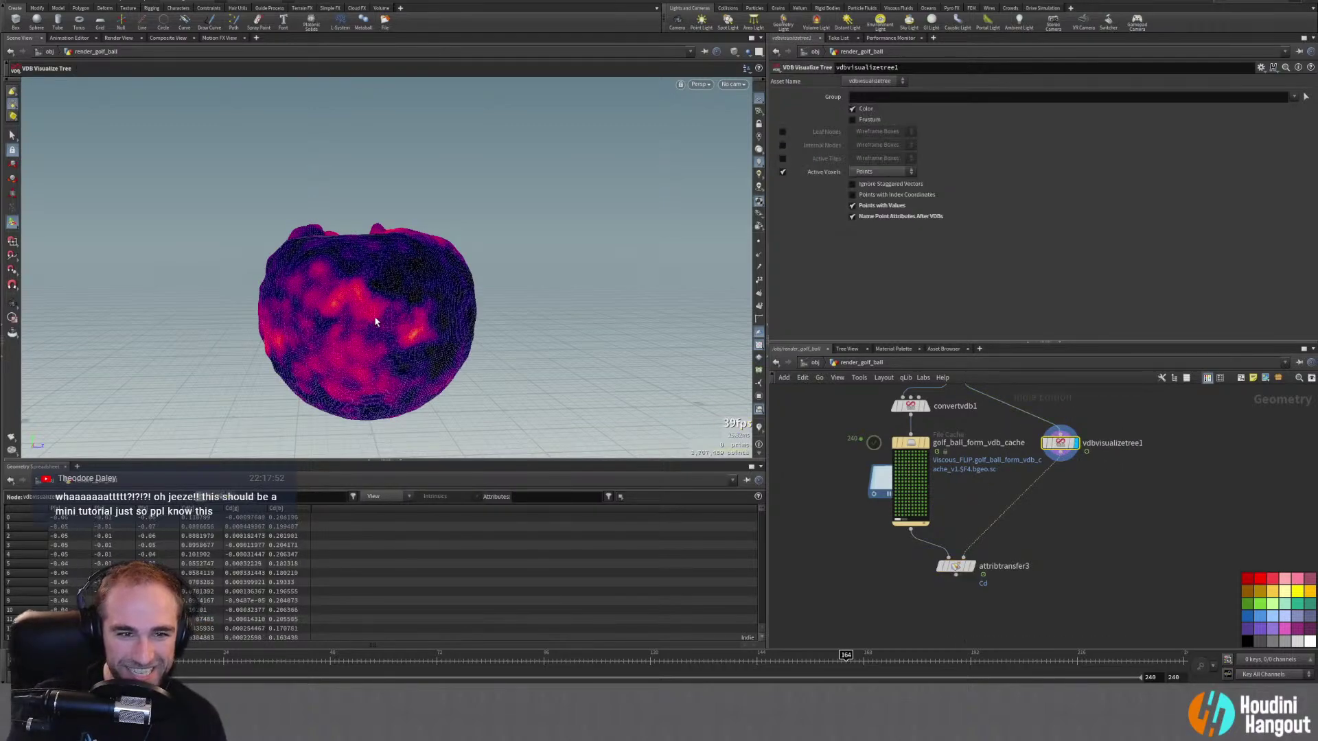
key("Escape")
scroll(391, 309, "up", 6)
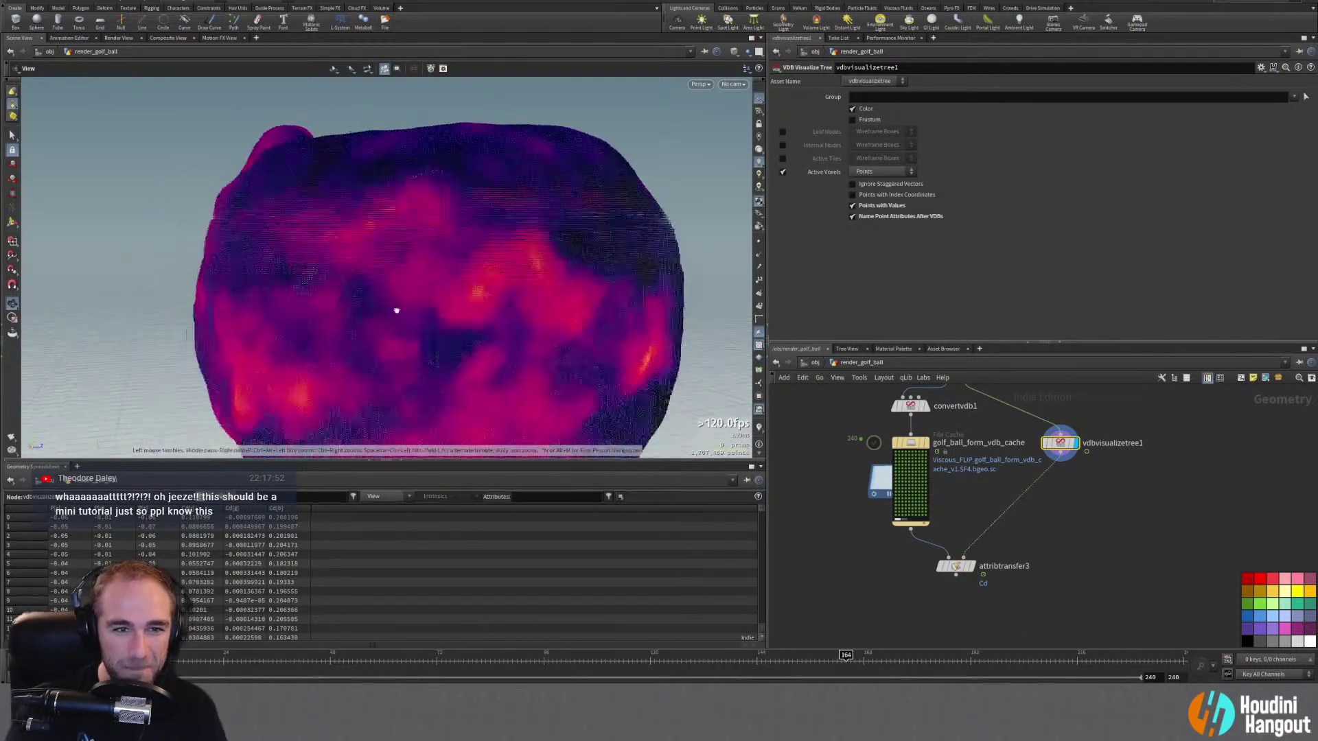
scroll(435, 343, "down", 6)
left_click_drag(406, 332, 358, 278)
key("Return")
Step: Switch vdbvisualizetree1 from active voxels to leaf nodes as wireframe boxes and examine the structure up close
left_click(782, 172)
left_click(782, 131)
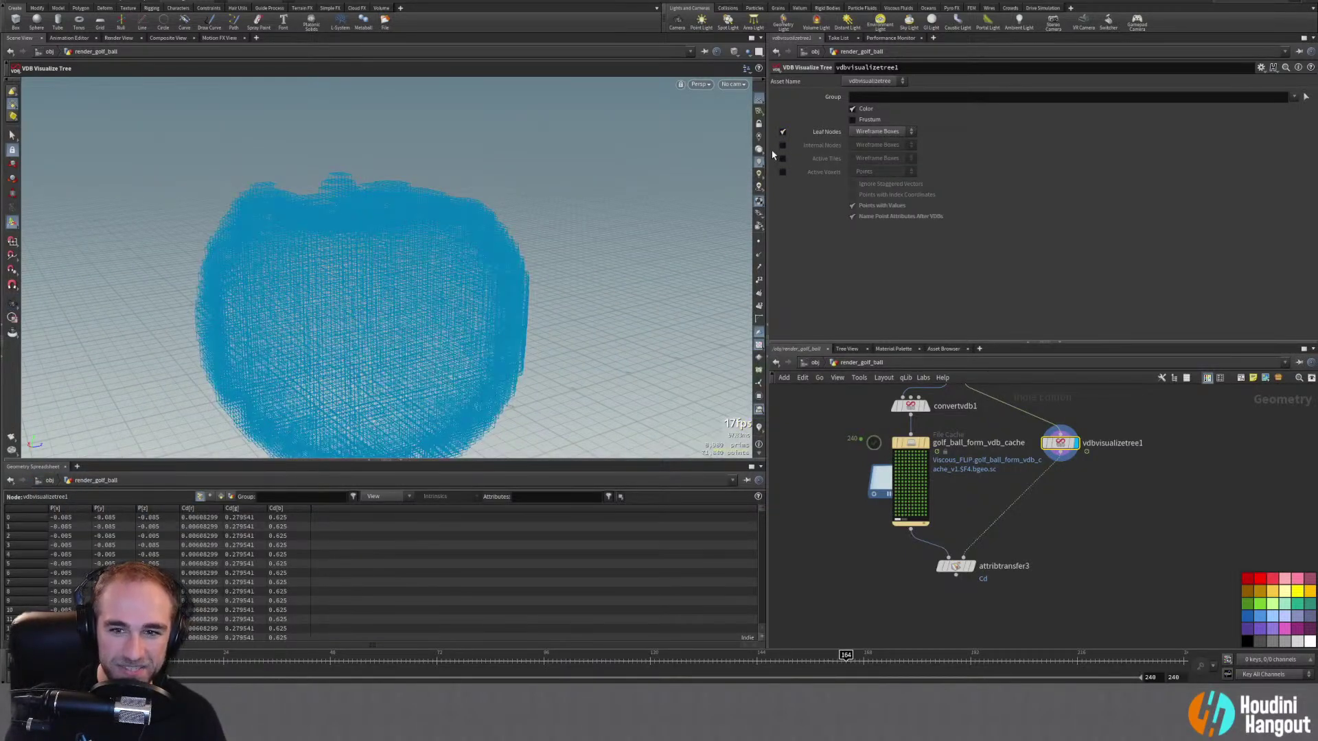
key("Escape")
scroll(347, 312, "up", 10)
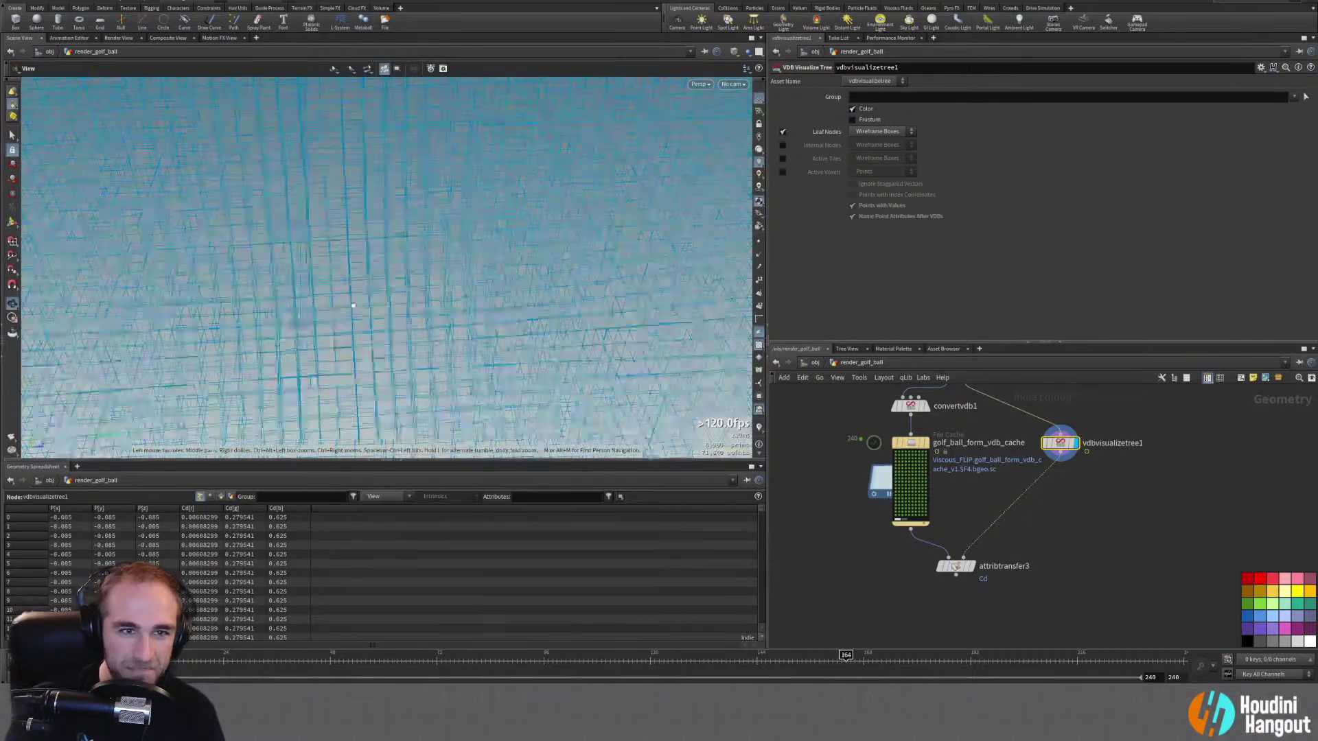
left_click_drag(352, 305, 647, 216)
scroll(416, 309, "down", 10)
key("Return")
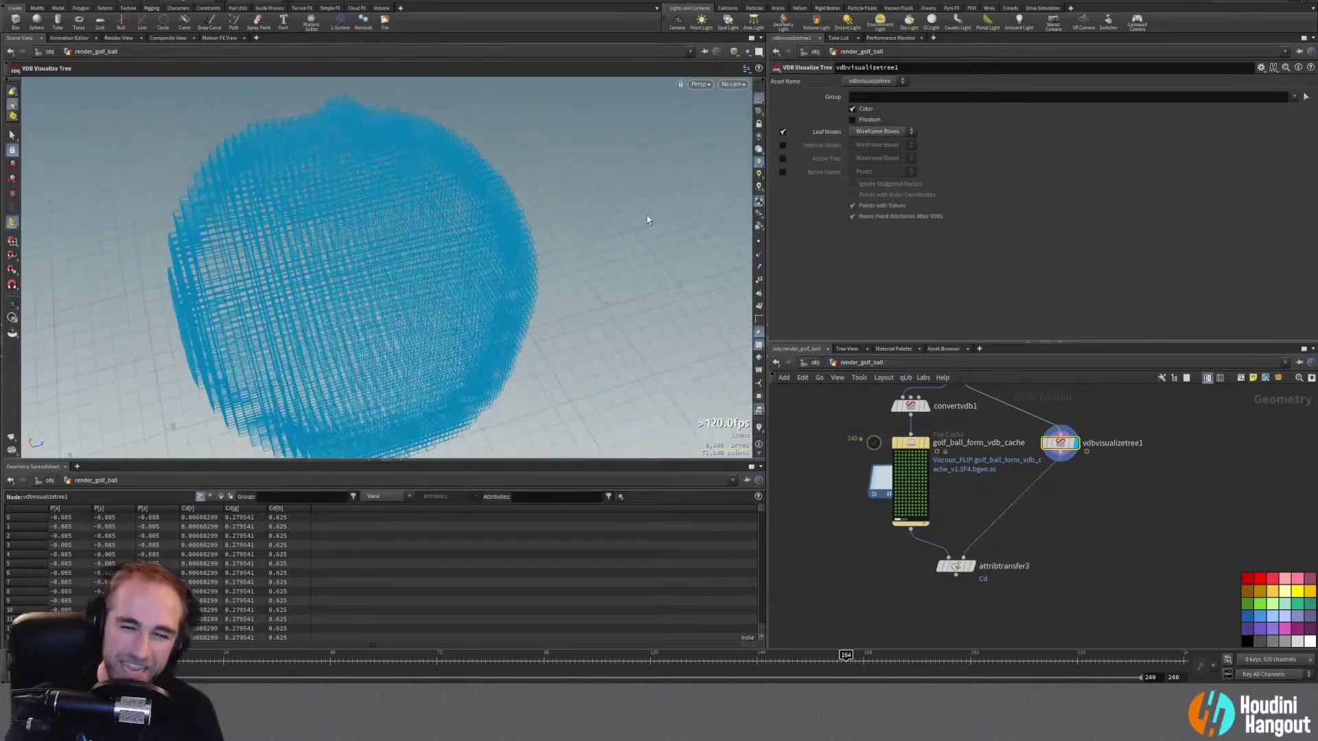
Step: Preview the internal nodes of vdbvisualizetree1 as wireframe boxes, return to the leaf nodes and inspect their boxes
left_click(783, 145)
left_click(782, 132)
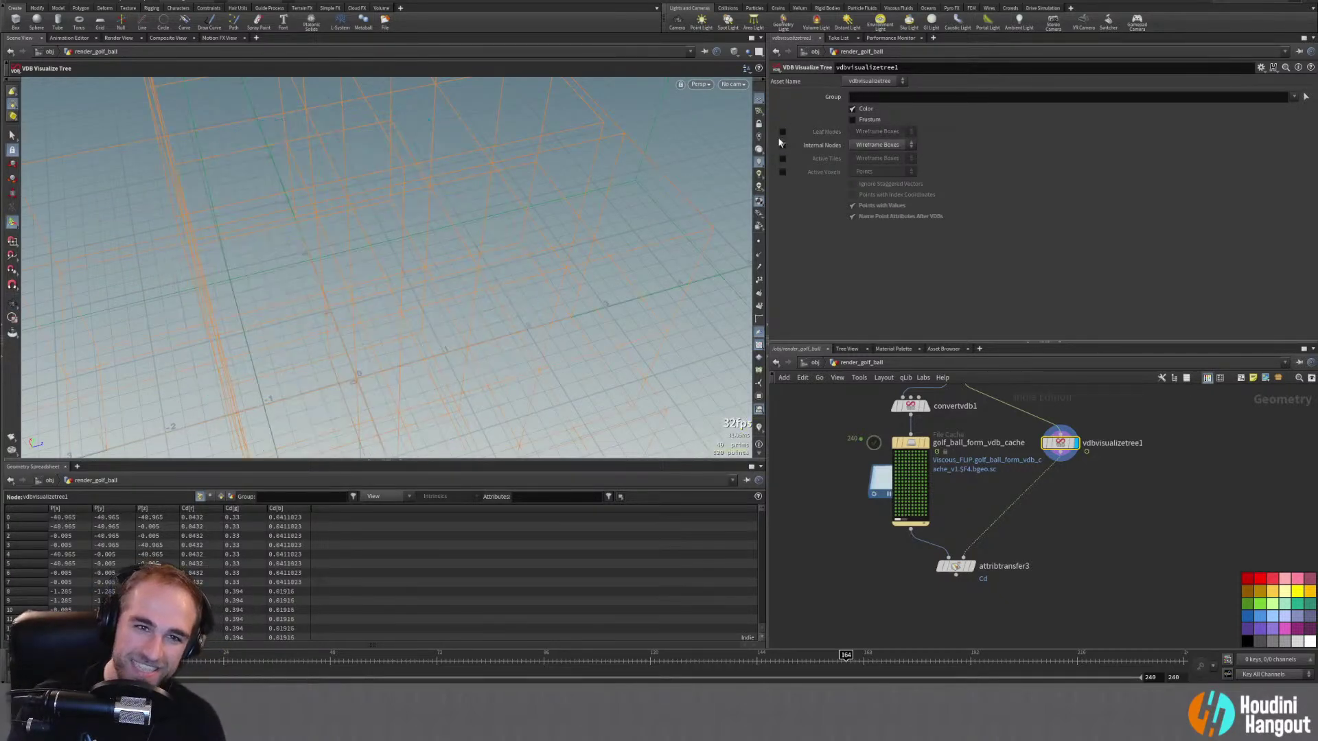
left_click(781, 146)
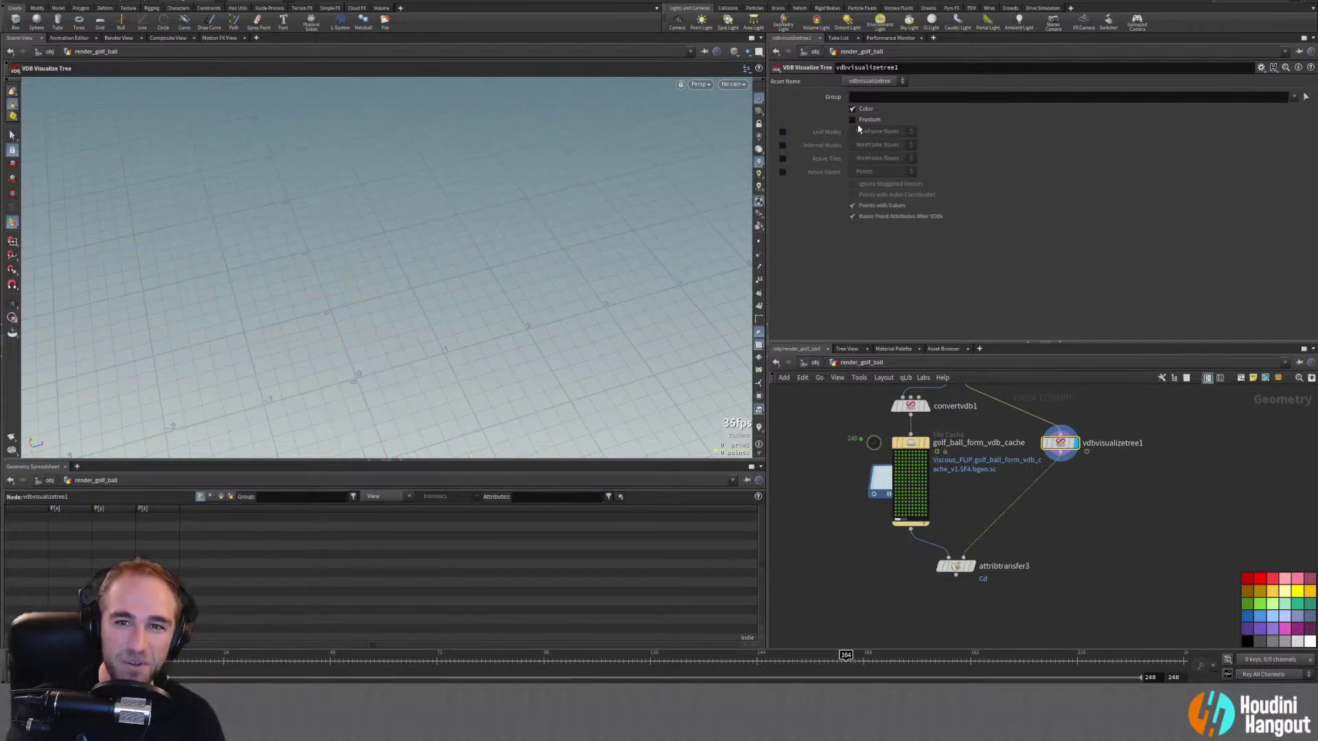
left_click(783, 132)
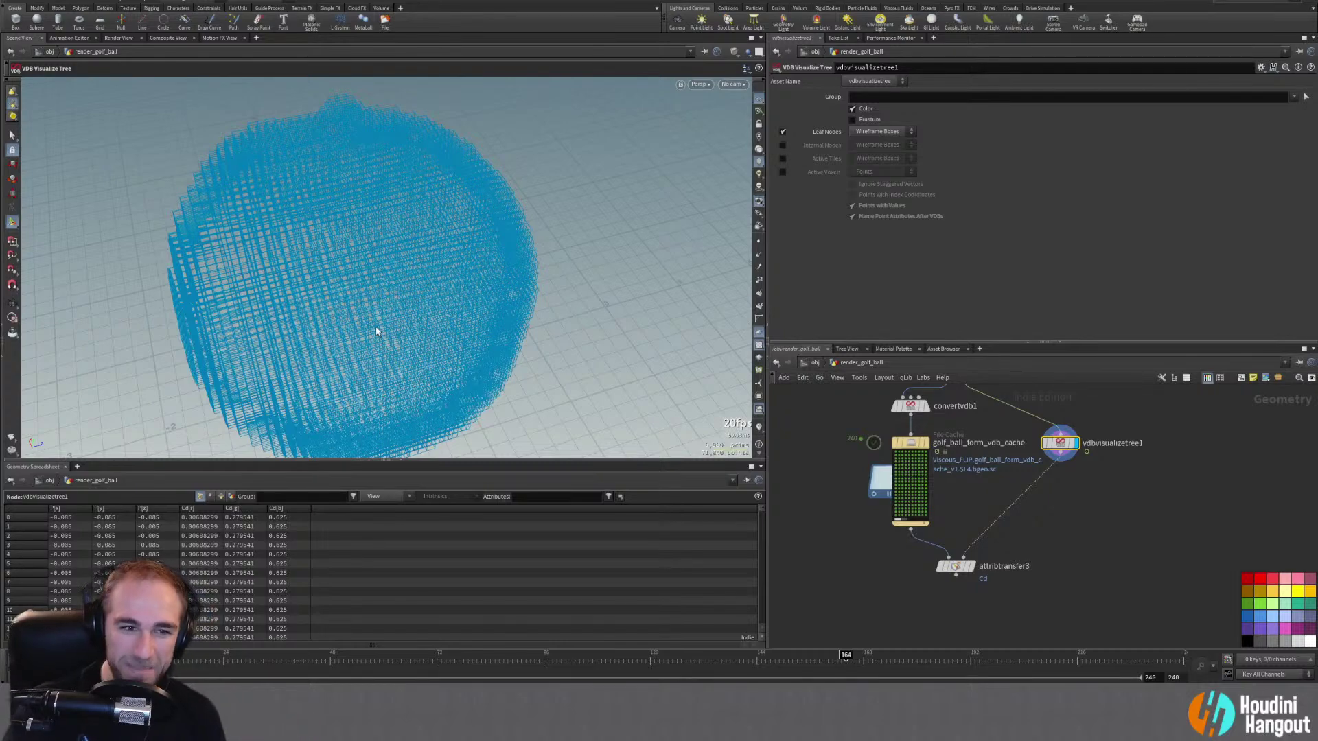
key("Escape")
left_click_drag(355, 343, 491, 280)
scroll(341, 250, "up", 5)
left_click_drag(341, 250, 467, 294)
key("Return")
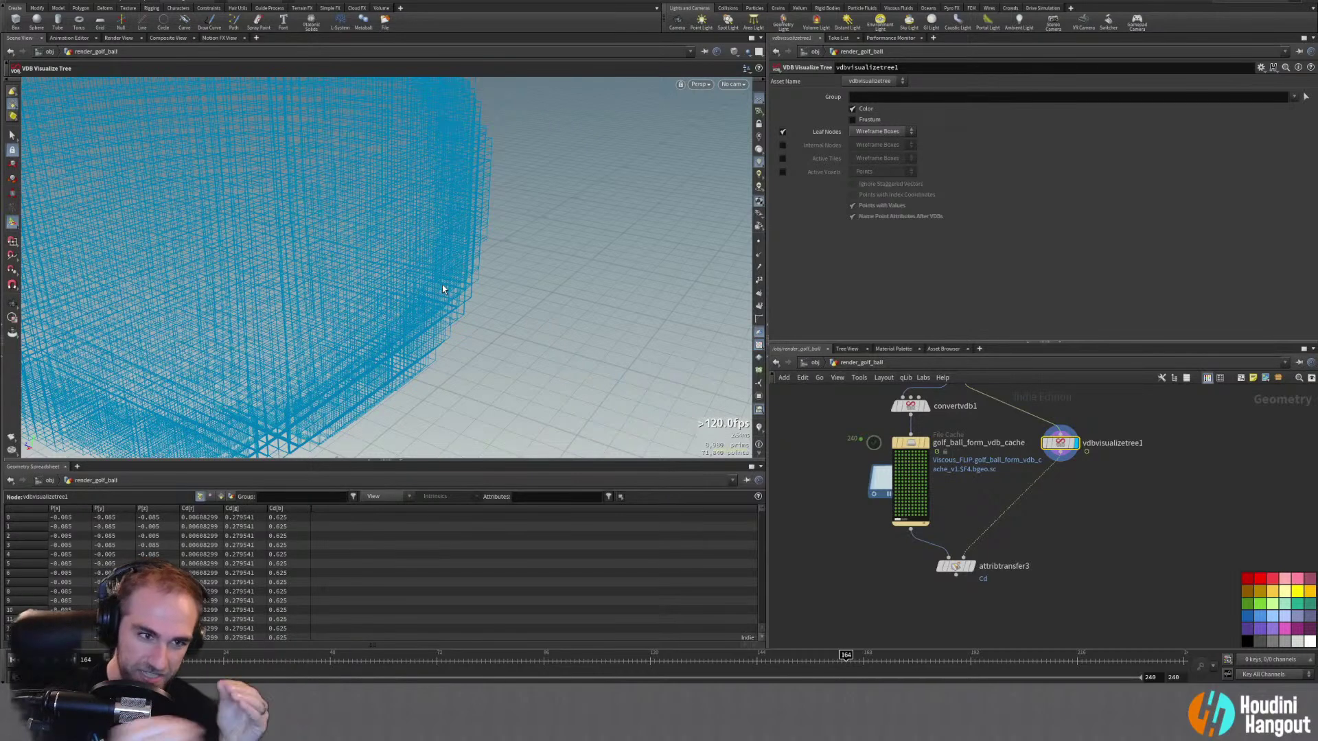
Step: Restore vdbvisualizetree1 to active voxels only, shown as points, and display attribtransfer3 with the whole ball in view
left_click(782, 132)
left_click(781, 172)
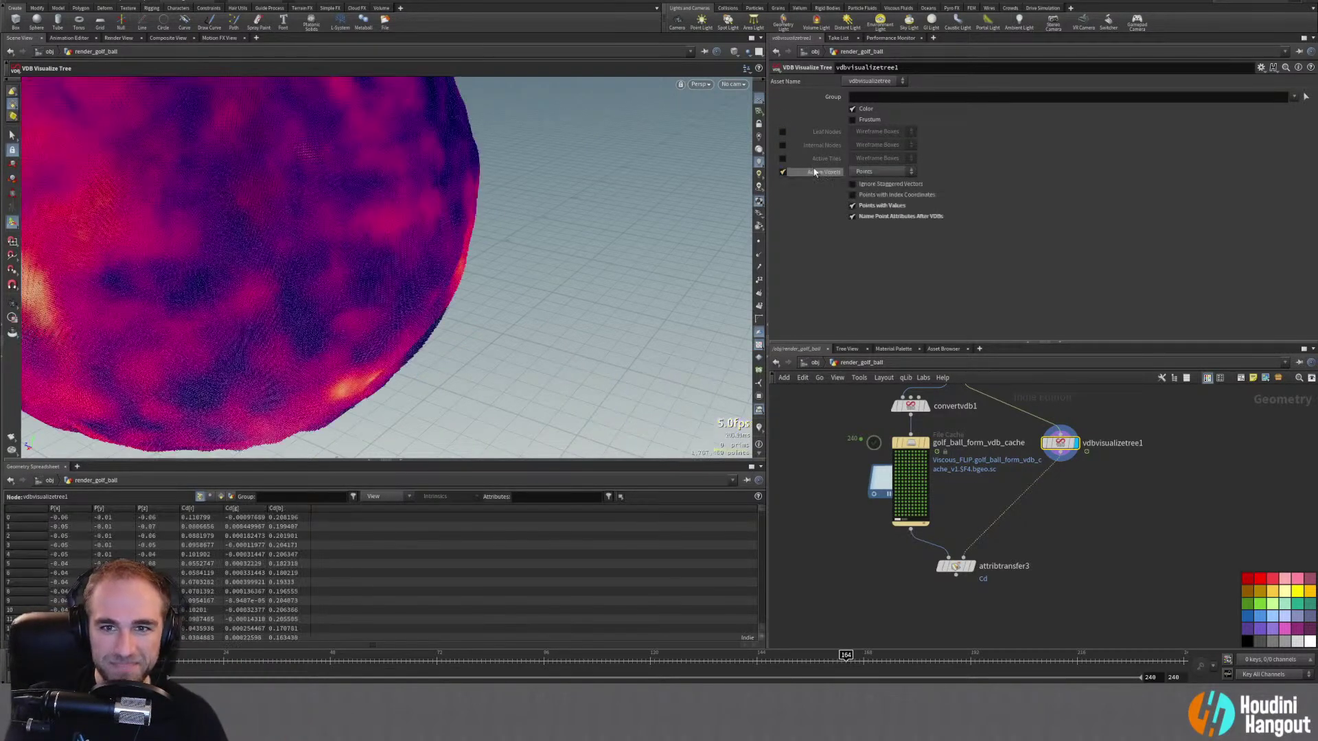
left_click(955, 566)
left_click(970, 566)
left_click_drag(385, 311, 481, 247)
scroll(950, 596, "down", 4)
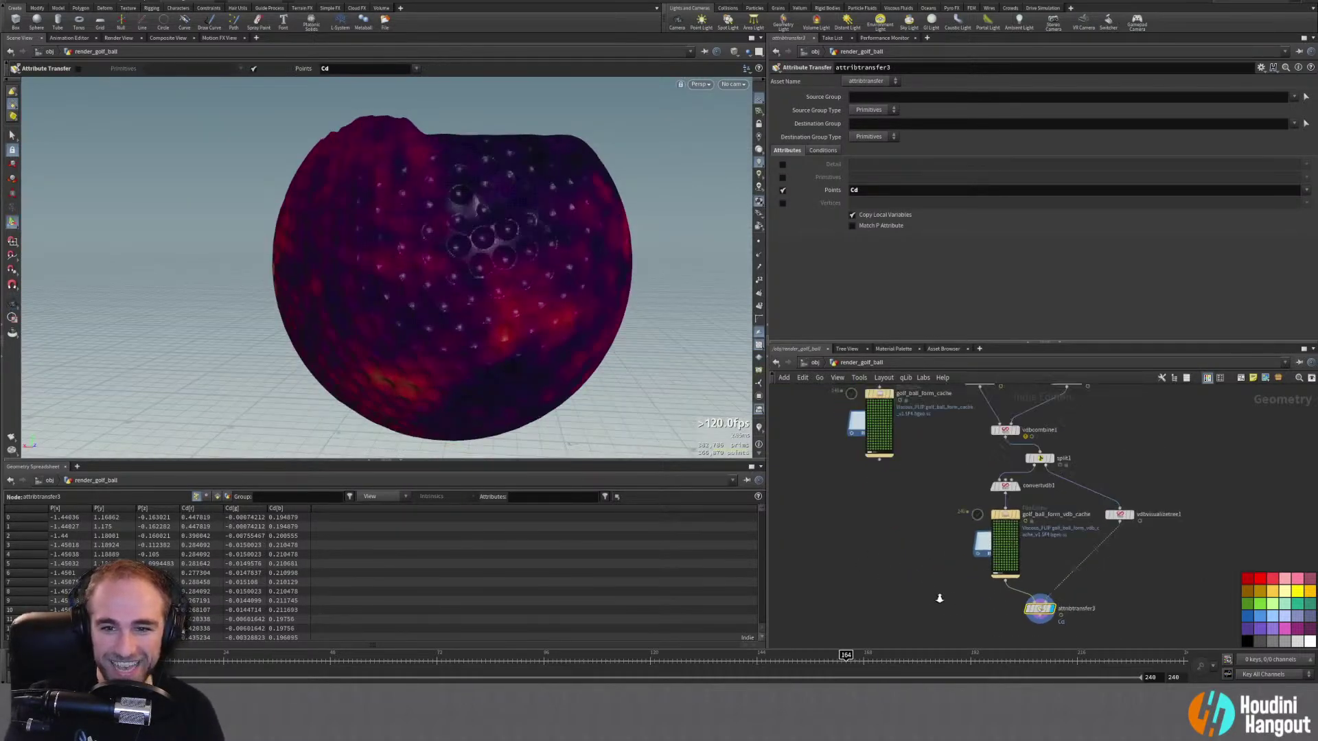
Step: Compare golf_ball_form_cache around frame 167 with the attribtransfer3 result, scrubbing the latter back to frame 57
left_click(900, 420)
left_click(892, 424)
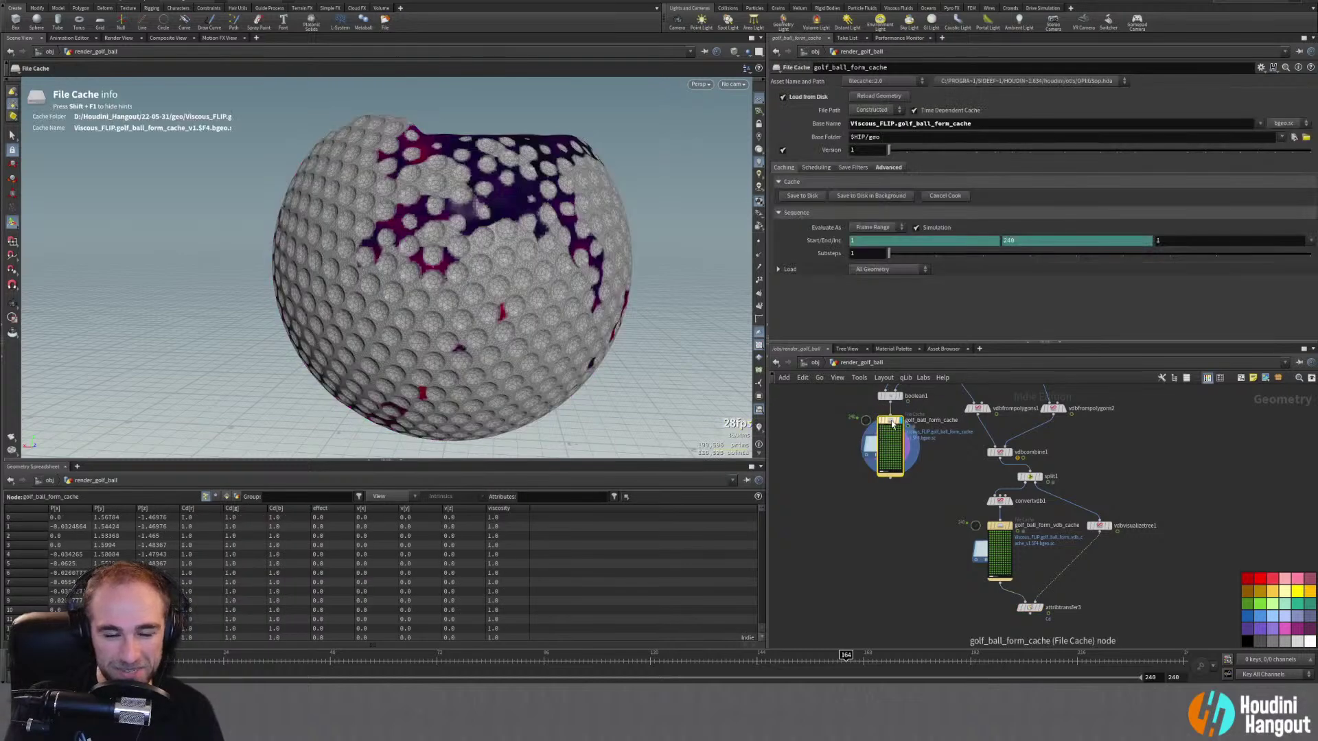
left_click_drag(511, 658, 860, 653)
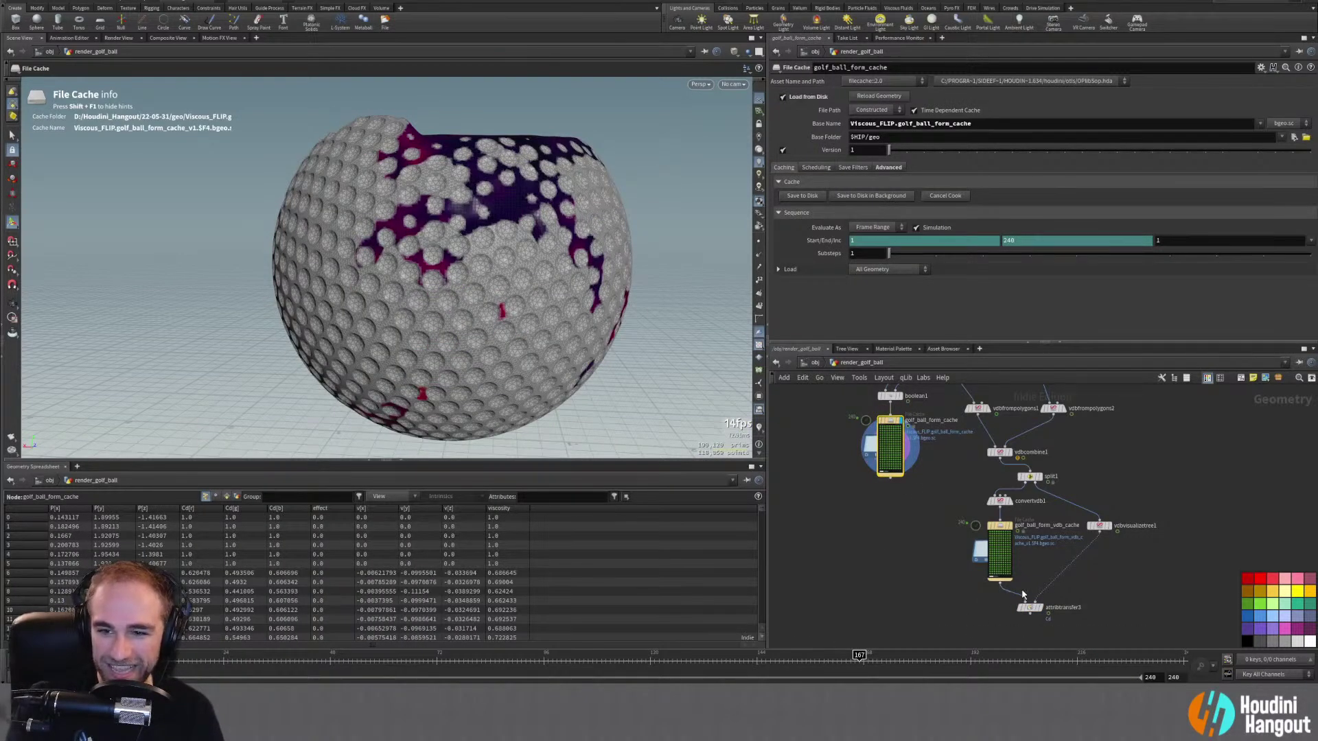
left_click(1036, 610)
left_click(779, 656)
left_click_drag(476, 660, 371, 660)
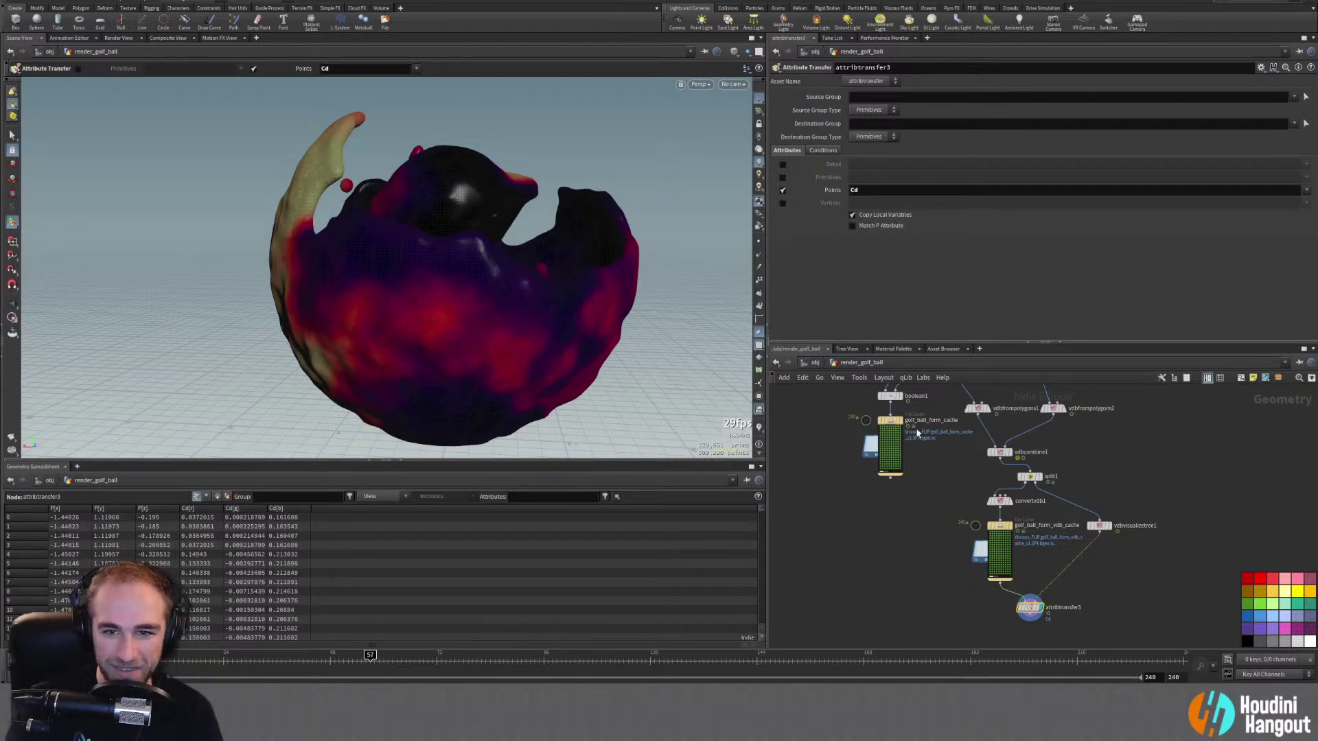
Step: Display golf_ball_form_cache at frame 57, followed by the colored voxel points of vdbvisualizetree1, to compare them
left_click(899, 420)
left_click(891, 425)
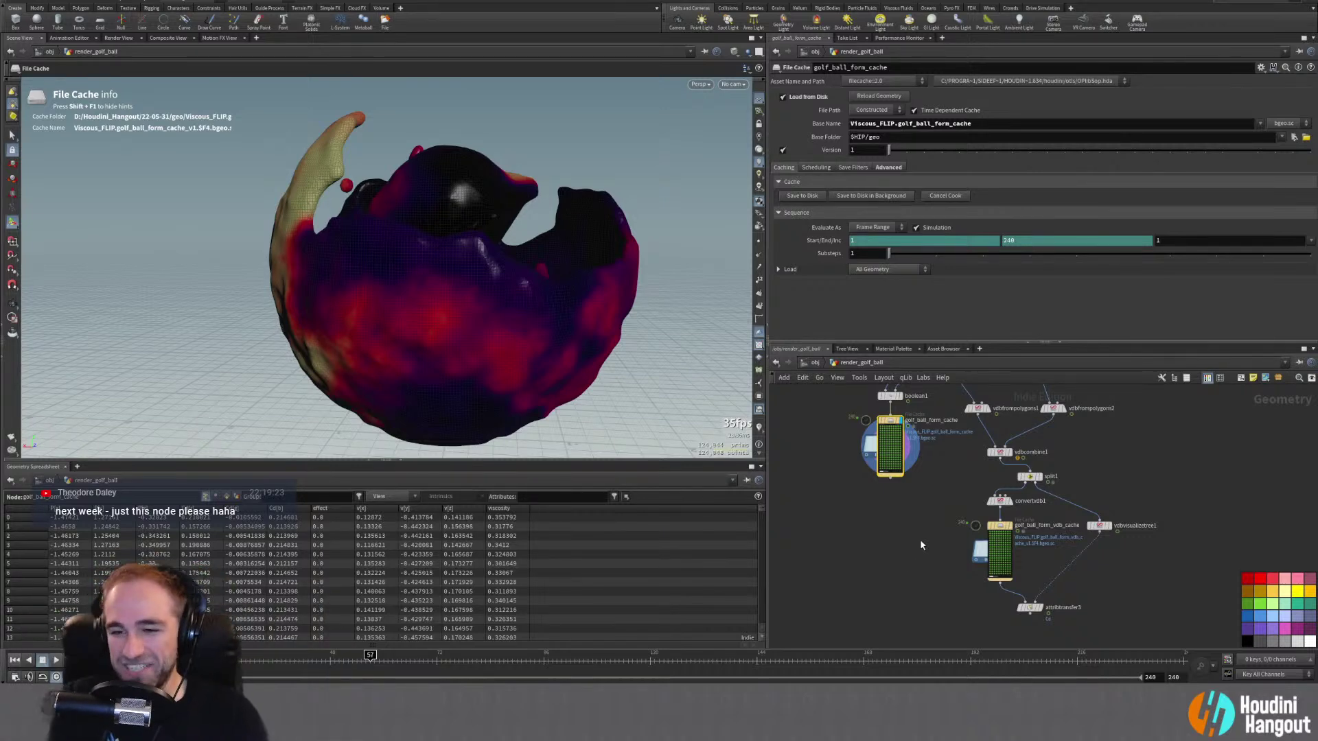
left_click(1107, 526)
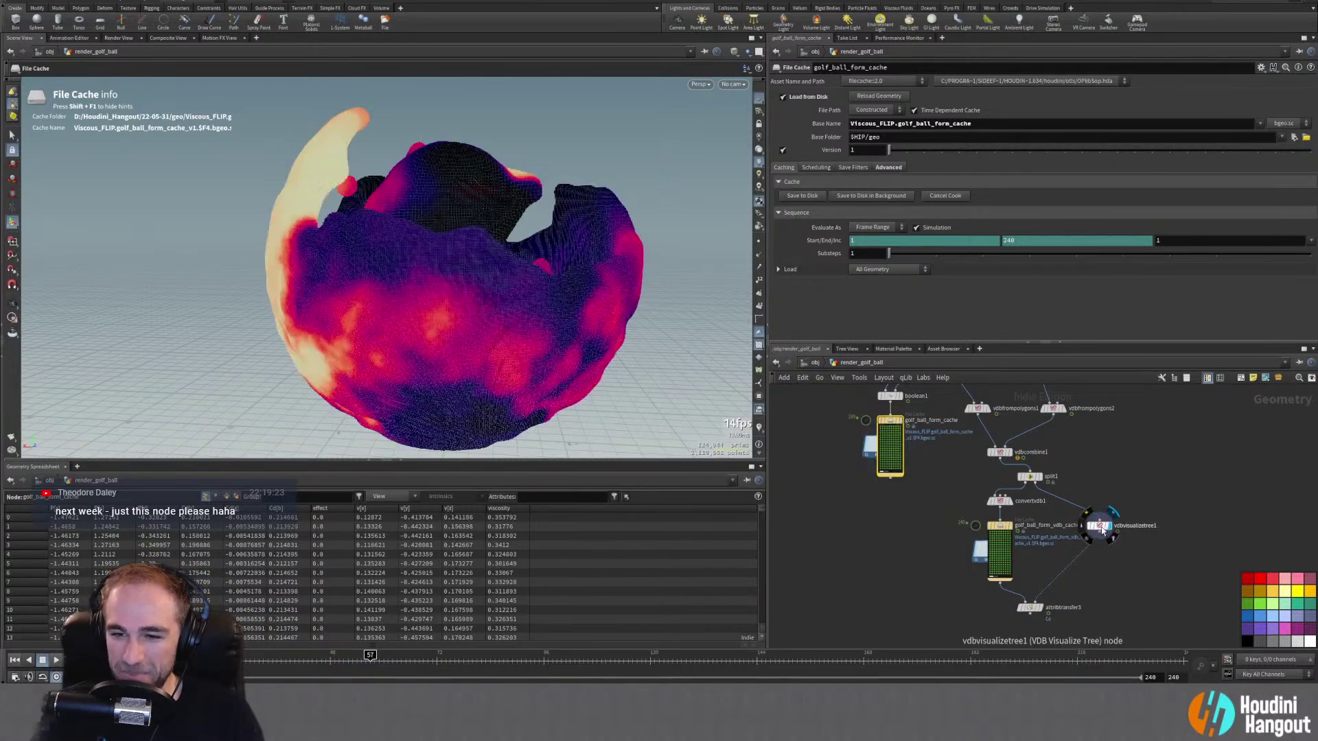
left_click(1099, 526)
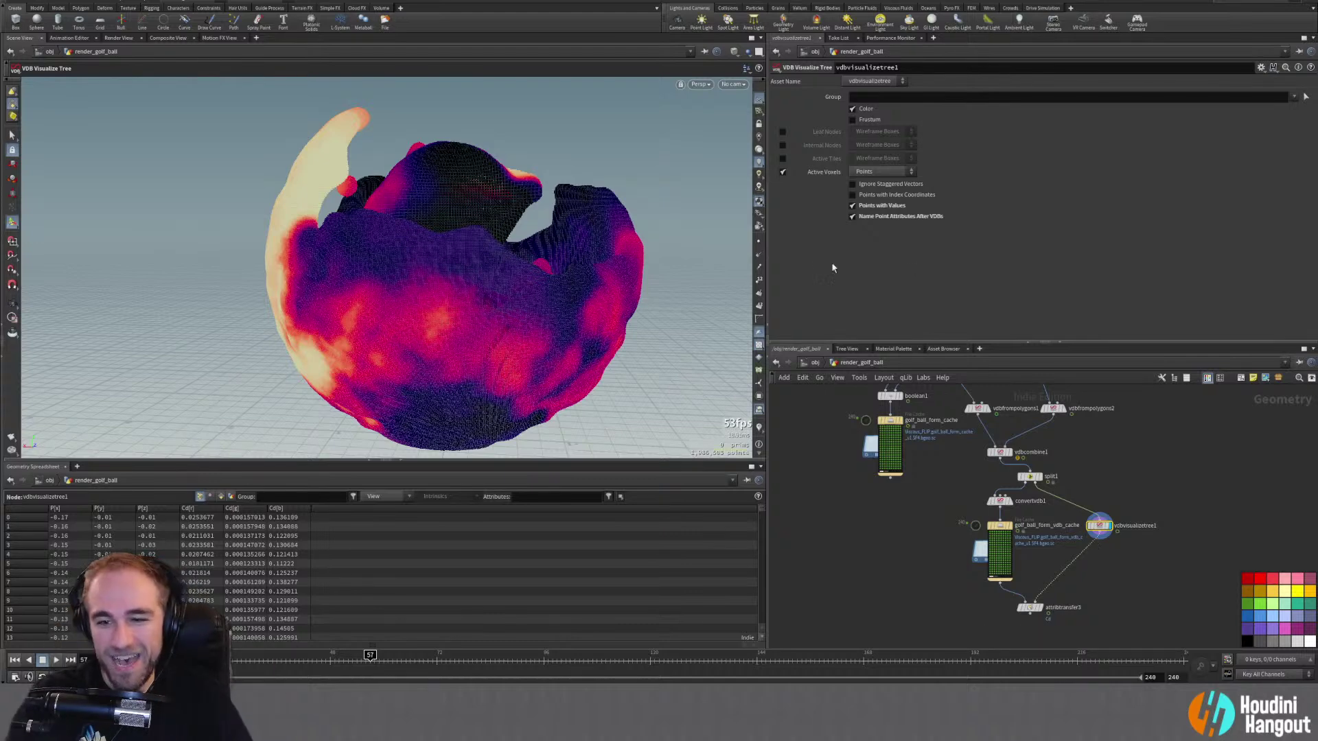
Step: Compare the uncolored mesh from convertvdb1 with the colored attribtransfer3 result, ending at frame 90
left_click(1008, 501)
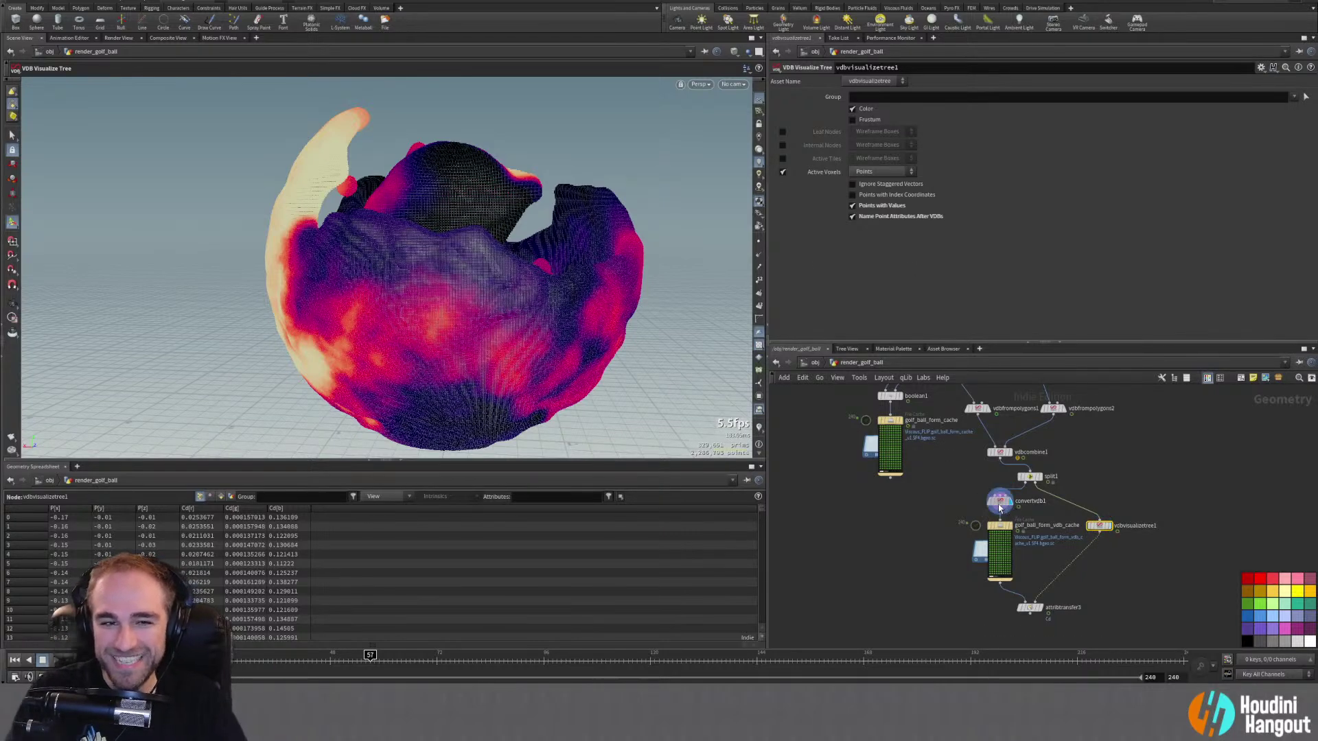
left_click_drag(339, 393, 693, 409)
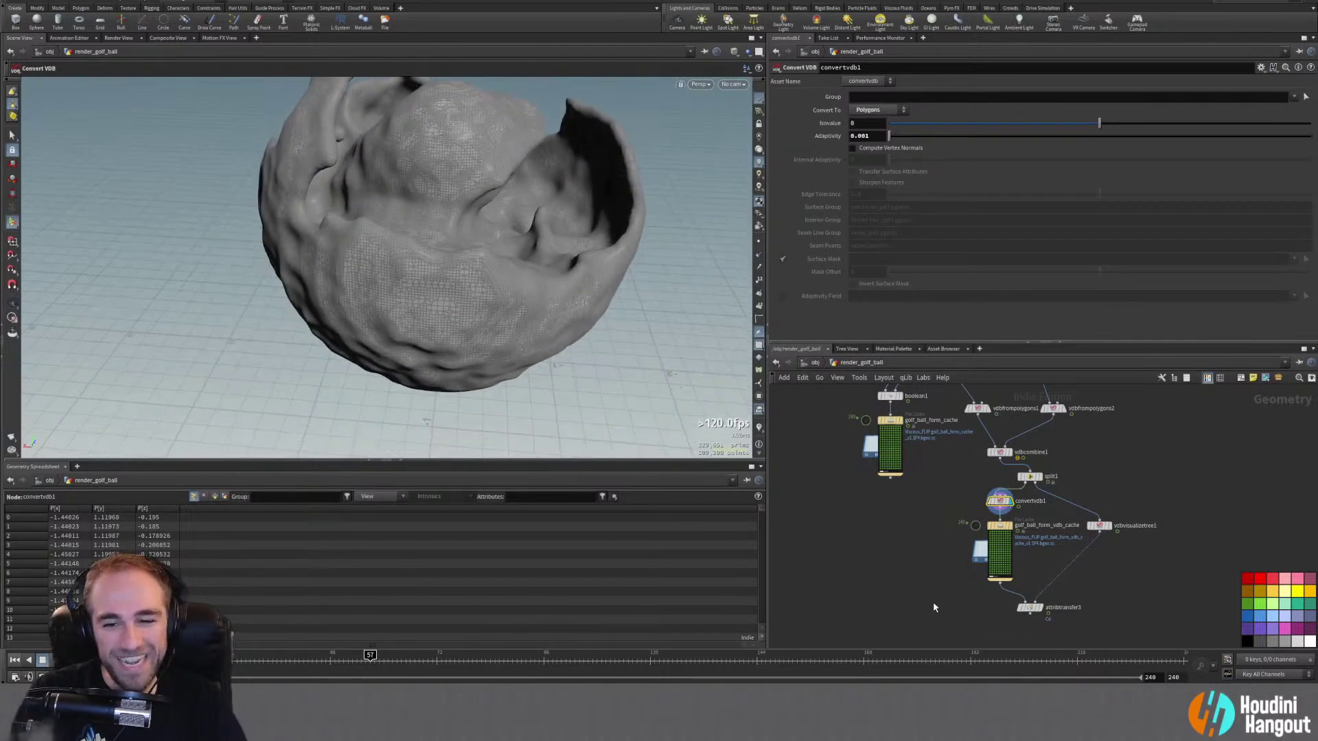
left_click(1029, 608)
left_click_drag(383, 249, 447, 260)
left_click(516, 659)
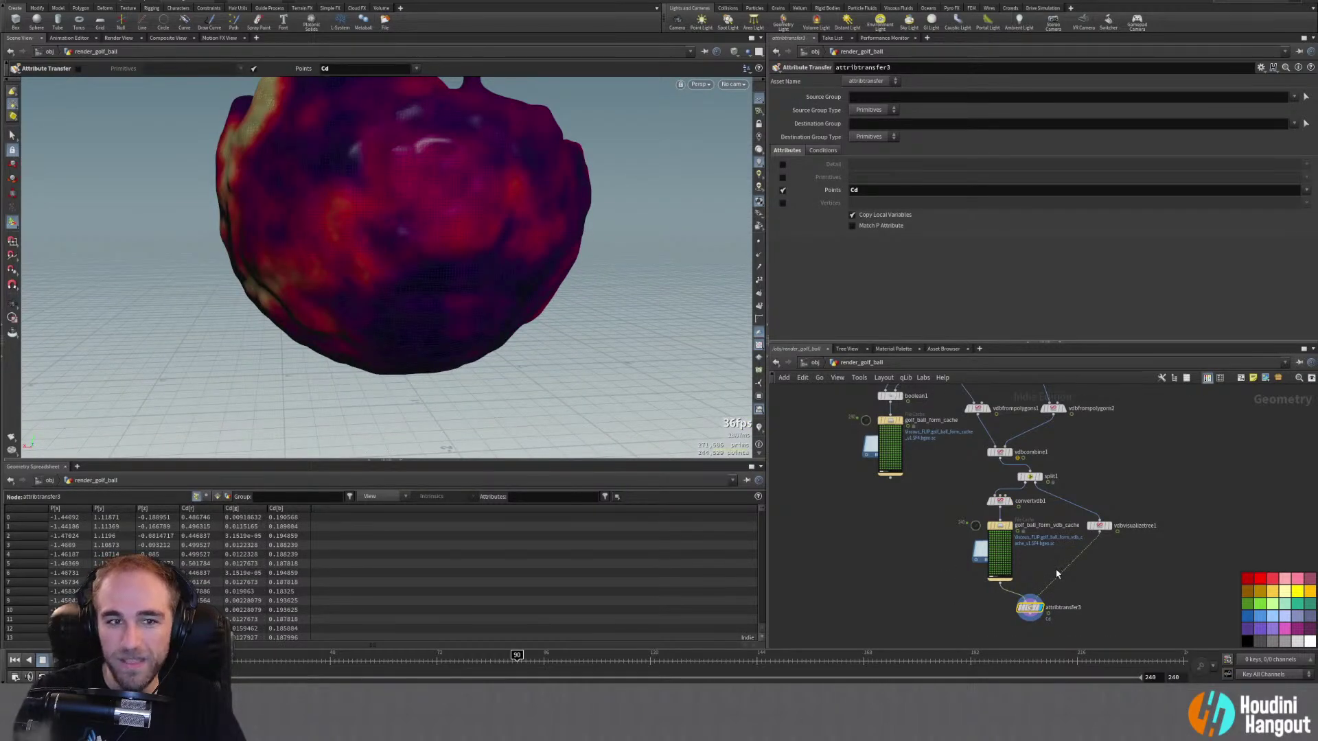
Step: Duplicate attribtransfer3 below golf_ball_form_cache, connect that cache and vdbvisualizetree1 as its inputs, and check it through frame 240
middle_click_drag(1053, 580, 1052, 619)
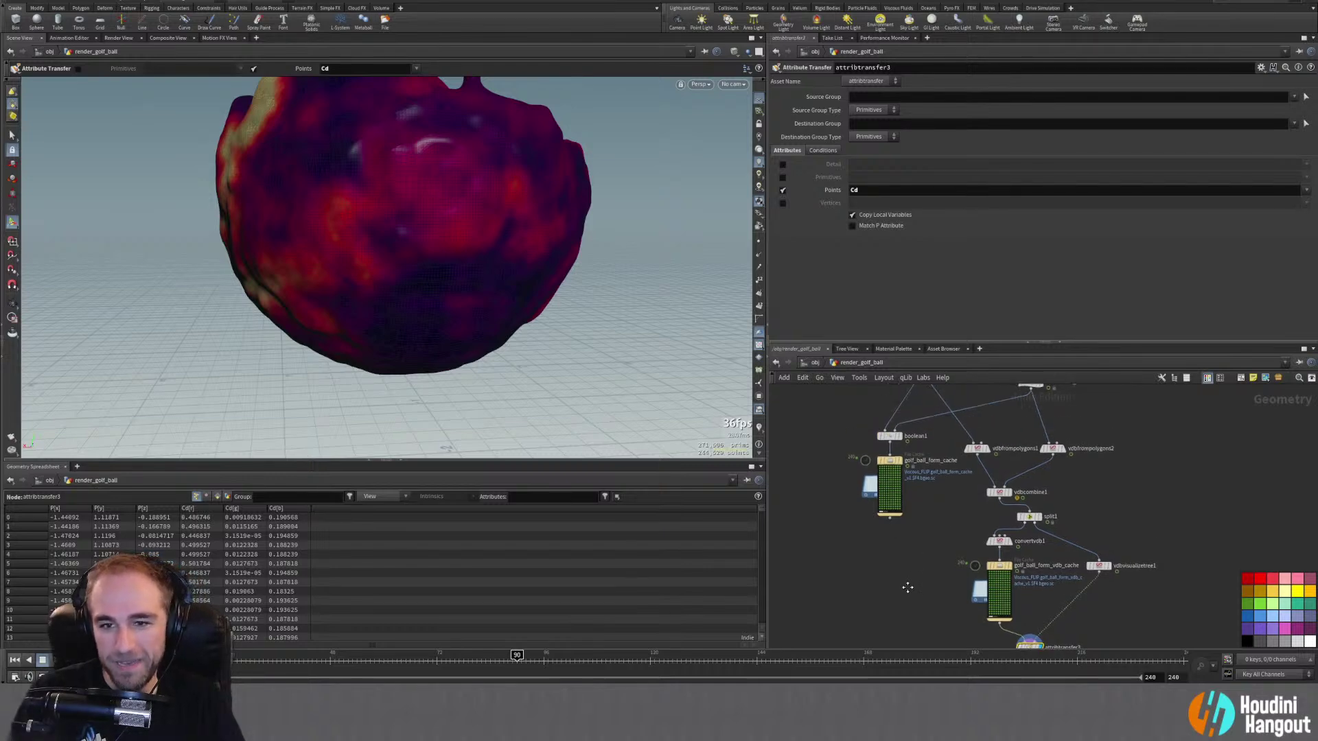
left_click_drag(1027, 651, 902, 553)
left_click_drag(880, 435, 890, 536)
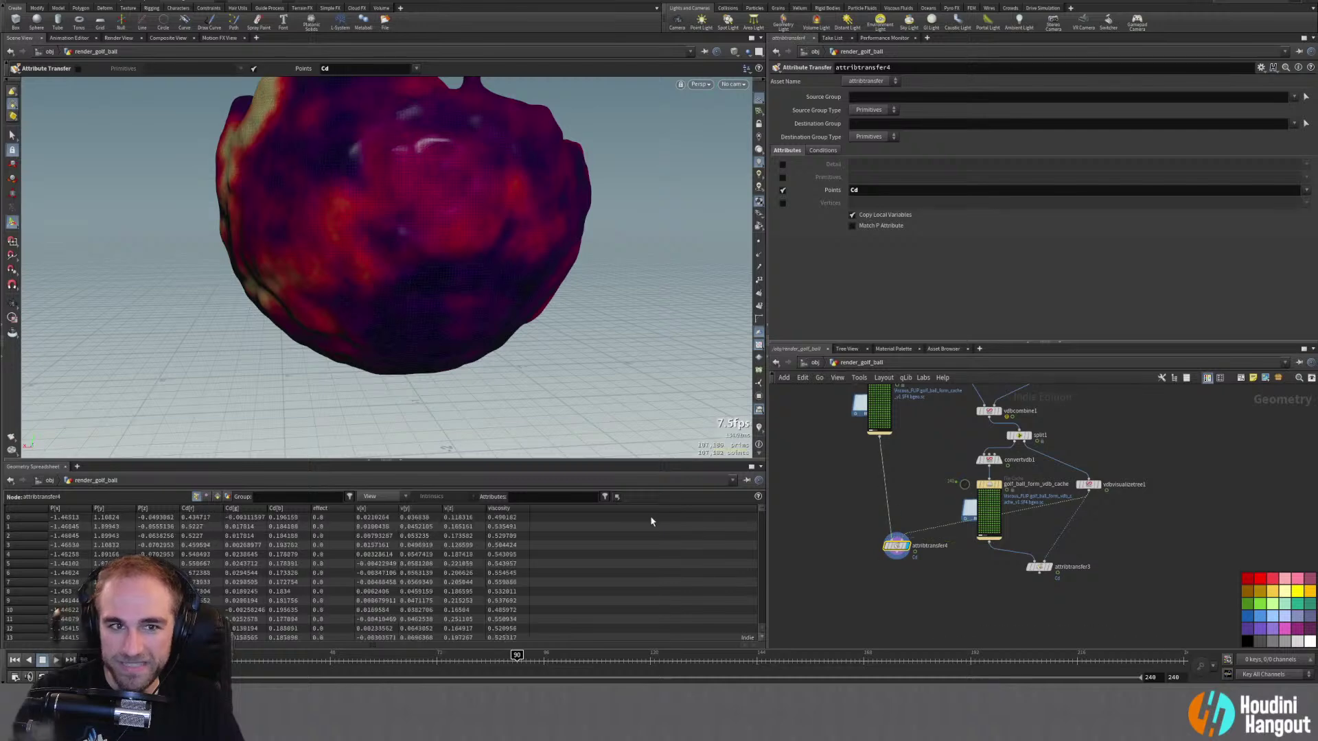
left_click_drag(382, 661, 273, 663)
key("Up")
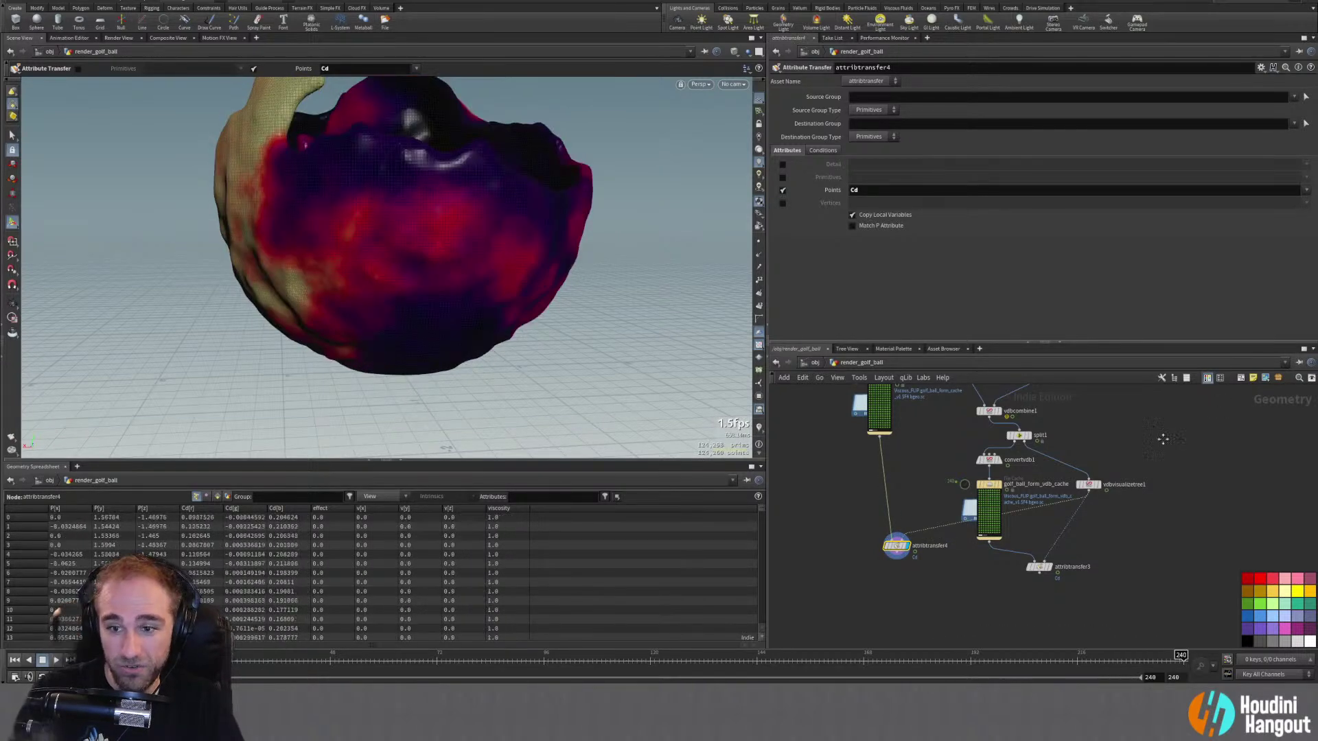
middle_click_drag(1163, 424, 1156, 508)
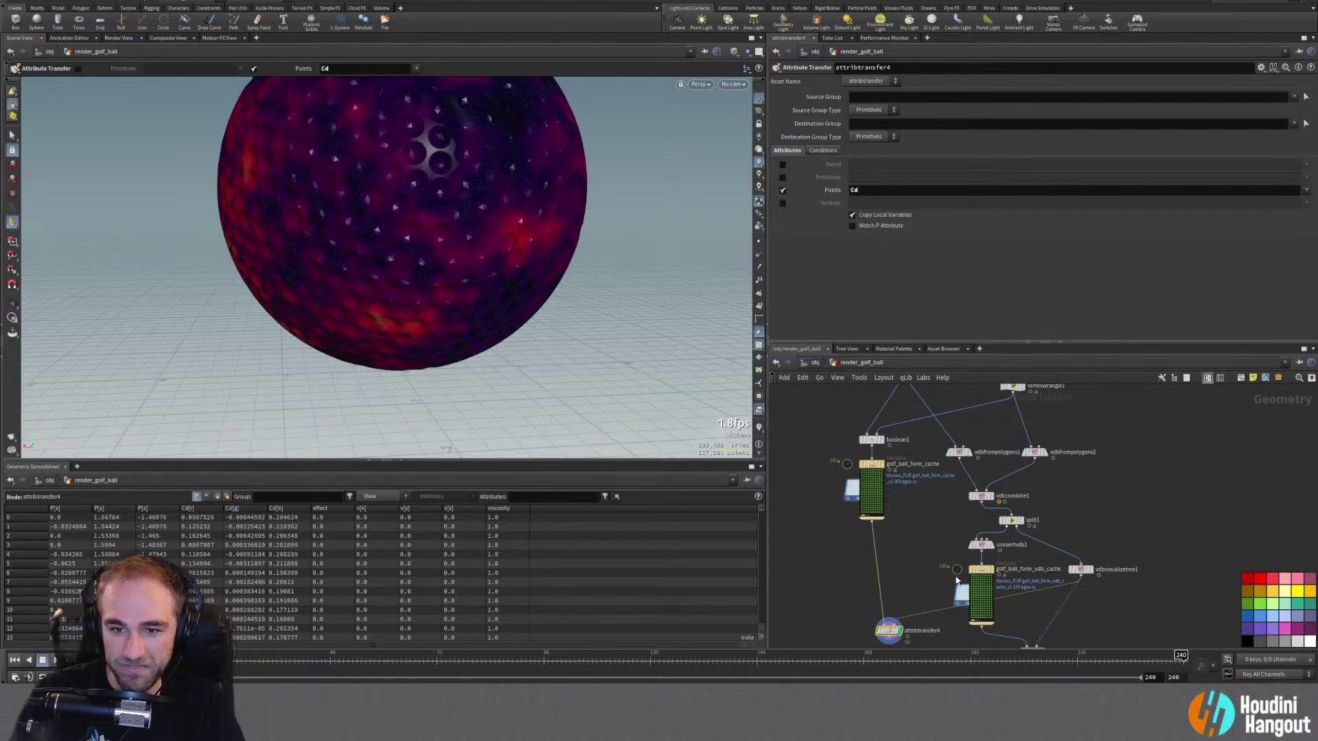
Step: Rewire the second input of attribtransfer4 to convert1 instead of vdbvisualizetree1
middle_click_drag(838, 549, 920, 543)
left_click(912, 420)
left_click(901, 623)
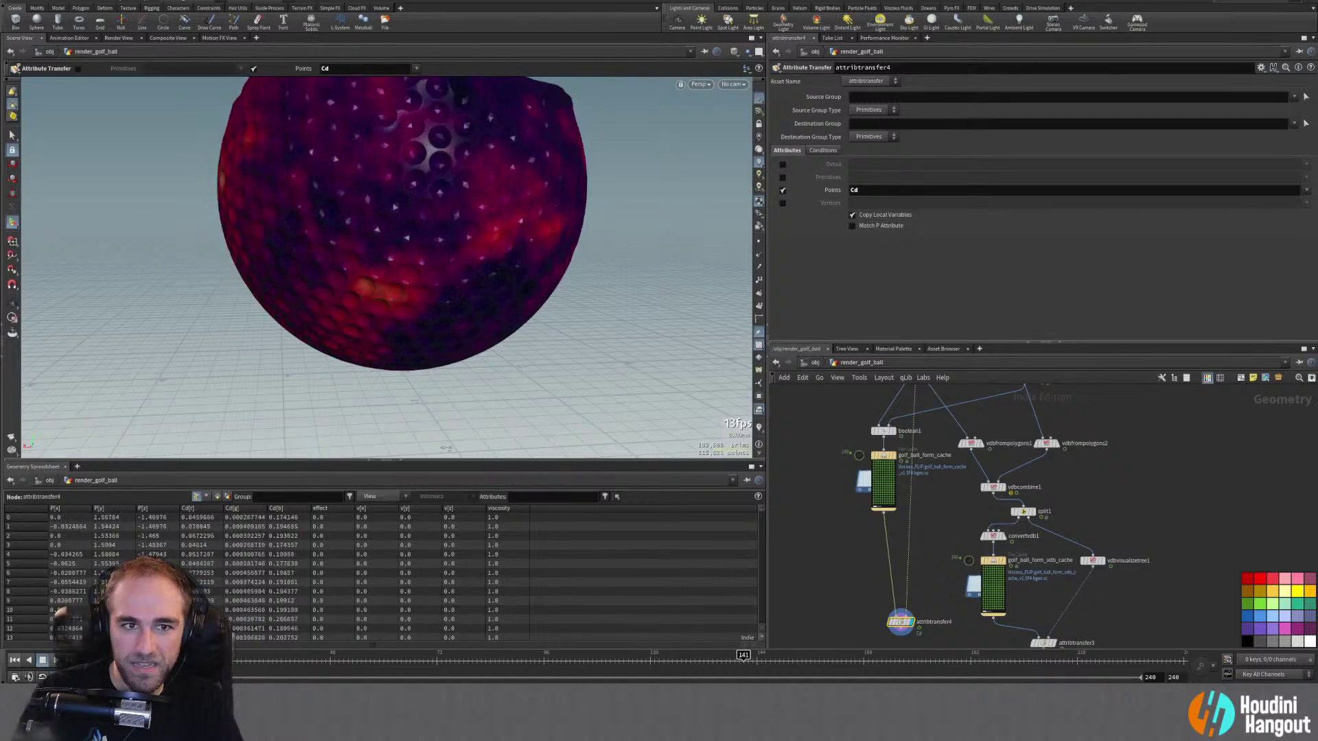
Step: Move attribtransfer4 closer under golf_ball_form_cache, and shift it with boolean1 and the cache away from the VDB branch
left_click_drag(901, 622, 906, 535)
middle_click_drag(830, 585, 857, 614)
left_click_drag(816, 455, 898, 636)
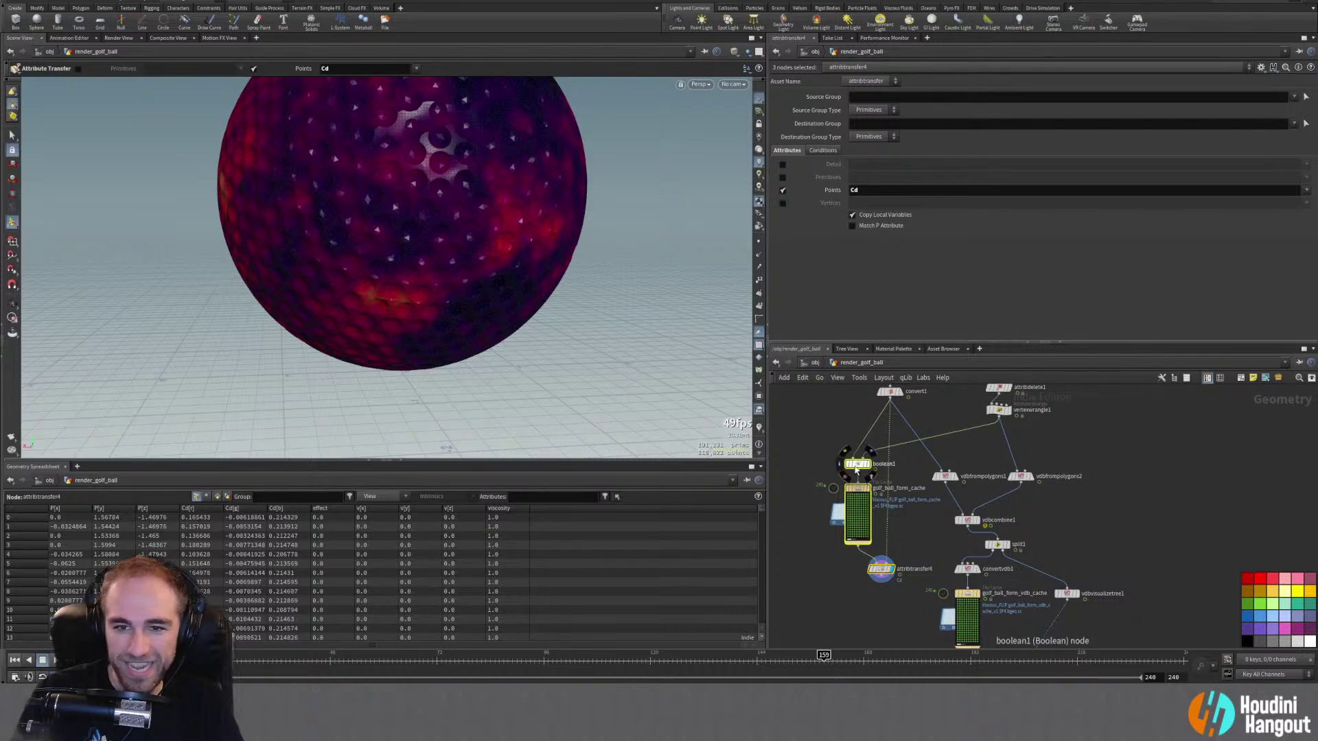
left_click_drag(855, 469, 821, 481)
left_click(846, 583)
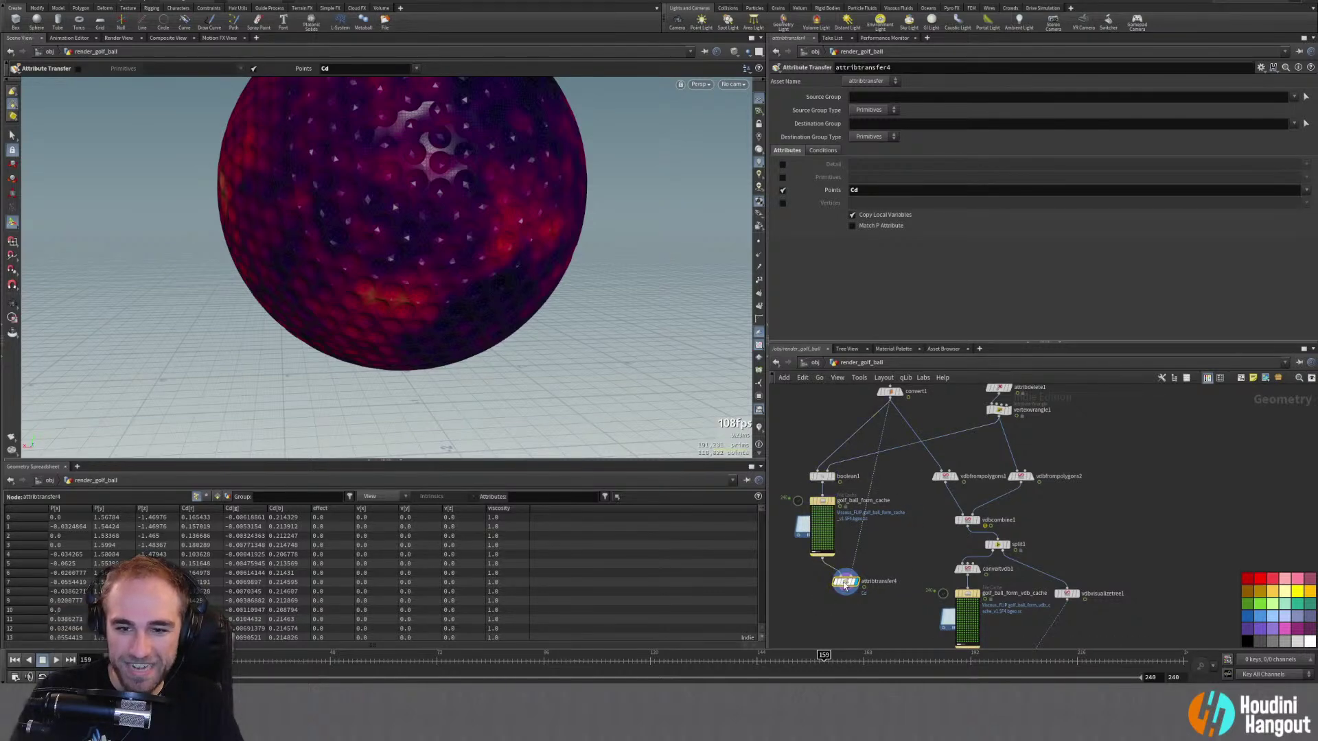
Step: Display attribtransfer3 at frame 159 and examine the dimple surface of the VDB-based result up close
middle_click_drag(891, 635, 876, 566)
left_click(999, 611)
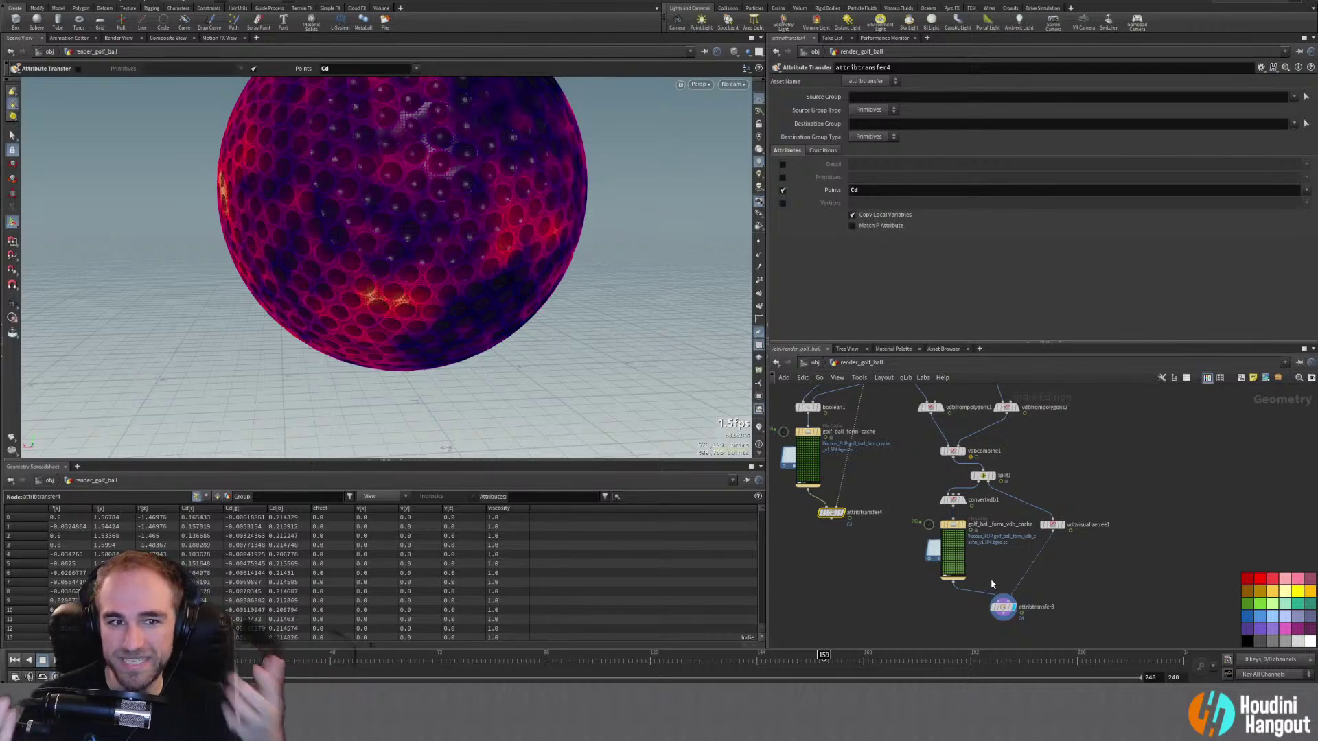
left_click(950, 616)
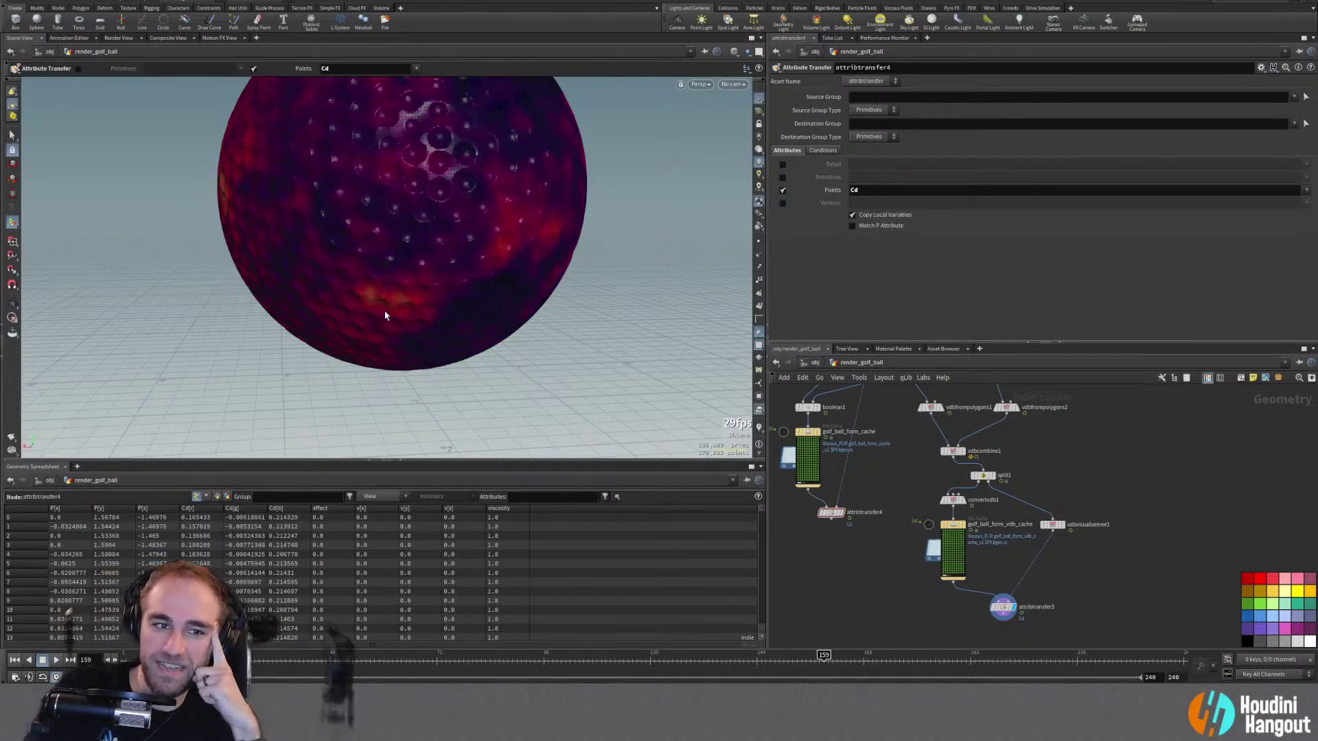
key("space")
right_click_drag(385, 305, 426, 258)
left_click_drag(426, 258, 515, 270)
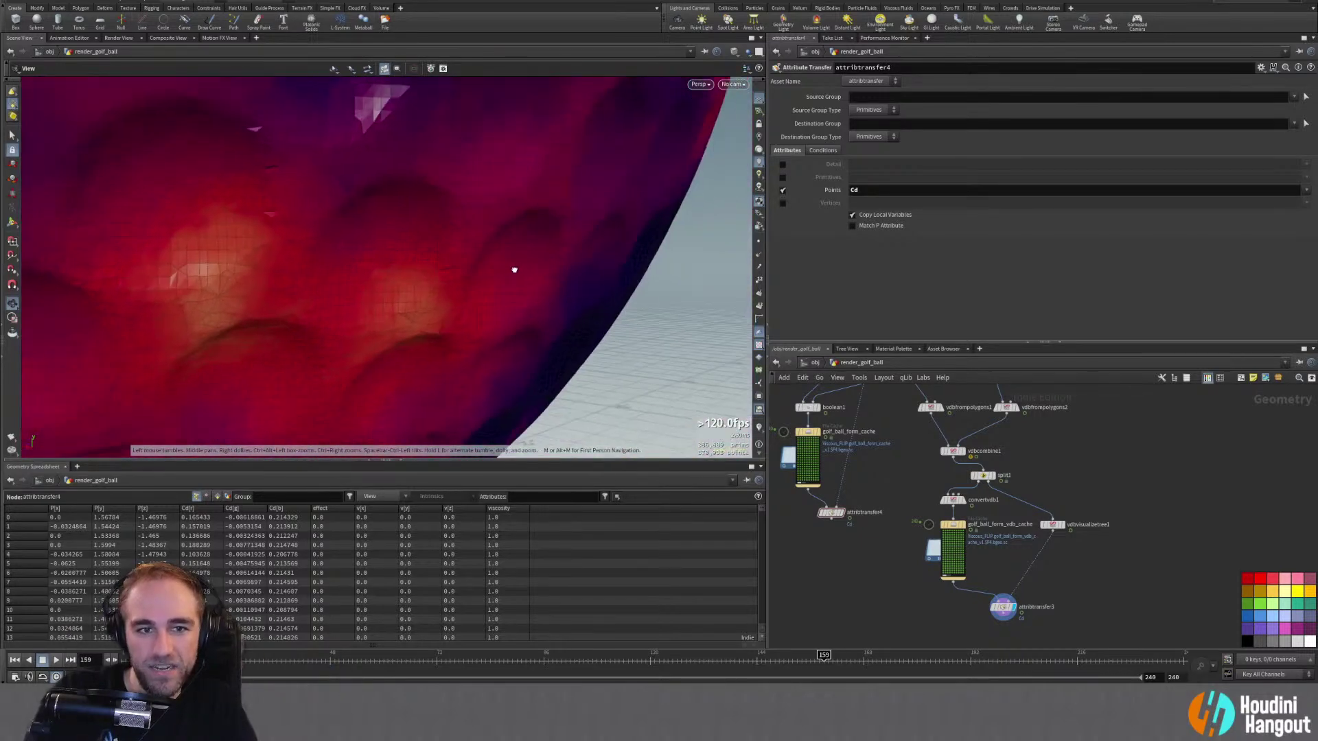
key("Return")
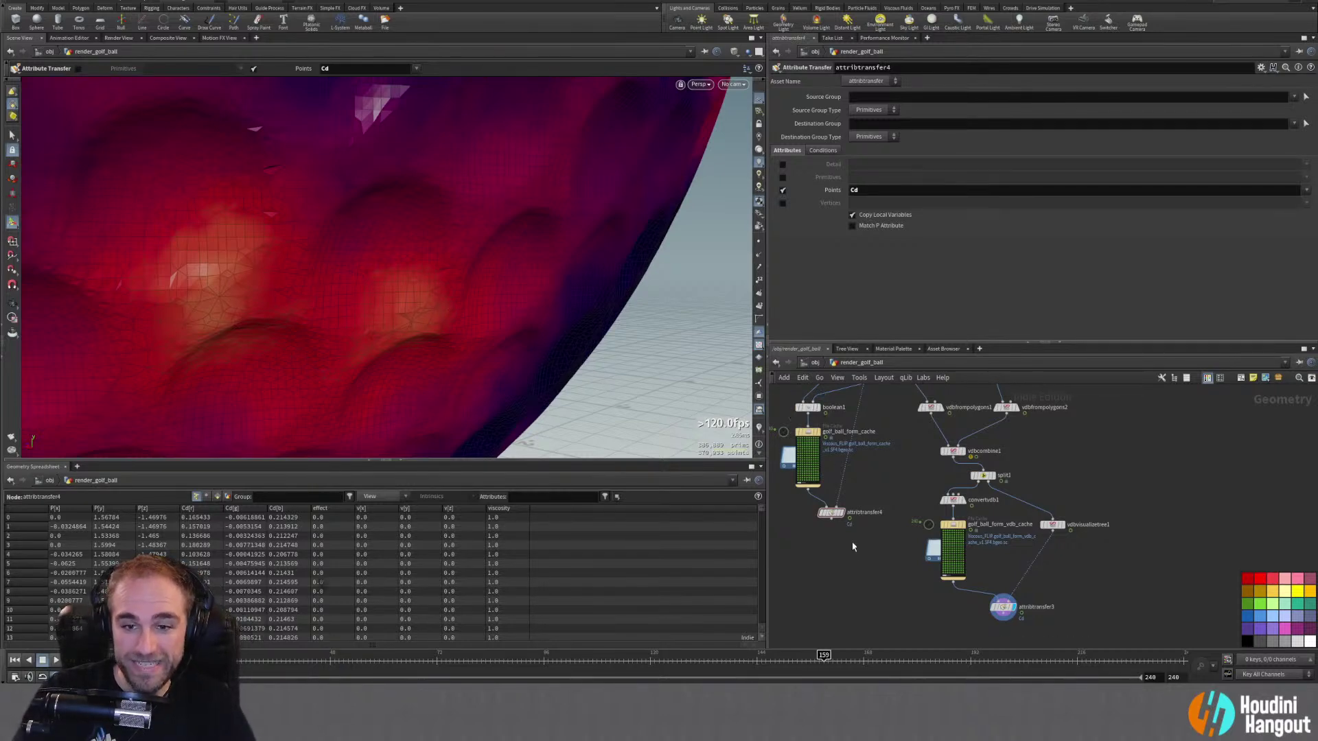
Step: Display attribtransfer4 and examine the same dimples on the boolean-based result up close
left_click(836, 515)
left_click_drag(412, 327, 385, 294, "alt")
scroll(389, 288, "down", 5)
scroll(390, 287, "up", 5)
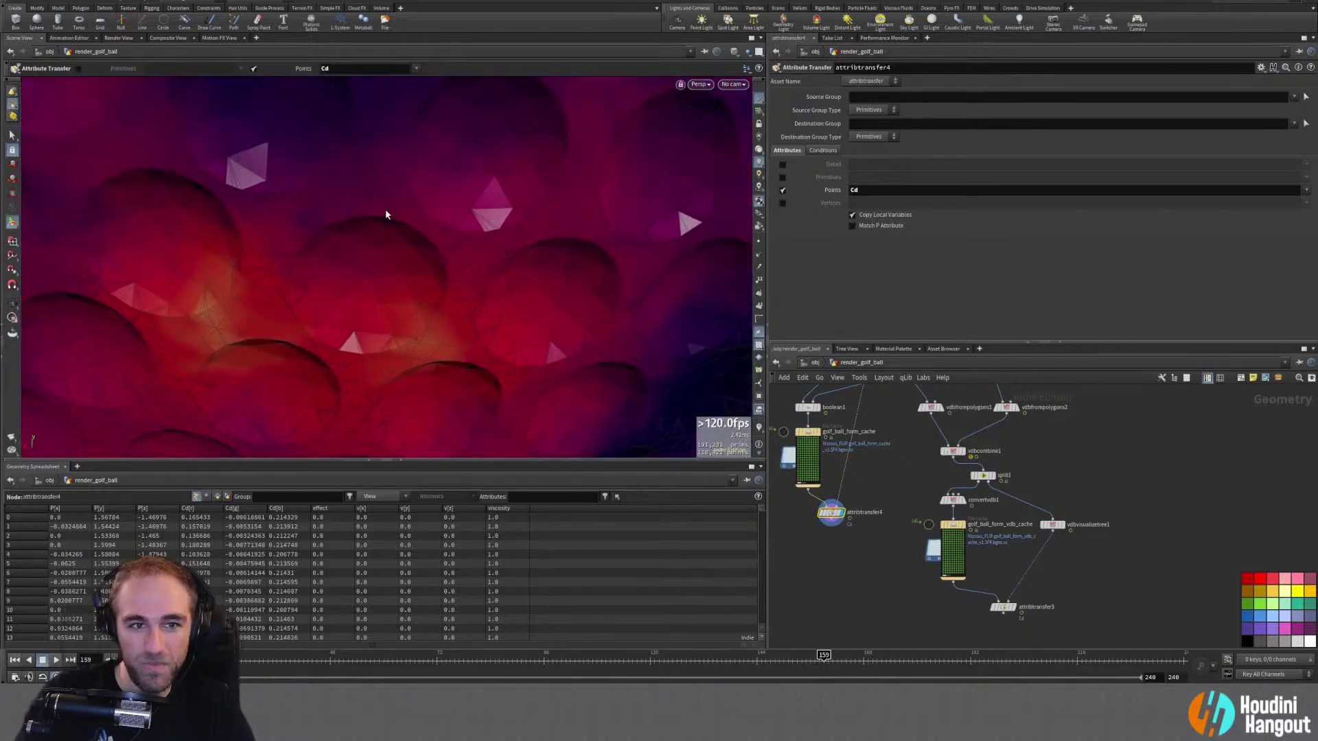
key("Return")
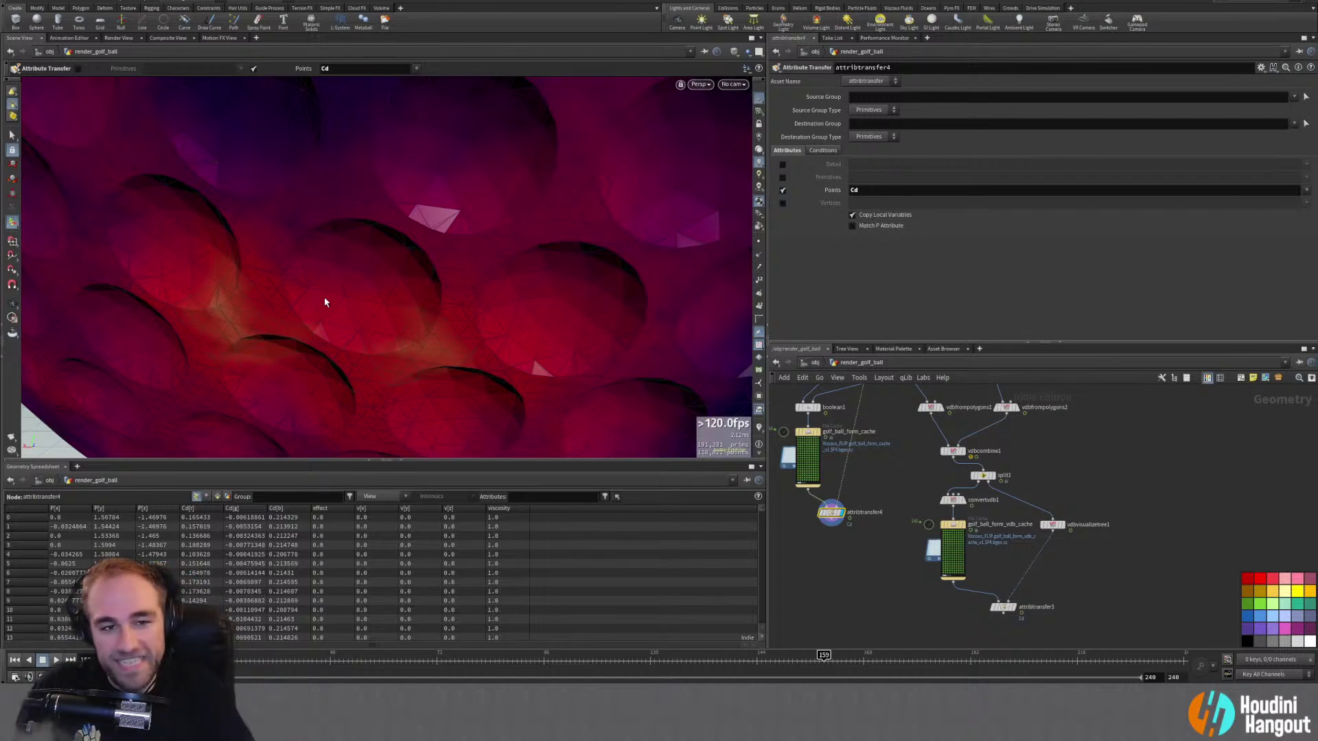
Step: Frame the whole golf ball from attribtransfer4 in the viewport and look over its transferred color
key("space+h")
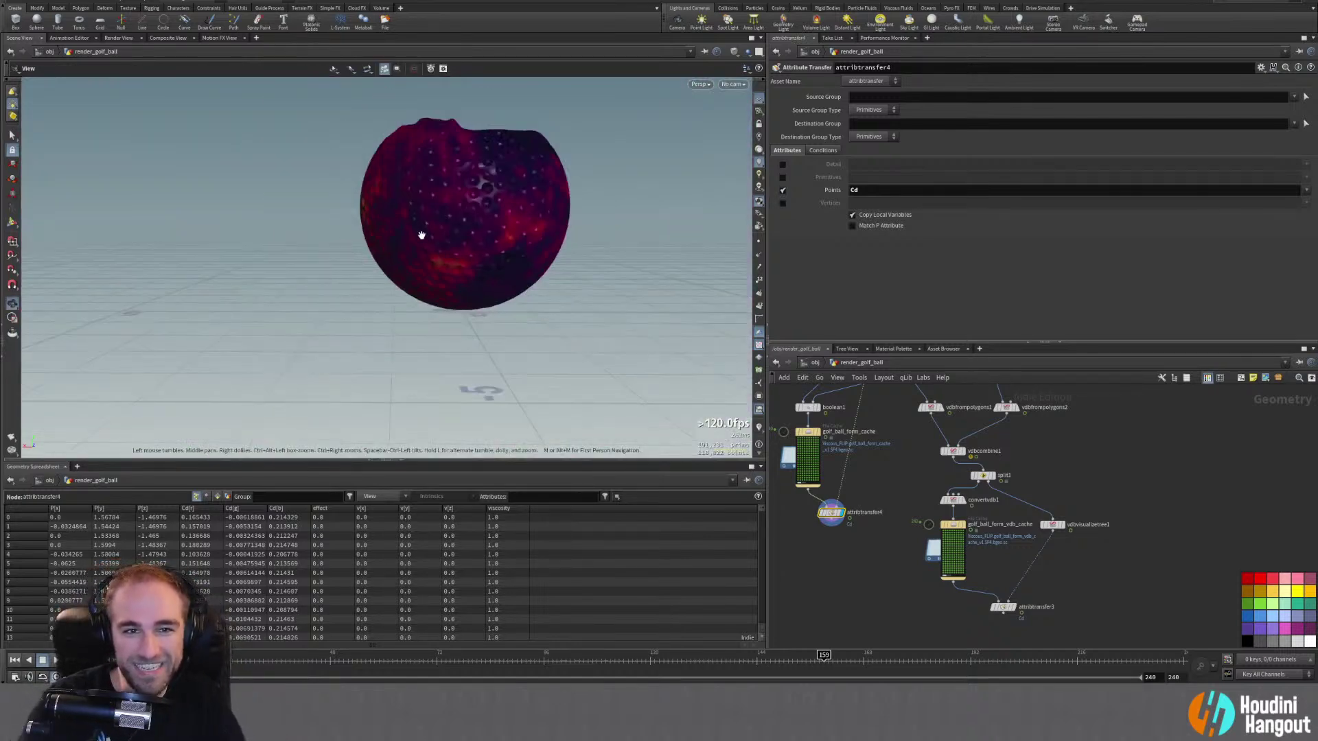
middle_click_drag(423, 233, 361, 274)
right_click_drag(362, 274, 392, 254)
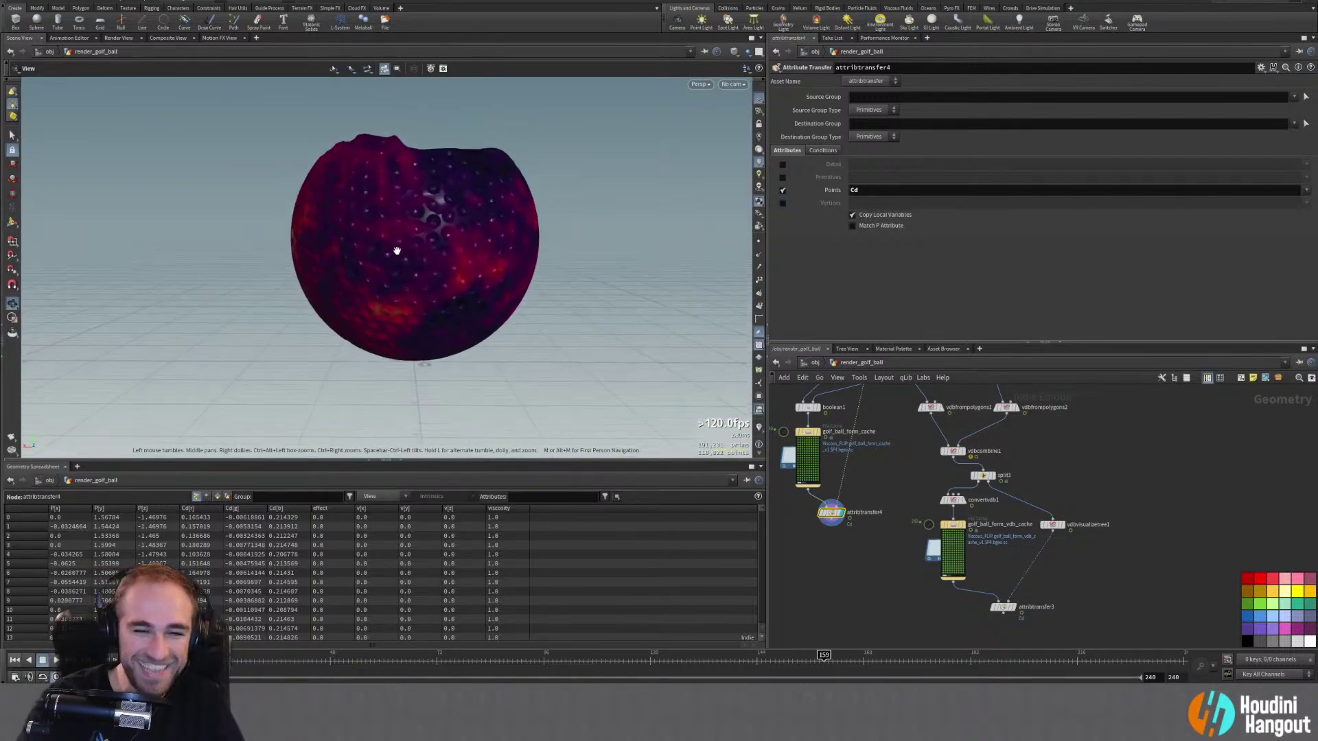
middle_click_drag(403, 254, 352, 301)
scroll(352, 301, "up", 3)
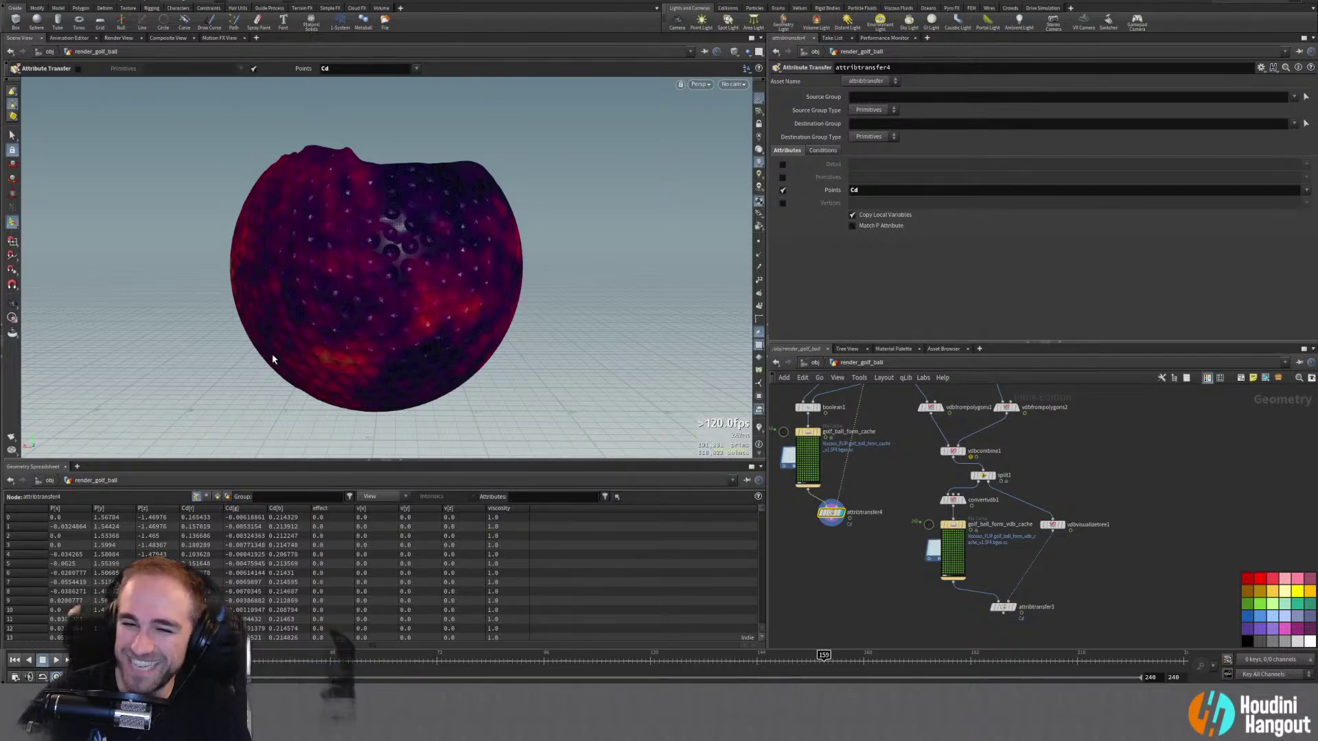
left_click(1063, 524)
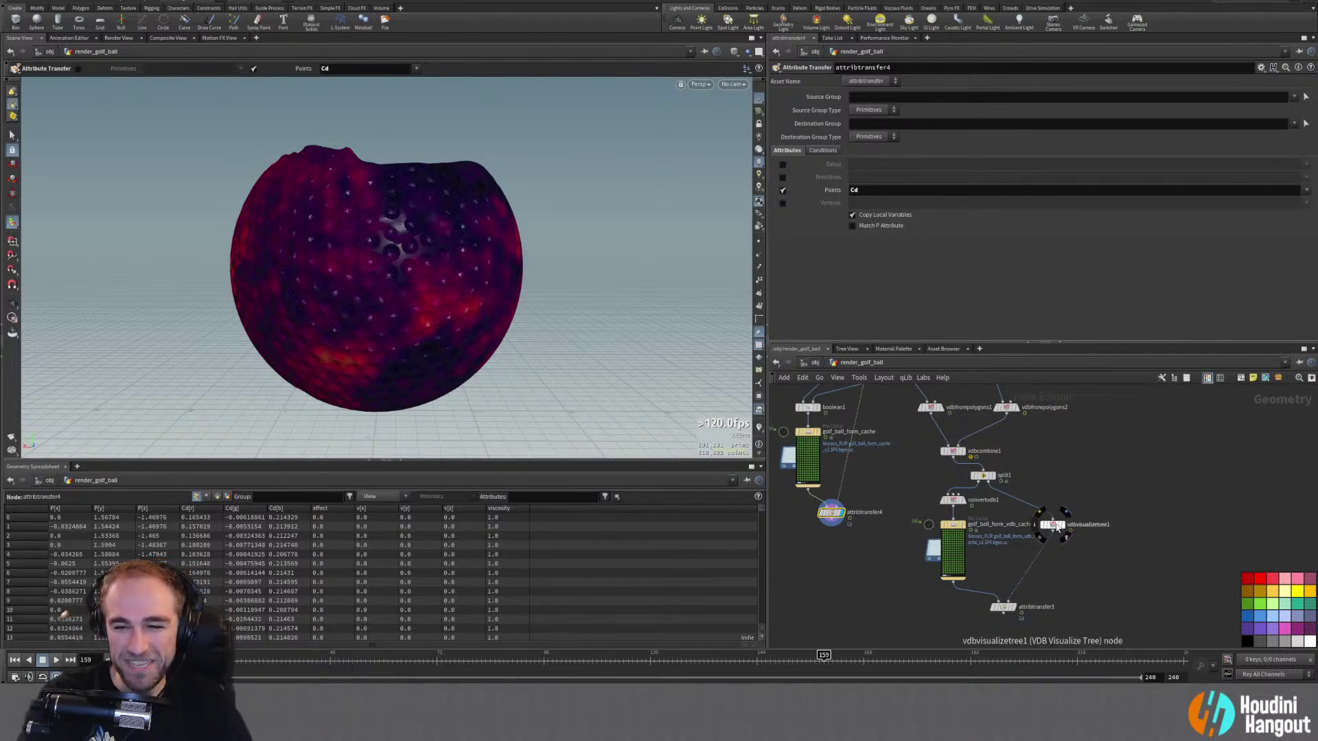
Step: Display vdbvisualizetree1 and turn on Points with Index Coordinates for its active voxels
left_click_drag(401, 223, 373, 233)
right_click_drag(373, 233, 403, 211)
mouse_move(403, 214)
left_mouse_down()
mouse_move(464, 220)
mouse_move(406, 212)
left_mouse_up()
right_click_drag(406, 211, 393, 228)
key("Return")
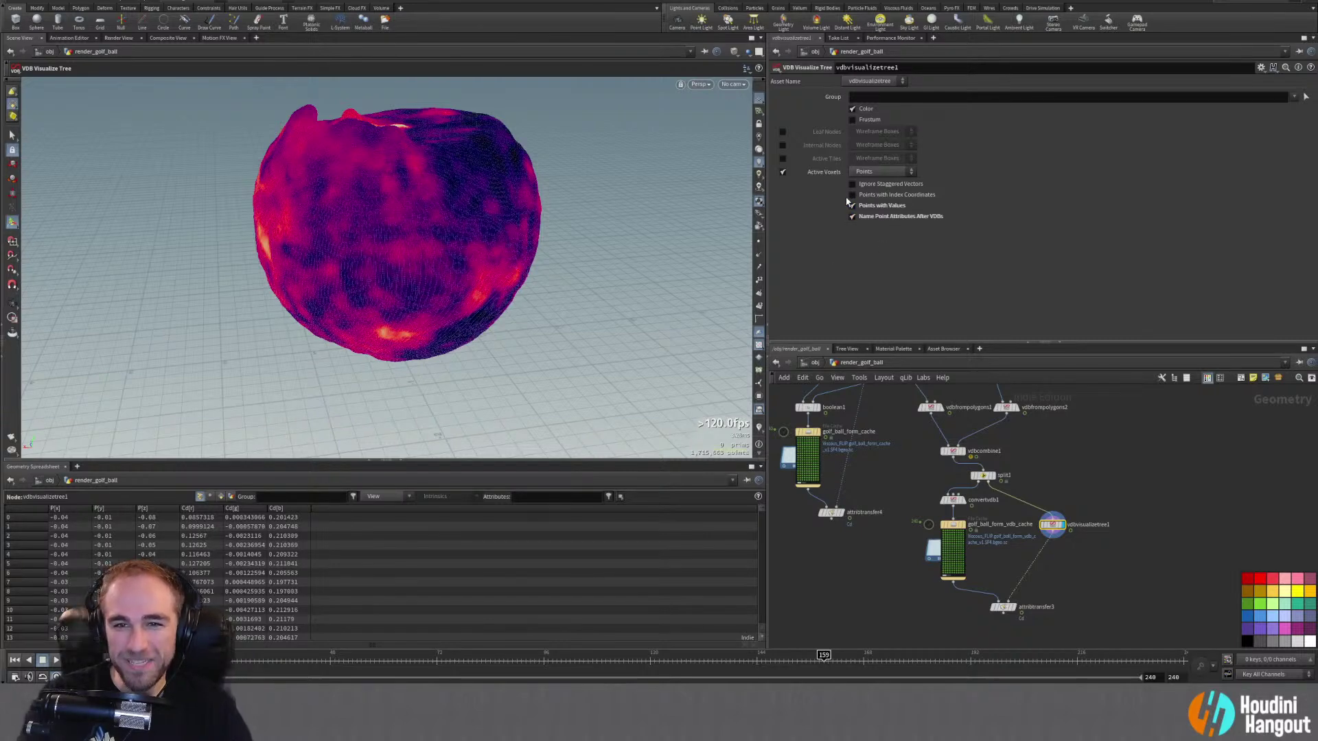
left_click(853, 195)
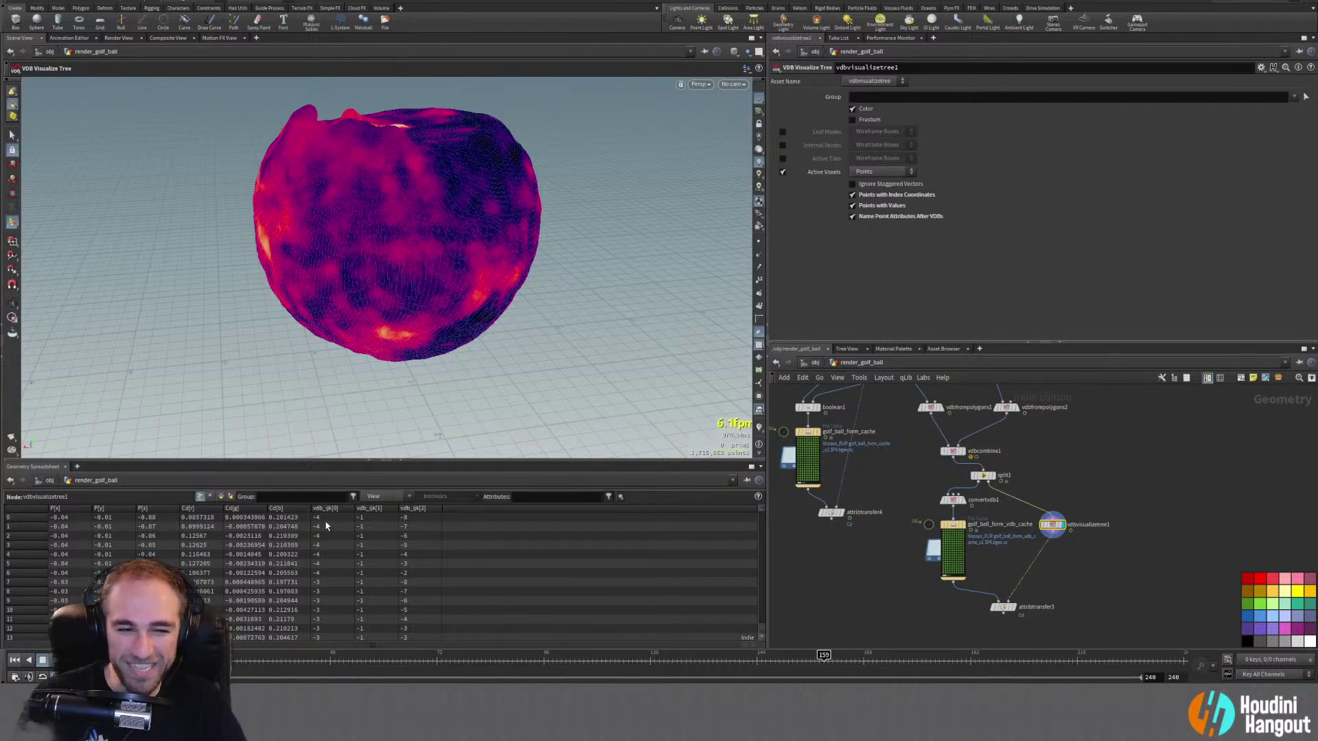
Step: Examine the three vdb_ijk index values of point 244 in the geometry spreadsheet and view the ball's voxel points
scroll(322, 547, "down", 10)
scroll(322, 547, "down", 20)
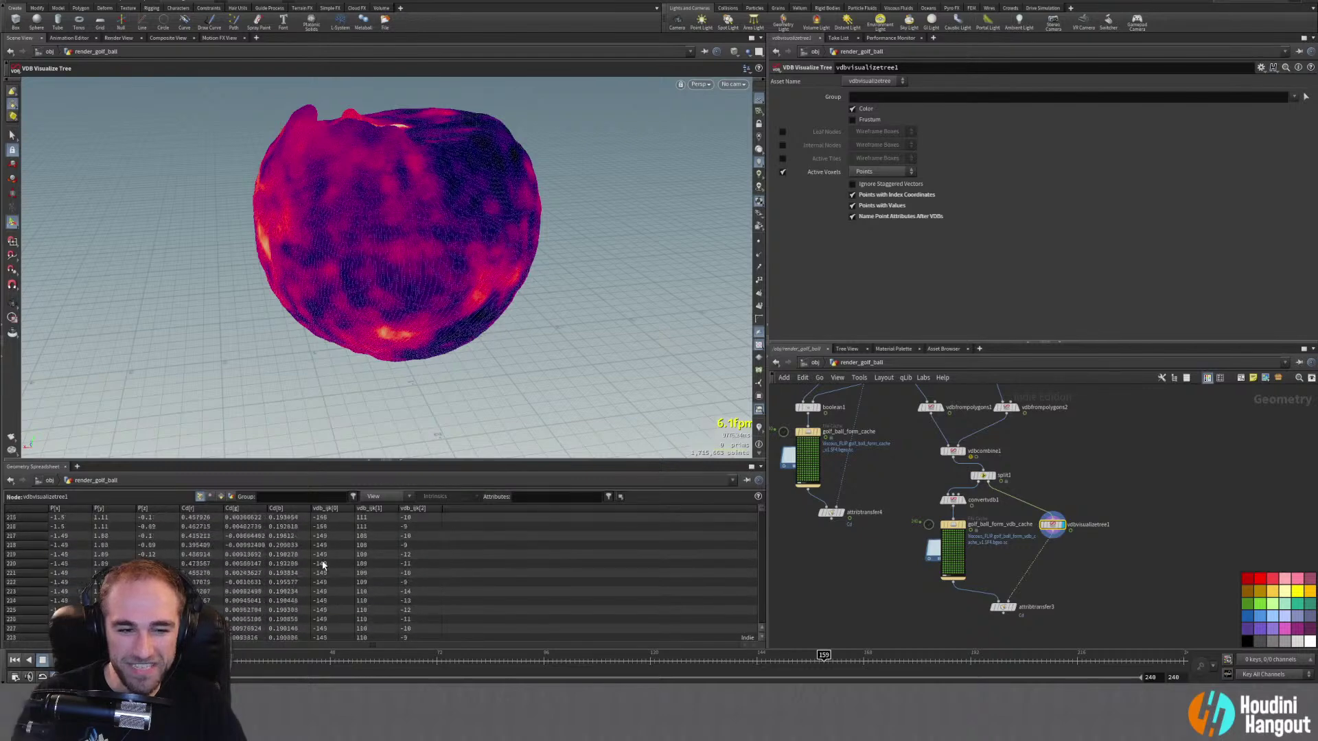
scroll(322, 564, "down", 6)
left_click(323, 563)
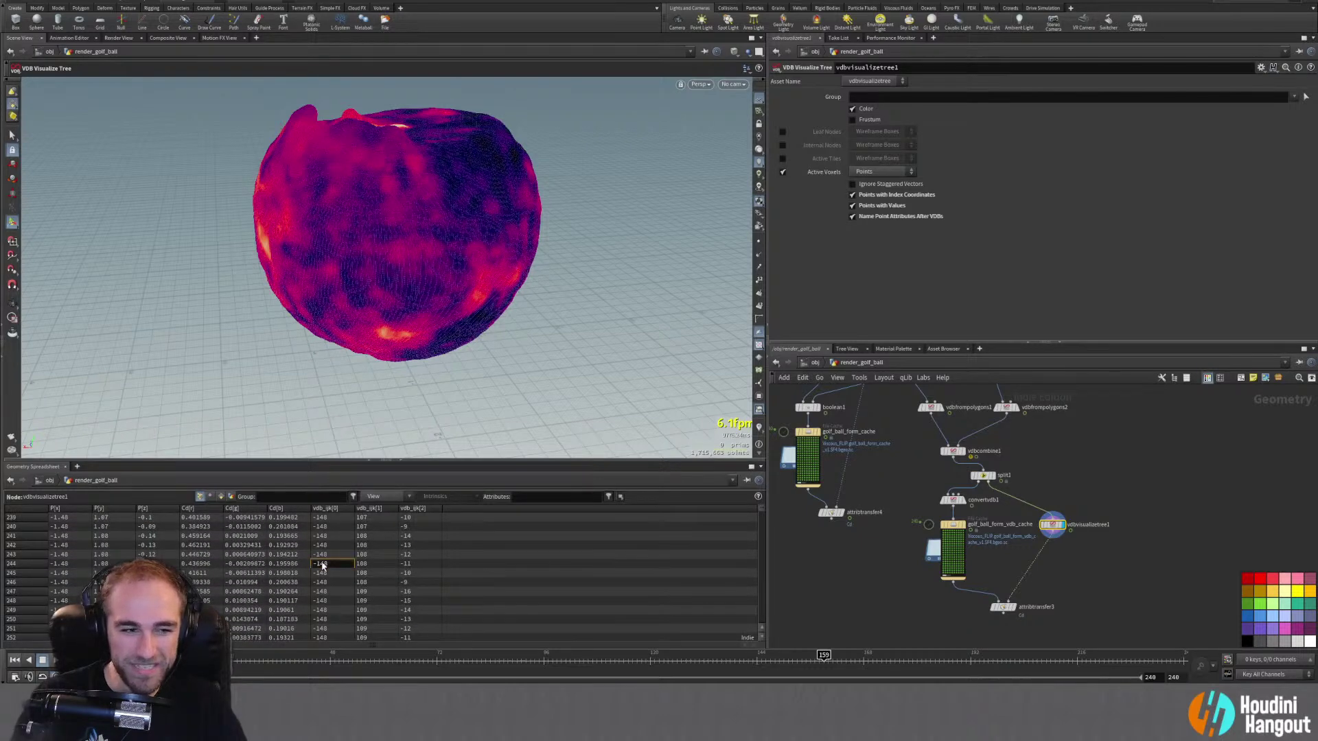
left_click(12, 564)
left_click(376, 563)
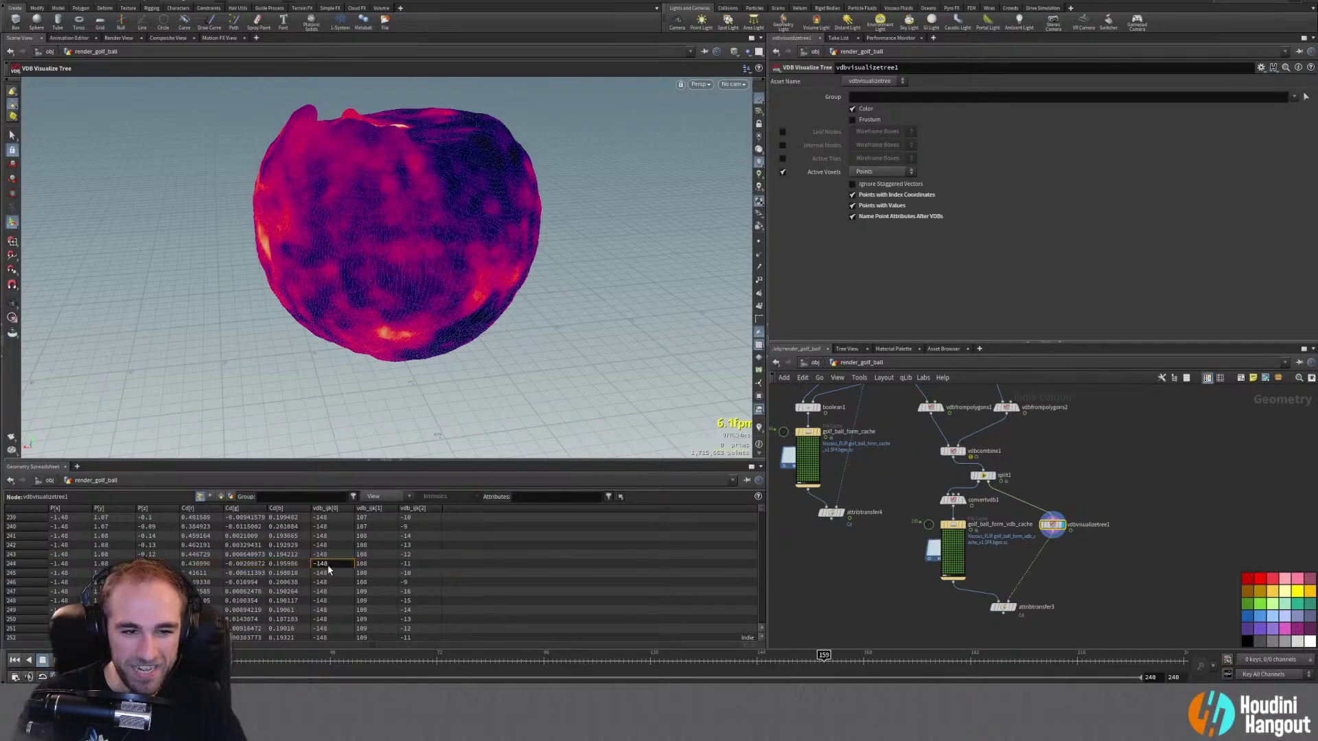
left_click(415, 563)
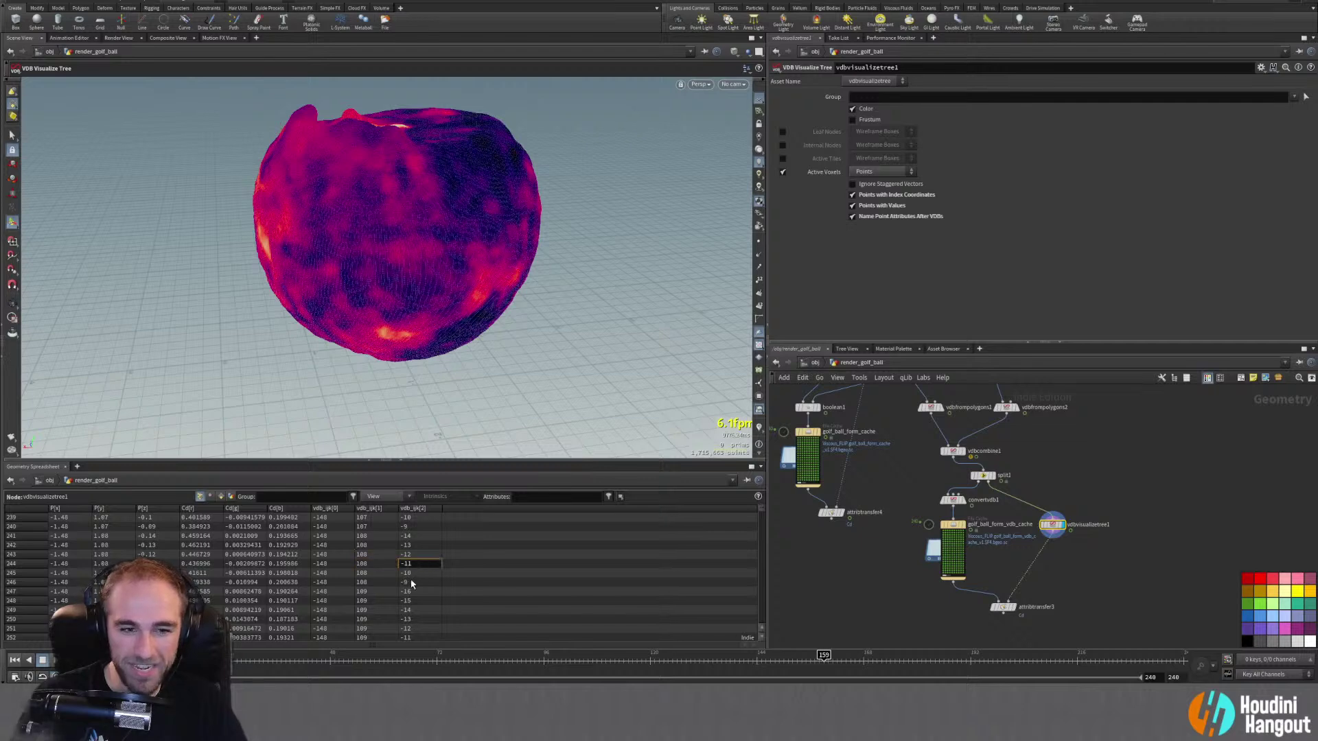
key("Escape")
mouse_move(364, 194)
left_mouse_down()
mouse_move(410, 197)
mouse_move(480, 167)
mouse_move(385, 195)
left_mouse_up()
key("Return")
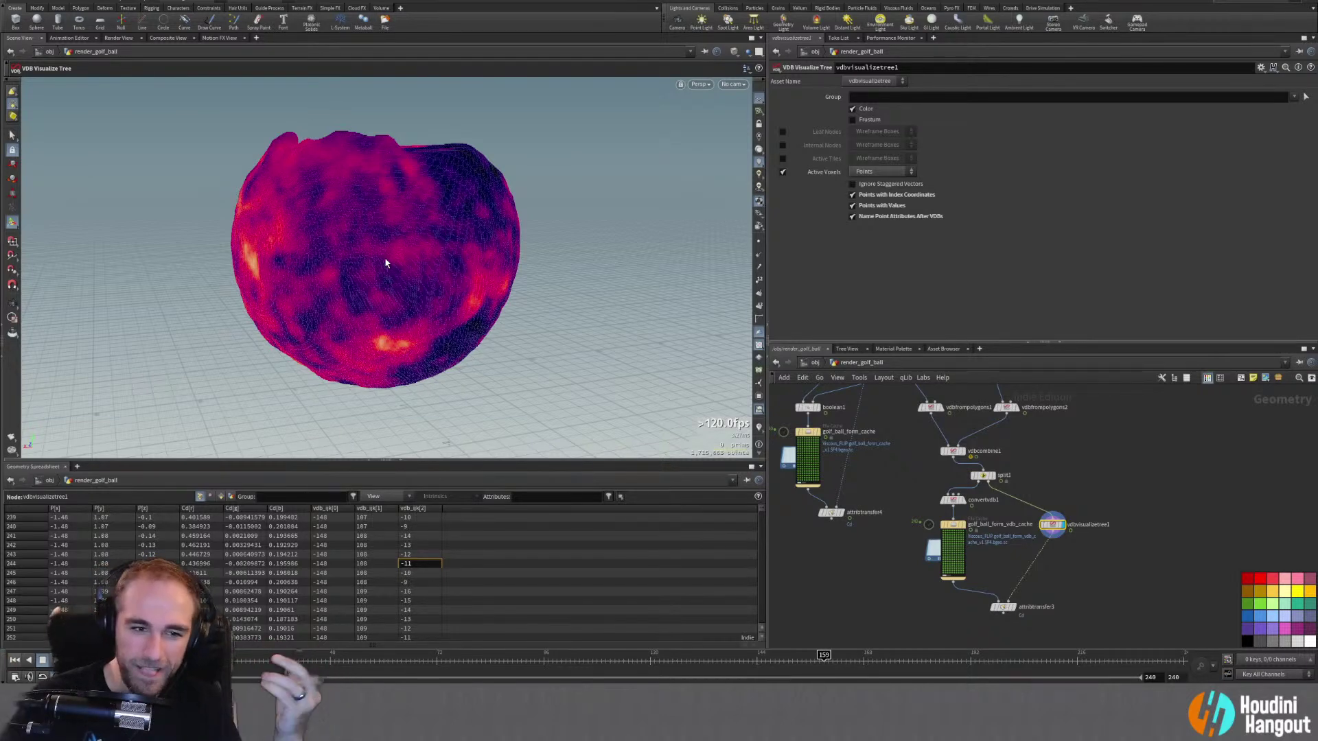
Step: Return to the first points in the spreadsheet and compare their vdb_ijk indices with those of points further along
scroll(315, 597, "up", 20)
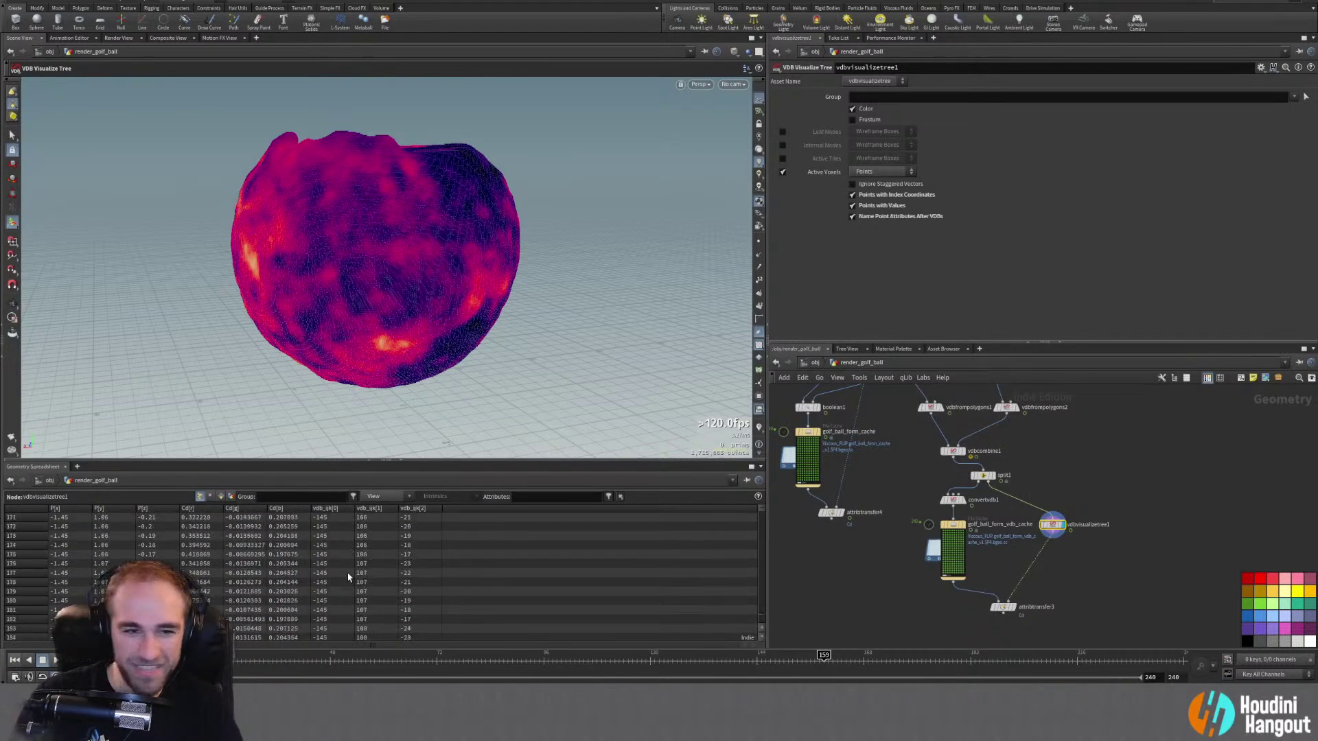
scroll(345, 581, "up", 12)
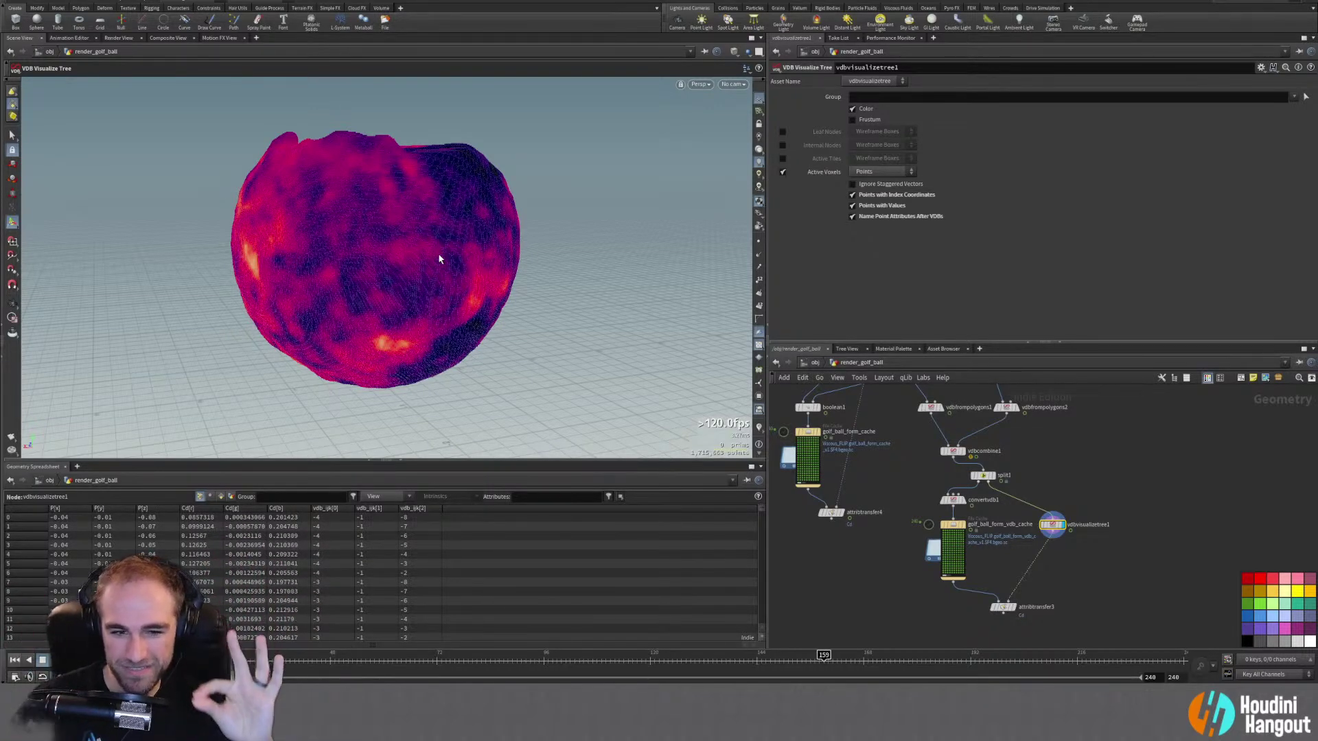
scroll(332, 555, "down", 20)
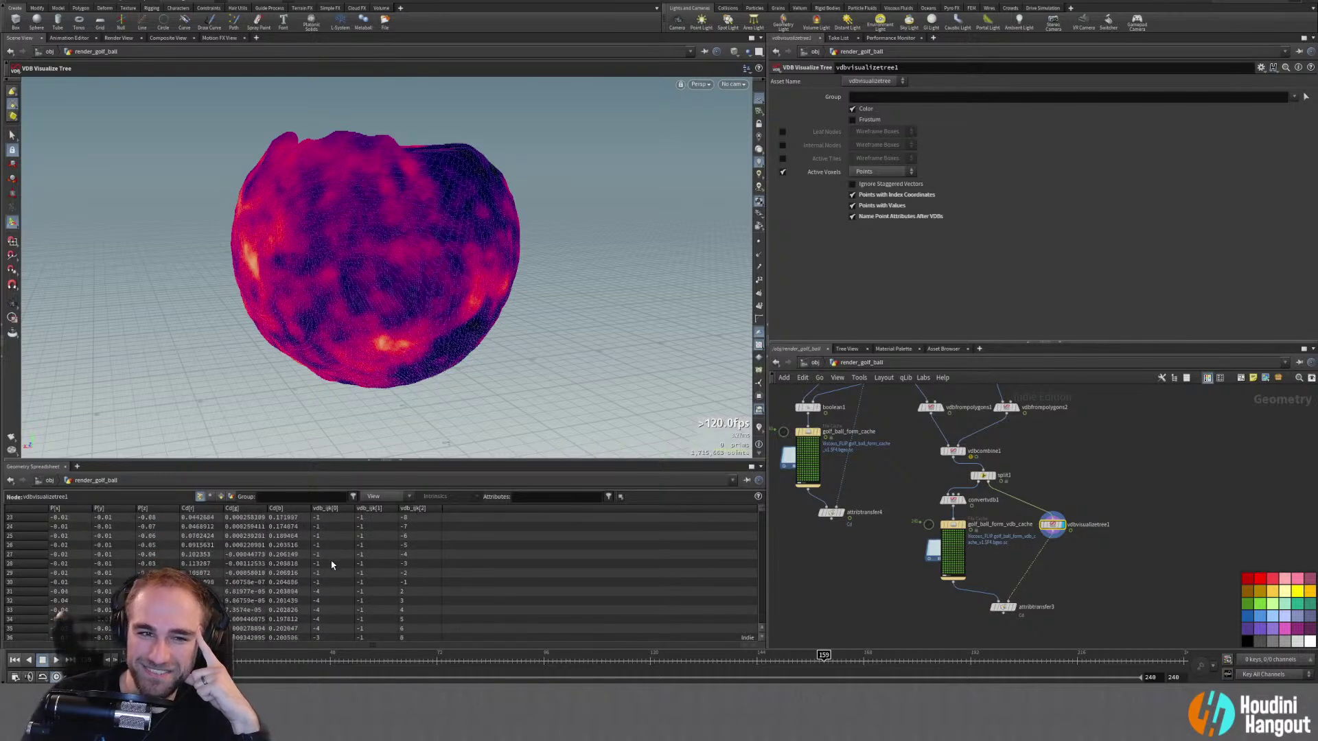
scroll(328, 563, "down", 20)
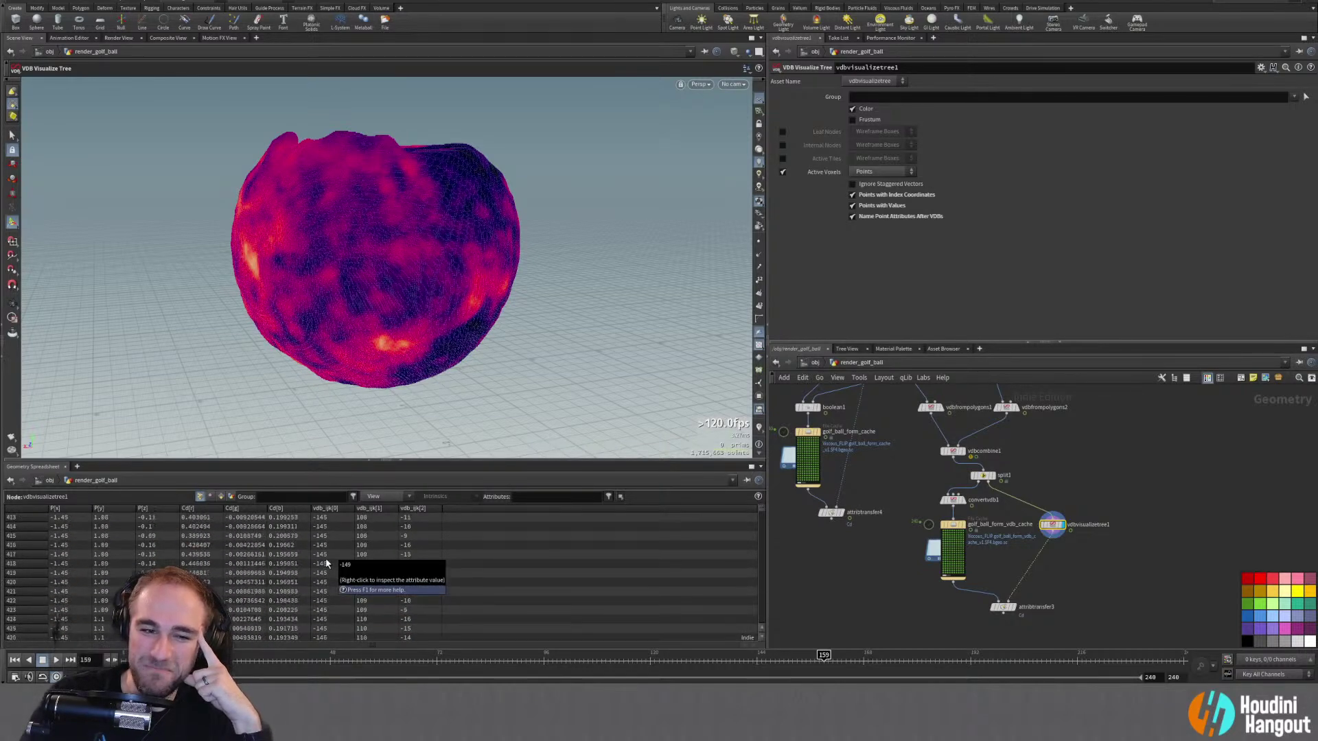
scroll(327, 564, "down", 10)
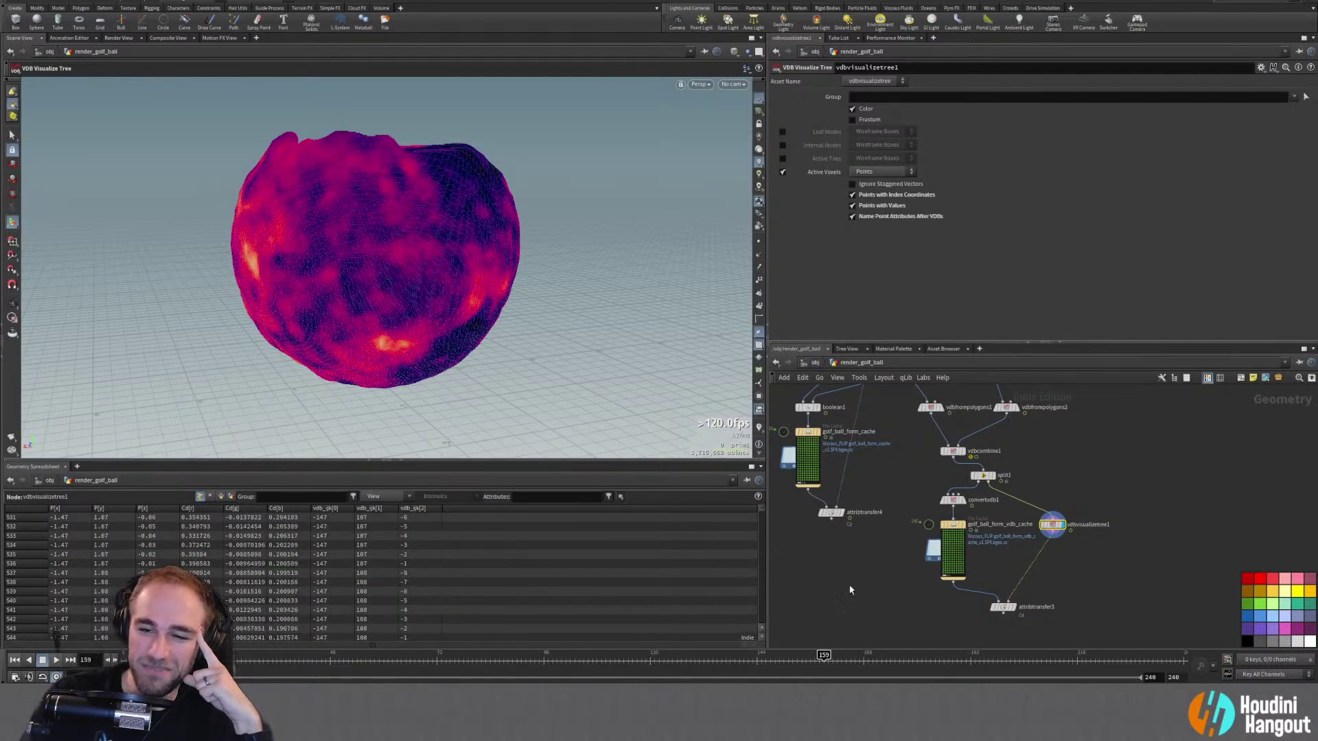
Step: Nudge vdbvisualizetree1 away from golf_ball_form_vdb_cache, and bypass and re-enable it to compare the raw VDB with its points
middle_click(1054, 526)
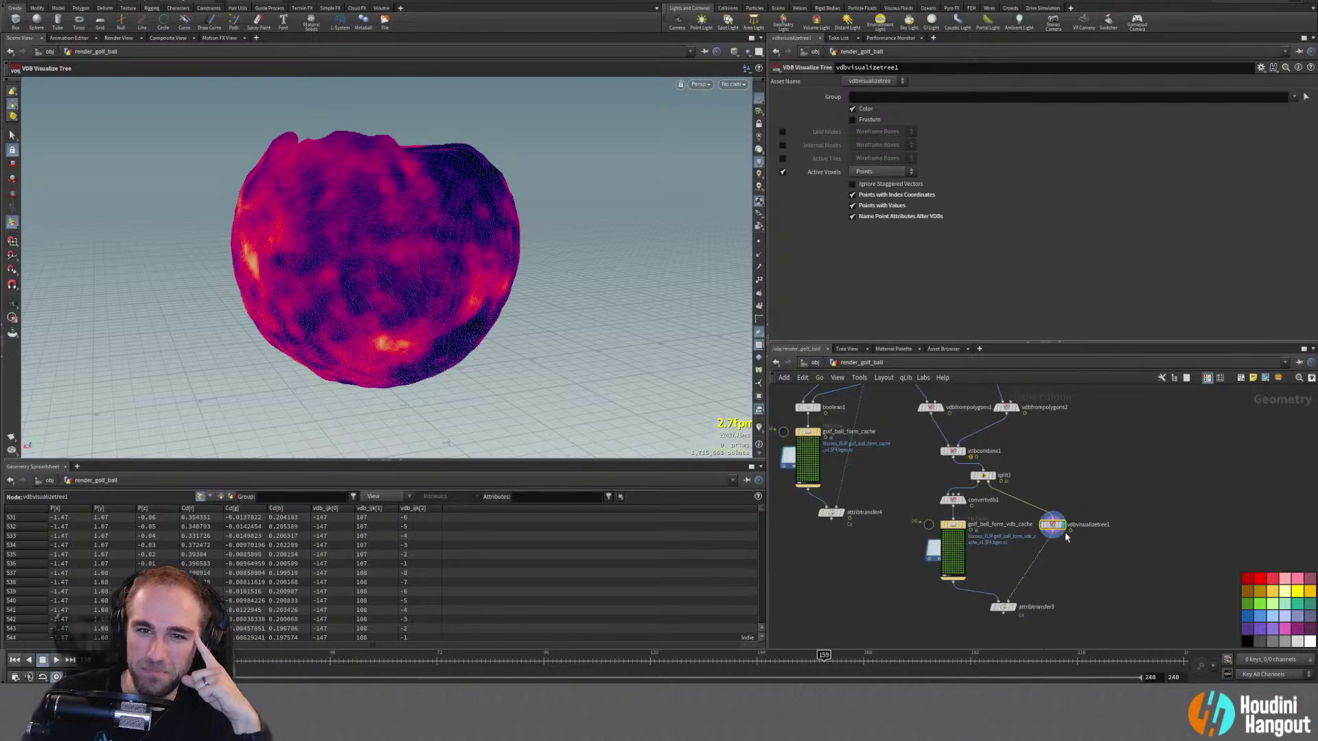
left_click_drag(1055, 530, 1066, 543)
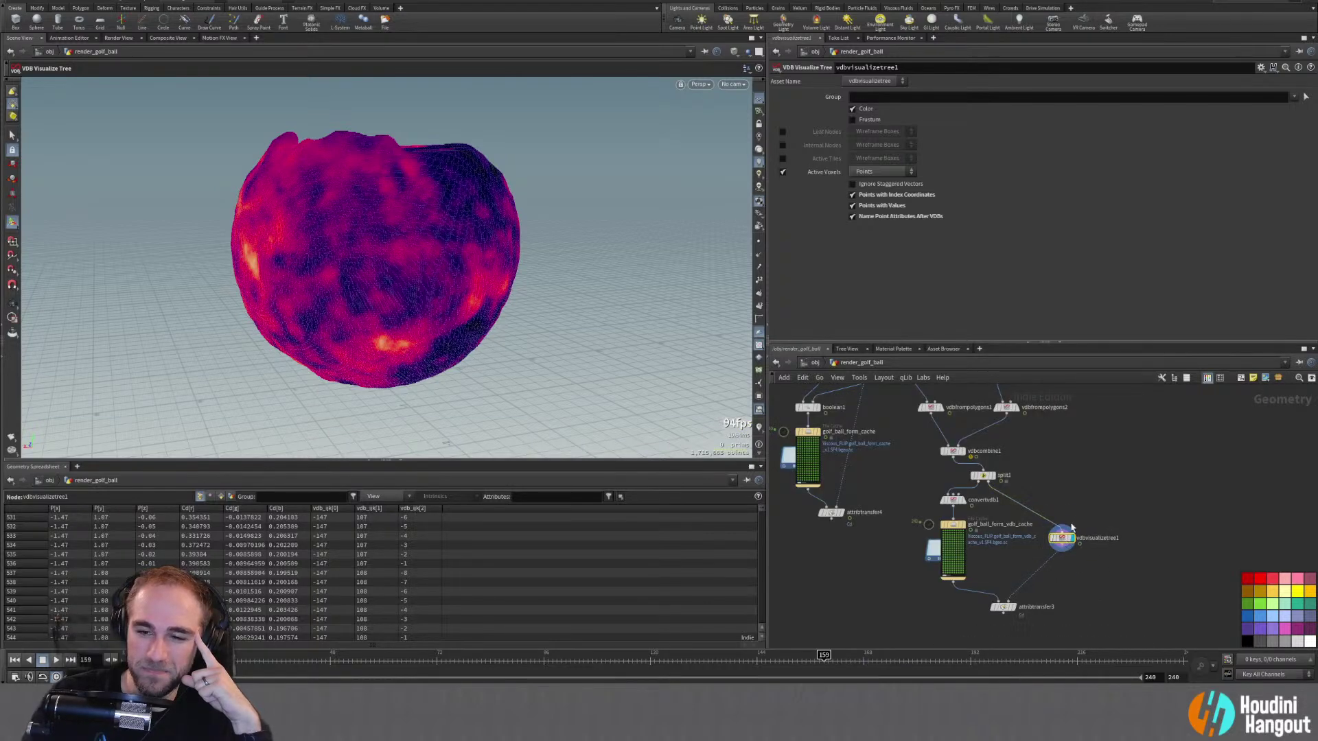
key("b")
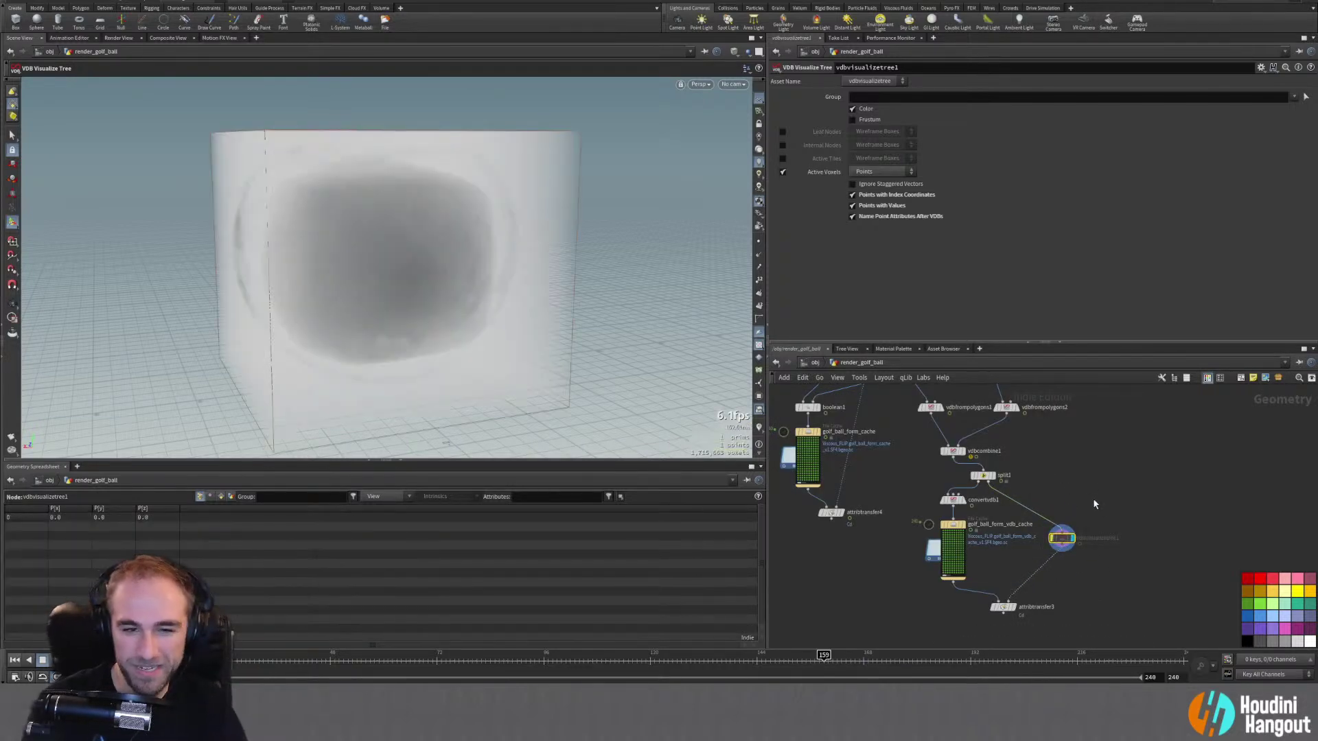
key("grave")
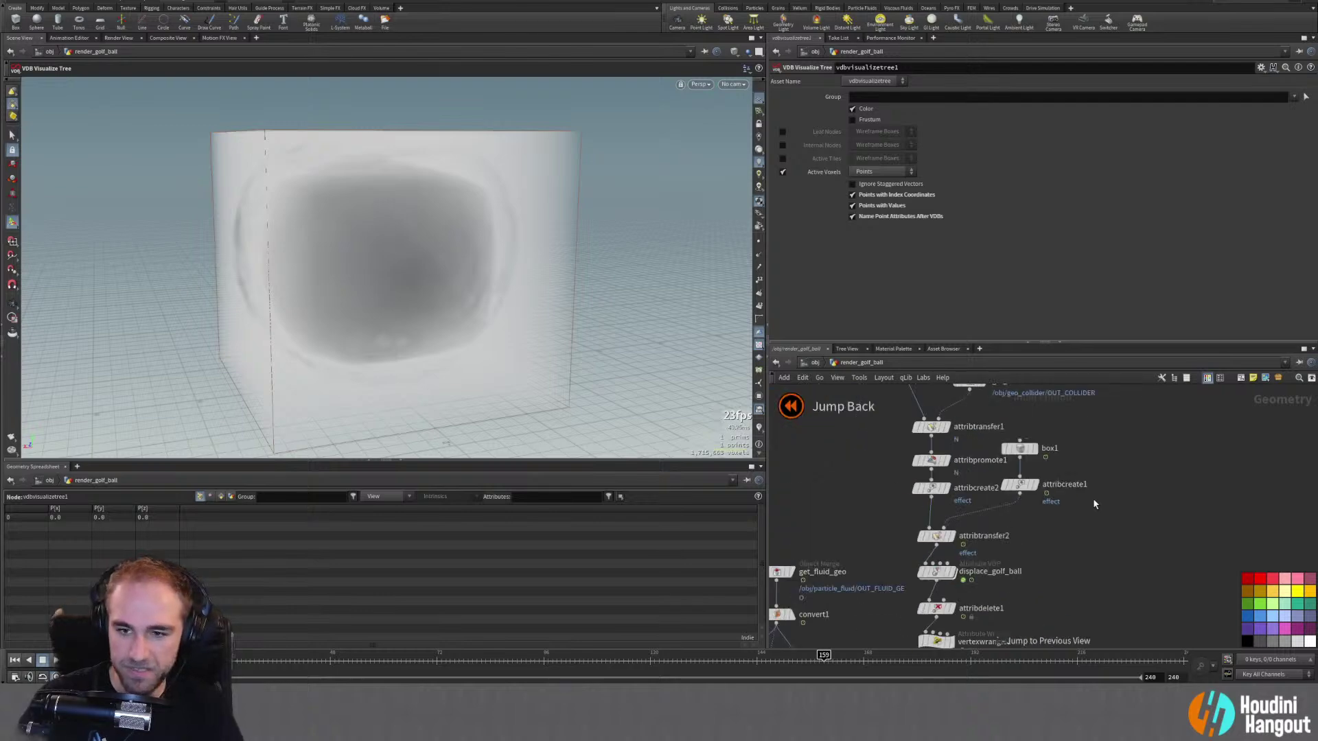
middle_click_drag(1125, 642, 1165, 500)
key("grave")
mouse_move(1087, 529)
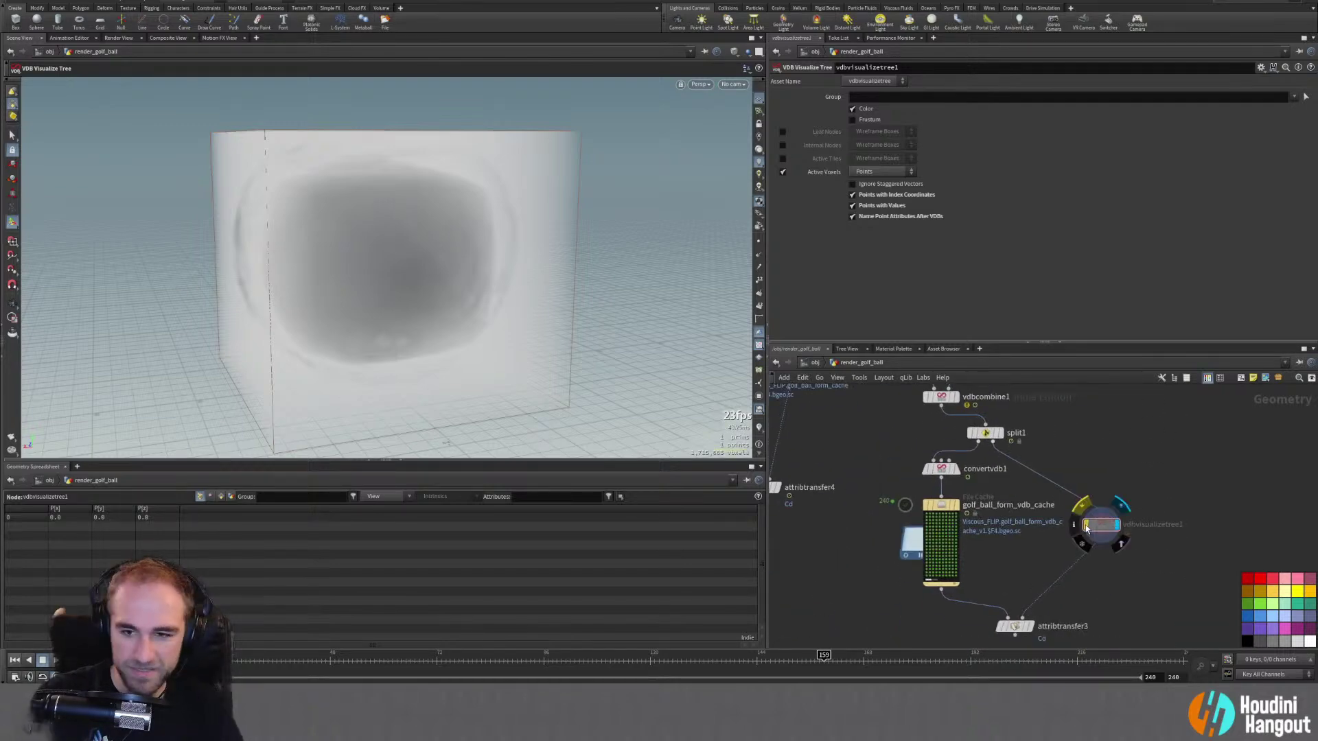
left_click(1086, 526)
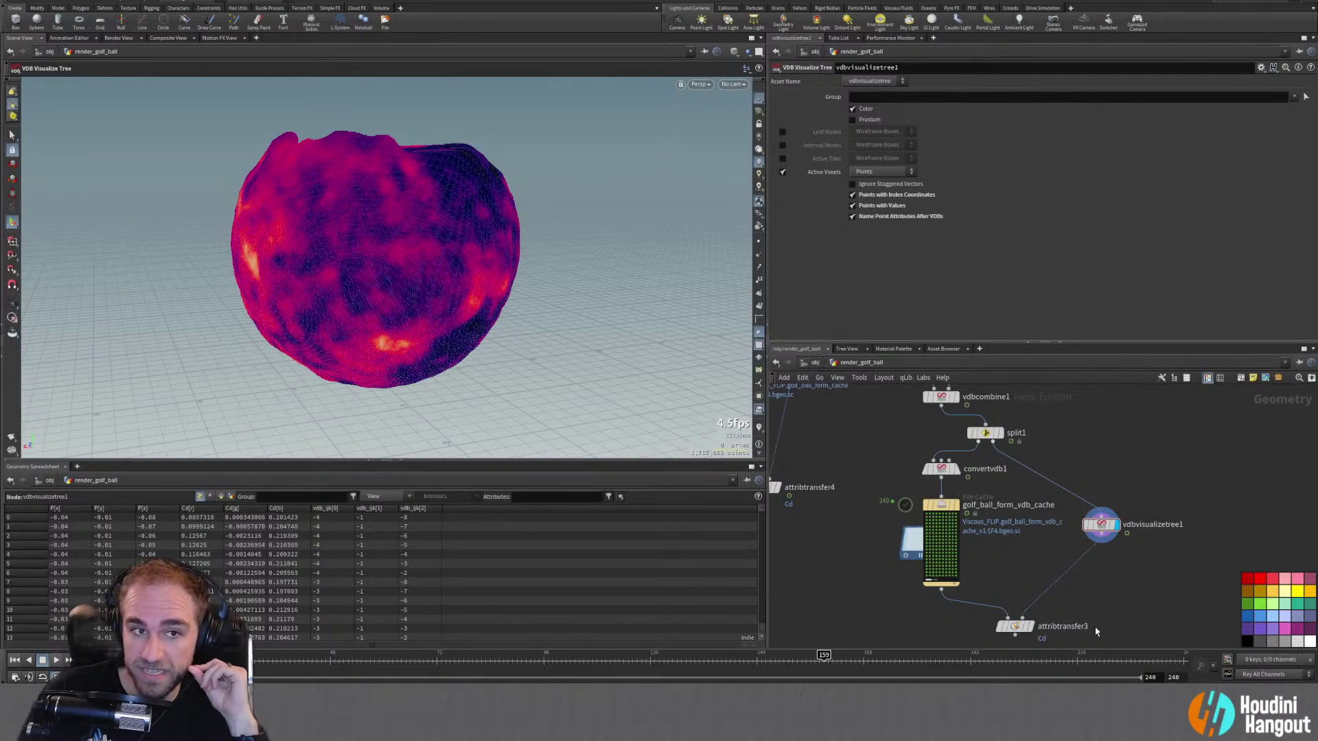
Step: Try Solid Boxes for the active voxels of vdbvisualizetree1, look over the ball, and restore the Points display
mouse_move(1107, 526)
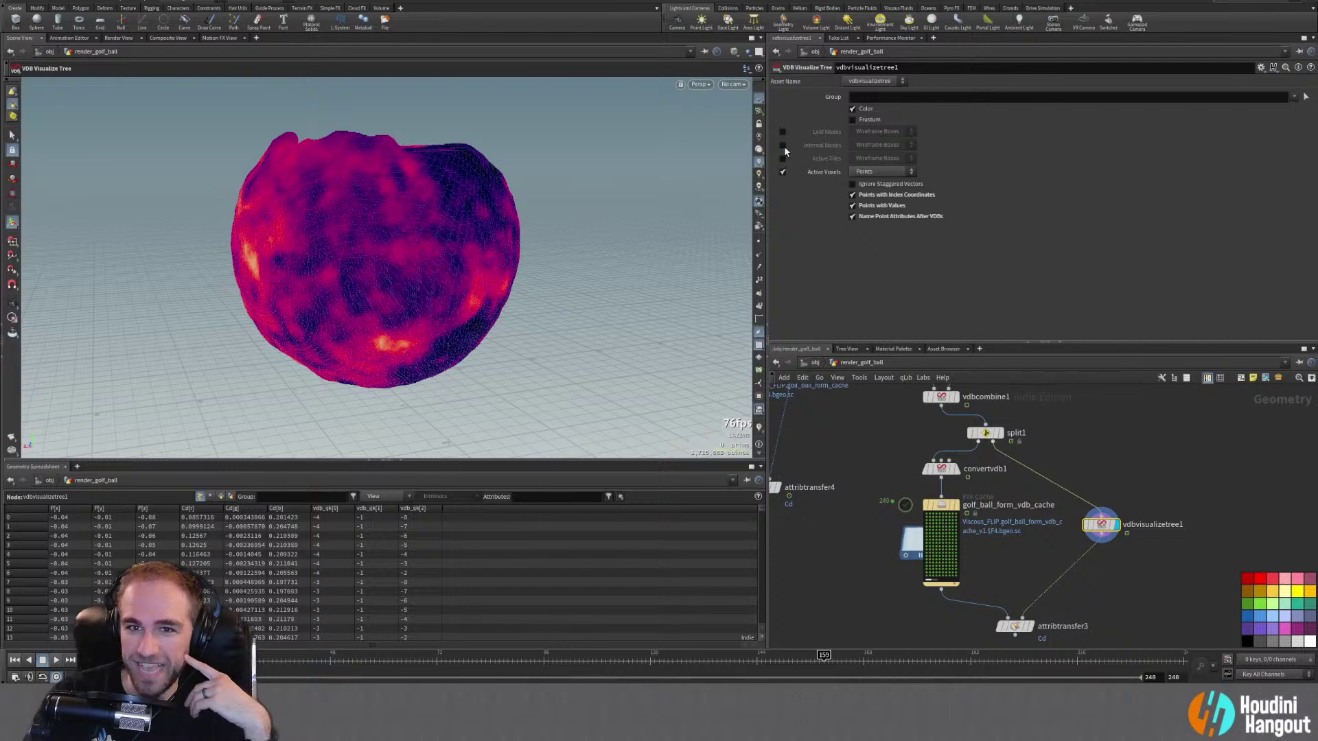
left_click(870, 172)
left_click(868, 202)
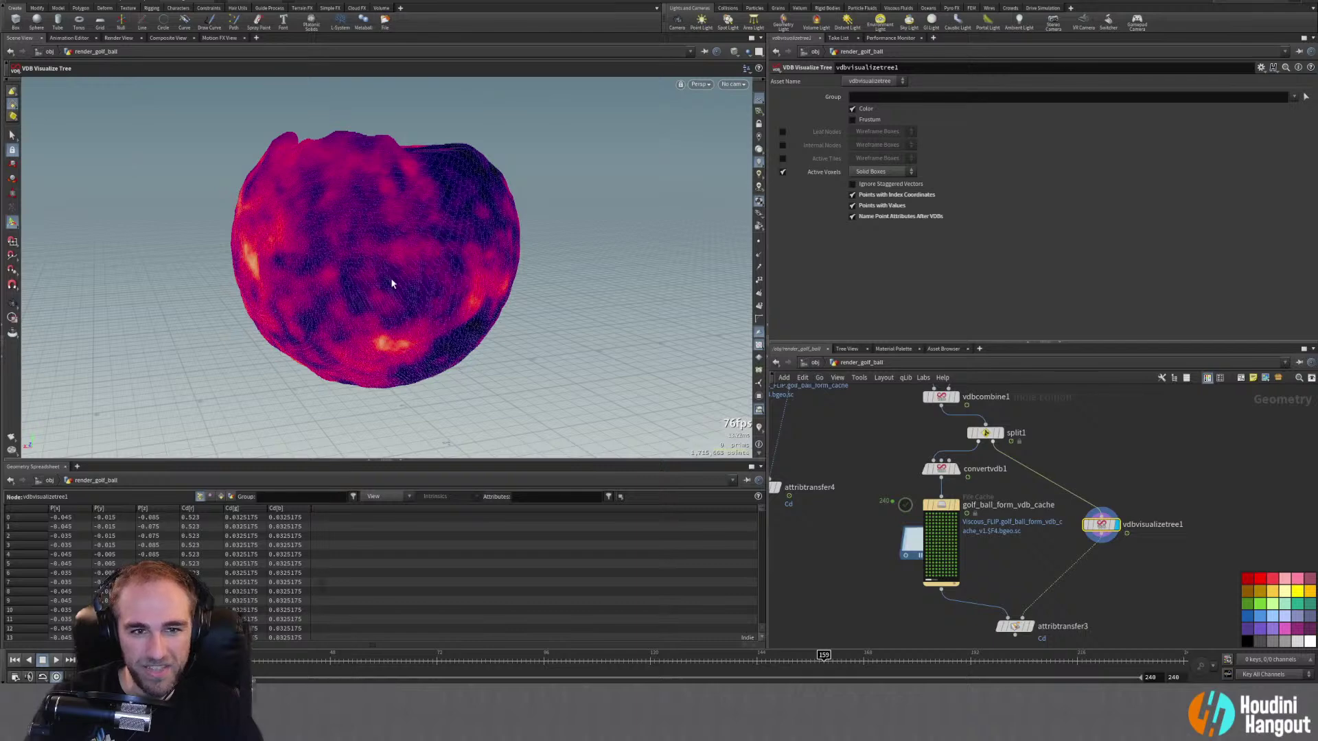
key("Escape")
right_click_drag(391, 276, 464, 247)
middle_click_drag(464, 247, 384, 322)
right_click_drag(384, 323, 374, 321)
left_click_drag(374, 321, 476, 317)
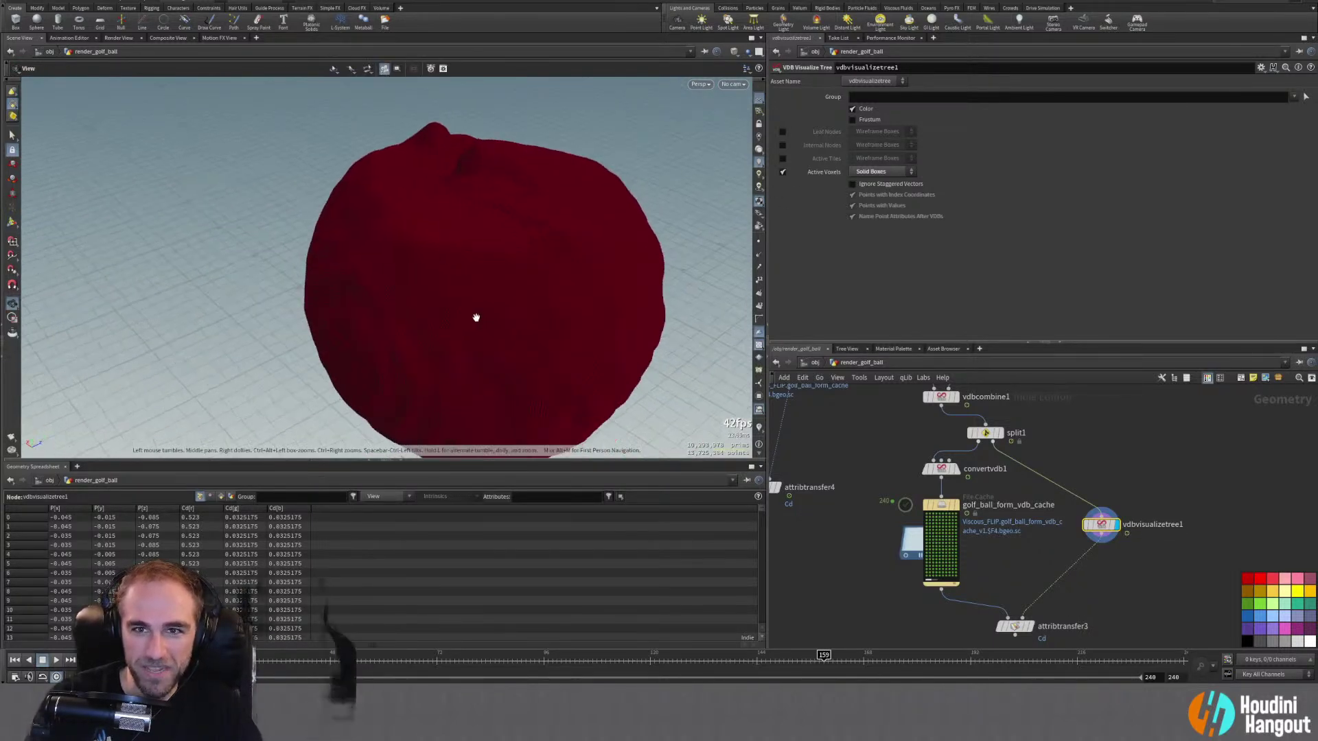
left_click(870, 172)
left_click(864, 182)
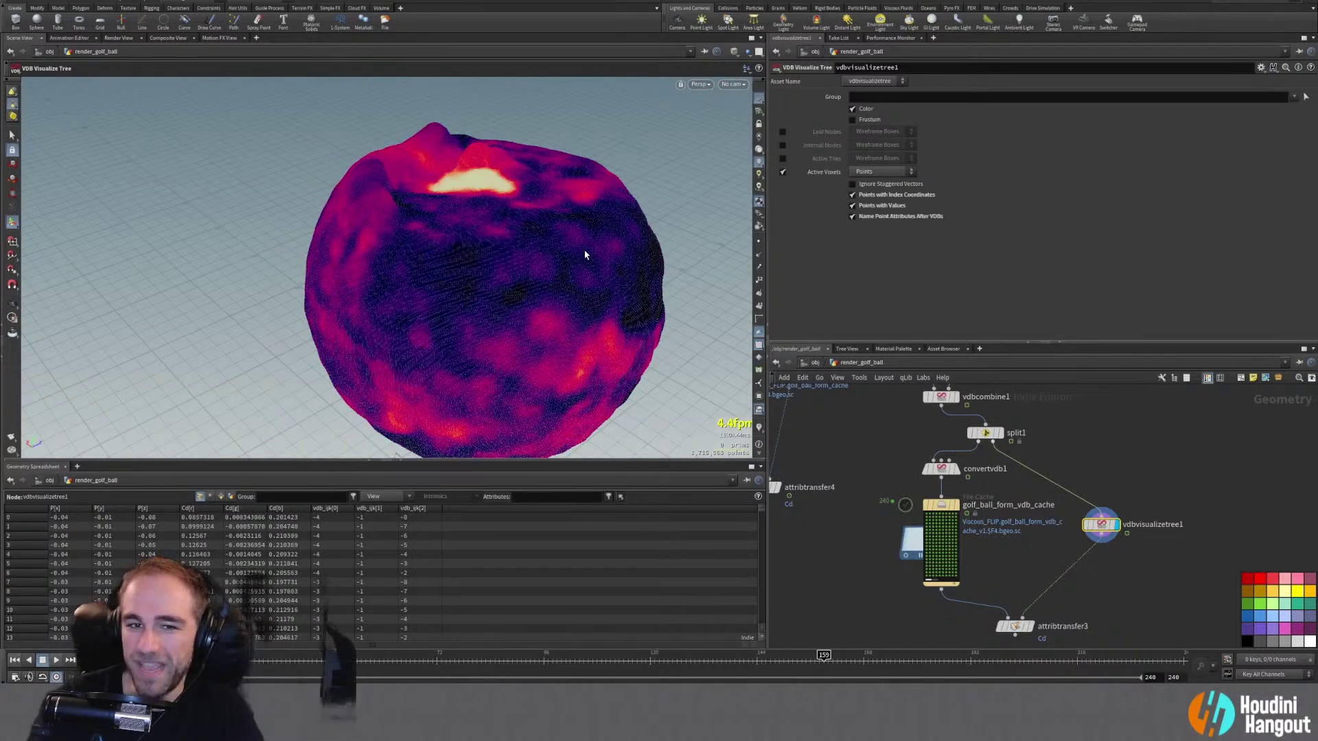